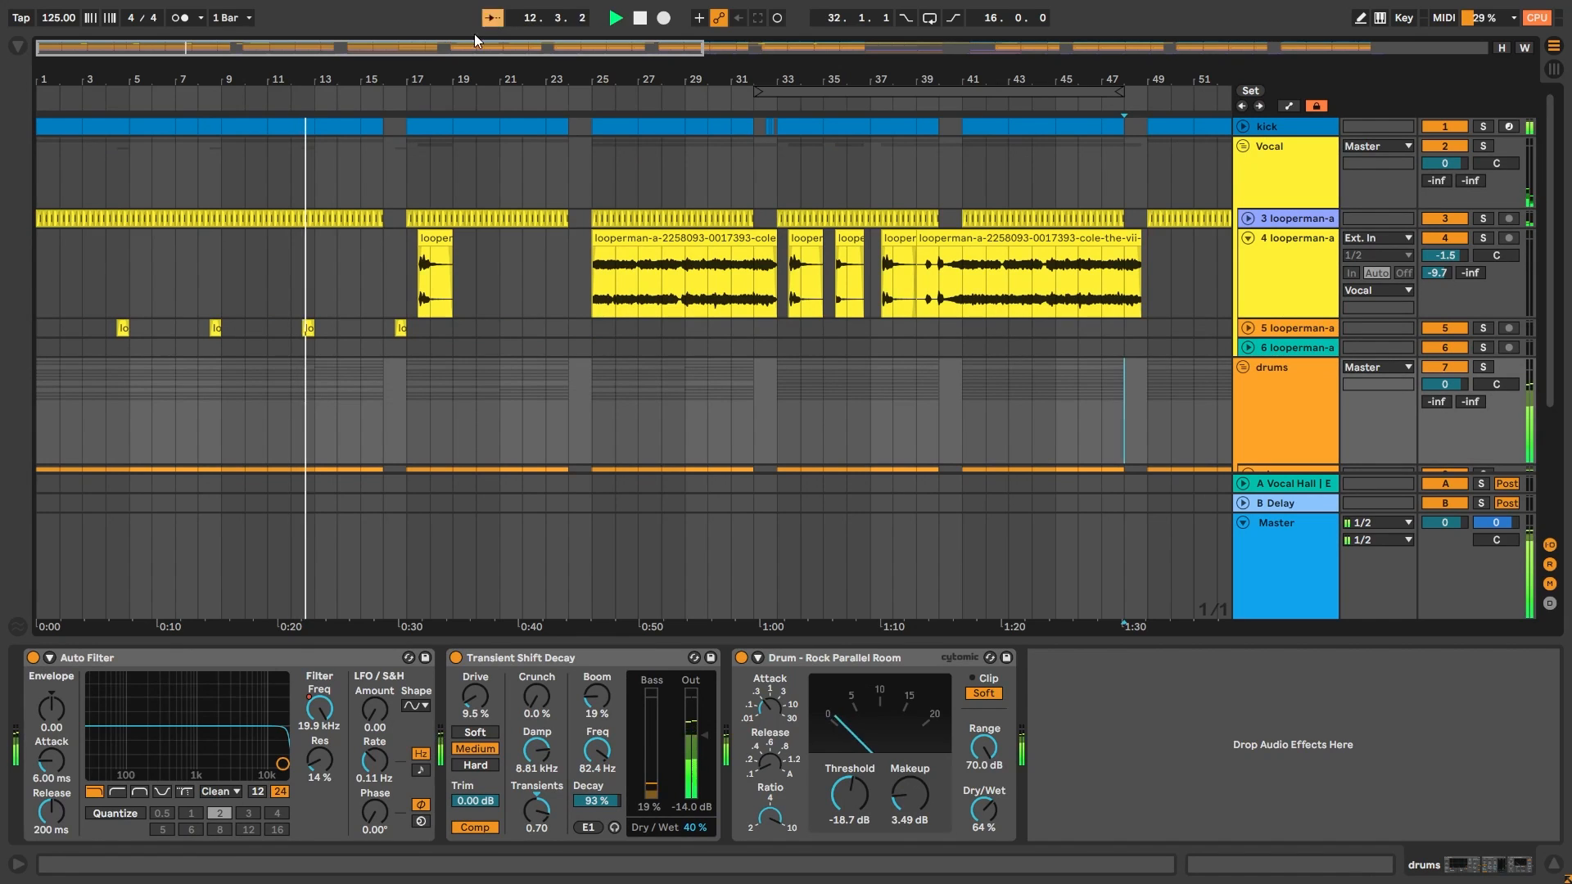
Enlarge the arrangement's opening section of about 30 bars and unfold the first vocal loop track in the Vocal group
{"action": "left_click_drag", "start_coordinate": [409, 80], "coordinate": [655, 87]}
{"action": "left_click", "coordinate": [1248, 219]}
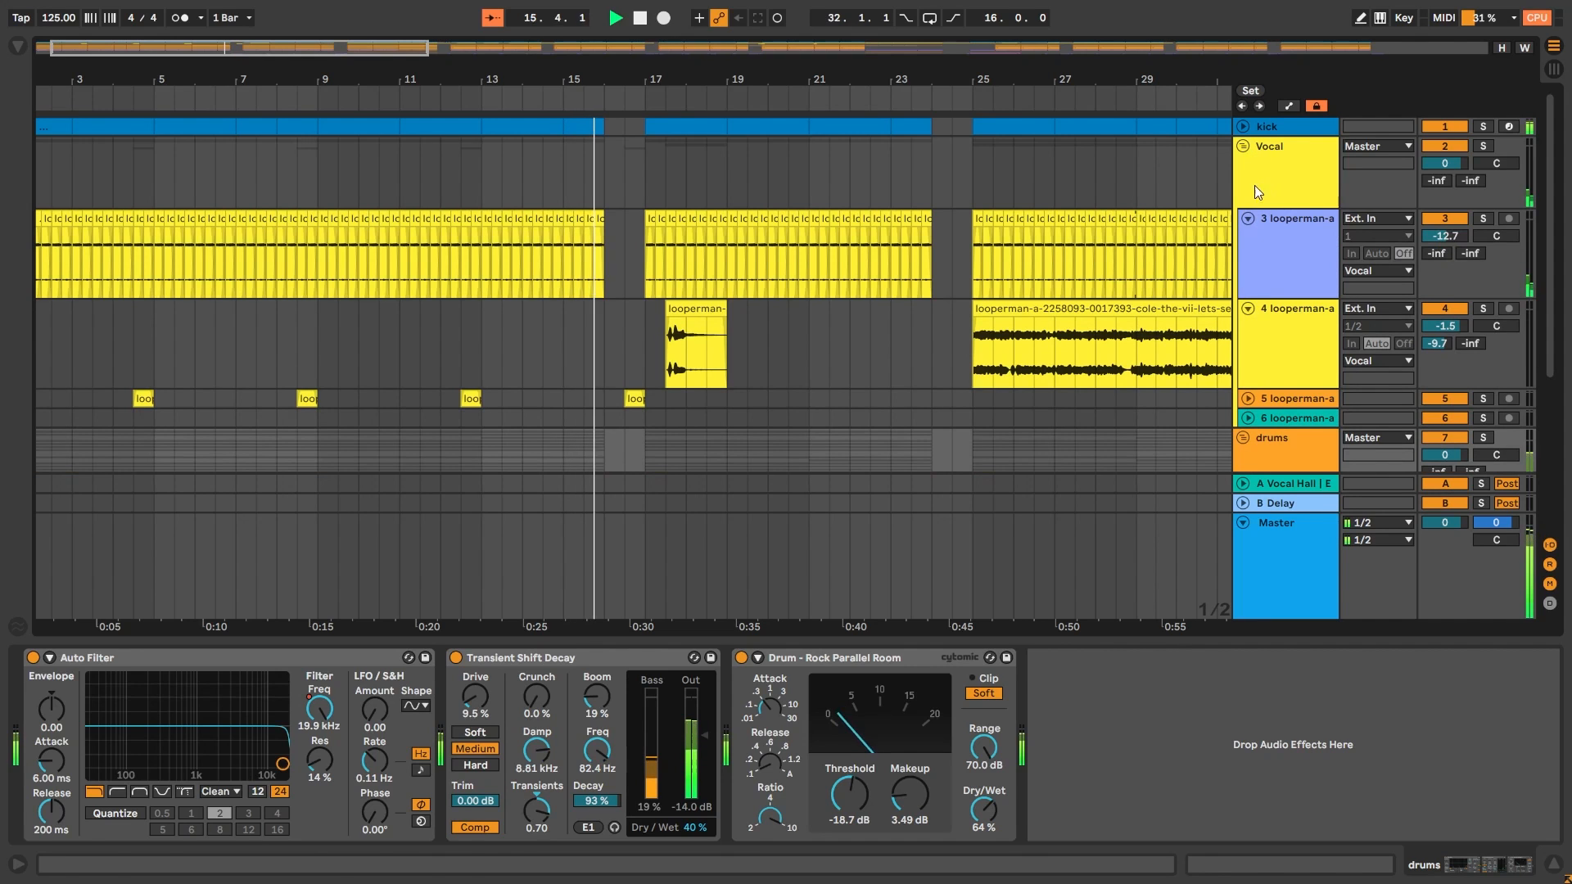
Unfold the bass track and show its device chain
{"action": "scroll", "coordinate": [1167, 215], "scroll_direction": "down", "scroll_amount": 5}
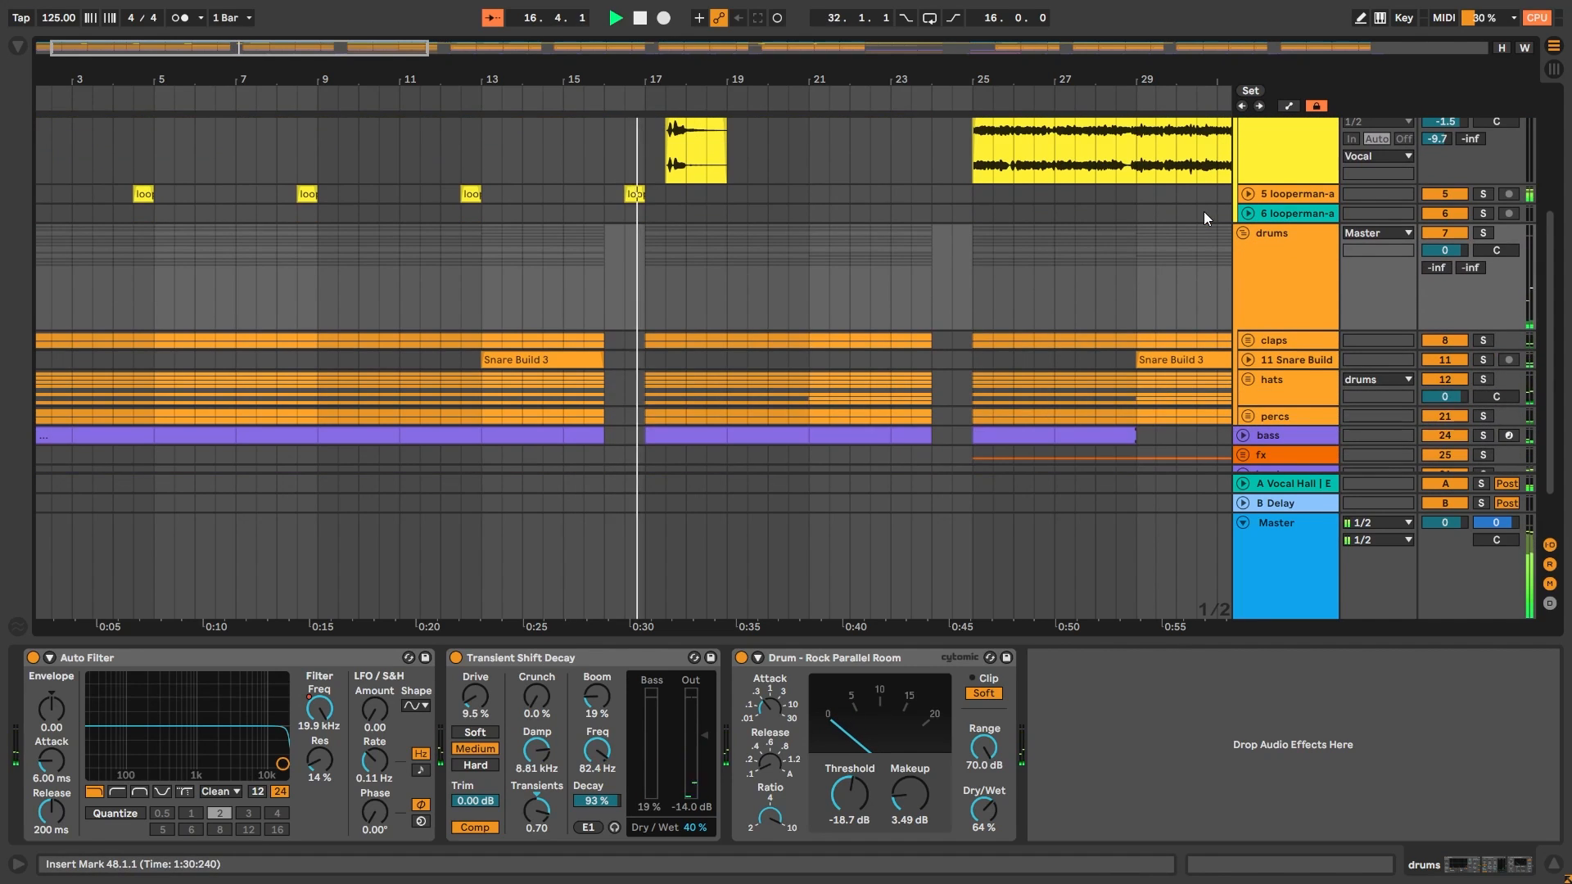
{"action": "scroll", "coordinate": [1206, 214], "scroll_direction": "down", "scroll_amount": 2}
{"action": "left_click", "coordinate": [1242, 378]}
{"action": "scroll", "coordinate": [1222, 371], "scroll_direction": "down", "scroll_amount": 2}
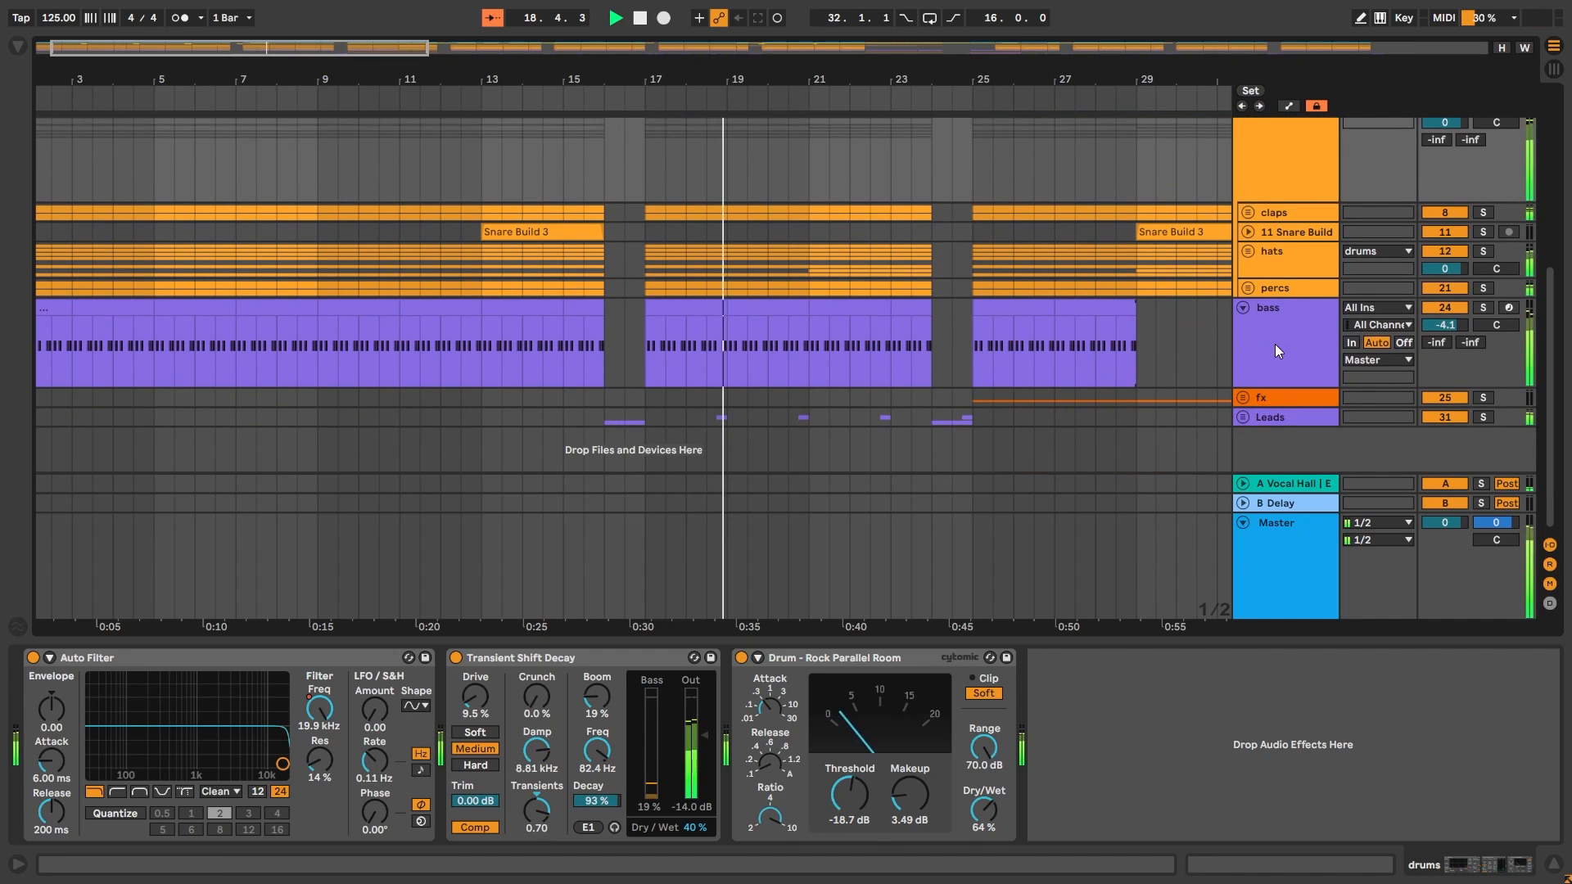
{"action": "left_click", "coordinate": [1302, 344]}
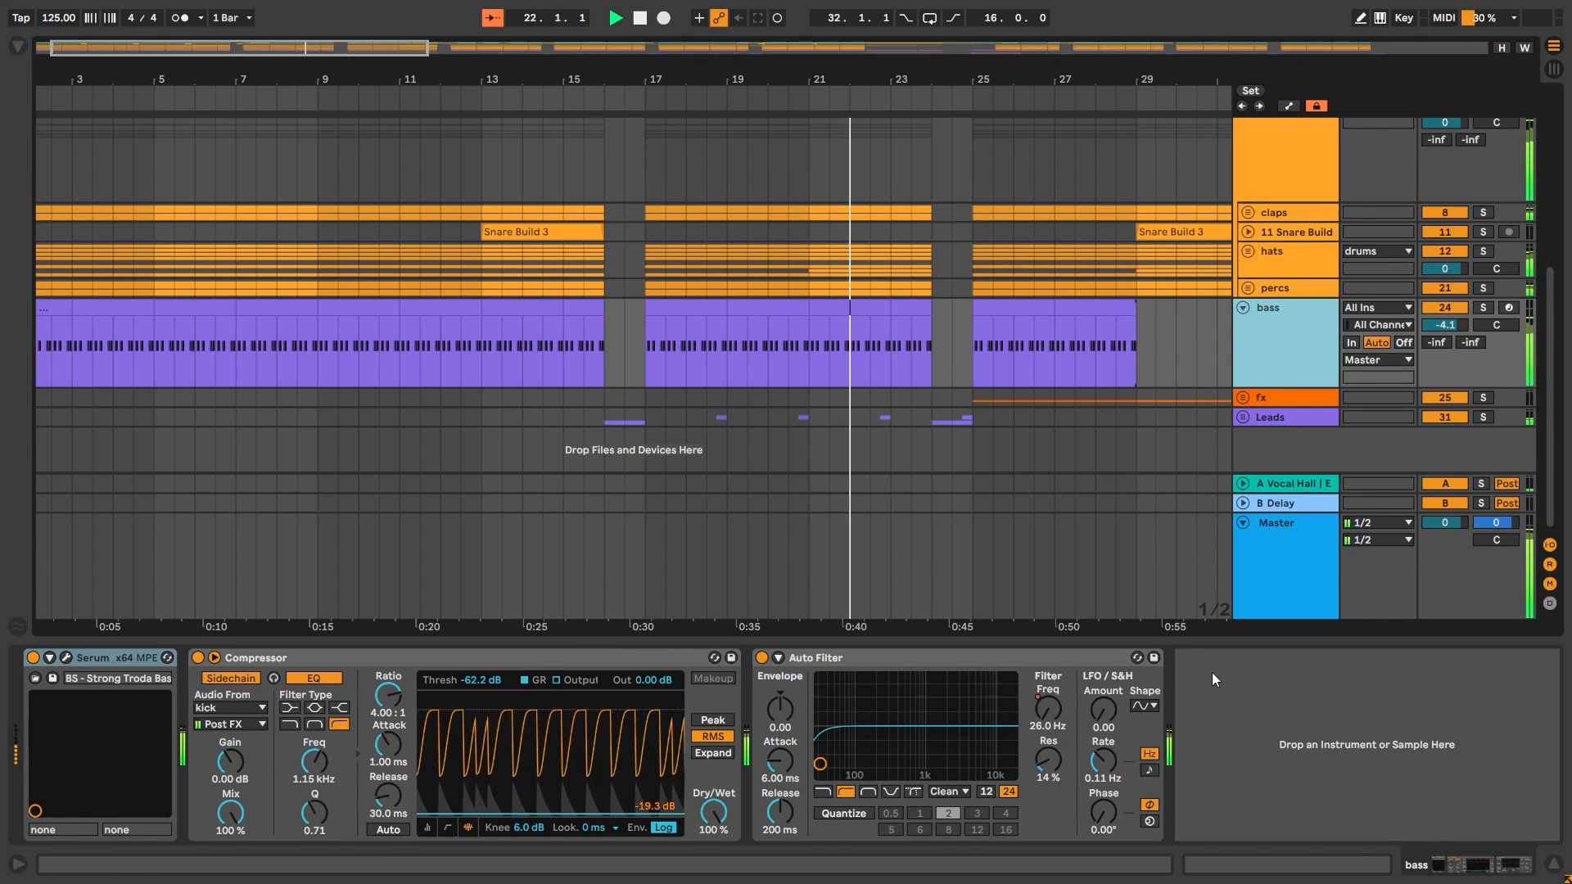
Unfold the percs group and examine the clips on its Perc 9 and Snare 5 tracks
{"action": "scroll", "coordinate": [1145, 342], "scroll_direction": "up", "scroll_amount": 3}
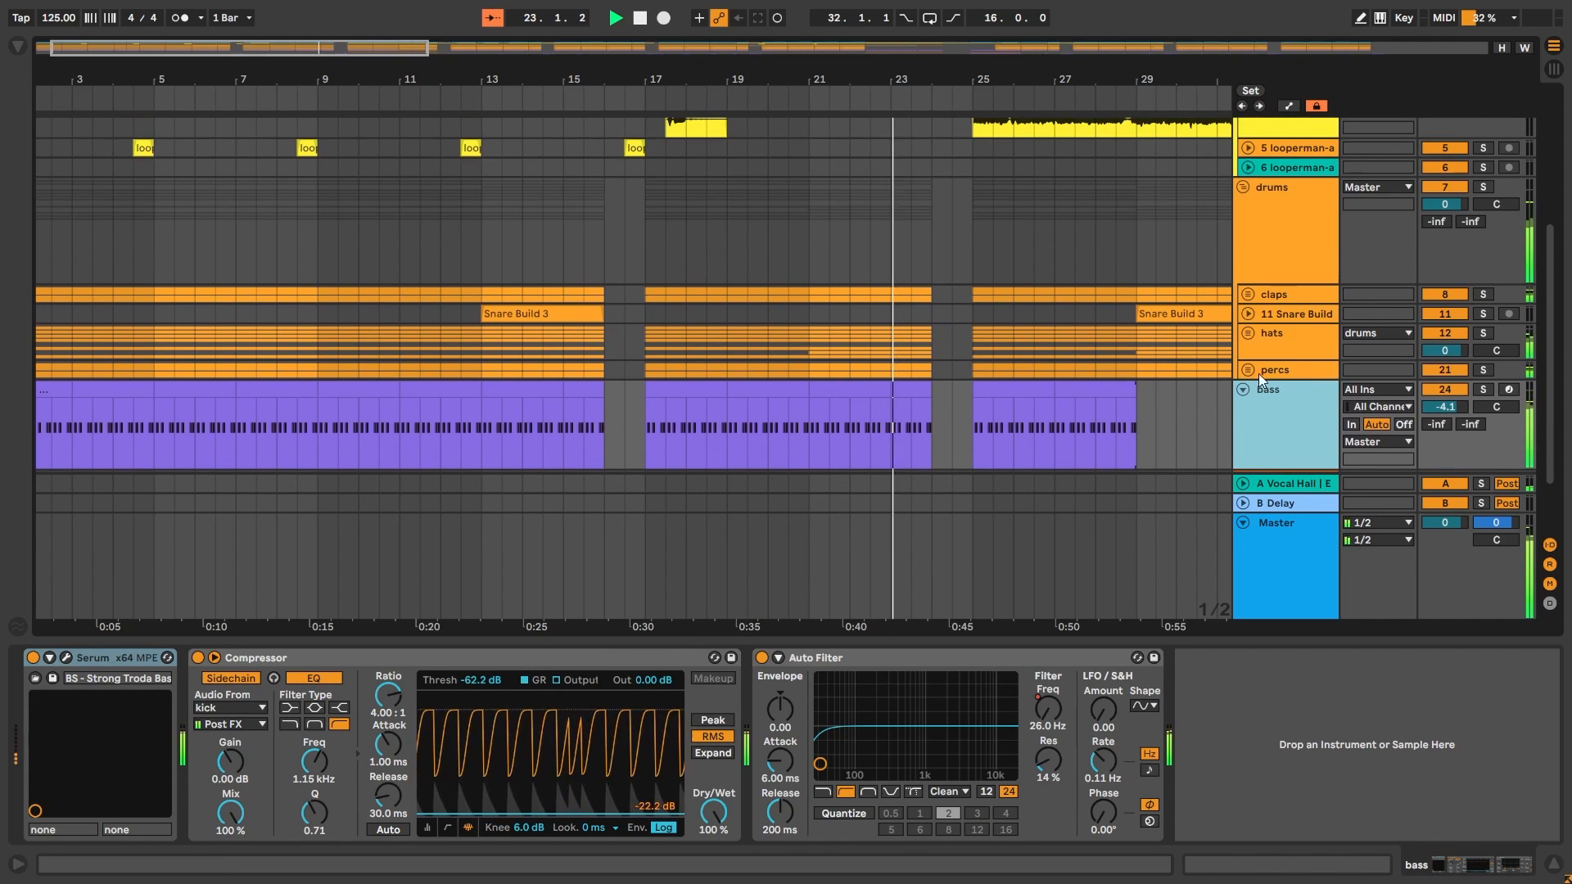
{"action": "left_click", "coordinate": [1248, 370]}
{"action": "scroll", "coordinate": [1134, 308], "scroll_direction": "down", "scroll_amount": 5}
{"action": "scroll", "coordinate": [1133, 307], "scroll_direction": "down", "scroll_amount": 4}
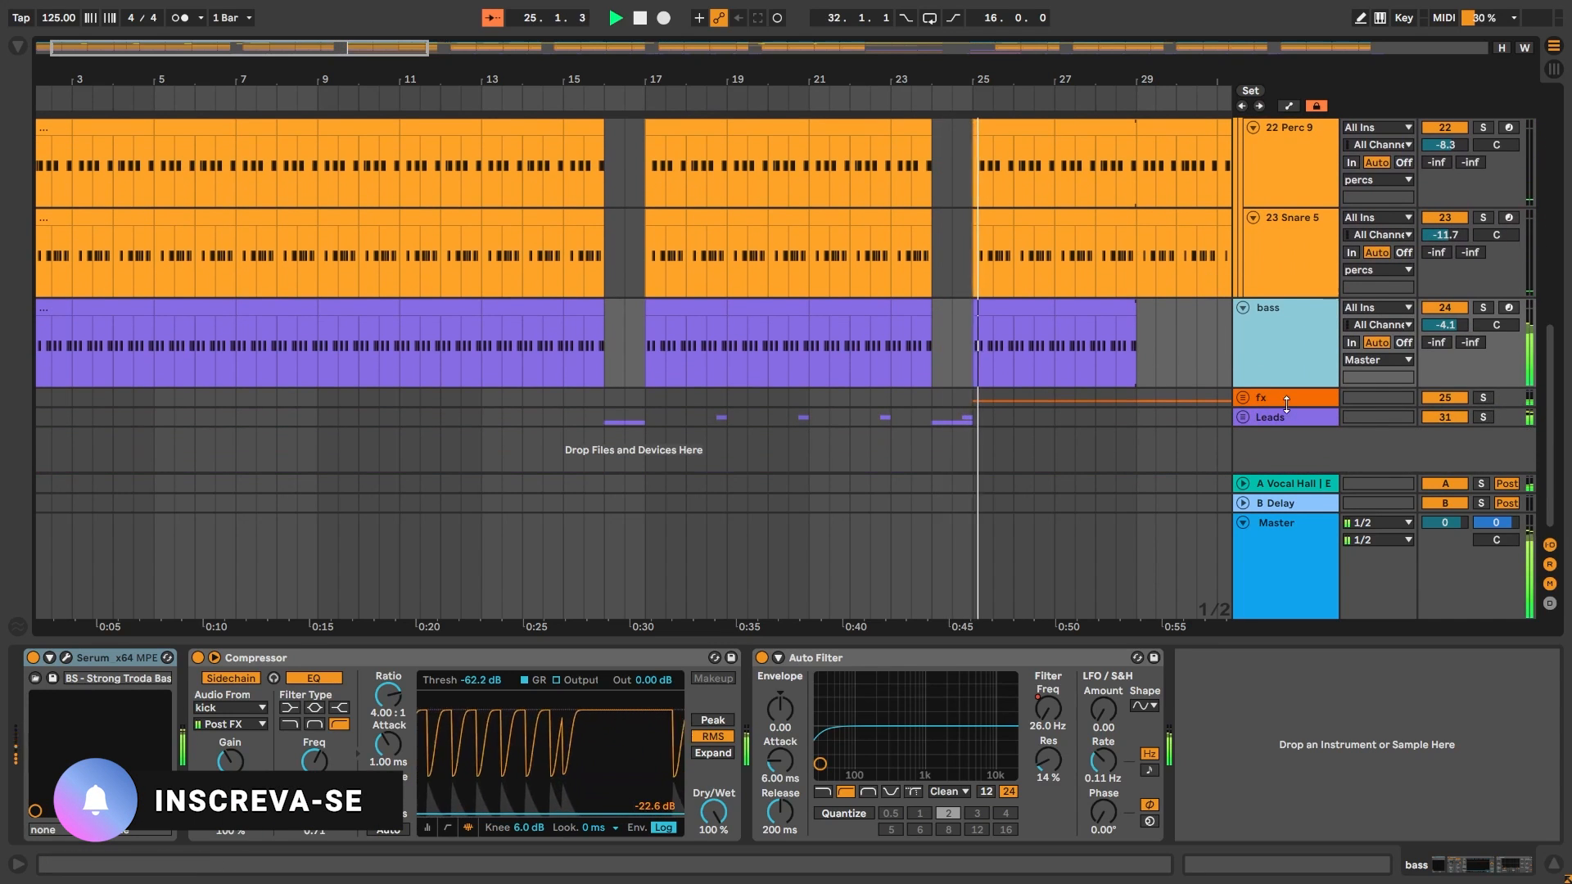
{"action": "scroll", "coordinate": [1173, 346], "scroll_direction": "up", "scroll_amount": 8}
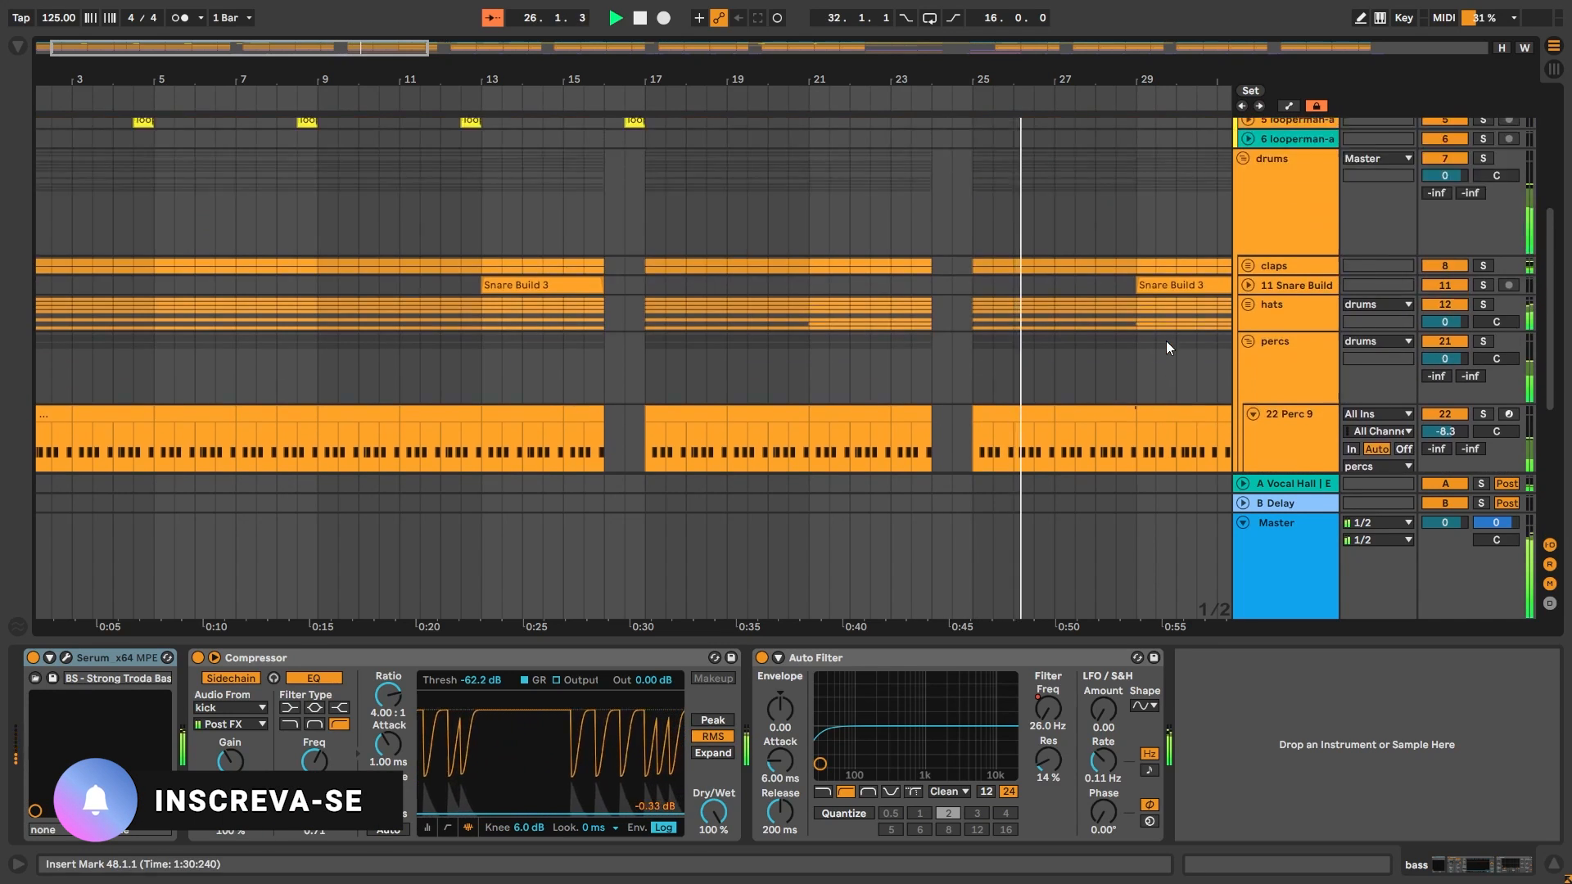
{"action": "scroll", "coordinate": [1171, 339], "scroll_direction": "up", "scroll_amount": 2}
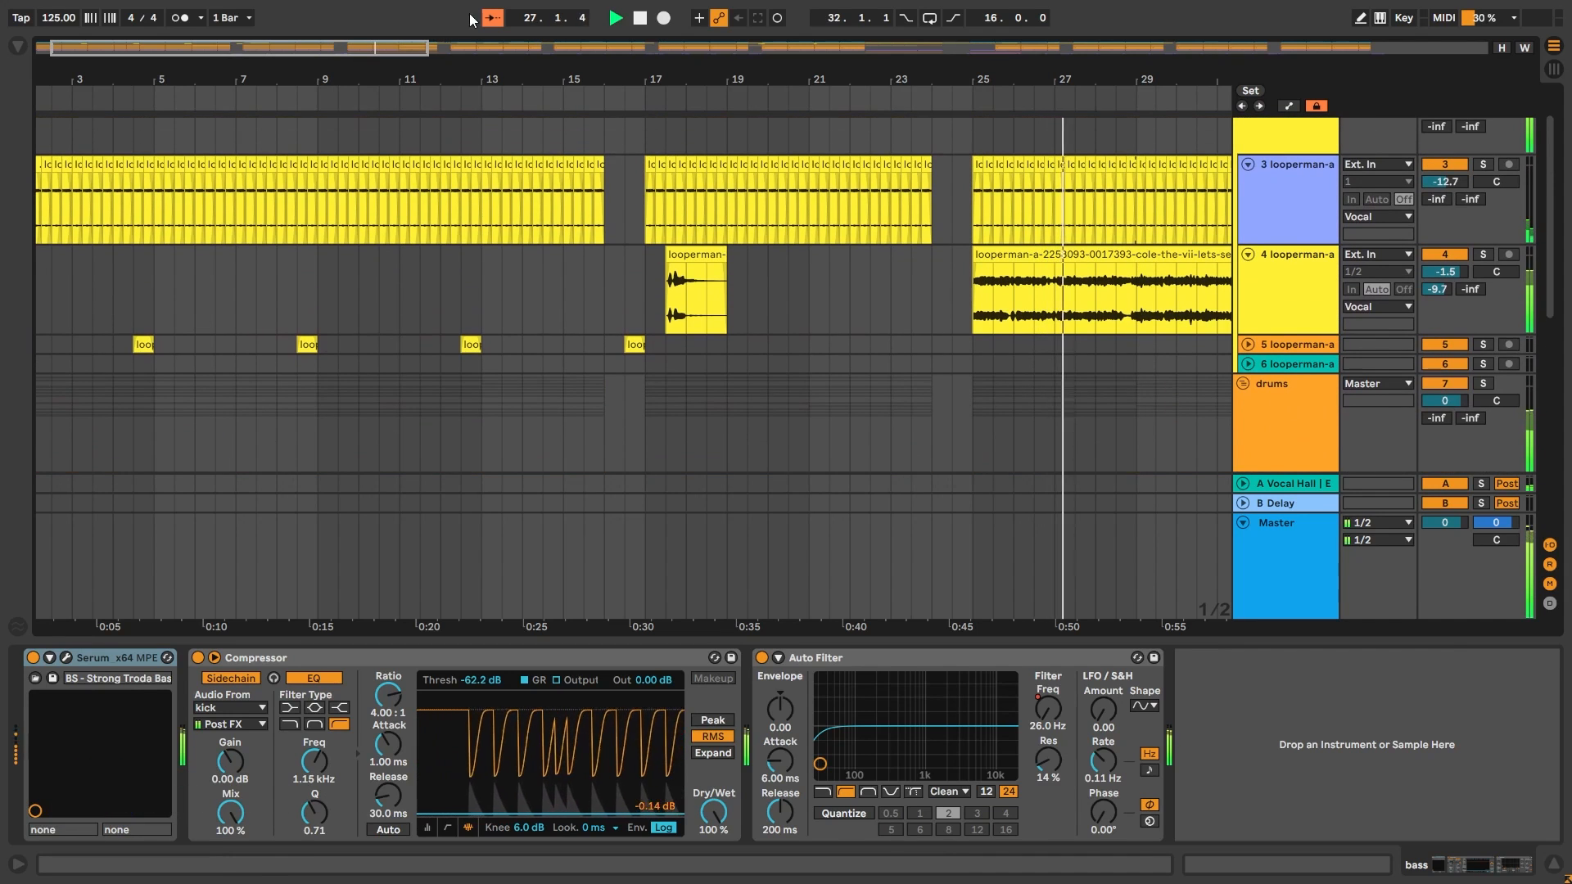
Resume following the playhead in the arrangement and unfold the kick track
{"action": "left_click", "coordinate": [490, 17]}
{"action": "scroll", "coordinate": [855, 336], "scroll_direction": "up", "scroll_amount": 2}
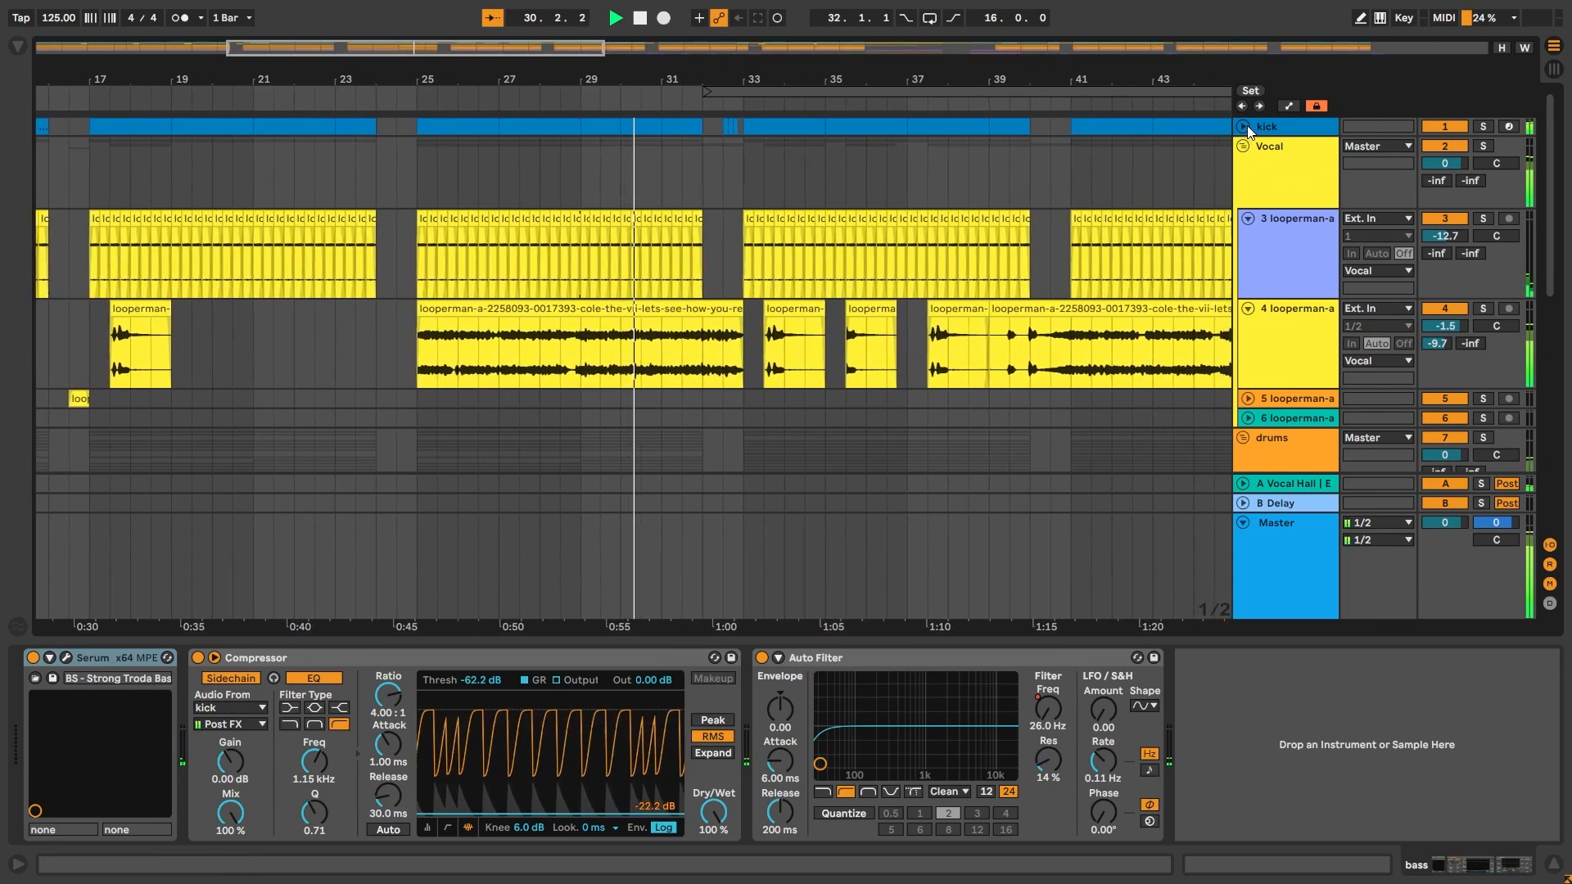
{"action": "left_click", "coordinate": [1244, 127]}
Unfold the Leads group and examine the clips on its Serum, lead response and lead tracks
{"action": "scroll", "coordinate": [862, 220], "scroll_direction": "down", "scroll_amount": 4}
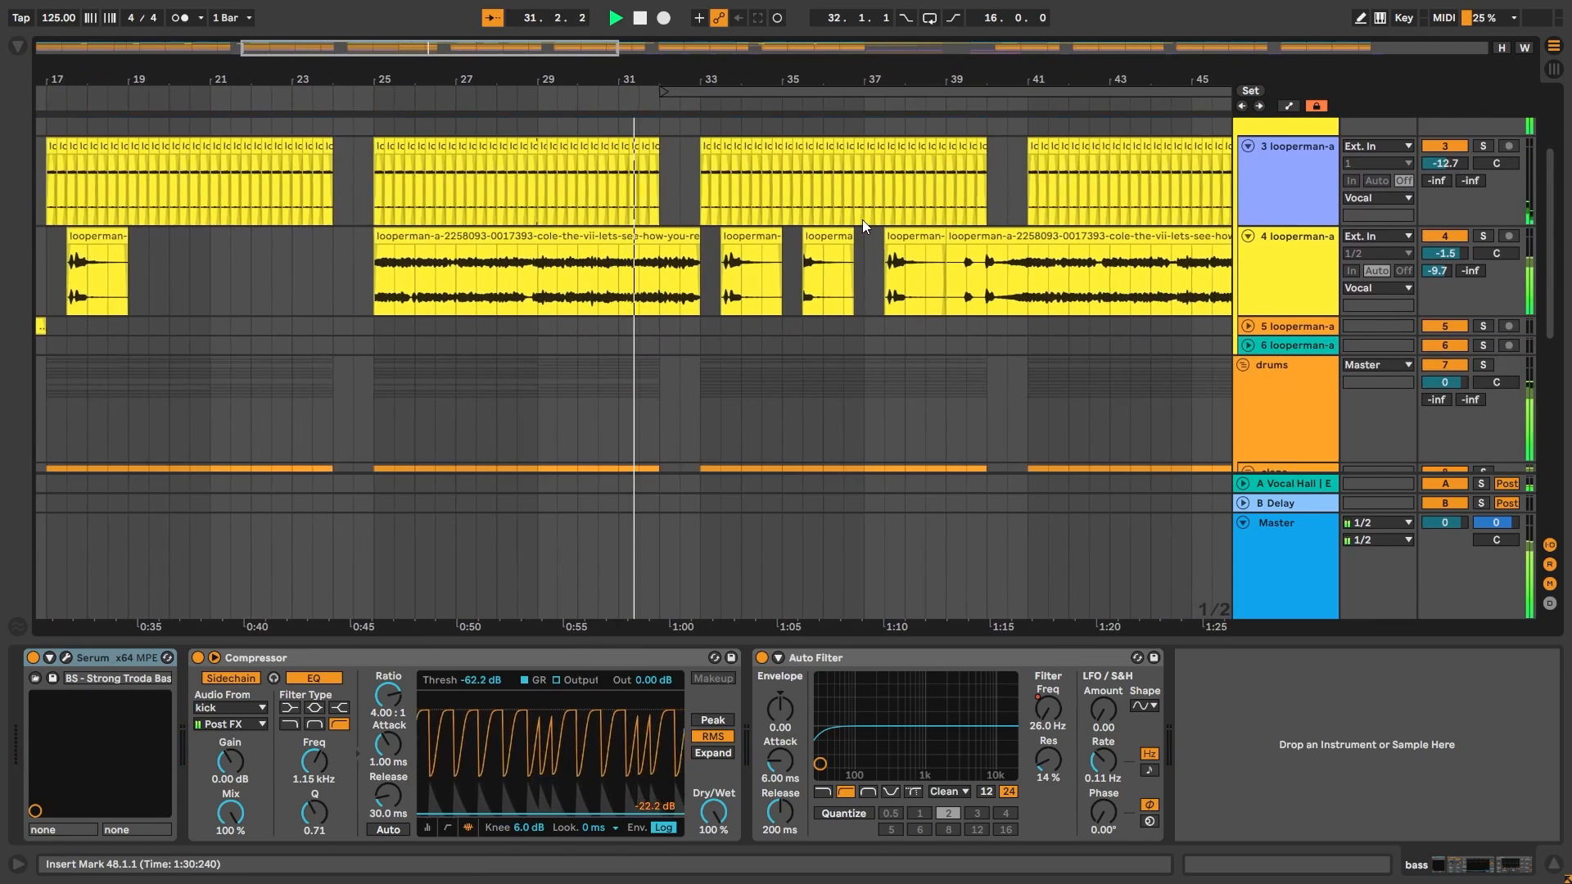
{"action": "scroll", "coordinate": [877, 253], "scroll_direction": "up", "scroll_amount": 2}
{"action": "scroll", "coordinate": [879, 251], "scroll_direction": "down", "scroll_amount": 5}
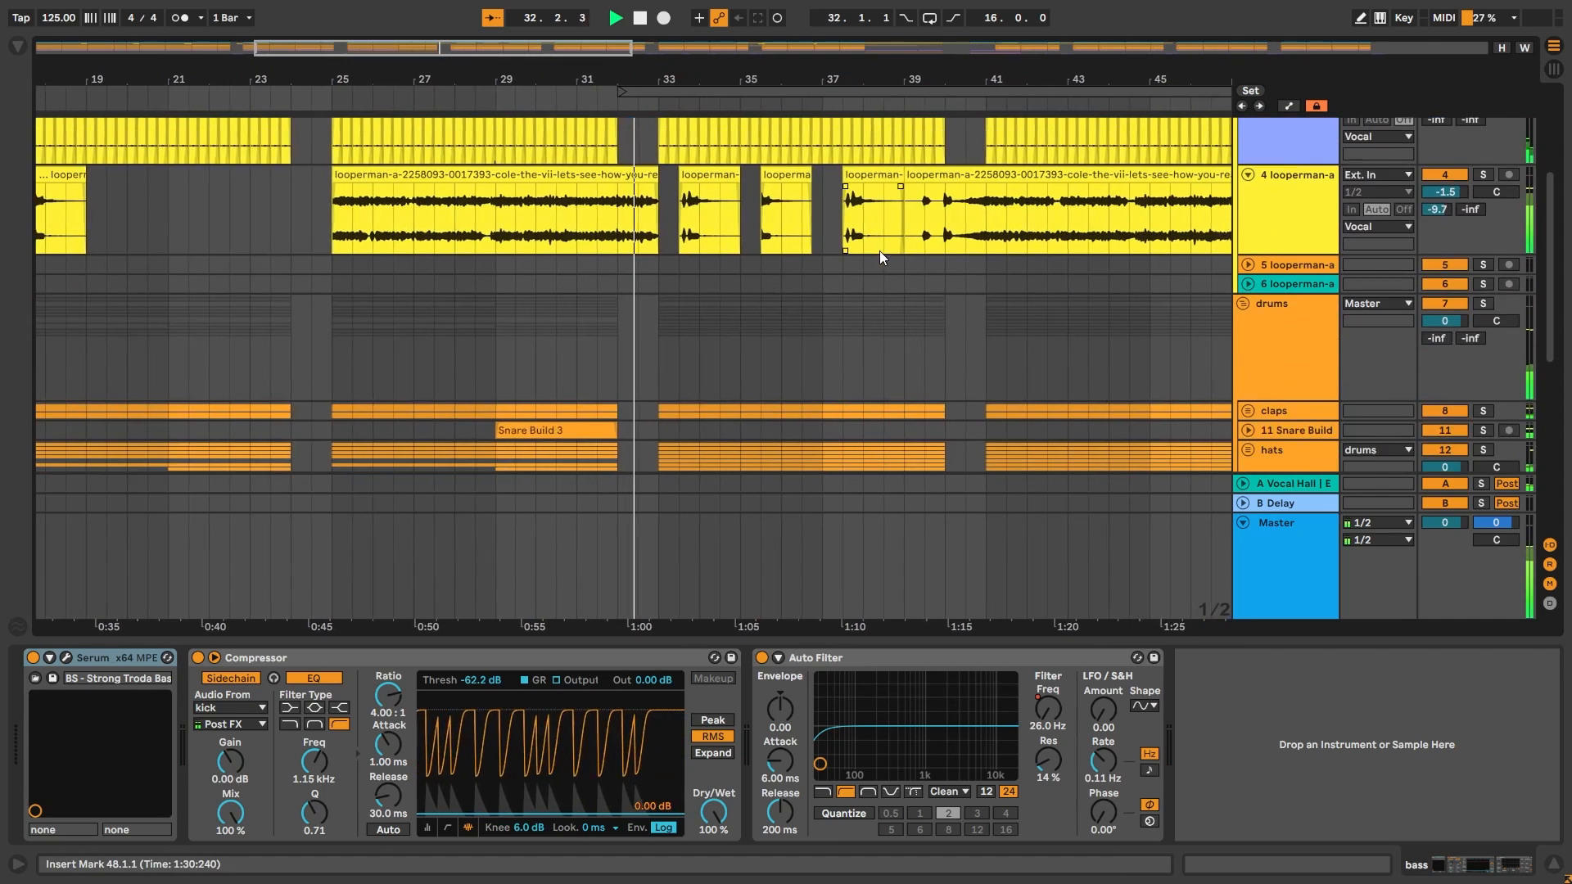
{"action": "scroll", "coordinate": [879, 250], "scroll_direction": "down", "scroll_amount": 6}
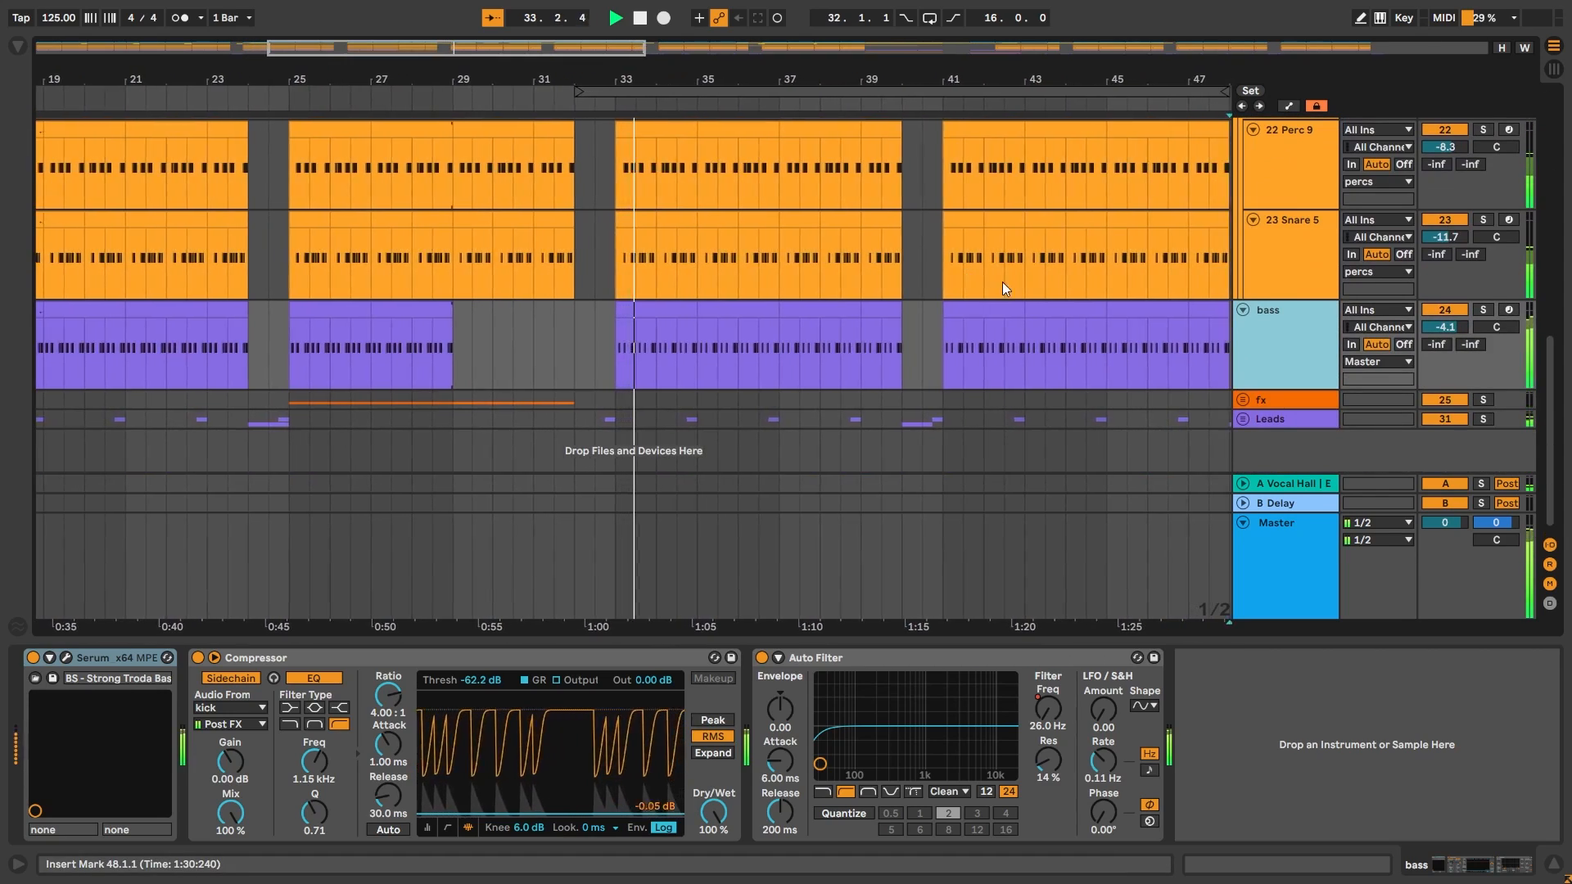
{"action": "left_click", "coordinate": [1243, 418]}
{"action": "scroll", "coordinate": [991, 244], "scroll_direction": "down", "scroll_amount": 5}
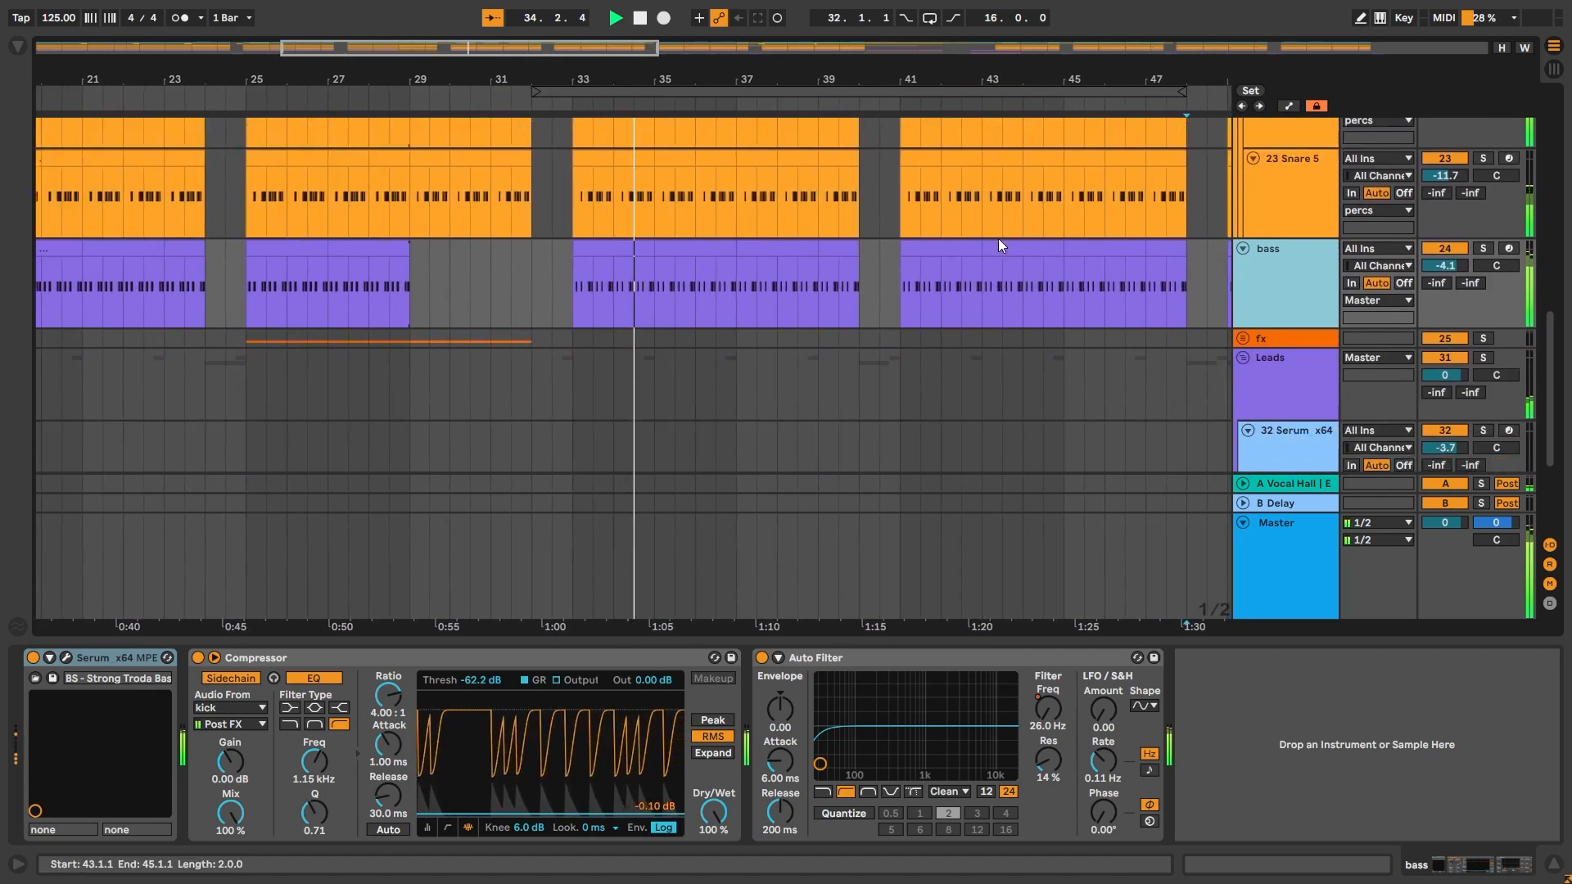
{"action": "scroll", "coordinate": [978, 251], "scroll_direction": "down", "scroll_amount": 1}
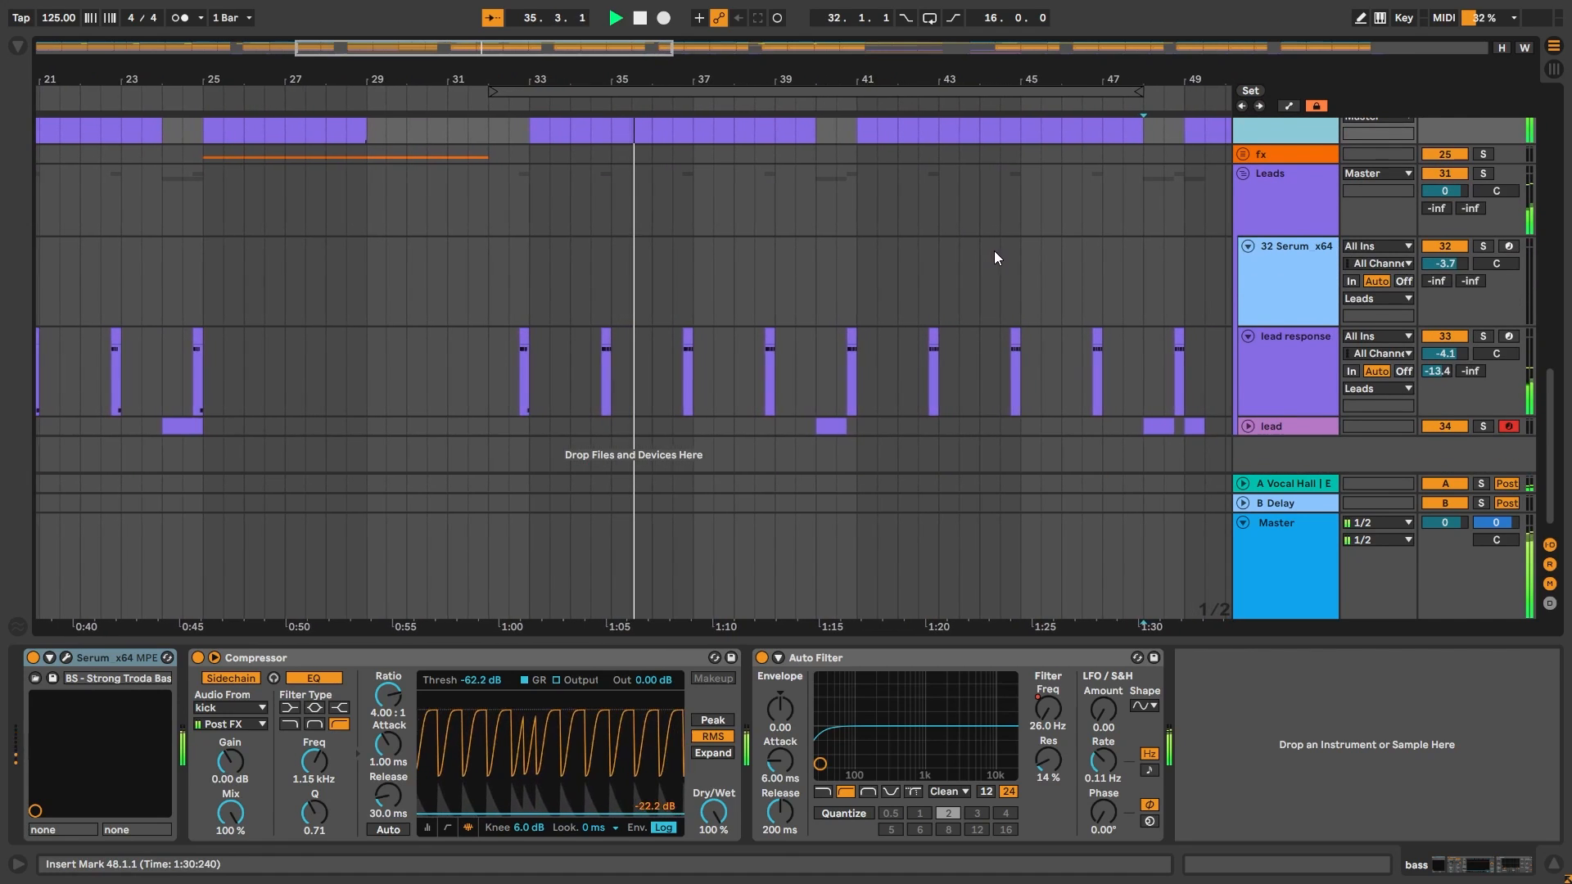
Fold the Vocal, drums and Leads groups together with the bass and kick tracks to compact the arrangement
{"action": "scroll", "coordinate": [995, 251], "scroll_direction": "up", "scroll_amount": 1}
{"action": "scroll", "coordinate": [995, 251], "scroll_direction": "up", "scroll_amount": 8}
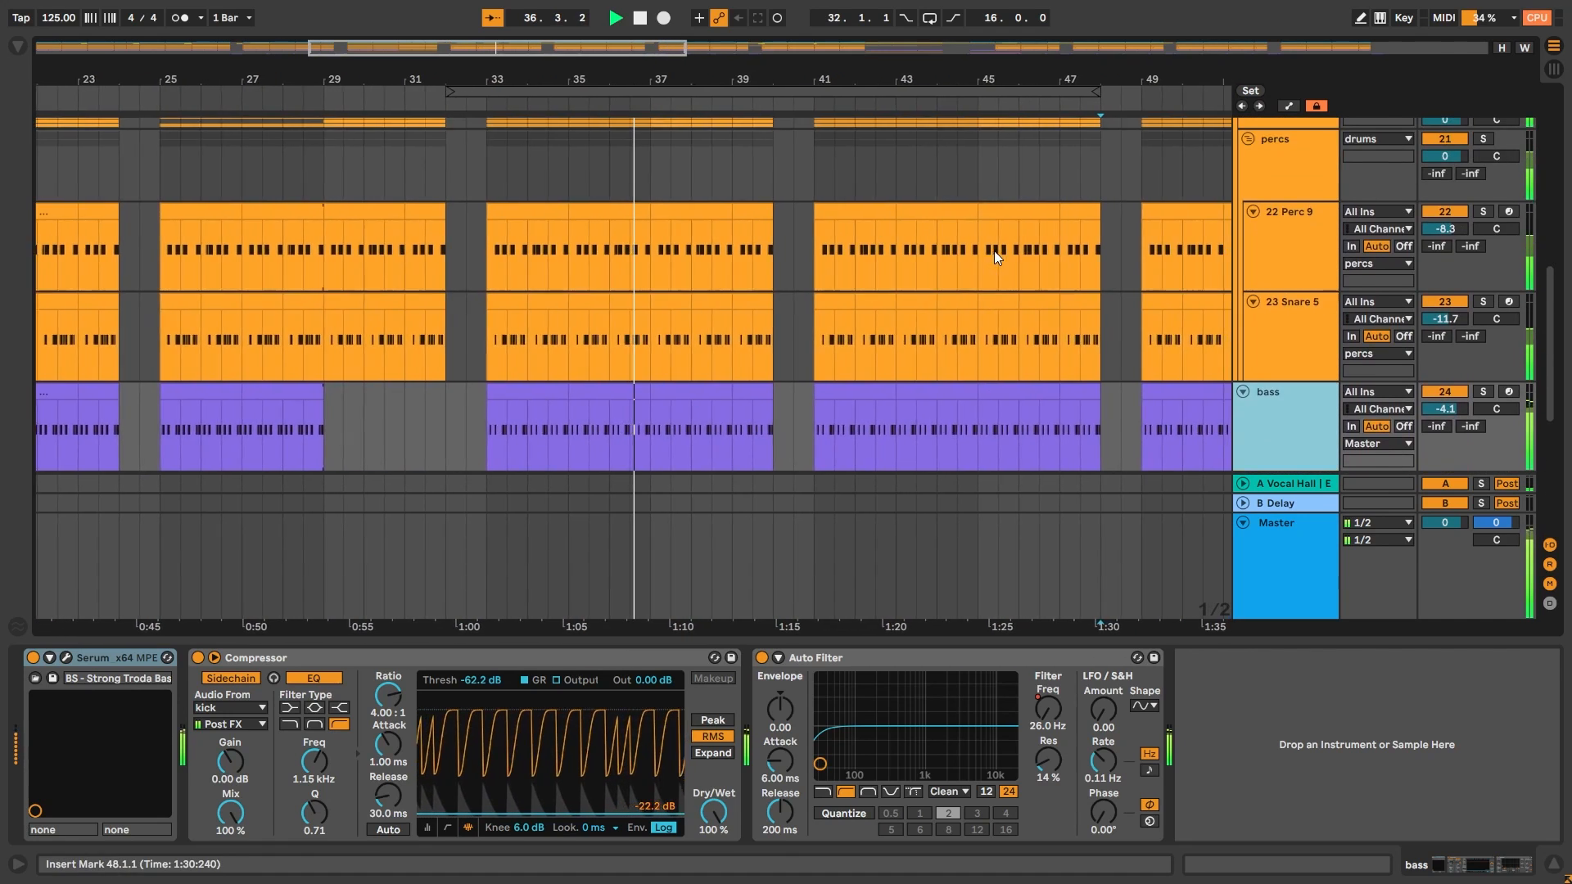
{"action": "scroll", "coordinate": [994, 251], "scroll_direction": "up", "scroll_amount": 8}
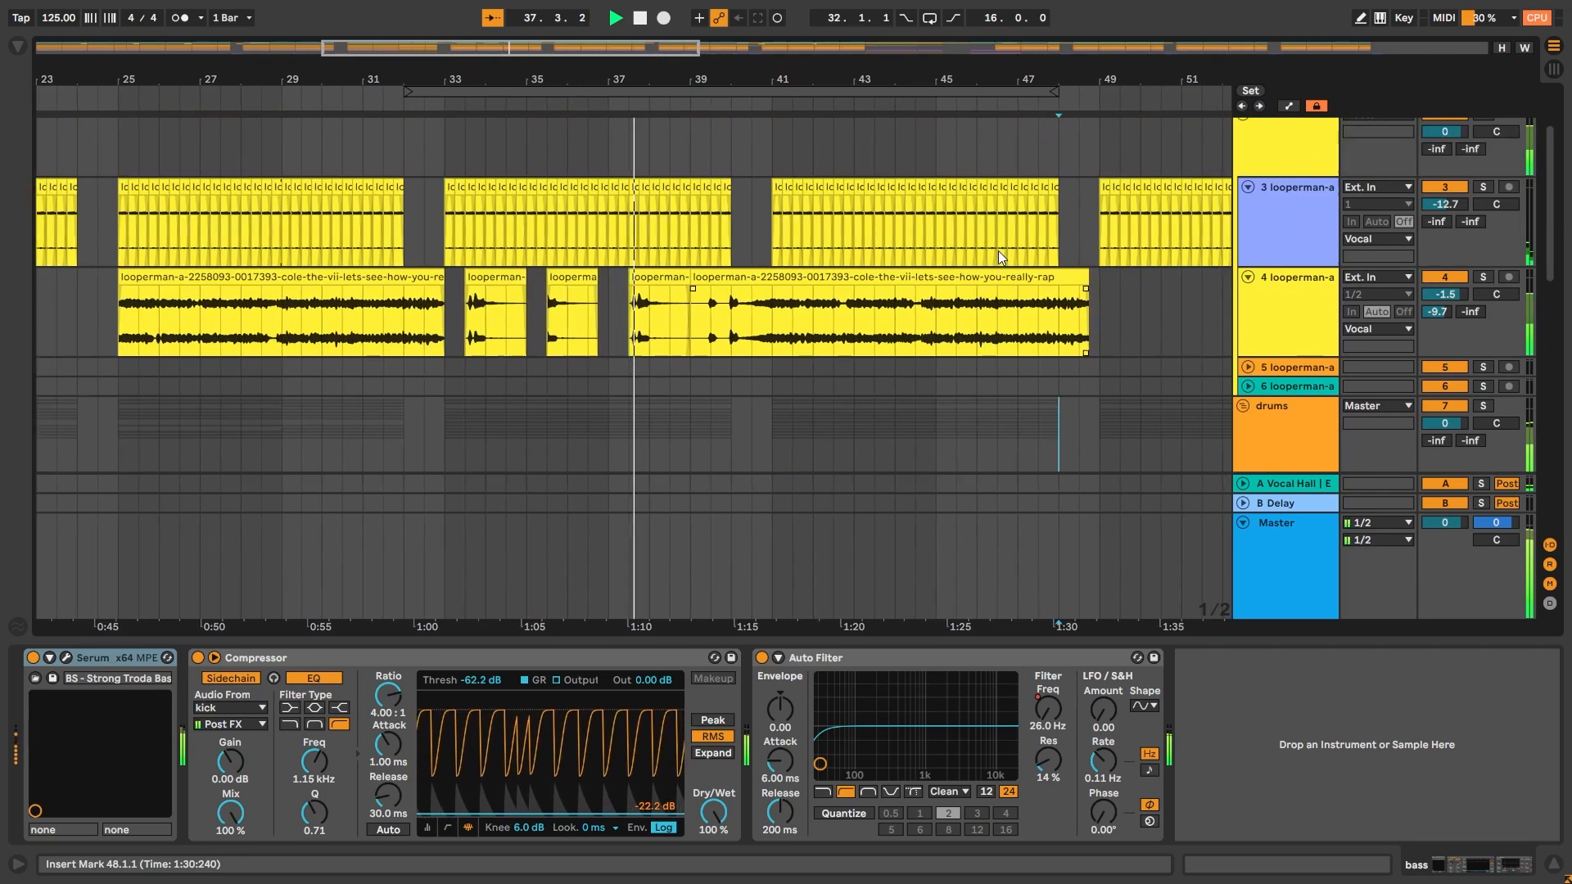
{"action": "scroll", "coordinate": [1171, 301], "scroll_direction": "up", "scroll_amount": 2}
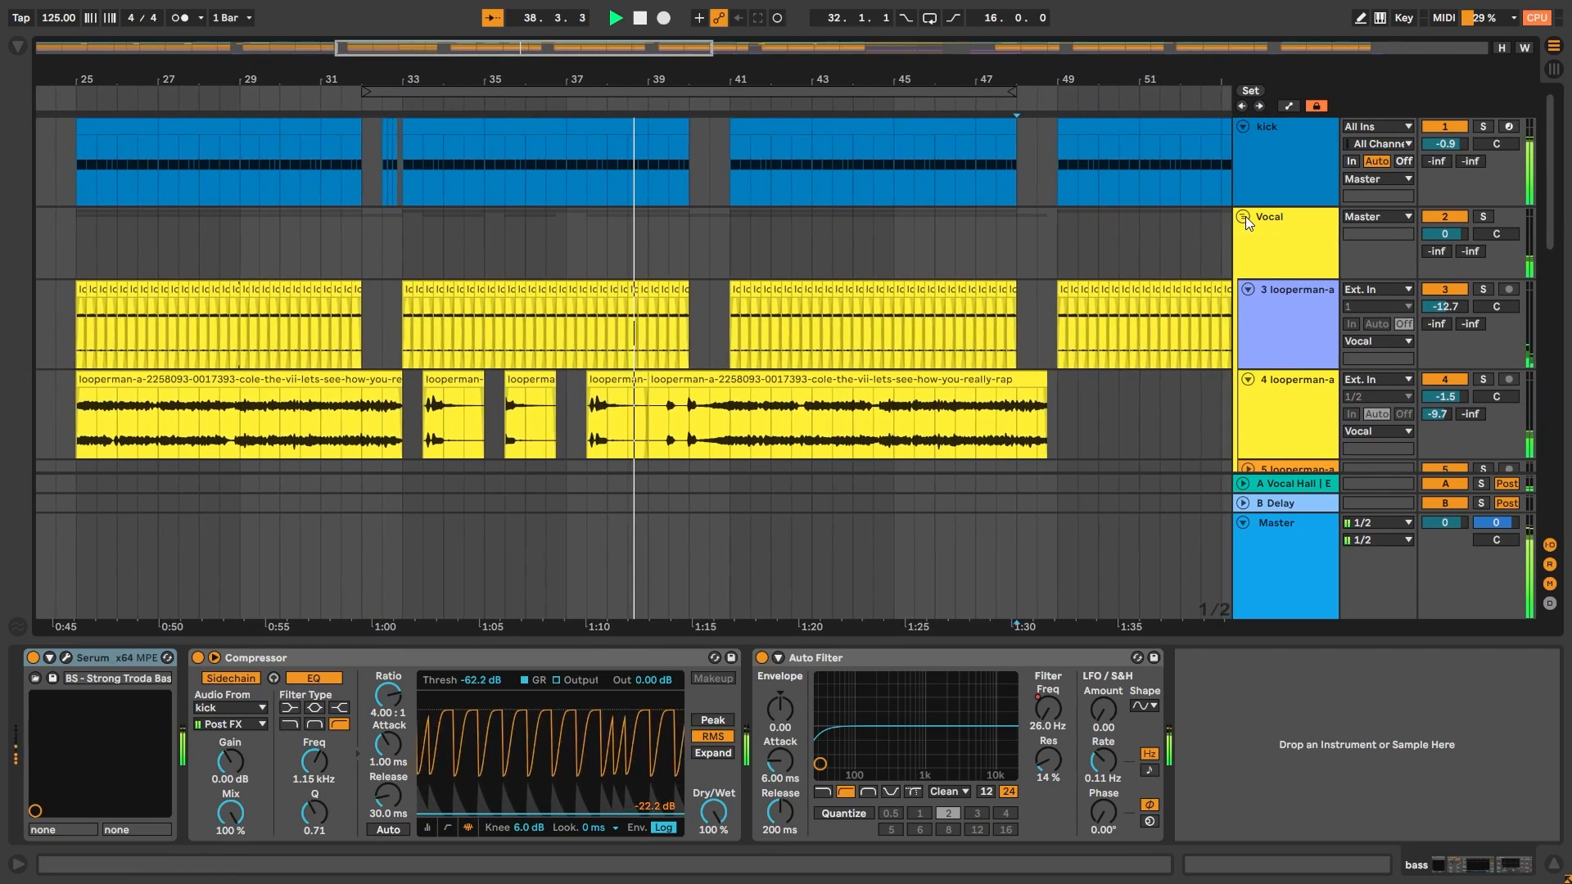
{"action": "left_click", "coordinate": [1246, 215]}
{"action": "left_click", "coordinate": [1248, 239]}
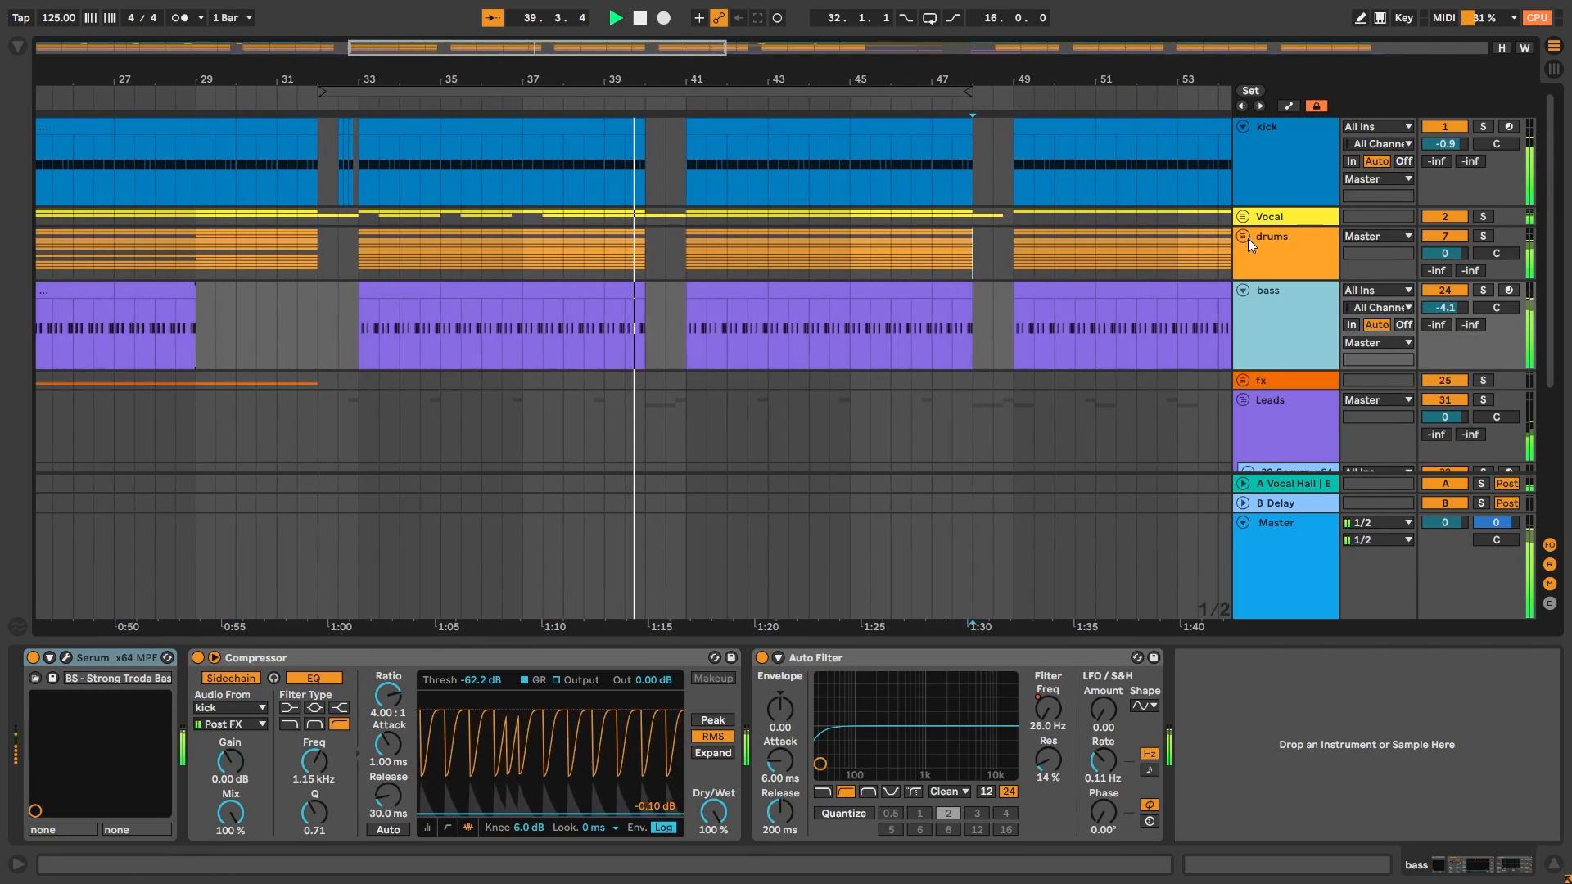
{"action": "left_click", "coordinate": [1245, 291]}
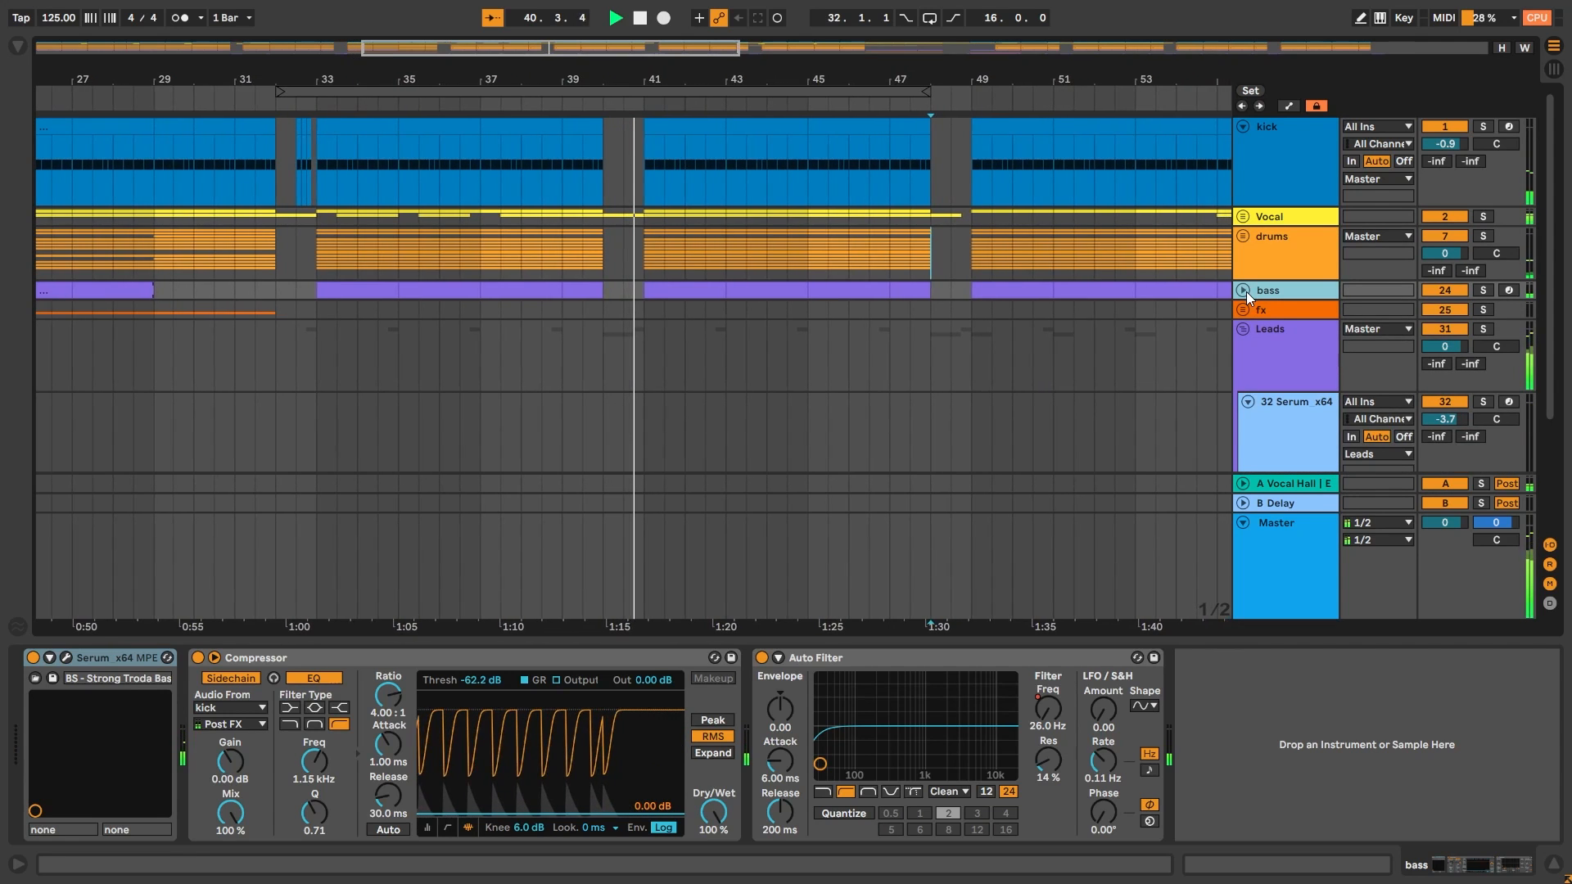
{"action": "left_click", "coordinate": [1243, 329]}
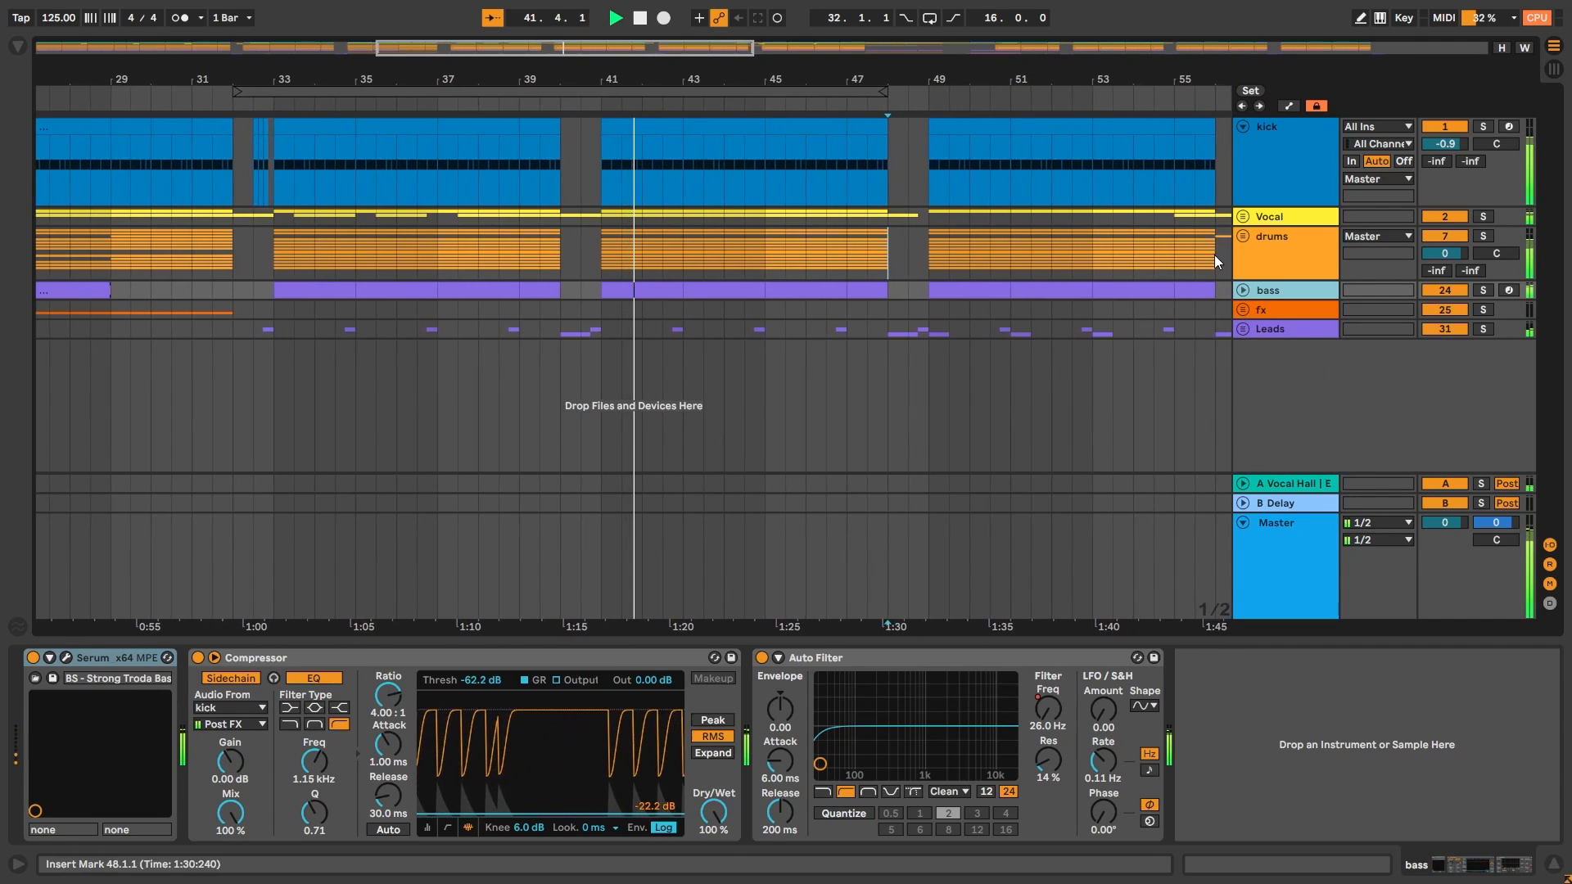
{"action": "left_click", "coordinate": [1244, 127]}
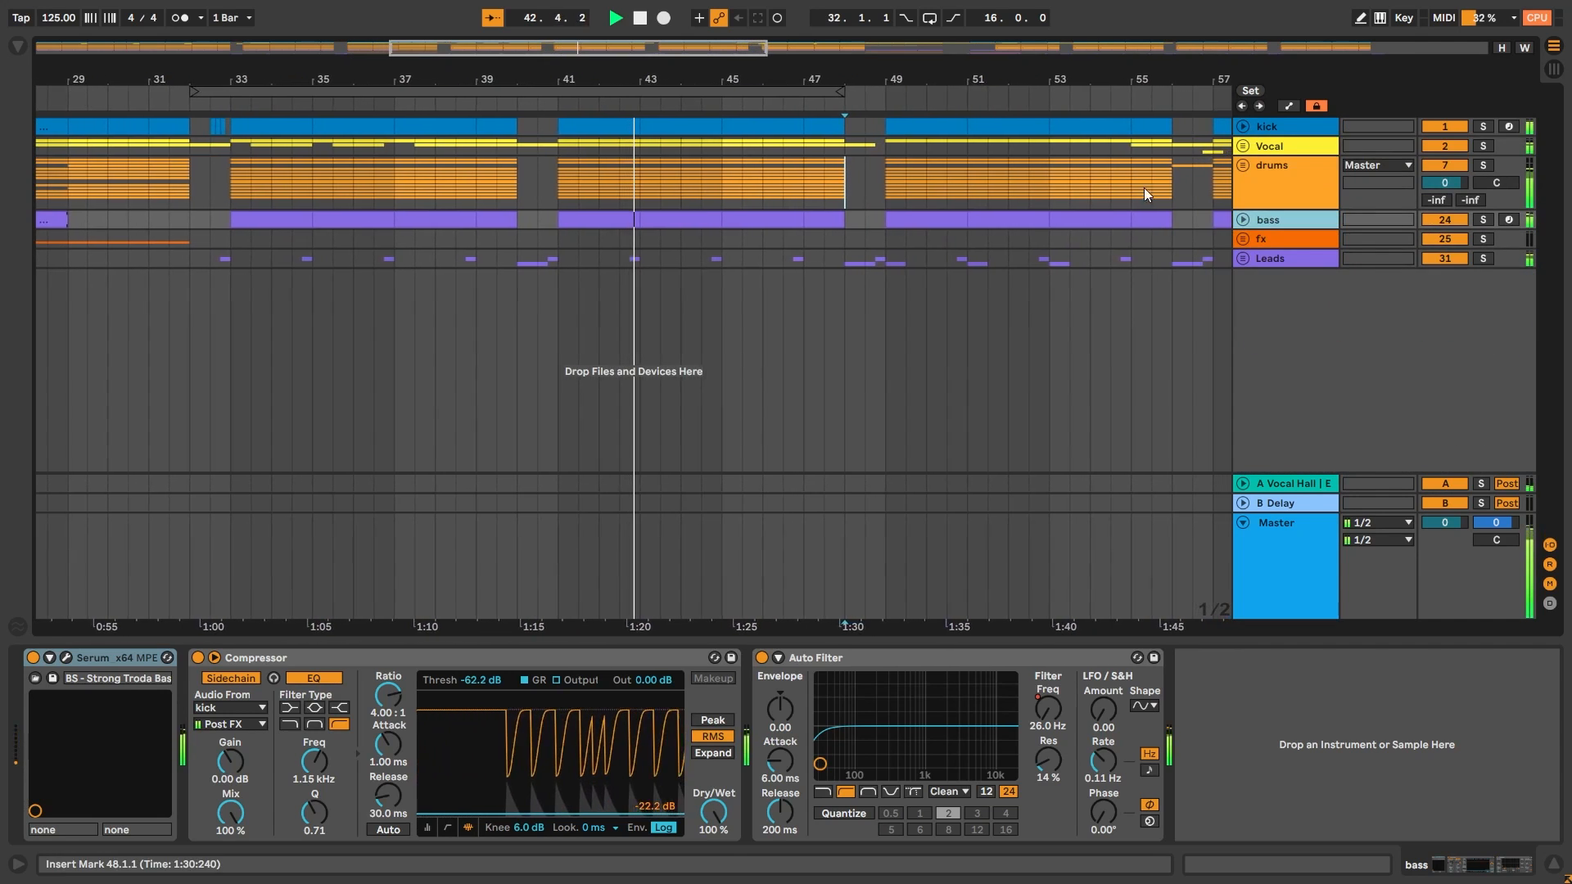
Resume playhead following in a wider view of the arrangement and show the Master track's effects
{"action": "left_click_drag", "start_coordinate": [811, 86], "coordinate": [808, 80]}
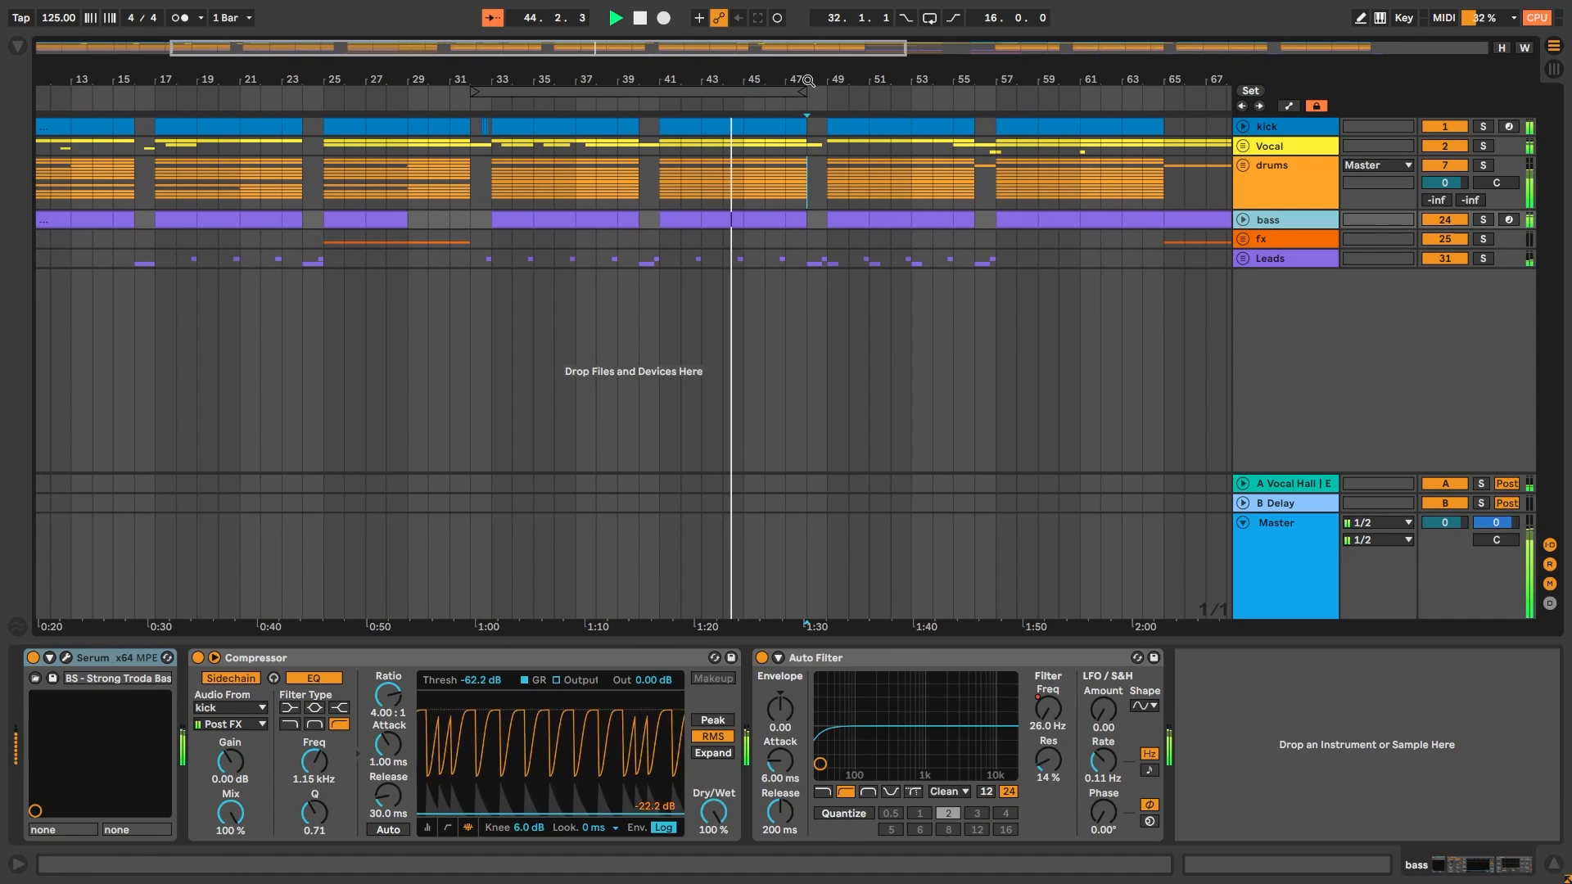
{"action": "left_click", "coordinate": [489, 20]}
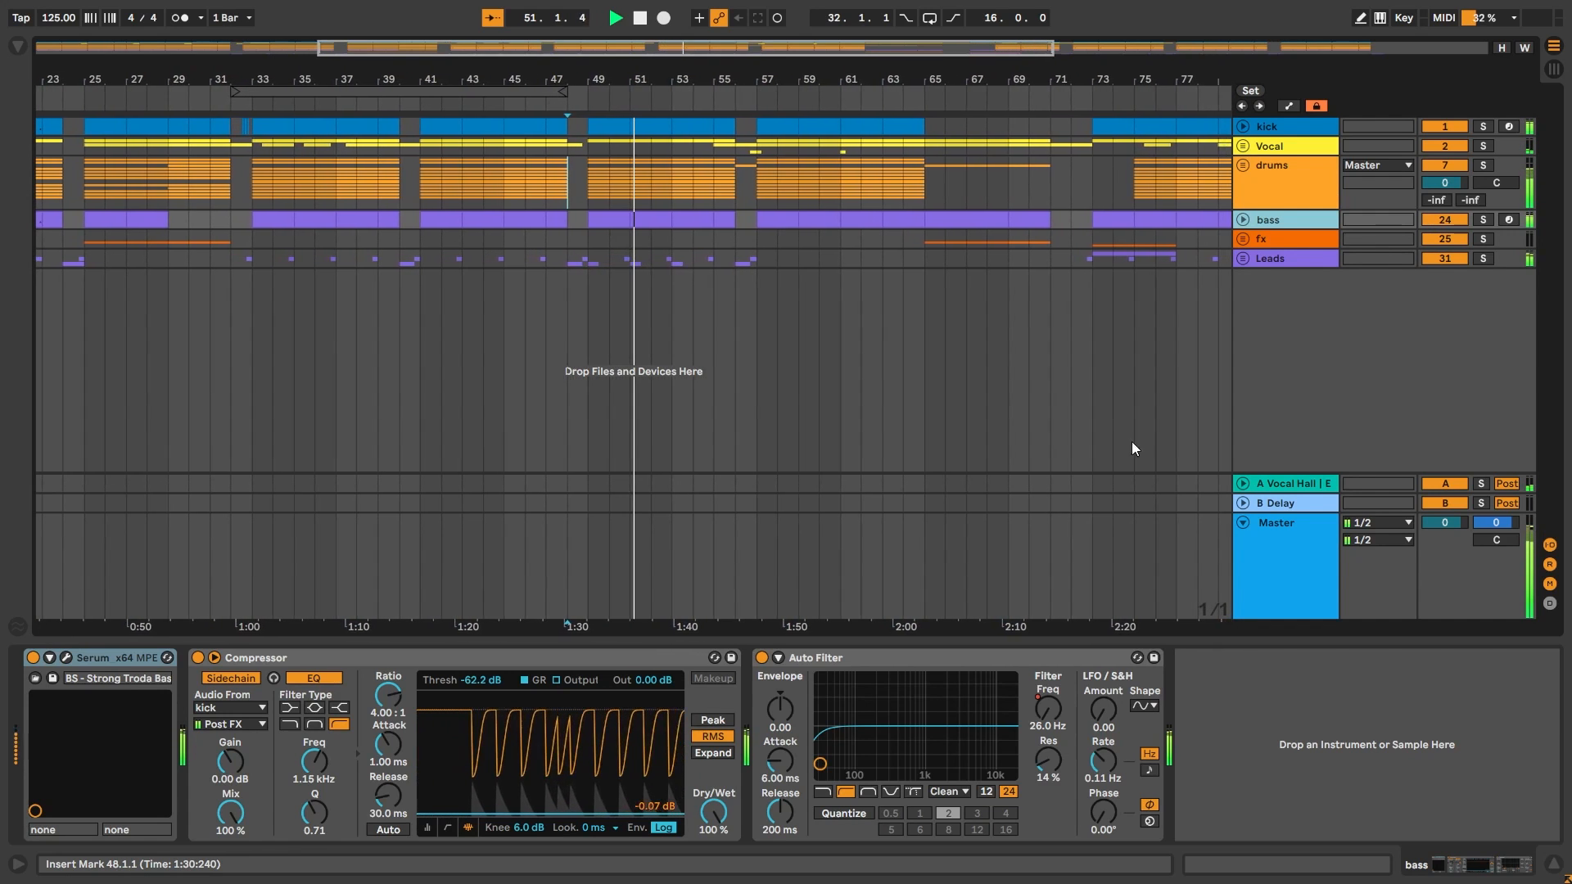
{"action": "left_click", "coordinate": [1258, 549]}
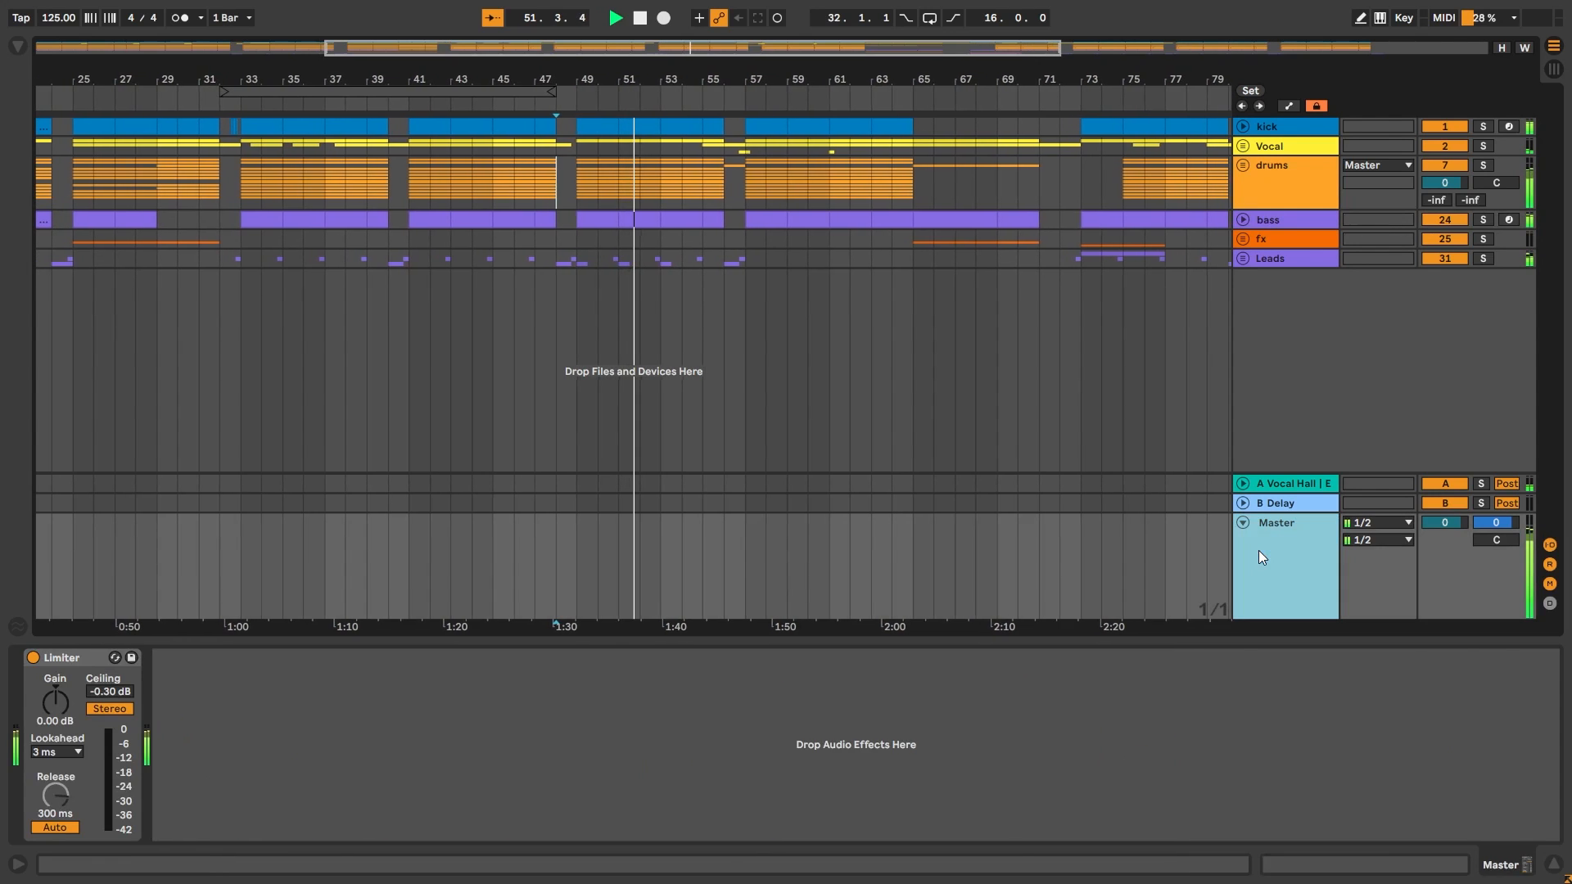
Unfold the lead track inside the Leads group and inspect the patch in its Serum instrument
{"action": "left_click", "coordinate": [1243, 259]}
{"action": "scroll", "coordinate": [1039, 308], "scroll_direction": "down", "scroll_amount": 3}
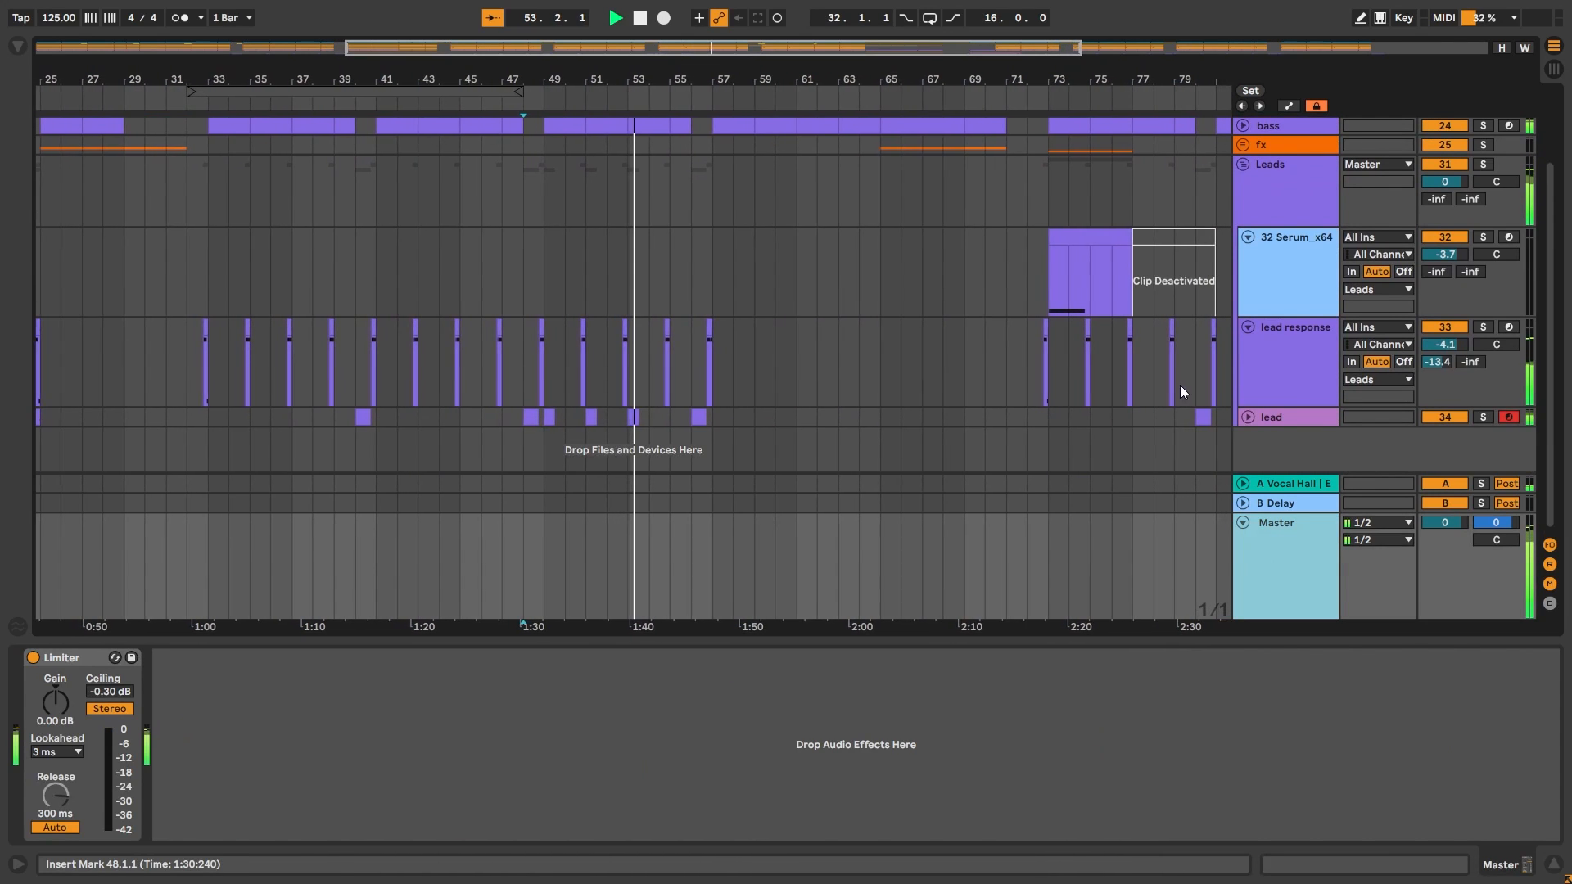
{"action": "left_click", "coordinate": [1248, 417]}
{"action": "left_click", "coordinate": [1285, 409]}
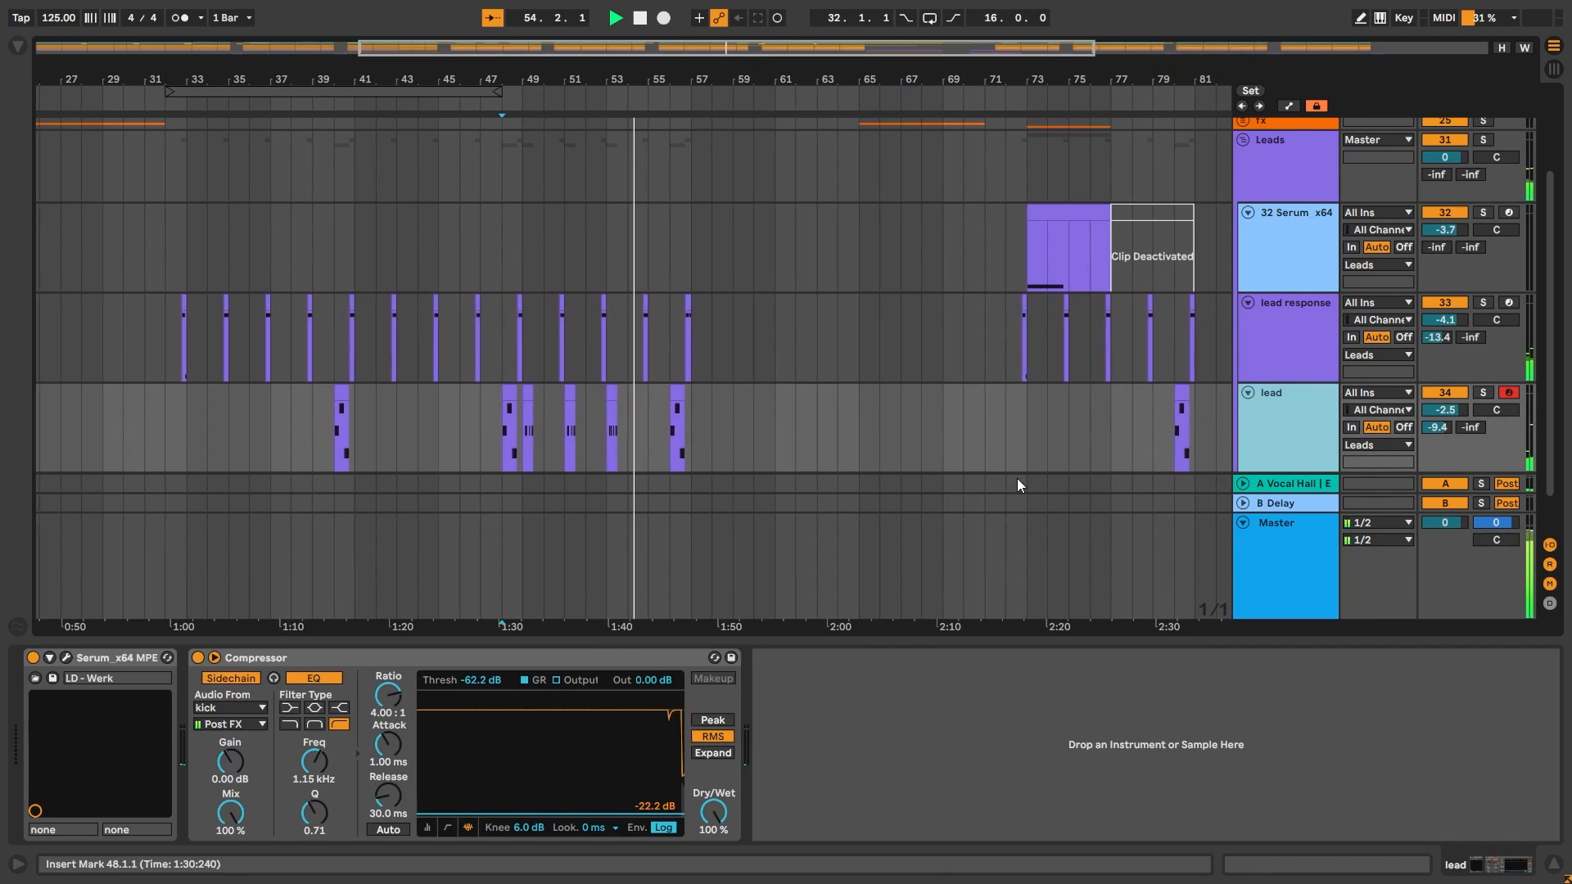
{"action": "left_click", "coordinate": [65, 660]}
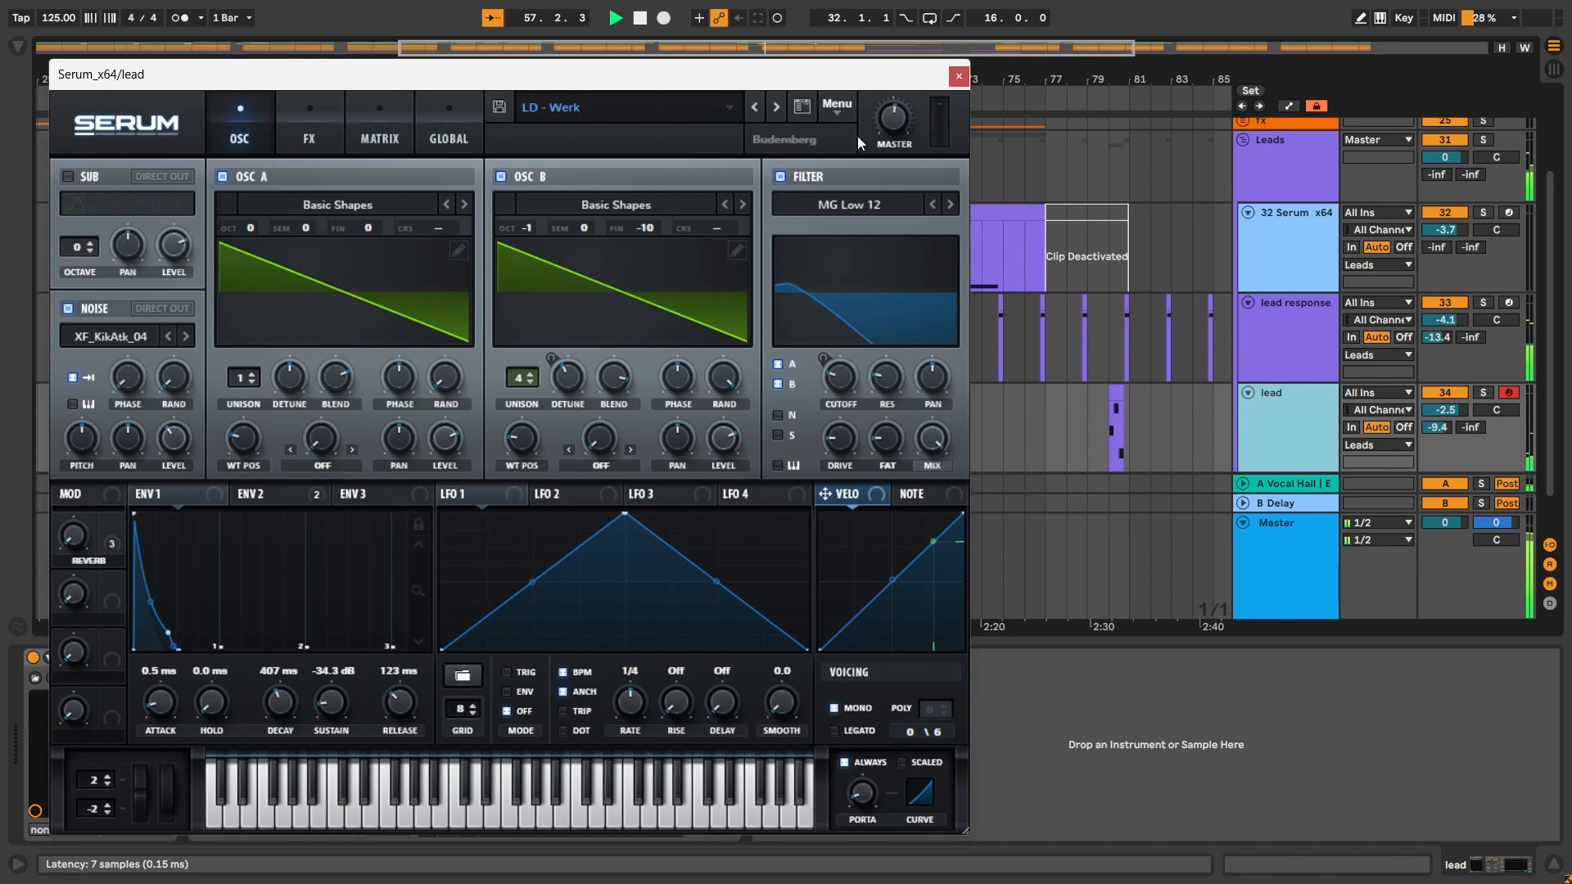
{"action": "left_click", "coordinate": [959, 78]}
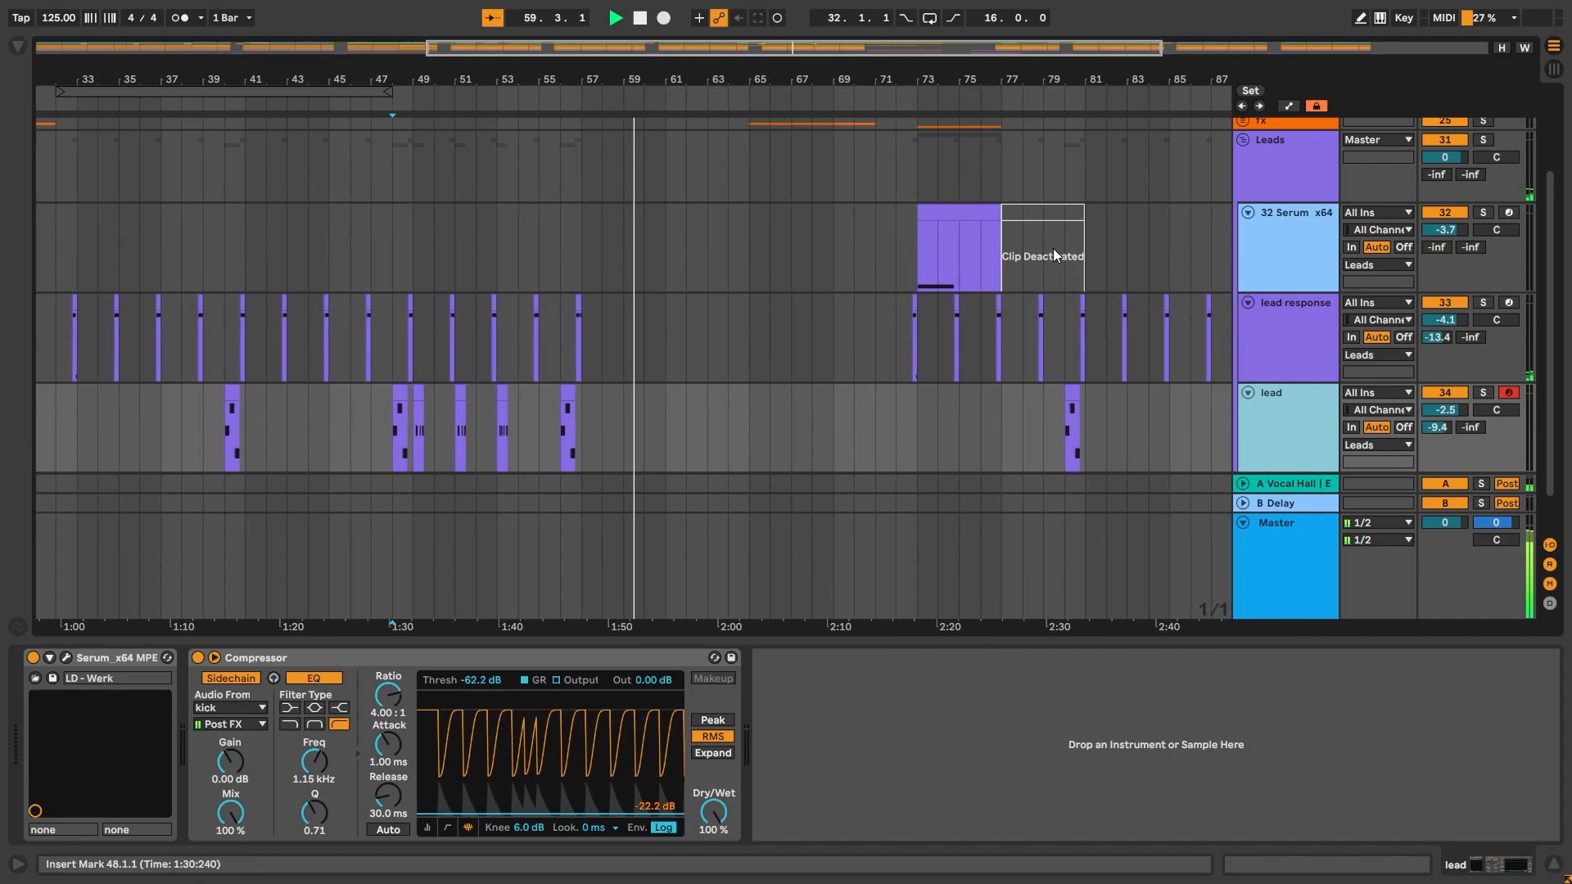
Open the bass track's Serum instrument, inspect its patch and close the plug-in window
{"action": "scroll", "coordinate": [1053, 248], "scroll_direction": "up", "scroll_amount": 3}
{"action": "left_click", "coordinate": [1237, 205]}
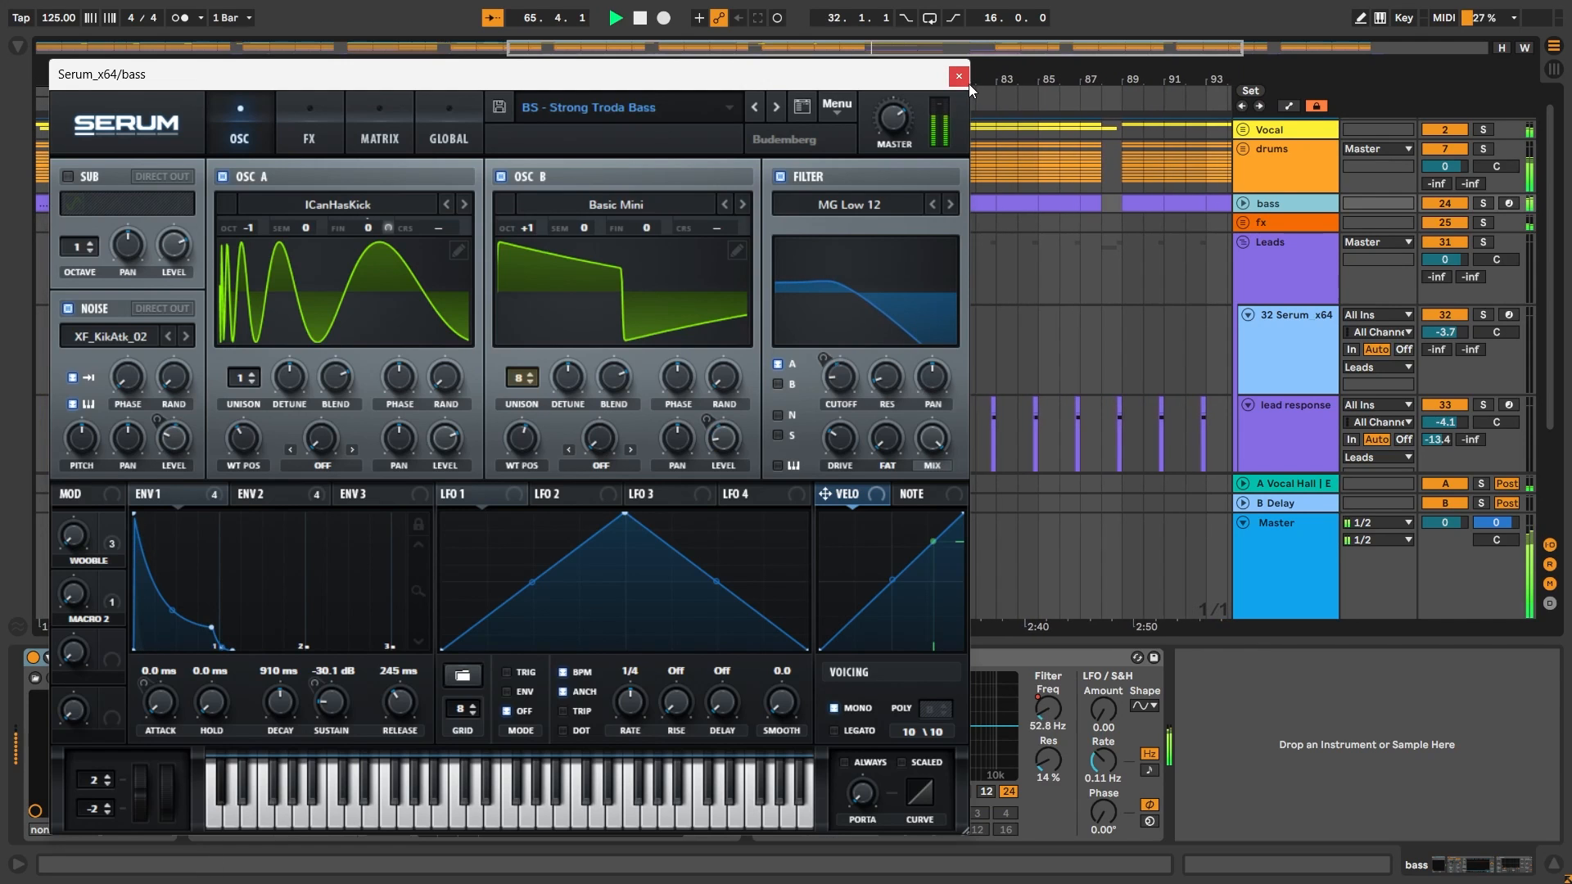
{"action": "left_click_drag", "start_coordinate": [327, 73], "coordinate": [875, 76]}
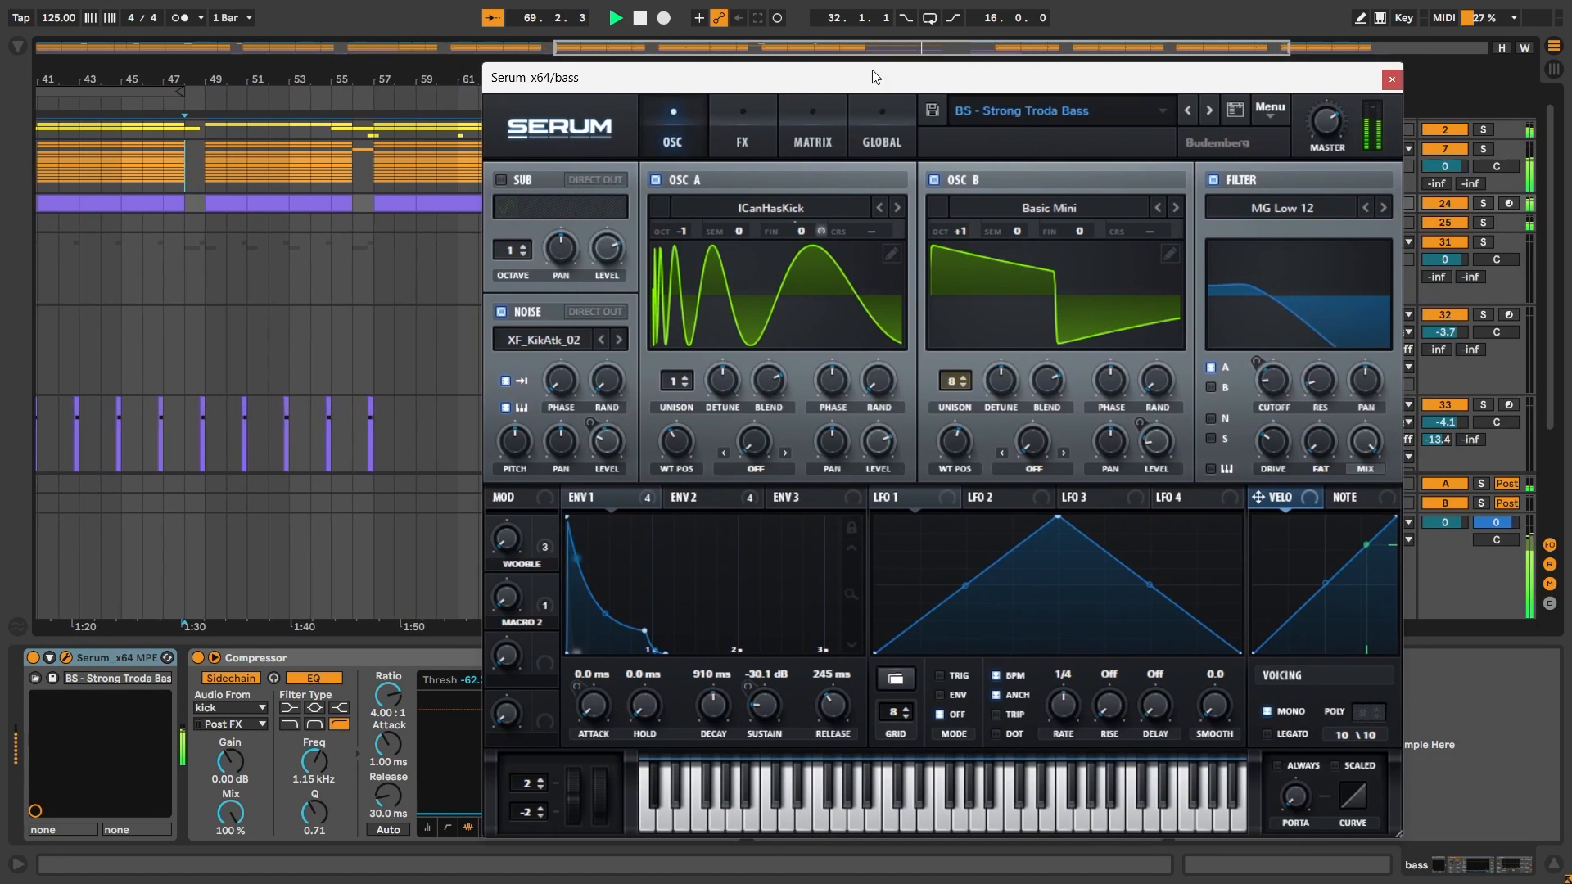
{"action": "left_click", "coordinate": [1391, 80]}
Fold the Leads group, unfold the drums group and inspect the effects on its hats and Snare Build tracks
{"action": "left_click", "coordinate": [1242, 239]}
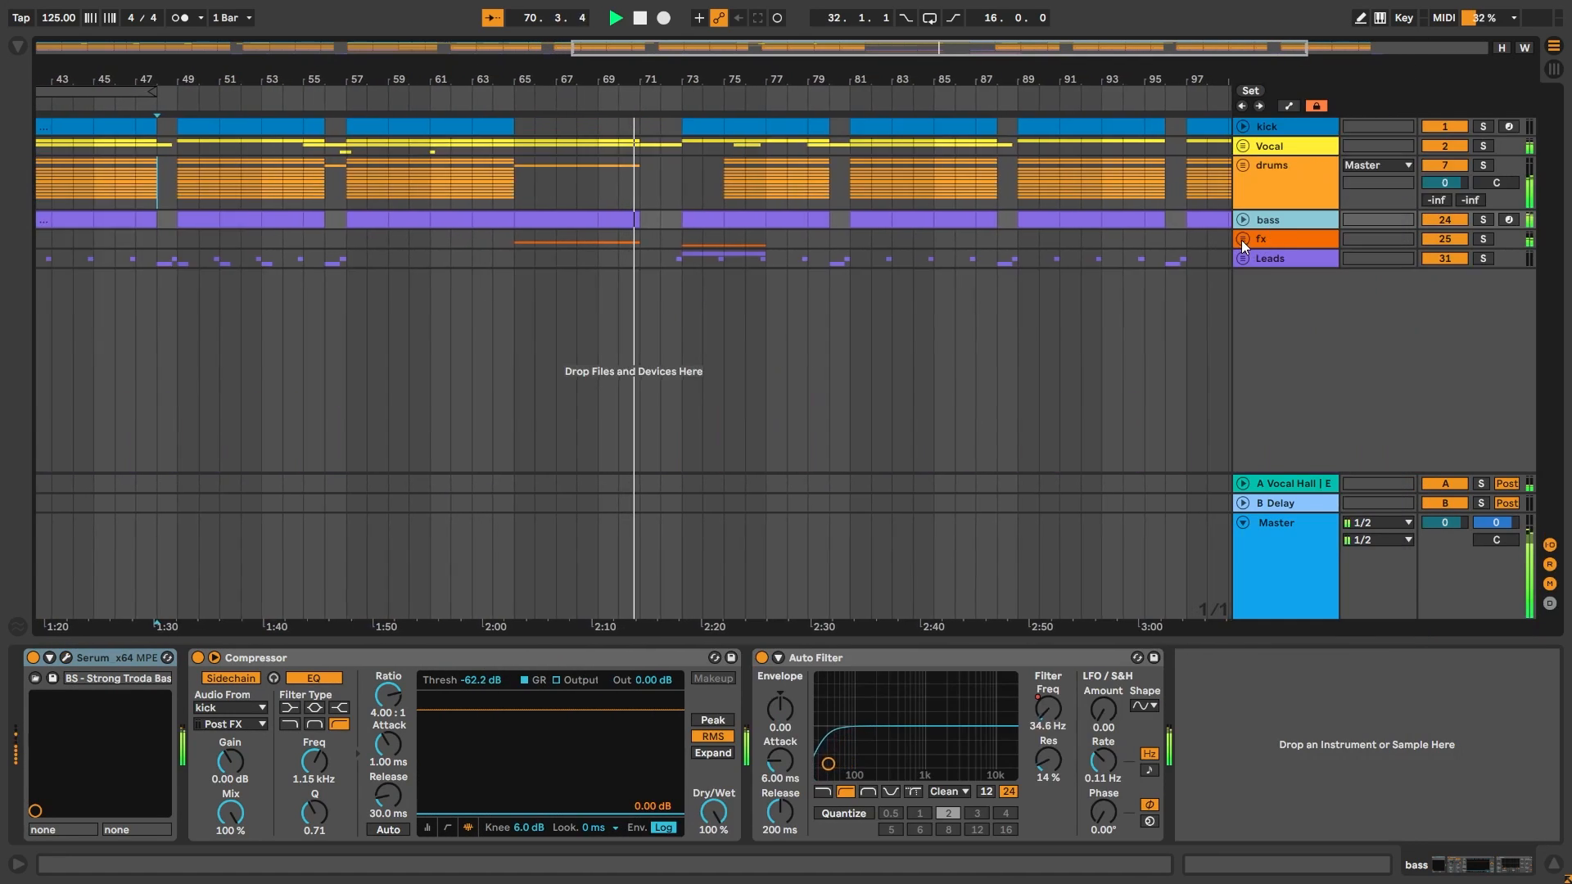
{"action": "left_click", "coordinate": [1243, 165]}
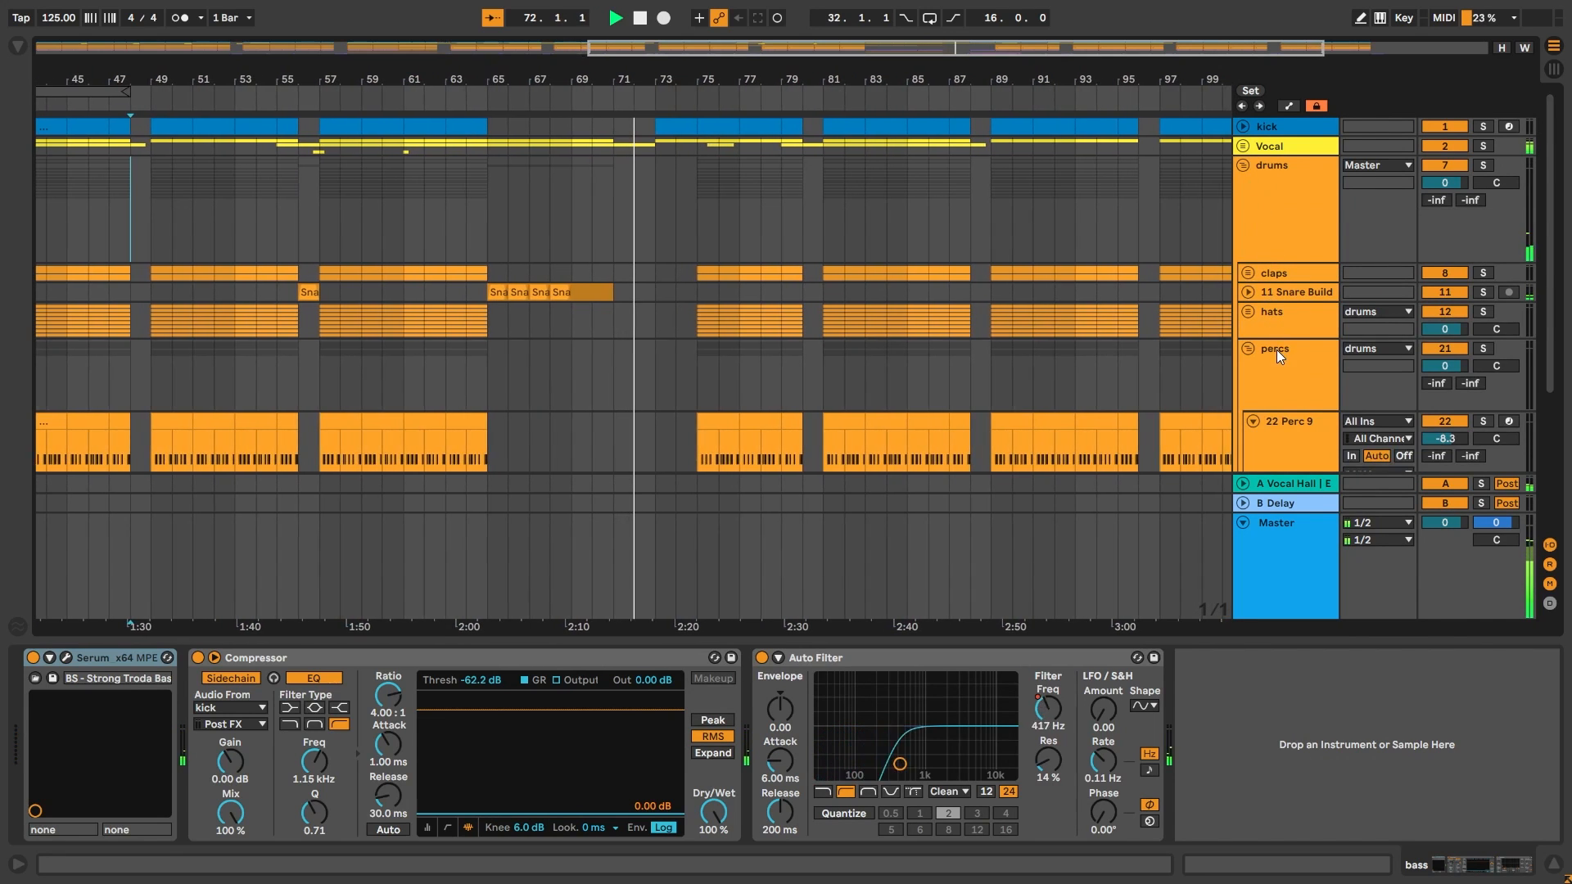
{"action": "left_click", "coordinate": [1275, 351]}
{"action": "left_click", "coordinate": [1278, 314]}
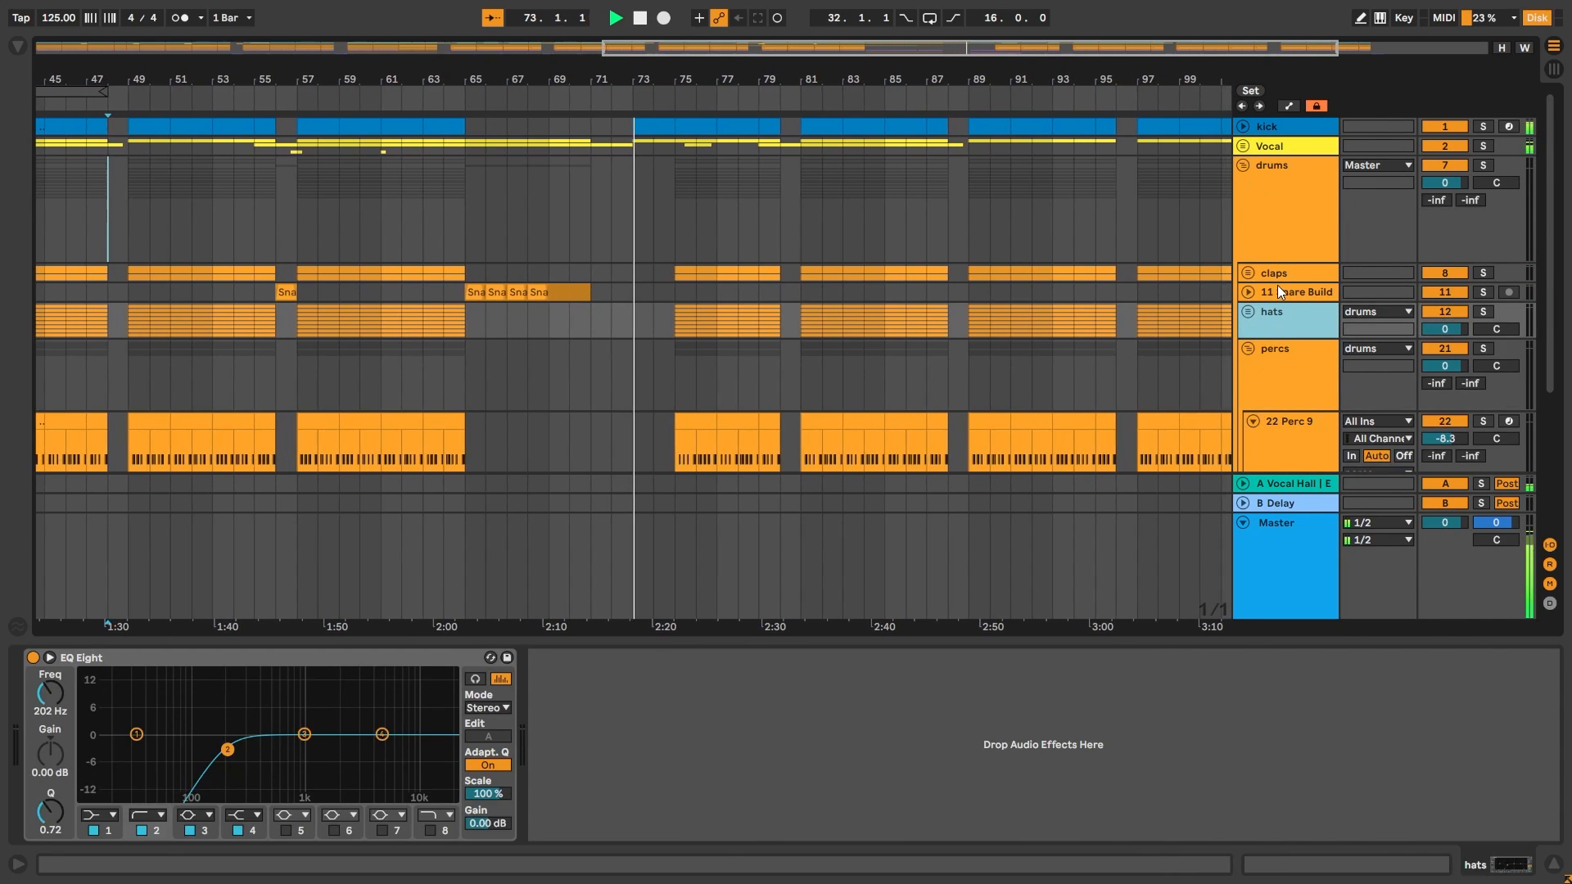
{"action": "left_click", "coordinate": [1278, 288]}
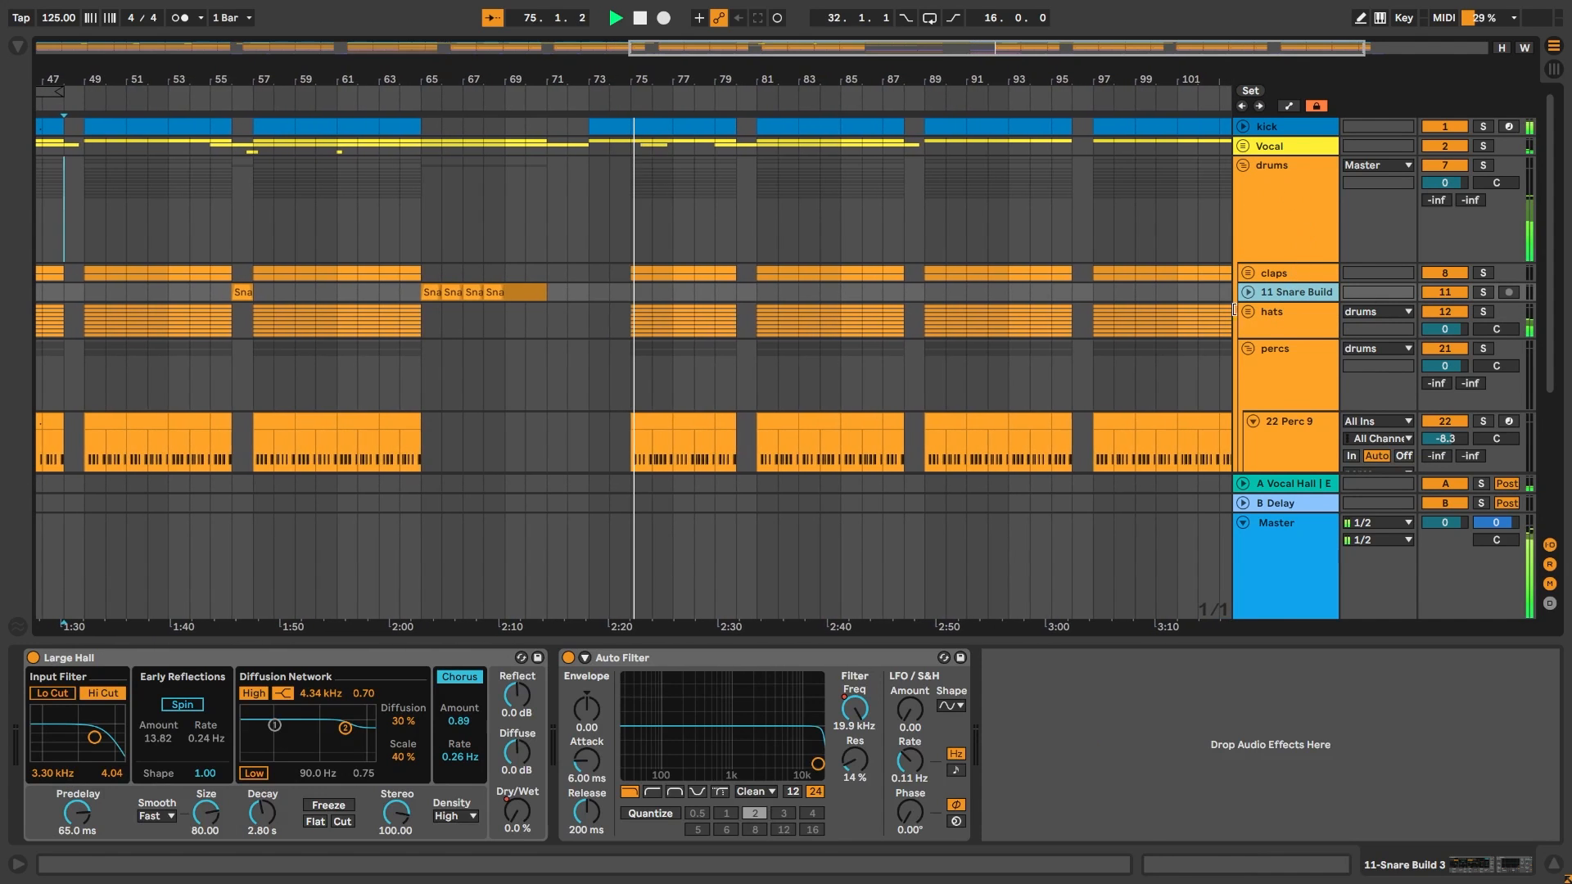
{"action": "left_click", "coordinate": [1250, 318]}
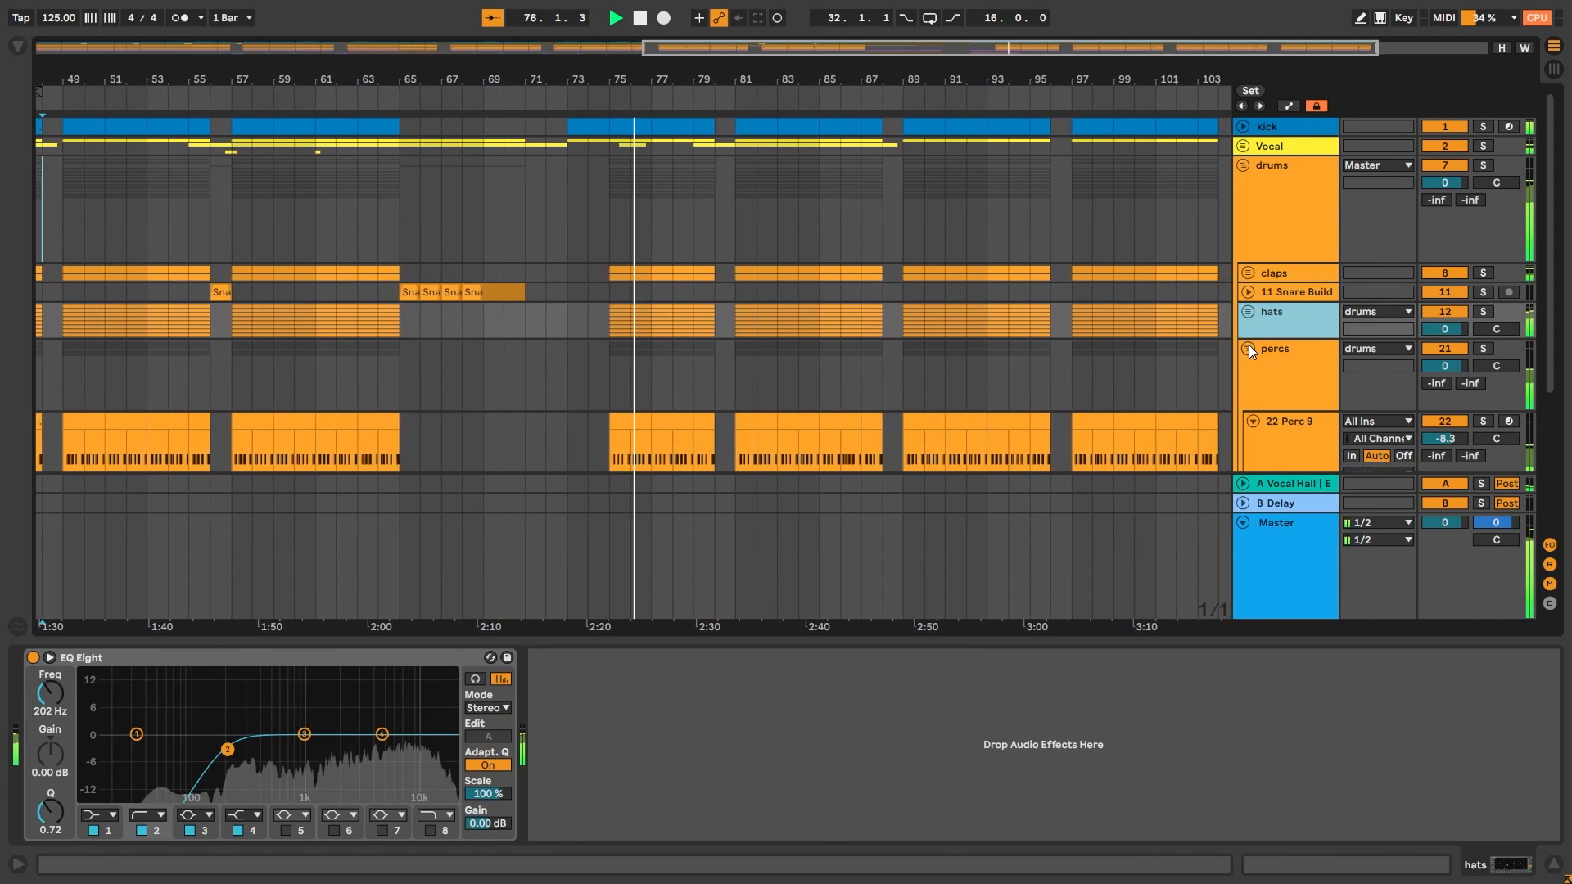
Fold the percs subgroup and the whole drums group in the arrangement
{"action": "left_click", "coordinate": [1249, 345]}
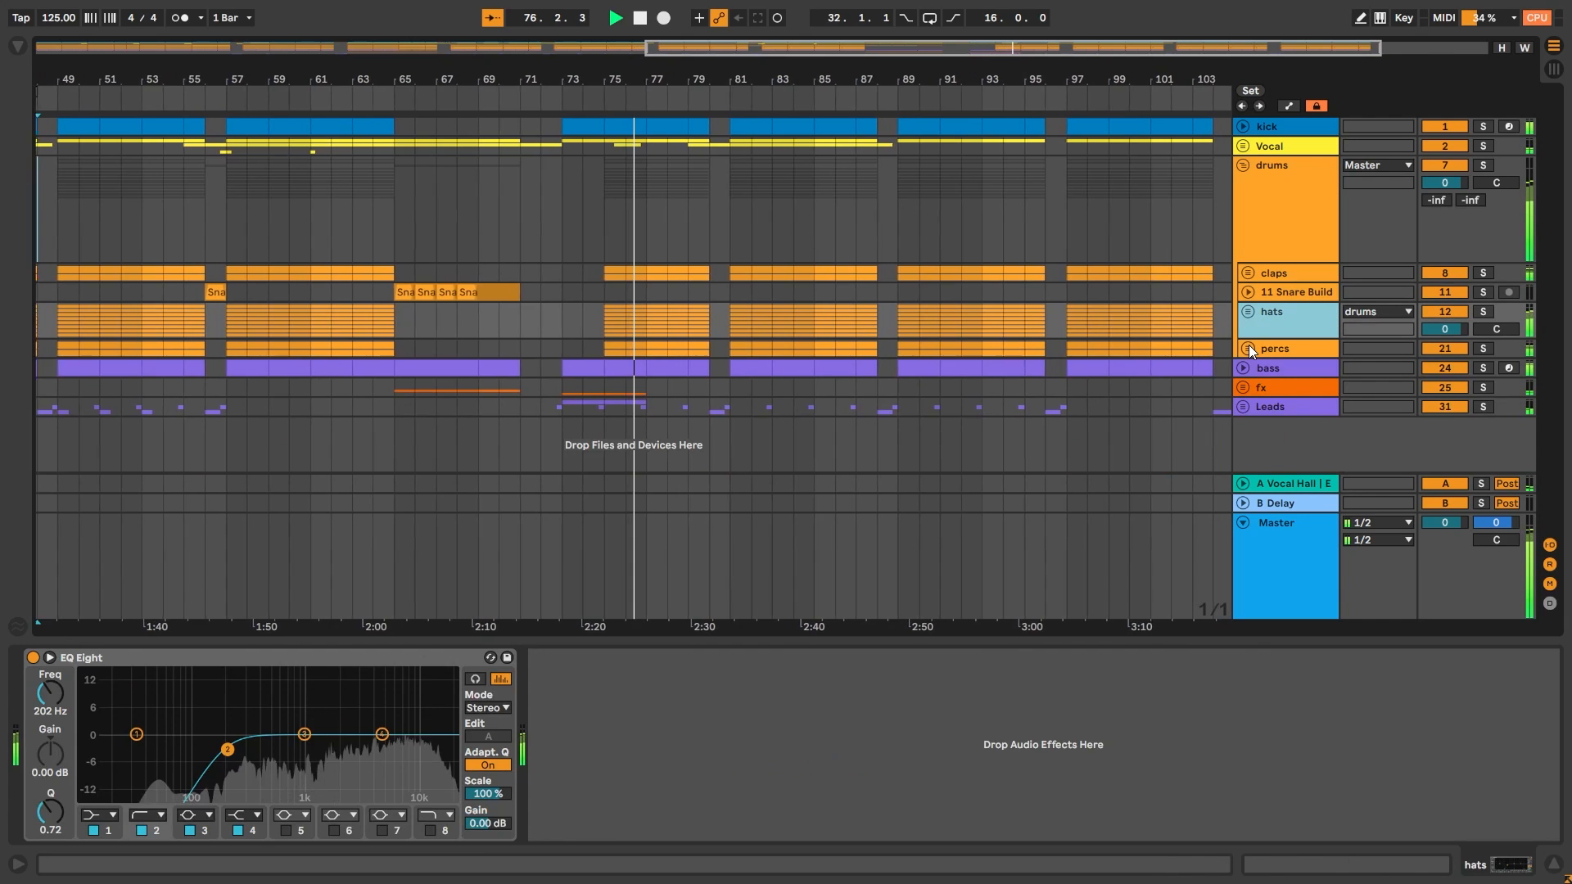
{"action": "left_click", "coordinate": [1243, 165]}
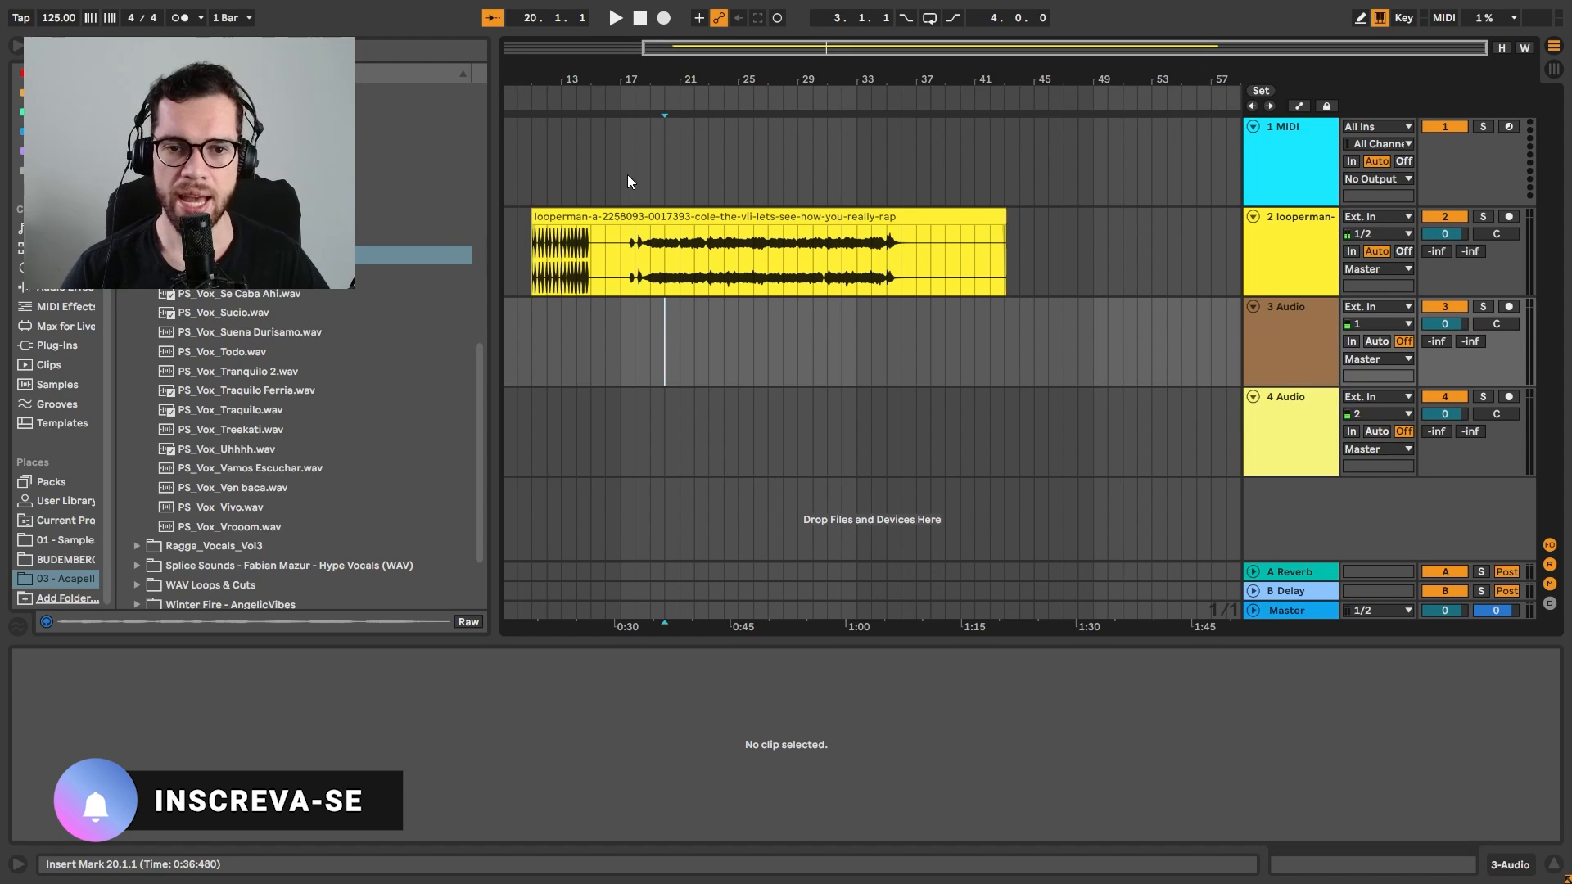
Show the details of the looperman vocal clip on track 2 and examine its opening bars up close
{"action": "left_click_drag", "start_coordinate": [665, 80], "coordinate": [964, 144]}
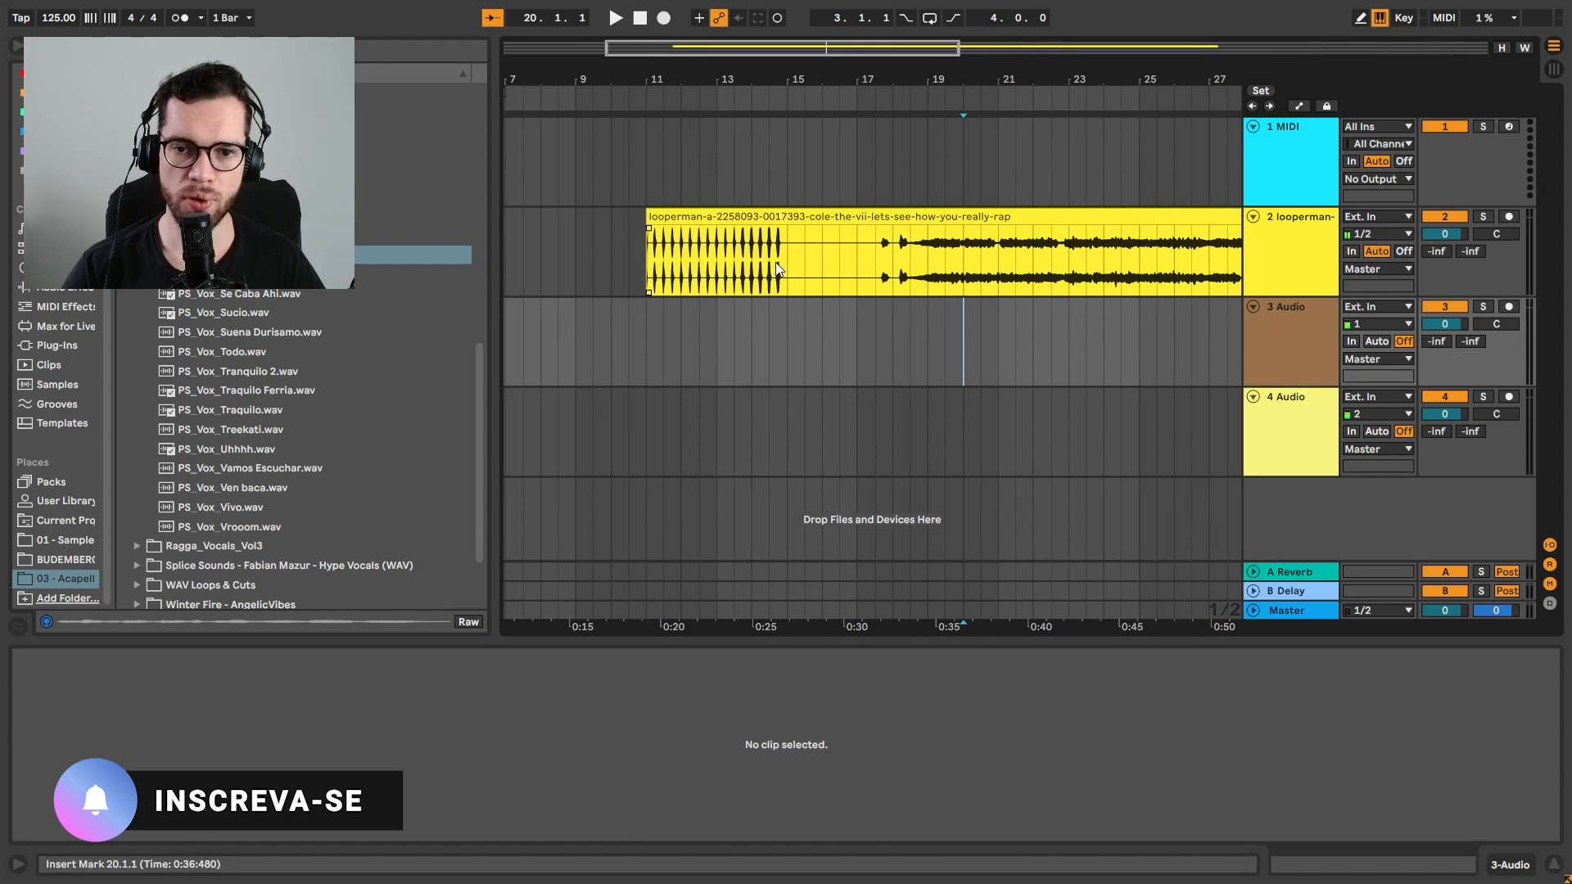
{"action": "left_click", "coordinate": [688, 215]}
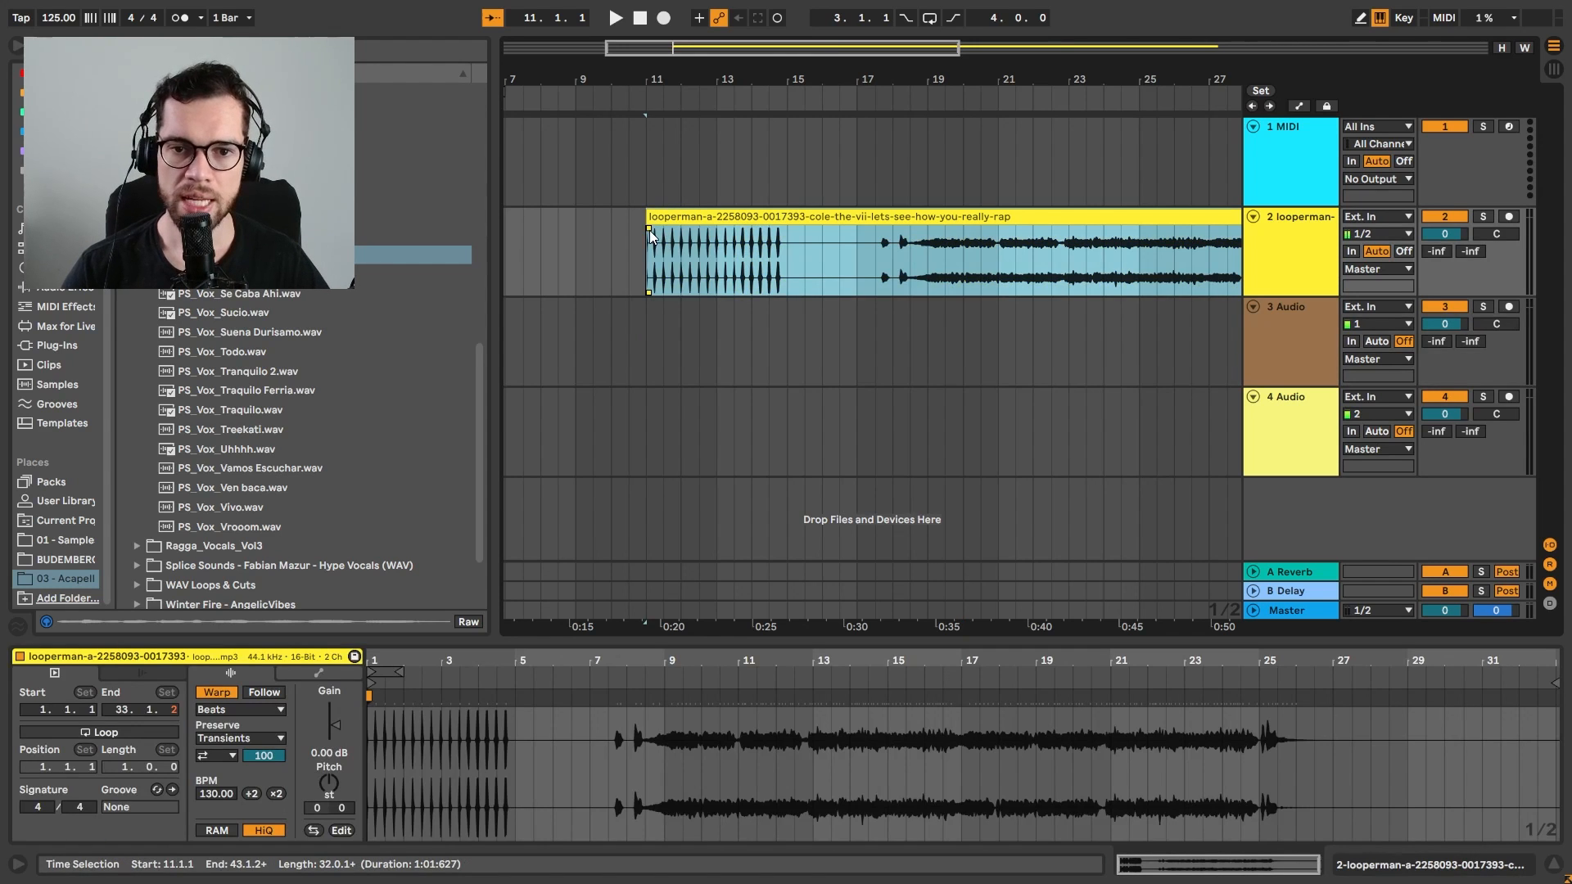
{"action": "left_click", "coordinate": [650, 230]}
{"action": "left_click_drag", "start_coordinate": [673, 74], "coordinate": [655, 139]}
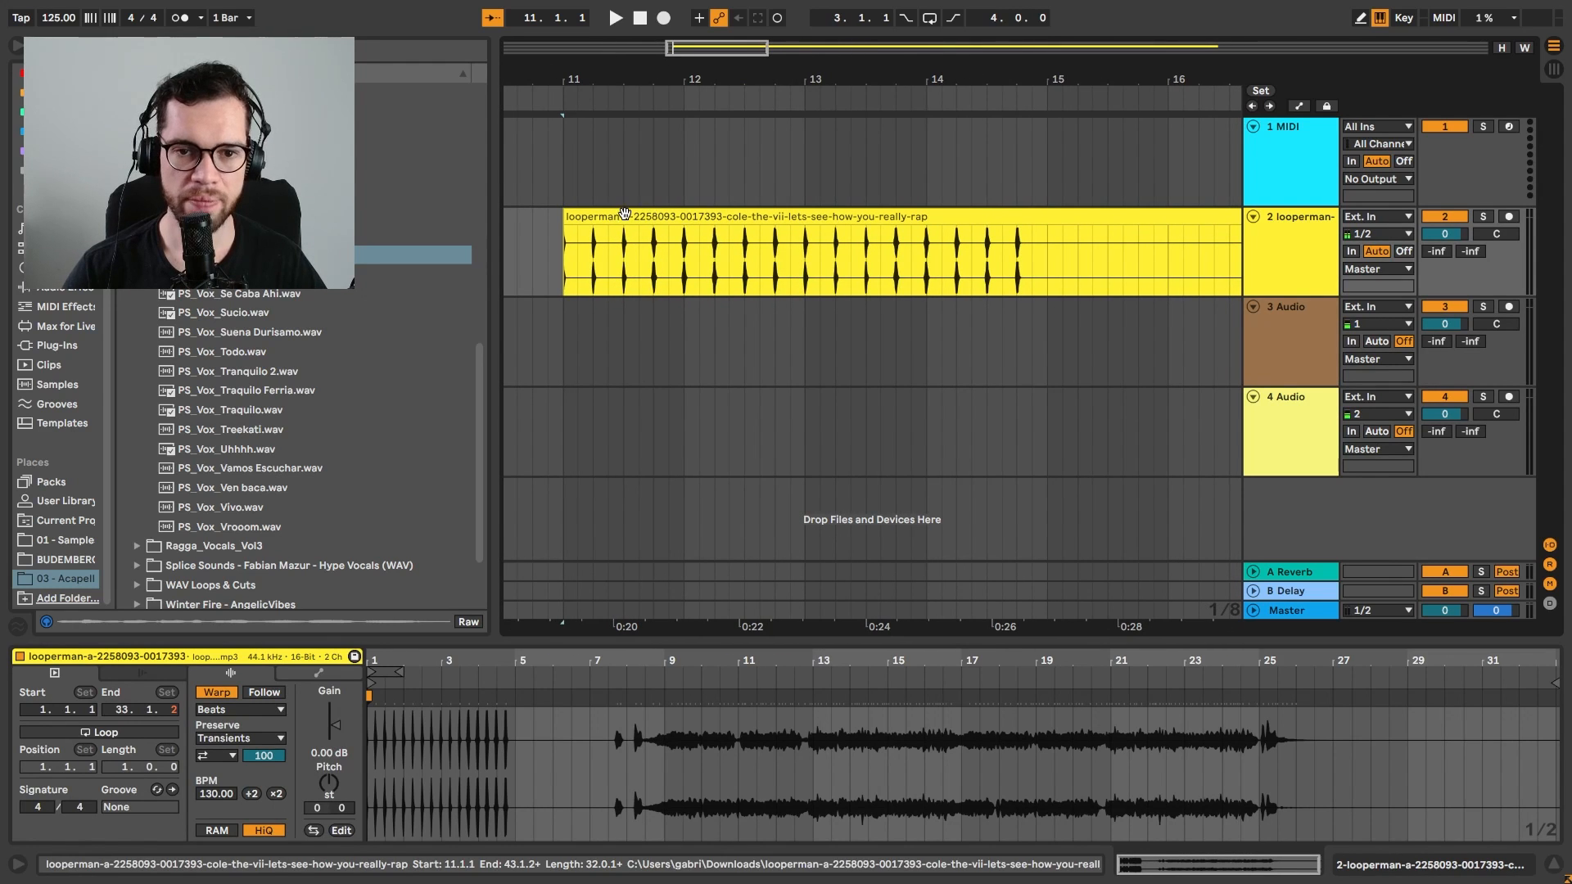
{"action": "left_click", "coordinate": [589, 216]}
{"action": "key", "text": "ctrl+r"}
{"action": "left_click", "coordinate": [613, 219]}
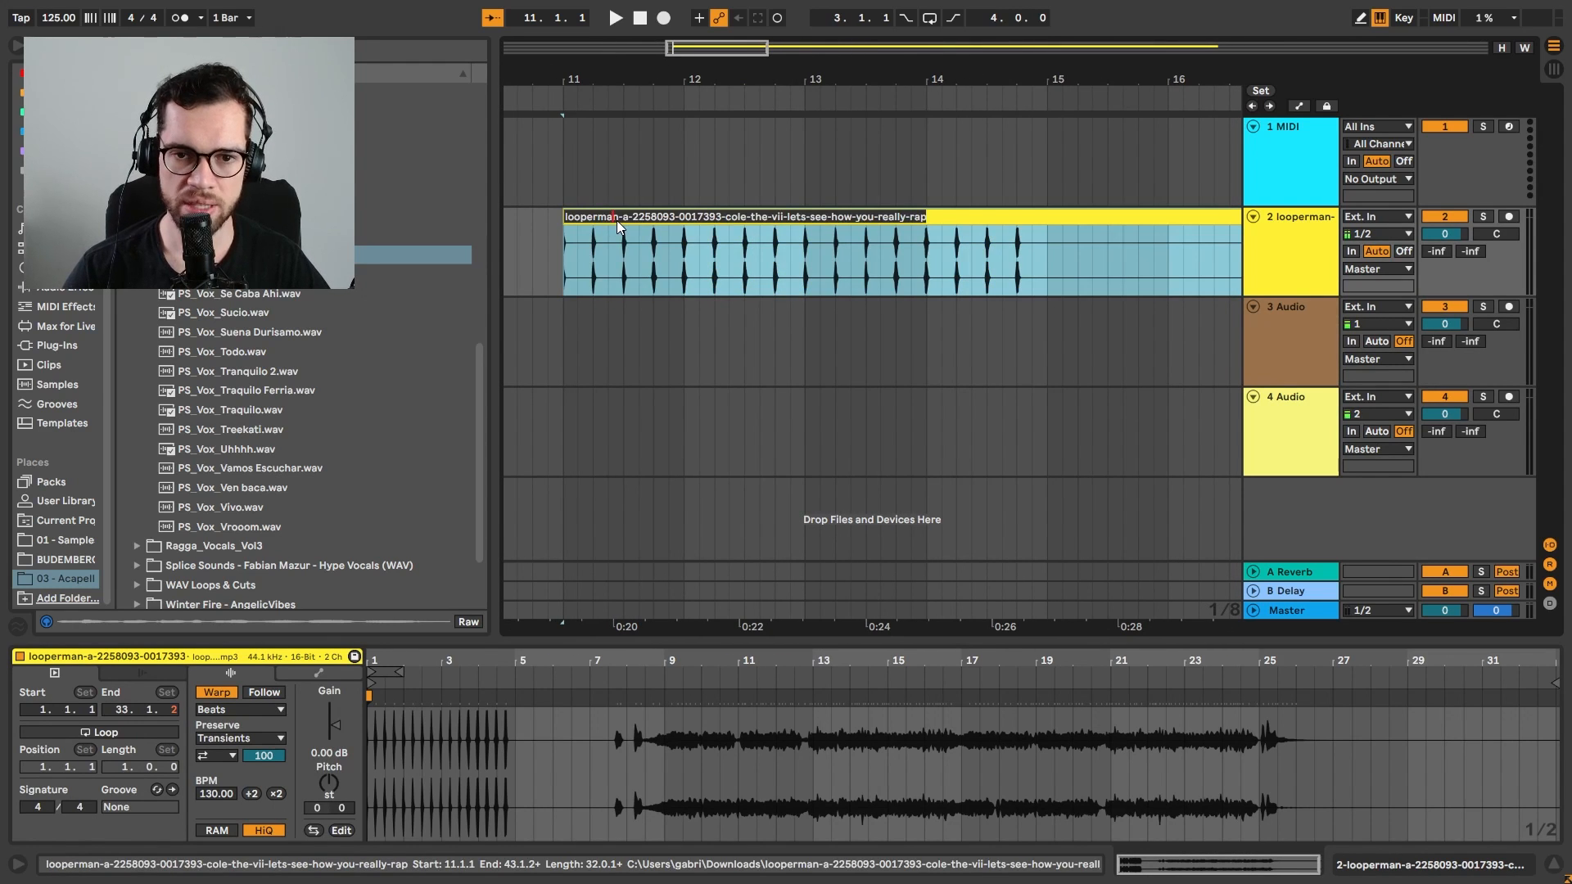
{"action": "left_click", "coordinate": [568, 178]}
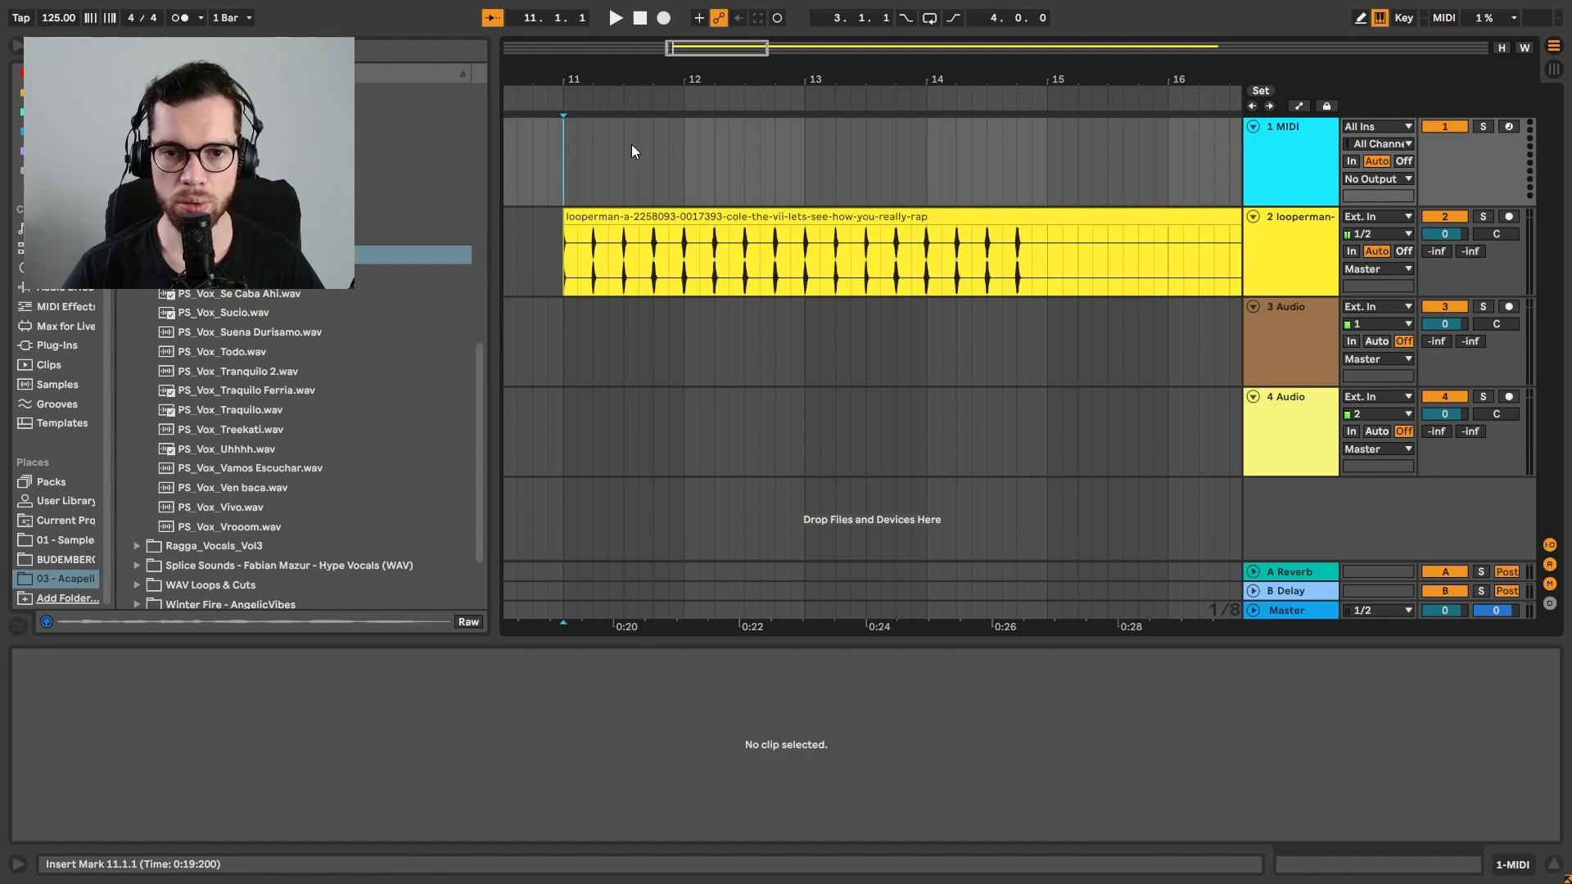
Bring most of the vocal clip into view and open the 01 - Sample place in the browser
{"action": "left_click_drag", "start_coordinate": [617, 79], "coordinate": [601, 33]}
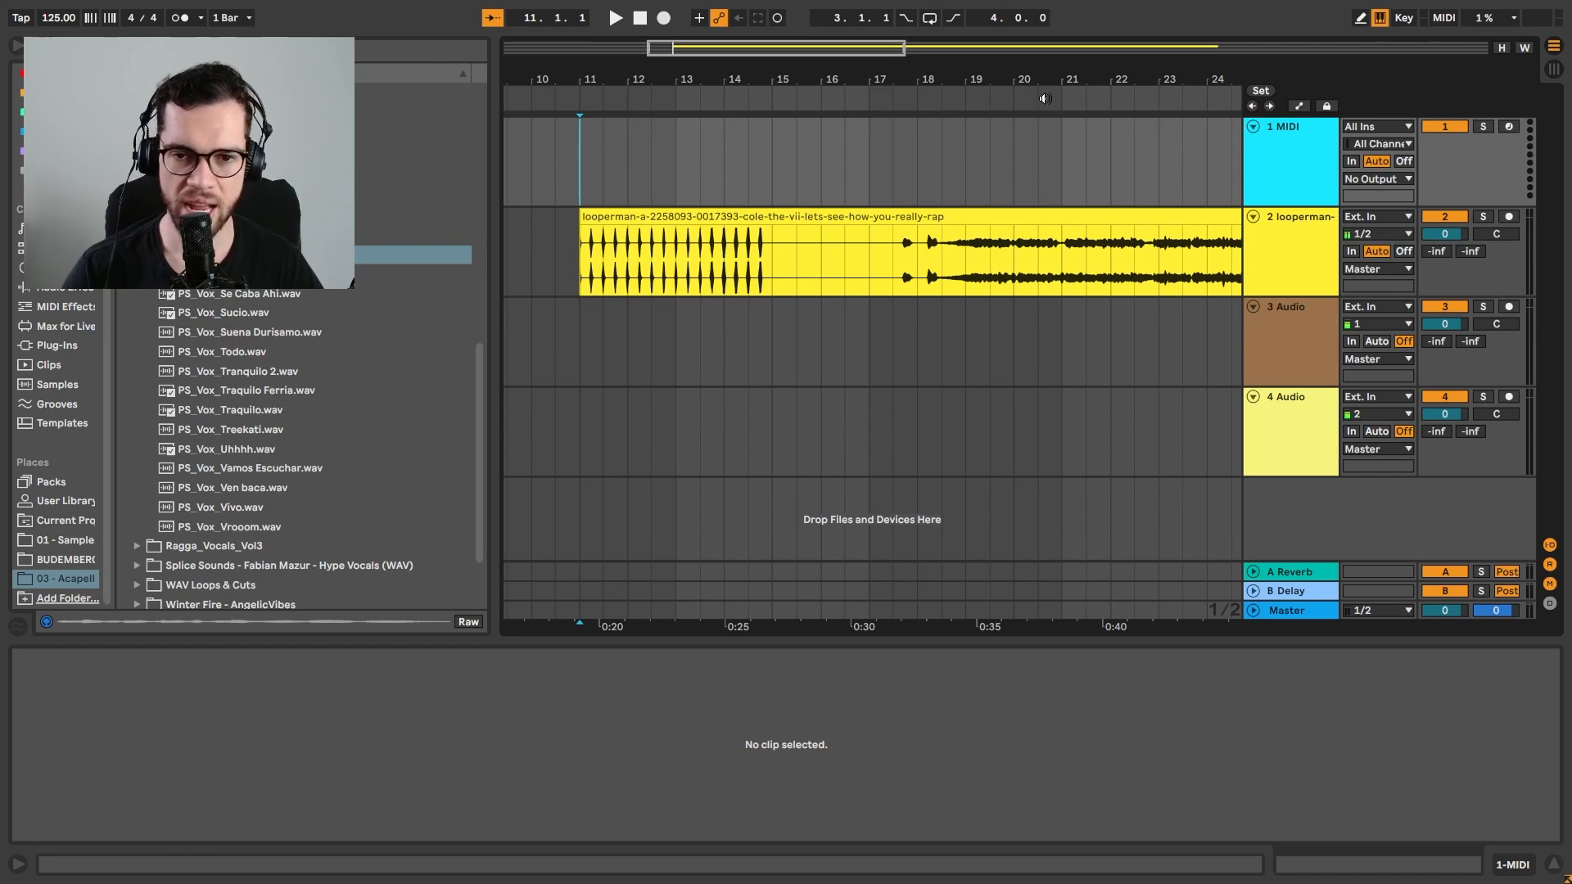
{"action": "left_click_drag", "start_coordinate": [998, 82], "coordinate": [998, 34]}
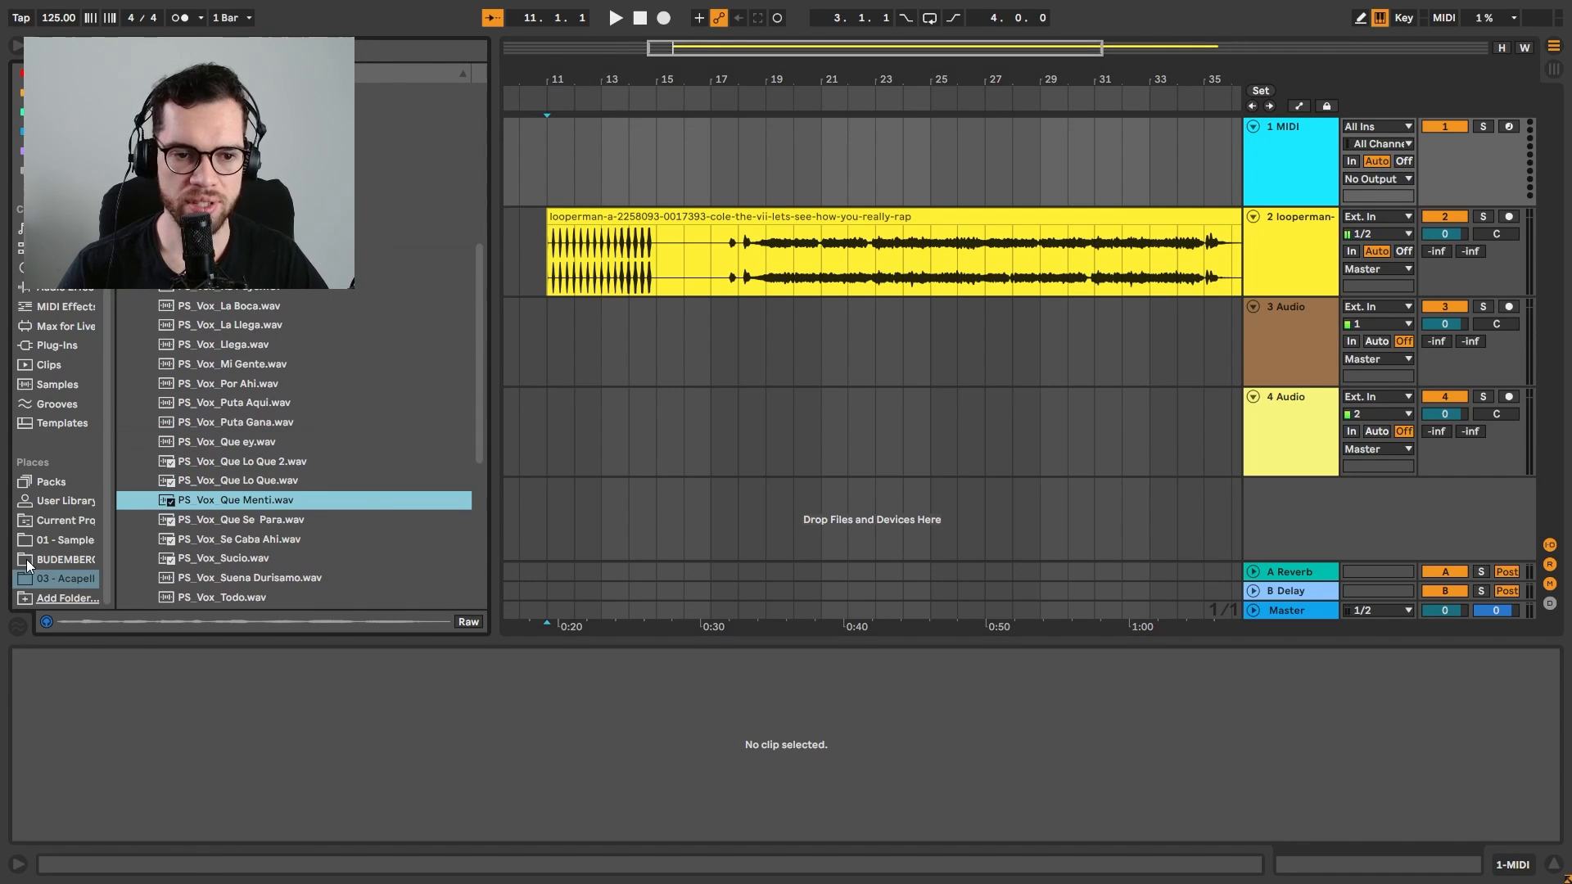
{"action": "left_click", "coordinate": [27, 561]}
{"action": "left_click", "coordinate": [47, 540]}
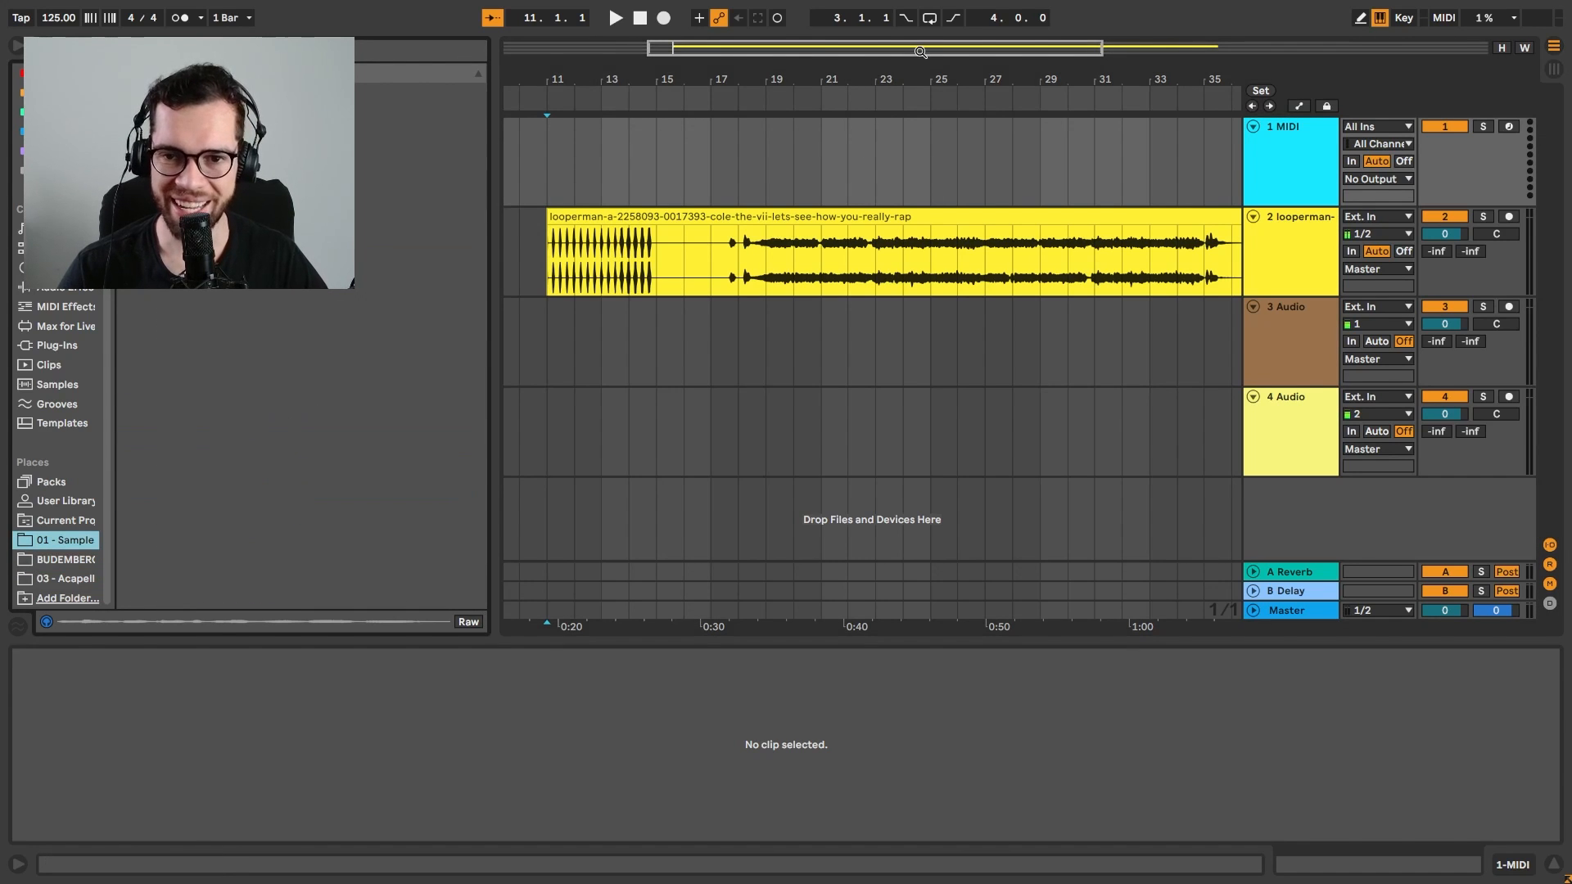
Audition the vocal clip from bar 19 and stop playback about four bars further on
{"action": "left_click_drag", "start_coordinate": [907, 83], "coordinate": [797, 49]}
{"action": "left_click", "coordinate": [734, 256]}
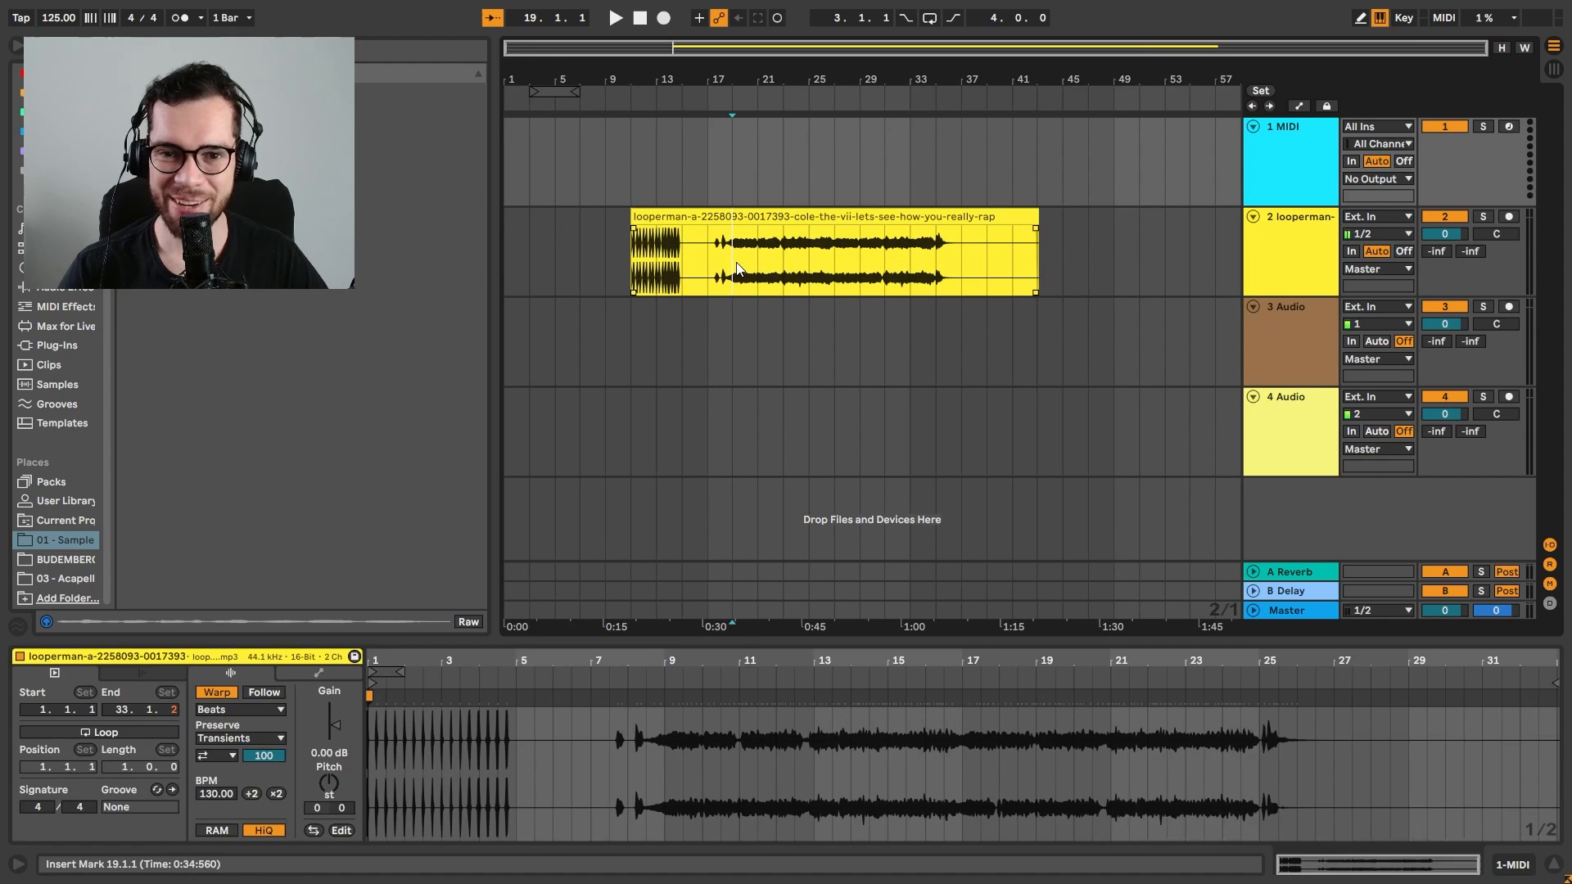
{"action": "left_click_drag", "start_coordinate": [760, 71], "coordinate": [758, 131]}
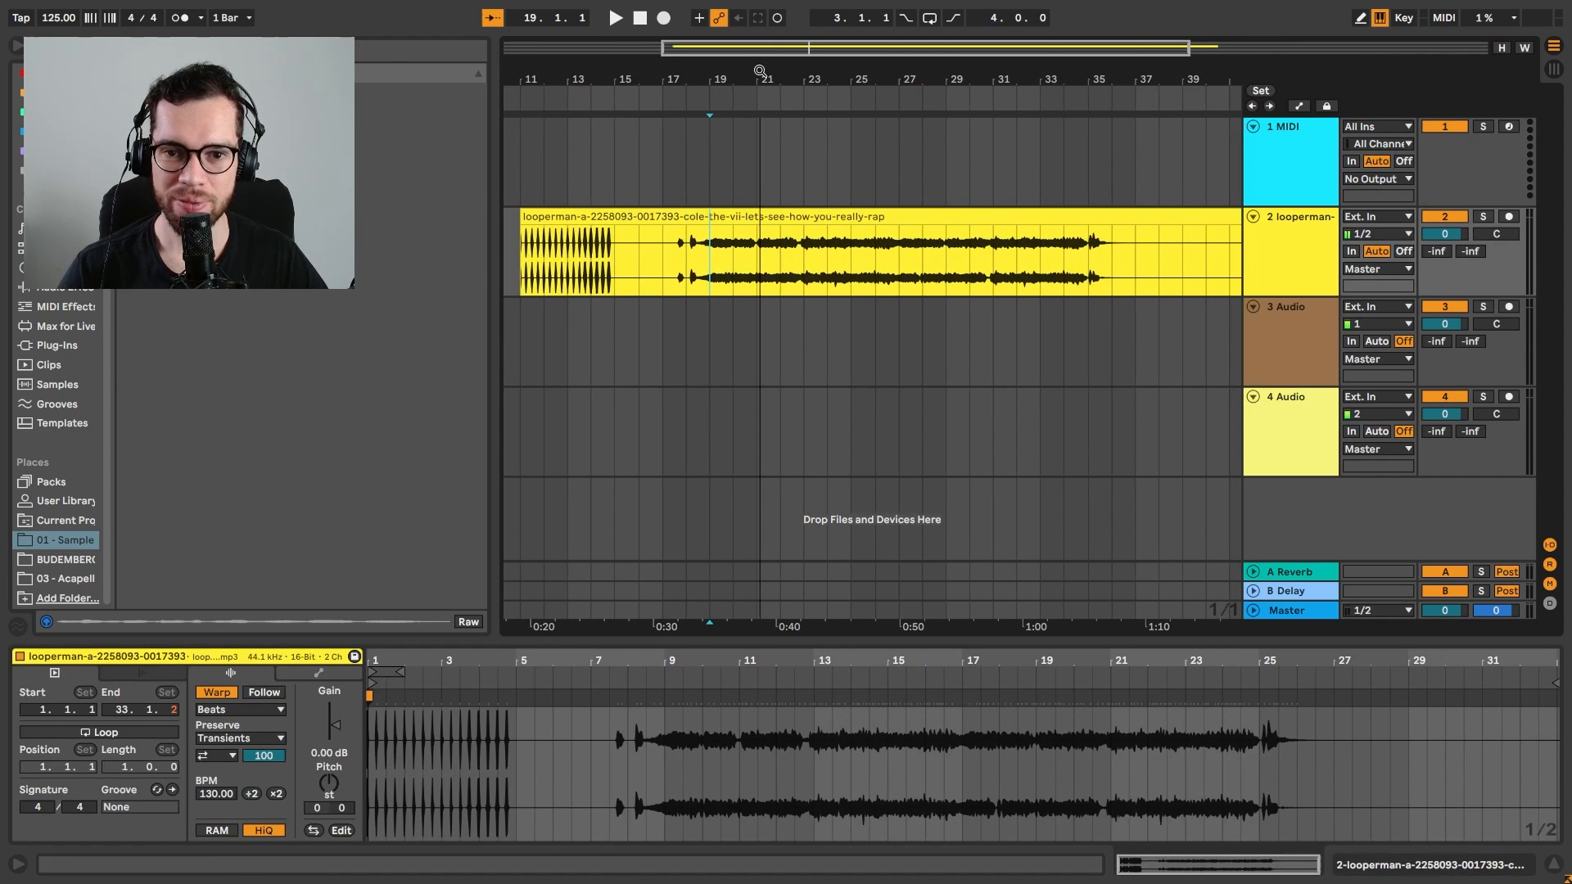
{"action": "key", "text": "space"}
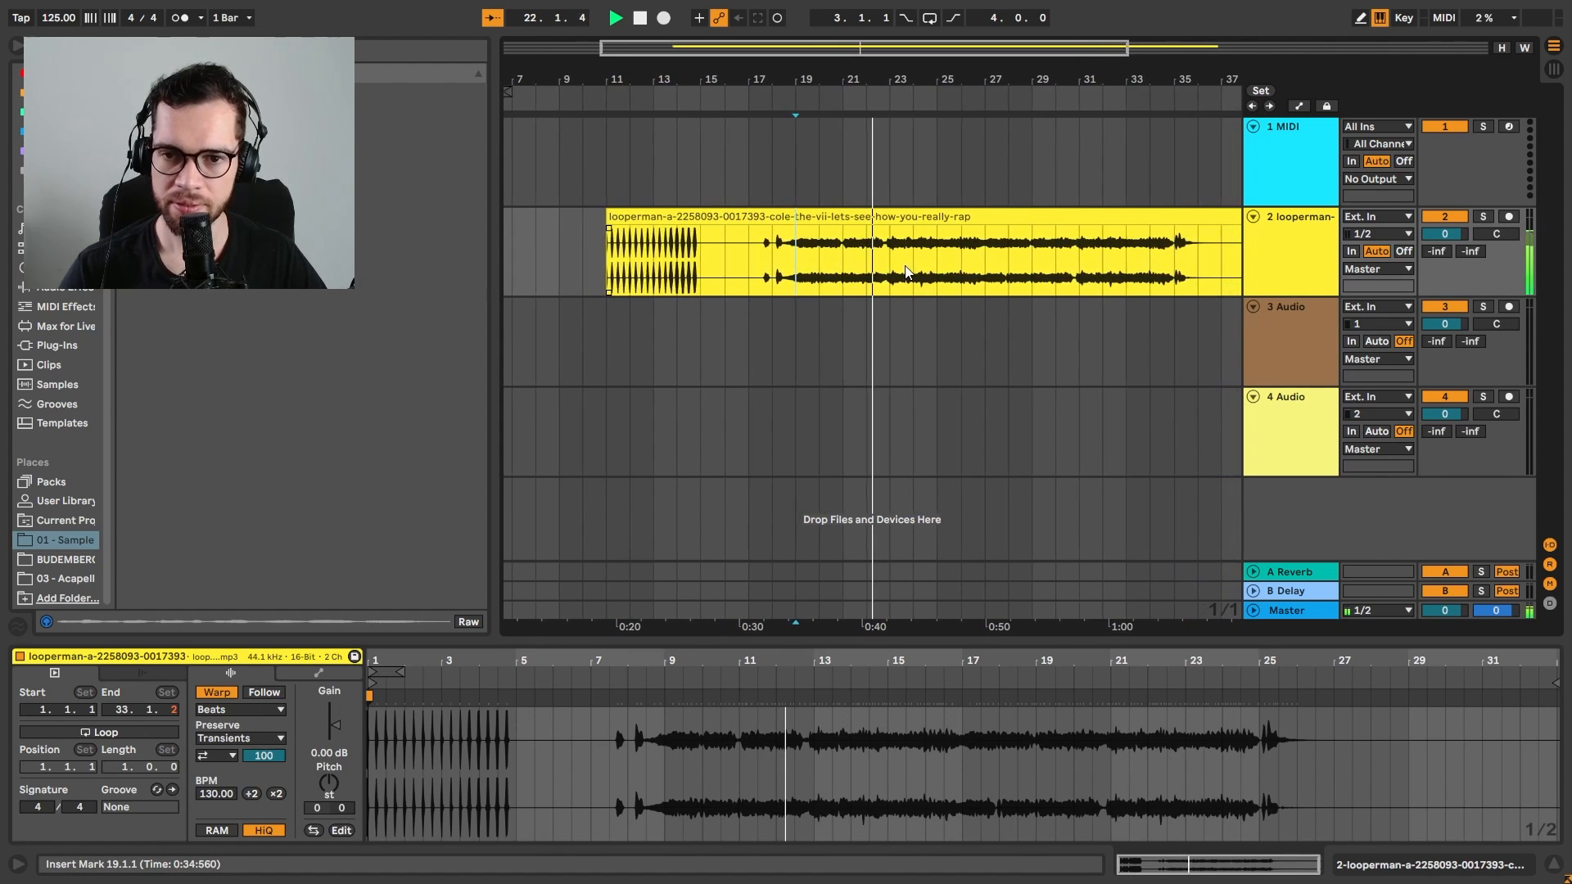
{"action": "left_click", "coordinate": [873, 268]}
{"action": "key", "text": "space"}
Audition the end of the vocal from bar 34 through its closing phrase and stop playback
{"action": "scroll", "coordinate": [1064, 213], "scroll_direction": "right", "scroll_amount": 5}
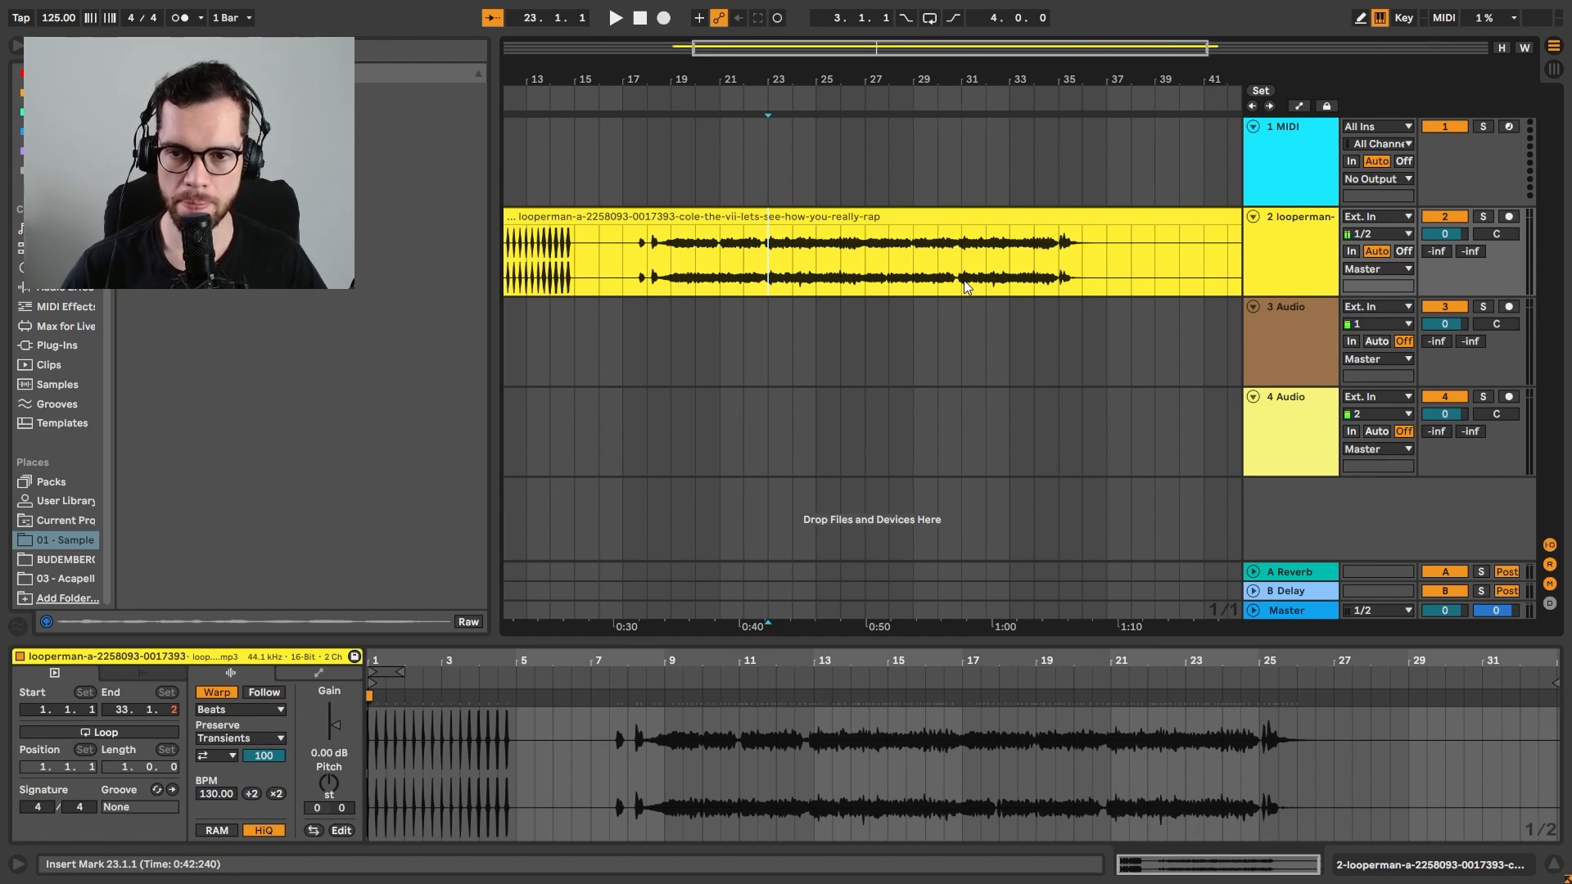
{"action": "left_click", "coordinate": [1017, 274]}
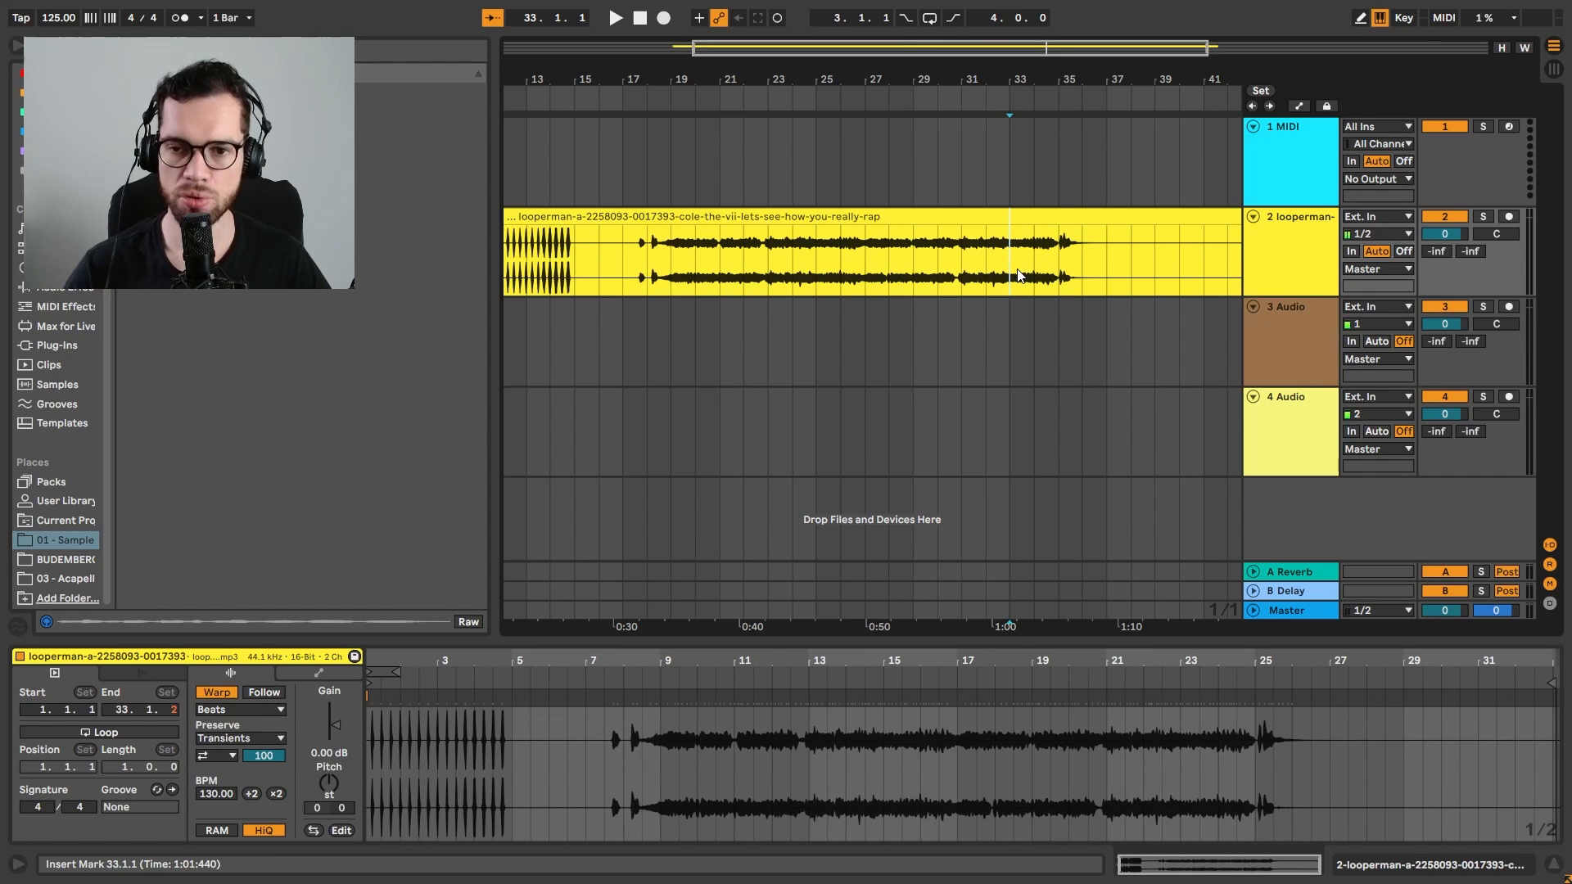
{"action": "left_click", "coordinate": [1038, 275]}
{"action": "key", "text": "space"}
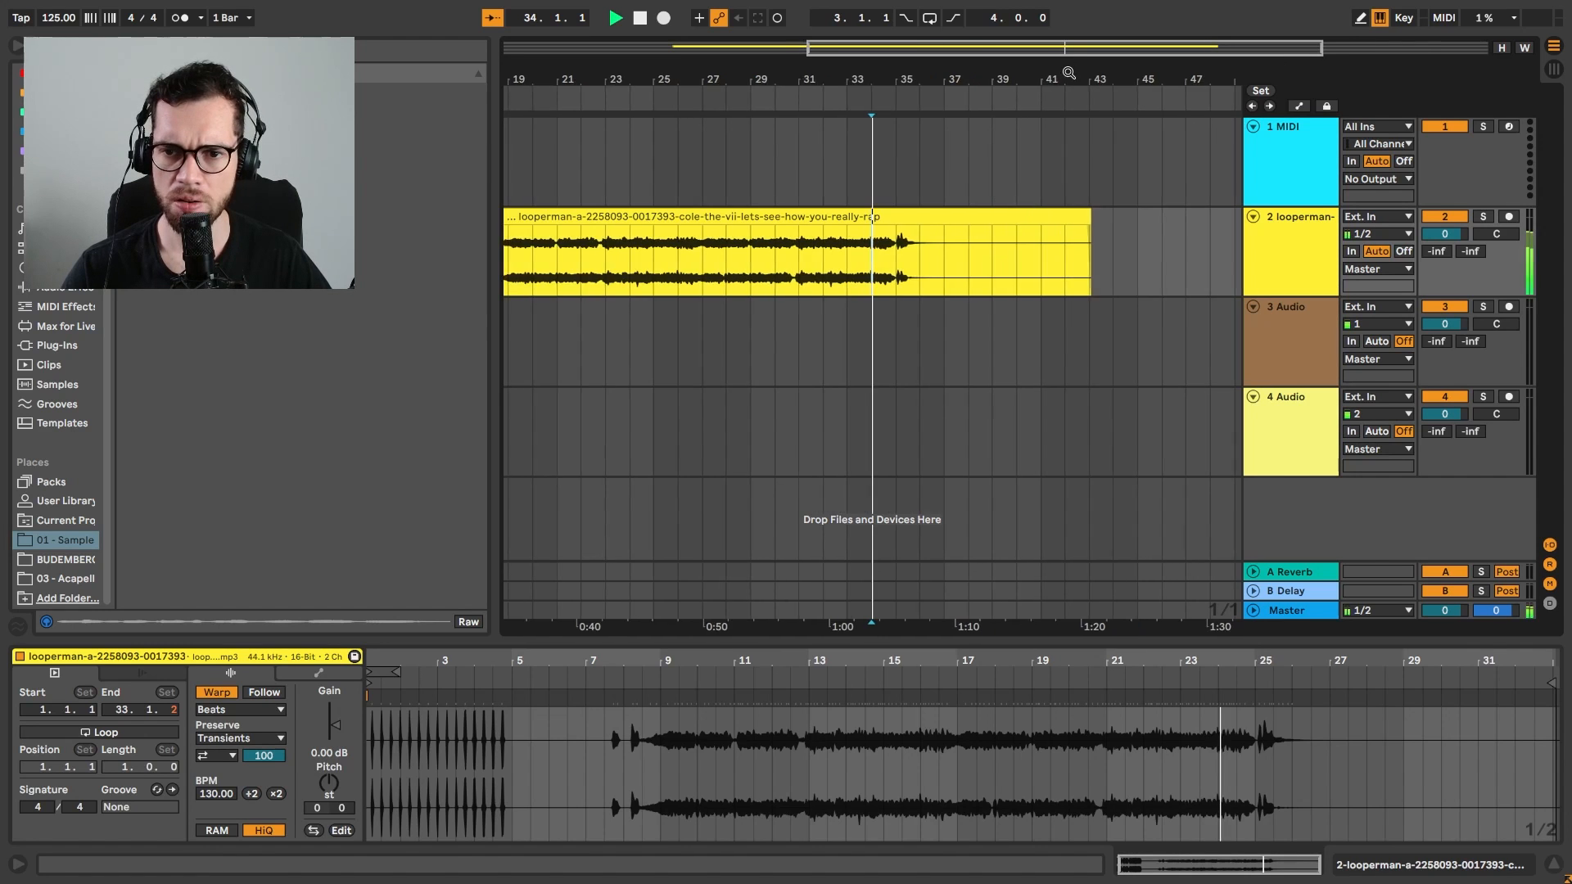
{"action": "left_click_drag", "start_coordinate": [918, 79], "coordinate": [918, 156]}
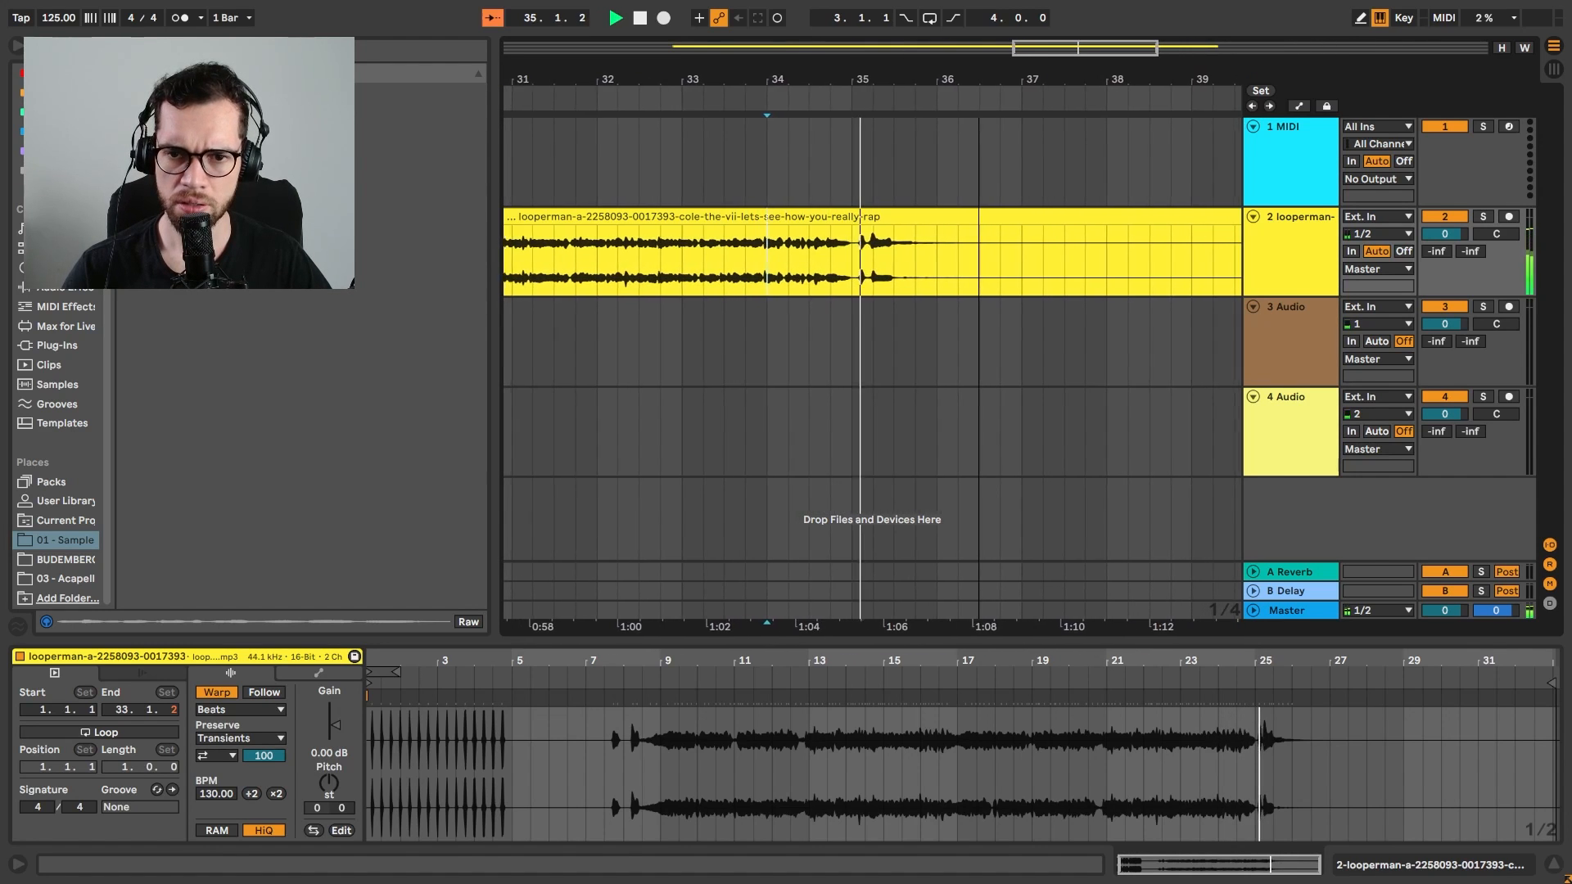
{"action": "key", "text": "space"}
Split the vocal clip at bar 35 and move the part before the cut two bars earlier, starting at bar 9
{"action": "left_click", "coordinate": [919, 279]}
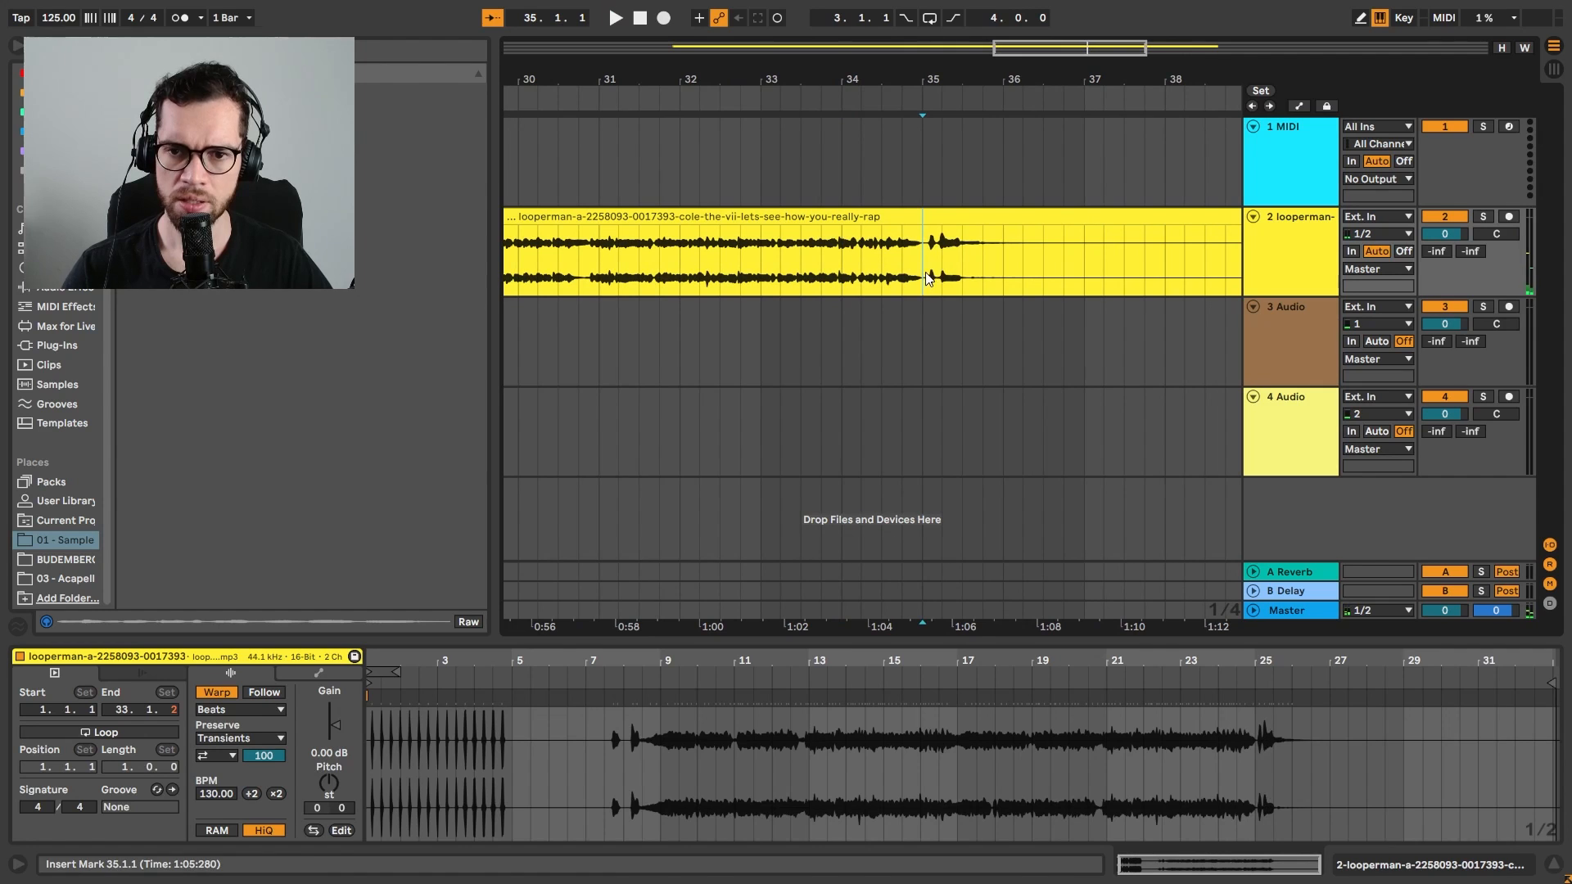
{"action": "key", "text": "ctrl+e"}
{"action": "left_click_drag", "start_coordinate": [848, 79], "coordinate": [1197, 65]}
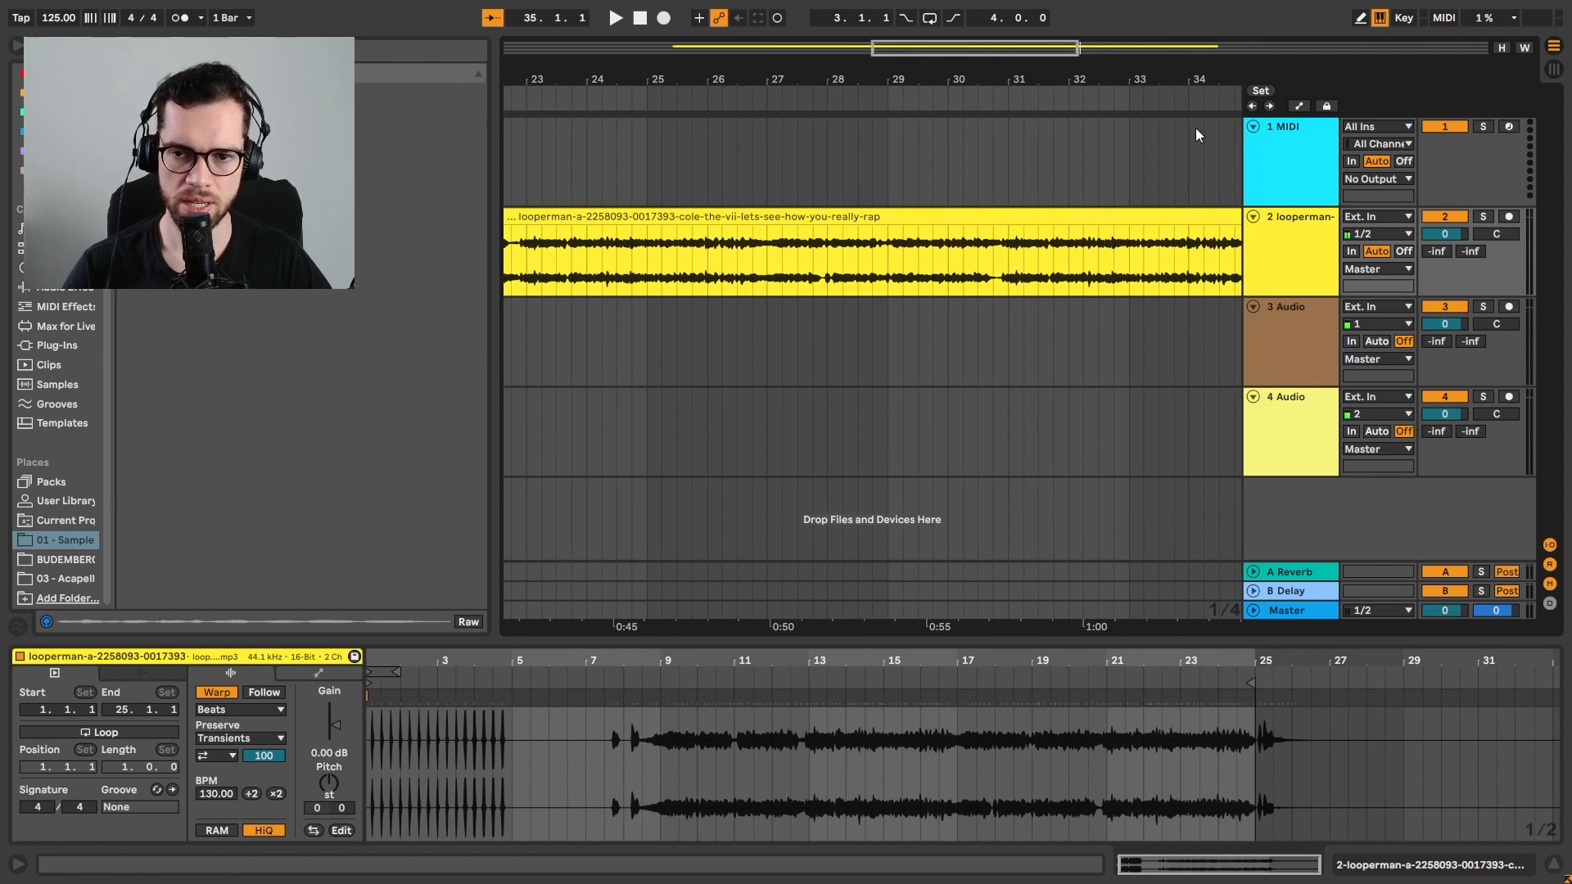
{"action": "left_click_drag", "start_coordinate": [1161, 217], "coordinate": [1038, 220]}
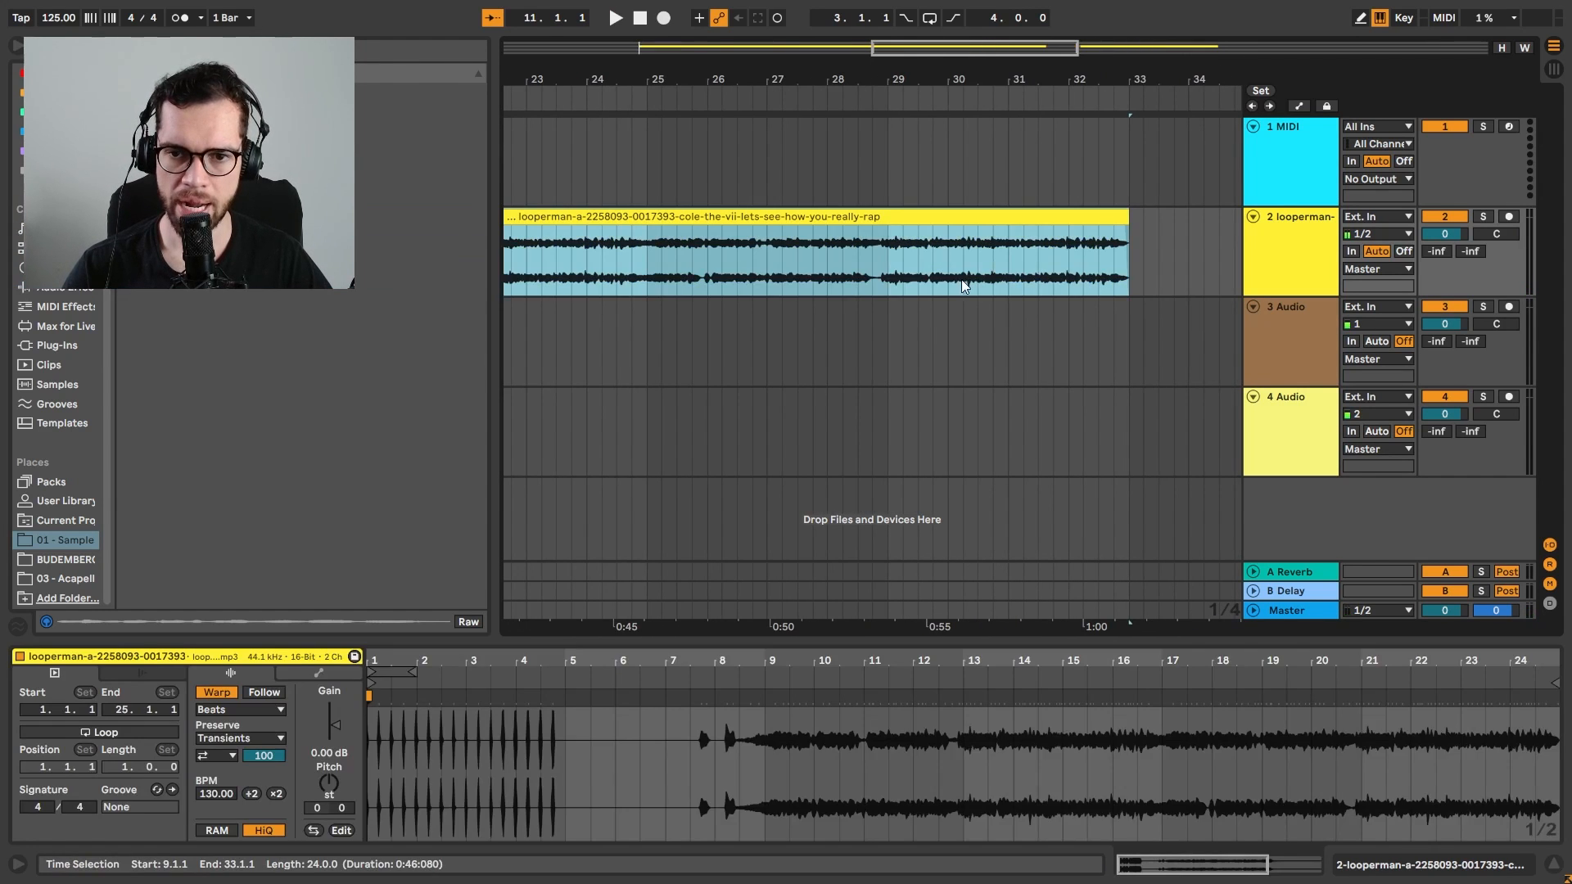
Split the moved vocal part at bar 29 and audition its last four bars
{"action": "left_click", "coordinate": [885, 256]}
{"action": "key", "text": "space"}
{"action": "key", "text": "ctrl+e"}
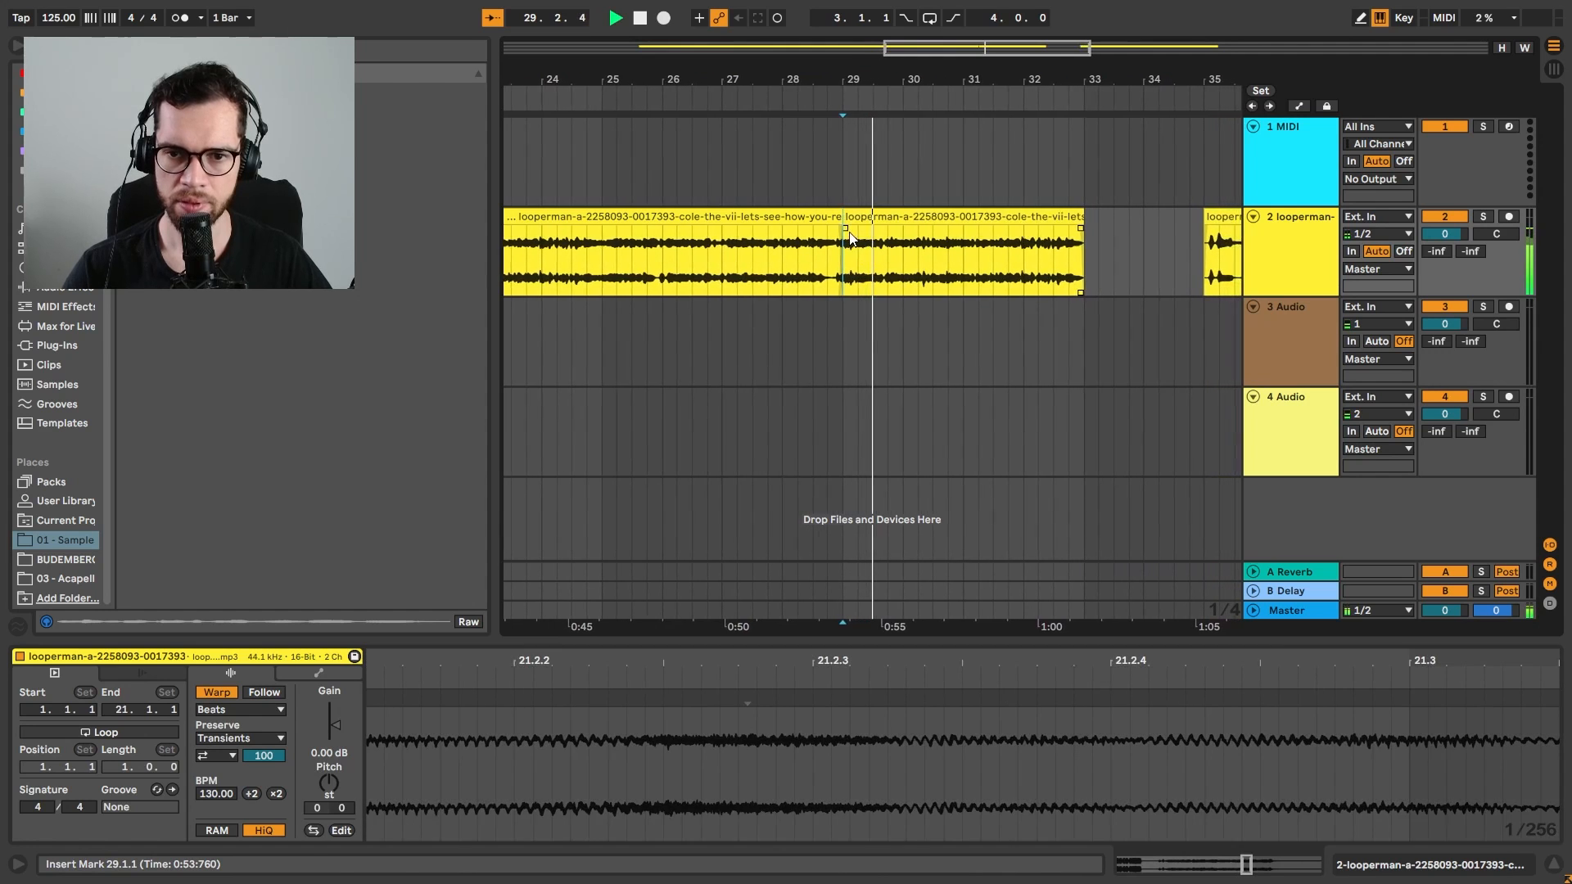
{"action": "left_click", "coordinate": [1017, 234]}
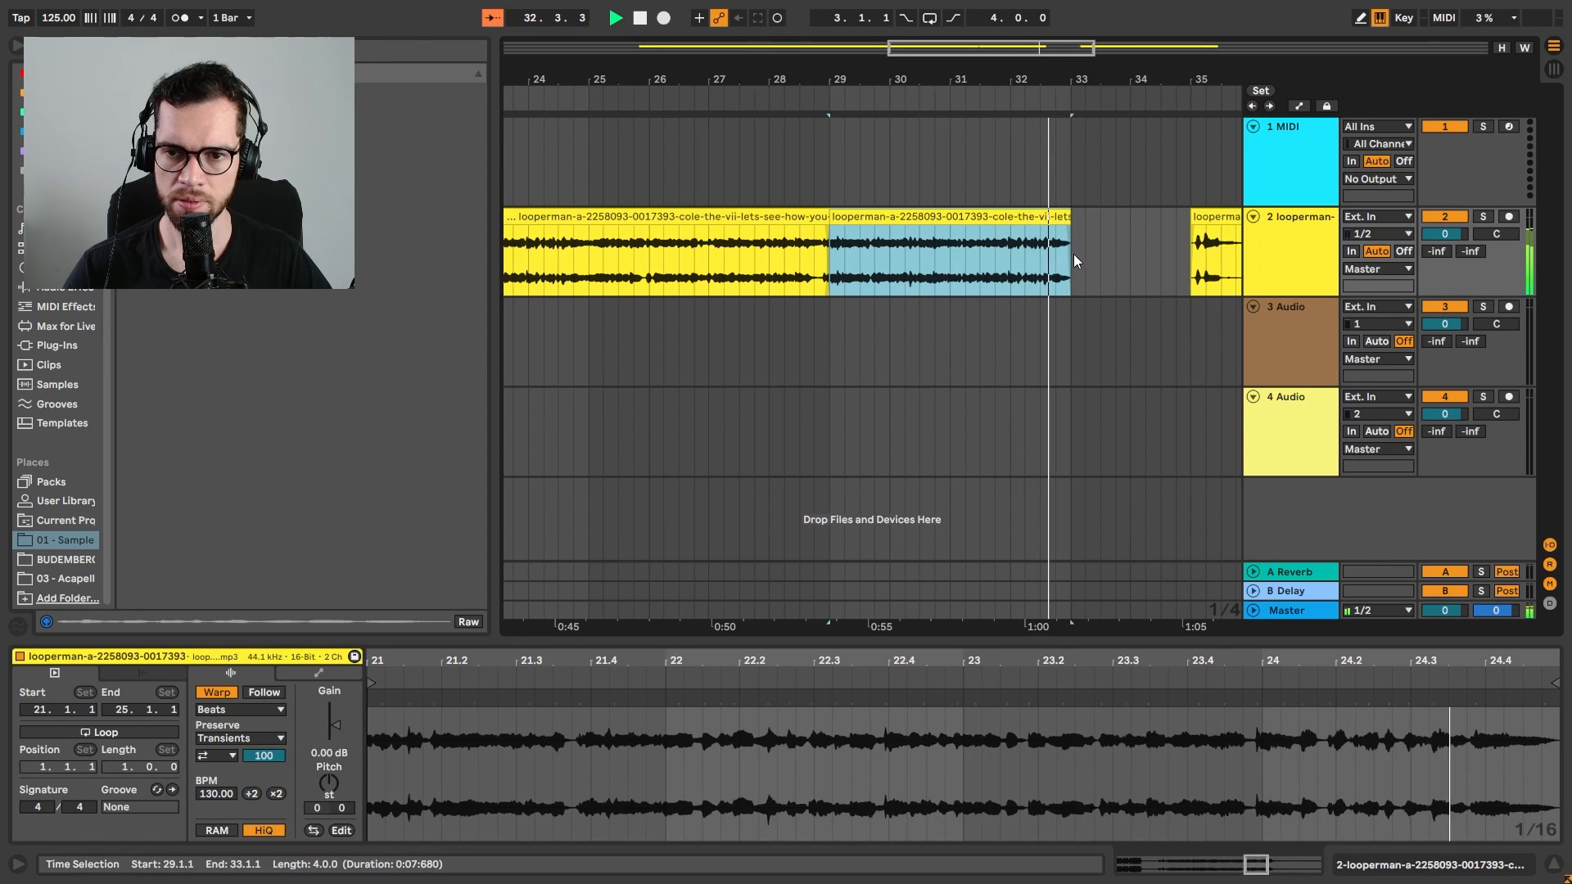
{"action": "key", "text": "space"}
Move the vocal's closing phrase earlier so it starts at 33.3.1, and audition the transition into it
{"action": "left_click_drag", "start_coordinate": [1208, 215], "coordinate": [1119, 212]}
{"action": "left_click", "coordinate": [1048, 184]}
{"action": "key", "text": "space"}
{"action": "left_click", "coordinate": [977, 217]}
{"action": "key", "text": "space"}
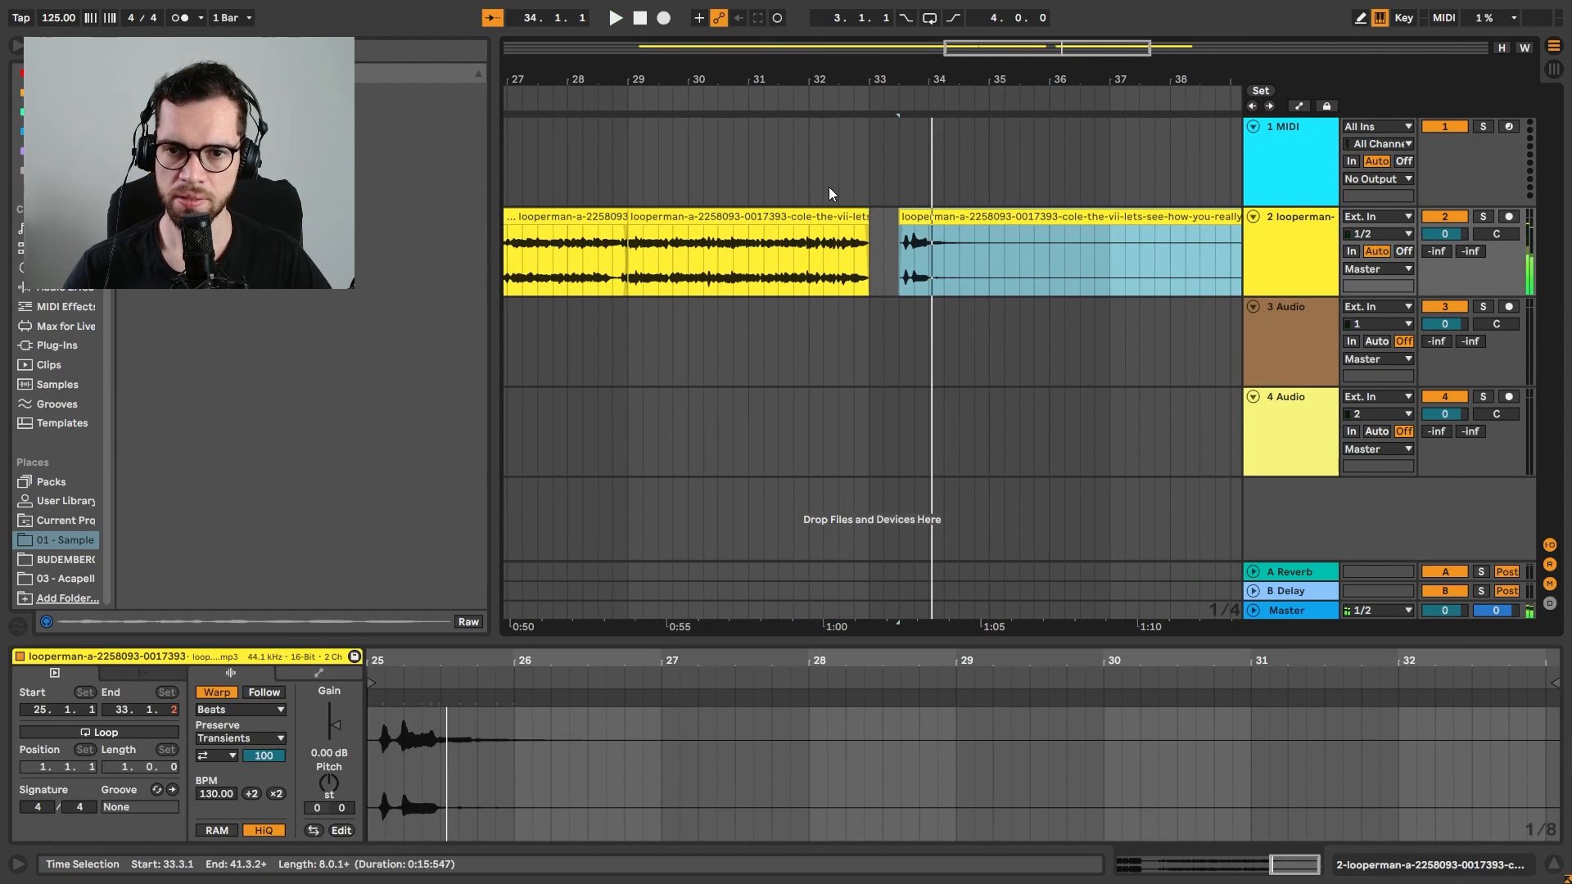
Insert a new MIDI track directly below the looperman vocal track
{"action": "left_click", "coordinate": [840, 193]}
{"action": "left_click", "coordinate": [1312, 217]}
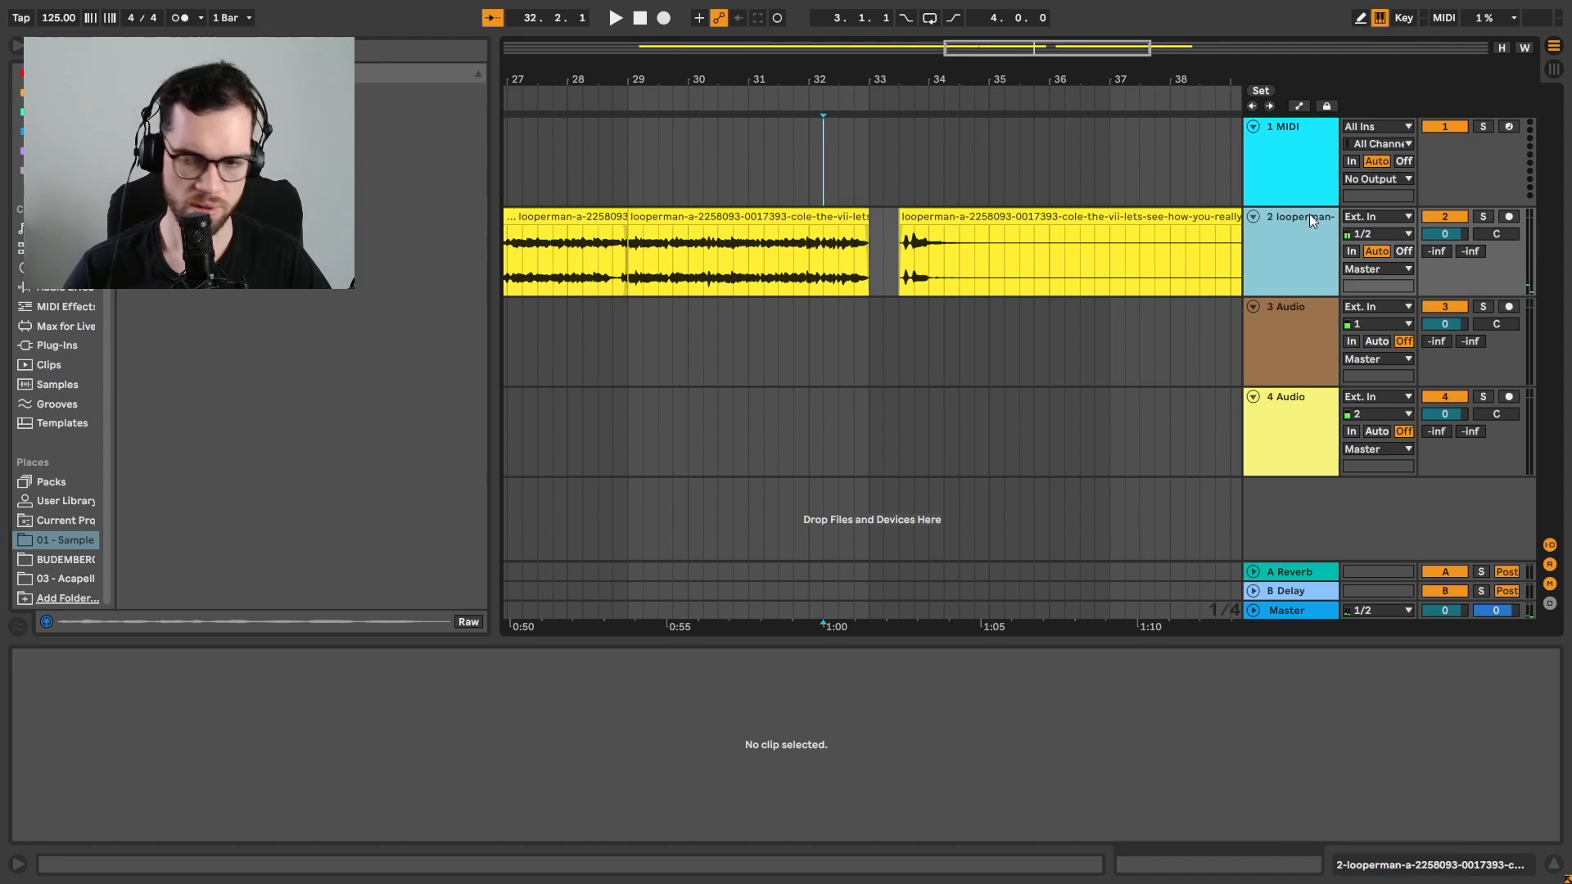
{"action": "key", "text": "ctrl+shift+t"}
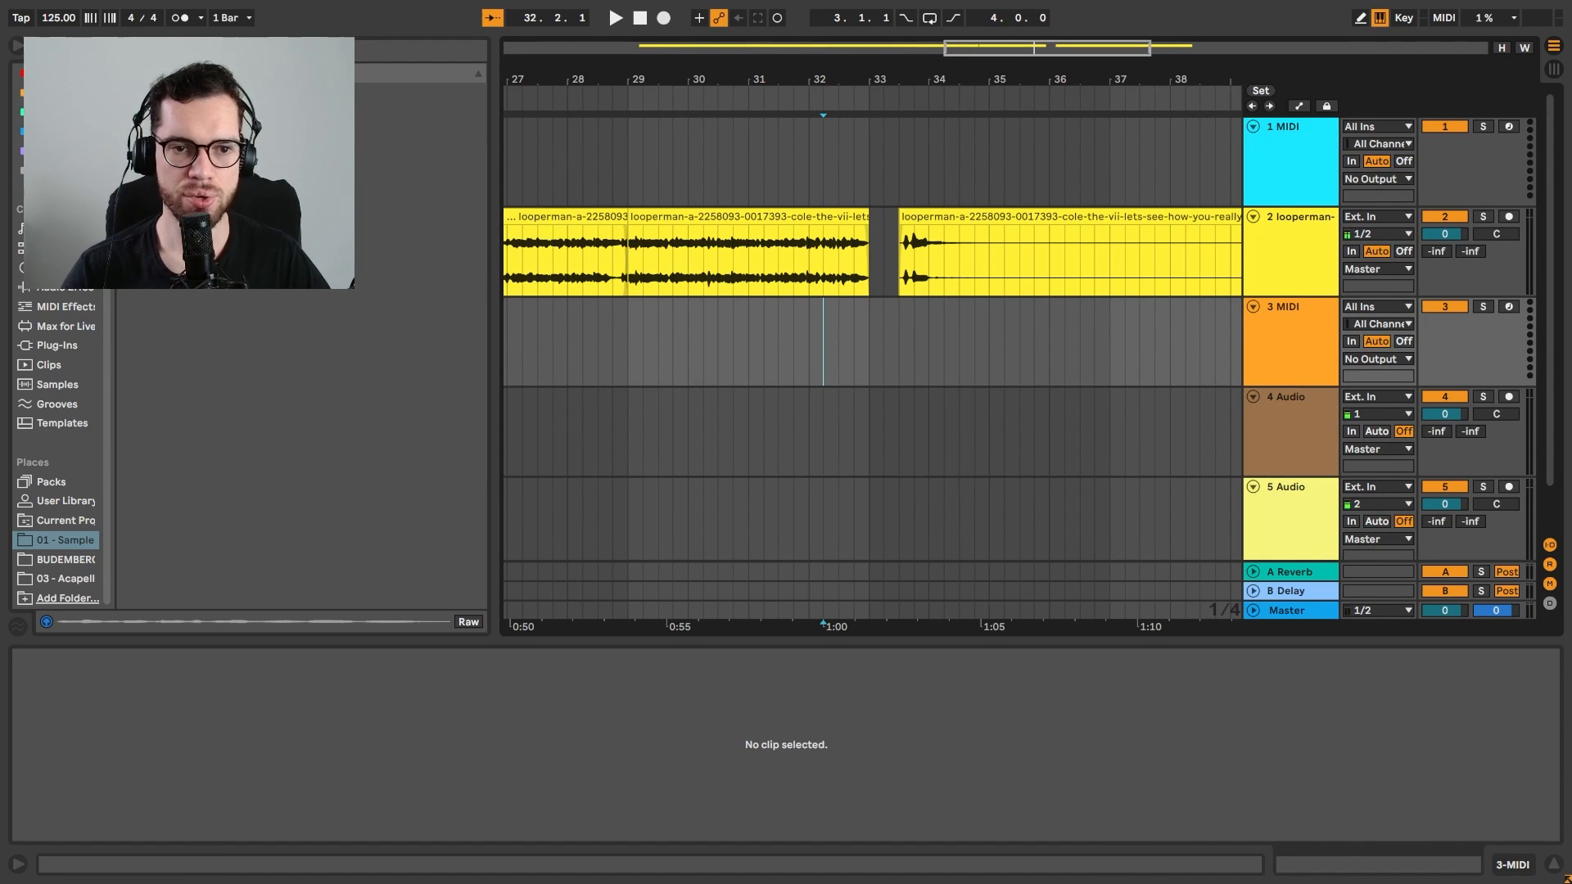
Expand Noizu Sample Pack Vol. 2 through NOIZU_drums and NOIZU_drum_one_shots to list the samples in the NOIZU_kicks folder
{"action": "left_click", "coordinate": [167, 209]}
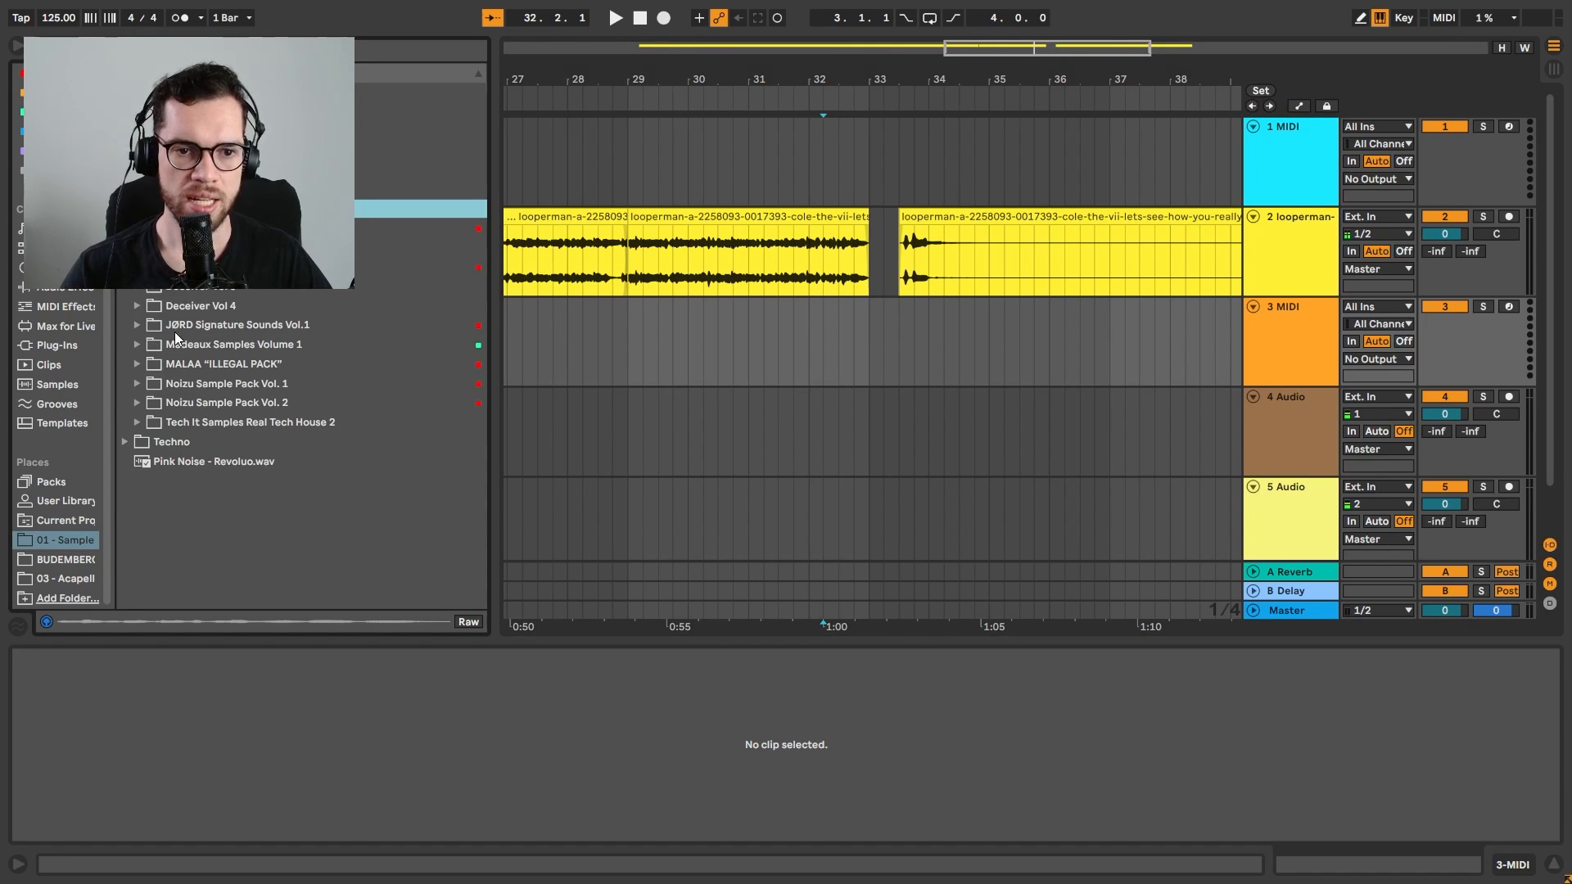
{"action": "left_click", "coordinate": [136, 403]}
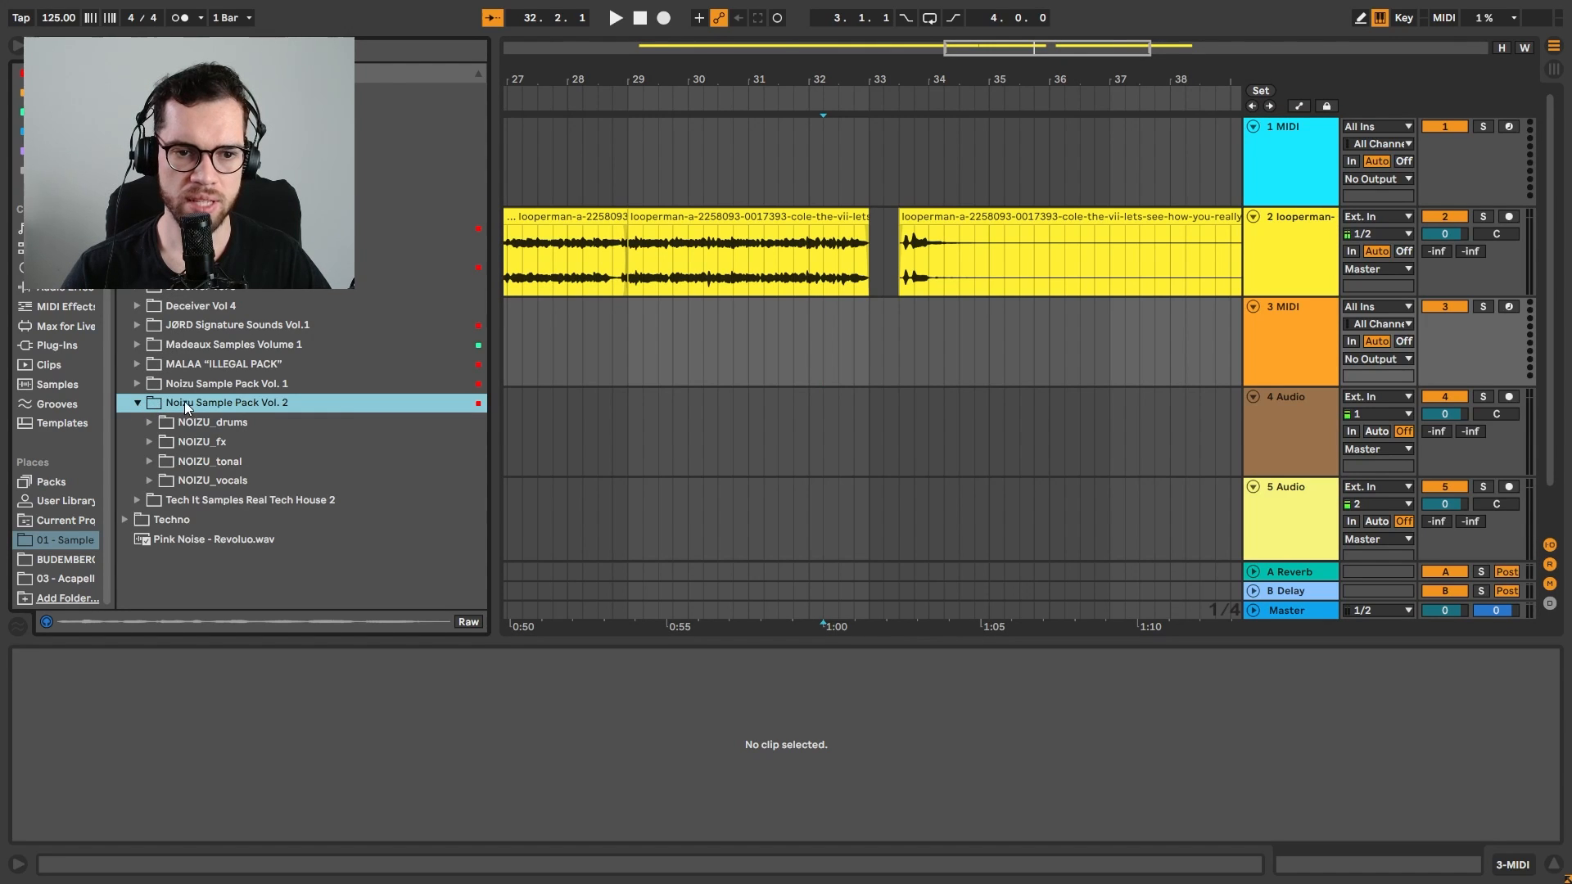
{"action": "left_click", "coordinate": [151, 421]}
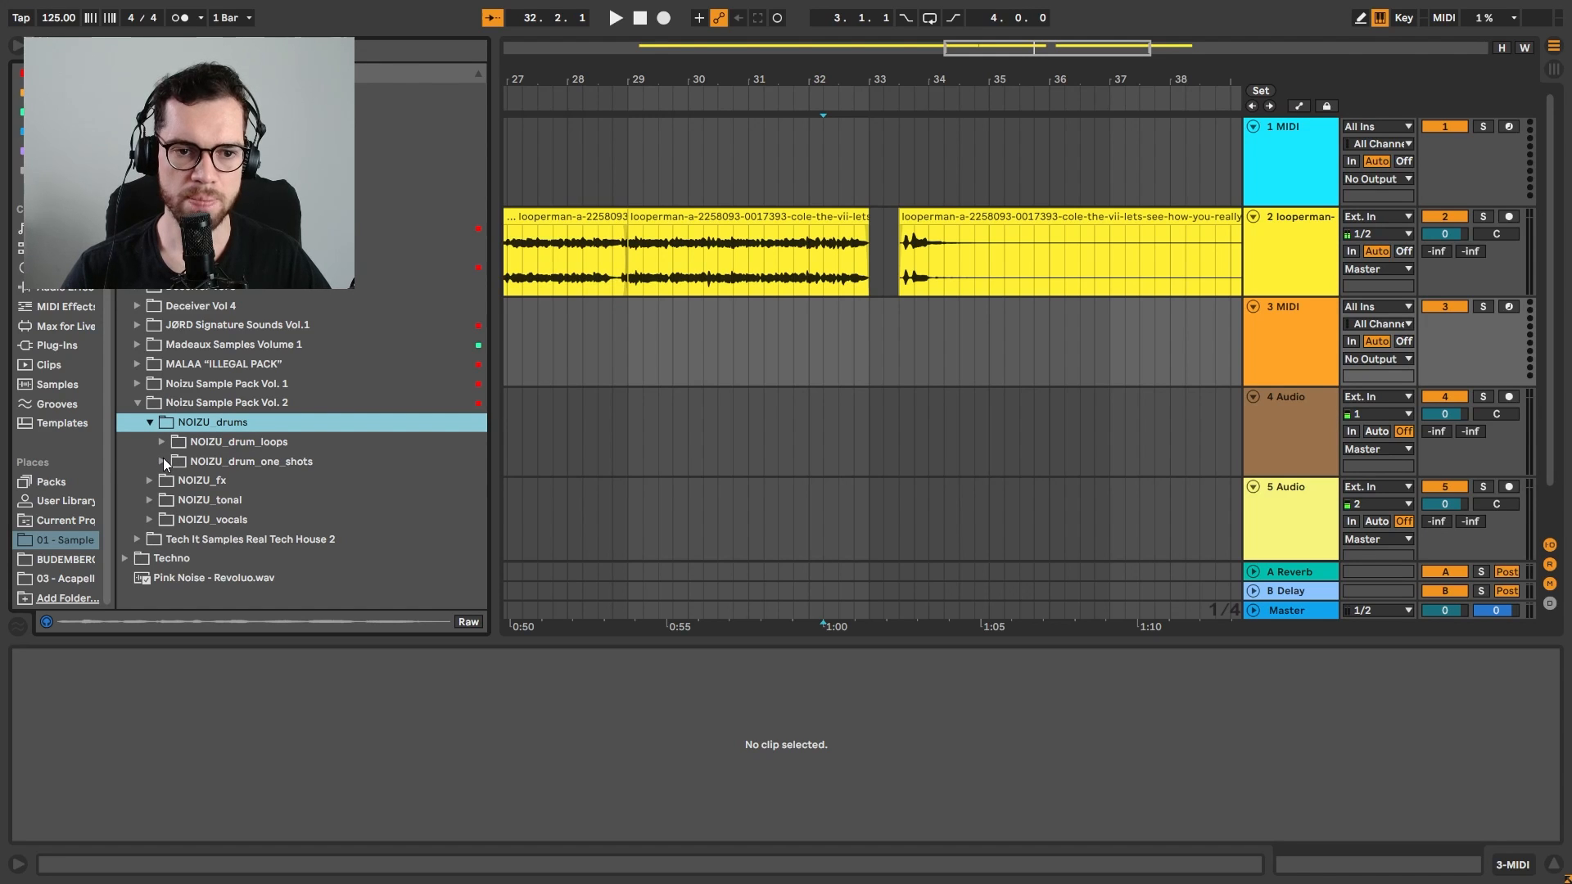
{"action": "left_click", "coordinate": [162, 461]}
{"action": "scroll", "coordinate": [317, 441], "scroll_direction": "down", "scroll_amount": 3}
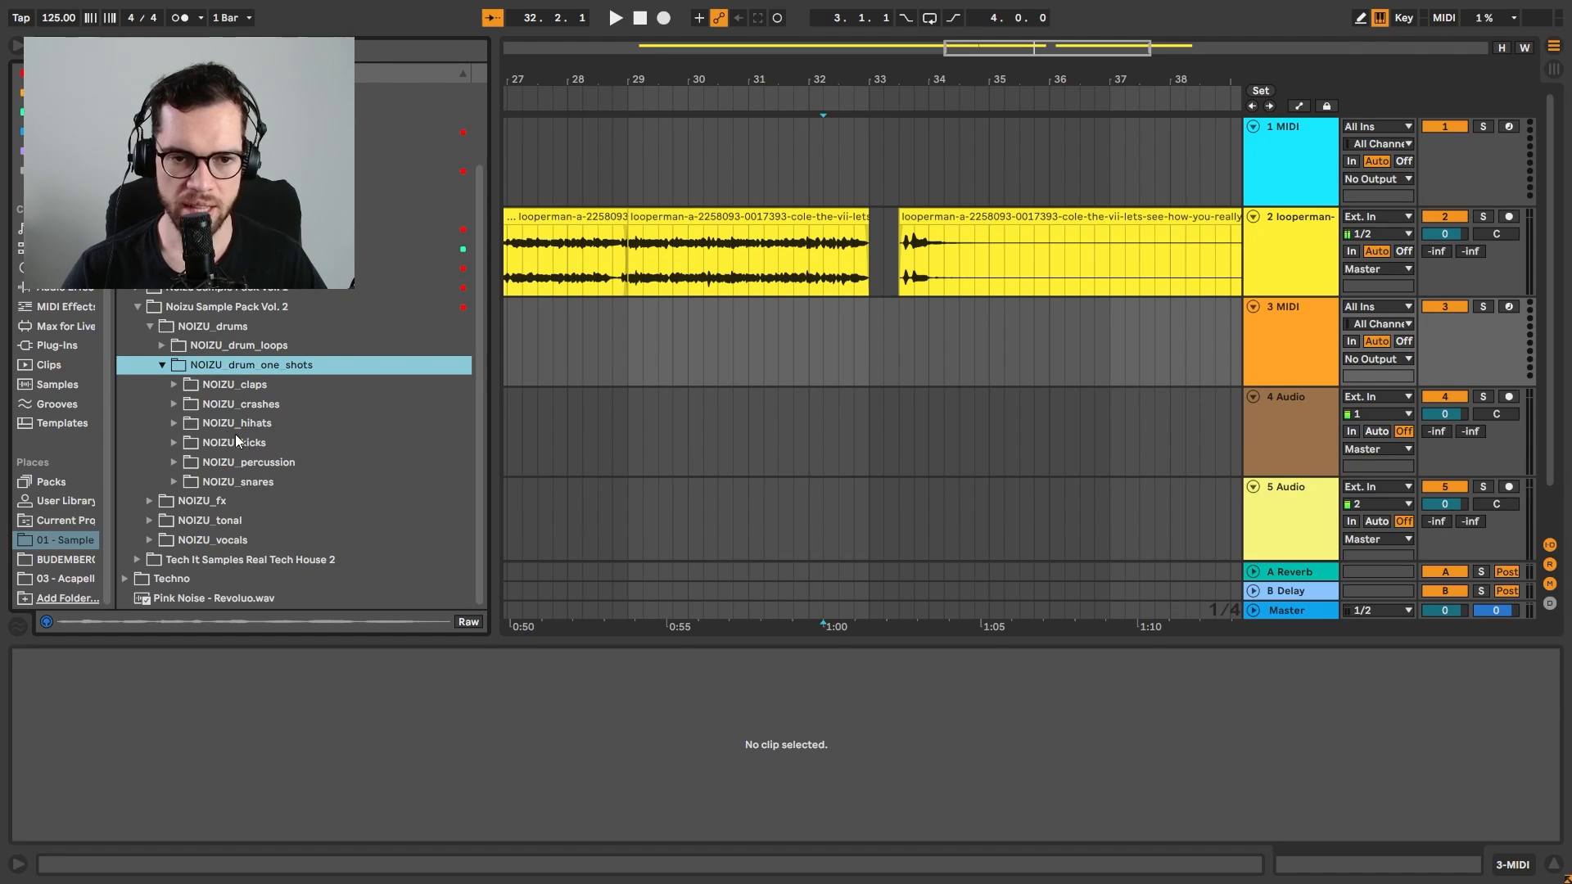
{"action": "left_click", "coordinate": [171, 443]}
{"action": "scroll", "coordinate": [328, 385], "scroll_direction": "down", "scroll_amount": 3}
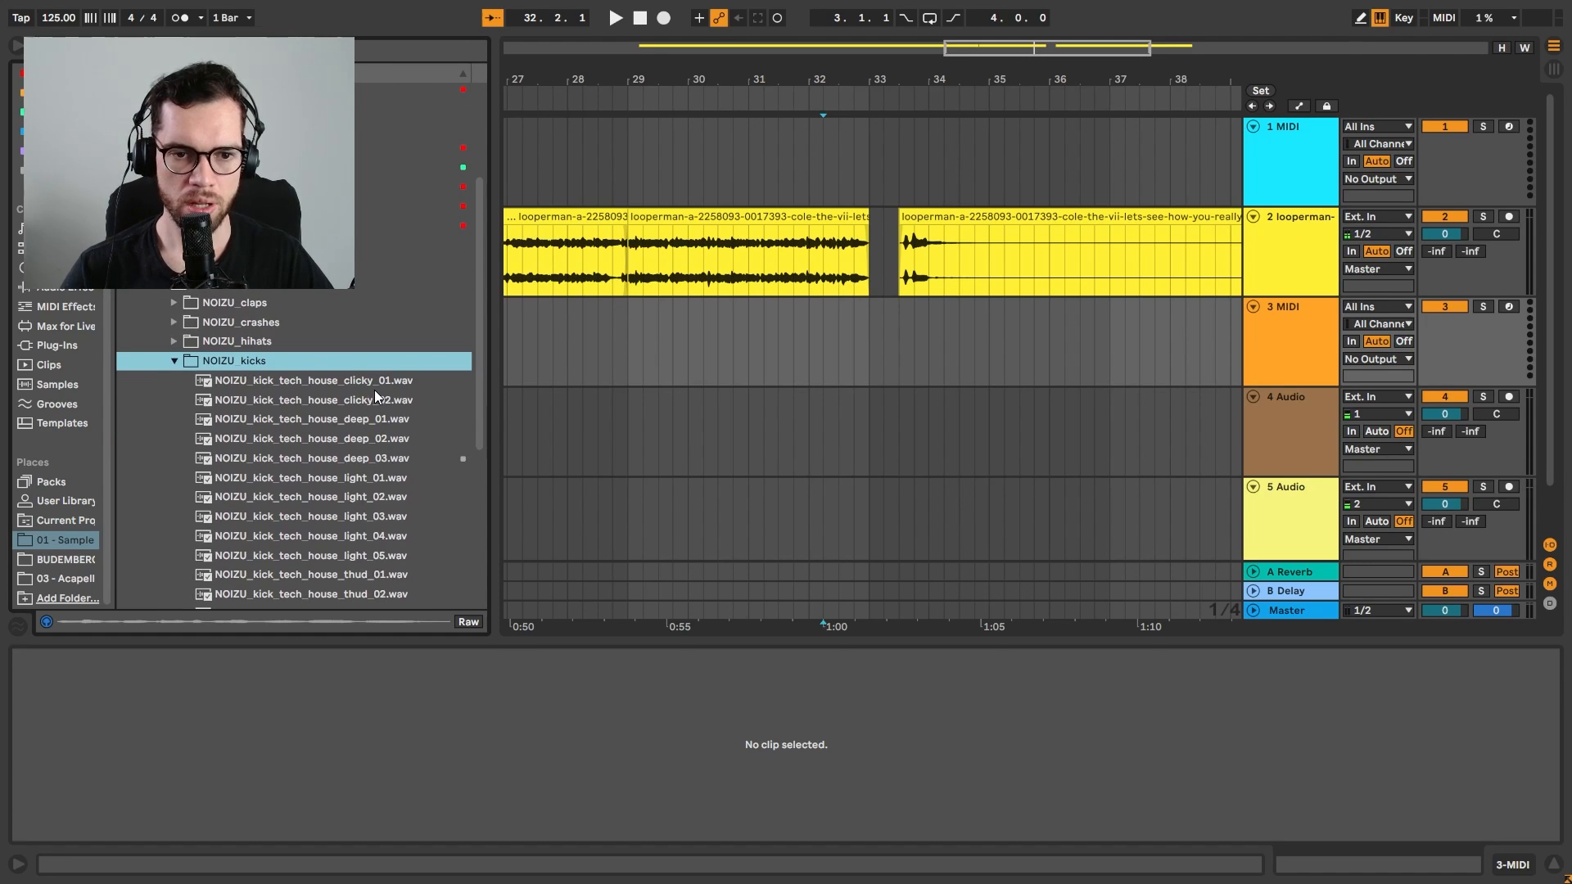
Audition the kick samples from clicky_01 through wood_01 and settle on NOIZU_kick_tech_house_thud_04.wav
{"action": "scroll", "coordinate": [384, 397], "scroll_direction": "down", "scroll_amount": 3}
{"action": "left_click", "coordinate": [390, 301]}
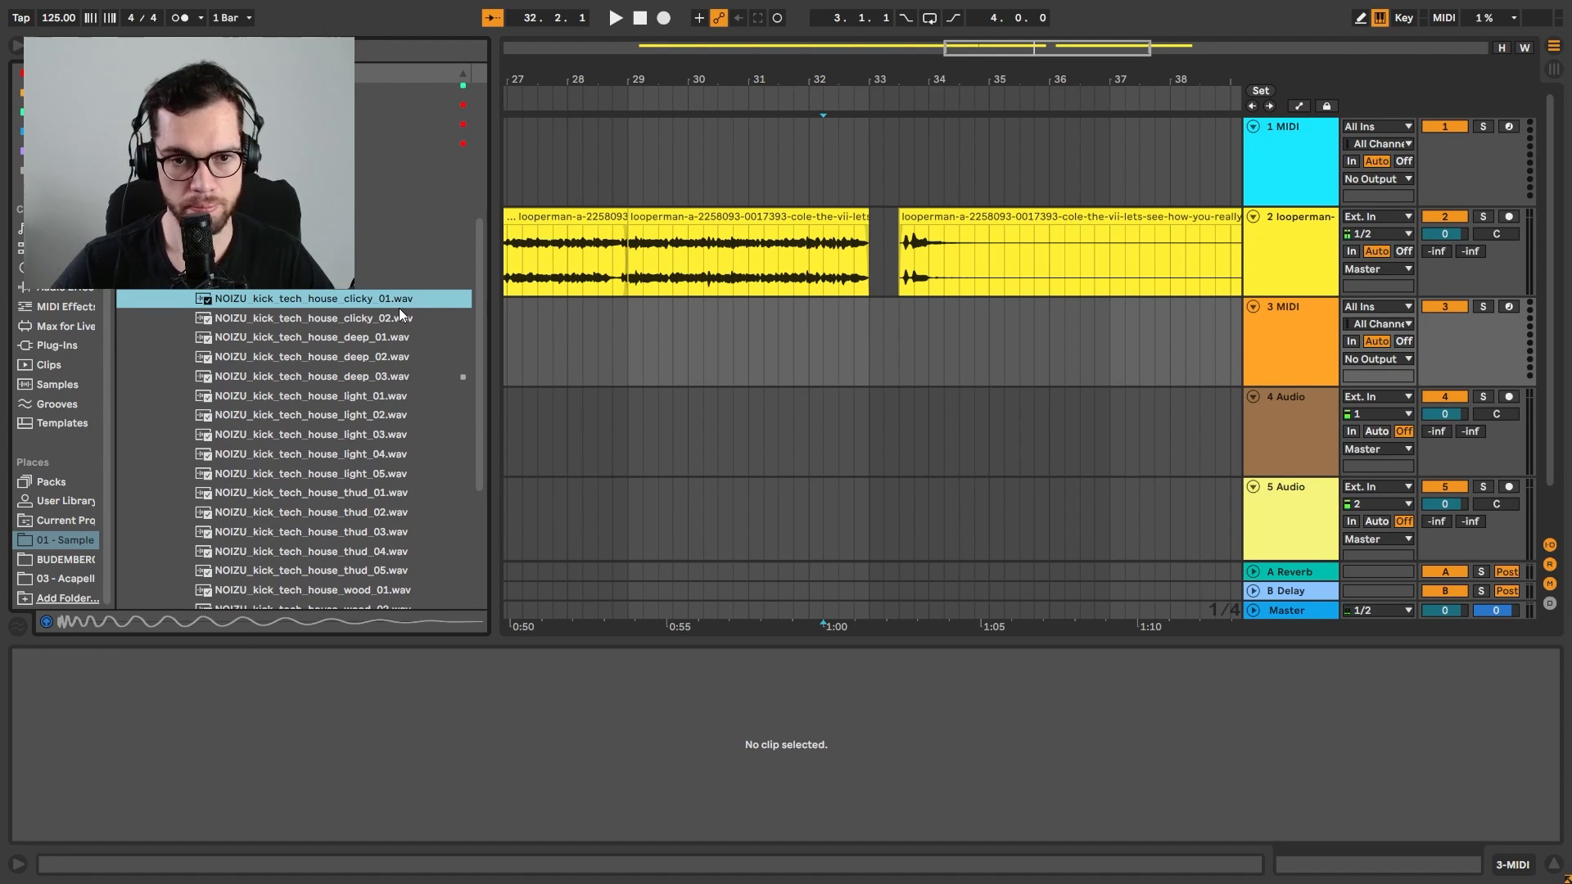
{"action": "key", "text": "Down"}
{"action": "key", "text": "Down"}
{"action": "key", "text": "Down"}
{"action": "key", "text": "Down"}
{"action": "key", "text": "Down"}
{"action": "key", "text": "Up"}
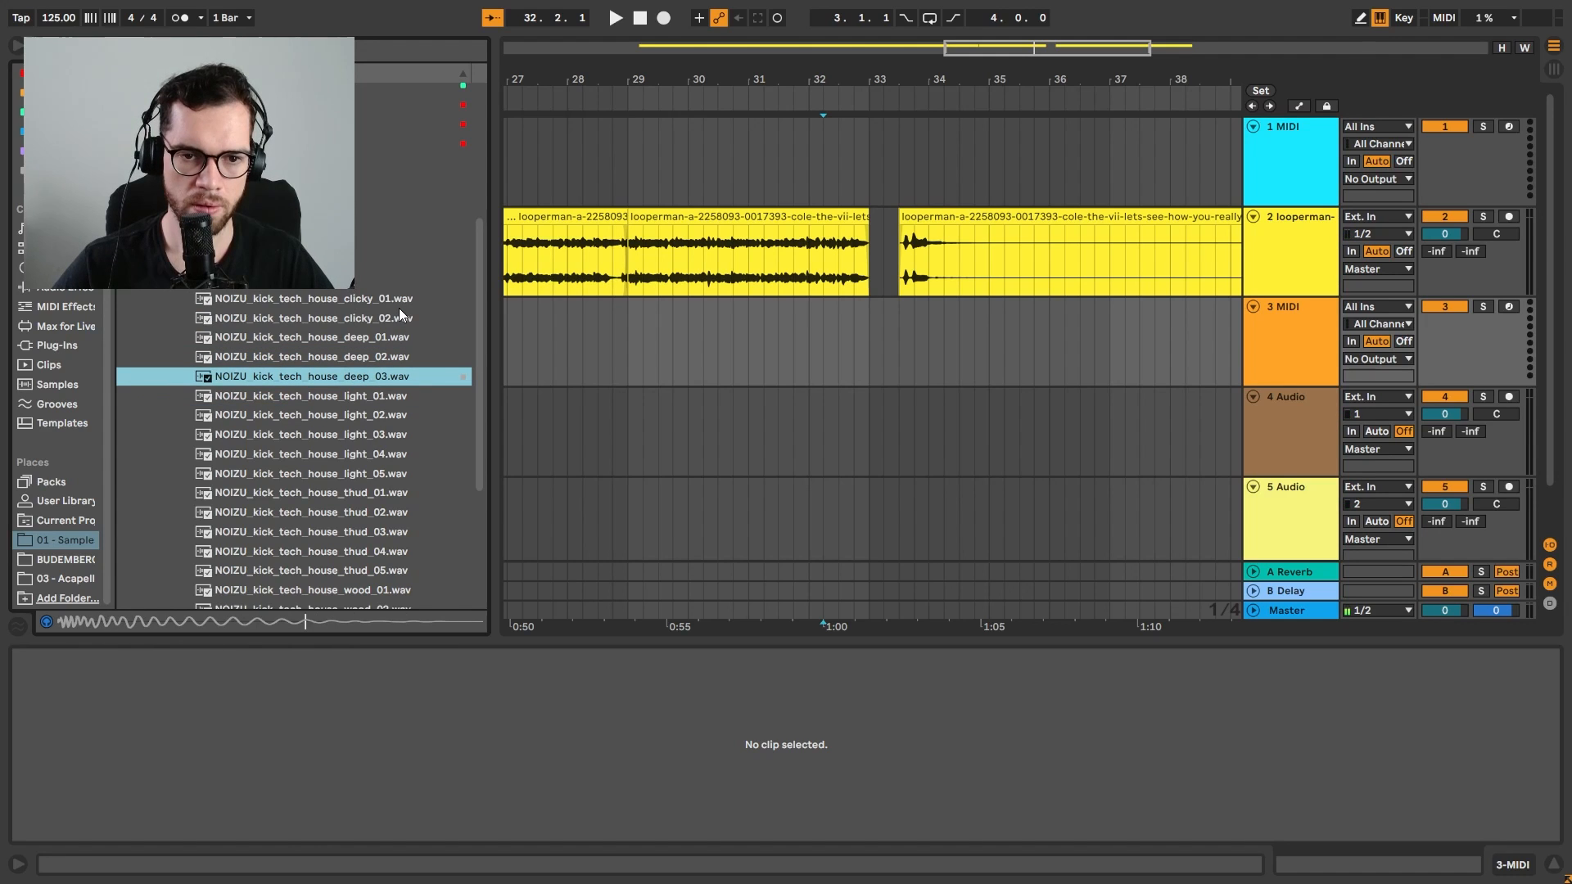
{"action": "key", "text": "Down"}
{"action": "key", "text": "Down"}
{"action": "key", "text": "Down"}
{"action": "key", "text": "Down"}
{"action": "key", "text": "Down"}
{"action": "key", "text": "Down"}
{"action": "key", "text": "Down"}
{"action": "key", "text": "Down"}
{"action": "key", "text": "Down"}
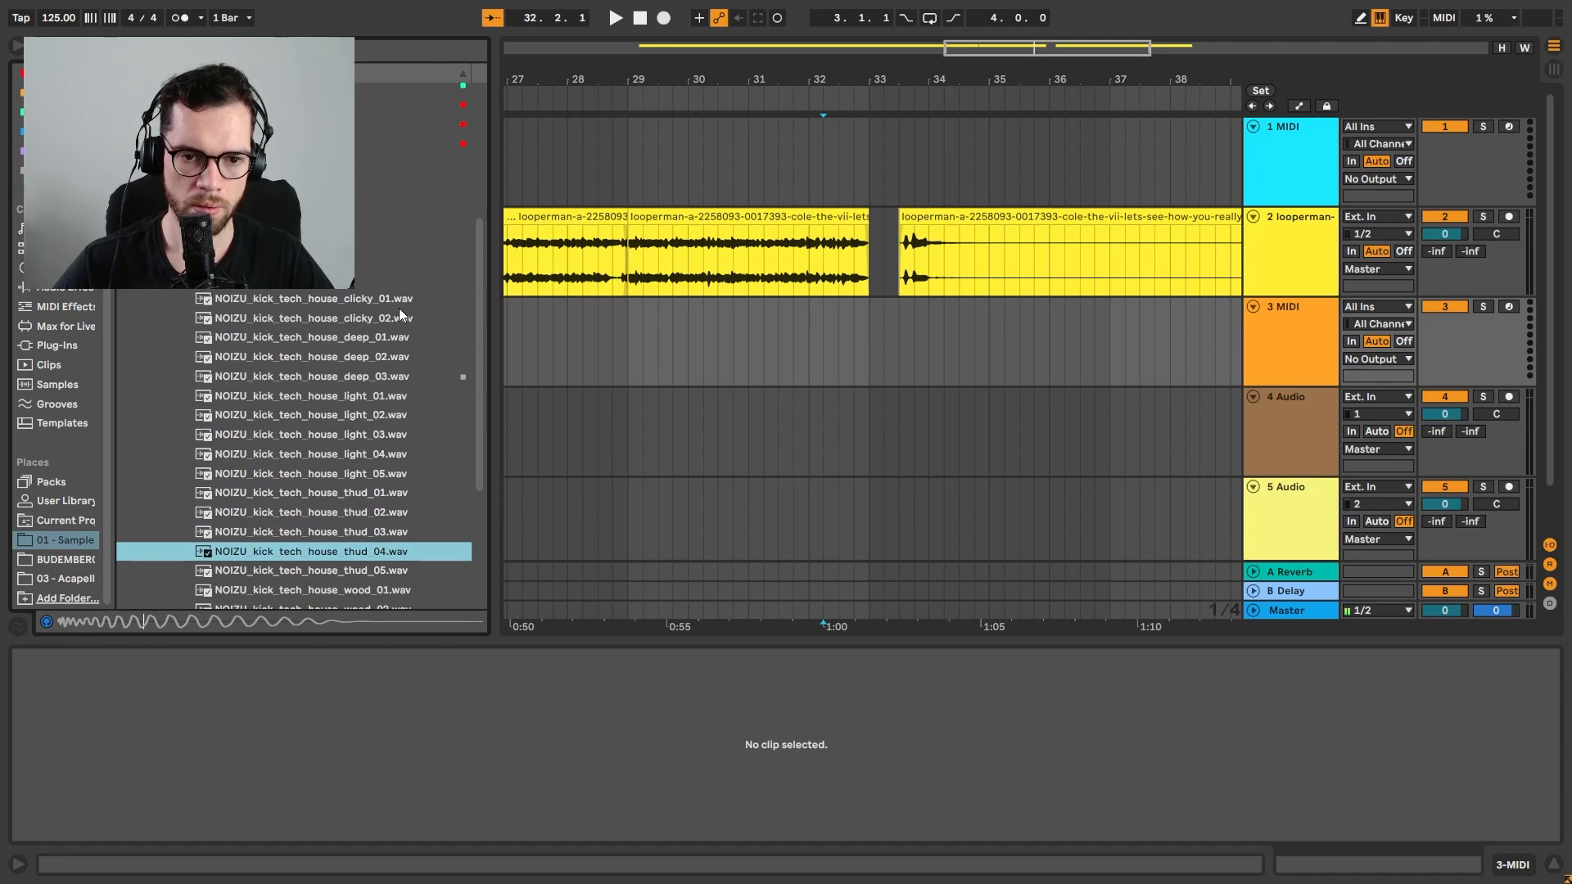
{"action": "key", "text": "Down"}
{"action": "key", "text": "Down"}
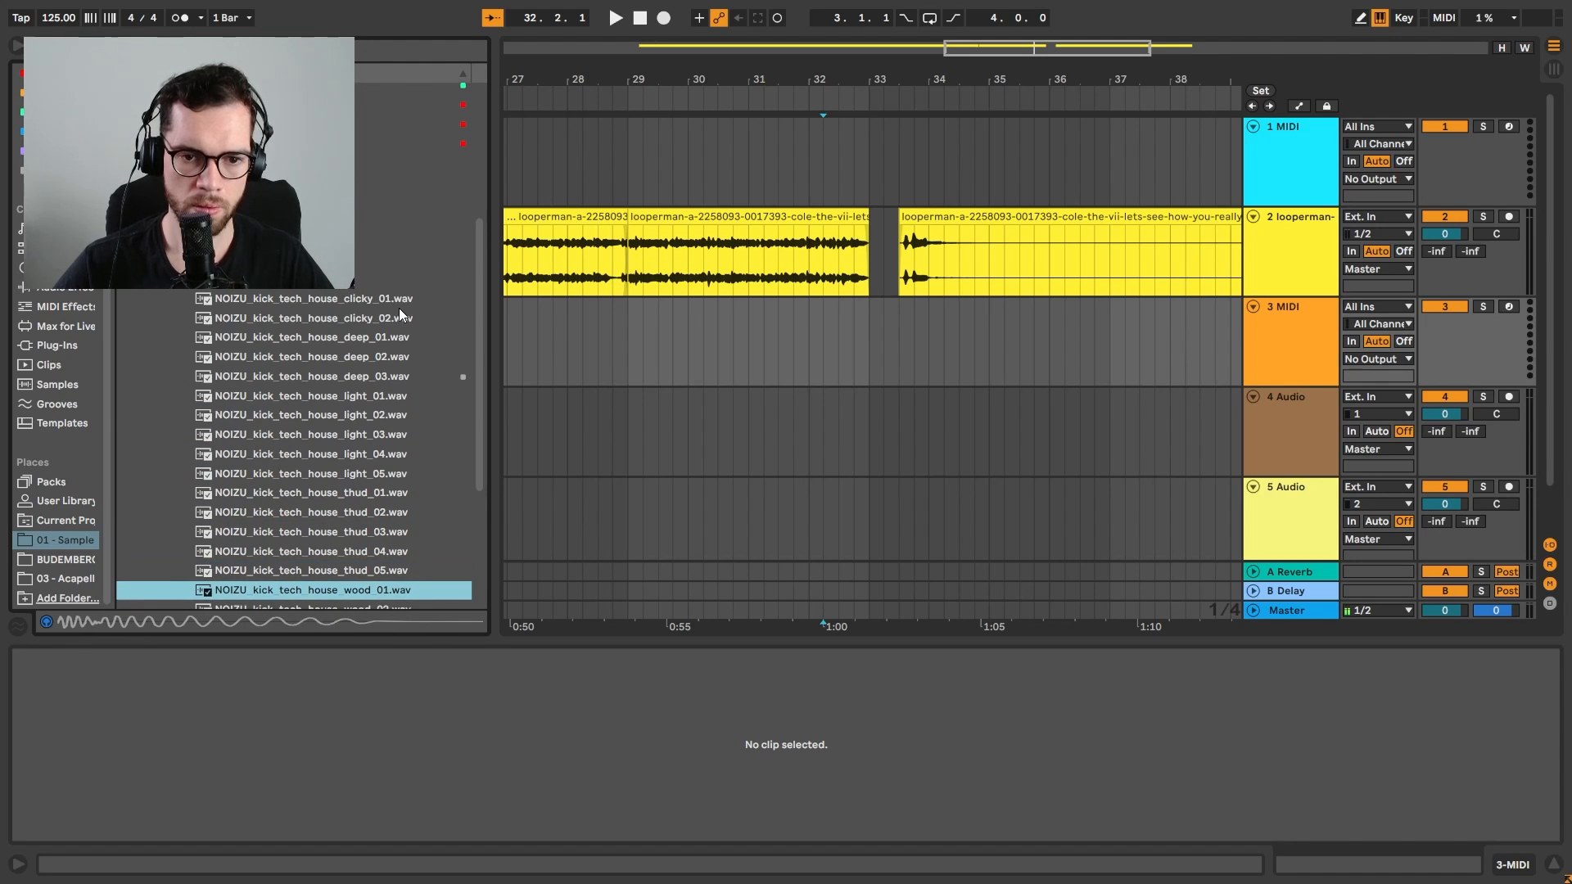
{"action": "key", "text": "Up"}
{"action": "key", "text": "Up"}
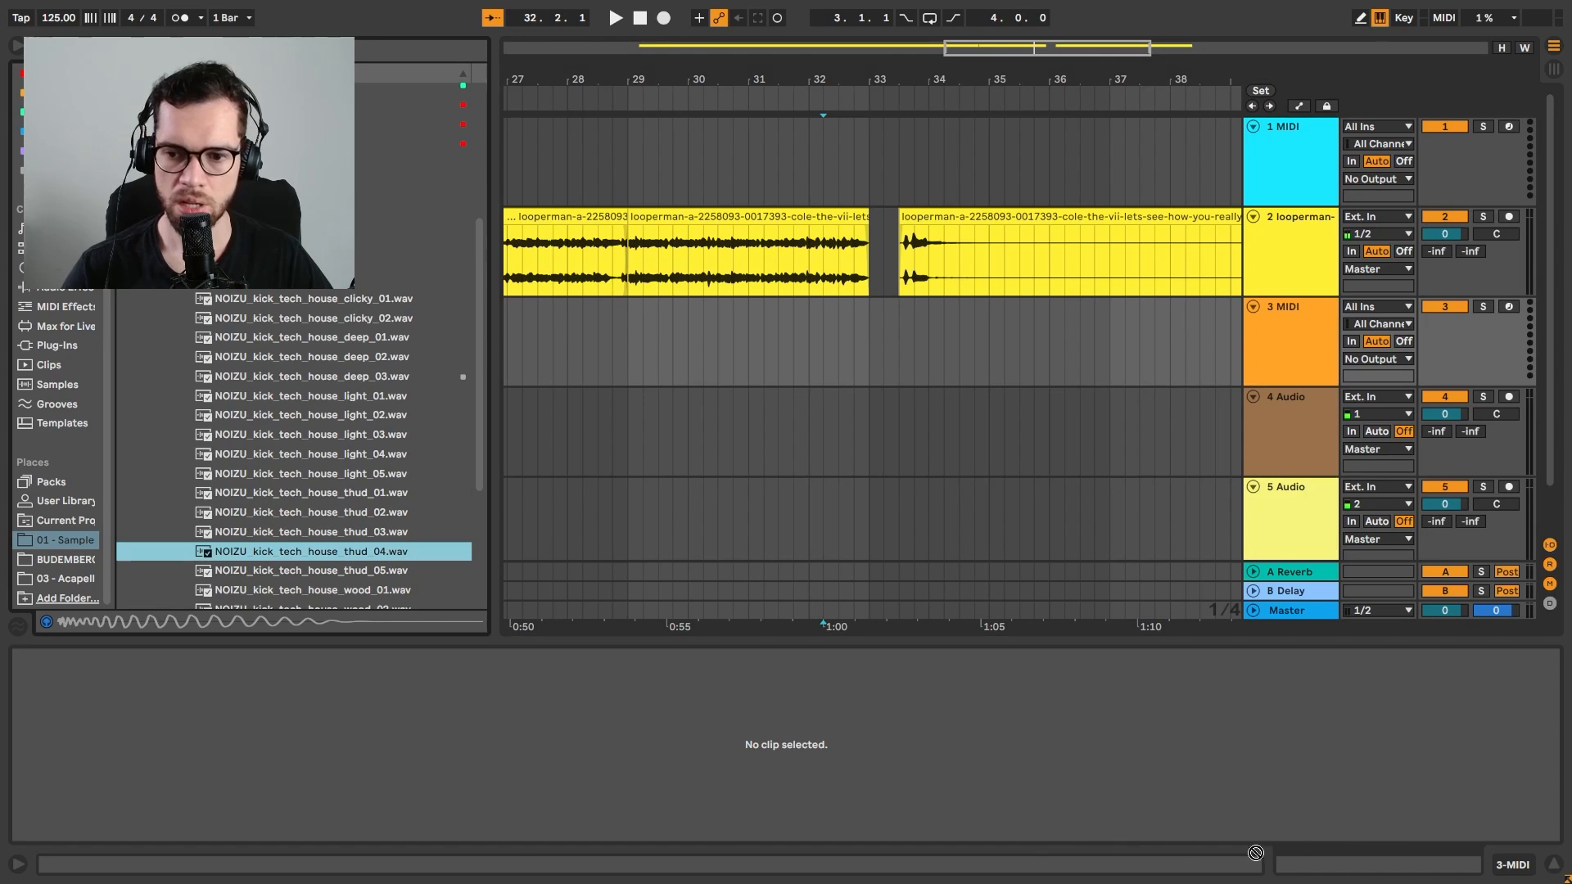
Load NOIZU_kick_tech_house_thud_04.wav into the new MIDI track and create an empty four-bar clip there from 33.1.1 to 37.1.1
{"action": "left_click", "coordinate": [1511, 866]}
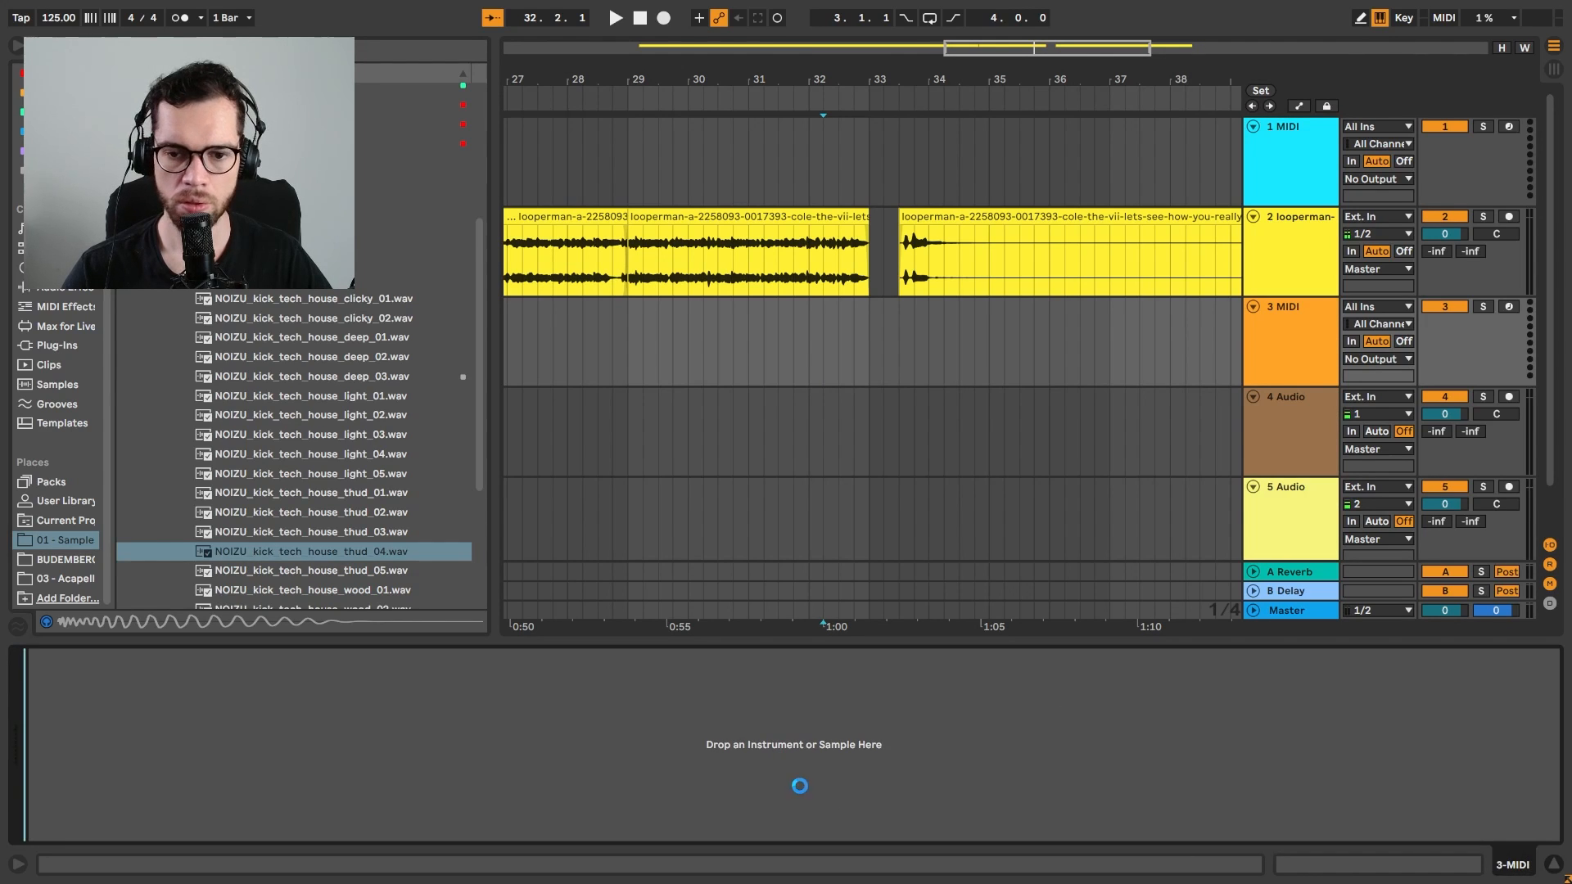
{"action": "left_click_drag", "start_coordinate": [877, 347], "coordinate": [1126, 348]}
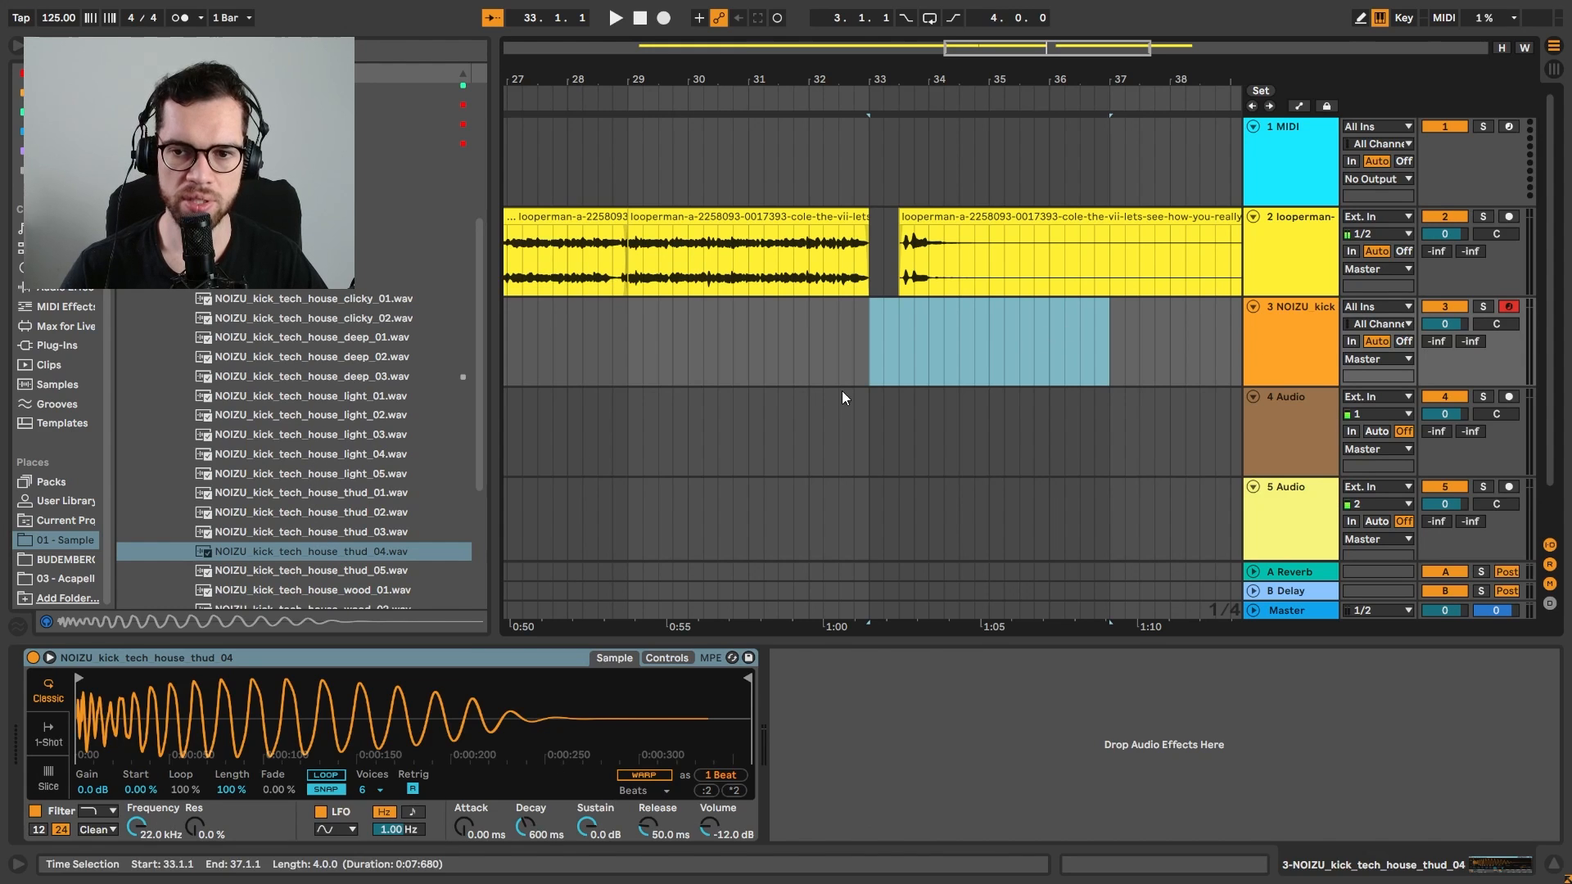
{"action": "double_click", "coordinate": [344, 474]}
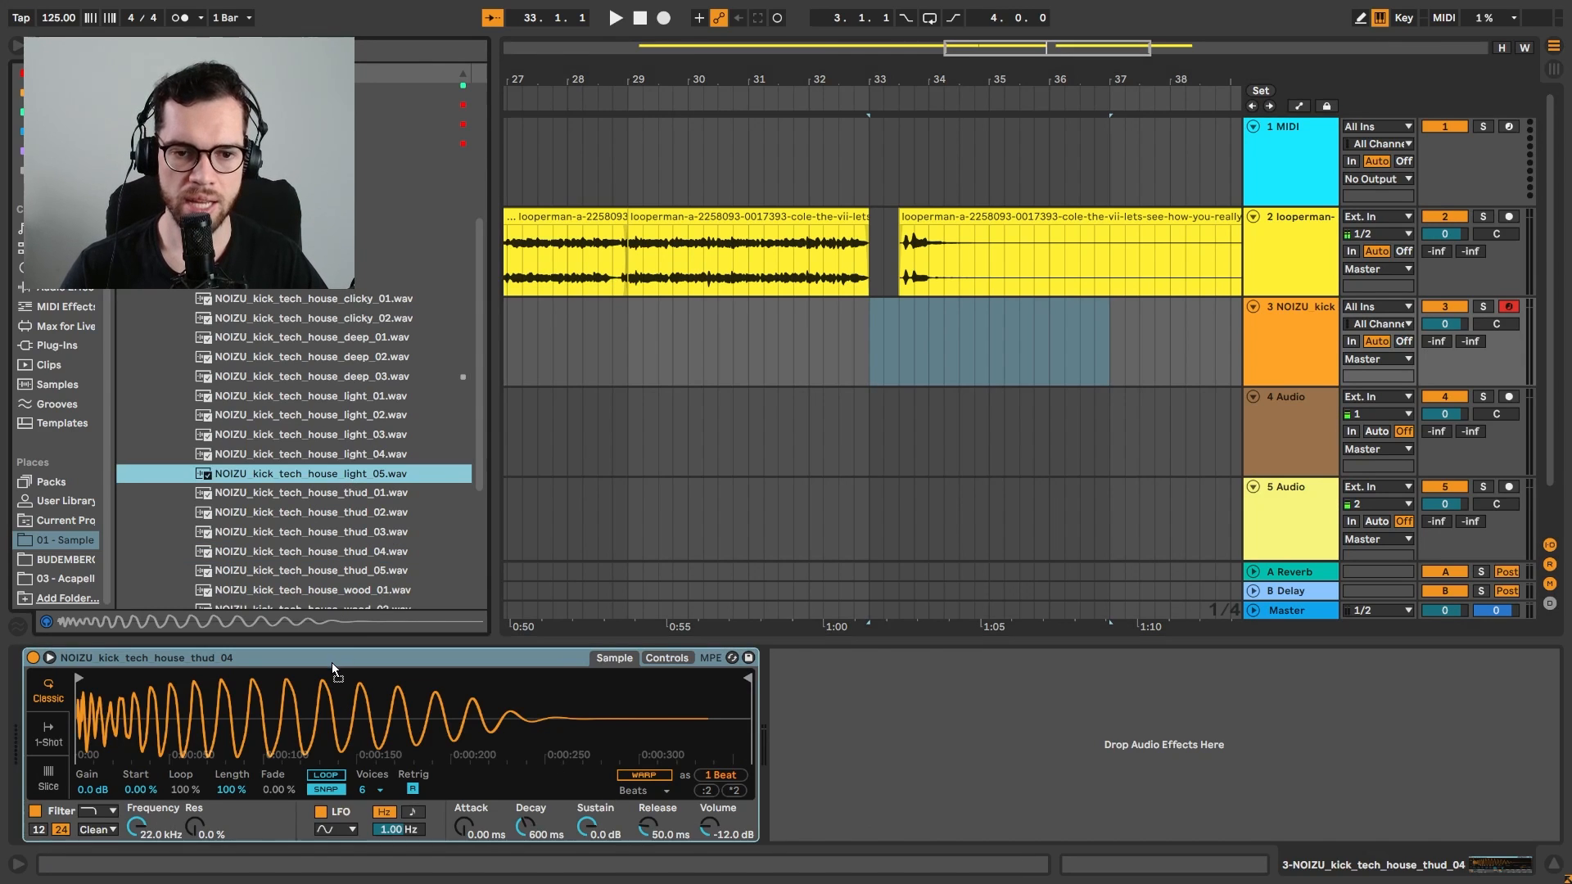
{"action": "key", "text": "ctrl+z"}
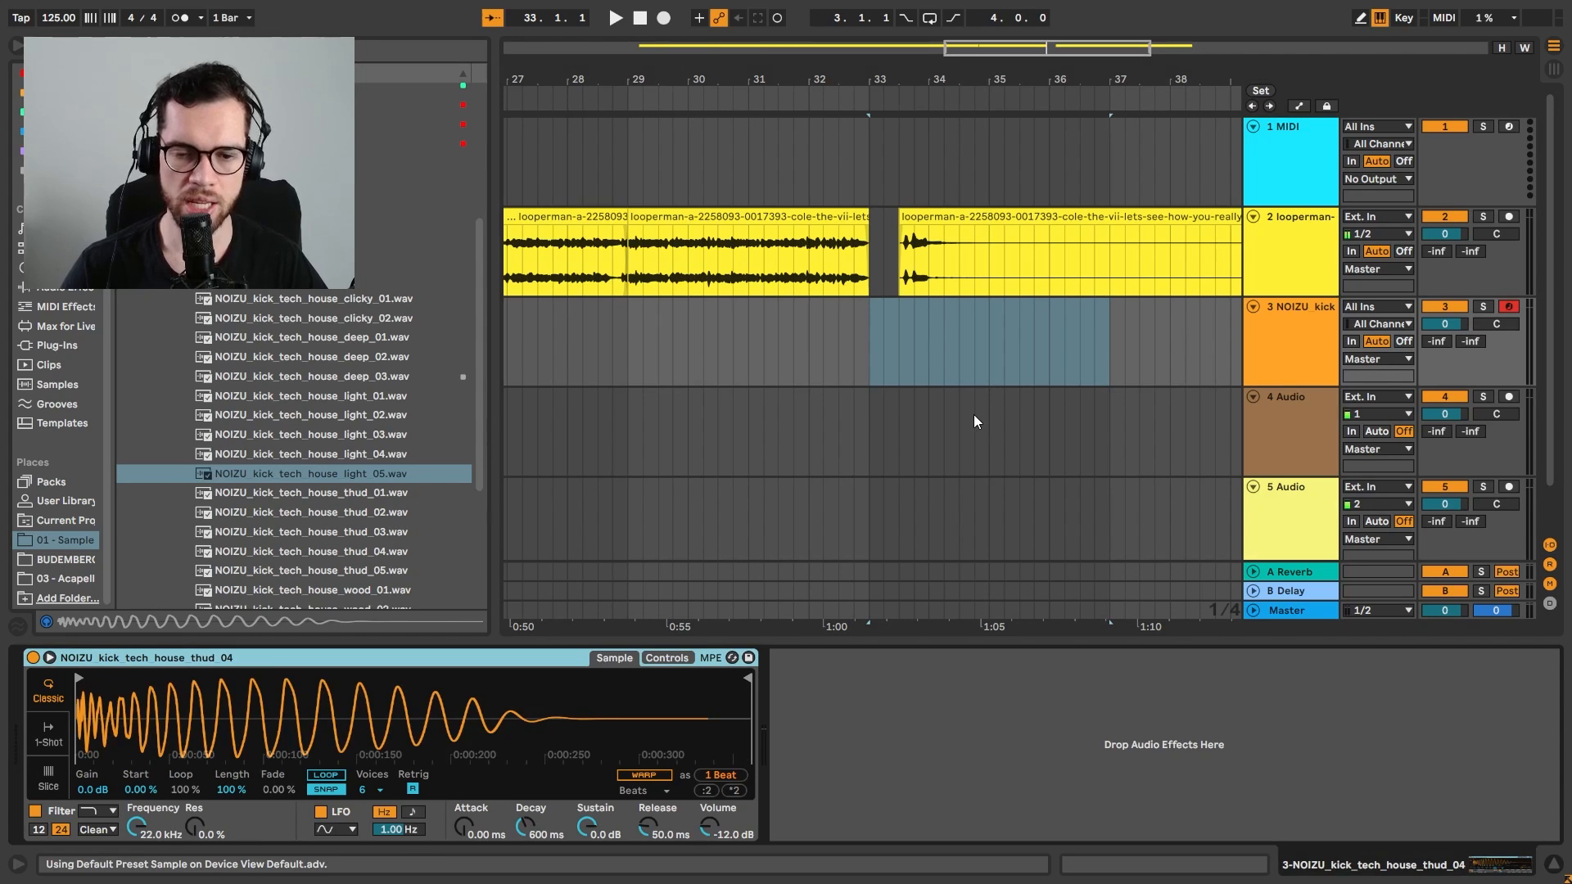
{"action": "left_click", "coordinate": [871, 369]}
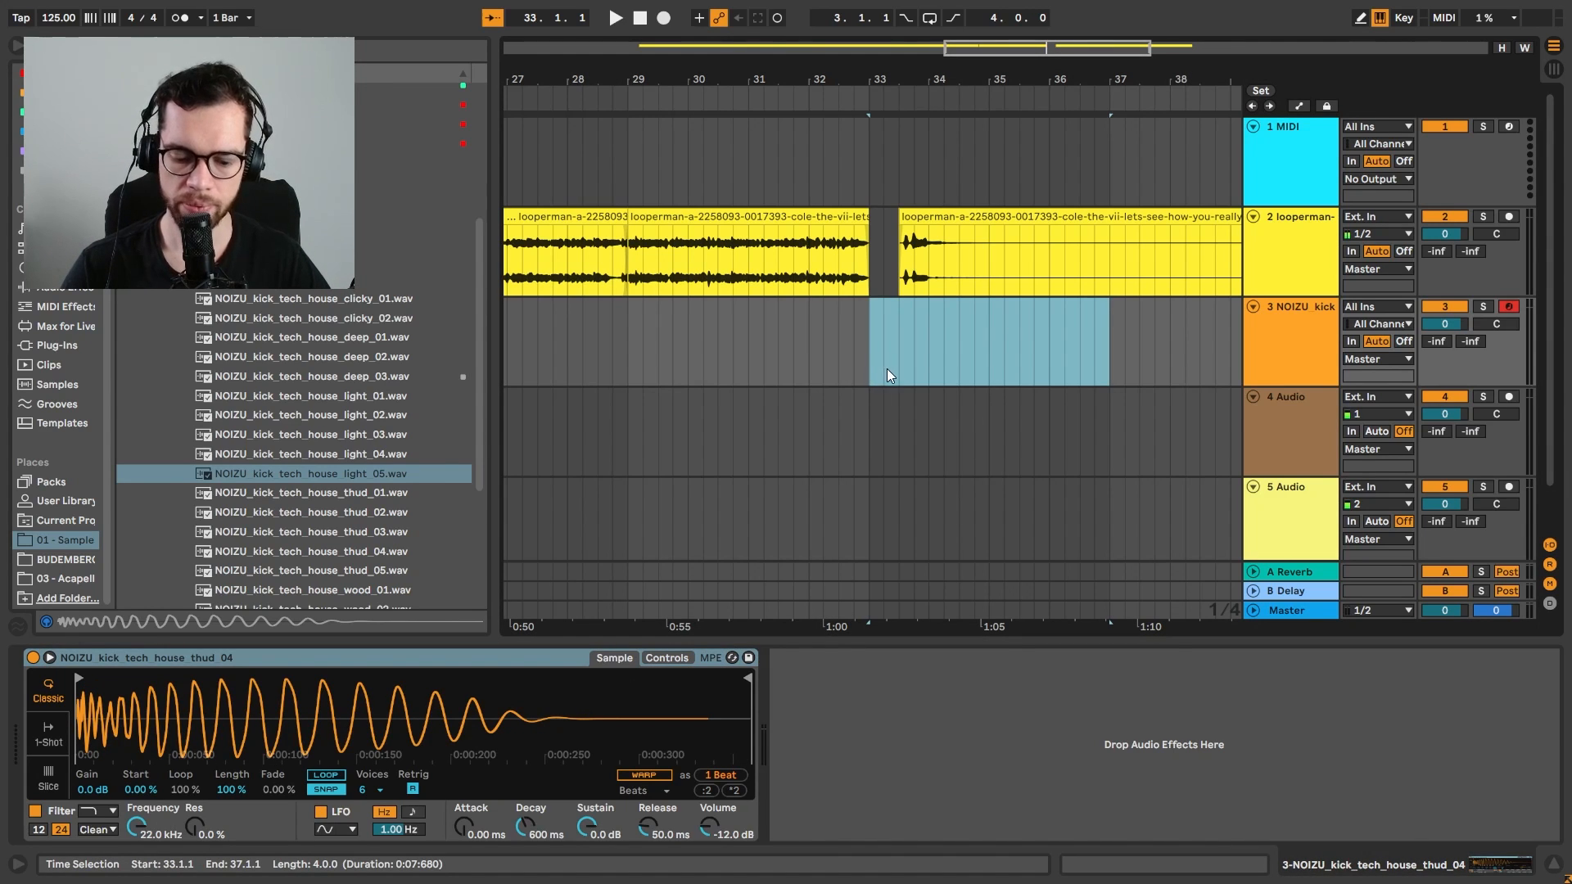
{"action": "key", "text": "ctrl+shift+m"}
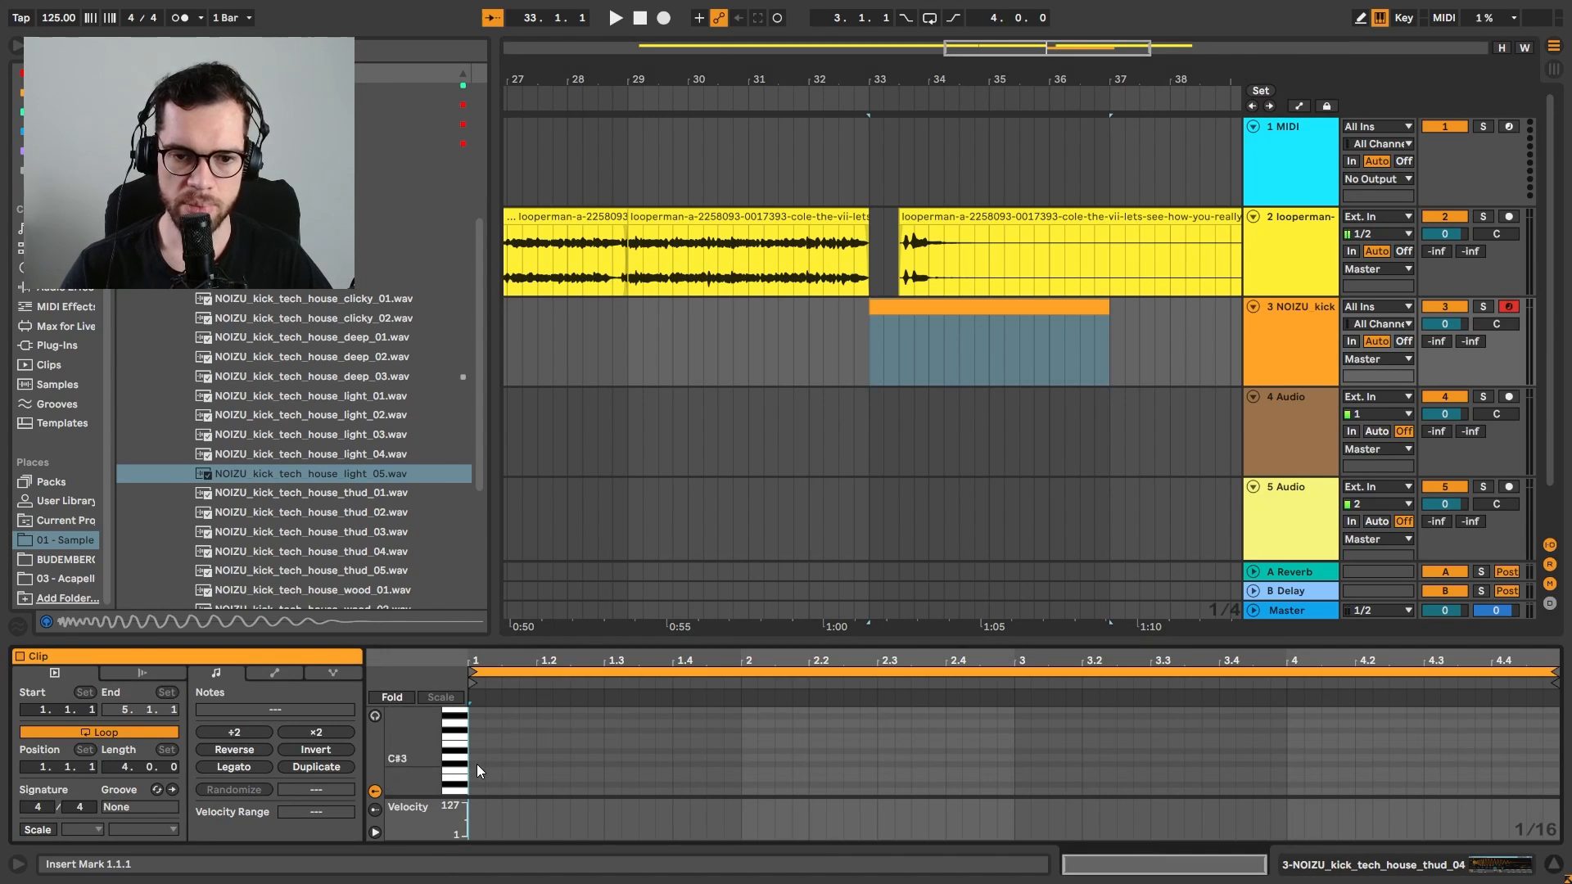
Fill the kick clip with one-beat C3 notes on every beat across all four bars
{"action": "double_click", "coordinate": [475, 771]}
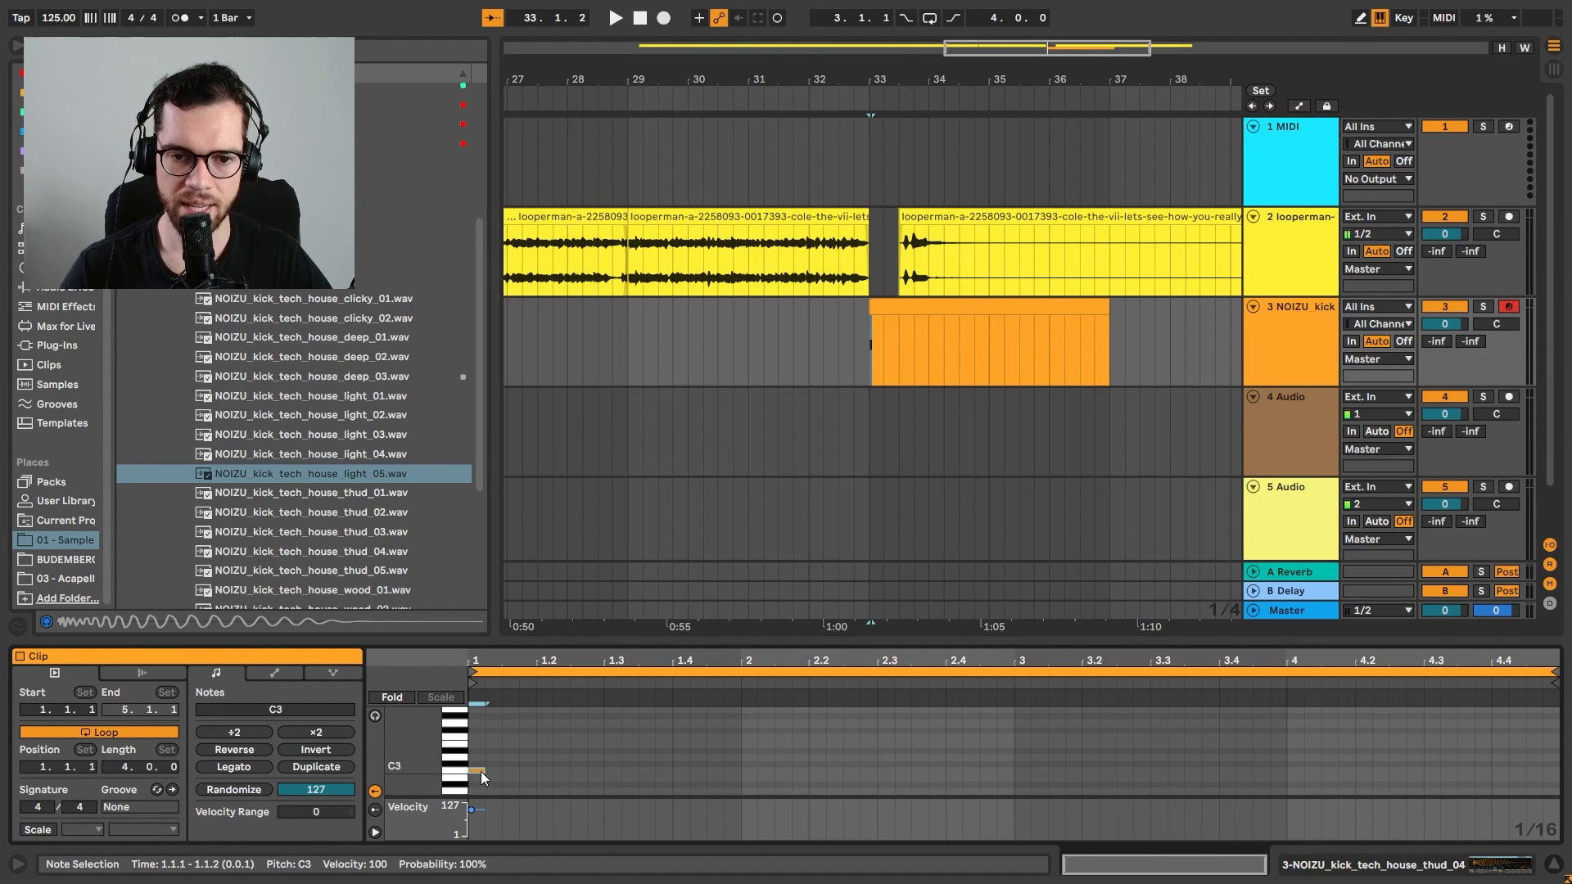
{"action": "left_click_drag", "start_coordinate": [483, 770], "coordinate": [536, 766]}
{"action": "key", "text": "ctrl+d"}
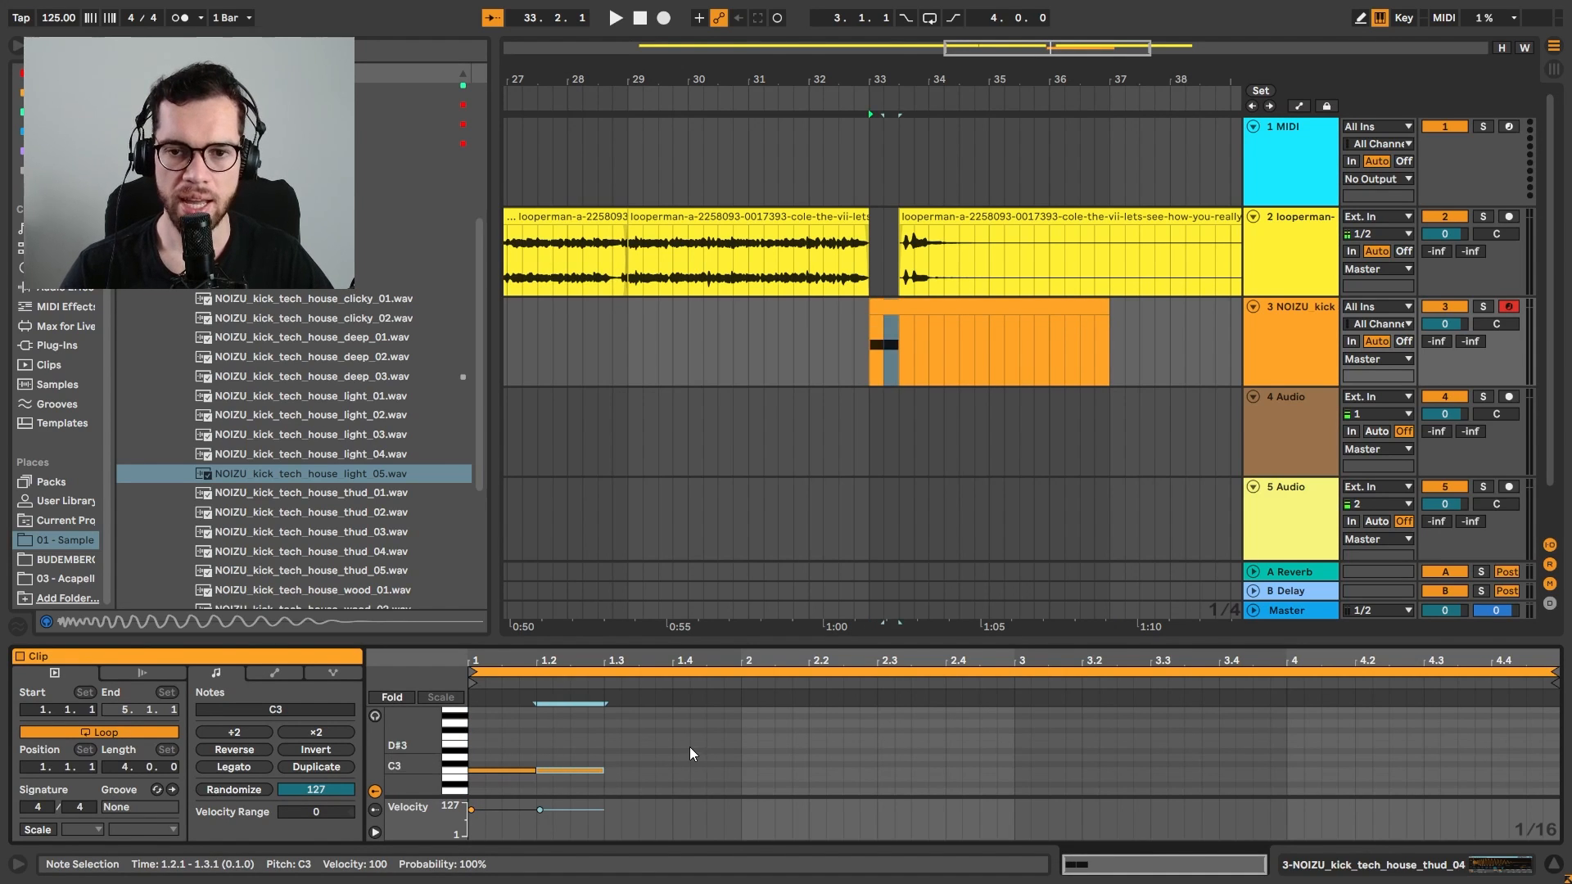
{"action": "key", "text": "ctrl+d"}
{"action": "key", "text": "ctrl+d"}
{"action": "left_click_drag", "start_coordinate": [716, 750], "coordinate": [461, 804]}
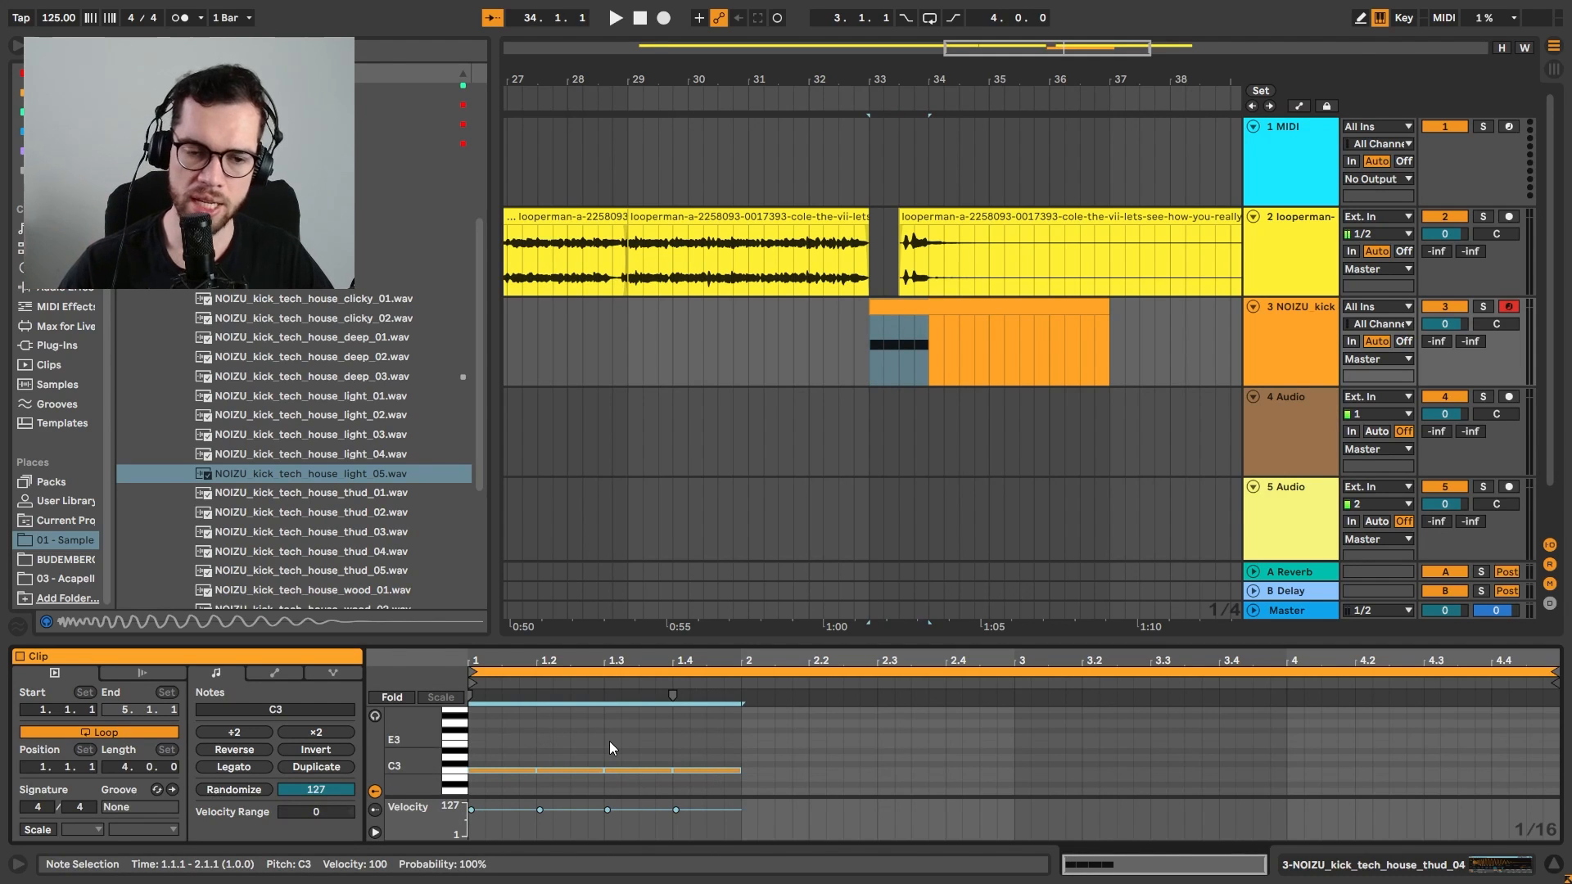
{"action": "key", "text": "ctrl+d"}
{"action": "key", "text": "ctrl+d"}
{"action": "key", "text": "ctrl+d"}
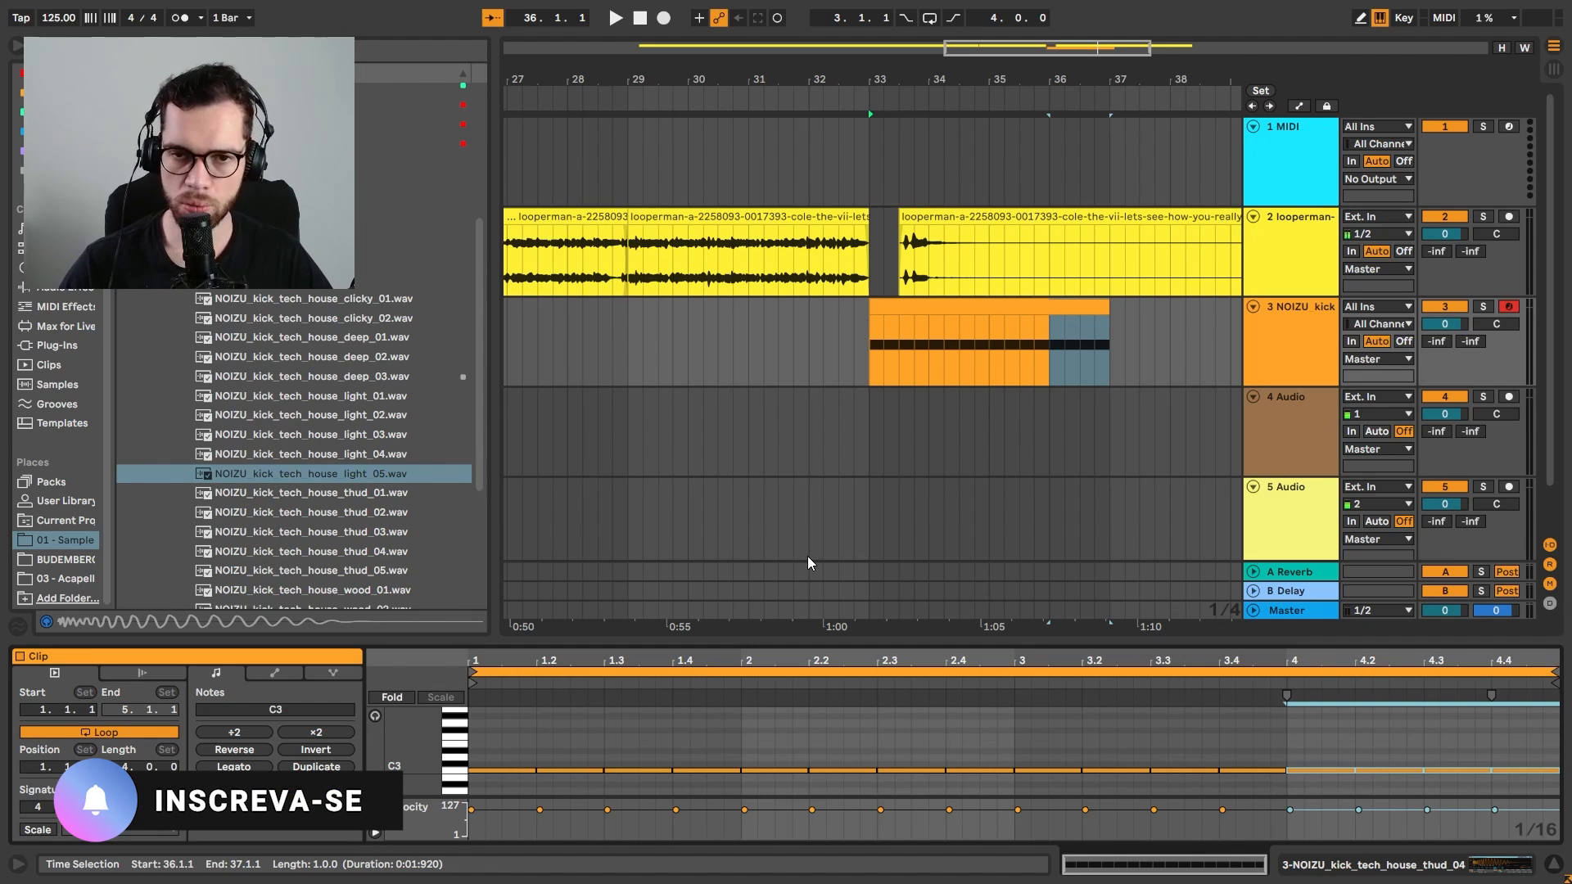
Audition the kick pattern together with the vocal from 32.4.1
{"action": "left_click", "coordinate": [850, 365]}
{"action": "key", "text": "space"}
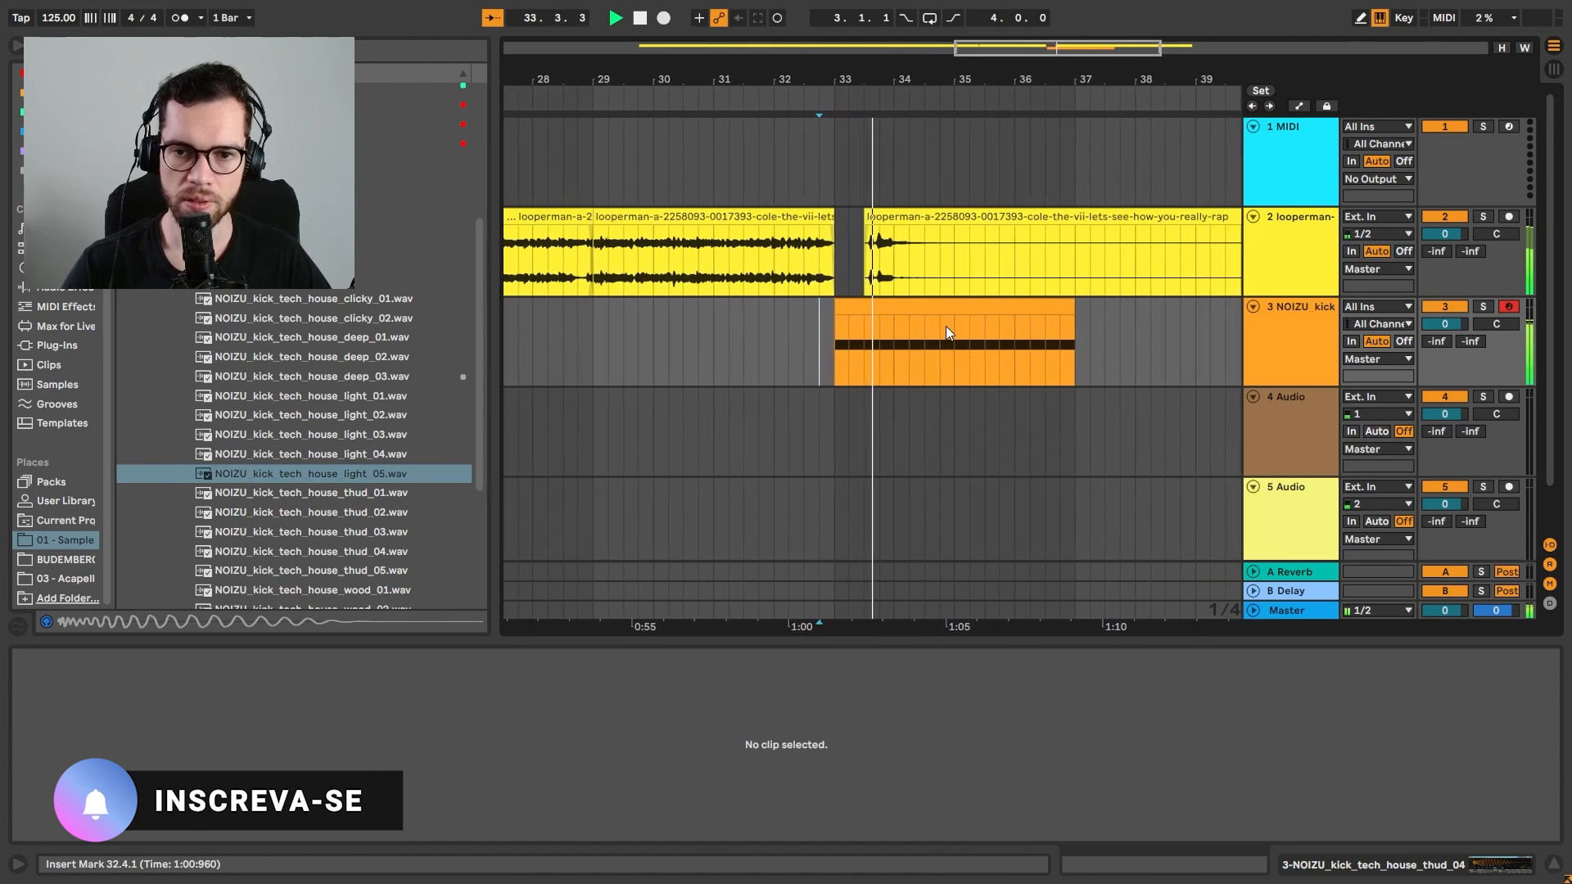
{"action": "left_click", "coordinate": [925, 307]}
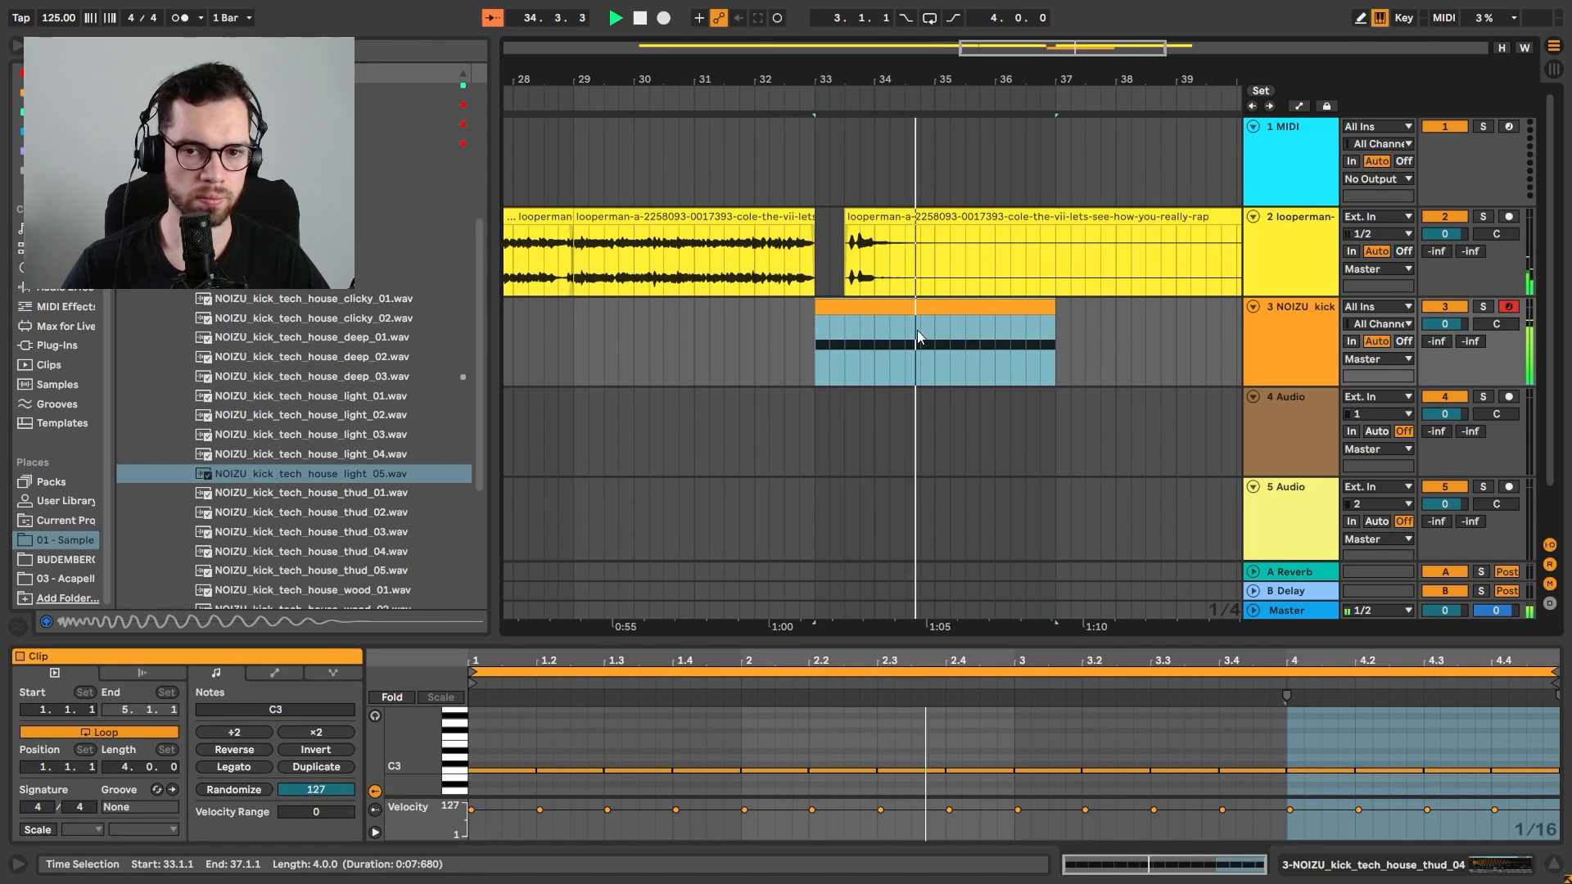
Split the vocal's closing clip at 35.1.1 and 37.1.1, and delete everything after 37.1.1
{"action": "left_click", "coordinate": [935, 262]}
{"action": "key", "text": "space"}
{"action": "key", "text": "ctrl+e"}
{"action": "left_click", "coordinate": [818, 242], "text": "shift"}
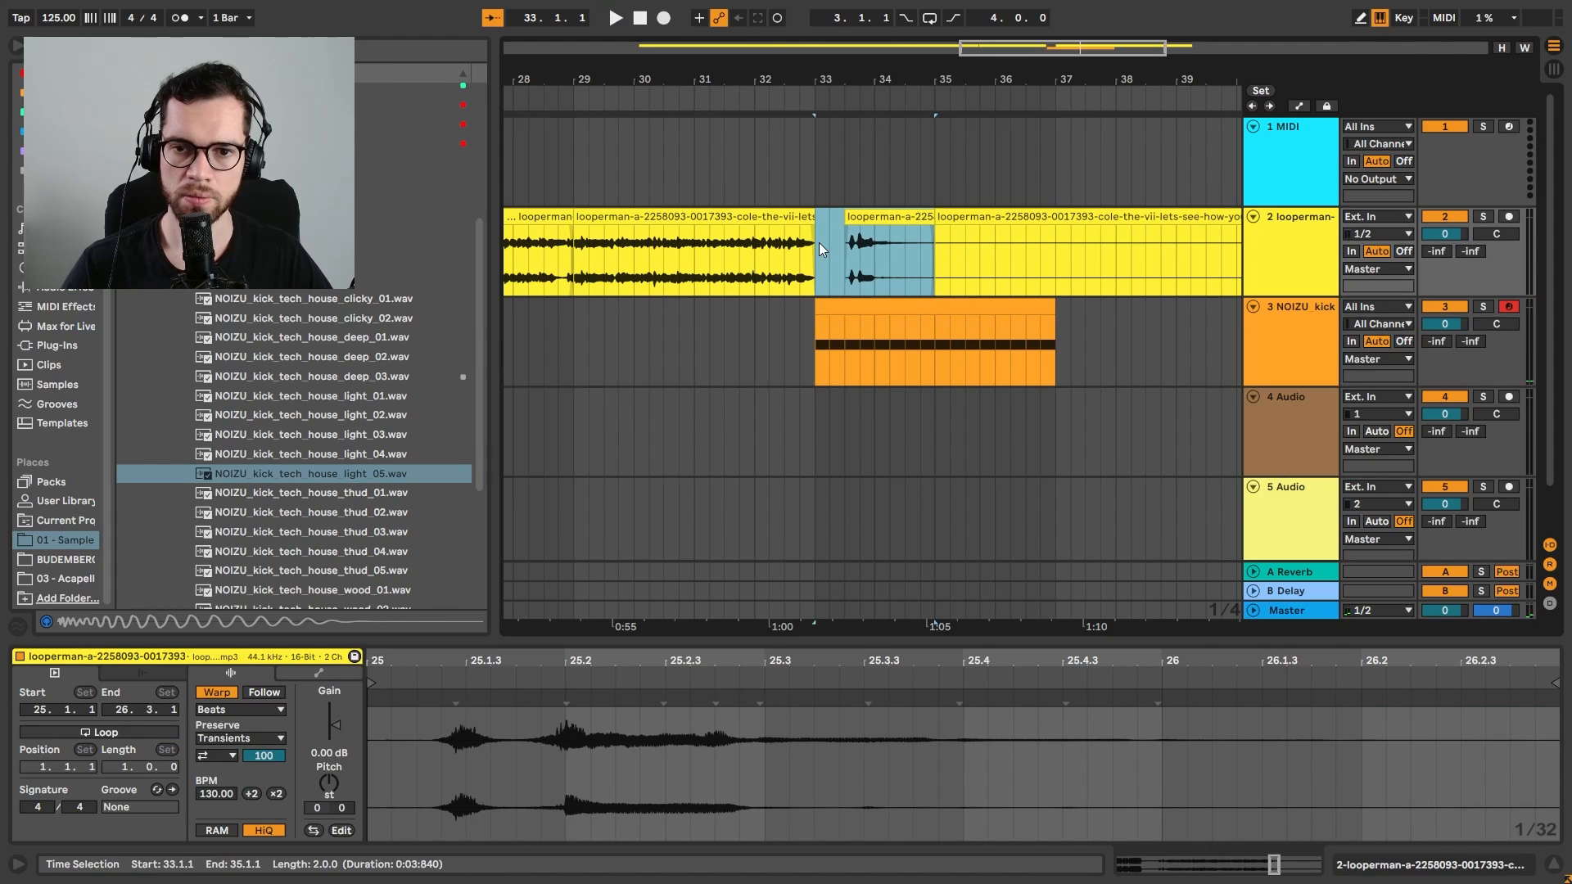
{"action": "left_click", "coordinate": [1028, 219]}
{"action": "left_click", "coordinate": [1056, 234]}
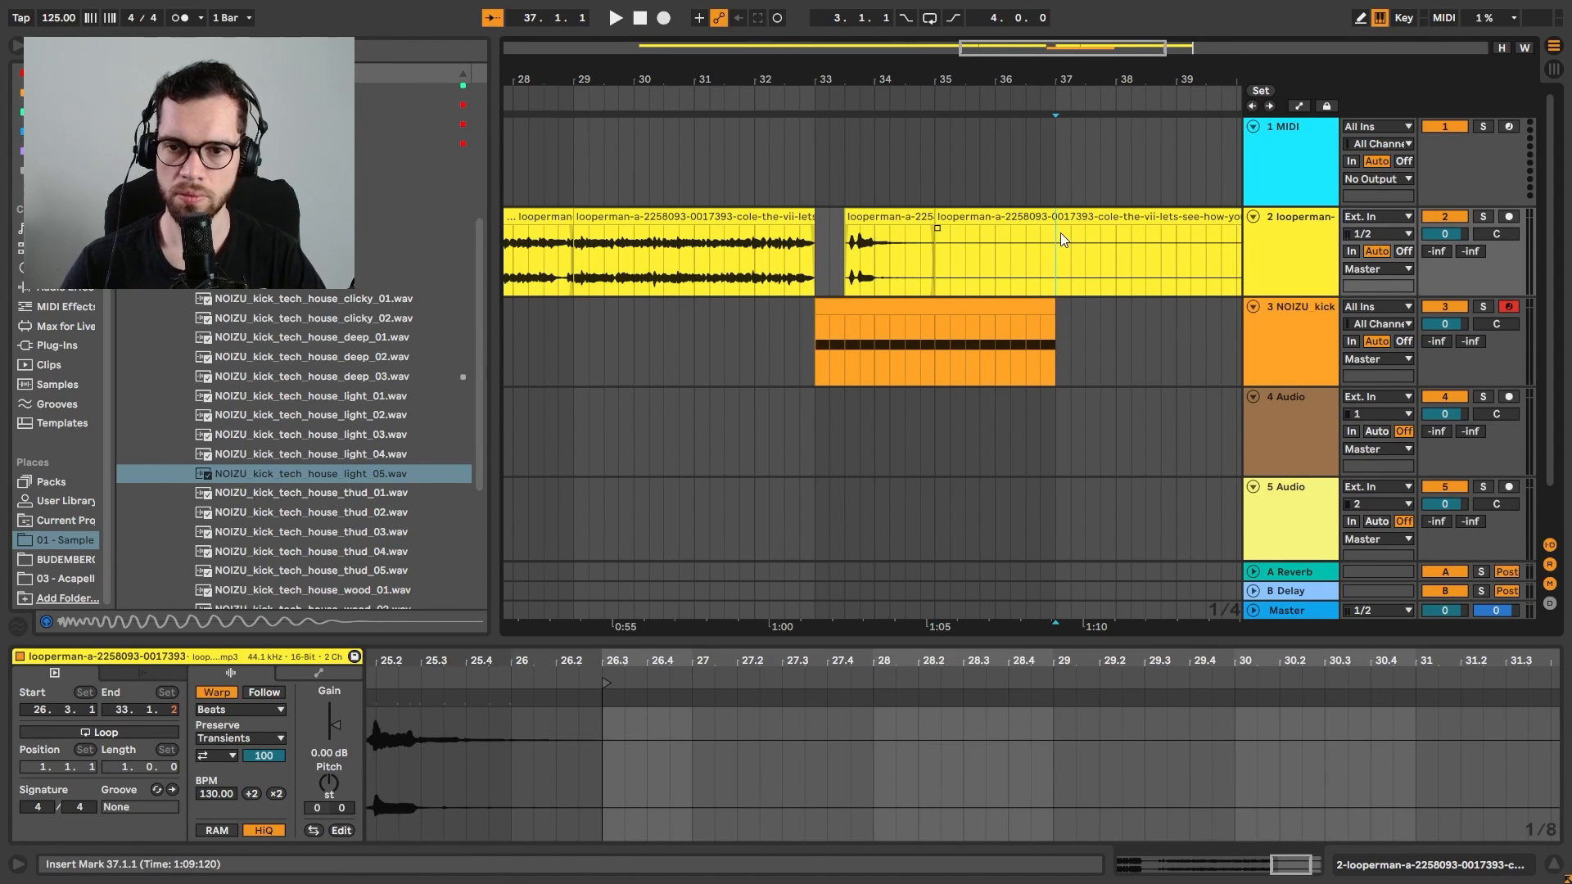
{"action": "key", "text": "ctrl+e"}
{"action": "left_click", "coordinate": [1088, 216]}
{"action": "key", "text": "Delete"}
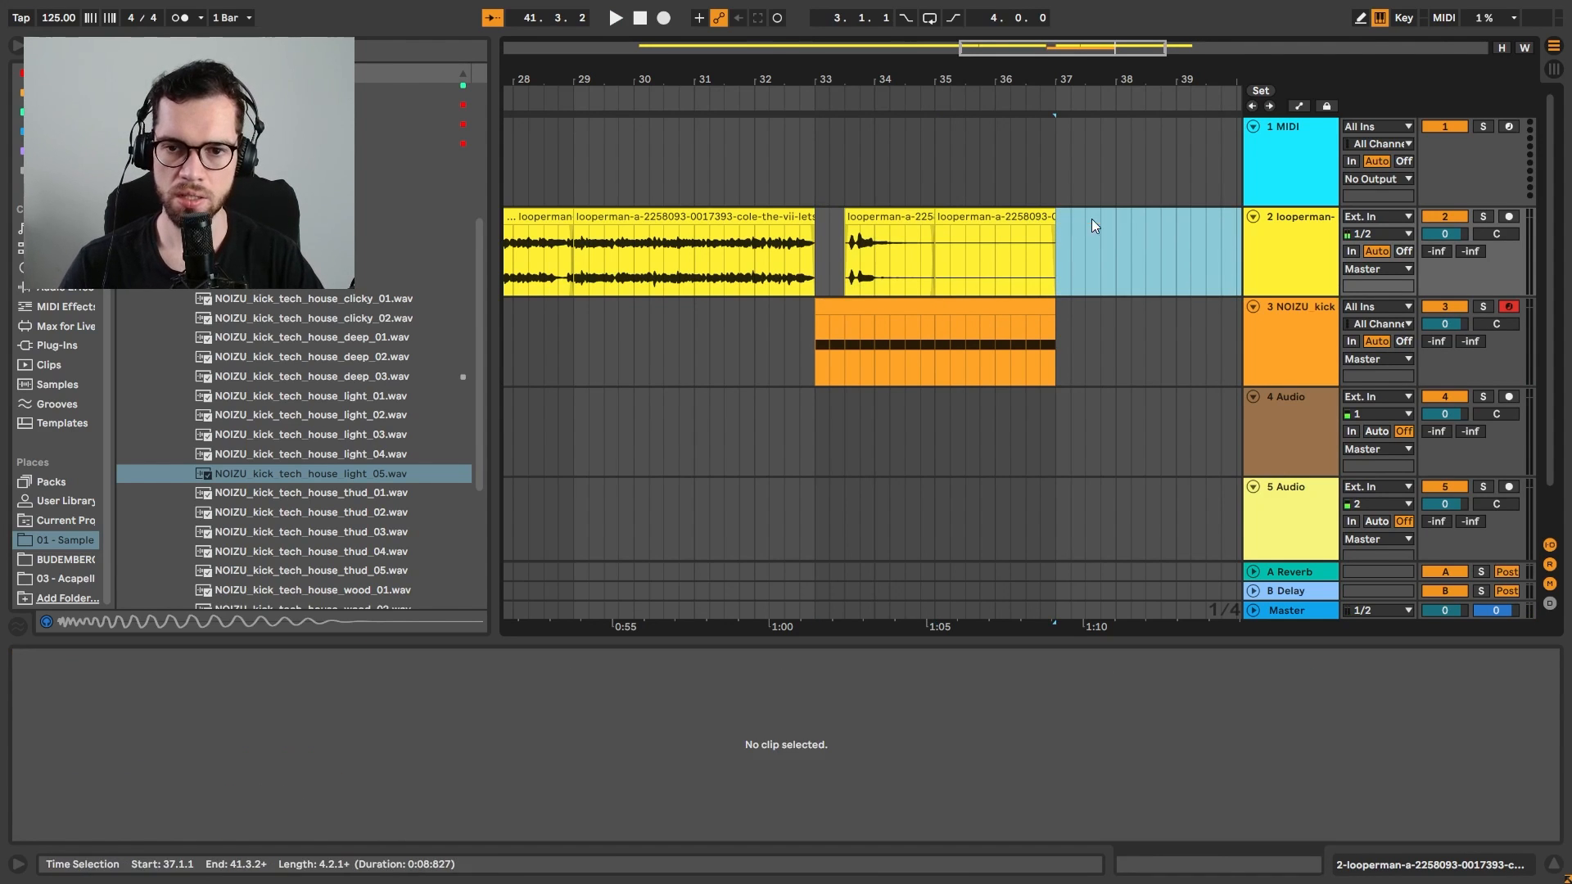
Add kick hits ahead of the four-bar kick clip so that the kick starts at 32.3.1
{"action": "left_click", "coordinate": [784, 193]}
{"action": "left_click_drag", "start_coordinate": [823, 82], "coordinate": [729, 336]}
{"action": "left_click", "coordinate": [825, 344]}
{"action": "key", "text": "ctrl+d"}
{"action": "key", "text": "ctrl+d"}
{"action": "key", "text": "ctrl+d"}
Play the kick lead-in with the vocal from 32.2.1 to judge the transition into bar 33
{"action": "left_click", "coordinate": [676, 337]}
{"action": "key", "text": "space"}
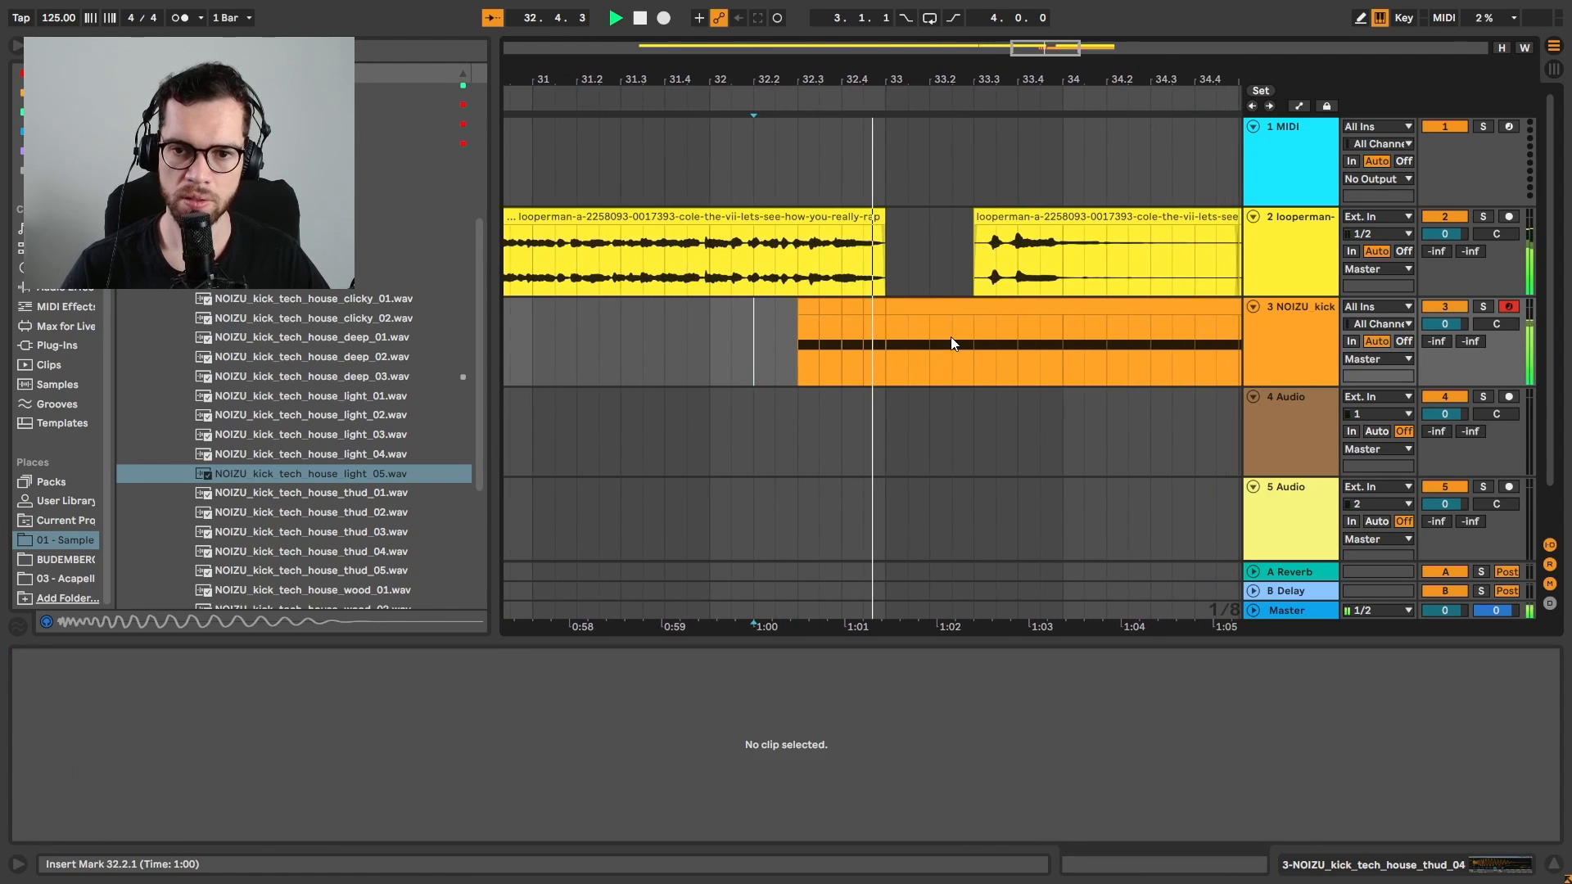
{"action": "key", "text": "space"}
{"action": "left_click_drag", "start_coordinate": [831, 78], "coordinate": [831, 107]}
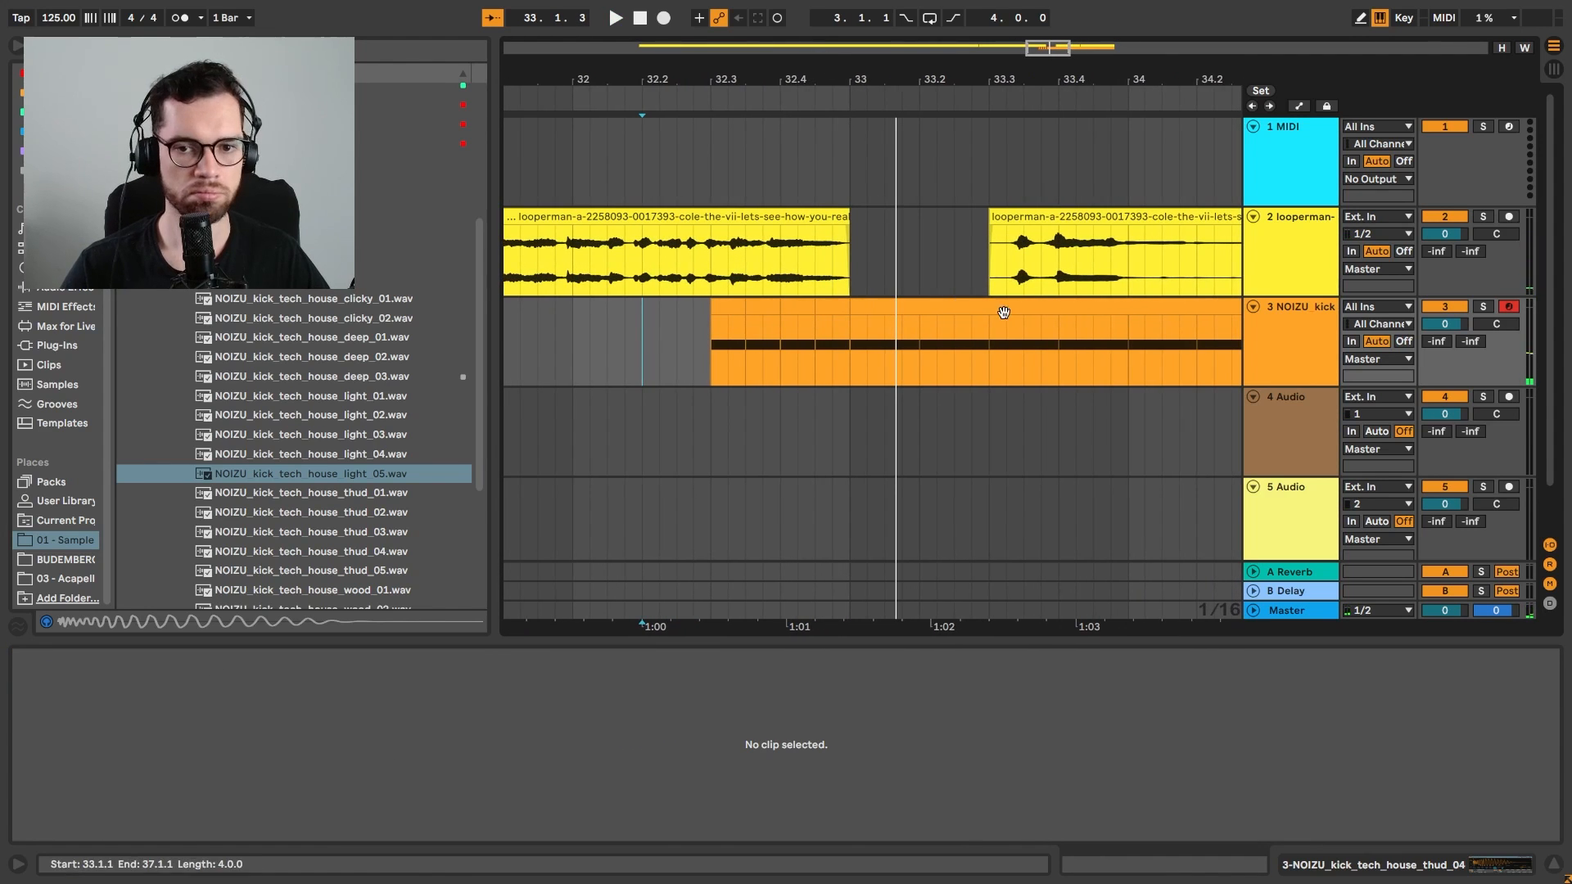
{"action": "left_click", "coordinate": [1284, 330]}
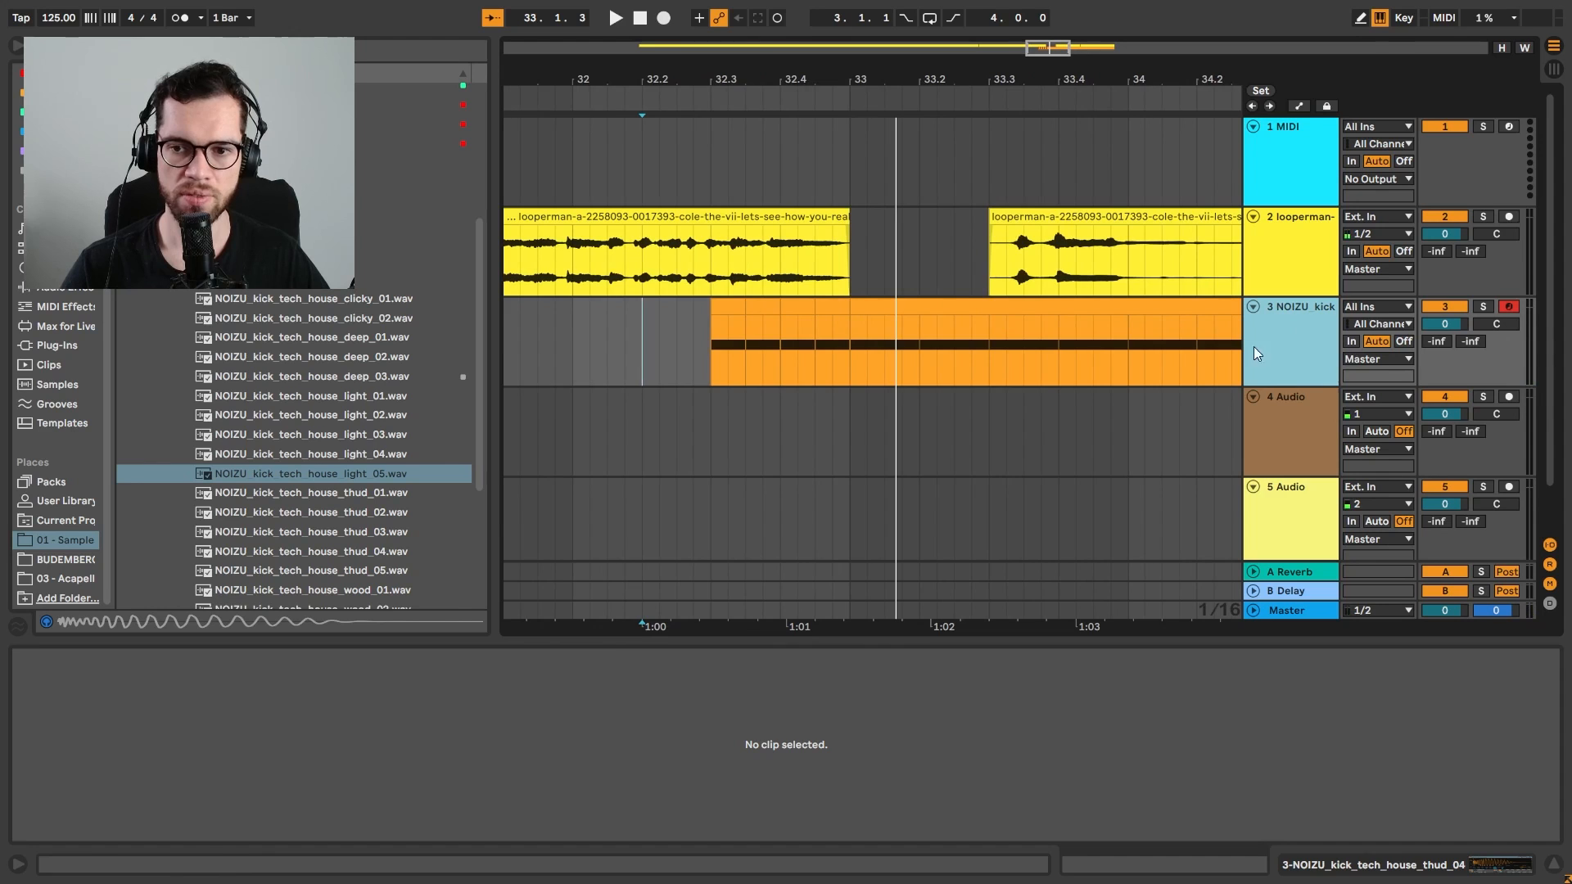
{"action": "key", "text": "space"}
{"action": "key", "text": "space"}
Delete the kick between 32.4.3 and 33.1.1, and audition the transition from 32.3.1
{"action": "left_click", "coordinate": [892, 308]}
{"action": "key", "text": "Delete"}
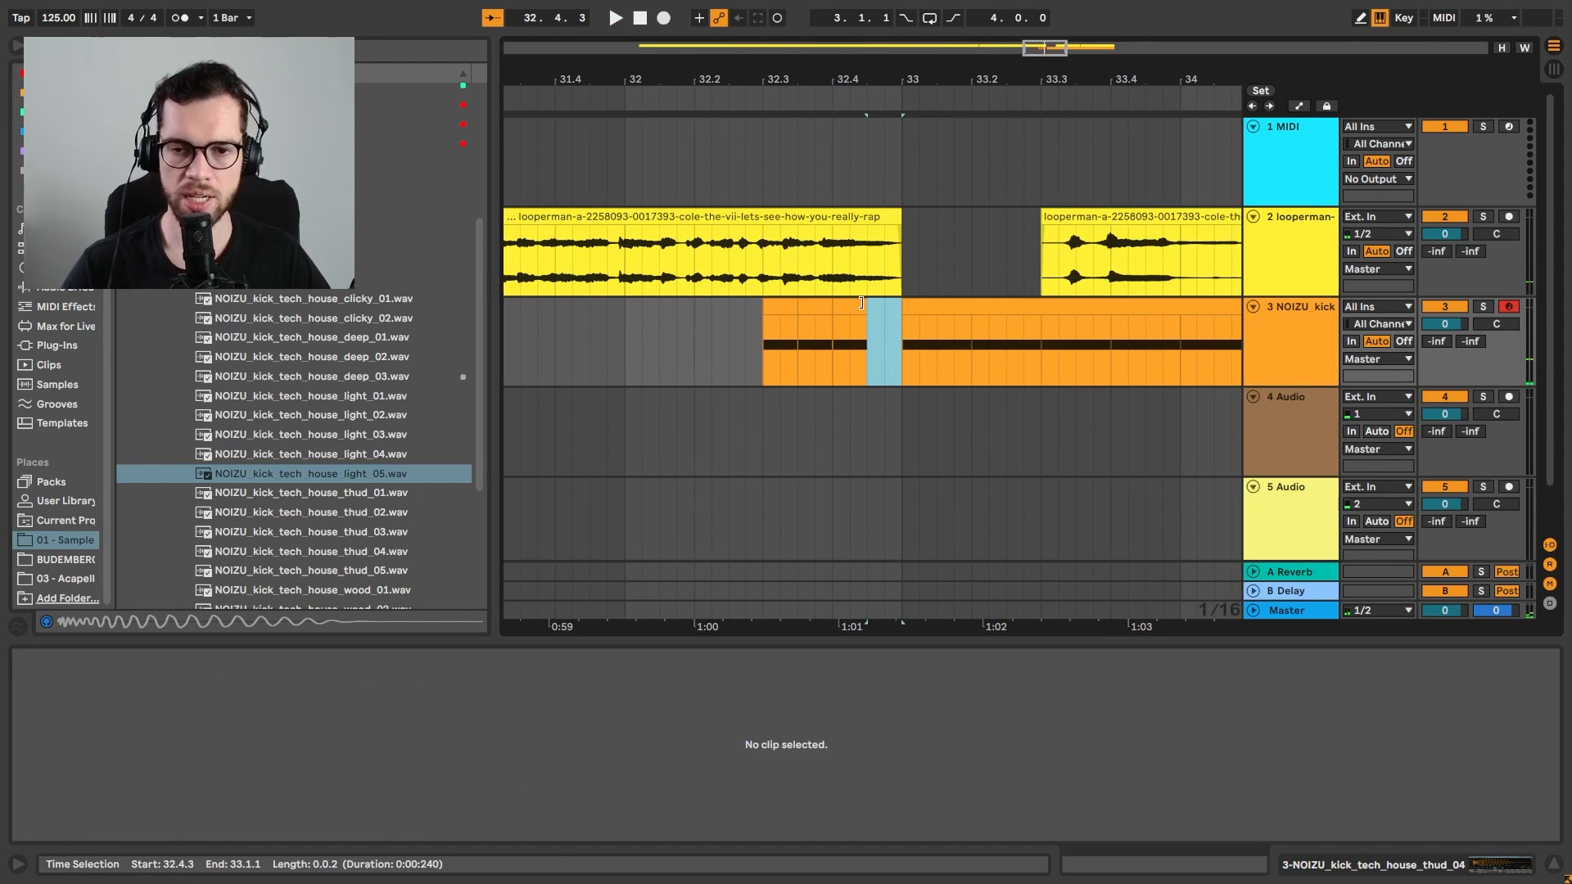
{"action": "left_click", "coordinate": [762, 278]}
{"action": "key", "text": "space"}
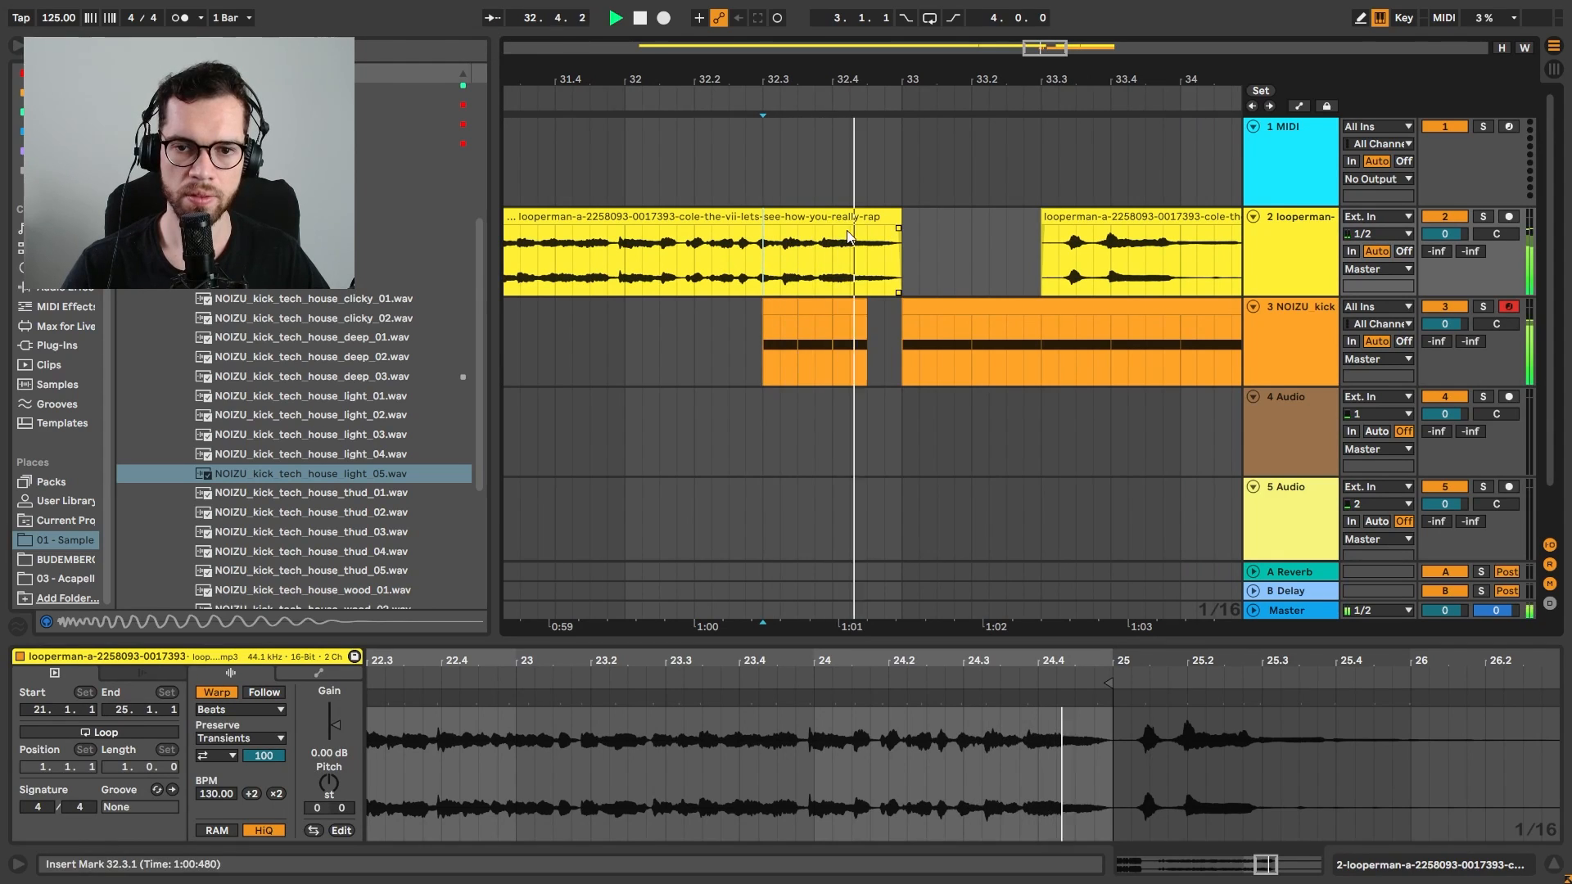
{"action": "left_click_drag", "start_coordinate": [958, 82], "coordinate": [768, 40]}
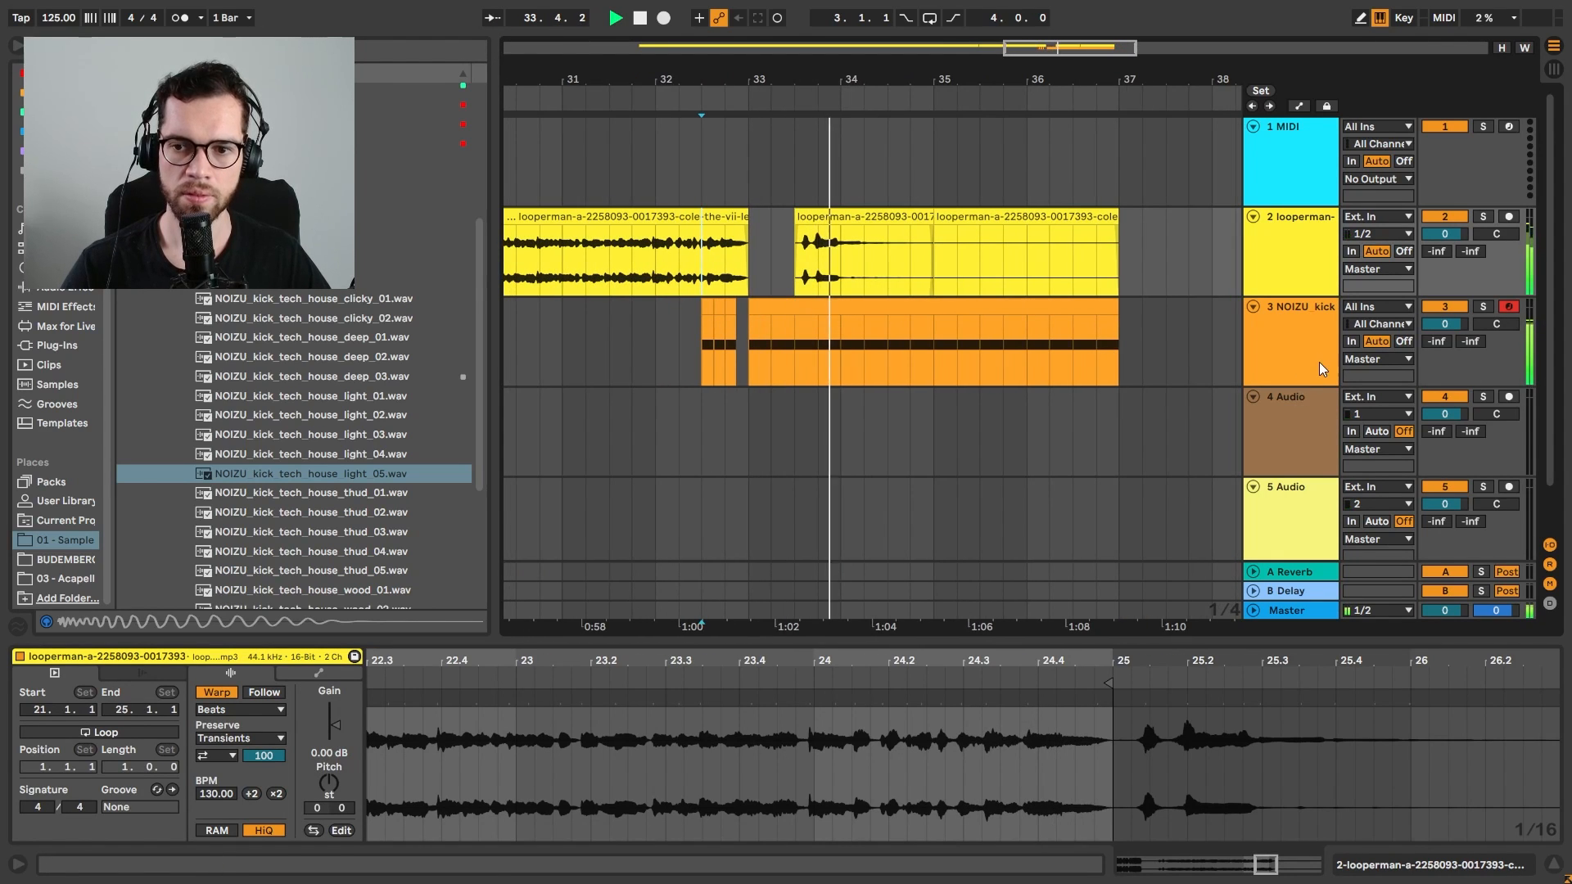
{"action": "key", "text": "space"}
Insert a new MIDI track directly below the kick track and show its empty device chain
{"action": "left_click", "coordinate": [1294, 352]}
{"action": "key", "text": "ctrl+shift+t"}
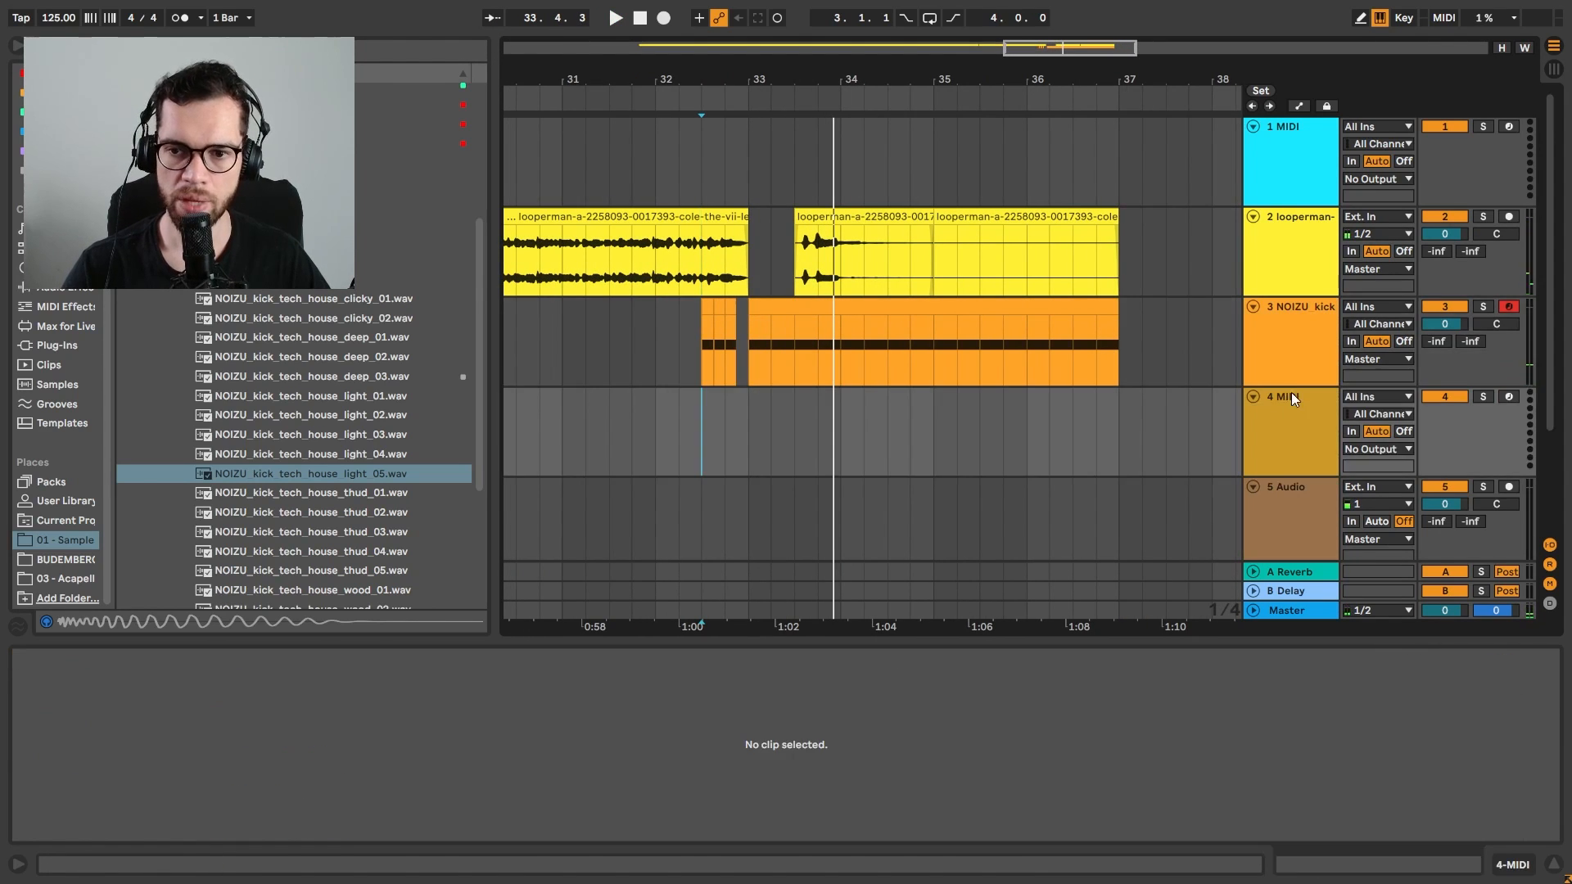
{"action": "double_click", "coordinate": [1294, 412]}
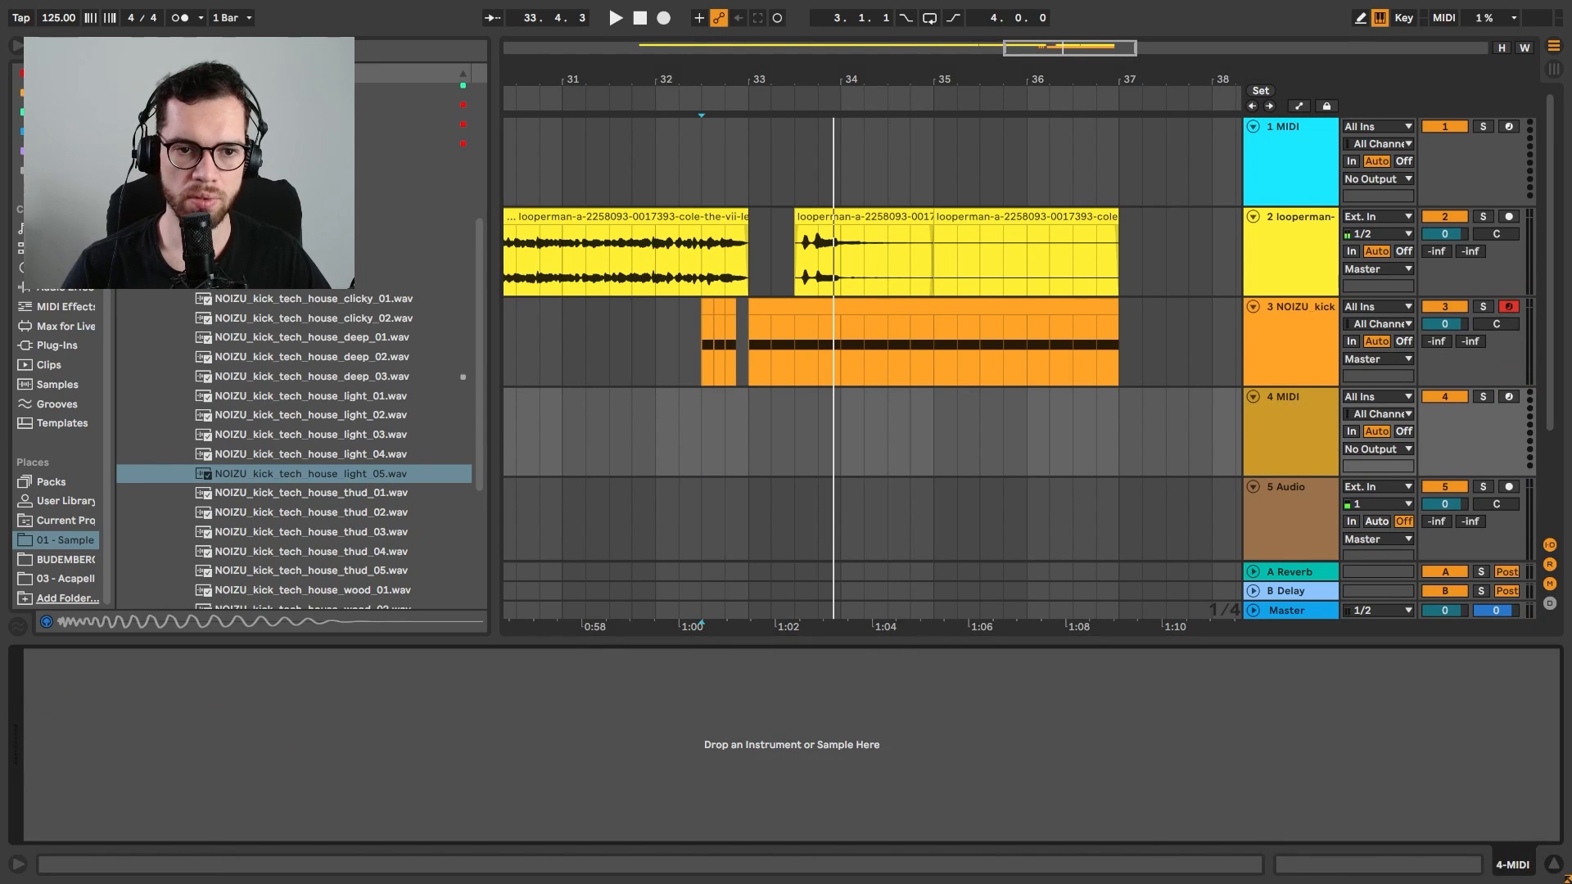
List the samples in the NOIZU_claps folder and audition the classic claps, settling on NOIZU_clap_tech_house_classic_06.wav
{"action": "left_click", "coordinate": [174, 279]}
{"action": "left_click", "coordinate": [173, 390]}
{"action": "left_click", "coordinate": [226, 407]}
{"action": "scroll", "coordinate": [232, 411], "scroll_direction": "down", "scroll_amount": 2}
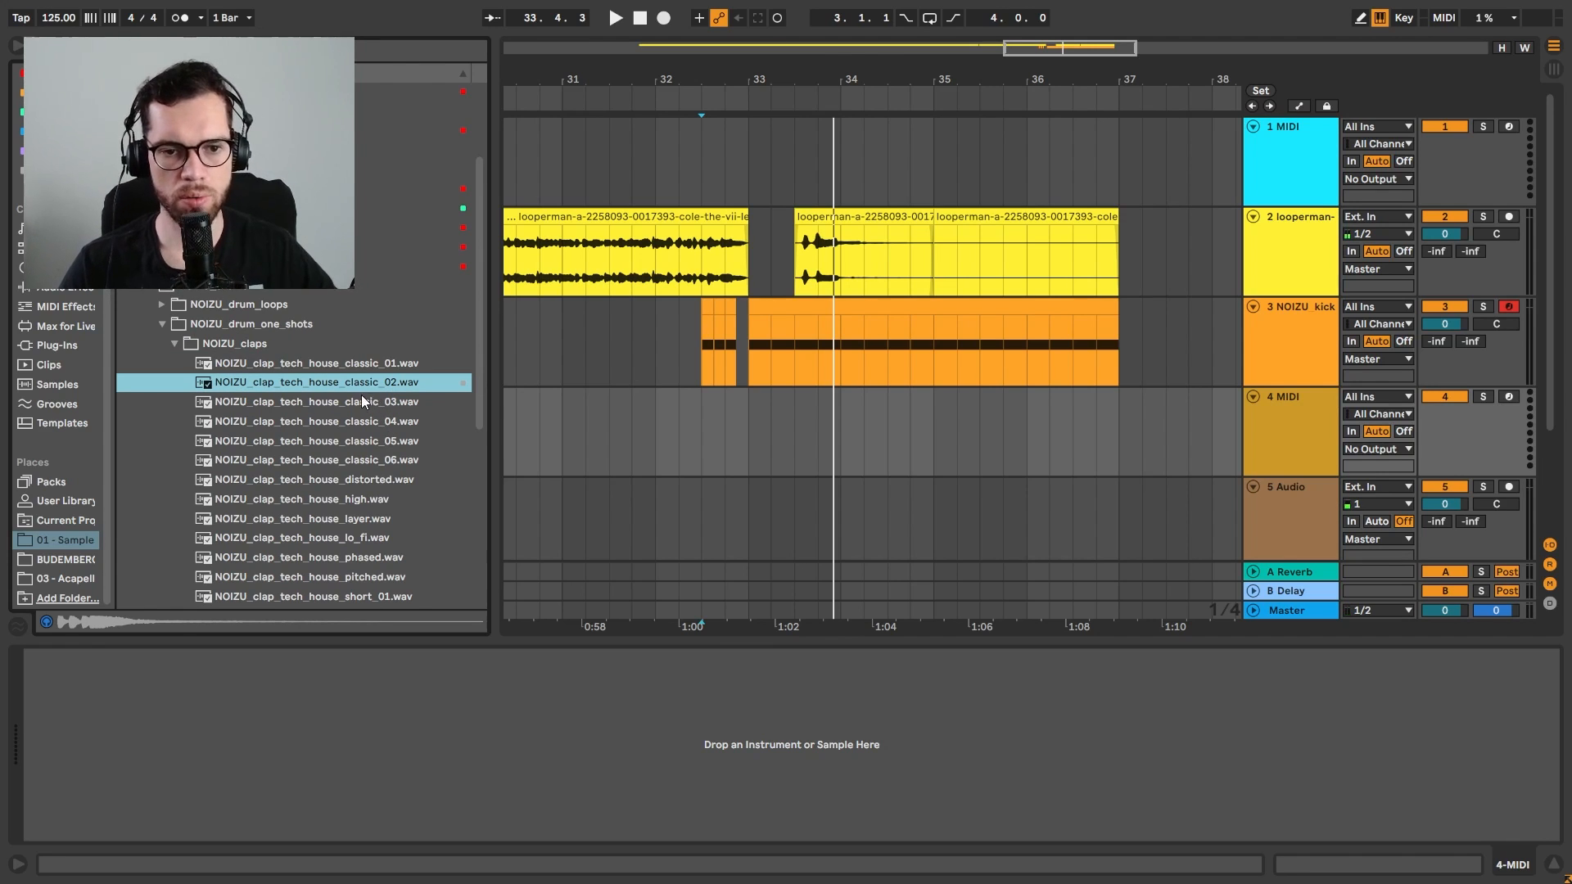
{"action": "left_click", "coordinate": [366, 403]}
{"action": "left_click", "coordinate": [370, 421]}
{"action": "left_click", "coordinate": [376, 460]}
{"action": "left_click", "coordinate": [380, 471]}
{"action": "left_click", "coordinate": [381, 438]}
{"action": "left_click", "coordinate": [380, 462]}
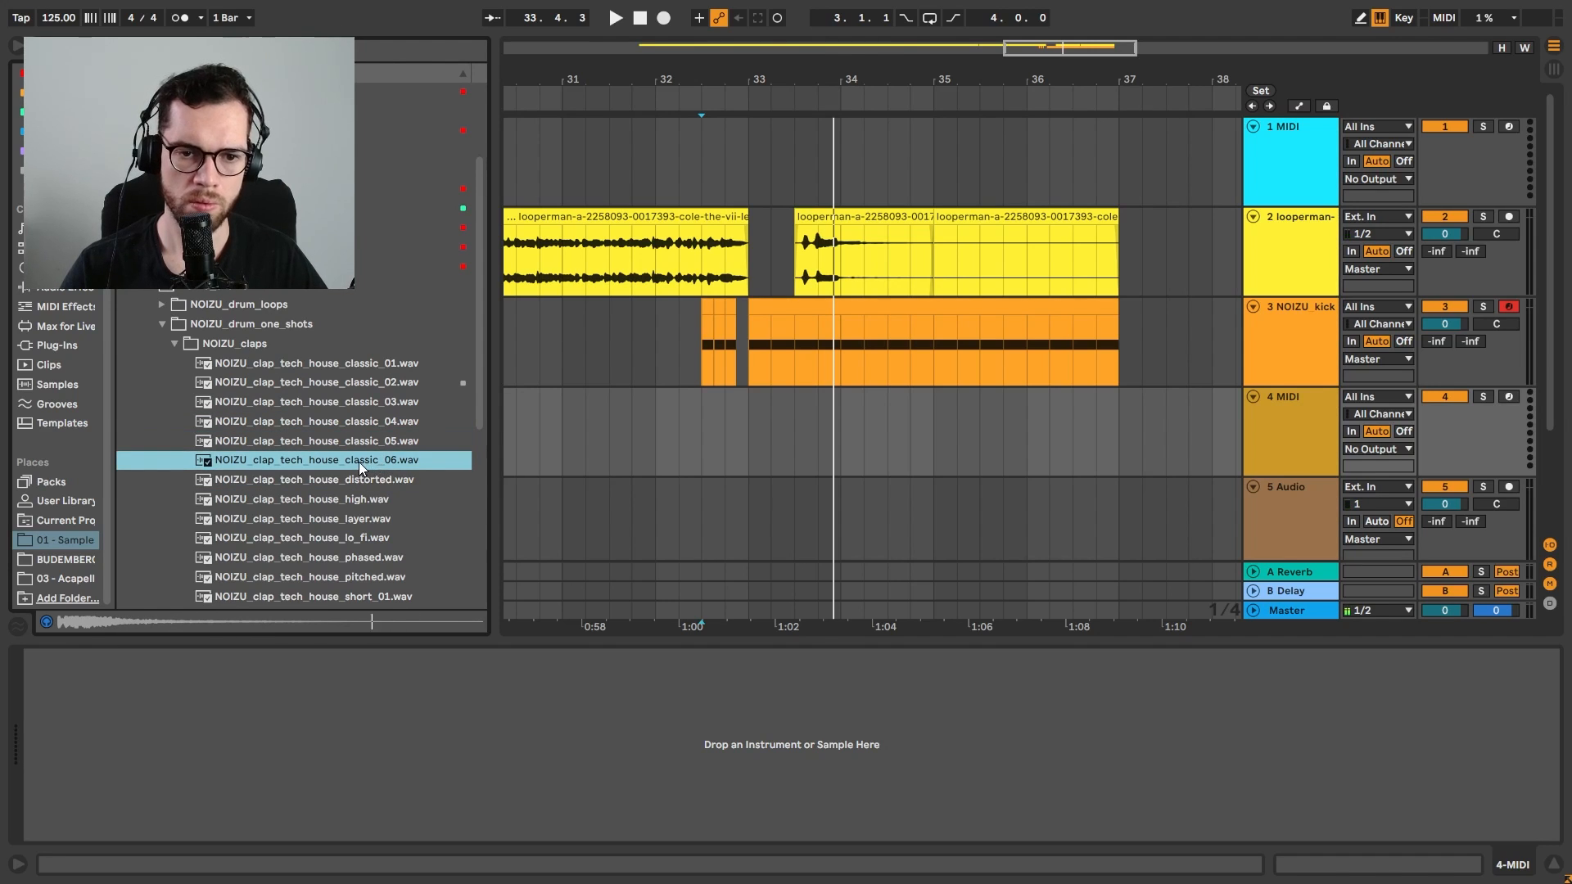
Load NOIZU_clap_tech_house_classic_06.wav into the new MIDI track and copy the four-bar kick clip at 33.1.1 onto it
{"action": "left_click_drag", "start_coordinate": [327, 460], "coordinate": [1103, 724]}
{"action": "left_click_drag", "start_coordinate": [1458, 801], "coordinate": [1229, 720]}
{"action": "left_click", "coordinate": [816, 306]}
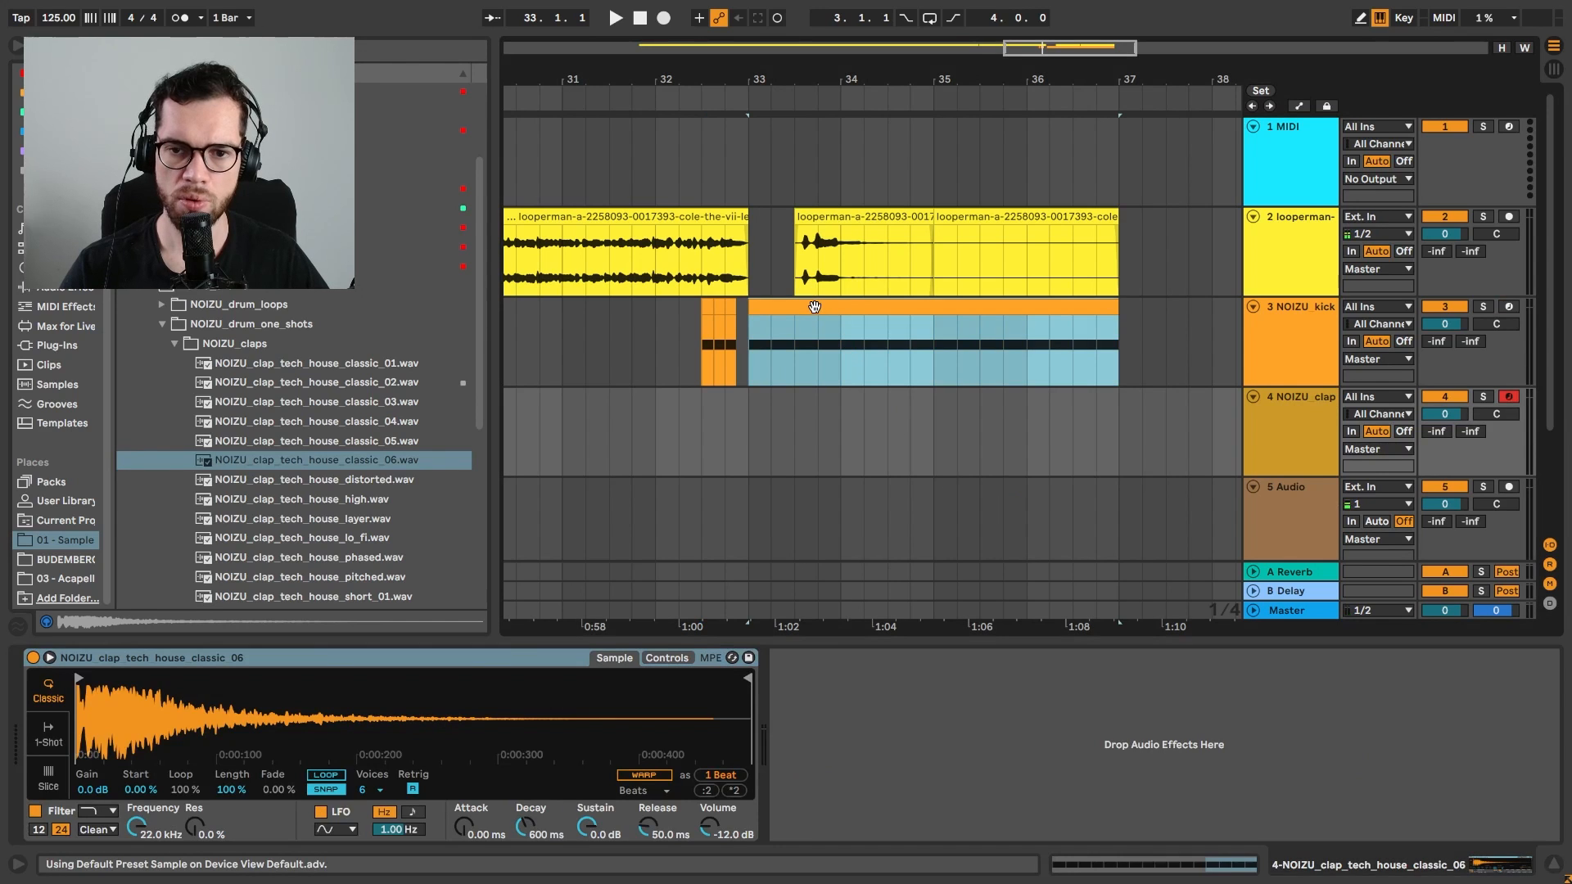
{"action": "left_click_drag", "start_coordinate": [815, 307], "coordinate": [815, 397]}
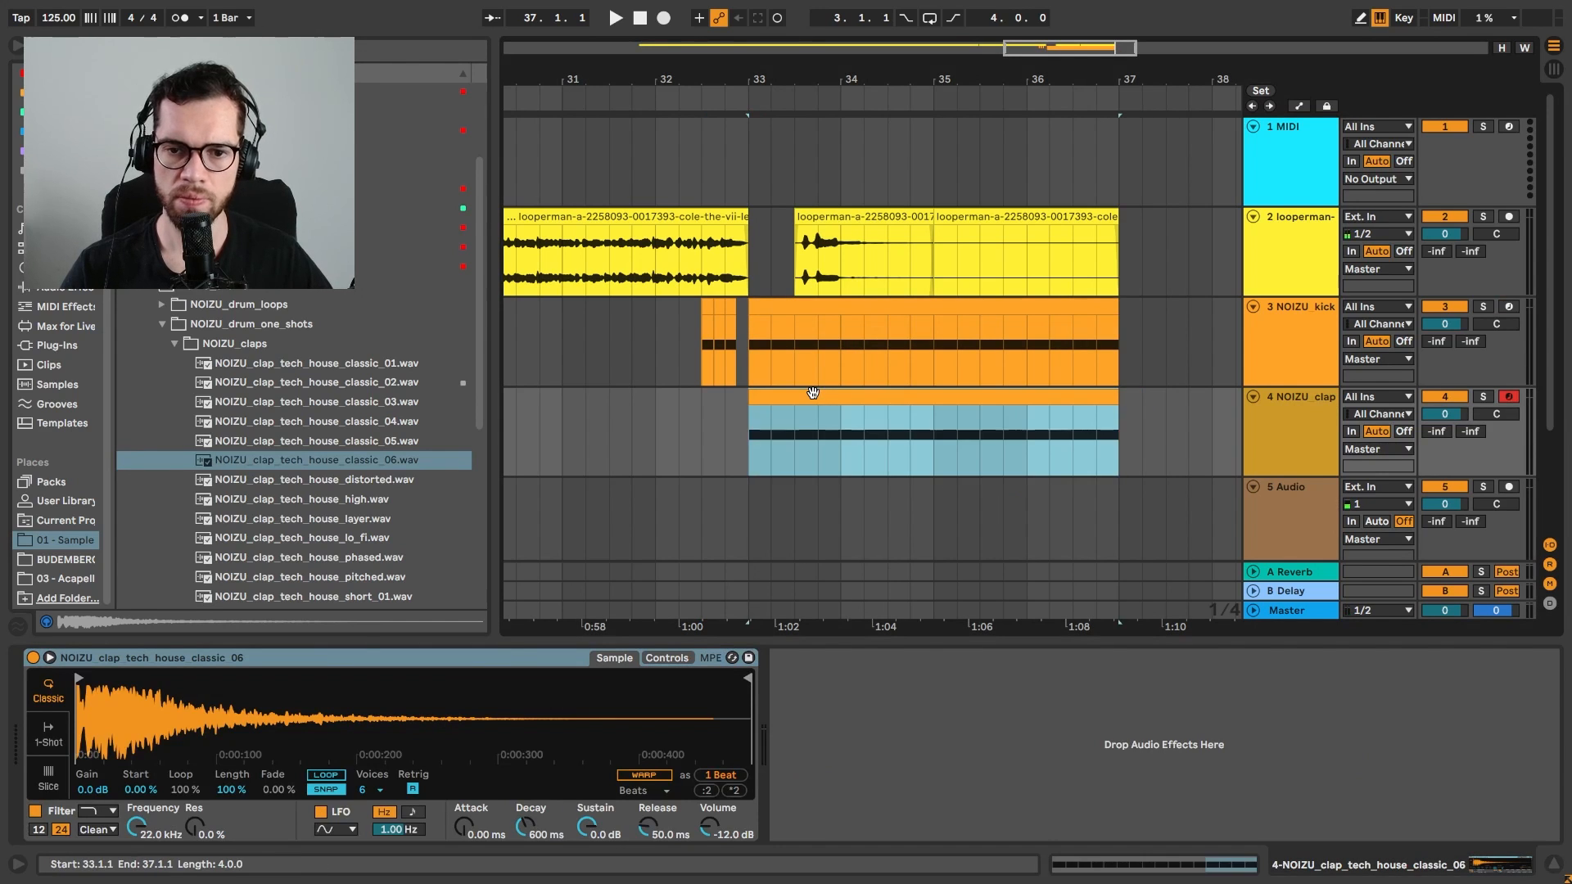
Thin the clap clip to C3 notes on beats 2 and 4 of the first bar, and repeat that bar across all four bars
{"action": "double_click", "coordinate": [815, 396]}
{"action": "double_click", "coordinate": [501, 770]}
{"action": "double_click", "coordinate": [635, 770]}
{"action": "left_click_drag", "start_coordinate": [749, 747], "coordinate": [1555, 787]}
{"action": "key", "text": "Delete"}
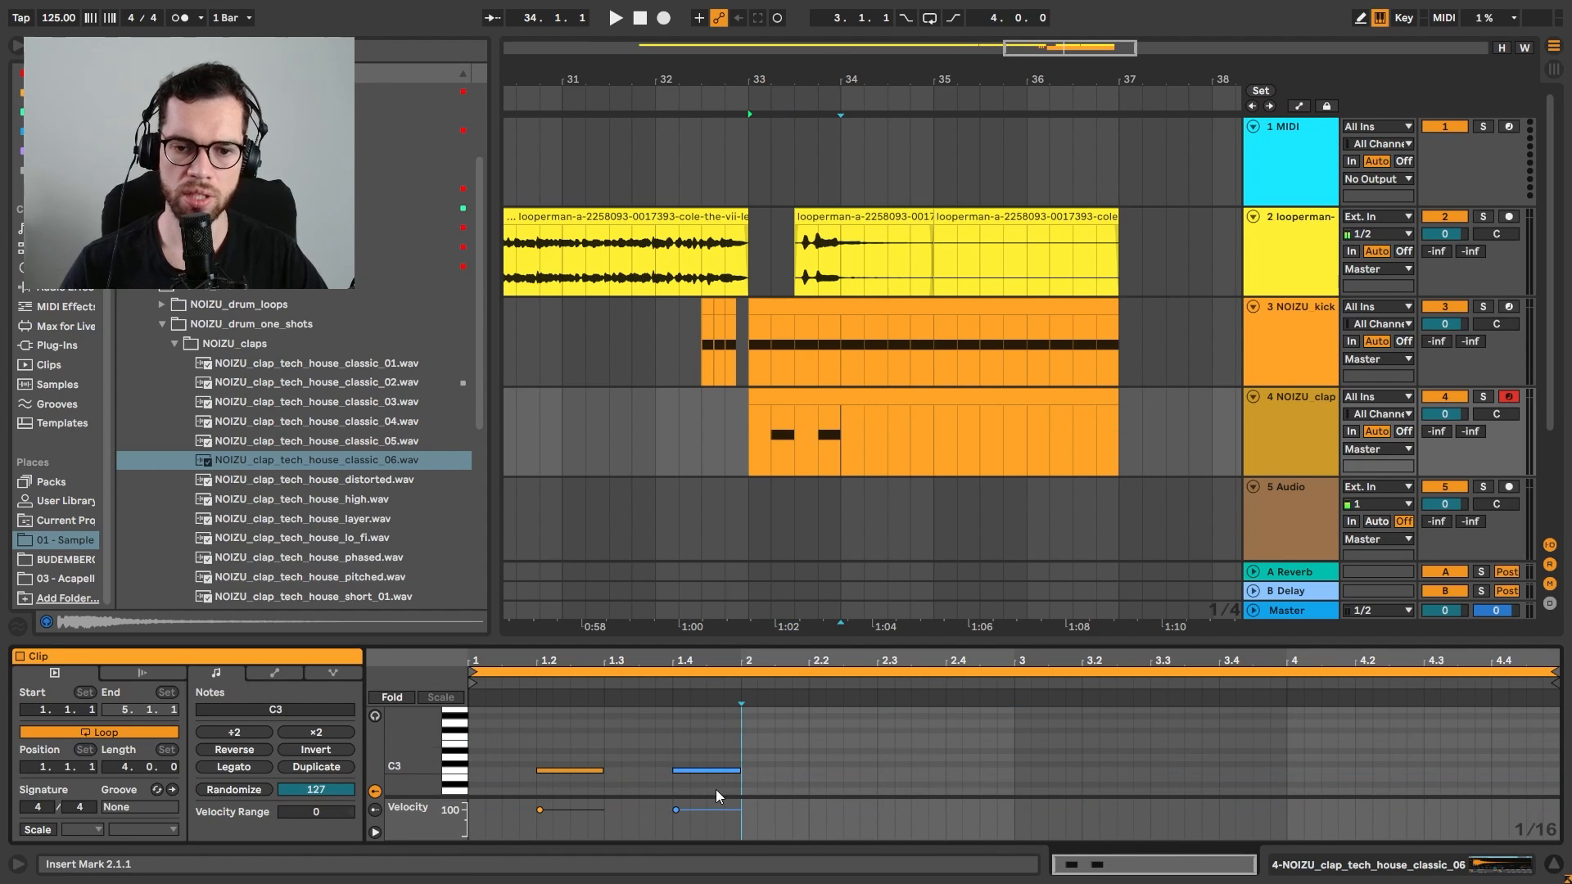
{"action": "key", "text": "ctrl+a"}
{"action": "key", "text": "ctrl+d"}
{"action": "key", "text": "ctrl+d"}
{"action": "key", "text": "ctrl+d"}
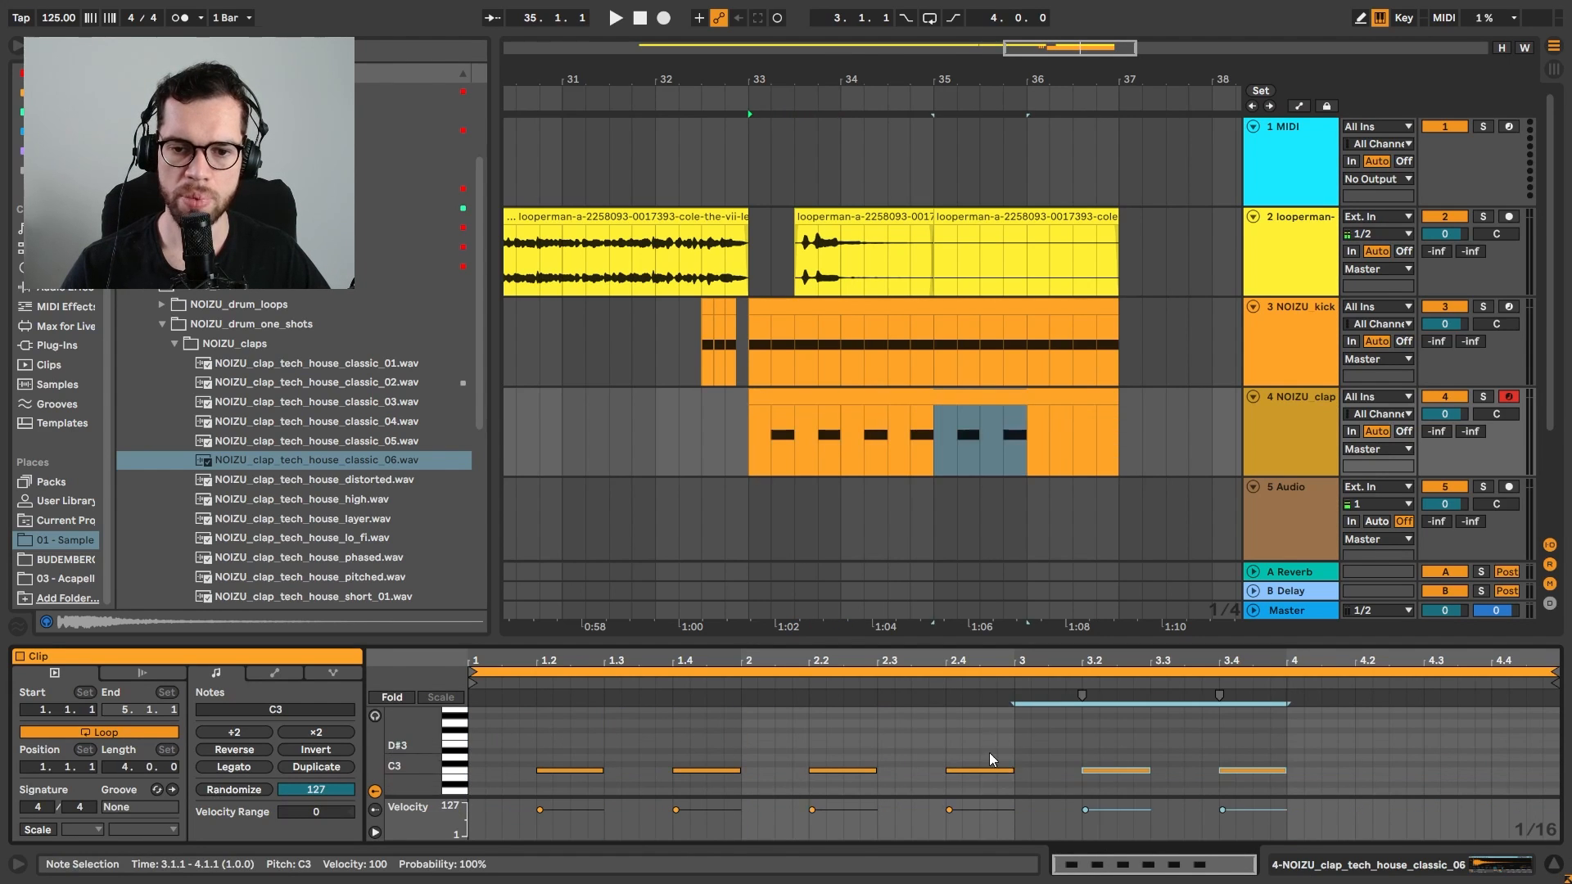
Set the arrangement loop to the two bars from 33.1.1 to 35.1.1
{"action": "left_click", "coordinate": [833, 397]}
{"action": "left_click", "coordinate": [923, 437]}
{"action": "left_click_drag", "start_coordinate": [918, 442], "coordinate": [747, 445]}
{"action": "key", "text": "ctrl+l"}
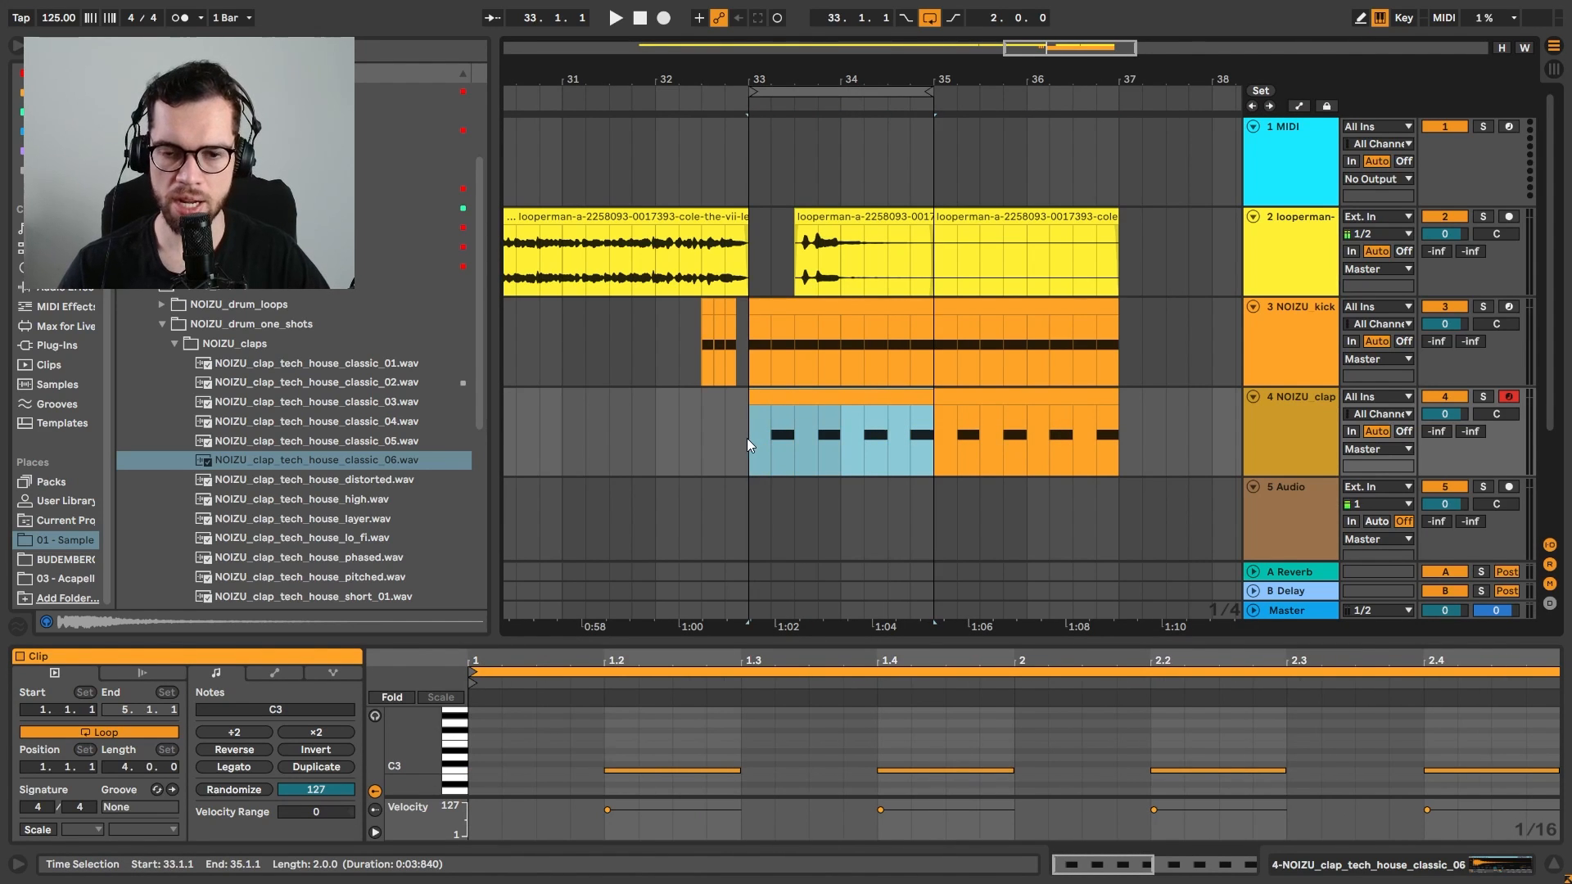
Audition the kick, clap and vocal from 32.4.1, and set the clap track's volume to -3.3 dB
{"action": "left_click", "coordinate": [730, 411]}
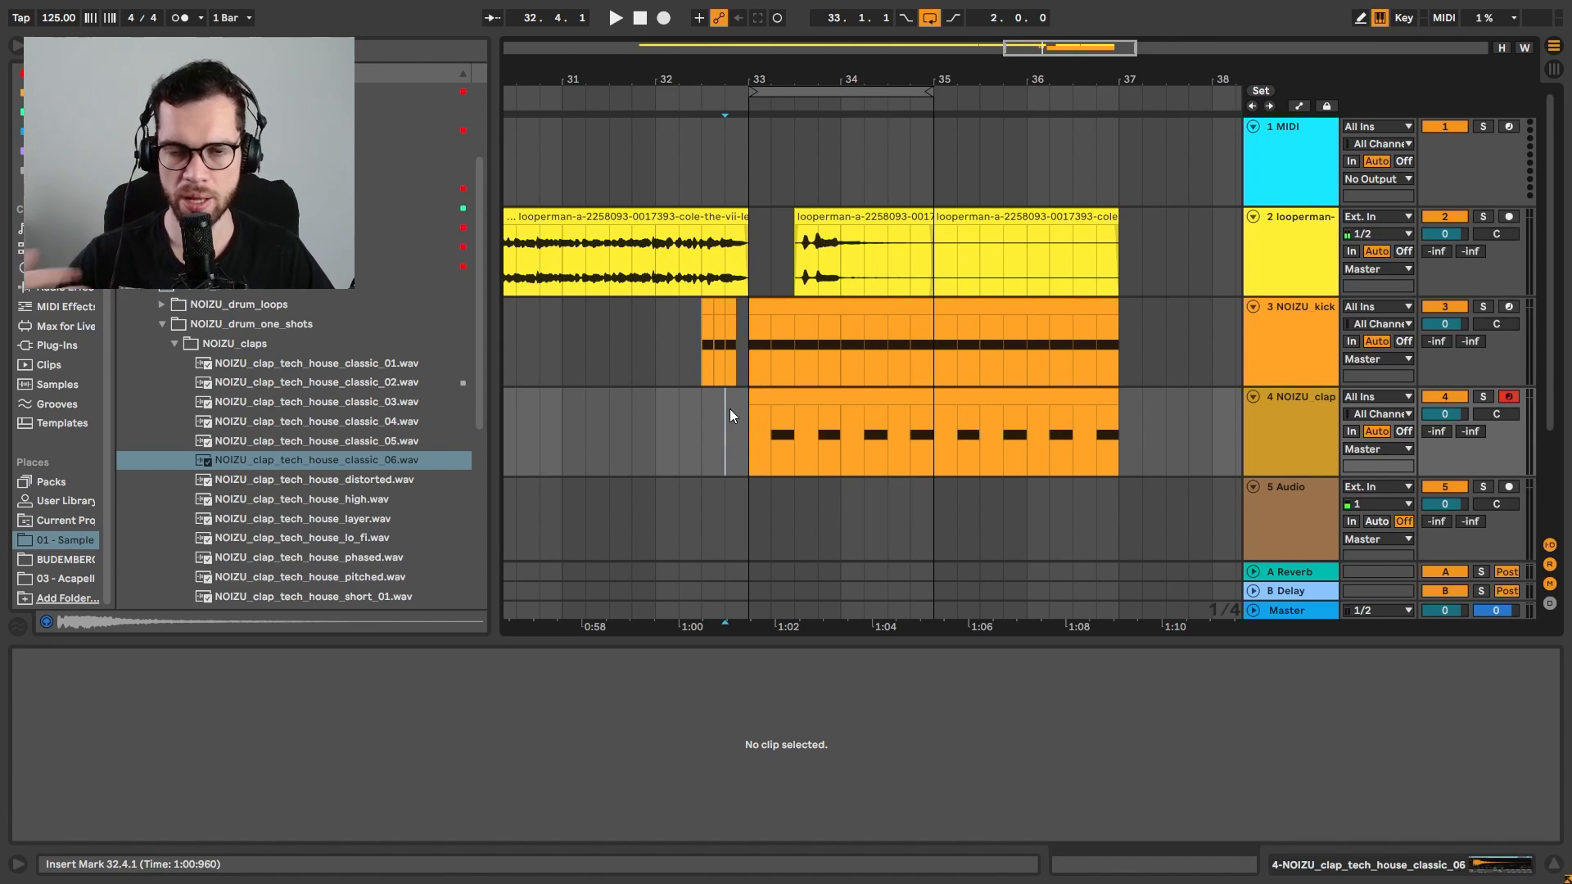
{"action": "mouse_move", "coordinate": [726, 287]}
{"action": "key", "text": "space"}
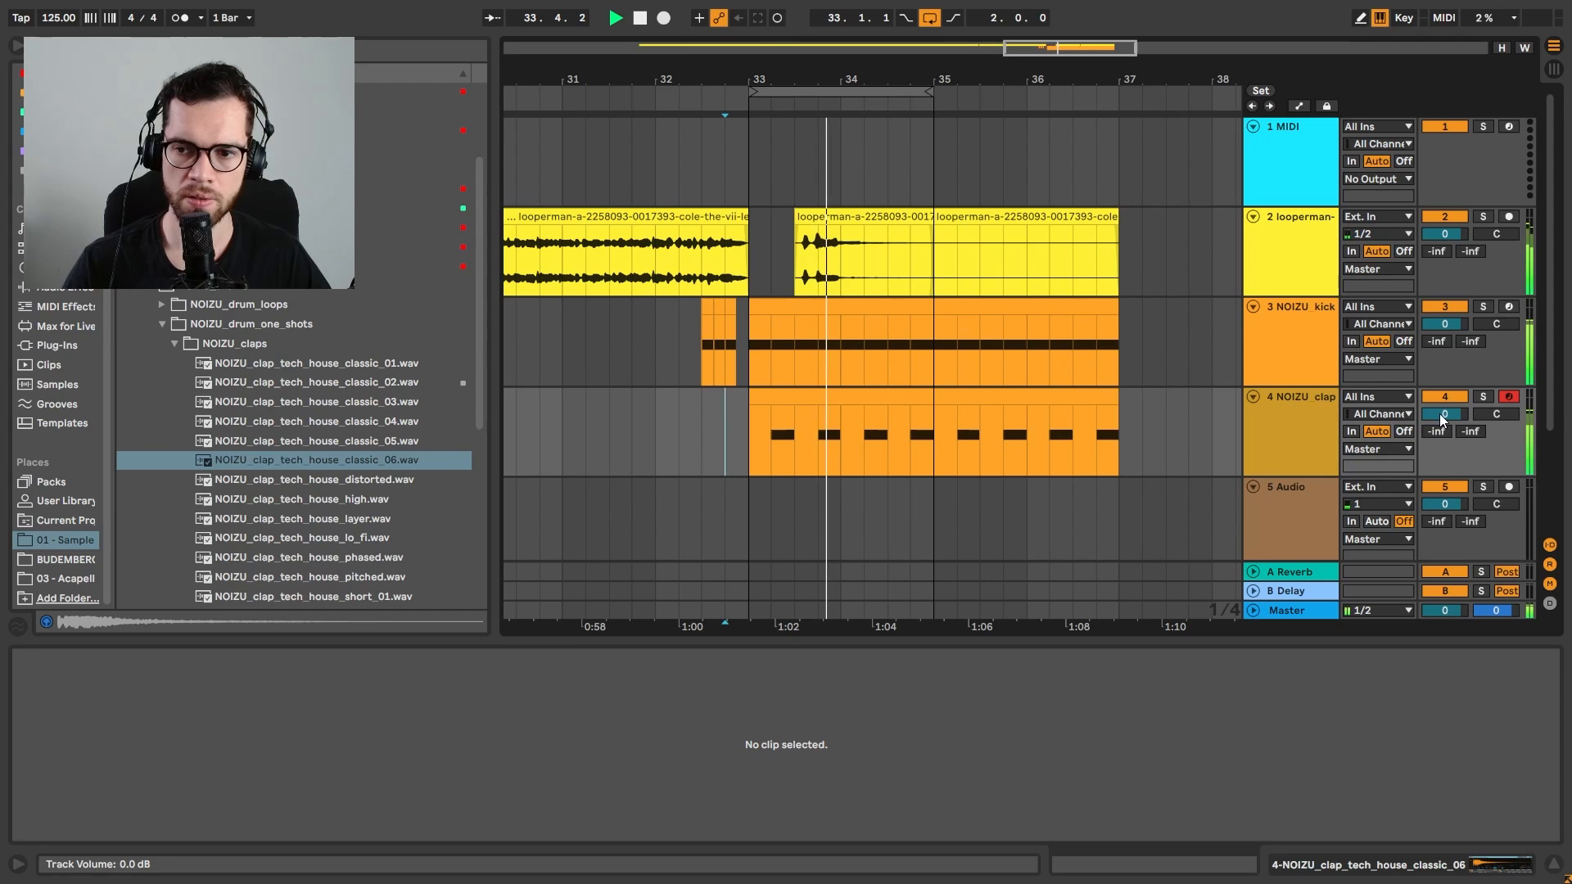
{"action": "key", "text": "space"}
{"action": "left_click_drag", "start_coordinate": [1439, 414], "coordinate": [1439, 426]}
{"action": "key", "text": "space"}
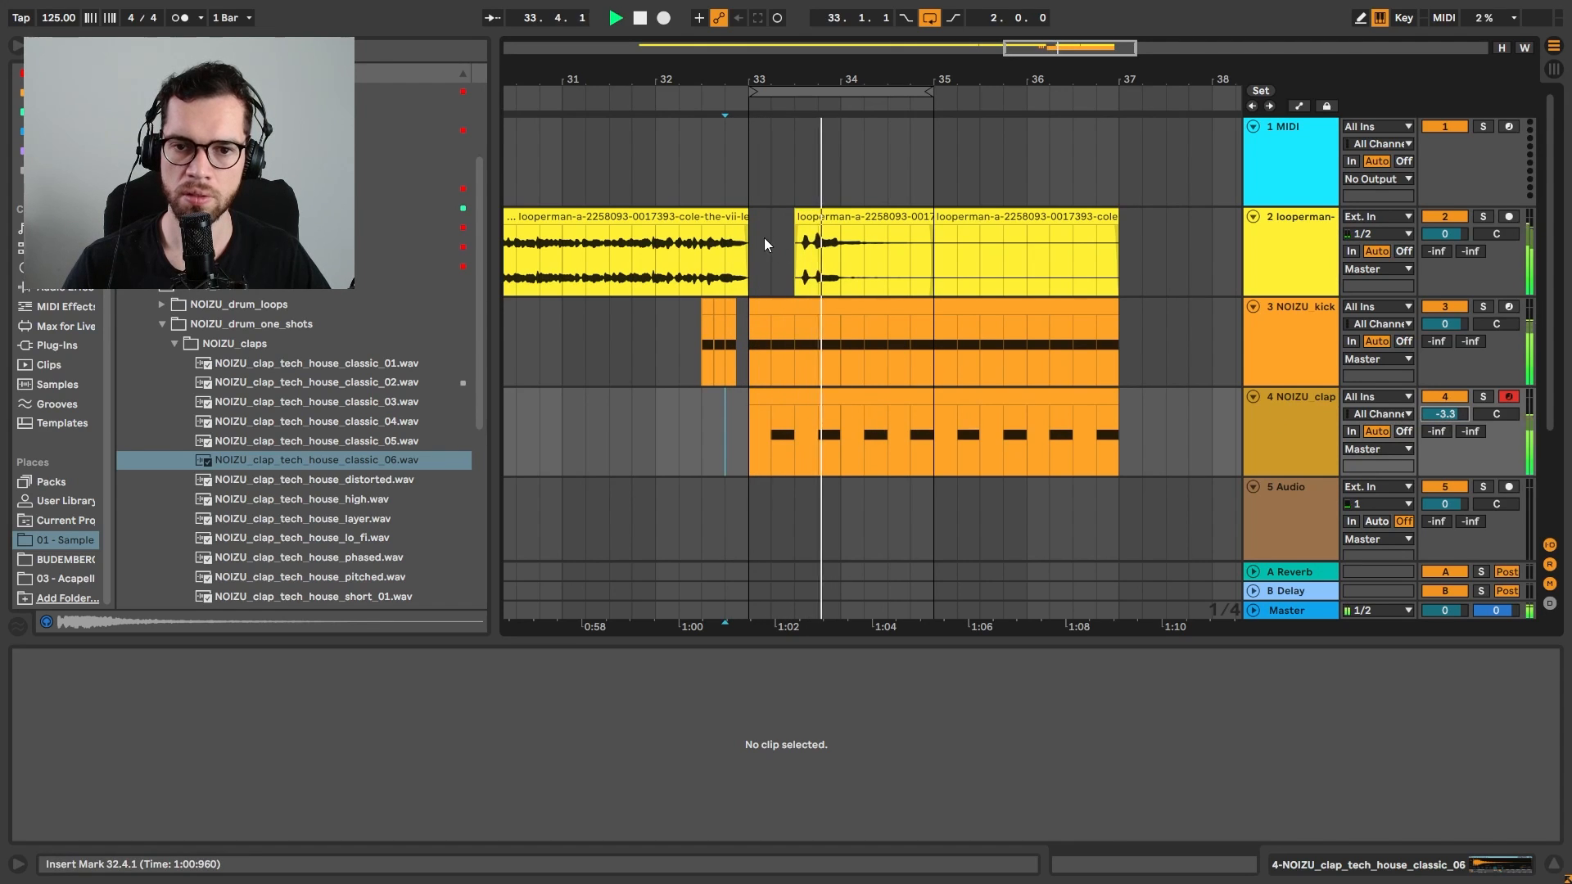
{"action": "left_click", "coordinate": [746, 233]}
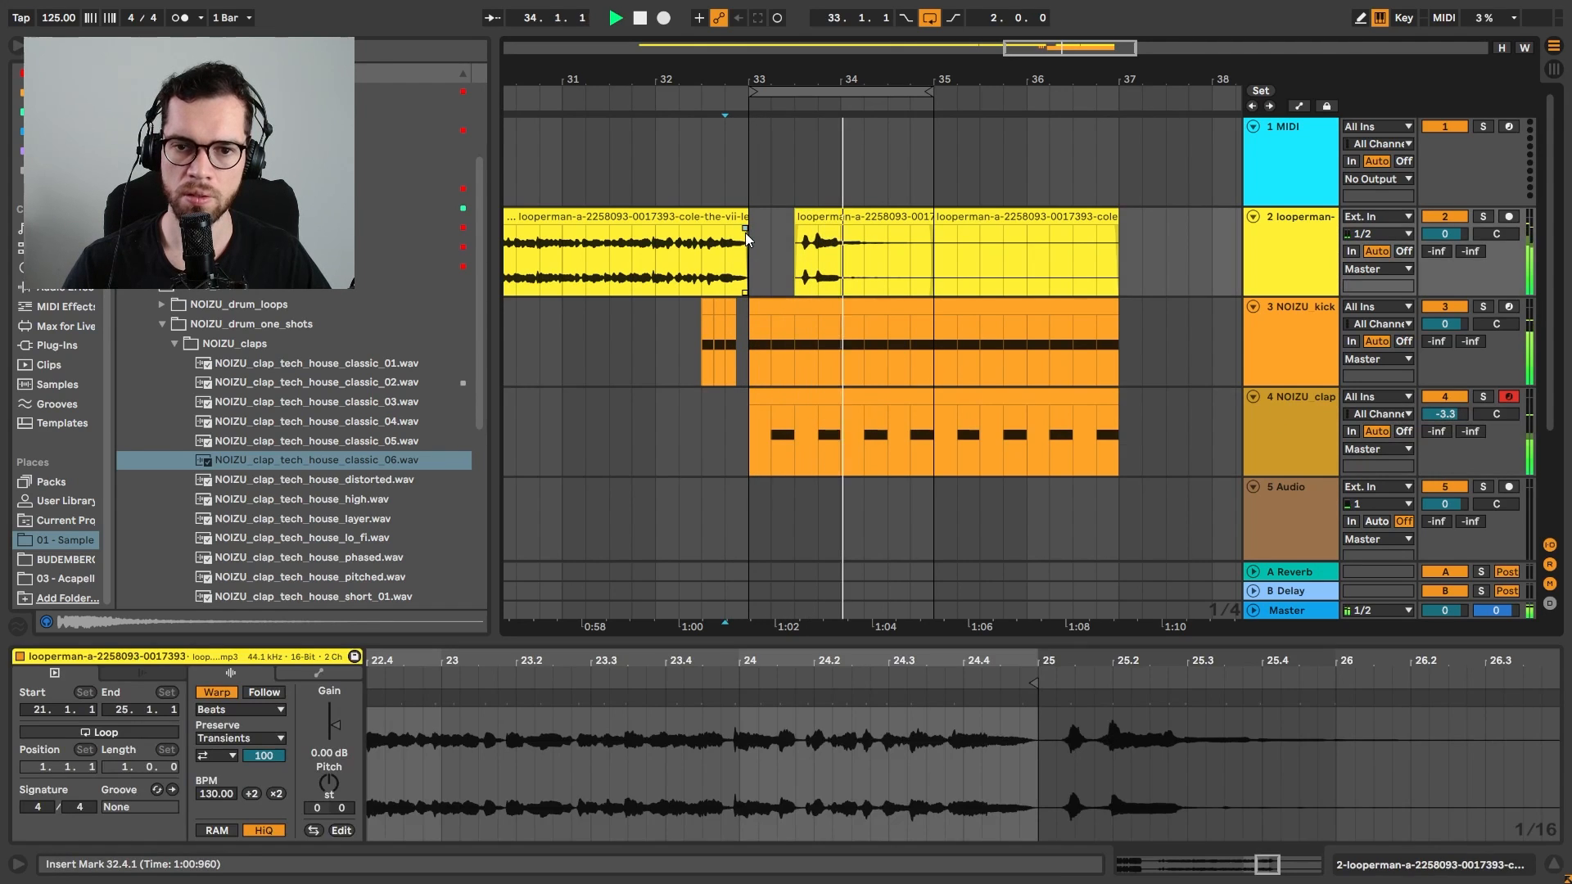
Duplicate the clap track together with its clip for a second clap layer
{"action": "left_click", "coordinate": [1282, 429]}
{"action": "key", "text": "ctrl+d"}
{"action": "scroll", "coordinate": [371, 431], "scroll_direction": "down", "scroll_amount": 2}
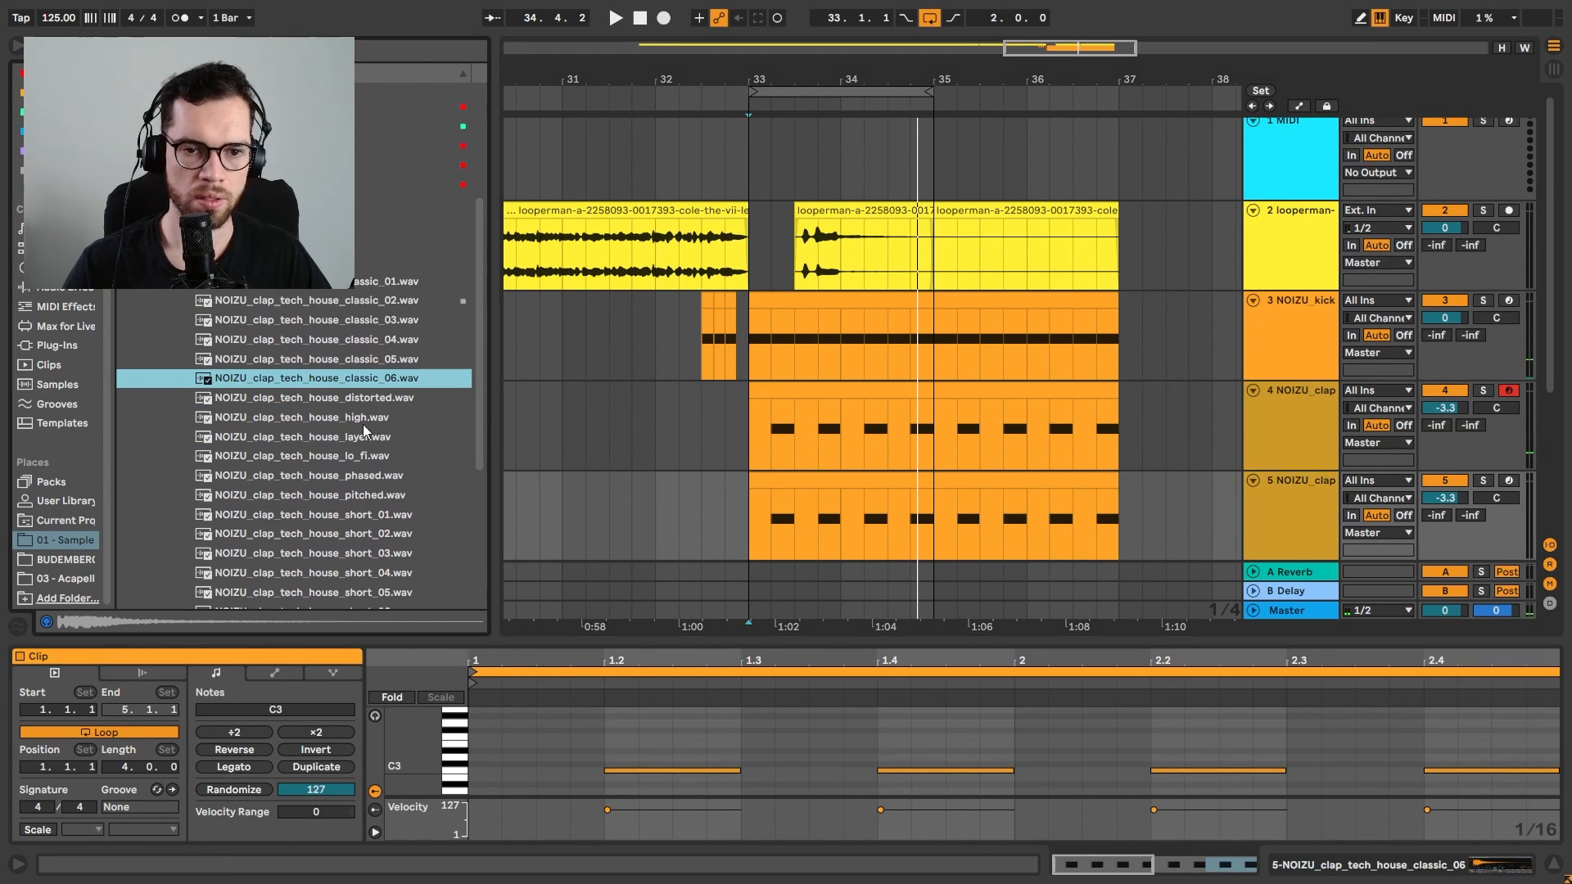
Show the duplicated clap track's sampler and browse the sample library to the folder holding the numbered Clap samples
{"action": "left_click", "coordinate": [1297, 516]}
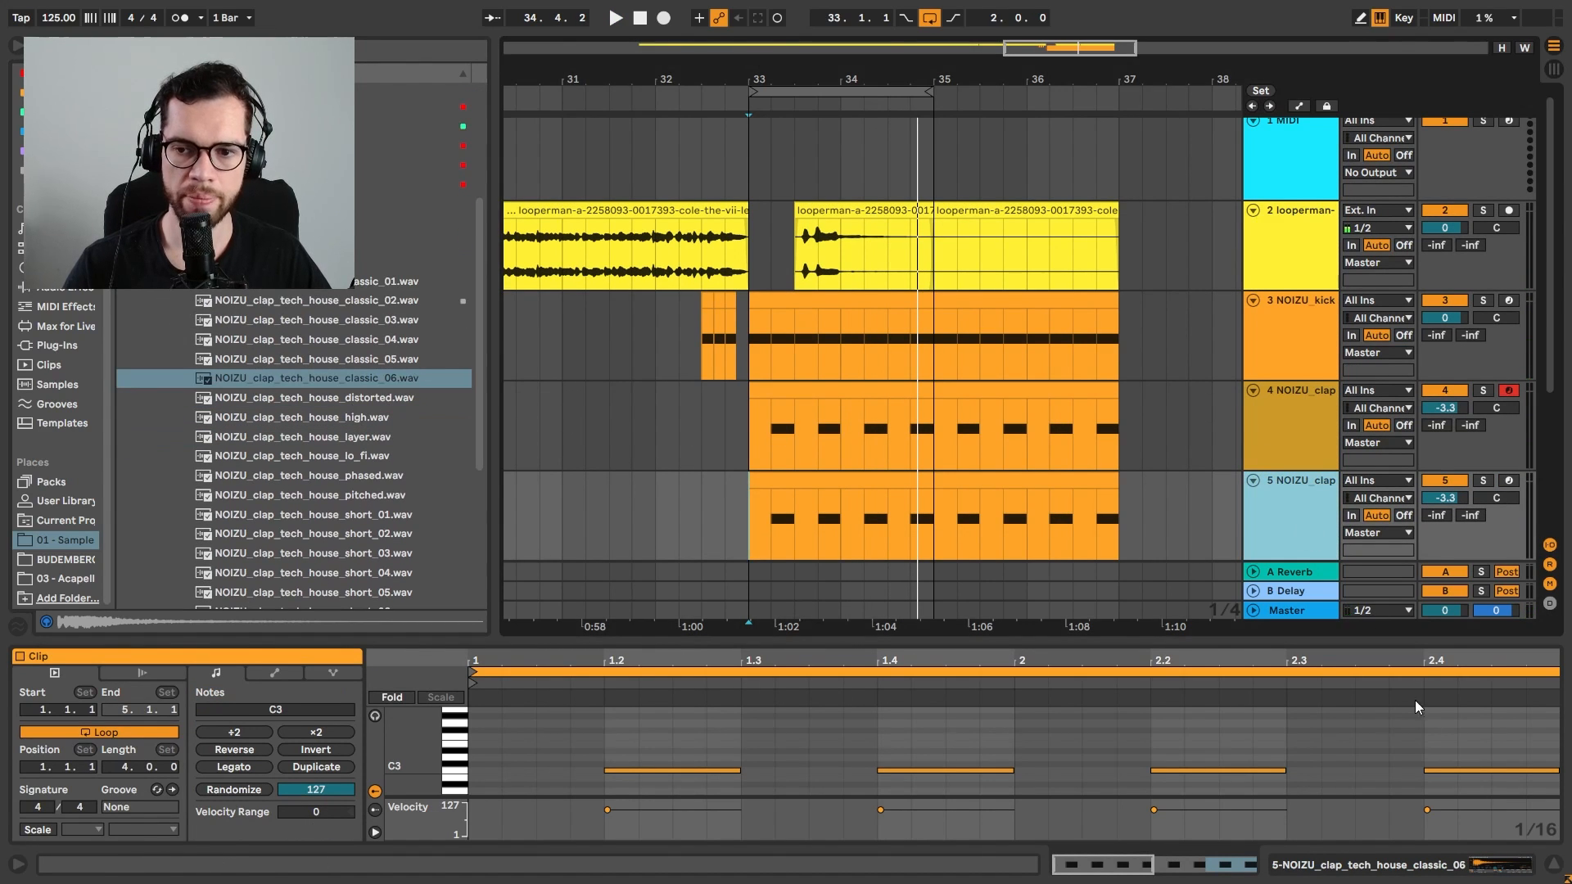
{"action": "left_click", "coordinate": [1488, 860]}
{"action": "scroll", "coordinate": [182, 329], "scroll_direction": "up", "scroll_amount": 3}
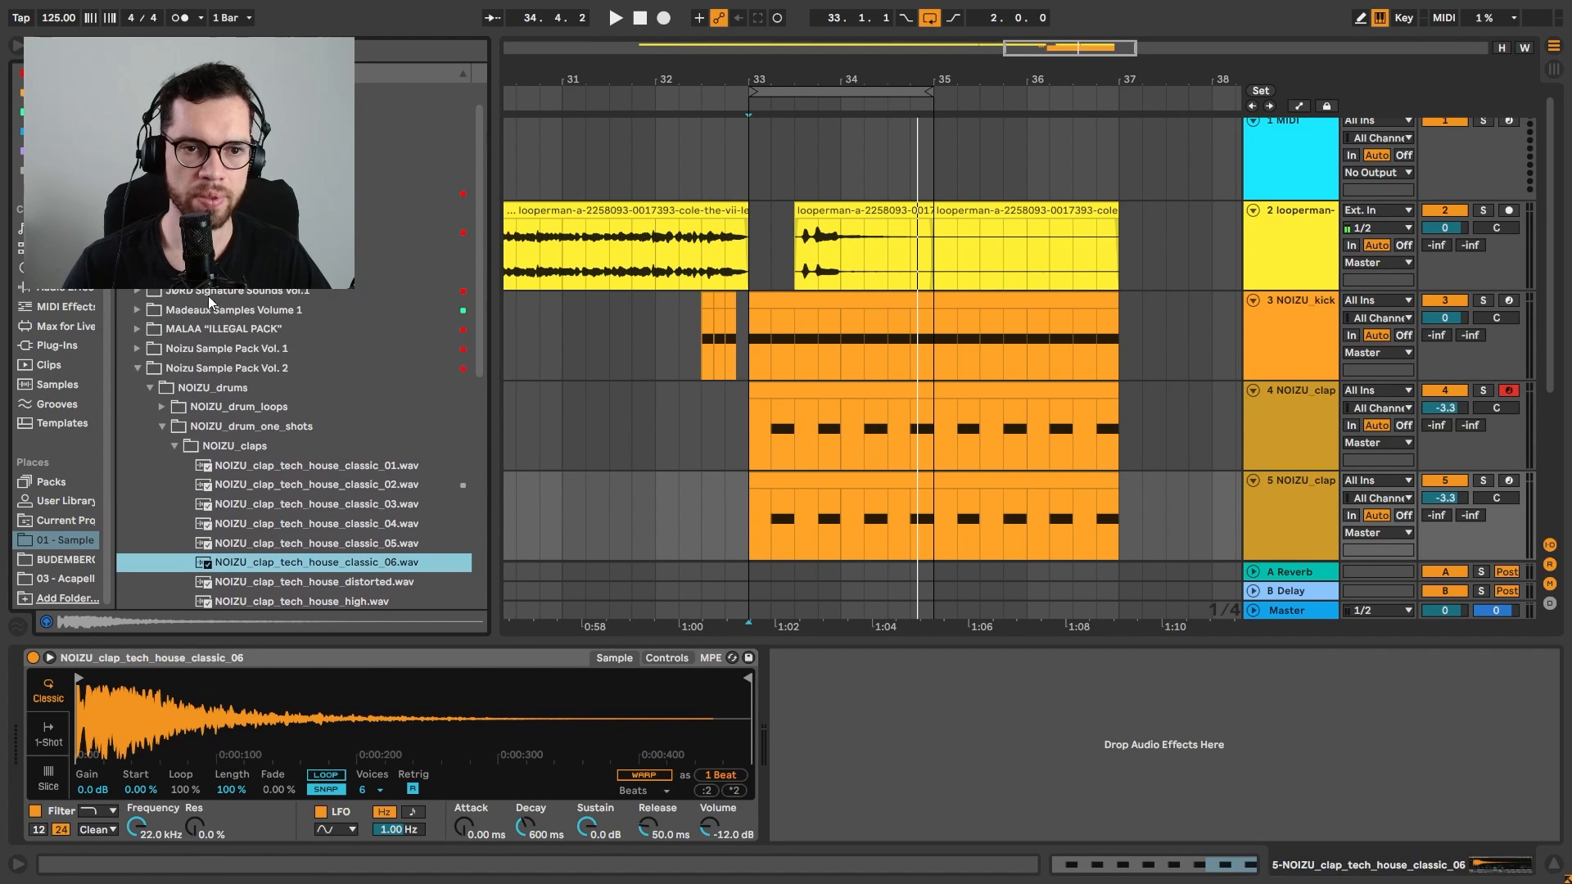
{"action": "left_click", "coordinate": [124, 209]}
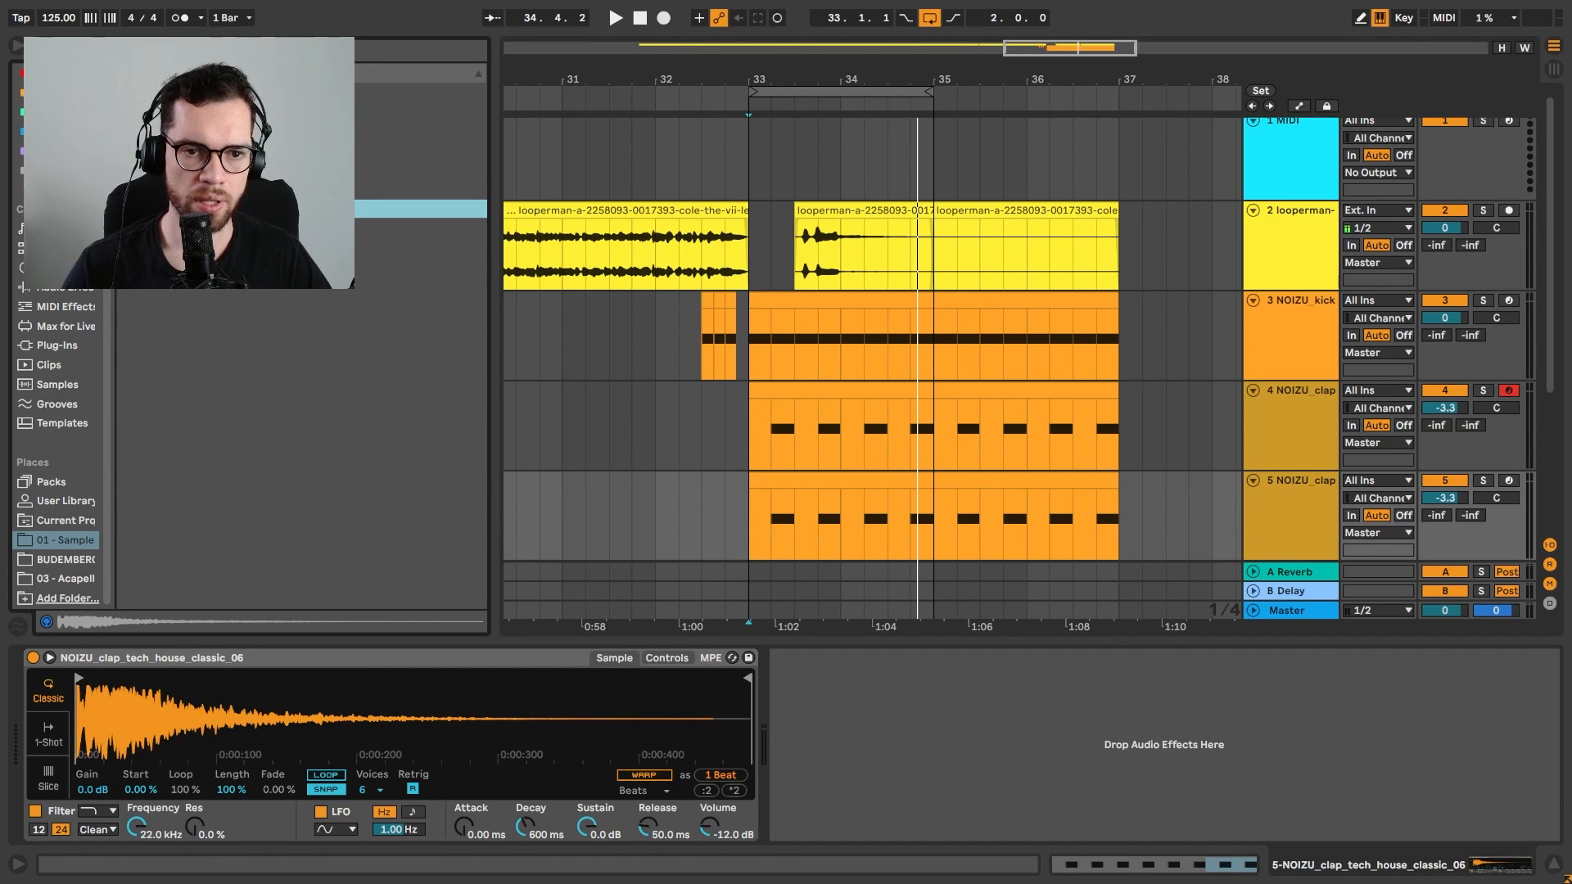
{"action": "left_click", "coordinate": [125, 91]}
{"action": "left_click", "coordinate": [136, 111]}
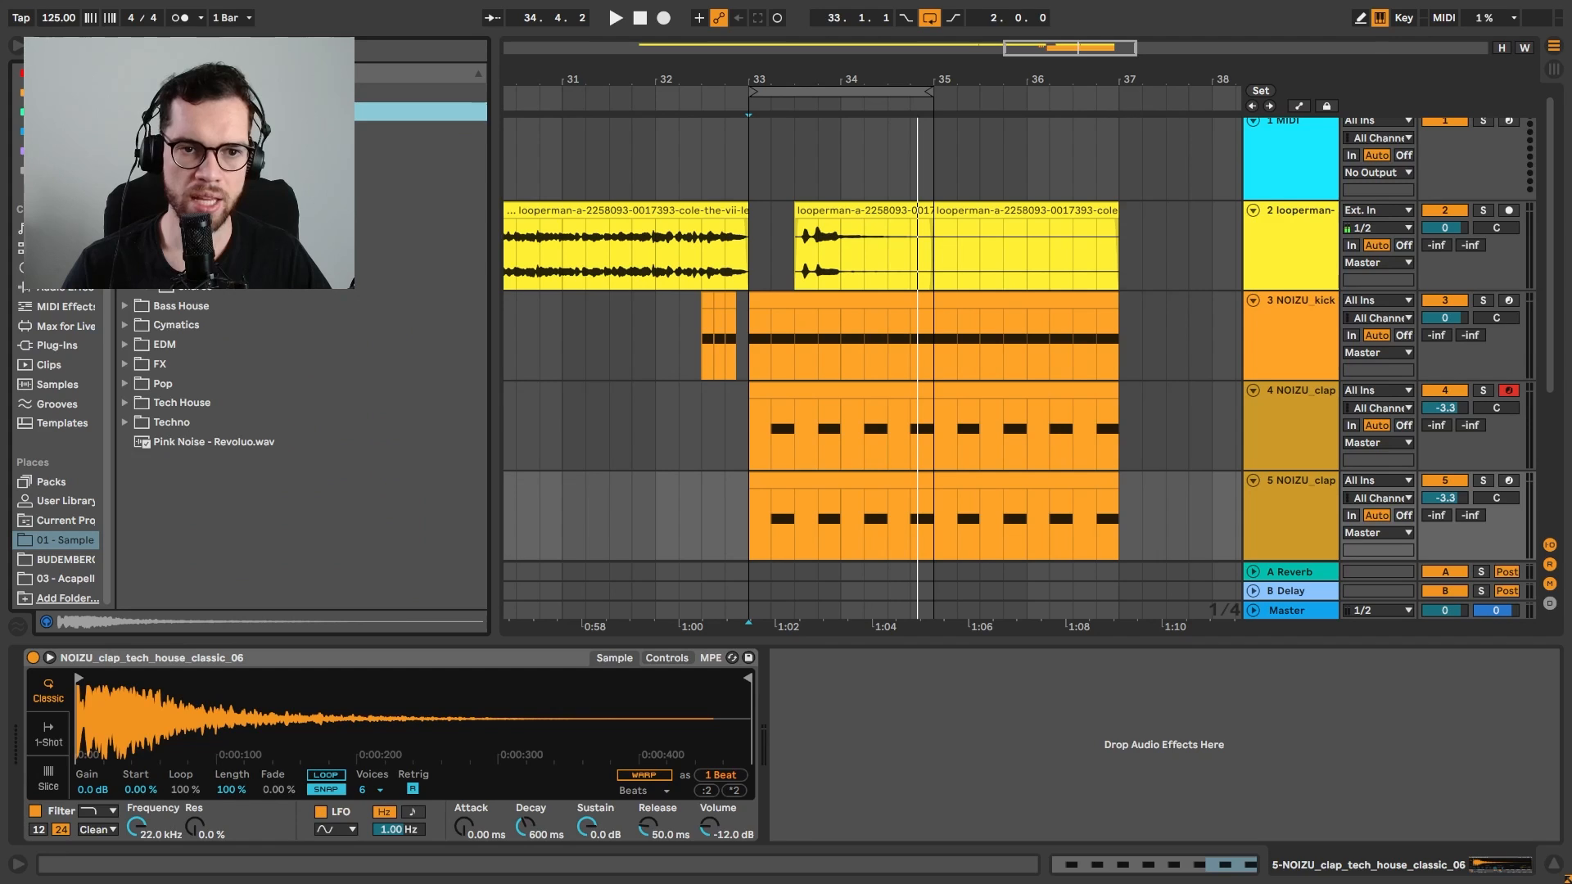
{"action": "left_click", "coordinate": [149, 131]}
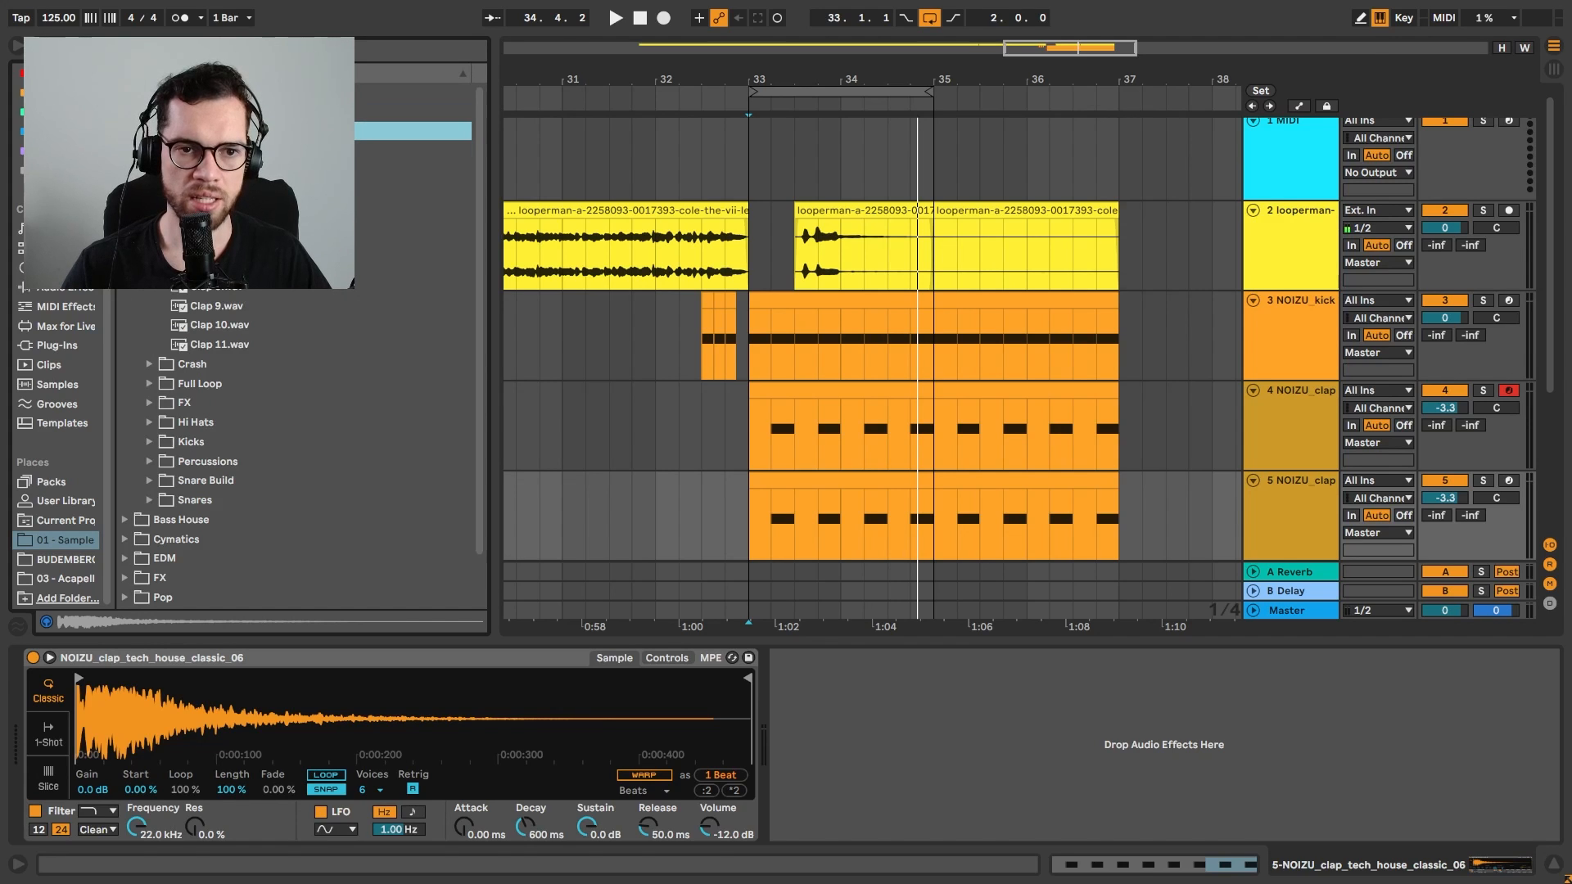
Audition the numbered clap samples in the folder, up to Clap 11.wav, for the second clap layer
{"action": "key", "text": "Down"}
{"action": "key", "text": "Down"}
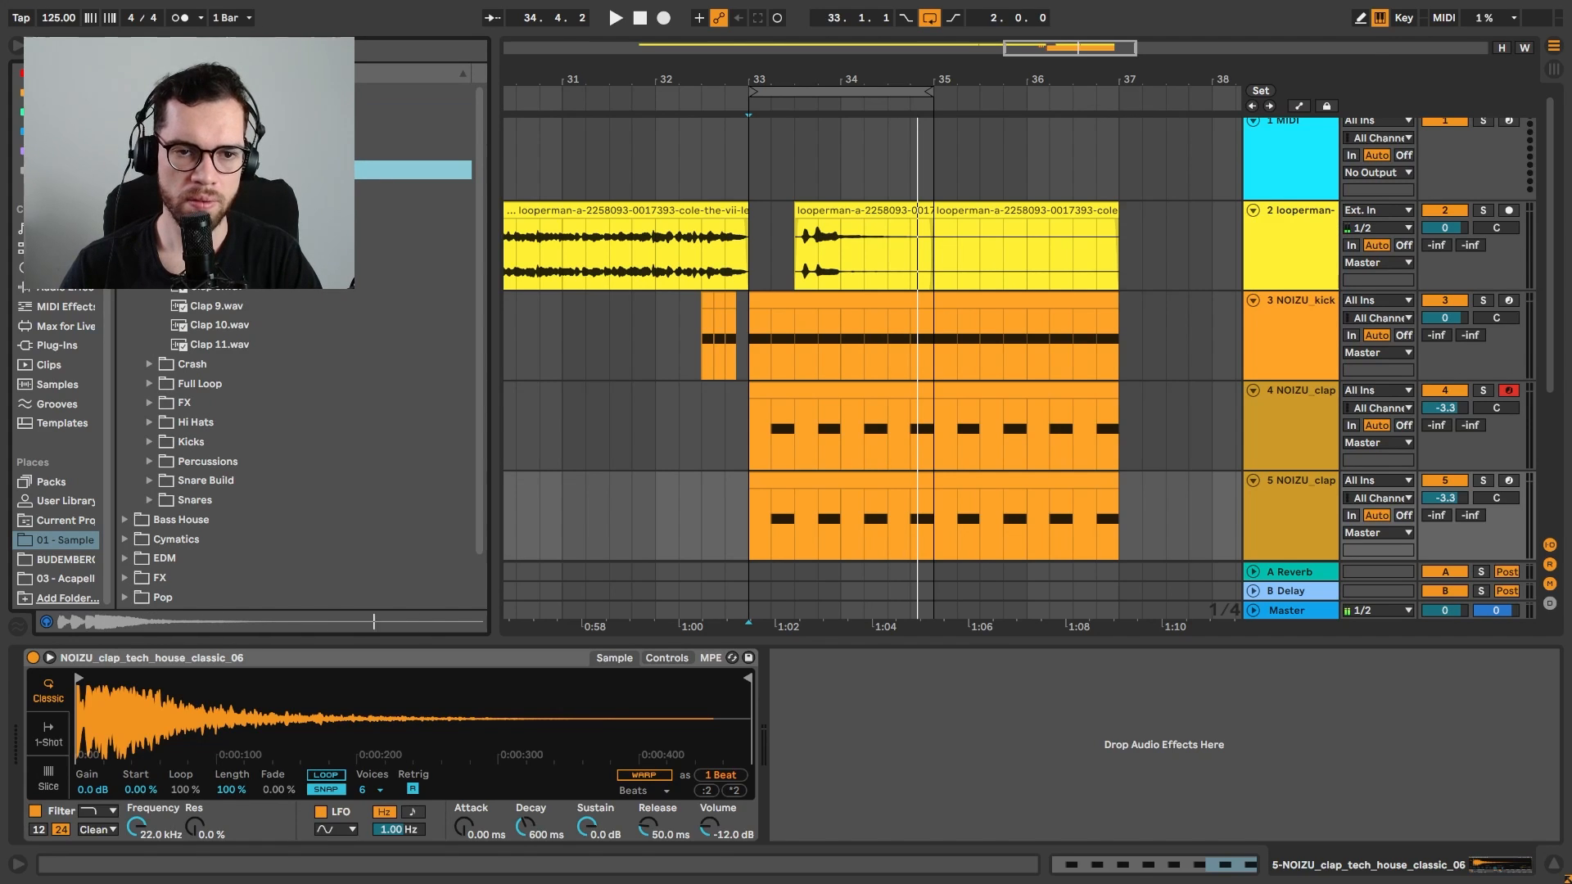
{"action": "key", "text": "Down"}
{"action": "key", "text": "Down"}
{"action": "key", "text": "Down"}
{"action": "key", "text": "Down"}
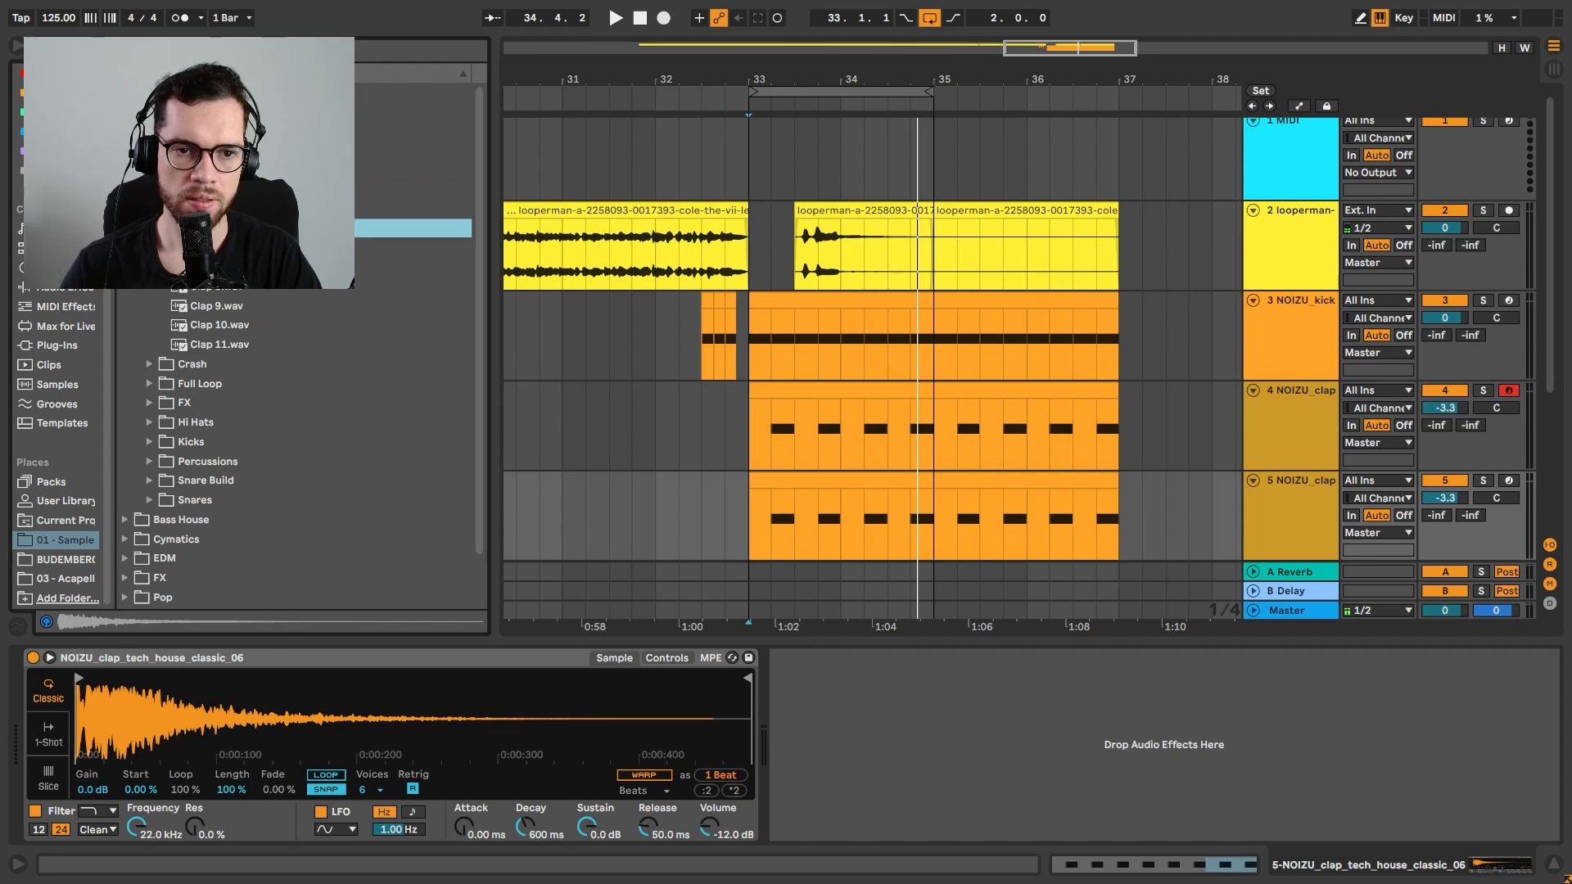
{"action": "key", "text": "Down"}
{"action": "key", "text": "Down"}
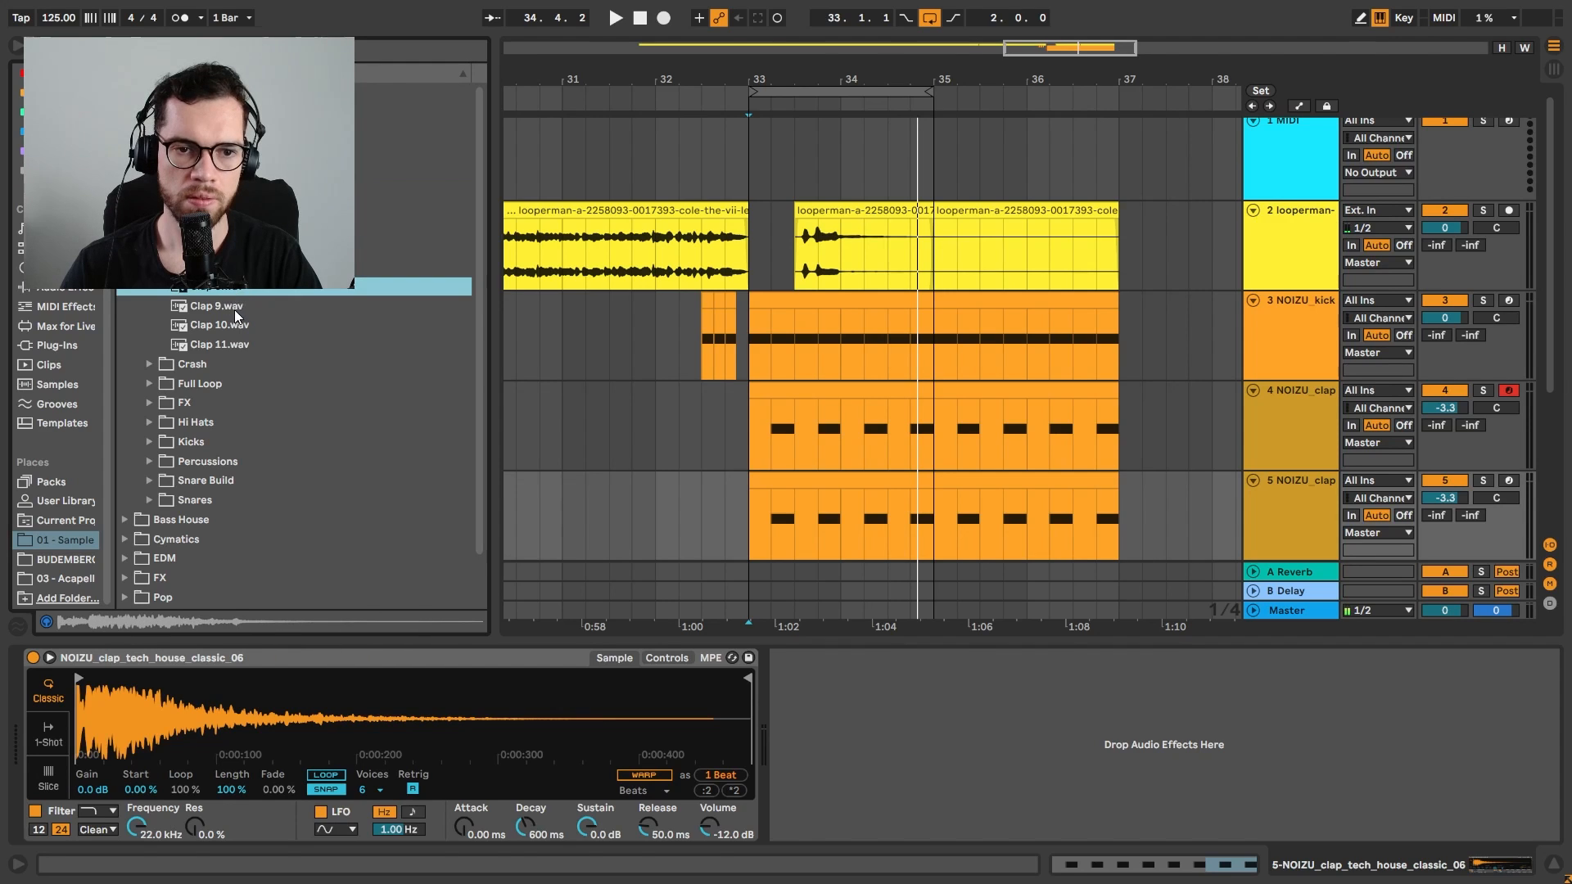
{"action": "left_click", "coordinate": [234, 310]}
{"action": "left_click", "coordinate": [234, 326]}
{"action": "left_click", "coordinate": [239, 346]}
{"action": "left_click", "coordinate": [233, 312]}
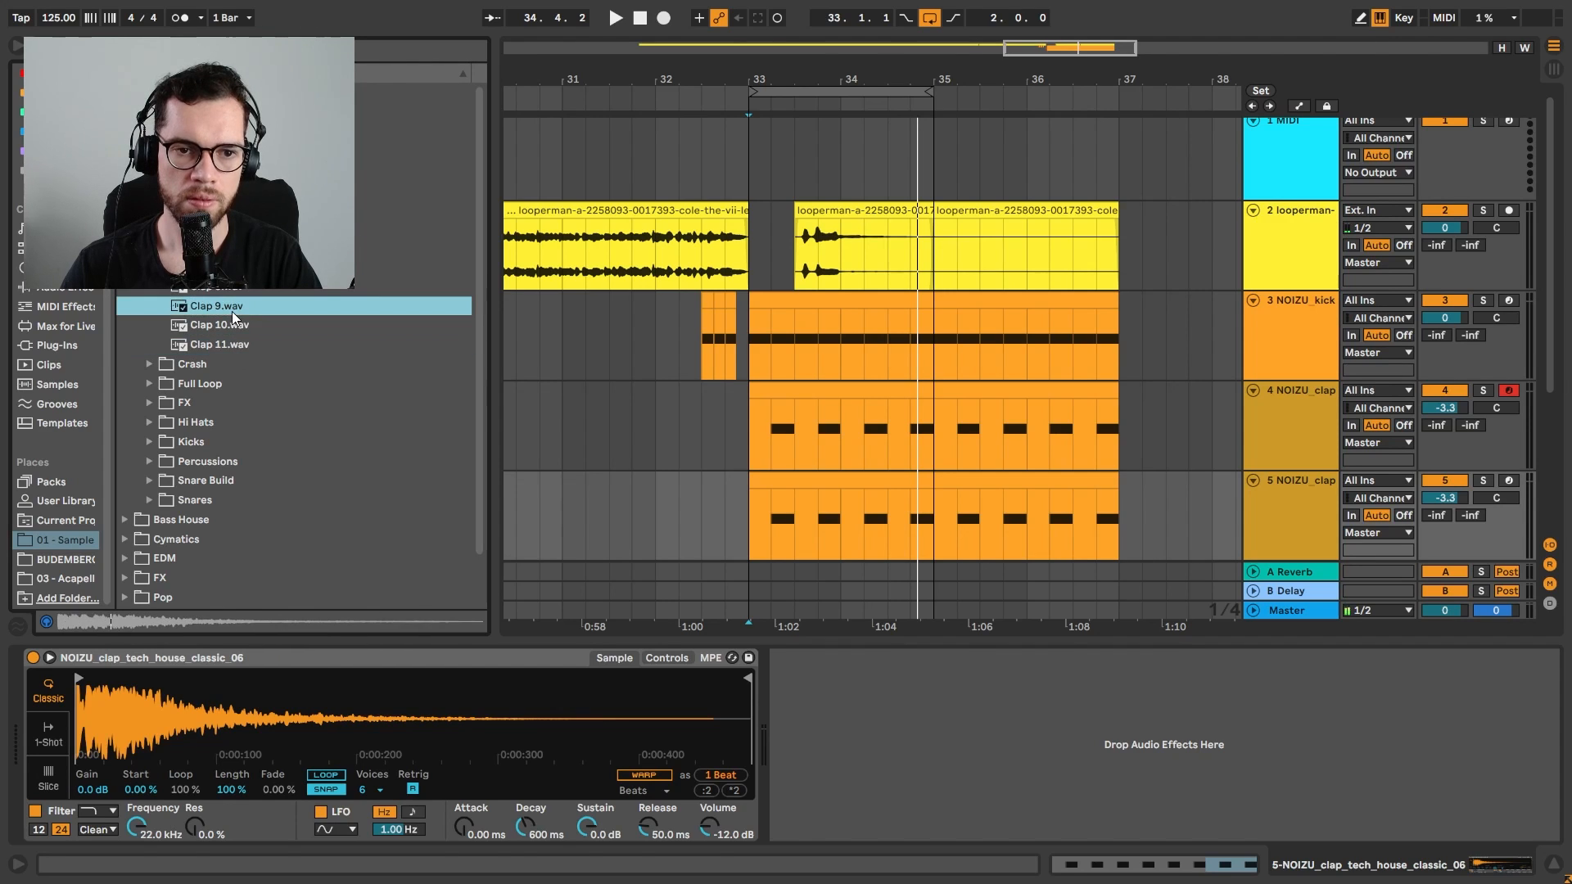
Replace the second clap track's sampler sound with Clap 7
{"action": "left_click", "coordinate": [230, 248]}
{"action": "left_click", "coordinate": [229, 267]}
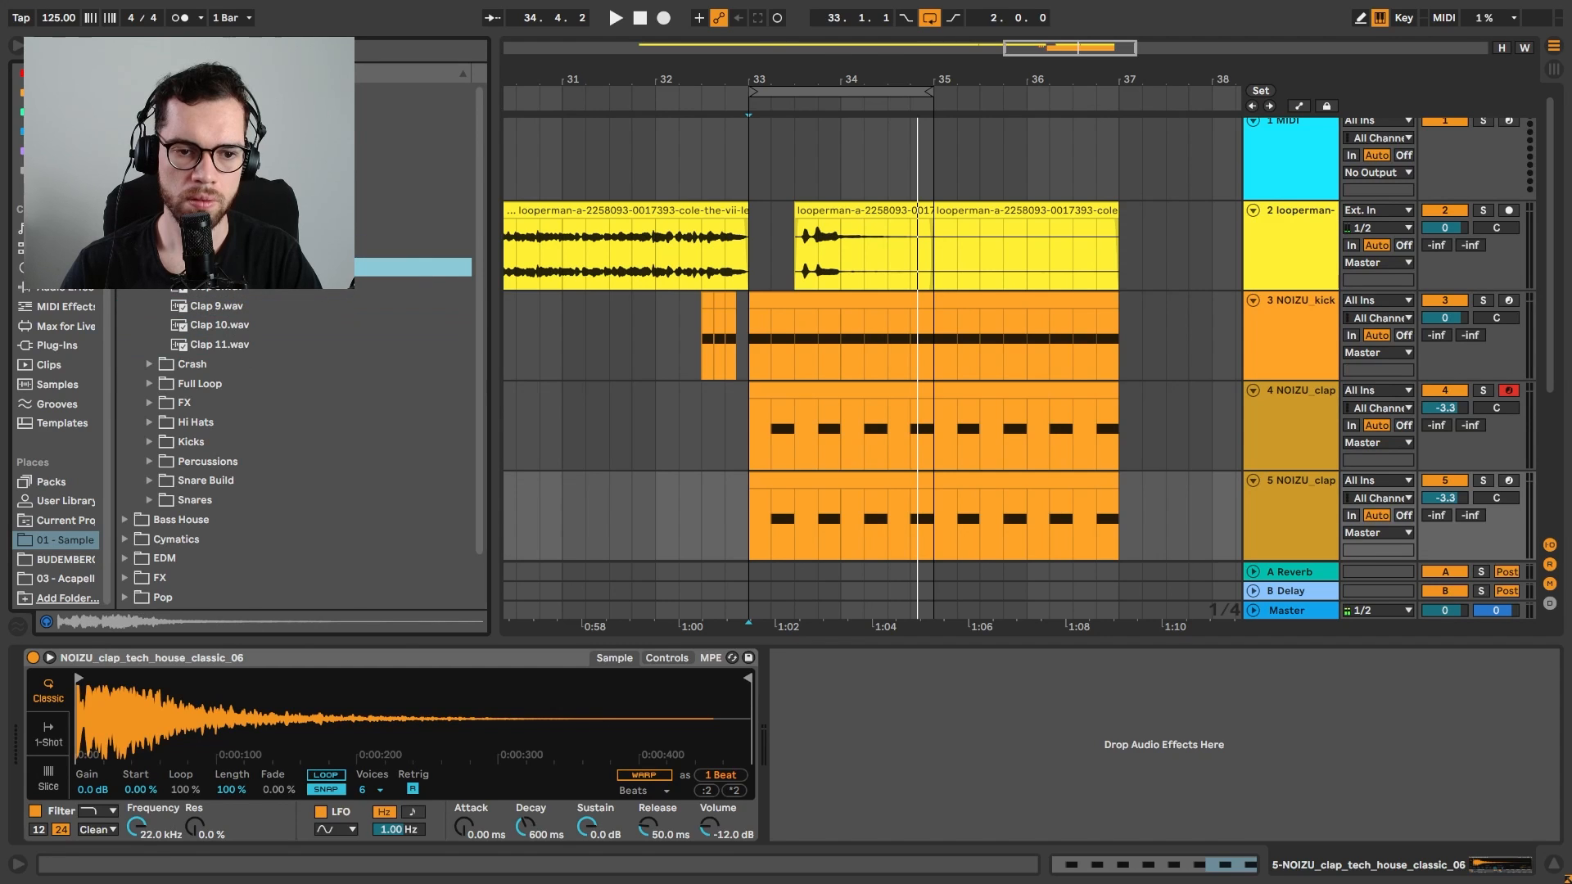
{"action": "left_click_drag", "start_coordinate": [229, 267], "coordinate": [234, 688]}
Play the loop, compare it with and without the second clap, and set the Clap 7 track to -4.1 dB and the first clap track to -3.9 dB
{"action": "left_click", "coordinate": [812, 475]}
{"action": "key", "text": "space"}
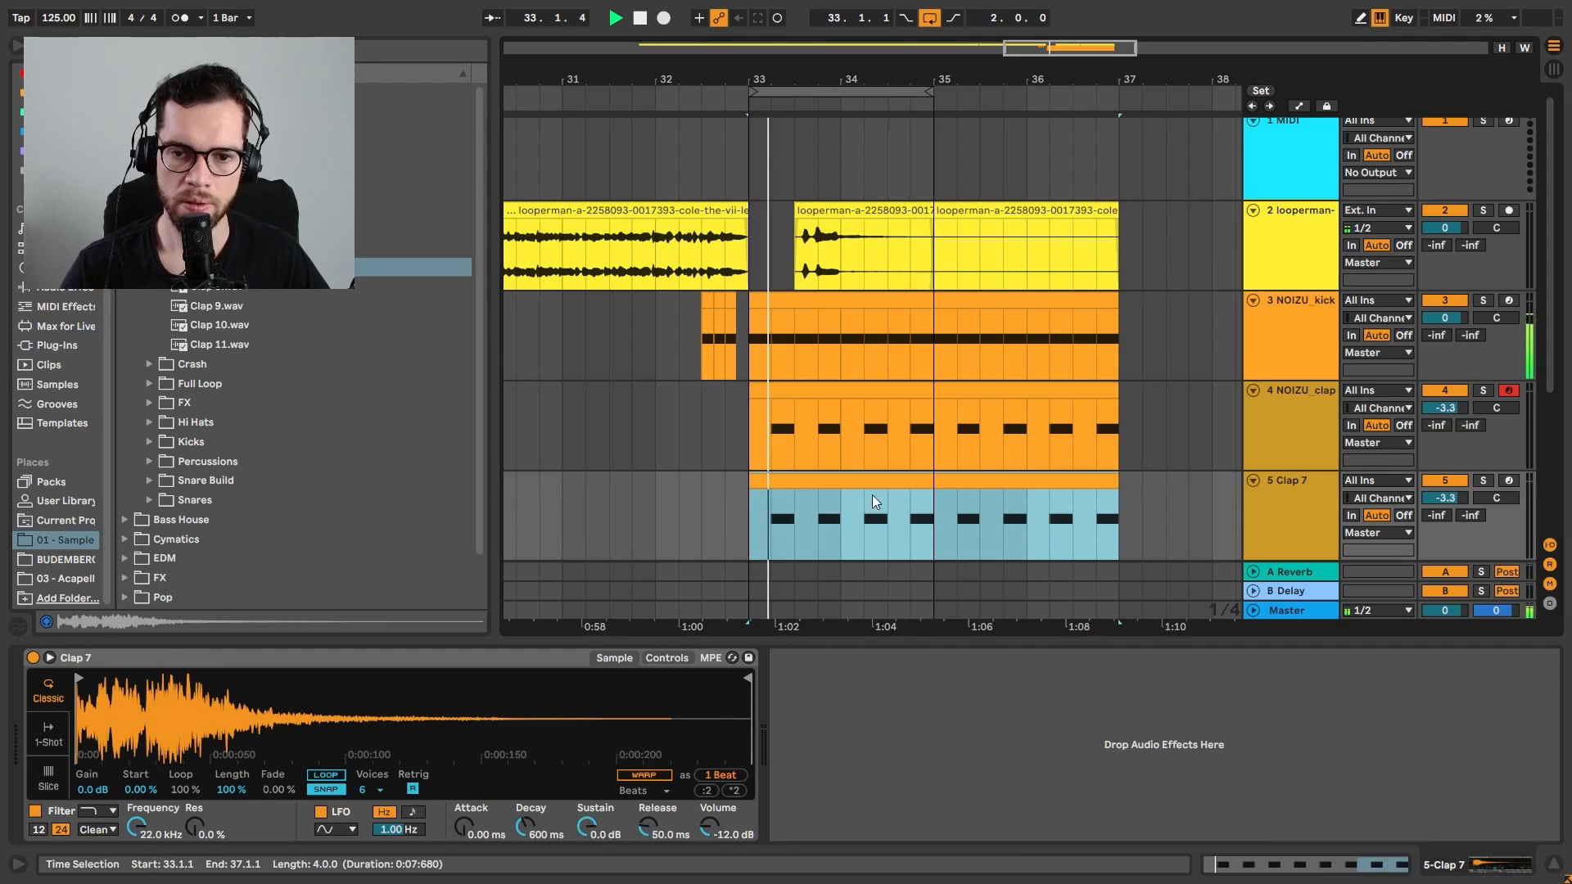
{"action": "left_click", "coordinate": [1451, 482]}
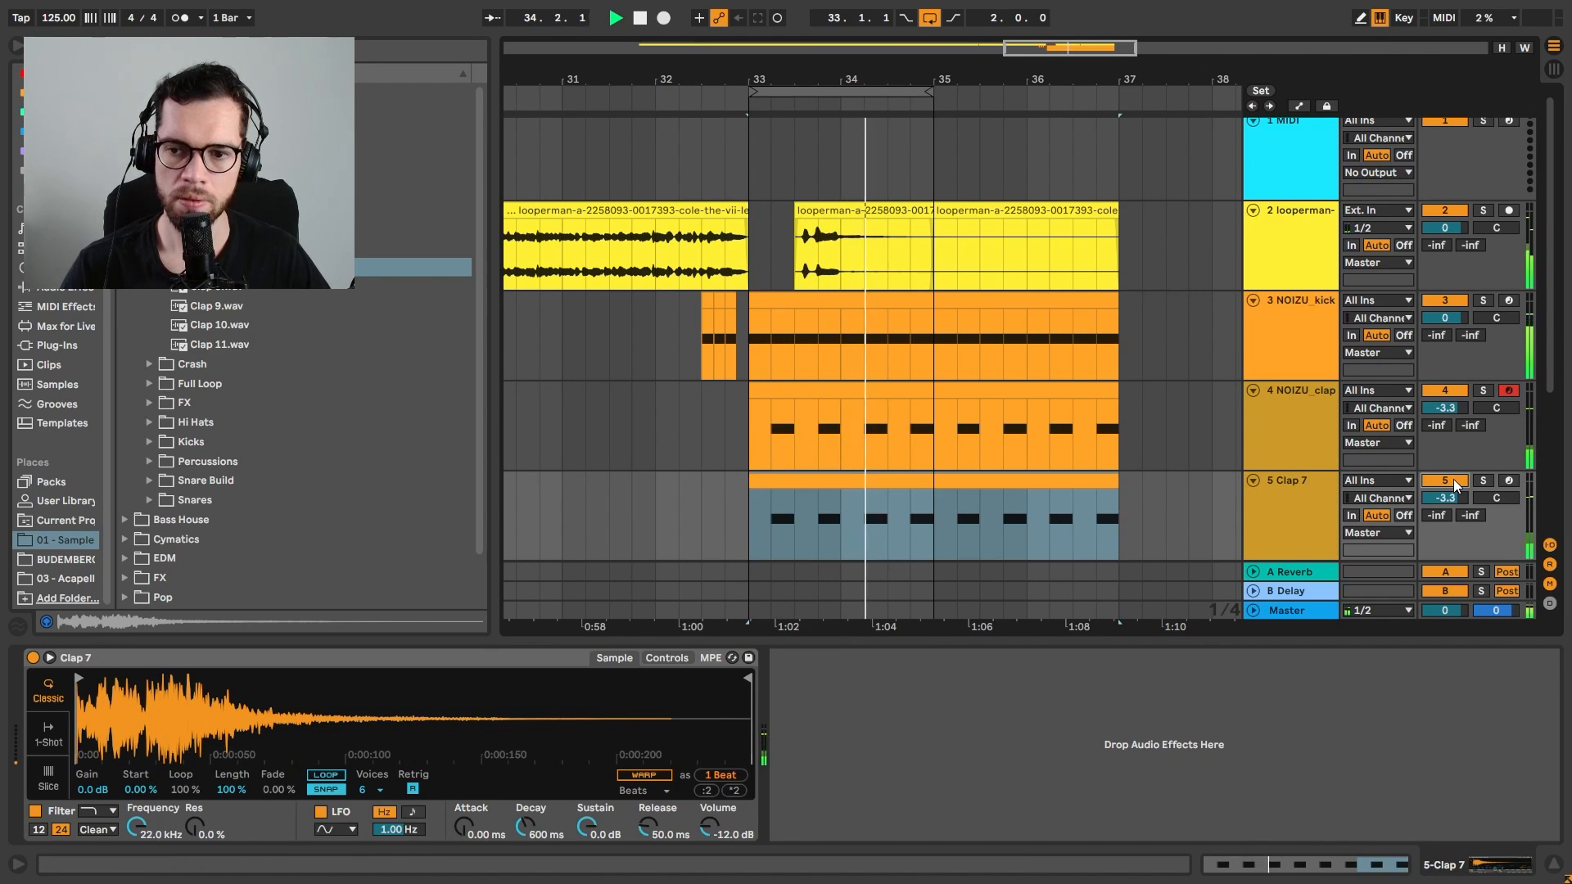
{"action": "left_click", "coordinate": [1452, 481]}
{"action": "left_click_drag", "start_coordinate": [1451, 498], "coordinate": [1451, 506]}
{"action": "left_click_drag", "start_coordinate": [1458, 406], "coordinate": [1458, 411]}
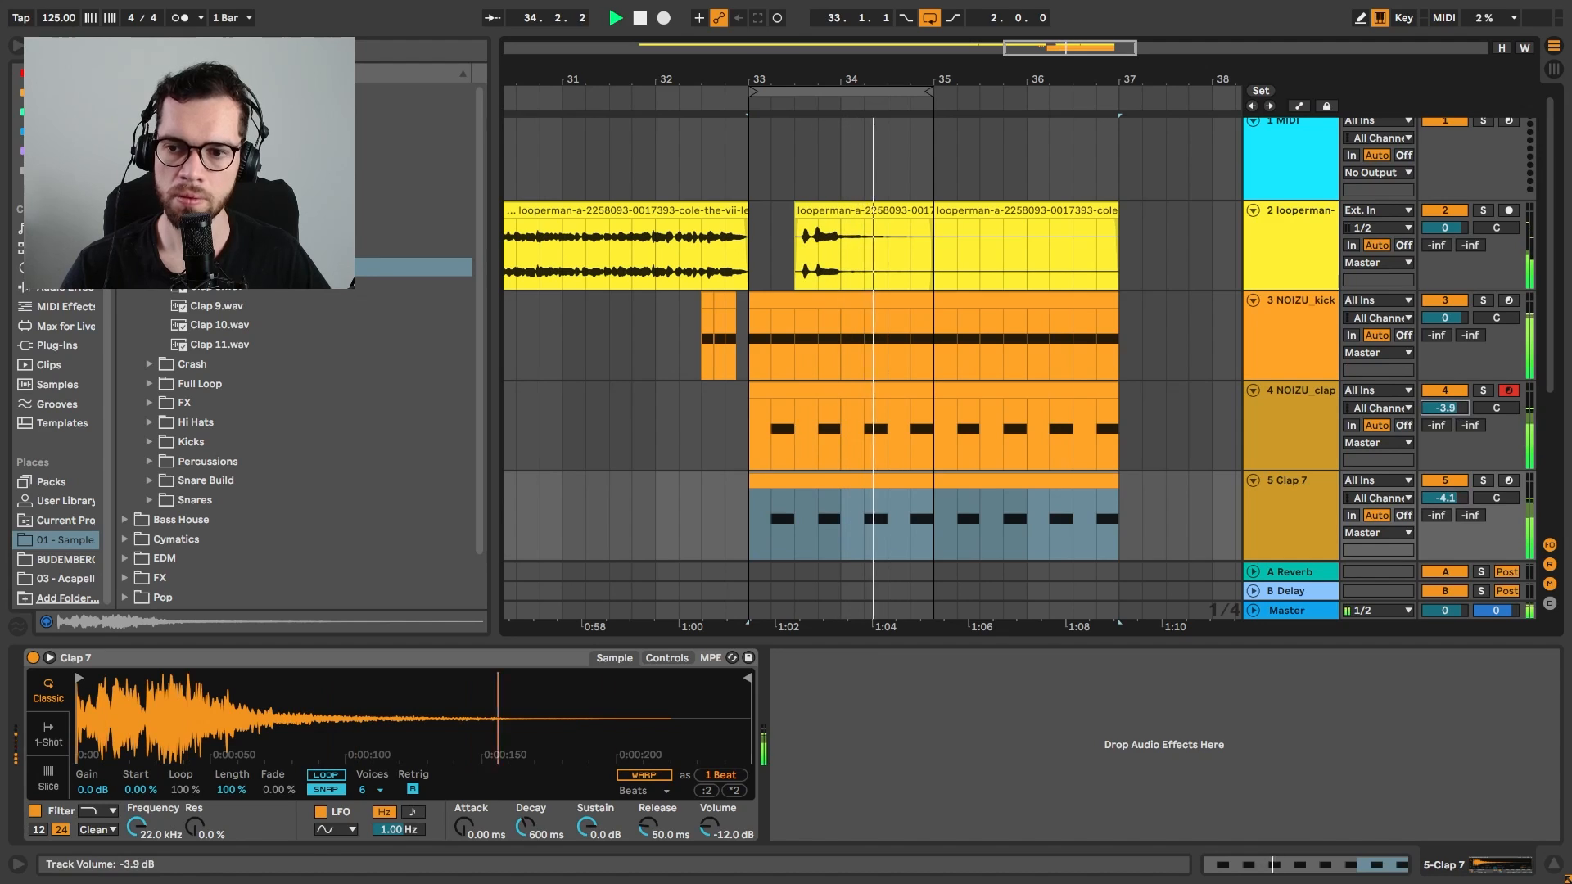
Stop playback and add an empty MIDI track directly below the Clap 7 track
{"action": "key", "text": "ctrl+t"}
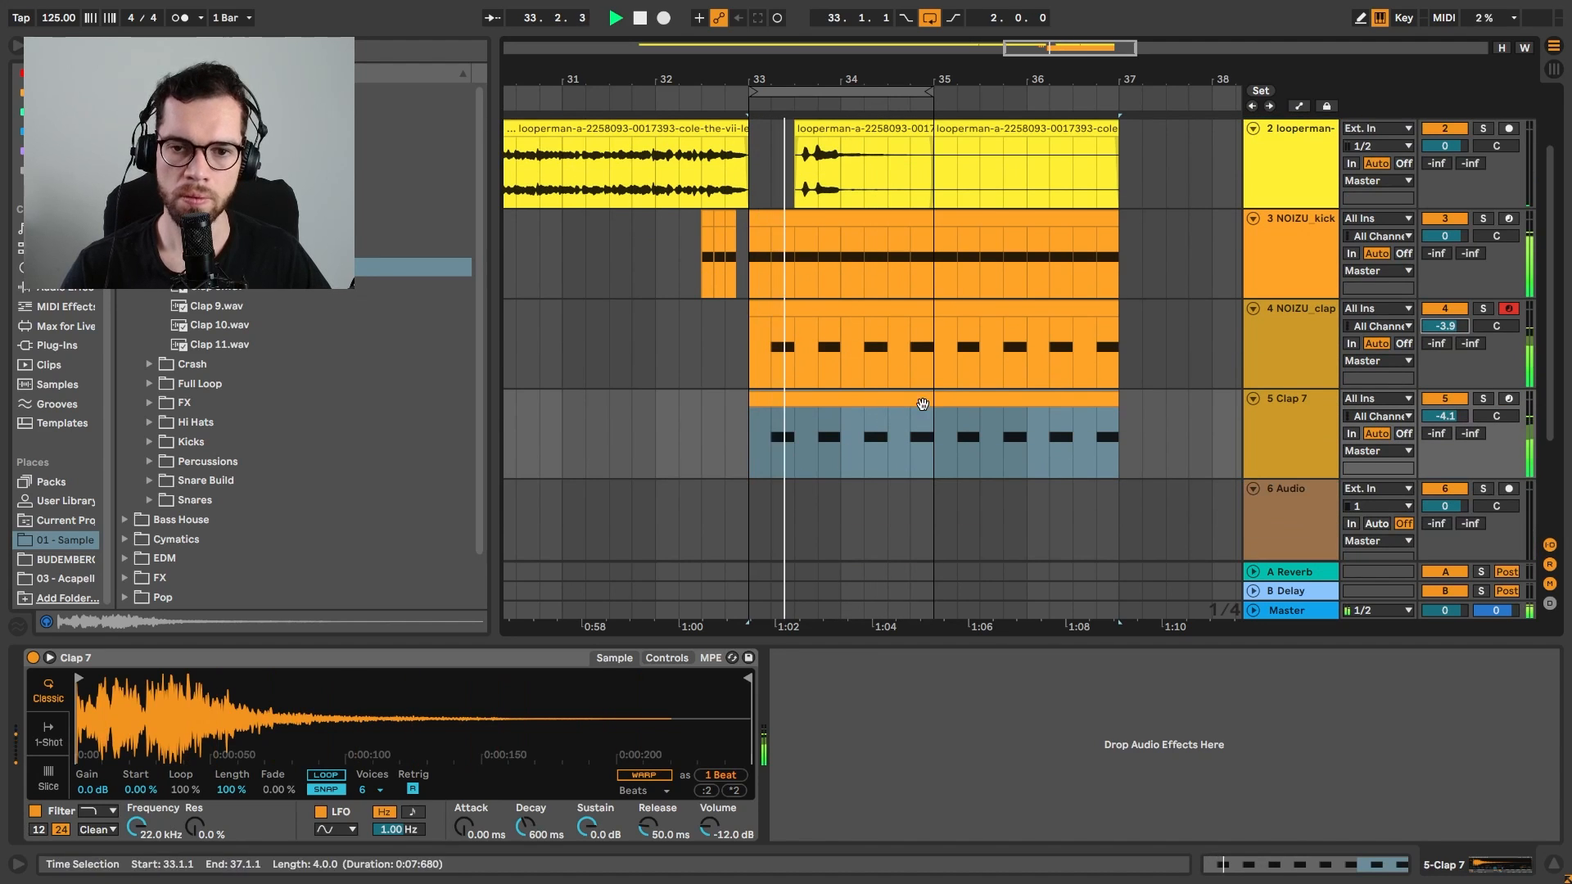
{"action": "key", "text": "space"}
{"action": "left_click", "coordinate": [1304, 422]}
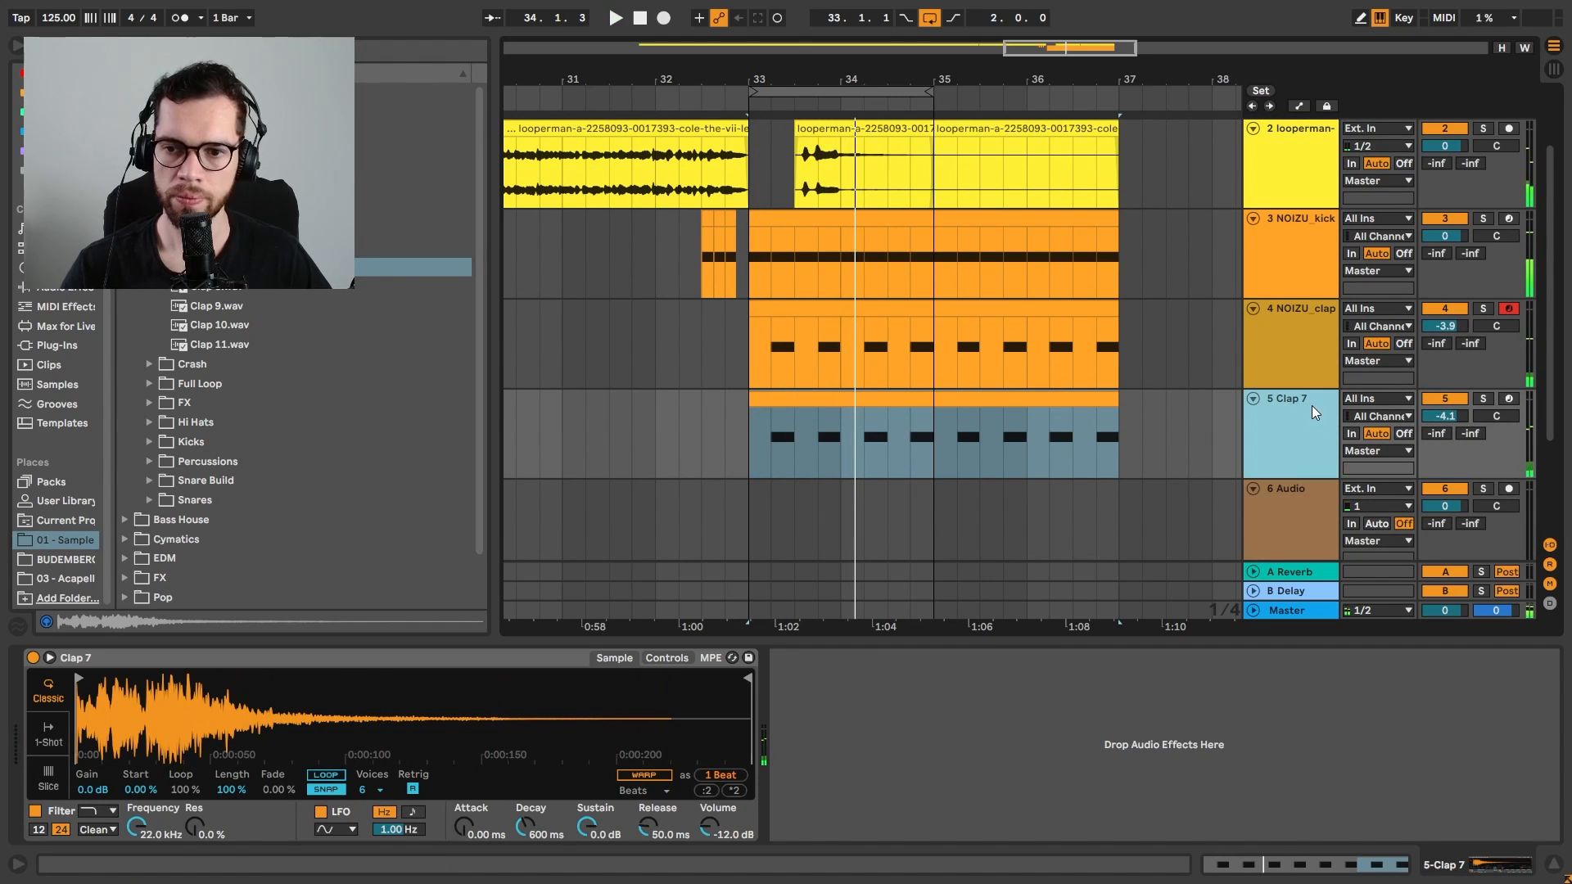
{"action": "key", "text": "ctrl+shift+t"}
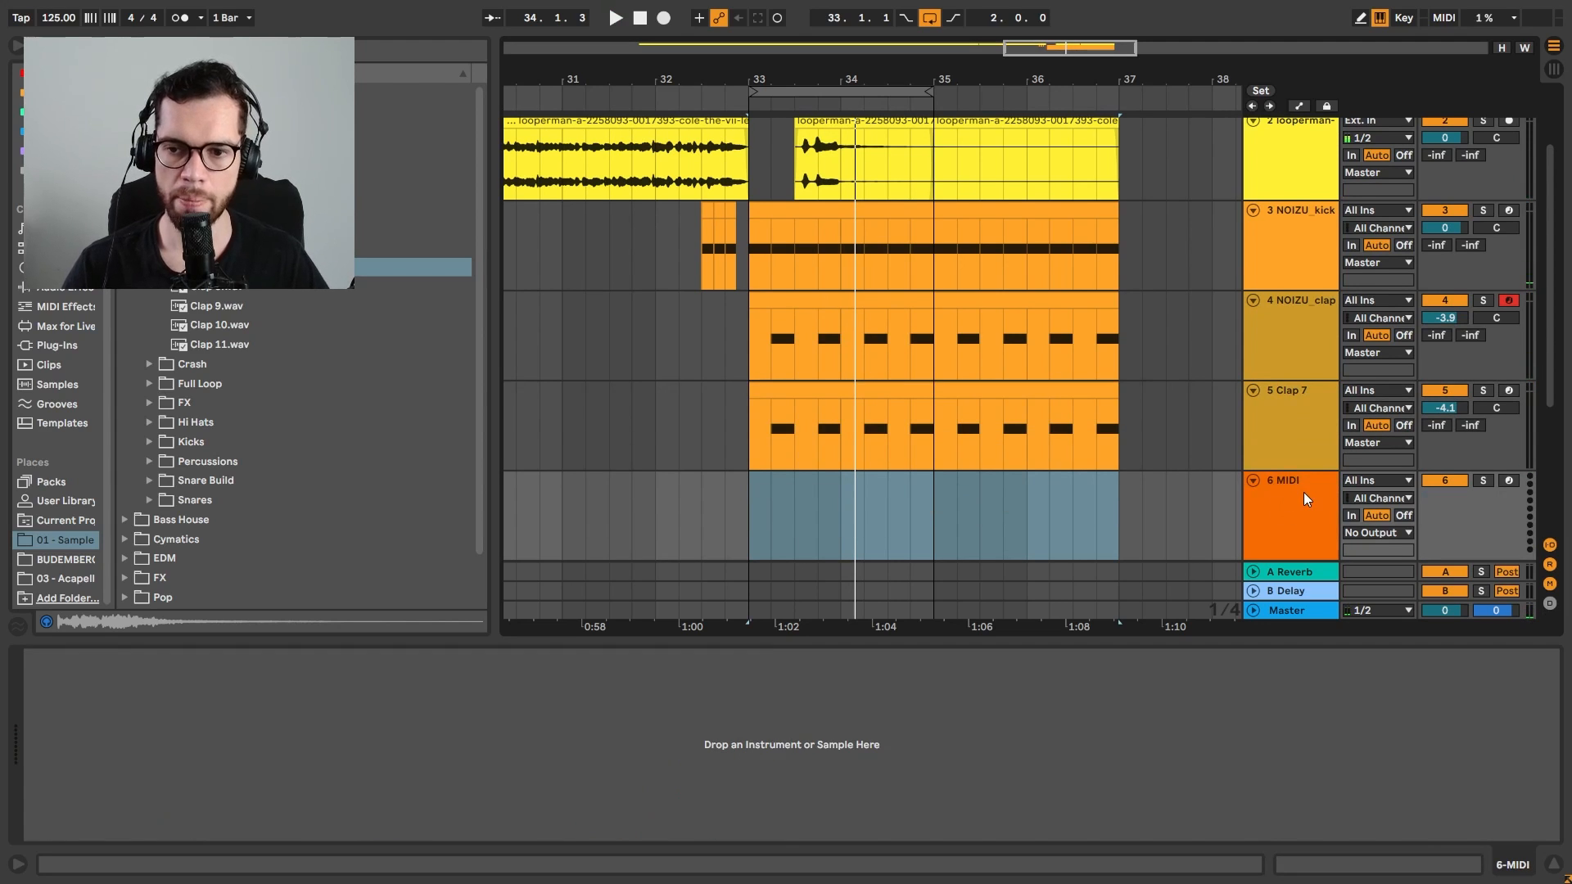
{"action": "left_click", "coordinate": [1303, 498]}
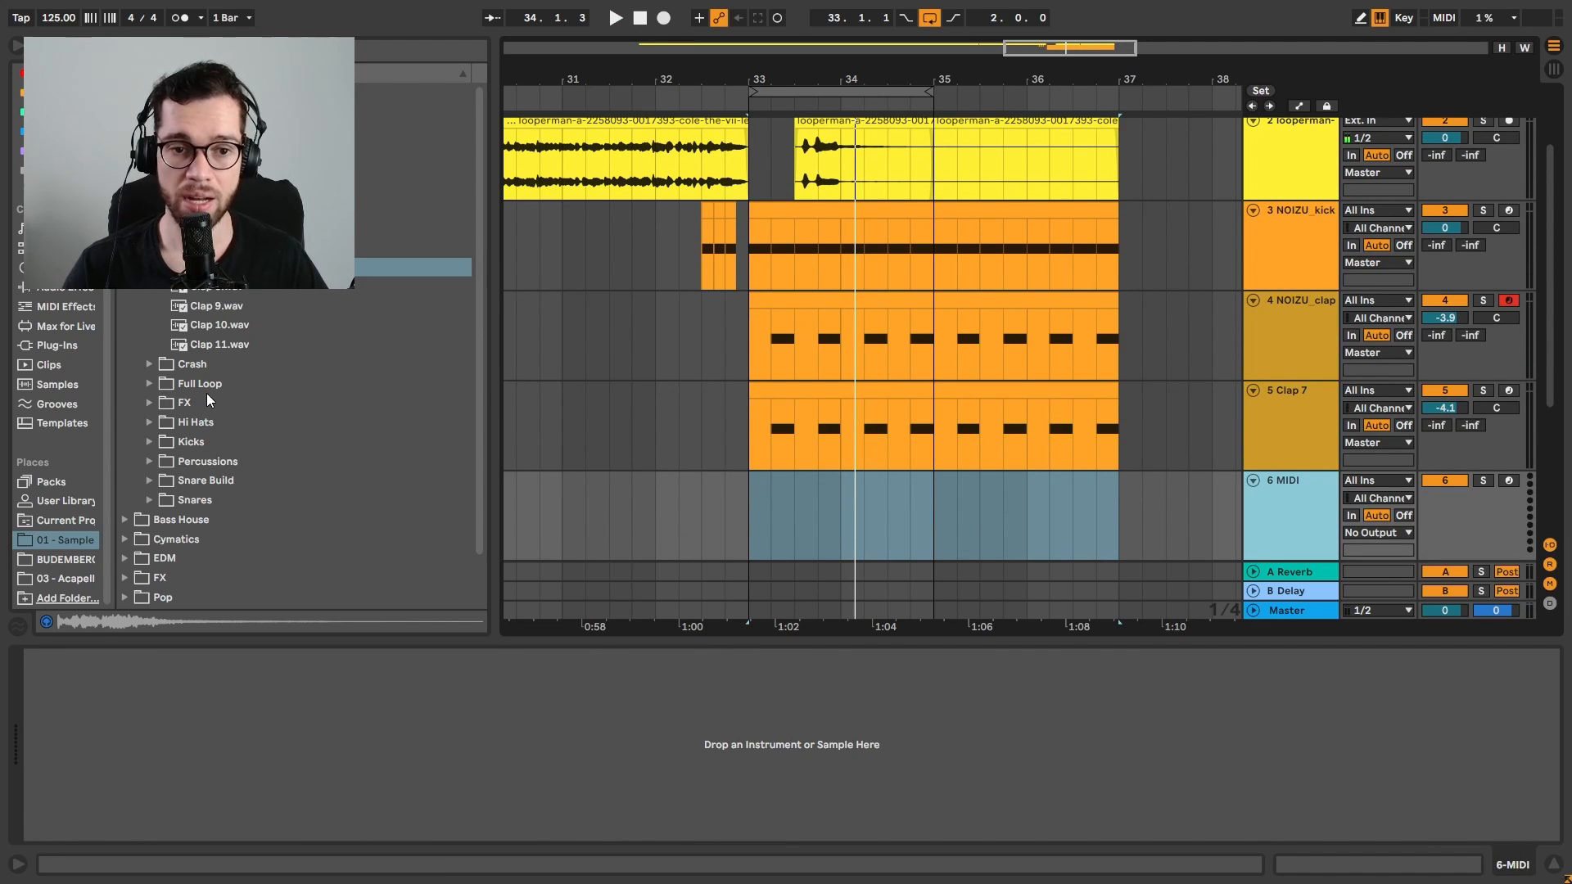
Browse the sample library to the NOIZU_hihats folder among the drum one-shots of Noizu Sample Pack Vol. 2
{"action": "scroll", "coordinate": [189, 344], "scroll_direction": "down", "scroll_amount": 3}
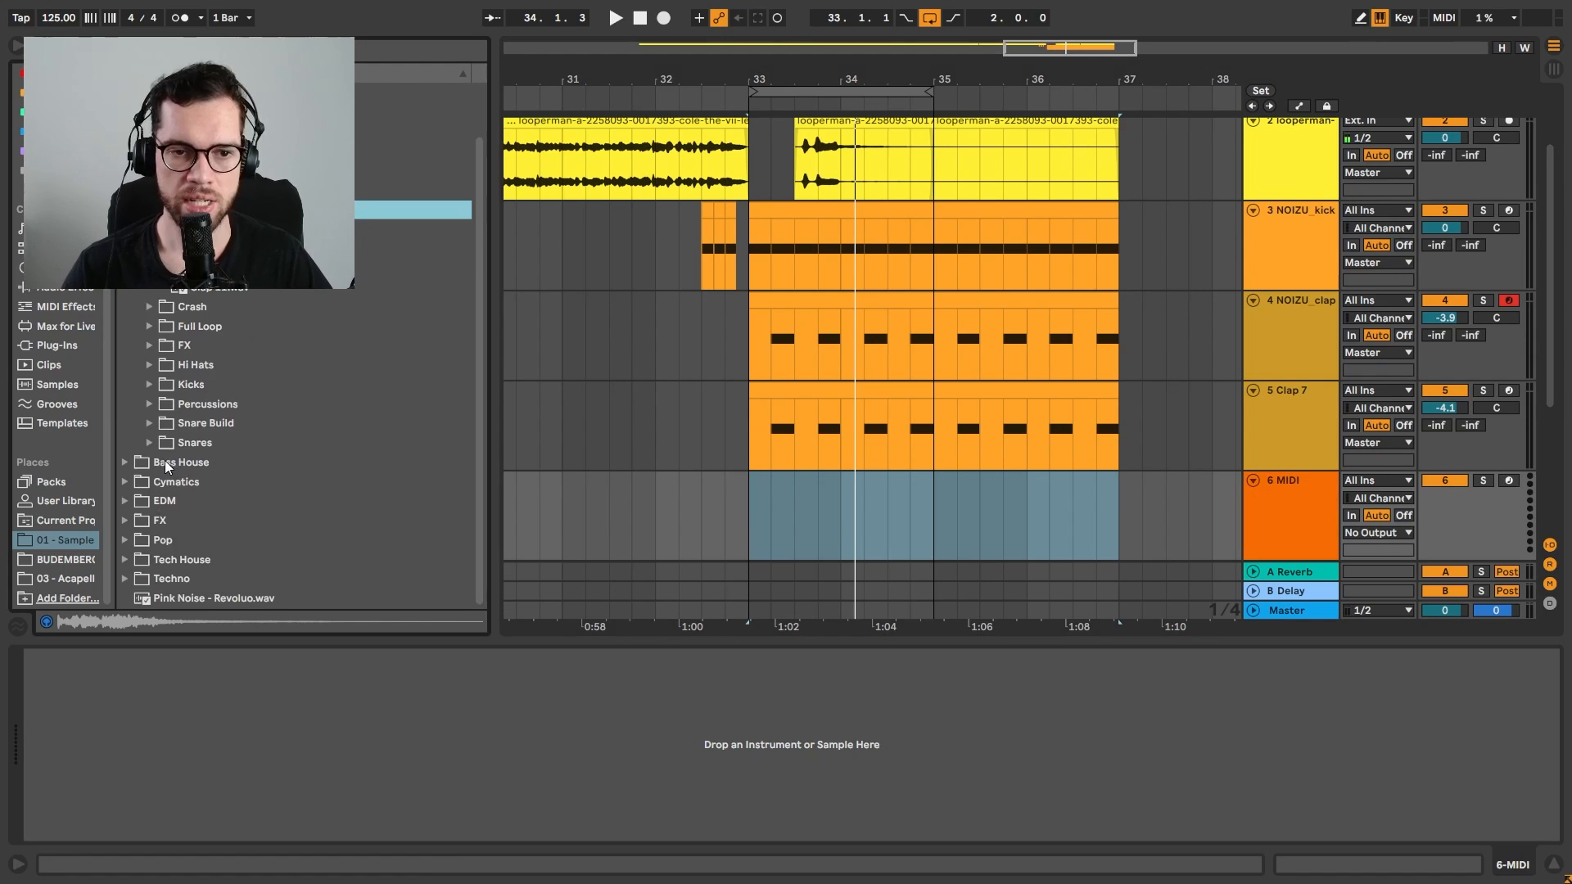
{"action": "scroll", "coordinate": [165, 461], "scroll_direction": "up", "scroll_amount": 3}
{"action": "scroll", "coordinate": [246, 369], "scroll_direction": "down", "scroll_amount": 5}
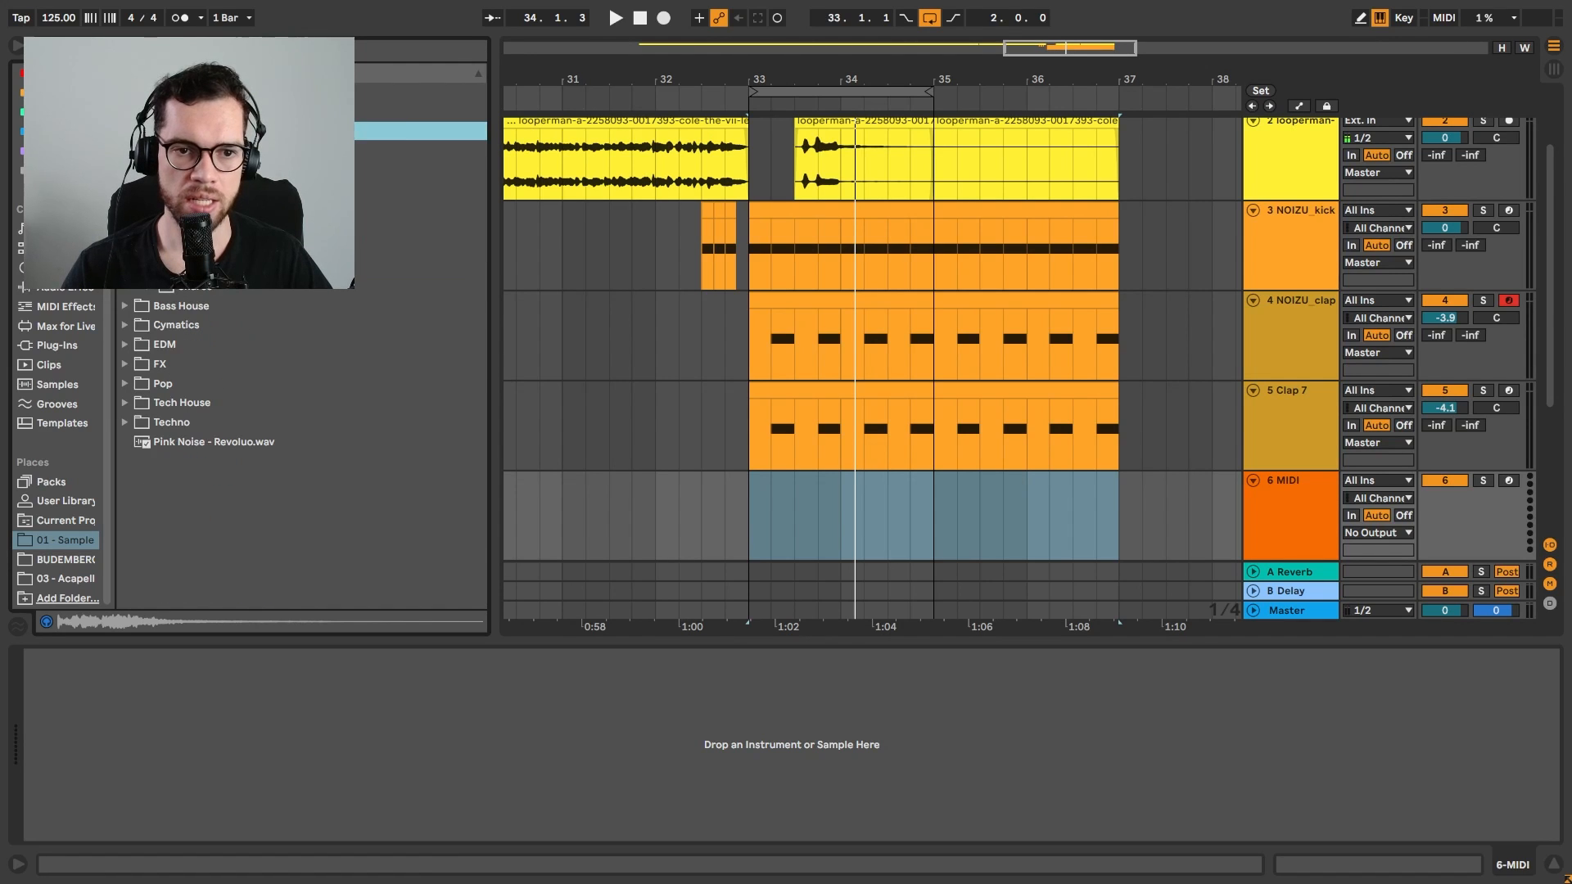
{"action": "scroll", "coordinate": [246, 369], "scroll_direction": "up", "scroll_amount": 4}
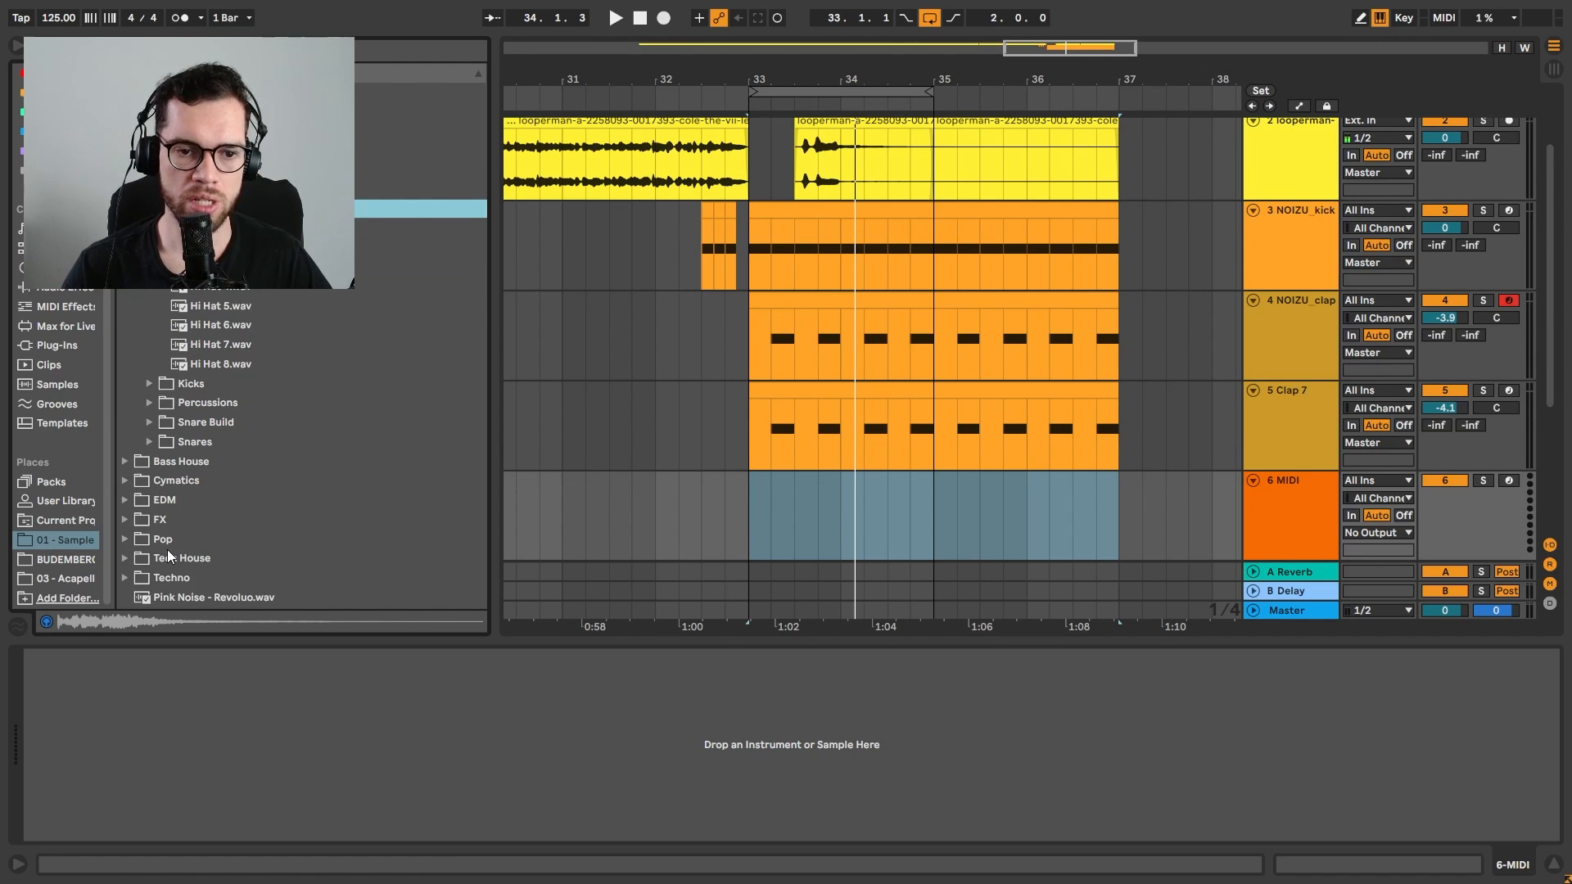
{"action": "left_click", "coordinate": [126, 560]}
{"action": "scroll", "coordinate": [249, 463], "scroll_direction": "down", "scroll_amount": 3}
{"action": "left_click", "coordinate": [177, 362]}
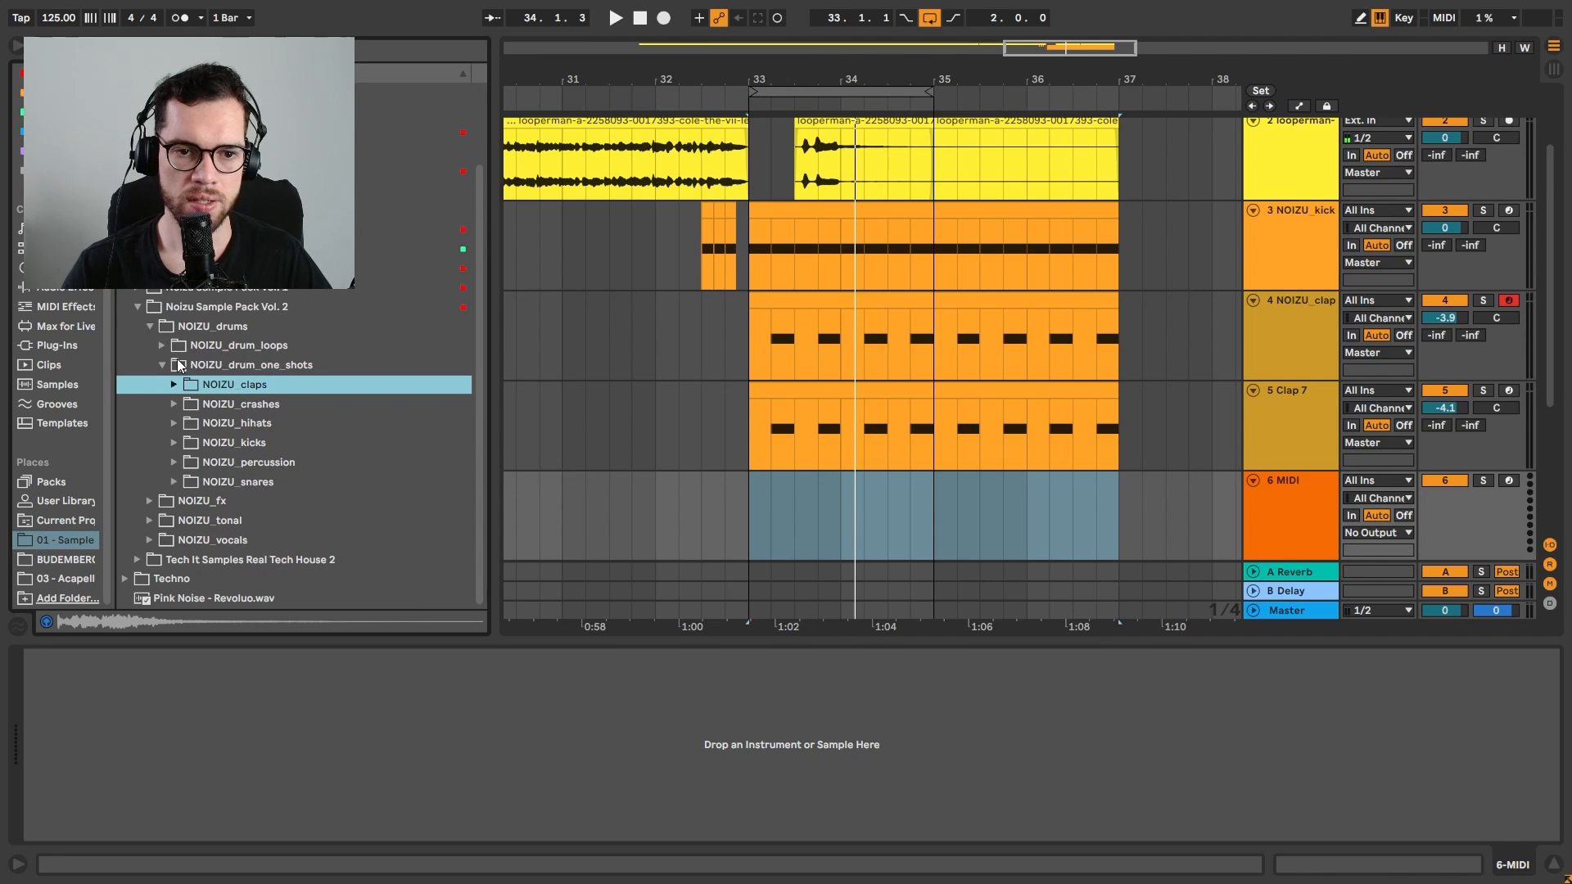
{"action": "left_click", "coordinate": [176, 423]}
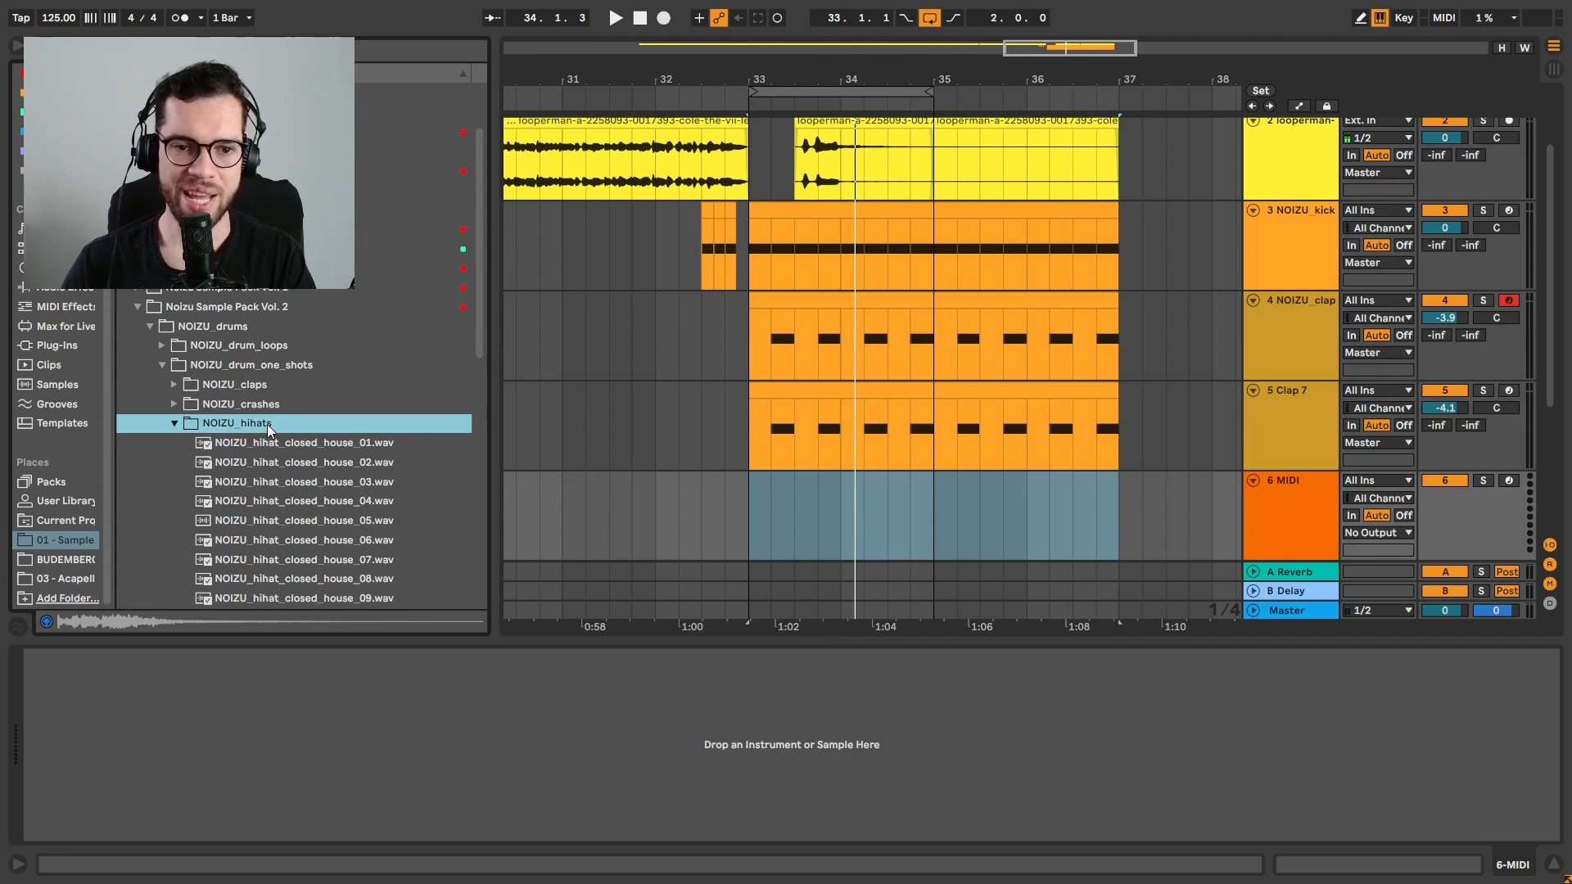
Audition the first closed hi-hat samples and load NOIZU_hihat_closed_house_01.wav onto the empty MIDI track
{"action": "scroll", "coordinate": [279, 434], "scroll_direction": "down", "scroll_amount": 2}
{"action": "scroll", "coordinate": [319, 421], "scroll_direction": "up", "scroll_amount": 2}
{"action": "scroll", "coordinate": [331, 418], "scroll_direction": "down", "scroll_amount": 2}
{"action": "left_click", "coordinate": [341, 402]}
{"action": "left_click", "coordinate": [341, 421]}
{"action": "left_click", "coordinate": [336, 441]}
{"action": "left_click", "coordinate": [327, 460]}
{"action": "left_click", "coordinate": [318, 402]}
{"action": "left_click_drag", "start_coordinate": [281, 406], "coordinate": [1373, 749]}
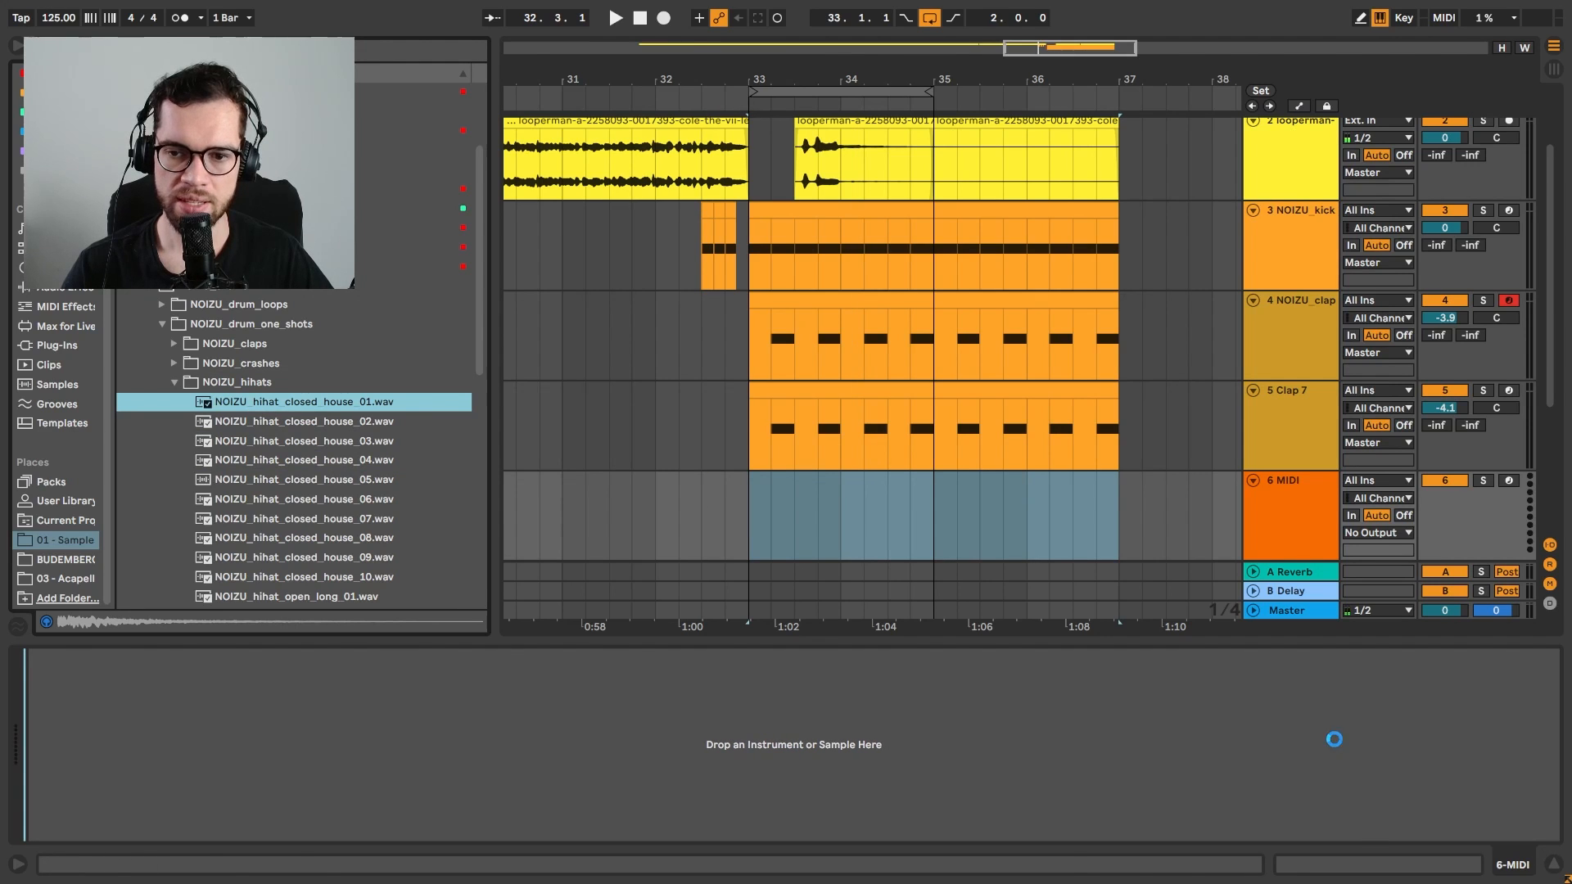
Copy the four-bar kick clip onto the hi-hat track at 33.1.1 and shift all its C3 notes to the offbeats, starting at 1.1.3
{"action": "left_click_drag", "start_coordinate": [786, 227], "coordinate": [794, 480]}
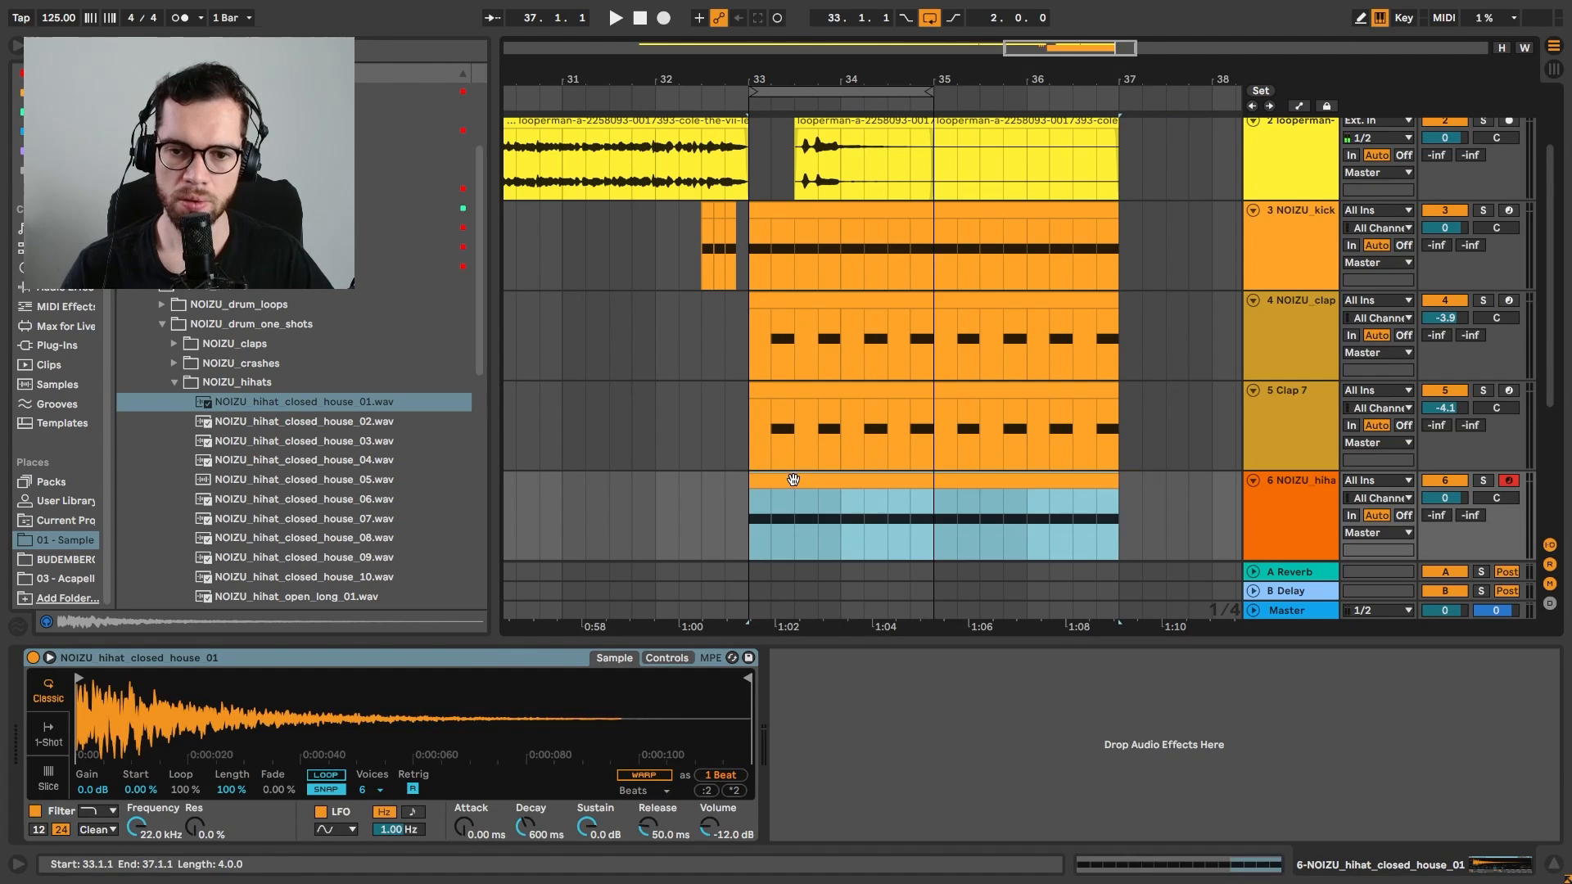
{"action": "double_click", "coordinate": [793, 480]}
{"action": "left_click_drag", "start_coordinate": [670, 772], "coordinate": [650, 772]}
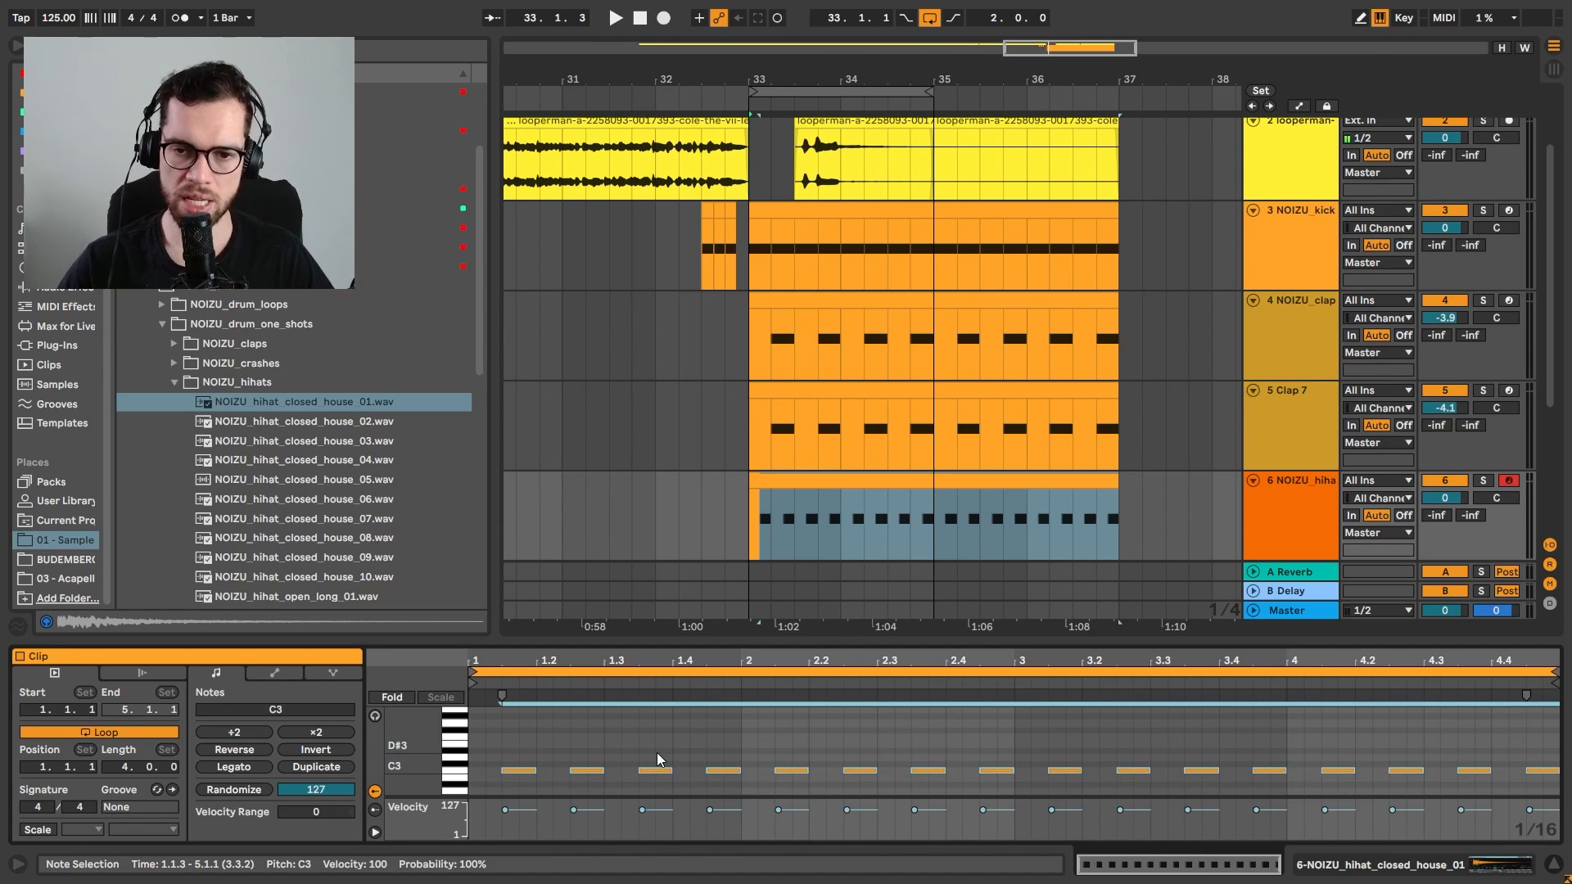
Audition the offbeat hi-hat with the kick, claps and vocal from 33.1.1
{"action": "left_click", "coordinate": [808, 480]}
{"action": "key", "text": "space"}
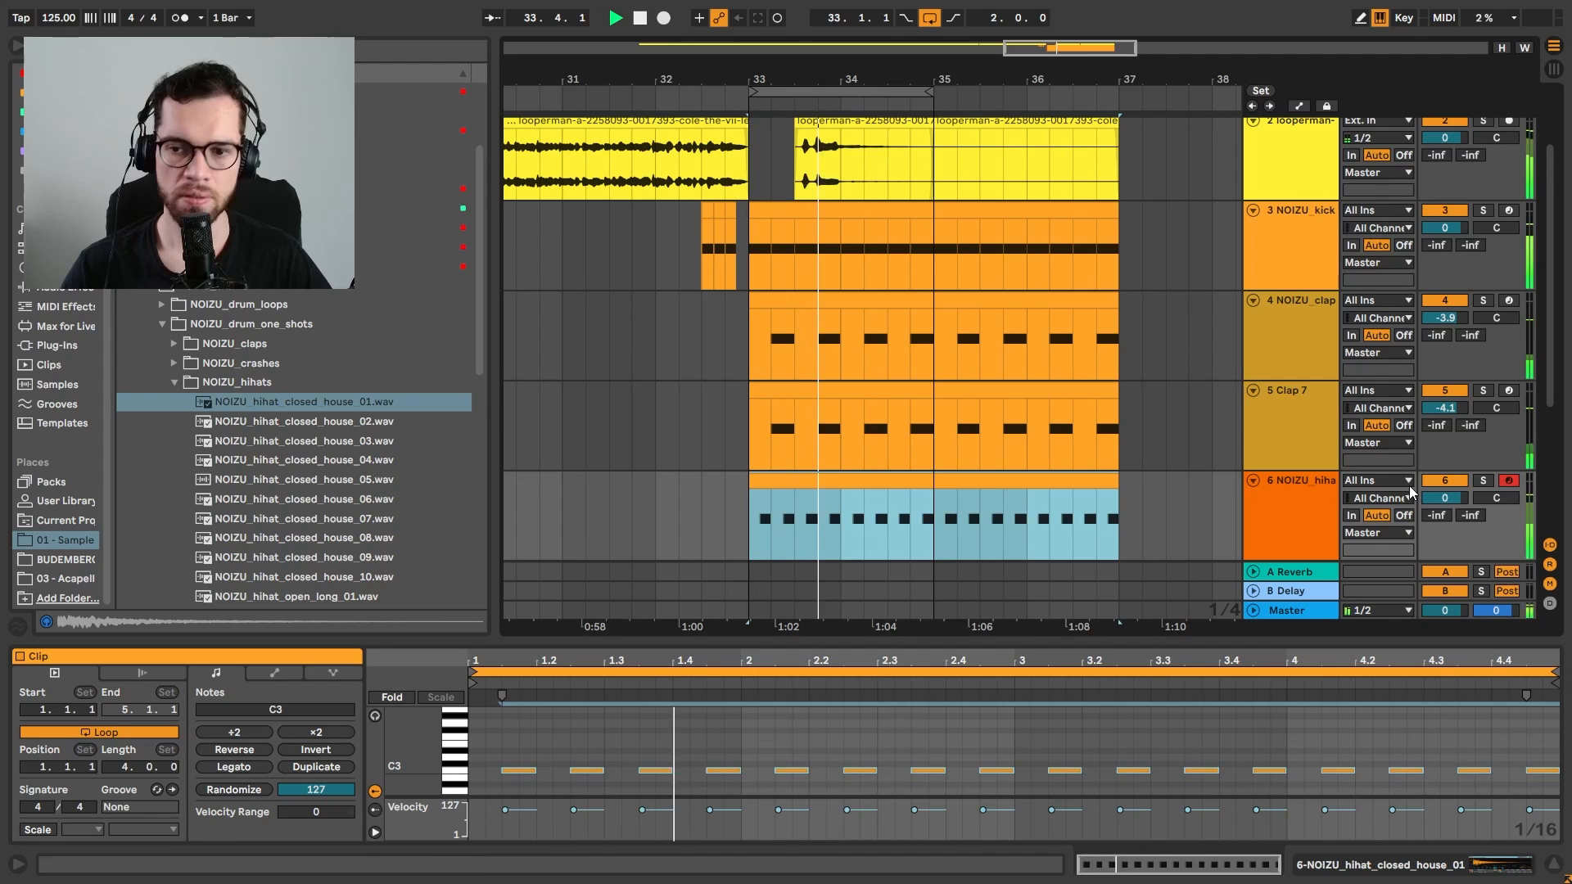
{"action": "left_click", "coordinate": [639, 745]}
{"action": "key", "text": "space"}
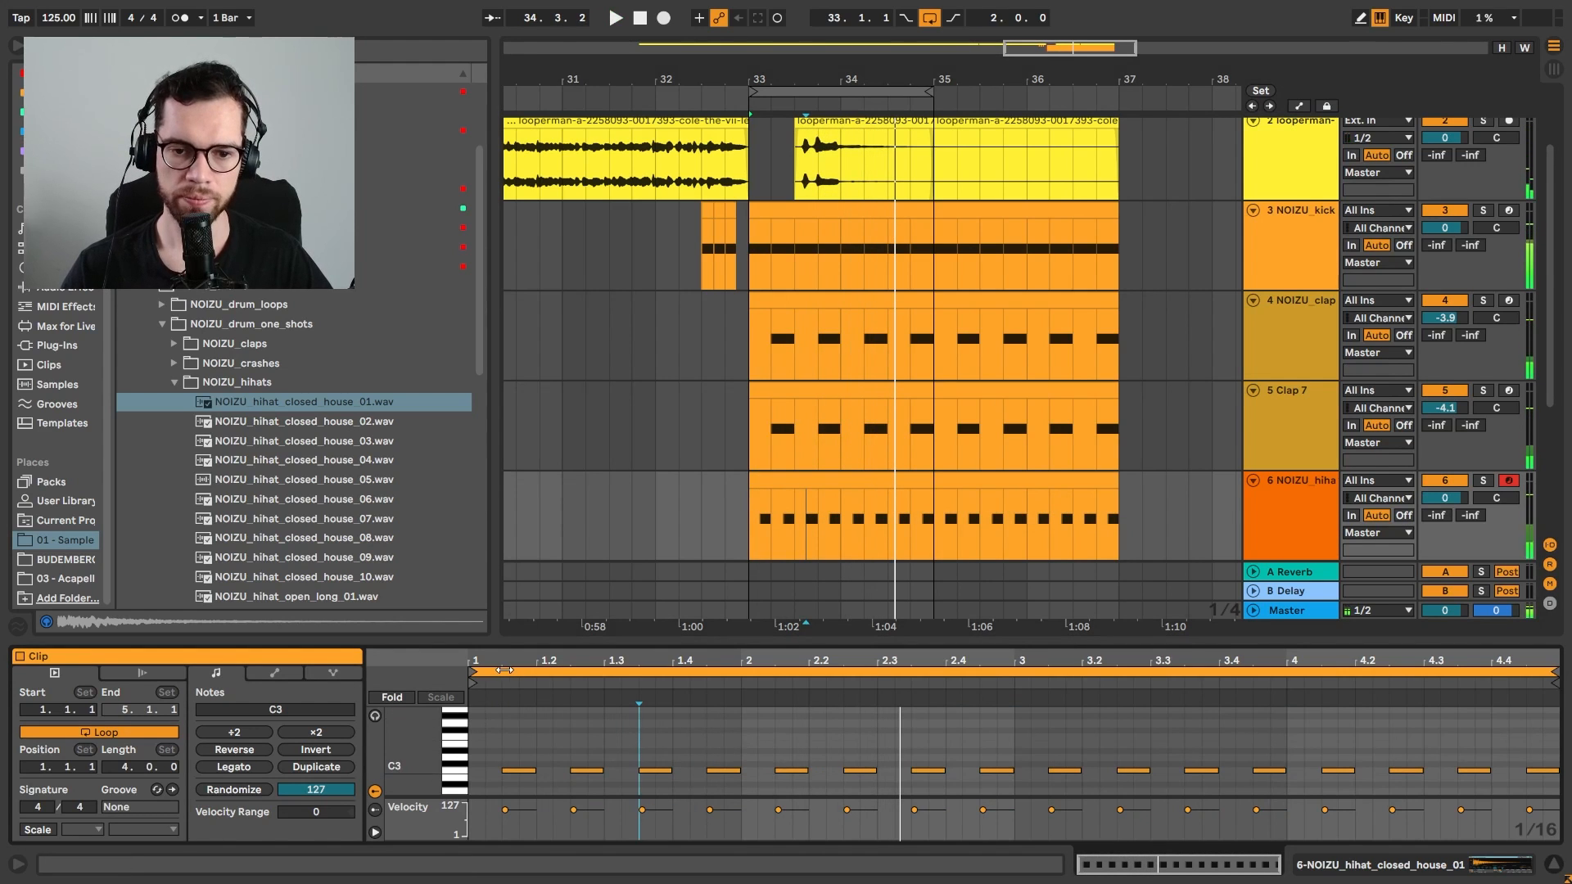
Duplicate the hi-hat track with its clip and replace the copy's sample with NOIZU_hihat_closed_house_10.wav after auditioning other closed hats
{"action": "key", "text": "ctrl+d"}
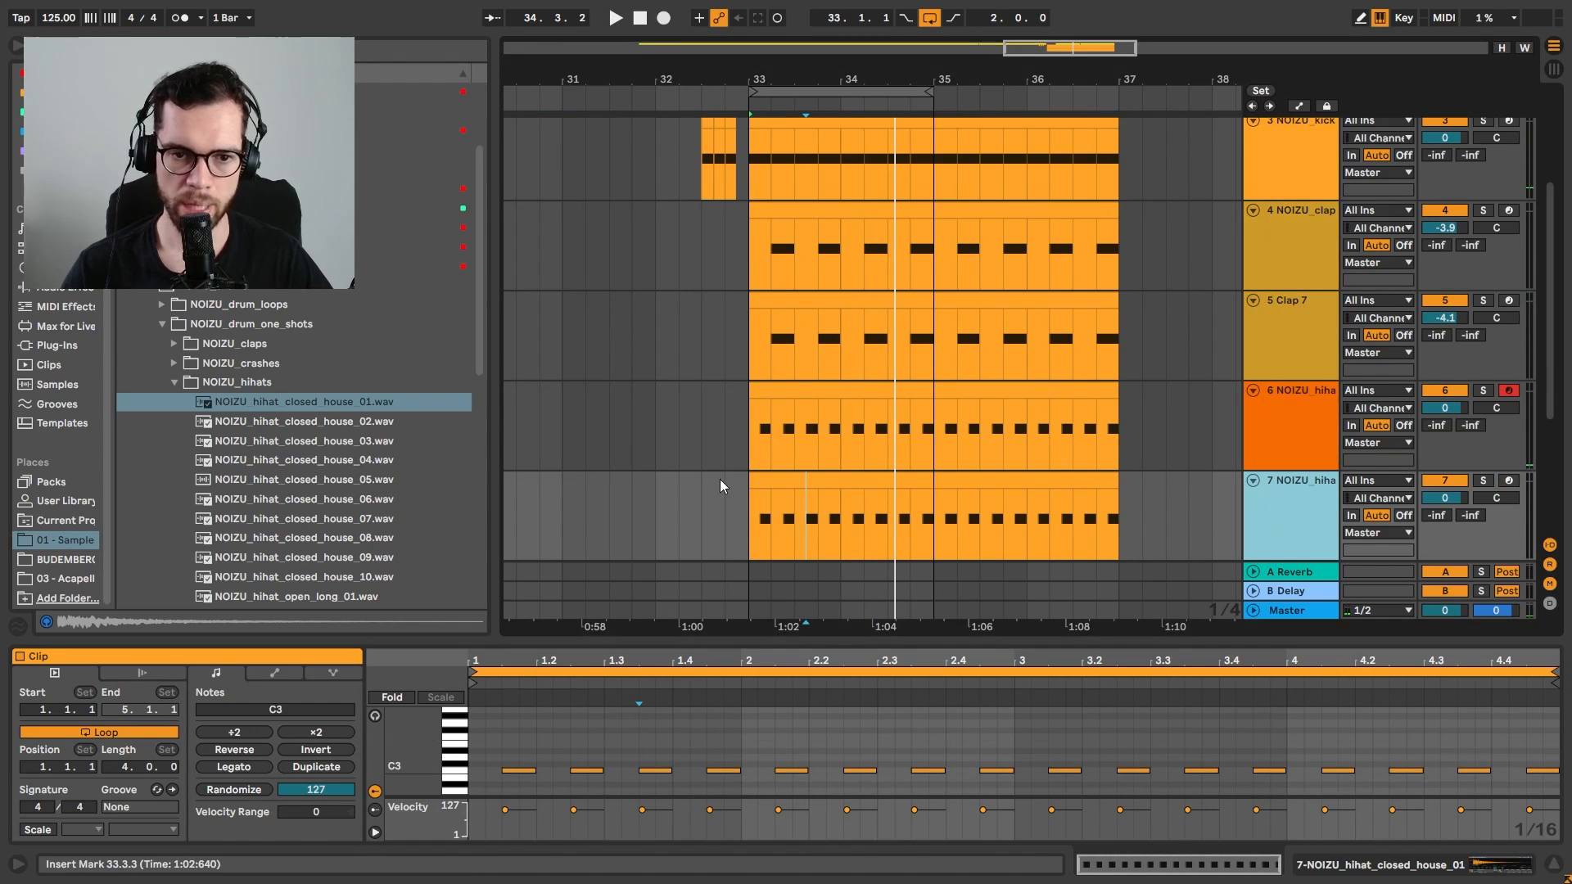
{"action": "scroll", "coordinate": [335, 501], "scroll_direction": "down", "scroll_amount": 1}
{"action": "left_click", "coordinate": [353, 518]}
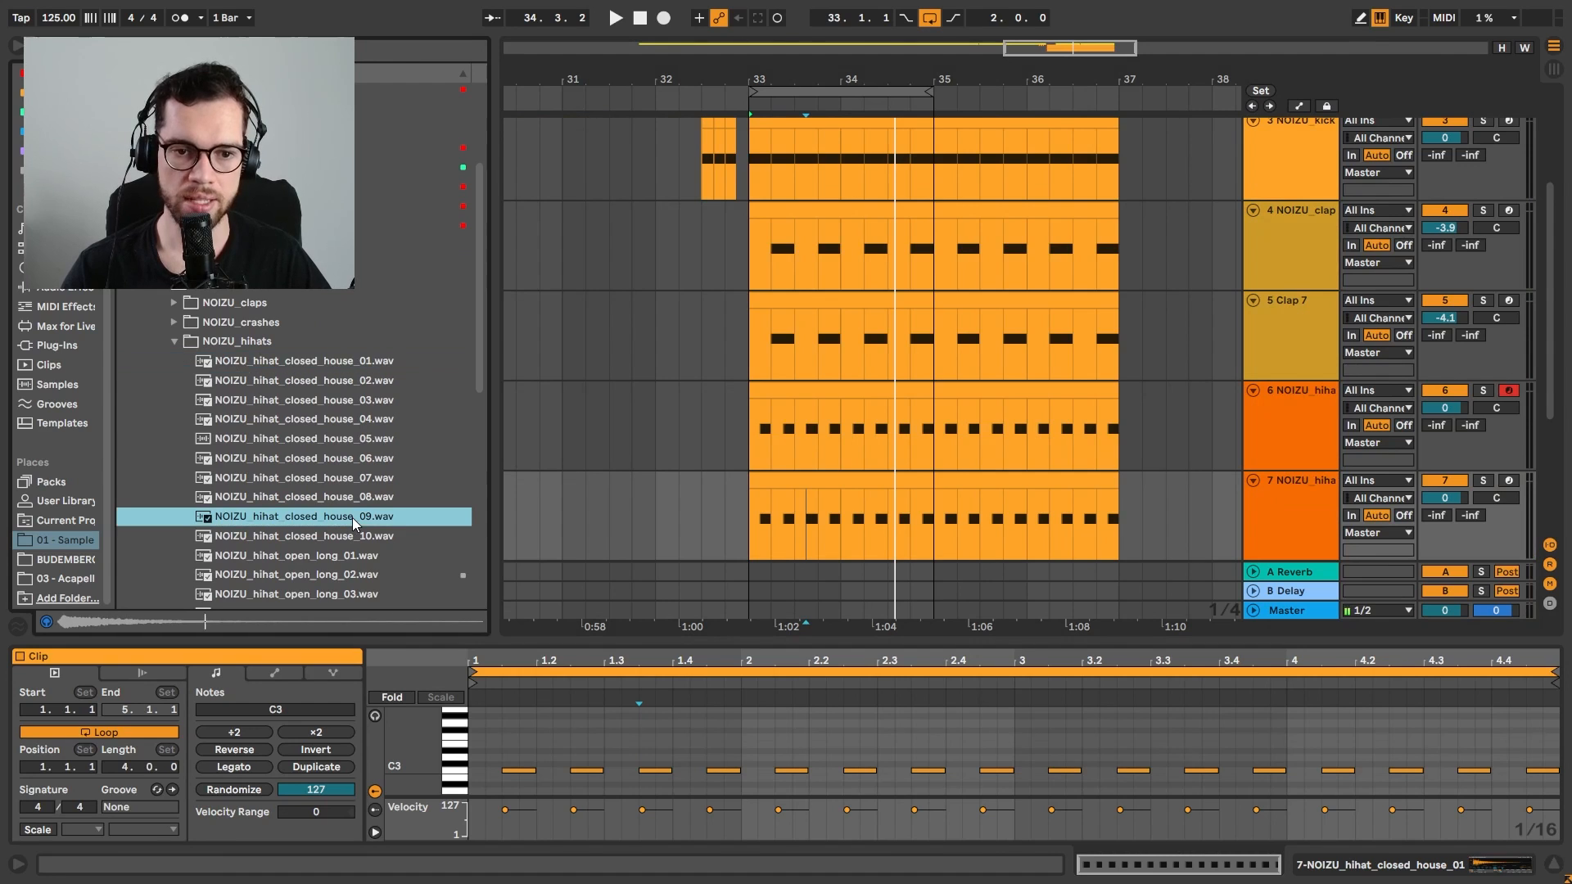
{"action": "left_click", "coordinate": [1319, 496]}
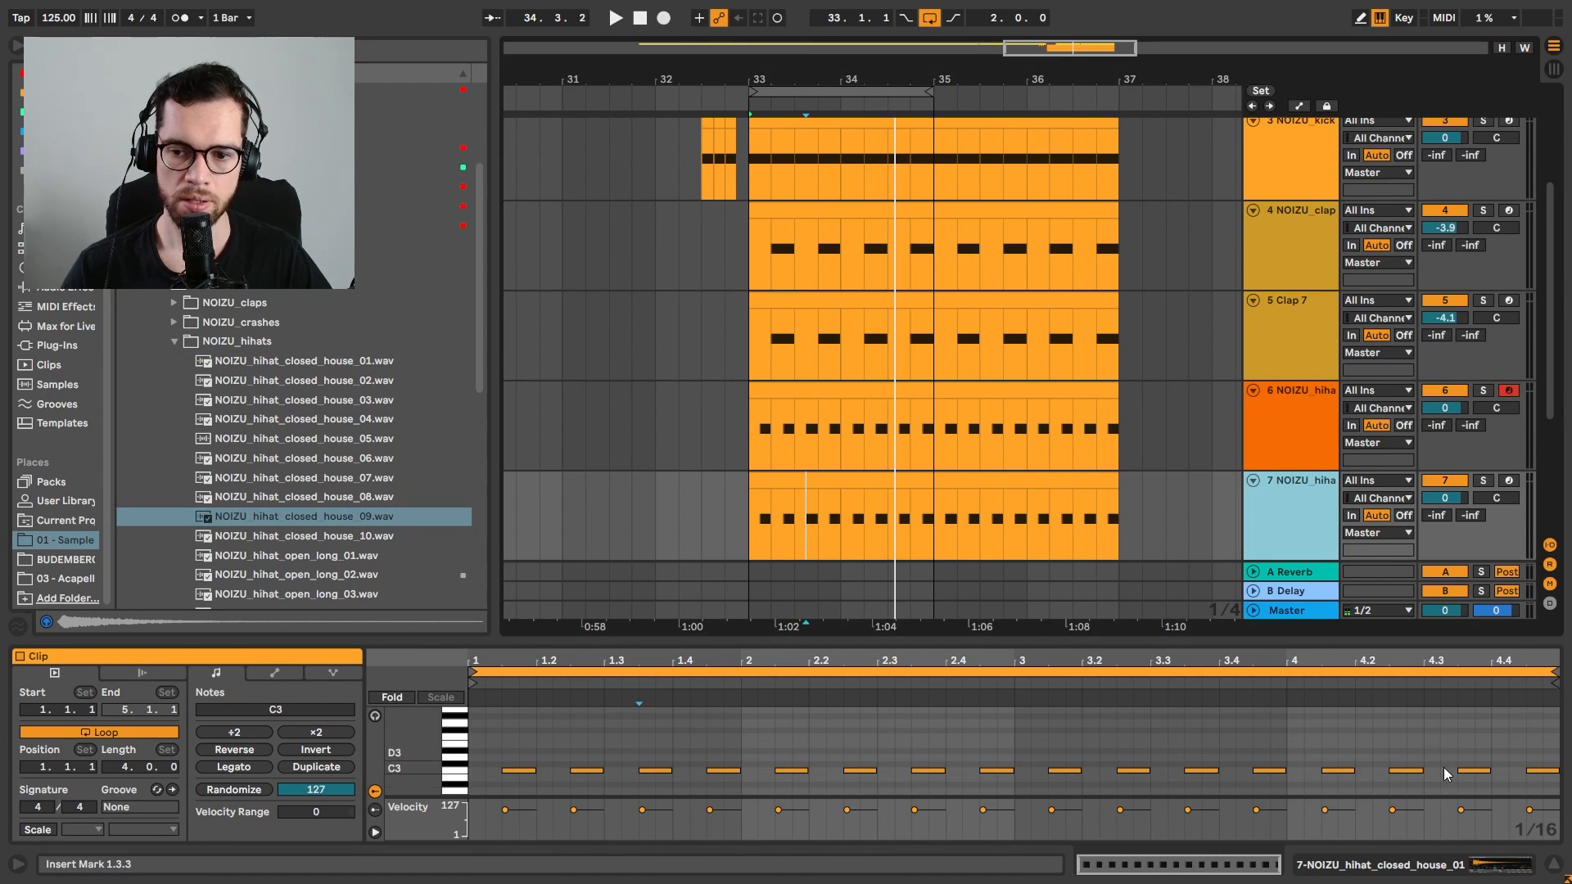
{"action": "left_click", "coordinate": [1481, 870]}
{"action": "left_click", "coordinate": [355, 533]}
{"action": "left_click", "coordinate": [361, 496]}
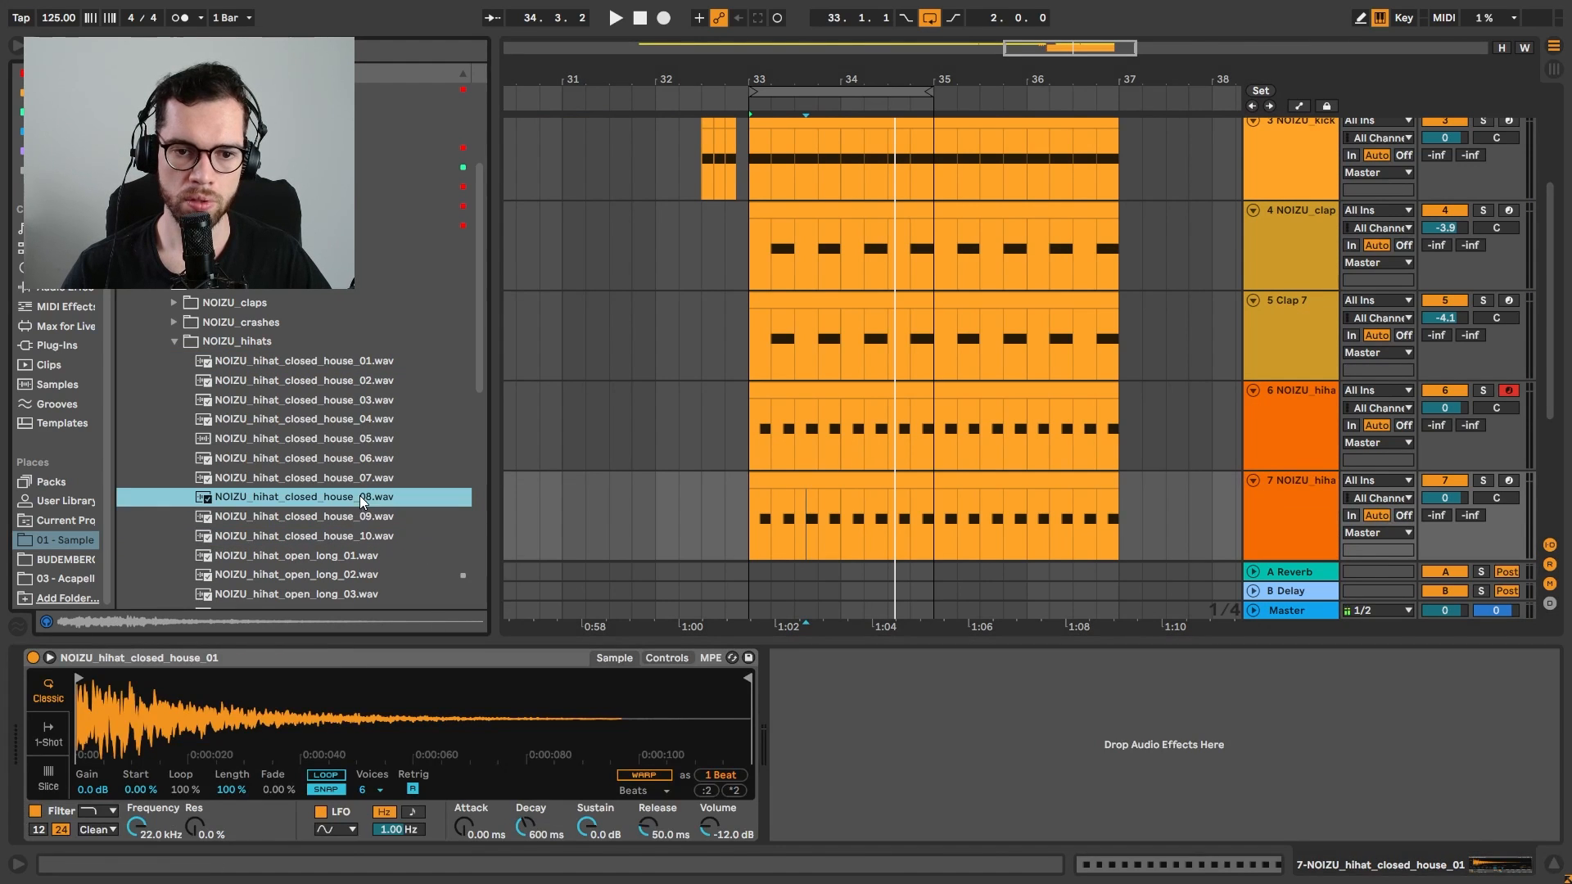
{"action": "left_click", "coordinate": [371, 478]}
{"action": "left_click", "coordinate": [385, 537]}
{"action": "left_click_drag", "start_coordinate": [319, 537], "coordinate": [254, 713]}
Audition the layered hi-hats and split the second hi-hat track's clip at 35.1.1
{"action": "key", "text": "space"}
{"action": "left_click", "coordinate": [836, 476]}
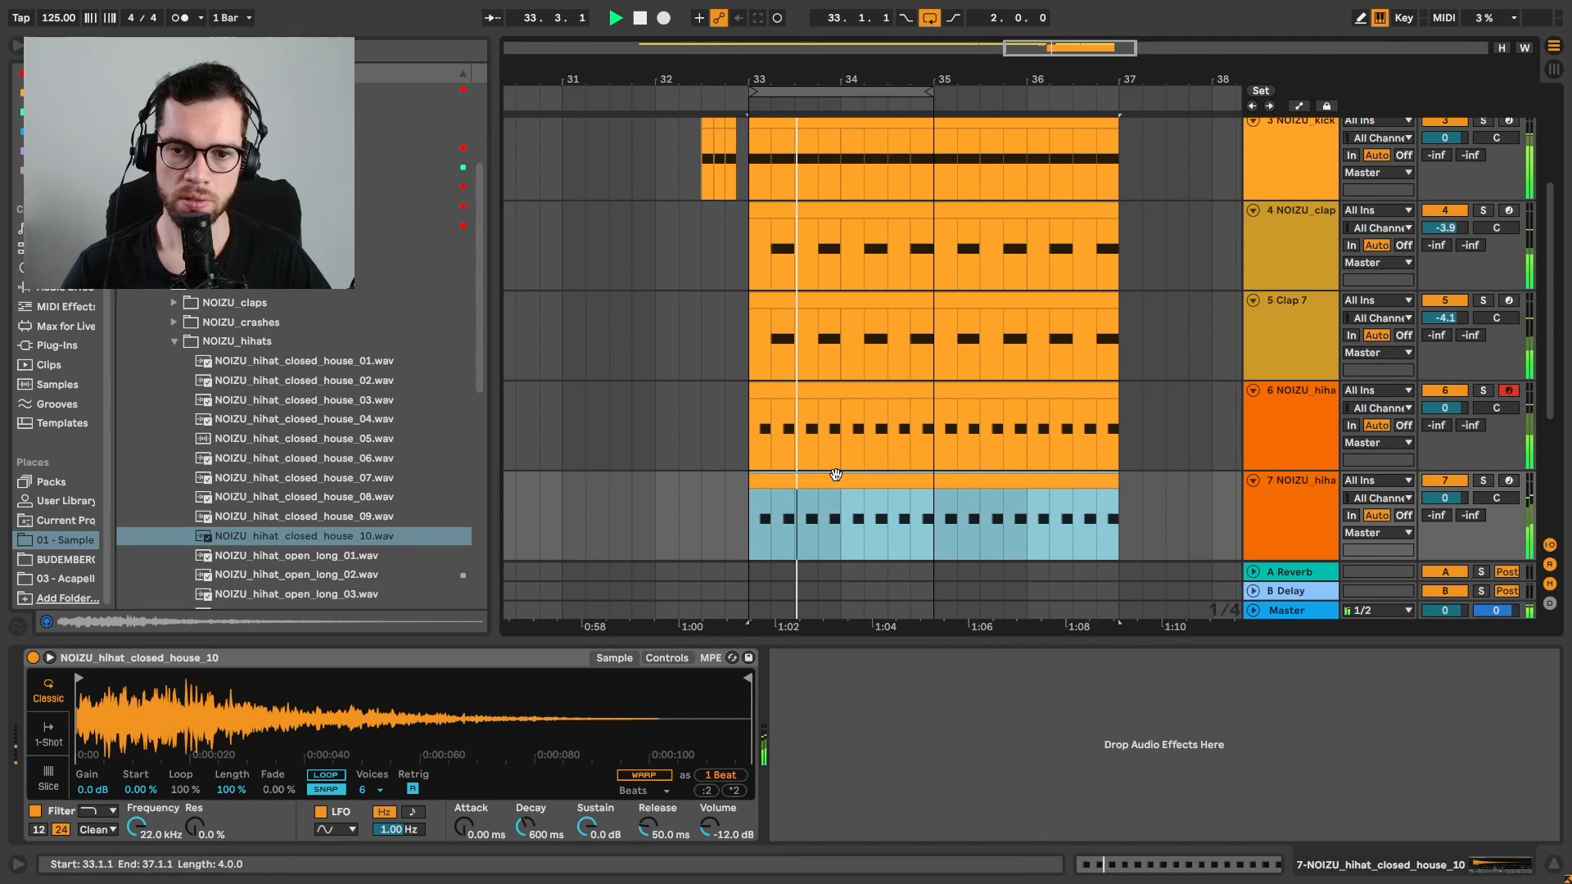
{"action": "left_click", "coordinate": [934, 519]}
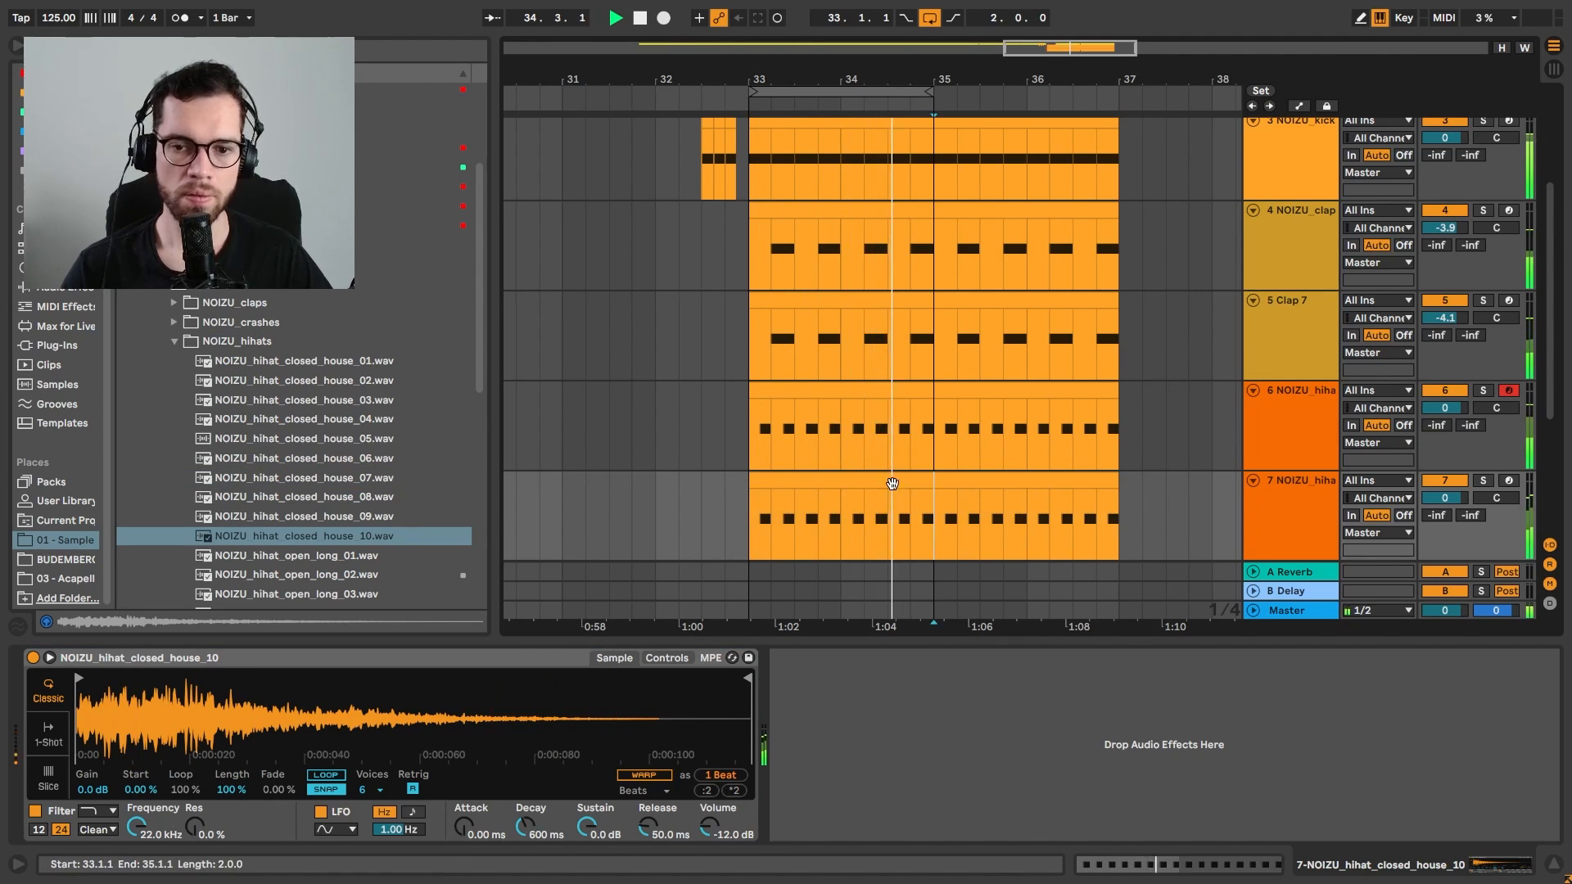
{"action": "key", "text": "space"}
In the second hi-hat track's clip at 33.1.1, add a C#3 note at 1.2.4 and shorten it to end at 1.3.1
{"action": "double_click", "coordinate": [811, 507]}
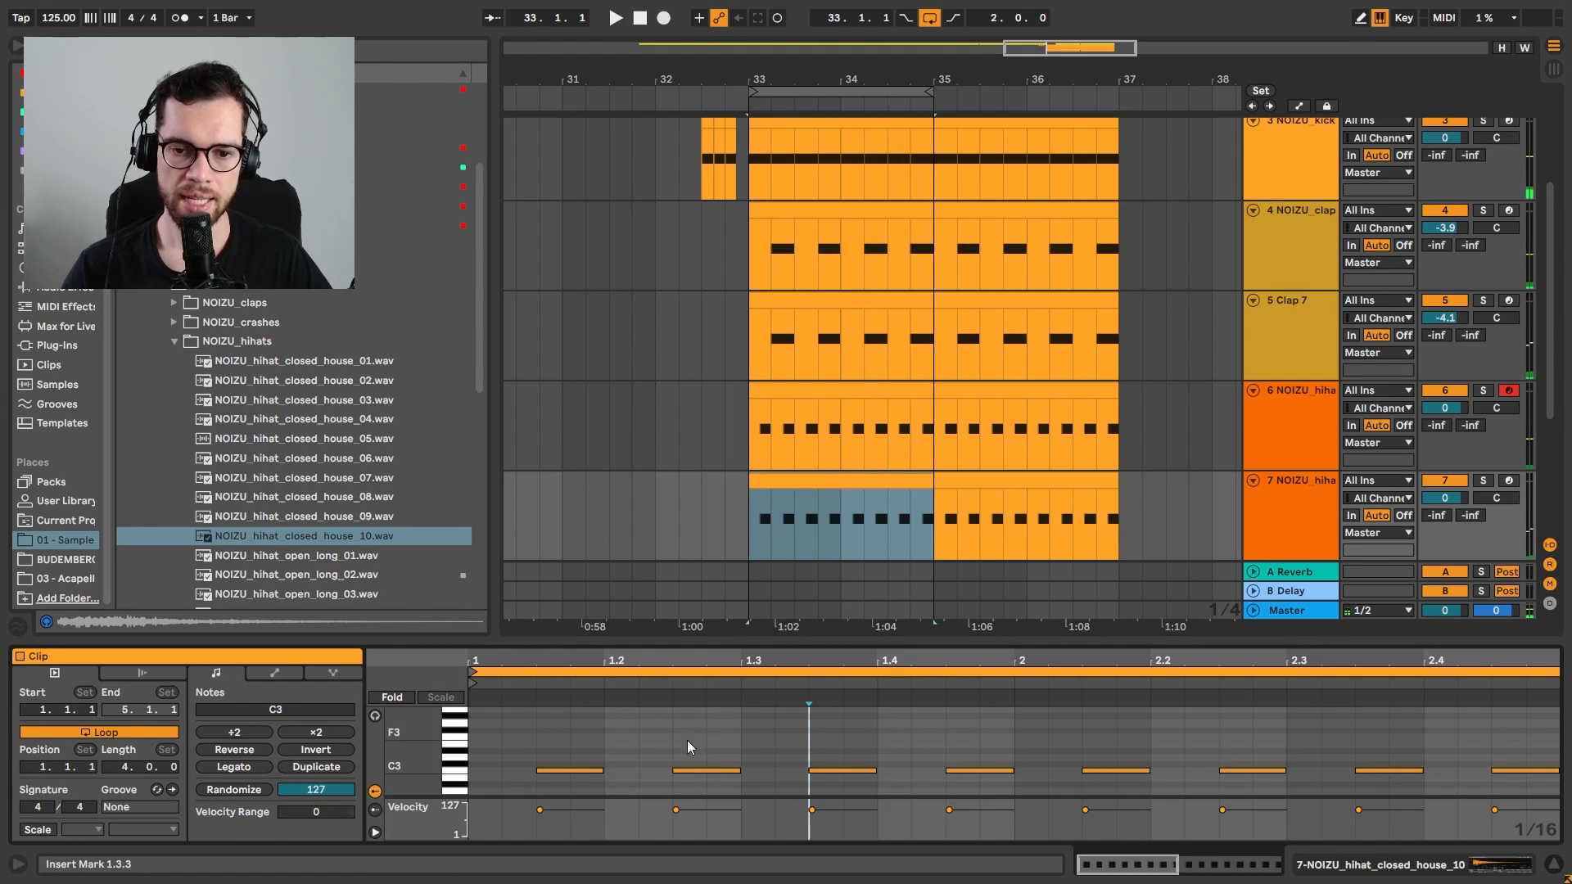
{"action": "double_click", "coordinate": [711, 765]}
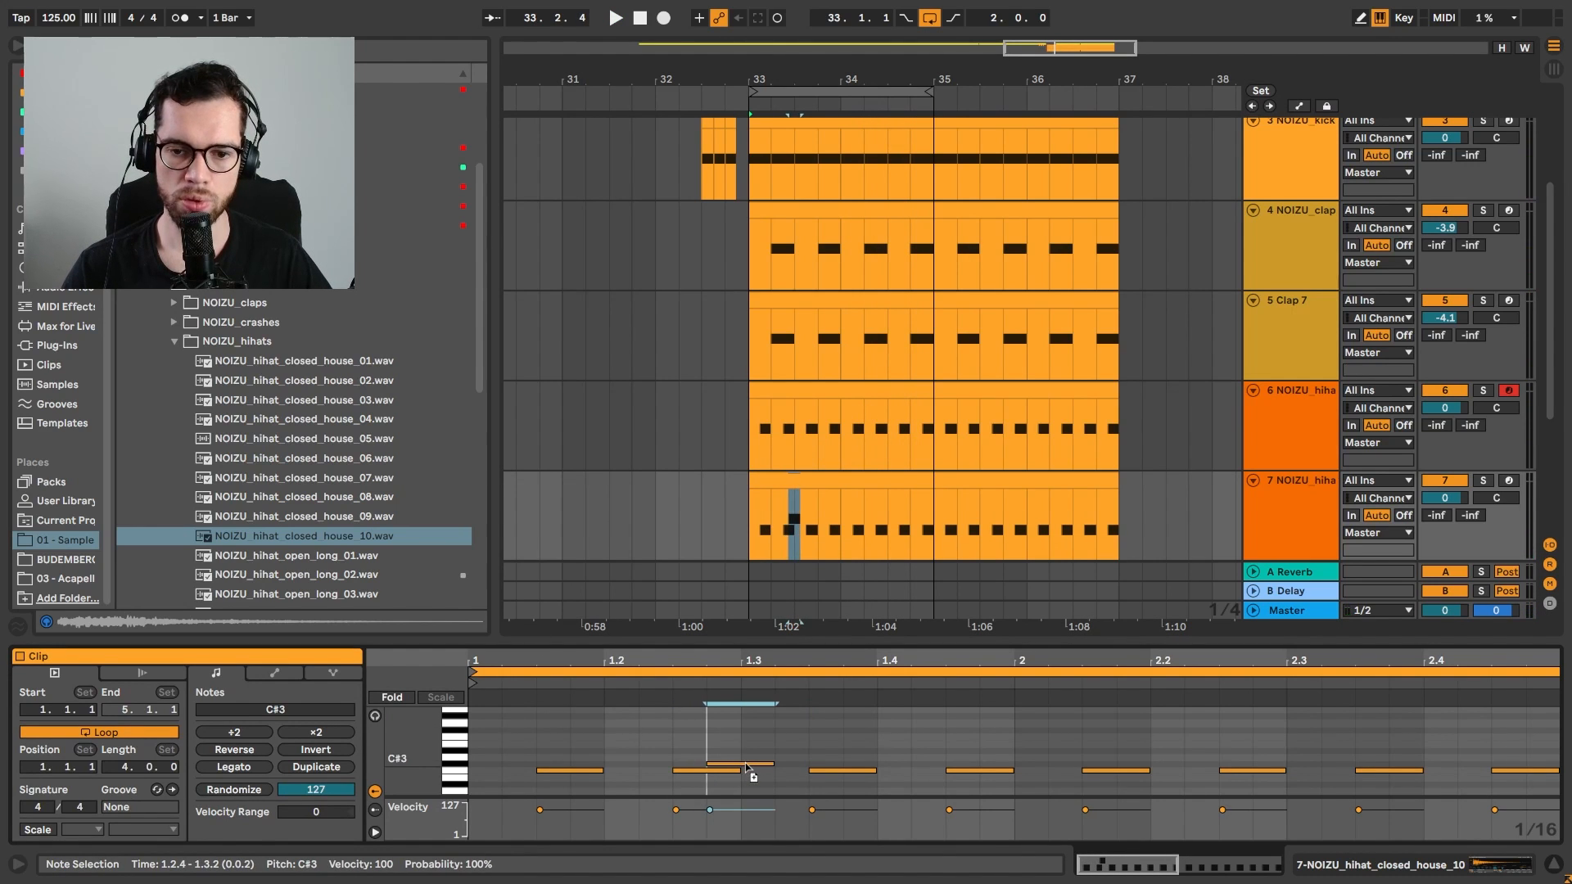
{"action": "left_click", "coordinate": [732, 734]}
{"action": "right_click", "coordinate": [719, 729]}
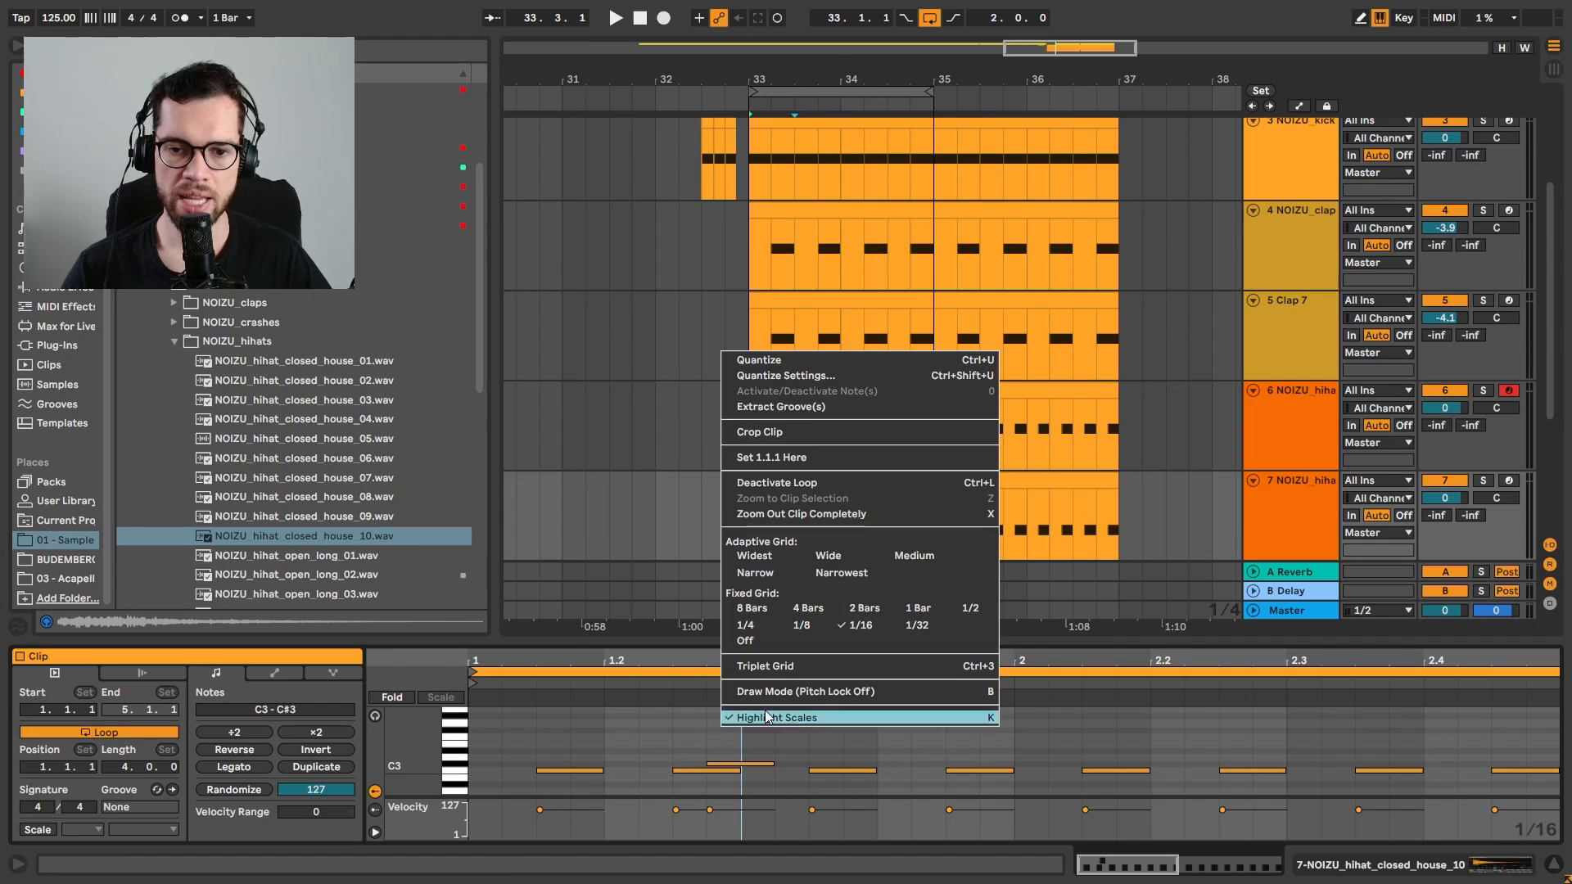
{"action": "left_click", "coordinate": [714, 731]}
{"action": "right_click", "coordinate": [702, 730]}
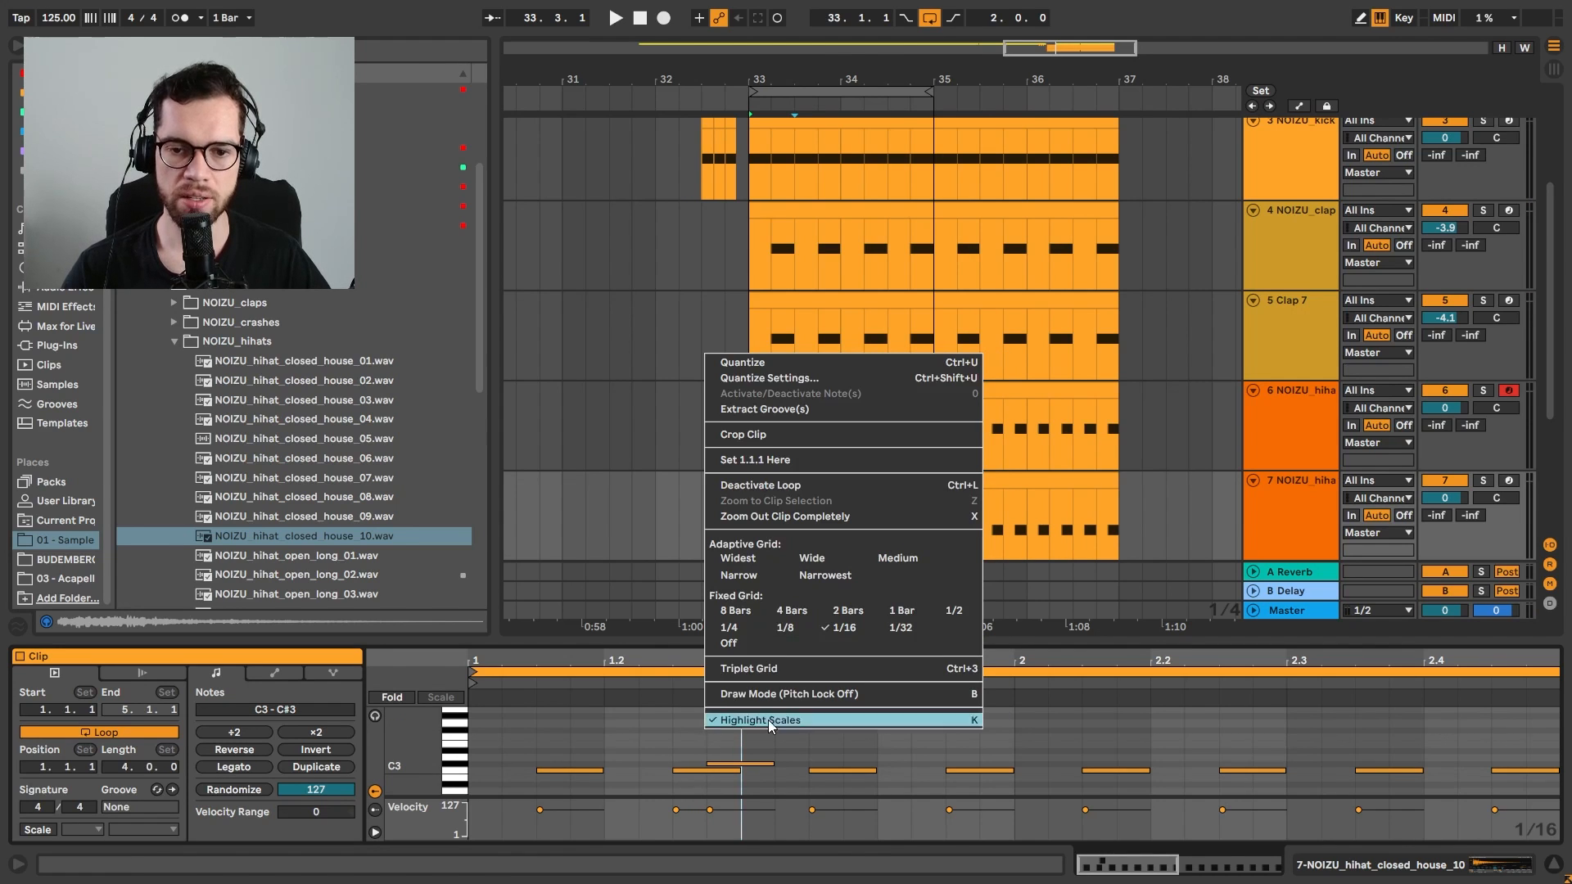
{"action": "left_click", "coordinate": [845, 633]}
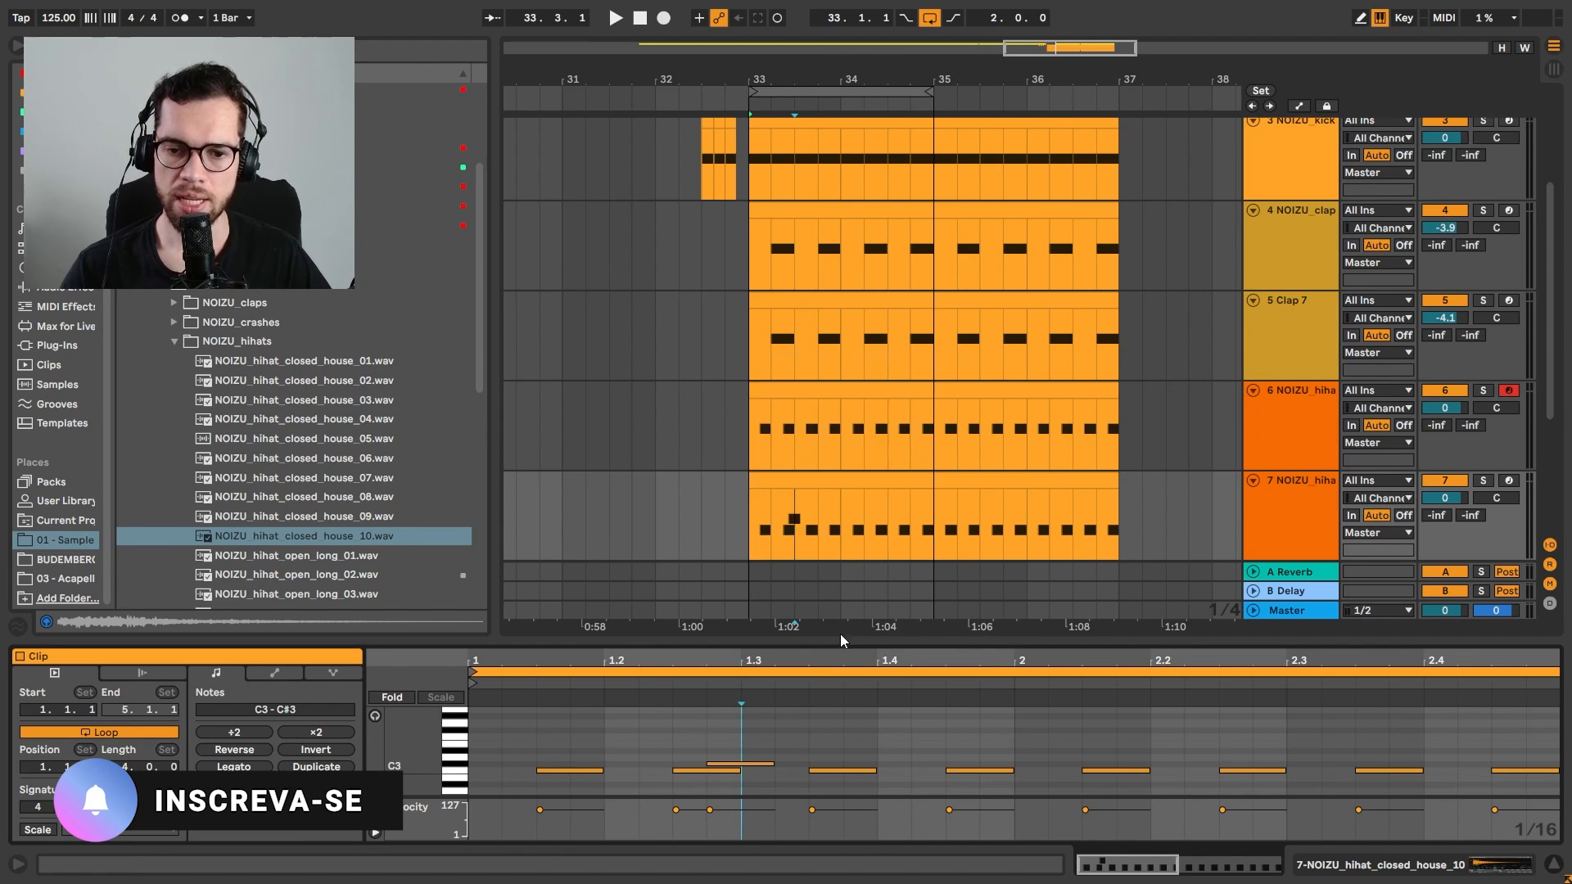
{"action": "left_click", "coordinate": [762, 765]}
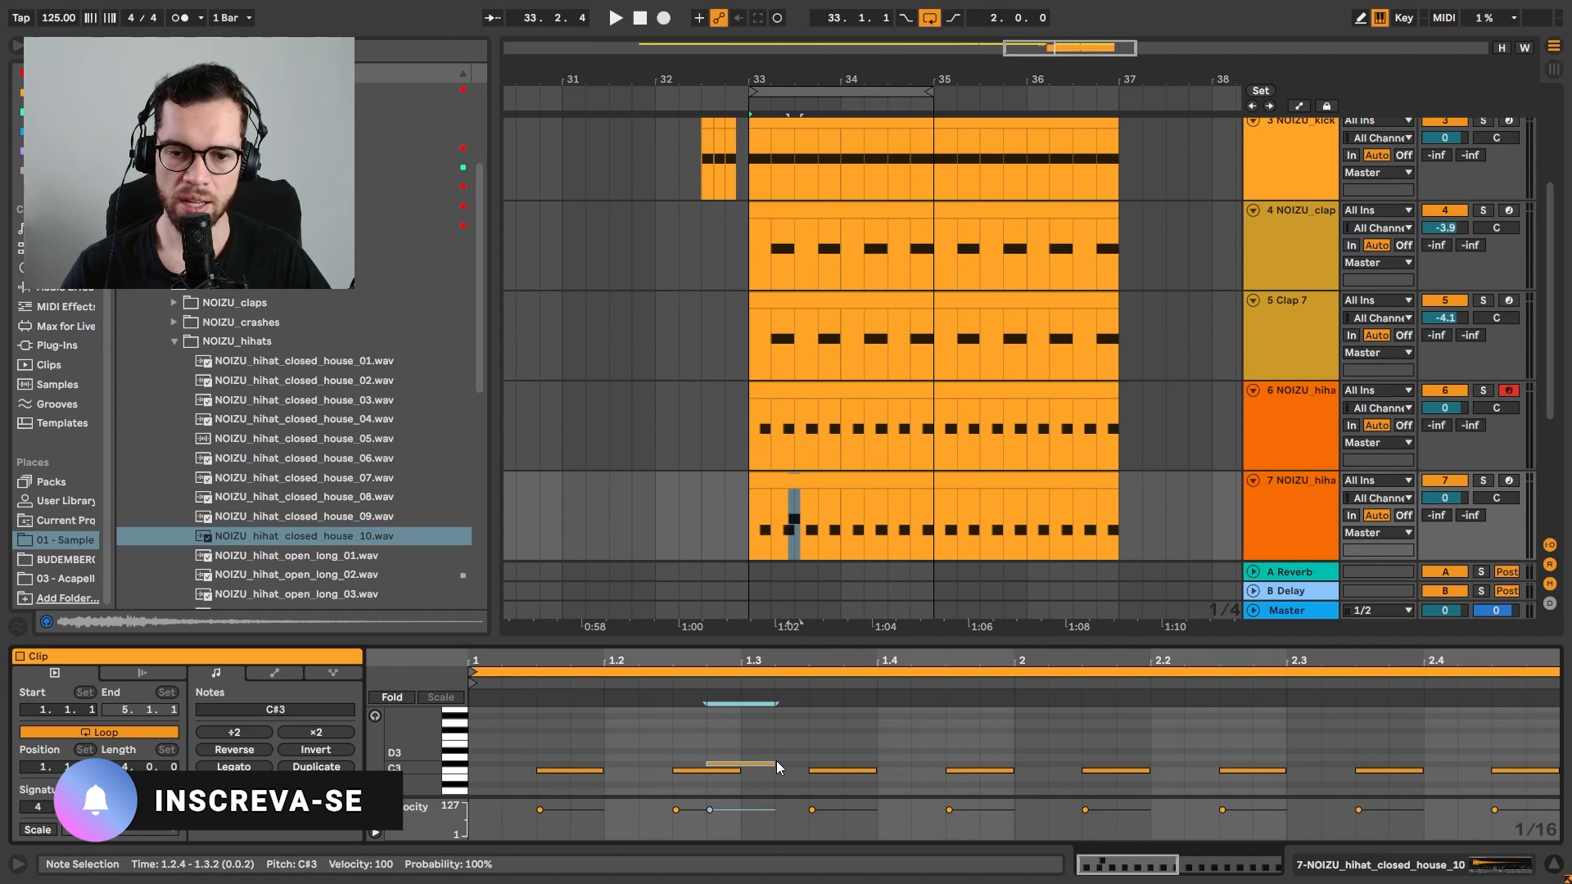
{"action": "left_click_drag", "start_coordinate": [777, 760], "coordinate": [731, 760]}
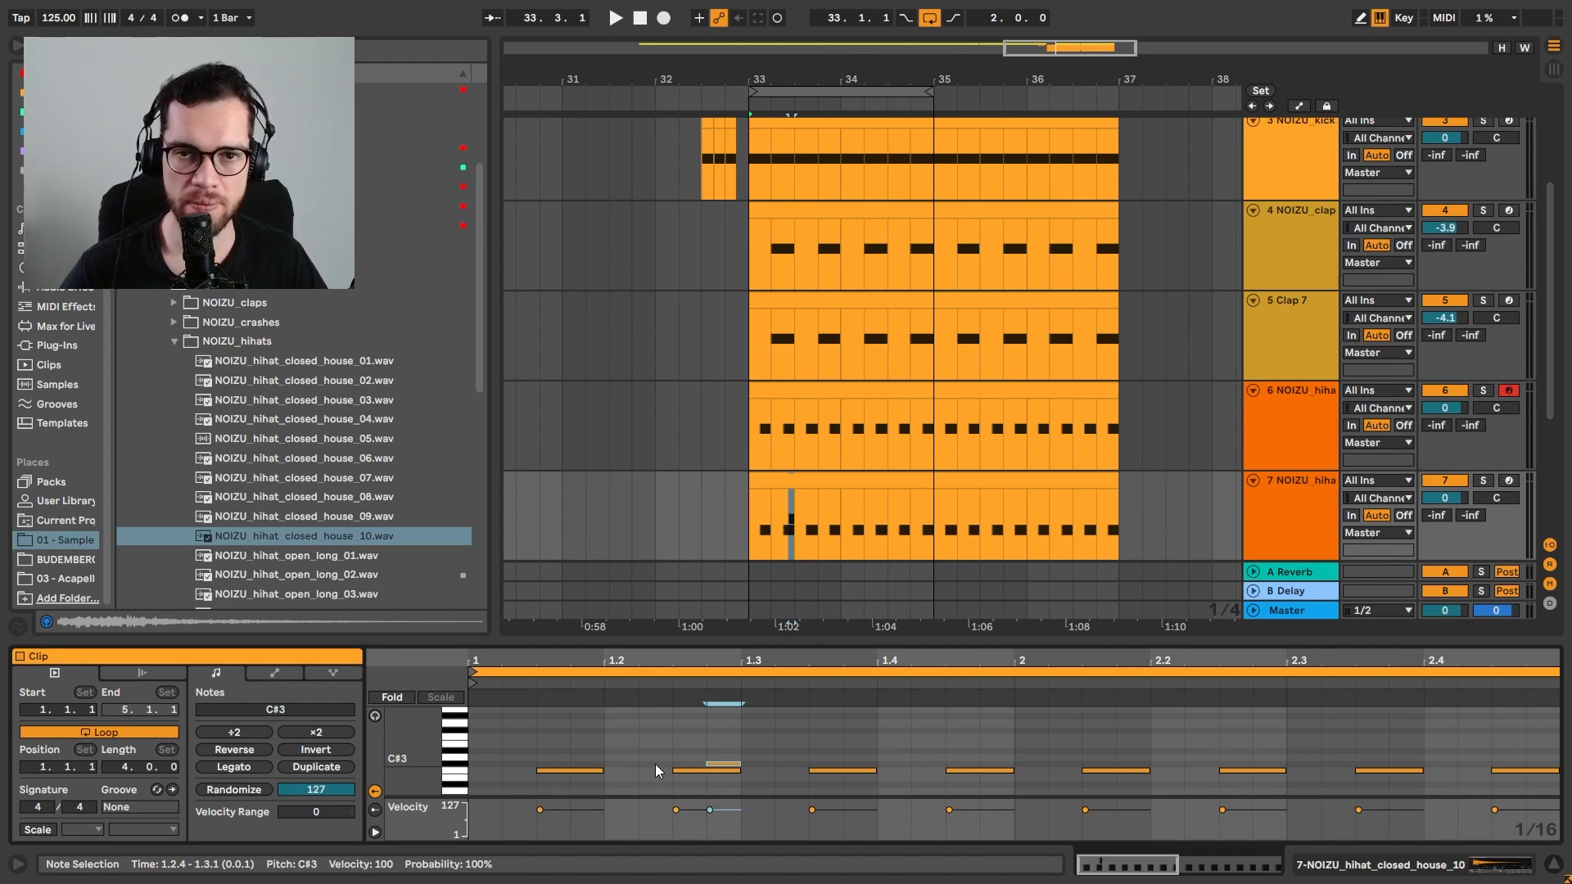
Audition the pattern and add a sixteenth-length C3 note at 1.3.2, just before the offbeat hit
{"action": "key", "text": "space"}
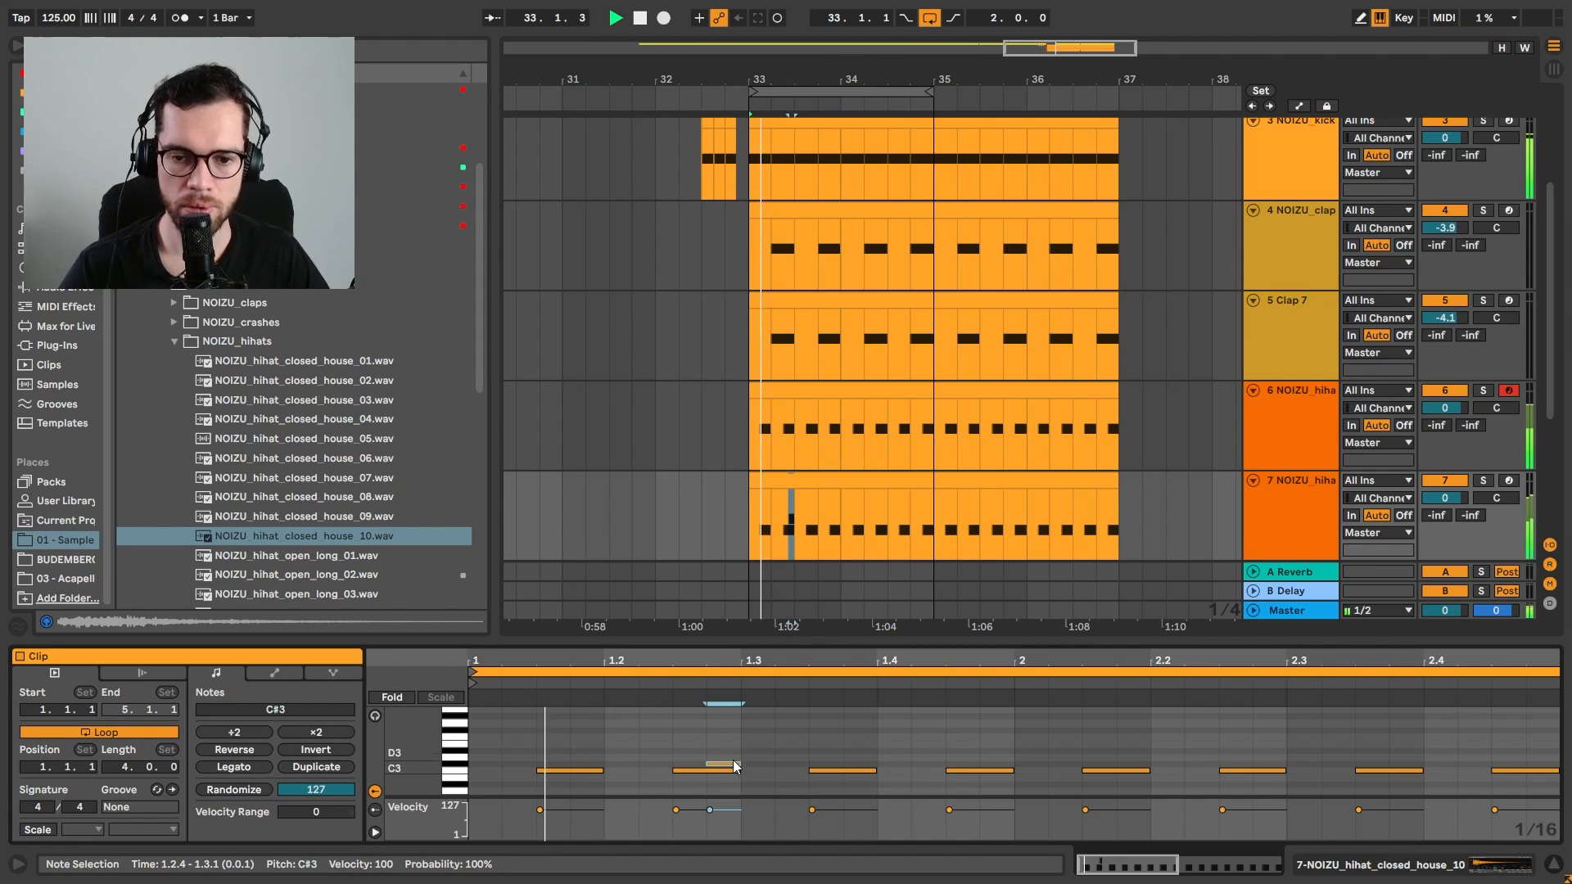
{"action": "key", "text": "space"}
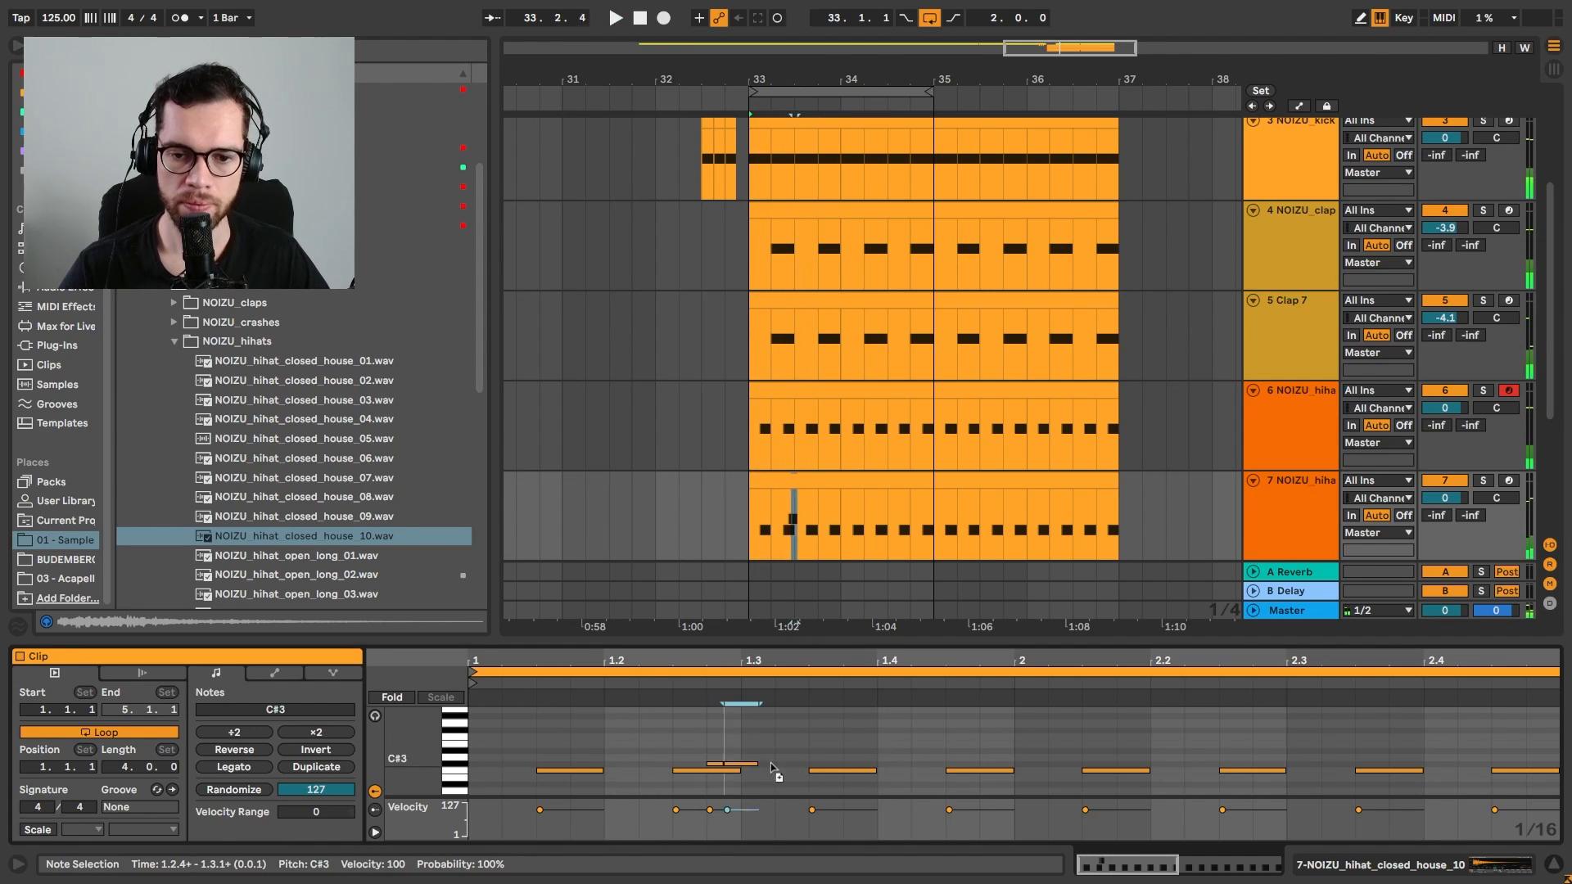
{"action": "double_click", "coordinate": [792, 758]}
{"action": "left_click_drag", "start_coordinate": [794, 763], "coordinate": [797, 772]}
{"action": "key", "text": "space"}
{"action": "left_click", "coordinate": [802, 753]}
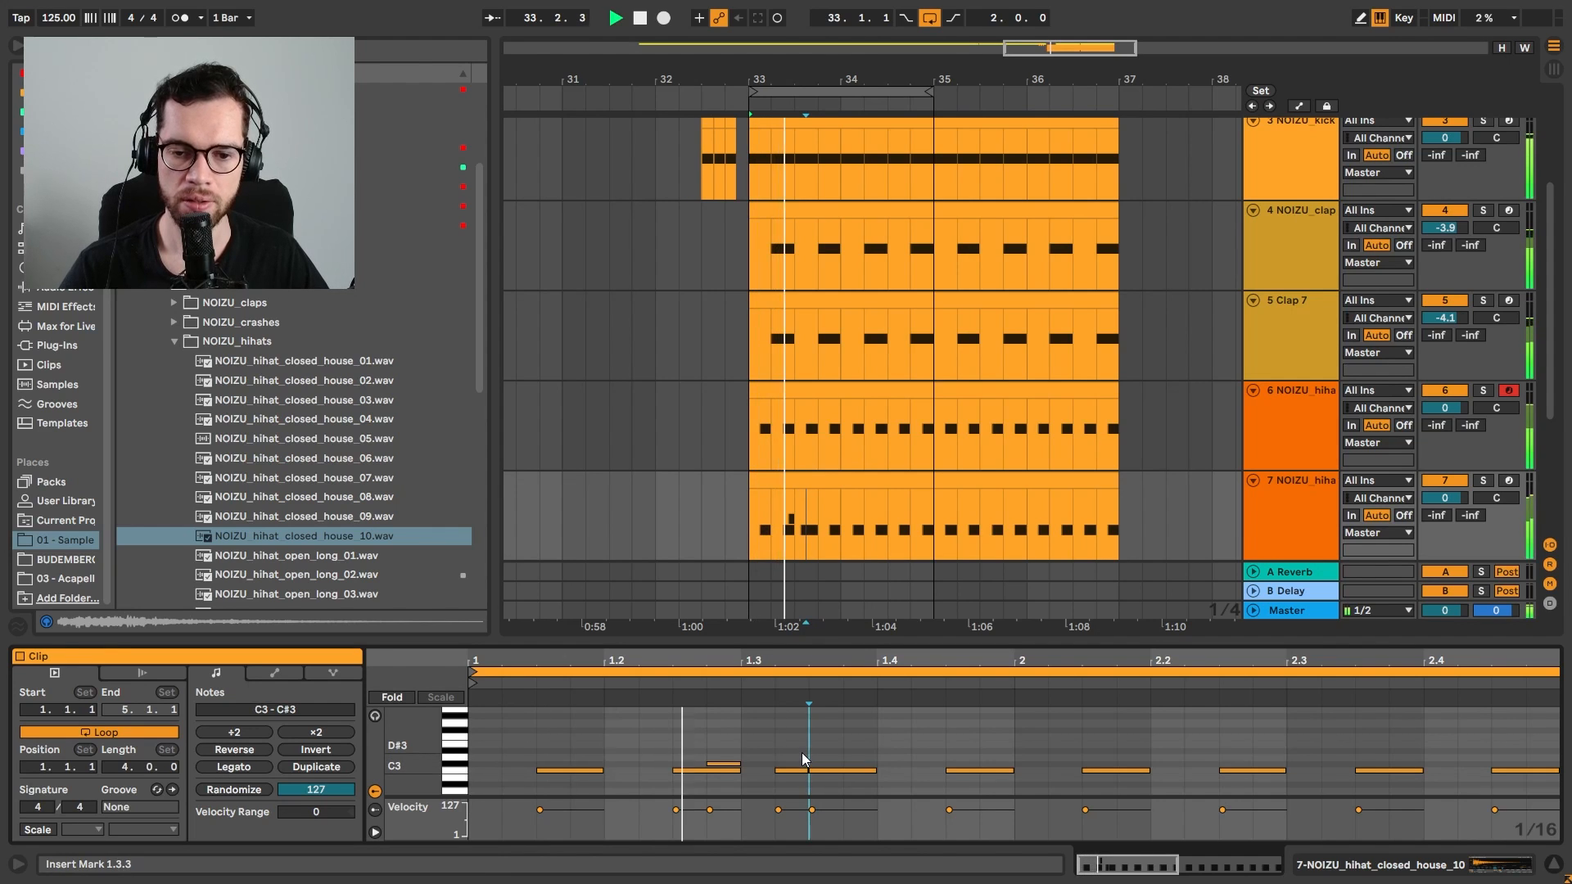
Copy the short C3 note from 1.3.2 to 1.4.4 and audition the result
{"action": "left_click", "coordinate": [798, 771]}
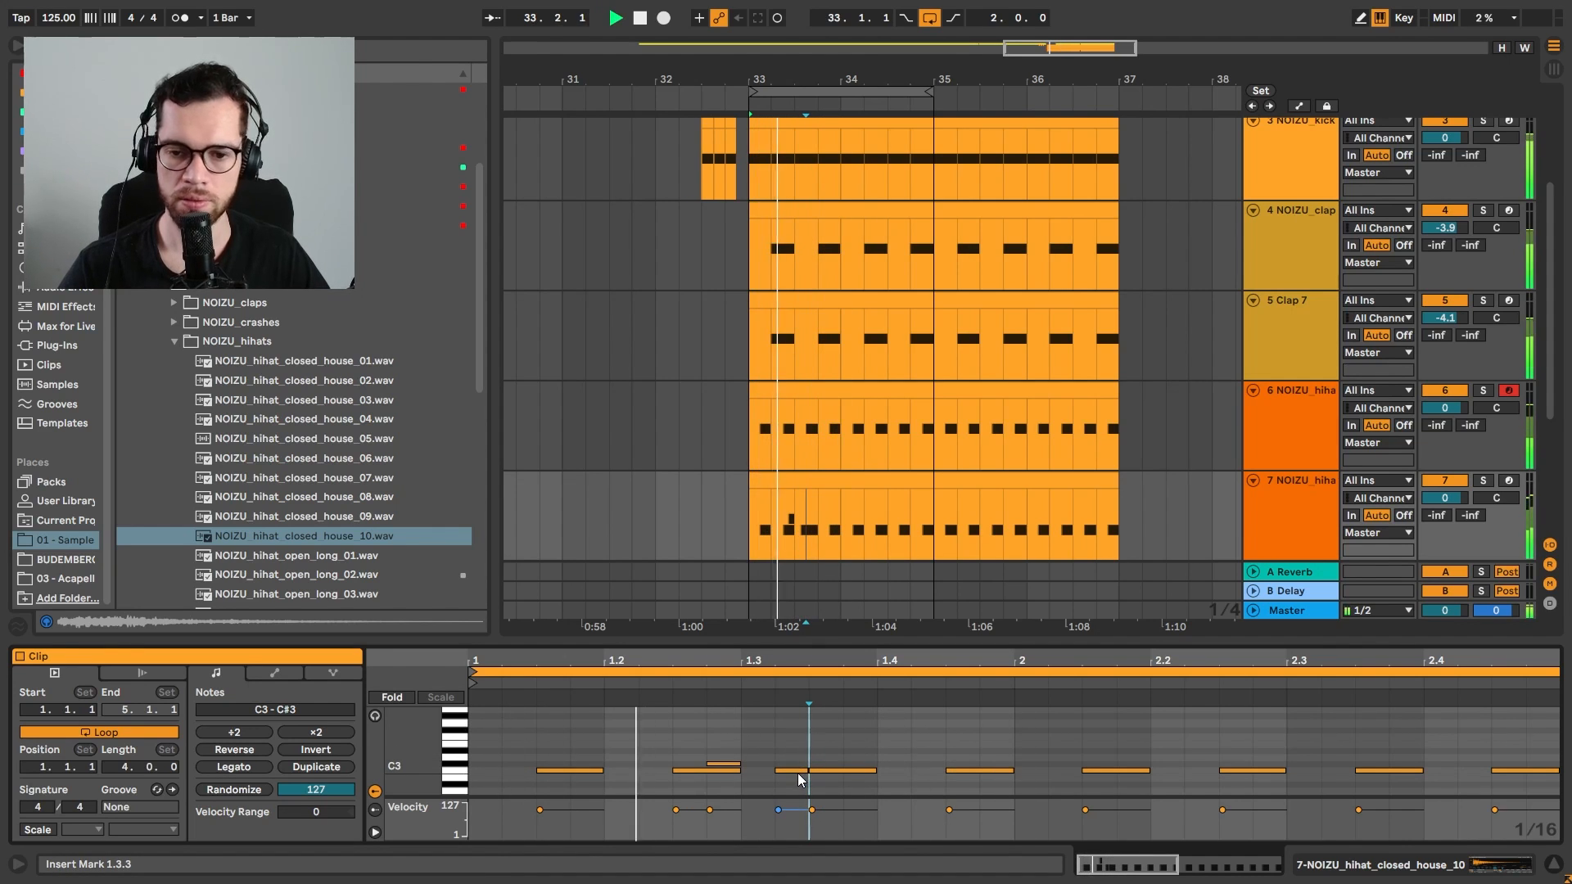
{"action": "key", "text": "space"}
{"action": "left_click_drag", "start_coordinate": [798, 773], "coordinate": [991, 772]}
{"action": "key", "text": "space"}
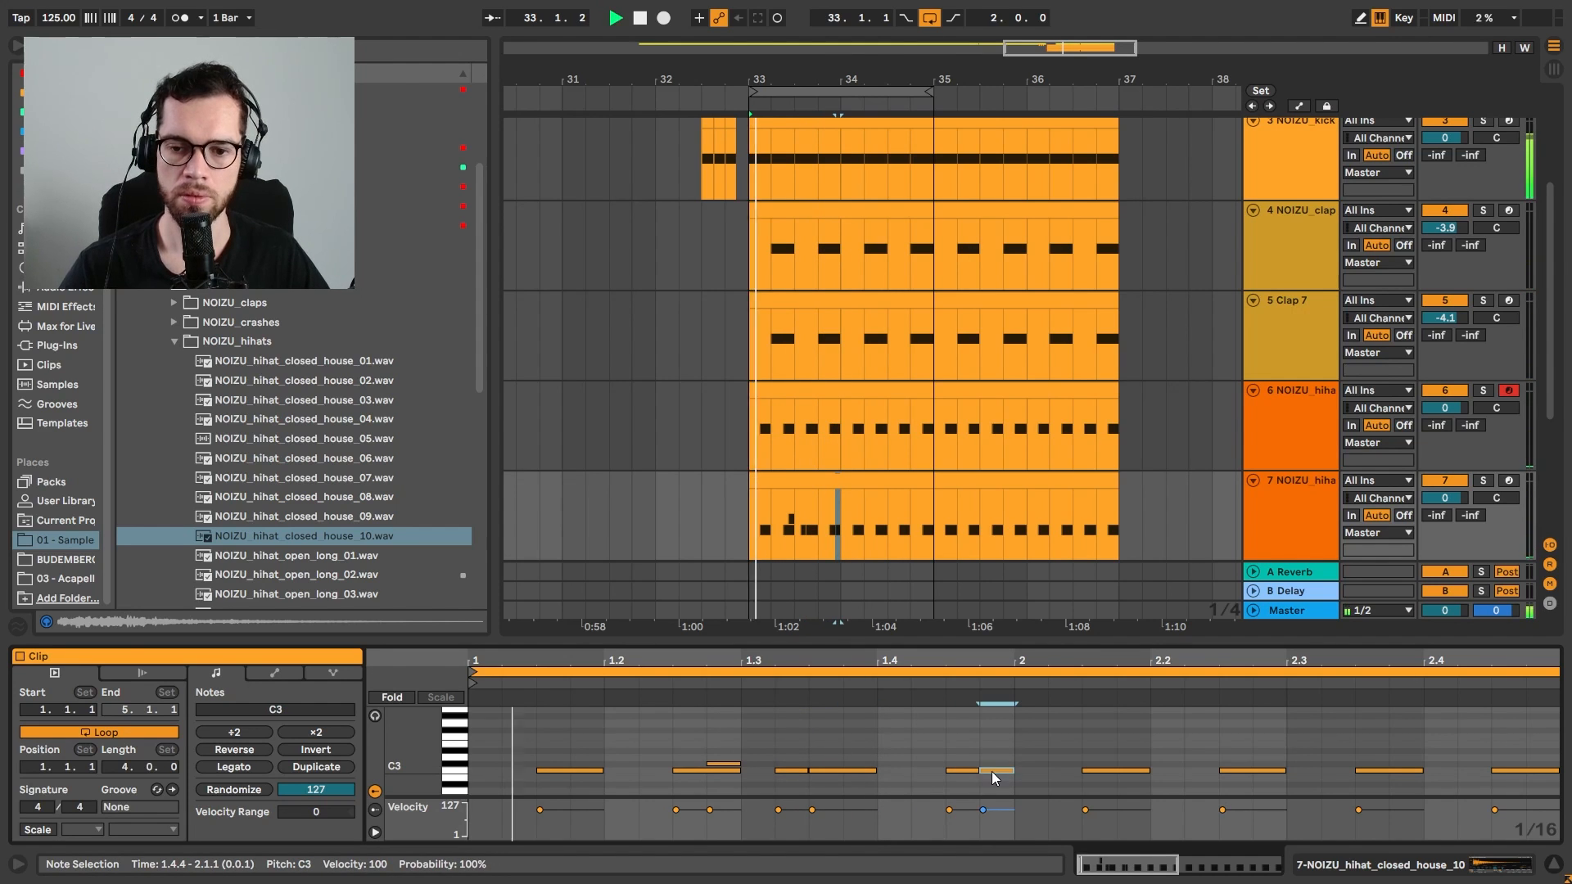
{"action": "left_click", "coordinate": [1035, 748]}
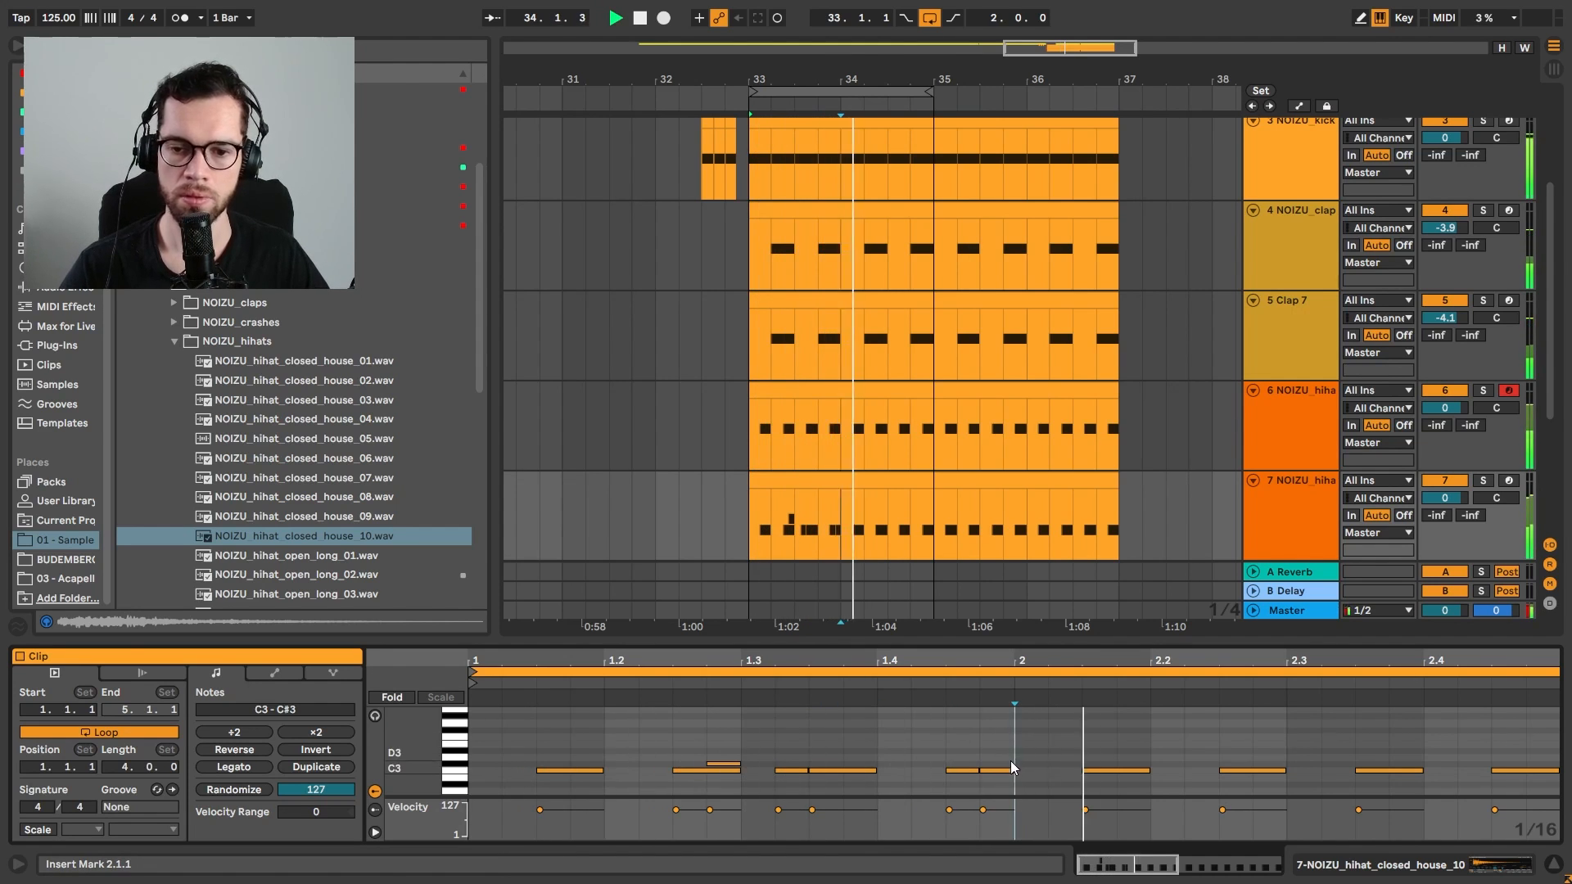
Add C3 notes at 2.2.2 and 2.4.2 and a C#3 note at 2.4.4, and lower the second hi-hat track's volume to -3.6 dB
{"action": "left_click", "coordinate": [1137, 769]}
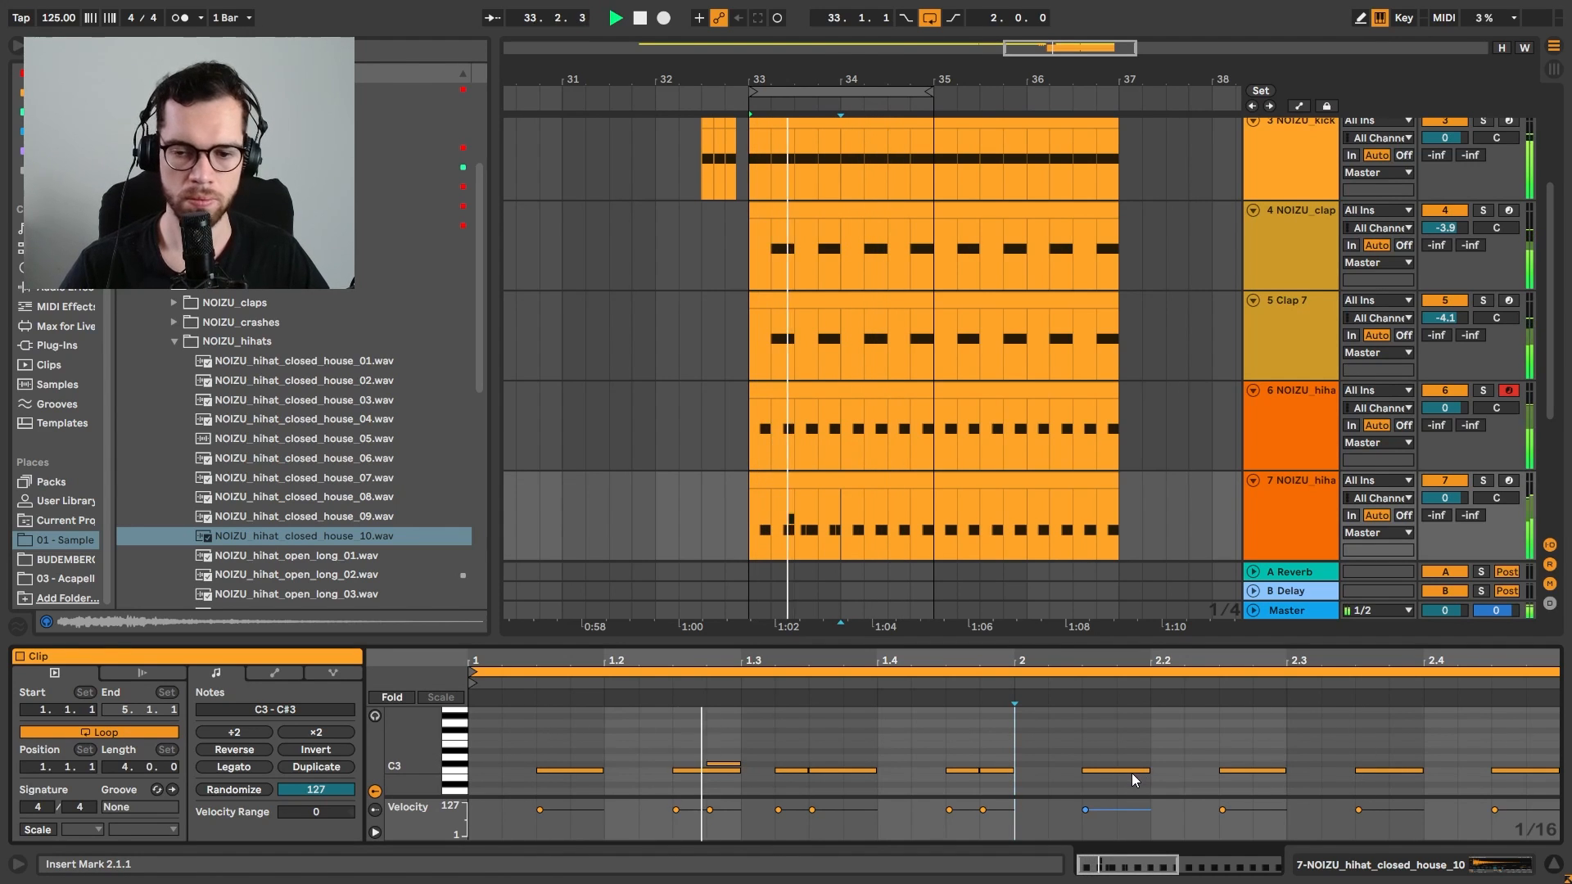
{"action": "double_click", "coordinate": [1186, 770]}
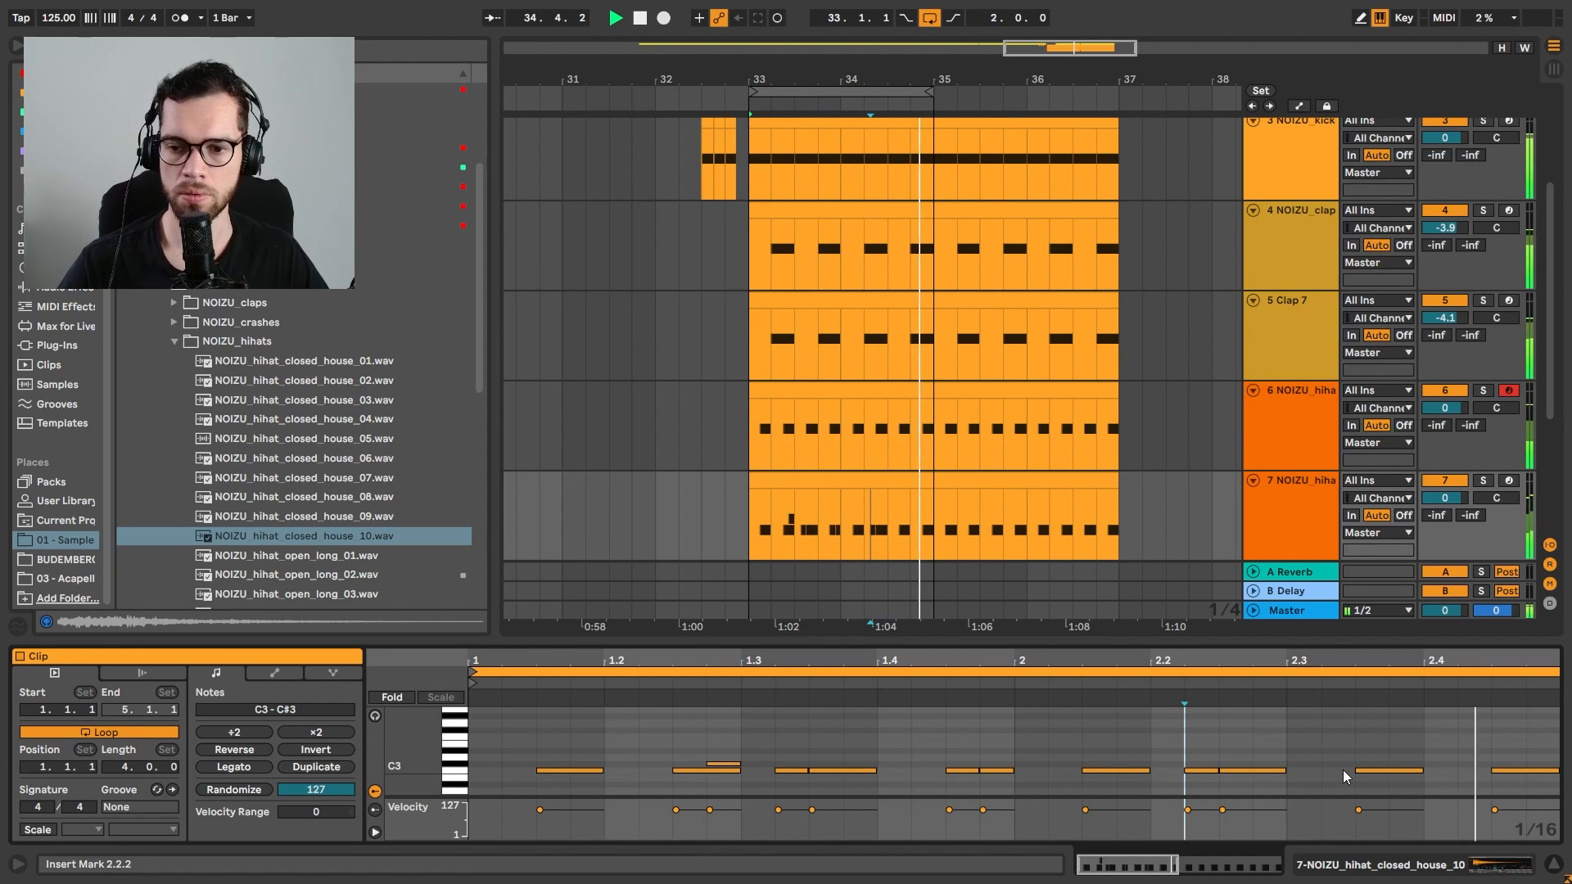
{"action": "double_click", "coordinate": [1480, 770]}
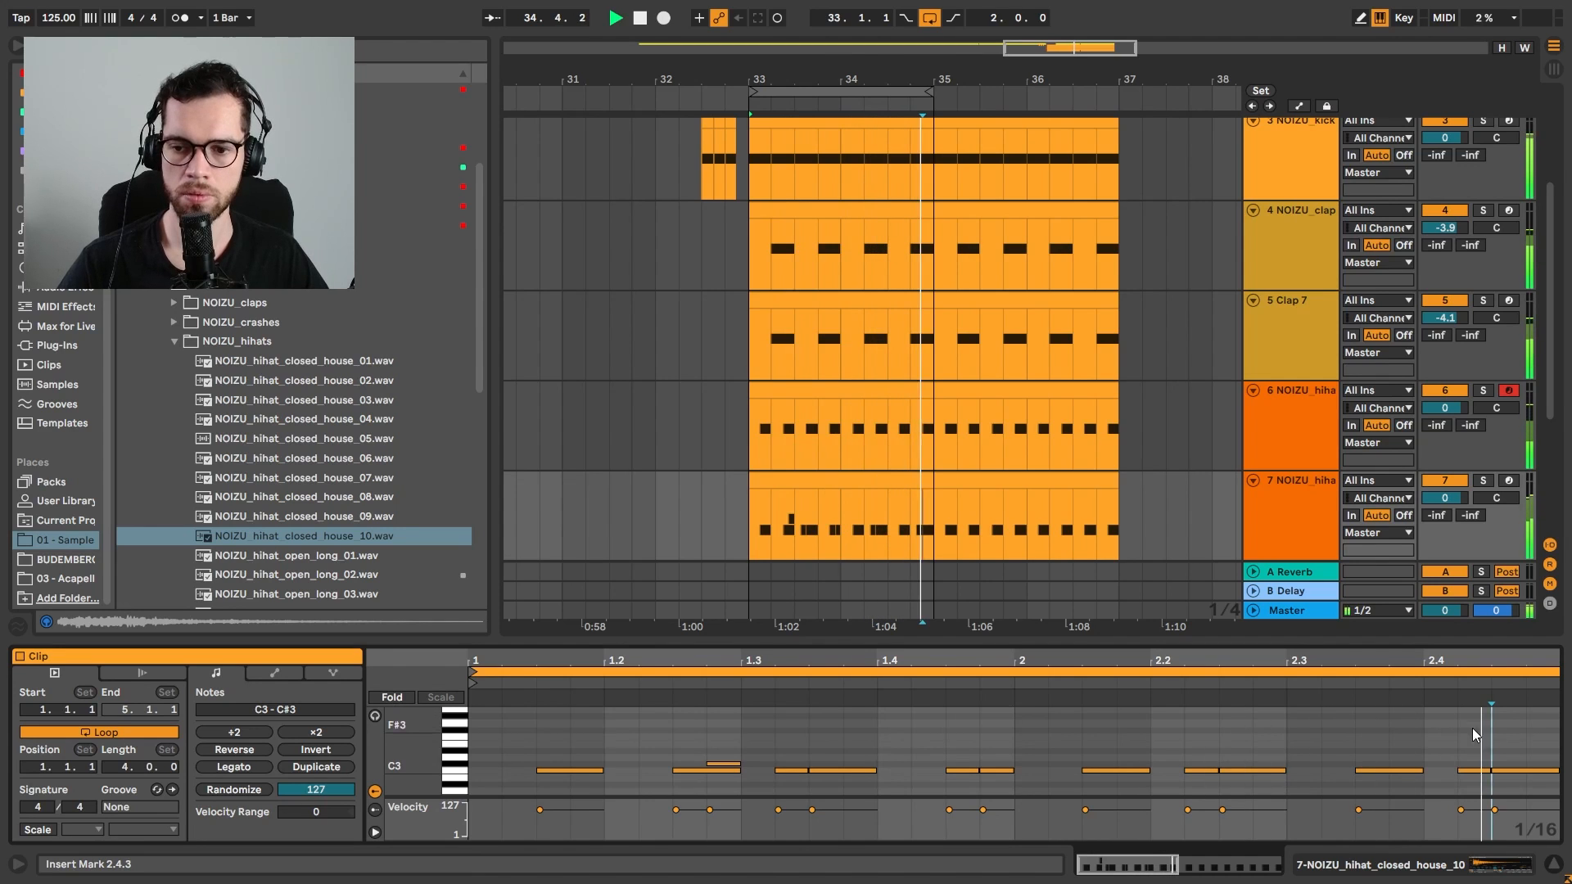
{"action": "double_click", "coordinate": [1532, 764]}
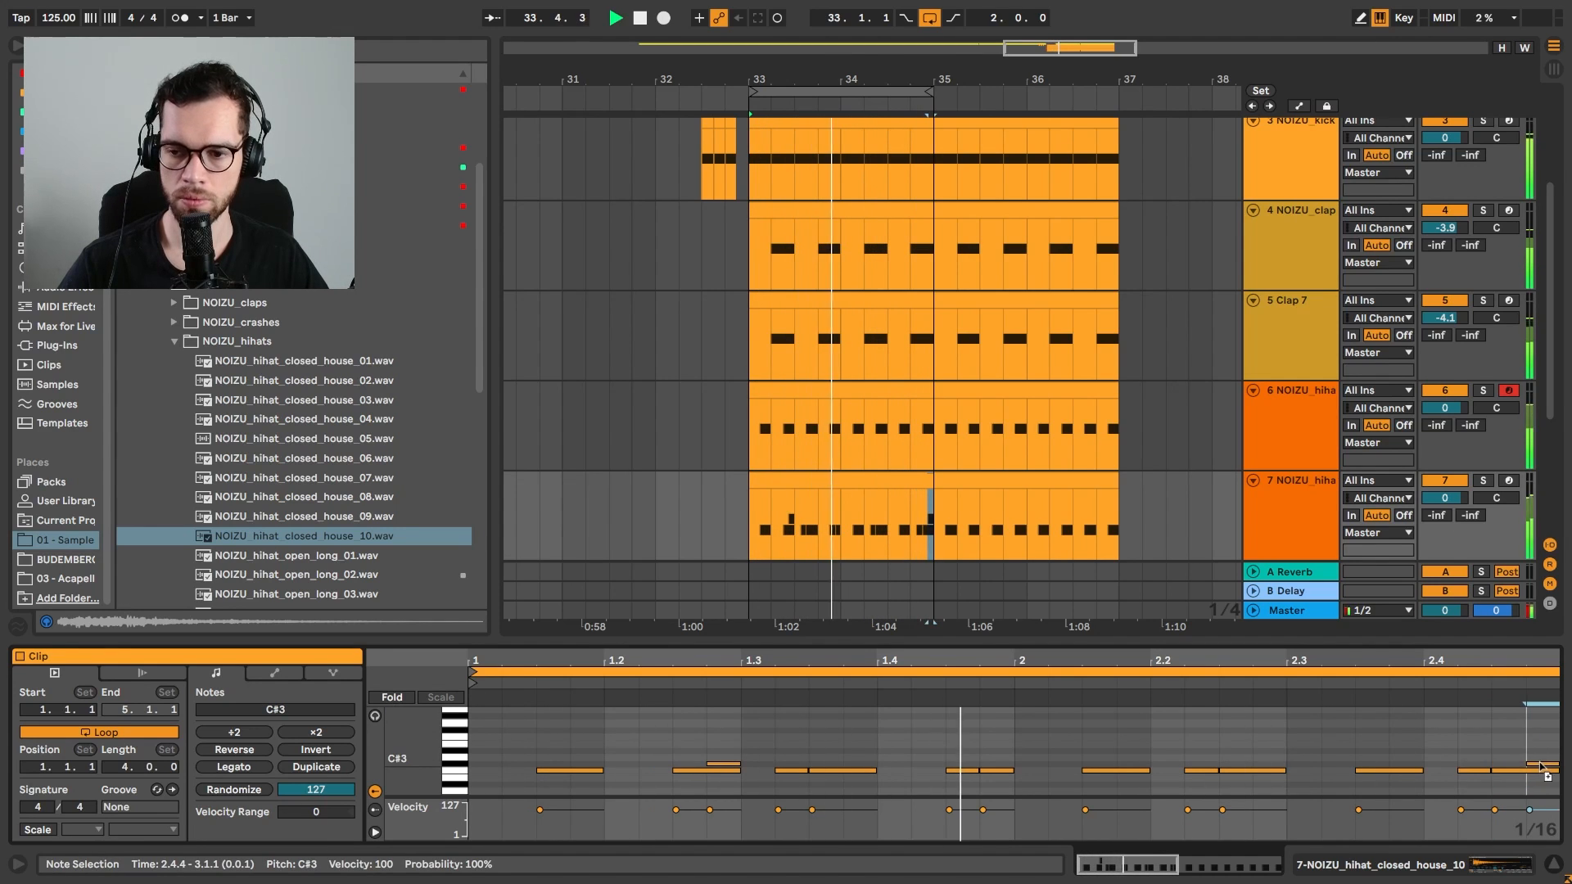
{"action": "left_click", "coordinate": [1502, 745]}
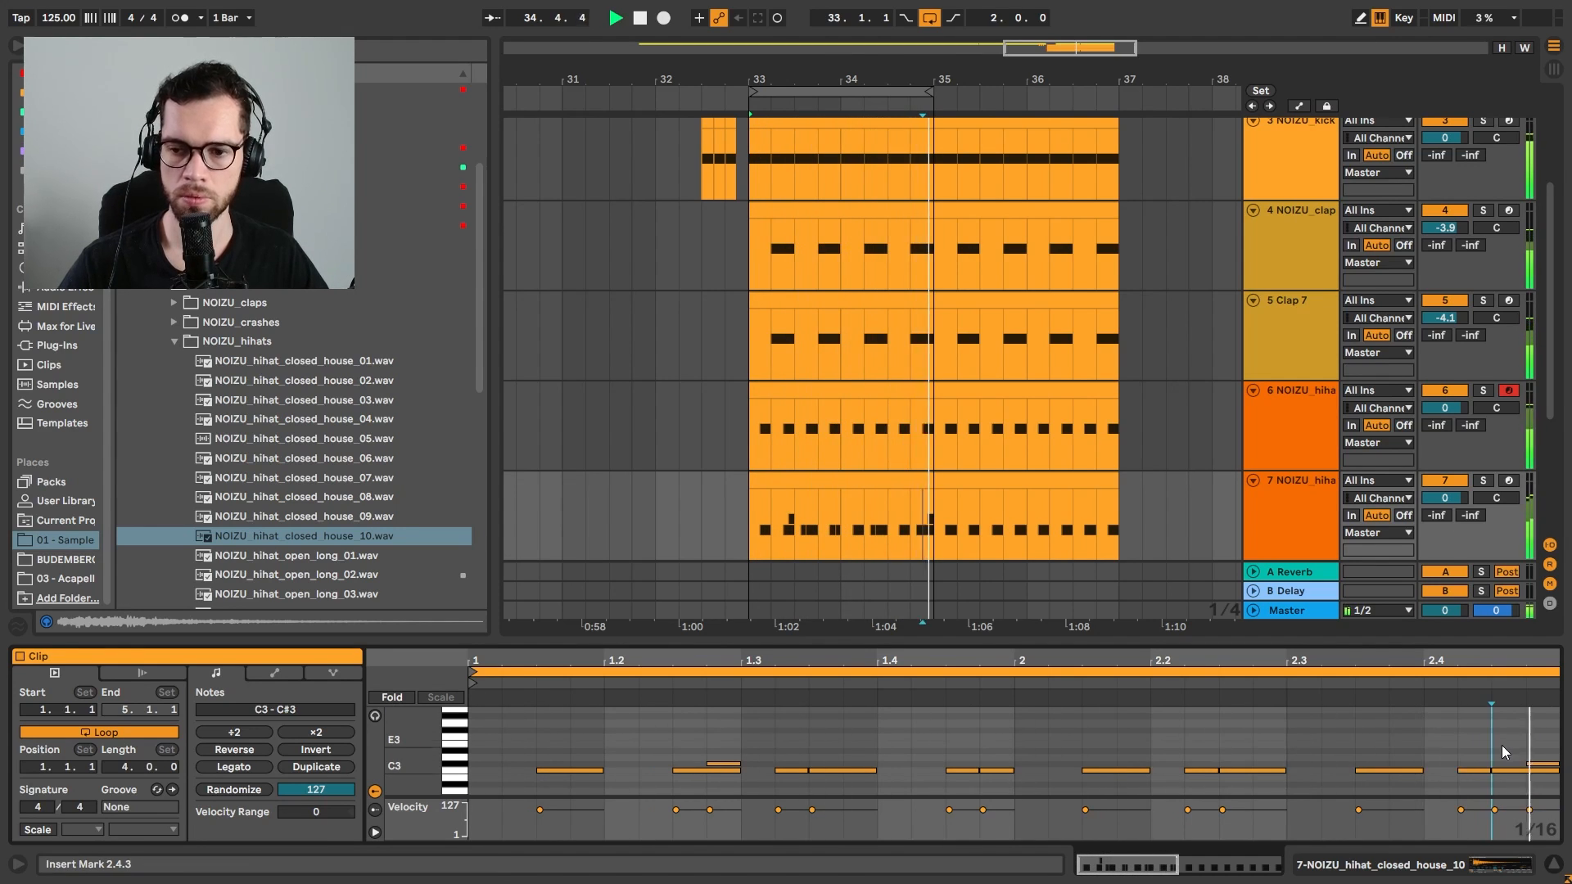
{"action": "left_click_drag", "start_coordinate": [1444, 495], "coordinate": [1446, 501]}
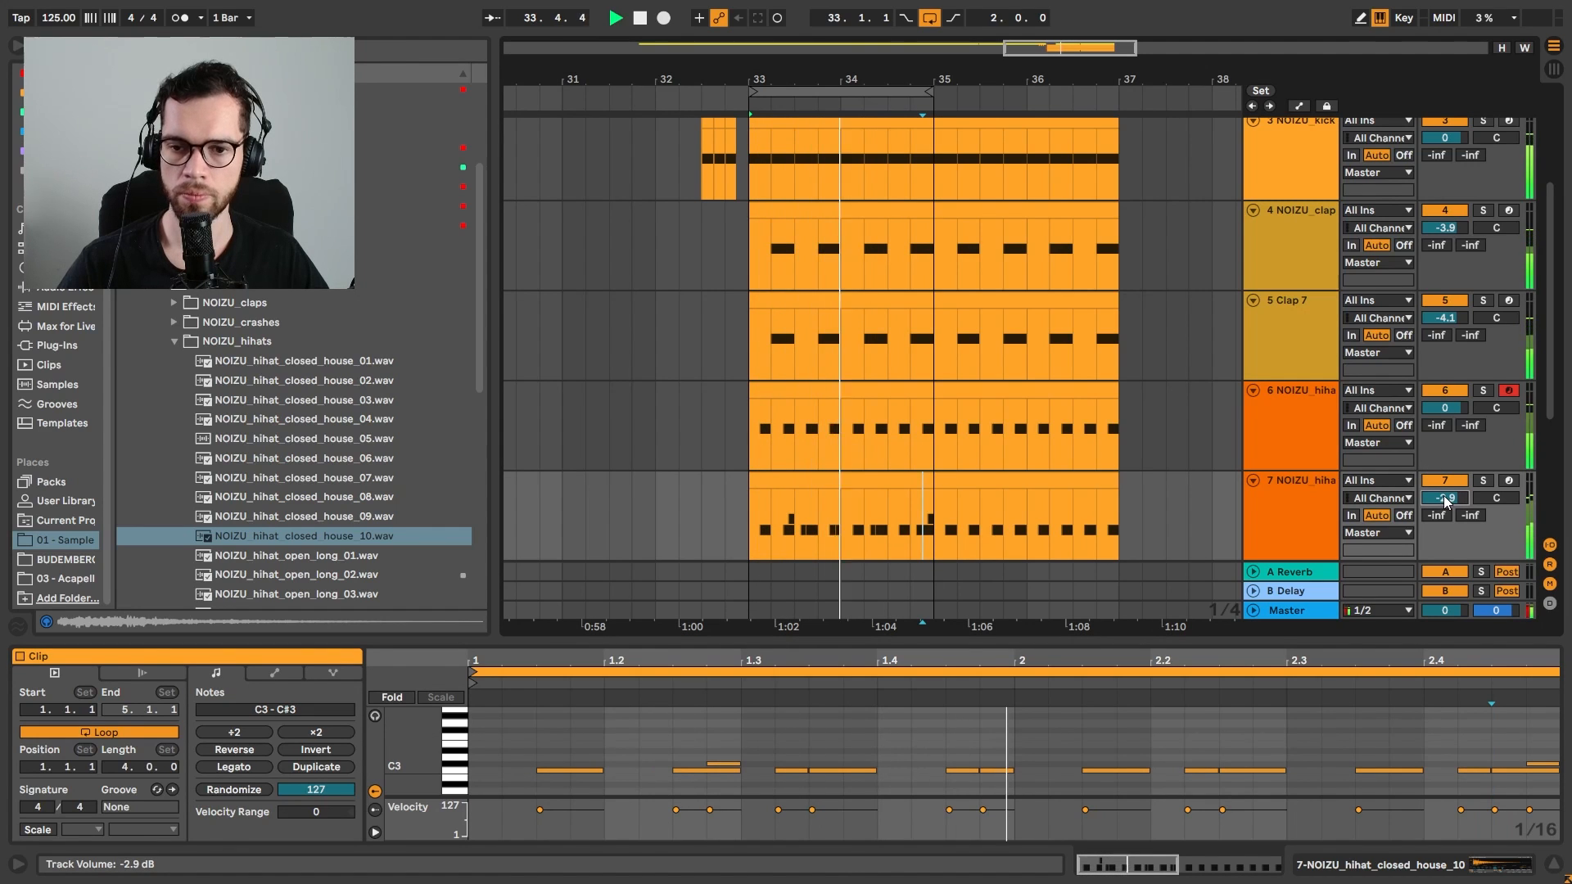
{"action": "left_click_drag", "start_coordinate": [1446, 502], "coordinate": [1446, 509]}
Stop playback and duplicate the first hi-hat track (track 6) together with its offbeat clip
{"action": "left_click", "coordinate": [1305, 433]}
{"action": "key", "text": "space"}
{"action": "key", "text": "ctrl+d"}
Deactivate the vocal acapella clip over the first two bars of the drop
{"action": "scroll", "coordinate": [1018, 424], "scroll_direction": "up", "scroll_amount": 2}
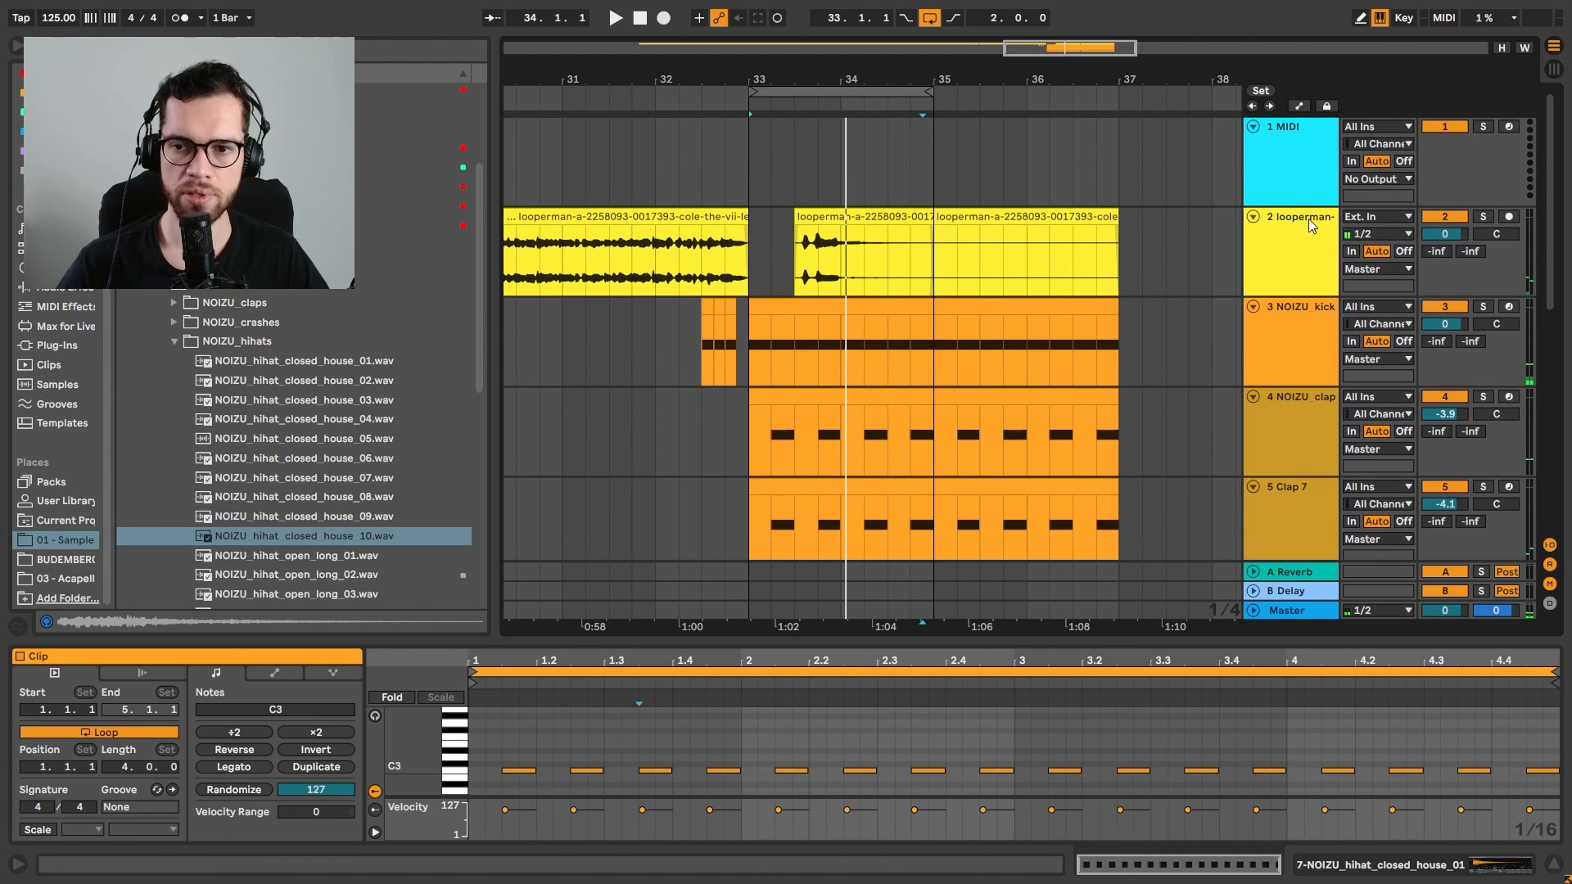
{"action": "left_click", "coordinate": [883, 218]}
{"action": "key", "text": "0"}
Audition the drum groove with the duplicated hi-hat layer, starting from 32.3.1
{"action": "left_click", "coordinate": [720, 183]}
{"action": "scroll", "coordinate": [774, 205], "scroll_direction": "down", "scroll_amount": 3}
{"action": "key", "text": "space"}
{"action": "scroll", "coordinate": [811, 198], "scroll_direction": "down", "scroll_amount": 4}
{"action": "scroll", "coordinate": [838, 268], "scroll_direction": "down", "scroll_amount": 4}
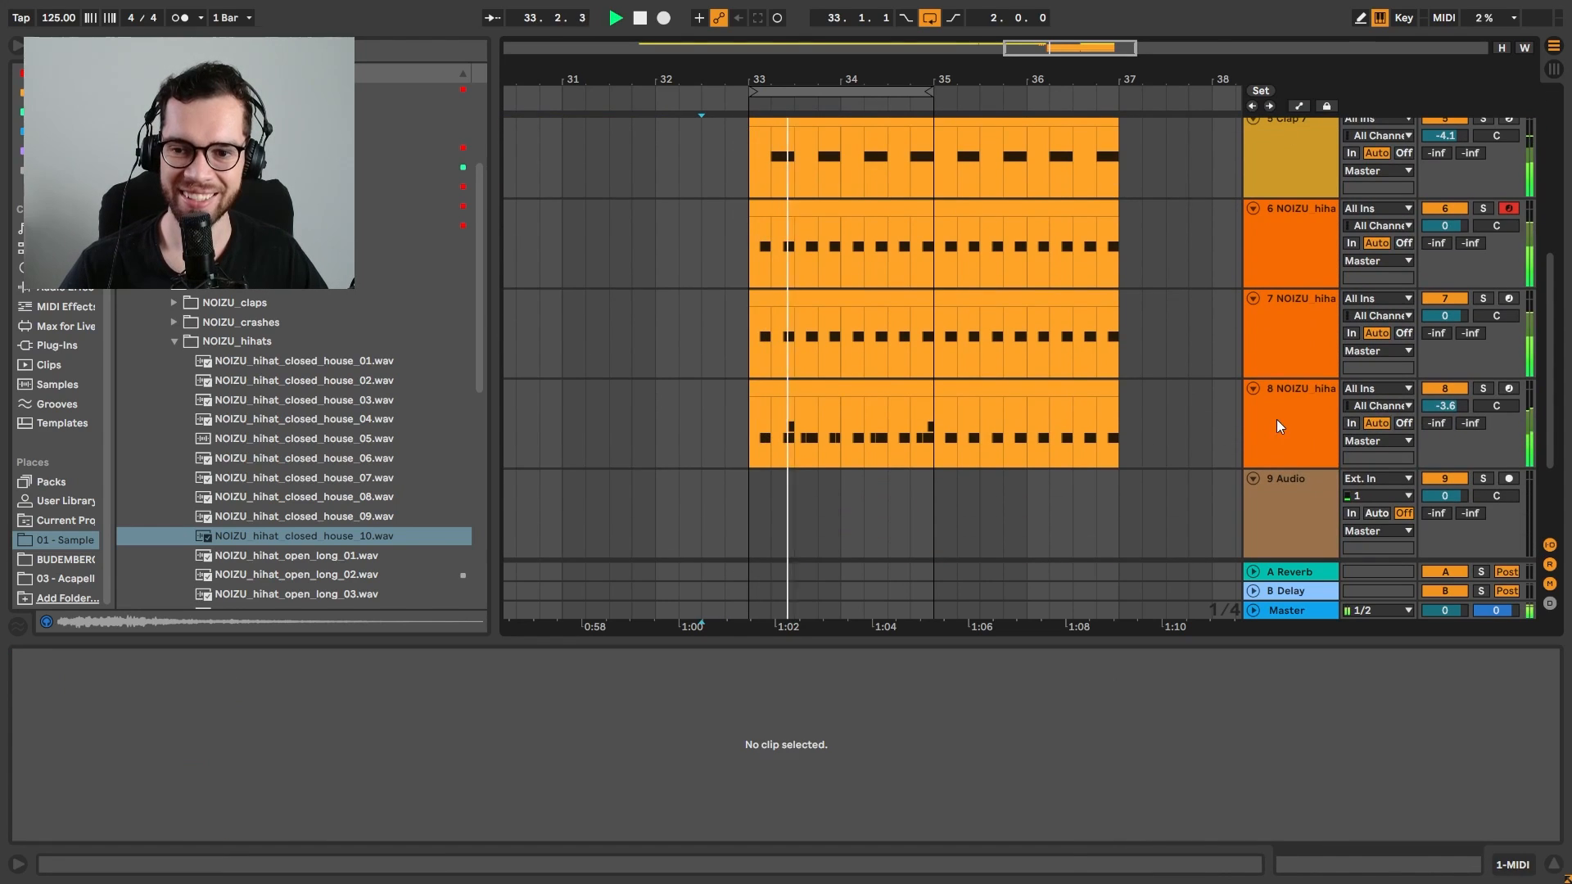
{"action": "left_click", "coordinate": [1282, 414]}
{"action": "key", "text": "space"}
{"action": "scroll", "coordinate": [1122, 433], "scroll_direction": "up", "scroll_amount": 1}
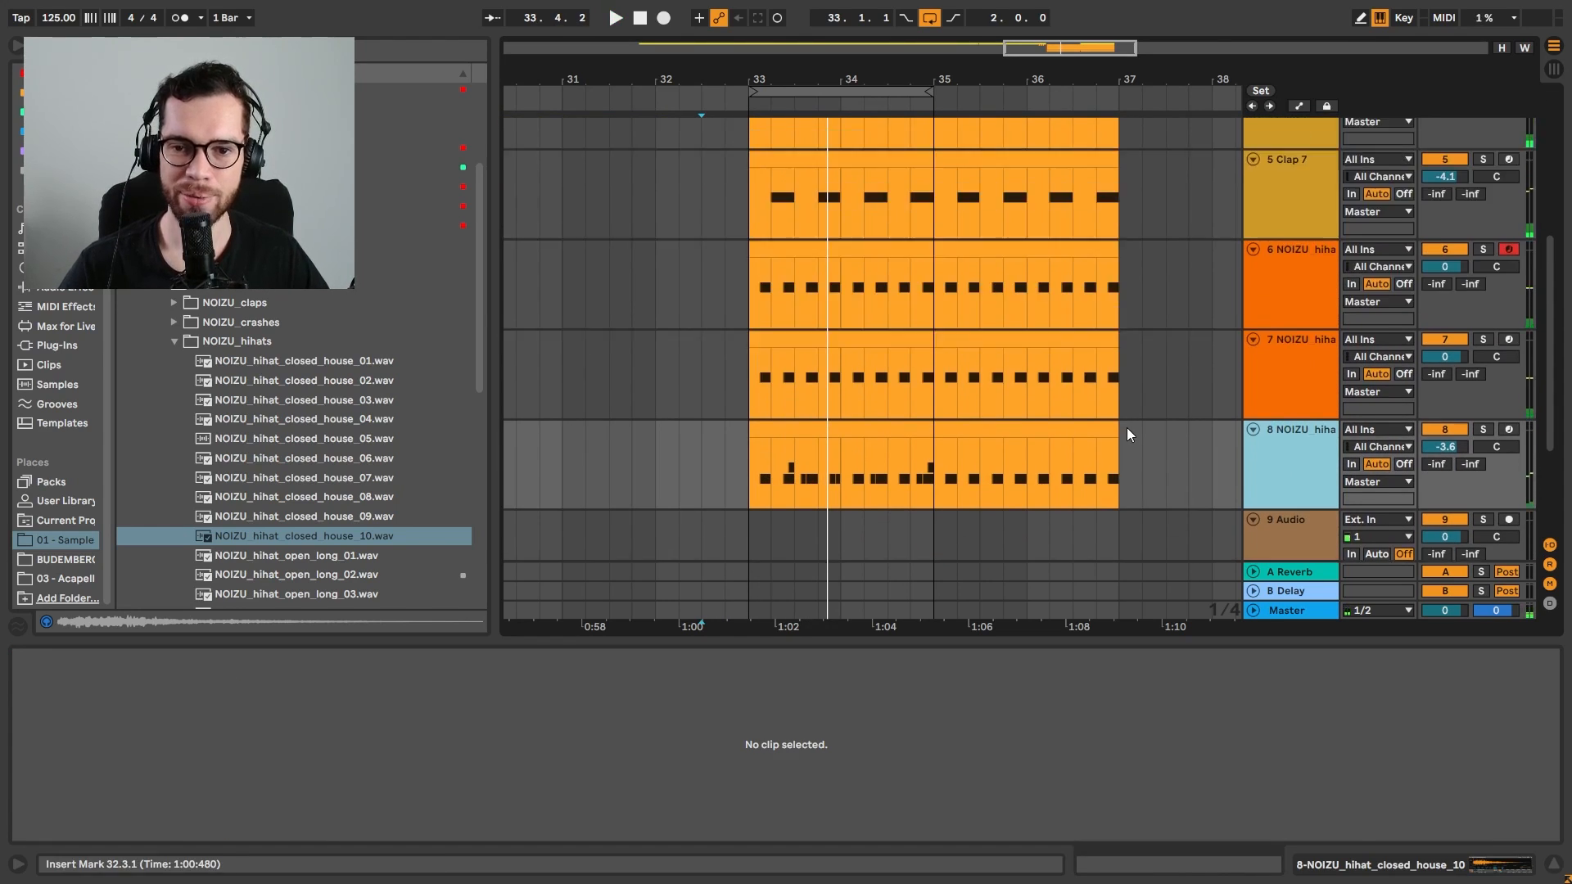
Audition hi-hats from the Budemberg sample pack and replace the duplicated hi-hat track's sample with Hi Hat 3.wav
{"action": "left_click", "coordinate": [1261, 372]}
{"action": "scroll", "coordinate": [287, 489], "scroll_direction": "up", "scroll_amount": 4}
{"action": "scroll", "coordinate": [287, 458], "scroll_direction": "up", "scroll_amount": 1}
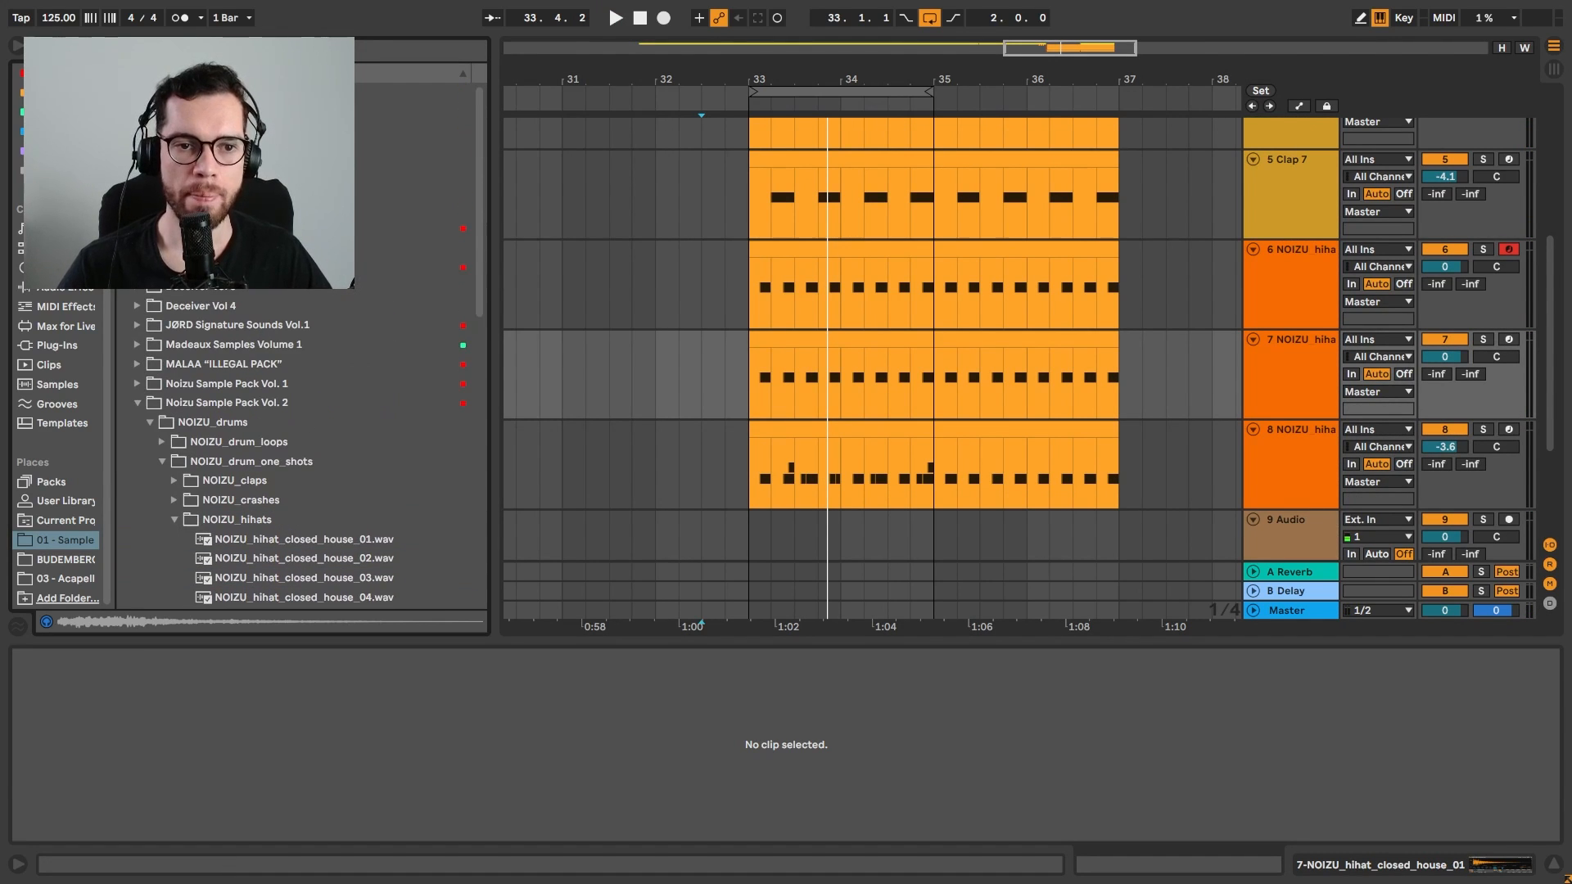
{"action": "left_click", "coordinate": [164, 92]}
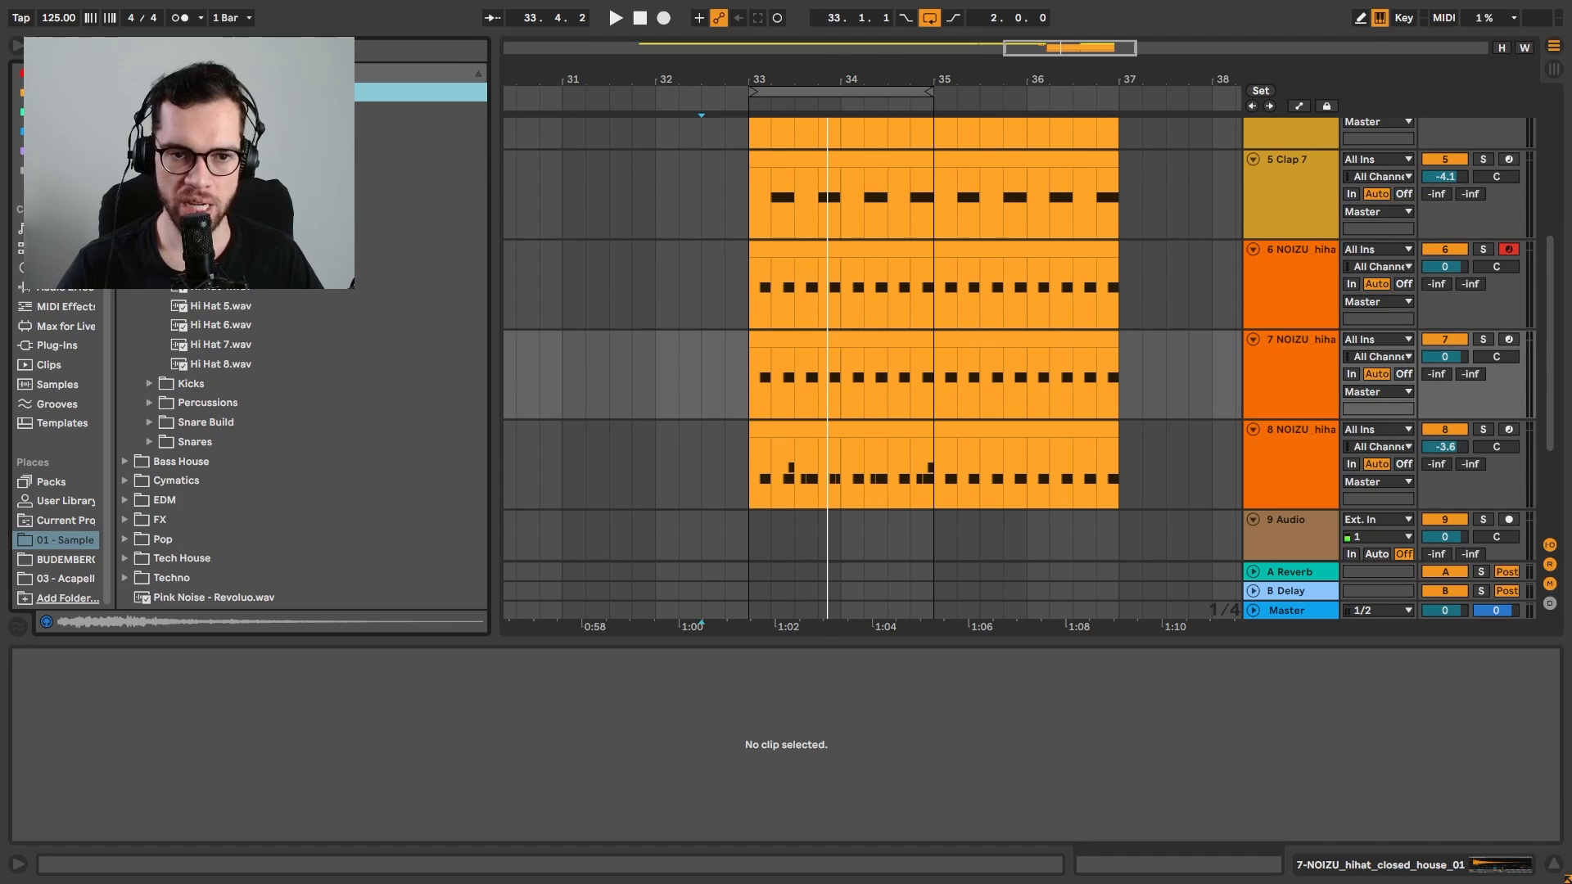
{"action": "left_click", "coordinate": [239, 269]}
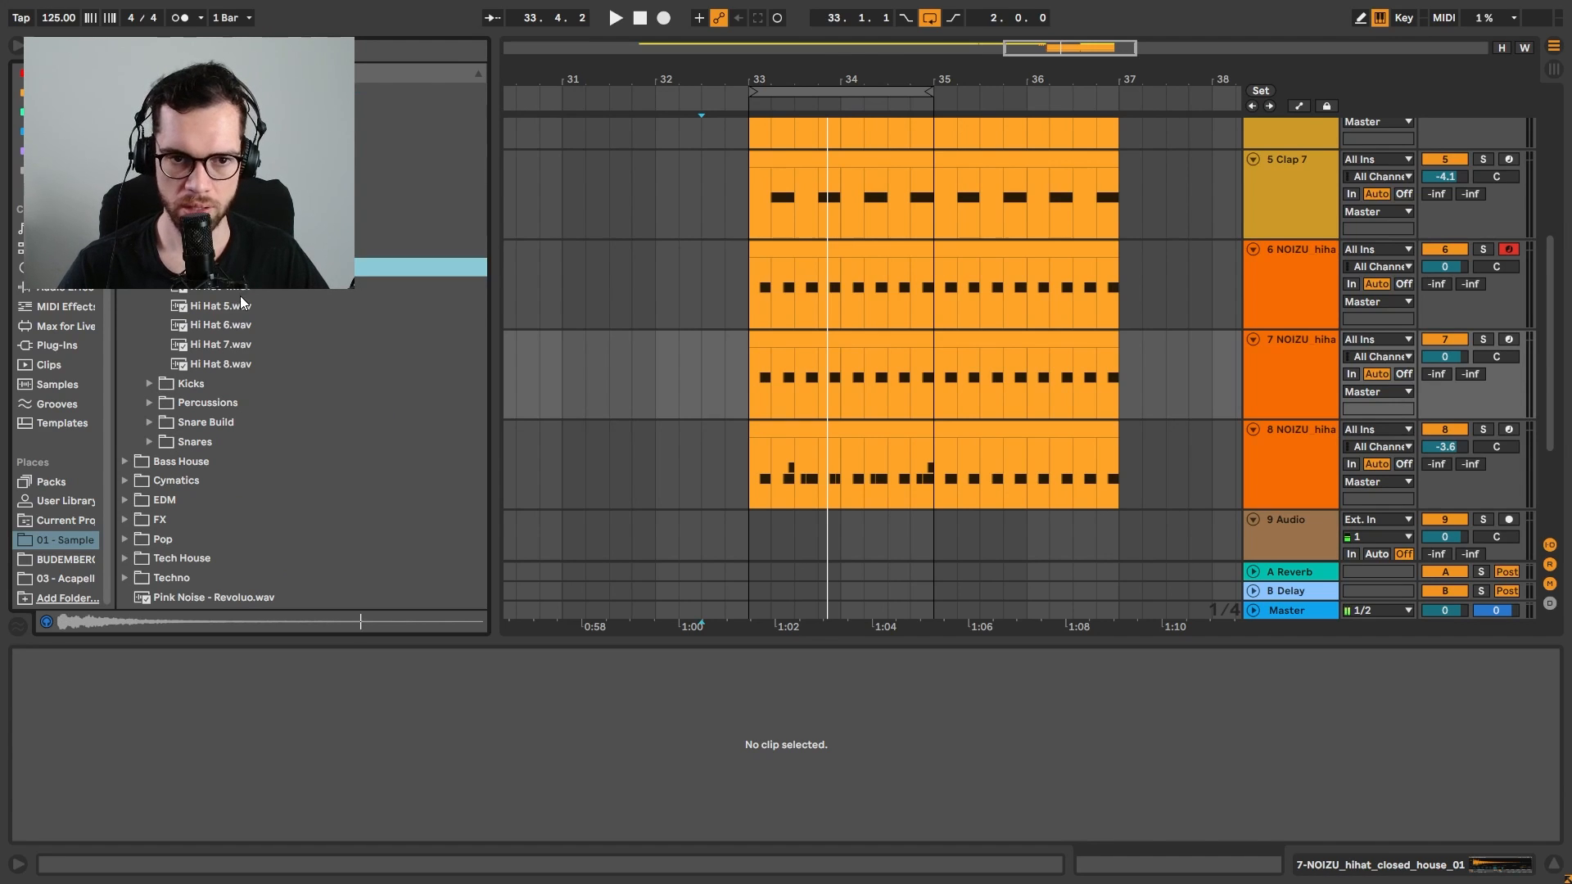
{"action": "left_click", "coordinate": [240, 304]}
{"action": "left_click", "coordinate": [239, 286]}
{"action": "left_click", "coordinate": [237, 307]}
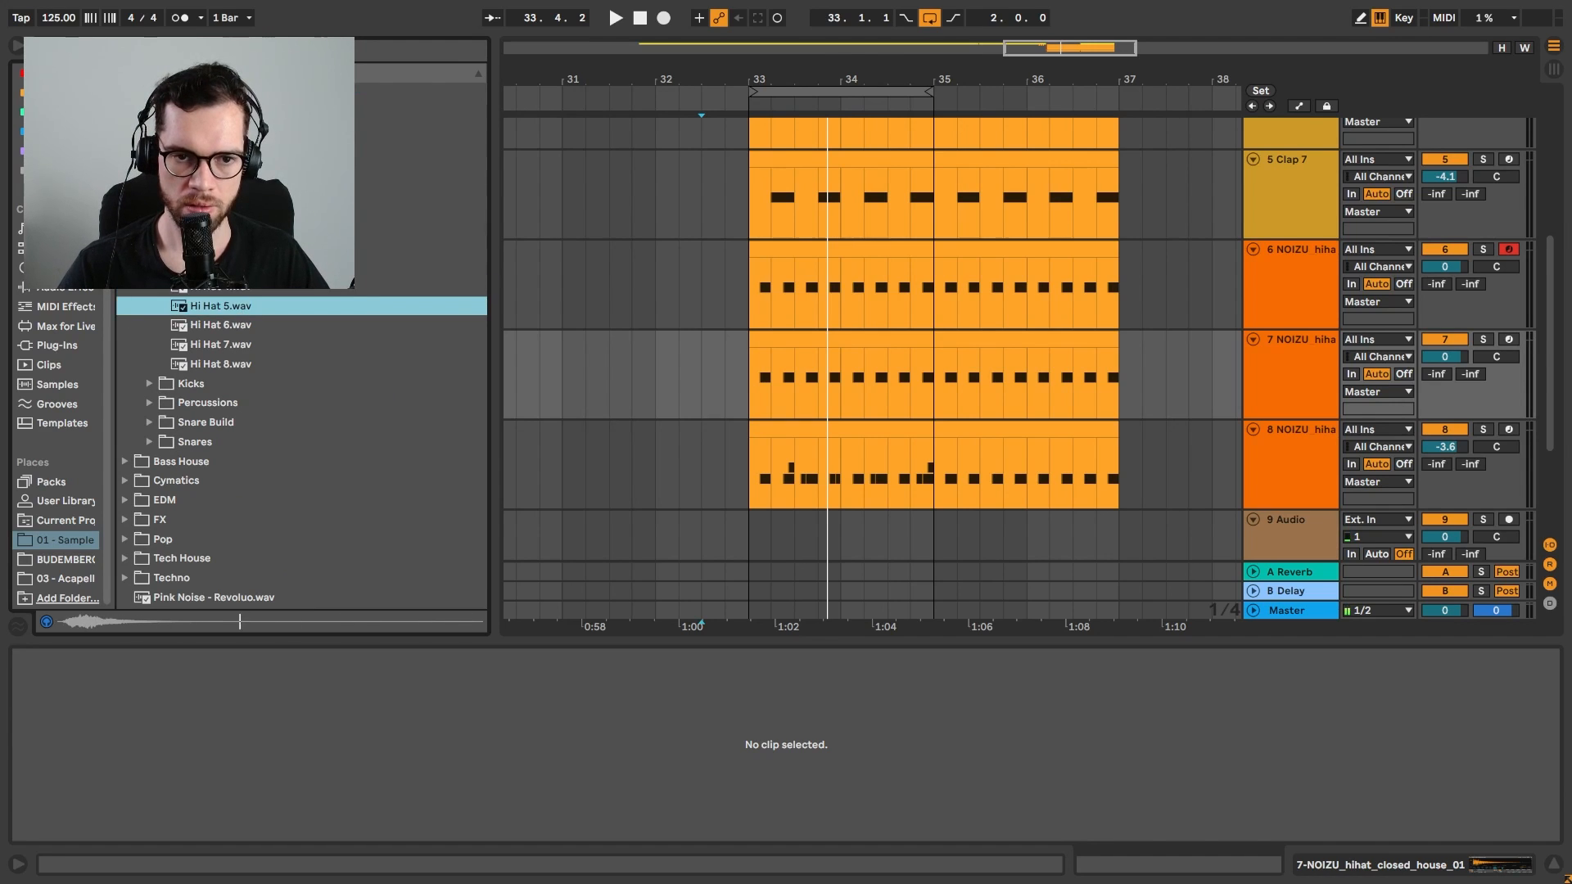
{"action": "left_click", "coordinate": [239, 268]}
{"action": "left_click", "coordinate": [1287, 376]}
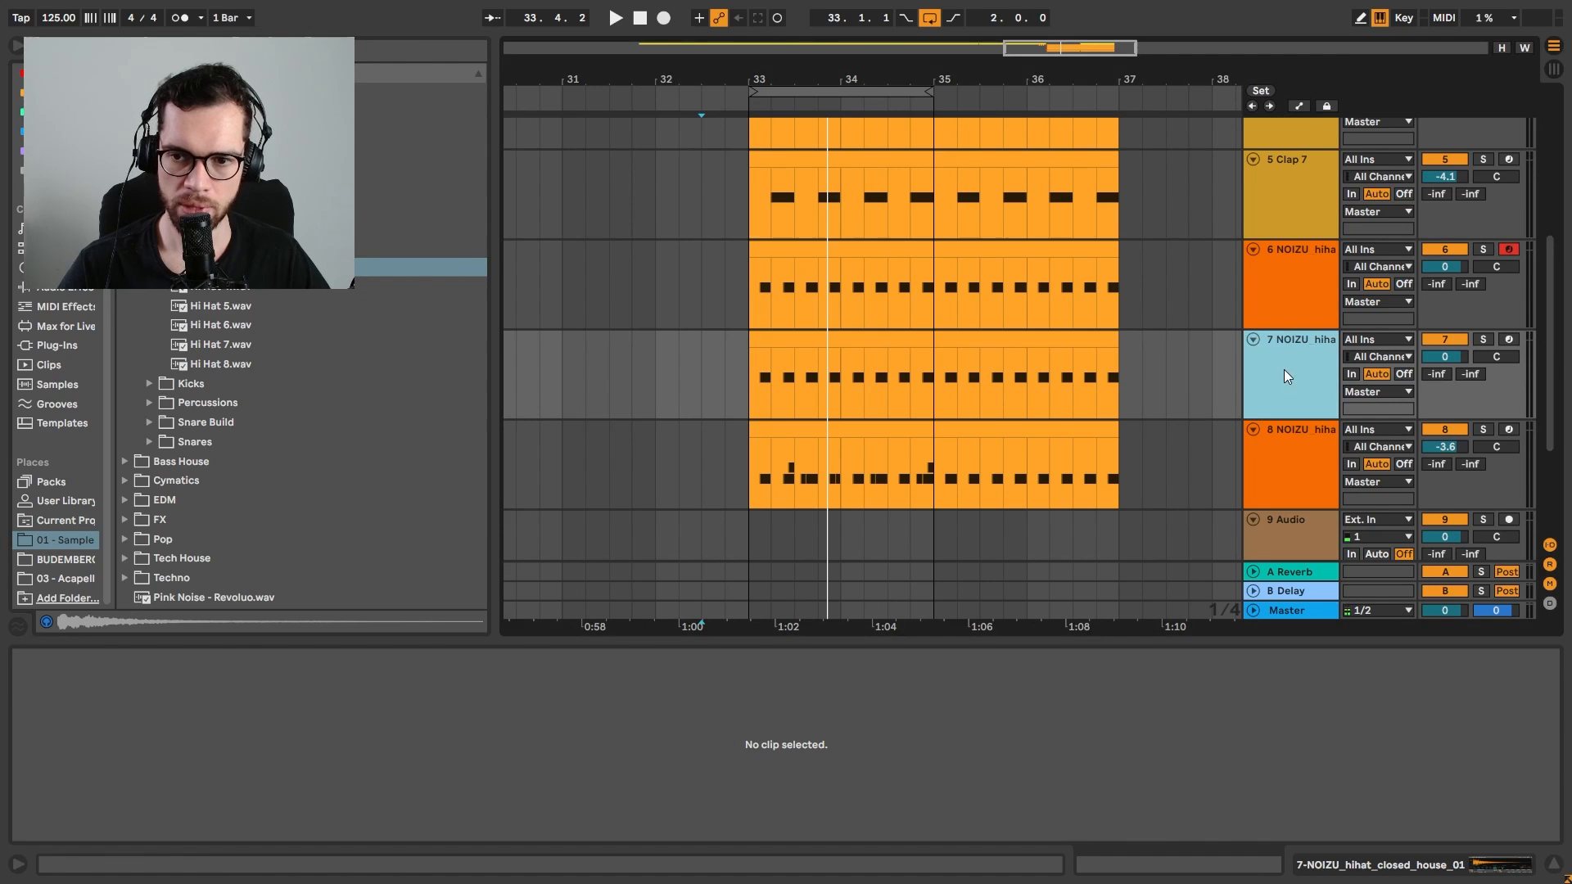
{"action": "left_click", "coordinate": [1414, 874]}
{"action": "left_click_drag", "start_coordinate": [230, 290], "coordinate": [188, 705]}
During playback, set the Hi Hat 3 track's volume to -4.4 dB and the syncopated hi-hat track's volume to -6.7 dB
{"action": "key", "text": "space"}
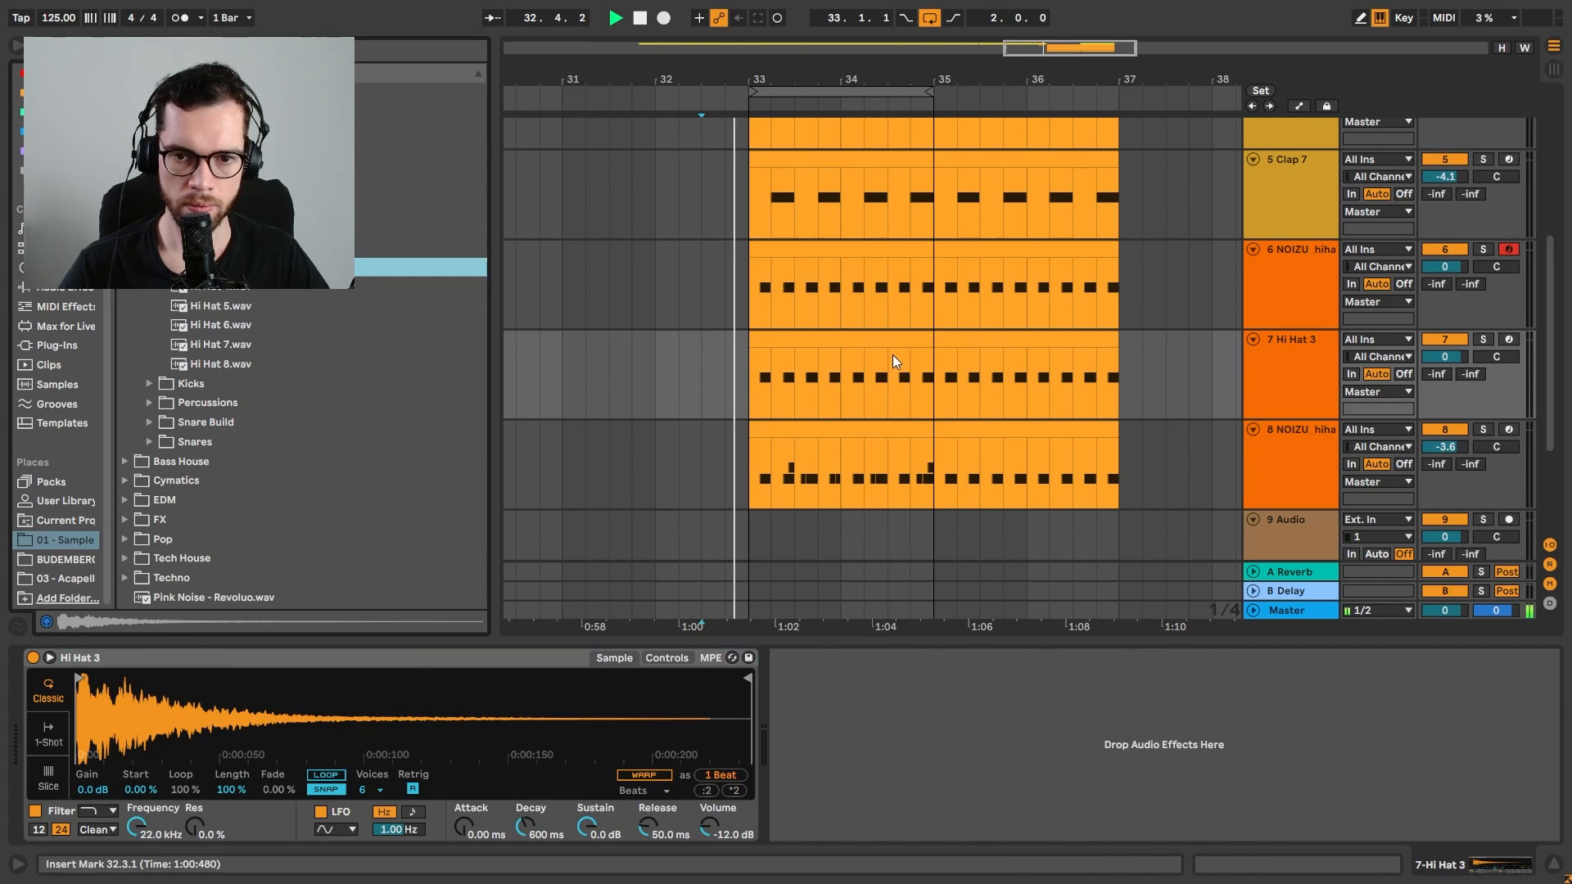
{"action": "left_click_drag", "start_coordinate": [1444, 357], "coordinate": [1442, 364]}
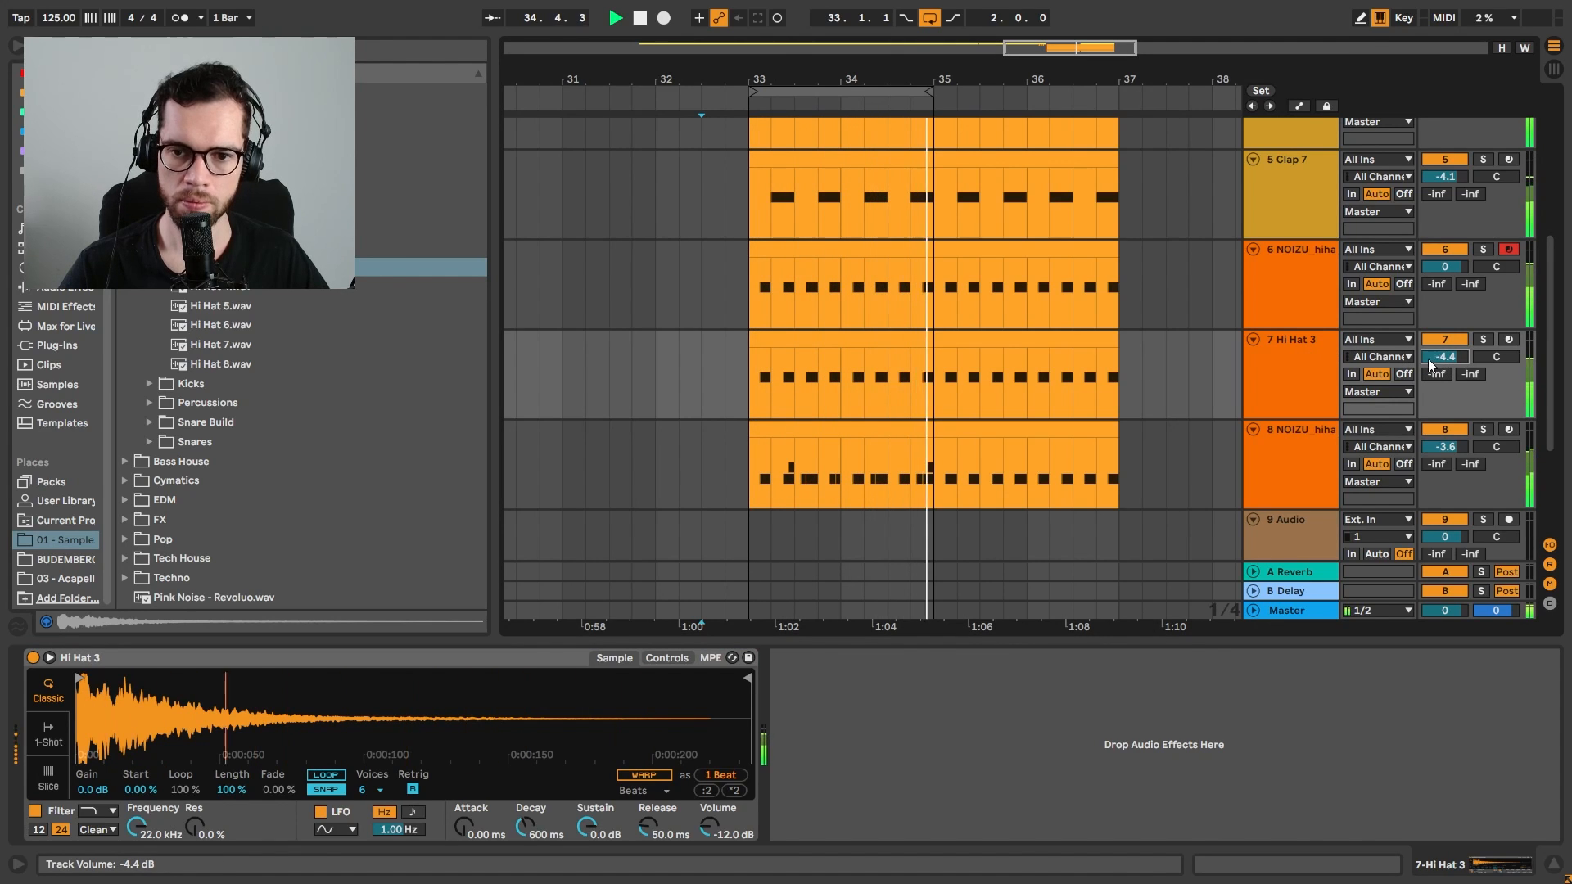
{"action": "left_click", "coordinate": [1299, 368]}
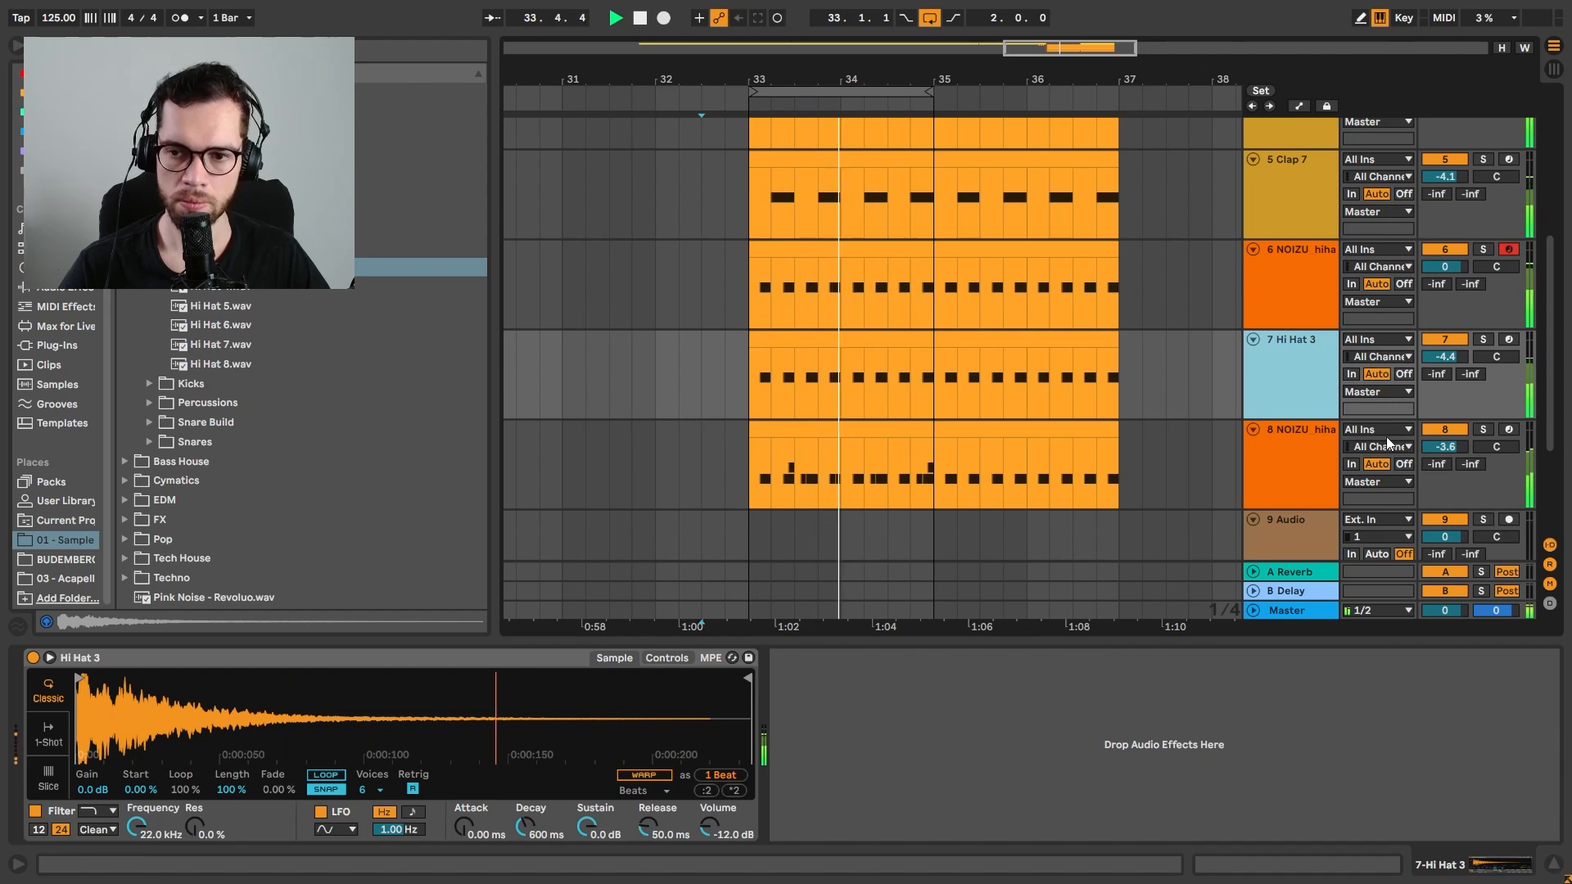
{"action": "left_click_drag", "start_coordinate": [1445, 446], "coordinate": [1445, 455]}
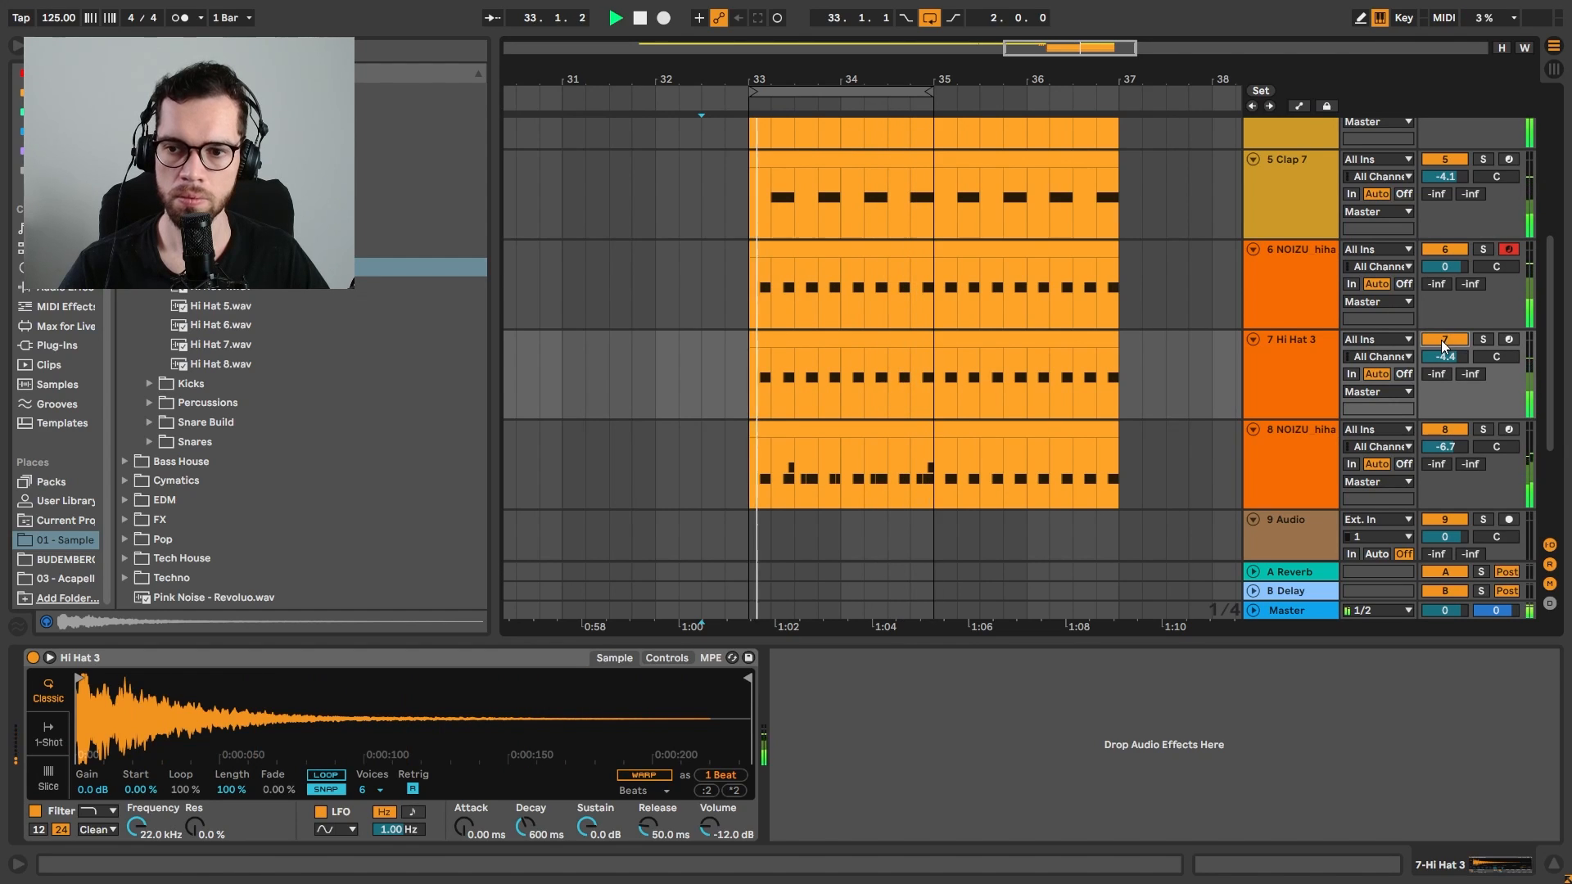
Duplicate the Hi Hat 3 track, replace the copy's sample with Hi Hat 8.wav after auditioning Hi Hat 7.wav, and start playback
{"action": "left_click", "coordinate": [1325, 372]}
{"action": "key", "text": "space"}
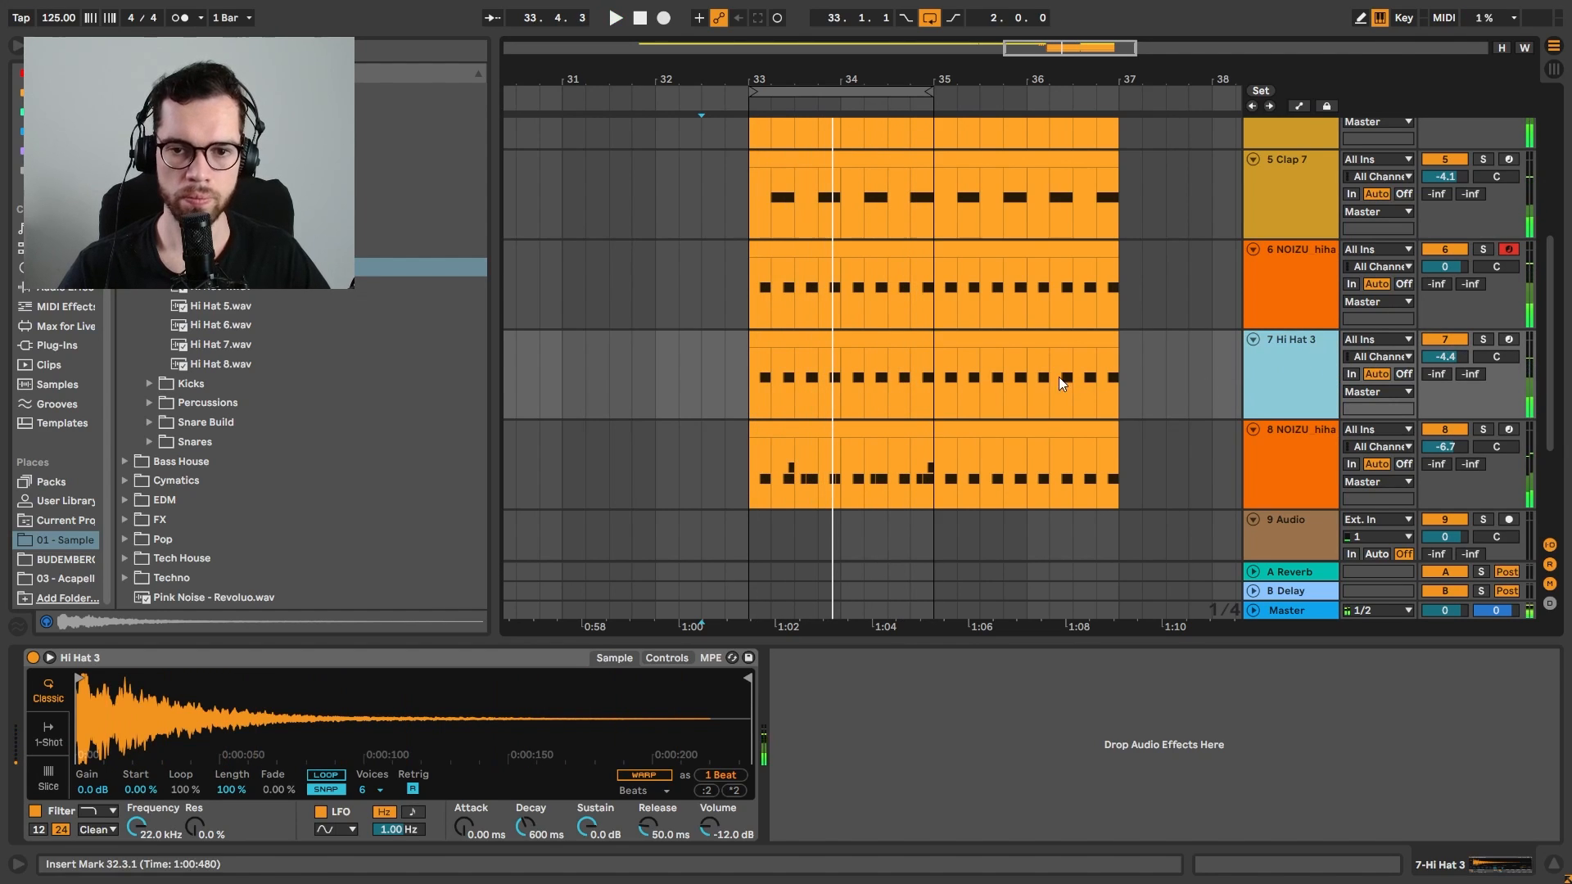
{"action": "key", "text": "ctrl+d"}
{"action": "left_click", "coordinate": [208, 360]}
{"action": "left_click", "coordinate": [221, 346]}
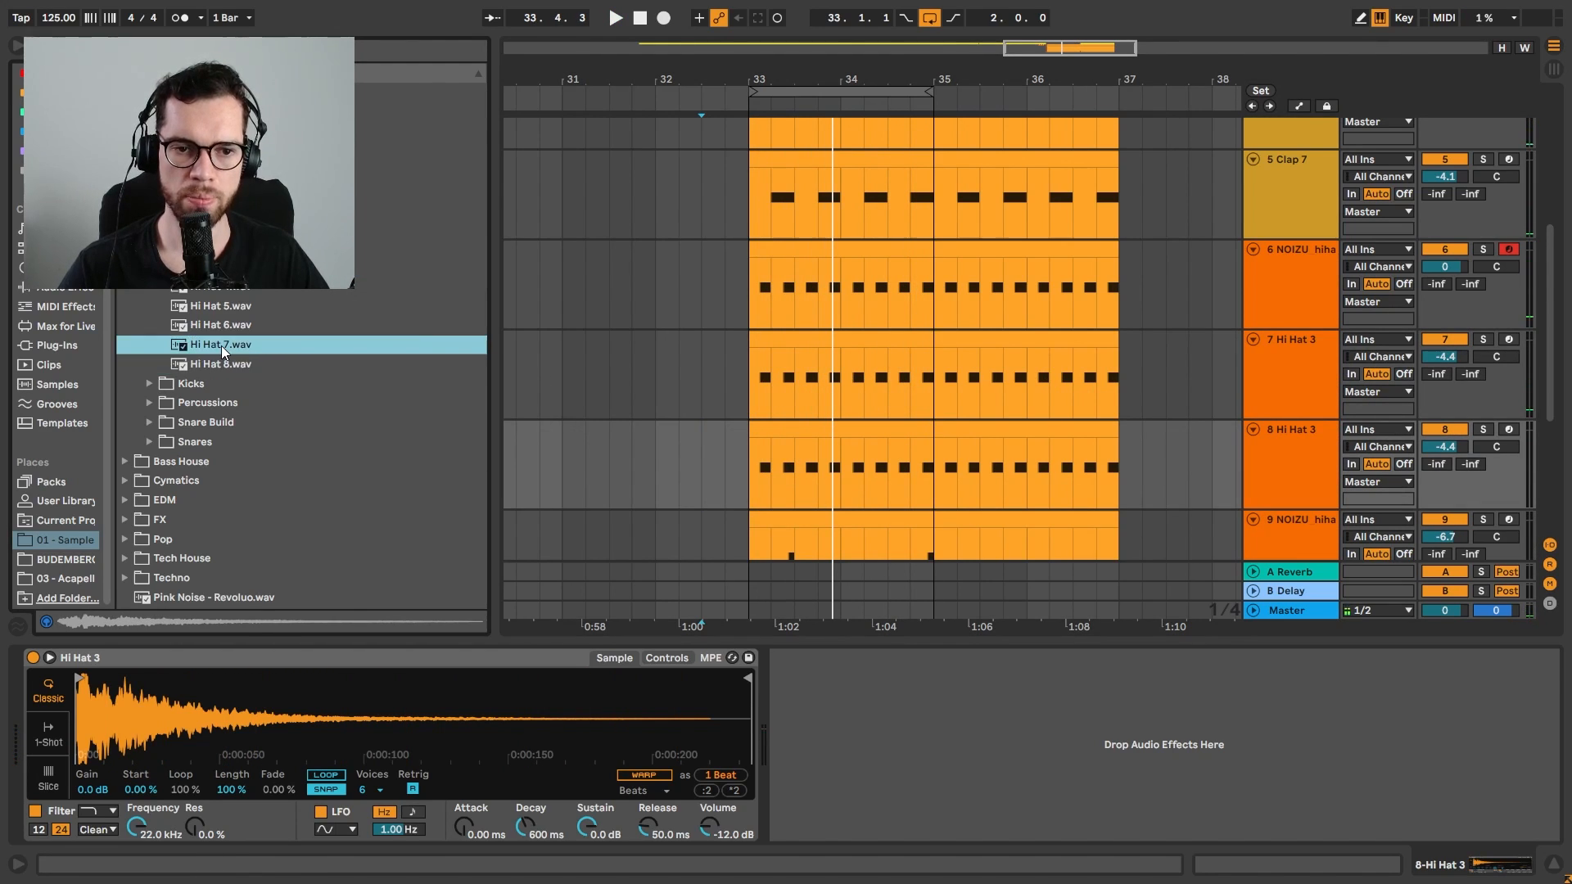
{"action": "left_click", "coordinate": [198, 366]}
{"action": "left_click_drag", "start_coordinate": [198, 366], "coordinate": [1111, 419]}
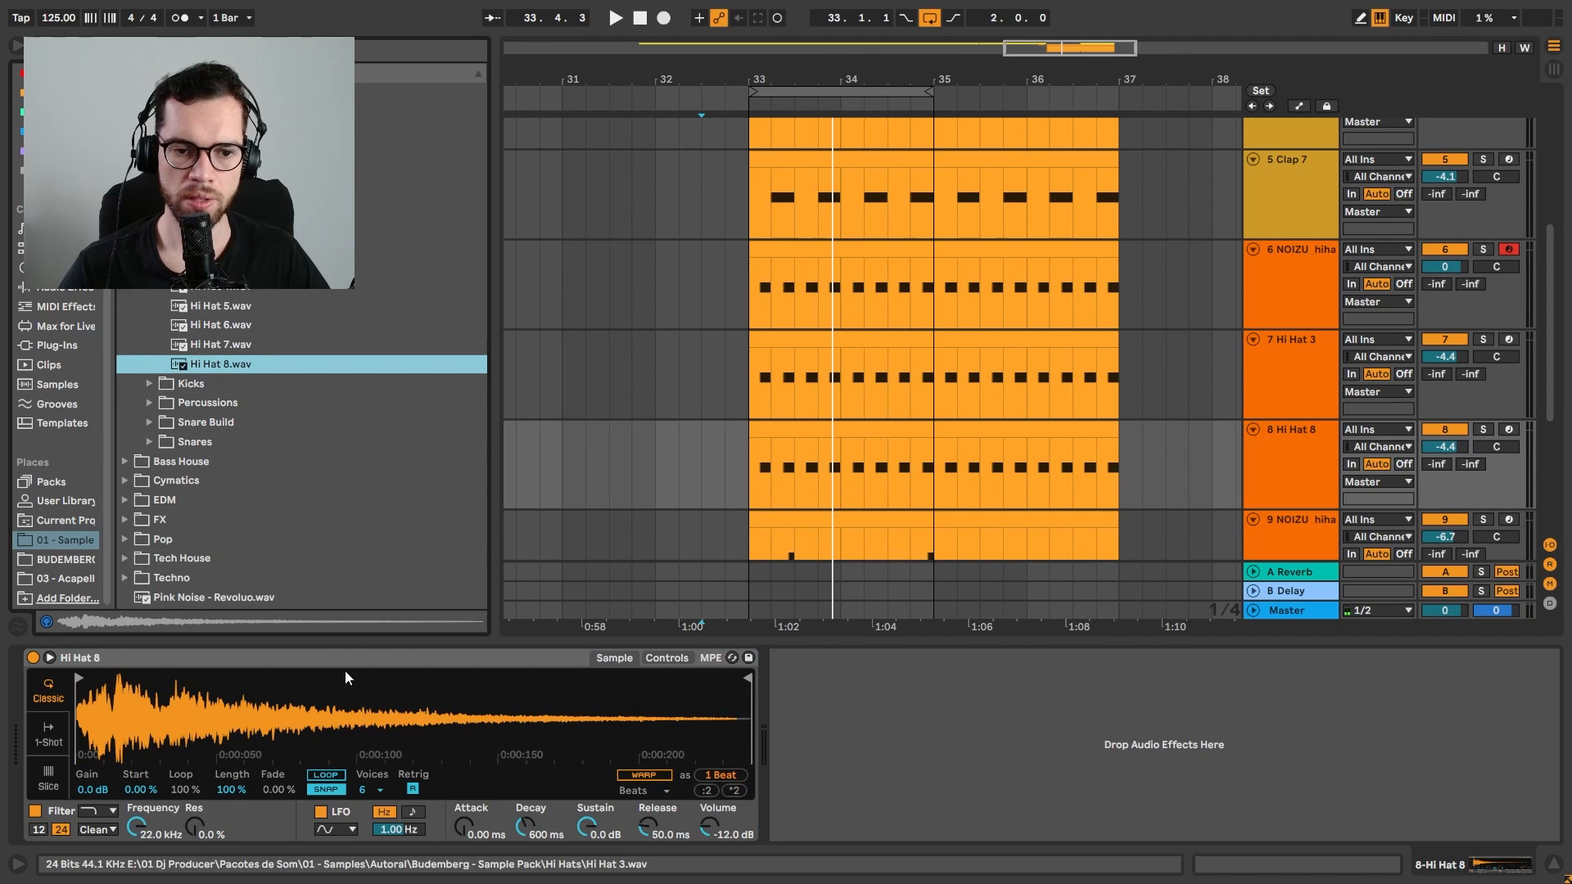
{"action": "key", "text": "space"}
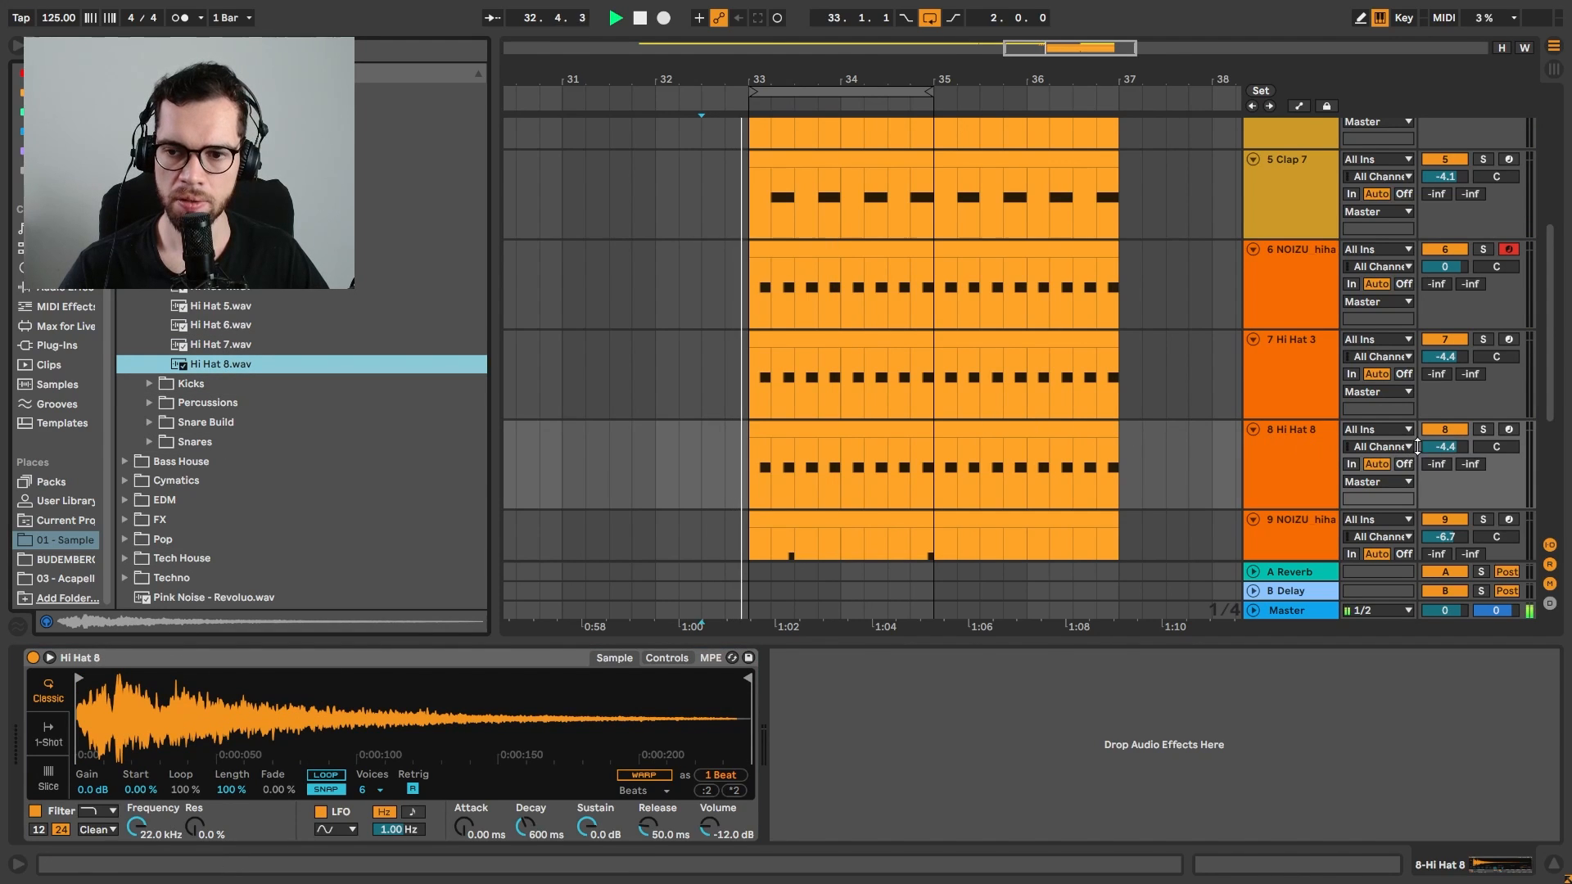
Lower the Hi Hat 8 track's volume to -5.9 dB while listening to the looped groove
{"action": "left_click_drag", "start_coordinate": [1456, 446], "coordinate": [1456, 447]}
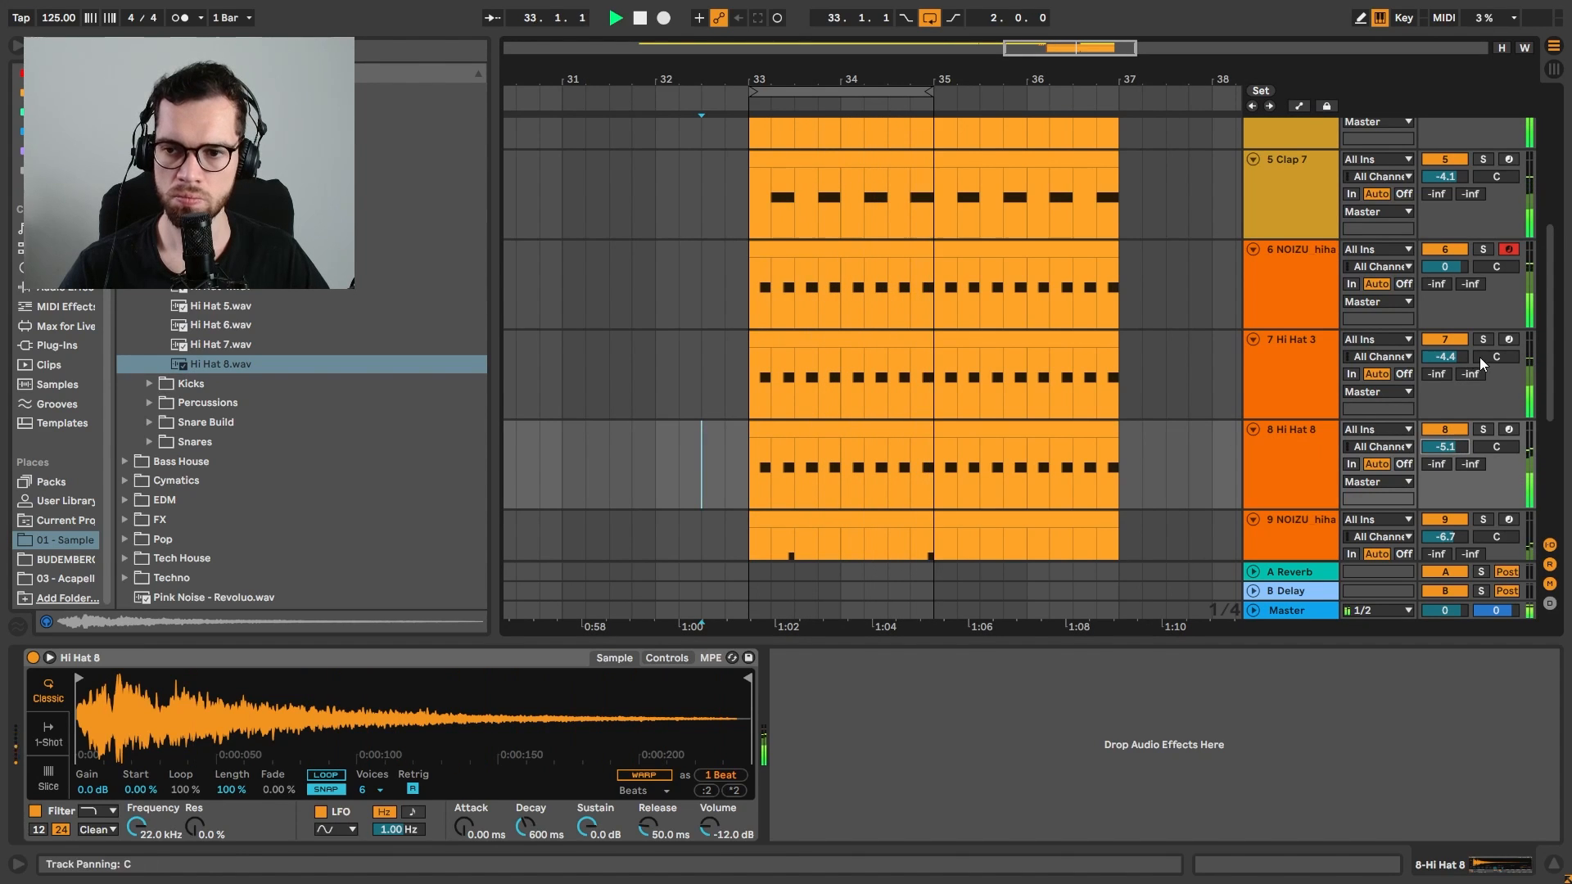
{"action": "left_click_drag", "start_coordinate": [1453, 449], "coordinate": [1453, 455]}
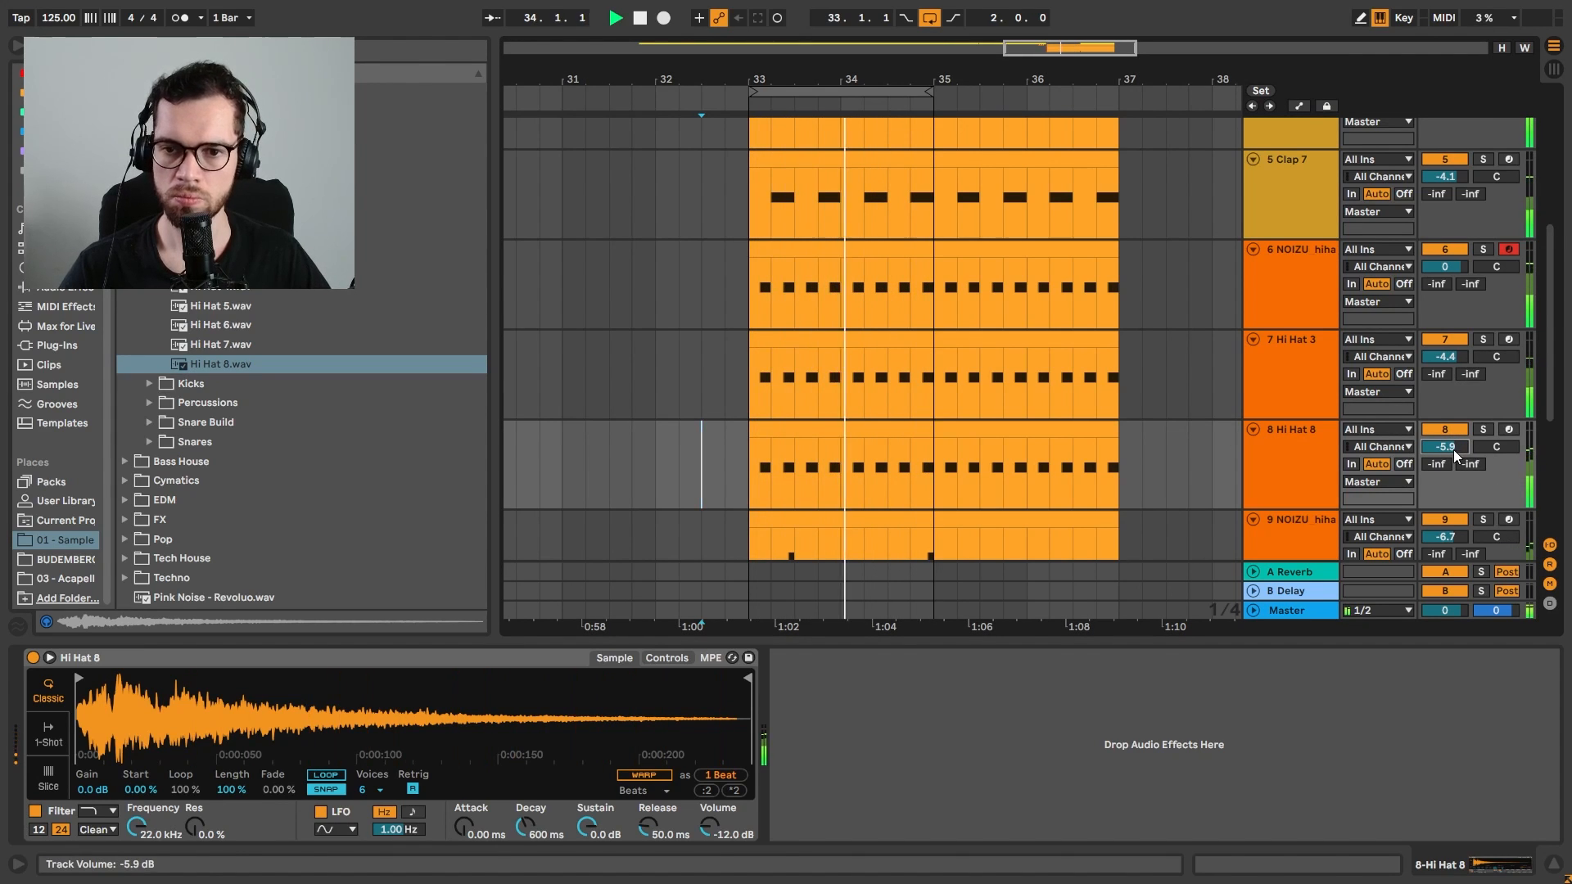
{"action": "scroll", "coordinate": [1073, 452], "scroll_direction": "up", "scroll_amount": 2}
{"action": "scroll", "coordinate": [1074, 452], "scroll_direction": "up", "scroll_amount": 5}
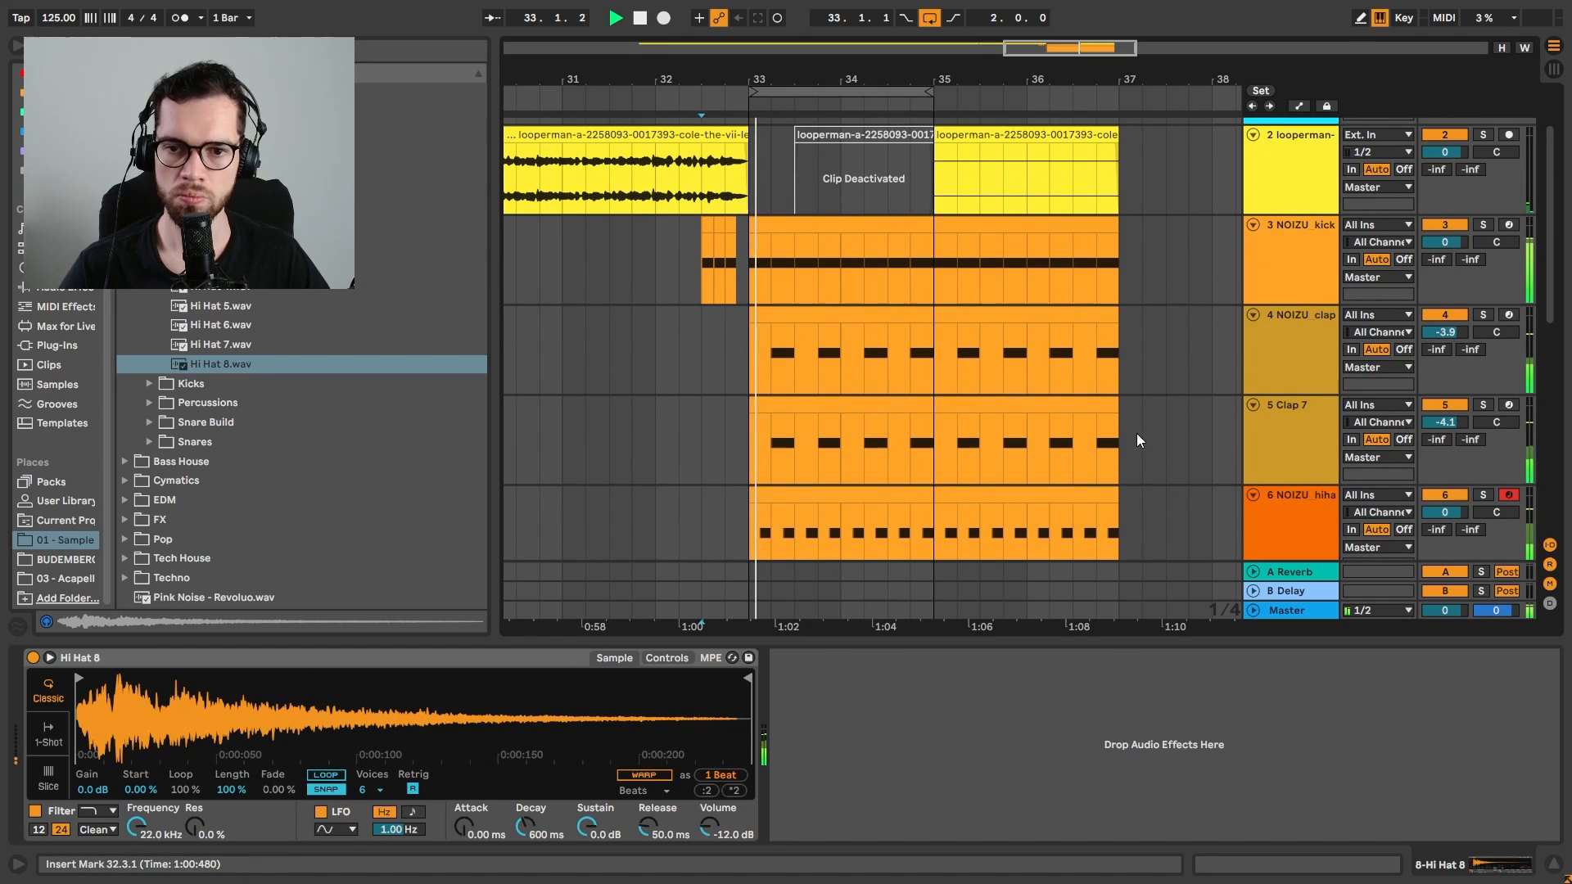
{"action": "scroll", "coordinate": [983, 422], "scroll_direction": "down", "scroll_amount": 3}
{"action": "scroll", "coordinate": [958, 406], "scroll_direction": "down", "scroll_amount": 3}
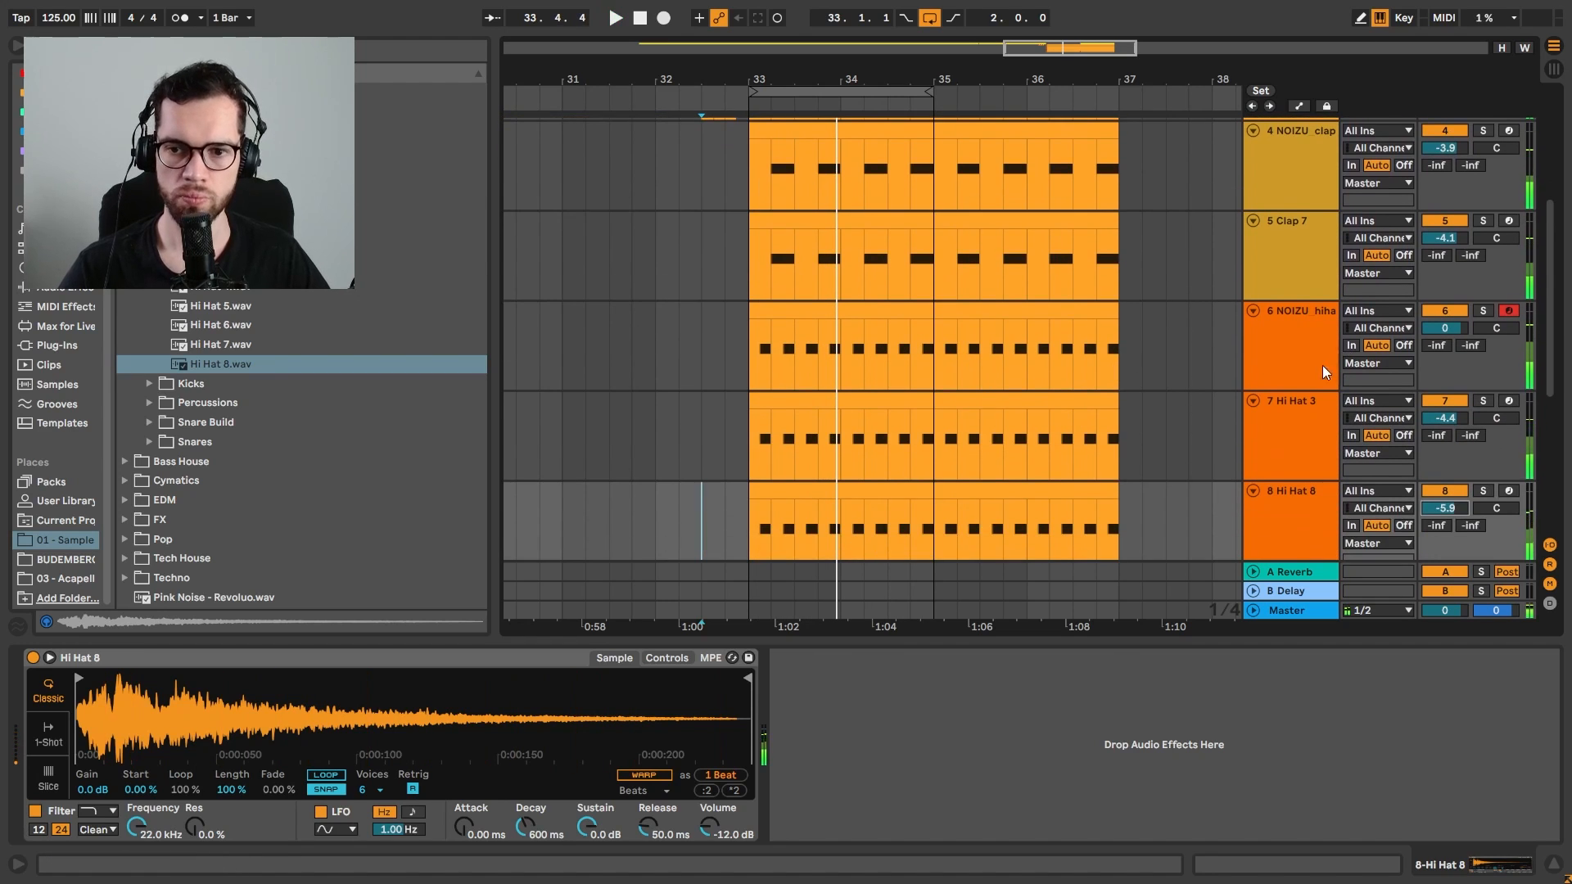
Collapse all tracks in the arrangement and insert a new MIDI track below the syncopated hi-hat track
{"action": "left_click", "coordinate": [1306, 349]}
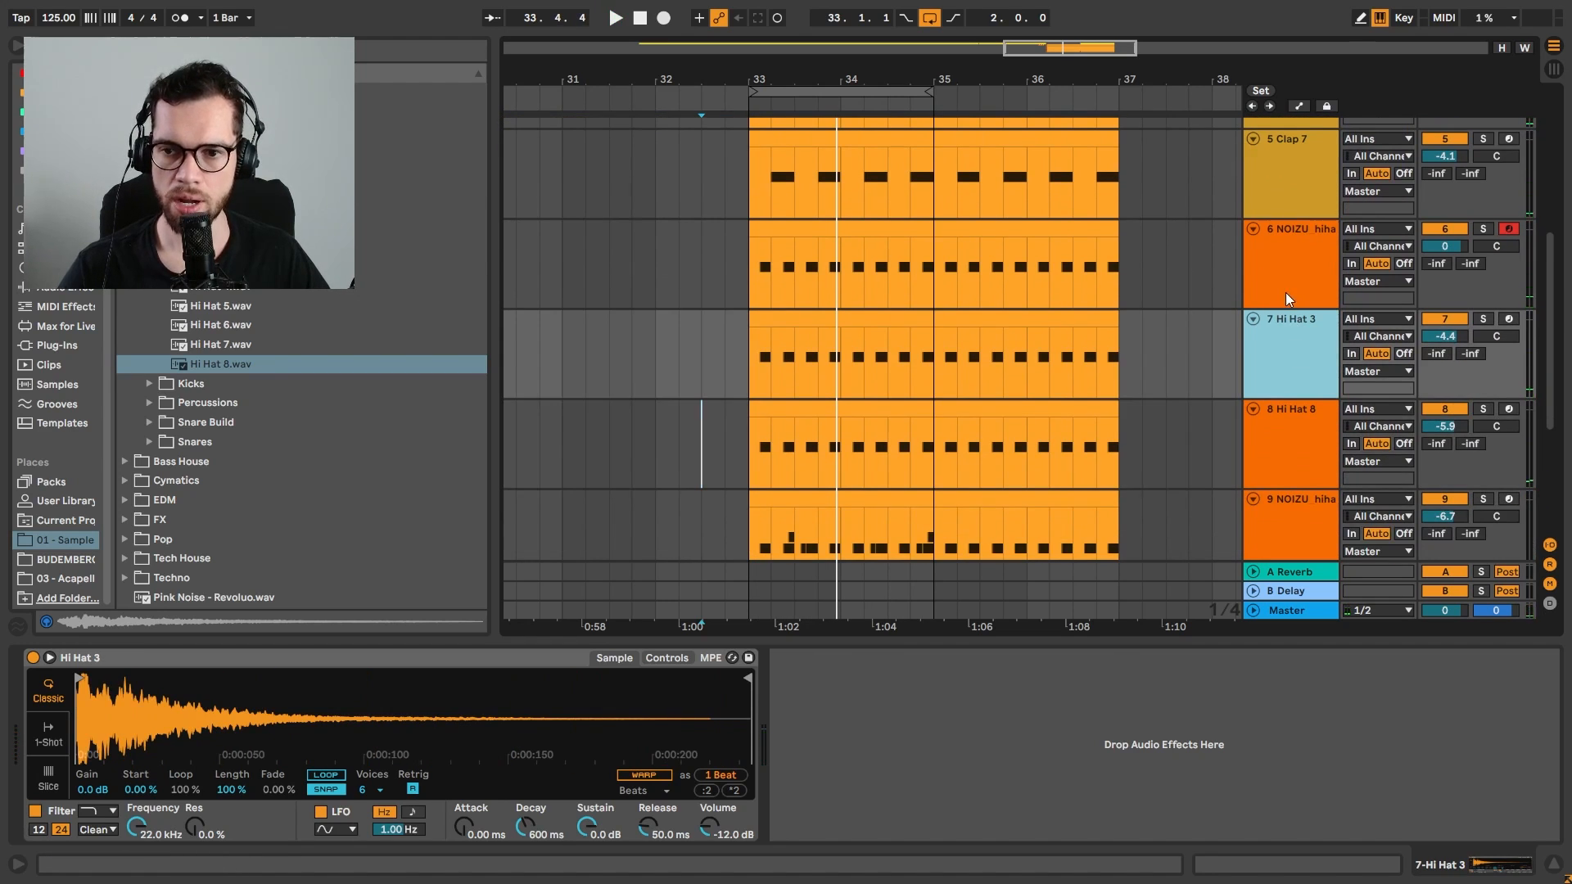
{"action": "left_click", "coordinate": [1253, 228], "text": "alt"}
{"action": "left_click", "coordinate": [1182, 283]}
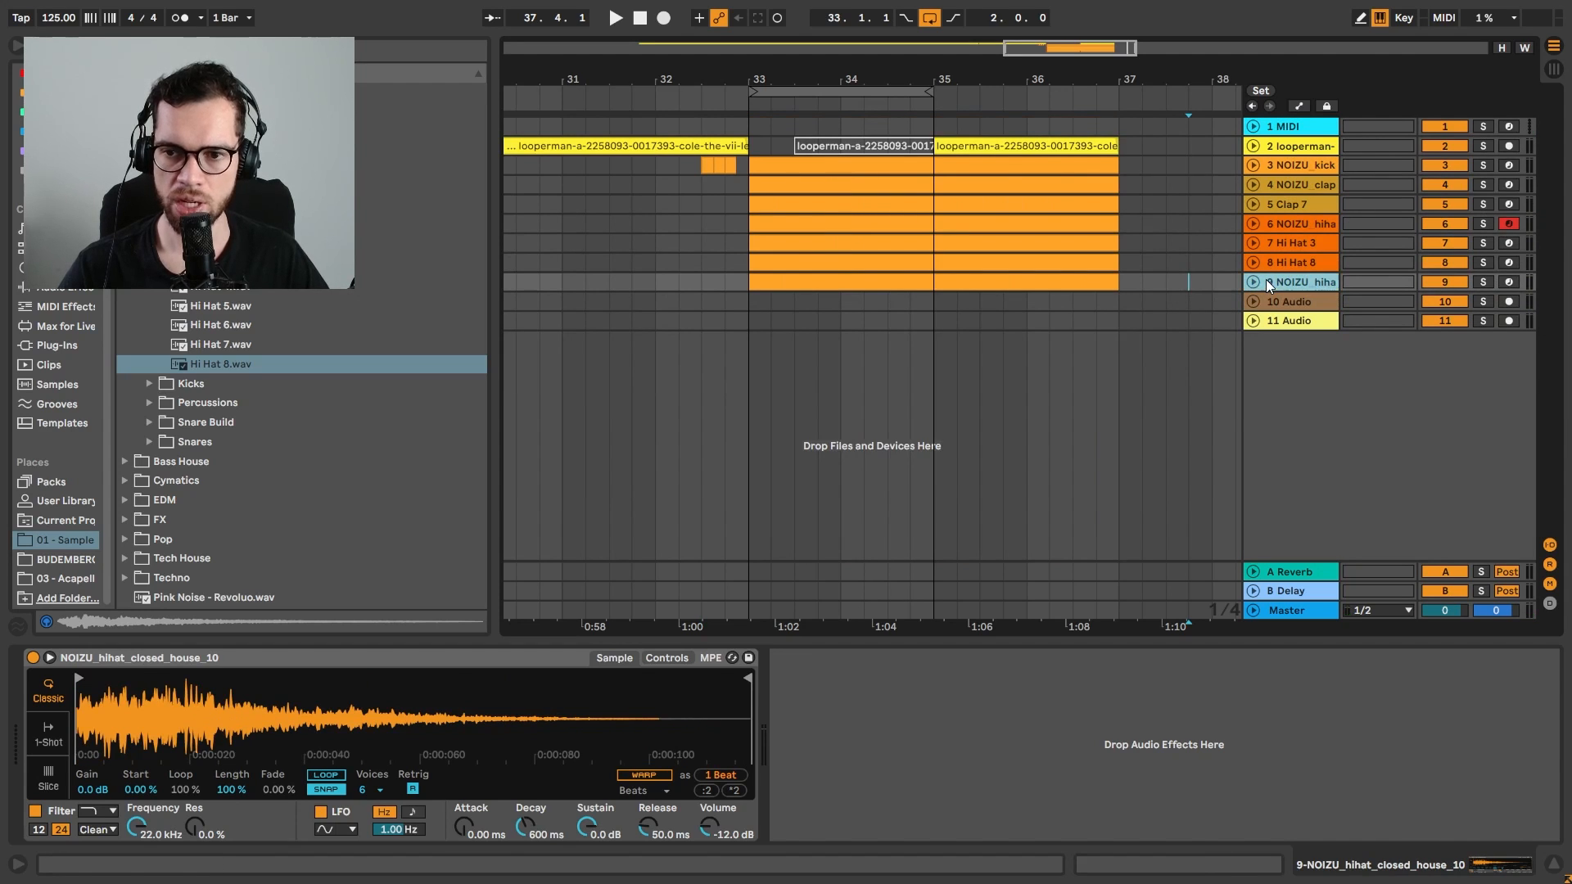
{"action": "key", "text": "ctrl+shift+t"}
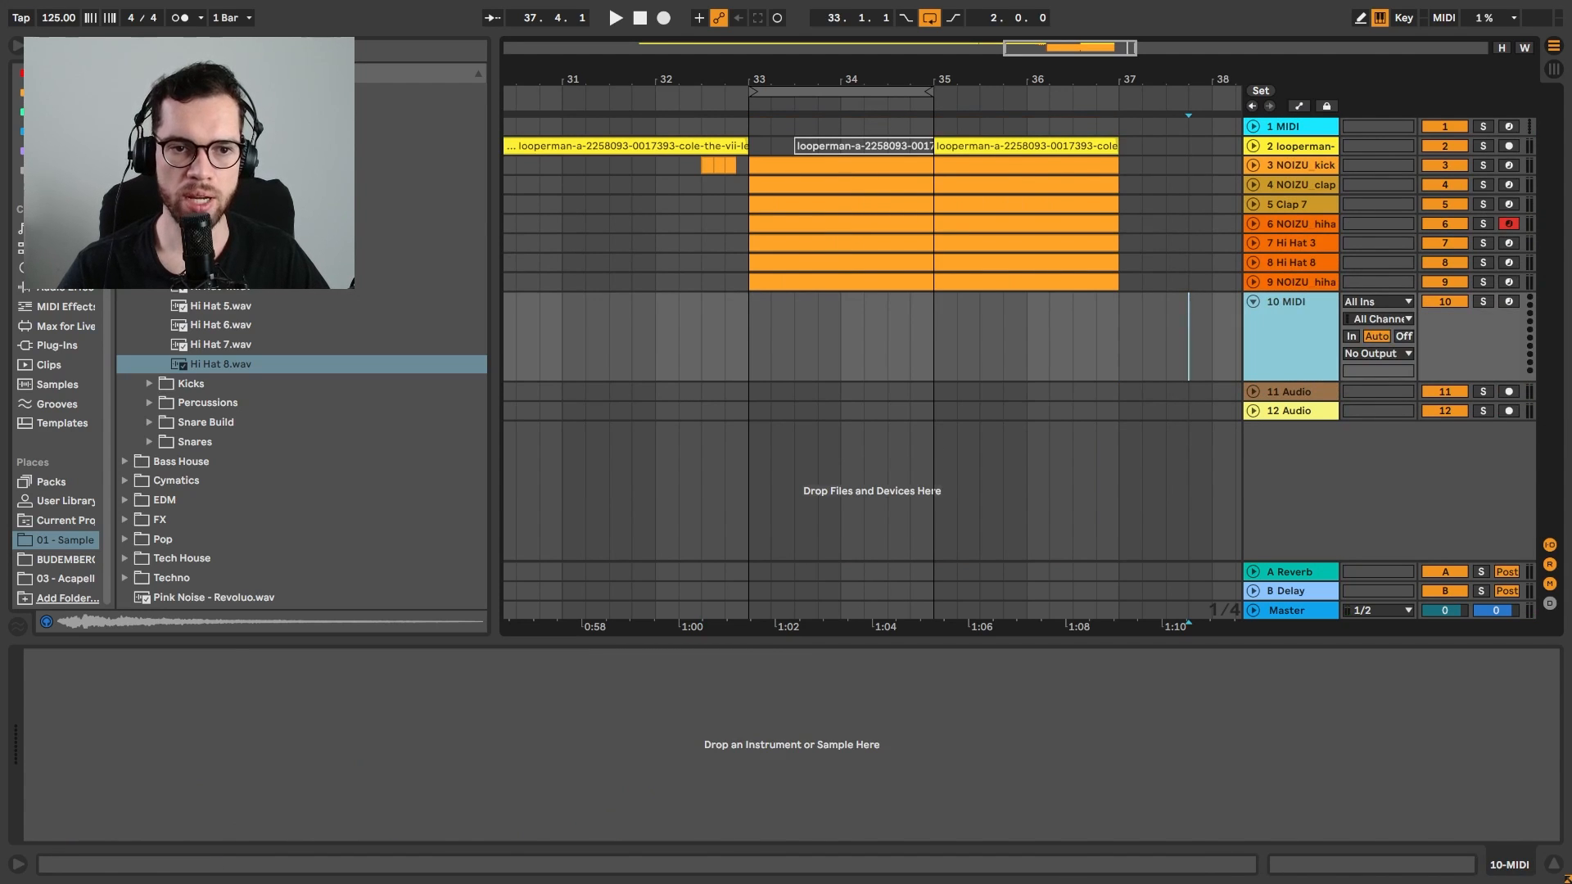
Audition Snare 1 to Snare 5 from the sample pack and load Snare 4.wav onto the new MIDI track
{"action": "left_click", "coordinate": [149, 208]}
{"action": "left_click", "coordinate": [189, 247]}
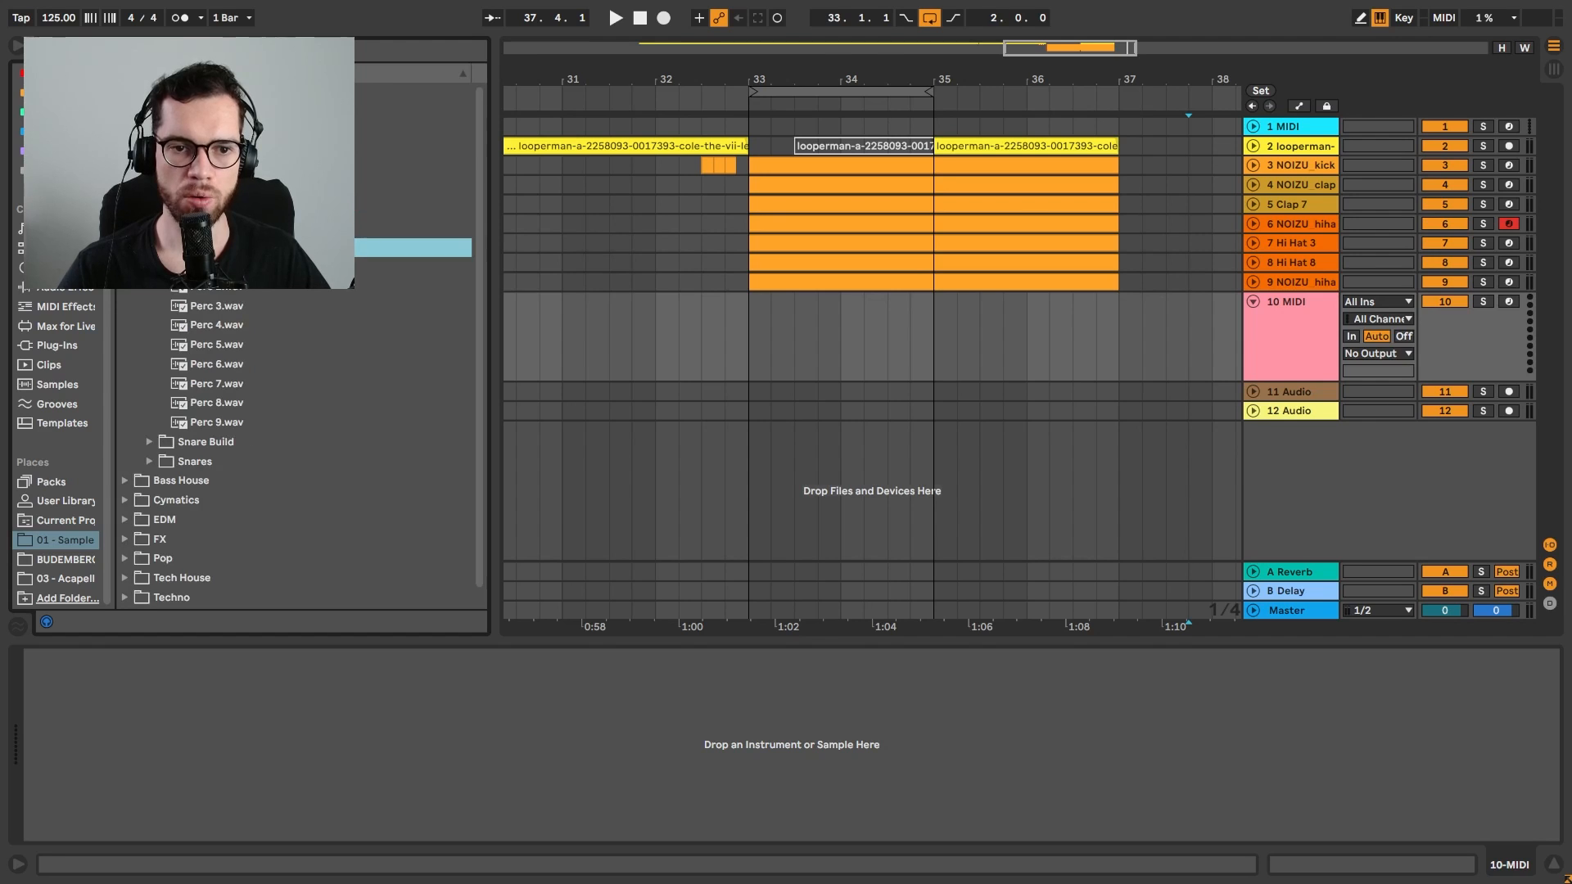
{"action": "left_click", "coordinate": [150, 462]}
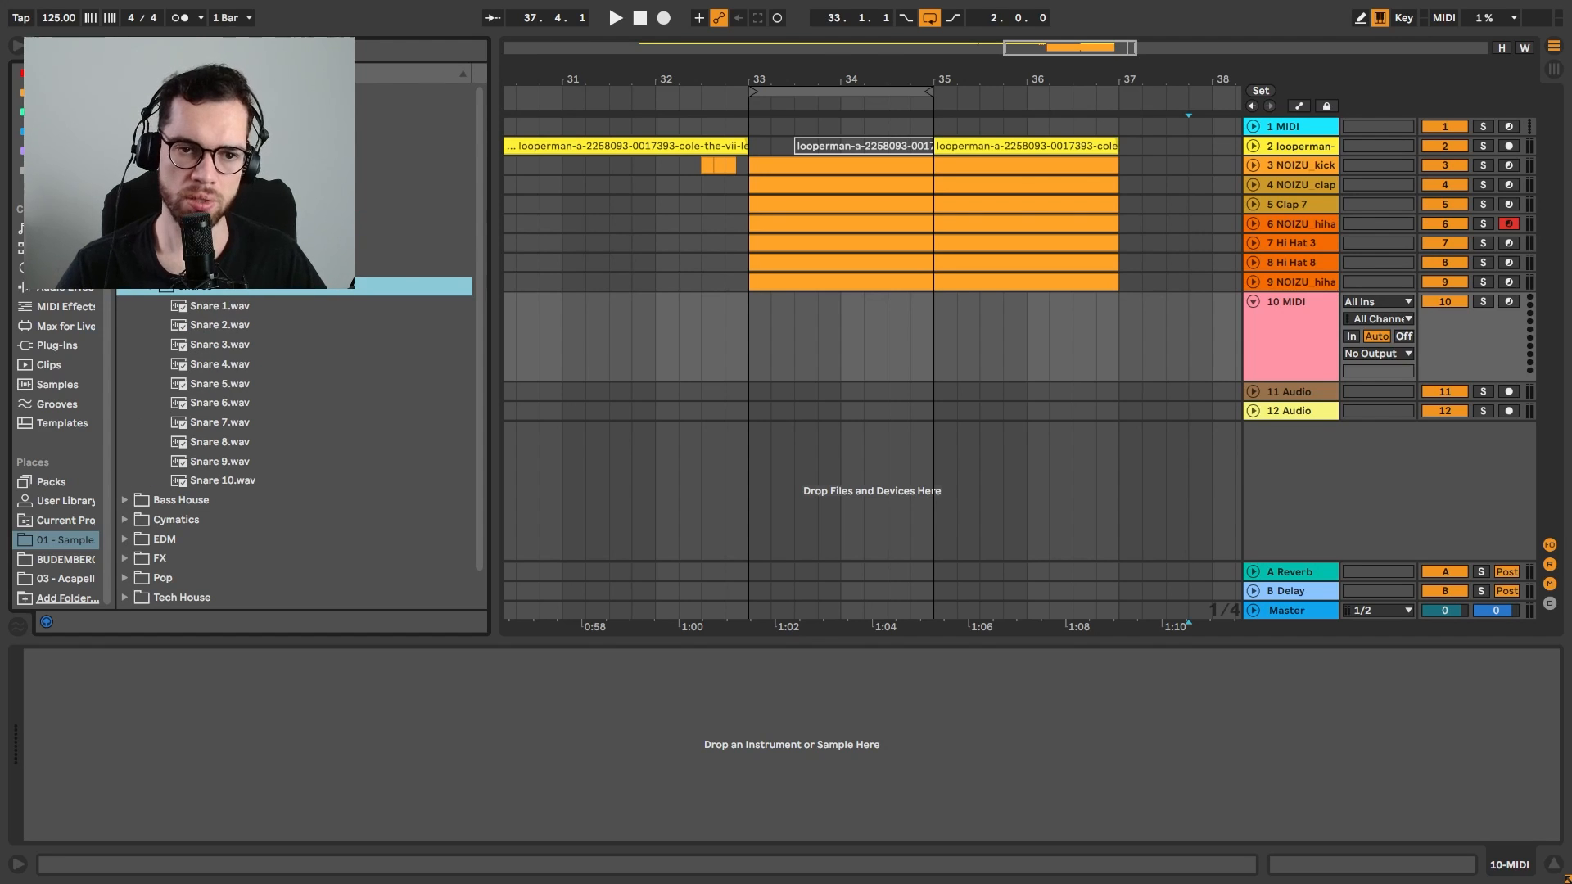
{"action": "left_click", "coordinate": [251, 307]}
{"action": "left_click", "coordinate": [248, 327]}
{"action": "left_click", "coordinate": [235, 342]}
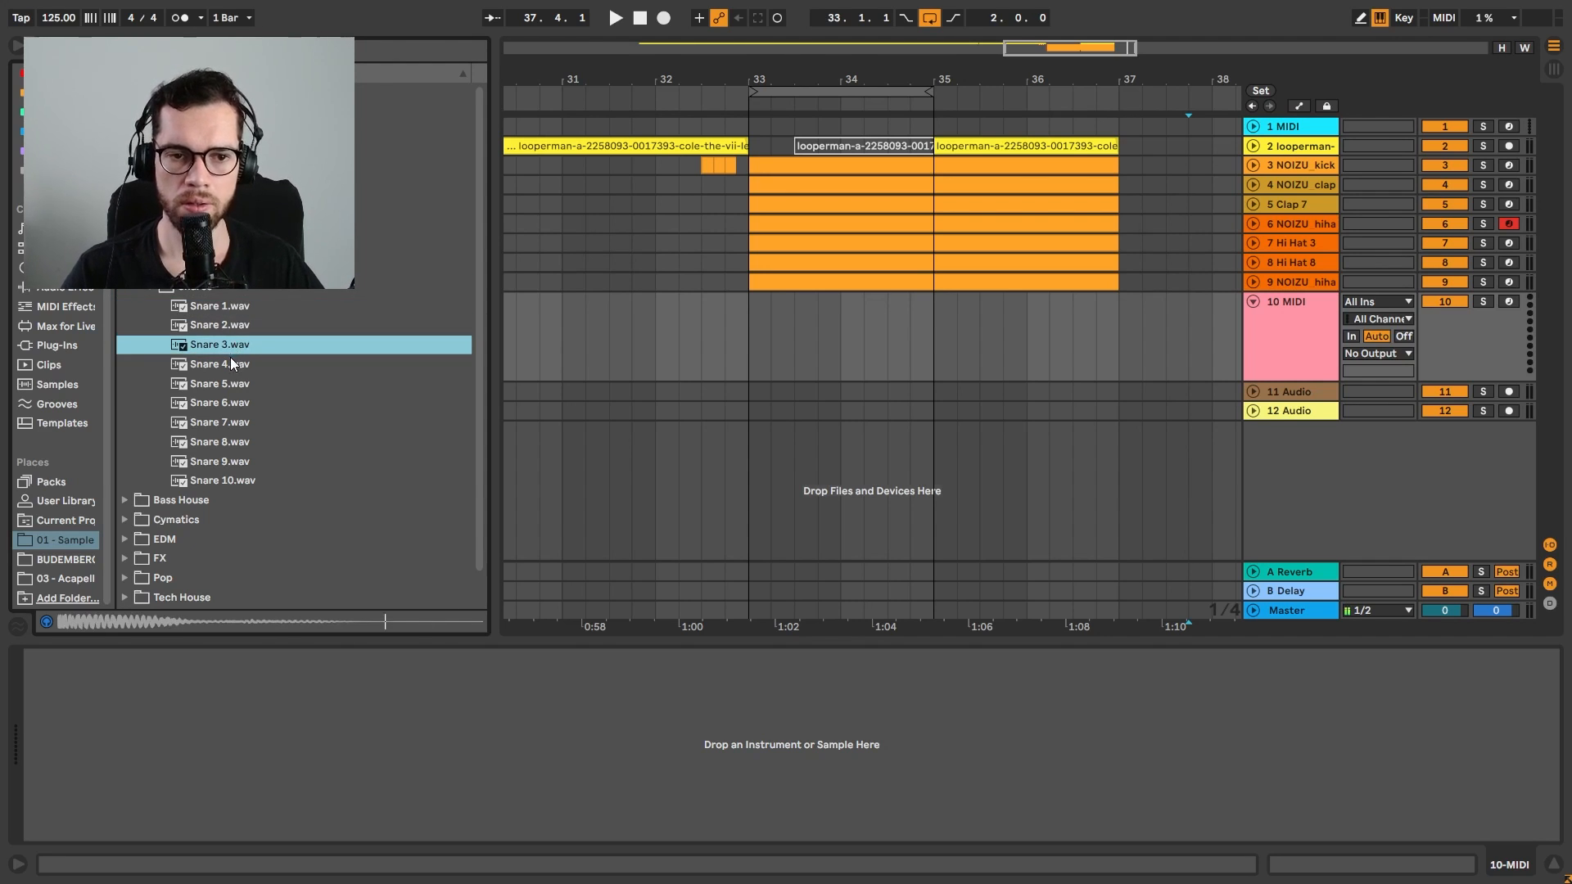
{"action": "left_click", "coordinate": [230, 361]}
{"action": "left_click", "coordinate": [229, 380]}
{"action": "left_click", "coordinate": [215, 368]}
{"action": "left_click_drag", "start_coordinate": [222, 369], "coordinate": [1527, 823]}
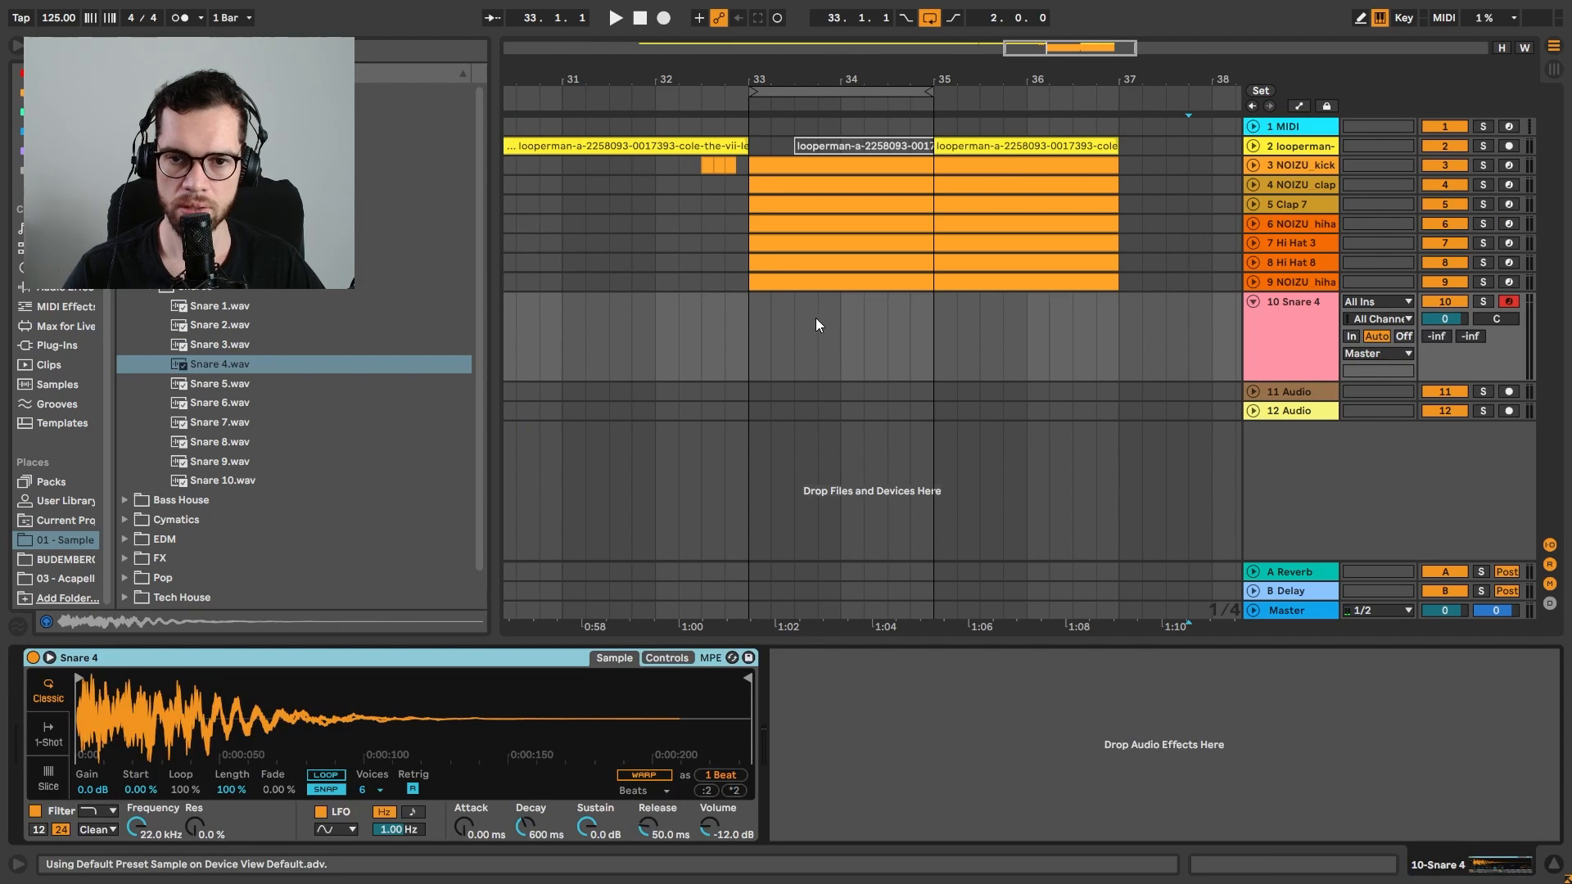
Create a two-bar MIDI clip at bar 33 on the Snare 4 track with C3 notes at 1.1.4, 1.2.3 and 1.3.3
{"action": "left_click_drag", "start_coordinate": [754, 335], "coordinate": [816, 334]}
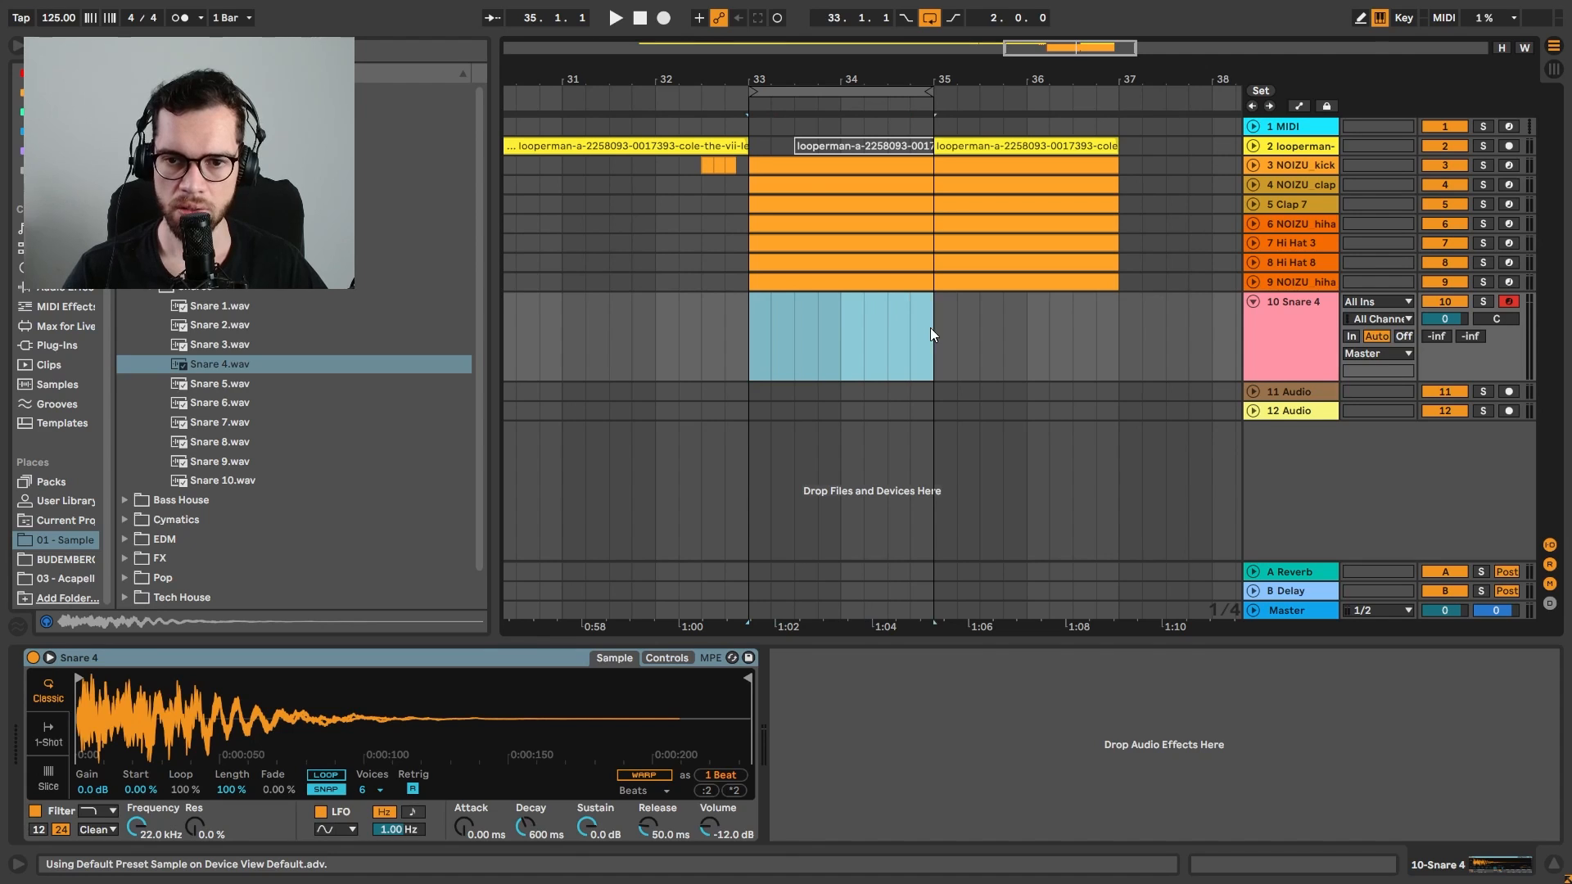
{"action": "key", "text": "ctrl+shift+m"}
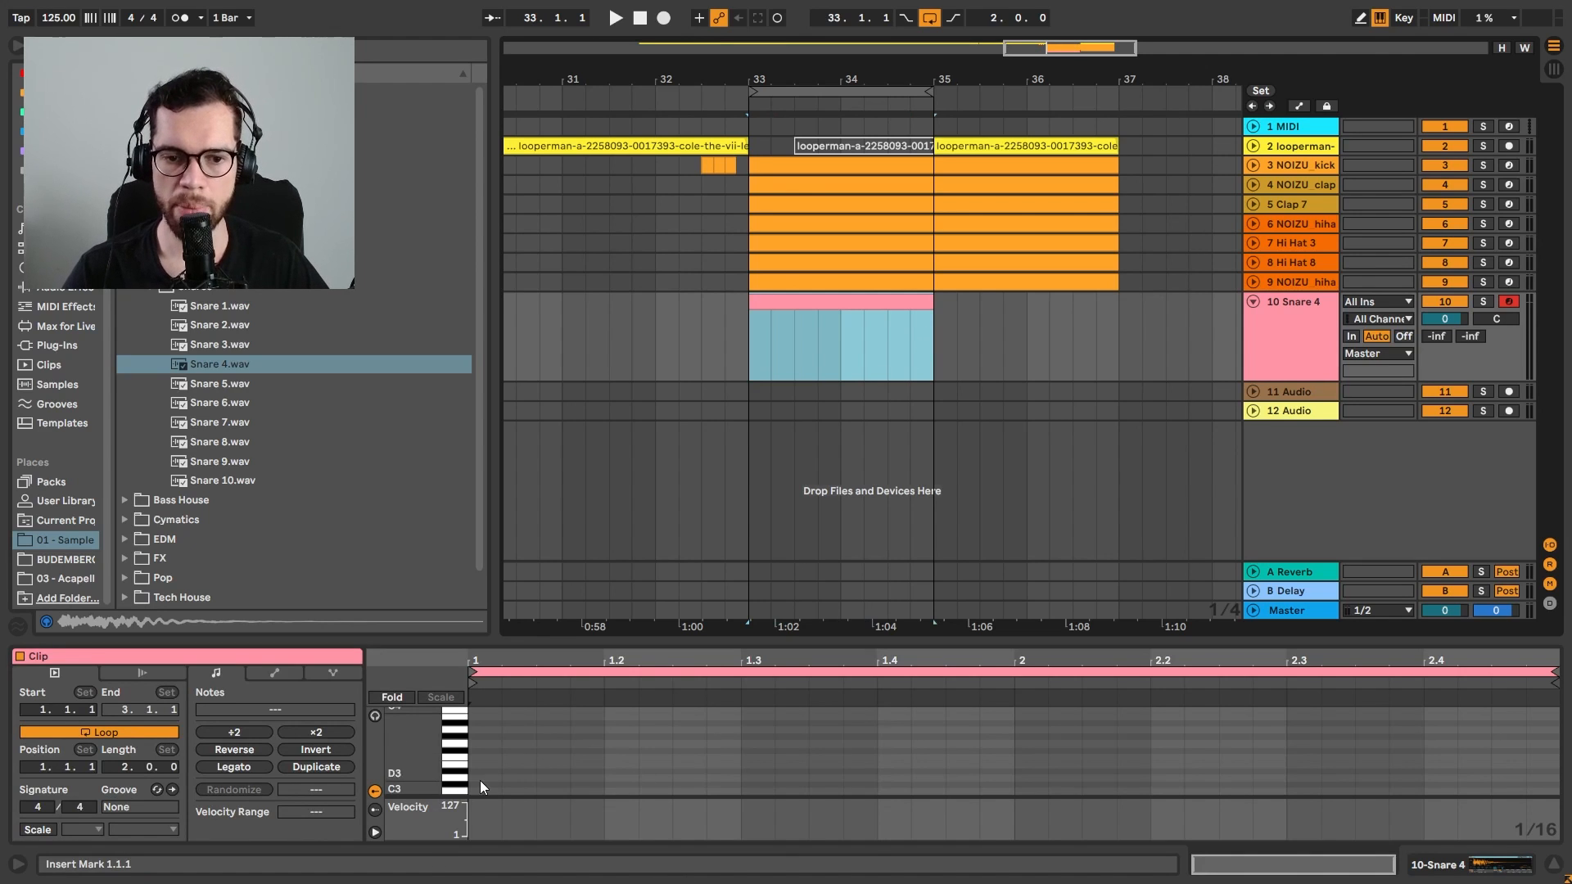
{"action": "double_click", "coordinate": [547, 791]}
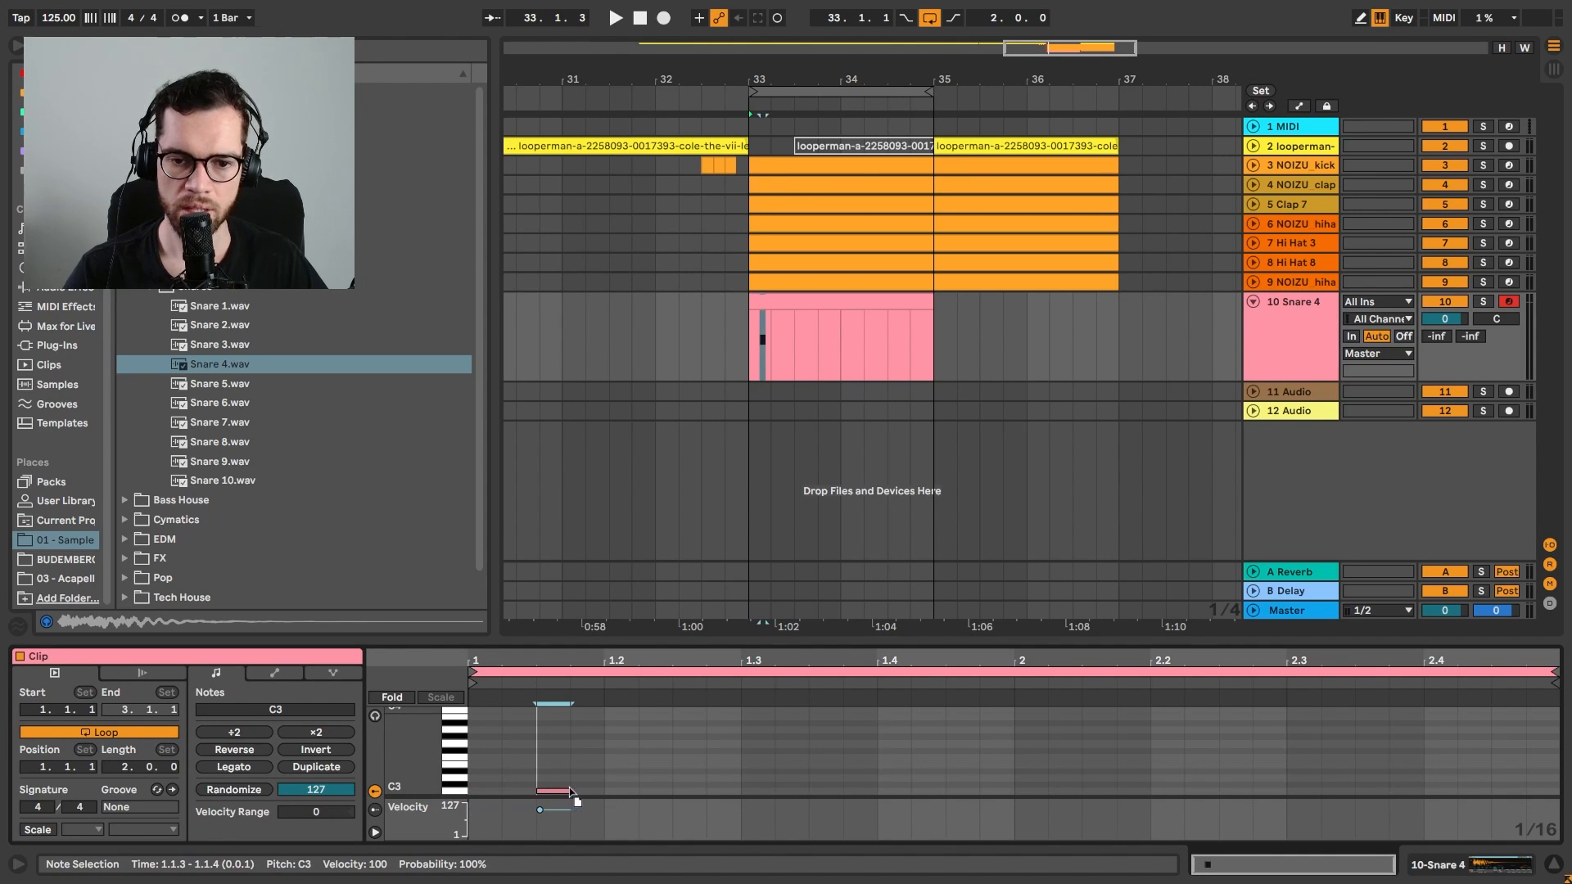
{"action": "double_click", "coordinate": [643, 791]}
{"action": "key", "text": "space"}
{"action": "left_click_drag", "start_coordinate": [643, 793], "coordinate": [681, 793]}
{"action": "key", "text": "space"}
{"action": "double_click", "coordinate": [786, 791]}
{"action": "left_click_drag", "start_coordinate": [830, 794], "coordinate": [846, 795]}
{"action": "key", "text": "space"}
{"action": "left_click", "coordinate": [860, 773]}
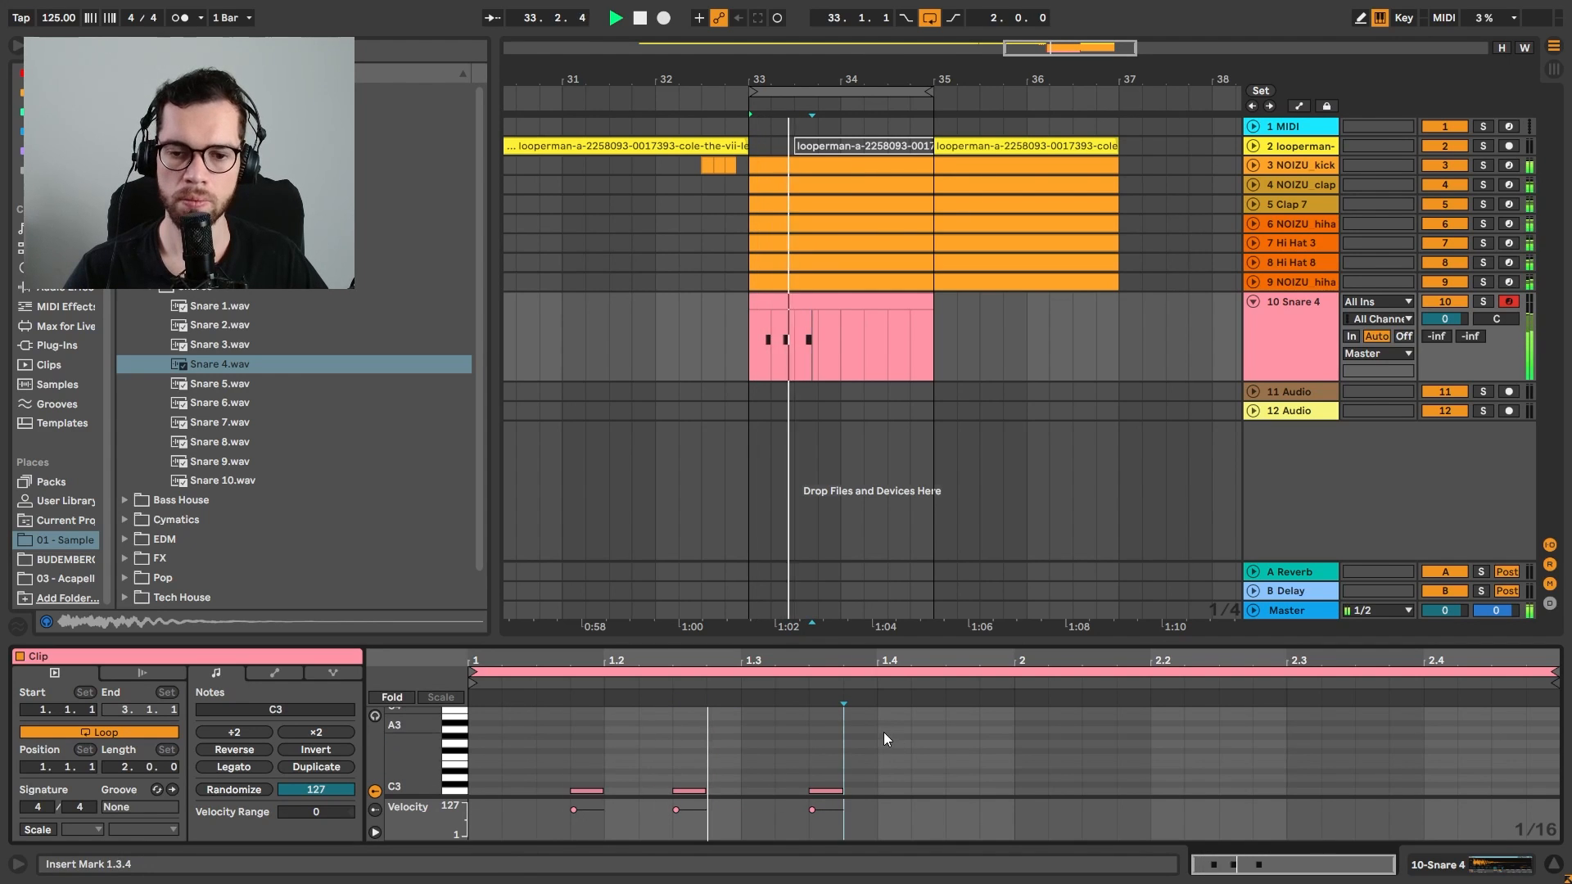
{"action": "key", "text": "space"}
Lengthen the snare notes at 1.2.3 and 1.3.3, add notes at 1.4.2 and 1.4.3, and duplicate the one-bar pattern into bar 2
{"action": "left_click", "coordinate": [700, 791]}
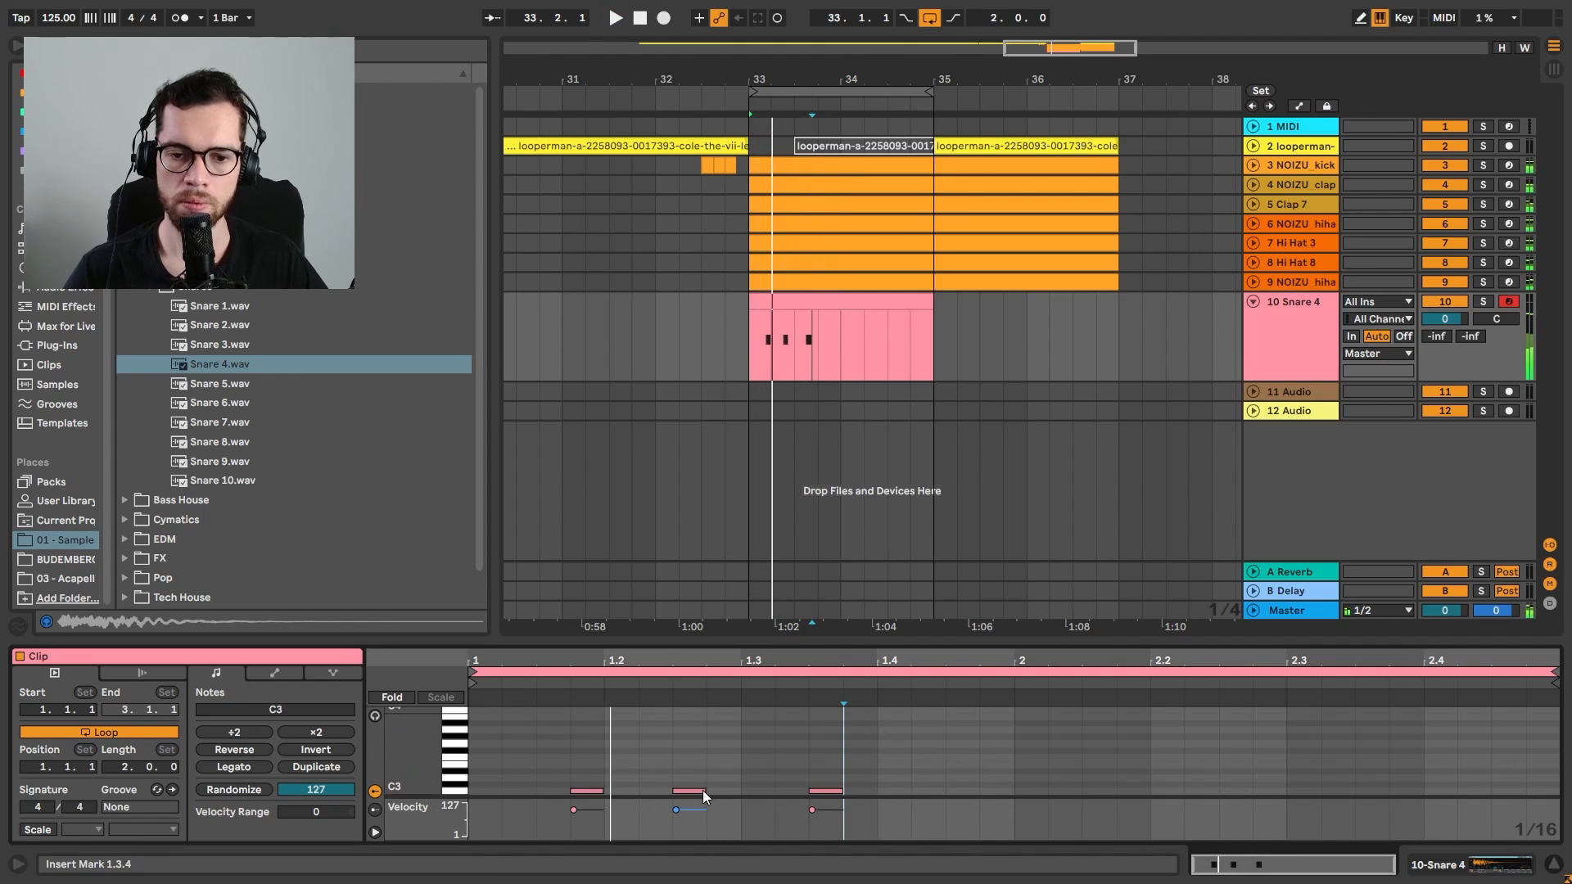
{"action": "key", "text": "space"}
{"action": "left_click_drag", "start_coordinate": [703, 790], "coordinate": [742, 789]}
{"action": "left_click_drag", "start_coordinate": [841, 790], "coordinate": [975, 787]}
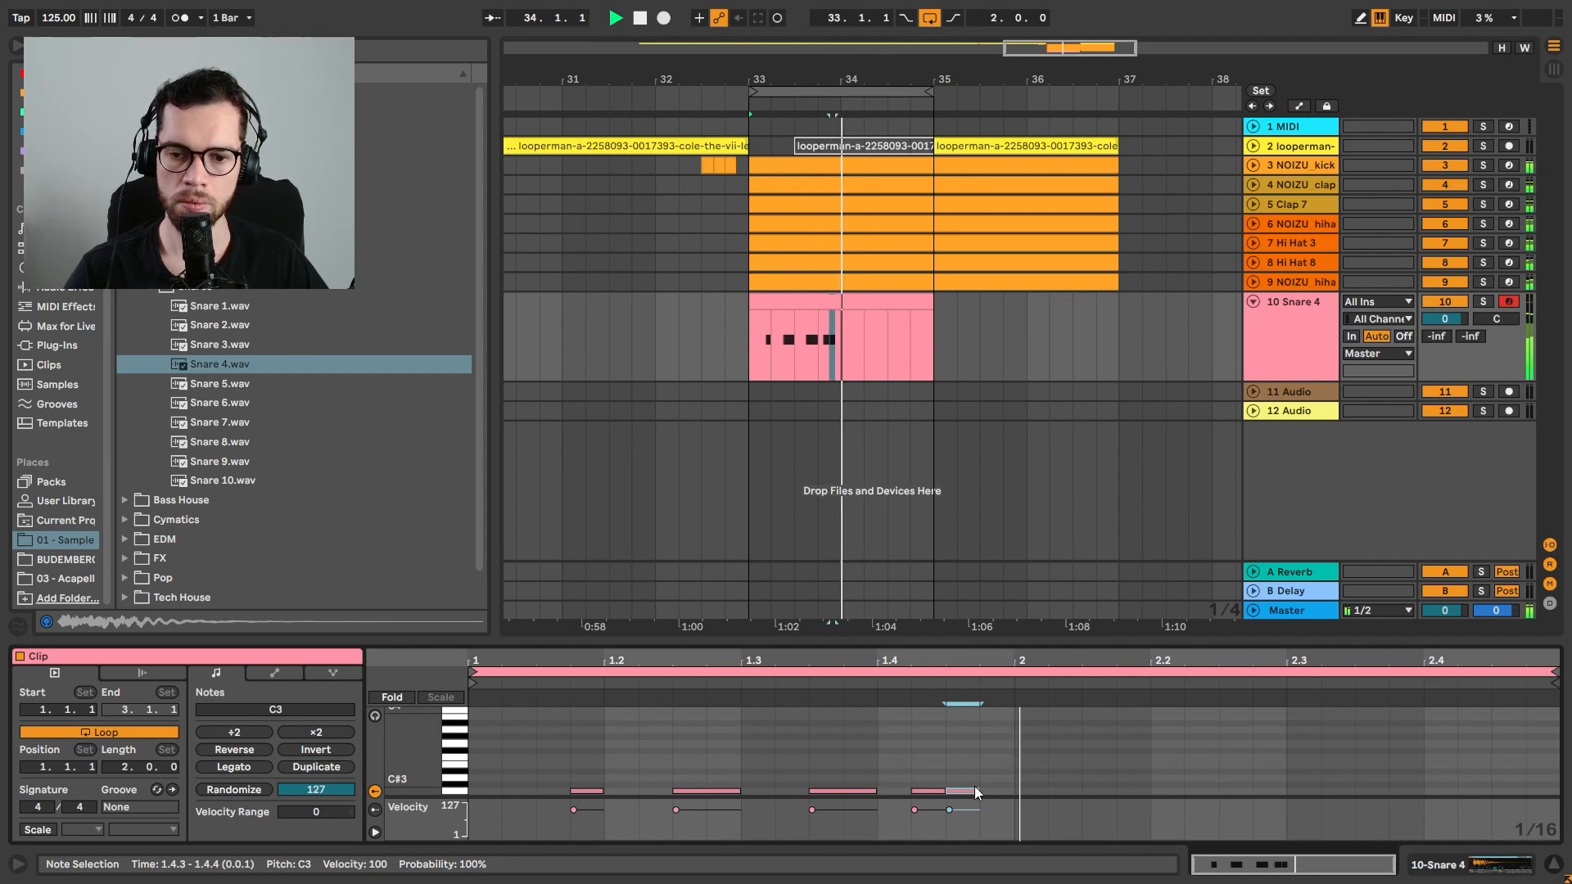
{"action": "key", "text": "ctrl+a"}
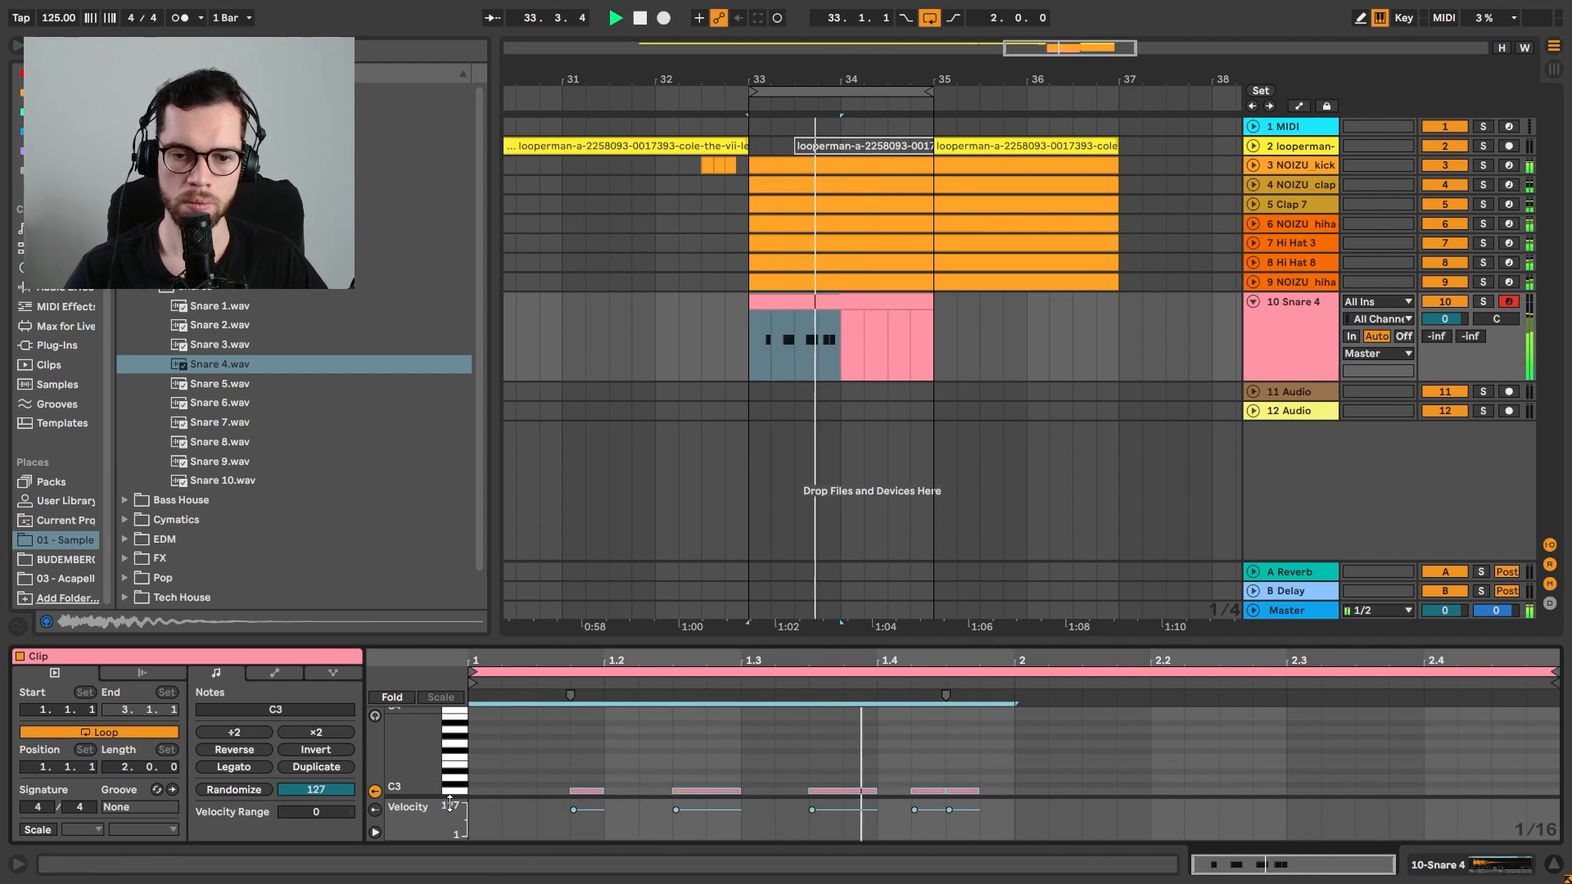
{"action": "key", "text": "ctrl+d"}
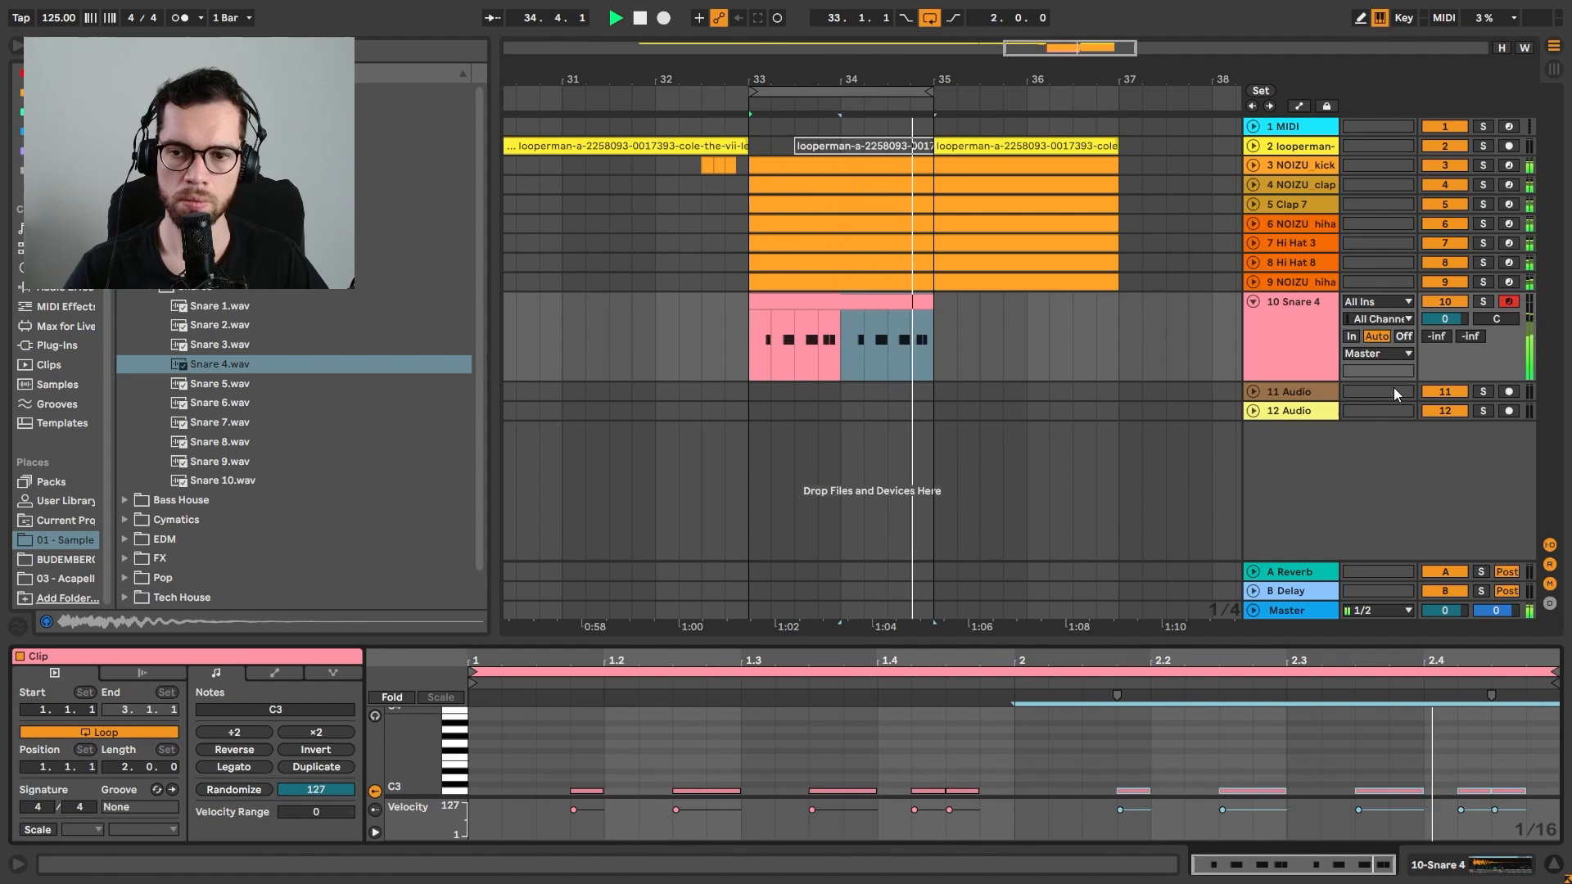
Replace the snare track's sample with Snare 5.wav and set its volume to -8.6 dB during playback
{"action": "left_click_drag", "start_coordinate": [1445, 319], "coordinate": [1445, 337]}
{"action": "left_click", "coordinate": [1270, 333]}
{"action": "left_click", "coordinate": [1257, 319]}
{"action": "left_click", "coordinate": [250, 386]}
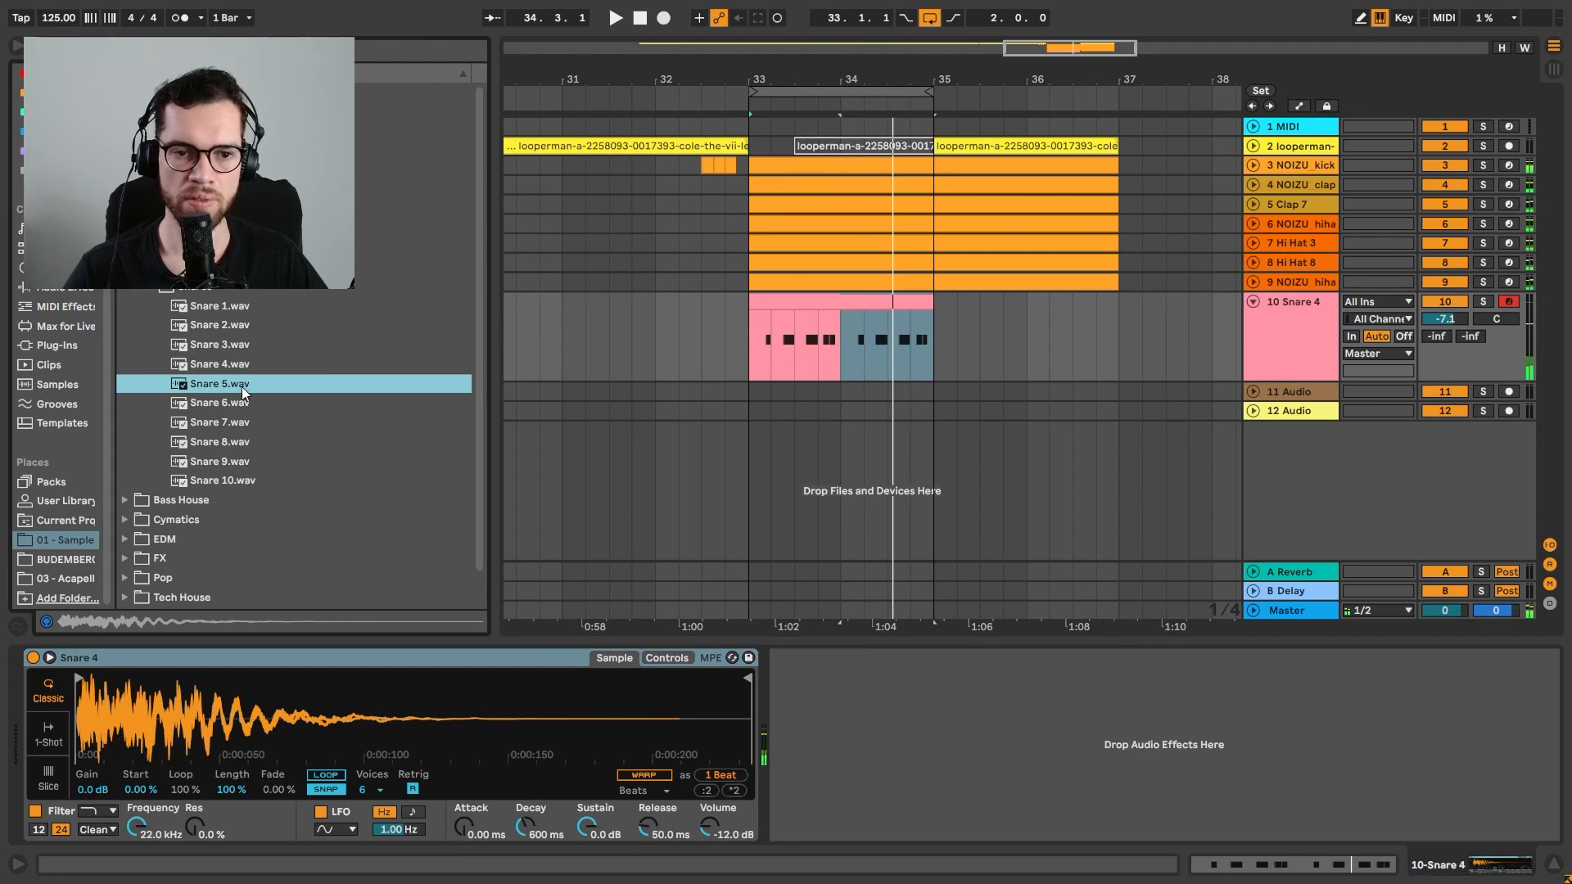
{"action": "left_click_drag", "start_coordinate": [196, 696], "coordinate": [200, 697]}
{"action": "key", "text": "space"}
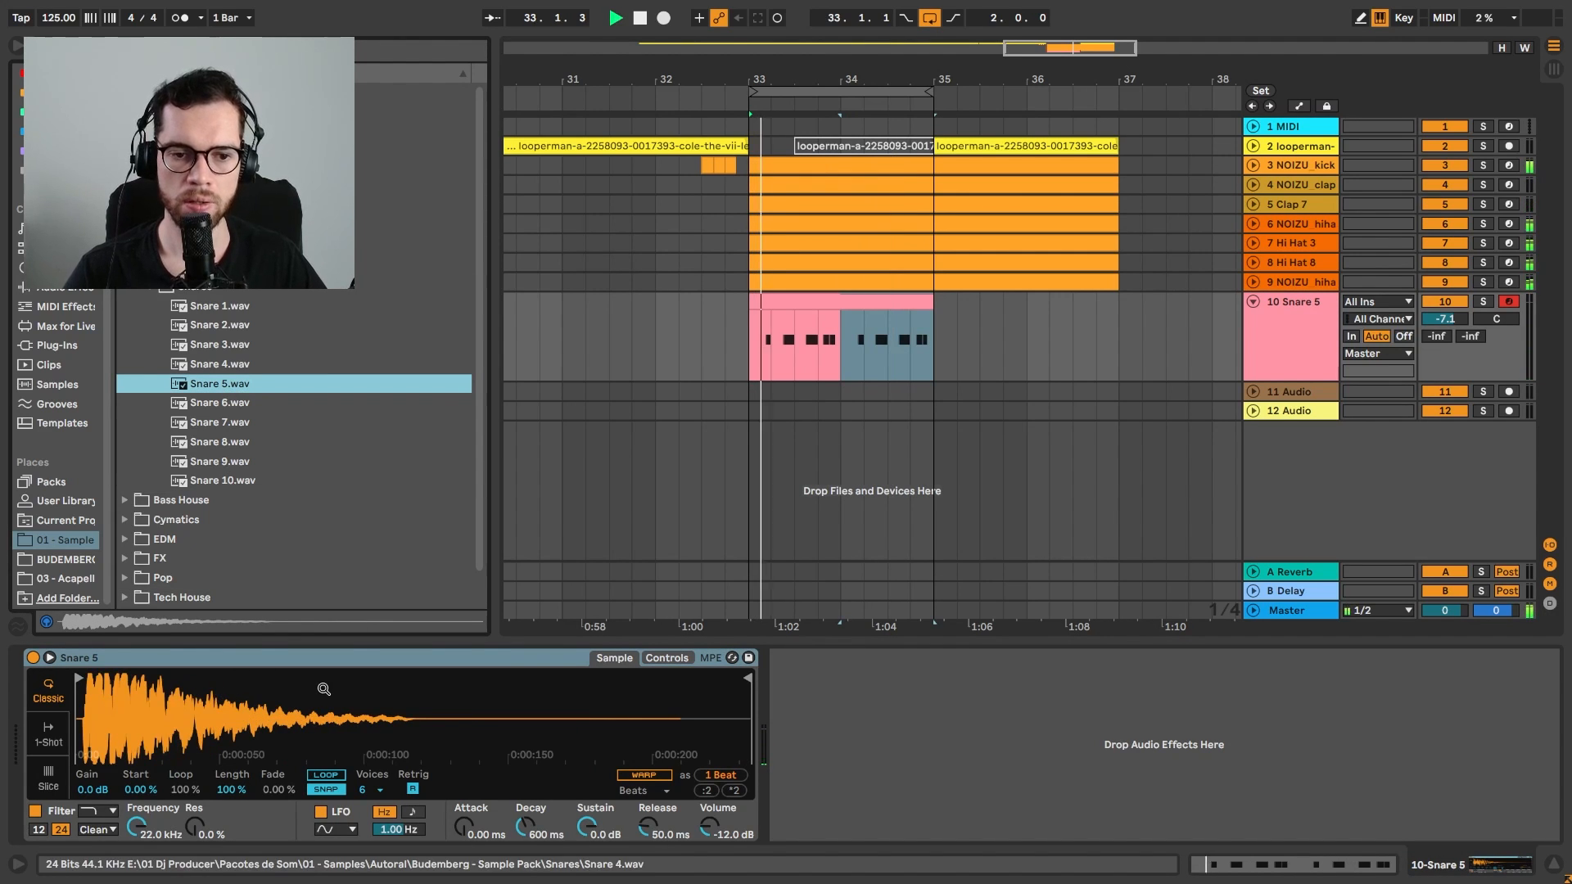
{"action": "left_click_drag", "start_coordinate": [1445, 320], "coordinate": [1445, 326]}
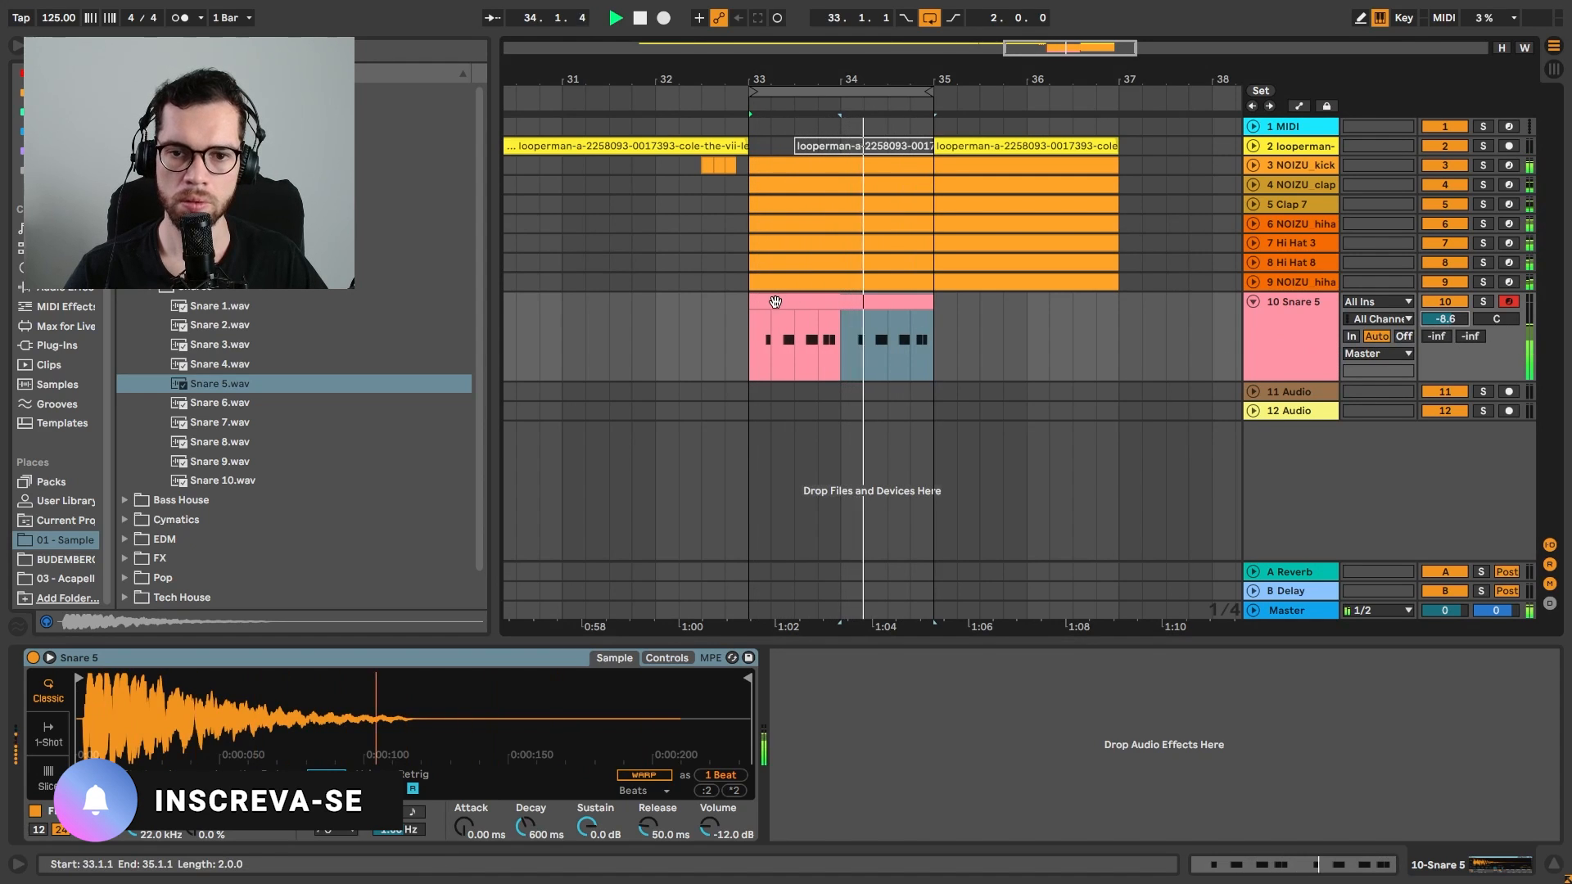
{"action": "left_click", "coordinate": [725, 331]}
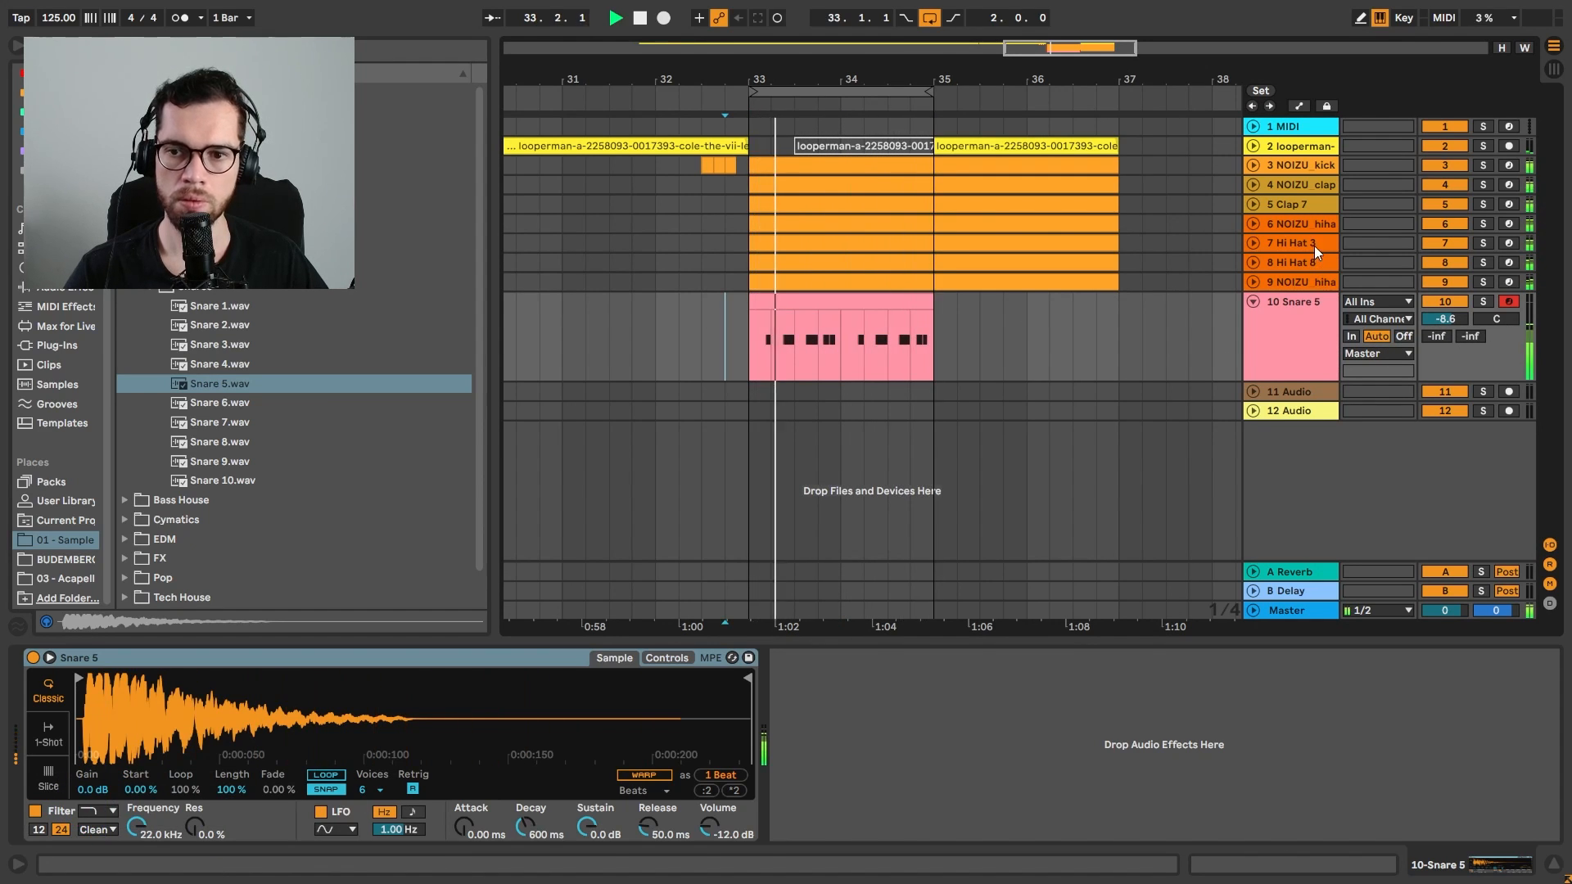
Insert a MIDI track below Hi Hat 8 and create an empty clip on it from bar 33 to bar 35
{"action": "left_click", "coordinate": [1295, 261]}
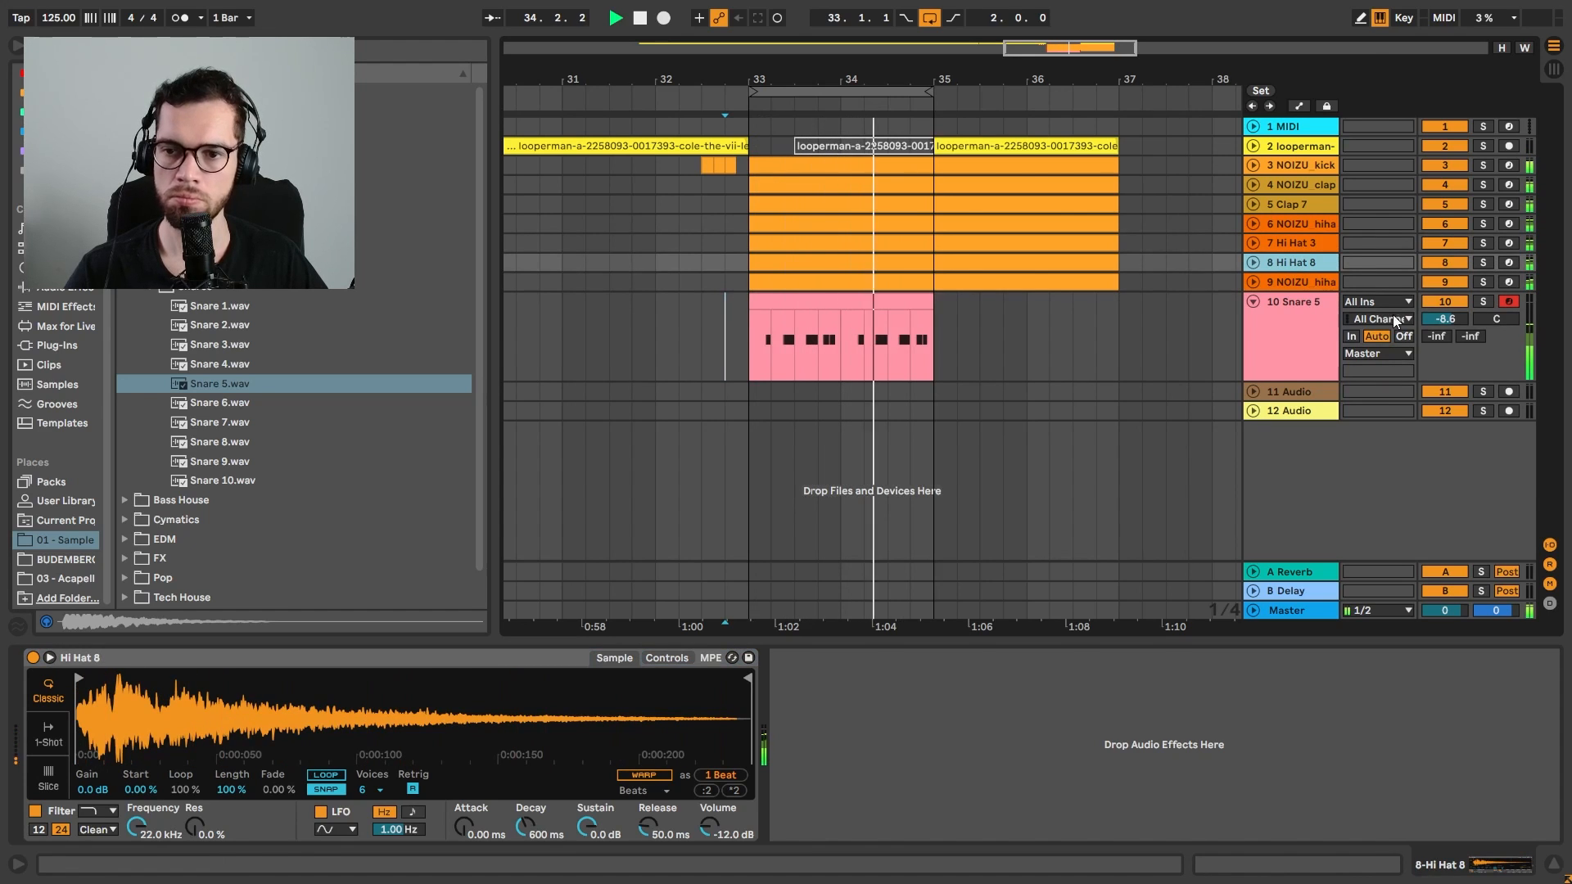
{"action": "key", "text": "ctrl+shift+t"}
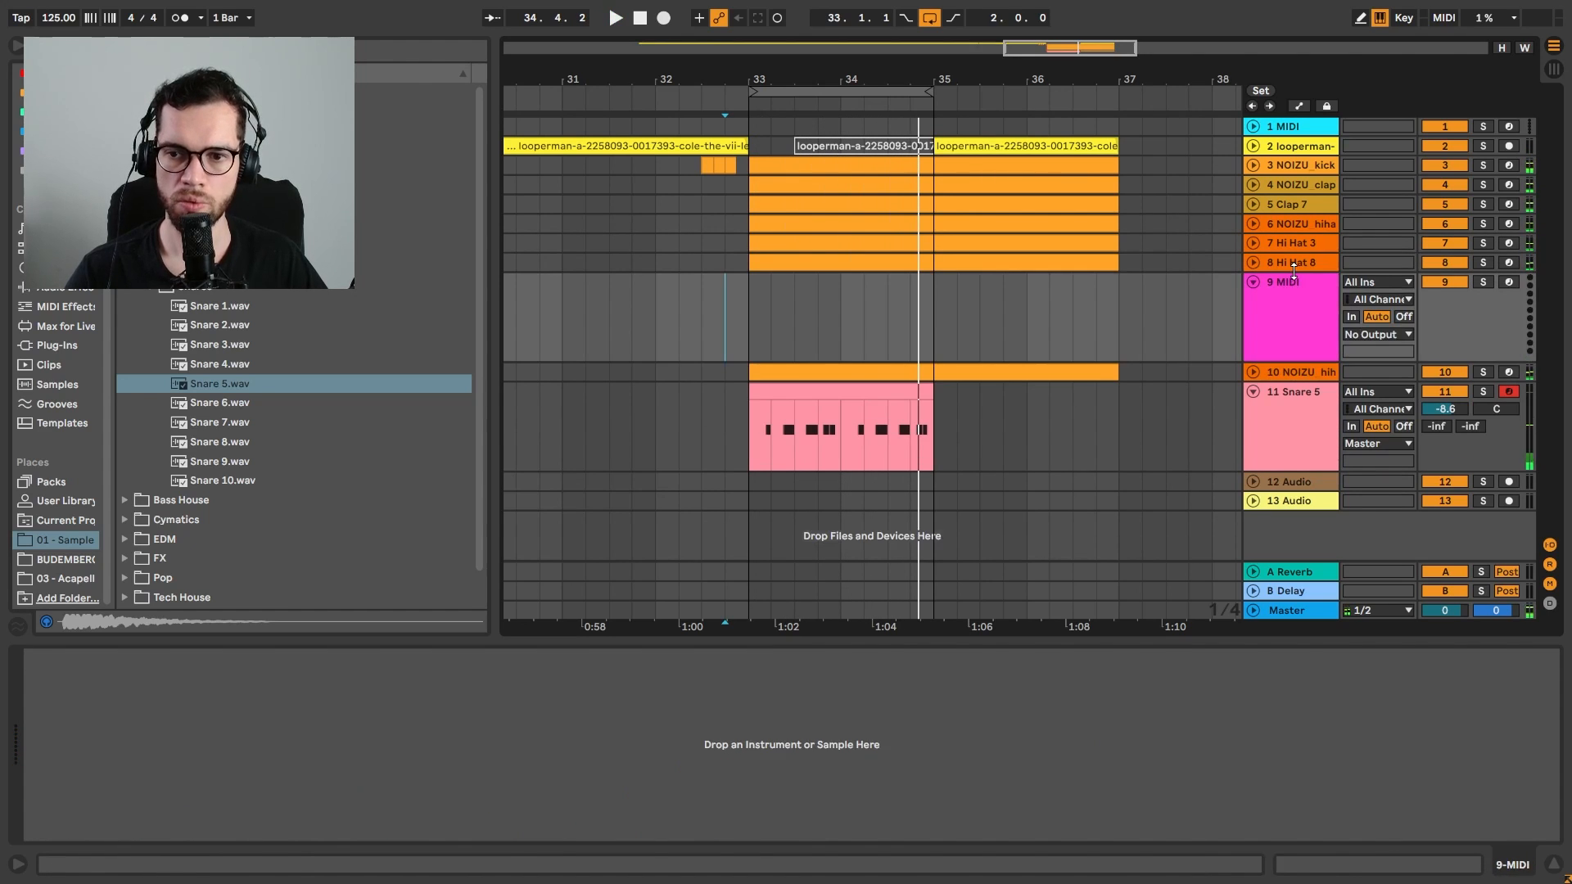
{"action": "key", "text": "space"}
{"action": "left_click_drag", "start_coordinate": [750, 321], "coordinate": [912, 310]}
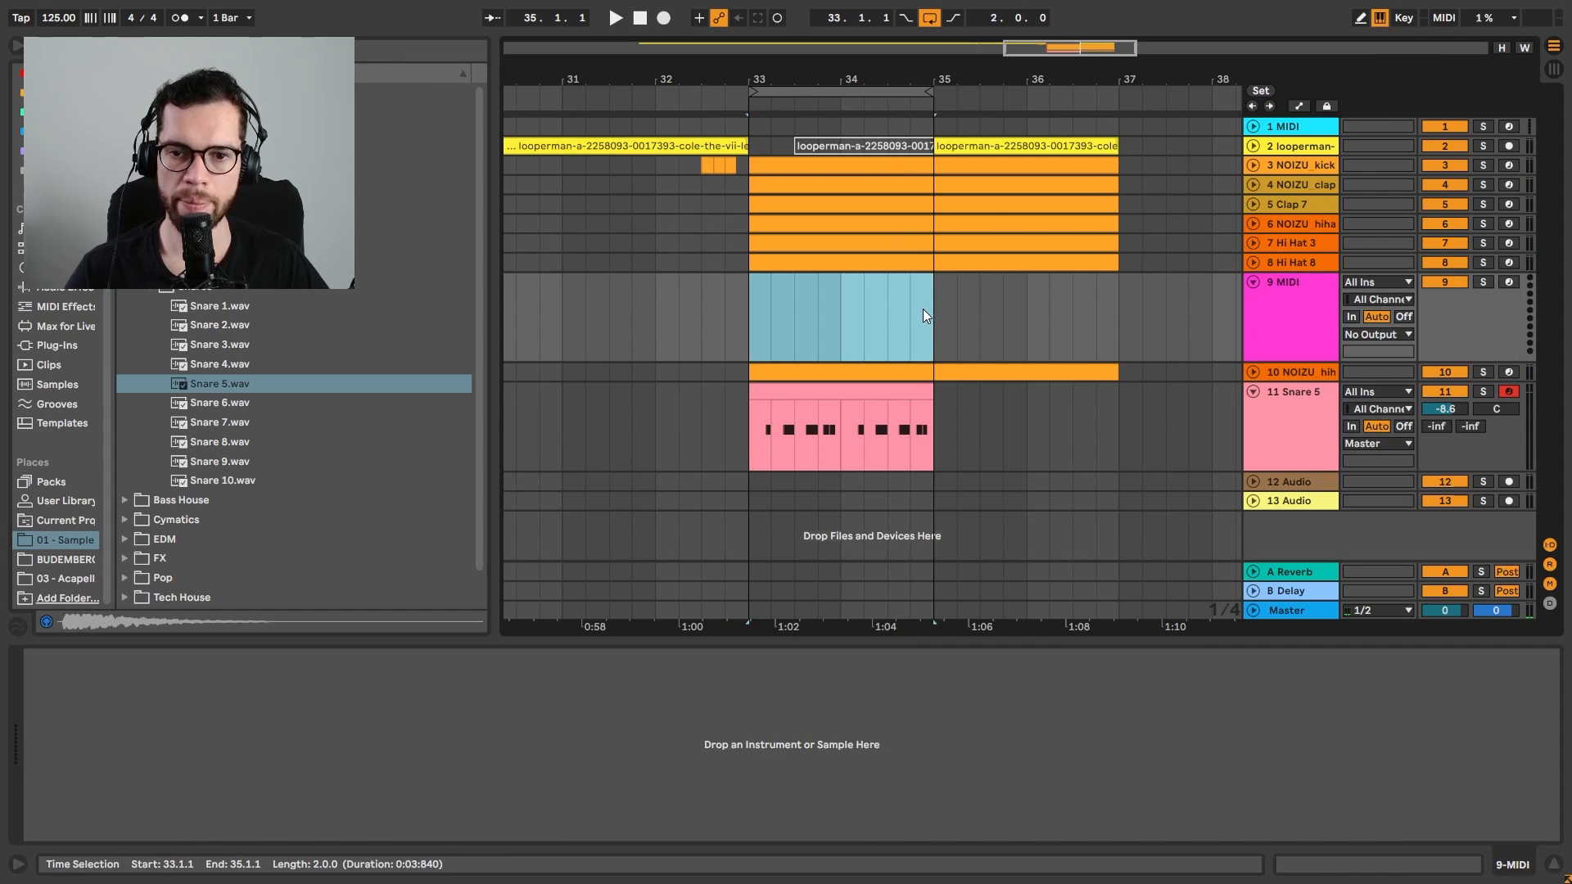
{"action": "key", "text": "ctrl+shift+m"}
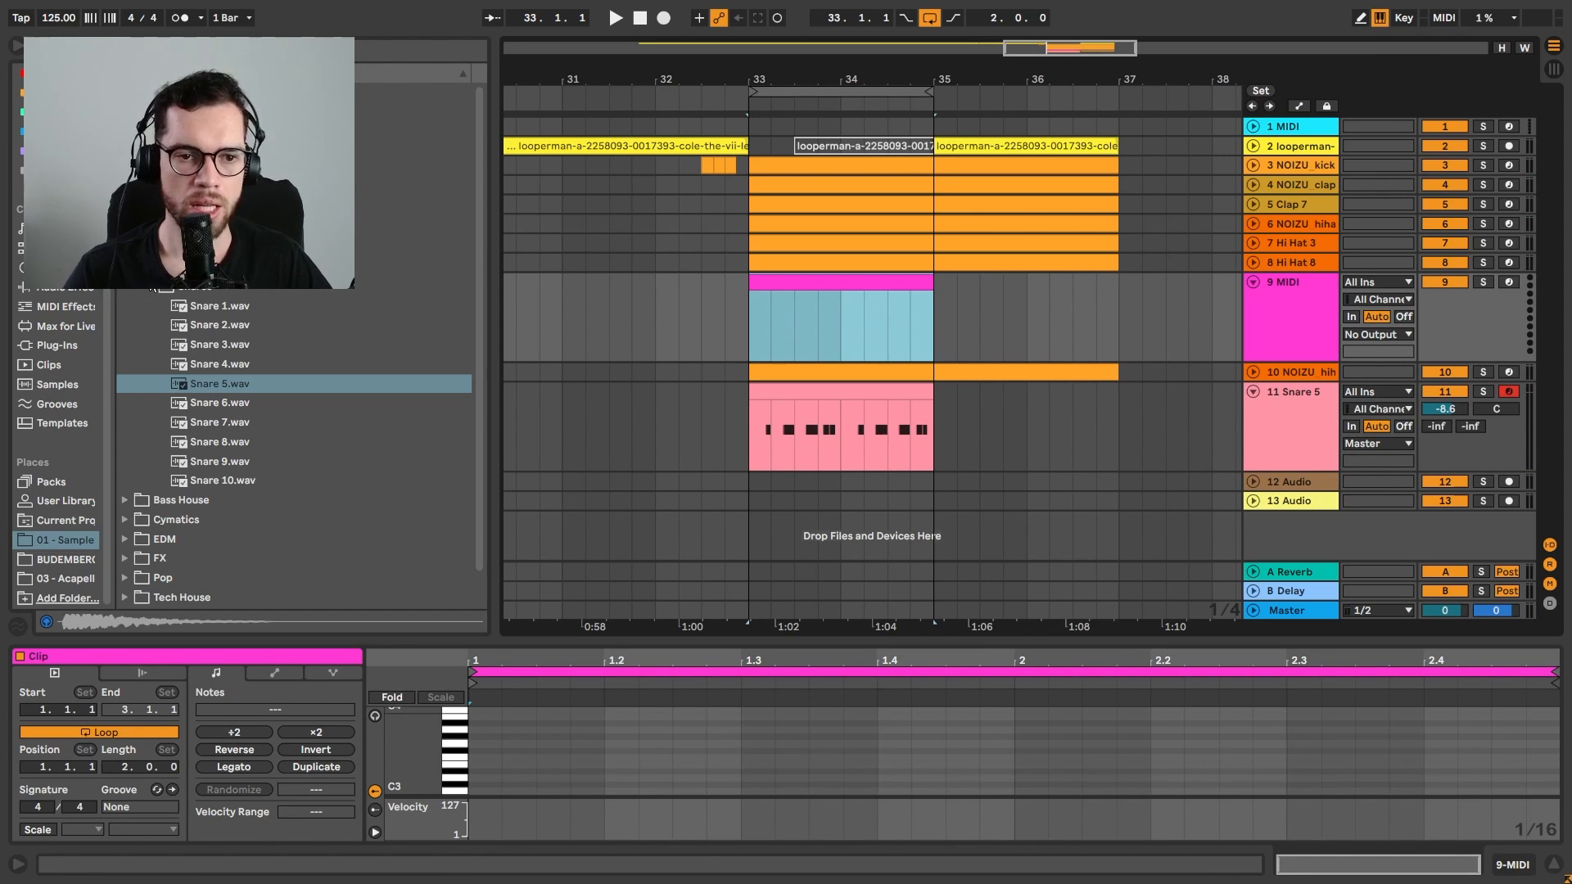
Audition the percussion samples in the sample pack and load Perc 9.wav onto the new MIDI track
{"action": "left_click", "coordinate": [149, 248]}
{"action": "left_click", "coordinate": [199, 268]}
{"action": "left_click", "coordinate": [209, 286]}
{"action": "left_click", "coordinate": [216, 305]}
{"action": "left_click", "coordinate": [226, 331]}
{"action": "left_click", "coordinate": [226, 345]}
{"action": "left_click", "coordinate": [226, 365]}
{"action": "left_click", "coordinate": [227, 383]}
{"action": "left_click", "coordinate": [231, 400]}
{"action": "left_click", "coordinate": [234, 425]}
{"action": "left_click", "coordinate": [220, 409]}
{"action": "left_click_drag", "start_coordinate": [218, 421], "coordinate": [1283, 834]}
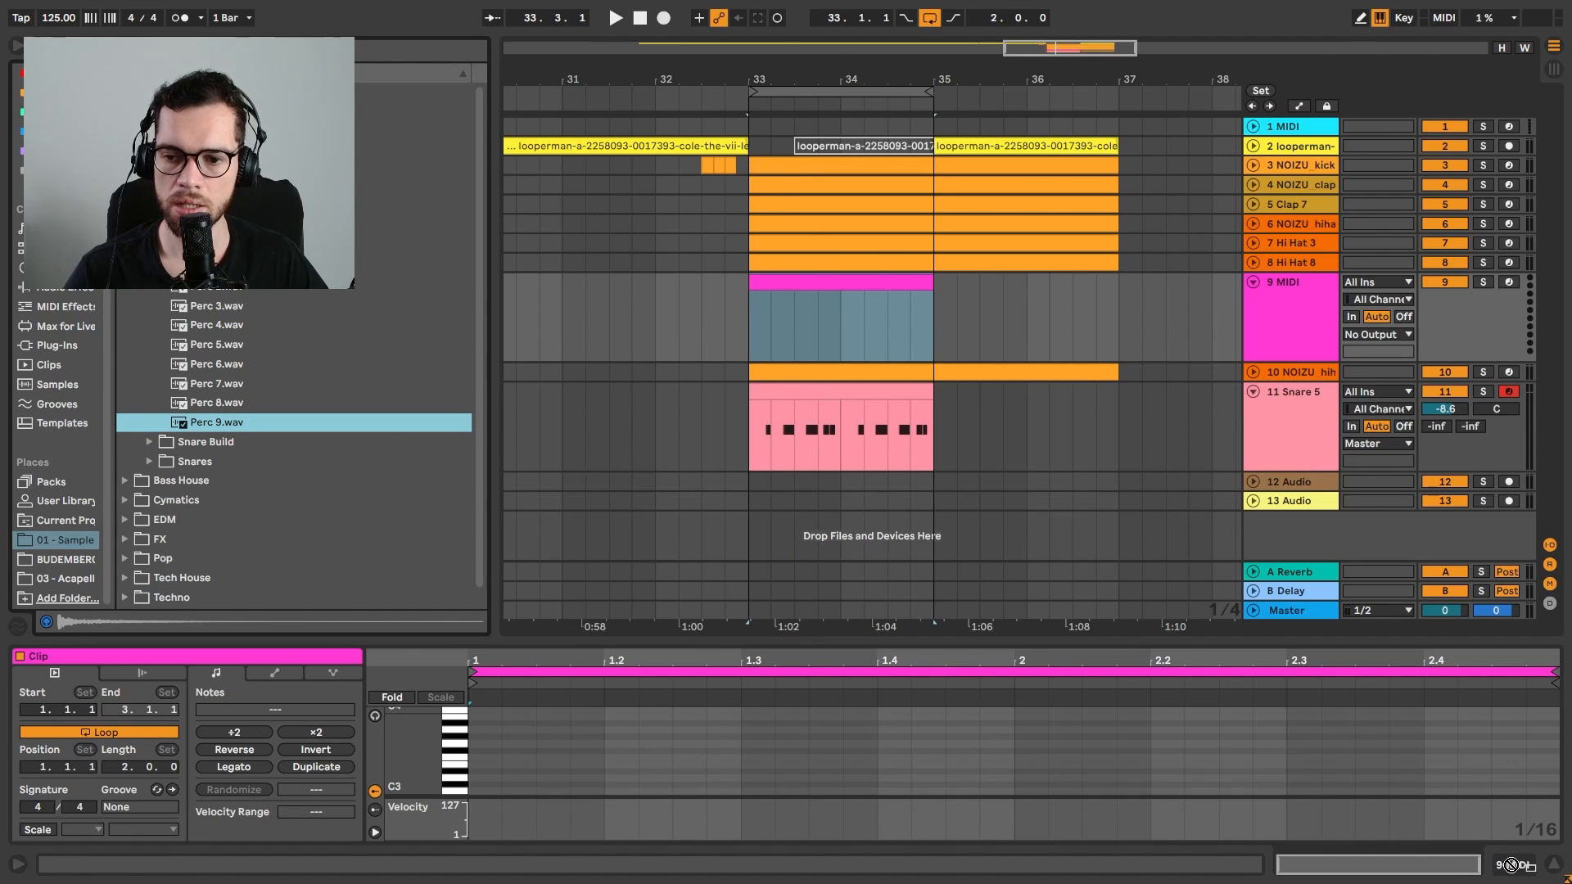
{"action": "left_click_drag", "start_coordinate": [1511, 864], "coordinate": [1511, 864]}
{"action": "left_click_drag", "start_coordinate": [1283, 827], "coordinate": [1283, 827]}
Copy the Snare 5 clip onto the Perc 9 track at bar 33 and play the loop
{"action": "left_click_drag", "start_coordinate": [811, 416], "coordinate": [814, 301]}
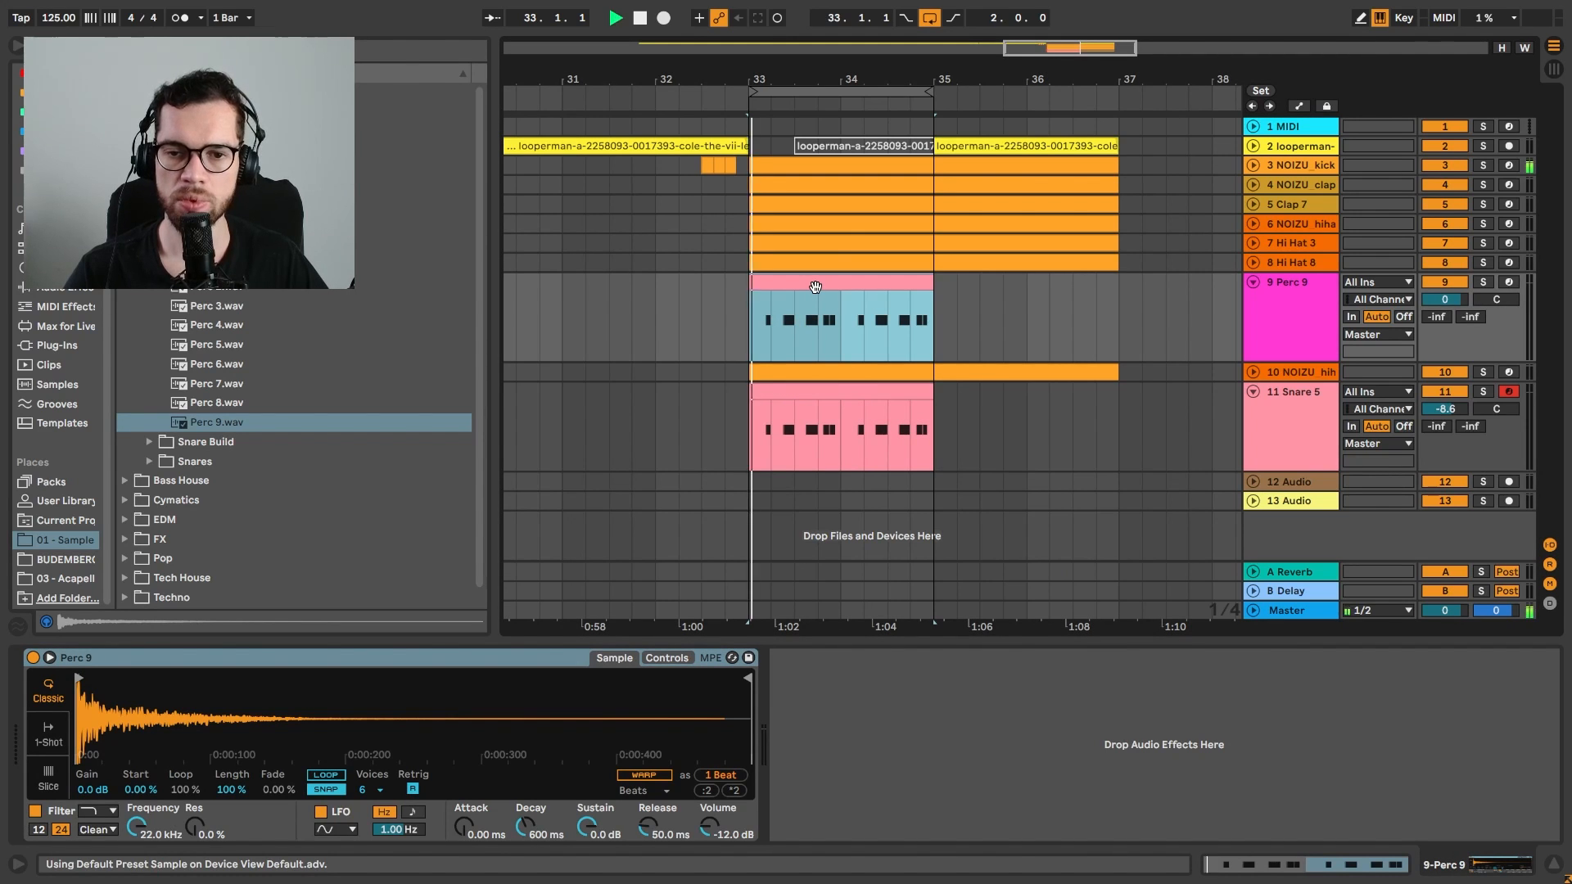
{"action": "key", "text": "space"}
{"action": "left_click", "coordinate": [814, 384]}
{"action": "key", "text": "space"}
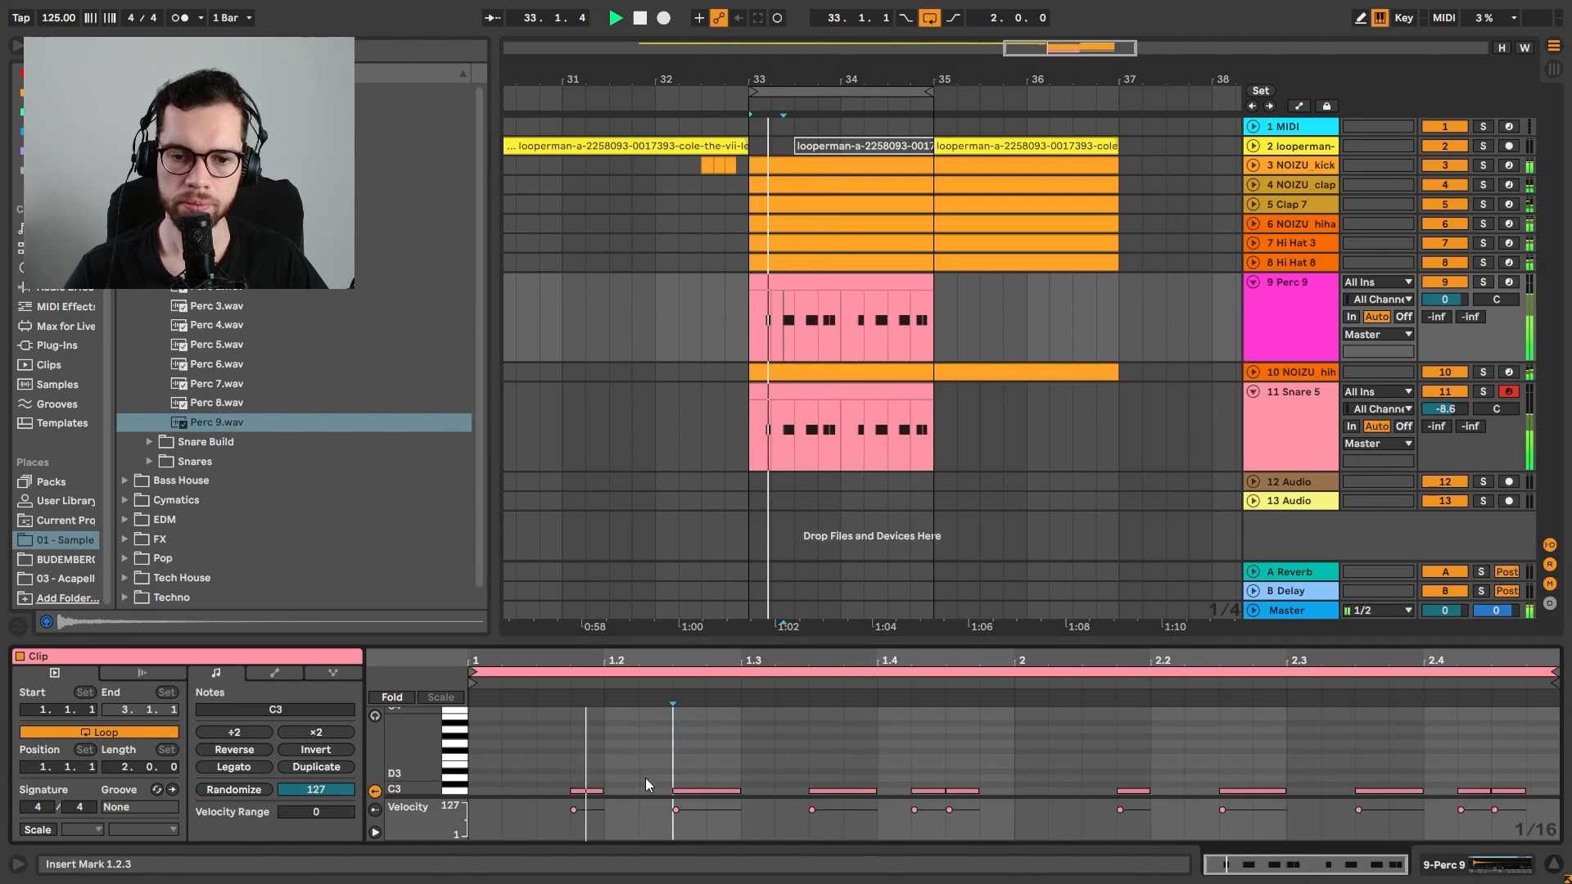
In the Perc 9 clip, extend the first note back to 1.1.3 and move the third note to 1.3.2
{"action": "mouse_move", "coordinate": [588, 792]}
{"action": "left_mouse_down"}
{"action": "mouse_move", "coordinate": [555, 793]}
{"action": "mouse_move", "coordinate": [606, 787]}
{"action": "left_mouse_up"}
{"action": "key", "text": "space"}
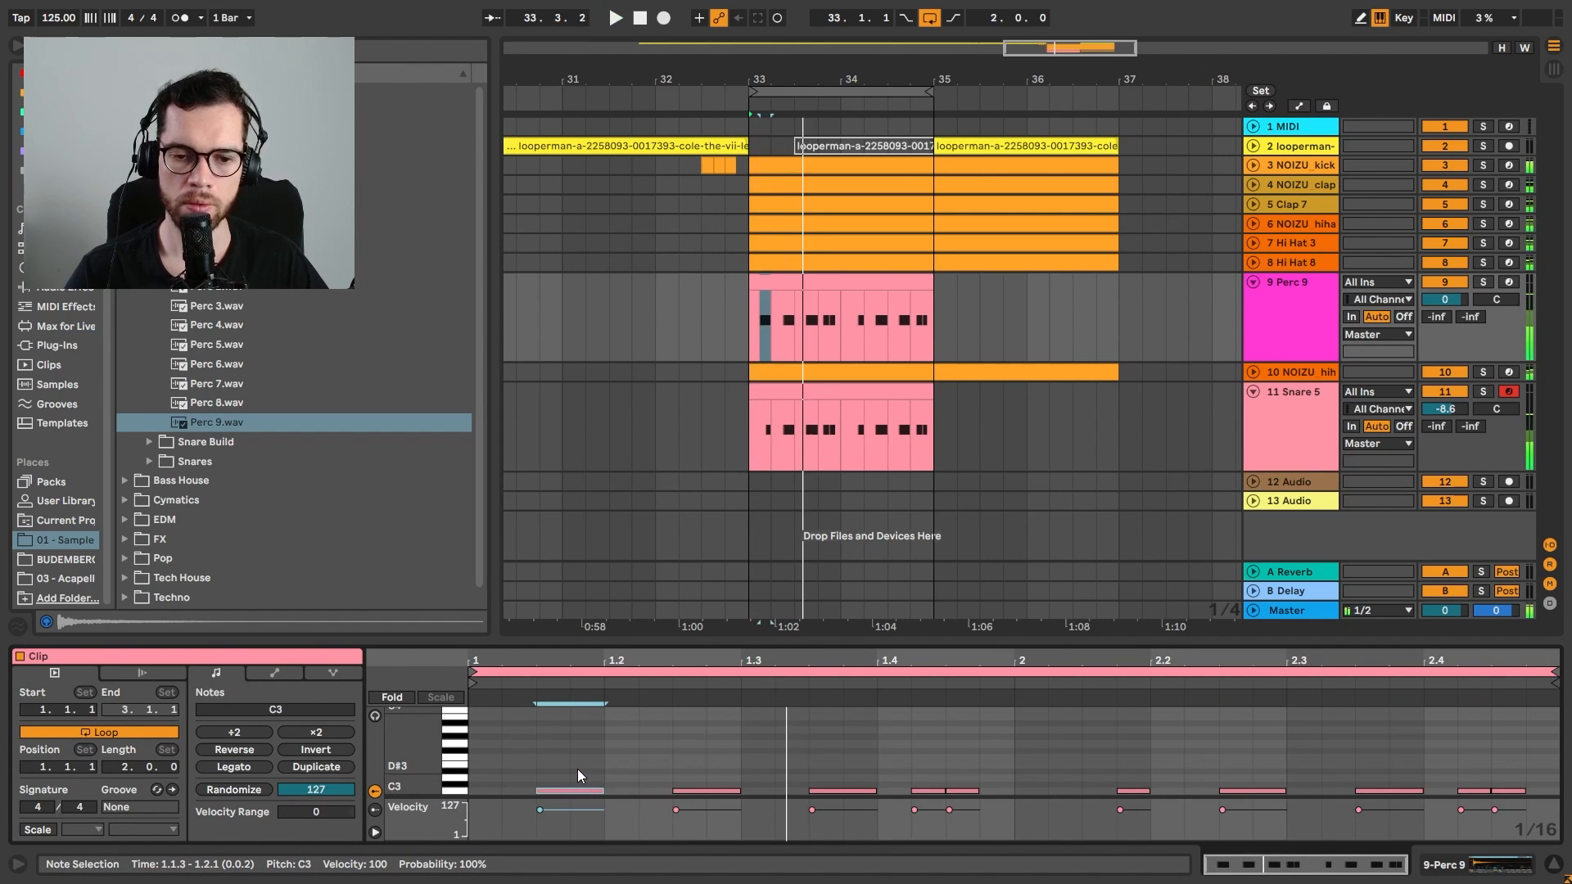
{"action": "left_click", "coordinate": [777, 769]}
{"action": "left_click_drag", "start_coordinate": [853, 790], "coordinate": [822, 793]}
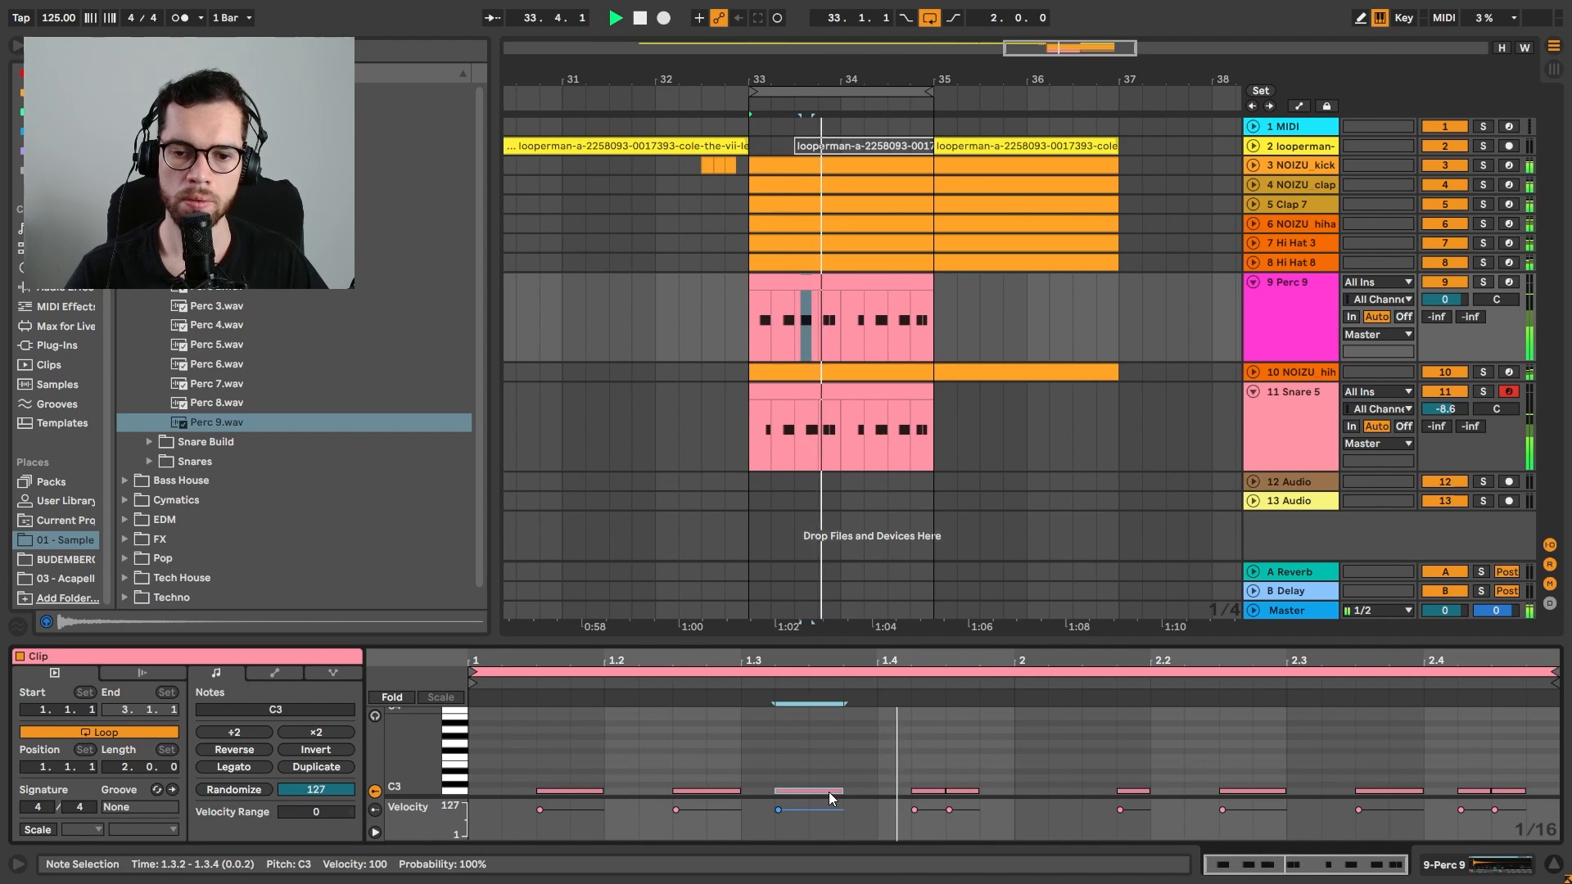
{"action": "left_click_drag", "start_coordinate": [829, 793], "coordinate": [828, 793]}
{"action": "key", "text": "space"}
{"action": "key", "text": "Right"}
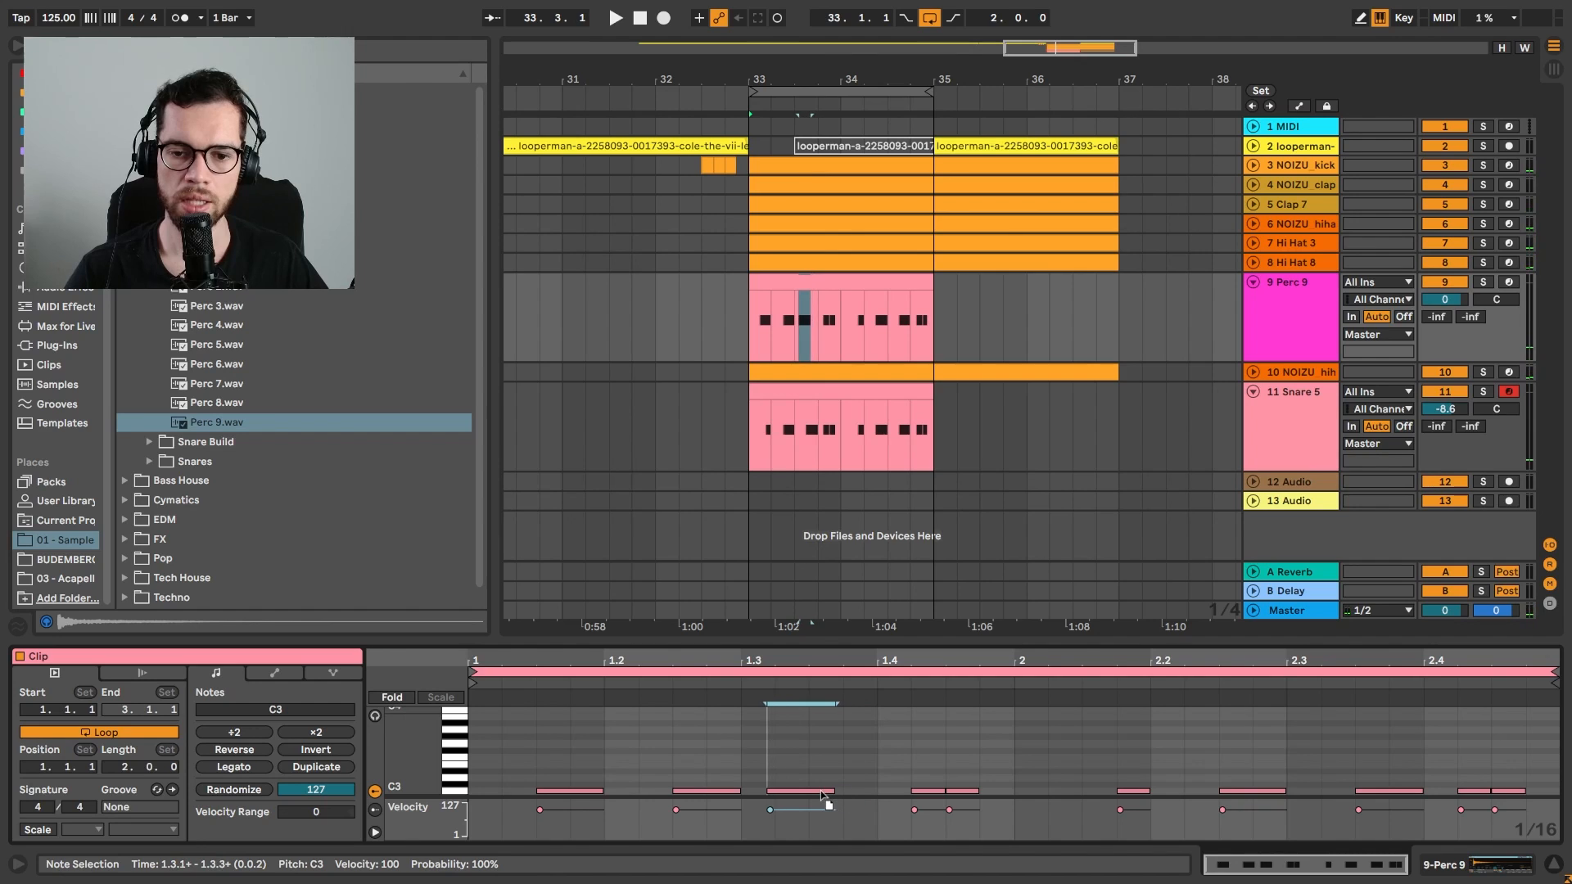
Delete the Perc 9 notes after the third one and duplicate the three-beat pattern across the rest of the two-bar clip
{"action": "left_click_drag", "start_coordinate": [835, 792], "coordinate": [1547, 770]}
{"action": "key", "text": "Delete"}
{"action": "left_click_drag", "start_coordinate": [870, 742], "coordinate": [470, 792]}
{"action": "key", "text": "ctrl+d"}
{"action": "key", "text": "ctrl+d"}
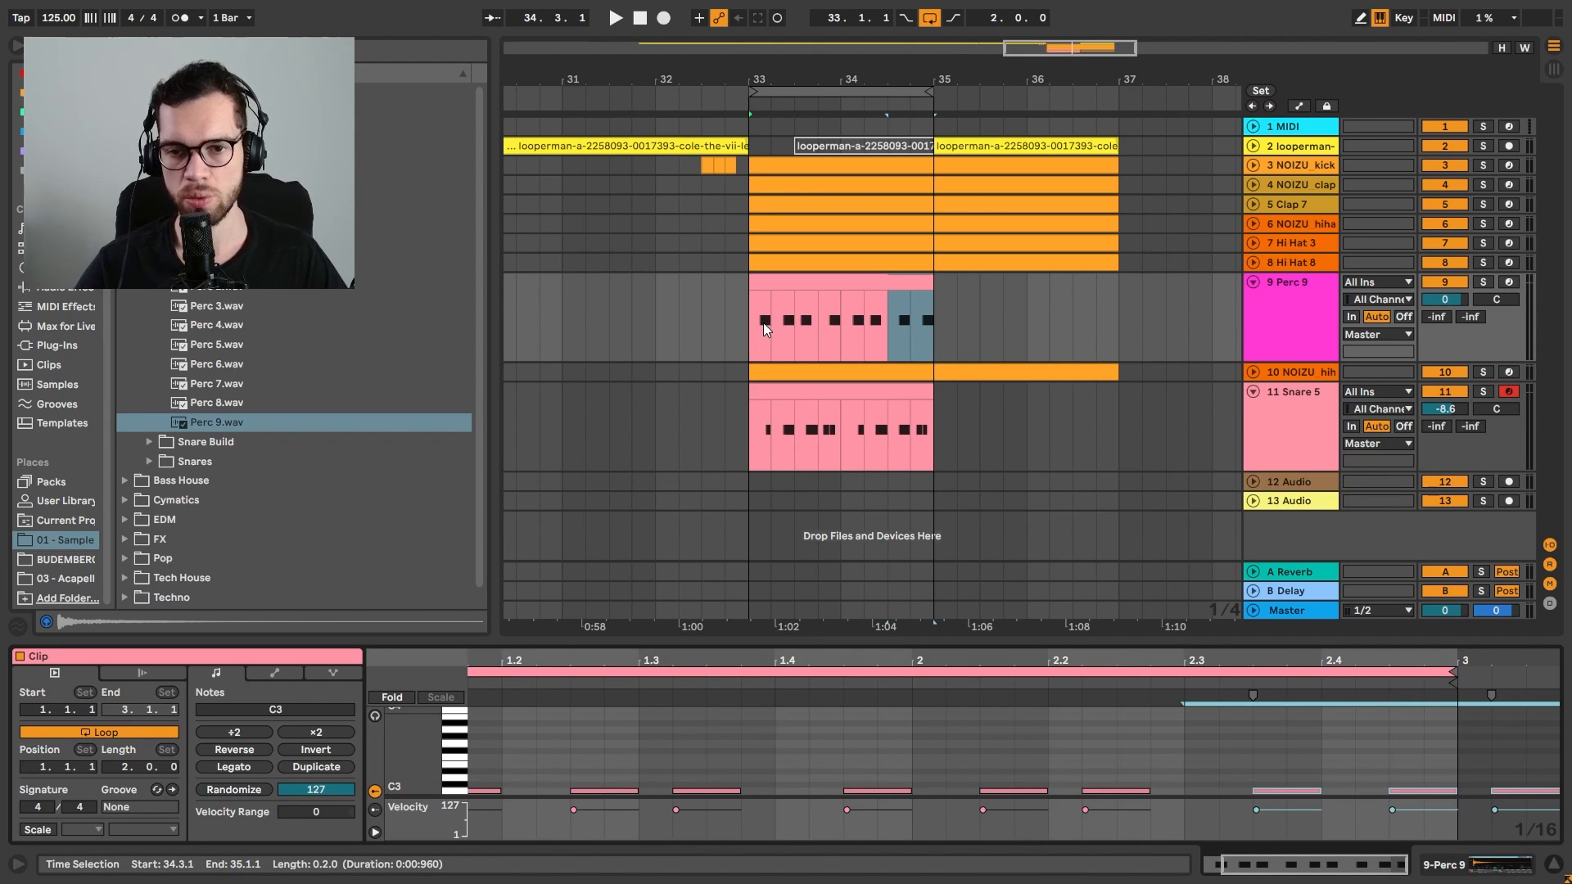
{"action": "left_click", "coordinate": [734, 320]}
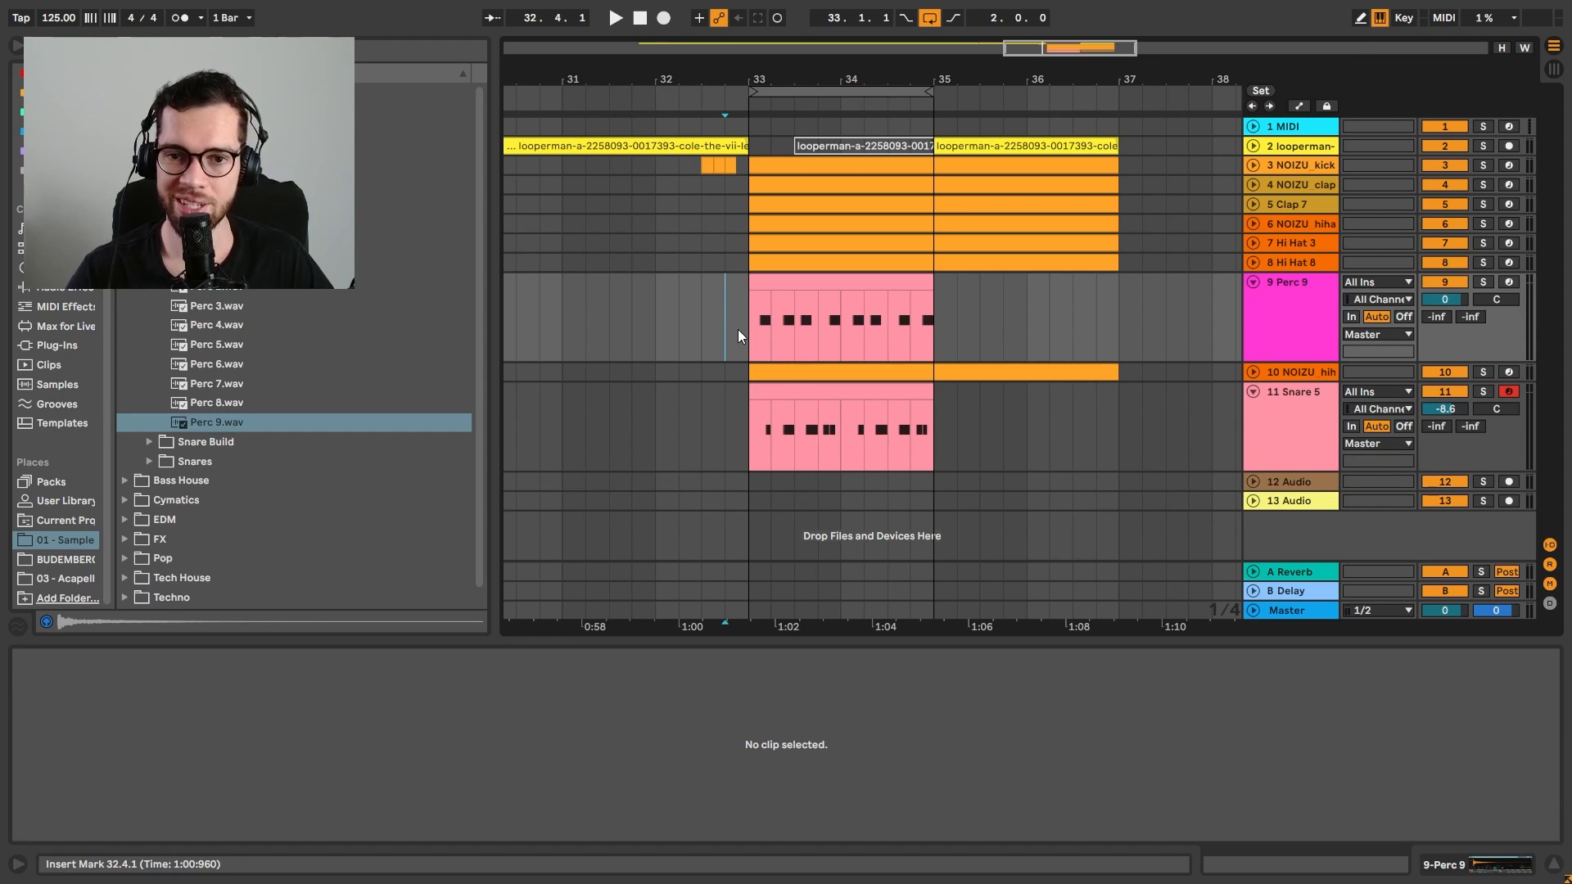
Play the loop and lower the Perc 9 track volume to -4.4 dB
{"action": "key", "text": "space"}
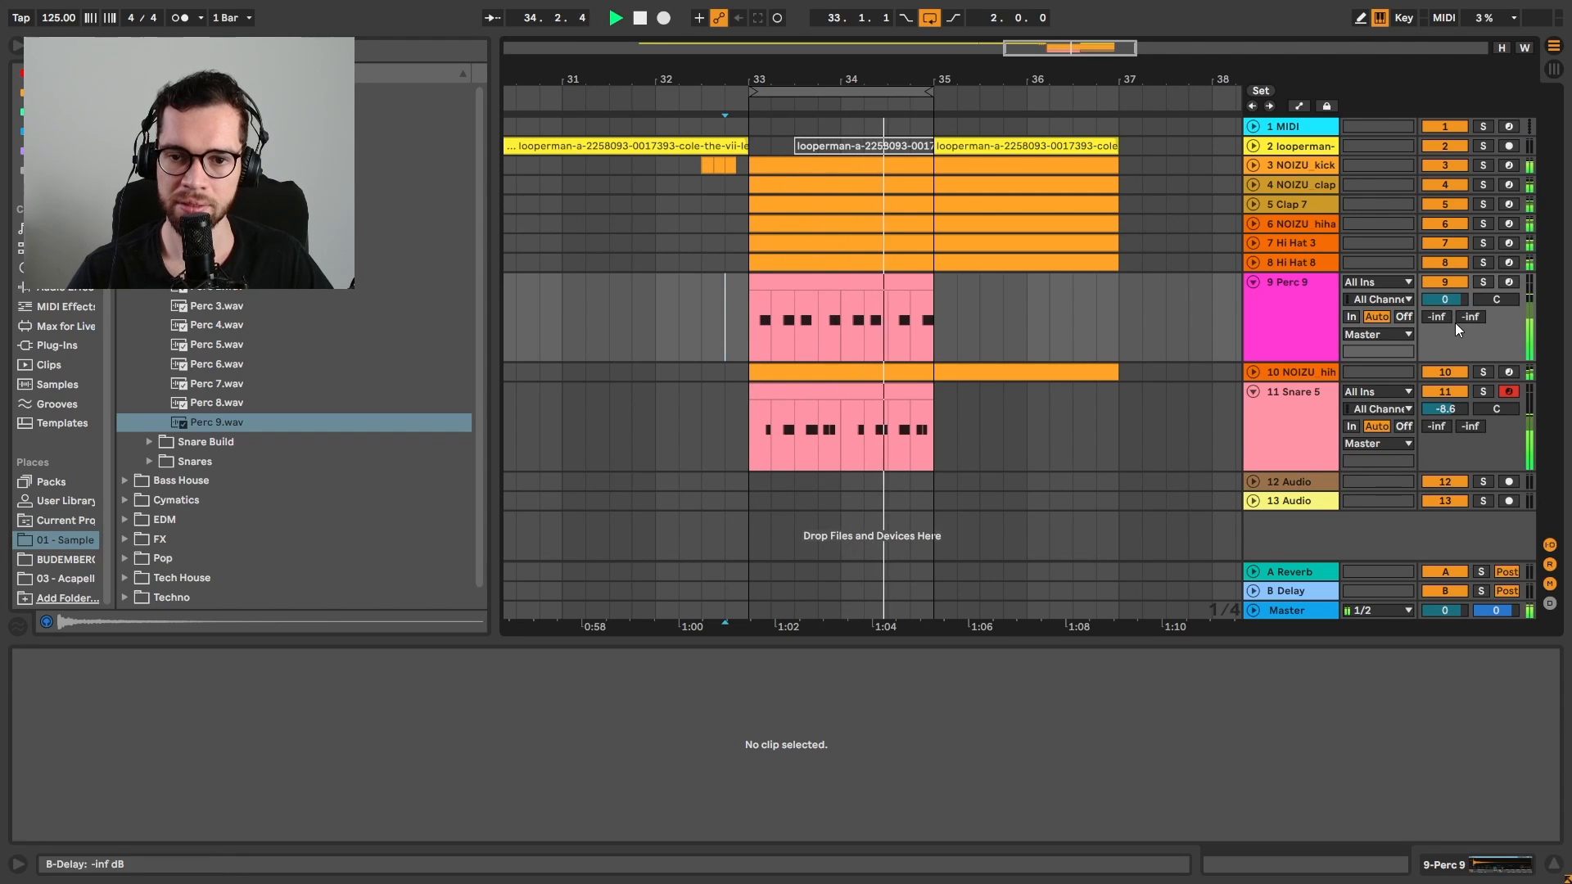
{"action": "left_click_drag", "start_coordinate": [1448, 296], "coordinate": [1448, 302]}
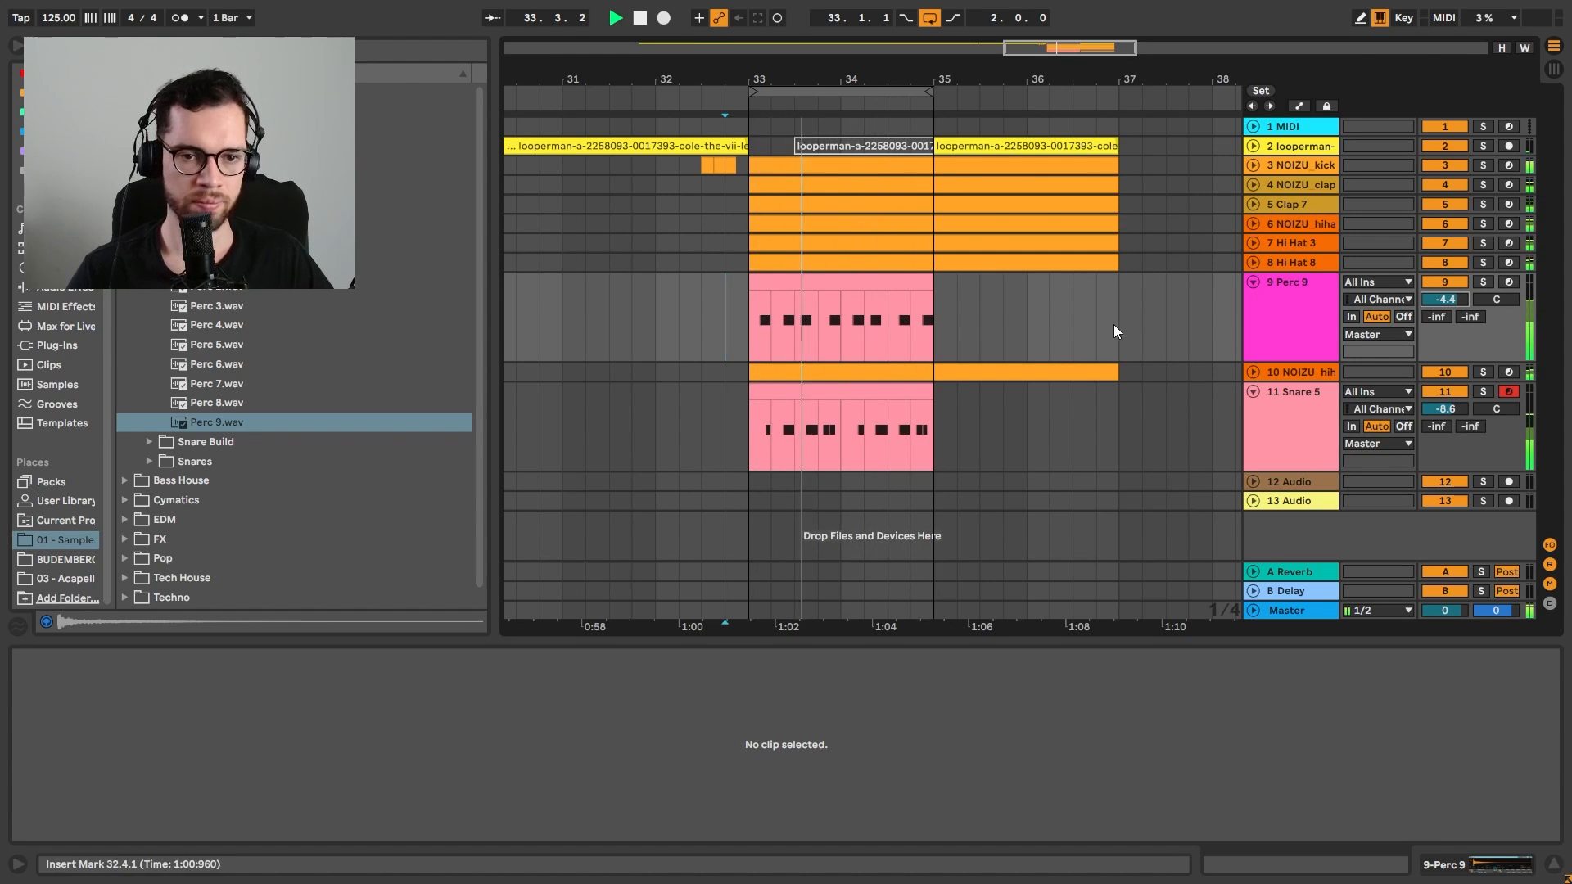
{"action": "key", "text": "space"}
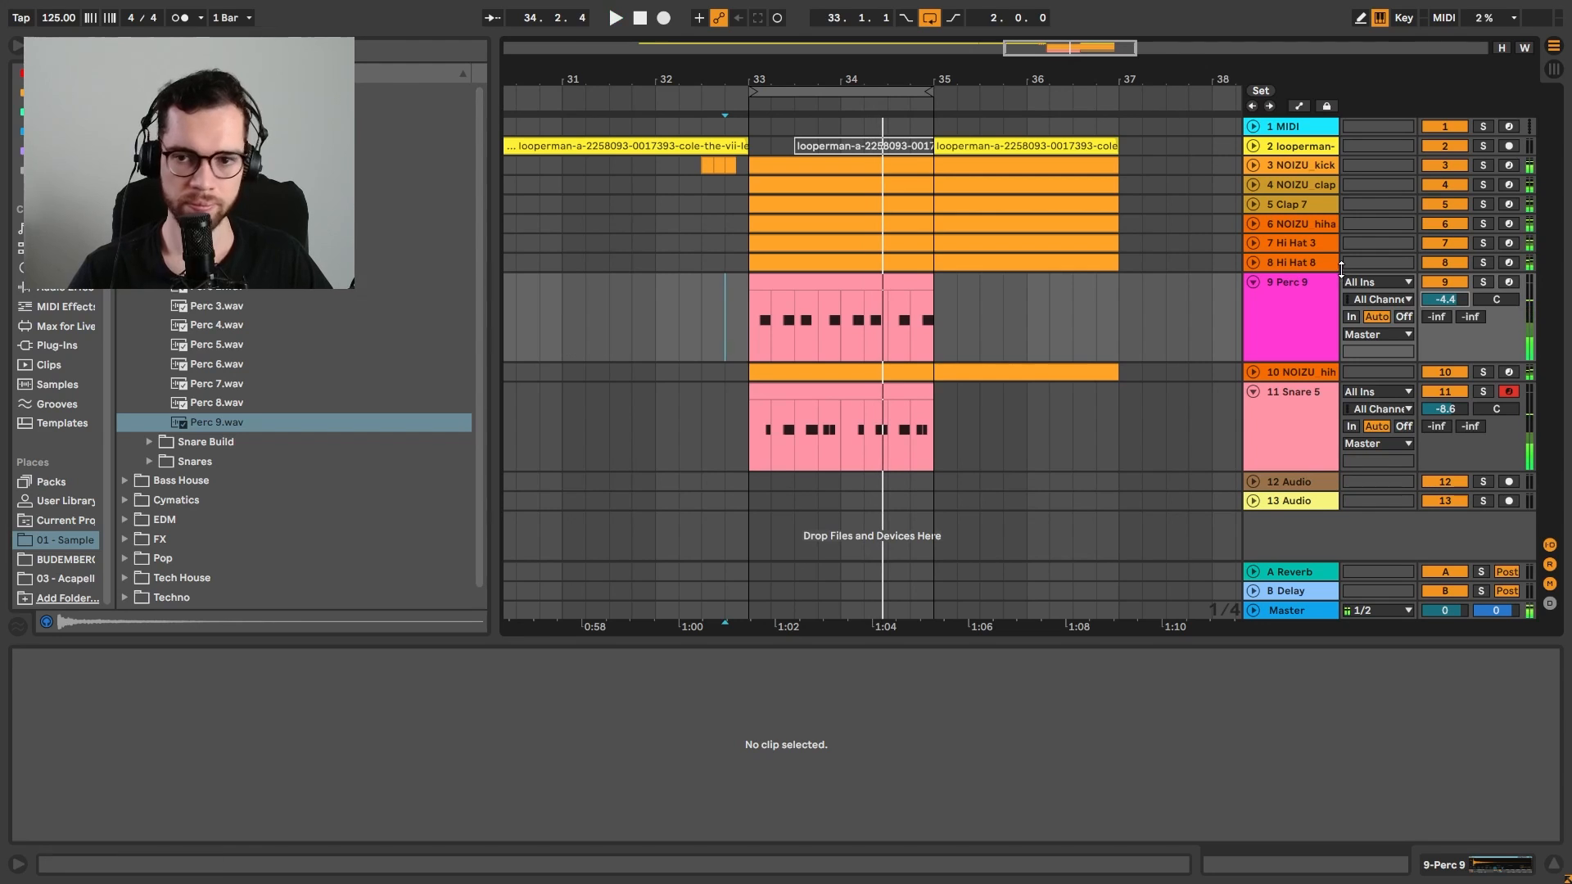
In Noizu Sample Pack Vol. 2, open the NOIZU_shaker_loops folder and audition NOIZU_125_shaker_loop_airy.wav
{"action": "key", "text": "ctrl+f"}
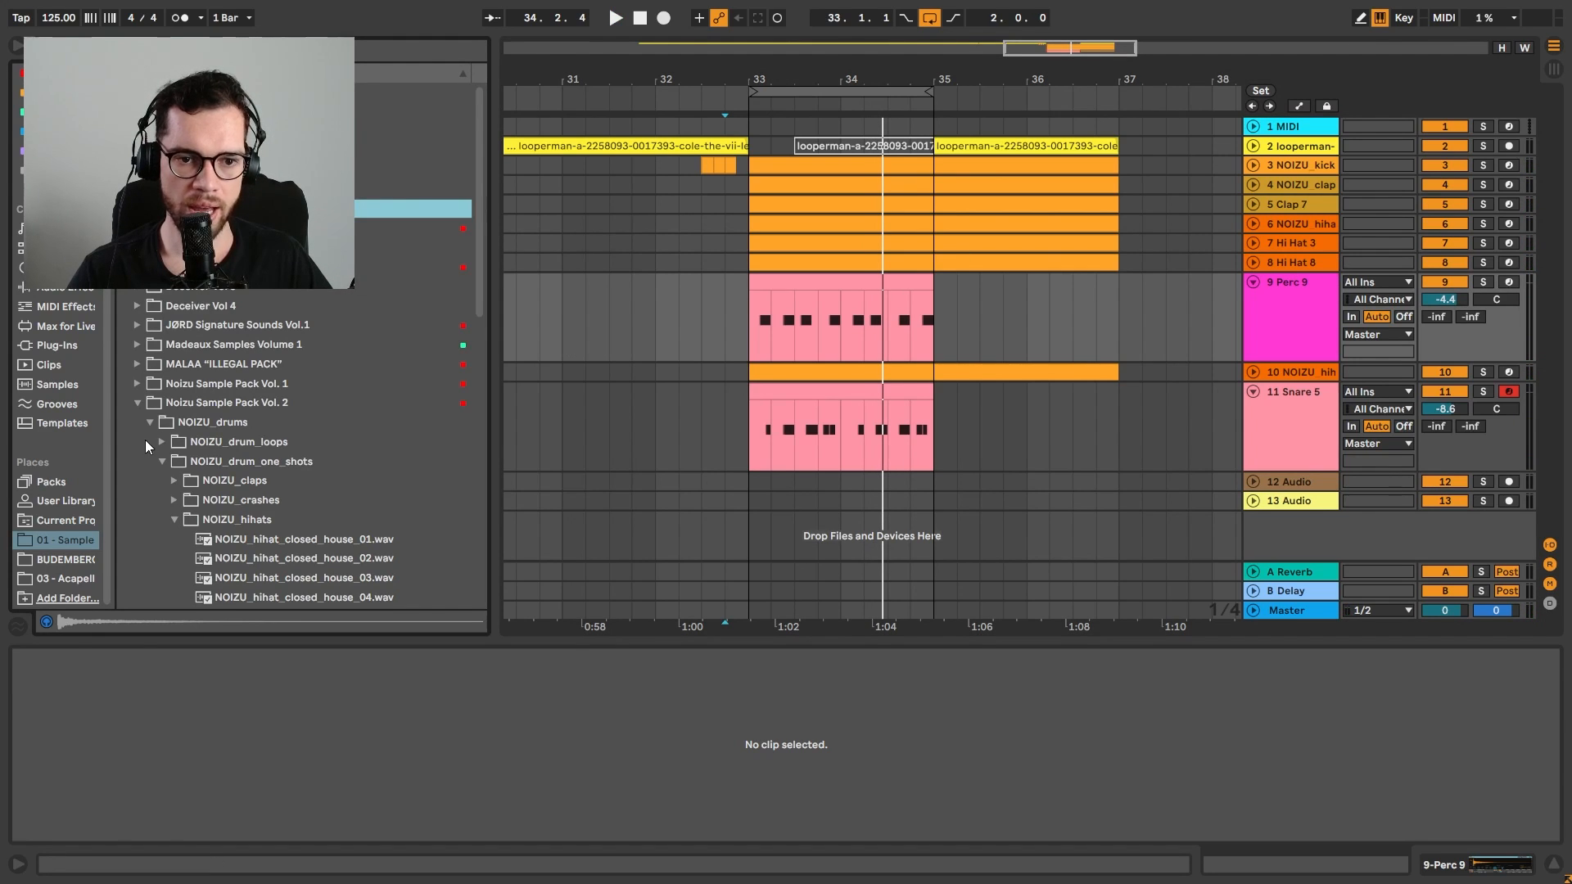
{"action": "scroll", "coordinate": [179, 410], "scroll_direction": "down", "scroll_amount": 2}
{"action": "left_click", "coordinate": [171, 438]}
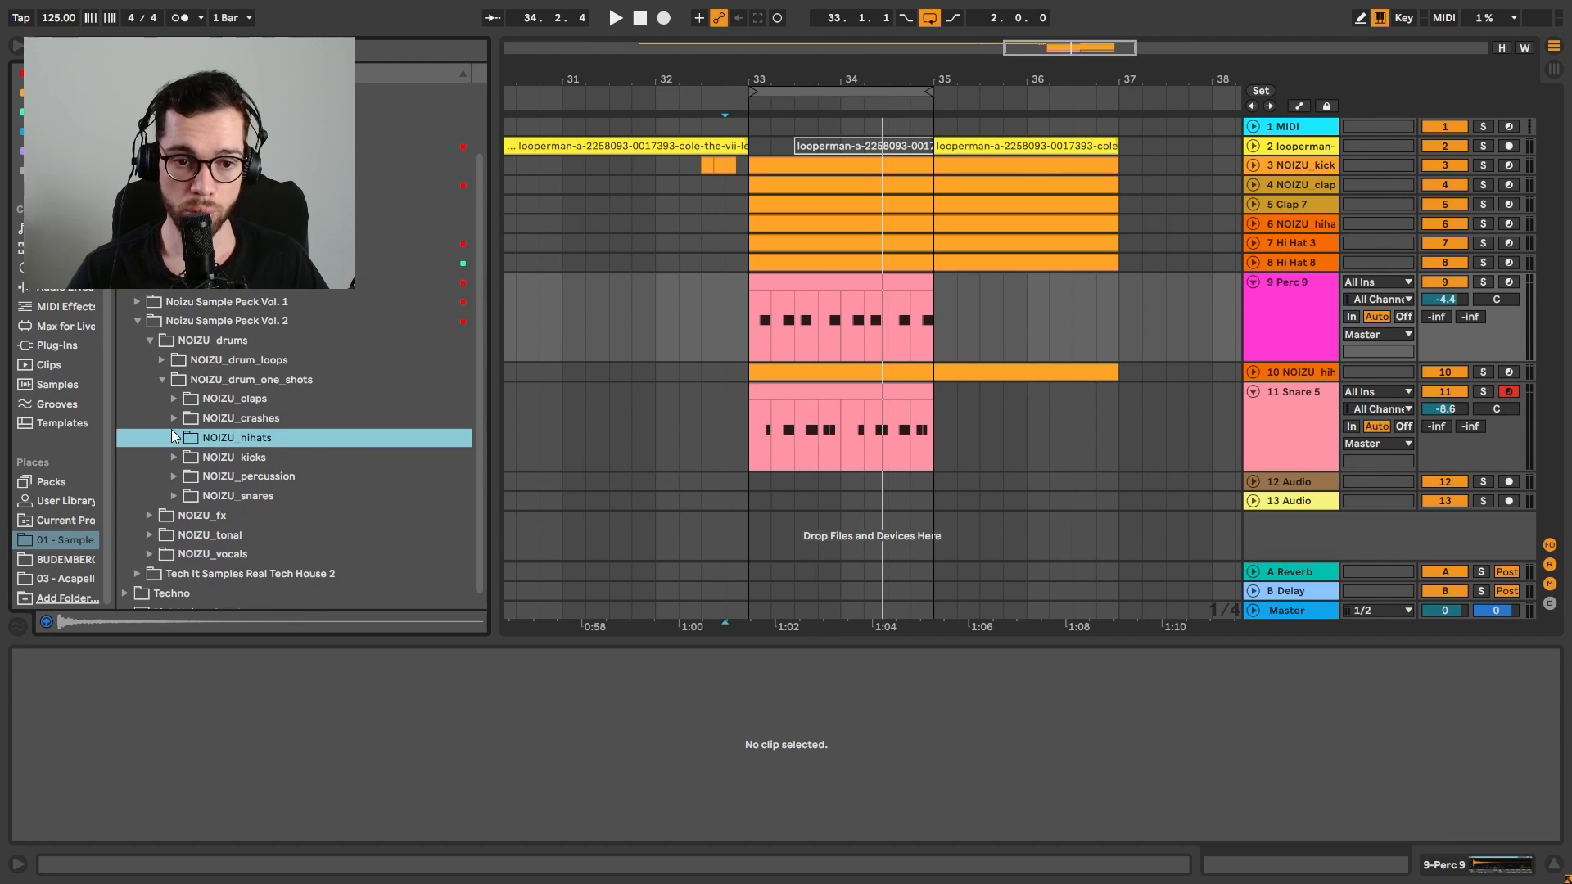
{"action": "left_click", "coordinate": [163, 381]}
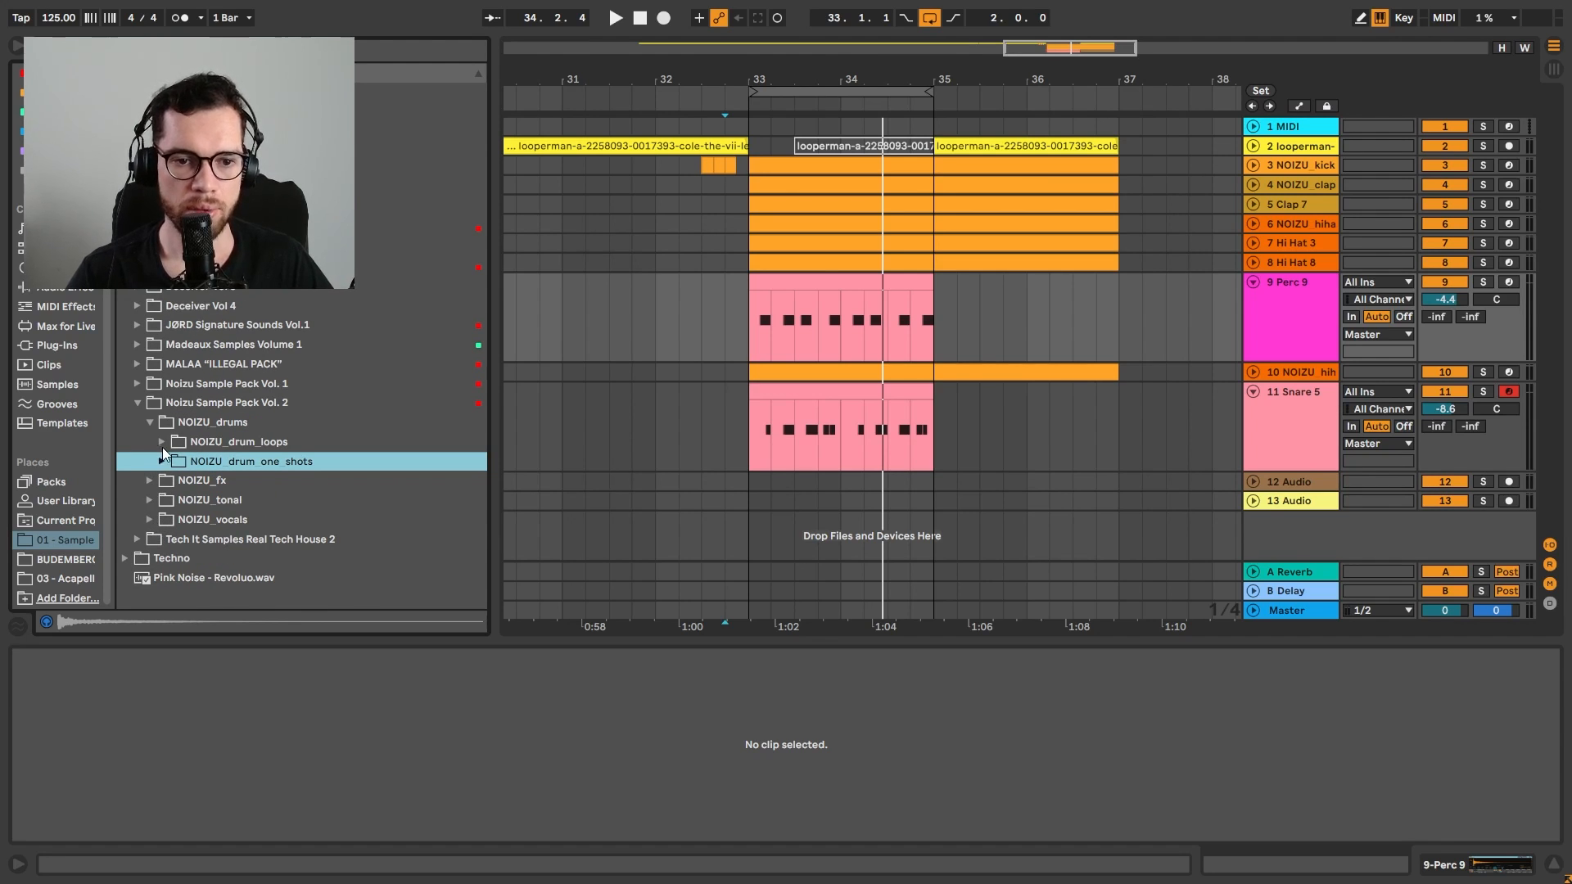
{"action": "left_click", "coordinate": [162, 447]}
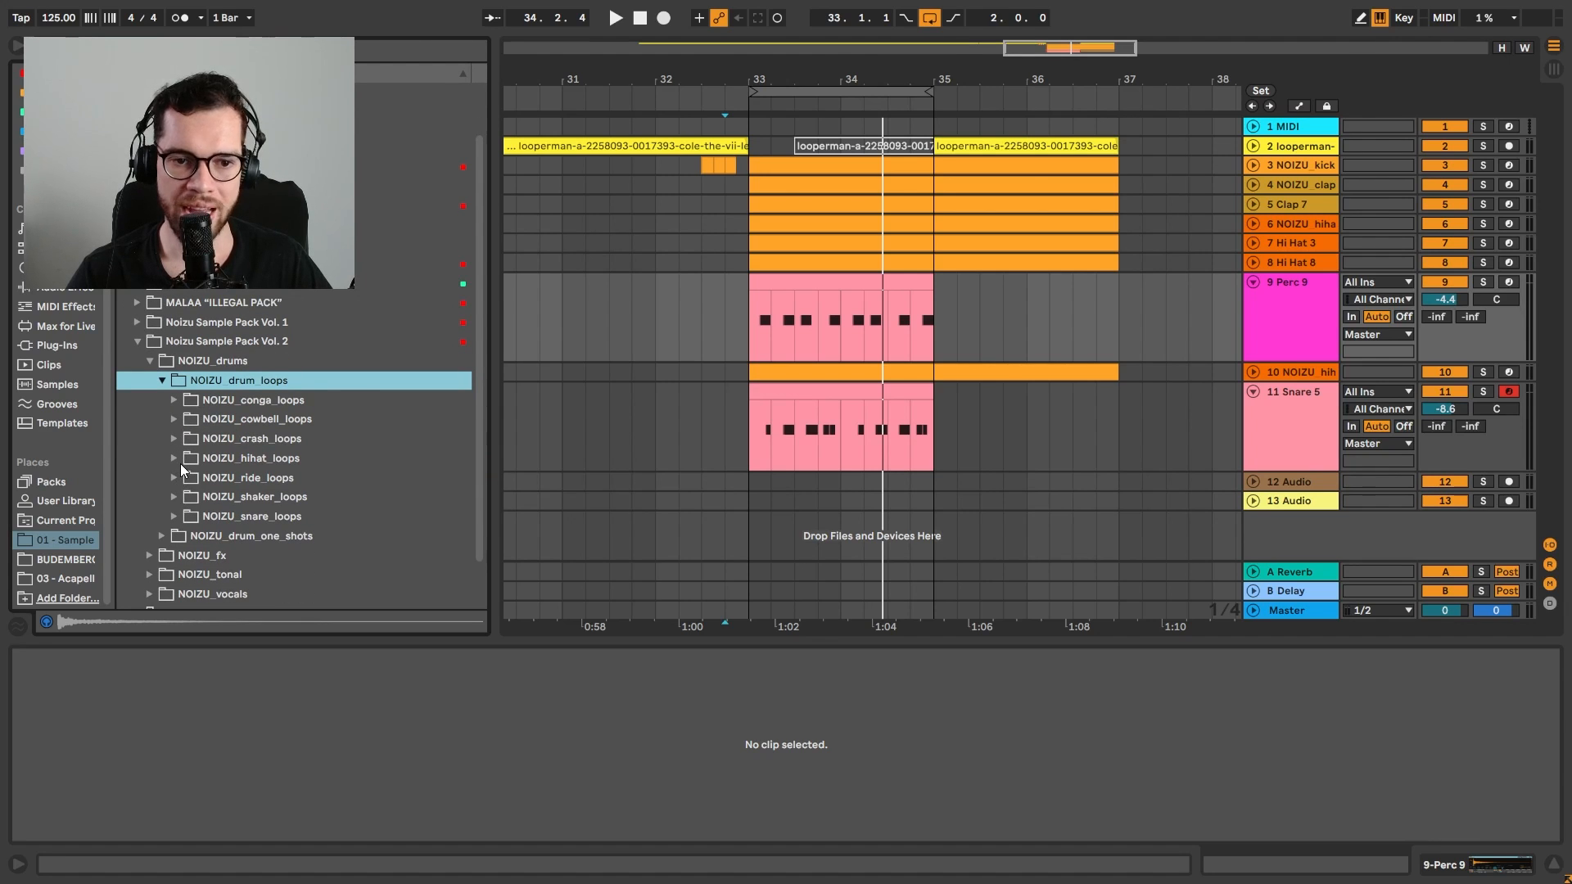
{"action": "left_click", "coordinate": [174, 495]}
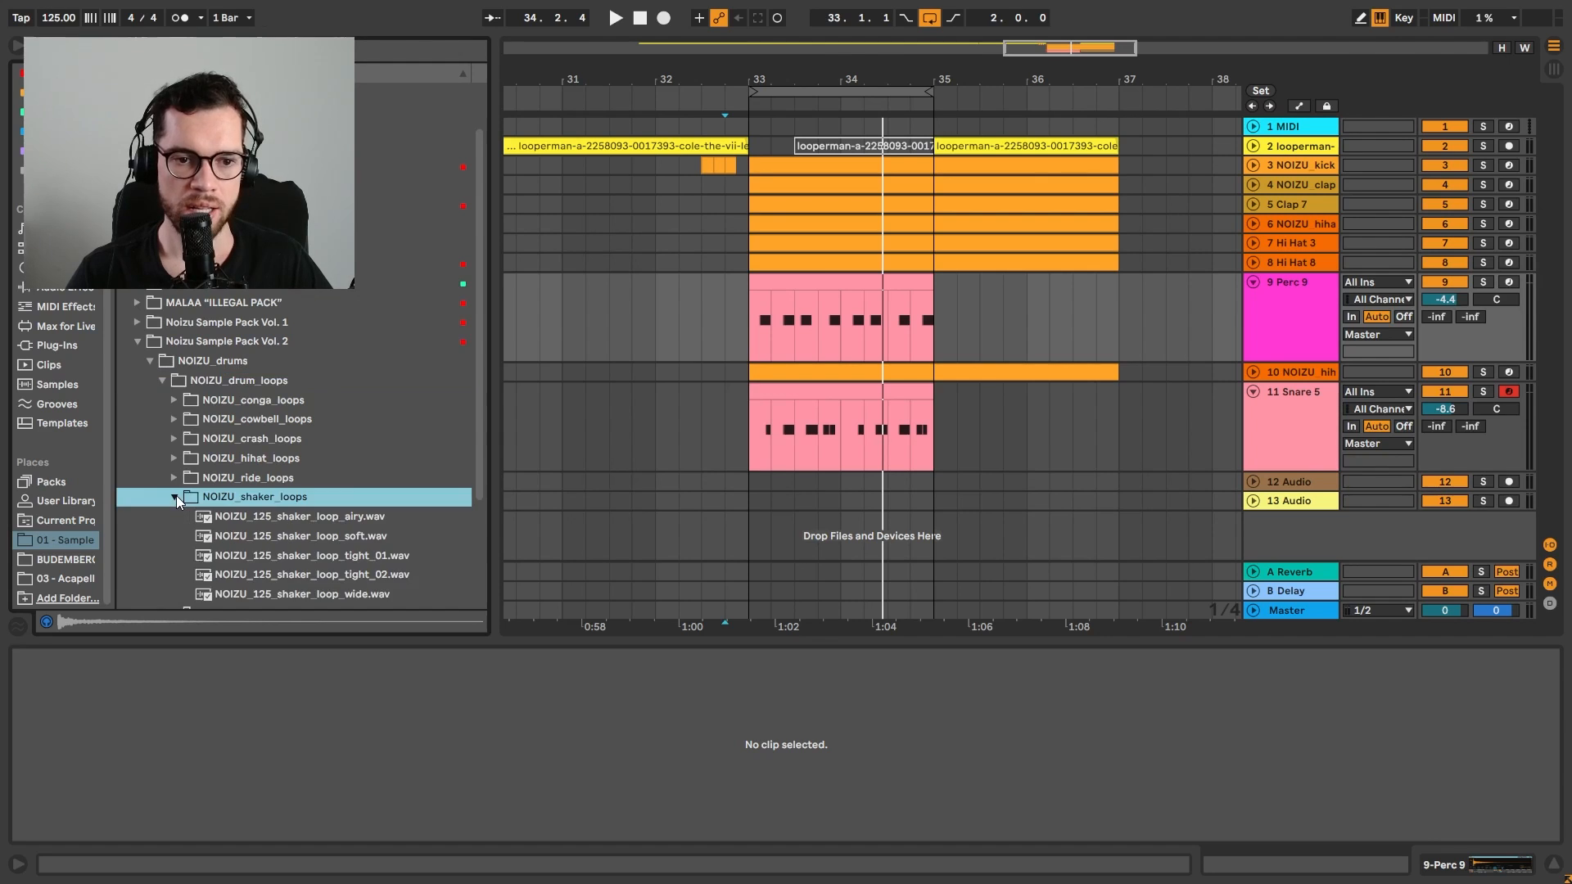
{"action": "left_click", "coordinate": [372, 419]}
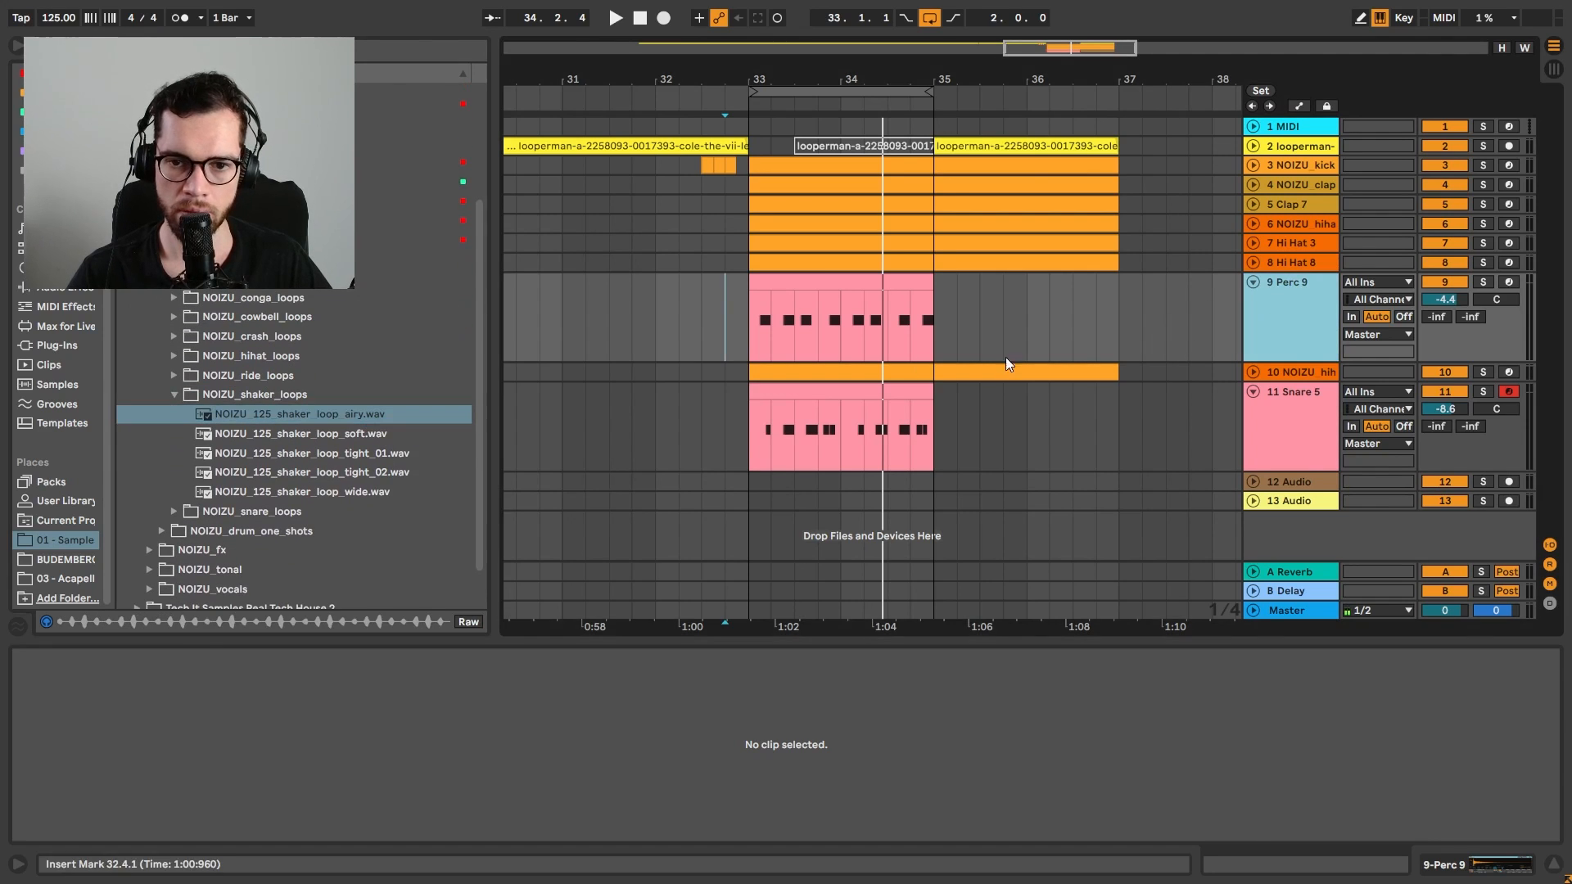
Place NOIZU_125_shaker_loop_airy.wav at bar 33 on a new audio track below Perc 9 and lower the track volume to -26.1 dB
{"action": "key", "text": "ctrl+t"}
{"action": "left_click_drag", "start_coordinate": [265, 415], "coordinate": [745, 425]}
{"action": "key", "text": "space"}
{"action": "mouse_move", "coordinate": [1435, 397]}
{"action": "left_mouse_down"}
{"action": "mouse_move", "coordinate": [1437, 430]}
{"action": "mouse_move", "coordinate": [1439, 396]}
{"action": "left_mouse_up"}
{"action": "key", "text": "space"}
Replace the shaker clip at bar 33 with NOIZU_125_shaker_loop_tight_01.wav and play the loop
{"action": "left_click", "coordinate": [1263, 416]}
{"action": "left_click_drag", "start_coordinate": [240, 454], "coordinate": [819, 394]}
{"action": "key", "text": "space"}
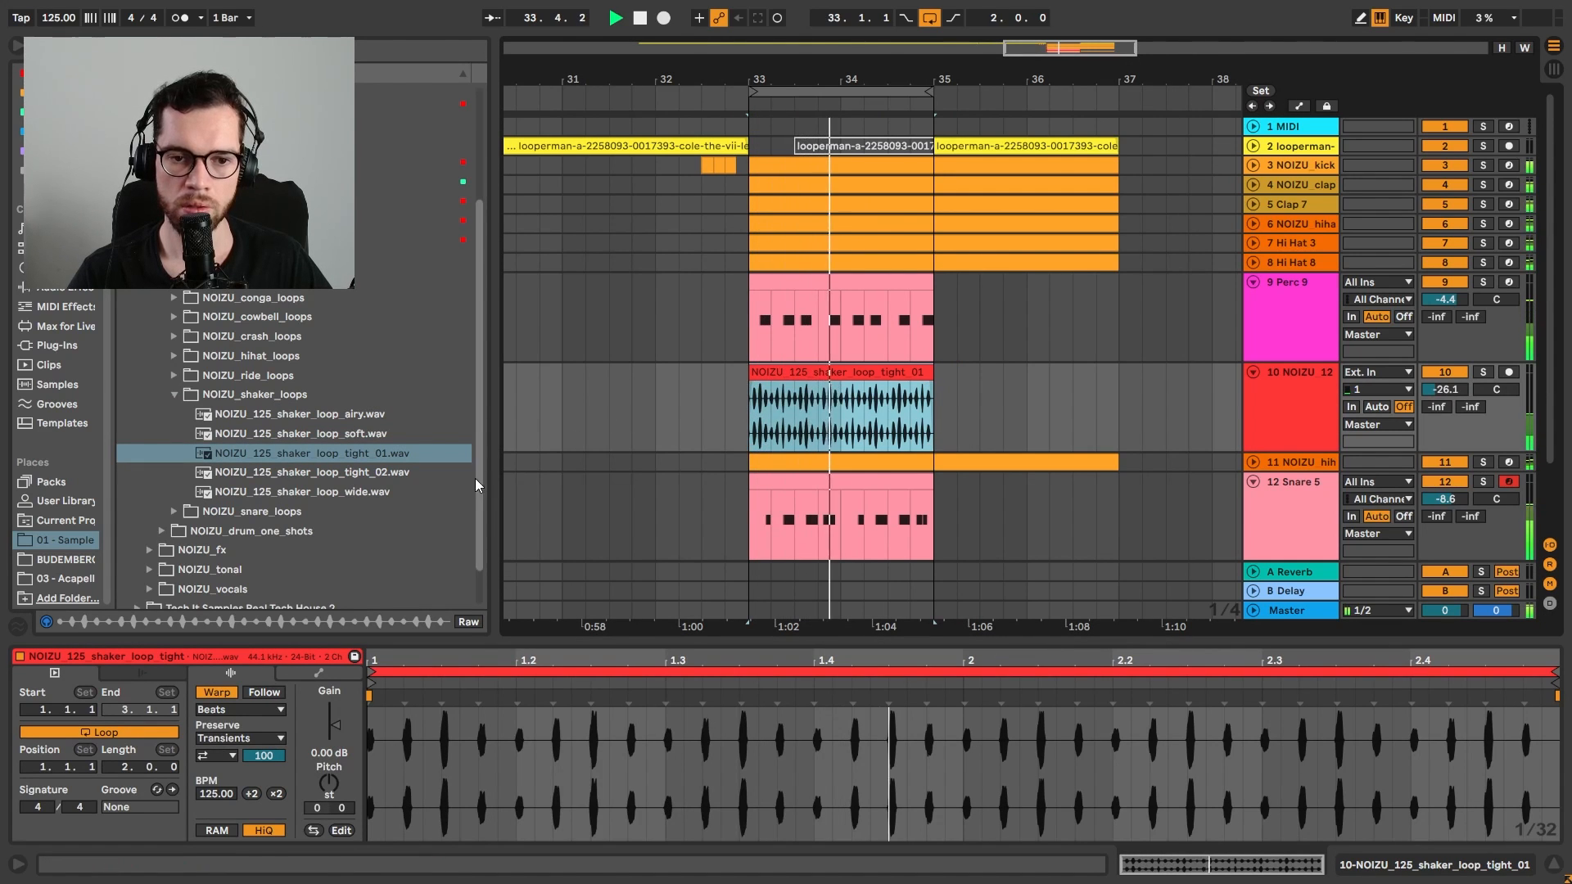
{"action": "left_click", "coordinate": [1286, 404]}
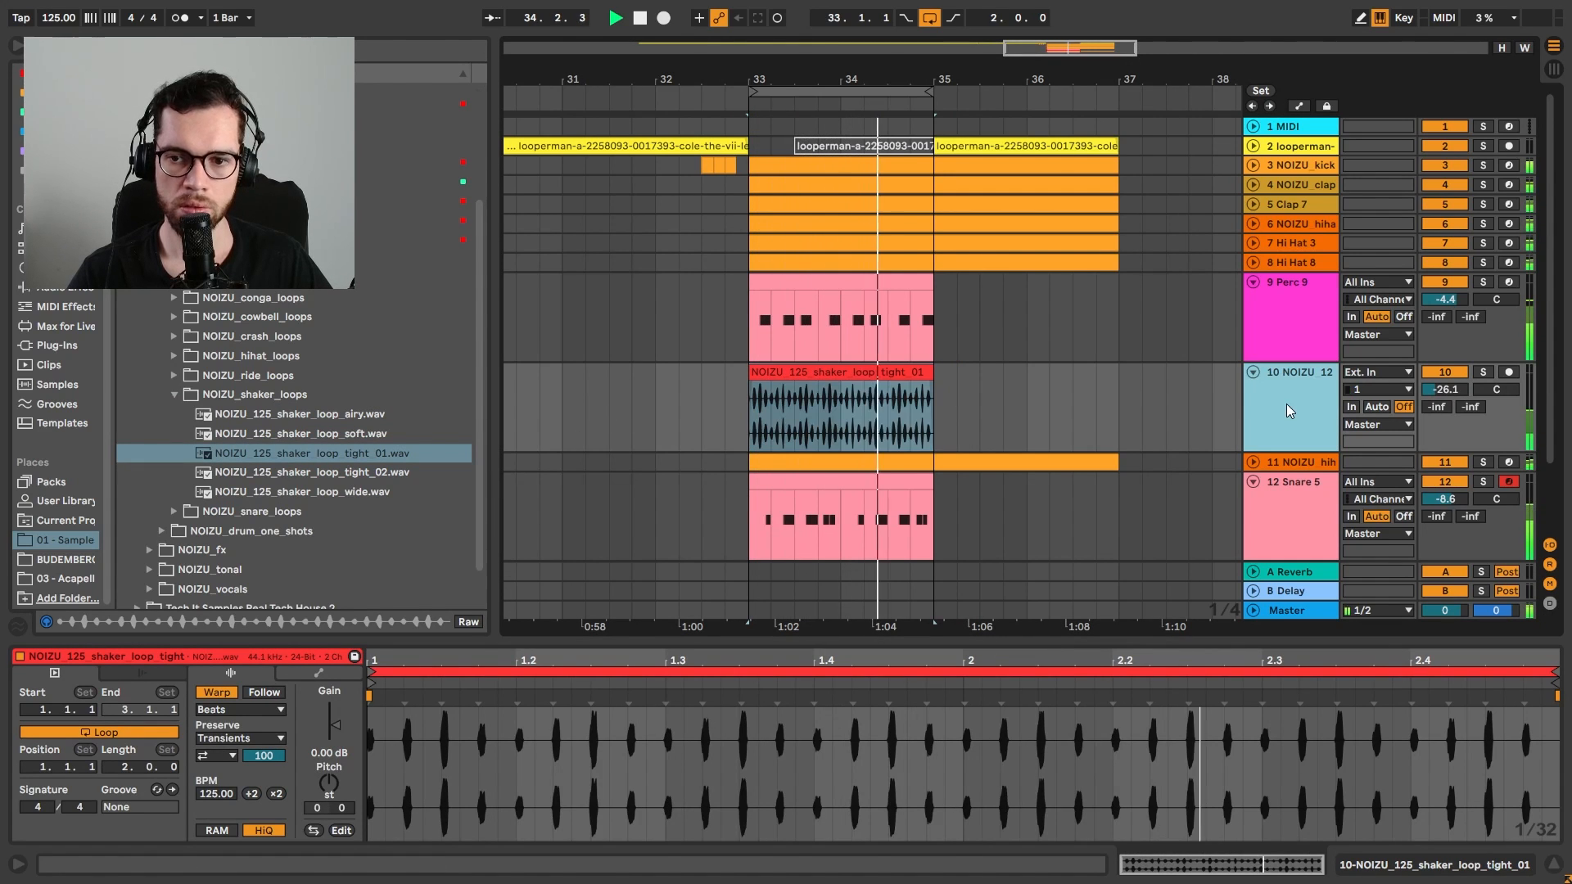
{"action": "left_click", "coordinate": [726, 326]}
{"action": "key", "text": "space"}
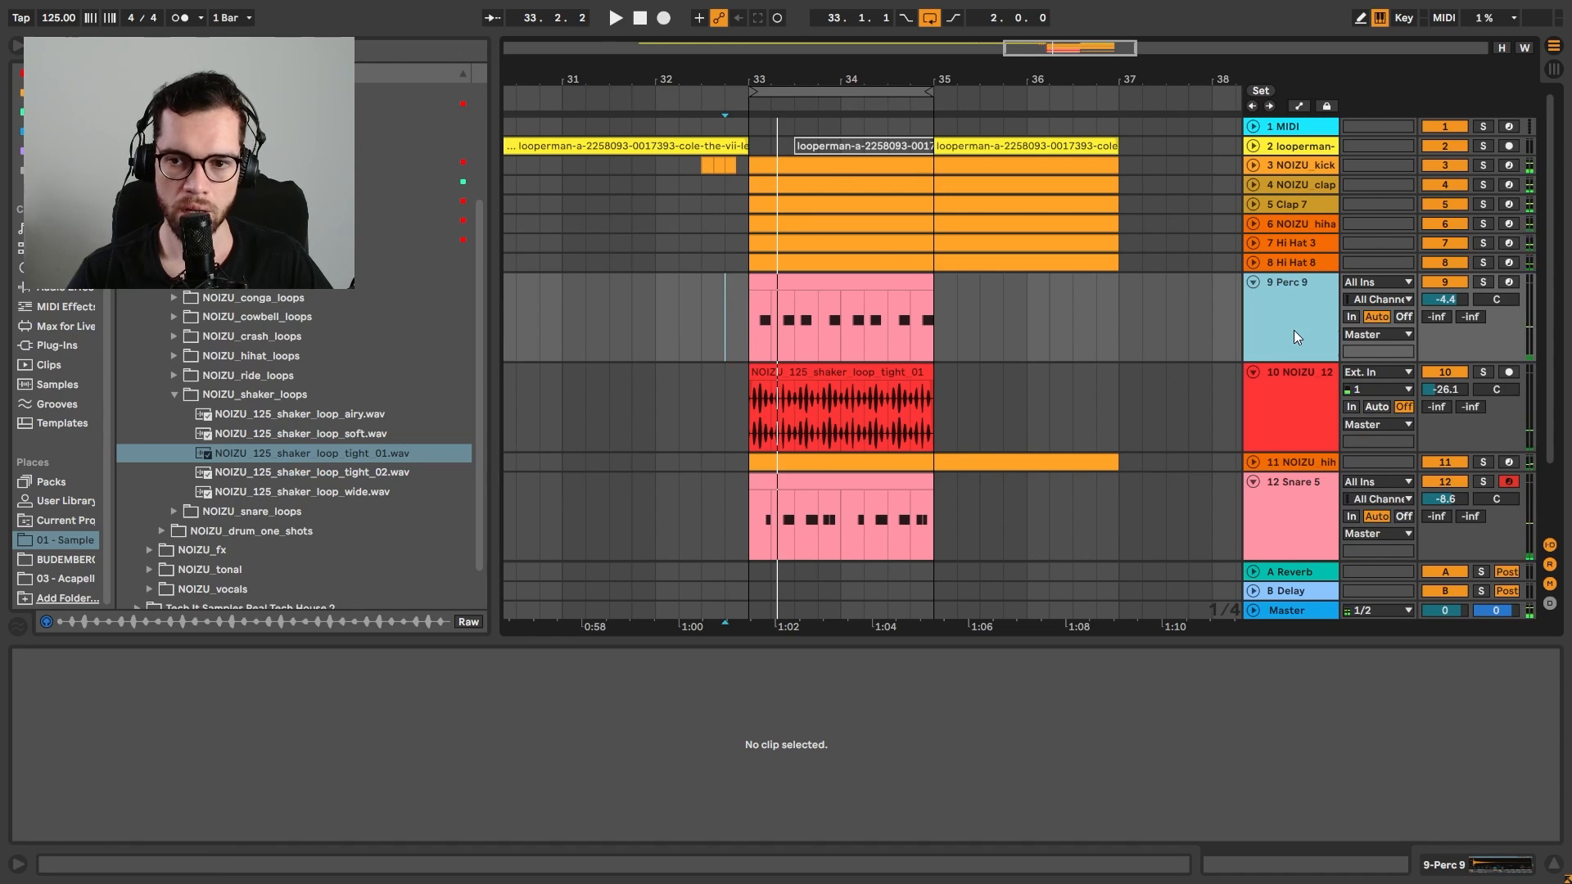
Add another audio track below Perc 9 and audition the long hi-hat loops in the NOIZU_hihat_loops folder
{"action": "key", "text": "ctrl+t"}
{"action": "left_click", "coordinate": [172, 396]}
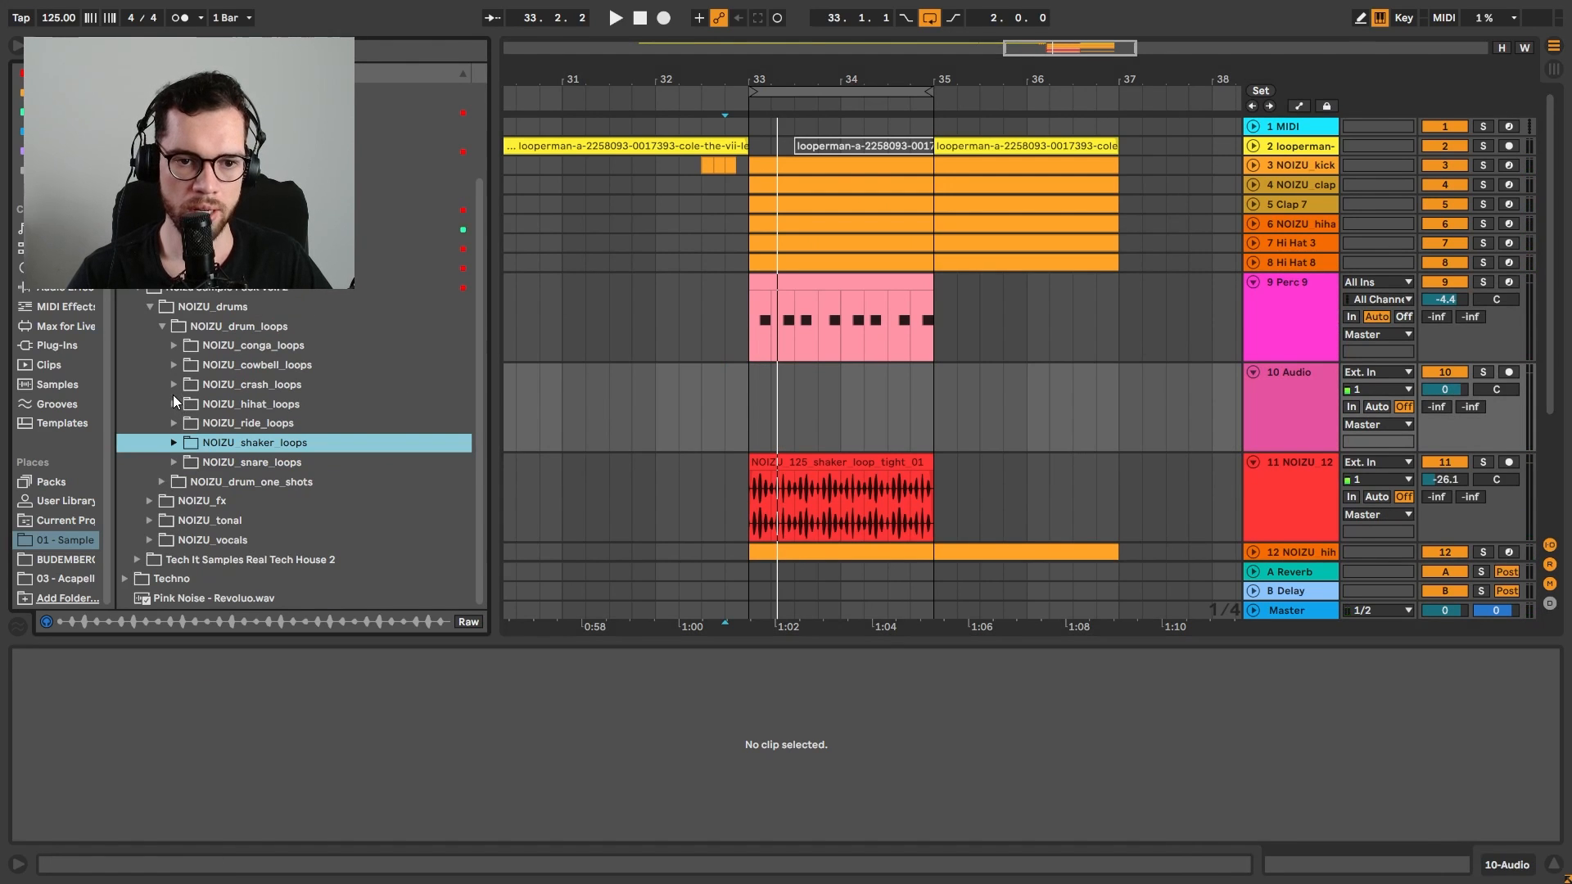
{"action": "left_click", "coordinate": [173, 401]}
{"action": "scroll", "coordinate": [291, 386], "scroll_direction": "down", "scroll_amount": 10}
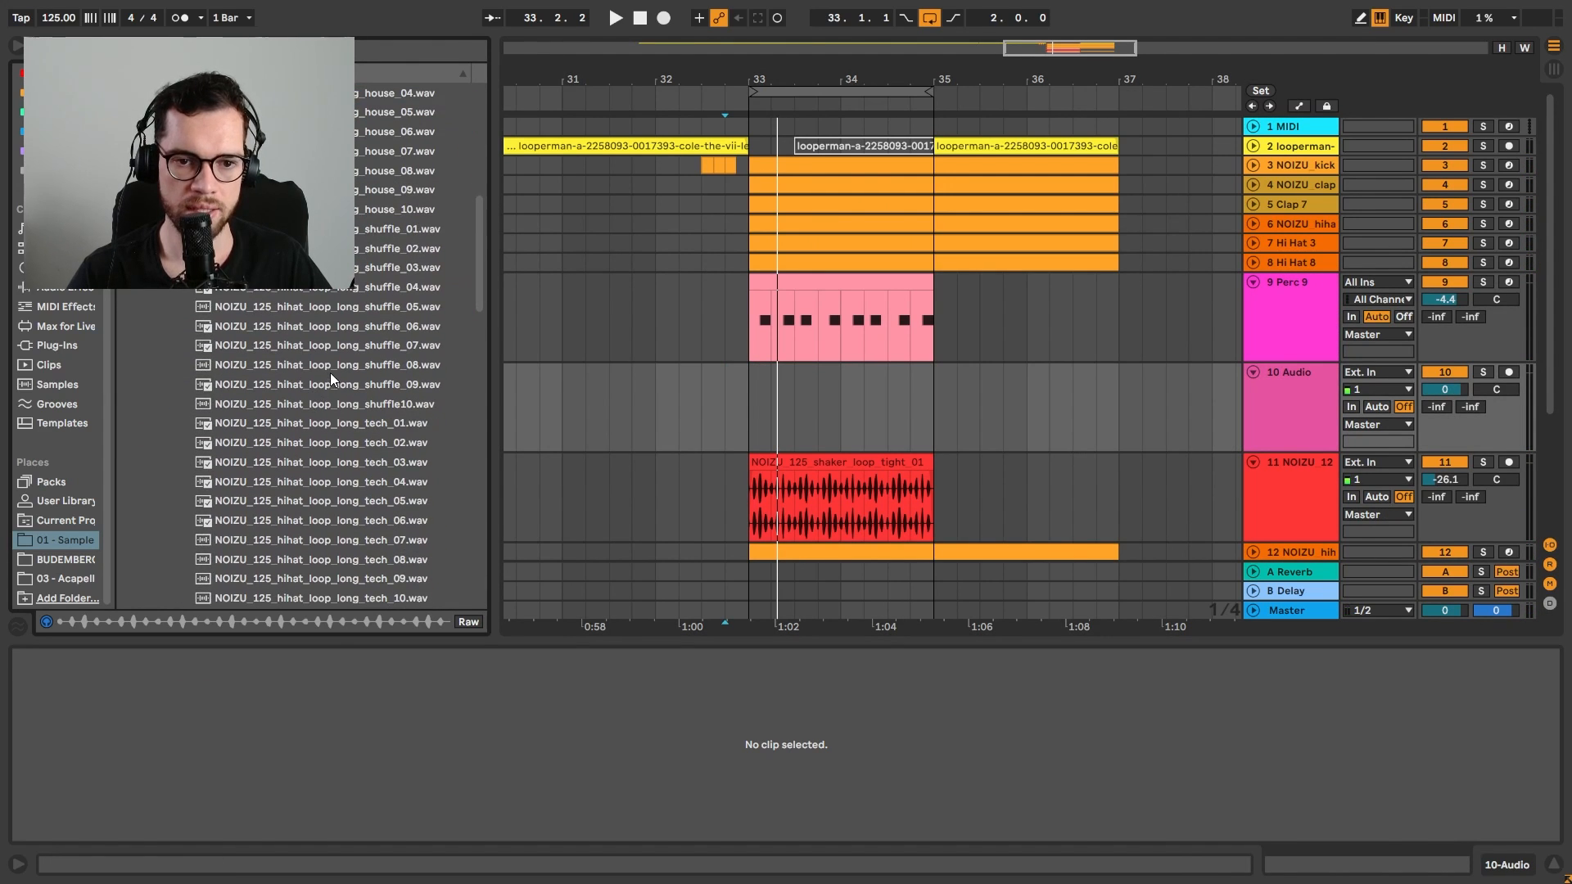
{"action": "left_click", "coordinate": [332, 382]}
{"action": "left_click", "coordinate": [317, 446]}
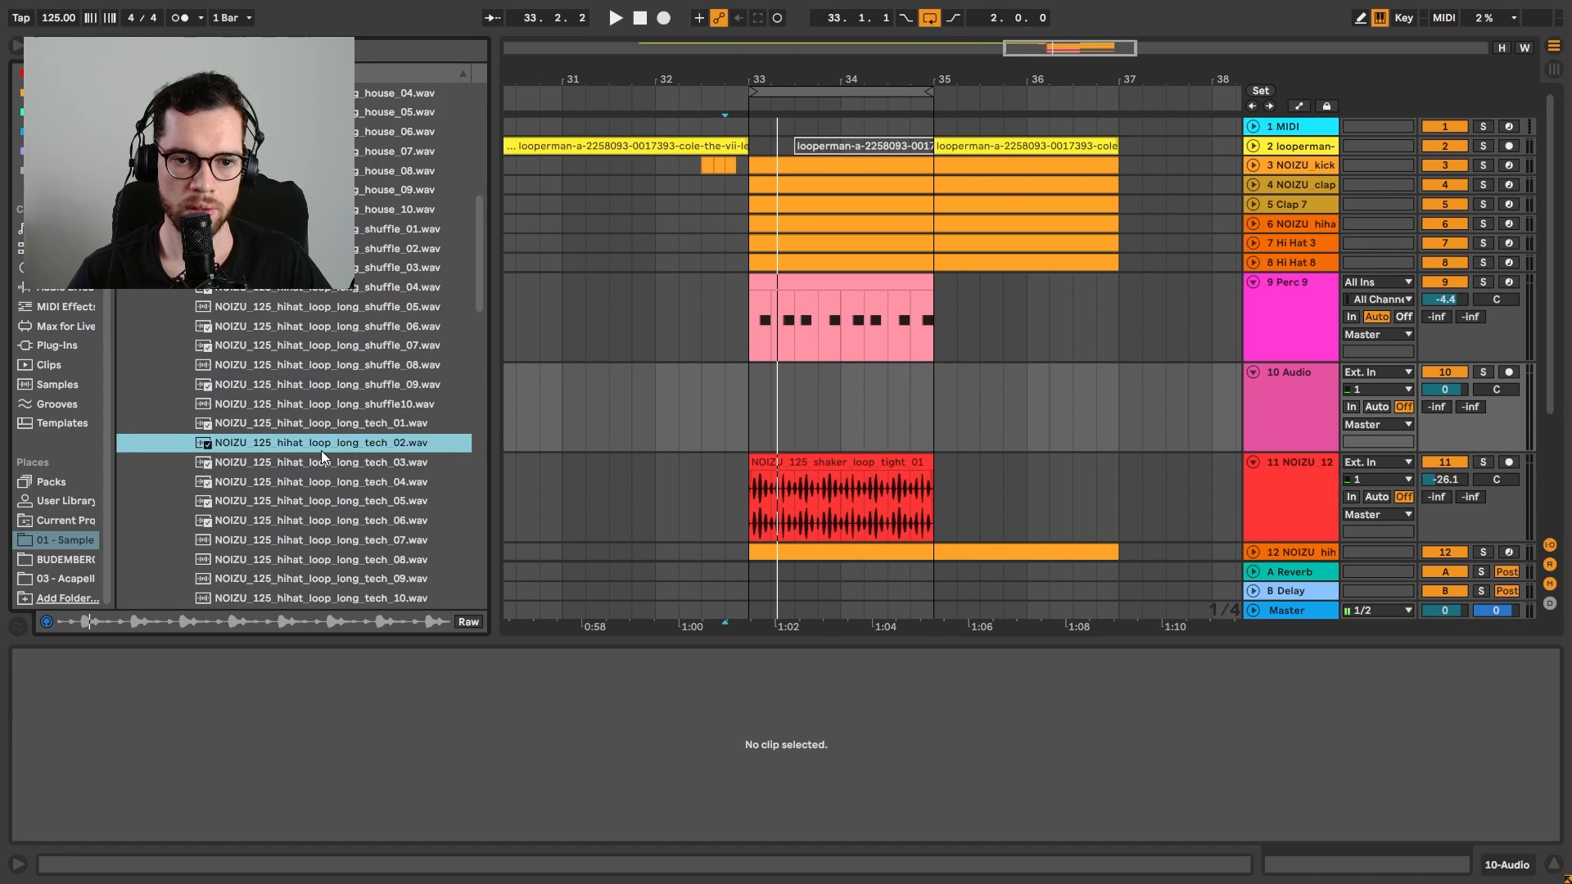
Try NOIZU_125_hihat_loop_long_tech_02.wav at bar 33 on the new audio track with the volume at -8.3 dB
{"action": "left_click_drag", "start_coordinate": [362, 445], "coordinate": [755, 418]}
{"action": "key", "text": "space"}
{"action": "left_click_drag", "start_coordinate": [1464, 397], "coordinate": [1463, 399]}
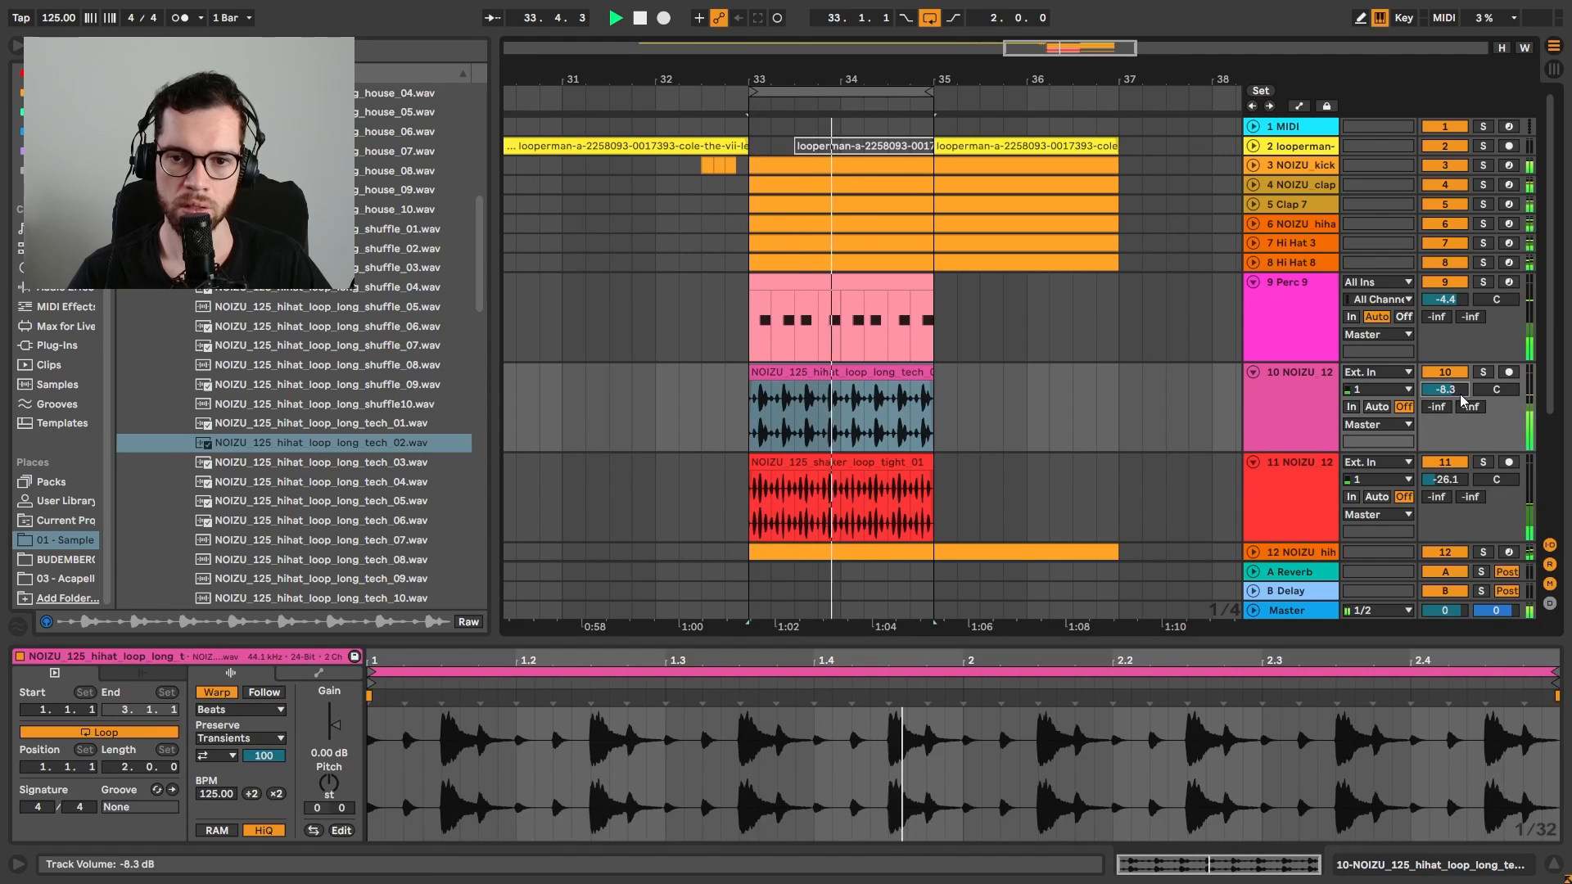
Replace the hi-hat loop at bar 33 with NOIZU_125_hihat_loop_long_tech_09.wav and lower its track volume to -10.2 dB
{"action": "scroll", "coordinate": [357, 456], "scroll_direction": "down", "scroll_amount": 4}
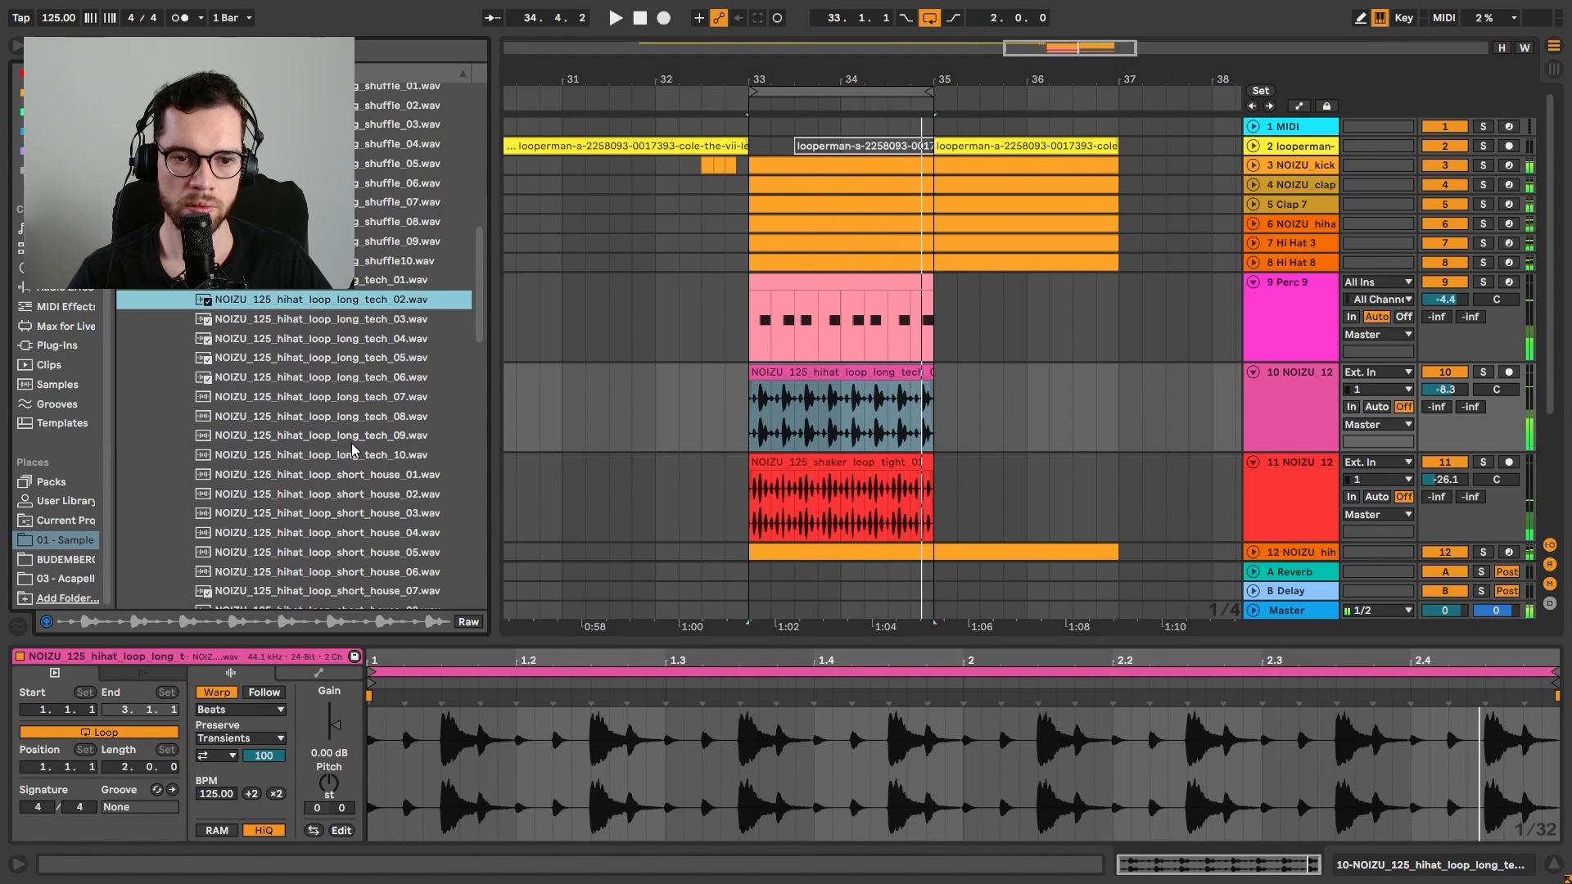
{"action": "left_click", "coordinate": [352, 444]}
{"action": "left_click_drag", "start_coordinate": [341, 447], "coordinate": [759, 404]}
{"action": "key", "text": "space"}
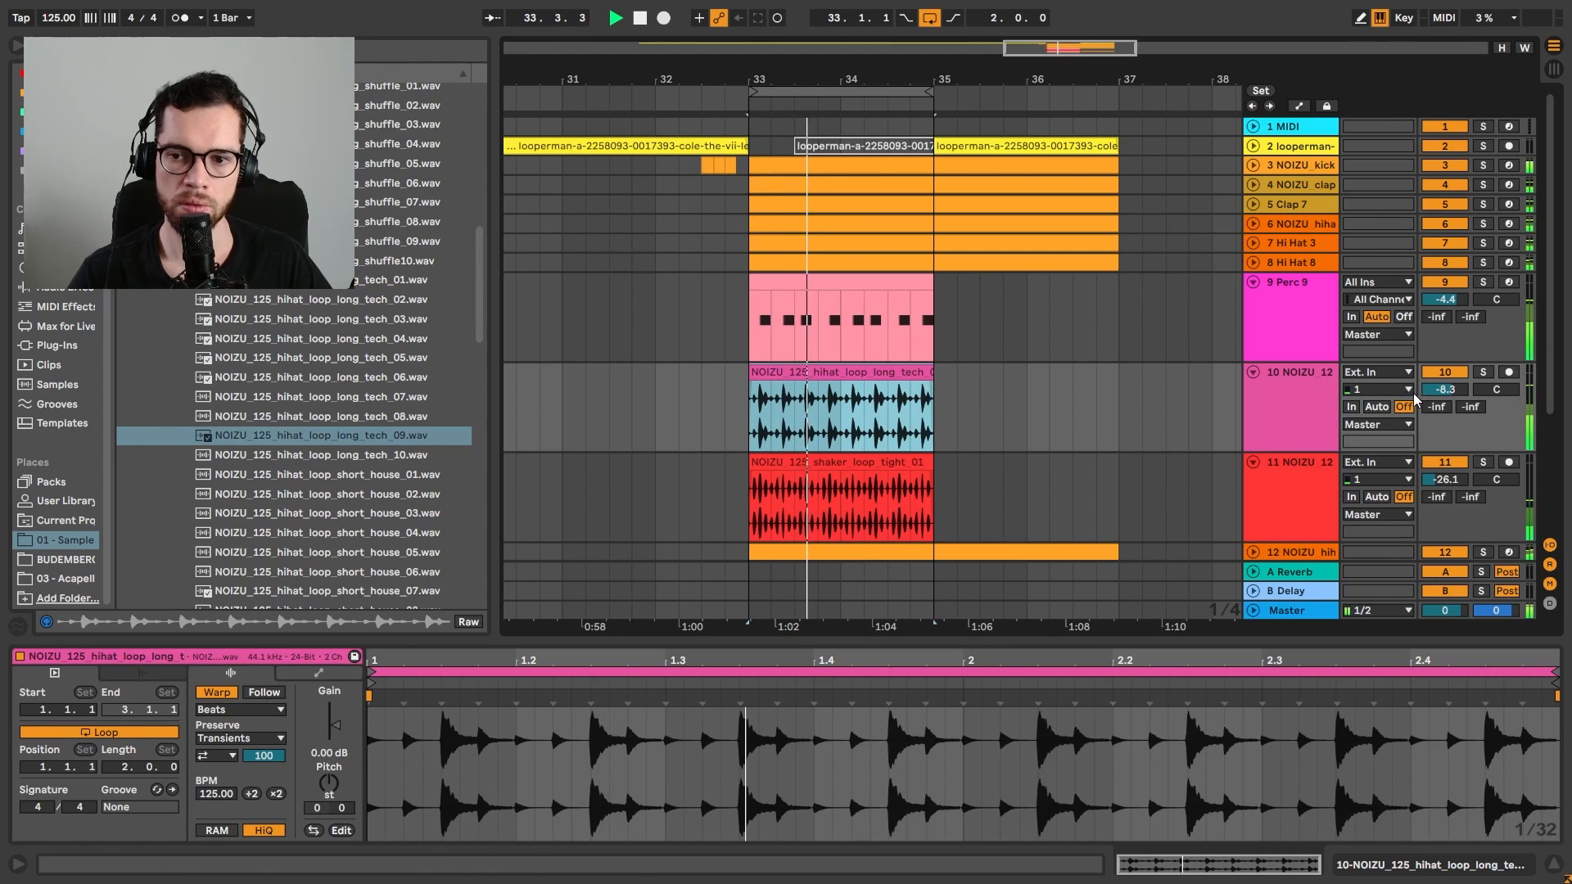
{"action": "left_click_drag", "start_coordinate": [1448, 394], "coordinate": [1447, 410]}
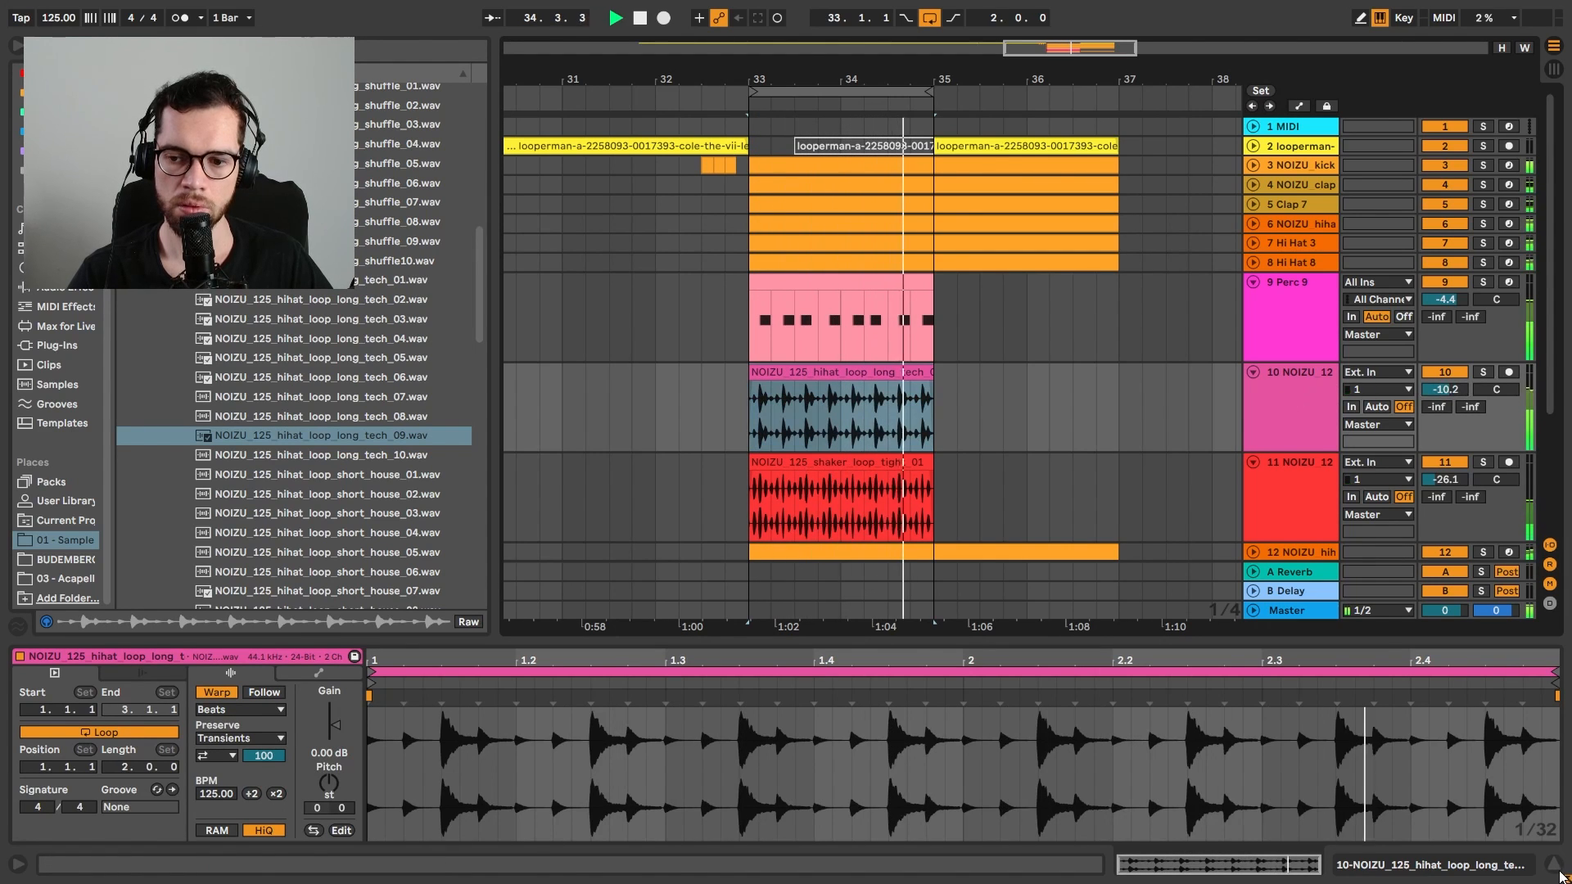
Hide the clip view, briefly solo the NOIZU closed hi-hat track 6 and lower its volume to -5.6 dB during loop playback
{"action": "key", "text": "ctrl+alt+l"}
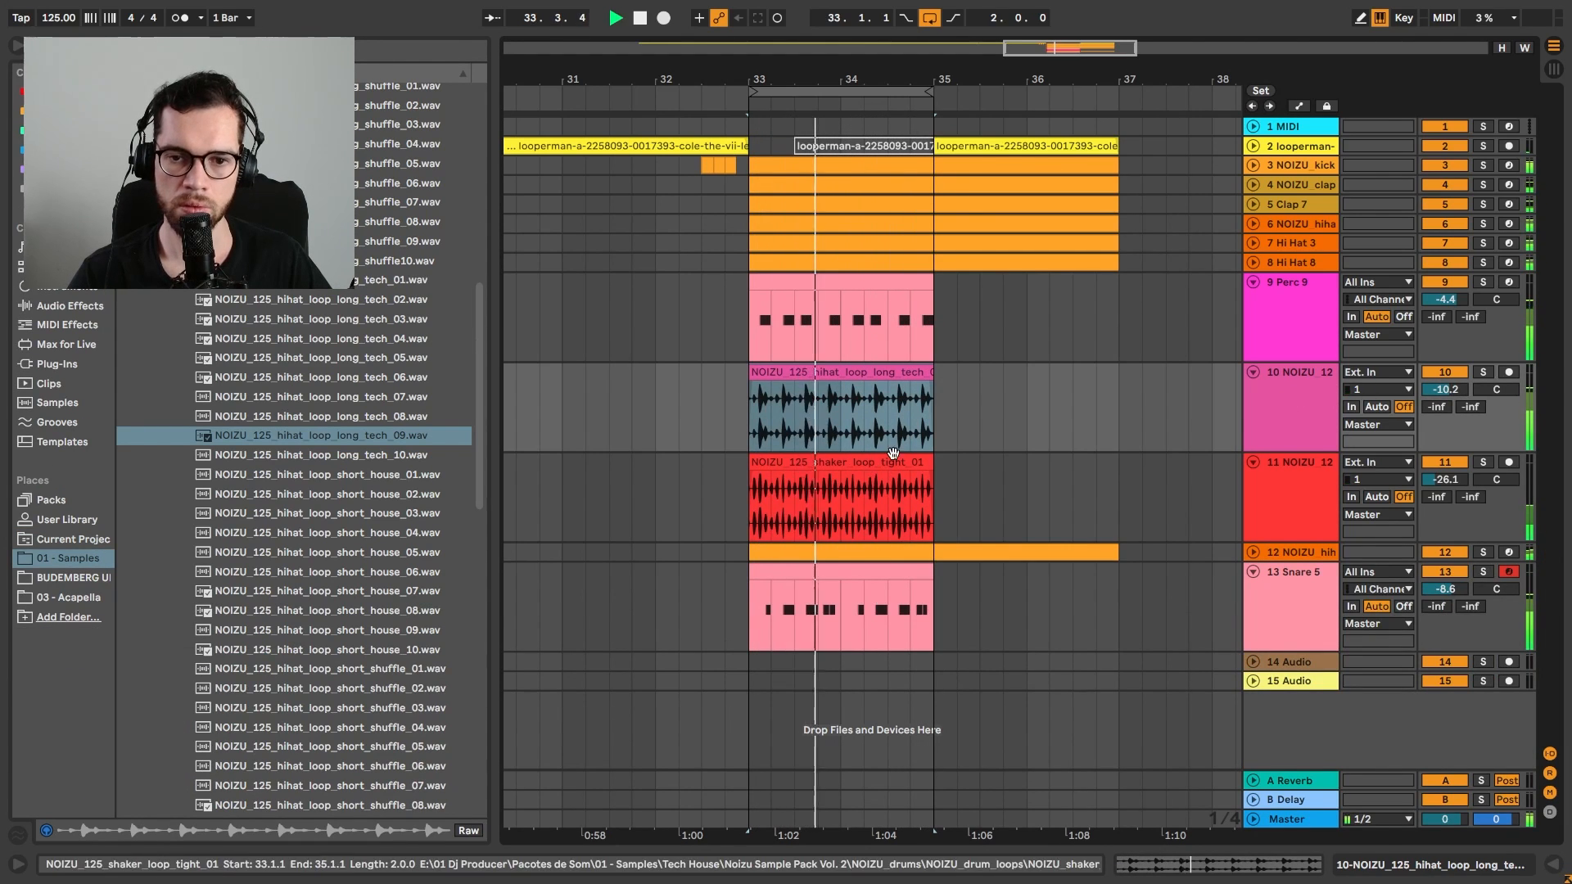
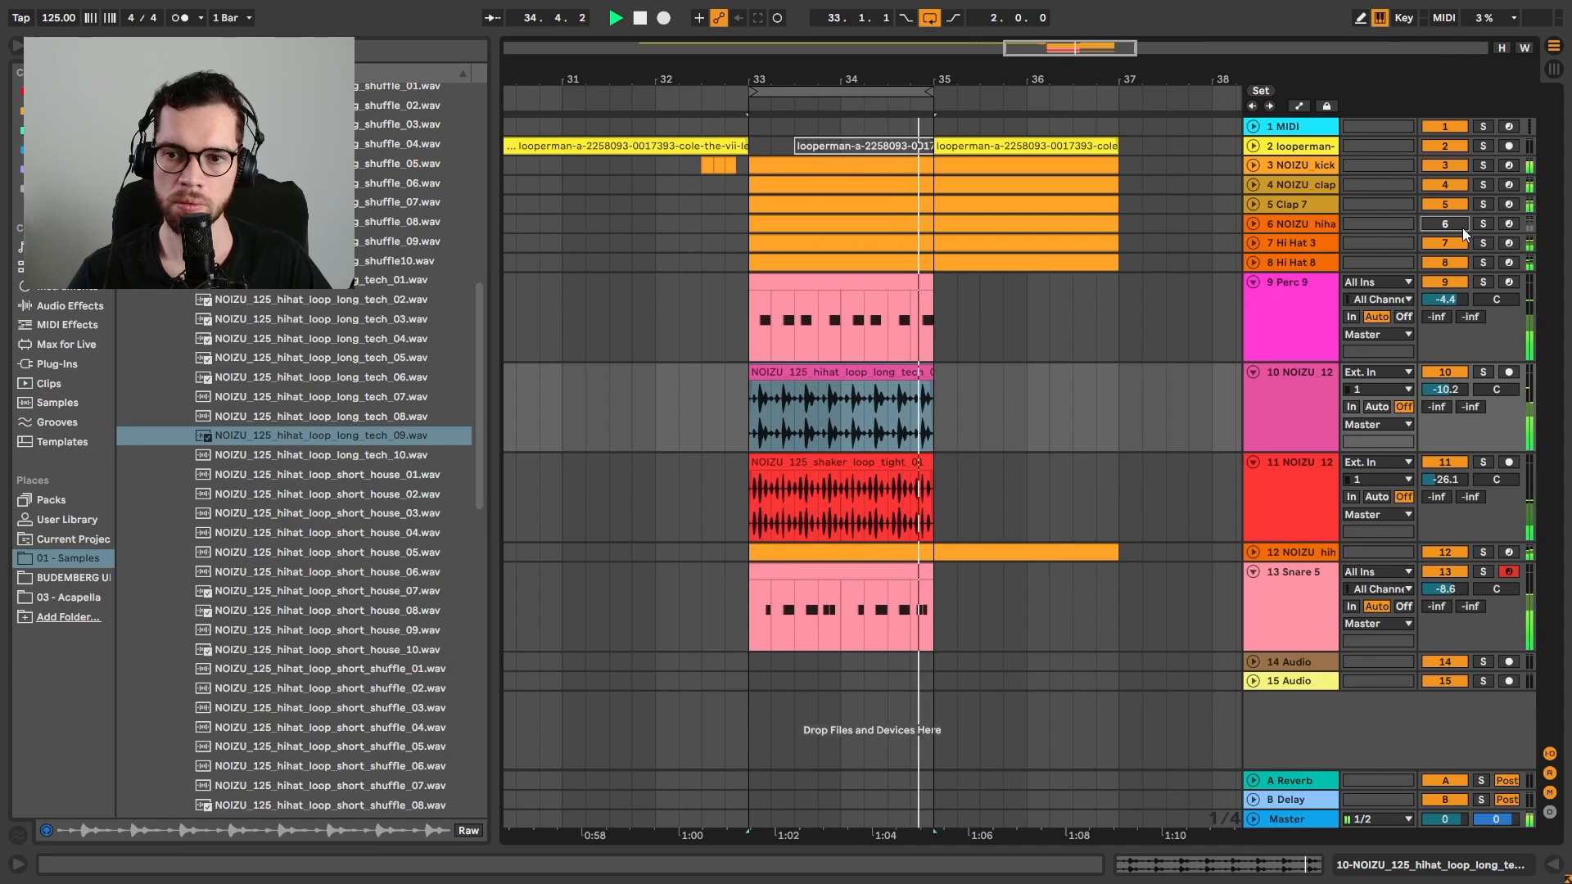
{"action": "left_click", "coordinate": [1253, 224]}
{"action": "left_click", "coordinate": [1483, 224]}
{"action": "left_click", "coordinate": [1483, 224]}
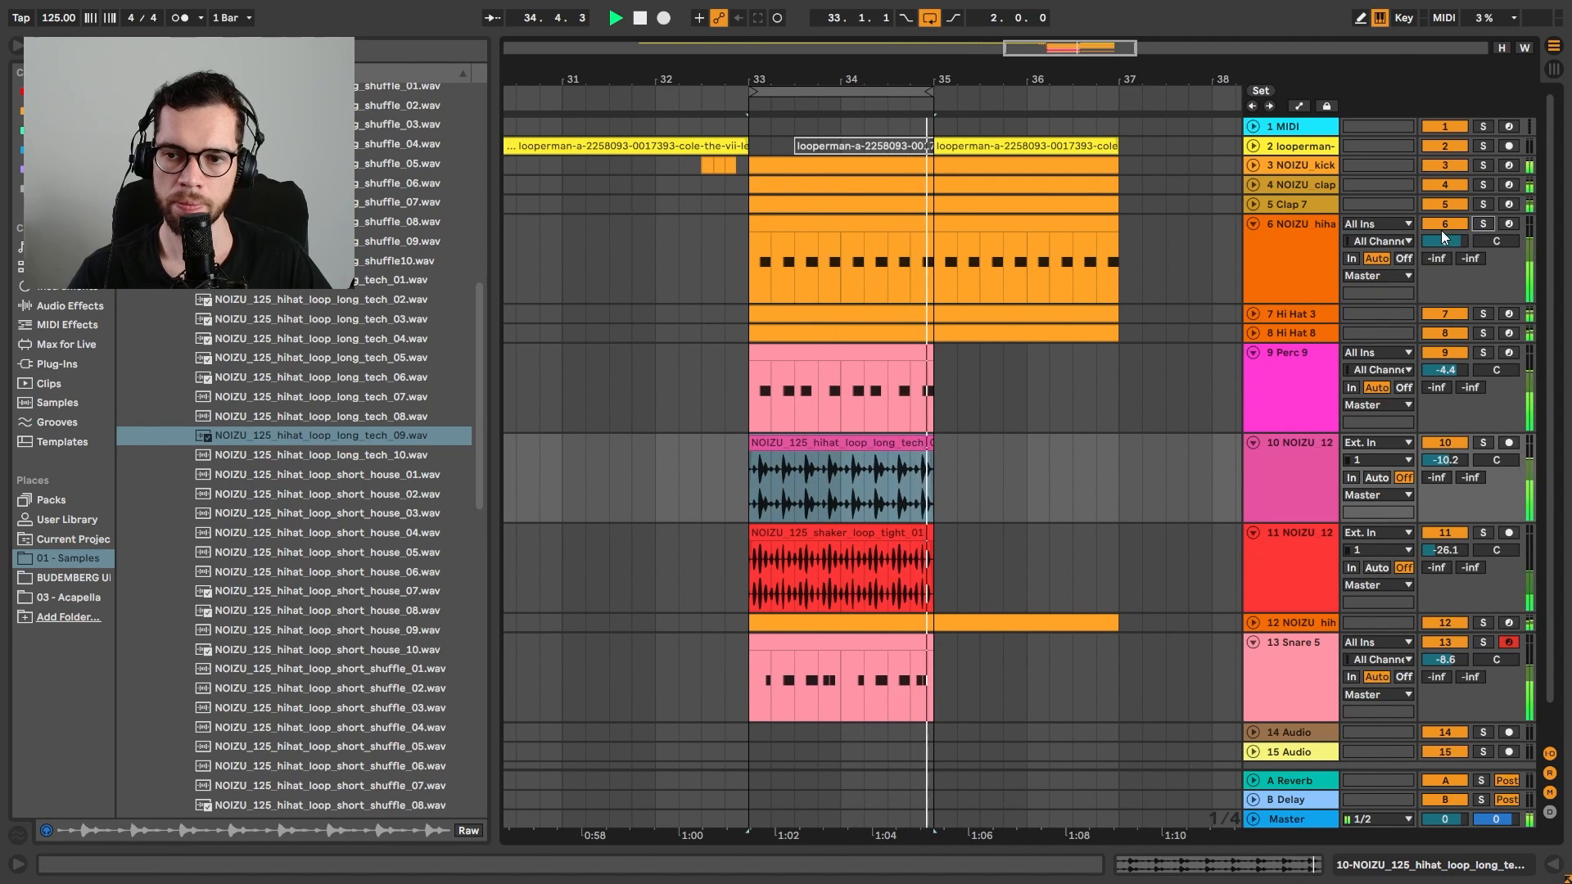
{"action": "left_click_drag", "start_coordinate": [1446, 241], "coordinate": [1446, 270]}
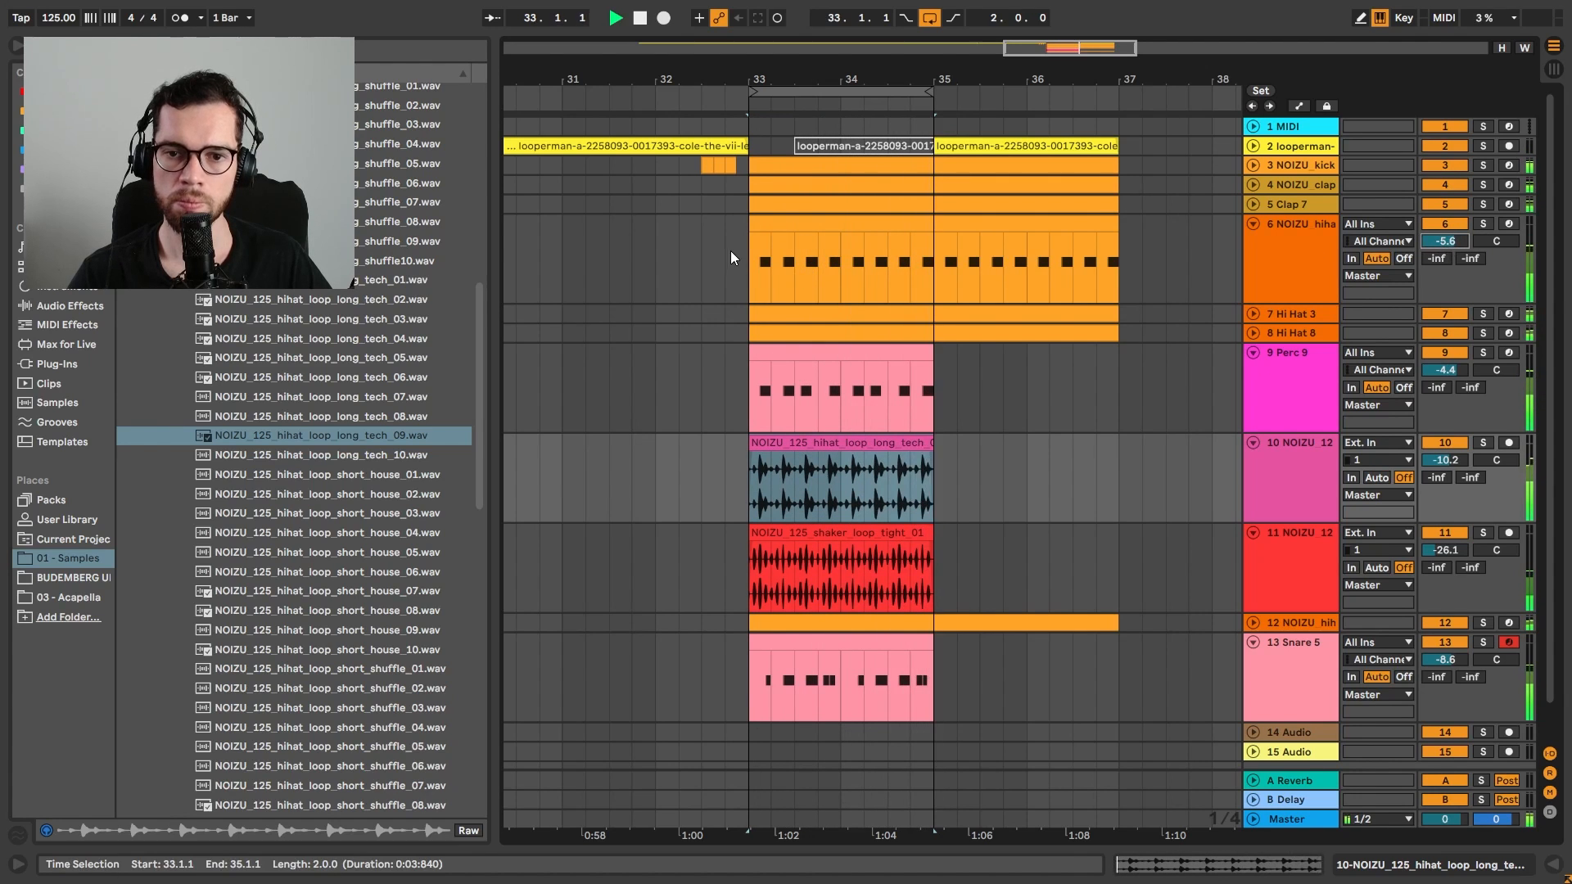
{"action": "left_click", "coordinate": [729, 253]}
{"action": "left_click", "coordinate": [704, 262]}
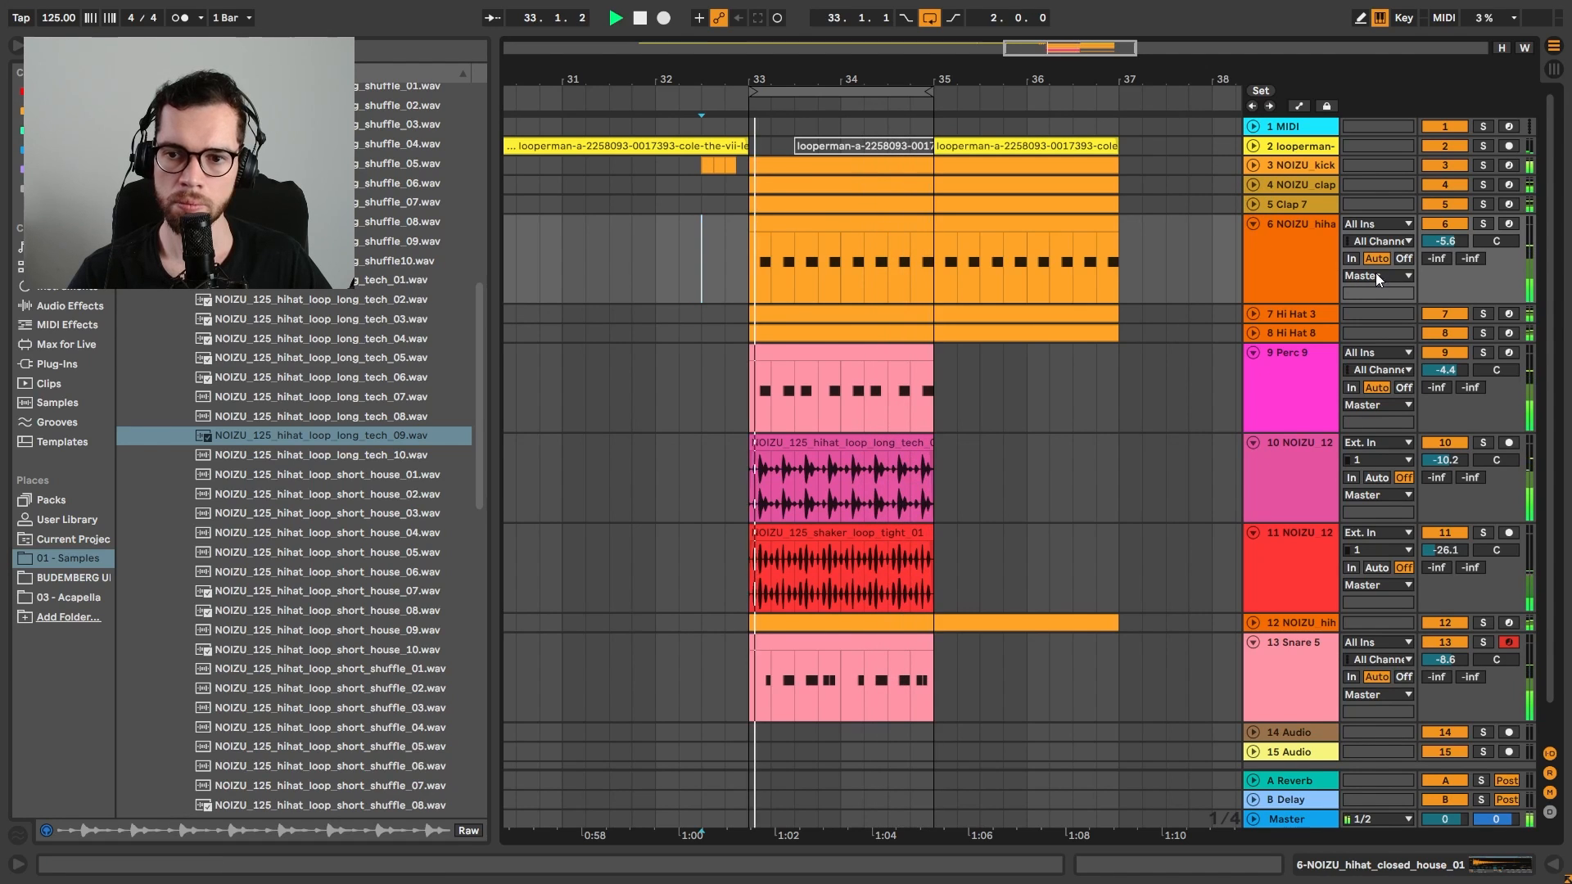
{"action": "left_click", "coordinate": [1286, 249]}
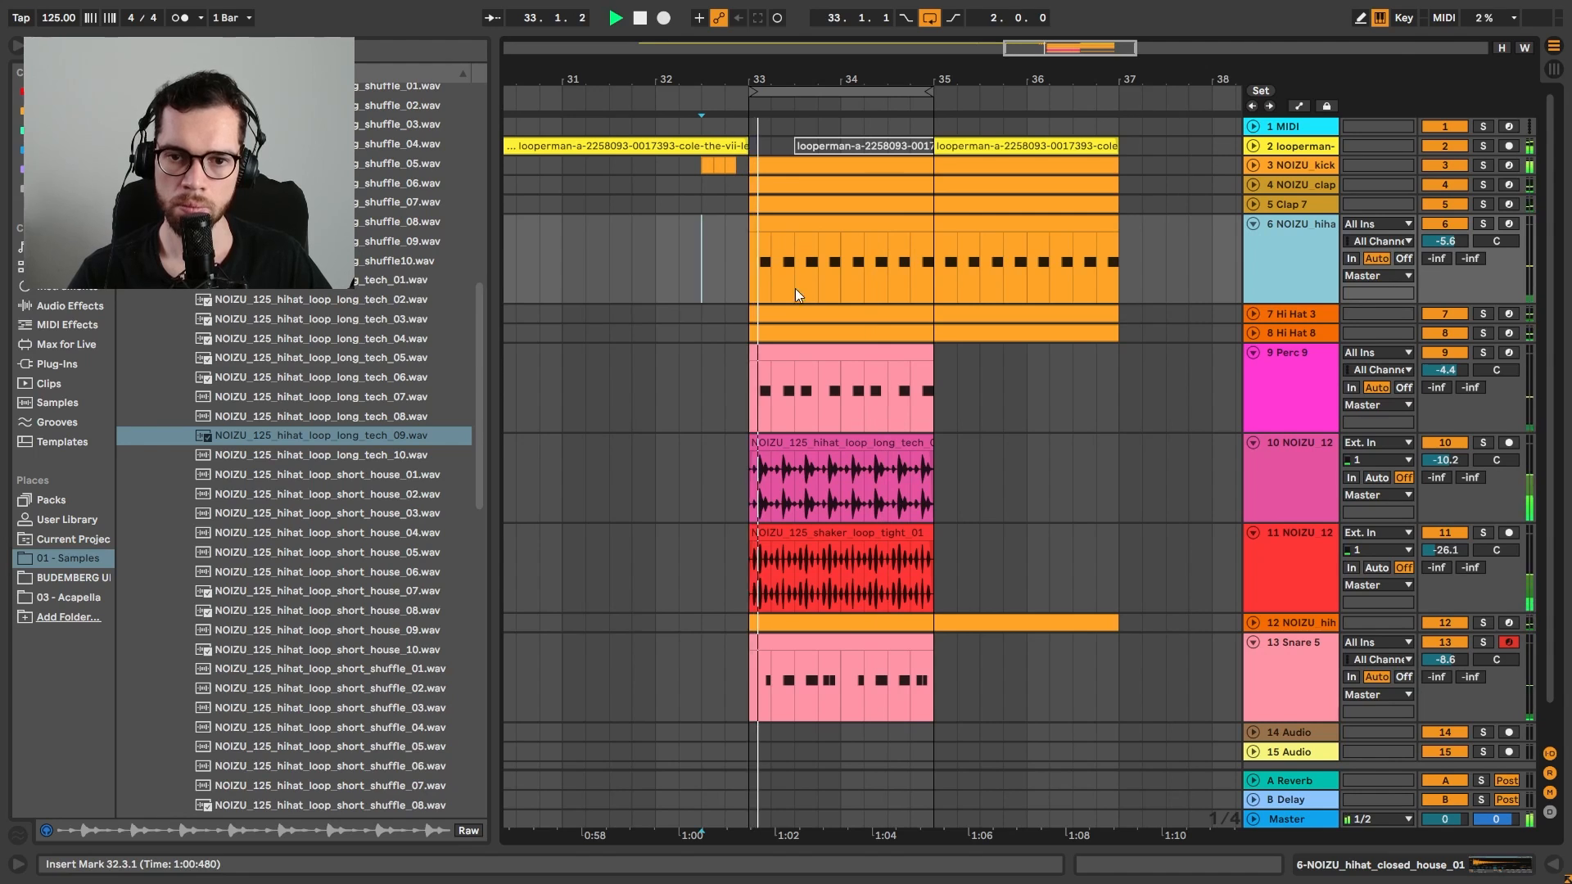
{"action": "key", "text": "space"}
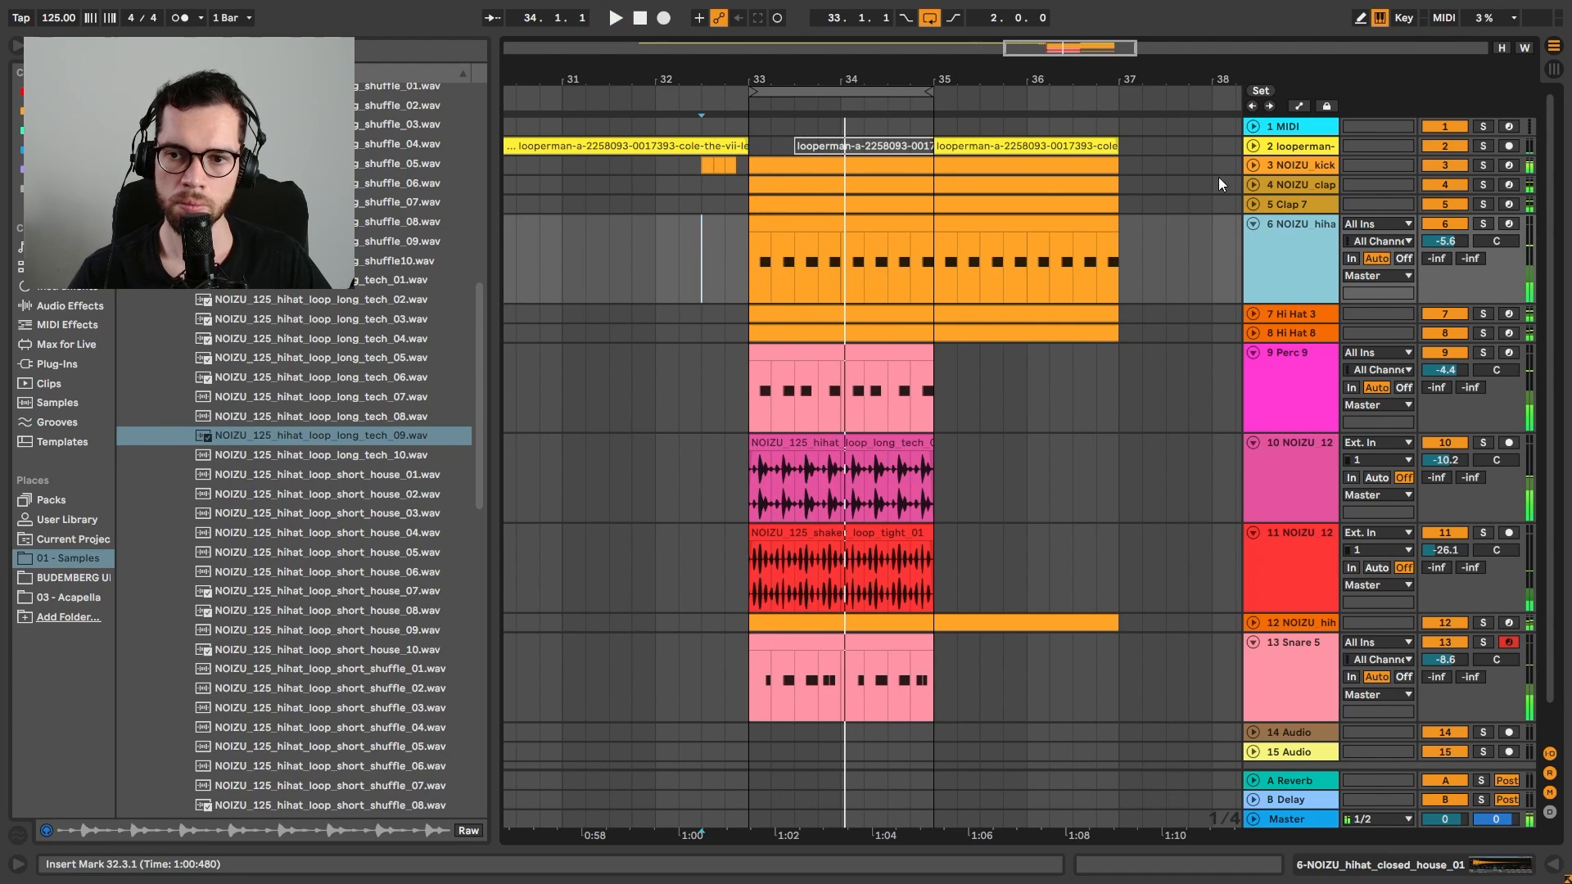
Add an extra C3 kick note at 1.4.3 in the kick clip at bar 33 and play the loop
{"action": "left_click", "coordinate": [1252, 166]}
{"action": "double_click", "coordinate": [801, 167]}
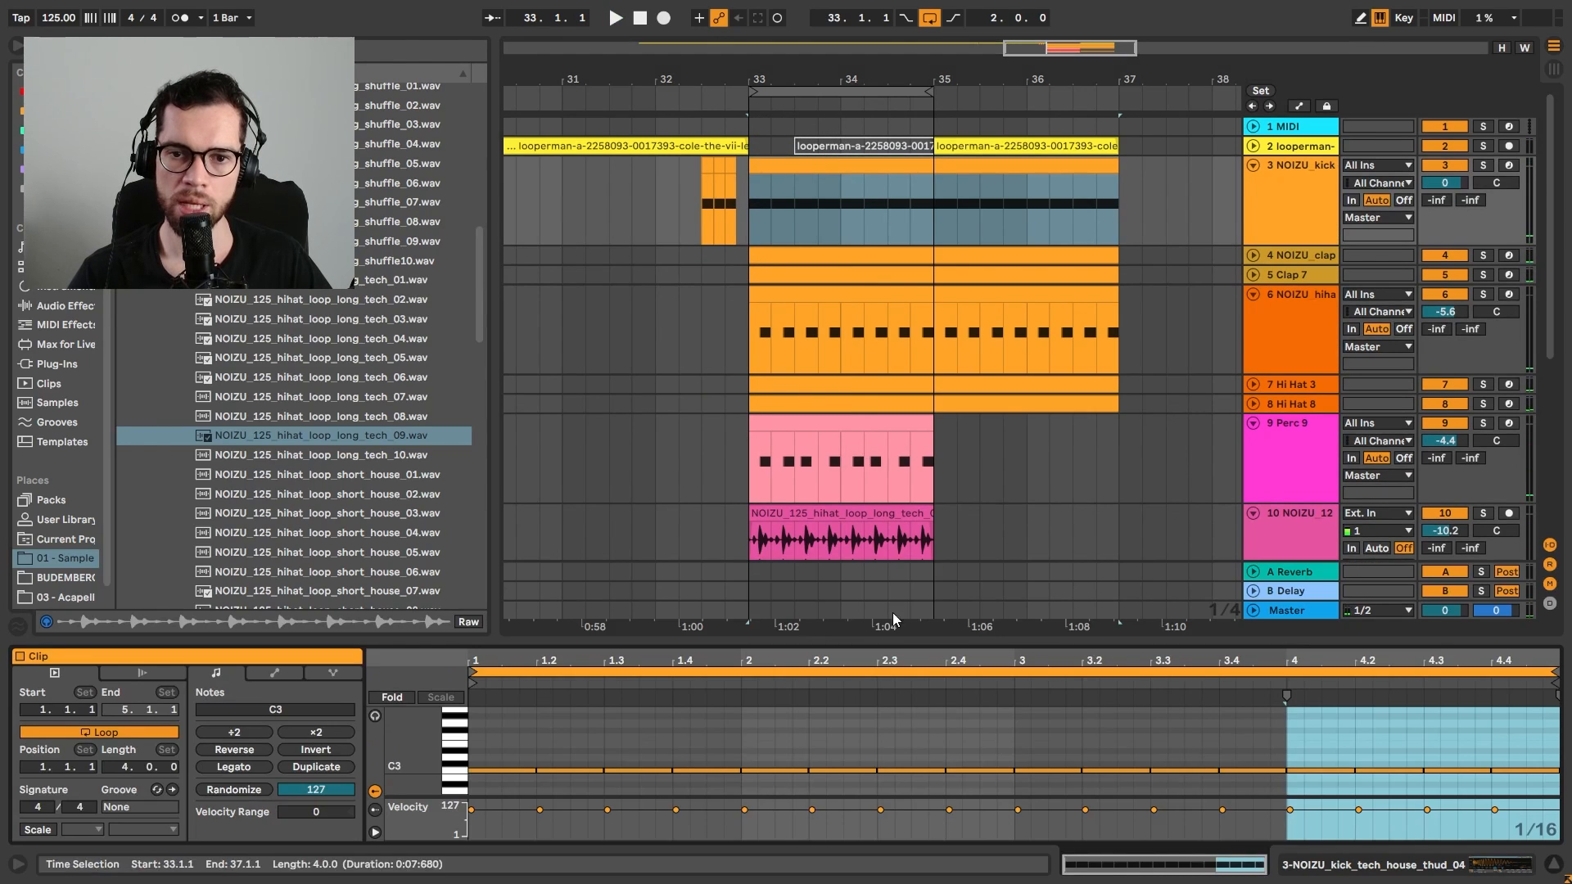
{"action": "left_click", "coordinate": [750, 750]}
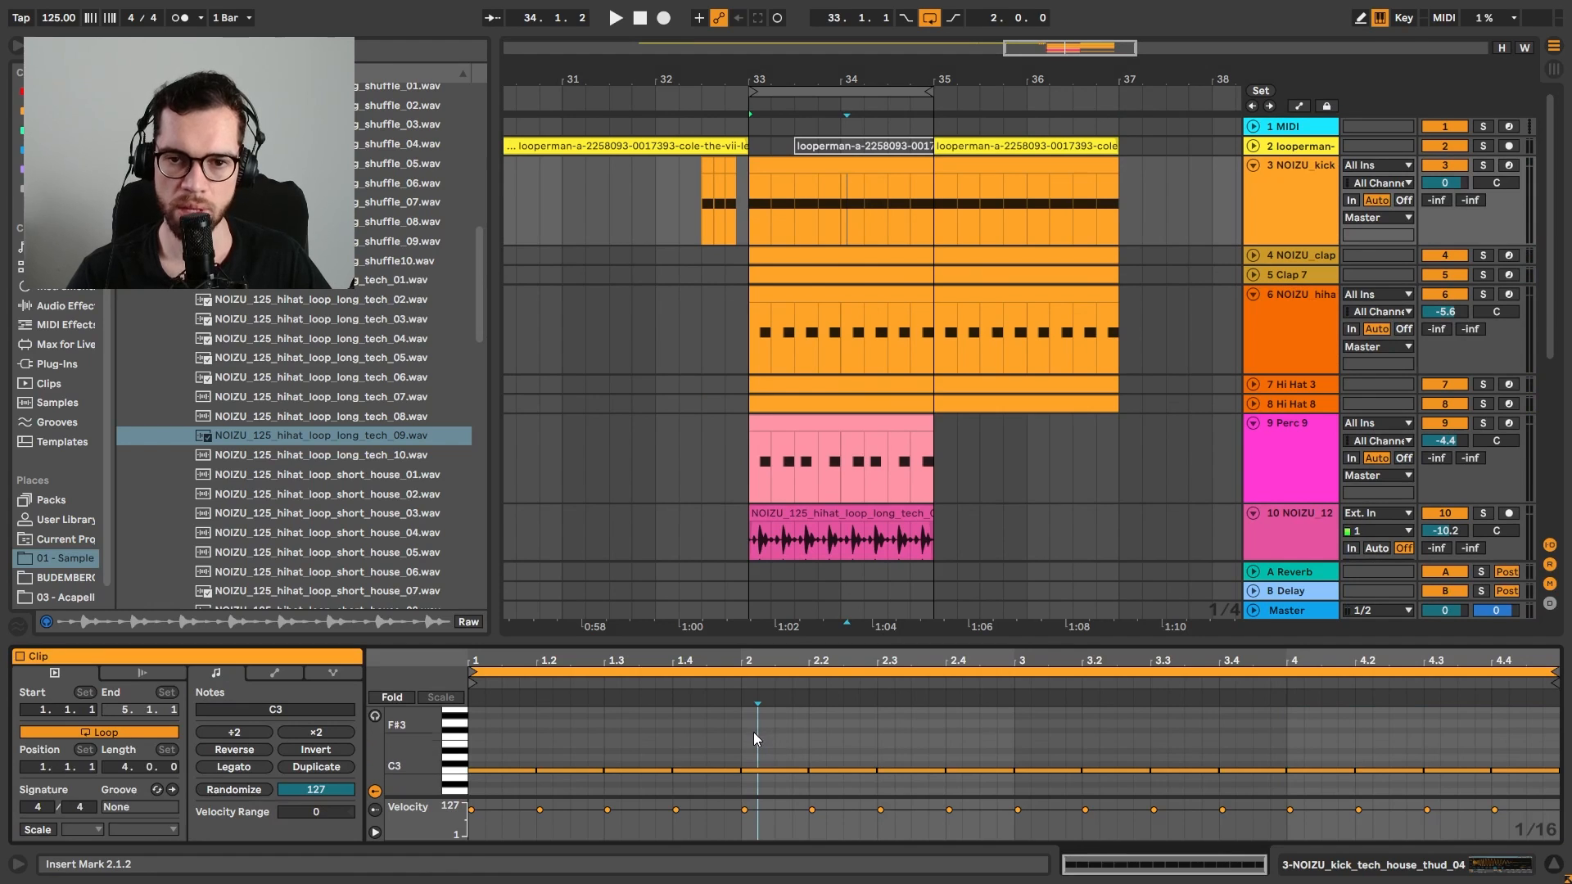
{"action": "key", "text": "space"}
{"action": "key", "text": "space"}
{"action": "left_click_drag", "start_coordinate": [744, 768], "coordinate": [706, 768]}
{"action": "key", "text": "ctrl+d"}
{"action": "key", "text": "space"}
{"action": "left_click", "coordinate": [744, 746]}
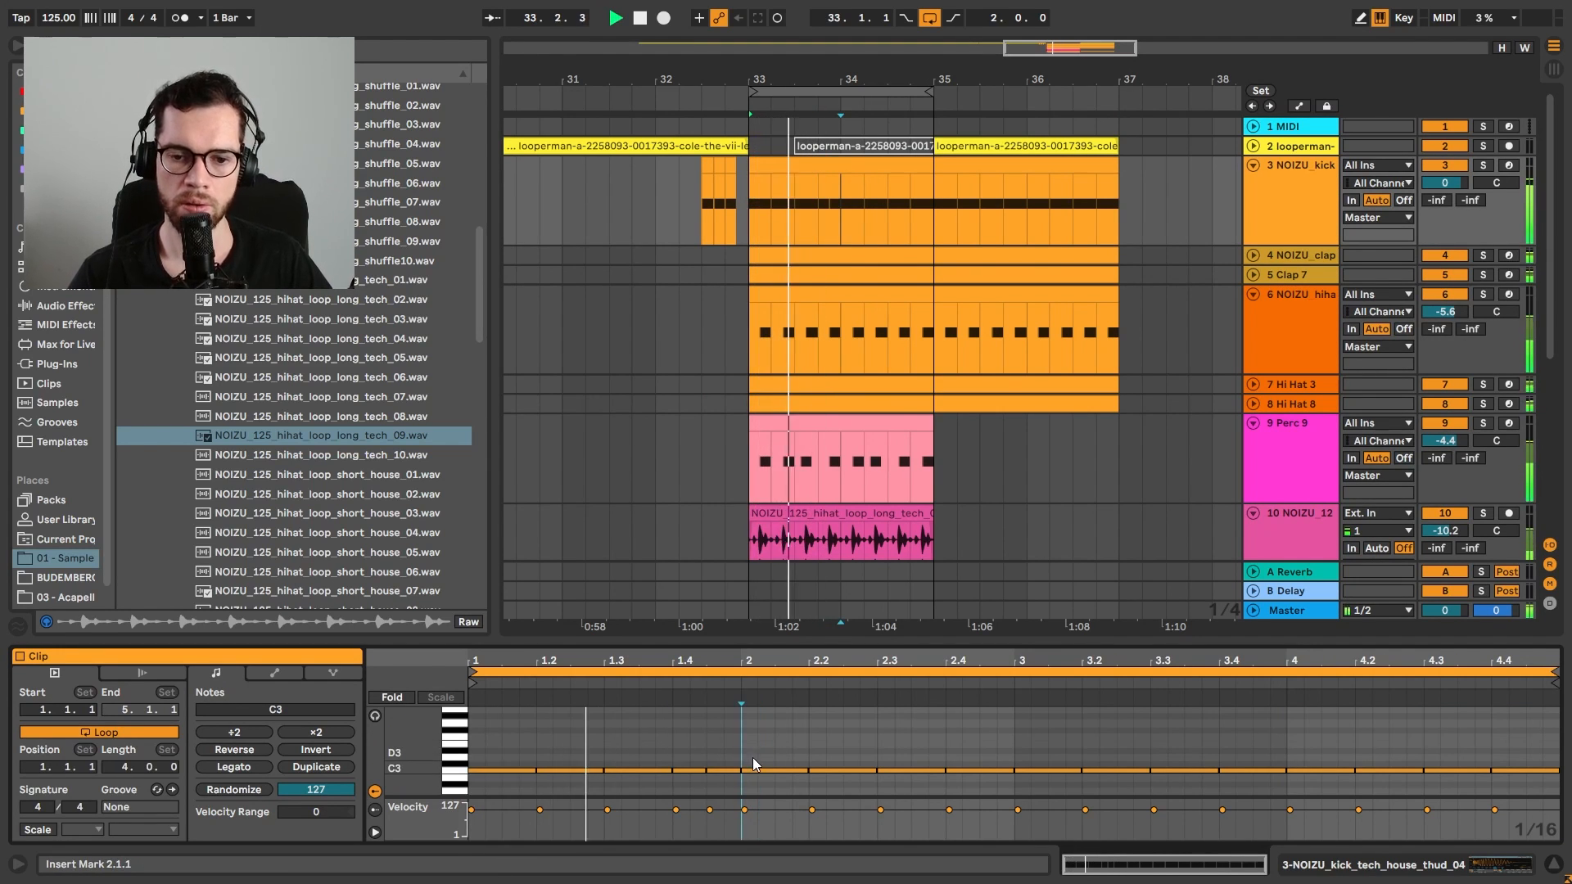
{"action": "left_click", "coordinate": [754, 758]}
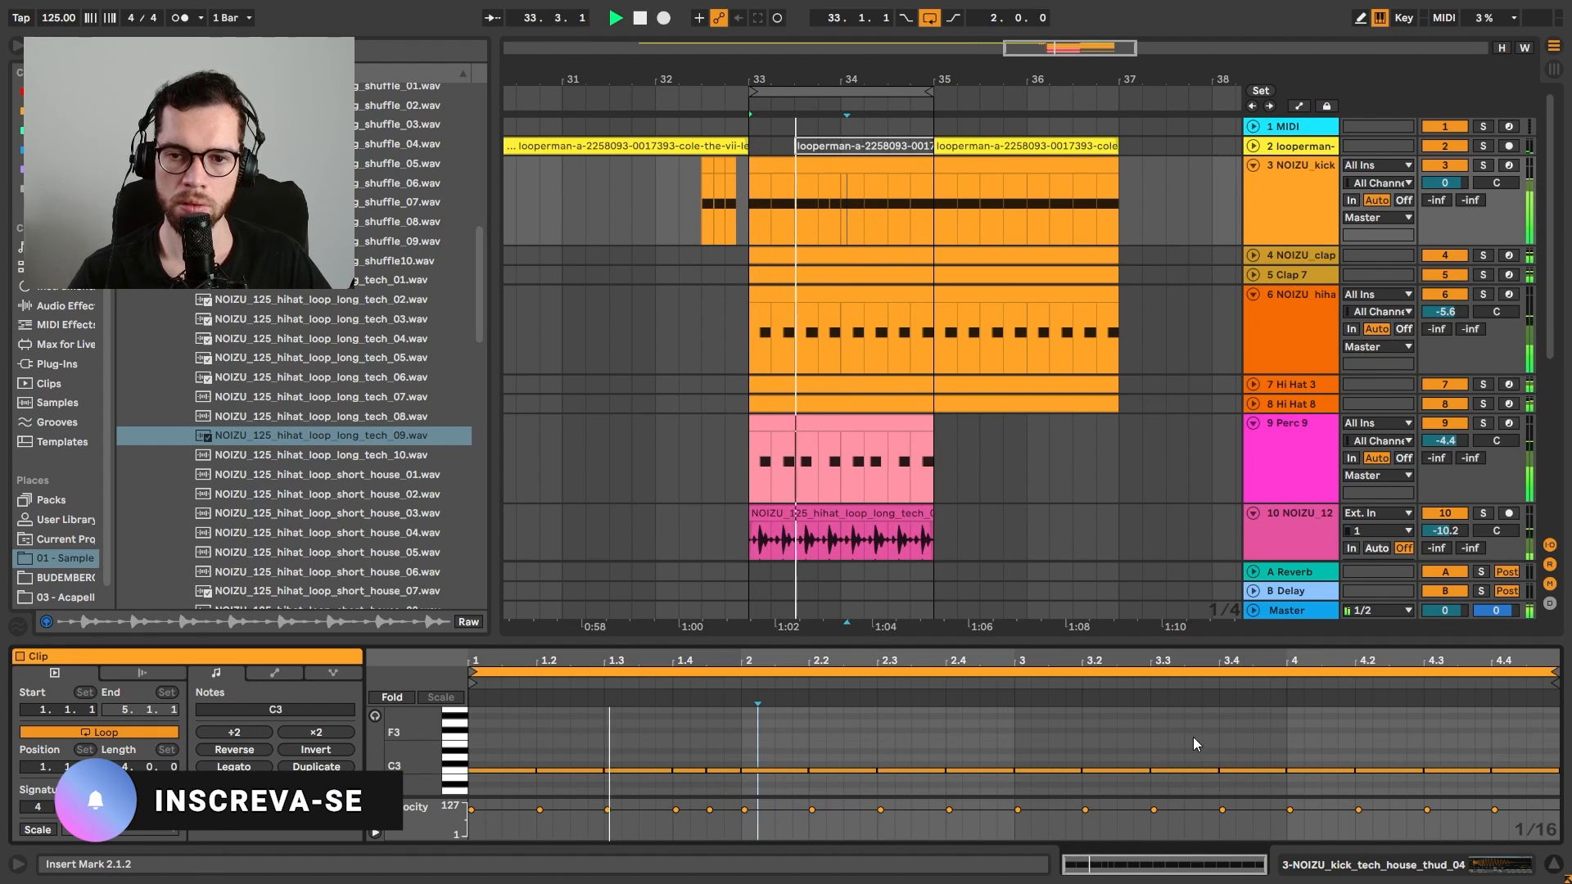
Hide the clip view, stop playback and collapse all the tracks
{"action": "left_click", "coordinate": [754, 243]}
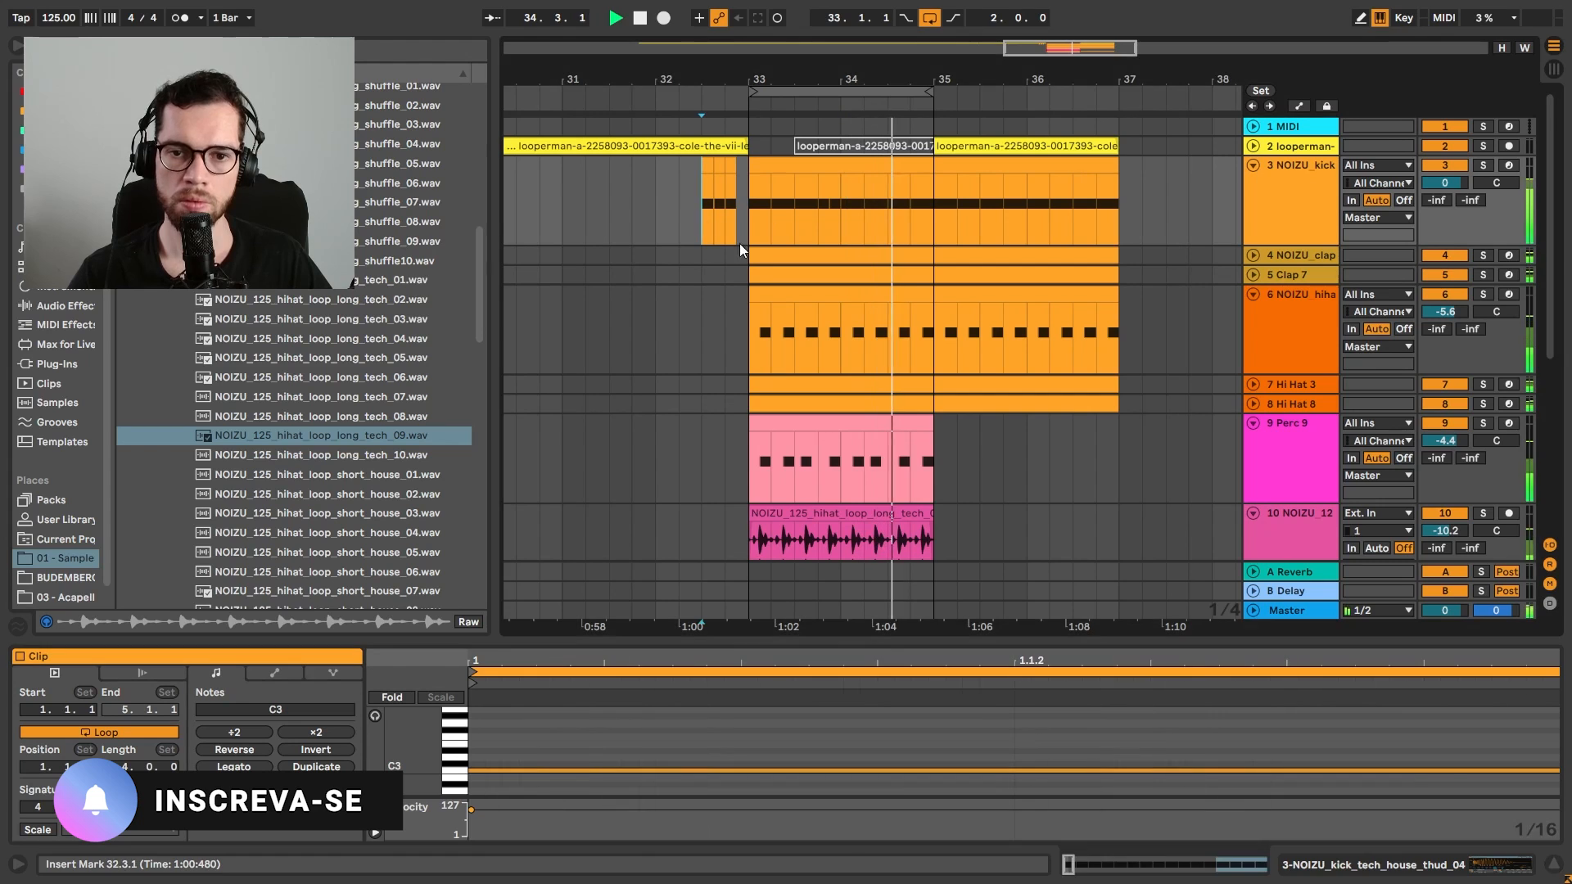
{"action": "left_click", "coordinate": [1553, 867]}
{"action": "key", "text": "space"}
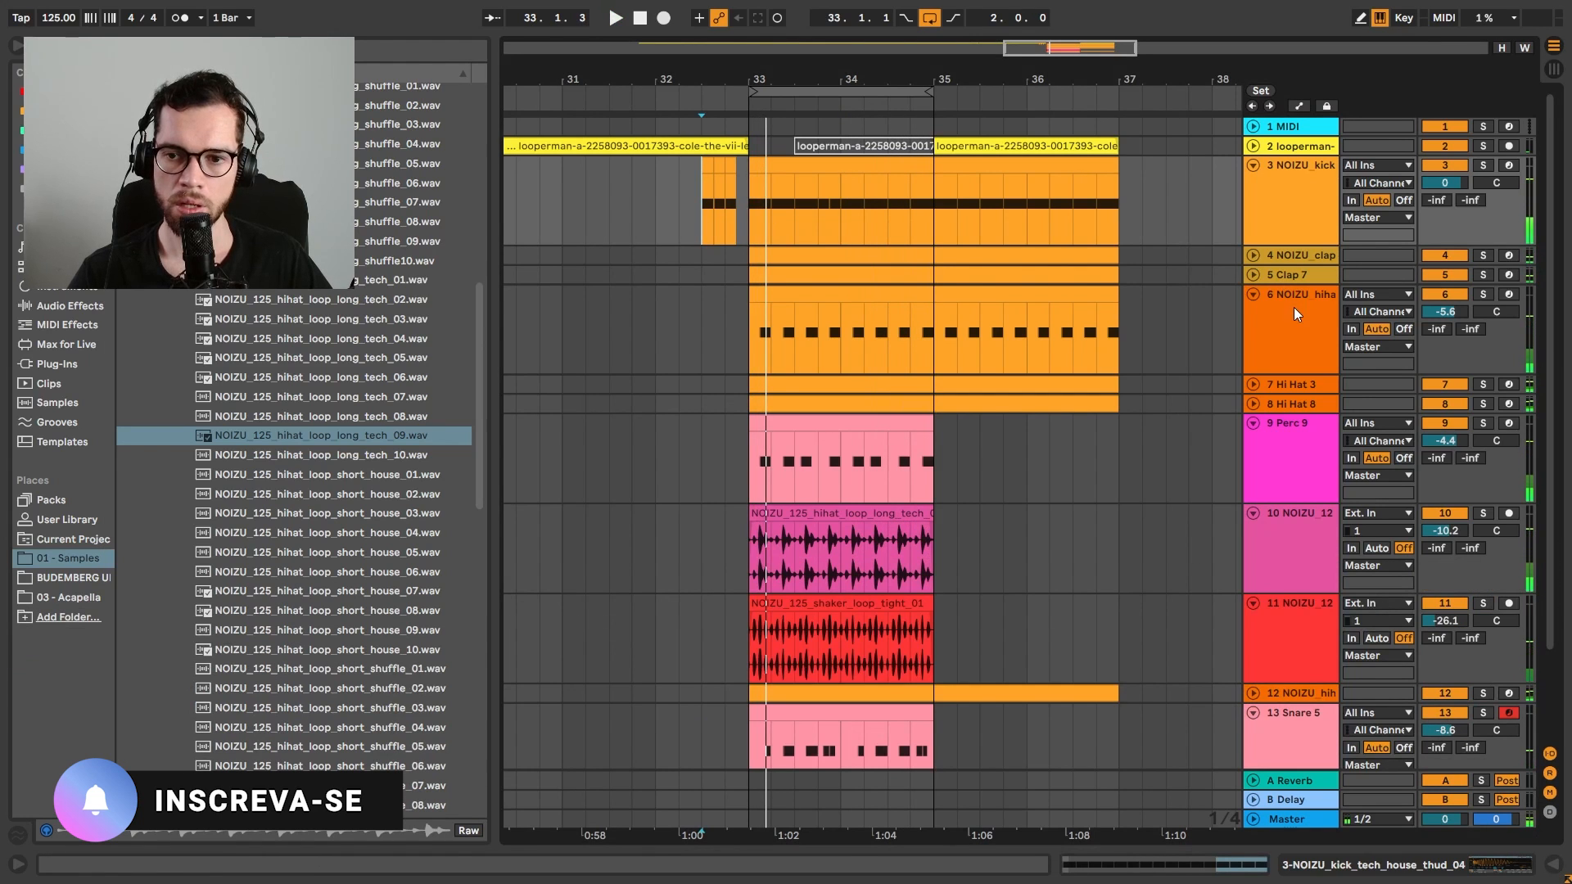
{"action": "left_click", "coordinate": [1253, 294], "text": "alt"}
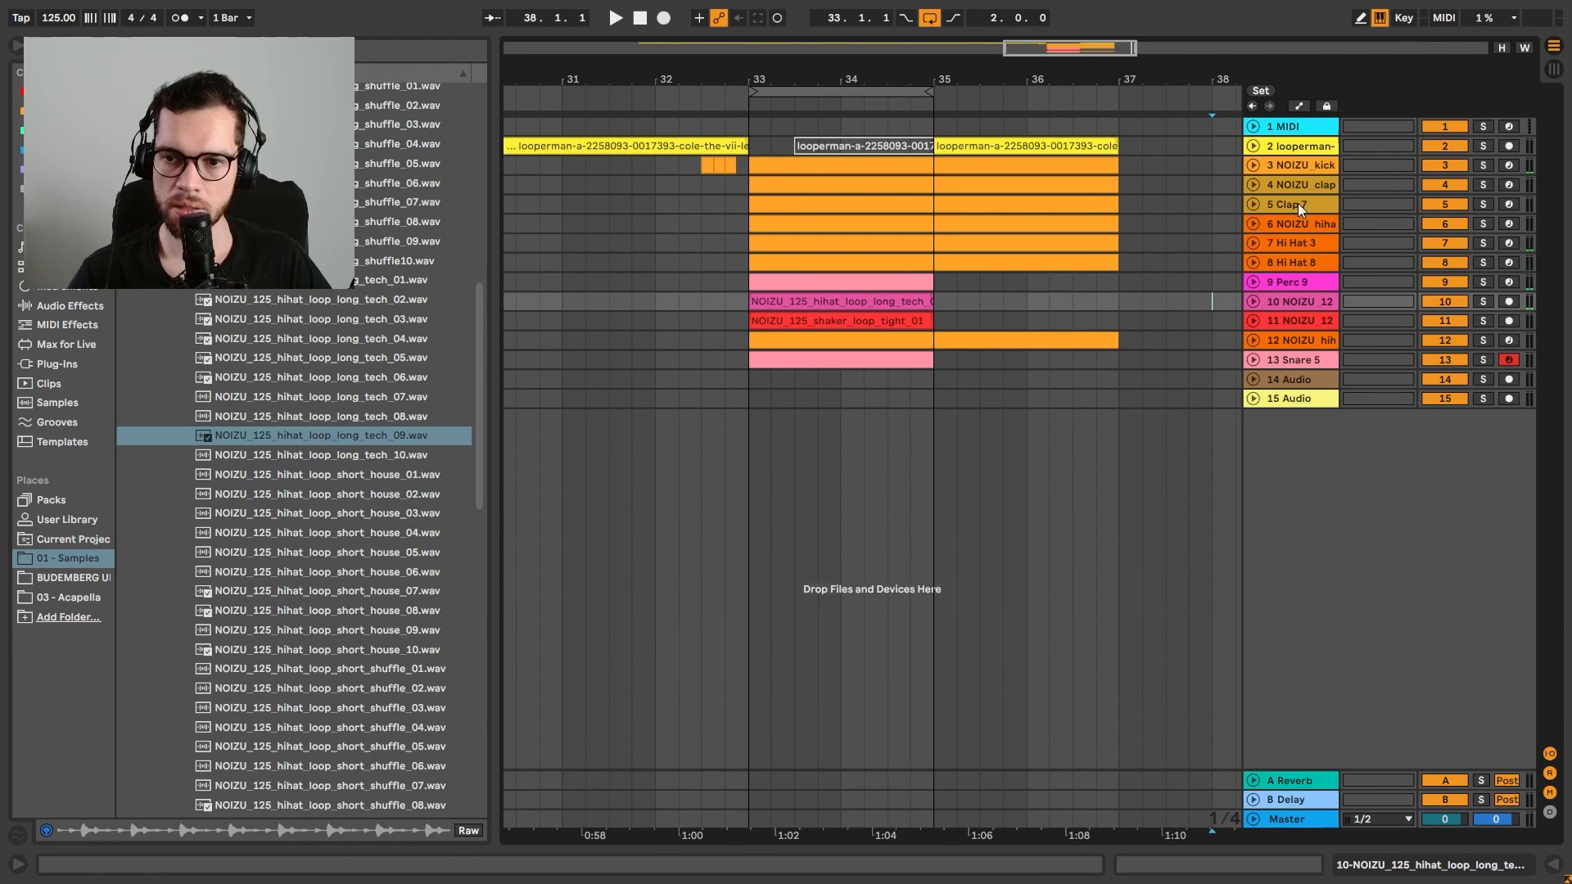
Group tracks 6 to 8 together with tracks 10 to 12, and fold the new hi-hat group
{"action": "left_click", "coordinate": [1294, 225]}
{"action": "left_click", "coordinate": [1299, 261], "text": "shift"}
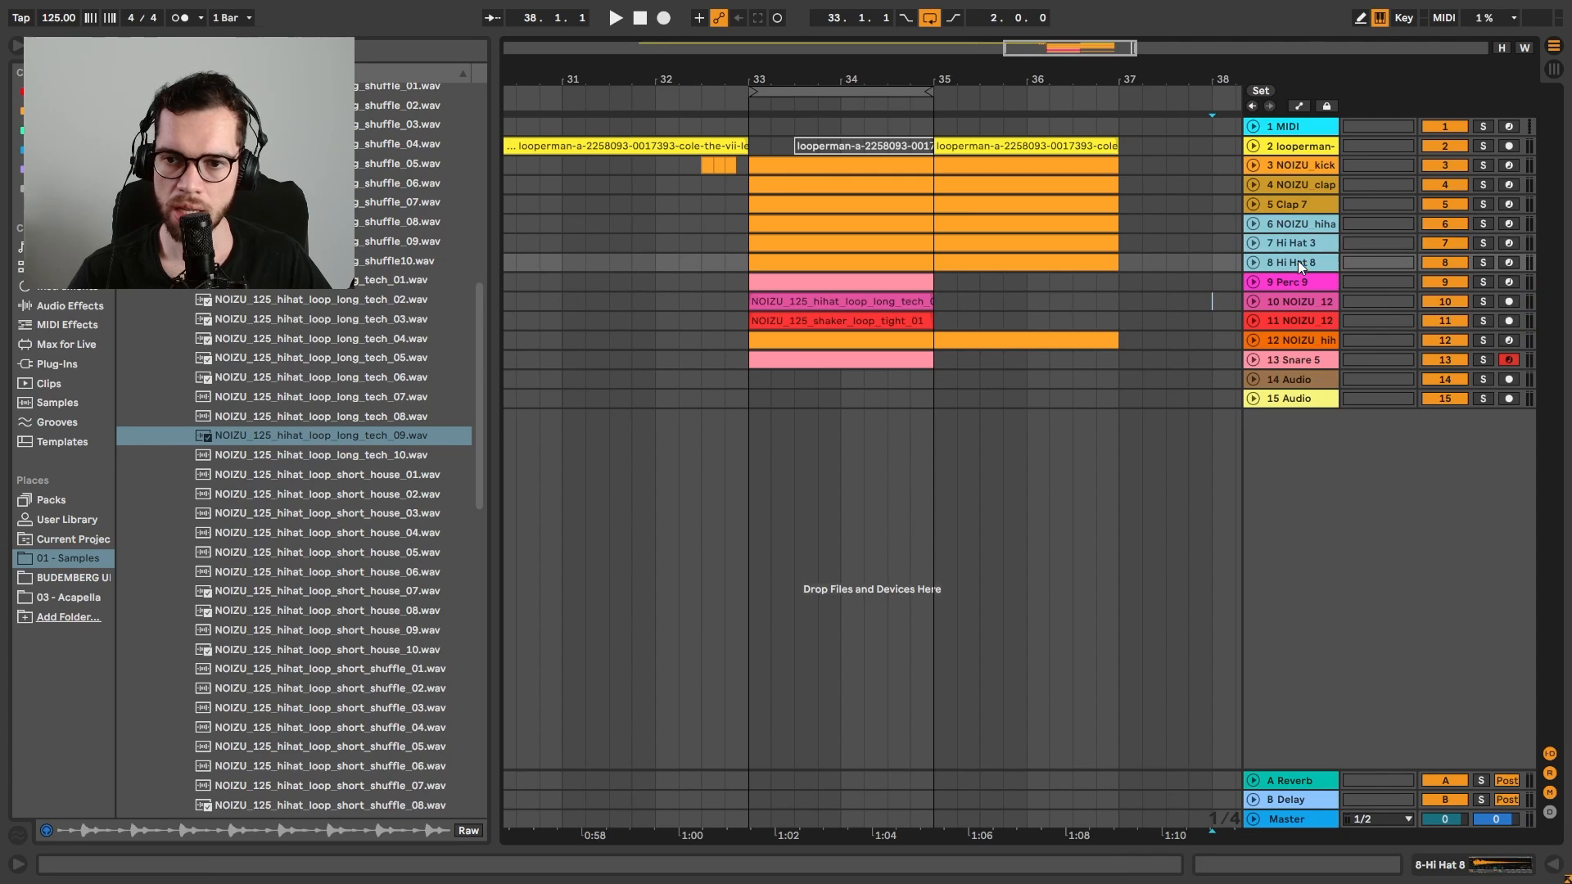
{"action": "left_click", "coordinate": [1296, 303]}
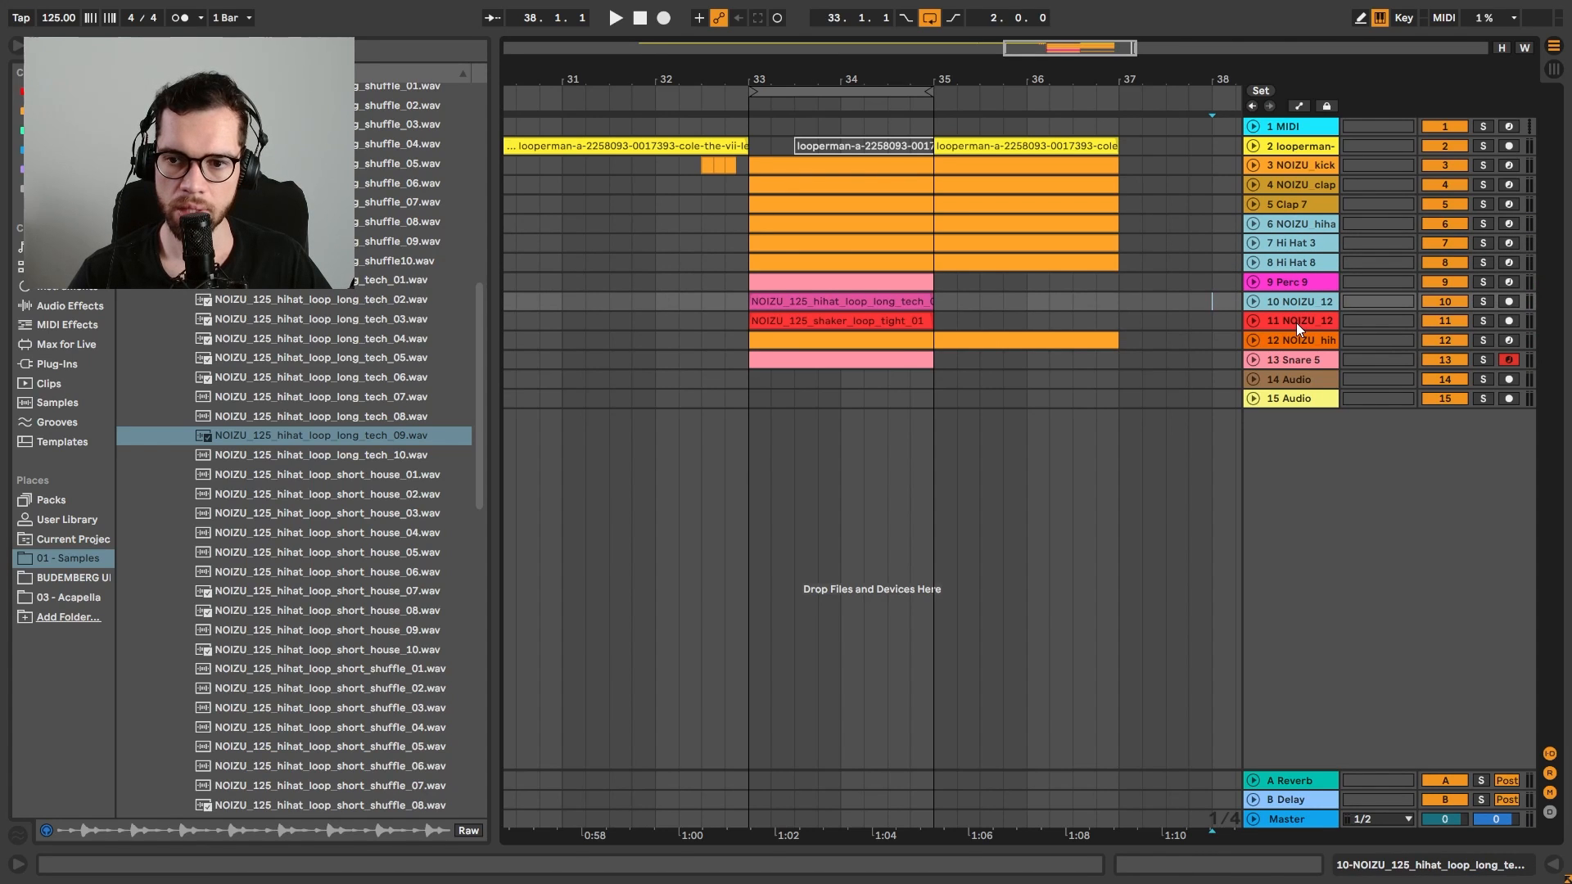
{"action": "left_click", "coordinate": [1296, 322], "text": "ctrl"}
{"action": "left_click", "coordinate": [1296, 336], "text": "ctrl"}
{"action": "key", "text": "ctrl+g"}
{"action": "left_click", "coordinate": [1249, 224]}
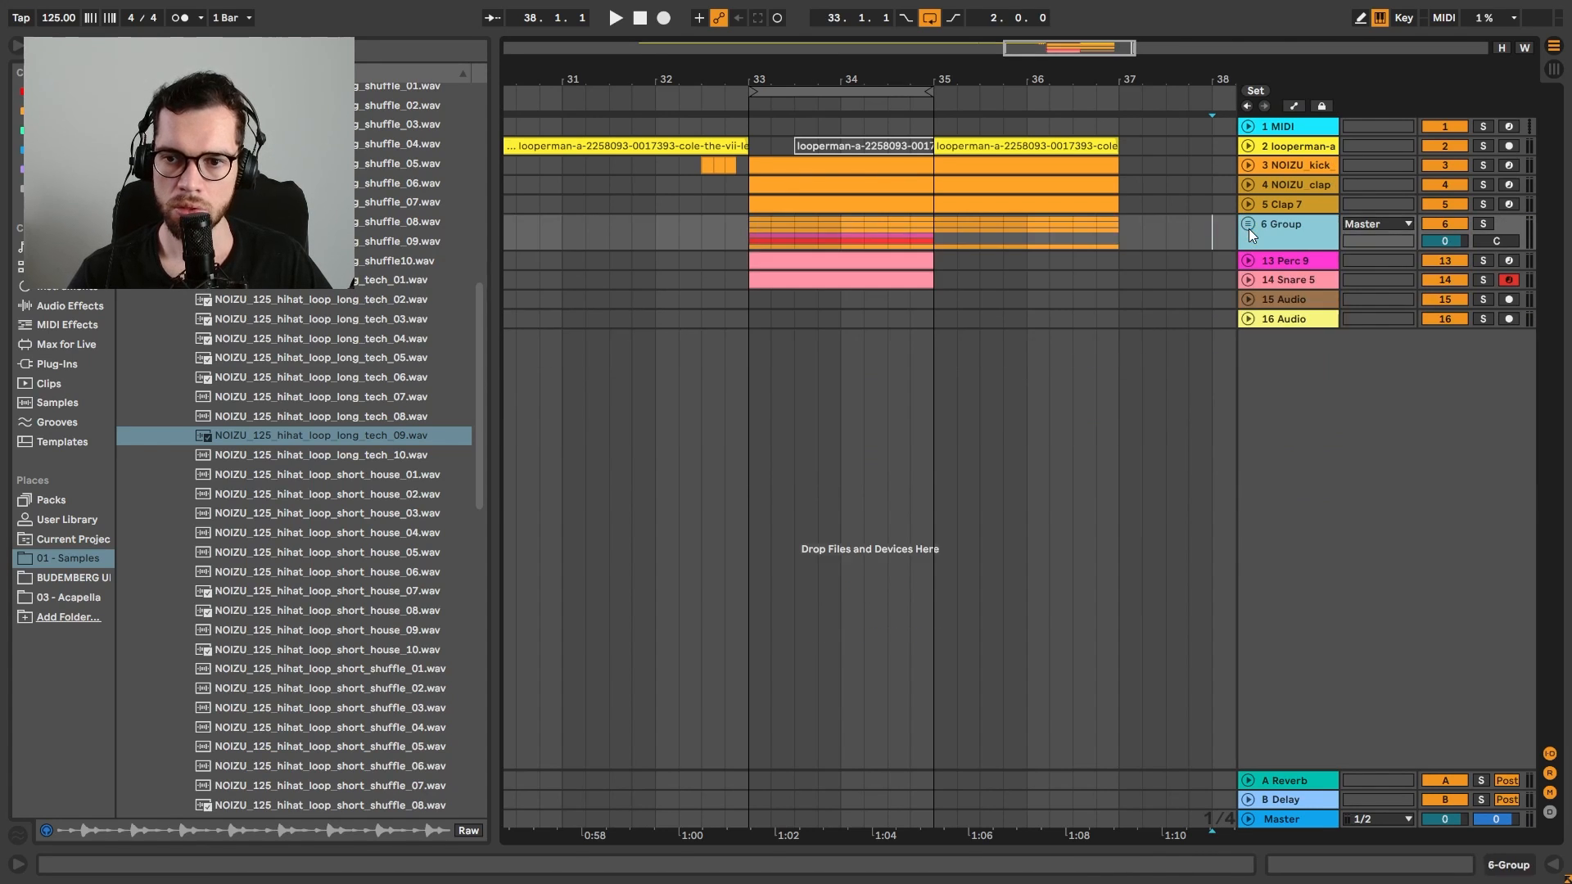
Group the NOIZU clap and Clap 7 tracks, fold the group and rename it claps
{"action": "left_click", "coordinate": [1288, 206]}
{"action": "left_click", "coordinate": [1294, 189], "text": "shift"}
{"action": "key", "text": "ctrl+g"}
{"action": "left_click", "coordinate": [1249, 186]}
{"action": "key", "text": "ctrl+r"}
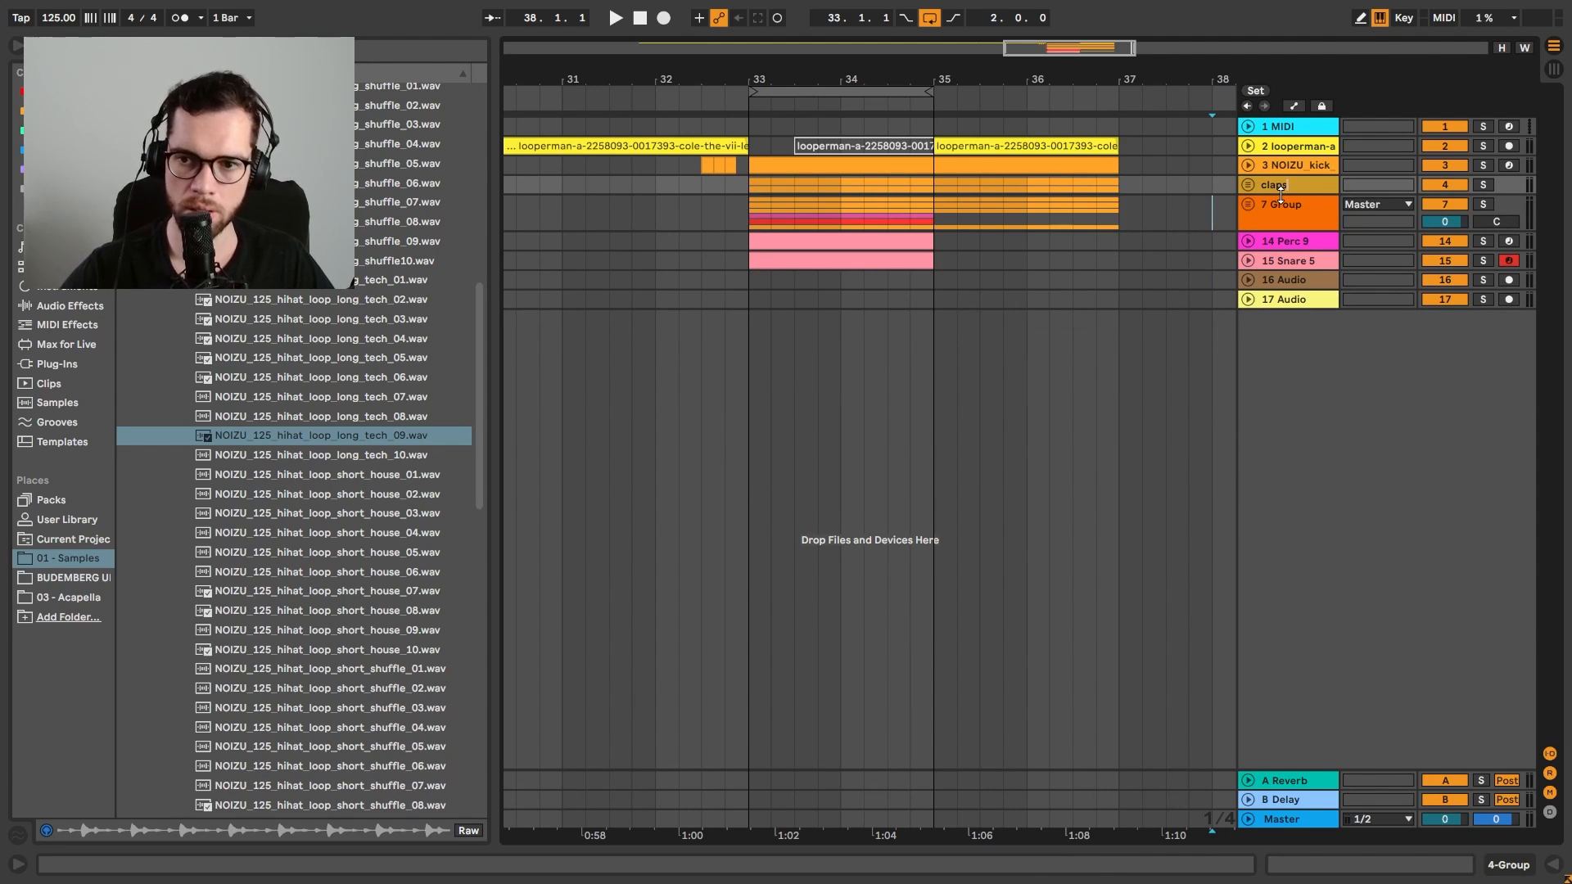
Rename the hi-hat group hats, then unfold it and expand all the tracks inside it
{"action": "left_click", "coordinate": [1282, 197]}
{"action": "key", "text": "ctrl+r"}
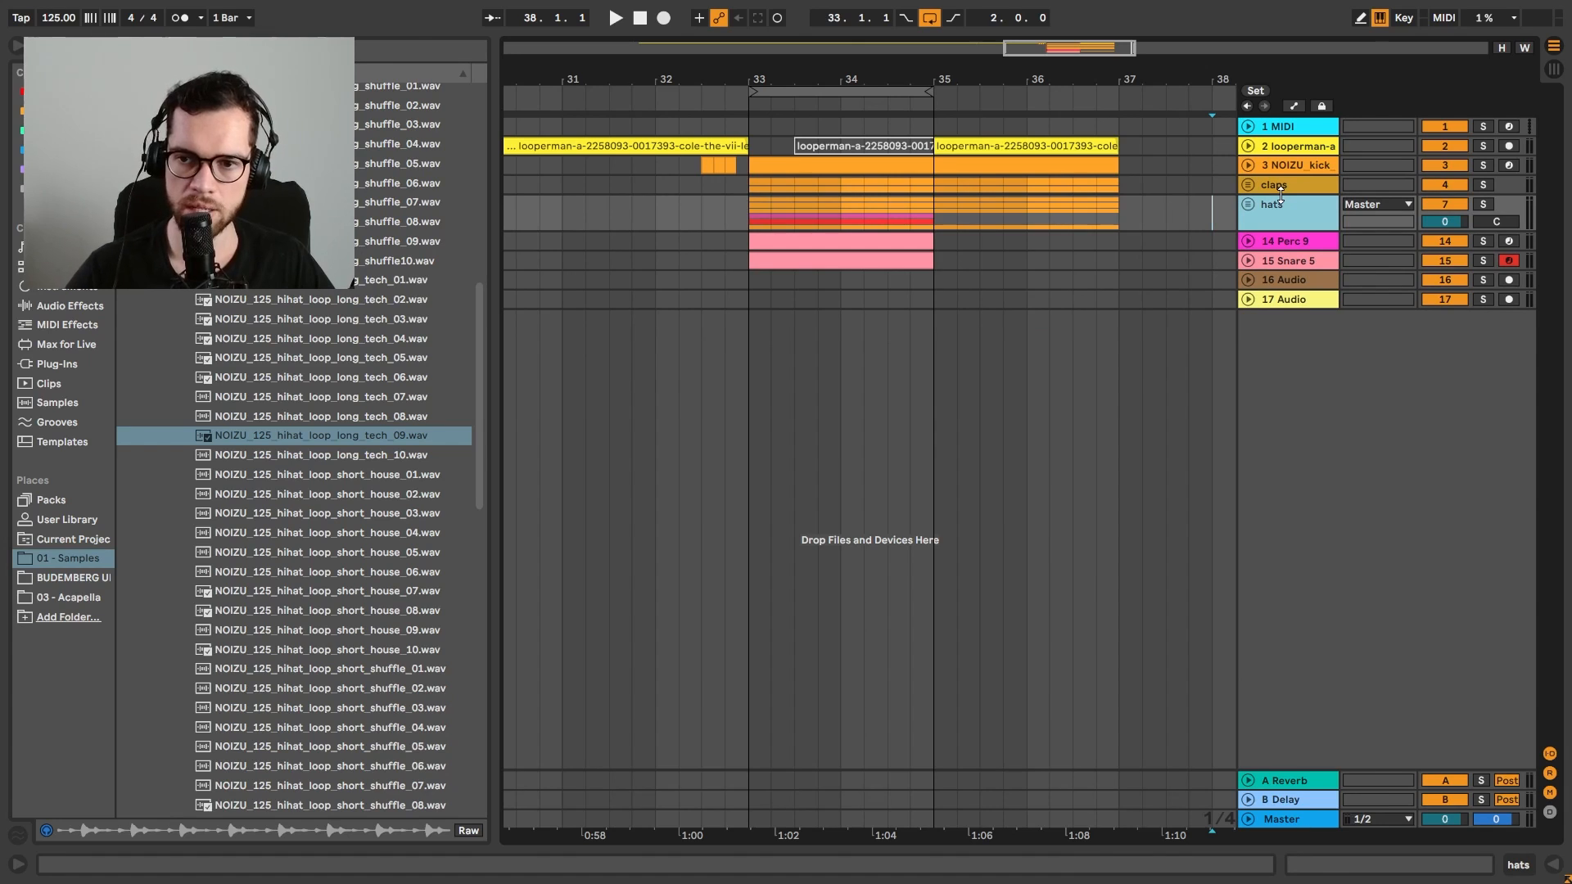
{"action": "left_click", "coordinate": [1249, 203]}
{"action": "left_click", "coordinate": [753, 248]}
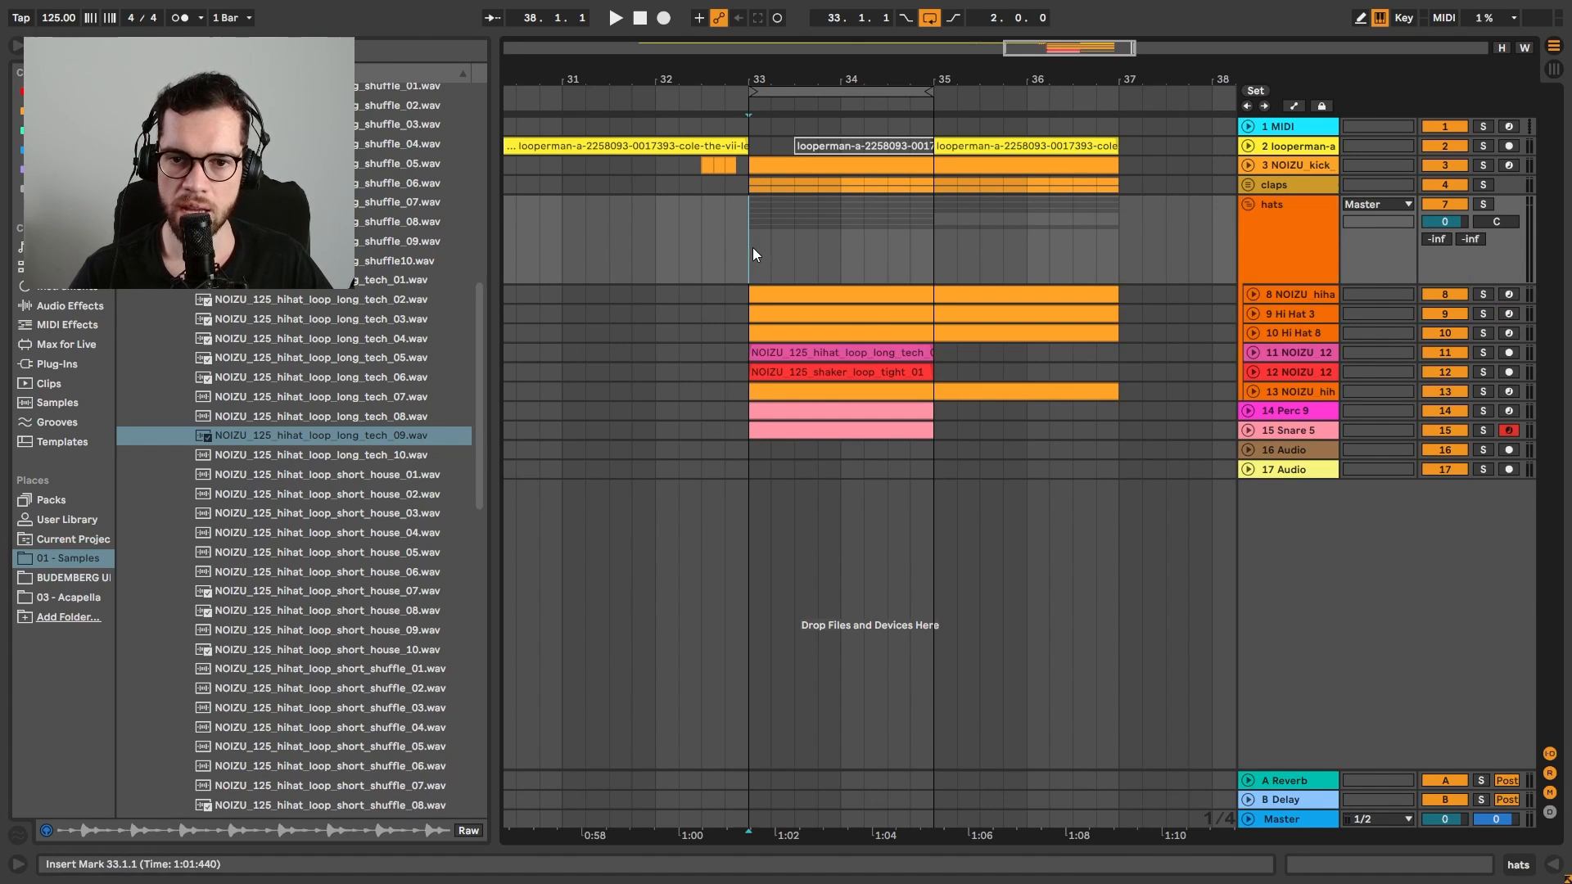
{"action": "left_click", "coordinate": [1284, 295]}
{"action": "left_click", "coordinate": [1284, 392], "text": "shift"}
{"action": "left_click", "coordinate": [1254, 294]}
{"action": "left_click", "coordinate": [1182, 296]}
In the track 8 closed hi-hat clip, move the first note to C#3 at 1.1.4 and the next two C3 notes to 1.2.2 and 1.3.2
{"action": "left_click", "coordinate": [792, 234]}
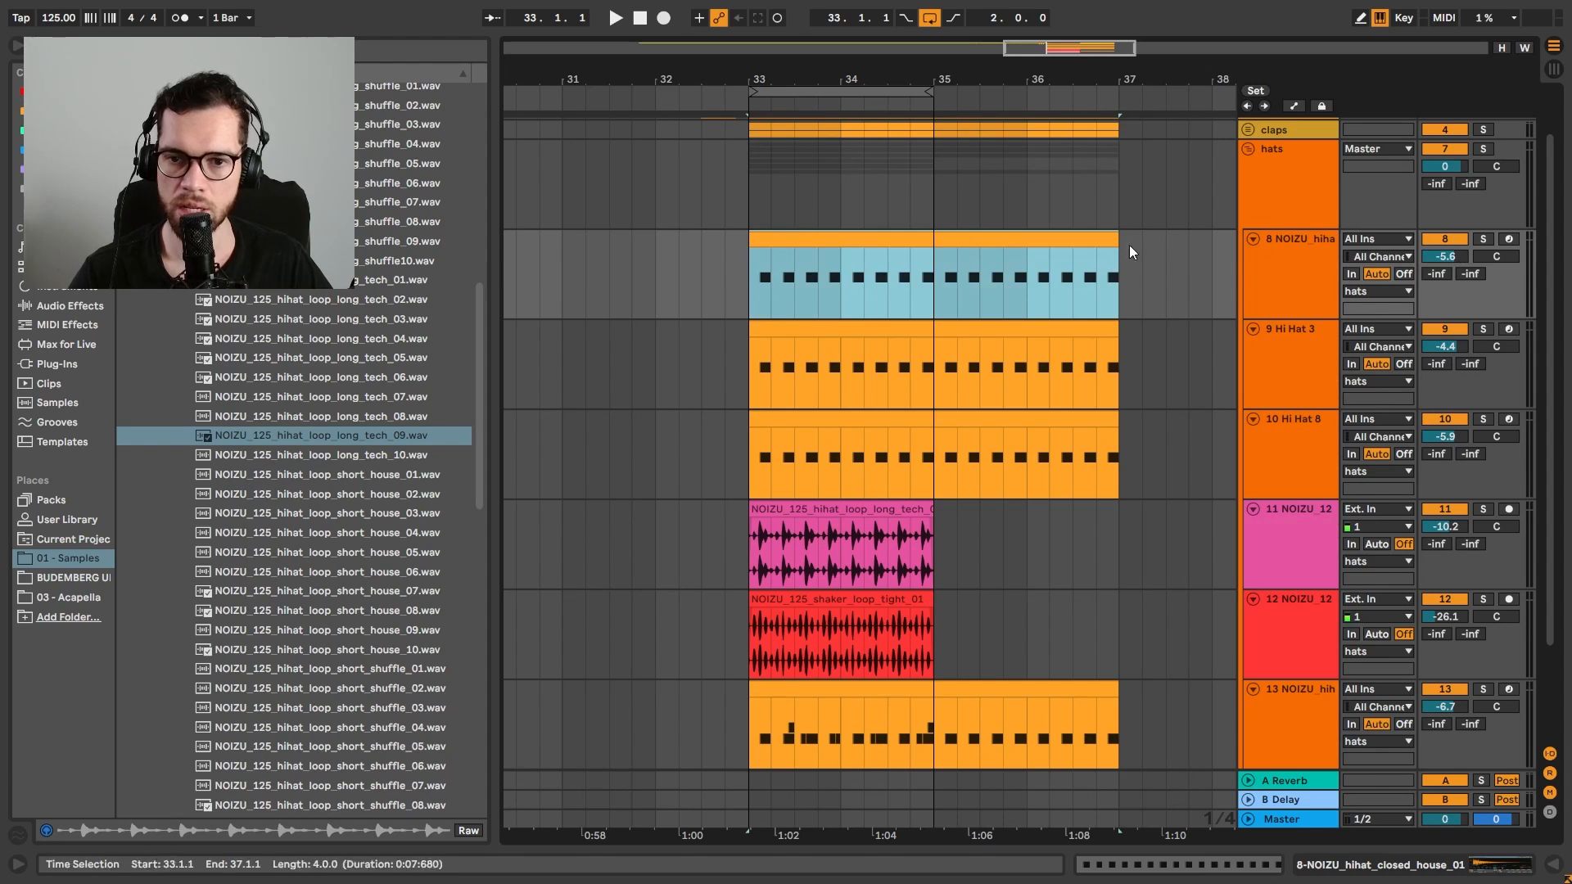
{"action": "key", "text": "space"}
{"action": "double_click", "coordinate": [793, 238]}
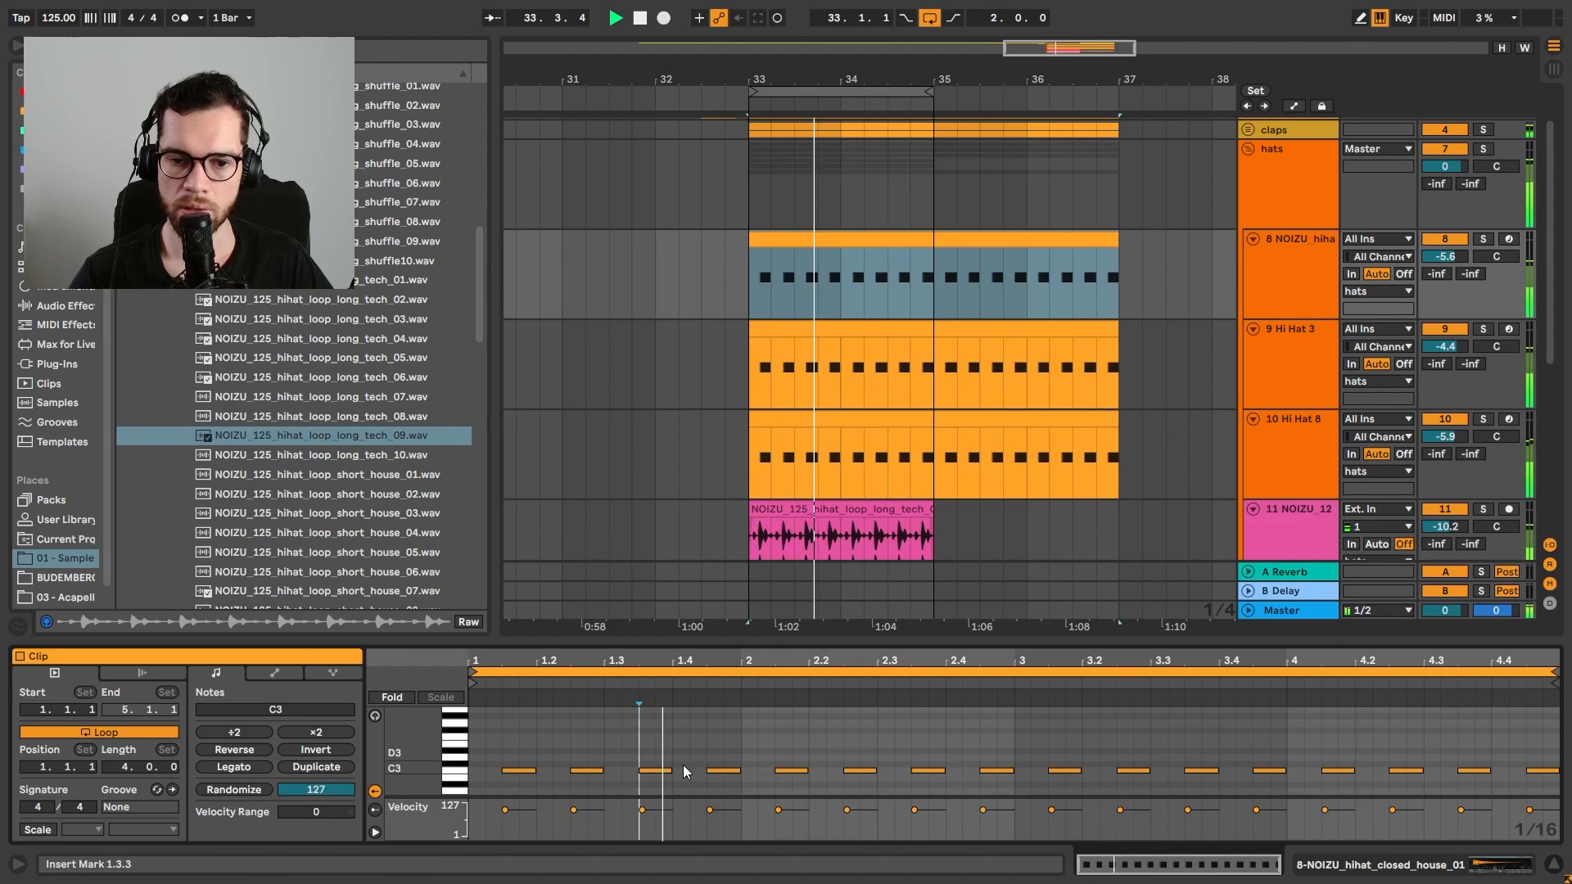
{"action": "left_click", "coordinate": [536, 770]}
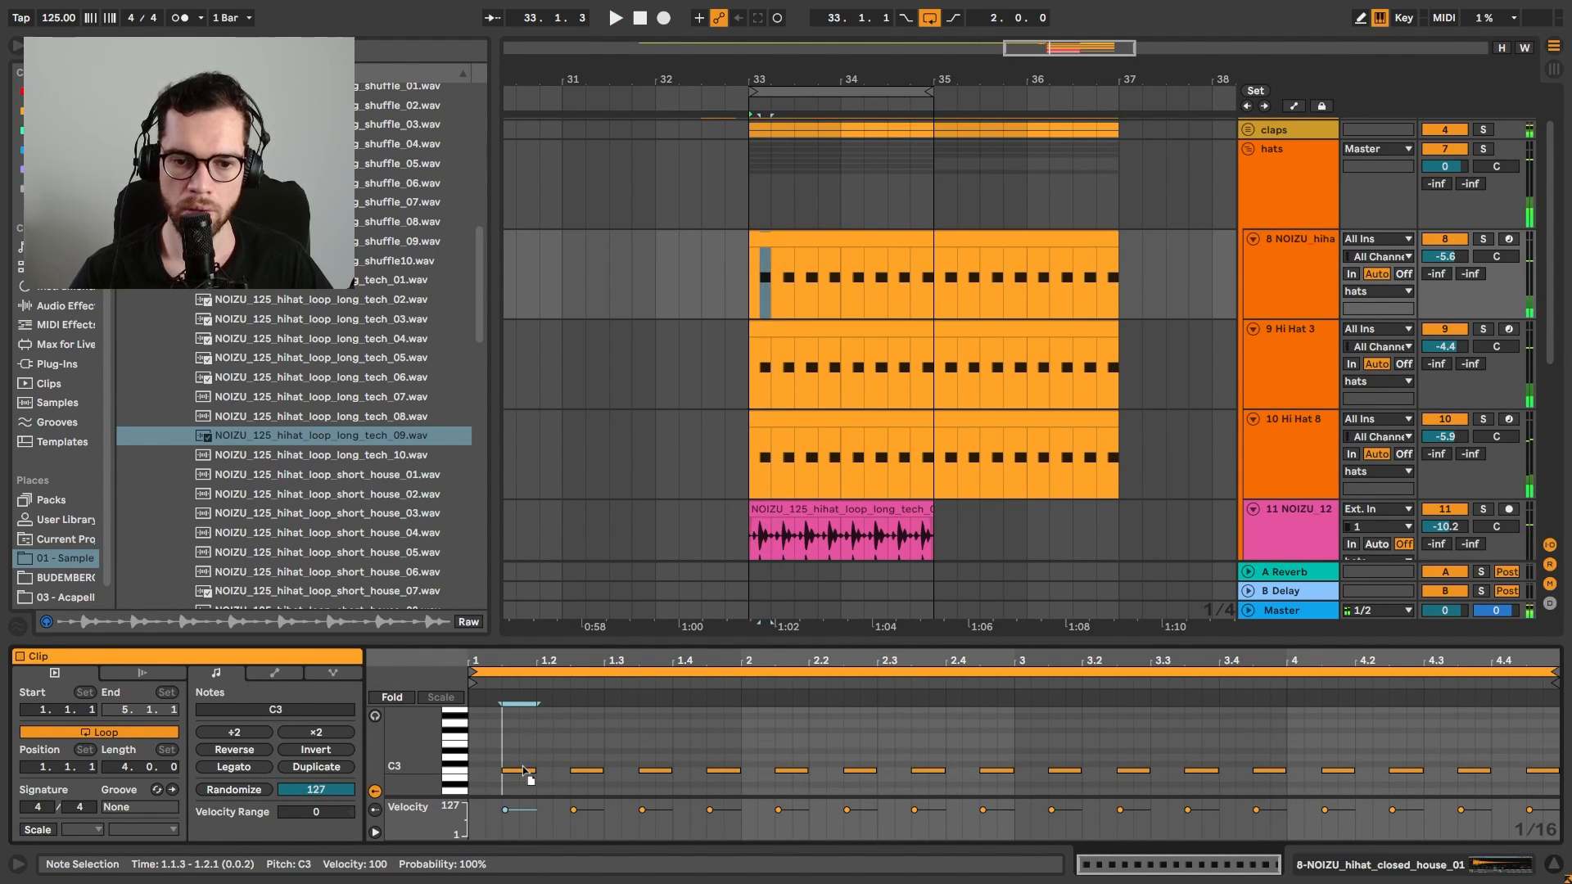
{"action": "key", "text": "space"}
{"action": "left_click_drag", "start_coordinate": [524, 772], "coordinate": [540, 766]}
{"action": "key", "text": "space"}
{"action": "key", "text": "space"}
{"action": "left_click_drag", "start_coordinate": [595, 776], "coordinate": [582, 775]}
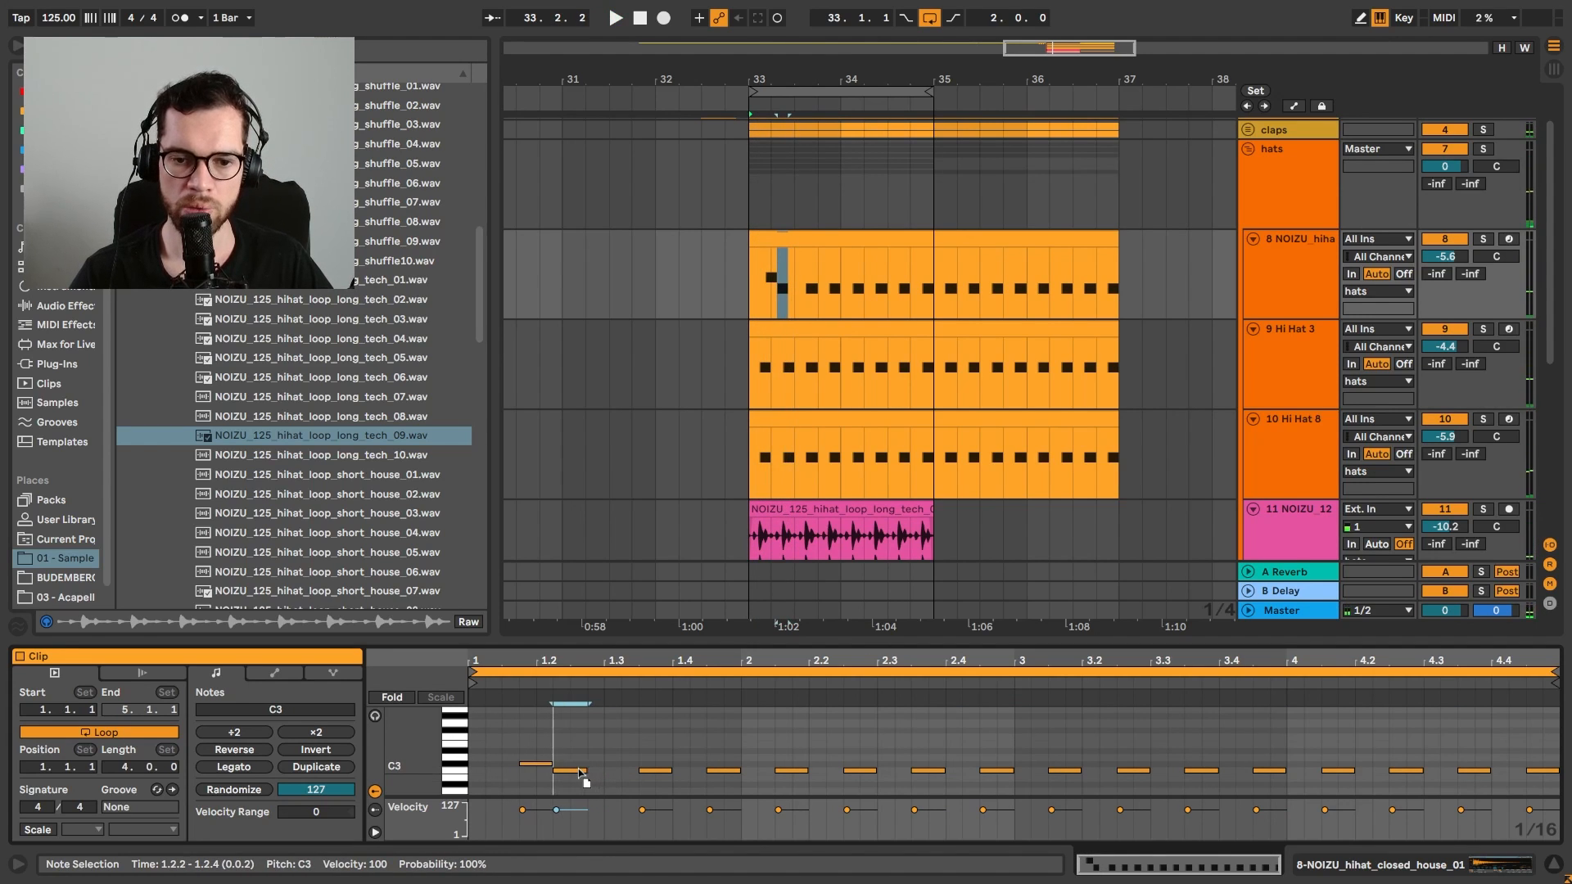
{"action": "left_click_drag", "start_coordinate": [647, 770], "coordinate": [638, 775]}
{"action": "key", "text": "space"}
{"action": "left_click", "coordinate": [689, 747]}
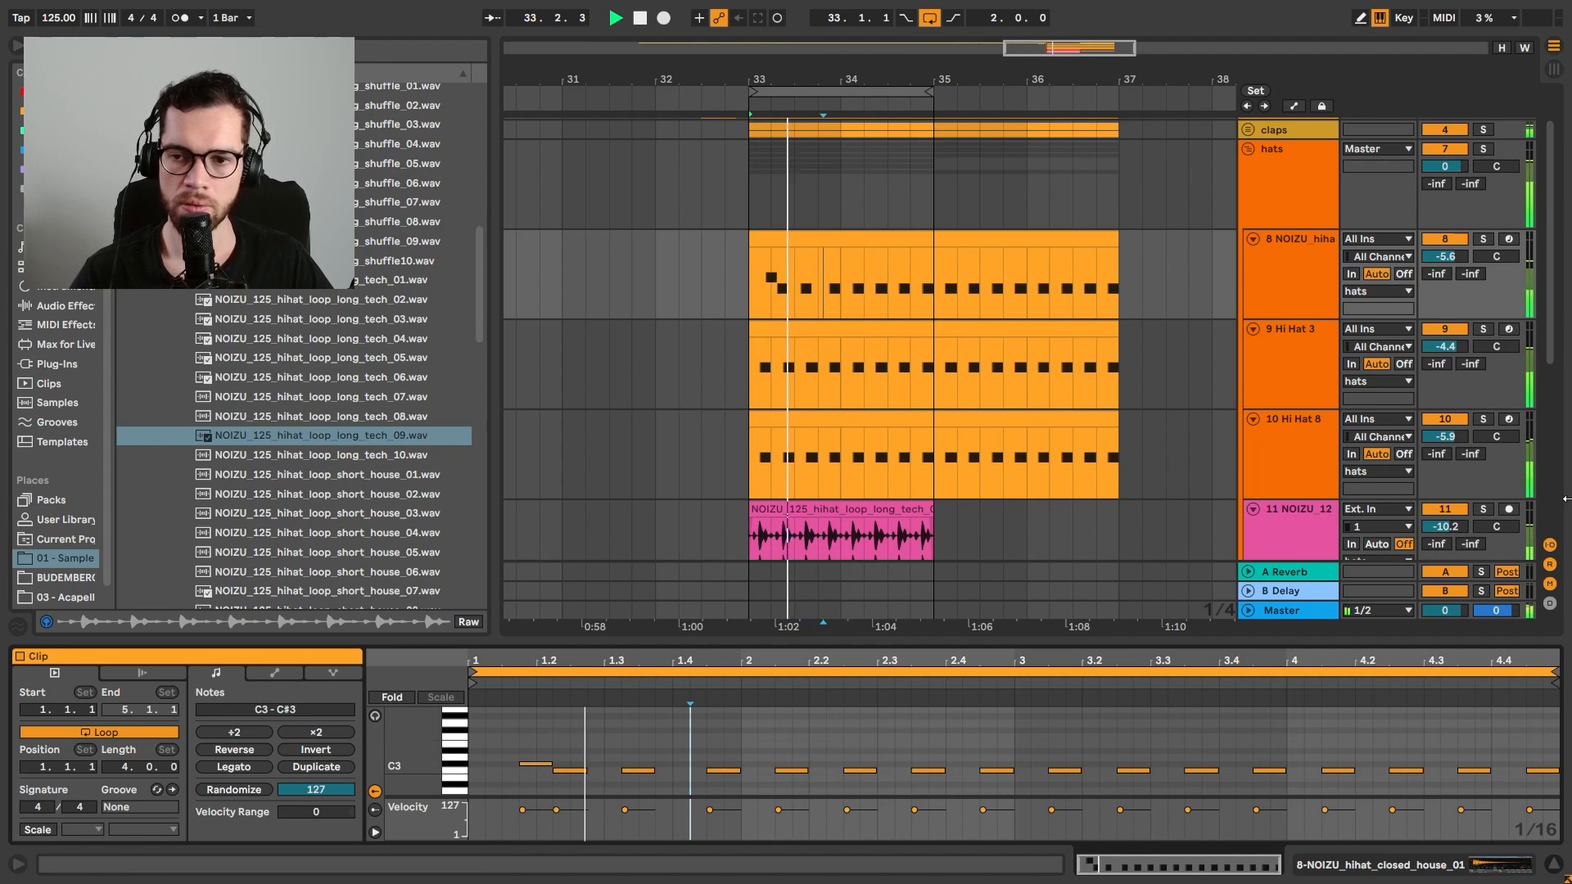
Briefly solo the track 8 closed hi-hat, pan it to 21L and lower its volume to -8.3 dB
{"action": "left_click", "coordinate": [1481, 244]}
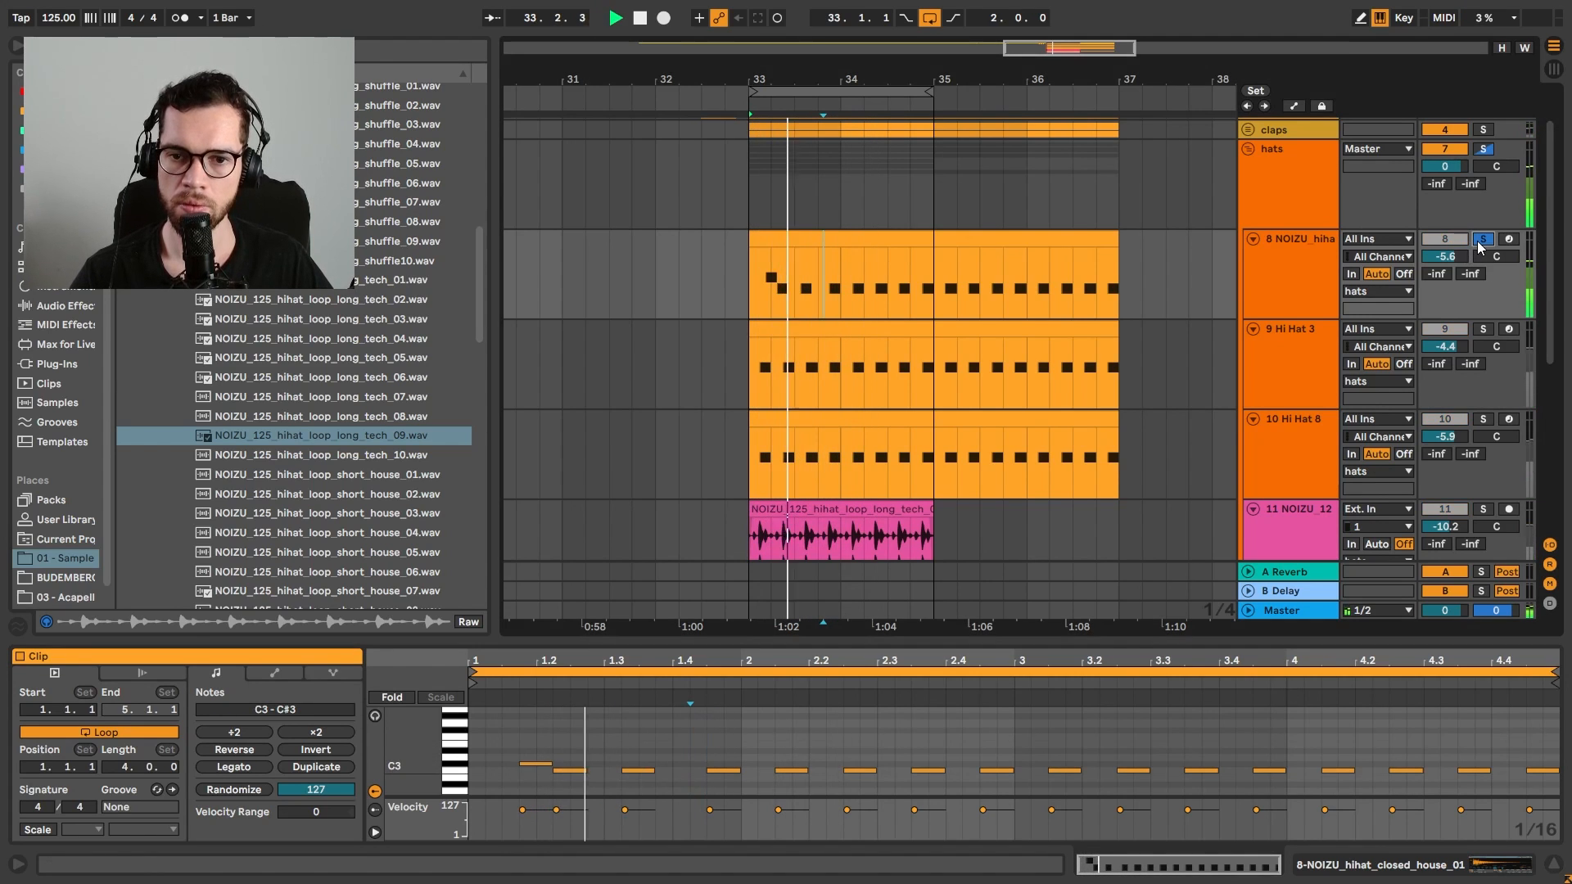
{"action": "left_click", "coordinate": [1480, 245]}
{"action": "key", "text": "space"}
{"action": "key", "text": "space"}
{"action": "key", "text": "space"}
{"action": "key", "text": "space"}
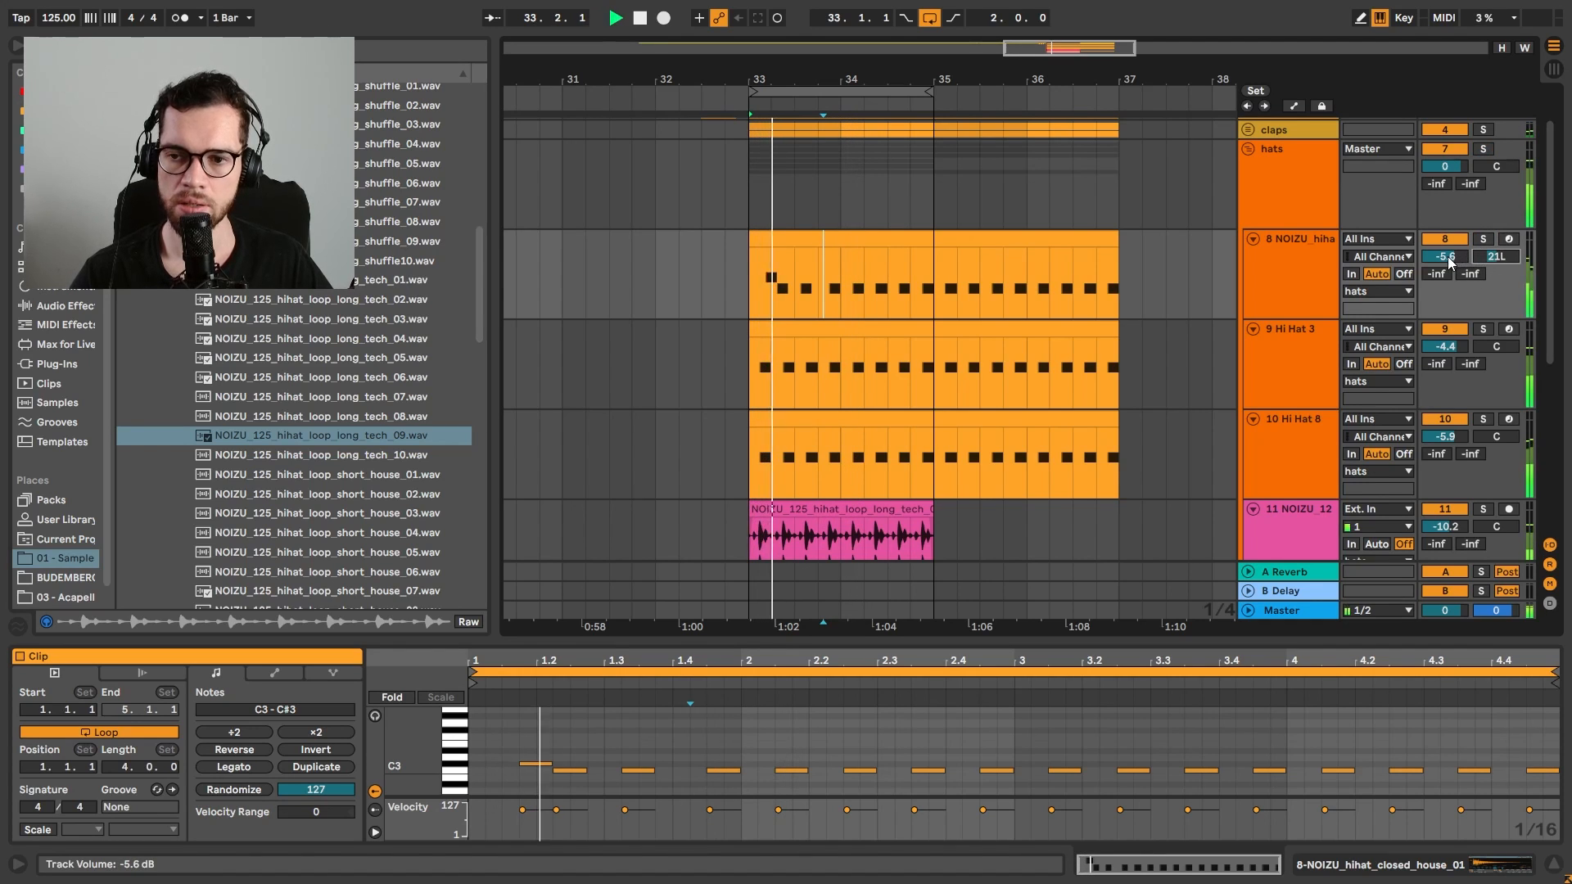
Split the track 8 hi-hat clip at 33.4.1, duplicate its first three beats twice and play the loop
{"action": "left_click", "coordinate": [838, 283]}
{"action": "left_click", "coordinate": [817, 278]}
{"action": "key", "text": "space"}
{"action": "key", "text": "ctrl+e"}
{"action": "key", "text": "ctrl+d"}
{"action": "key", "text": "ctrl+d"}
{"action": "left_click", "coordinate": [786, 237]}
{"action": "key", "text": "space"}
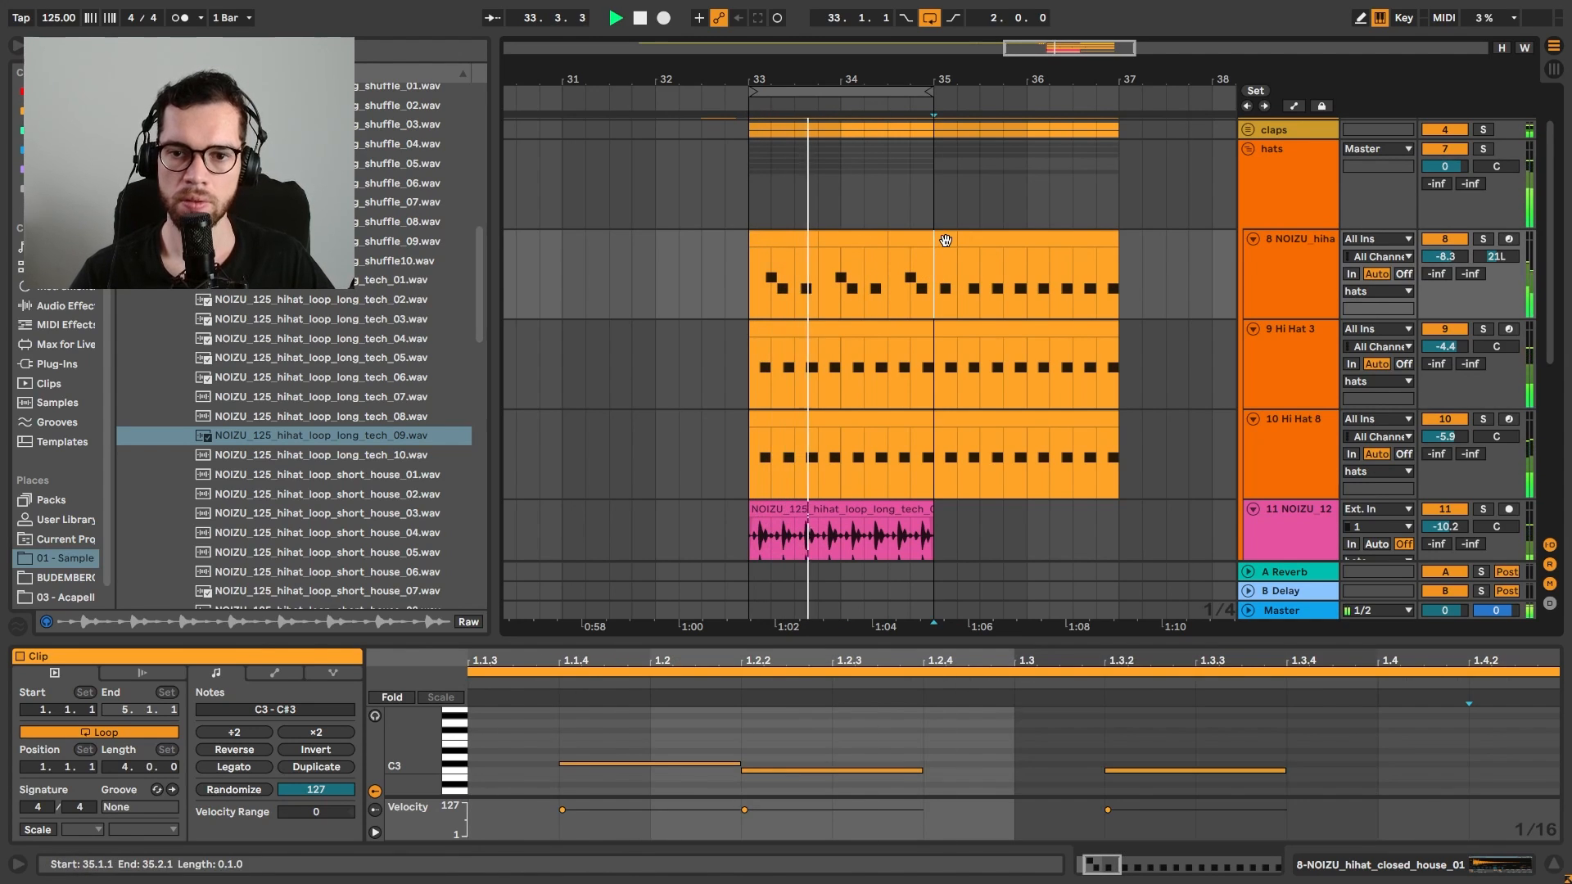
Consolidate the track 8 hi-hat segments from 33.1.1 to 35.1.1 into a single clip
{"action": "left_click_drag", "start_coordinate": [935, 272], "coordinate": [891, 275]}
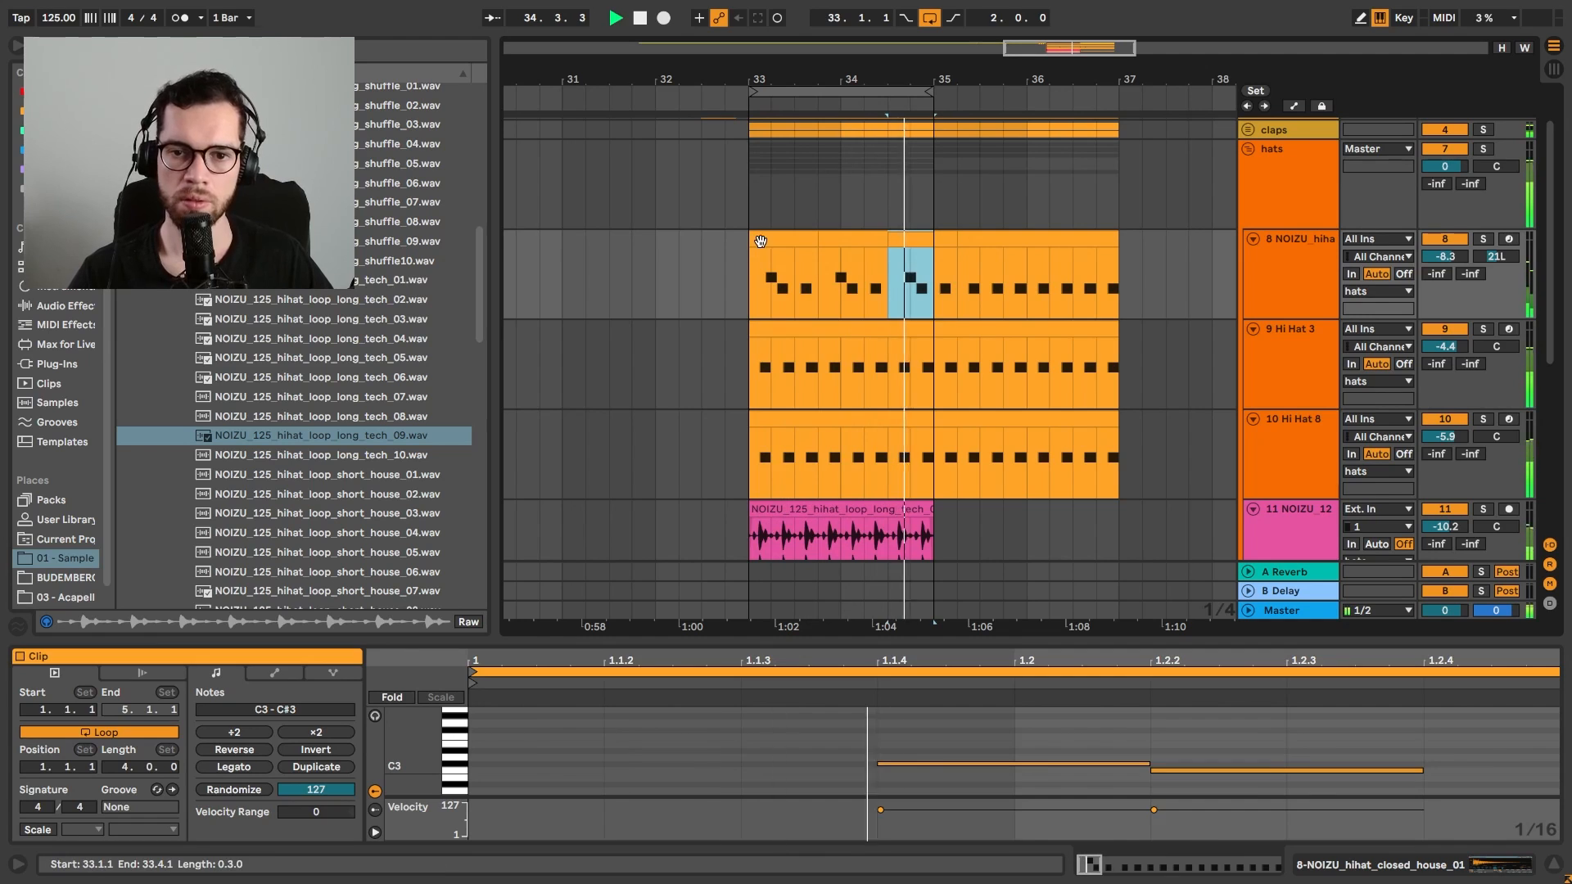
{"action": "left_click", "coordinate": [769, 260], "text": "shift"}
{"action": "key", "text": "ctrl+j"}
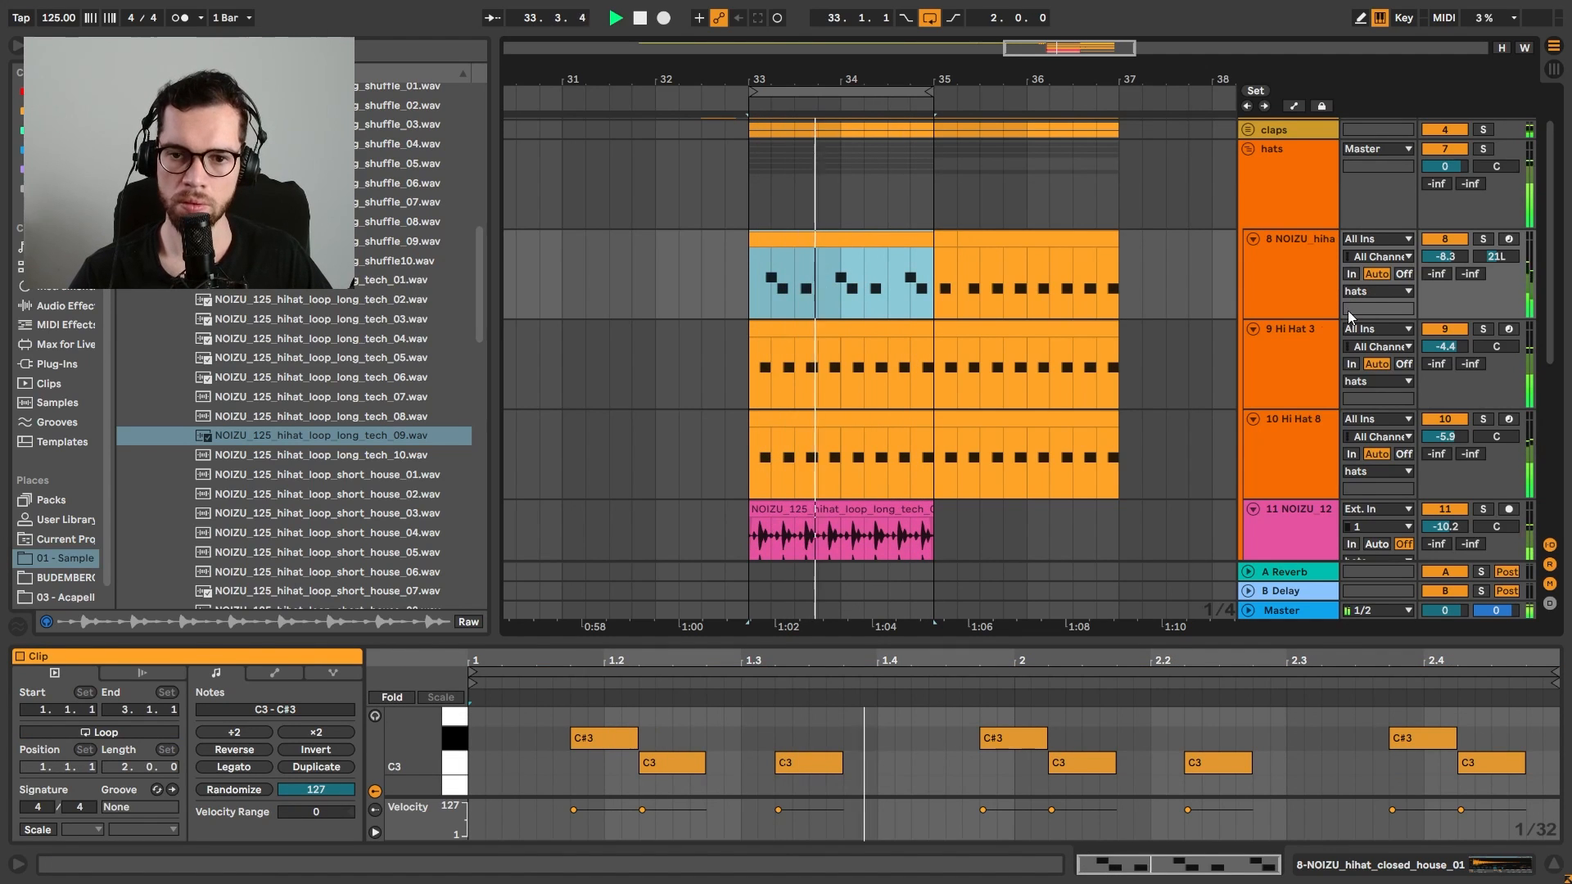
Pan the Hi Hat 3 track to 19R and add an extra C3 note at 1.4.4 in its clip
{"action": "left_click", "coordinate": [1495, 347]}
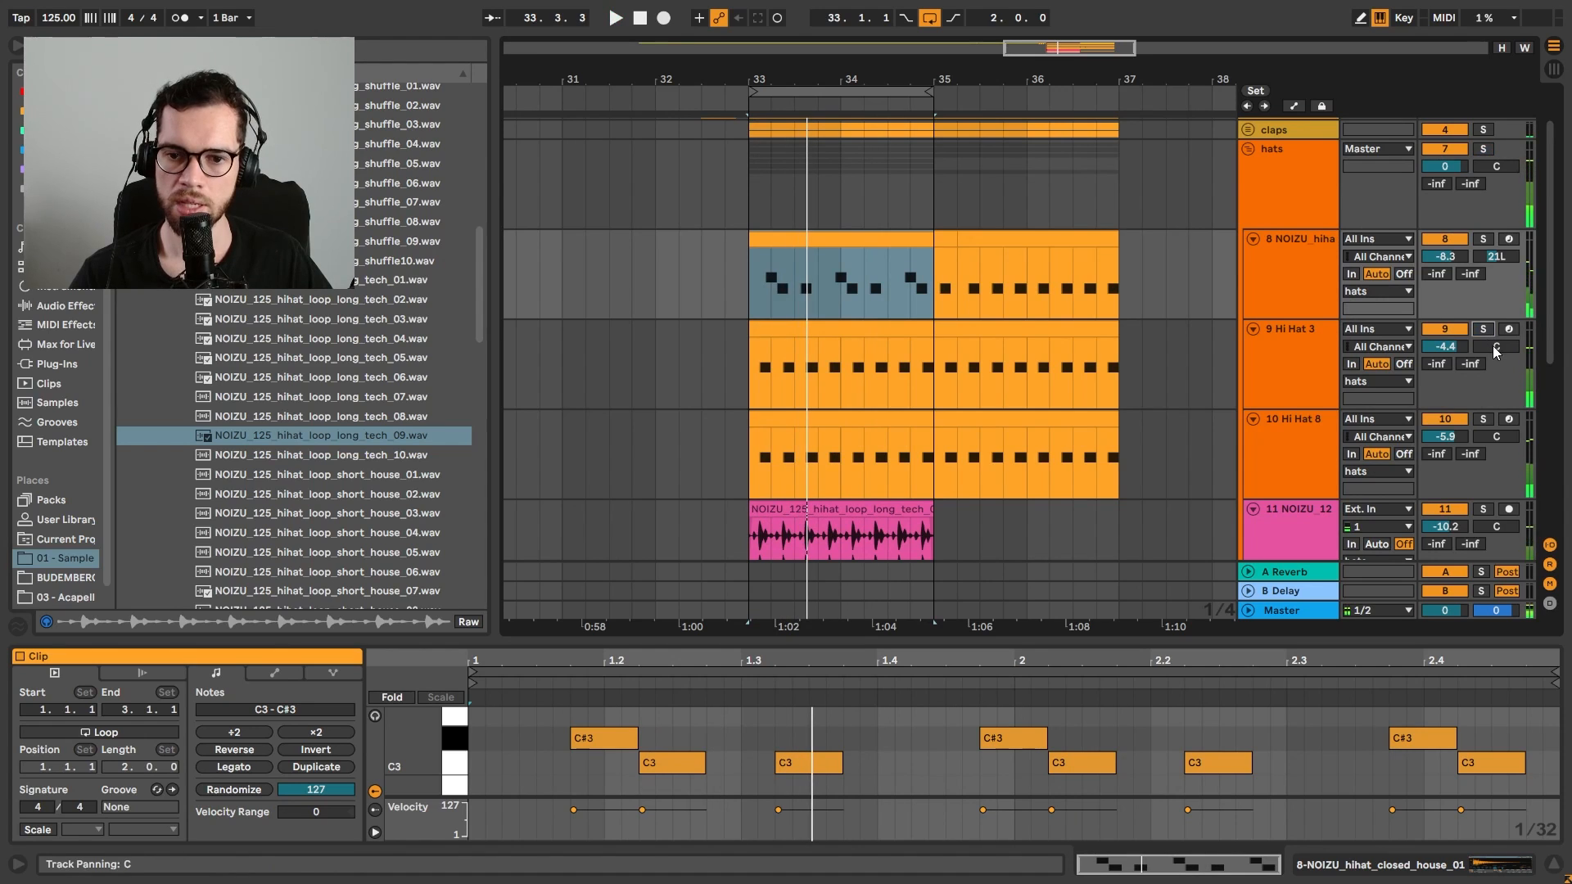
{"action": "left_click_drag", "start_coordinate": [1495, 346], "coordinate": [1495, 343]}
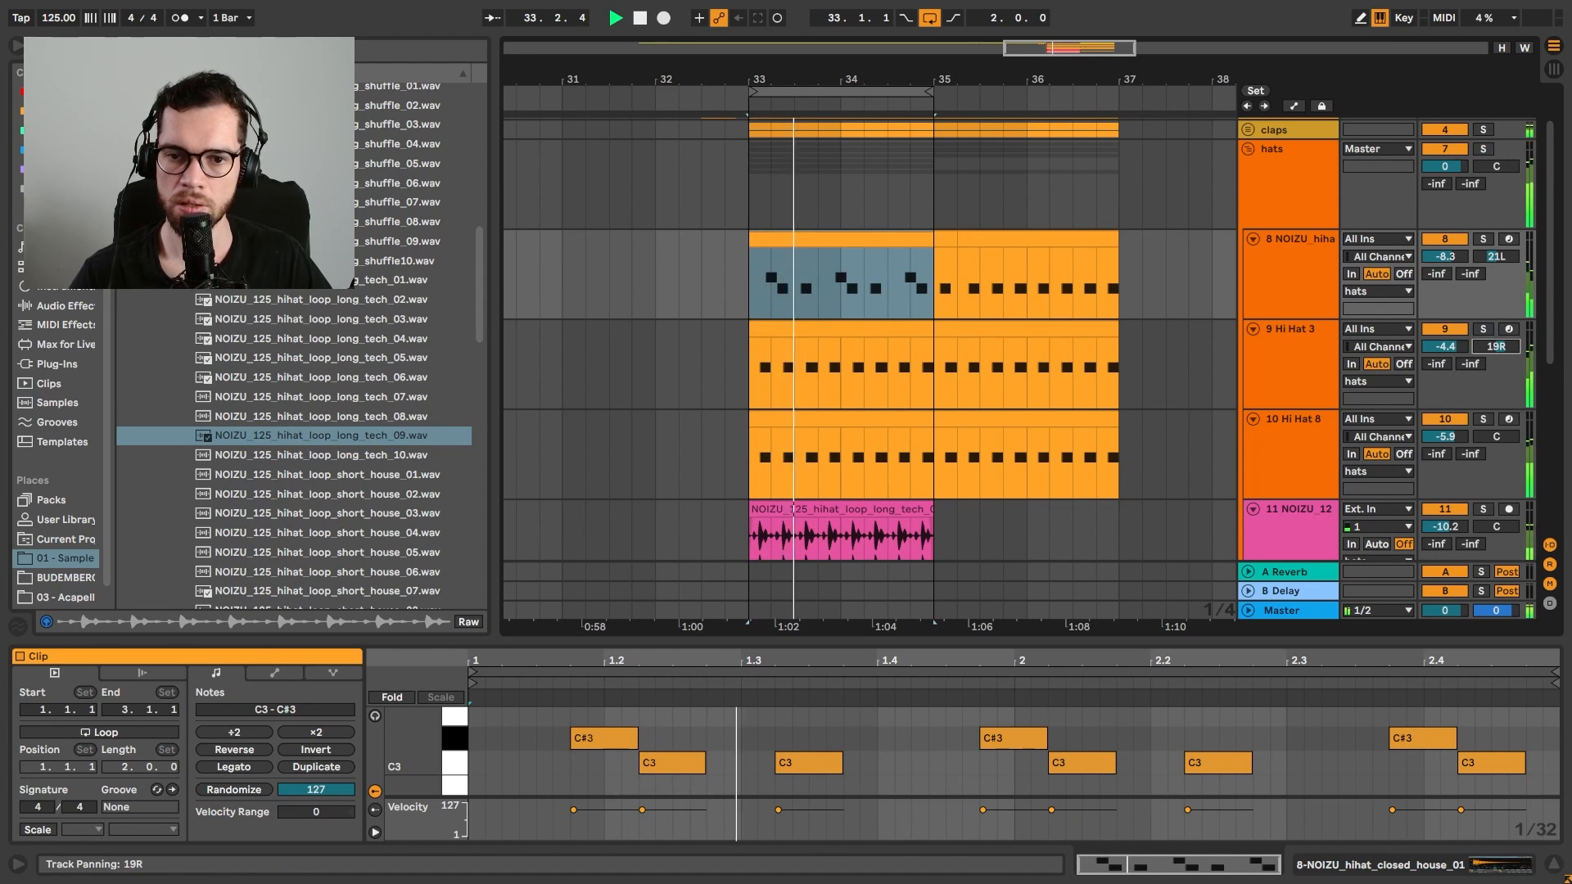
{"action": "left_click", "coordinate": [892, 386]}
{"action": "key", "text": "space"}
{"action": "double_click", "coordinate": [733, 771]}
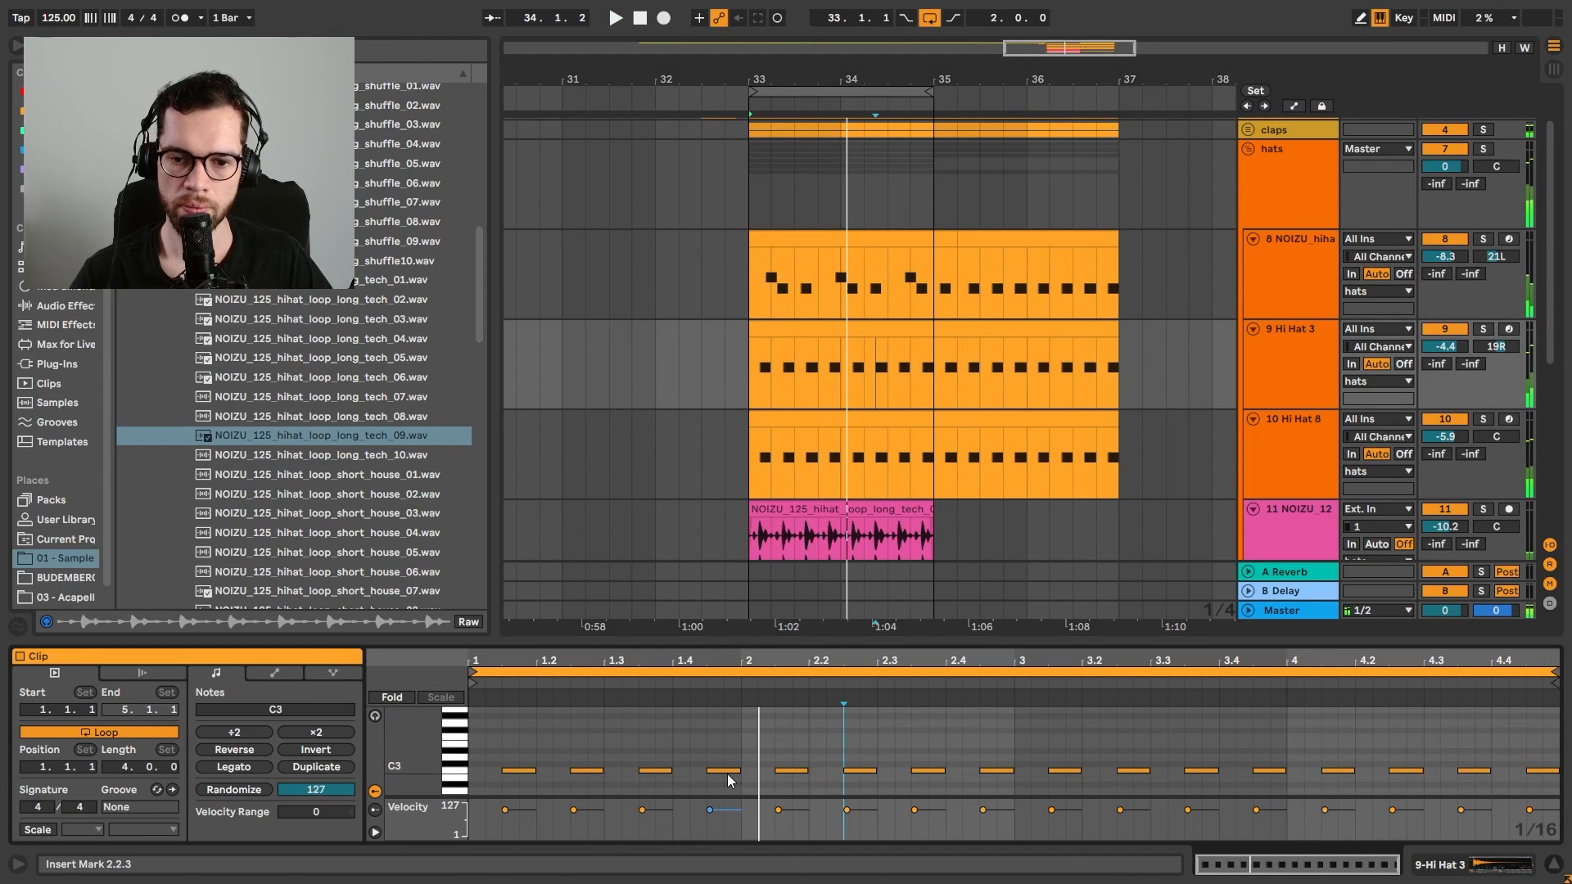
{"action": "left_click", "coordinate": [748, 735]}
{"action": "key", "text": "space"}
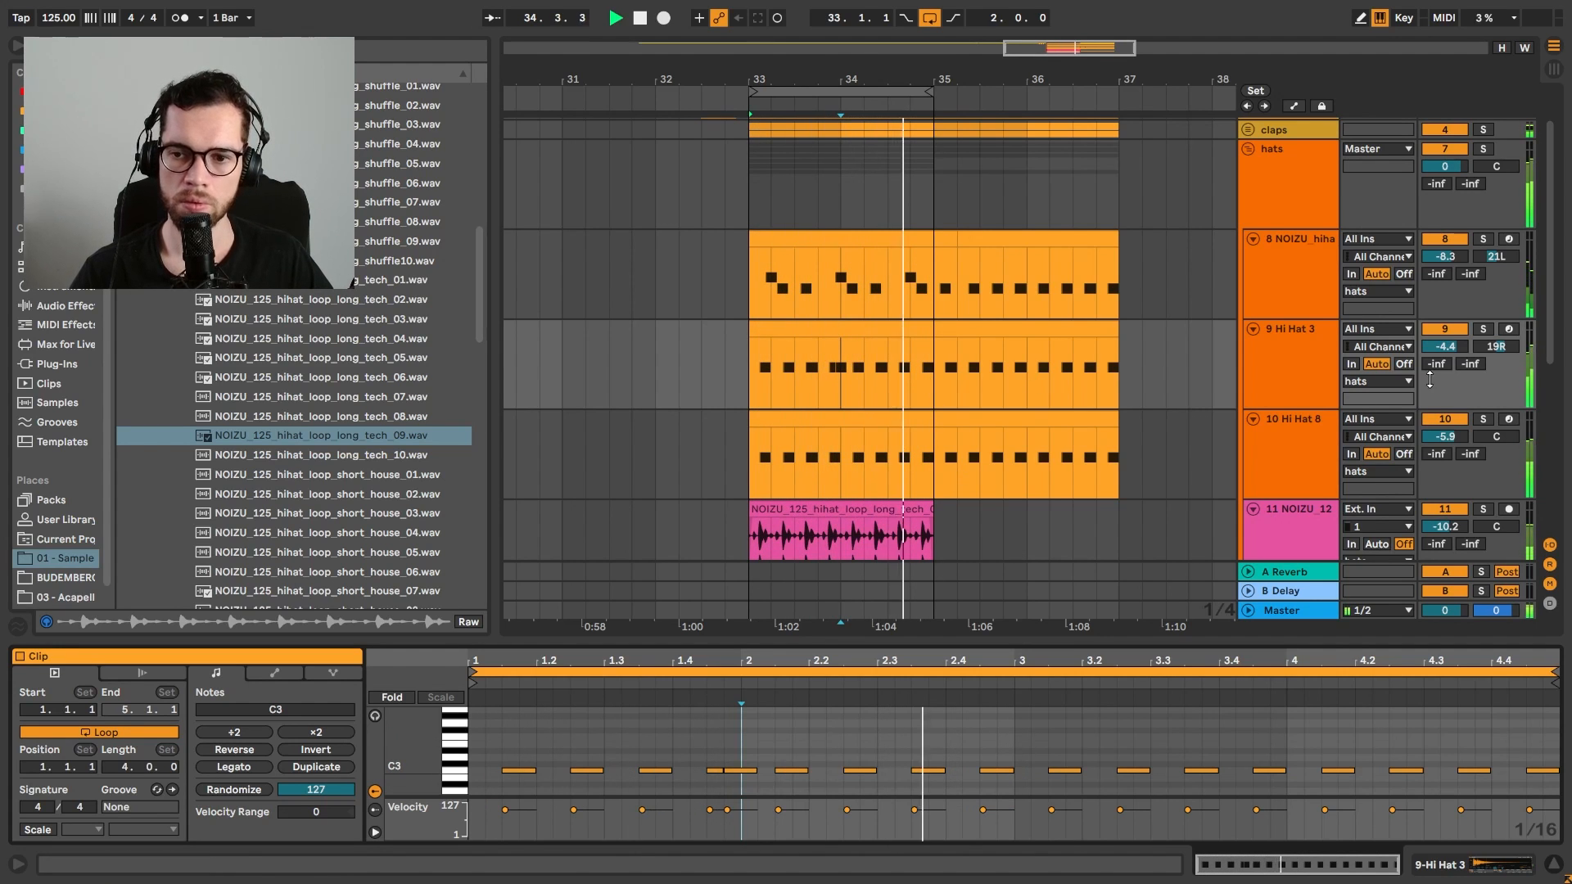
Lower Hi Hat 3 to -9.3 dB and, after briefly muting and soloing it, lower Hi Hat 8 to -8.1 dB
{"action": "left_click_drag", "start_coordinate": [1445, 347], "coordinate": [1445, 366]}
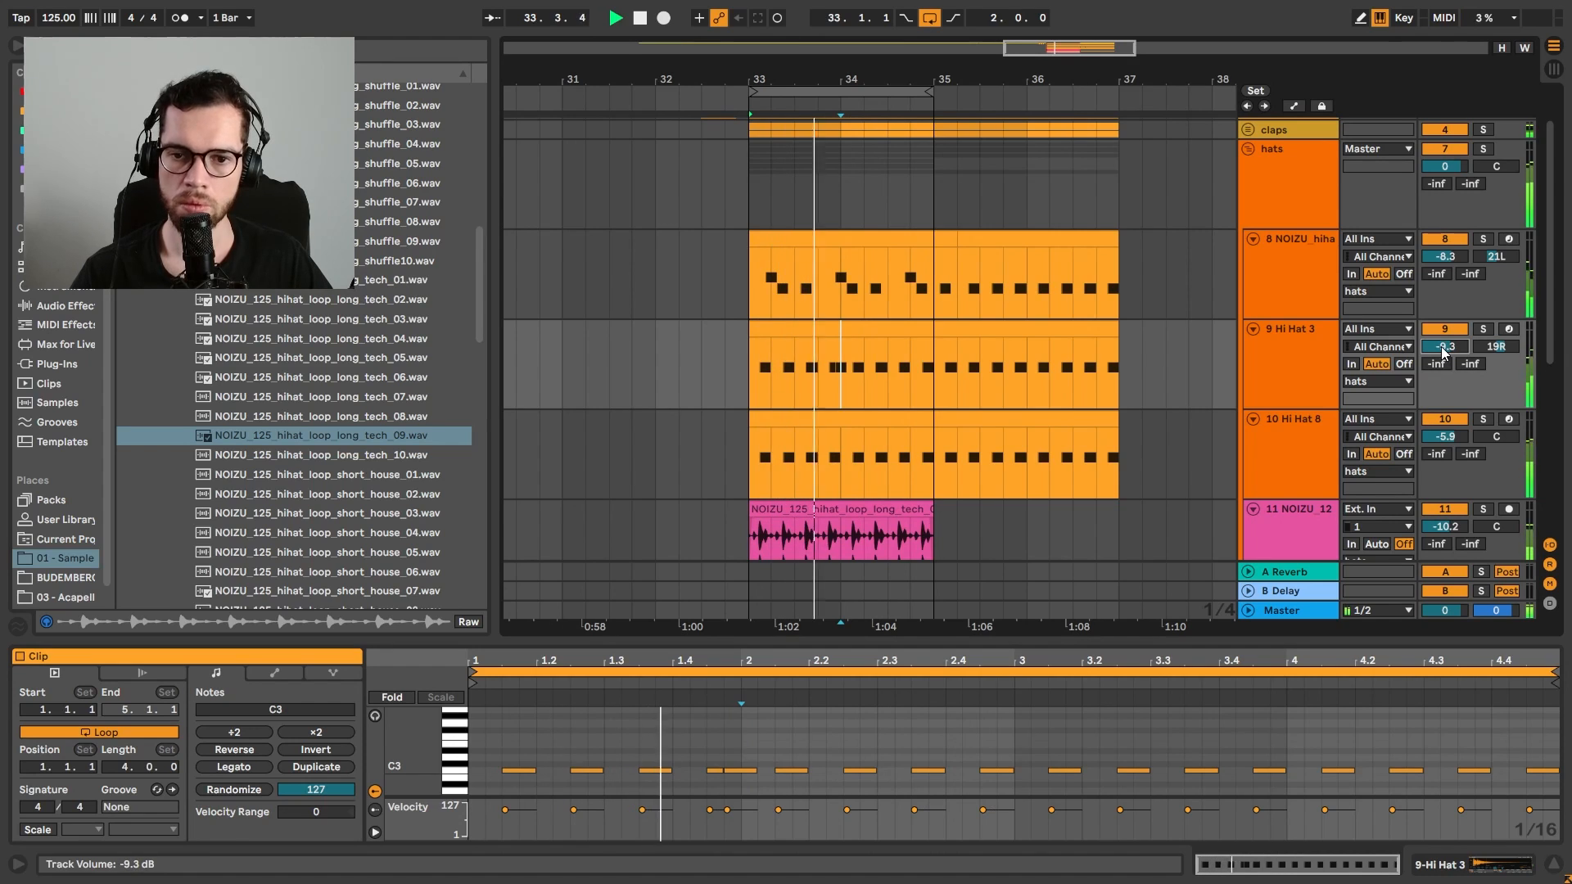
{"action": "left_click", "coordinate": [1461, 420]}
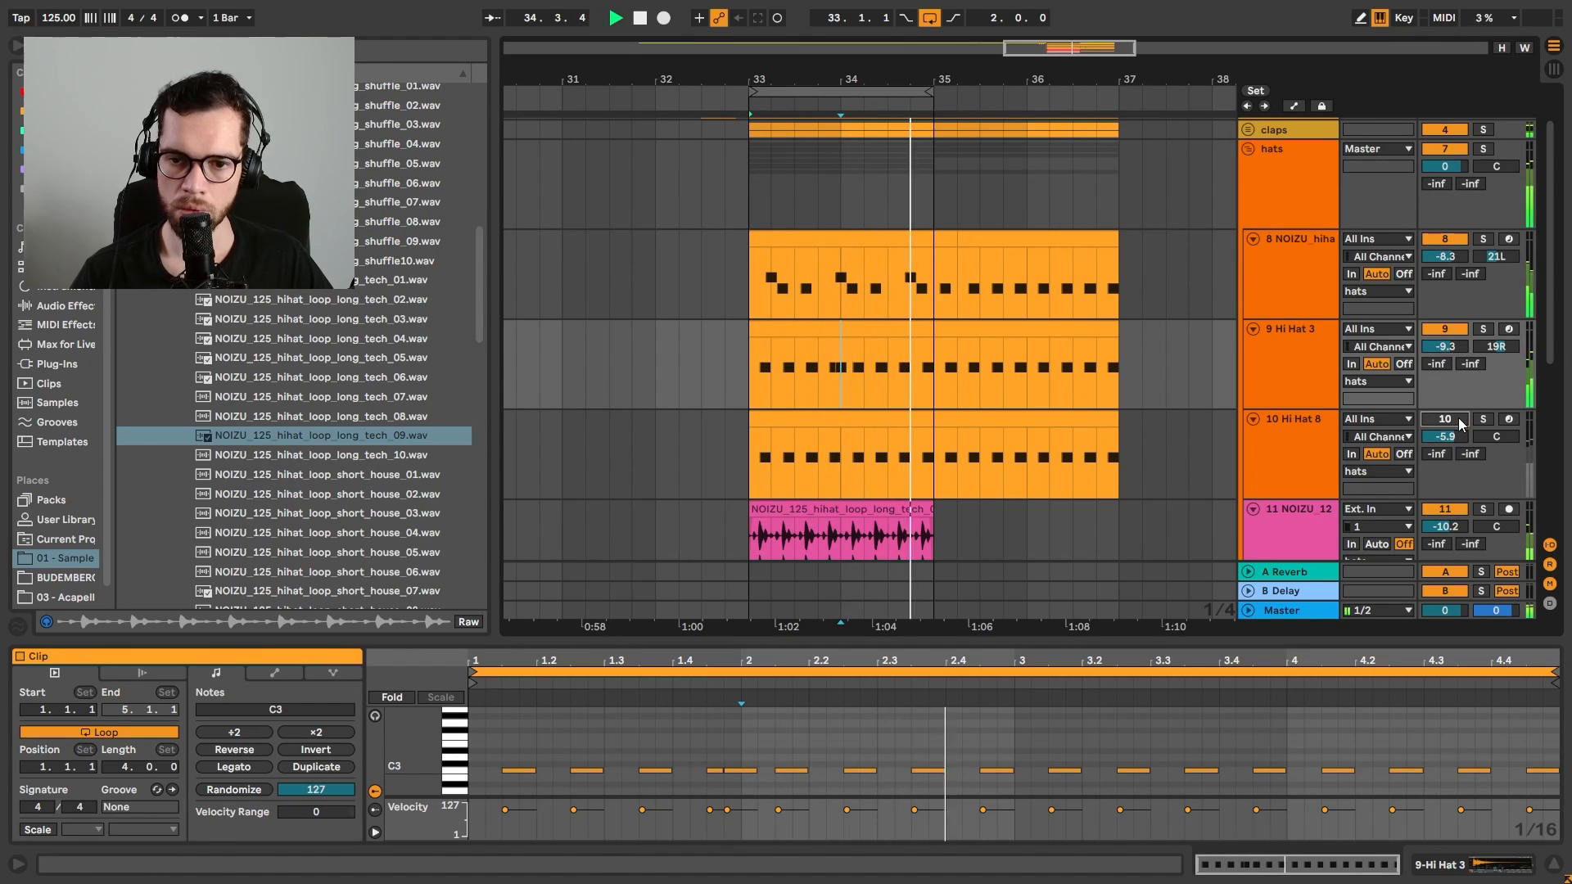
{"action": "left_click", "coordinate": [1484, 419]}
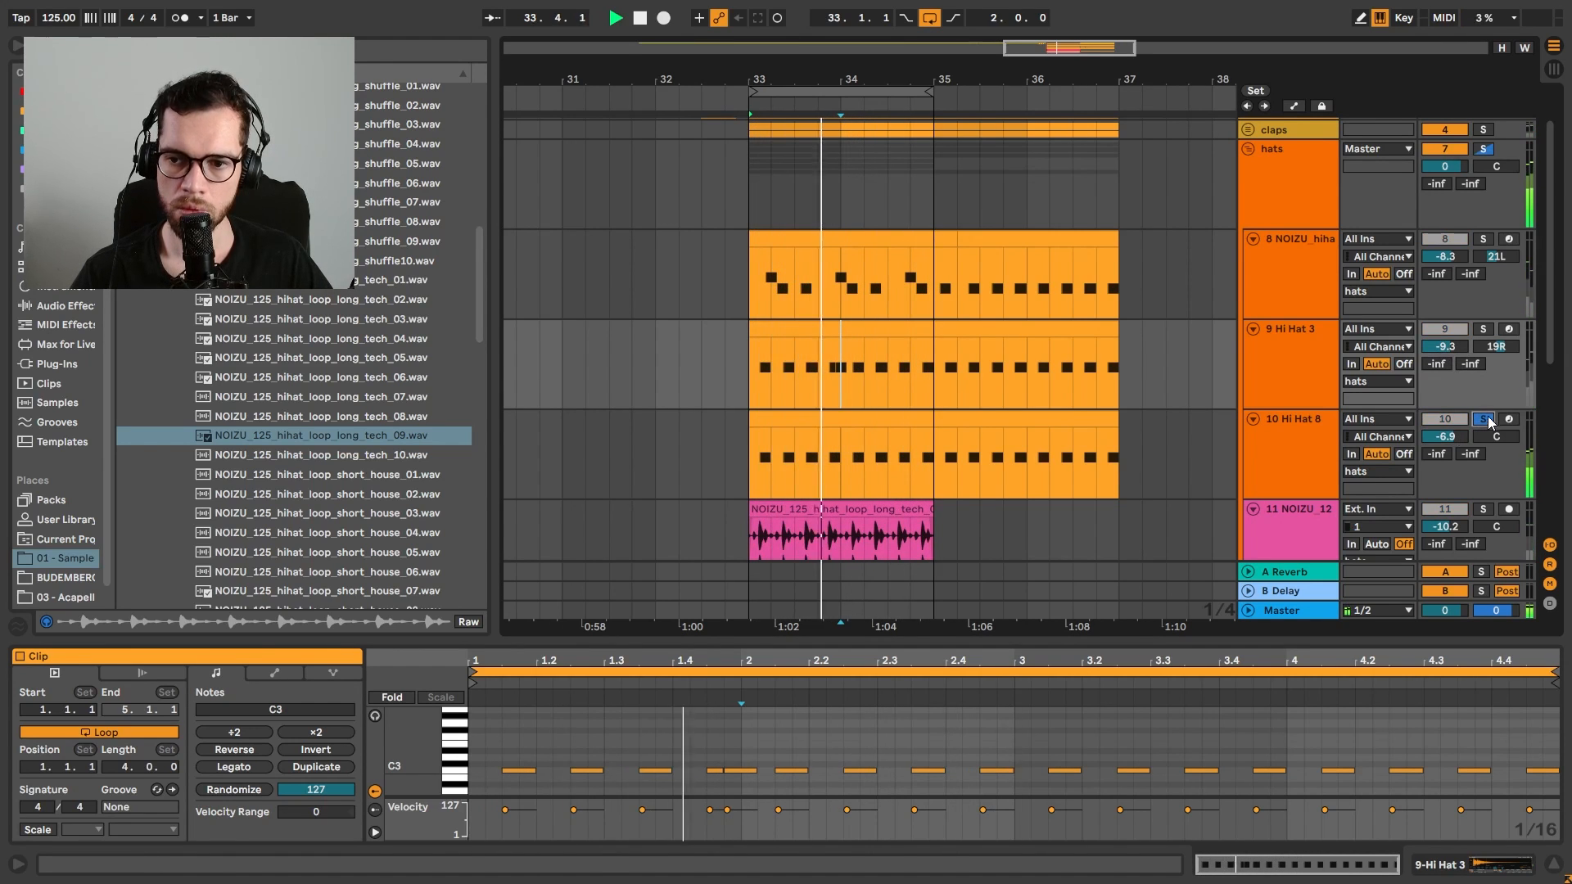
{"action": "left_click", "coordinate": [1484, 421]}
{"action": "left_click_drag", "start_coordinate": [1456, 437], "coordinate": [1456, 440]}
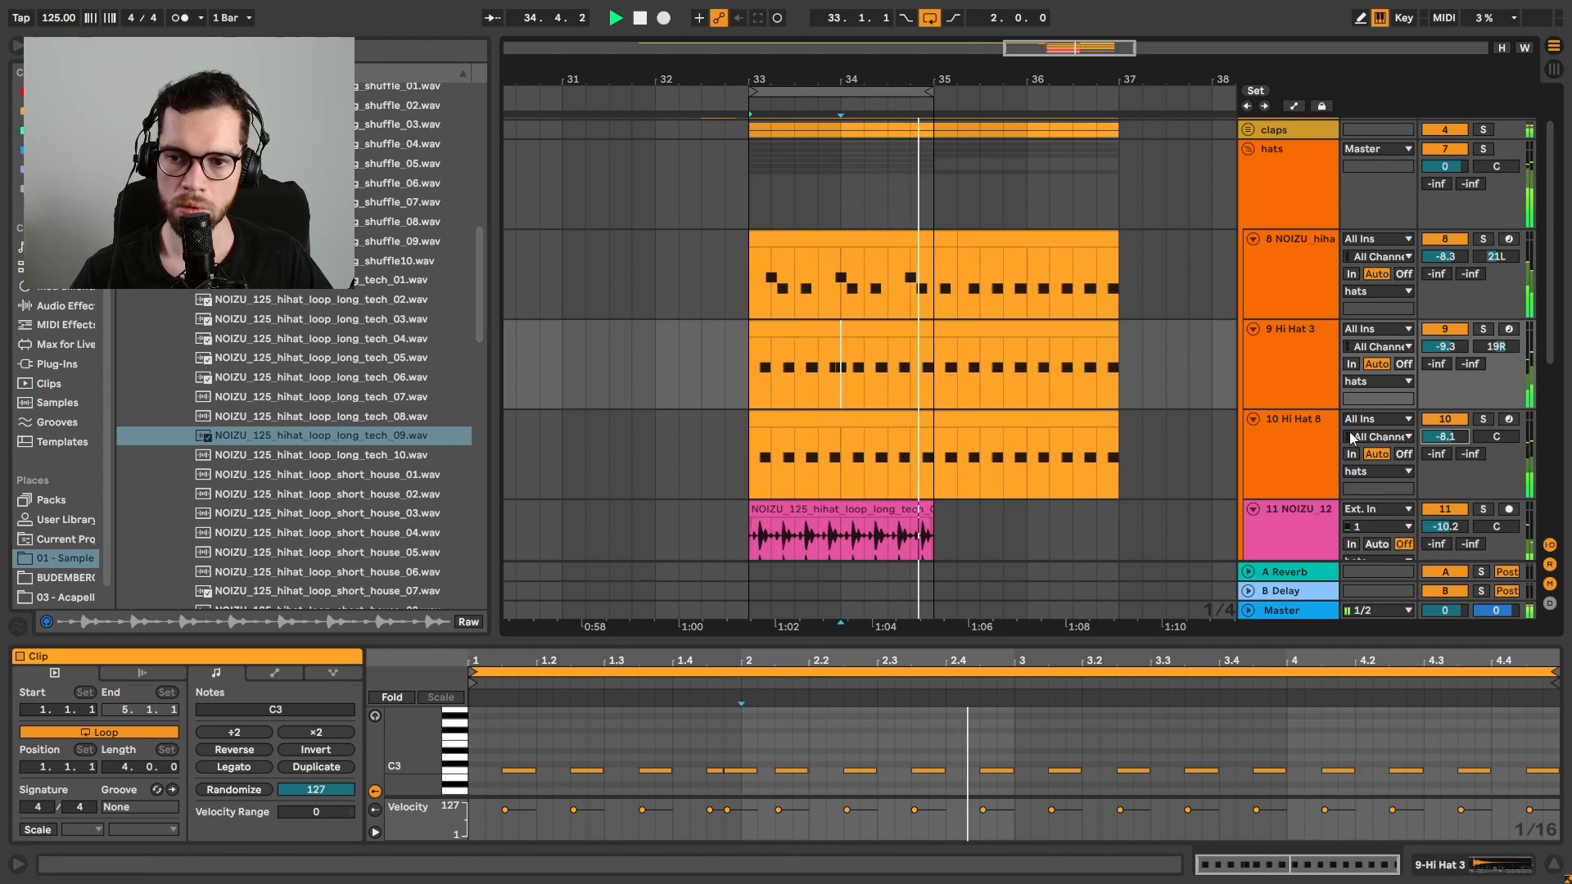
Briefly solo the shaker loop track 12 and raise it to -23.0 dB, and lower the hi-hat loop track 11 to -11.7 dB
{"action": "scroll", "coordinate": [999, 423], "scroll_direction": "down", "scroll_amount": 5}
{"action": "left_click", "coordinate": [1485, 354]}
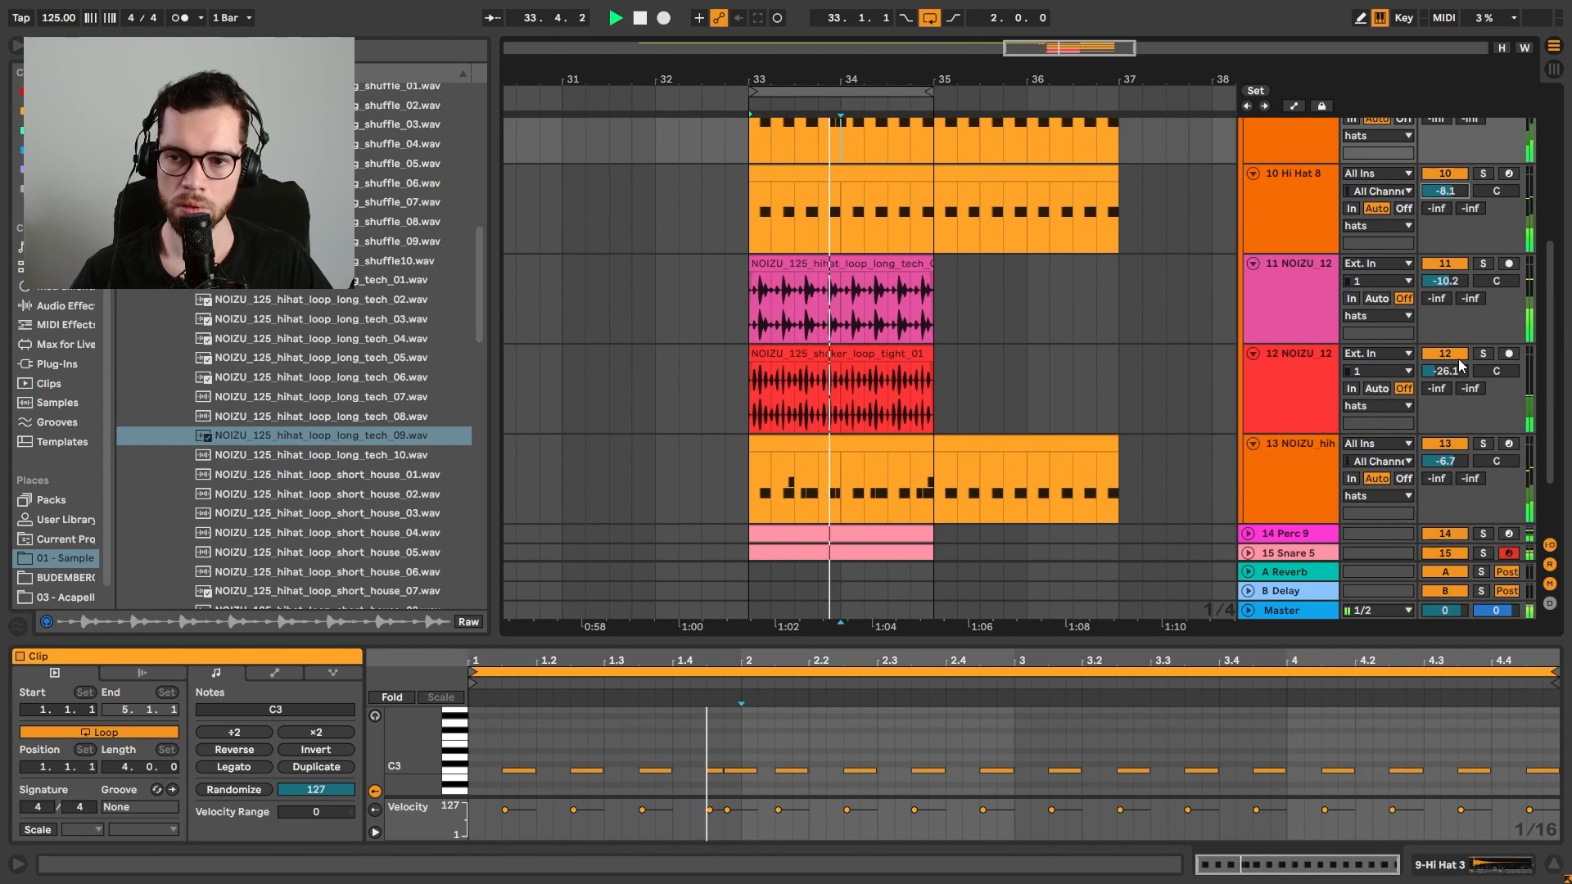
{"action": "left_click", "coordinate": [1484, 354]}
{"action": "left_click_drag", "start_coordinate": [1445, 373], "coordinate": [1445, 365]}
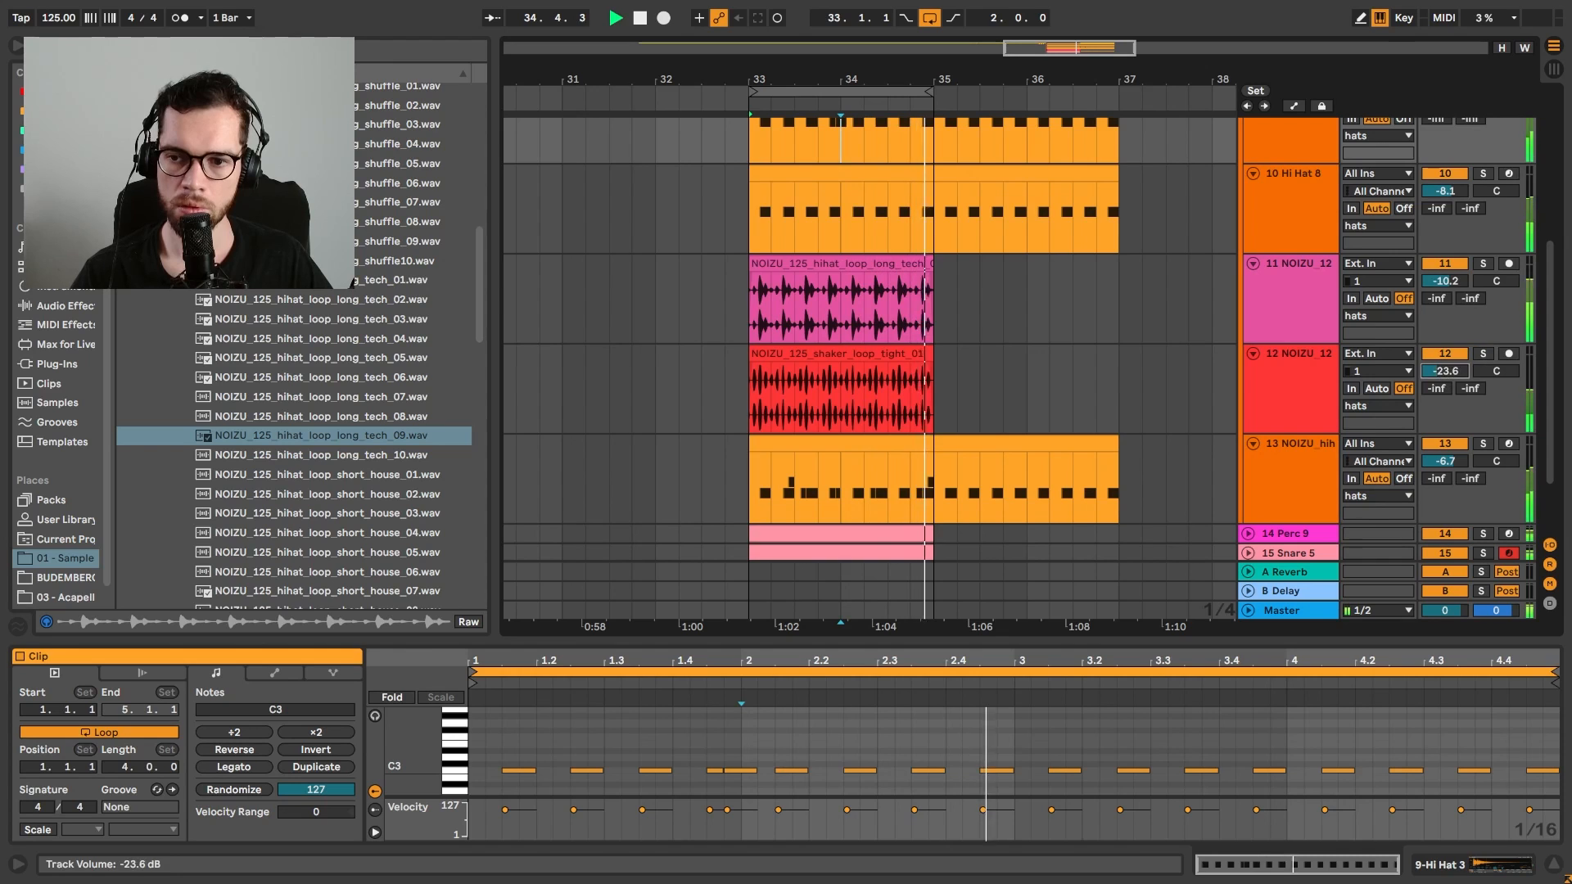
{"action": "left_click_drag", "start_coordinate": [1447, 288], "coordinate": [1447, 299]}
{"action": "scroll", "coordinate": [1220, 388], "scroll_direction": "down", "scroll_amount": 2}
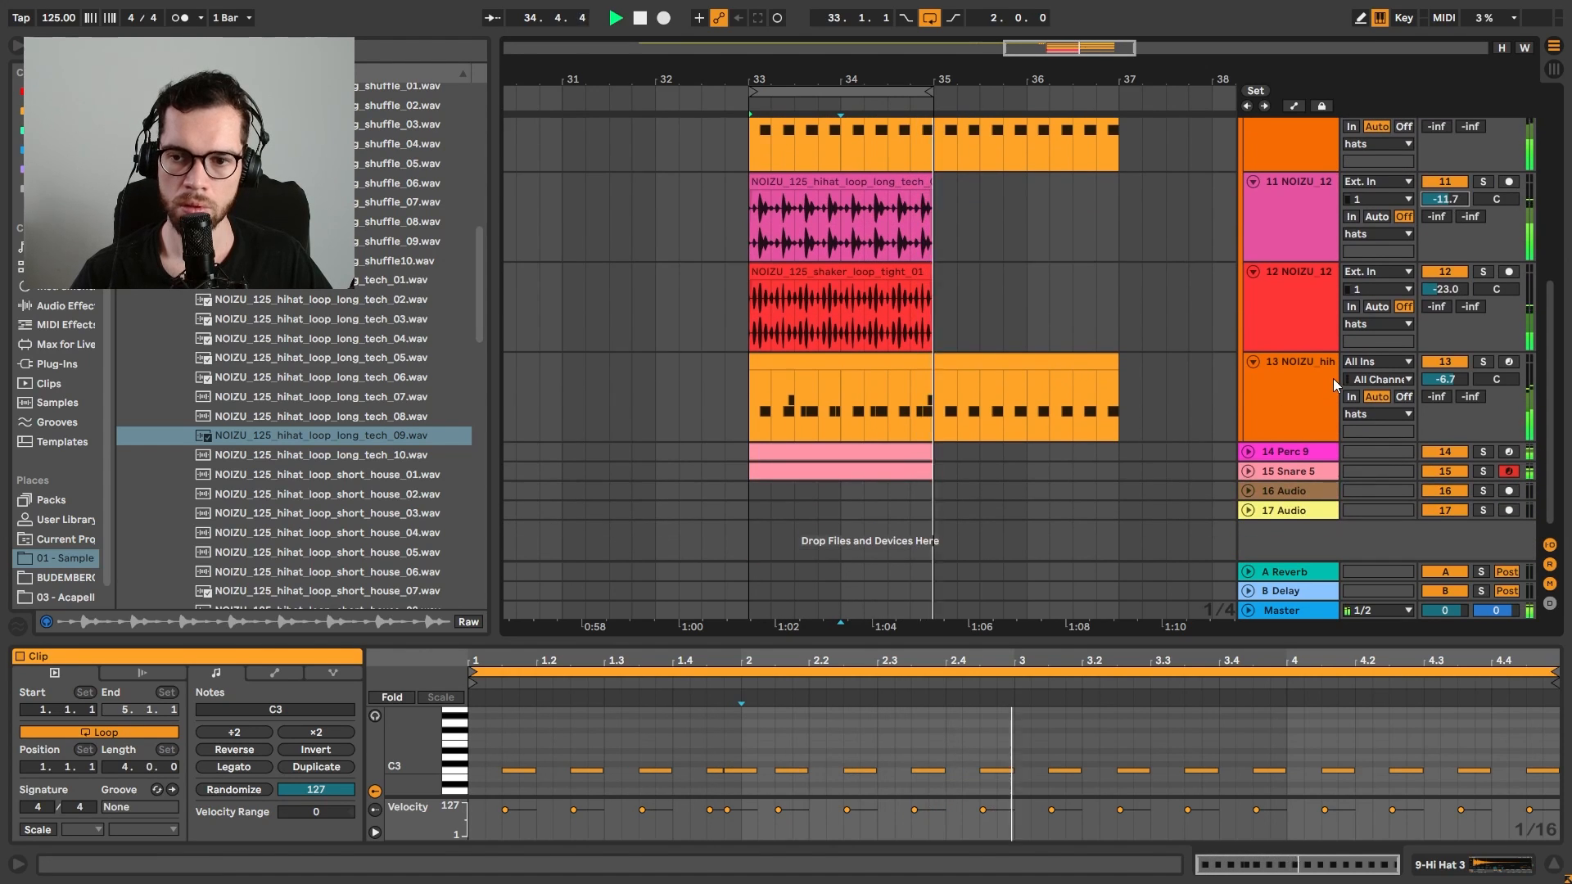
Briefly solo the NOIZU closed hi-hat track 13, lower its volume to -7.2 dB and stop playback
{"action": "left_click", "coordinate": [1329, 379]}
{"action": "left_click", "coordinate": [1483, 362]}
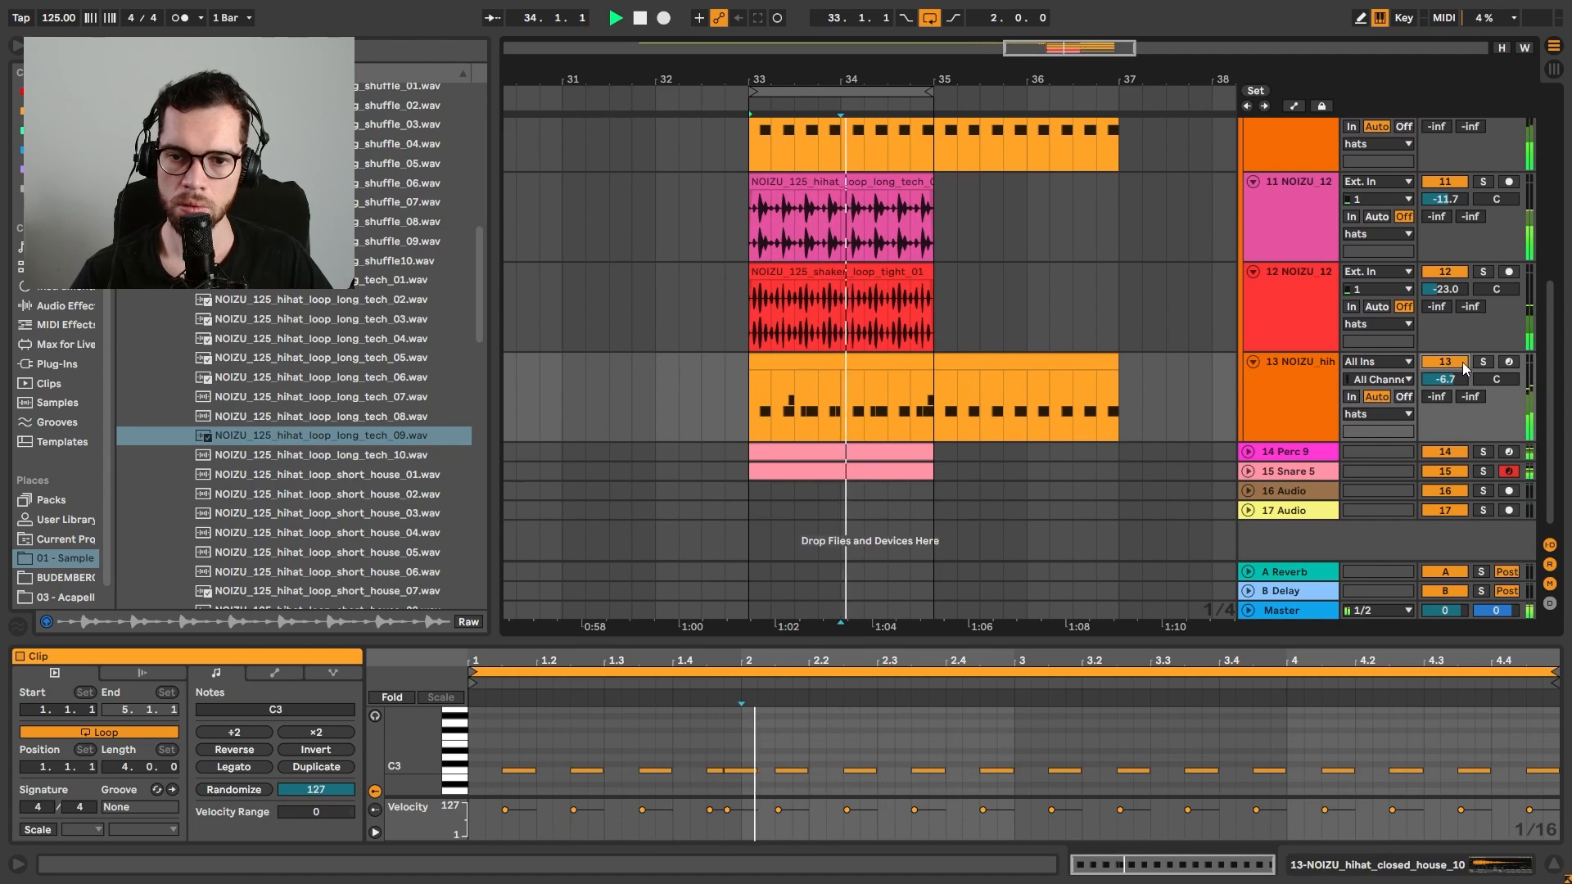
{"action": "left_click", "coordinate": [1483, 362]}
{"action": "left_click_drag", "start_coordinate": [1446, 379], "coordinate": [1446, 383]}
{"action": "key", "text": "space"}
Collapse the NOIZU_hihat_loops folder and the other expanded sample folders in the browser
{"action": "scroll", "coordinate": [385, 429], "scroll_direction": "up", "scroll_amount": 10}
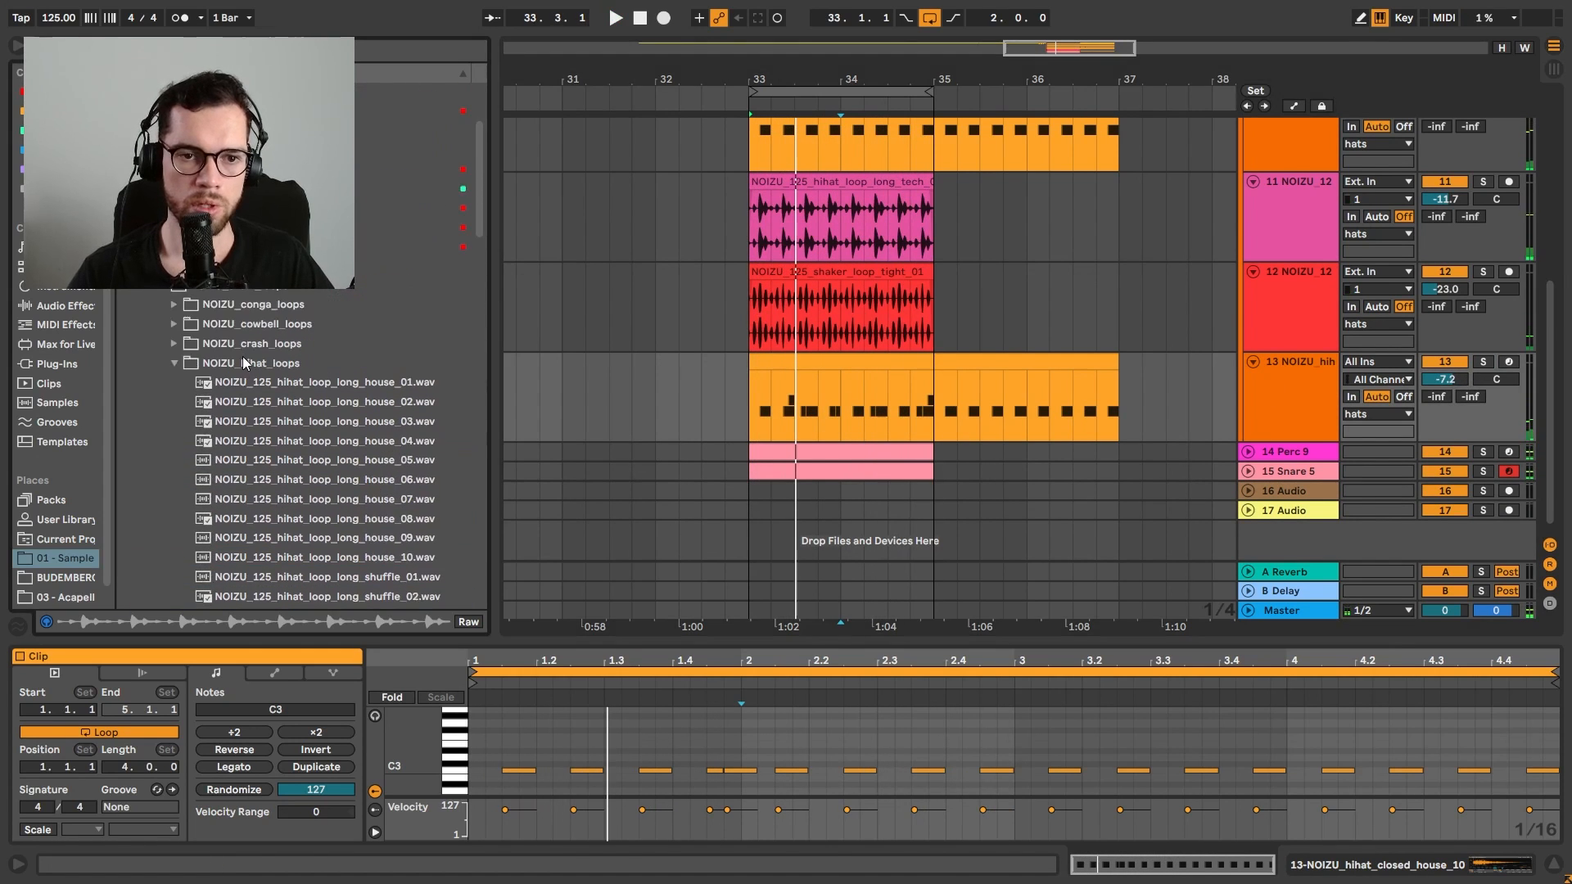
{"action": "left_click", "coordinate": [175, 367]}
{"action": "scroll", "coordinate": [174, 366], "scroll_direction": "up", "scroll_amount": 4}
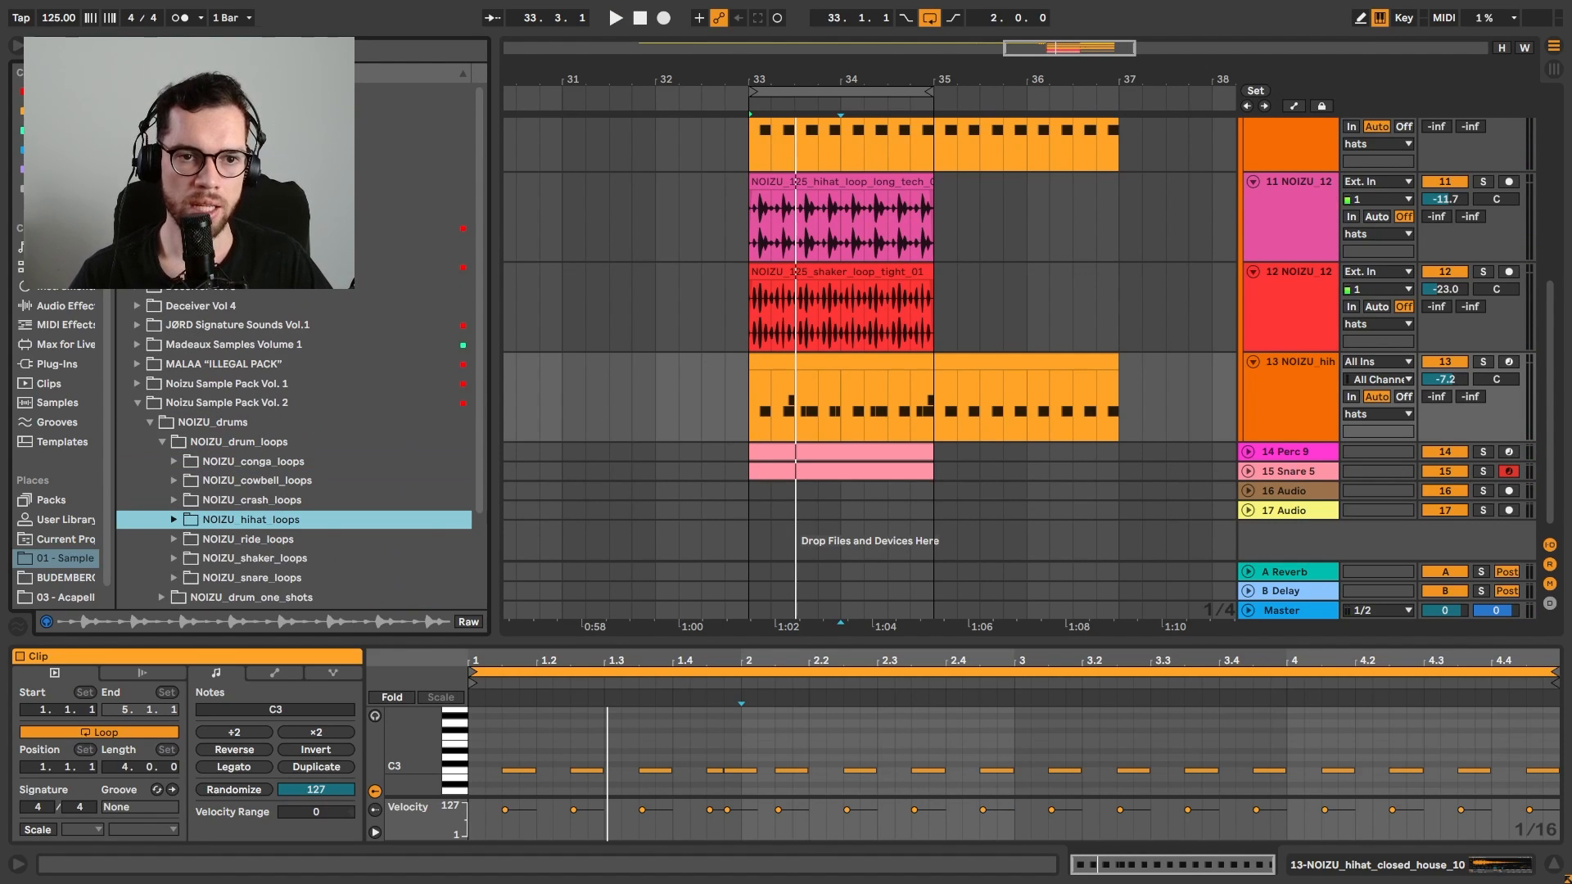
{"action": "scroll", "coordinate": [295, 451], "scroll_direction": "down", "scroll_amount": 7}
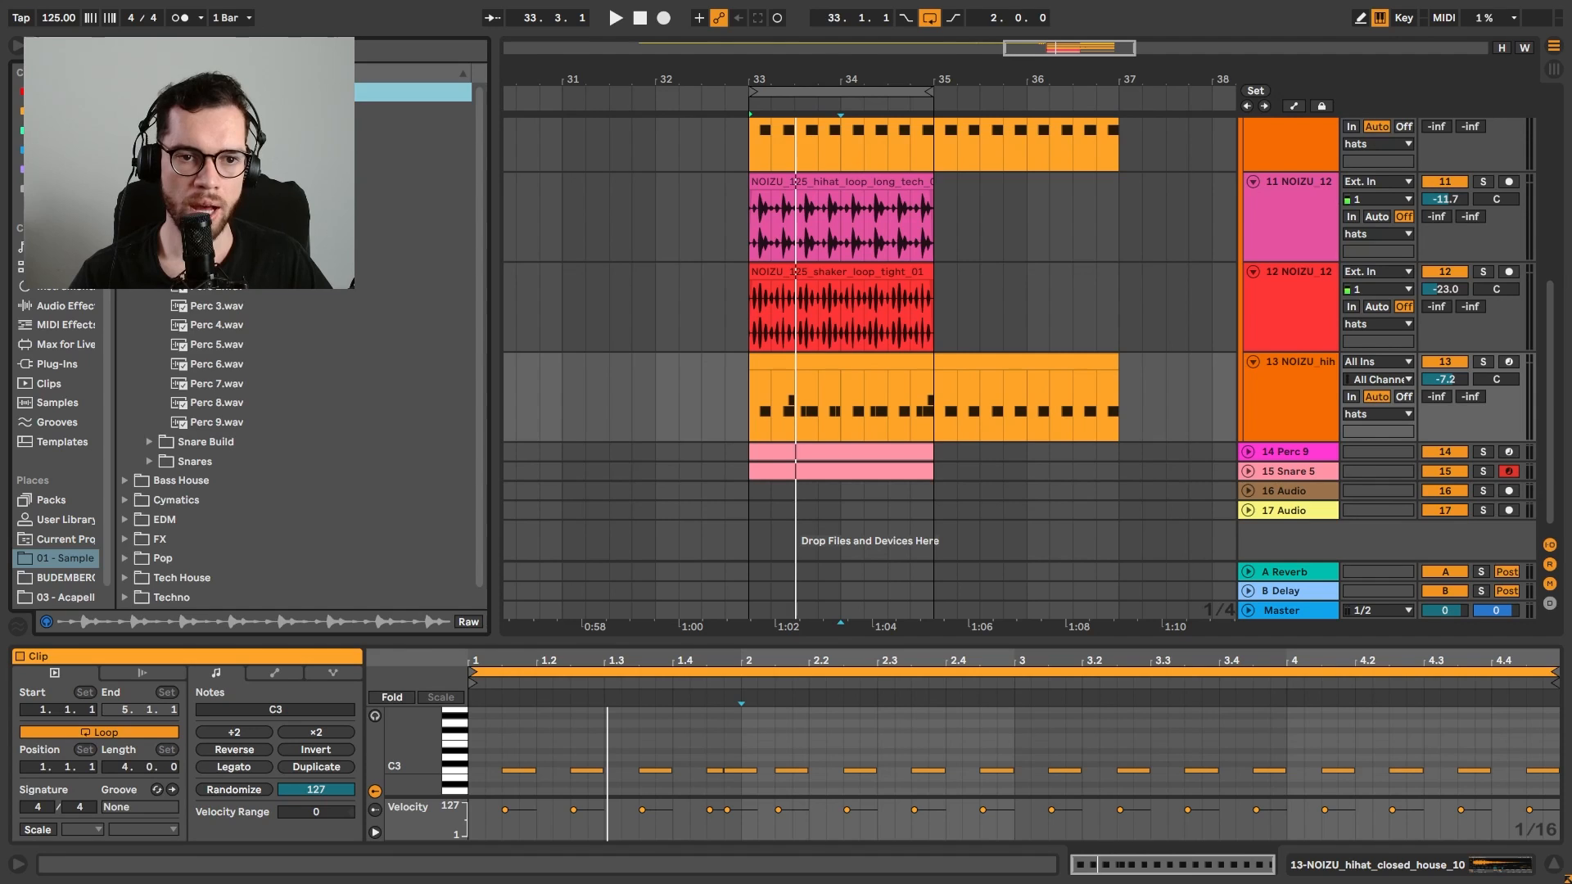
{"action": "scroll", "coordinate": [295, 369], "scroll_direction": "down", "scroll_amount": 4}
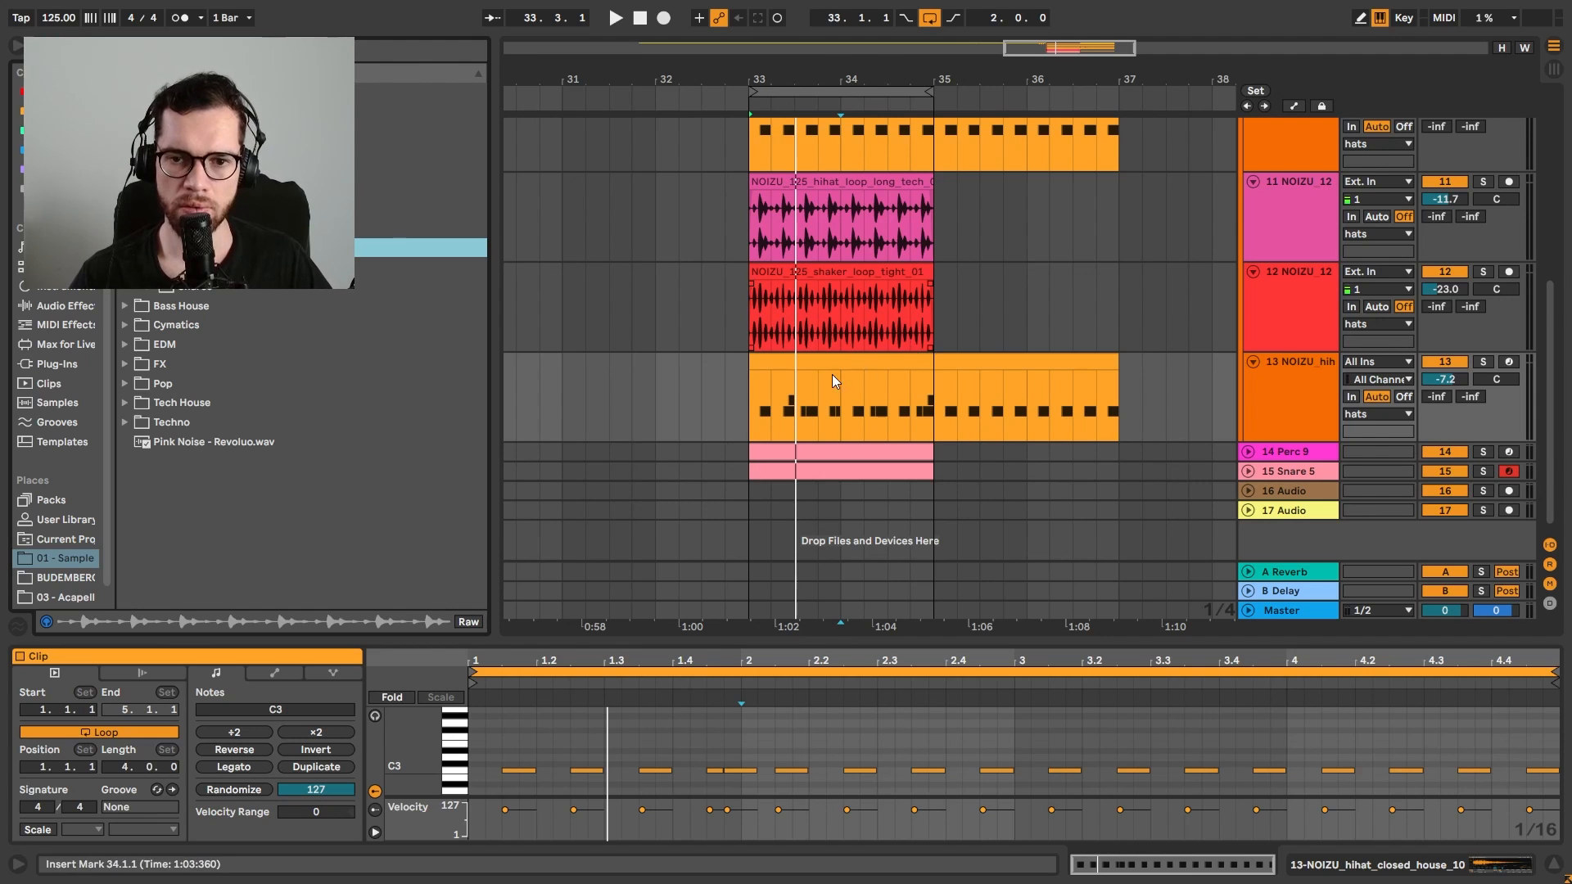
Fold the hats group in the arrangement
{"action": "scroll", "coordinate": [1143, 388], "scroll_direction": "up", "scroll_amount": 5}
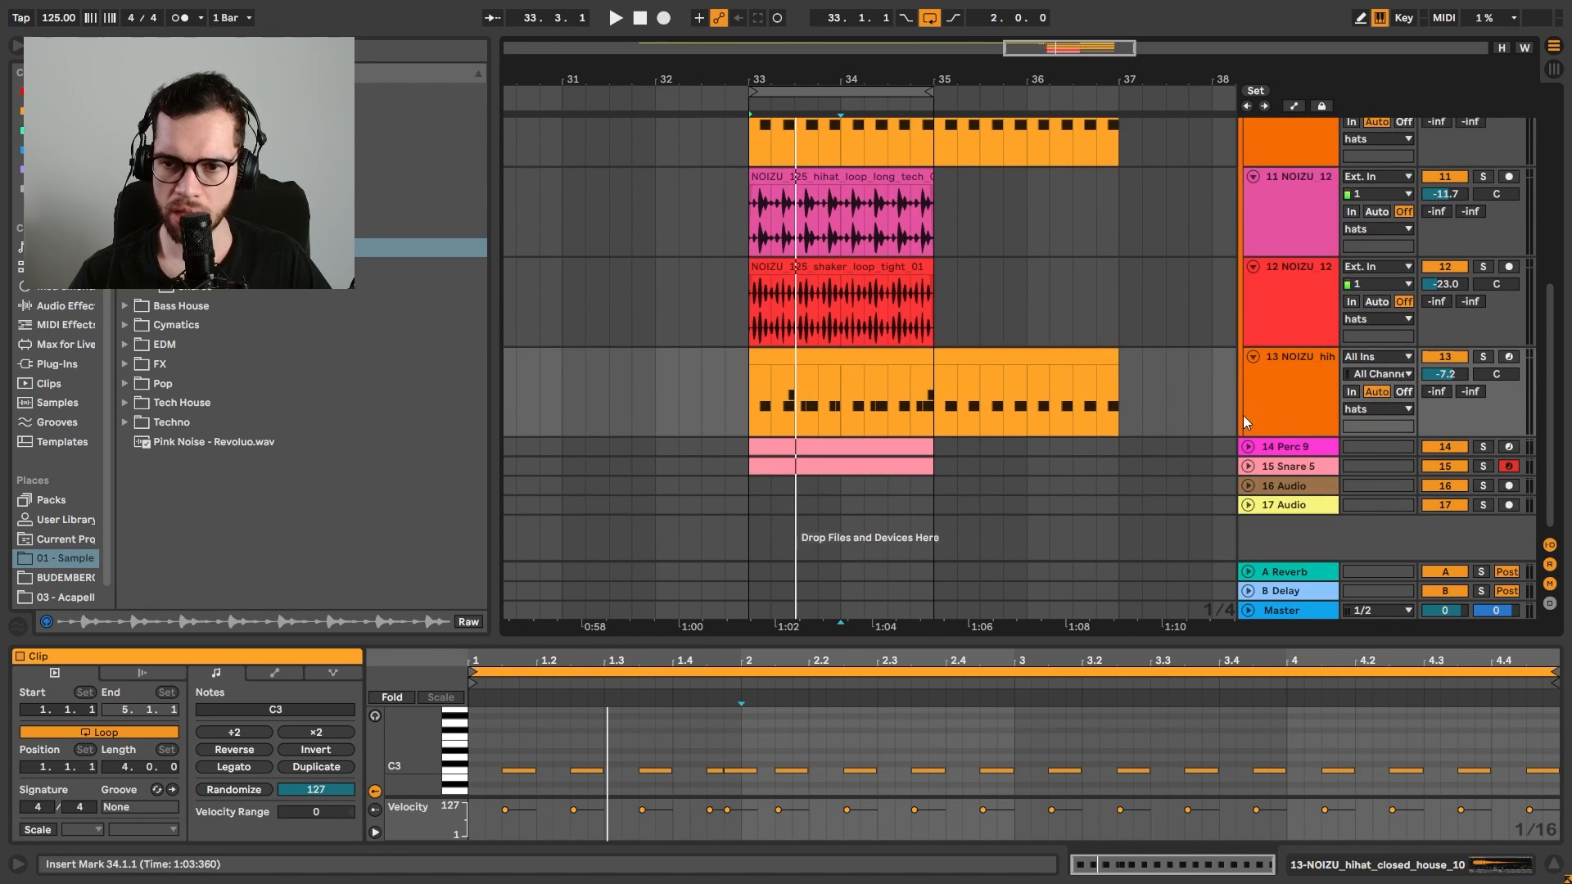
{"action": "scroll", "coordinate": [1328, 357], "scroll_direction": "up", "scroll_amount": 5}
{"action": "left_click", "coordinate": [1255, 207]}
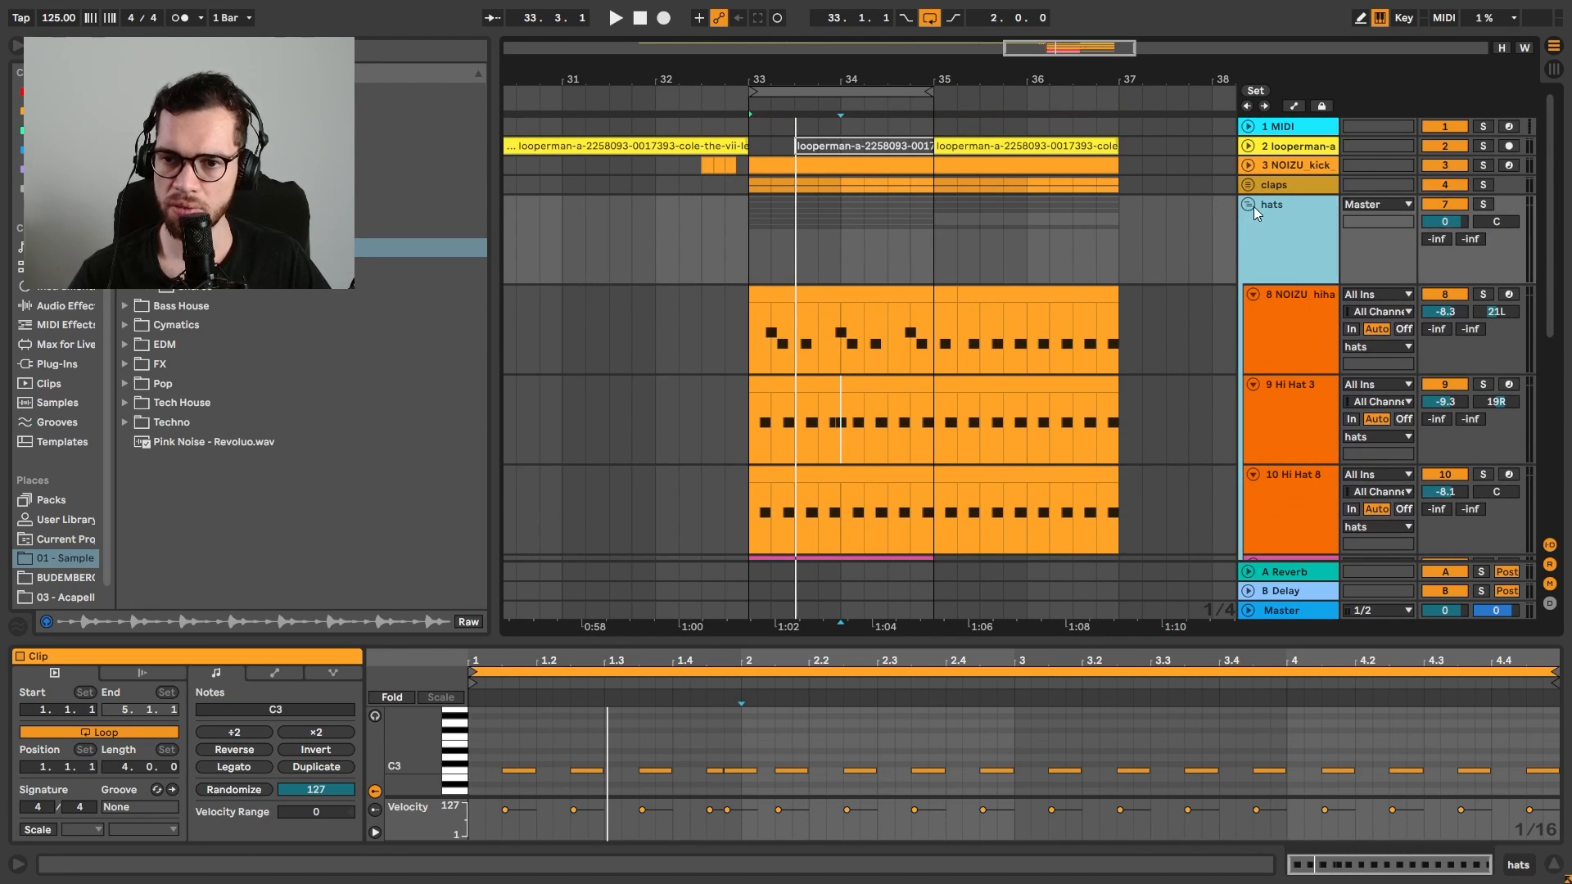
{"action": "left_click", "coordinate": [1250, 205]}
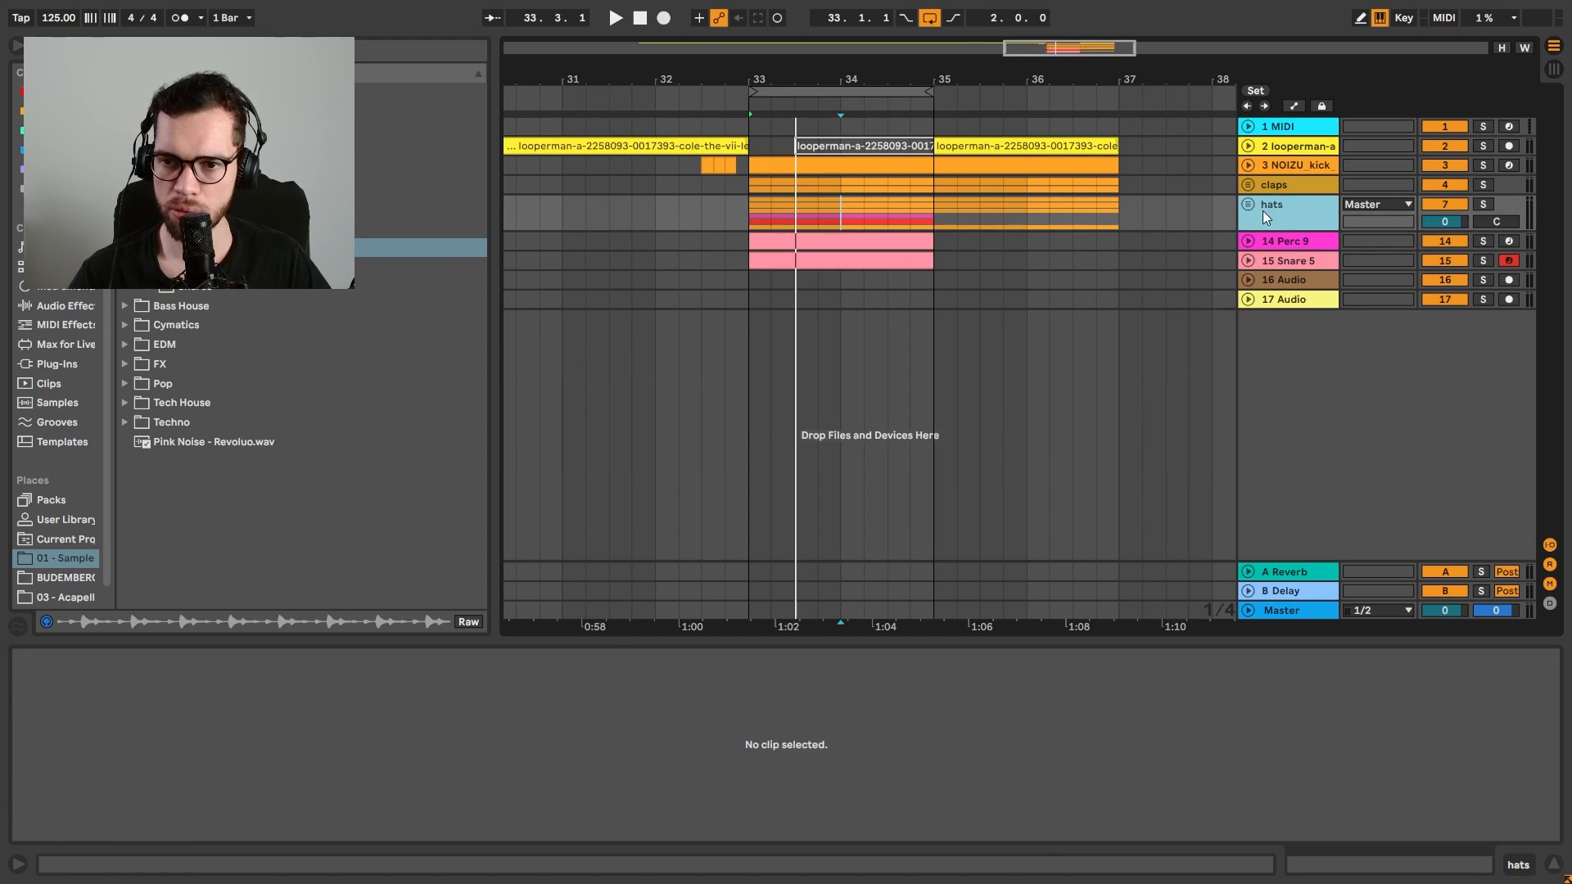
Rename the NOIZU kick track to kick, then group the Perc 9 and Snare 5 tracks under the name percs
{"action": "left_click", "coordinate": [1284, 164]}
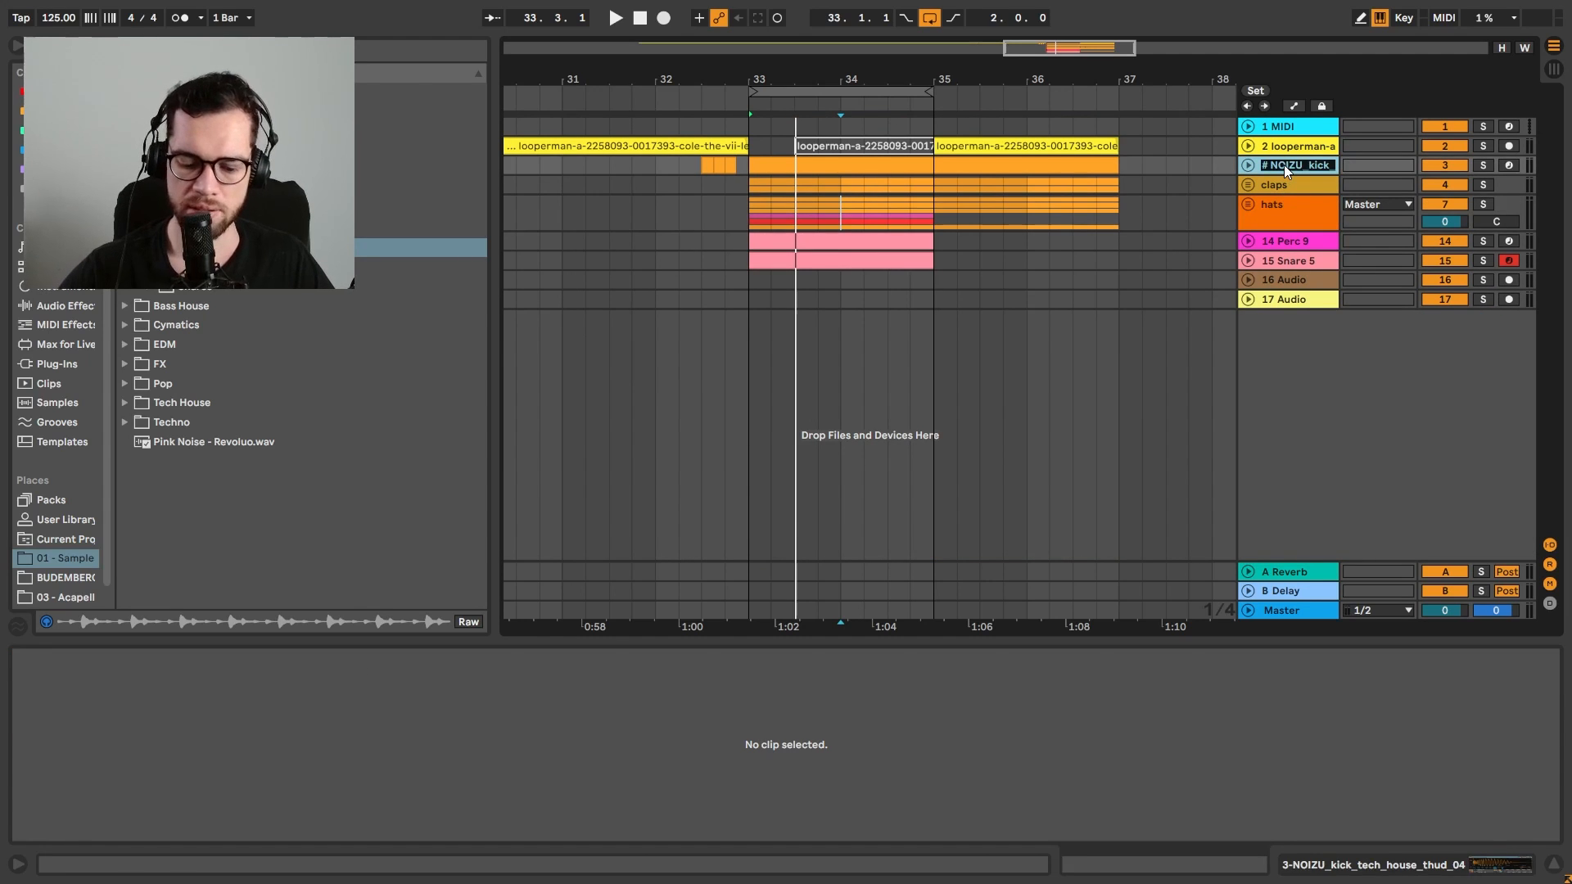
{"action": "key", "text": "Return"}
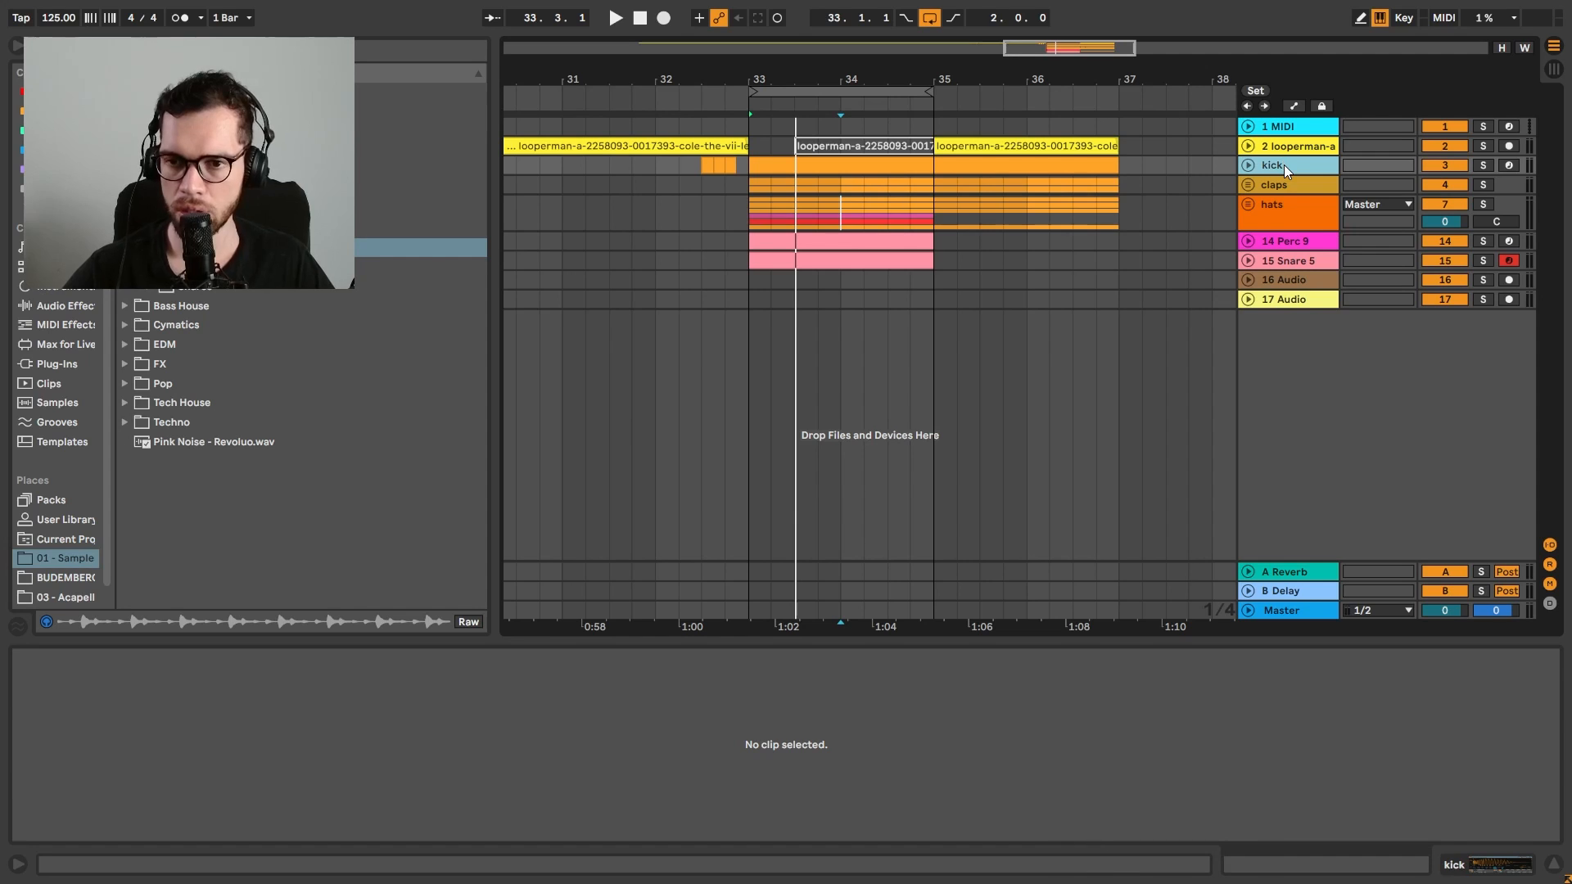
{"action": "left_click", "coordinate": [1302, 246]}
{"action": "left_click", "coordinate": [1299, 264], "text": "shift"}
{"action": "key", "text": "ctrl+g"}
{"action": "double_click", "coordinate": [1264, 244]}
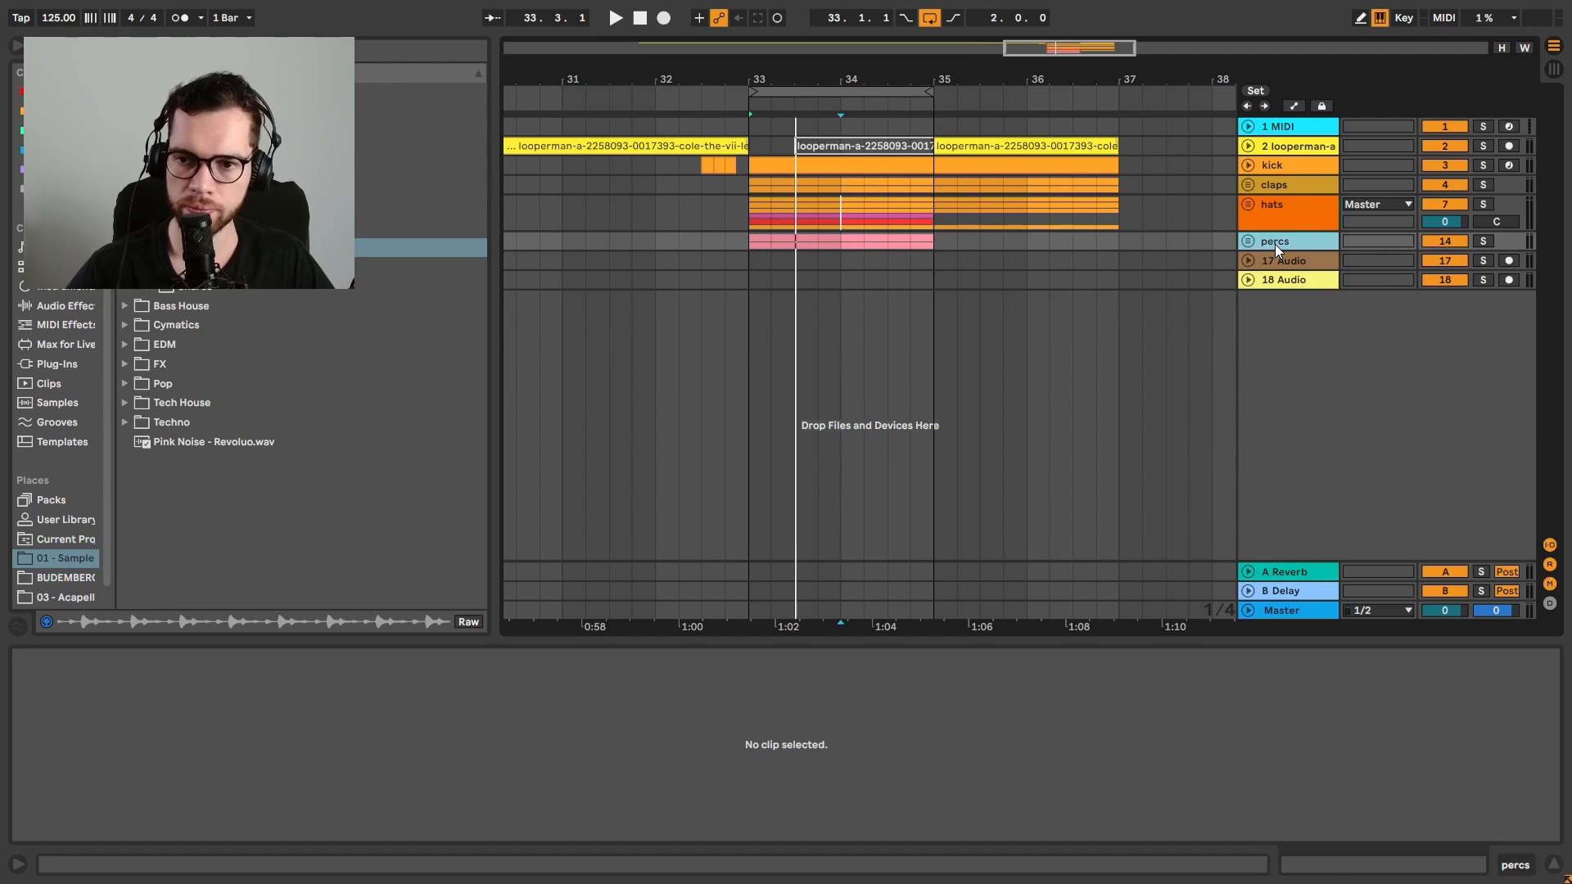
Group the claps, hats and percs groups together, fold the new group and name it drums
{"action": "left_click", "coordinate": [1299, 185], "text": "shift"}
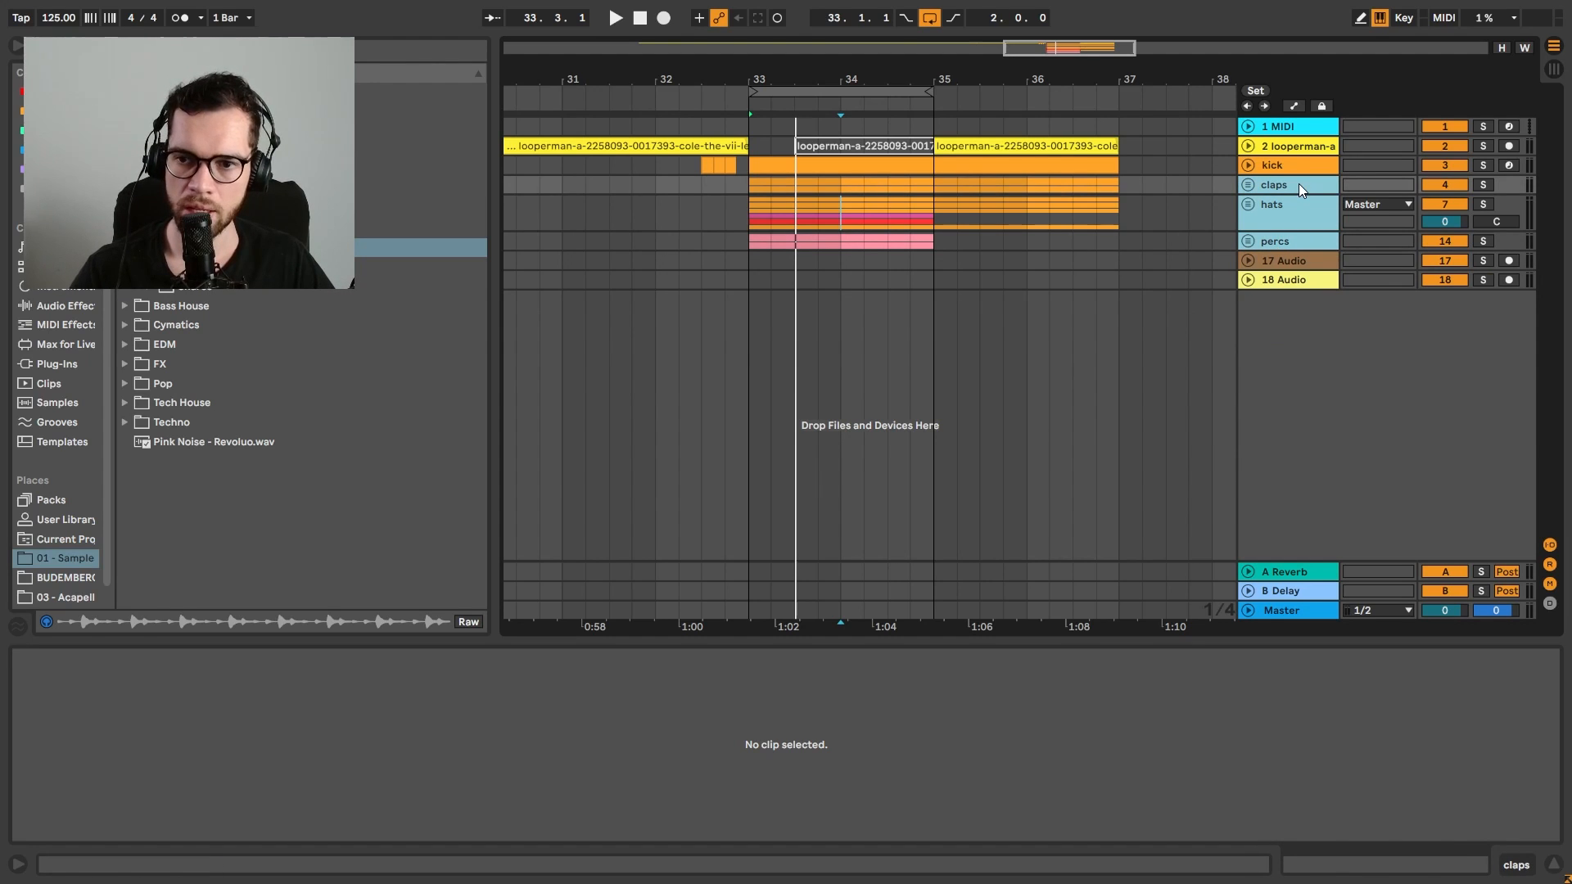
{"action": "key", "text": "ctrl+g"}
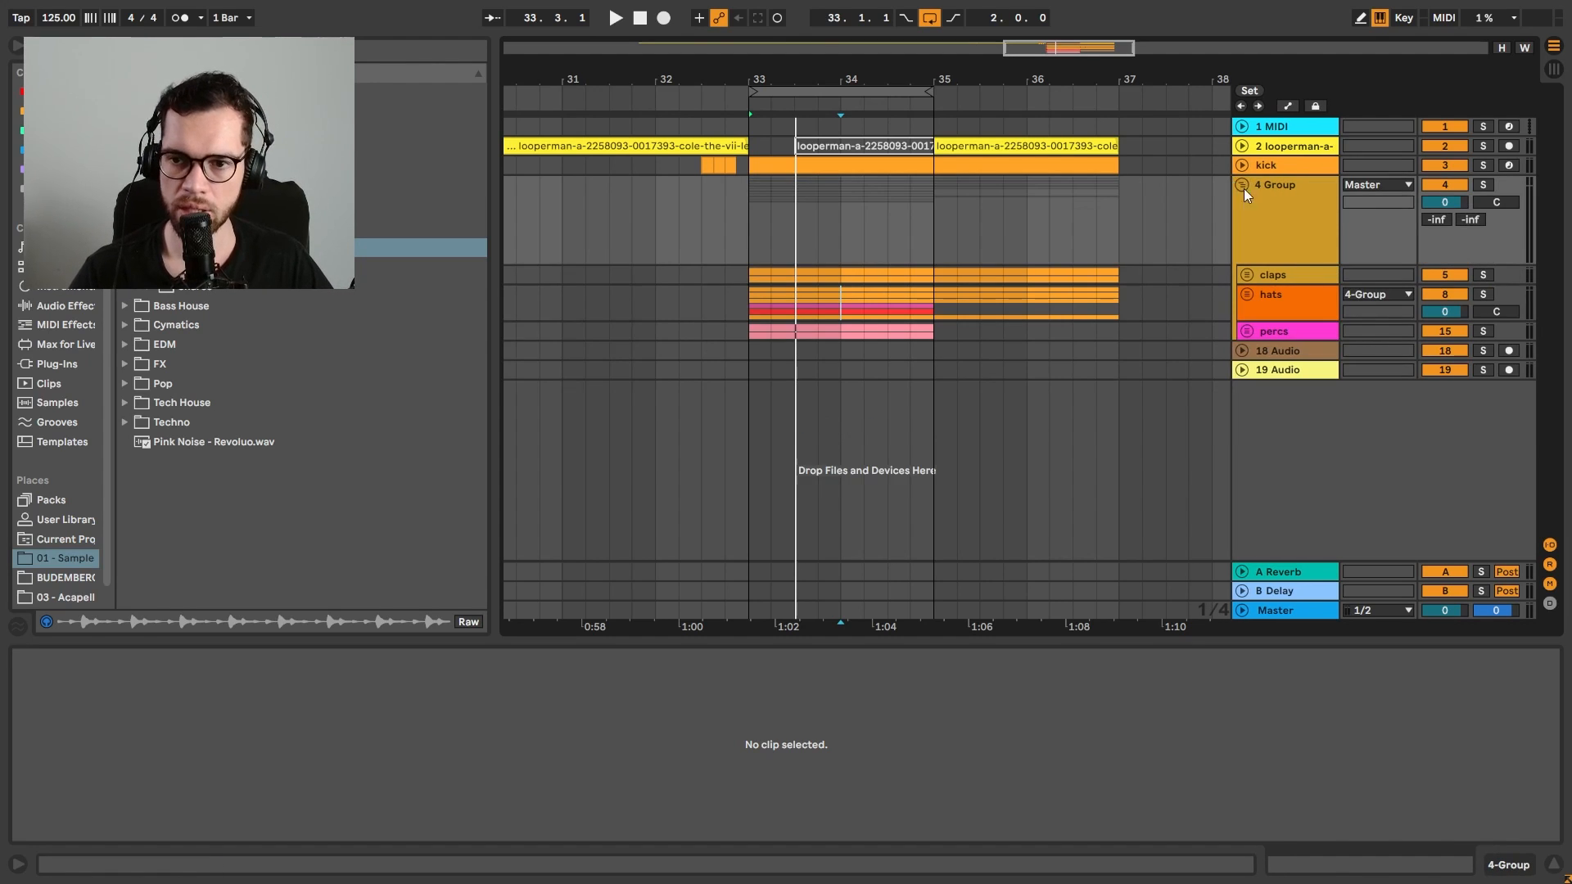
{"action": "left_click", "coordinate": [1242, 185]}
{"action": "key", "text": "ctrl+r"}
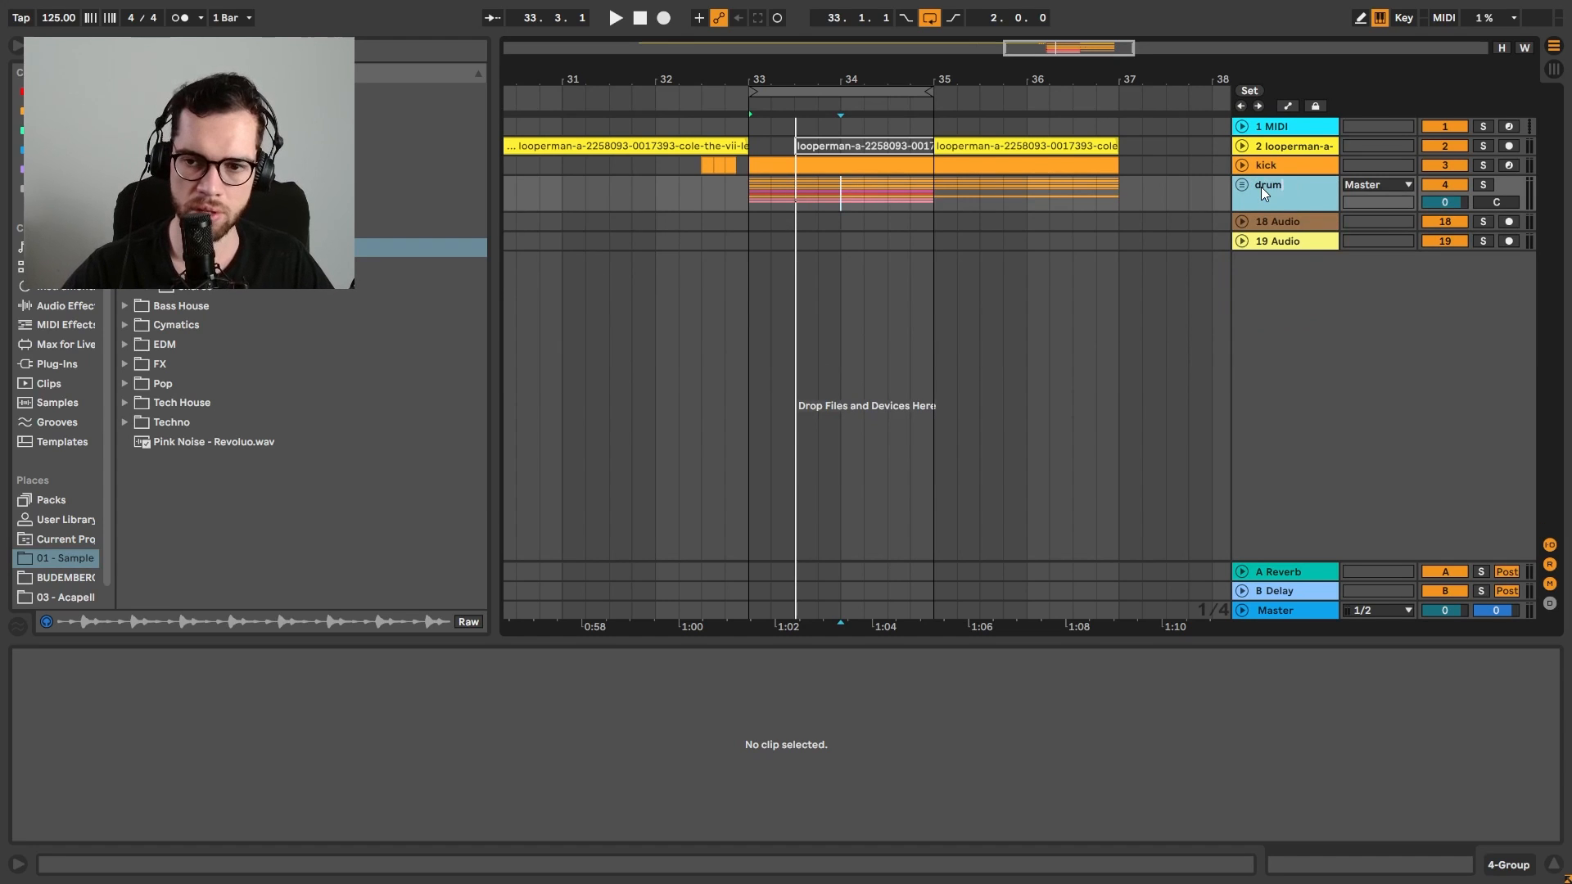
Color the drums group light blue and assign that color to its grouped tracks and clips
{"action": "right_click", "coordinate": [1261, 187]}
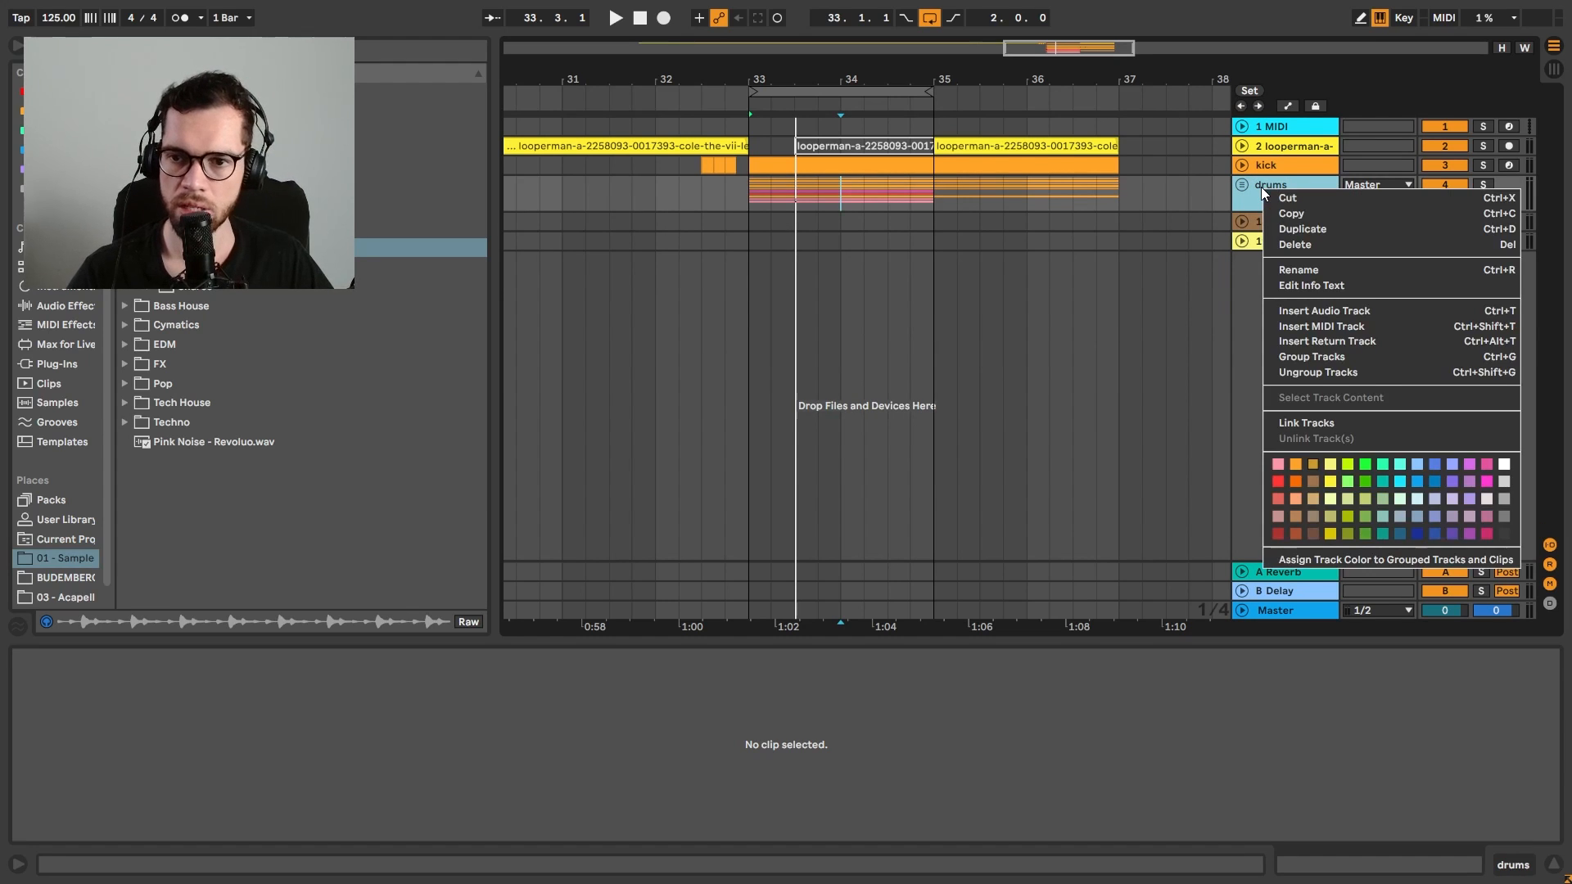
{"action": "left_click", "coordinate": [1415, 464]}
{"action": "right_click", "coordinate": [1313, 195]}
{"action": "left_click", "coordinate": [1401, 557]}
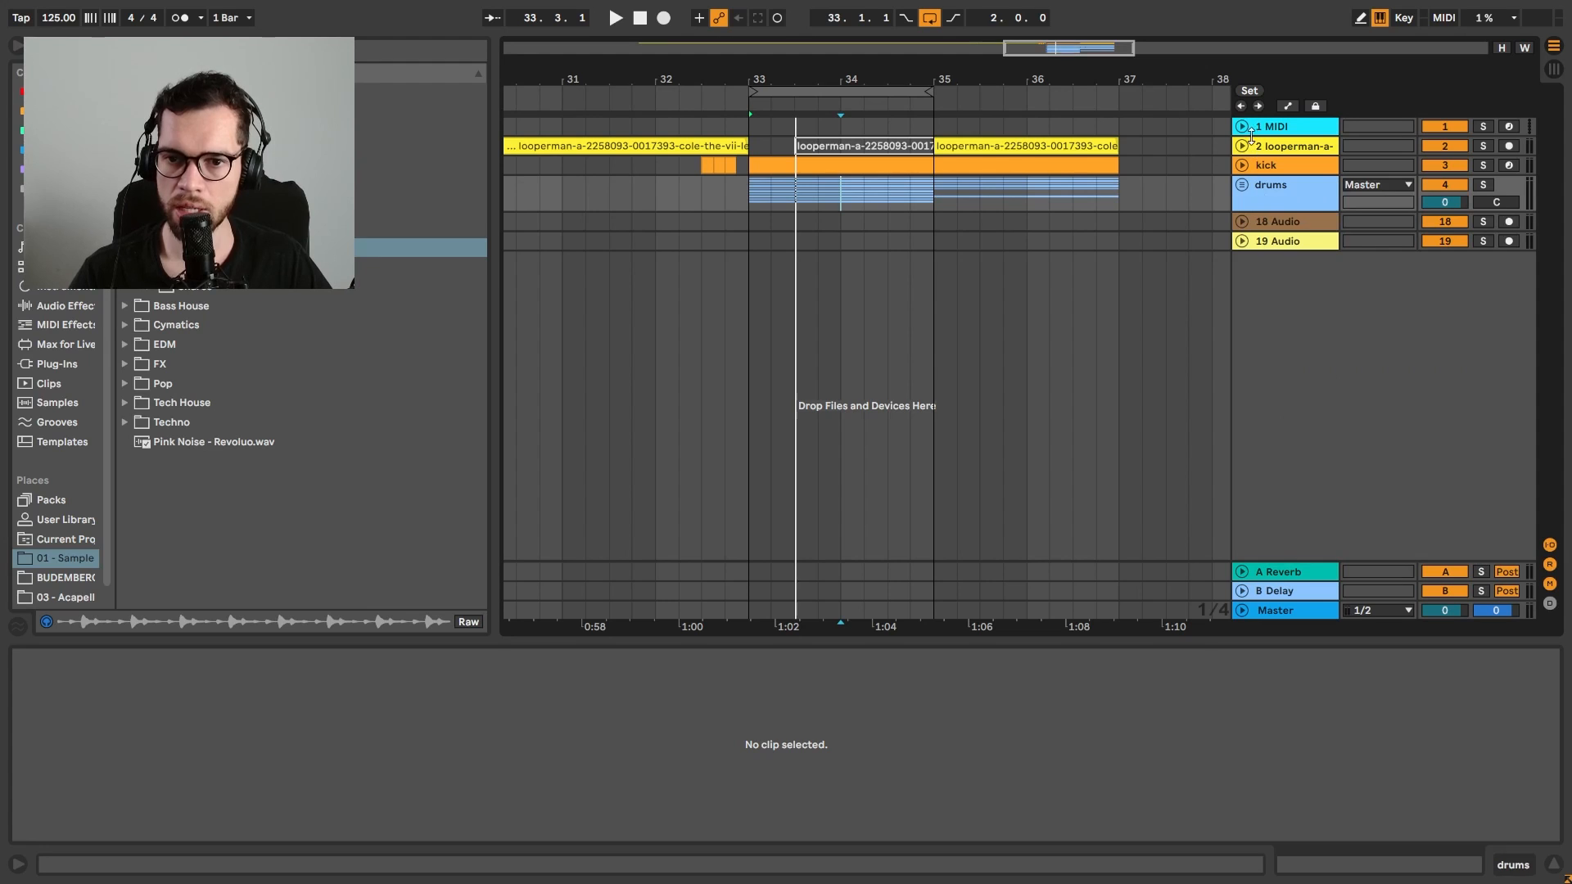
Color the kick track blue and assign the track color to its clips
{"action": "left_click", "coordinate": [1288, 167]}
{"action": "right_click", "coordinate": [1289, 169]}
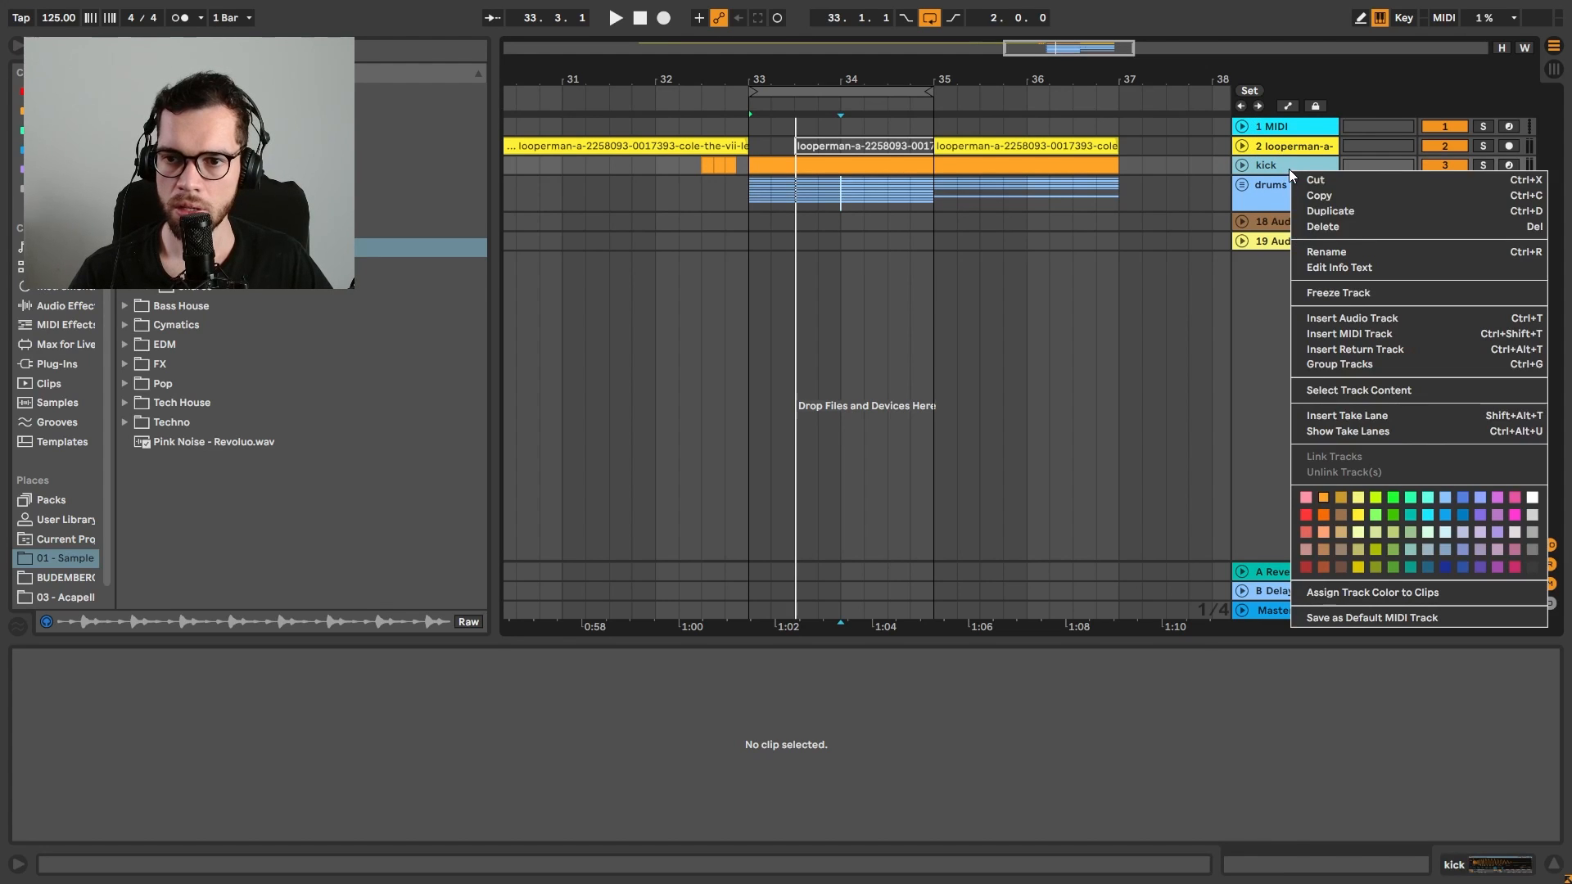
{"action": "left_click", "coordinate": [1463, 514]}
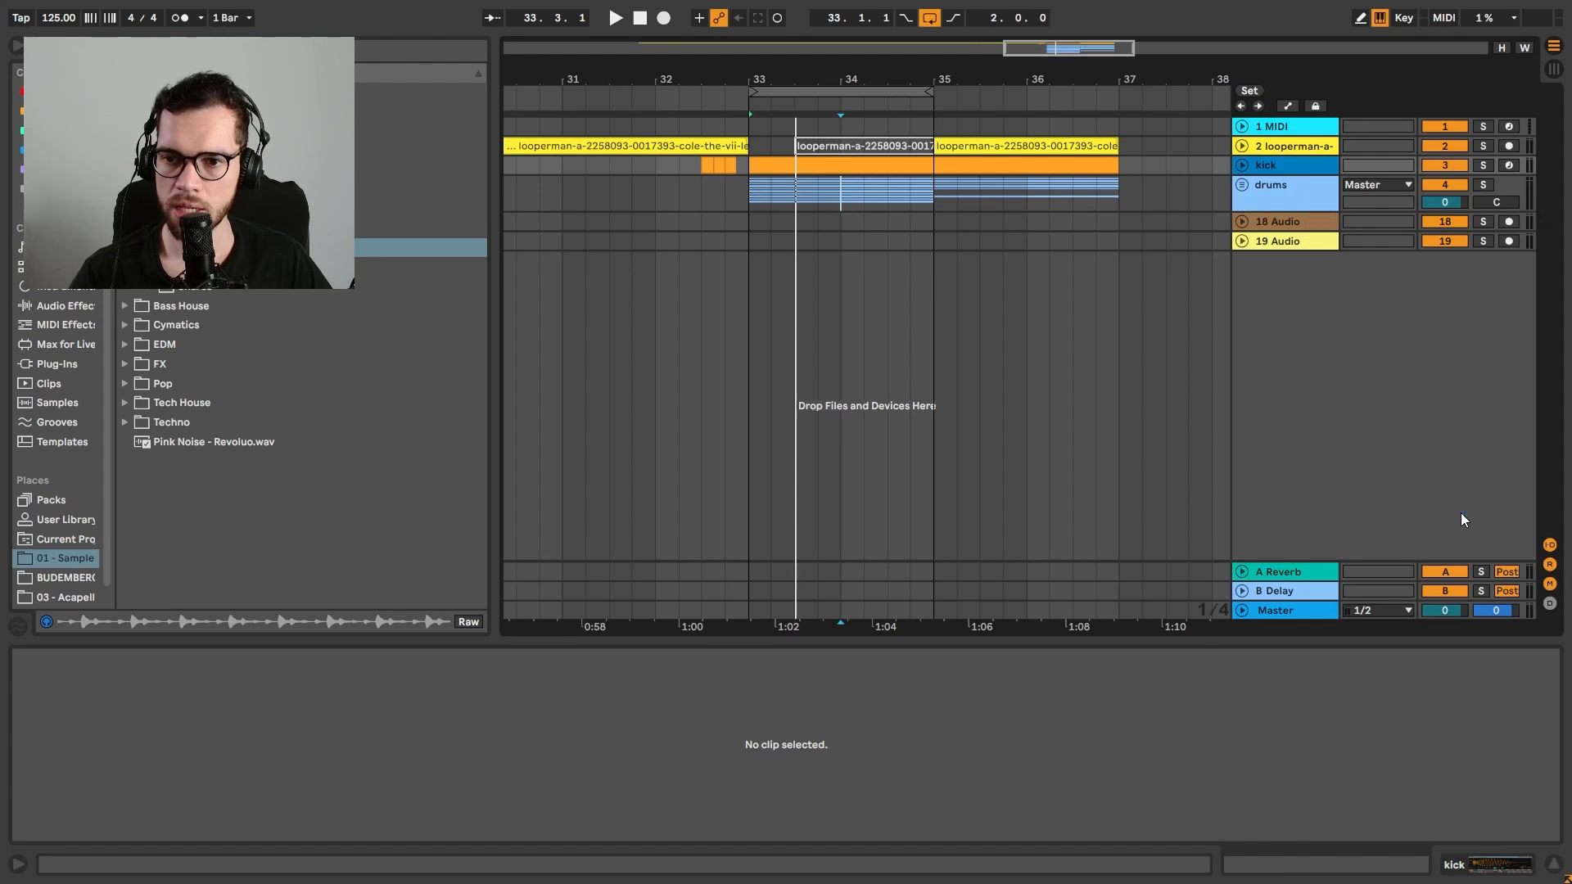
{"action": "right_click", "coordinate": [1305, 166]}
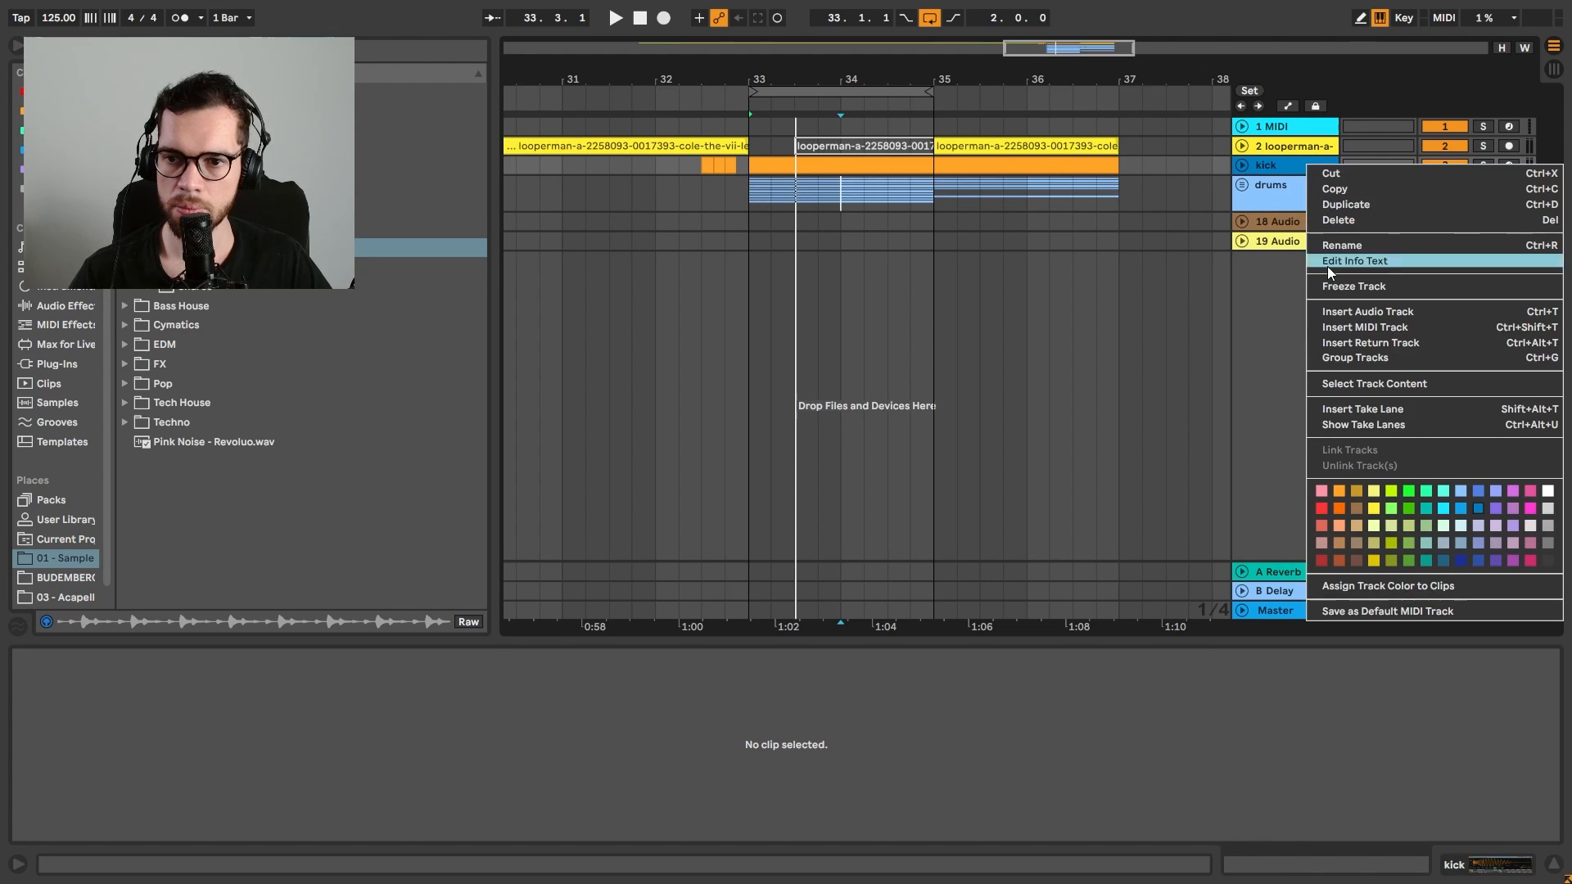
{"action": "left_click", "coordinate": [1359, 585]}
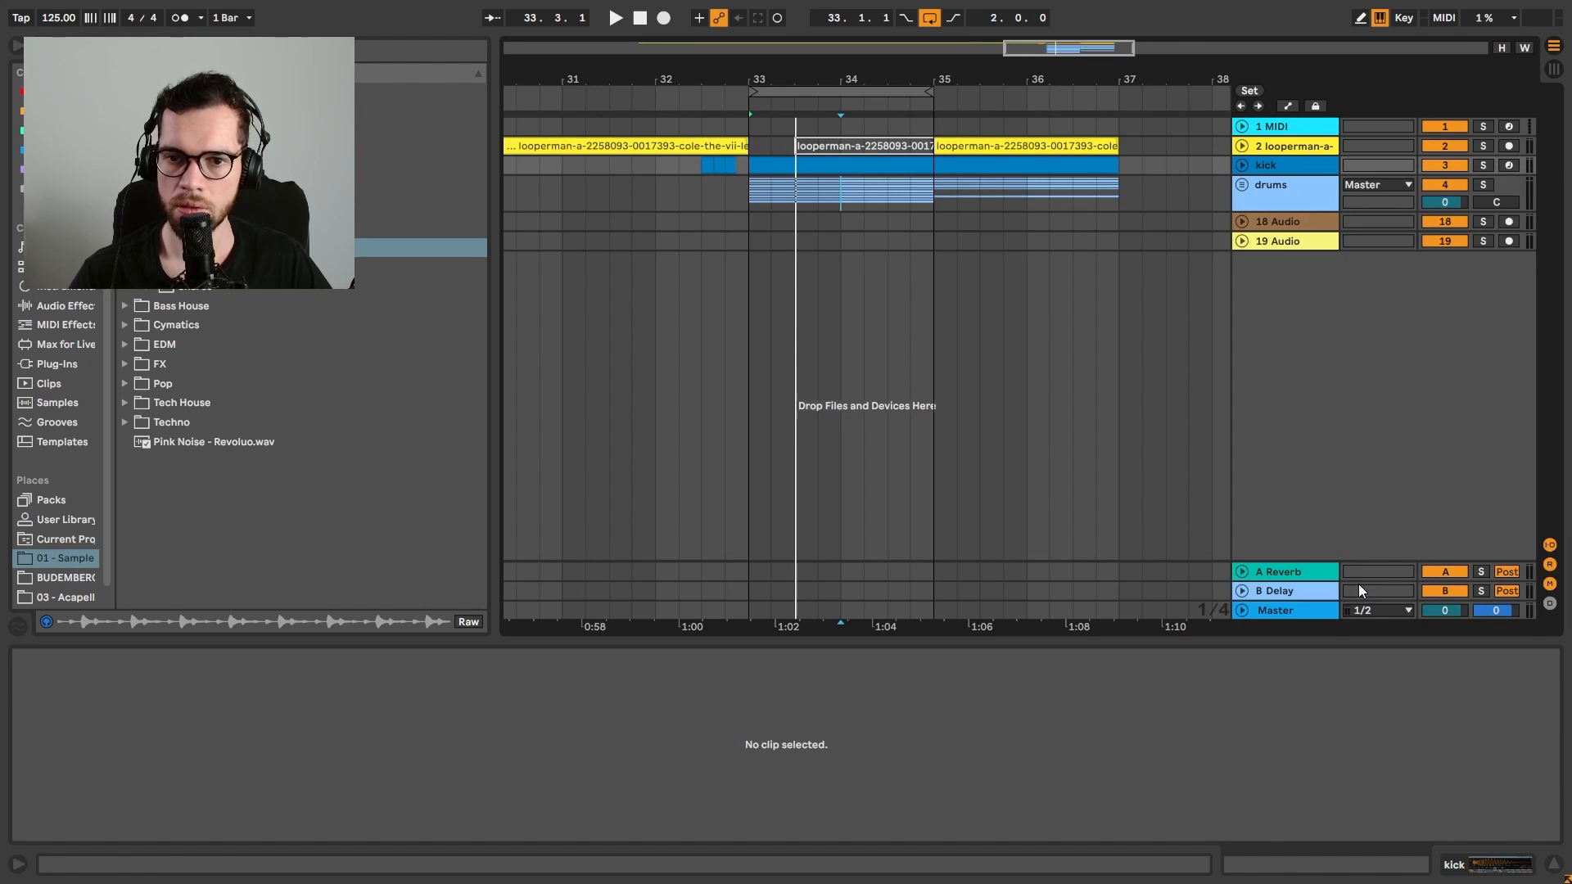
Recolor the drums group orange and assign that color to its grouped tracks and clips
{"action": "left_click", "coordinate": [1000, 180]}
{"action": "right_click", "coordinate": [1305, 187]}
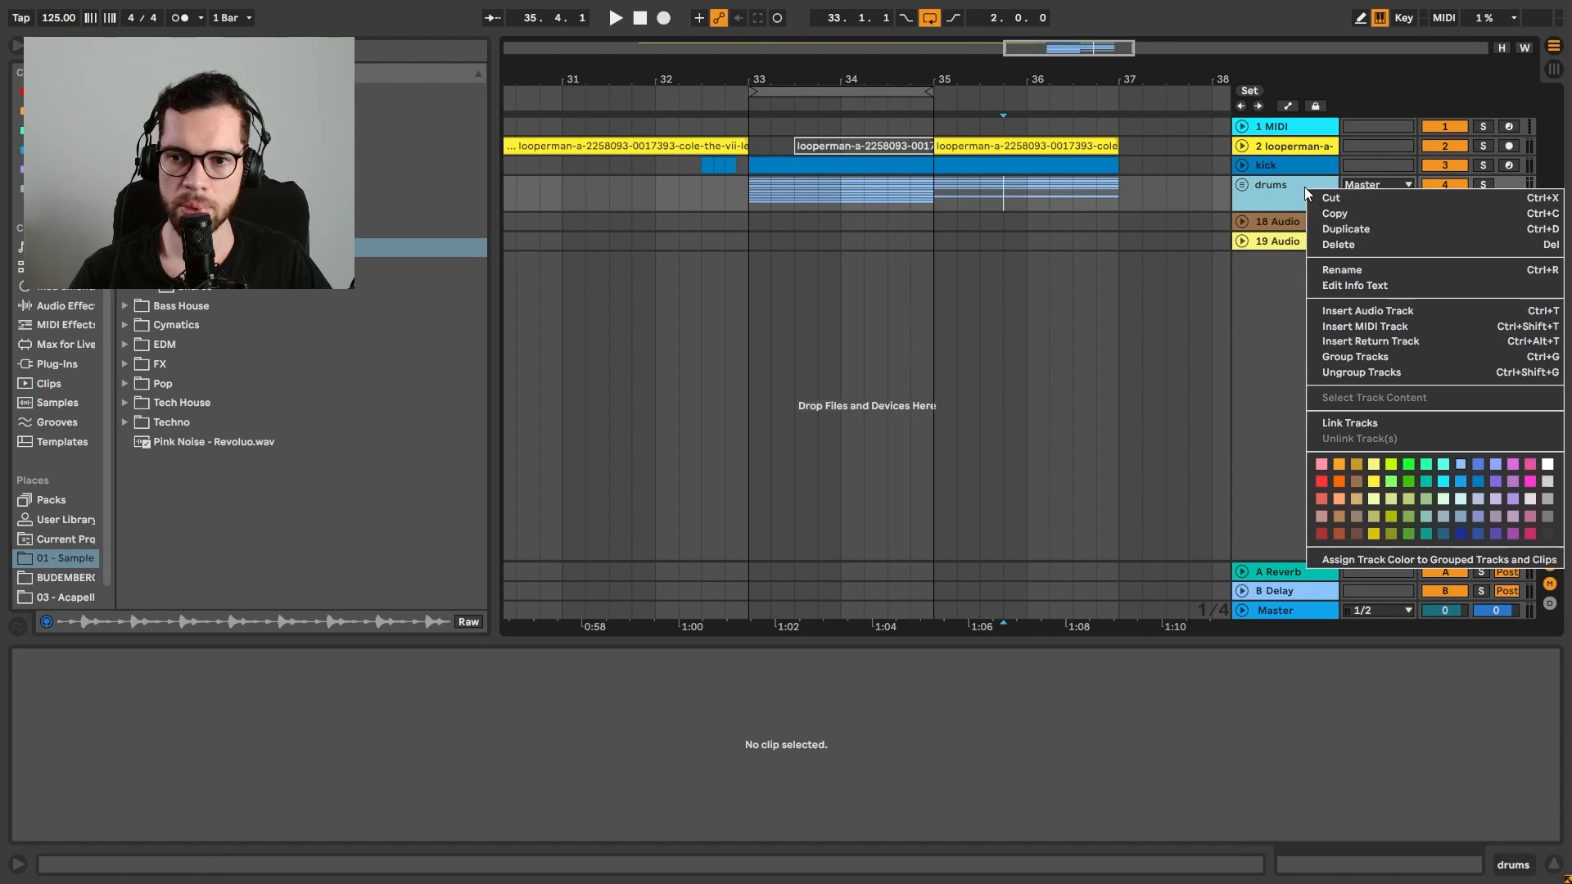
{"action": "left_click", "coordinate": [1340, 470]}
{"action": "right_click", "coordinate": [1263, 190]}
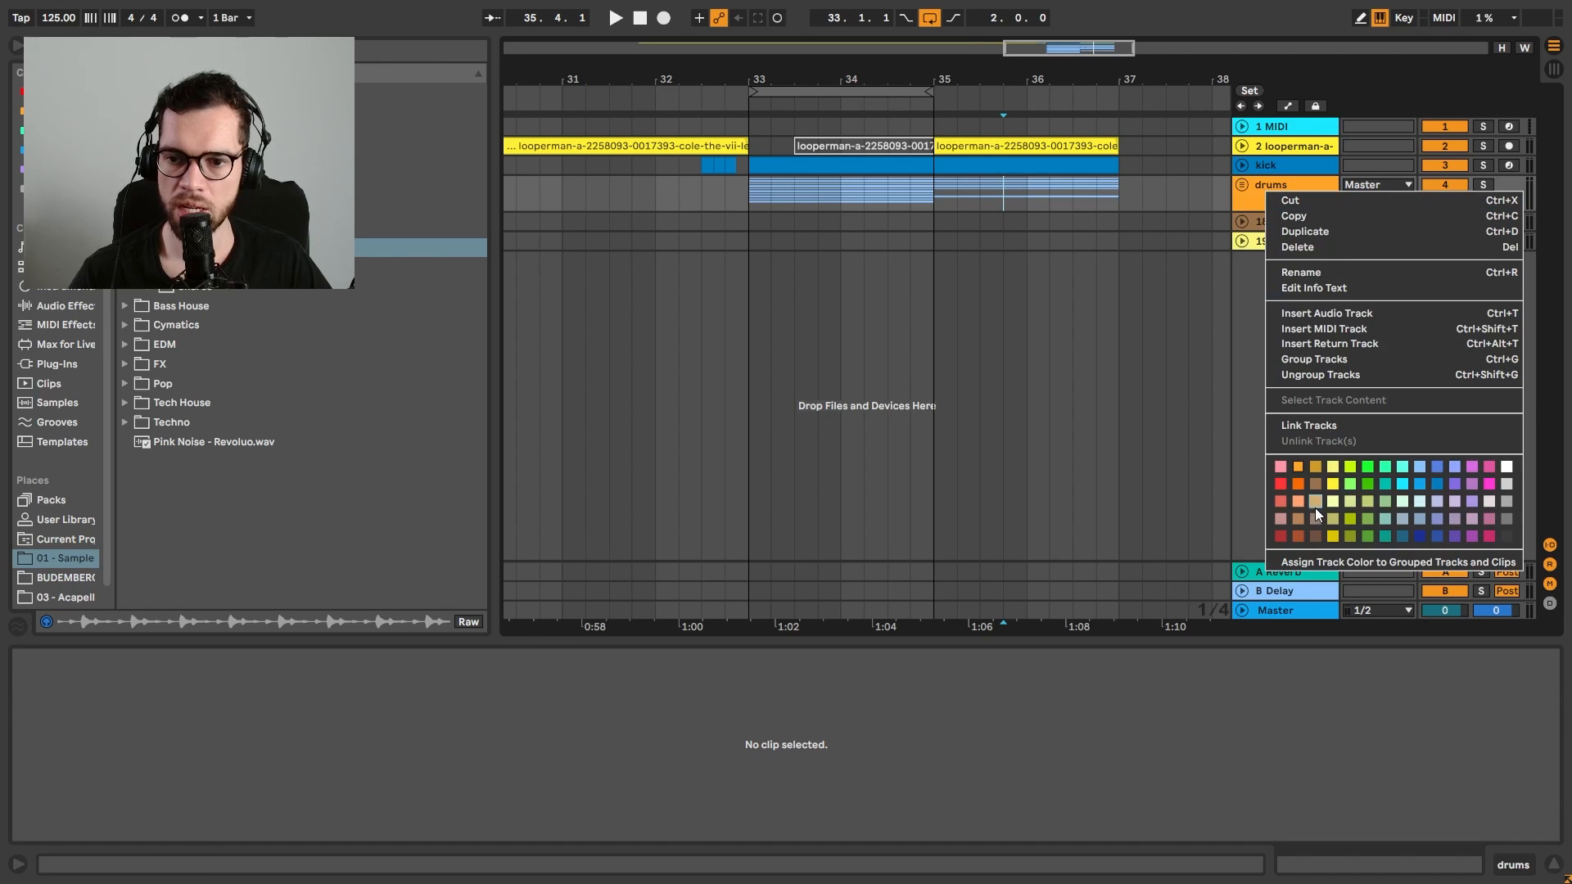
{"action": "left_click", "coordinate": [1309, 557]}
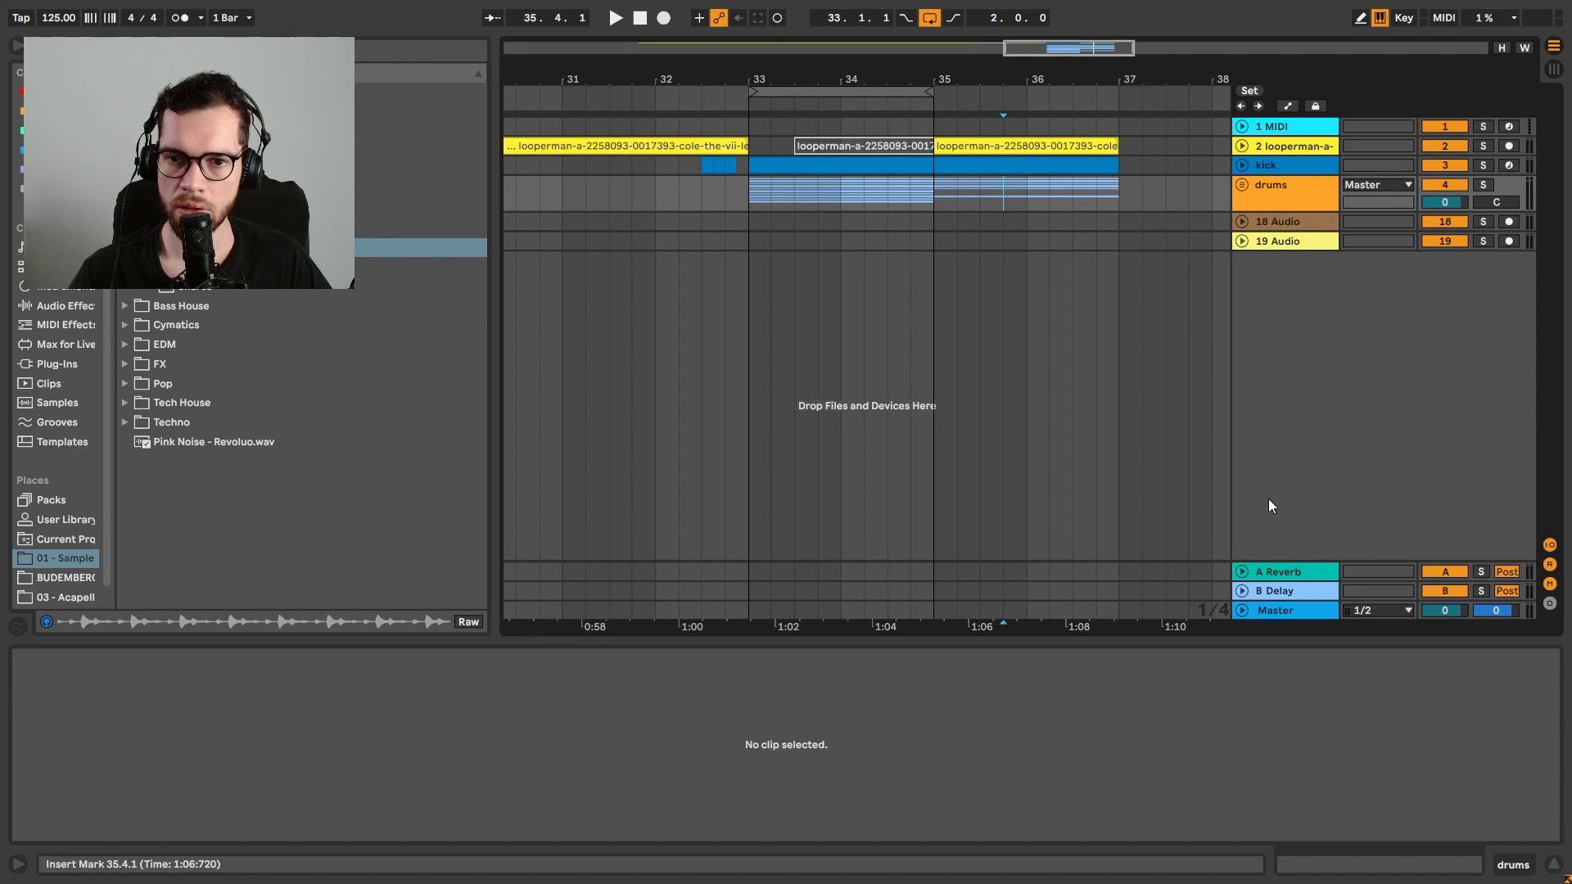
{"action": "right_click", "coordinate": [1268, 185]}
{"action": "left_click", "coordinate": [1316, 559]}
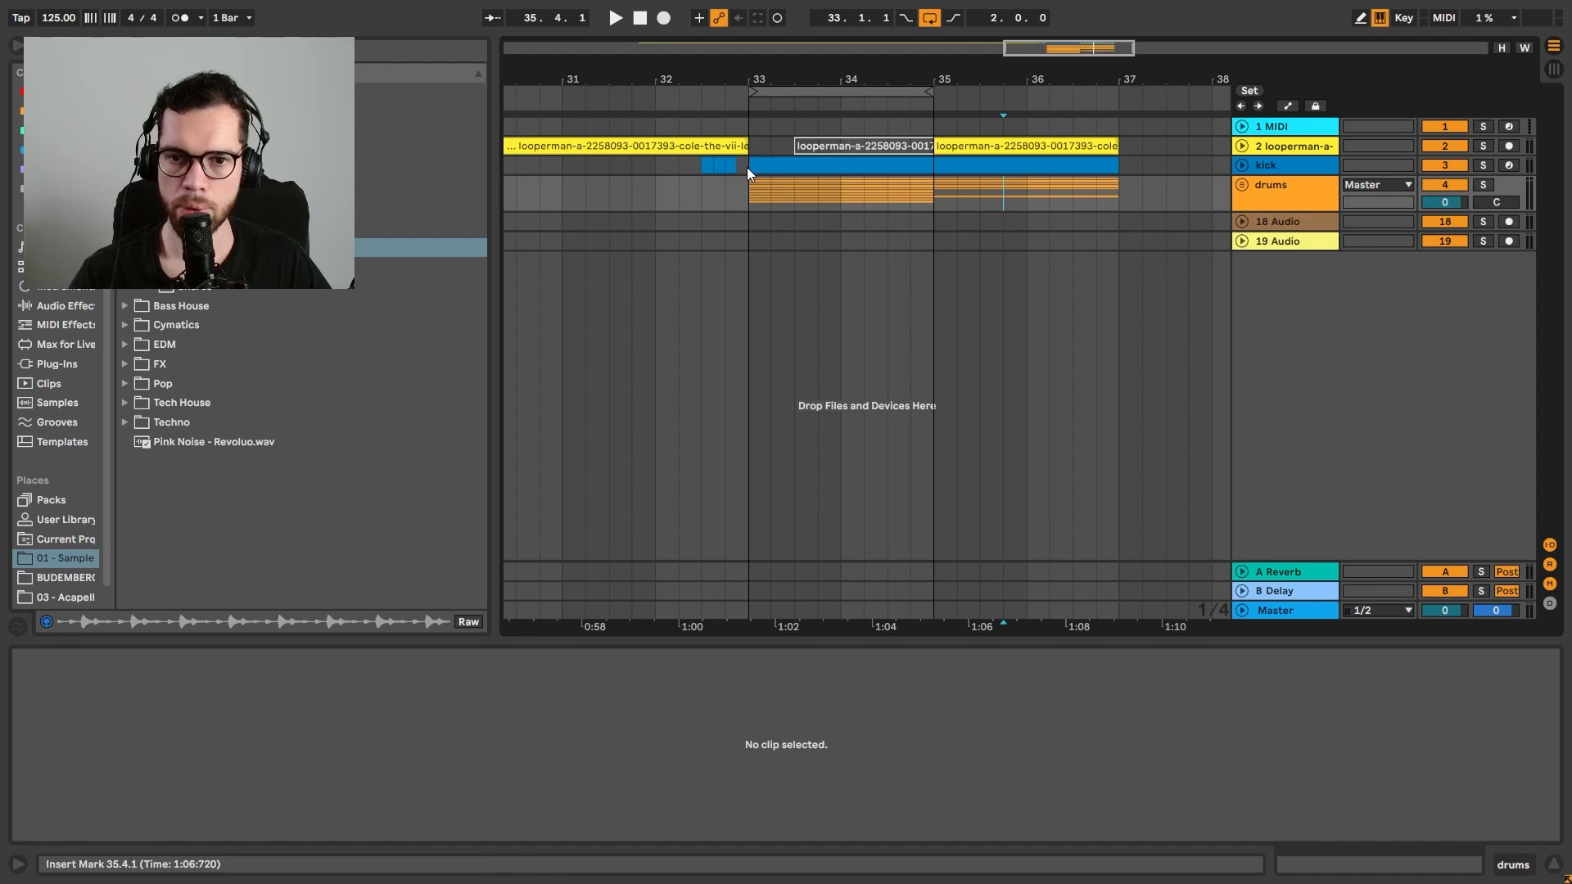
Play the loop briefly, unfold the drums and hats groups, and duplicate the Hi Hat 8 track
{"action": "key", "text": "space"}
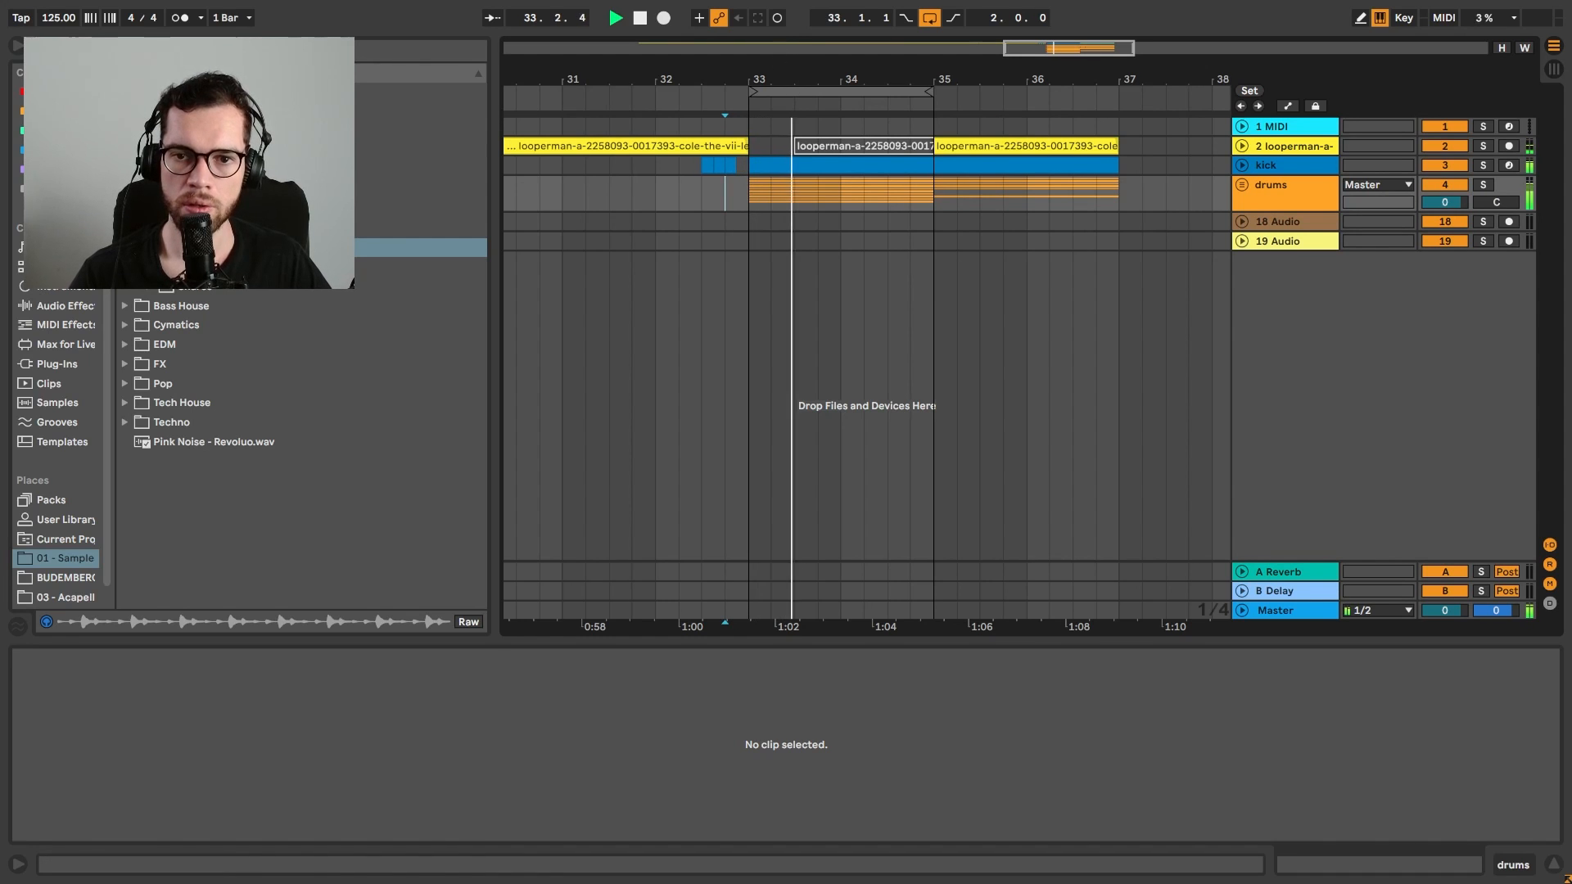
{"action": "left_click_drag", "start_coordinate": [803, 69], "coordinate": [807, 119]}
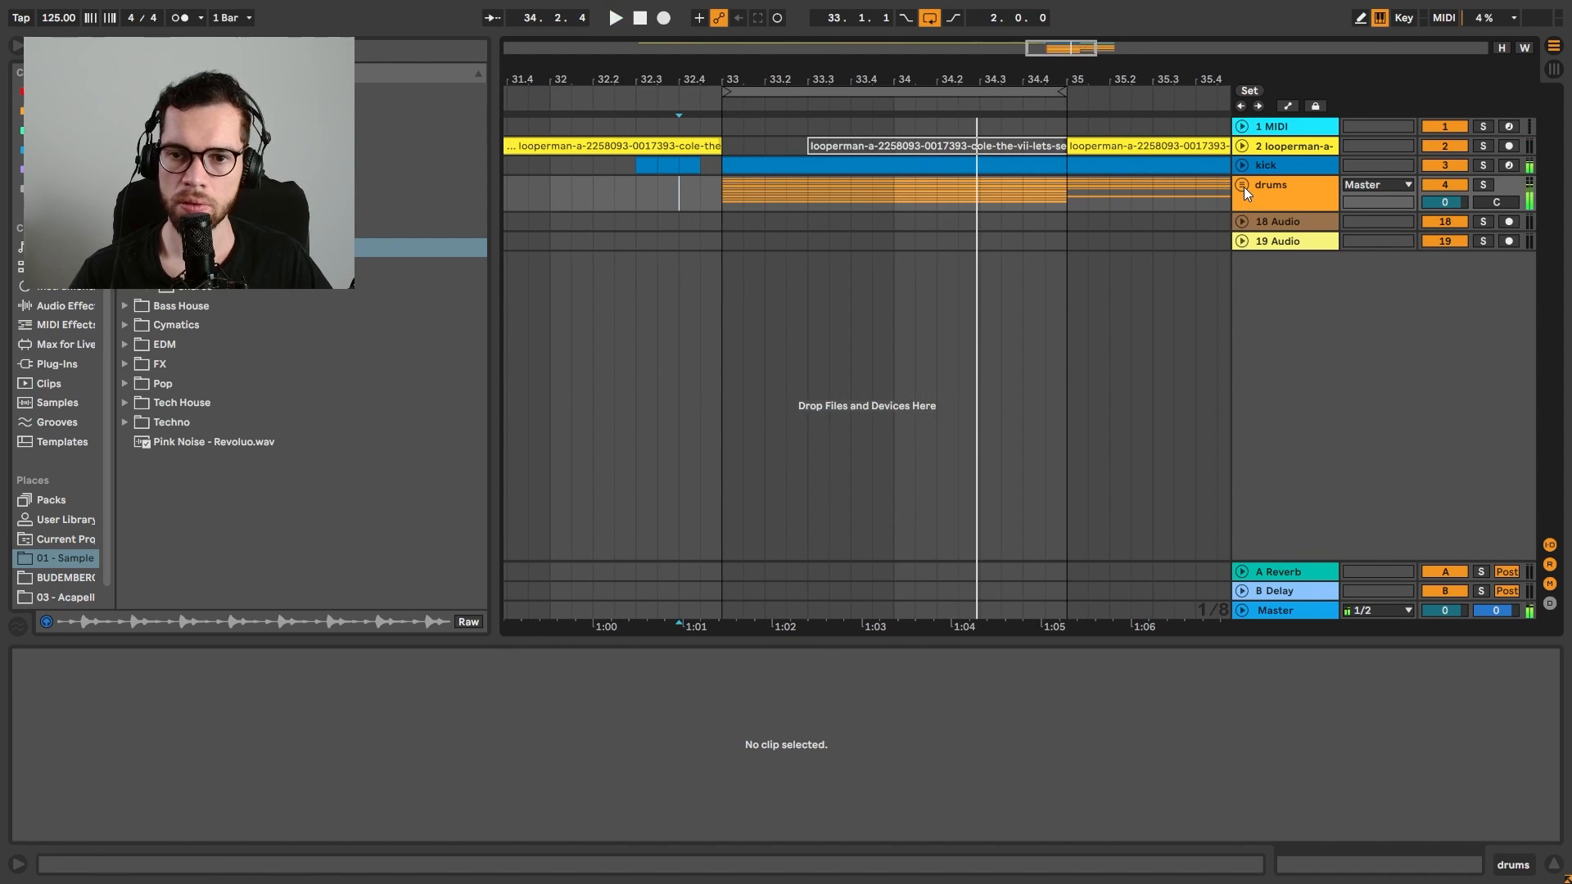
{"action": "left_click", "coordinate": [1244, 186]}
{"action": "left_click", "coordinate": [1246, 294]}
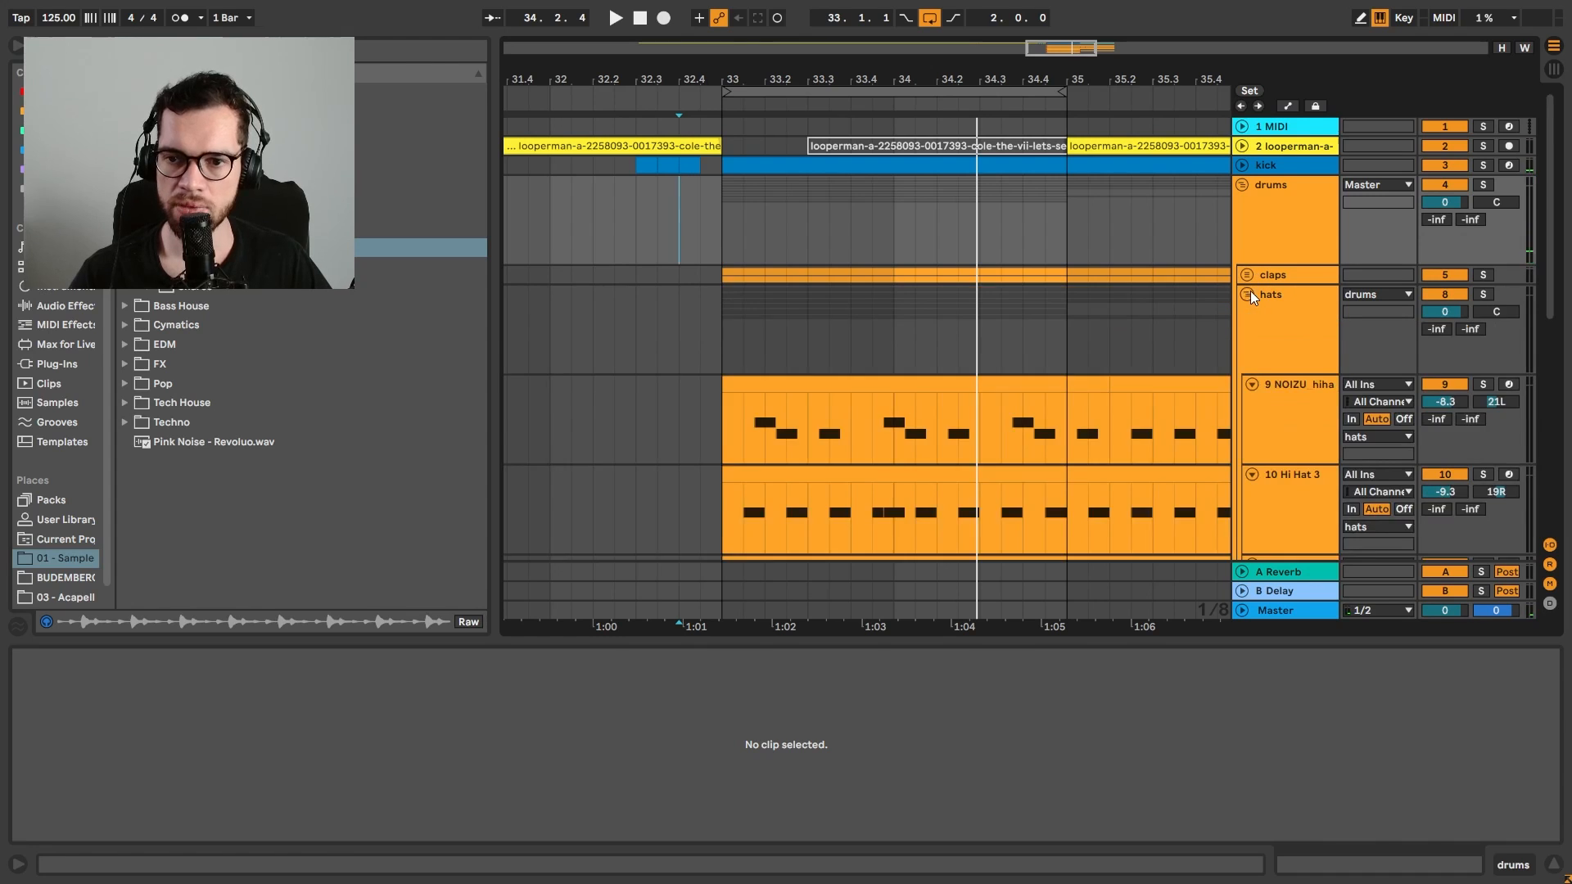
{"action": "scroll", "coordinate": [1265, 328], "scroll_direction": "down", "scroll_amount": 2}
{"action": "left_click", "coordinate": [1294, 343]}
{"action": "left_click", "coordinate": [1275, 424]}
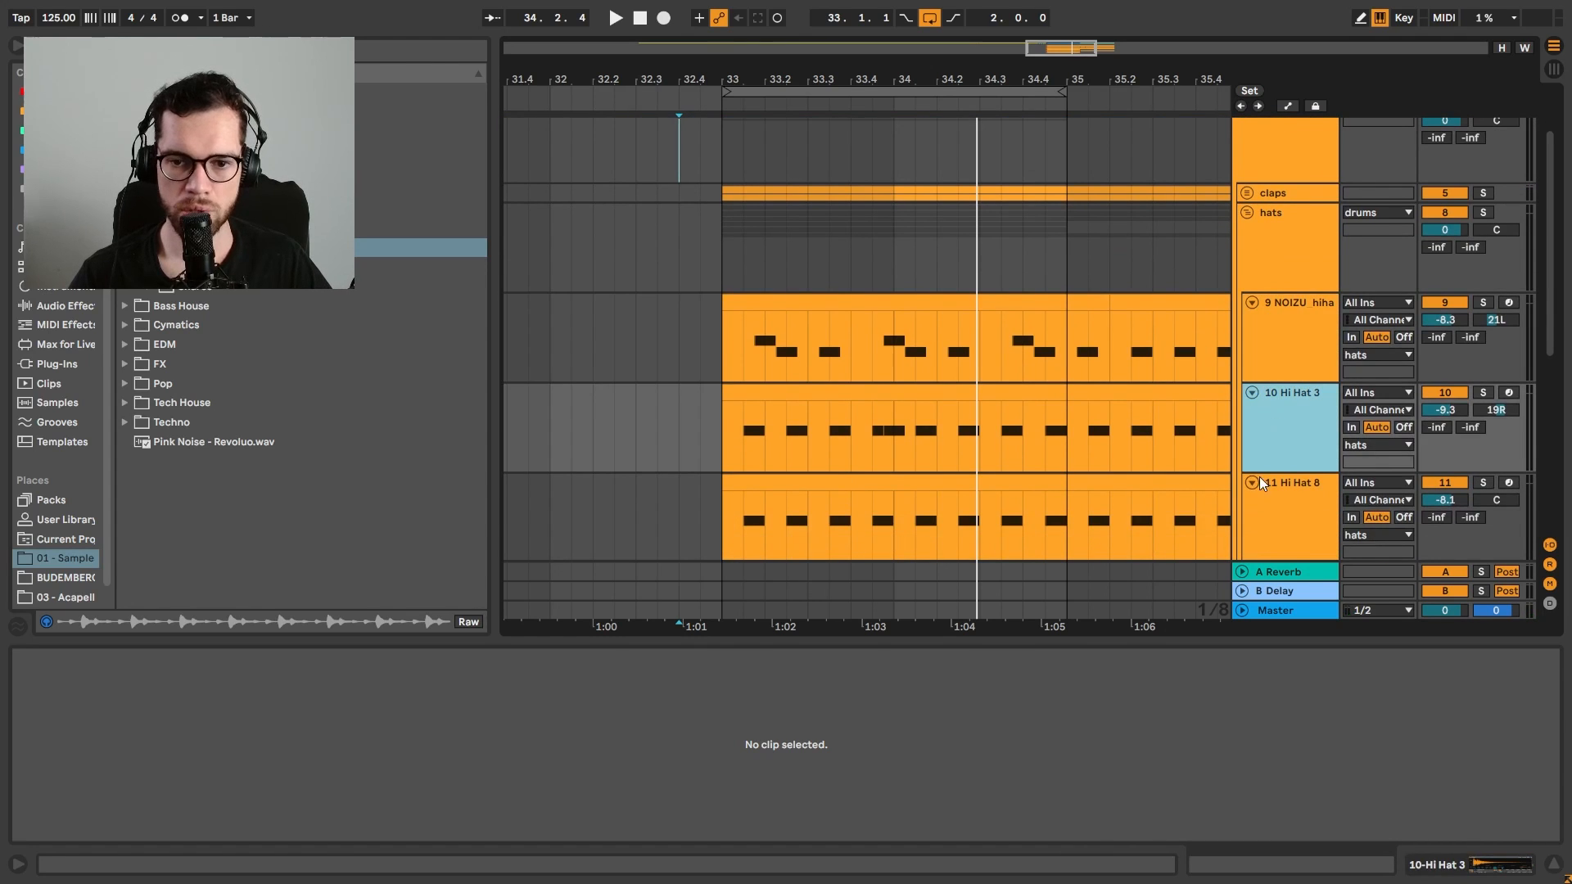
{"action": "left_click", "coordinate": [1280, 504]}
{"action": "key", "text": "ctrl+d"}
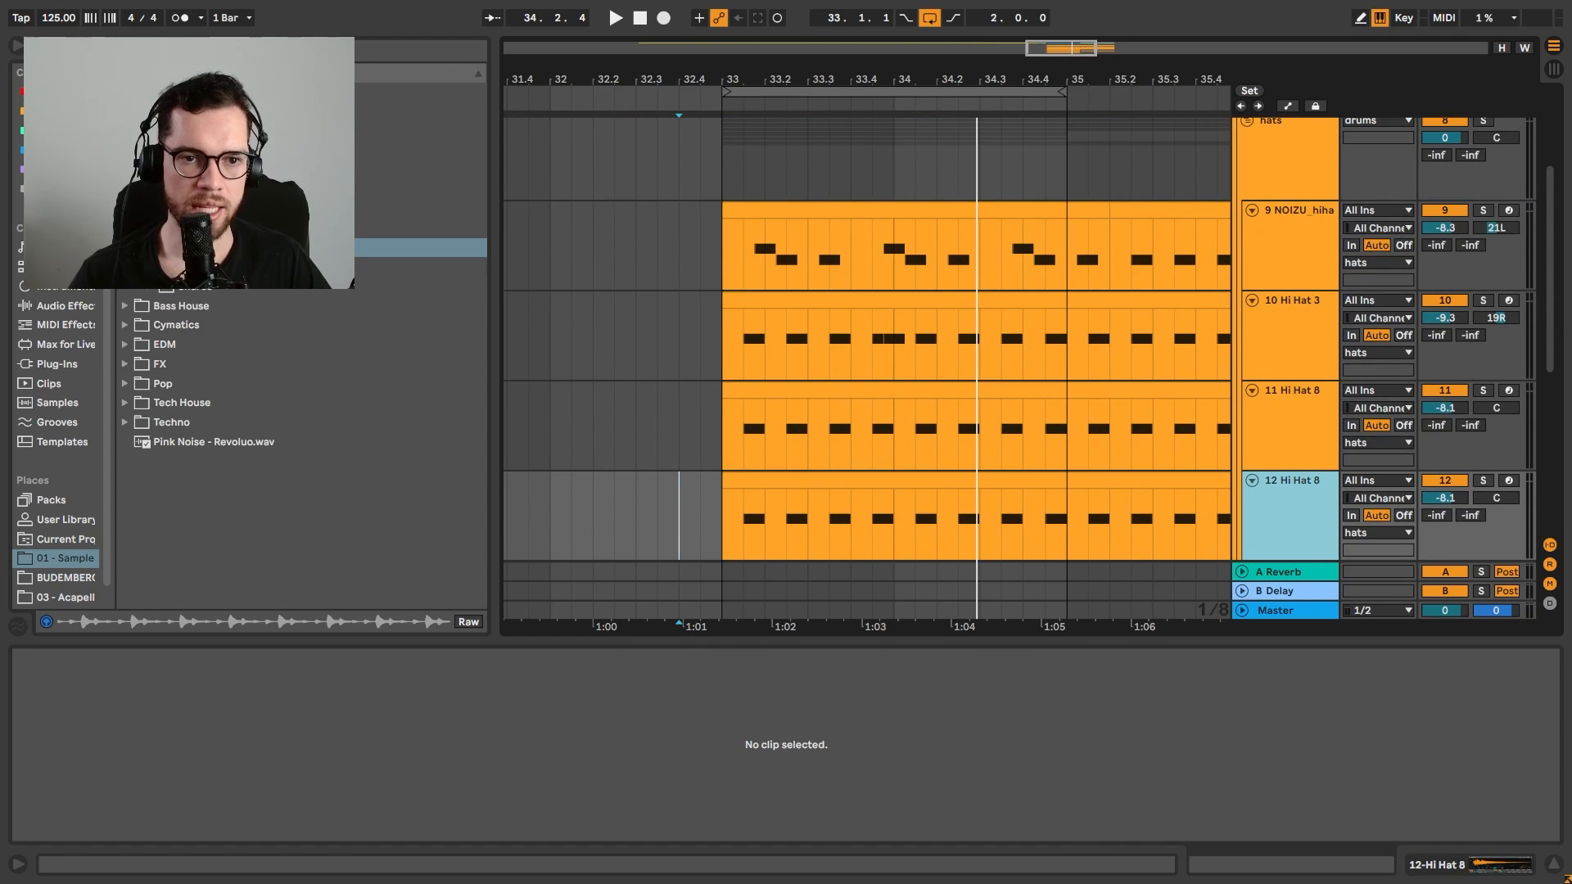
Browse the hi-hat samples, replace the duplicated track's sample with Hi Hat 6.wav, and audition track 12 in solo
{"action": "left_click", "coordinate": [193, 209]}
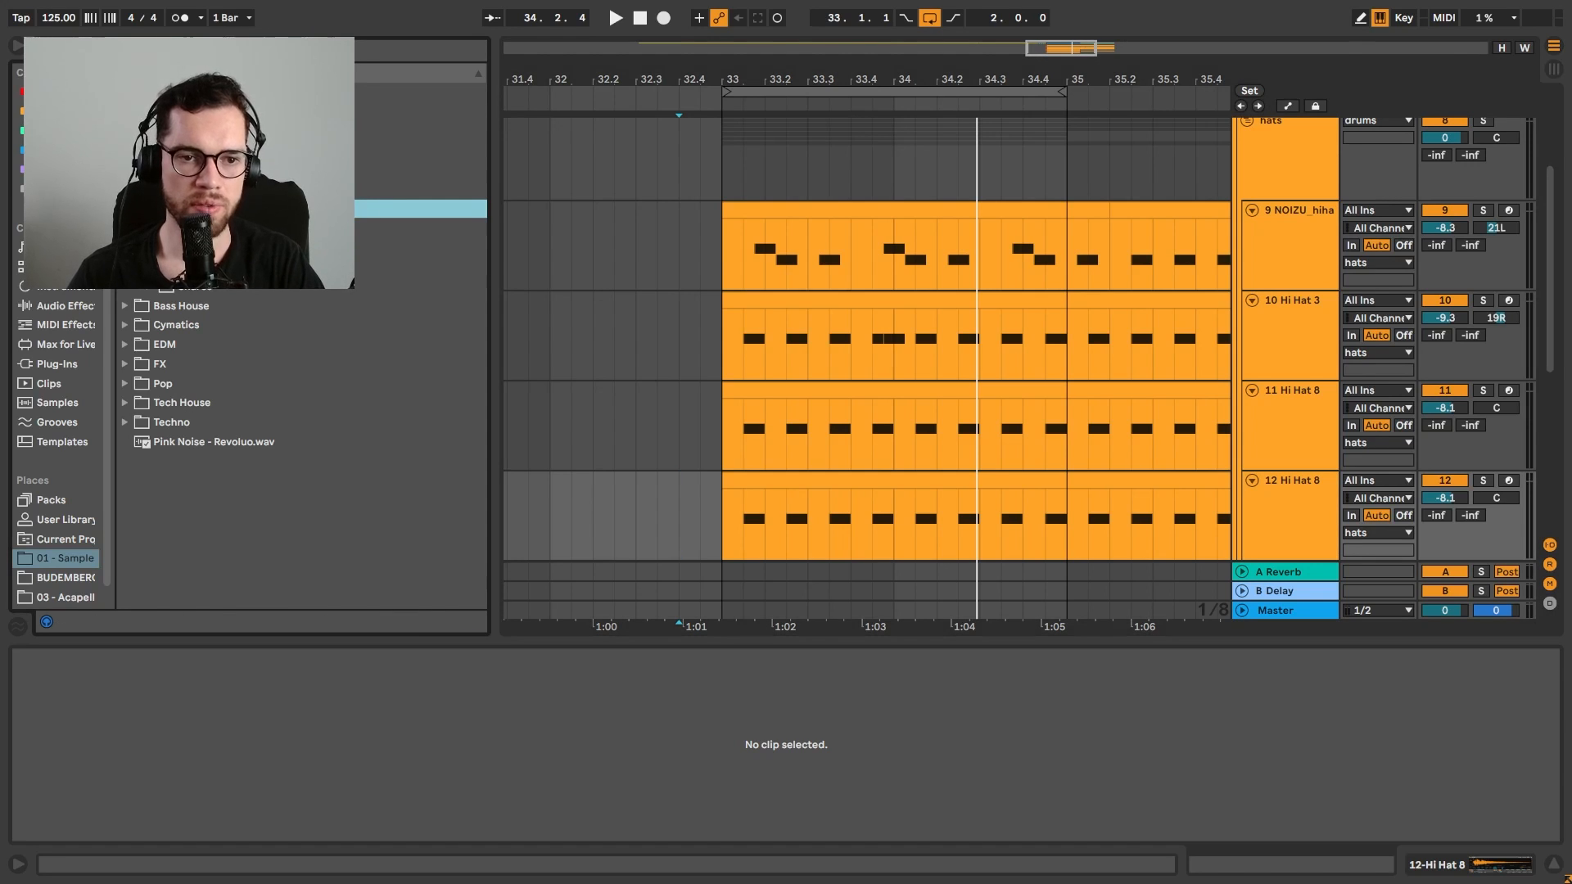
{"action": "left_click", "coordinate": [149, 208]}
{"action": "left_click", "coordinate": [224, 291]}
{"action": "key", "text": "Down"}
{"action": "key", "text": "Down"}
{"action": "left_click", "coordinate": [247, 268]}
{"action": "left_click", "coordinate": [249, 308]}
{"action": "left_click", "coordinate": [248, 326]}
{"action": "left_click_drag", "start_coordinate": [216, 325], "coordinate": [1481, 864]}
{"action": "left_click_drag", "start_coordinate": [597, 723], "coordinate": [596, 722]}
{"action": "key", "text": "space"}
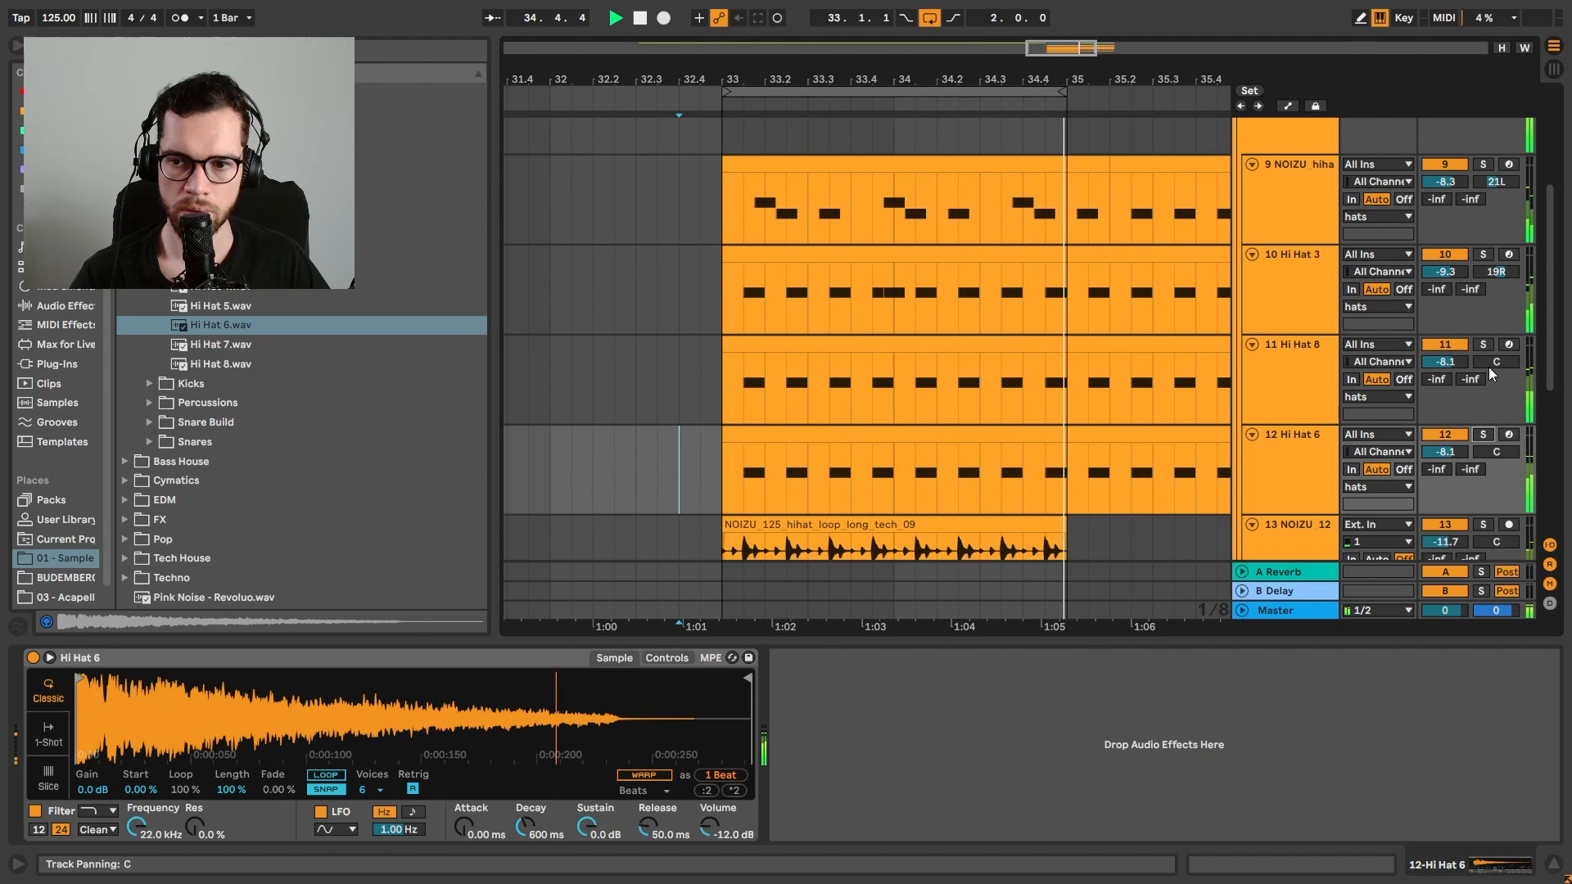
{"action": "left_click", "coordinate": [1488, 436]}
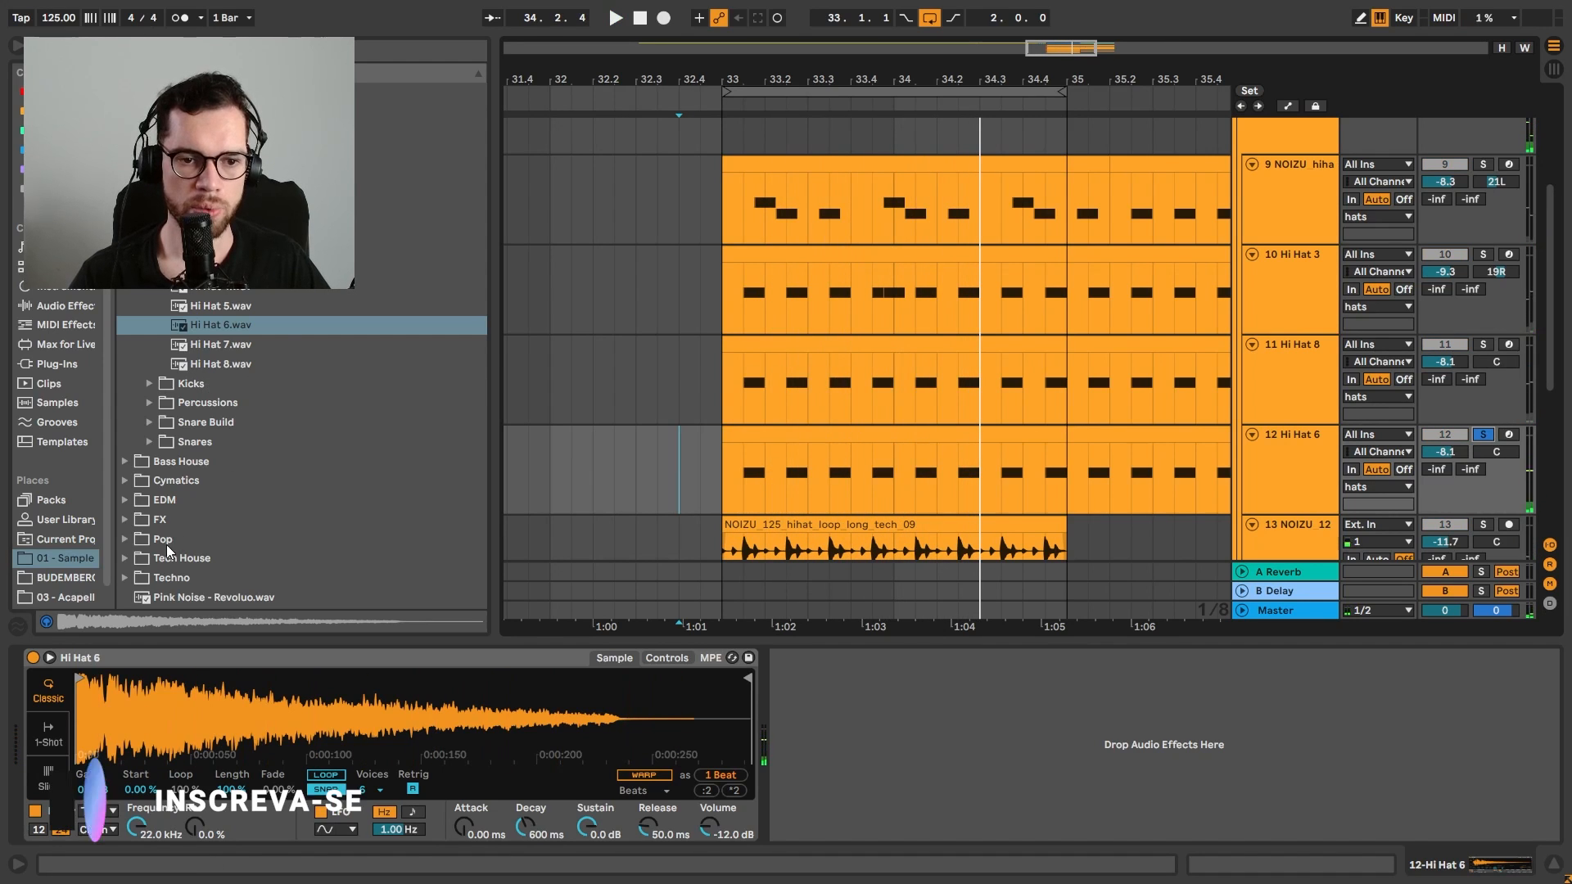
Preview the NOIZU ride loops, add NOIZU_125_ride_loop_light.wav on a new hats-group track at bar 33, and lower it to -8.6 dB
{"action": "scroll", "coordinate": [238, 299], "scroll_direction": "up", "scroll_amount": 10}
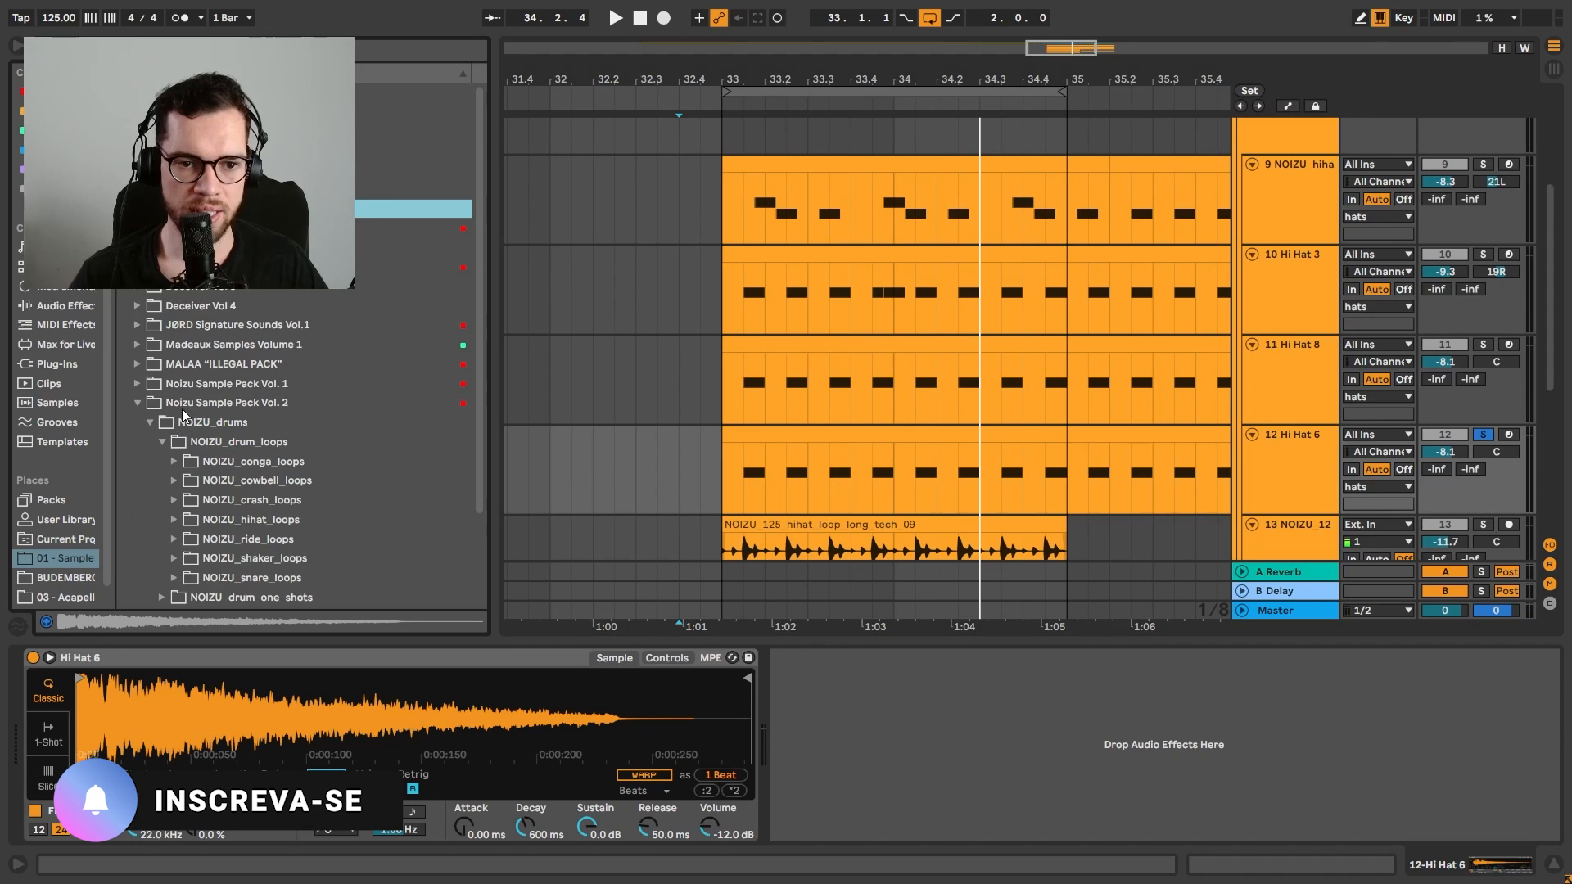
{"action": "scroll", "coordinate": [183, 416], "scroll_direction": "down", "scroll_amount": 3}
{"action": "left_click", "coordinate": [201, 475]}
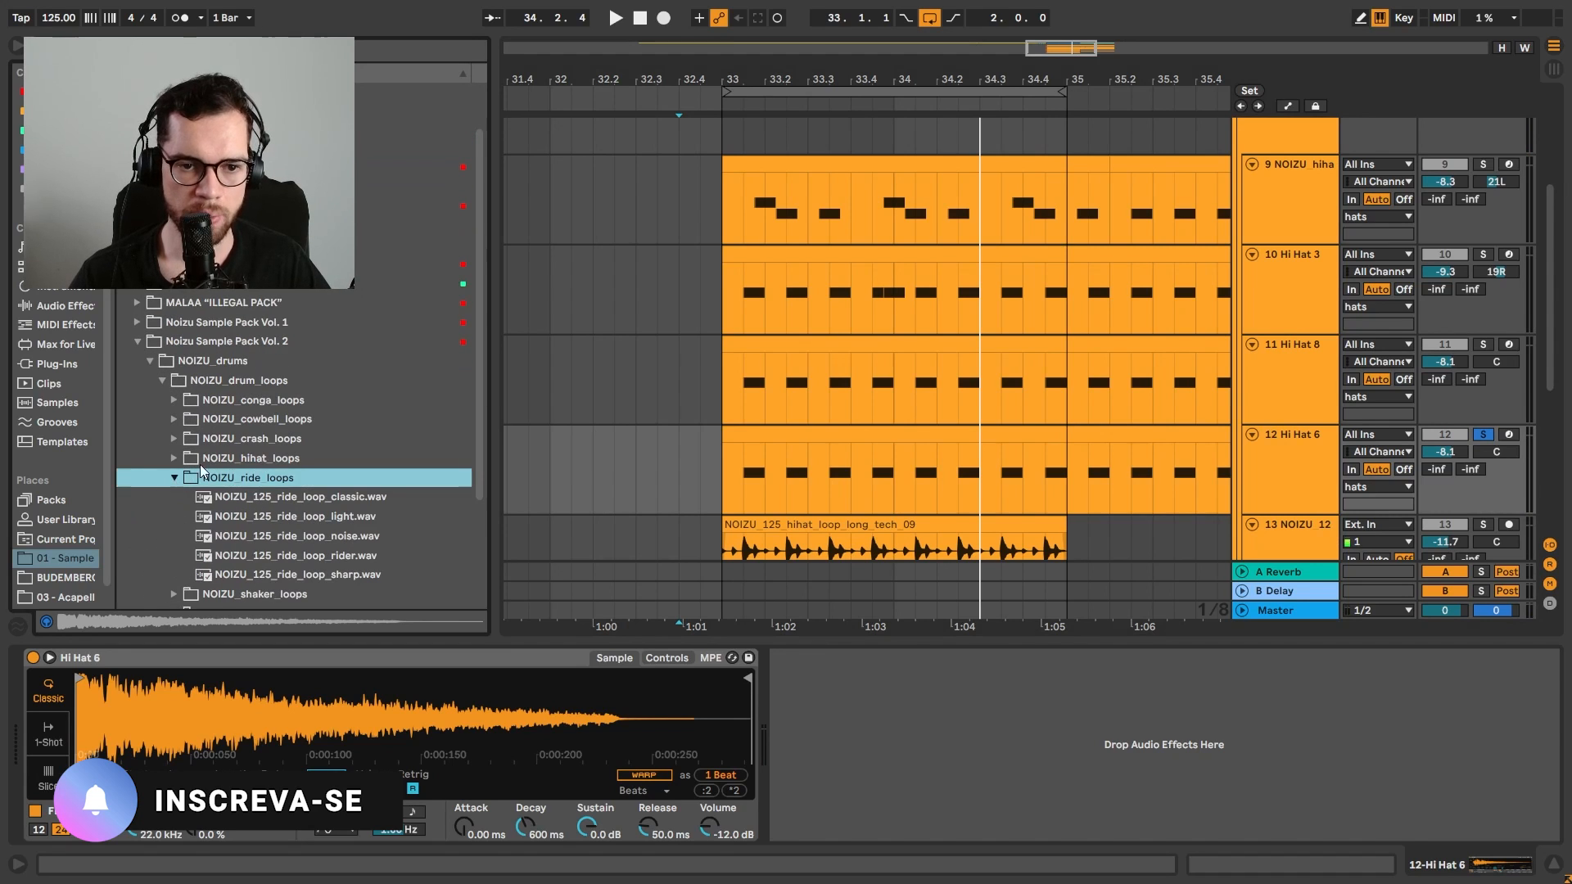
{"action": "left_click", "coordinate": [244, 497]}
{"action": "left_click", "coordinate": [278, 518]}
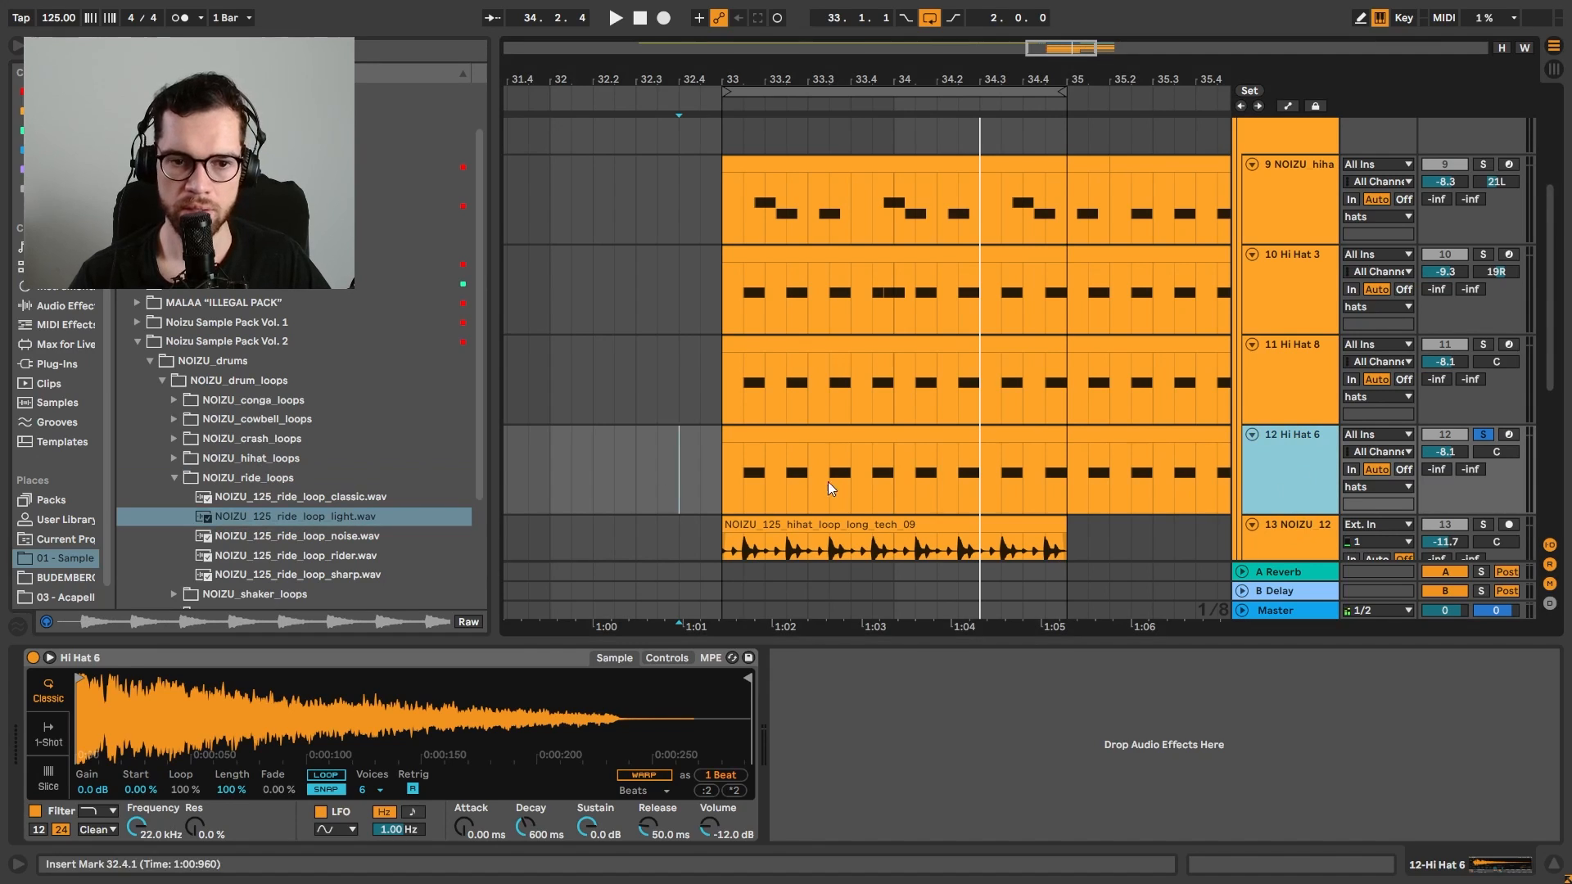
{"action": "key", "text": "ctrl+z"}
{"action": "left_click_drag", "start_coordinate": [301, 518], "coordinate": [719, 504]}
{"action": "key", "text": "space"}
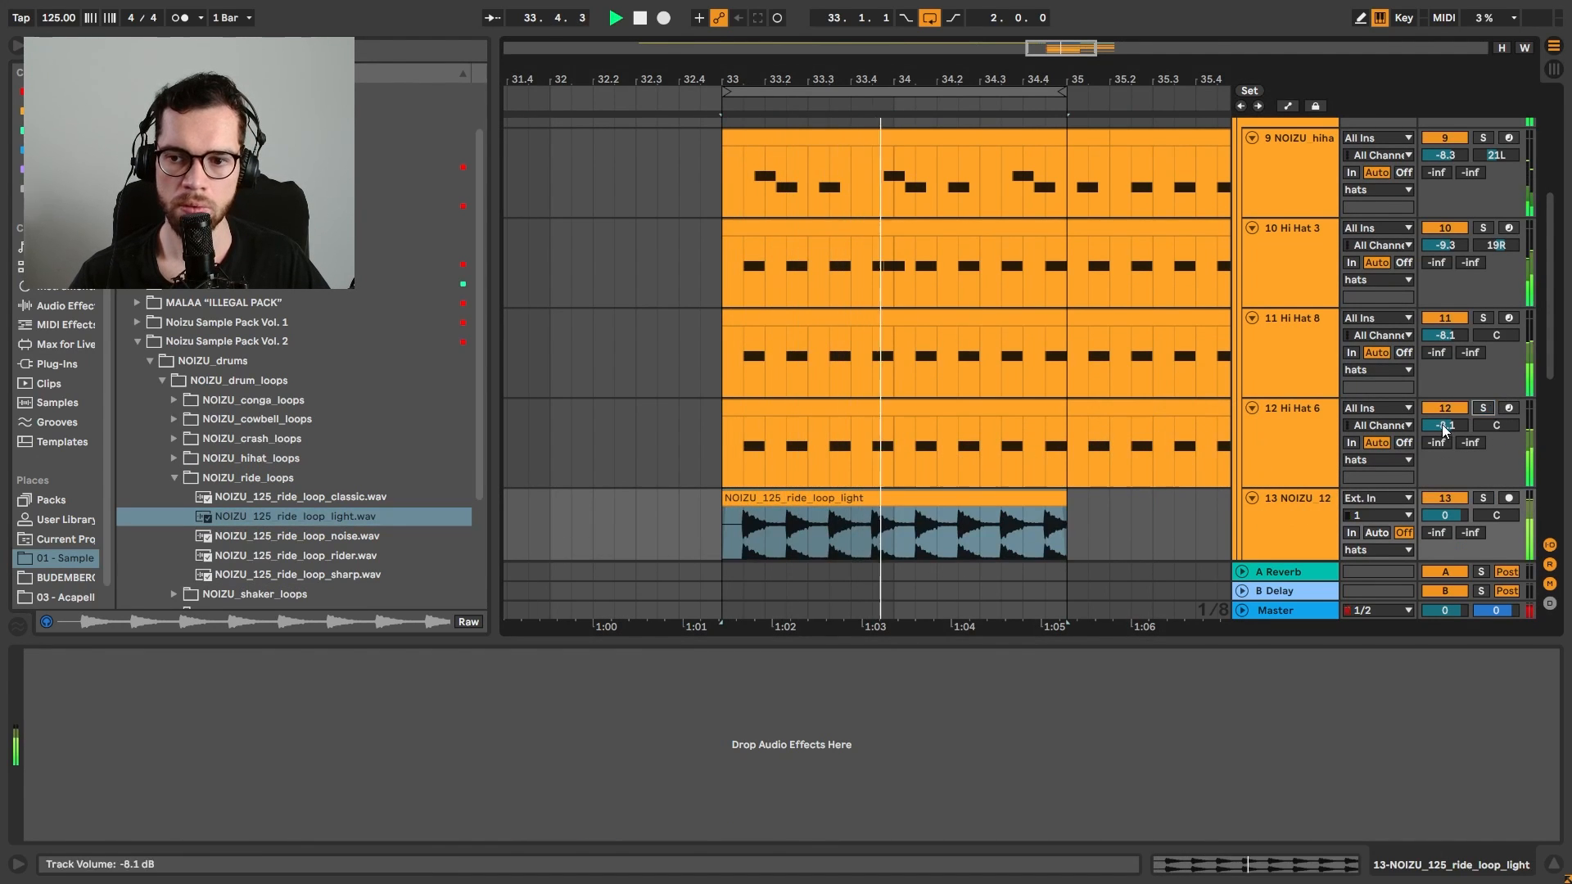
{"action": "scroll", "coordinate": [1474, 409], "scroll_direction": "down", "scroll_amount": 2}
{"action": "mouse_move", "coordinate": [1448, 453]}
{"action": "left_mouse_down"}
{"action": "mouse_move", "coordinate": [1461, 463]}
{"action": "mouse_move", "coordinate": [1452, 448]}
{"action": "left_mouse_up"}
Place a short piece of the ride loop before its first hit at bar 33, splitting there and deleting the excess before the bar
{"action": "left_click", "coordinate": [1043, 496]}
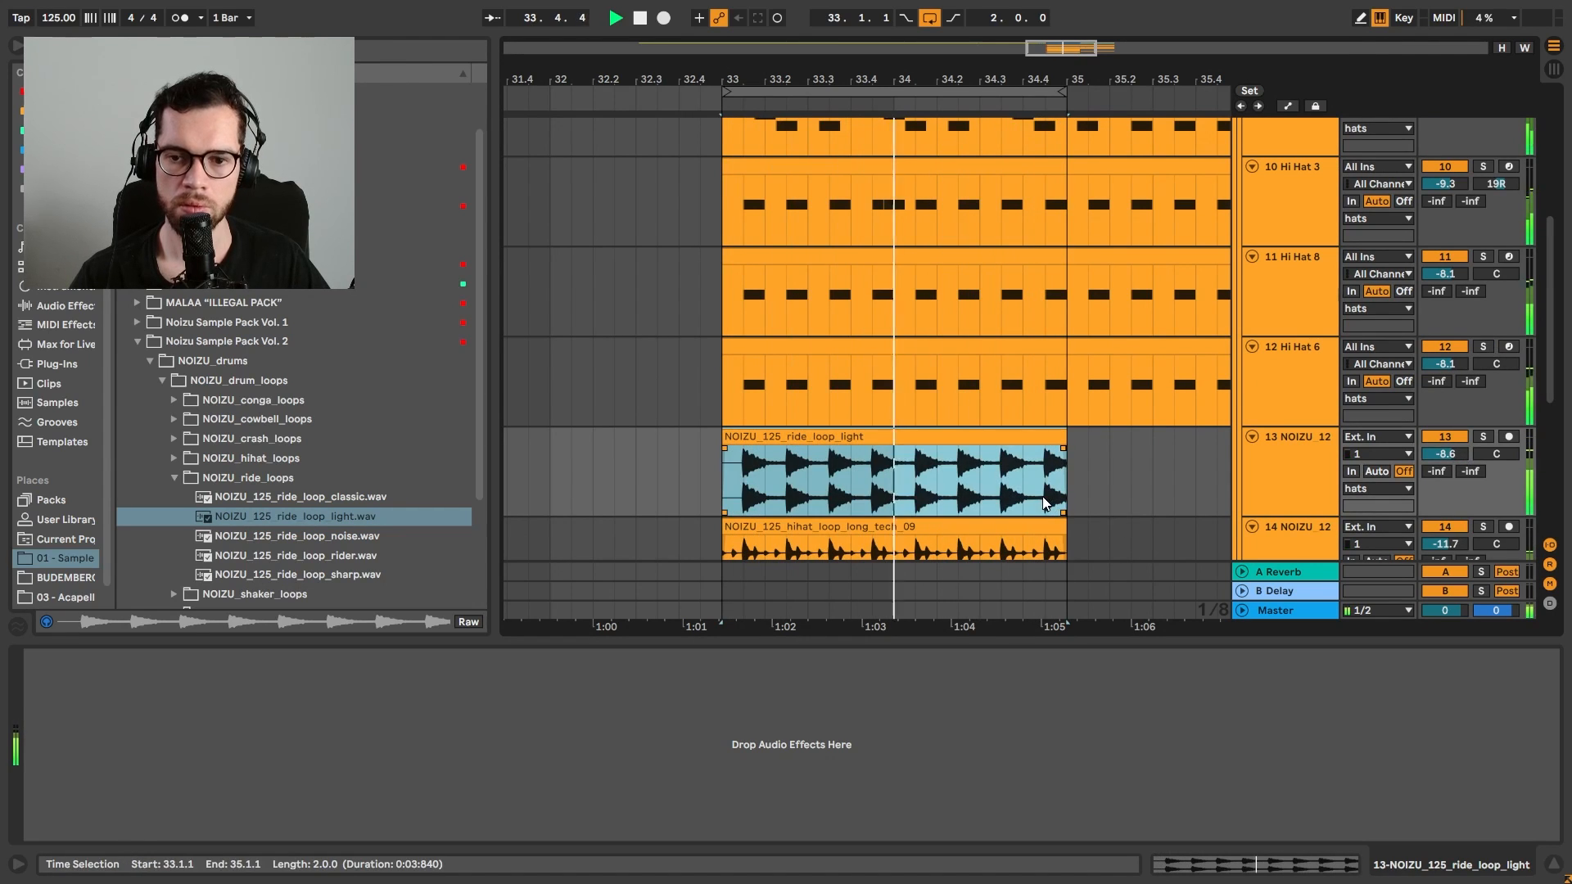
{"action": "left_click_drag", "start_coordinate": [1049, 507], "coordinate": [743, 439]}
{"action": "key", "text": "space"}
{"action": "left_click_drag", "start_coordinate": [788, 462], "coordinate": [723, 462]}
{"action": "left_click", "coordinate": [722, 459]}
{"action": "key", "text": "ctrl+e"}
{"action": "left_click", "coordinate": [712, 443]}
{"action": "key", "text": "Delete"}
{"action": "left_click", "coordinate": [724, 458]}
{"action": "left_click", "coordinate": [701, 440]}
Lower the ride loop track 13 to -15.5 dB and go through the remaining tracks in the hats group
{"action": "left_click", "coordinate": [1319, 475]}
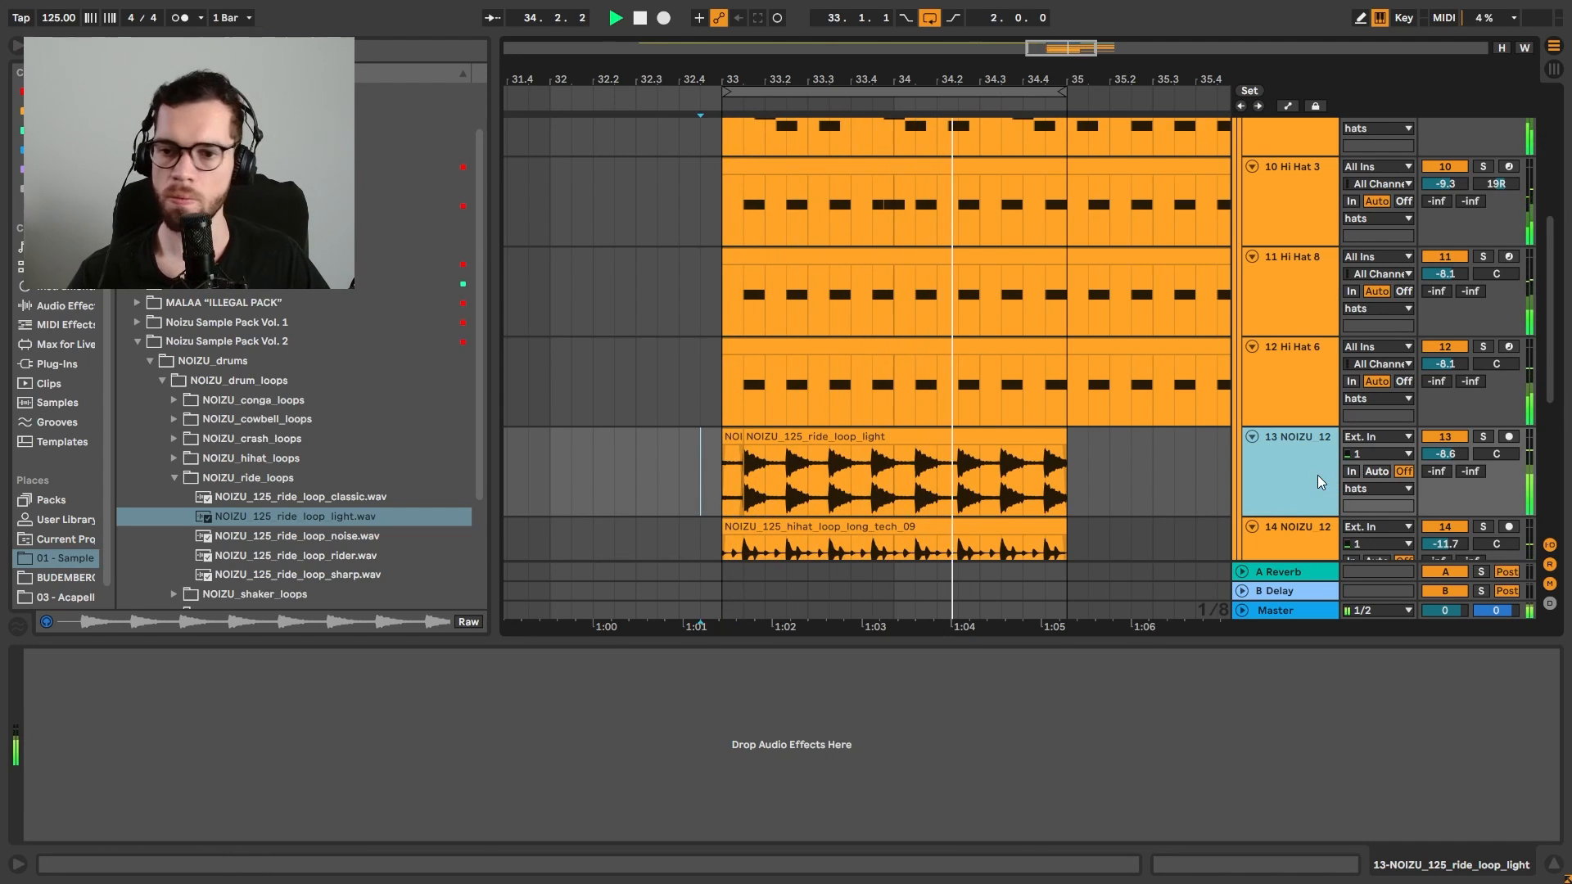
{"action": "left_click_drag", "start_coordinate": [1444, 454], "coordinate": [1438, 470]}
{"action": "scroll", "coordinate": [1105, 427], "scroll_direction": "up", "scroll_amount": 5}
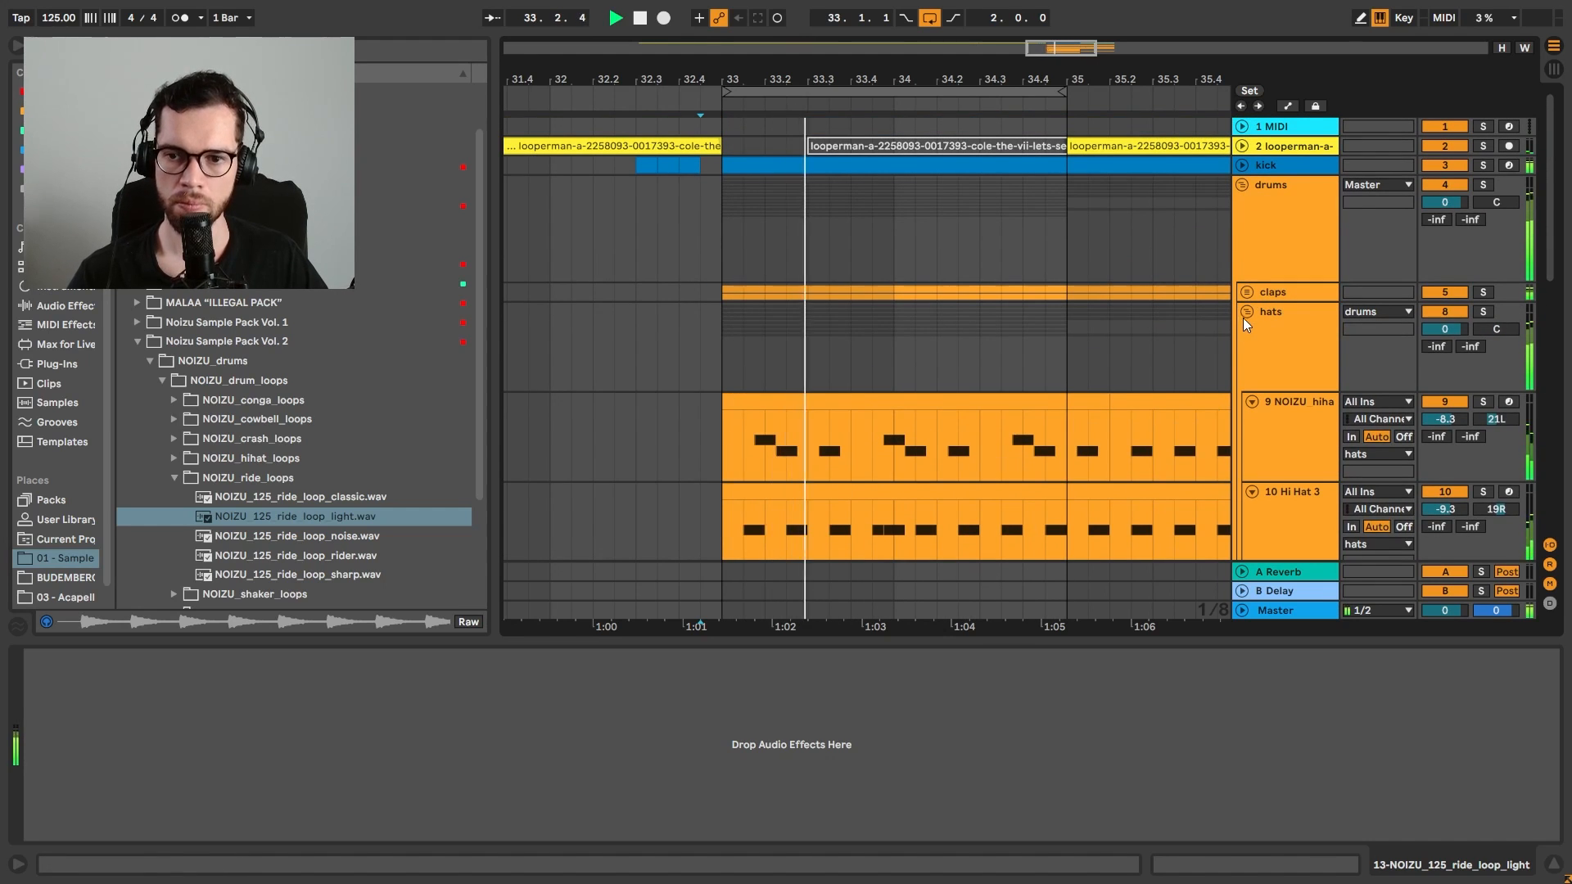
{"action": "left_click", "coordinate": [1247, 313]}
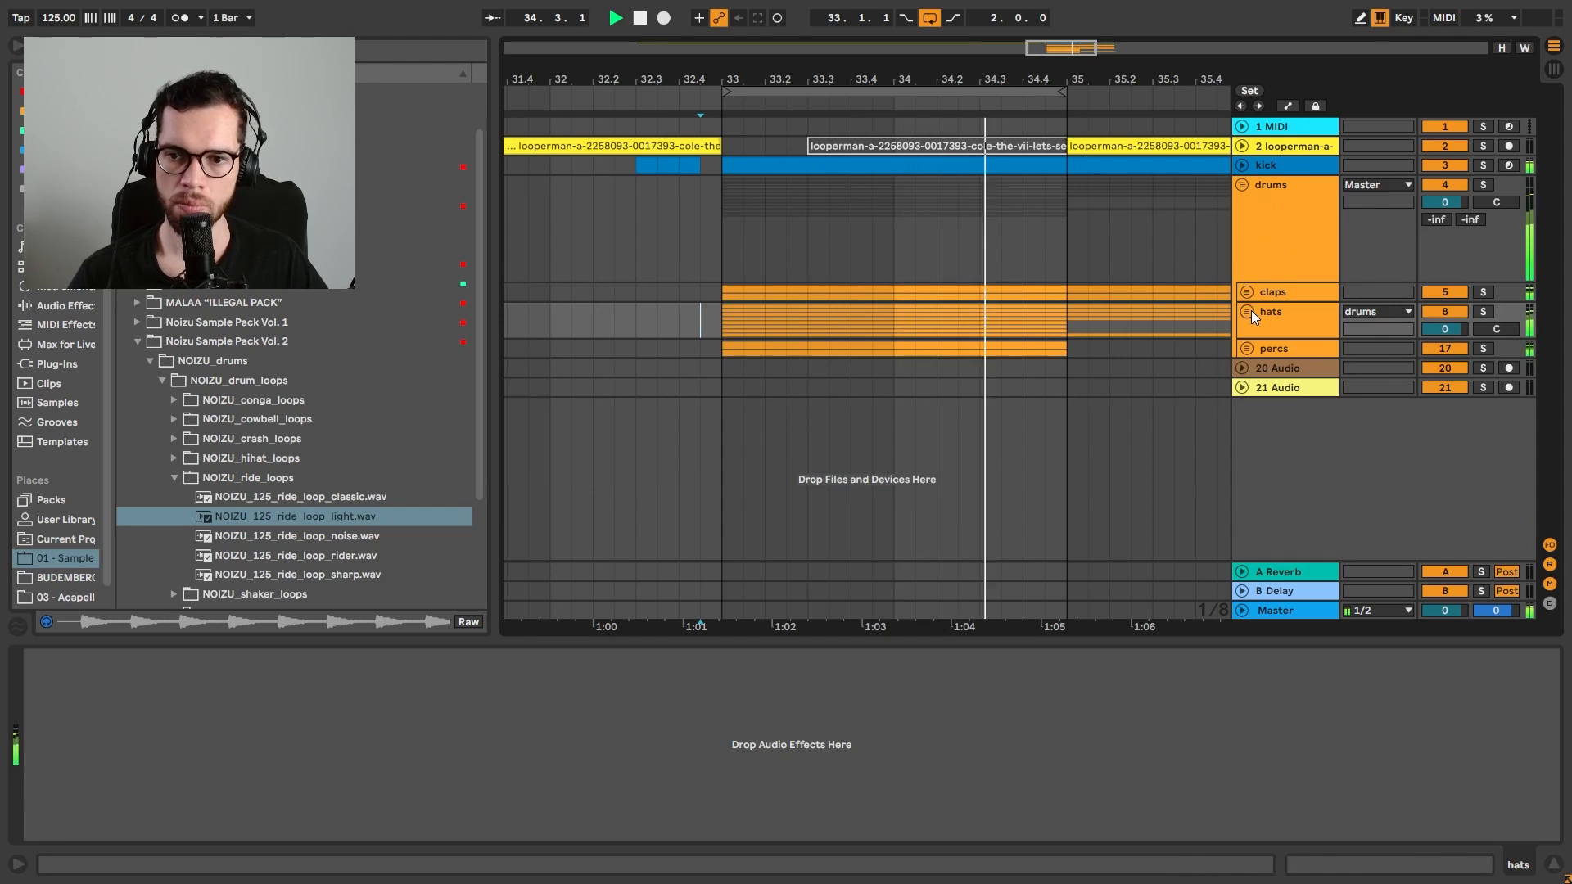
{"action": "left_click", "coordinate": [1248, 312]}
{"action": "scroll", "coordinate": [1241, 300], "scroll_direction": "down", "scroll_amount": 5}
{"action": "left_click", "coordinate": [1298, 307]}
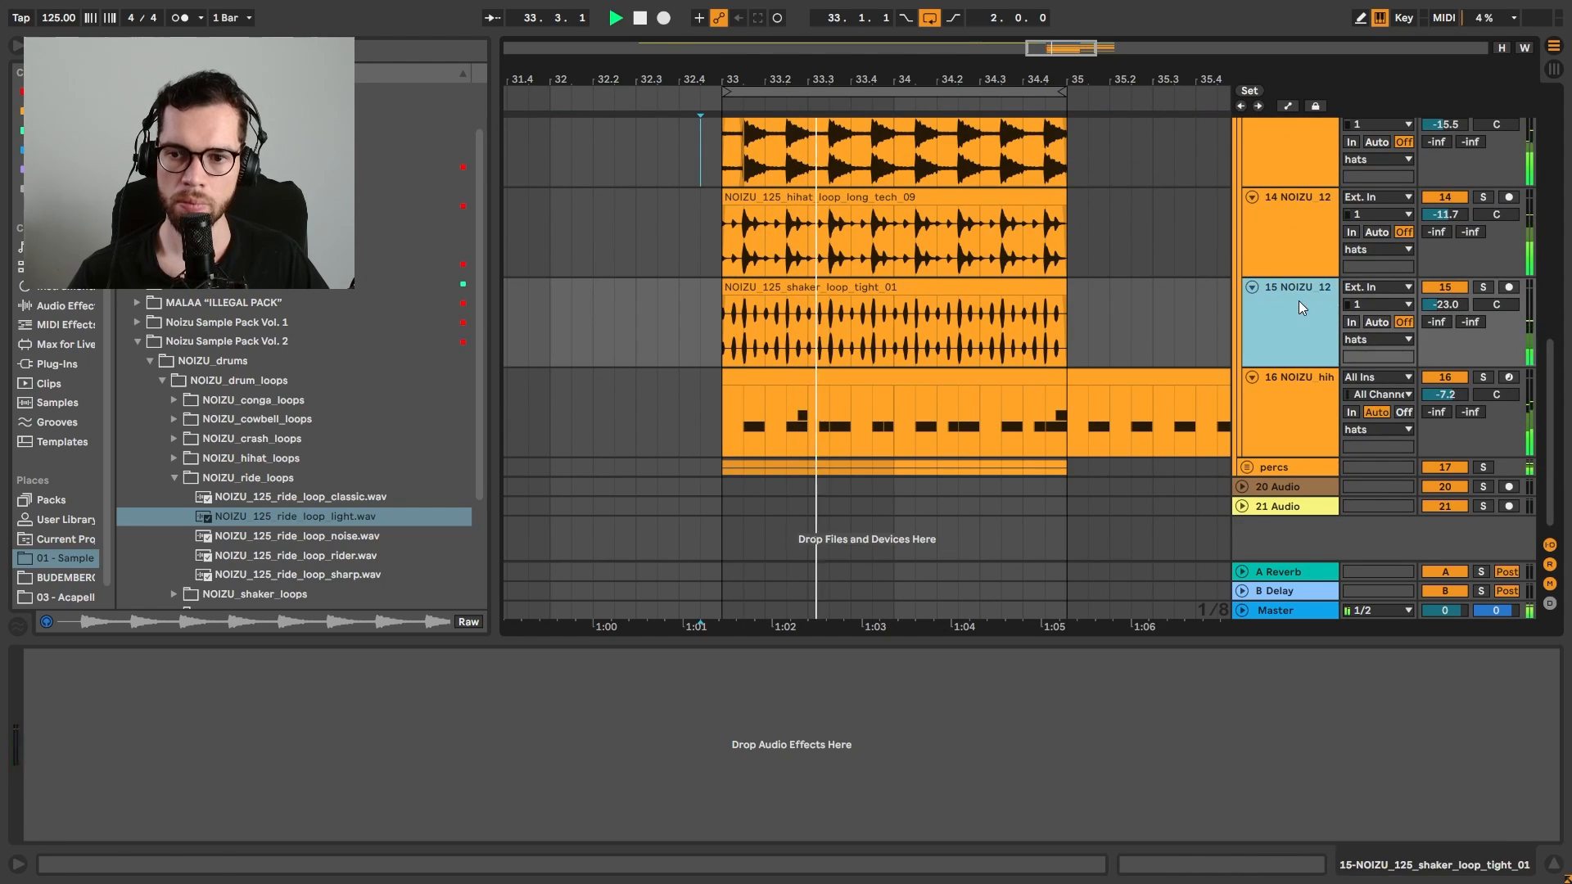
Collapse the NOIZU_ride_loops folder in the sample browser
{"action": "scroll", "coordinate": [233, 416], "scroll_direction": "down", "scroll_amount": 3}
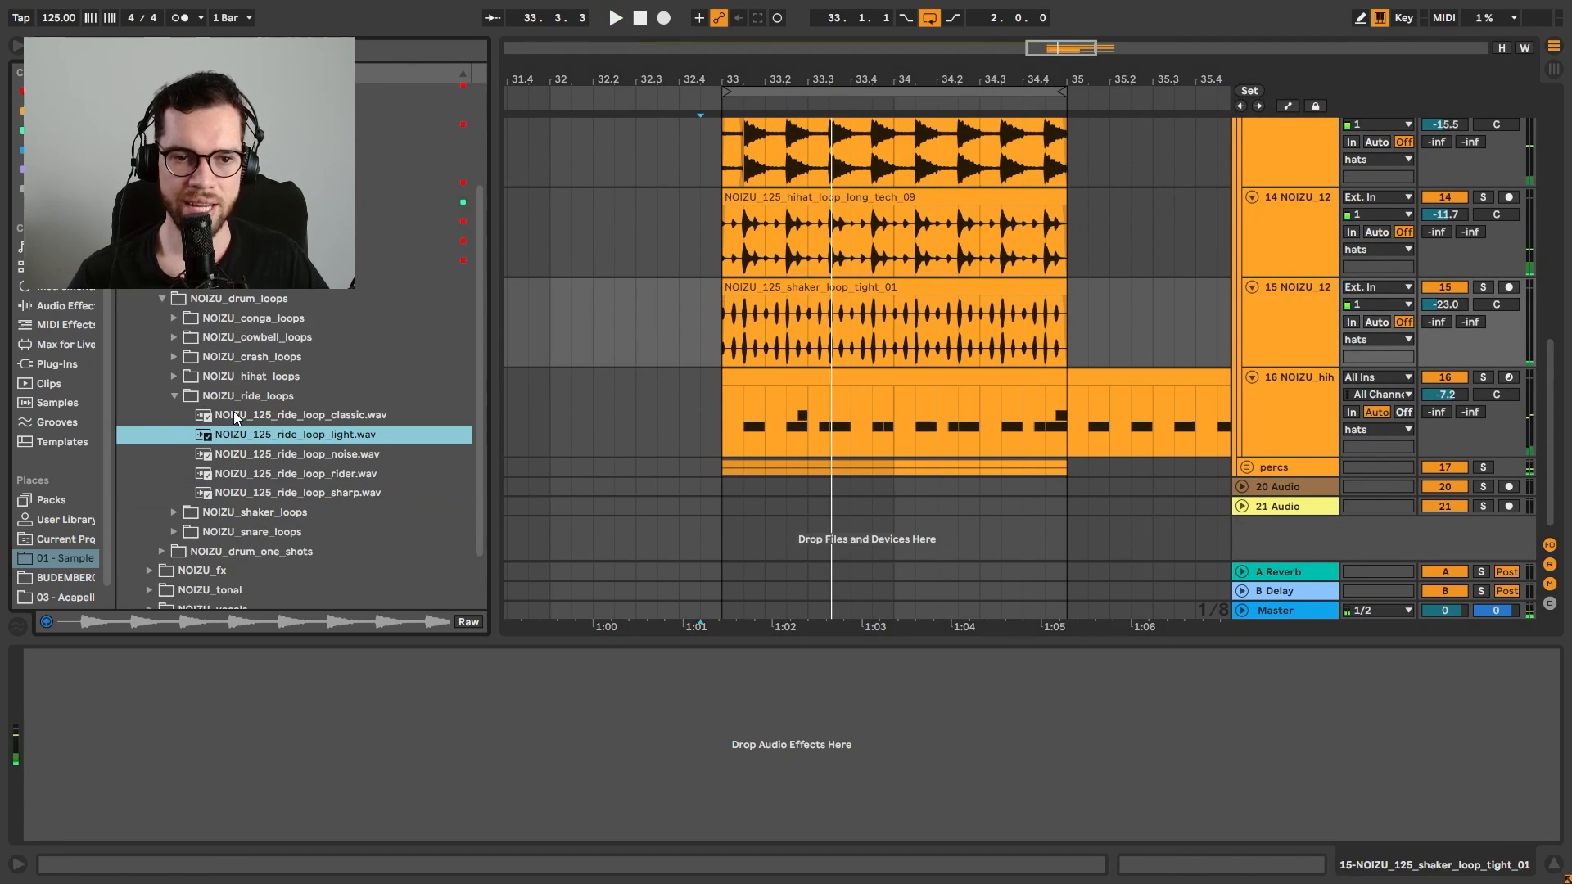
{"action": "left_click", "coordinate": [172, 396]}
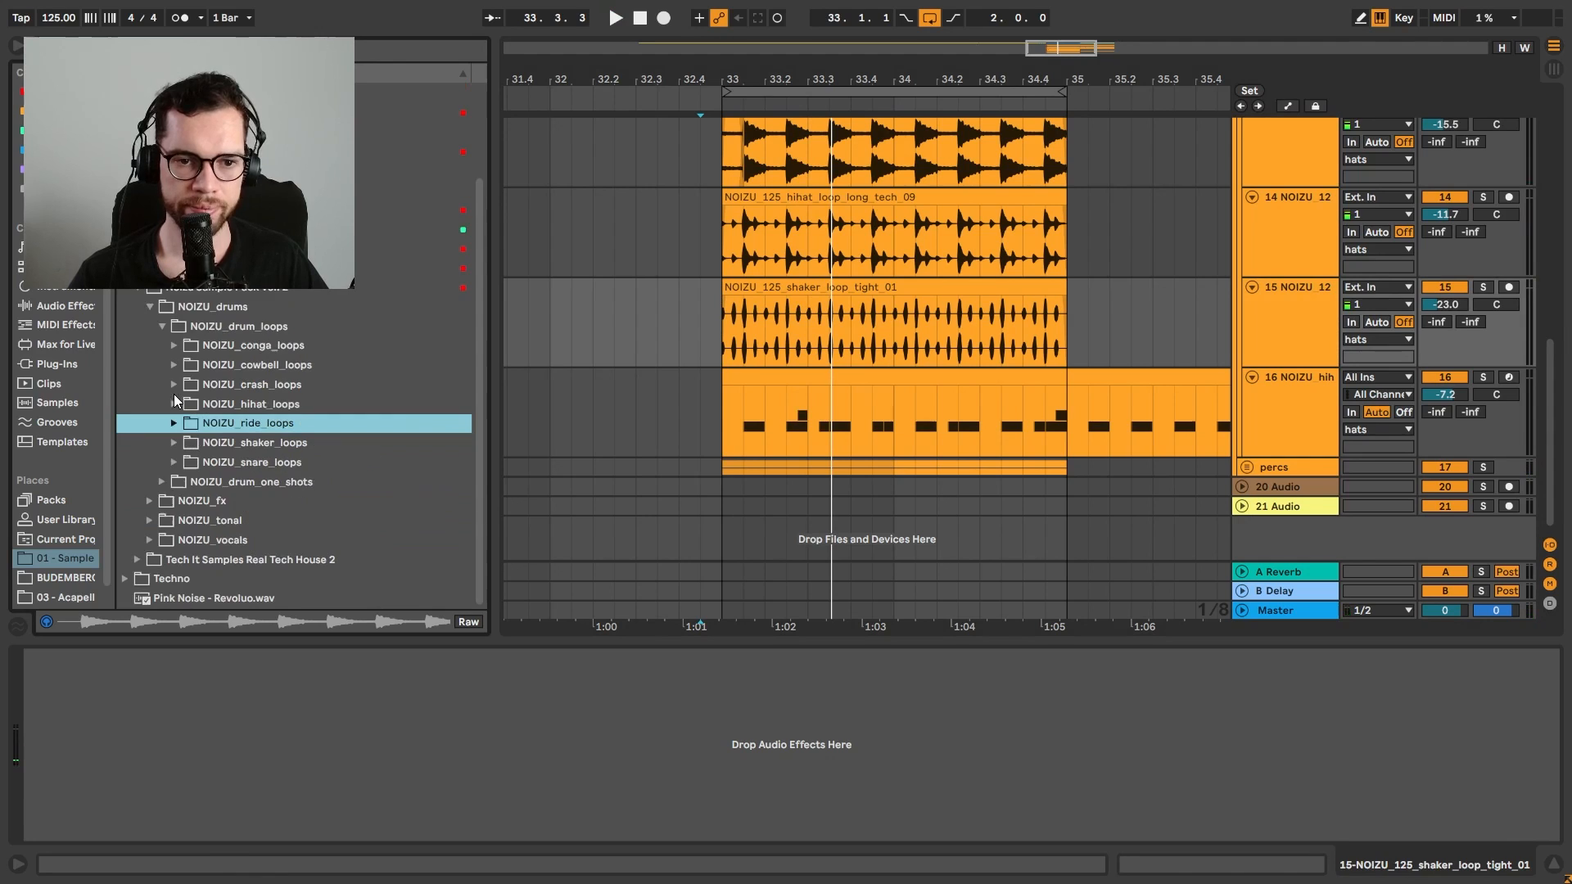
Replace the loop on track 15 with NOIZU_125_shaker_loop_wide.wav at bar 33 and lower the track to -24.8 dB
{"action": "left_click", "coordinate": [169, 439]}
{"action": "left_click", "coordinate": [172, 440]}
{"action": "scroll", "coordinate": [377, 492], "scroll_direction": "down", "scroll_amount": 3}
{"action": "left_click", "coordinate": [375, 479]}
{"action": "left_click_drag", "start_coordinate": [345, 484], "coordinate": [730, 318]}
{"action": "key", "text": "space"}
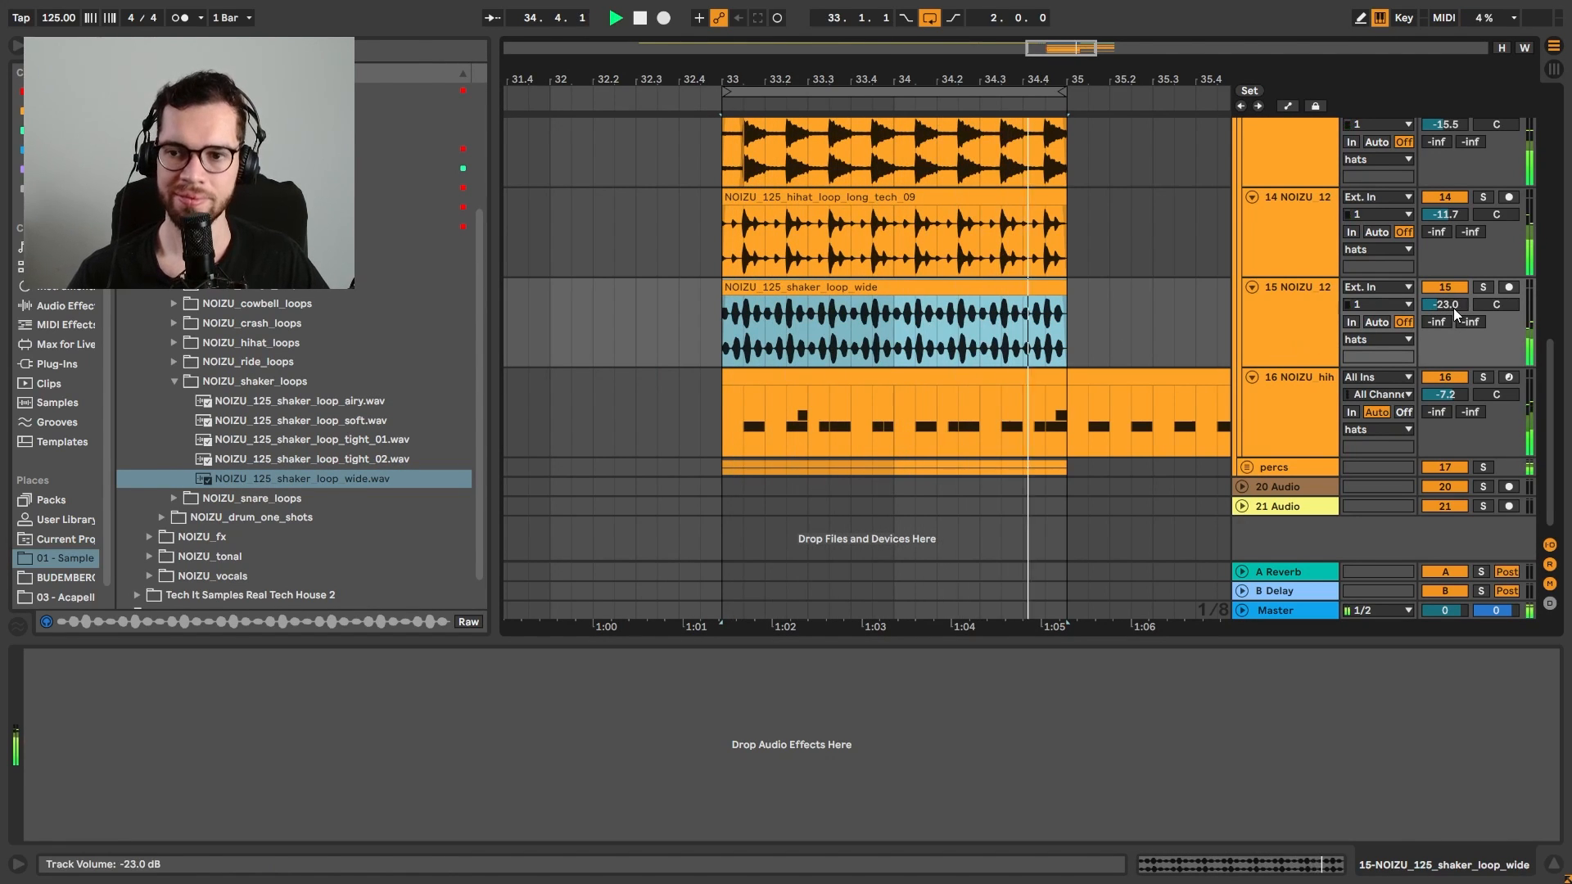
{"action": "left_click_drag", "start_coordinate": [1456, 312], "coordinate": [1454, 439]}
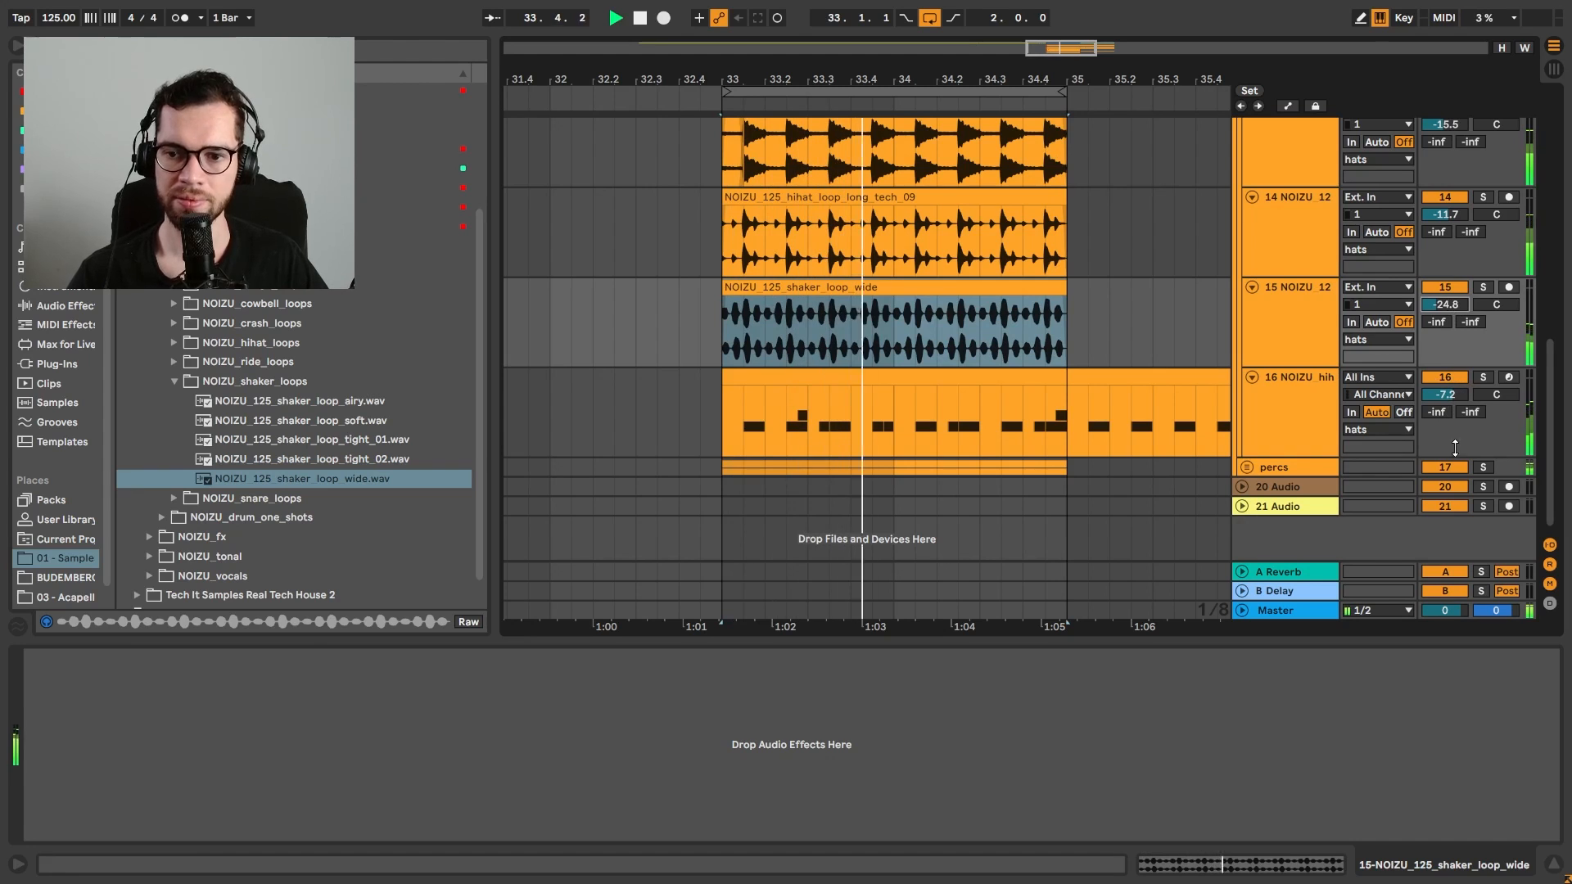
Expand the percs group, audition Perc 9 in solo and open its MIDI clip
{"action": "left_click", "coordinate": [1246, 467]}
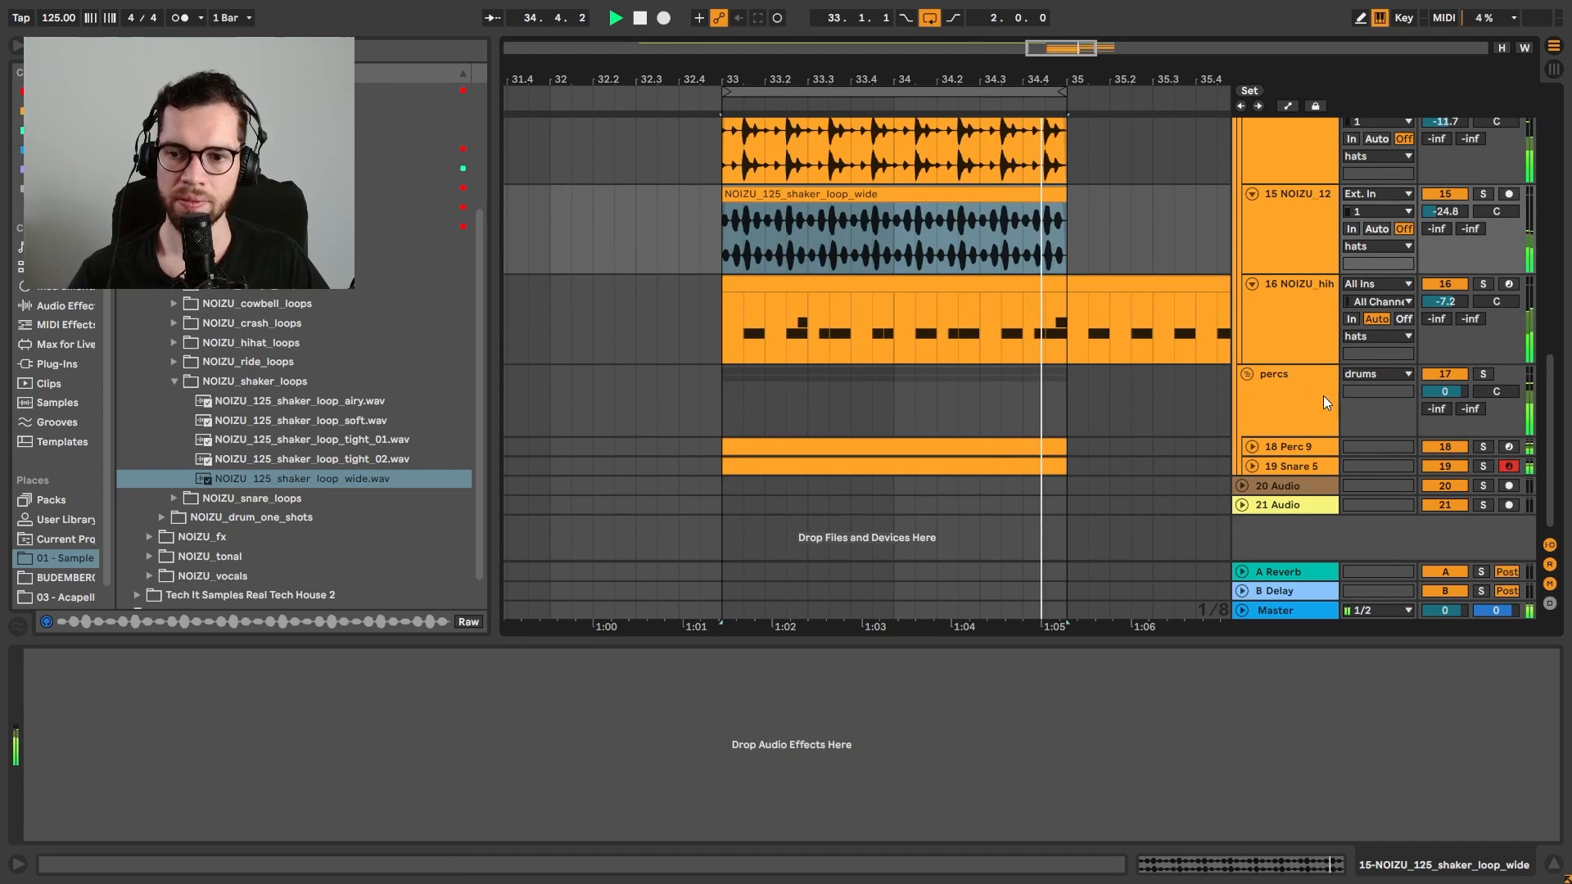
{"action": "left_click", "coordinate": [1483, 447]}
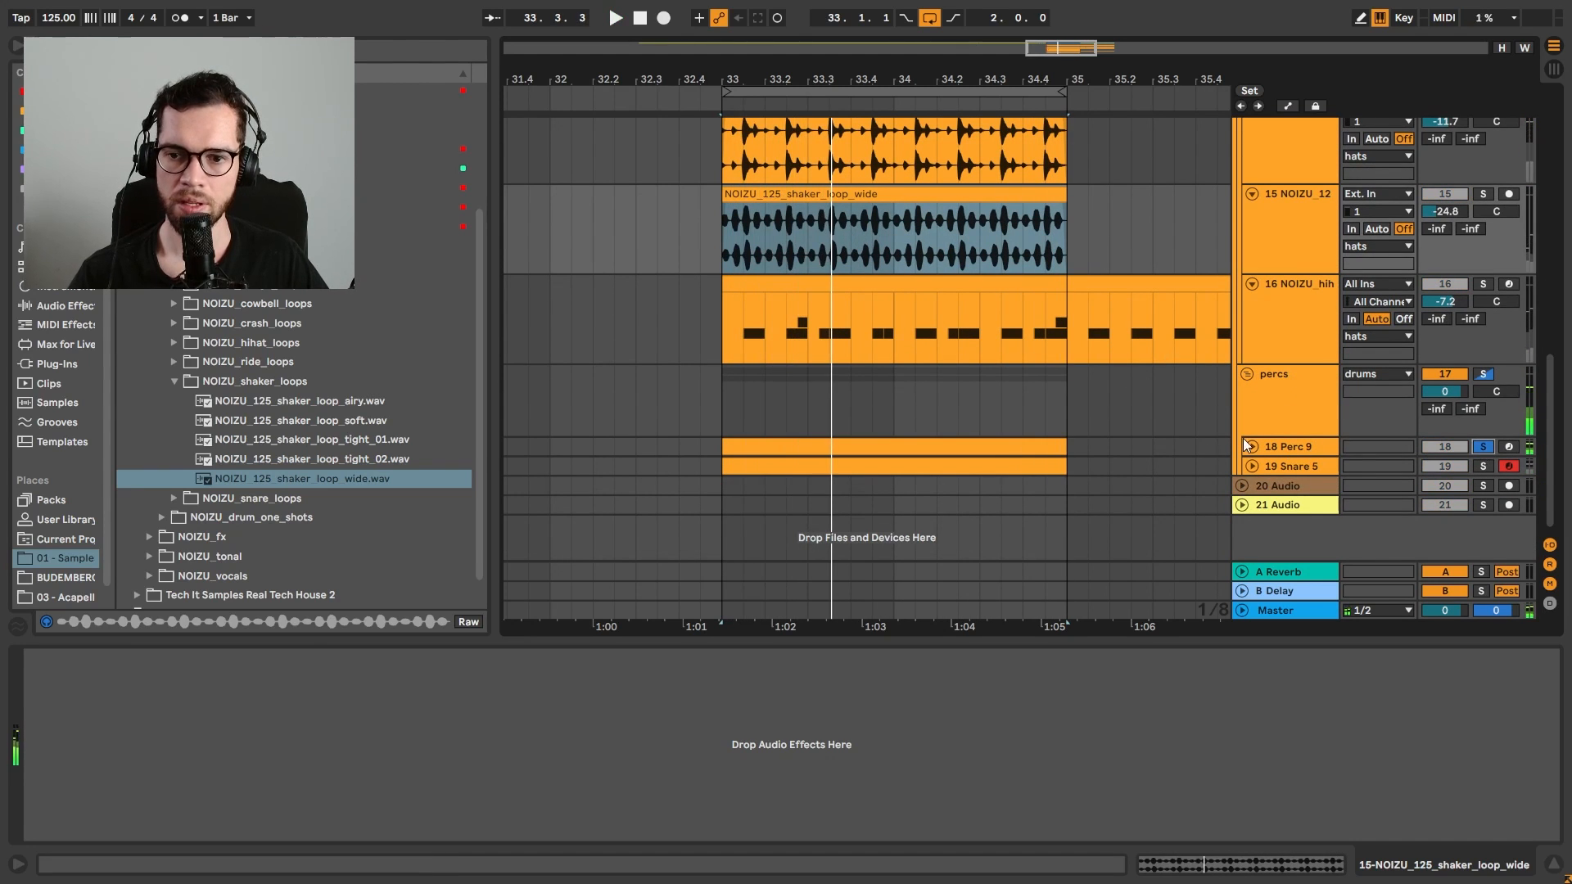
{"action": "left_click", "coordinate": [1245, 440]}
{"action": "left_click", "coordinate": [1253, 448]}
{"action": "left_click", "coordinate": [810, 451]}
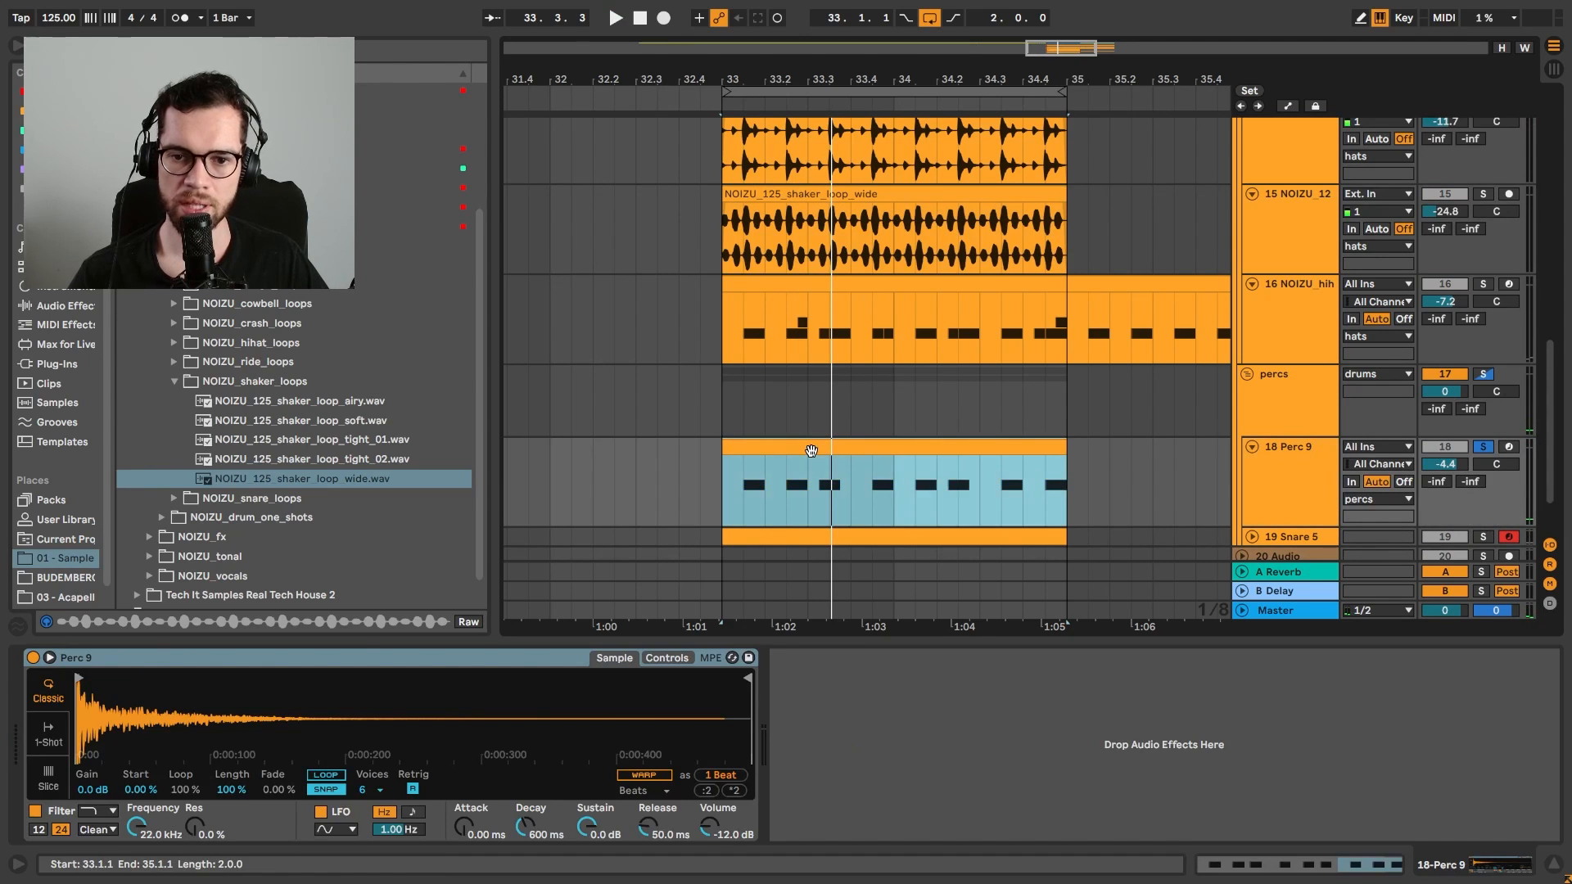
{"action": "double_click", "coordinate": [811, 451]}
{"action": "left_click", "coordinate": [878, 770]}
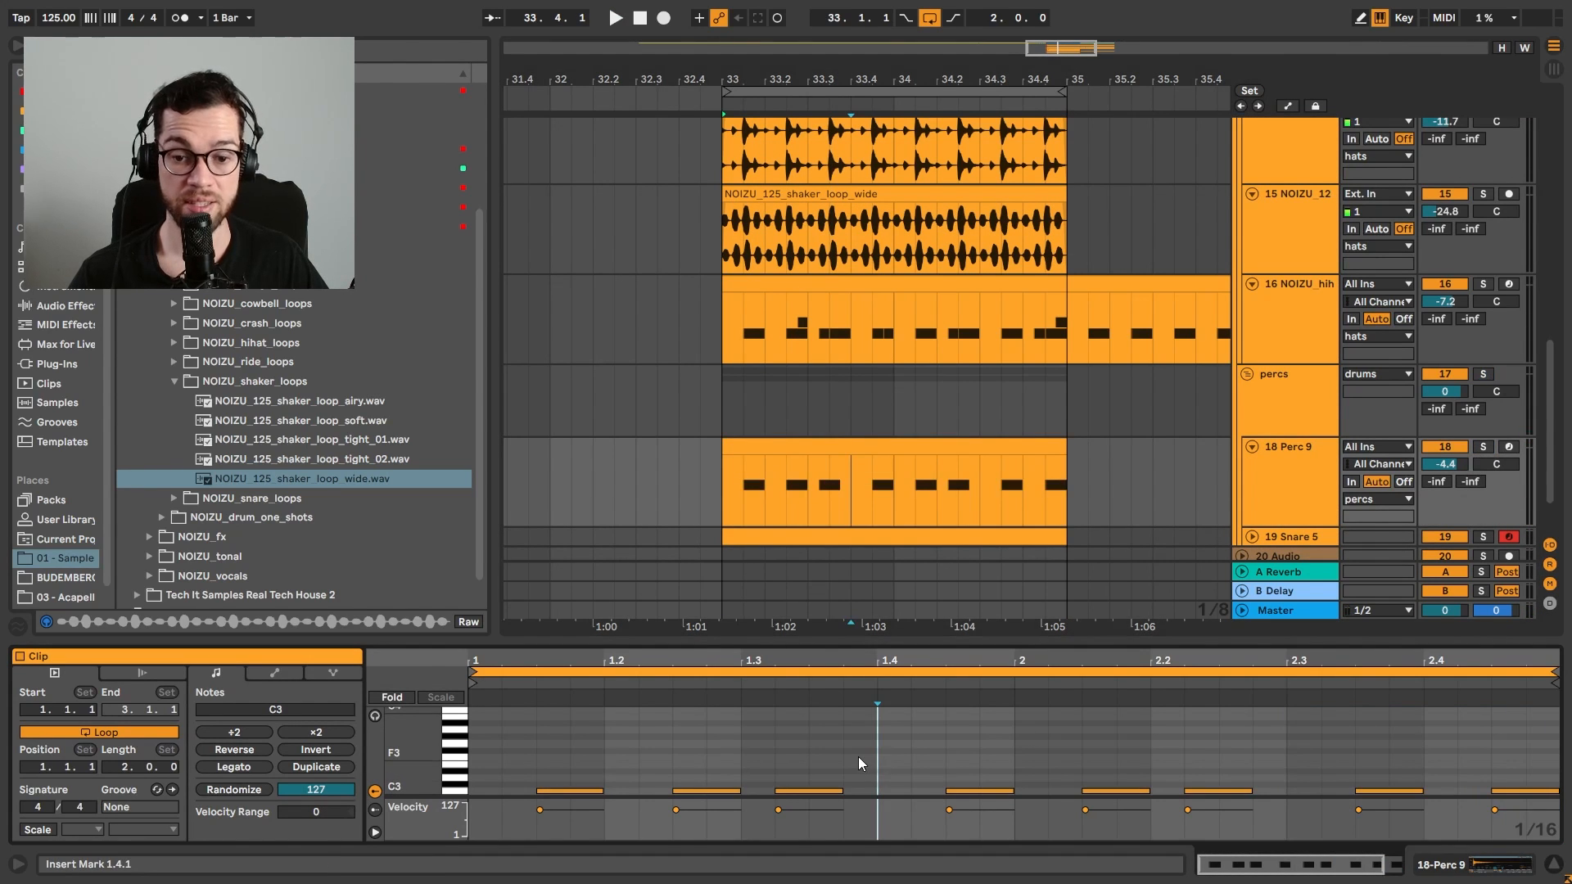
Move the first C3 note of the Perc 9 clip one sixteenth later, to 1.1.4
{"action": "scroll", "coordinate": [737, 729], "scroll_direction": "down", "scroll_amount": 2}
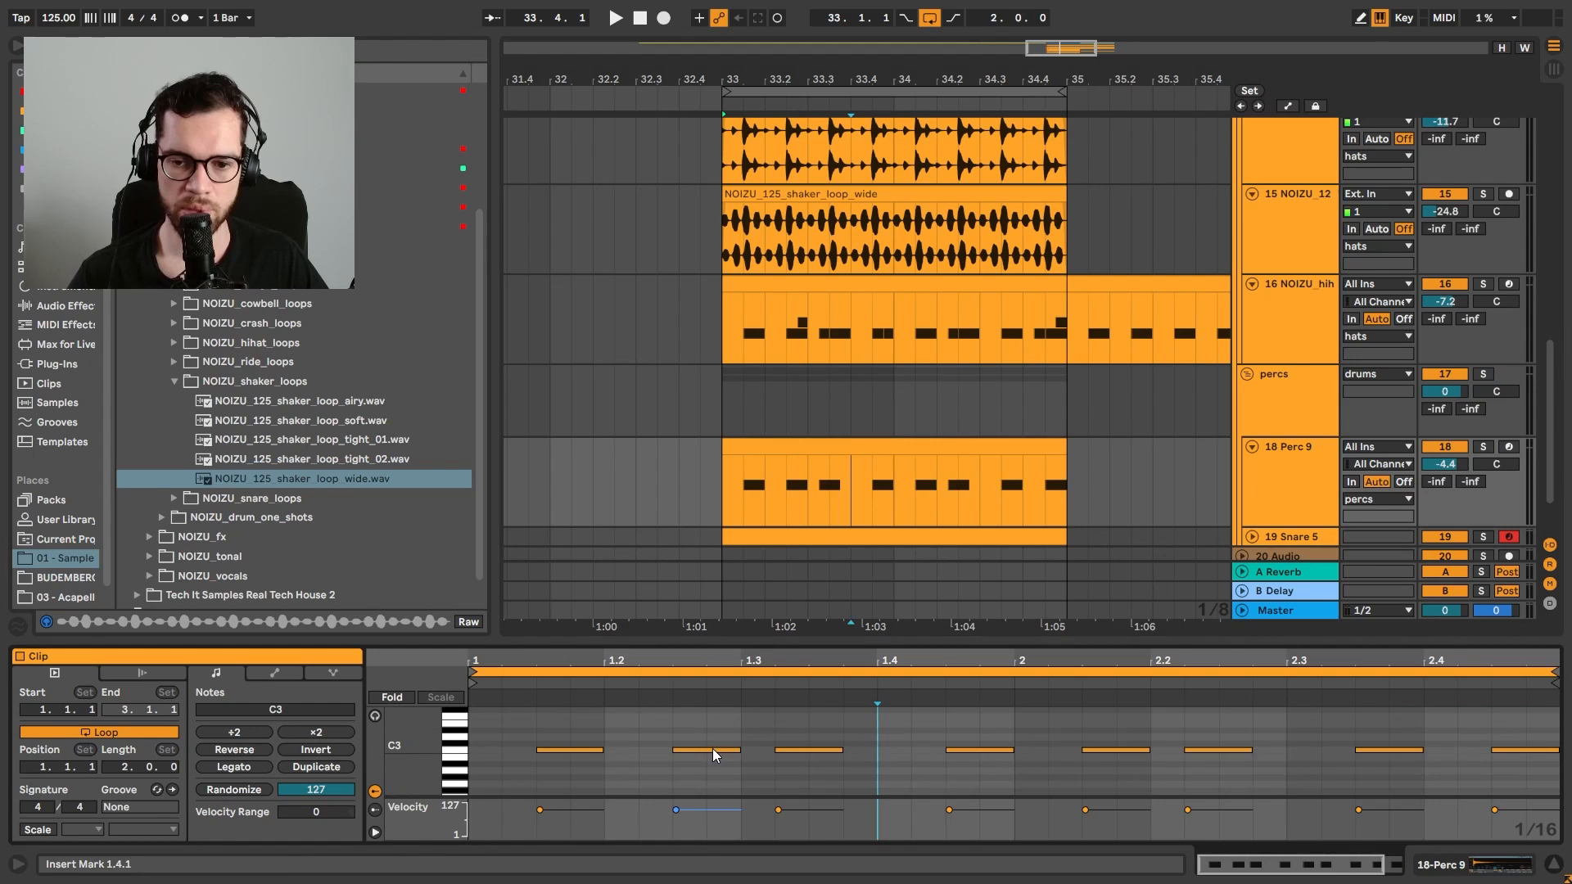
{"action": "scroll", "coordinate": [712, 748], "scroll_direction": "up", "scroll_amount": 1}
{"action": "left_click", "coordinate": [714, 745]}
{"action": "key", "text": "space"}
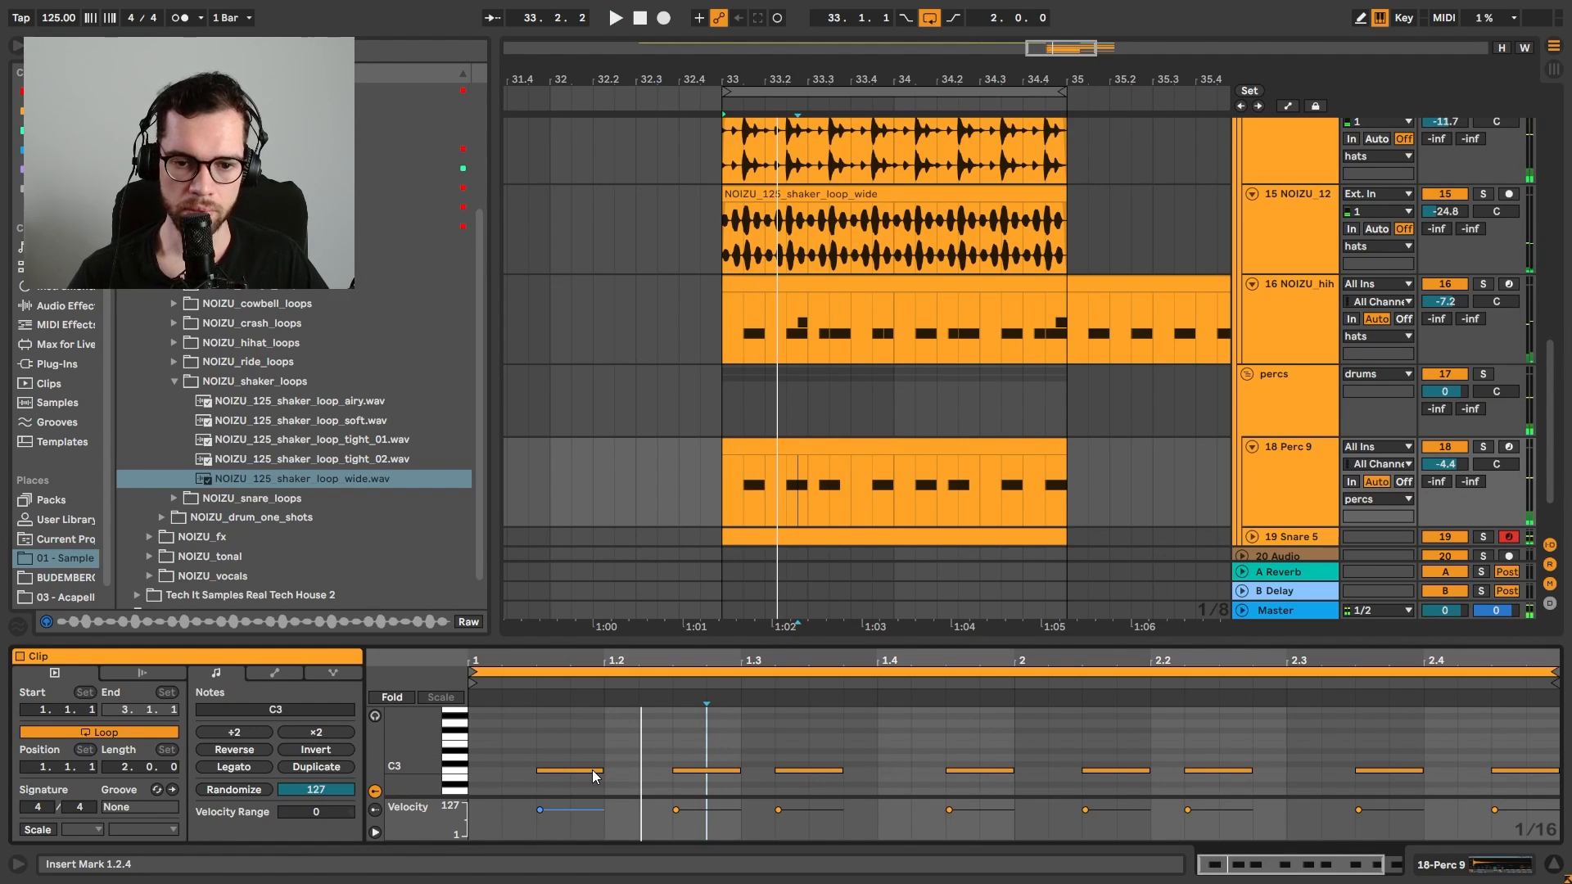
{"action": "left_click", "coordinate": [592, 770]}
{"action": "key", "text": "Right"}
{"action": "left_click", "coordinate": [711, 745]}
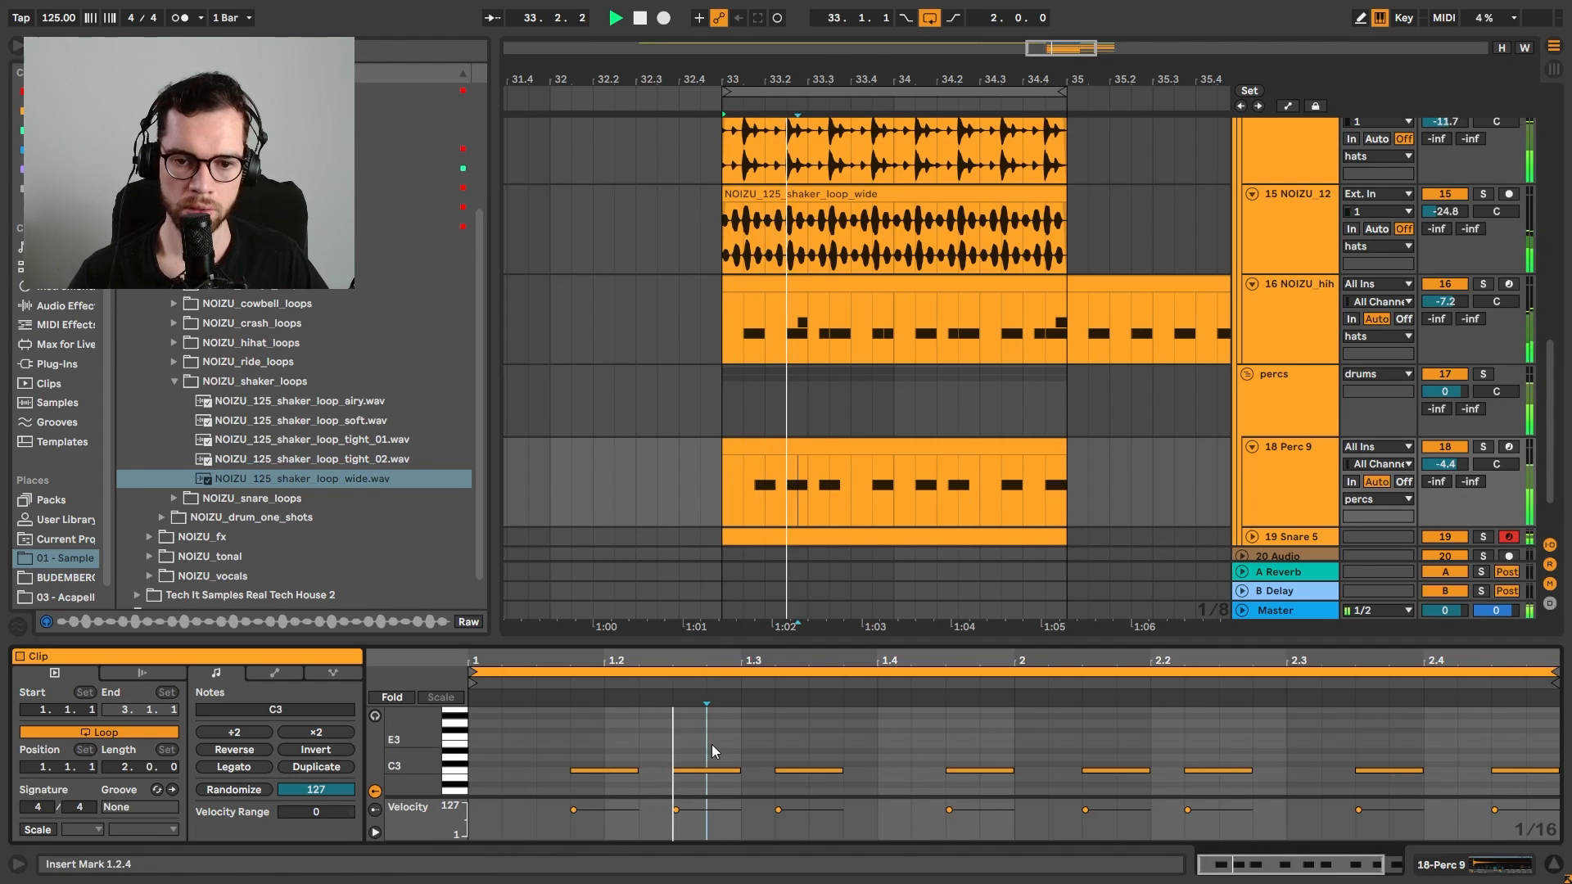
{"action": "left_click", "coordinate": [780, 729]}
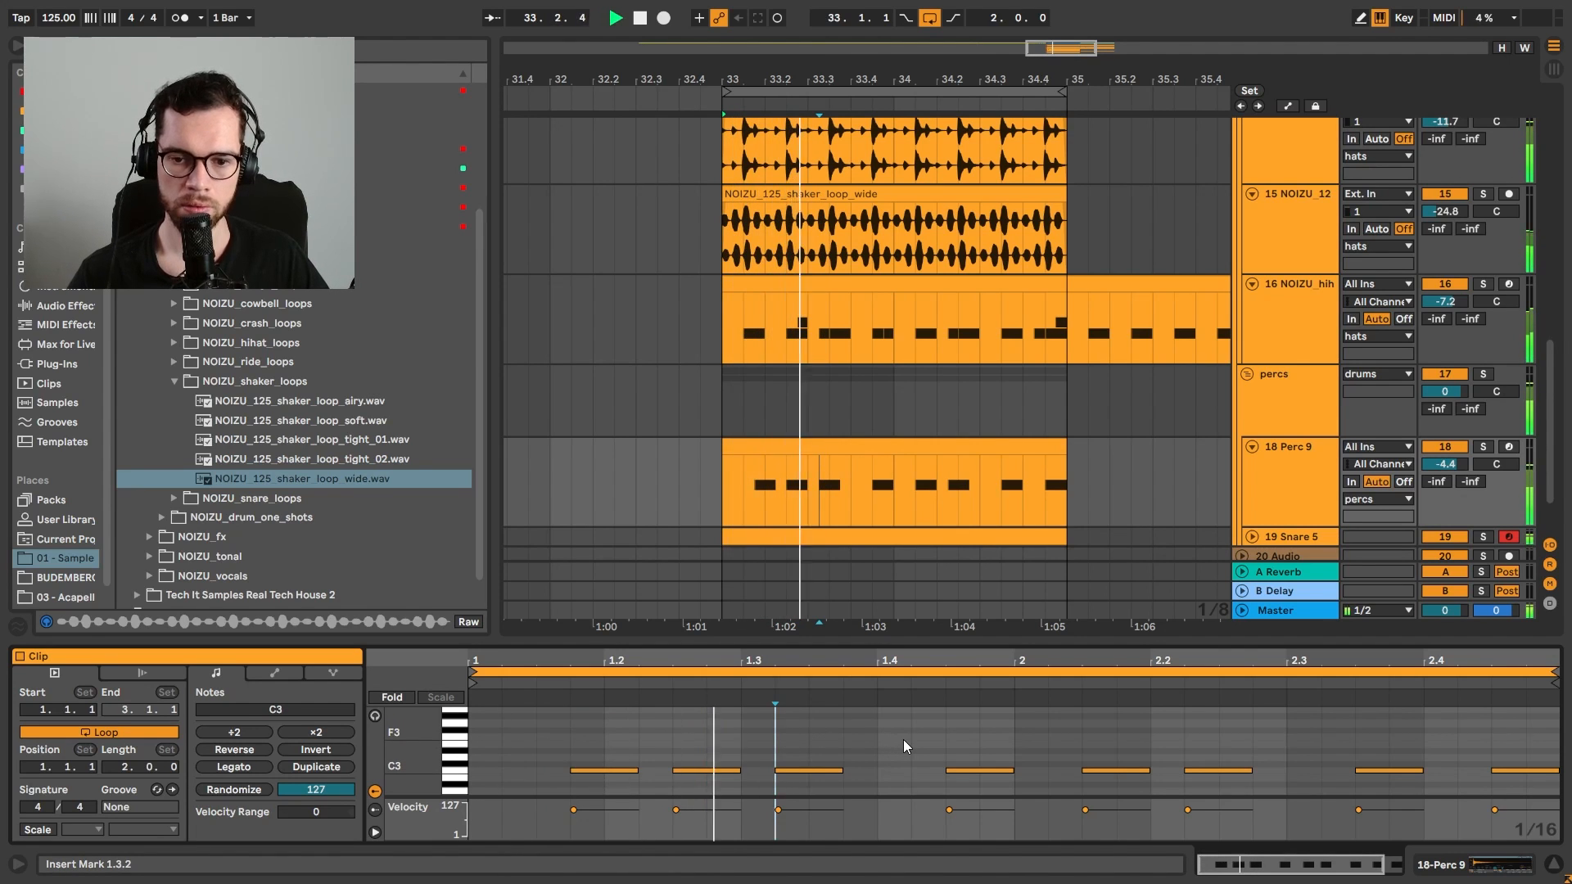
Duplicate the first bar of Perc 9 notes into the second bar and delete the leftover note at 2.2.2
{"action": "key", "text": "space"}
{"action": "left_click_drag", "start_coordinate": [892, 739], "coordinate": [418, 784]}
{"action": "left_click", "coordinate": [964, 740]}
{"action": "key", "text": "space"}
{"action": "key", "text": "ctrl+d"}
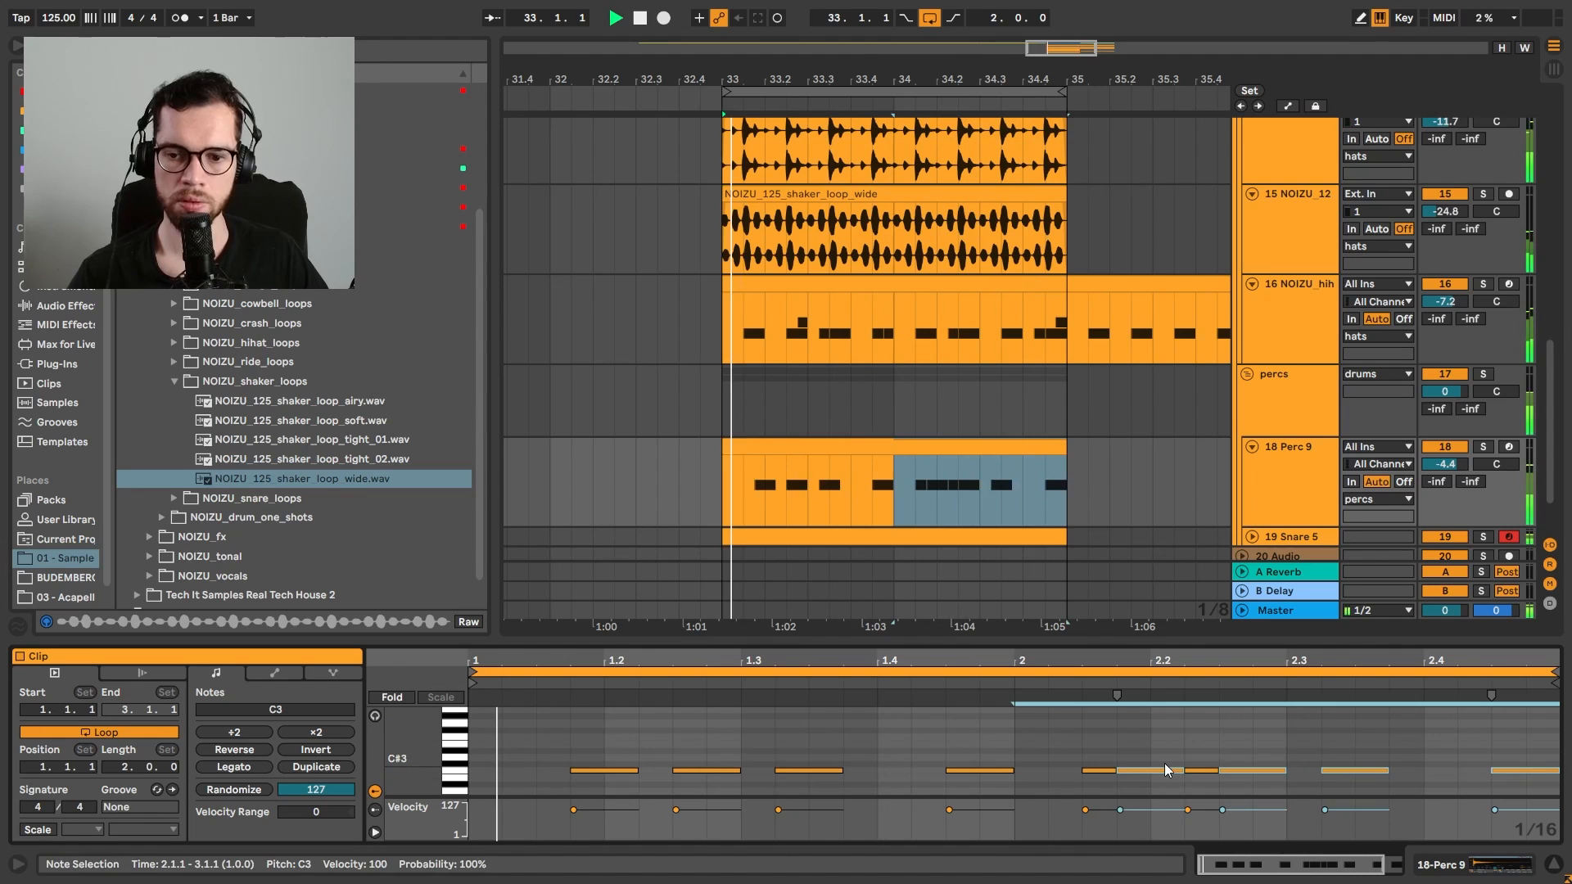
{"action": "left_click", "coordinate": [1201, 769]}
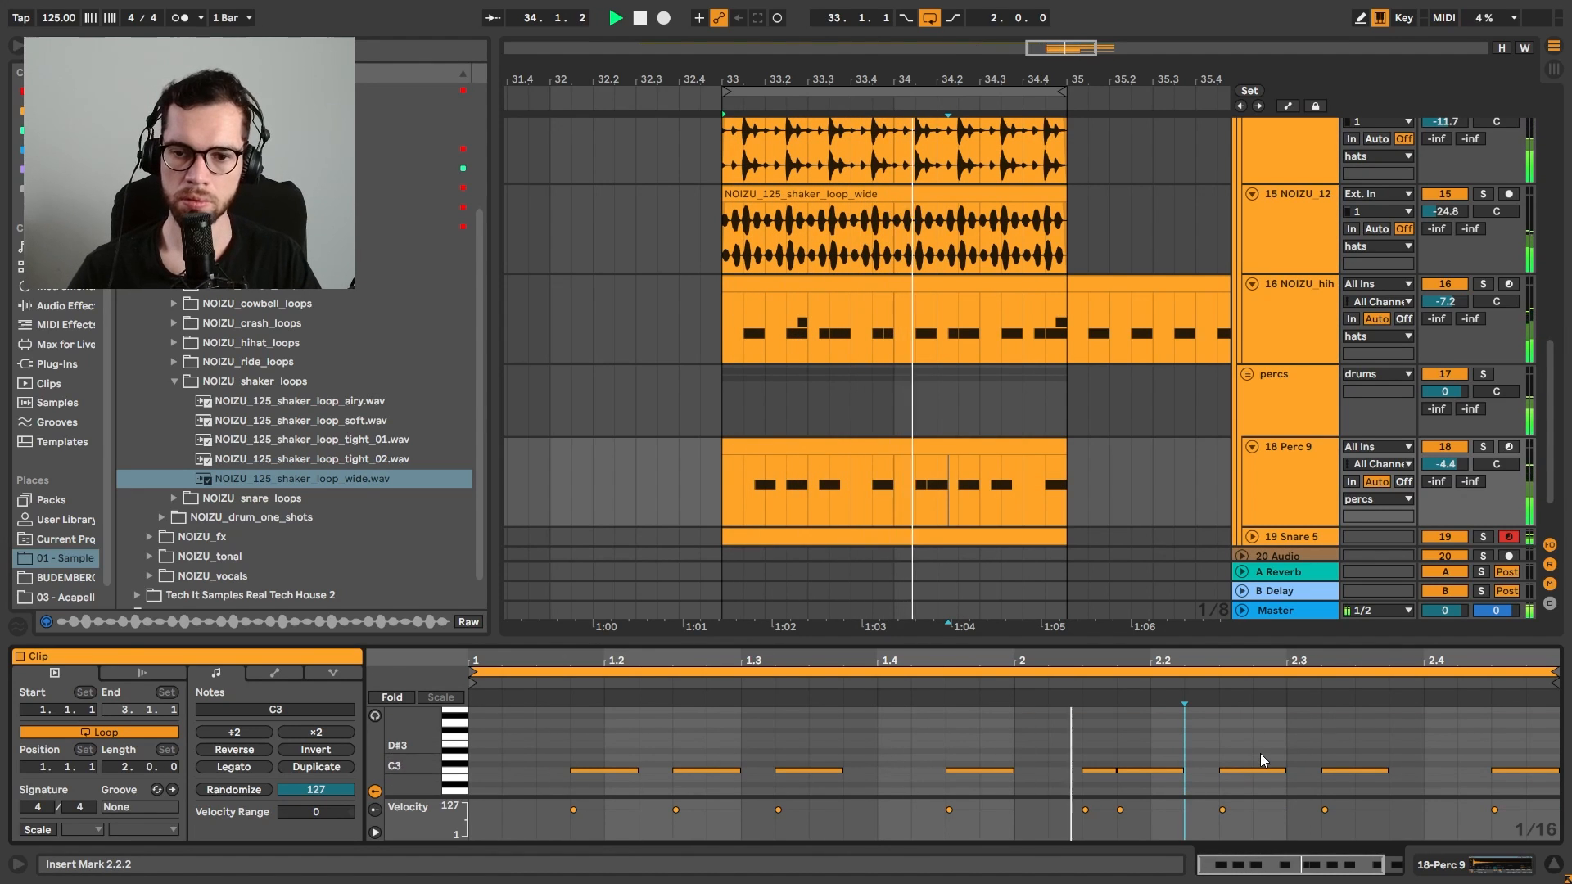
Lower the Perc 9 track to -8.3 dB
{"action": "left_click", "coordinate": [932, 454]}
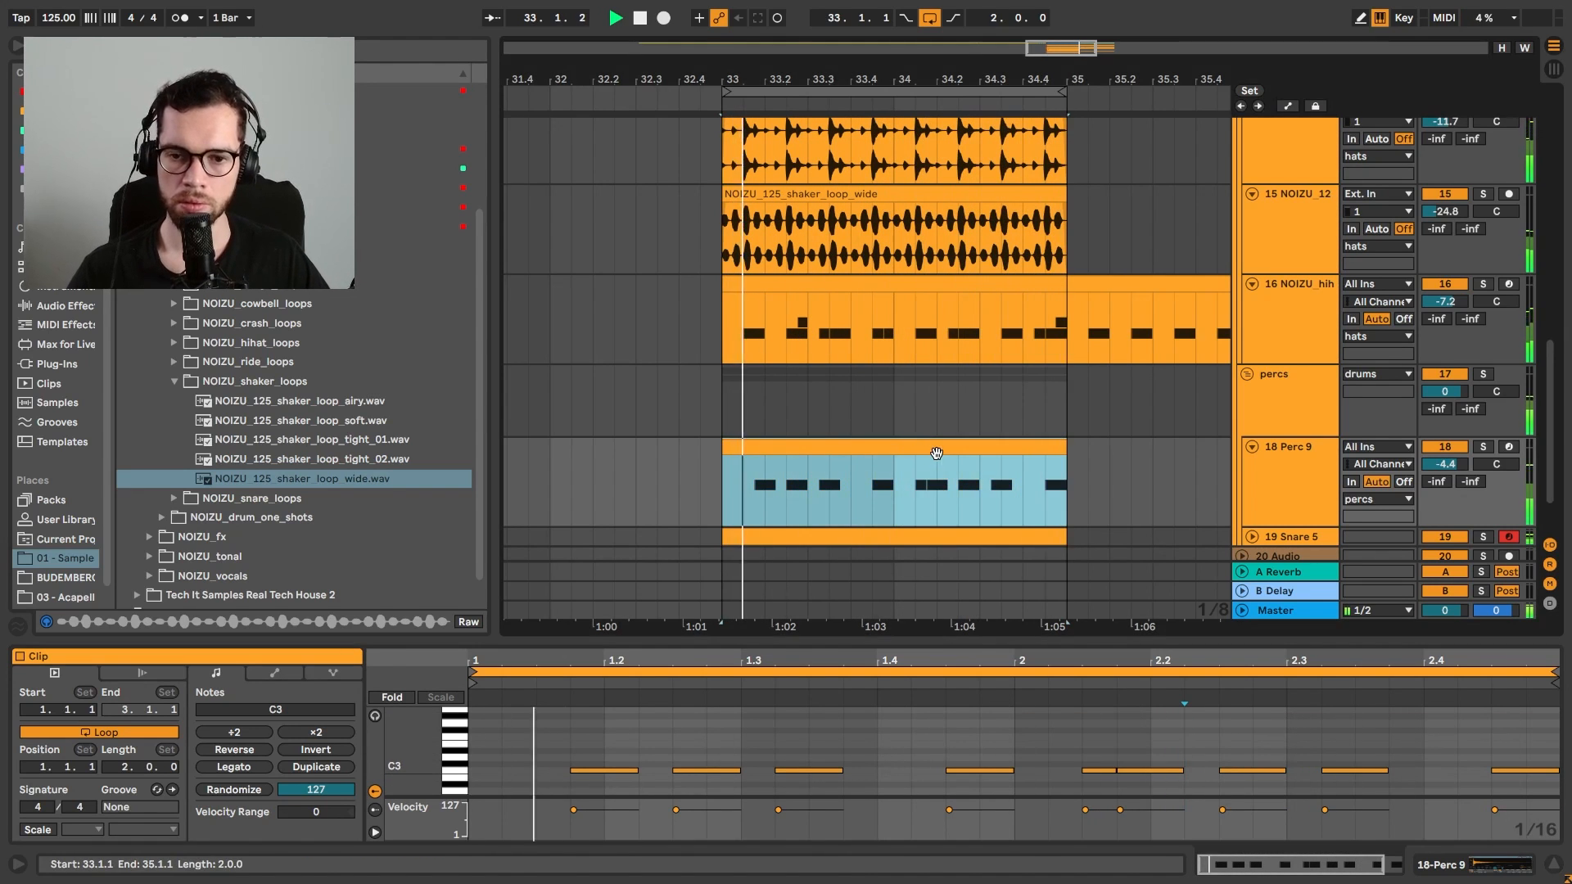
{"action": "scroll", "coordinate": [983, 449], "scroll_direction": "down", "scroll_amount": 2}
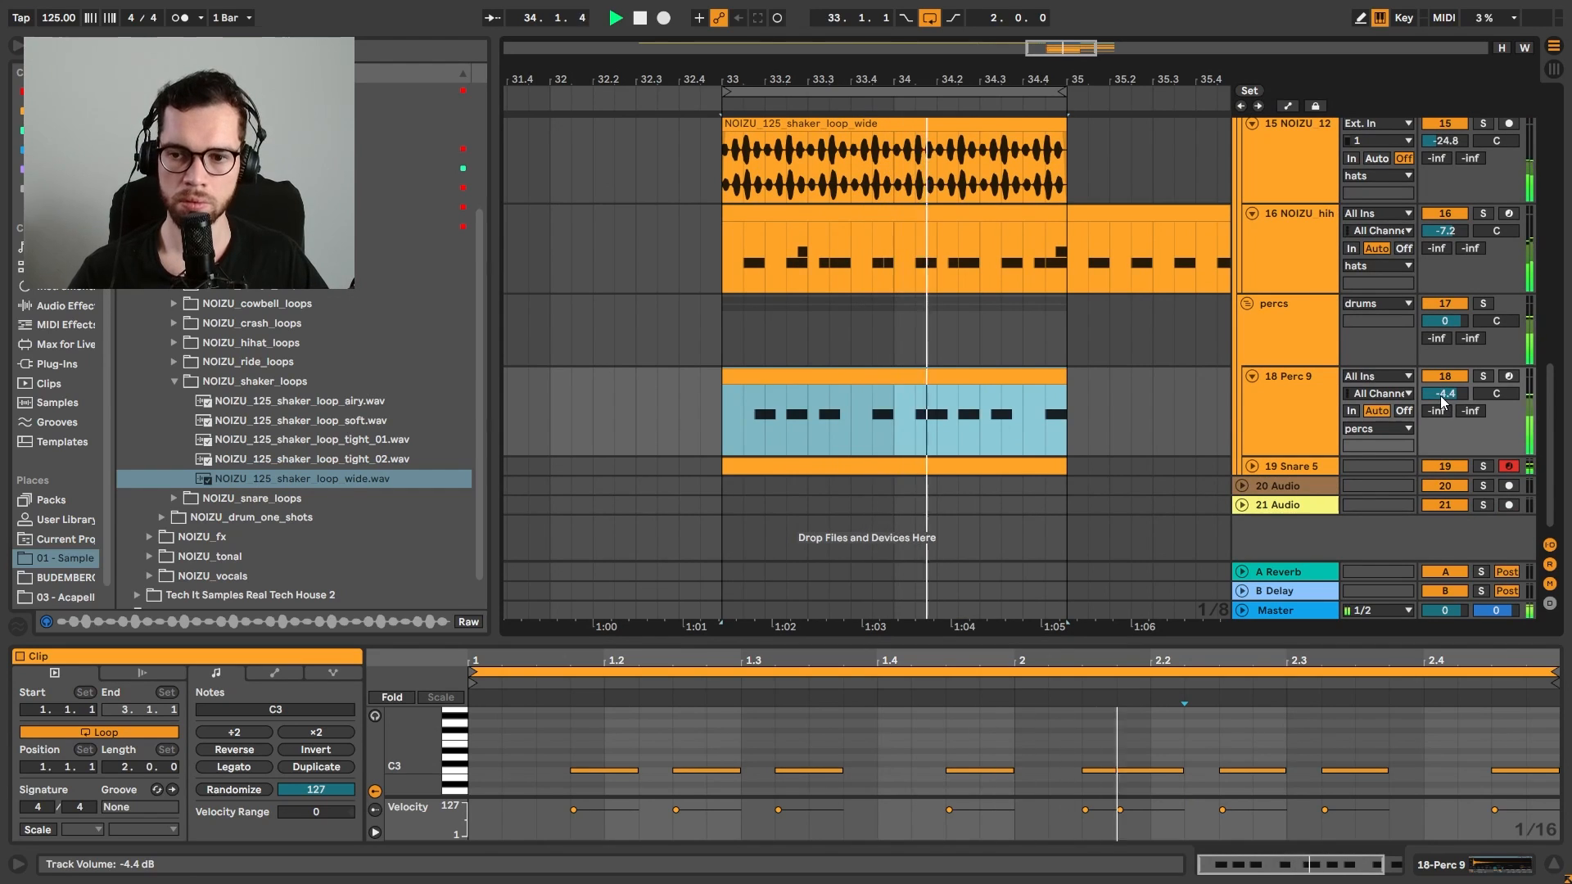
{"action": "left_click_drag", "start_coordinate": [1443, 401], "coordinate": [1443, 401]}
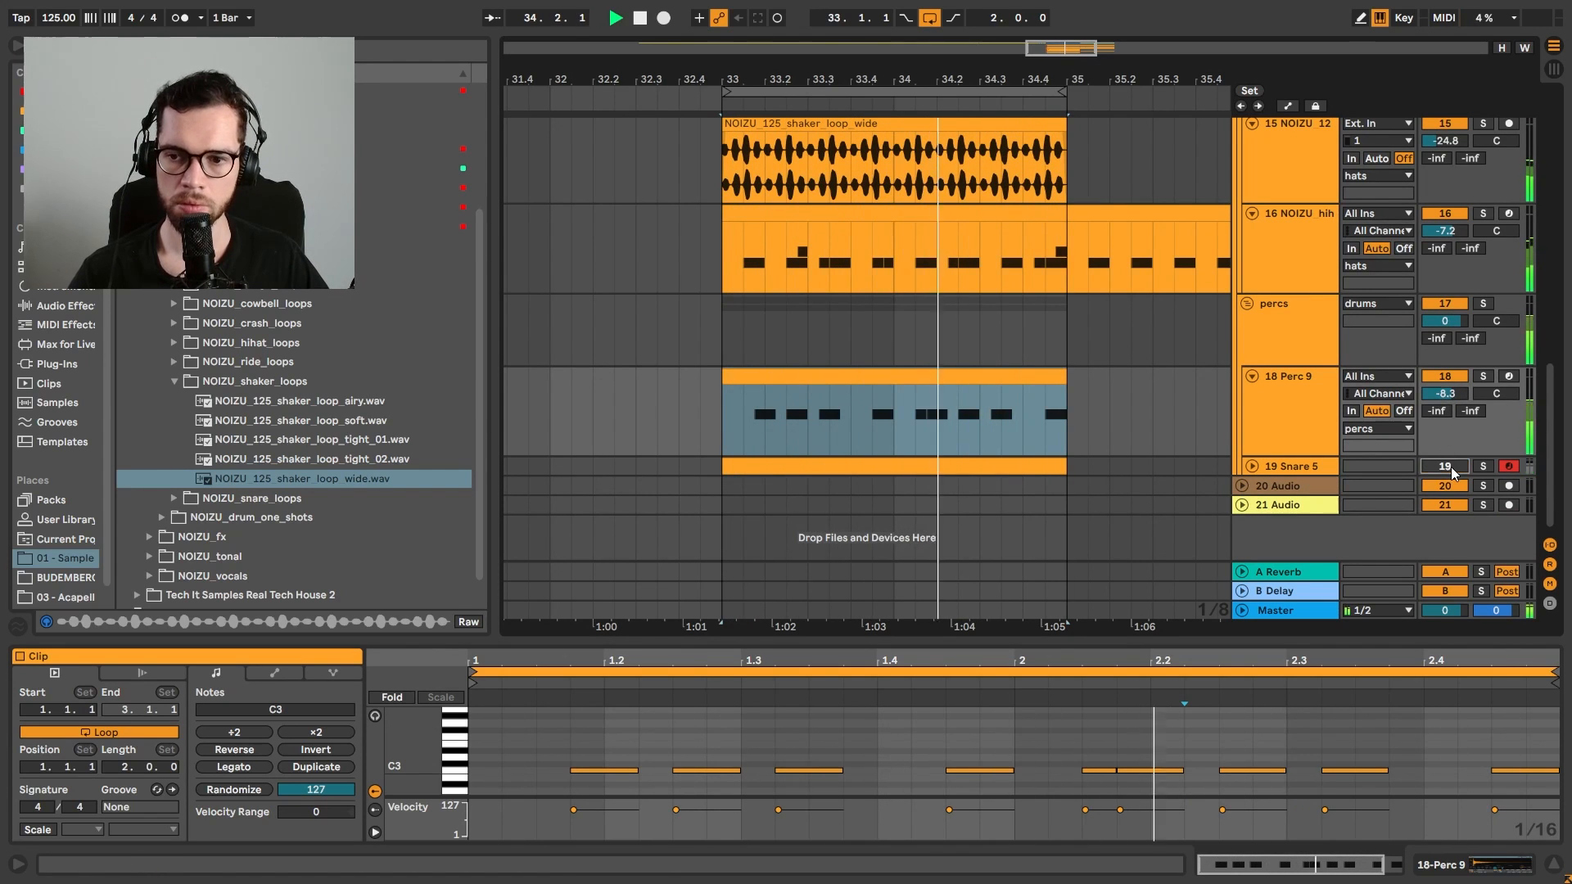
Open the Snare 5 clip and add a copy of its first C3 note at 1.1.3
{"action": "left_click", "coordinate": [1253, 467]}
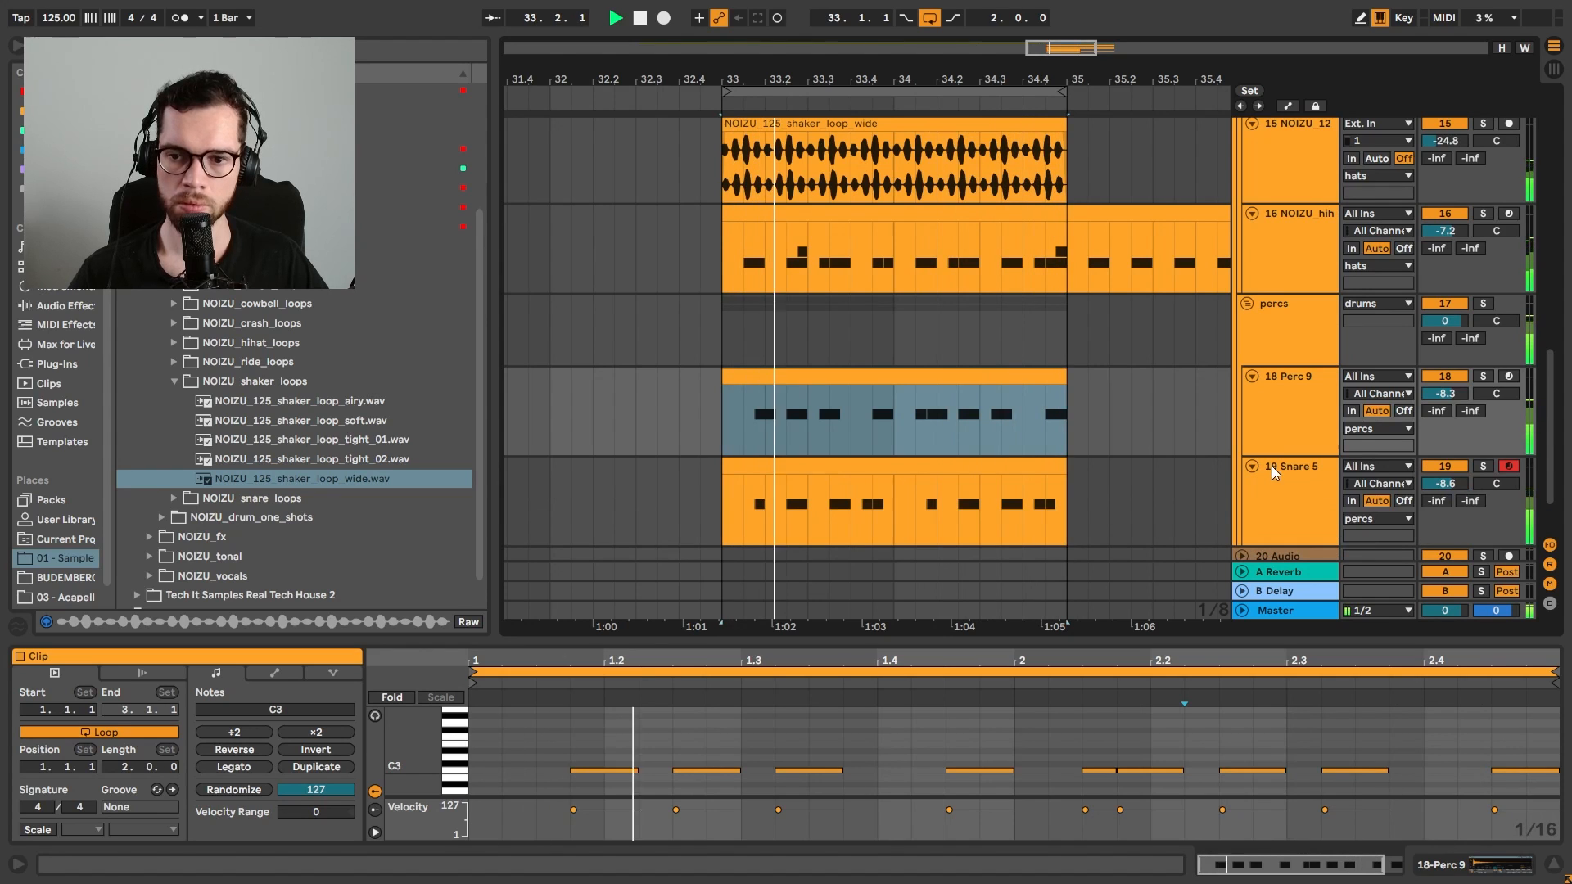
{"action": "left_click", "coordinate": [887, 467]}
{"action": "key", "text": "space"}
{"action": "left_click", "coordinate": [672, 749]}
{"action": "left_click_drag", "start_coordinate": [589, 793], "coordinate": [524, 796]}
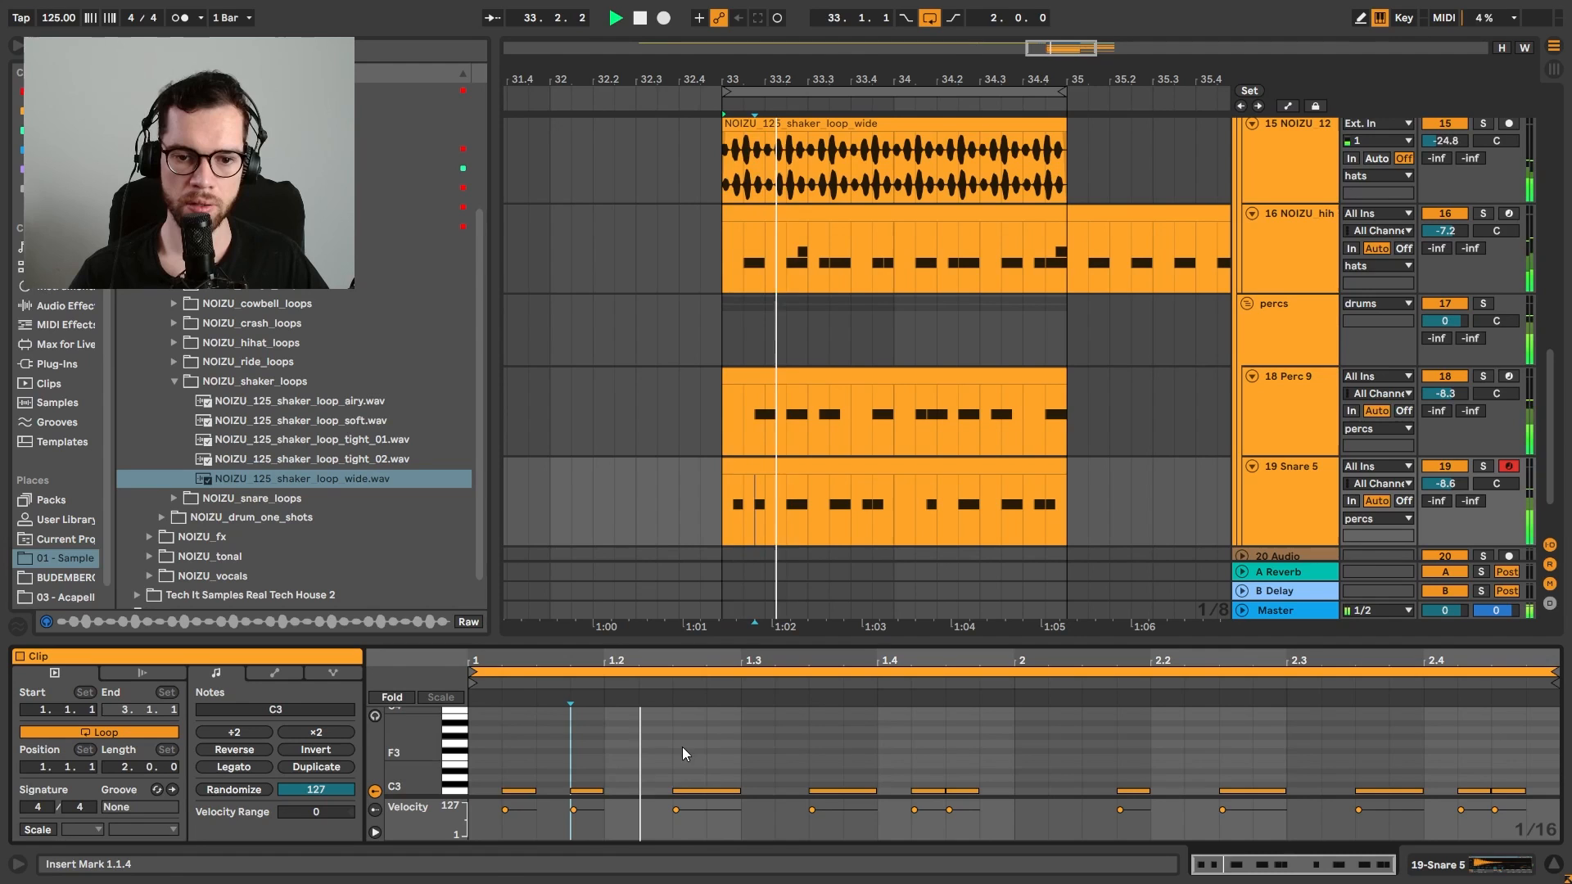
{"action": "key", "text": "space"}
{"action": "key", "text": "space"}
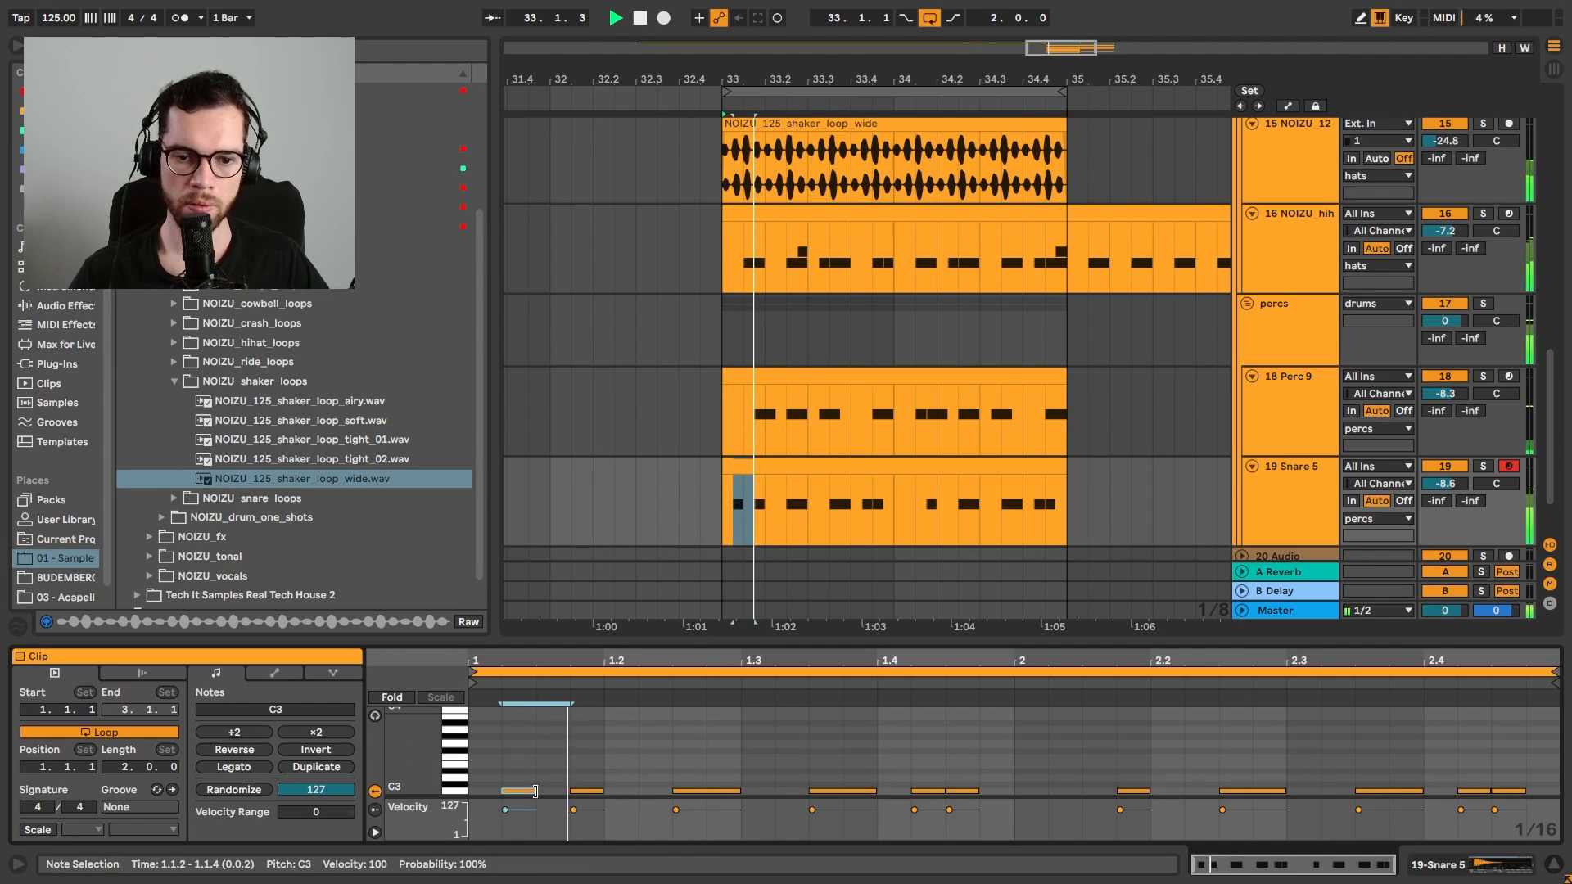
{"action": "left_click_drag", "start_coordinate": [522, 793], "coordinate": [563, 789]}
Add C3 notes at 1.2.2, 1.3.2 and 1.3.4 in the Snare 5 clip and listen to the pattern
{"action": "left_click", "coordinate": [706, 780]}
{"action": "double_click", "coordinate": [668, 788]}
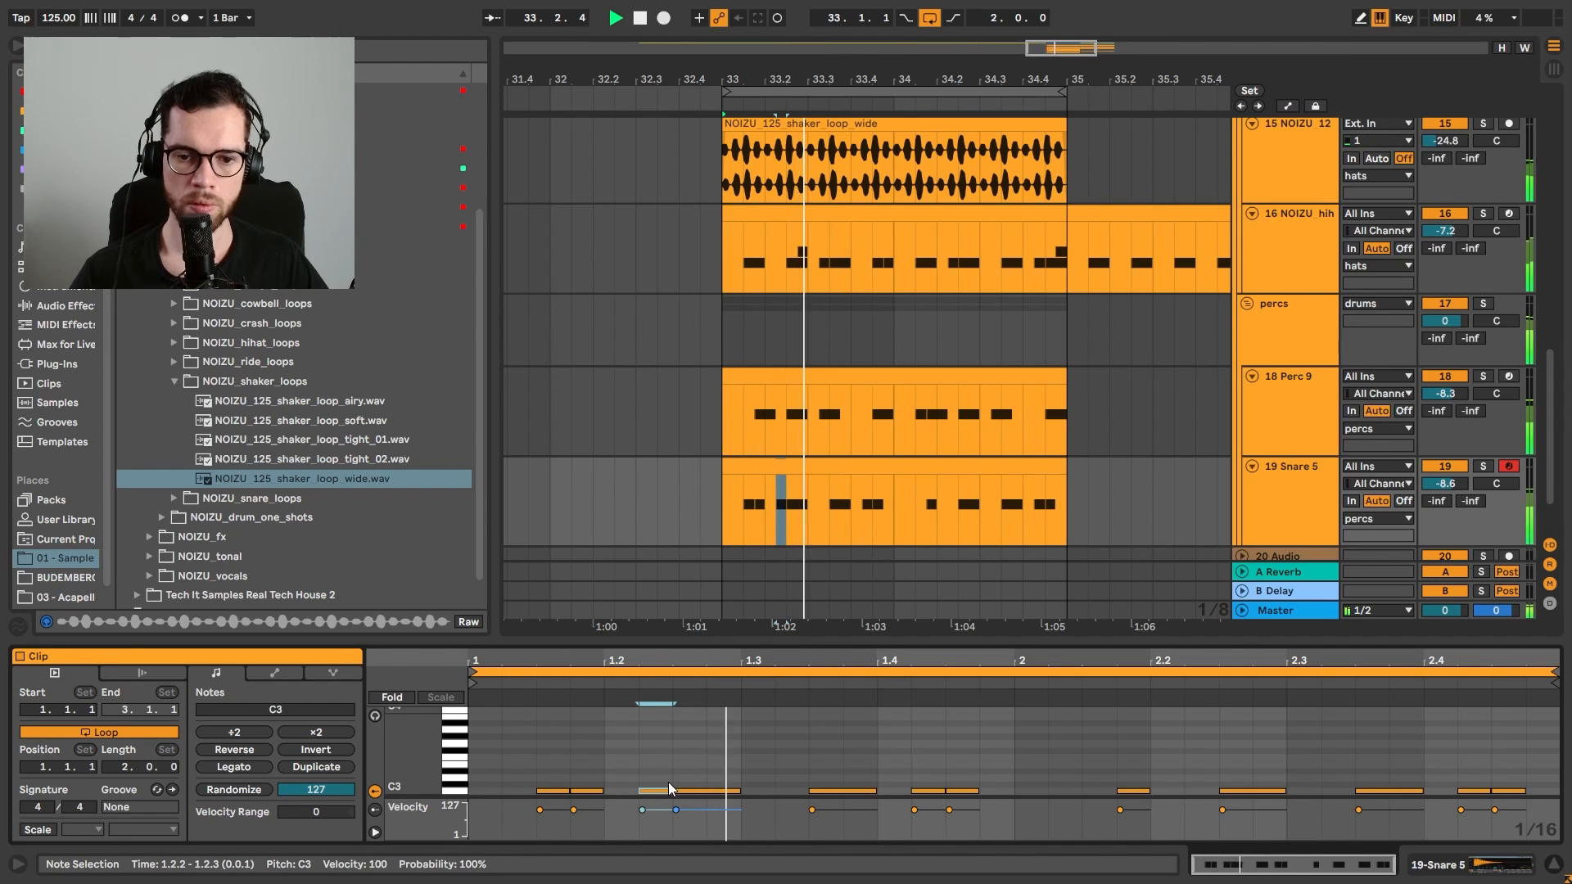
{"action": "double_click", "coordinate": [780, 792]}
{"action": "left_click_drag", "start_coordinate": [790, 792], "coordinate": [860, 794]}
{"action": "left_click", "coordinate": [856, 766]}
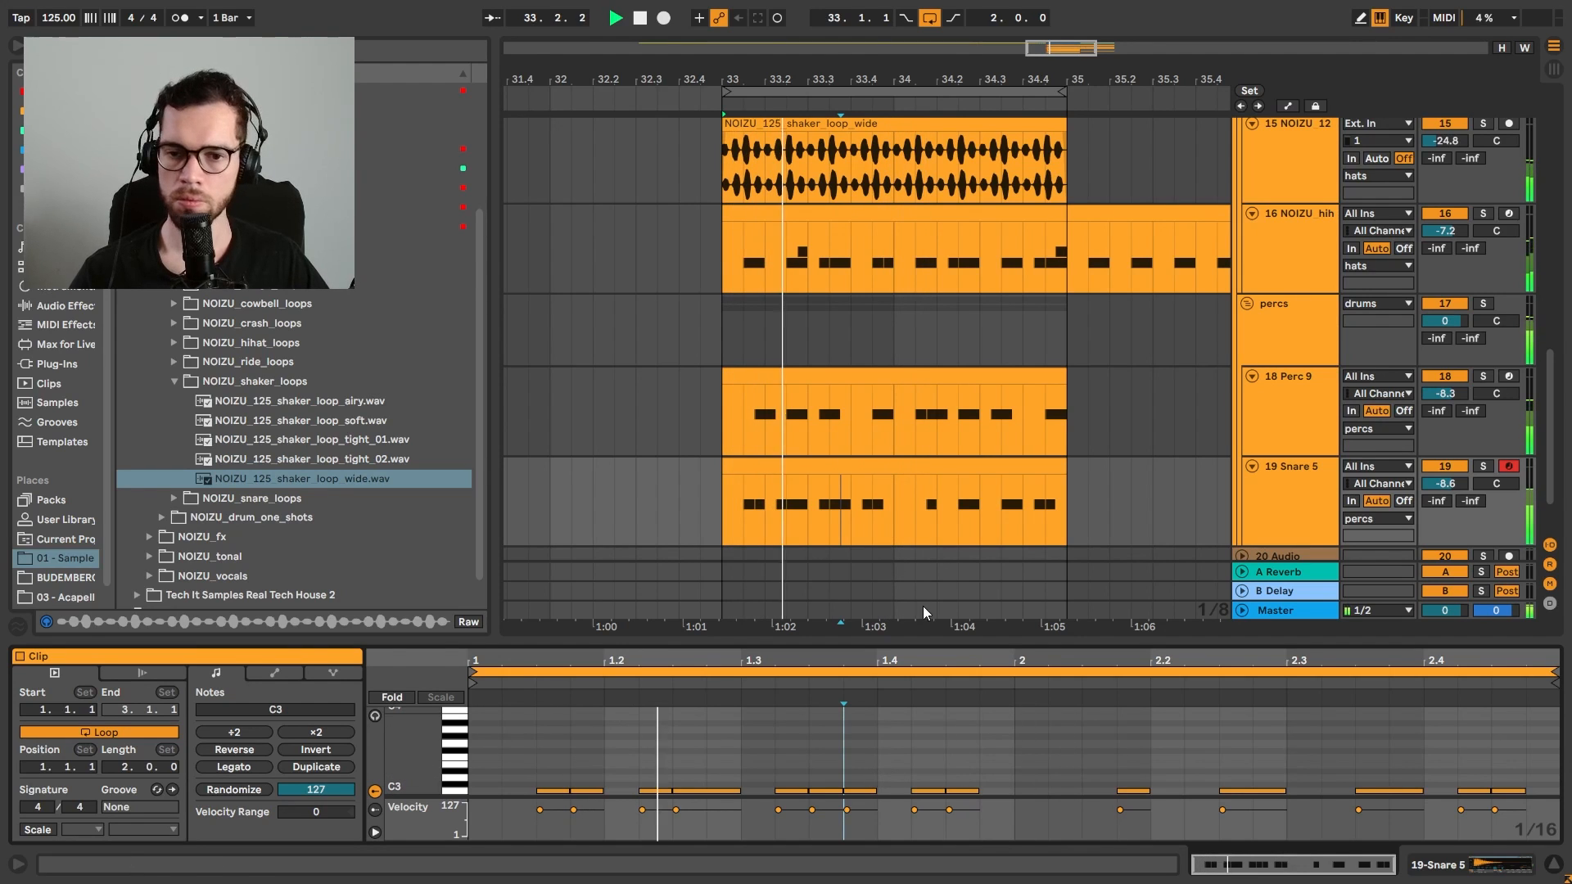
{"action": "key", "text": "space"}
{"action": "key", "text": "space"}
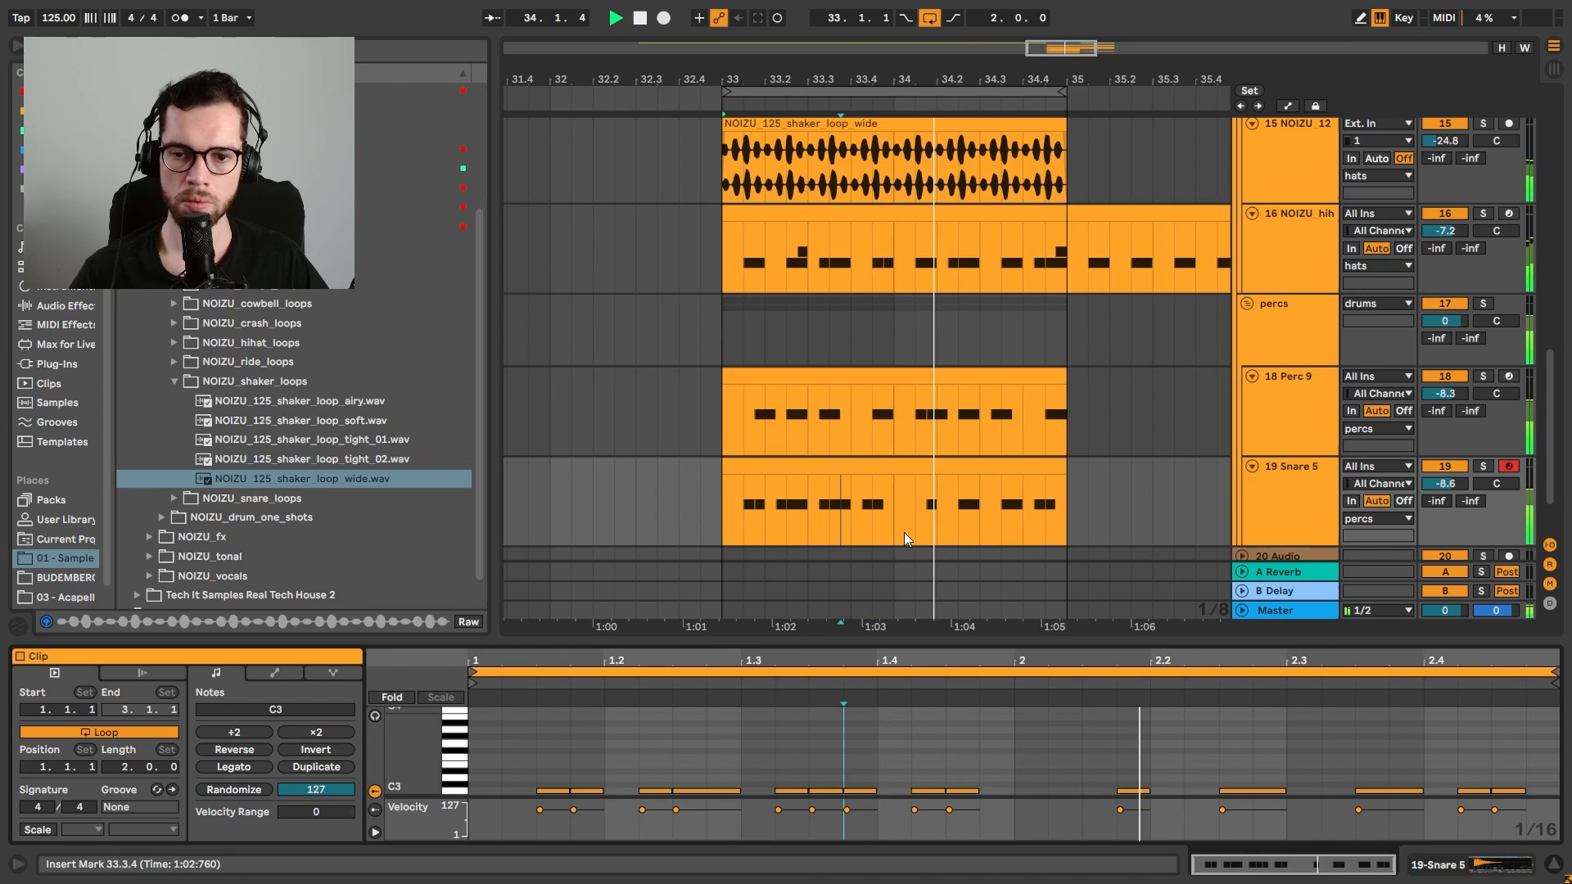
Split the Snare 5 clip at bar 34, duplicate its first bar over the second, and lower the track to -11.7 dB
{"action": "left_click", "coordinate": [888, 504]}
{"action": "key", "text": "ctrl+e"}
{"action": "left_click", "coordinate": [858, 469]}
{"action": "key", "text": "ctrl+d"}
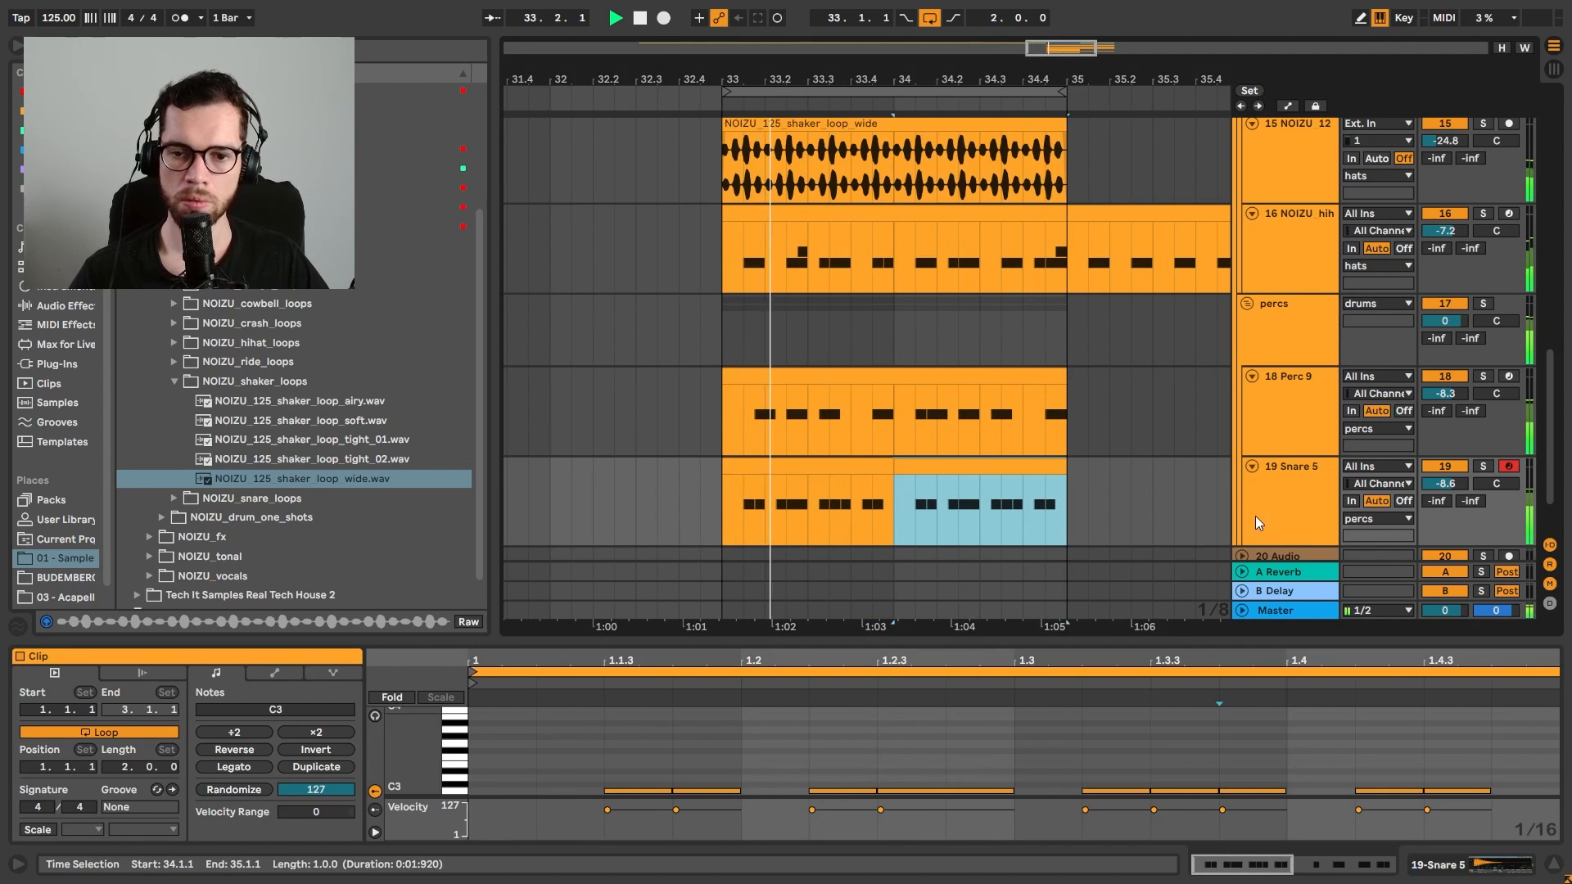
{"action": "left_click_drag", "start_coordinate": [1445, 484], "coordinate": [1452, 495]}
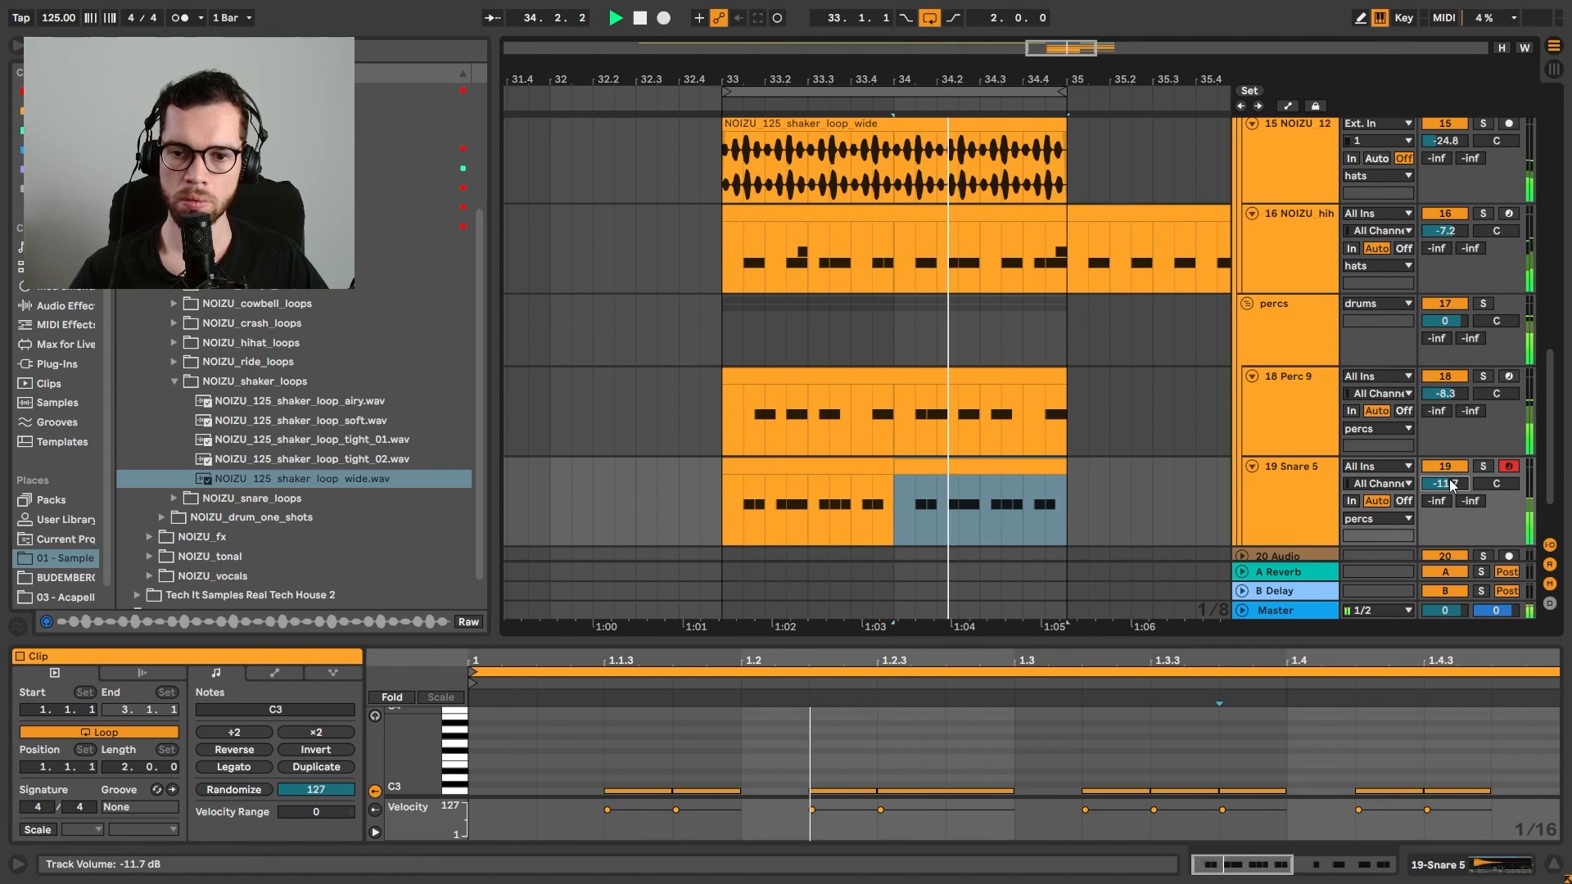
{"action": "left_click", "coordinate": [1319, 496]}
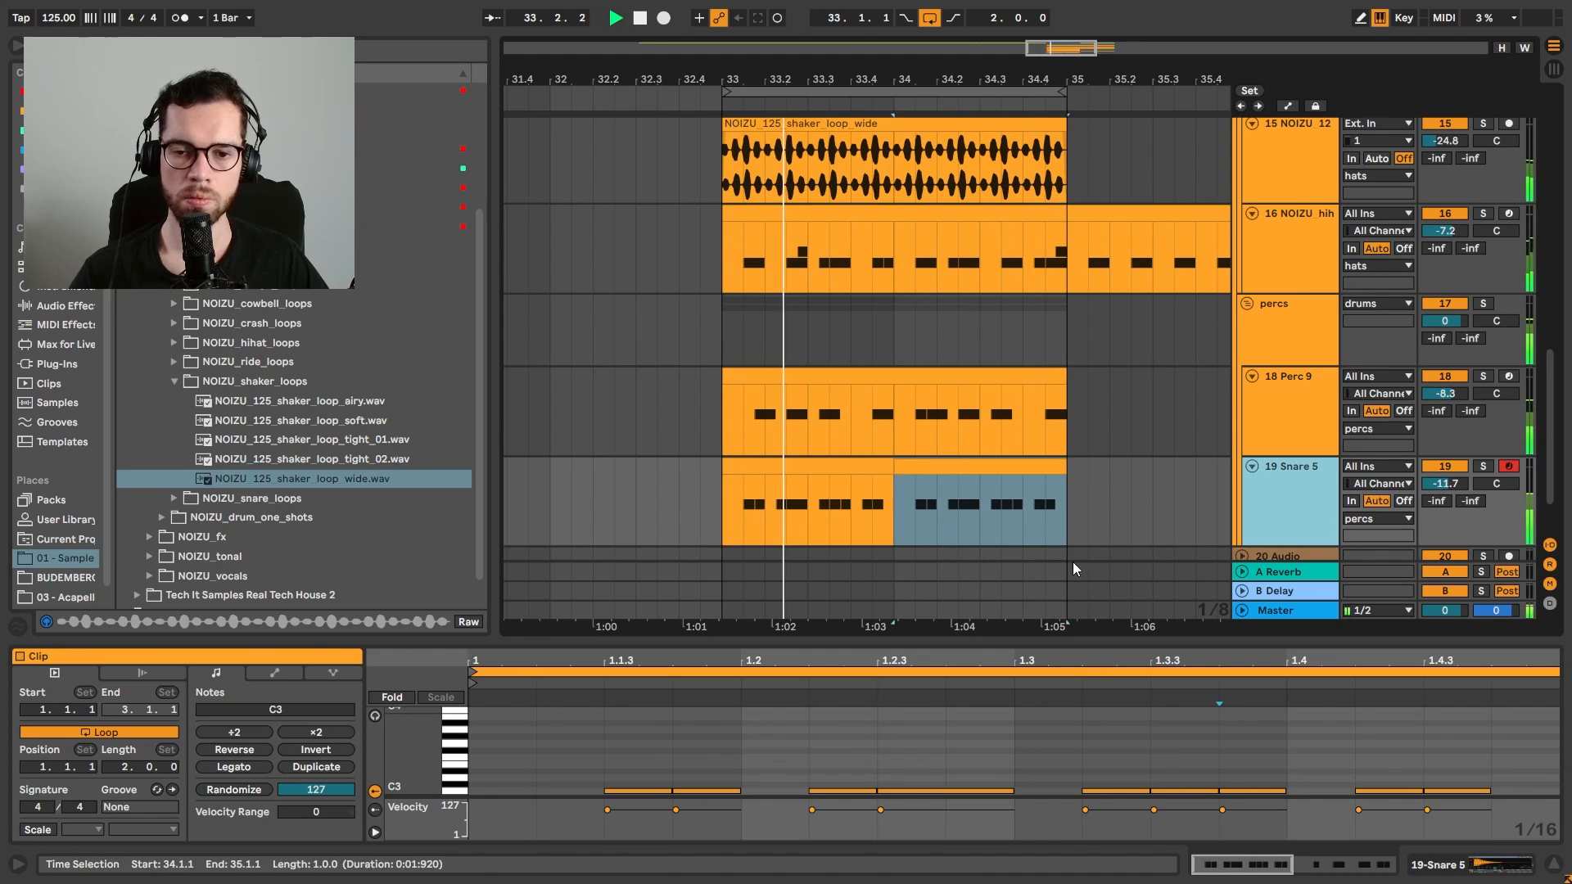
Duplicate the closing notes of the second Snare 5 clip to fill the end of its bar
{"action": "left_click", "coordinate": [991, 528]}
{"action": "left_click", "coordinate": [1023, 478]}
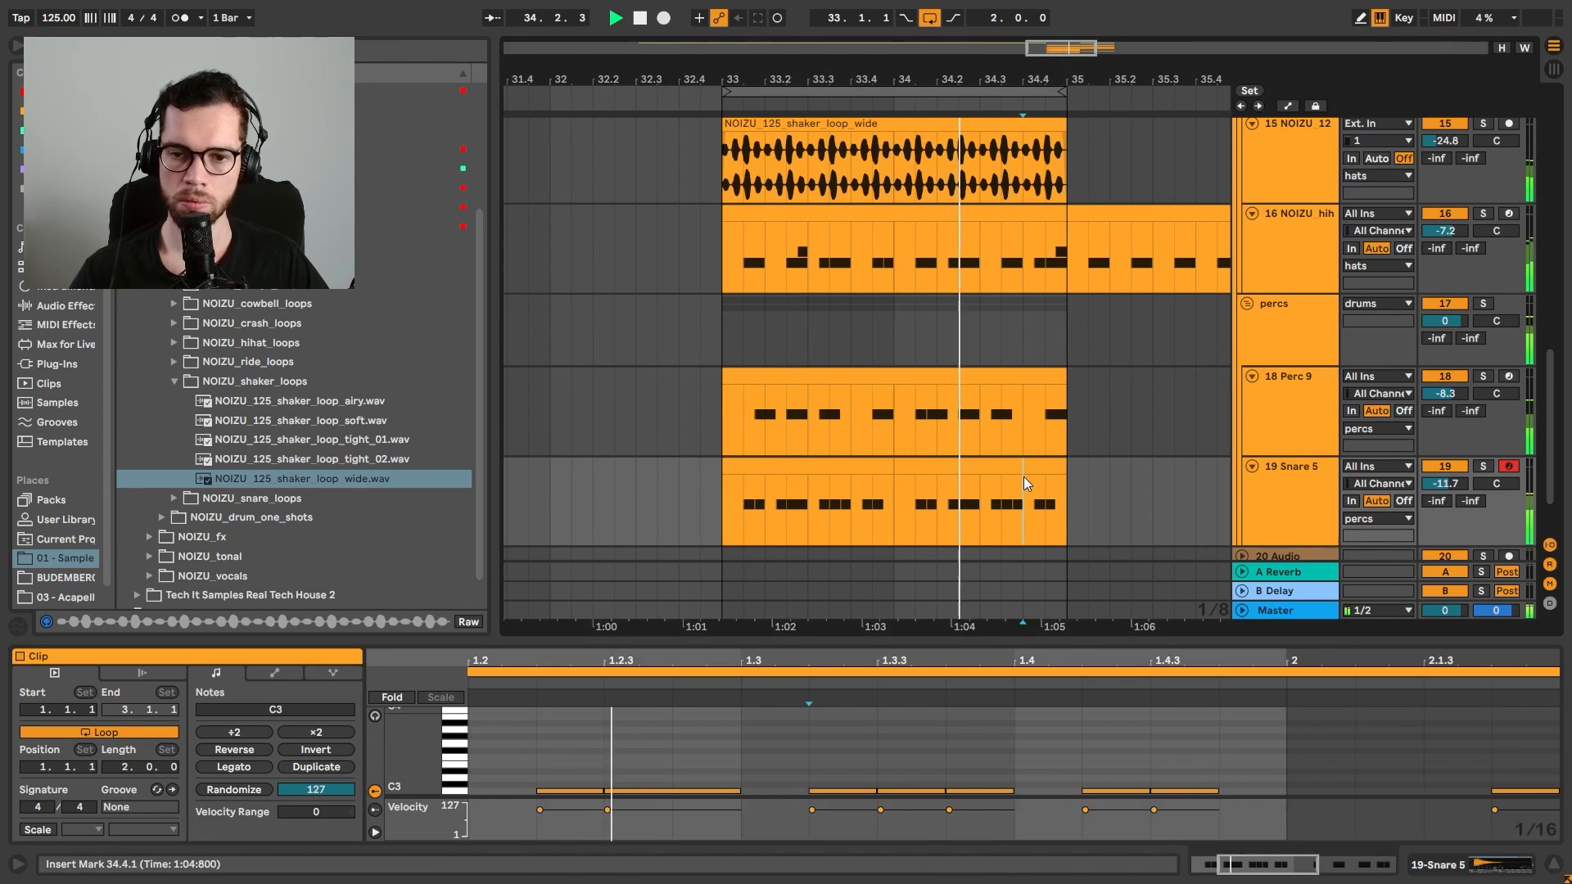
{"action": "left_click", "coordinate": [1206, 791]}
{"action": "key", "text": "ctrl+d"}
{"action": "left_click", "coordinate": [1216, 753]}
In the first Snare 5 clip, reduce the opening pair to a single note at 1.1.4 and delete the note at 1.2.2
{"action": "left_click", "coordinate": [763, 466]}
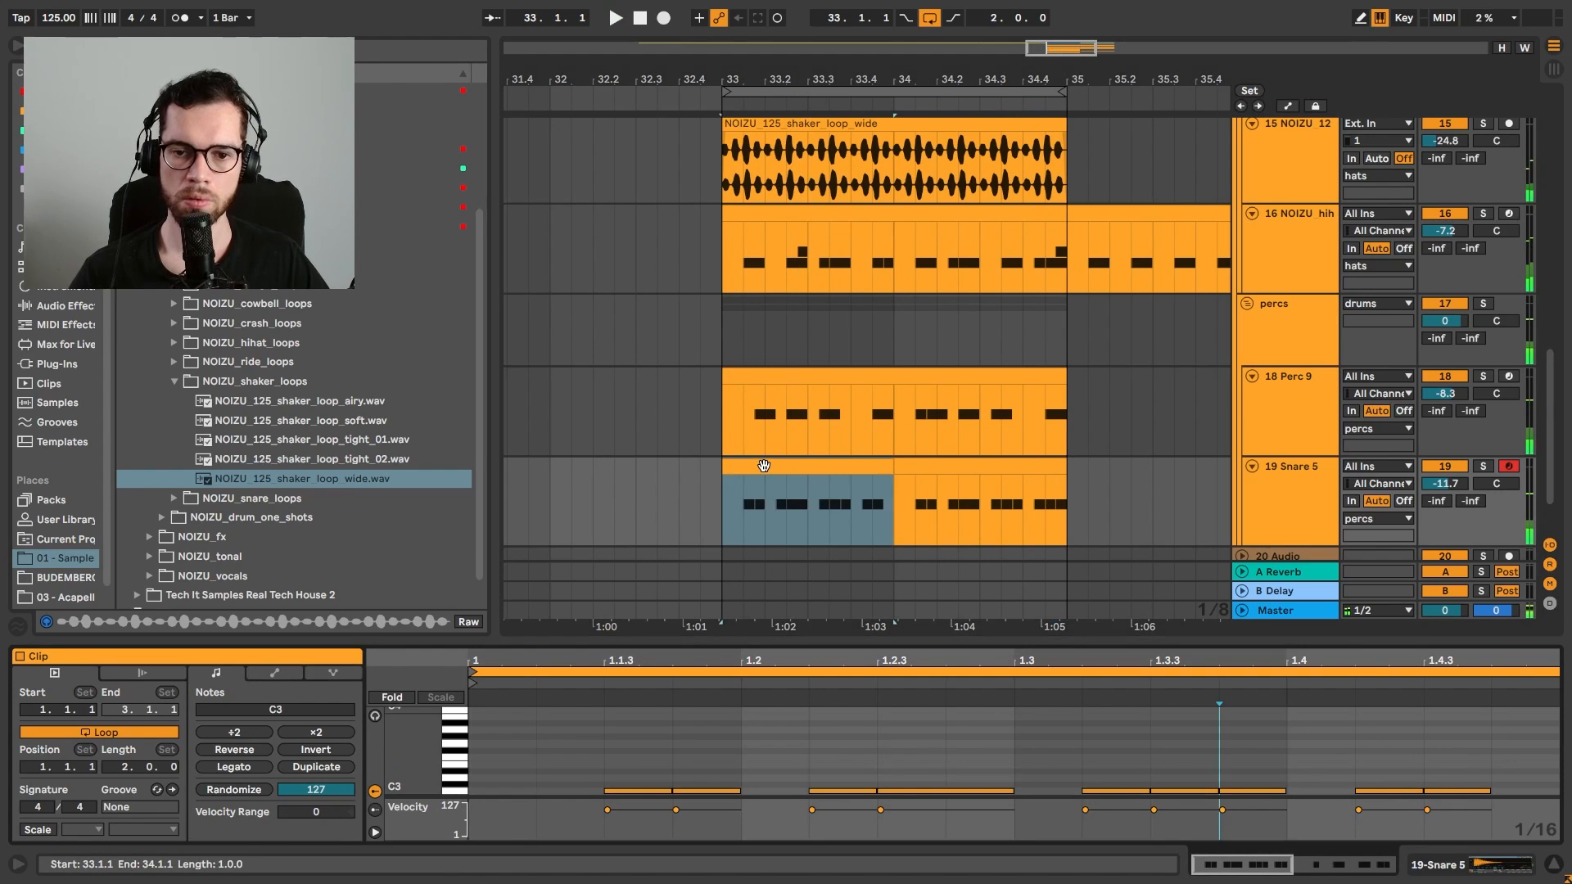
{"action": "left_click", "coordinate": [706, 781]}
{"action": "key", "text": "Delete"}
{"action": "key", "text": "space"}
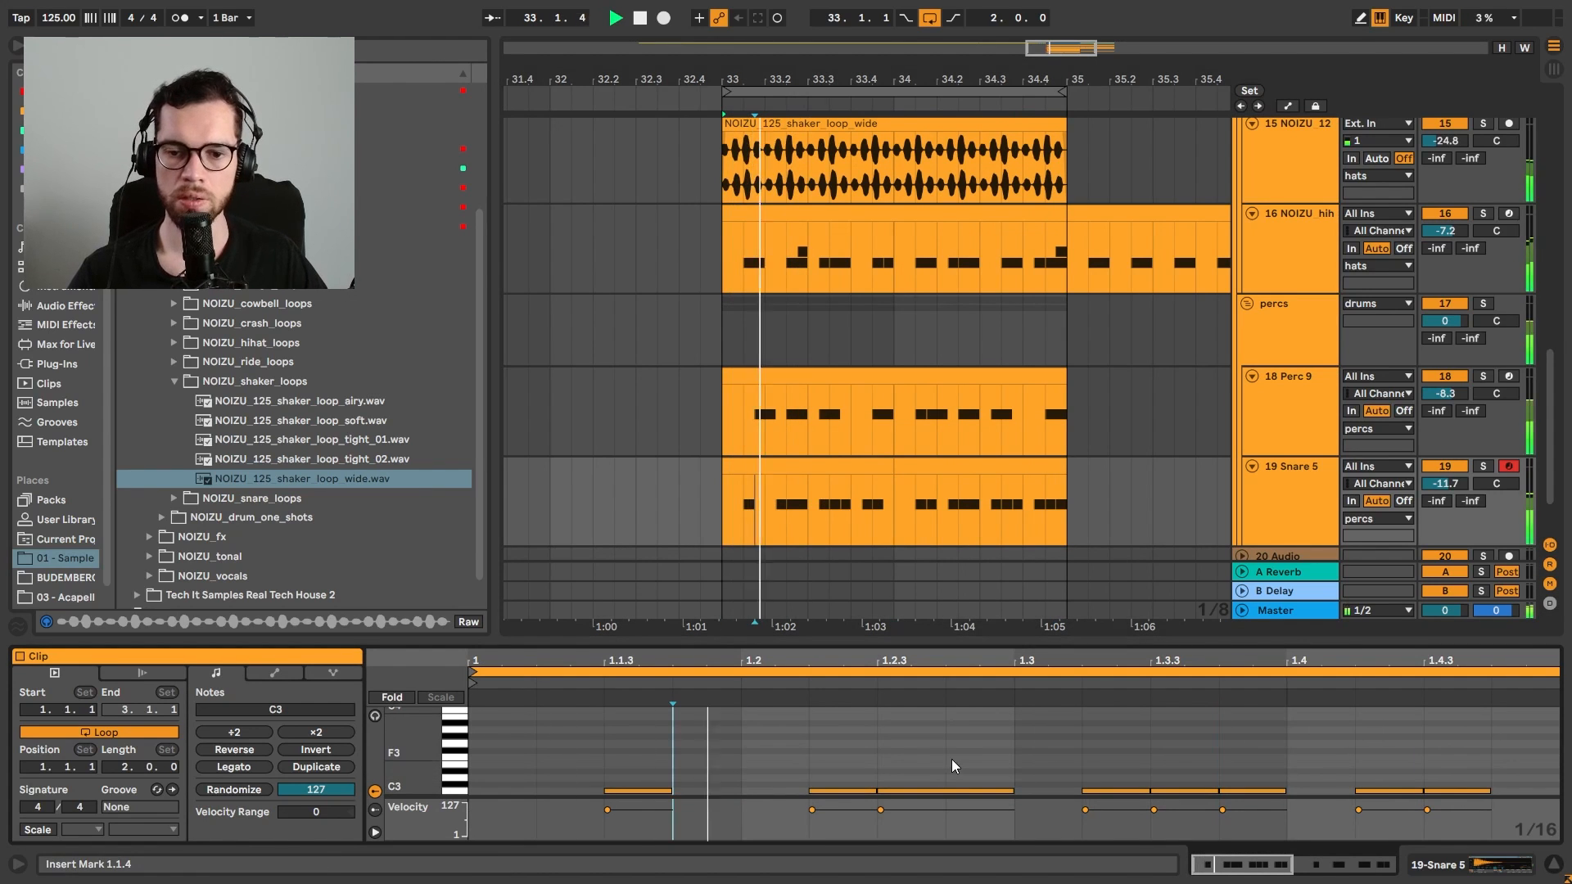
{"action": "left_click_drag", "start_coordinate": [660, 787], "coordinate": [729, 787]}
{"action": "left_click", "coordinate": [741, 774]}
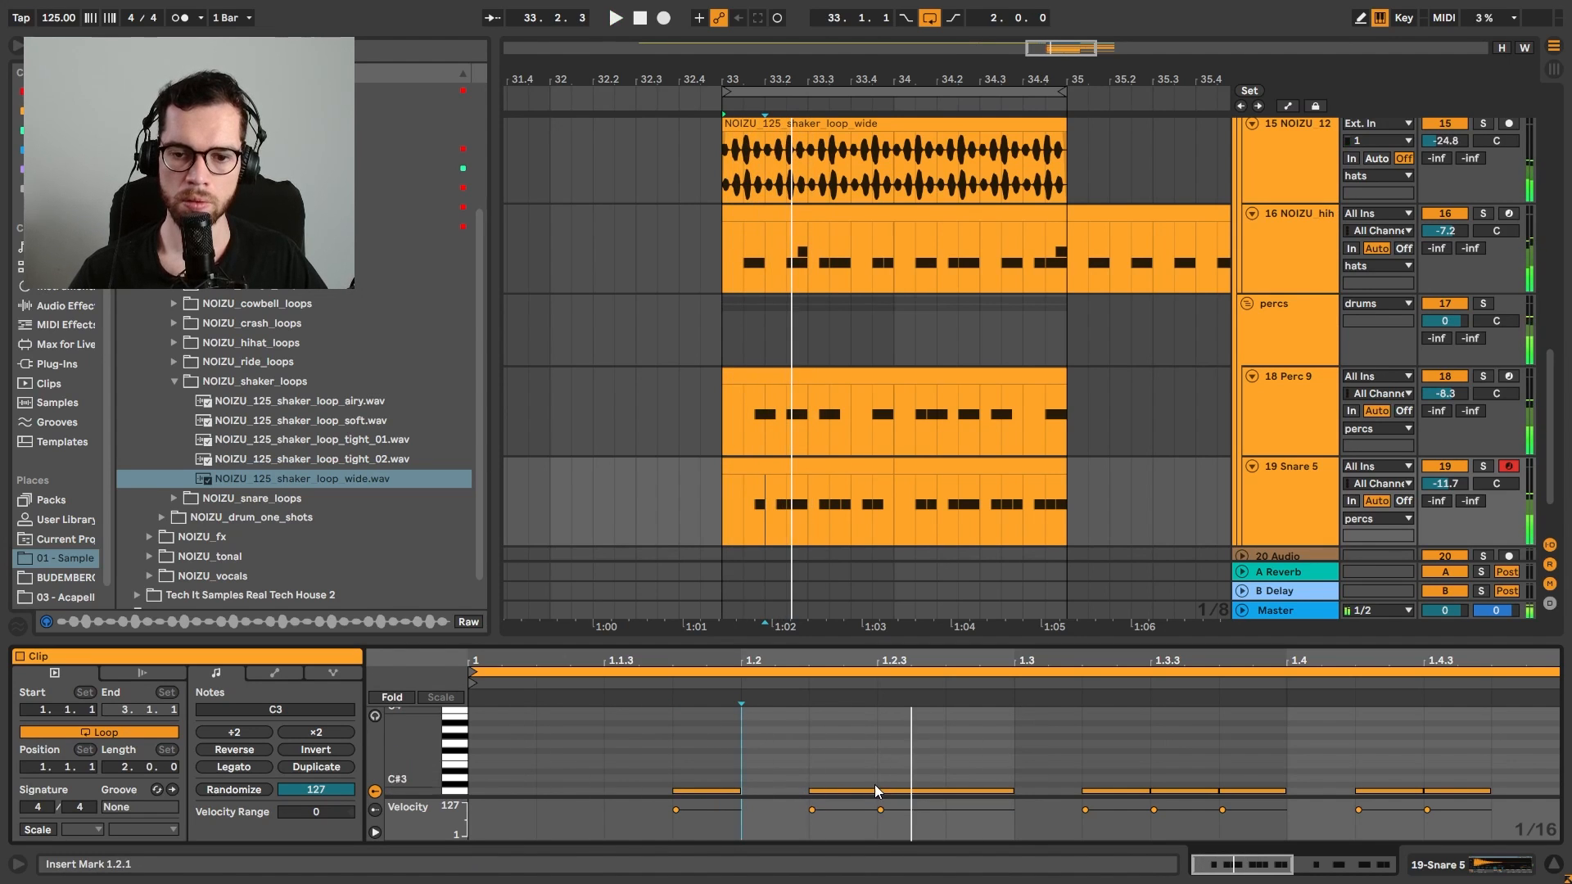
{"action": "mouse_move", "coordinate": [875, 790]}
{"action": "left_mouse_down"}
{"action": "mouse_move", "coordinate": [990, 784]}
{"action": "mouse_move", "coordinate": [893, 778]}
{"action": "left_mouse_up"}
{"action": "key", "text": "Delete"}
{"action": "left_click", "coordinate": [1089, 750]}
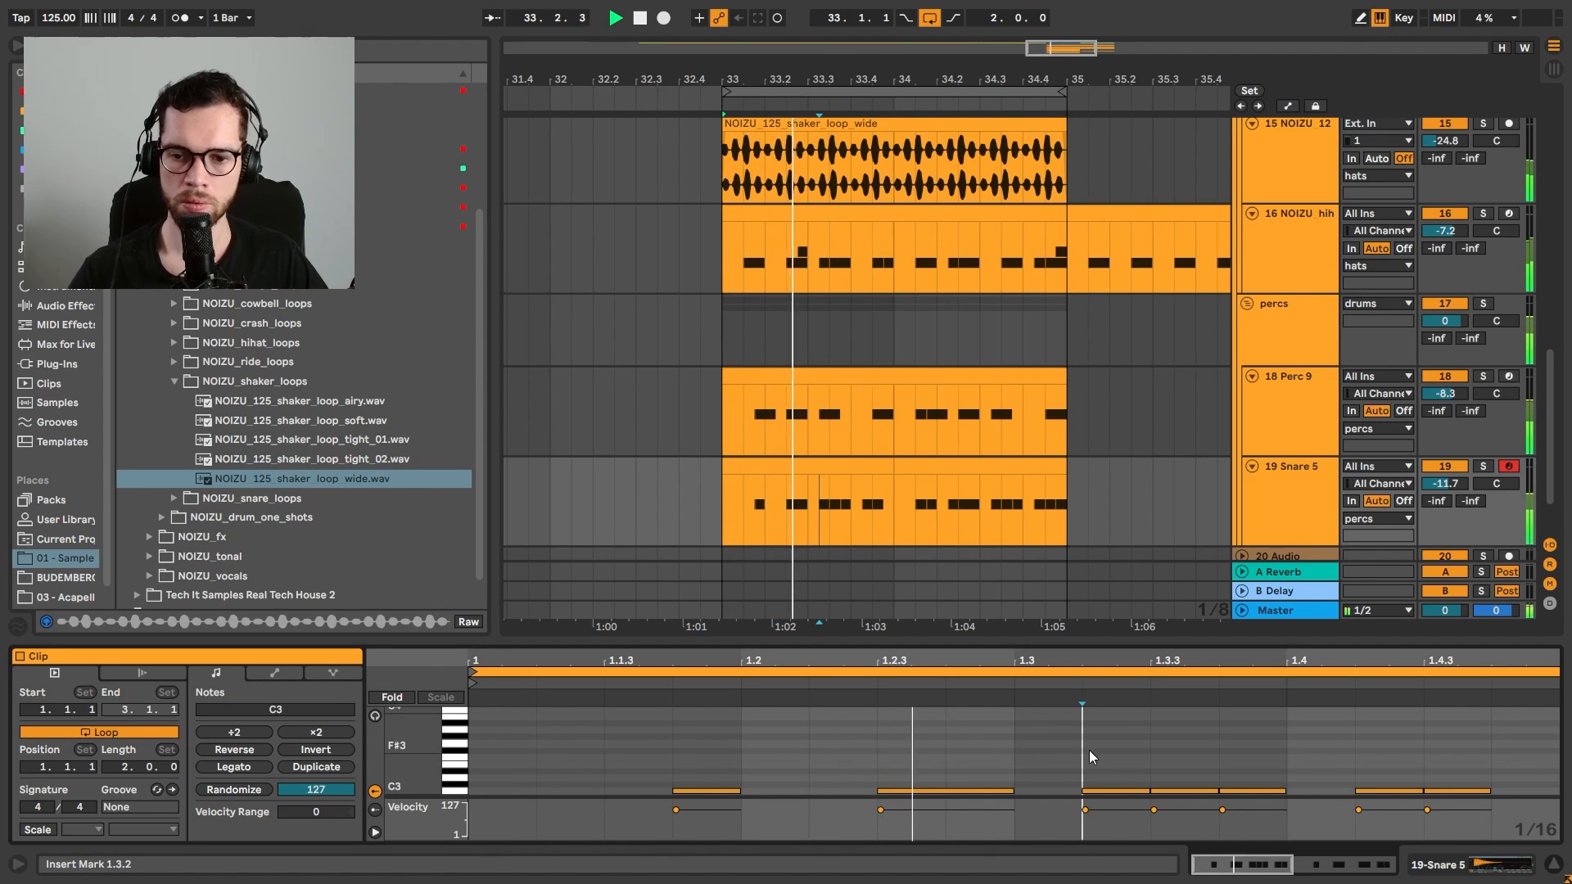
Duplicate the first Snare 5 clip over bar 34 and play the groove from 32.2.3
{"action": "left_click", "coordinate": [796, 471]}
{"action": "key", "text": "ctrl+d"}
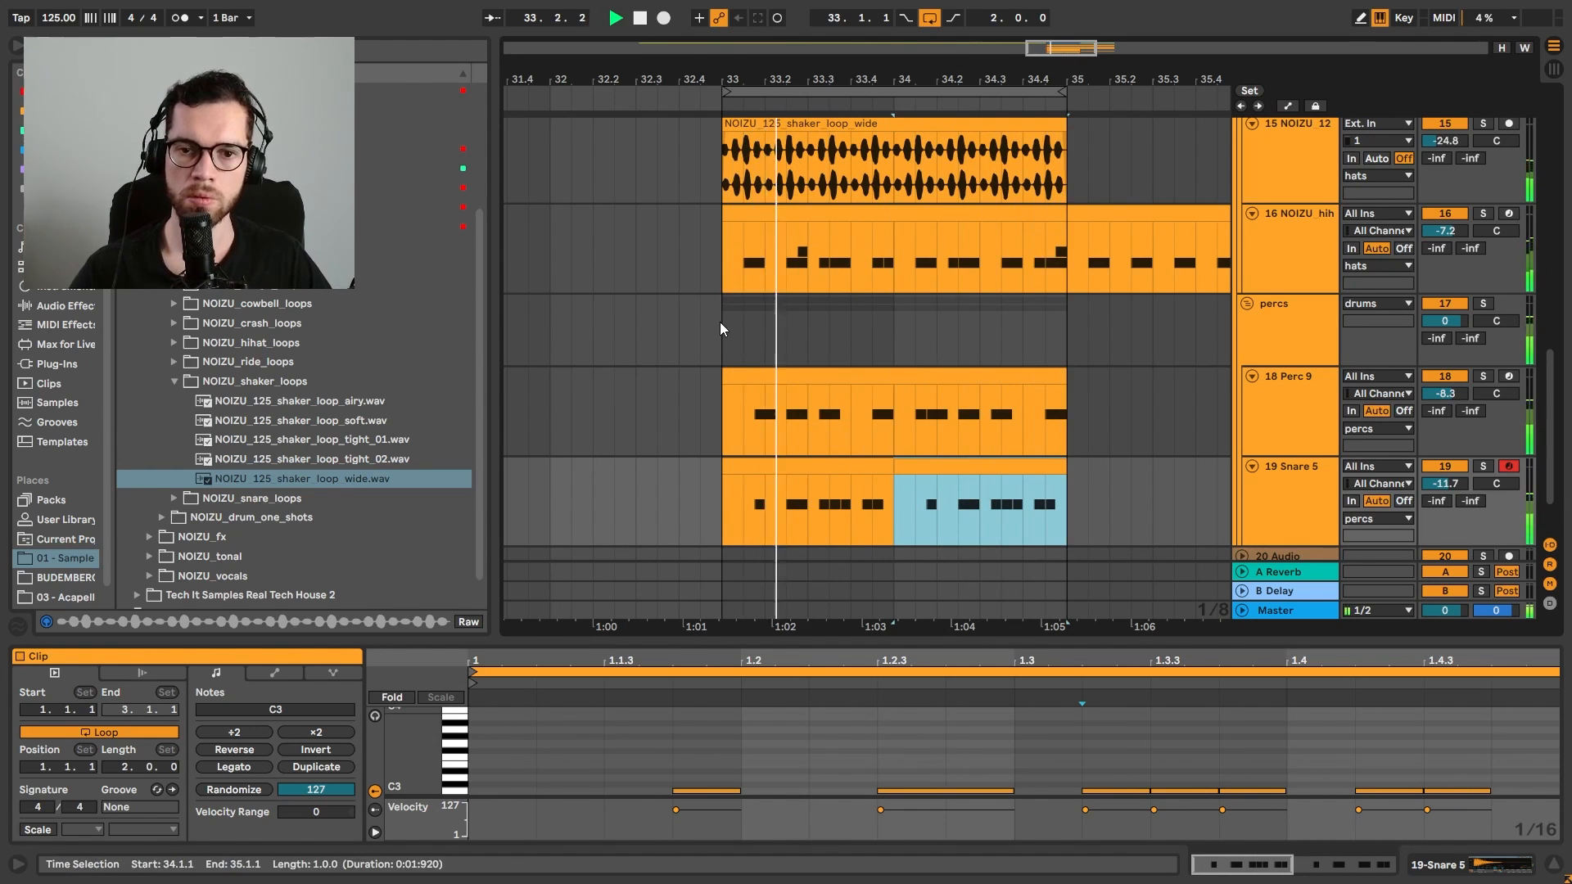
{"action": "left_click", "coordinate": [690, 308]}
{"action": "scroll", "coordinate": [655, 319], "scroll_direction": "up", "scroll_amount": 2}
{"action": "left_click", "coordinate": [620, 313]}
{"action": "key", "text": "space"}
{"action": "key", "text": "space"}
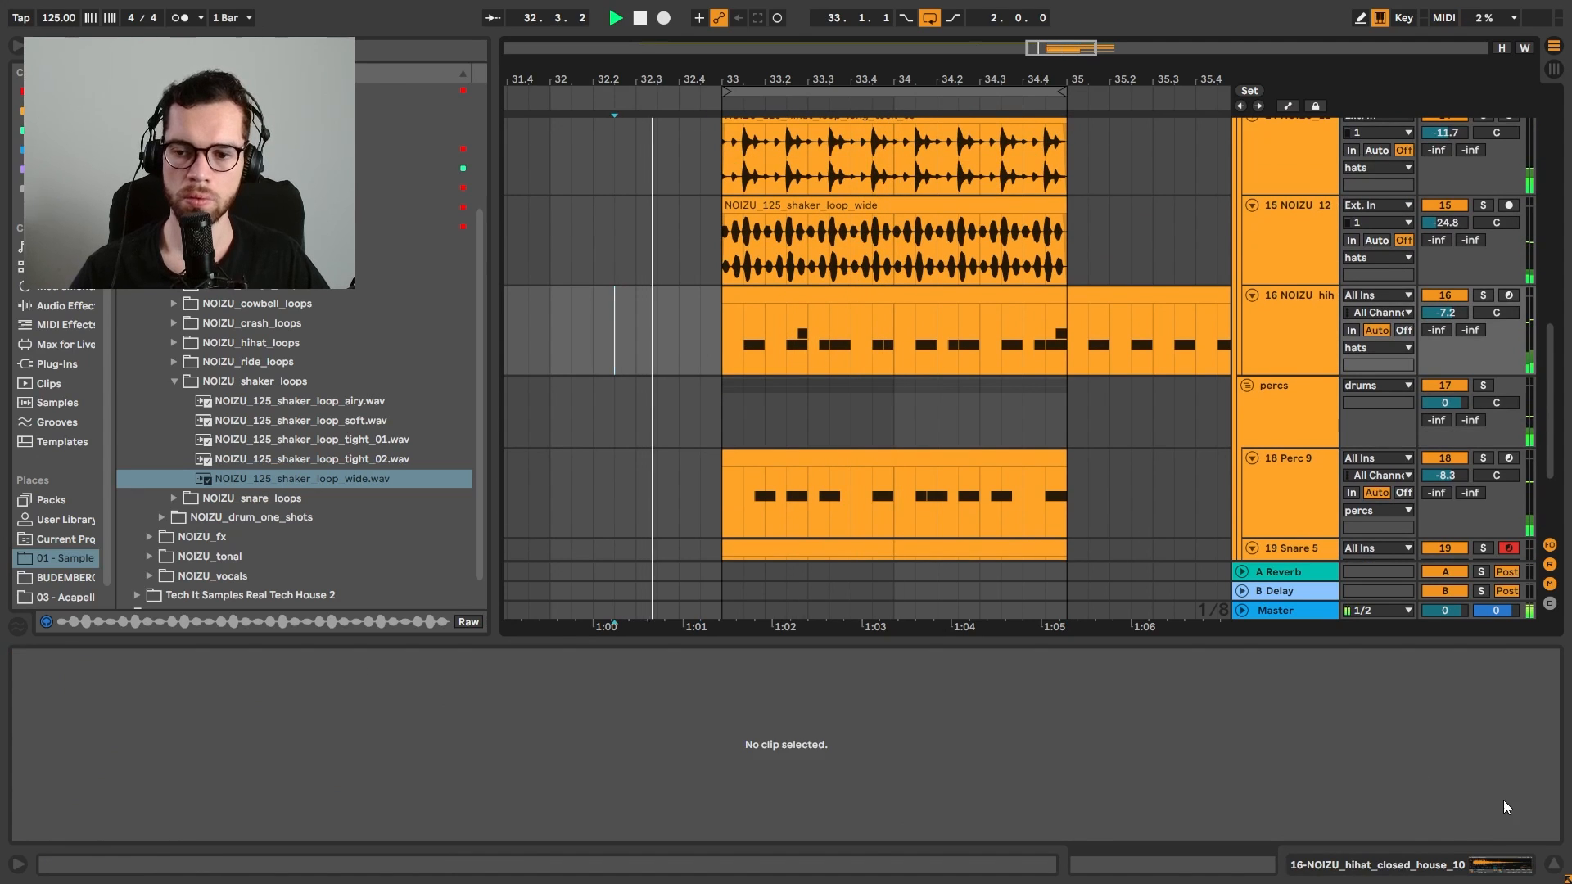
Hide the clip detail view and collapse the drums group together with the subgroups inside it
{"action": "left_click", "coordinate": [1556, 864]}
{"action": "scroll", "coordinate": [1246, 695], "scroll_direction": "up", "scroll_amount": 3}
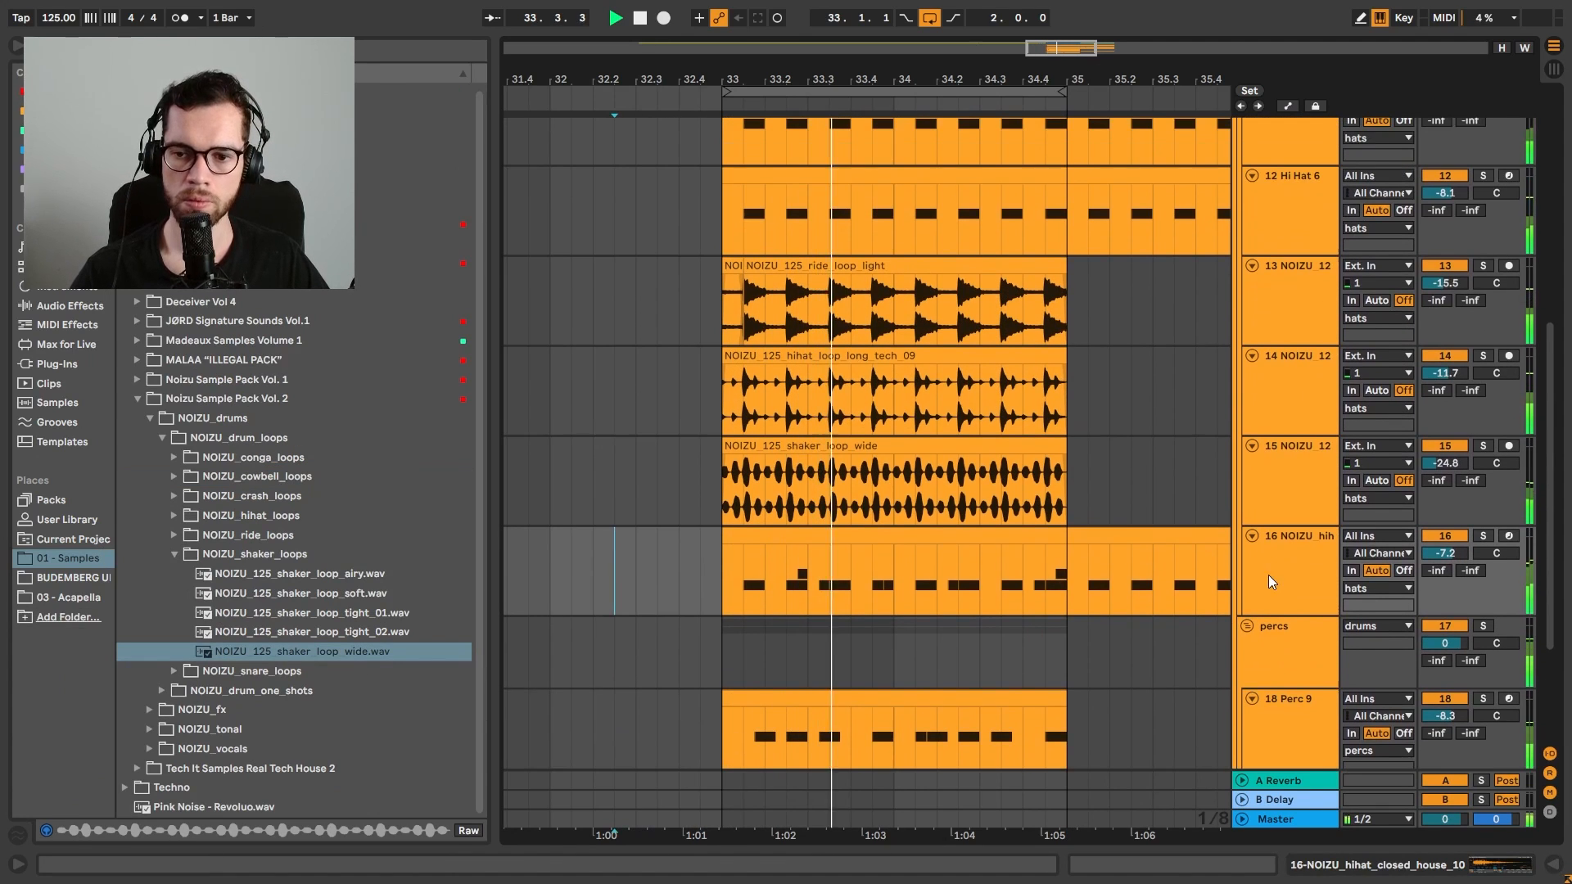
{"action": "scroll", "coordinate": [1250, 631], "scroll_direction": "up", "scroll_amount": 5}
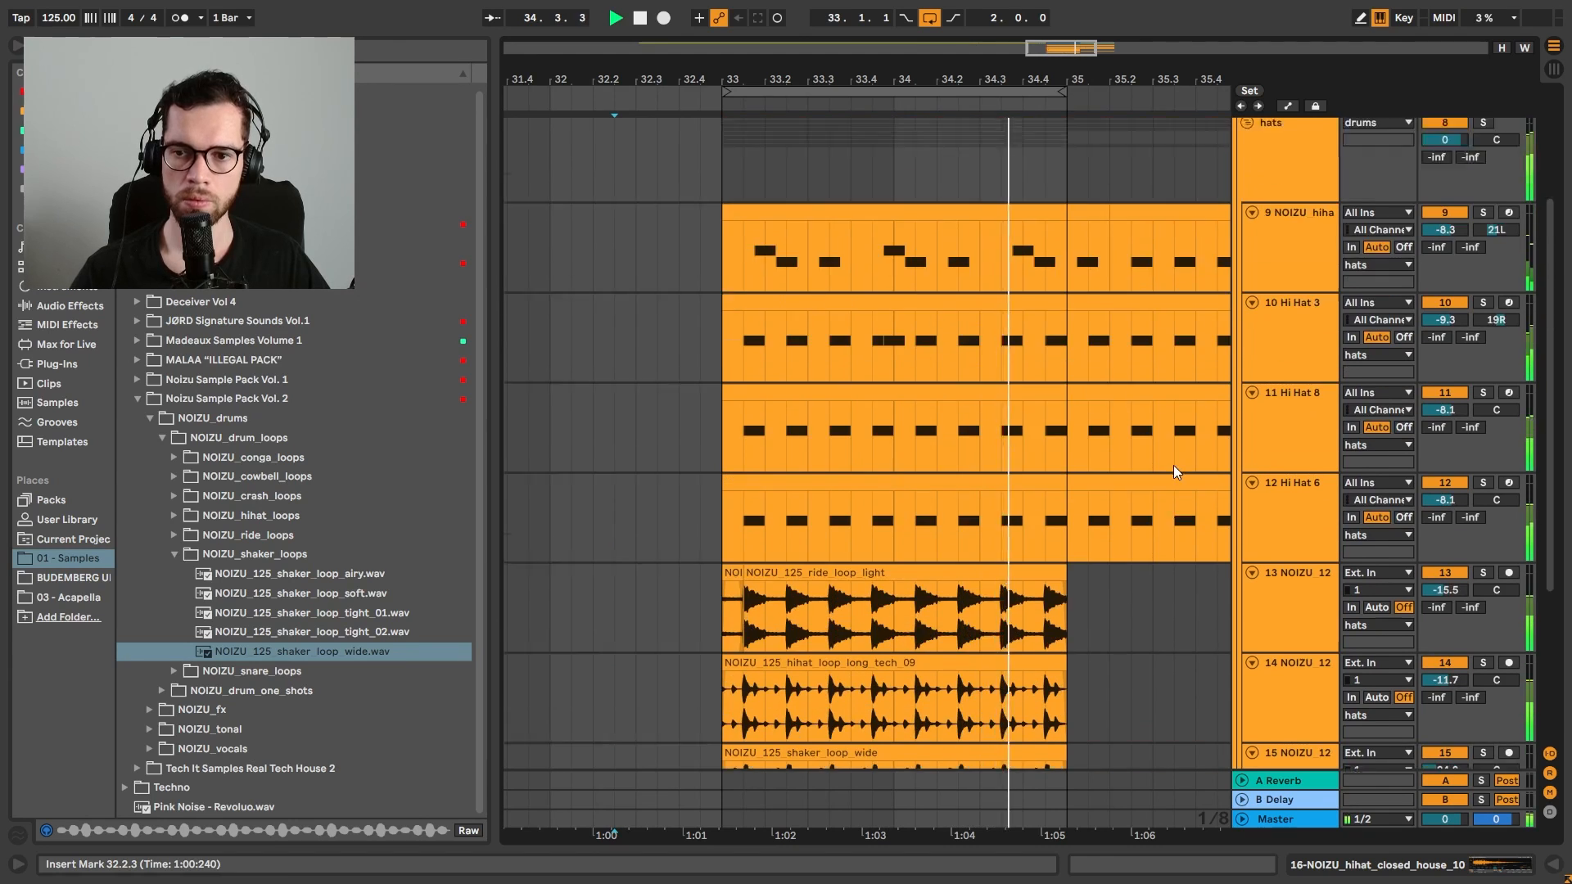
{"action": "left_click", "coordinate": [1245, 288]}
{"action": "left_click", "coordinate": [1251, 229]}
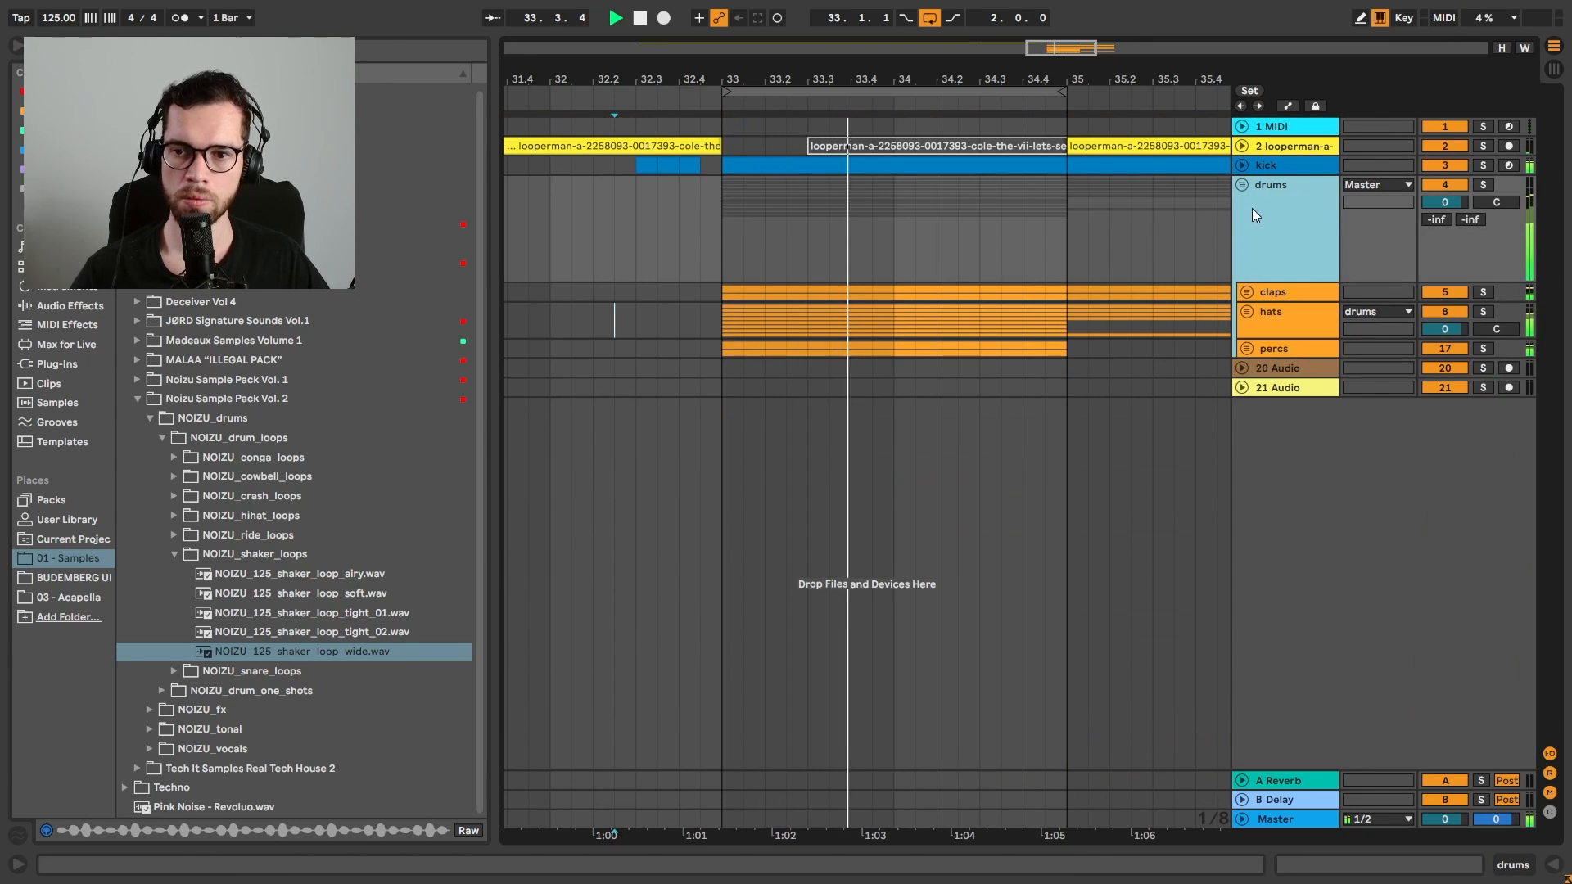
{"action": "left_click", "coordinate": [1246, 185]}
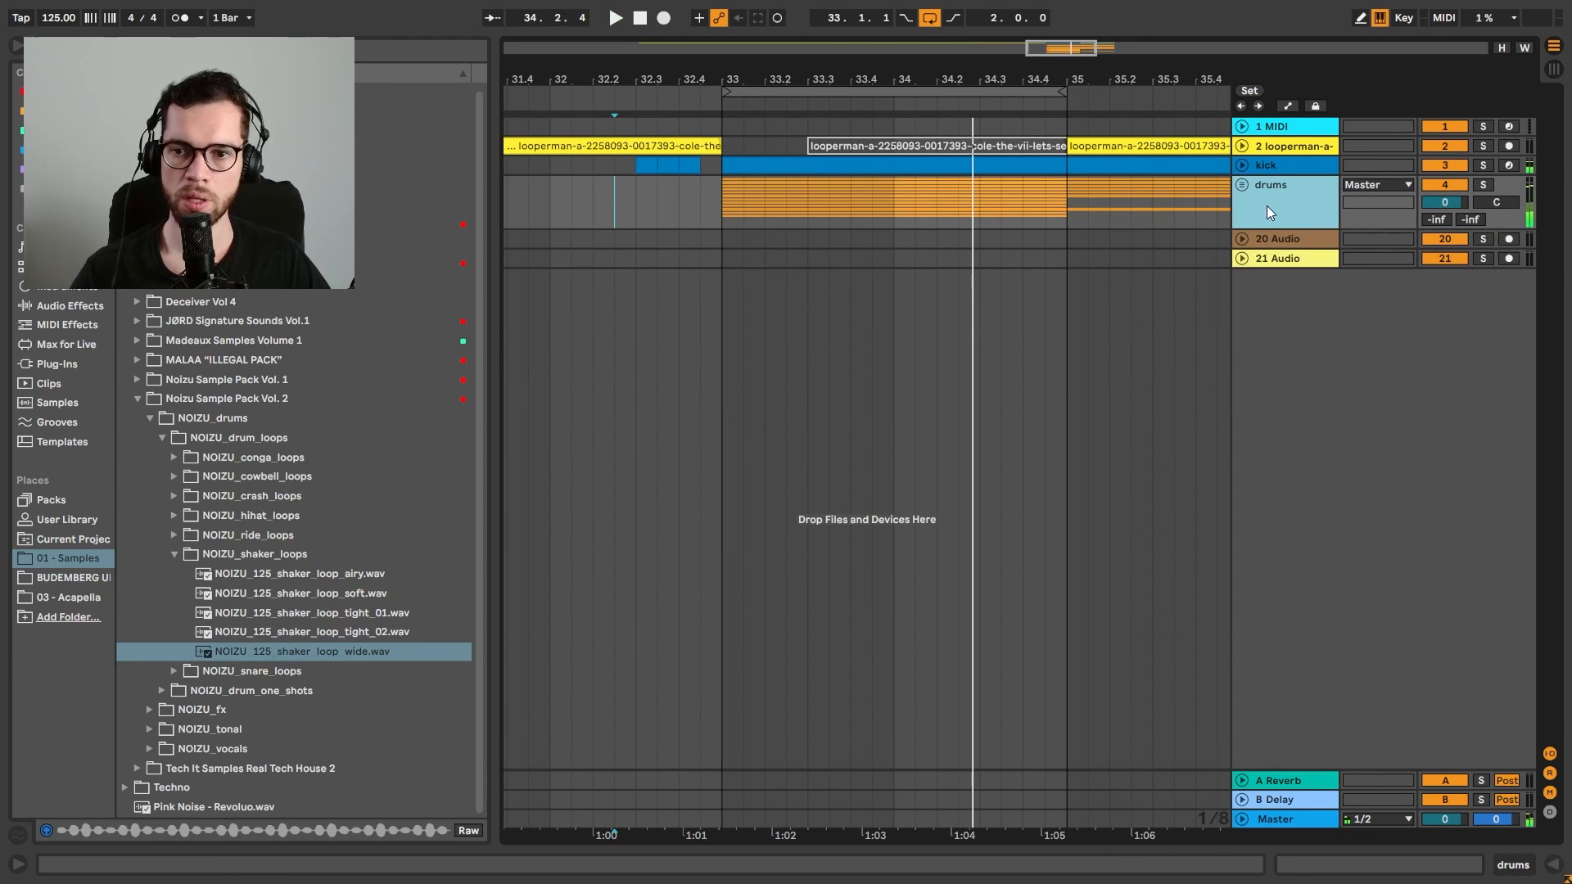
Add a MIDI track below the drums group, name it Serum, and load the Serum plug-in on it
{"action": "key", "text": "ctrl+shift+t"}
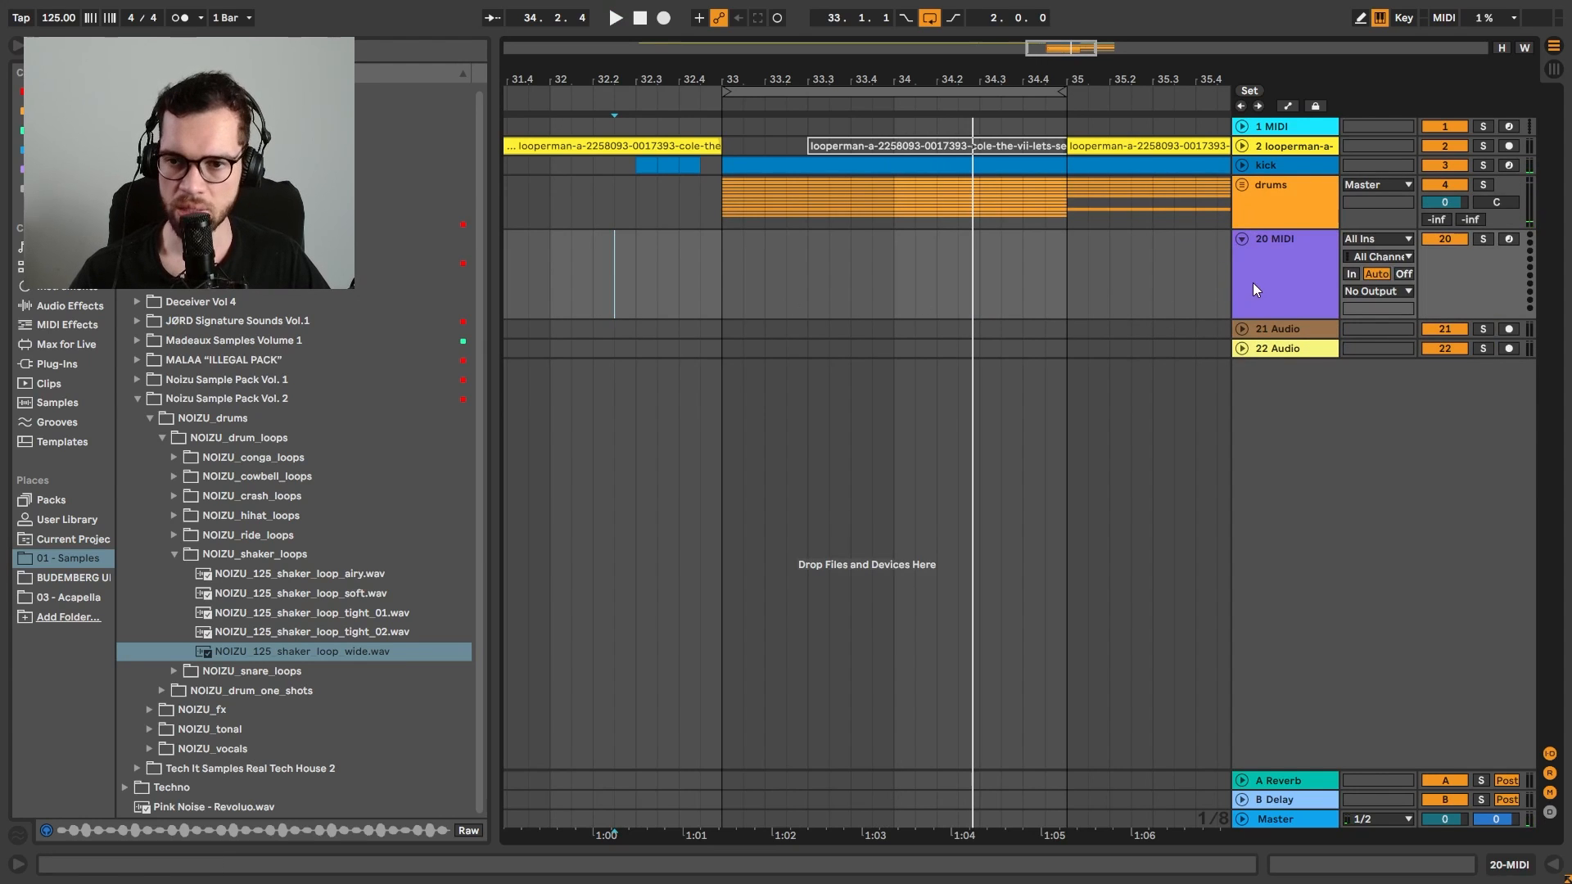
{"action": "key", "text": "ctrl+r"}
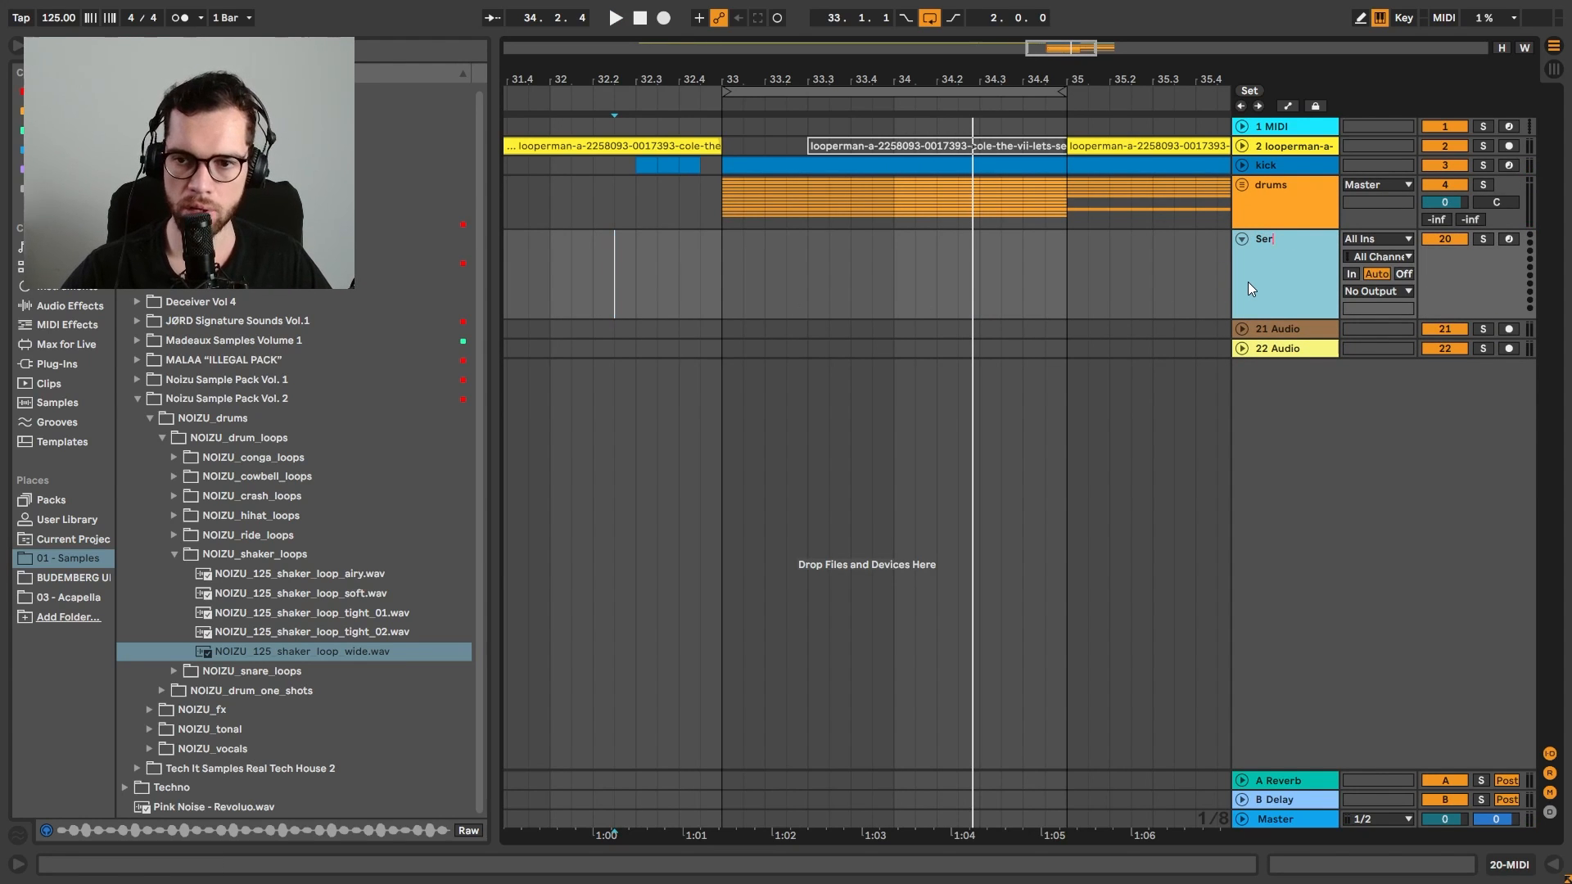
{"action": "left_click", "coordinate": [64, 368]}
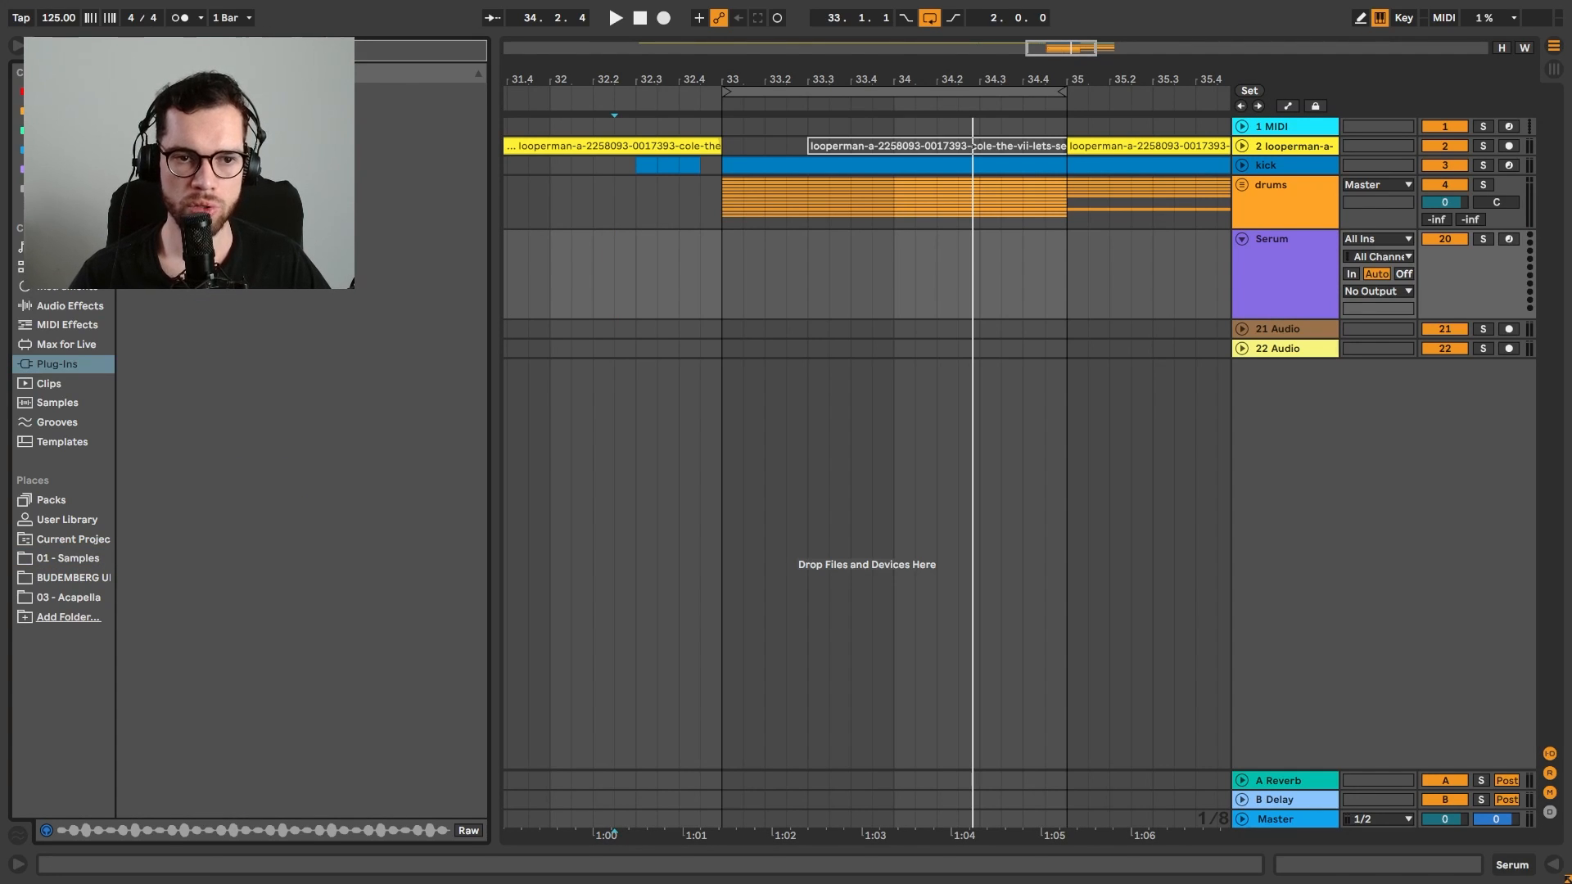
{"action": "key", "text": "ctrl+f"}
{"action": "key", "text": "Down"}
{"action": "key", "text": "Down"}
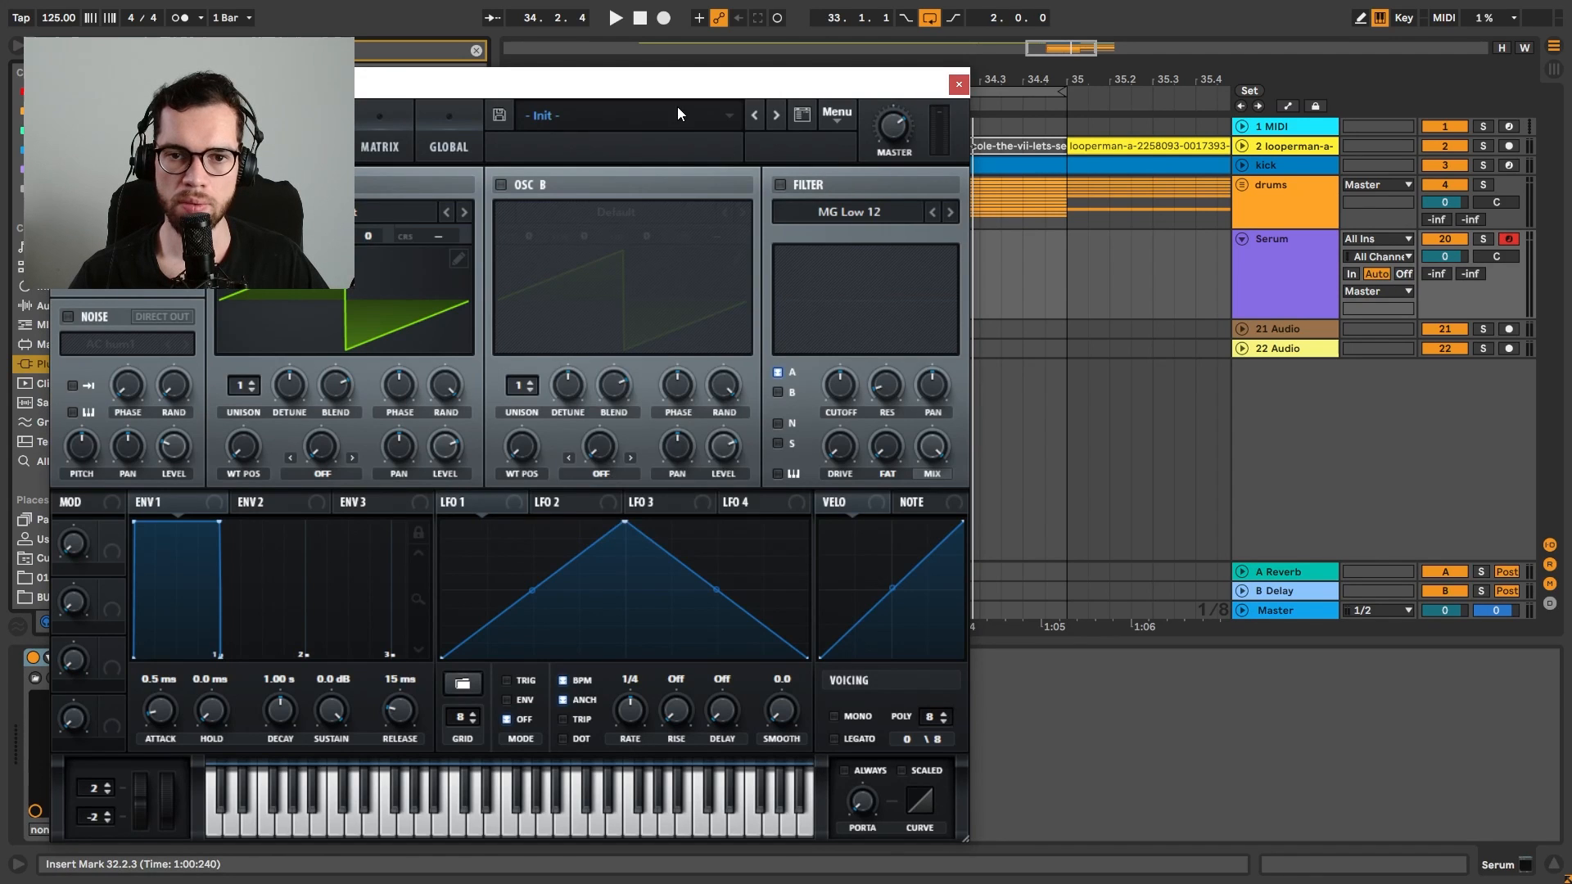
Load the BS - Almost Wooble preset from the Budemberg - Essentials For Serum bank and audition it in lower octaves
{"action": "left_click", "coordinate": [678, 113]}
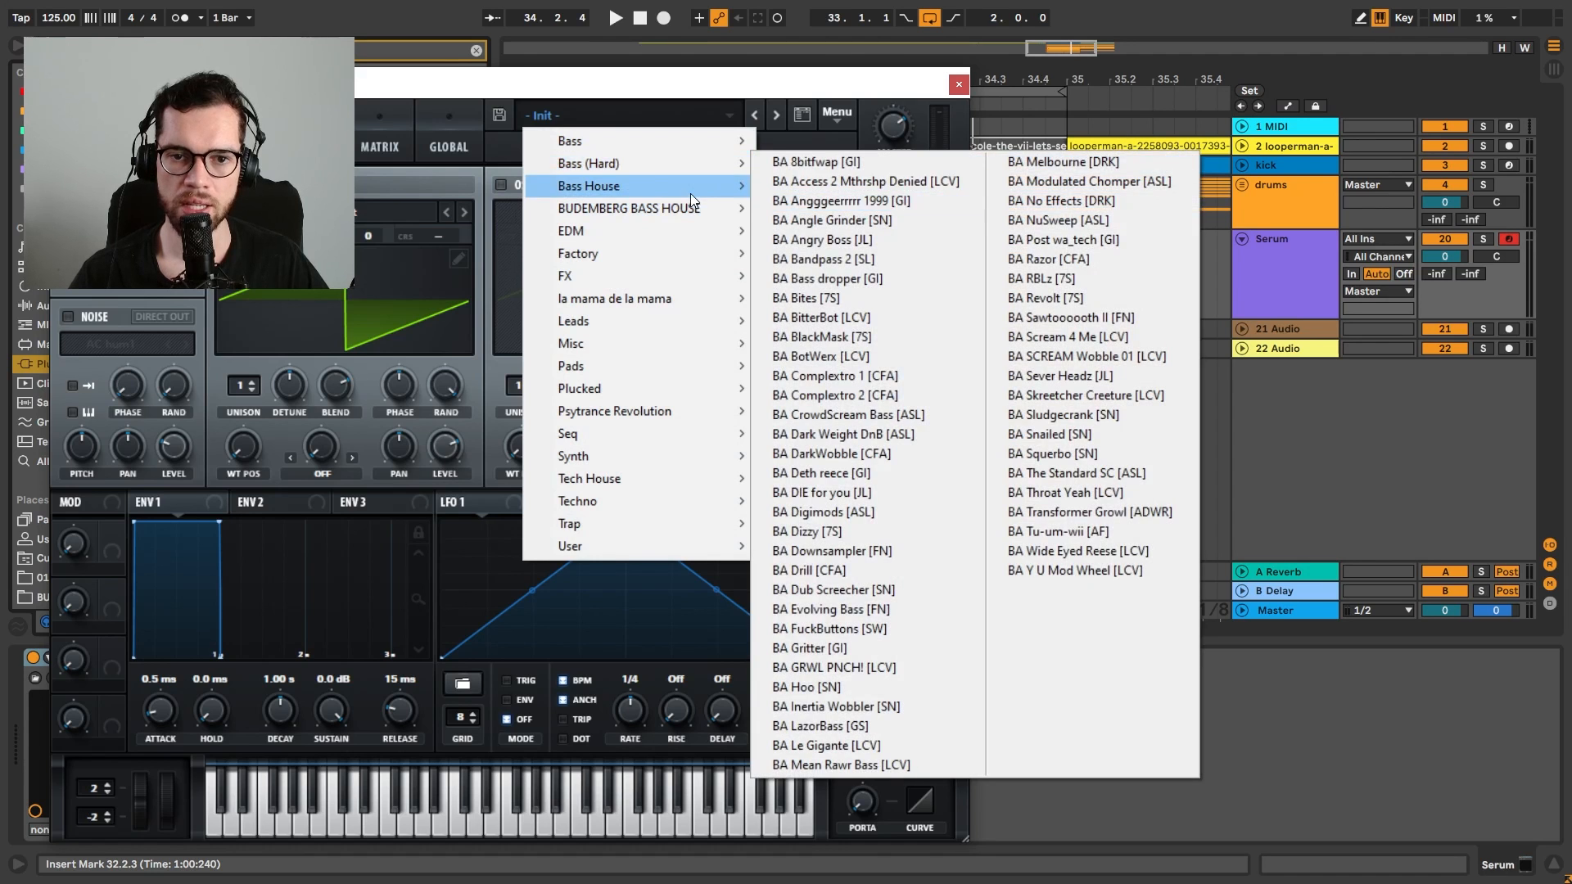
{"action": "mouse_move", "coordinate": [661, 145]}
{"action": "mouse_move", "coordinate": [674, 188]}
{"action": "mouse_move", "coordinate": [854, 209]}
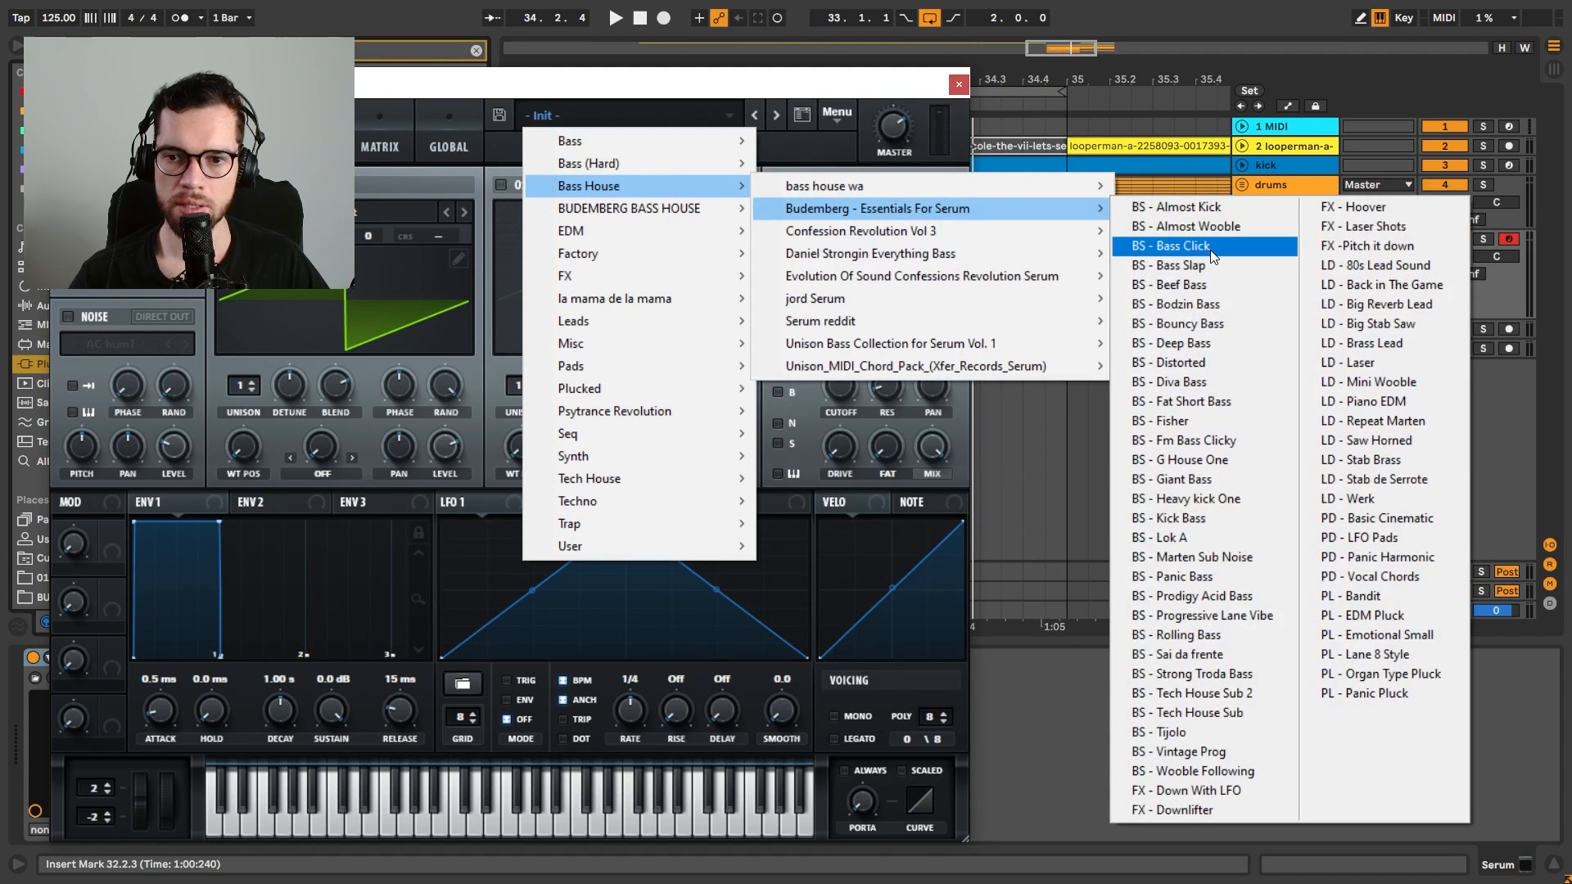
{"action": "left_click", "coordinate": [1196, 225]}
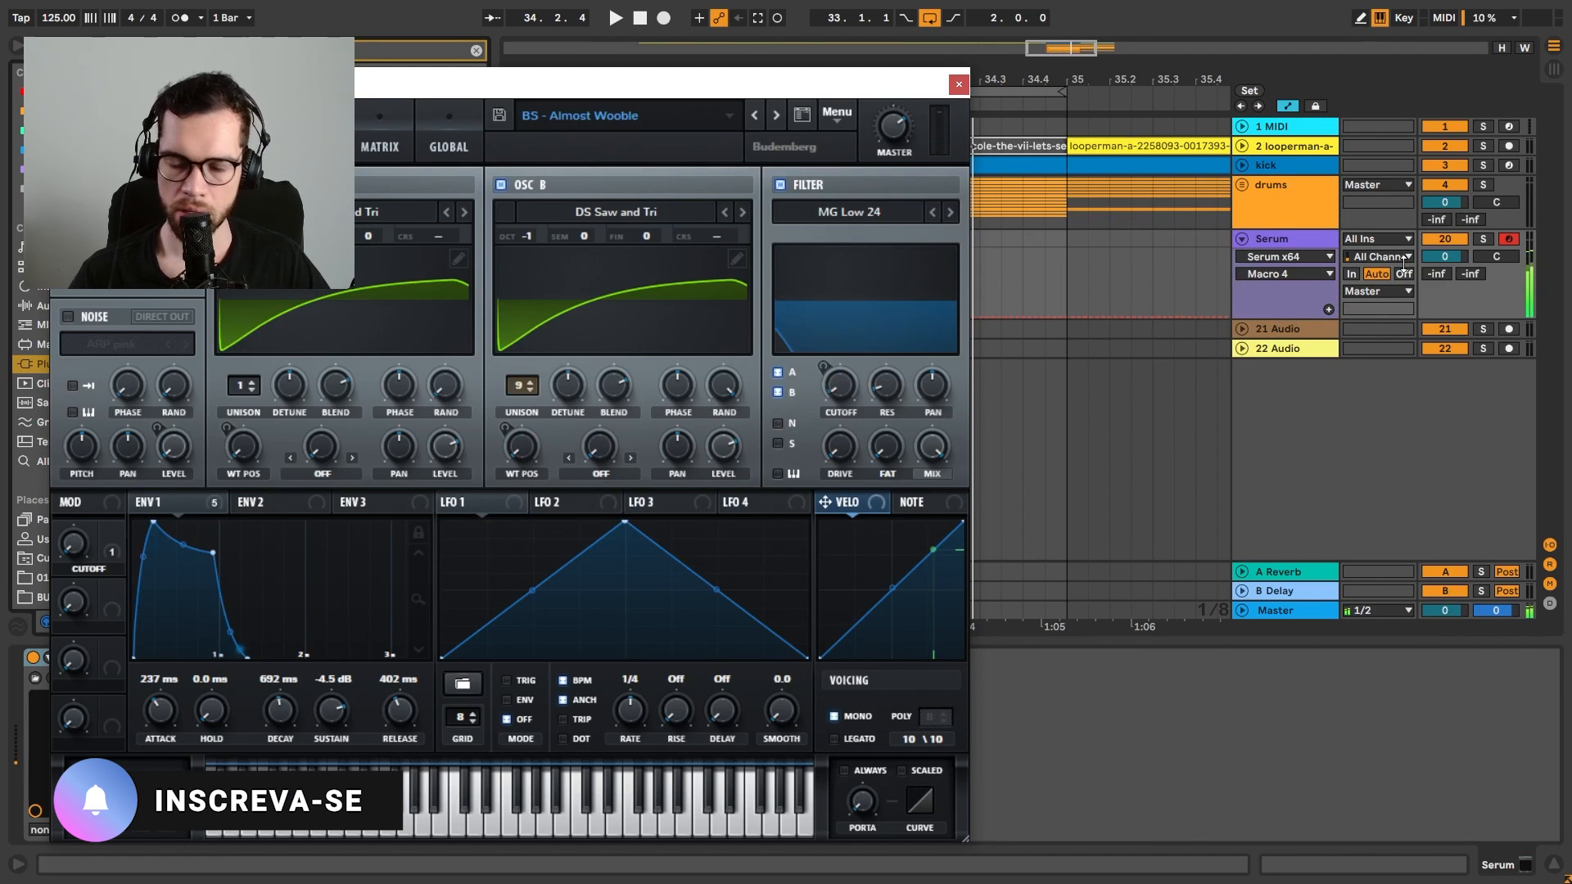
{"action": "key", "text": "m"}
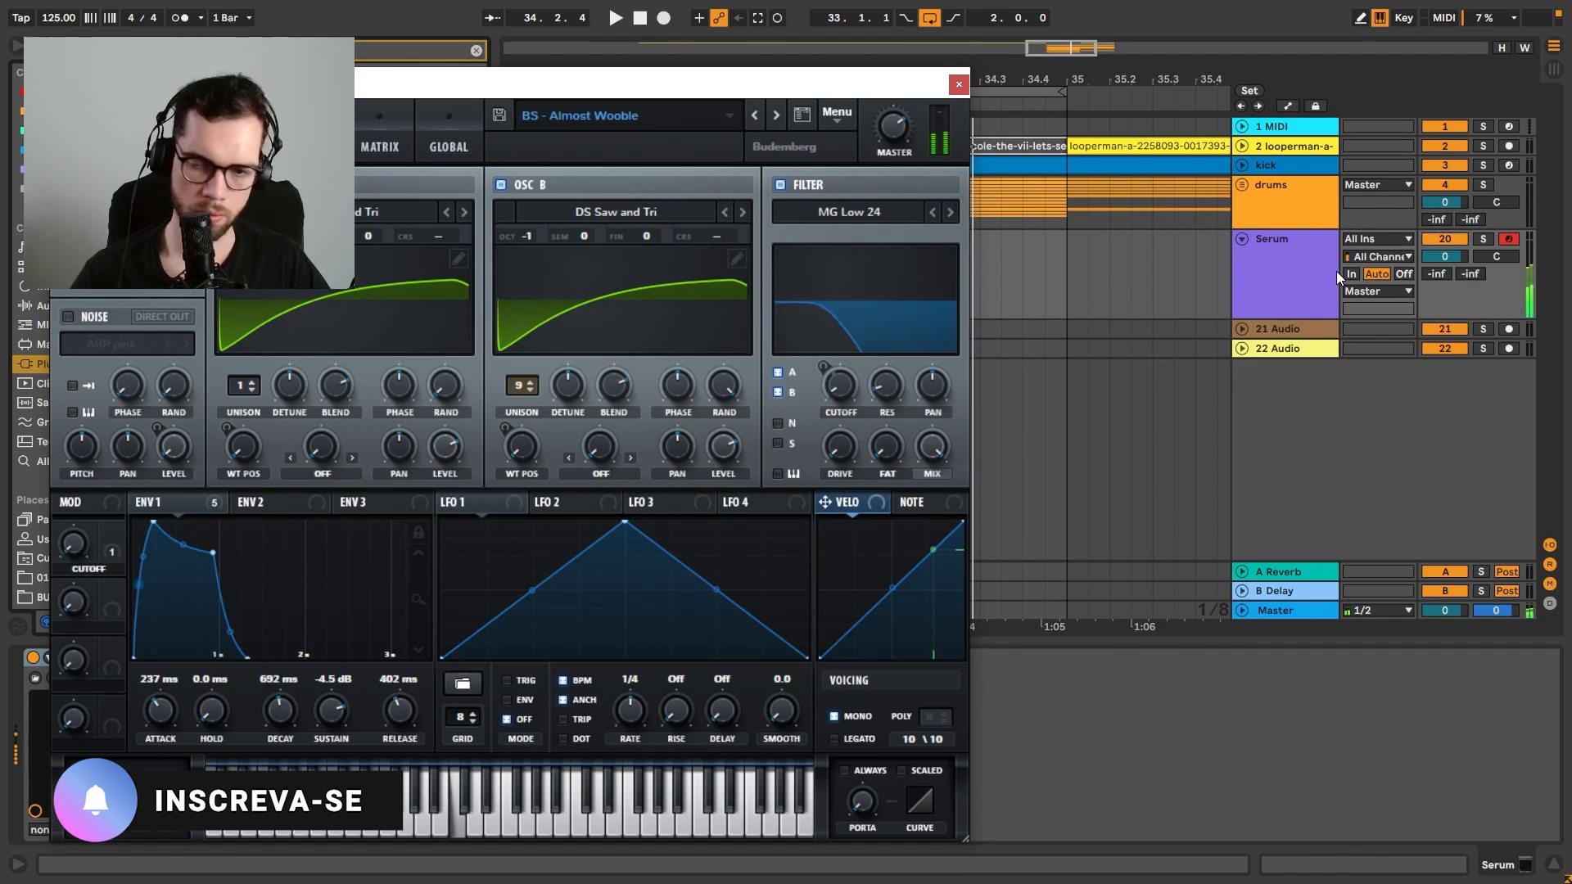
{"action": "key", "text": "z"}
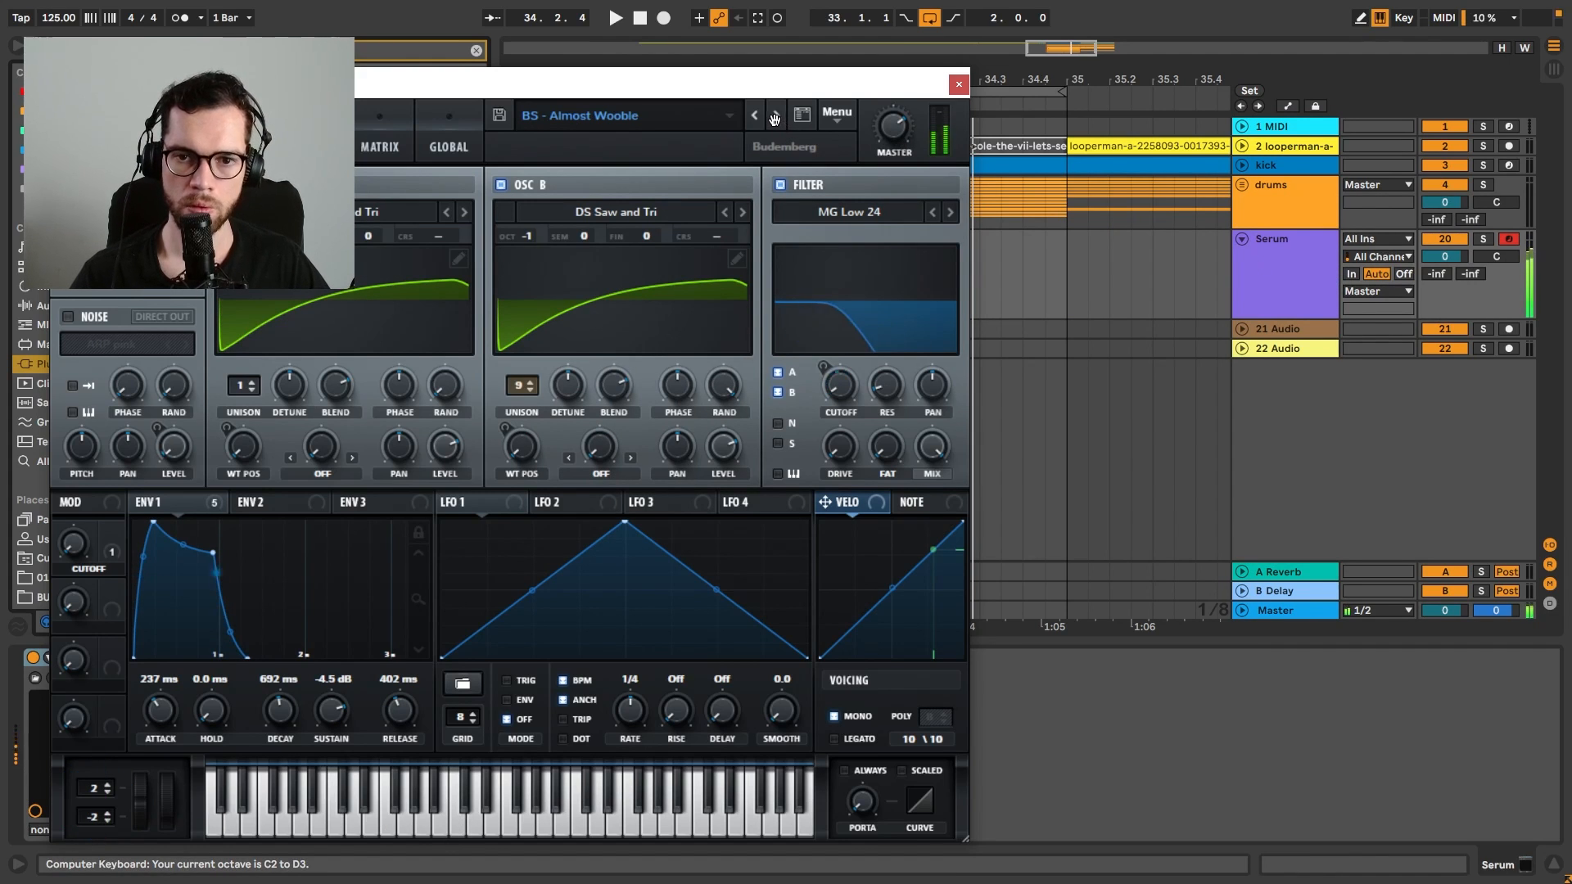
Switch to the BS - Bass Click preset, lower the computer keyboard octave to C1, and close the plug-in window
{"action": "left_click", "coordinate": [776, 115]}
{"action": "key", "text": "z"}
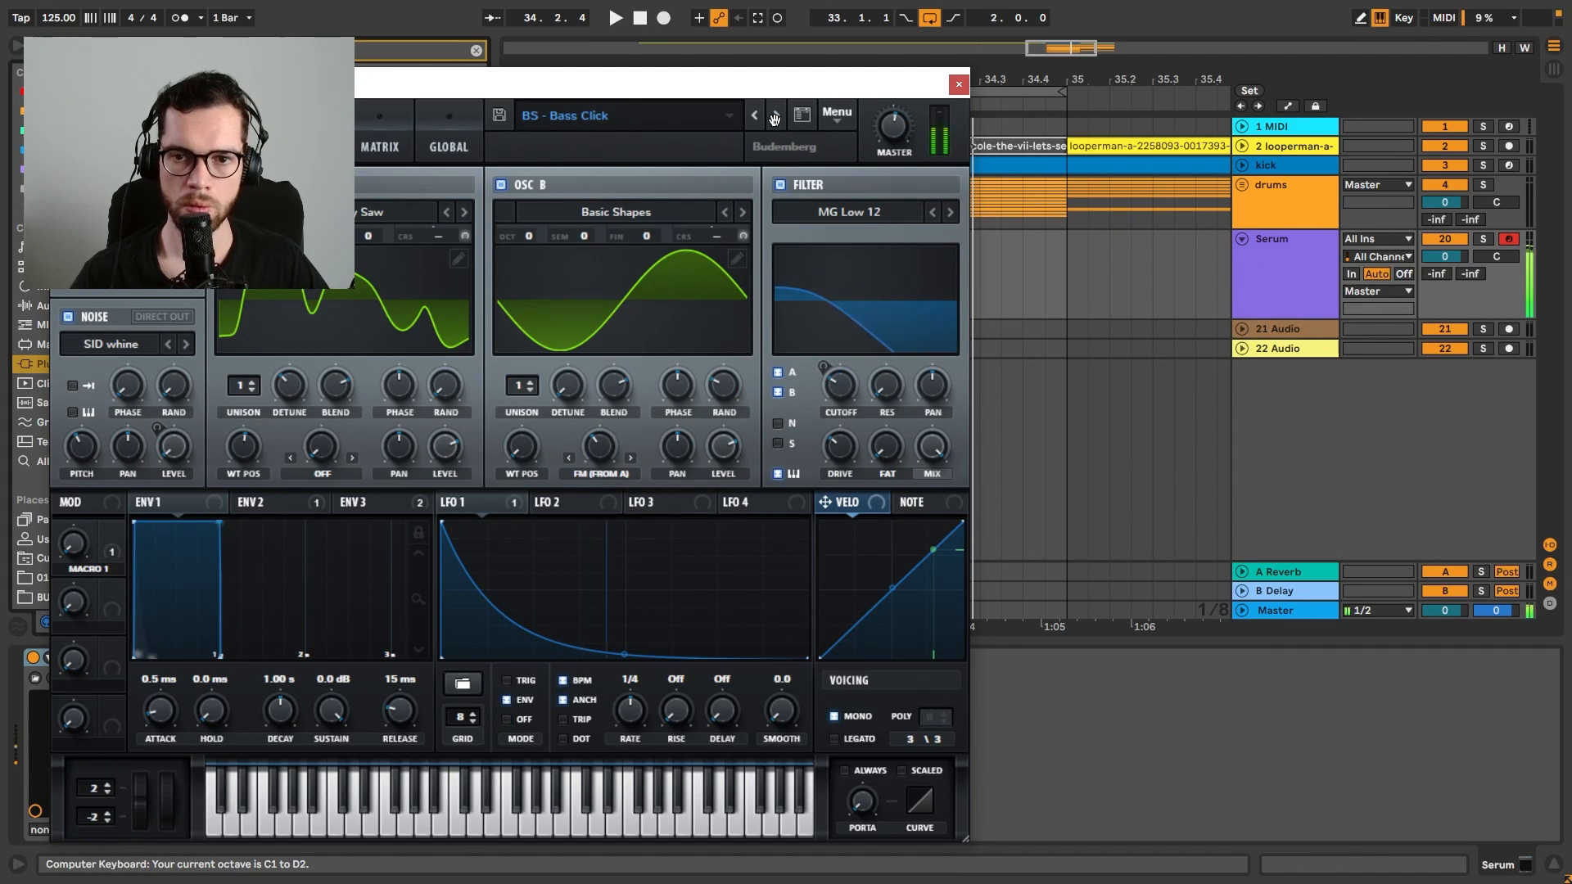
{"action": "left_click", "coordinate": [774, 116]}
{"action": "left_click", "coordinate": [755, 115]}
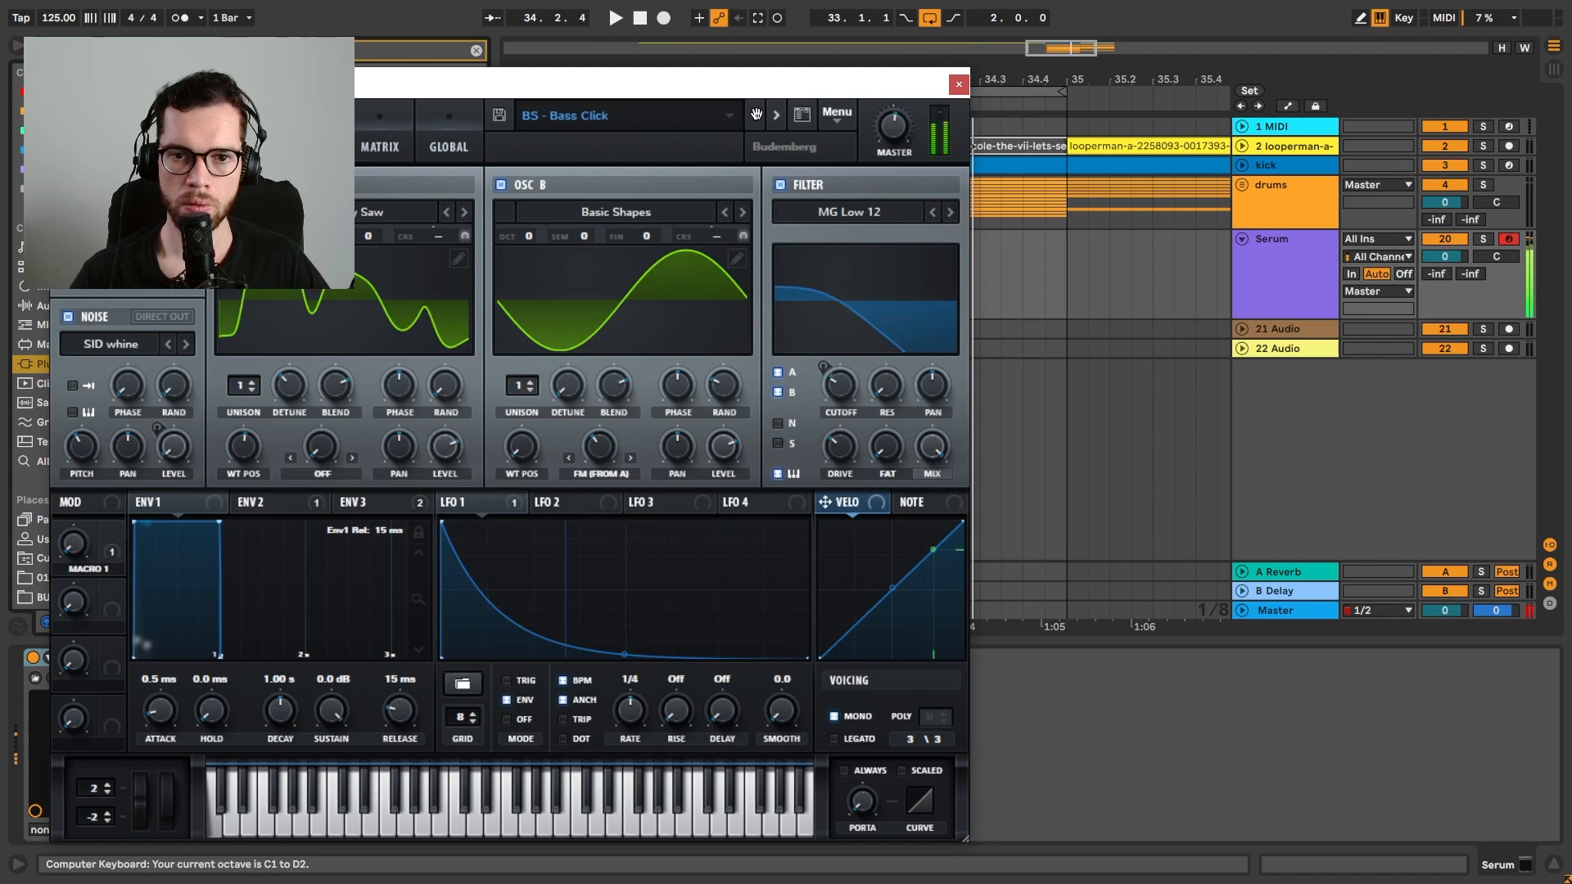
{"action": "left_click", "coordinate": [959, 84]}
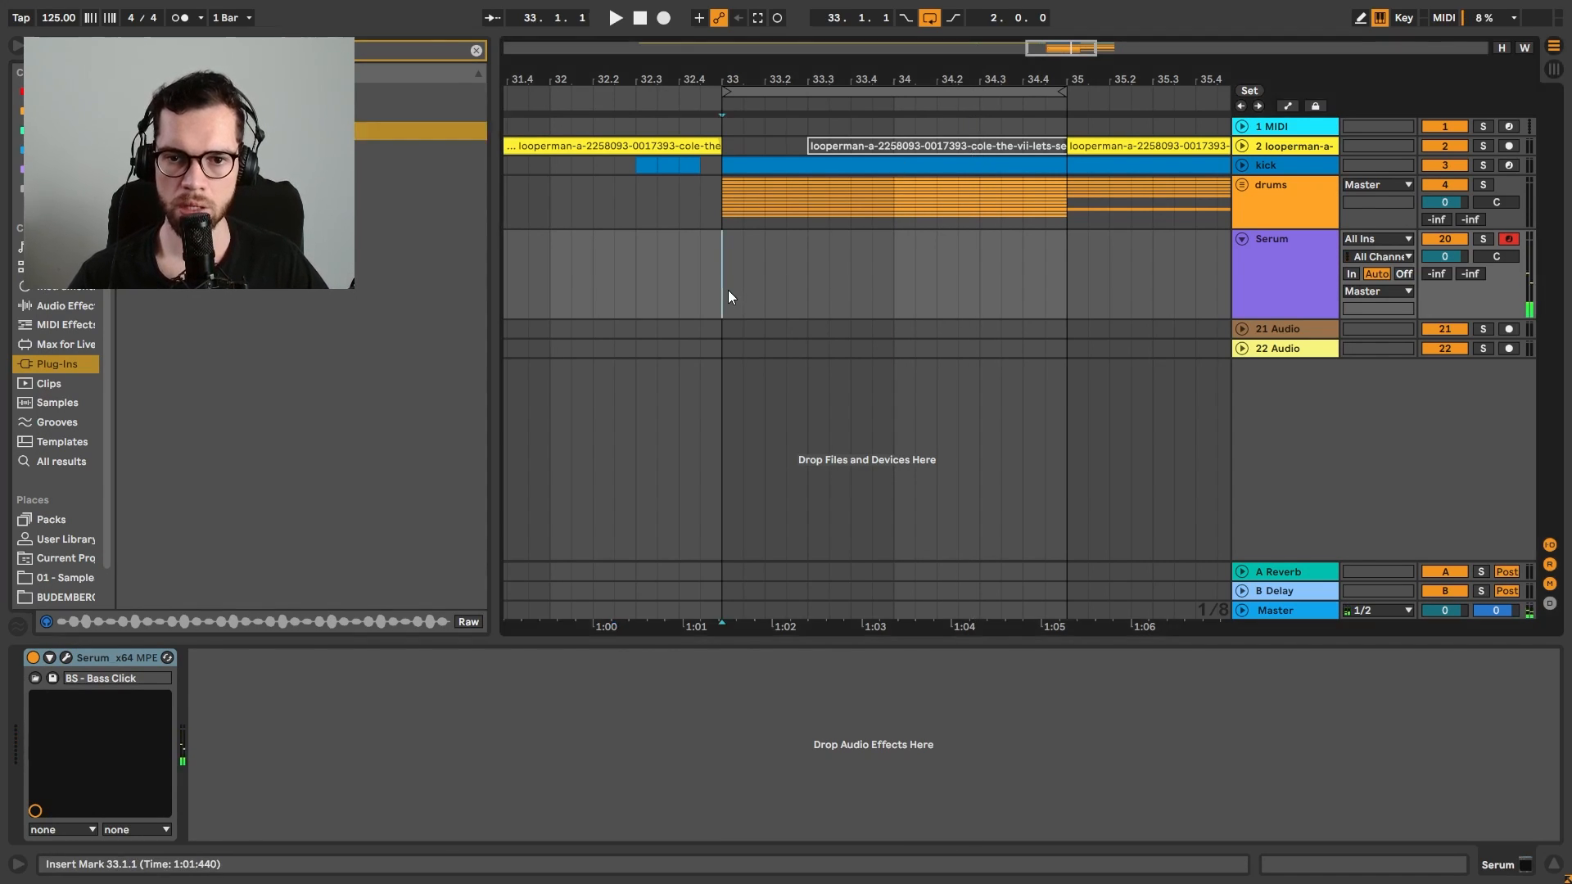
Create a two-bar MIDI clip at bar 33 on the Serum track and add a C#1 note at 1.1.3
{"action": "left_click_drag", "start_coordinate": [727, 290], "coordinate": [1014, 281]}
{"action": "key", "text": "ctrl+shift+m"}
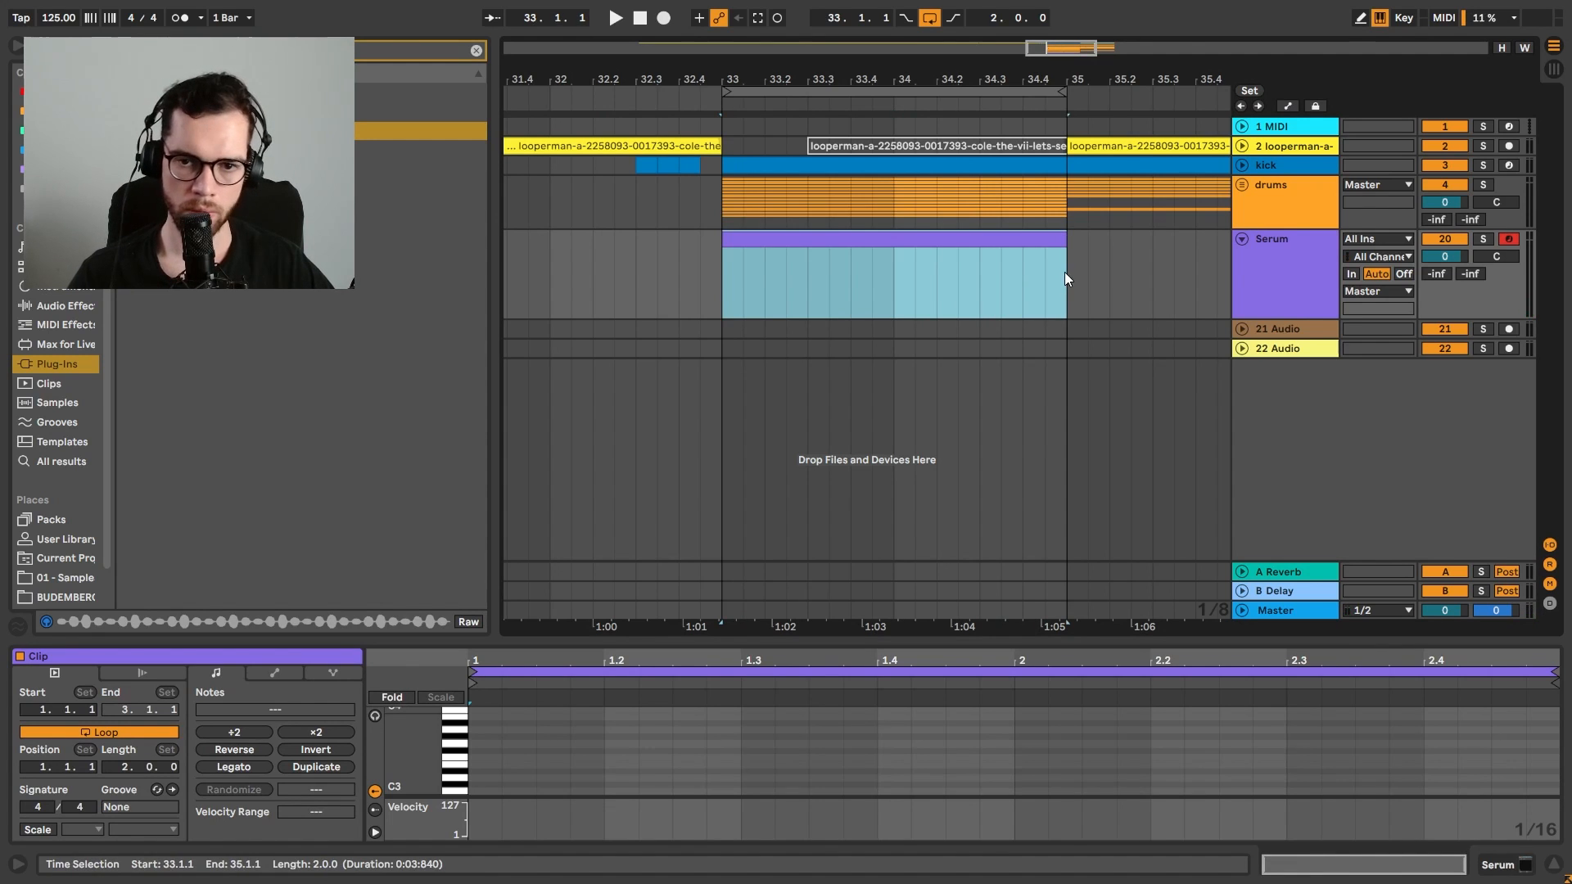
{"action": "scroll", "coordinate": [533, 745], "scroll_direction": "down", "scroll_amount": 1}
{"action": "left_click", "coordinate": [489, 773]}
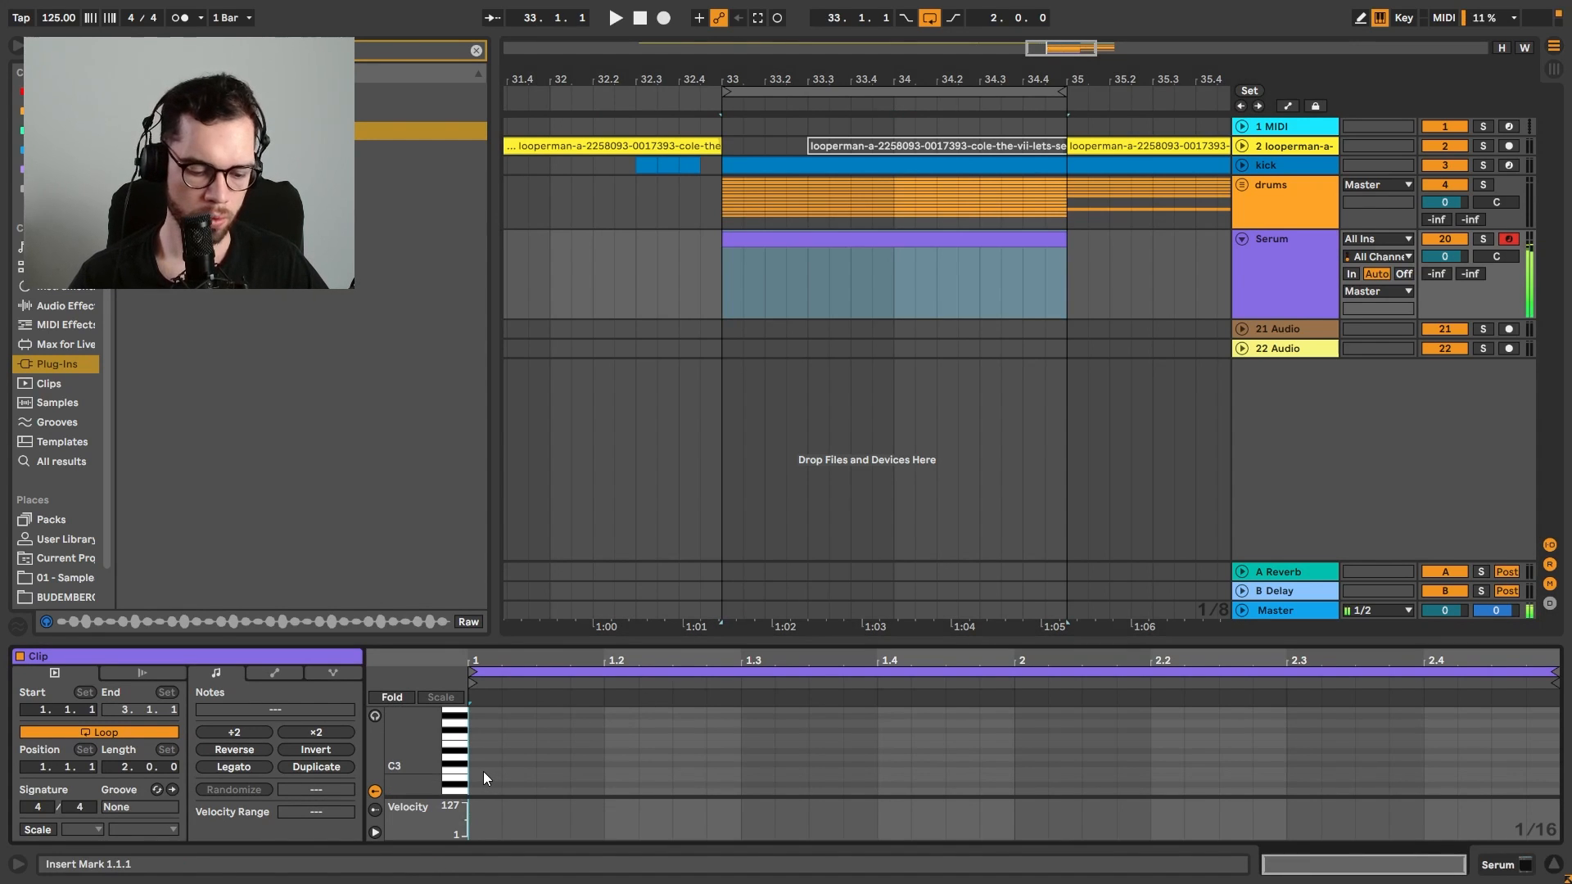
{"action": "scroll", "coordinate": [483, 772], "scroll_direction": "down", "scroll_amount": 5}
{"action": "scroll", "coordinate": [480, 754], "scroll_direction": "up", "scroll_amount": 1}
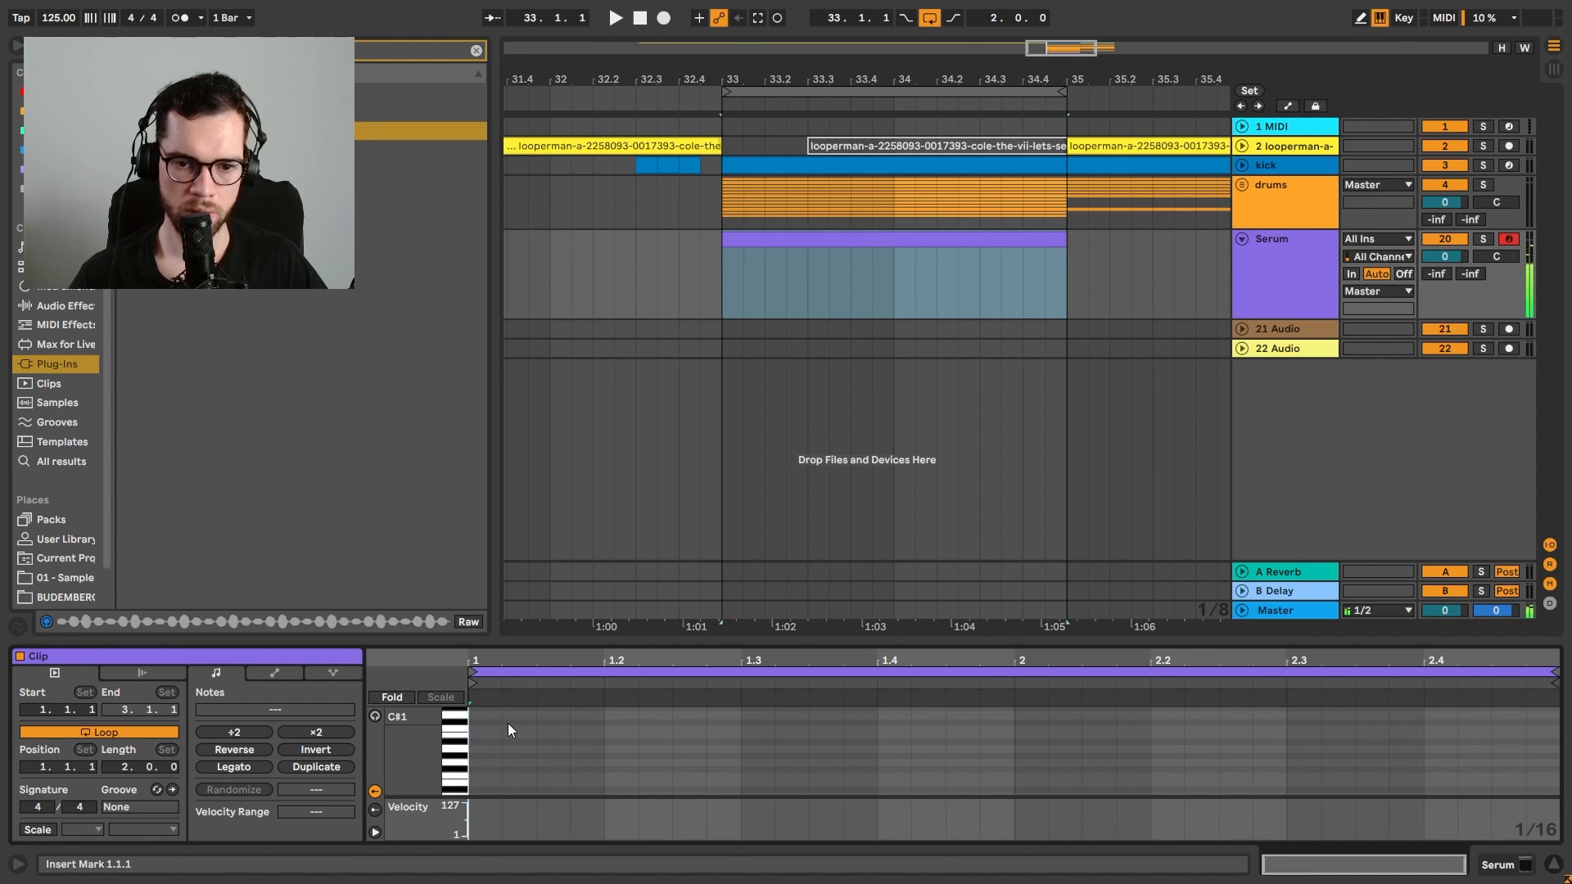
{"action": "double_click", "coordinate": [541, 724]}
{"action": "key", "text": "space"}
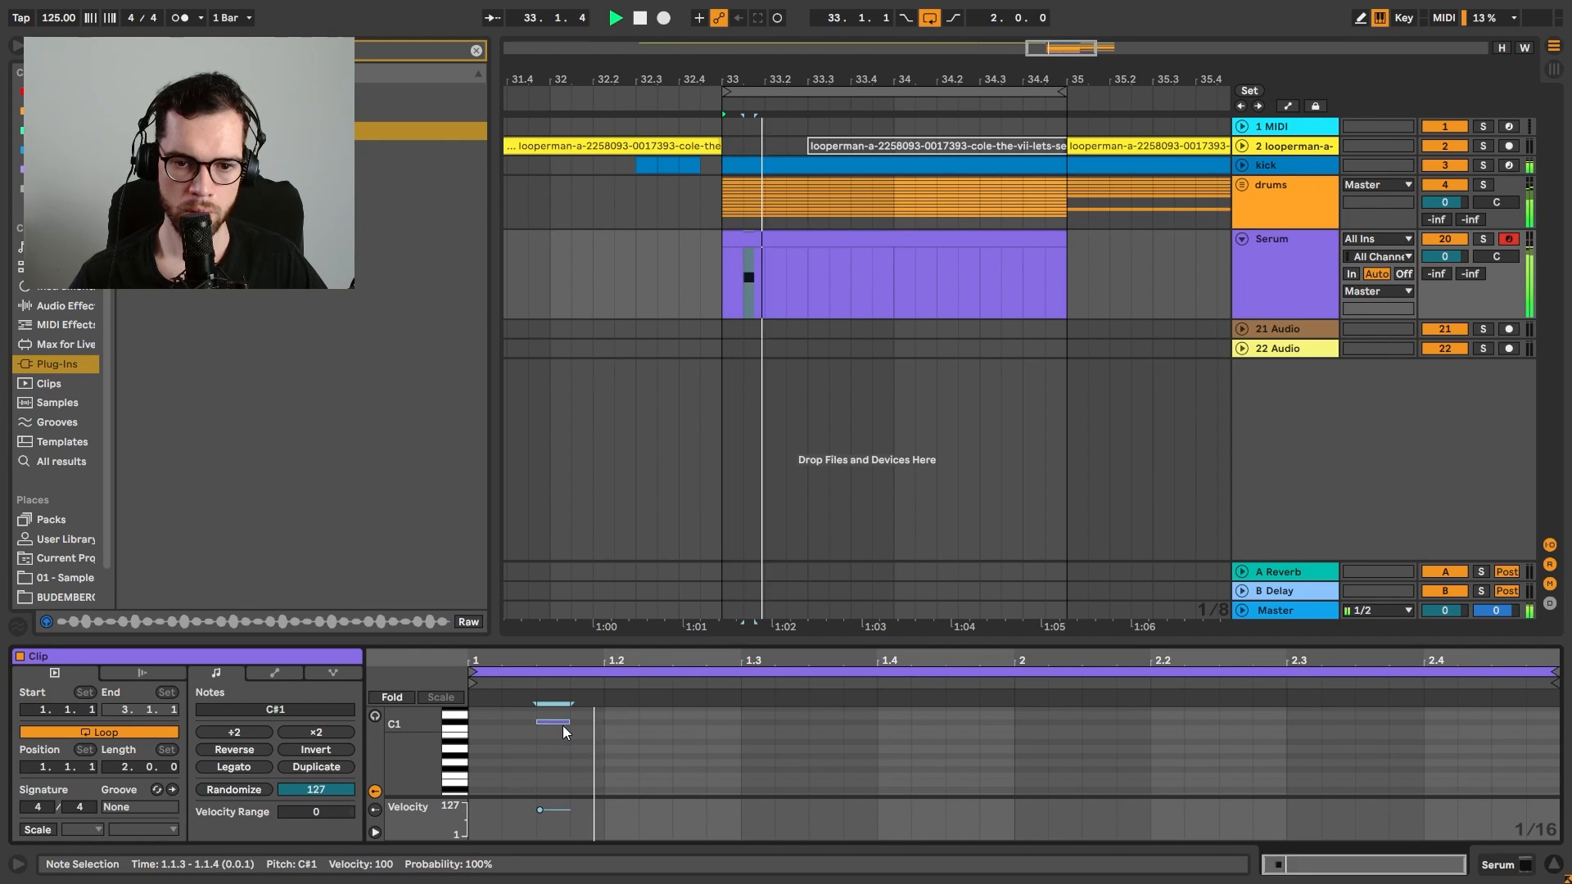
Extend the C#1 note to 1.2.1 and duplicate it directly behind itself
{"action": "left_click_drag", "start_coordinate": [570, 723], "coordinate": [600, 723]}
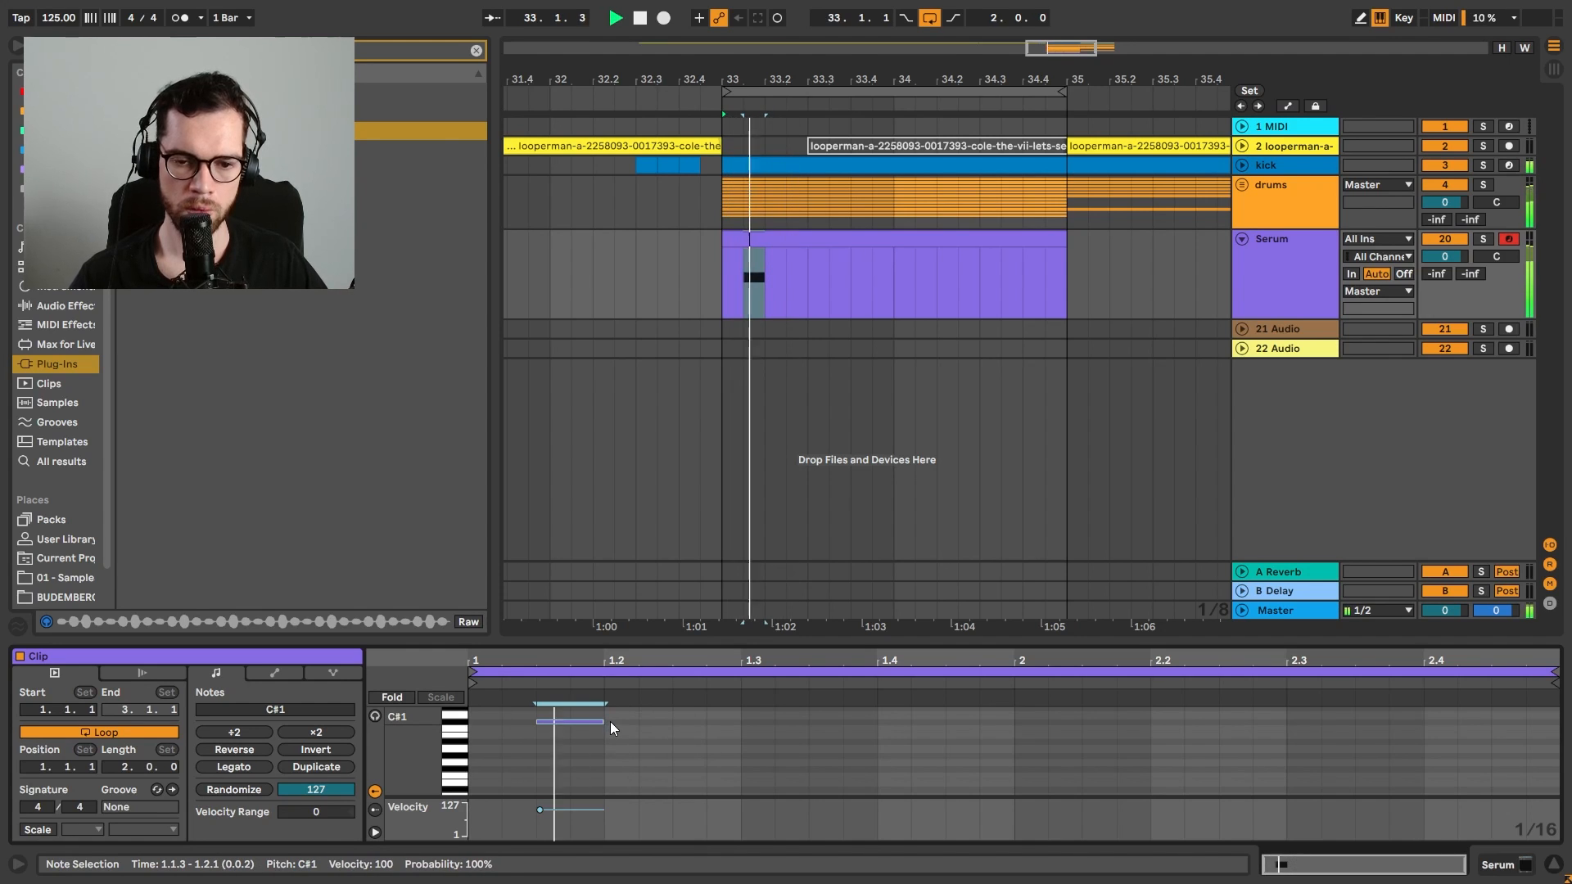
{"action": "key", "text": "ctrl+d"}
{"action": "key", "text": "space"}
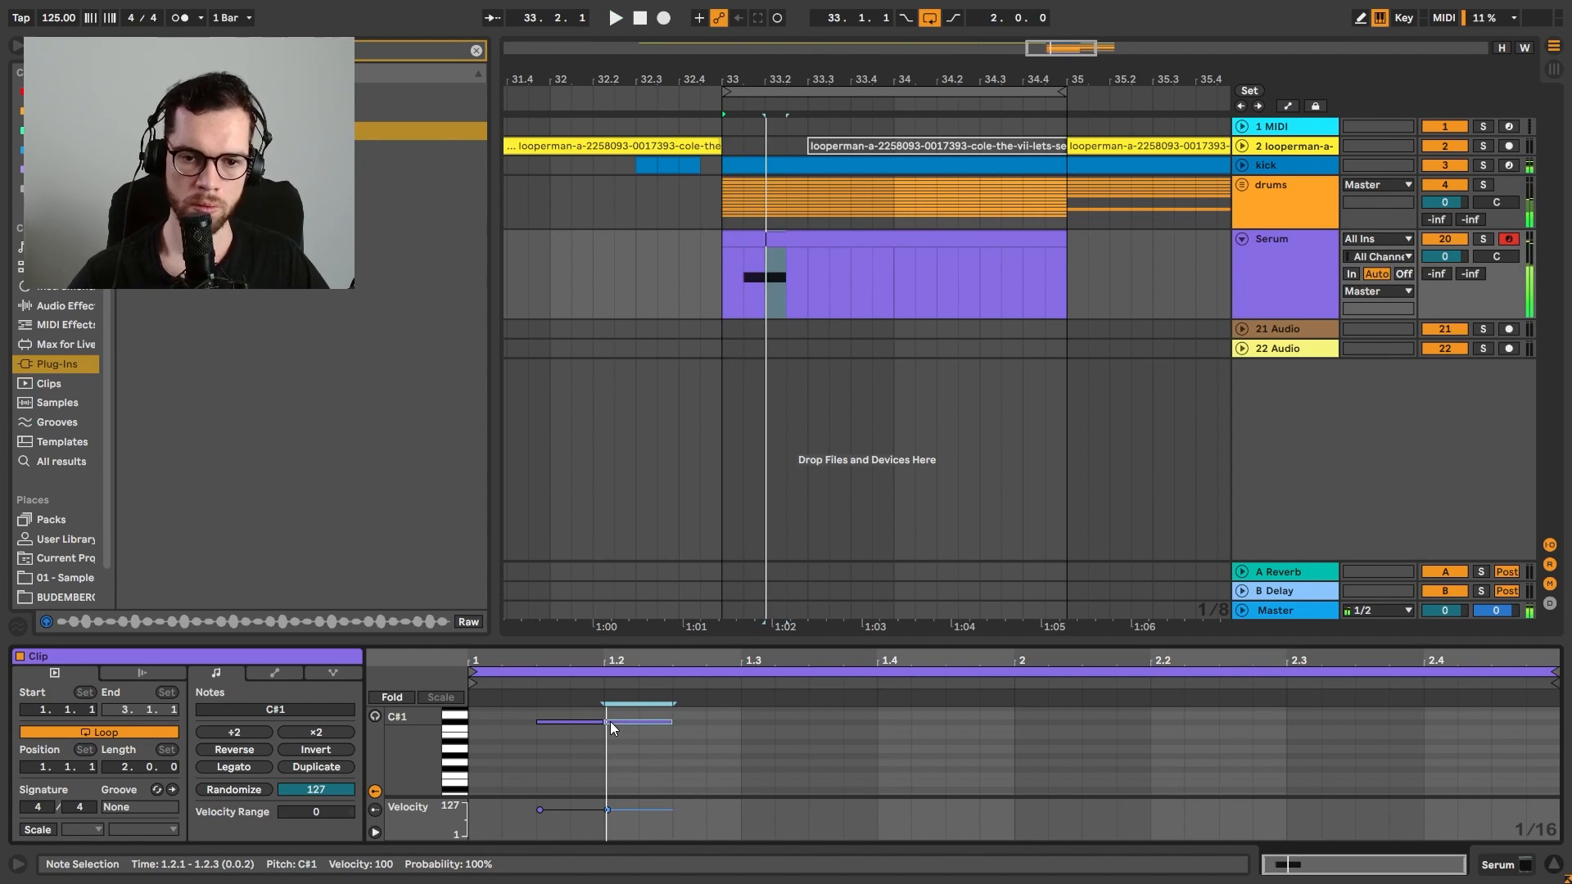
Enlarge the clip detail view, set the clip's scale to C# Minor, and show only the notes of that scale
{"action": "left_click_drag", "start_coordinate": [457, 622], "coordinate": [457, 478]}
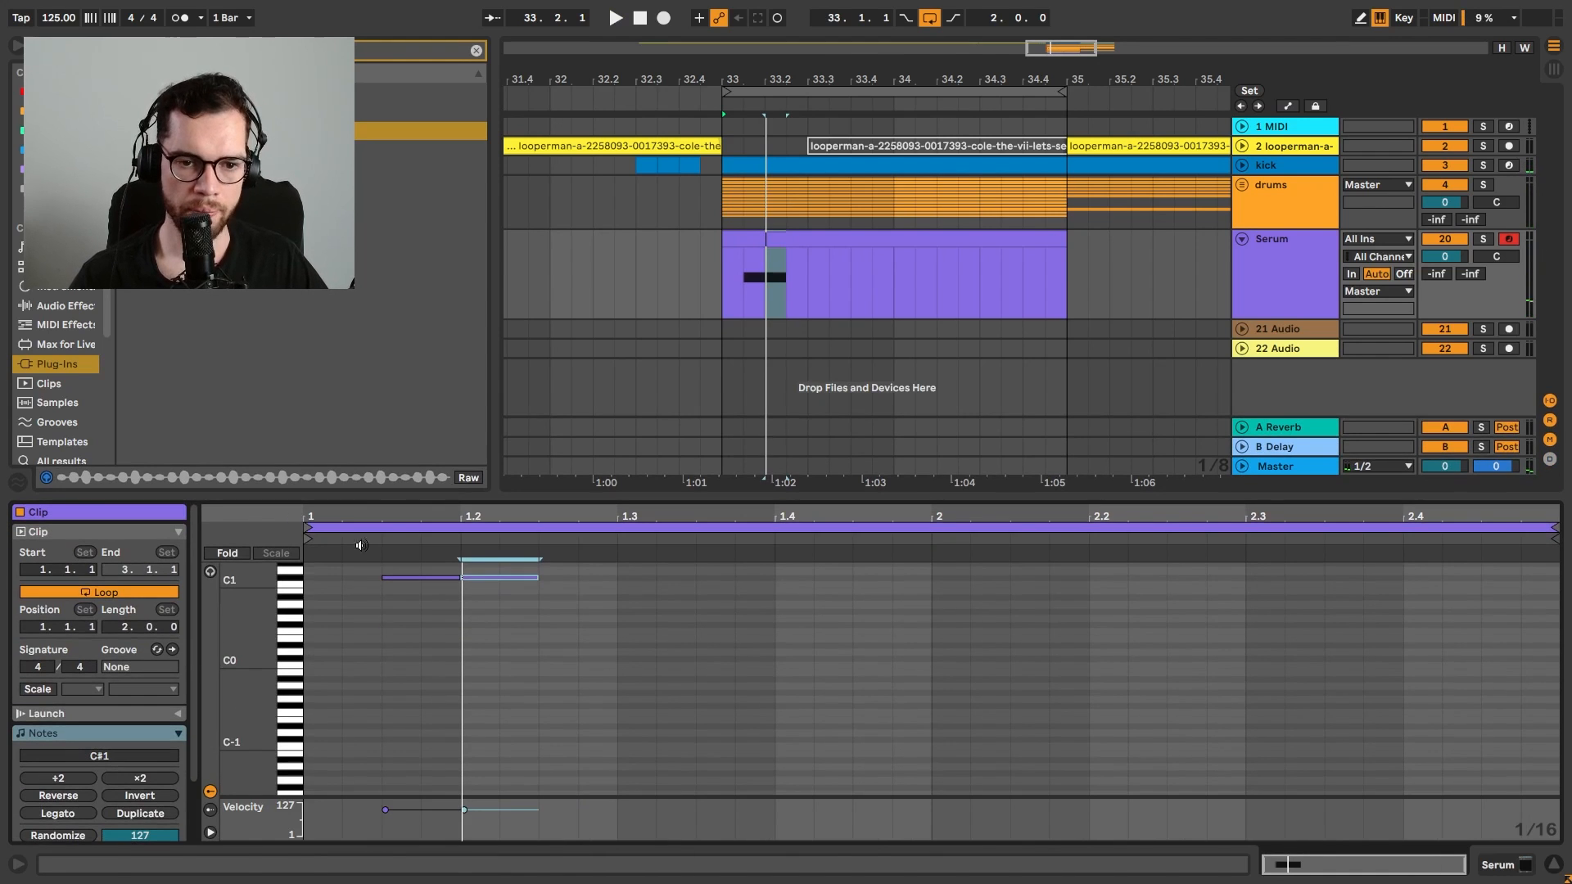
{"action": "left_click", "coordinate": [25, 690]}
{"action": "left_click", "coordinate": [72, 692]}
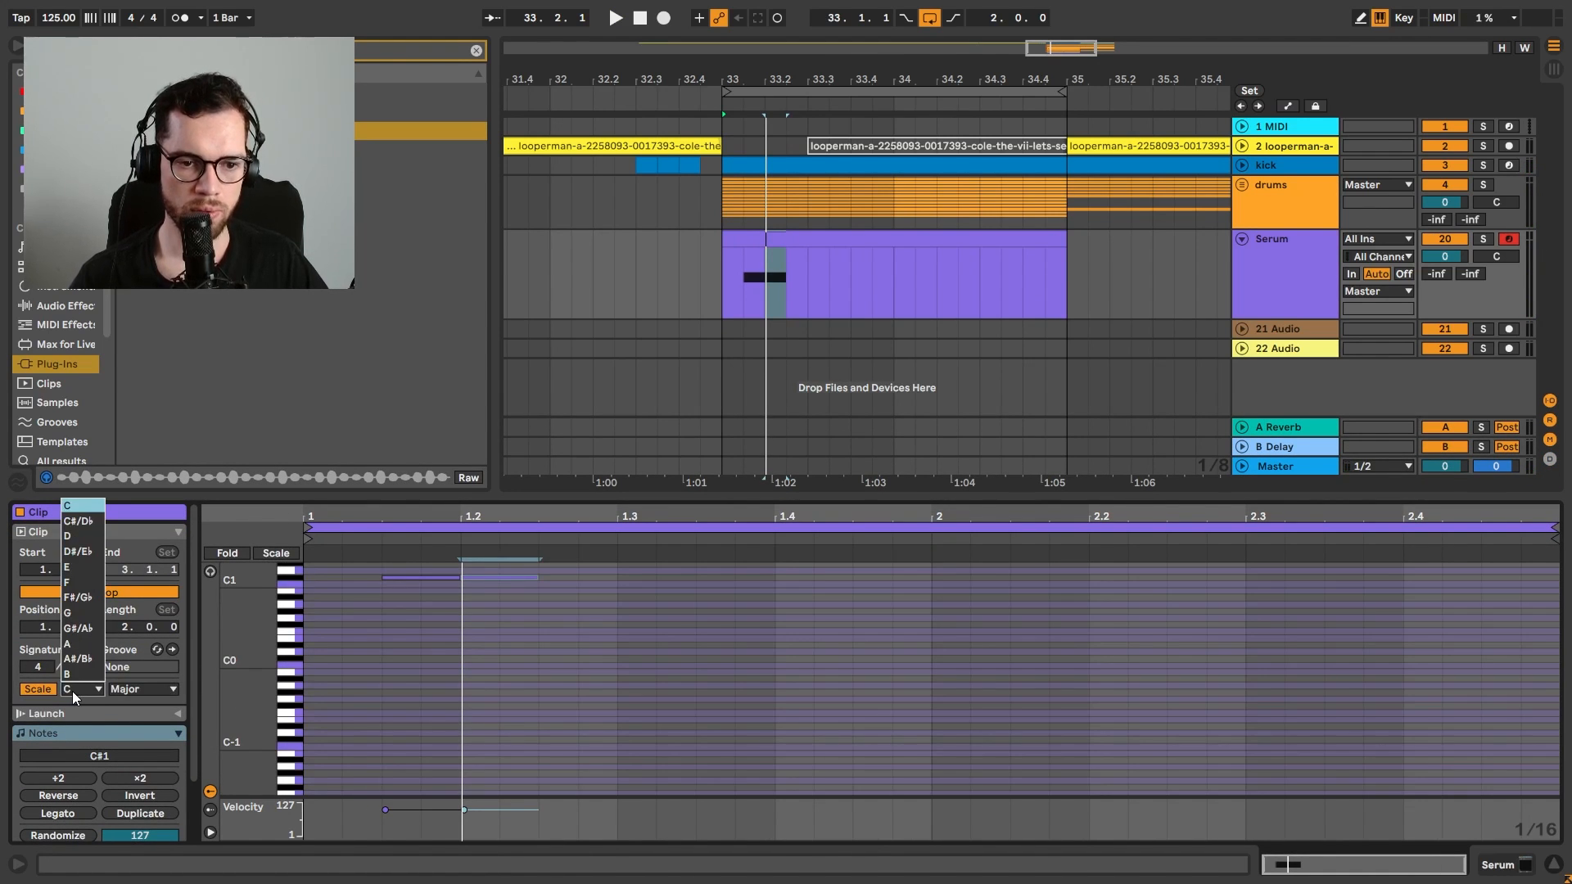
{"action": "left_click", "coordinate": [86, 522]}
{"action": "left_click", "coordinate": [127, 688]}
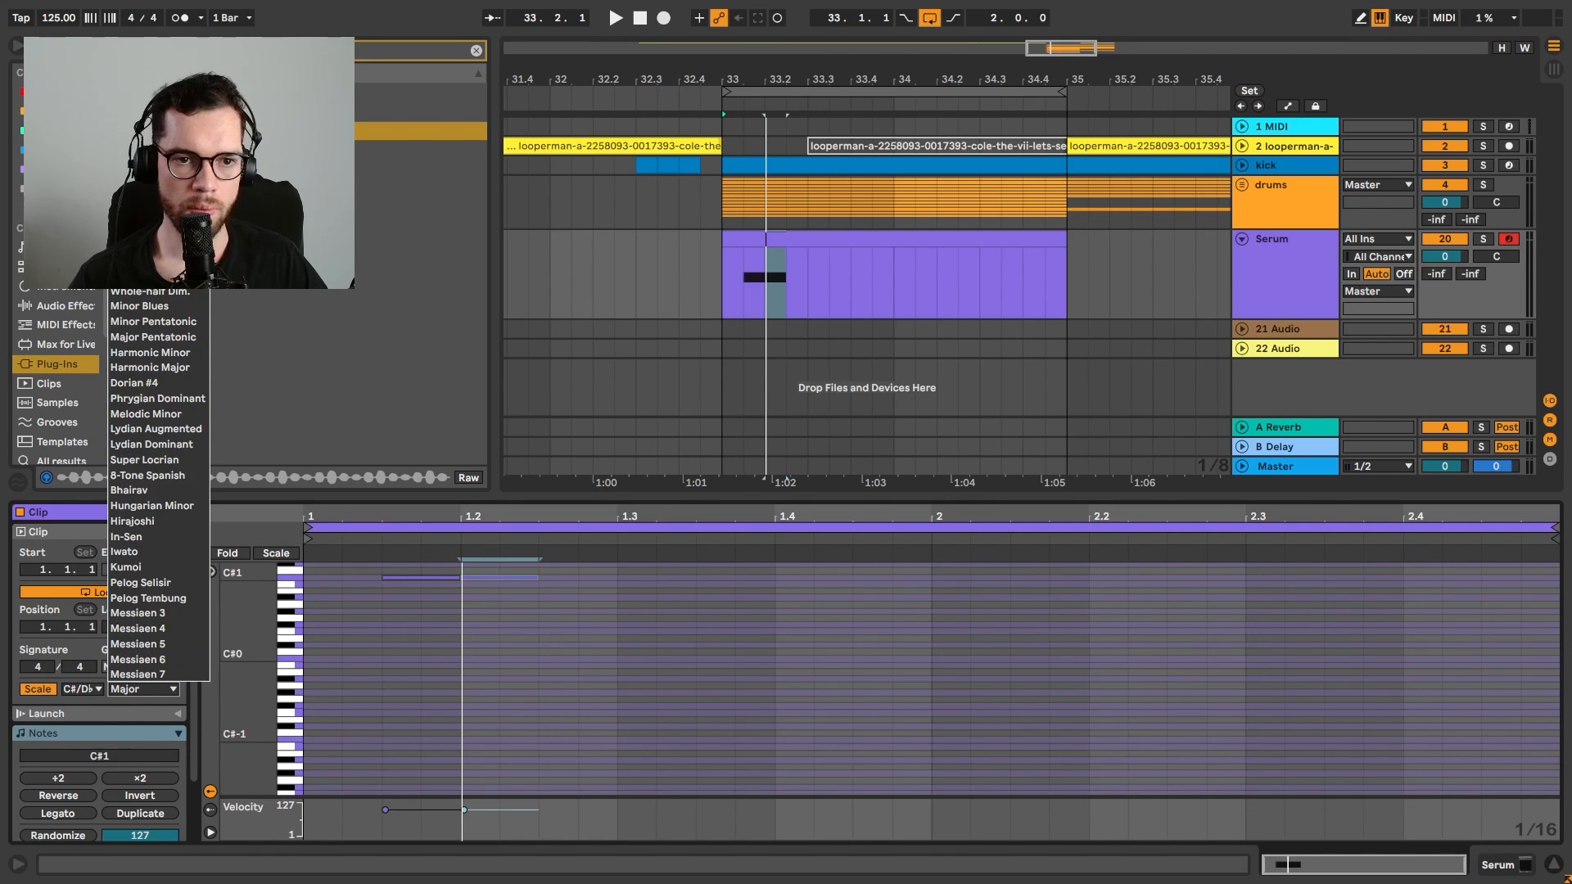
{"action": "left_click", "coordinate": [127, 168]}
{"action": "left_click", "coordinate": [276, 561]}
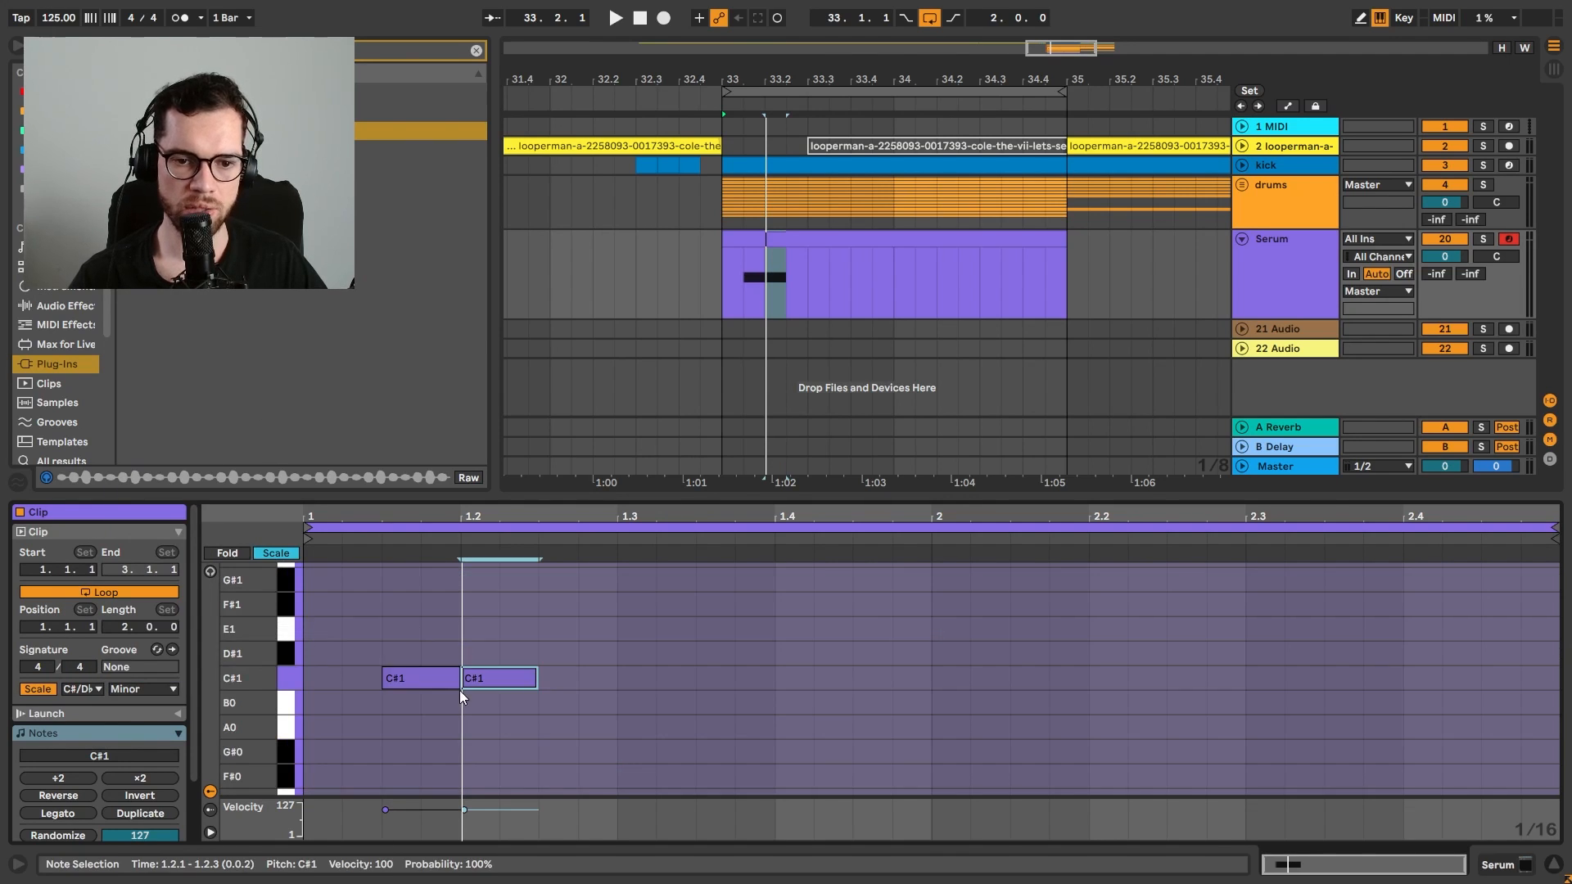
Move the second bass note to 1.2.2 and add short C#1 notes at 1.2.4 and 1.3.2
{"action": "left_click", "coordinate": [473, 735]}
{"action": "left_click_drag", "start_coordinate": [505, 700], "coordinate": [536, 678]}
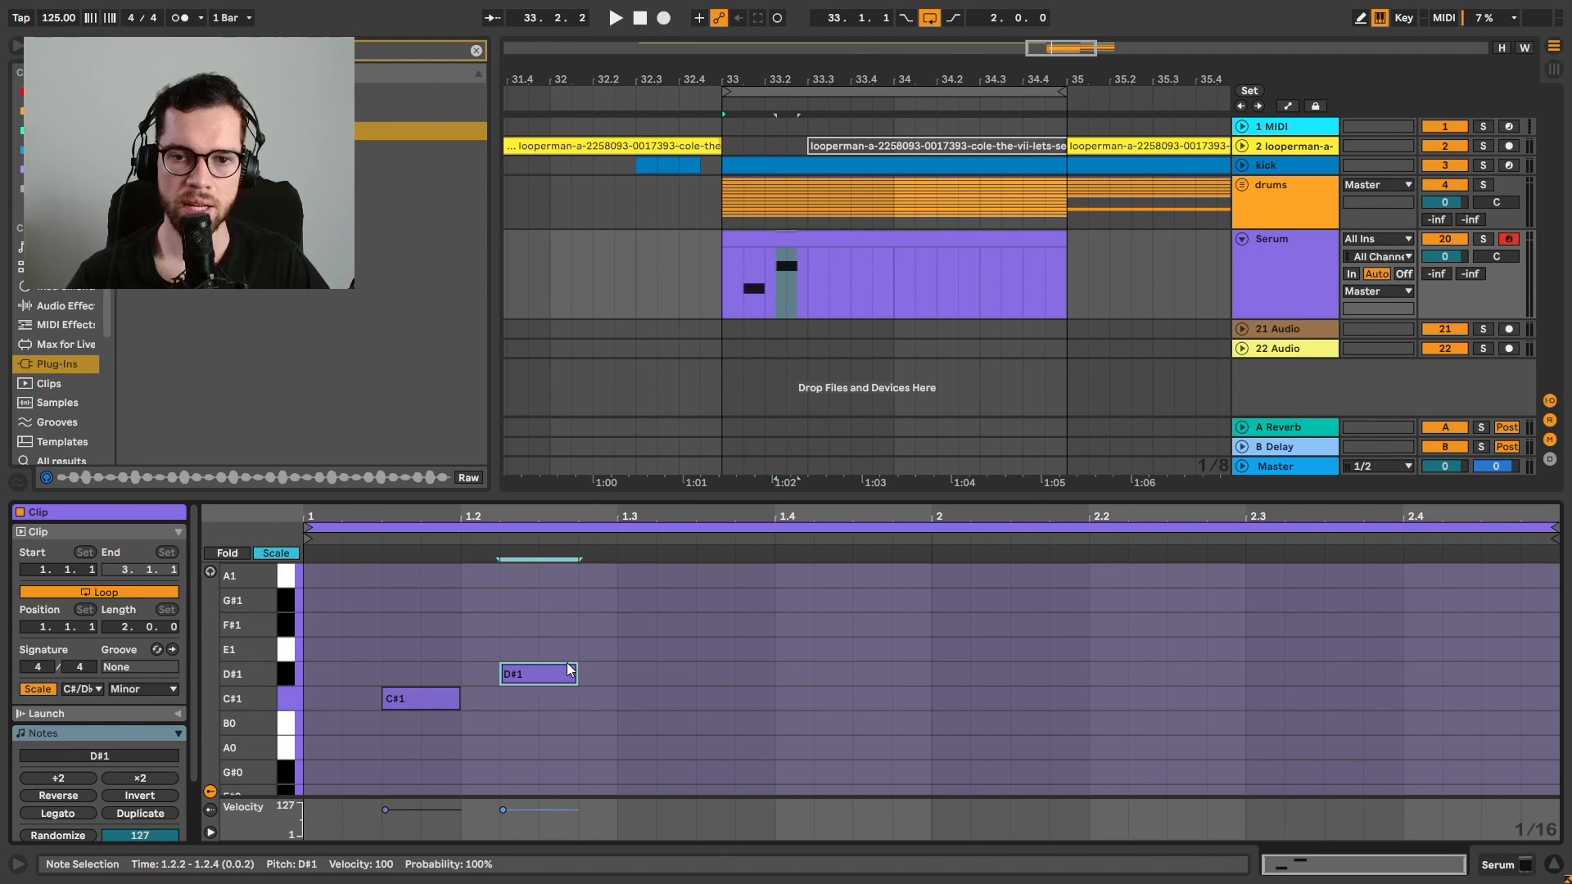
{"action": "left_click_drag", "start_coordinate": [539, 671], "coordinate": [695, 700]}
{"action": "key", "text": "space"}
{"action": "key", "text": "space"}
{"action": "key", "text": "space"}
{"action": "left_click", "coordinate": [548, 663]}
{"action": "left_click", "coordinate": [573, 671]}
{"action": "key", "text": "space"}
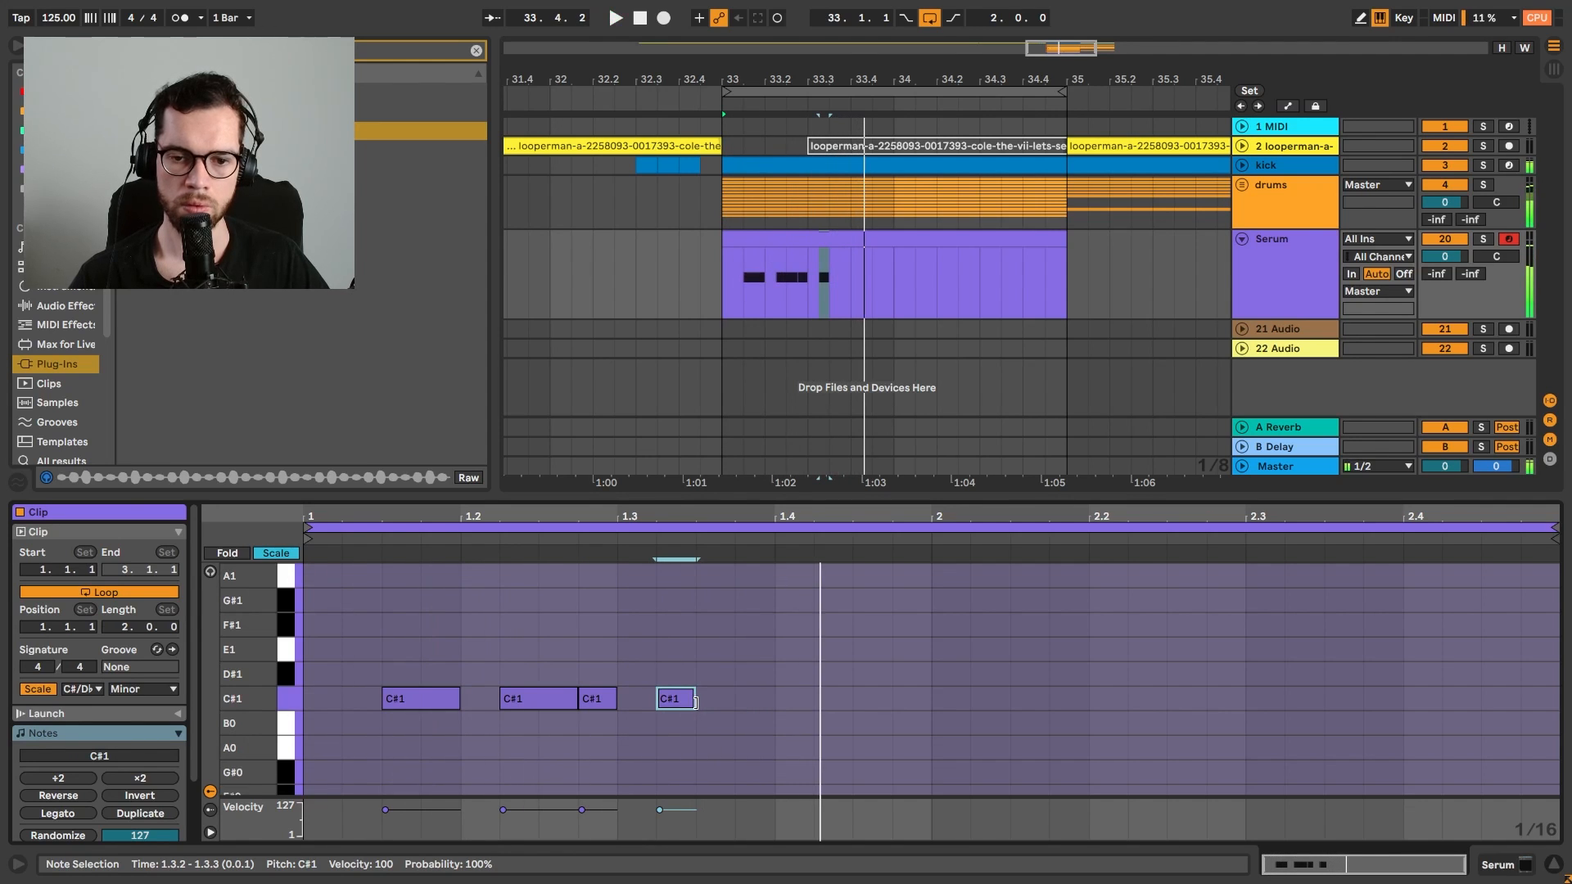
Extend the C#1 note at 1.3.2 to 1.4.1 and add two-sixteenth C#1 notes at 1.4.1 and 1.4.3
{"action": "left_click_drag", "start_coordinate": [692, 699], "coordinate": [762, 698]}
{"action": "key", "text": "space"}
{"action": "key", "text": "space"}
{"action": "left_click", "coordinate": [757, 664]}
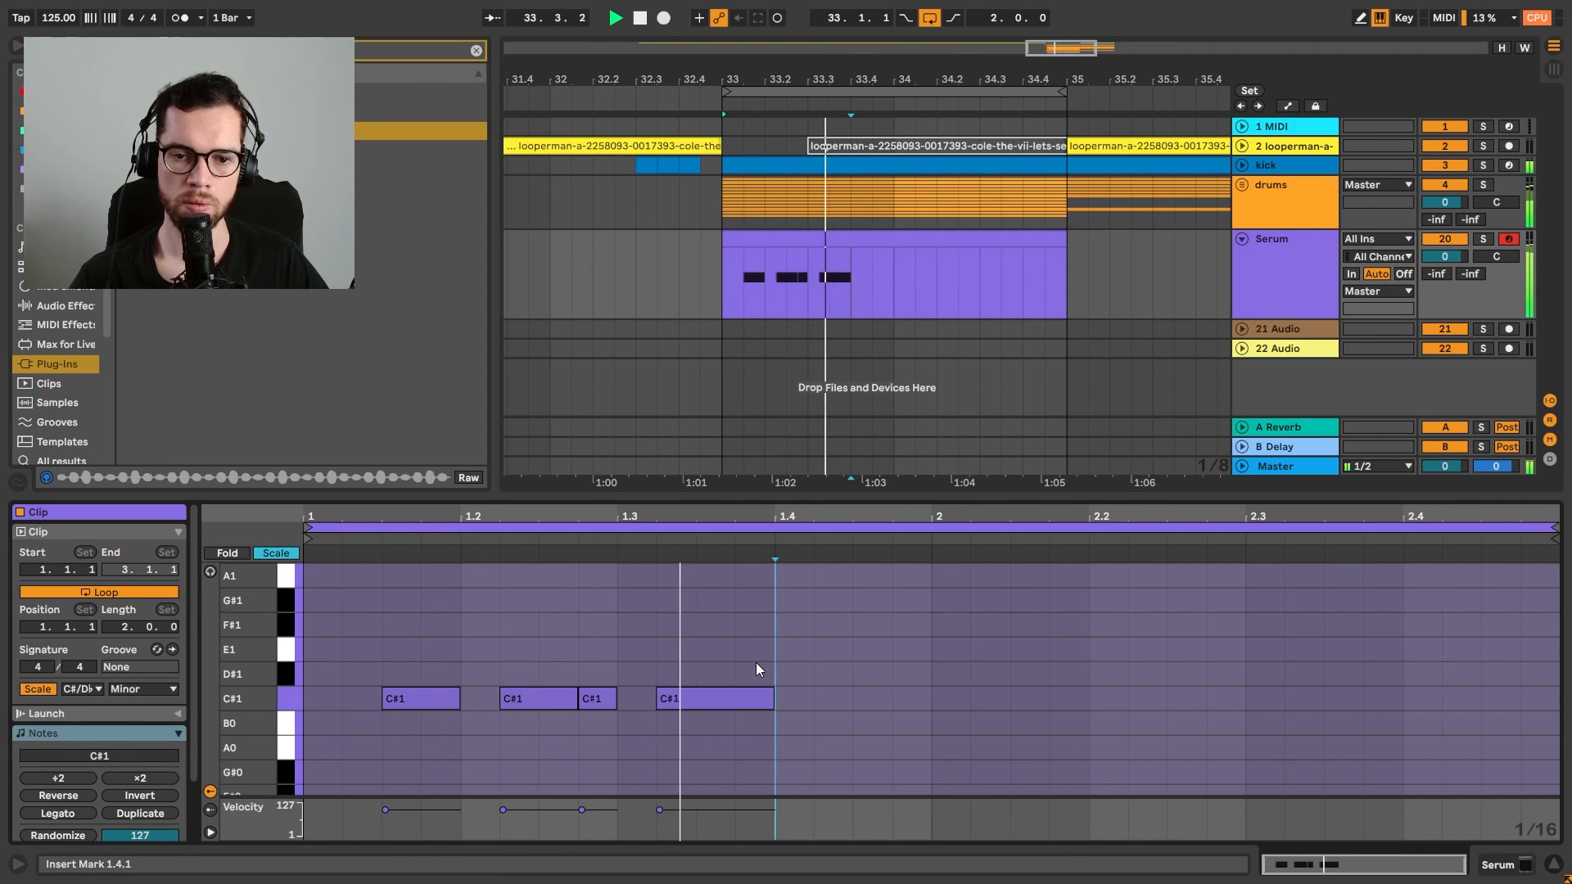
{"action": "left_click_drag", "start_coordinate": [709, 695], "coordinate": [848, 697]}
{"action": "key", "text": "space"}
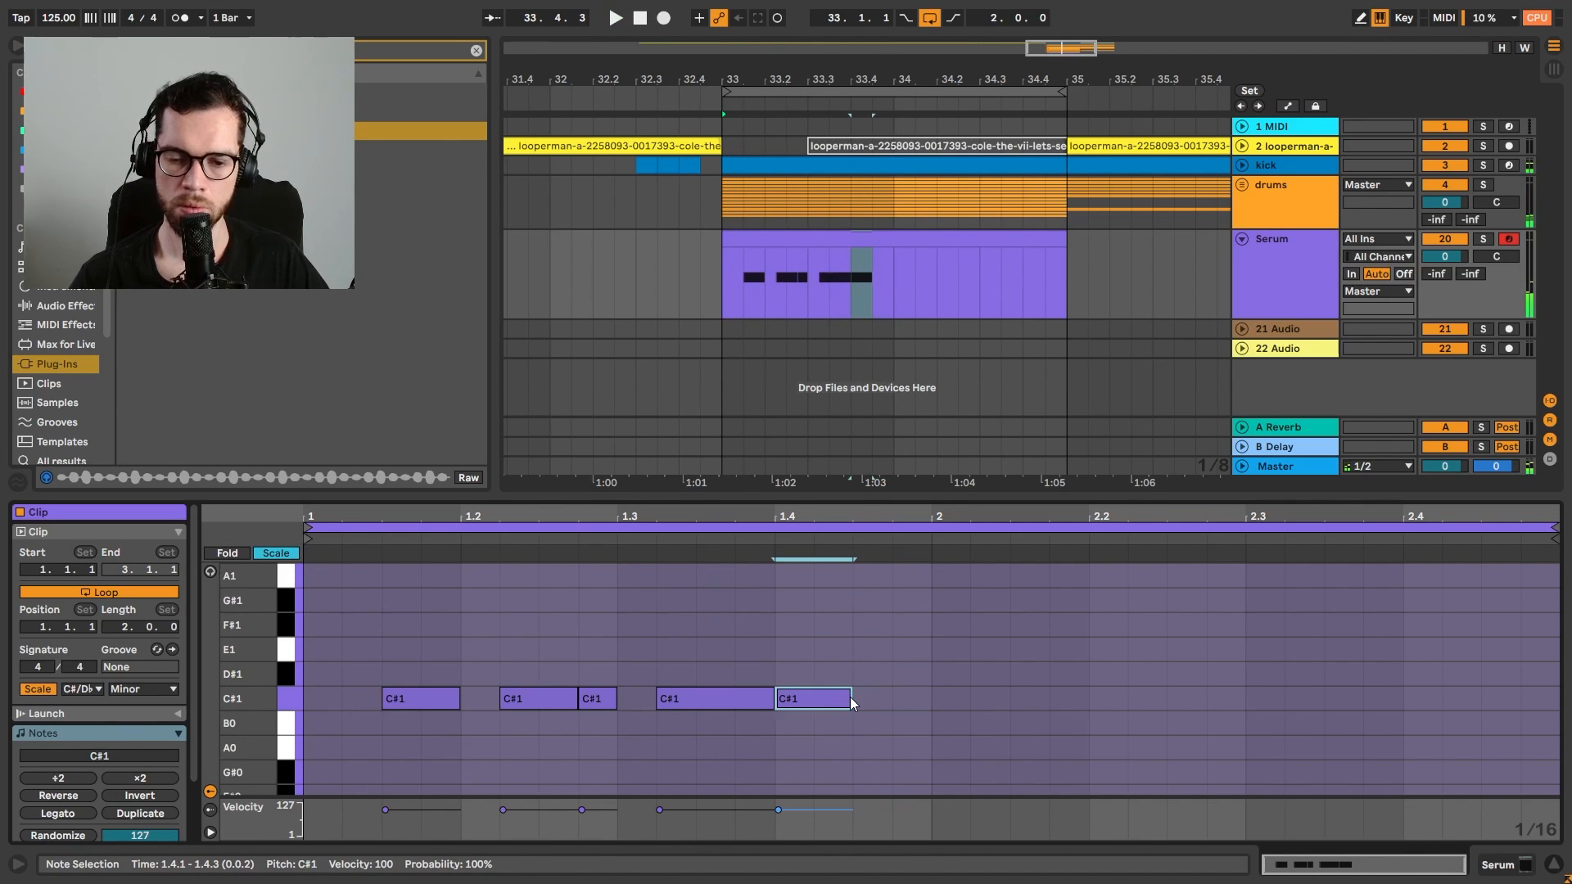
{"action": "key", "text": "ctrl+d"}
{"action": "key", "text": "space"}
Duplicate all bass notes of the clip's first bar into its second bar
{"action": "left_click_drag", "start_coordinate": [906, 646], "coordinate": [217, 722]}
{"action": "key", "text": "ctrl+d"}
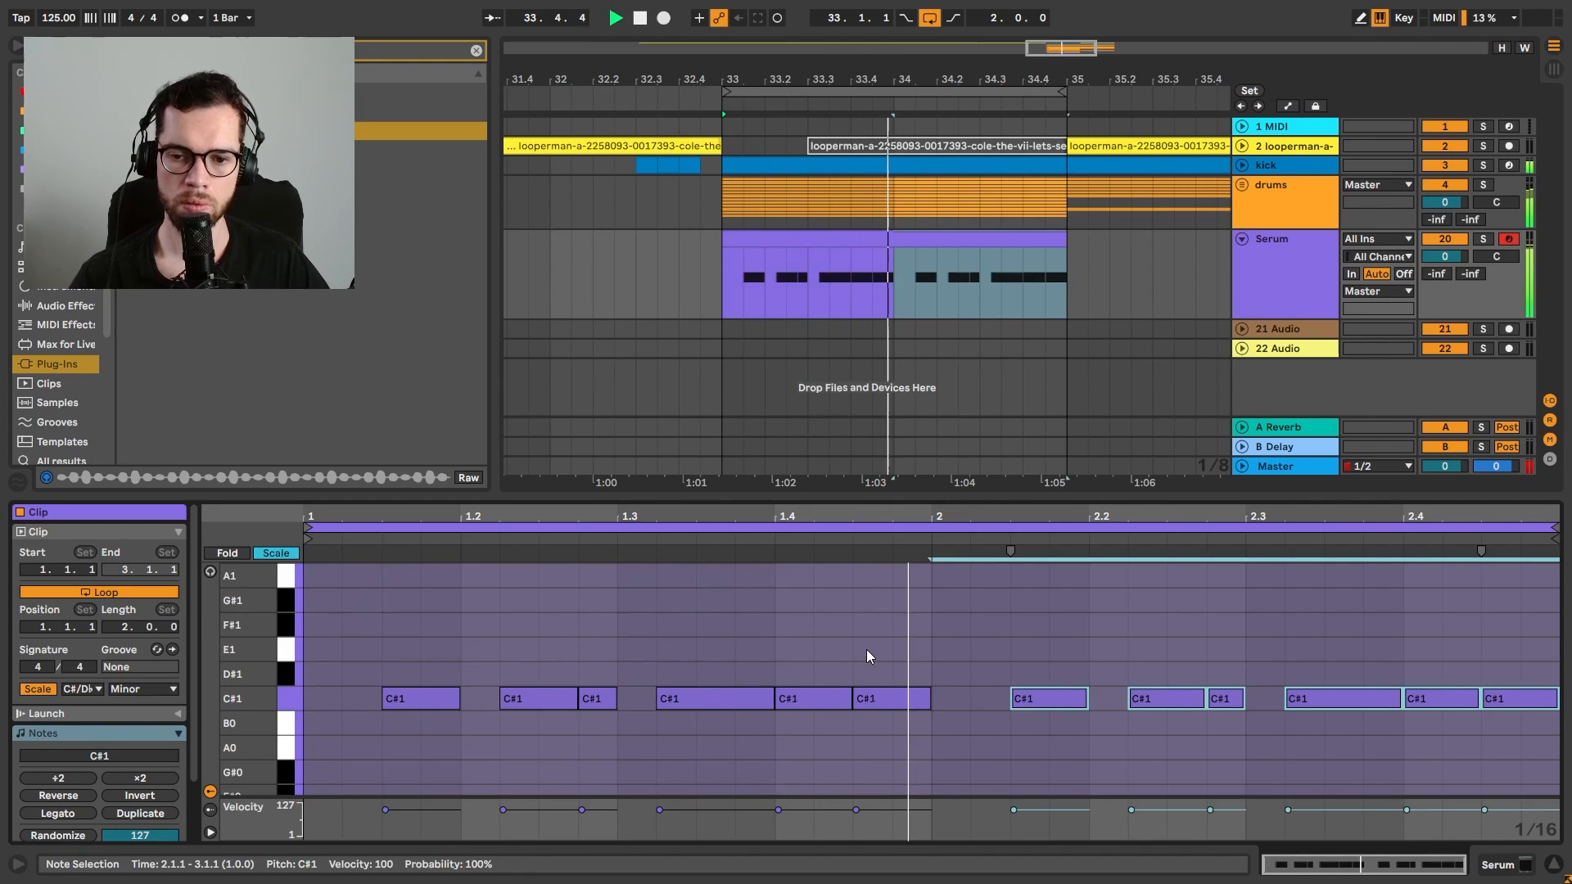
{"action": "left_click", "coordinate": [950, 678]}
Raise the bass note at 1.2.2 to D#1
{"action": "left_click", "coordinate": [549, 699]}
{"action": "key", "text": "Up"}
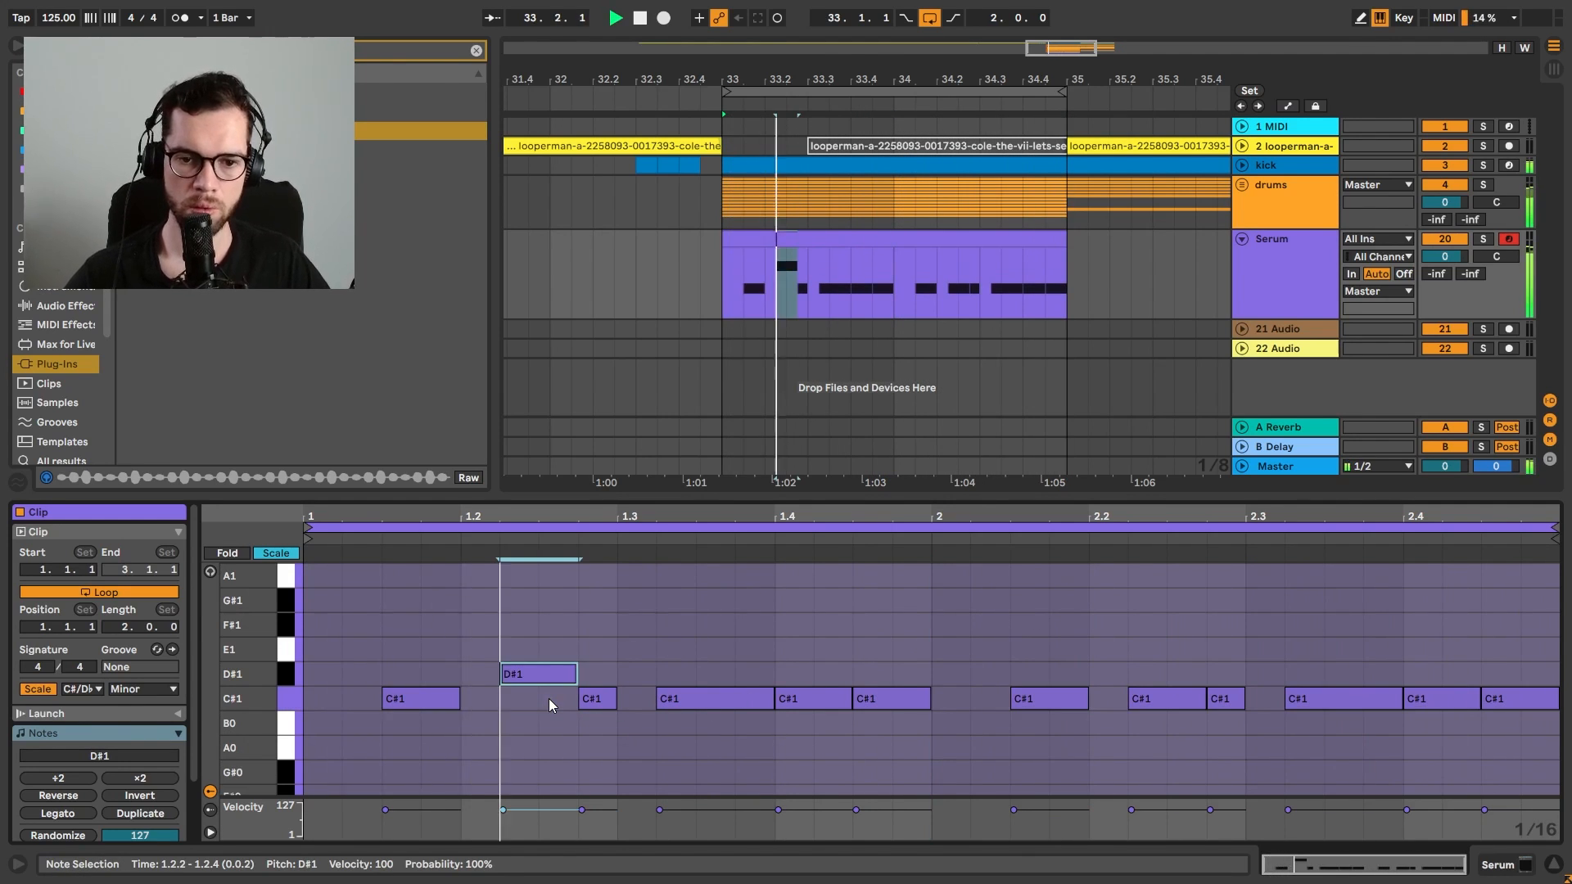
Raise the C#1 note at 1.4.1 to E1 and the C#1 note at 1.4.3 to F#1
{"action": "left_click", "coordinate": [809, 697]}
{"action": "key", "text": "Up"}
{"action": "key", "text": "Up"}
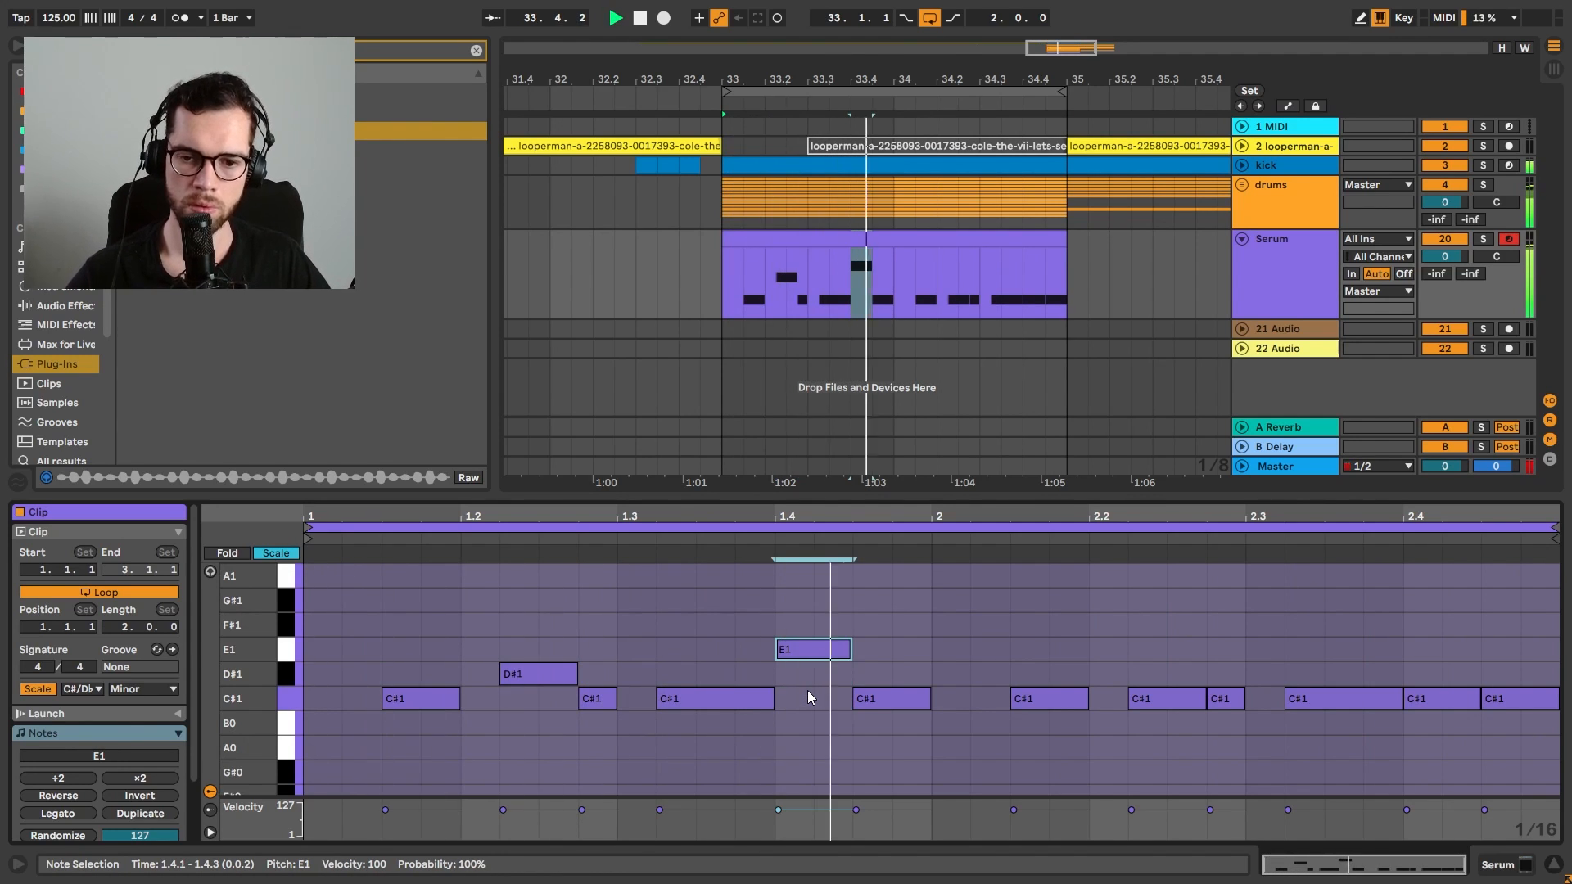
{"action": "left_click", "coordinate": [872, 699]}
{"action": "key", "text": "Up"}
{"action": "key", "text": "Up"}
{"action": "key", "text": "Up"}
Raise the note at 1.4.1 to F#1, lower the one at 1.4.3 to E1, and play the bassline back
{"action": "left_click", "coordinate": [838, 658]}
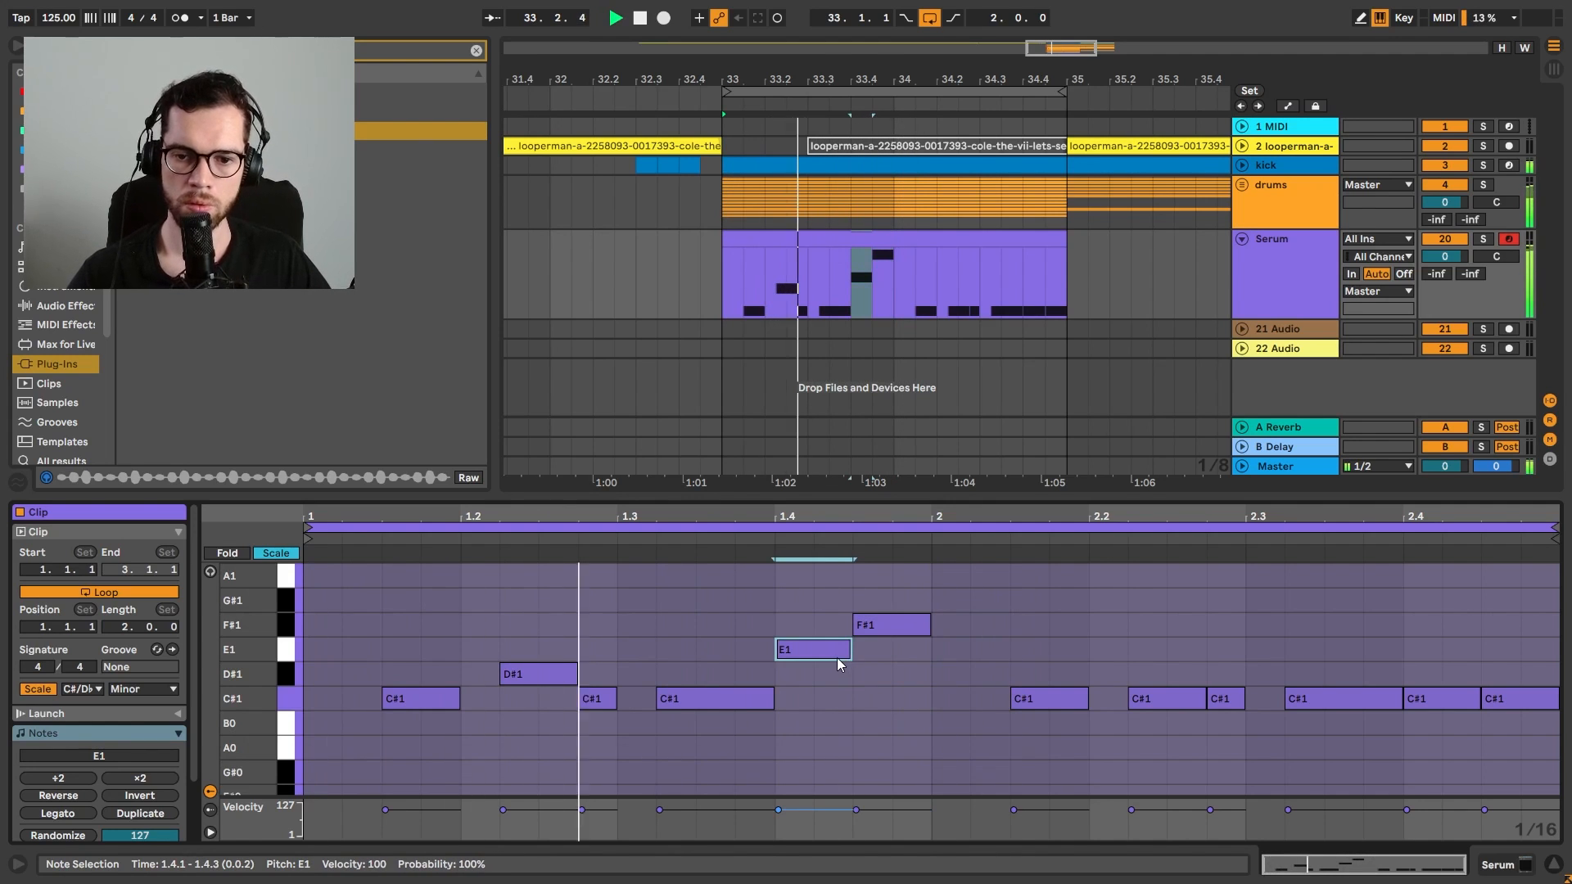
{"action": "key", "text": "Up"}
{"action": "left_click", "coordinate": [910, 632]}
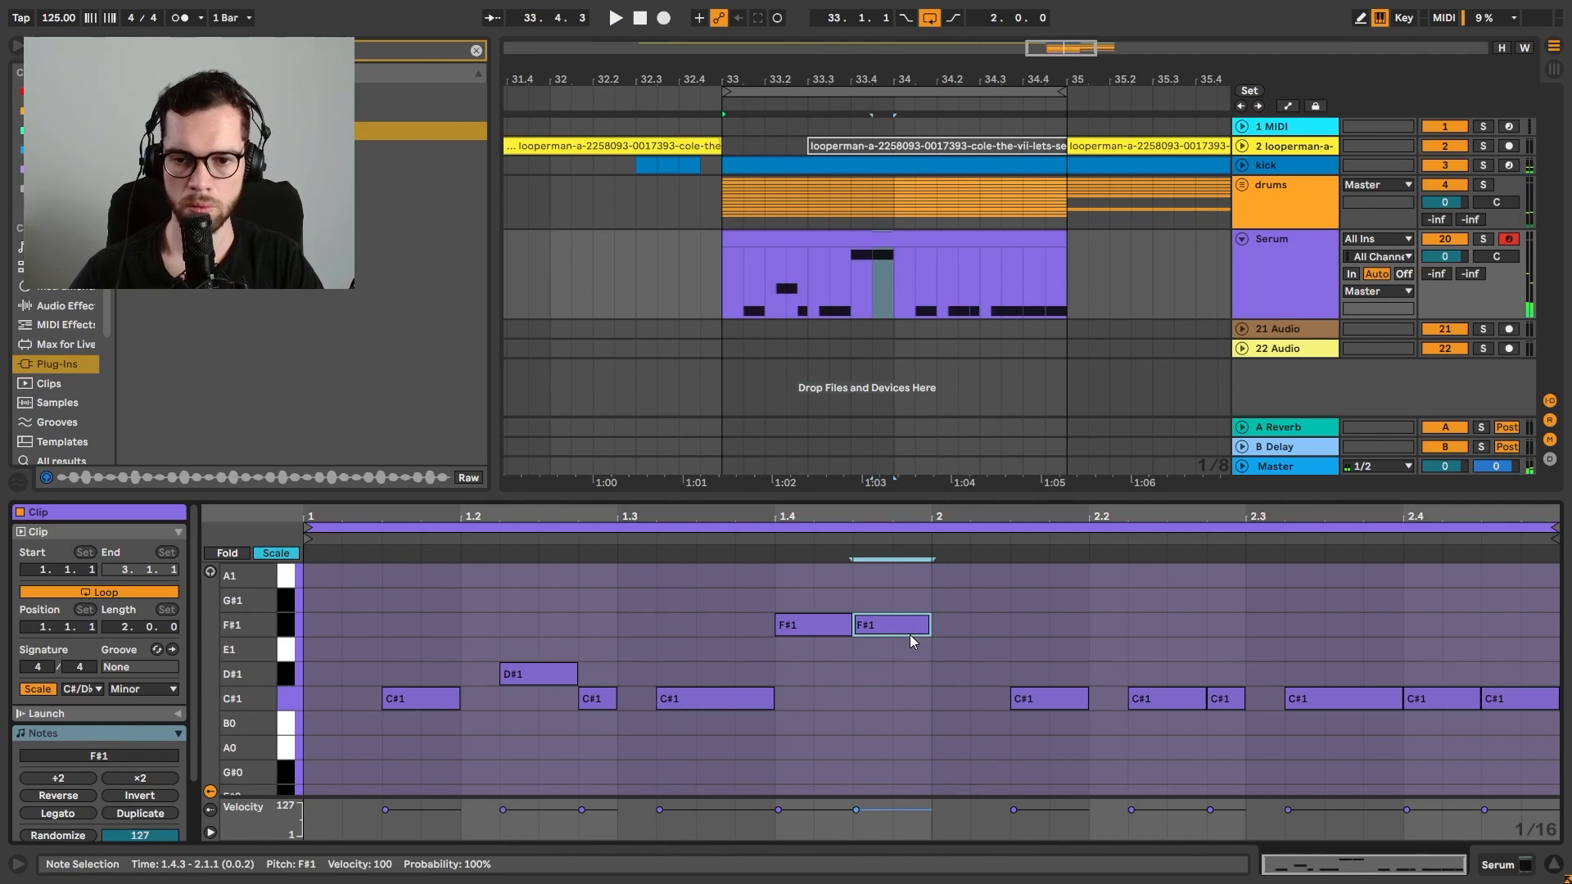
{"action": "key", "text": "Down"}
{"action": "left_click", "coordinate": [971, 614]}
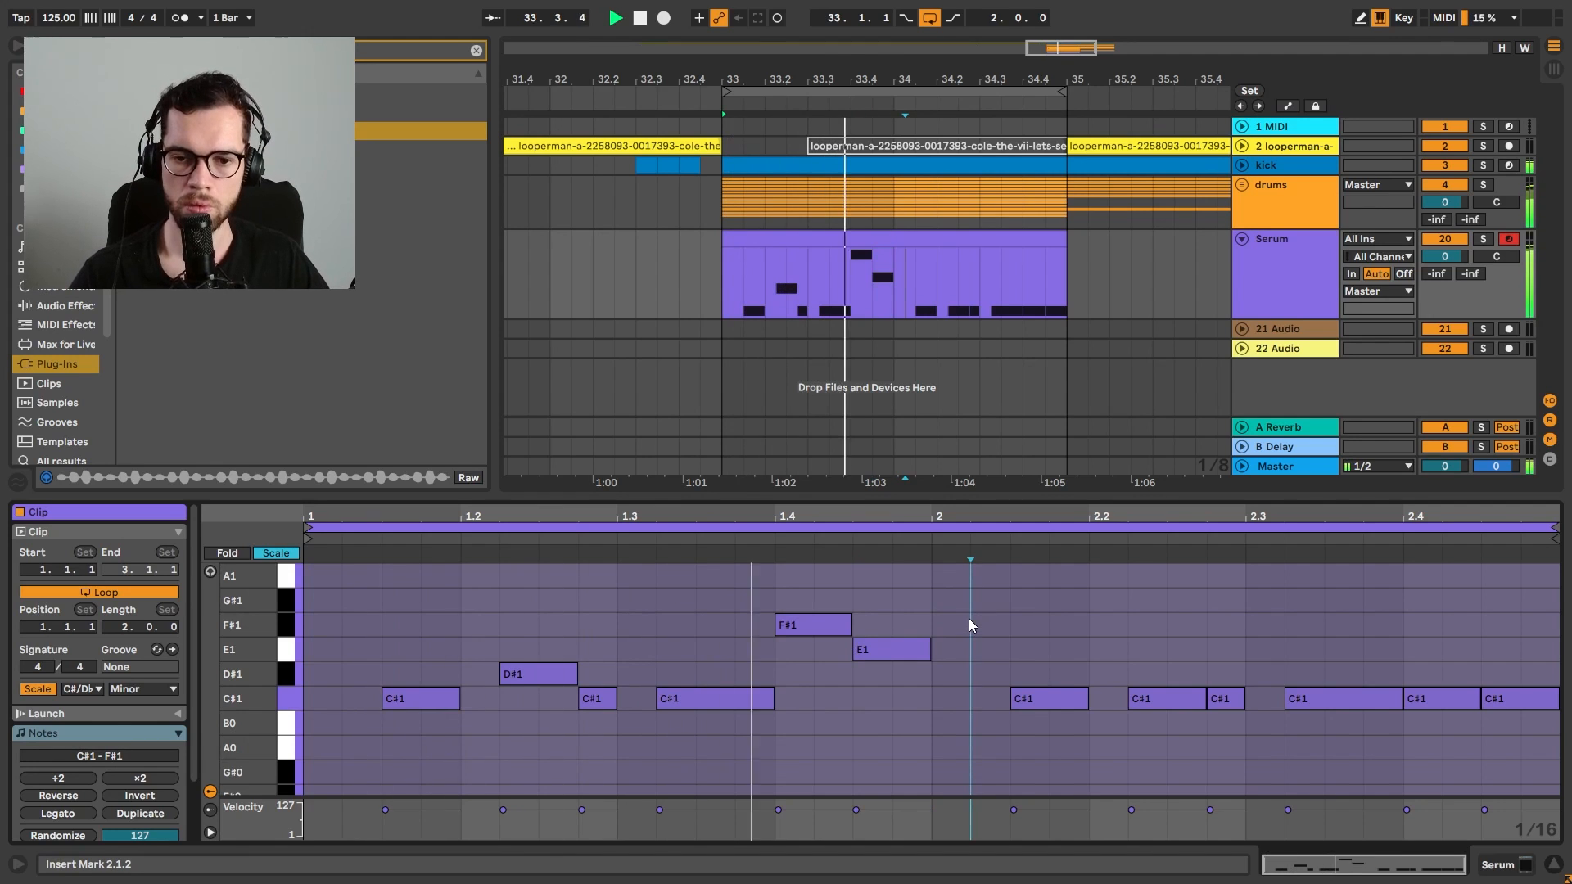
{"action": "key", "text": "space"}
{"action": "key", "text": "space"}
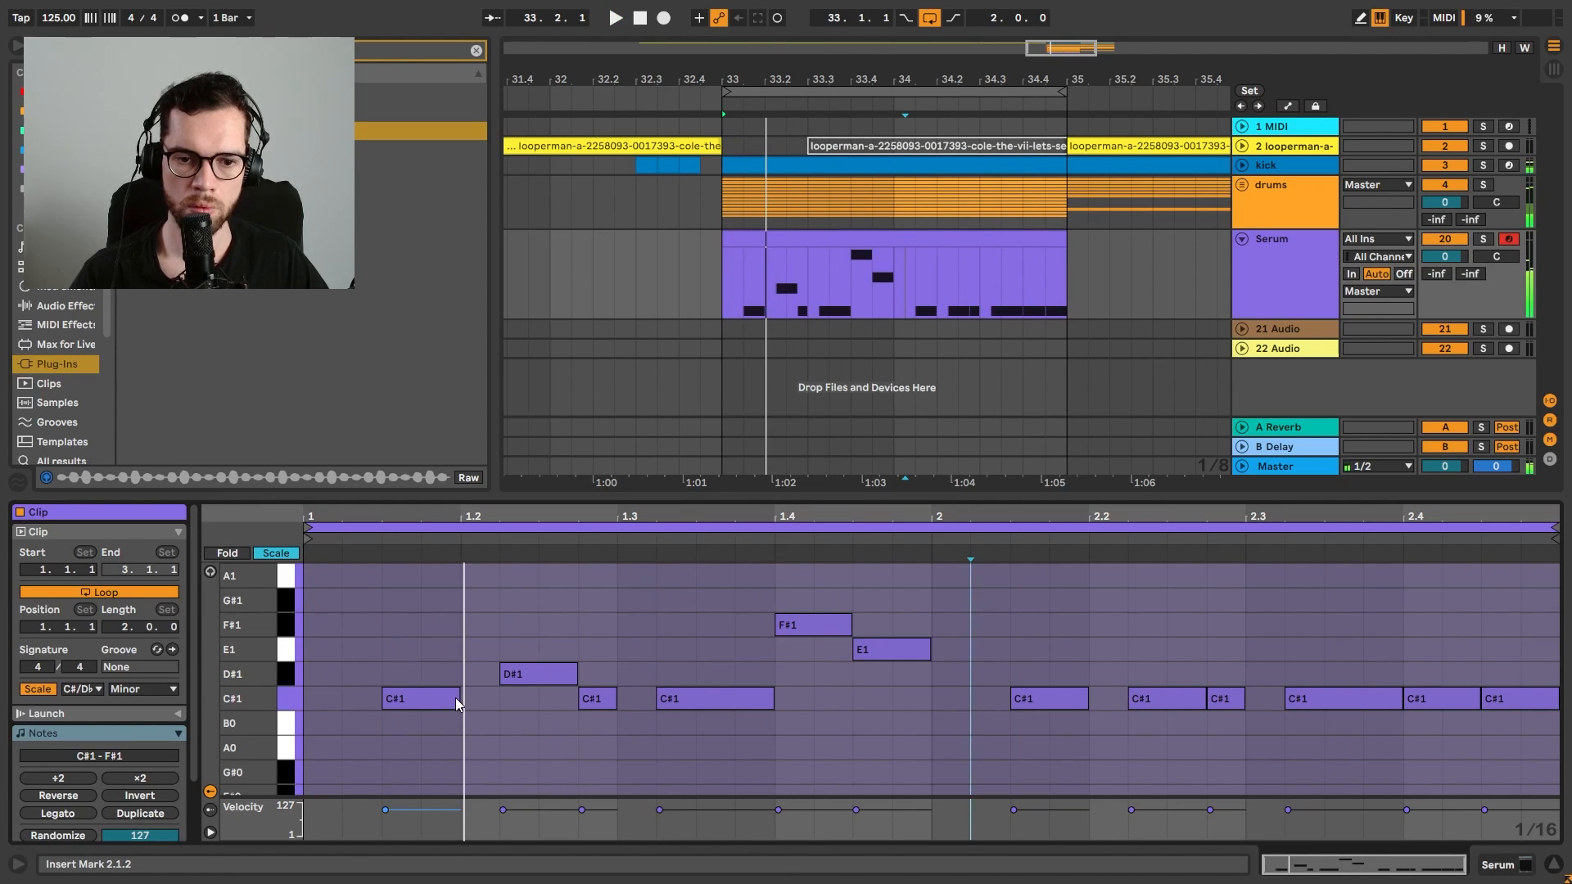
Shorten the C#1 note at 1.1.3 to a sixteenth and add sixteenth-note copies at 1.1.2 and 1.1.4
{"action": "left_click_drag", "start_coordinate": [457, 699], "coordinate": [421, 699]}
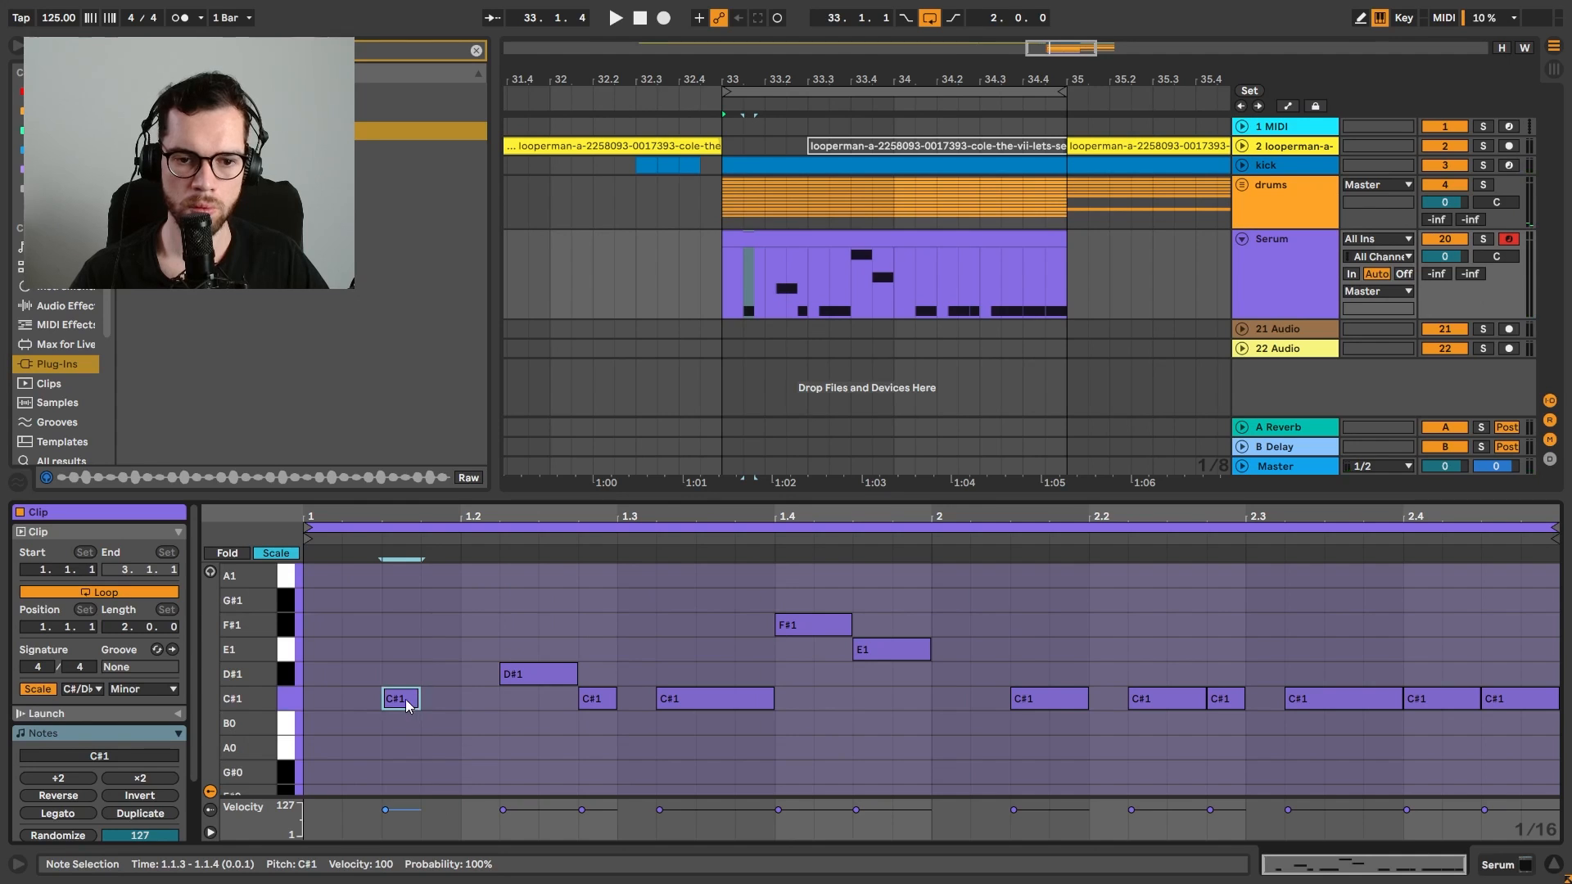
{"action": "key", "text": "space"}
{"action": "left_click", "coordinate": [402, 702]}
{"action": "key", "text": "space"}
{"action": "key", "text": "ctrl+d"}
{"action": "key", "text": "space"}
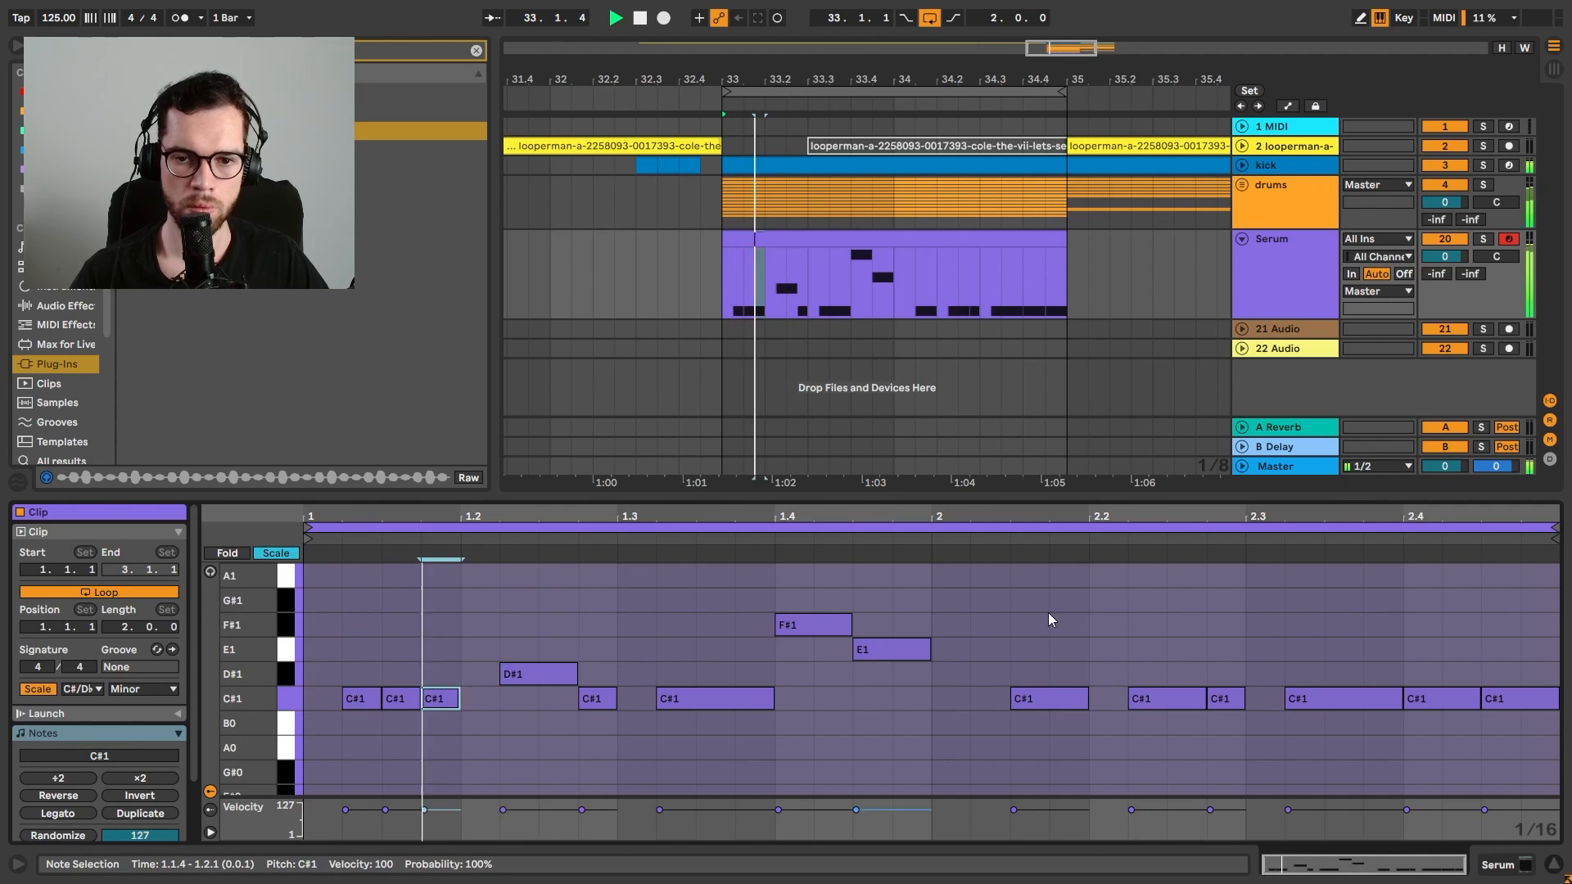
{"action": "key", "text": "space"}
Open the Serum plug-in and audition its bass presets during playback, moving forward from BS - Bass Click to BS - Fisher
{"action": "left_click", "coordinate": [1306, 288]}
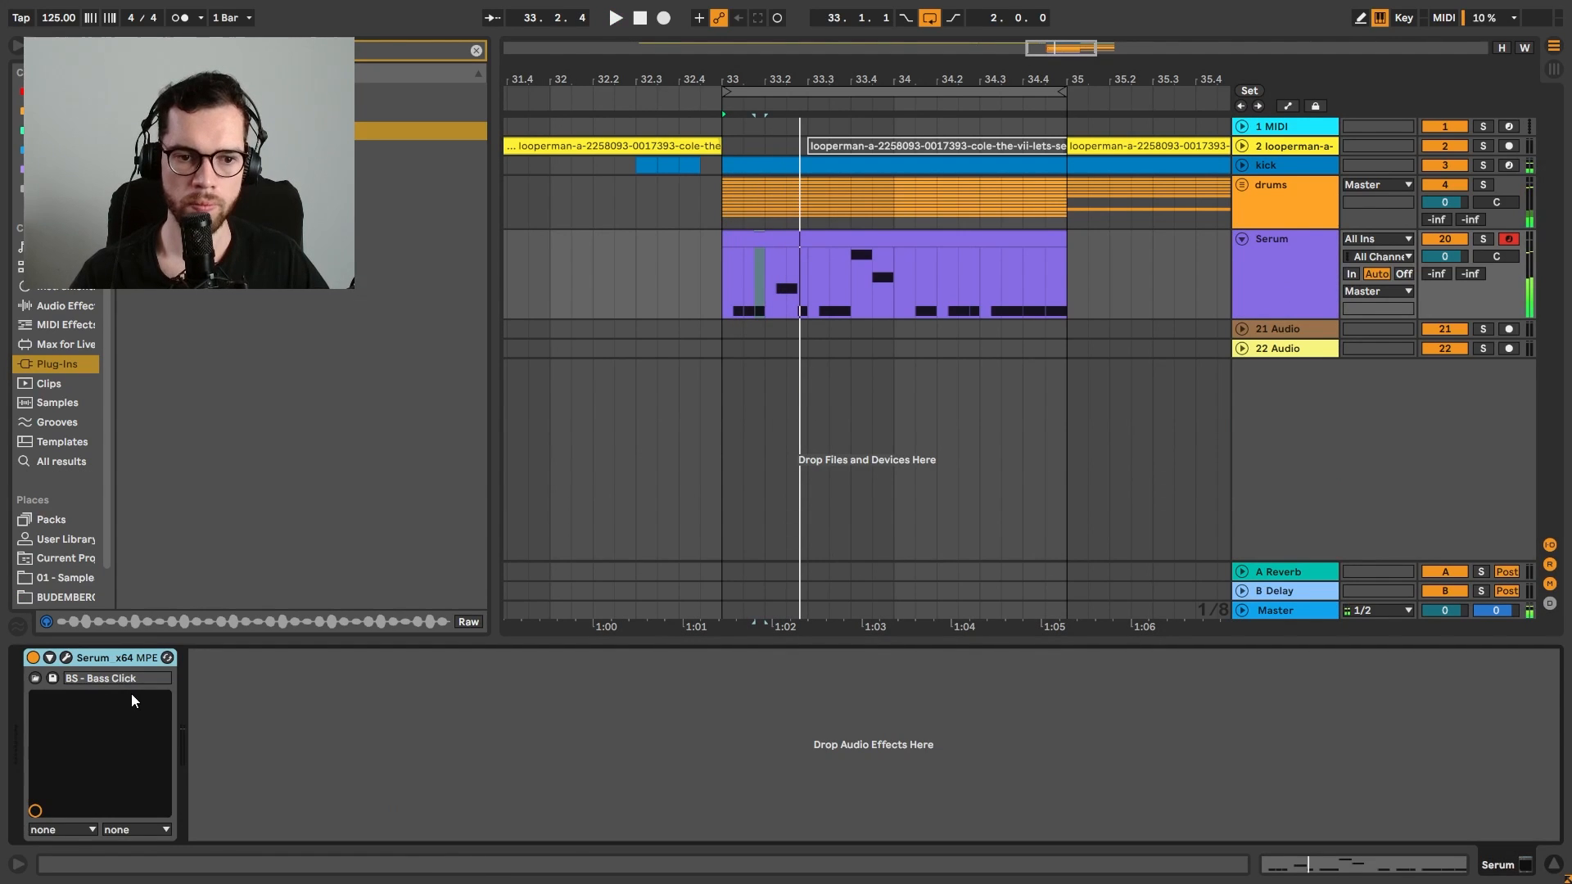
{"action": "left_click", "coordinate": [63, 659]}
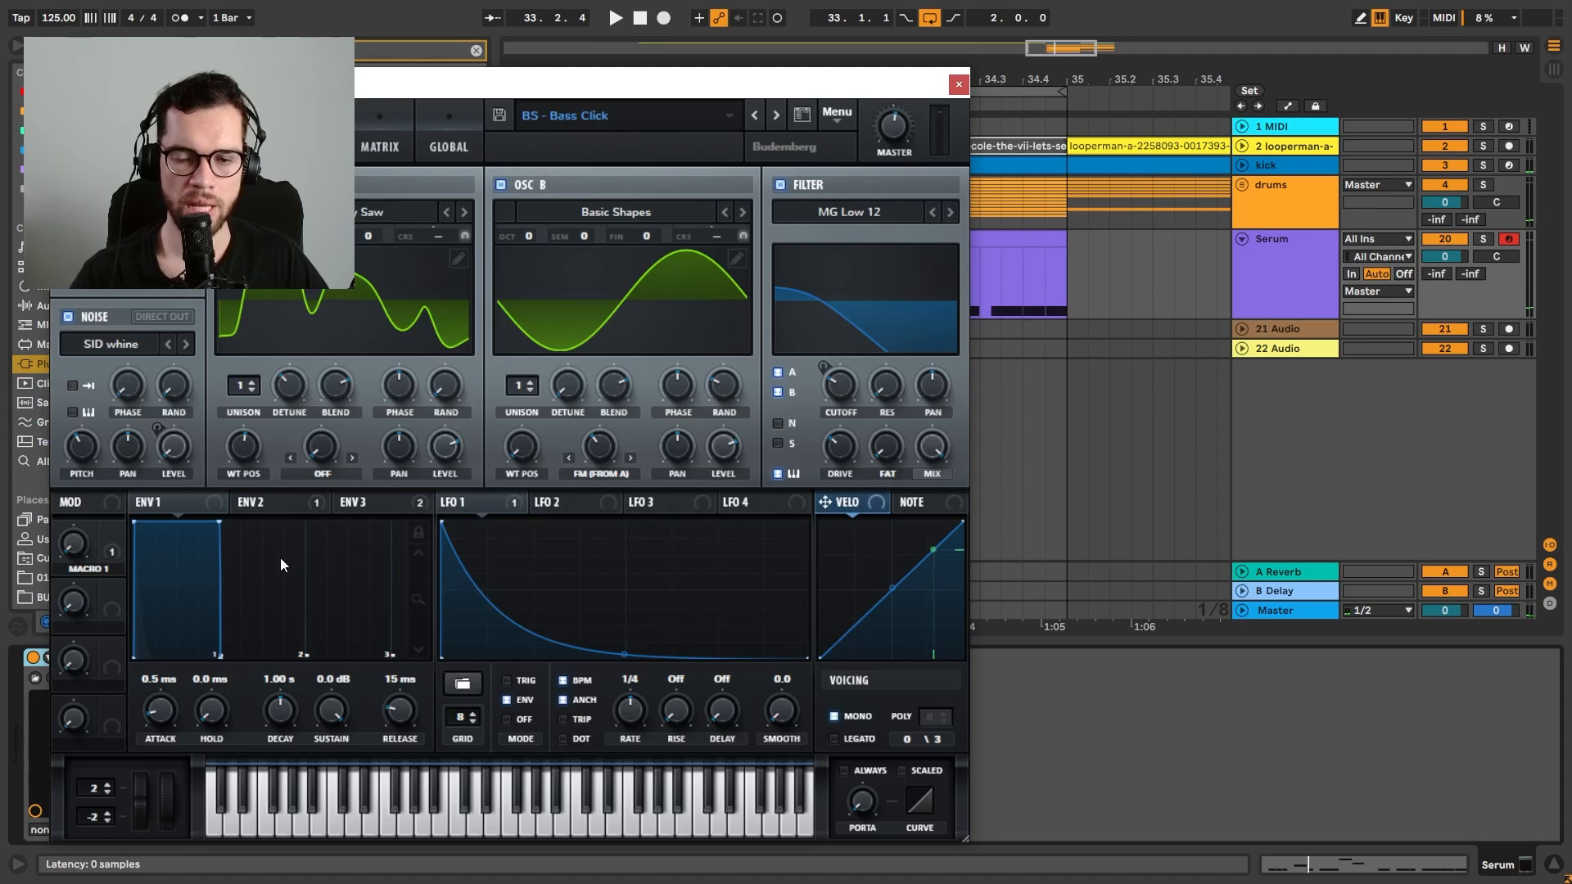
{"action": "left_click", "coordinate": [778, 125]}
{"action": "left_click", "coordinate": [779, 125]}
{"action": "key", "text": "space"}
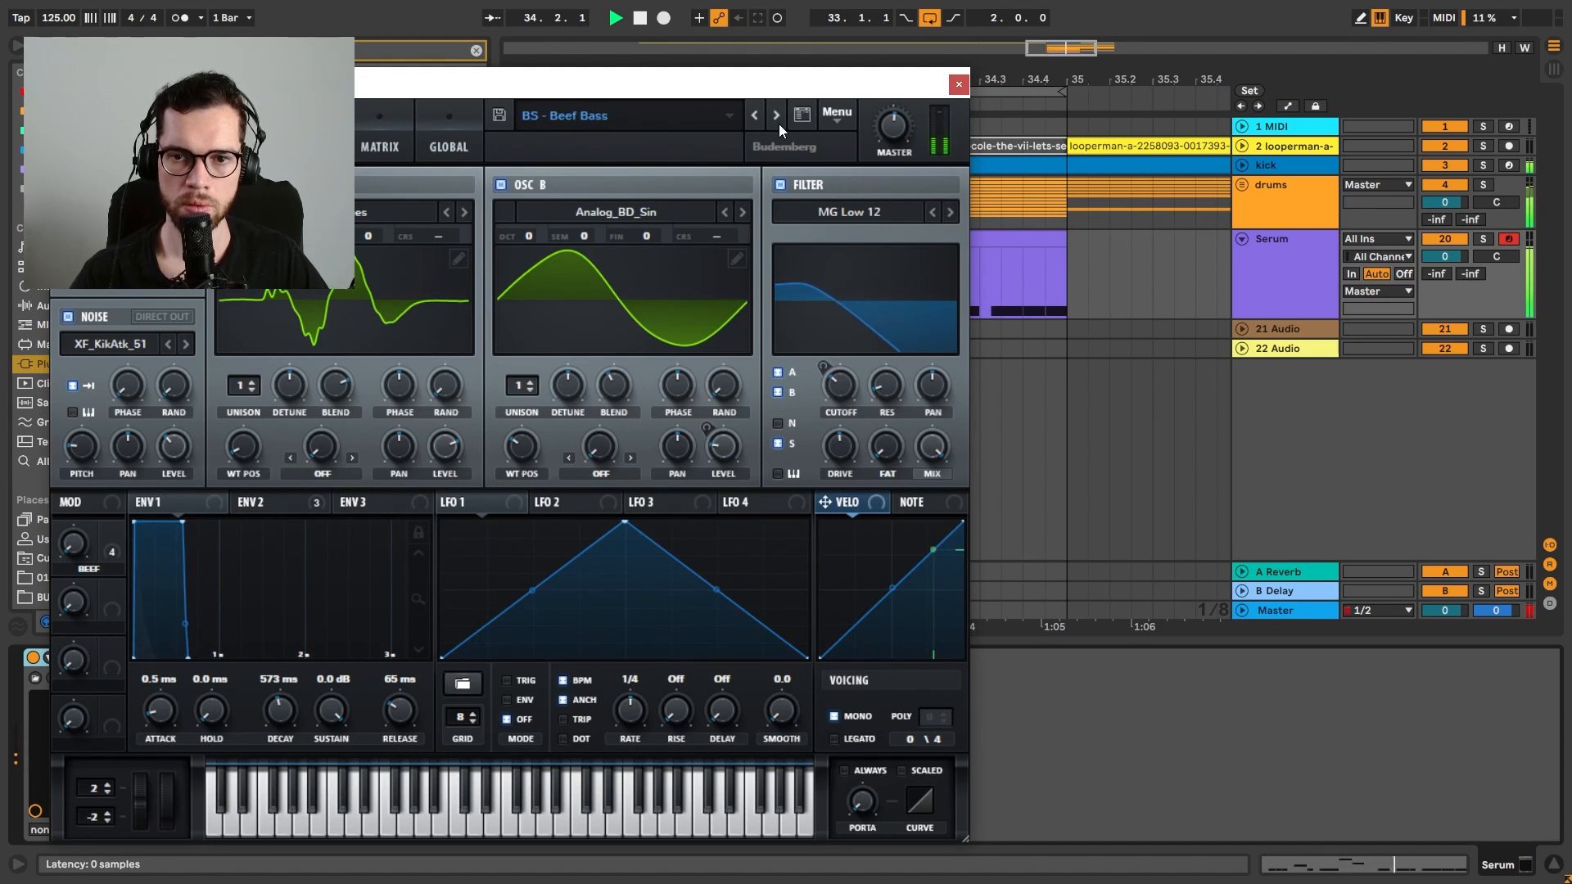
{"action": "left_click", "coordinate": [778, 124]}
{"action": "left_click", "coordinate": [778, 125]}
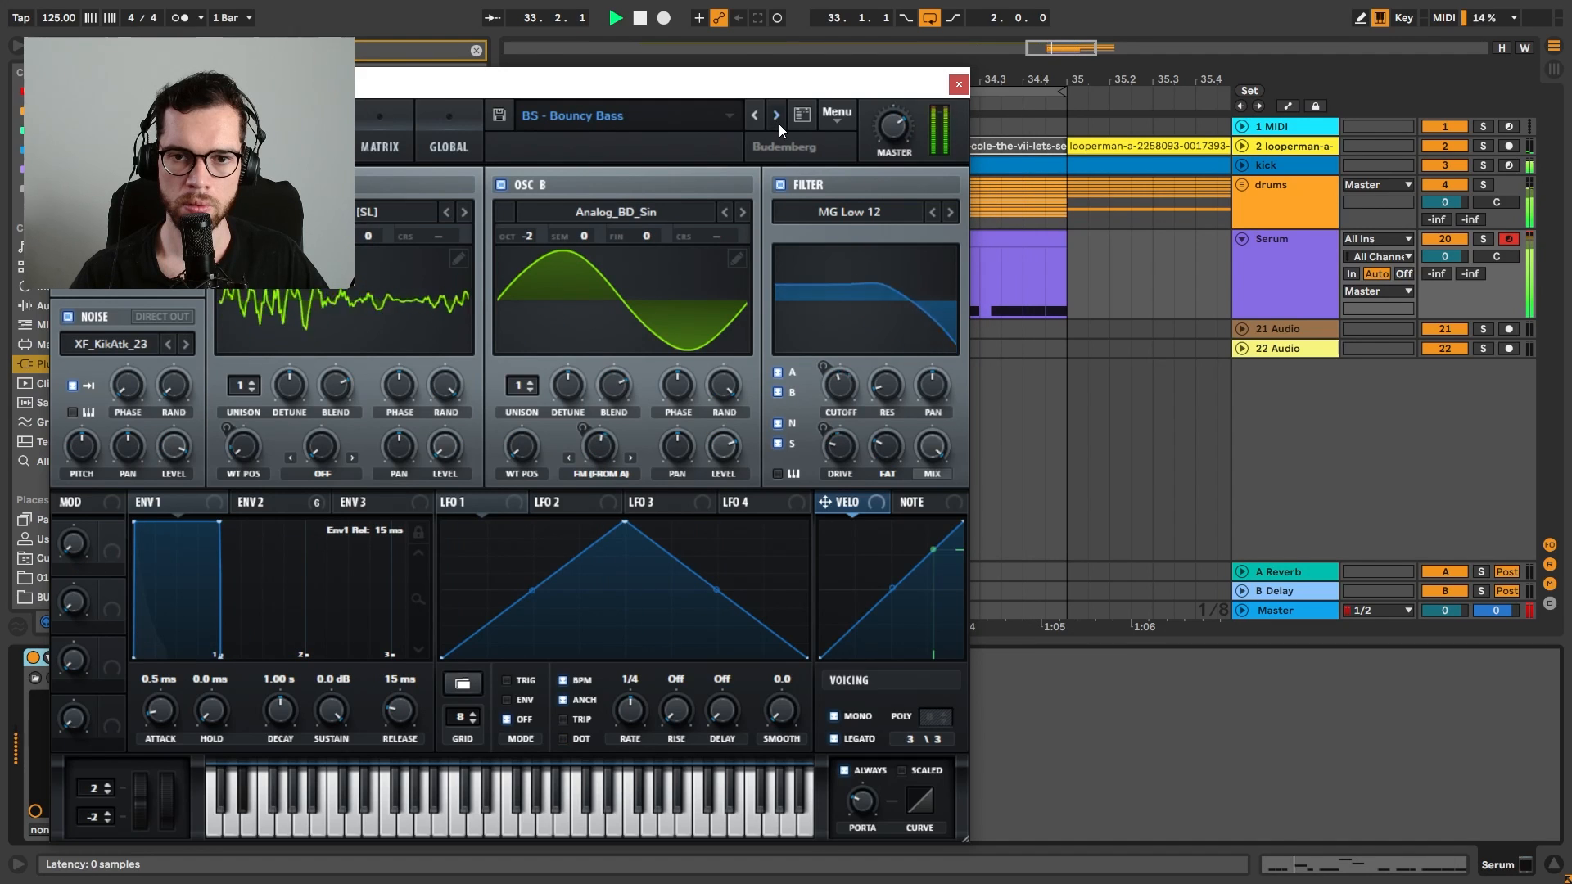
{"action": "left_click", "coordinate": [779, 125]}
{"action": "left_click", "coordinate": [779, 124]}
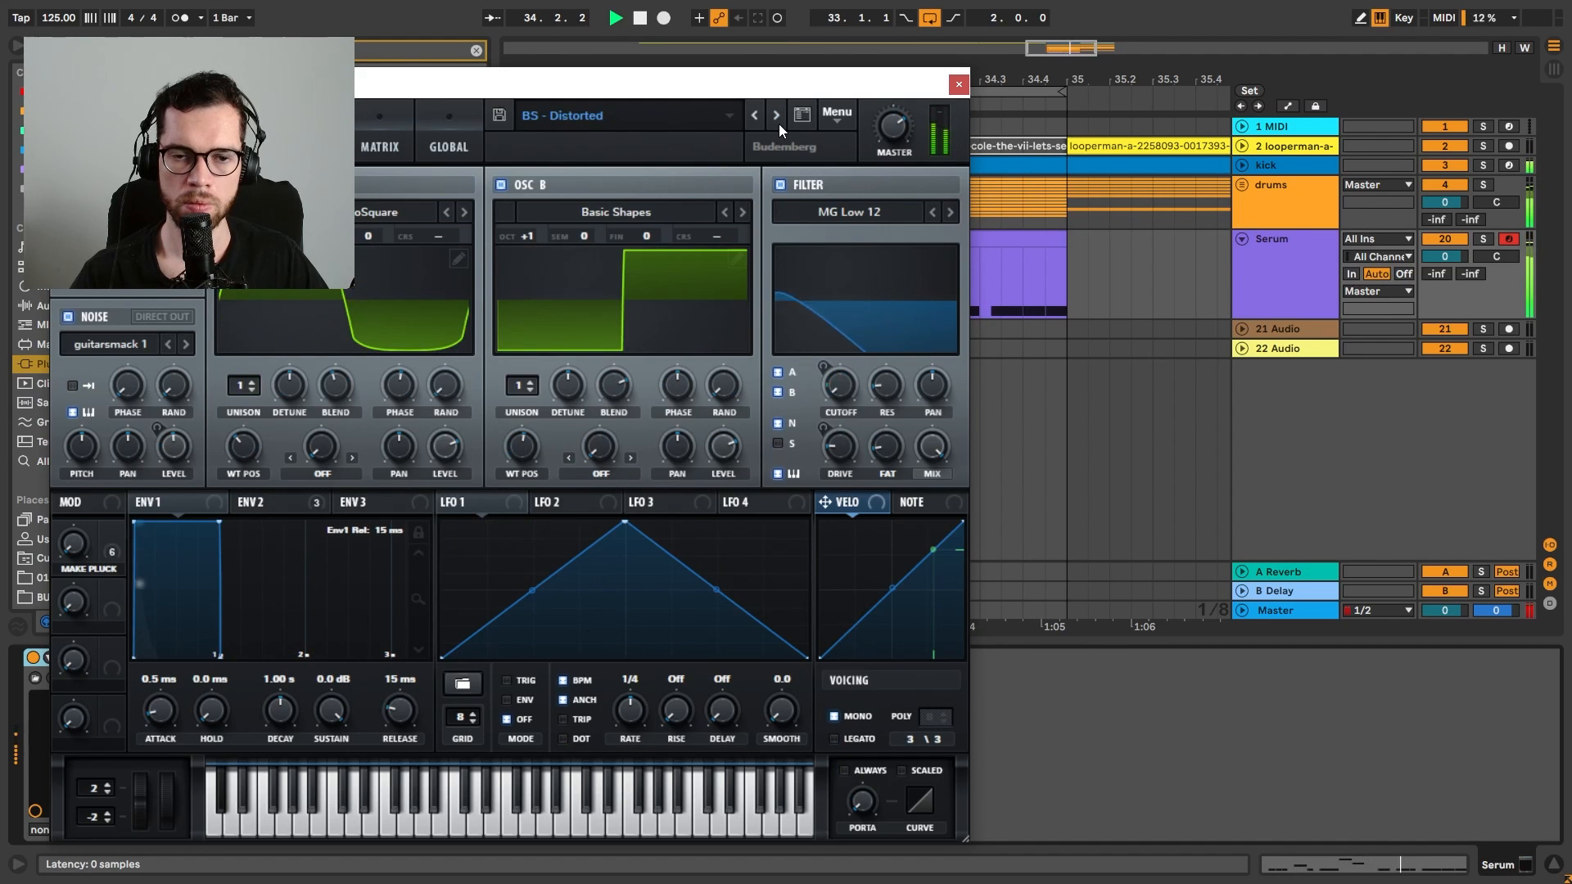
{"action": "left_click", "coordinate": [778, 124]}
{"action": "left_click", "coordinate": [778, 125]}
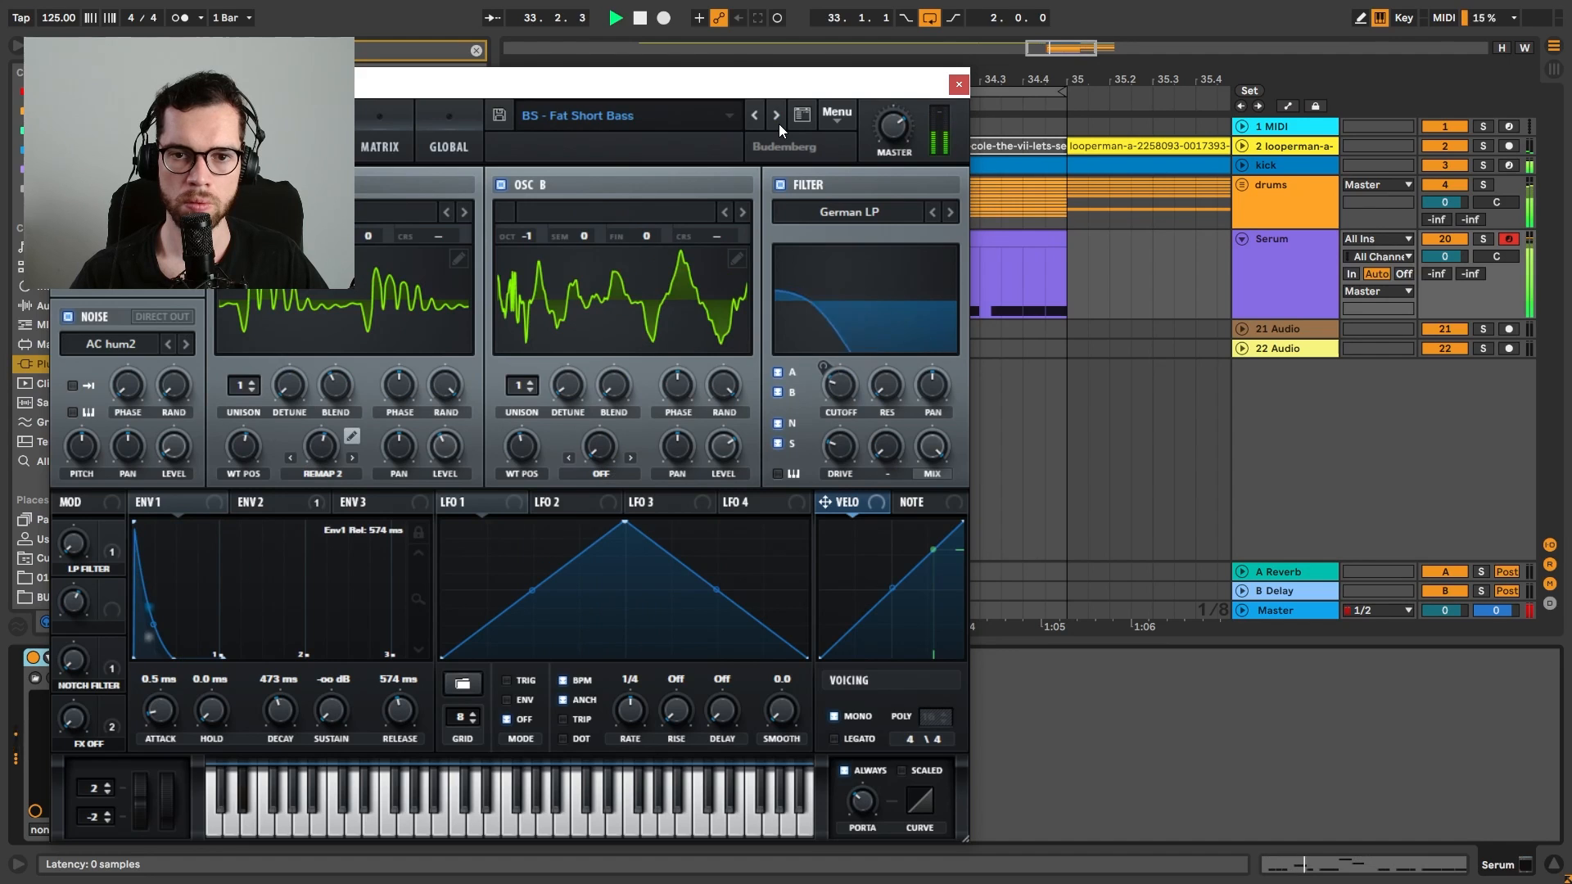
{"action": "left_click", "coordinate": [779, 124]}
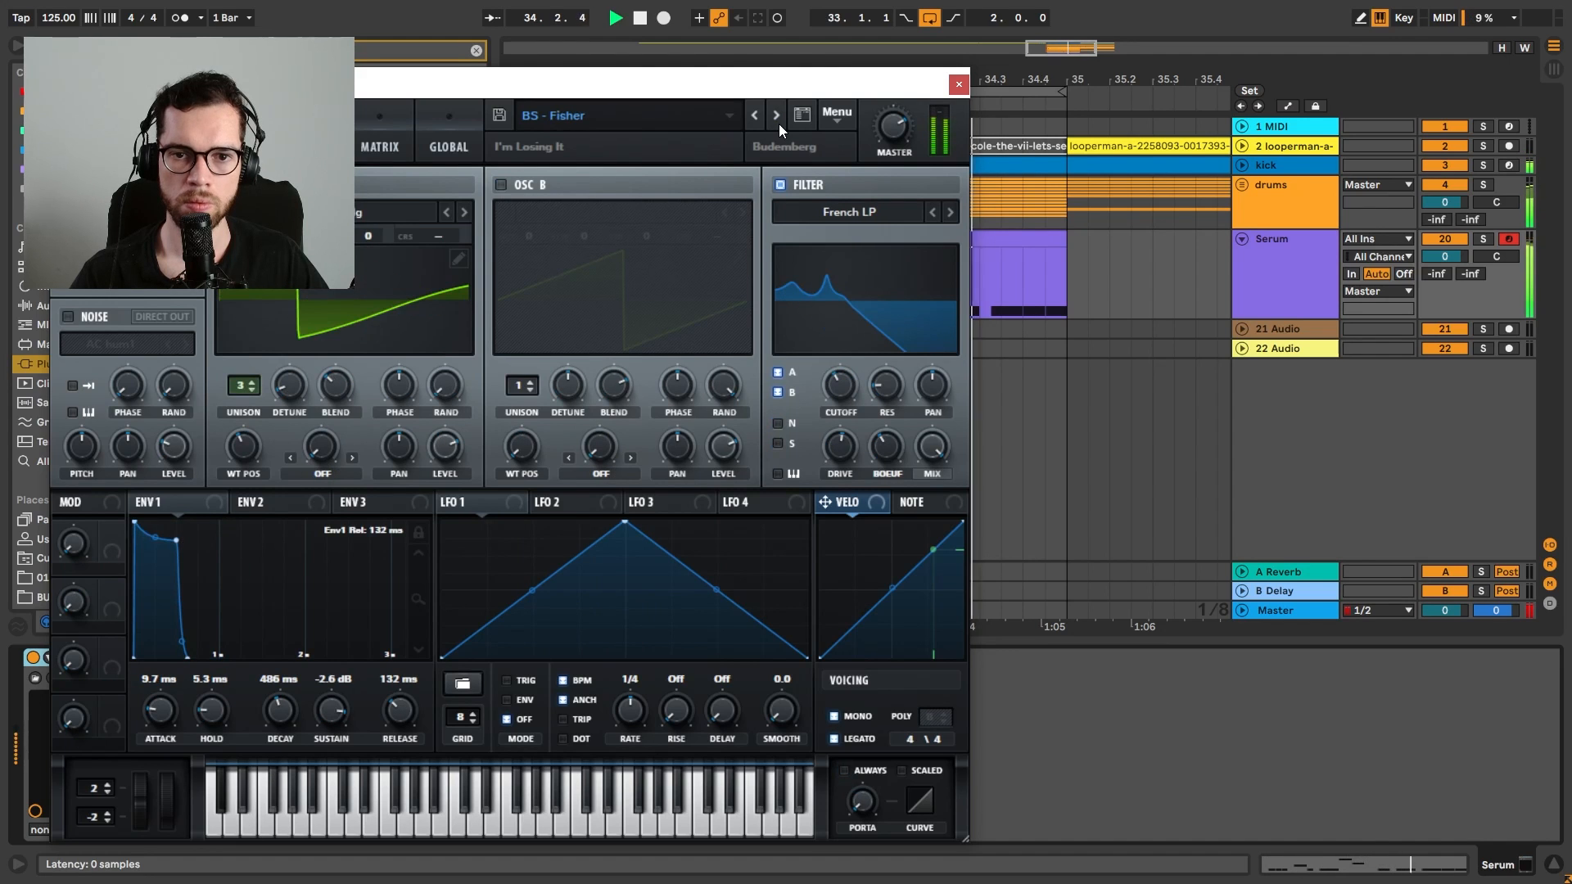
{"action": "left_click", "coordinate": [959, 84]}
{"action": "double_click", "coordinate": [818, 240]}
{"action": "left_click", "coordinate": [1499, 865]}
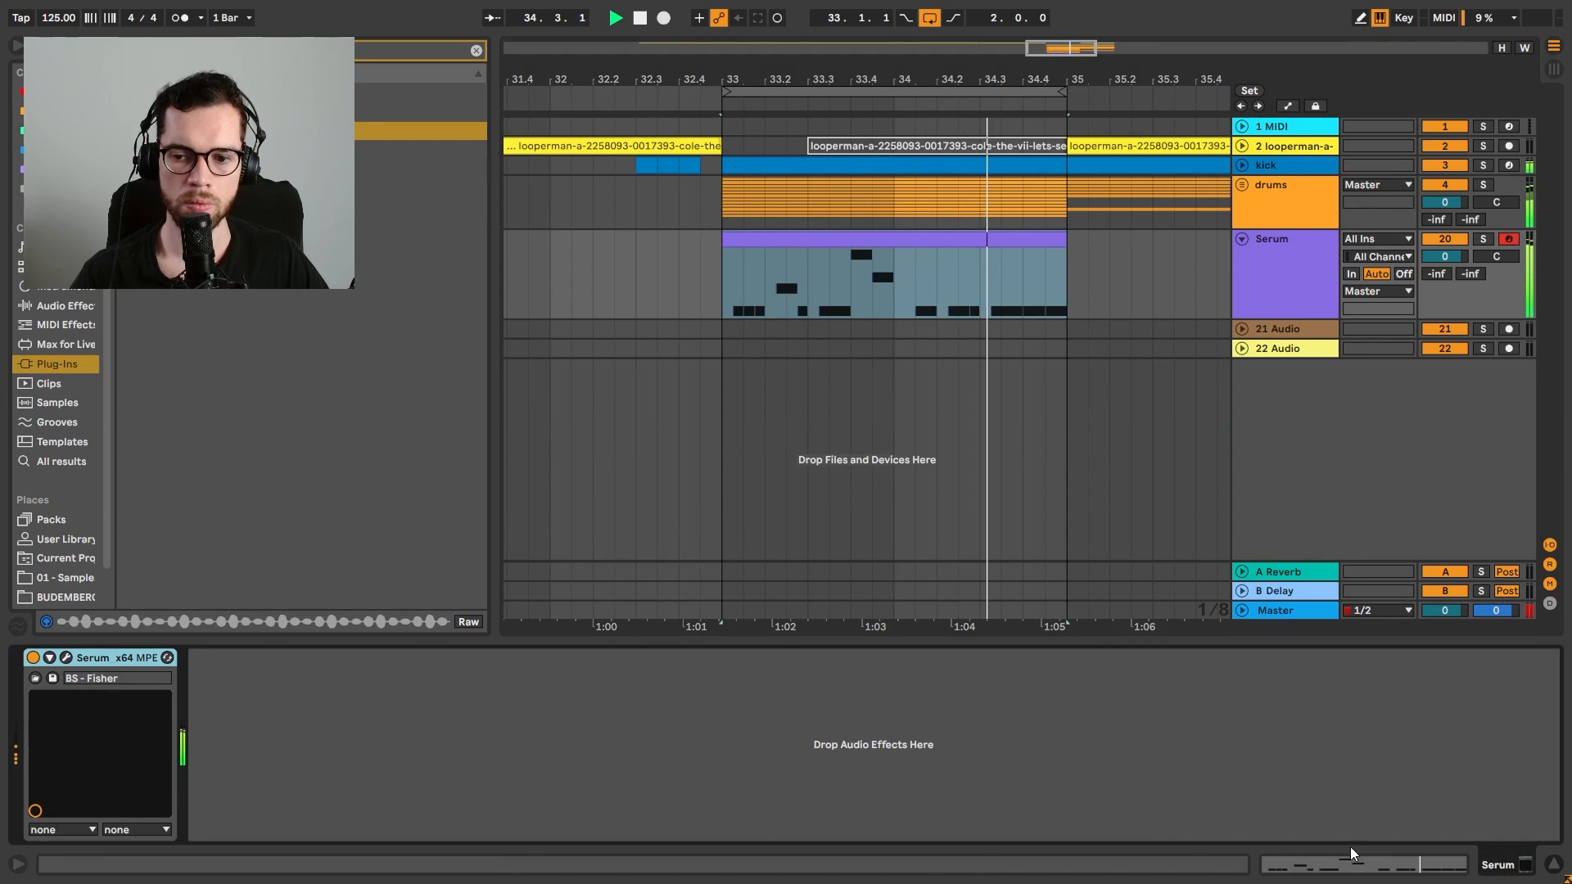
{"action": "left_click", "coordinate": [68, 657]}
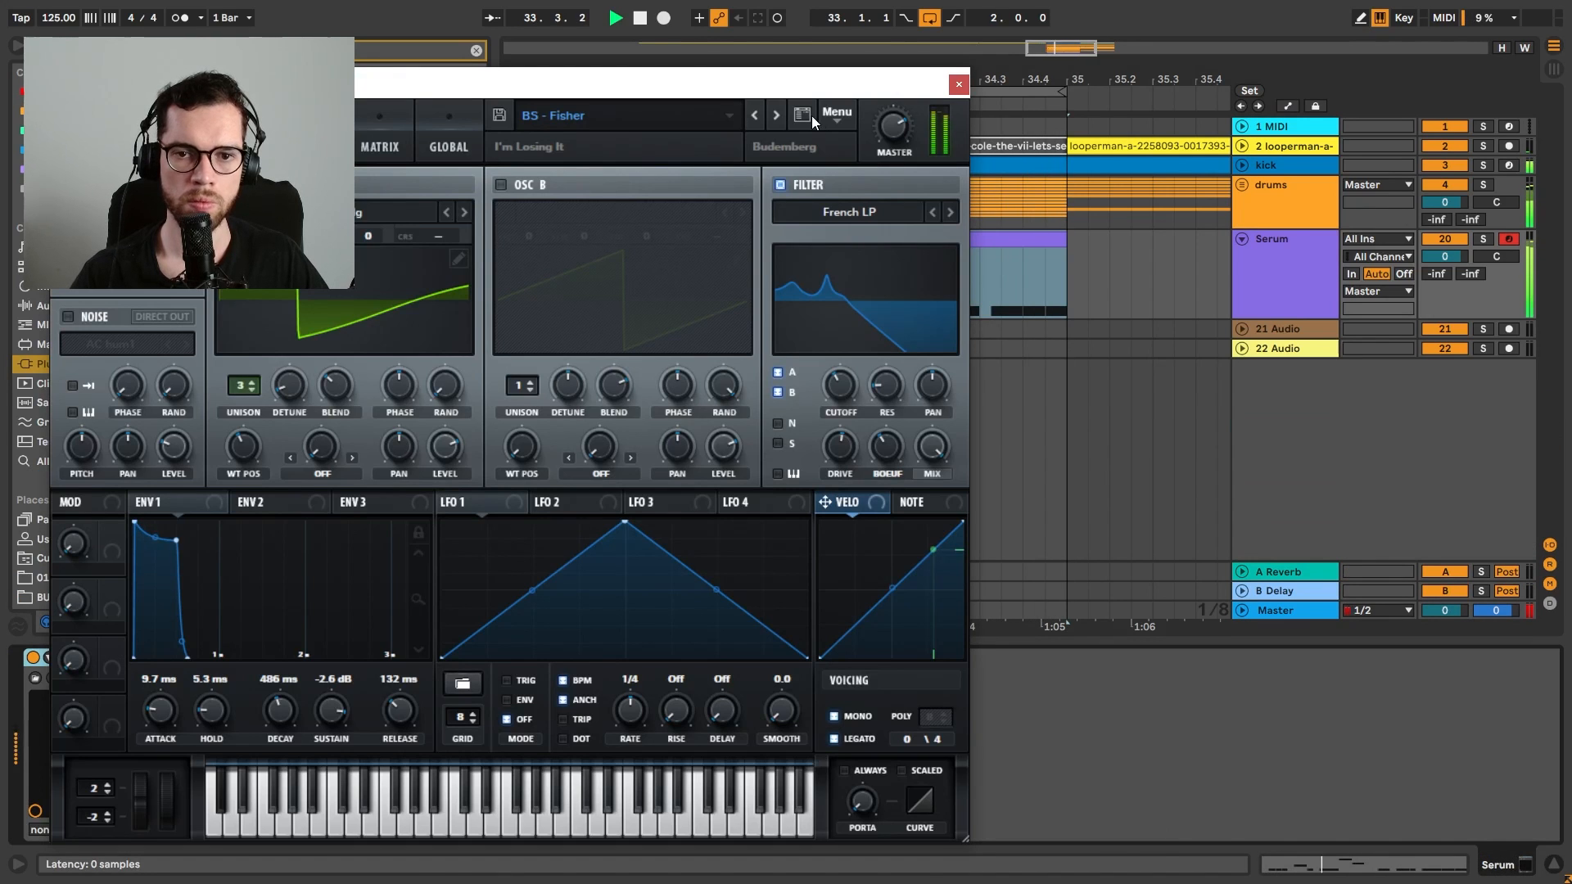
Audition further Serum bass presets during playback, load BS - Strong Troda Bass, and close the plug-in window
{"action": "left_click", "coordinate": [775, 119]}
{"action": "left_click", "coordinate": [775, 120]}
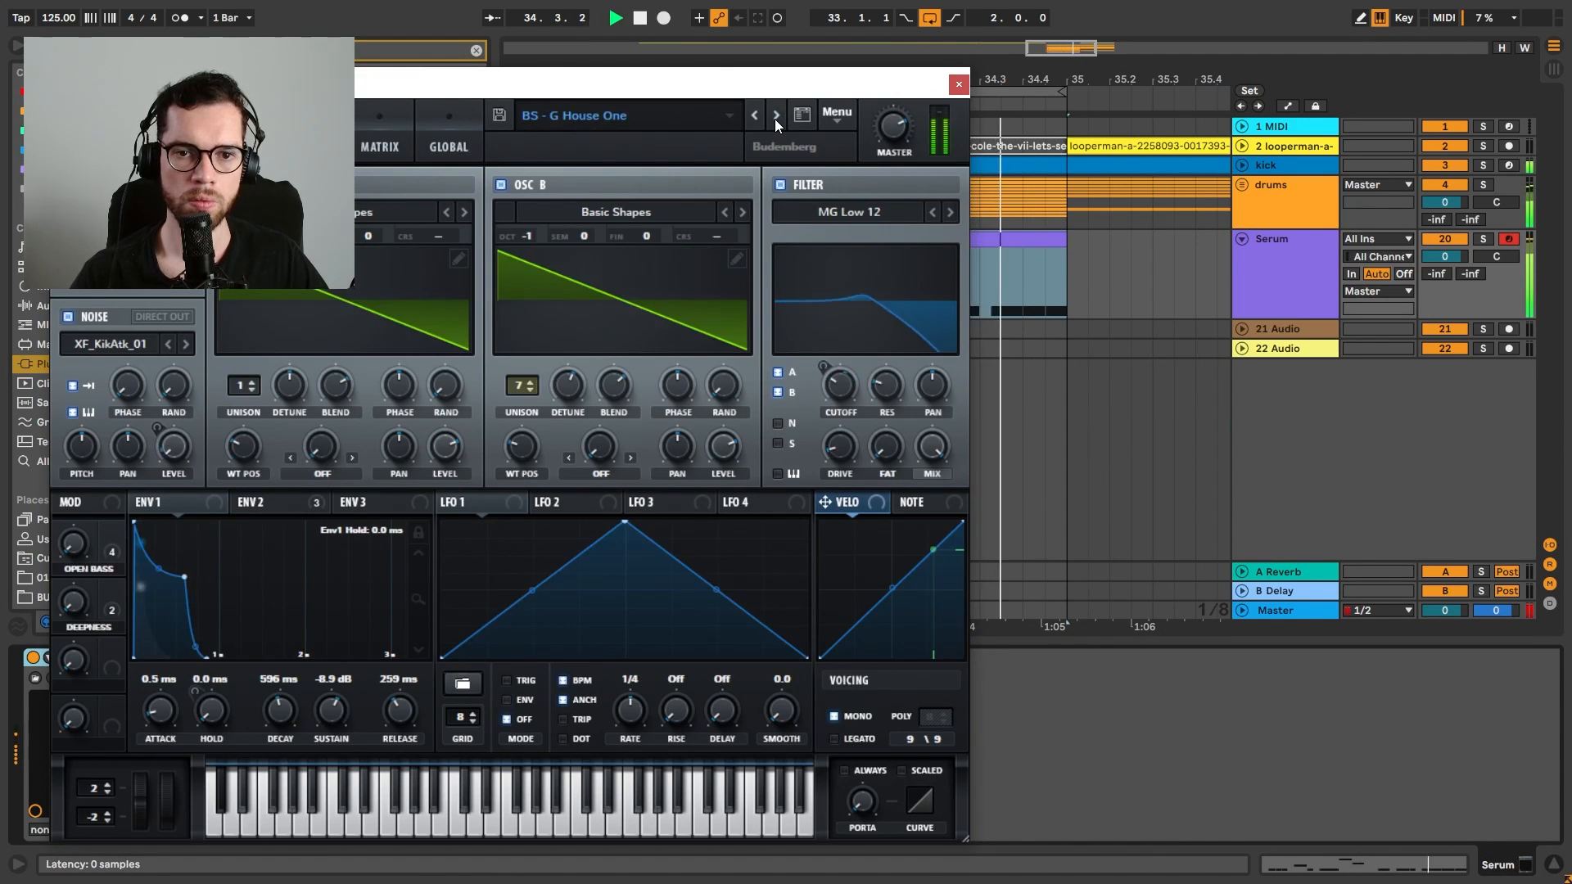
{"action": "left_click", "coordinate": [775, 119]}
{"action": "left_click", "coordinate": [775, 120]}
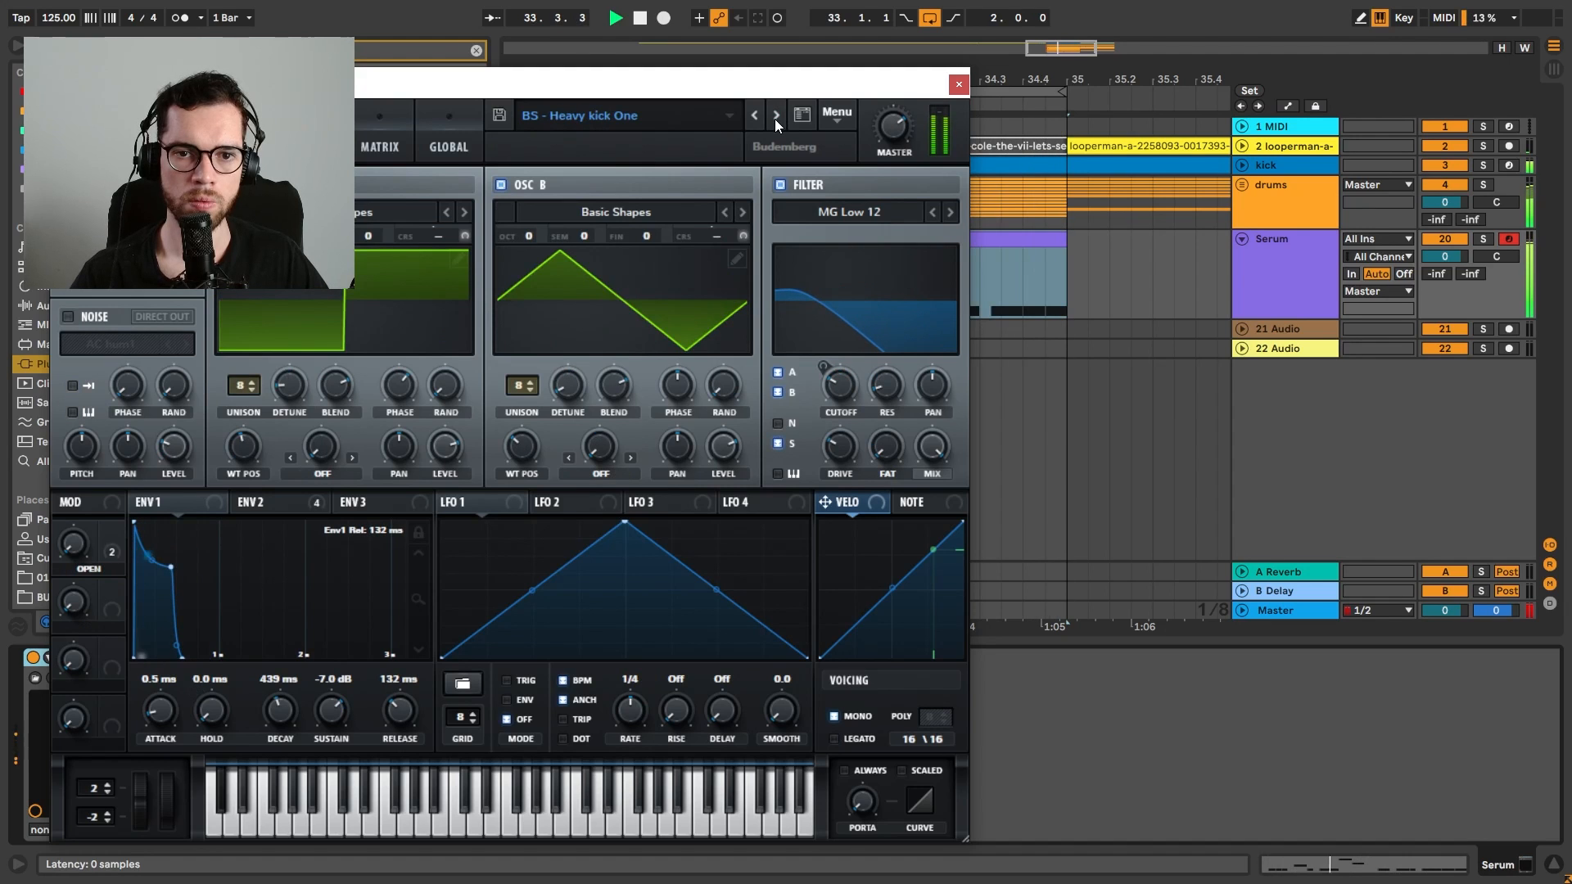
{"action": "left_click", "coordinate": [775, 120]}
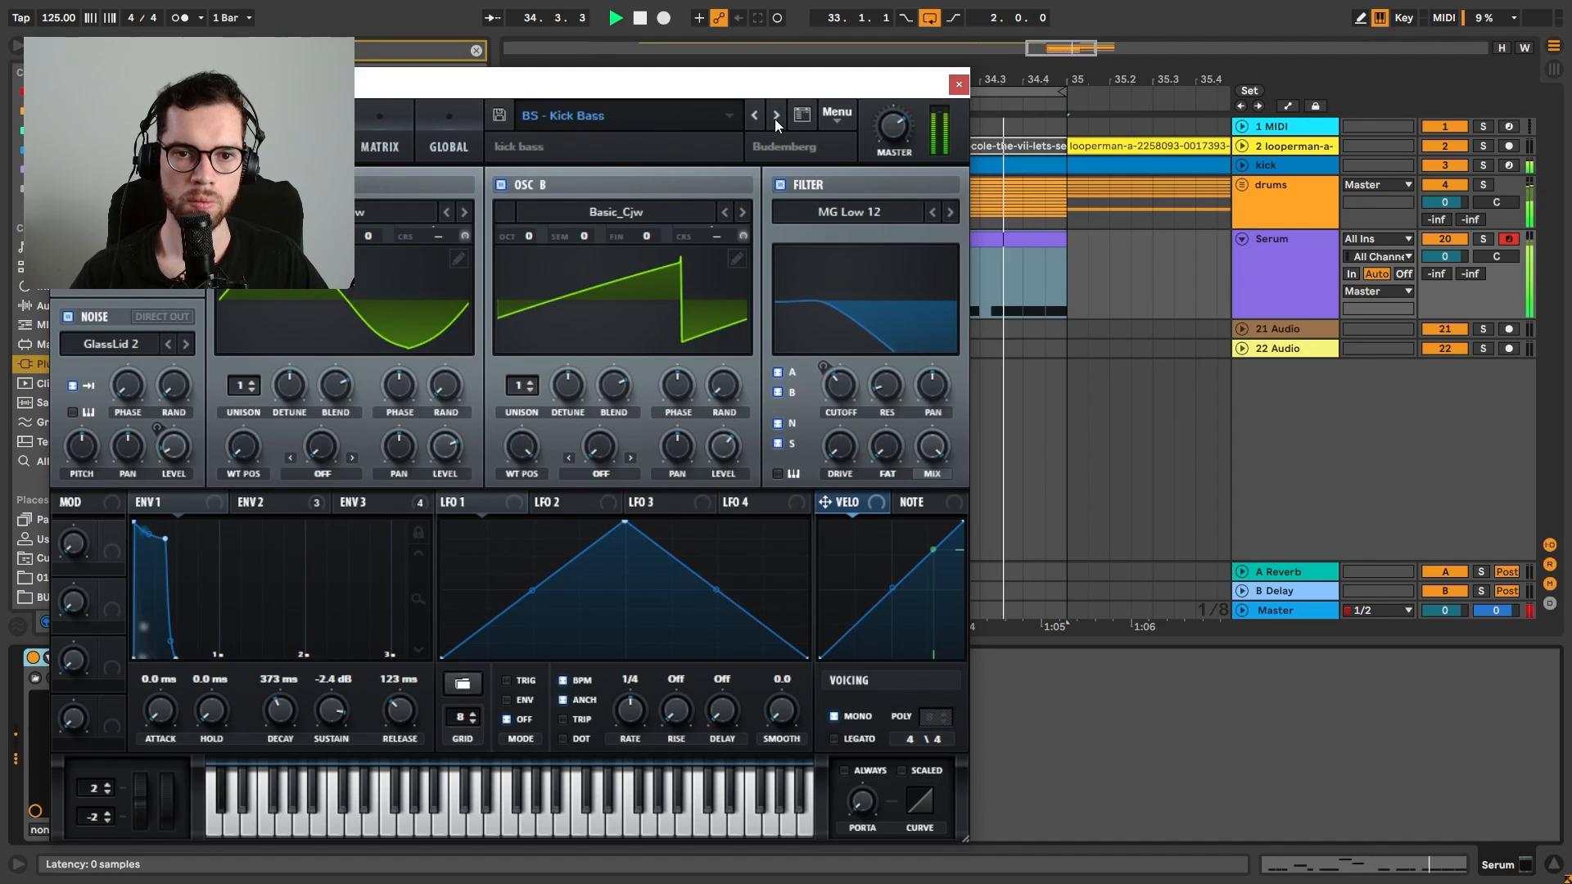
{"action": "left_click", "coordinate": [775, 119]}
{"action": "left_click", "coordinate": [775, 120]}
{"action": "left_click", "coordinate": [775, 120]}
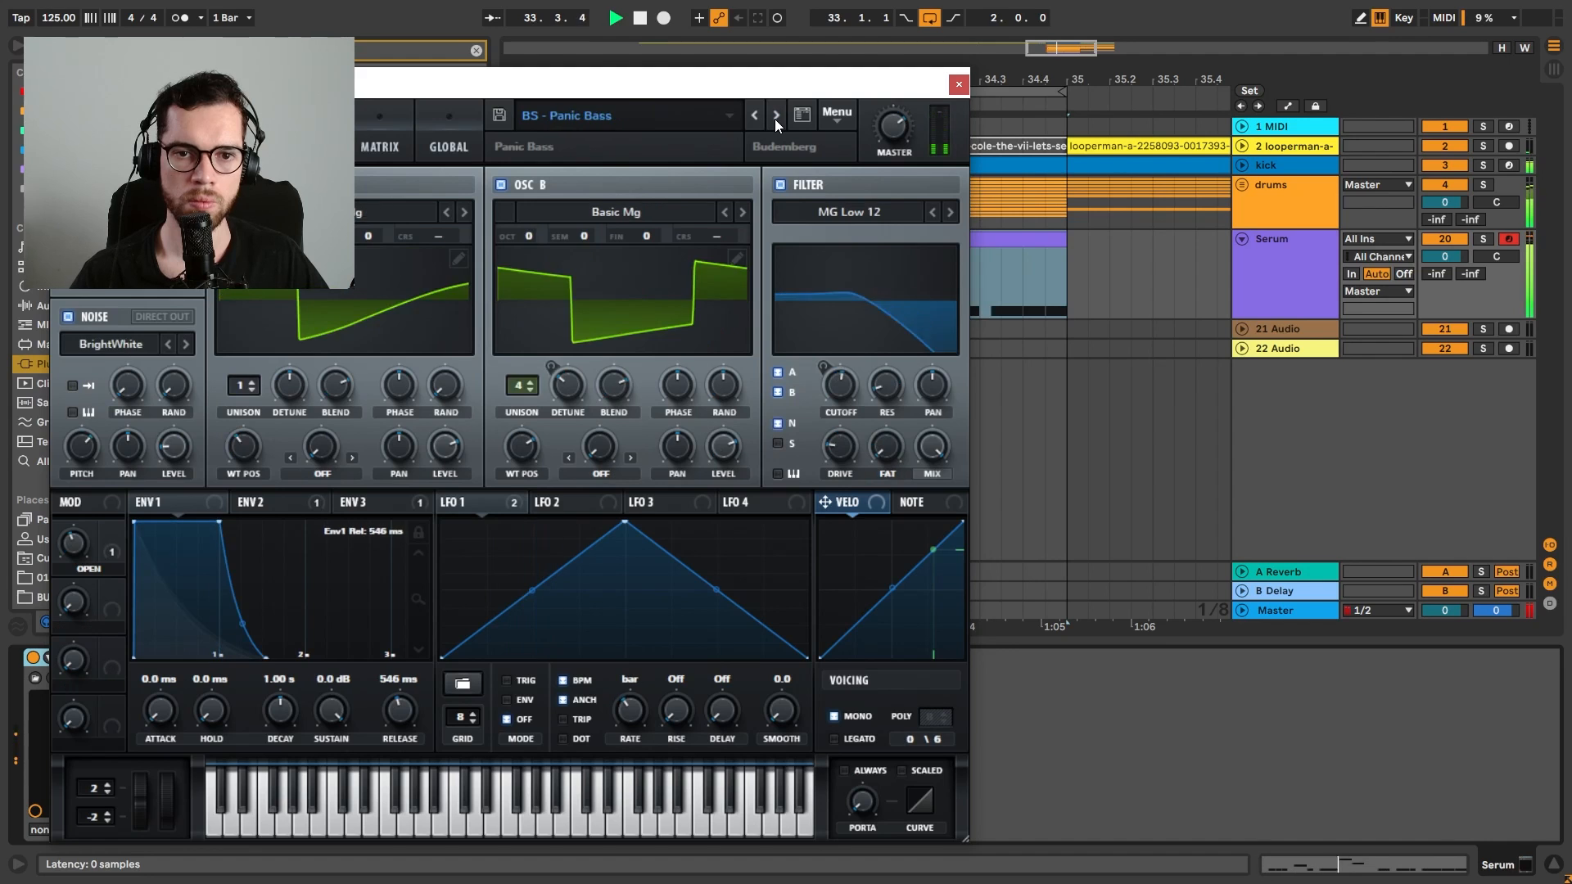
{"action": "left_click", "coordinate": [775, 119]}
{"action": "left_click", "coordinate": [775, 120]}
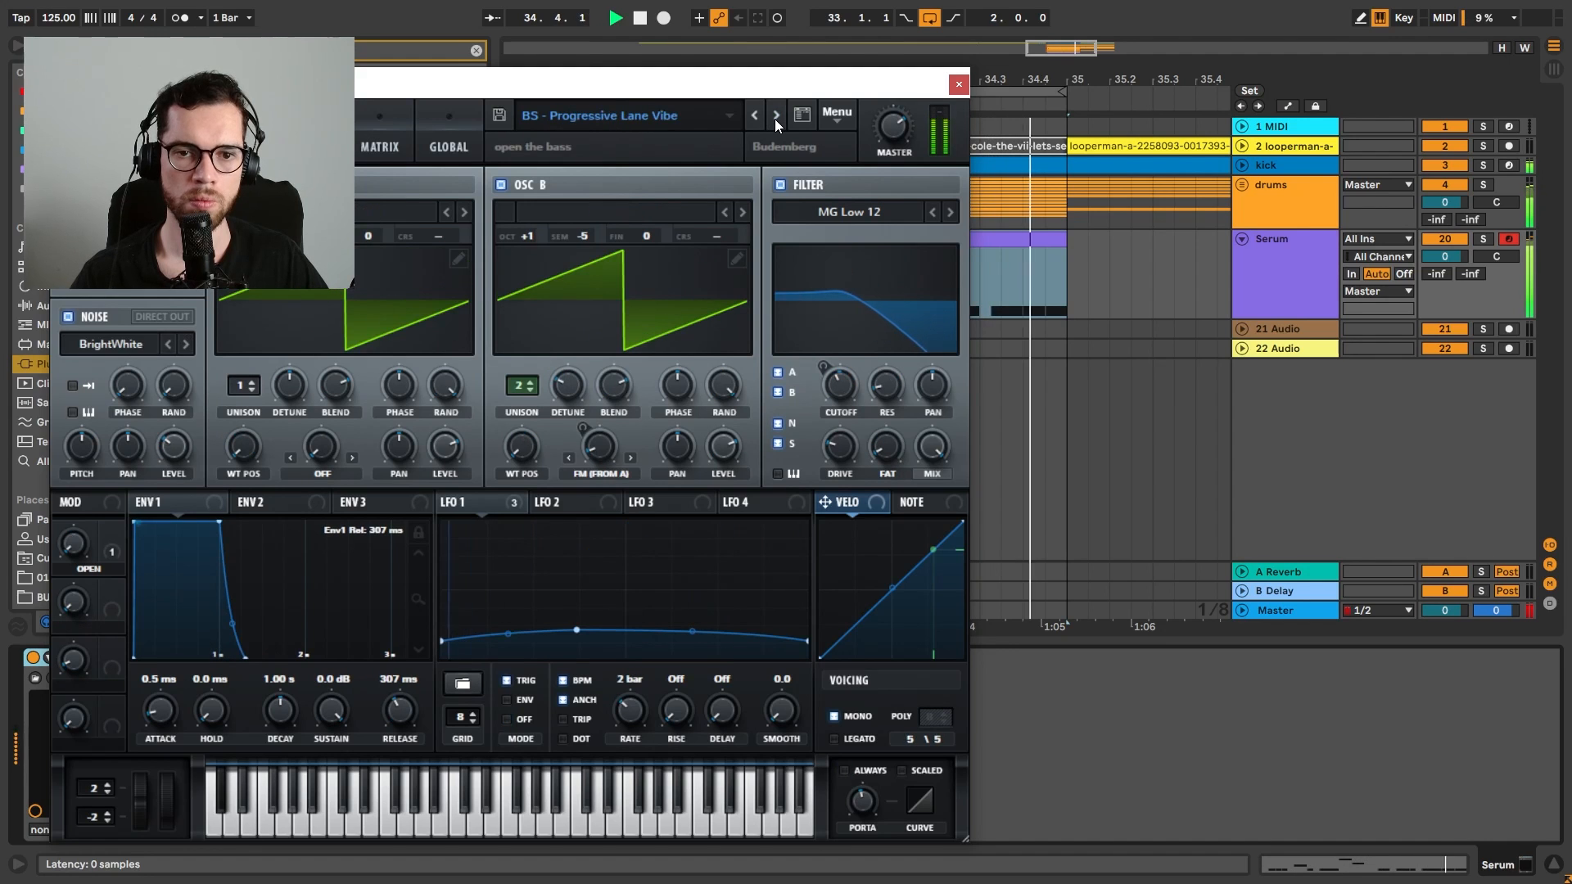
{"action": "left_click", "coordinate": [774, 119]}
{"action": "left_click", "coordinate": [775, 120]}
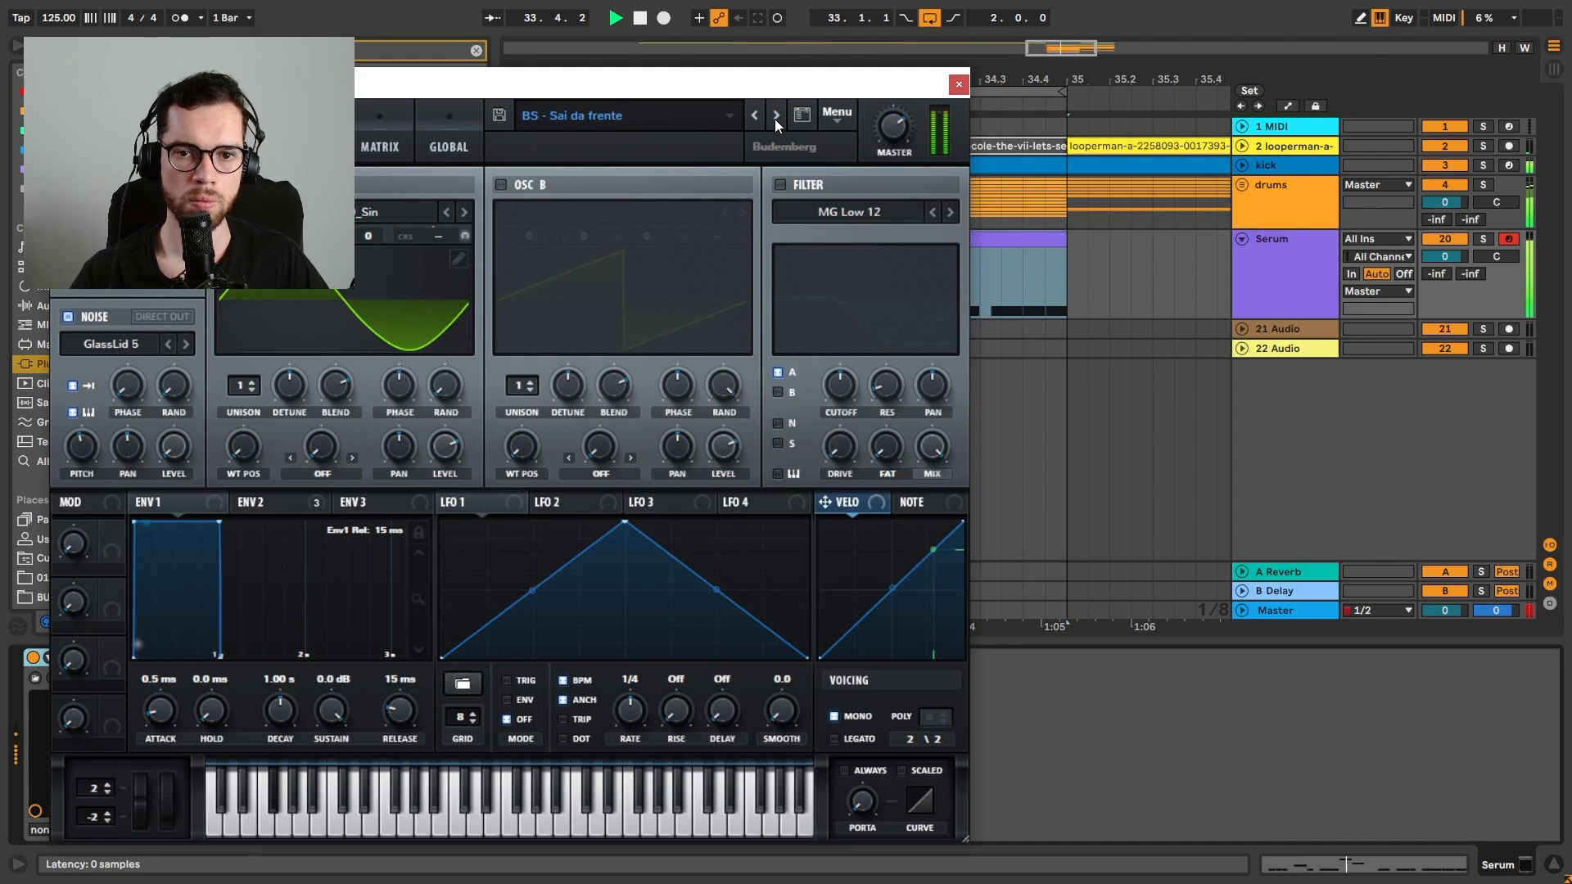
{"action": "left_click", "coordinate": [775, 120]}
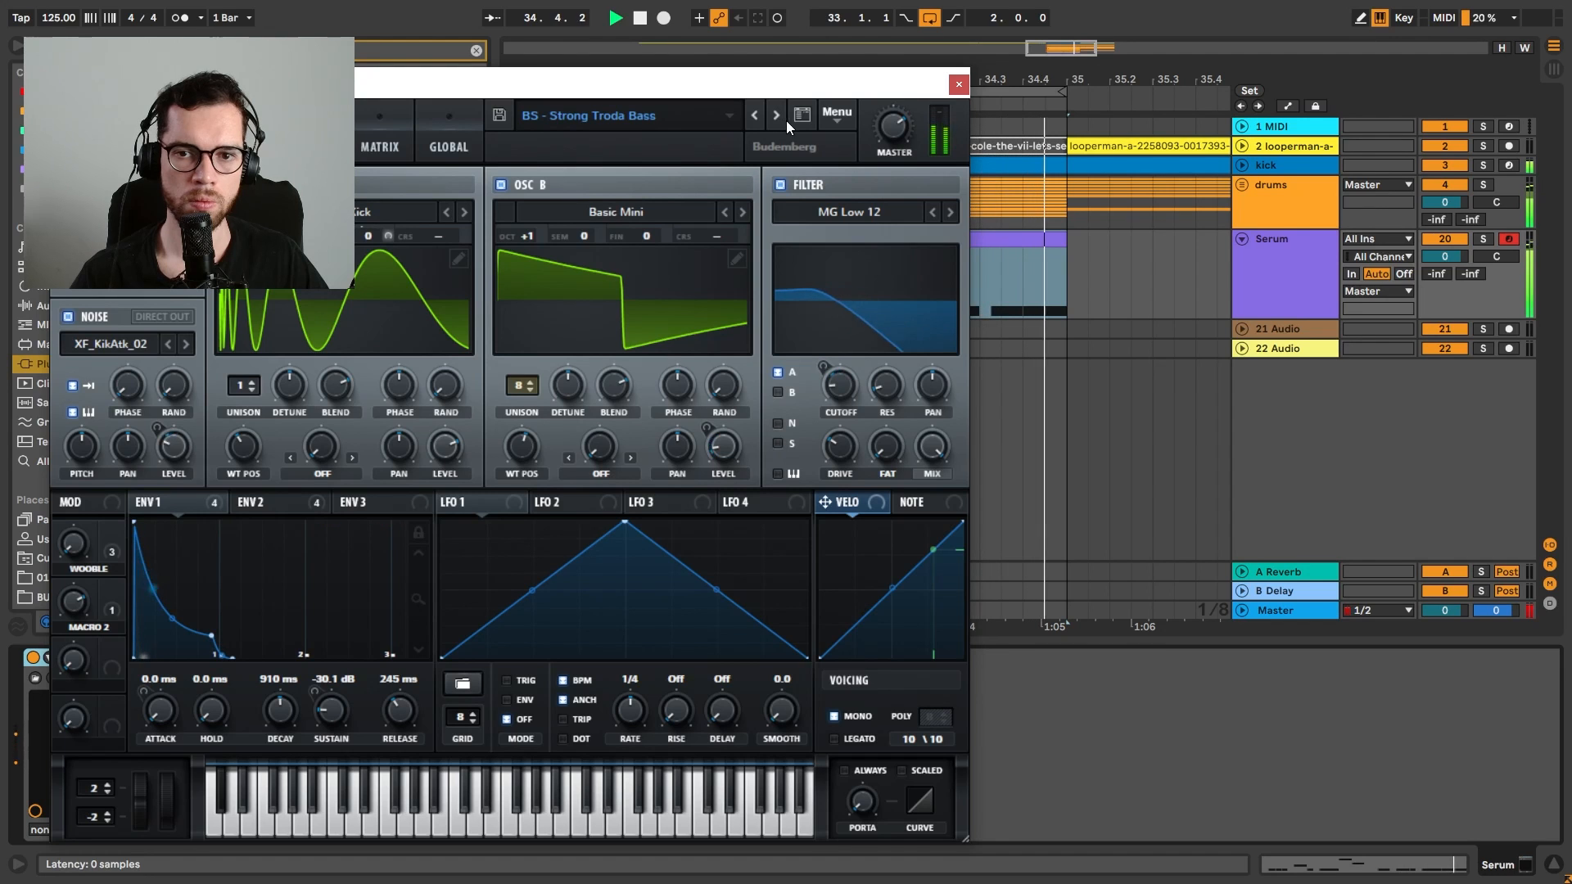
{"action": "left_click", "coordinate": [959, 85]}
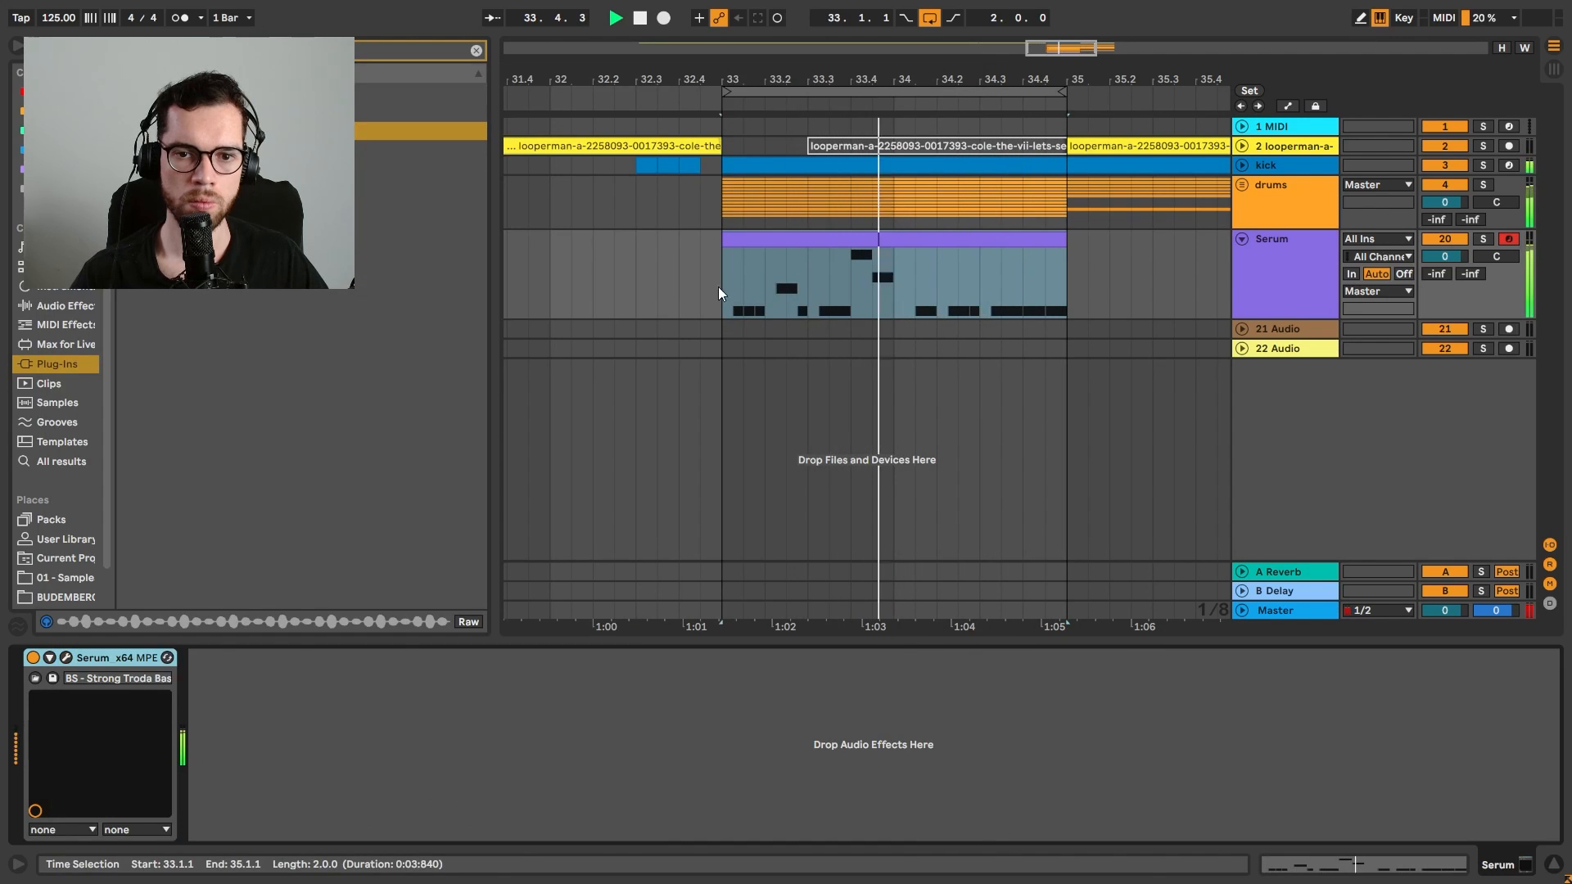
Play the arrangement from bar 32 to hear the section ahead of the Serum clip
{"action": "left_click", "coordinate": [661, 282]}
{"action": "left_click", "coordinate": [792, 242]}
{"action": "key", "text": "space"}
{"action": "left_click", "coordinate": [591, 244]}
{"action": "left_click", "coordinate": [544, 232]}
{"action": "key", "text": "space"}
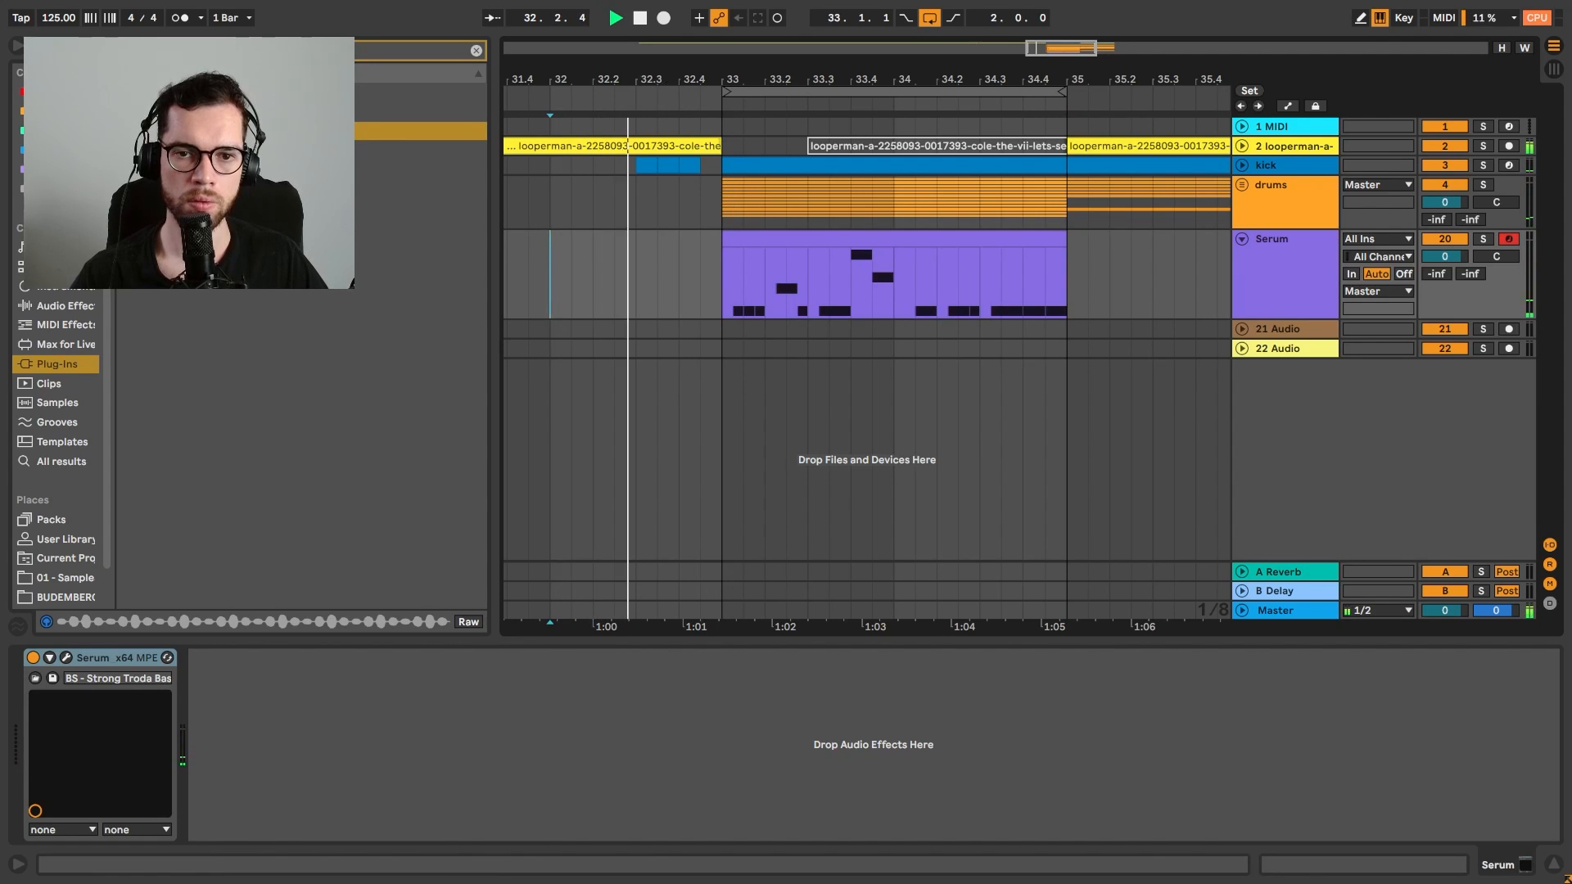
{"action": "key", "text": "space"}
Copy the two-bar Serum clip from bar 33 to bar 31 and play it from there
{"action": "left_click", "coordinate": [618, 201]}
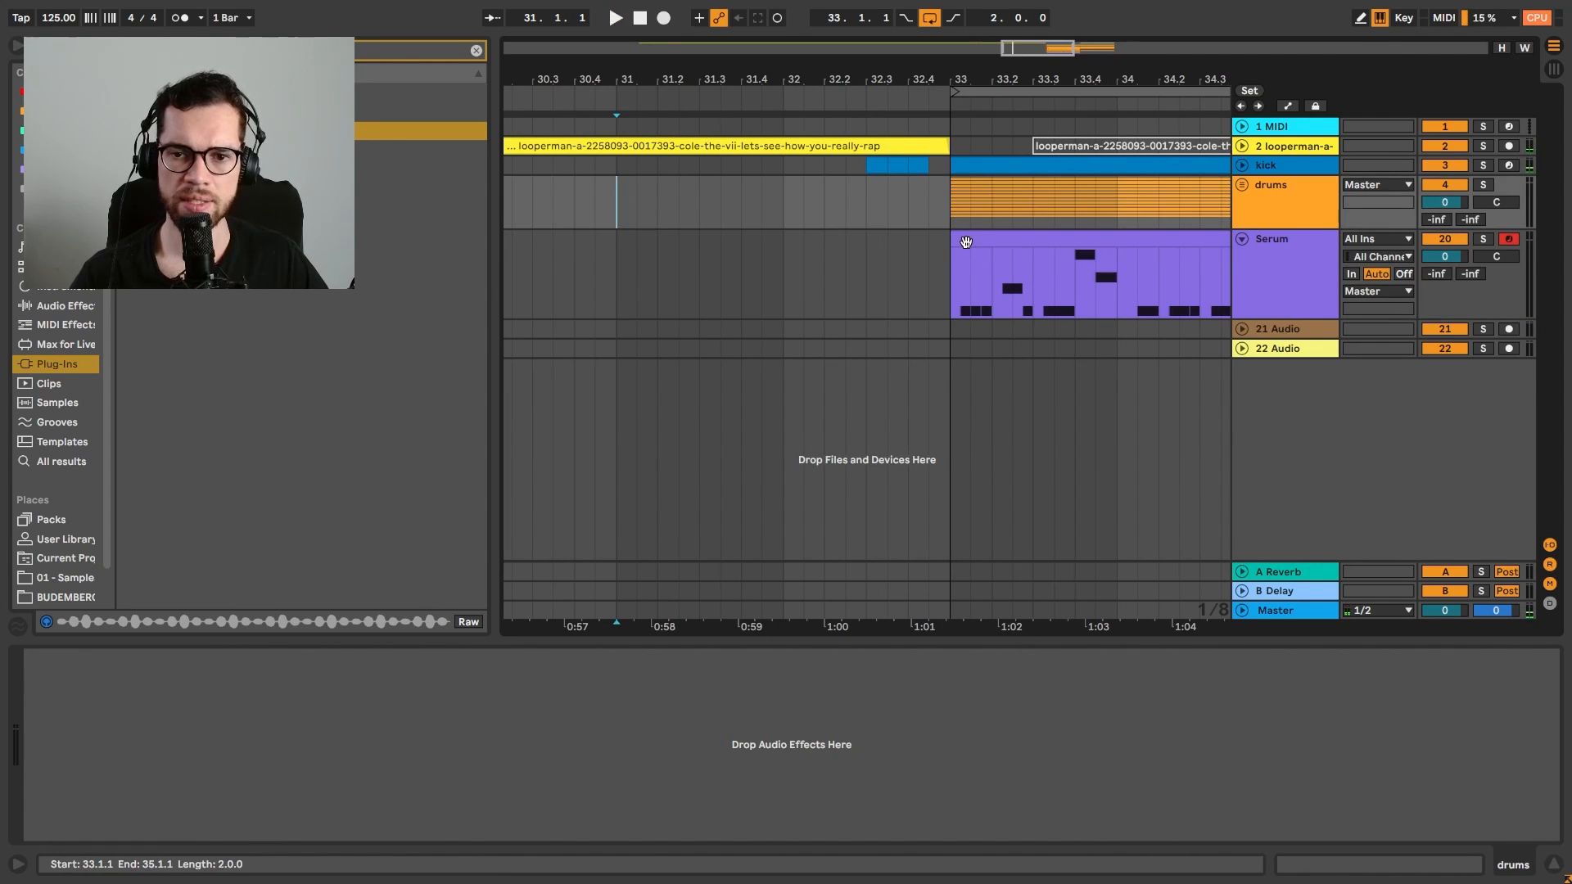
{"action": "left_click_drag", "start_coordinate": [972, 243], "coordinate": [632, 252]}
{"action": "key", "text": "space"}
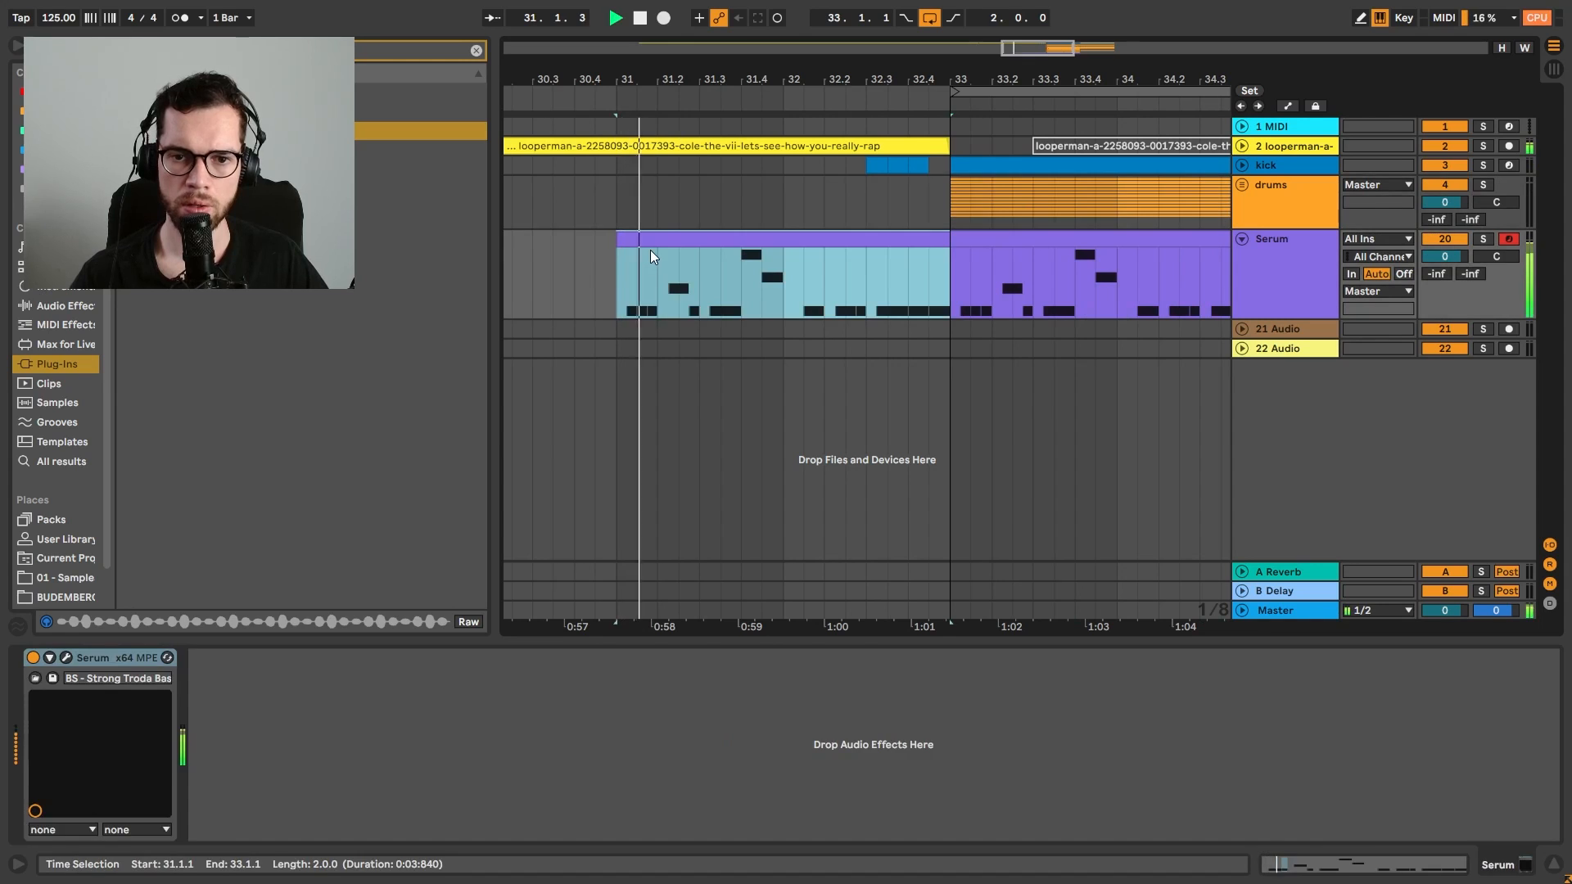
In the copied clip at bar 31, rearrange the opening C#1 notes into two sixteenths at 1.1.1 and 1.1.4
{"action": "double_click", "coordinate": [658, 242]}
{"action": "key", "text": "space"}
{"action": "key", "text": "space"}
{"action": "key", "text": "space"}
{"action": "left_click_drag", "start_coordinate": [360, 706], "coordinate": [434, 696]}
{"action": "key", "text": "space"}
{"action": "key", "text": "space"}
{"action": "key", "text": "space"}
{"action": "key", "text": "space"}
{"action": "key", "text": "space"}
{"action": "key", "text": "space"}
Delete the D#1 note at 1.2.2 and make the following C#1 note span 1.2.3 to 1.3.1
{"action": "left_click", "coordinate": [537, 673]}
{"action": "key", "text": "space"}
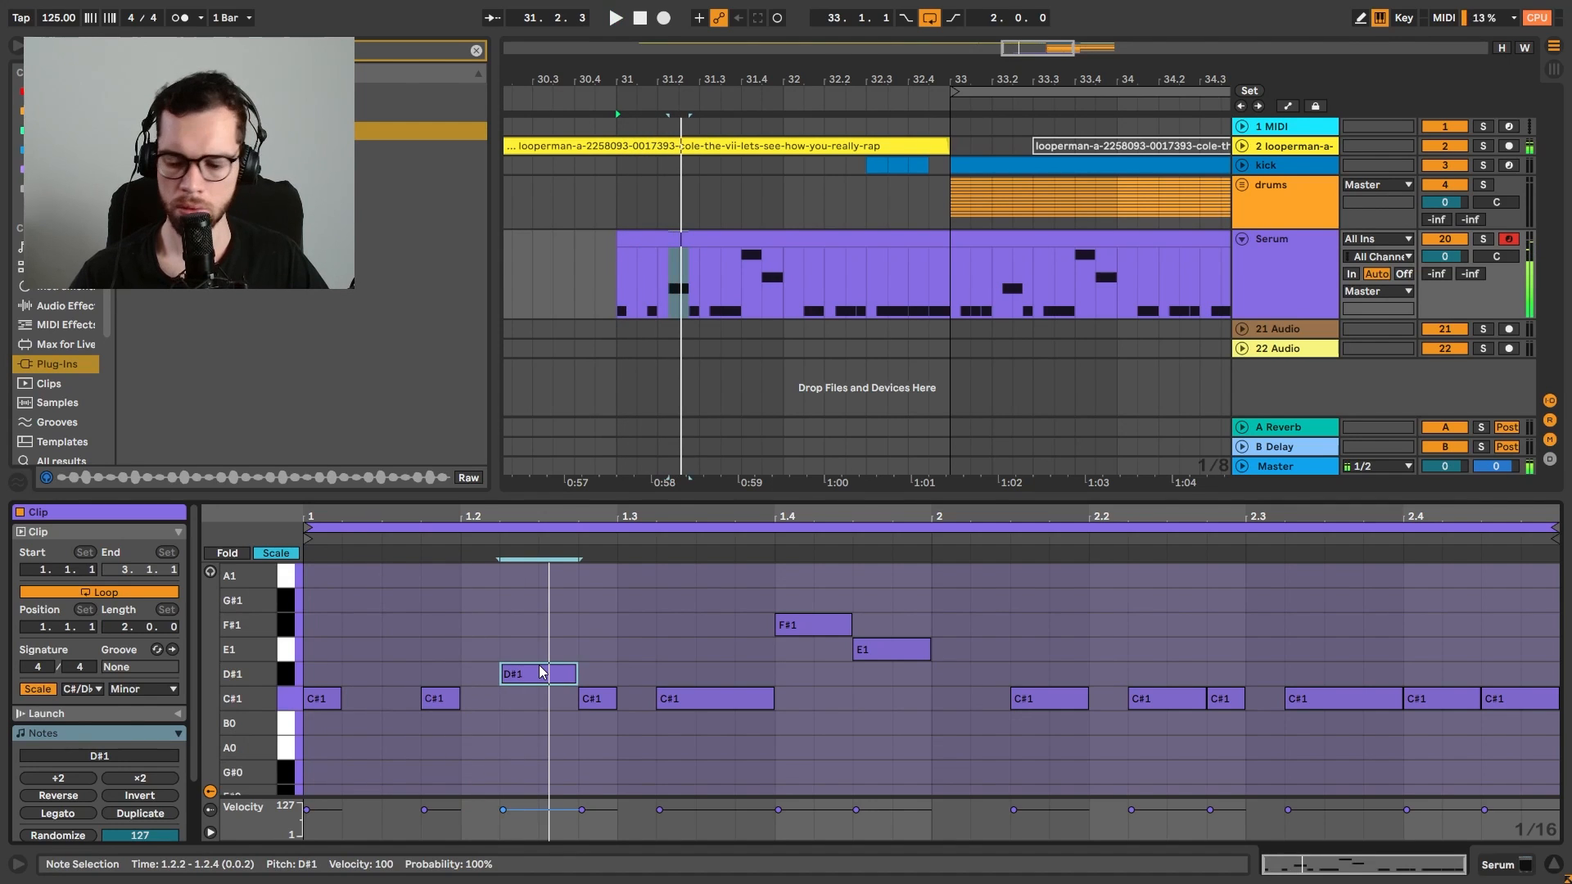
{"action": "key", "text": "Delete"}
{"action": "key", "text": "space"}
{"action": "key", "text": "space"}
{"action": "left_click_drag", "start_coordinate": [451, 701], "coordinate": [546, 698]}
{"action": "key", "text": "space"}
{"action": "left_click", "coordinate": [555, 663]}
{"action": "key", "text": "space"}
{"action": "key", "text": "space"}
{"action": "left_click_drag", "start_coordinate": [607, 701], "coordinate": [616, 701]}
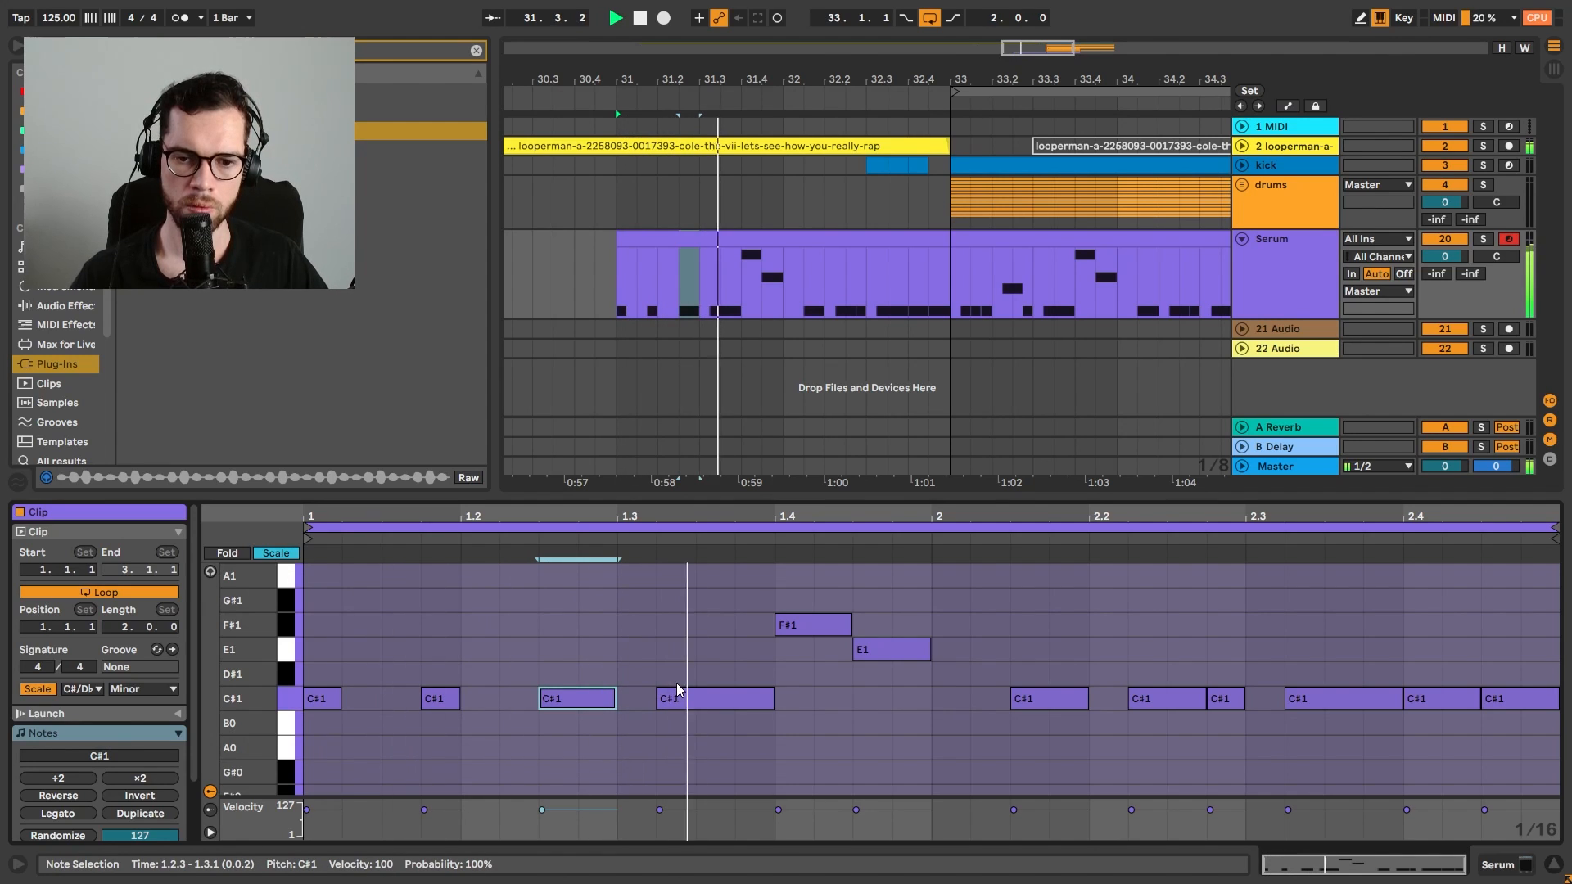
Lower the F#1 note at 1.4.1 to D#1 and the E1 note at 1.4.3 to C#1
{"action": "left_click", "coordinate": [835, 633]}
{"action": "key", "text": "Down"}
{"action": "key", "text": "Down"}
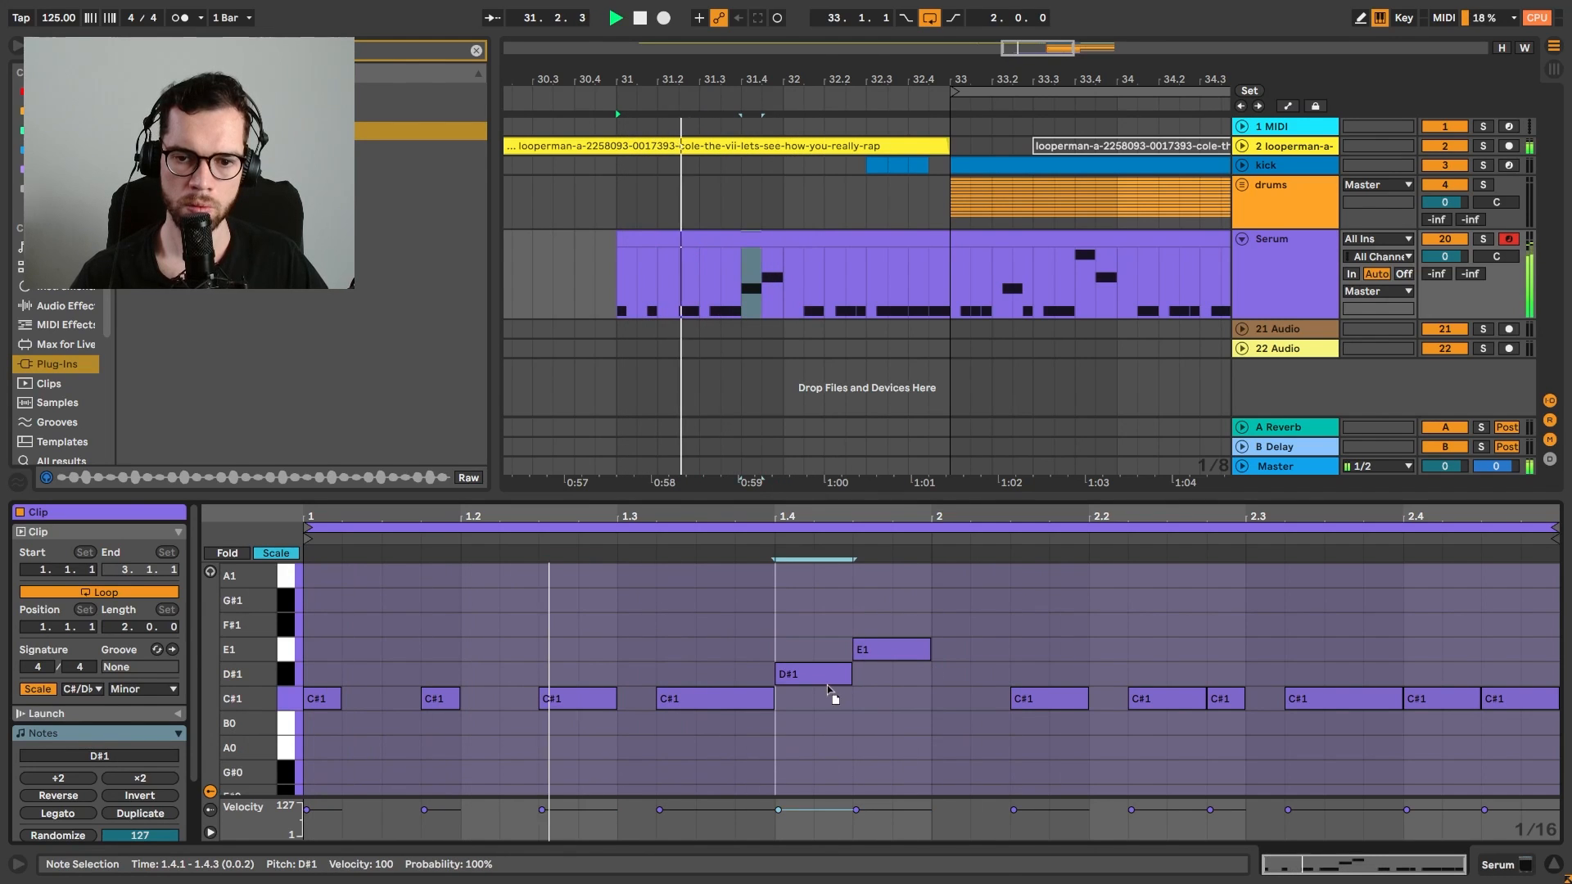
{"action": "left_click", "coordinate": [873, 658]}
{"action": "key", "text": "Down"}
{"action": "key", "text": "Down"}
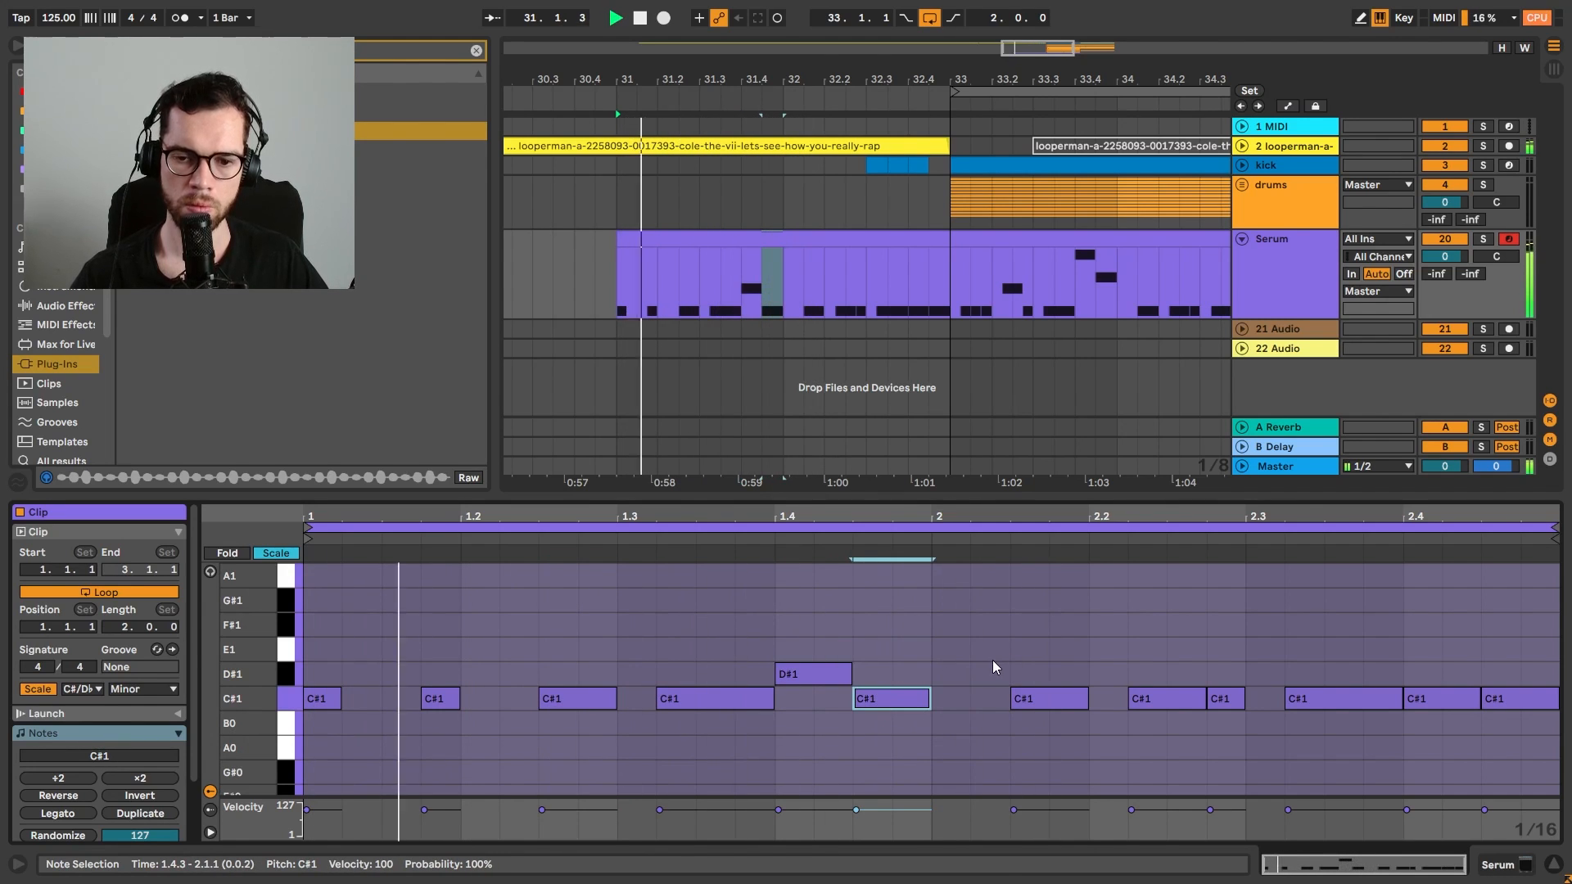
Turn the C#1 note at 1.4.3 into two sixteenths at 1.4.3 and 1.4.4, checking the rhythm in playback
{"action": "mouse_move", "coordinate": [928, 699]}
{"action": "left_mouse_down"}
{"action": "mouse_move", "coordinate": [890, 701]}
{"action": "mouse_move", "coordinate": [926, 699]}
{"action": "left_mouse_up"}
{"action": "key", "text": "space"}
{"action": "key", "text": "space"}
{"action": "left_click", "coordinate": [926, 676]}
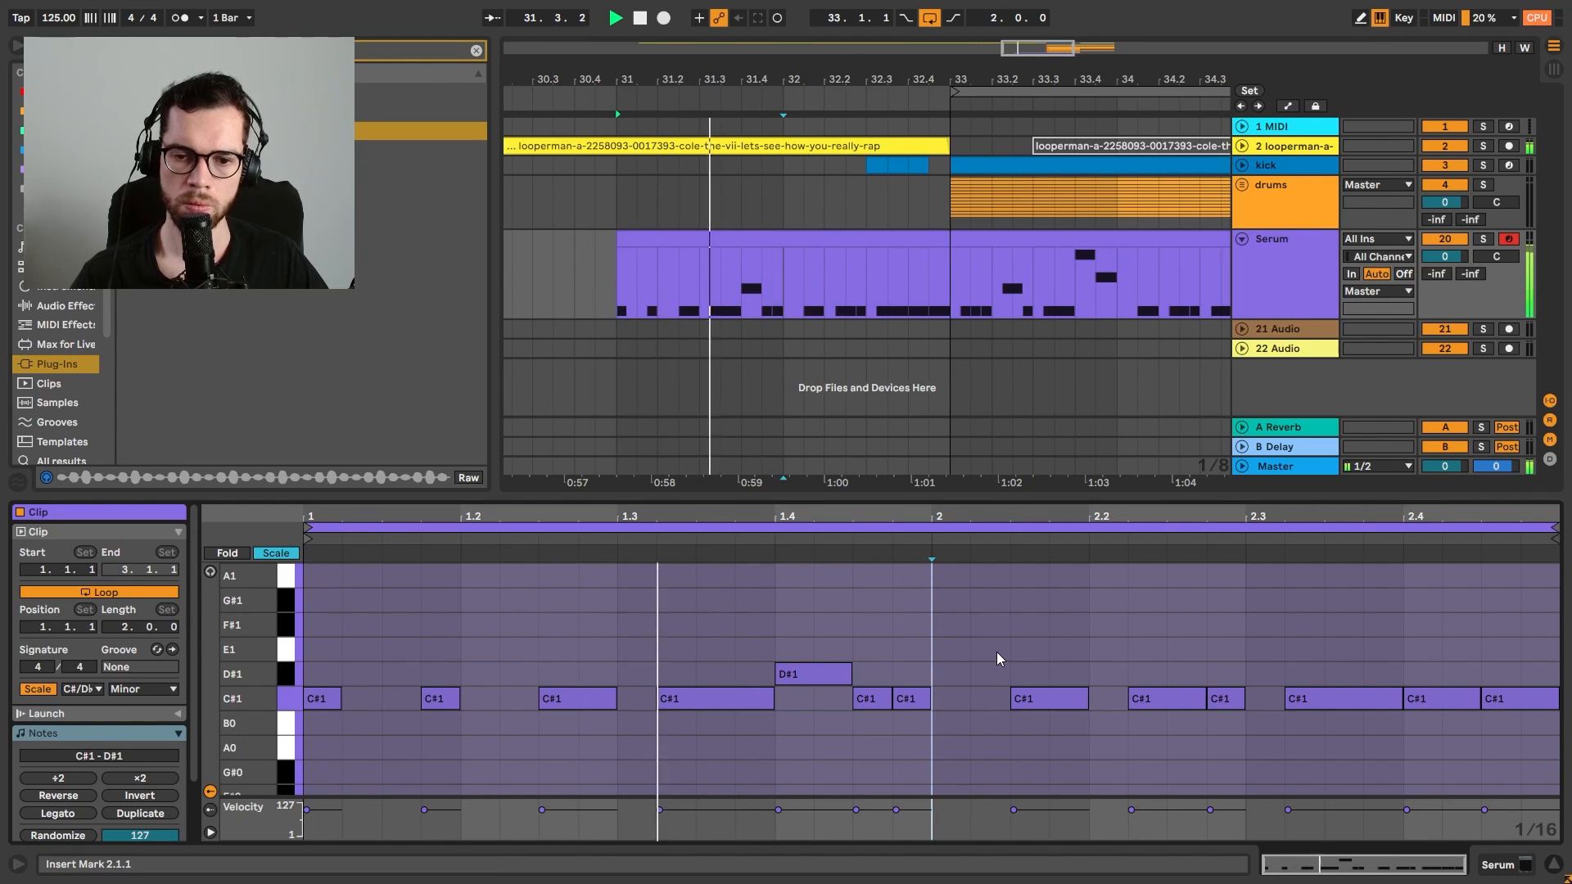
{"action": "key", "text": "space"}
{"action": "key", "text": "space"}
Place sixteenths C#1, D#1 and C#1 at 2.1.2, 2.1.3 and 2.1.4, and shorten the C#1 note at 2.2.2 to a sixteenth
{"action": "left_click_drag", "start_coordinate": [929, 698], "coordinate": [1049, 678]}
{"action": "left_click", "coordinate": [1097, 647]}
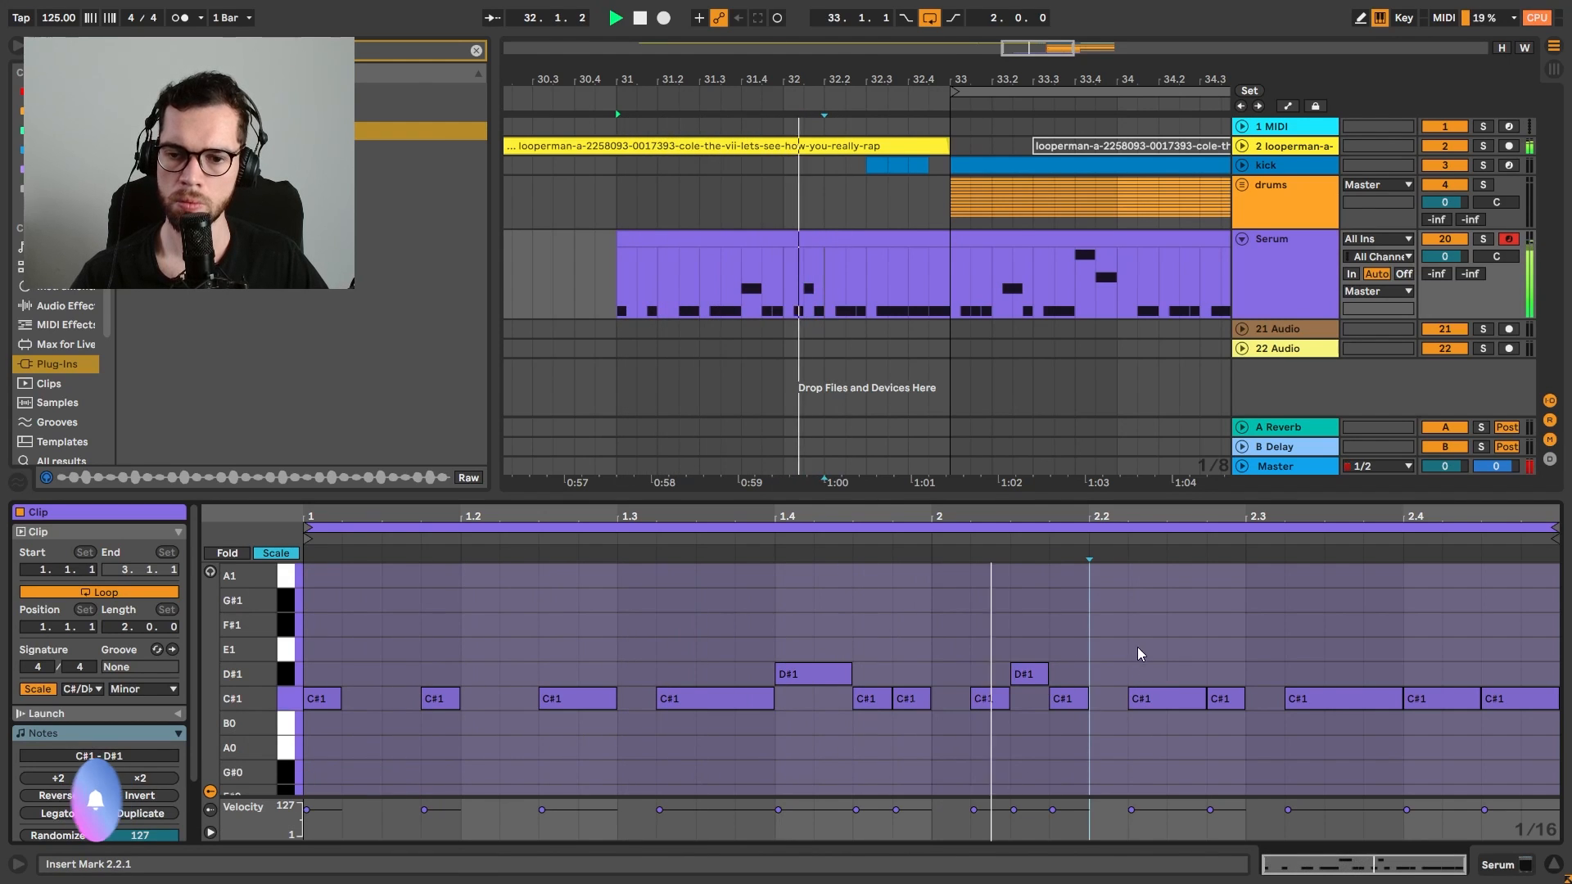
{"action": "left_click_drag", "start_coordinate": [1205, 692], "coordinate": [1166, 692]}
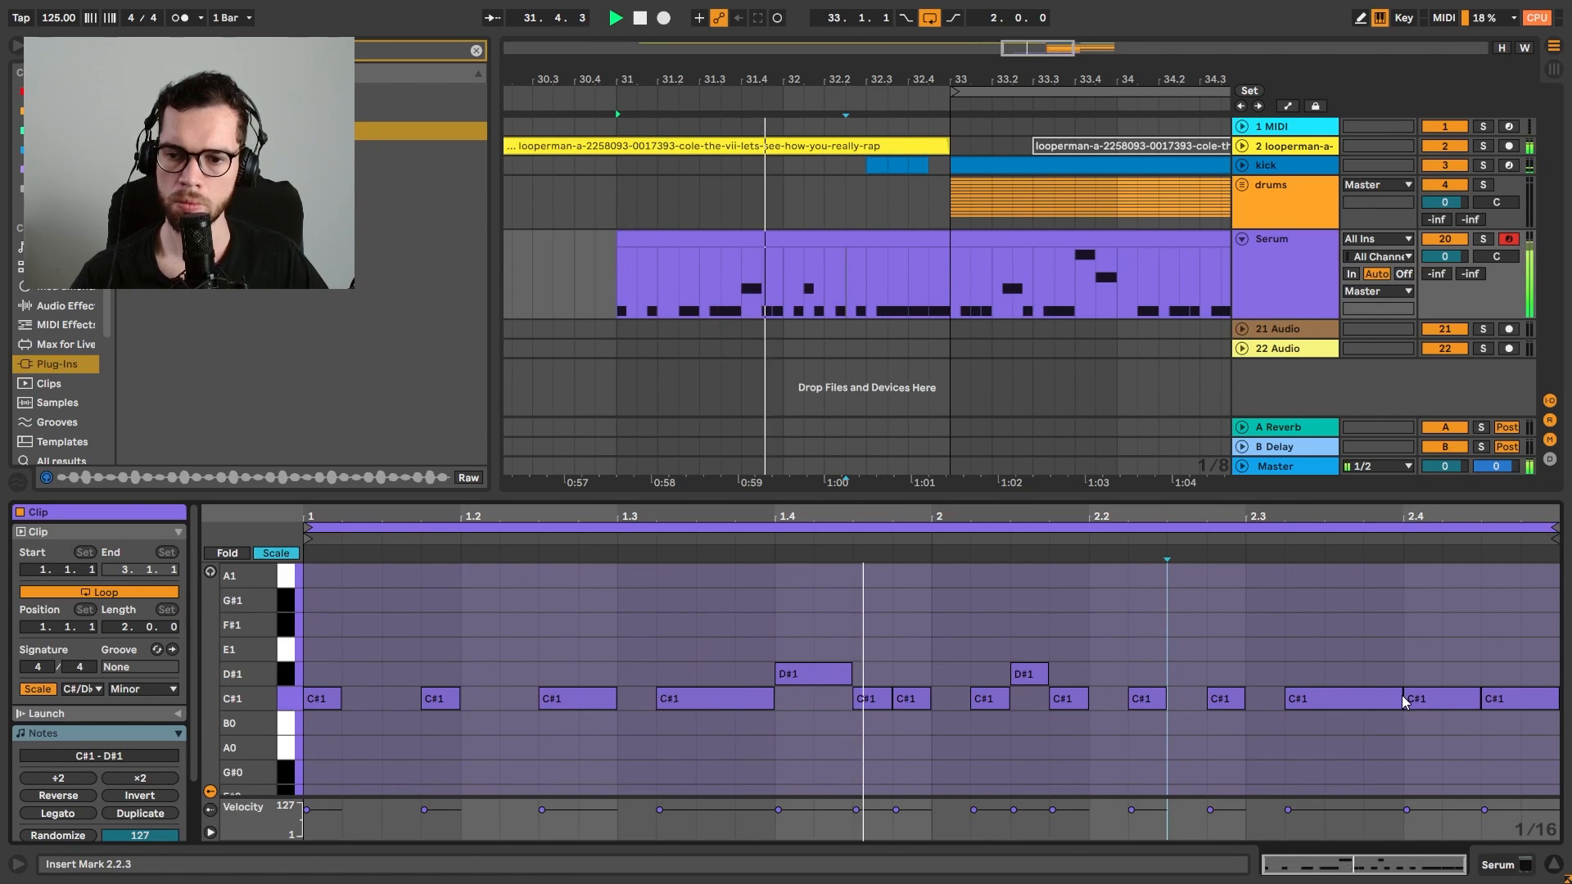
Trim the C#1 note at 1.3.2 to a sixteenth at 1.3.3 and shorten the C#1 note at 1.2.3 to a sixteenth
{"action": "left_click", "coordinate": [771, 701]}
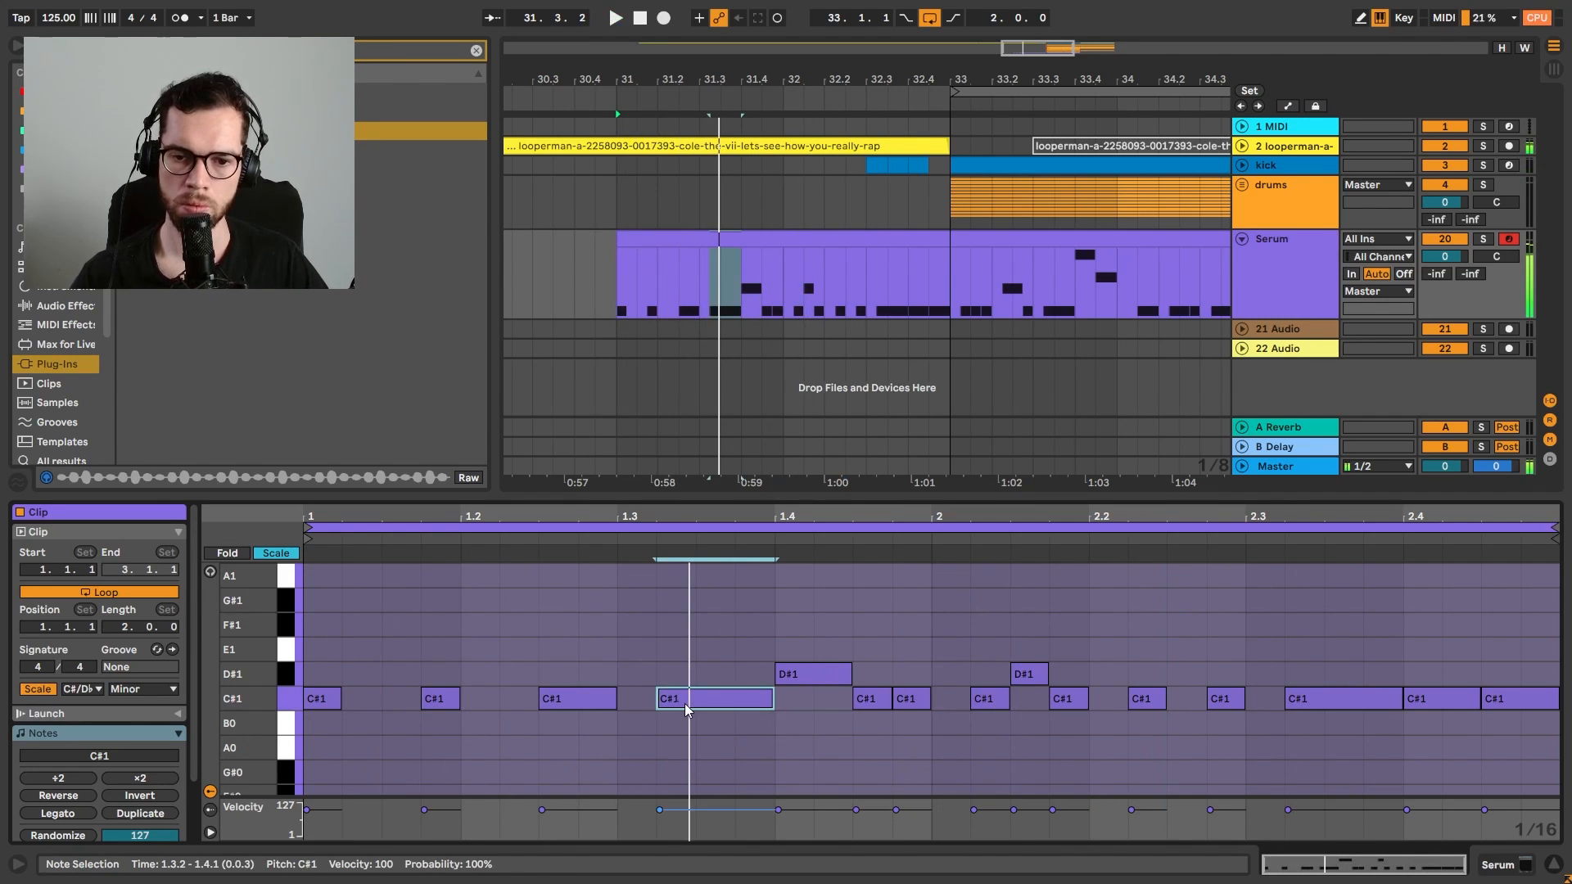
{"action": "left_click_drag", "start_coordinate": [664, 701], "coordinate": [697, 701]}
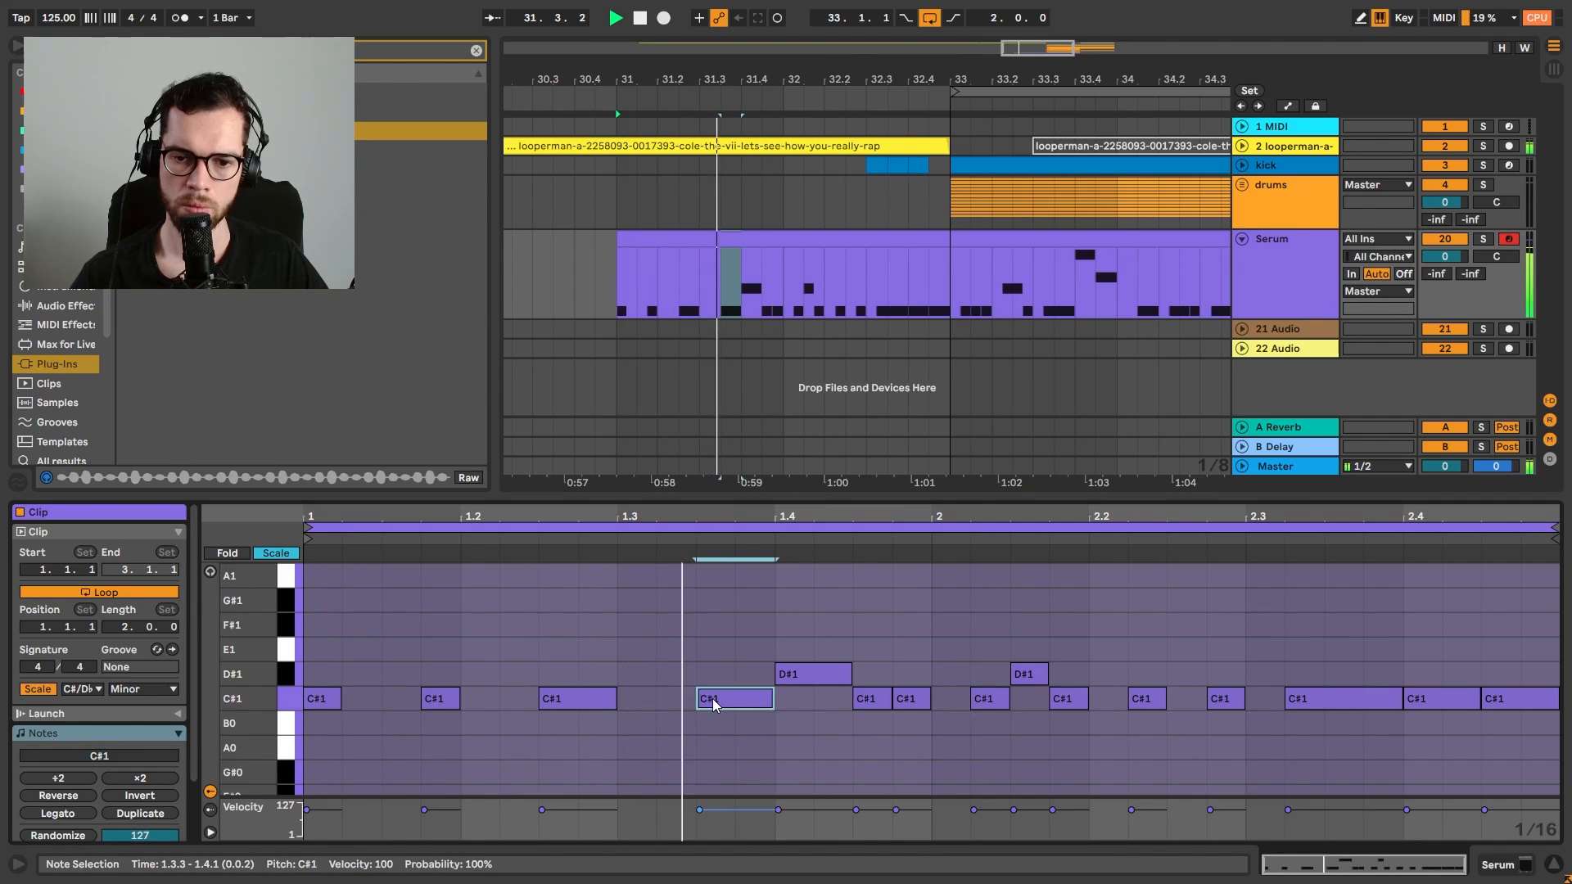
{"action": "key", "text": "shift+Left"}
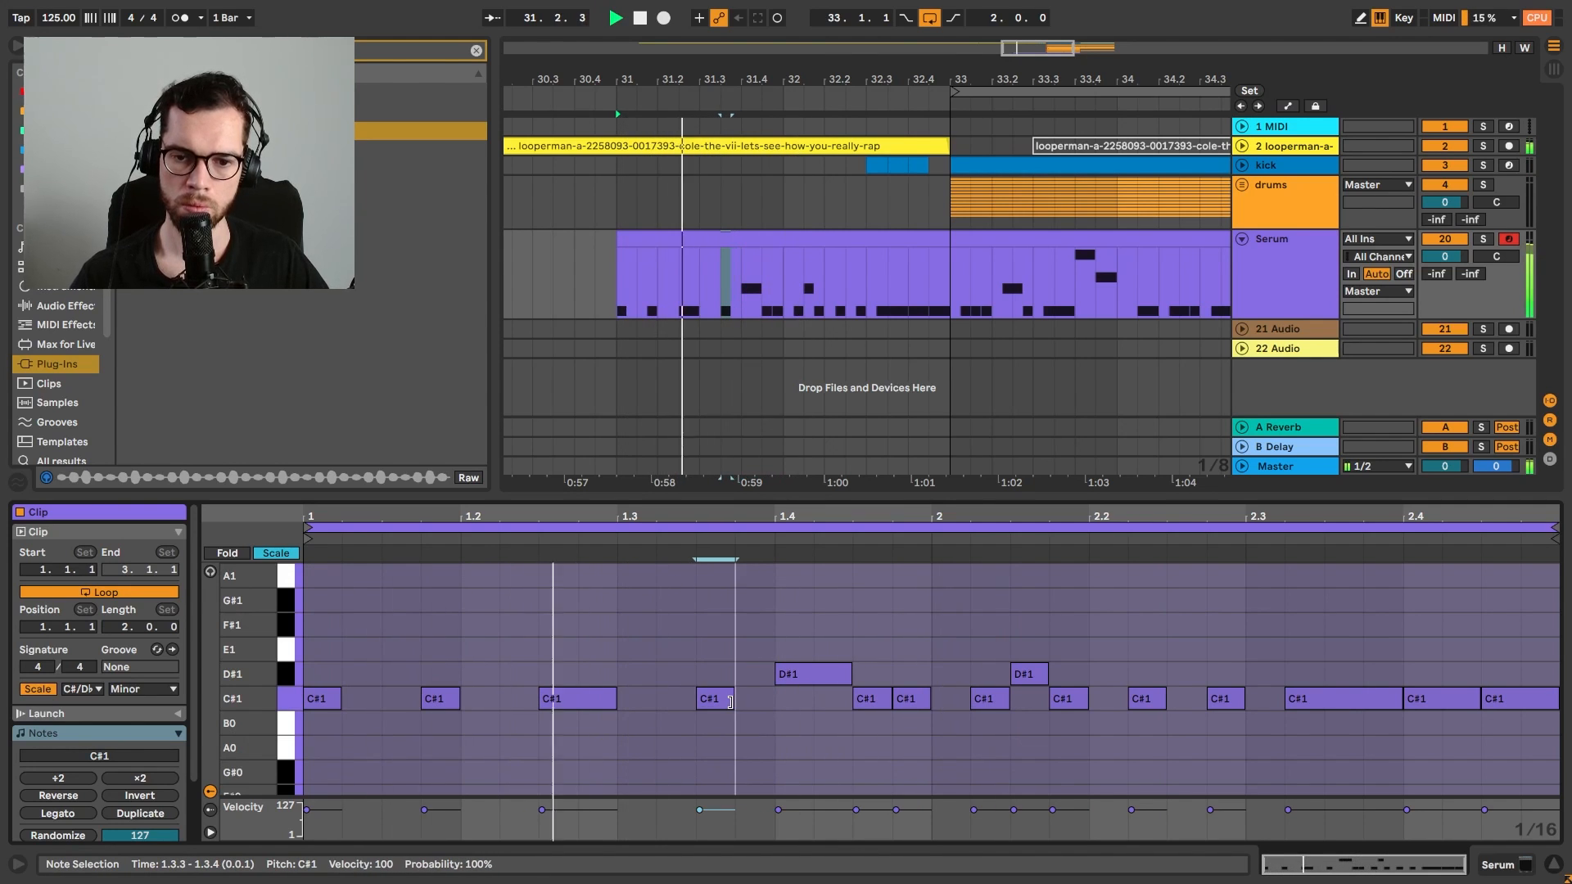
{"action": "left_click_drag", "start_coordinate": [615, 701], "coordinate": [579, 701]}
{"action": "key", "text": "space"}
{"action": "key", "text": "space"}
Add a C#1 sixteenth at 1.1.2 and delete the C#1 note at 1.1.1, checking the rhythm in playback
{"action": "mouse_move", "coordinate": [439, 703]}
{"action": "left_mouse_down"}
{"action": "mouse_move", "coordinate": [440, 685]}
{"action": "mouse_move", "coordinate": [365, 702]}
{"action": "mouse_move", "coordinate": [438, 700]}
{"action": "left_mouse_up"}
{"action": "key", "text": "space"}
{"action": "key", "text": "space"}
{"action": "key", "text": "space"}
{"action": "left_click", "coordinate": [453, 676]}
{"action": "key", "text": "space"}
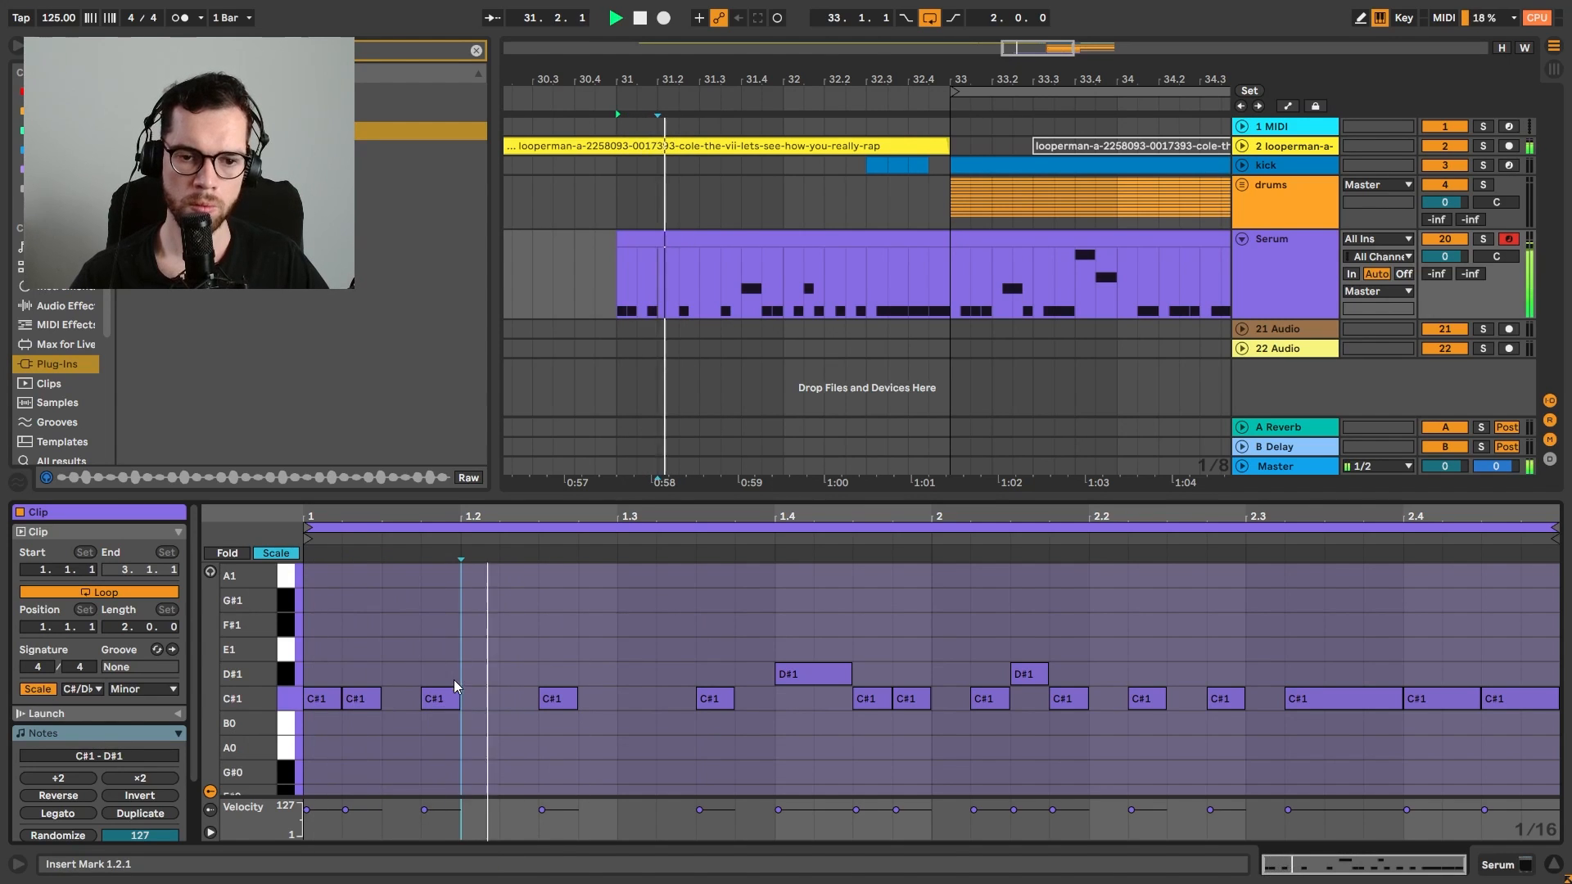
{"action": "key", "text": "space"}
{"action": "left_click", "coordinate": [328, 699]}
{"action": "key", "text": "Delete"}
{"action": "key", "text": "space"}
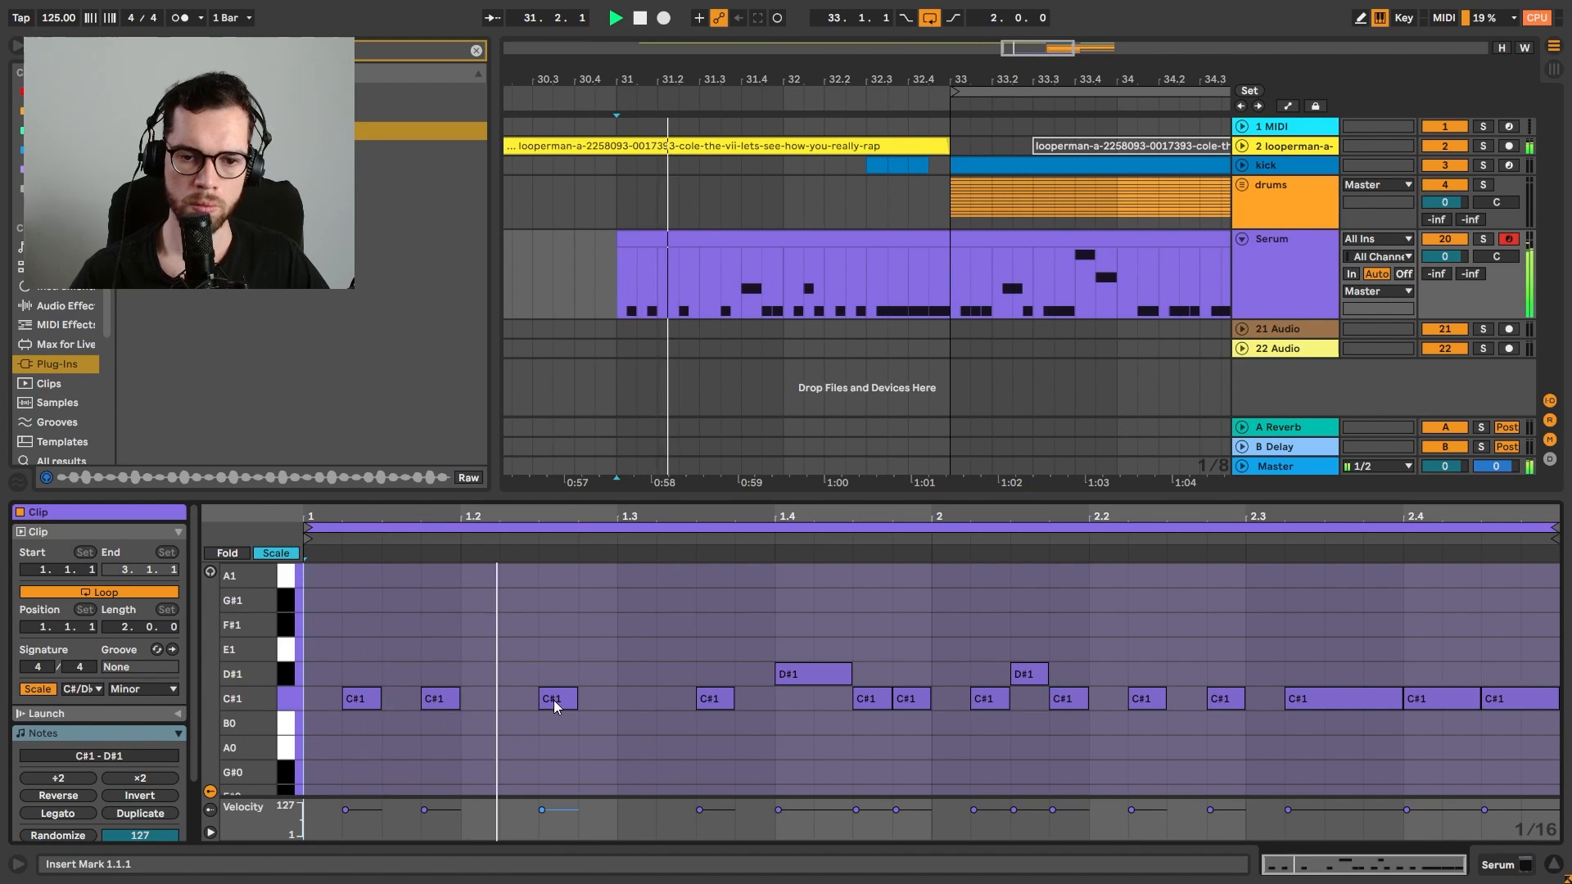
Copy the C#1 sixteenth at 1.2.3 and place the copy directly after it at 1.2.4
{"action": "key", "text": "space"}
{"action": "left_click", "coordinate": [576, 700]}
{"action": "left_click_drag", "start_coordinate": [552, 705], "coordinate": [630, 706], "text": "ctrl"}
{"action": "left_click", "coordinate": [617, 649]}
{"action": "key", "text": "space"}
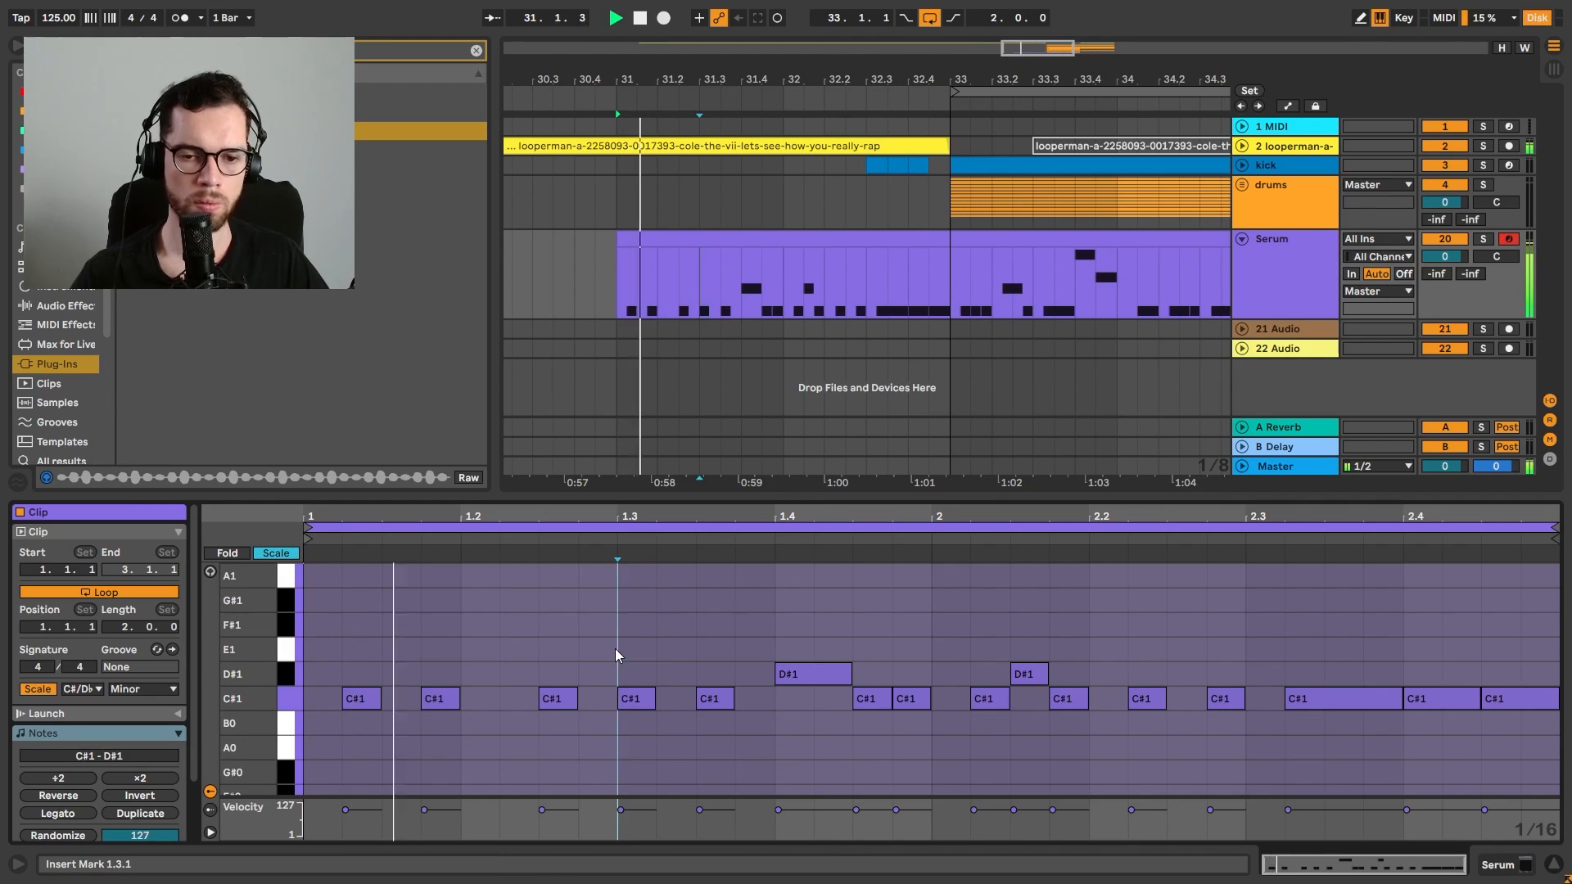
{"action": "left_click_drag", "start_coordinate": [631, 702], "coordinate": [593, 702]}
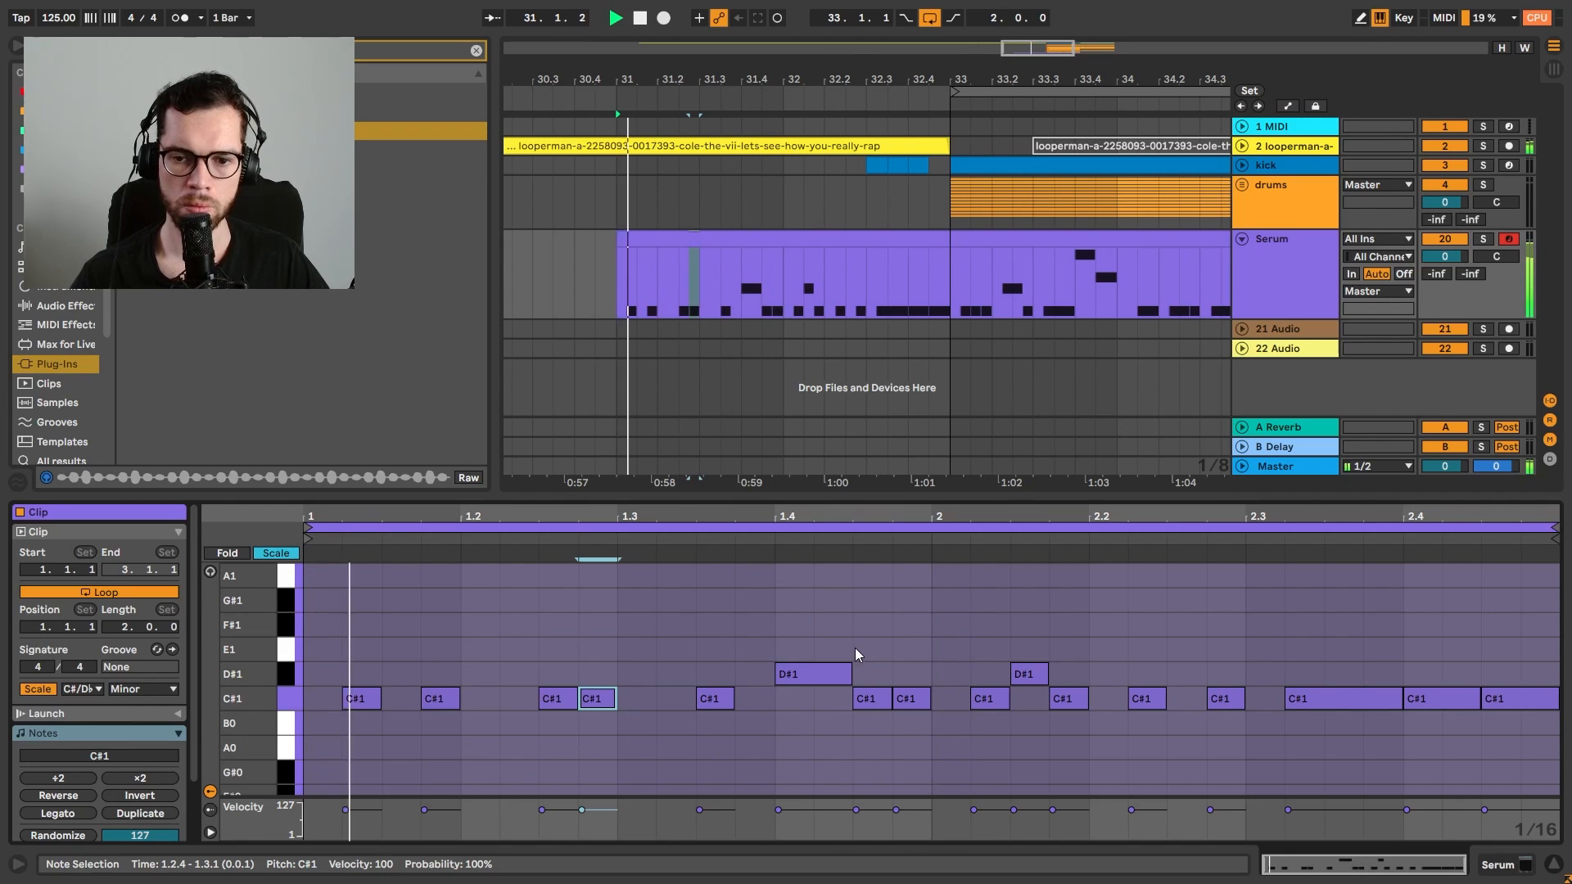
Delete all notes from 1.3.1 to the end of the two-bar clip
{"action": "key", "text": "space"}
{"action": "left_click_drag", "start_coordinate": [626, 604], "coordinate": [1548, 725]}
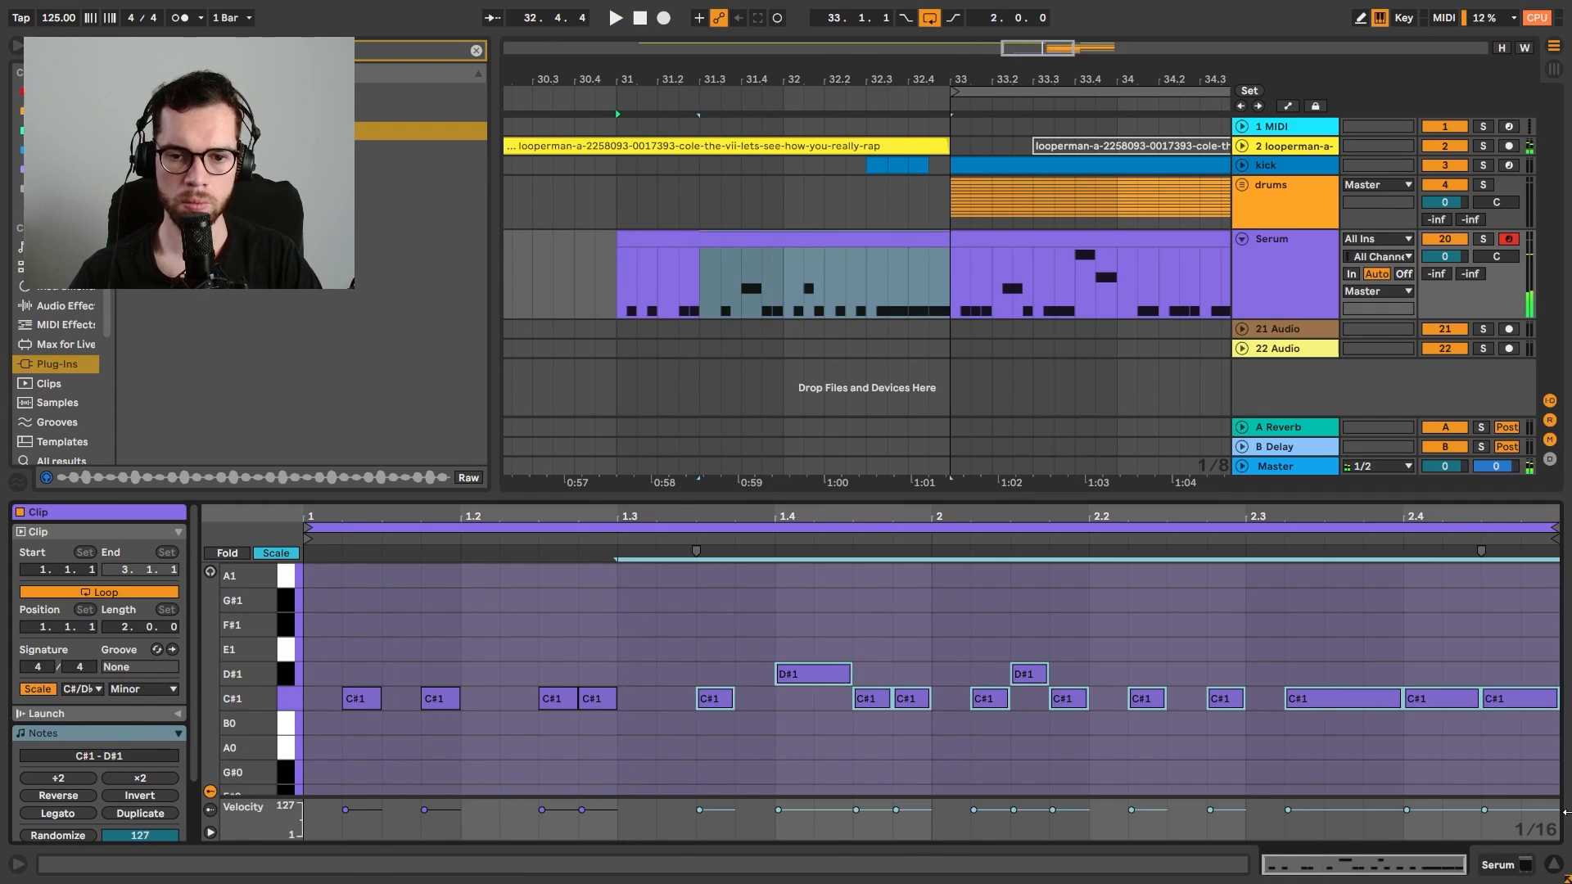
{"action": "key", "text": "Delete"}
{"action": "key", "text": "space"}
Repeat the half-bar pattern of four C#1 notes three more times to fill both bars of the clip
{"action": "left_click", "coordinate": [594, 634]}
{"action": "left_click_drag", "start_coordinate": [594, 632], "coordinate": [367, 709]}
{"action": "key", "text": "space"}
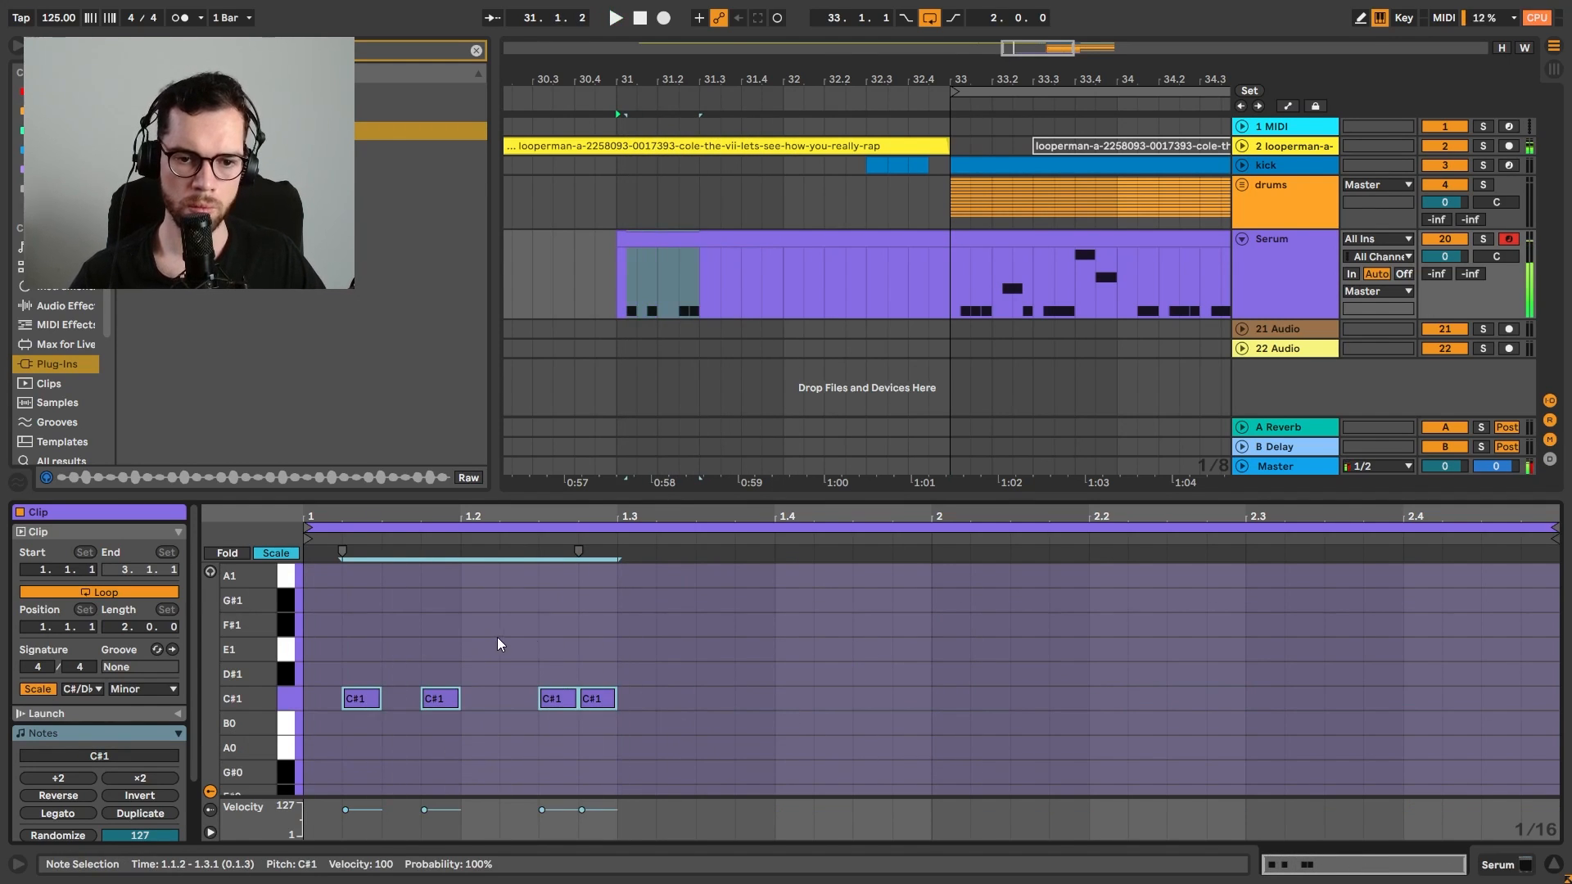
{"action": "key", "text": "ctrl+d"}
{"action": "key", "text": "space"}
{"action": "key", "text": "ctrl+d"}
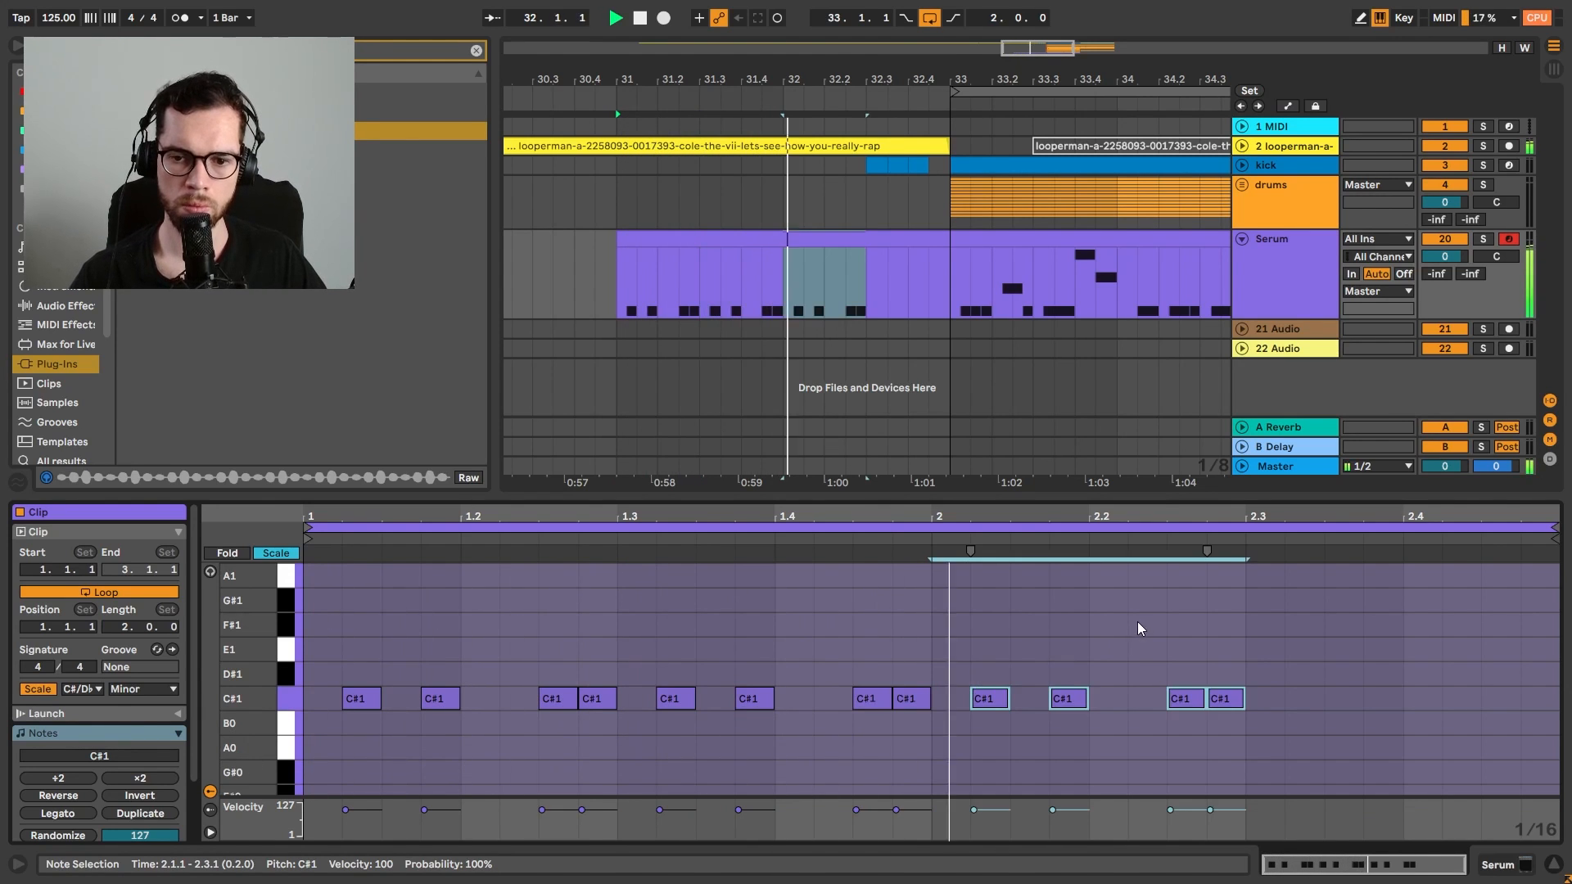
{"action": "key", "text": "ctrl+d"}
Duplicate the Serum clip from bar 31 onto bars 33 and 34, and delete the original at bar 31
{"action": "left_click", "coordinate": [786, 240]}
{"action": "key", "text": "ctrl+d"}
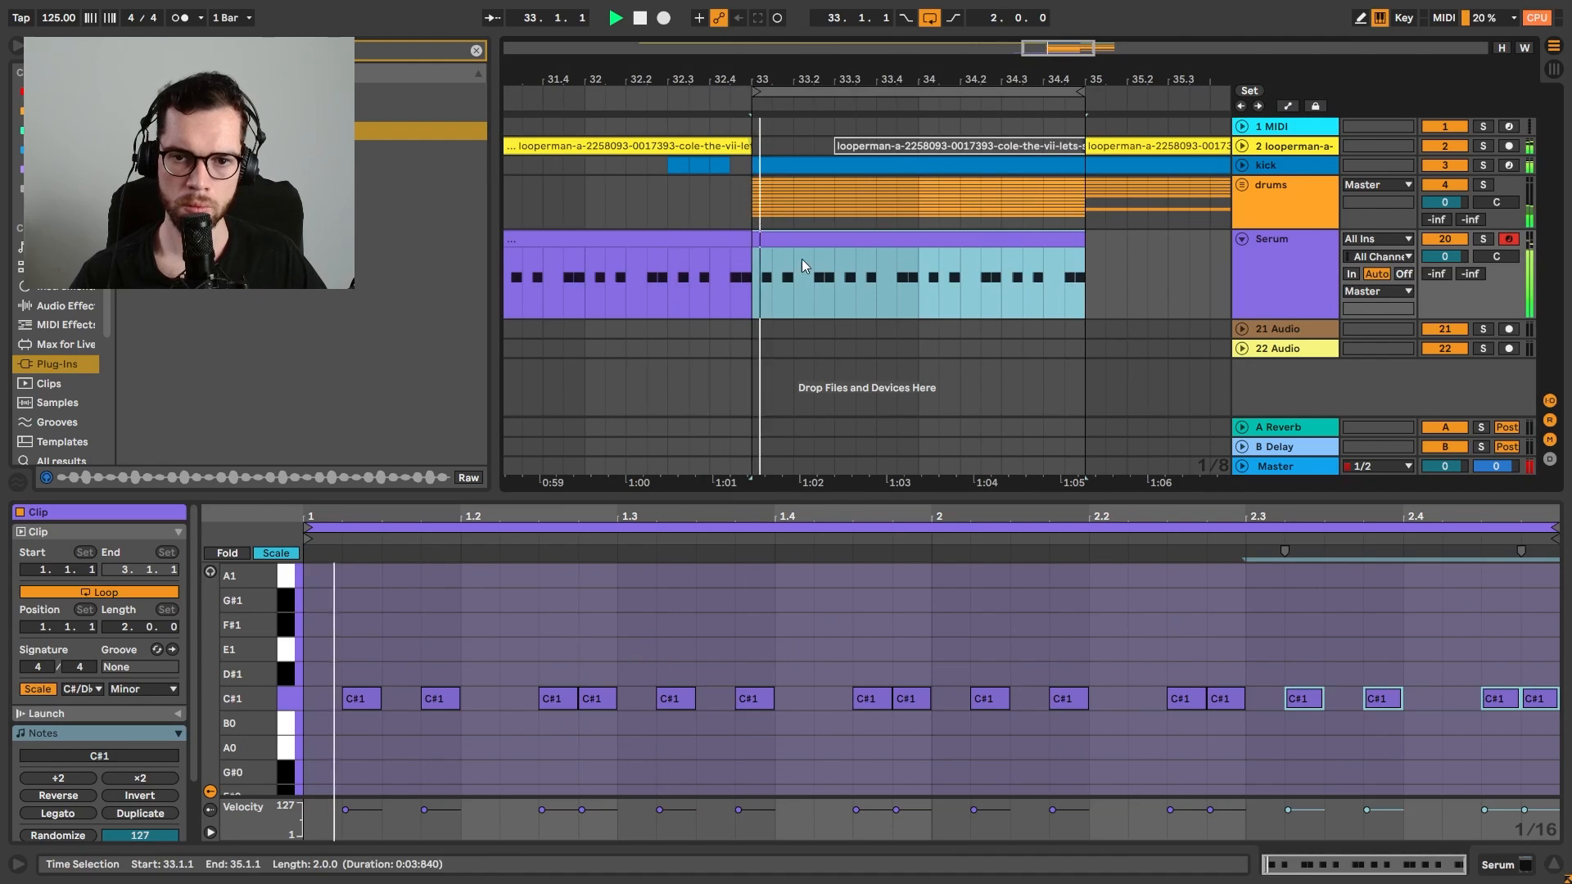
{"action": "left_click", "coordinate": [730, 234]}
{"action": "key", "text": "Delete"}
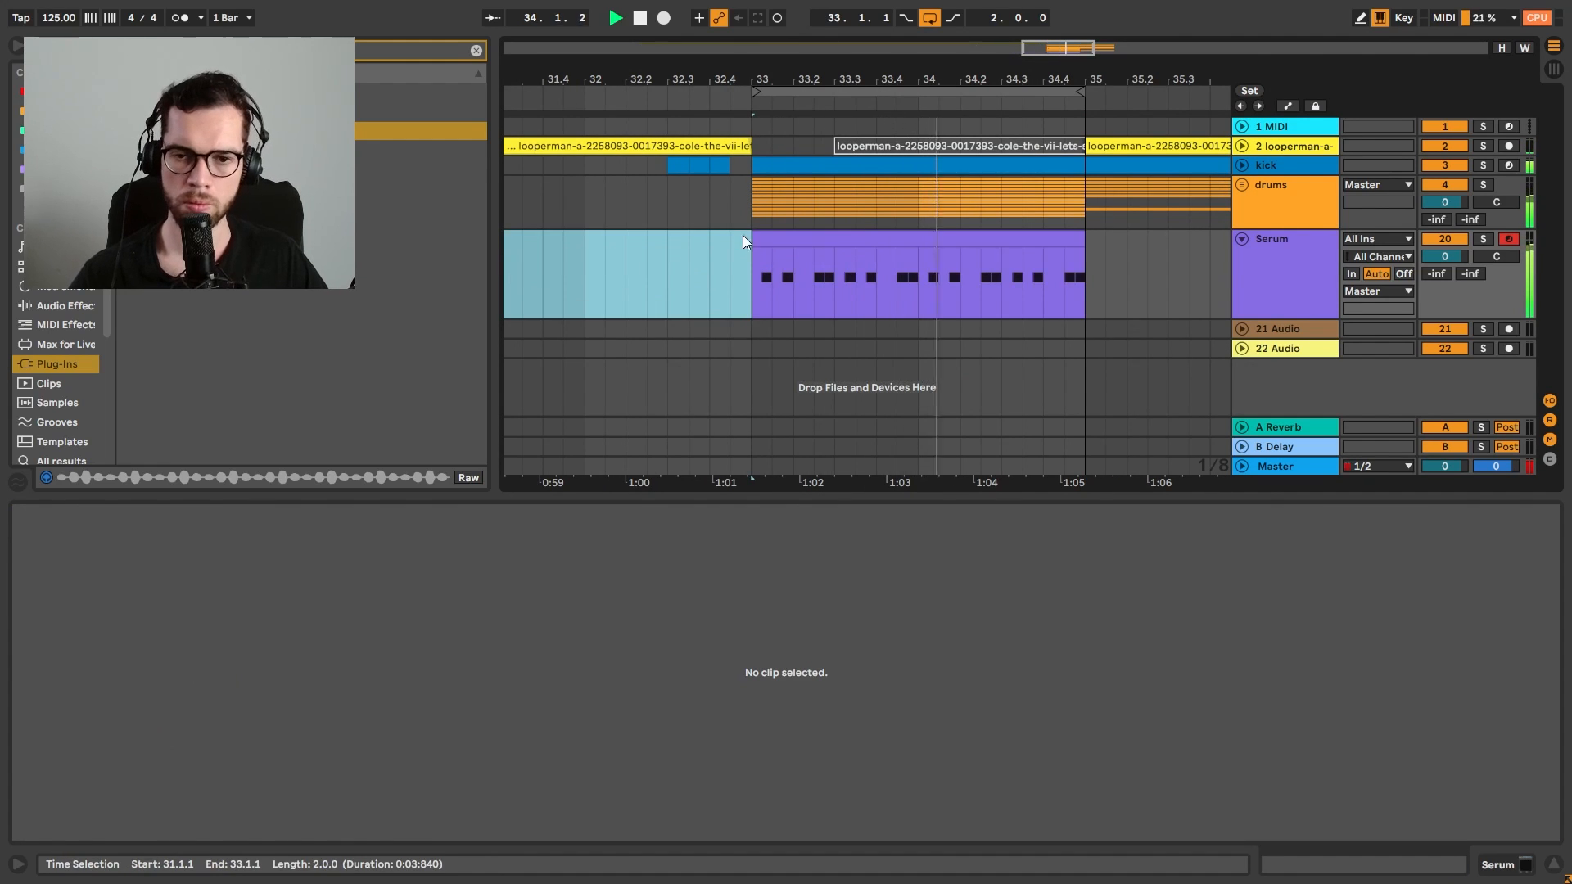
Show the Serum track's device chain and add a Compressor audio effect after the synth
{"action": "left_click", "coordinate": [1305, 263]}
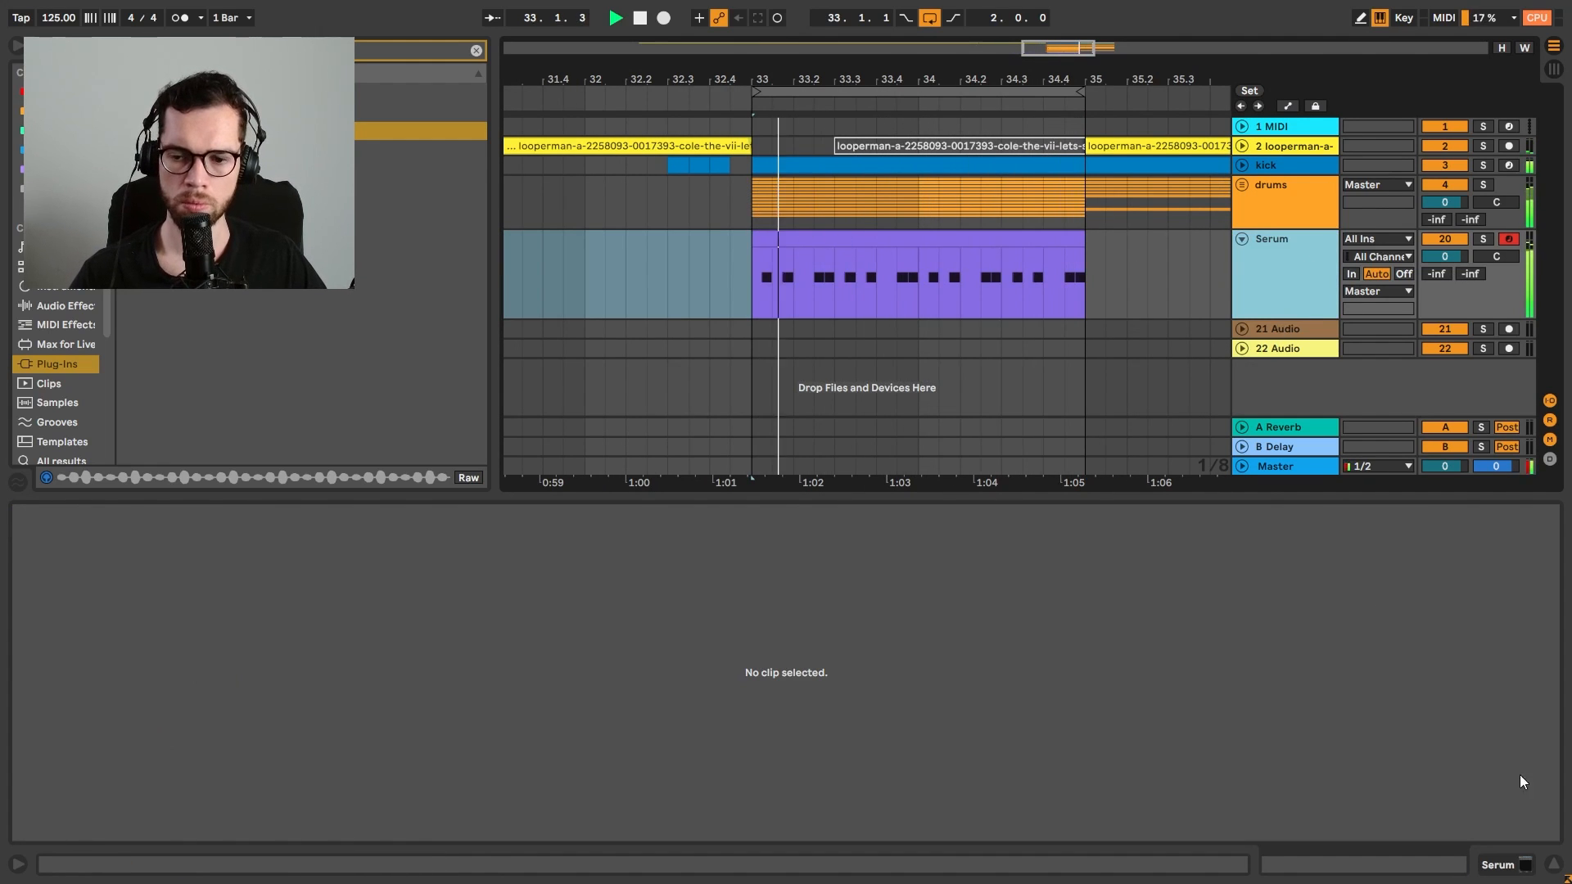
{"action": "left_click", "coordinate": [1520, 859]}
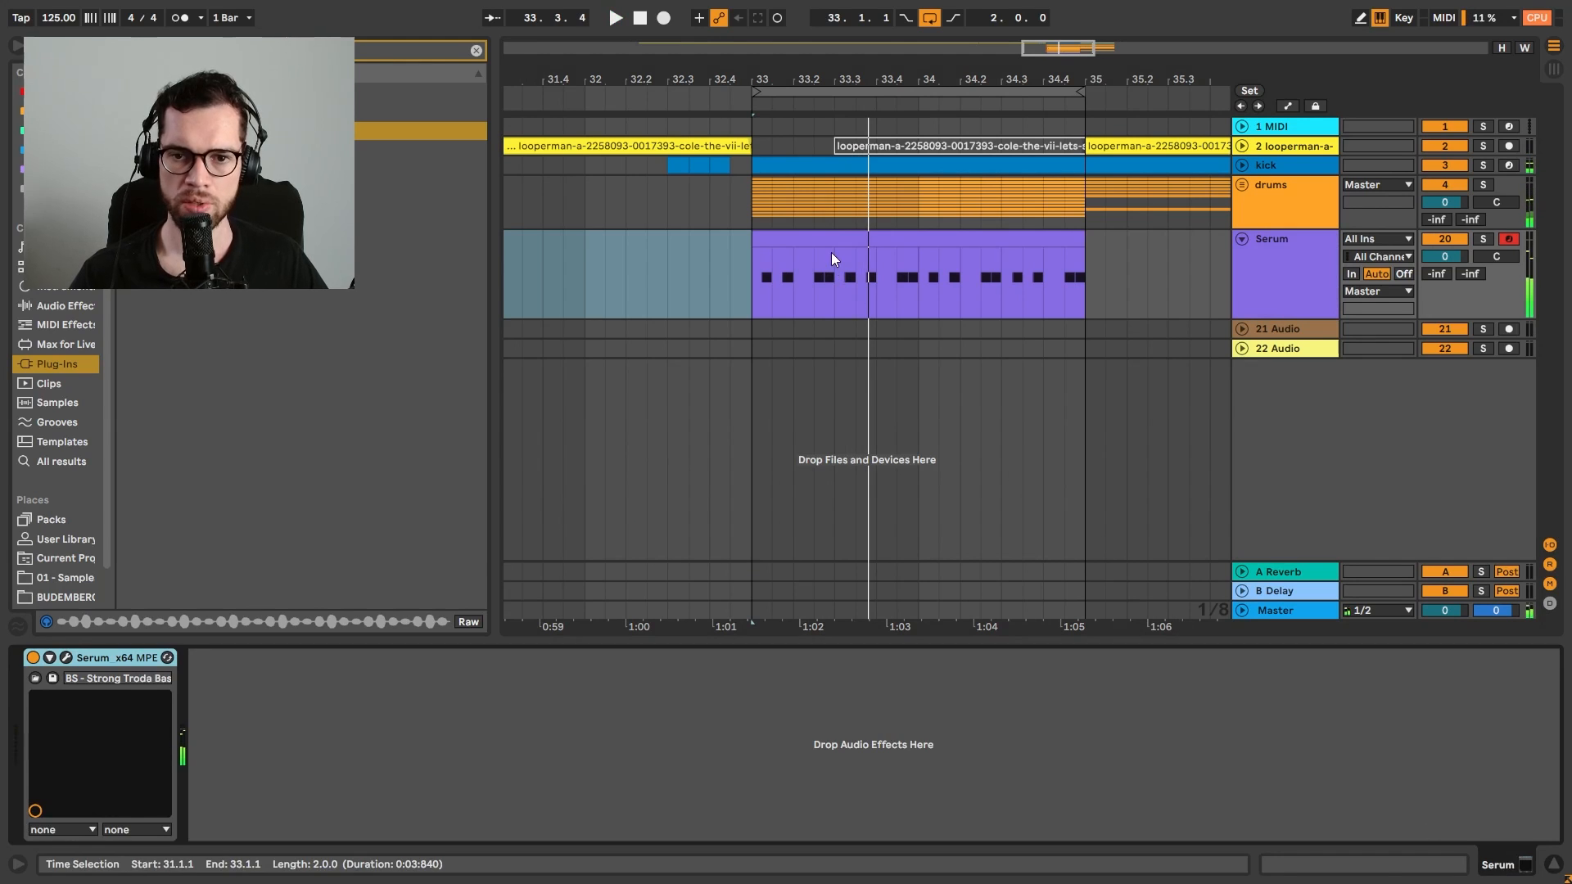
{"action": "left_click", "coordinate": [829, 239]}
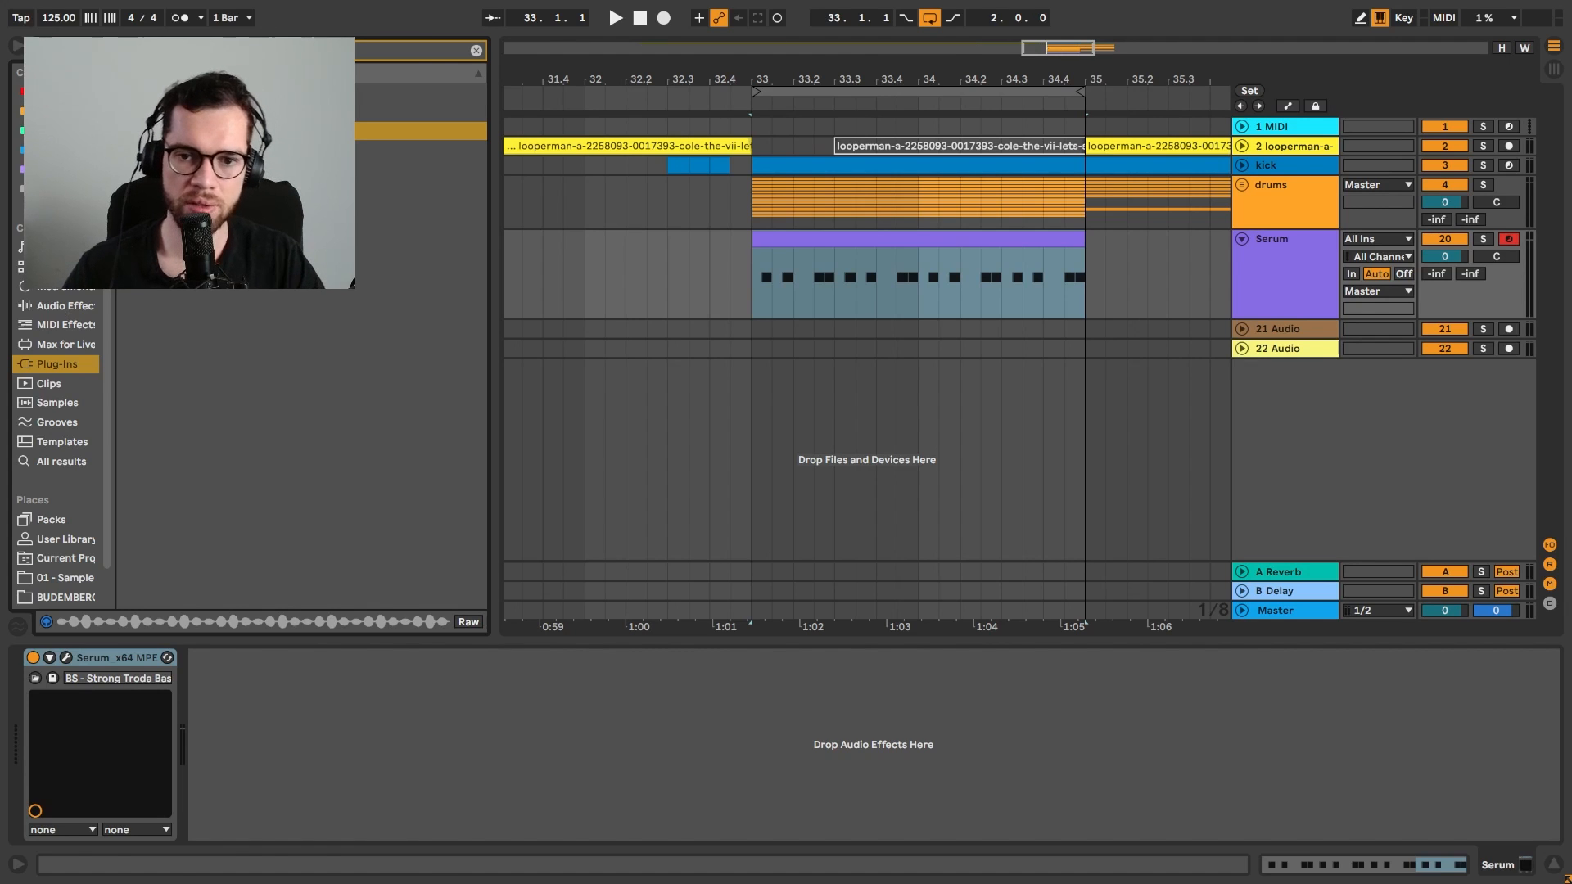
{"action": "left_click_drag", "start_coordinate": [838, 292], "coordinate": [754, 305]}
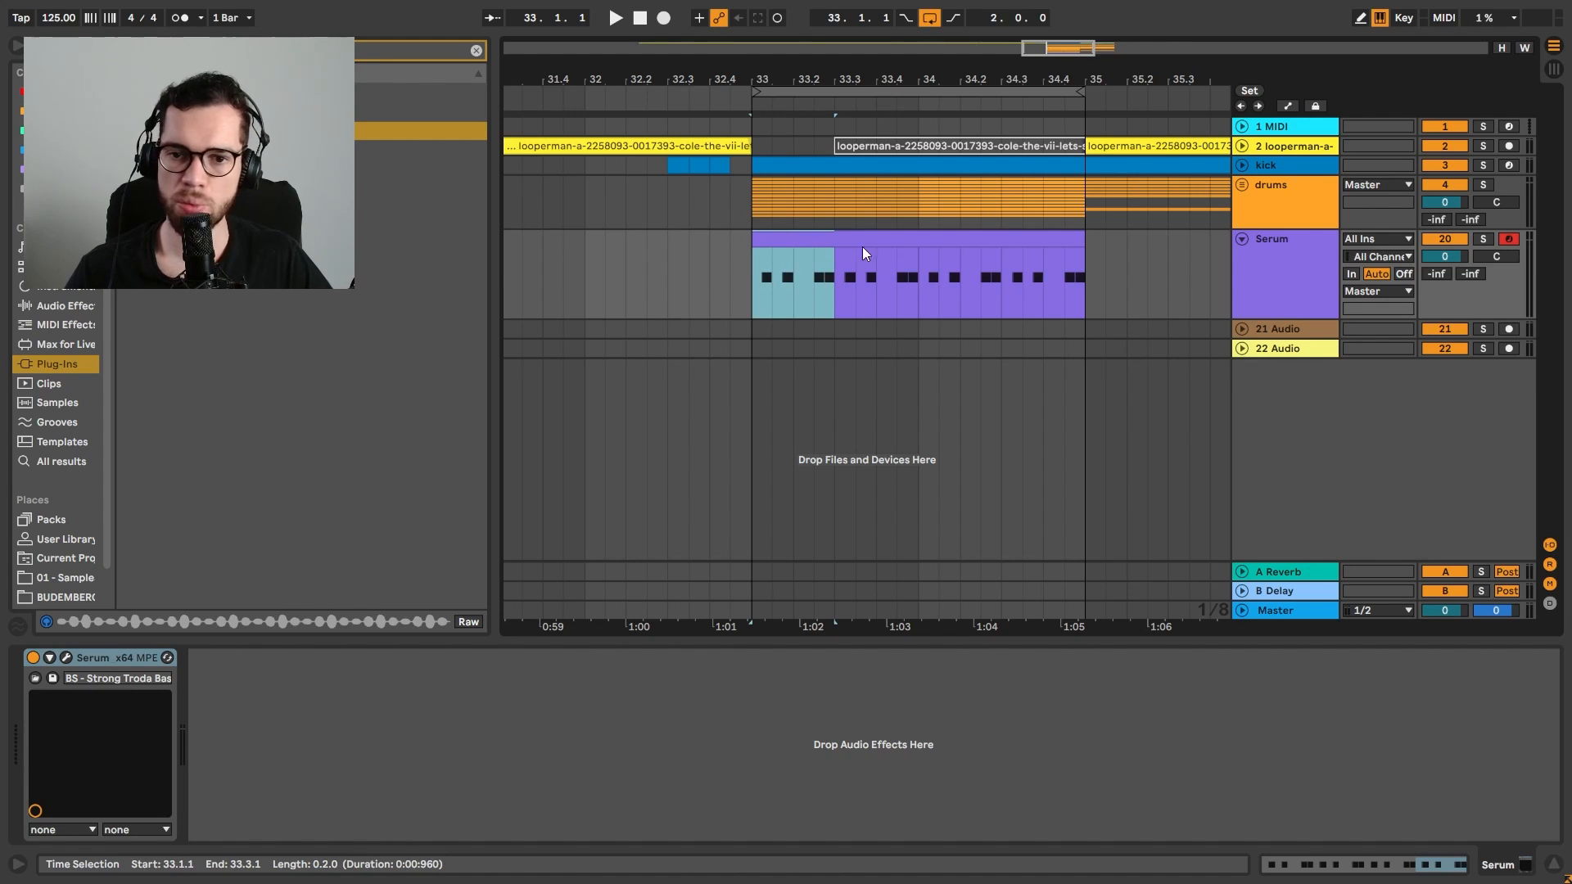
{"action": "left_click", "coordinate": [55, 307]}
{"action": "key", "text": "ctrl+f"}
{"action": "key", "text": "Down"}
{"action": "key", "text": "Down"}
{"action": "left_click_drag", "start_coordinate": [784, 277], "coordinate": [942, 306]}
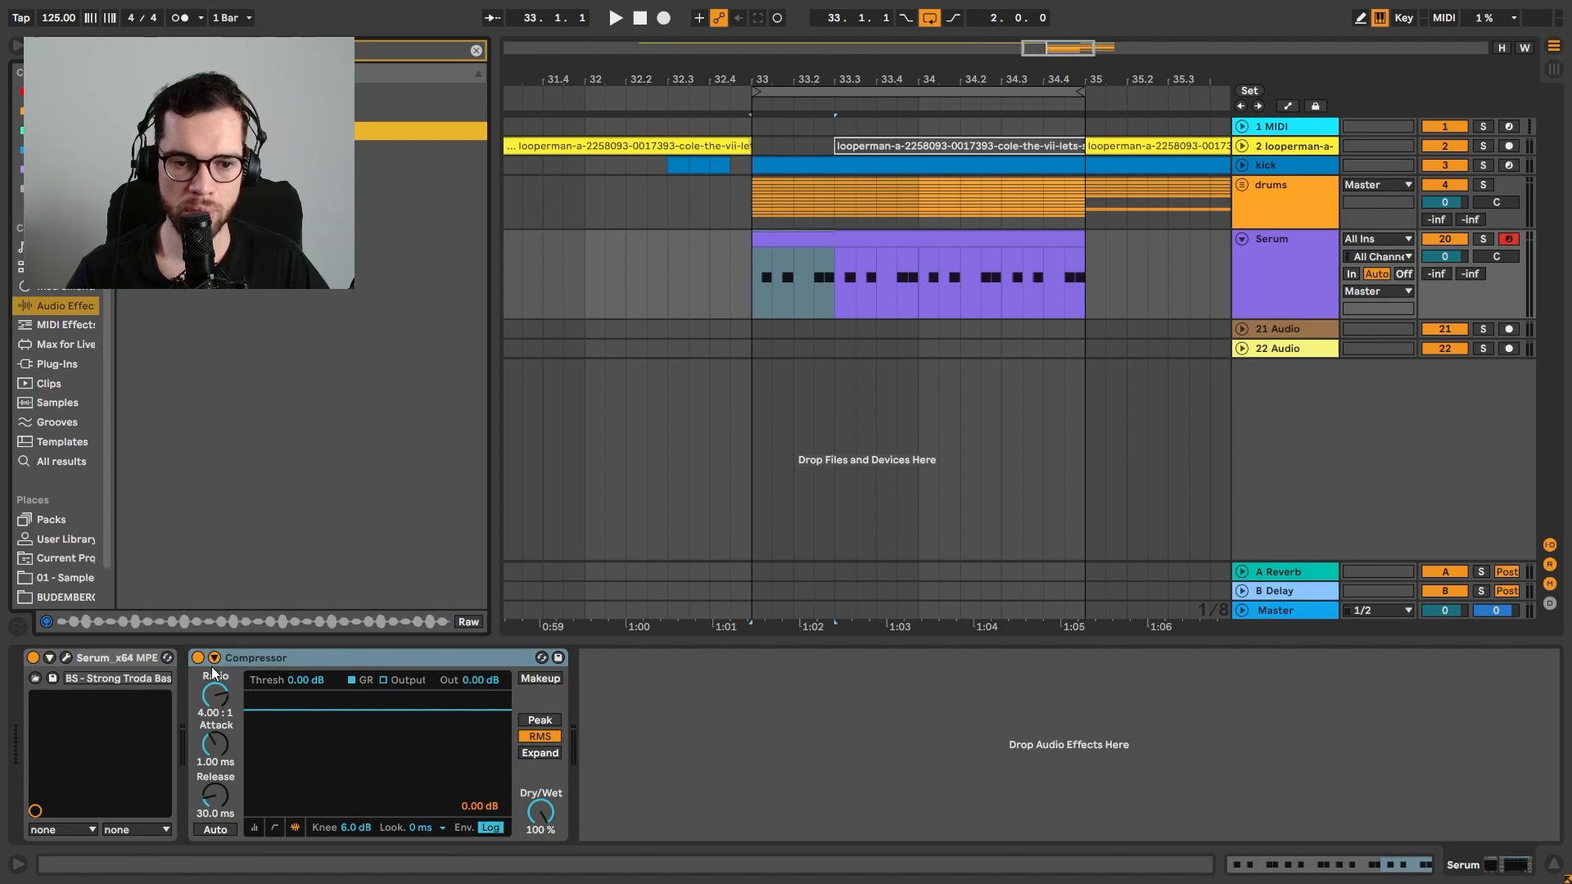
Enable the Compressor's sidechain with kick as its source and set the sidechain EQ frequency to 1.15 kHz
{"action": "left_click", "coordinate": [212, 657]}
{"action": "left_click", "coordinate": [233, 707]}
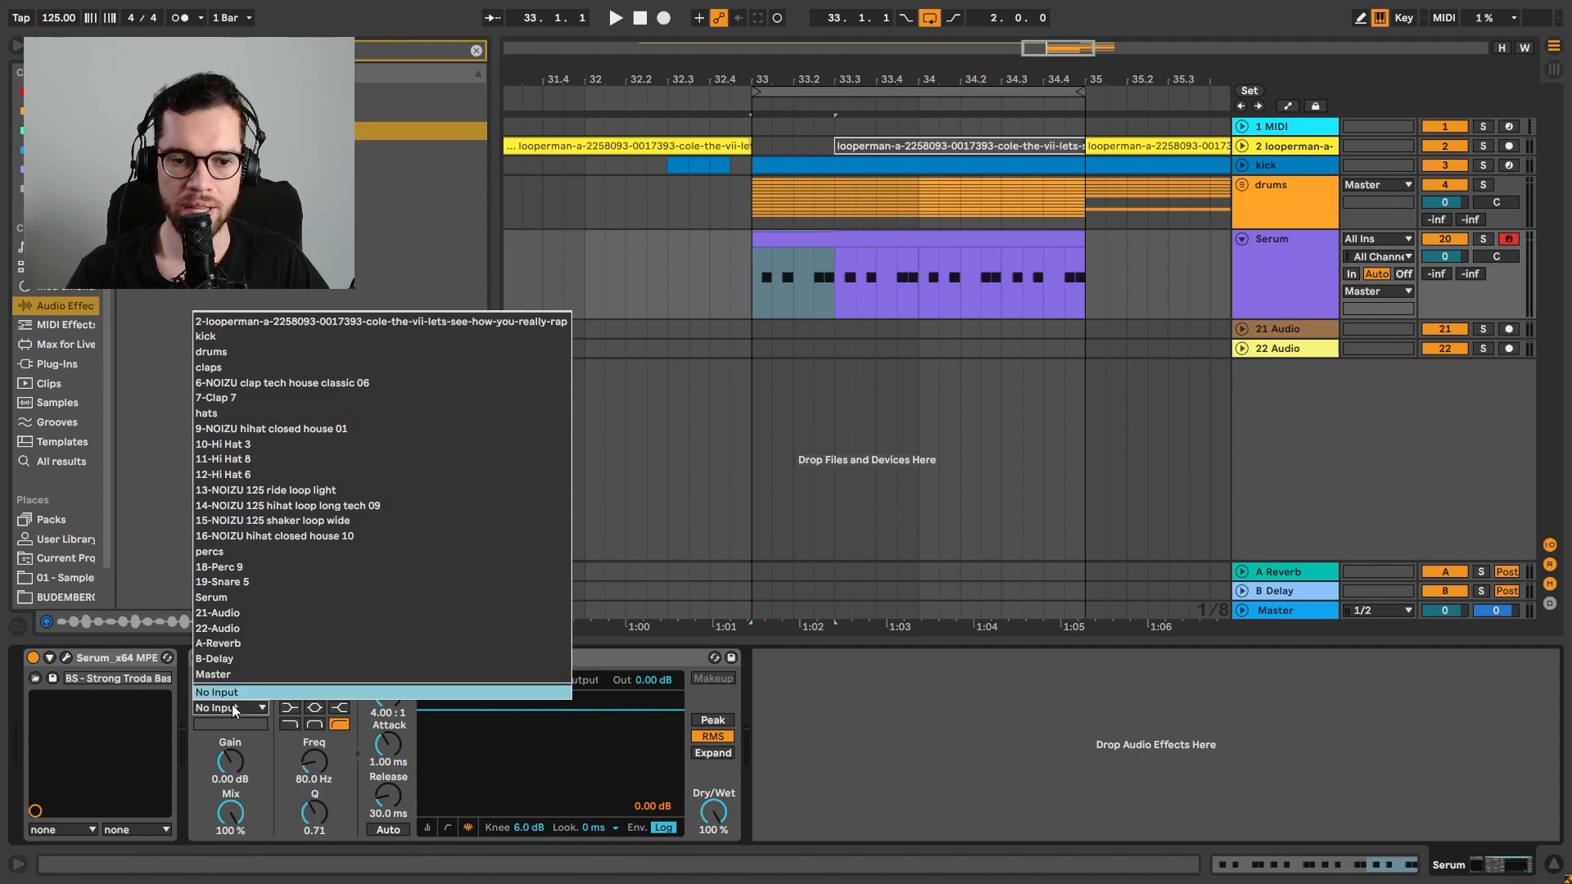
{"action": "left_click", "coordinate": [234, 339]}
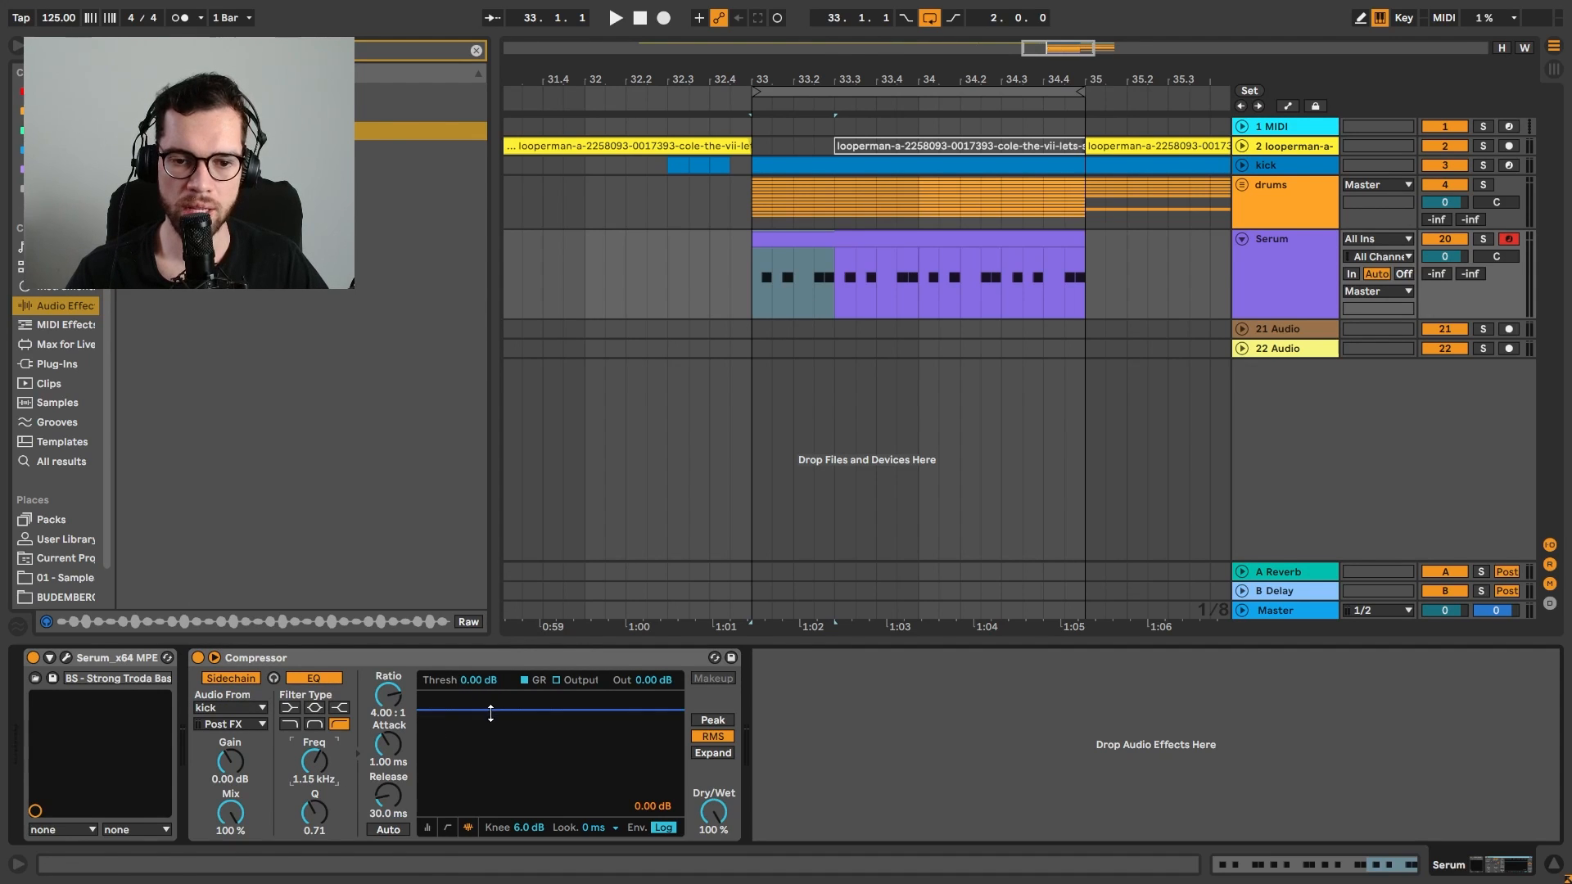
Solo the Serum and kick tracks and lower the Compressor's threshold to -62.2 dB during playback
{"action": "left_click", "coordinate": [1483, 239]}
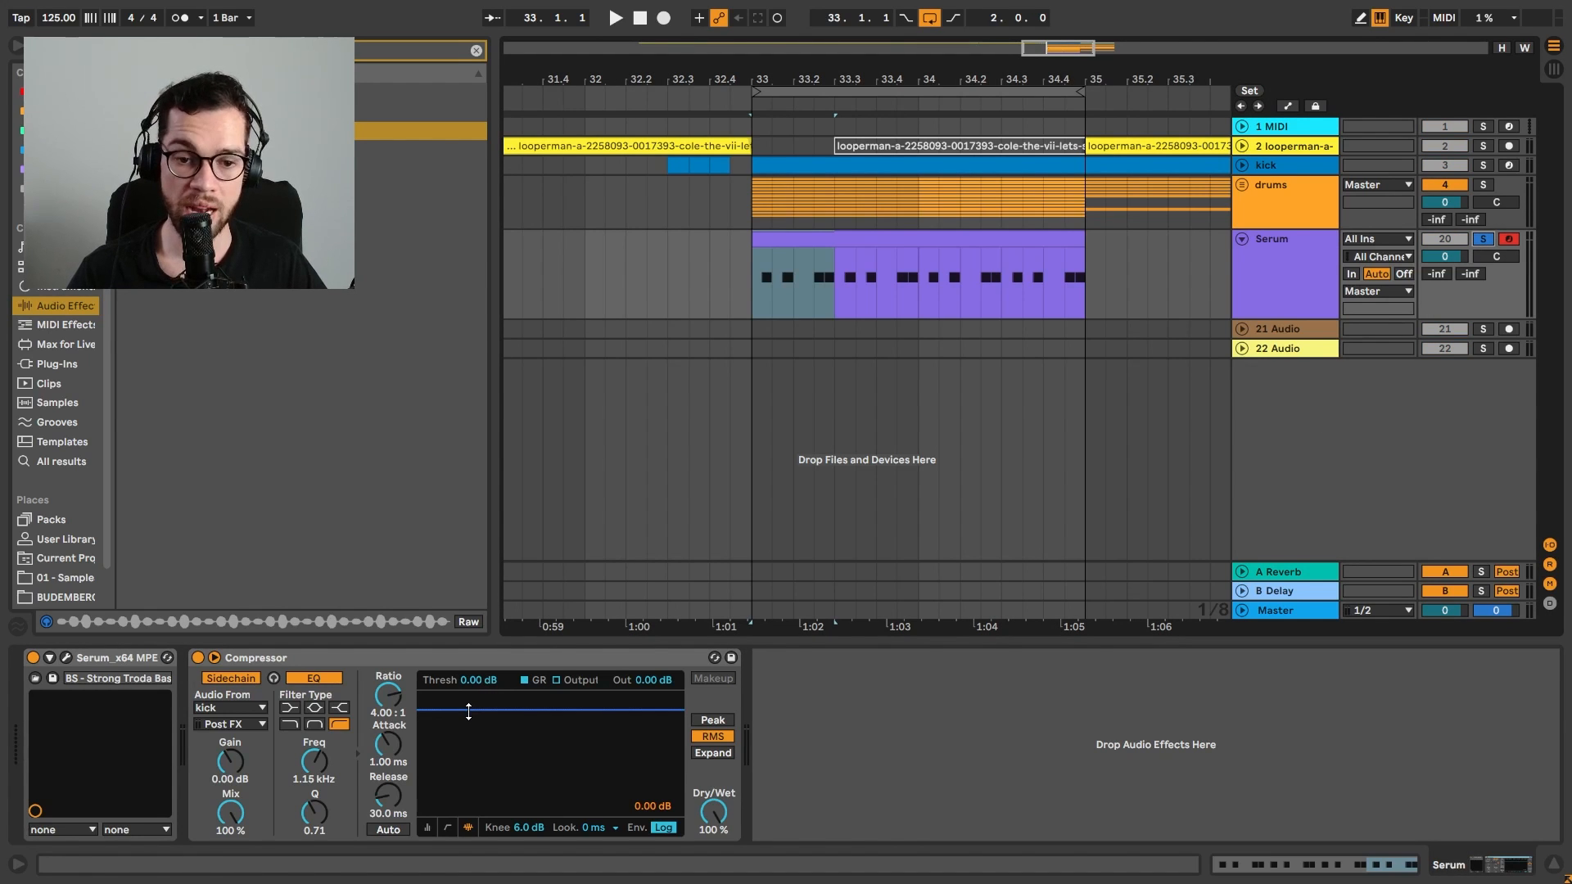
{"action": "left_click_drag", "start_coordinate": [548, 709], "coordinate": [549, 755]}
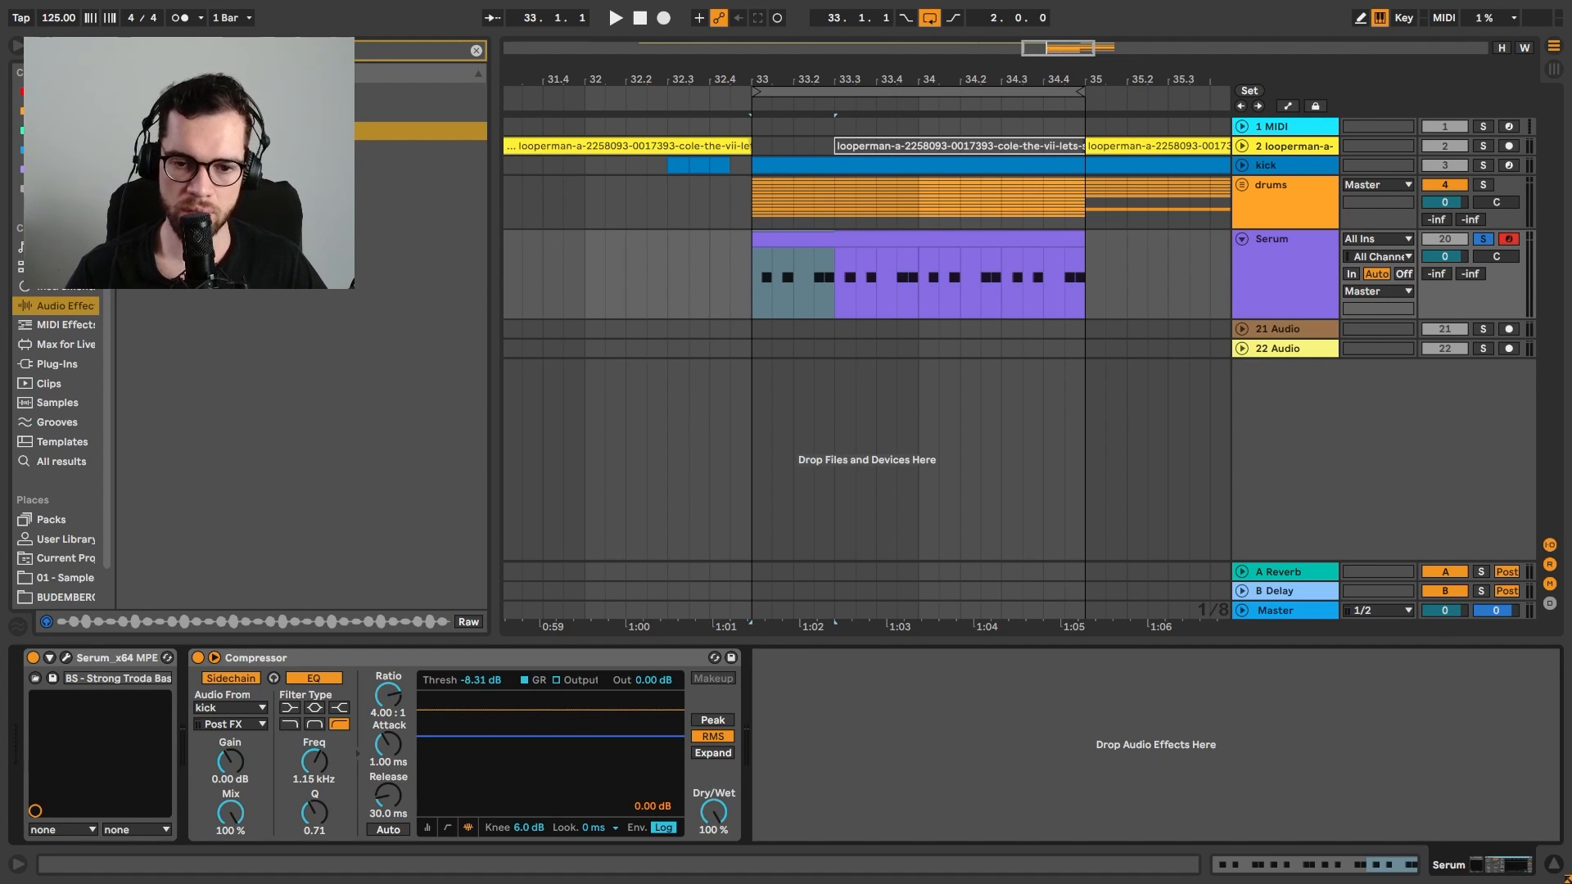
{"action": "key", "text": "space"}
{"action": "left_click_drag", "start_coordinate": [549, 736], "coordinate": [549, 792]}
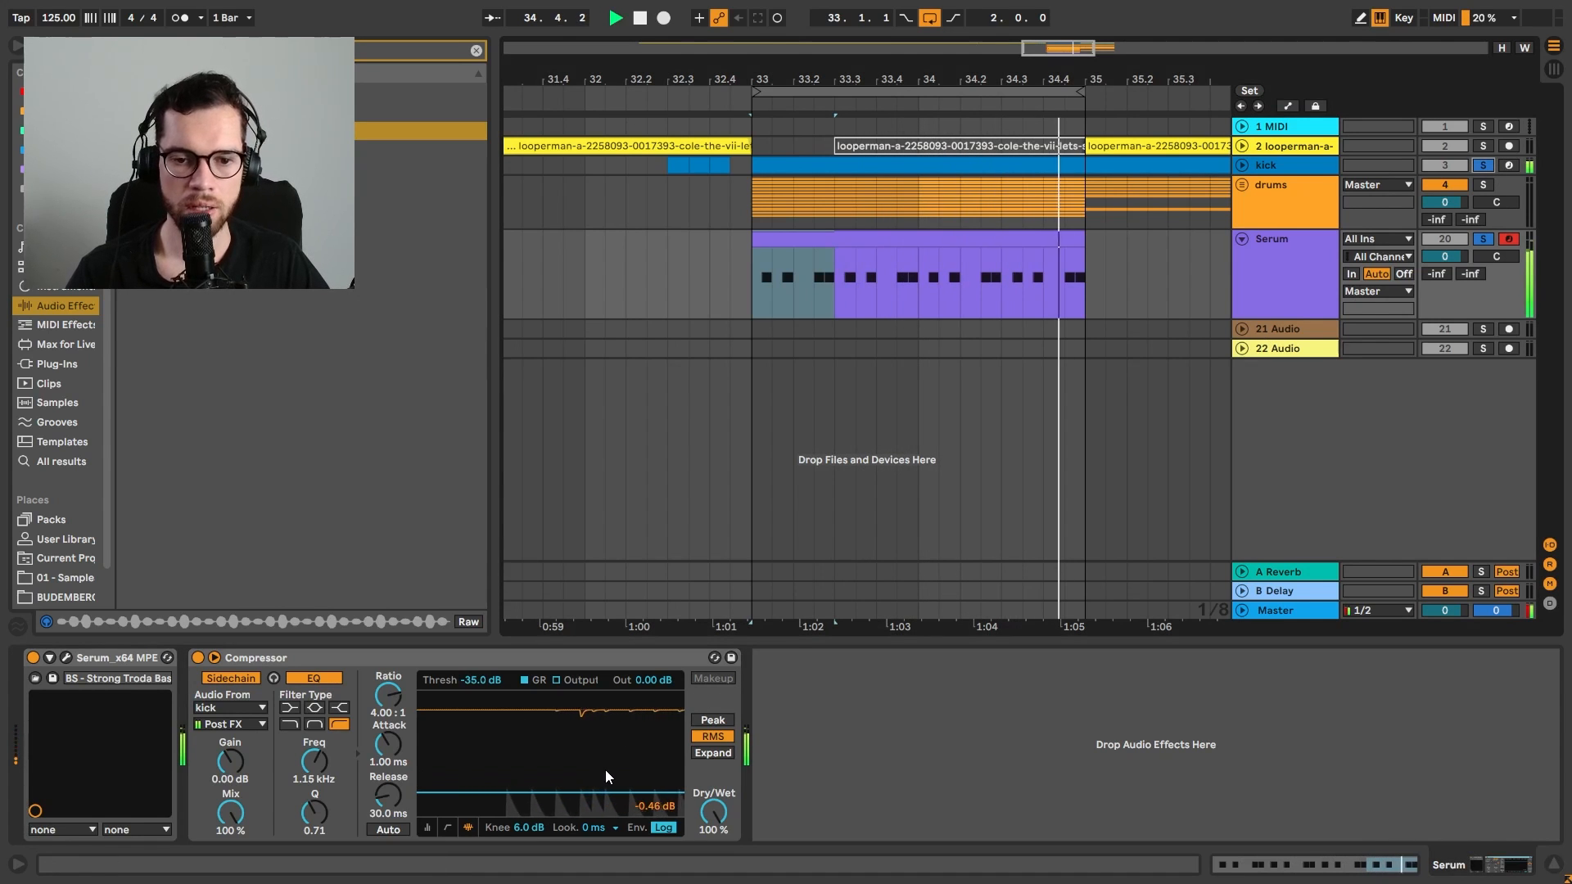
{"action": "left_click_drag", "start_coordinate": [592, 788], "coordinate": [592, 845]}
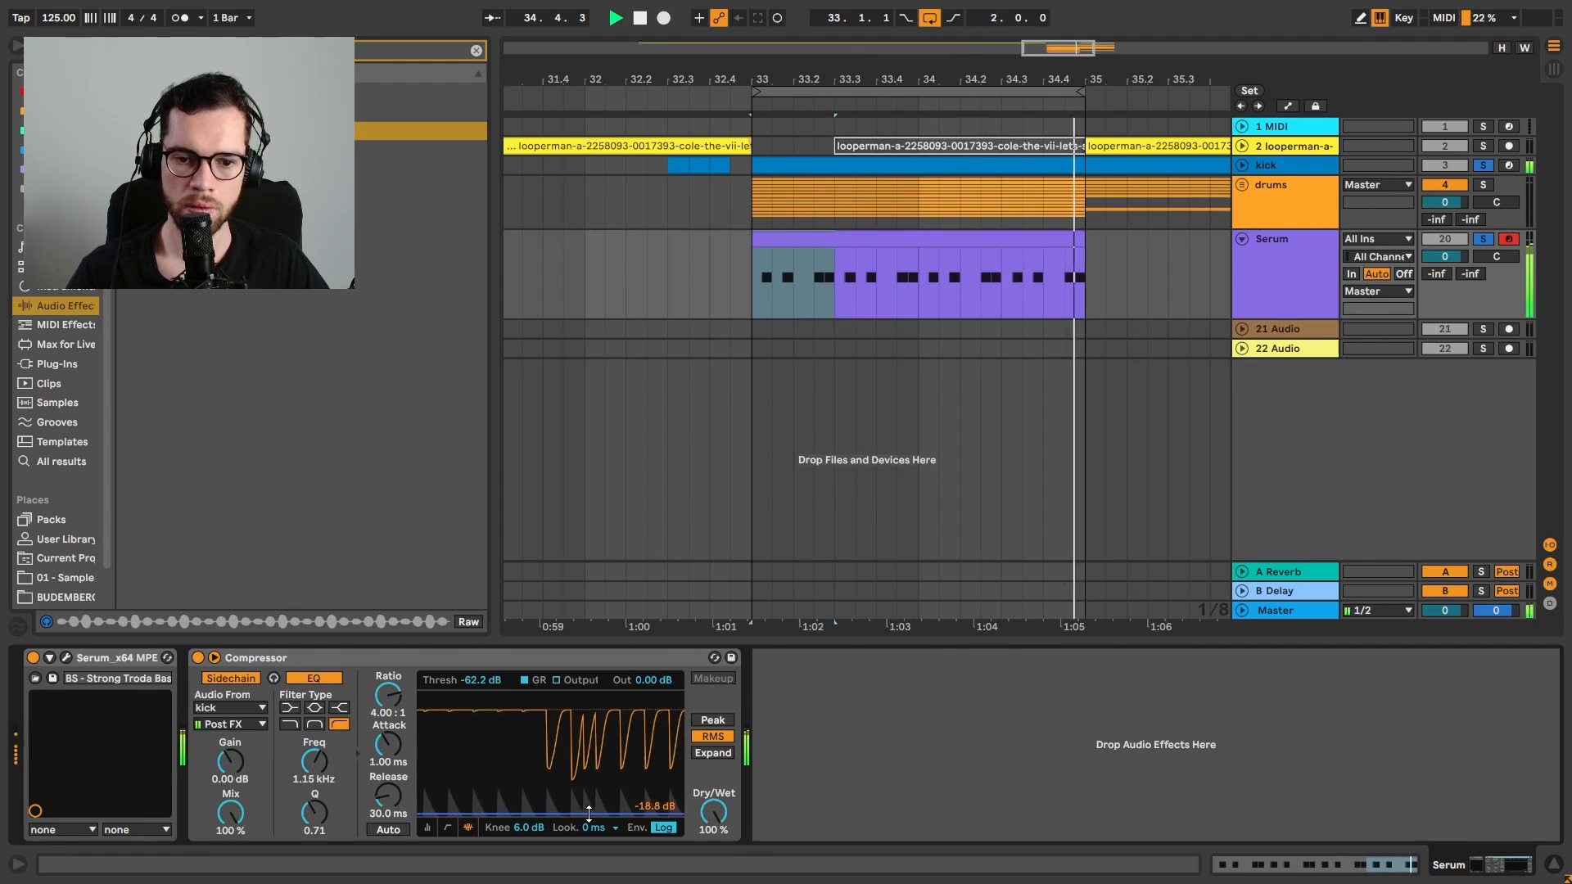
Adjust Macro 2 of Serum's BS - Strong Troda Bass preset during playback, and close the synth window
{"action": "left_click", "coordinate": [66, 658]}
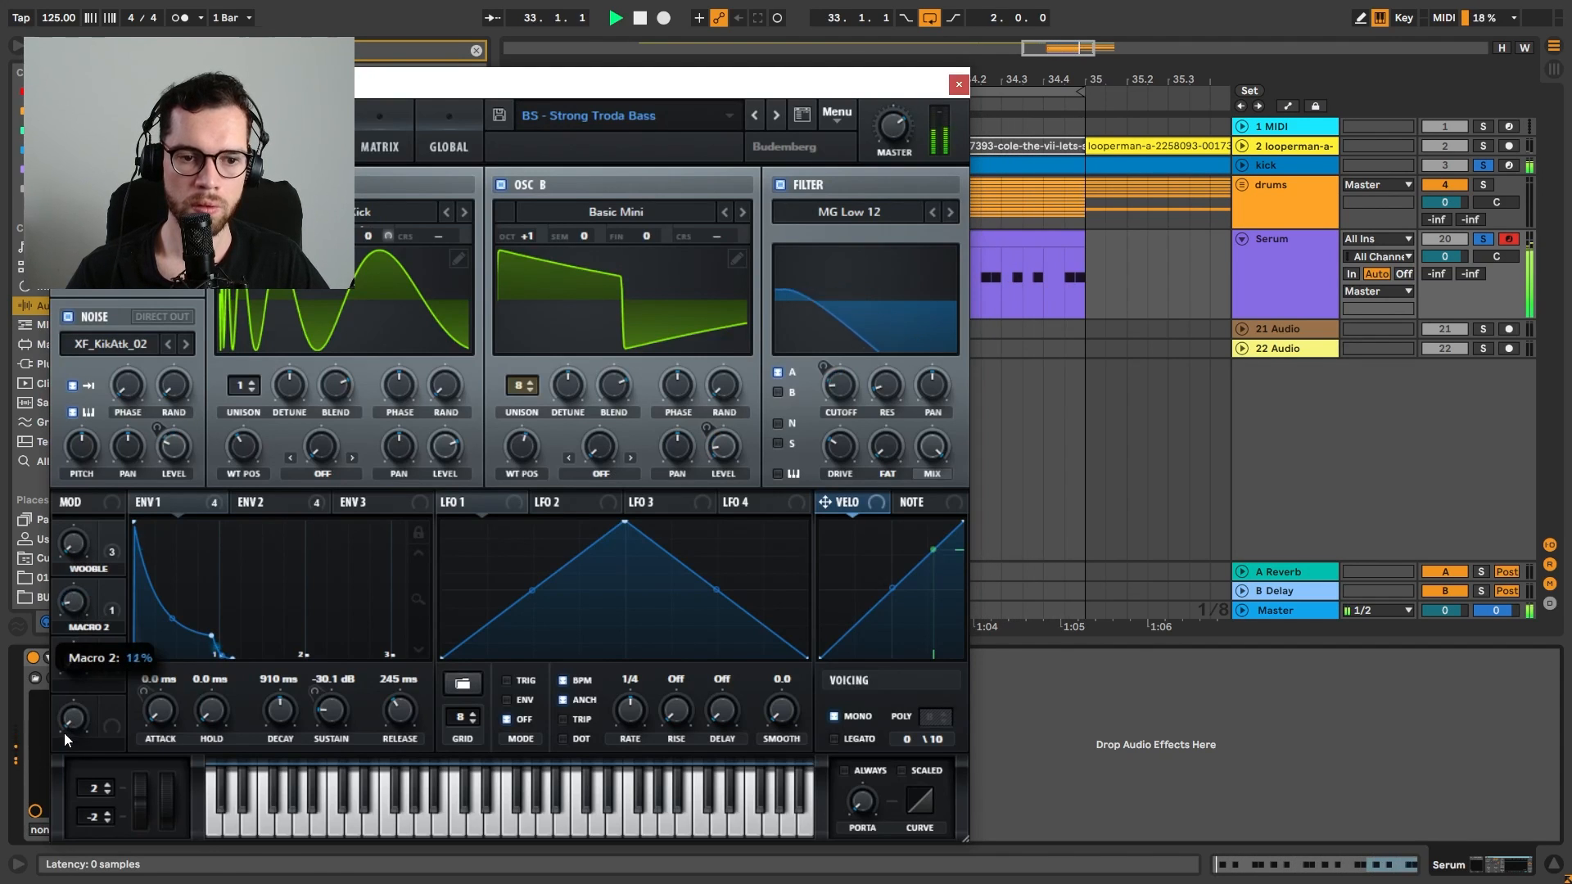
{"action": "left_click_drag", "start_coordinate": [74, 602], "coordinate": [92, 529]}
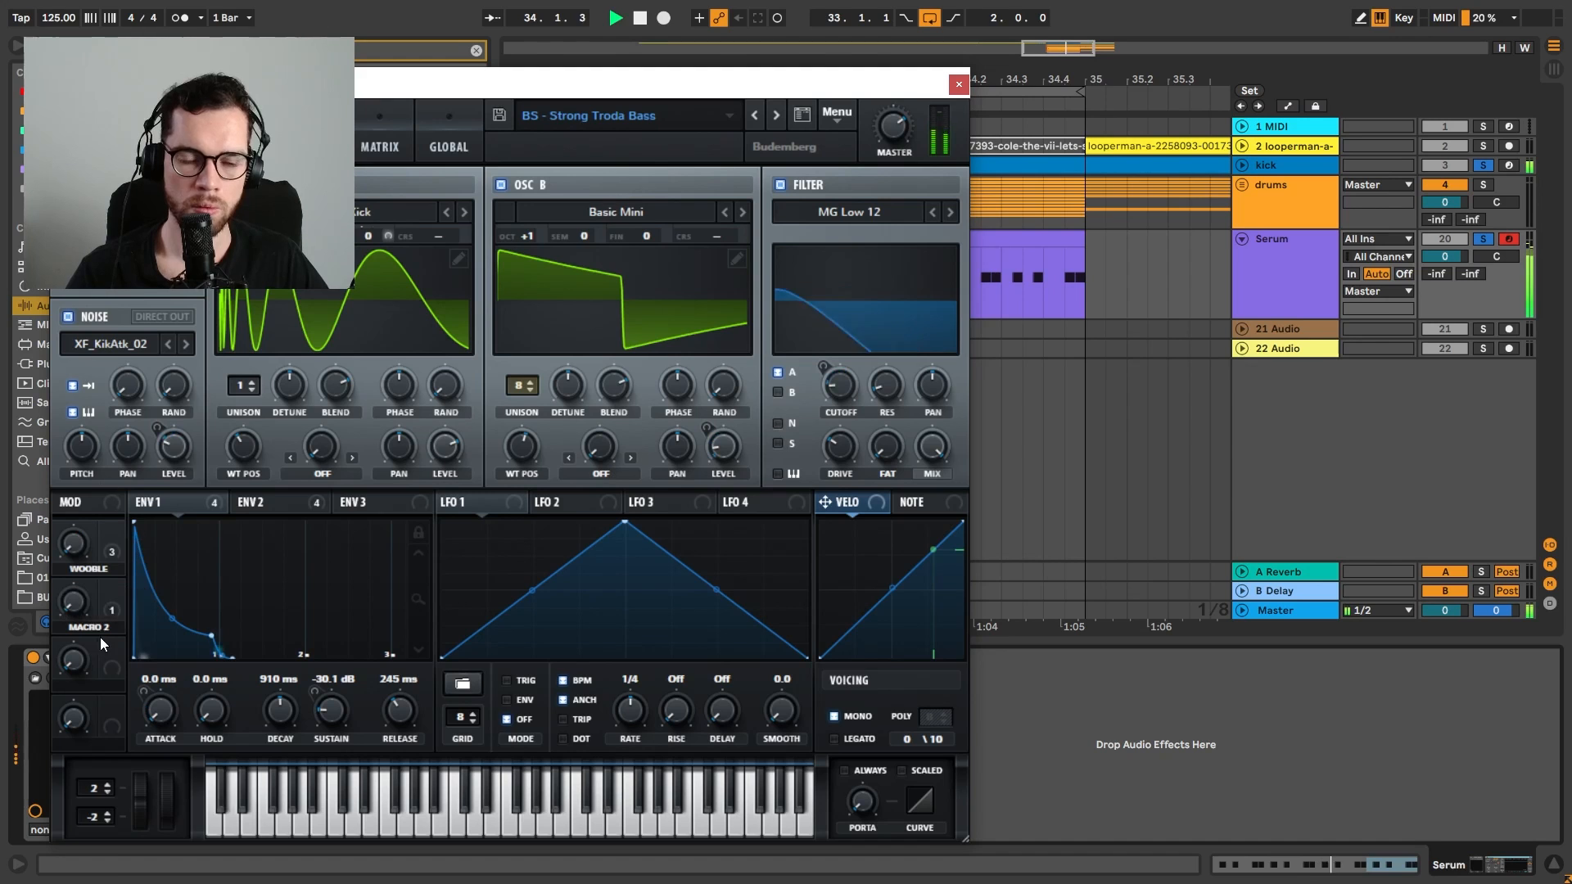
{"action": "left_click", "coordinate": [959, 85]}
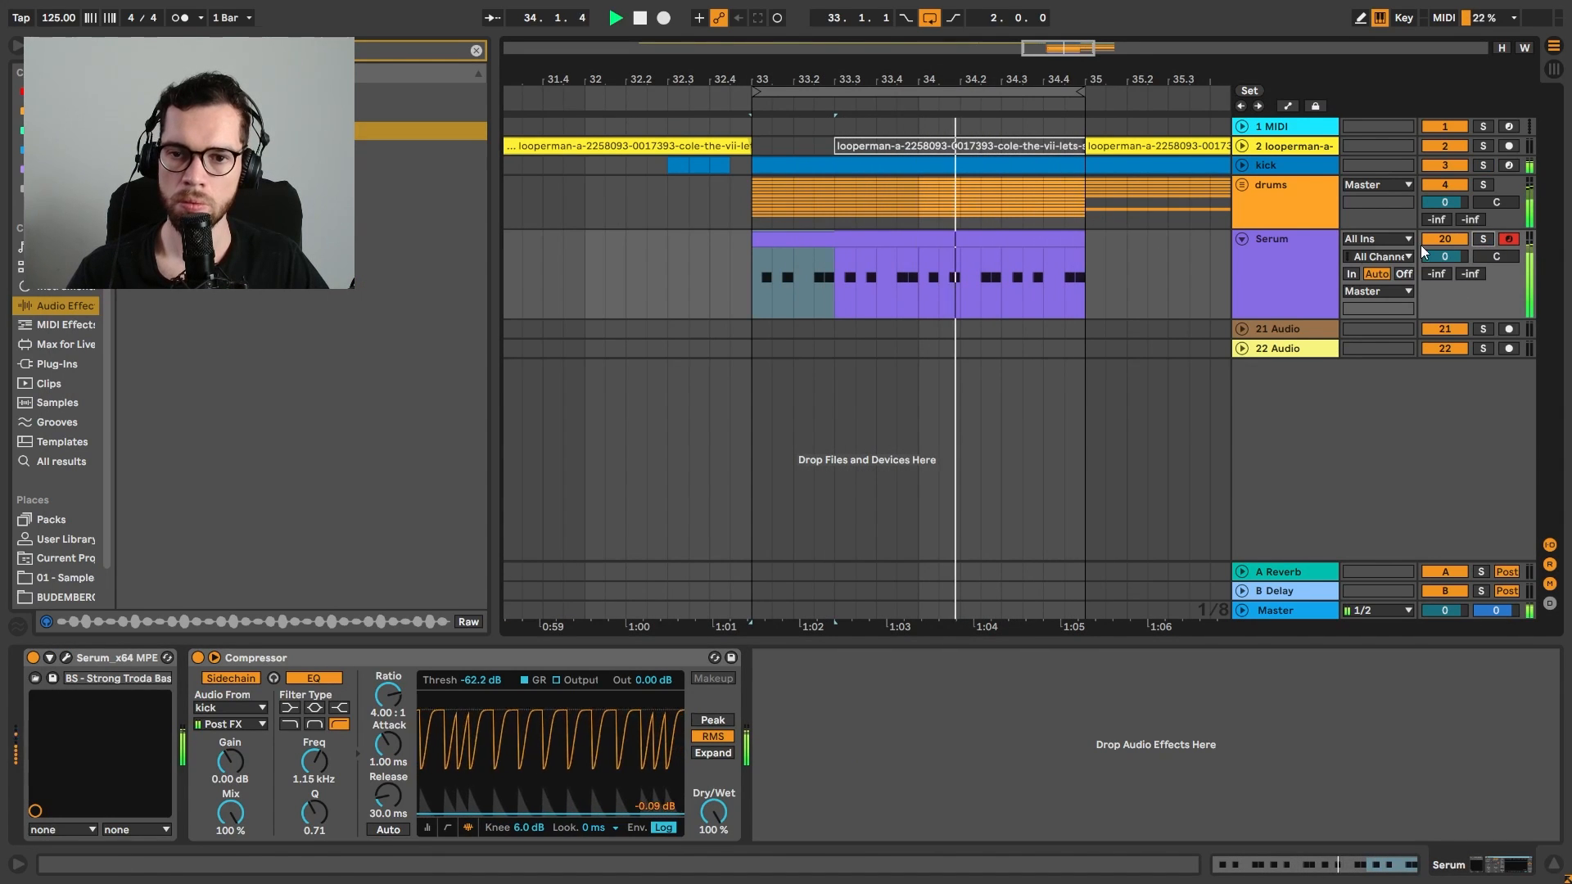
Lower the Serum track's volume to -4.1 dB while playing into the drop from bar 32
{"action": "left_click", "coordinate": [663, 264]}
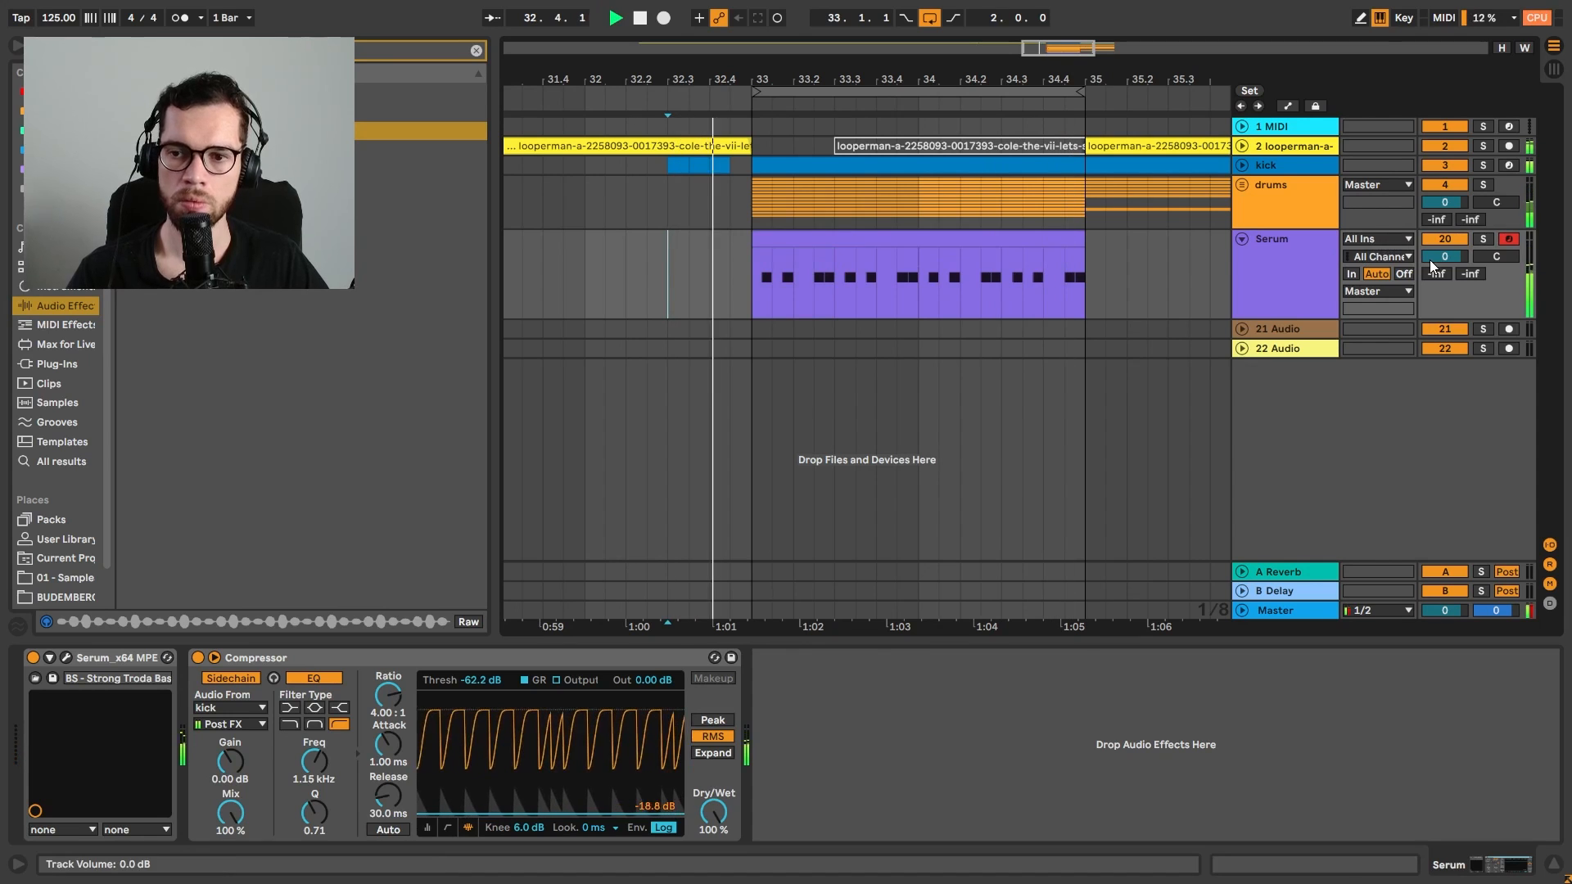
{"action": "left_click_drag", "start_coordinate": [1429, 259], "coordinate": [1430, 263]}
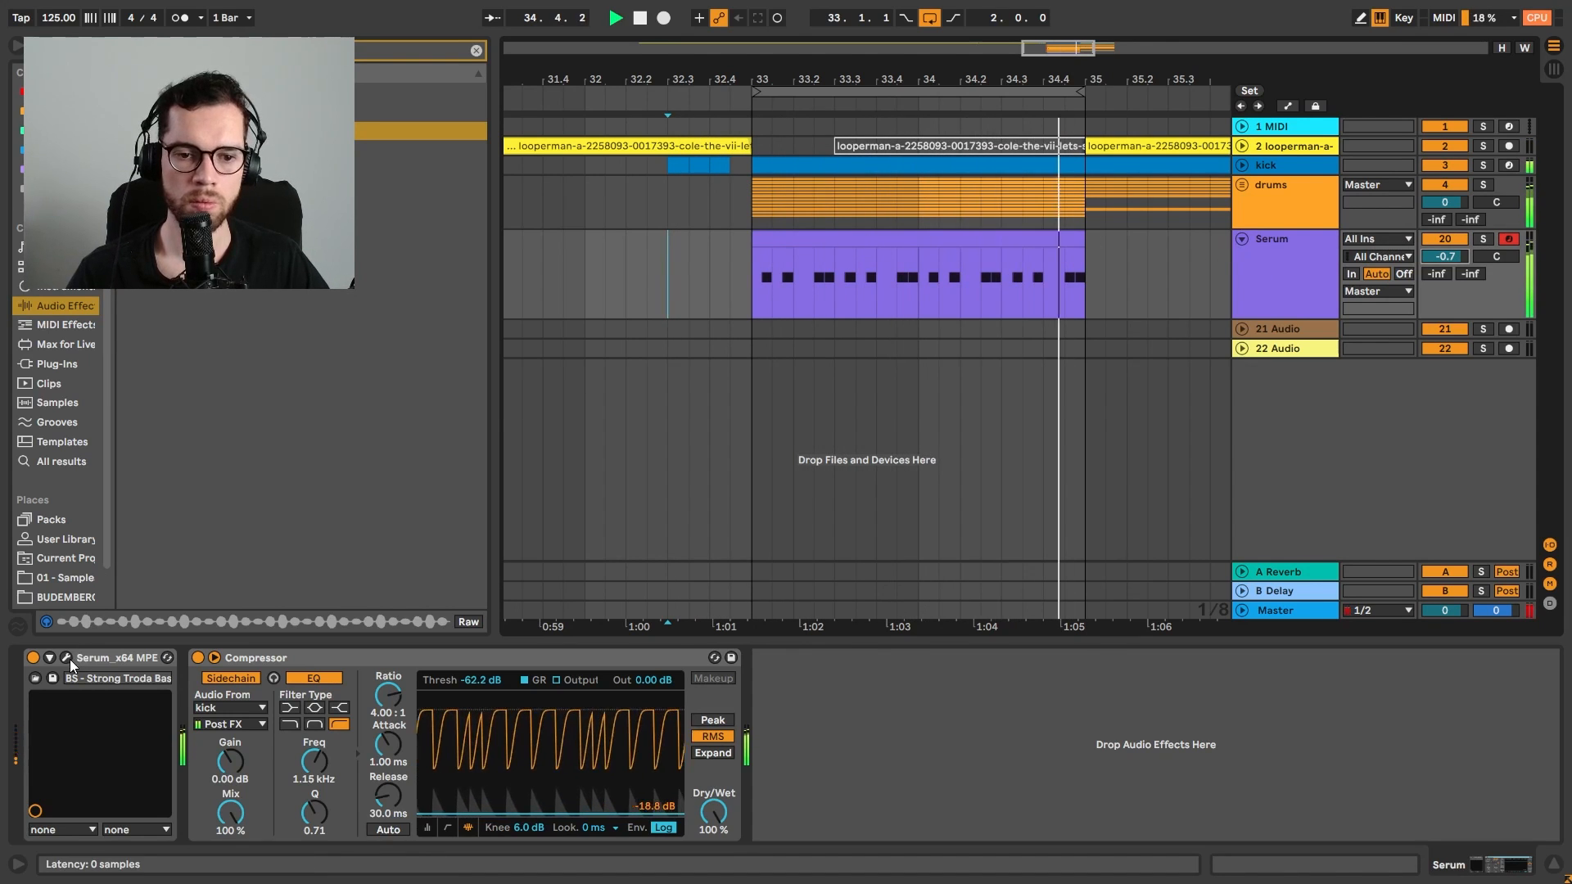
{"action": "left_click", "coordinate": [640, 290]}
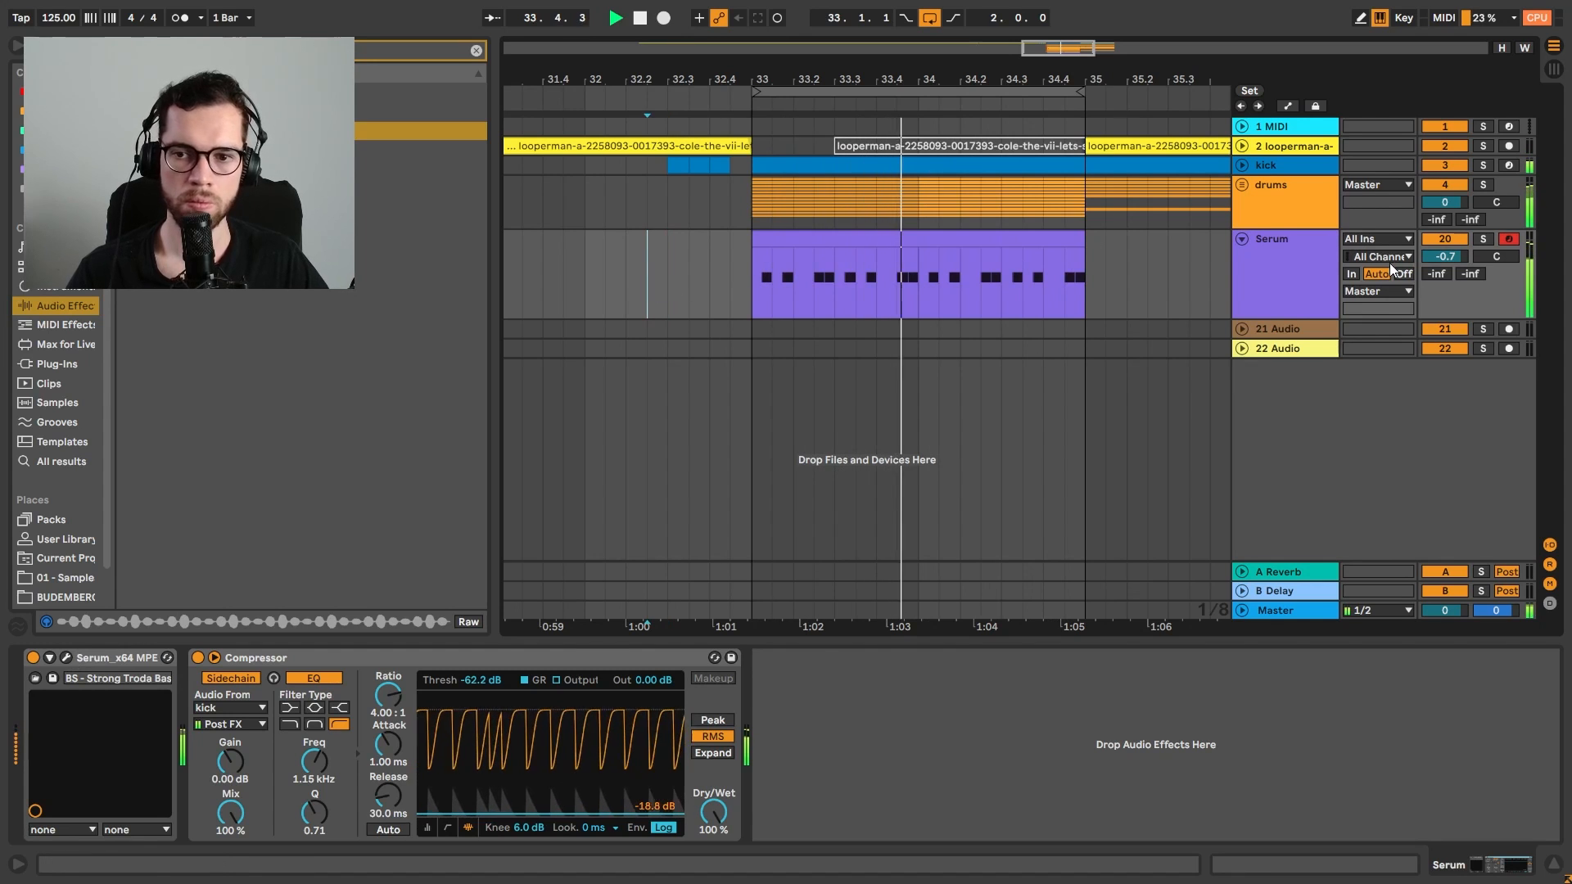
{"action": "left_click_drag", "start_coordinate": [1443, 257], "coordinate": [1442, 269]}
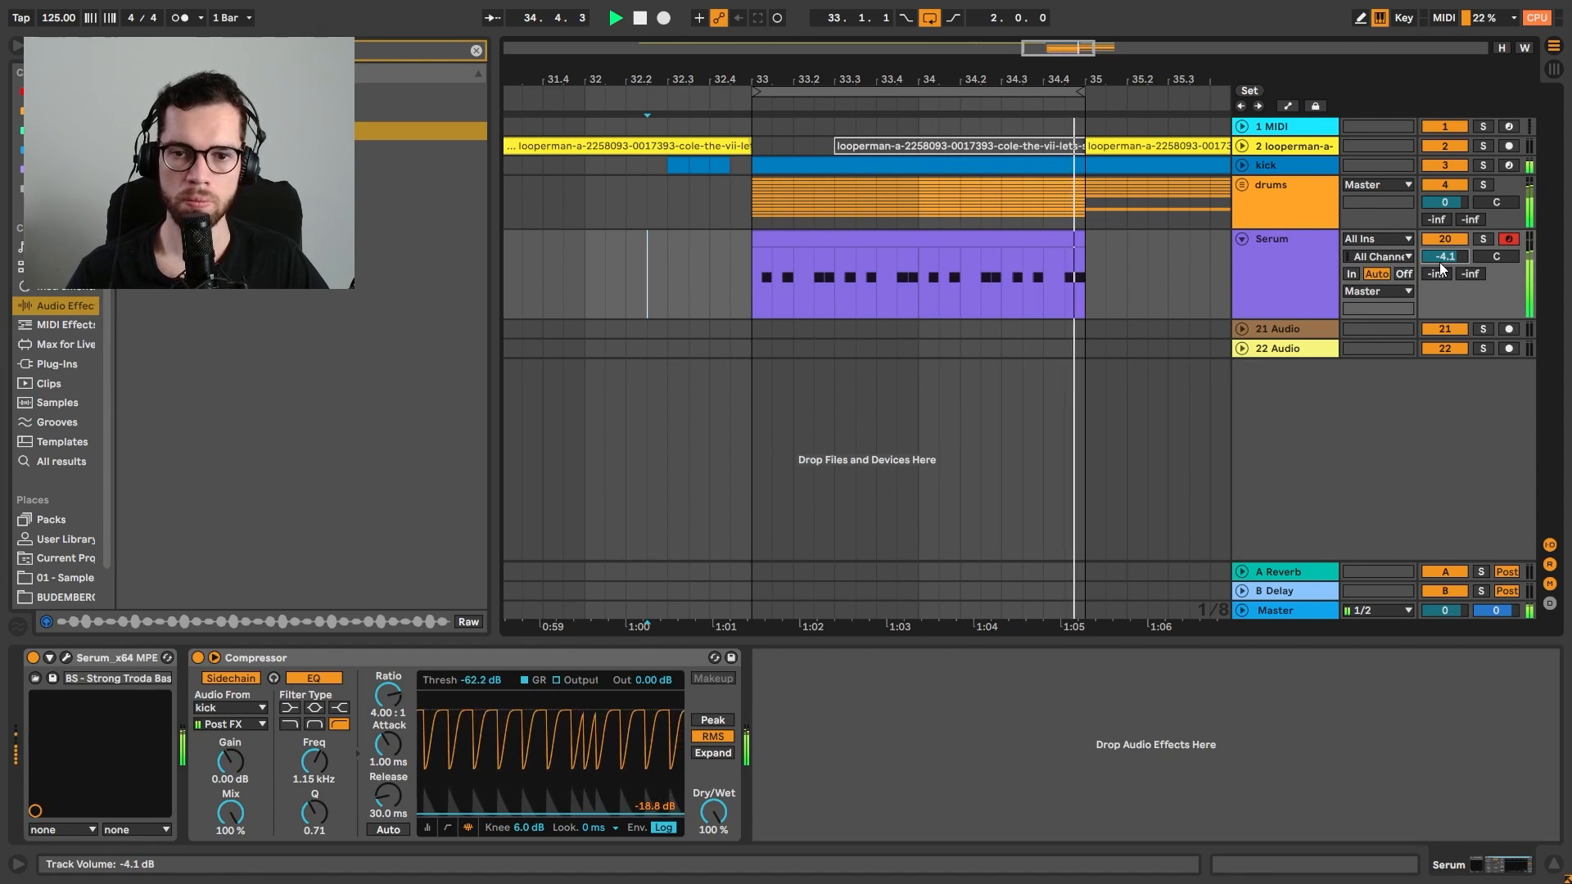
Listen into the drop and reactivate the muted vocal clip spanning 33.3.1 to 35.1.1
{"action": "left_click", "coordinate": [583, 283]}
{"action": "key", "text": "space"}
{"action": "key", "text": "space"}
{"action": "left_click", "coordinate": [1044, 151]}
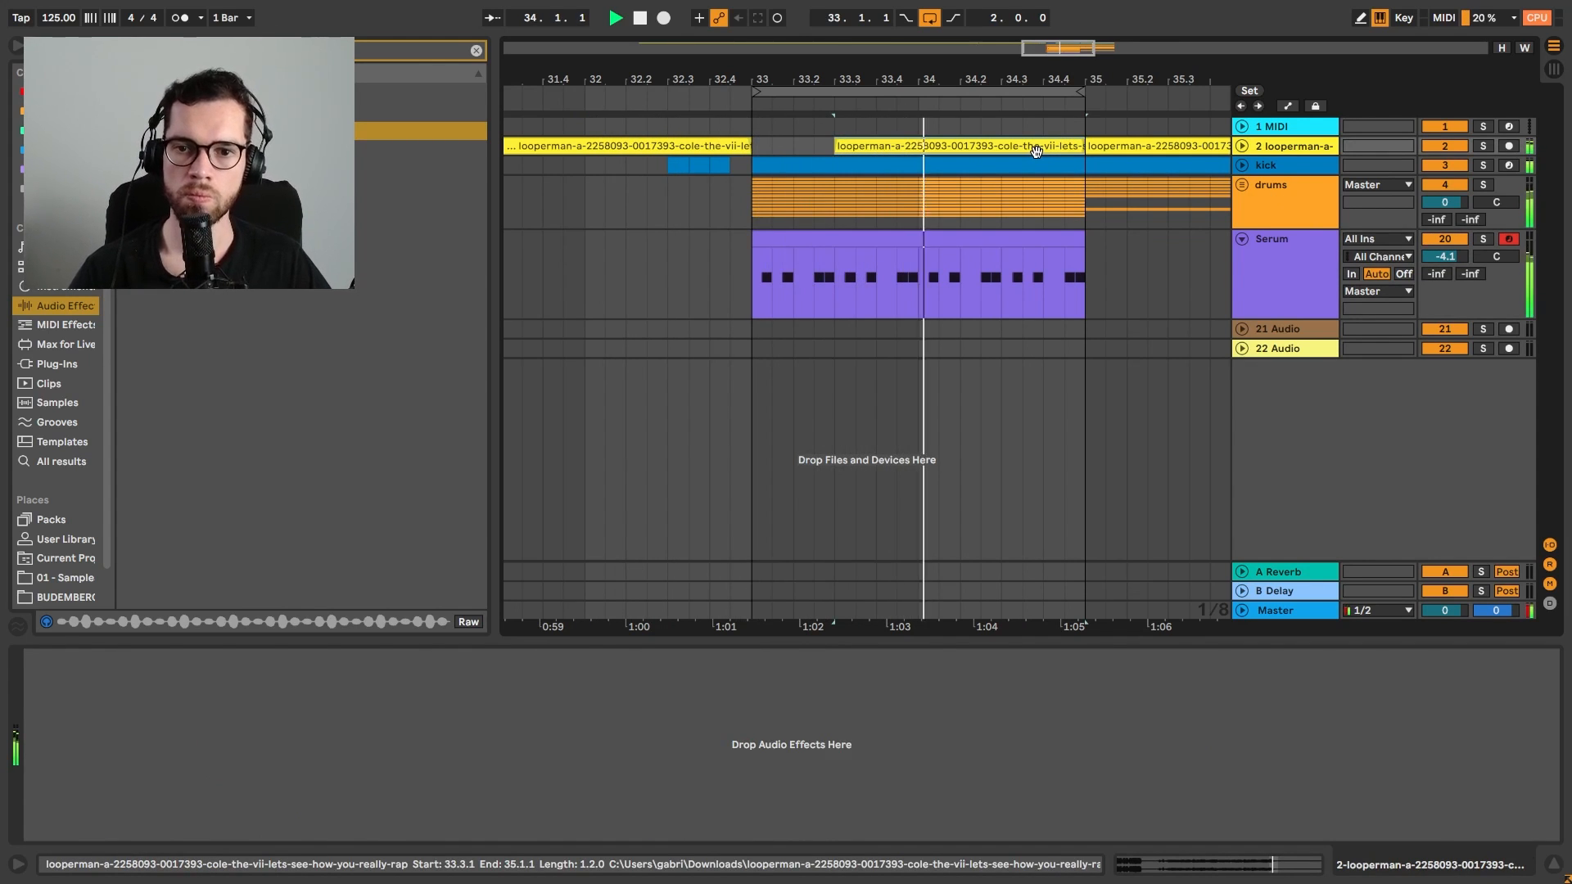
{"action": "key", "text": "space"}
Copy the Serum track's sidechained Compressor onto the vocal track and play from 32.3.1
{"action": "left_click", "coordinate": [1305, 262]}
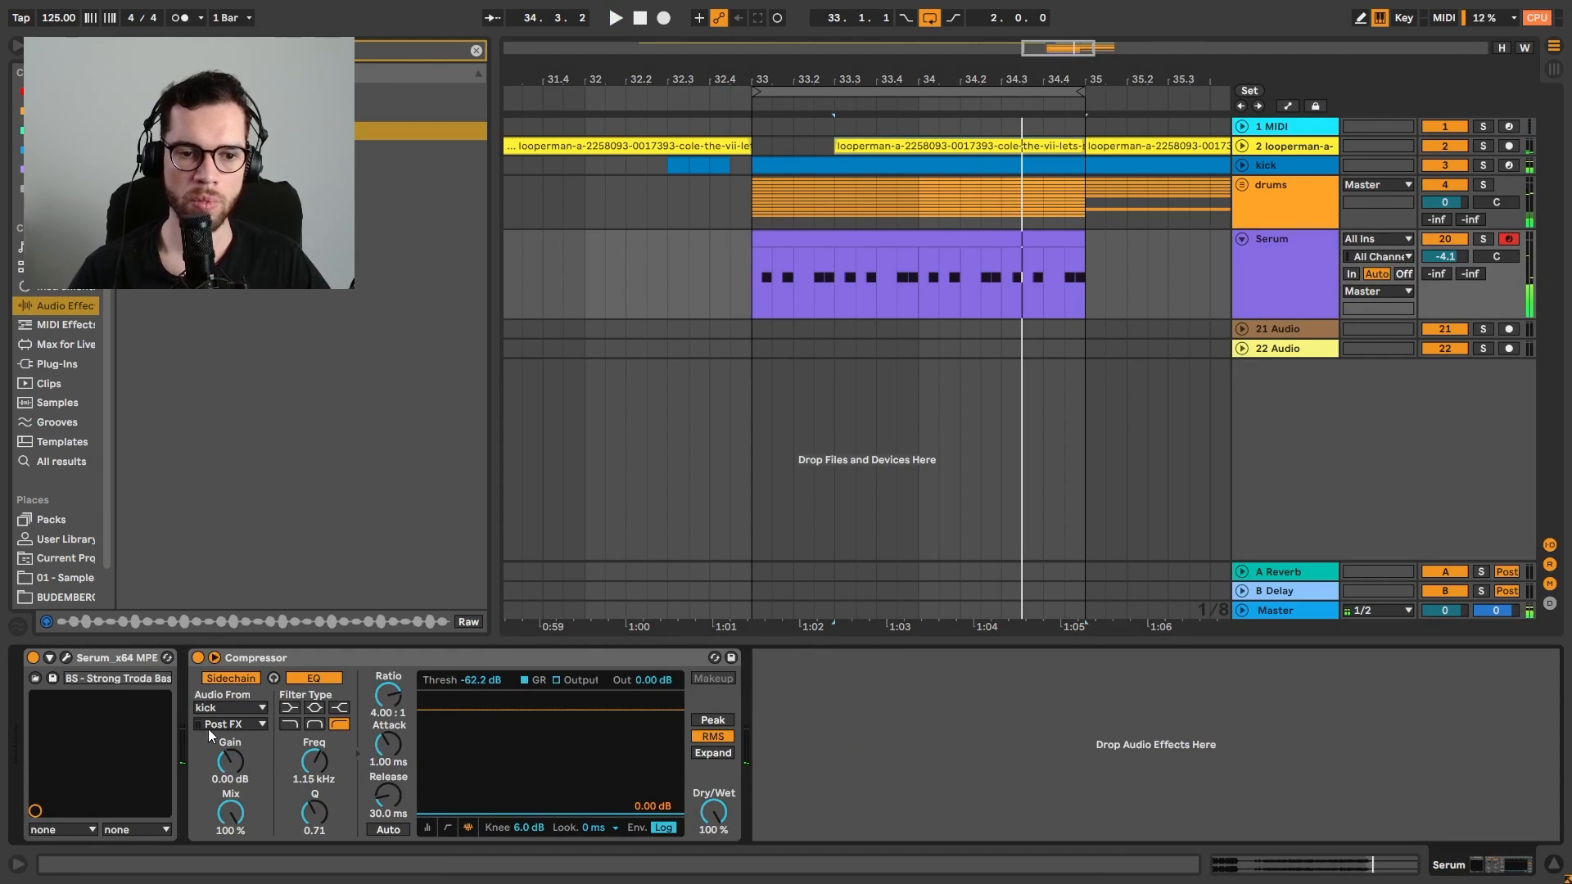
{"action": "left_click_drag", "start_coordinate": [336, 657], "coordinate": [836, 198]}
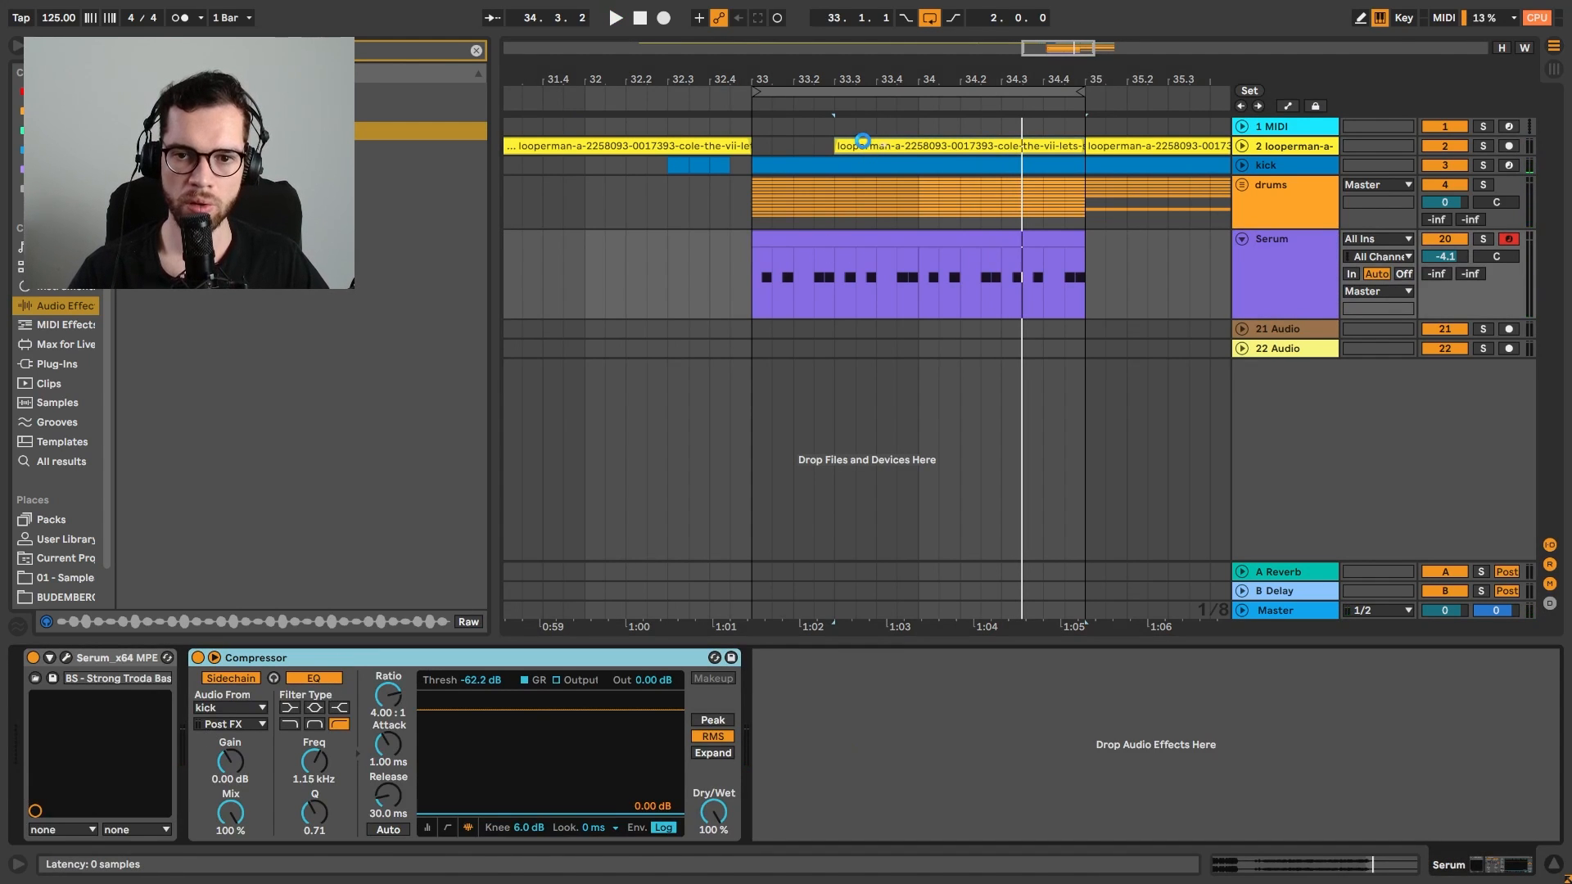
{"action": "left_click_drag", "start_coordinate": [863, 141], "coordinate": [863, 142]}
{"action": "left_click", "coordinate": [677, 125]}
{"action": "key", "text": "space"}
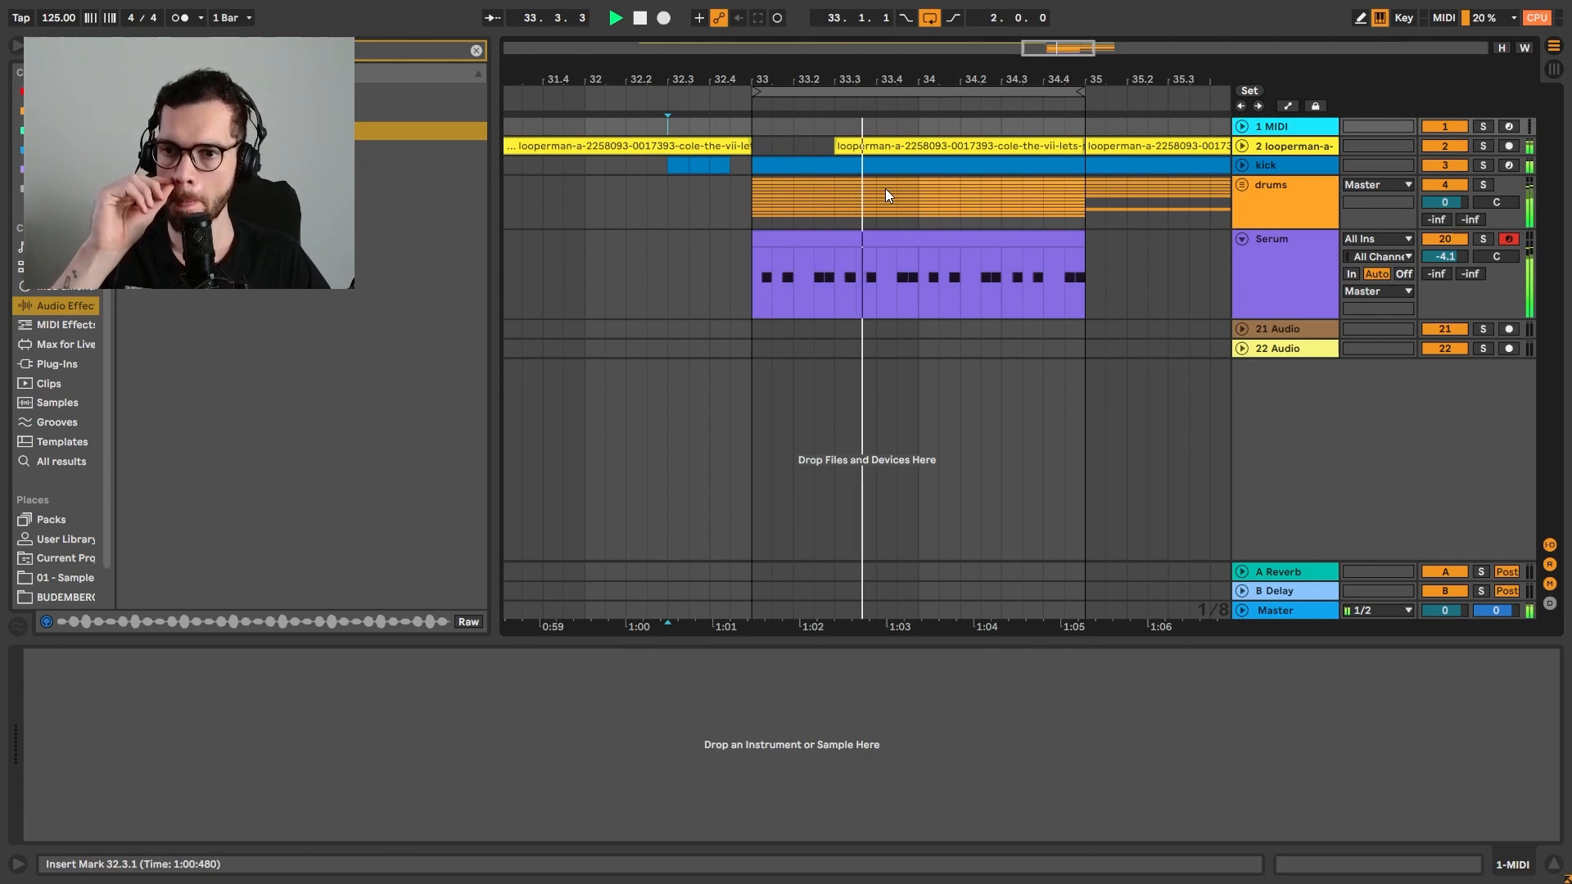
Duplicate the Serum track and cut the copy's clip down to its last beat, 34.4.1 to 35.1.1
{"action": "key", "text": "space"}
{"action": "left_click", "coordinate": [1242, 185]}
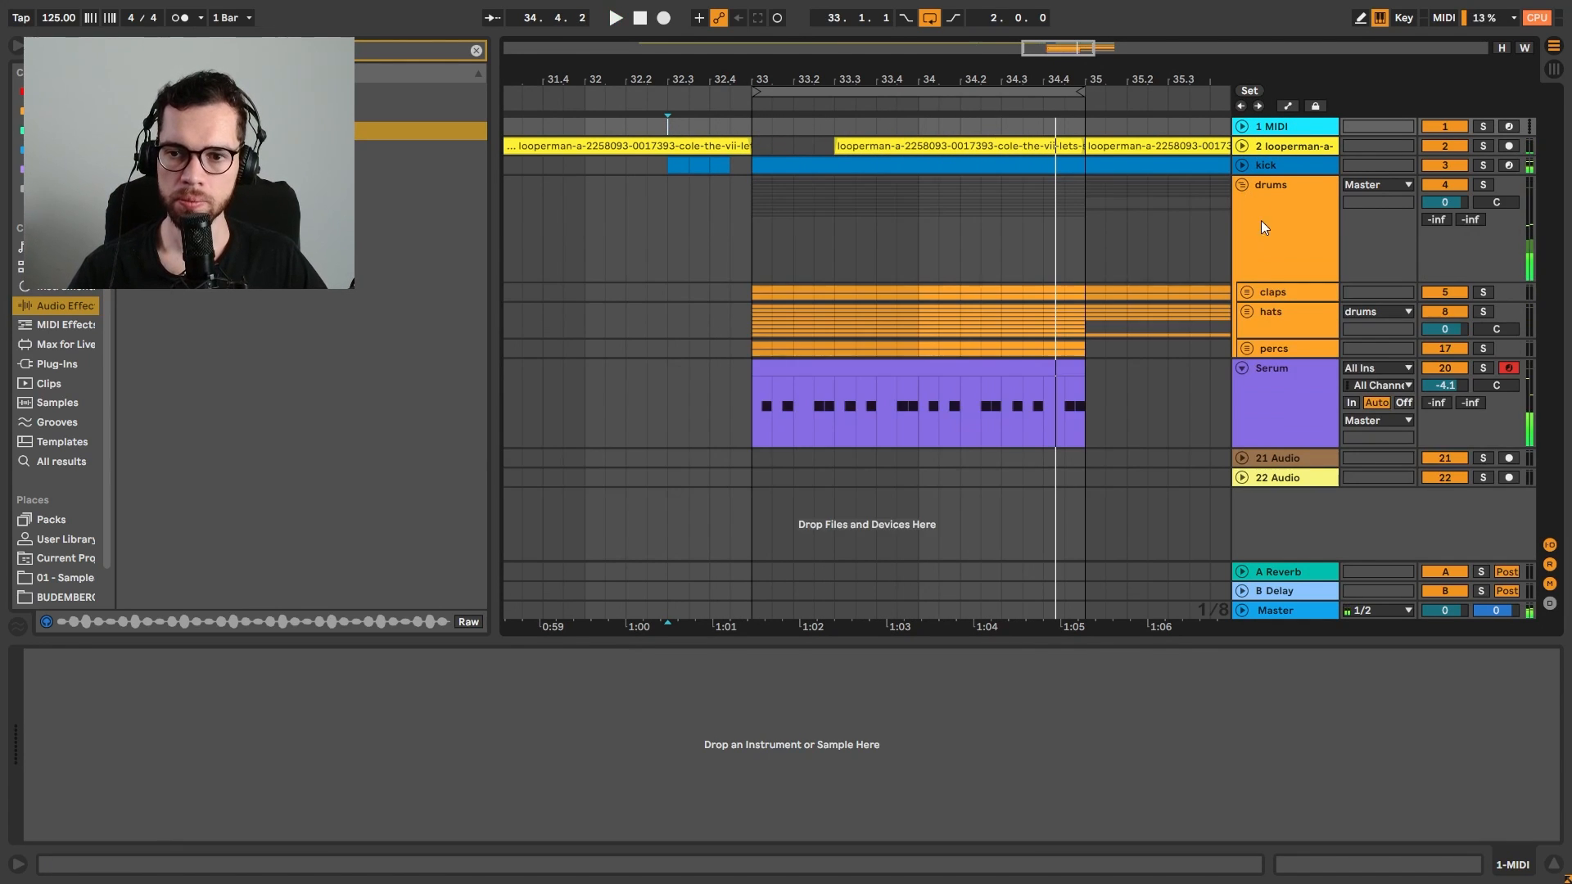
{"action": "left_click", "coordinate": [1278, 326]}
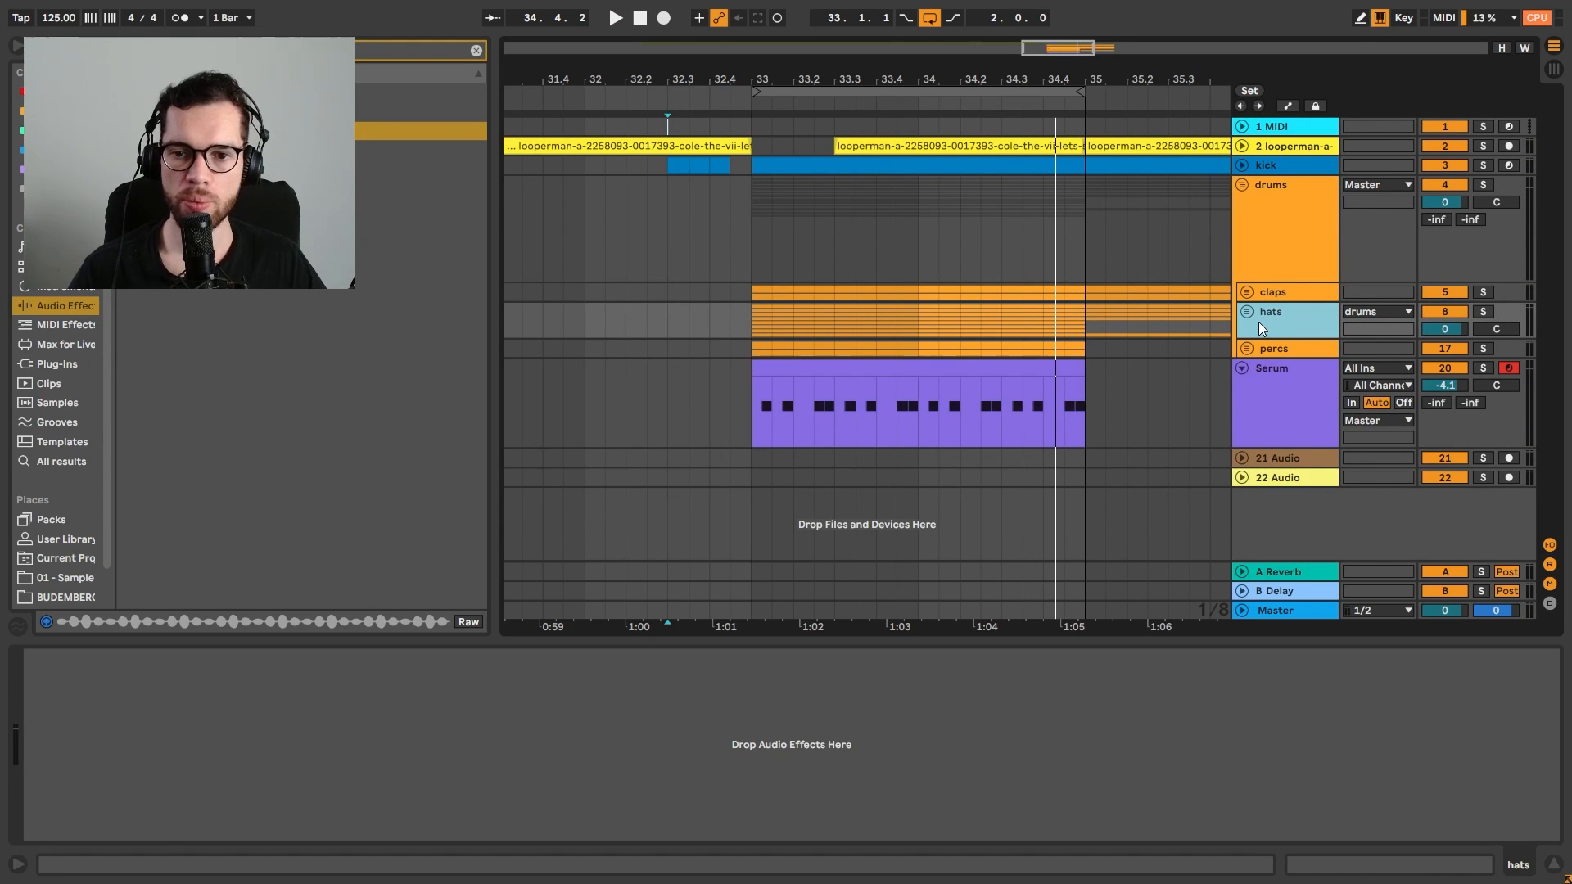
{"action": "left_click", "coordinate": [1254, 395]}
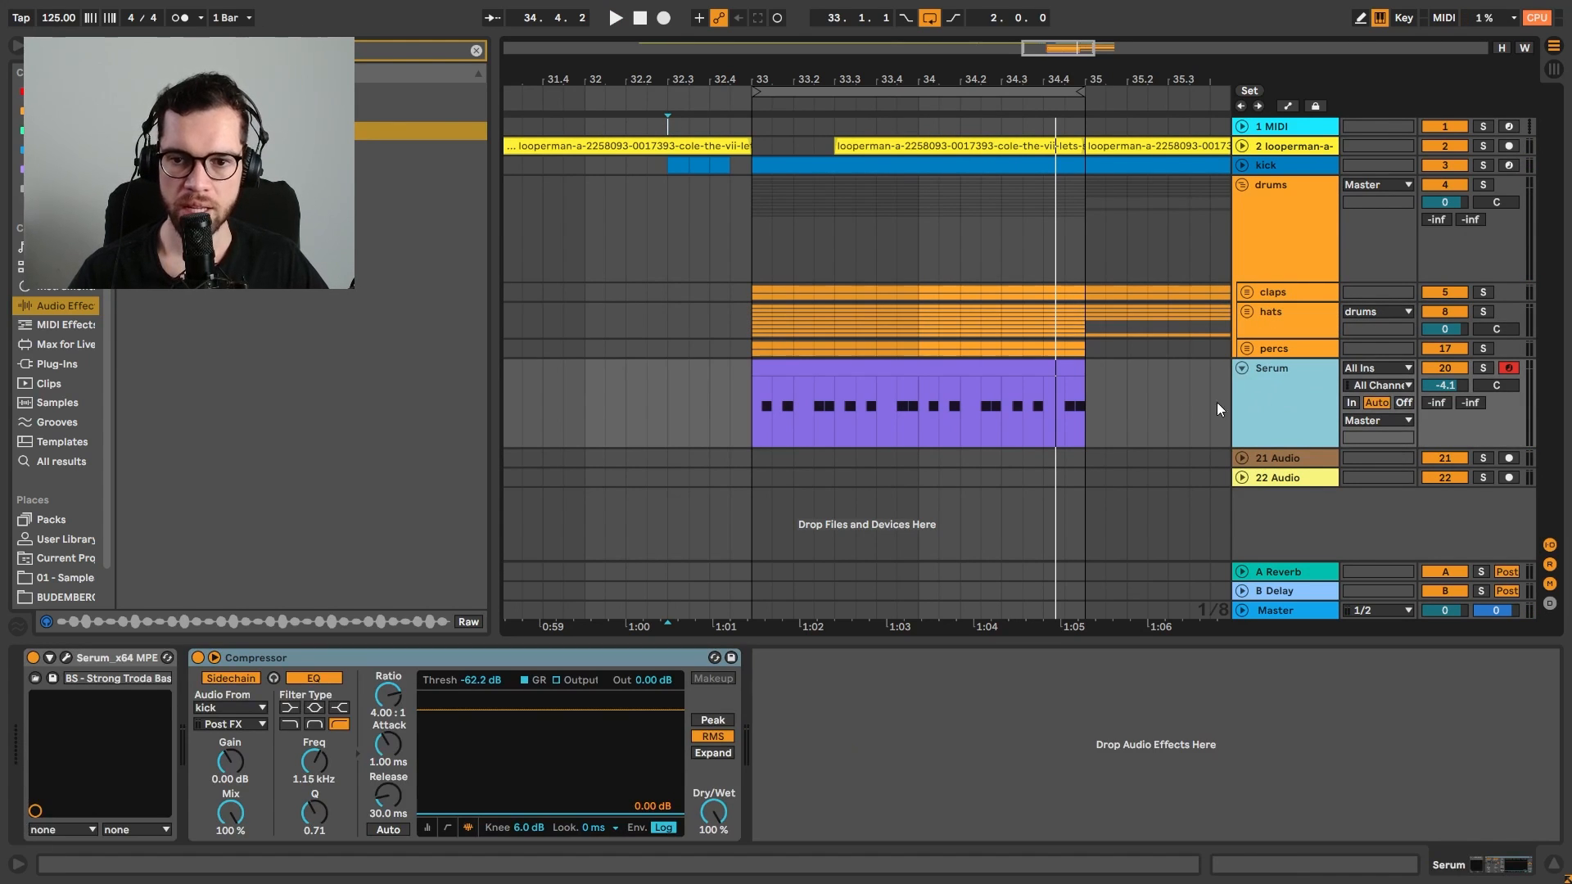
{"action": "key", "text": "ctrl+d"}
{"action": "left_click_drag", "start_coordinate": [753, 416], "coordinate": [1044, 416]}
Fill the duplicated clip's beat with four consecutive sixteenth notes, transpose them up two octaves to C#3 and start playback
{"action": "left_click", "coordinate": [1143, 706]}
{"action": "left_click_drag", "start_coordinate": [1143, 706], "coordinate": [633, 706]}
{"action": "key", "text": "ctrl+d"}
{"action": "key", "text": "ctrl+a"}
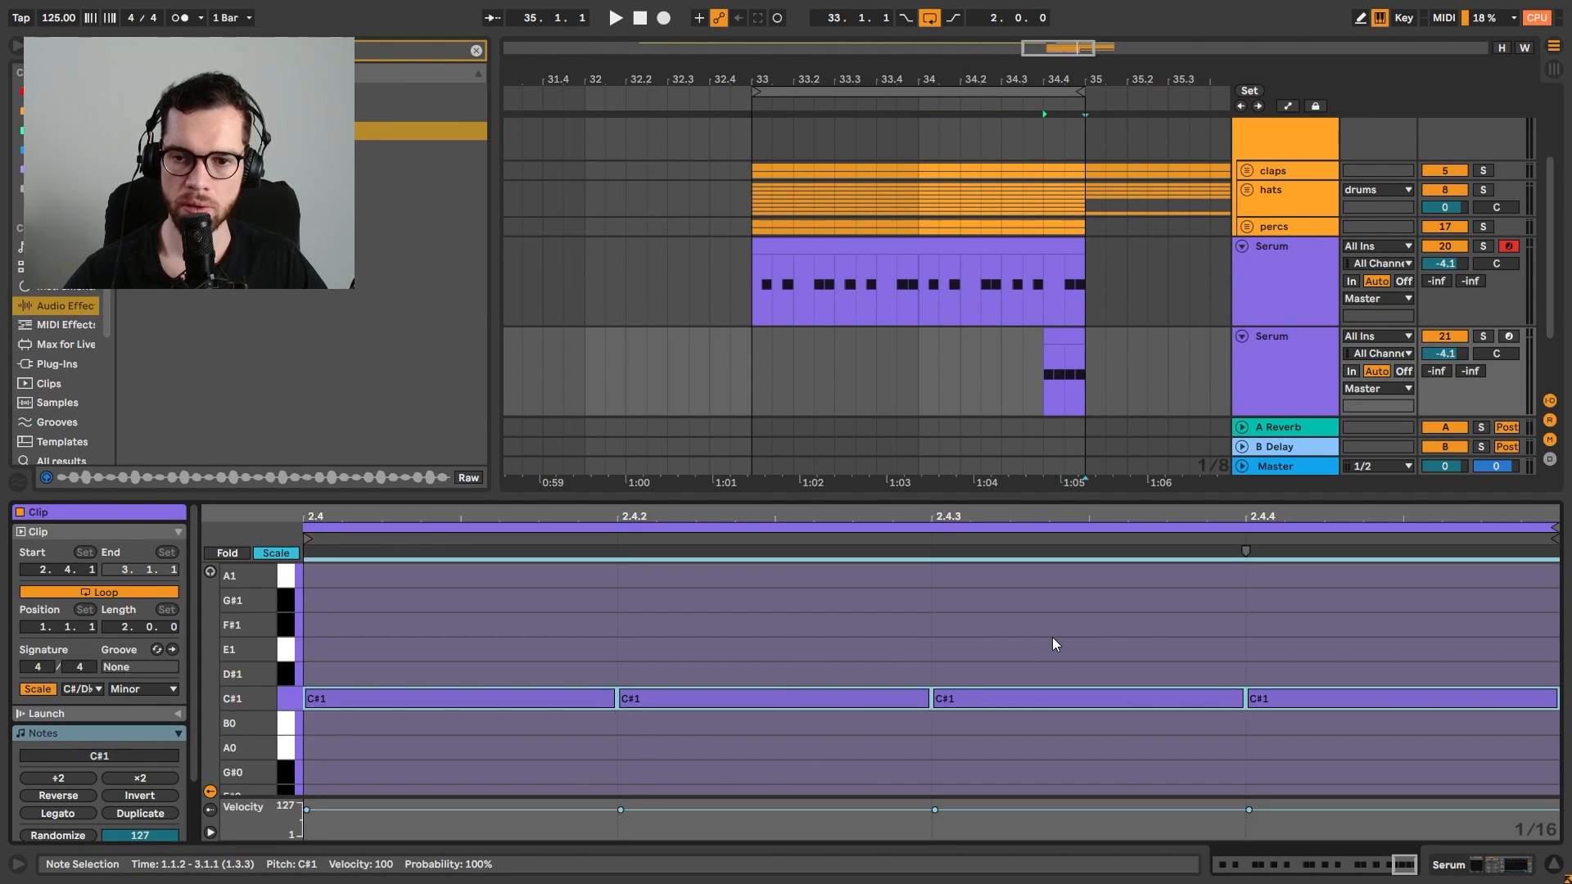
{"action": "key", "text": "shift+Up"}
{"action": "key", "text": "shift+Up"}
{"action": "key", "text": "space"}
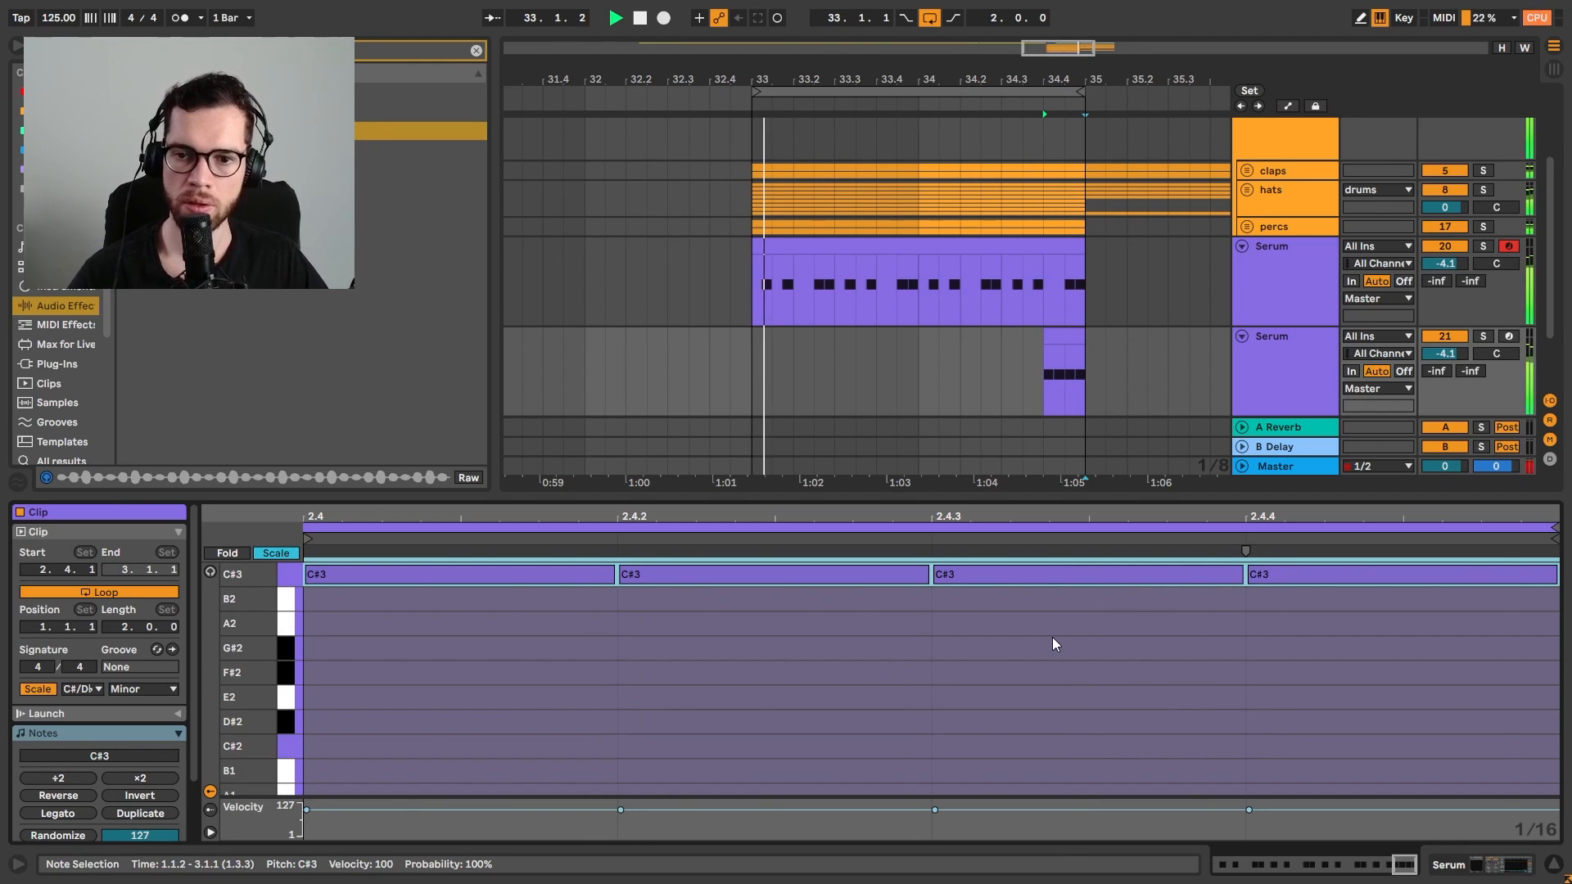
Solo the duplicated Serum track and load the PL - Panic Pluck preset from Bass House, Budemberg - Essentials For Serum
{"action": "left_click", "coordinate": [1483, 335]}
{"action": "left_click", "coordinate": [1310, 354]}
{"action": "key", "text": "space"}
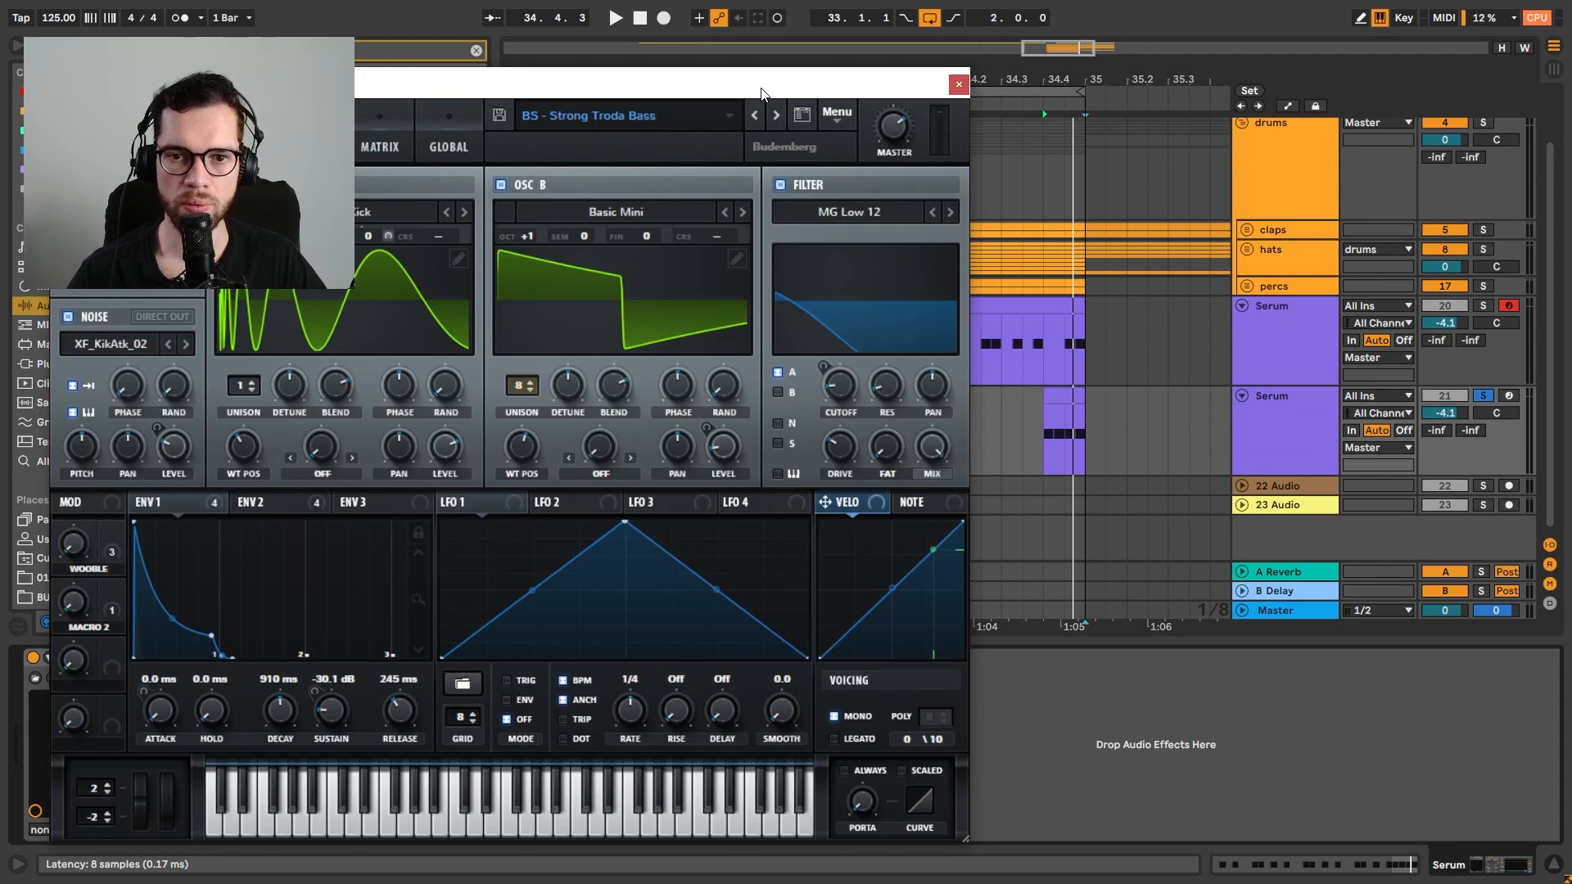
{"action": "left_click", "coordinate": [673, 113]}
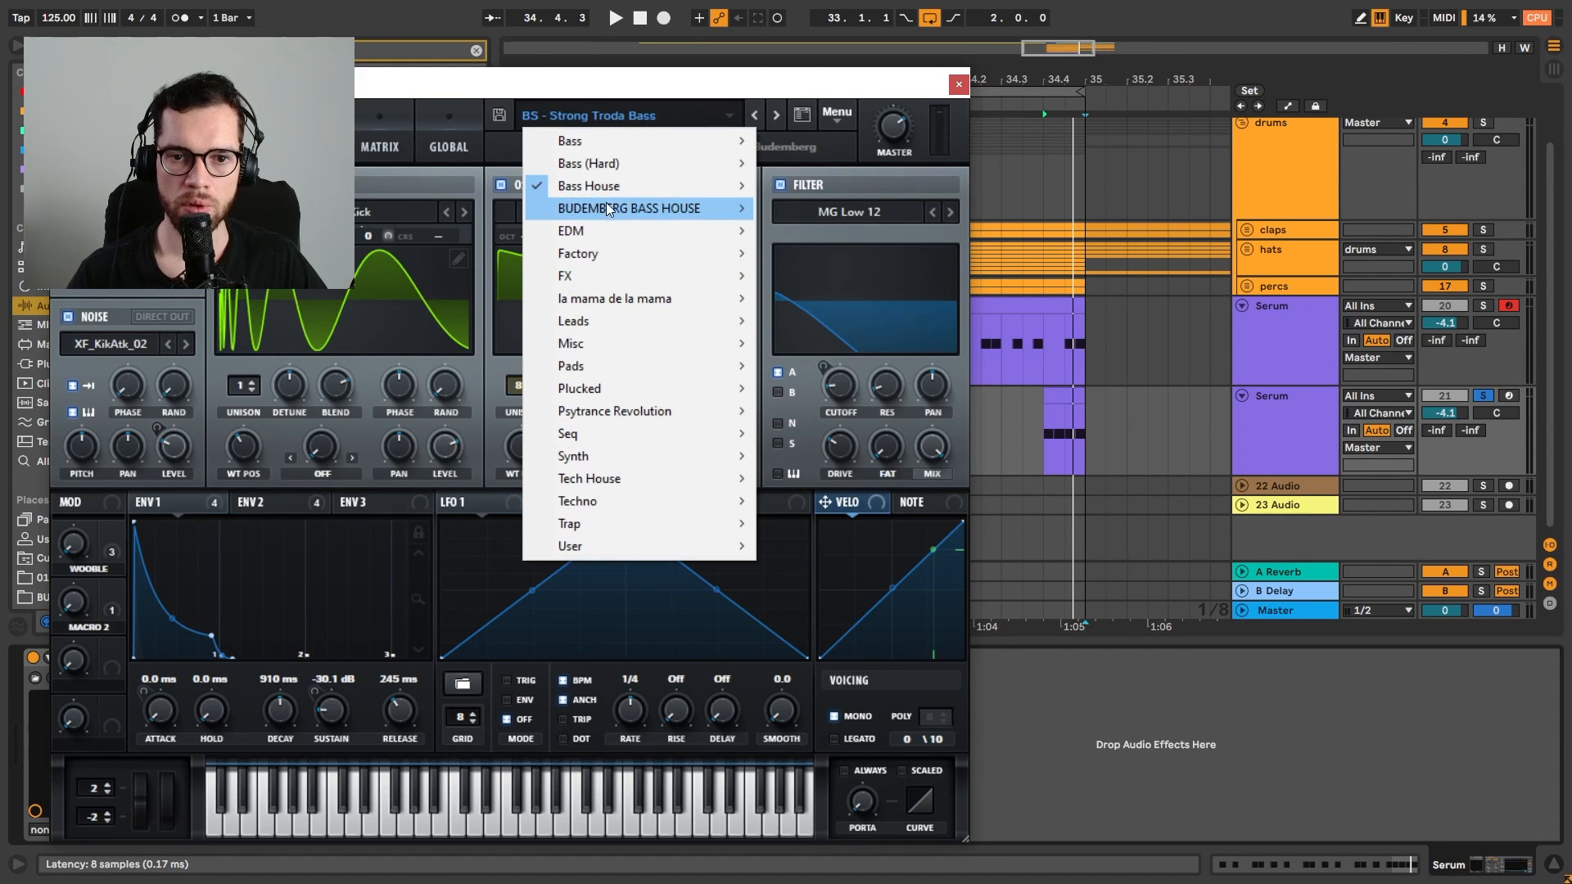
{"action": "mouse_move", "coordinate": [607, 189]}
{"action": "mouse_move", "coordinate": [858, 214]}
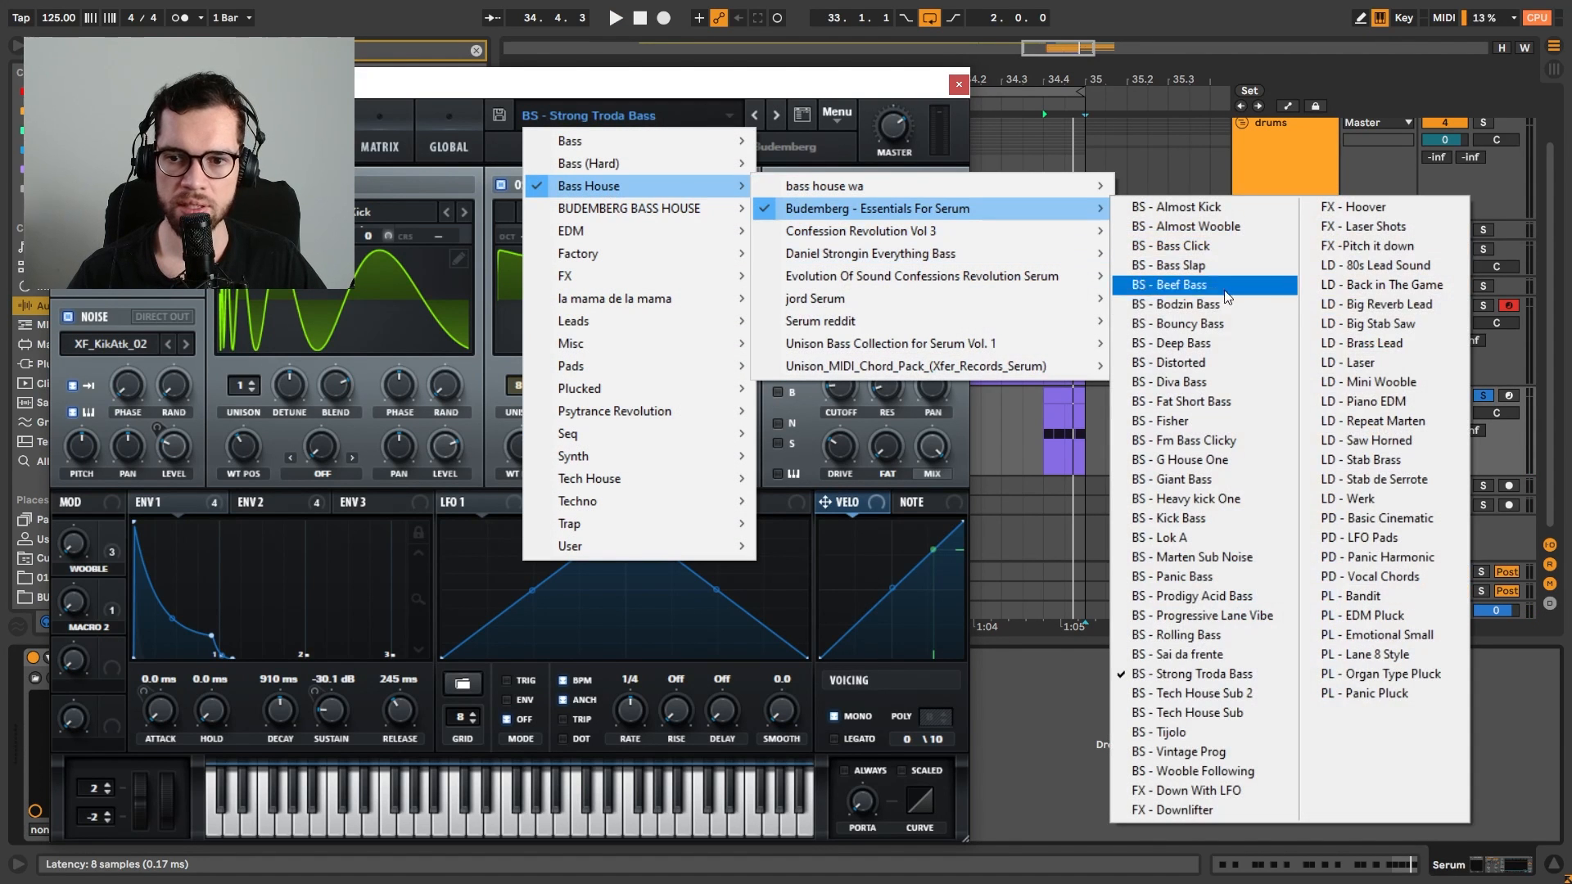
{"action": "left_click", "coordinate": [1346, 693]}
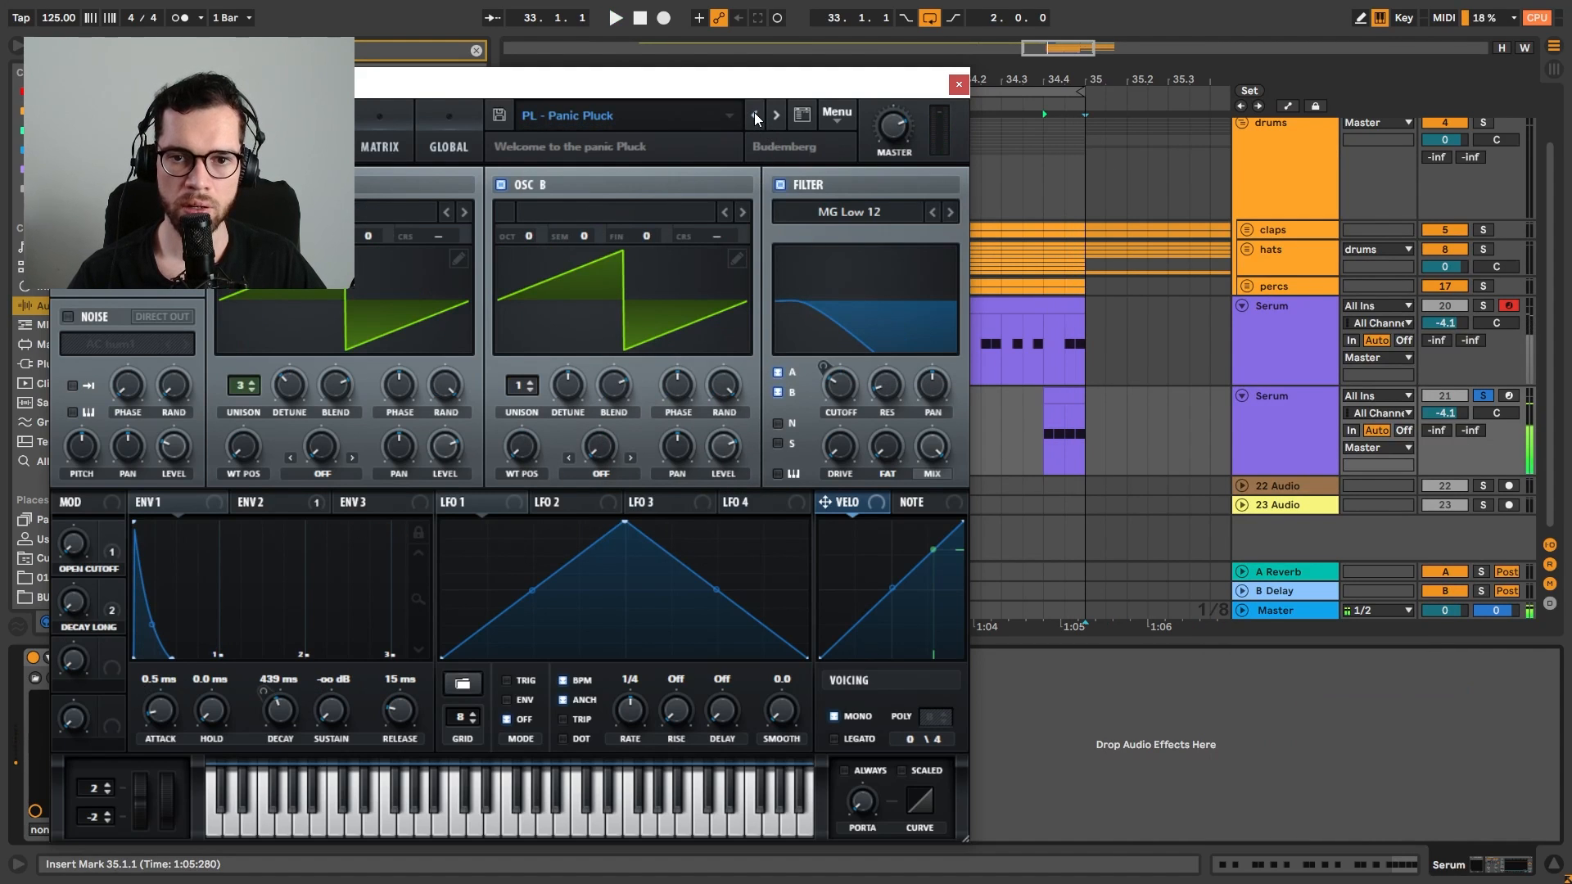
Step back from PL - Panic Pluck to the PL - Lane 8 Style preset while auditioning the fill
{"action": "left_click", "coordinate": [755, 114]}
{"action": "key", "text": "space"}
{"action": "key", "text": "space"}
{"action": "left_click", "coordinate": [755, 115]}
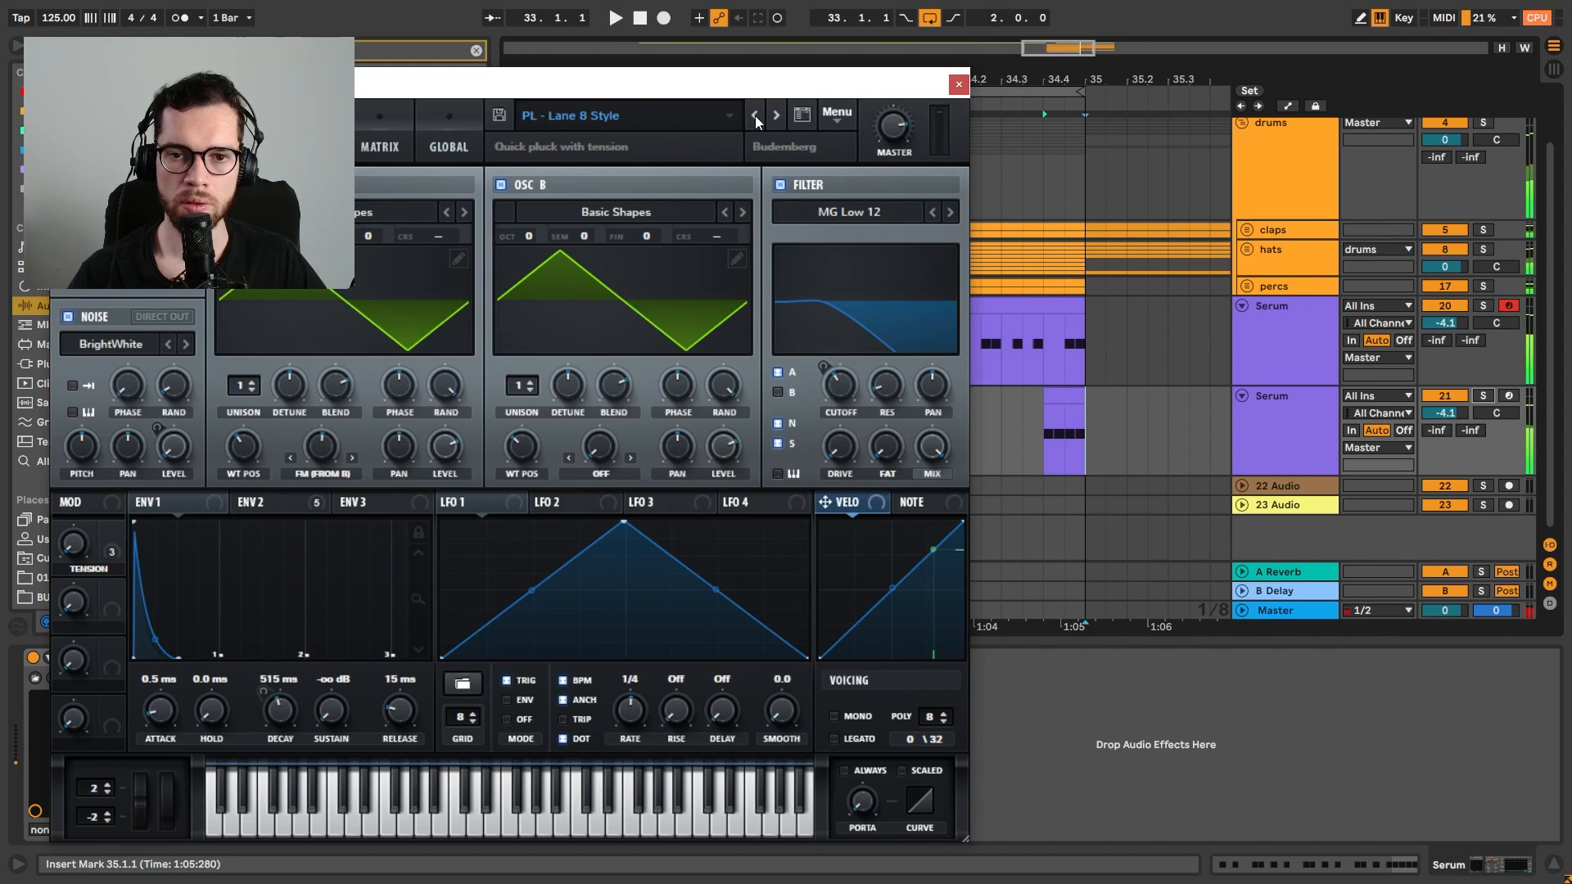
Lower the fill's notes one octave to C#2, switch Serum to the PL - Emotional Small preset and close the synth
{"action": "double_click", "coordinate": [1065, 410]}
{"action": "key", "text": "shift+Down"}
{"action": "key", "text": "space"}
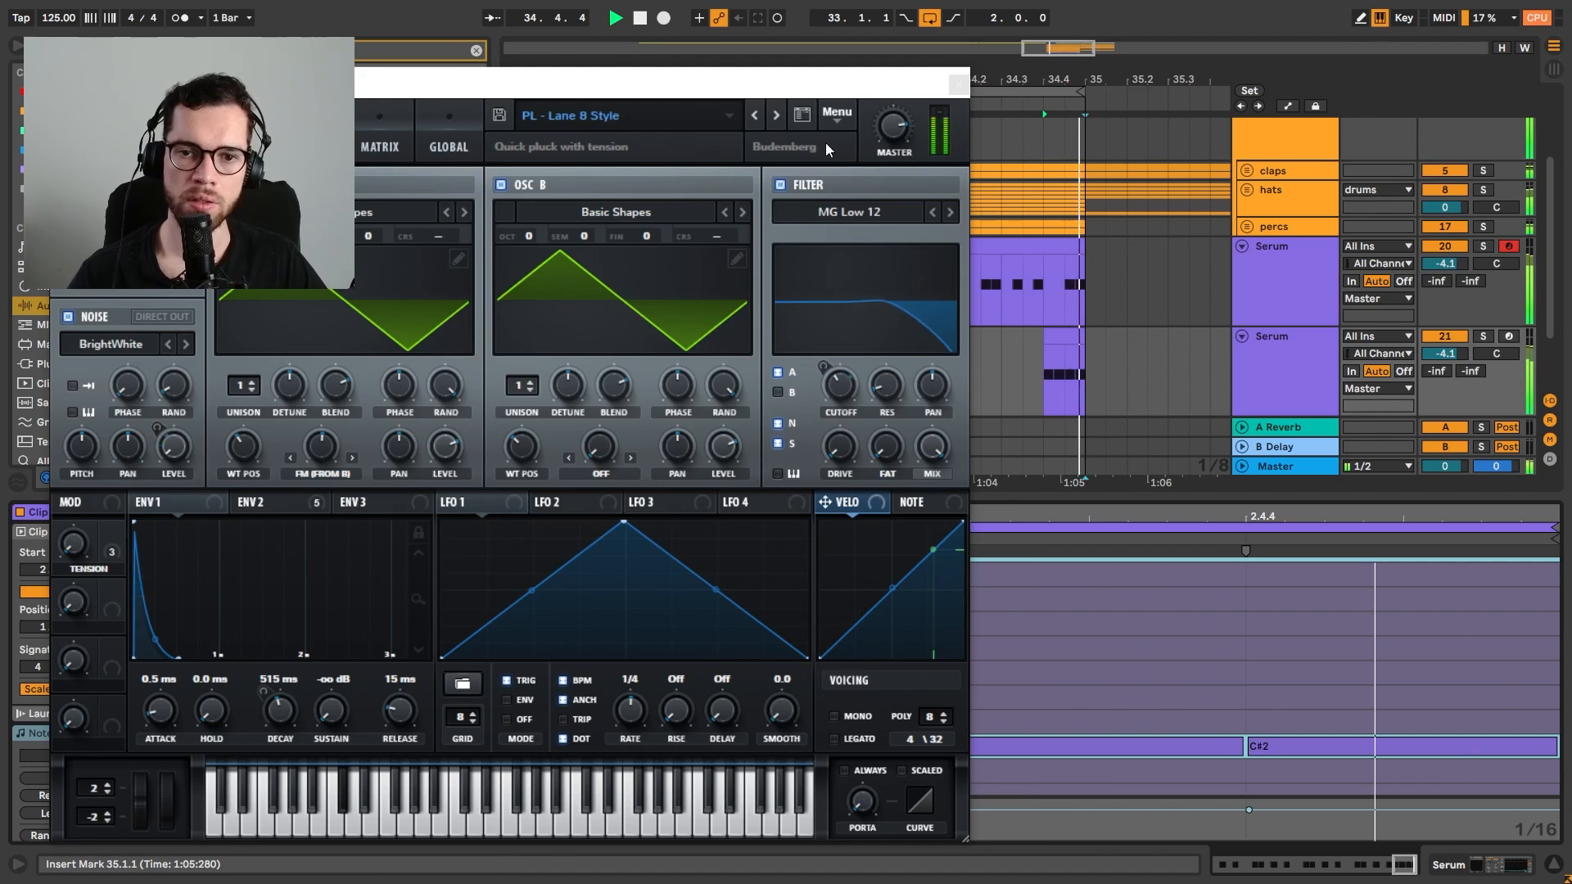
{"action": "left_click", "coordinate": [753, 117]}
{"action": "key", "text": "space"}
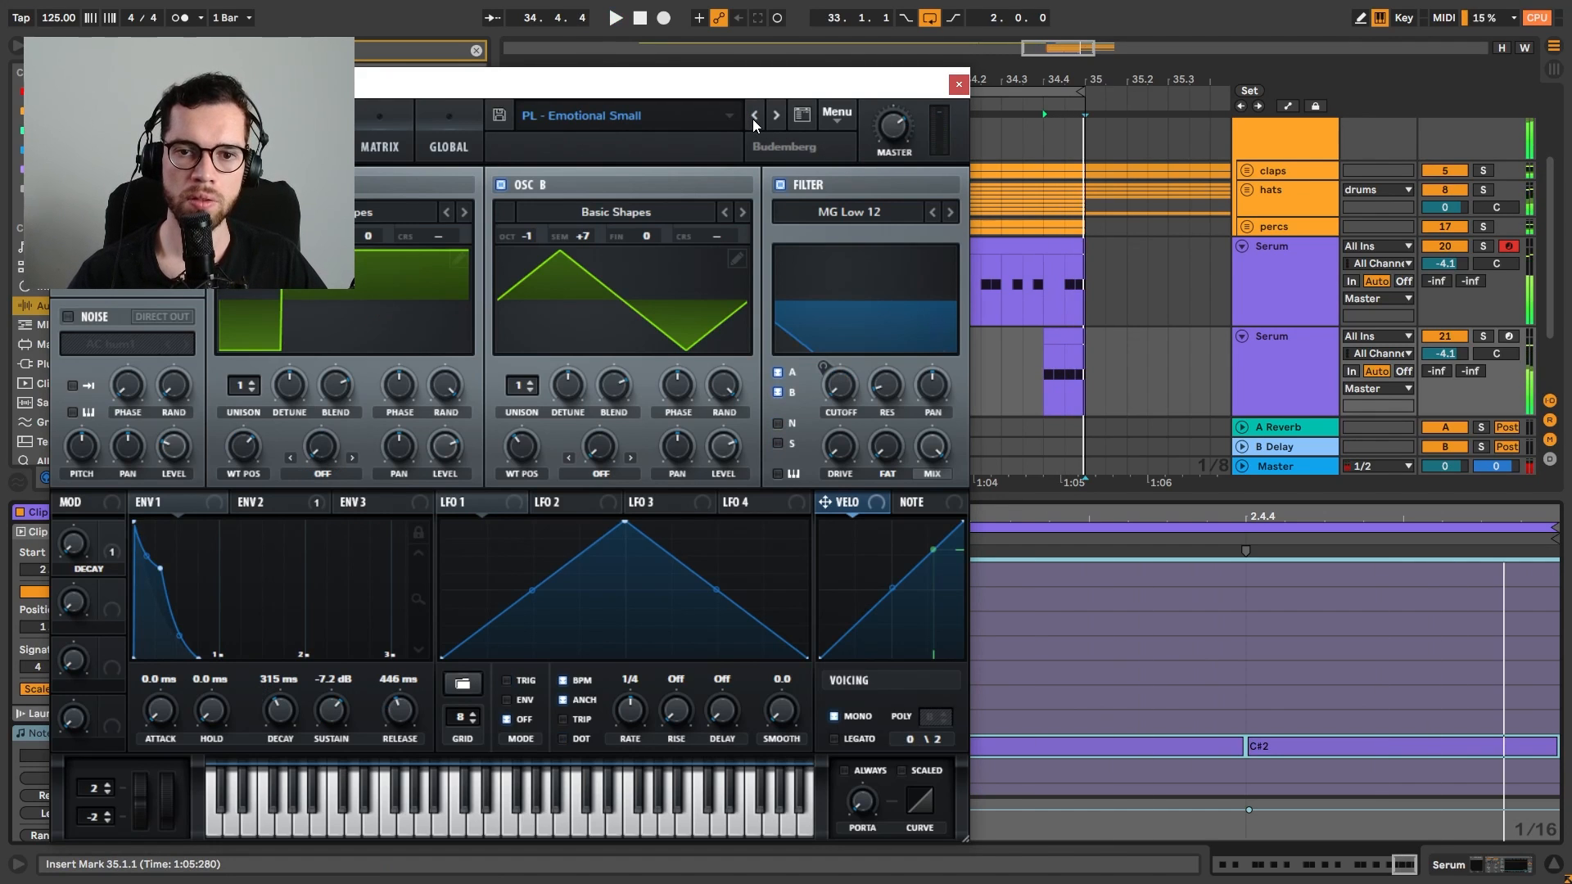
{"action": "left_click", "coordinate": [959, 84]}
Listen from bar 32 into the drop to check the new fill, with the detail view hidden and the drums group folded
{"action": "left_click", "coordinate": [625, 255]}
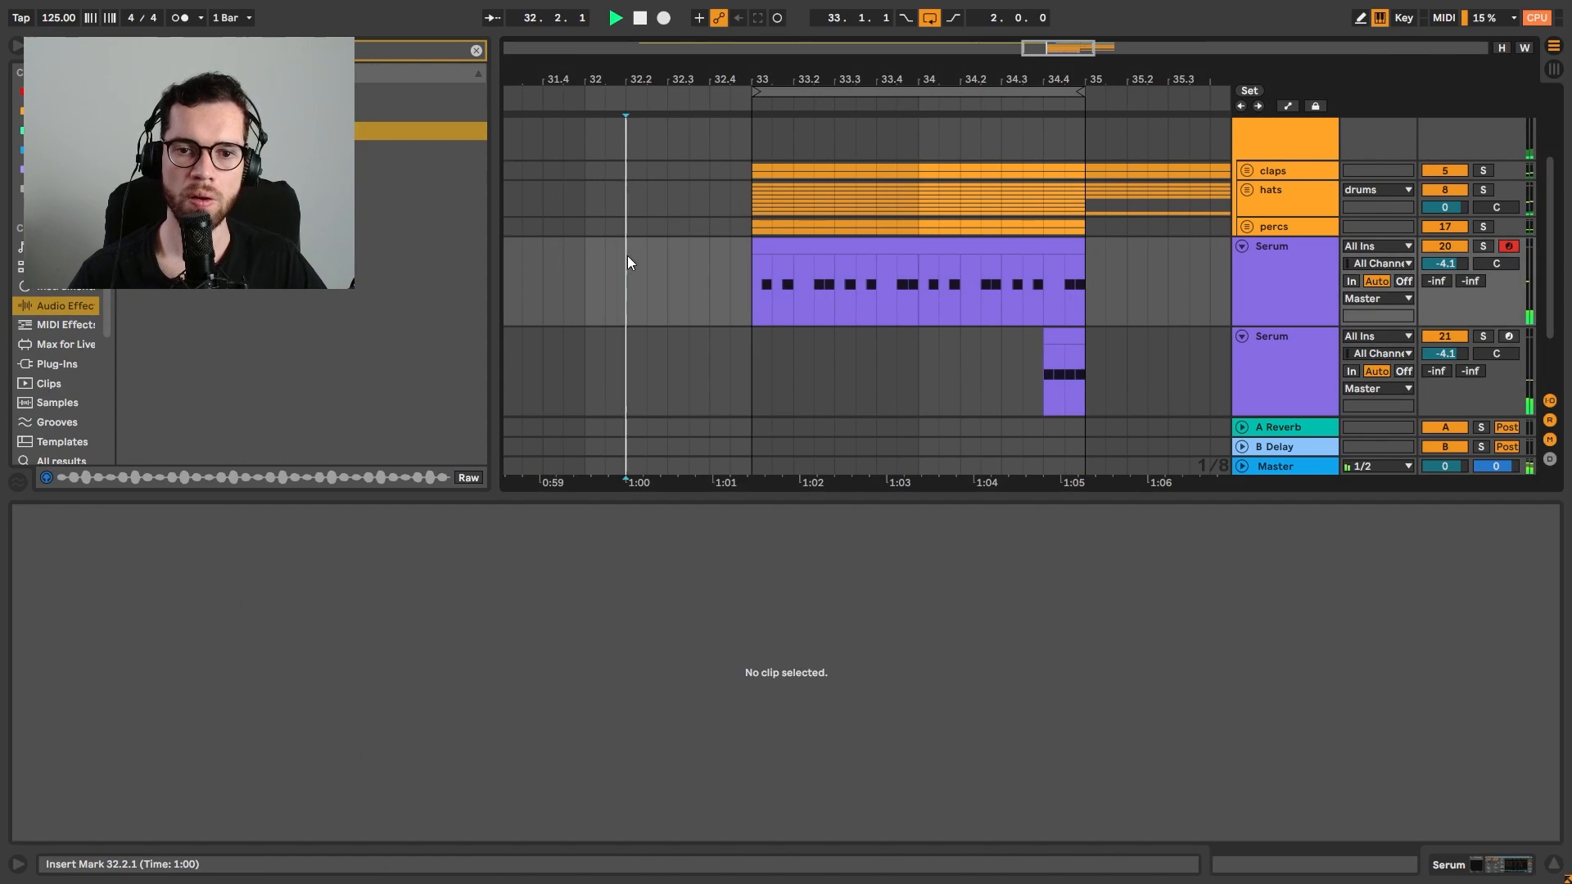
{"action": "left_click", "coordinate": [1555, 868]}
{"action": "left_click", "coordinate": [674, 349]}
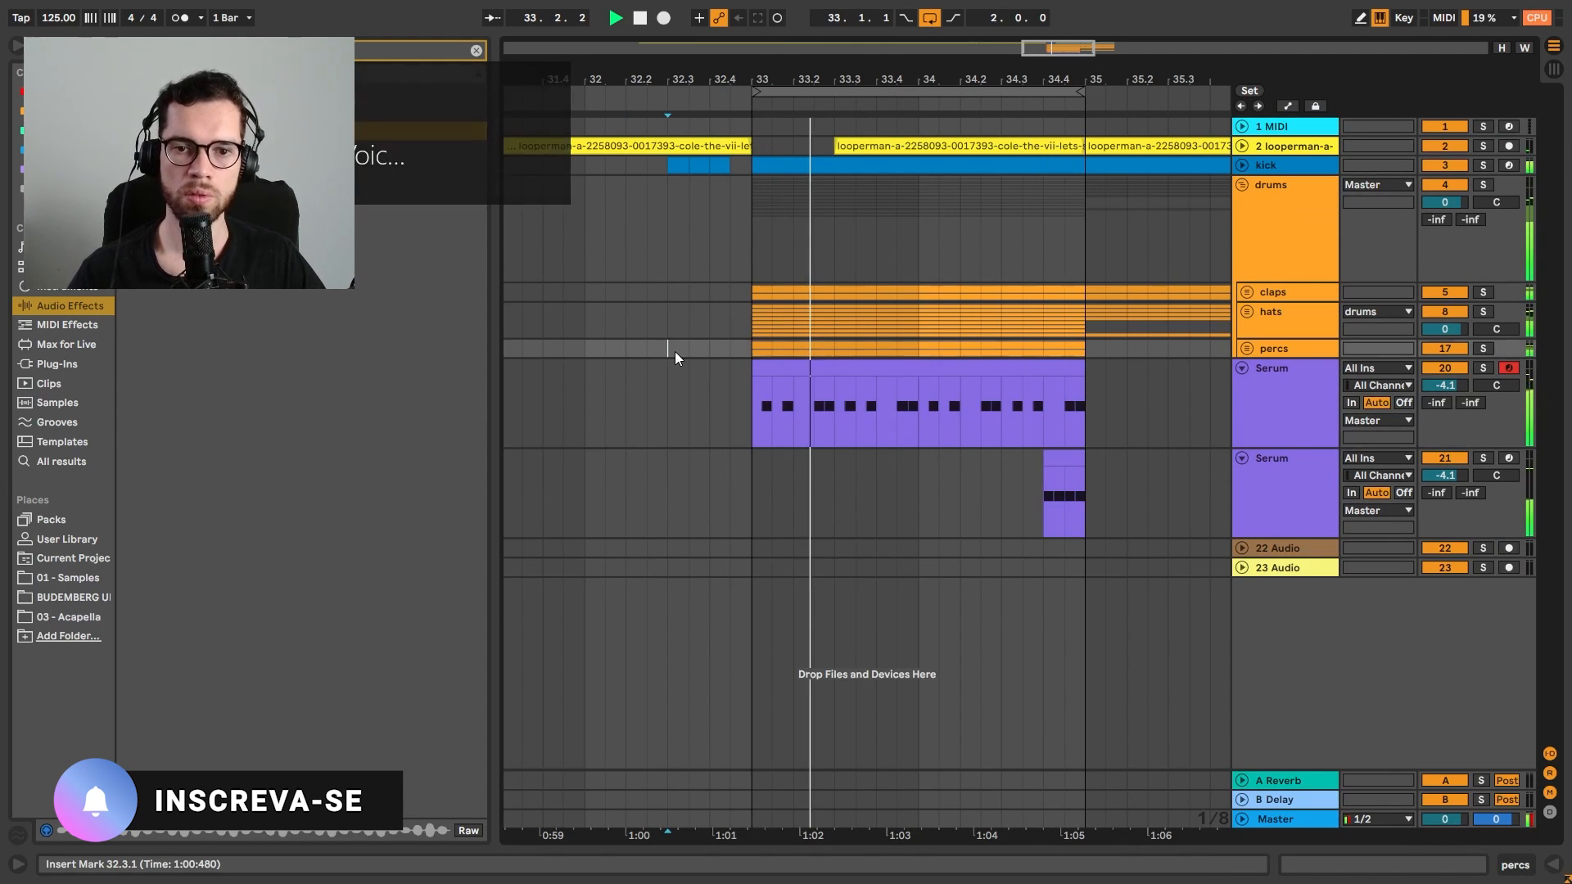
{"action": "left_click", "coordinate": [650, 294]}
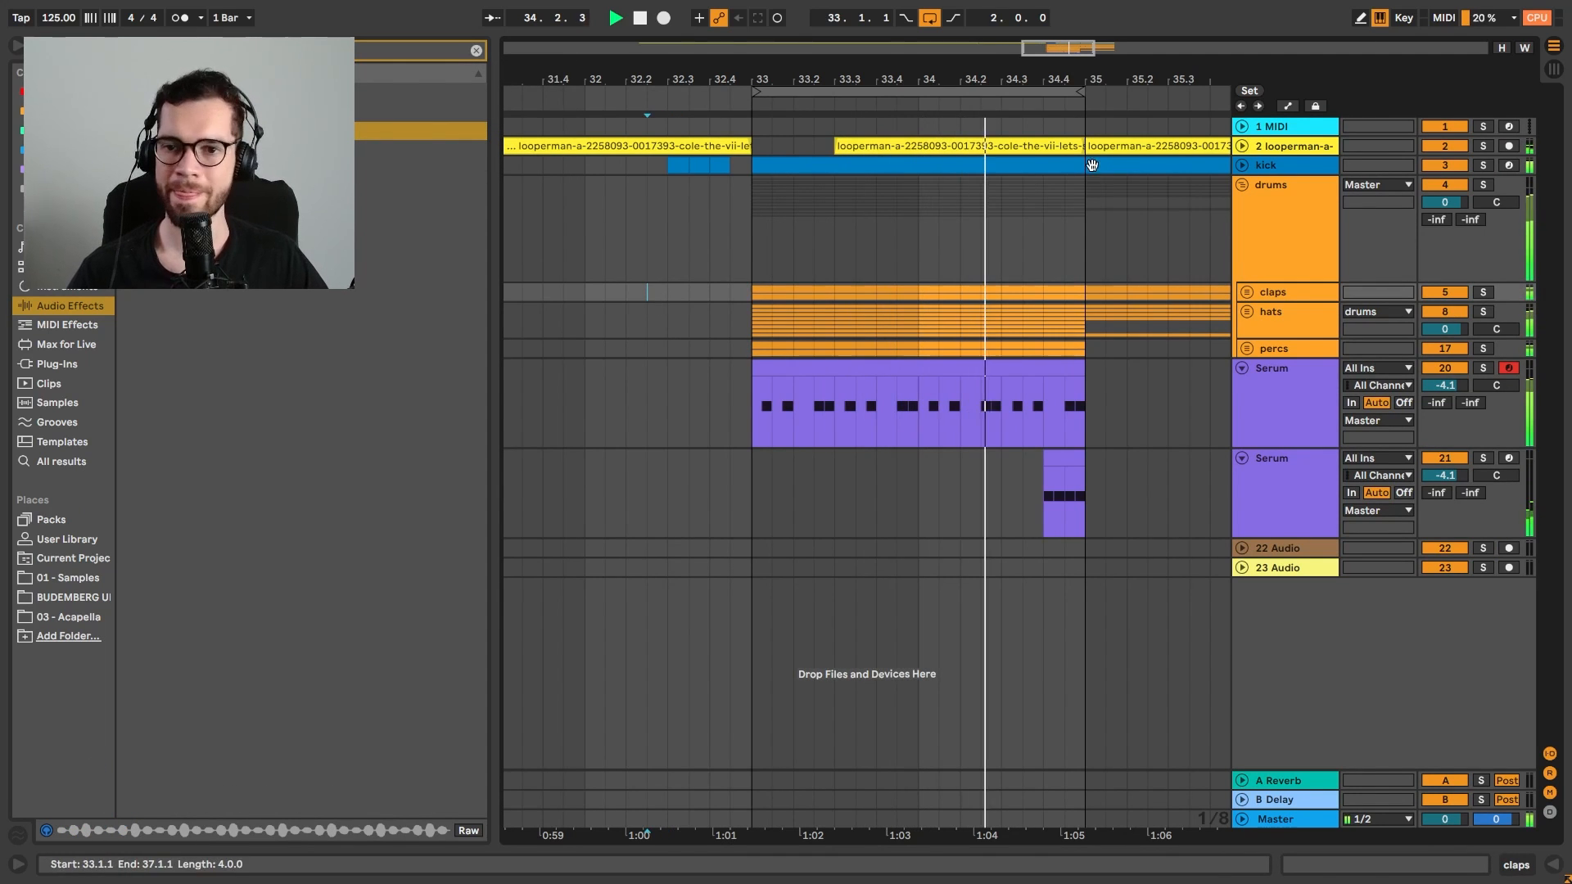
{"action": "left_click", "coordinate": [1242, 184]}
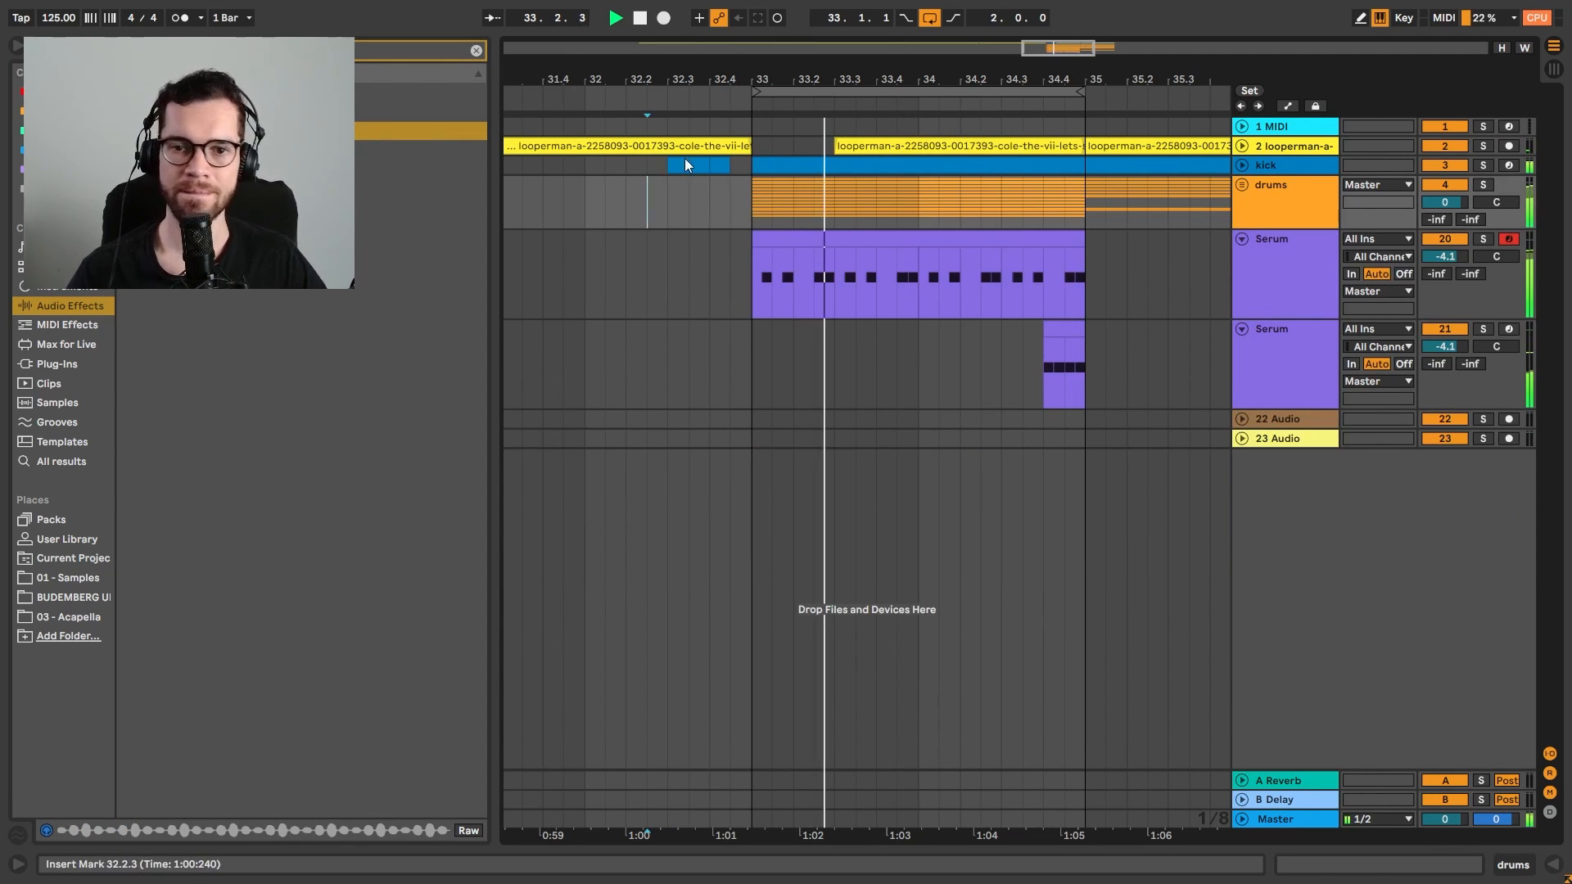
{"action": "left_click", "coordinate": [626, 190]}
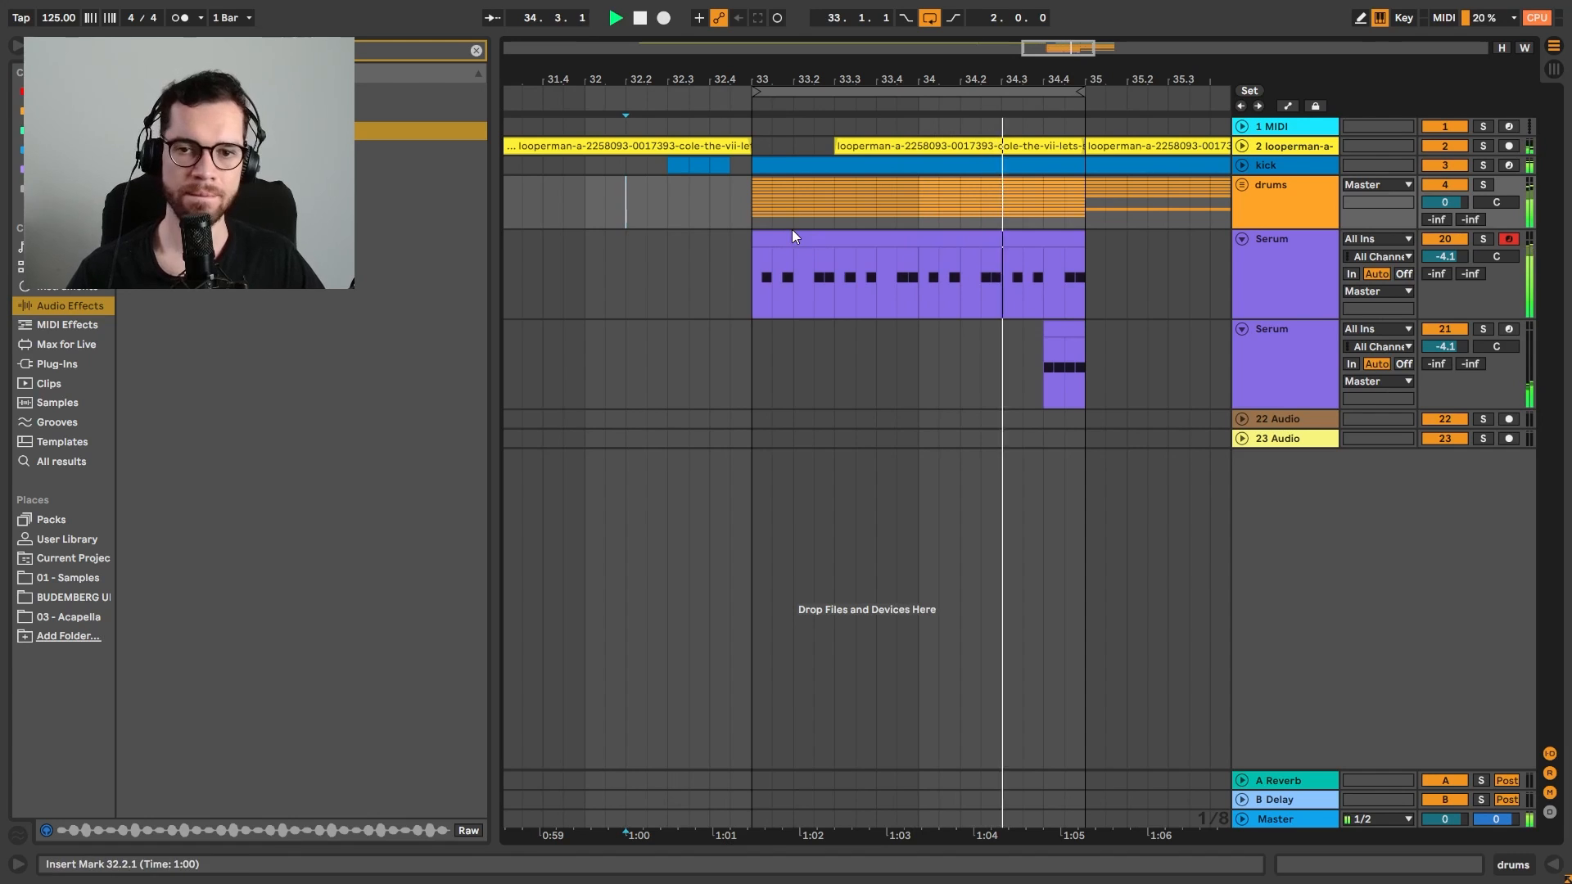
{"action": "left_click", "coordinate": [756, 168]}
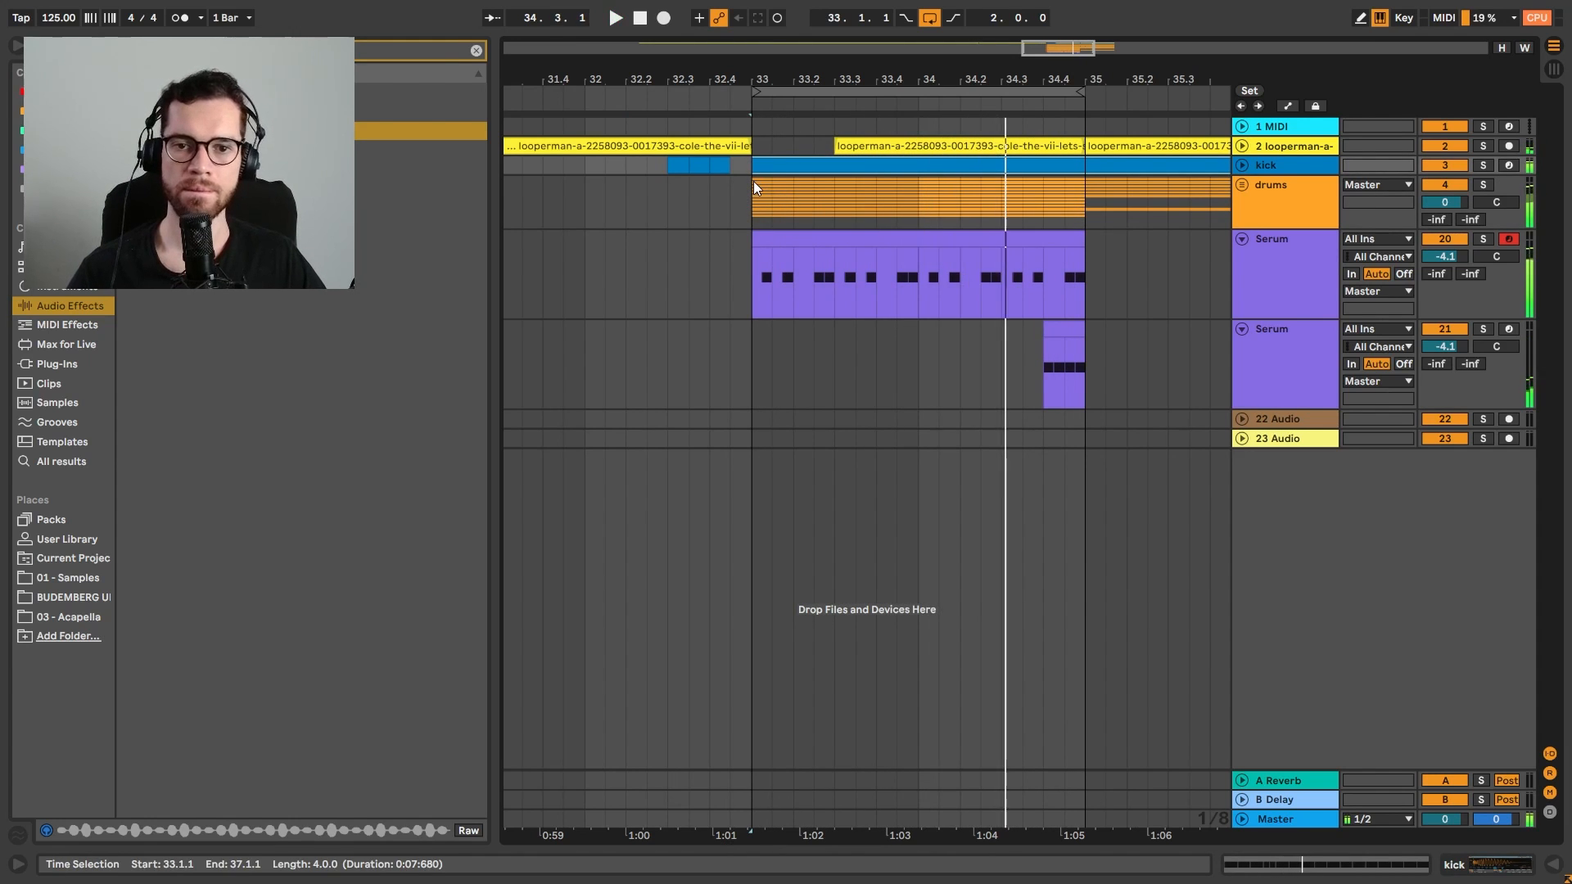
{"action": "key", "text": "space"}
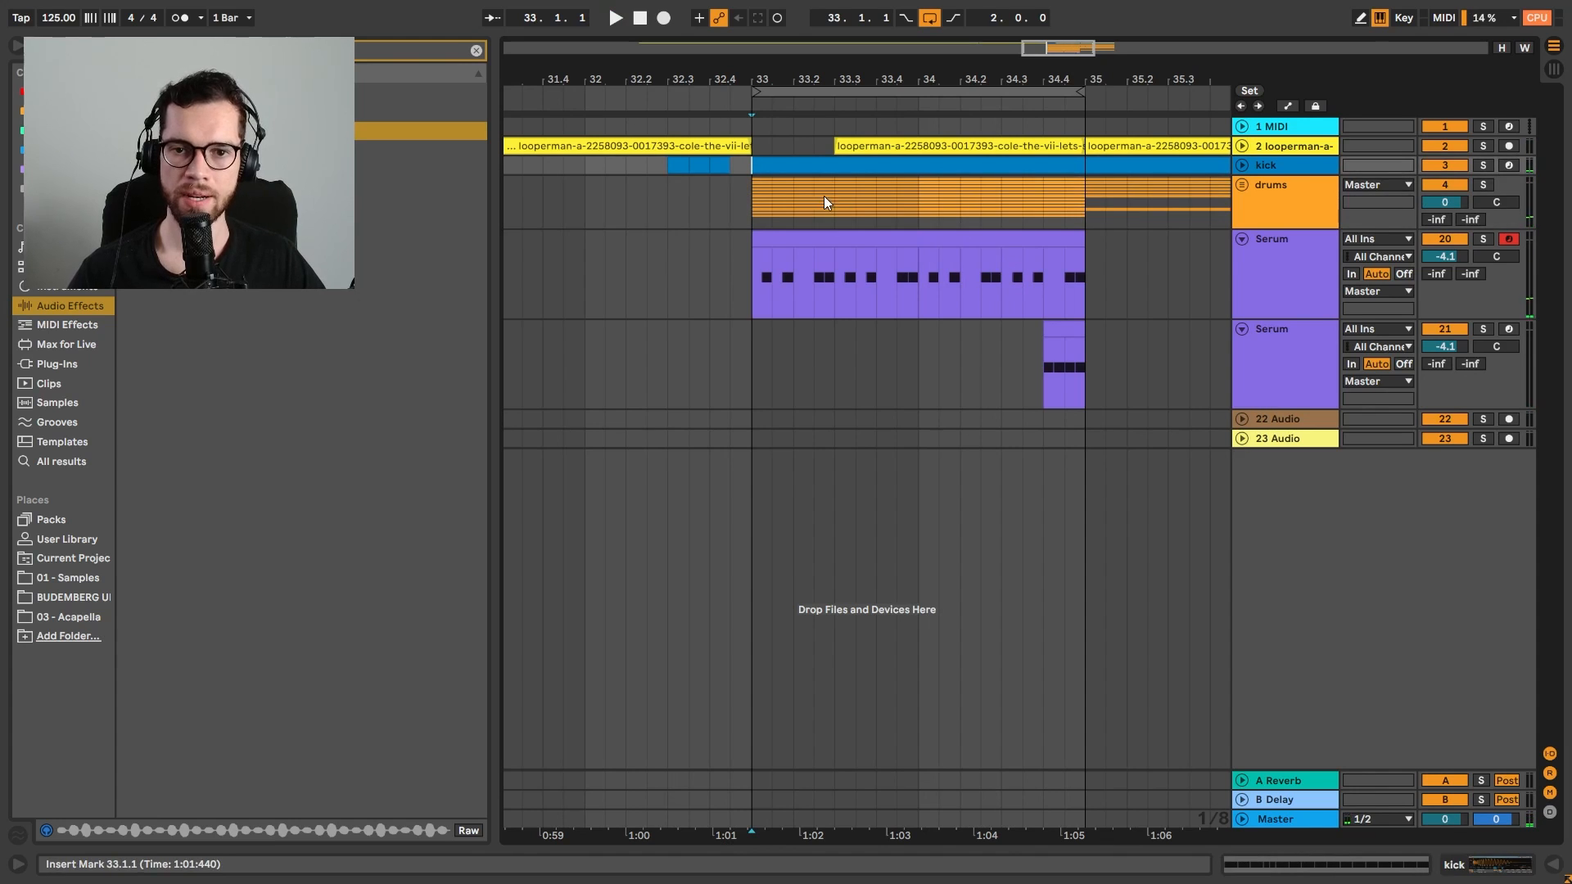
Duplicate the 33.1.1 to 35.1.1 section across all tracks and extend the loop to four bars
{"action": "left_click", "coordinate": [759, 149]}
{"action": "left_click", "coordinate": [1081, 437], "text": "shift"}
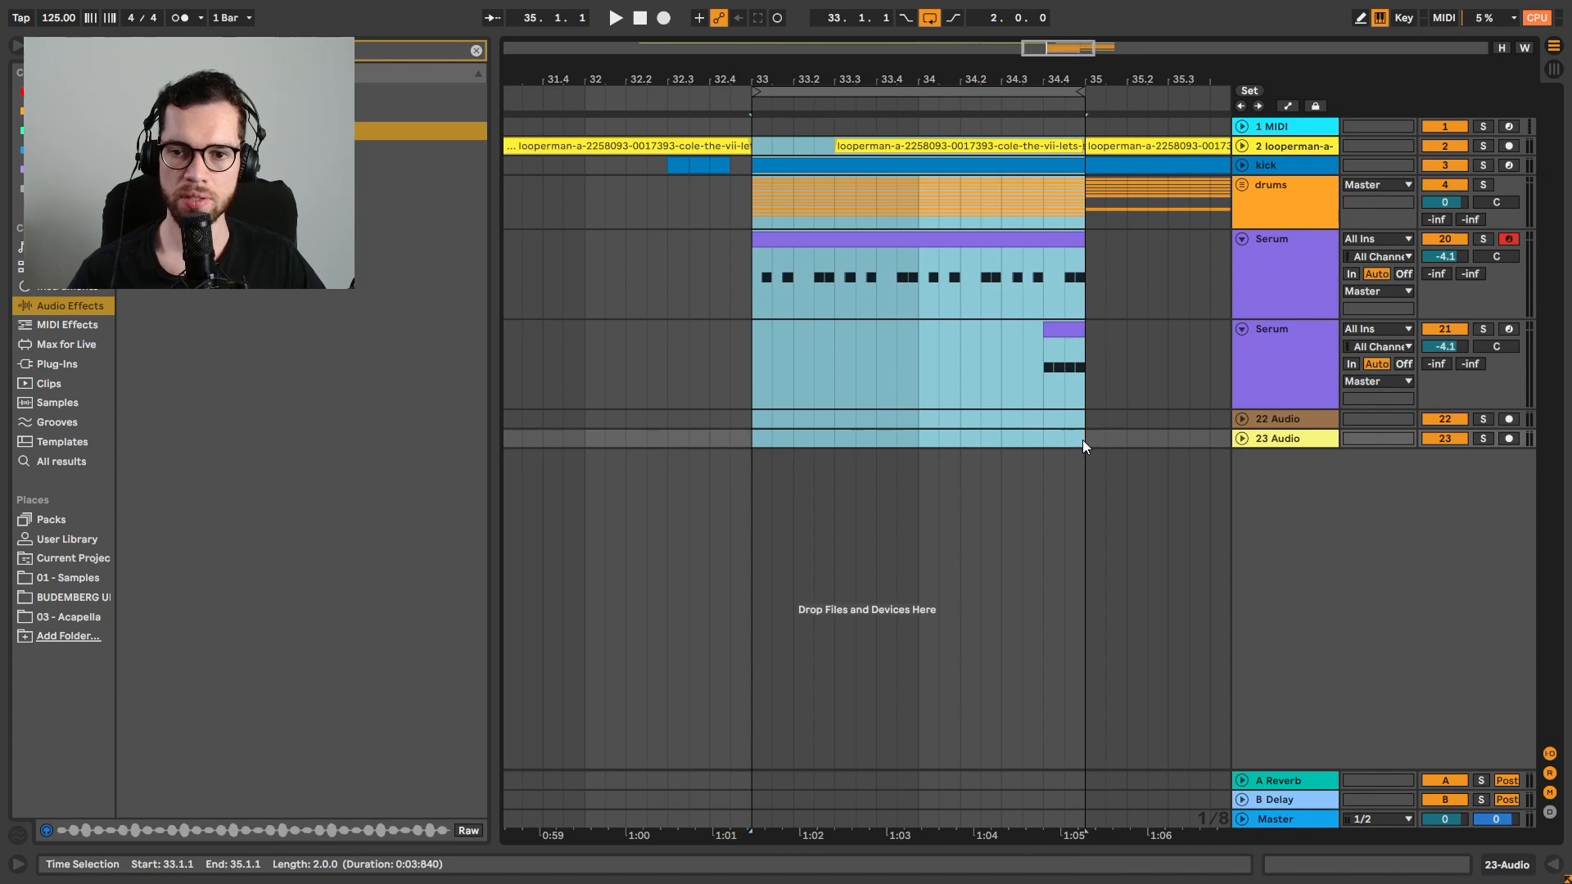
{"action": "key", "text": "ctrl+d"}
{"action": "left_click_drag", "start_coordinate": [916, 80], "coordinate": [1070, 66]}
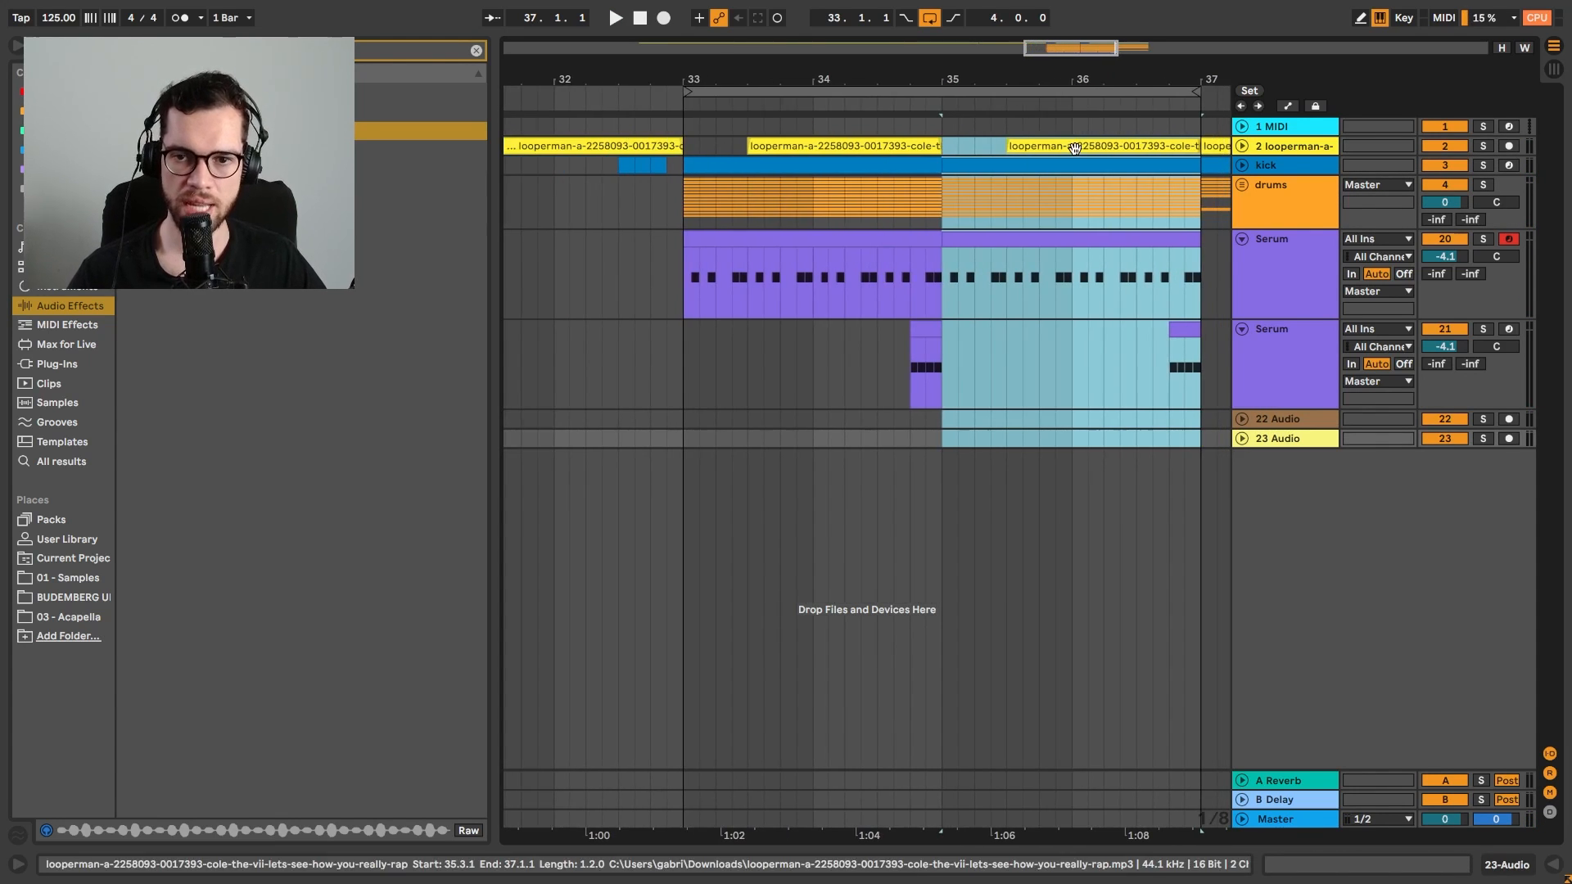
Open the duplicated vocal clip at 35.3.1 and set its warp mode to Complex Pro
{"action": "double_click", "coordinate": [1075, 148]}
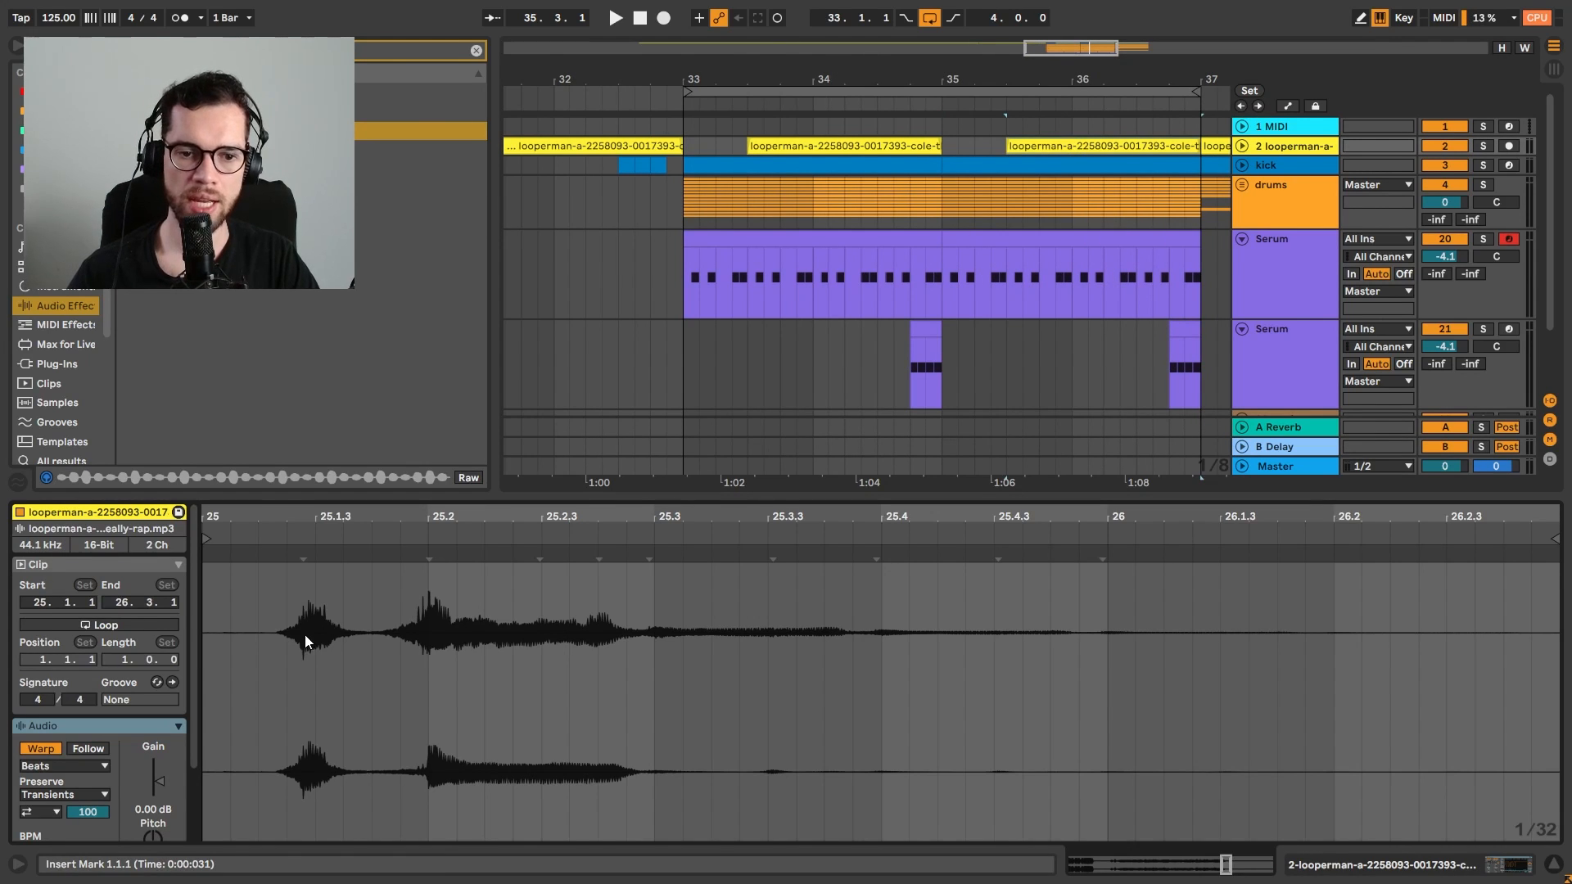
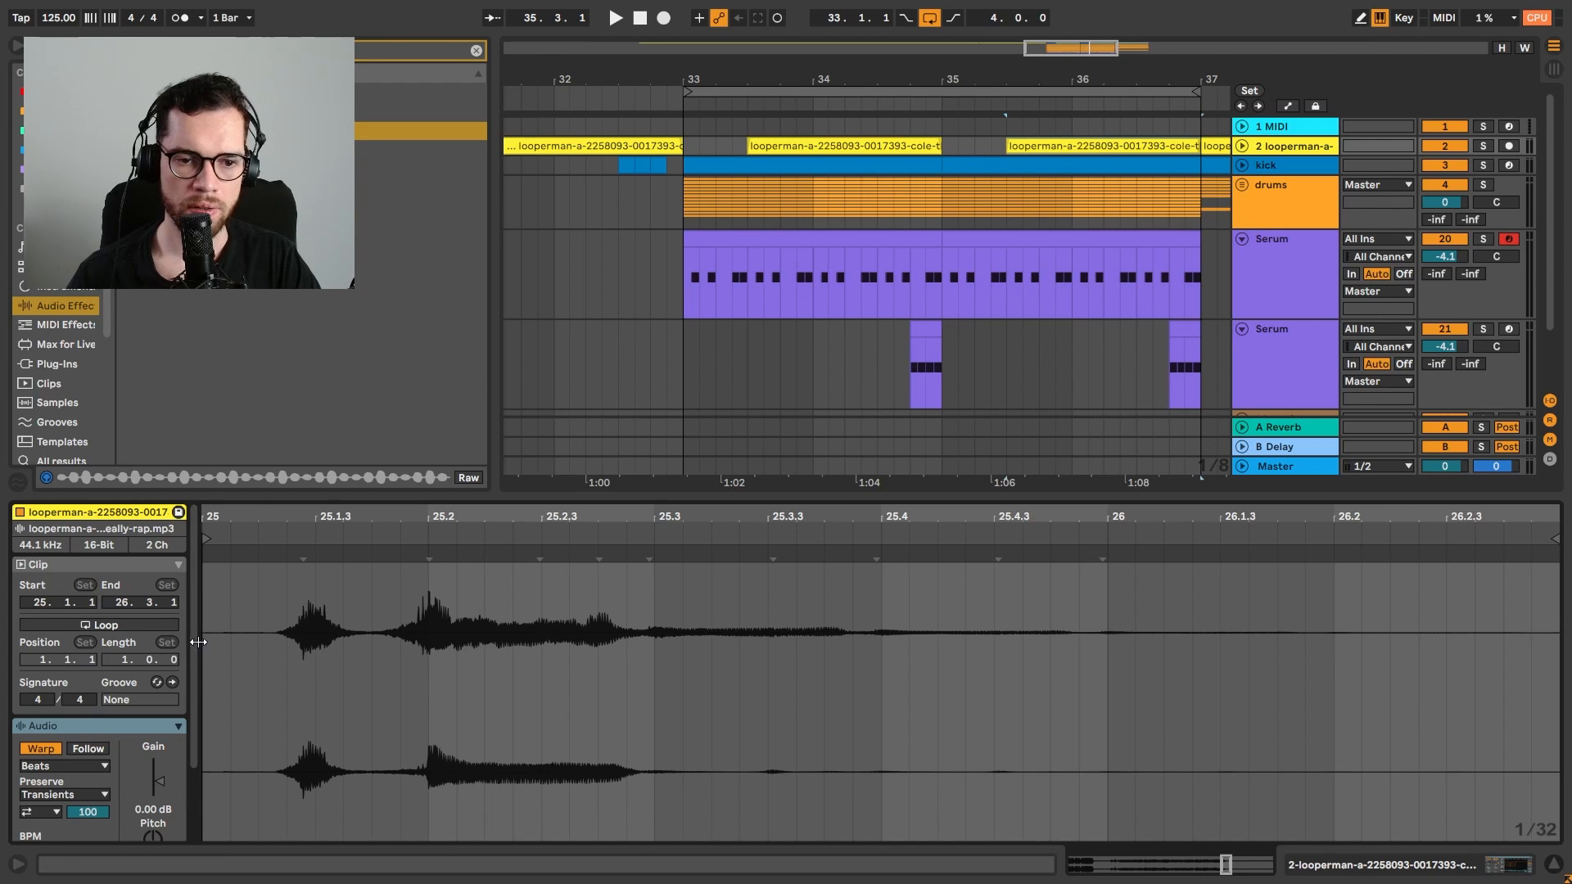
{"action": "left_click_drag", "start_coordinate": [203, 643], "coordinate": [317, 630]}
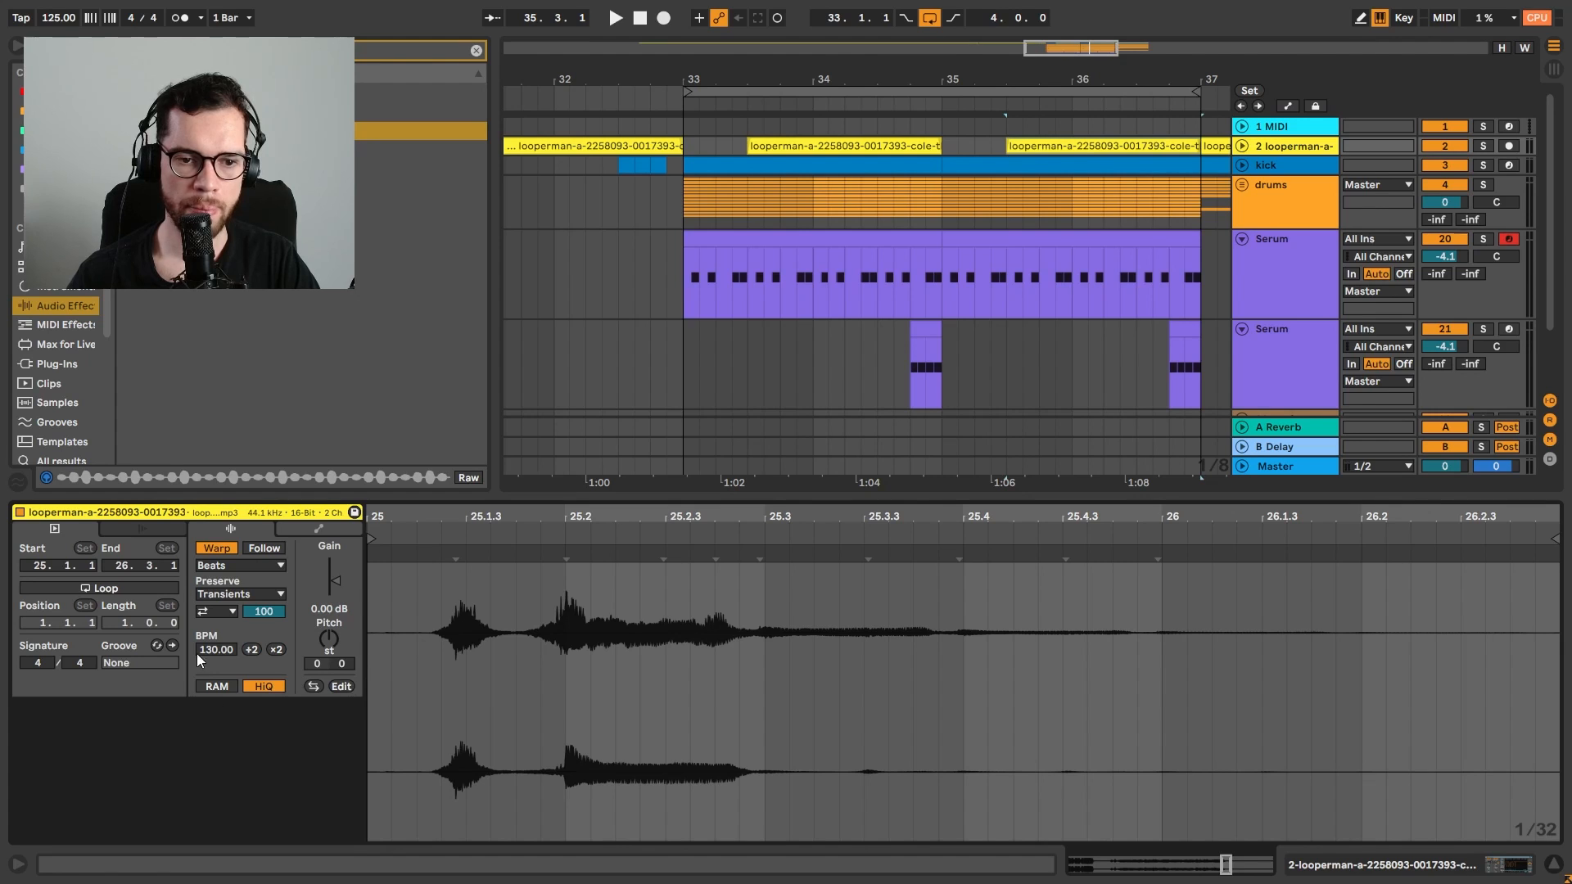
{"action": "left_click_drag", "start_coordinate": [249, 496], "coordinate": [258, 583]}
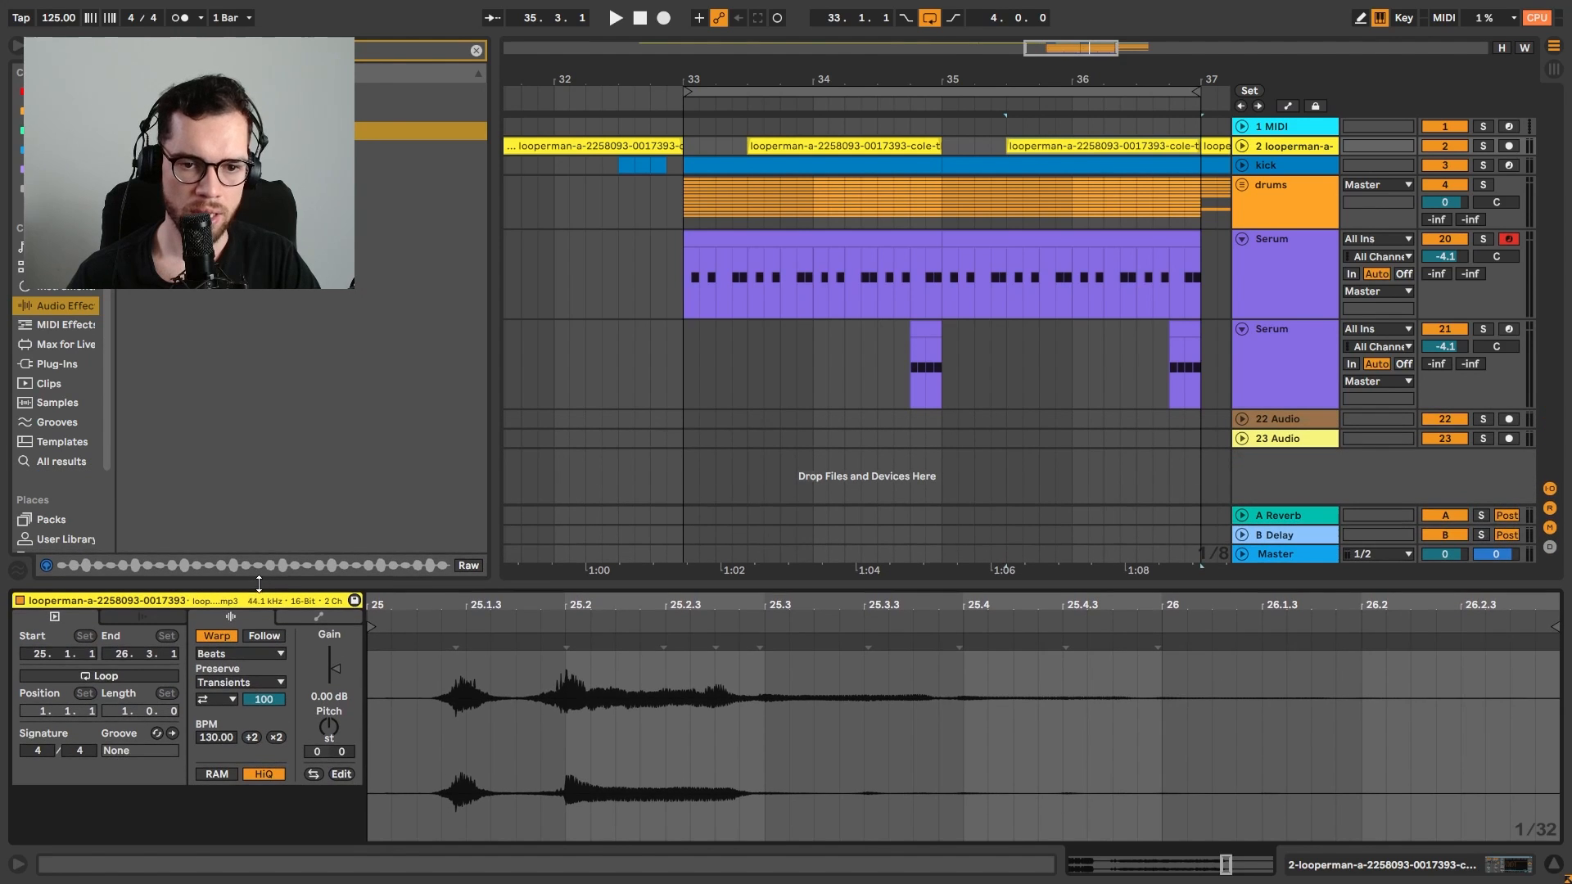
{"action": "left_click", "coordinate": [224, 655]}
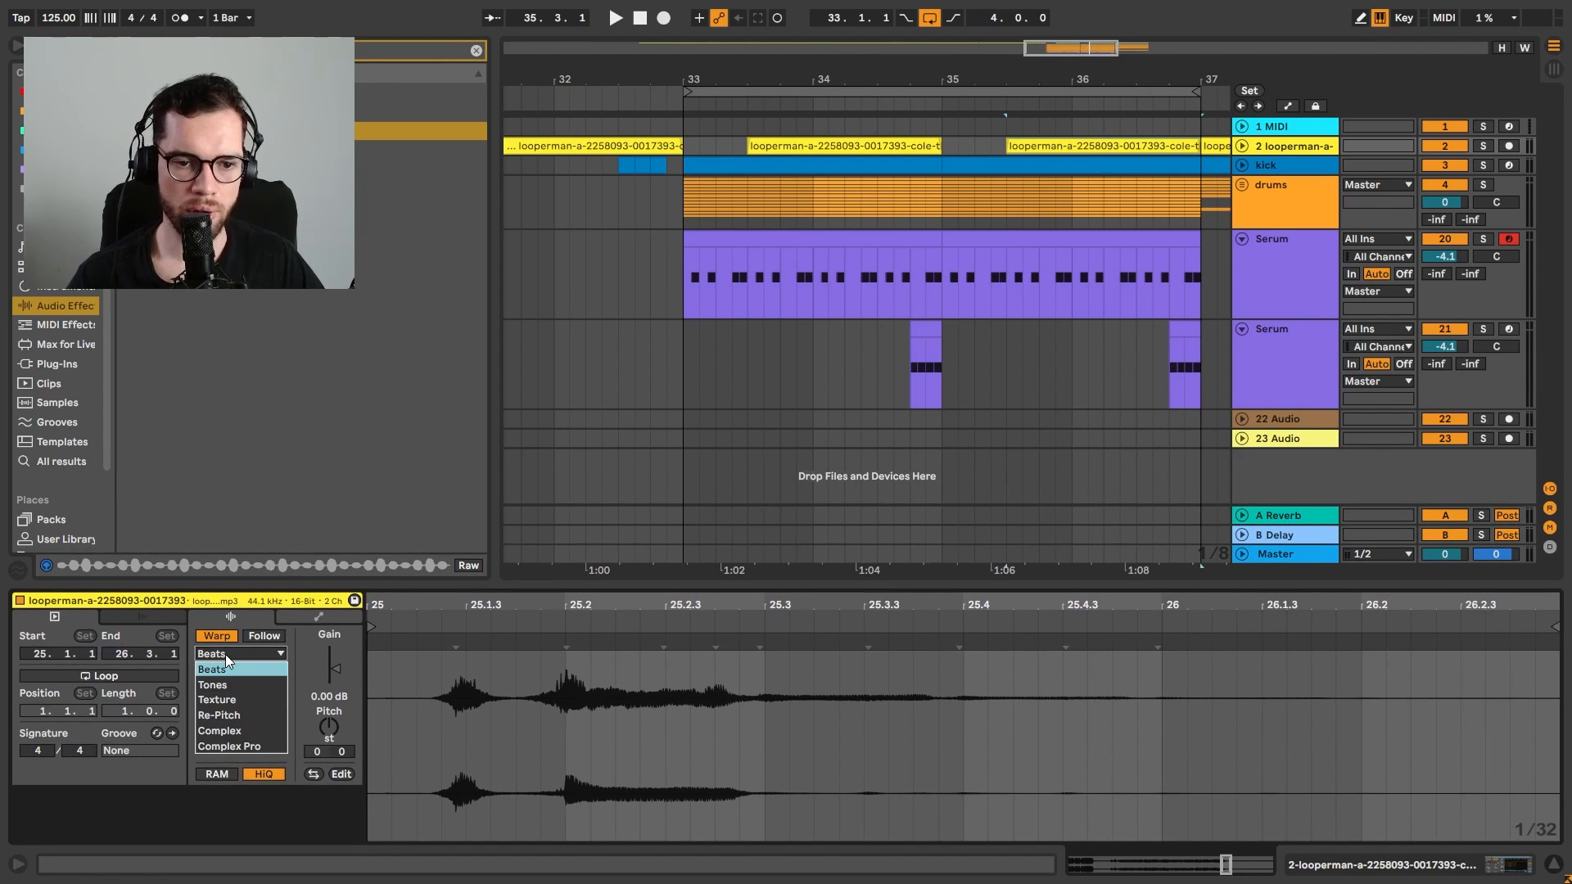
{"action": "key", "text": "Escape"}
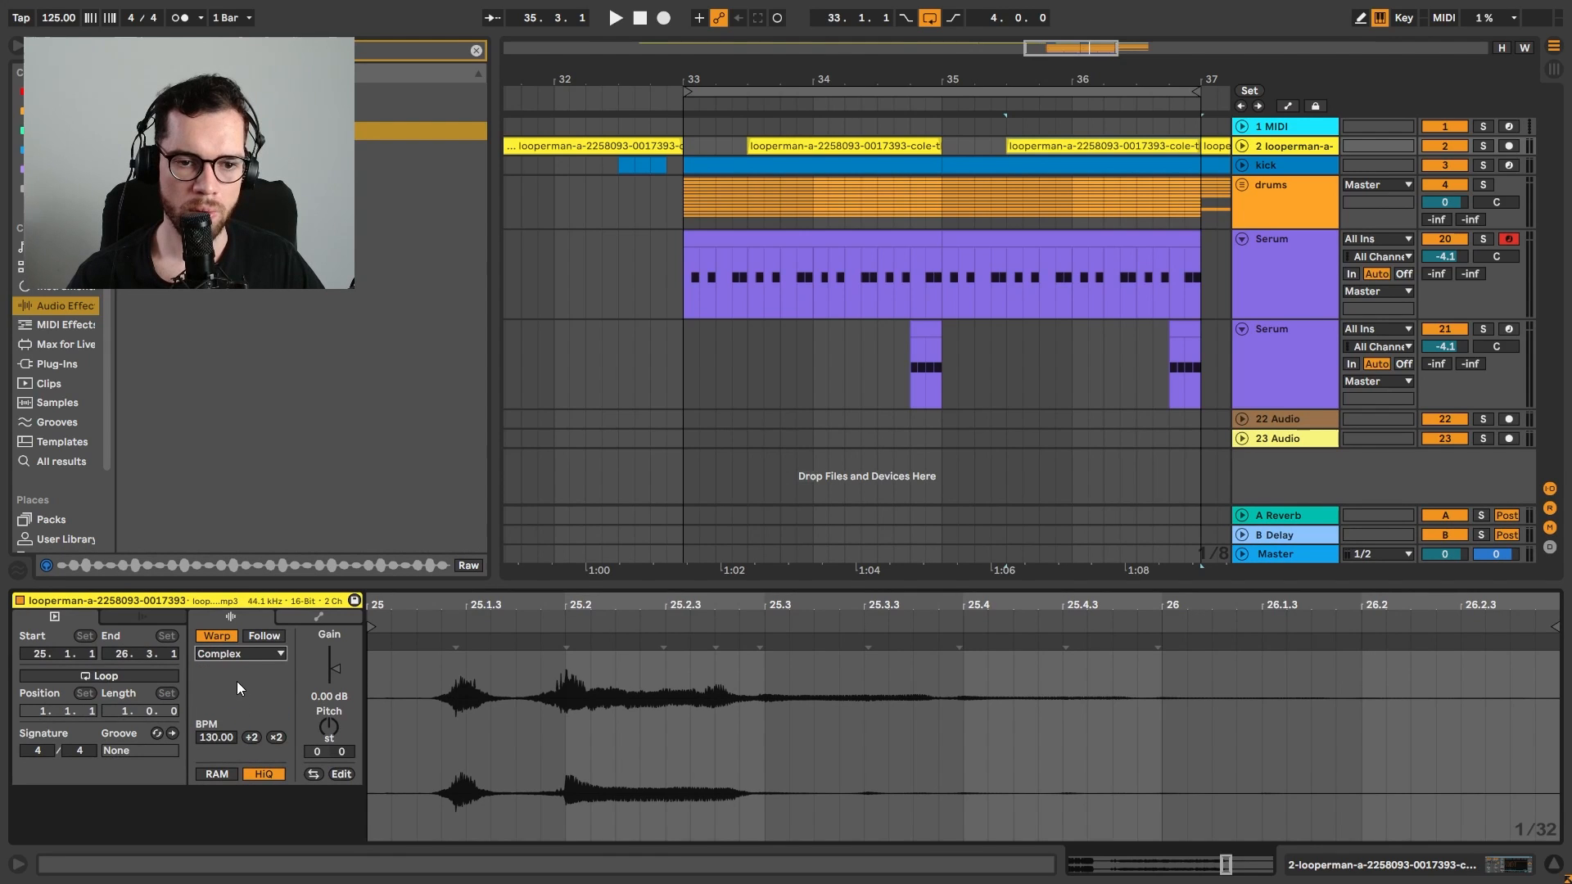
{"action": "left_click", "coordinate": [243, 652]}
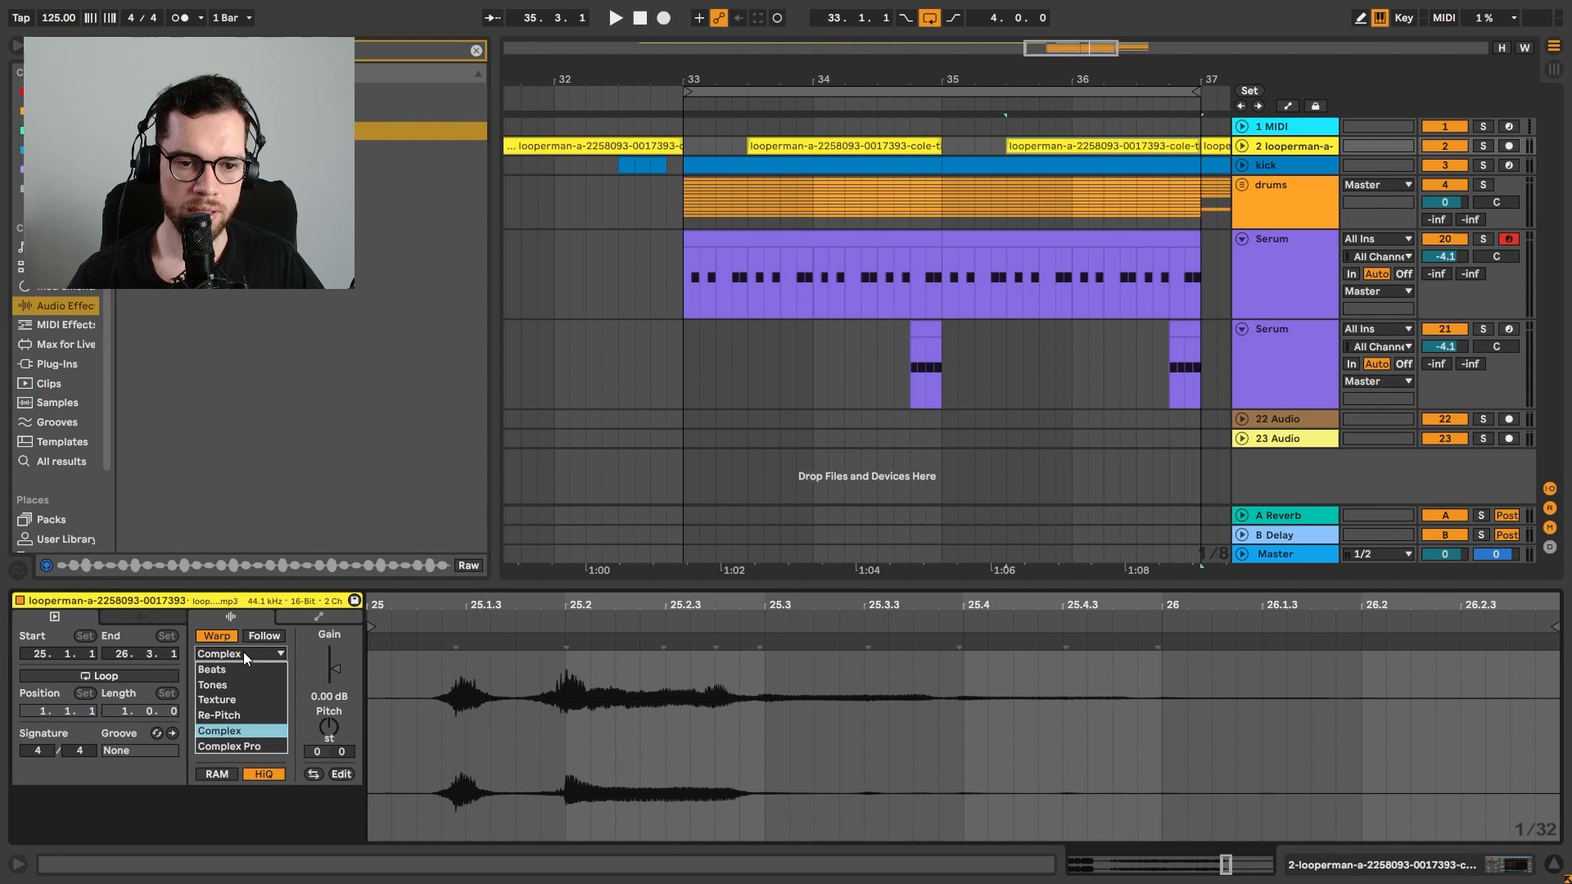
{"action": "left_click", "coordinate": [252, 744]}
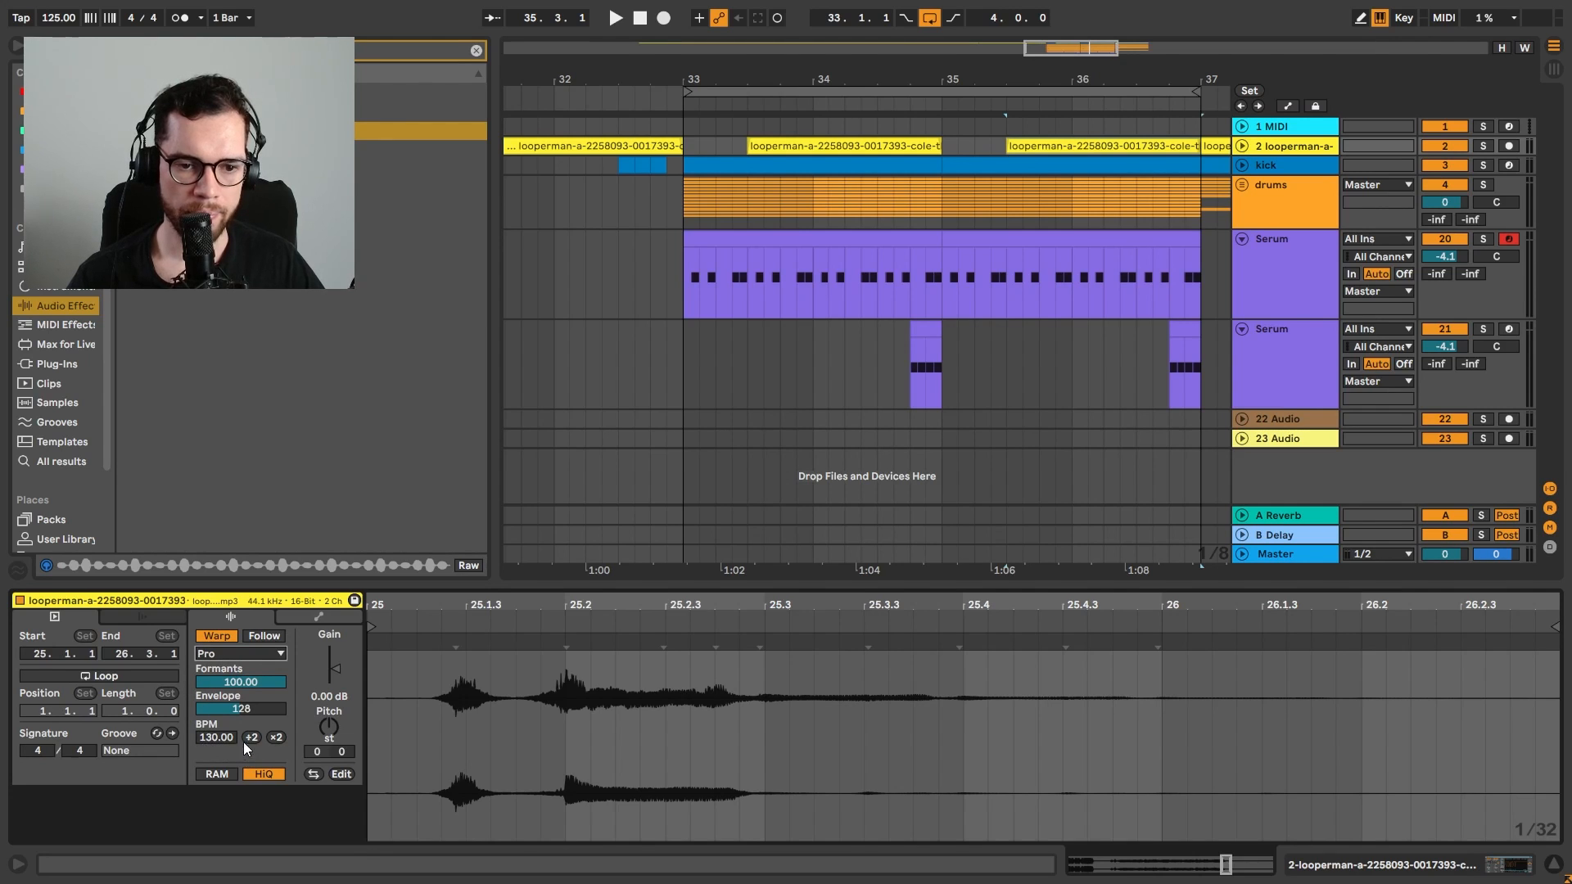
Pitch the duplicated vocal clip down 12 semitones, with formants at 3.12 and envelope at 8
{"action": "left_click", "coordinate": [313, 621]}
{"action": "left_click", "coordinate": [247, 621]}
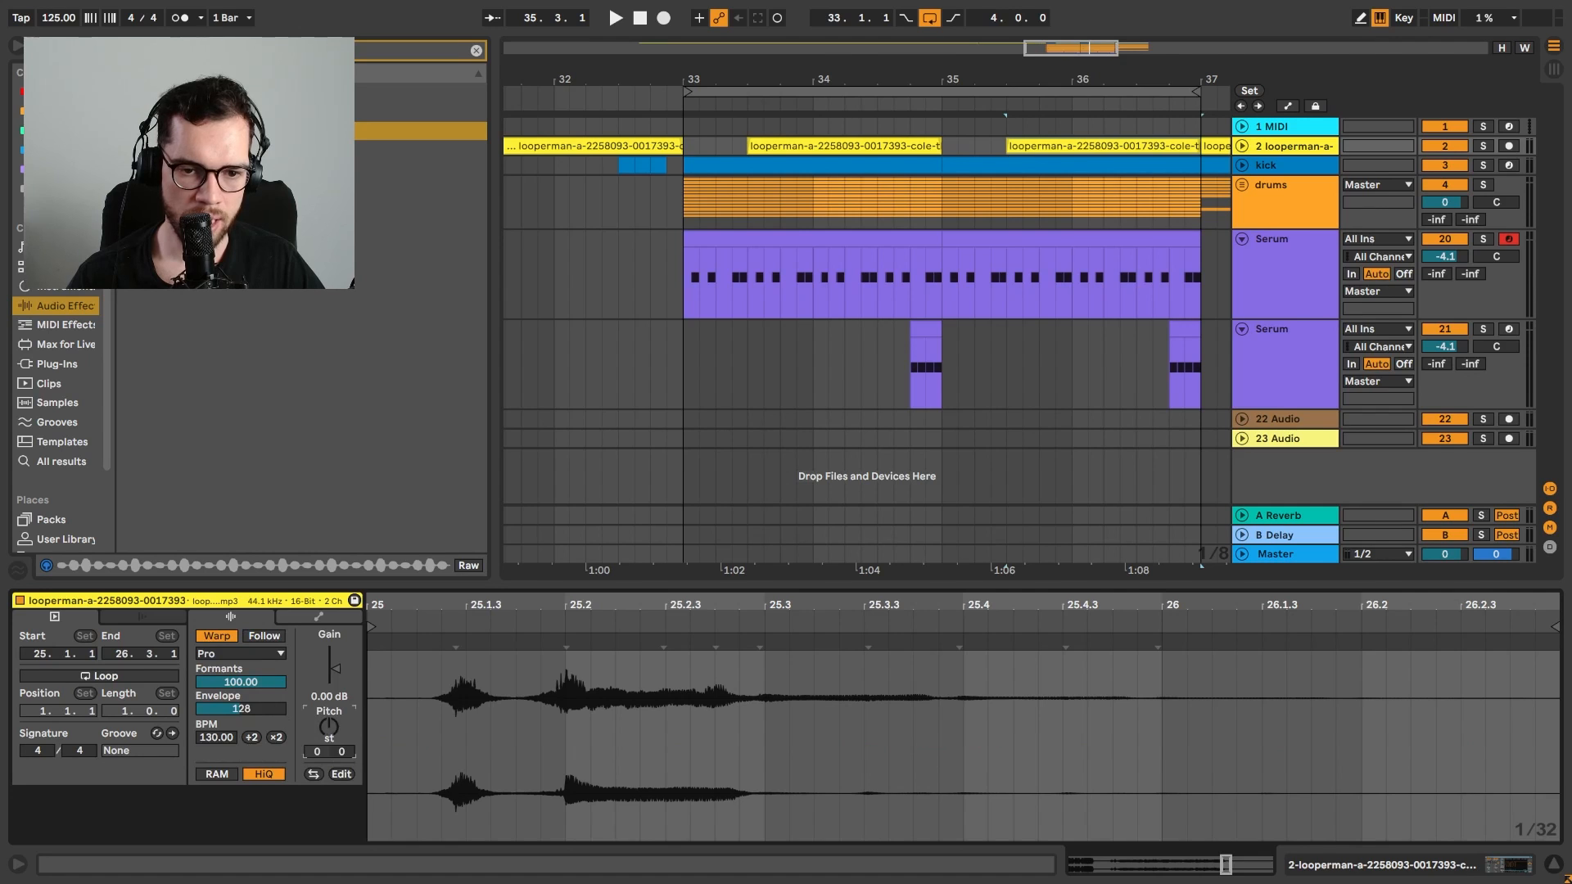
{"action": "key", "text": "Return"}
{"action": "key", "text": "space"}
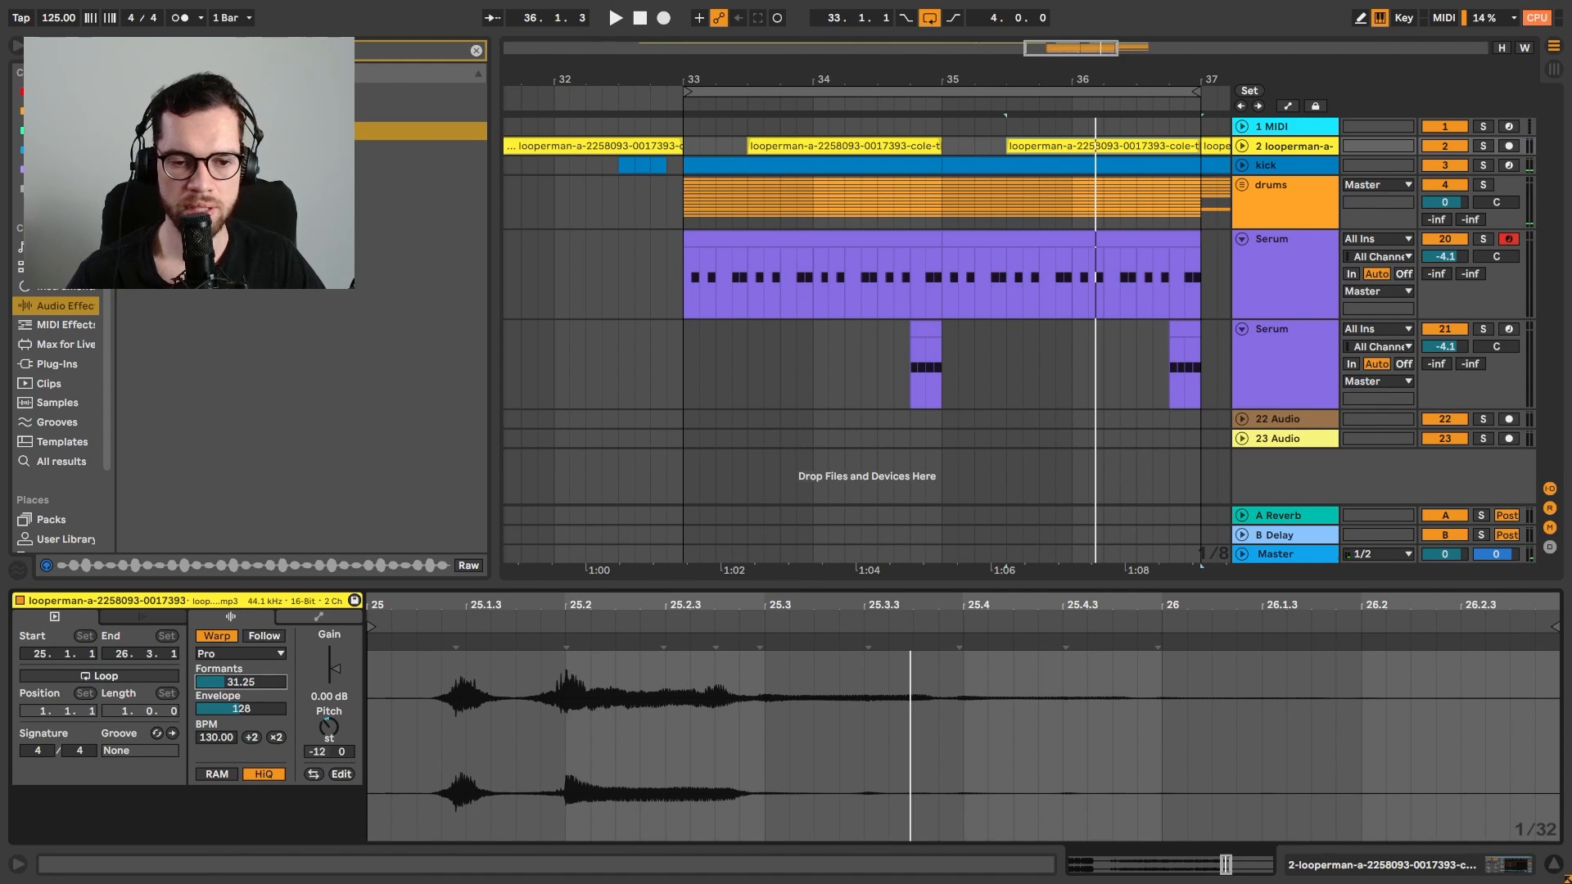
{"action": "left_click_drag", "start_coordinate": [241, 682], "coordinate": [241, 709]}
{"action": "left_click", "coordinate": [258, 705]}
{"action": "type", "text": "8"}
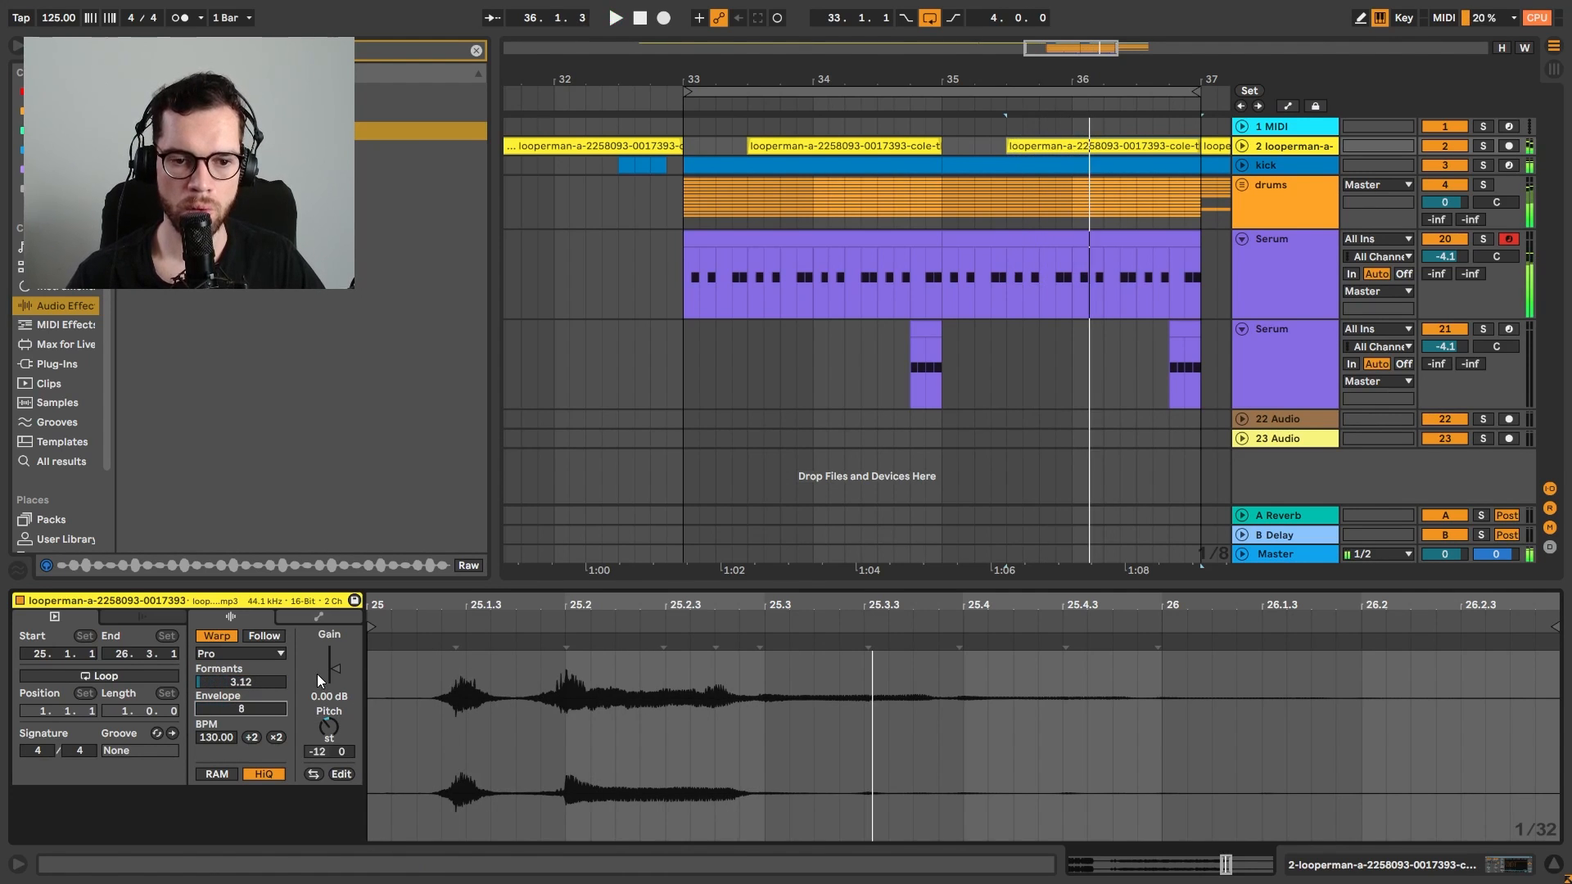
Unfold the vocal track, trim the pitched-down clip to end at 36.4.1 and play the drop from bar 33
{"action": "left_click", "coordinate": [1248, 147]}
{"action": "left_click", "coordinate": [1045, 190]}
{"action": "key", "text": "ctrl+e"}
{"action": "left_click_drag", "start_coordinate": [1062, 152], "coordinate": [1036, 156]}
{"action": "left_click", "coordinate": [712, 167]}
{"action": "key", "text": "space"}
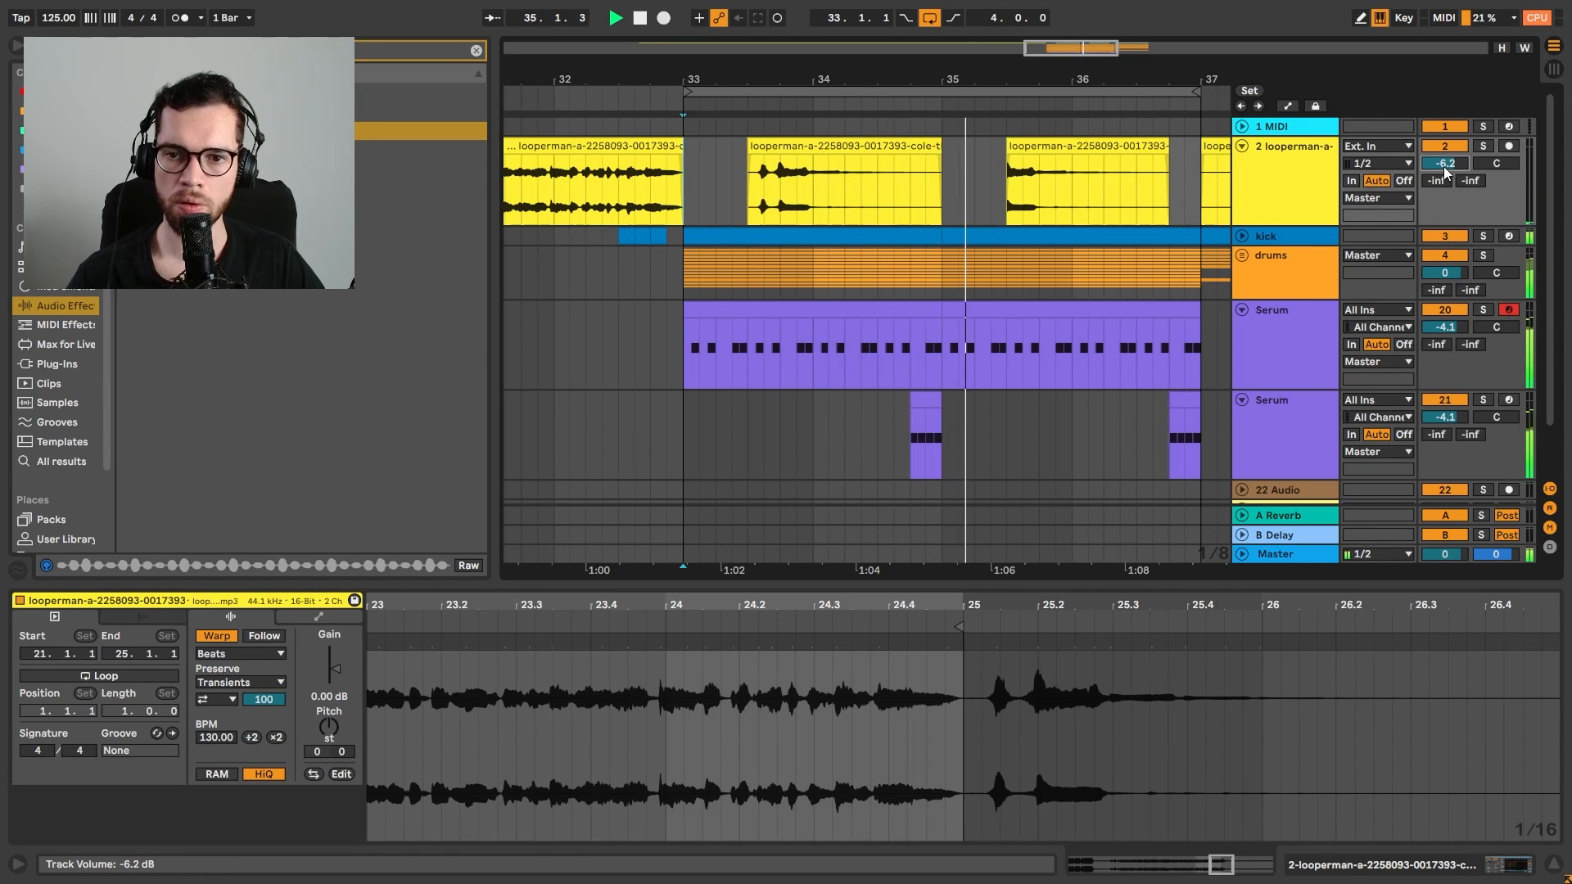
Insert an audio track below the vocal and copy the one-beat vocal slice from 34.1.1 to 34.2.1 onto it at 33.1.1
{"action": "left_click", "coordinate": [1043, 189]}
{"action": "left_click", "coordinate": [811, 184]}
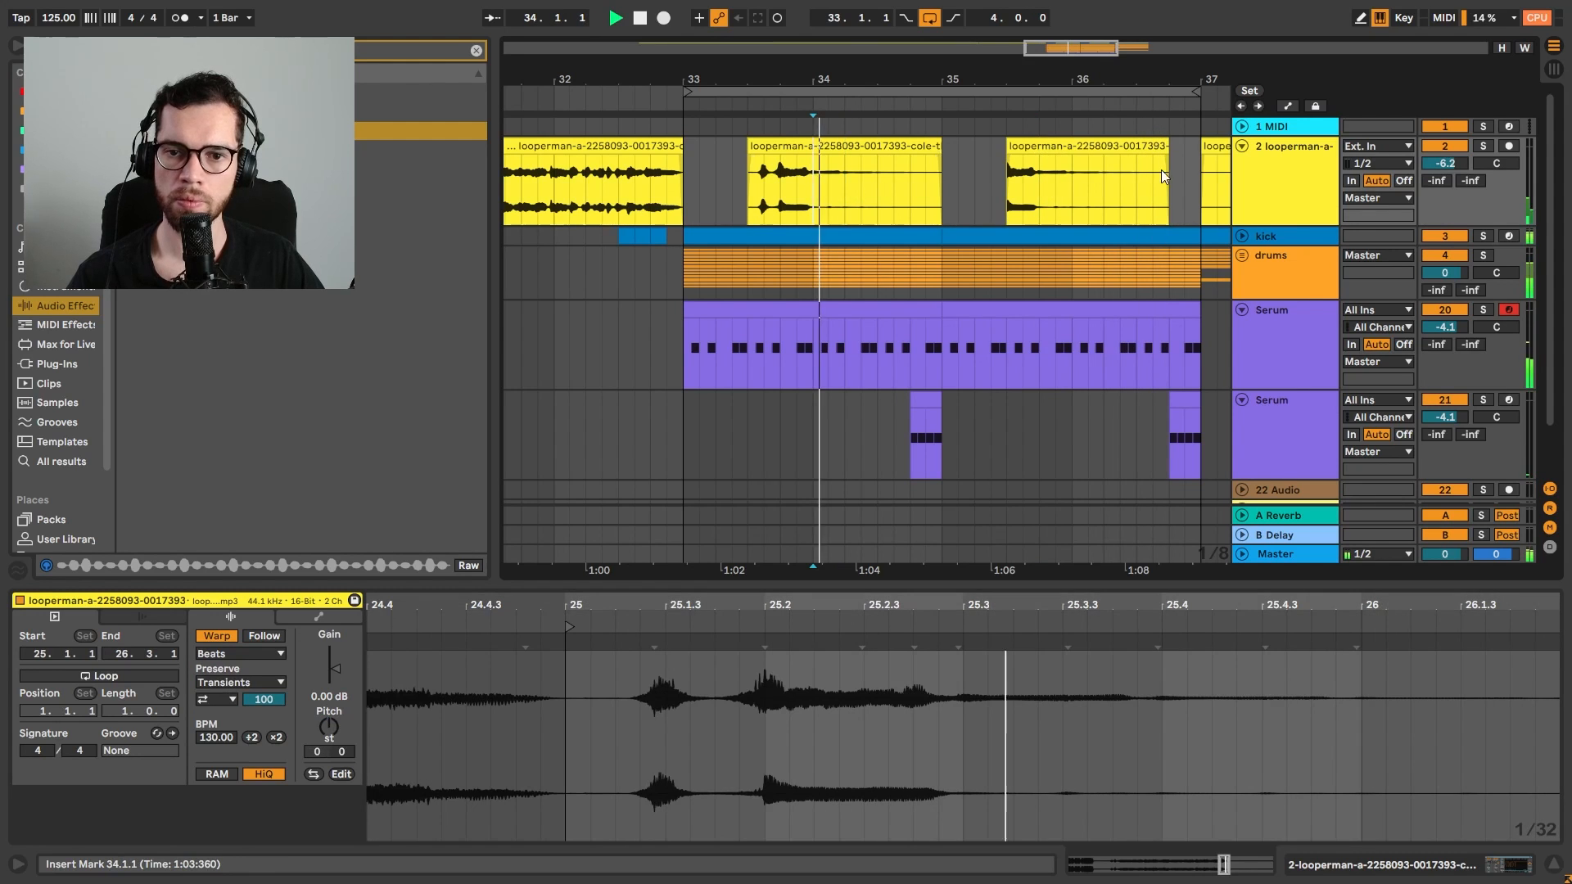
{"action": "left_click", "coordinate": [835, 185], "text": "shift"}
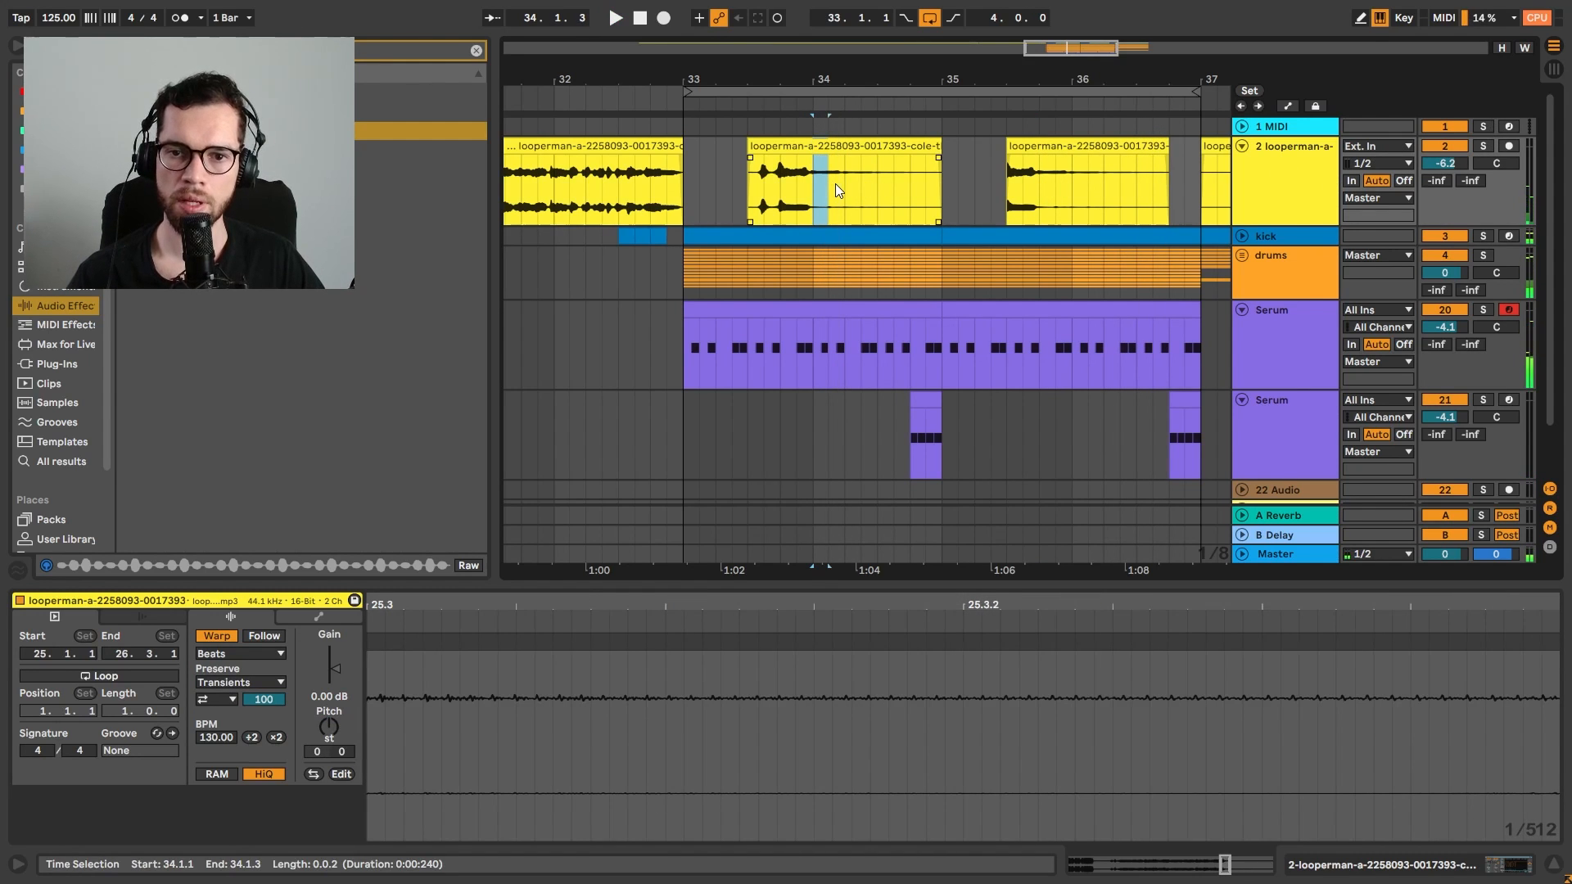
{"action": "key", "text": "space"}
{"action": "left_click", "coordinate": [843, 193], "text": "shift"}
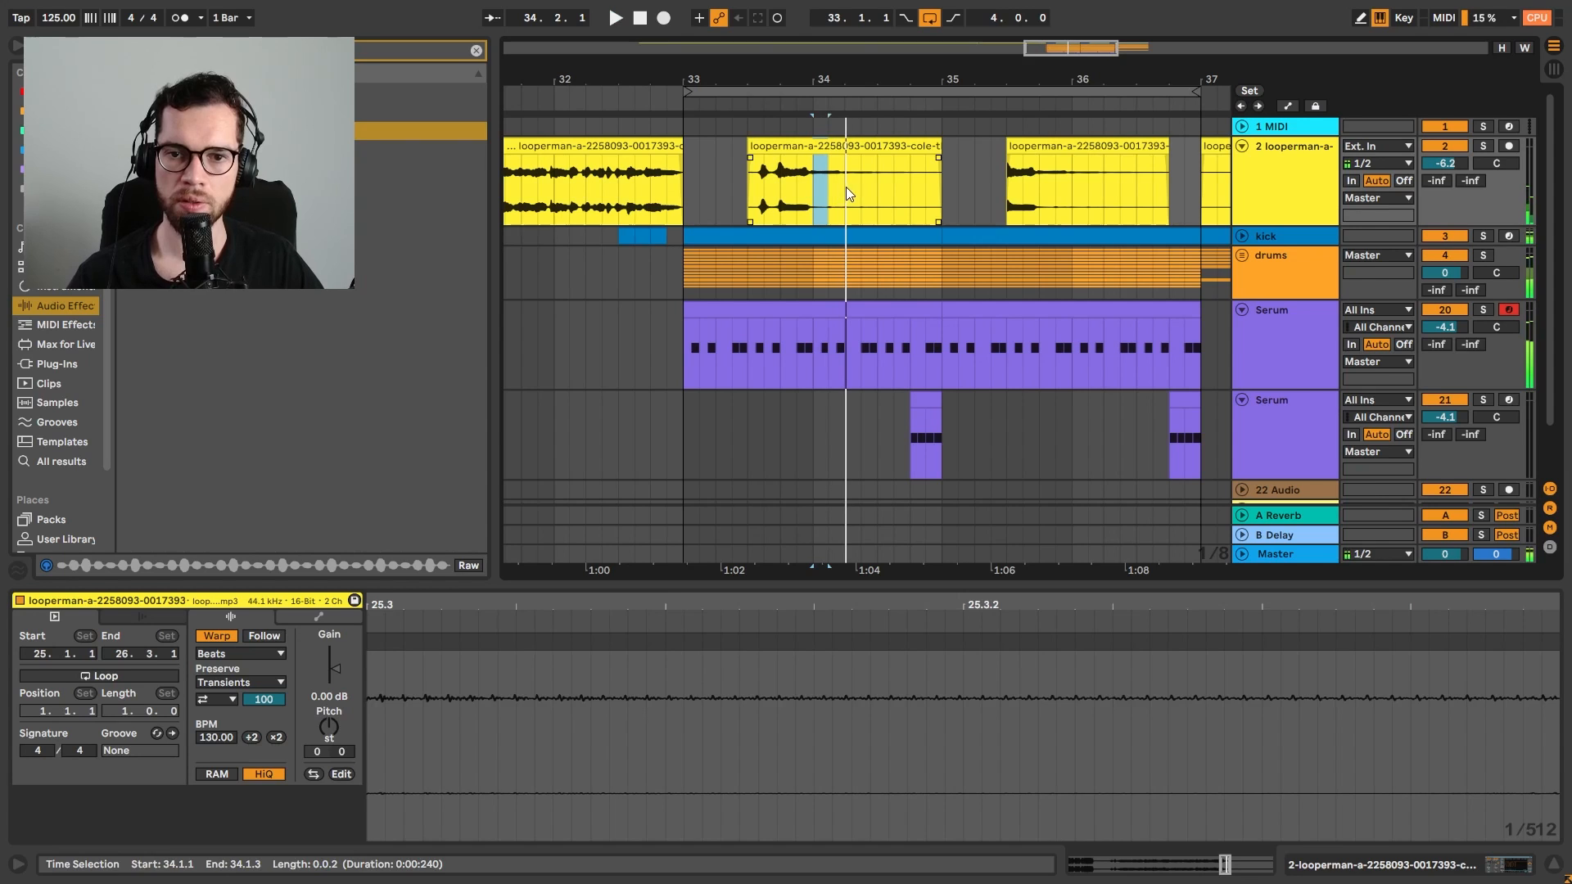
{"action": "key", "text": "space"}
{"action": "left_click", "coordinate": [1256, 187]}
{"action": "key", "text": "ctrl+t"}
{"action": "left_click_drag", "start_coordinate": [847, 189], "coordinate": [685, 277]}
Duplicate the one-beat vocal slice repeatedly until it fills the new track from 33.1.1 to 37.1.1
{"action": "key", "text": "ctrl+d"}
{"action": "key", "text": "ctrl+d"}
{"action": "key", "text": "ctrl+d"}
{"action": "key", "text": "ctrl+d"}
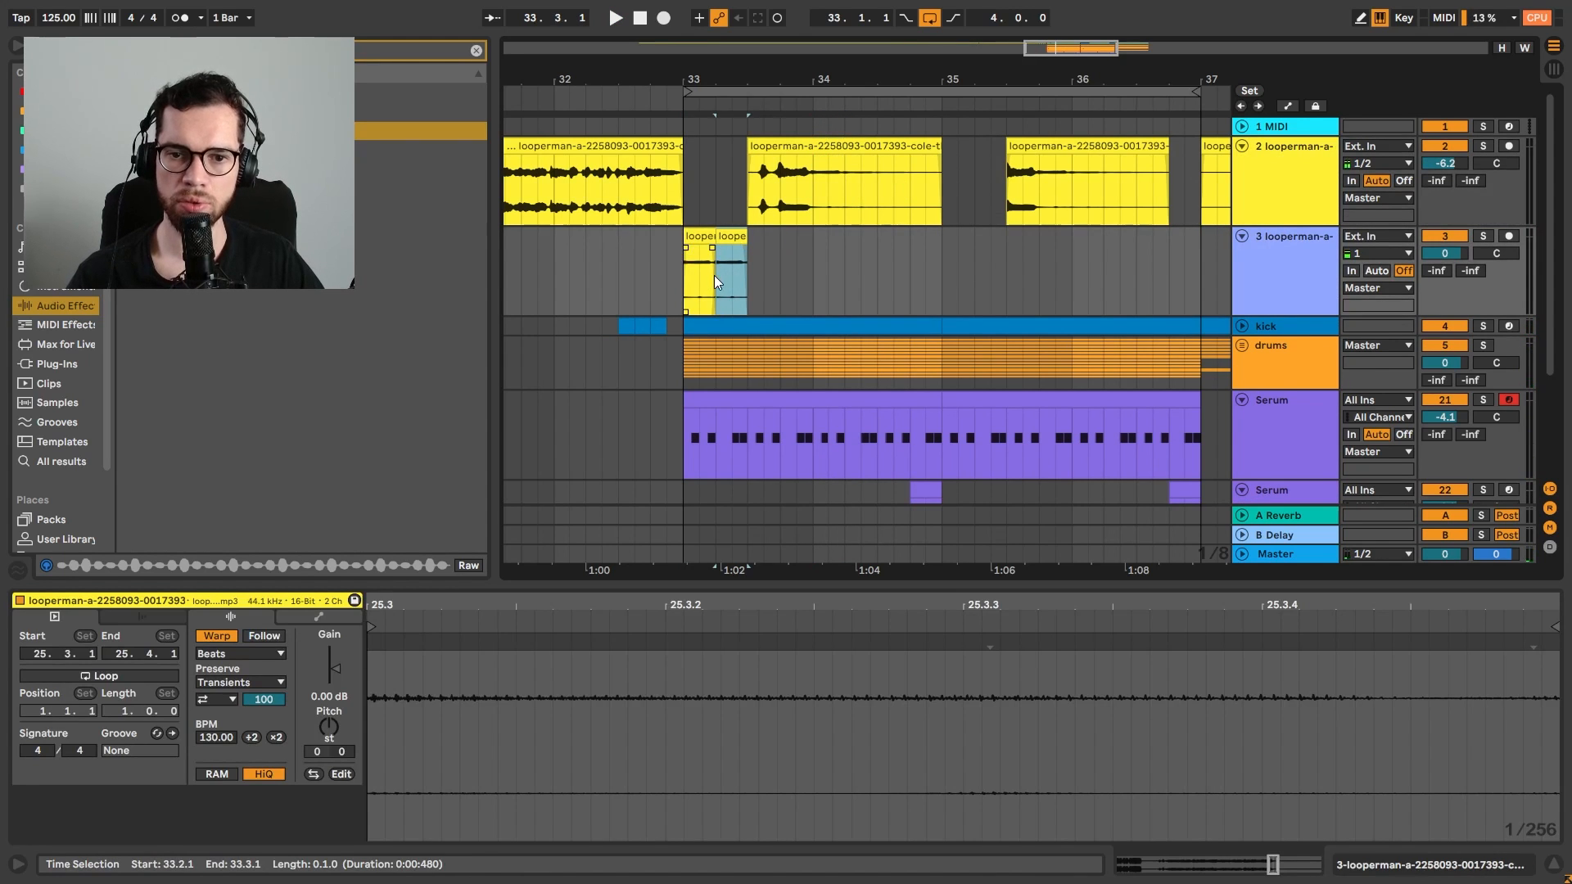
{"action": "key", "text": "ctrl+d"}
{"action": "key", "text": "ctrl+d"}
{"action": "key", "text": "ctrl+d"}
{"action": "key", "text": "ctrl+d"}
{"action": "key", "text": "ctrl+d"}
{"action": "key", "text": "ctrl+d"}
{"action": "key", "text": "ctrl+d"}
{"action": "key", "text": "ctrl+d"}
{"action": "key", "text": "ctrl+d"}
{"action": "key", "text": "ctrl+d"}
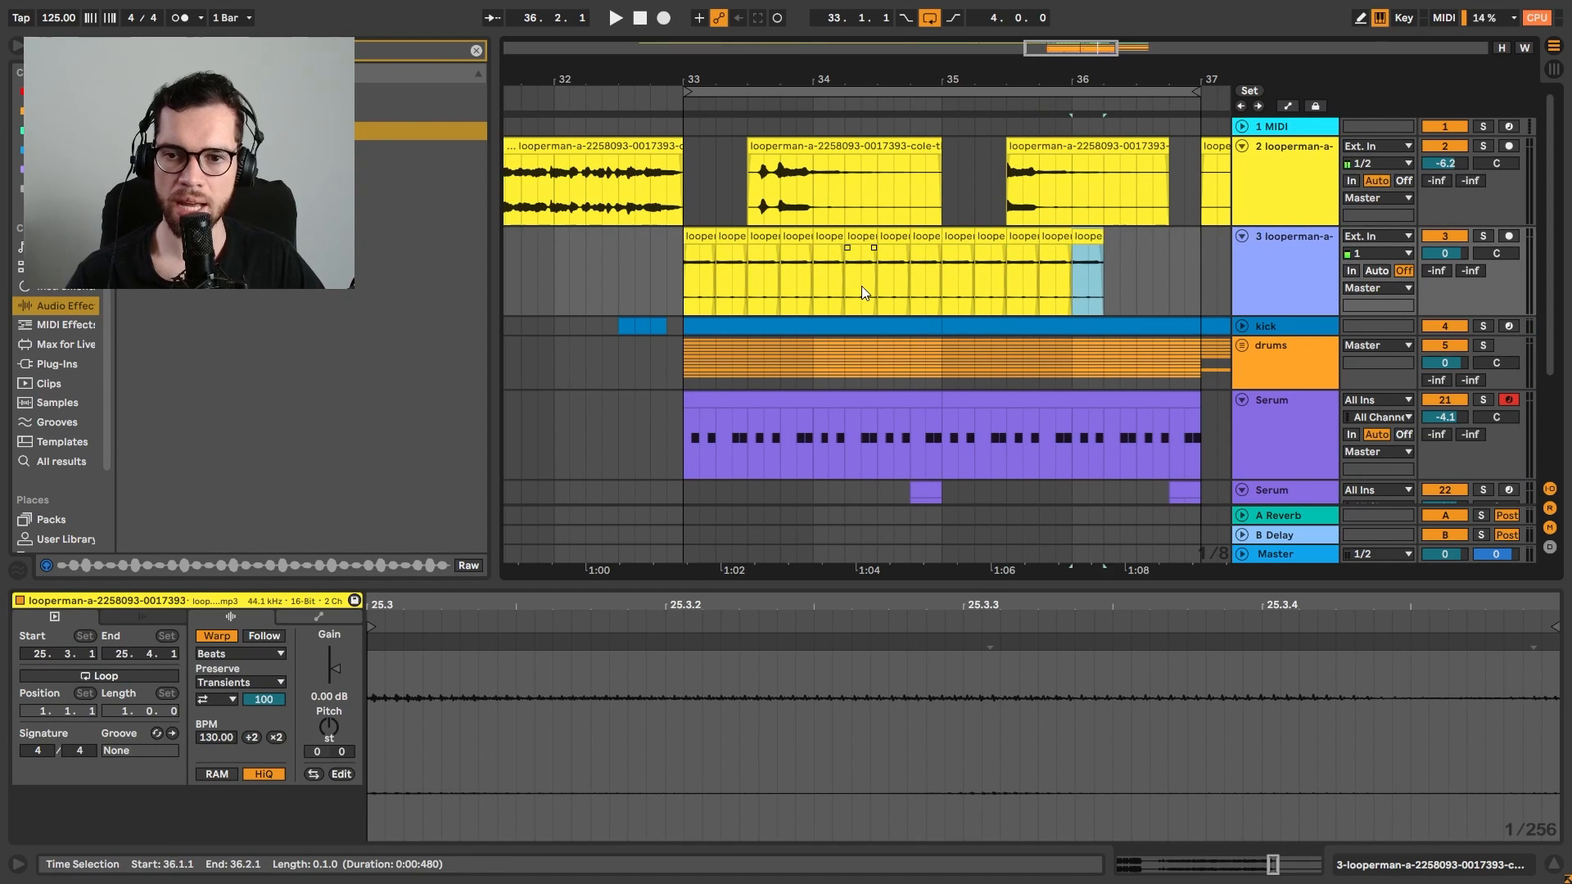
{"action": "key", "text": "ctrl+d"}
Copy the bass track's kick-sidechained Compressor to the repeated vocal slice track, and solo that track at -10.7 dB
{"action": "left_click", "coordinate": [1285, 399]}
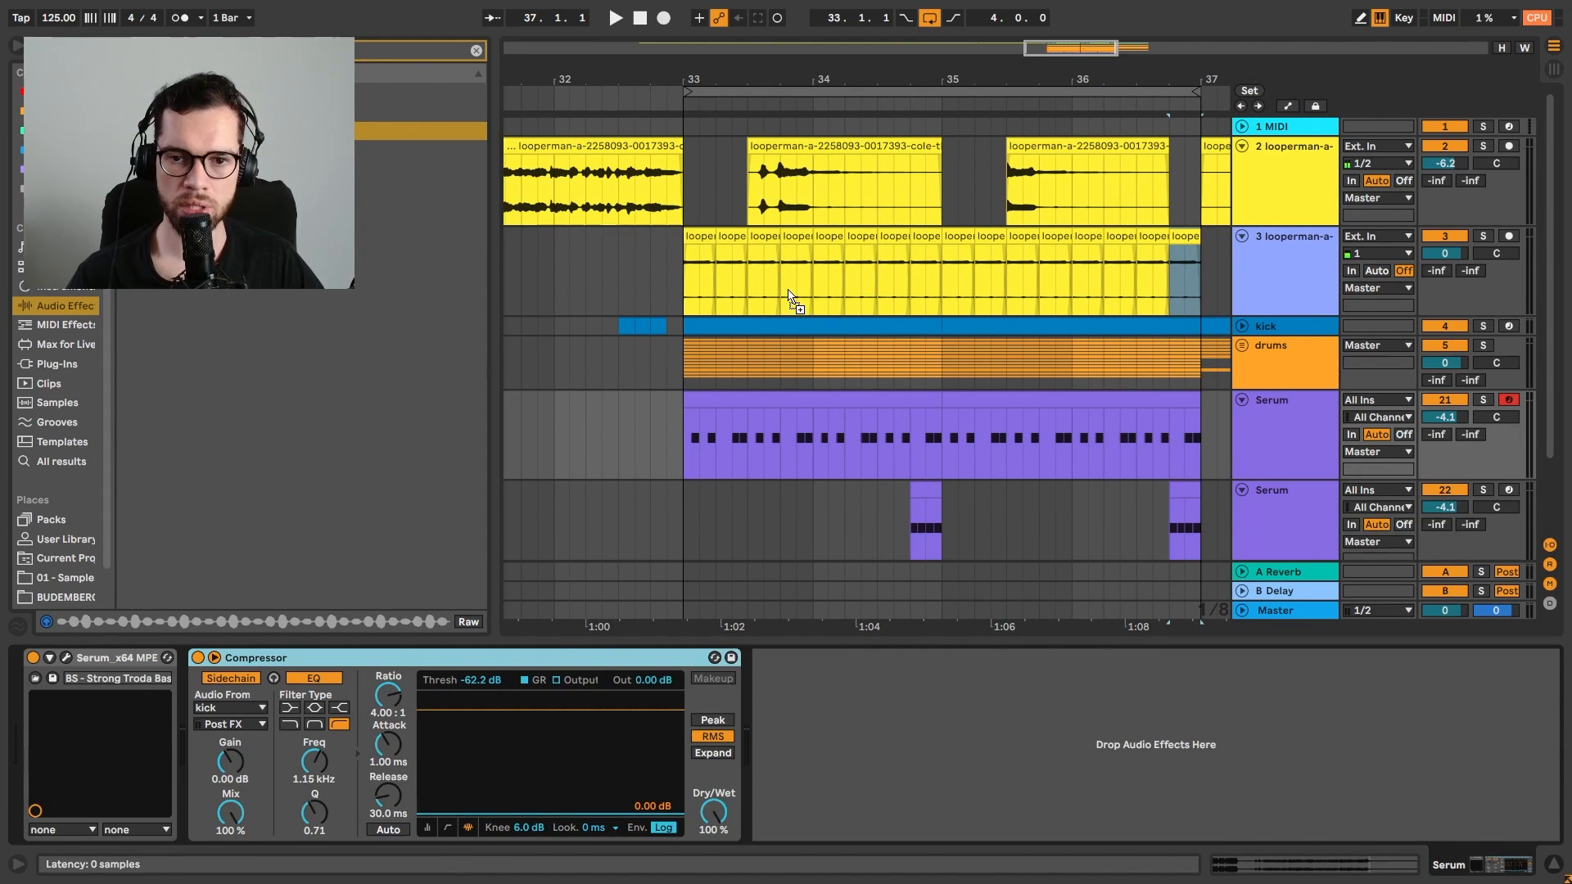
{"action": "left_click", "coordinate": [702, 278]}
{"action": "key", "text": "space"}
{"action": "left_click_drag", "start_coordinate": [1453, 258], "coordinate": [1467, 239]}
{"action": "left_click", "coordinate": [1481, 239]}
Search the audio effects for a delay and browse to the Echo presets
{"action": "key", "text": "ctrl+f"}
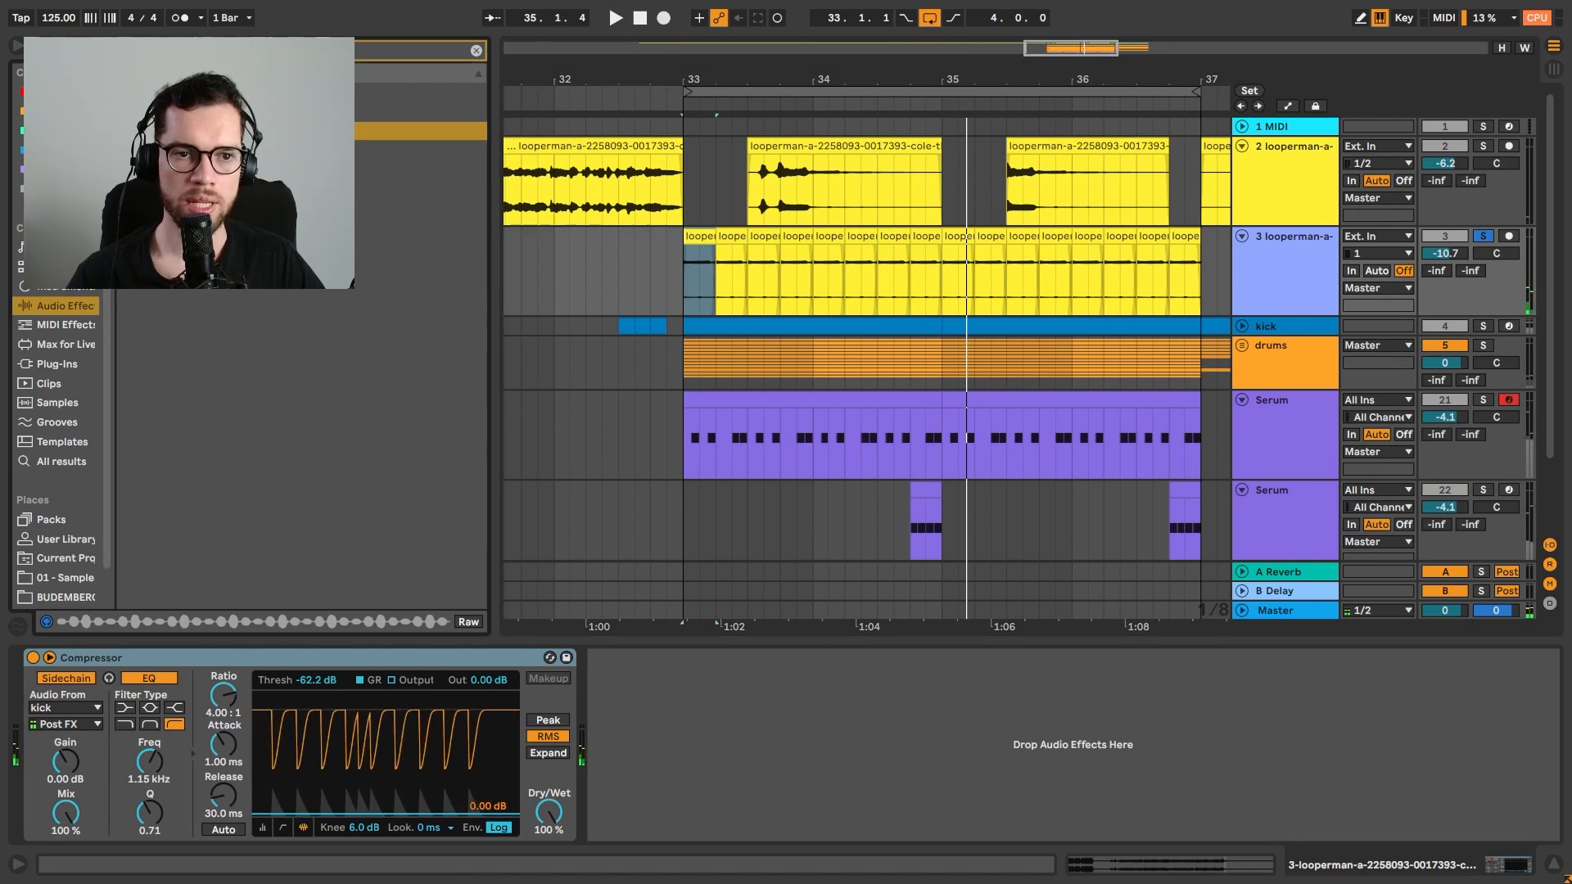
{"action": "type", "text": "eq"}
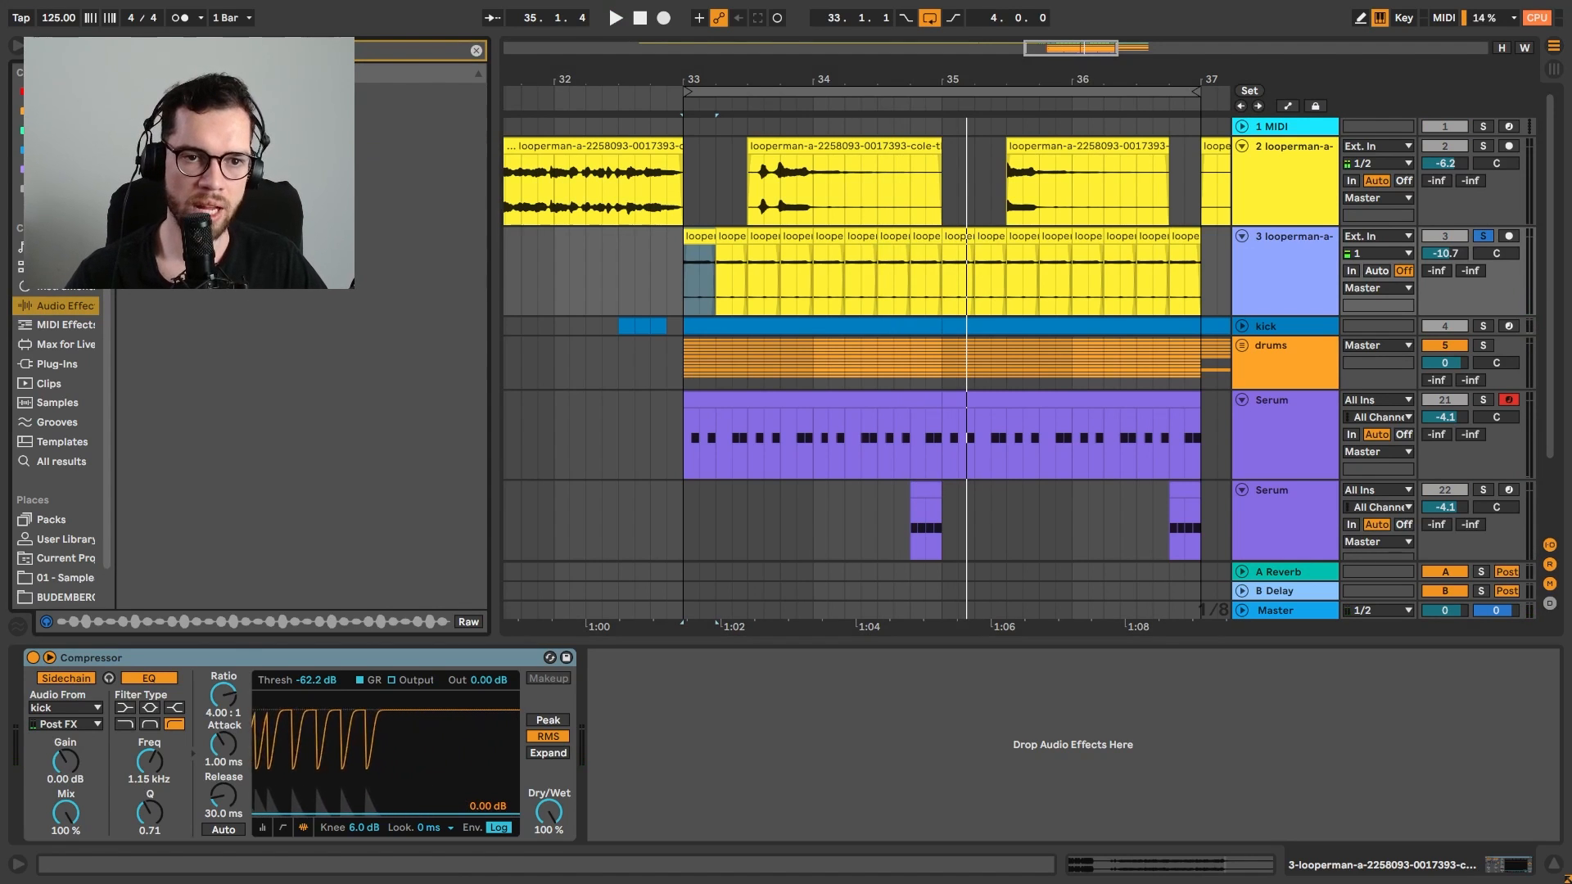
{"action": "key", "text": "Down"}
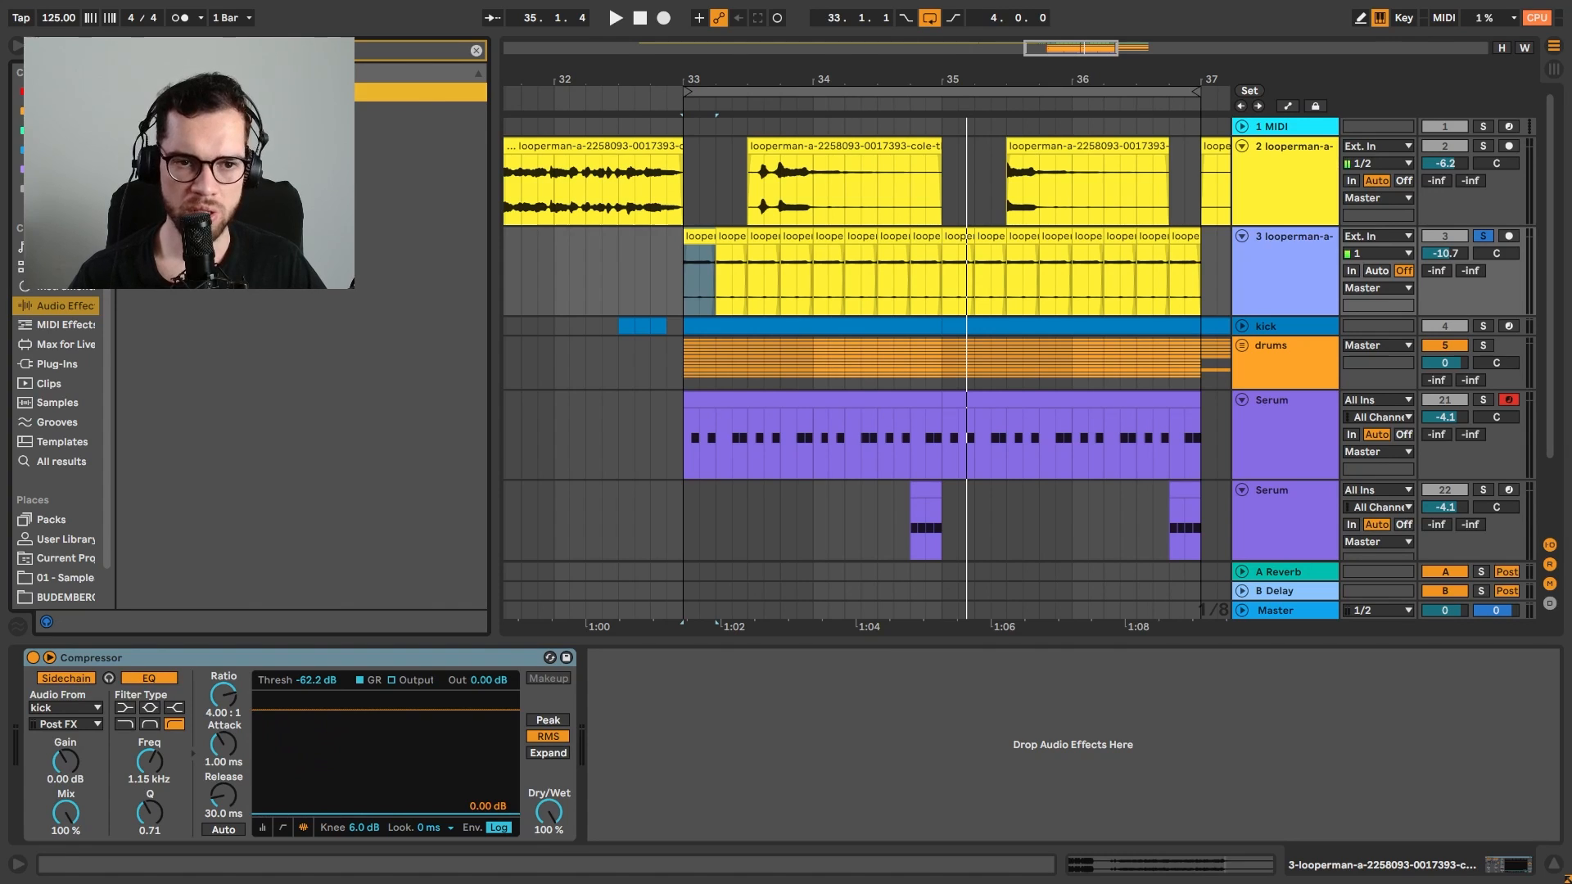
{"action": "type", "text": "del"}
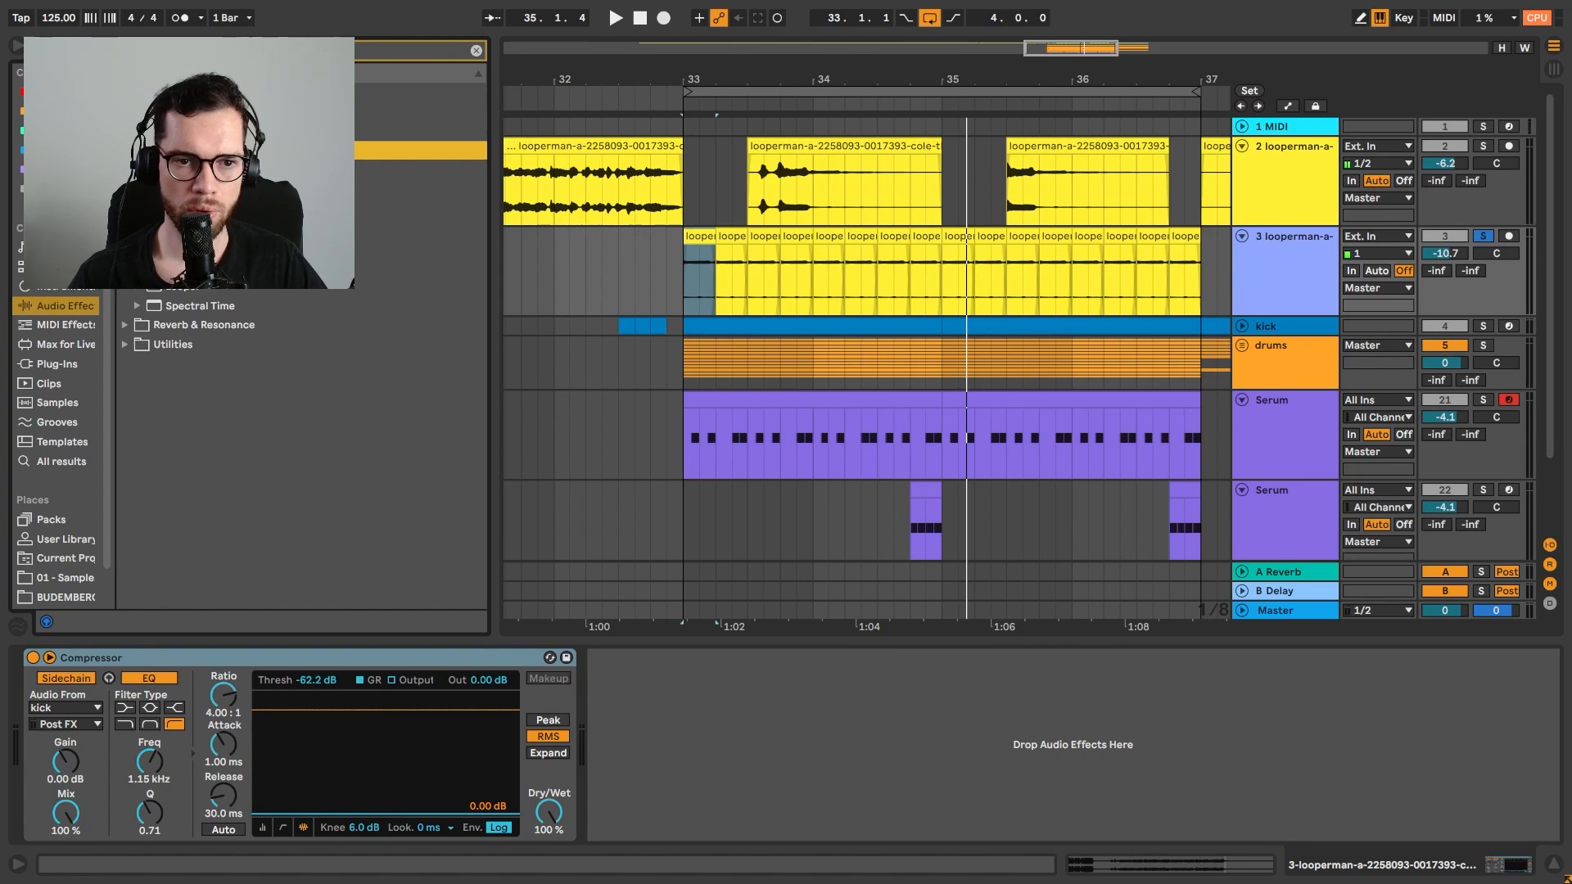
{"action": "type", "text": "ay"}
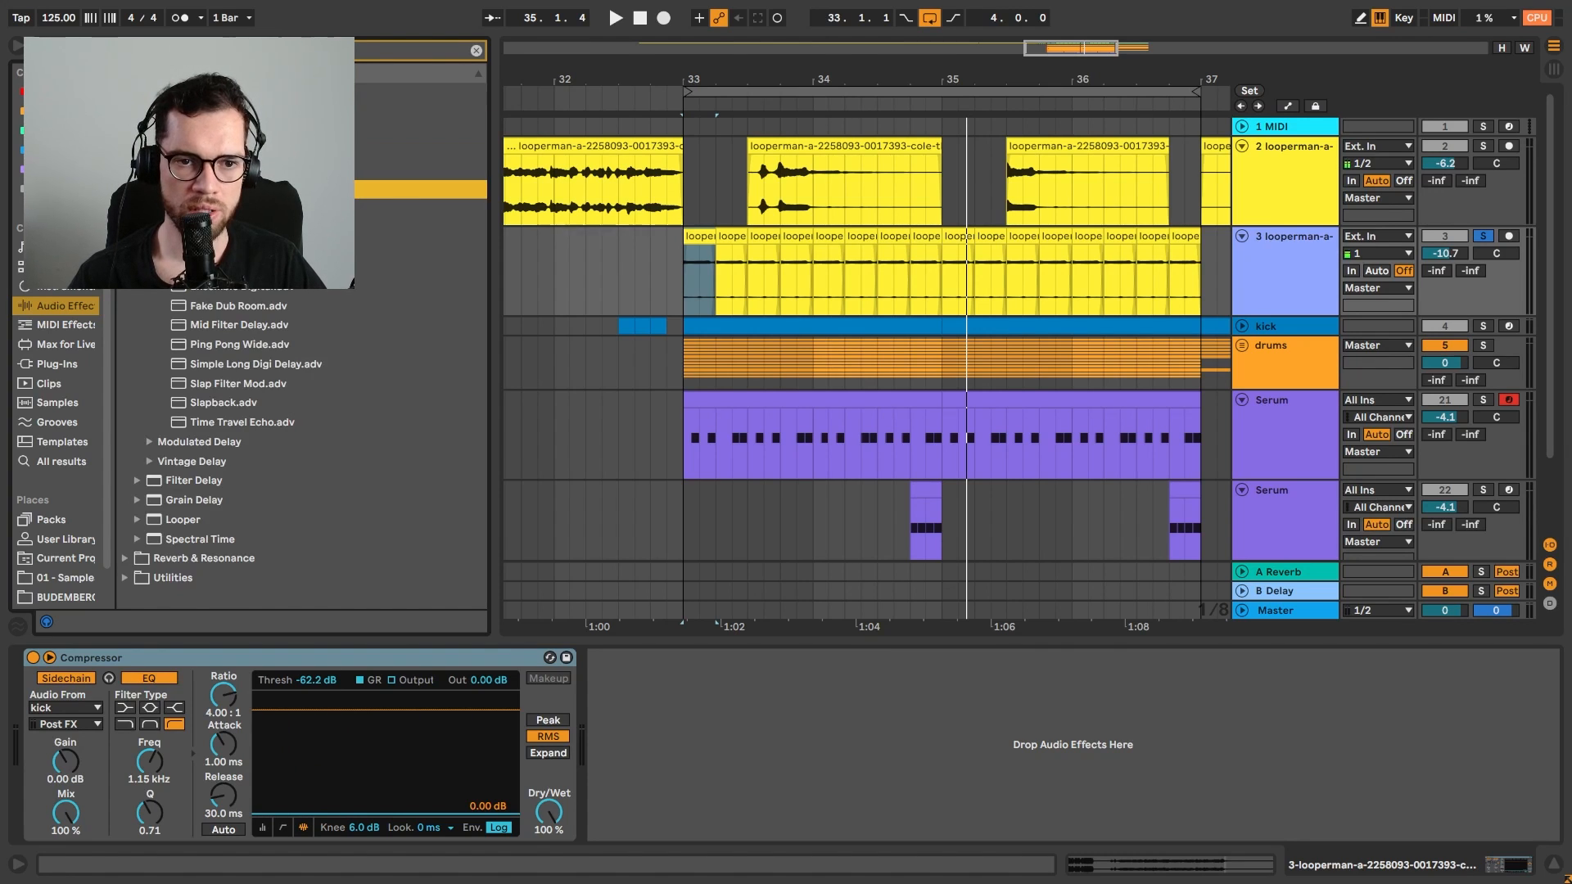
{"action": "key", "text": "Down"}
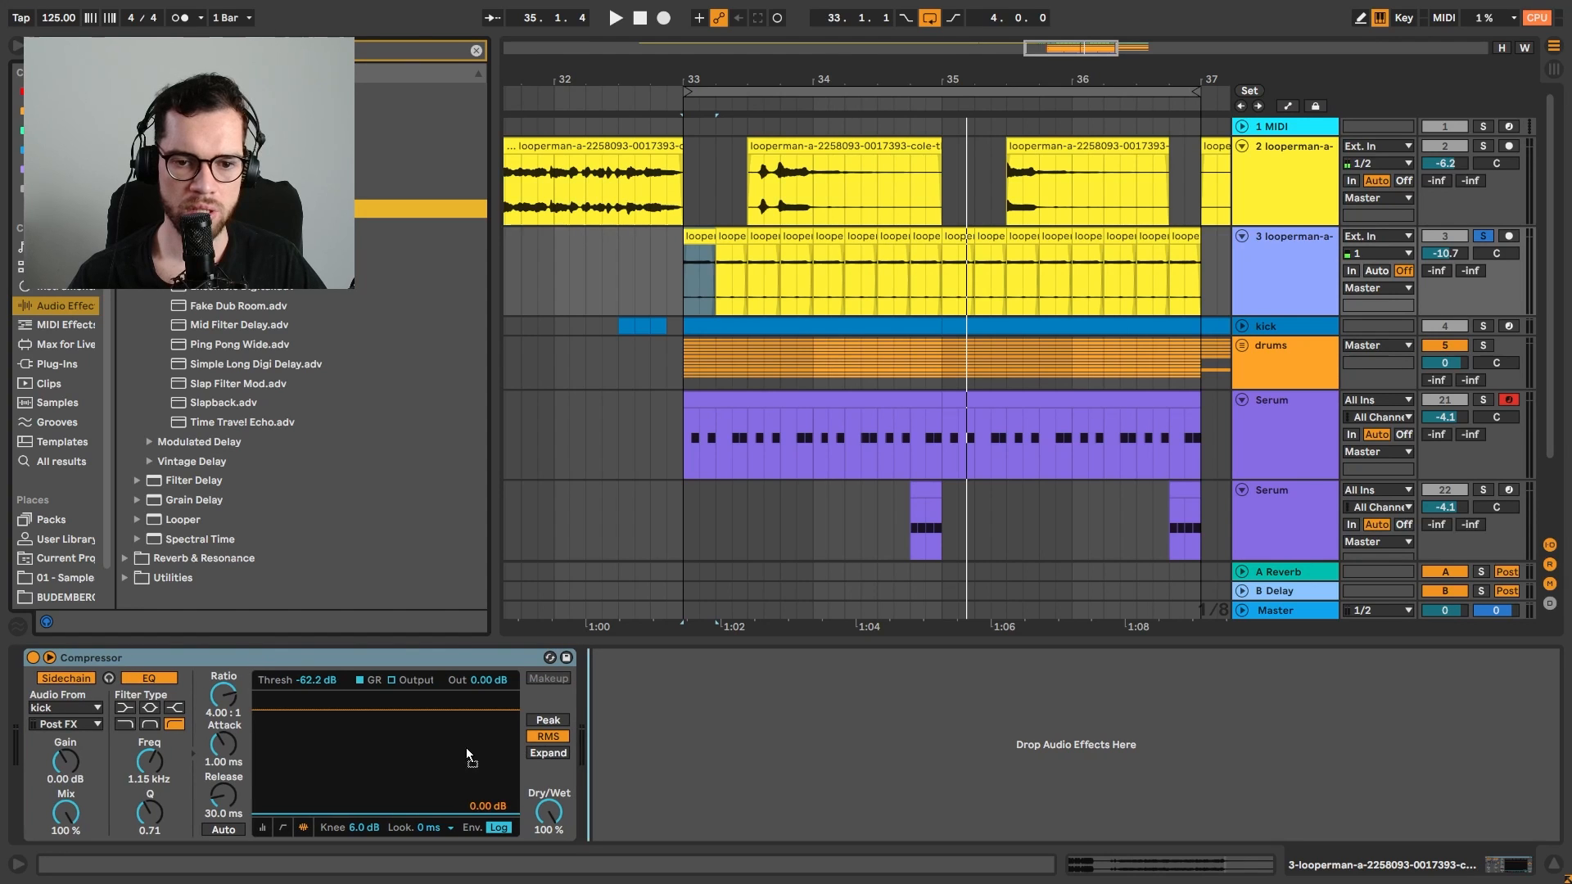
Try the Echo presets 8DotBall, Dark Pillow Tap and Digital Pong ahead of the vocal slice track's Compressor during playback
{"action": "left_click_drag", "start_coordinate": [466, 750], "coordinate": [248, 736]}
{"action": "left_click_drag", "start_coordinate": [145, 735], "coordinate": [128, 735]}
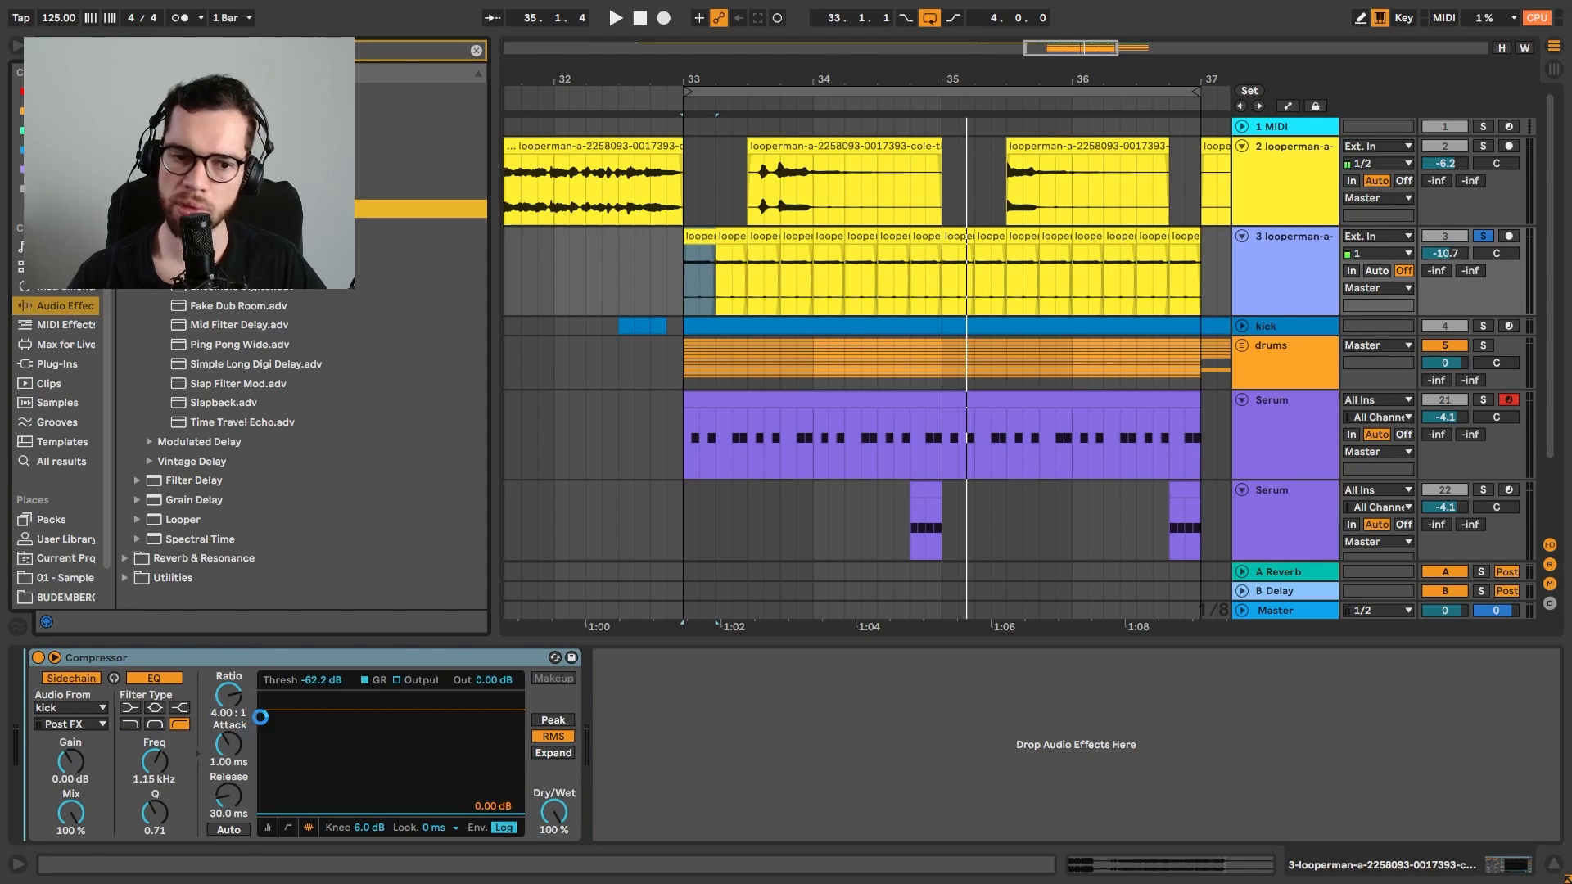
{"action": "key", "text": "space"}
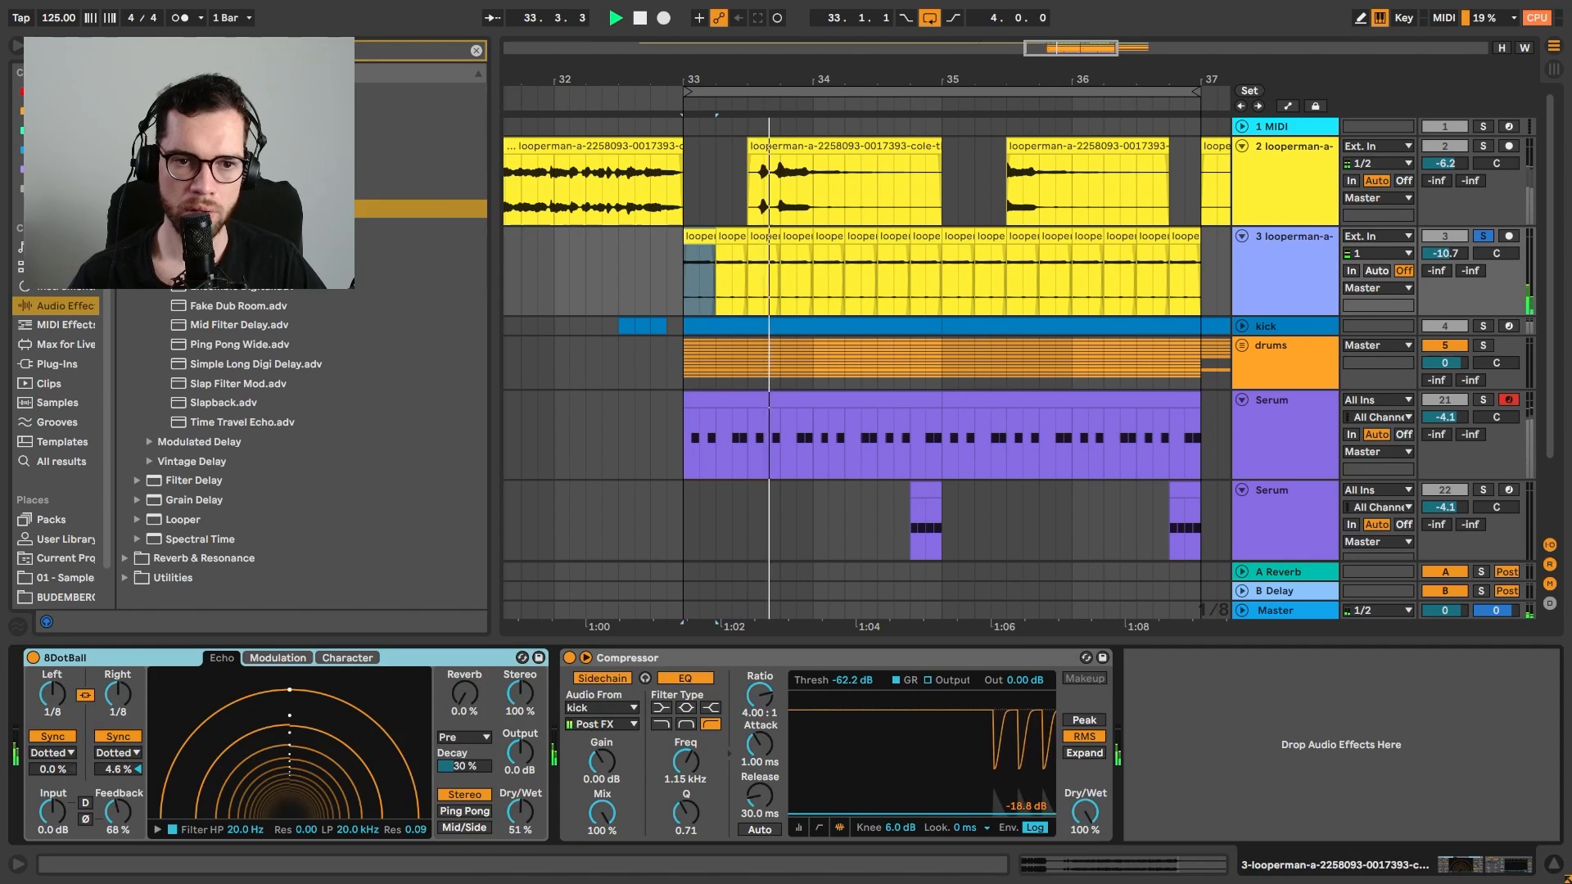
{"action": "left_click_drag", "start_coordinate": [225, 228], "coordinate": [186, 695]}
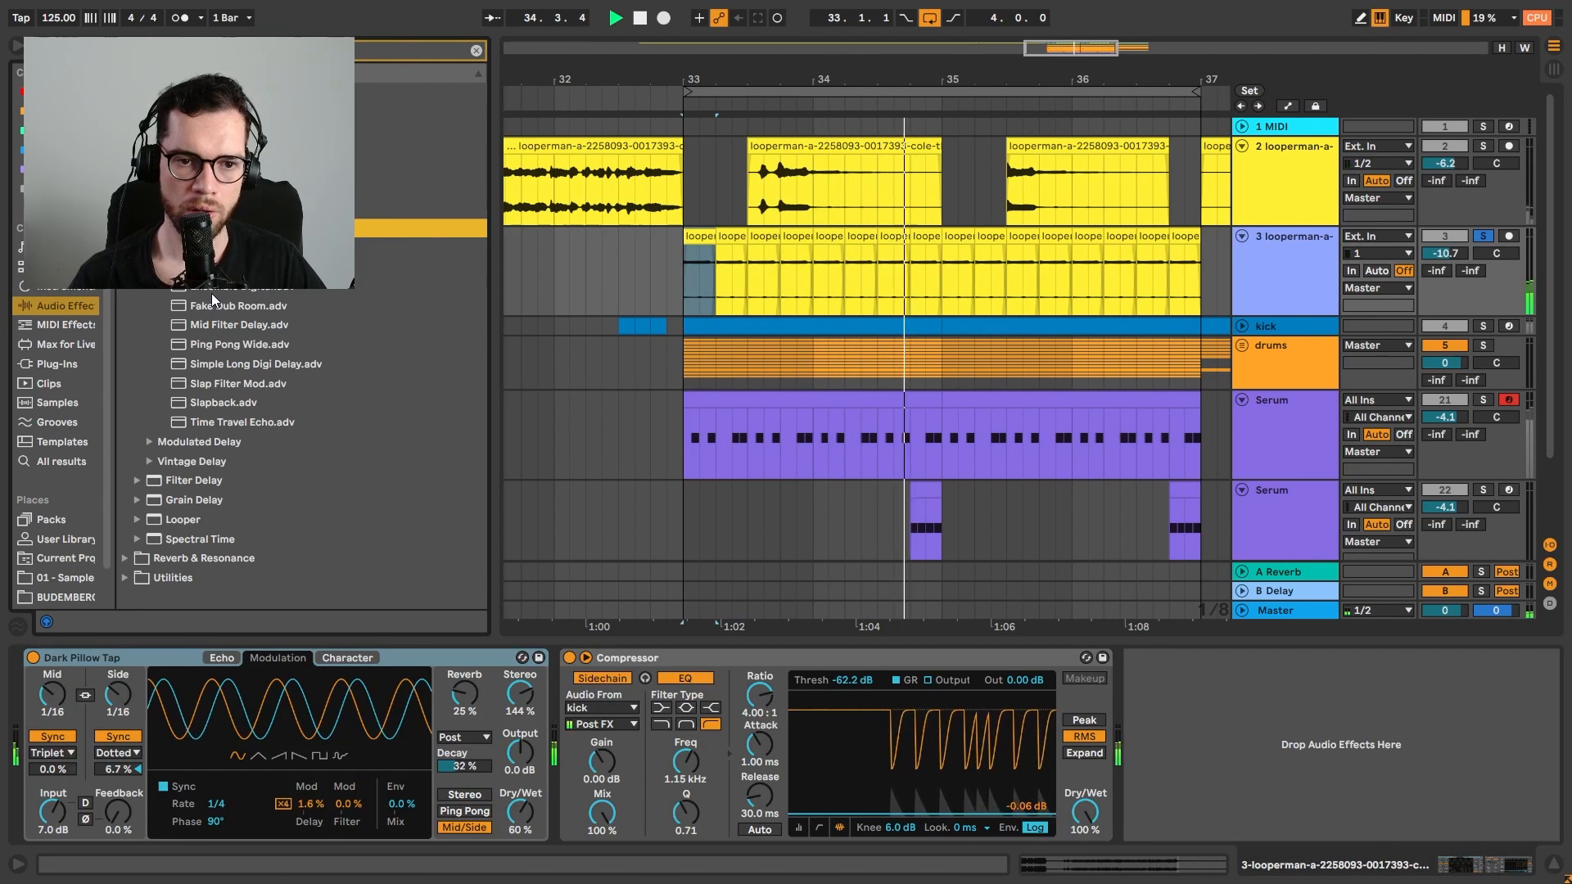
{"action": "left_click_drag", "start_coordinate": [213, 267], "coordinate": [175, 677]}
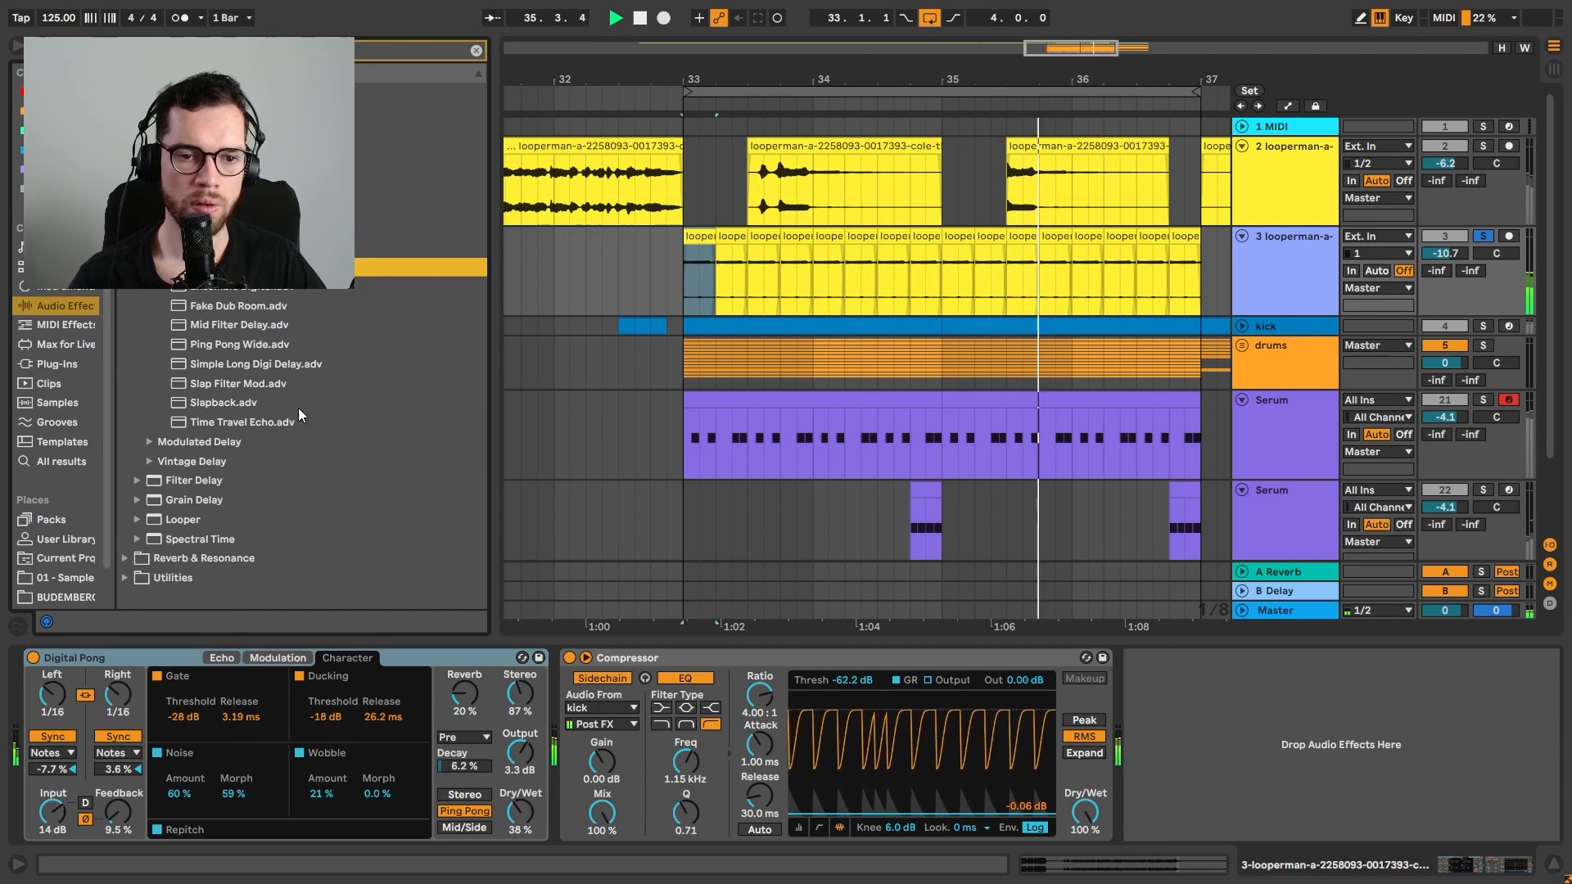
Load the Delay preset Dotted Quarter Note at the start of the vocal slice chain and bypass the Digital Pong echo
{"action": "left_click", "coordinate": [151, 131]}
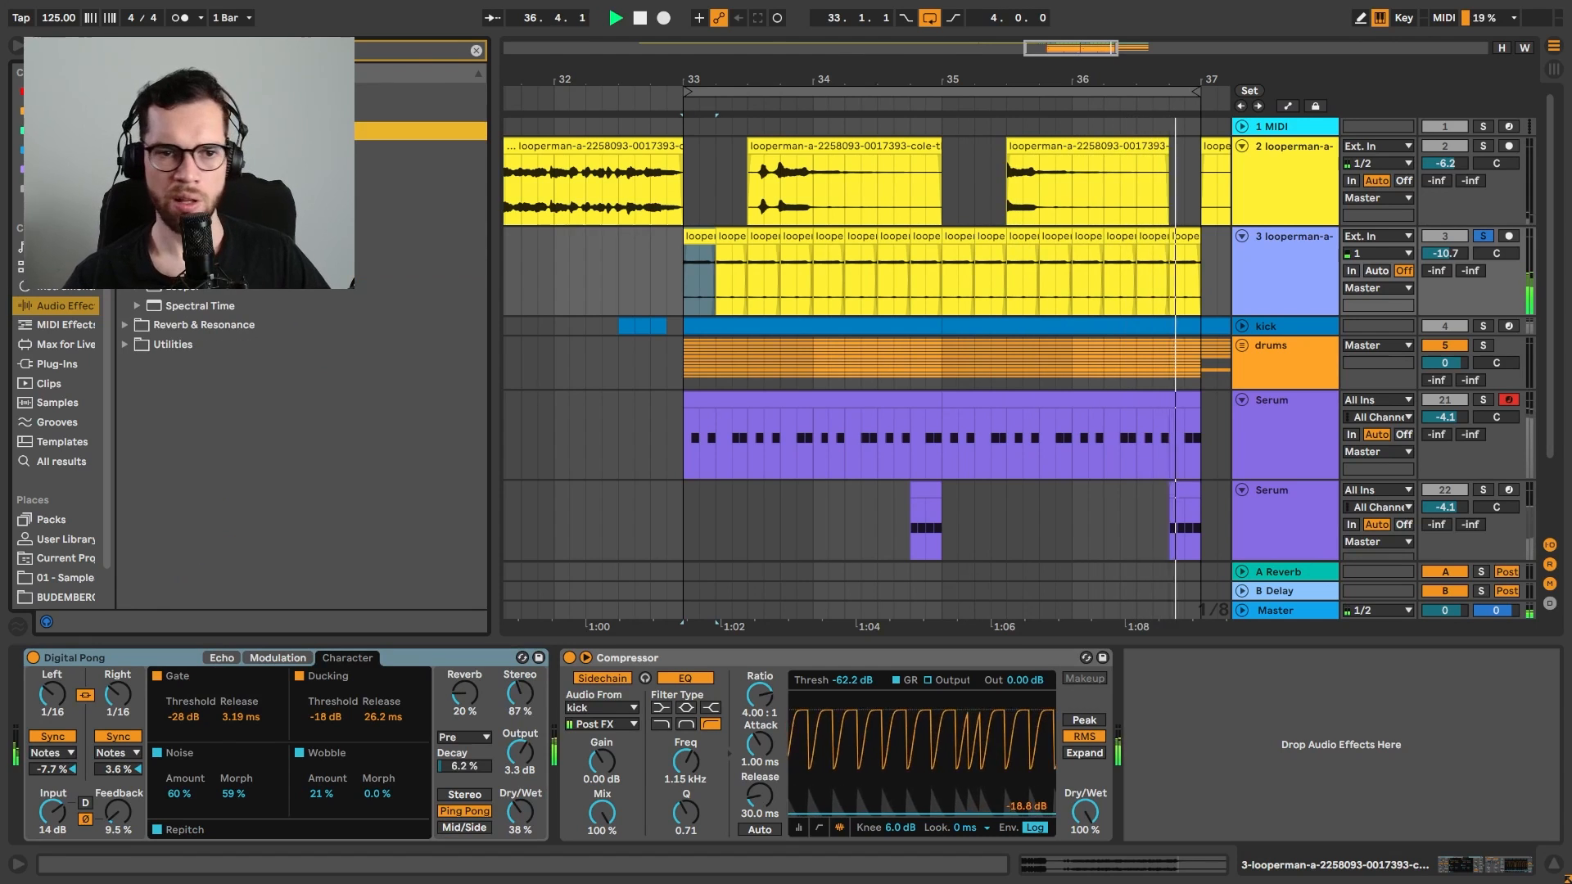
{"action": "left_click", "coordinate": [149, 169]}
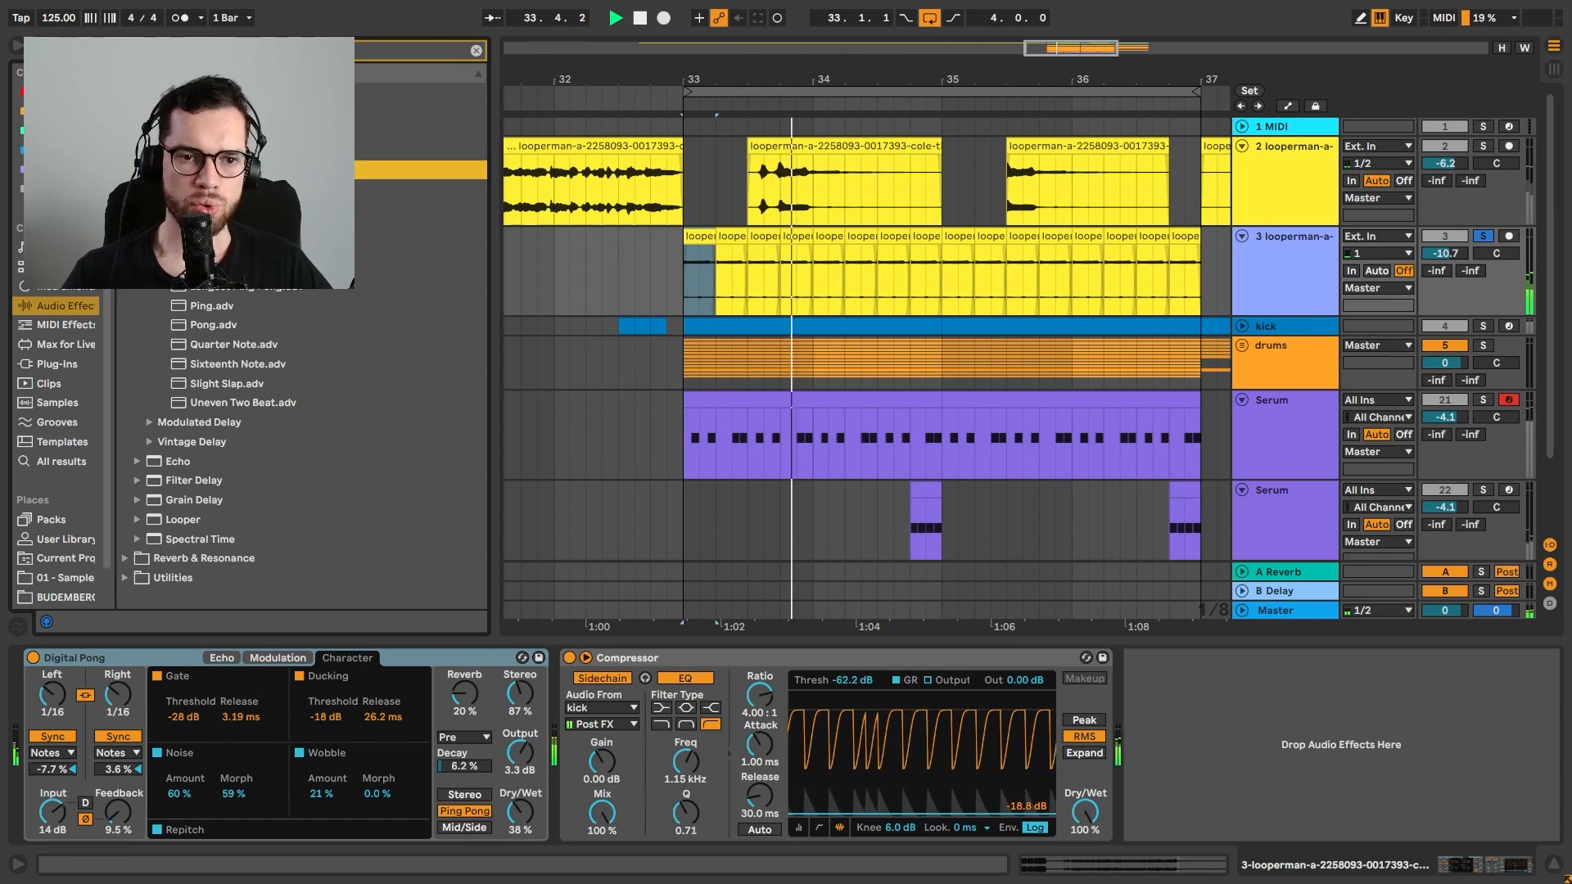
{"action": "left_click_drag", "start_coordinate": [204, 209], "coordinate": [205, 655]}
{"action": "left_click", "coordinate": [424, 659]}
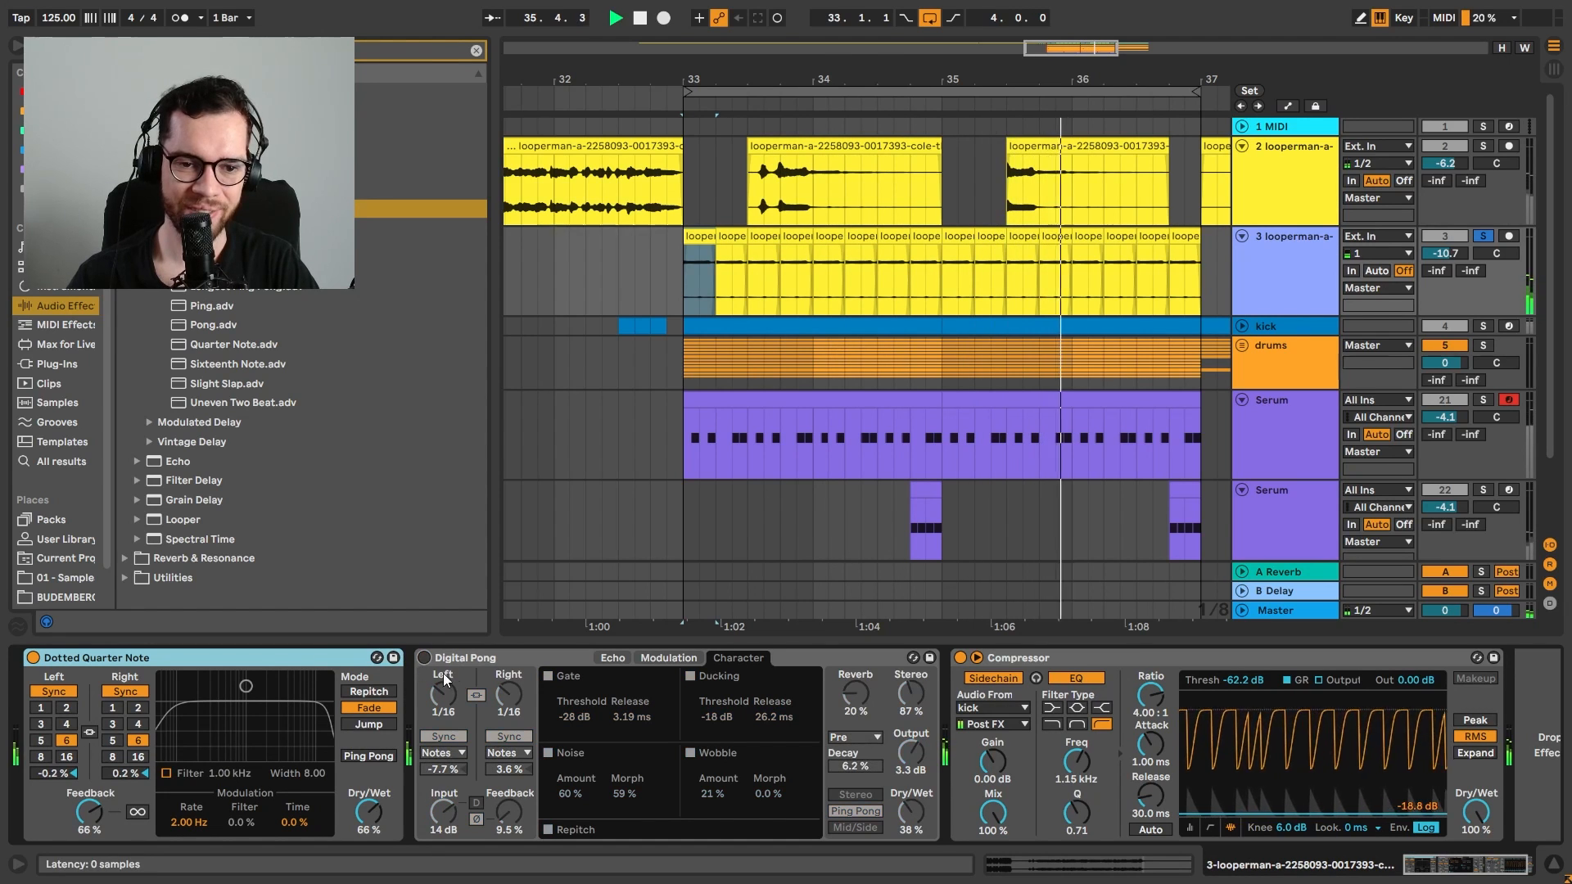
Swap the delay preset for Sixteenth Note and delete the bypassed Digital Pong echo
{"action": "left_click_drag", "start_coordinate": [252, 370], "coordinate": [194, 680]}
{"action": "left_click", "coordinate": [488, 658]}
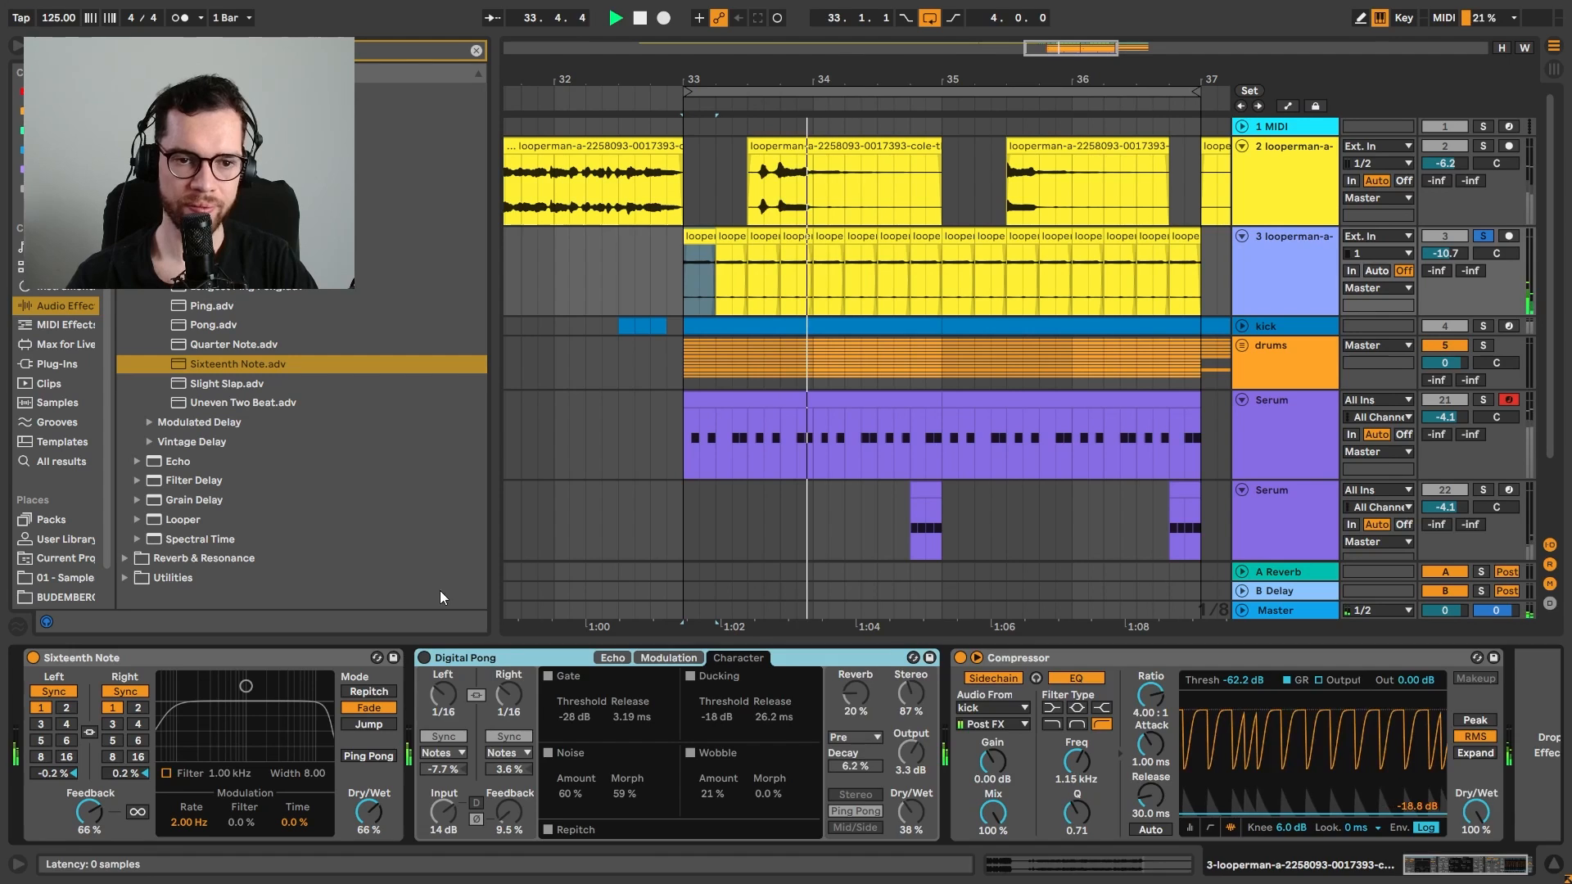
{"action": "key", "text": "Delete"}
Try the Slight Slap delay preset, and return the delay to Dotted Quarter Note
{"action": "left_click", "coordinate": [239, 382]}
{"action": "key", "text": "Return"}
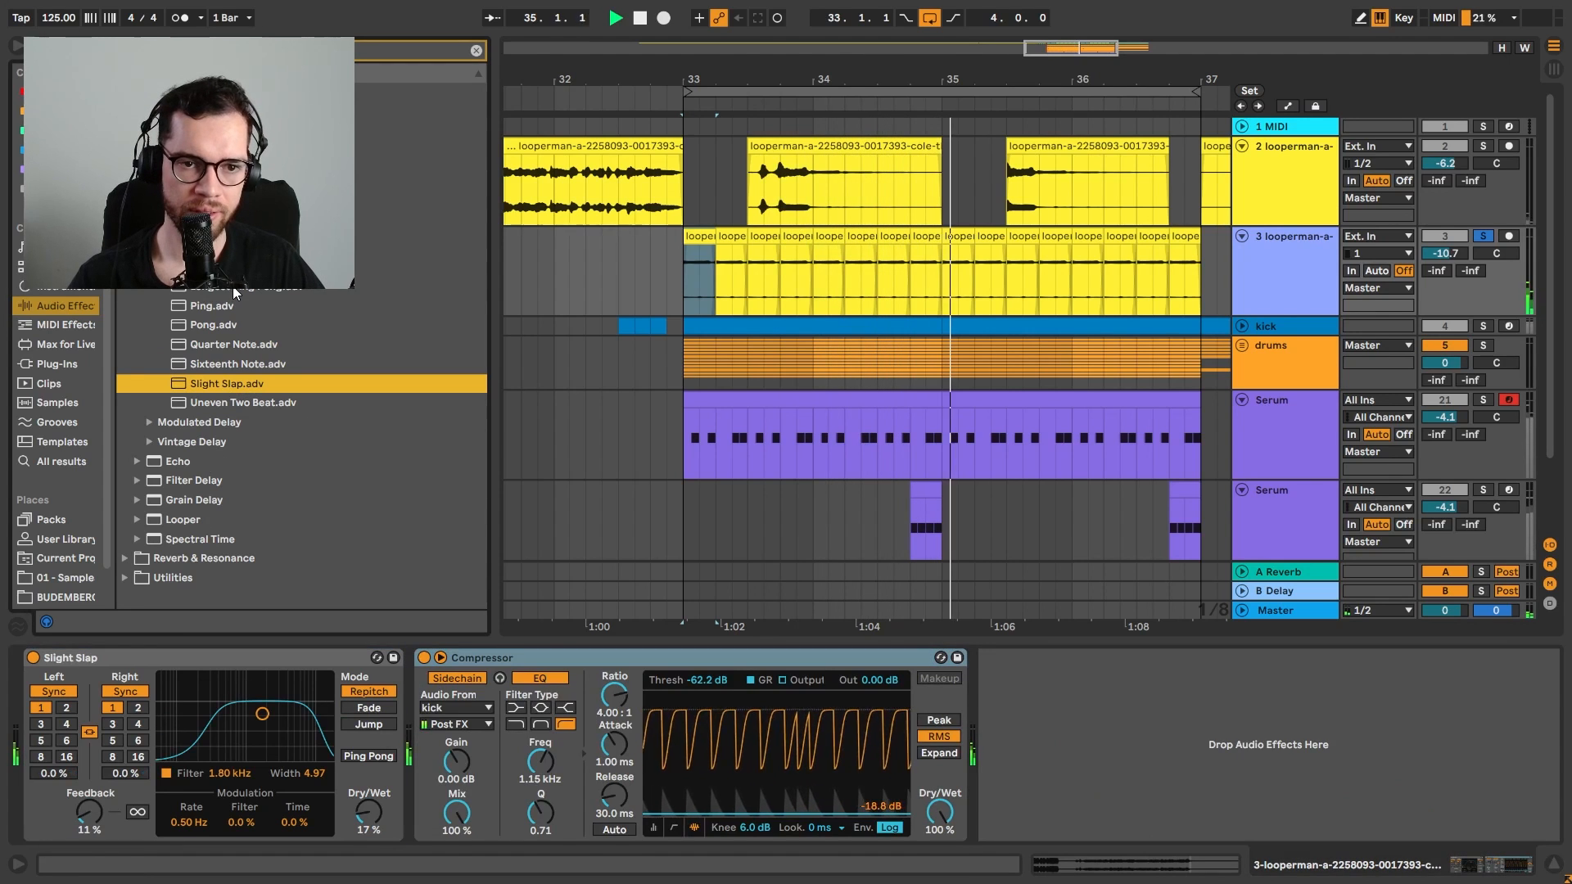
{"action": "key", "text": "ctrl+z"}
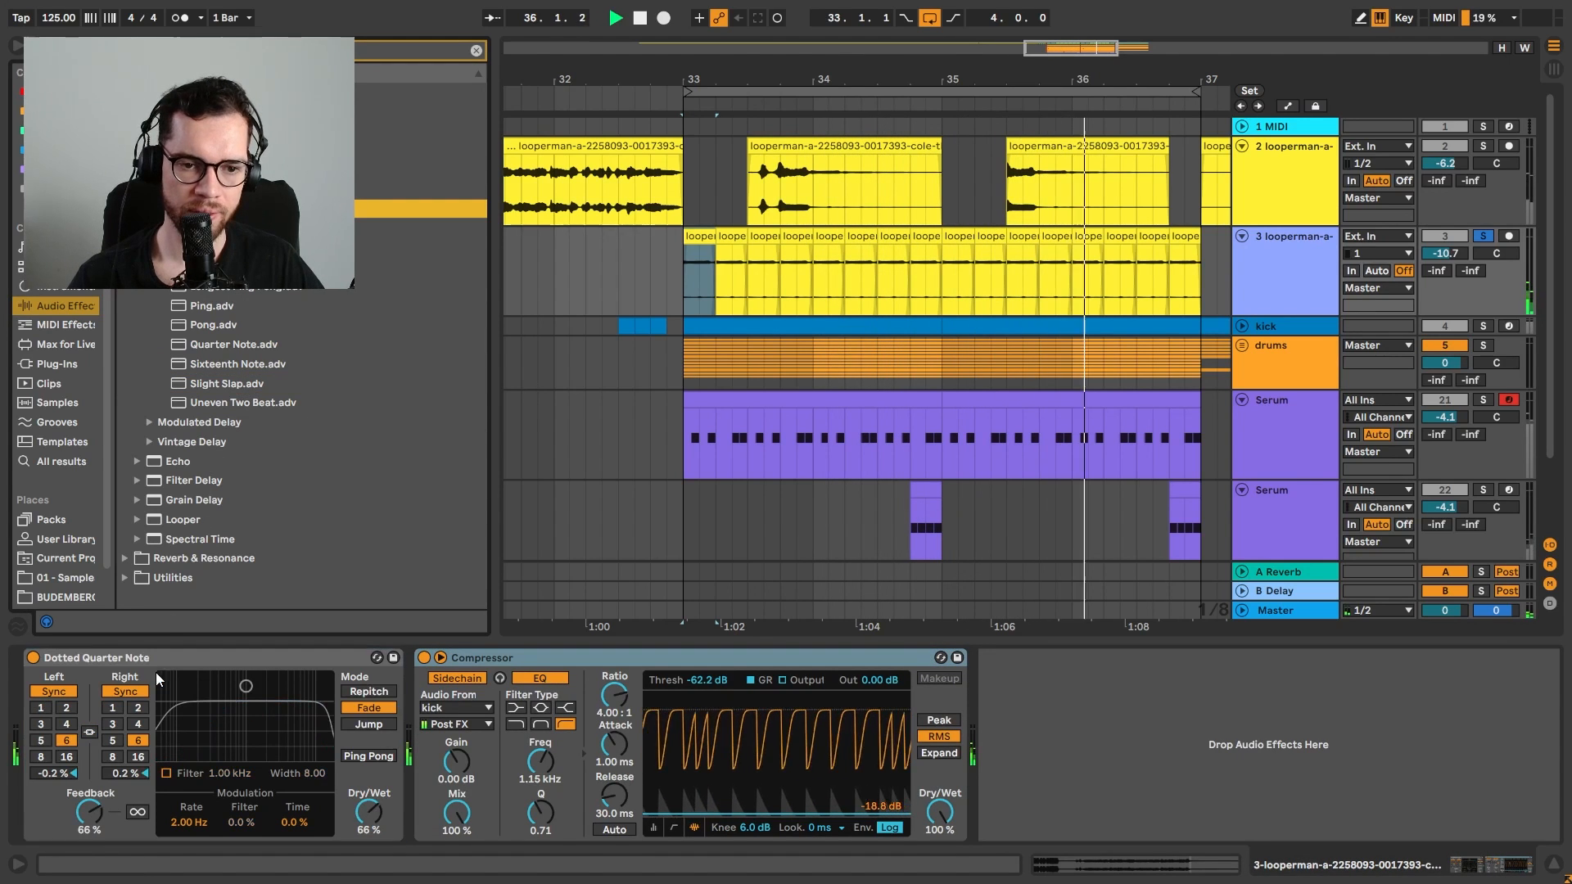
Add the Ambience reverb preset between the delay and the Compressor, with its Dry/Wet at 71%
{"action": "left_click", "coordinate": [484, 205]}
{"action": "left_click", "coordinate": [418, 111]}
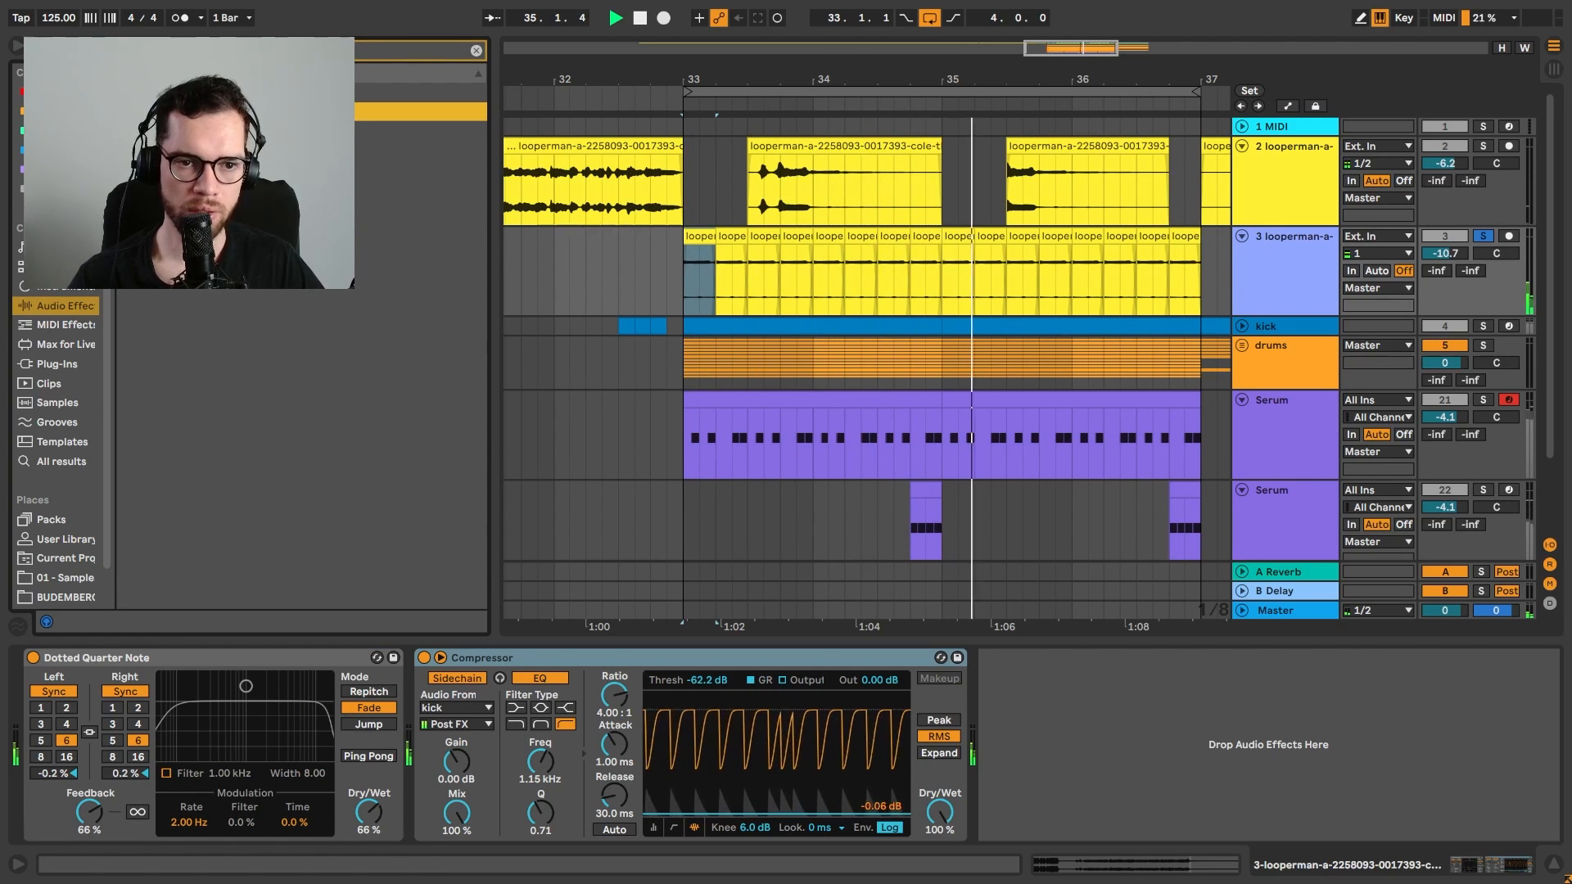
{"action": "left_click_drag", "start_coordinate": [413, 228], "coordinate": [465, 719]}
{"action": "left_click_drag", "start_coordinate": [907, 811], "coordinate": [907, 842]}
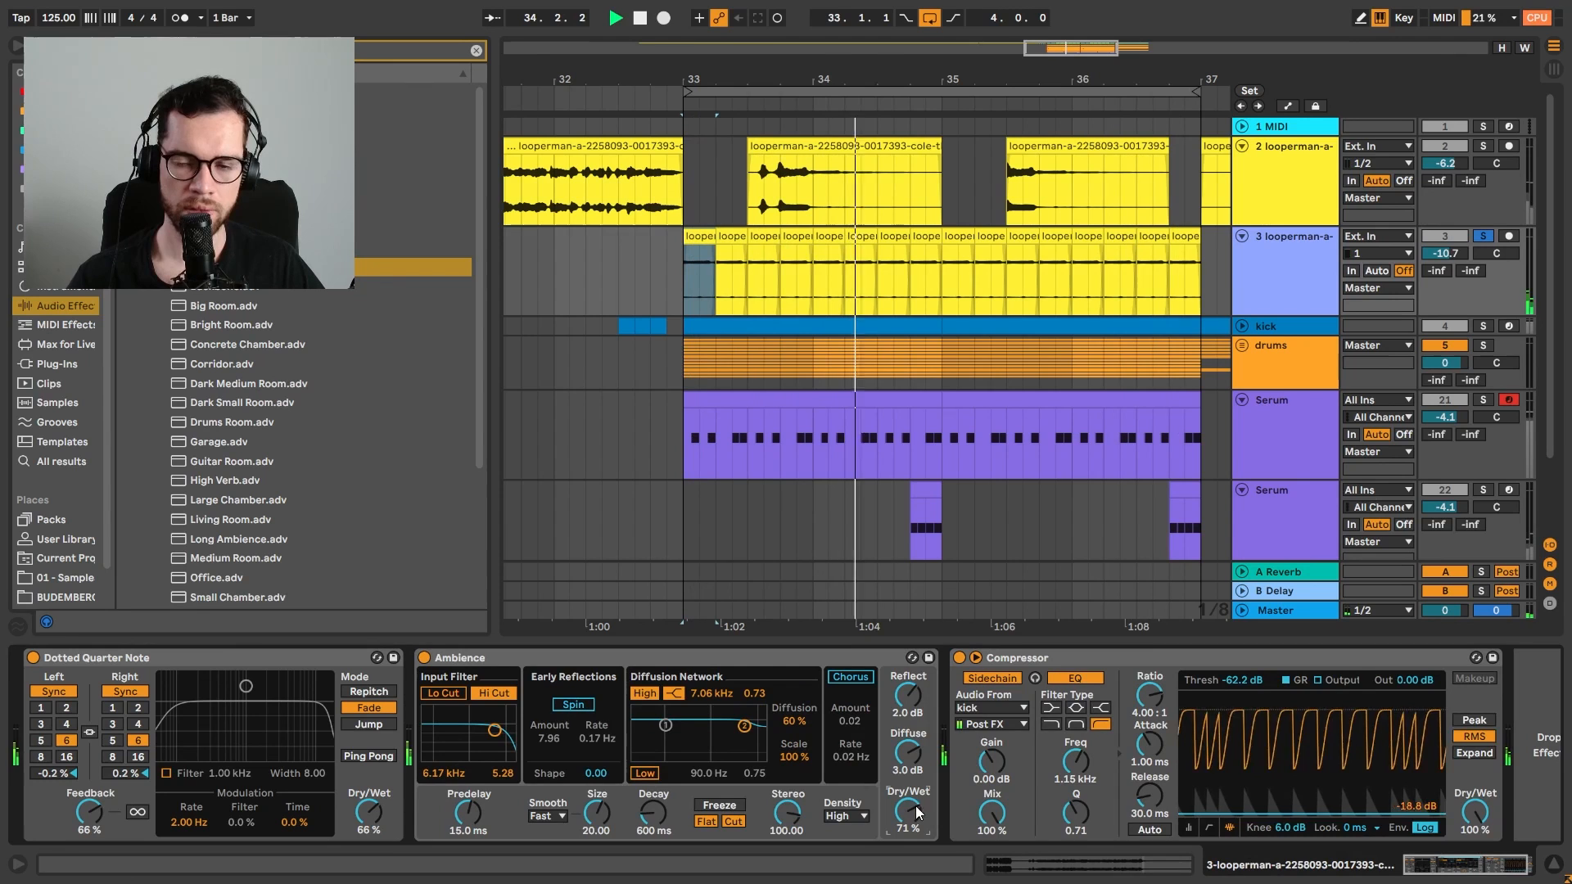
Unsolo the repeated vocal slice track, with its volume at -12.7 dB and its Compressor threshold at -inf dB
{"action": "left_click_drag", "start_coordinate": [1443, 253], "coordinate": [1433, 259]}
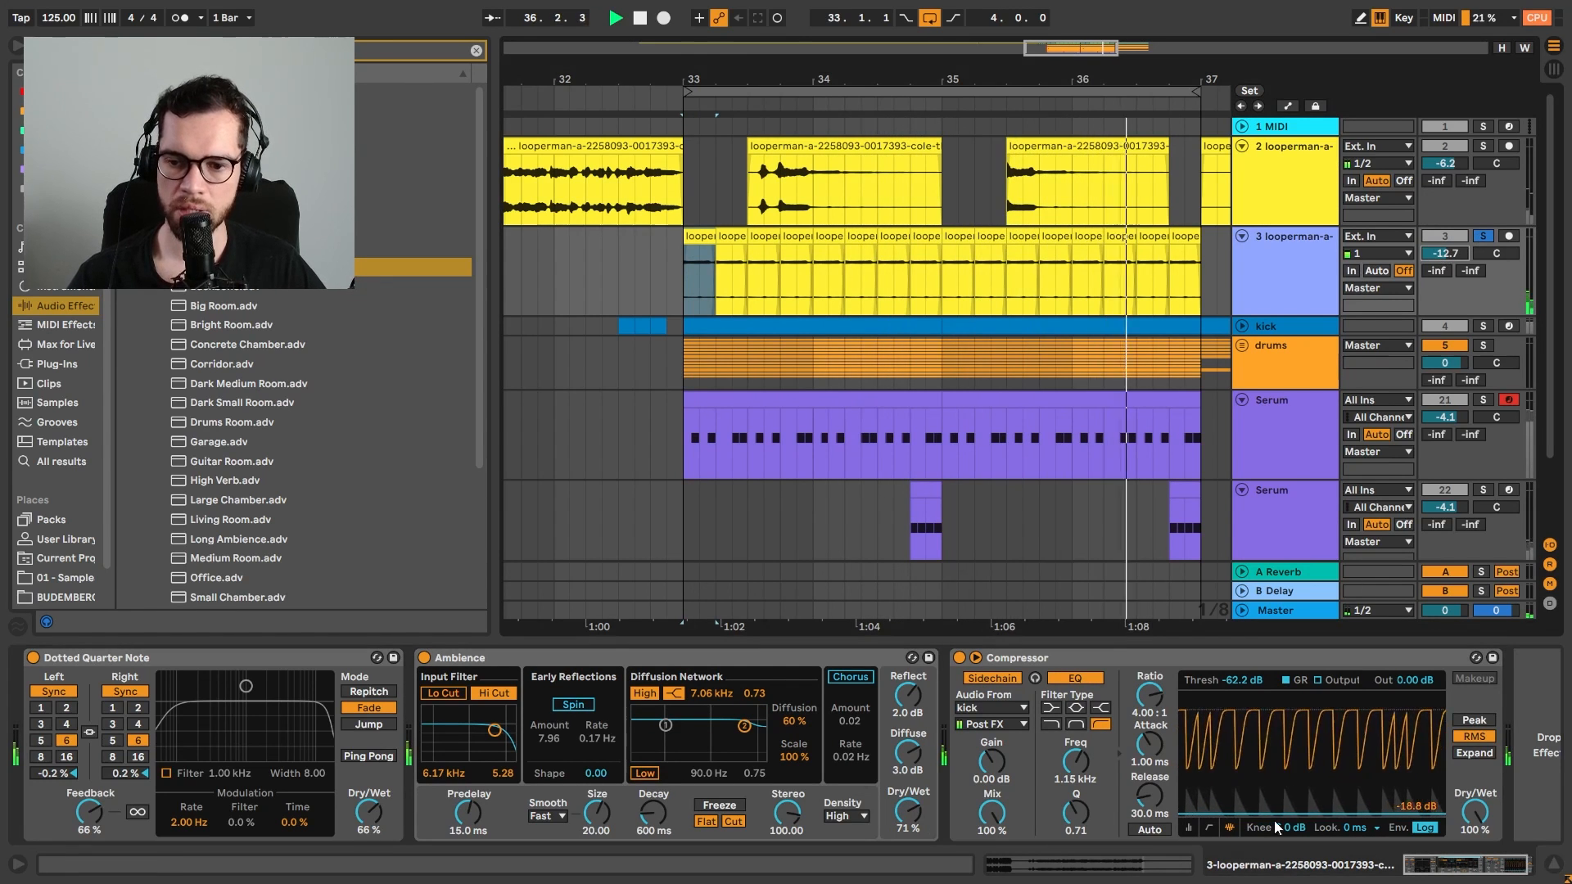
{"action": "left_click", "coordinate": [1482, 235]}
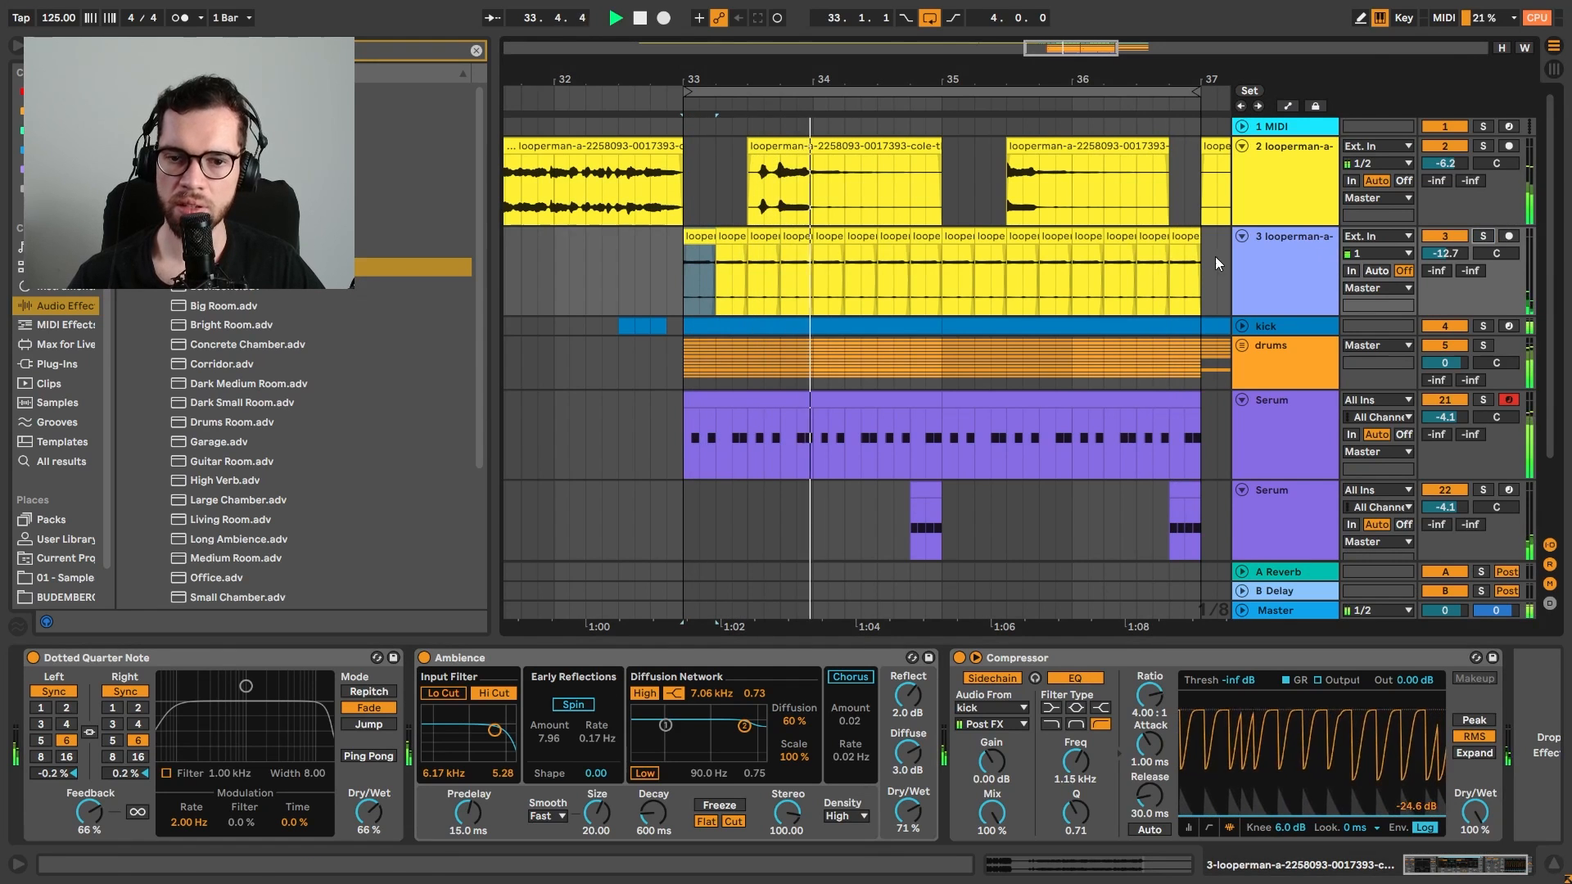
{"action": "left_click", "coordinate": [650, 274]}
{"action": "left_click", "coordinate": [607, 268]}
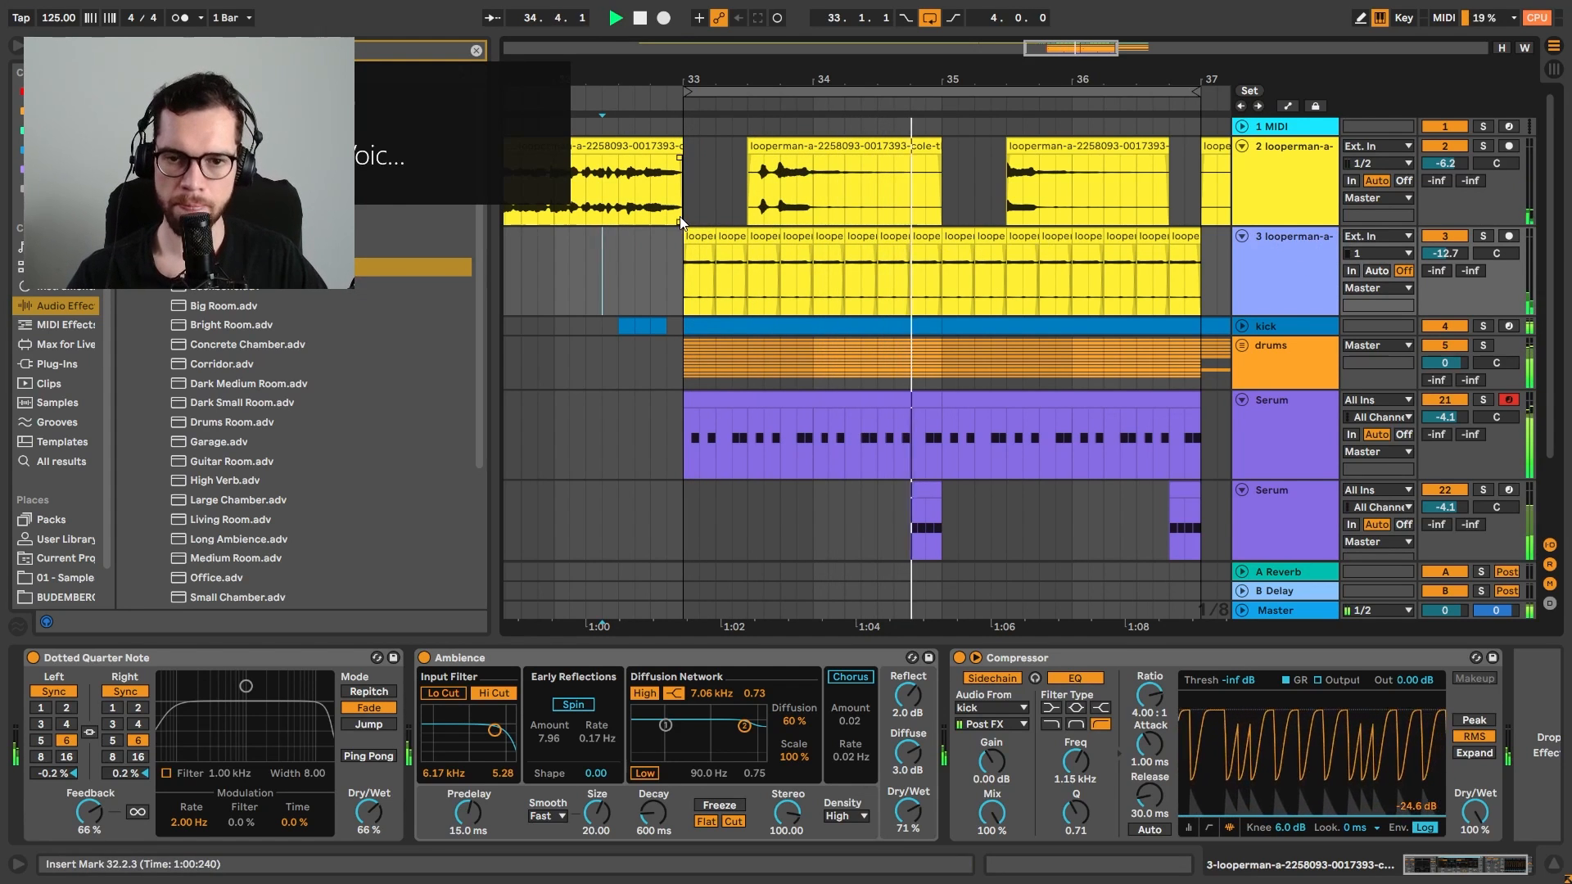
{"action": "left_click", "coordinate": [572, 283]}
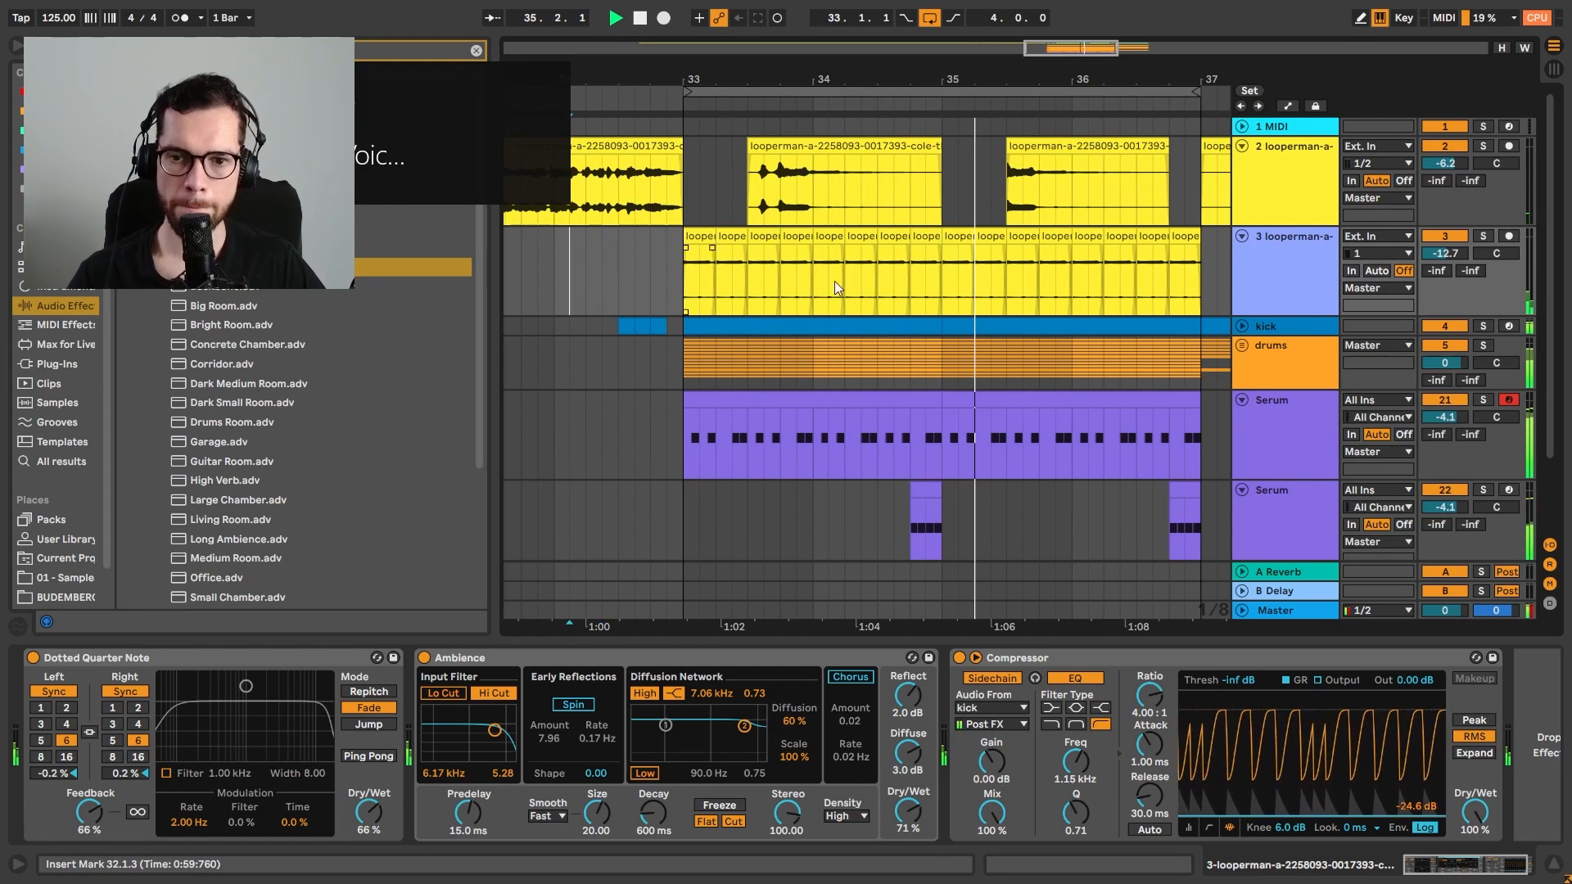
Open the pluck fill clip at 36.4.1 to examine its notes, and hide the detail view
{"action": "double_click", "coordinate": [1185, 499]}
{"action": "left_click", "coordinate": [1176, 763]}
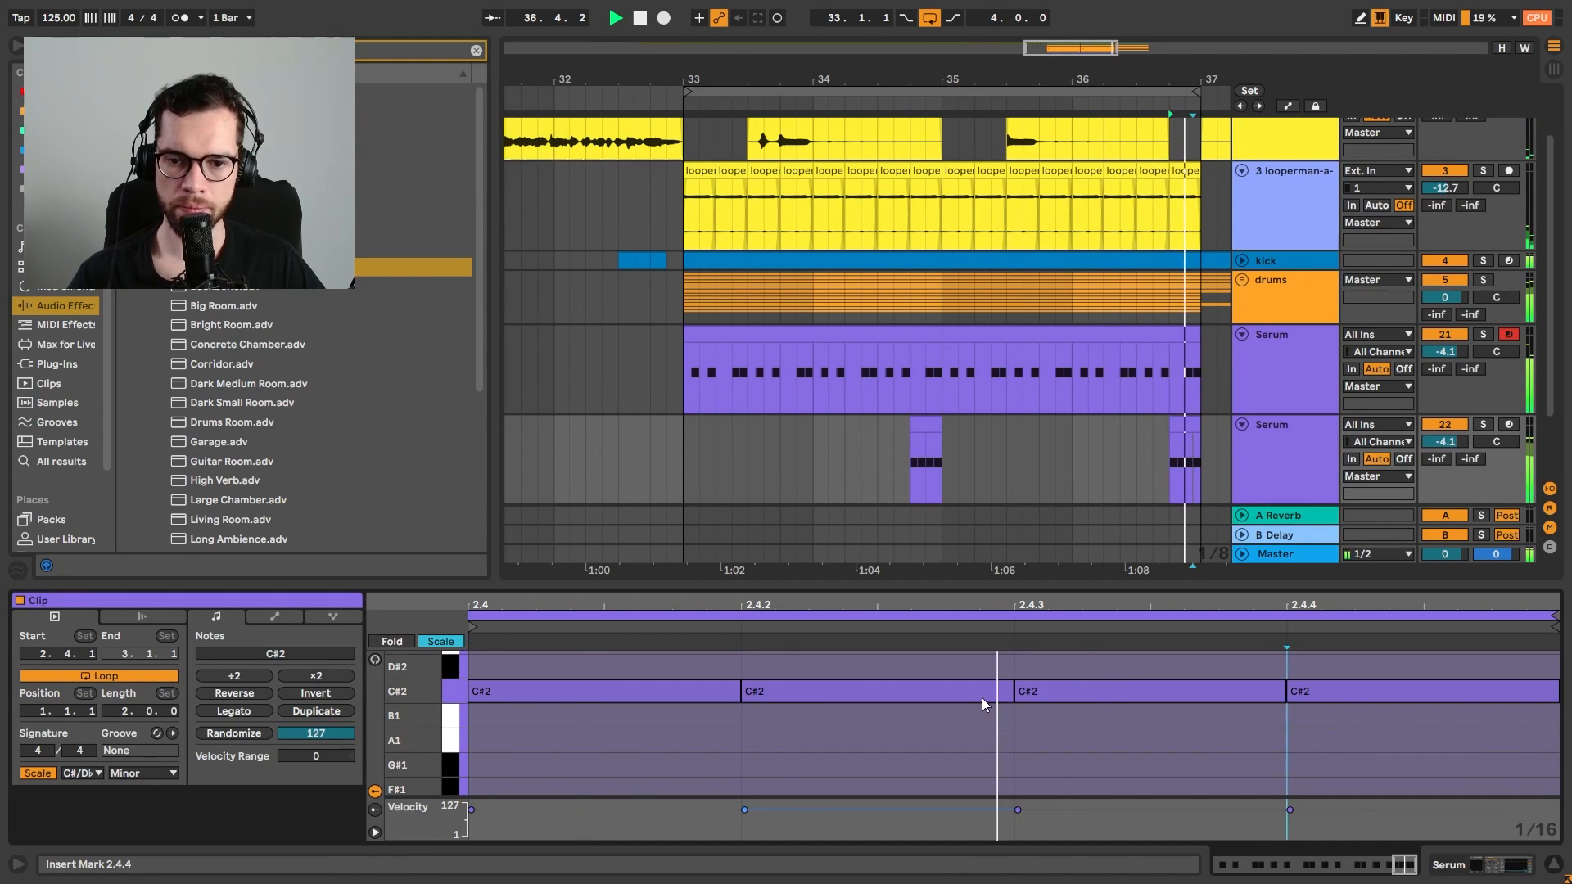
{"action": "left_click", "coordinate": [1554, 865]}
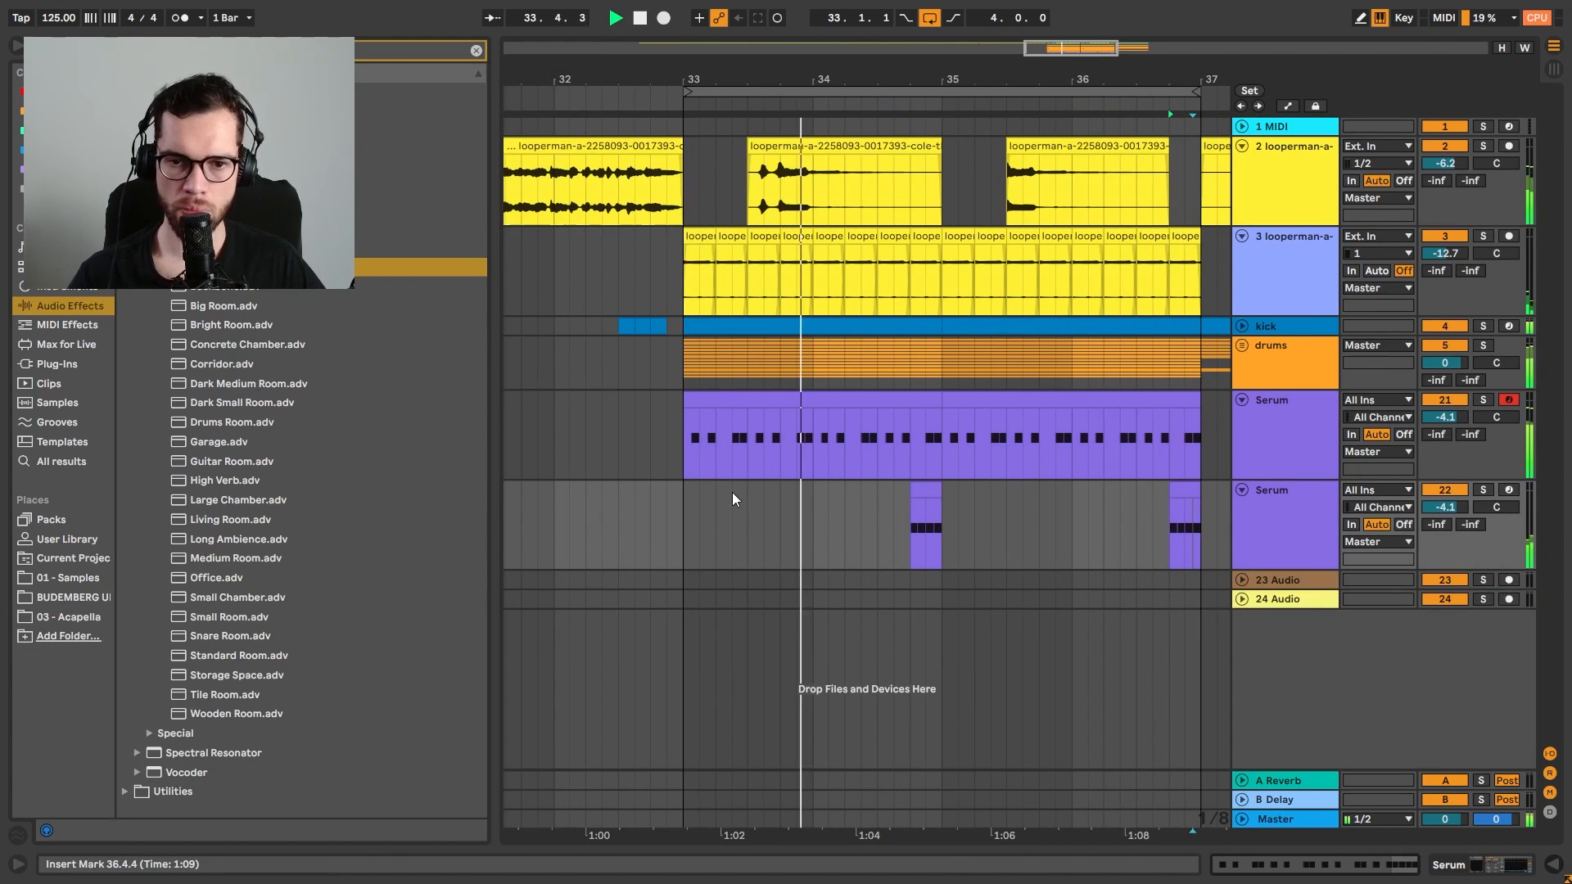
{"action": "left_click", "coordinate": [634, 436]}
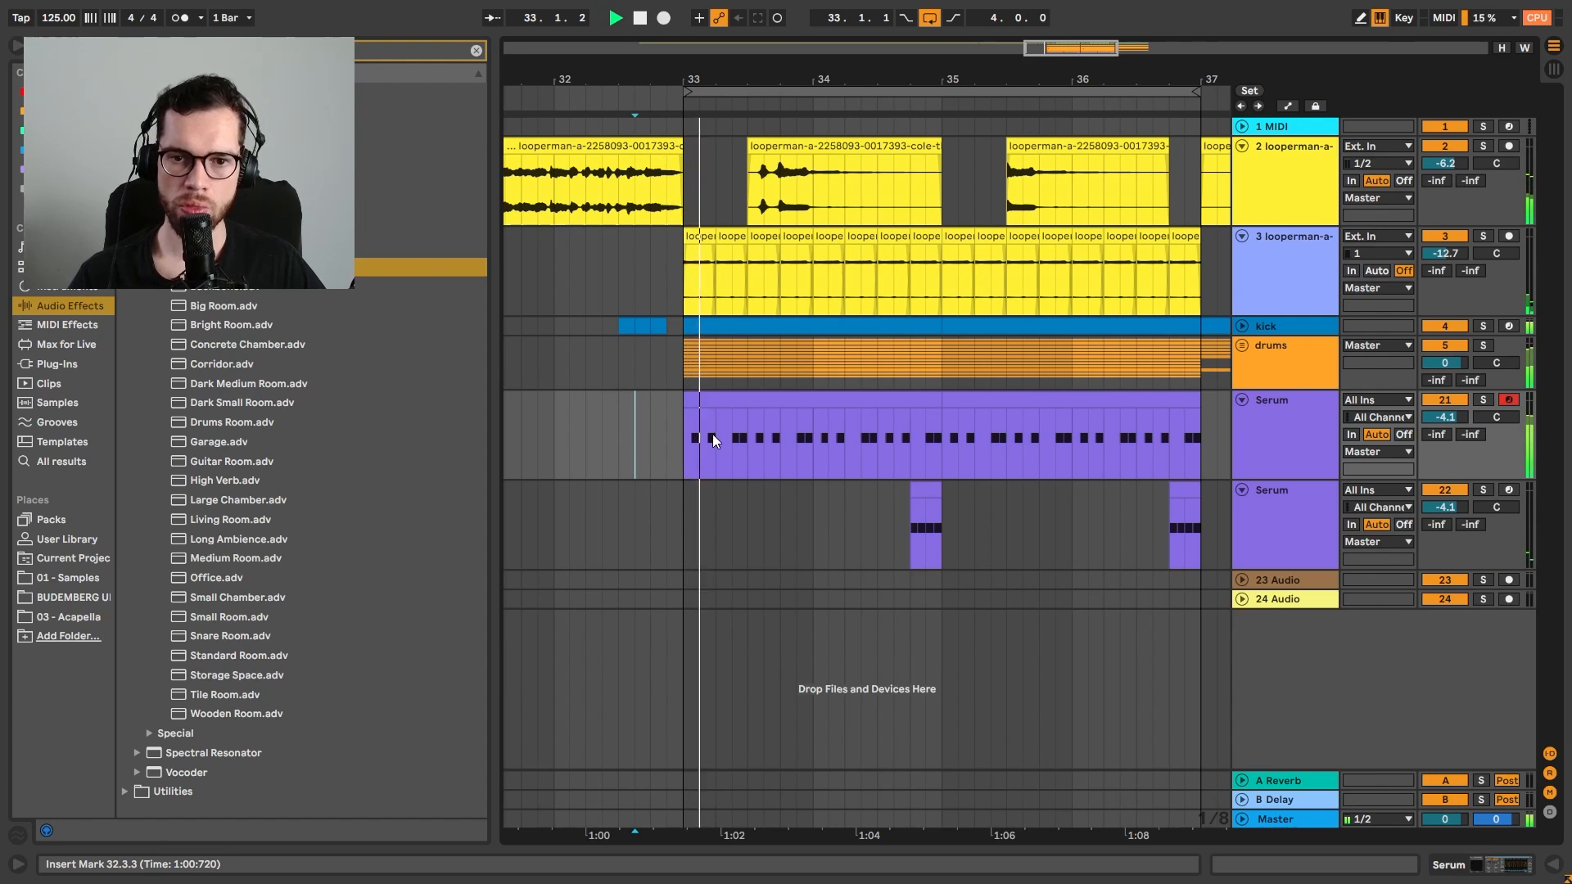
Fold the vocal and Serum tracks to compact the arrangement
{"action": "left_click_drag", "start_coordinate": [764, 80], "coordinate": [764, 66]}
{"action": "left_click", "coordinate": [968, 345]}
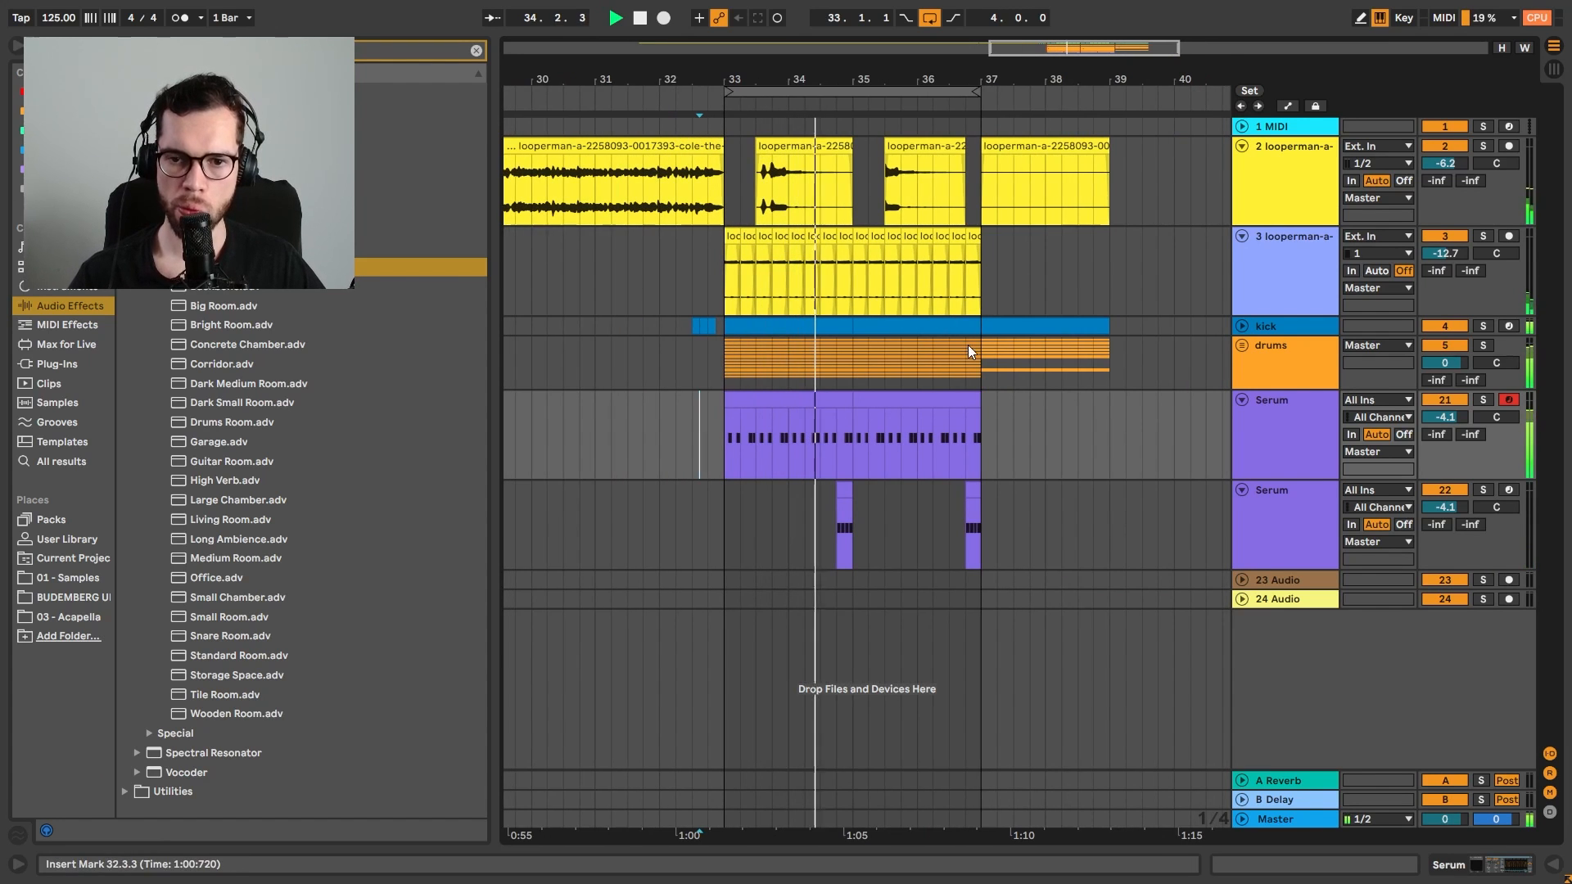
{"action": "left_click", "coordinate": [1304, 175]}
{"action": "key", "text": "ctrl+a"}
{"action": "left_click", "coordinate": [1241, 147]}
Duplicate the 33.1.1 to 37.1.1 section across all tracks and extend the loop to eight bars
{"action": "left_click", "coordinate": [906, 182]}
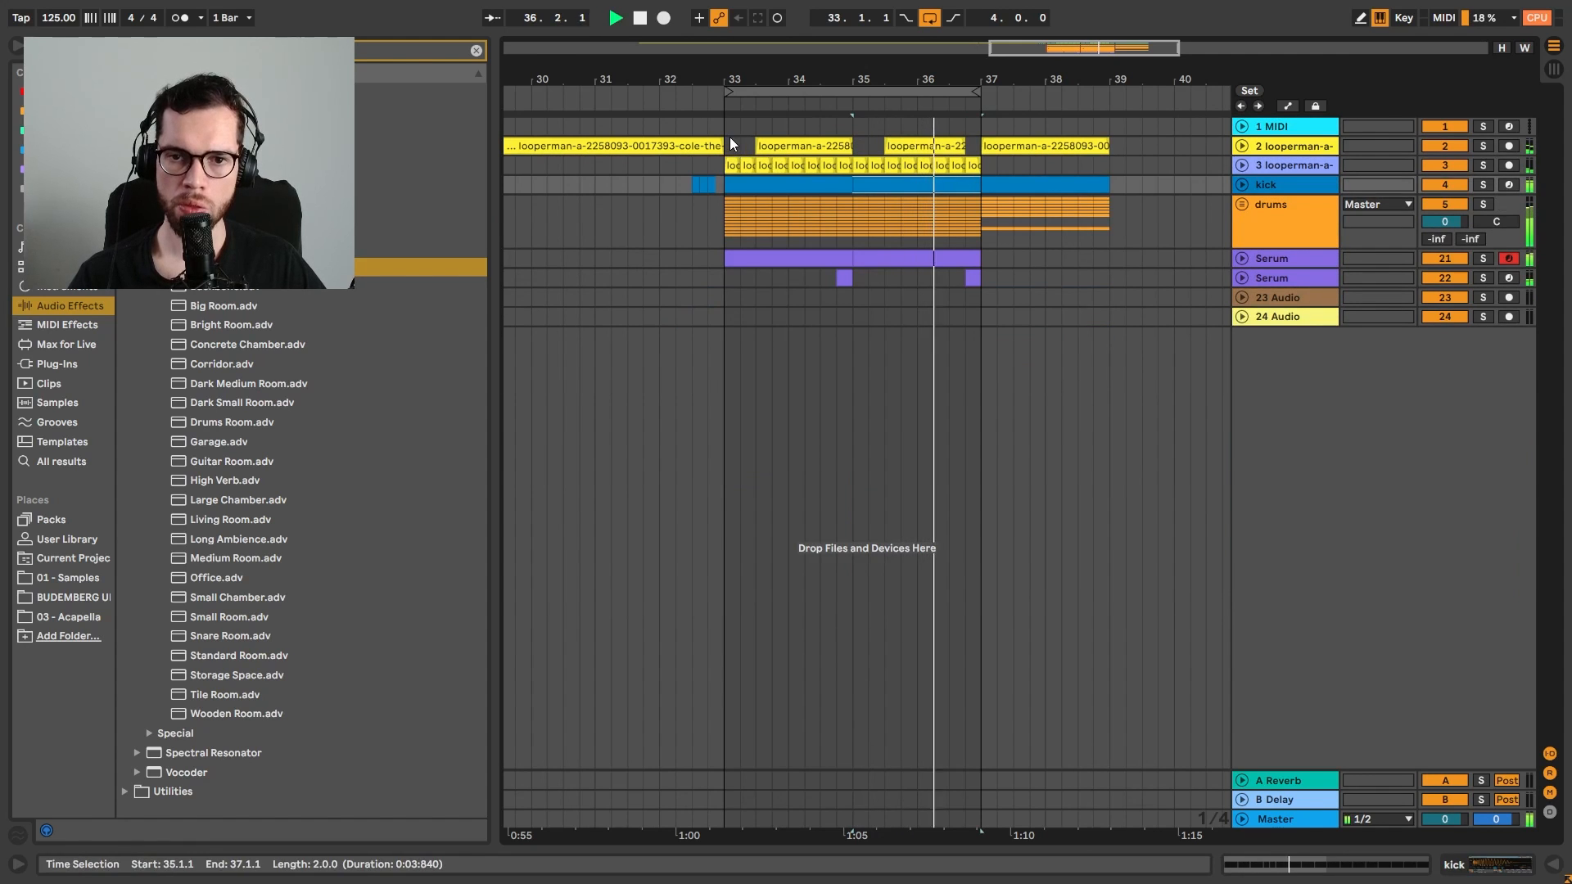
{"action": "left_click_drag", "start_coordinate": [730, 140], "coordinate": [973, 327]}
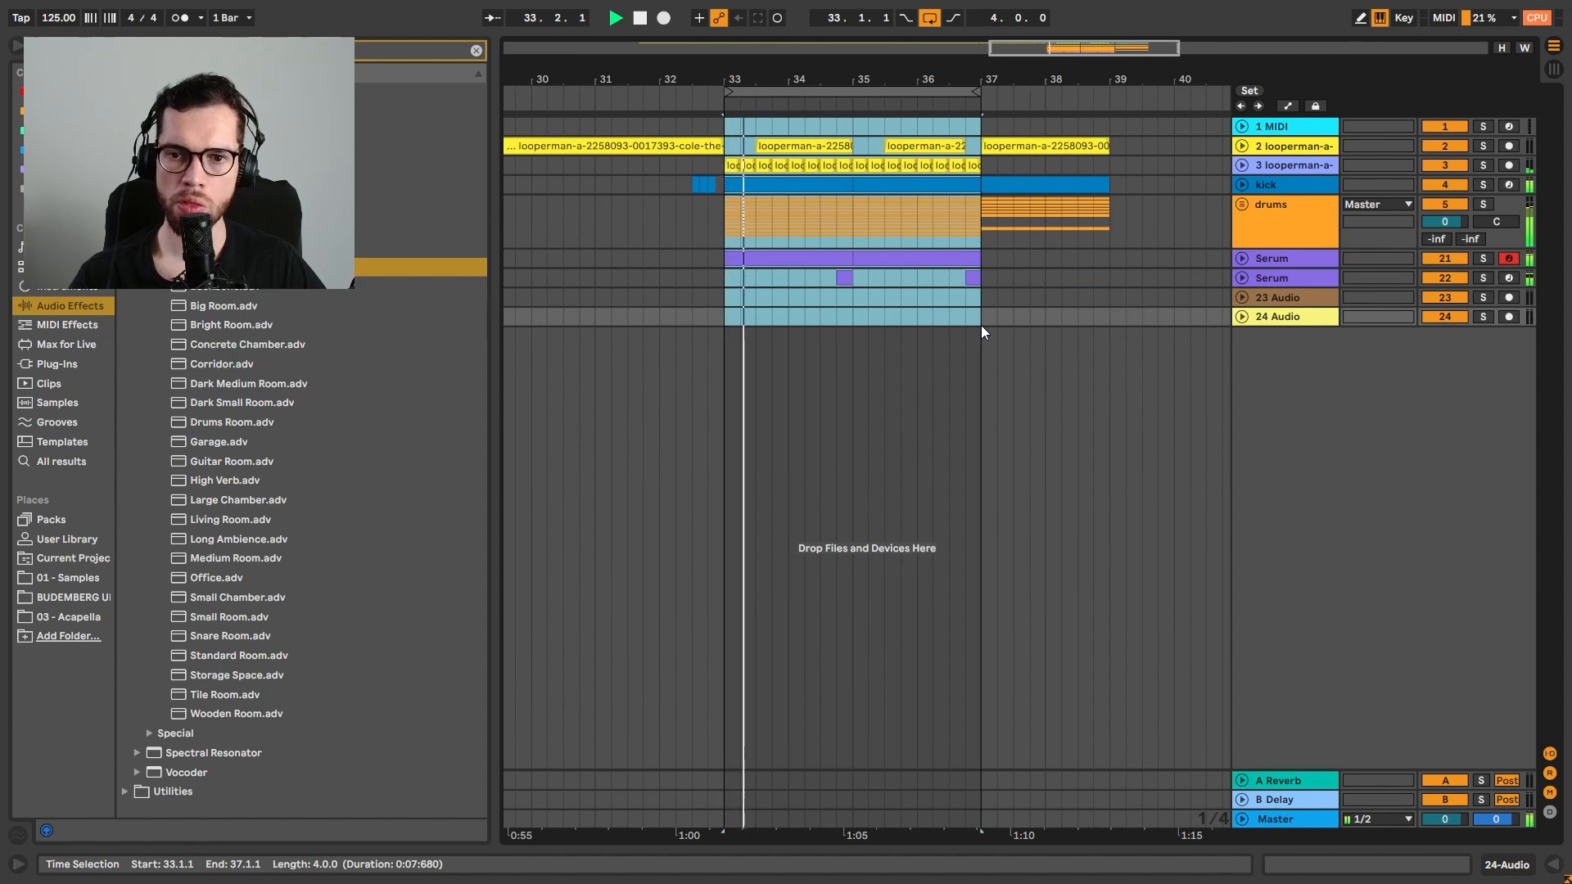
{"action": "key", "text": "ctrl+d"}
{"action": "left_click", "coordinate": [715, 311]}
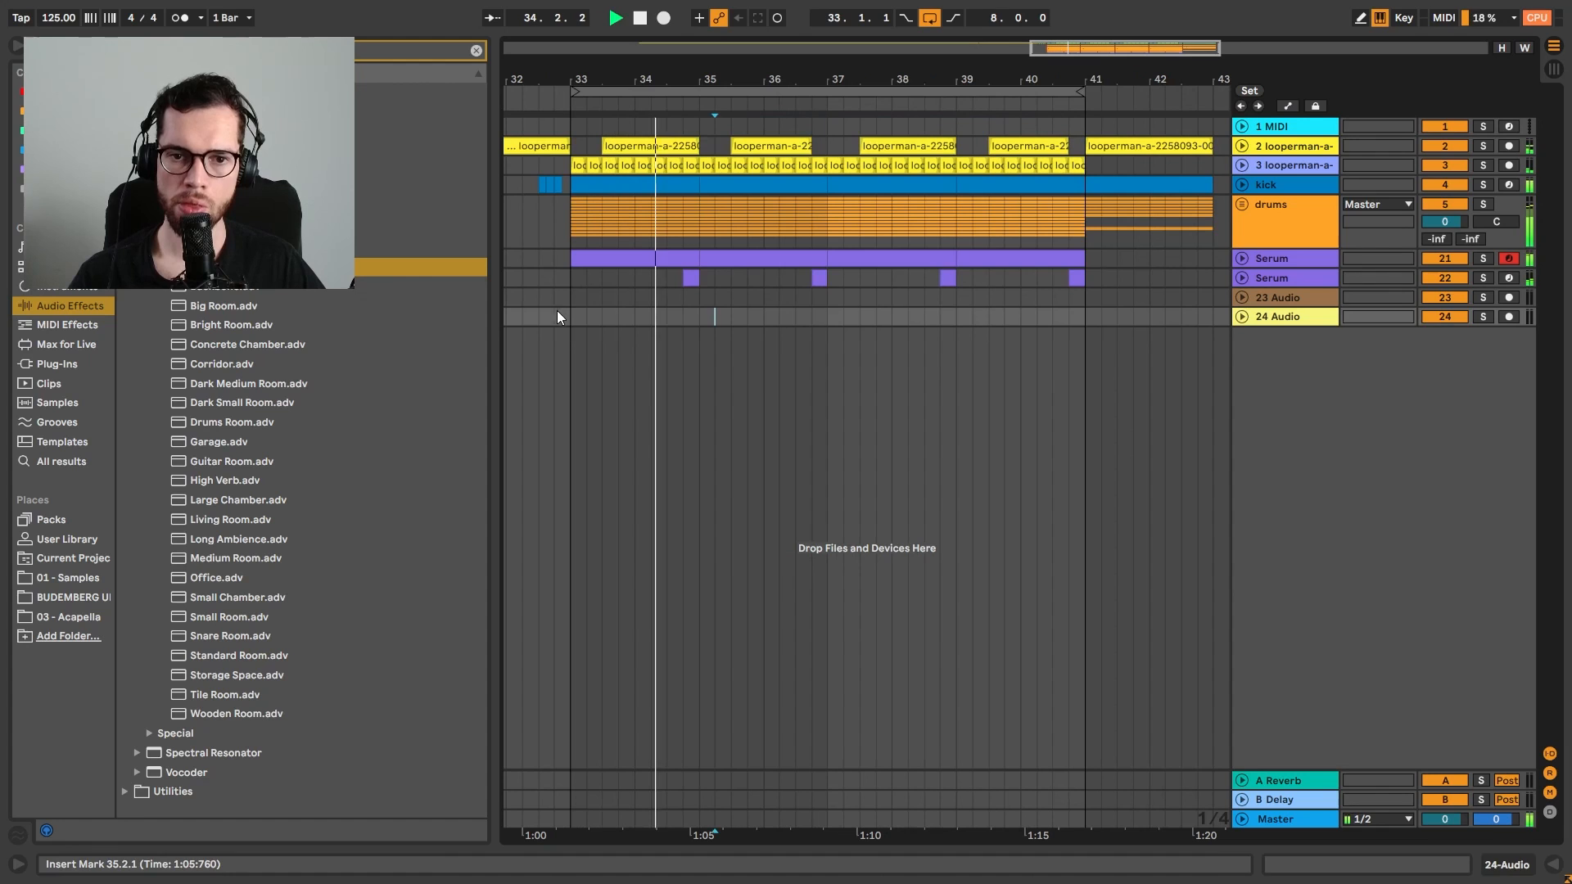
Play the loop from 39.3.1 and trim its last vocal clip to end at 40.1.1
{"action": "left_click", "coordinate": [555, 277]}
{"action": "left_click_drag", "start_coordinate": [1030, 70], "coordinate": [1062, 103]}
{"action": "key", "text": "space"}
{"action": "left_click", "coordinate": [1001, 257]}
{"action": "key", "text": "space"}
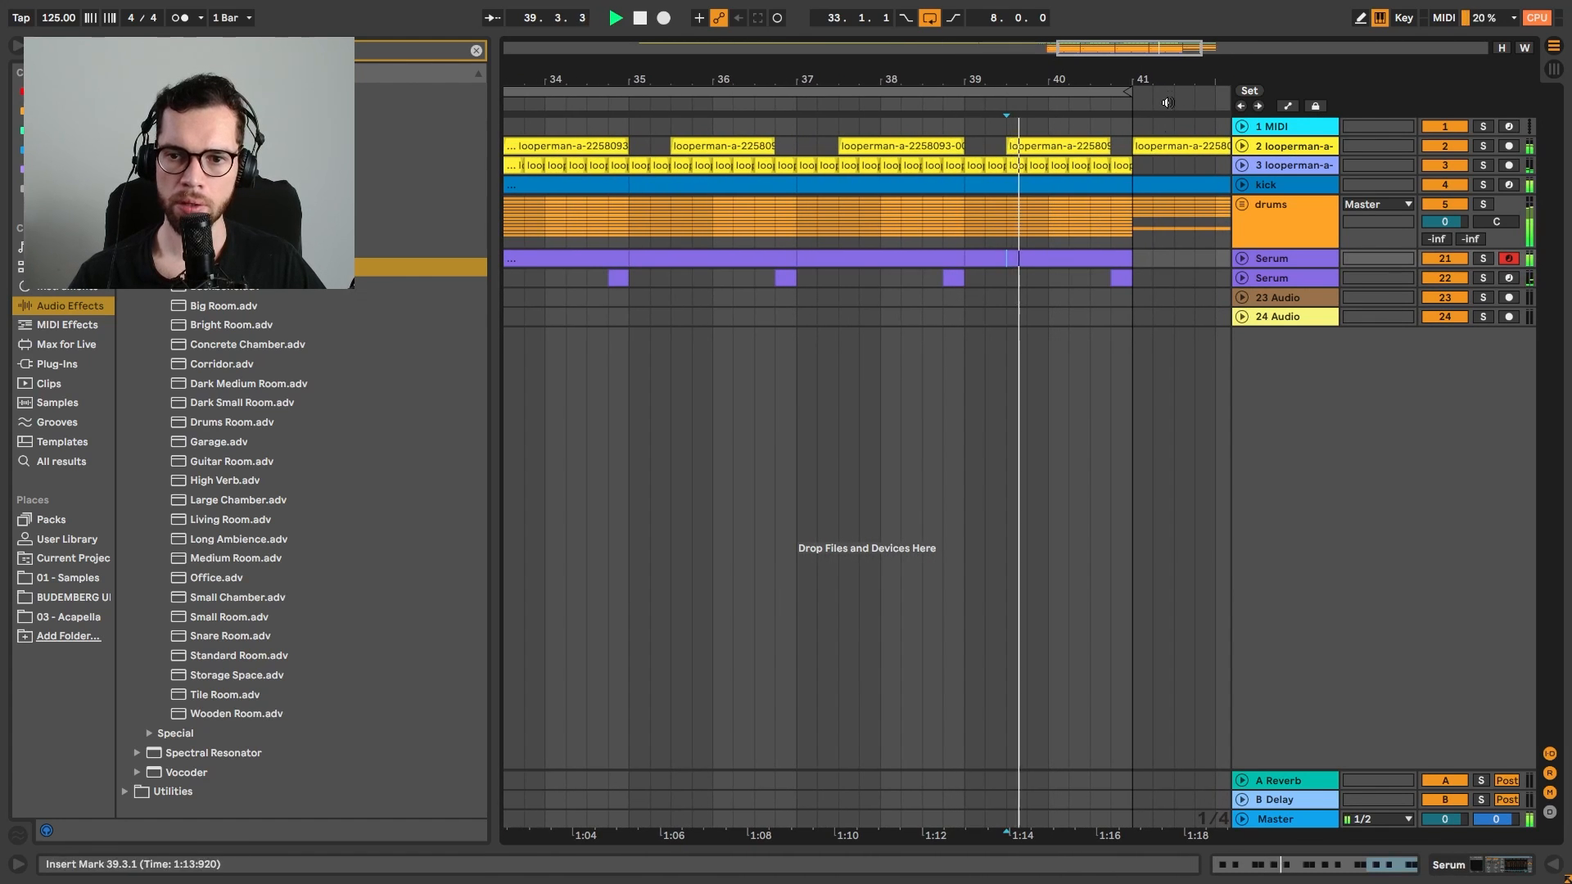
{"action": "scroll", "coordinate": [1084, 125], "scroll_direction": "up", "scroll_amount": 2}
{"action": "left_click_drag", "start_coordinate": [1075, 142], "coordinate": [946, 141]}
{"action": "left_click", "coordinate": [925, 126]}
{"action": "key", "text": "space"}
{"action": "key", "text": "space"}
Delete the vocal slices, kick and drums between 40.1.1 and 41.1.1, and play the transition into the gap
{"action": "left_click", "coordinate": [983, 167]}
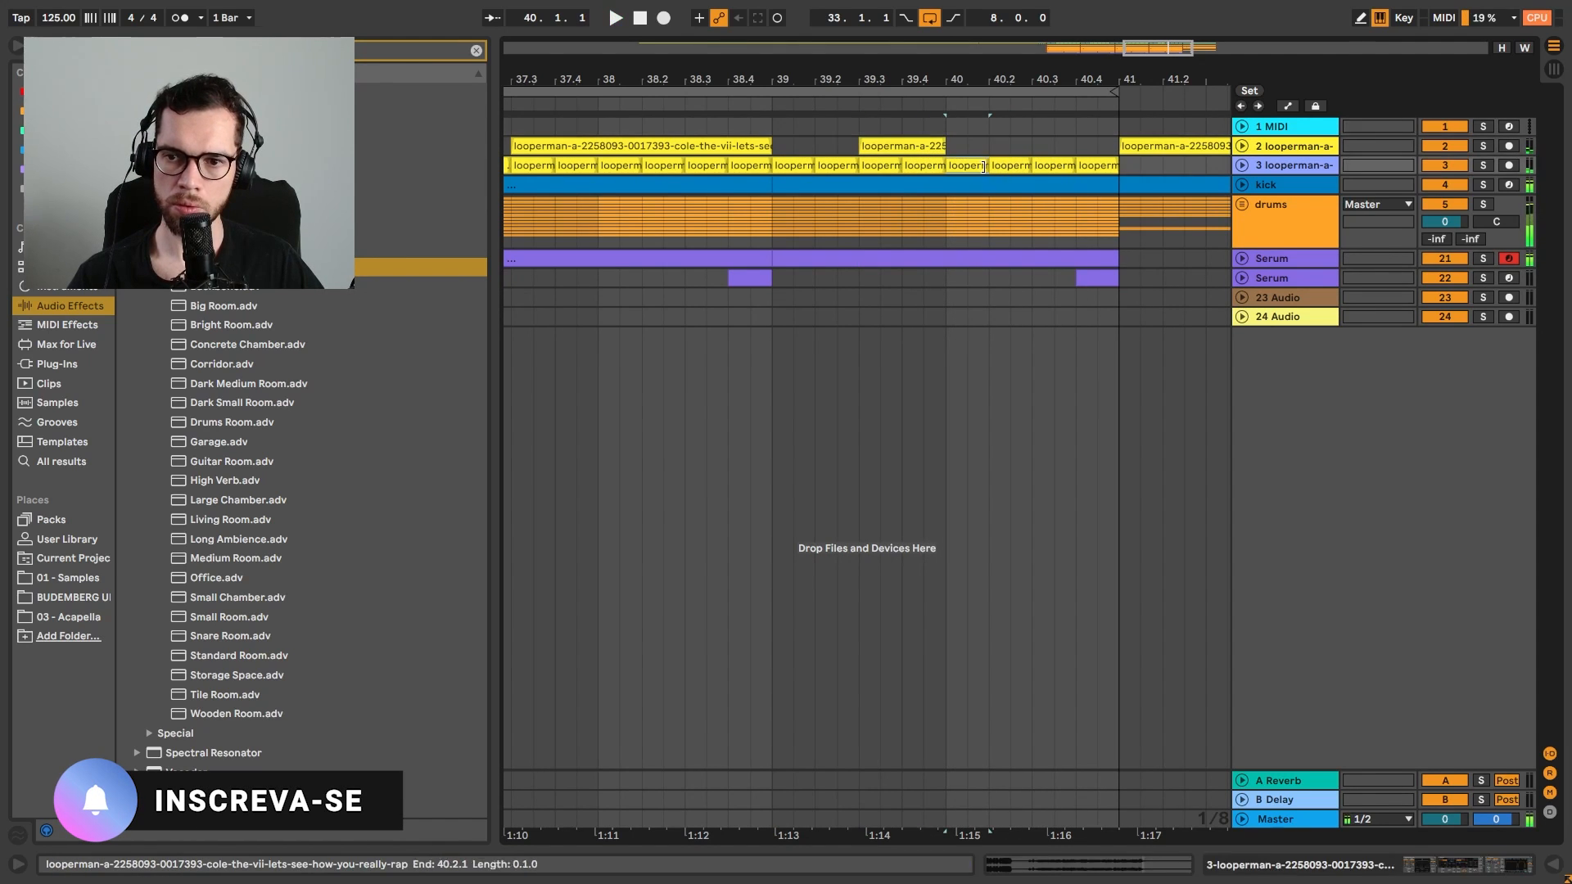
{"action": "left_click_drag", "start_coordinate": [1113, 190], "coordinate": [1113, 190]}
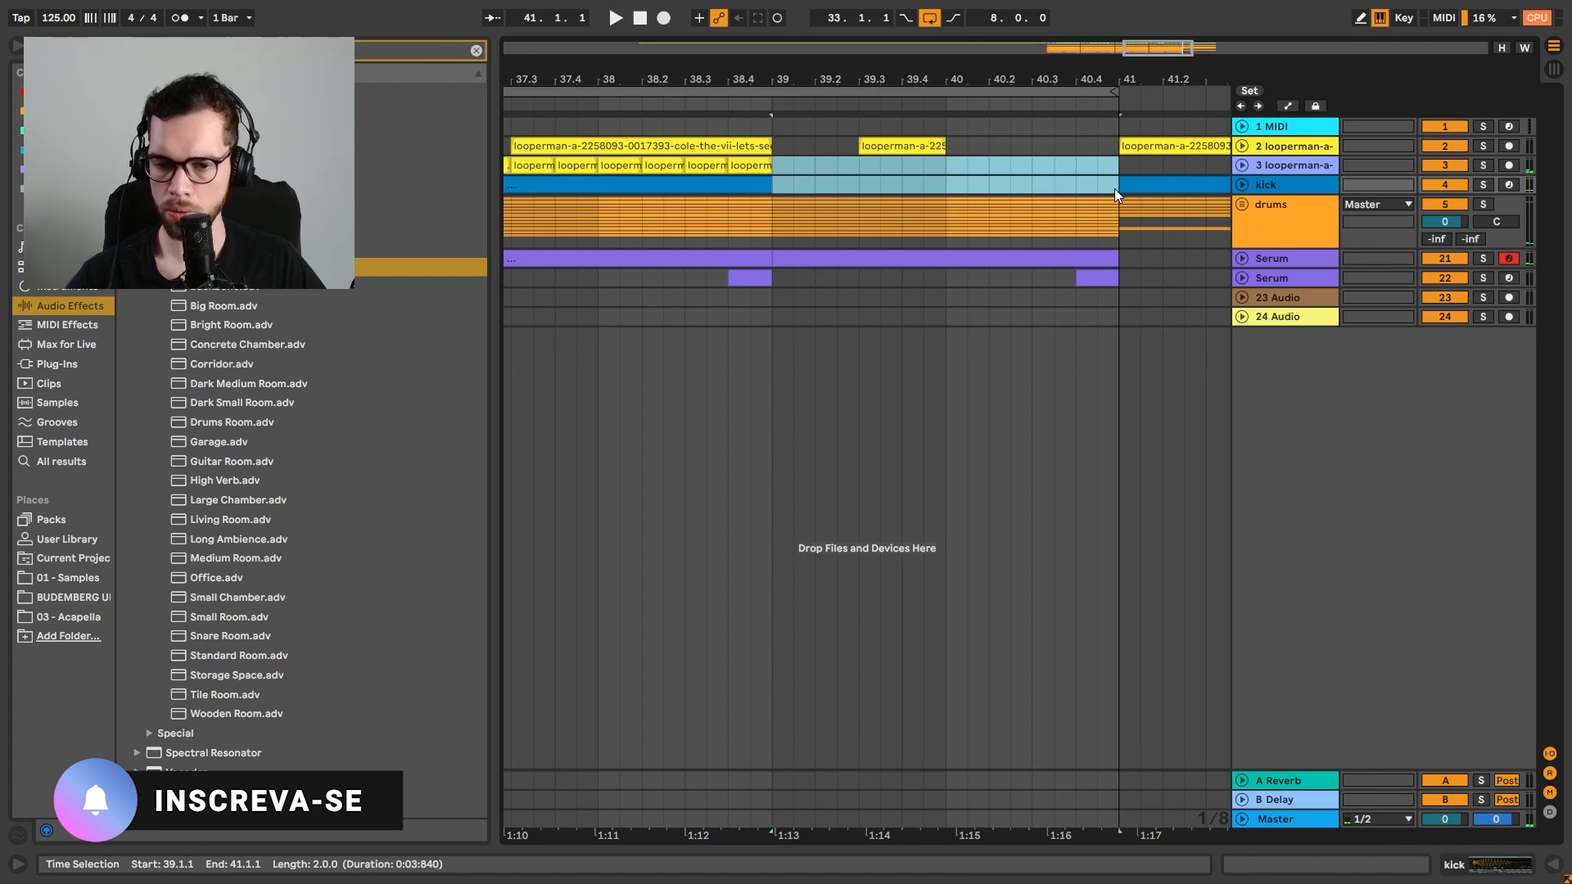
{"action": "key", "text": "space"}
{"action": "key", "text": "space"}
{"action": "left_click_drag", "start_coordinate": [956, 147], "coordinate": [1124, 233]}
{"action": "key", "text": "Delete"}
{"action": "left_click", "coordinate": [904, 238]}
{"action": "key", "text": "space"}
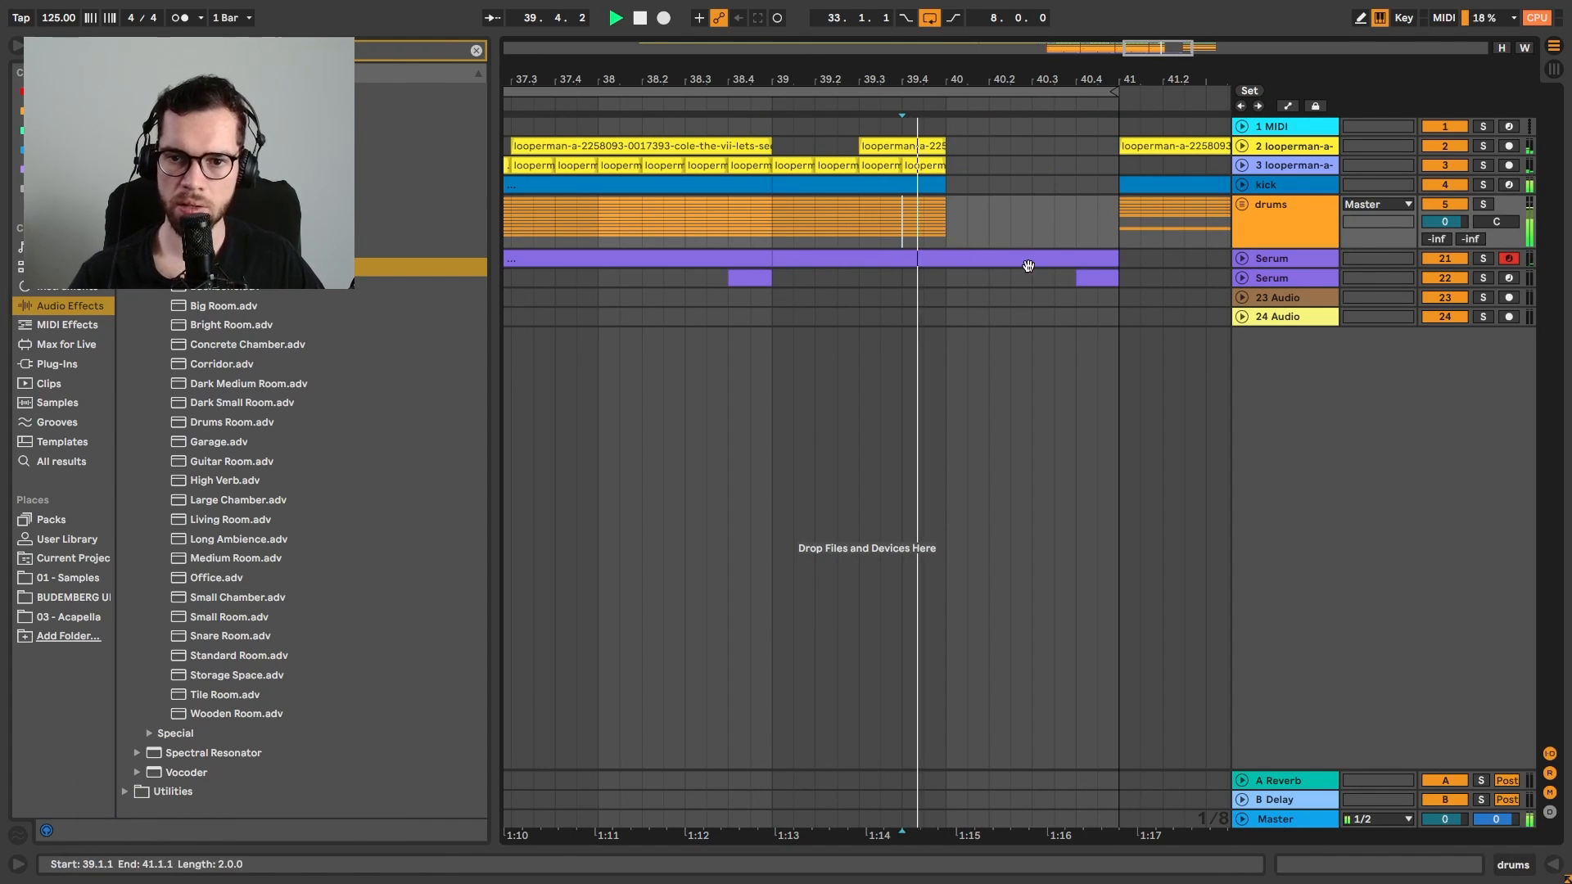
Unfold both Serum tracks and copy the bass notes from 40.1.1 to 40.4.1 onto the pluck track at 40.1.1
{"action": "left_click", "coordinate": [1243, 258]}
{"action": "key", "text": "space"}
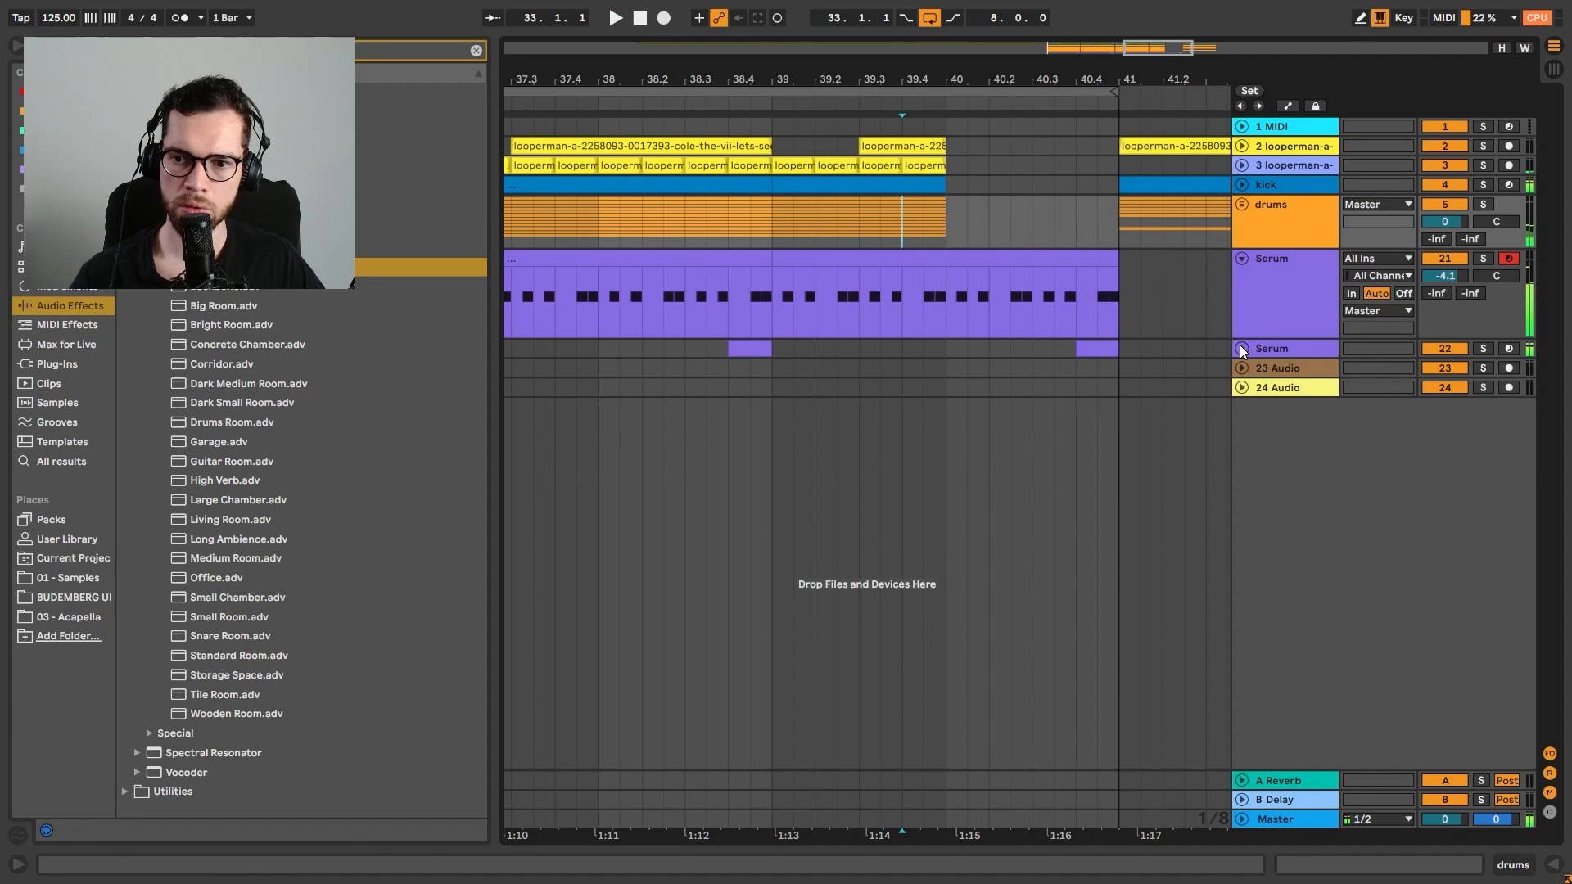
{"action": "left_click", "coordinate": [1243, 348]}
{"action": "key", "text": "ctrl+c"}
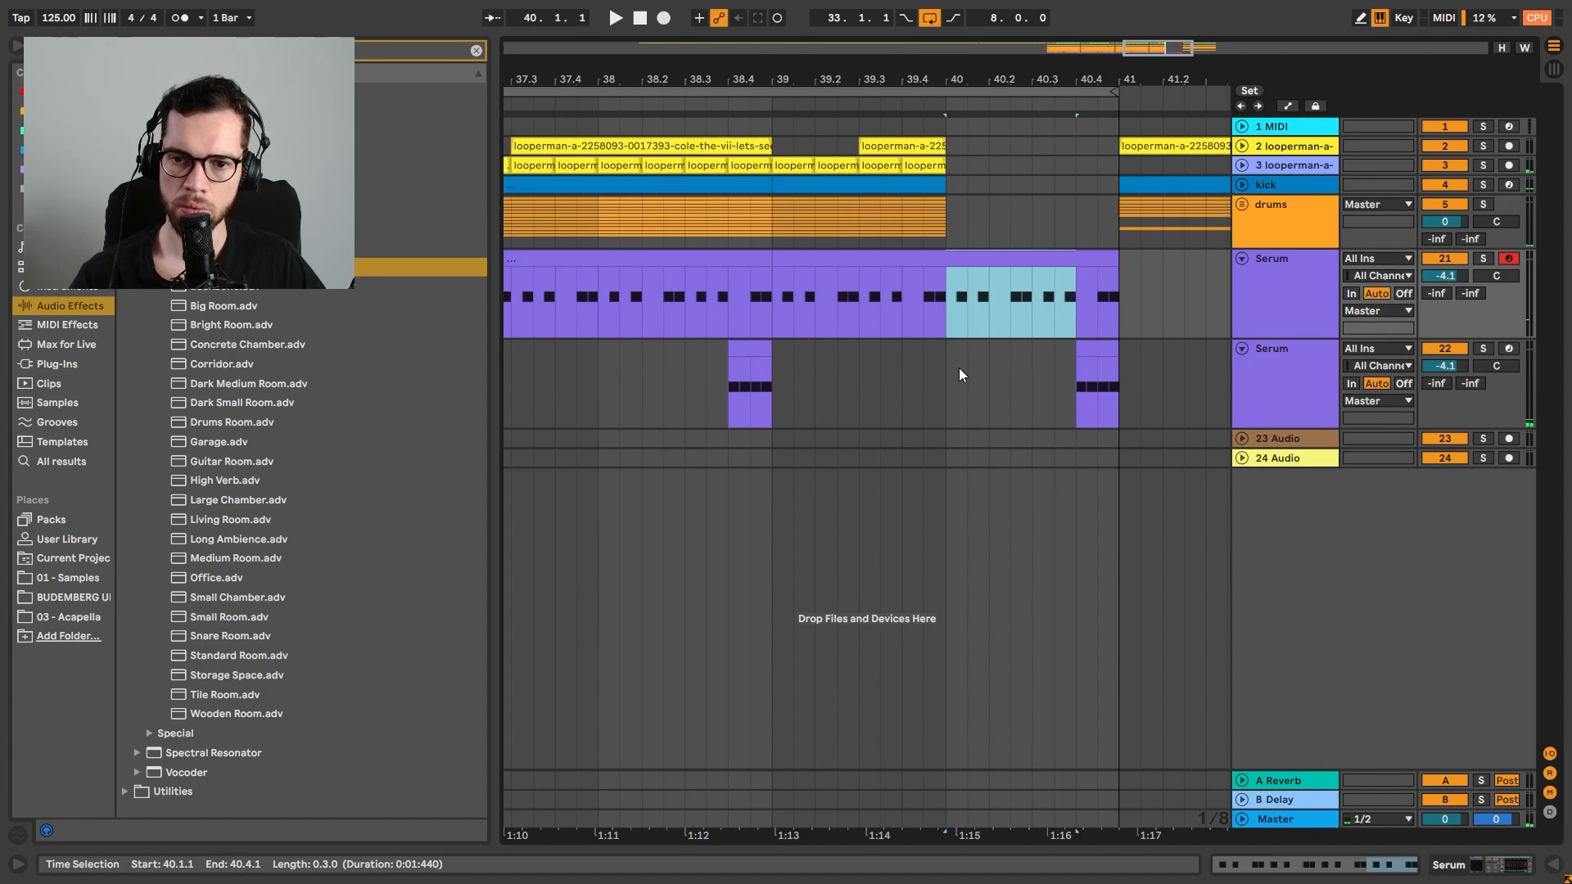
{"action": "left_click", "coordinate": [950, 370]}
{"action": "key", "text": "ctrl+v"}
{"action": "key", "text": "space"}
Transpose all notes of the copied clip up an octave to C#2 and play it from 39.3.3
{"action": "double_click", "coordinate": [995, 353]}
{"action": "key", "text": "space"}
{"action": "left_click", "coordinate": [994, 677]}
{"action": "key", "text": "ctrl+a"}
{"action": "key", "text": "shift+Up"}
{"action": "key", "text": "space"}
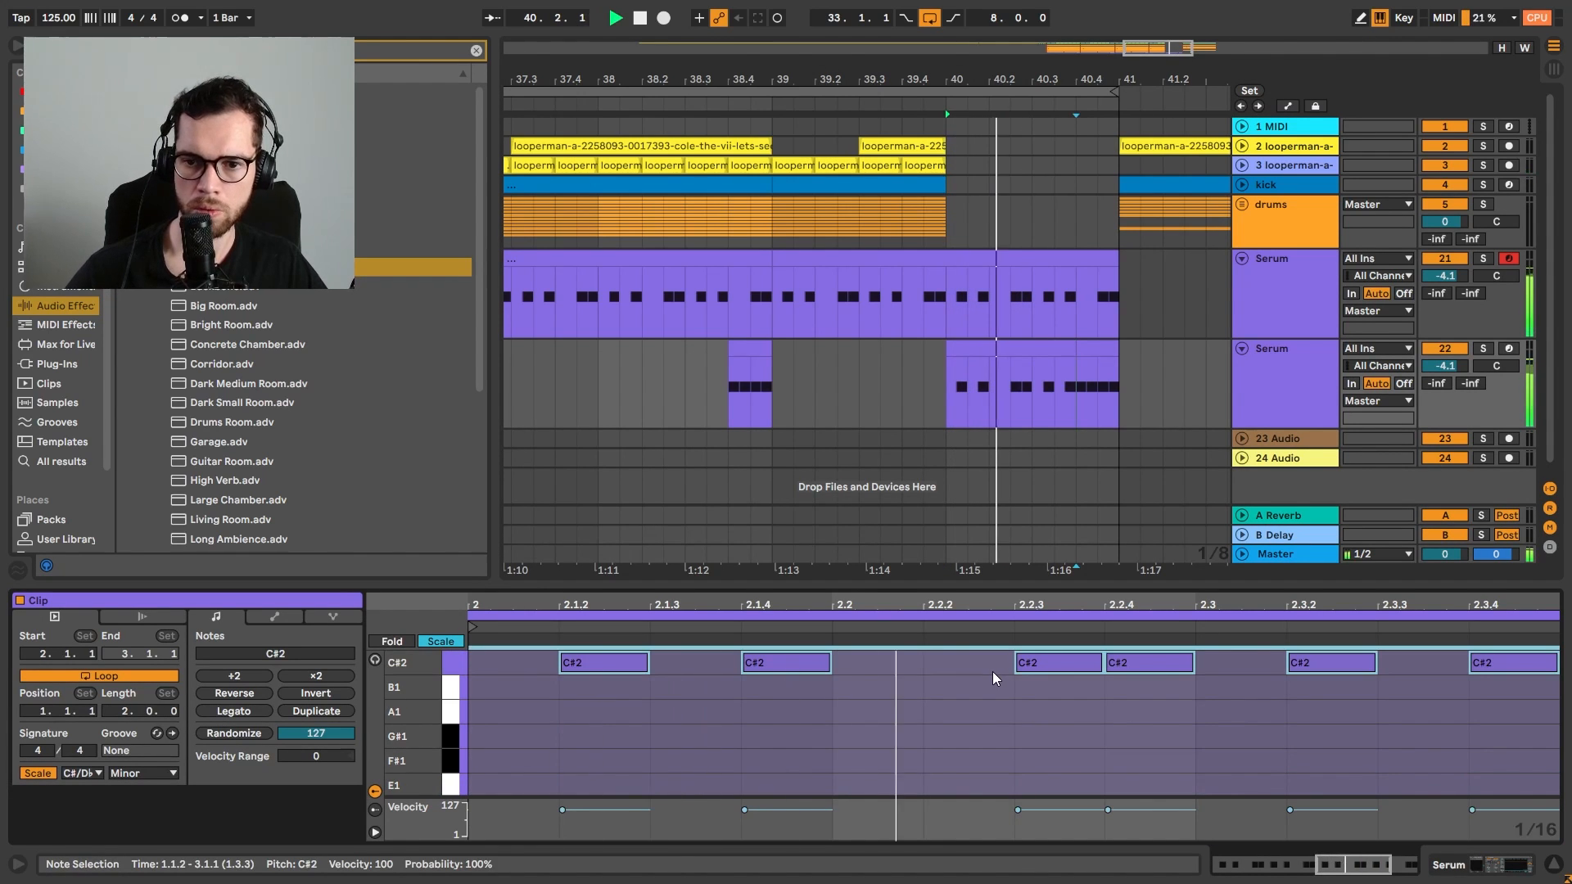
{"action": "left_click", "coordinate": [889, 352]}
{"action": "key", "text": "space"}
{"action": "key", "text": "space"}
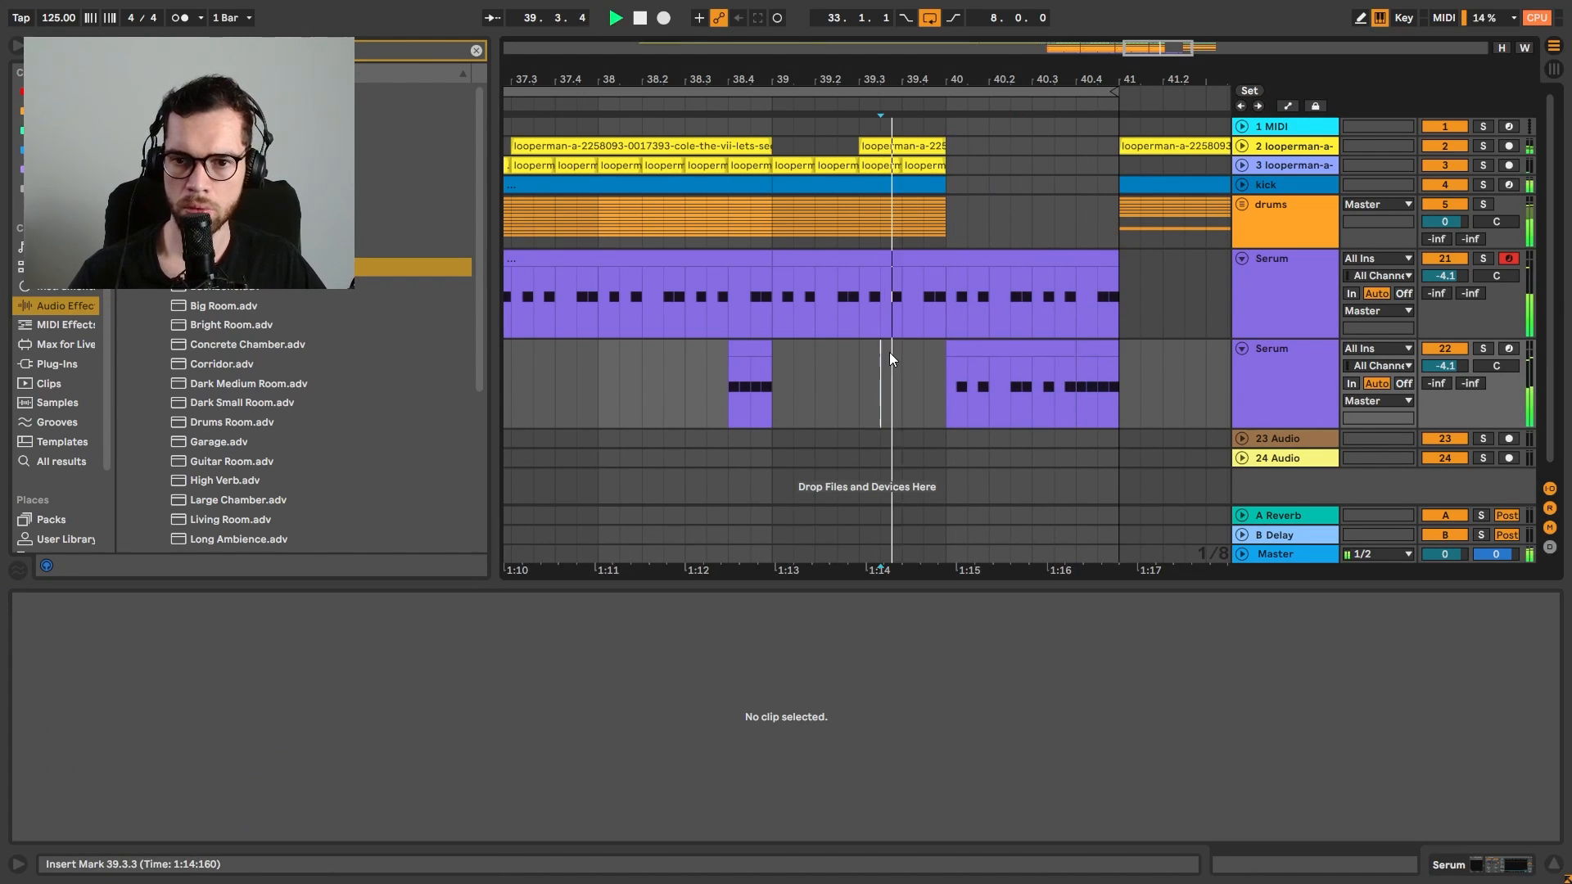
{"action": "key", "text": "space"}
Insert a MIDI track below the pluck track and copy the Serum instrument and the 40.1.1 clip onto it
{"action": "left_click", "coordinate": [1284, 367]}
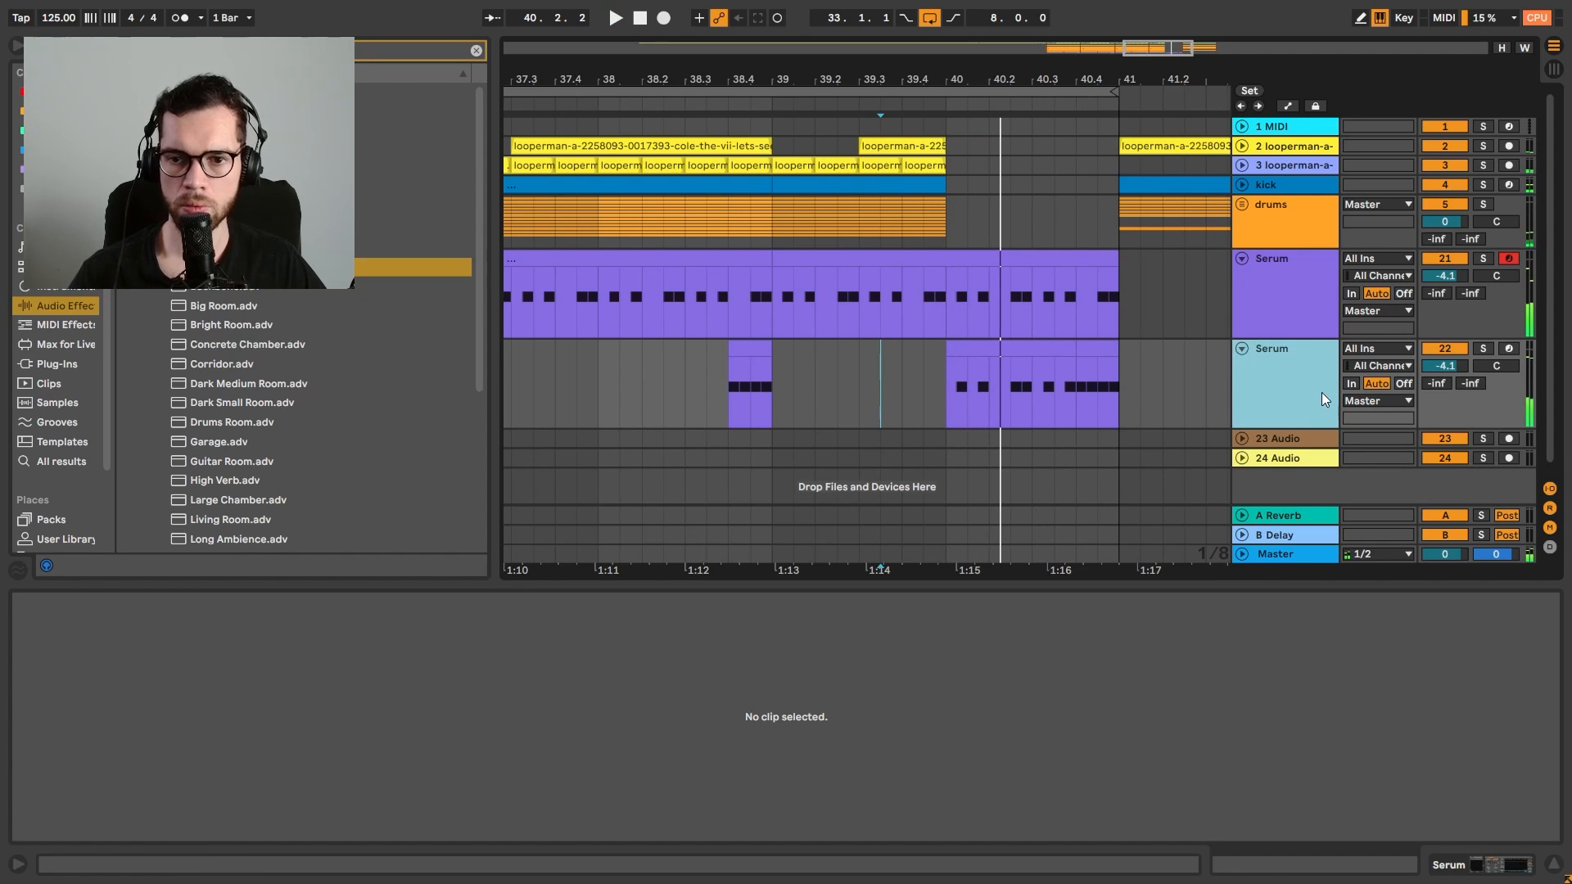
{"action": "key", "text": "ctrl+shift+t"}
{"action": "left_click", "coordinate": [1307, 346]}
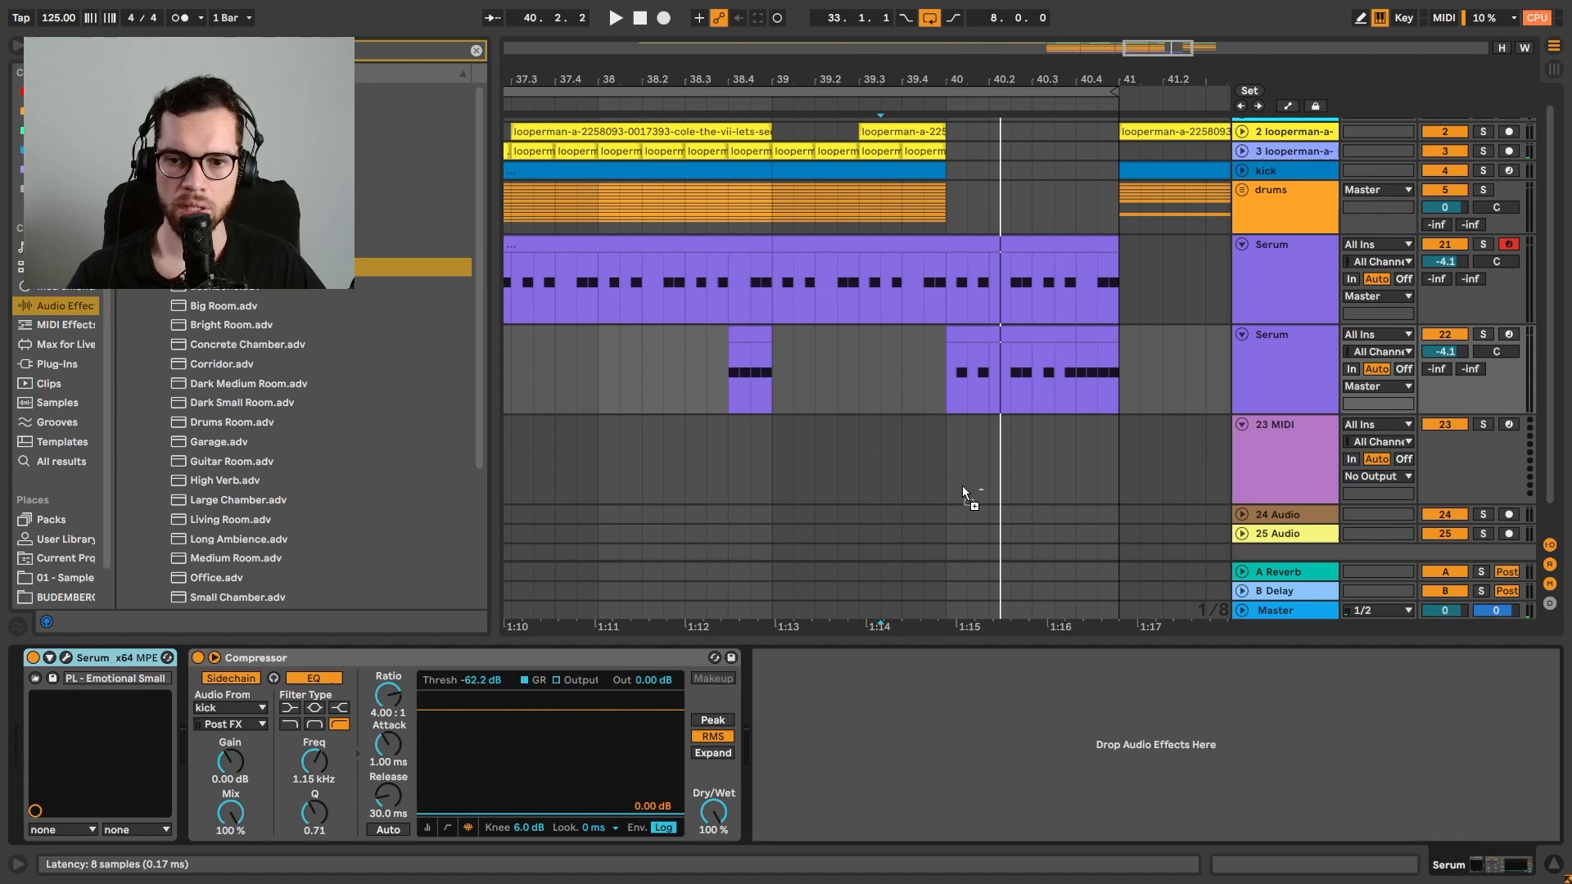
{"action": "left_click_drag", "start_coordinate": [1062, 336], "coordinate": [1044, 439]}
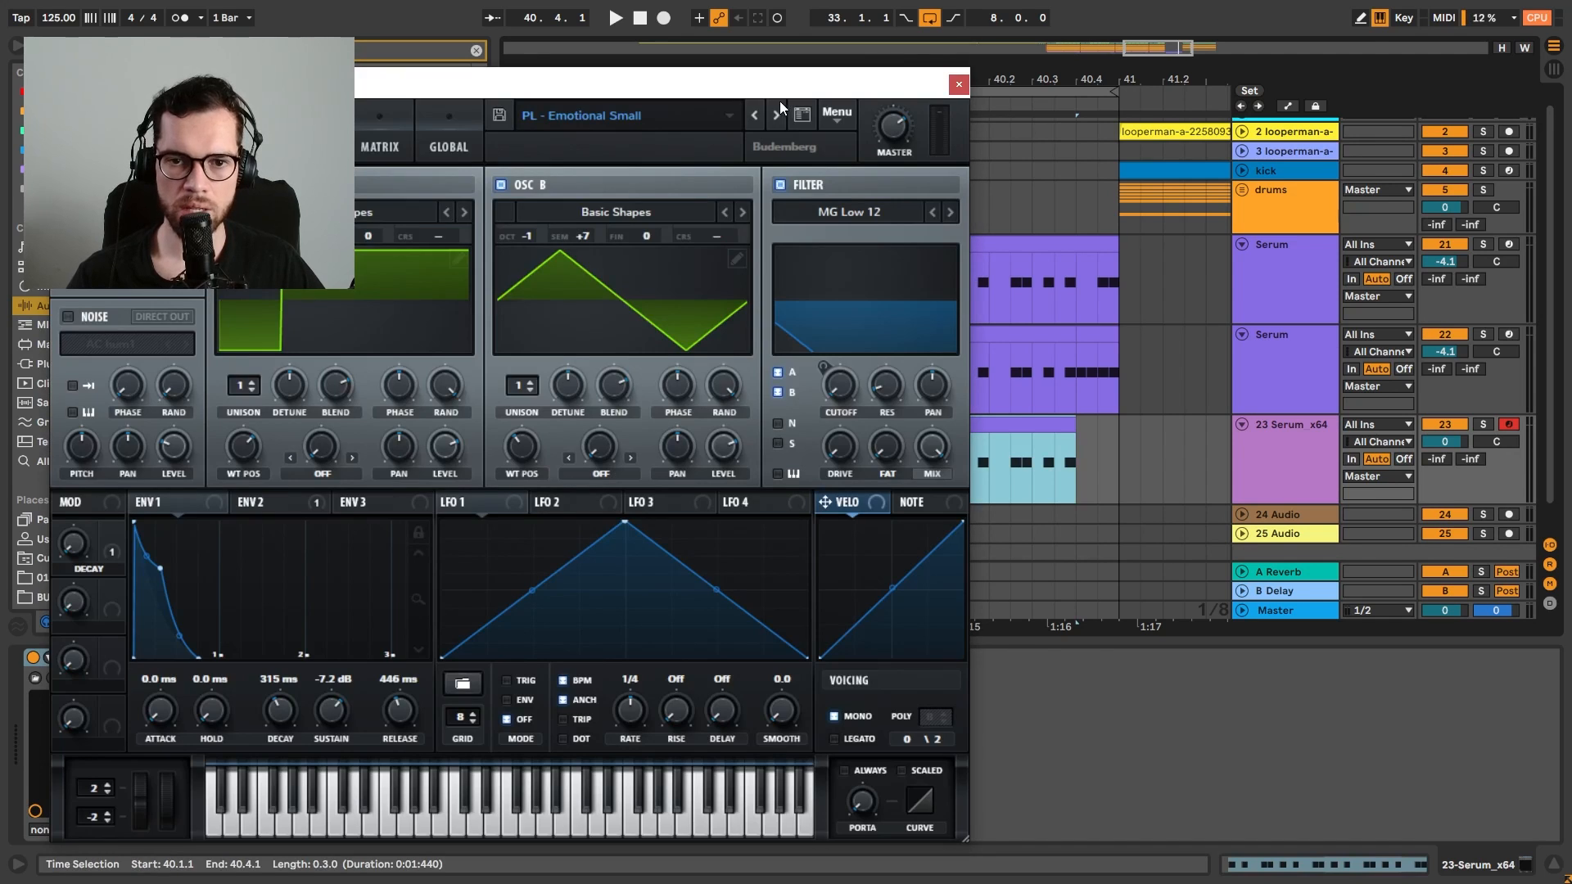
Audition Serum presets on track 23 and load PD - Basic Cinematic
{"action": "left_click", "coordinate": [762, 117]}
{"action": "key", "text": "space"}
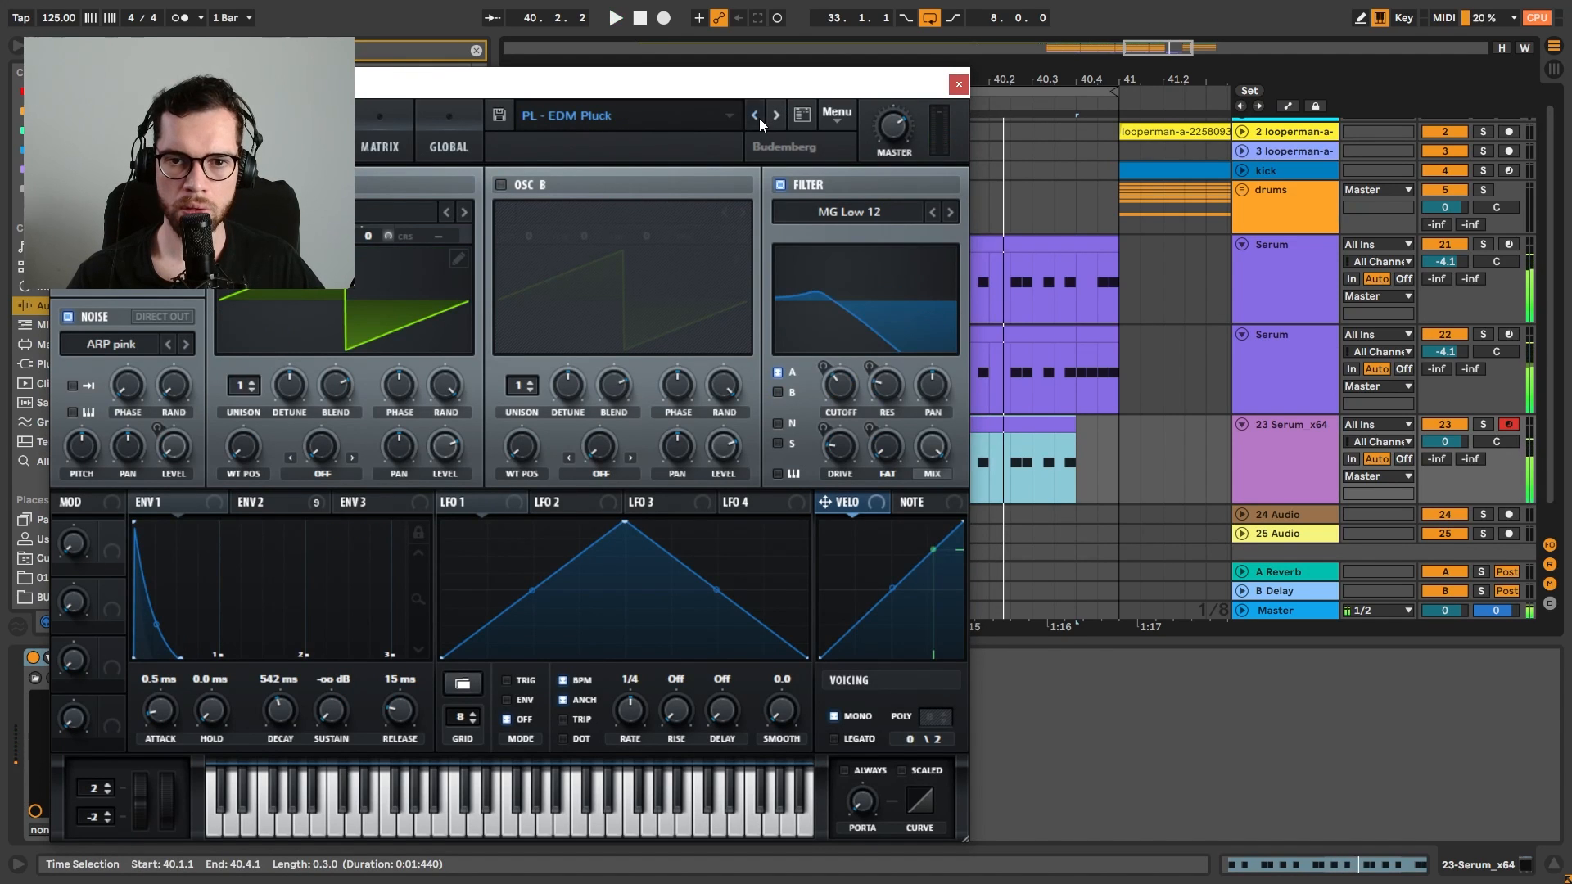
{"action": "left_click", "coordinate": [759, 118]}
{"action": "key", "text": "space"}
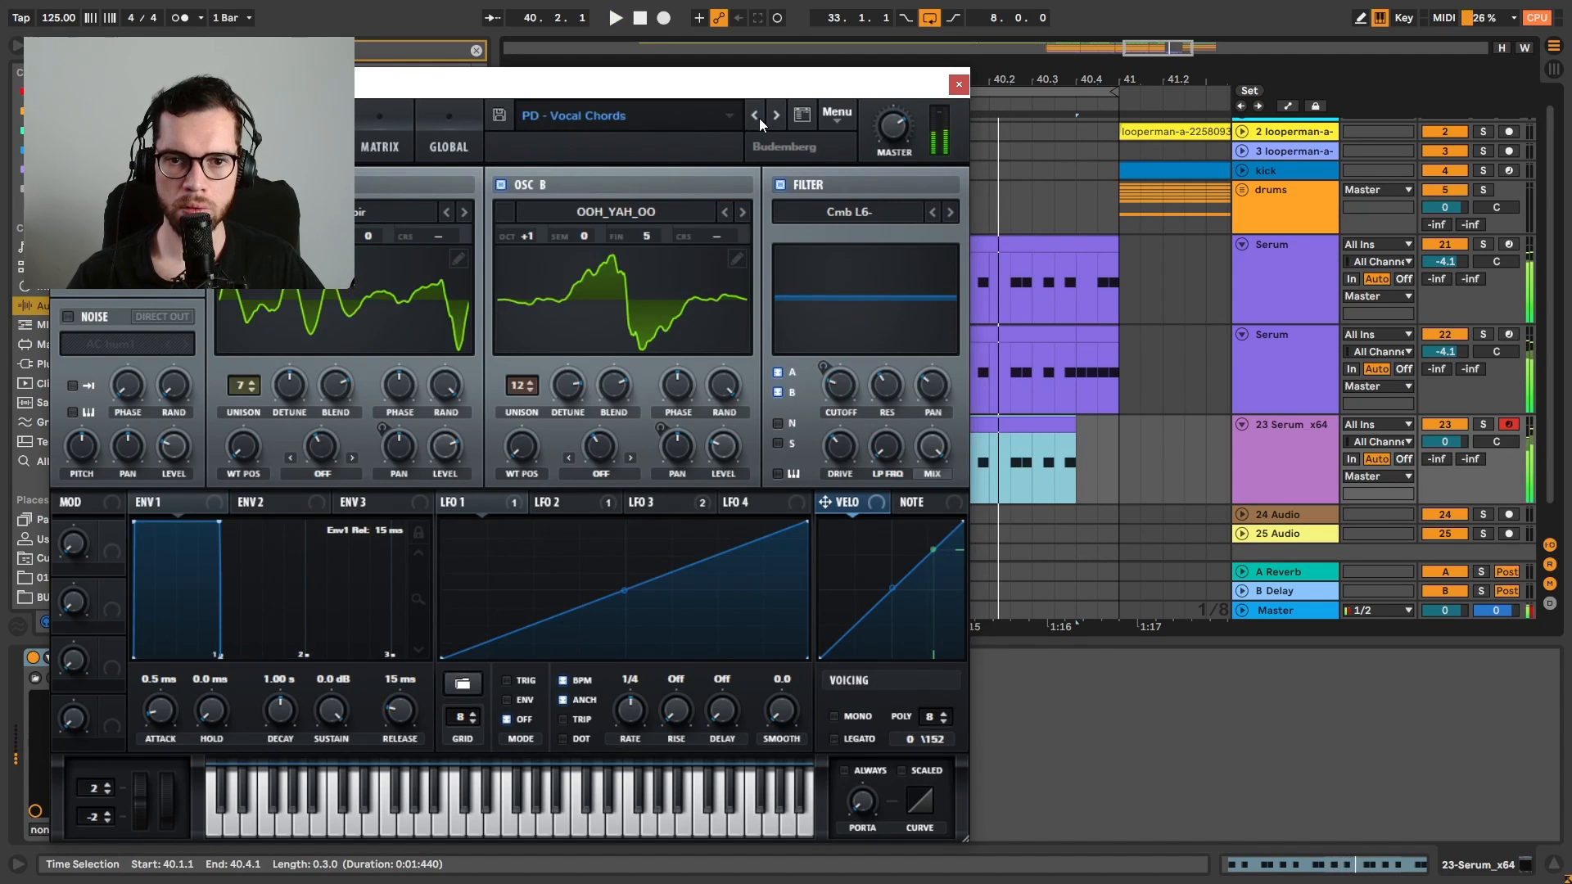
{"action": "key", "text": "space"}
{"action": "left_click", "coordinate": [755, 117]}
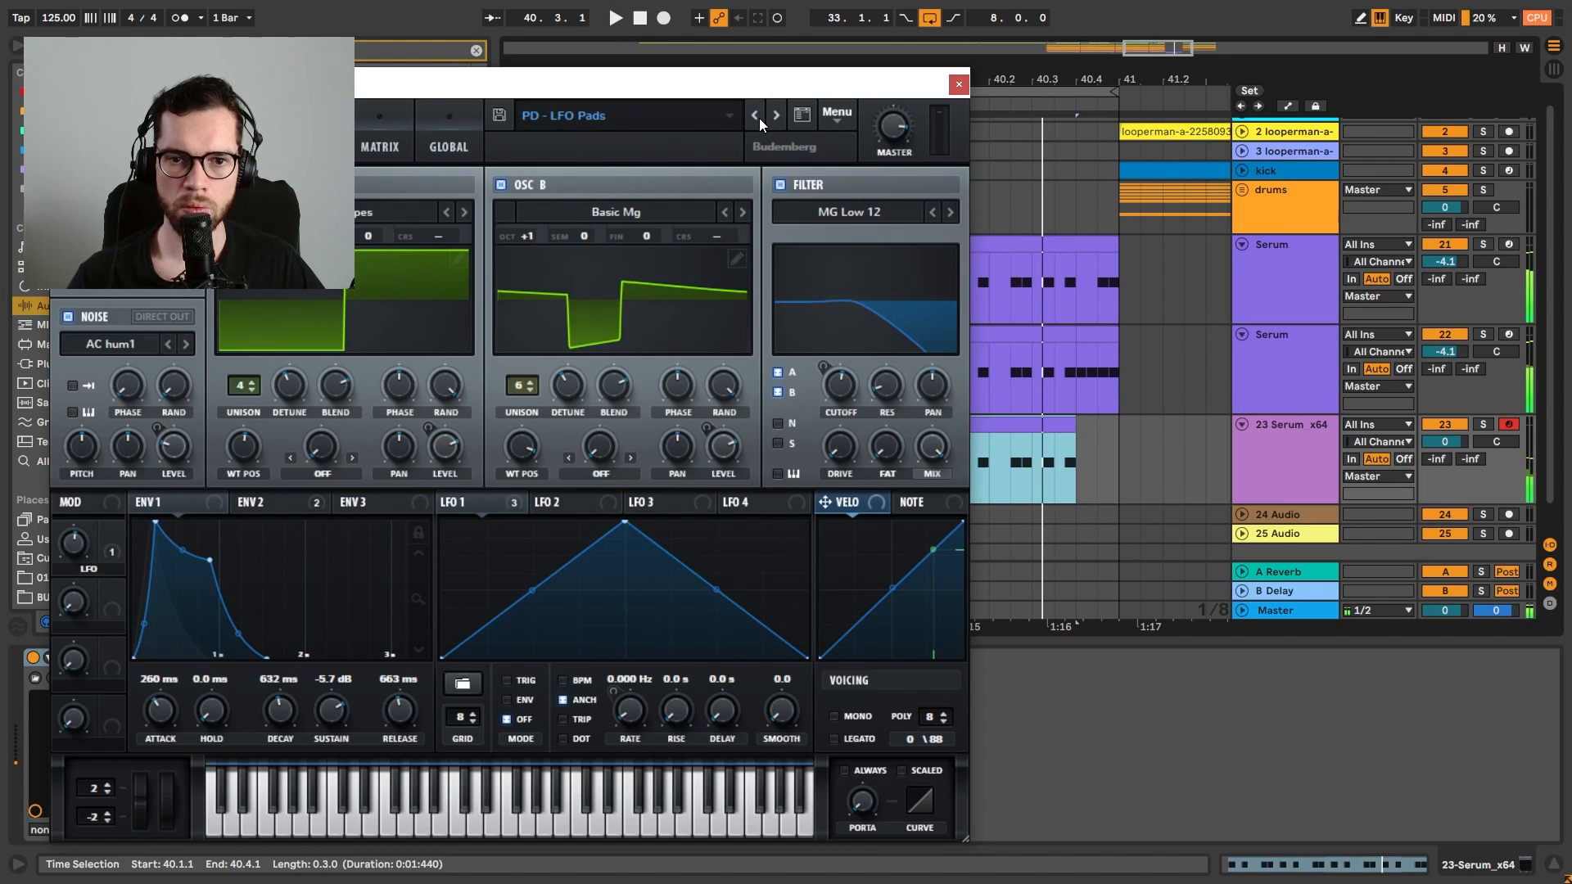
{"action": "left_click", "coordinate": [759, 118]}
{"action": "key", "text": "space"}
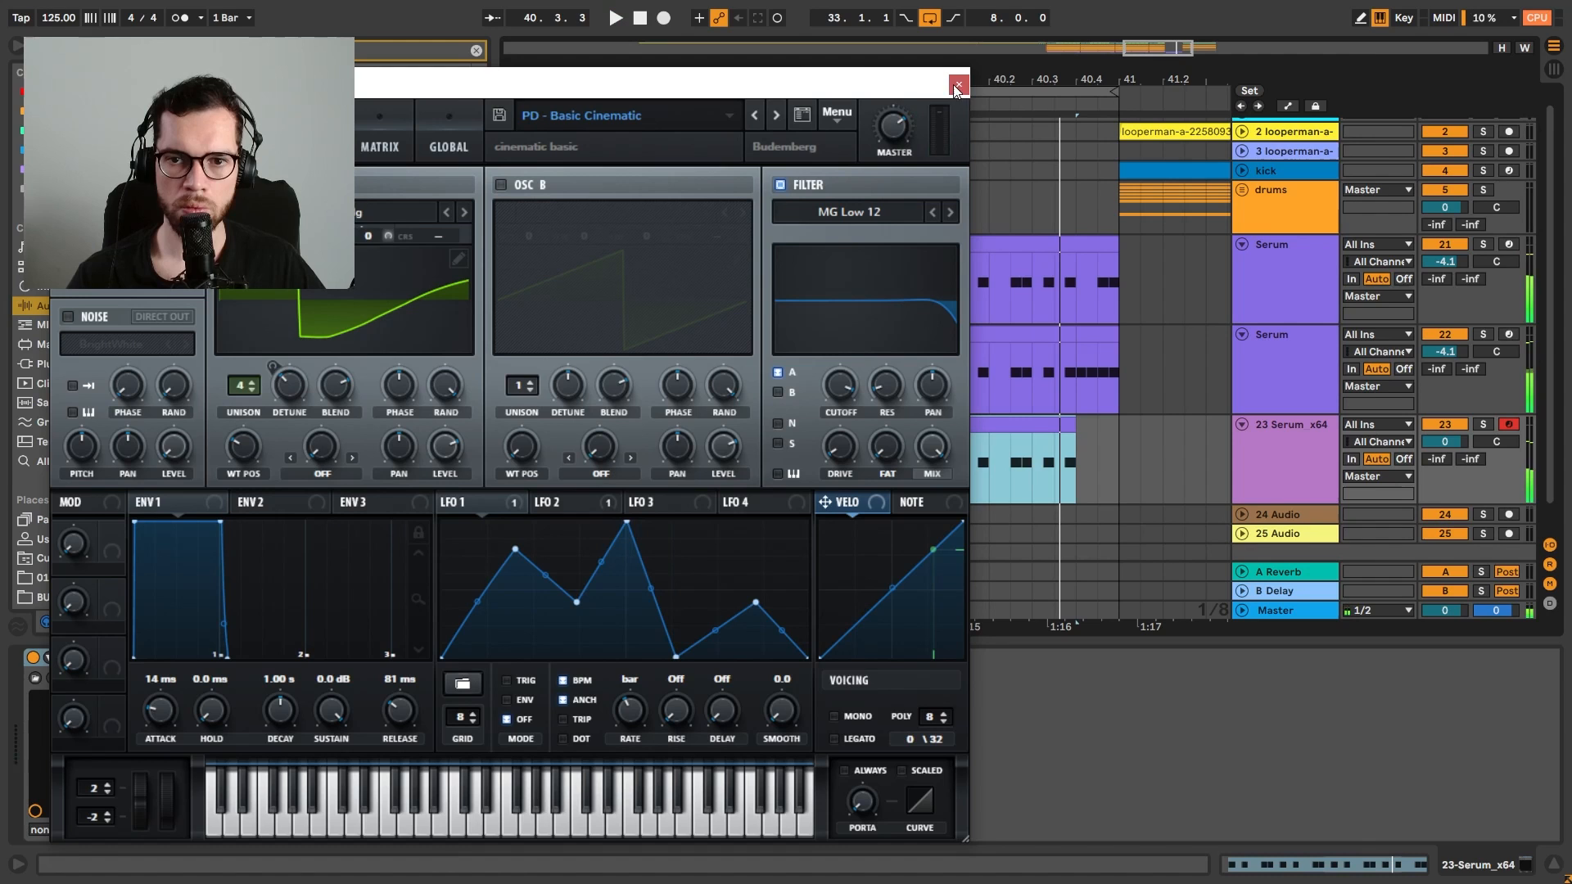
In the track 23 clip, create a one-beat C#2 note at 2.1.1 and a one-beat B1 note at 2.2.1
{"action": "double_click", "coordinate": [1025, 420]}
{"action": "left_click", "coordinate": [958, 85]}
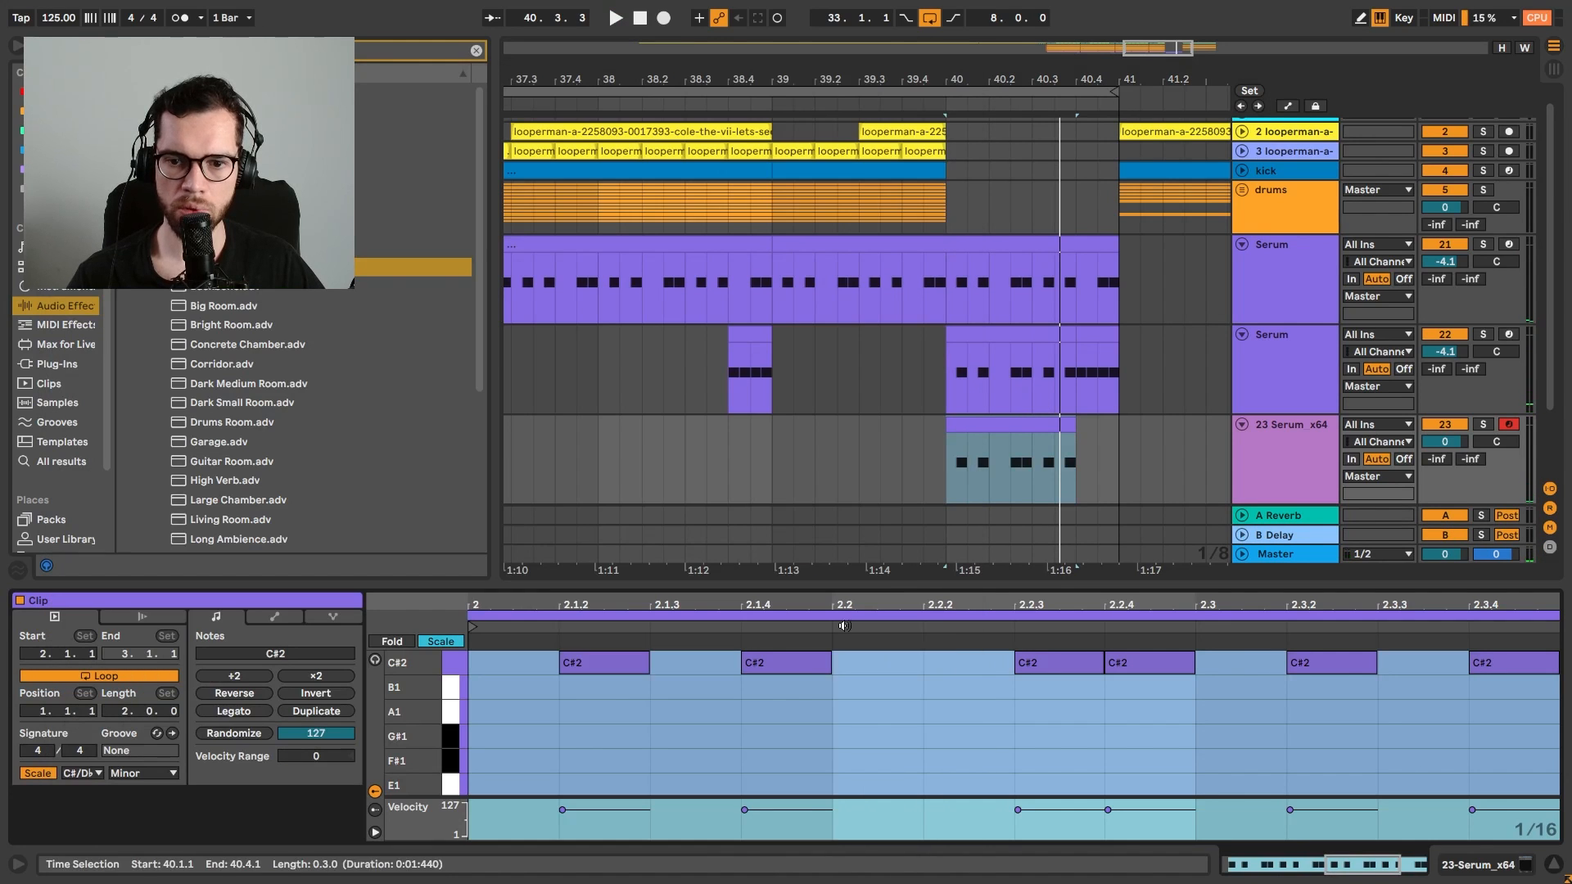
{"action": "left_click_drag", "start_coordinate": [637, 668], "coordinate": [822, 651]}
{"action": "key", "text": "ctrl+d"}
{"action": "key", "text": "space"}
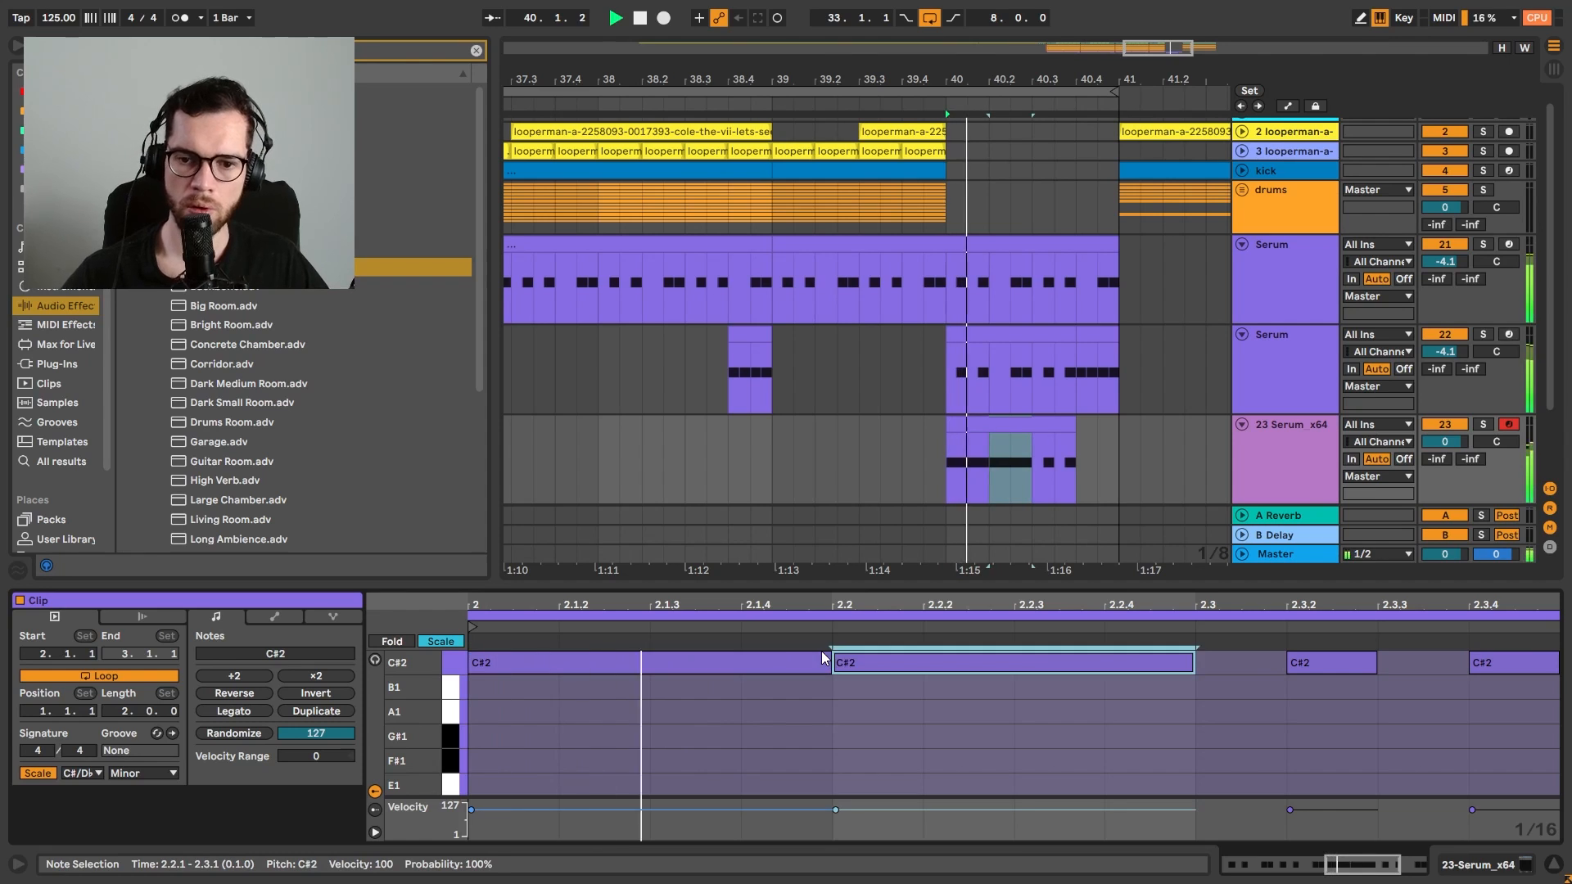
{"action": "key", "text": "Down"}
{"action": "key", "text": "space"}
Duplicate the B1 note to 2.3.1, lower the copy to A1 and delete the leftover short C#2 notes
{"action": "left_click_drag", "start_coordinate": [1217, 664], "coordinate": [1018, 653]}
{"action": "key", "text": "Delete"}
{"action": "left_click", "coordinate": [1190, 695]}
{"action": "key", "text": "ctrl+d"}
{"action": "left_click_drag", "start_coordinate": [1274, 666], "coordinate": [1540, 667]}
{"action": "key", "text": "Delete"}
{"action": "key", "text": "space"}
{"action": "left_click", "coordinate": [1370, 691]}
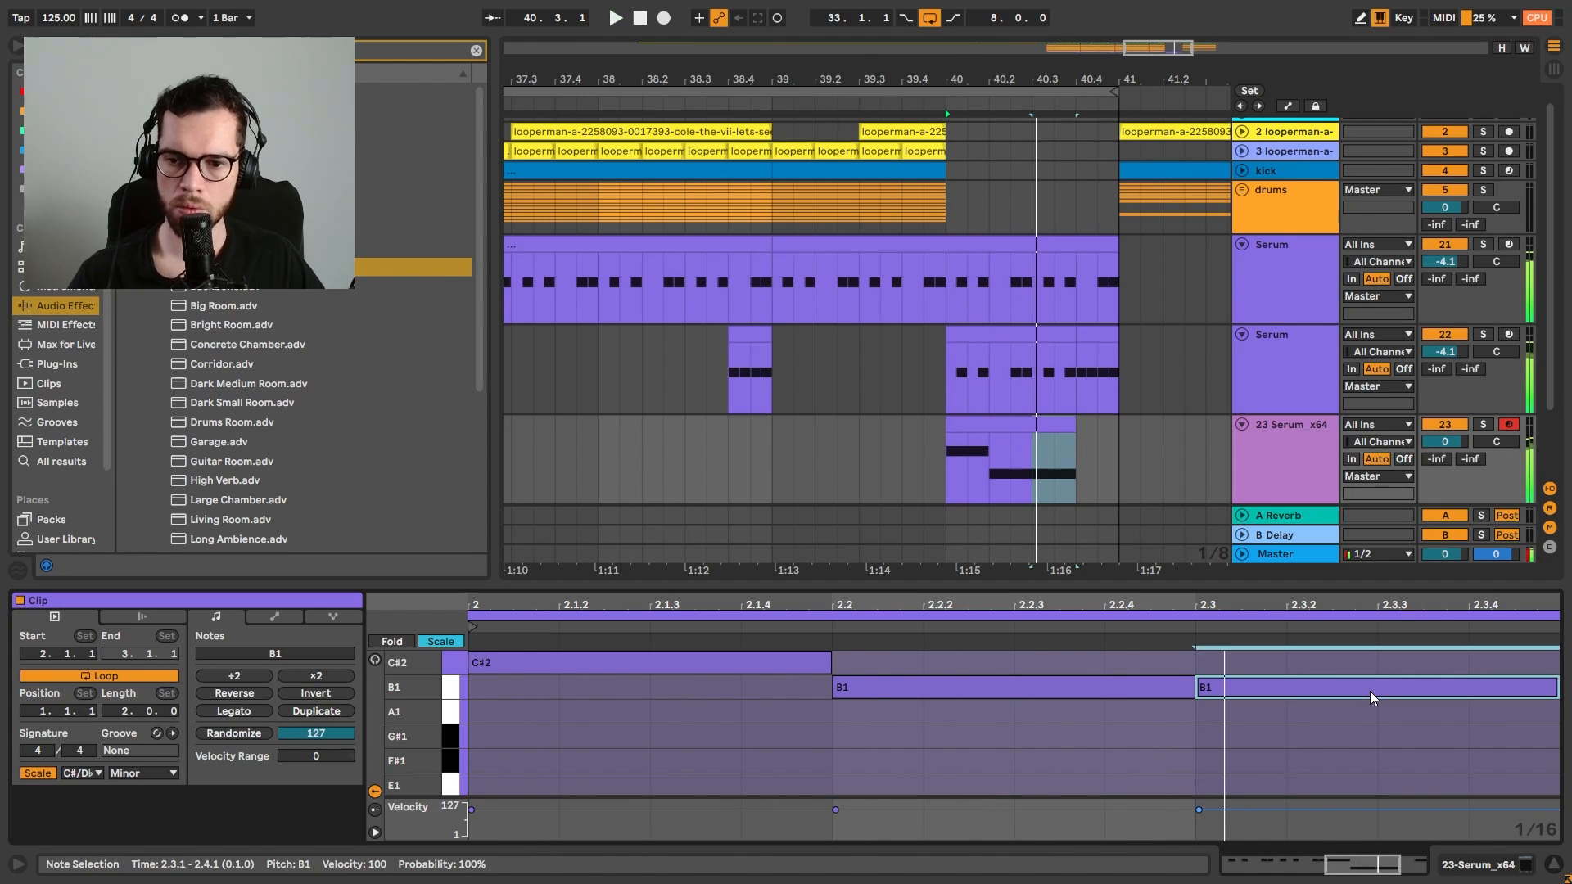
{"action": "key", "text": "Down"}
{"action": "key", "text": "space"}
Remove the bass and pluck notes from 40.1.1 to 40.4.1 and play from 39.3.1
{"action": "left_click_drag", "start_coordinate": [964, 338], "coordinate": [1073, 337]}
{"action": "left_click_drag", "start_coordinate": [951, 273], "coordinate": [1078, 250]}
{"action": "key", "text": "space"}
{"action": "left_click", "coordinate": [868, 200]}
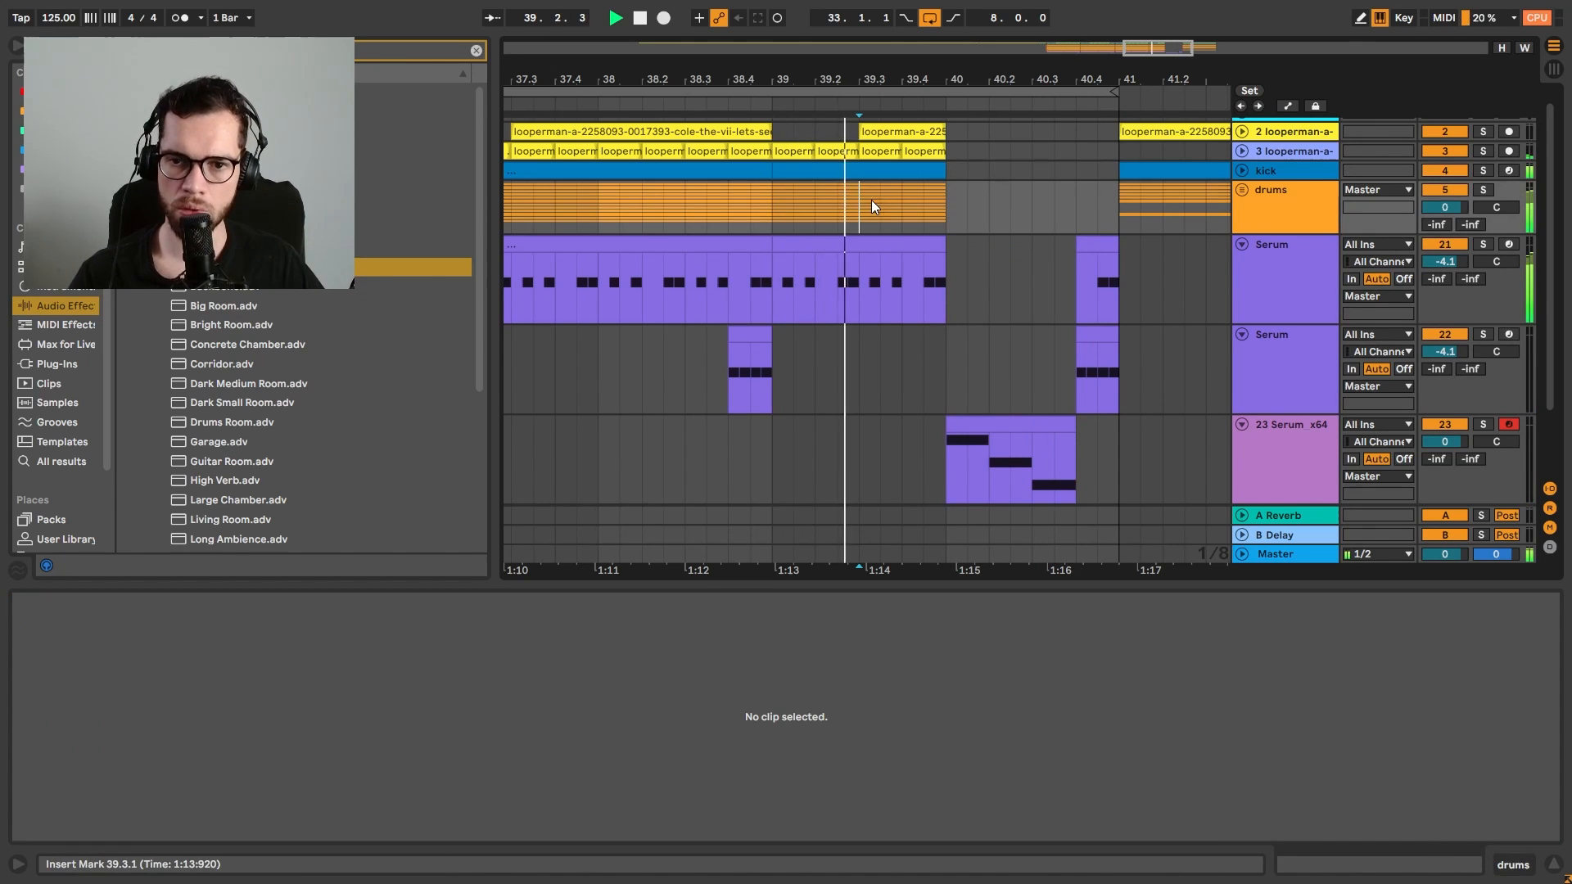
Raise the second note of the track 23 clip to D#2 and the third note to B1
{"action": "left_click", "coordinate": [1042, 419]}
{"action": "left_click", "coordinate": [1093, 741]}
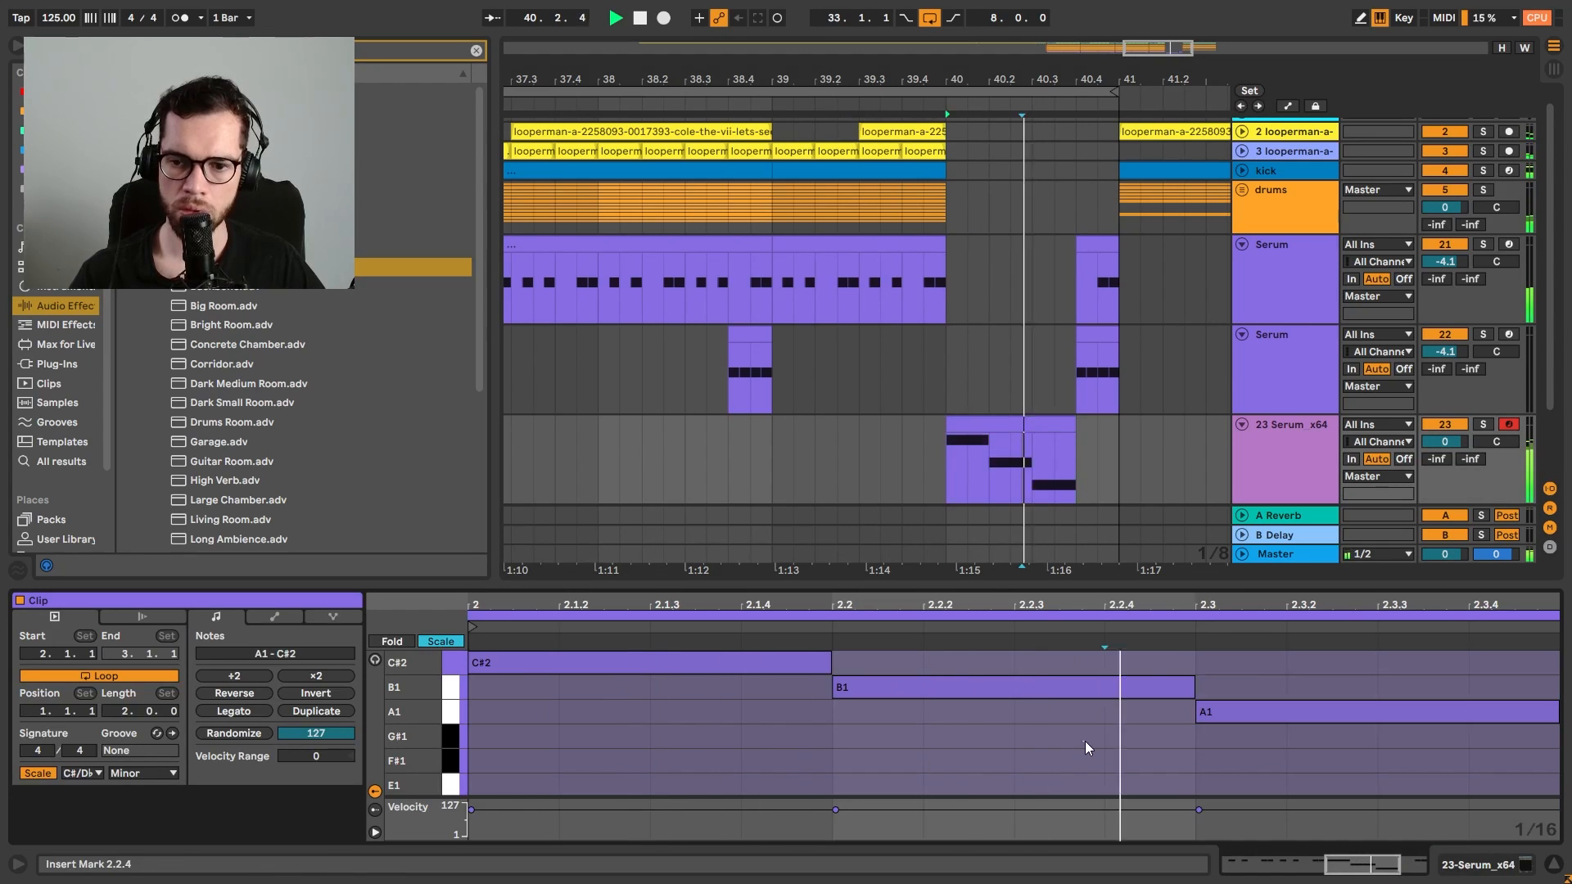
{"action": "key", "text": "space"}
{"action": "scroll", "coordinate": [1056, 704], "scroll_direction": "up", "scroll_amount": 1}
{"action": "left_click", "coordinate": [1073, 710]}
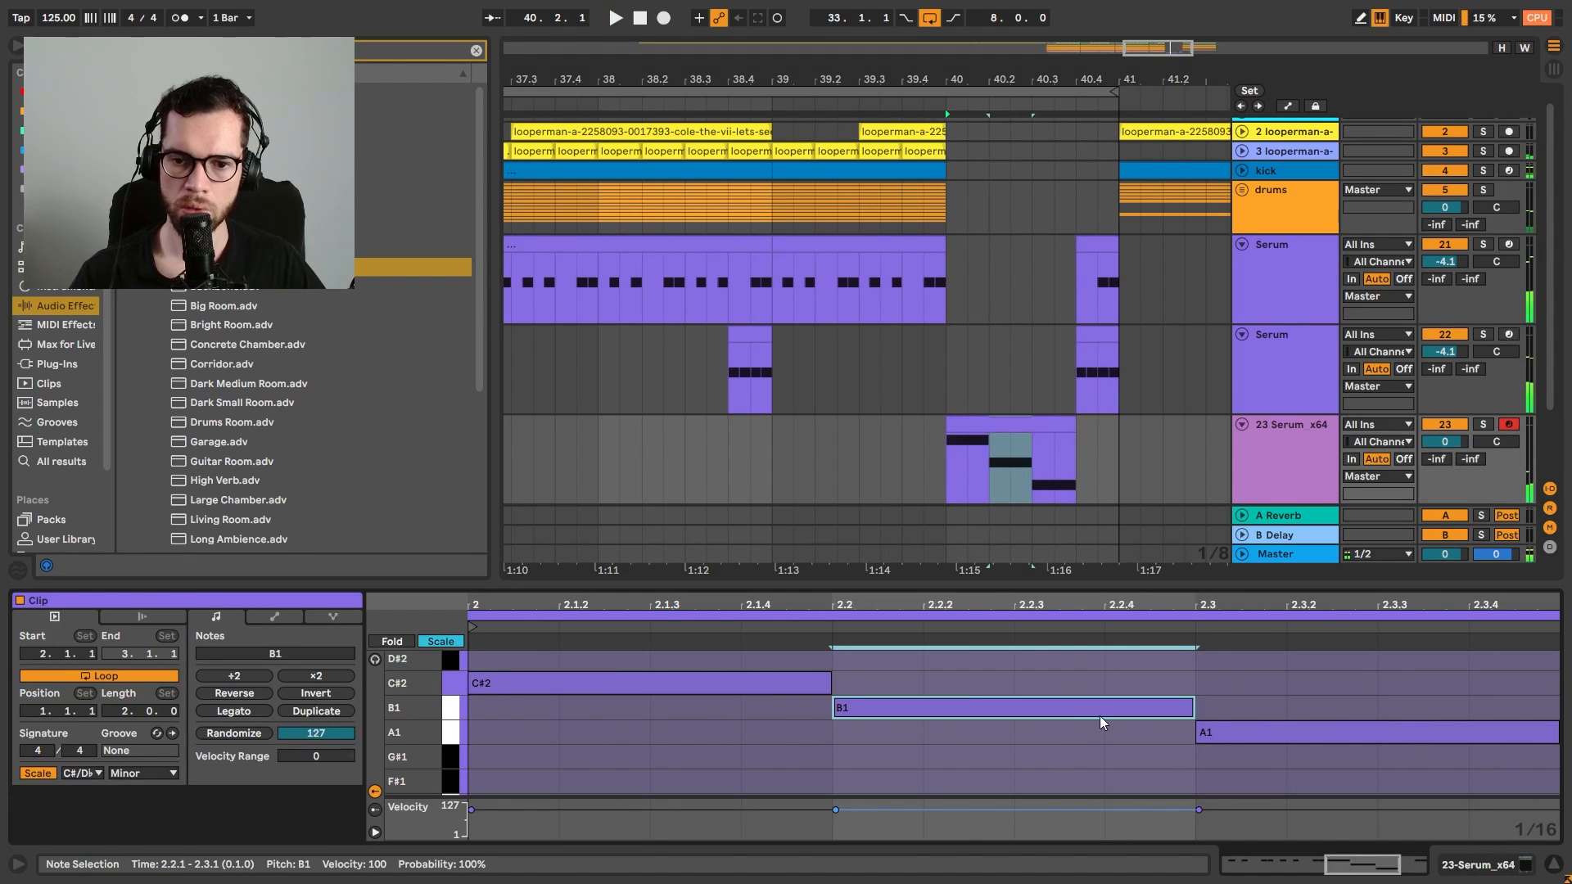
{"action": "key", "text": "Up"}
{"action": "key", "text": "Up"}
{"action": "key", "text": "space"}
{"action": "left_click", "coordinate": [1280, 735]}
{"action": "key", "text": "Up"}
{"action": "key", "text": "space"}
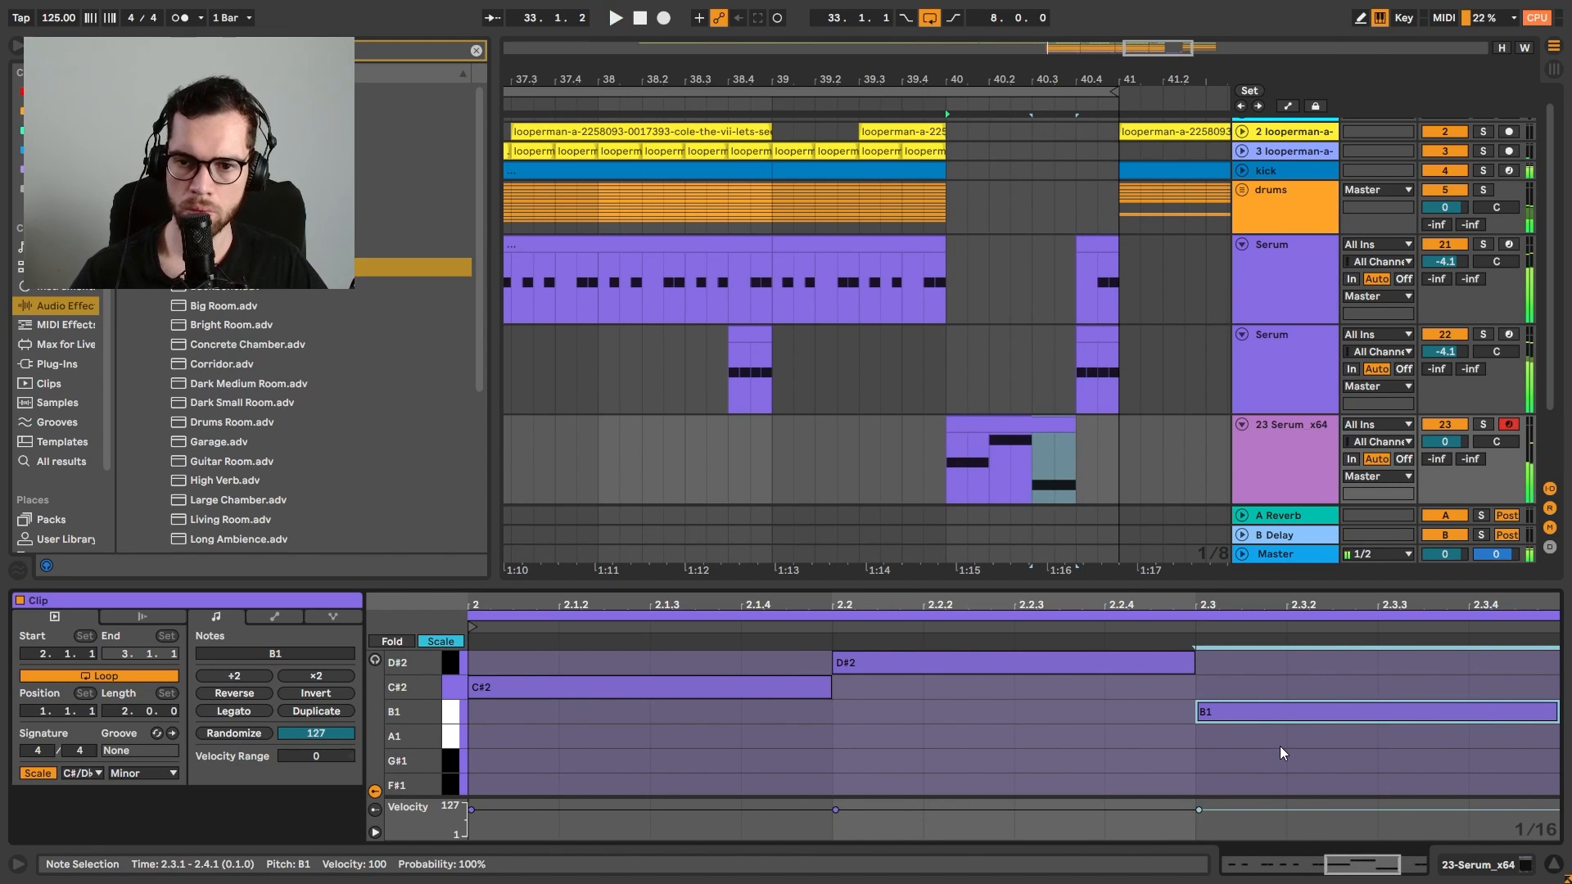
Try the first note of the clip at B1 and restore it to C#2
{"action": "left_click", "coordinate": [812, 688]}
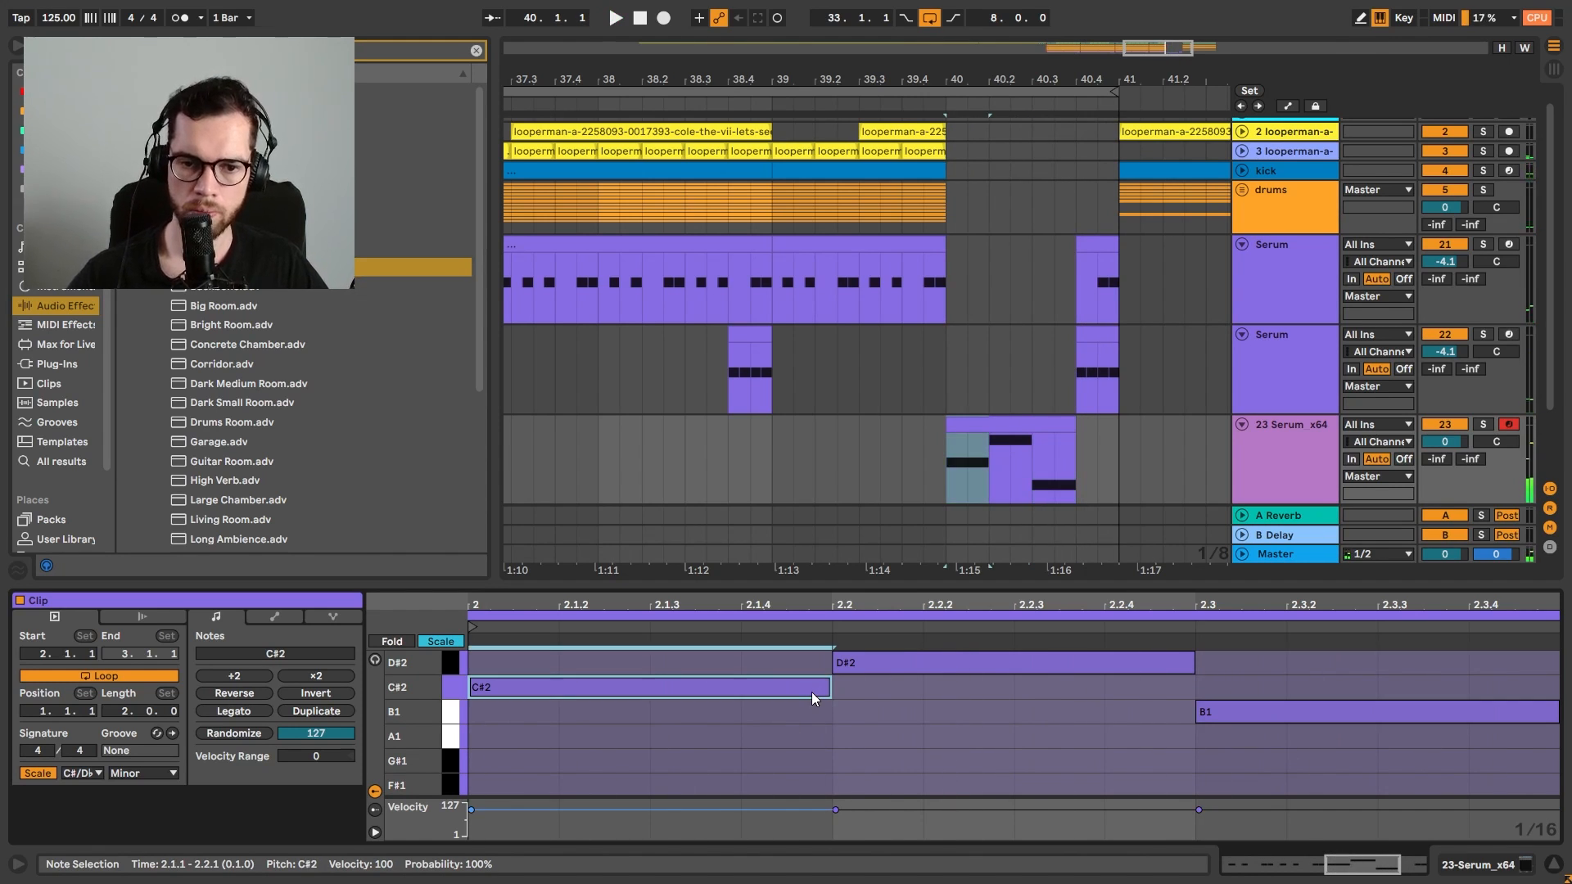
{"action": "key", "text": "Down"}
{"action": "key", "text": "space"}
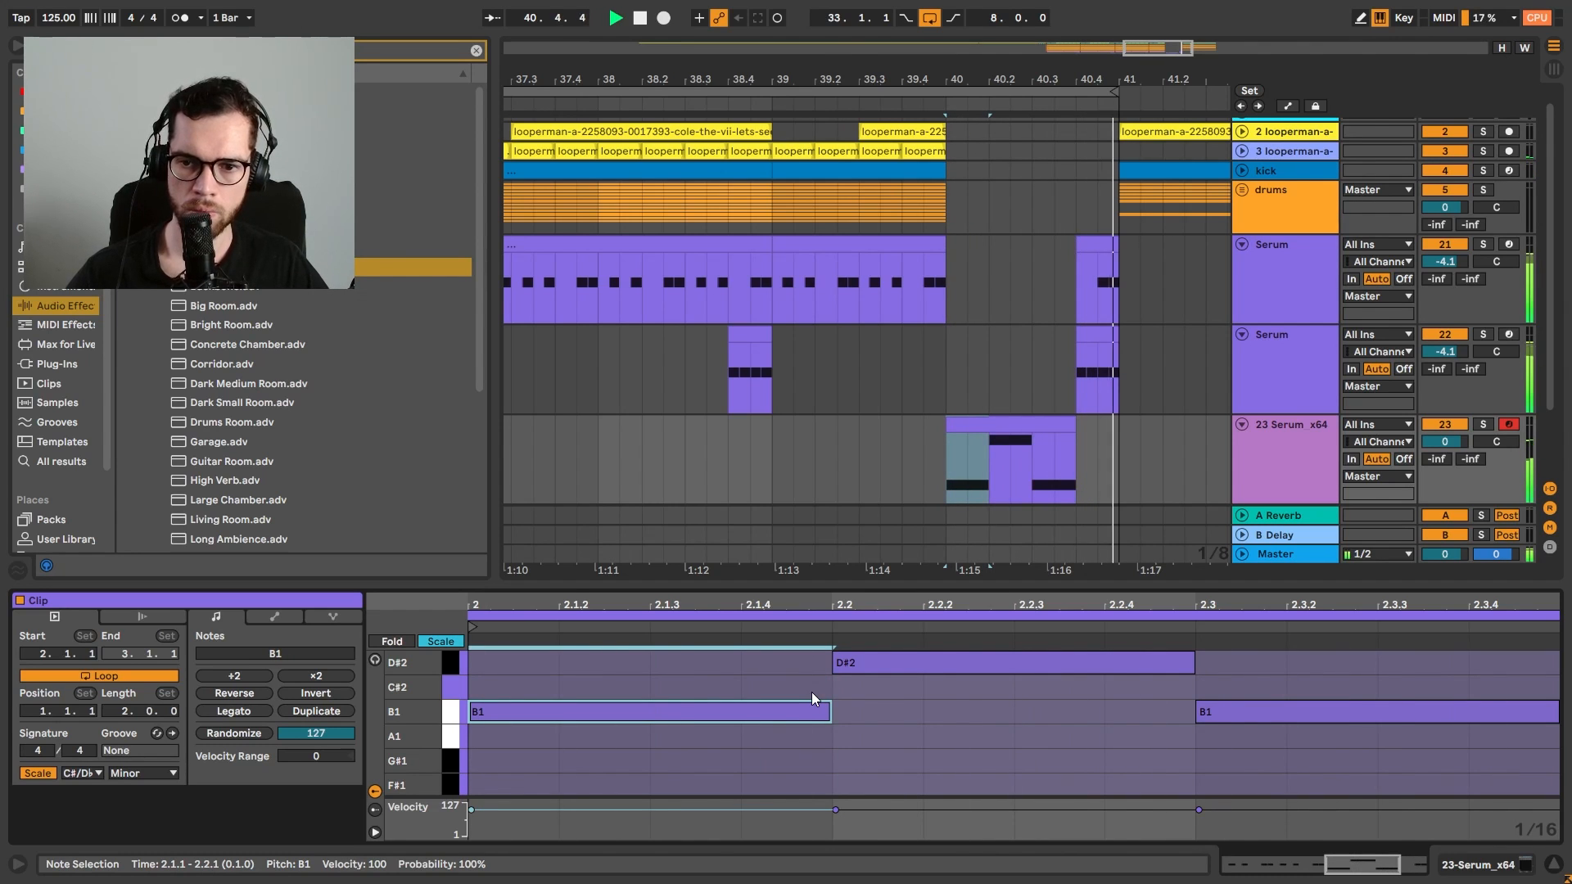
{"action": "key", "text": "Up"}
{"action": "key", "text": "space"}
Change the Serum preset on track 23 to LD - Werk, audition it and close the plug-in window
{"action": "double_click", "coordinate": [1310, 445]}
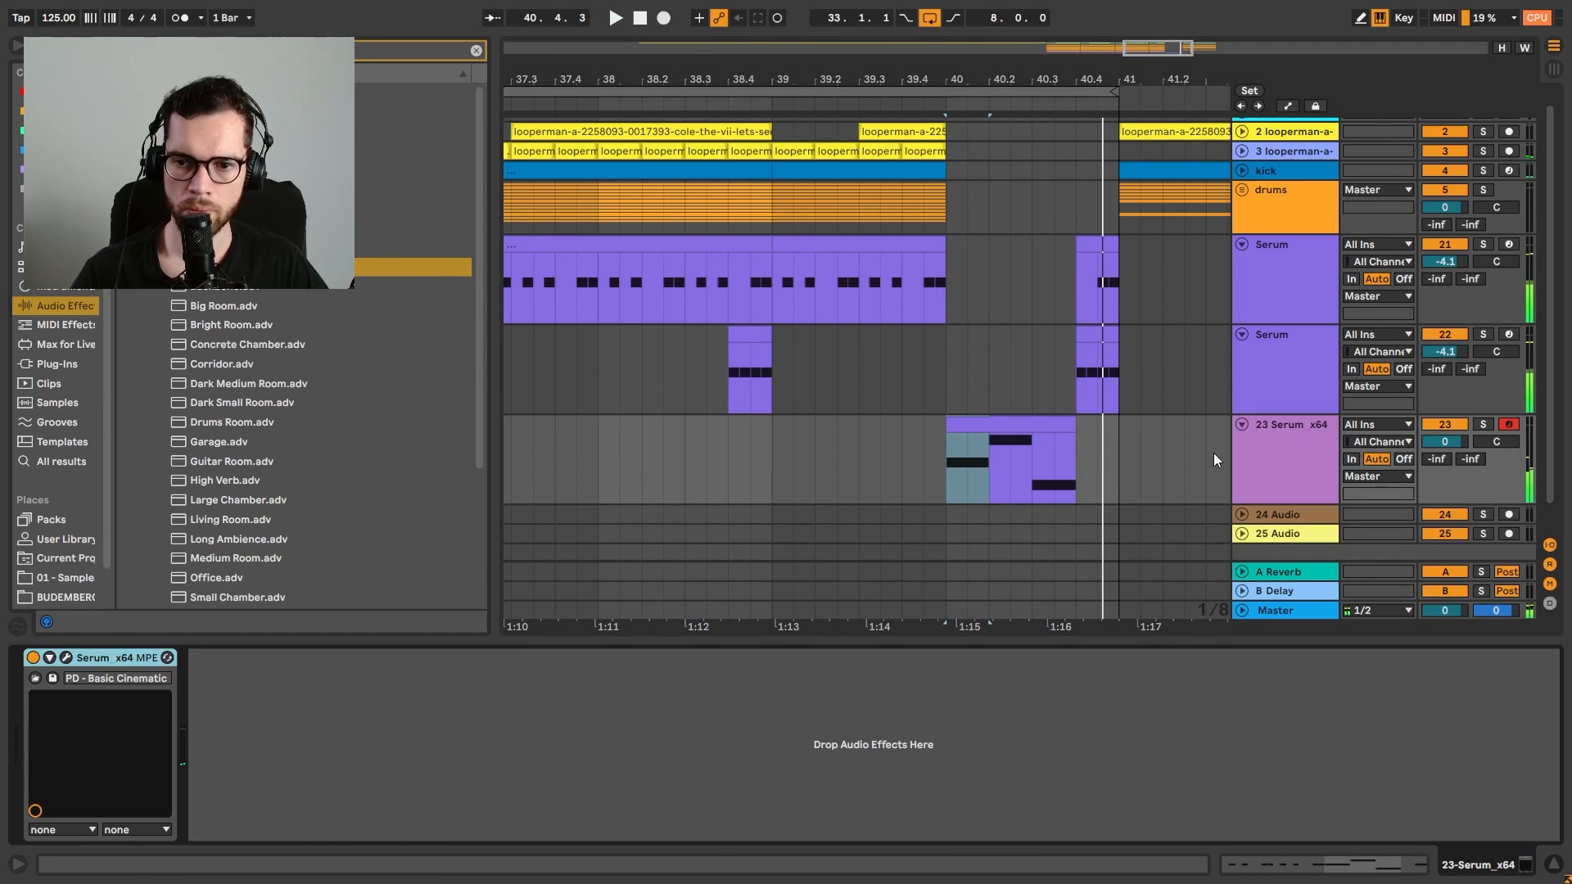
{"action": "left_click", "coordinate": [66, 659]}
{"action": "left_click", "coordinate": [756, 123]}
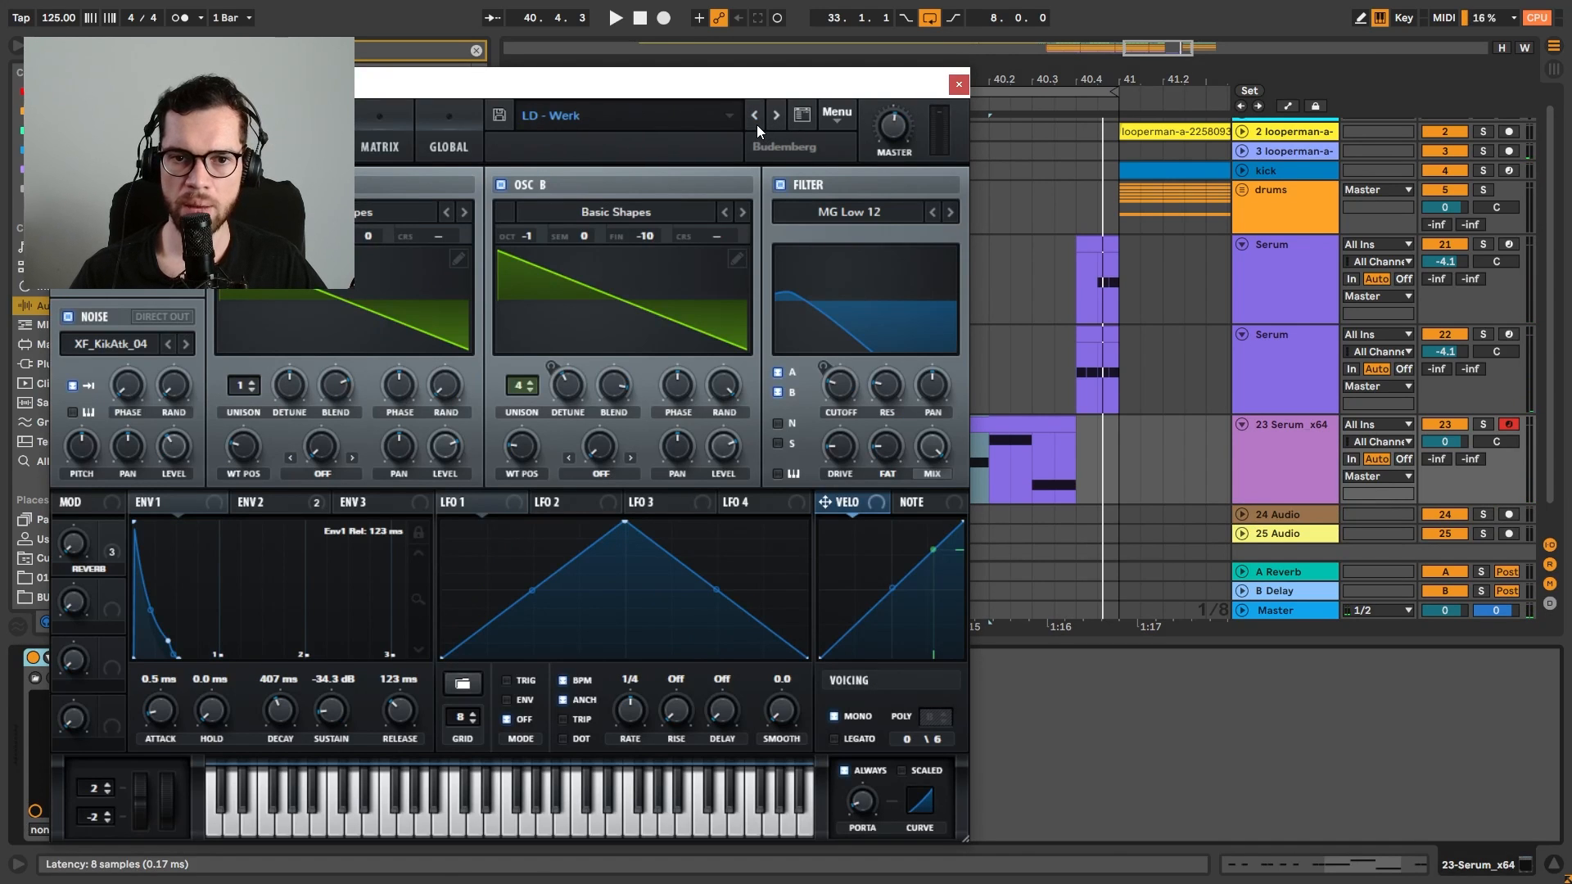
{"action": "key", "text": "space"}
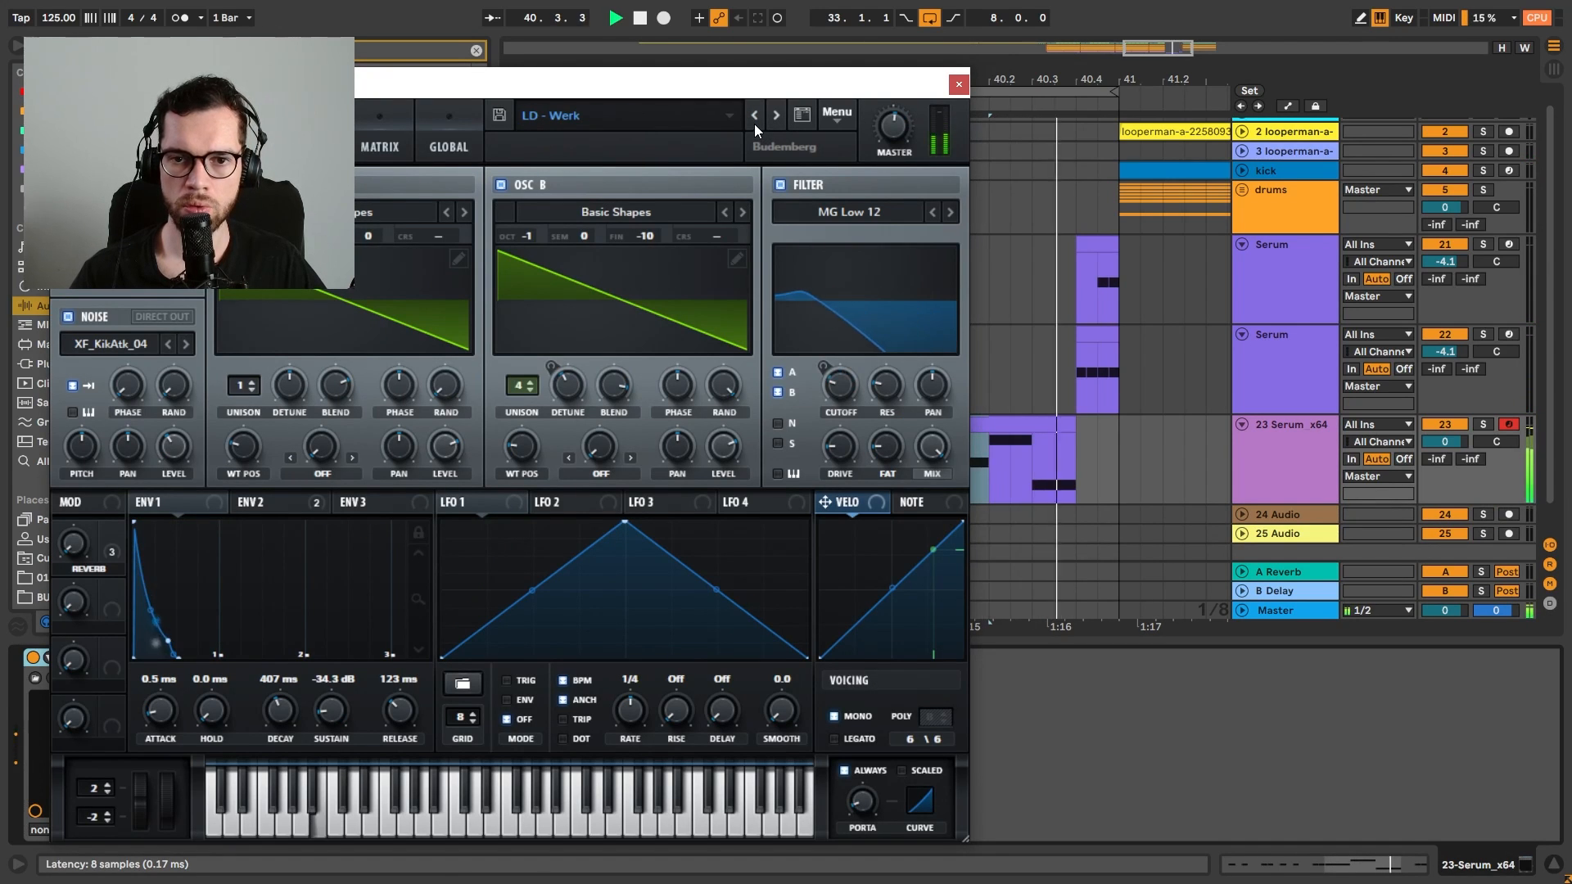
{"action": "left_click", "coordinate": [959, 87]}
Delete the remaining bass clip between 40.4.1 and 41.1.1 and play the transition
{"action": "left_click", "coordinate": [657, 421]}
{"action": "left_click", "coordinate": [1097, 244]}
{"action": "key", "text": "Delete"}
{"action": "left_click", "coordinate": [1036, 284]}
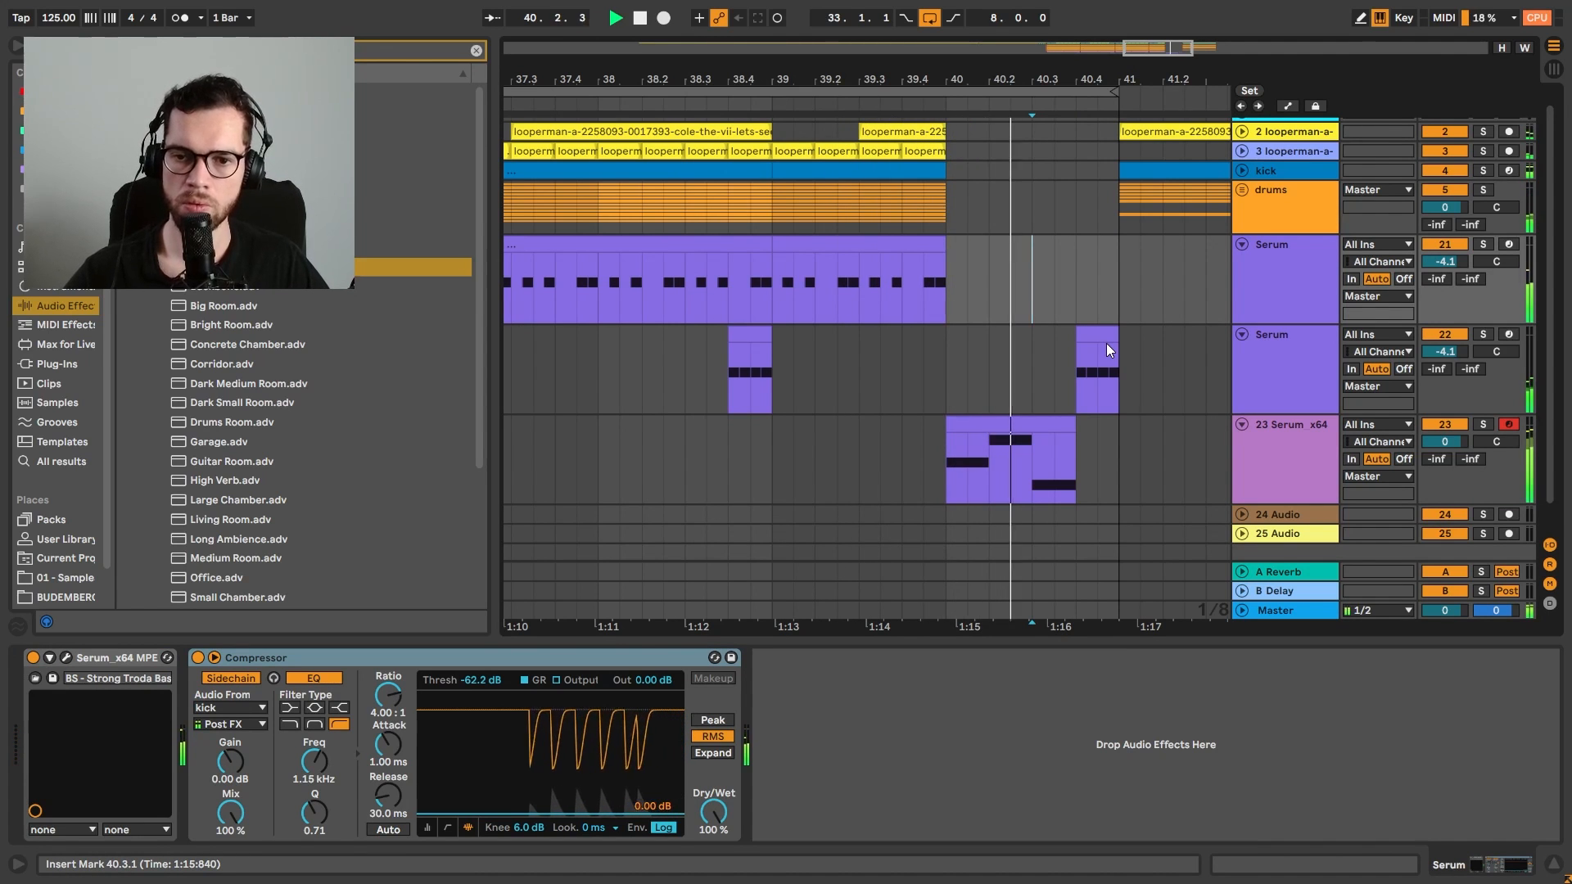
{"action": "key", "text": "space"}
{"action": "left_click_drag", "start_coordinate": [979, 79], "coordinate": [1027, 24]}
{"action": "key", "text": "minus"}
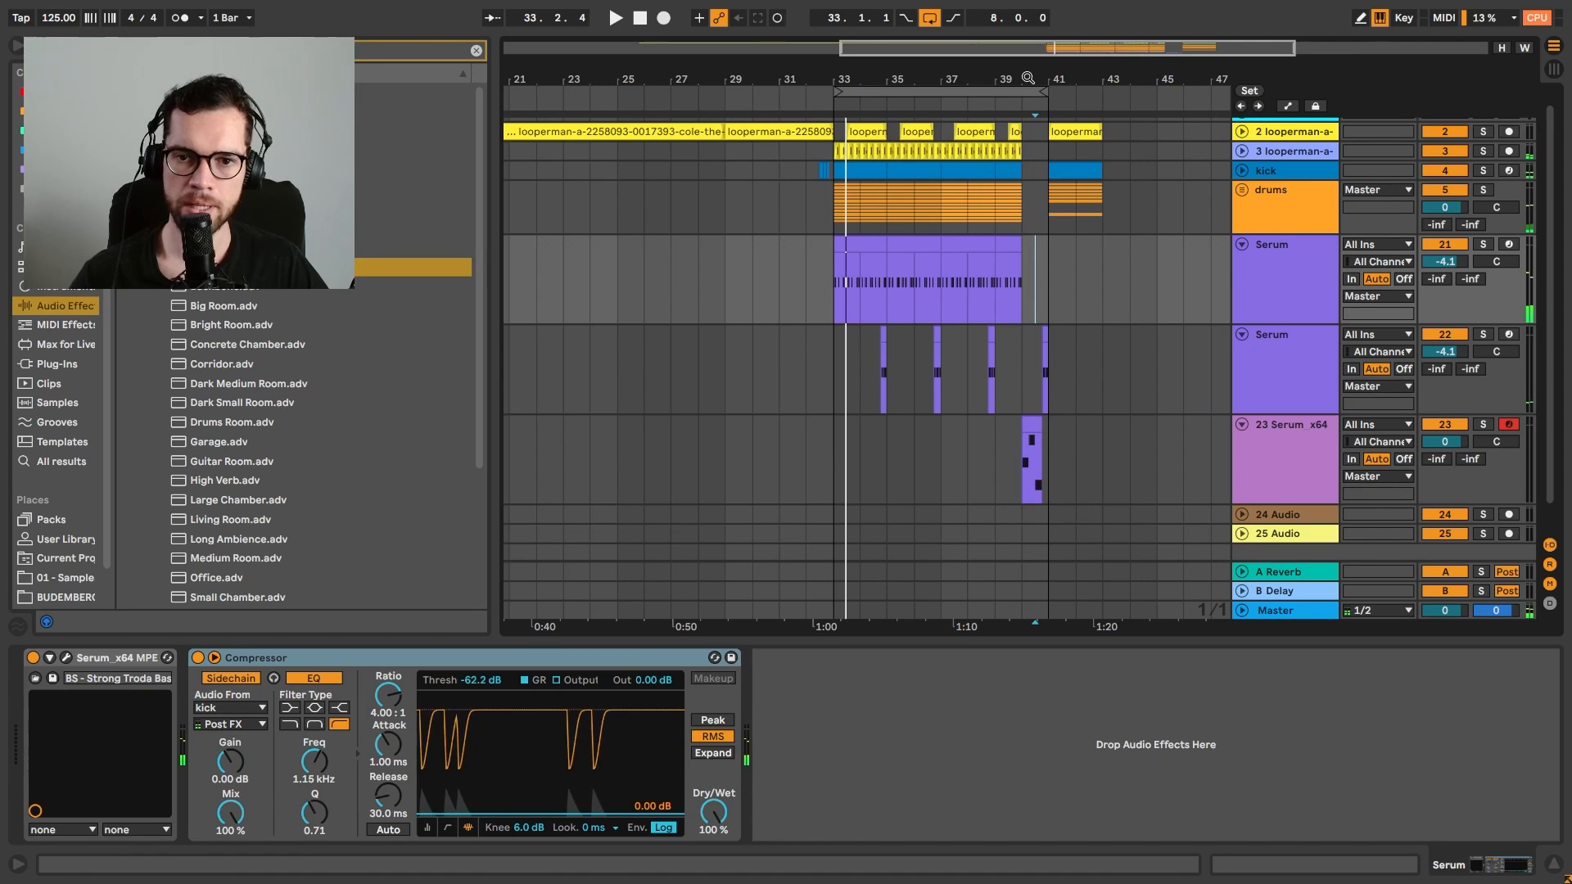
{"action": "key", "text": "minus"}
{"action": "left_click", "coordinate": [659, 132]}
{"action": "left_click_drag", "start_coordinate": [623, 133], "coordinate": [1205, 152]}
{"action": "key", "text": "ctrl+z"}
Duplicate the 33.1.1 to 41.1.1 section across all tracks to 41.1.1 and extend the loop to 16 bars
{"action": "left_click", "coordinate": [867, 133]}
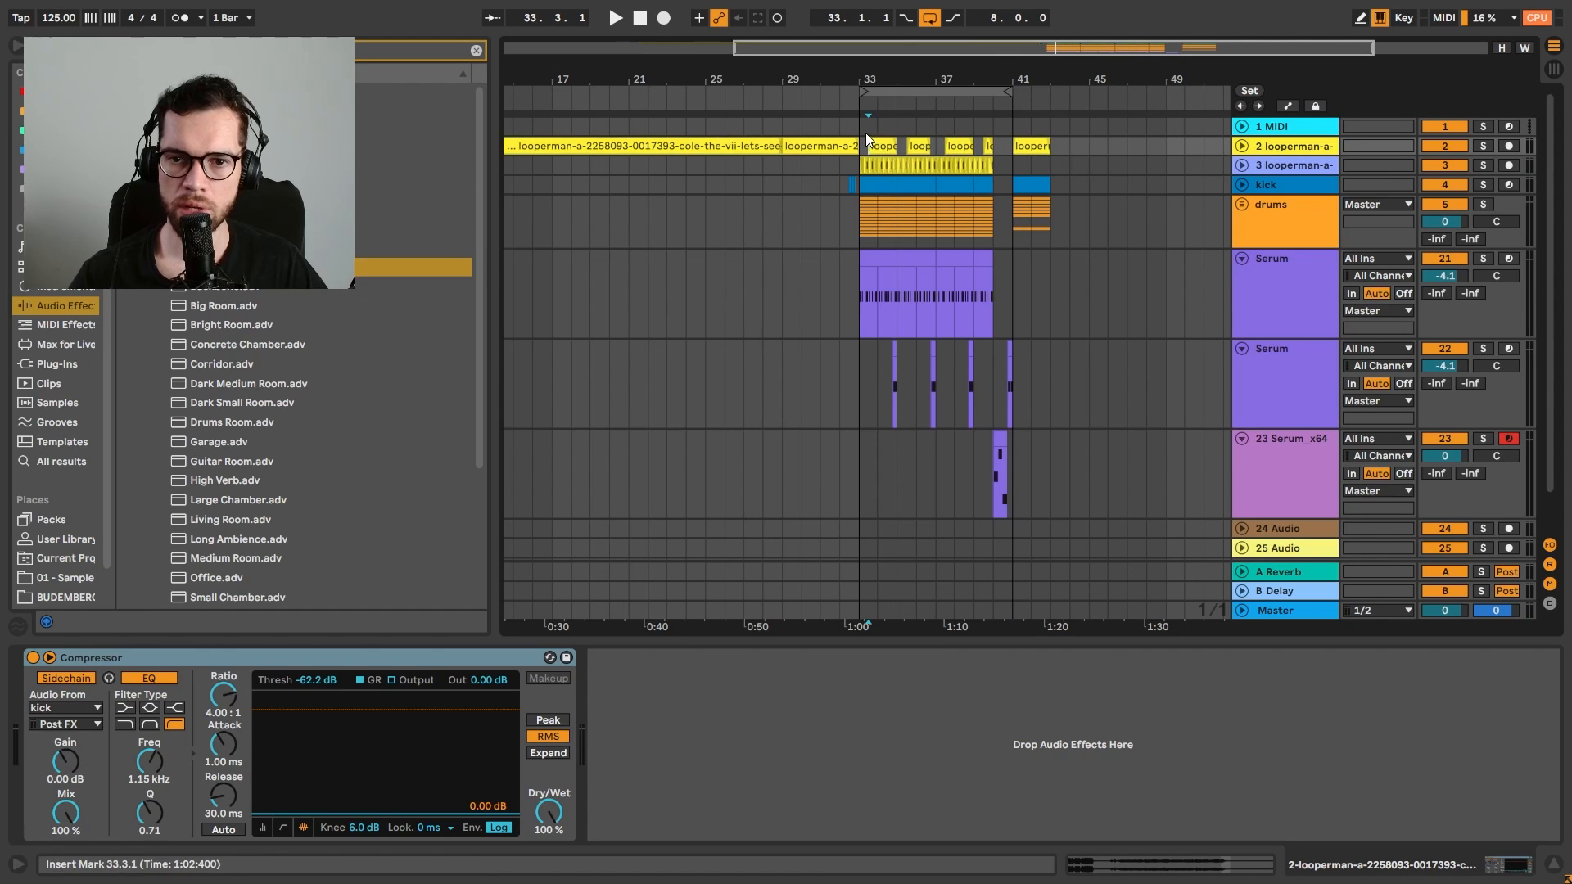
{"action": "left_click", "coordinate": [865, 130]}
{"action": "left_click", "coordinate": [1014, 501], "text": "shift"}
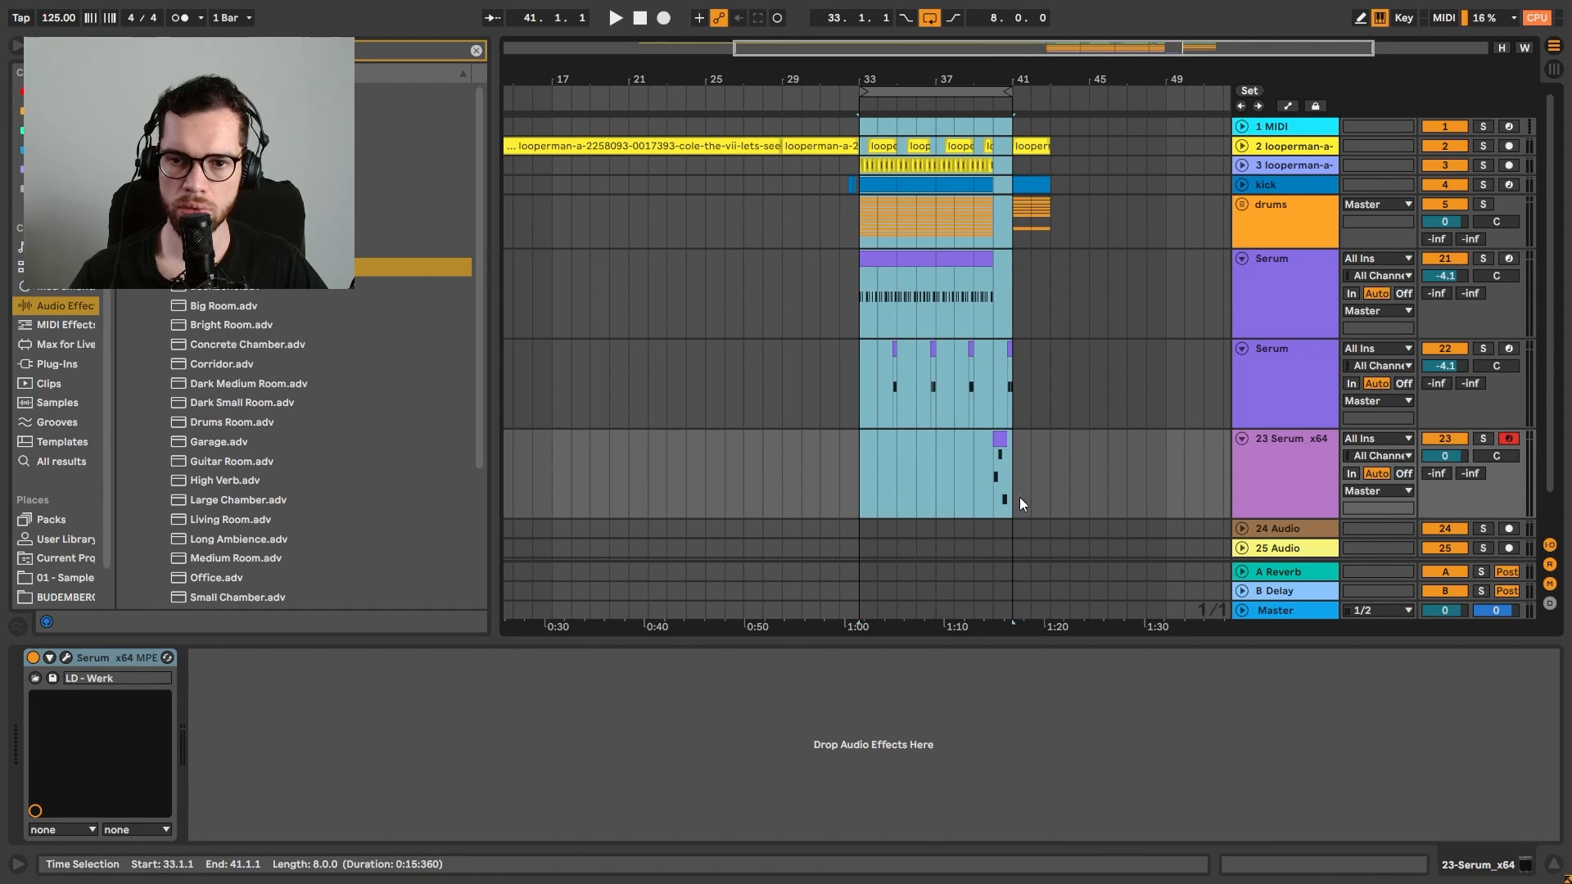
{"action": "key", "text": "ctrl+d"}
{"action": "left_click_drag", "start_coordinate": [989, 80], "coordinate": [988, 41]}
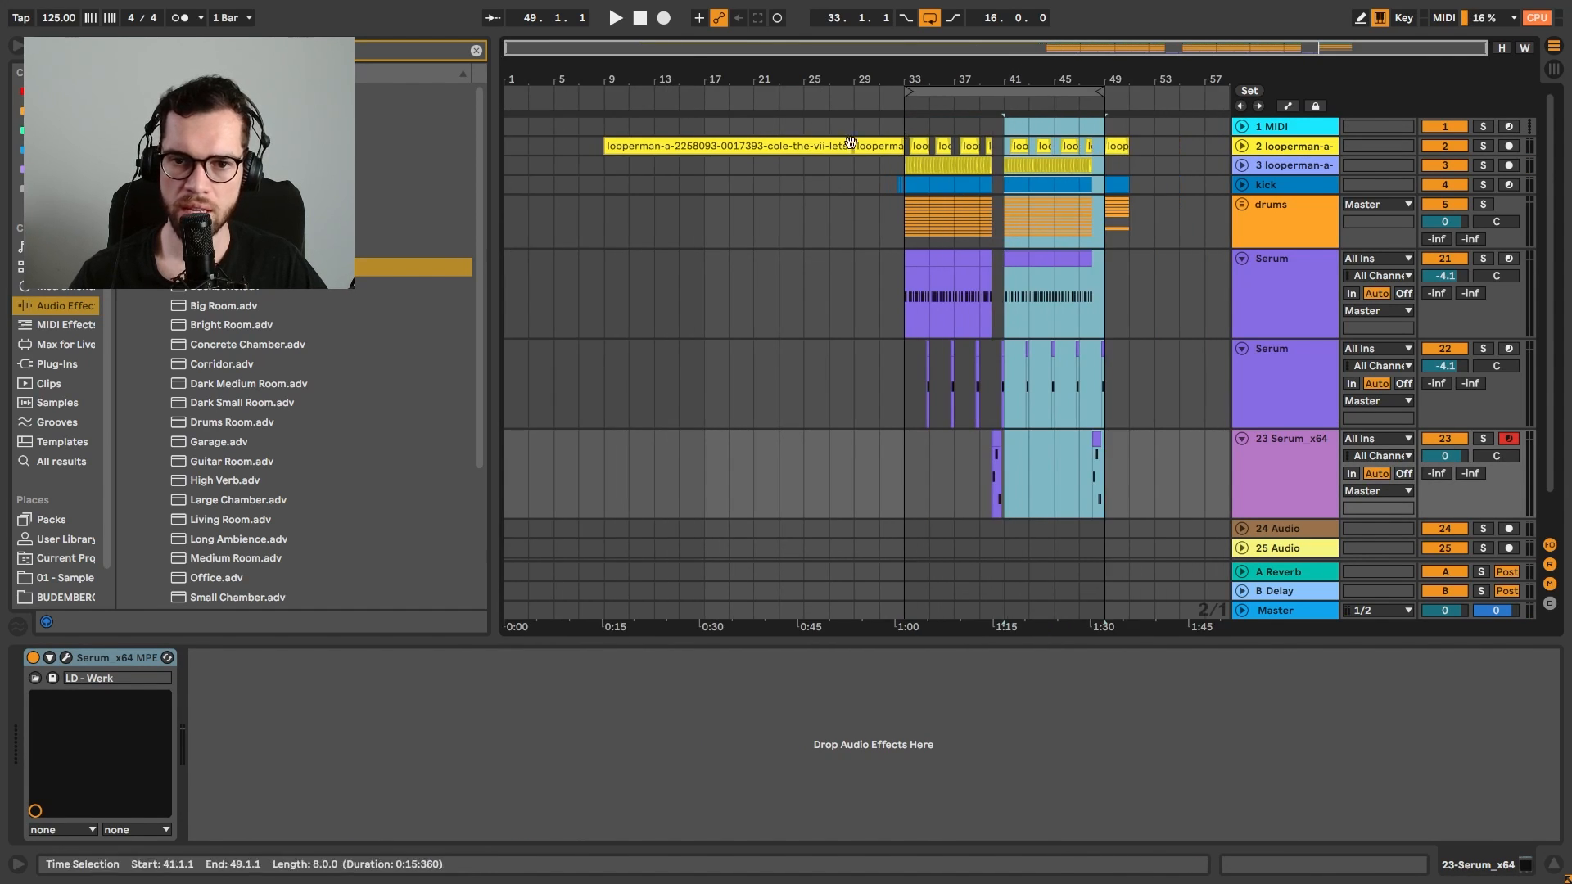
Unfold the vocal track, split the long vocal clip at bar 17 and copy its 12-bar second part to 41.1.1
{"action": "left_click", "coordinate": [733, 142]}
{"action": "left_click", "coordinate": [1244, 146]}
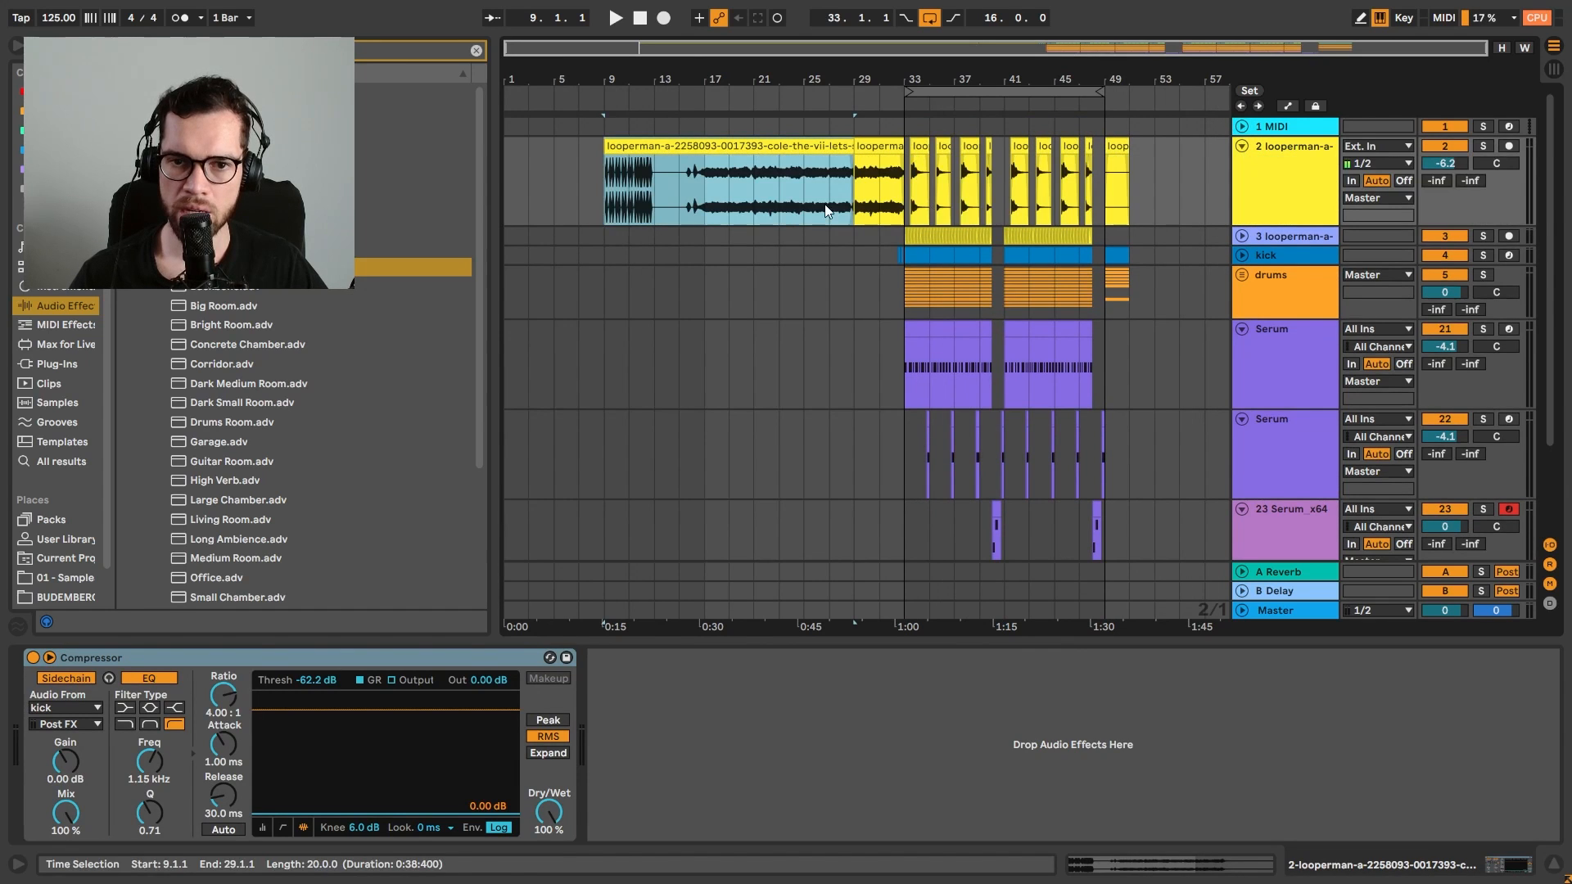
{"action": "left_click", "coordinate": [702, 195]}
{"action": "key", "text": "ctrl+e"}
{"action": "left_click_drag", "start_coordinate": [715, 145], "coordinate": [1023, 153]}
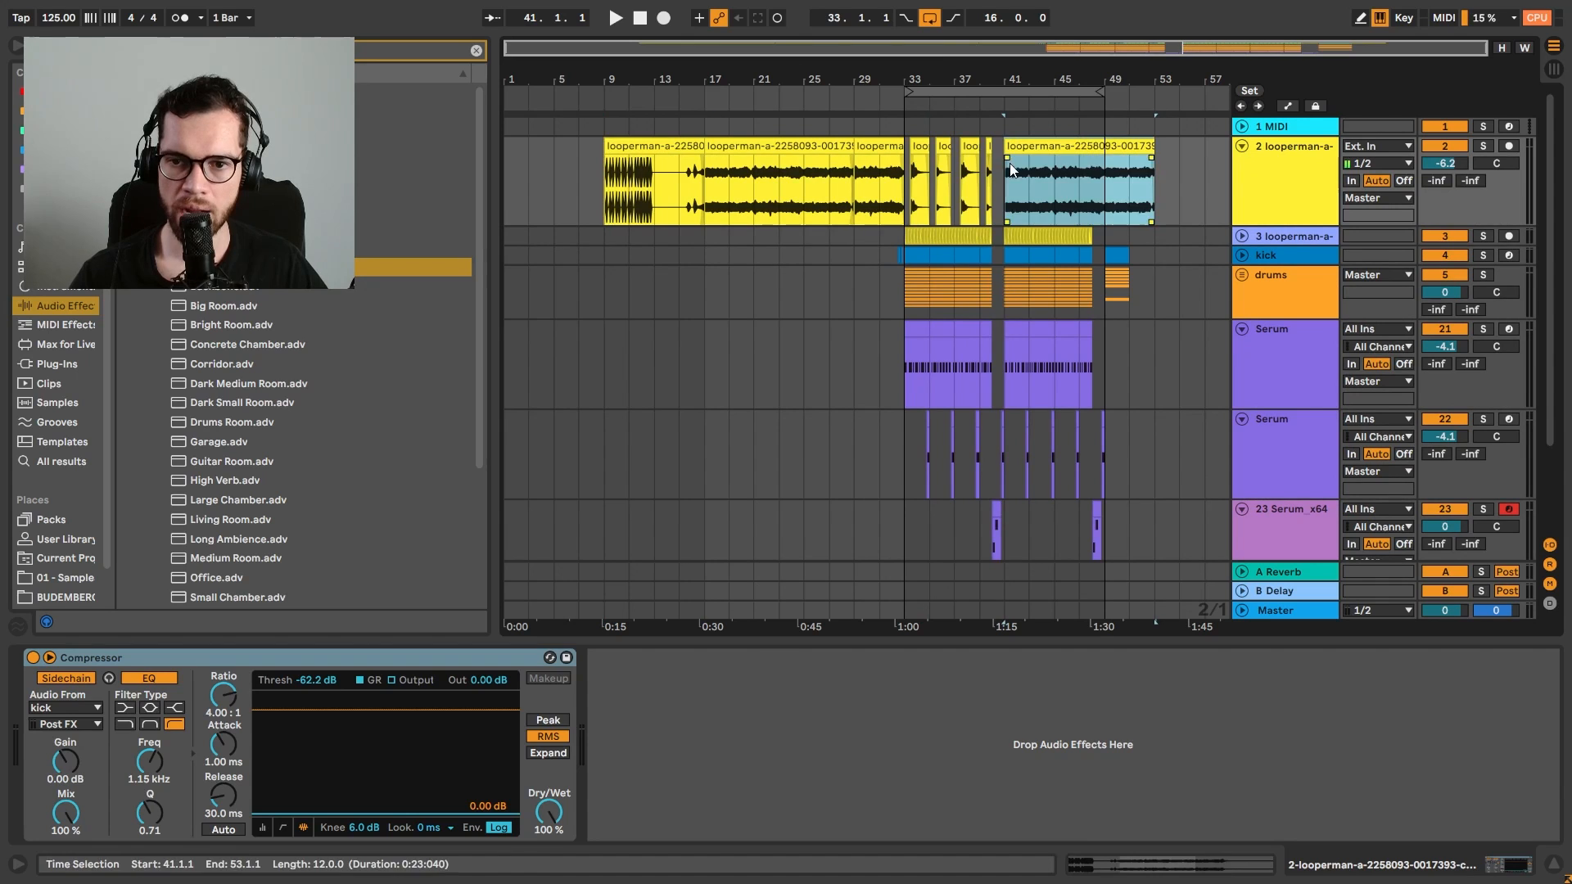
Play the transition from bar 40 and extend the copied vocal clip's start back to bar 40
{"action": "left_click", "coordinate": [987, 236]}
{"action": "key", "text": "space"}
{"action": "left_click_drag", "start_coordinate": [1006, 149], "coordinate": [994, 149]}
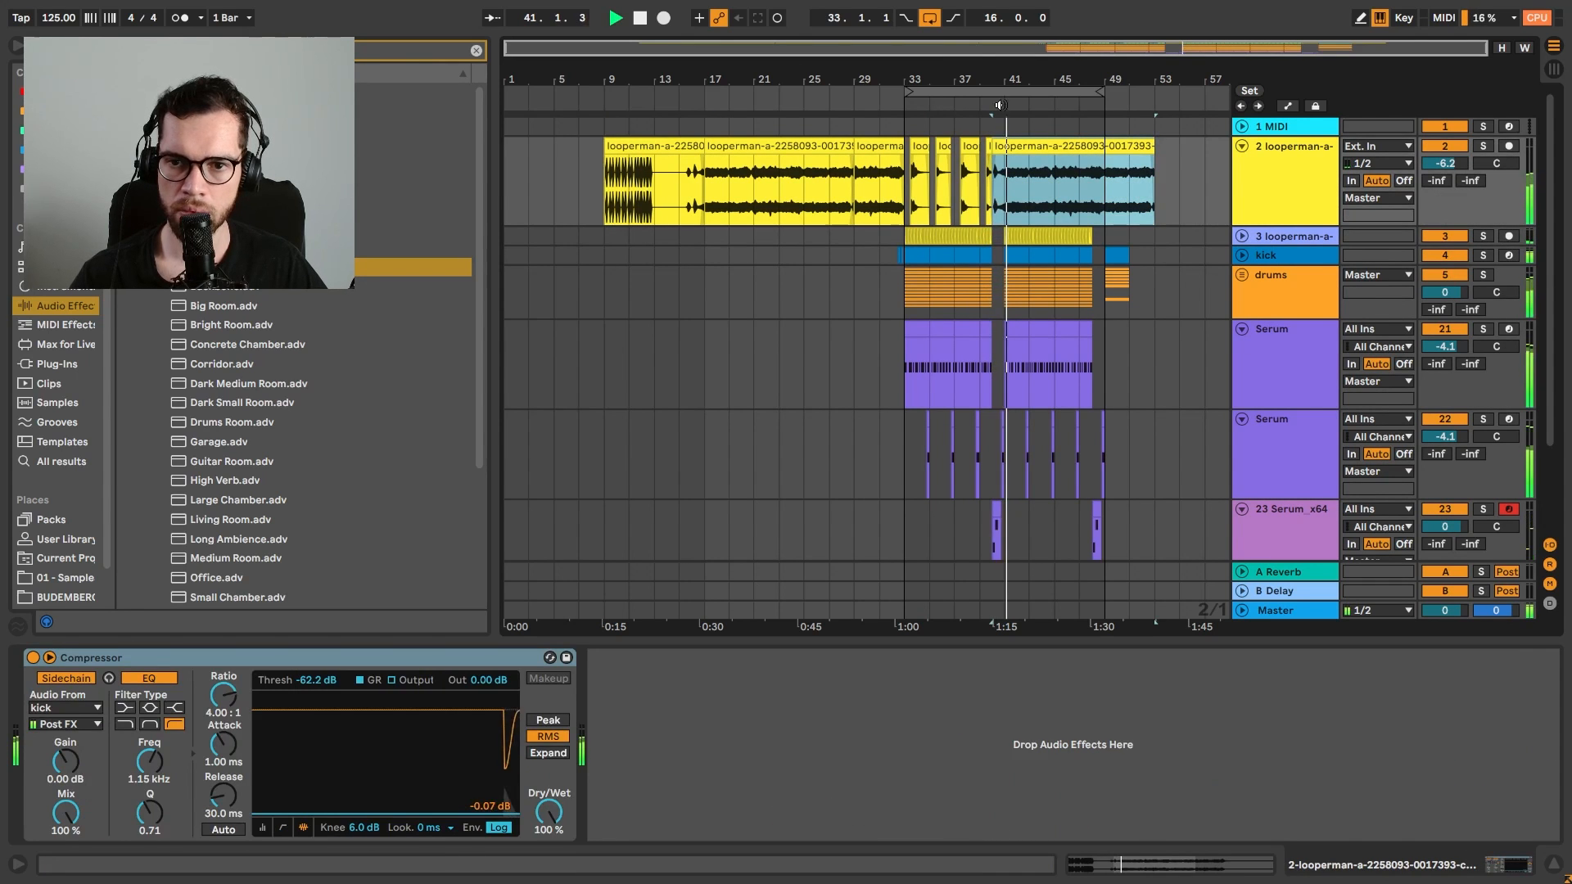
Raise the looperman vocal track's volume to -1.5 dB during playback of the second half
{"action": "left_click_drag", "start_coordinate": [1001, 79], "coordinate": [793, 80]}
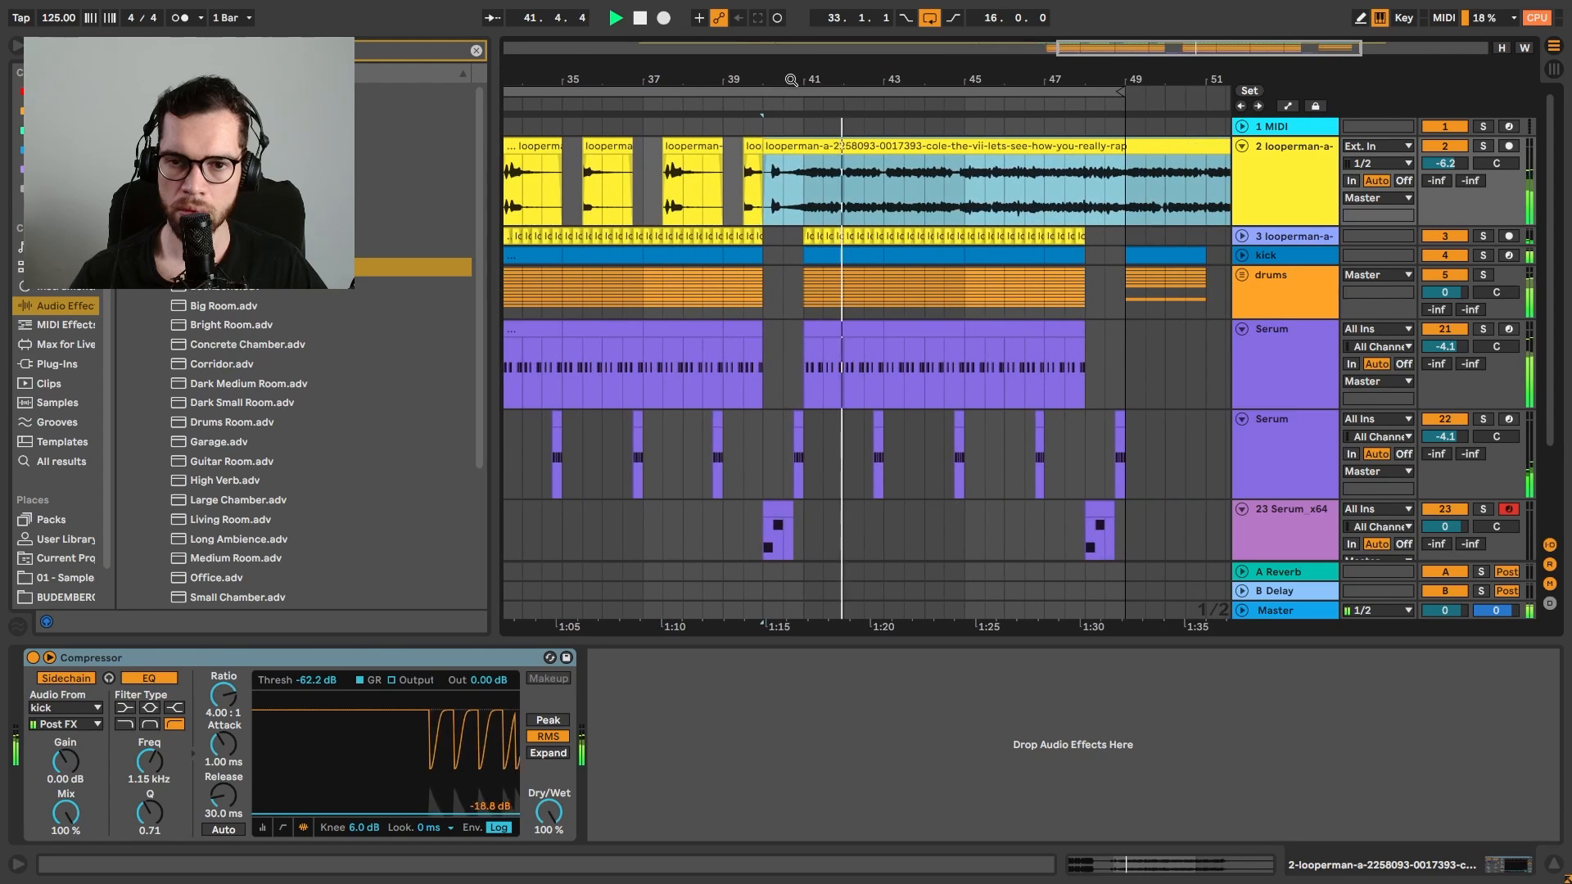
{"action": "left_click", "coordinate": [819, 193]}
{"action": "left_click", "coordinate": [16, 46]}
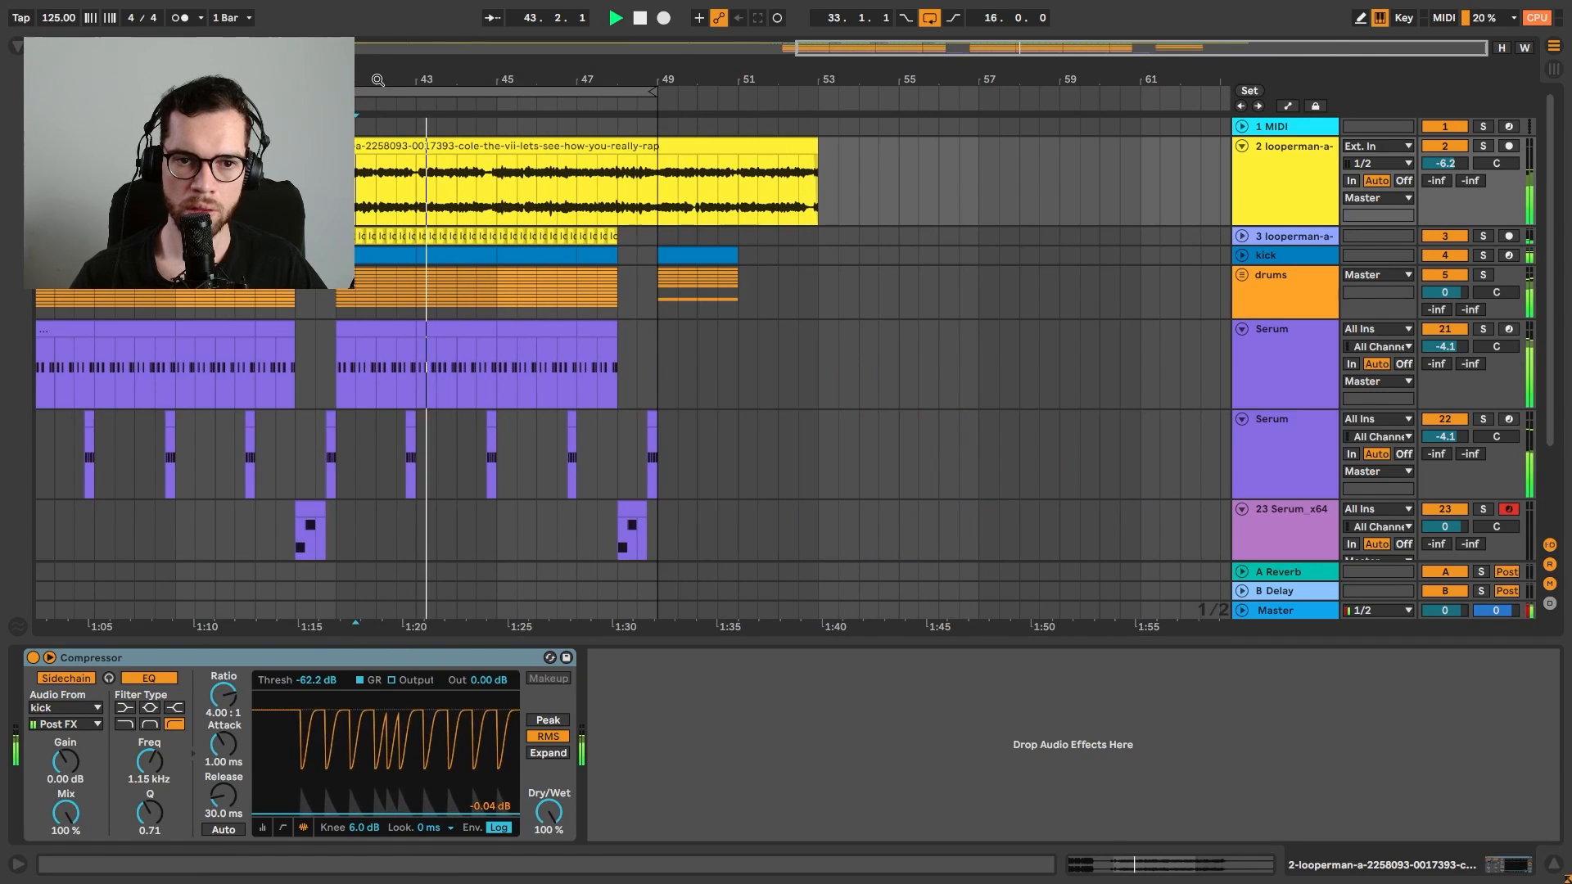
{"action": "left_click_drag", "start_coordinate": [757, 80], "coordinate": [1031, 55]}
{"action": "left_click_drag", "start_coordinate": [1446, 164], "coordinate": [1446, 143]}
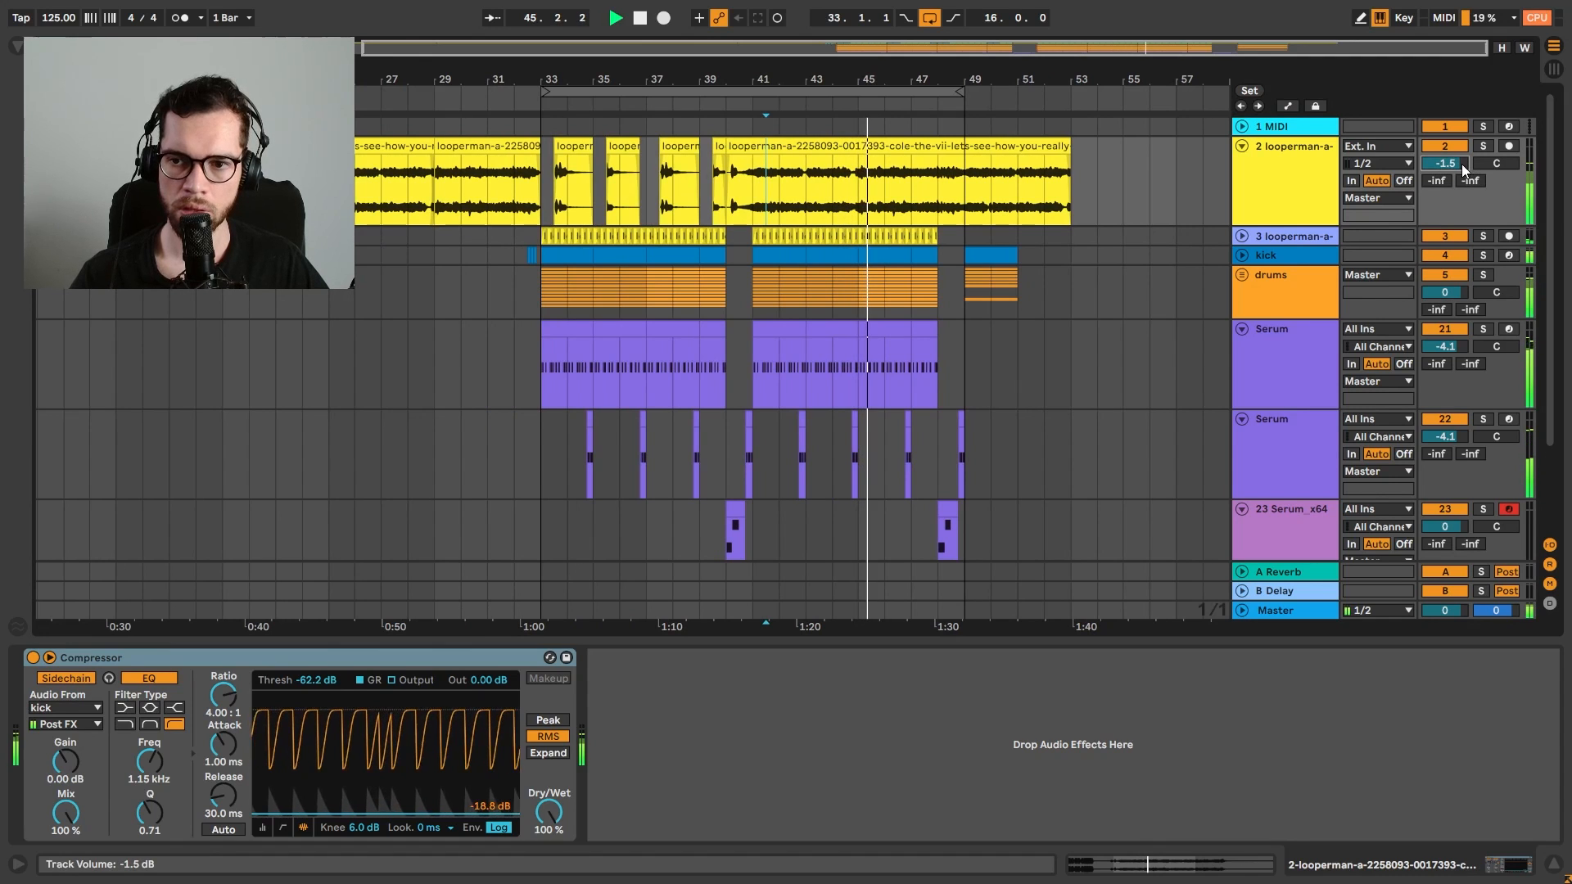
{"action": "left_click", "coordinate": [769, 189]}
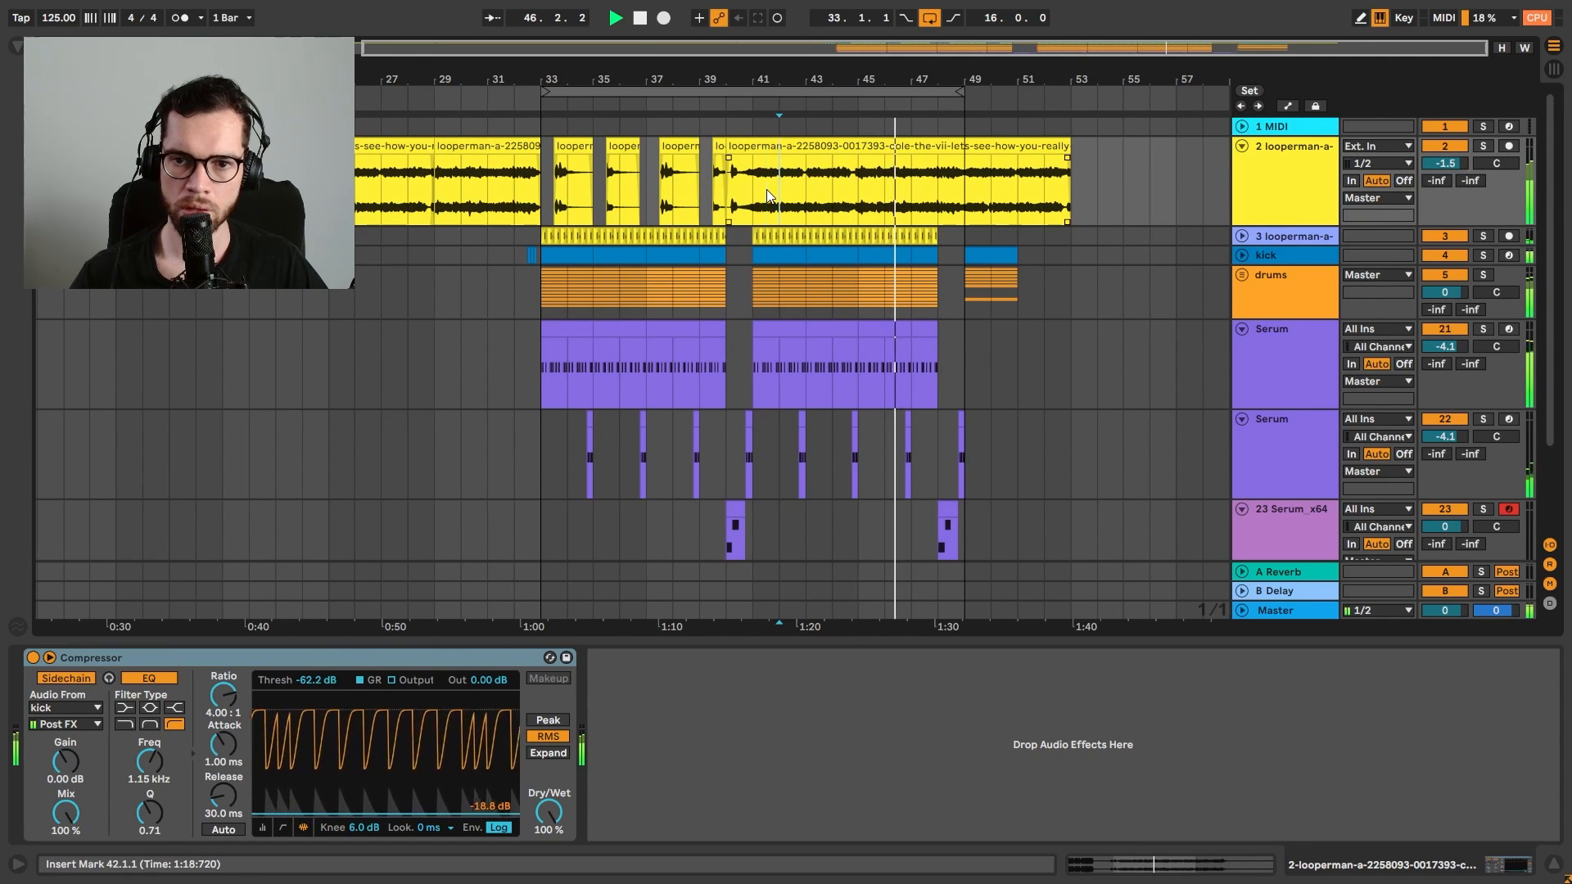
{"action": "left_click", "coordinate": [975, 208]}
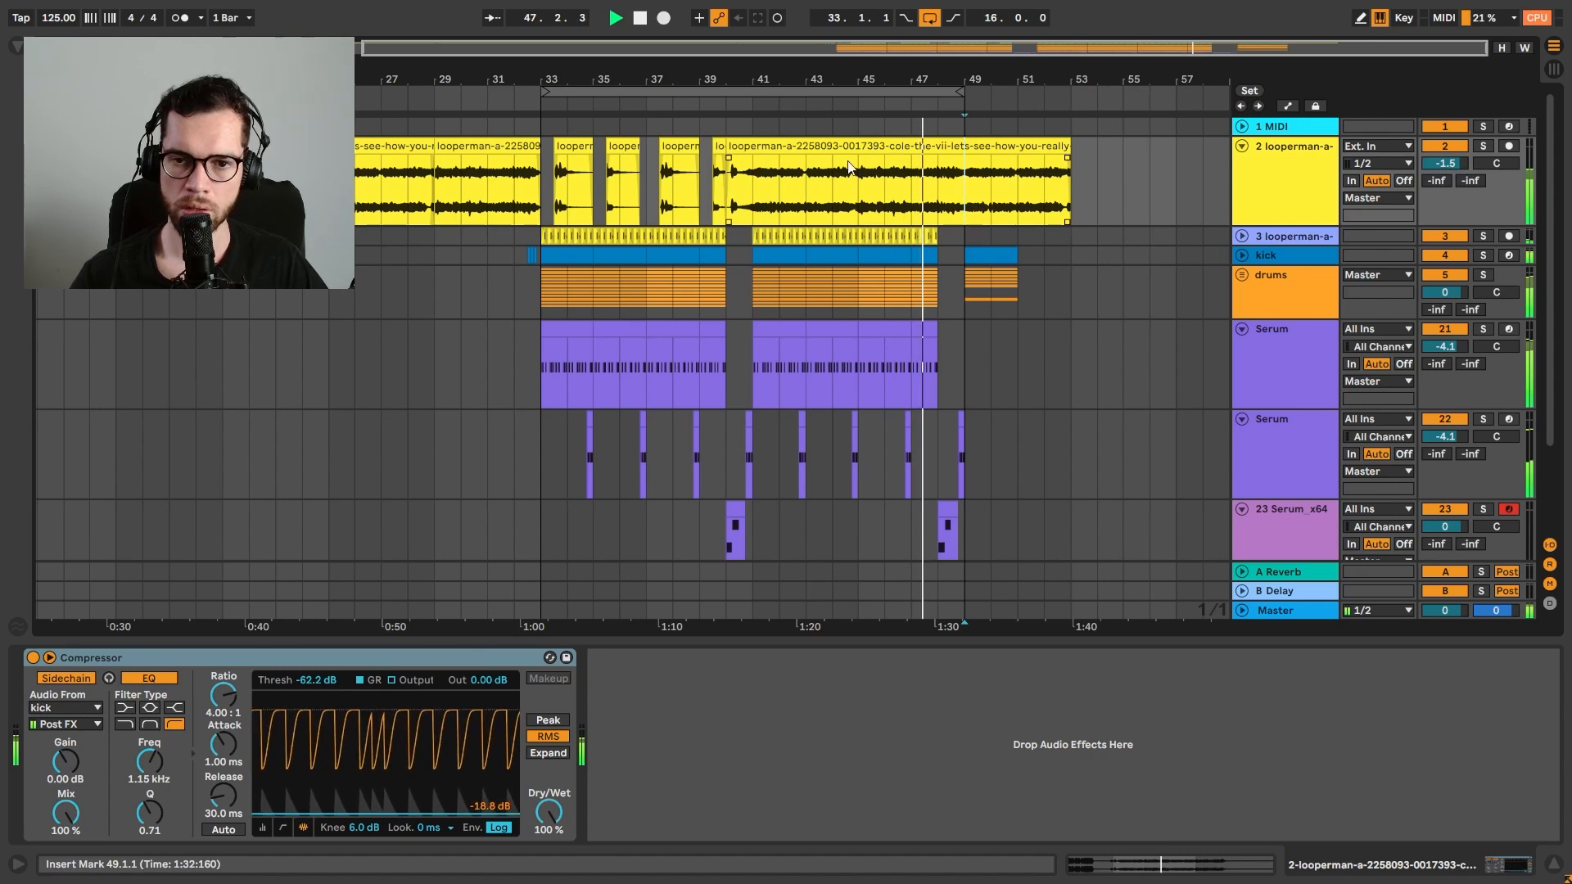
Play the vocal entry around bar 40 and extend the long vocal clip's start back to bar 39
{"action": "left_click", "coordinate": [727, 197]}
{"action": "key", "text": "space"}
{"action": "key", "text": "space"}
{"action": "left_click_drag", "start_coordinate": [779, 80], "coordinate": [786, 160]}
{"action": "left_click", "coordinate": [742, 183]}
{"action": "key", "text": "space"}
{"action": "key", "text": "space"}
{"action": "key", "text": "ctrl+e"}
{"action": "left_click_drag", "start_coordinate": [764, 148], "coordinate": [542, 146]}
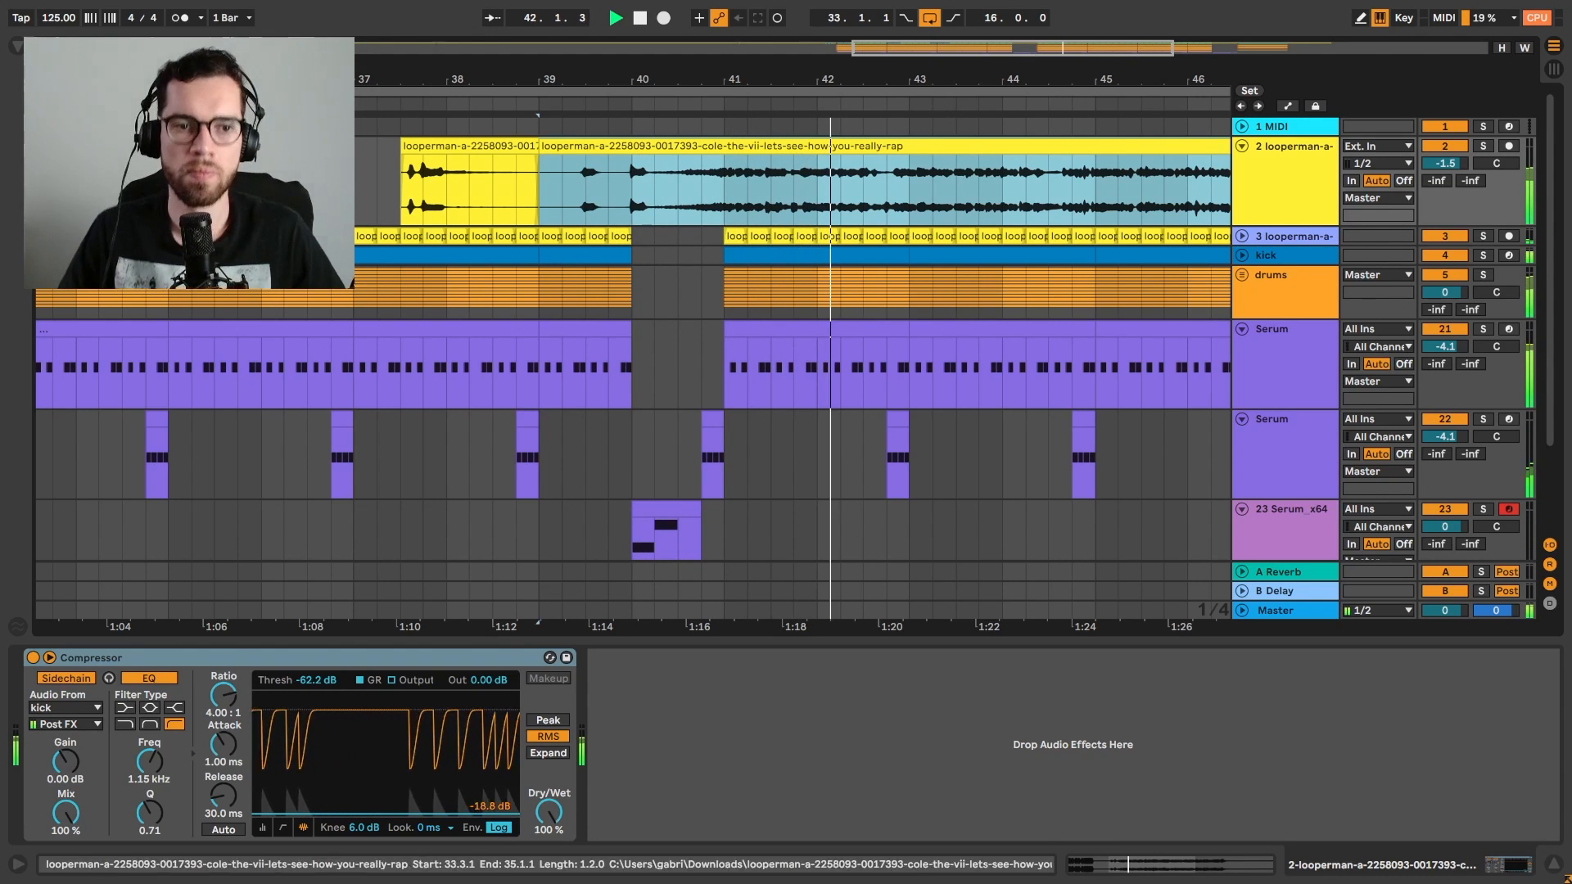
Stop playback and add the De-esser preset after the Compressor on the vocal track
{"action": "key", "text": "ctrl+alt+b"}
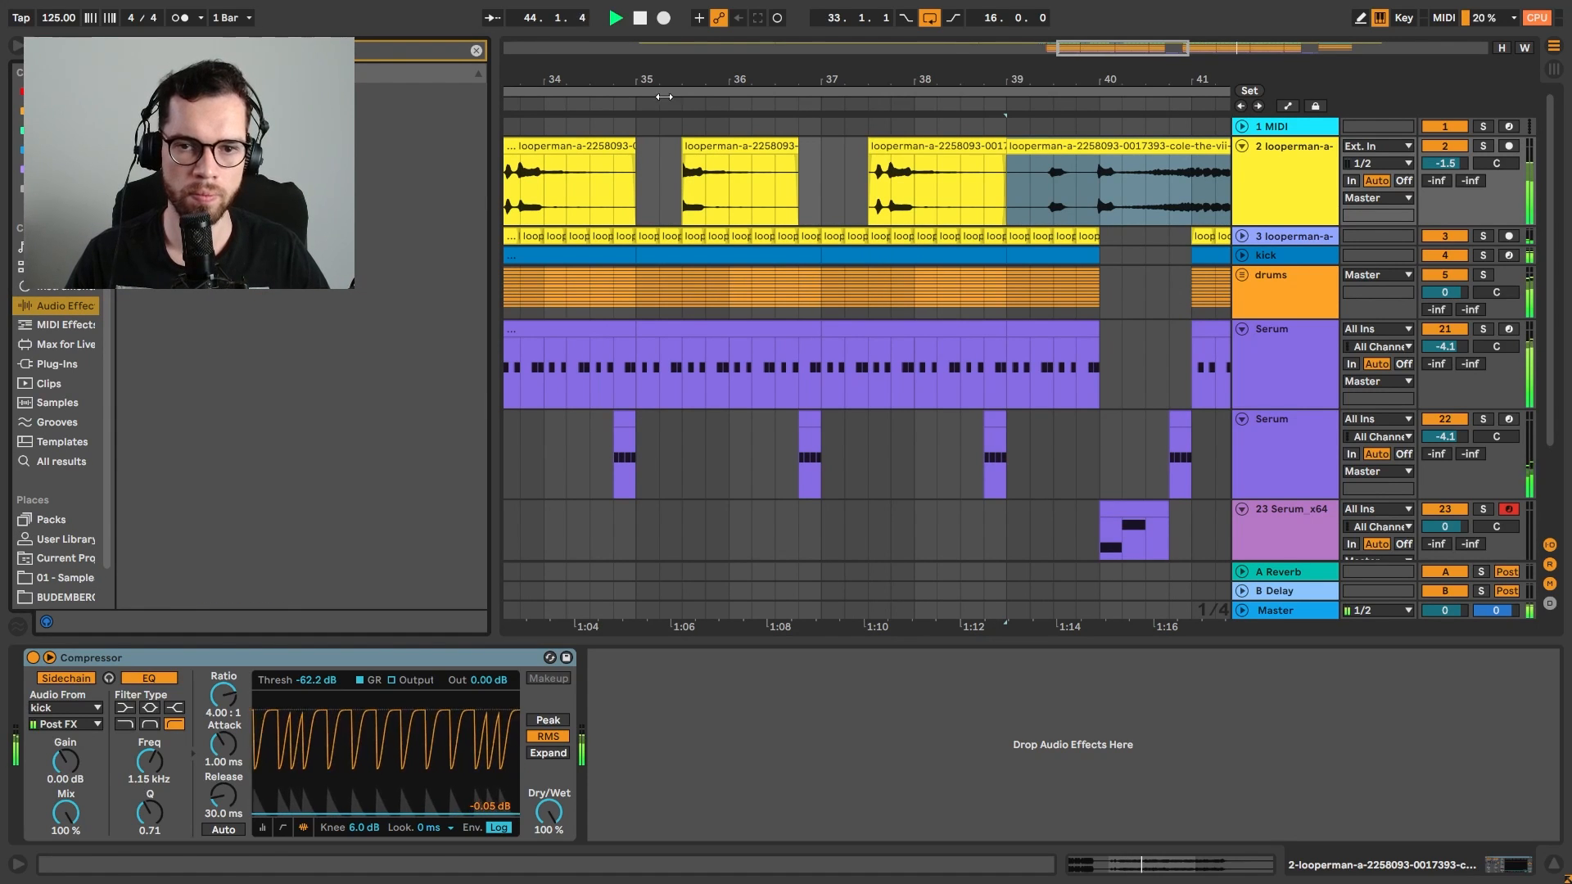
{"action": "left_click", "coordinate": [913, 185]}
{"action": "key", "text": "space"}
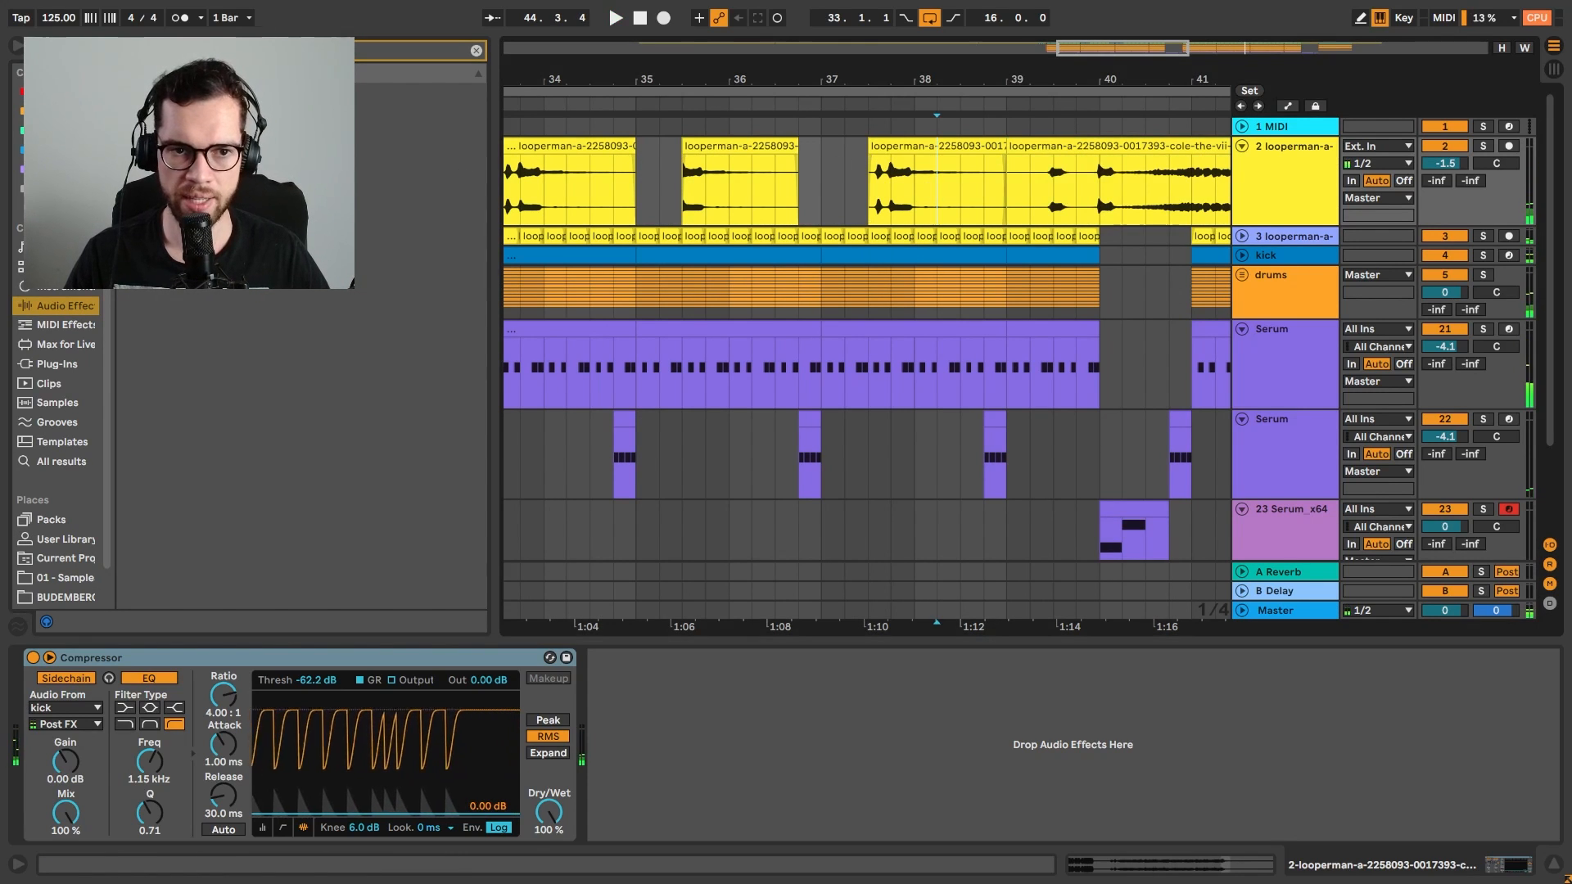
{"action": "left_click_drag", "start_coordinate": [422, 130], "coordinate": [521, 646]}
{"action": "left_click_drag", "start_coordinate": [627, 716], "coordinate": [654, 719]}
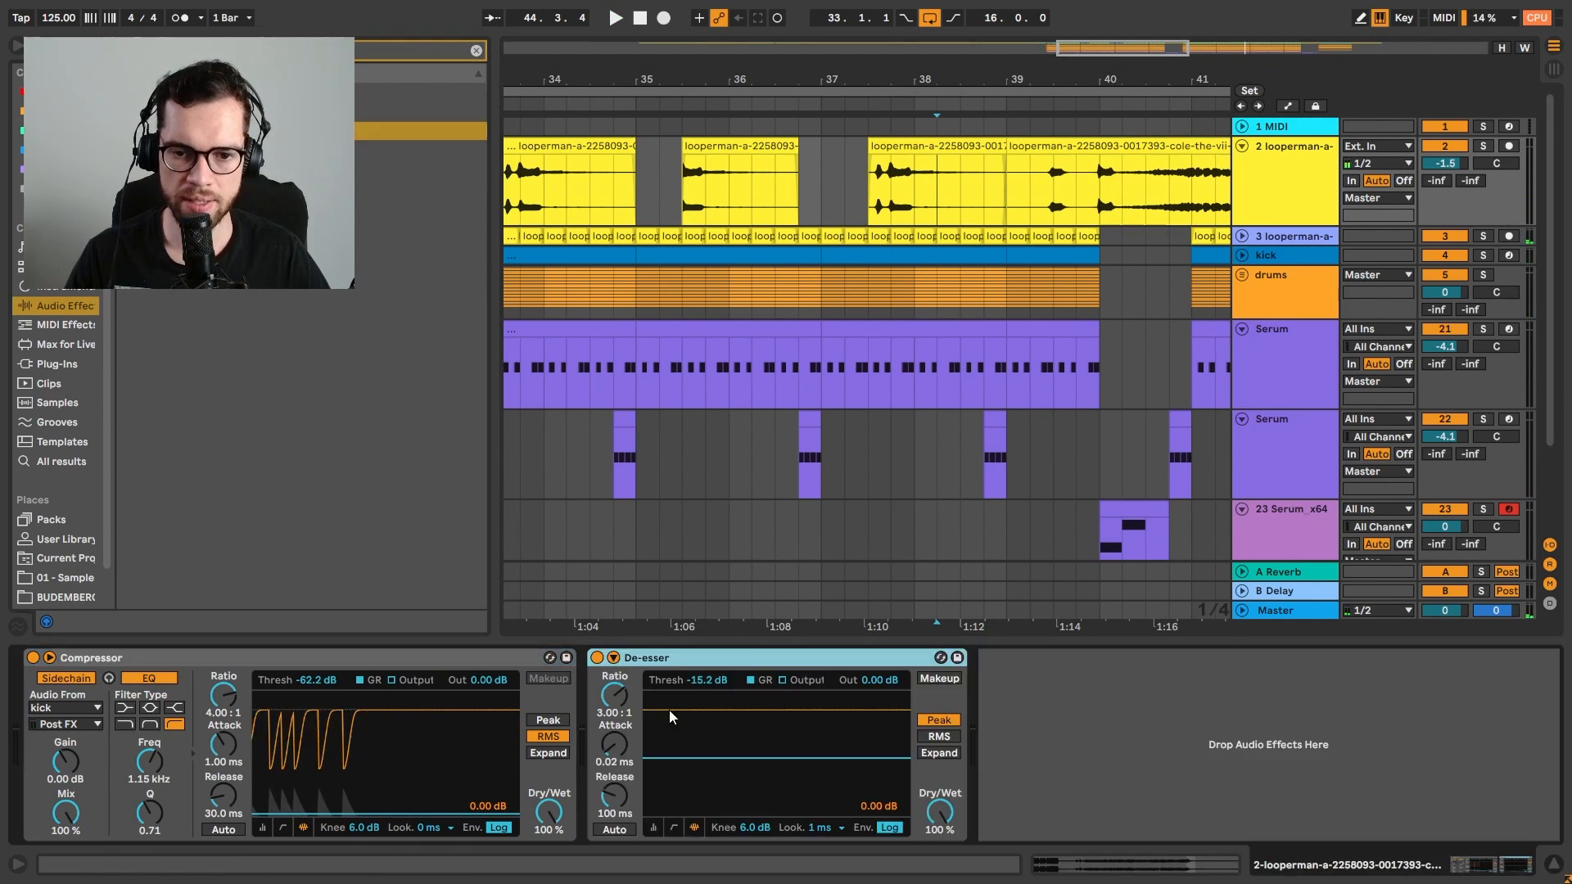
Solo the vocal track and play from bar 41, comparing the sound with and without the De-esser
{"action": "left_click", "coordinate": [1192, 197]}
{"action": "left_click", "coordinate": [1483, 149]}
{"action": "key", "text": "space"}
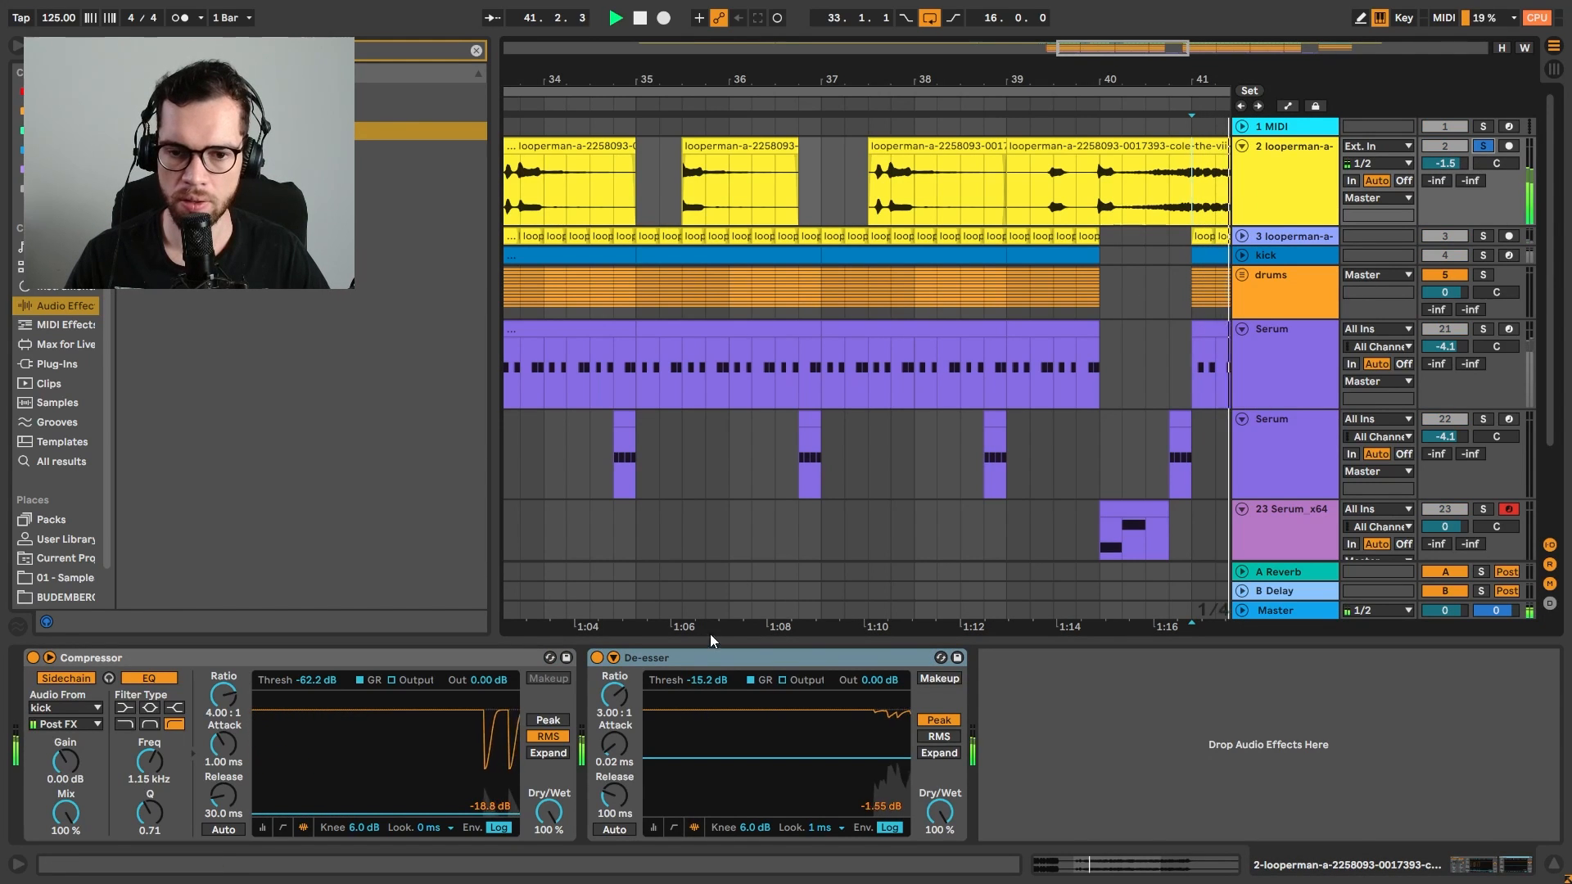
{"action": "left_click", "coordinate": [597, 659]}
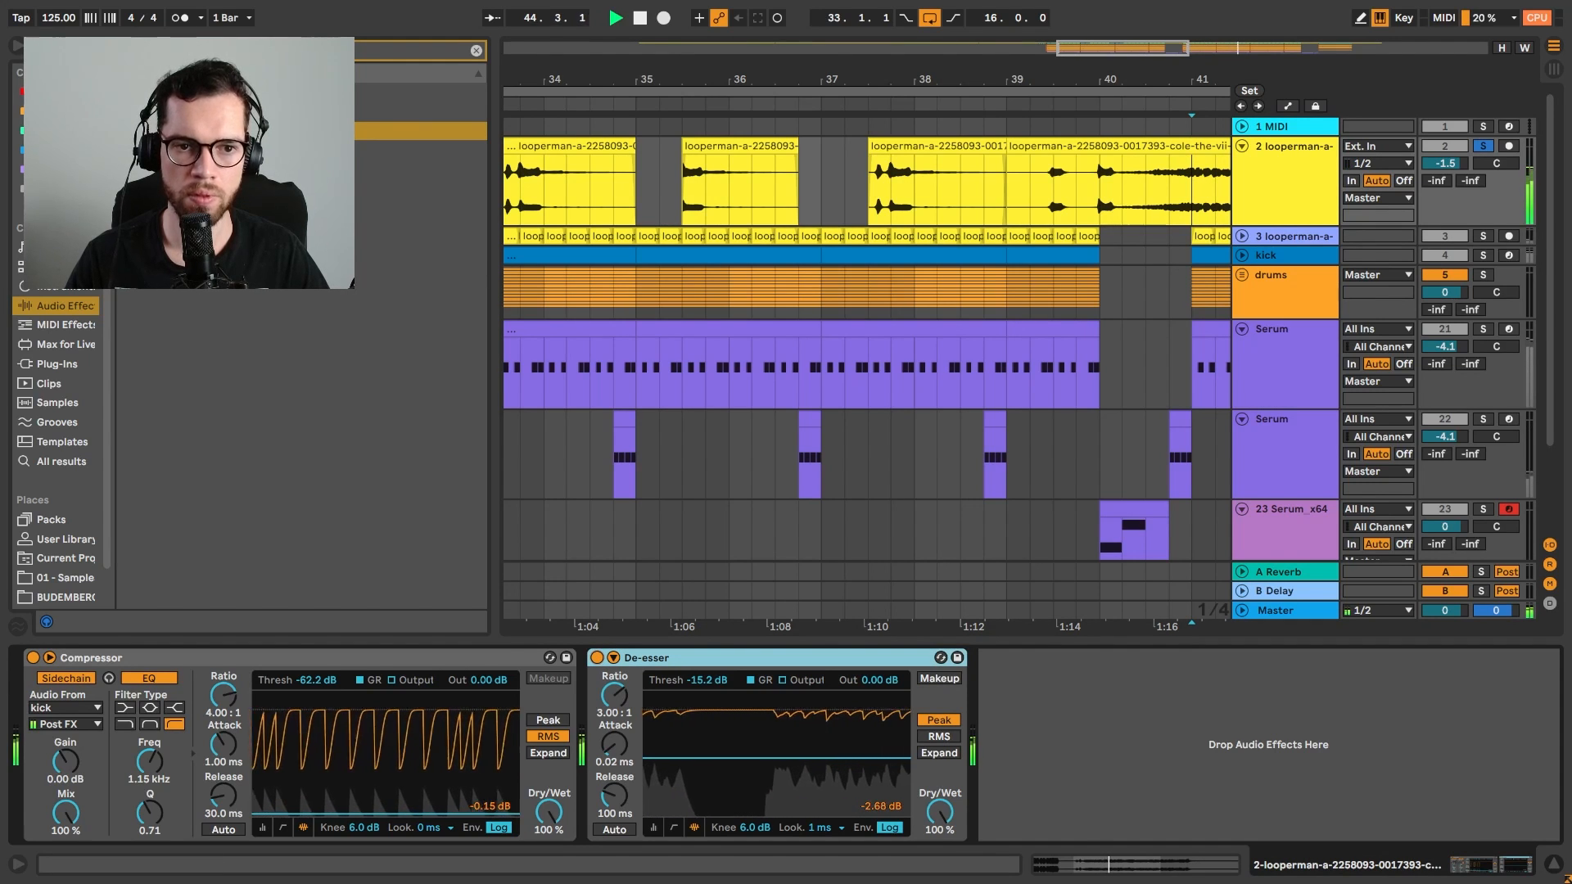
Add the Sustained Lead Vocal compressor preset after the De-esser and compare the vocal with it bypassed and active
{"action": "left_click", "coordinate": [430, 48]}
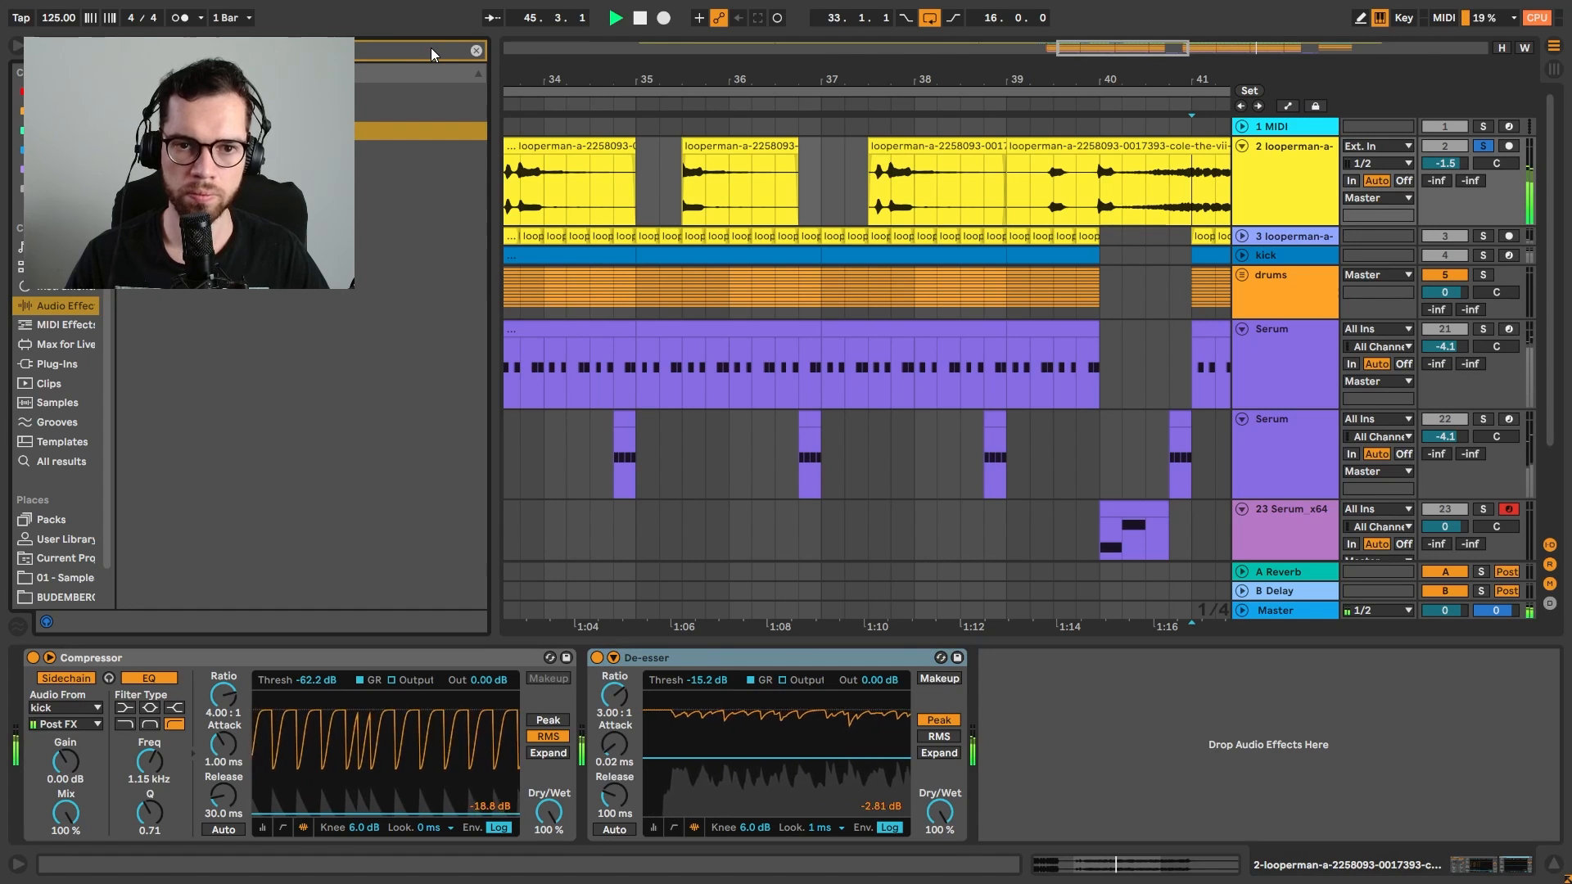
{"action": "type", "text": "de"}
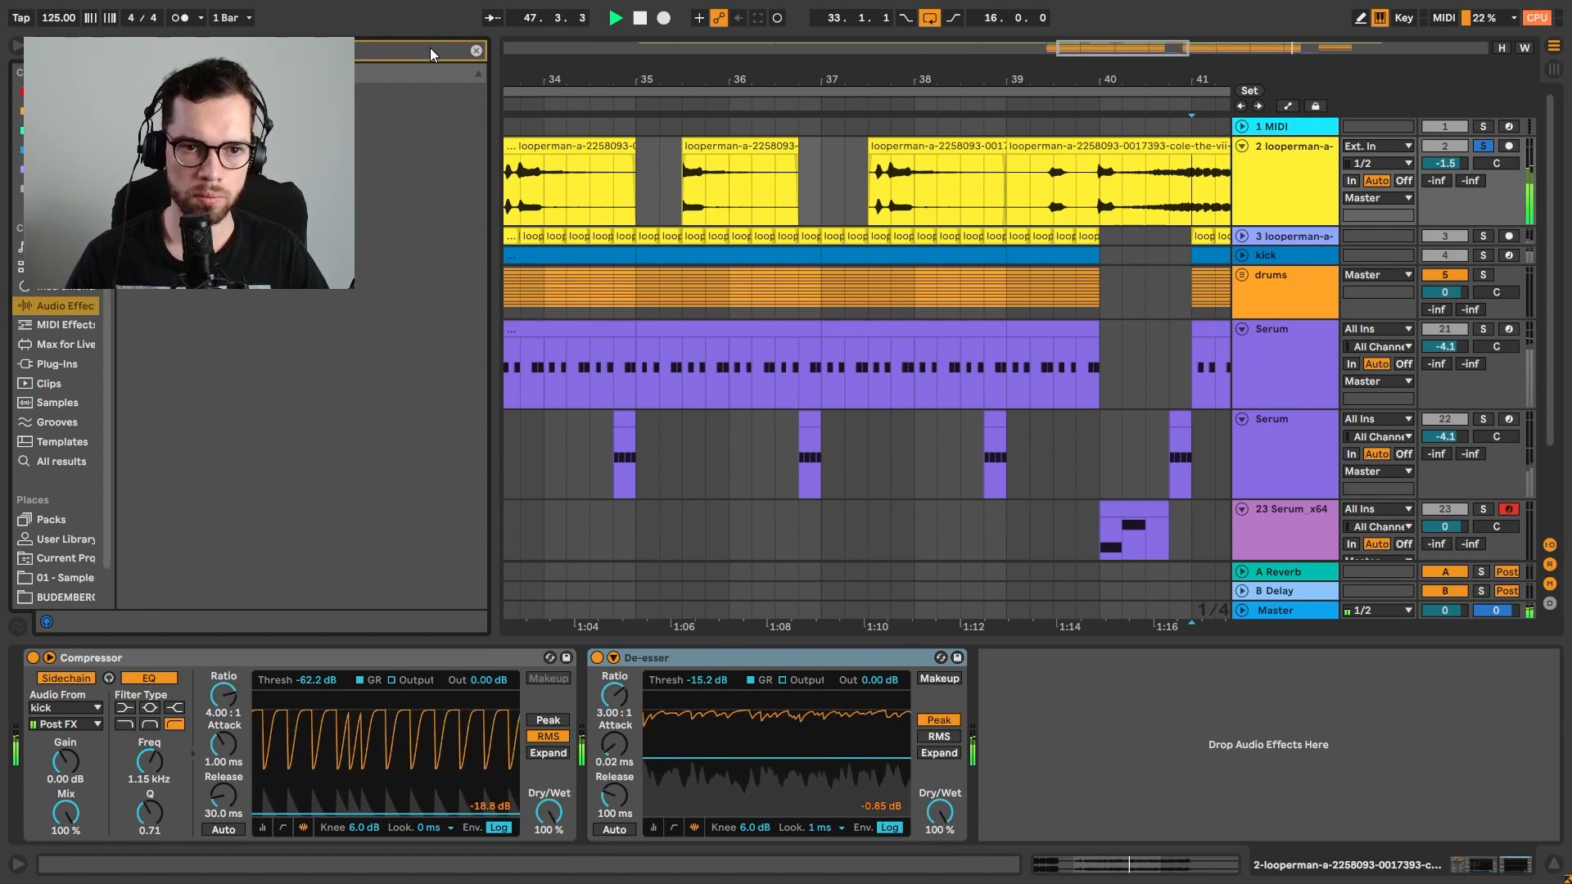
{"action": "left_click_drag", "start_coordinate": [418, 150], "coordinate": [1053, 765]}
{"action": "left_click_drag", "start_coordinate": [1145, 80], "coordinate": [926, 55]}
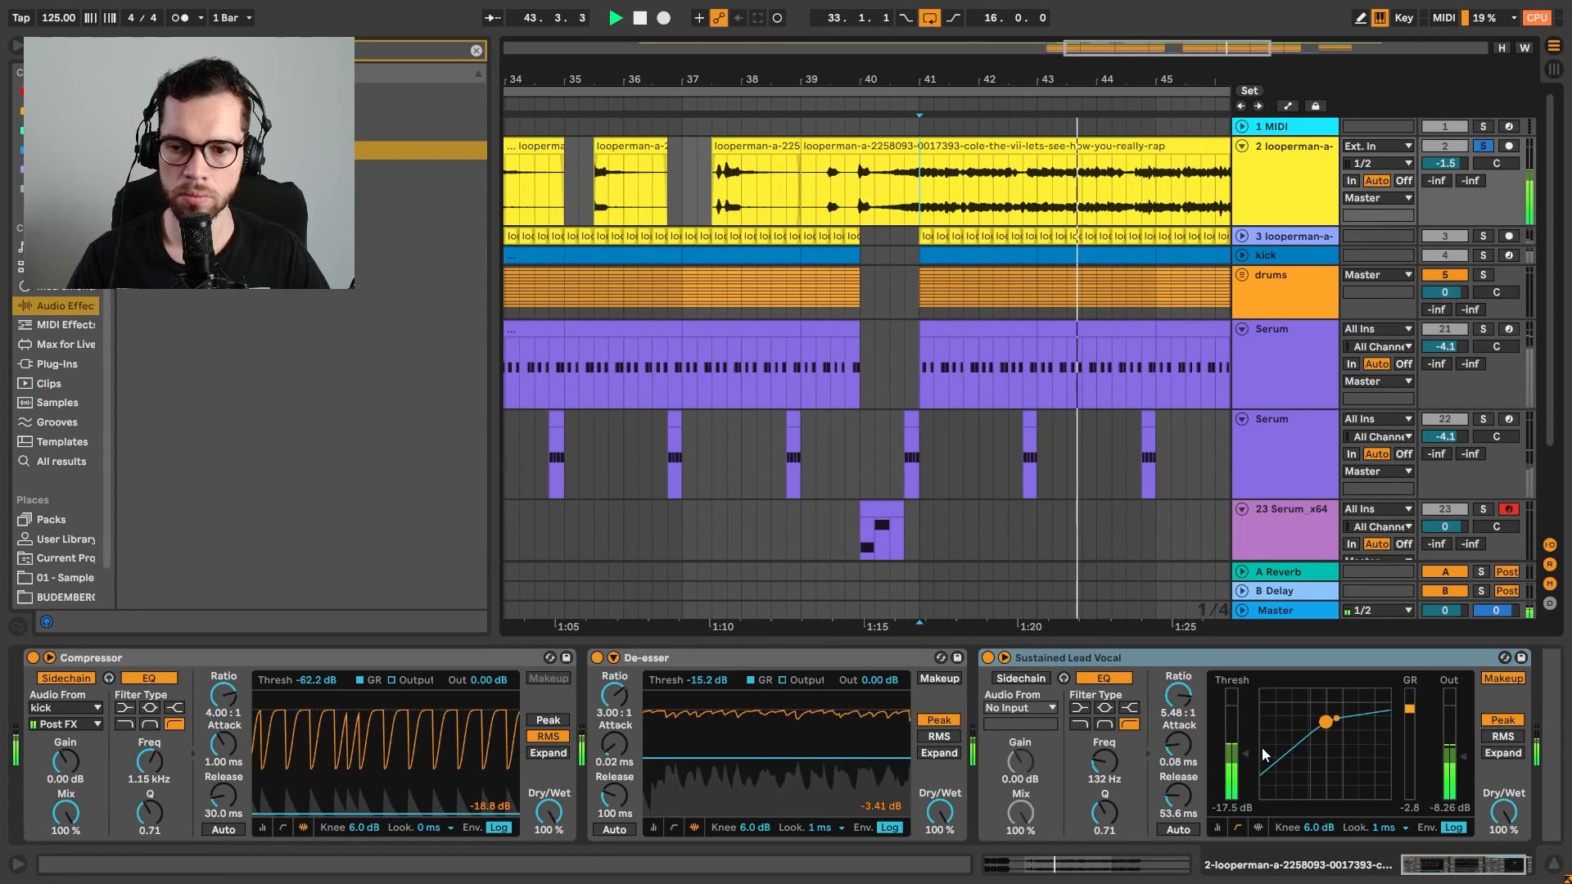
{"action": "left_click", "coordinate": [989, 659]}
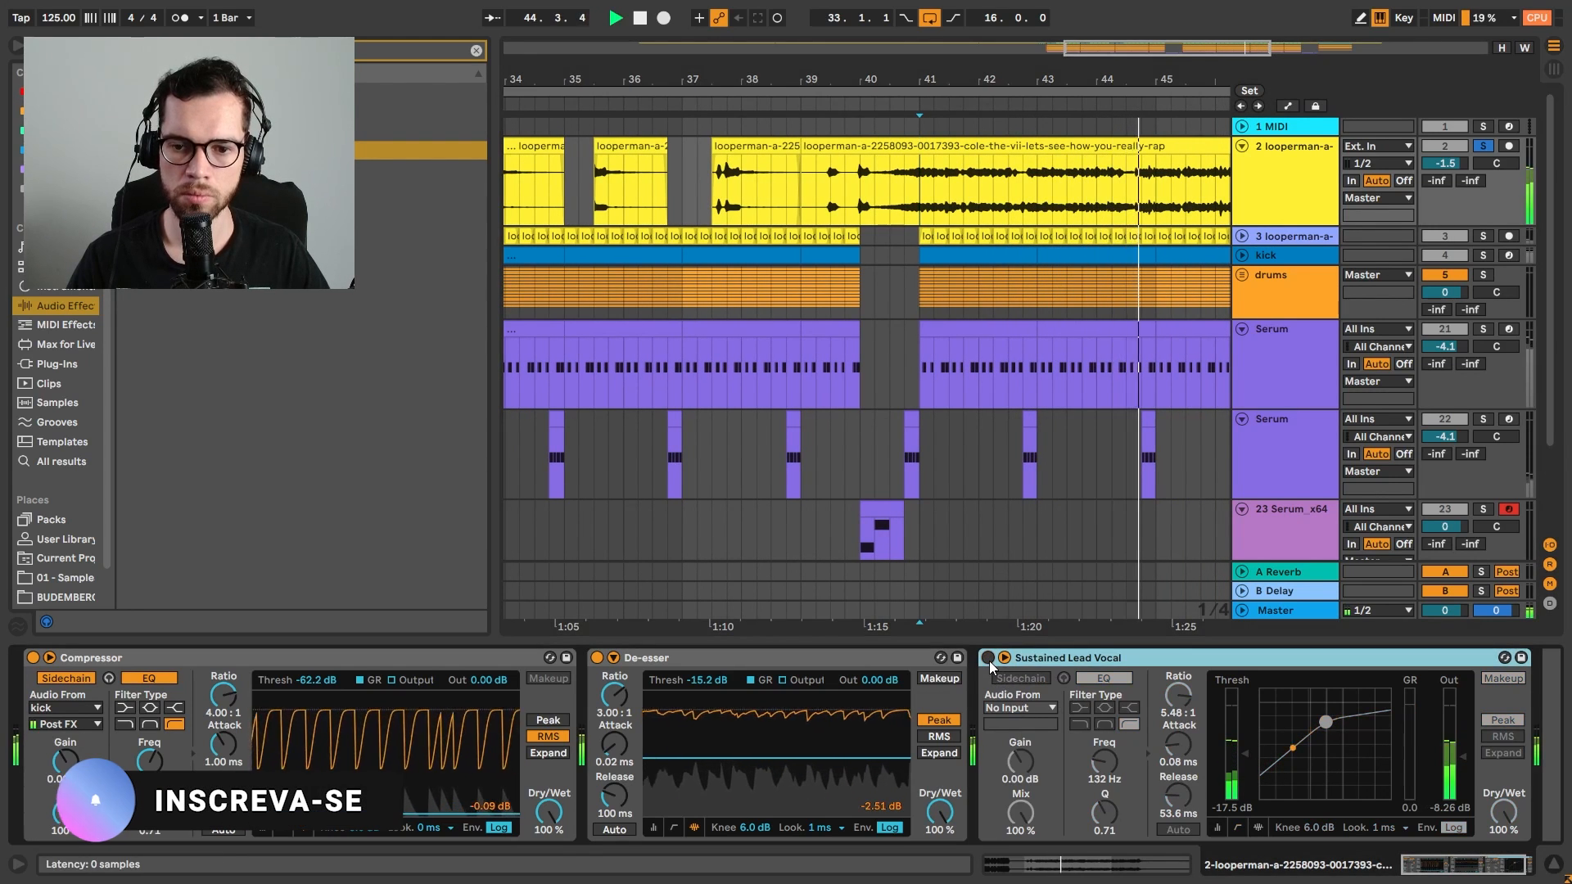
{"action": "left_click", "coordinate": [989, 660]}
Move the kick-sidechained Compressor to the end of the vocal chain and set its threshold to -50.3 dB
{"action": "double_click", "coordinate": [683, 660]}
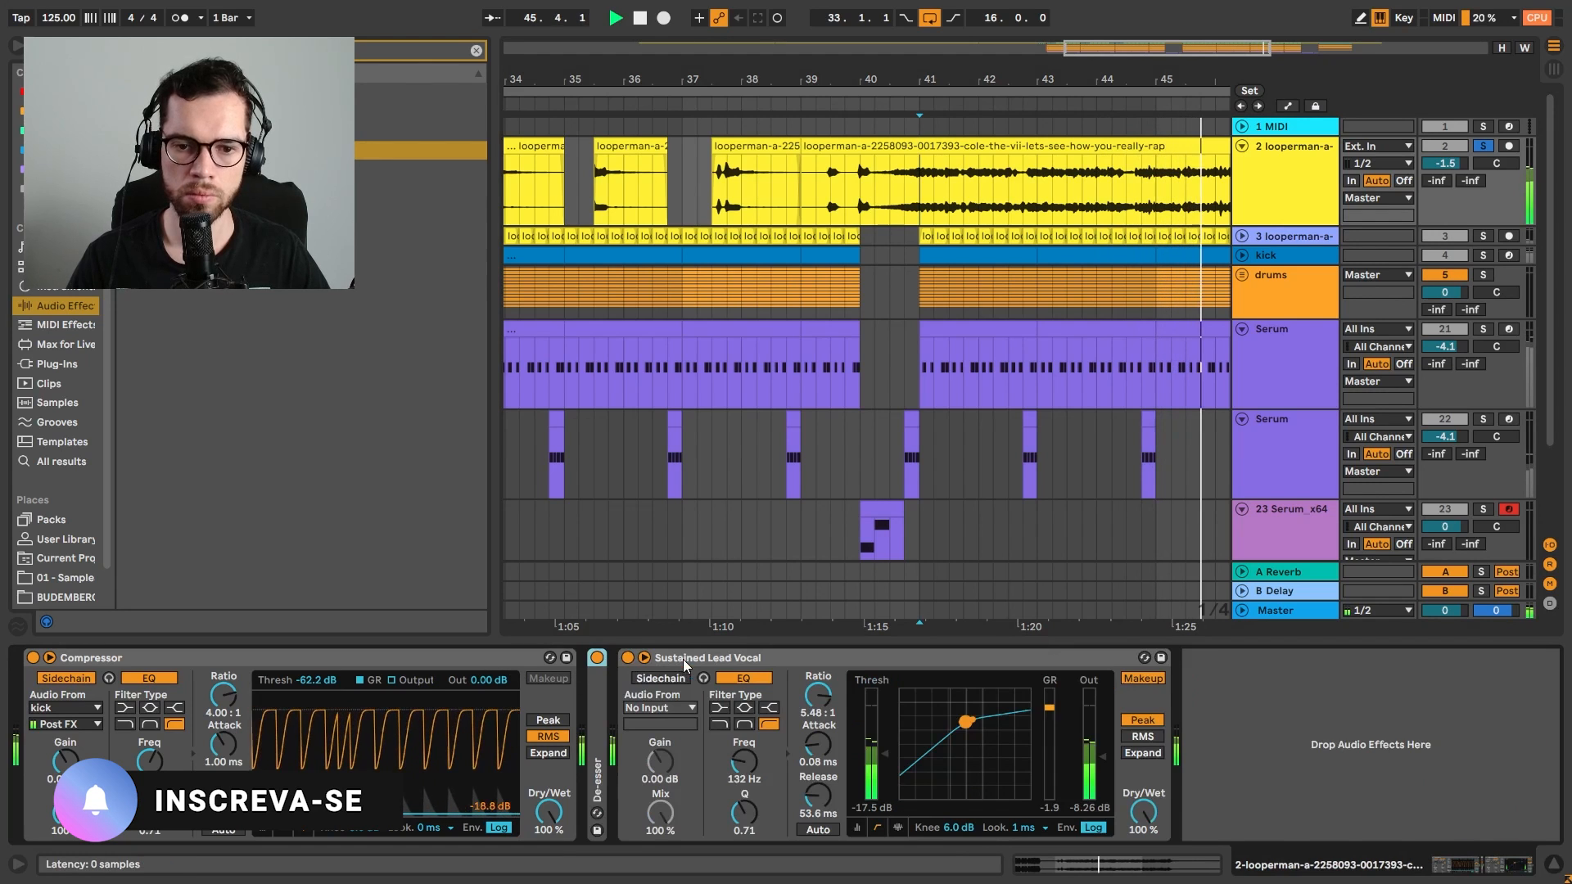
{"action": "left_click", "coordinate": [416, 660]}
{"action": "left_click_drag", "start_coordinate": [1130, 665], "coordinate": [1068, 681]}
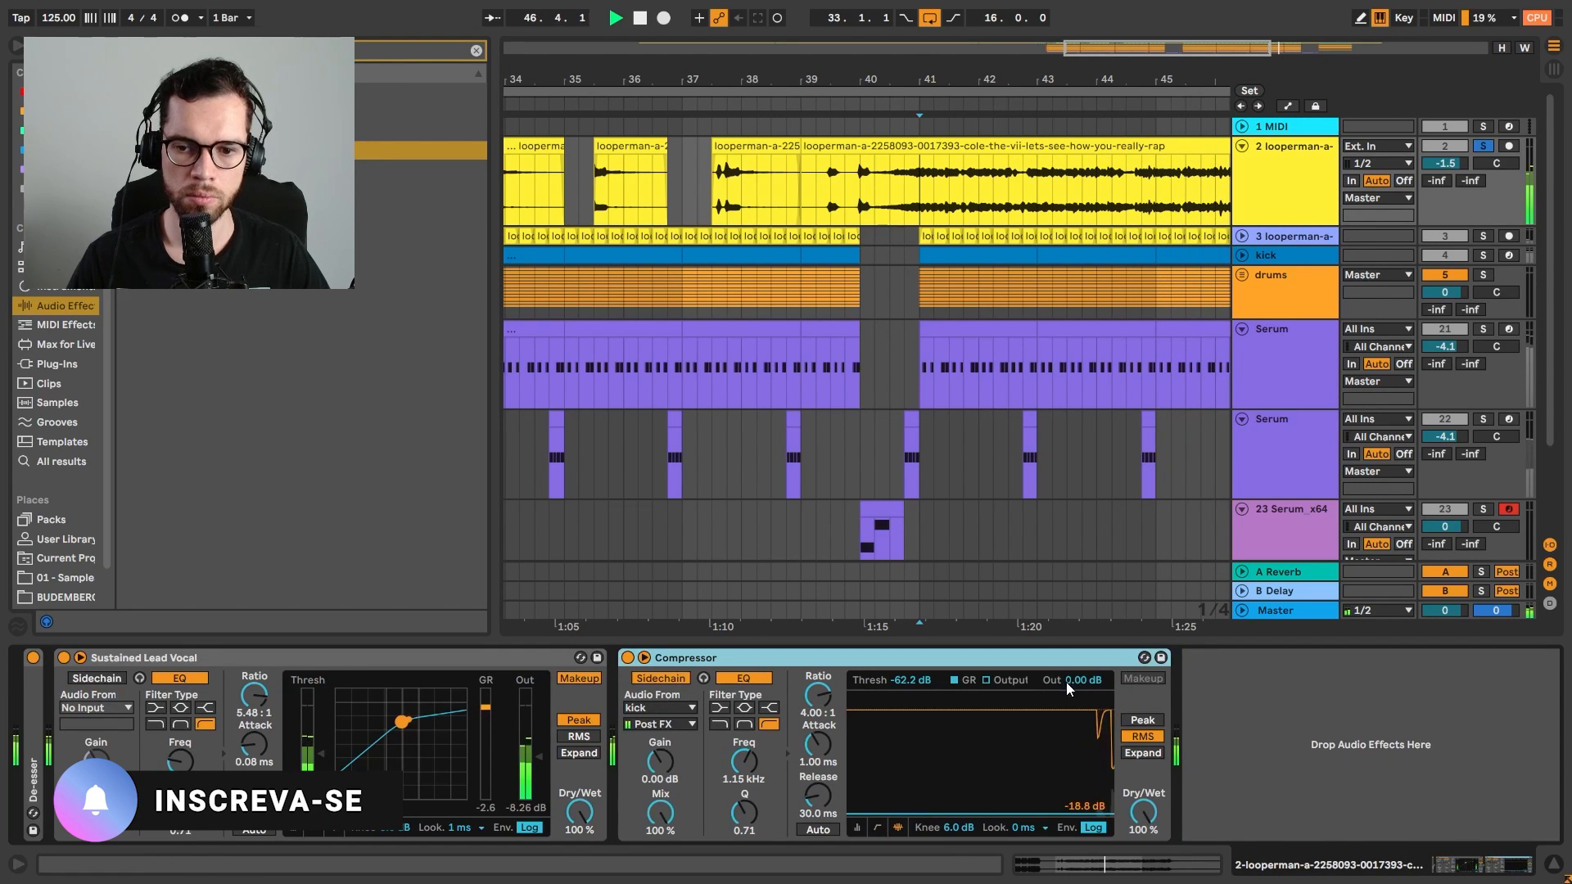
{"action": "left_click_drag", "start_coordinate": [936, 814], "coordinate": [936, 806]}
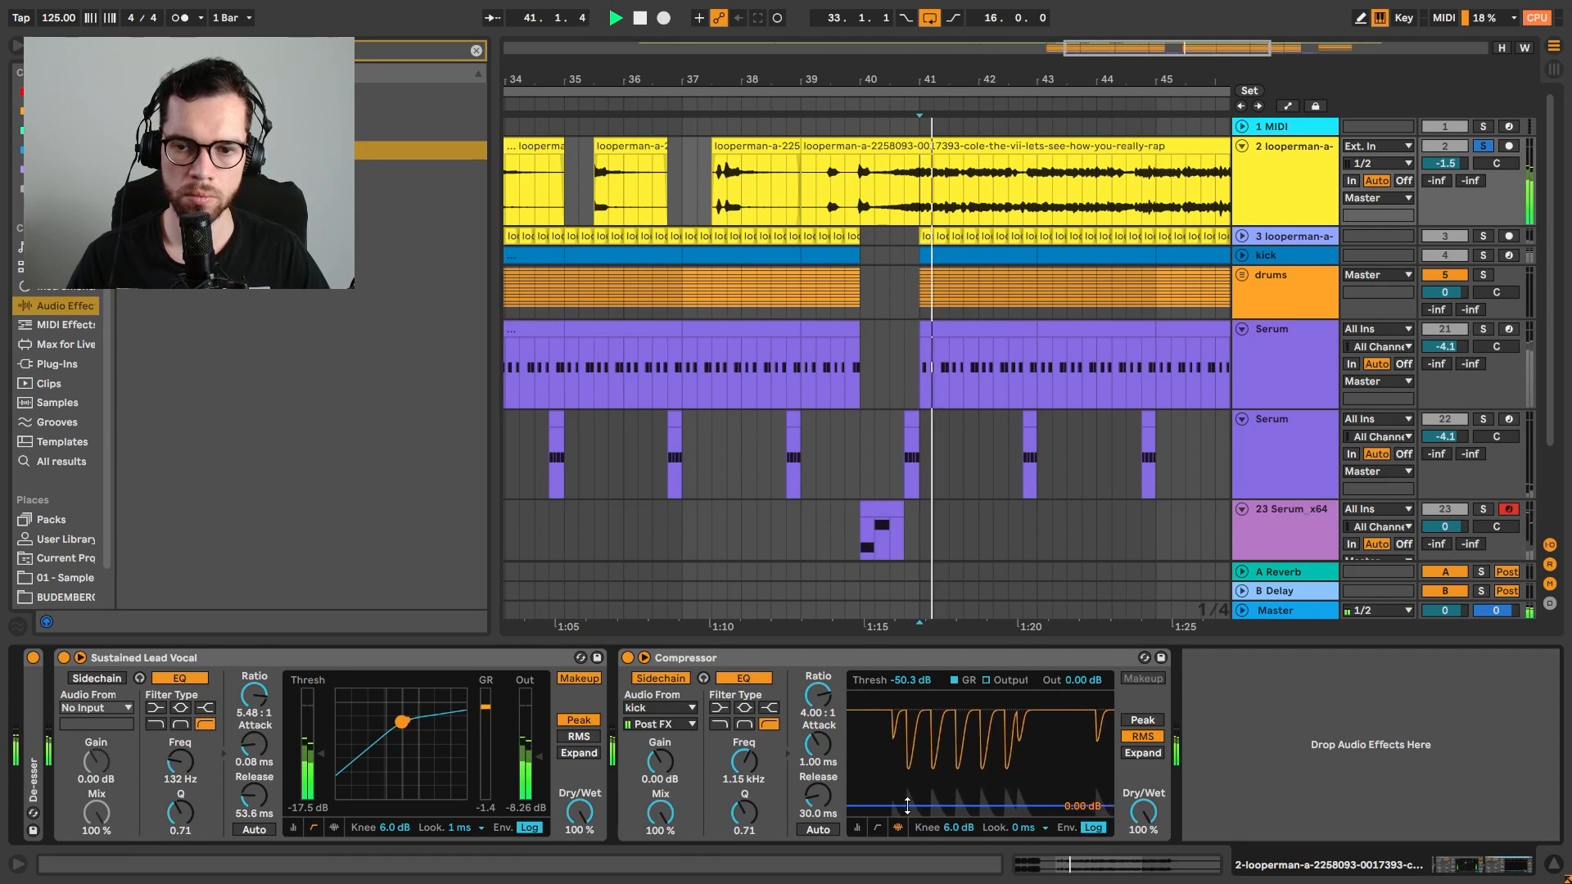
{"action": "key", "text": "space"}
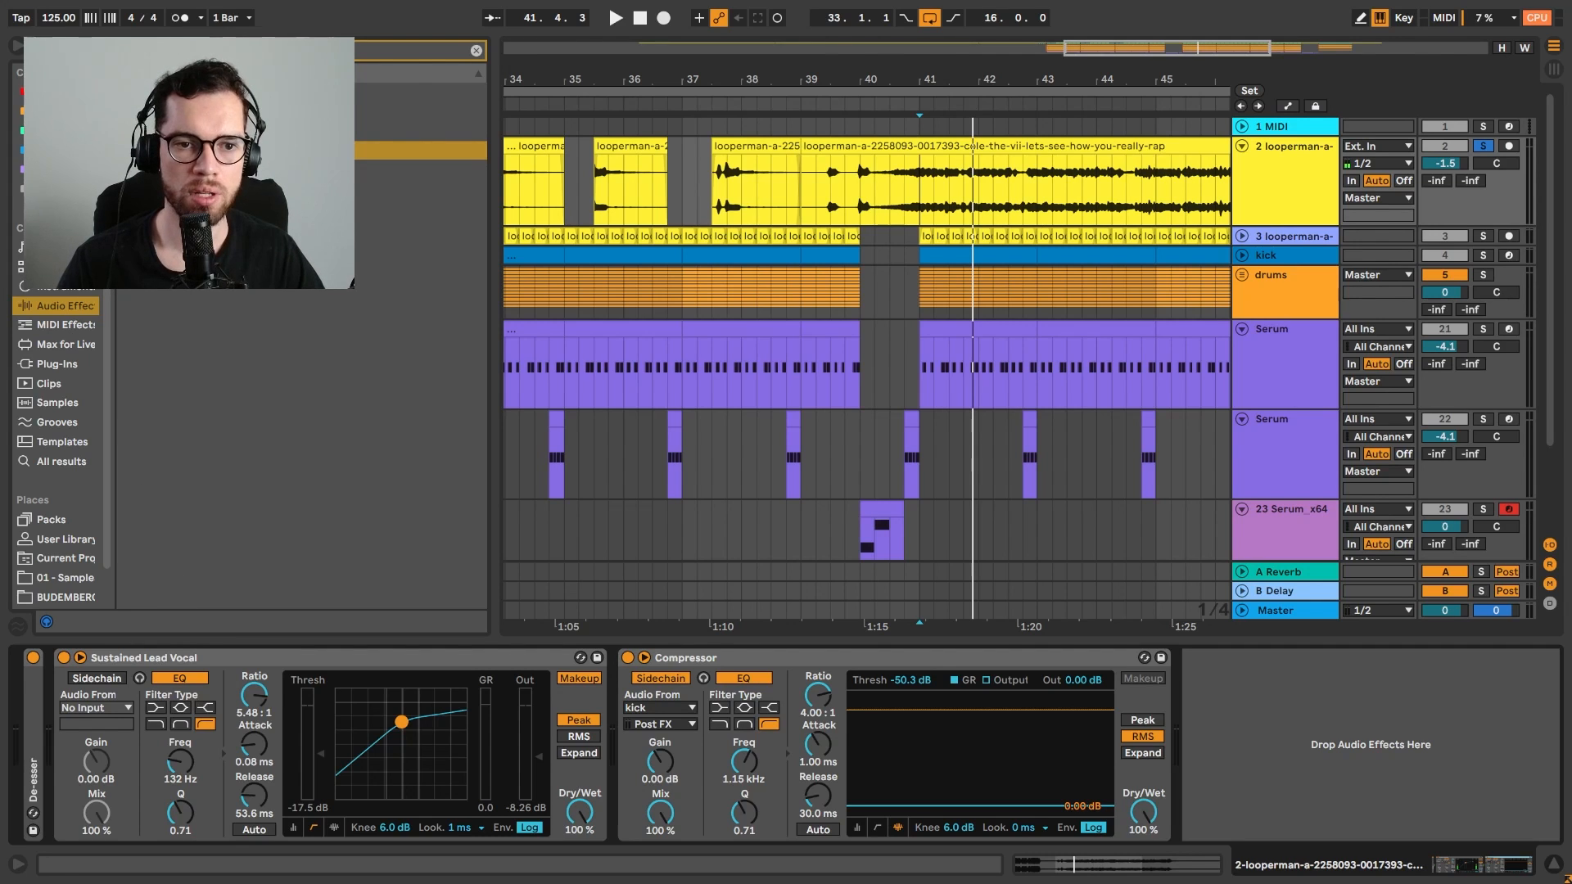
Replace the reverb on return track A with the Vocal Hall preset
{"action": "left_click", "coordinate": [1321, 578]}
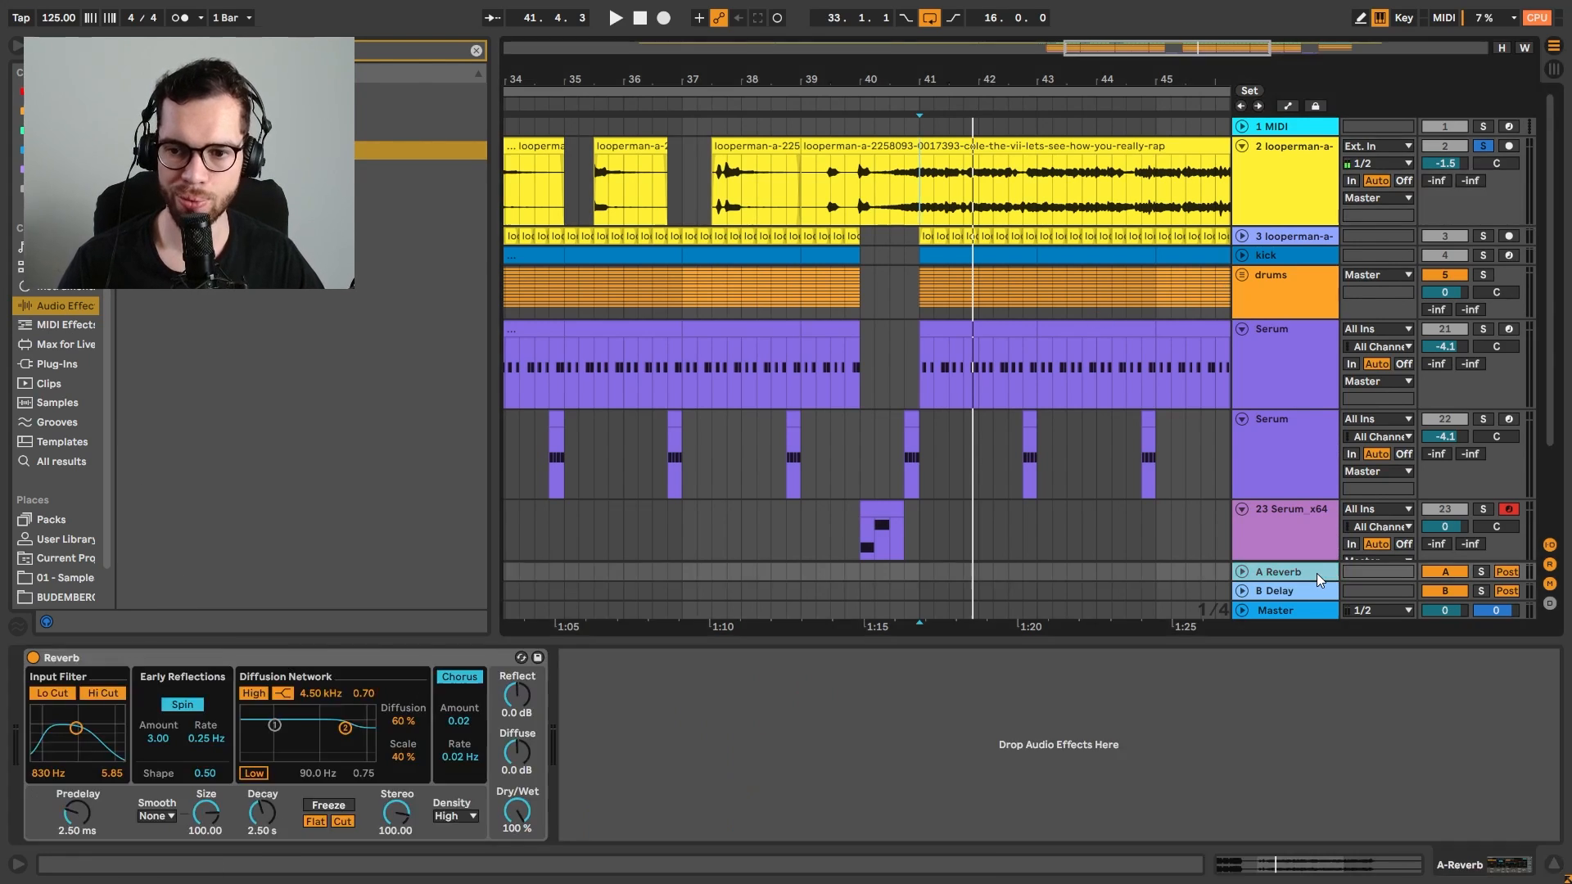
{"action": "key", "text": "ctrl+f"}
{"action": "type", "text": "eq"}
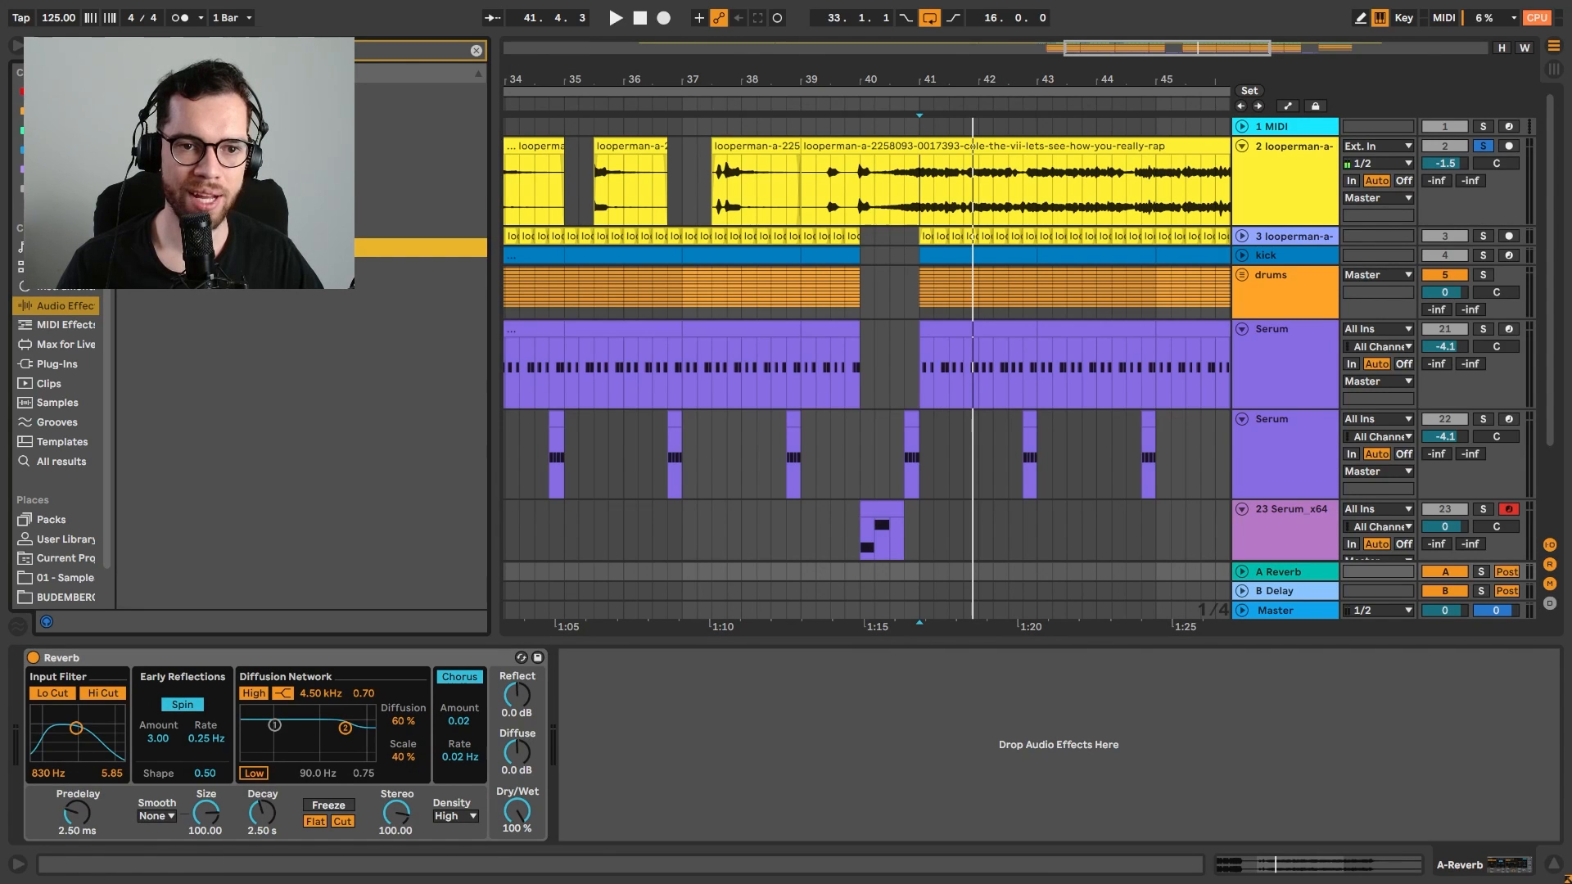
{"action": "key", "text": "Down"}
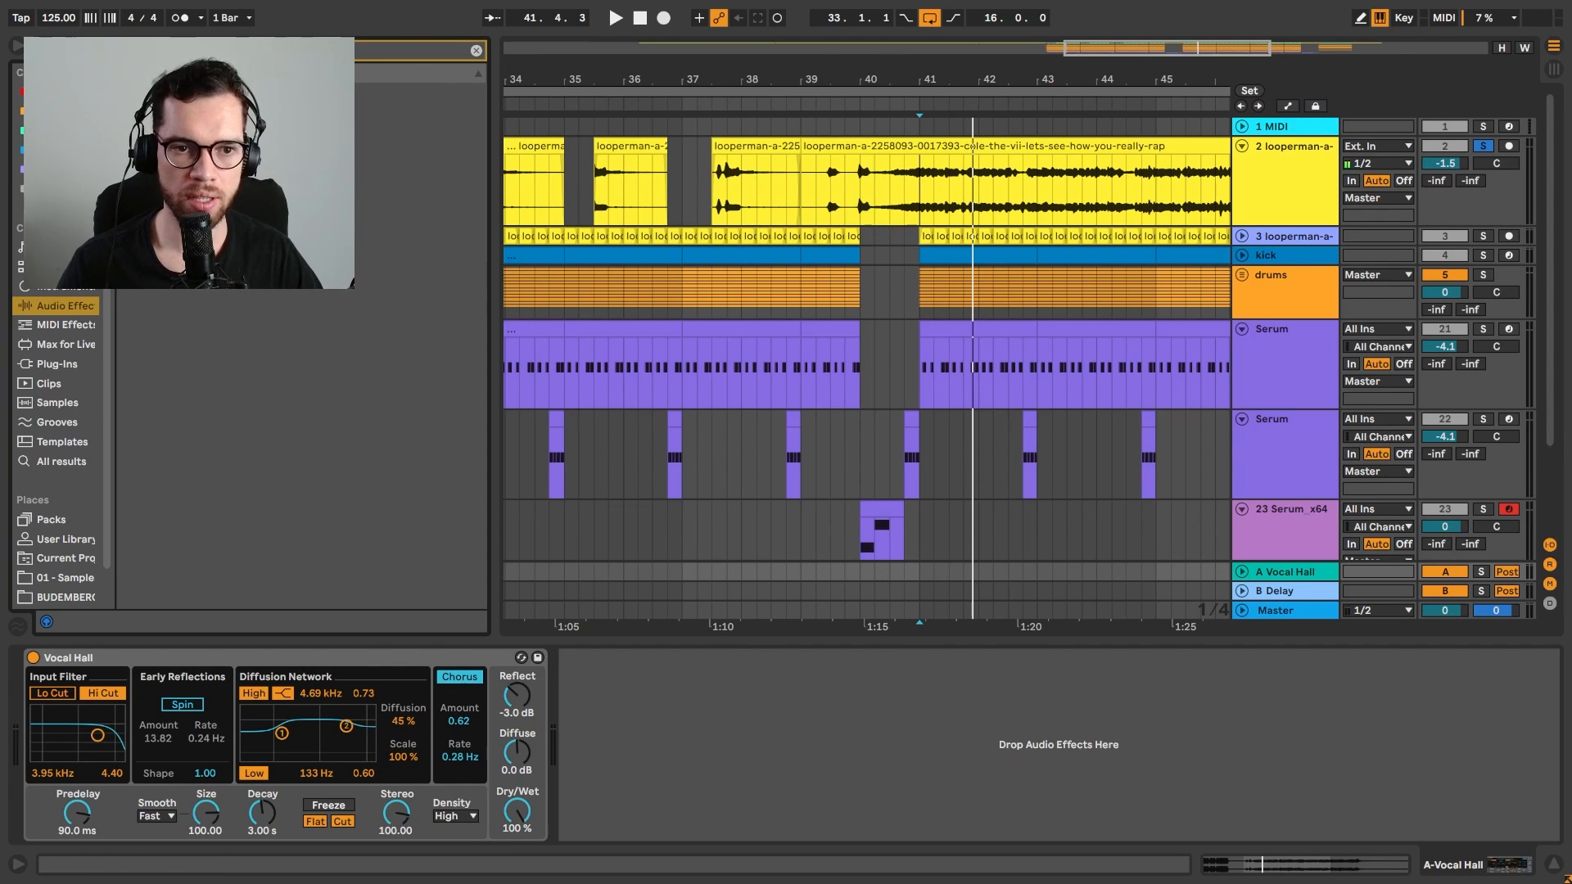
Add EQ Eight after Vocal Hall, with band 2 as a low cut and band 8 enabled as a high cut
{"action": "type", "text": "q"}
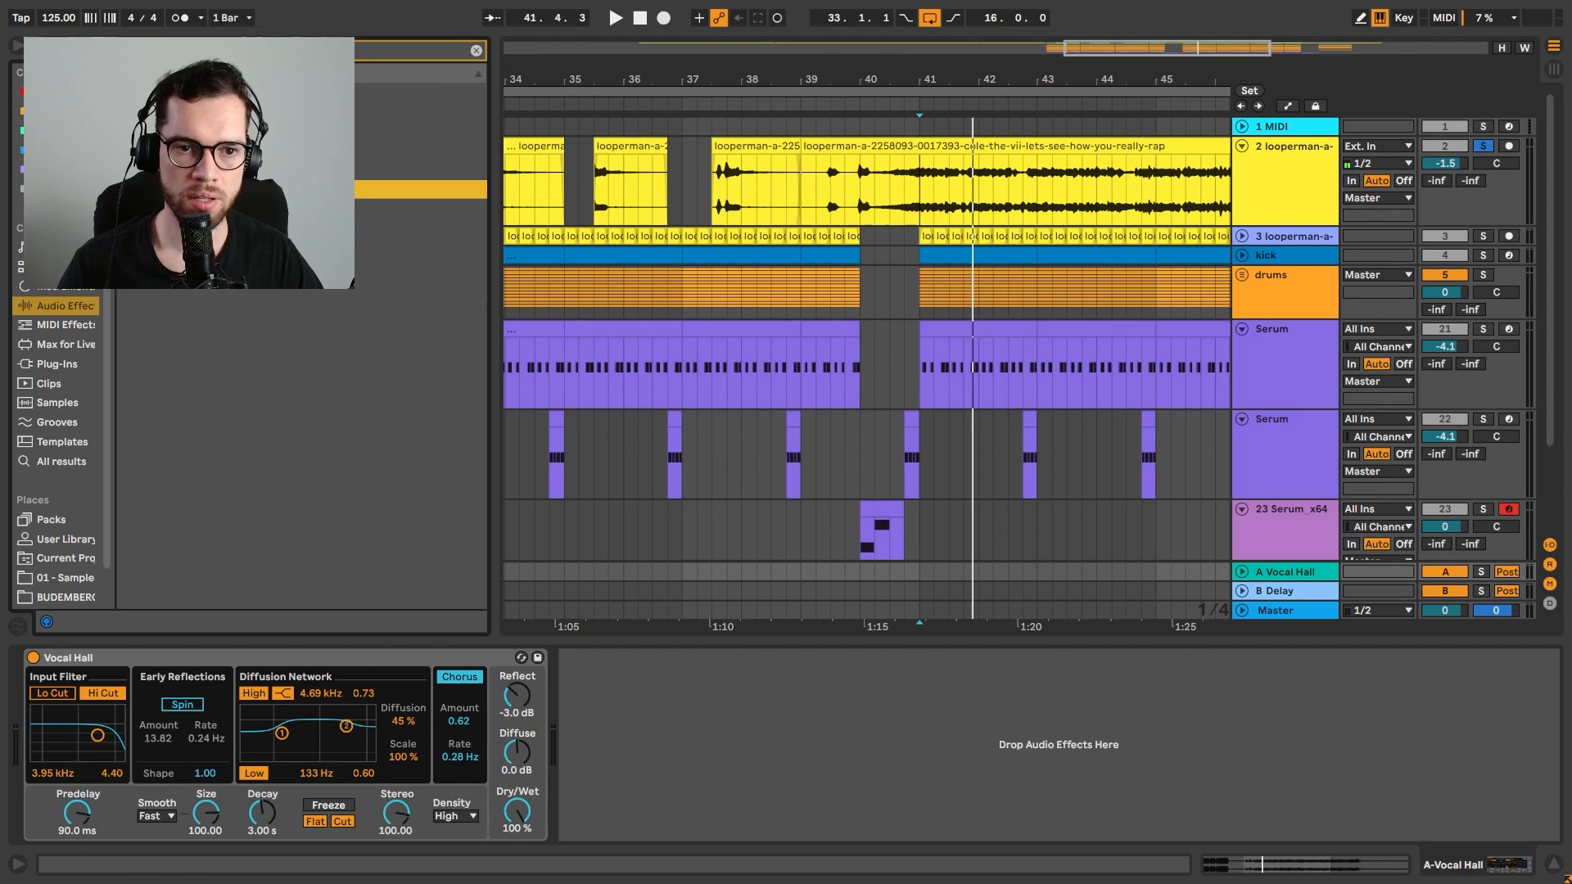
{"action": "key", "text": "Up"}
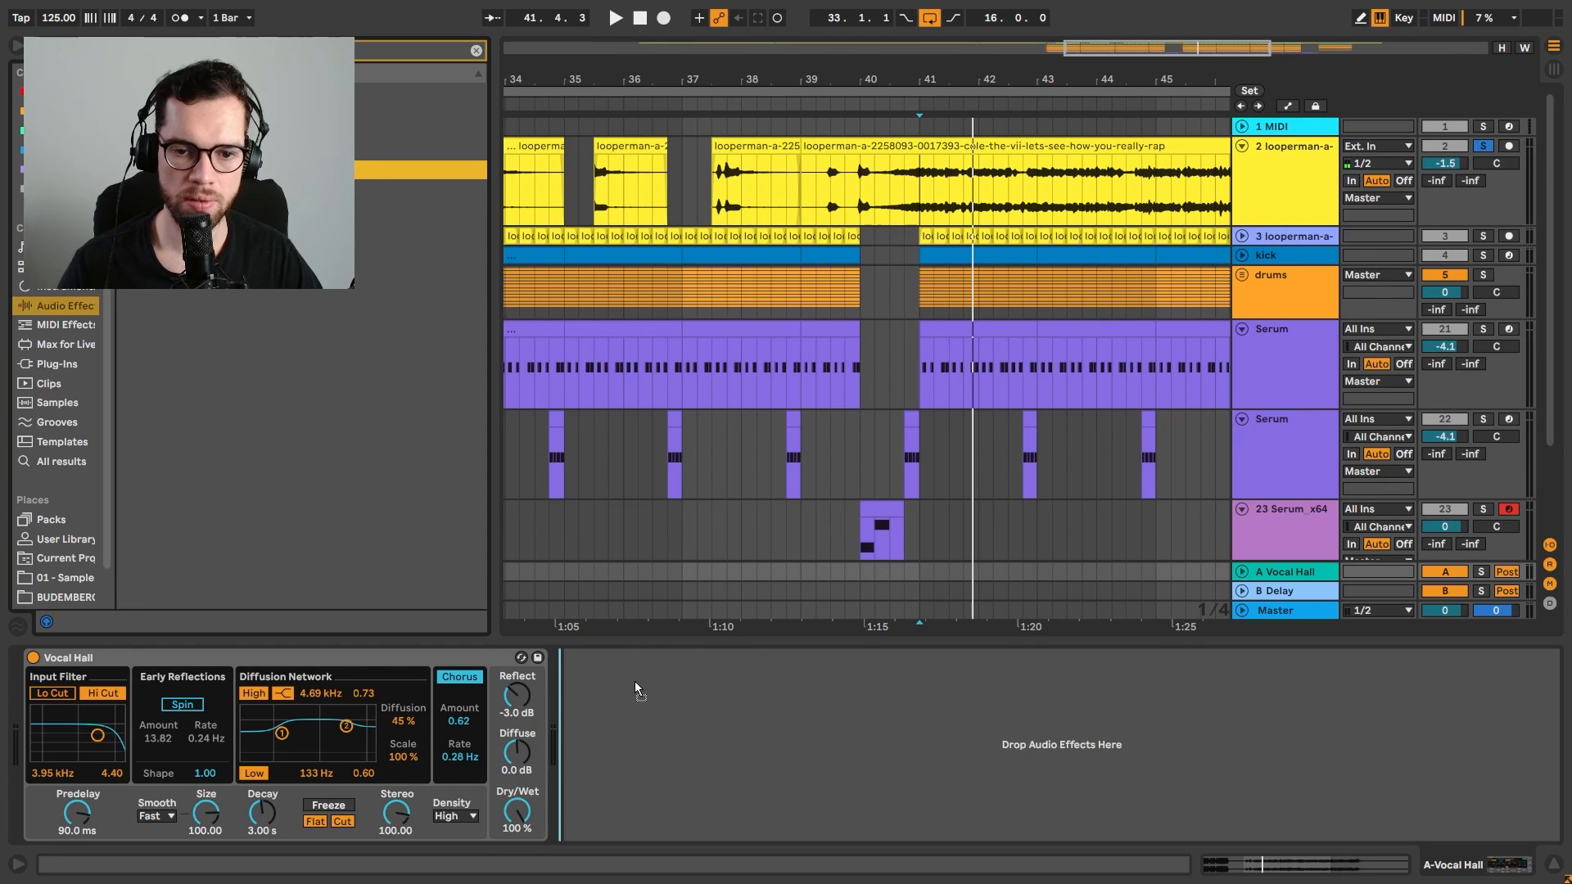
{"action": "key", "text": "Return"}
{"action": "left_click", "coordinate": [692, 815]}
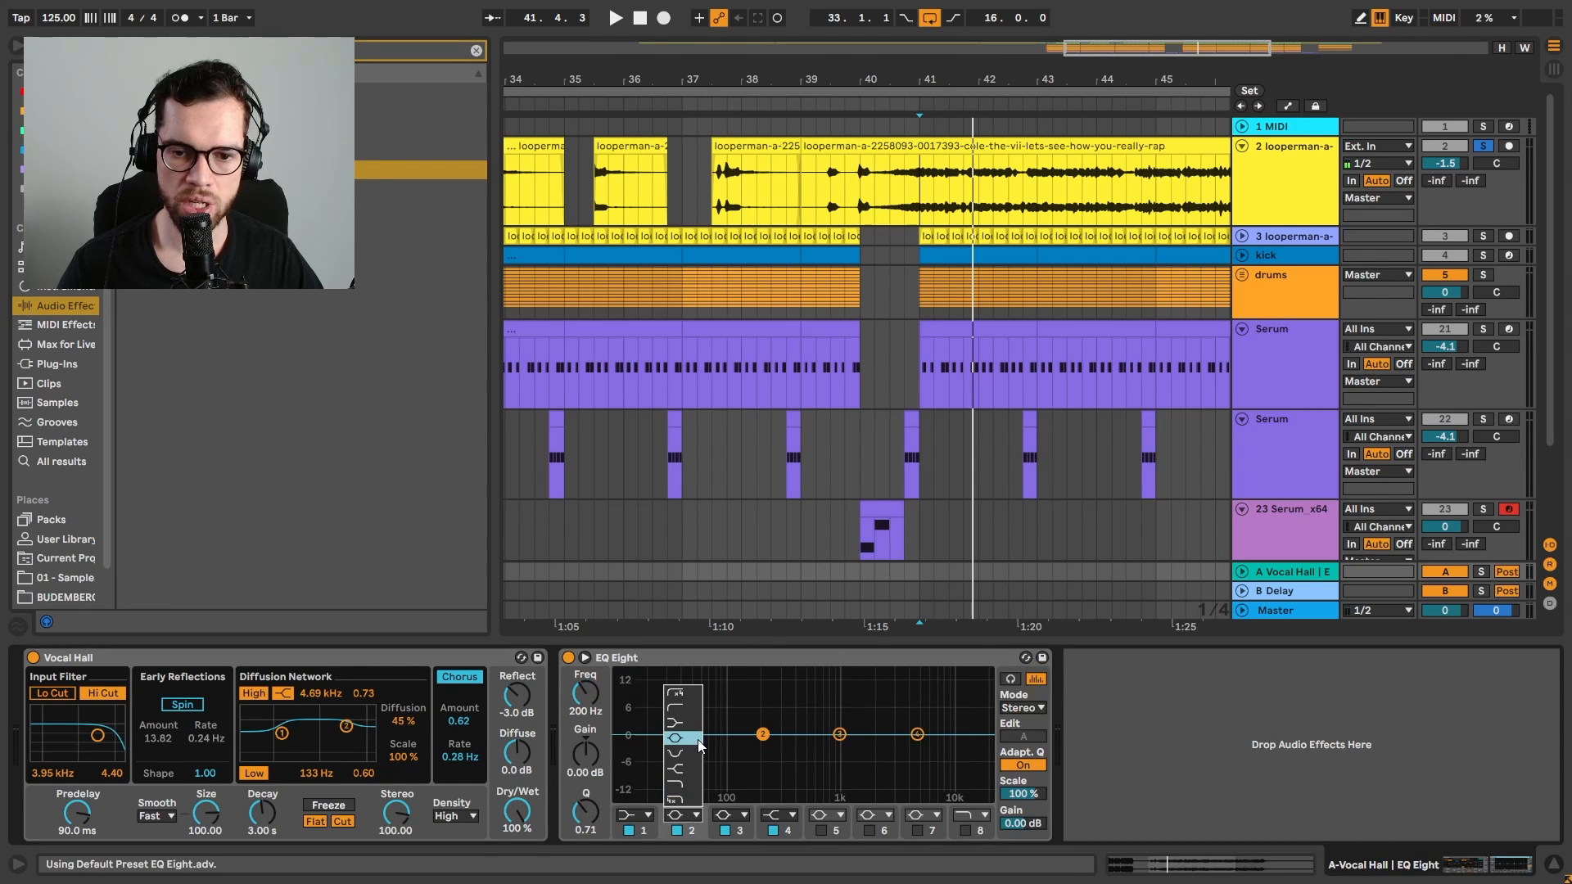
{"action": "left_click", "coordinate": [677, 709]}
{"action": "left_click", "coordinate": [964, 829]}
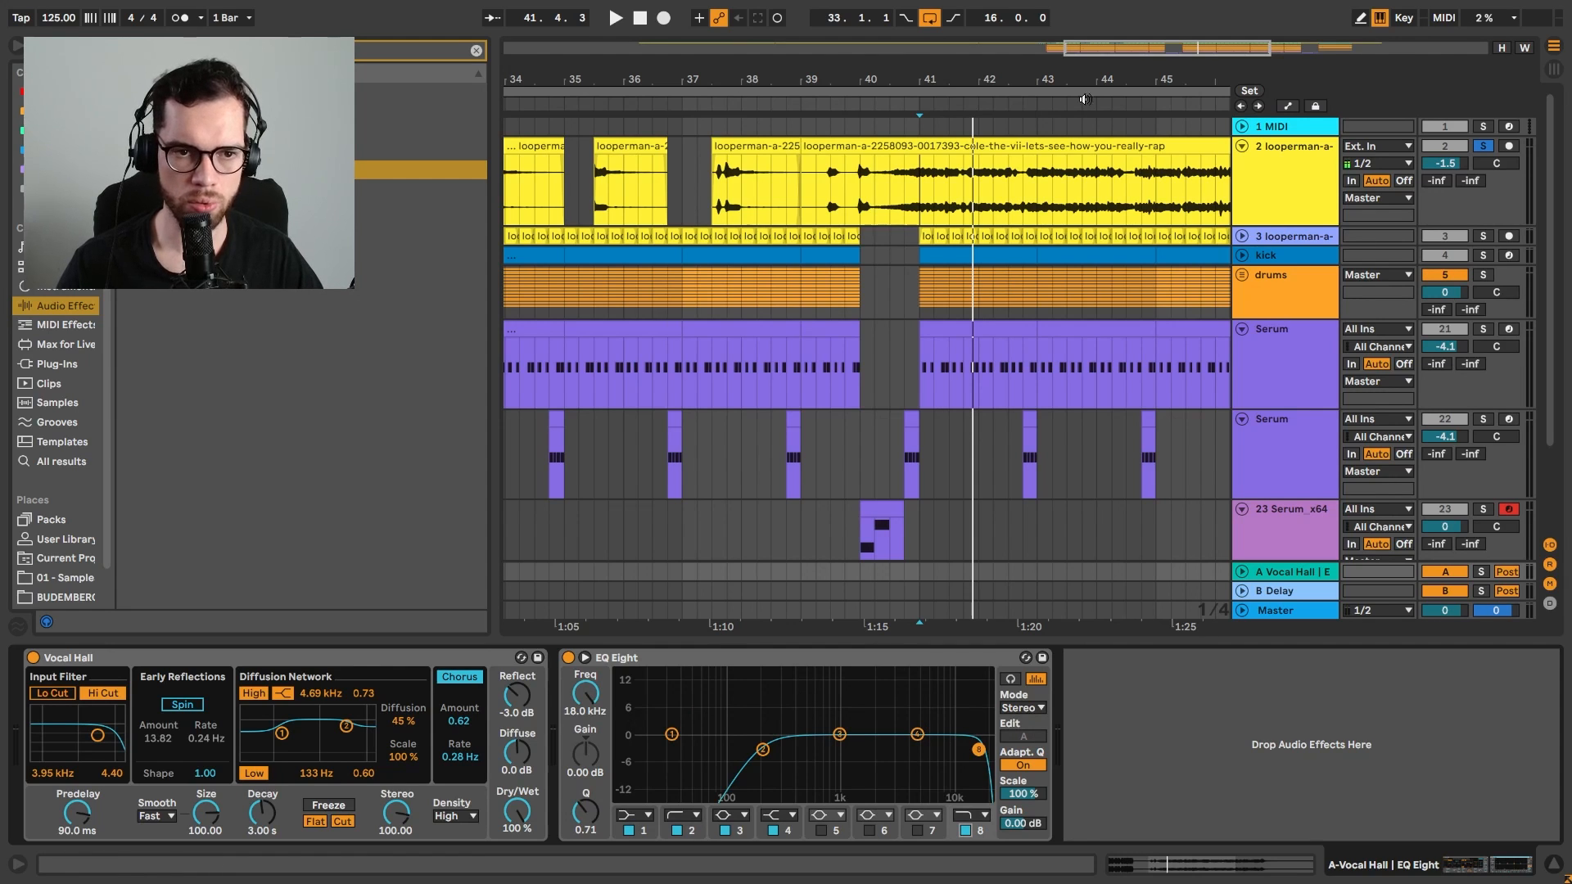
Play from bar 41, set the vocal track's send A to -9.7 dB and solo the Vocal Hall return
{"action": "key", "text": "space"}
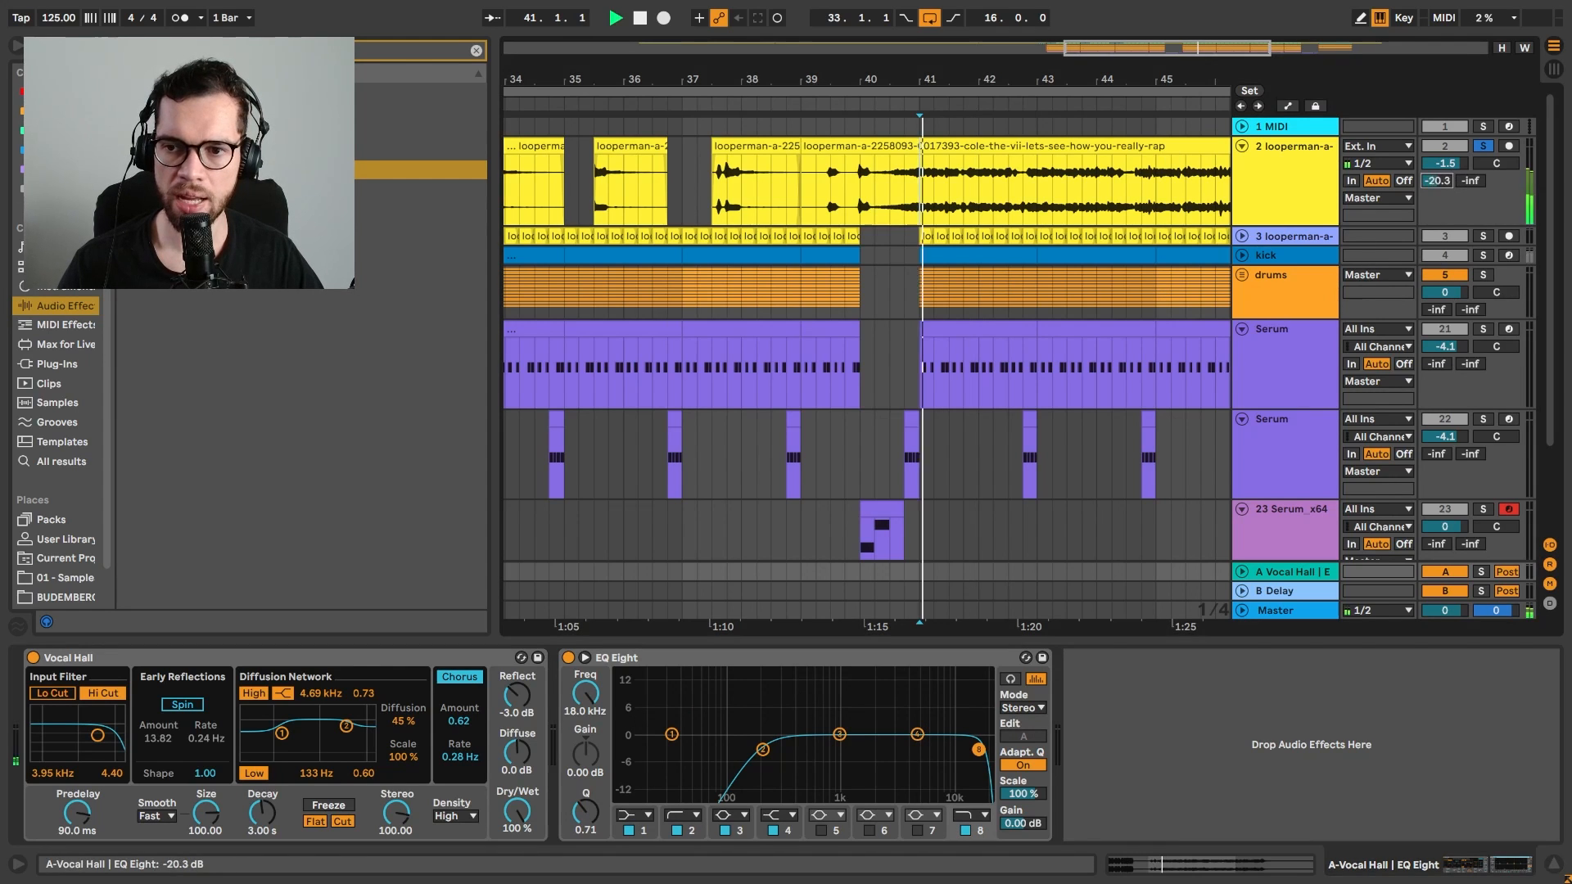
{"action": "left_click_drag", "start_coordinate": [1449, 182], "coordinate": [1449, 196]}
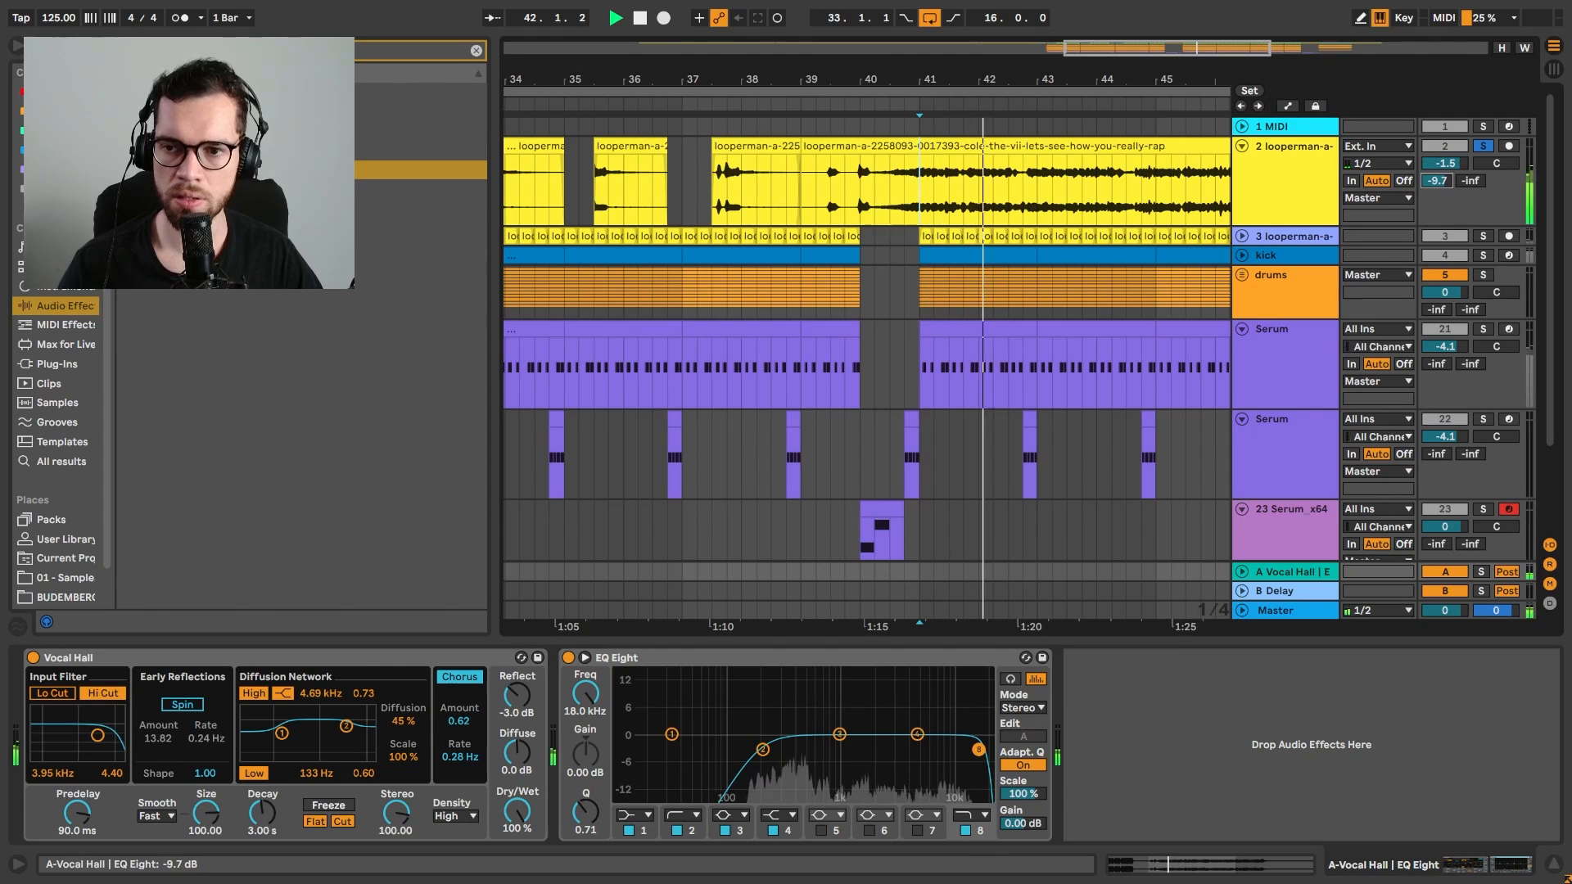
{"action": "left_click", "coordinate": [1481, 572]}
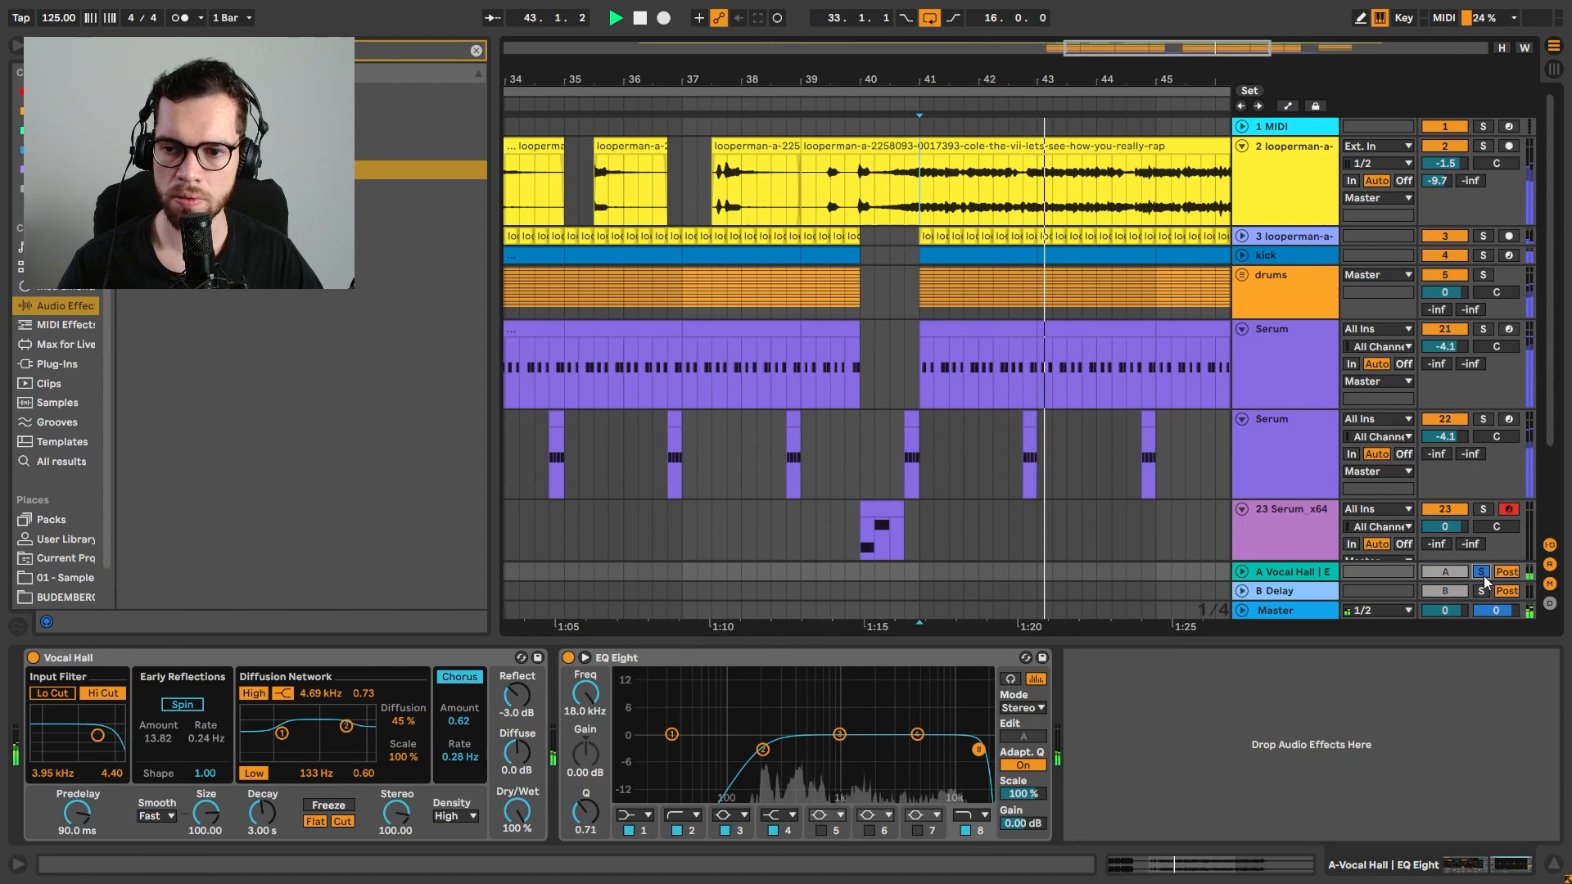
{"action": "key", "text": "space"}
Copy the sidechained Compressor from the vocal track to the Vocal Hall return, after EQ Eight
{"action": "left_click", "coordinate": [1295, 171]}
{"action": "left_click", "coordinate": [635, 745]}
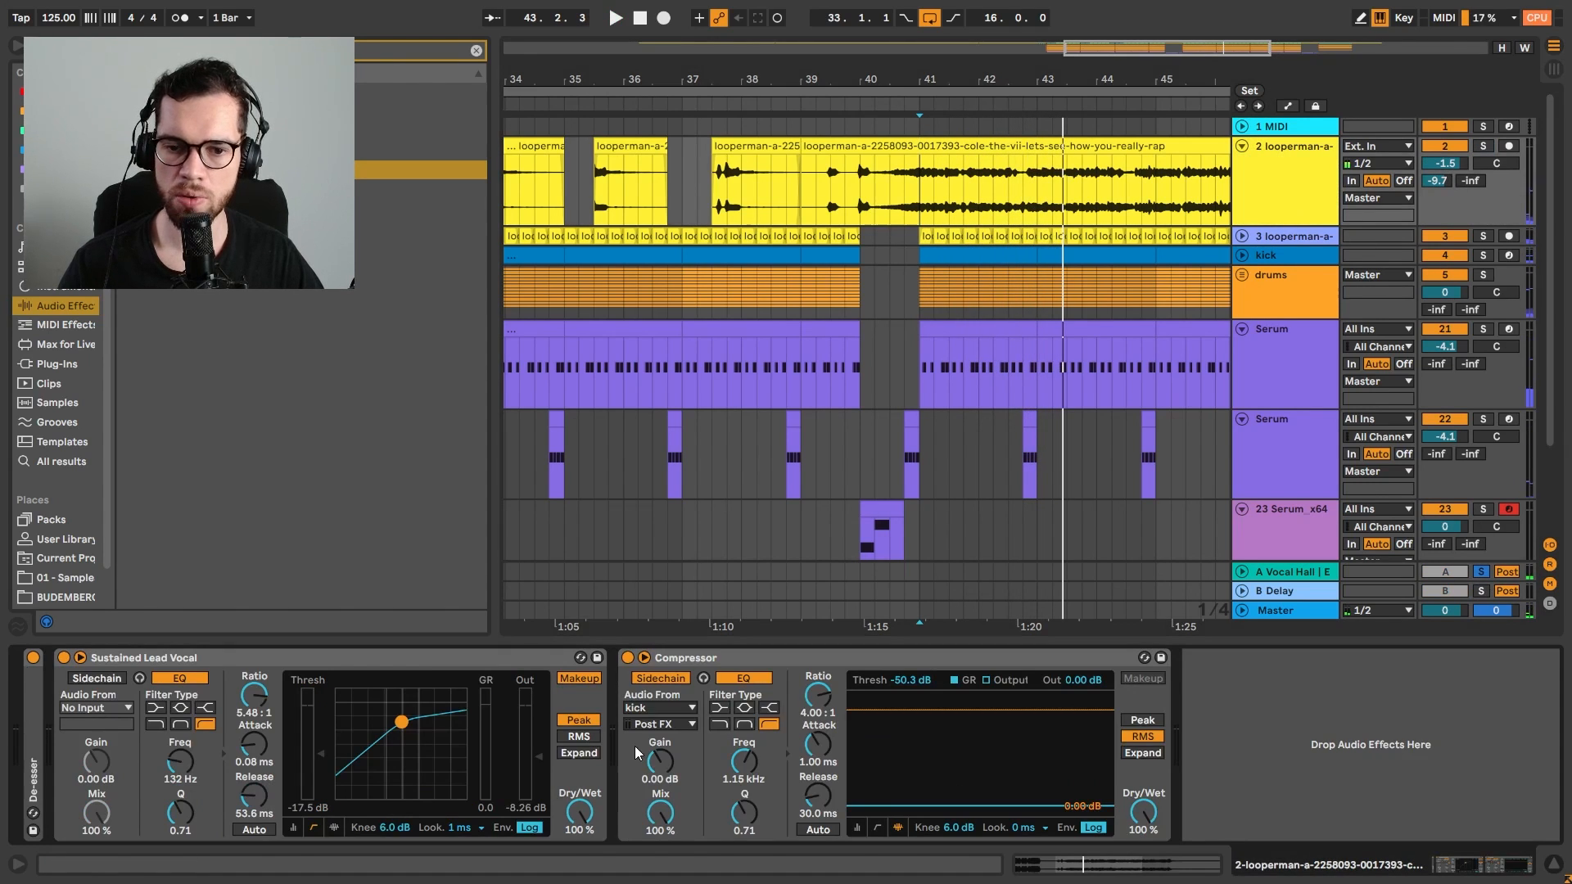
{"action": "left_click", "coordinate": [732, 659]}
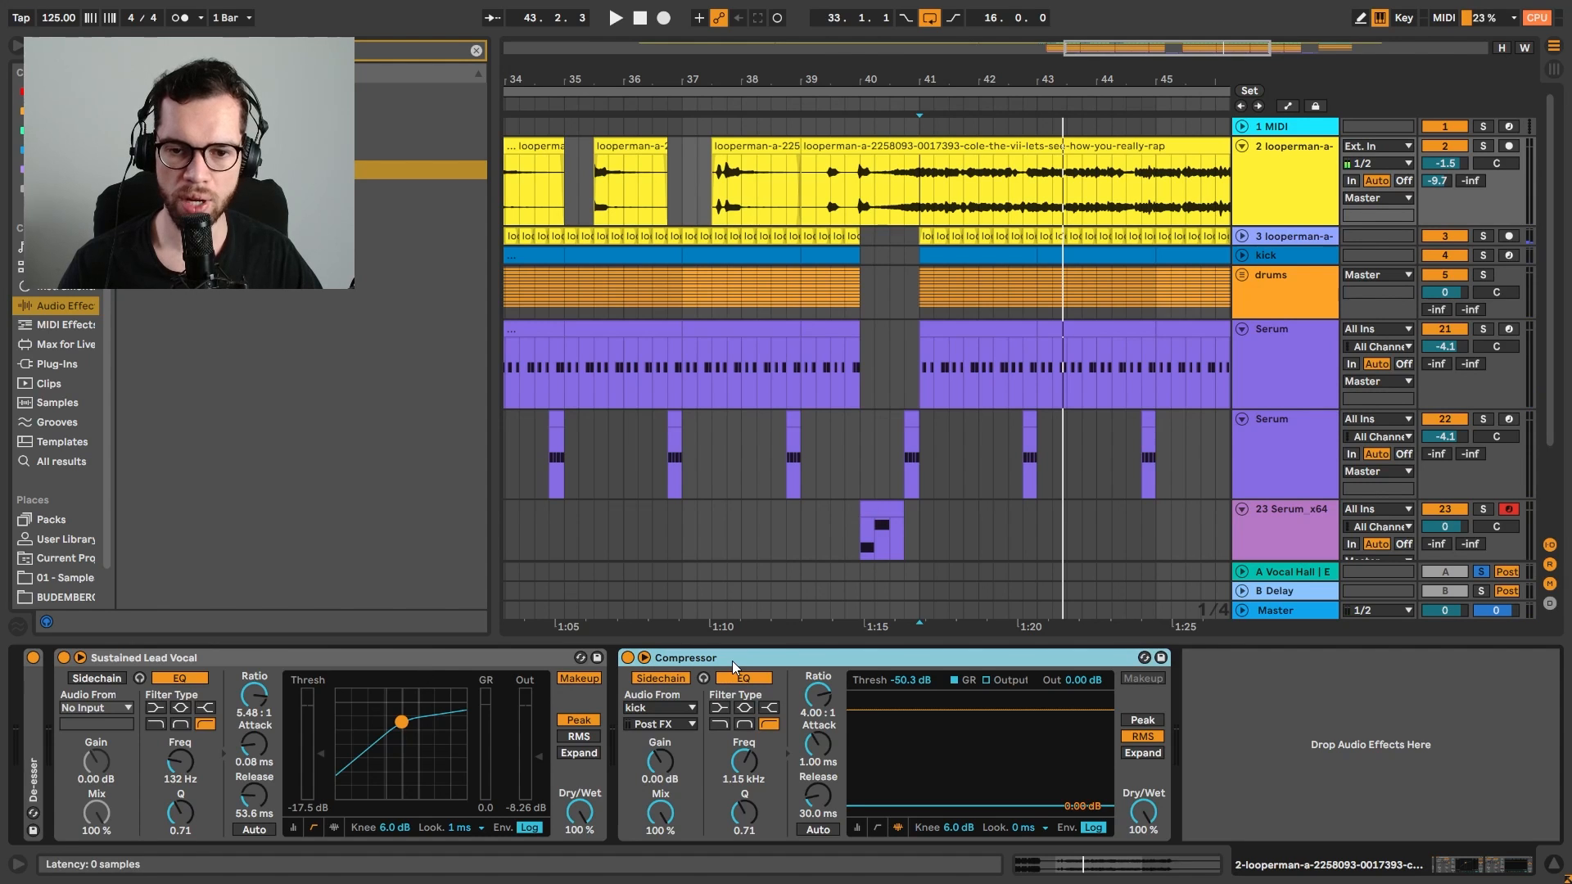
{"action": "left_click", "coordinate": [1288, 568]}
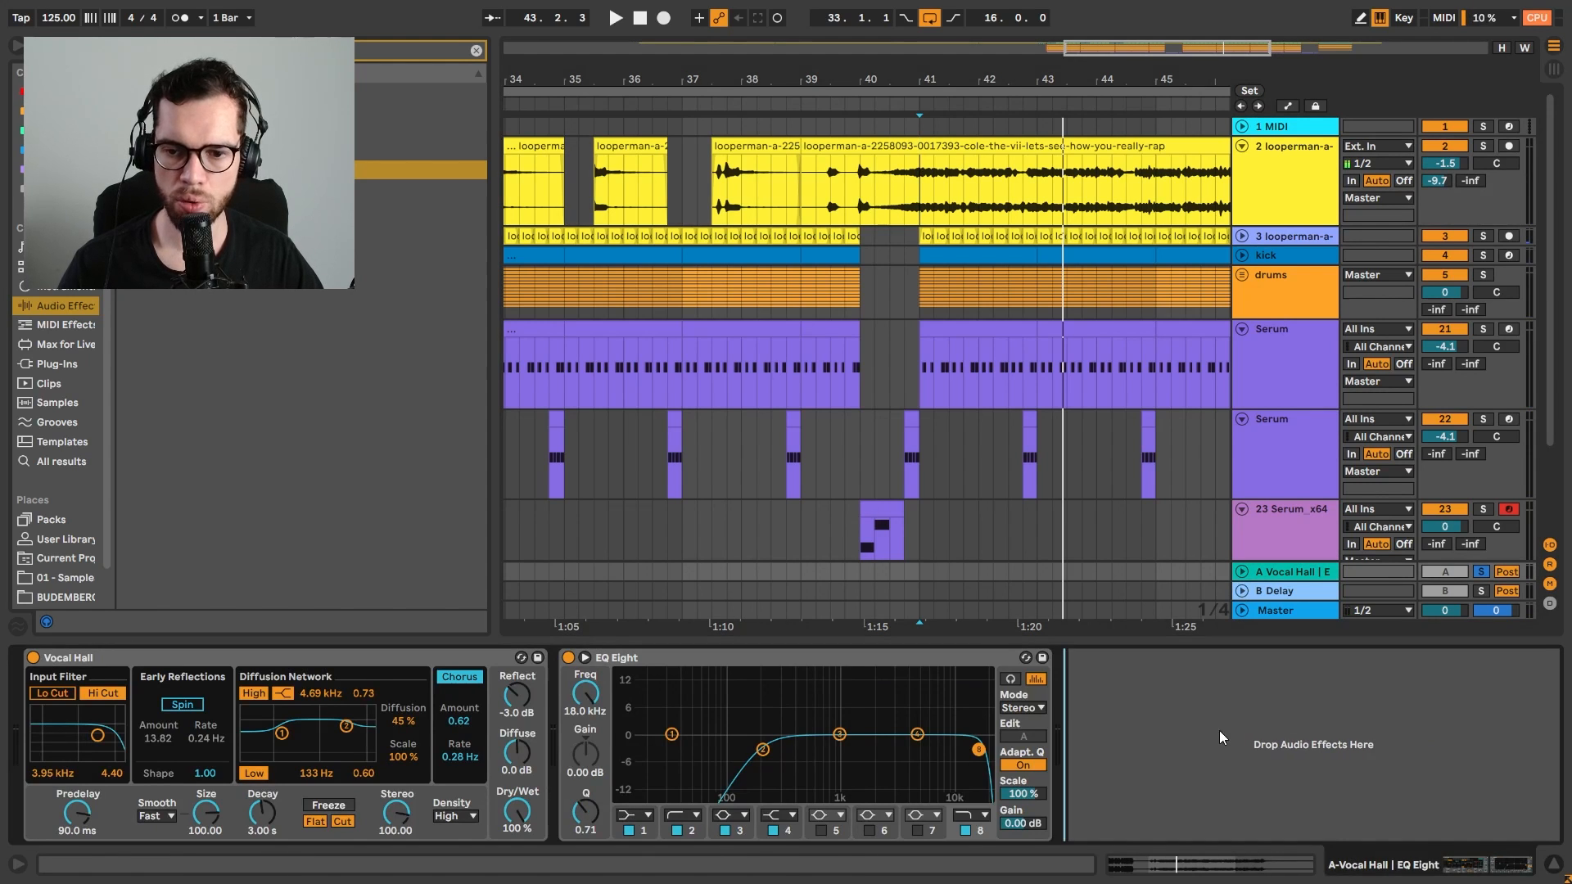
{"action": "left_click", "coordinate": [1275, 807]}
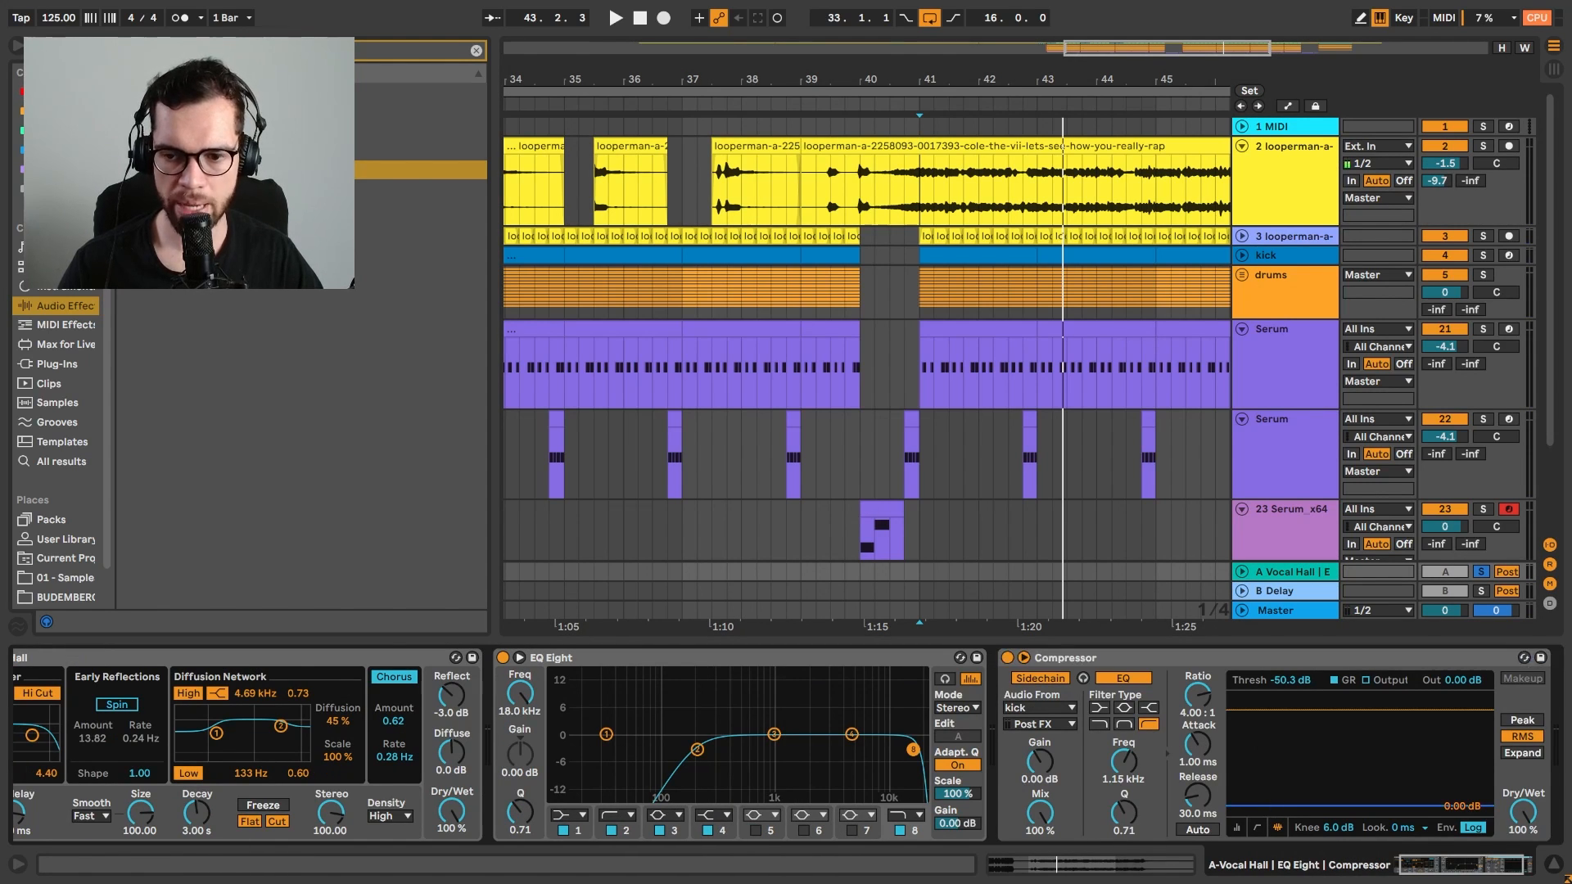
Set the return Compressor's threshold to -54.5 dB during playback and unsolo the Vocal Hall return
{"action": "key", "text": "space"}
{"action": "left_click_drag", "start_coordinate": [1275, 806], "coordinate": [1275, 809]}
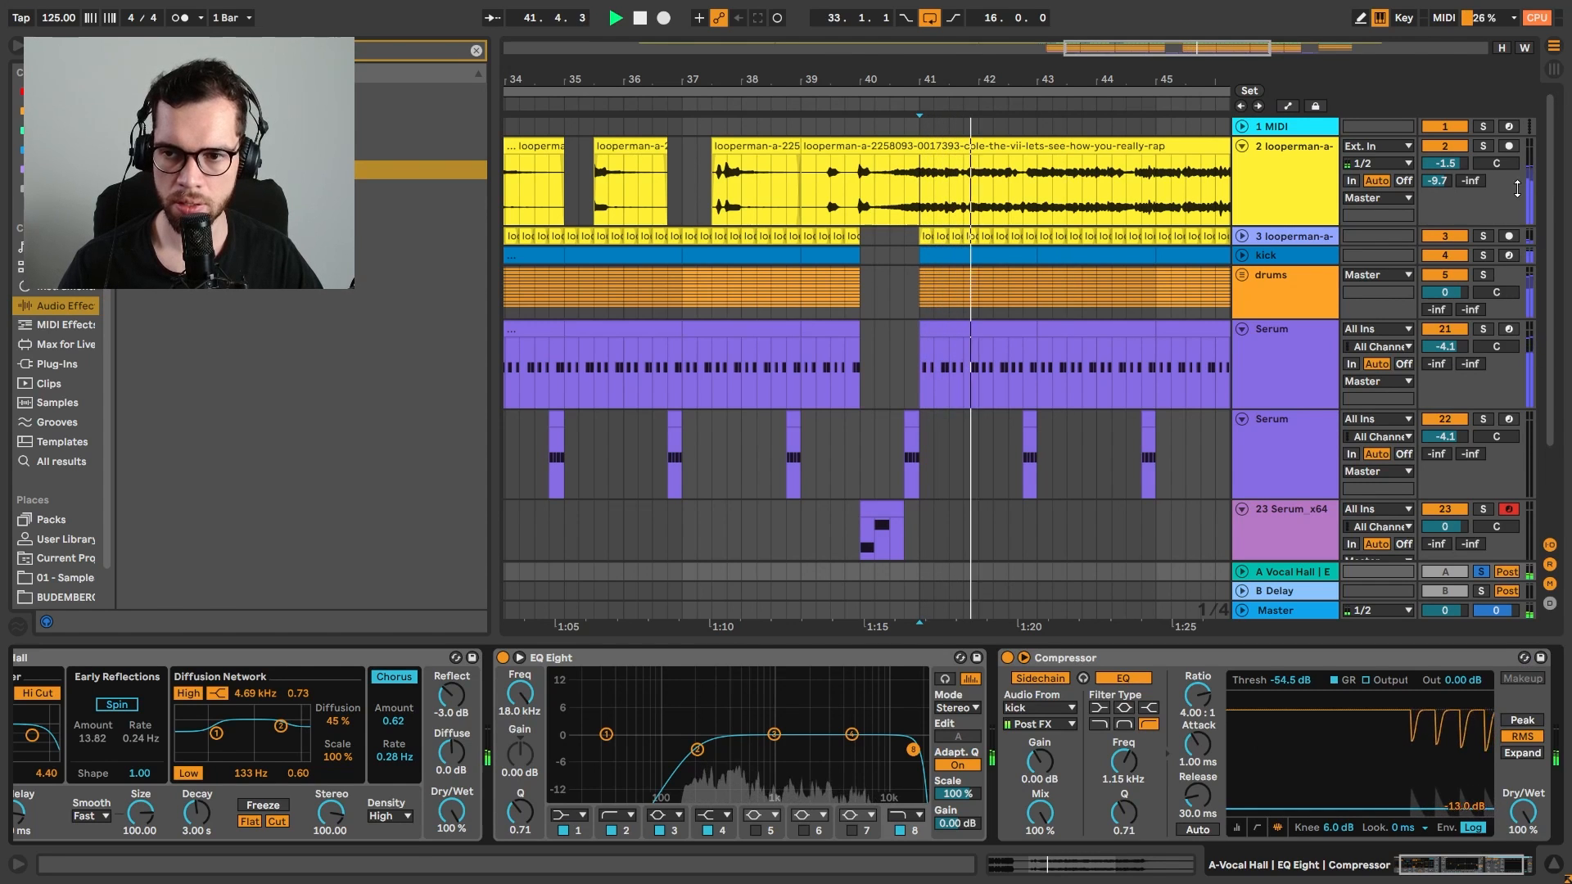
{"action": "left_click", "coordinate": [1482, 572]}
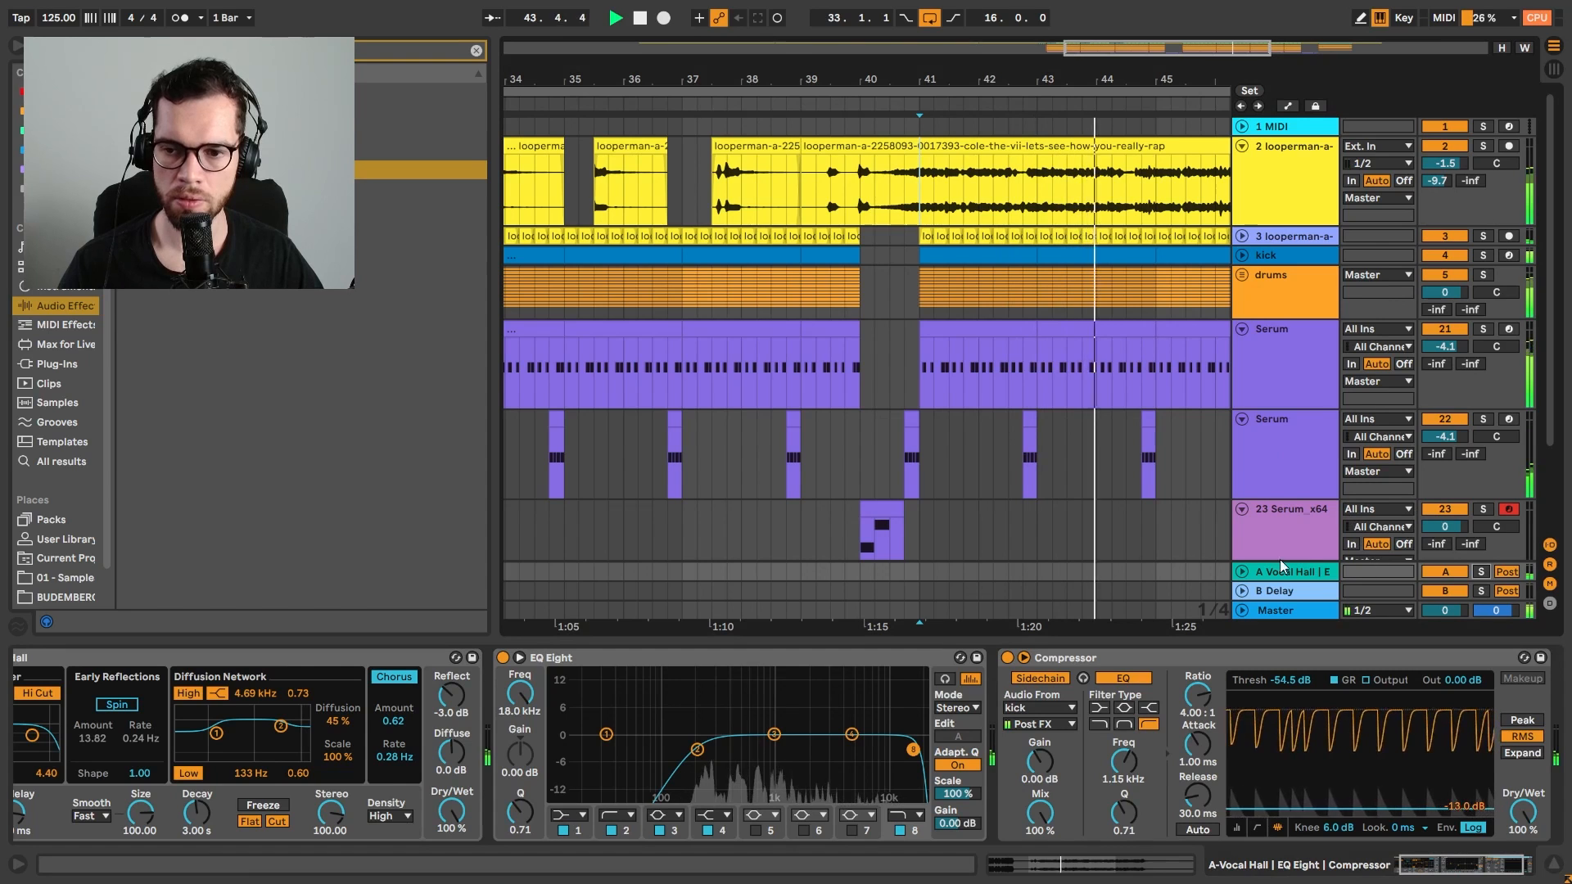
Load the Mono Utility preset on the yellow vocal track, before the Sustained Lead Vocal compressor, and play from bar 41
{"action": "left_click", "coordinate": [1435, 577]}
{"action": "left_click", "coordinate": [1435, 578]}
{"action": "left_click", "coordinate": [1261, 194]}
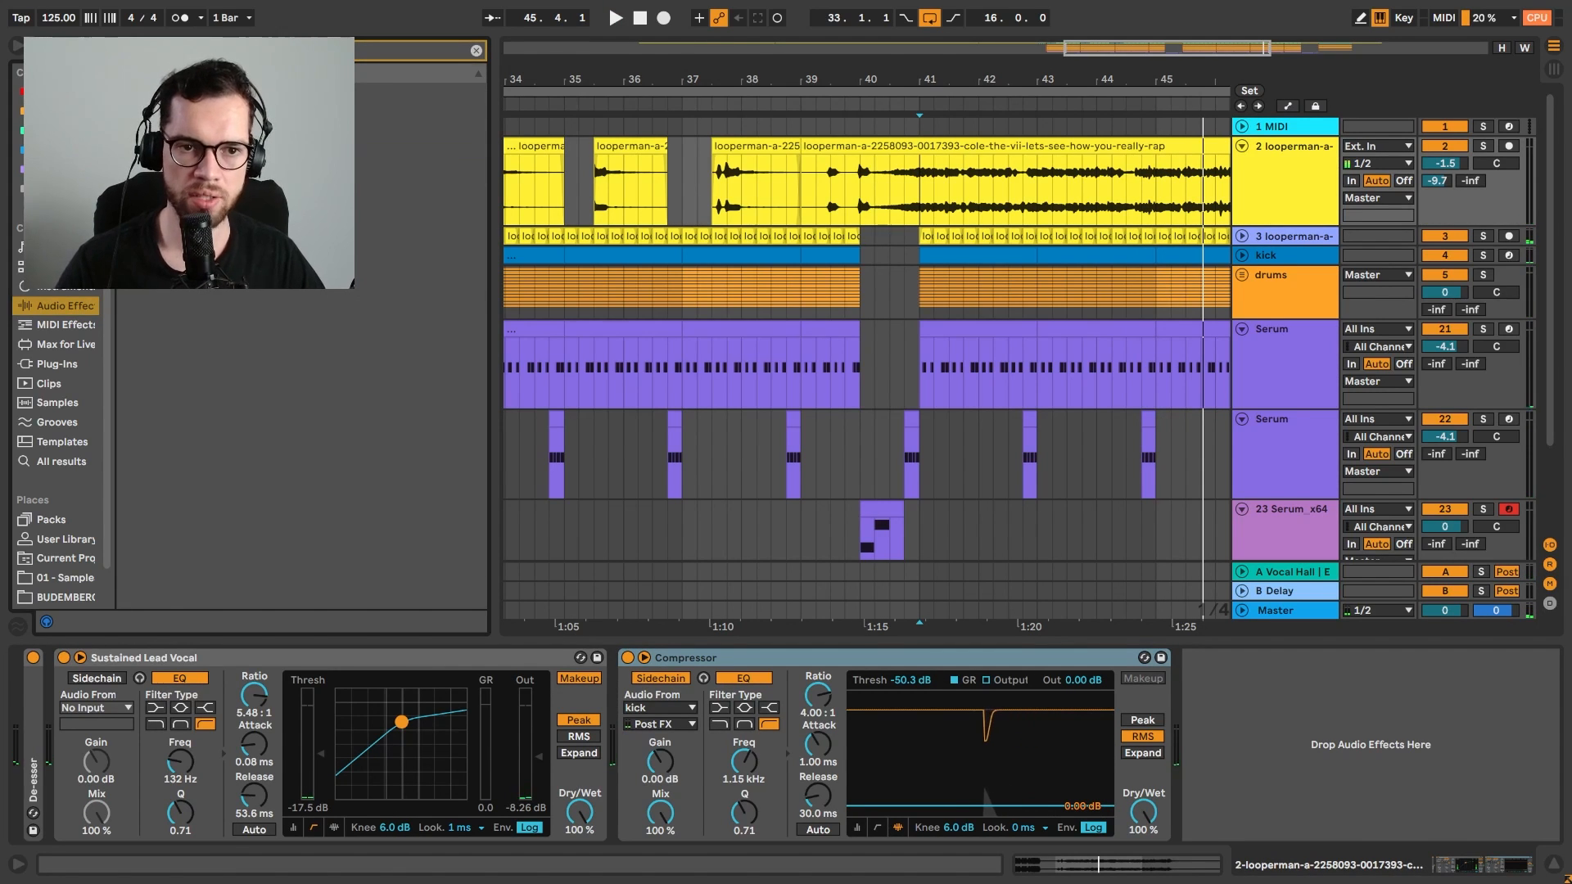
{"action": "key", "text": "Down"}
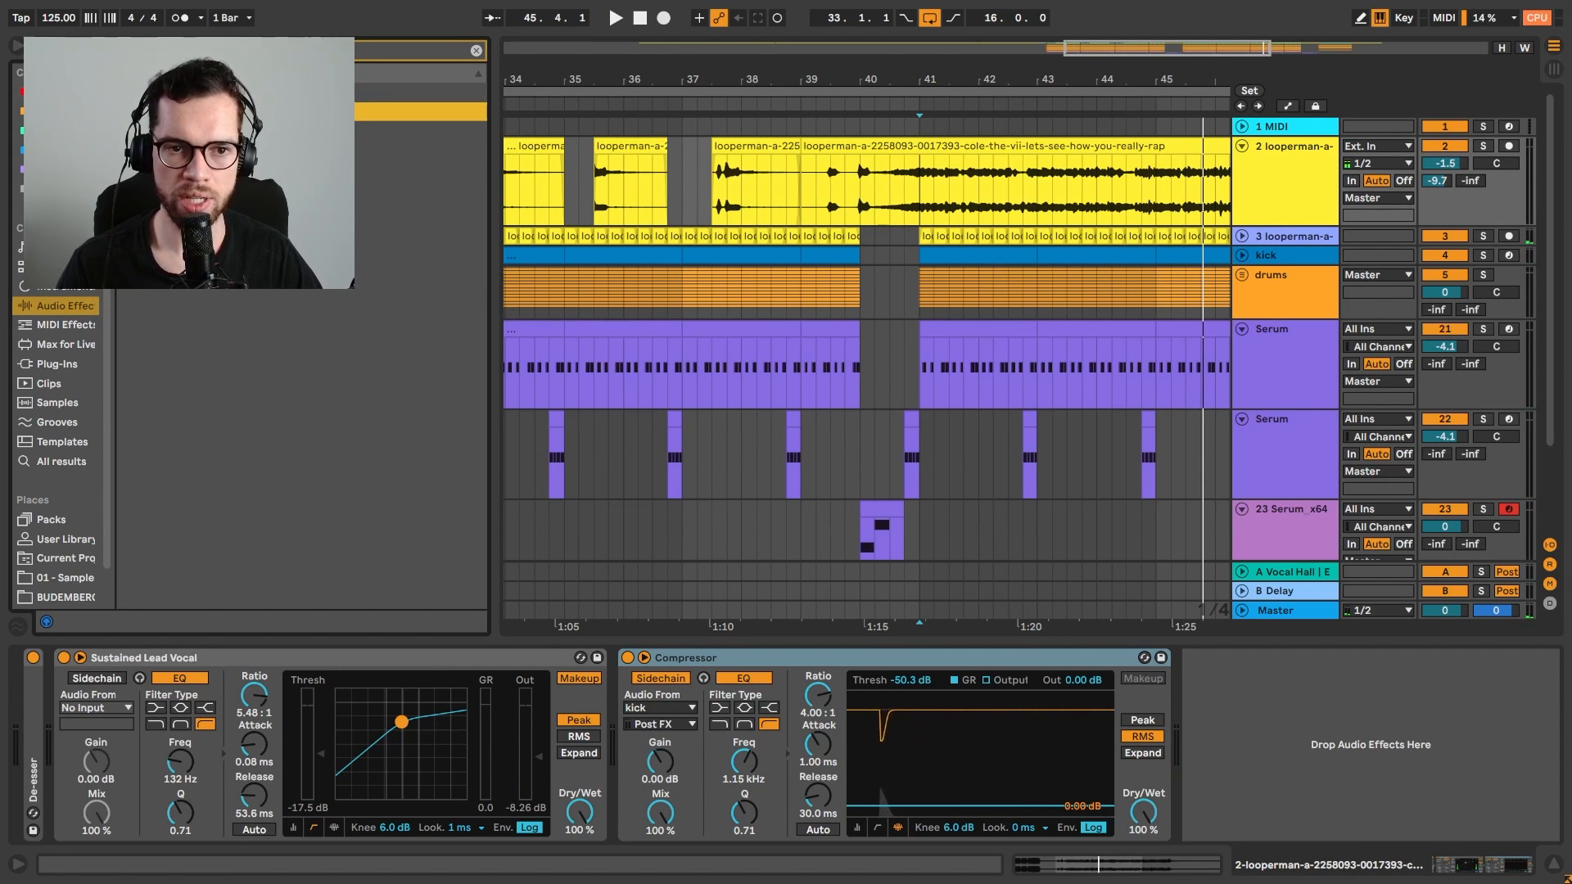
{"action": "left_click_drag", "start_coordinate": [344, 150], "coordinate": [156, 722]}
{"action": "key", "text": "space"}
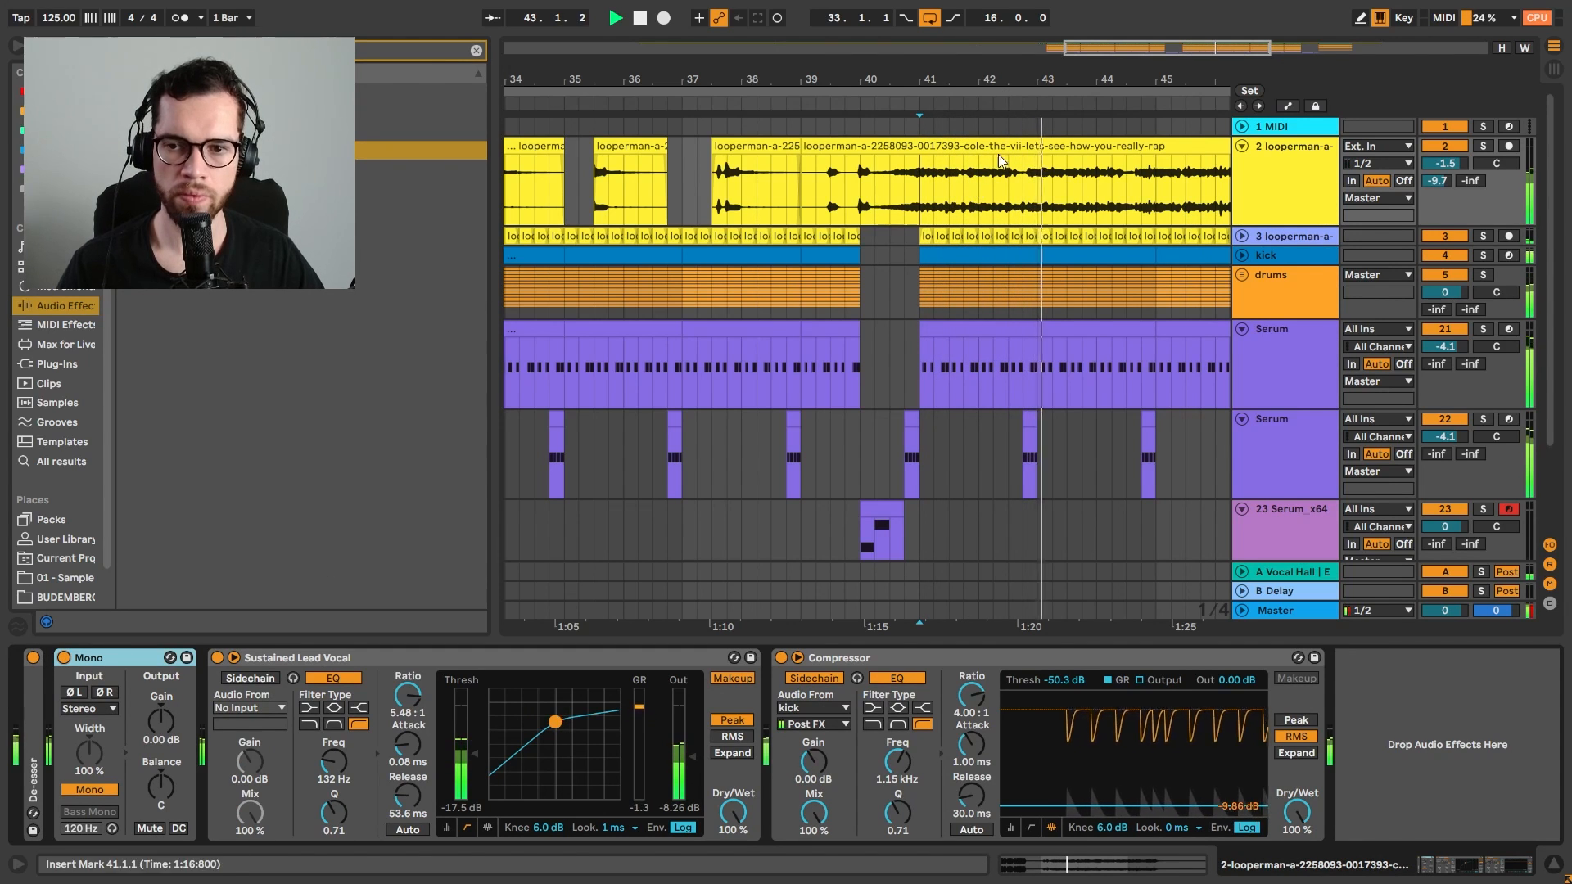
Hide the device view and listen from bar 31 to how the intro vocal leads into the drop
{"action": "key", "text": "minus"}
{"action": "key", "text": "minus"}
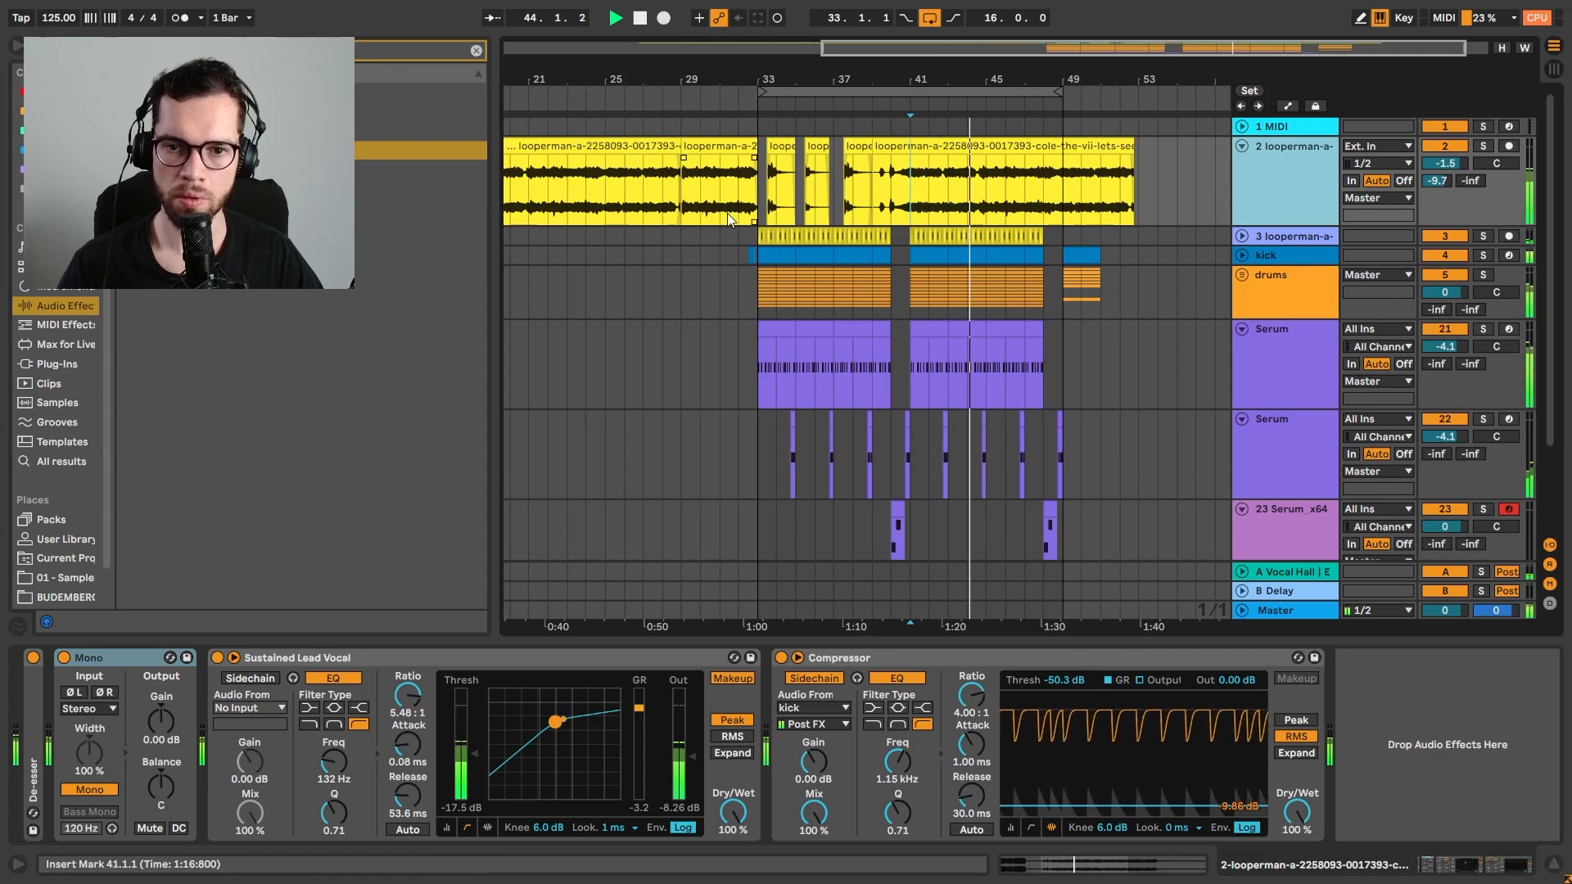
{"action": "left_click", "coordinate": [718, 196]}
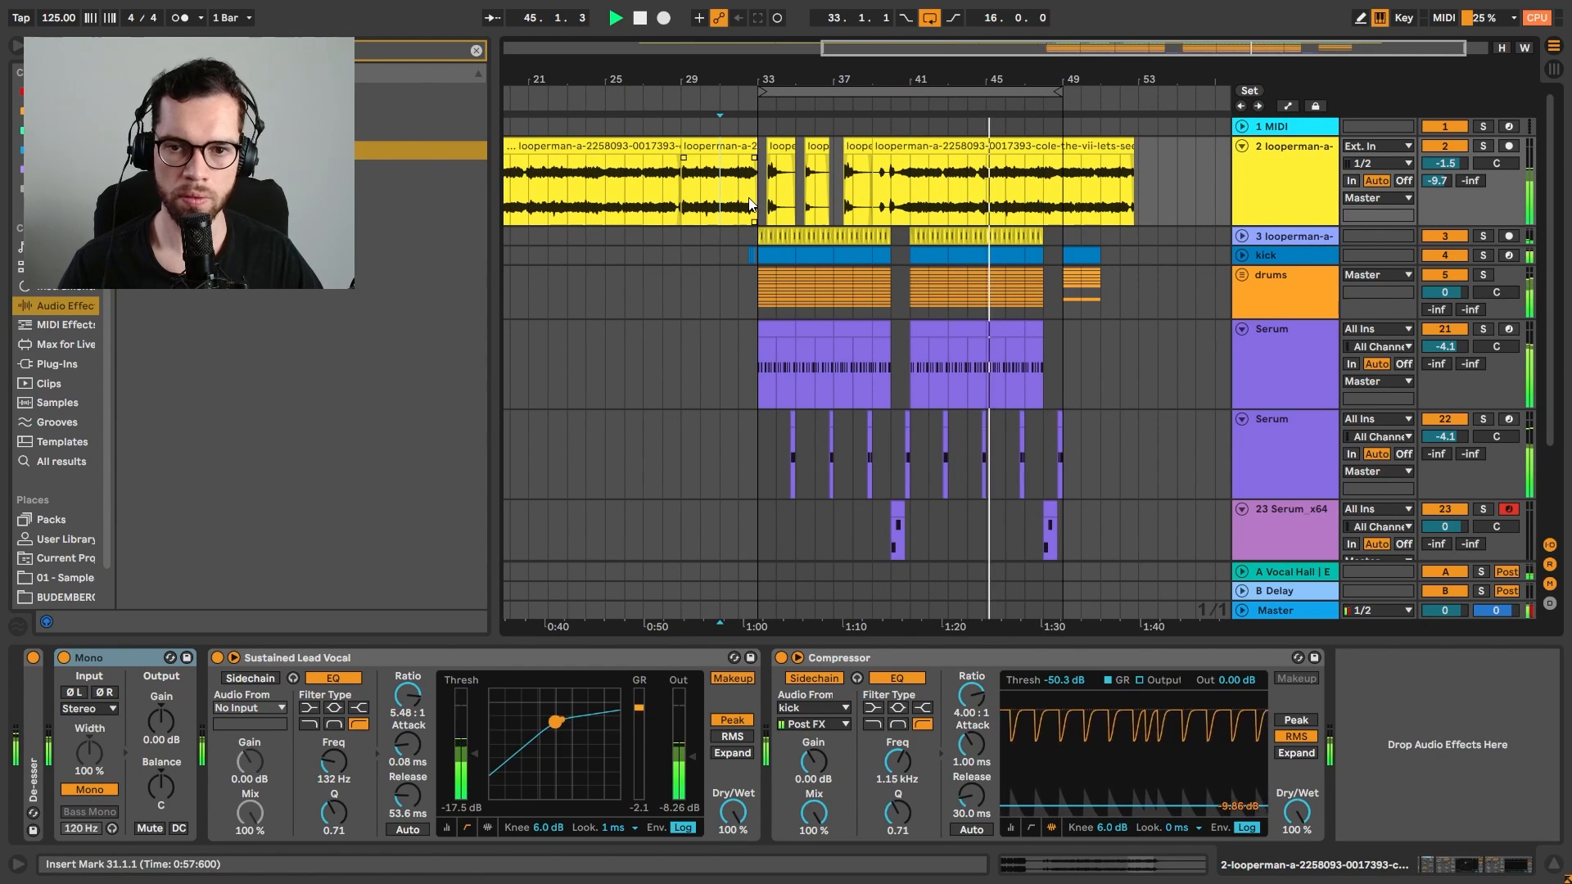
{"action": "left_click", "coordinate": [1553, 868]}
{"action": "key", "text": "space"}
{"action": "key", "text": "space"}
{"action": "left_click_drag", "start_coordinate": [881, 81], "coordinate": [1032, 143]}
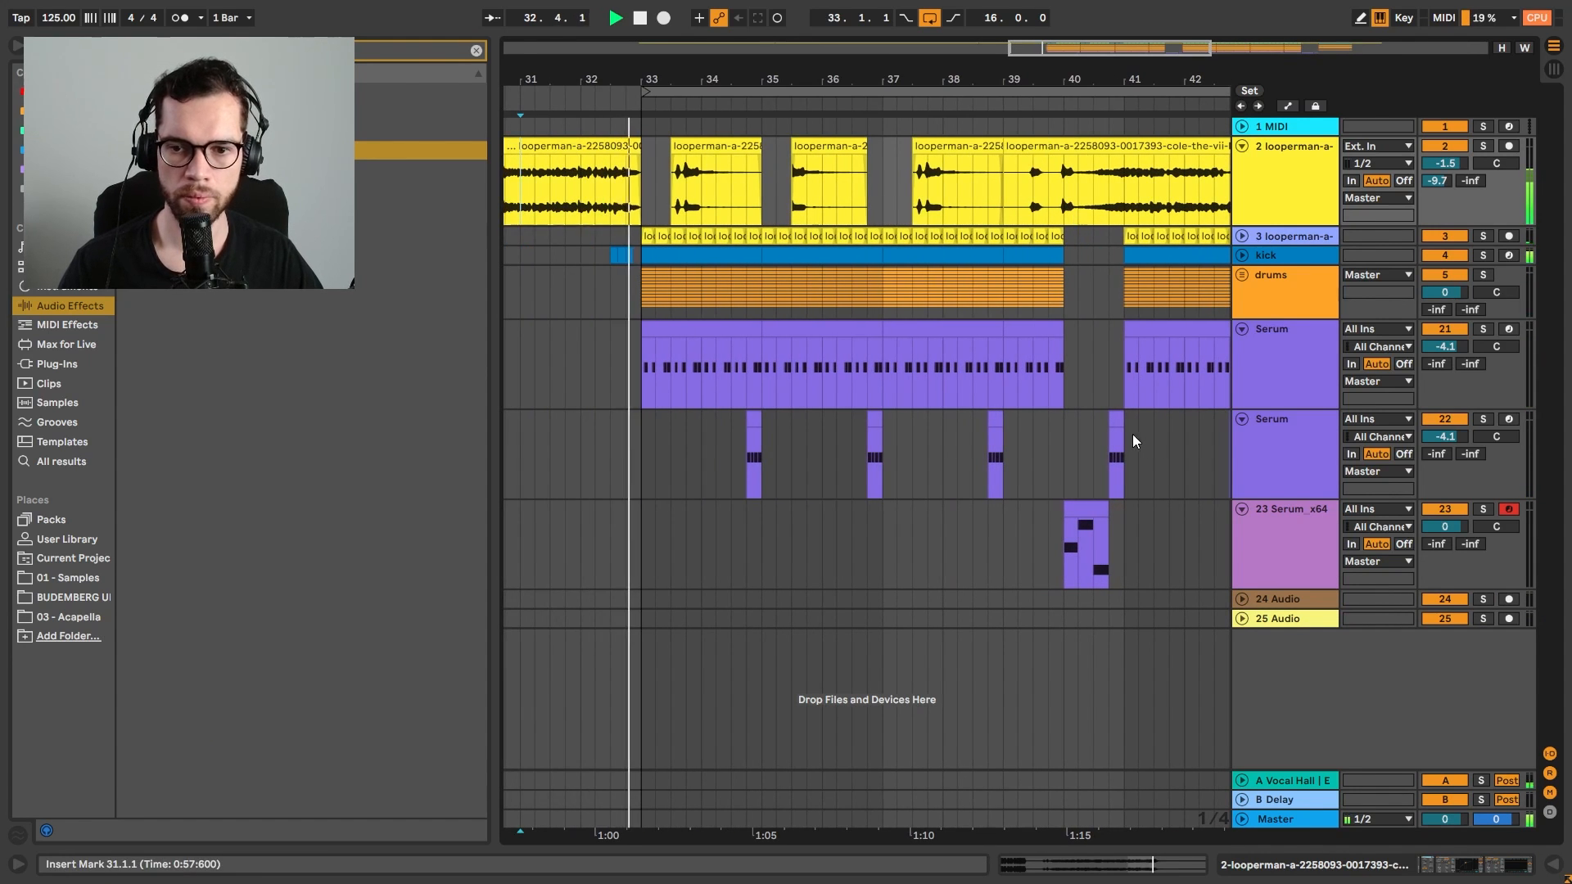
{"action": "key", "text": "space"}
Copy the one-beat fill clip on the second Serum track to 32.4.1 and open its notes
{"action": "mouse_move", "coordinate": [647, 436]}
{"action": "left_mouse_down"}
{"action": "mouse_move", "coordinate": [621, 436]}
{"action": "mouse_move", "coordinate": [630, 420]}
{"action": "left_mouse_up"}
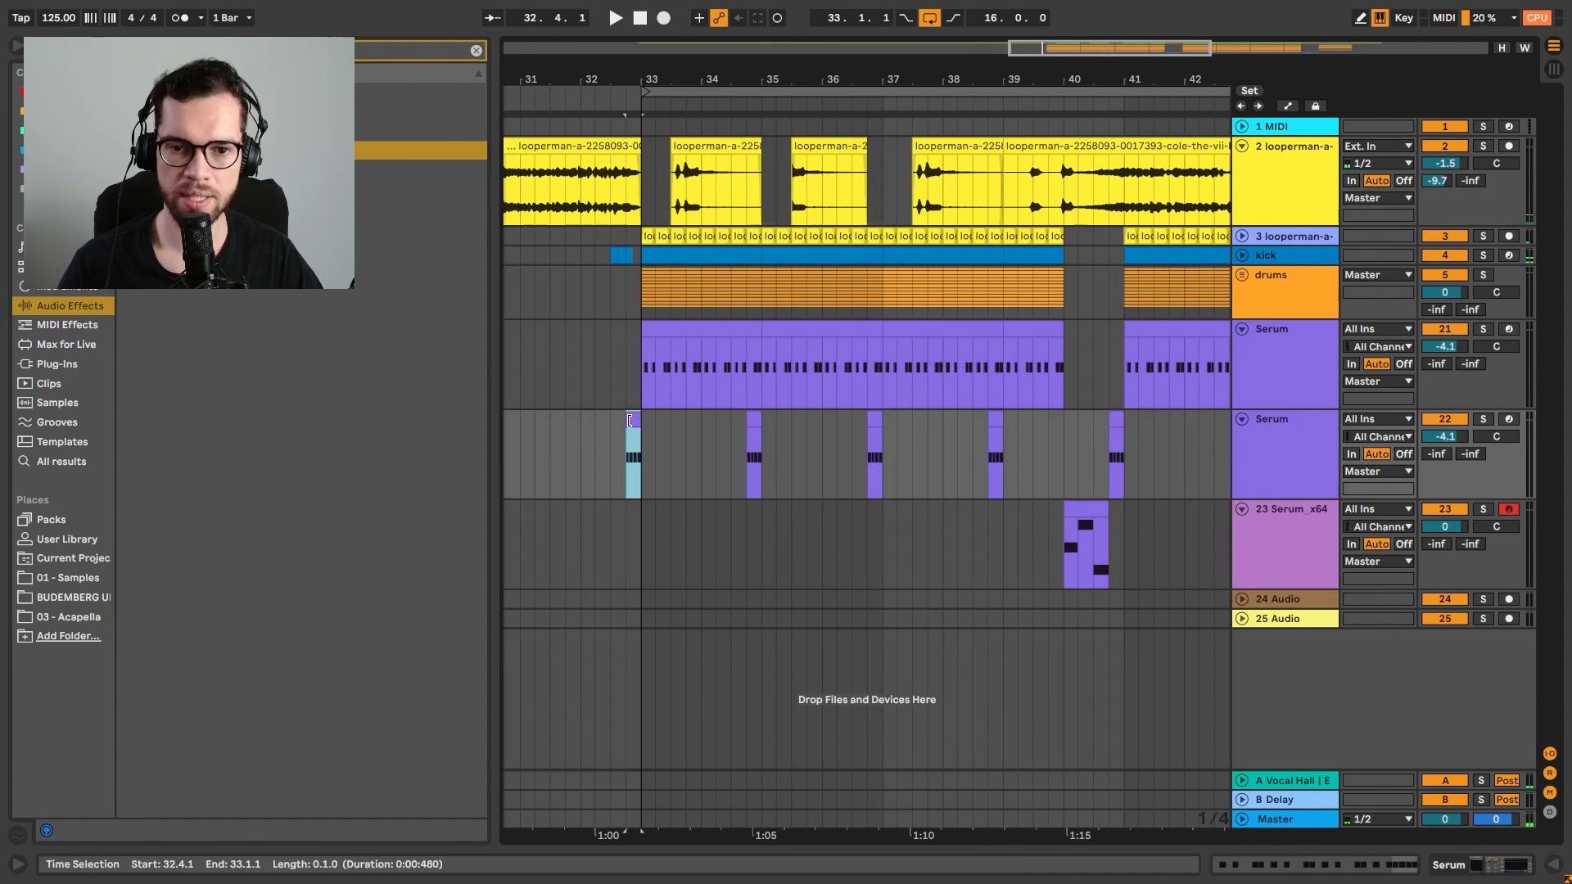
{"action": "double_click", "coordinate": [630, 417]}
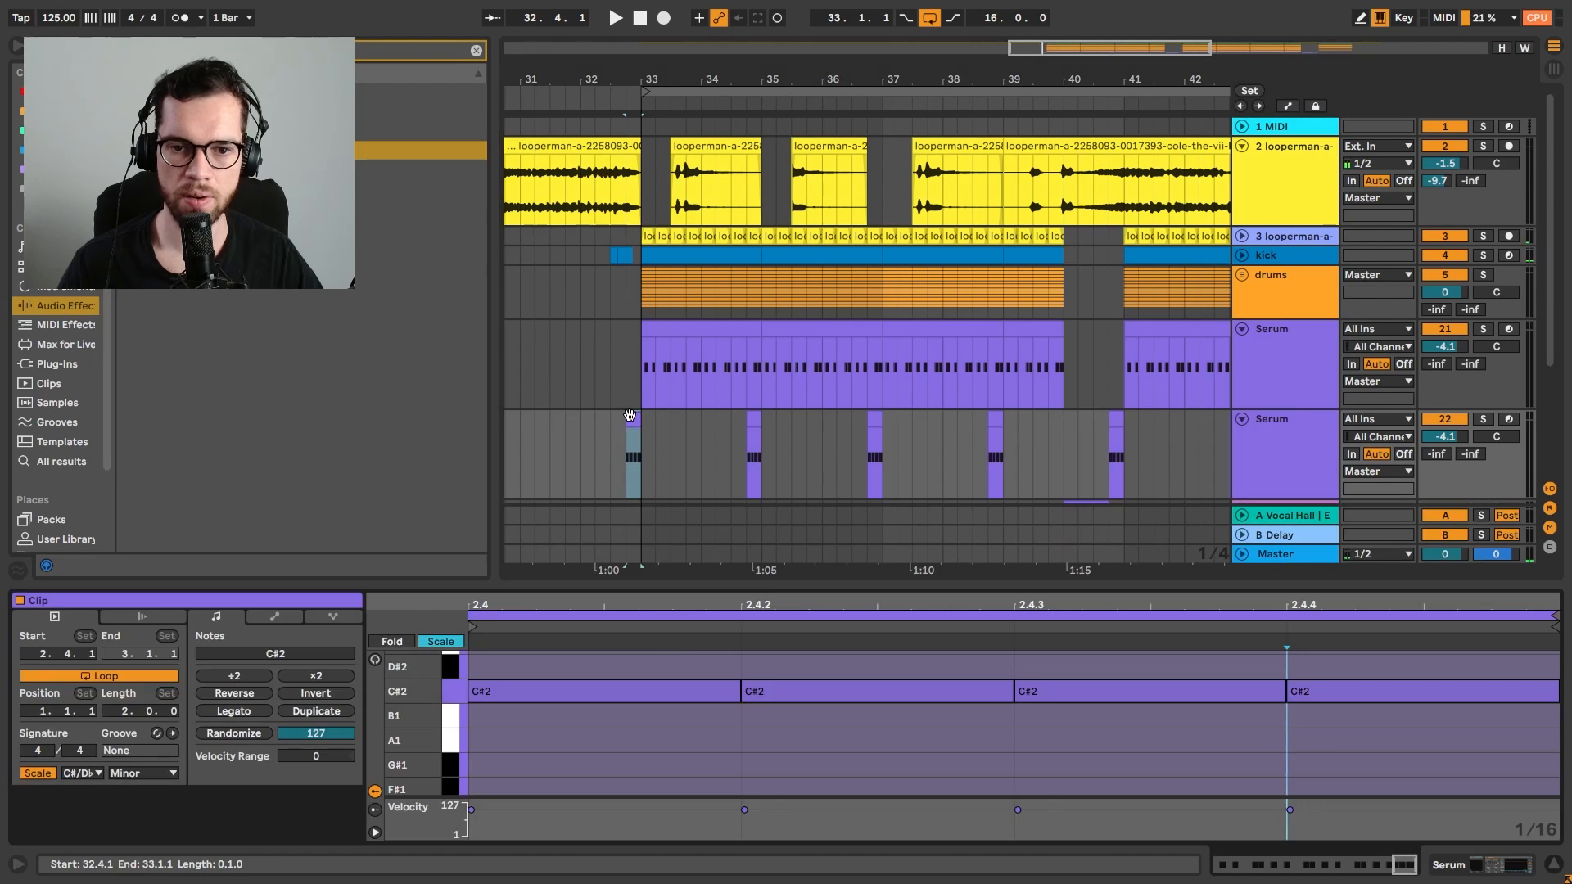
Switch the note grid to adaptive Narrow and split the fill's first C#2 note into two 1/32 notes
{"action": "right_click", "coordinate": [667, 666]}
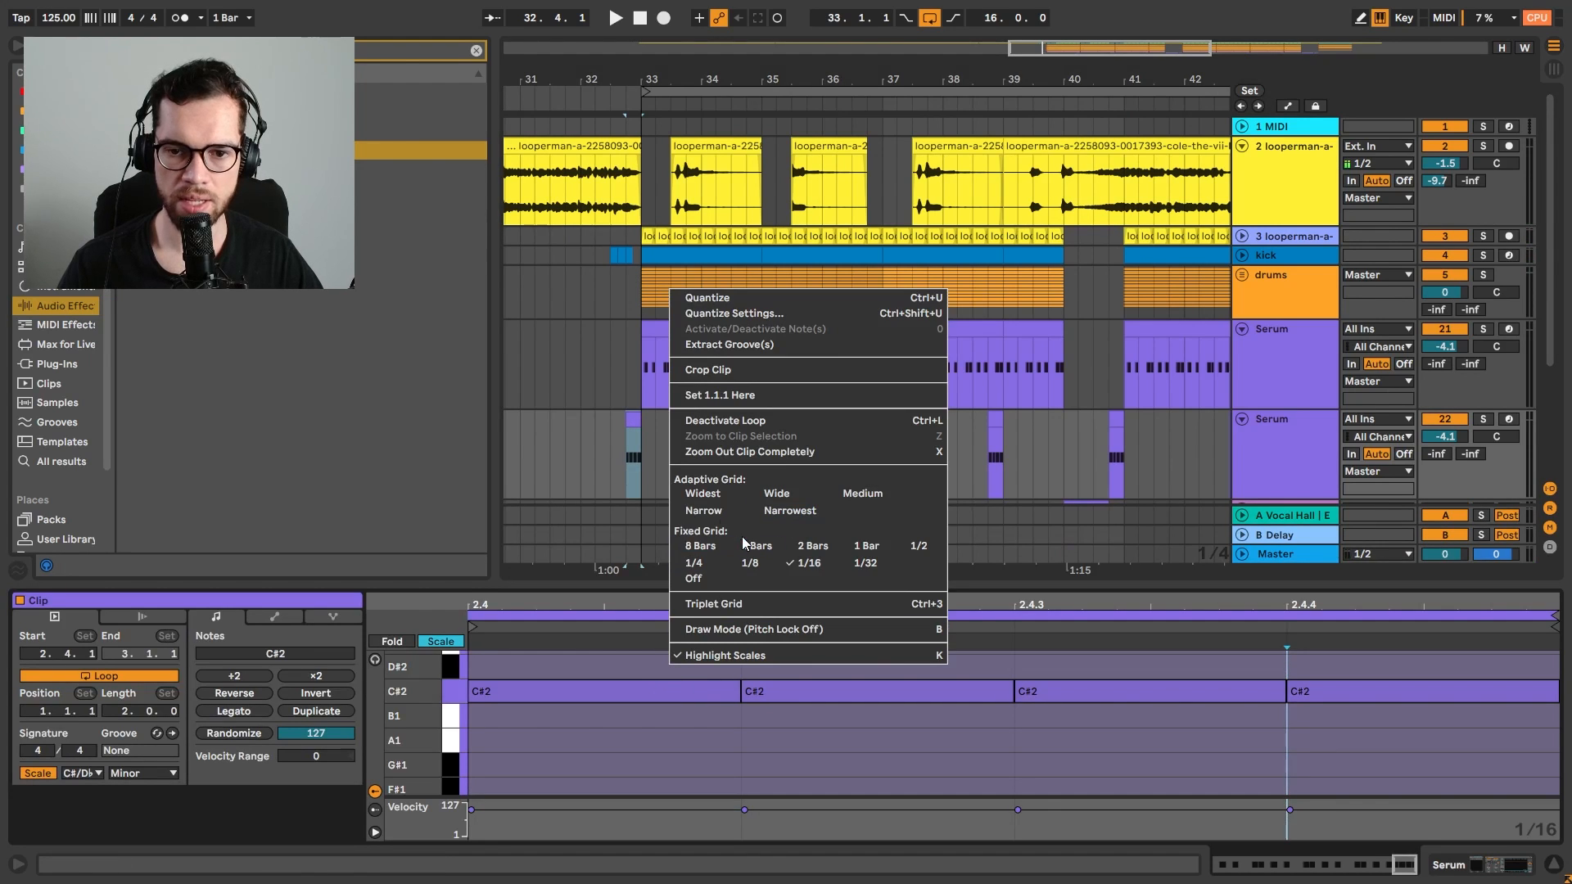
{"action": "left_click", "coordinate": [716, 514]}
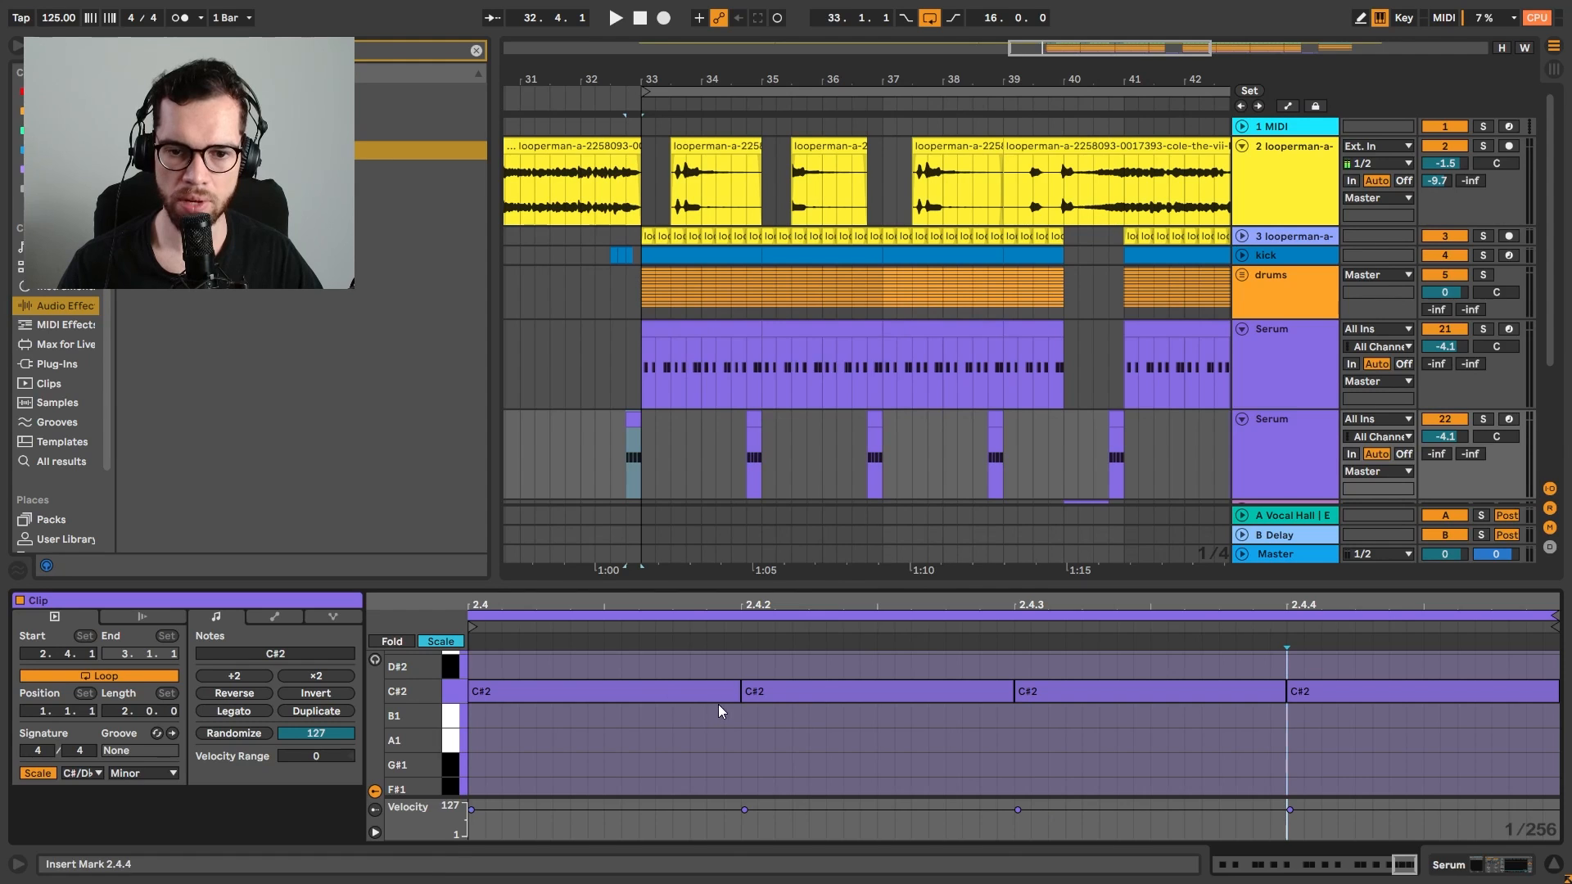
{"action": "left_click_drag", "start_coordinate": [739, 689], "coordinate": [646, 685]}
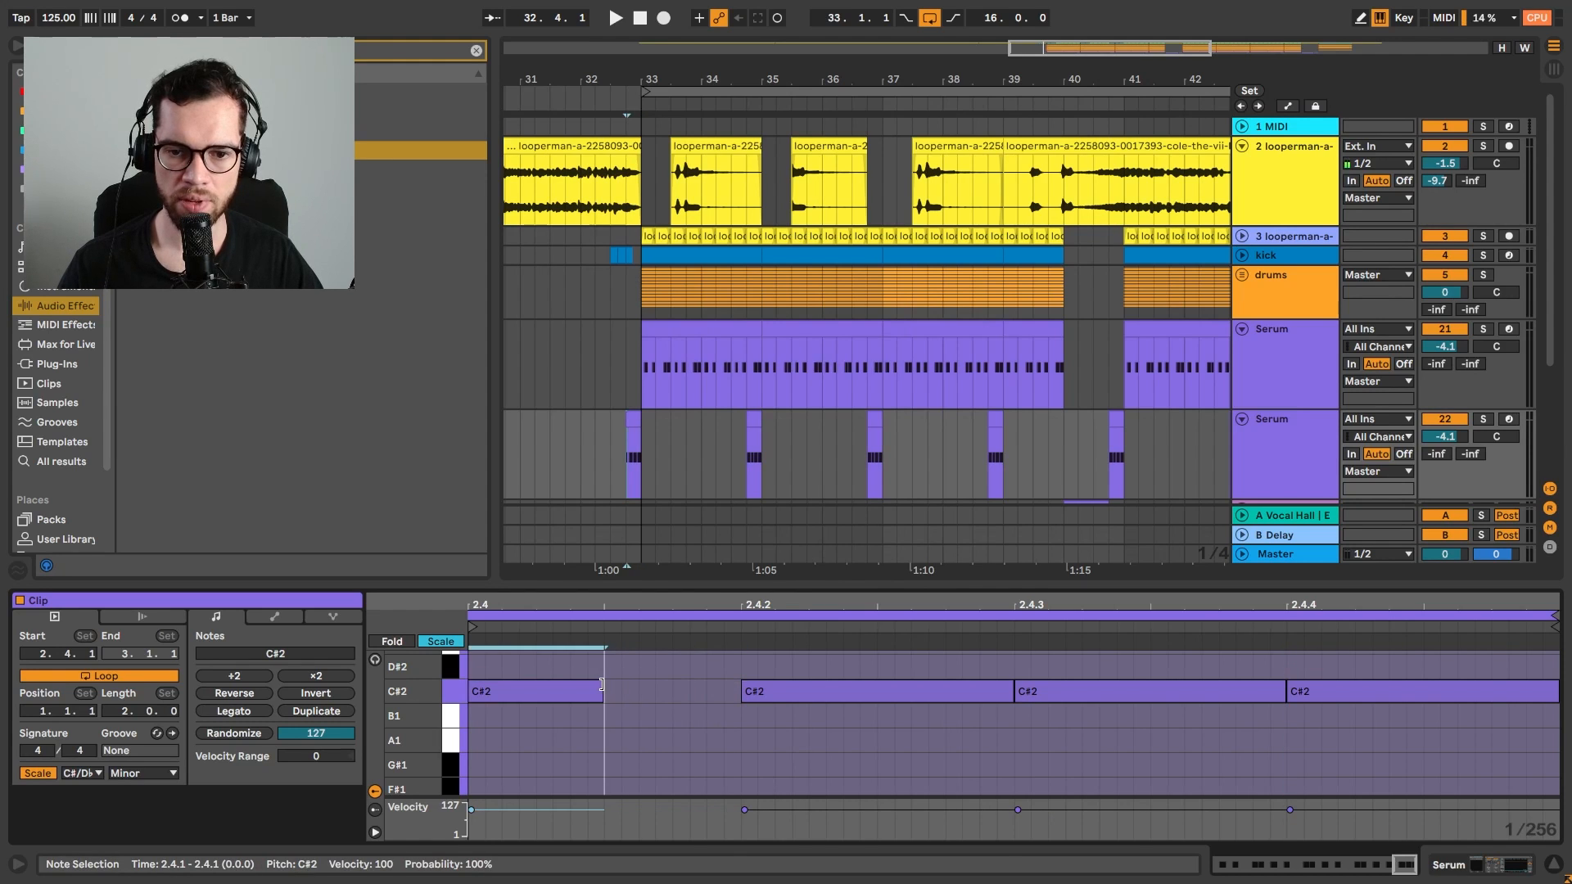
{"action": "key", "text": "ctrl+d"}
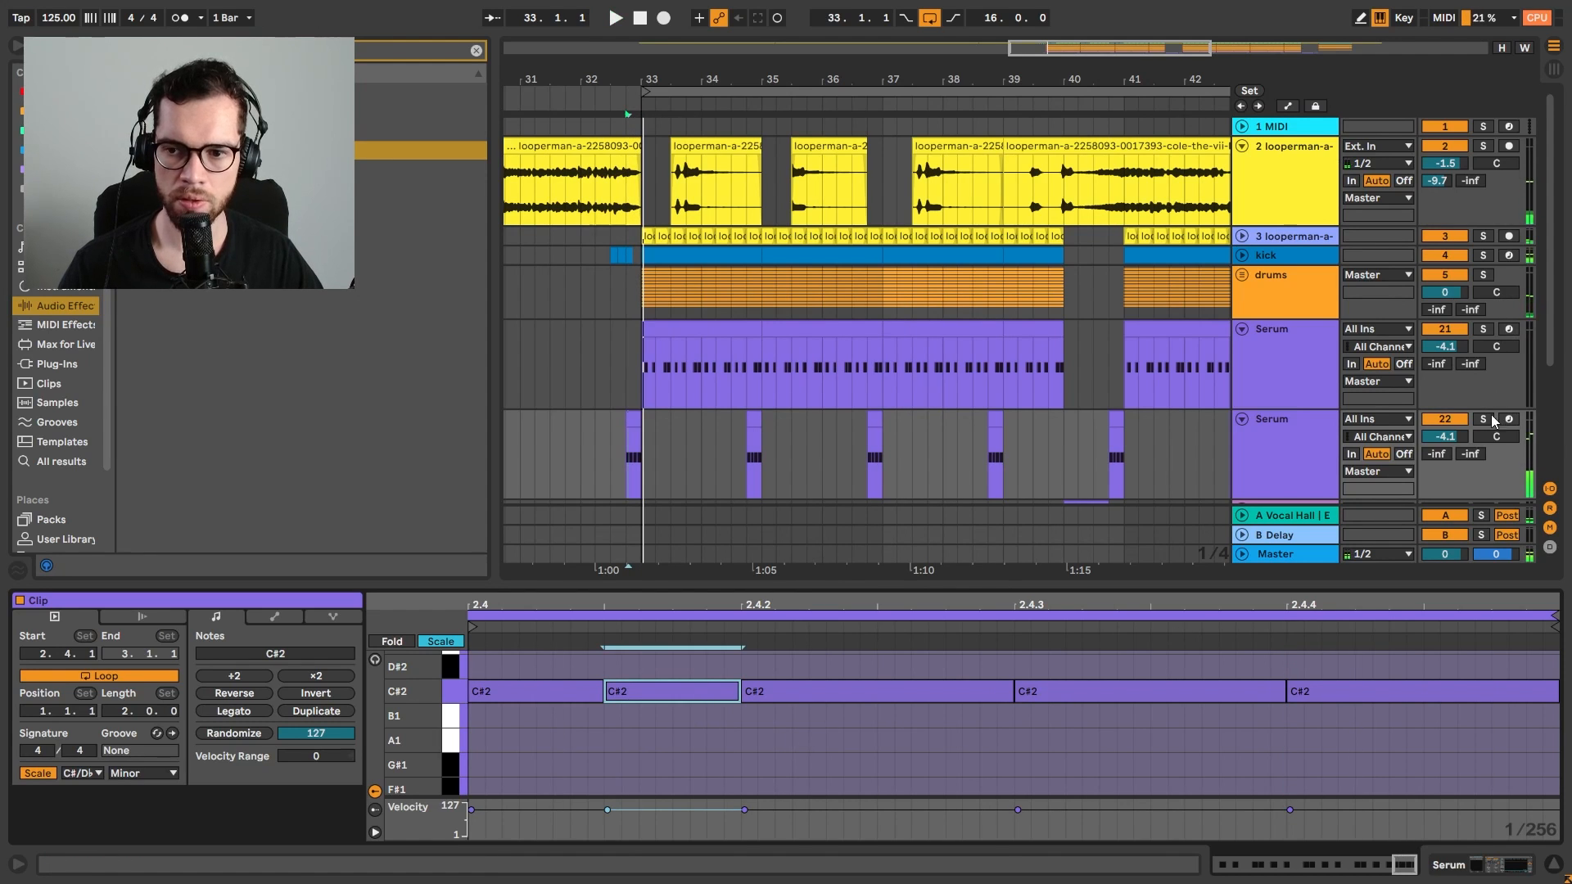
Solo the second Serum track and turn the fill's first sixteenth into four 1/64 C#2 notes, auditioning the roll
{"action": "left_click", "coordinate": [1483, 418]}
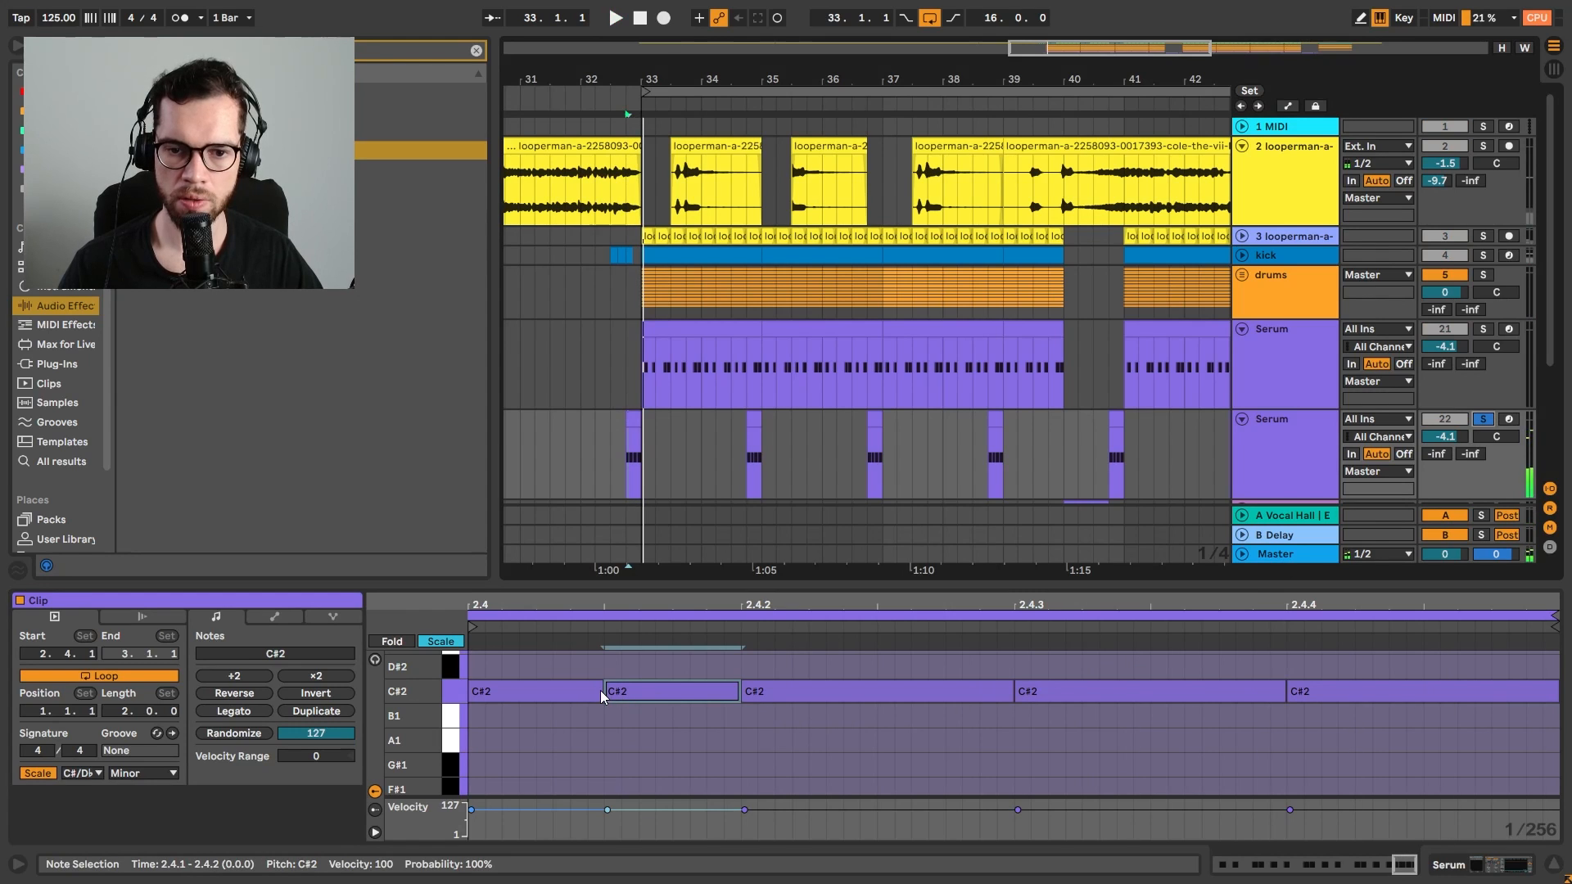
{"action": "left_click_drag", "start_coordinate": [600, 691], "coordinate": [532, 689]}
{"action": "key", "text": "ctrl+d"}
{"action": "key", "text": "ctrl+d"}
{"action": "key", "text": "space"}
{"action": "key", "text": "space"}
Replace the fill's second sixteenth at 2.4.2 with two 1/32 C#2 notes and audition the clip
{"action": "key", "text": "ctrl+d"}
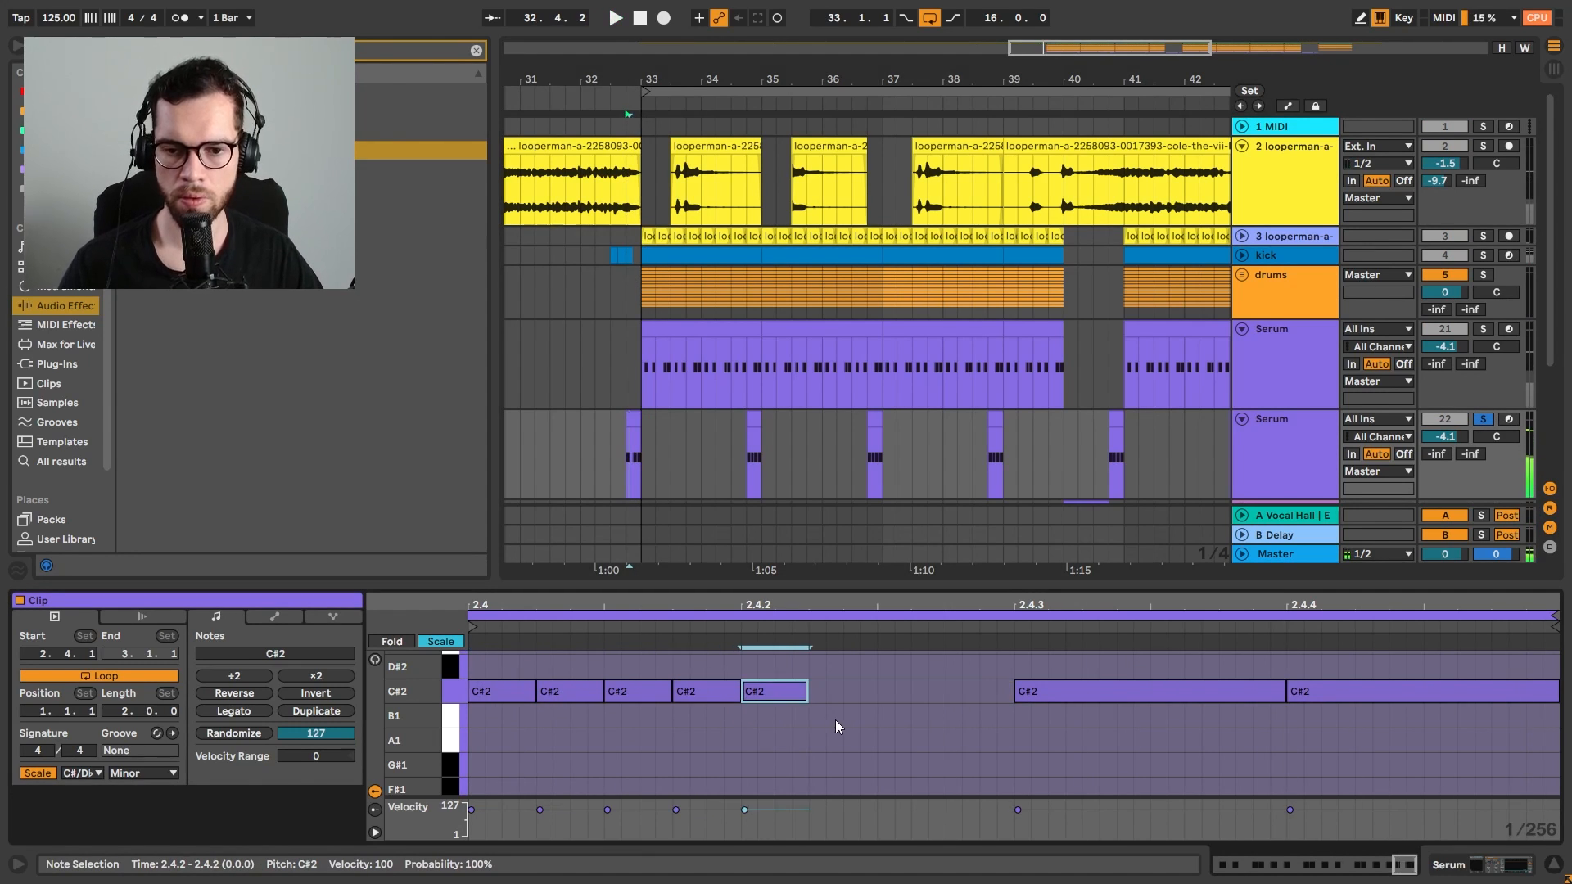
{"action": "left_click_drag", "start_coordinate": [808, 691], "coordinate": [876, 693]}
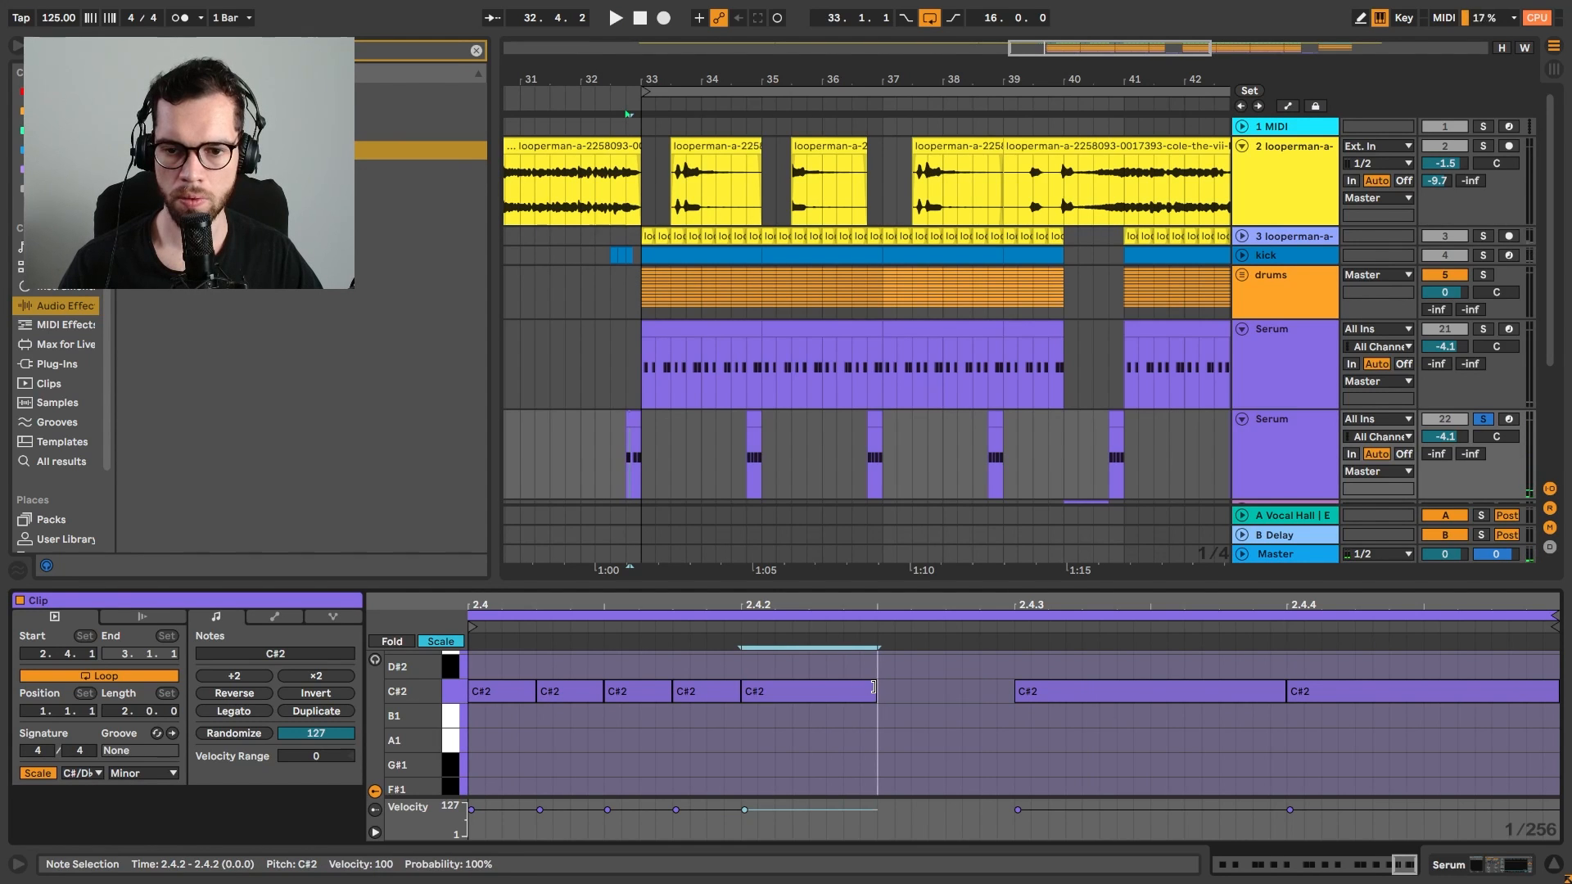
{"action": "key", "text": "ctrl+d"}
{"action": "key", "text": "space"}
{"action": "key", "text": "space"}
Transpose the fill's last note at 2.4.4 down an octave to C#1, unsolo the track and play the fill in context
{"action": "left_click", "coordinate": [1340, 700]}
{"action": "key", "text": "shift+Down"}
{"action": "key", "text": "space"}
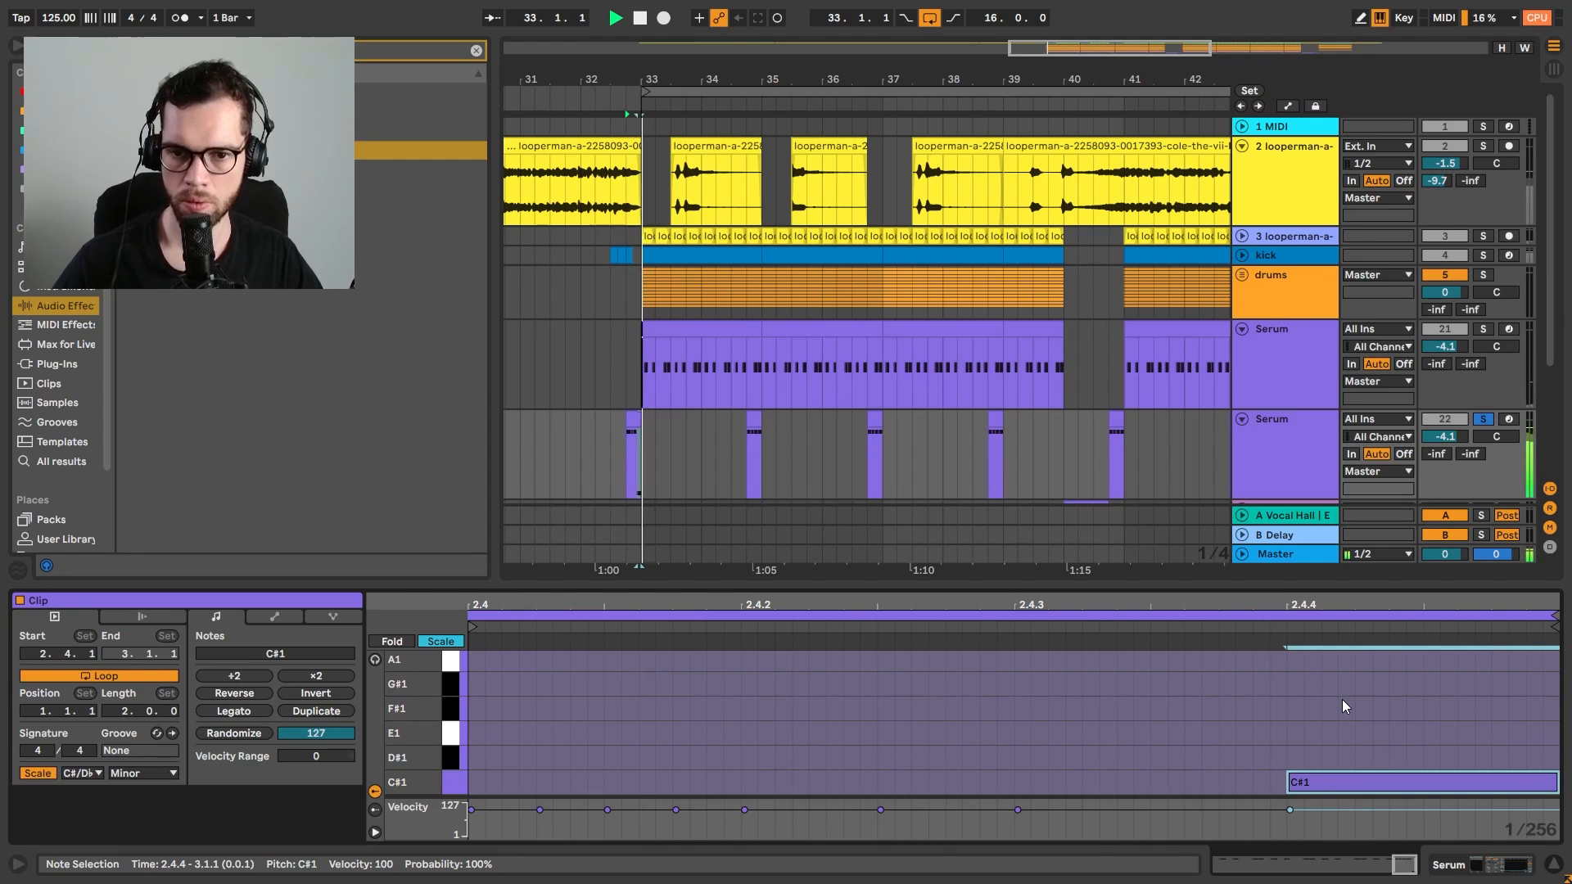
{"action": "left_click", "coordinate": [1481, 420]}
{"action": "key", "text": "space"}
{"action": "left_click", "coordinate": [618, 435]}
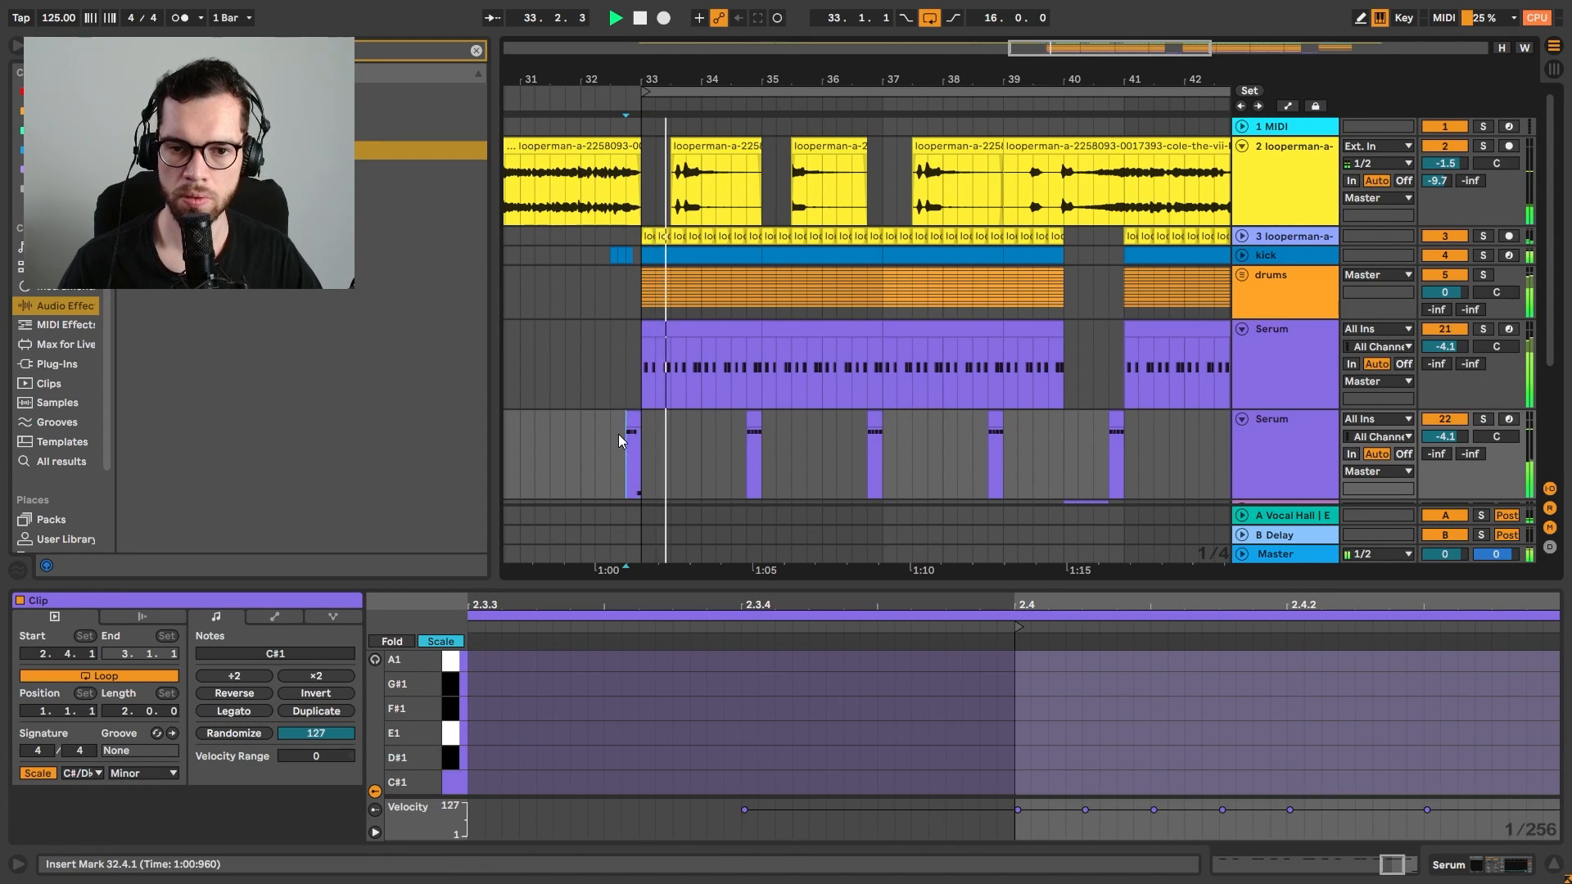
Copy the edited fill to 34.4.1, raise its last note an octave to C#2 and replay it
{"action": "left_click", "coordinate": [624, 423]}
{"action": "left_click", "coordinate": [753, 416]}
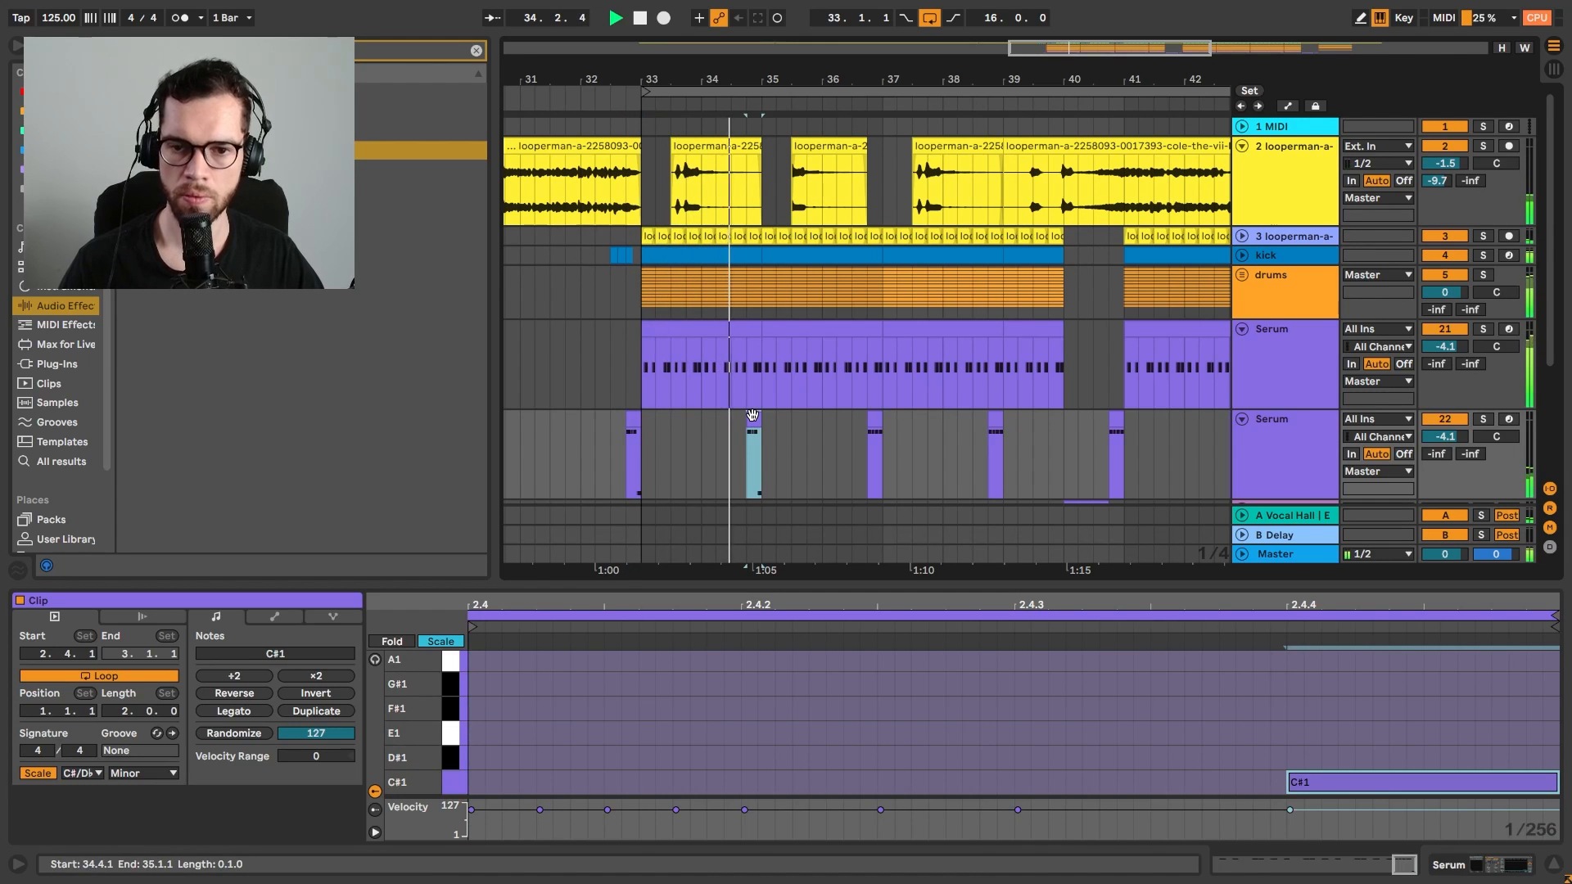
{"action": "left_click", "coordinate": [1368, 772]}
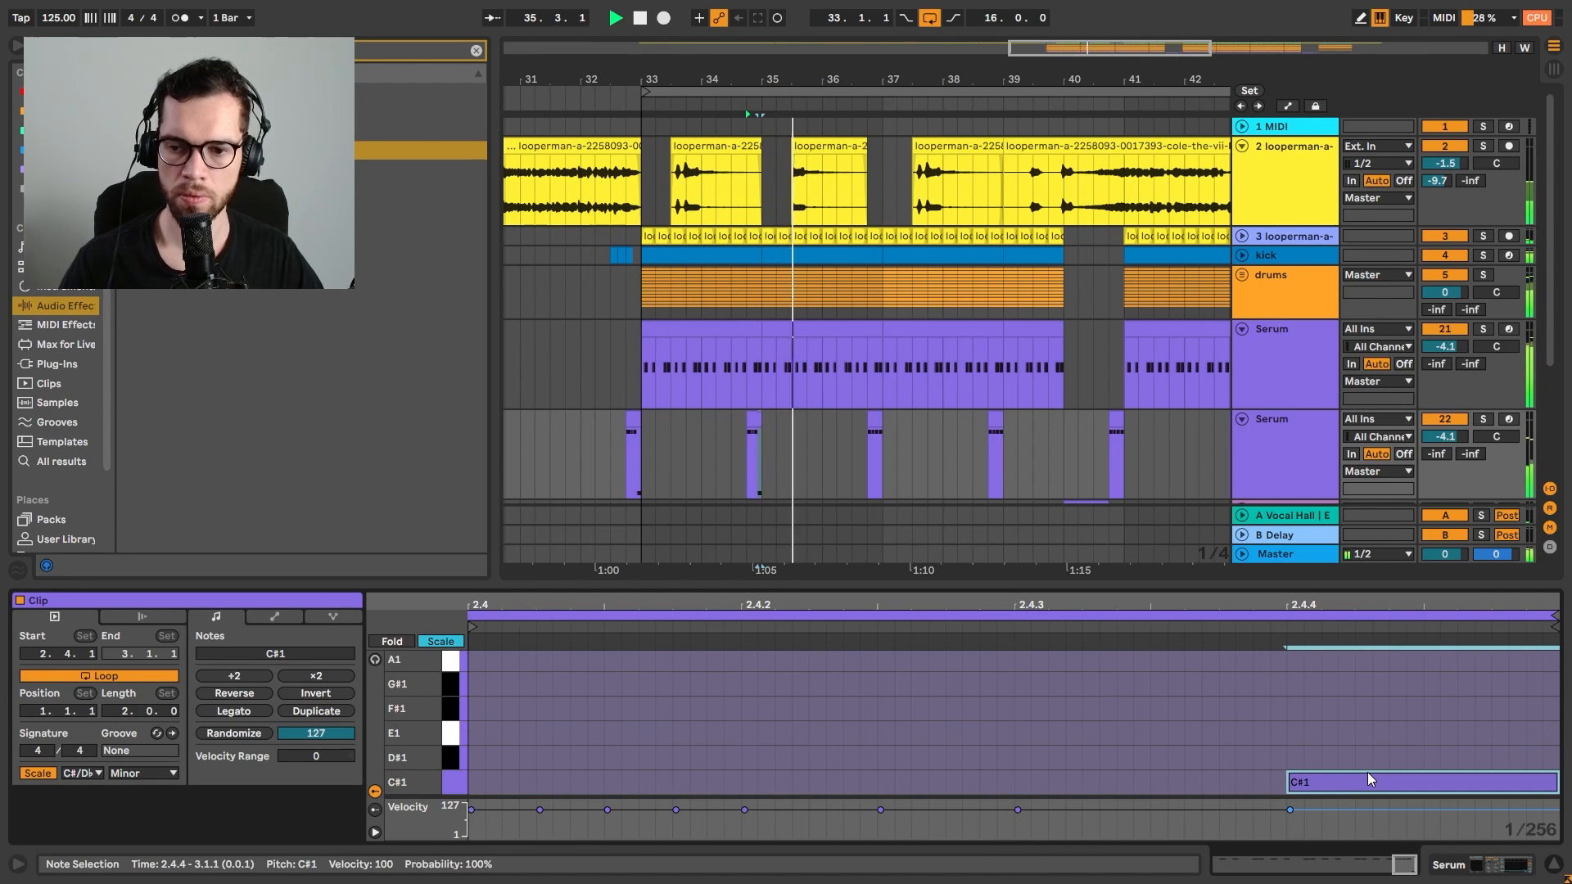
{"action": "key", "text": "shift+Up"}
{"action": "key", "text": "space"}
{"action": "key", "text": "space"}
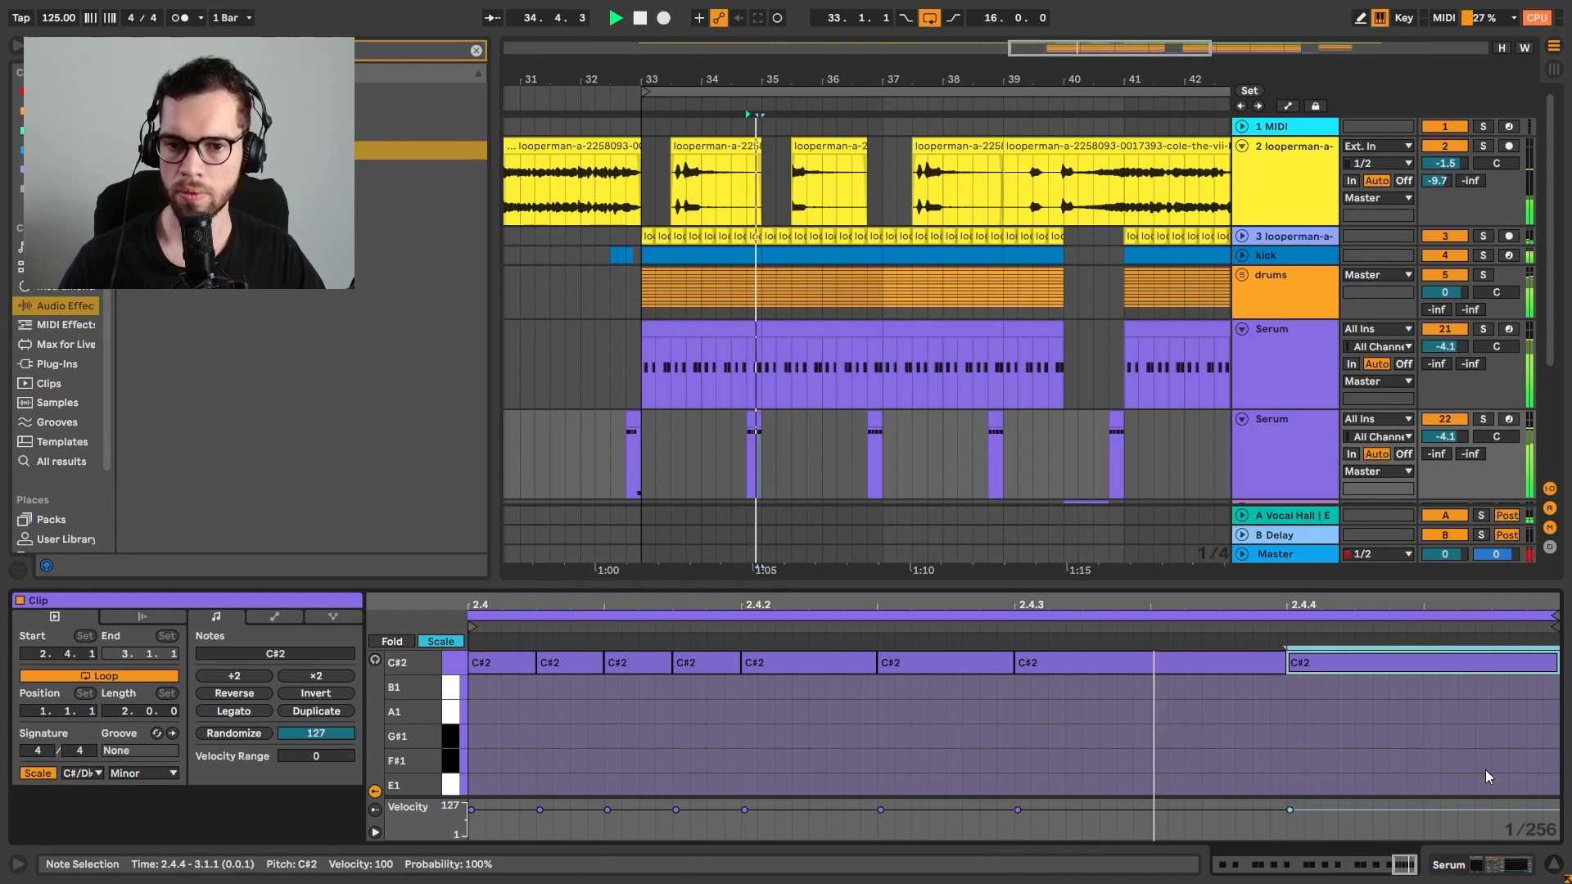
Copy the fill from 34.4.1 over the fills at 36.4.1, 38.4.1 and 40.4.1, and hide the clip view
{"action": "left_click", "coordinate": [753, 420]}
{"action": "left_click", "coordinate": [874, 442]}
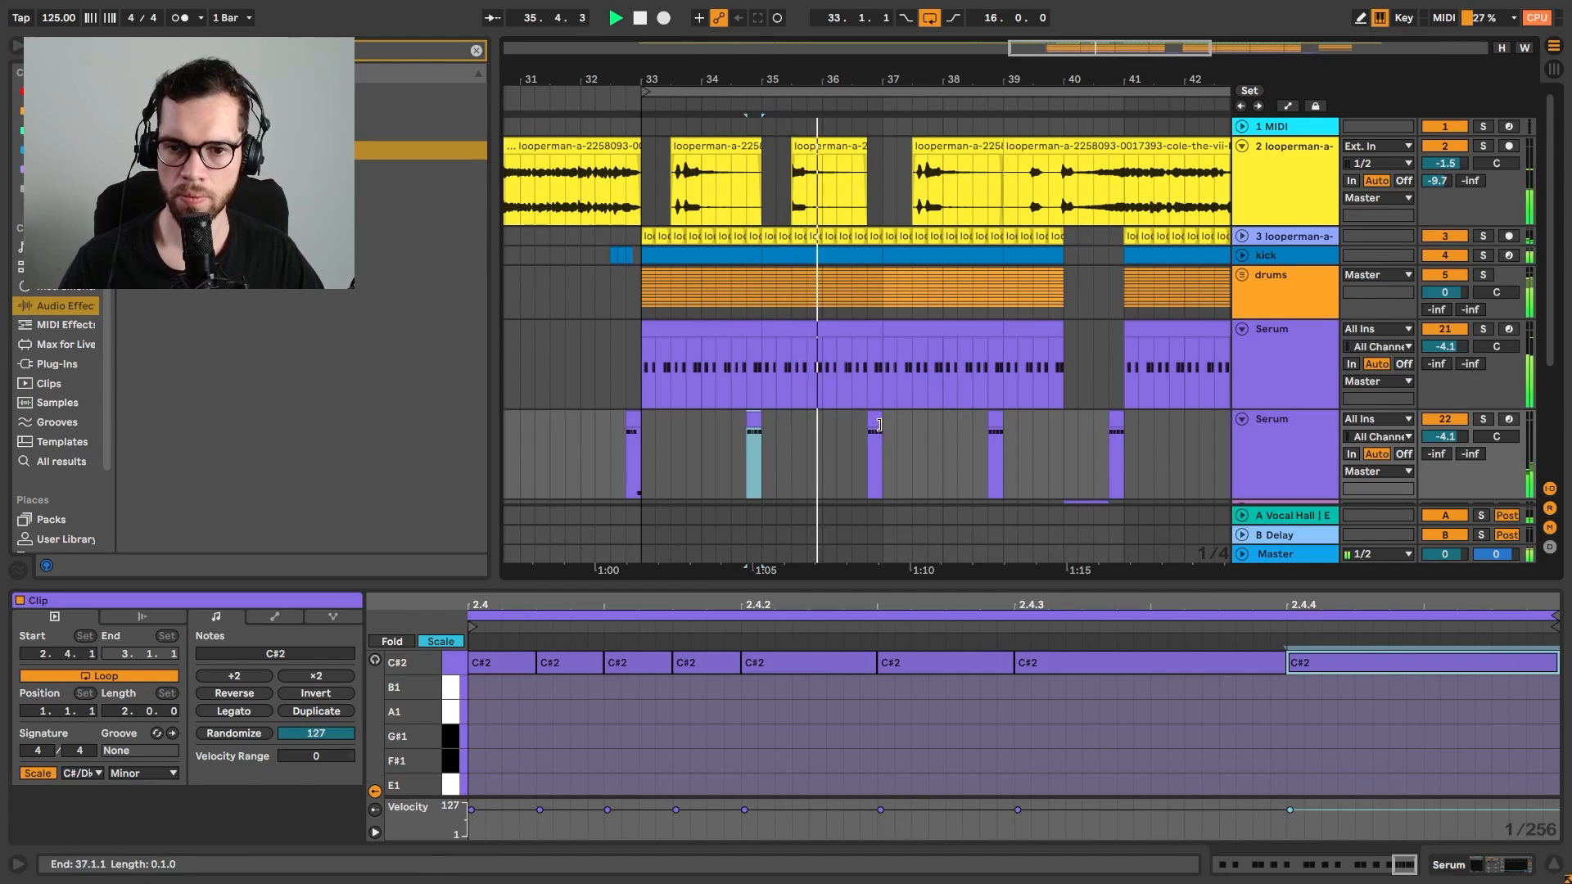
{"action": "left_click", "coordinate": [996, 427]}
{"action": "left_click", "coordinate": [1117, 429]}
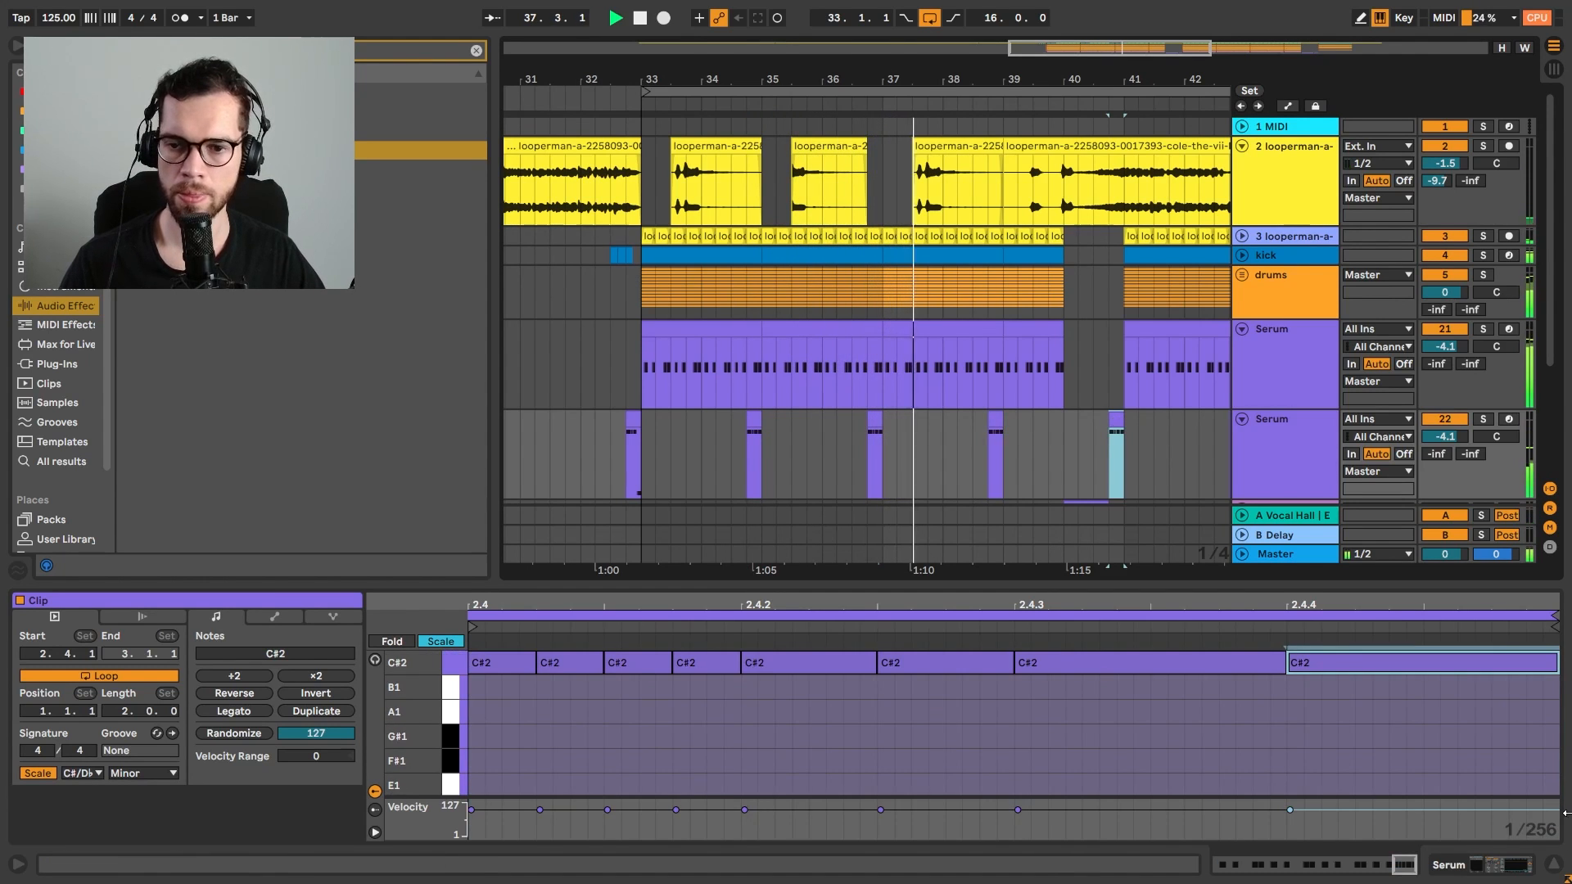
{"action": "left_click", "coordinate": [1555, 856]}
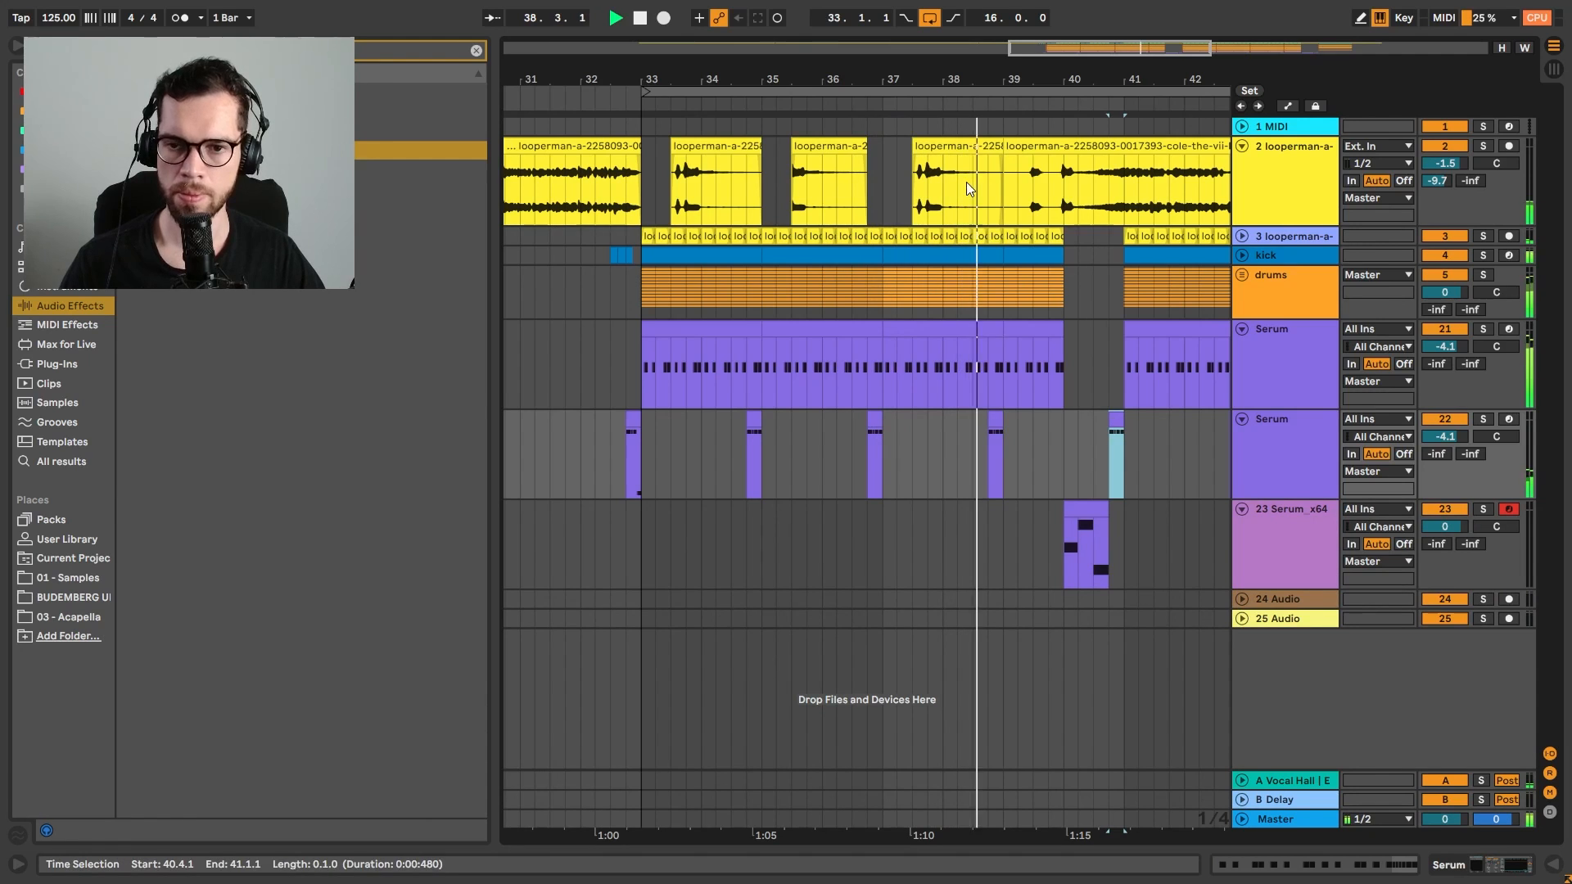
{"action": "left_click", "coordinate": [1091, 332]}
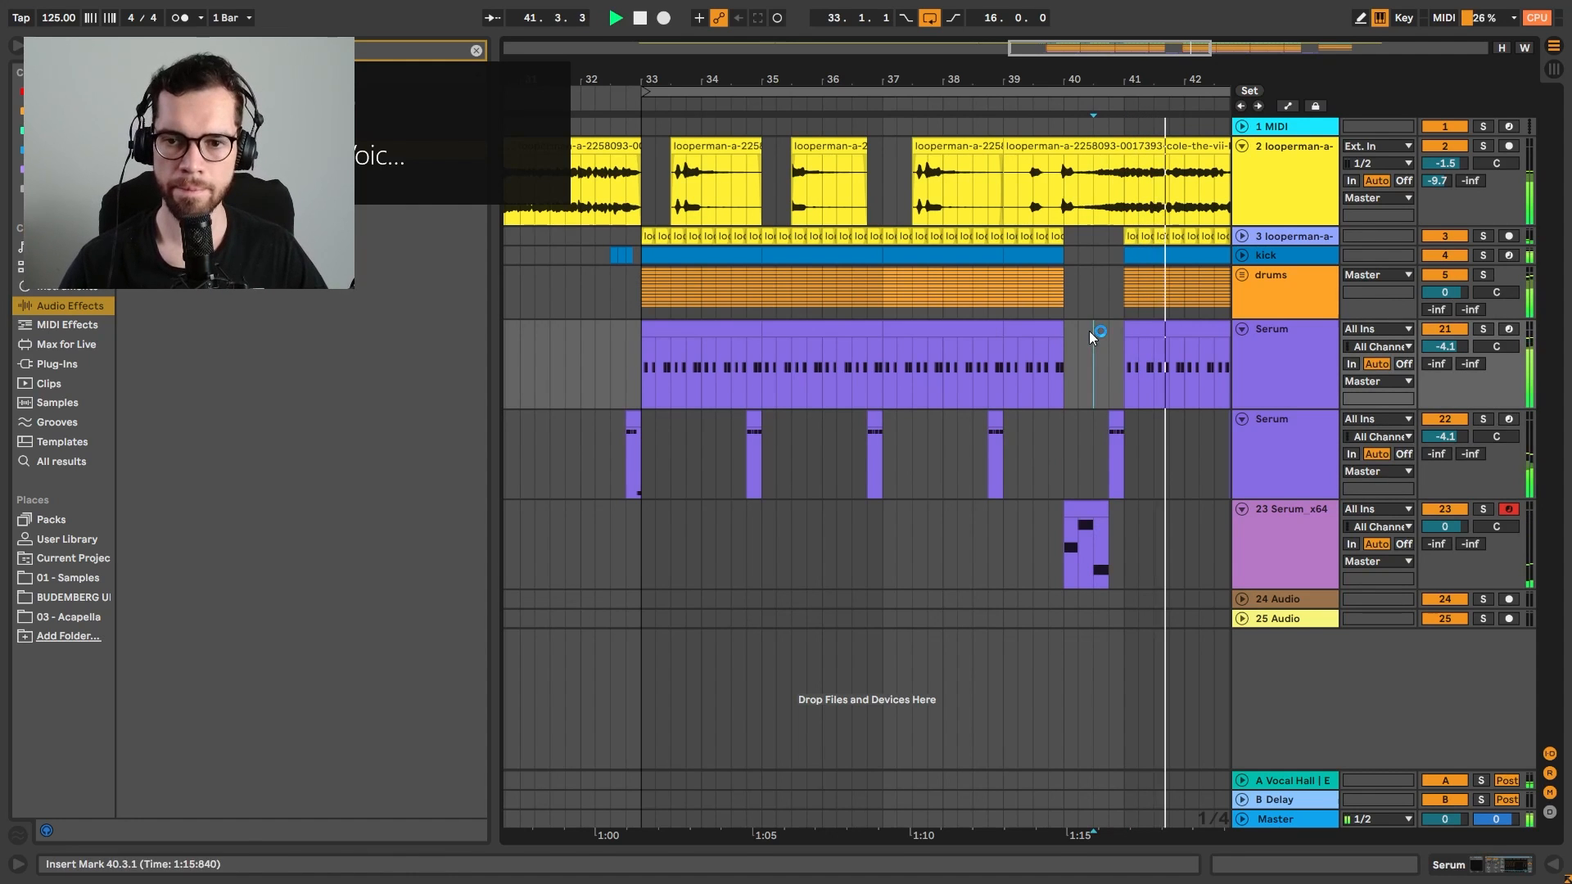
{"action": "left_click", "coordinate": [617, 367]}
{"action": "left_click_drag", "start_coordinate": [926, 75], "coordinate": [777, 51]}
{"action": "left_click", "coordinate": [877, 380]}
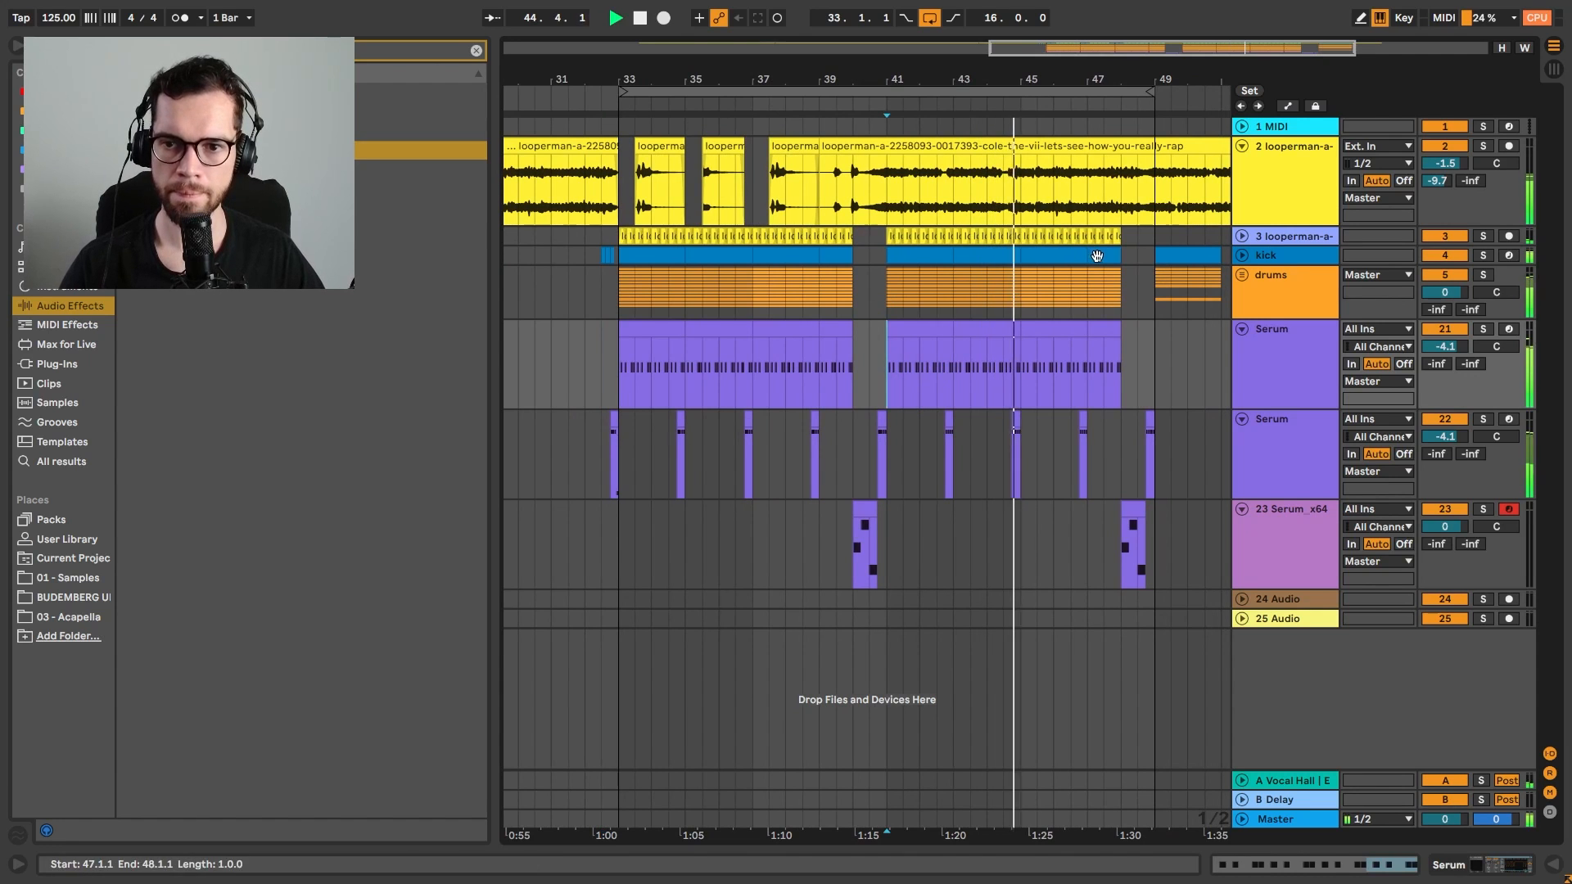
{"action": "left_click", "coordinate": [1137, 364]}
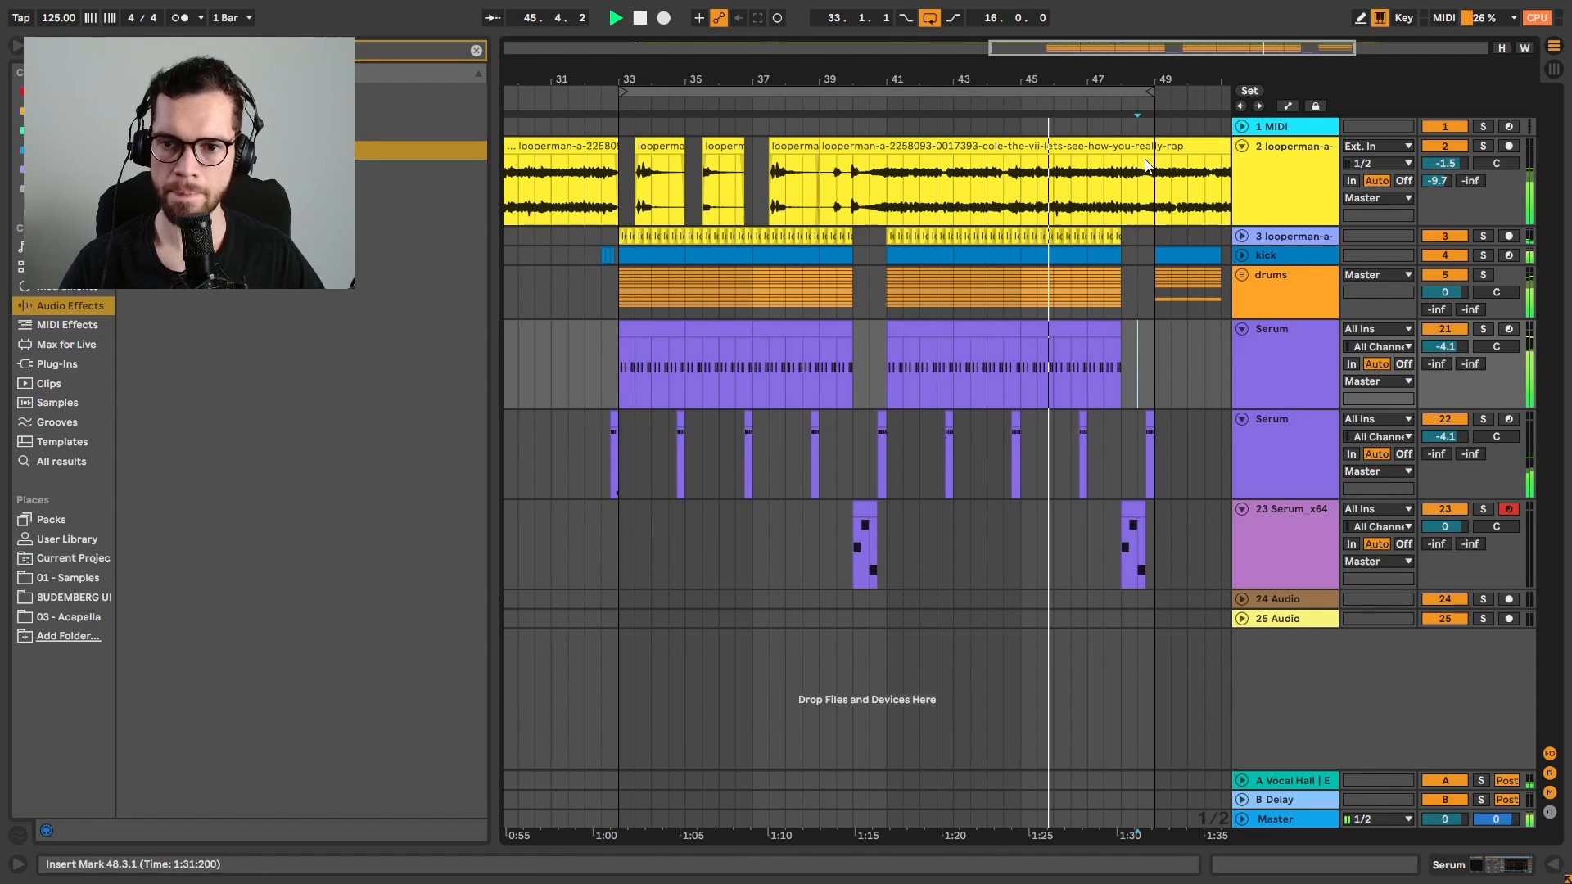
Duplicate the time of the drop section from bar 41 to bar 49, inserting the copy at bar 49
{"action": "left_click_drag", "start_coordinate": [1096, 78], "coordinate": [1023, 59]}
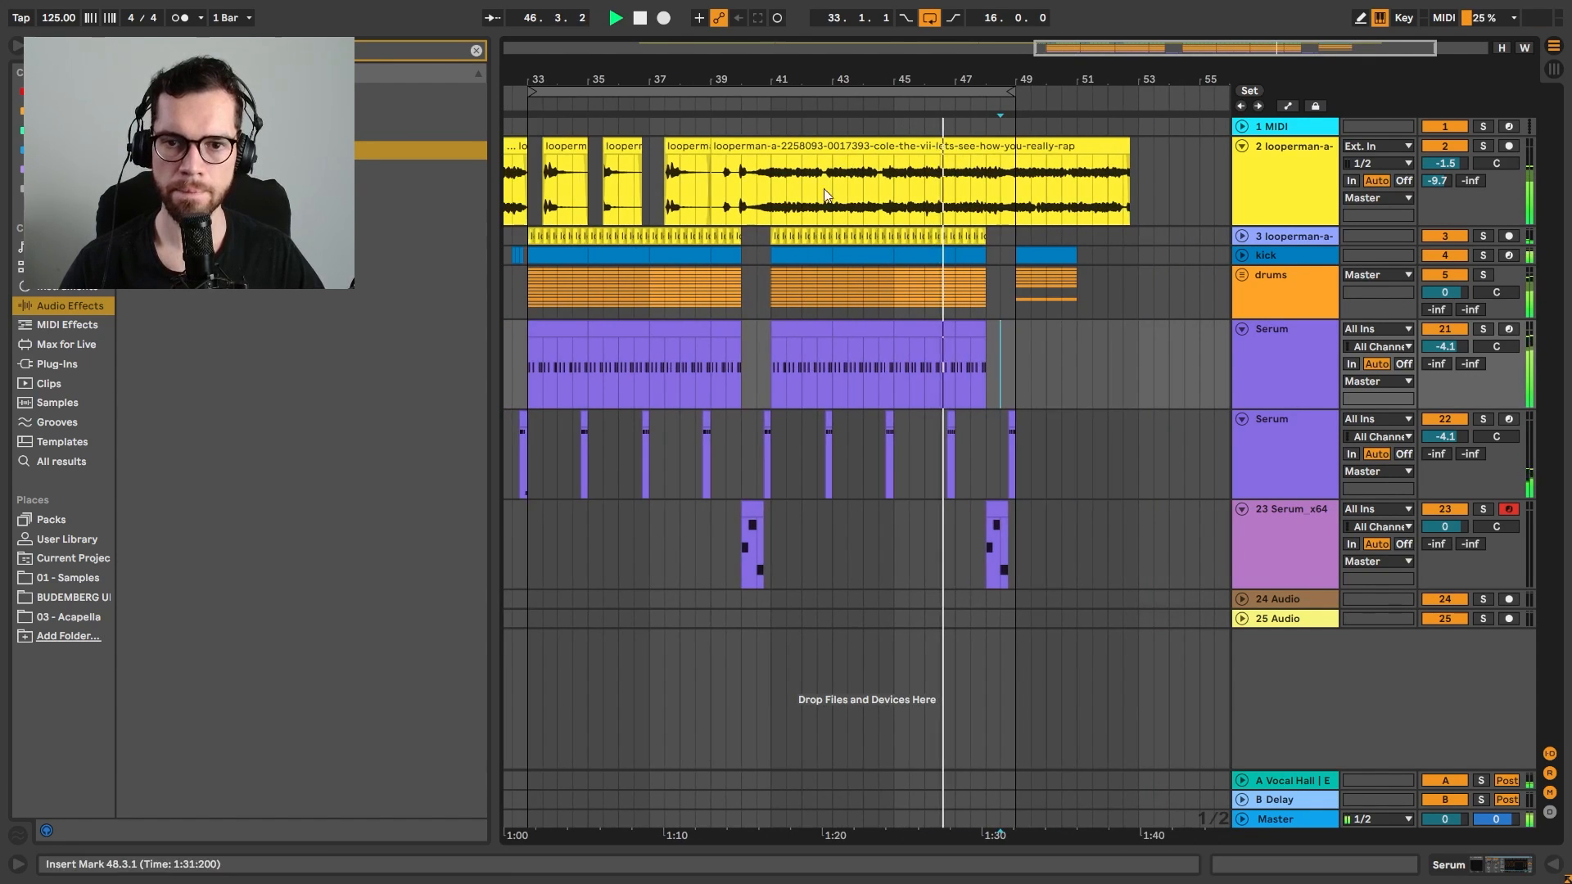
{"action": "left_click", "coordinate": [772, 239]}
{"action": "left_click", "coordinate": [1014, 568], "text": "shift"}
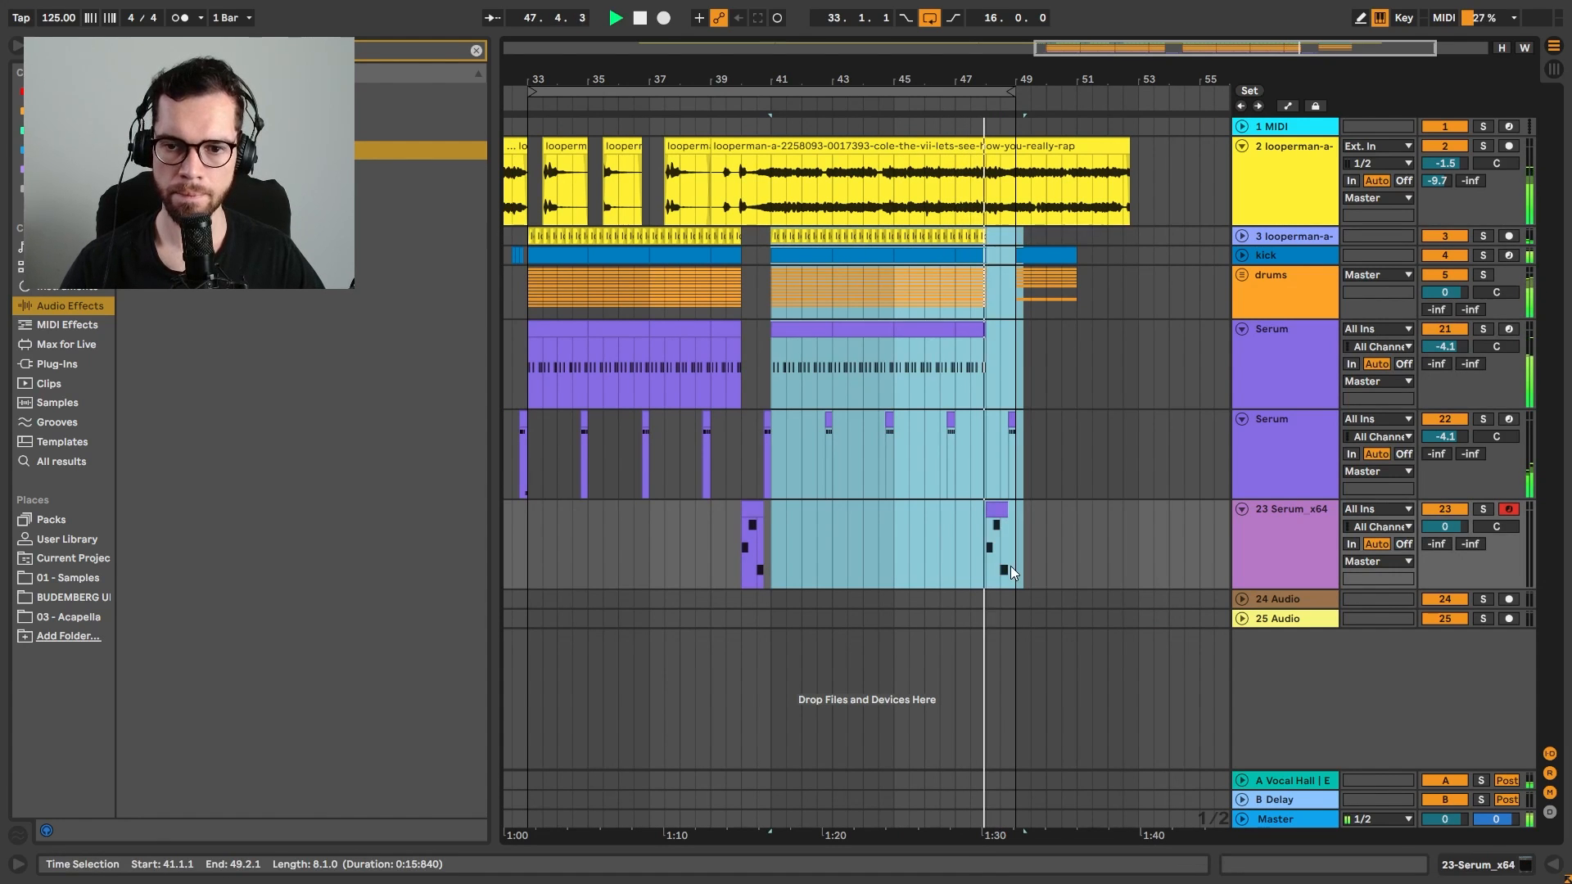
{"action": "key", "text": "ctrl+shift+d"}
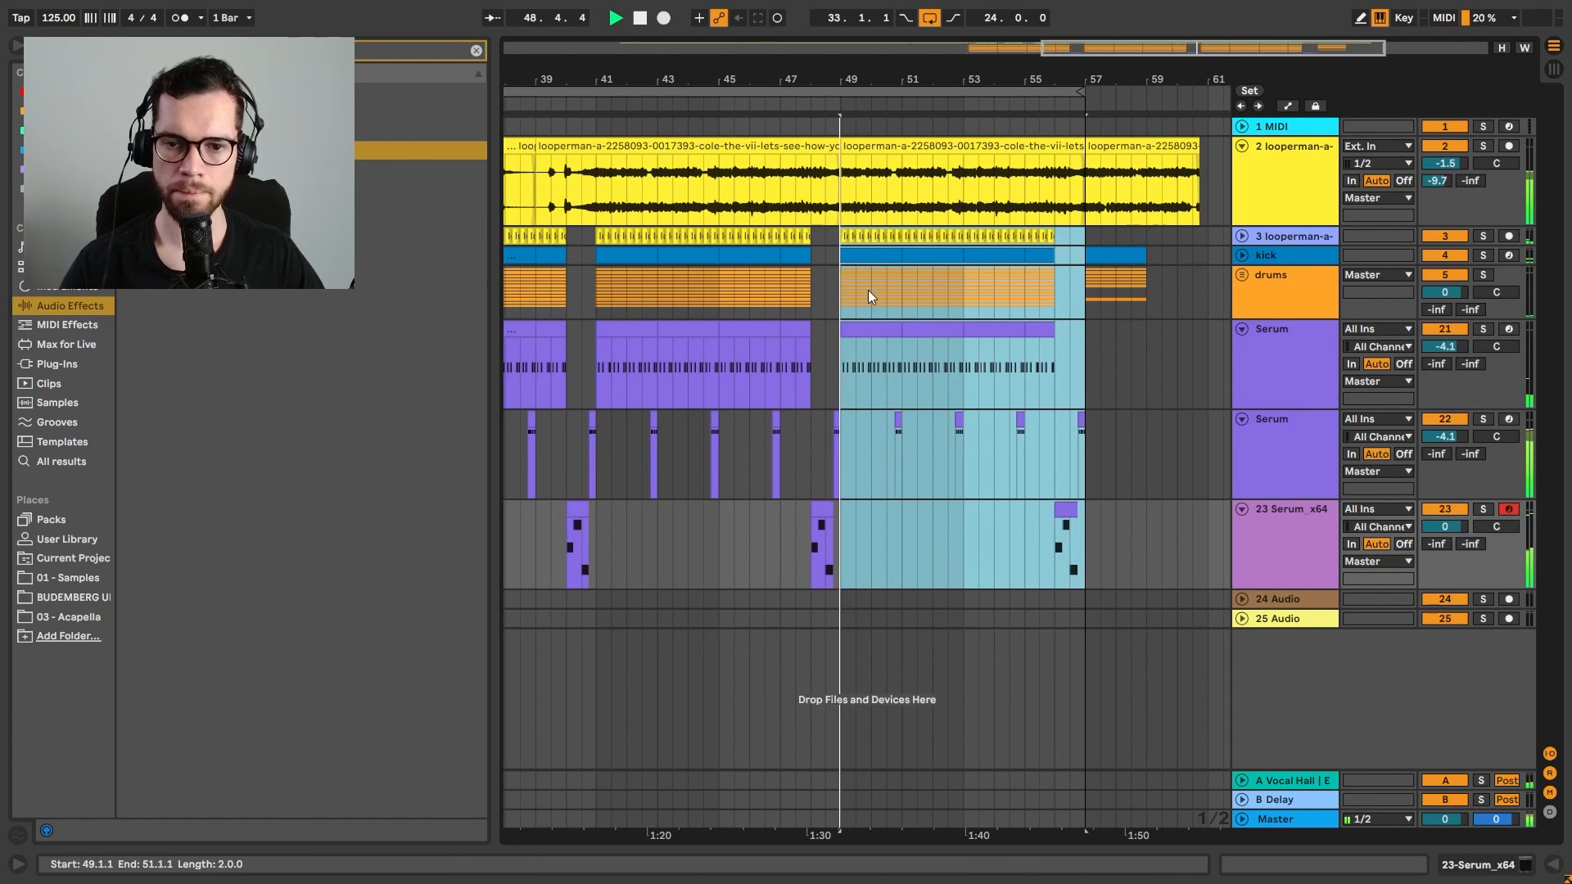
Delete the vocal clip between bars 49 and 57
{"action": "left_click_drag", "start_coordinate": [840, 145], "coordinate": [840, 203]}
{"action": "key", "text": "Delete"}
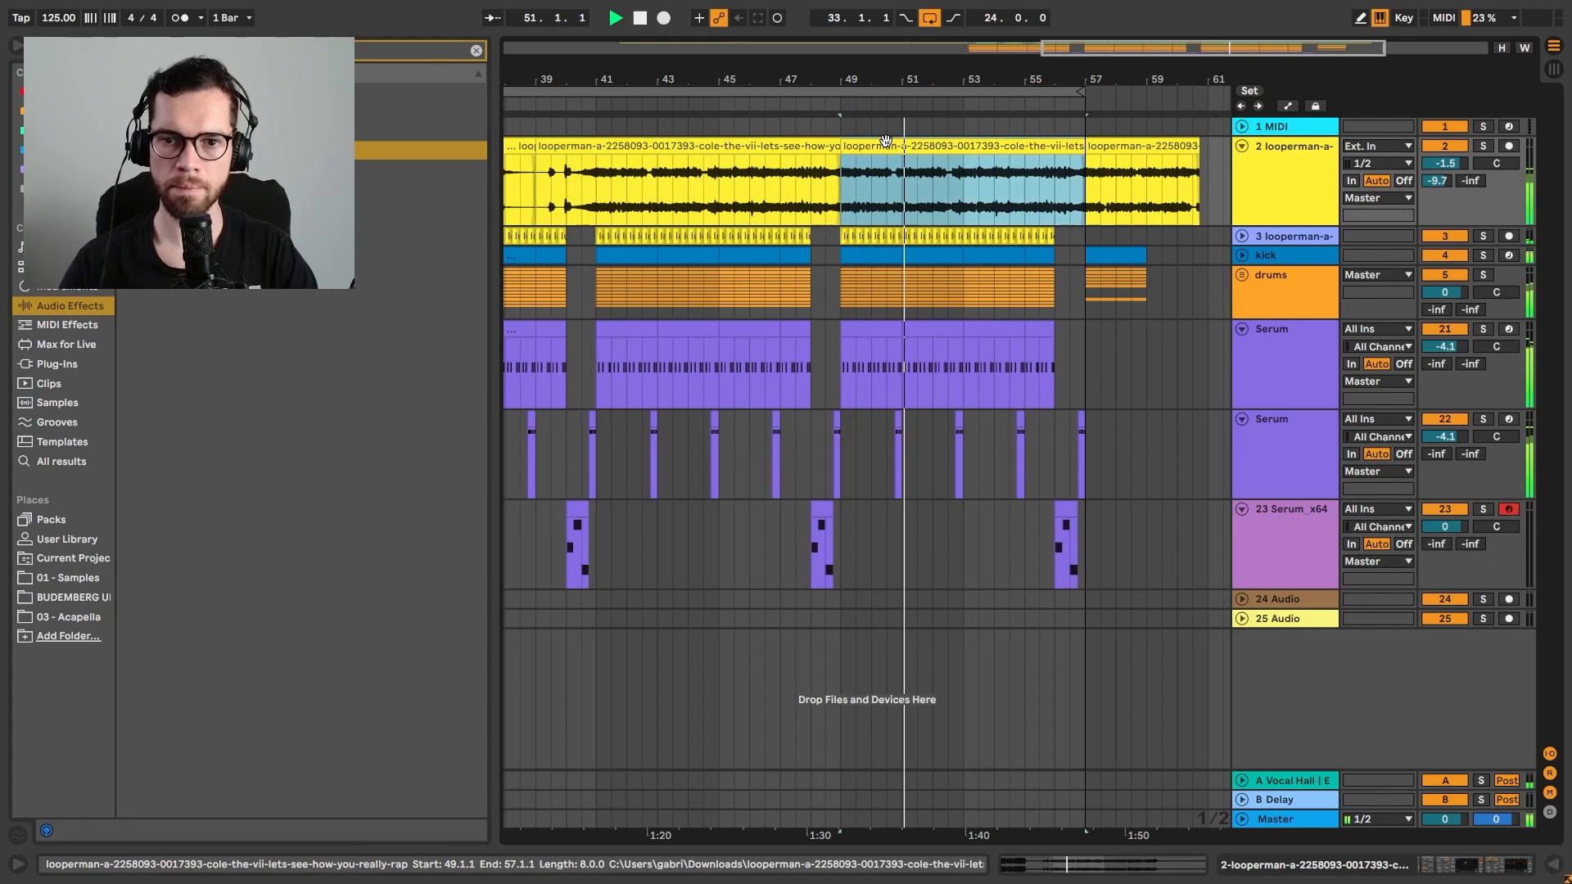
Play the break from bar 48 and trim the end of the vocal clip back to 48.4.1
{"action": "left_click", "coordinate": [807, 208]}
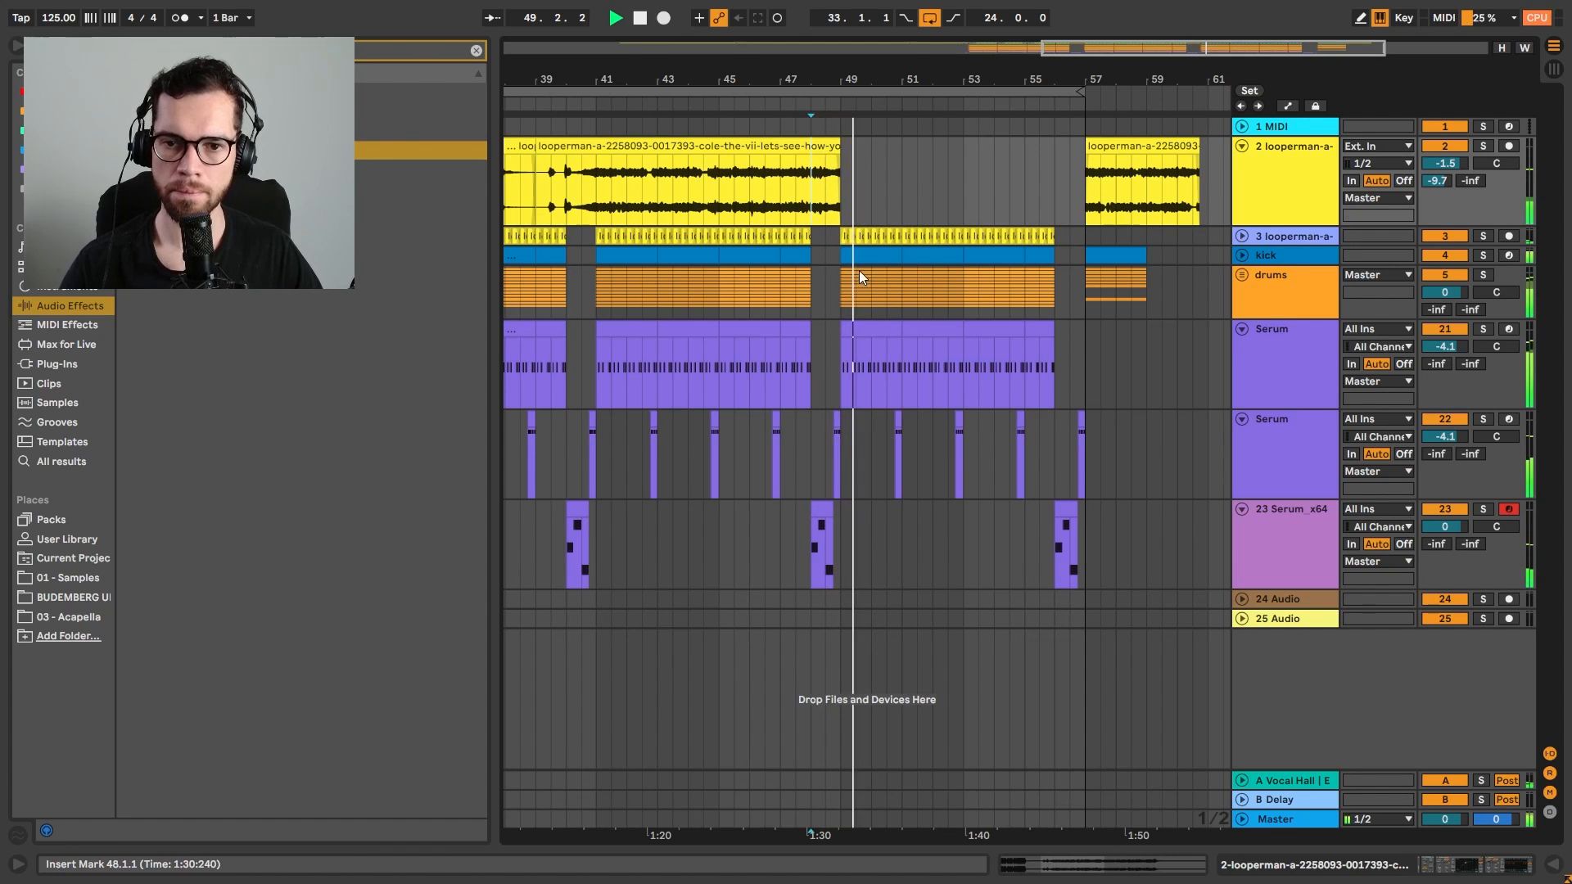
{"action": "key", "text": "space"}
{"action": "key", "text": "space"}
{"action": "left_click_drag", "start_coordinate": [842, 79], "coordinate": [920, 145]}
{"action": "left_click", "coordinate": [849, 296]}
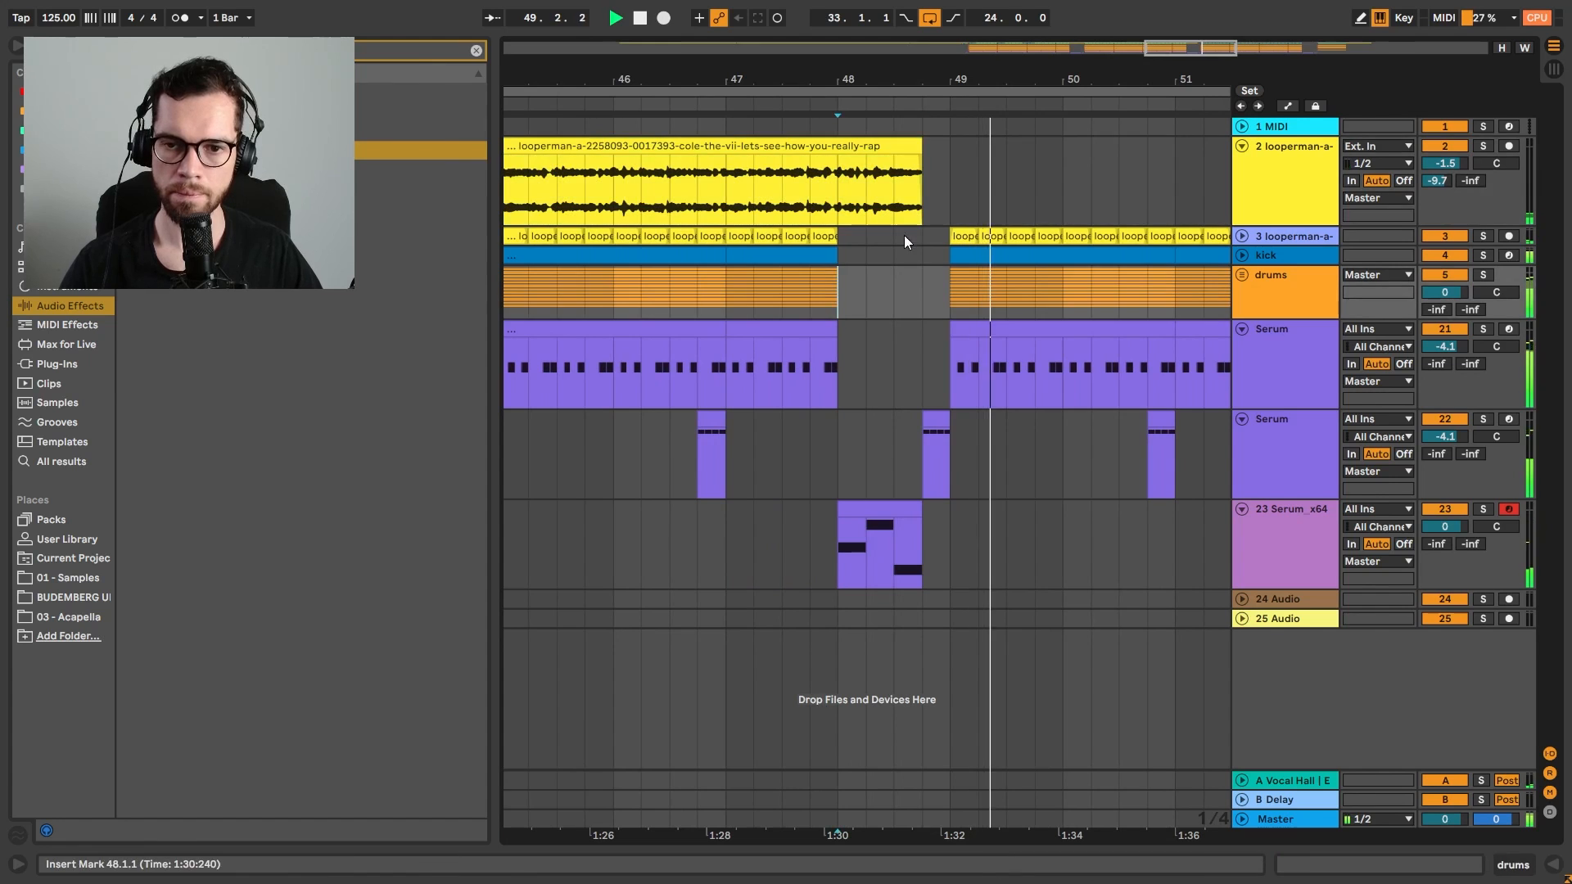
{"action": "left_click_drag", "start_coordinate": [965, 79], "coordinate": [885, 42]}
Copy the three-note Serum_x64 clip from bar 48 to 49.1.1 and play it against the drop
{"action": "key", "text": "space"}
{"action": "left_click", "coordinate": [859, 513]}
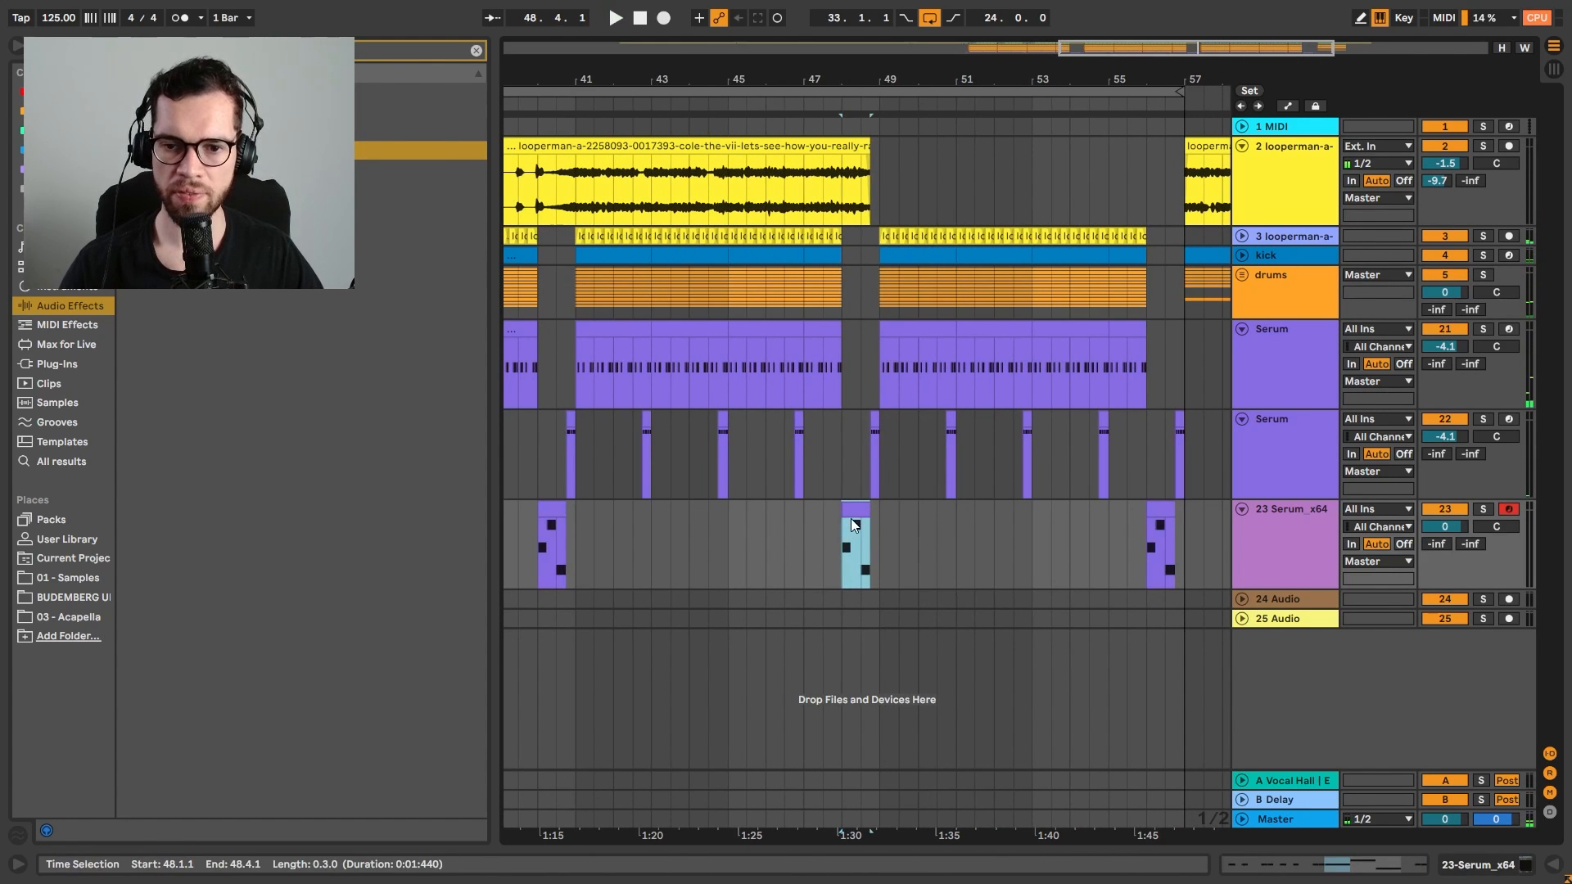
{"action": "left_click_drag", "start_coordinate": [889, 515], "coordinate": [899, 514]}
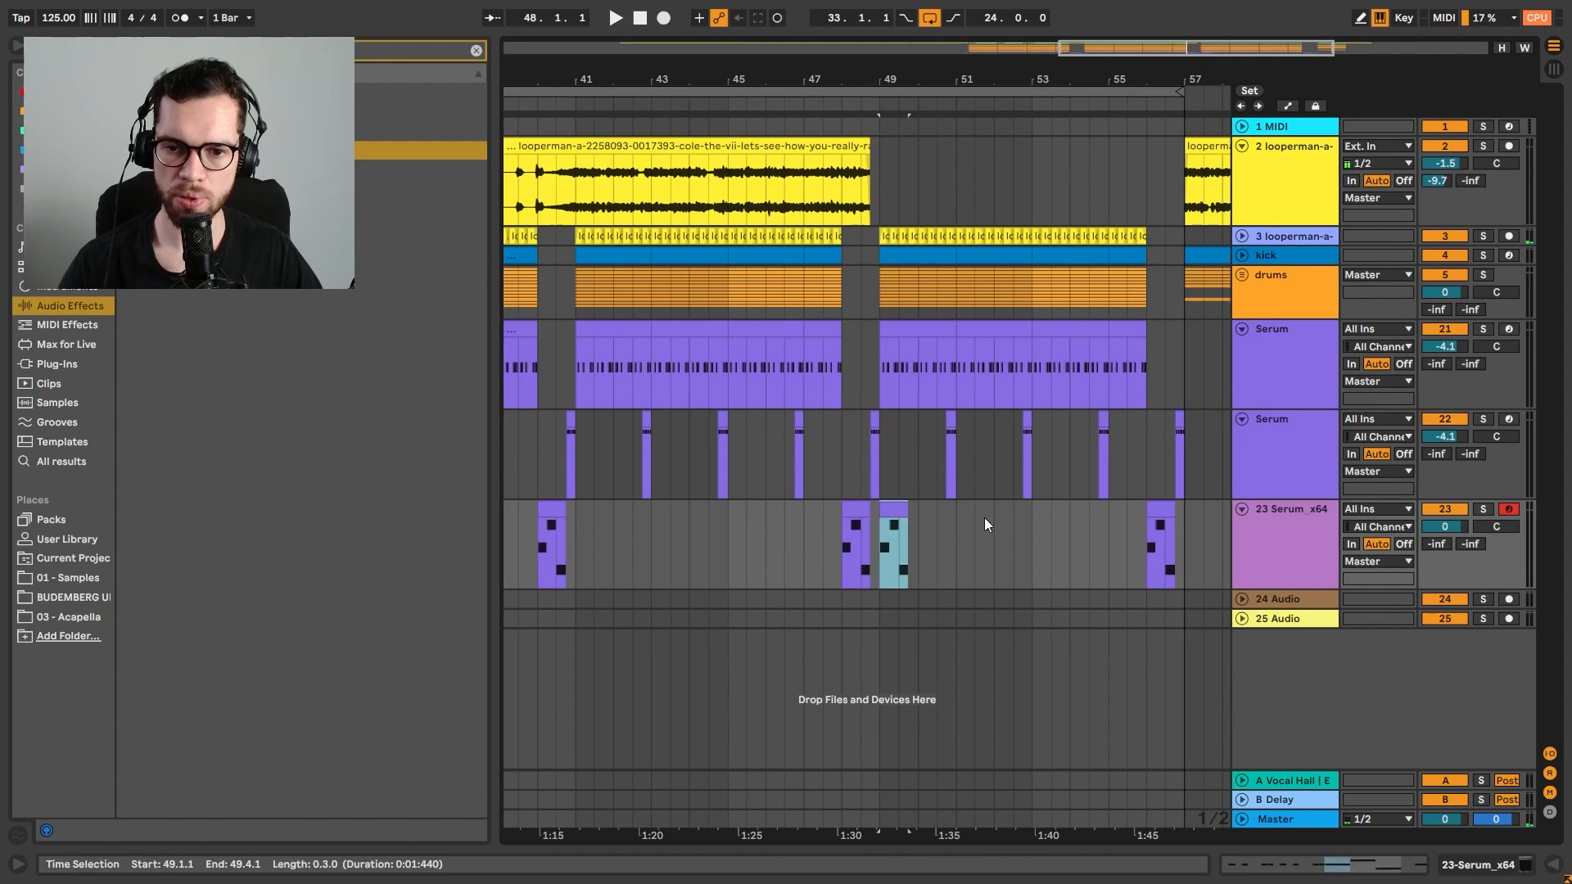
{"action": "key", "text": "space"}
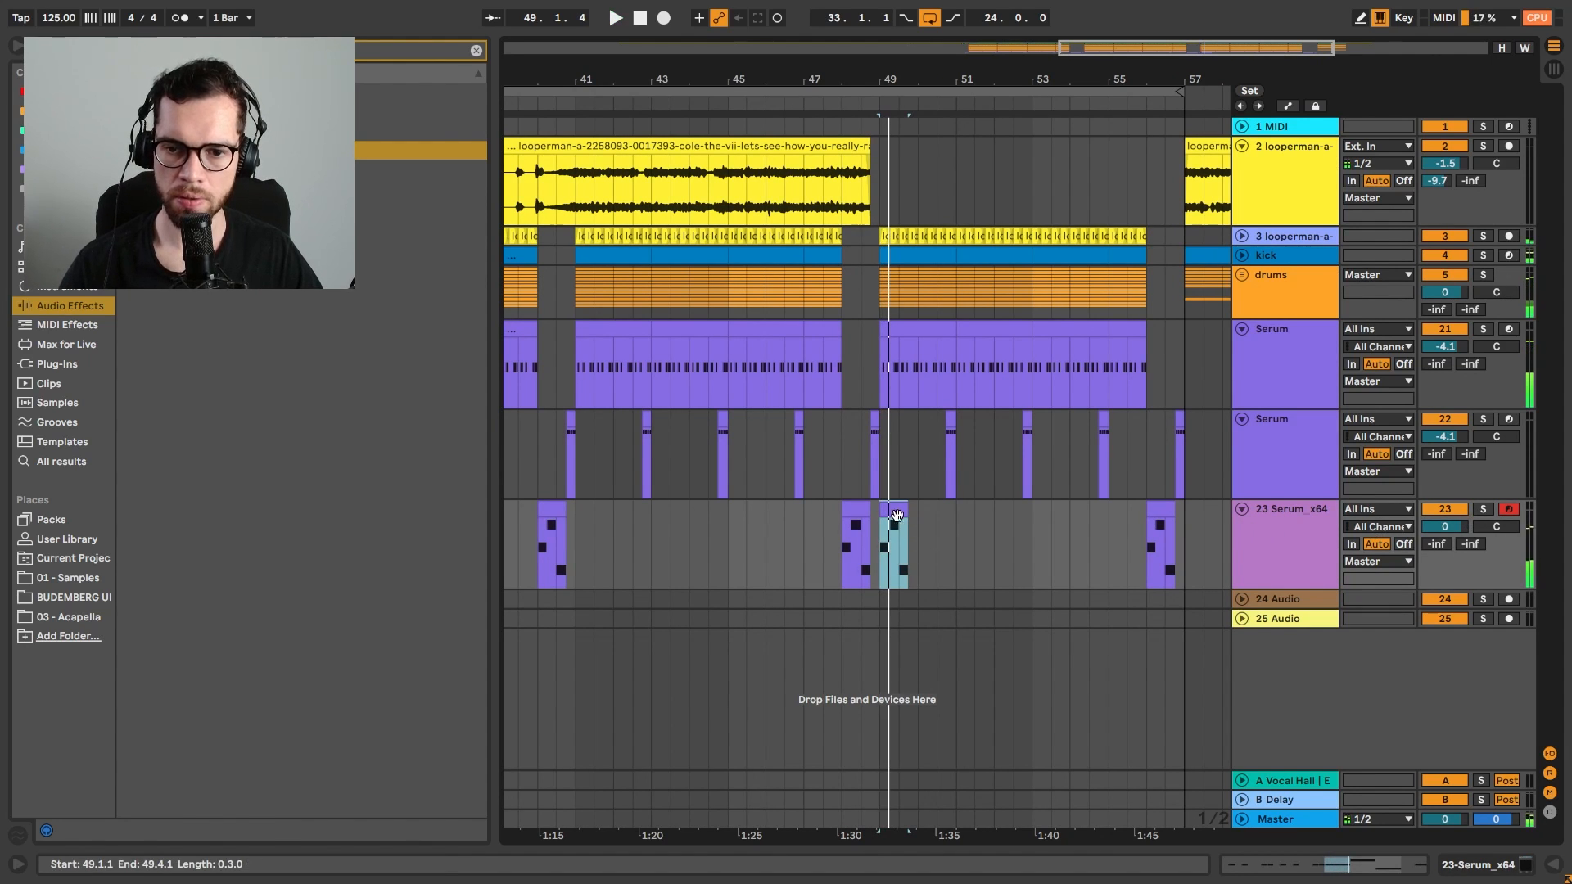
Rework the 23 Serum_x64 clip at bar 49 into a half-bar phrase of three short same-pitch notes and repeat it at bars 51 and 53
{"action": "left_click_drag", "start_coordinate": [895, 513], "coordinate": [919, 510]}
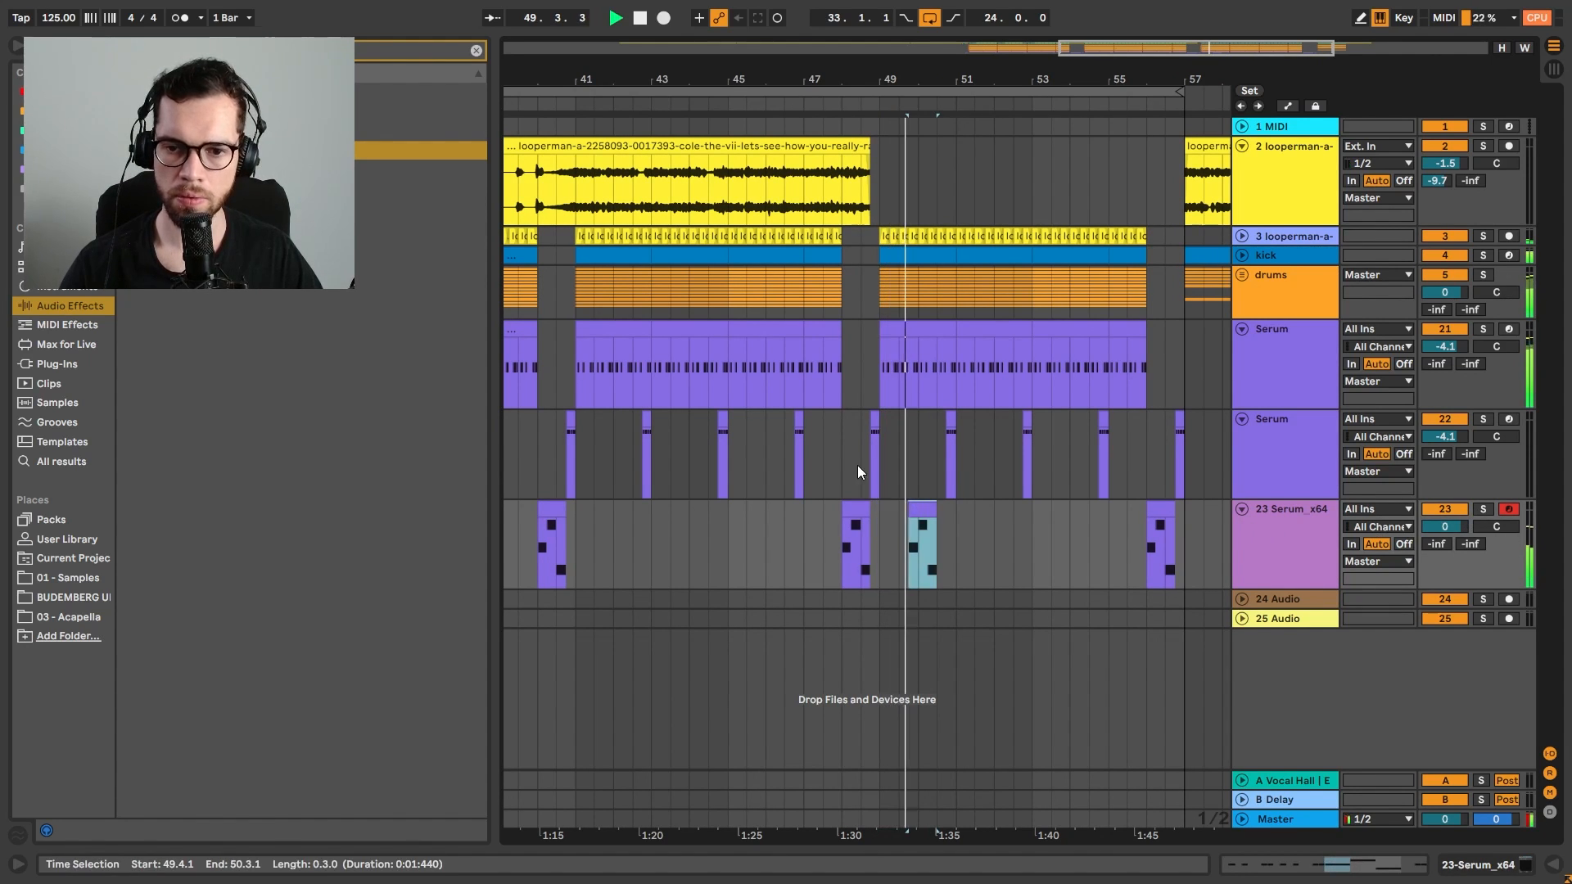
{"action": "mouse_move", "coordinate": [910, 512]}
{"action": "left_mouse_down"}
{"action": "mouse_move", "coordinate": [870, 512]}
{"action": "mouse_move", "coordinate": [993, 509]}
{"action": "mouse_move", "coordinate": [900, 510]}
{"action": "left_mouse_up"}
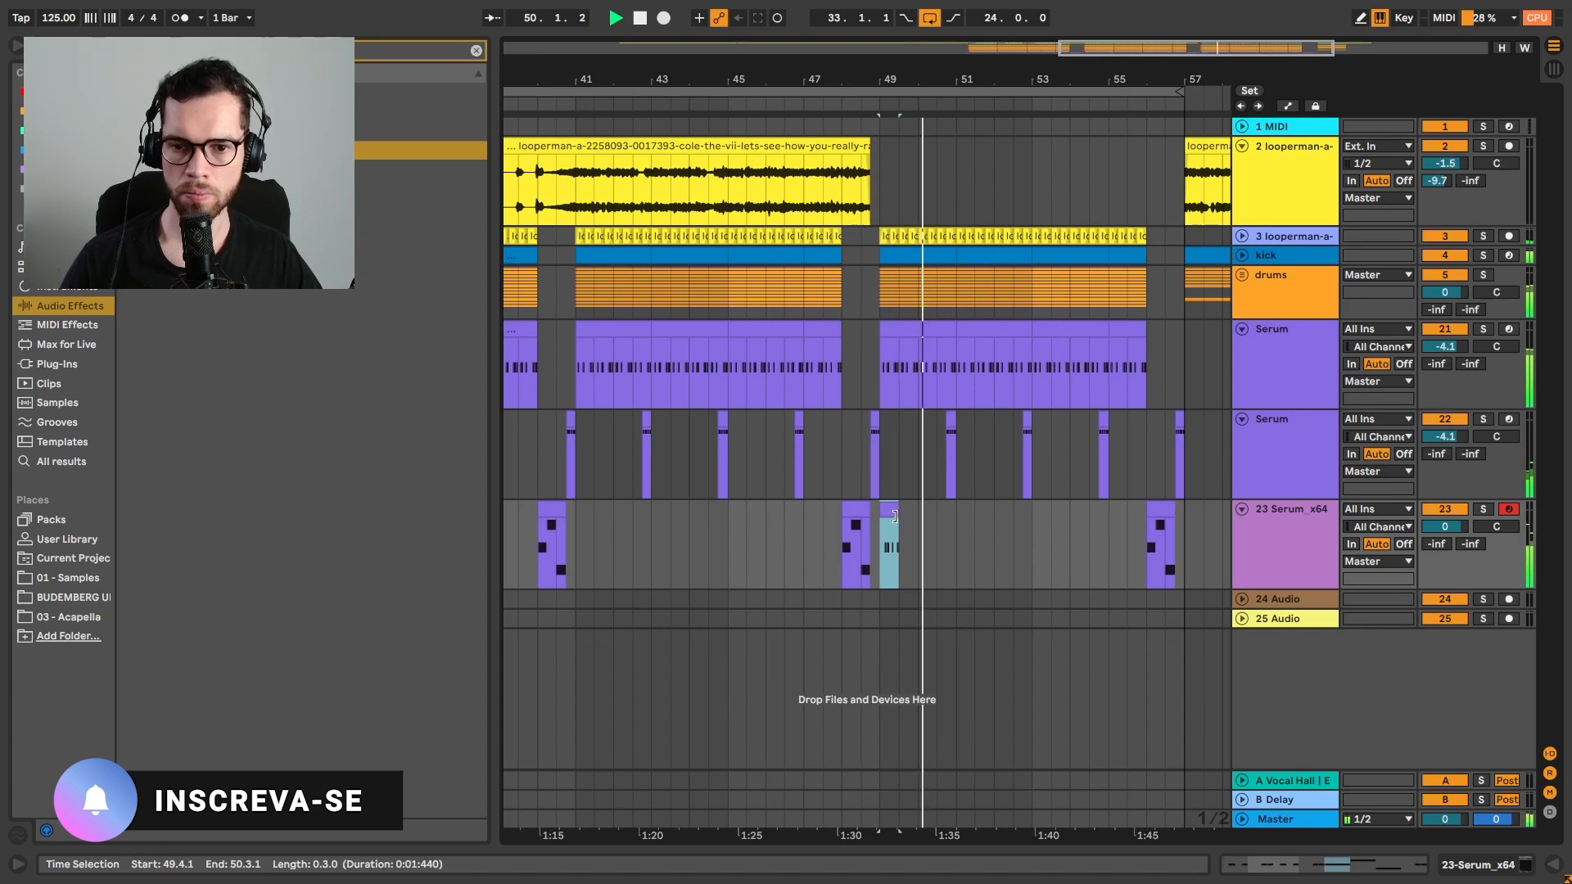
{"action": "left_click", "coordinate": [960, 539], "text": "shift"}
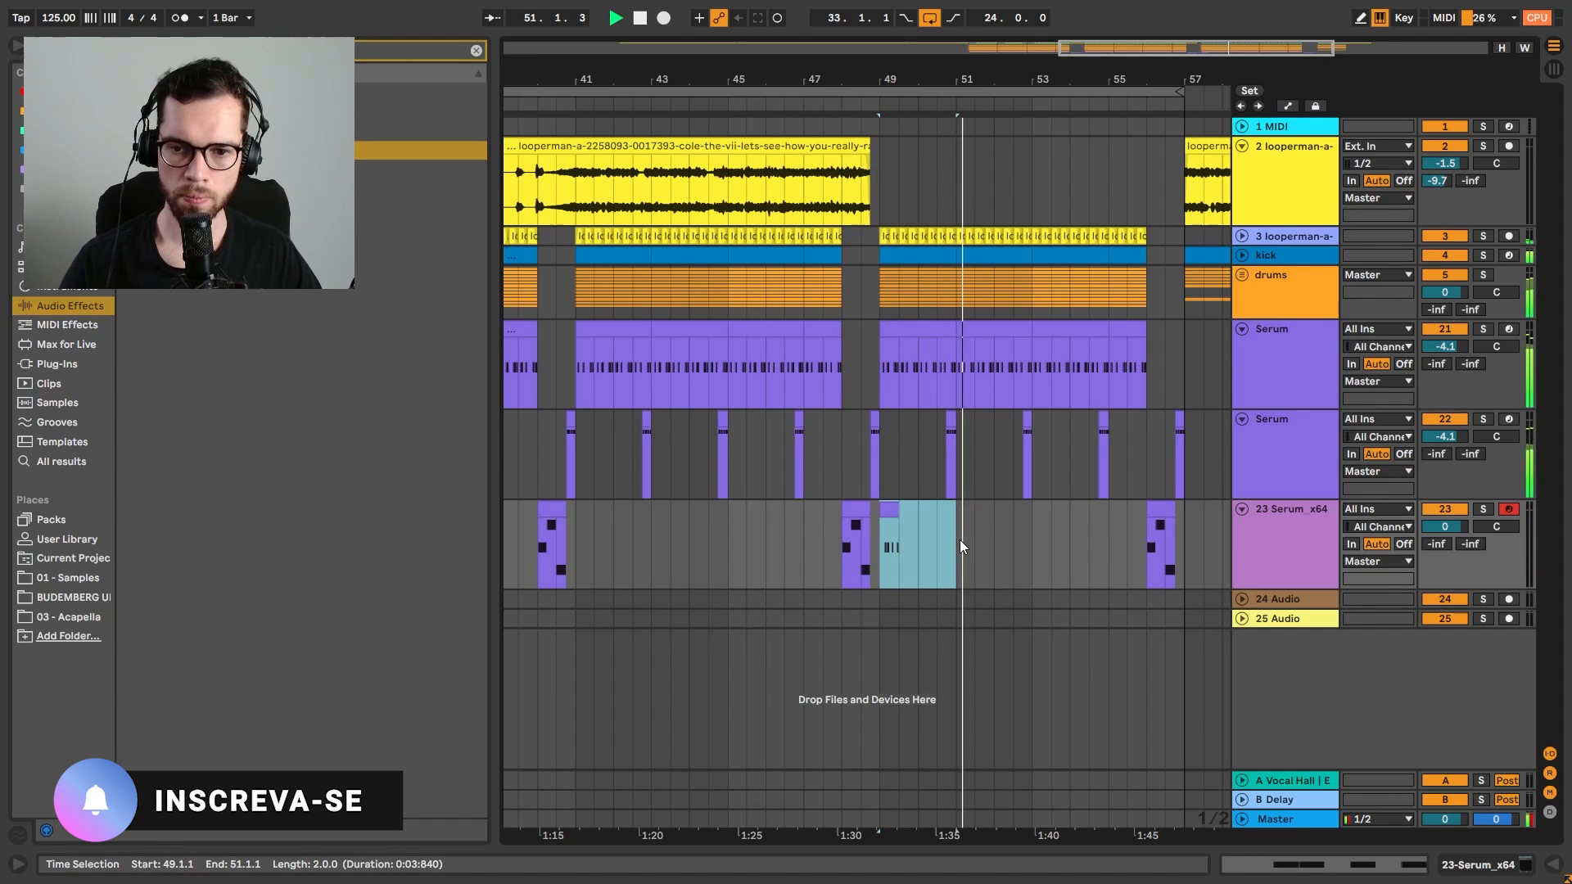
{"action": "key", "text": "ctrl+d"}
{"action": "key", "text": "ctrl+d"}
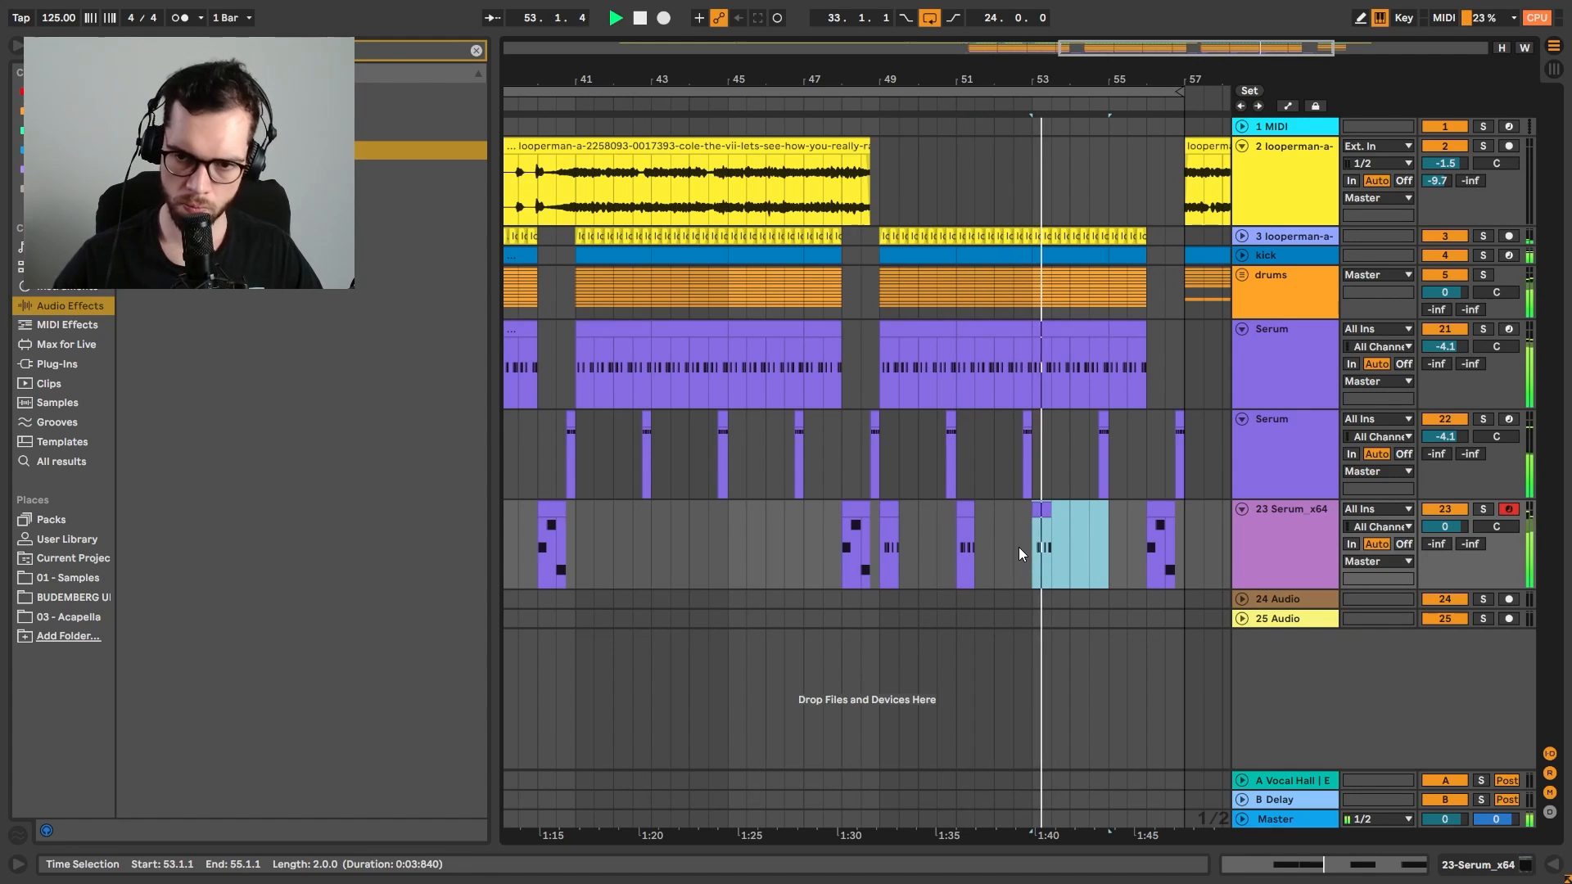
Copy the kick-sidechained Compressor from Serum track 22 to 23 Serum_x64 and audition that track soloed from bar 49
{"action": "key", "text": "space"}
{"action": "double_click", "coordinate": [1269, 431]}
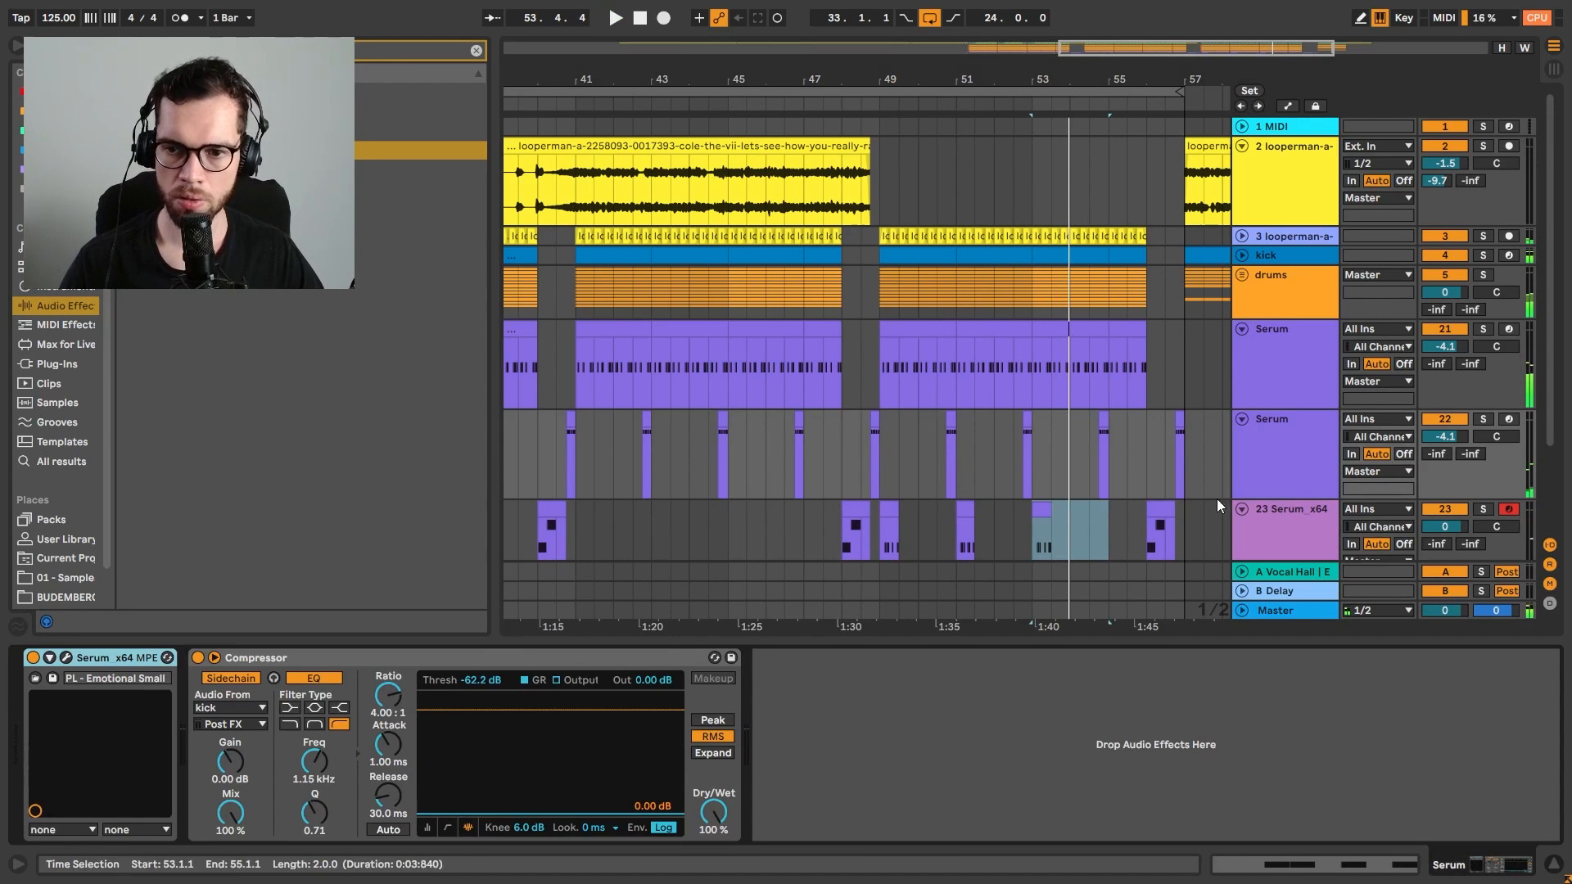
{"action": "left_click_drag", "start_coordinate": [550, 661], "coordinate": [1230, 489]}
{"action": "left_click_drag", "start_coordinate": [1004, 531], "coordinate": [995, 524]}
{"action": "left_click", "coordinate": [886, 435]}
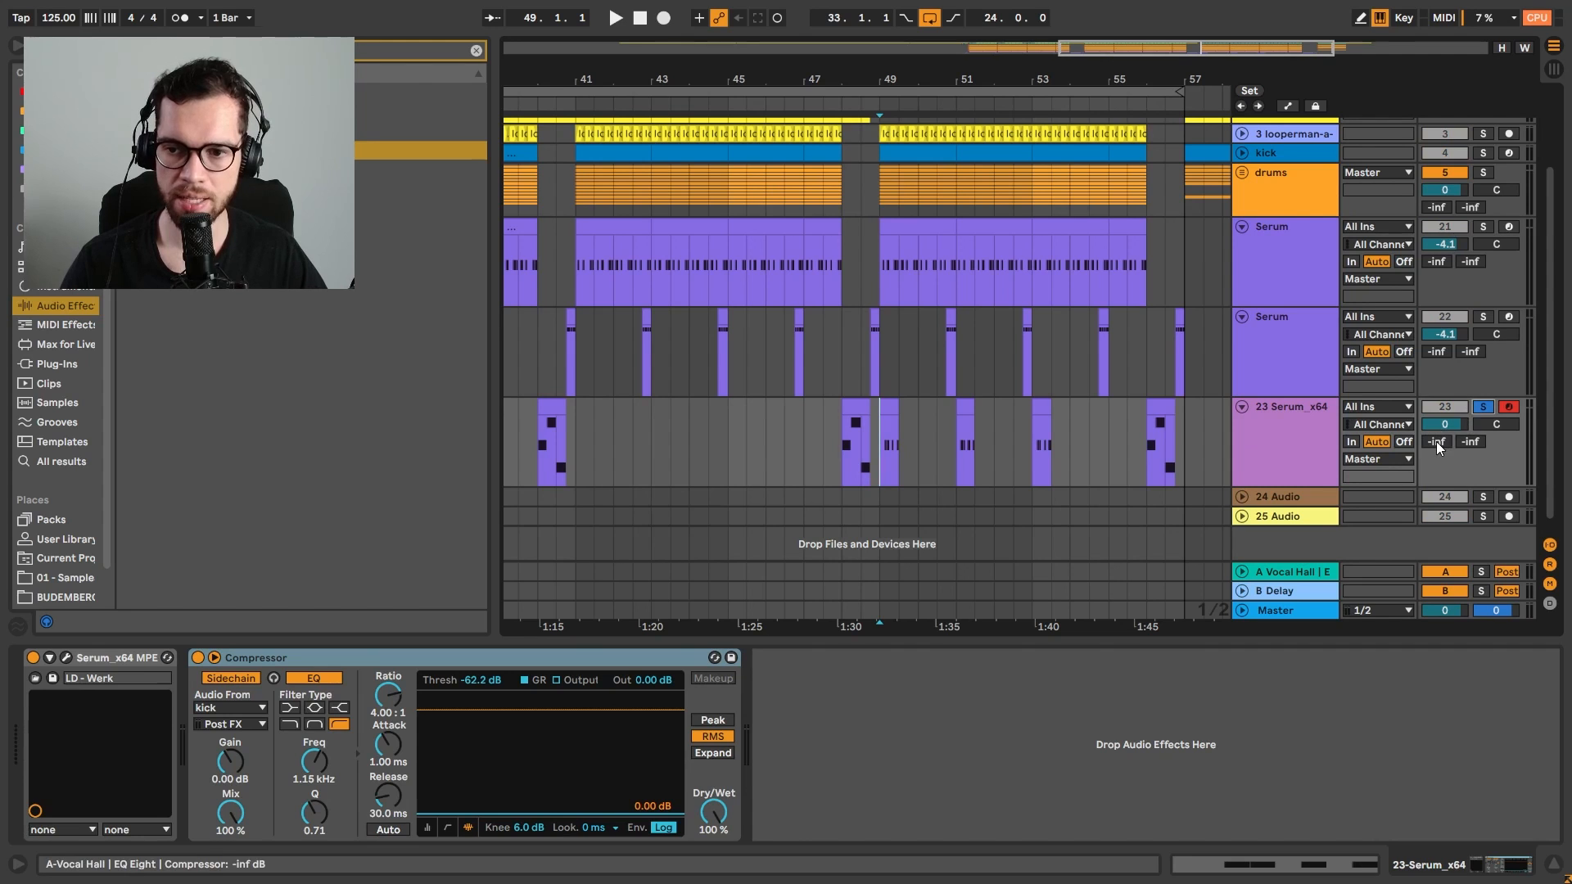
{"action": "key", "text": "space"}
{"action": "left_click_drag", "start_coordinate": [1436, 441], "coordinate": [1437, 412]}
{"action": "key", "text": "space"}
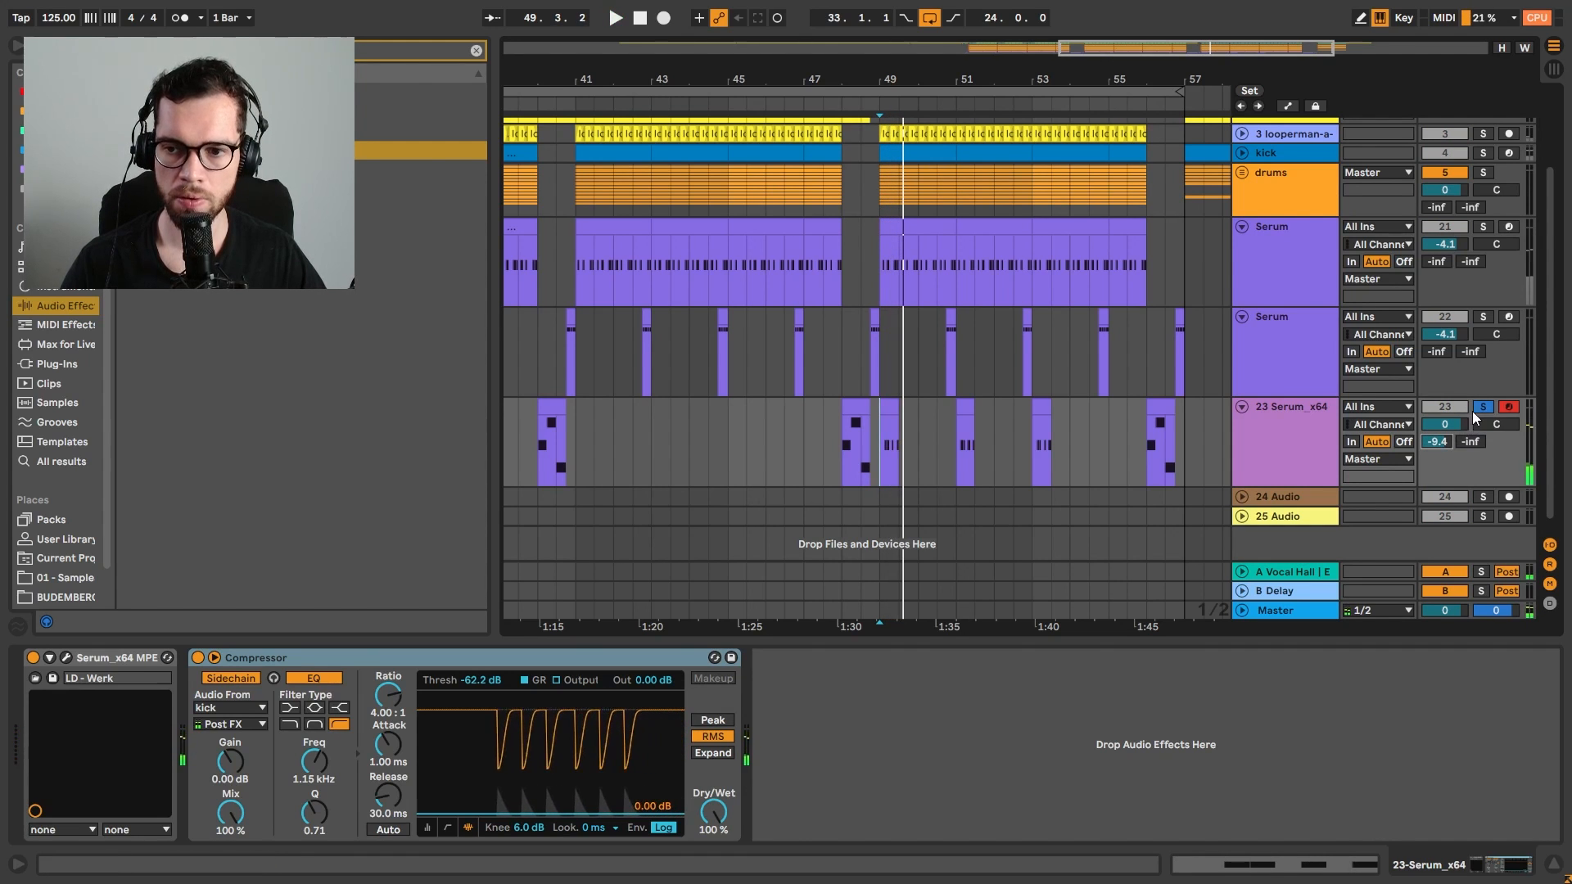
Rename the 23 Serum_x64 track to "lead" and the Serum track directly above it to "lead response"
{"action": "left_click", "coordinate": [1292, 440]}
{"action": "key", "text": "ctrl+r"}
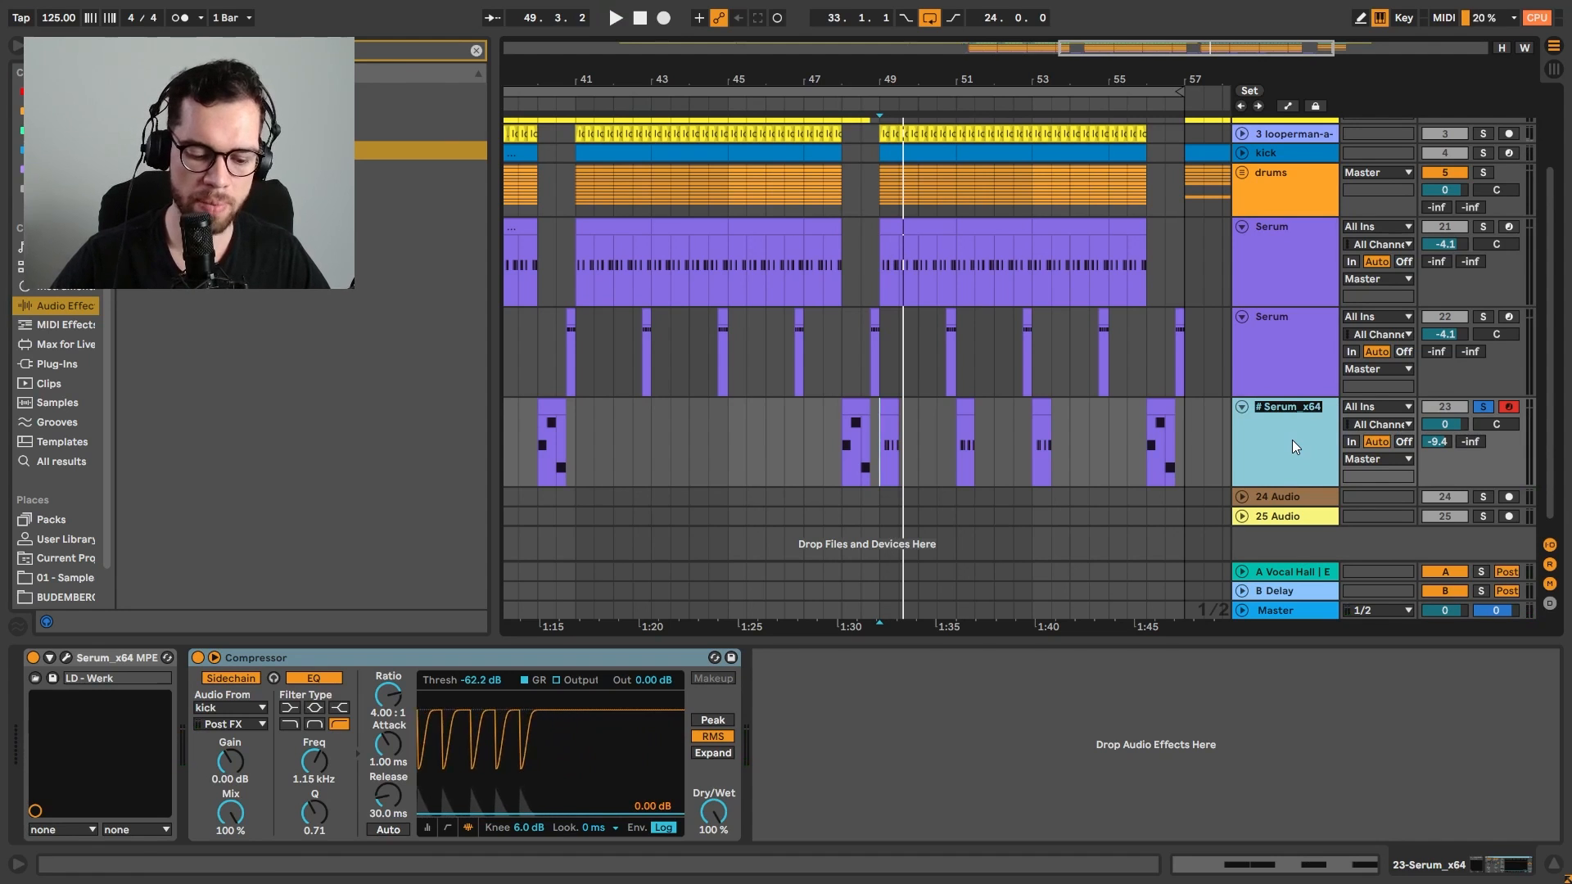
{"action": "type", "text": "lead"}
{"action": "key", "text": "Return"}
{"action": "left_click", "coordinate": [1303, 355]}
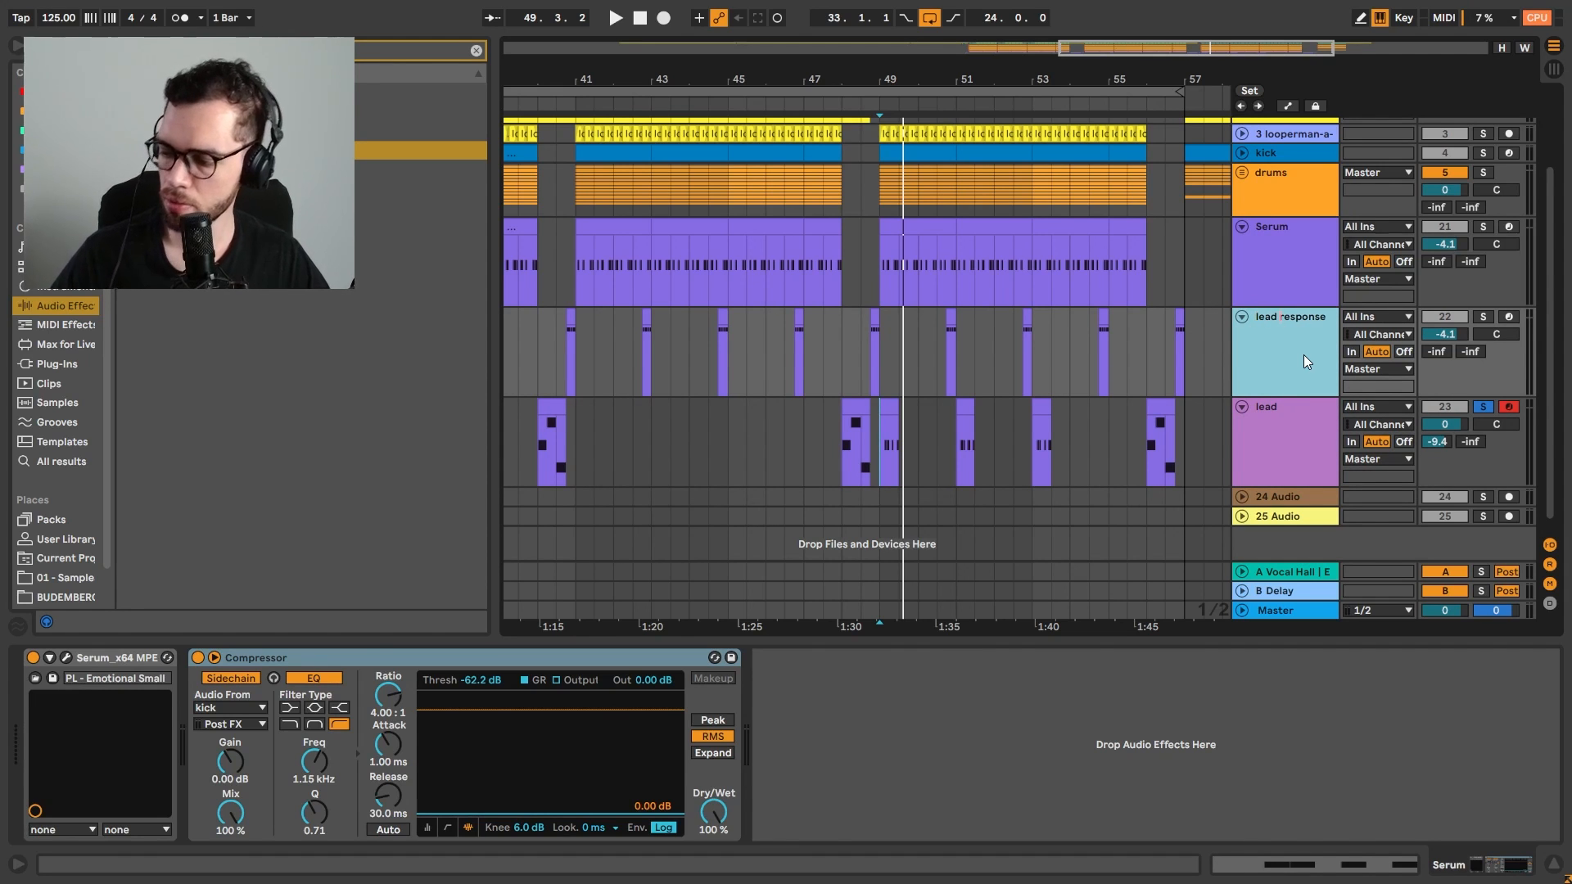
Play the drop from bar 48 with the lead track unsoloed and lower the lead's volume to -2.5 dB
{"action": "left_click", "coordinate": [841, 385]}
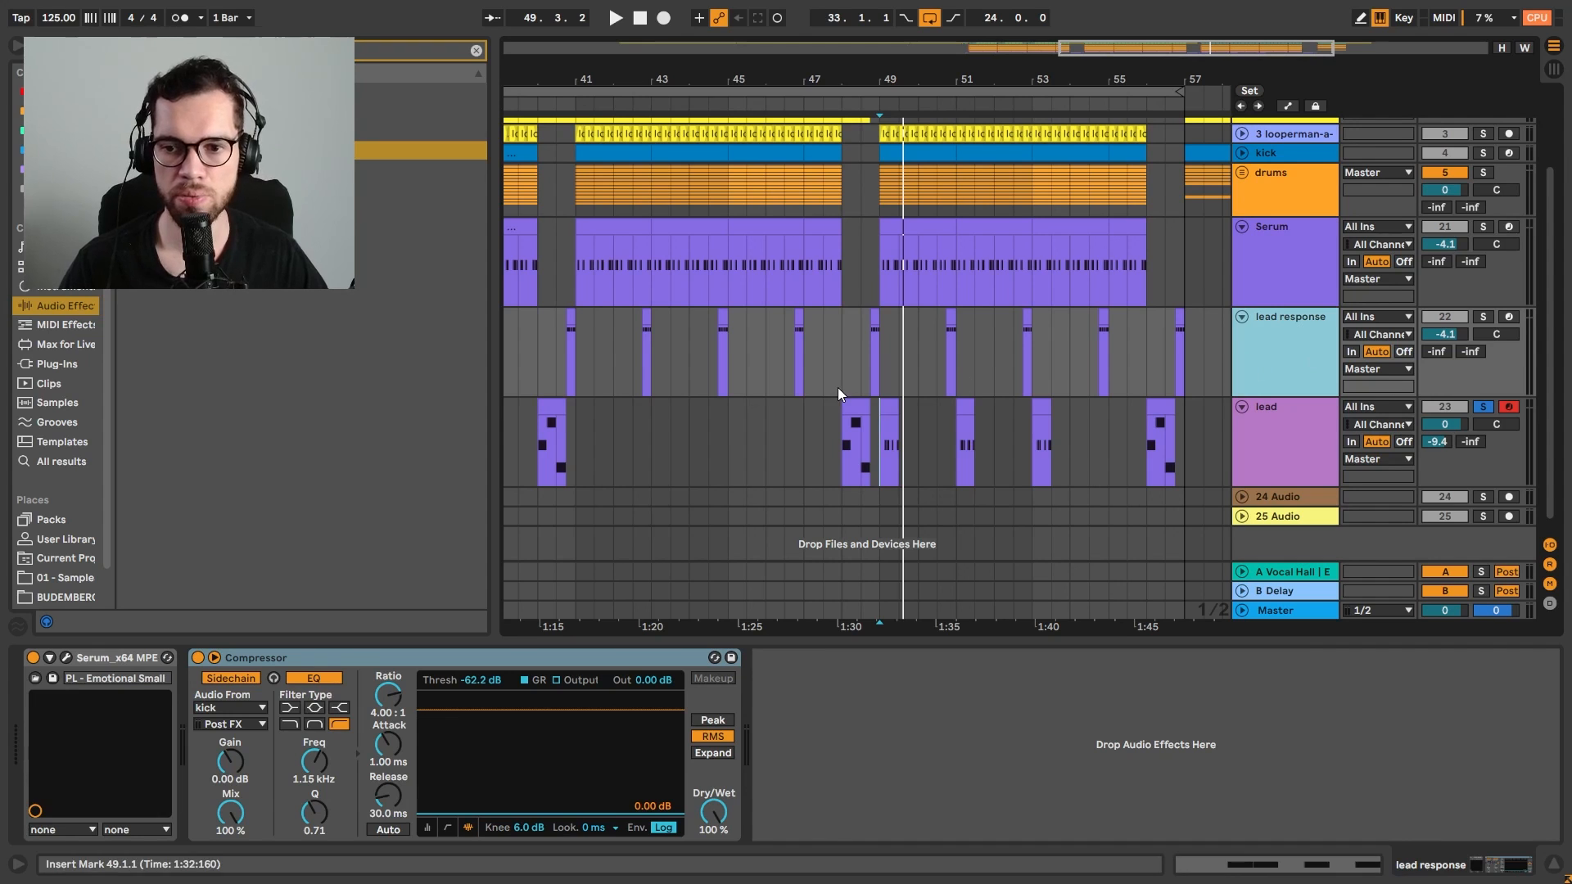
{"action": "key", "text": "space"}
{"action": "left_click_drag", "start_coordinate": [905, 65], "coordinate": [945, 46]}
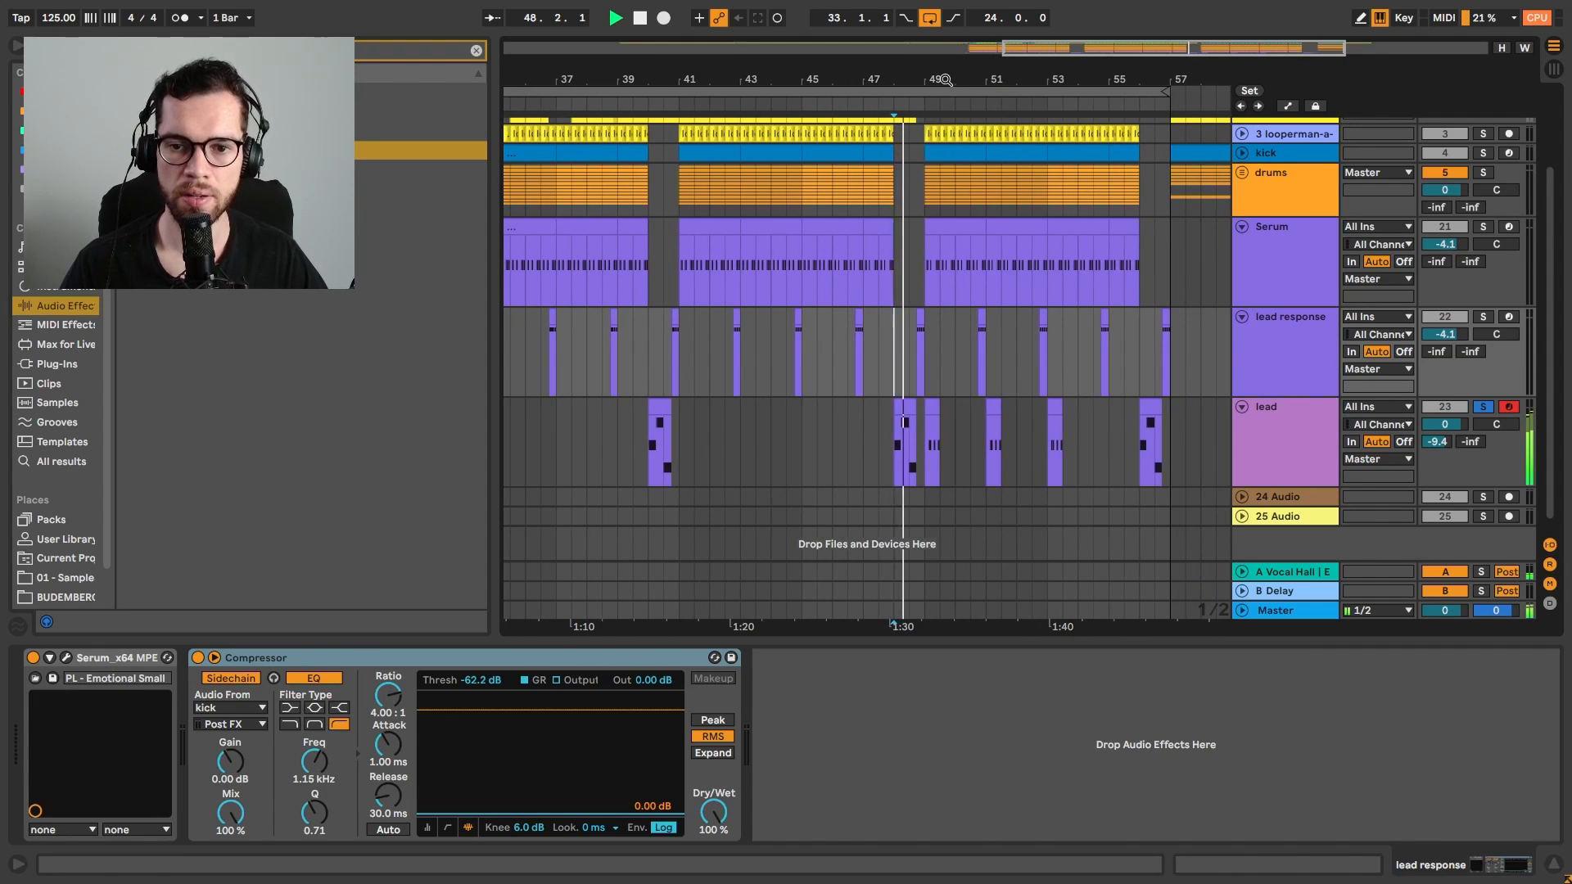
{"action": "left_click", "coordinate": [1482, 405]}
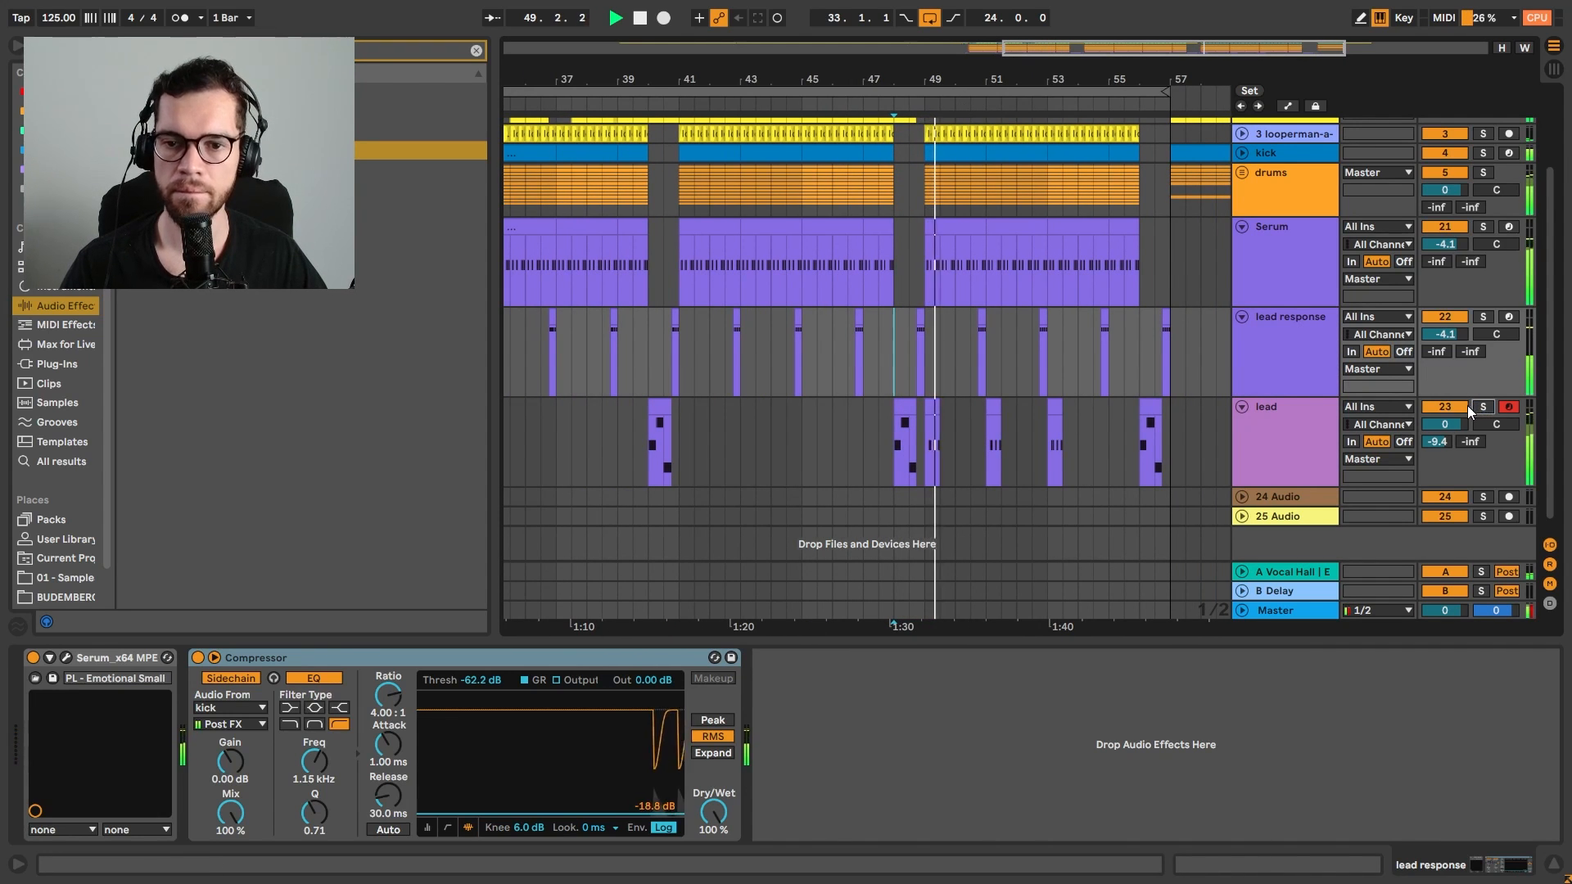
{"action": "left_click", "coordinate": [1560, 869]}
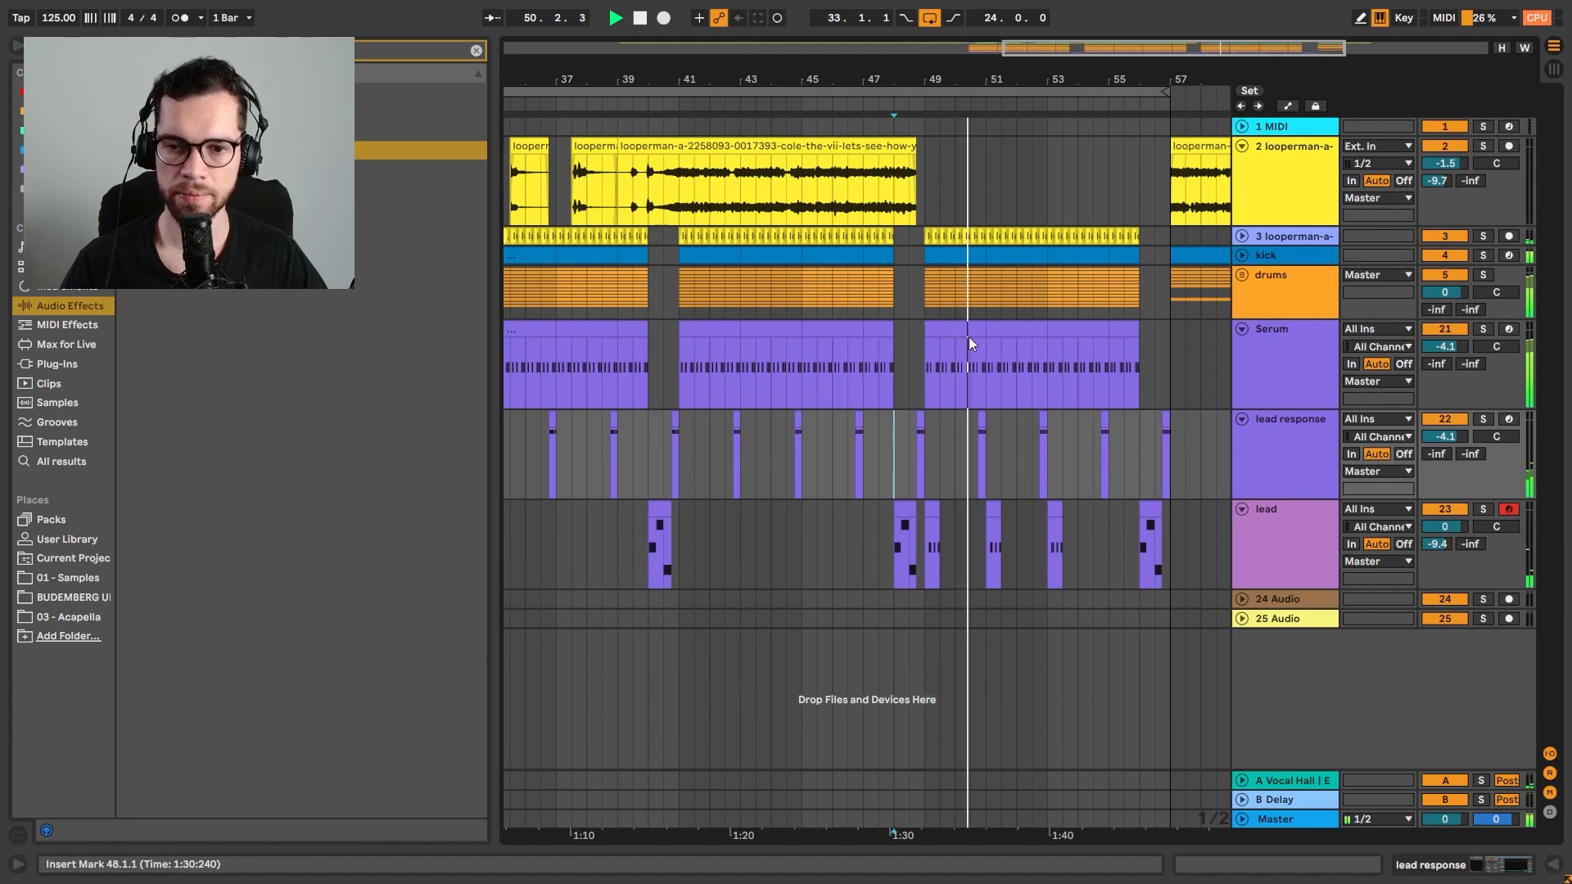
{"action": "left_click", "coordinate": [904, 241]}
{"action": "left_click_drag", "start_coordinate": [952, 76], "coordinate": [993, 66]}
{"action": "left_click_drag", "start_coordinate": [1457, 529], "coordinate": [1457, 541]}
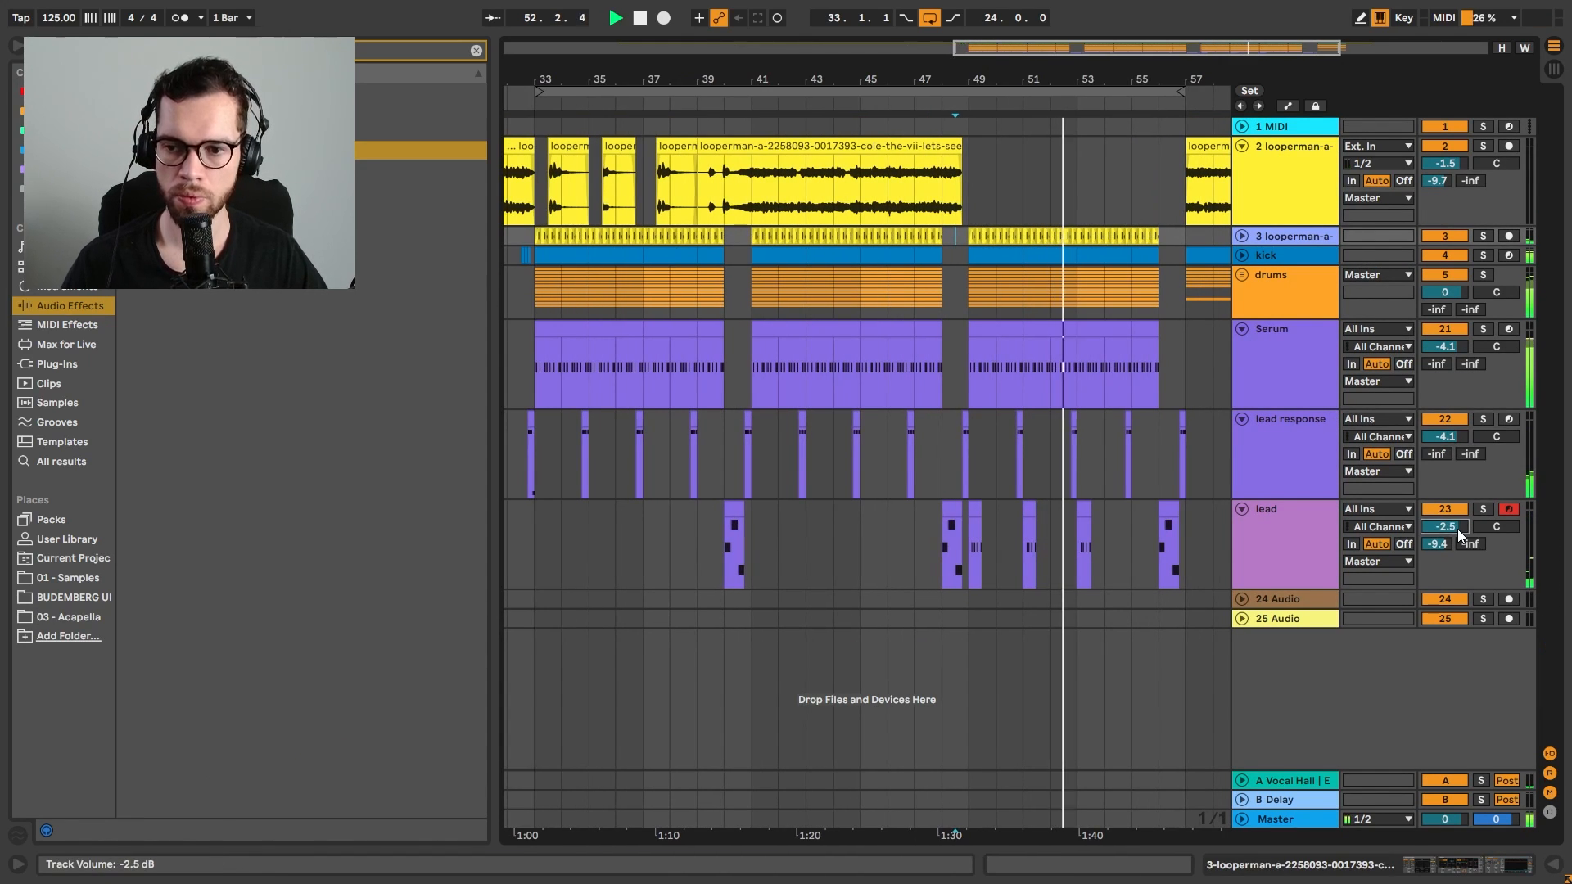
Delete the leftover vocal, kick and drum clips from bar 57 onward and turn off the arrangement loop
{"action": "left_click_drag", "start_coordinate": [1052, 82], "coordinate": [931, 65]}
{"action": "left_click", "coordinate": [1035, 183]}
{"action": "left_click", "coordinate": [1056, 147]}
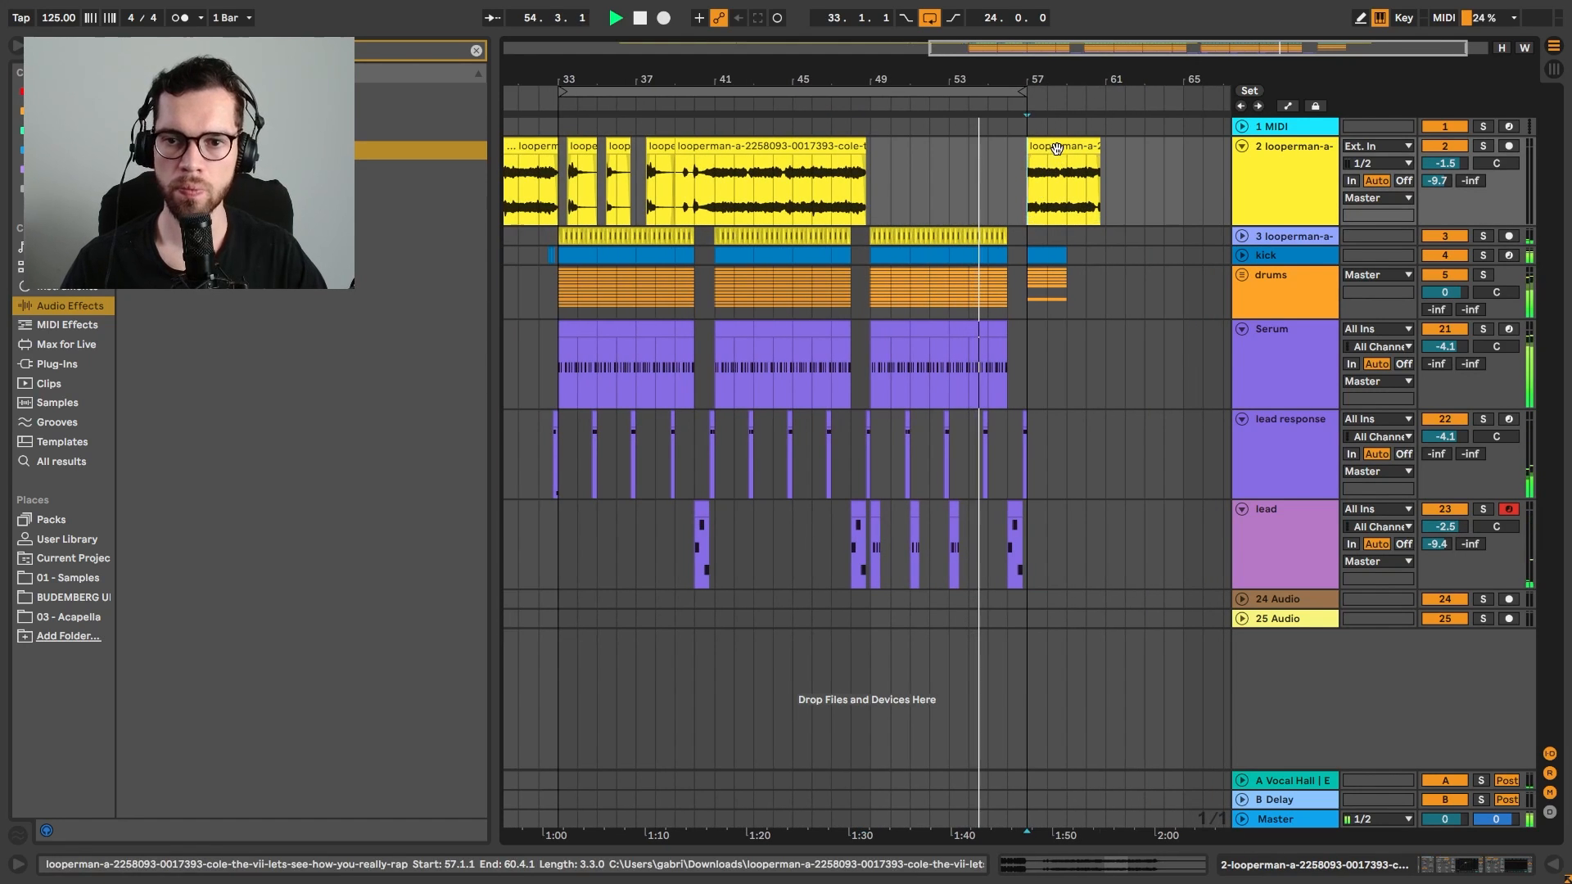
{"action": "key", "text": "Delete"}
{"action": "left_click", "coordinate": [1037, 202]}
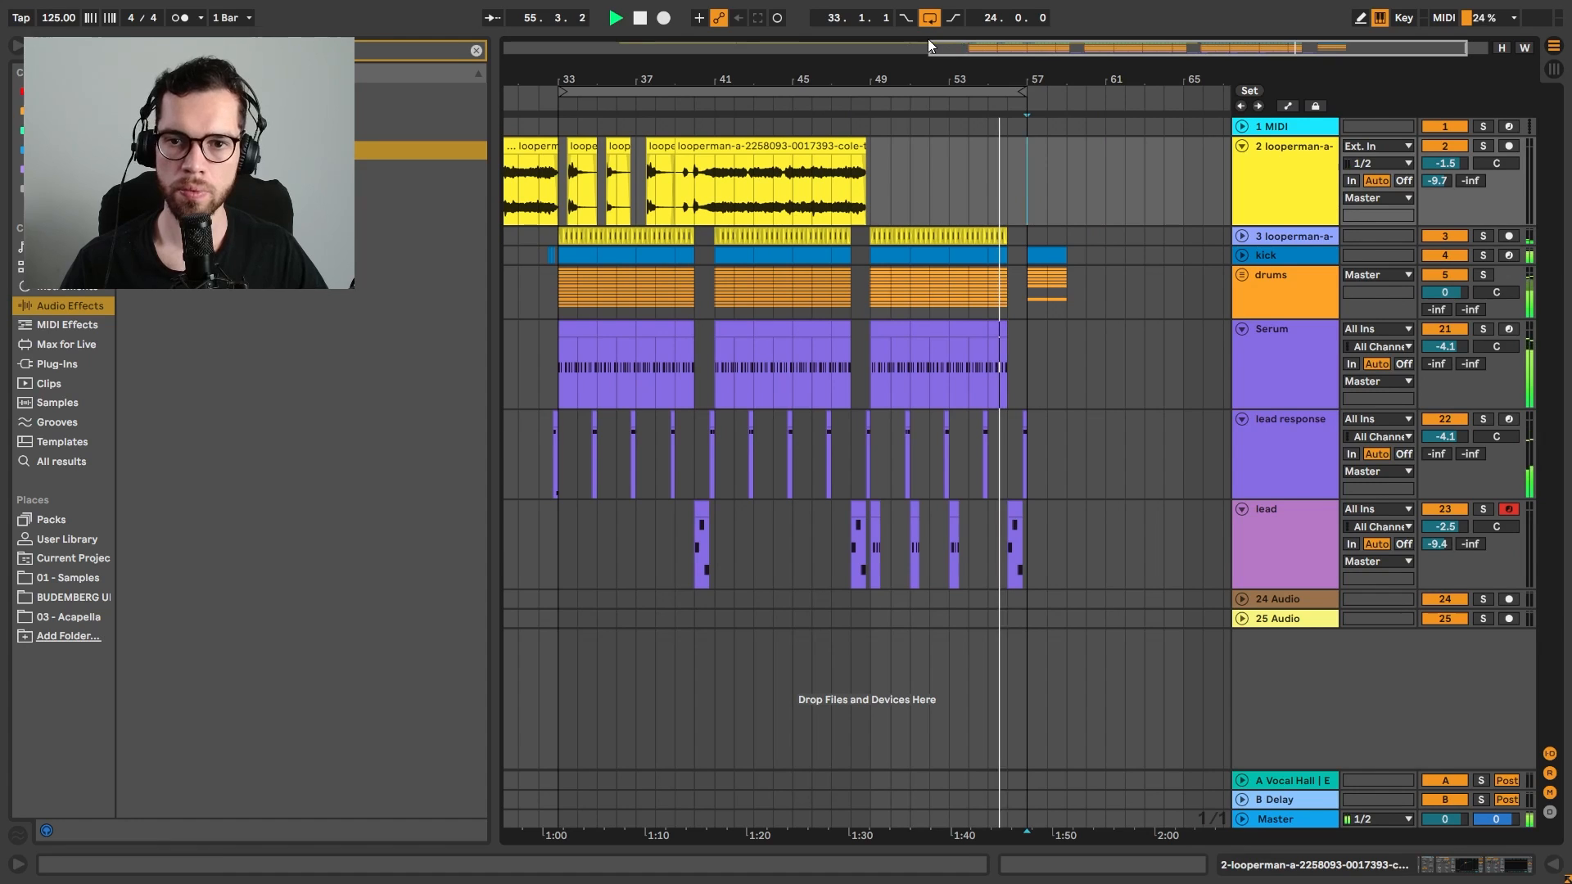
{"action": "left_click", "coordinate": [930, 18]}
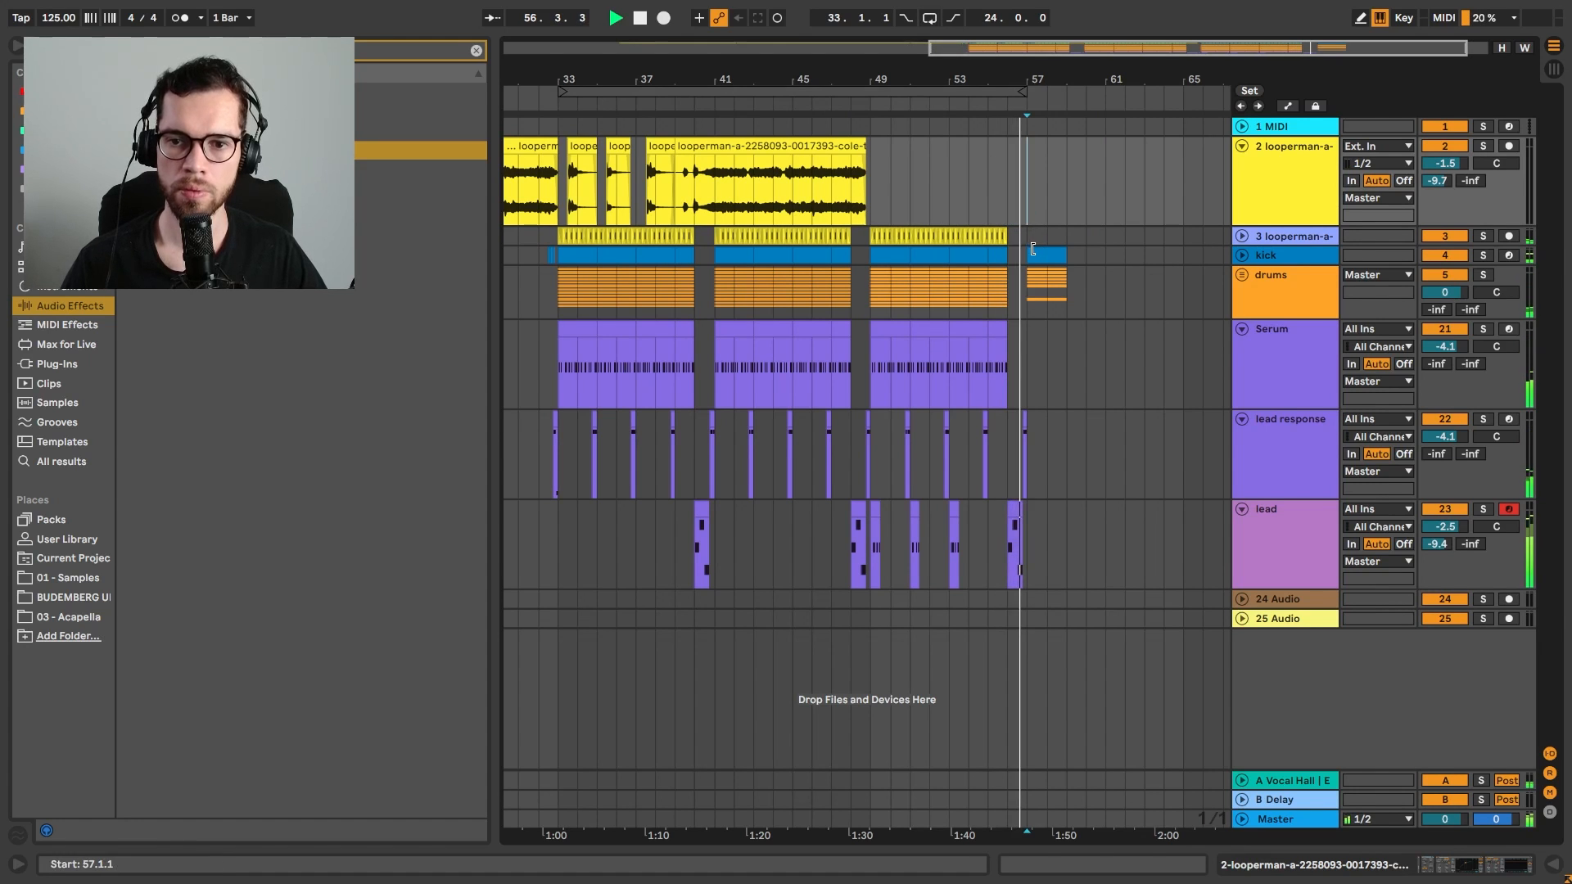
{"action": "left_click_drag", "start_coordinate": [1024, 249], "coordinate": [1075, 294]}
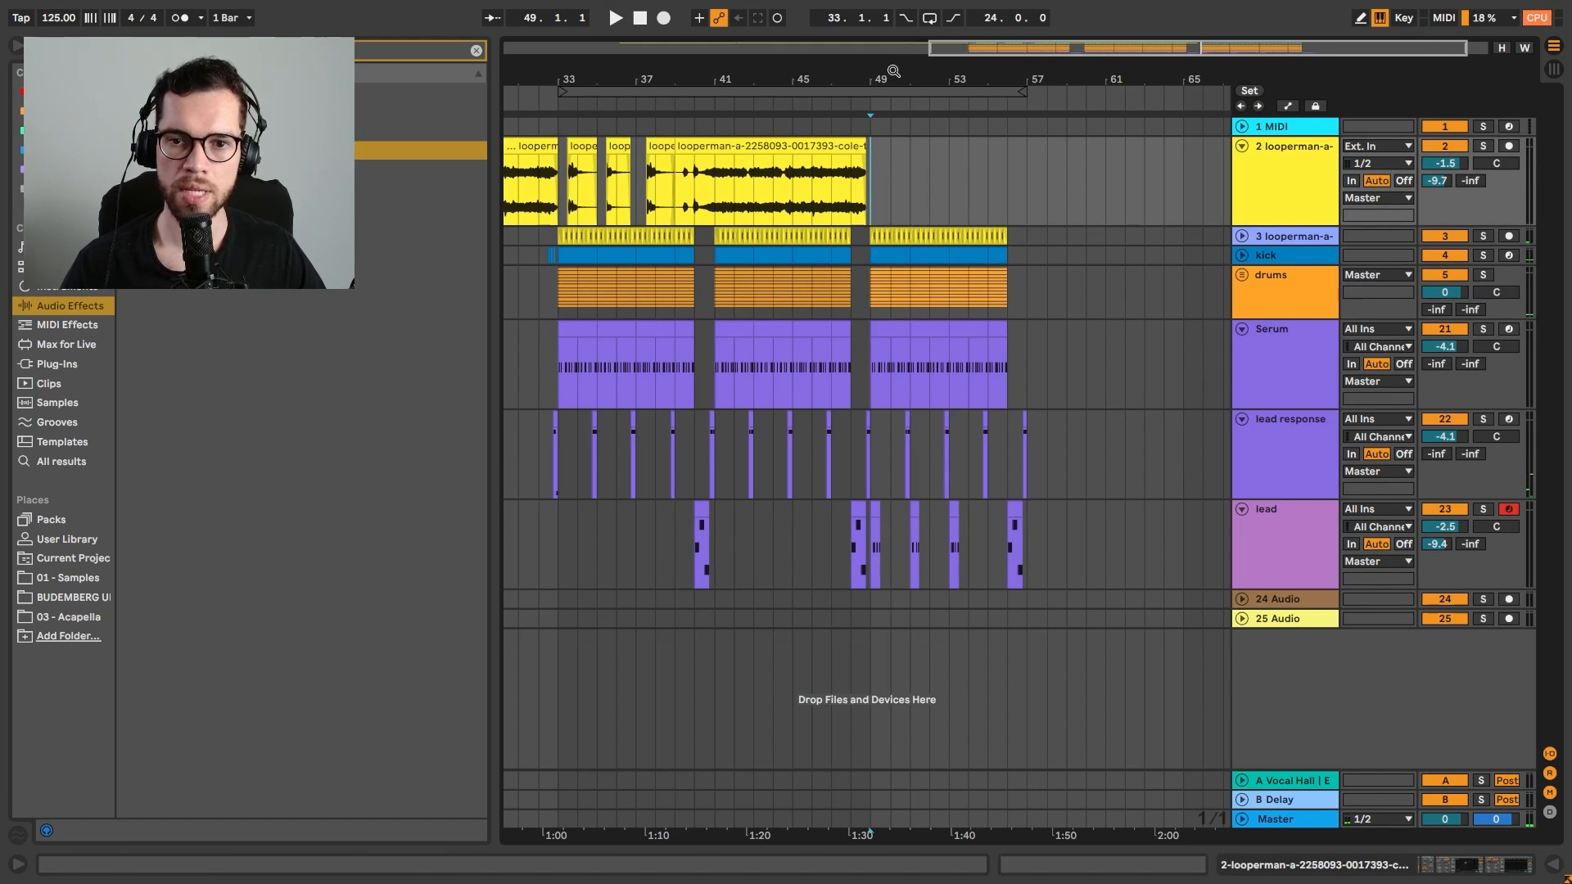
Duplicate the section from bar 49 to 57 on all tracks directly after it and play from bar 55
{"action": "left_click_drag", "start_coordinate": [894, 71], "coordinate": [967, 72]}
{"action": "left_click", "coordinate": [1109, 545], "text": "shift"}
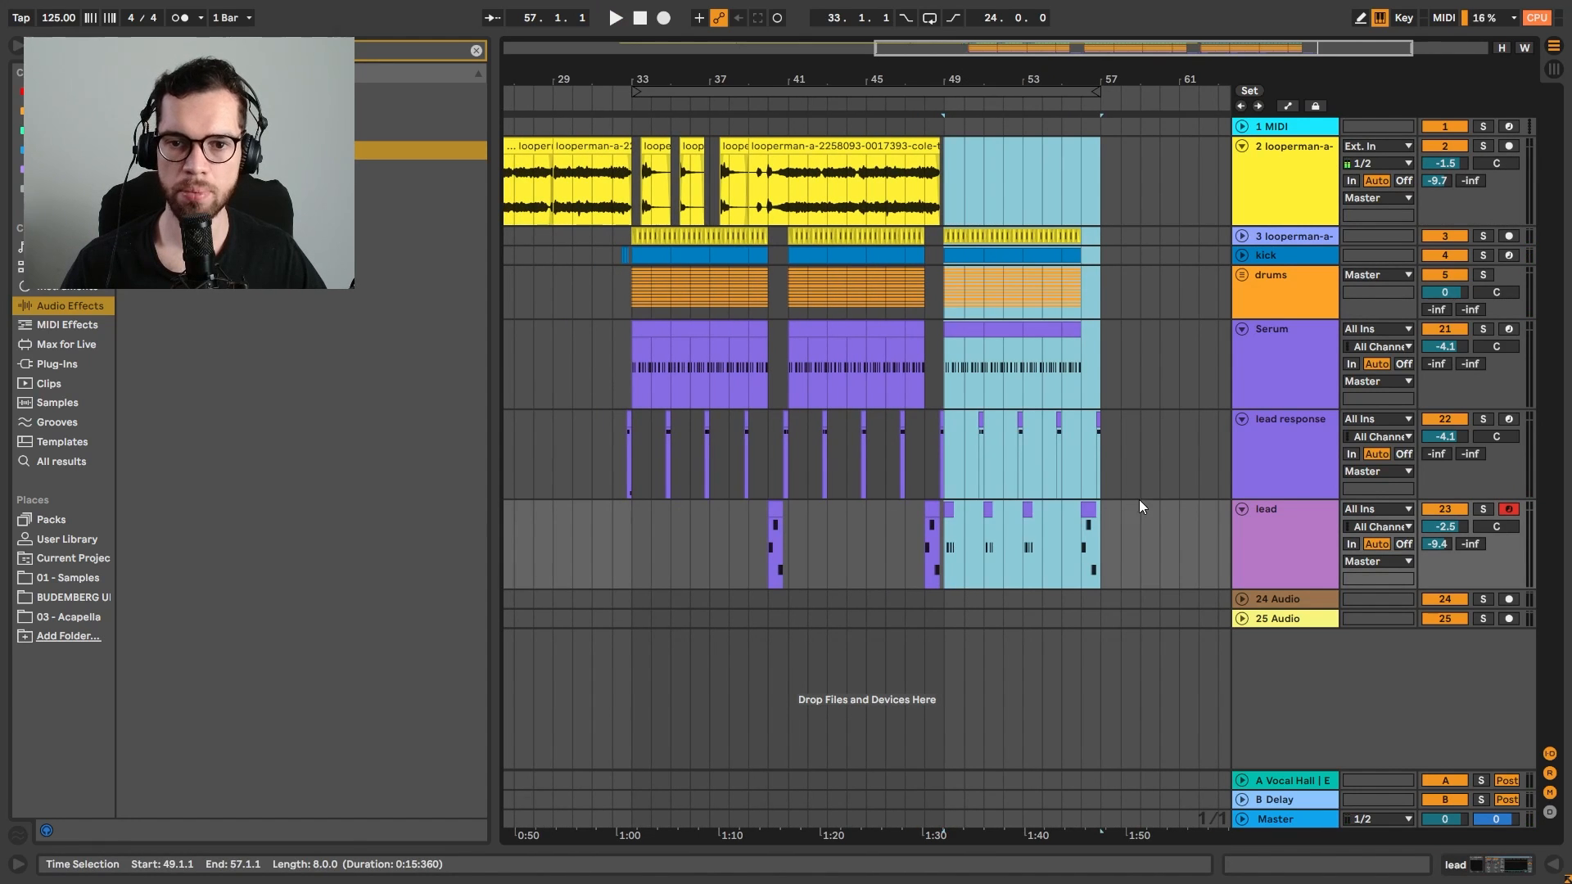
{"action": "key", "text": "ctrl+d"}
{"action": "left_click", "coordinate": [895, 199]}
{"action": "key", "text": "space"}
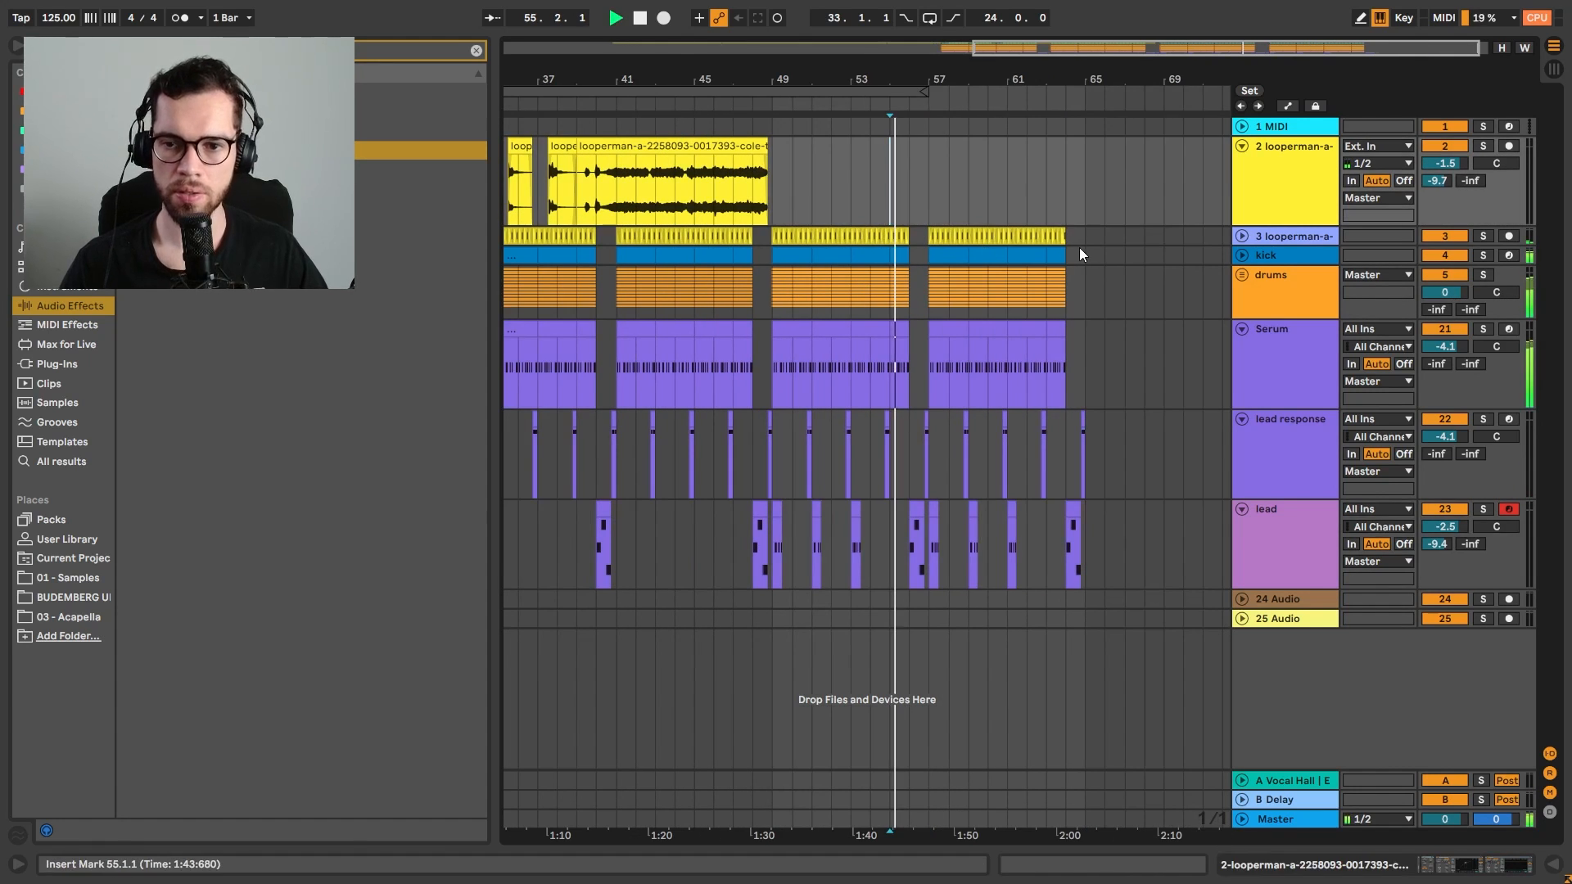
Delete the kick, lead and lead response clips between bars 57 and 65
{"action": "left_click_drag", "start_coordinate": [1086, 249], "coordinate": [928, 256]}
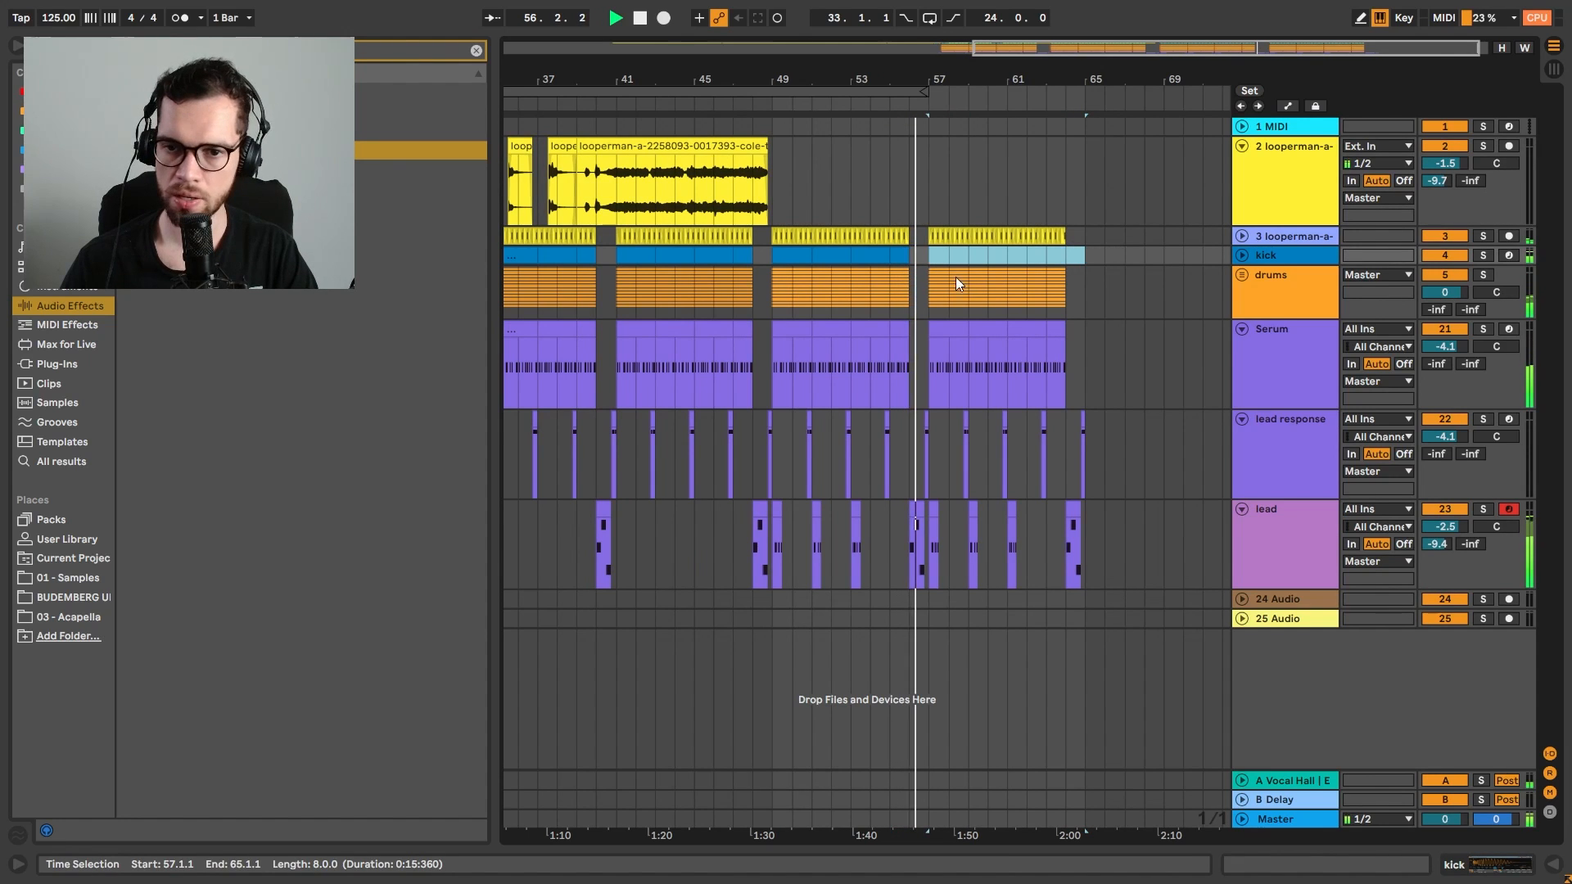
{"action": "left_click", "coordinate": [952, 335]}
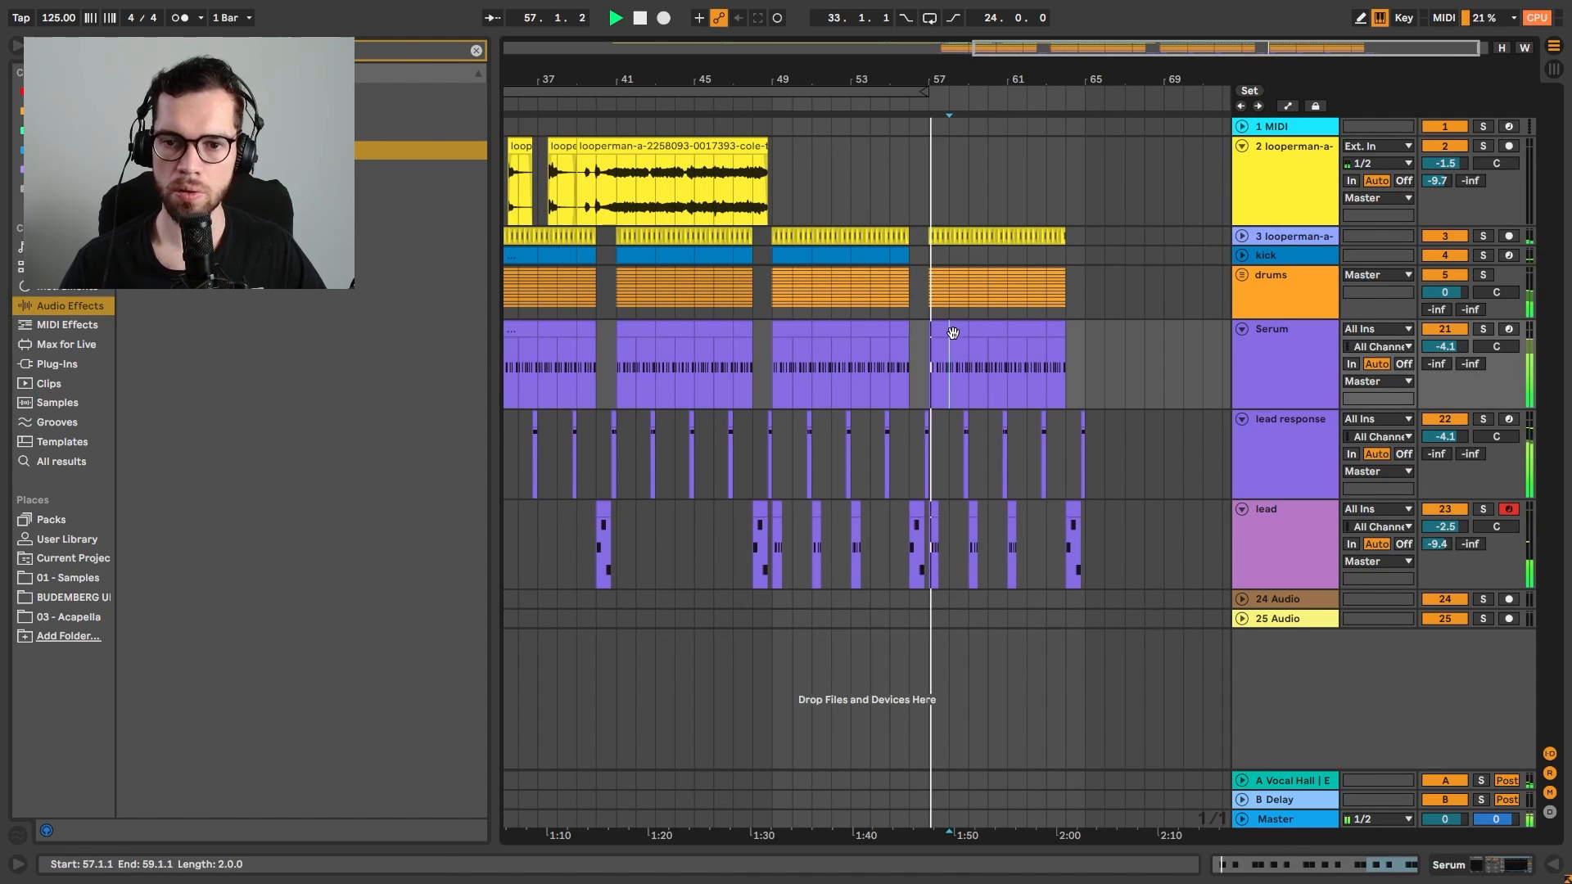
{"action": "left_click", "coordinate": [1011, 329]}
{"action": "left_click_drag", "start_coordinate": [1124, 549], "coordinate": [932, 549]}
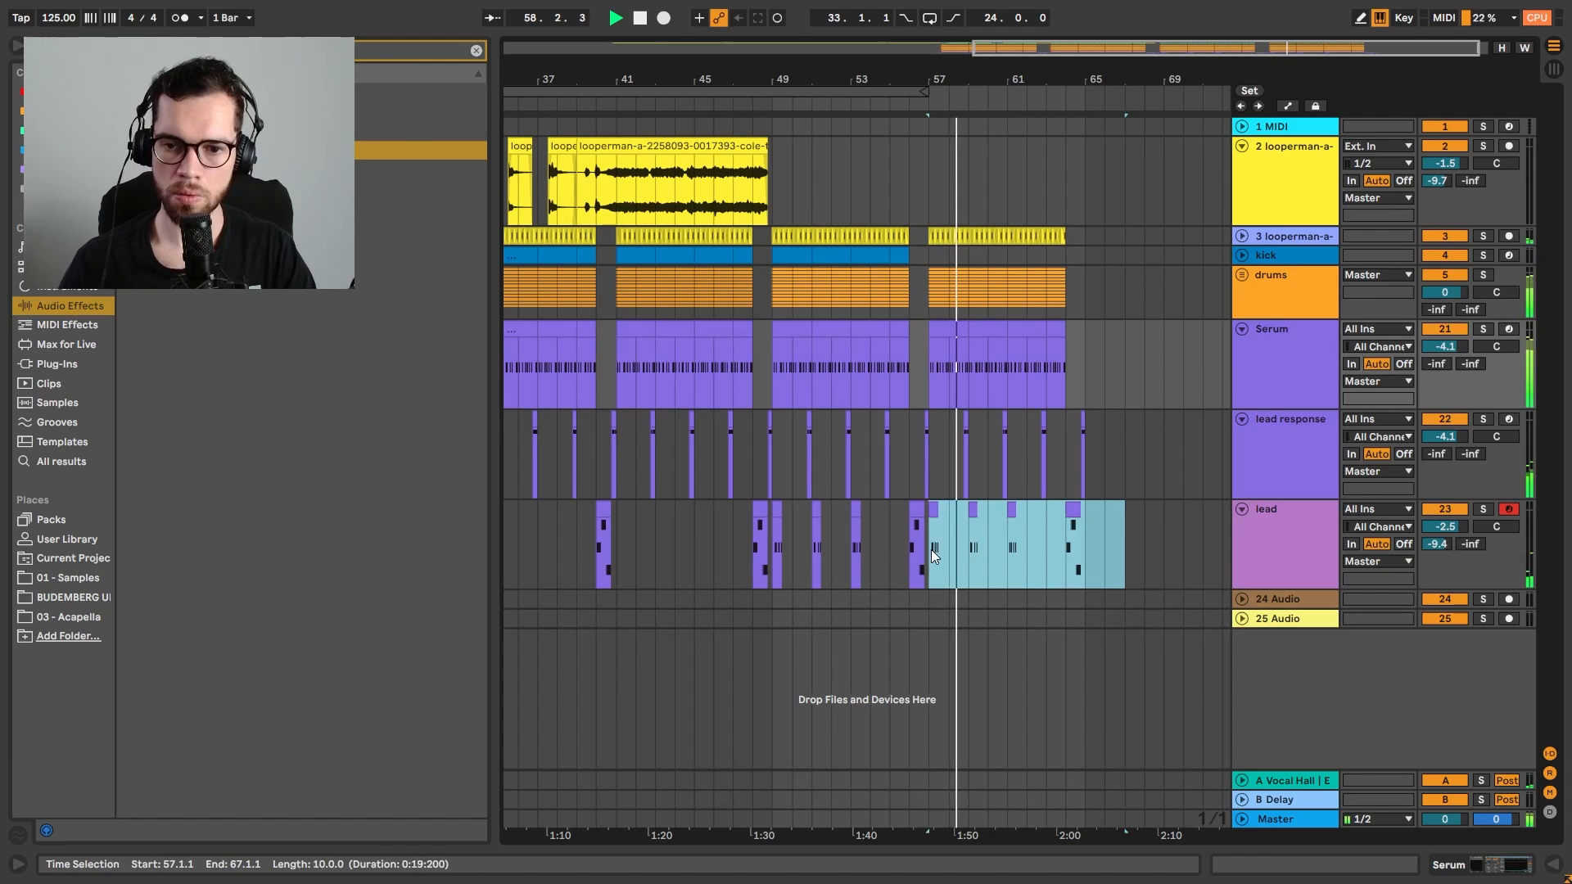
{"action": "key", "text": "Delete"}
{"action": "left_click", "coordinate": [909, 428]}
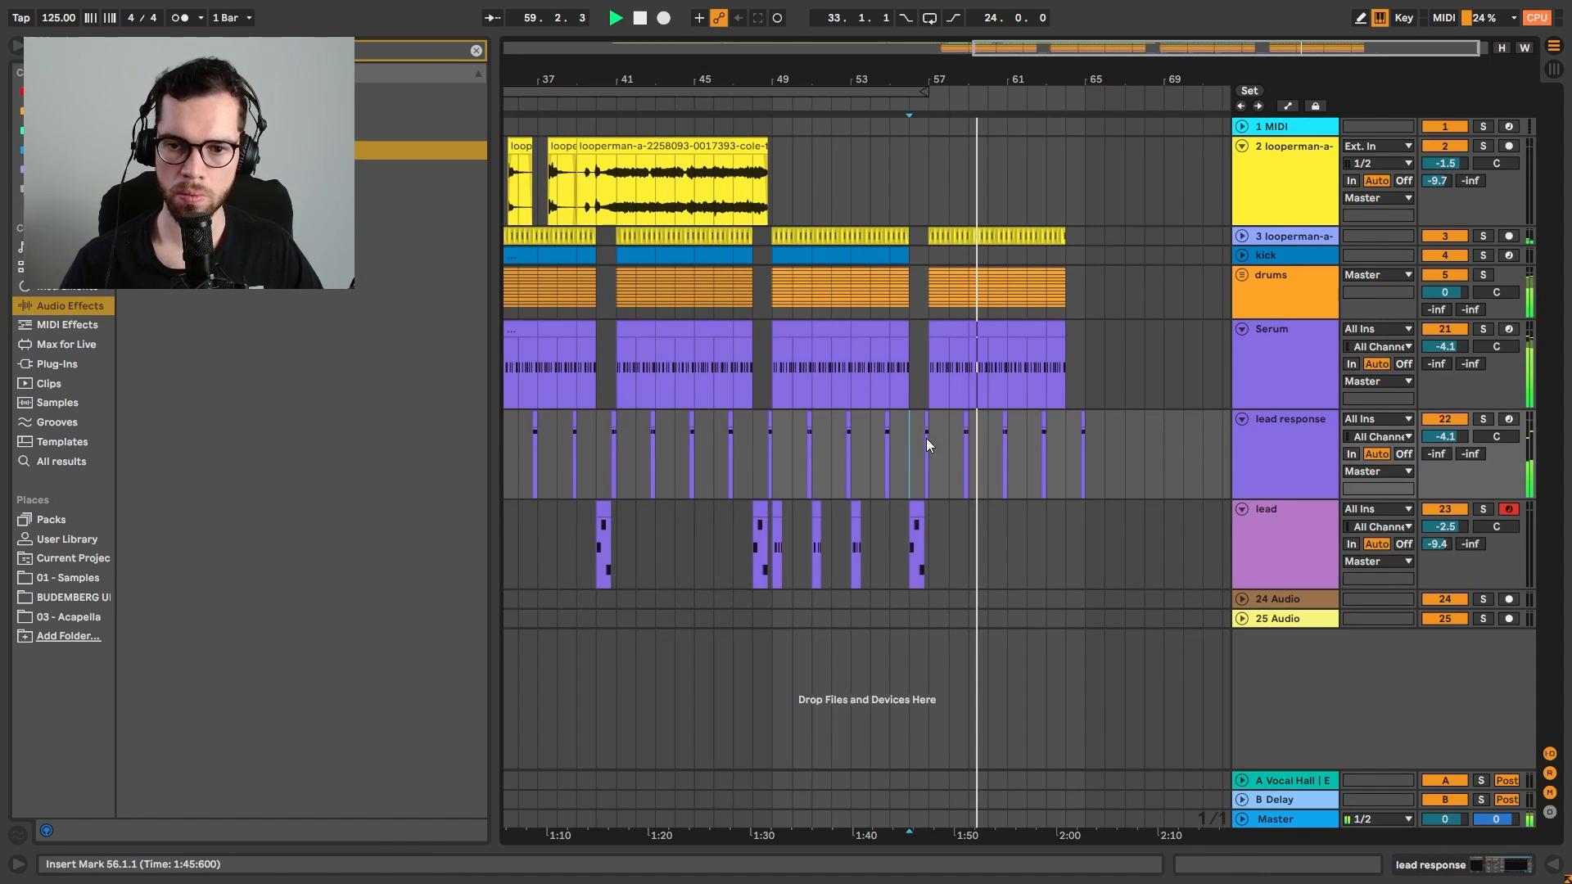
{"action": "left_click_drag", "start_coordinate": [931, 453], "coordinate": [1090, 454]}
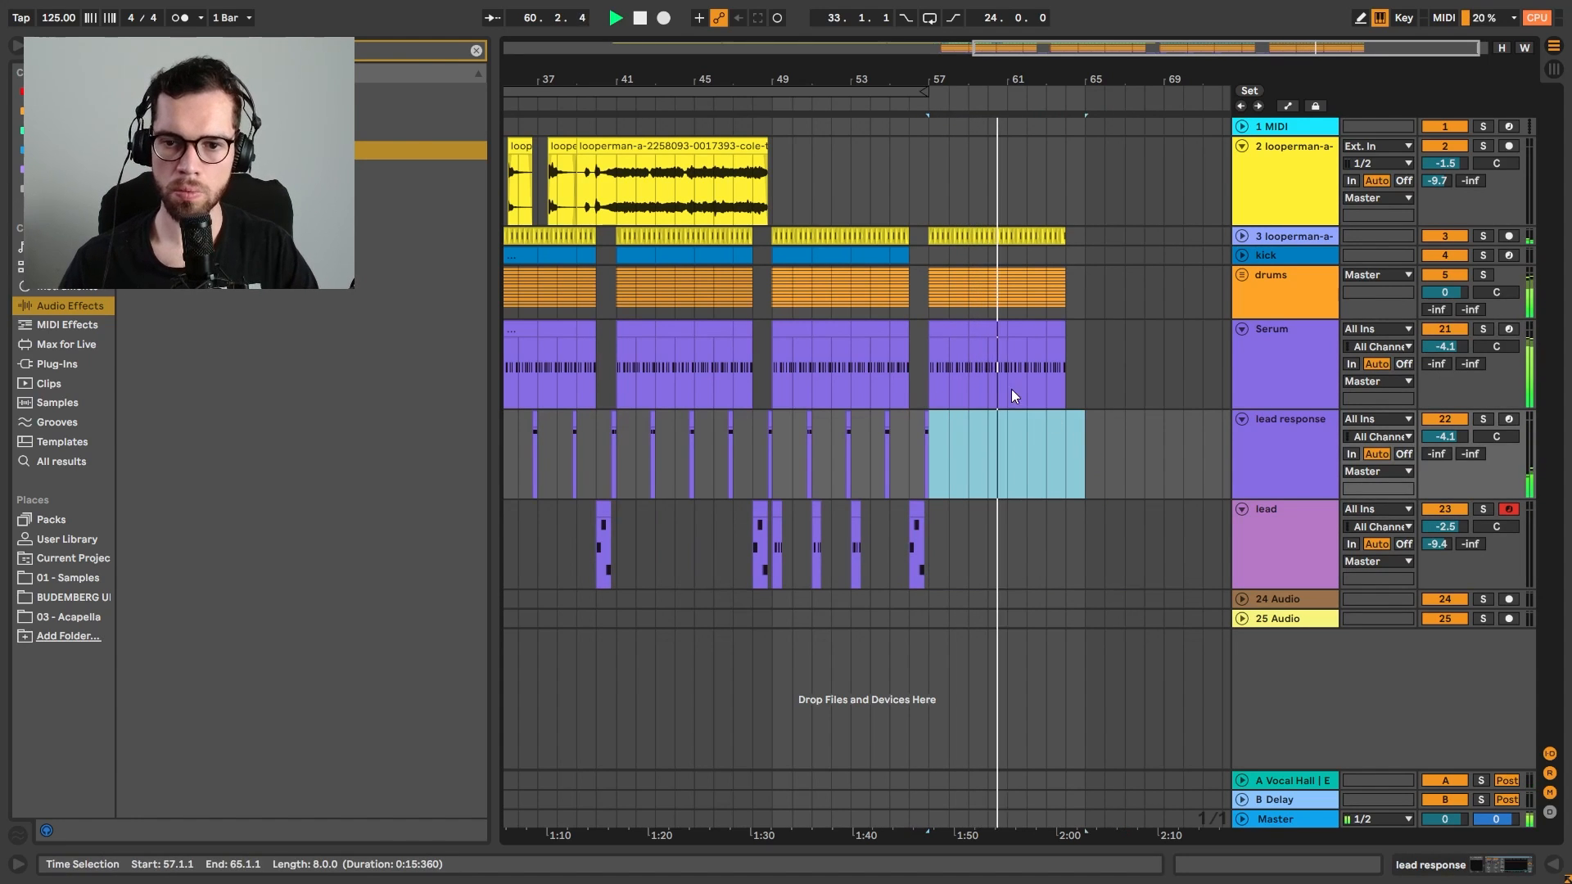
Play the transition from bar 56 into the stripped-down section at bar 57
{"action": "left_click", "coordinate": [903, 296]}
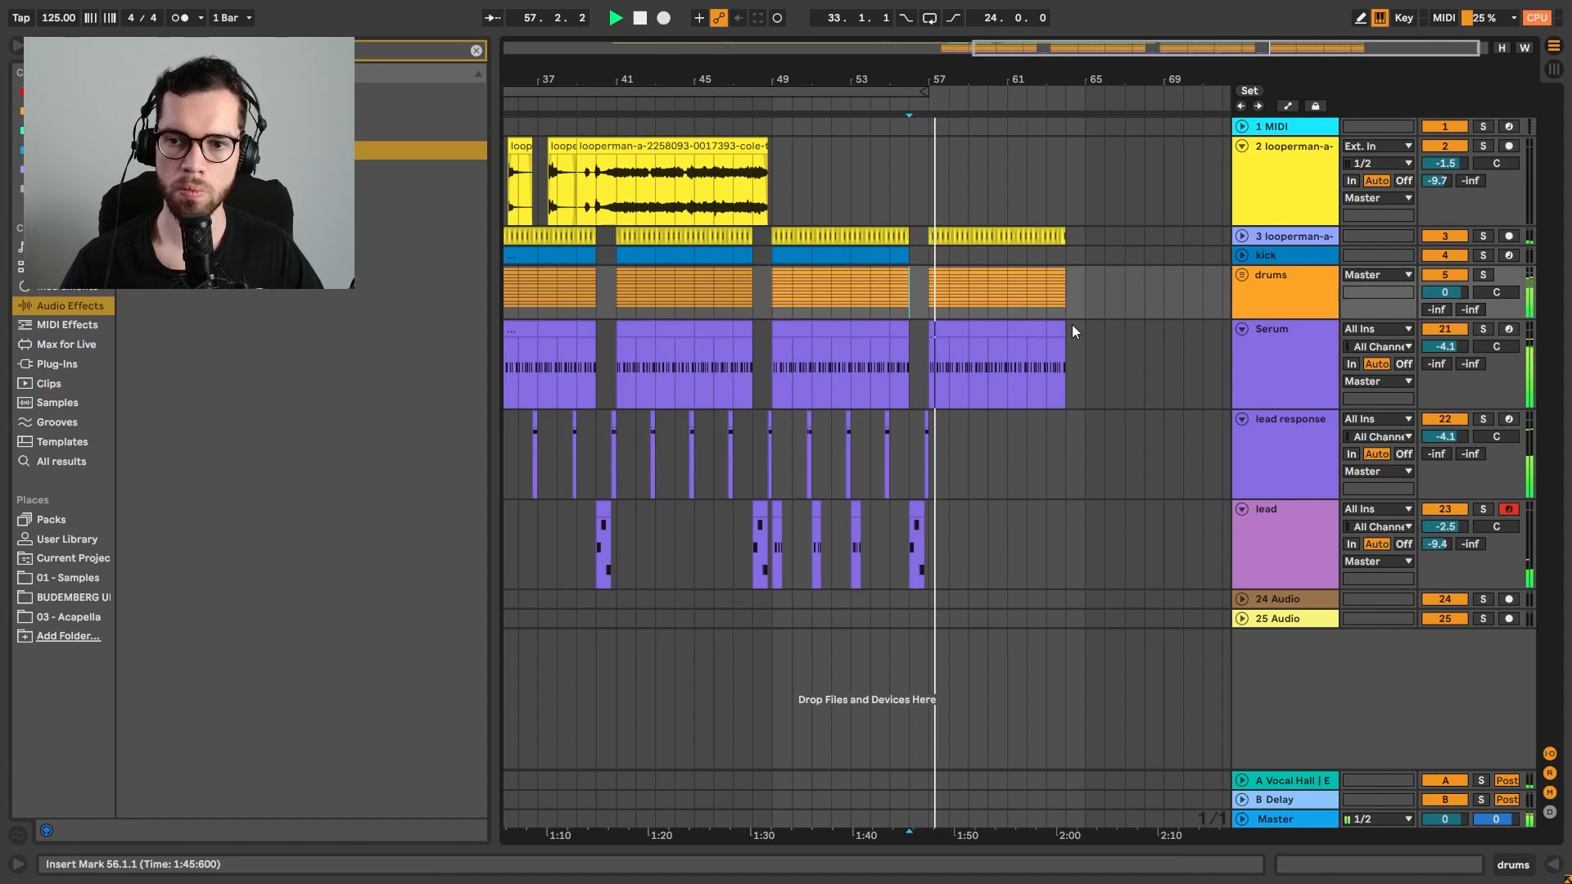
{"action": "left_click_drag", "start_coordinate": [874, 85], "coordinate": [626, 90]}
{"action": "left_click", "coordinate": [857, 289]}
{"action": "key", "text": "space"}
Unfold the drums group, add an Auto Filter to it and raise the filter frequency to 19.9 kHz
{"action": "double_click", "coordinate": [1263, 283]}
{"action": "left_click", "coordinate": [1244, 275]}
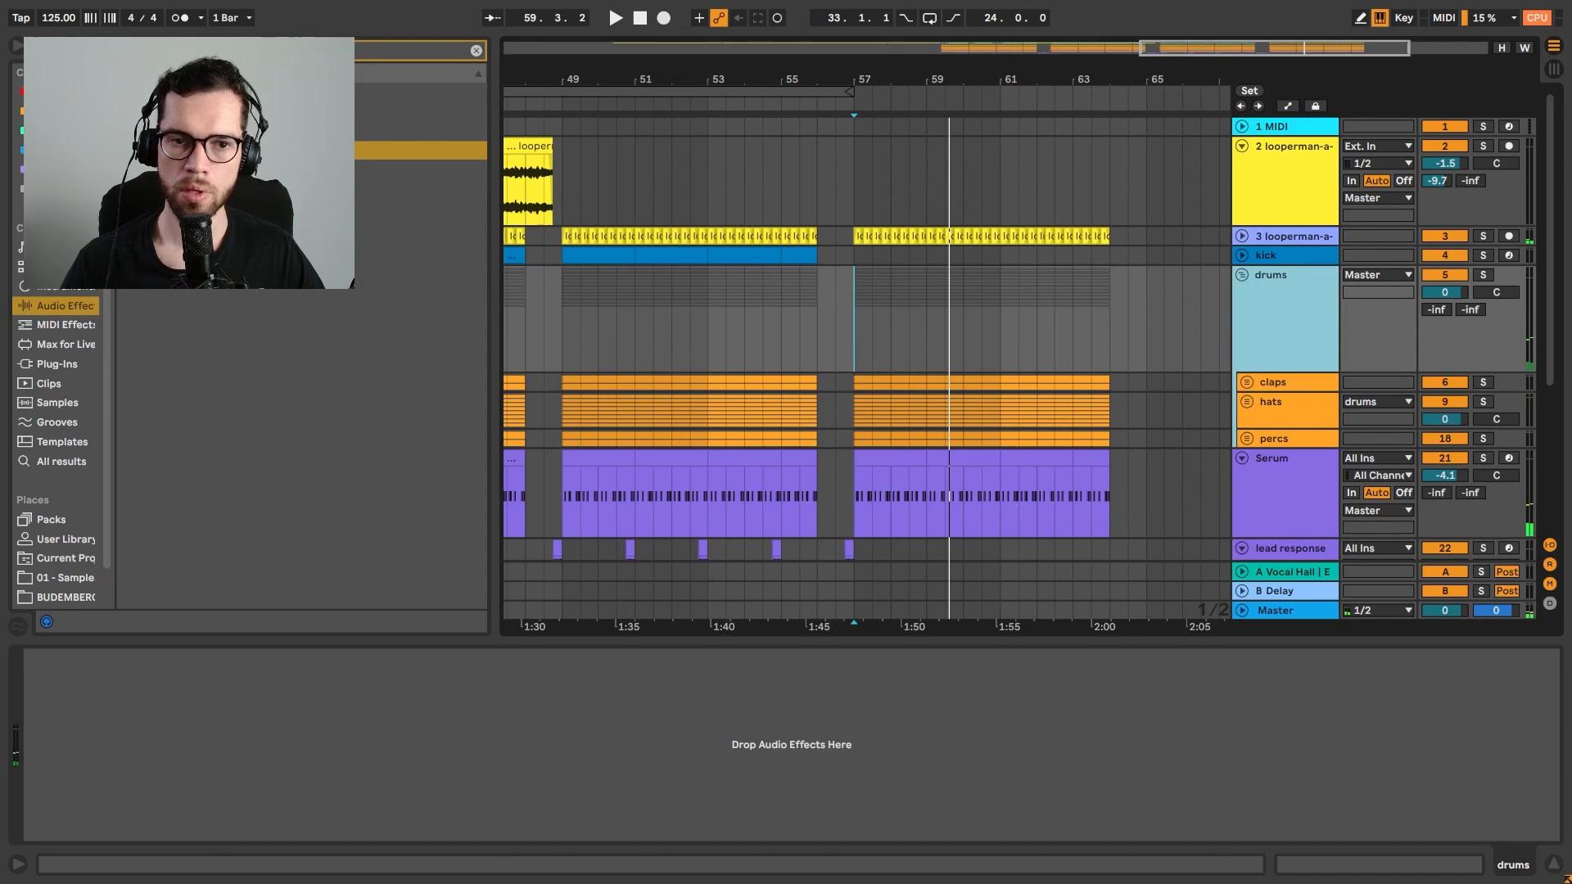
{"action": "key", "text": "ctrl+f"}
{"action": "type", "text": "auto"}
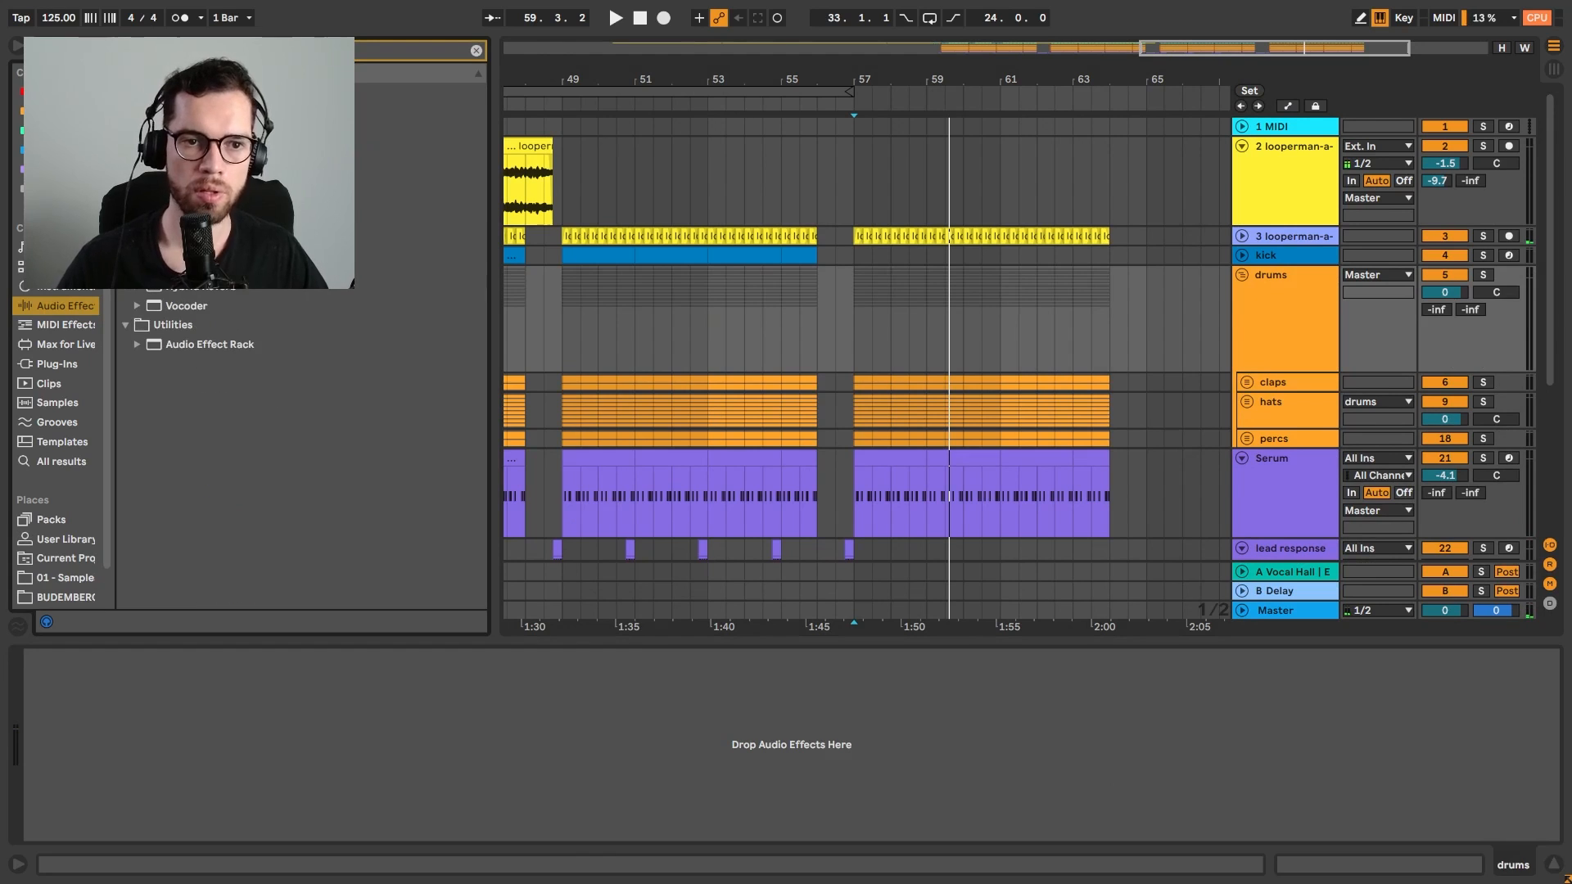
{"action": "left_click_drag", "start_coordinate": [205, 150], "coordinate": [889, 313]}
{"action": "left_click", "coordinate": [253, 713]}
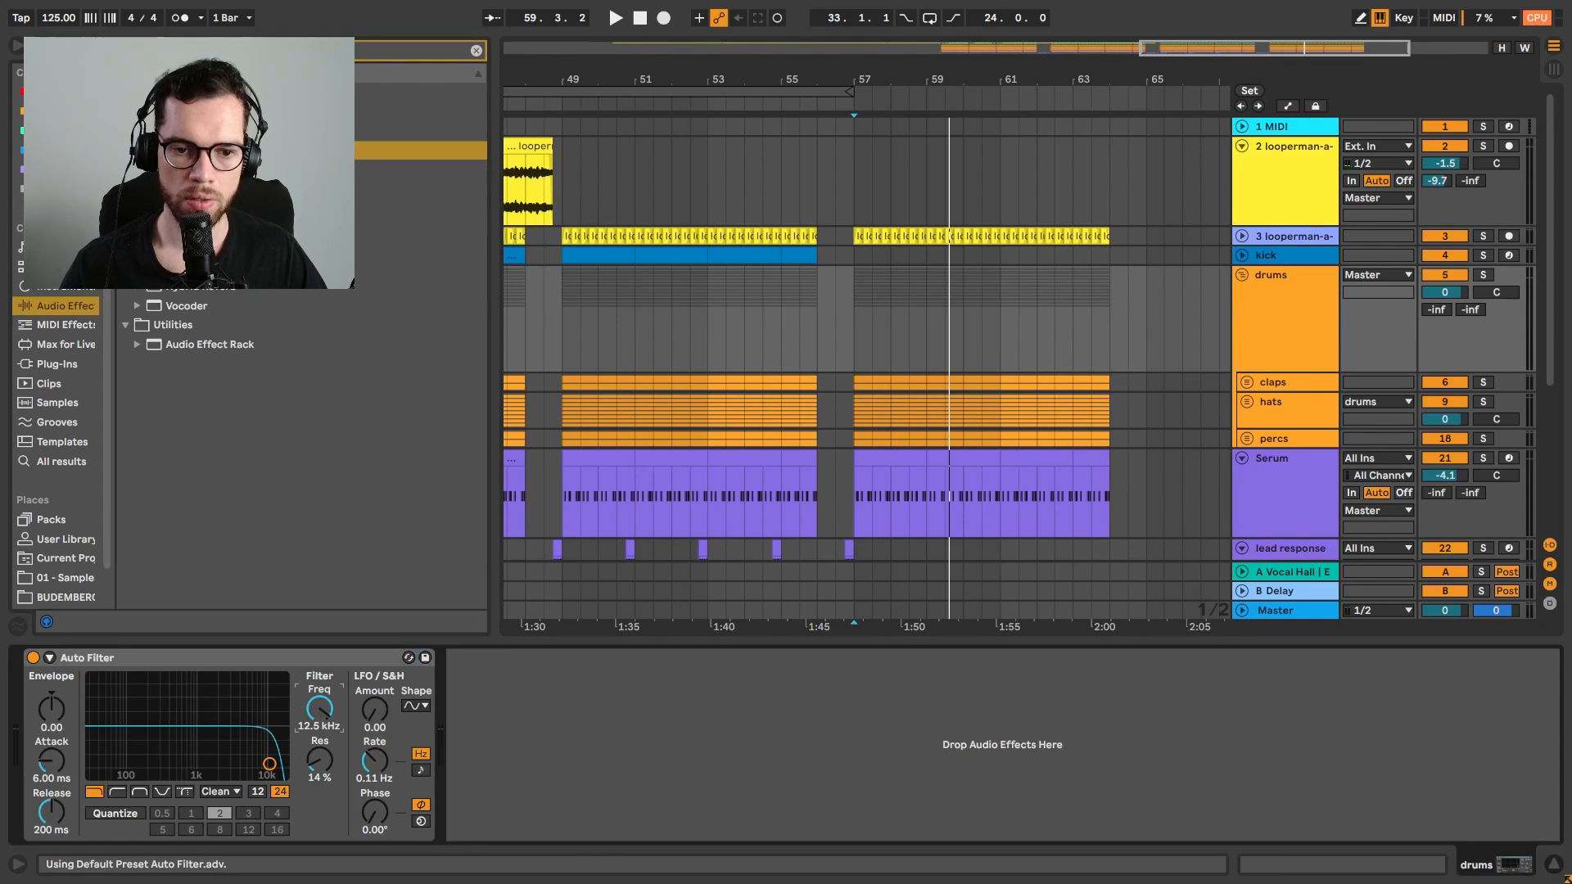
Automate the drums Auto Filter frequency to slope down from bar 56 to 821 Hz at bar 57, and play it from bar 55
{"action": "key", "text": "a"}
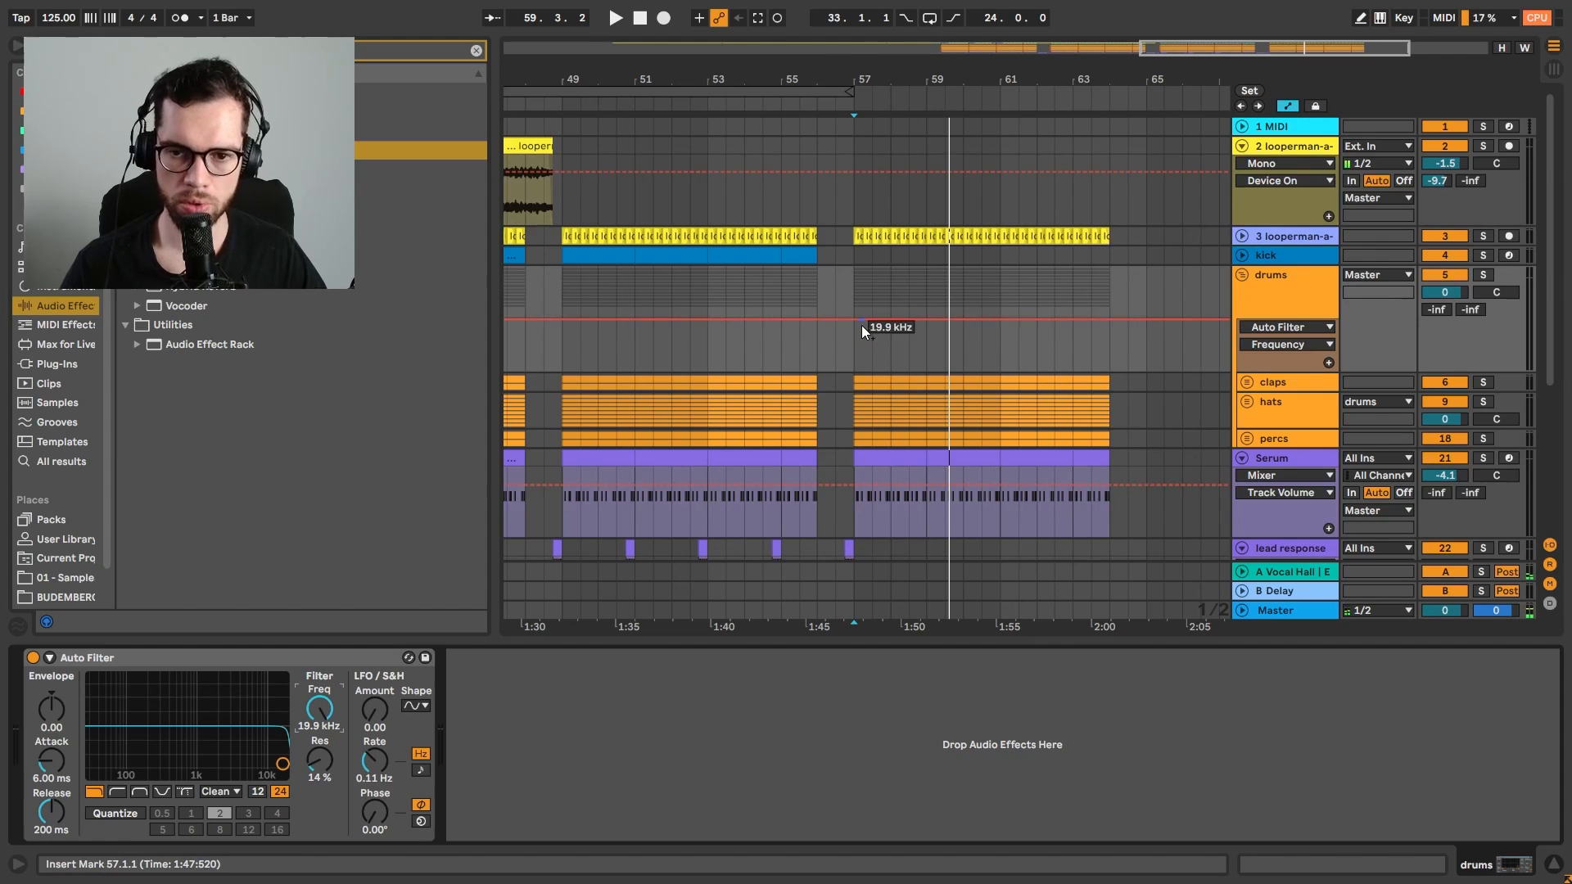
{"action": "mouse_move", "coordinate": [867, 324]}
{"action": "left_mouse_down"}
{"action": "mouse_move", "coordinate": [870, 360]}
{"action": "mouse_move", "coordinate": [854, 344]}
{"action": "left_mouse_up"}
{"action": "key", "text": "space"}
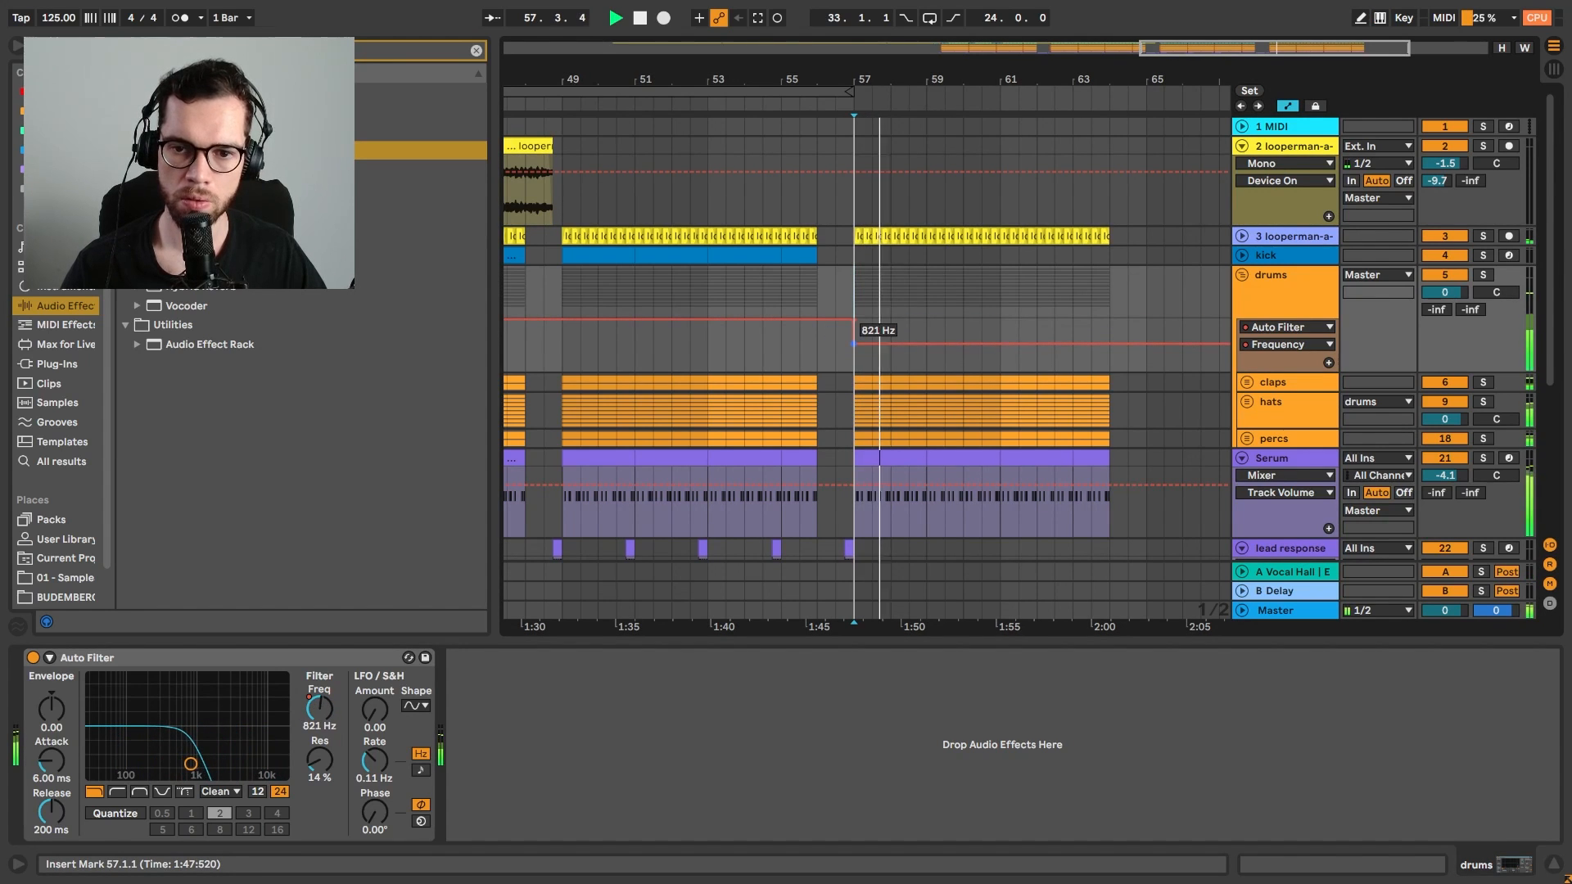
{"action": "left_click", "coordinate": [823, 321]}
{"action": "left_click", "coordinate": [852, 322]}
{"action": "left_click", "coordinate": [778, 288]}
{"action": "scroll", "coordinate": [930, 366], "scroll_direction": "down", "scroll_amount": 3}
{"action": "scroll", "coordinate": [930, 366], "scroll_direction": "down", "scroll_amount": 1}
{"action": "key", "text": "space"}
Insert a MIDI track below Serum and copy the two-bar Serum clip at bar 57 onto it
{"action": "left_click", "coordinate": [1294, 297]}
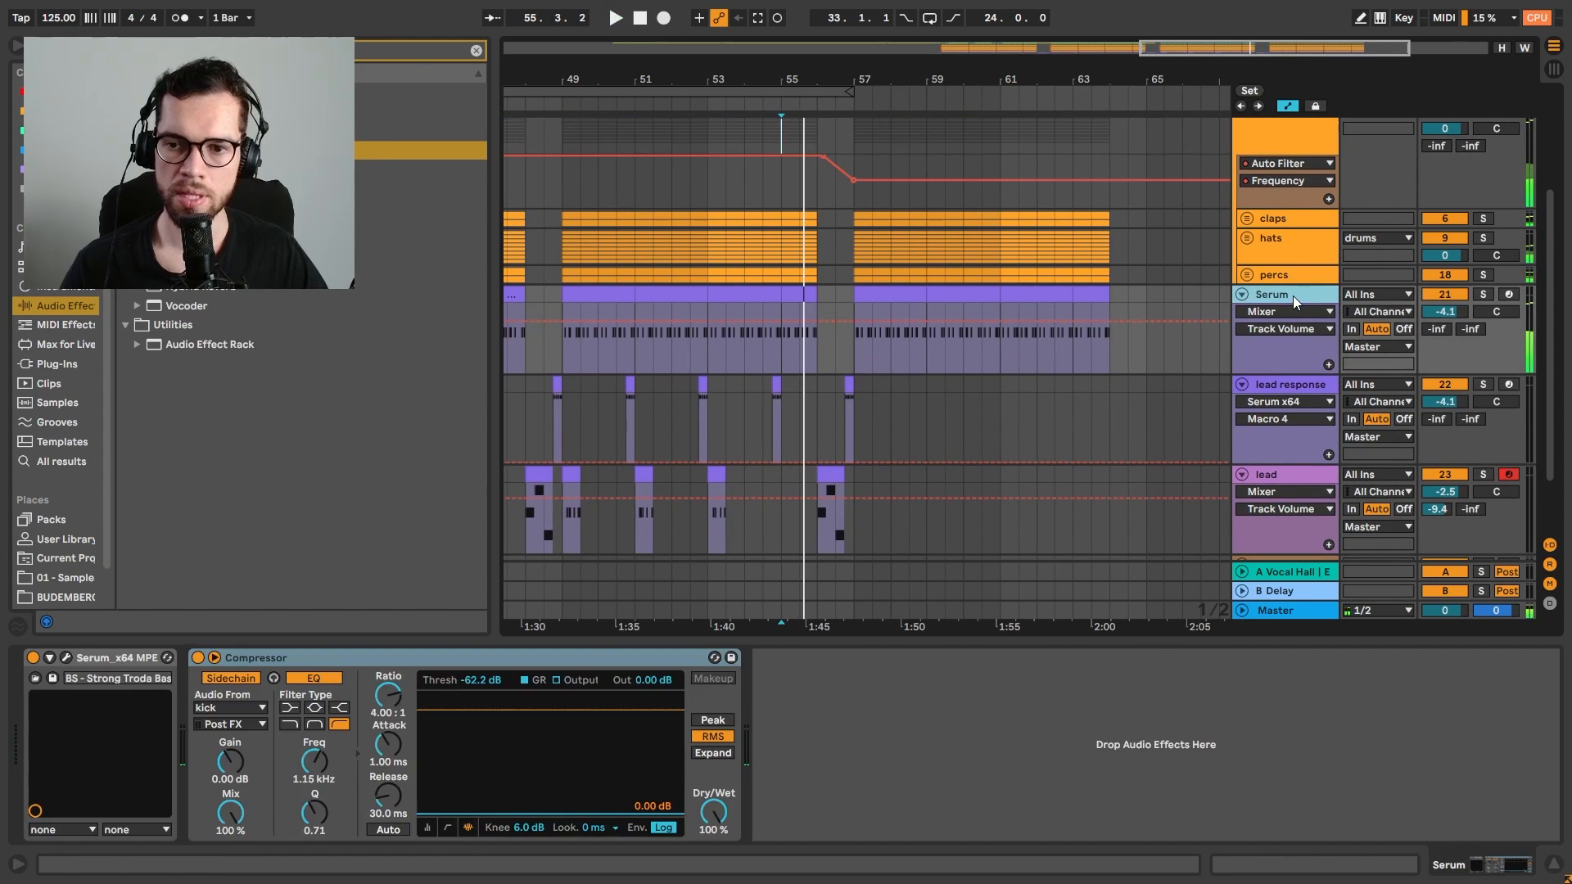
{"action": "key", "text": "ctrl+shift+t"}
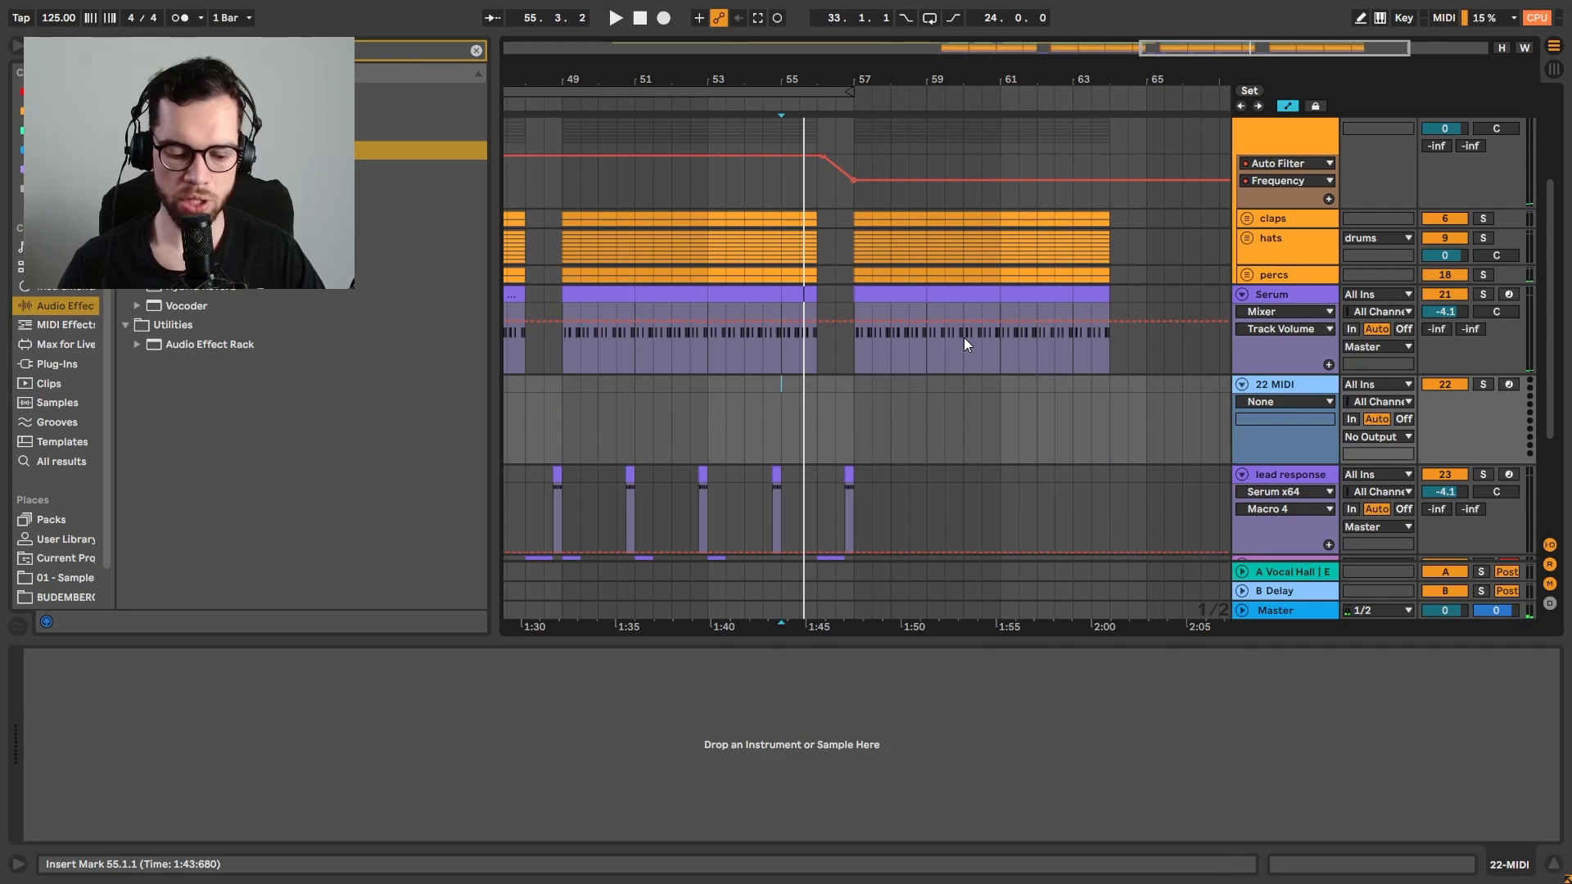
{"action": "left_click_drag", "start_coordinate": [916, 293], "coordinate": [909, 401]}
Replace the notes in the copied clip with a single C#1 note held for the full two bars
{"action": "double_click", "coordinate": [896, 386]}
{"action": "left_click_drag", "start_coordinate": [516, 786], "coordinate": [1560, 721]}
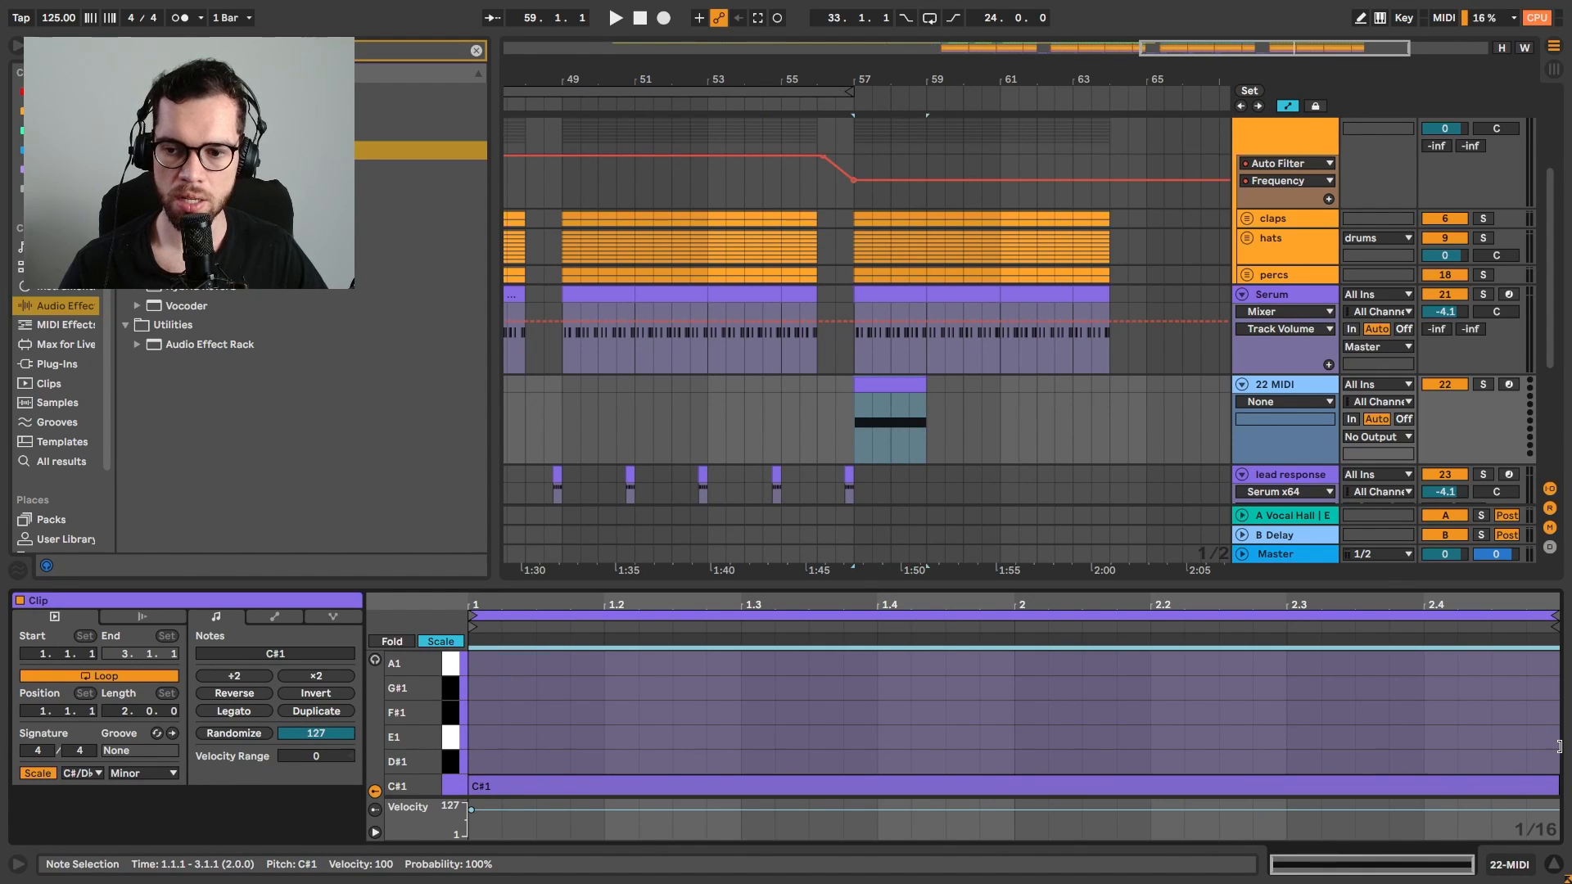
{"action": "left_click", "coordinate": [1309, 390]}
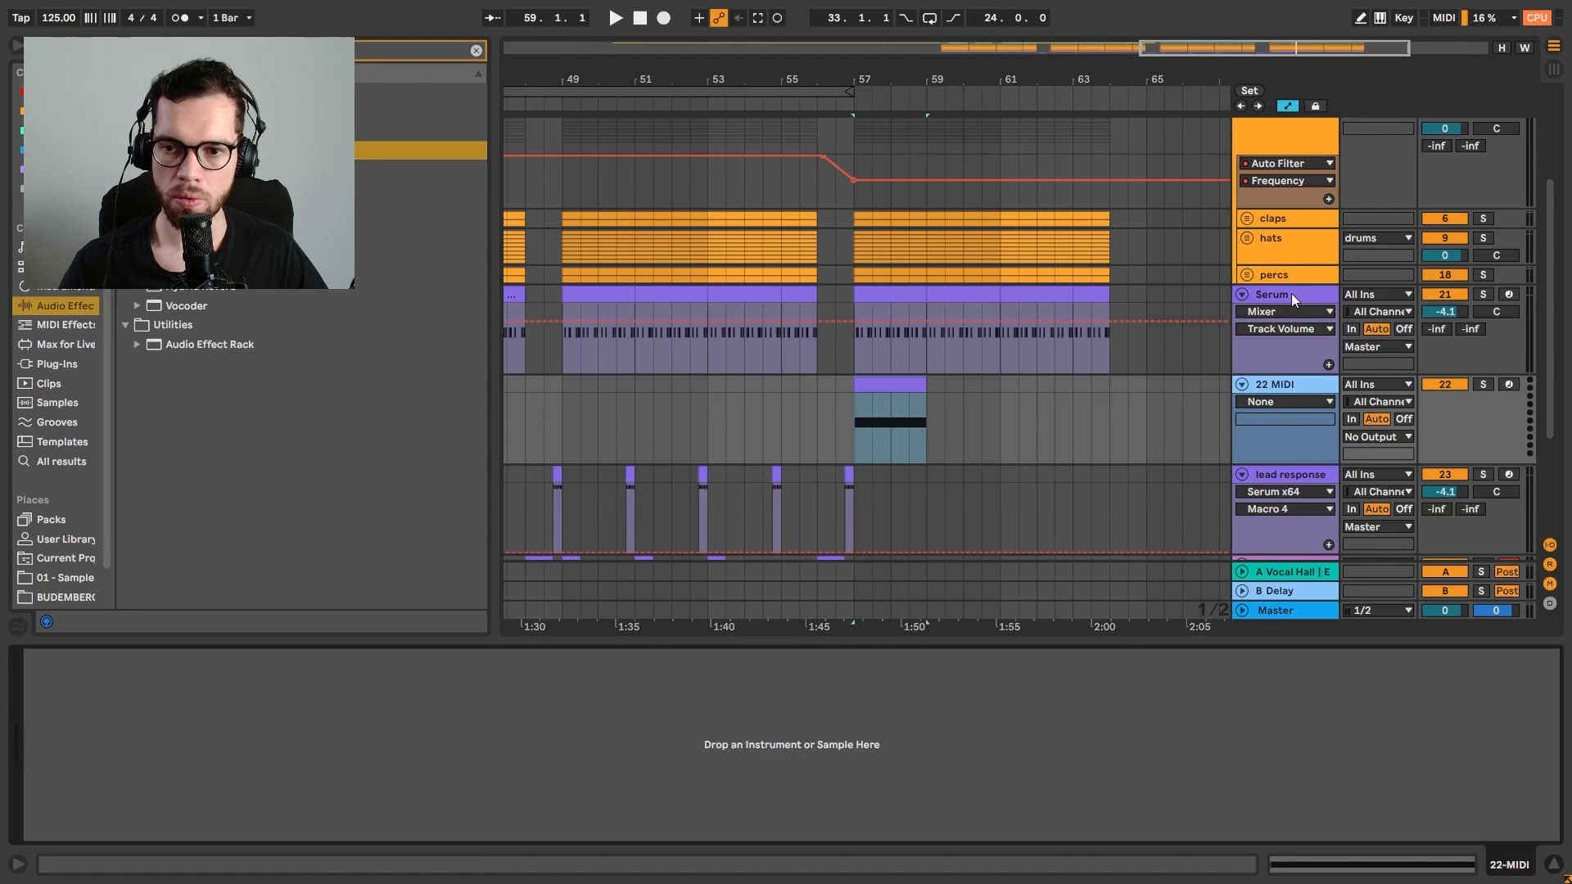
Copy the Serum instrument onto the sustained-note track and load its PD - Basic Cinematic preset
{"action": "left_click", "coordinate": [1291, 293]}
{"action": "left_click", "coordinate": [855, 422]}
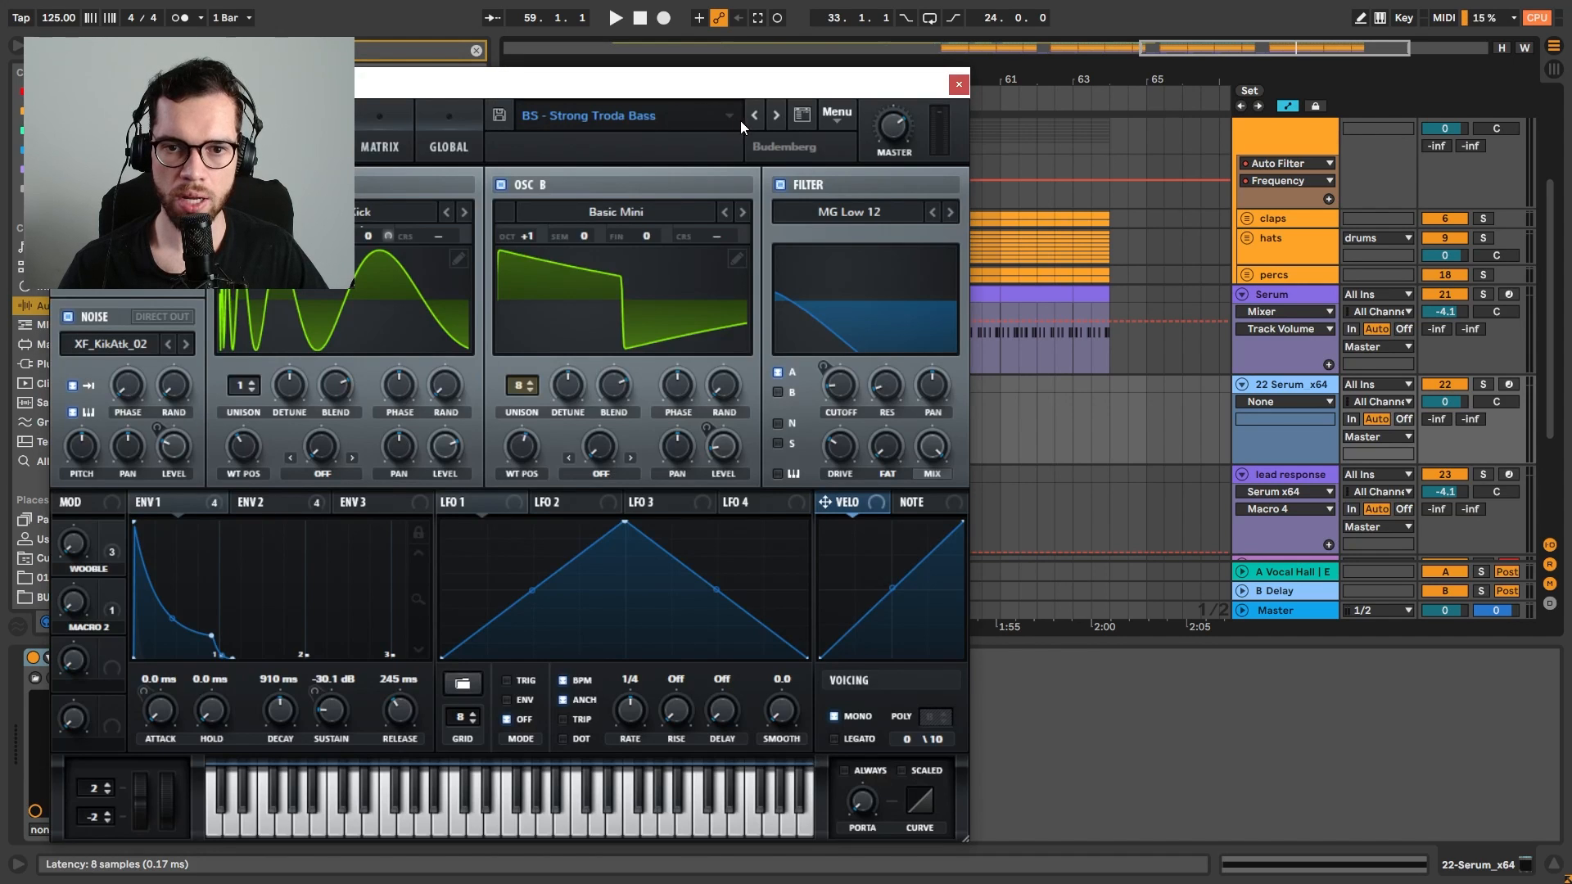
{"action": "left_click", "coordinate": [740, 120]}
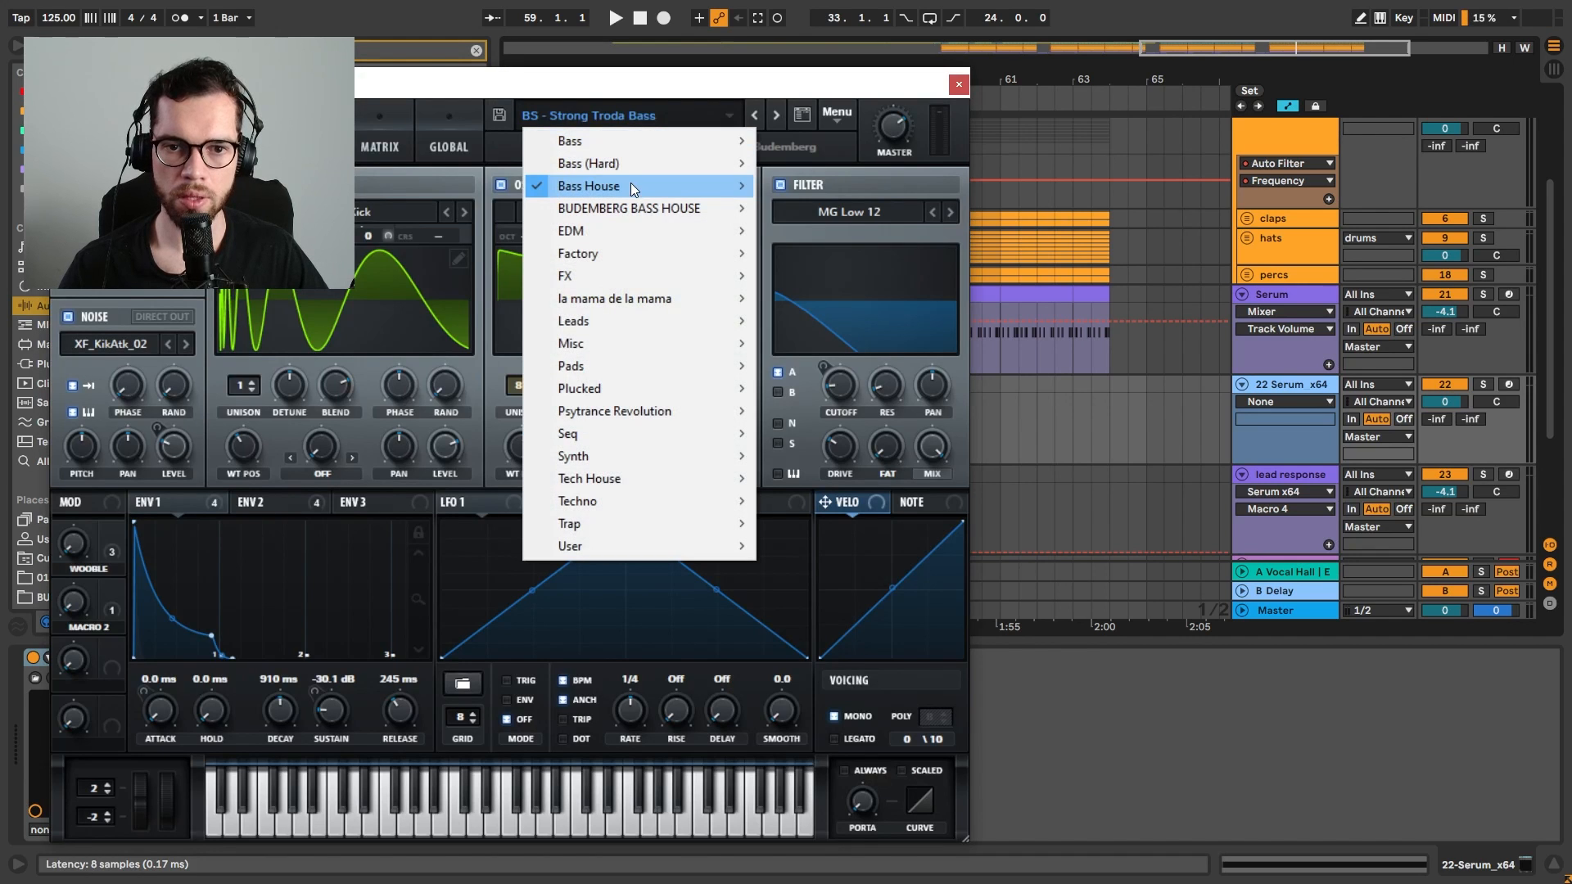
{"action": "mouse_move", "coordinate": [631, 185]}
{"action": "mouse_move", "coordinate": [822, 209]}
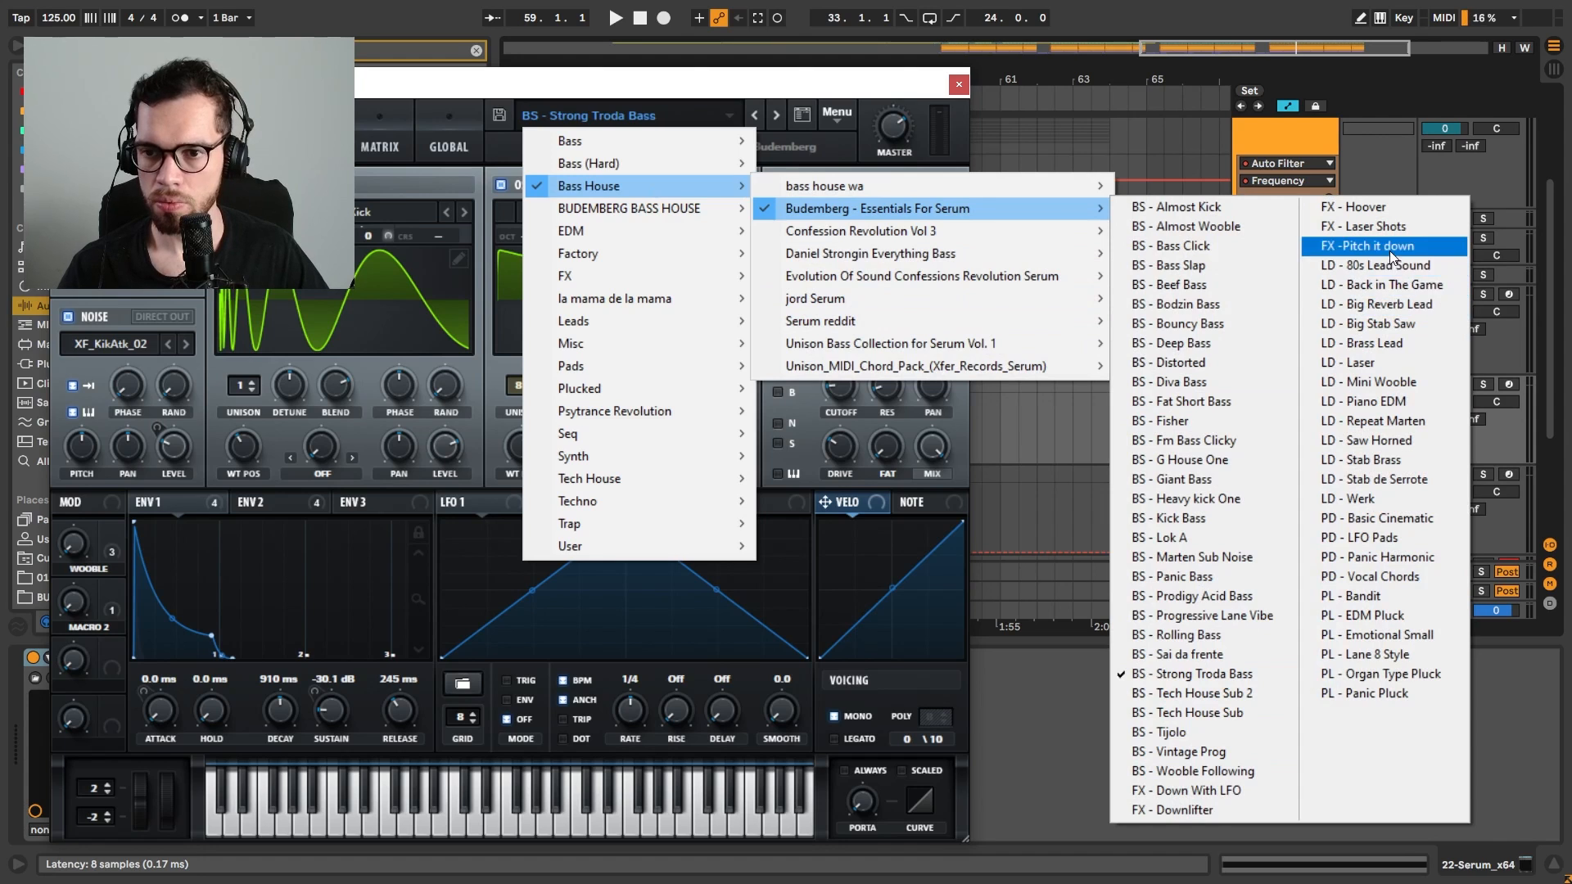
{"action": "left_click", "coordinate": [1377, 517]}
Audition the sustained part in solo, switch its preset to PD - Panic Harmonic and lower the track volume to -8.2 dB
{"action": "key", "text": "space"}
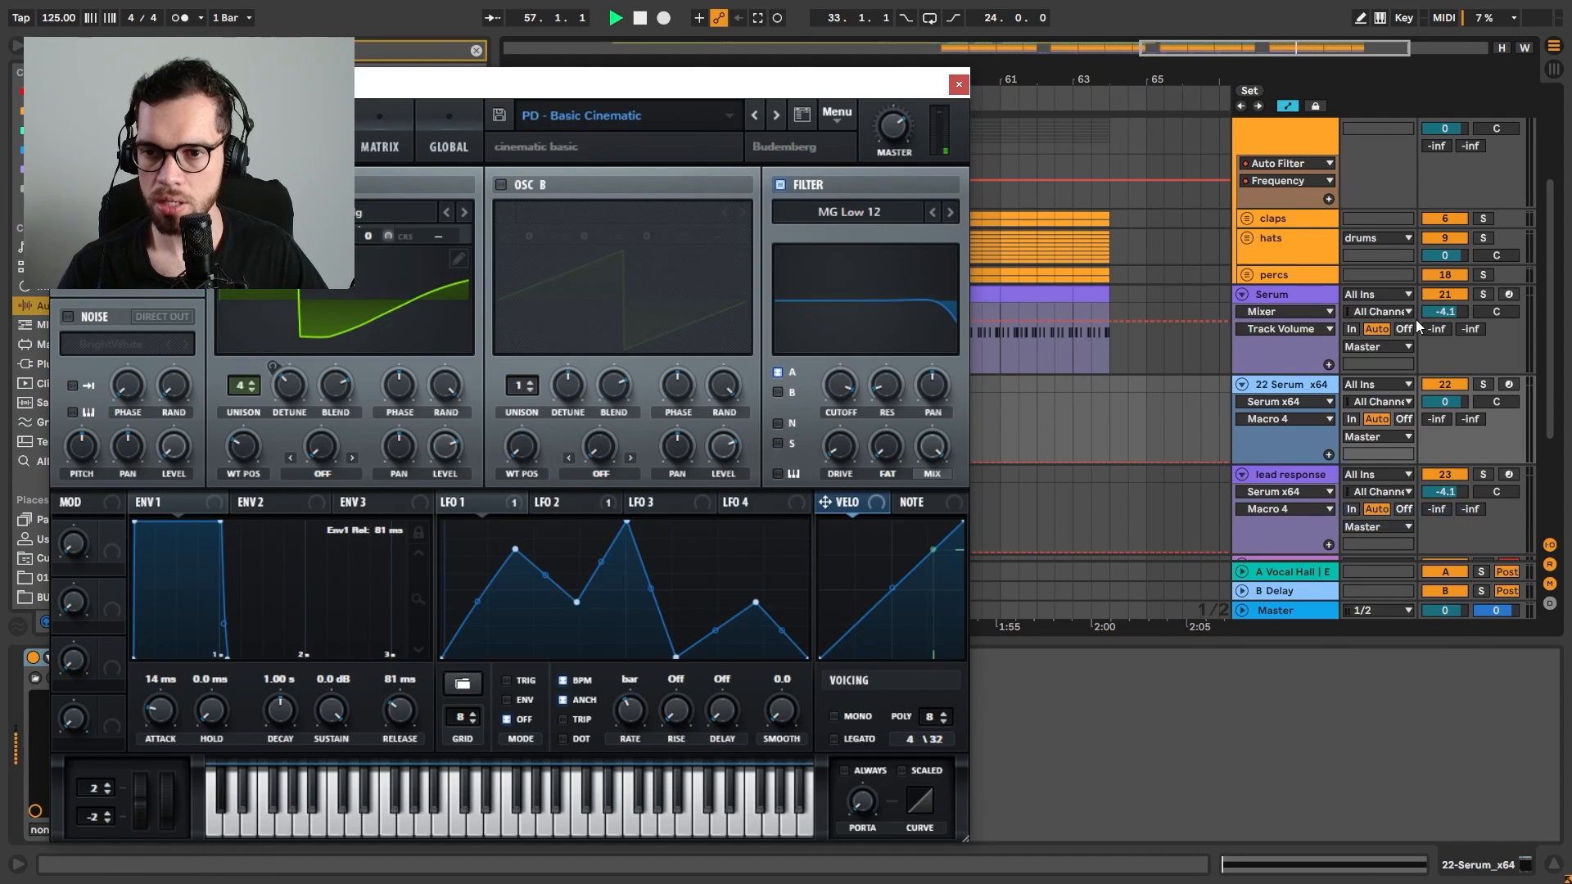
{"action": "left_click", "coordinate": [1482, 386]}
{"action": "key", "text": "space"}
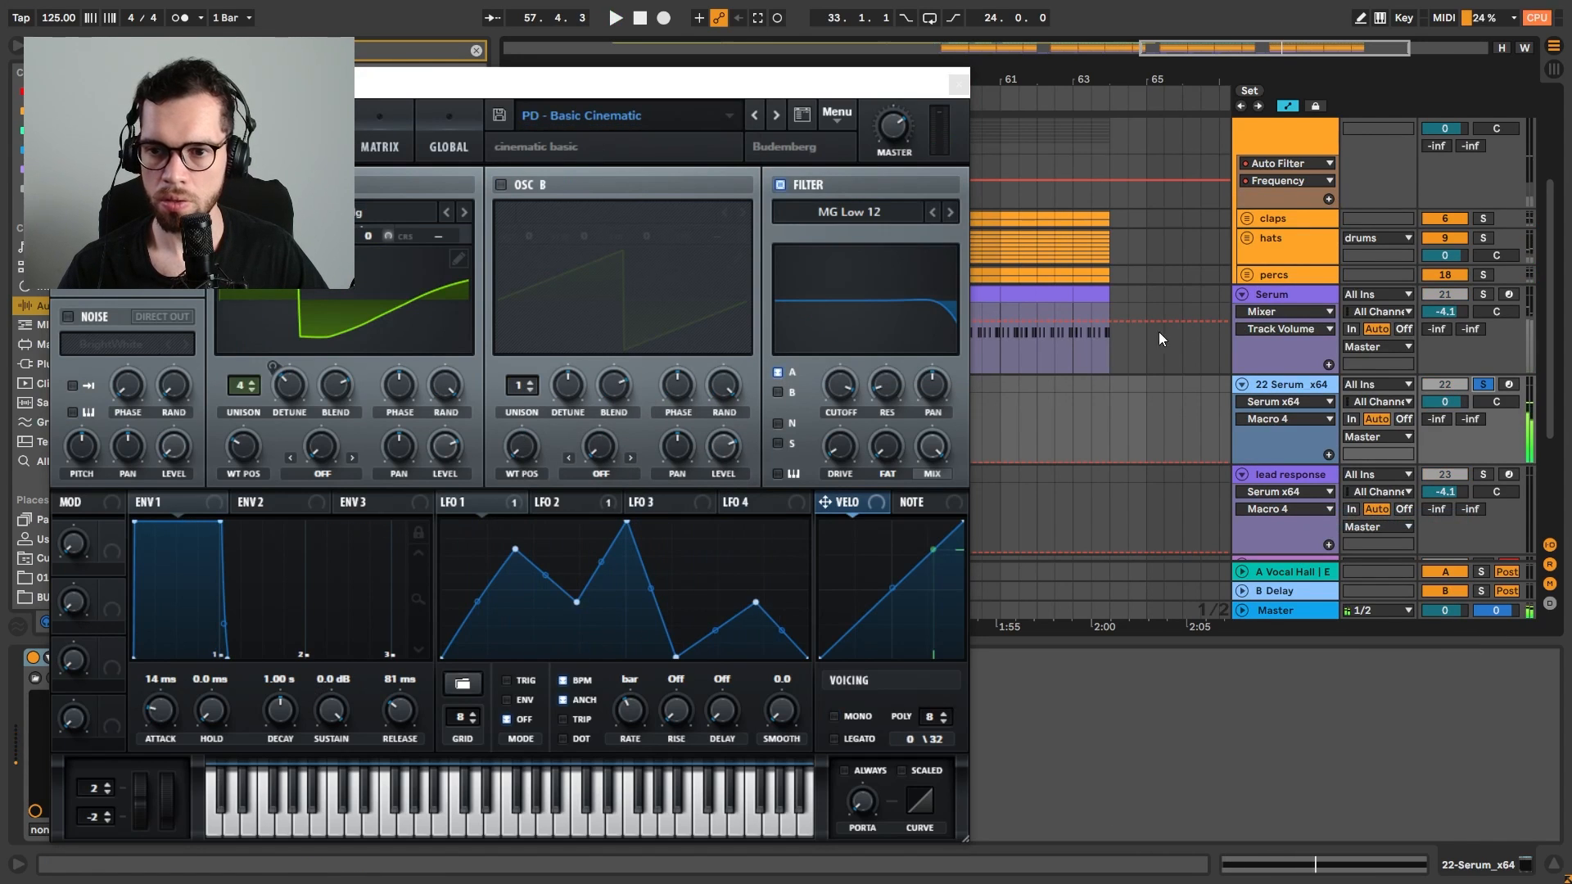
{"action": "left_click", "coordinate": [775, 115]}
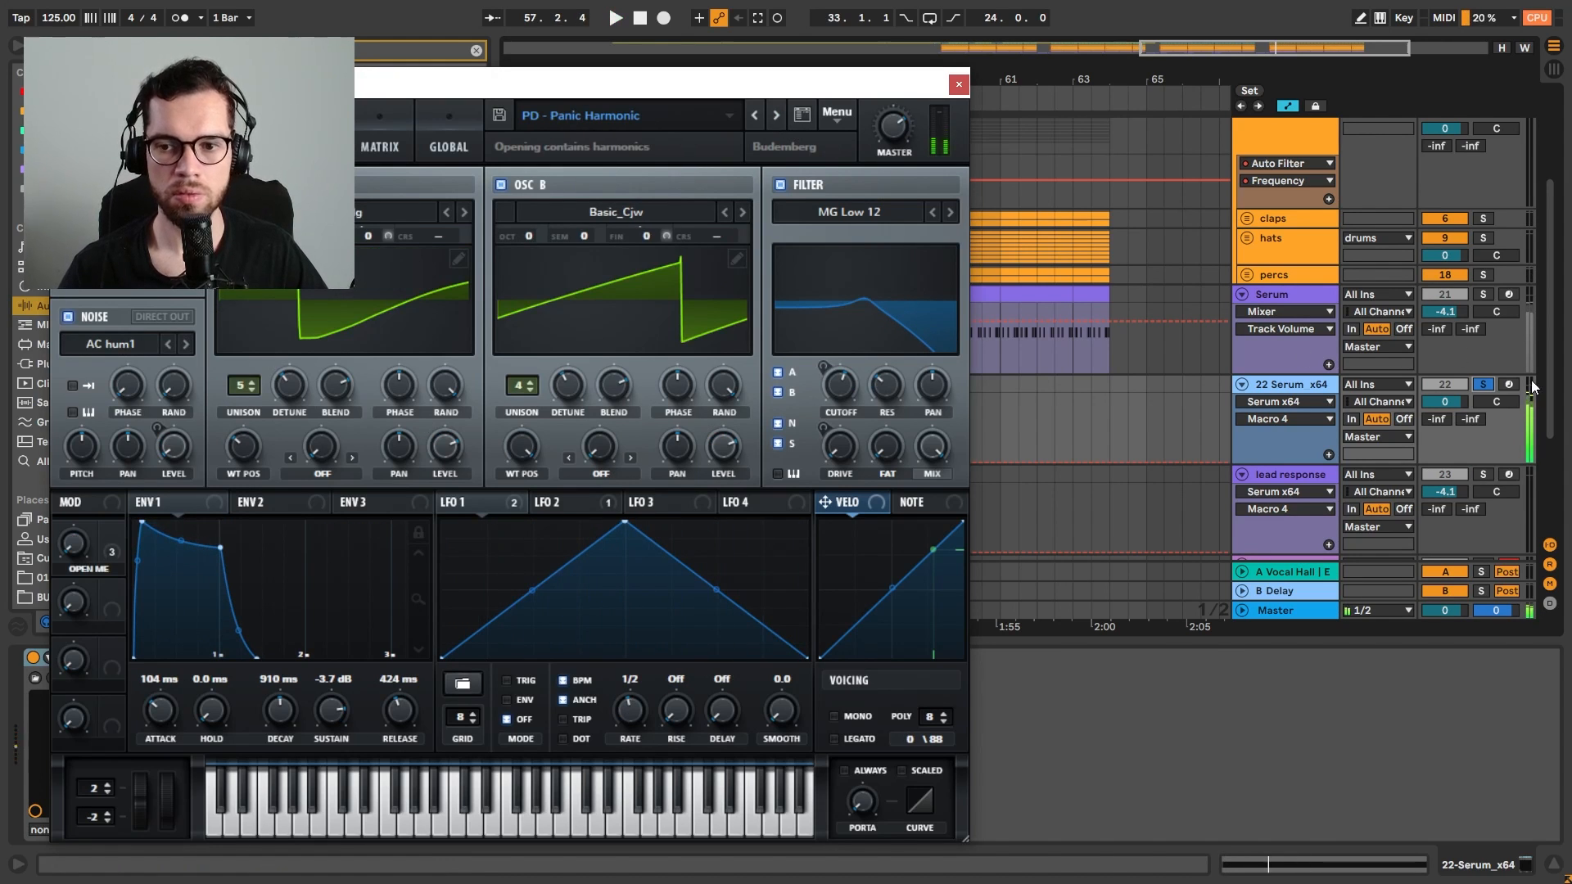
{"action": "left_click", "coordinate": [1485, 388]}
{"action": "key", "text": "space"}
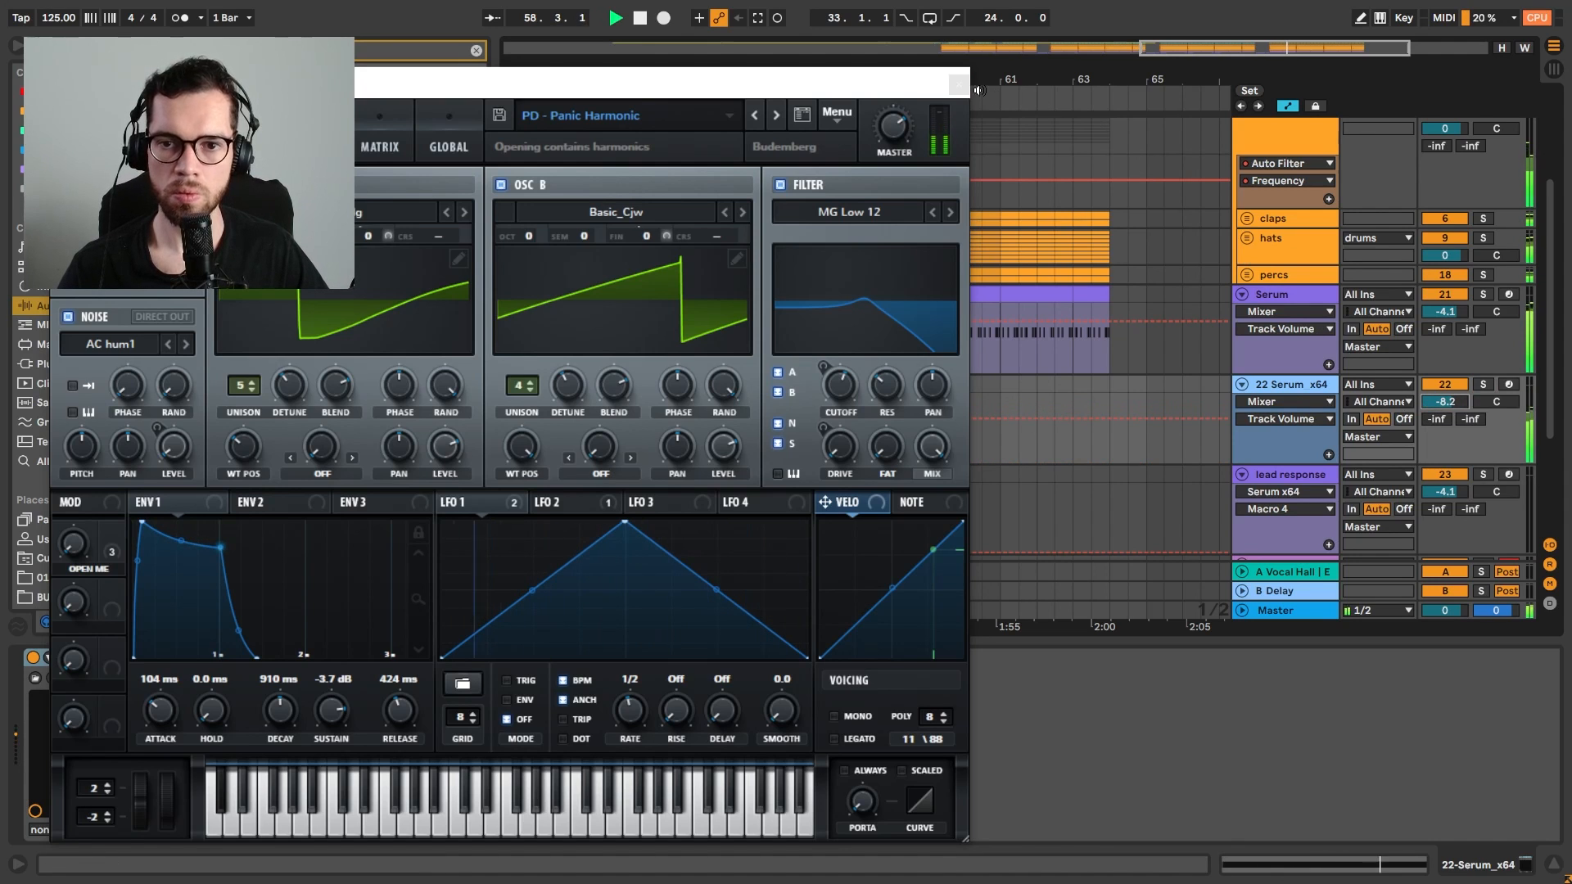
Extend the sustained-note clip from bar 57 to bar 65 and open its notes for editing
{"action": "left_click", "coordinate": [958, 84]}
{"action": "left_click_drag", "start_coordinate": [926, 378], "coordinate": [1145, 383]}
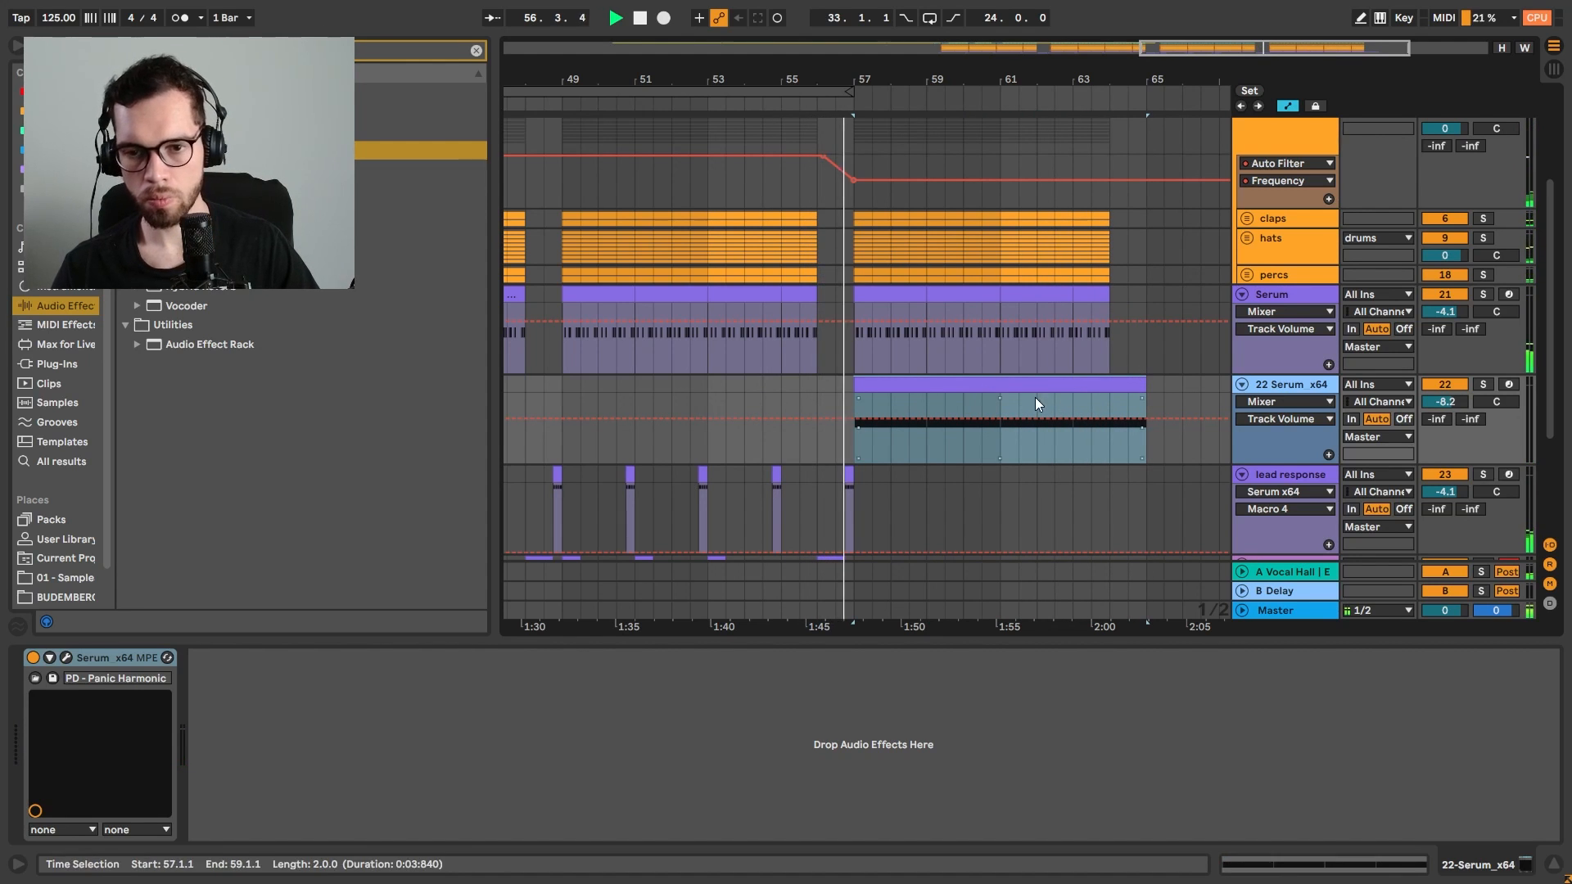
{"action": "double_click", "coordinate": [1008, 382]}
Try the C#1 note at clip bar 3 on B0 during playback and return it to C#1
{"action": "left_click", "coordinate": [901, 724]}
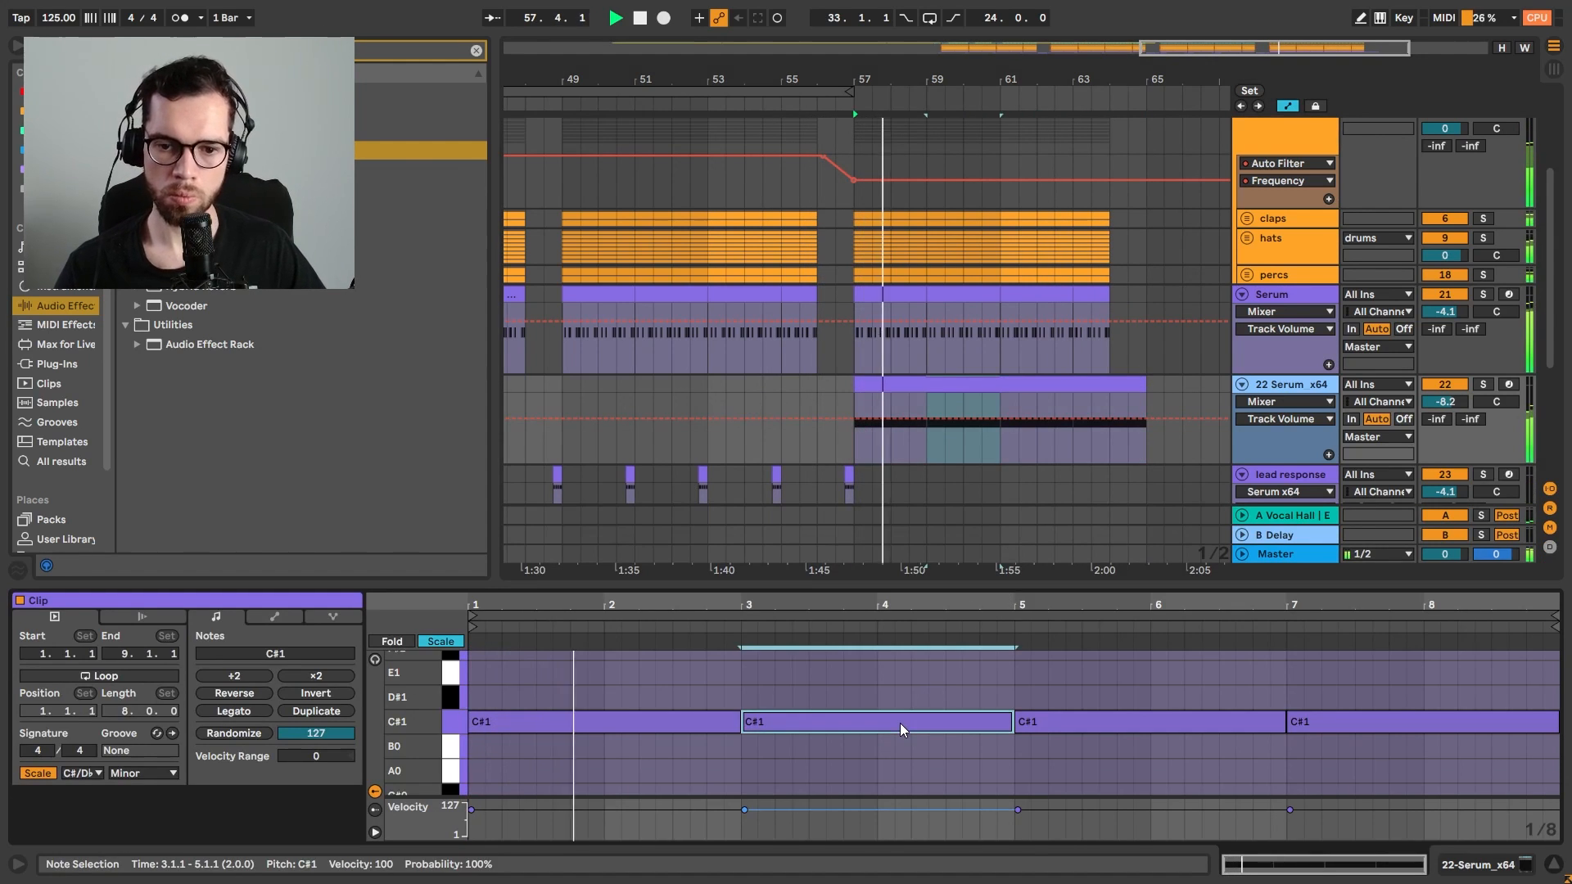
{"action": "key", "text": "Down"}
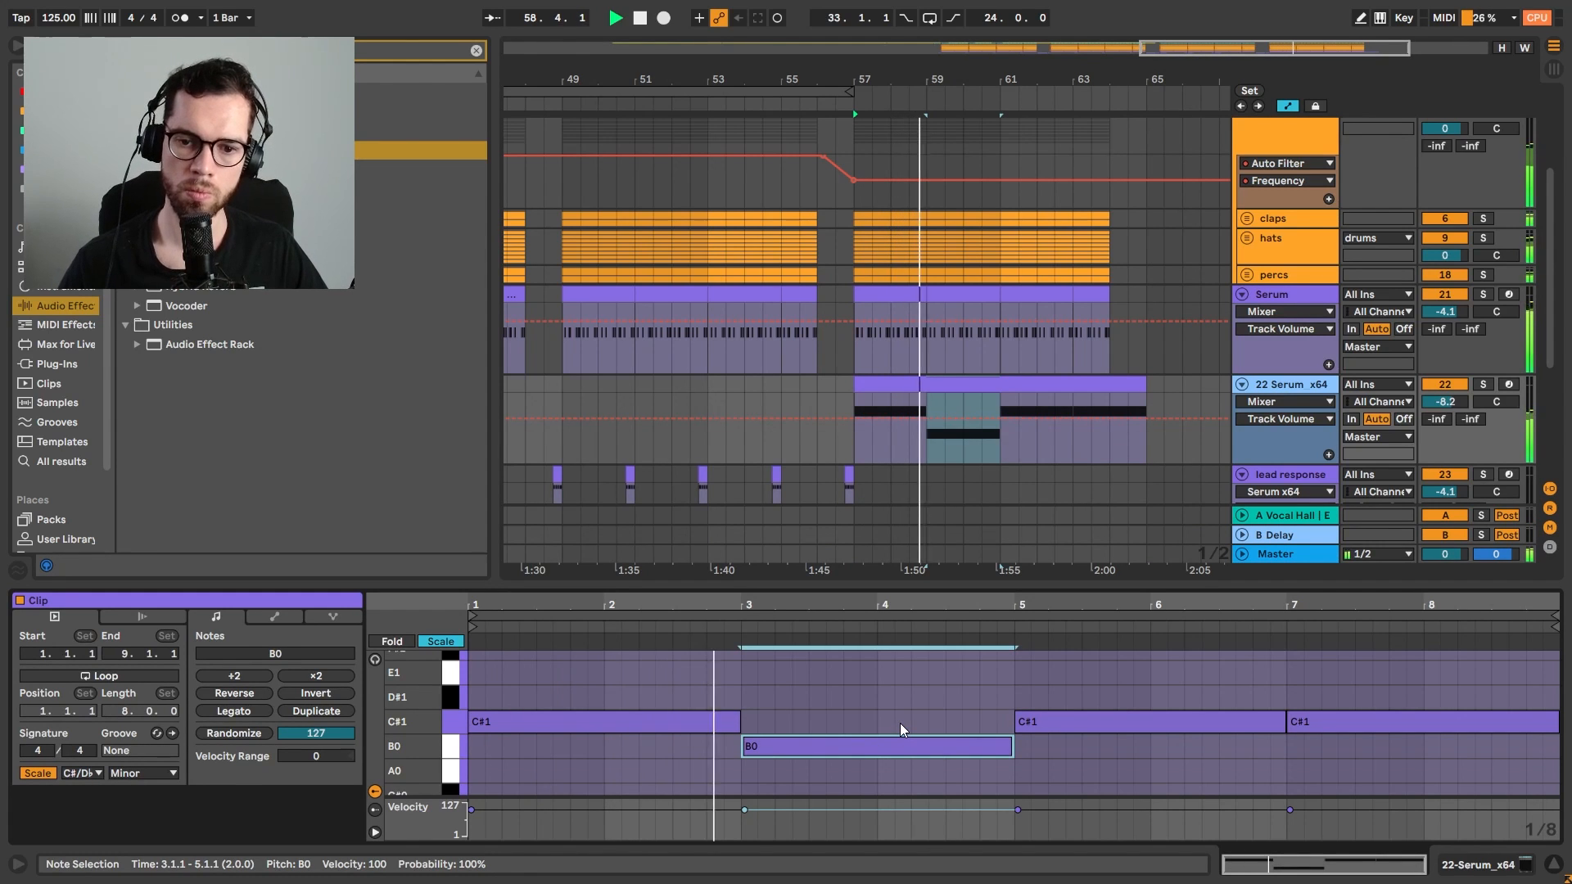
{"action": "left_click", "coordinate": [900, 724]}
{"action": "left_click", "coordinate": [968, 750]}
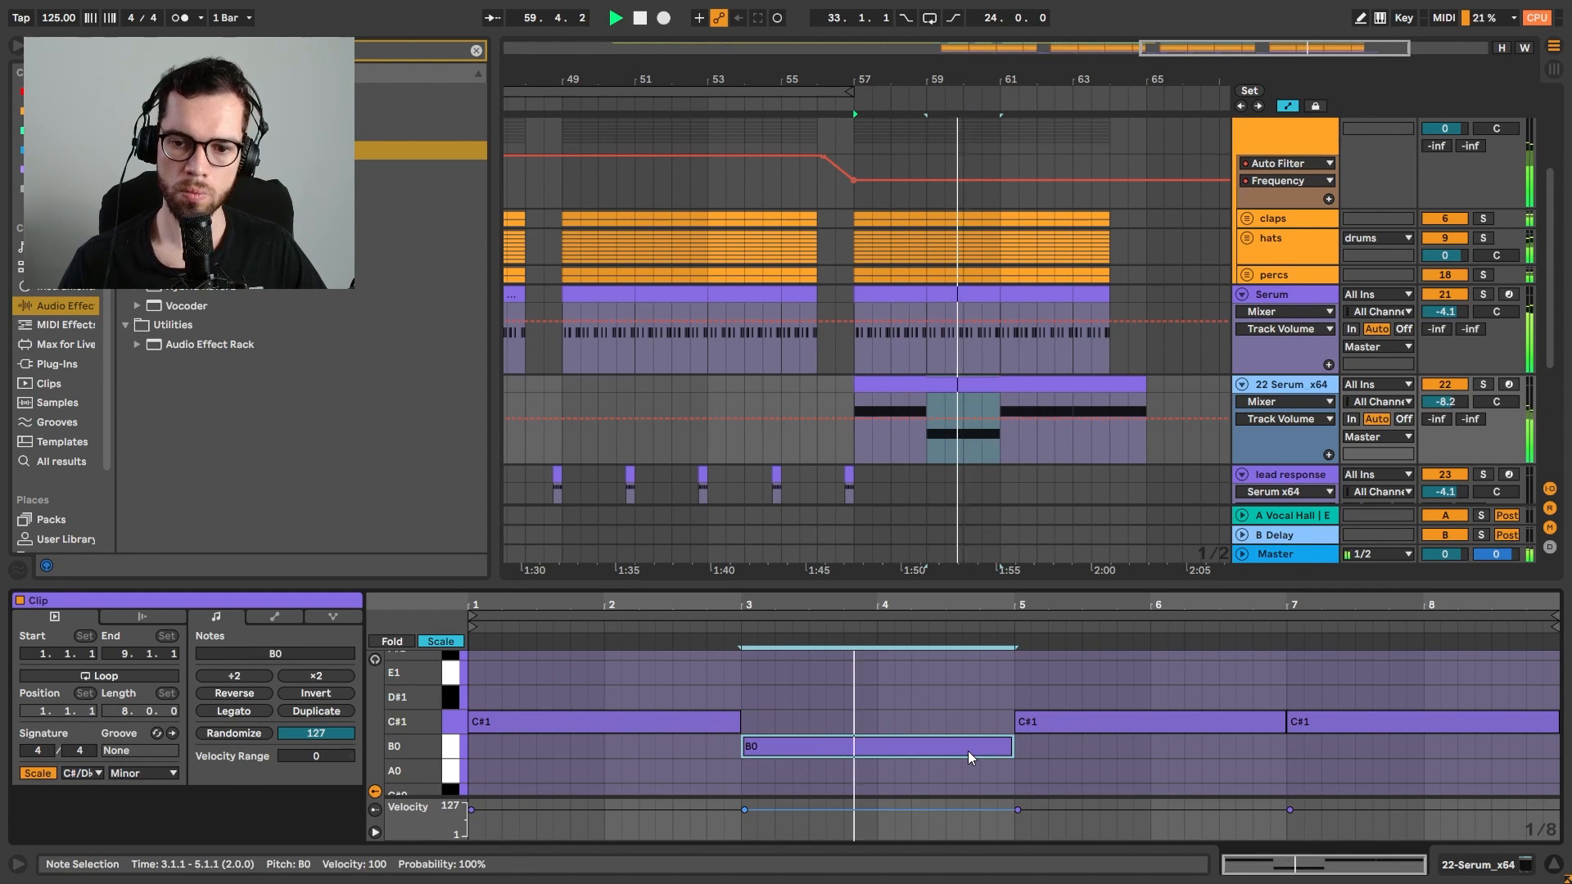
{"action": "key", "text": "Up"}
{"action": "key", "text": "space"}
Add a two-bar E2 note above the first C#1 note of the clip and play it back
{"action": "left_click_drag", "start_coordinate": [724, 724], "coordinate": [724, 678]}
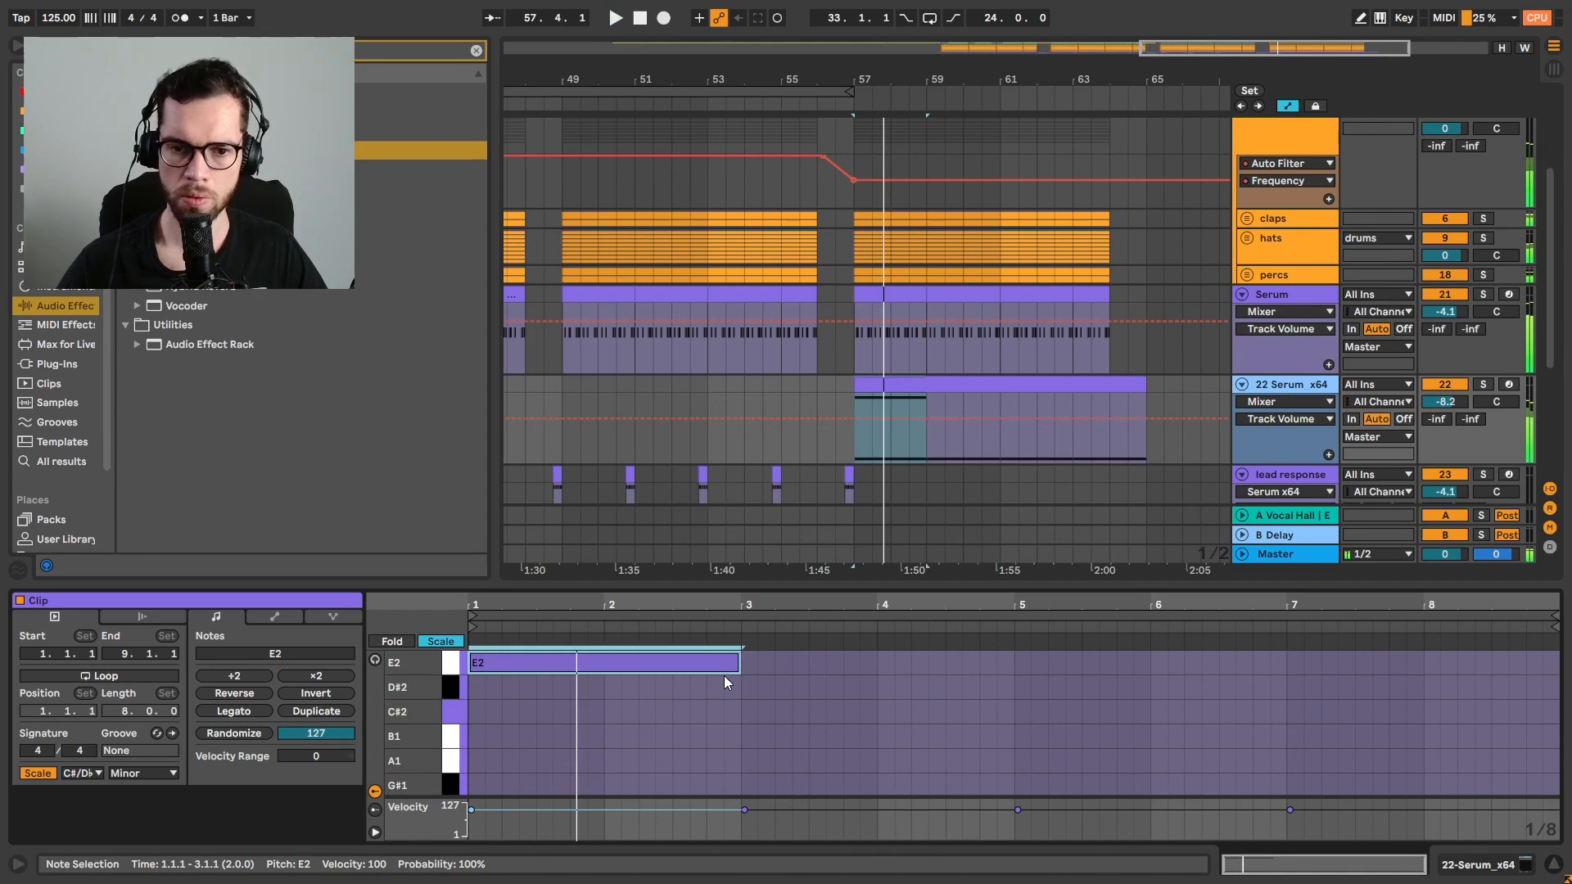
{"action": "key", "text": "shift+Up"}
{"action": "scroll", "coordinate": [675, 690], "scroll_direction": "up", "scroll_amount": 2}
{"action": "key", "text": "space"}
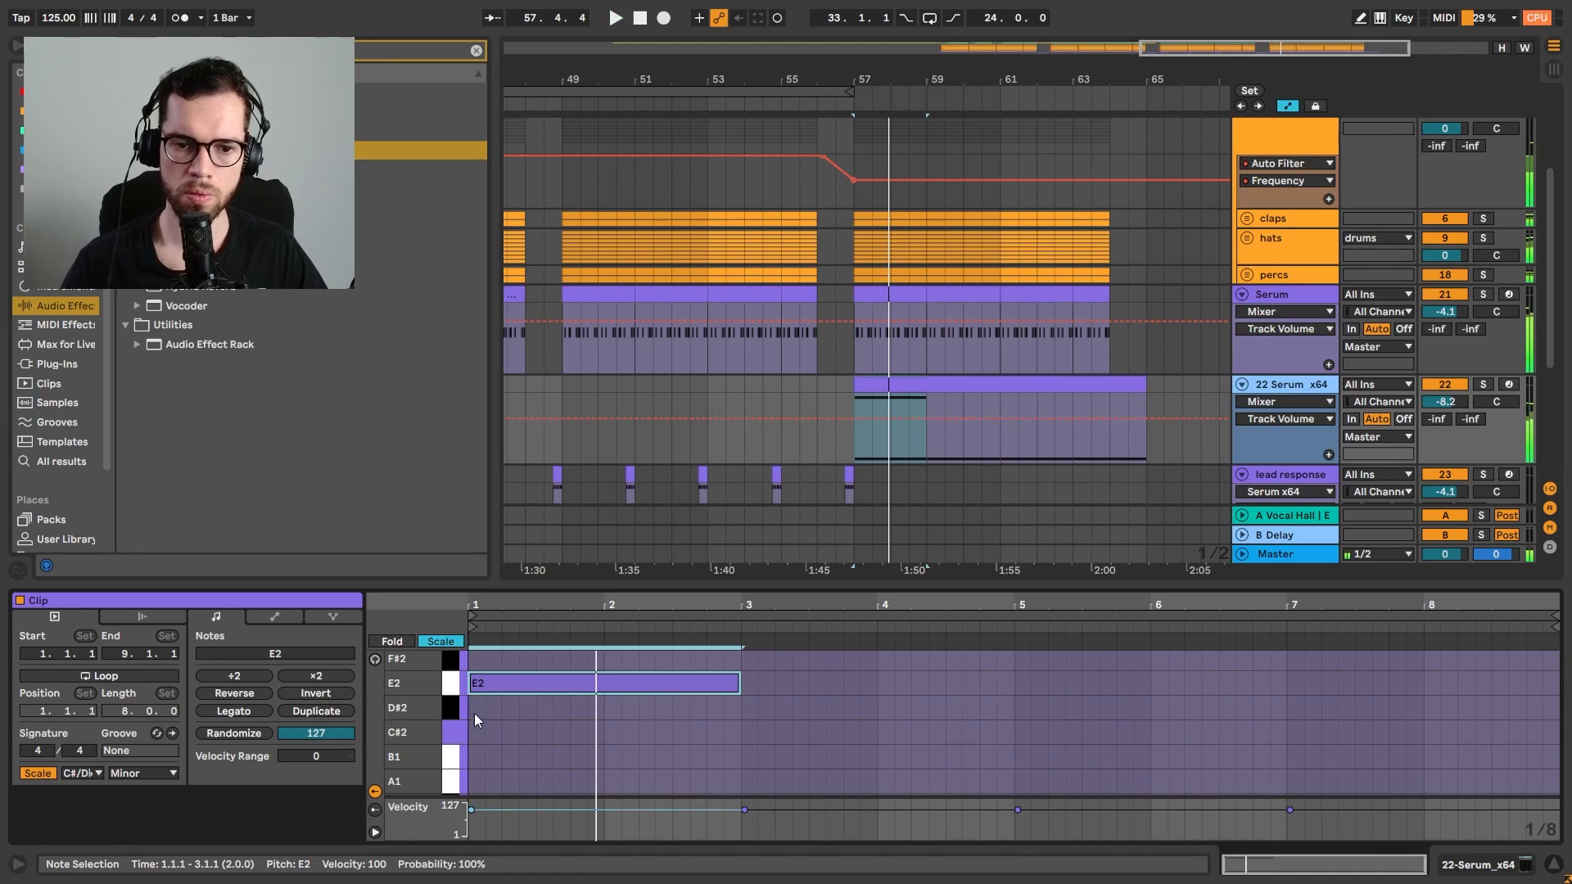
Move the upper note to C#2 at clip bar 5 and duplicate it to bar 7
{"action": "left_click_drag", "start_coordinate": [428, 724], "coordinate": [372, 673]}
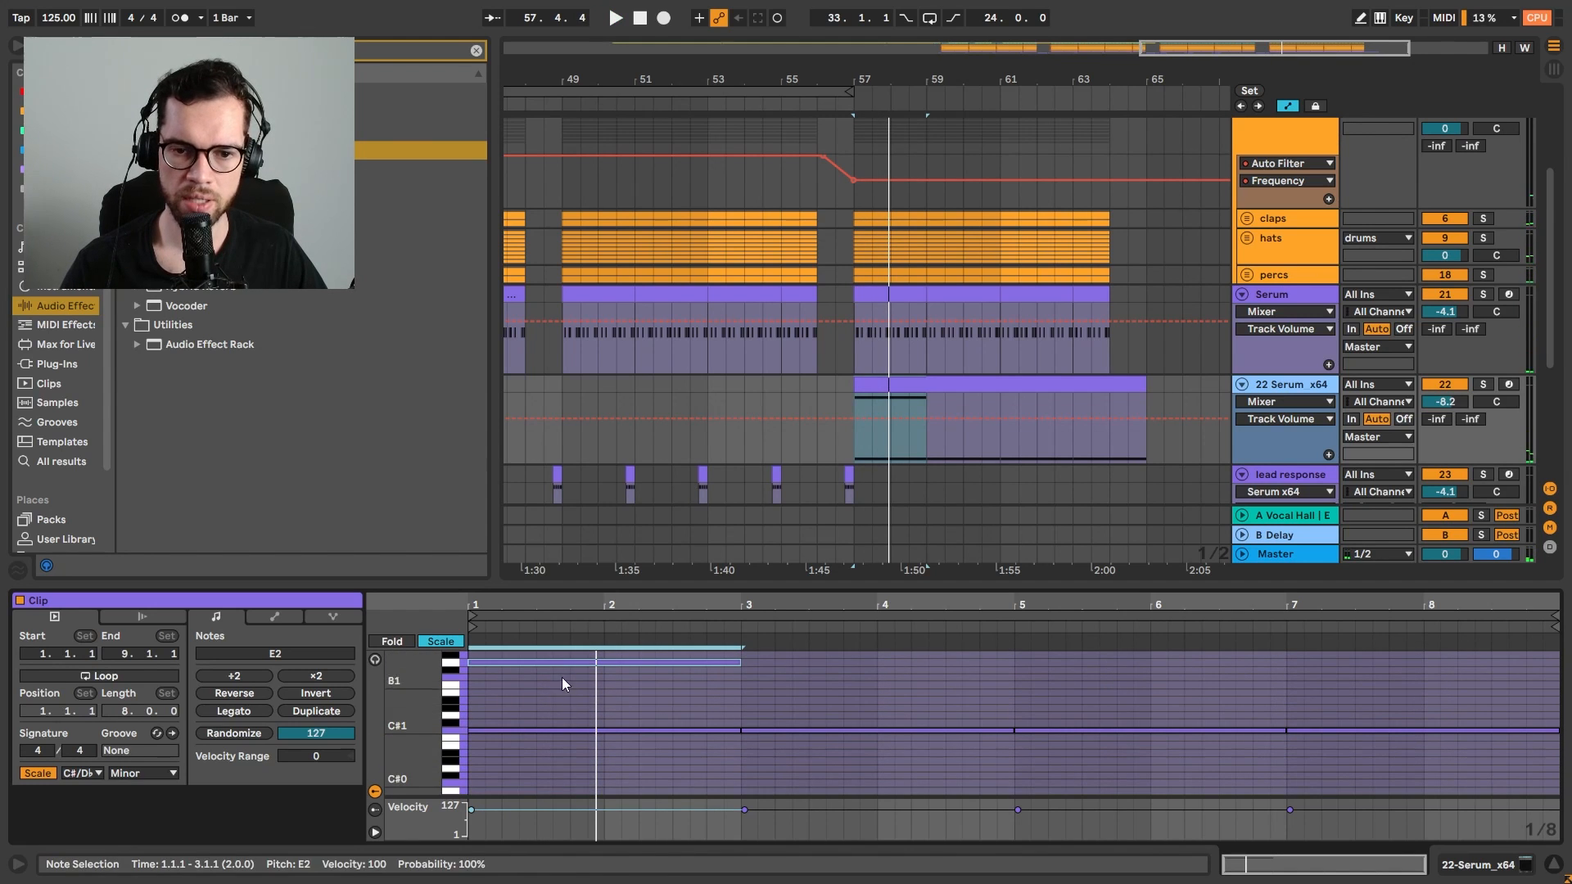
{"action": "left_click_drag", "start_coordinate": [553, 663], "coordinate": [1091, 694]}
{"action": "key", "text": "space"}
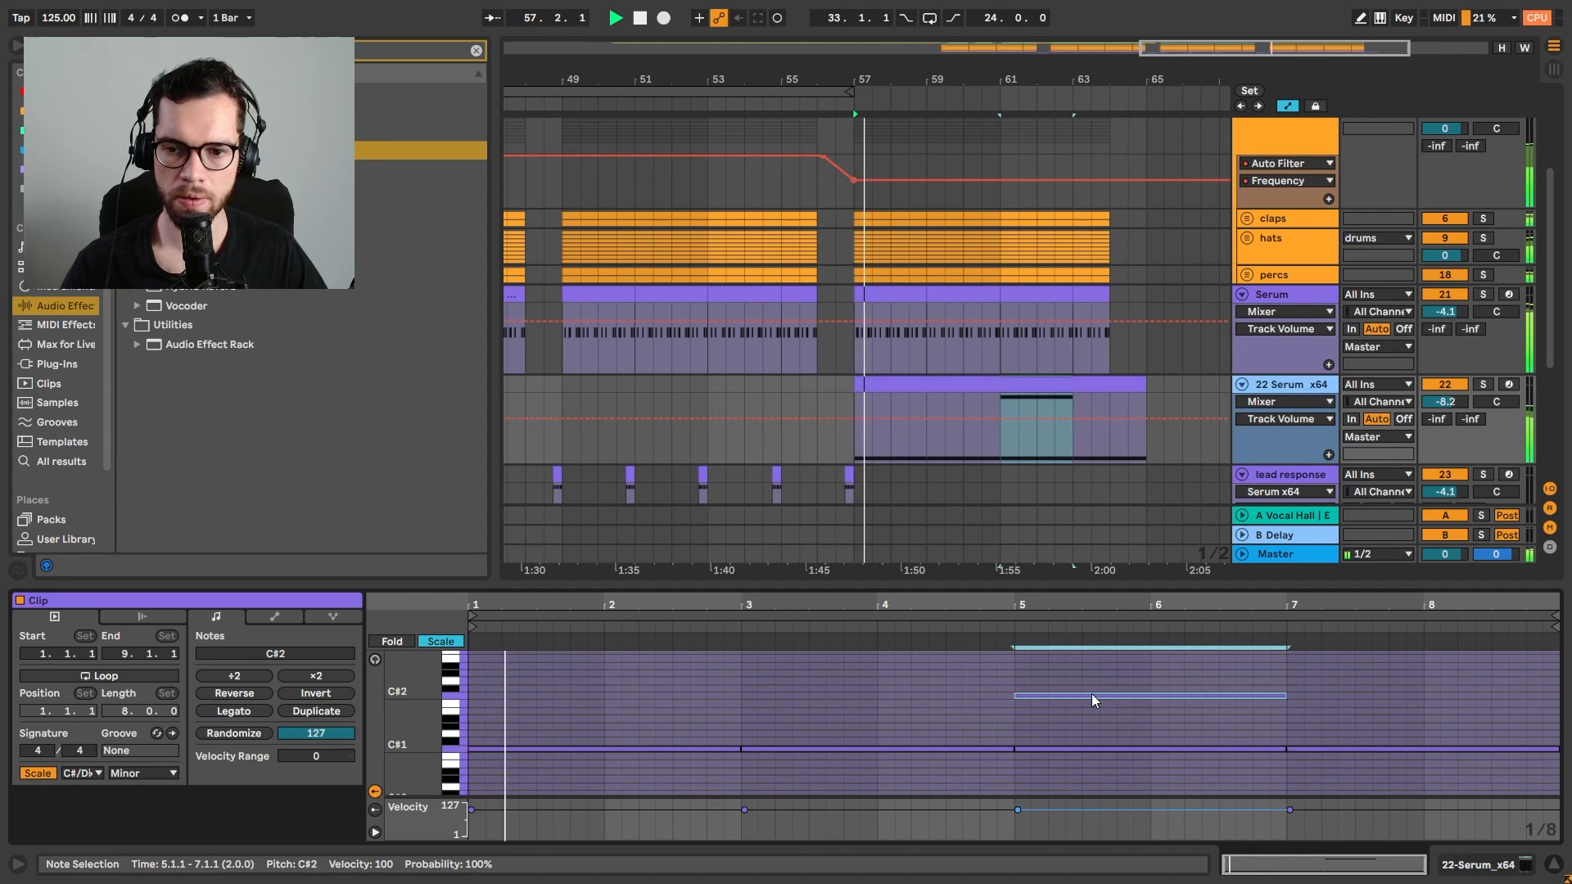
{"action": "left_click", "coordinate": [1117, 717]}
{"action": "left_click", "coordinate": [1101, 697]}
{"action": "key", "text": "ctrl+d"}
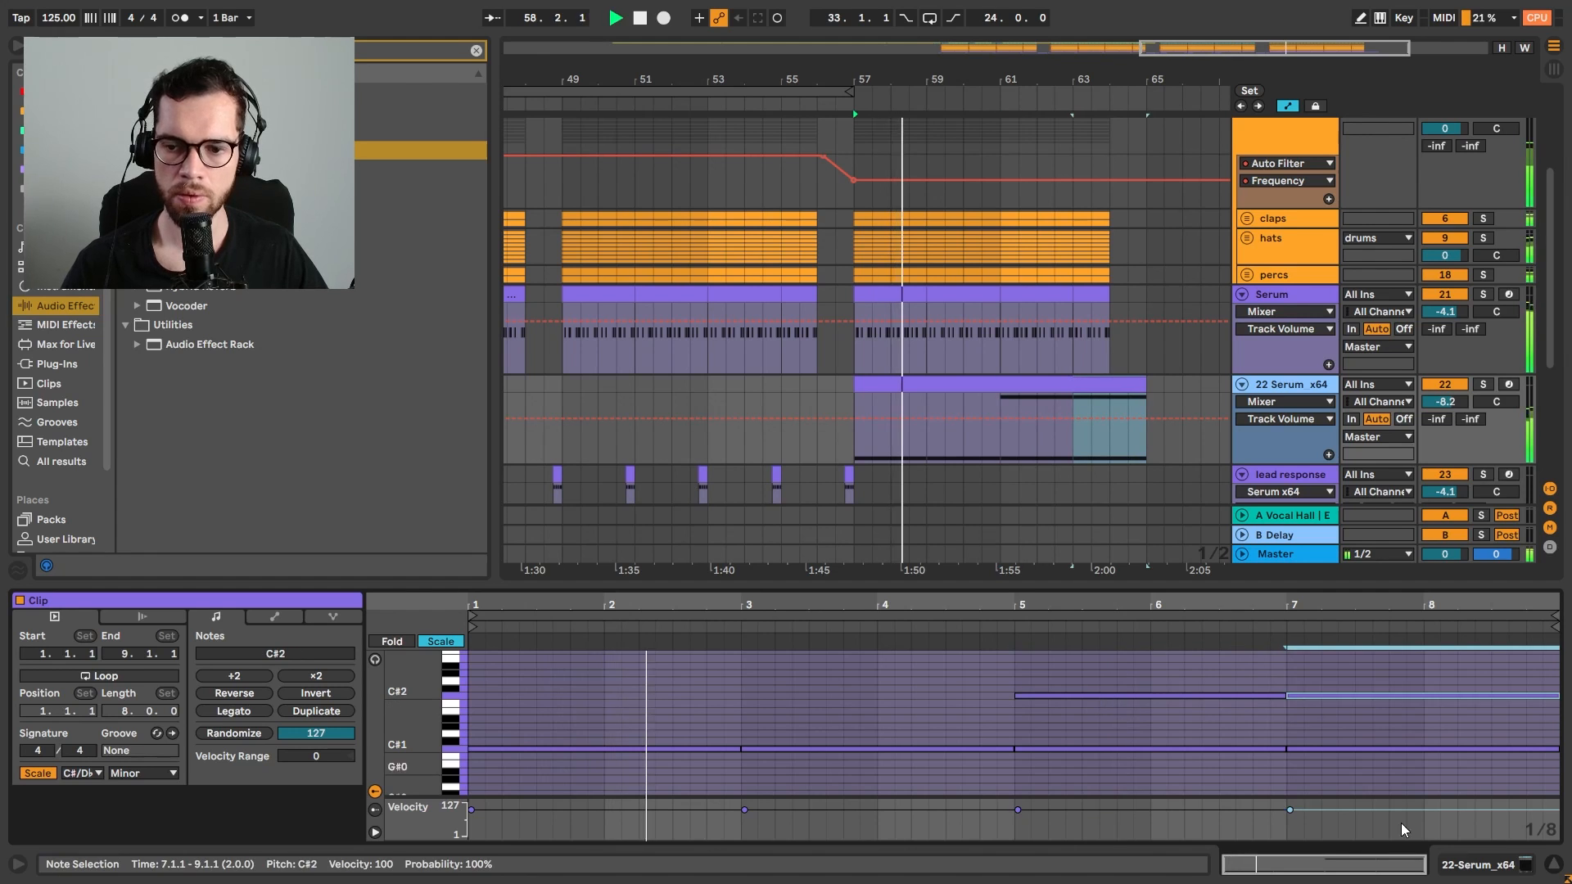
Play the vocal track around bar 21 to find a phrase for the filtered section
{"action": "left_click", "coordinate": [1552, 865]}
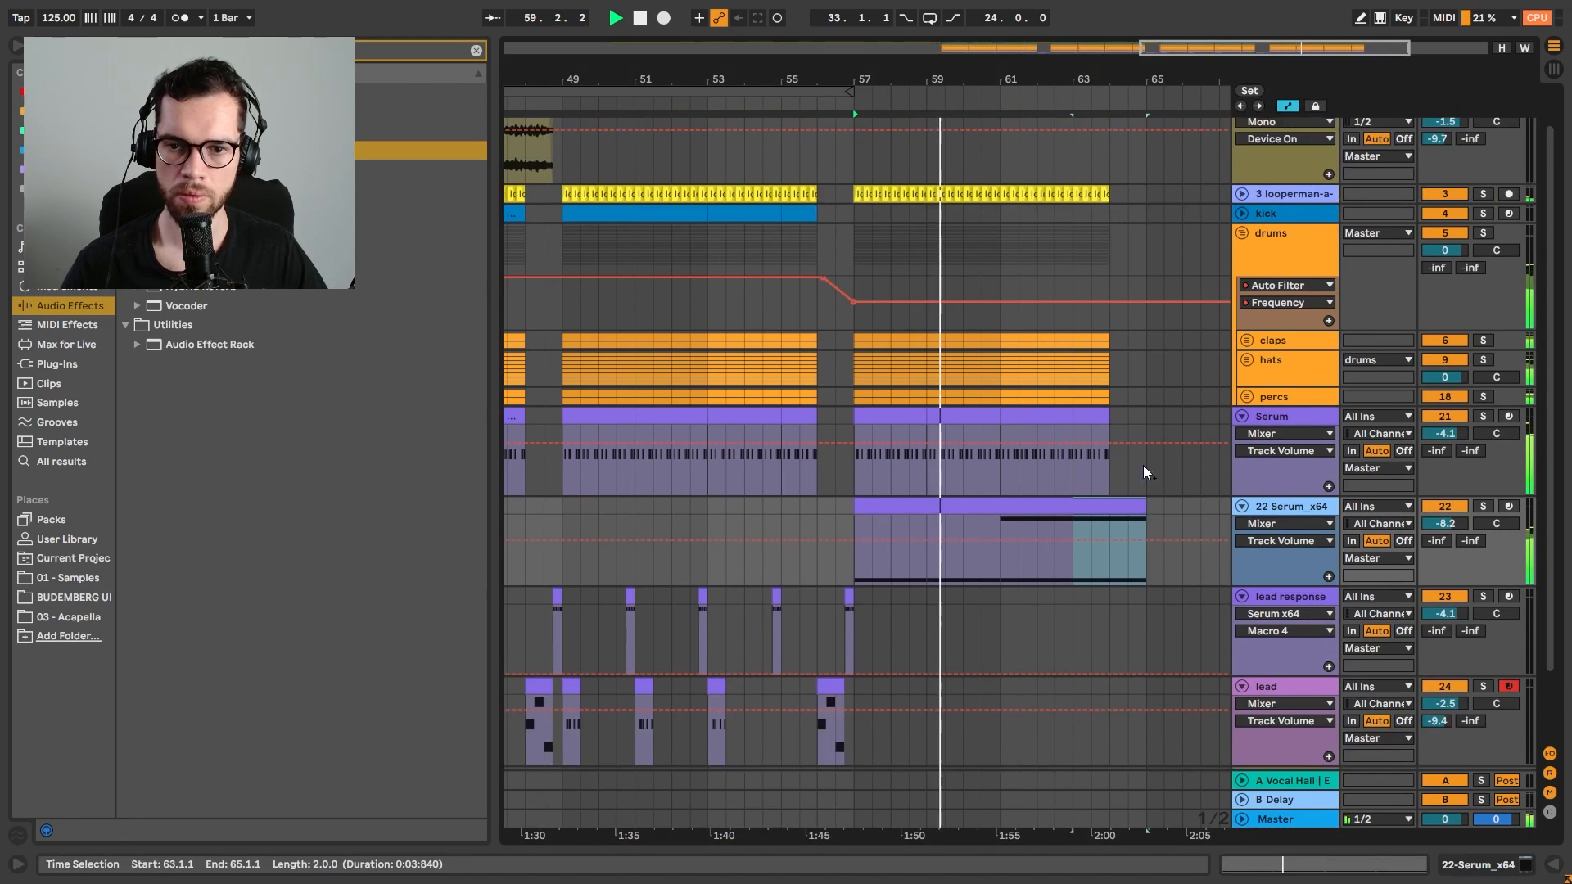
{"action": "left_click_drag", "start_coordinate": [913, 73], "coordinate": [907, 28]}
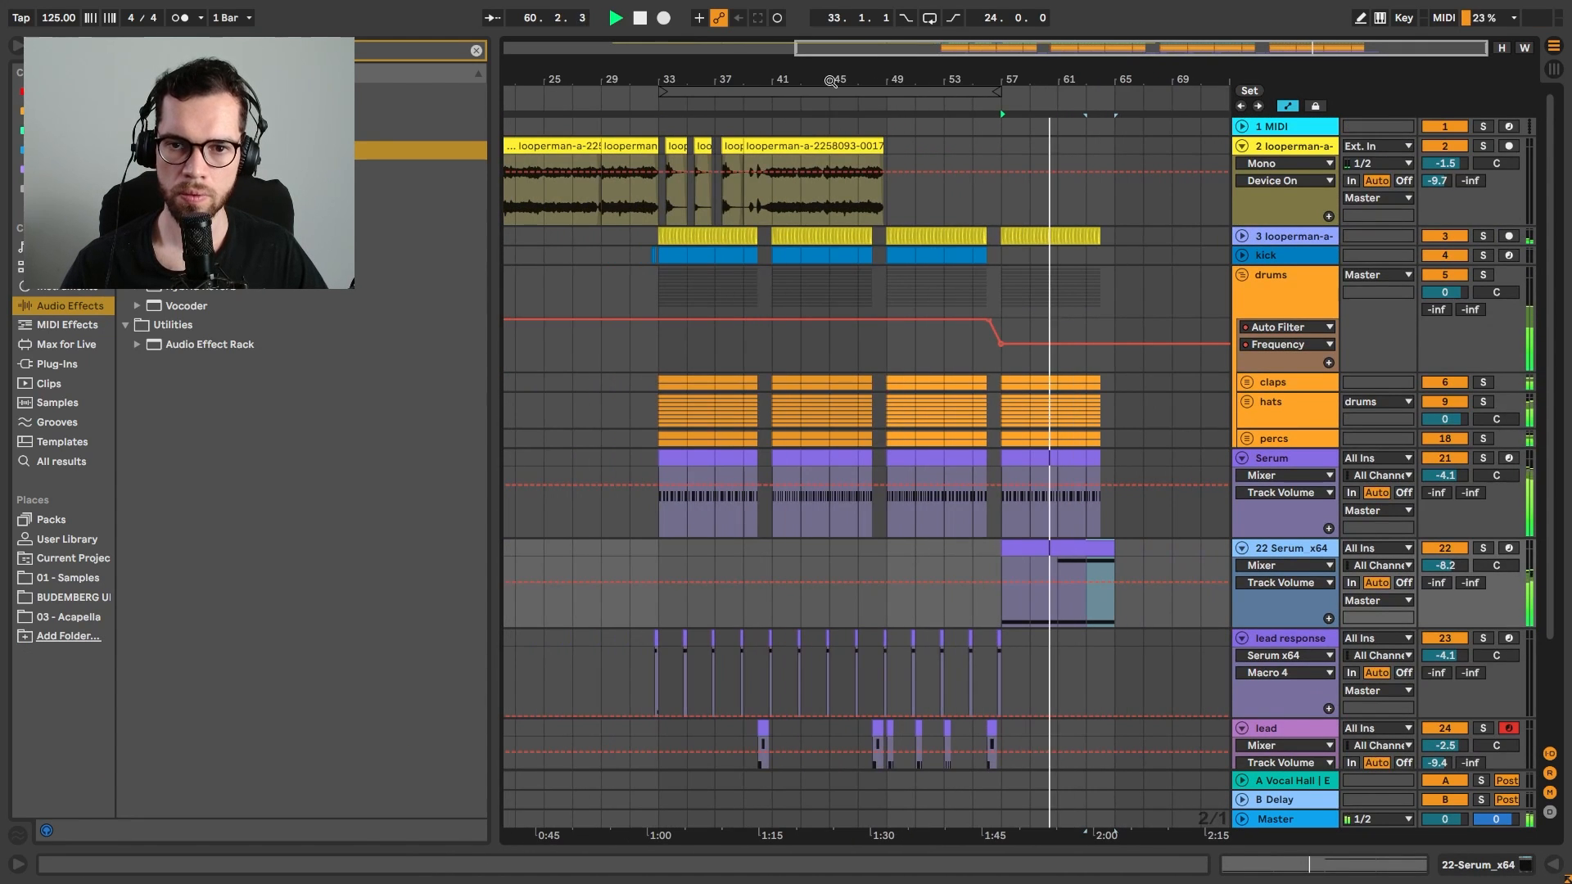
{"action": "left_click_drag", "start_coordinate": [833, 75], "coordinate": [829, 37]}
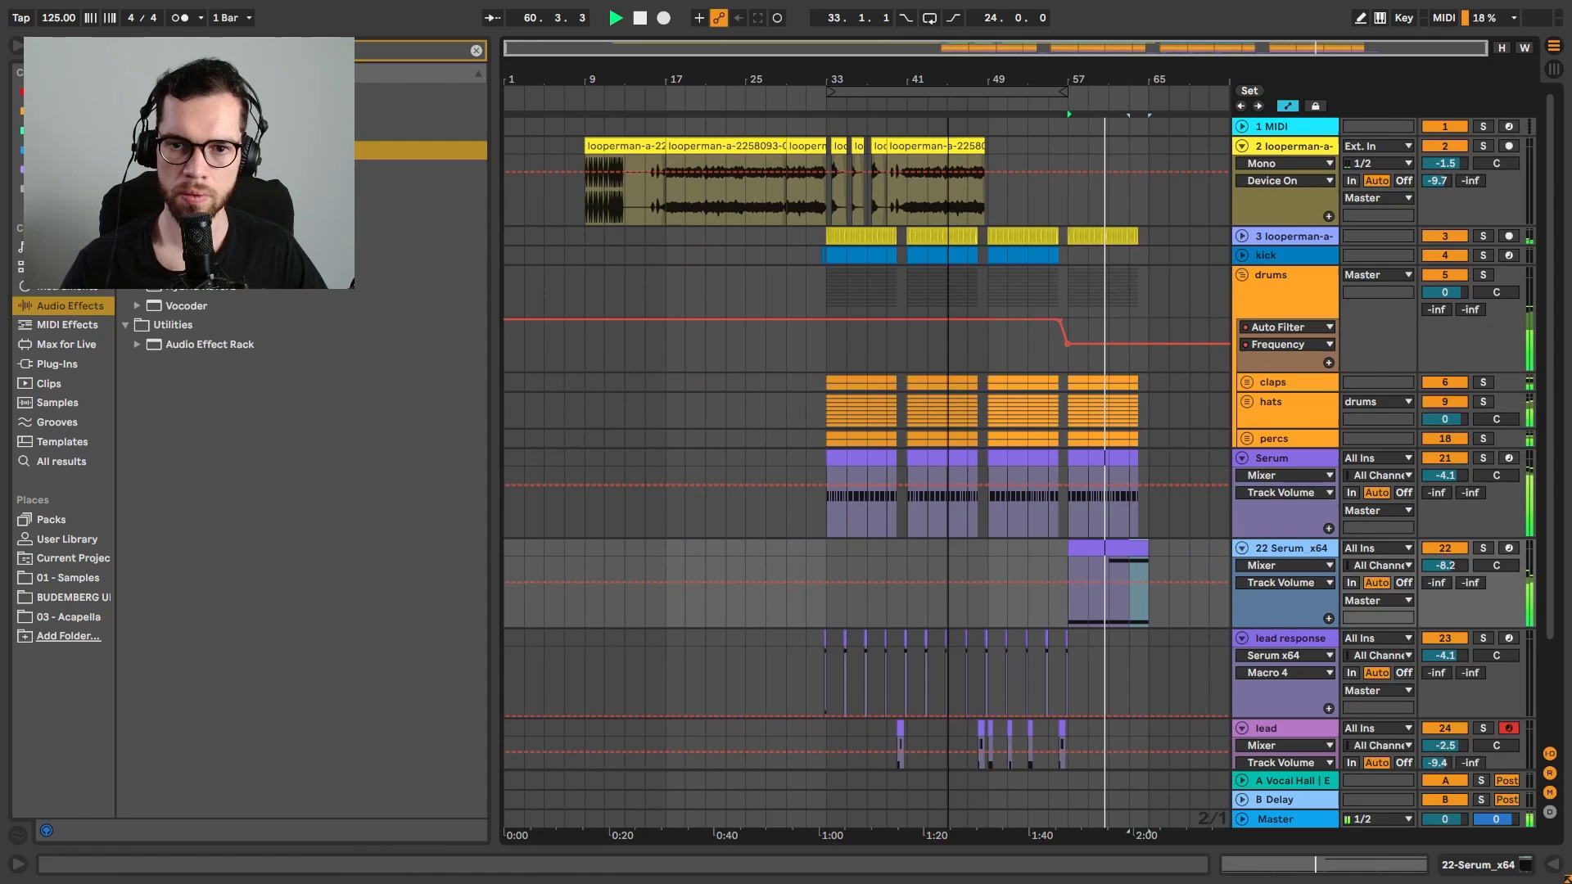
{"action": "left_click", "coordinate": [702, 208]}
{"action": "key", "text": "space"}
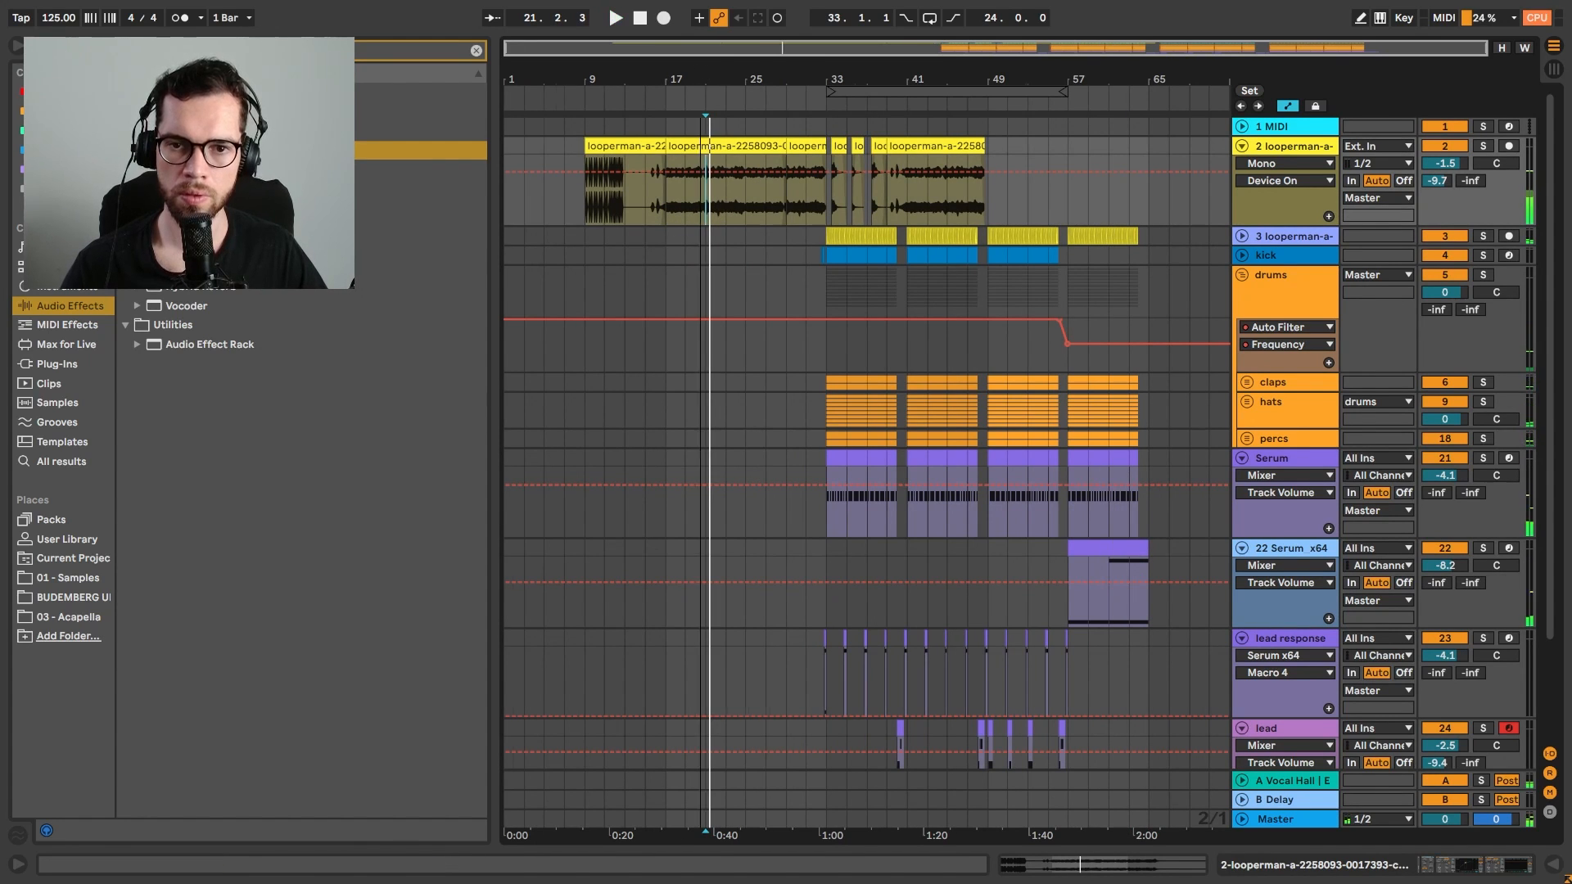
{"action": "left_click_drag", "start_coordinate": [701, 74], "coordinate": [701, 123]}
{"action": "key", "text": "space"}
{"action": "left_click", "coordinate": [785, 205]}
{"action": "key", "text": "space"}
{"action": "left_click", "coordinate": [849, 213]}
{"action": "key", "text": "space"}
Audition the vocal near the end of bar 21 and select the phrase from 21.4.3 to 22.2.1
{"action": "left_click", "coordinate": [857, 205]}
{"action": "left_click", "coordinate": [877, 205]}
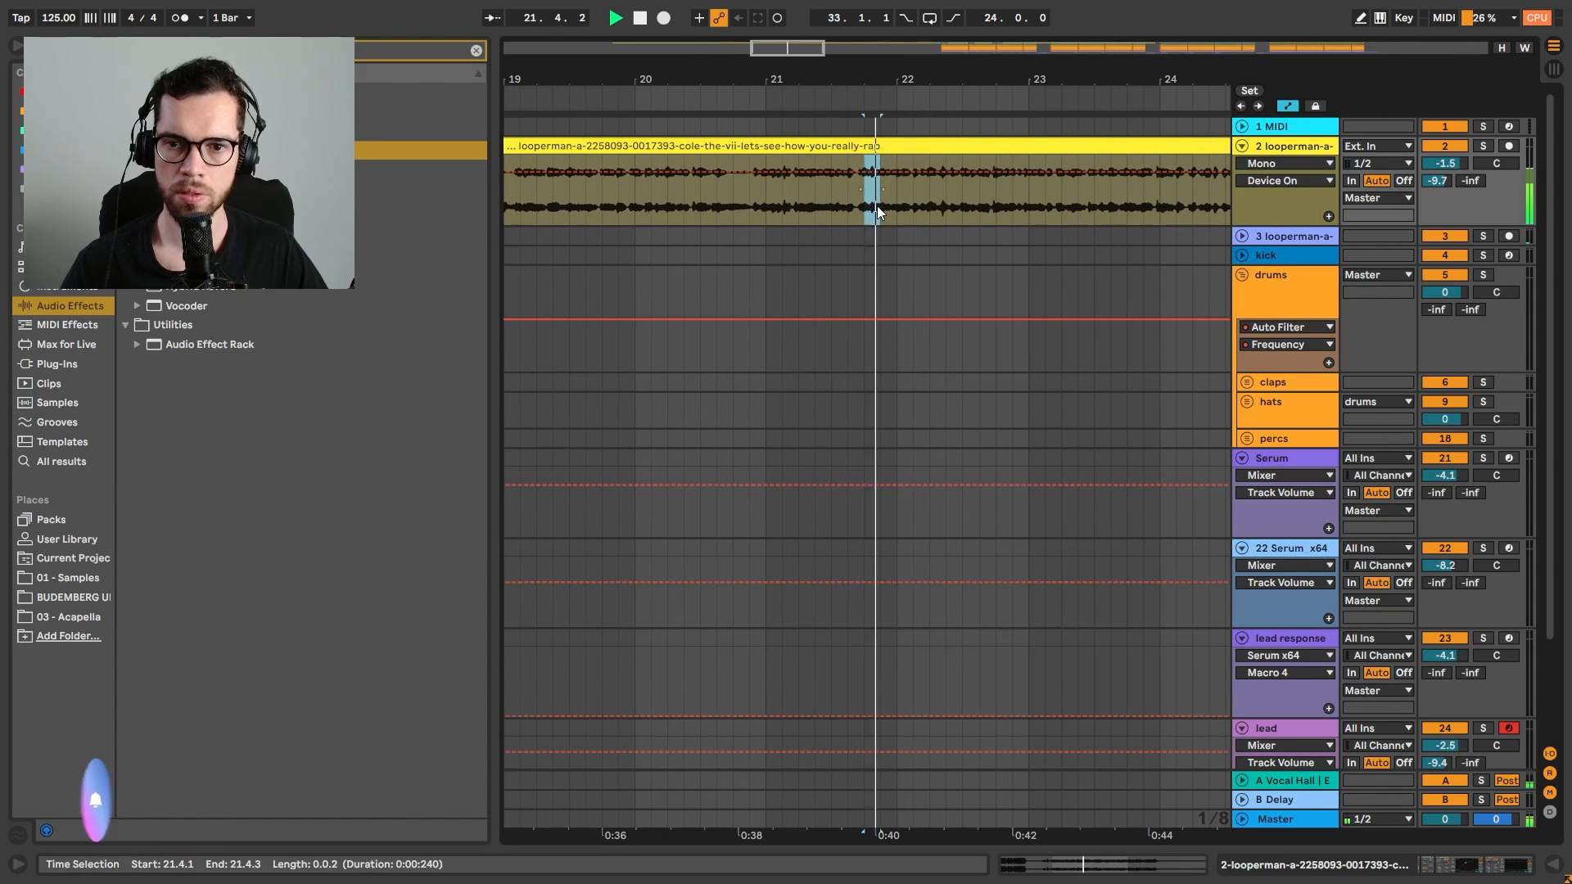
{"action": "key", "text": "space"}
{"action": "key", "text": "space"}
{"action": "key", "text": "space"}
{"action": "key", "text": "space"}
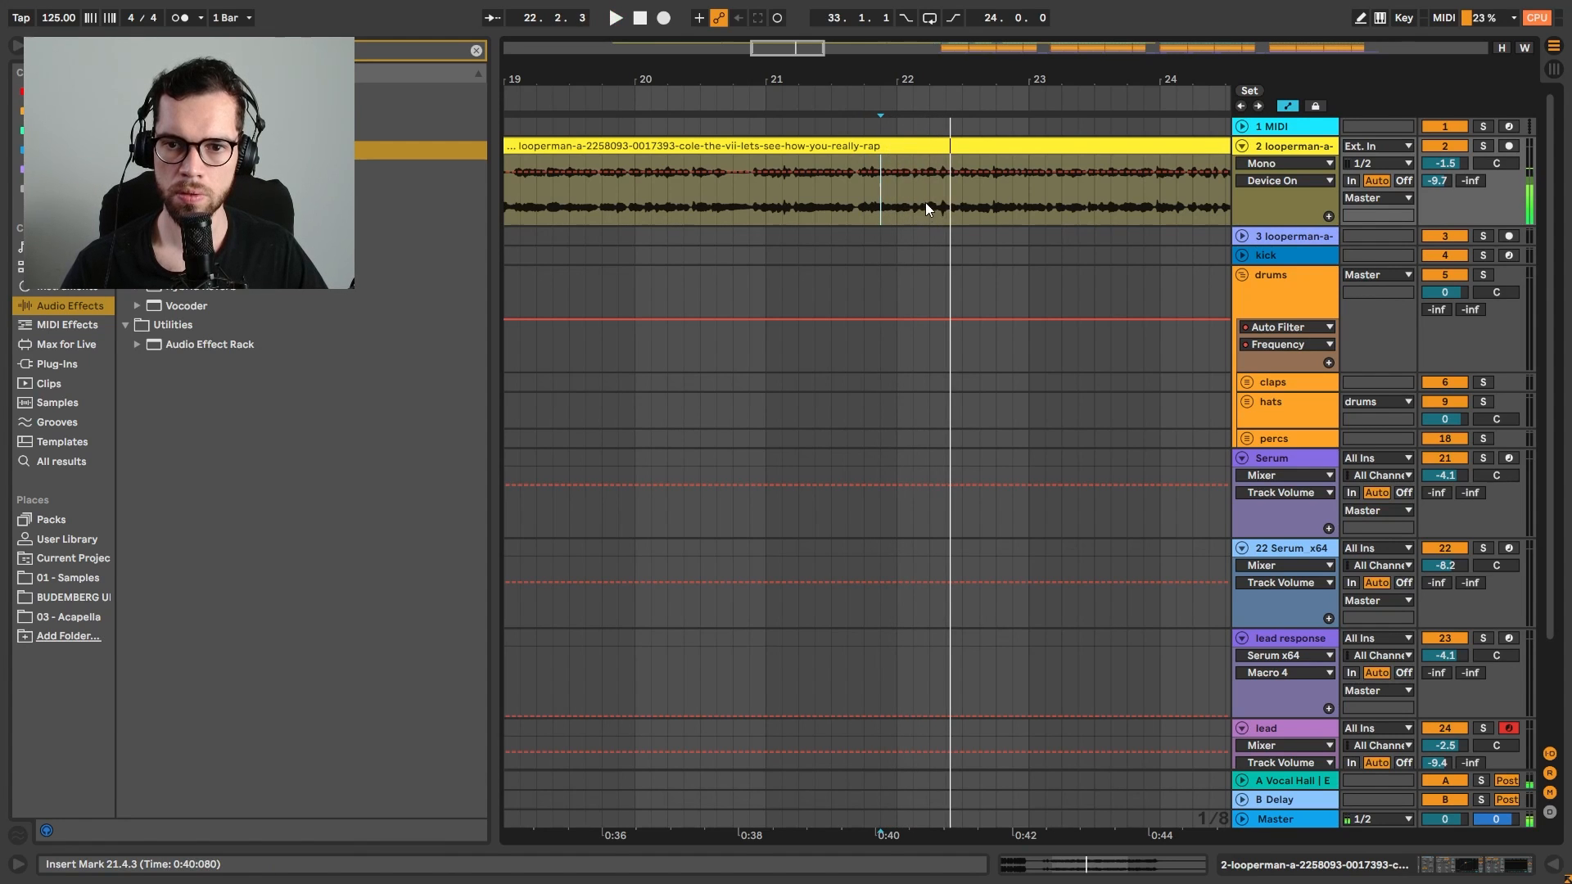
{"action": "key", "text": "space"}
{"action": "left_click", "coordinate": [931, 198], "text": "shift"}
Insert a new audio track directly below the vocal track
{"action": "key", "text": "minus"}
{"action": "key", "text": "minus"}
{"action": "key", "text": "minus"}
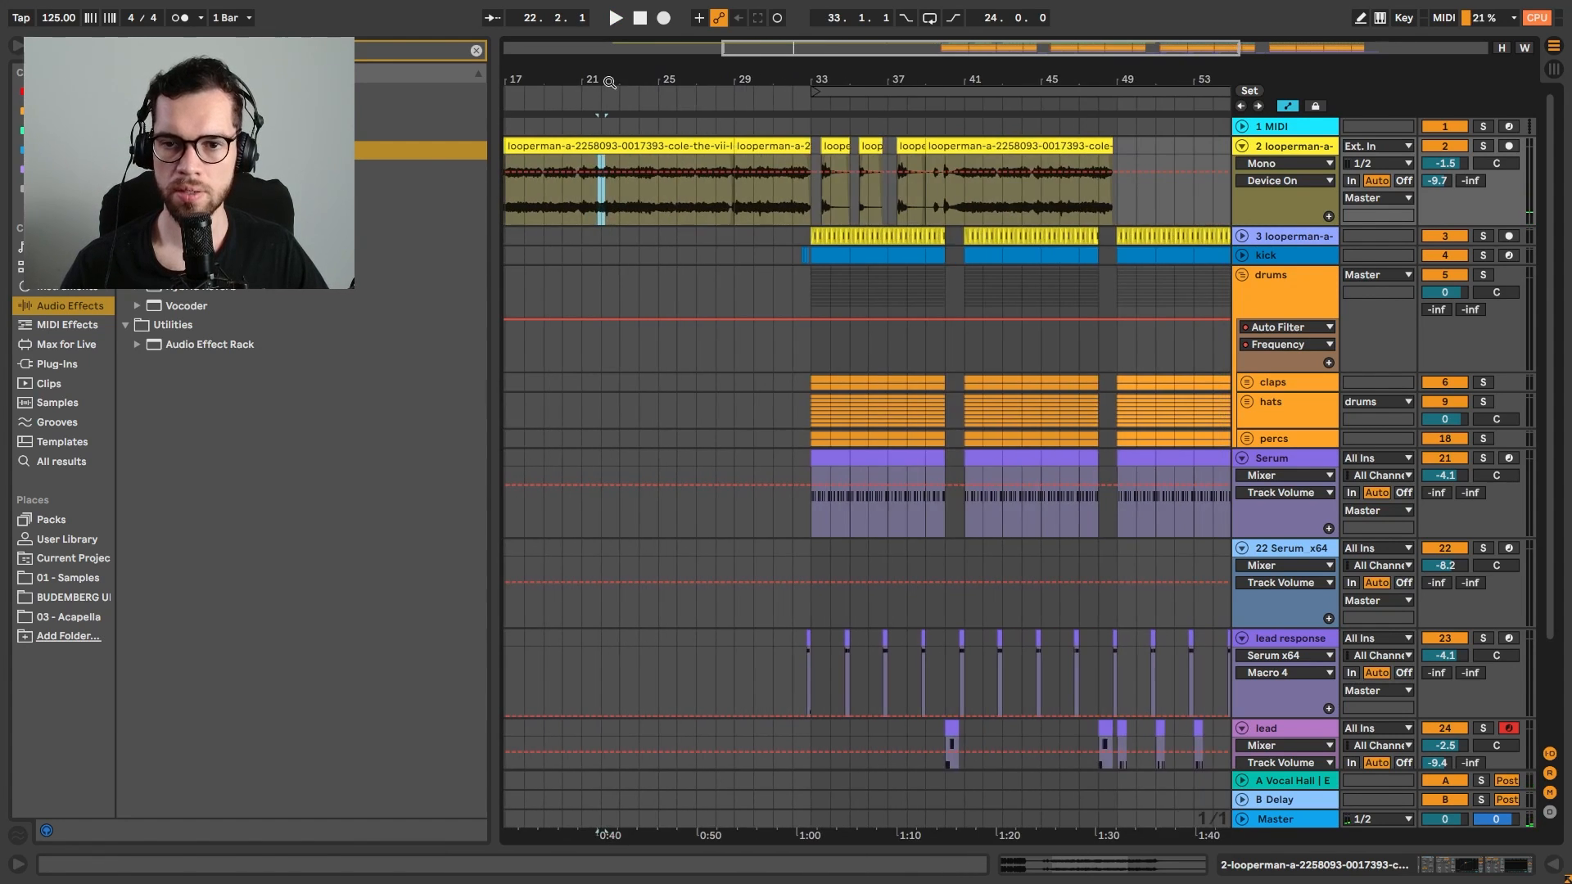
{"action": "key", "text": "ctrl+t"}
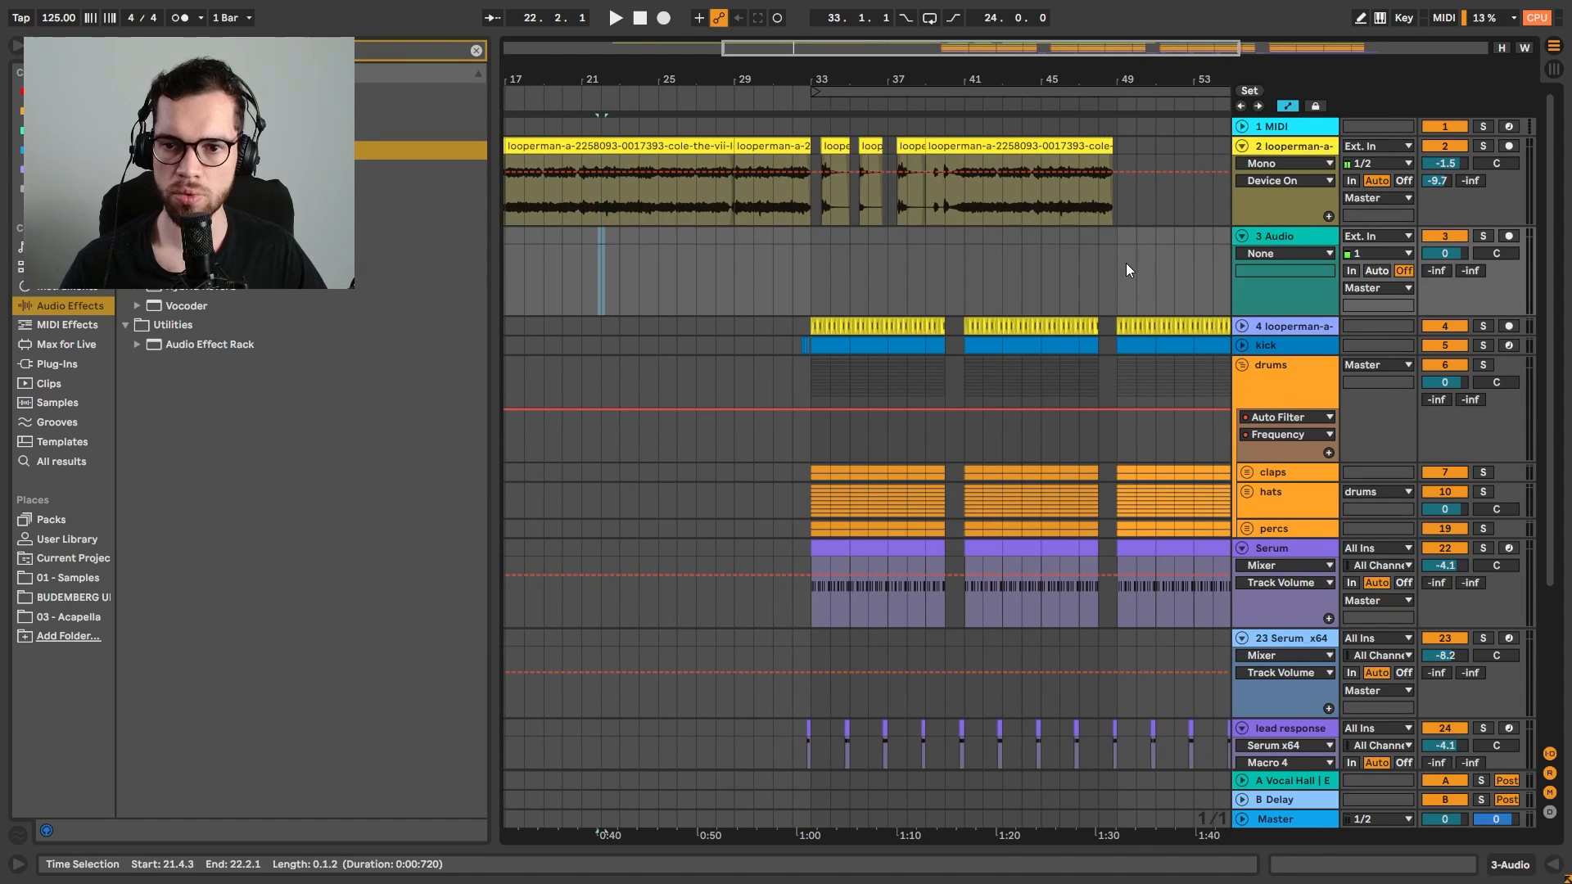
{"action": "left_click", "coordinate": [1127, 263]}
{"action": "left_click", "coordinate": [1080, 264]}
Audition the vocal from bar 24 and select the half-bar phrase ending at 25.1.1
{"action": "left_click", "coordinate": [645, 201]}
{"action": "key", "text": "space"}
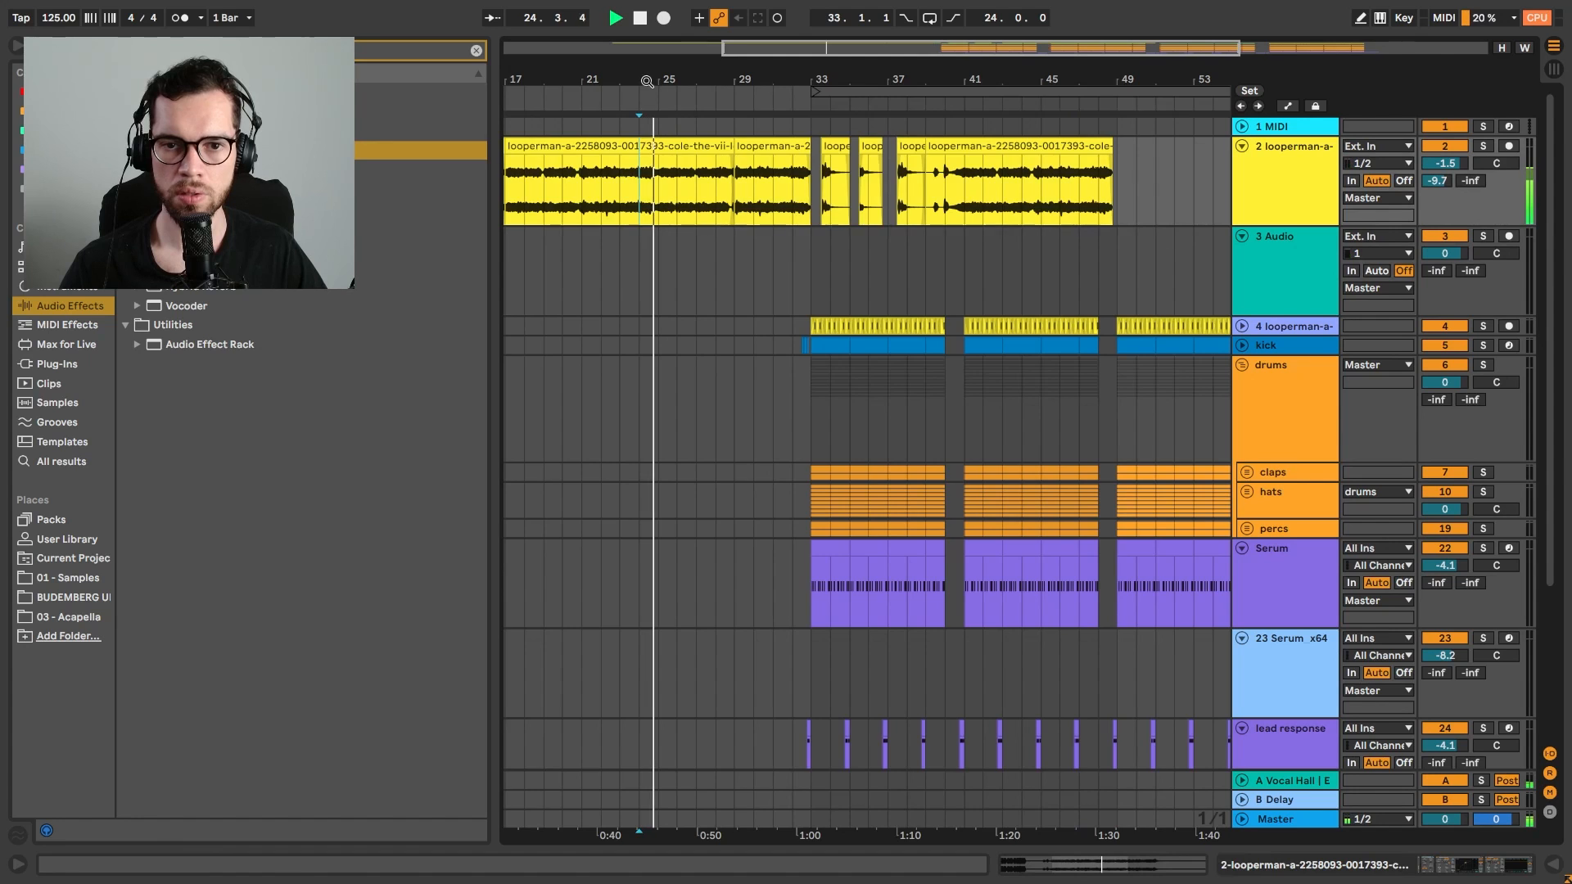
{"action": "key", "text": "plus"}
{"action": "key", "text": "plus"}
{"action": "key", "text": "space"}
{"action": "left_click", "coordinate": [673, 210]}
{"action": "key", "text": "space"}
{"action": "key", "text": "space"}
{"action": "key", "text": "space"}
{"action": "left_click", "coordinate": [721, 179], "text": "shift"}
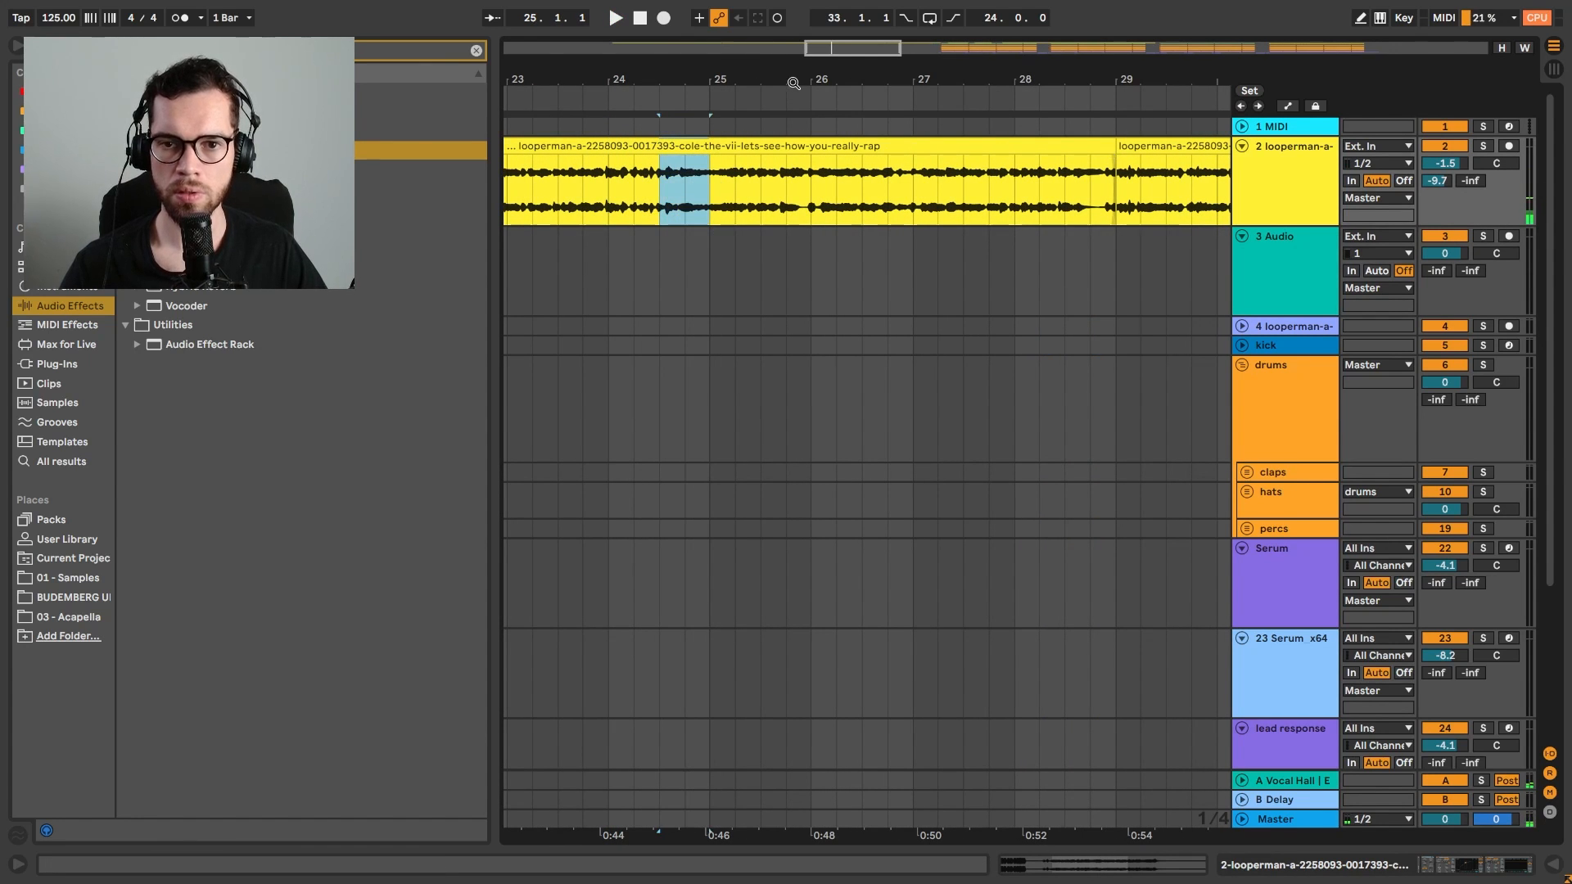
Copy the selected half-bar vocal phrase onto the new audio track near bar 50 and play it with the drop
{"action": "key", "text": "minus"}
{"action": "key", "text": "minus"}
{"action": "left_click_drag", "start_coordinate": [570, 180], "coordinate": [1099, 275]}
{"action": "left_click", "coordinate": [1073, 270]}
{"action": "key", "text": "space"}
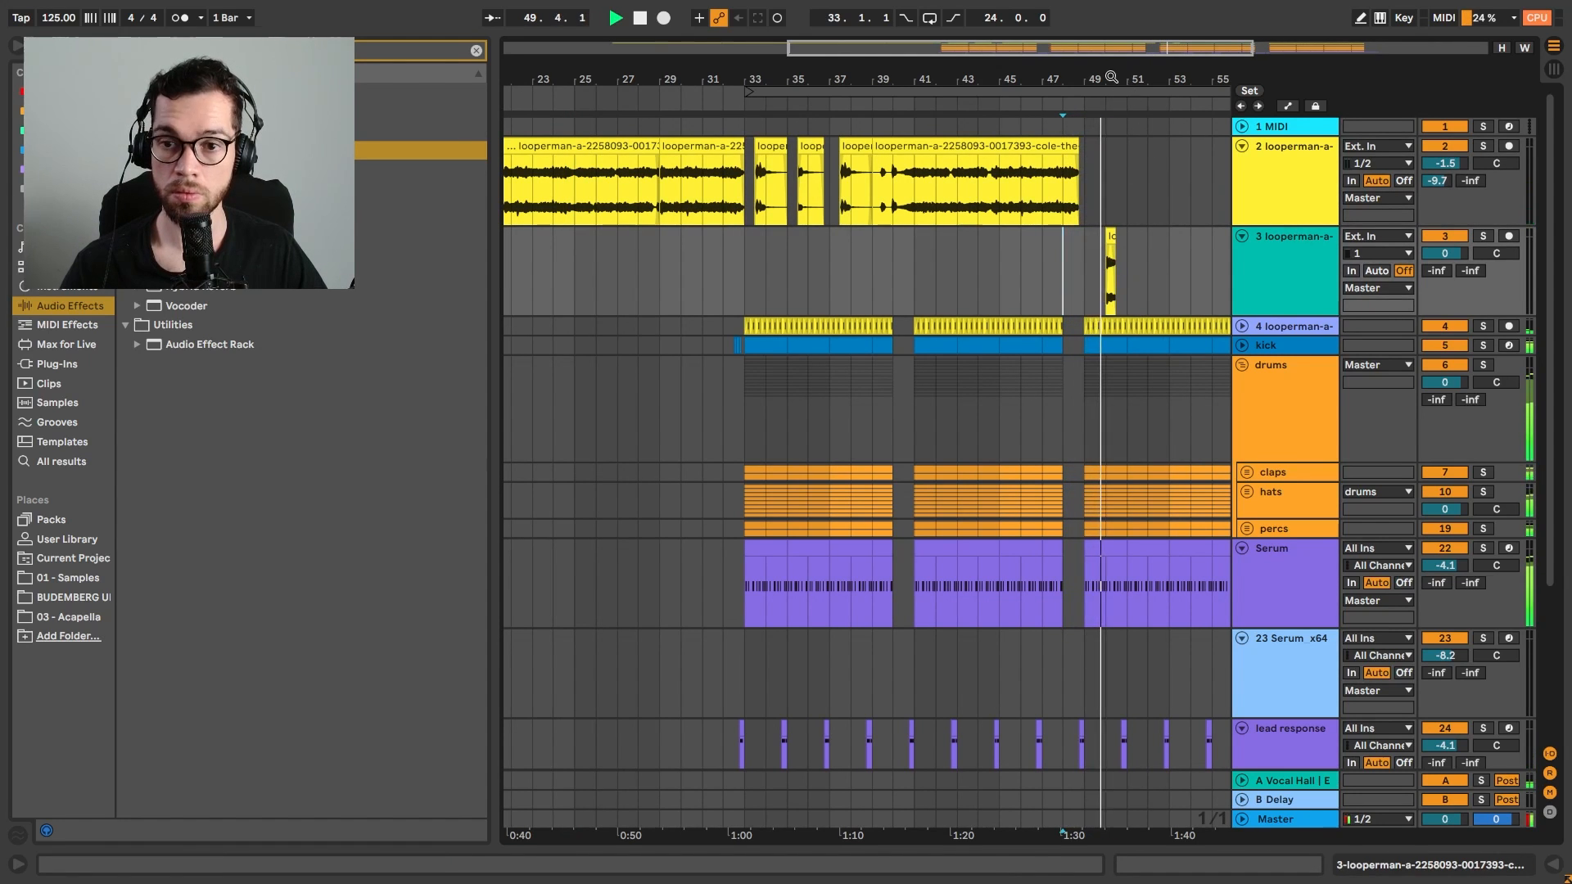
Move the copied vocal phrase into the filtered section at 57.3.1 while playing from bar 55
{"action": "left_click_drag", "start_coordinate": [854, 233], "coordinate": [1024, 234]}
{"action": "left_click", "coordinate": [957, 254]}
{"action": "key", "text": "space"}
{"action": "key", "text": "space"}
{"action": "left_click_drag", "start_coordinate": [1020, 79], "coordinate": [1020, 128]}
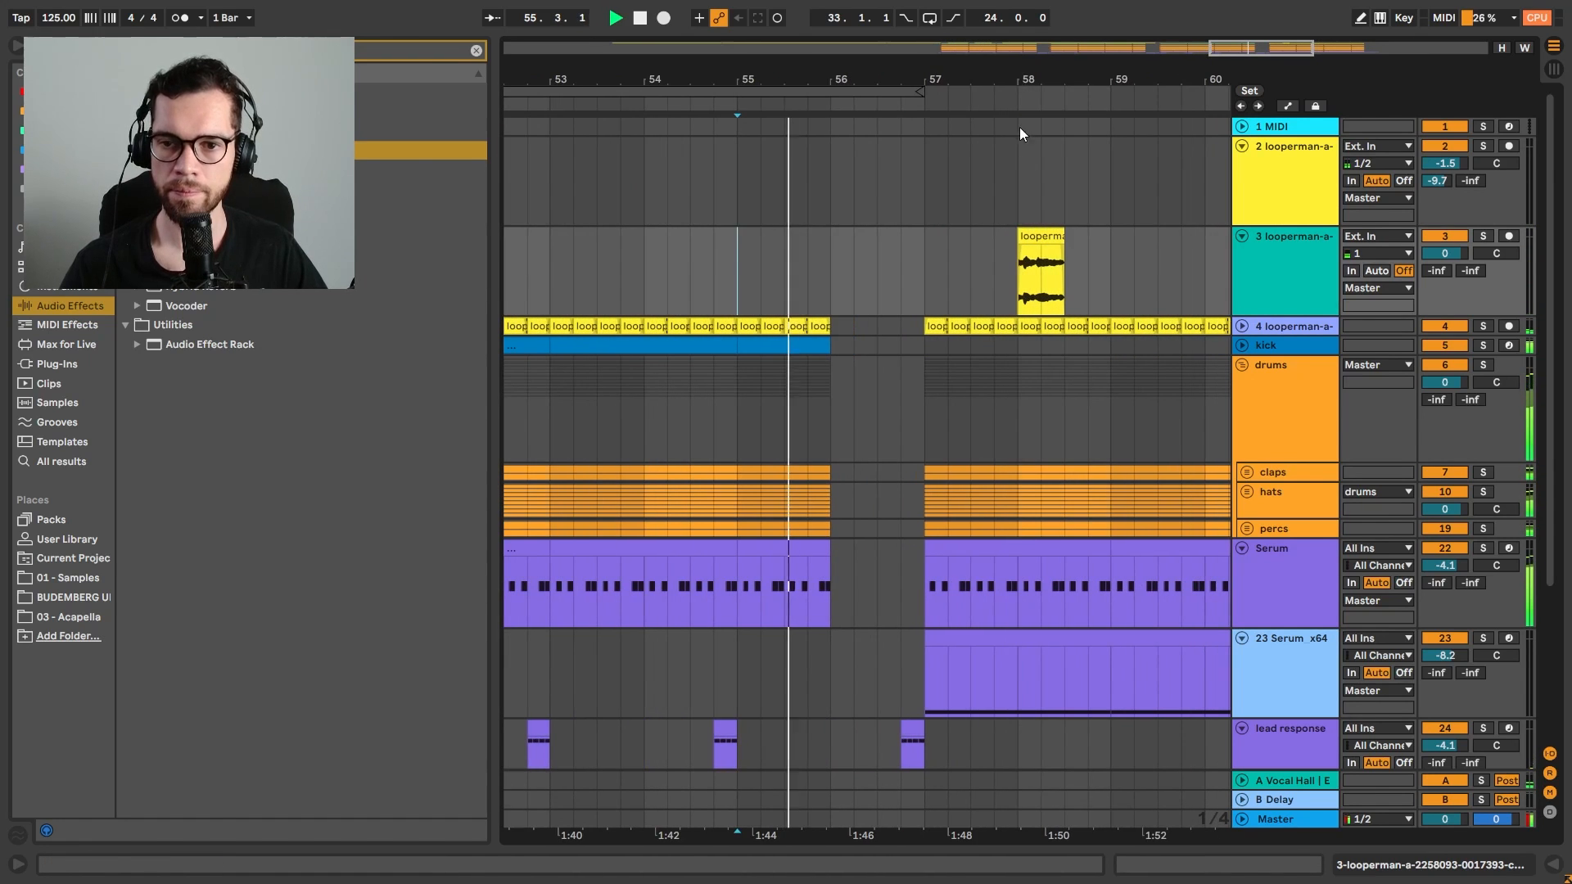
{"action": "left_click_drag", "start_coordinate": [1038, 240], "coordinate": [986, 244]}
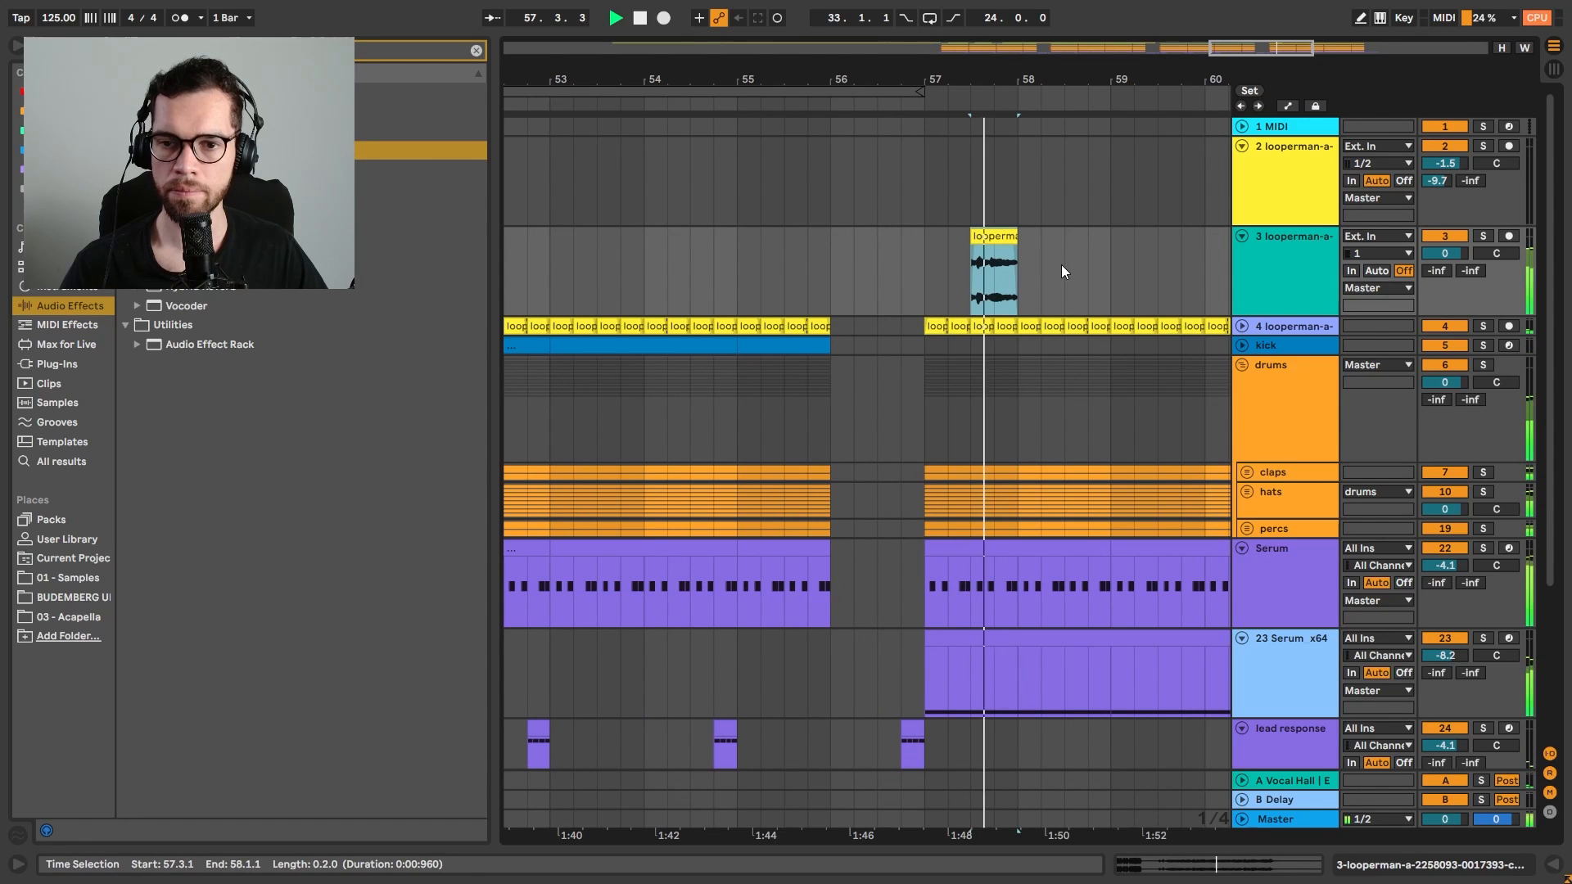
Shift the copied vocal phrase to start at 57.4.1 and audition its timing
{"action": "key", "text": "space"}
{"action": "key", "text": "space"}
{"action": "left_click_drag", "start_coordinate": [973, 237], "coordinate": [1038, 234]}
{"action": "key", "text": "space"}
{"action": "key", "text": "space"}
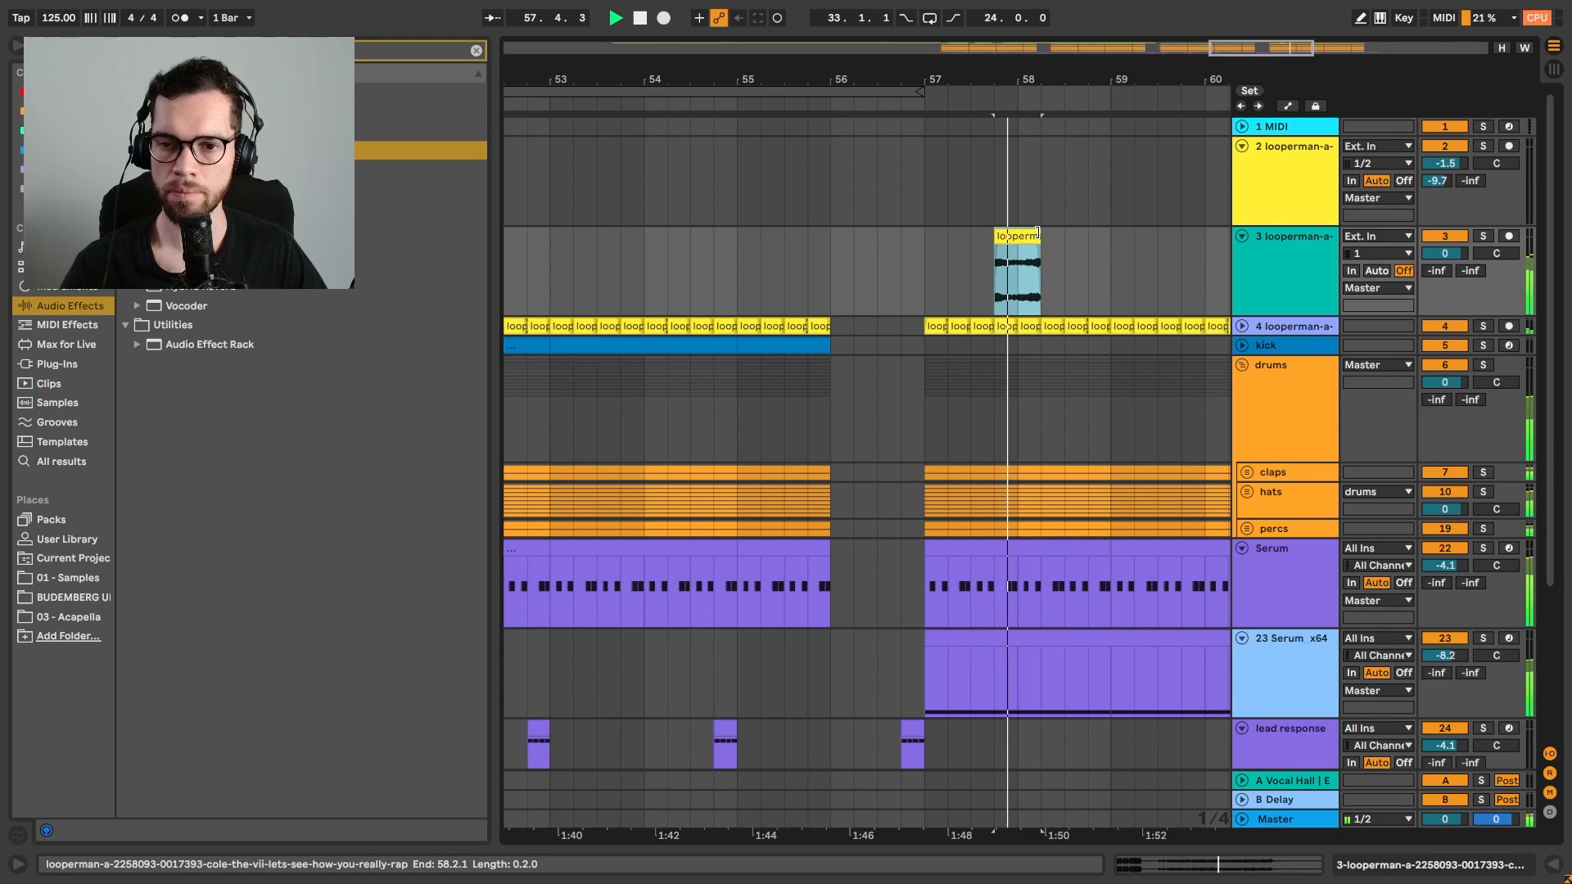
{"action": "key", "text": "space"}
Find the Long Tail reverb preset, add it to the copied vocal phrase's track and play the result
{"action": "left_click", "coordinate": [1281, 246]}
{"action": "double_click", "coordinate": [1273, 247]}
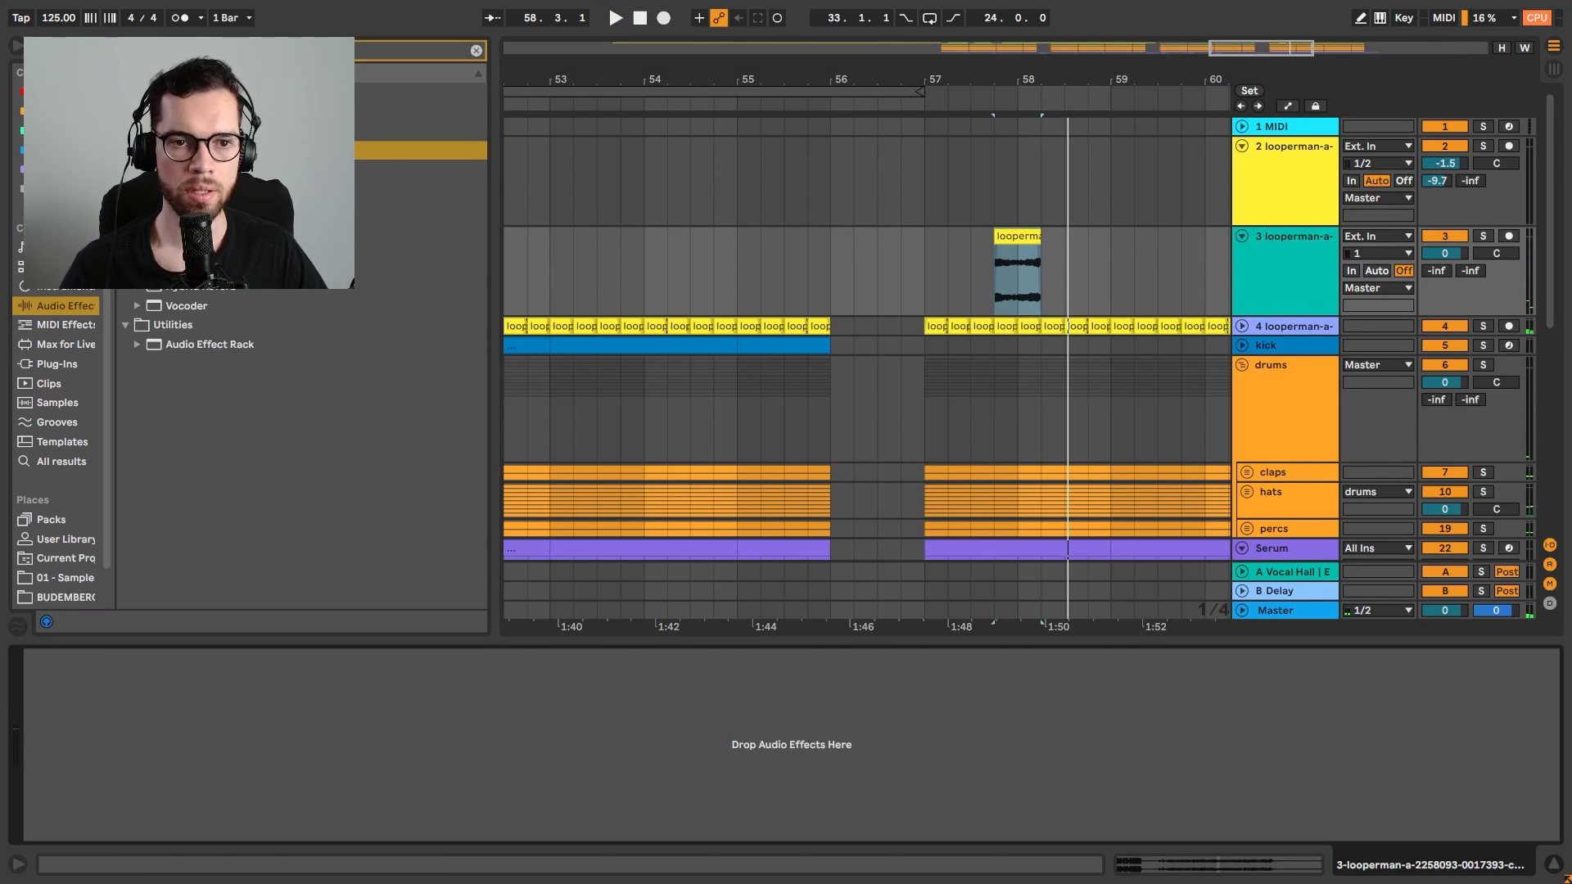
{"action": "key", "text": "ctrl+f"}
{"action": "type", "text": "rev"}
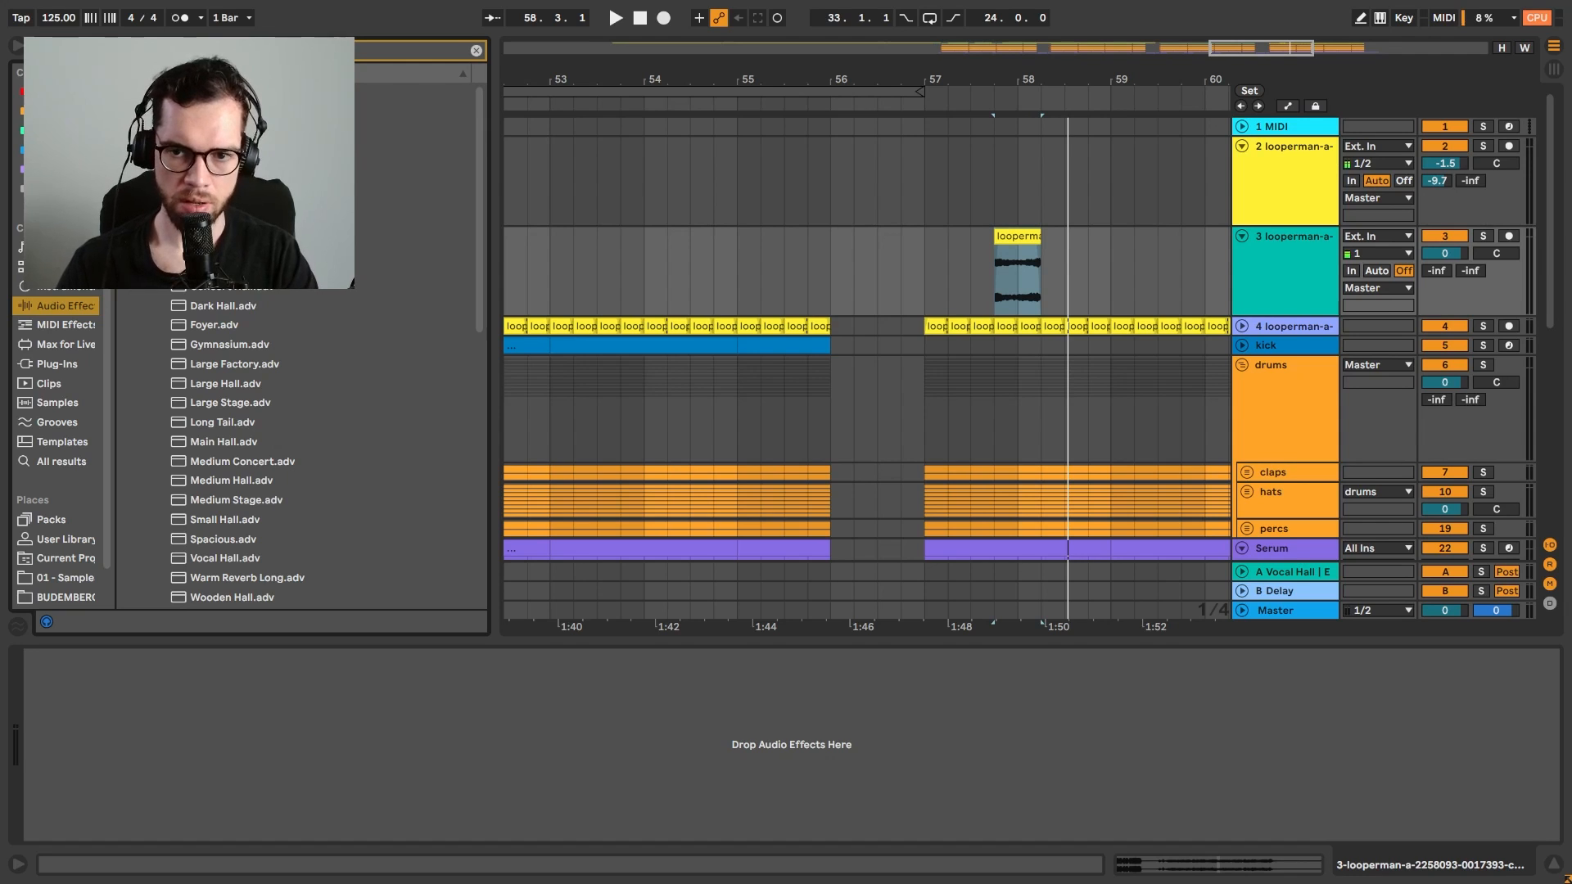
{"action": "scroll", "coordinate": [239, 402], "scroll_direction": "down", "scroll_amount": 2}
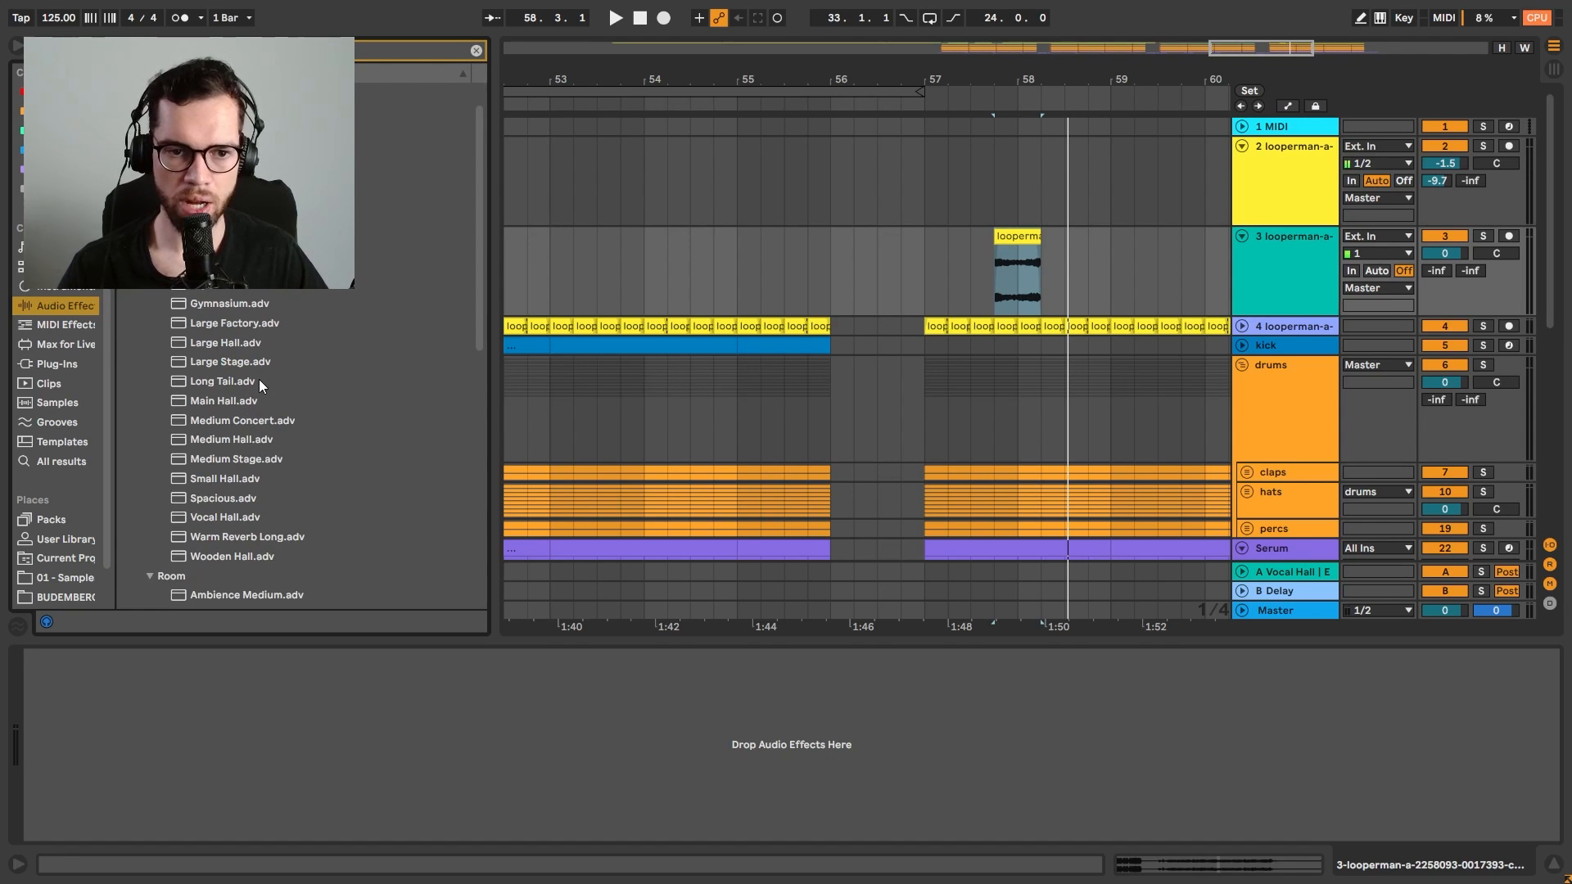
{"action": "left_click_drag", "start_coordinate": [243, 381], "coordinate": [318, 360]}
{"action": "left_click_drag", "start_coordinate": [1013, 271], "coordinate": [1014, 270]}
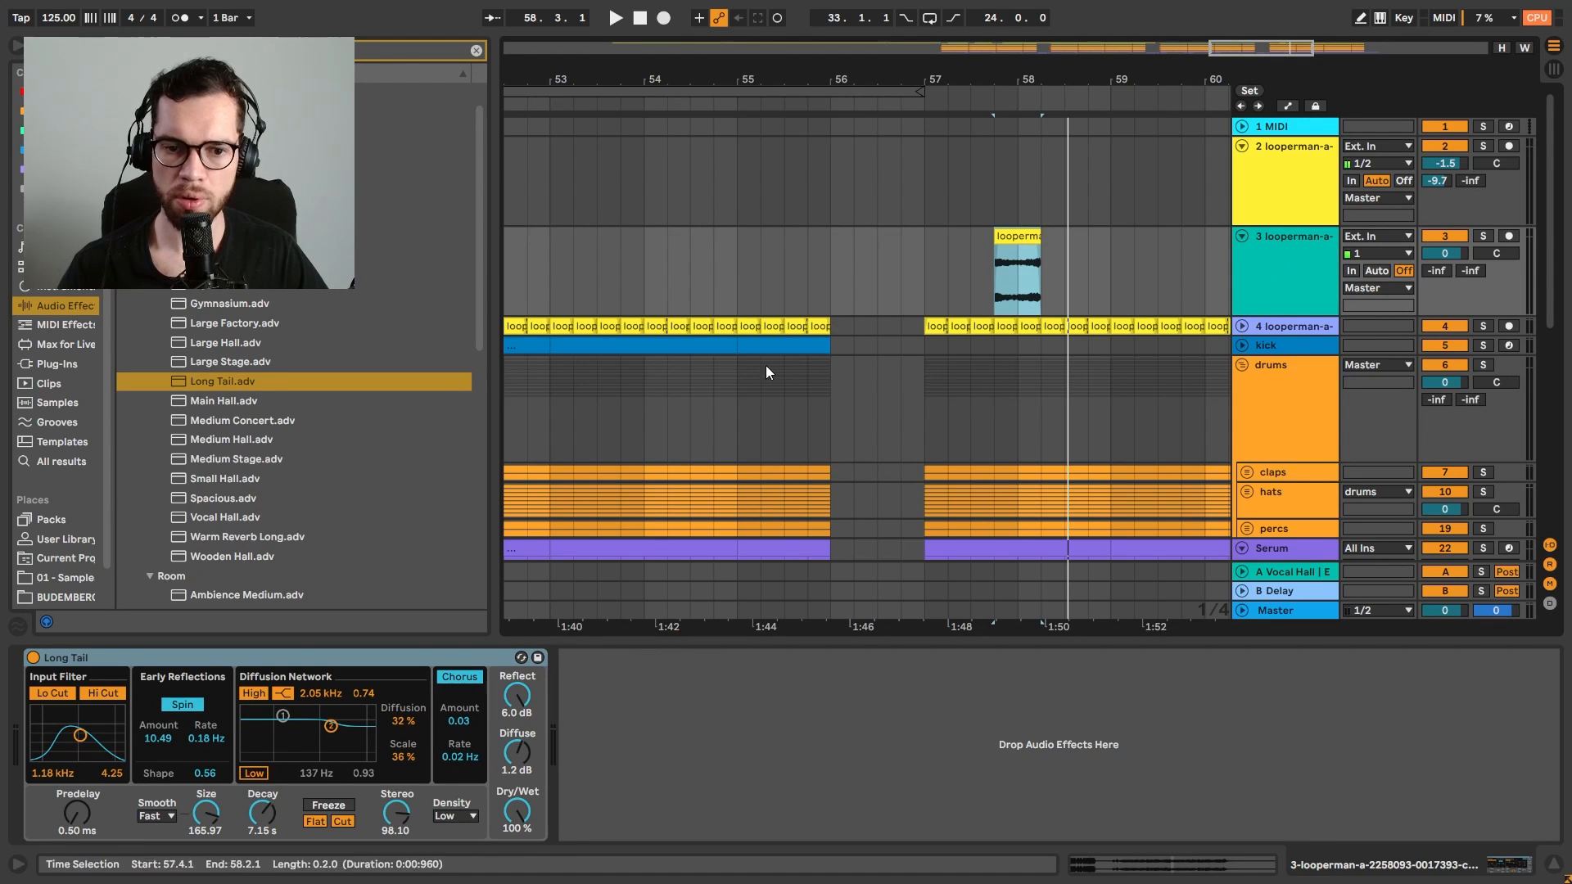
{"action": "key", "text": "space"}
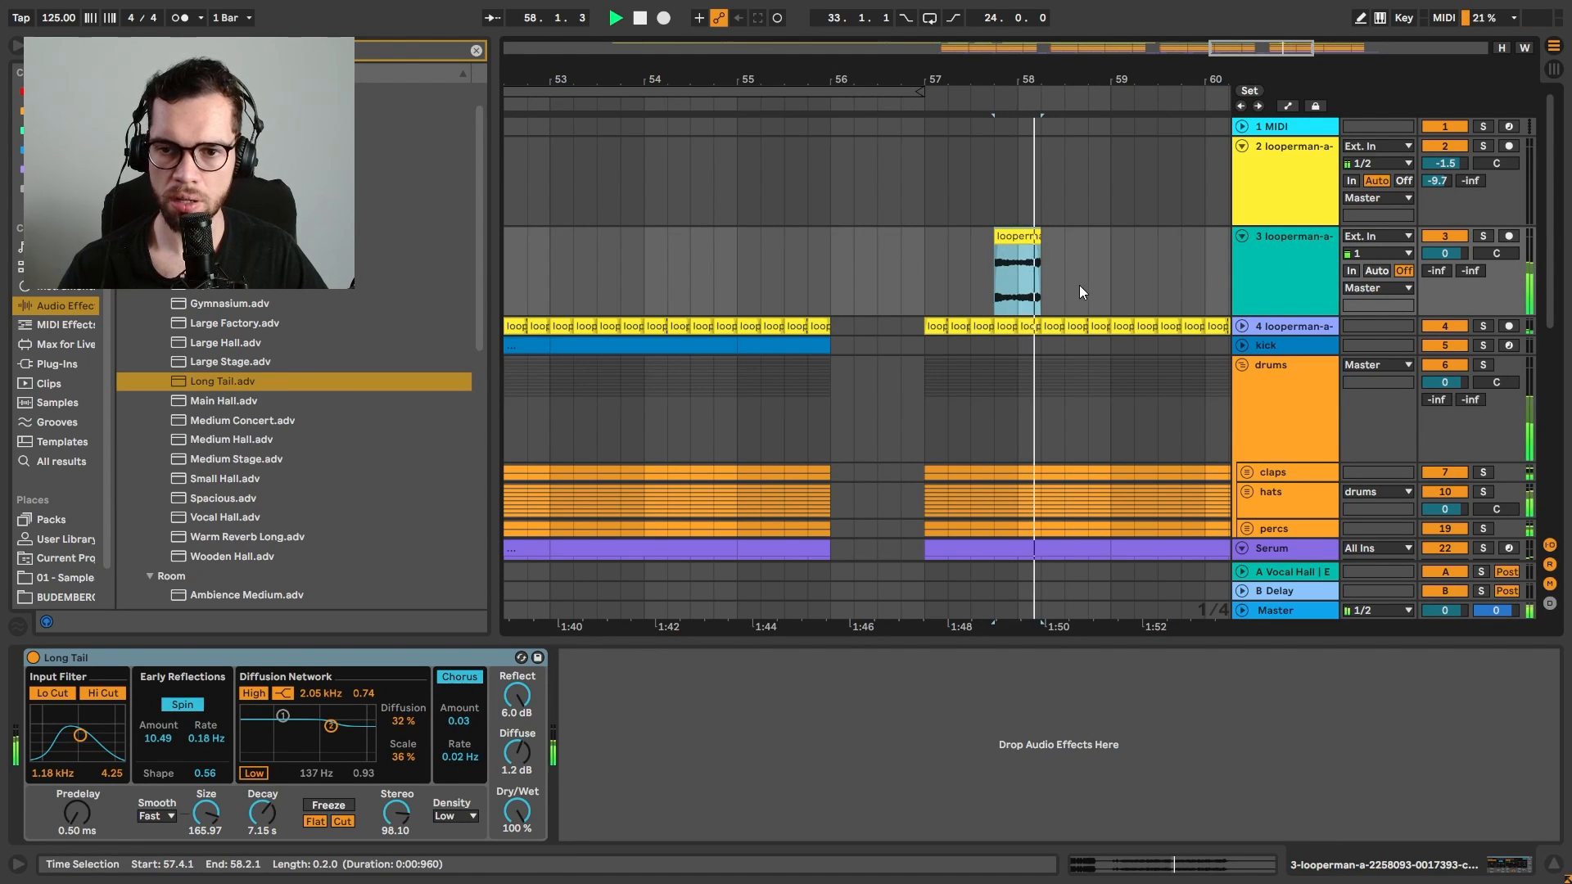
Move the reverbed vocal phrase to start at 56.4.1 and check its timing by playing from 55.4.1
{"action": "left_click", "coordinate": [809, 262]}
{"action": "key", "text": "space"}
{"action": "key", "text": "space"}
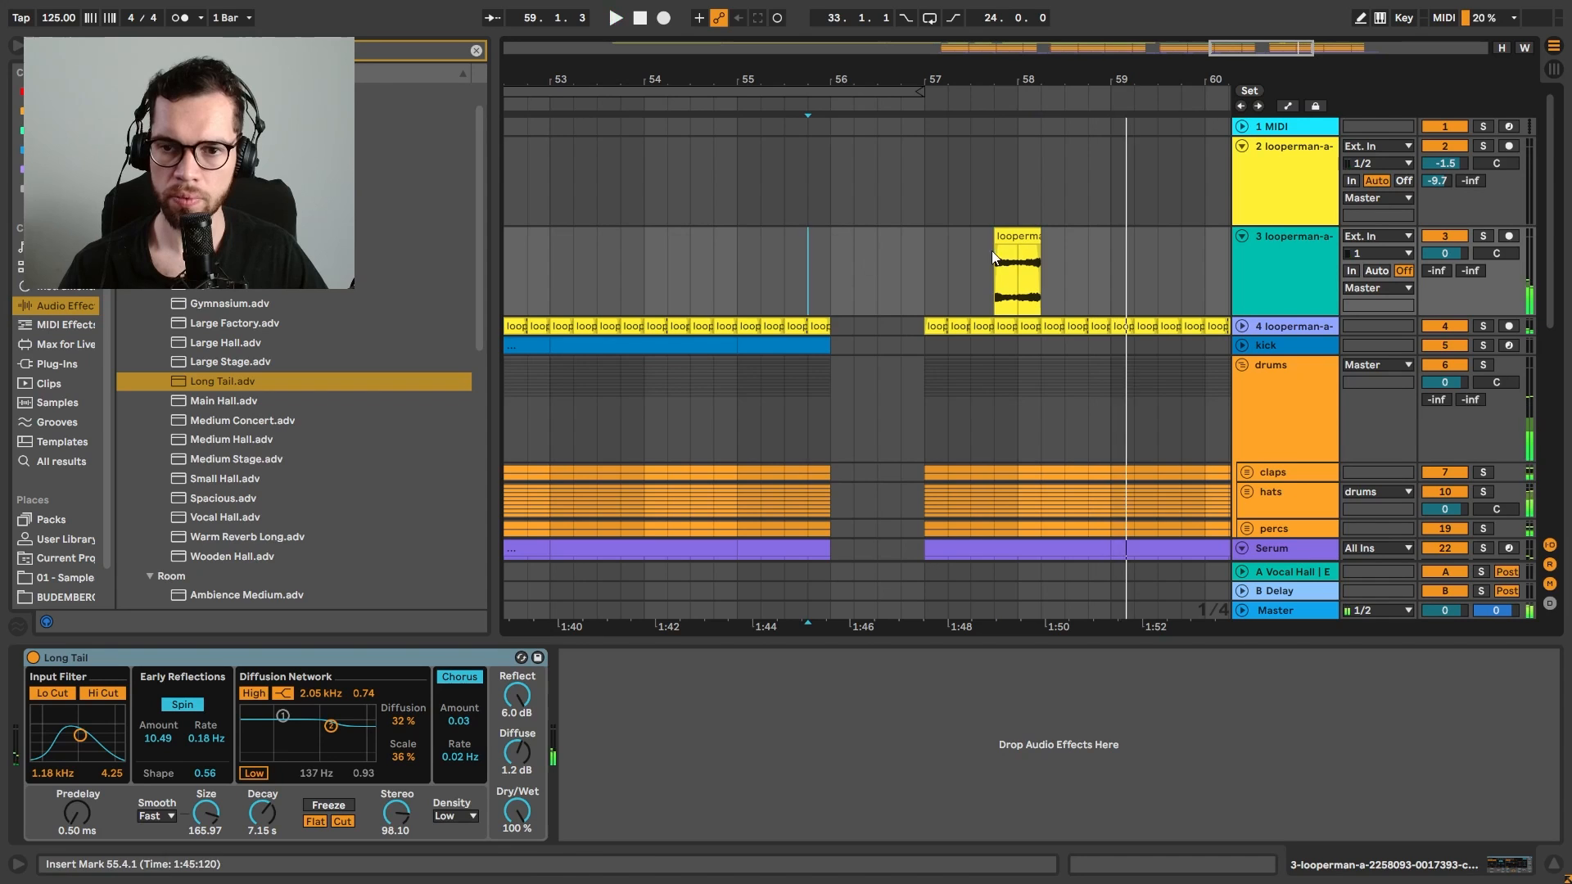
{"action": "left_click_drag", "start_coordinate": [1015, 238], "coordinate": [913, 243]}
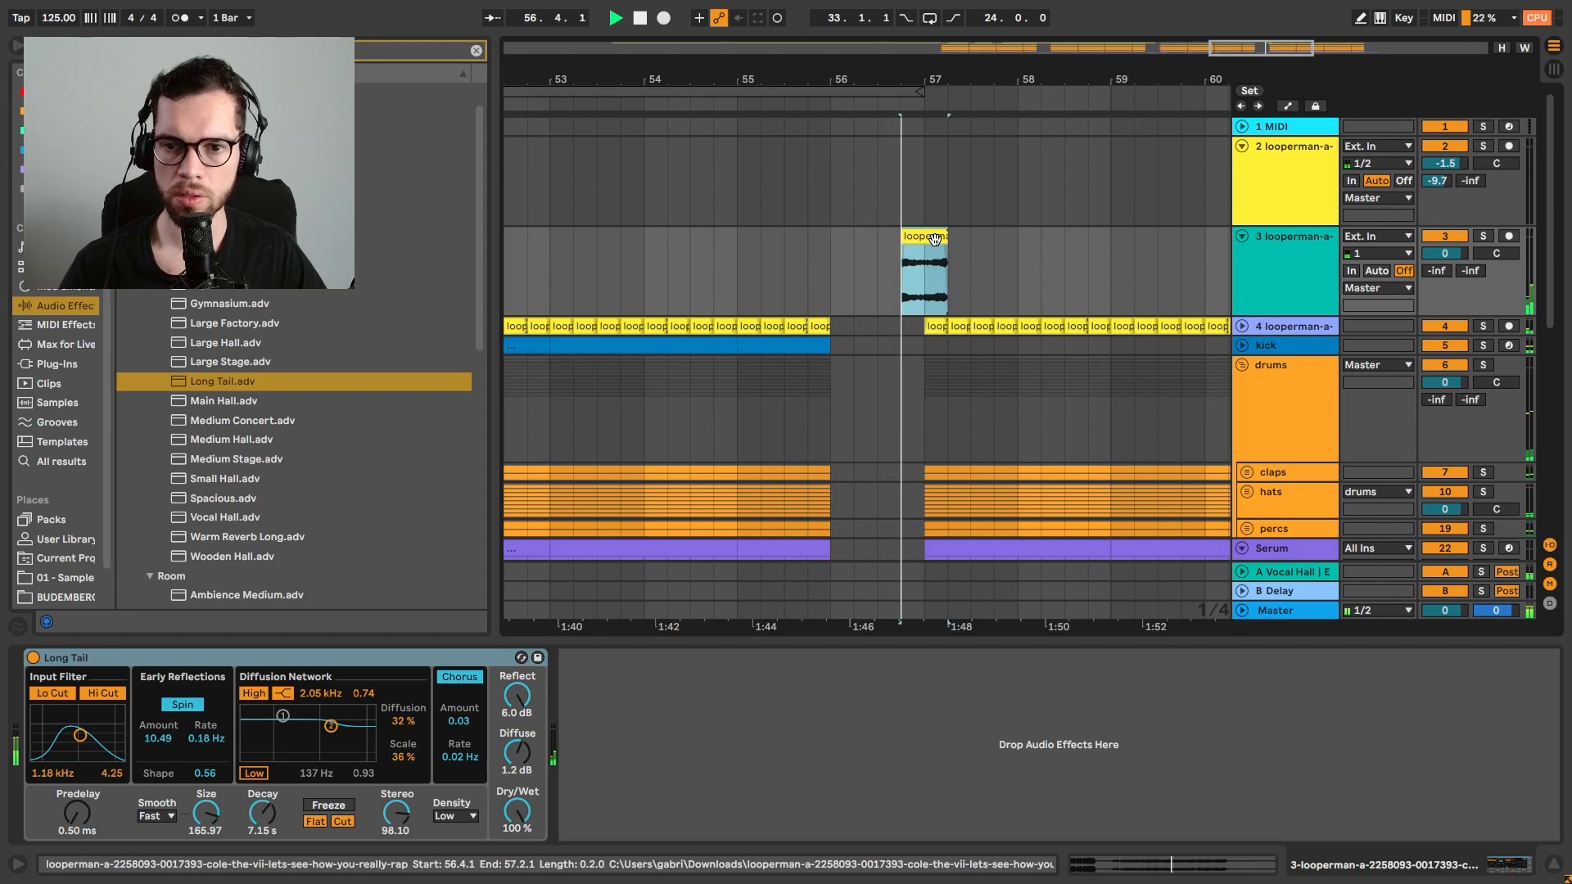
Duplicate the four bars of the reverbed vocal track from 57.1.1 so the copy starts at 61.1.1
{"action": "left_click_drag", "start_coordinate": [960, 79], "coordinate": [910, 33]}
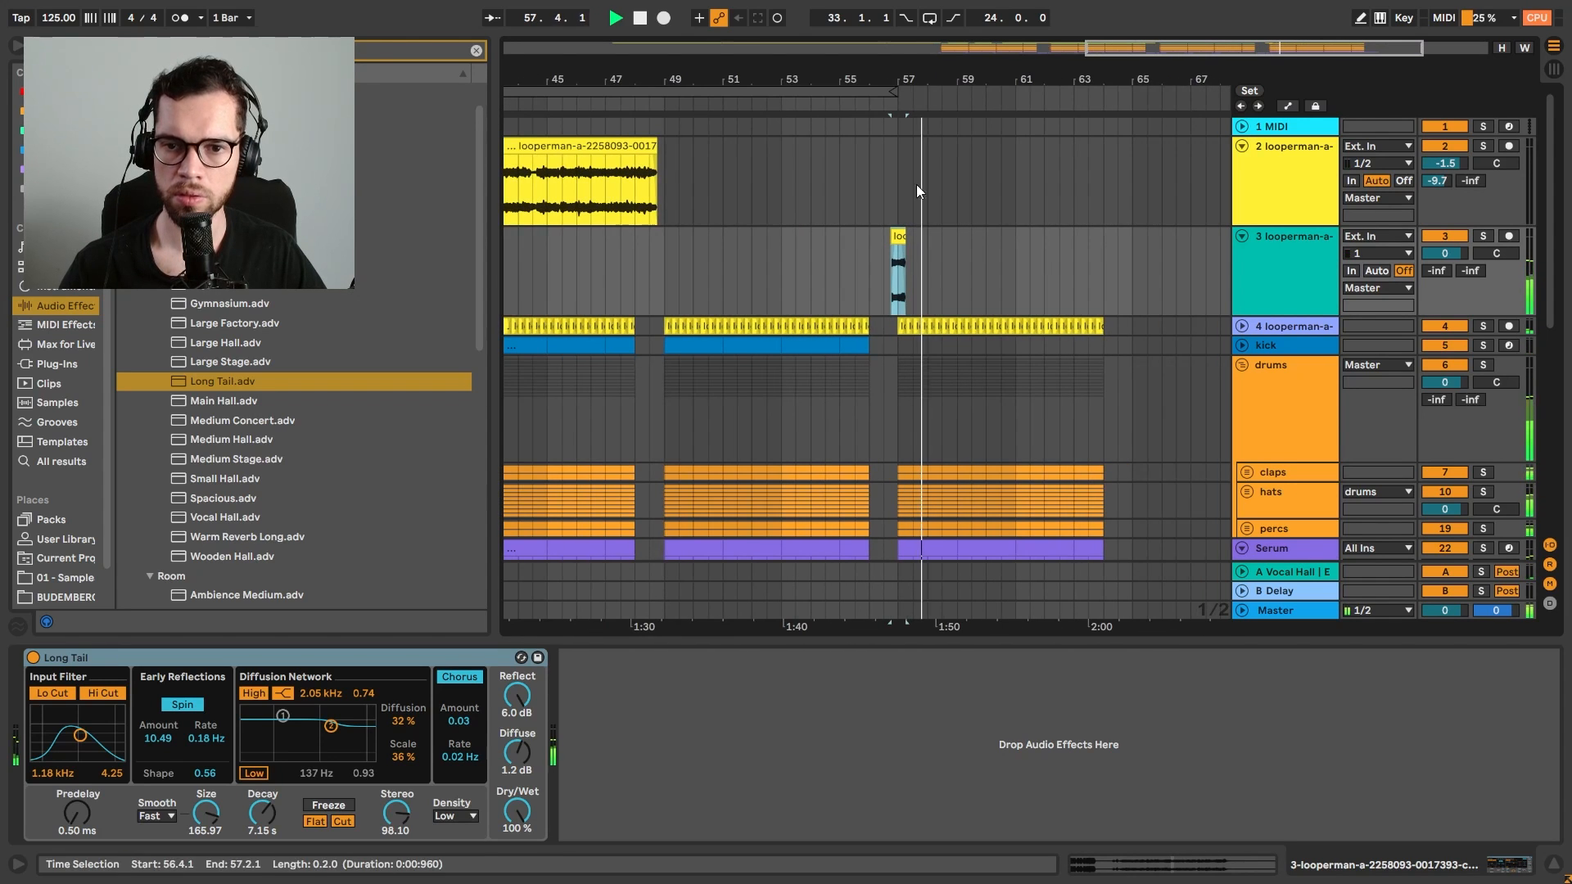
{"action": "left_click", "coordinate": [899, 285]}
{"action": "left_click_drag", "start_coordinate": [899, 283], "coordinate": [1088, 303]}
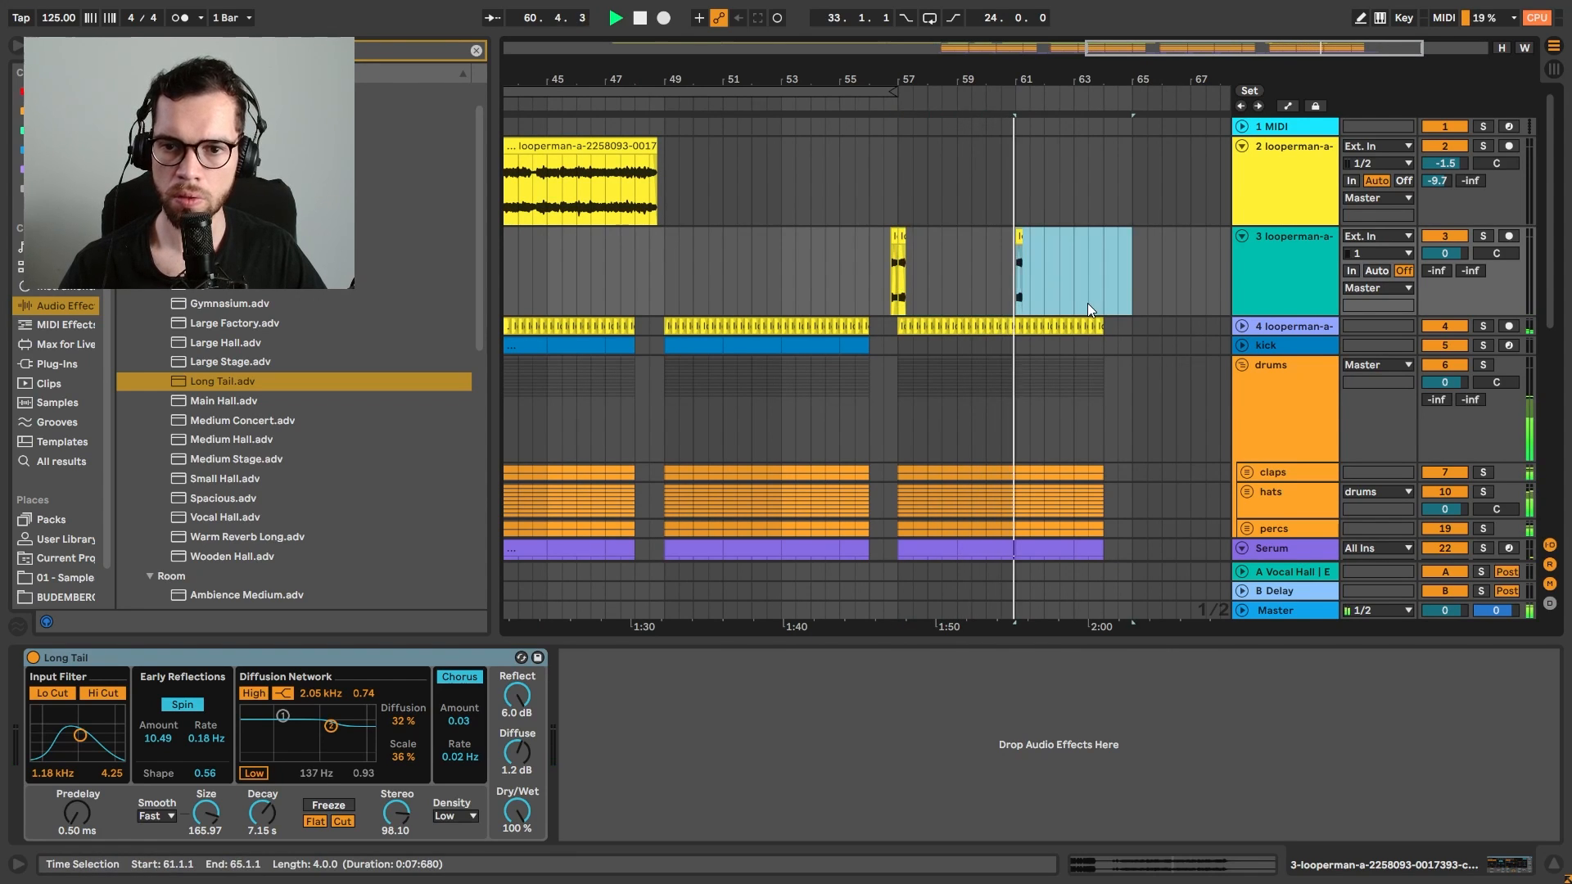
{"action": "scroll", "coordinate": [931, 167], "scroll_direction": "right", "scroll_amount": 3}
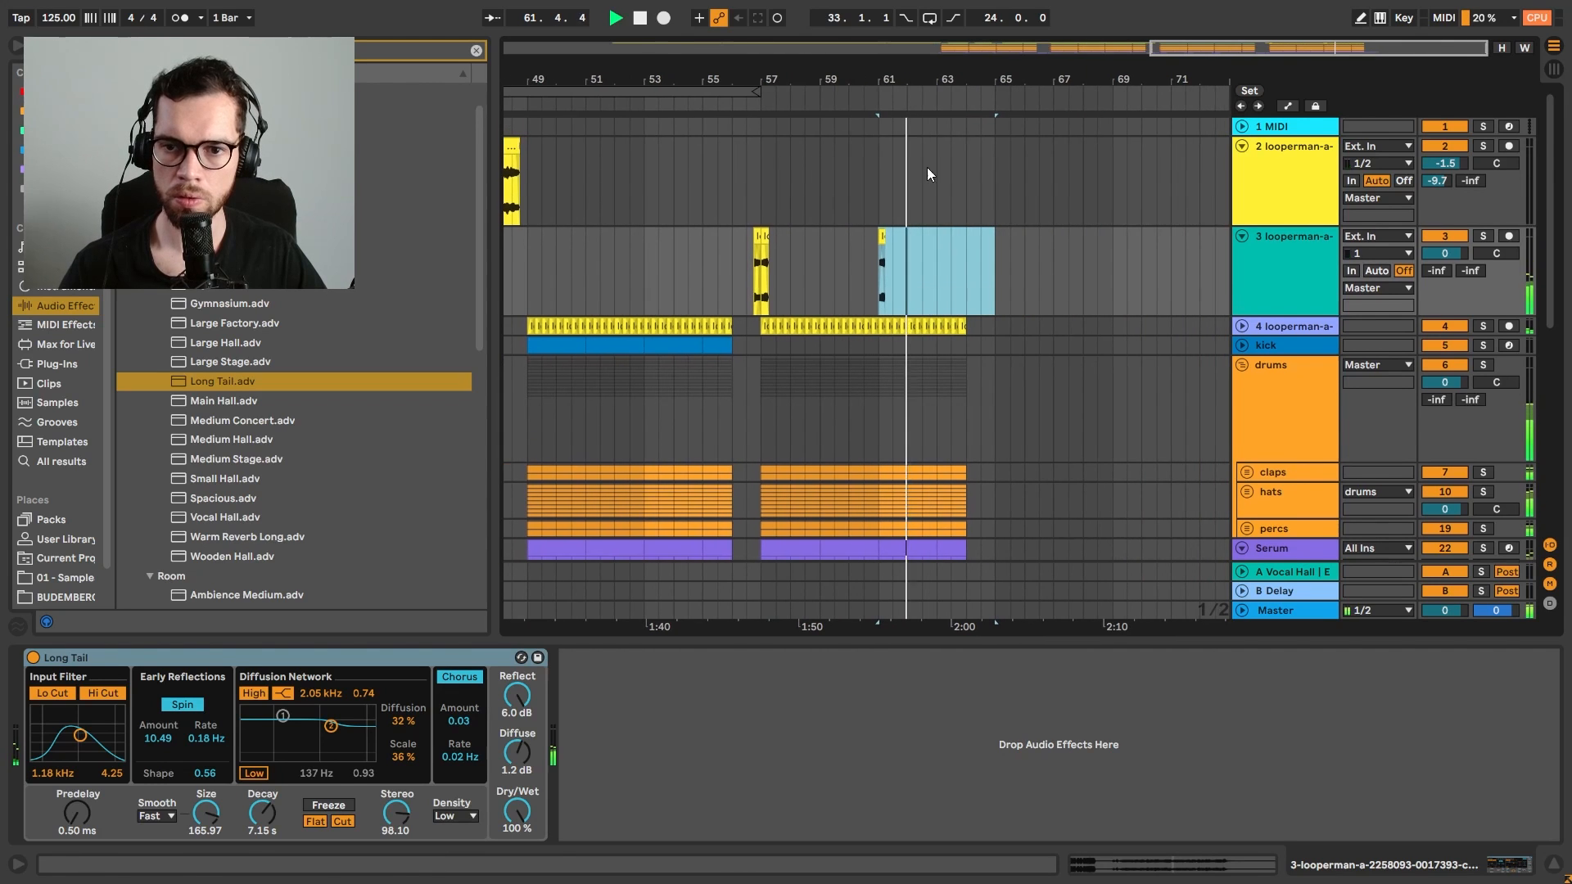
Copy the lead clip from bar 56 to 64.1.1 and play the end of the filtered section
{"action": "scroll", "coordinate": [954, 262], "scroll_direction": "down", "scroll_amount": 4}
{"action": "scroll", "coordinate": [960, 296], "scroll_direction": "down", "scroll_amount": 2}
{"action": "left_click_drag", "start_coordinate": [736, 384], "coordinate": [991, 394]}
{"action": "key", "text": "space"}
{"action": "key", "text": "space"}
{"action": "scroll", "coordinate": [1023, 394], "scroll_direction": "up", "scroll_amount": 6}
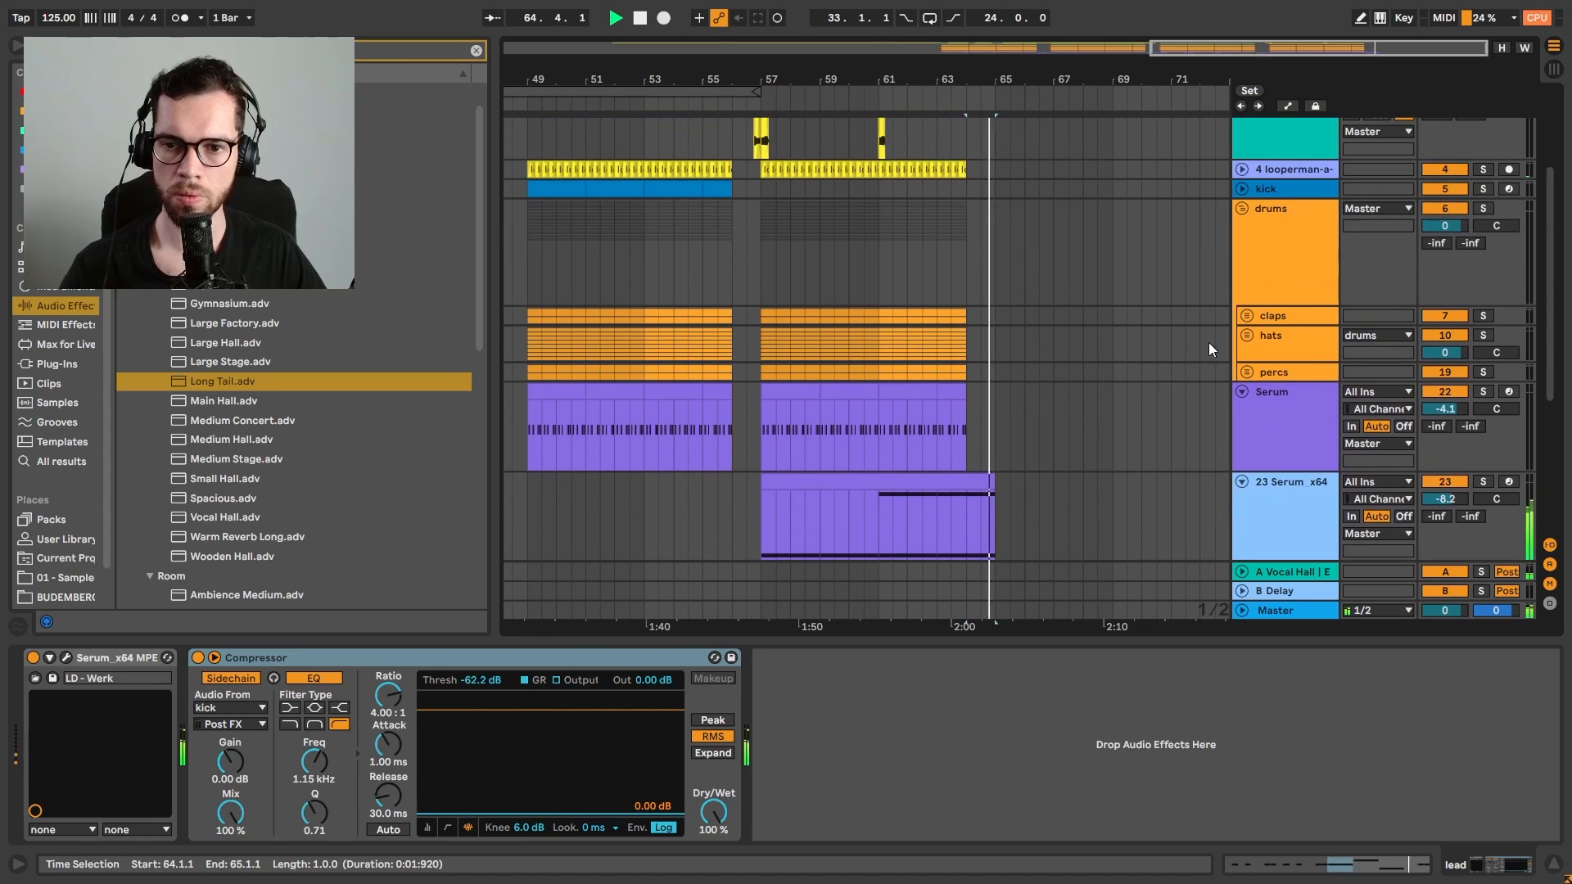
Duplicate the end of the claps, hats and percs clips so the filtered drums run to bar 65
{"action": "key", "text": "space"}
{"action": "left_click", "coordinate": [760, 328]}
{"action": "left_click_drag", "start_coordinate": [873, 356], "coordinate": [879, 370]}
{"action": "key", "text": "ctrl+d"}
Play the transition into the filtered section around bar 57 and review the drum, Serum and lead response tracks
{"action": "left_click", "coordinate": [741, 313]}
{"action": "key", "text": "space"}
{"action": "left_click", "coordinate": [763, 318]}
{"action": "left_click", "coordinate": [687, 258]}
{"action": "scroll", "coordinate": [744, 185], "scroll_direction": "up", "scroll_amount": 2}
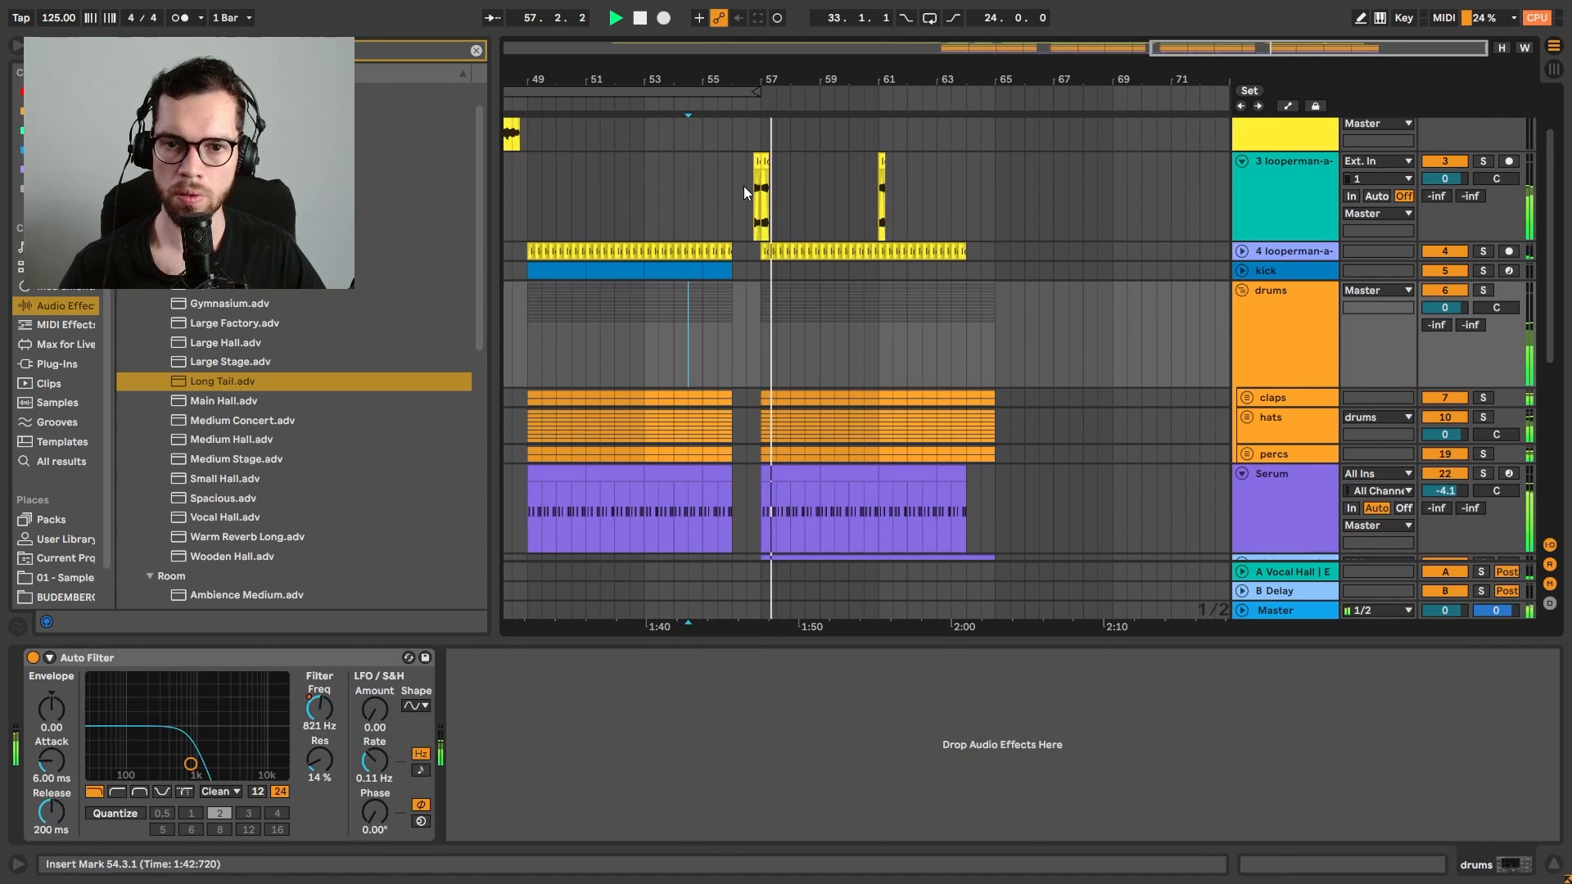
{"action": "left_click_drag", "start_coordinate": [756, 81], "coordinate": [1008, 108]}
{"action": "scroll", "coordinate": [1072, 226], "scroll_direction": "down", "scroll_amount": 3}
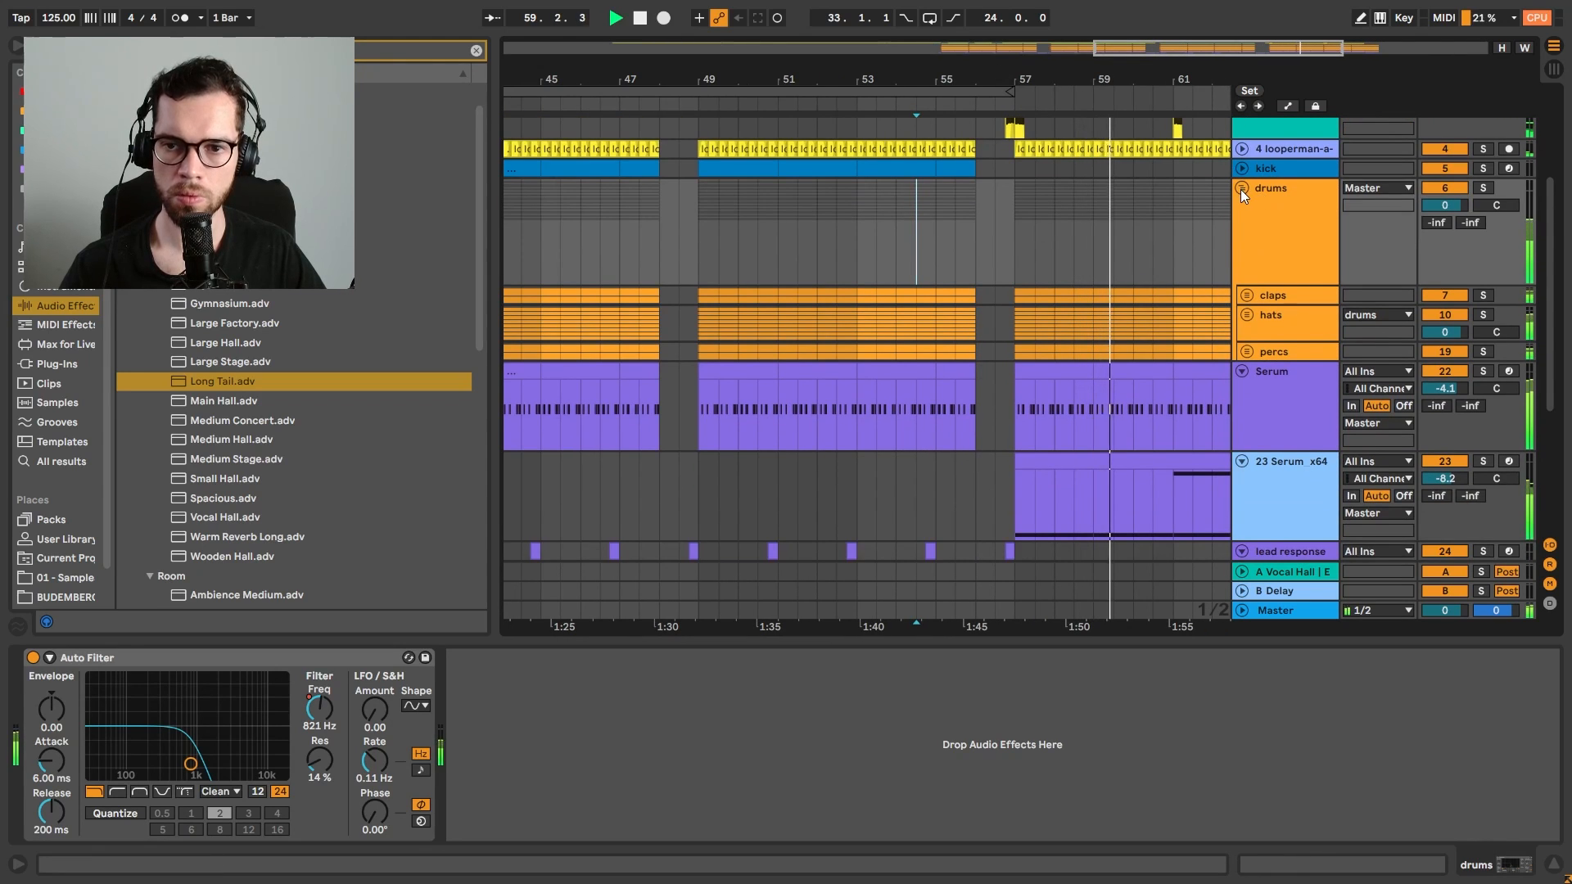
{"action": "key", "text": "space"}
Select the claps track, clear the browser search and audition the Snare Build samples in 01 - Samples, including Snare Build 3.wav
{"action": "left_click", "coordinate": [1284, 294]}
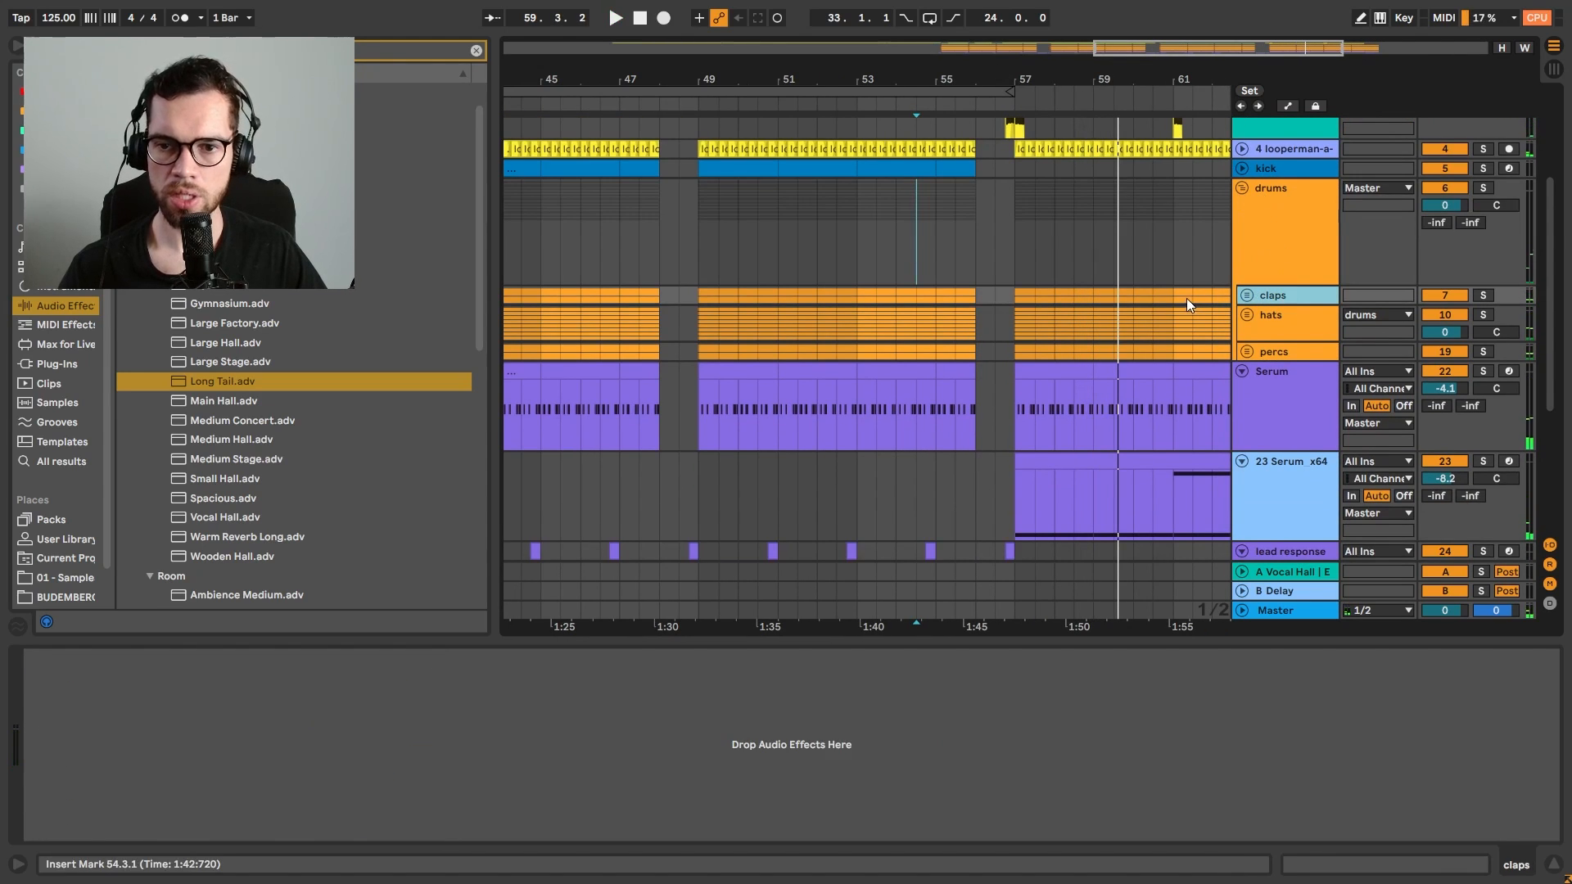
{"action": "left_click", "coordinate": [476, 52]}
{"action": "left_click", "coordinate": [64, 540]}
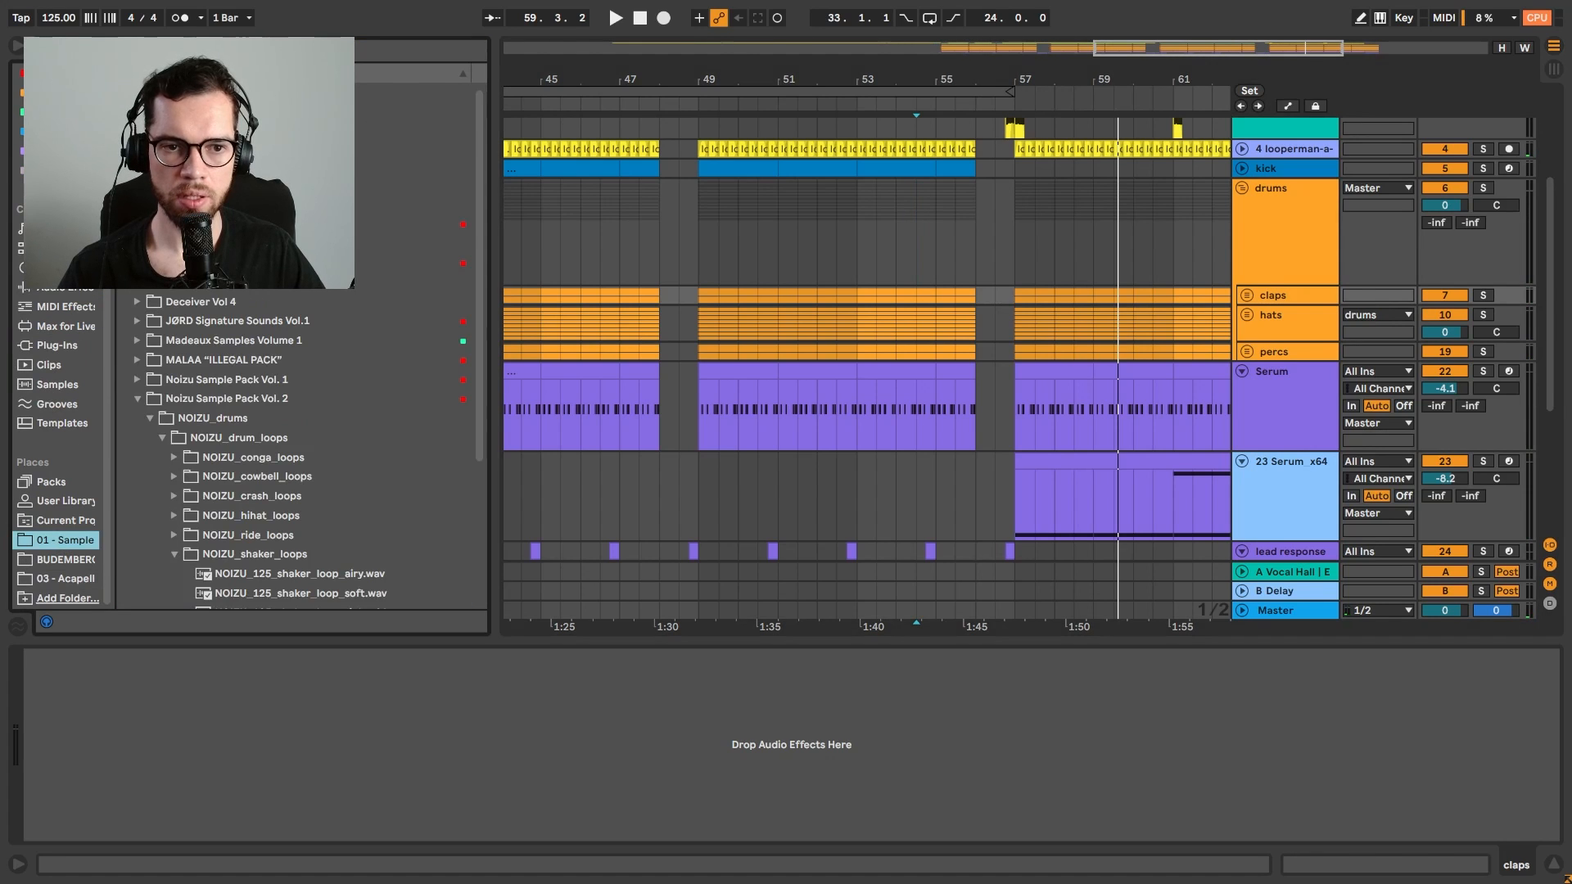
{"action": "scroll", "coordinate": [295, 450], "scroll_direction": "up", "scroll_amount": 1}
{"action": "scroll", "coordinate": [294, 450], "scroll_direction": "down", "scroll_amount": 10}
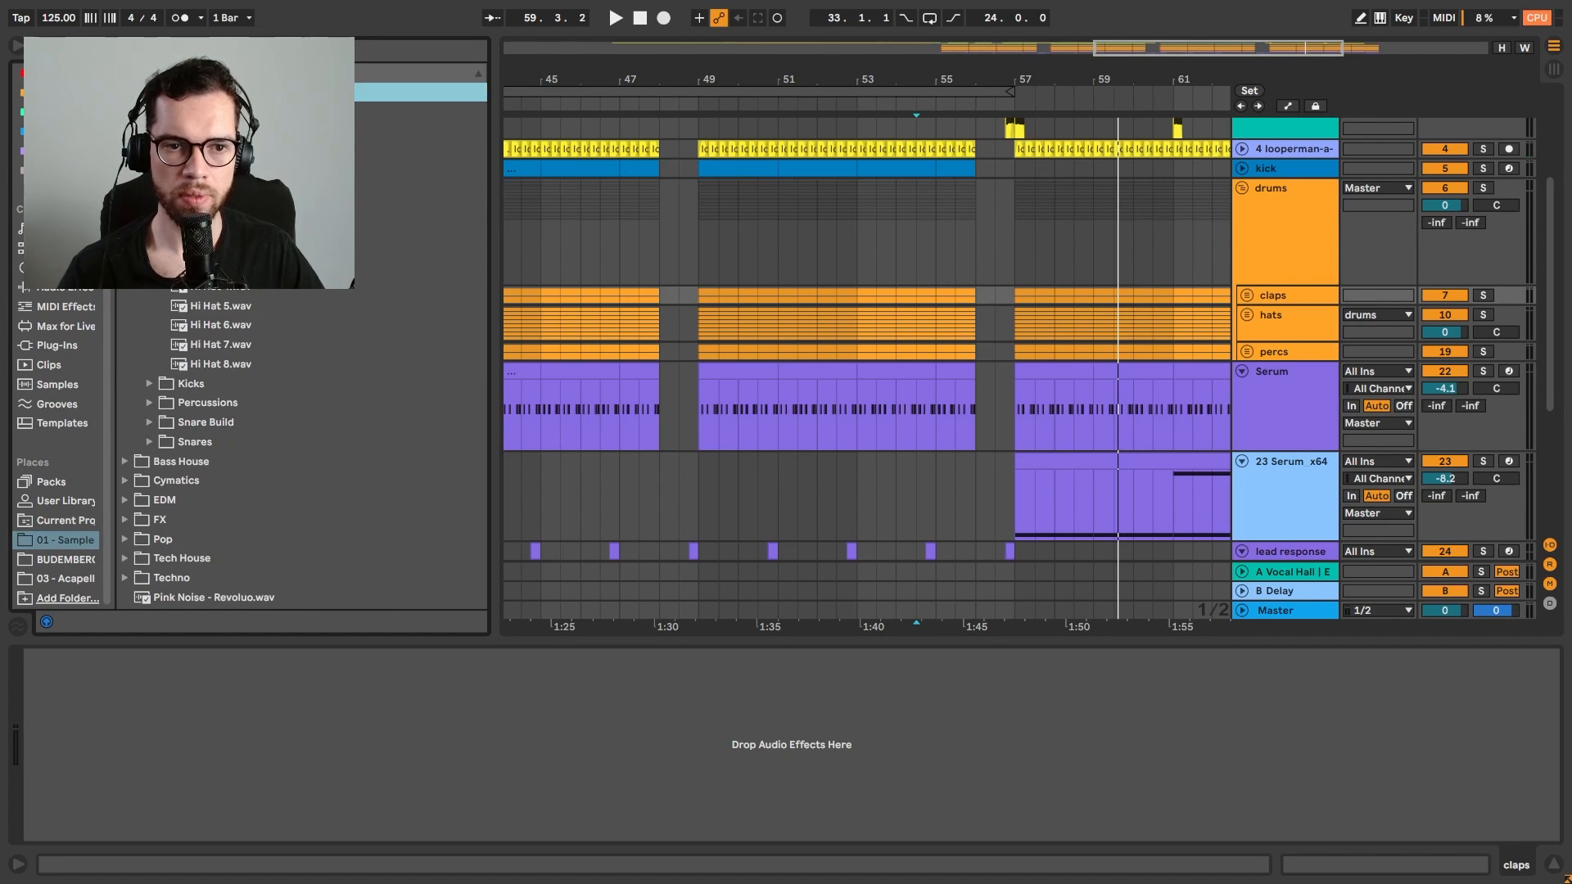
{"action": "left_click", "coordinate": [149, 209]}
{"action": "left_click", "coordinate": [149, 247]}
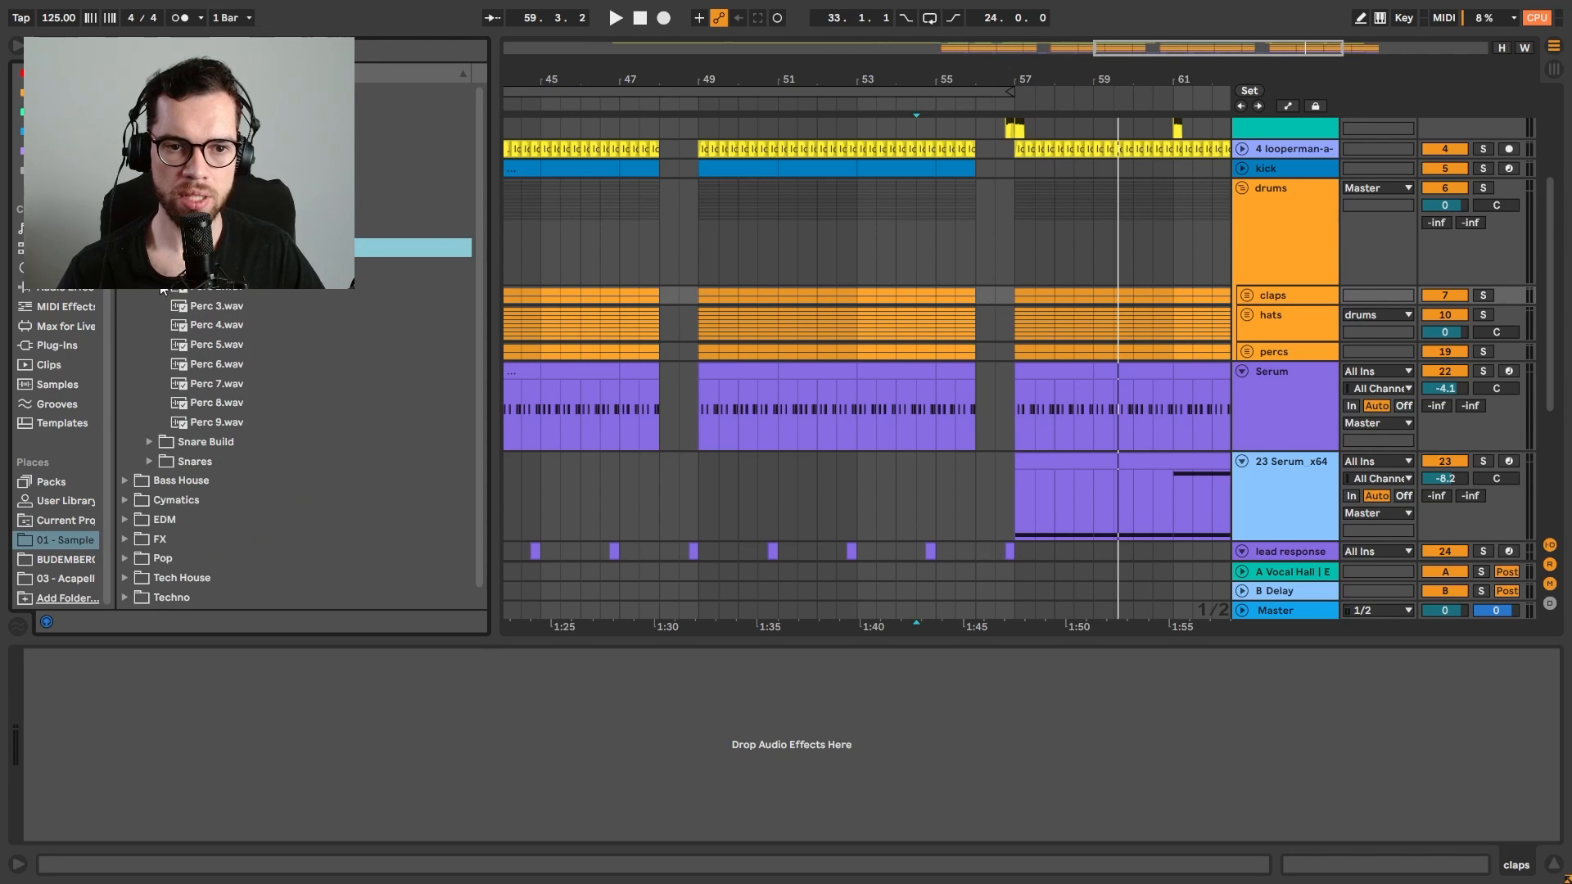
{"action": "left_click", "coordinate": [149, 248]}
{"action": "left_click", "coordinate": [149, 267]}
{"action": "left_click", "coordinate": [190, 288]}
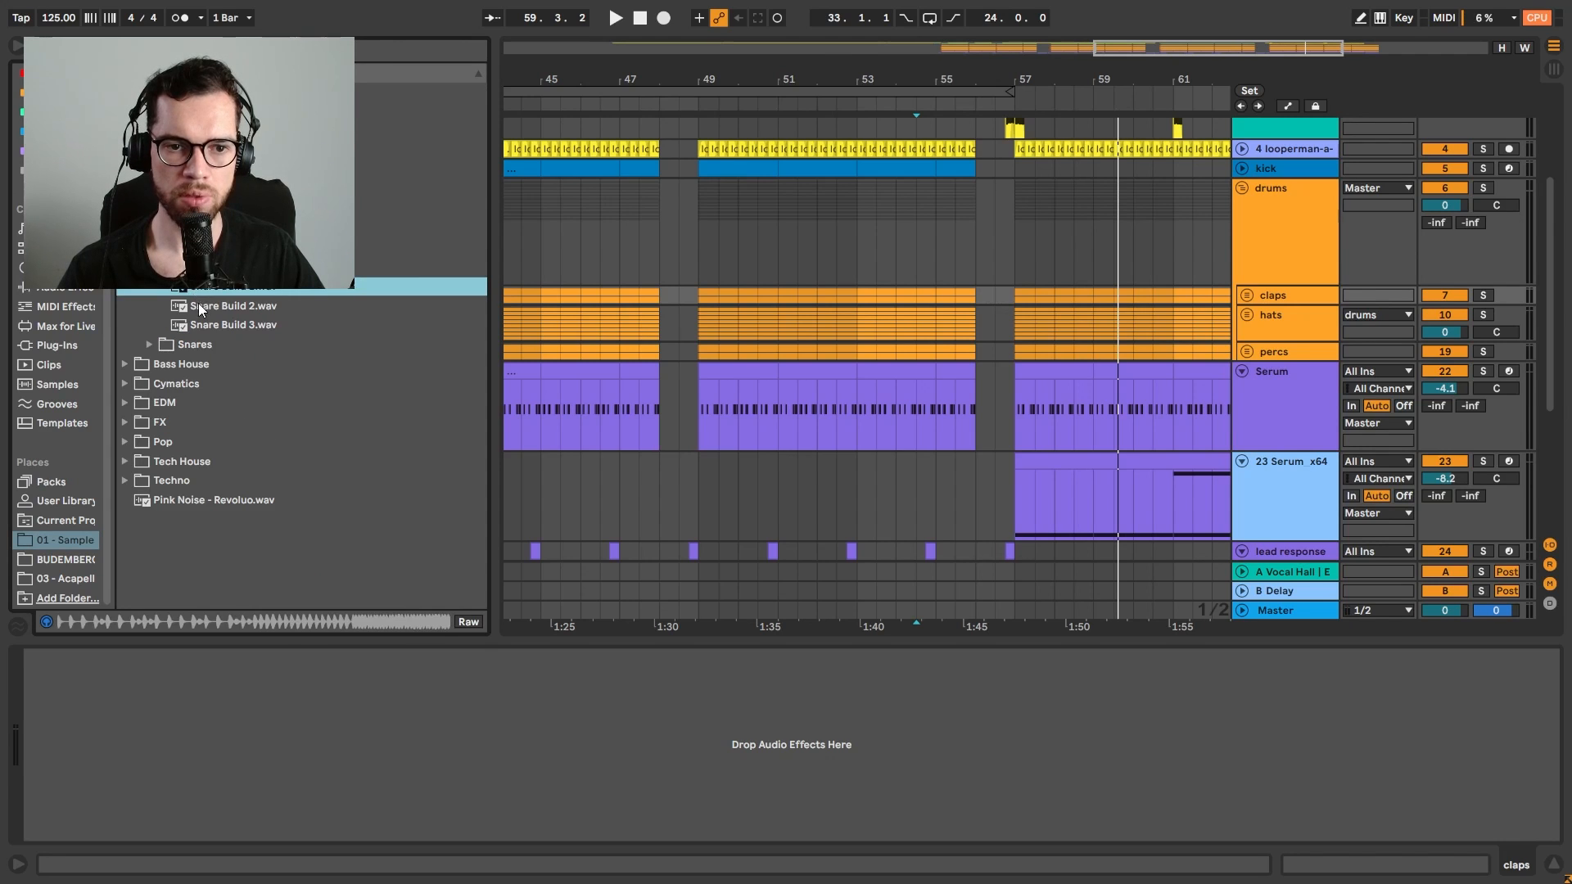
{"action": "left_click", "coordinate": [215, 326]}
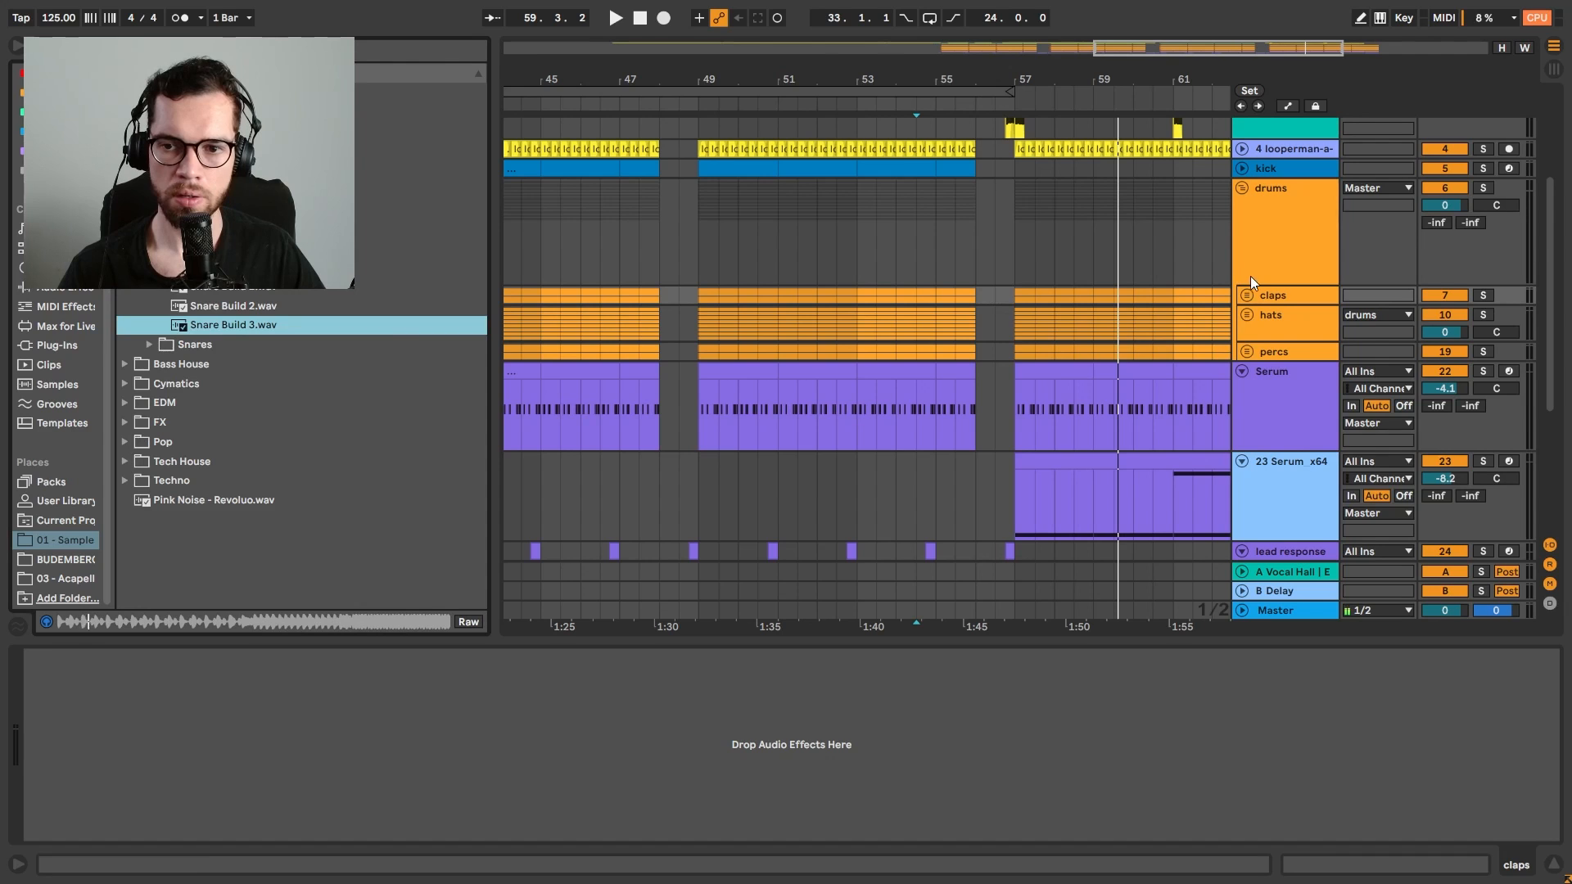
Add an audio track below claps, place Snare Build 3.wav on it from 55.3.1 to 57.1.1 and play it
{"action": "key", "text": "ctrl+t"}
{"action": "left_click_drag", "start_coordinate": [258, 328], "coordinate": [958, 318]}
{"action": "key", "text": "space"}
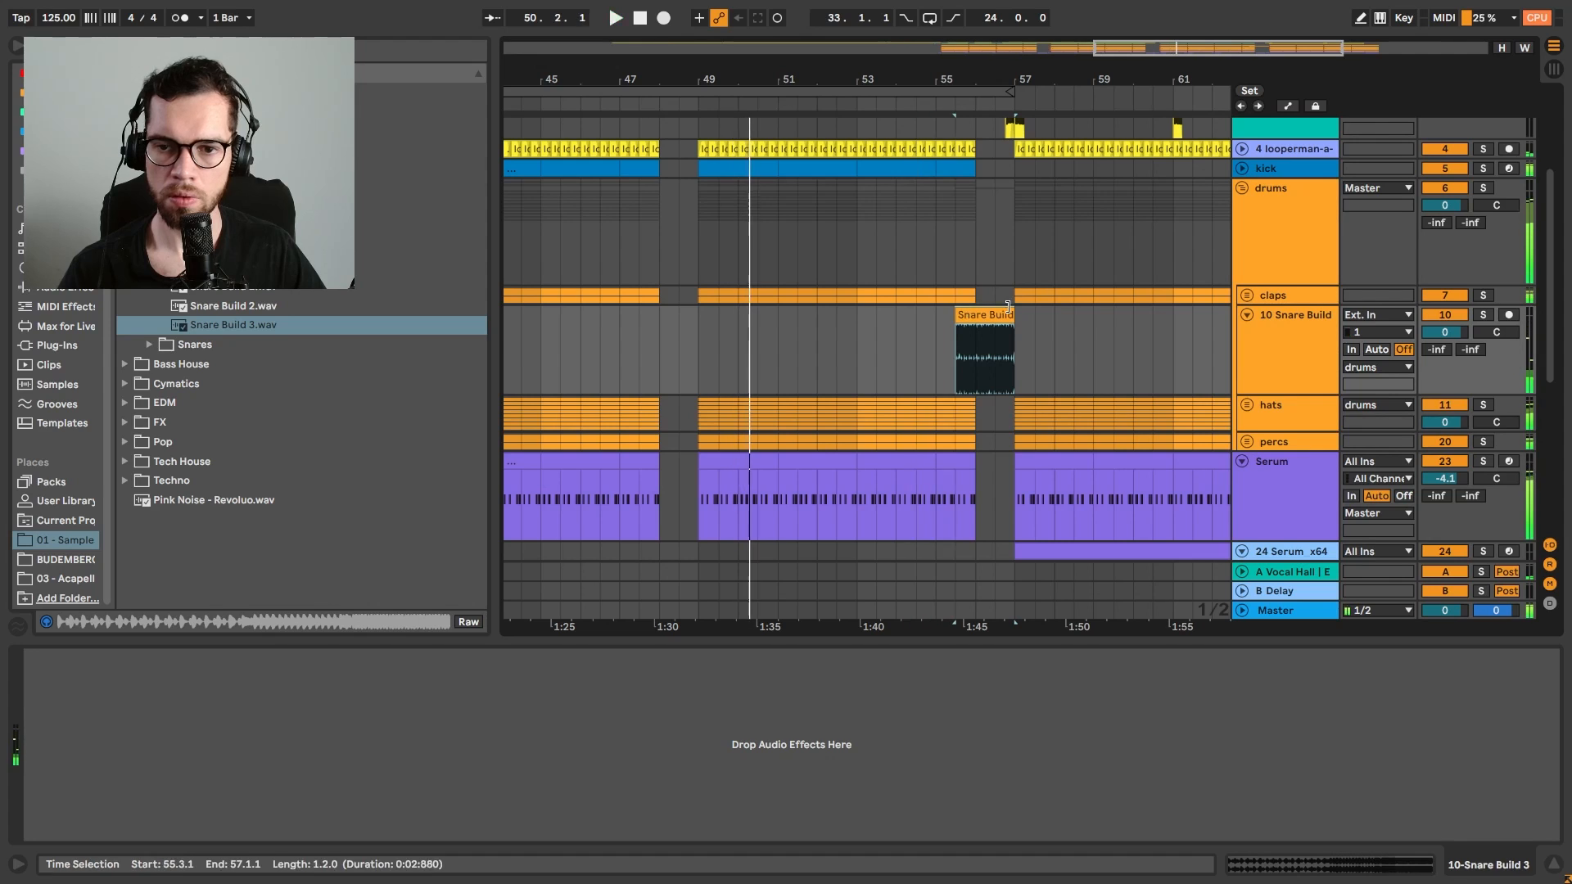
Trim the snare build's start to 56.1.1 and set its track volume to -14.5 dB
{"action": "left_click_drag", "start_coordinate": [1447, 332], "coordinate": [1446, 361]}
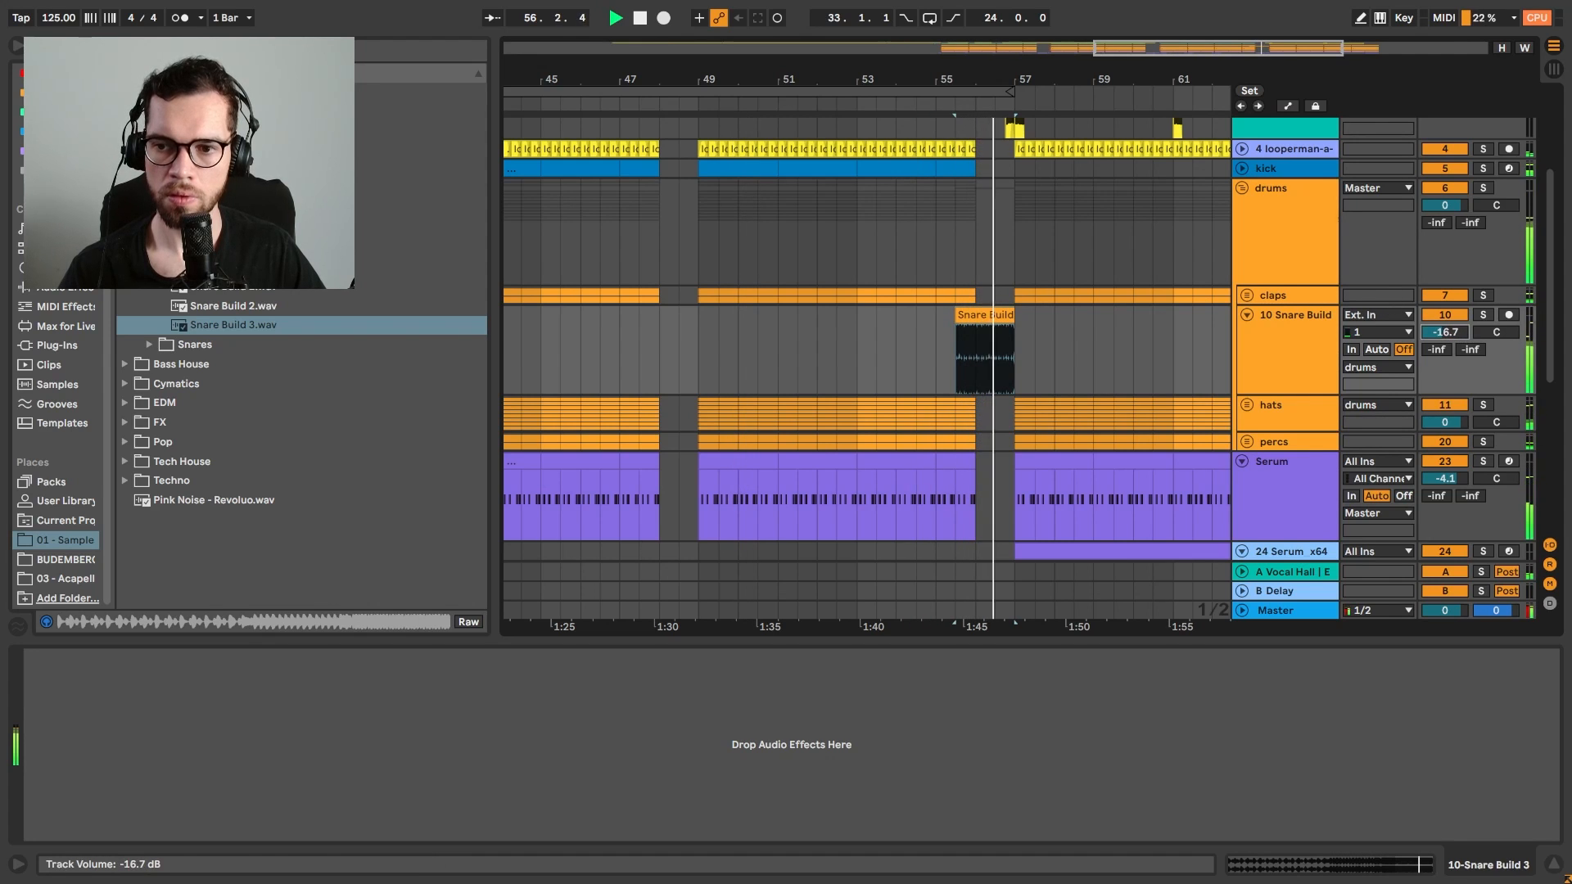
{"action": "left_click_drag", "start_coordinate": [956, 321], "coordinate": [976, 321]}
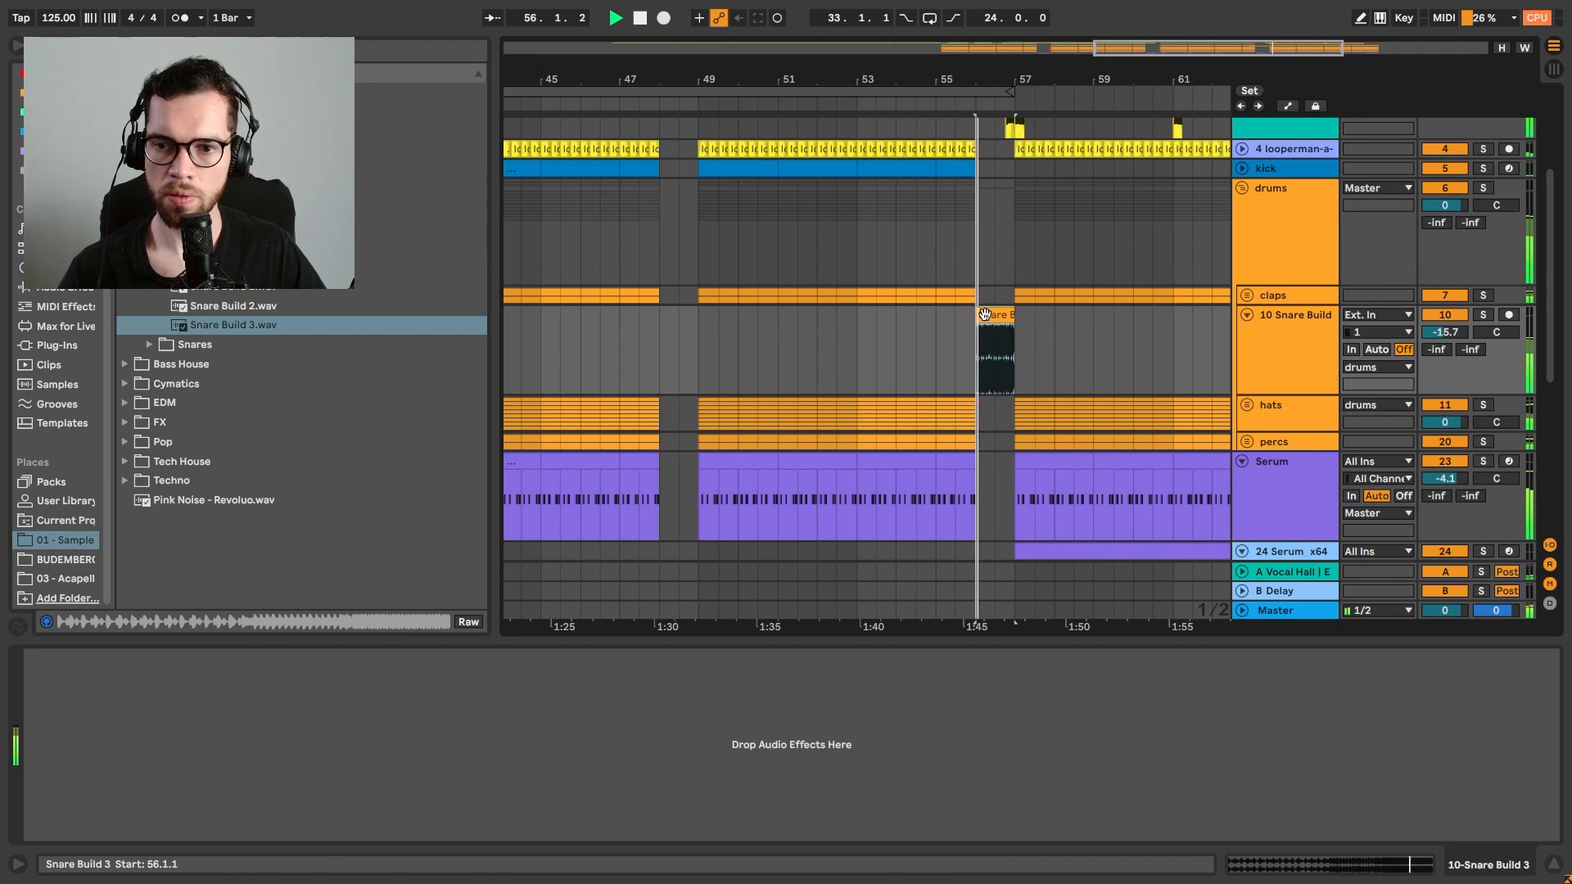
{"action": "left_click_drag", "start_coordinate": [1441, 336], "coordinate": [1442, 327]}
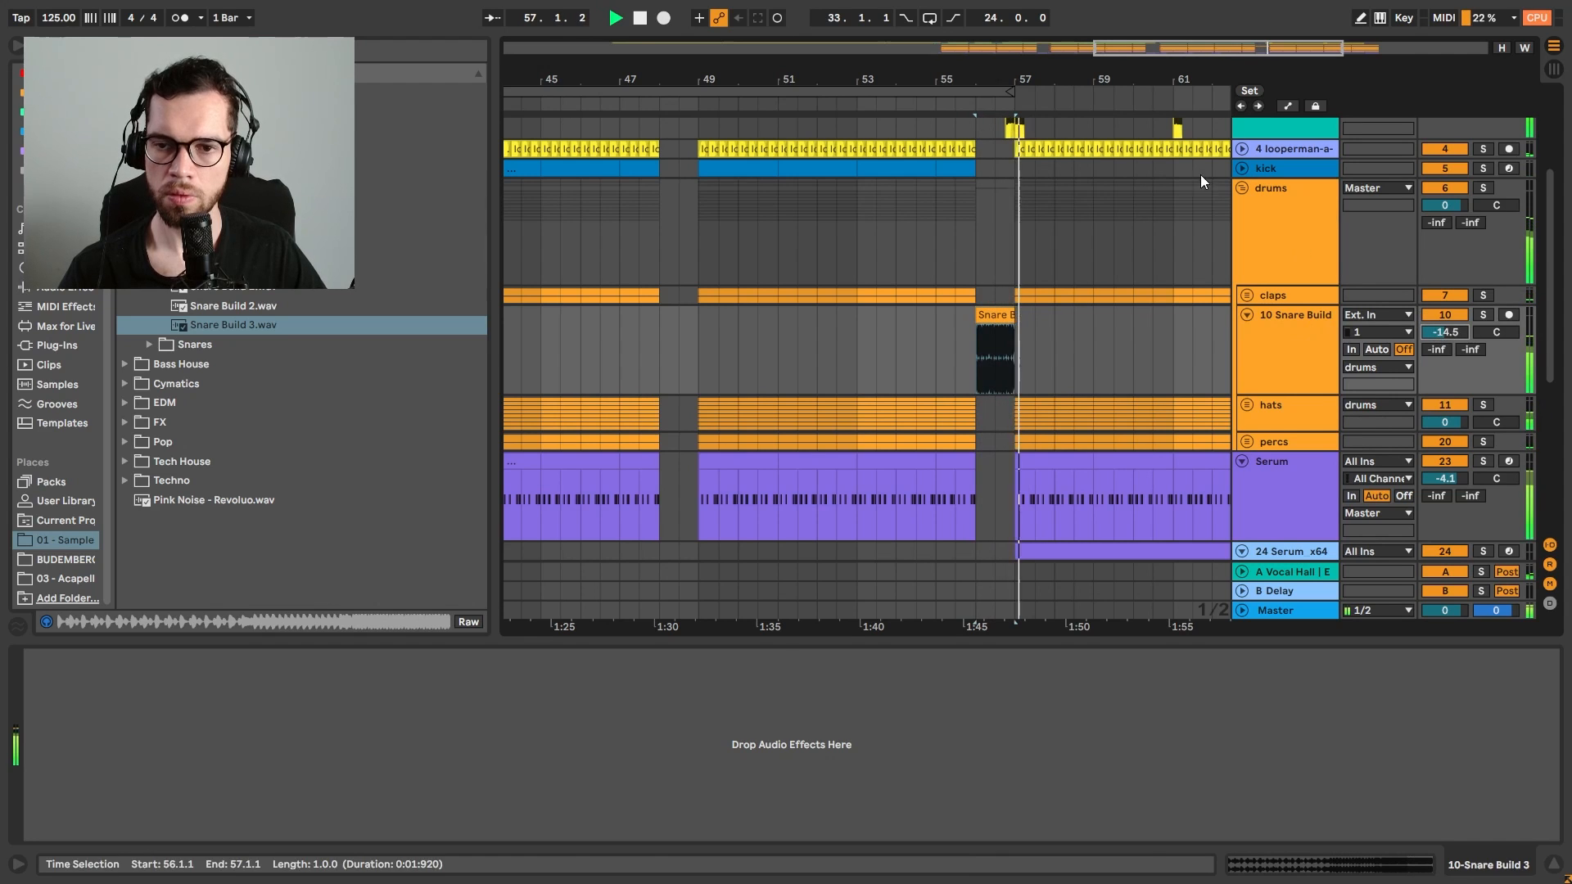
Collapse the drums group and check the notes of the Serum pad clip on track 24
{"action": "left_click_drag", "start_coordinate": [1044, 80], "coordinate": [755, 68]}
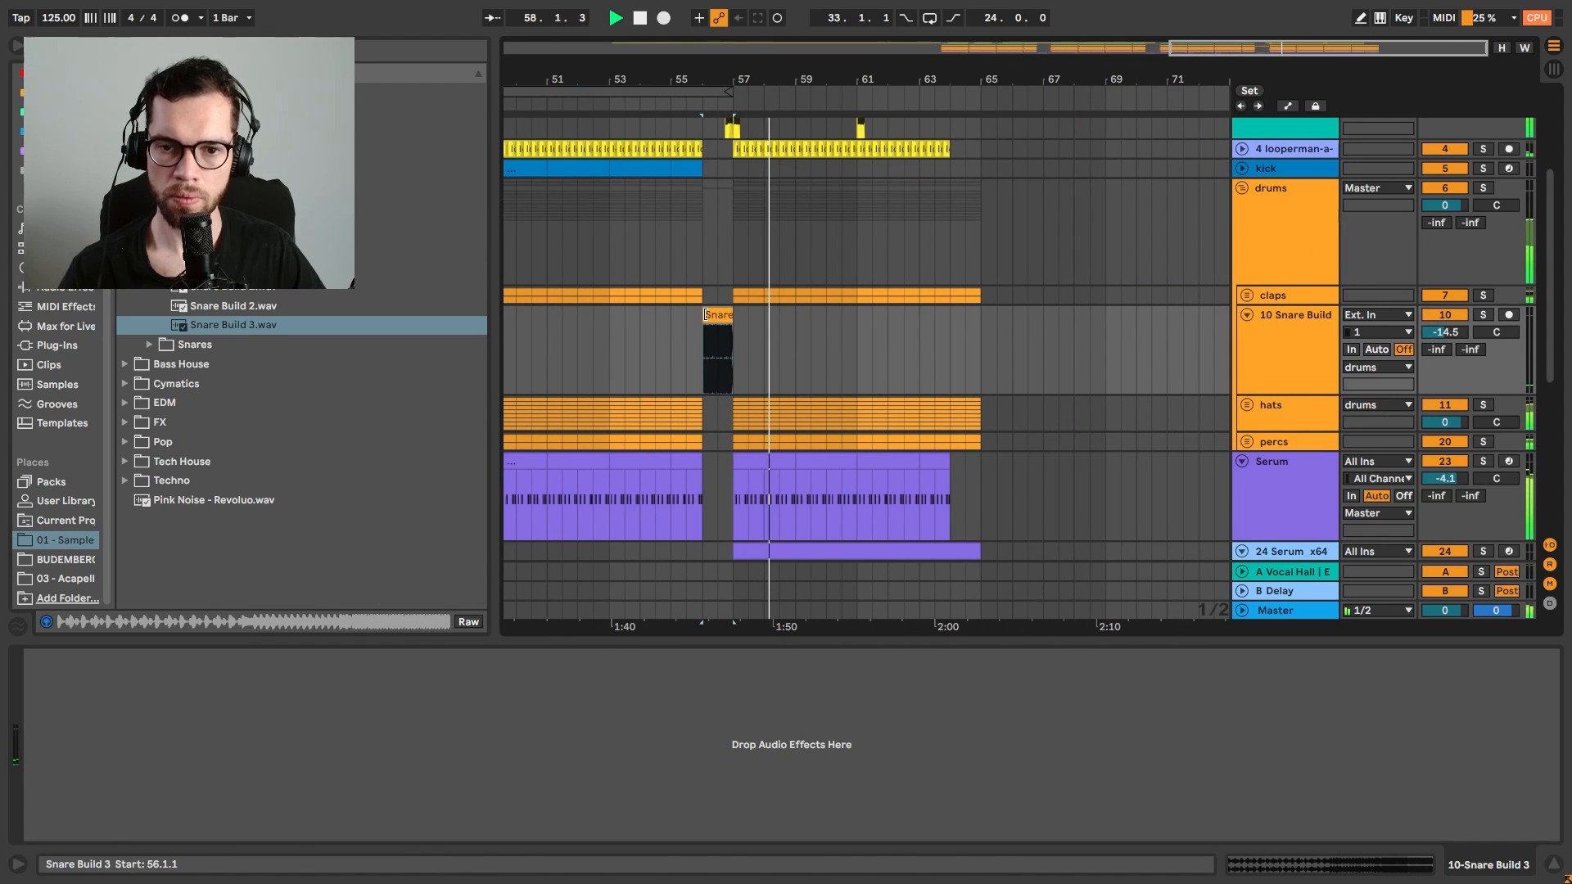
{"action": "left_click", "coordinate": [1241, 188]}
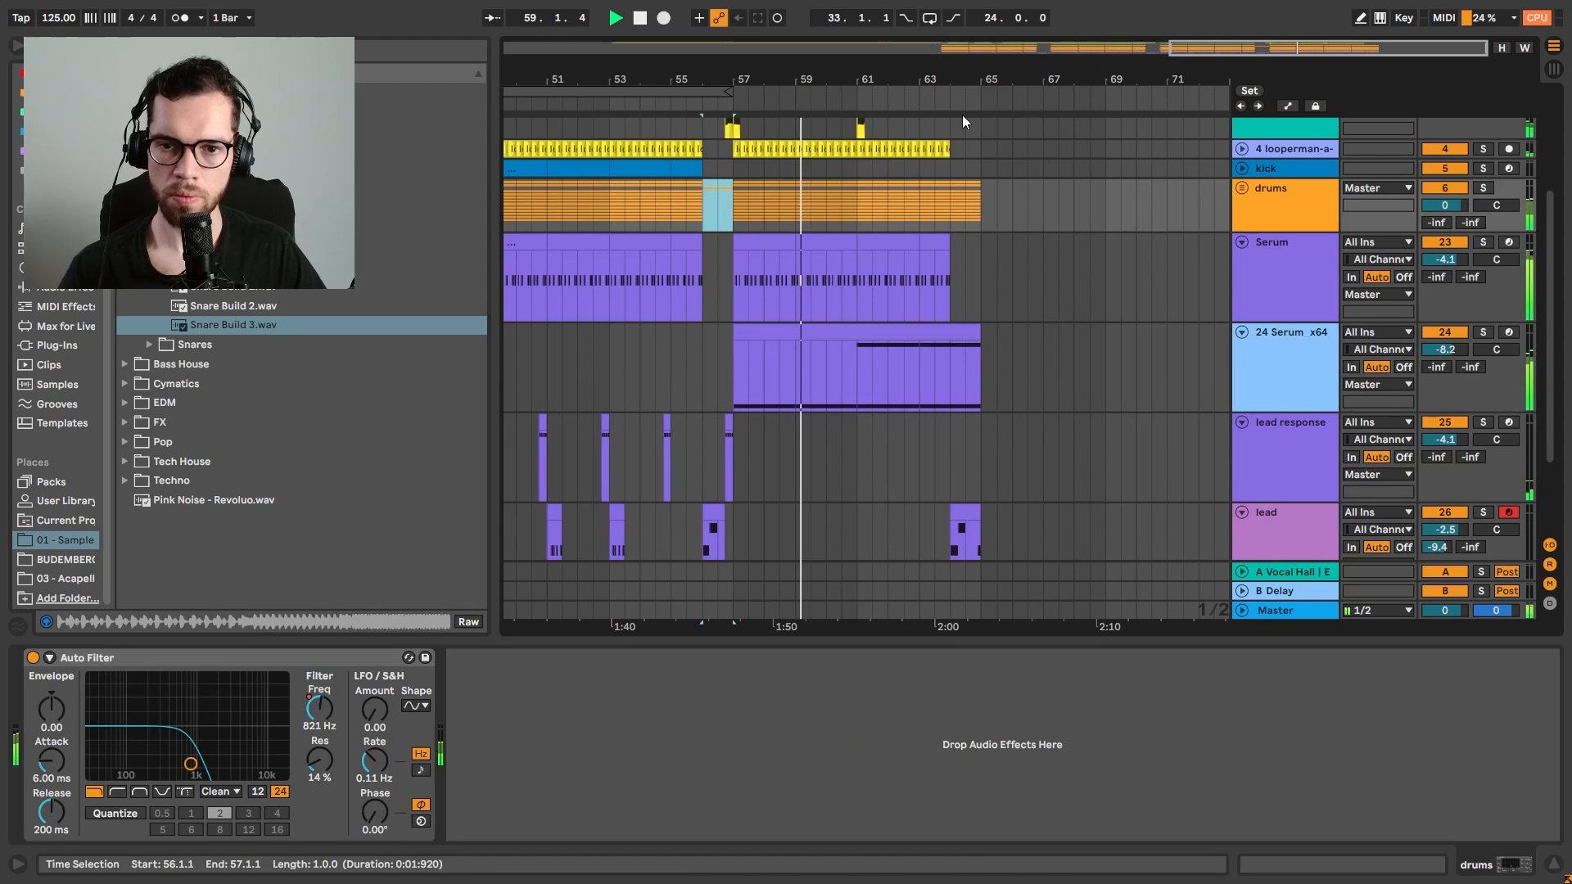
{"action": "left_click_drag", "start_coordinate": [962, 79], "coordinate": [966, 47]}
{"action": "double_click", "coordinate": [1062, 354]}
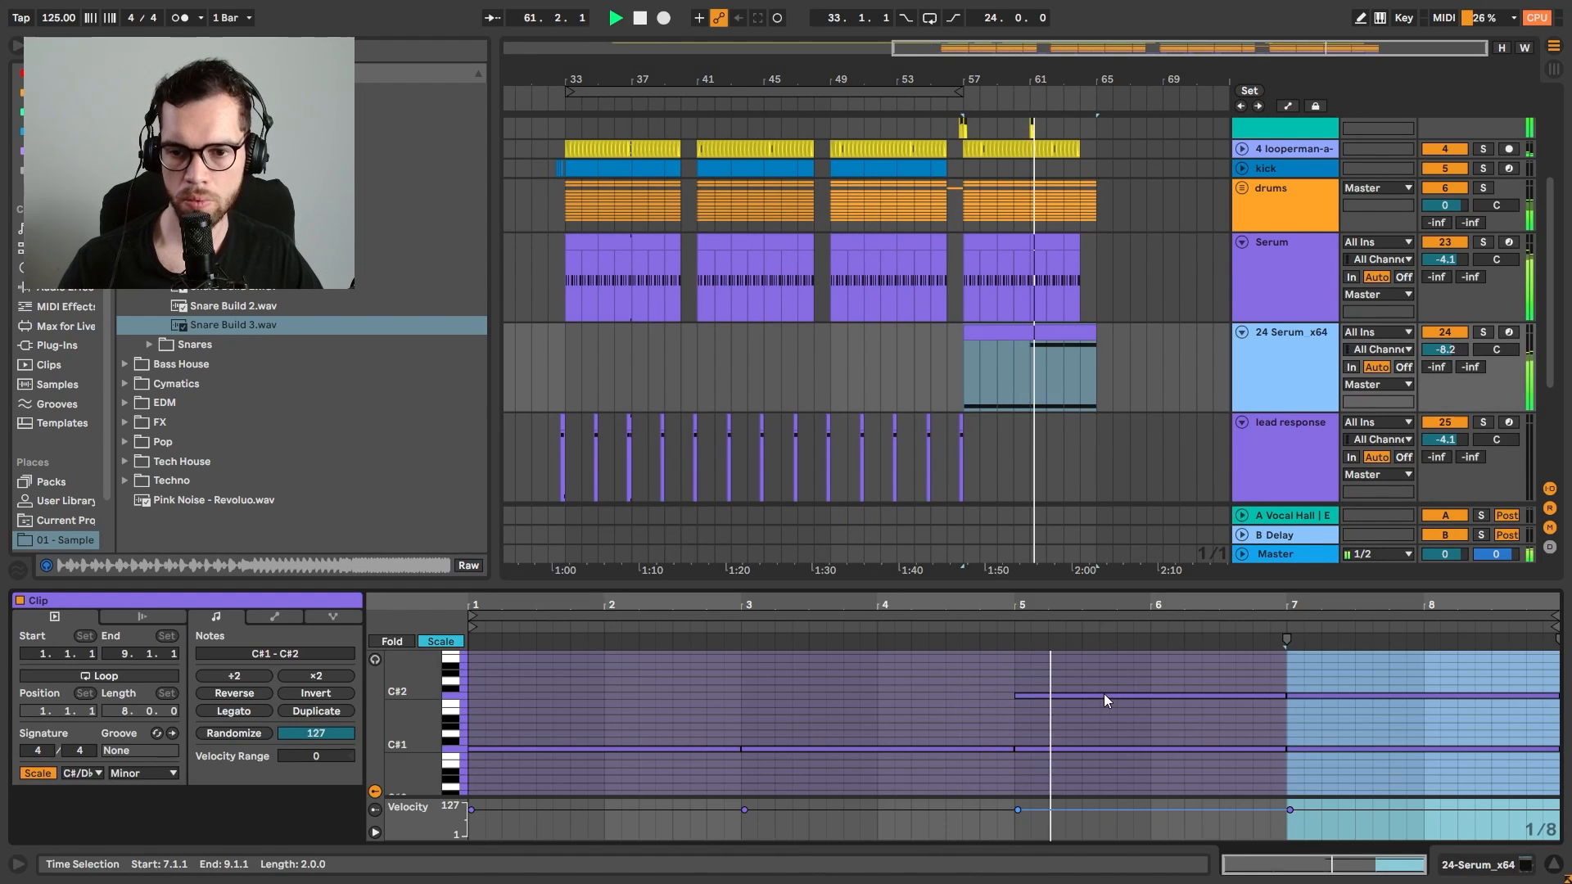
{"action": "left_click", "coordinate": [1104, 694]}
{"action": "key", "text": "ctrl+alt+l"}
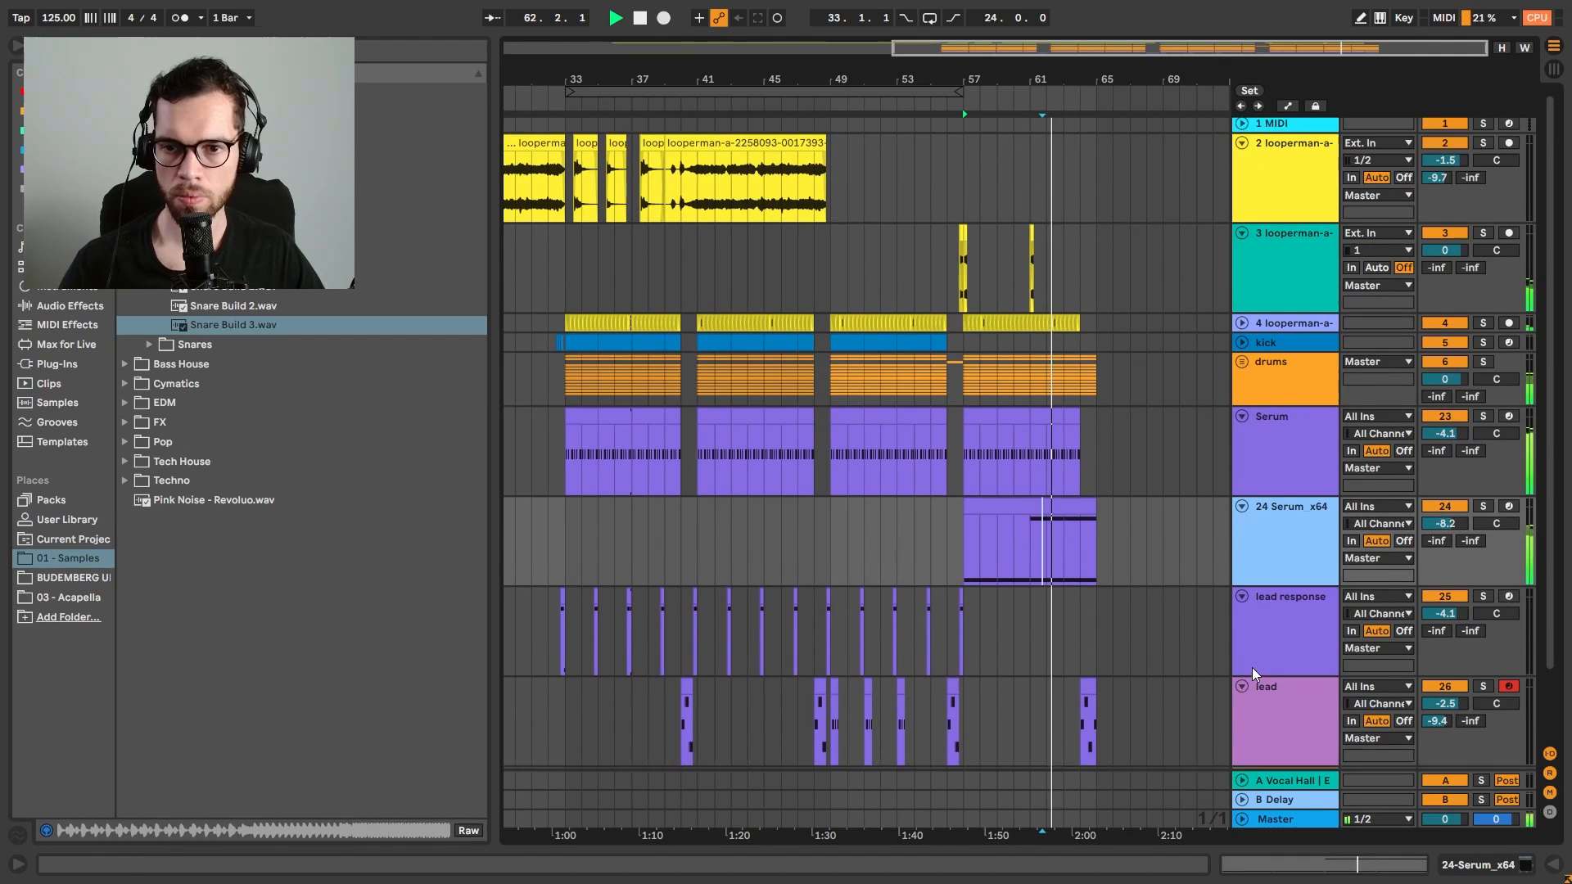
Extend the Serum bass clip to bar 65 and delete the lead clip at 64.1.1
{"action": "left_click", "coordinate": [1075, 419]}
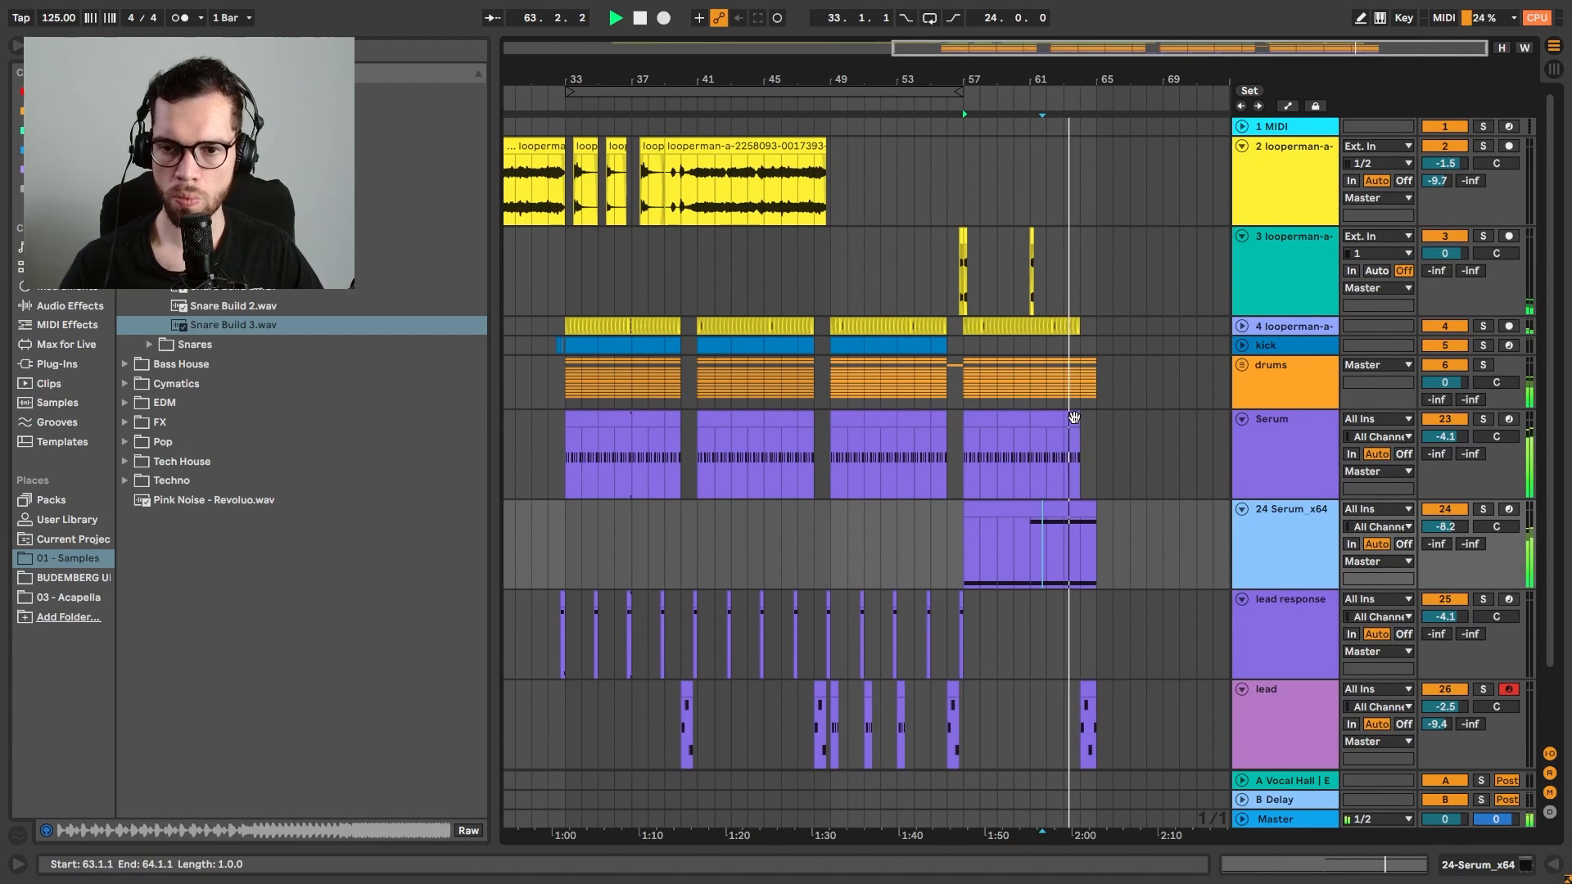
{"action": "left_click", "coordinate": [1078, 417]}
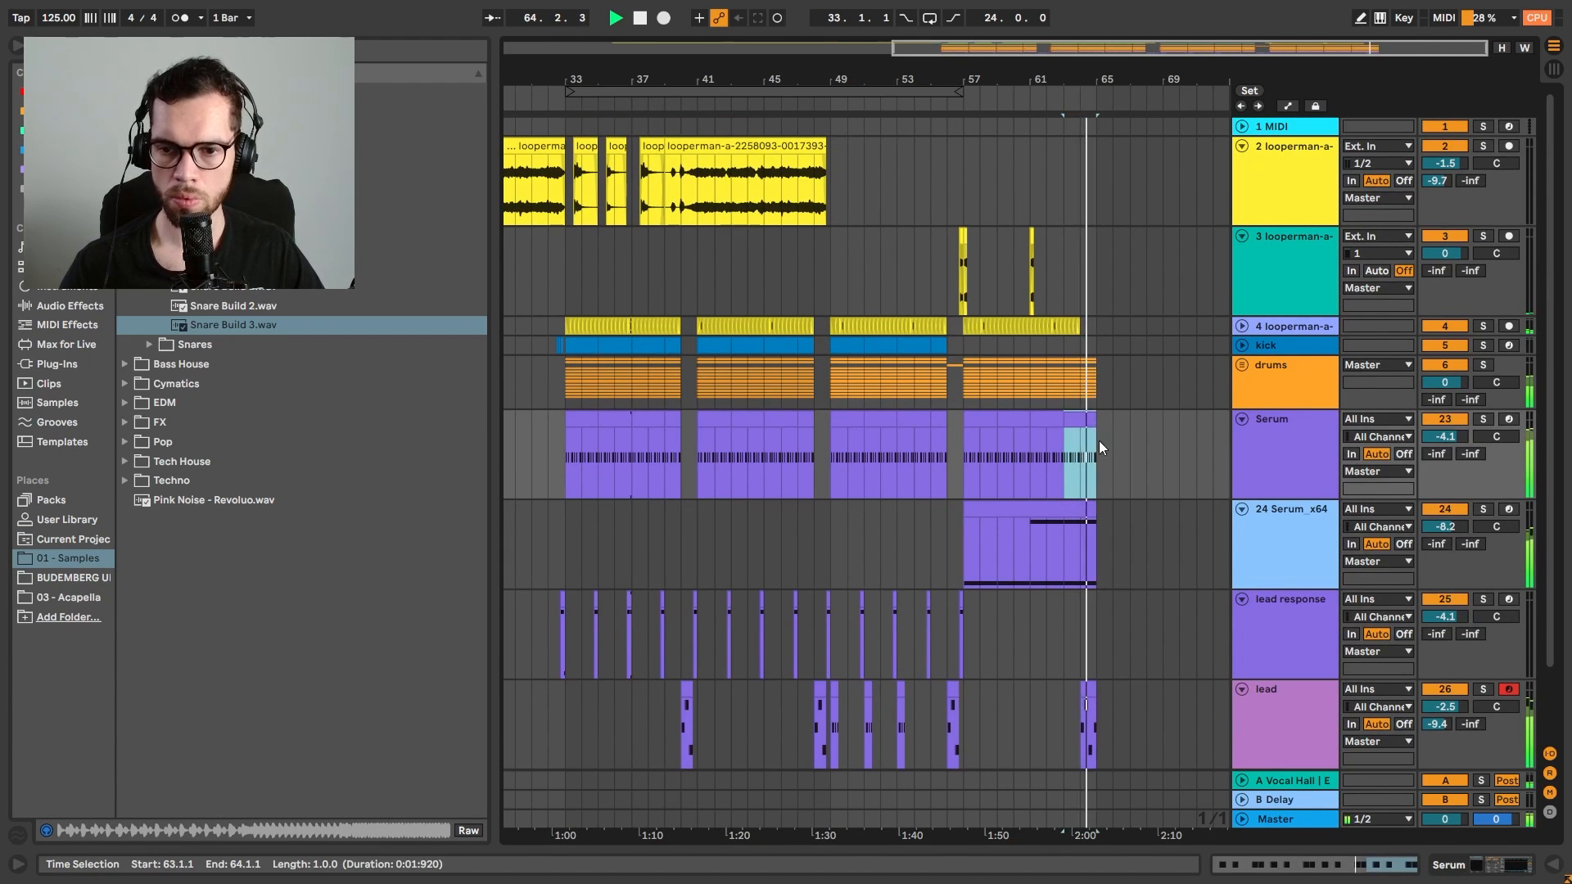
{"action": "scroll", "coordinate": [1099, 446], "scroll_direction": "down", "scroll_amount": 2}
{"action": "left_click", "coordinate": [1089, 685]}
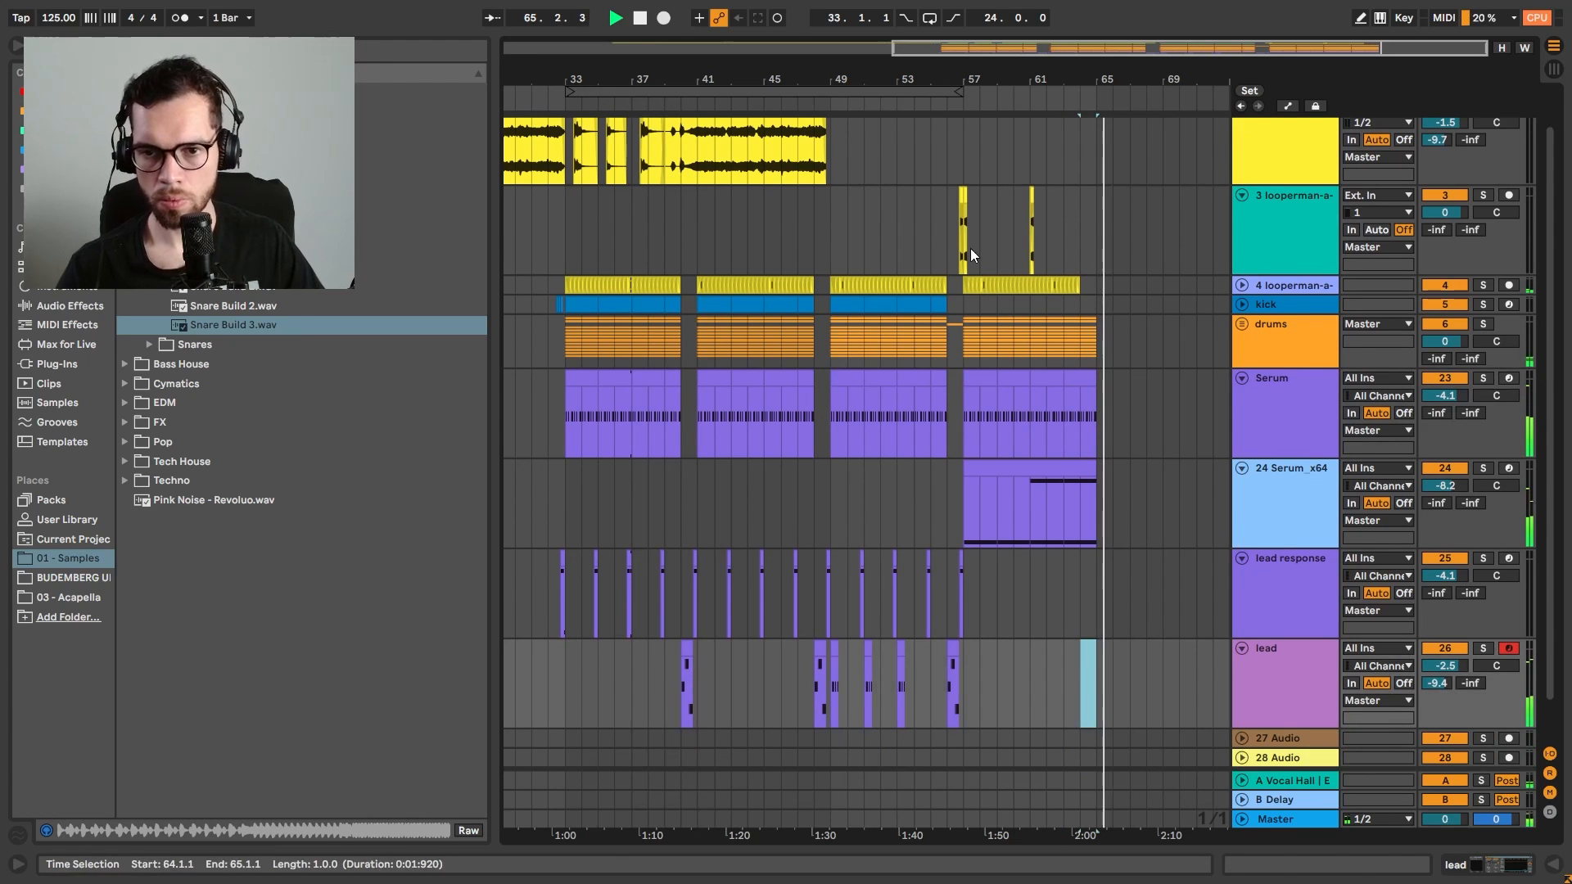
Stop playback, place the start position at 55.1.1 and fold all tracks at once
{"action": "key", "text": "space"}
{"action": "left_click", "coordinate": [932, 190]}
{"action": "scroll", "coordinate": [932, 190], "scroll_direction": "up", "scroll_amount": 2}
{"action": "left_click", "coordinate": [1276, 185]}
{"action": "key", "text": "ctrl+a"}
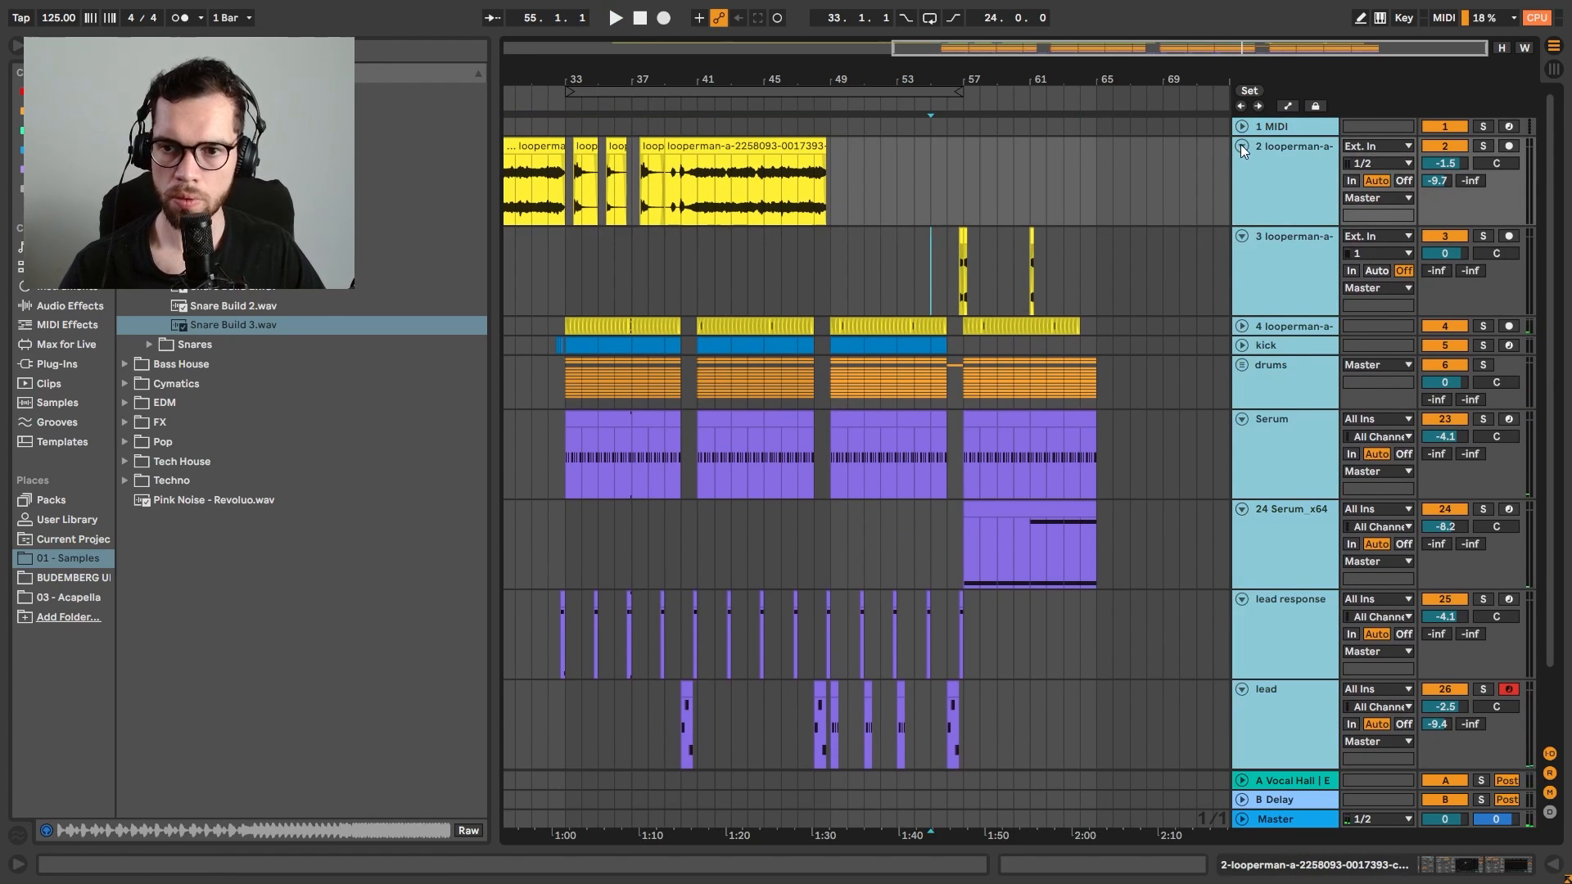
{"action": "left_click", "coordinate": [1241, 145]}
Duplicate bars 57 to 65 across all tracks so the filtered section repeats from 65.1.1 to 73.1.1
{"action": "left_click", "coordinate": [965, 127]}
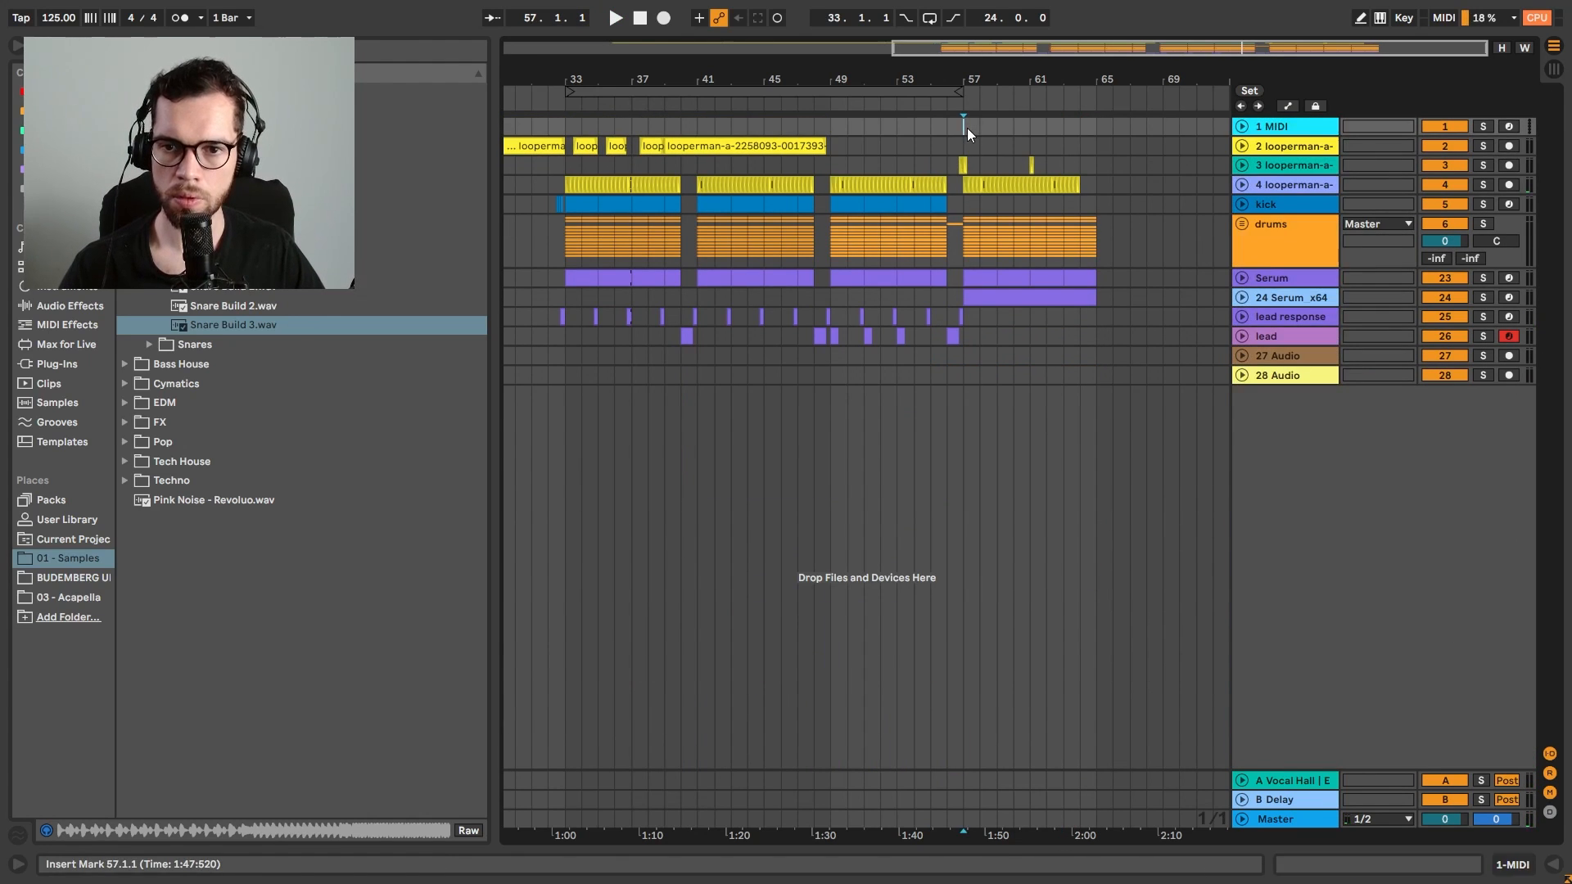
{"action": "left_click", "coordinate": [1097, 378], "text": "shift"}
{"action": "key", "text": "ctrl+d"}
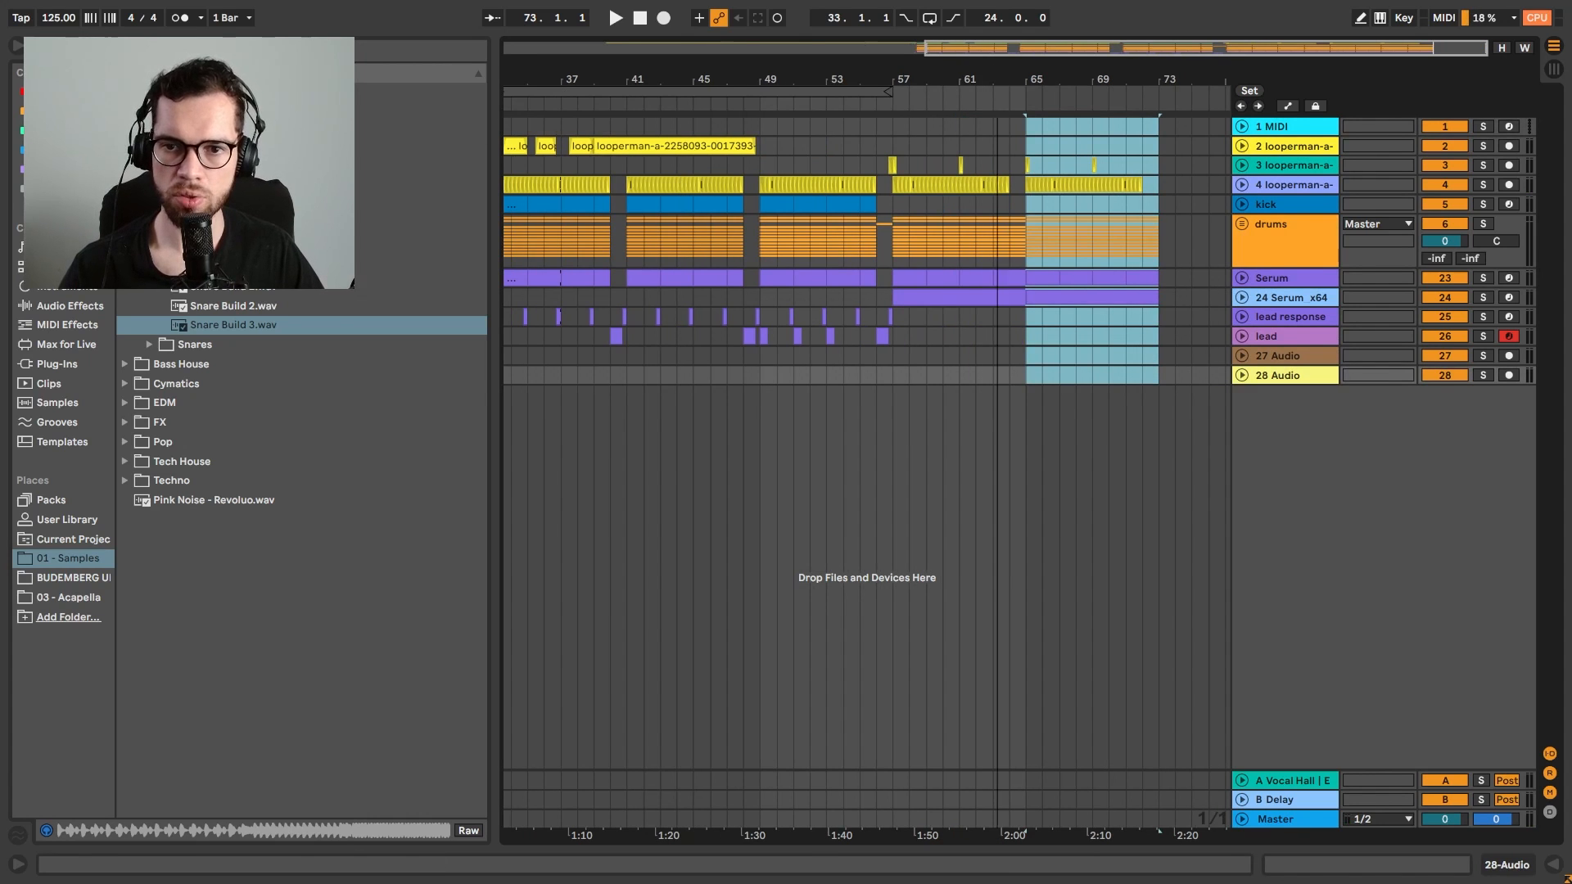
Show the whole arrangement and play across the join between the two filtered sections around bar 65
{"action": "key", "text": "w"}
{"action": "left_click", "coordinate": [1103, 180]}
{"action": "key", "text": "space"}
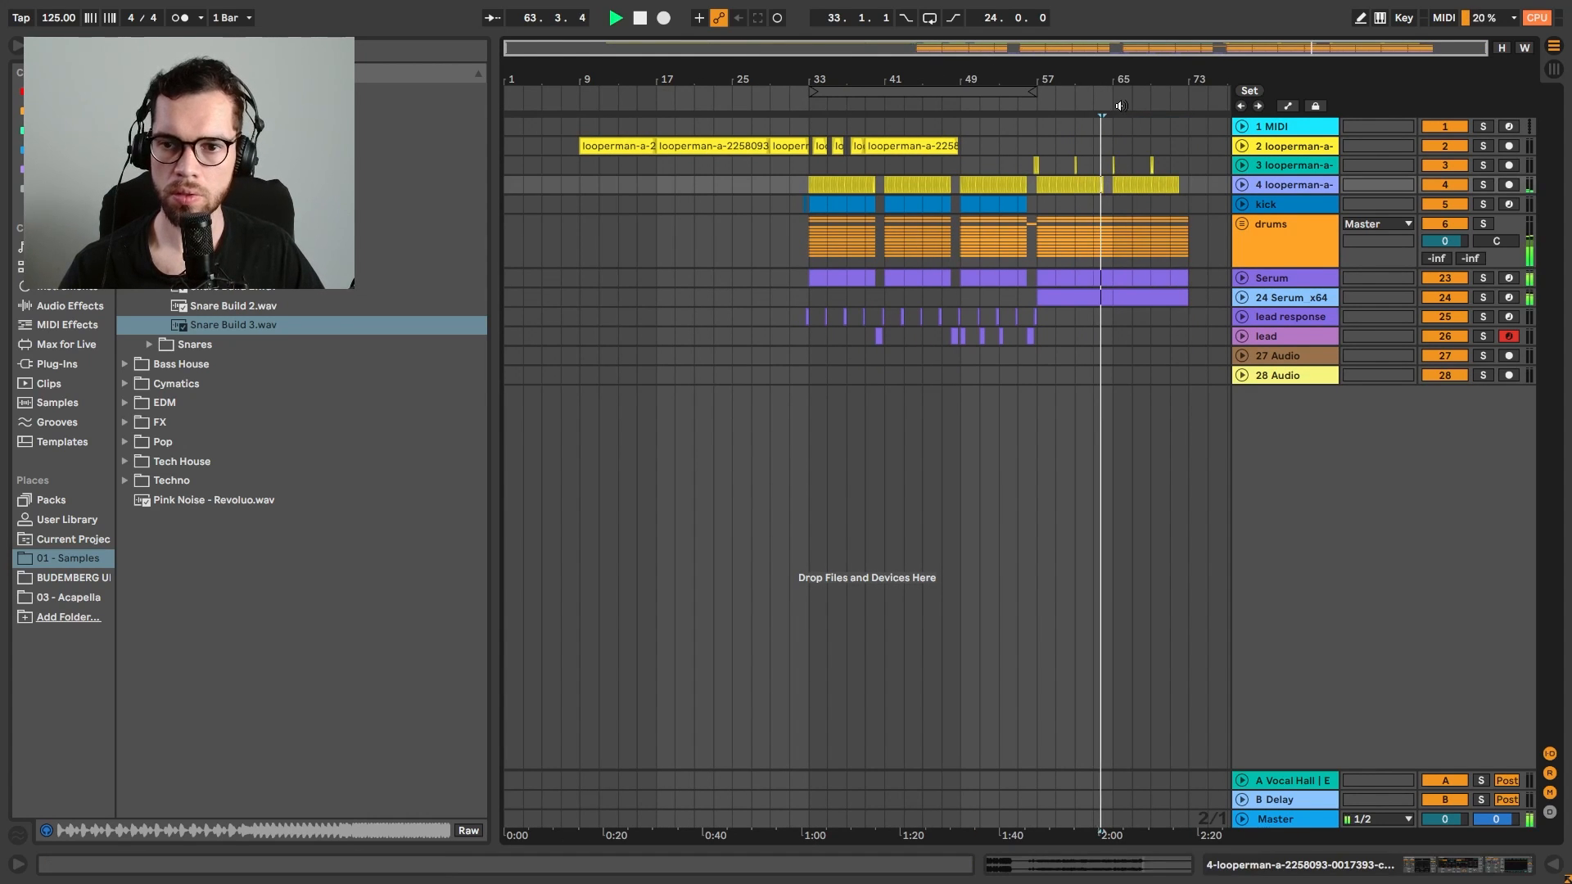
{"action": "left_click_drag", "start_coordinate": [1111, 71], "coordinate": [961, 135]}
Play the arrangement from 55.1.1 to hear the snare build lead into the filtered section
{"action": "left_click", "coordinate": [758, 206]}
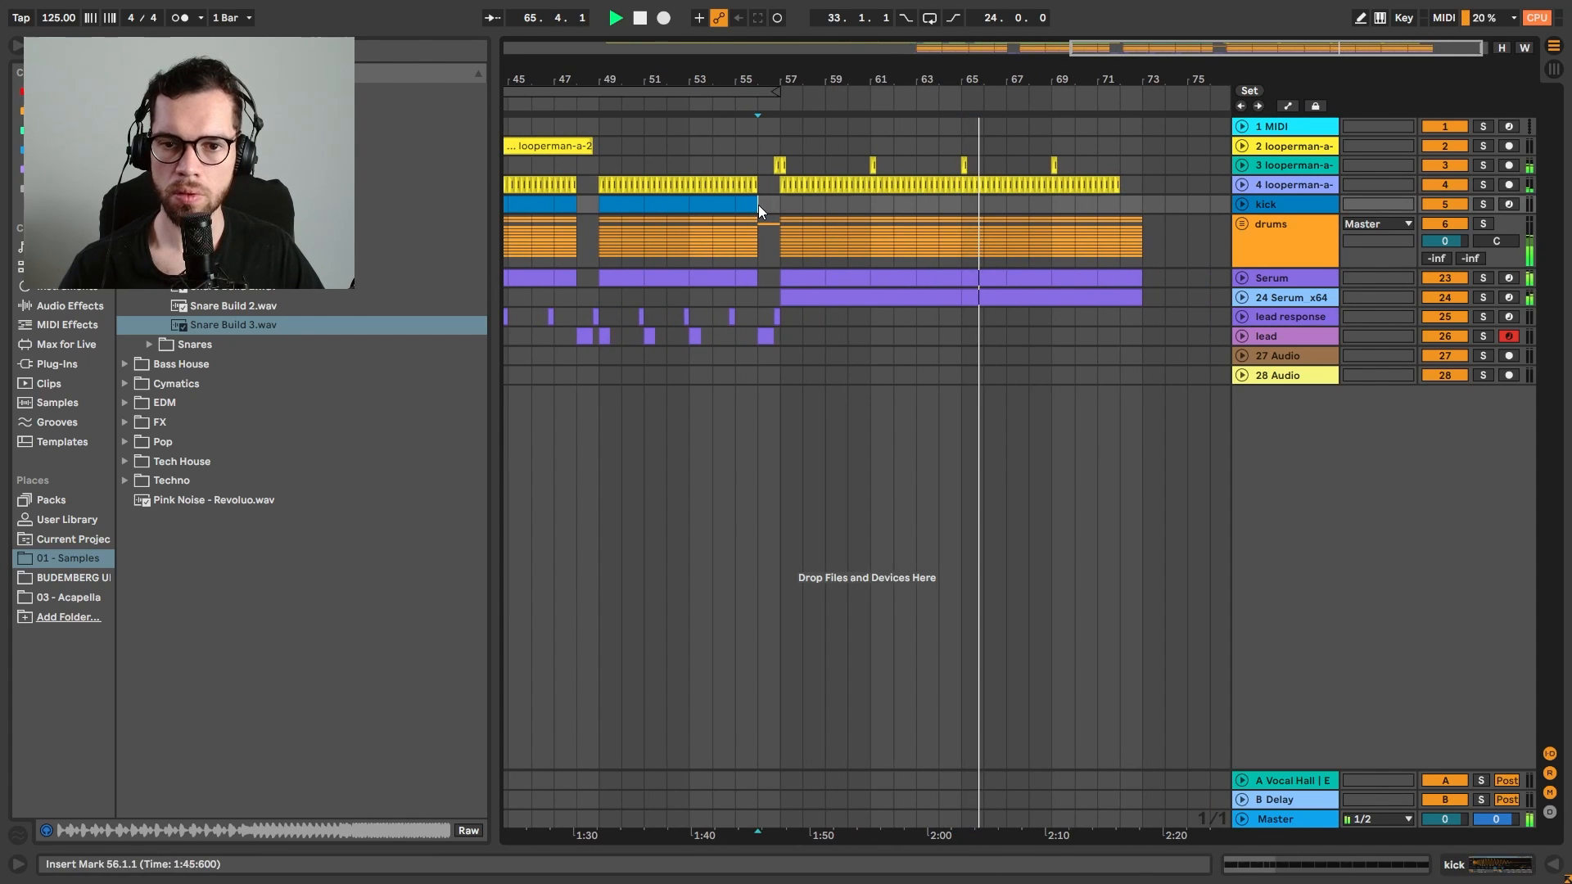
{"action": "left_click", "coordinate": [734, 152]}
{"action": "key", "text": "space"}
{"action": "key", "text": "space"}
{"action": "mouse_move", "coordinate": [794, 79]}
{"action": "left_mouse_down"}
{"action": "mouse_move", "coordinate": [1045, 92]}
{"action": "mouse_move", "coordinate": [793, 91]}
{"action": "left_mouse_up"}
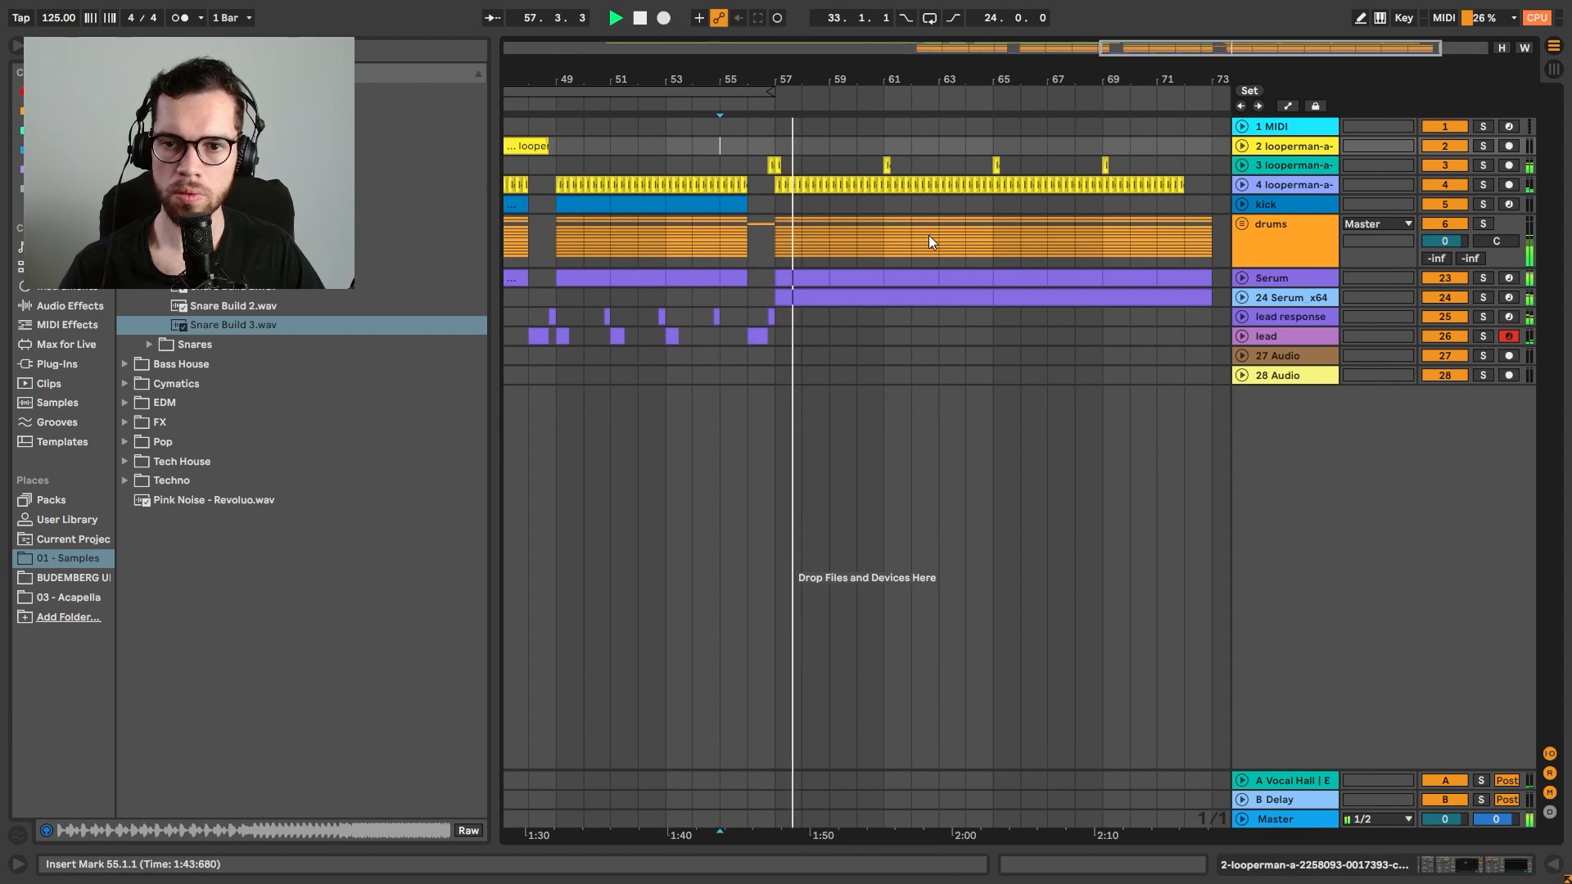
Play the drop again from its beginning at 33.1.1
{"action": "left_click", "coordinate": [910, 209]}
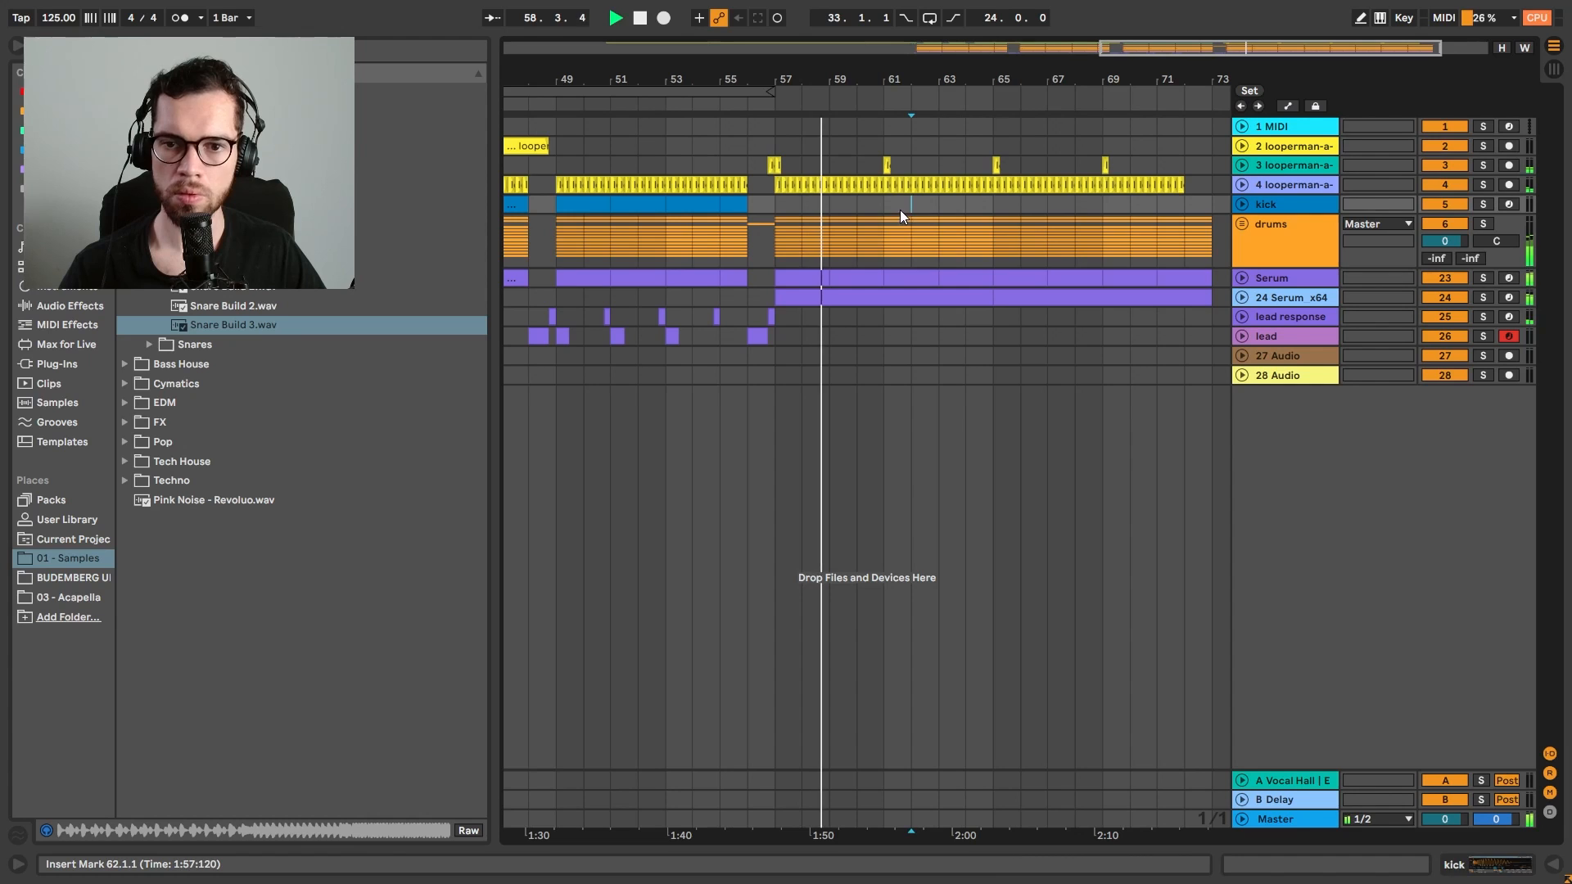
{"action": "left_click", "coordinate": [891, 222]}
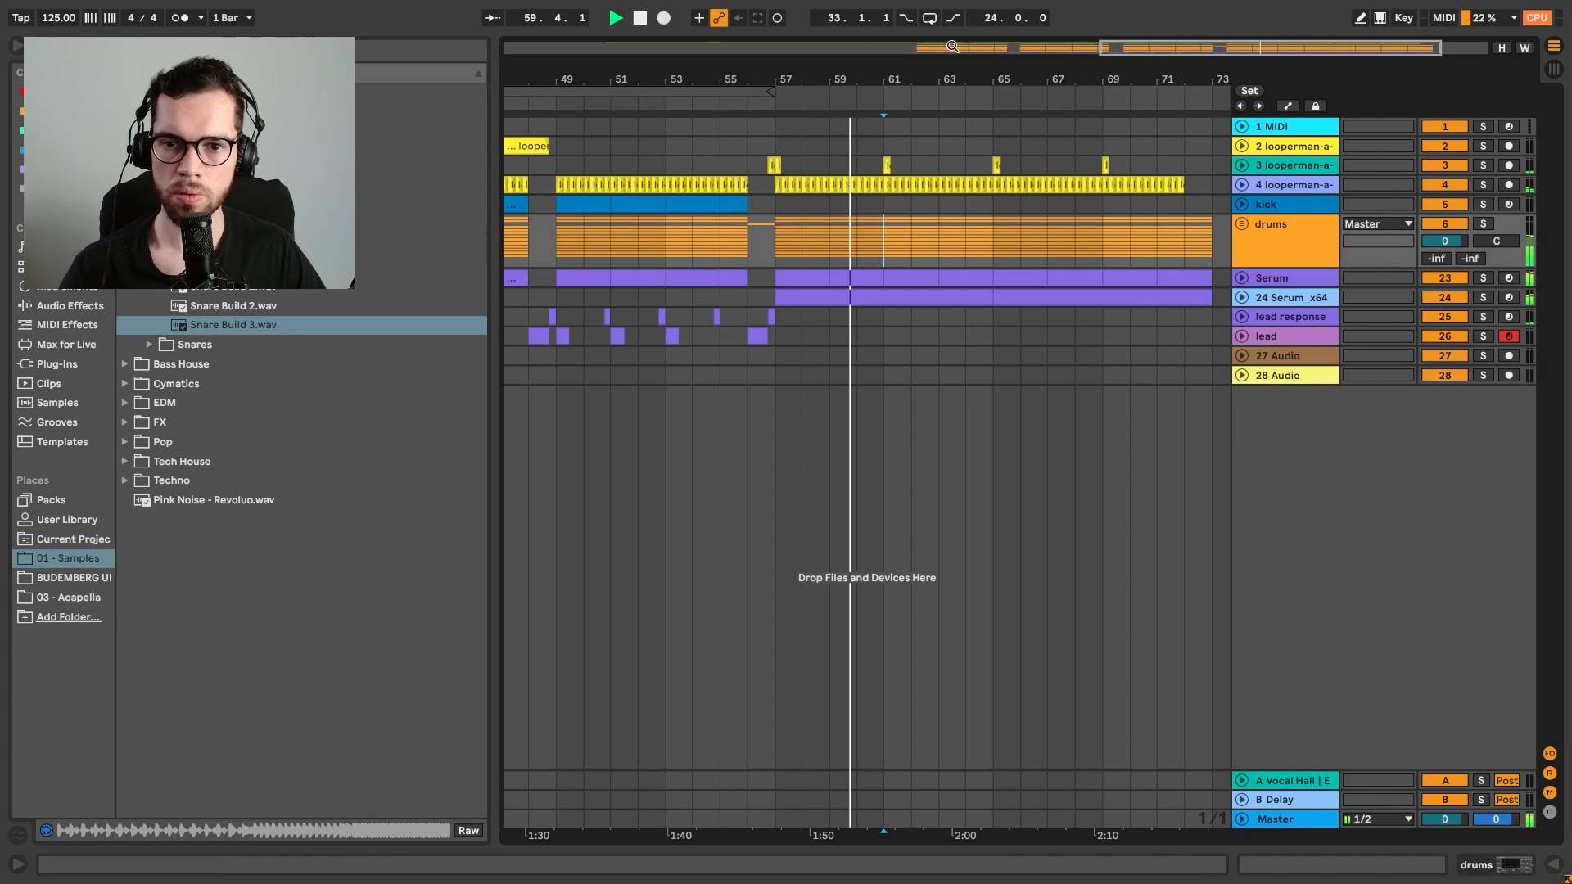
{"action": "left_click_drag", "start_coordinate": [953, 68], "coordinate": [1078, 30]}
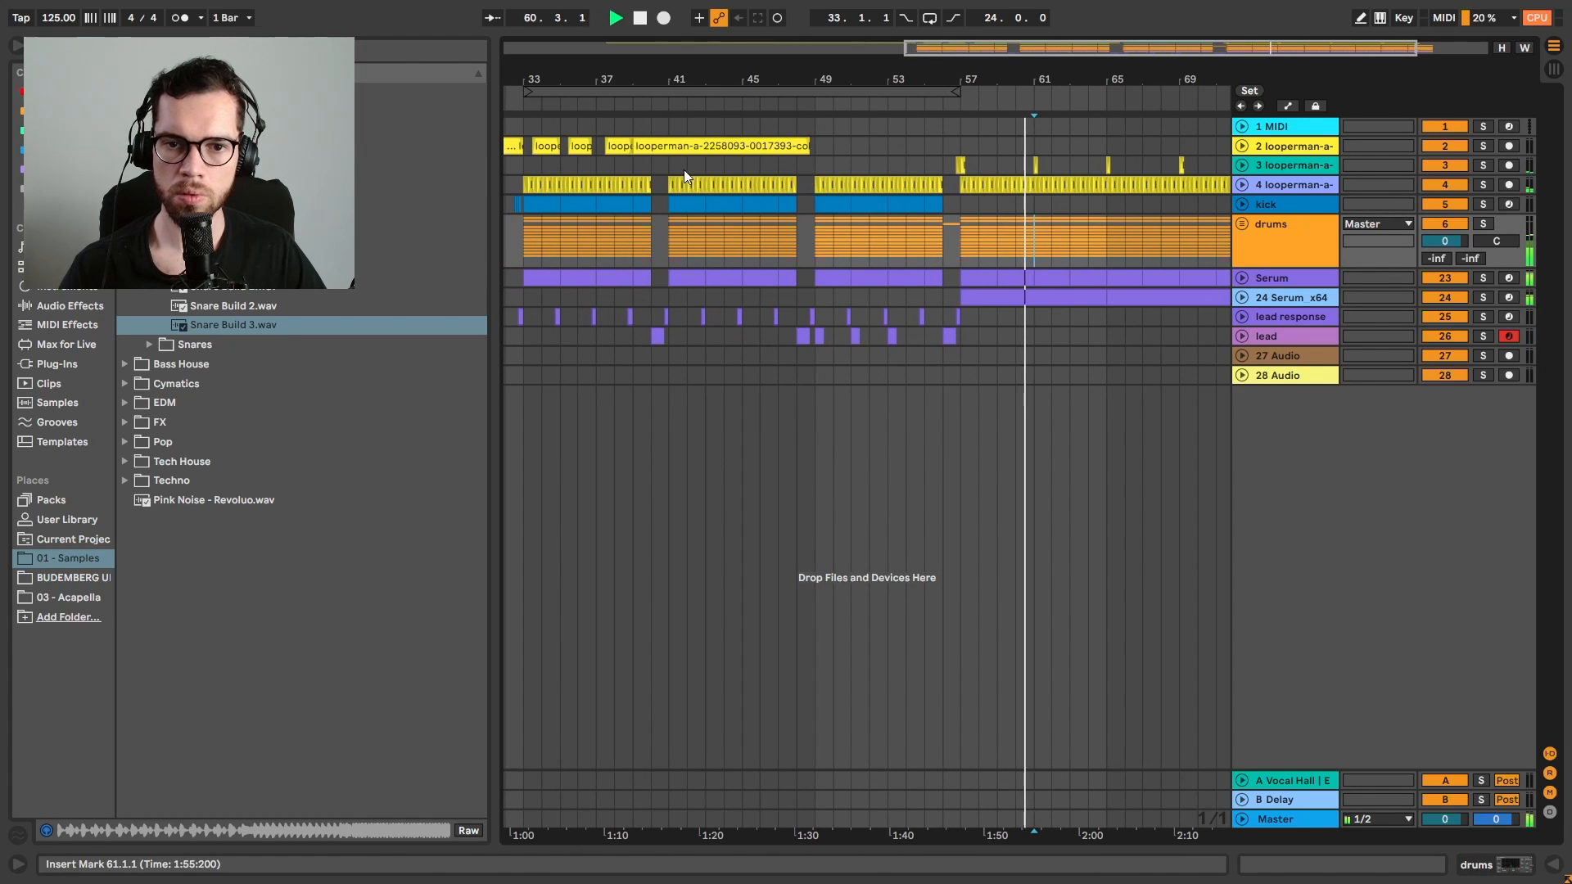
{"action": "left_click", "coordinate": [528, 181]}
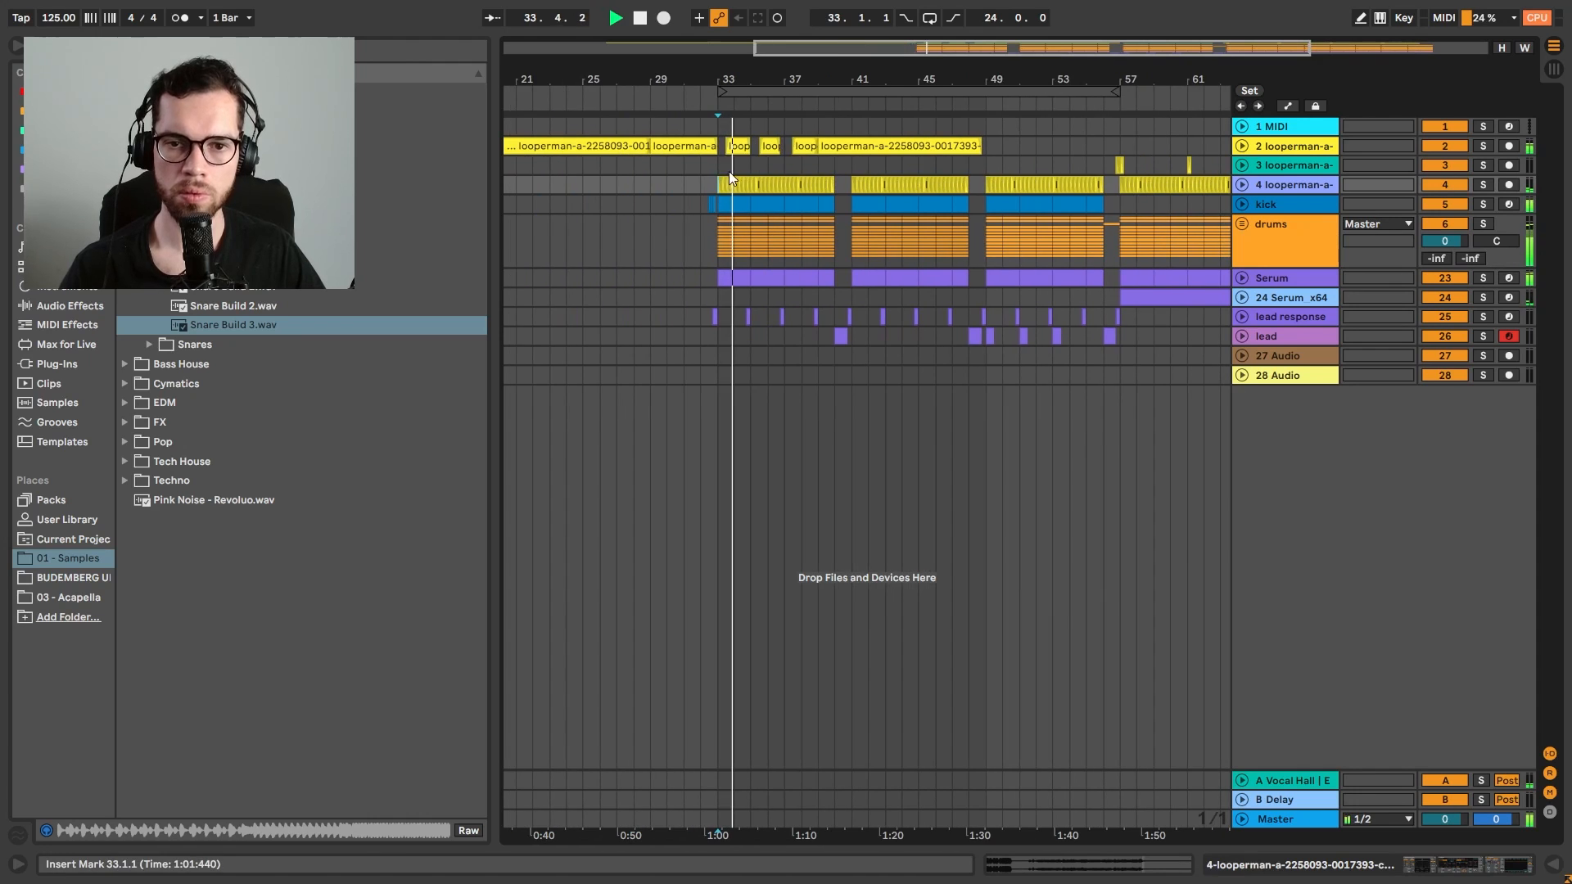
Raise the drums group's Auto Filter frequency automation at bar 57 to about 5.27 kHz while playing the section from there
{"action": "left_click", "coordinate": [739, 145]}
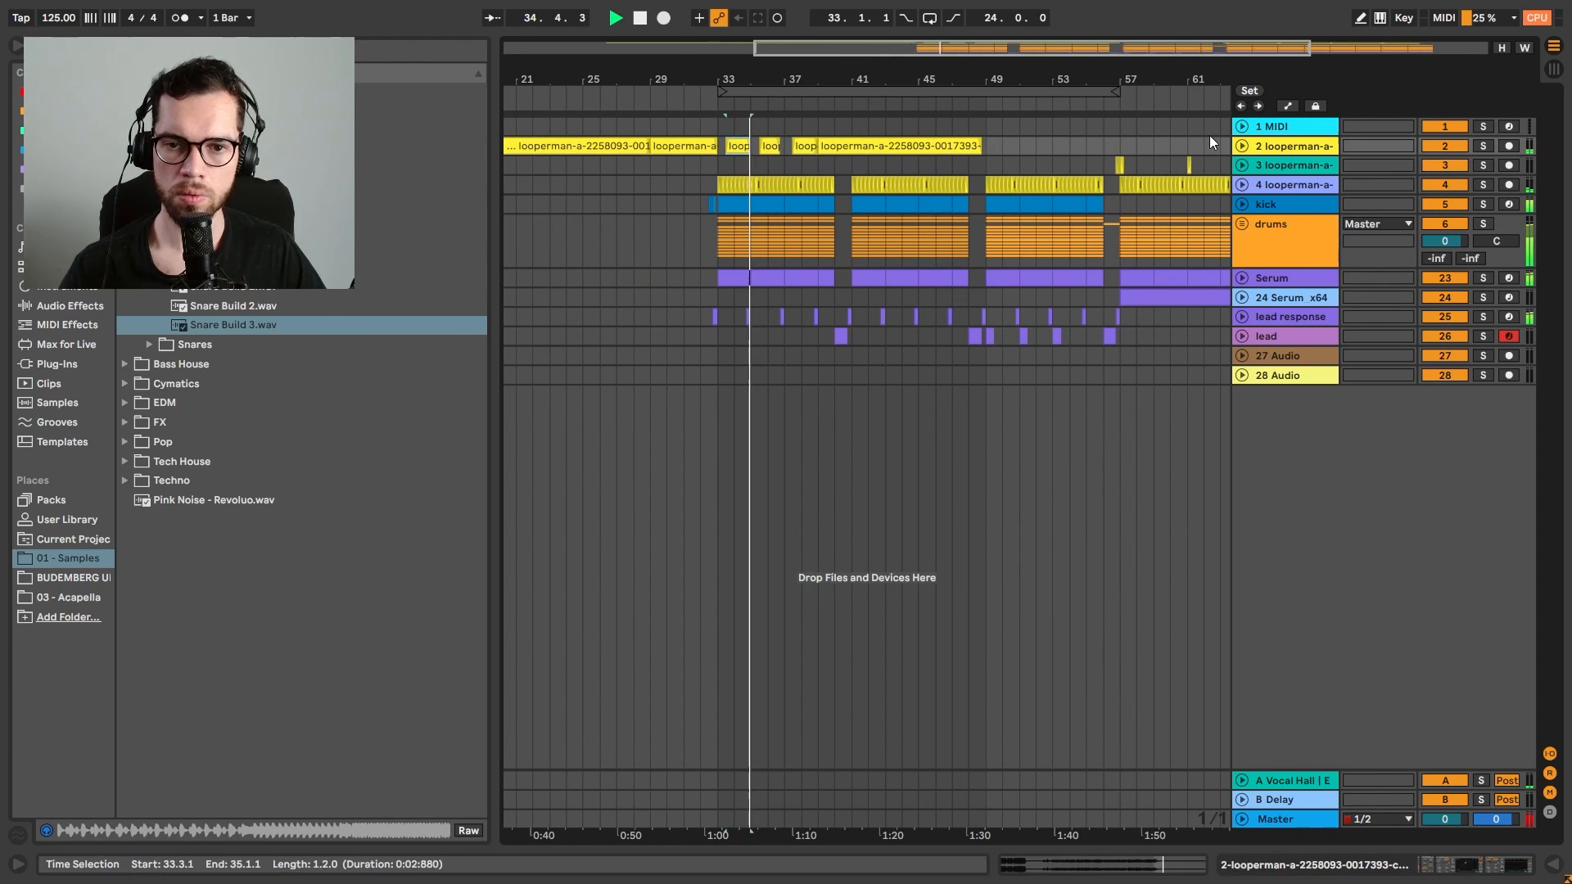
{"action": "left_click", "coordinate": [1016, 160]}
{"action": "left_click", "coordinate": [1239, 230]}
{"action": "key", "text": "a"}
{"action": "left_click", "coordinate": [1122, 273]}
{"action": "key", "text": "space"}
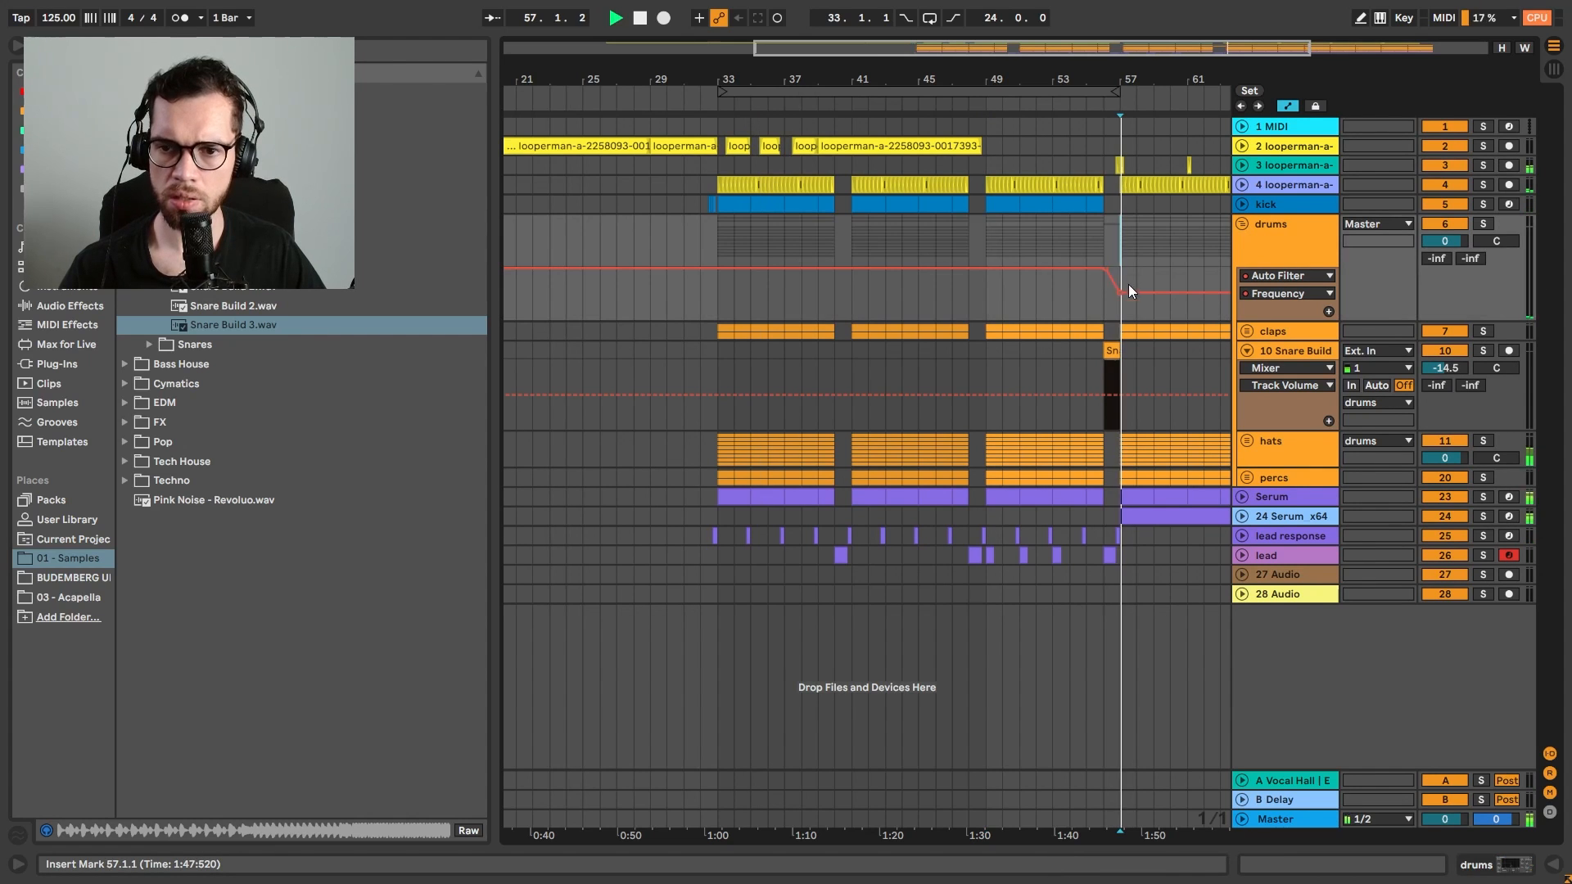
{"action": "left_click_drag", "start_coordinate": [1121, 292], "coordinate": [1120, 278]}
Copy the Snare Build 3 clip from bar 56 to bars 60 and 64 on the snare build track
{"action": "left_click_drag", "start_coordinate": [1147, 86], "coordinate": [923, 147]}
{"action": "left_click", "coordinate": [1053, 293]}
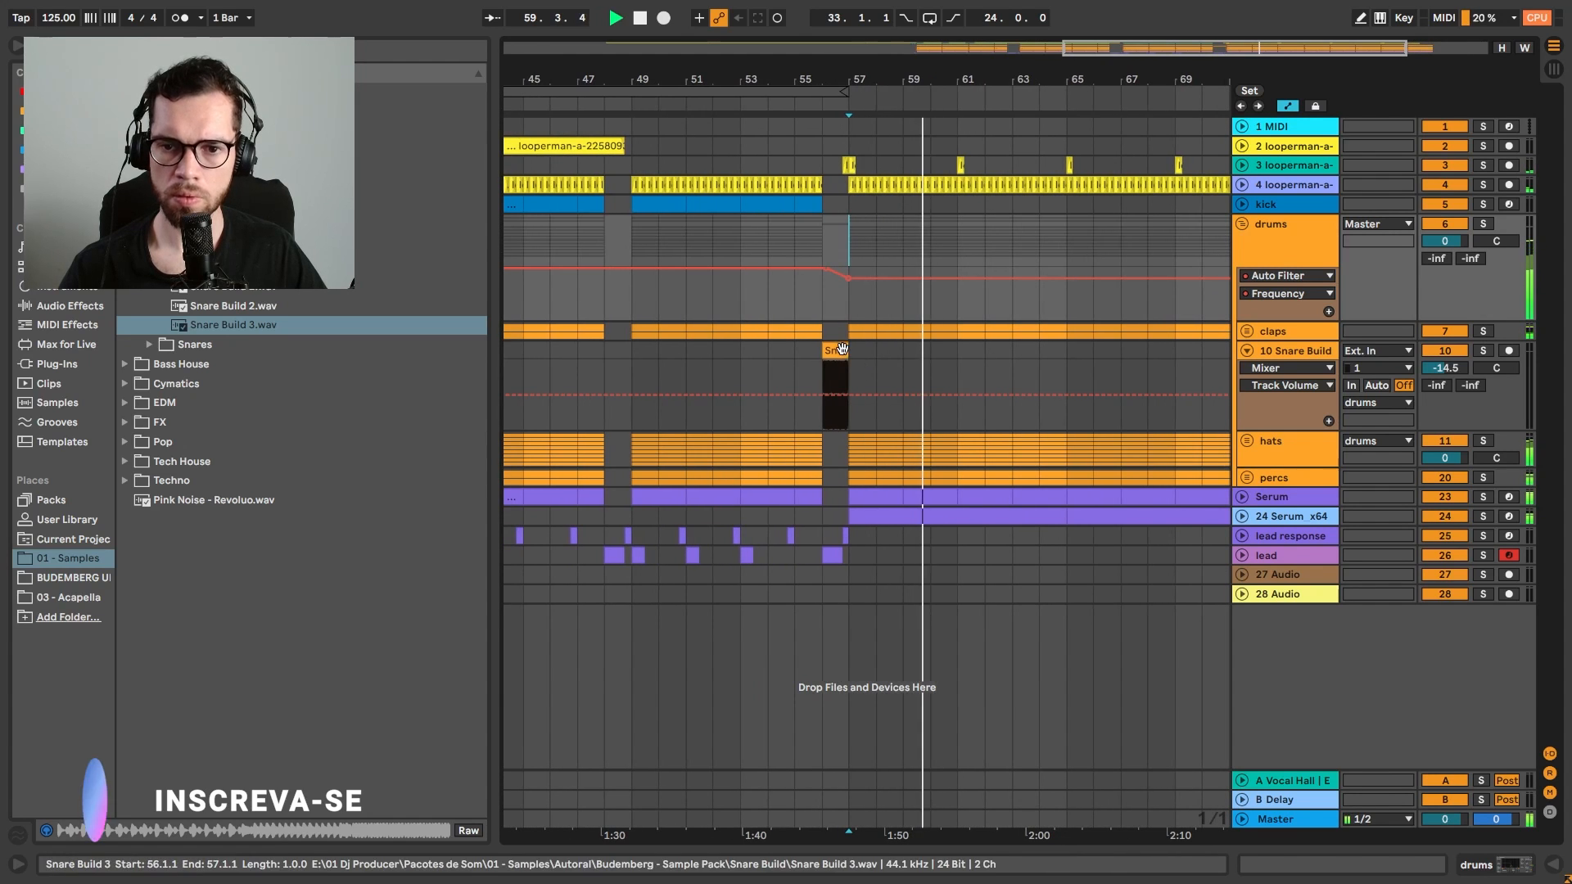
{"action": "left_click", "coordinate": [836, 352]}
{"action": "key", "text": "ctrl+c"}
{"action": "left_click", "coordinate": [944, 357]}
{"action": "key", "text": "ctrl+v"}
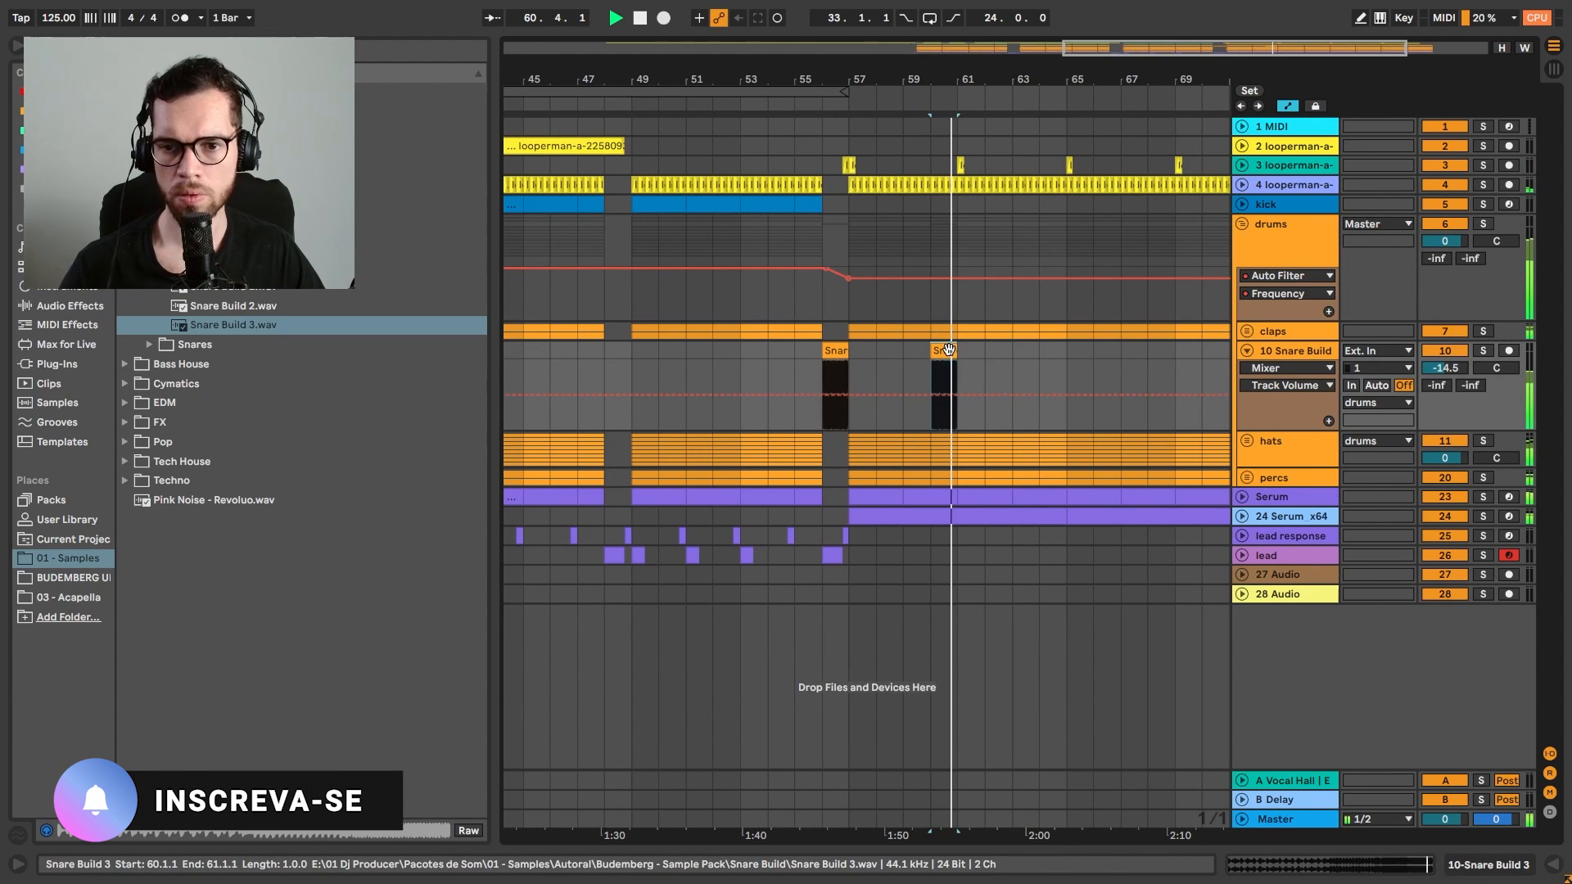
{"action": "key", "text": "a"}
{"action": "left_click", "coordinate": [1043, 360]}
{"action": "key", "text": "ctrl+v"}
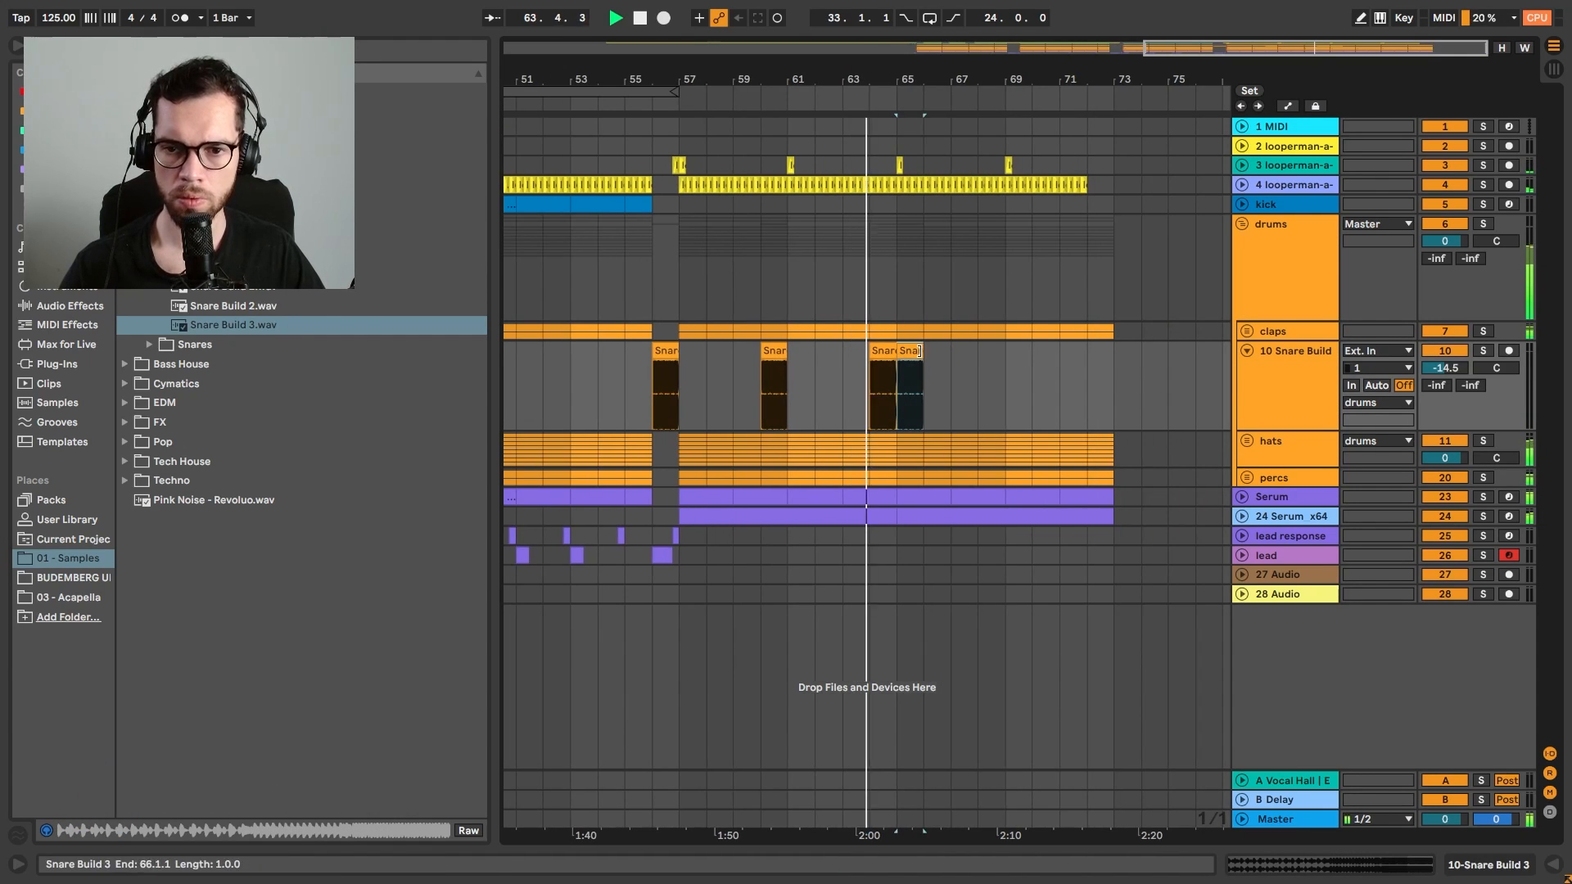
Add another Snare Build 3 clip after the one at bar 64 and make it span bars 65 to 73
{"action": "left_click", "coordinate": [1091, 360]}
{"action": "key", "text": "ctrl+v"}
{"action": "left_click_drag", "start_coordinate": [1092, 354], "coordinate": [896, 353]}
Ramp the drums group's Auto Filter frequency up from bar 65 to its pre-bar-56 level at bar 73, then collapse the group
{"action": "key", "text": "a"}
{"action": "left_click", "coordinate": [898, 279]}
{"action": "left_click_drag", "start_coordinate": [950, 280], "coordinate": [1114, 268]}
{"action": "left_click", "coordinate": [1242, 225]}
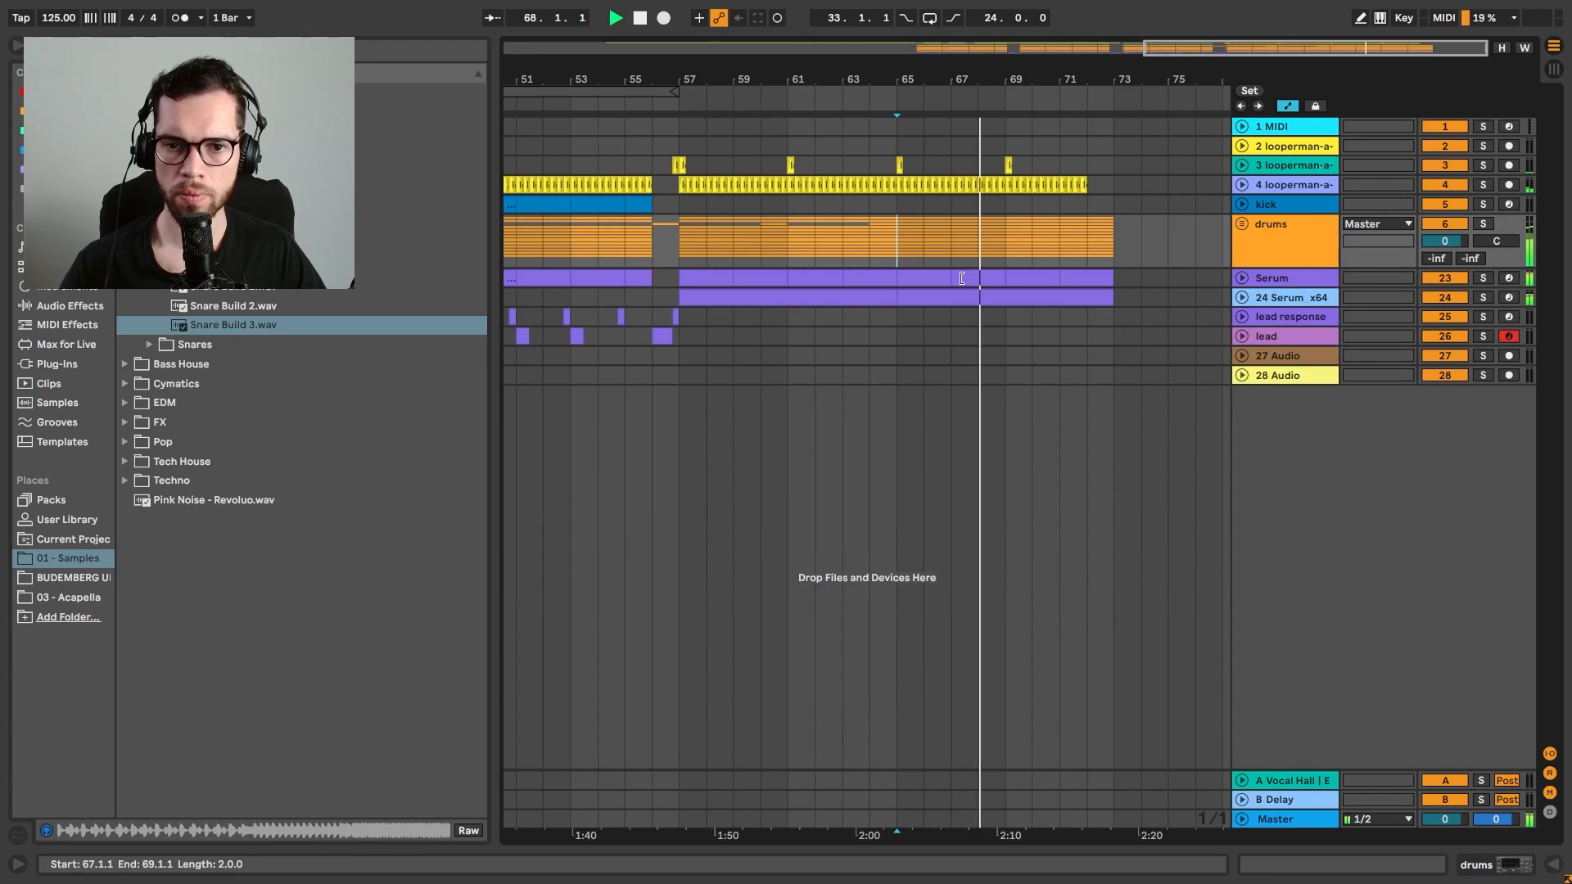
Consolidate the two pad clips on the 24 Serum_x64 track into one clip from bar 57 to 73
{"action": "left_click", "coordinate": [1243, 298]}
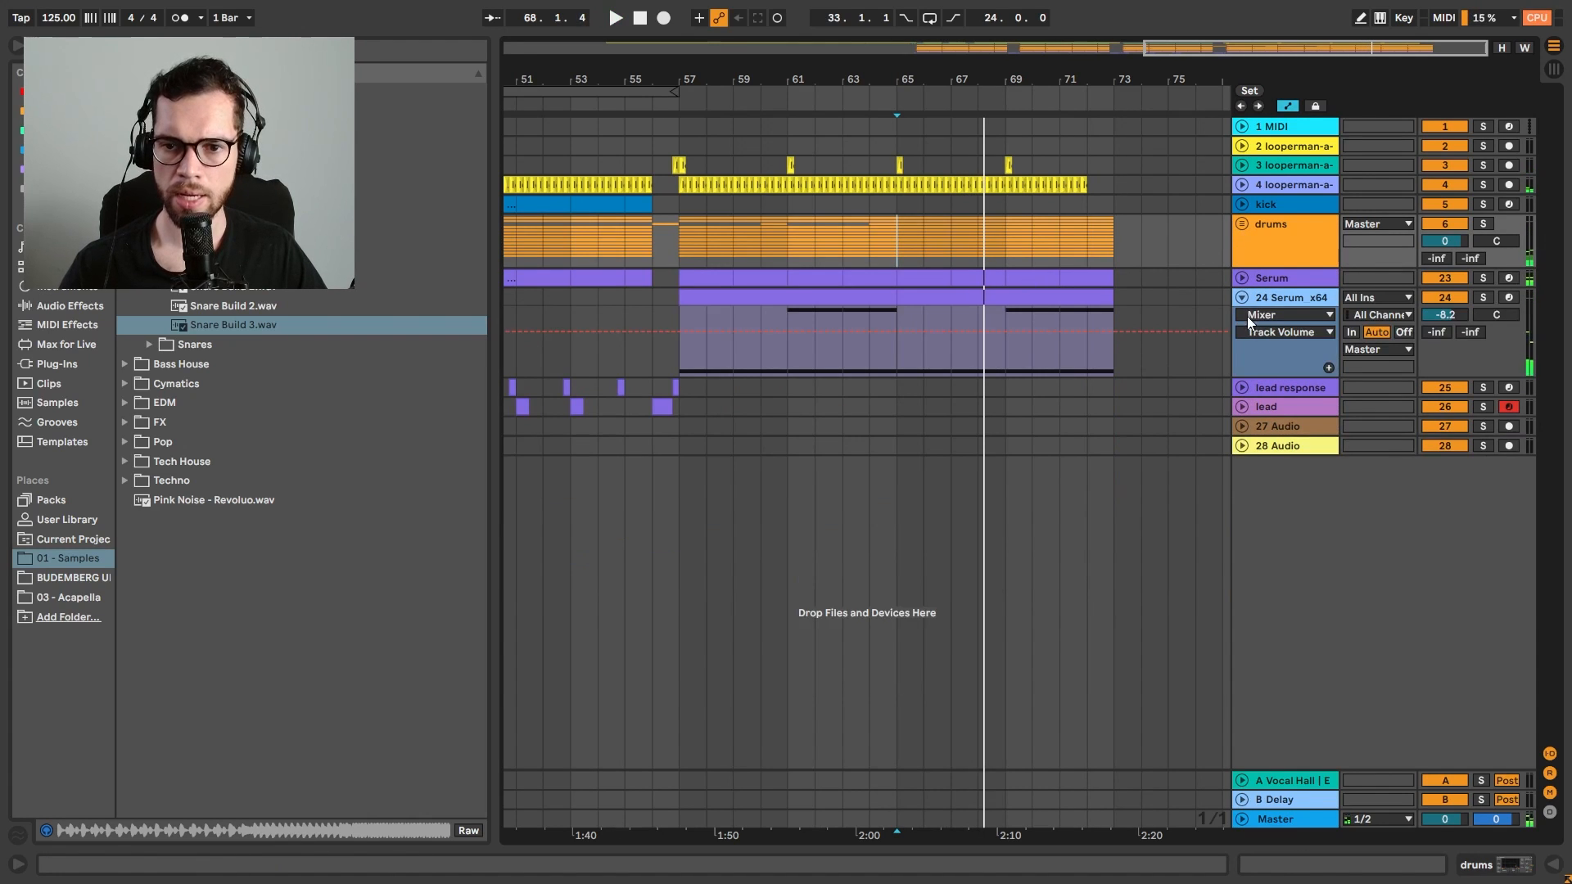
{"action": "double_click", "coordinate": [1011, 312]}
{"action": "left_click", "coordinate": [818, 300], "text": "shift"}
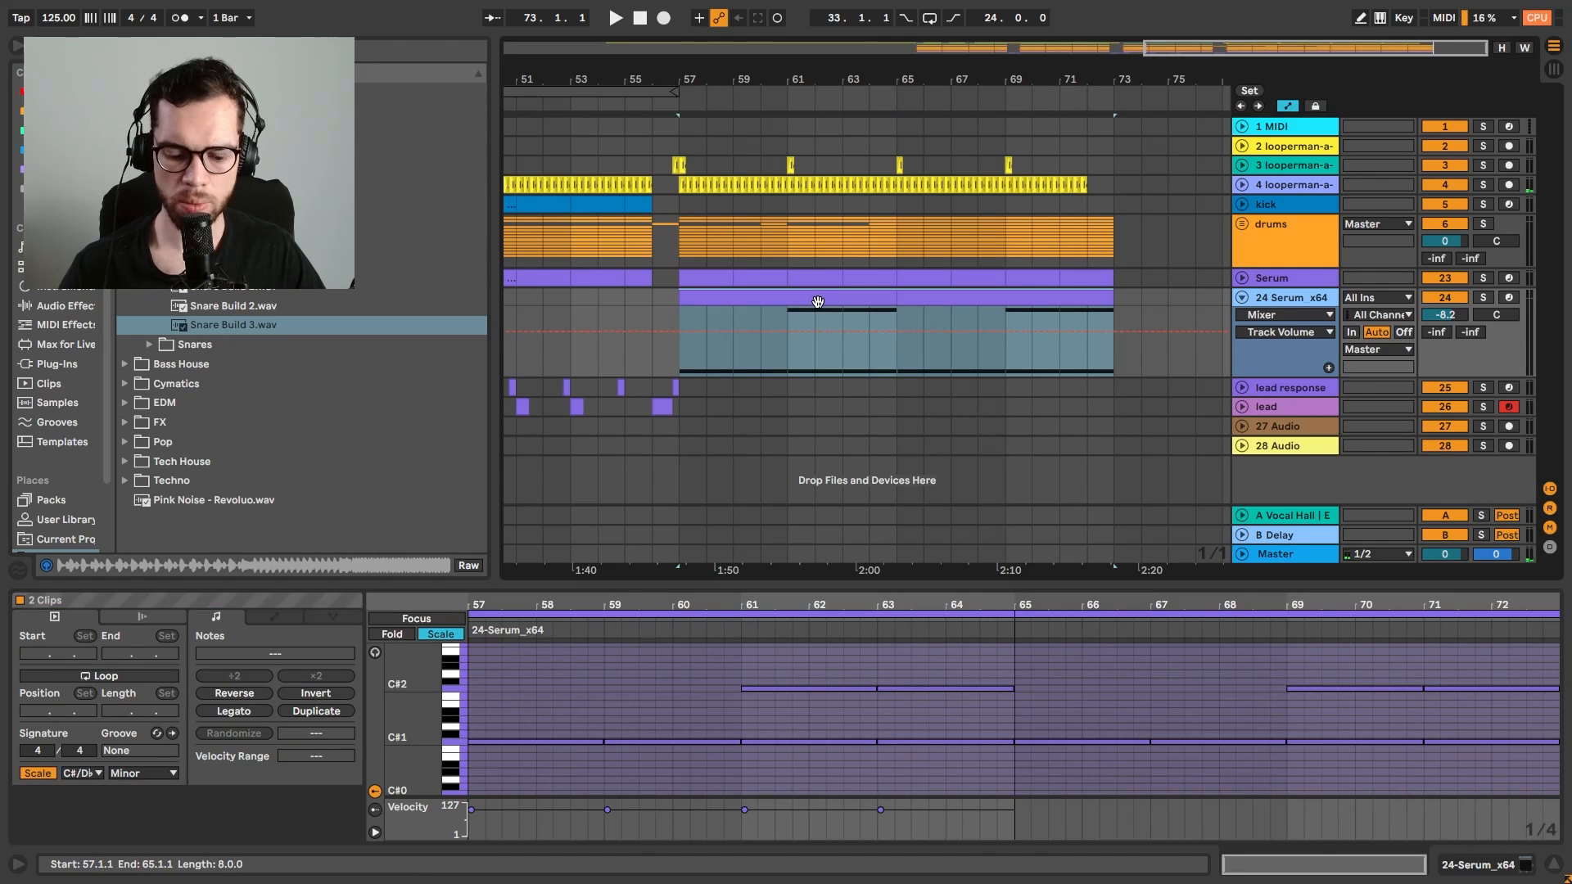
{"action": "key", "text": "ctrl+j"}
Transpose all notes of the consolidated pad clip up three octaves to C#4 and C#5
{"action": "key", "text": "ctrl+a"}
{"action": "key", "text": "shift+Up"}
{"action": "key", "text": "shift+Up"}
{"action": "key", "text": "space"}
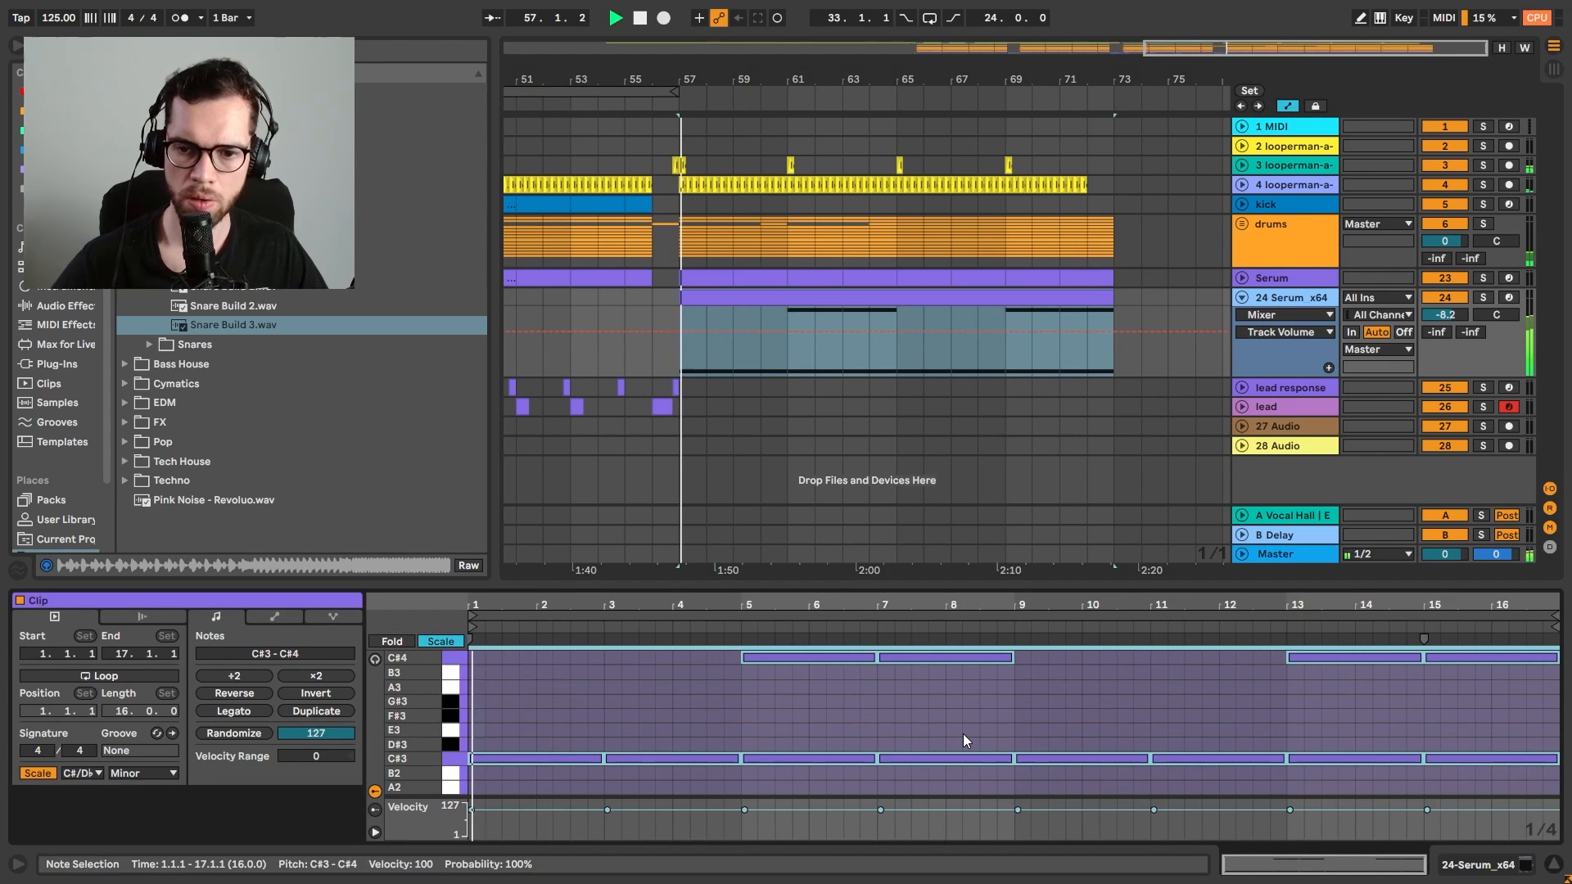
{"action": "key", "text": "shift+Up"}
Listen to the transposed pad in context and set the 24 Serum_x64 track volume to -8.9 dB
{"action": "key", "text": "space"}
{"action": "key", "text": "space"}
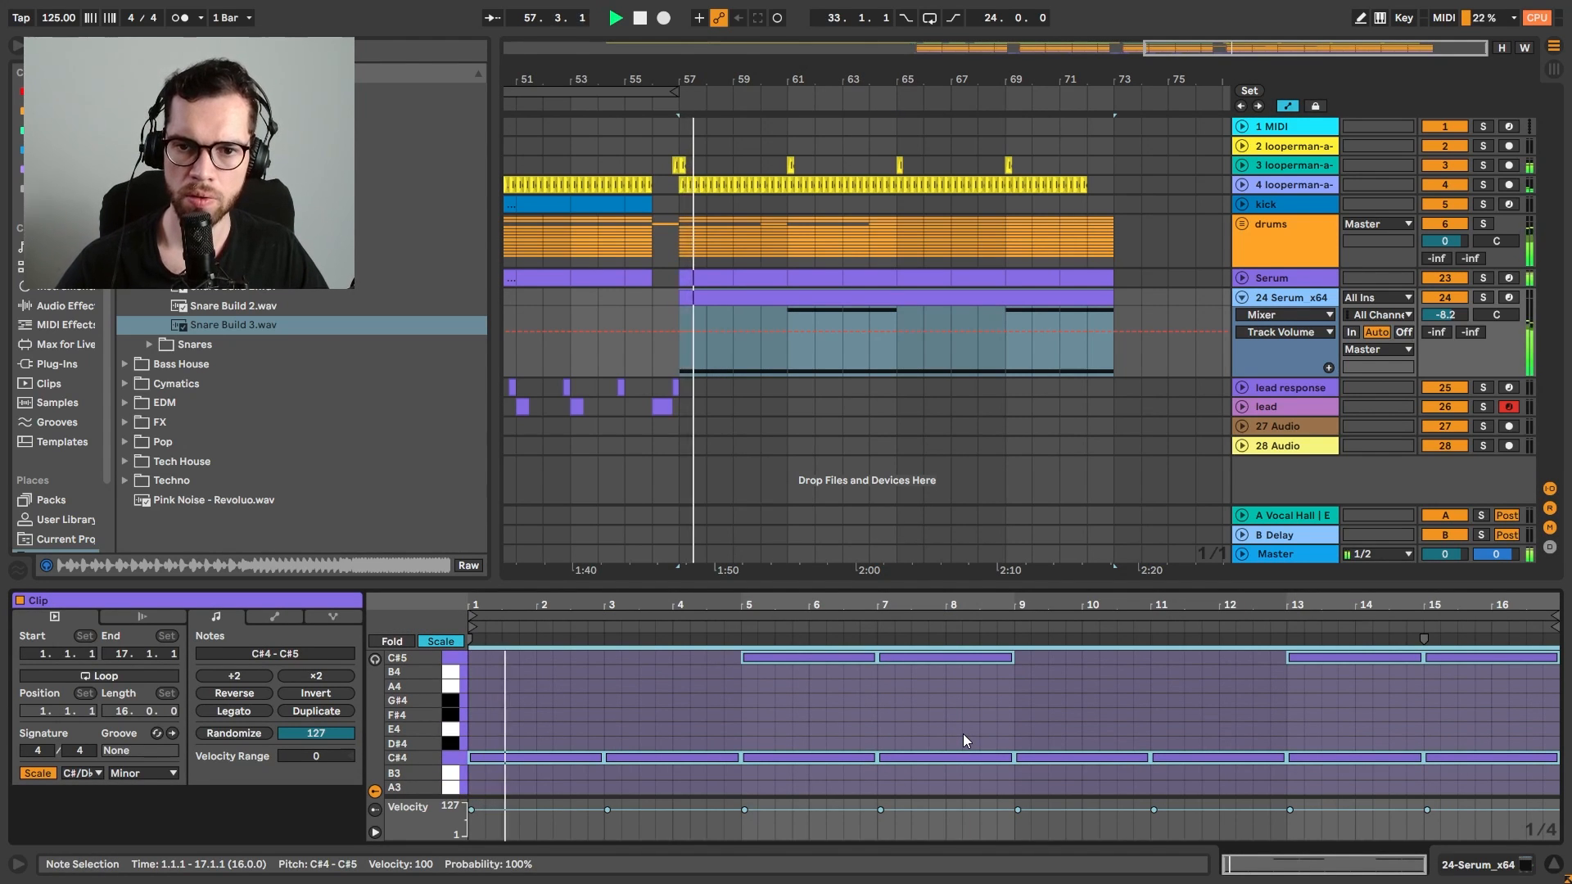
{"action": "left_click", "coordinate": [652, 218]}
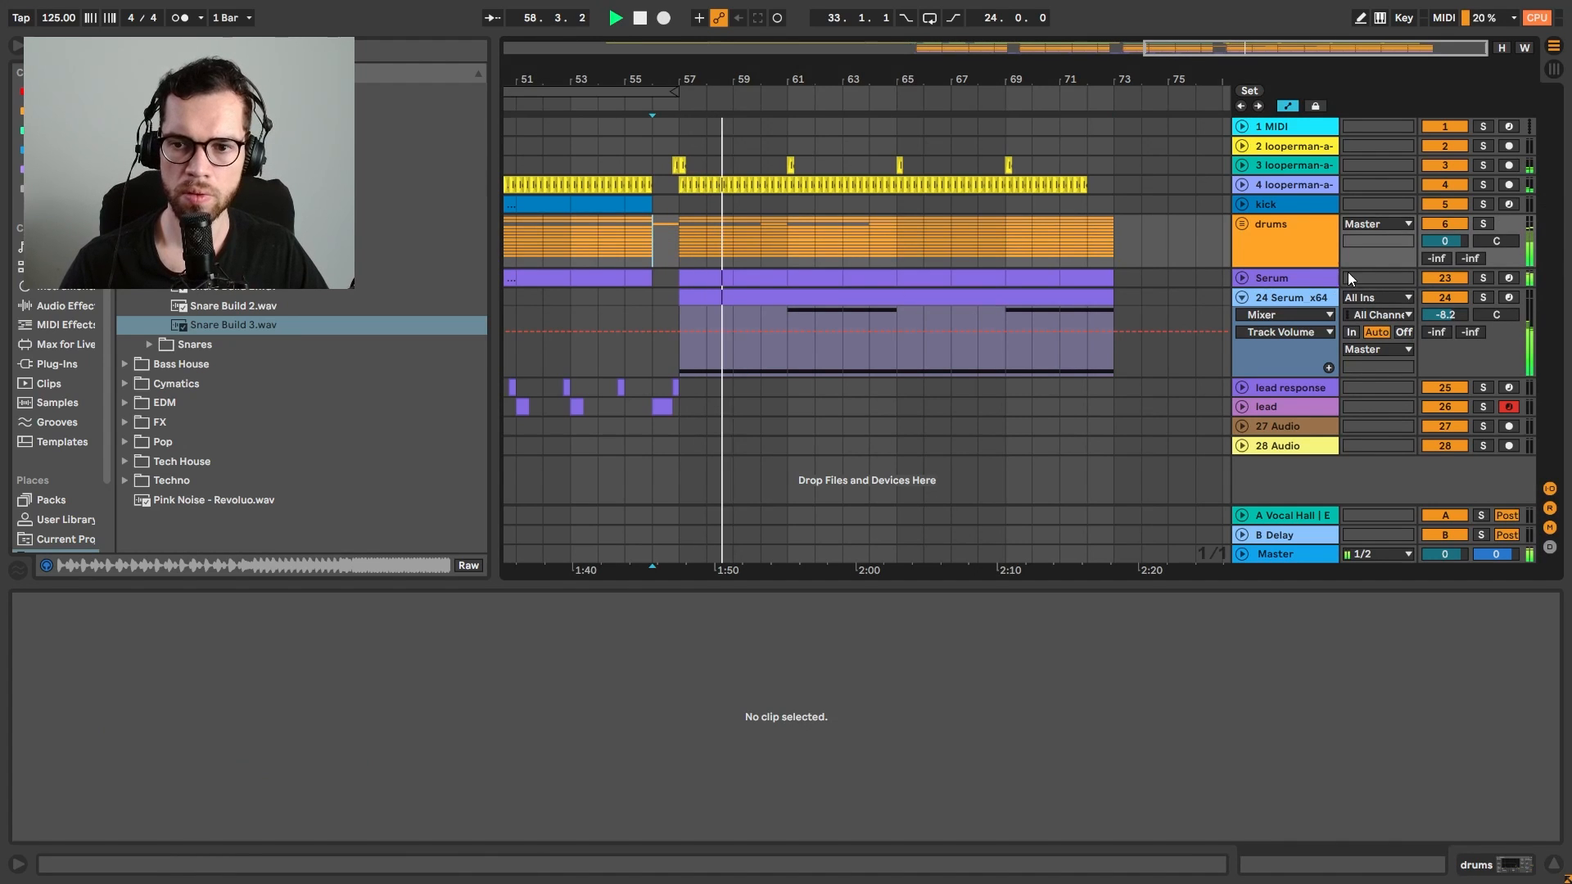
{"action": "left_click_drag", "start_coordinate": [1447, 316], "coordinate": [1448, 321]}
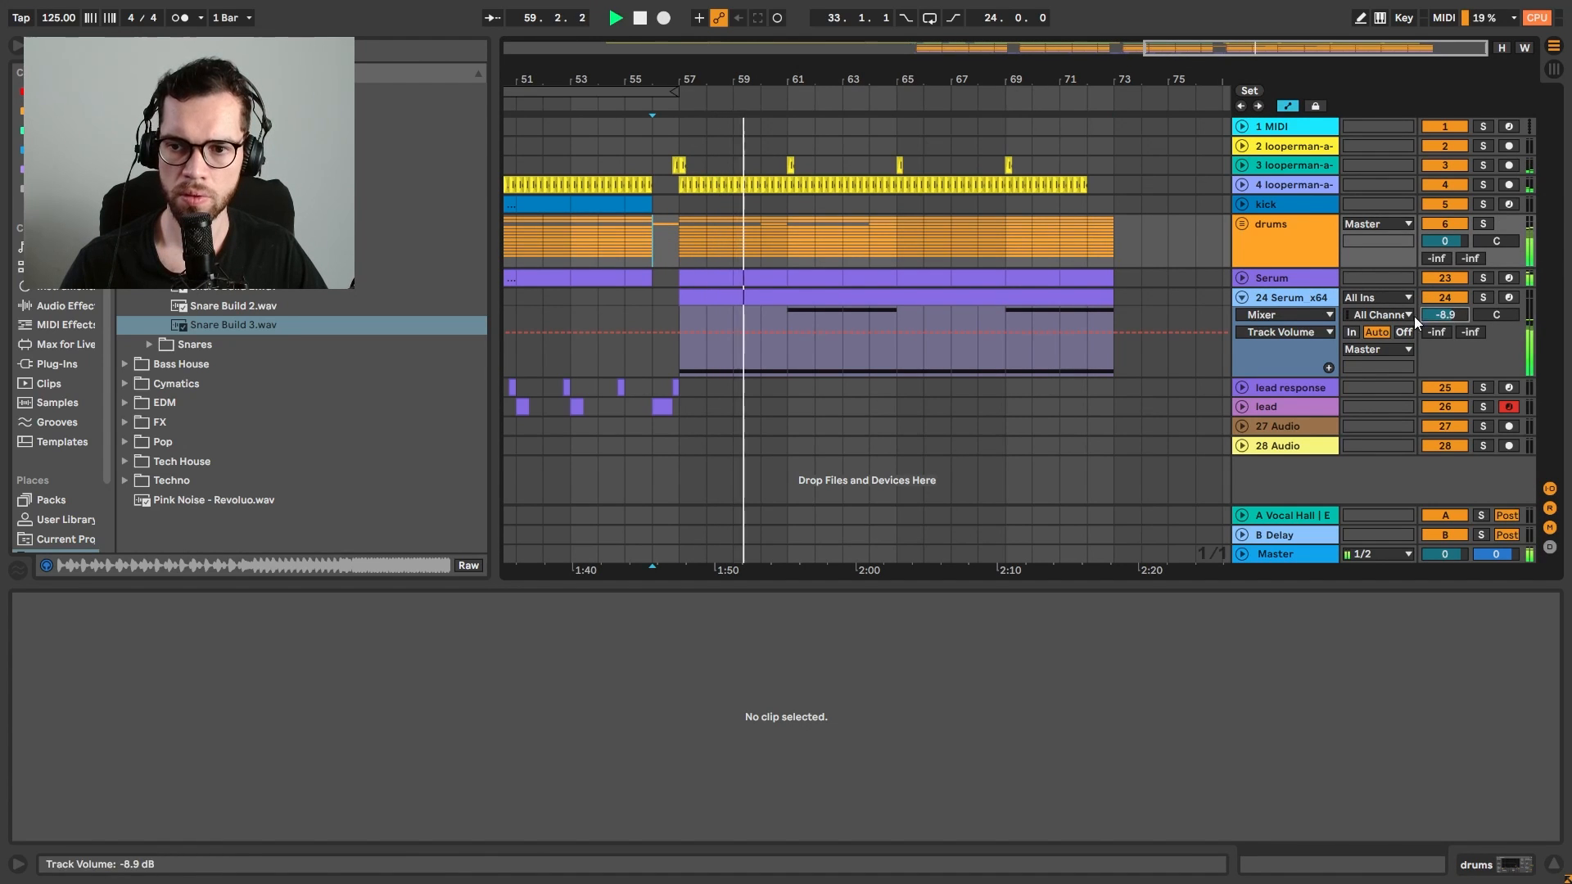
Find the Auto Pan presets among the audio effects and add Around The Head after Serum on the pad track
{"action": "left_click", "coordinate": [1283, 300]}
{"action": "type", "text": "c"}
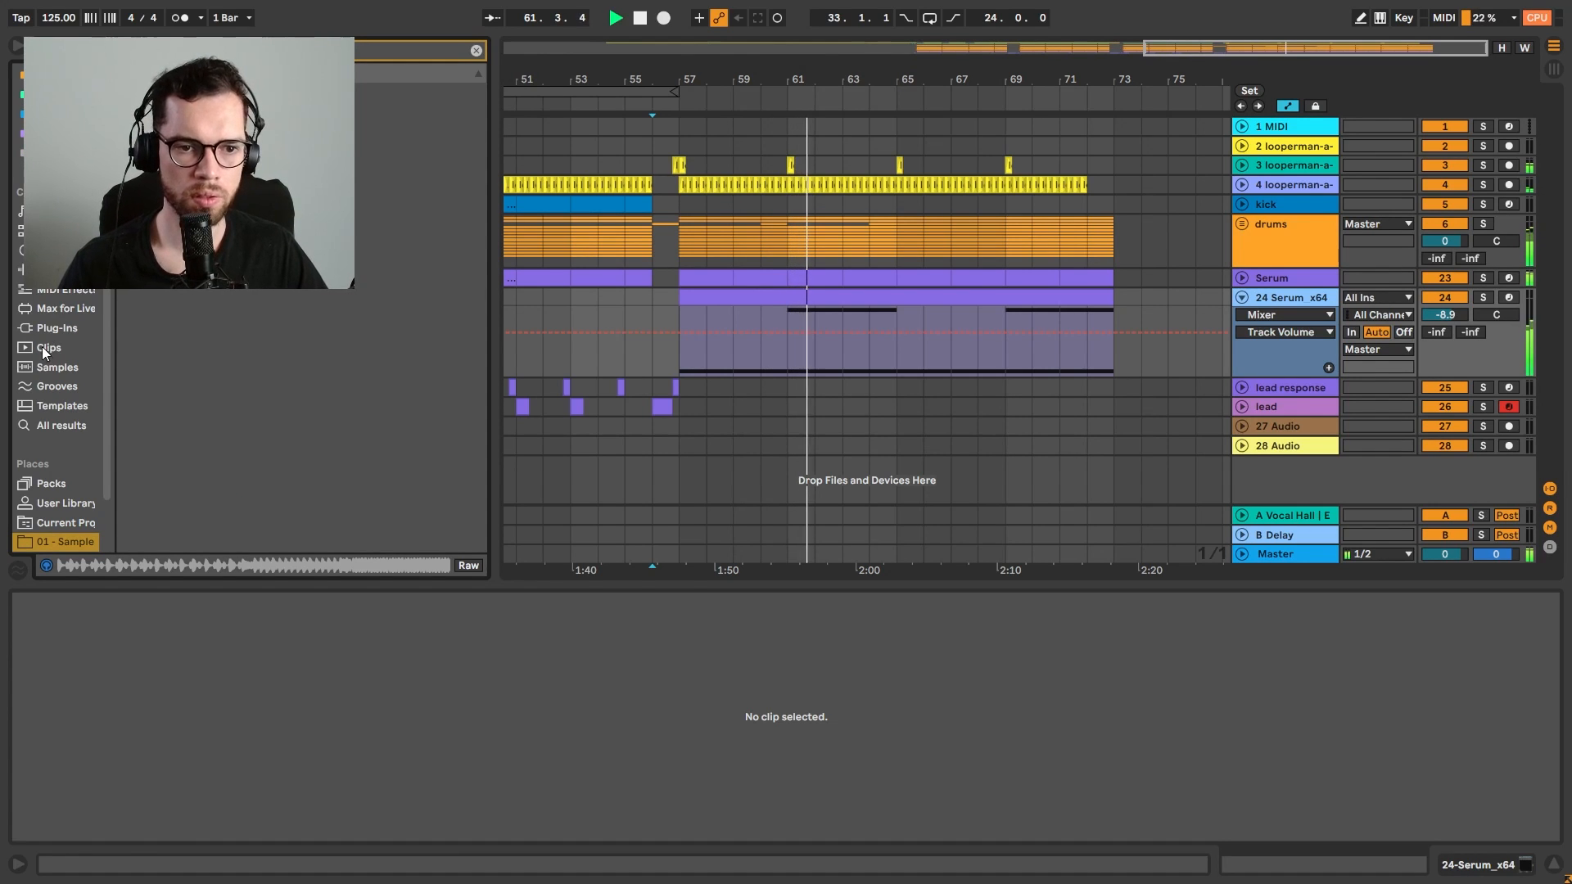
{"action": "left_click", "coordinate": [55, 250]}
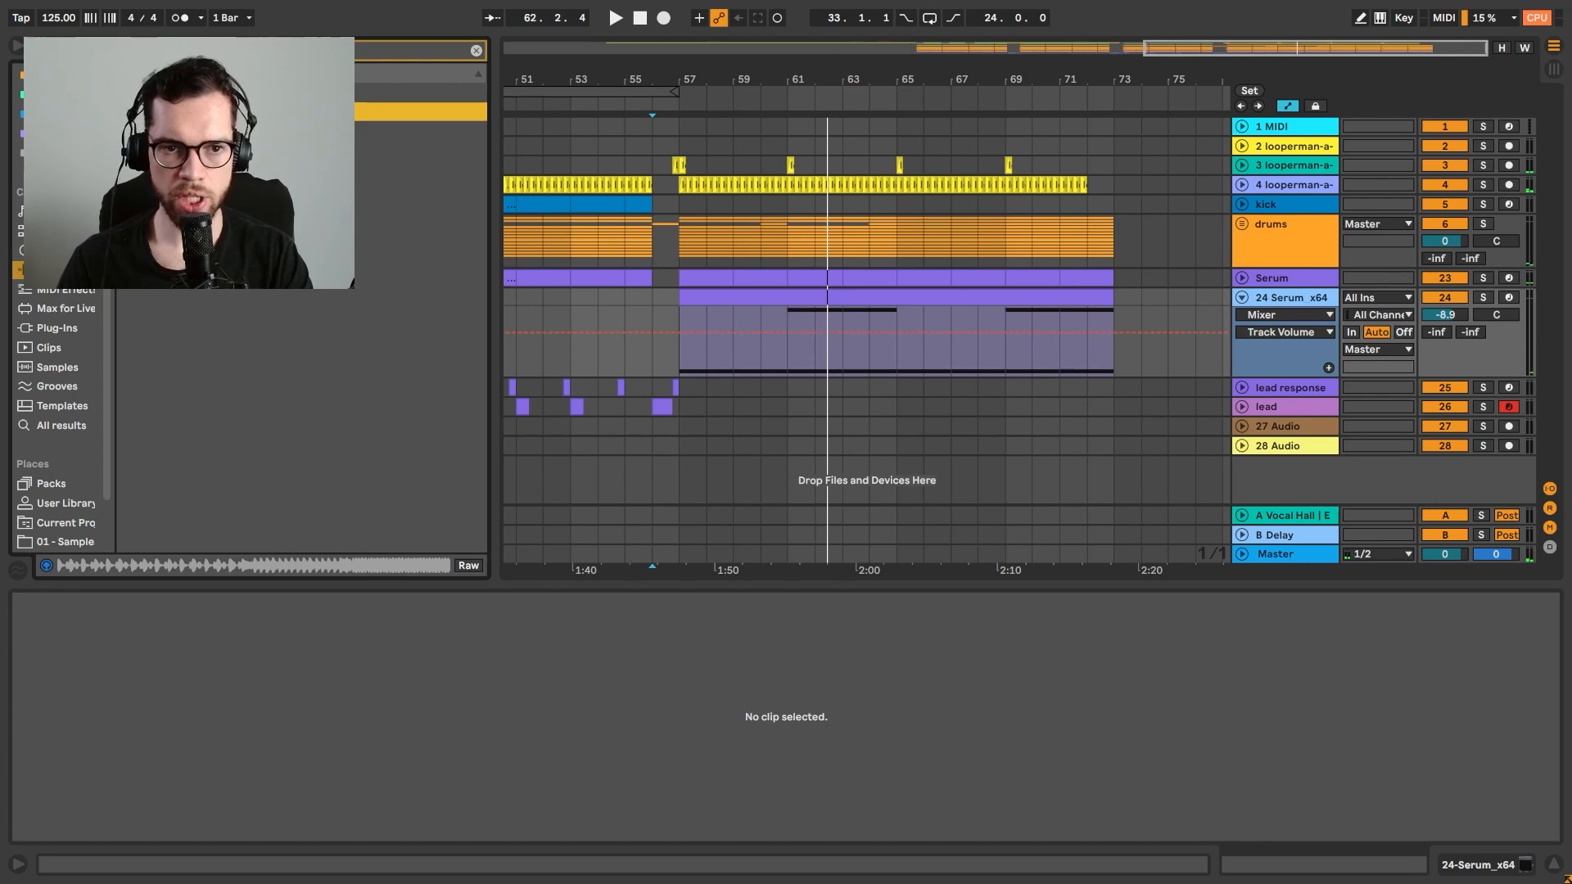
{"action": "key", "text": "Down"}
{"action": "key", "text": "Right"}
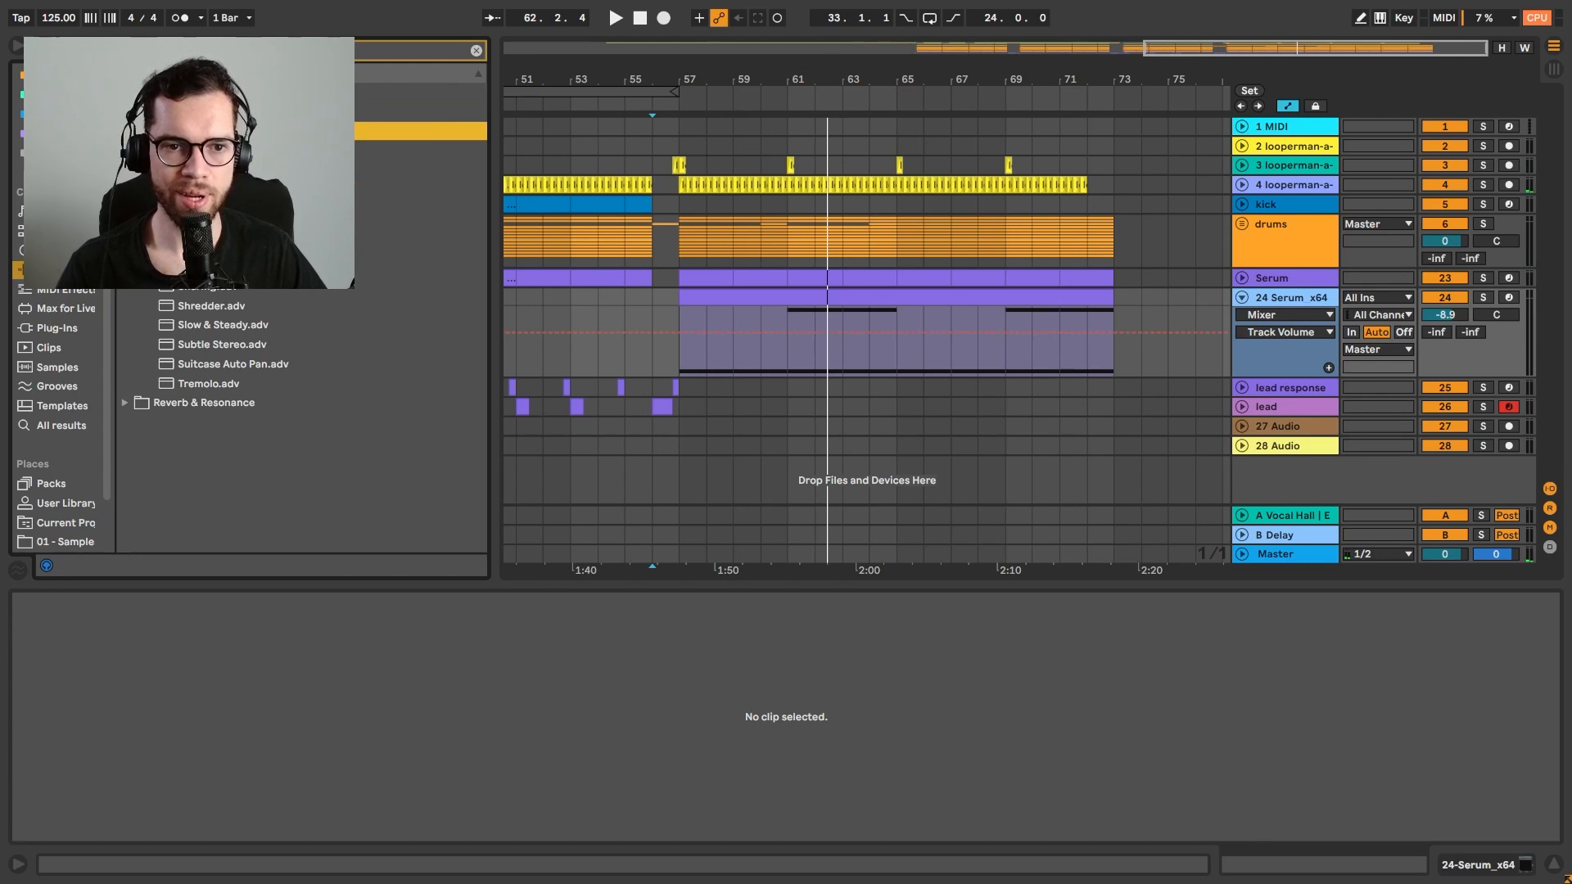
{"action": "key", "text": "Down"}
{"action": "key", "text": "Down"}
{"action": "key", "text": "Down"}
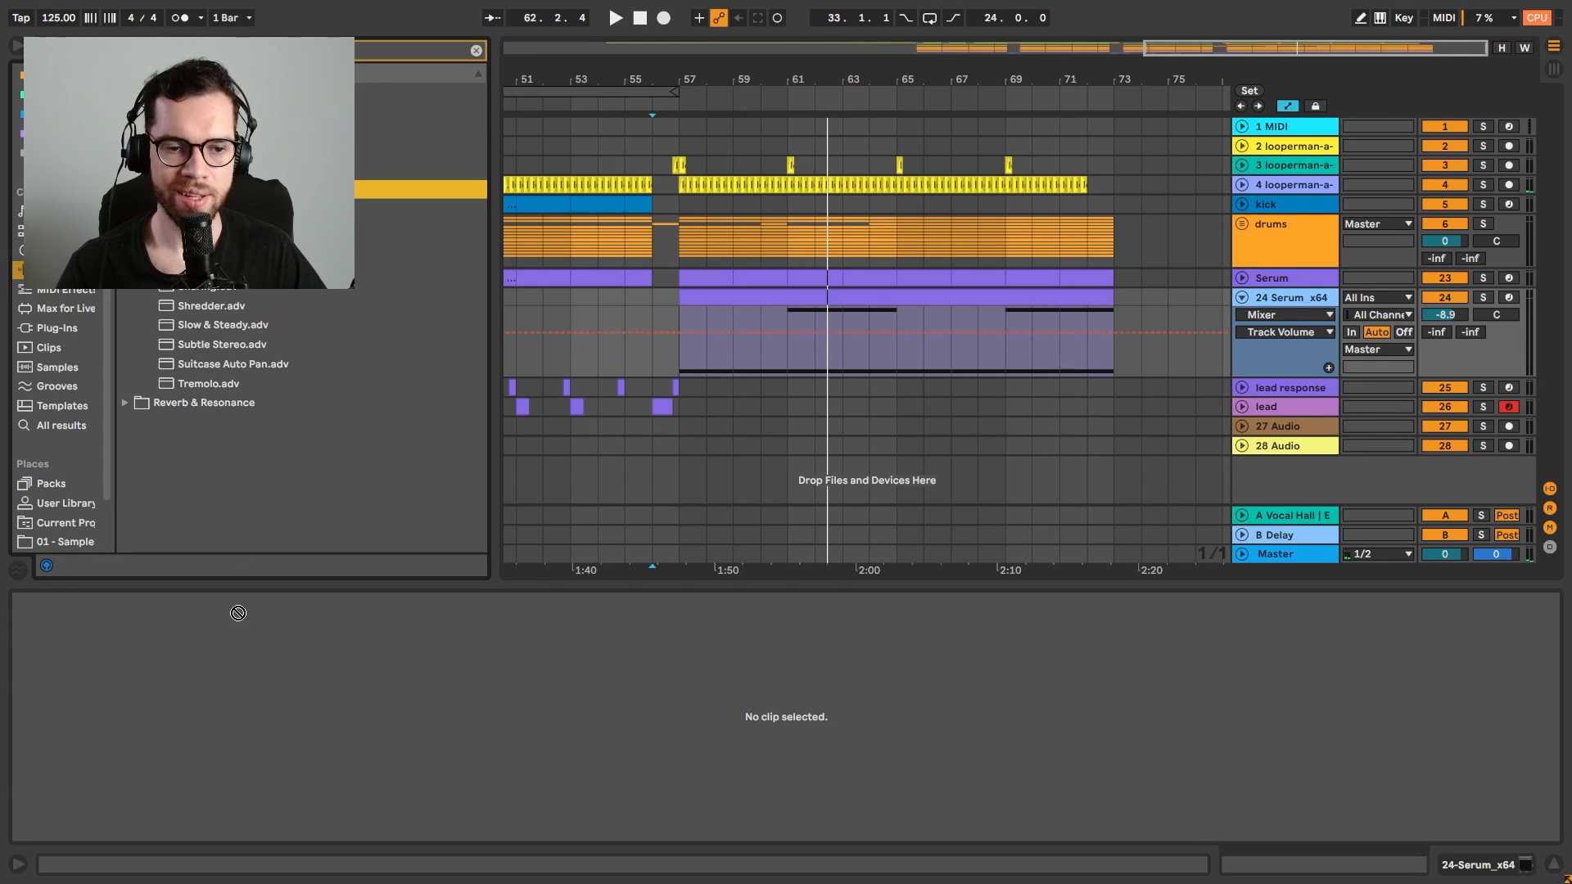
{"action": "left_click", "coordinate": [1514, 864]}
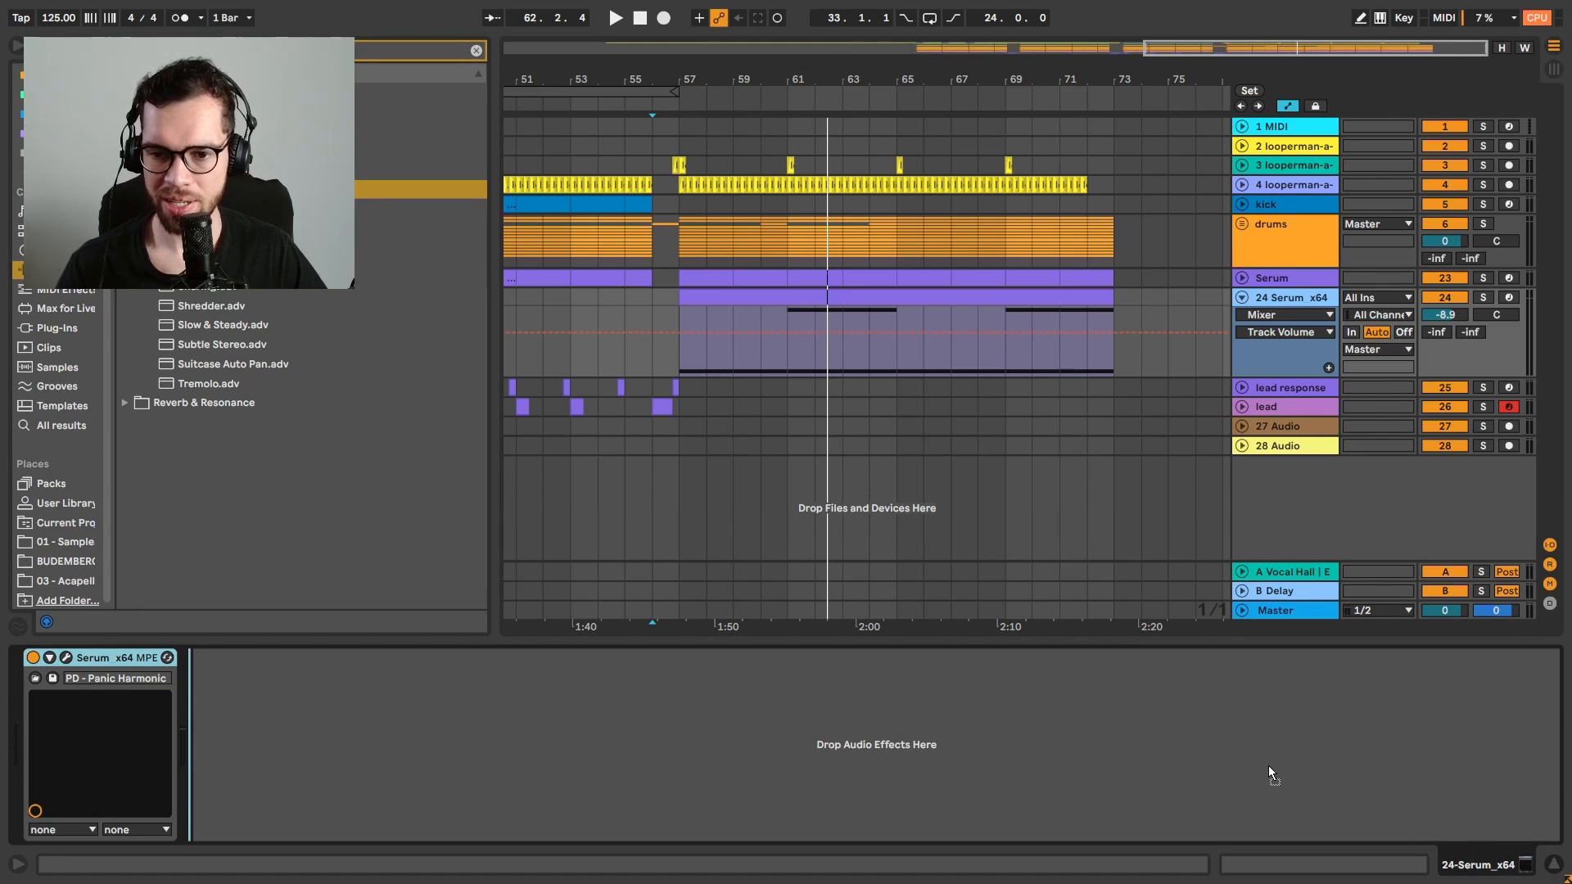
Play from bar 56 and set the pad's Around The Head rate to 0.30 Hz
{"action": "key", "text": "space"}
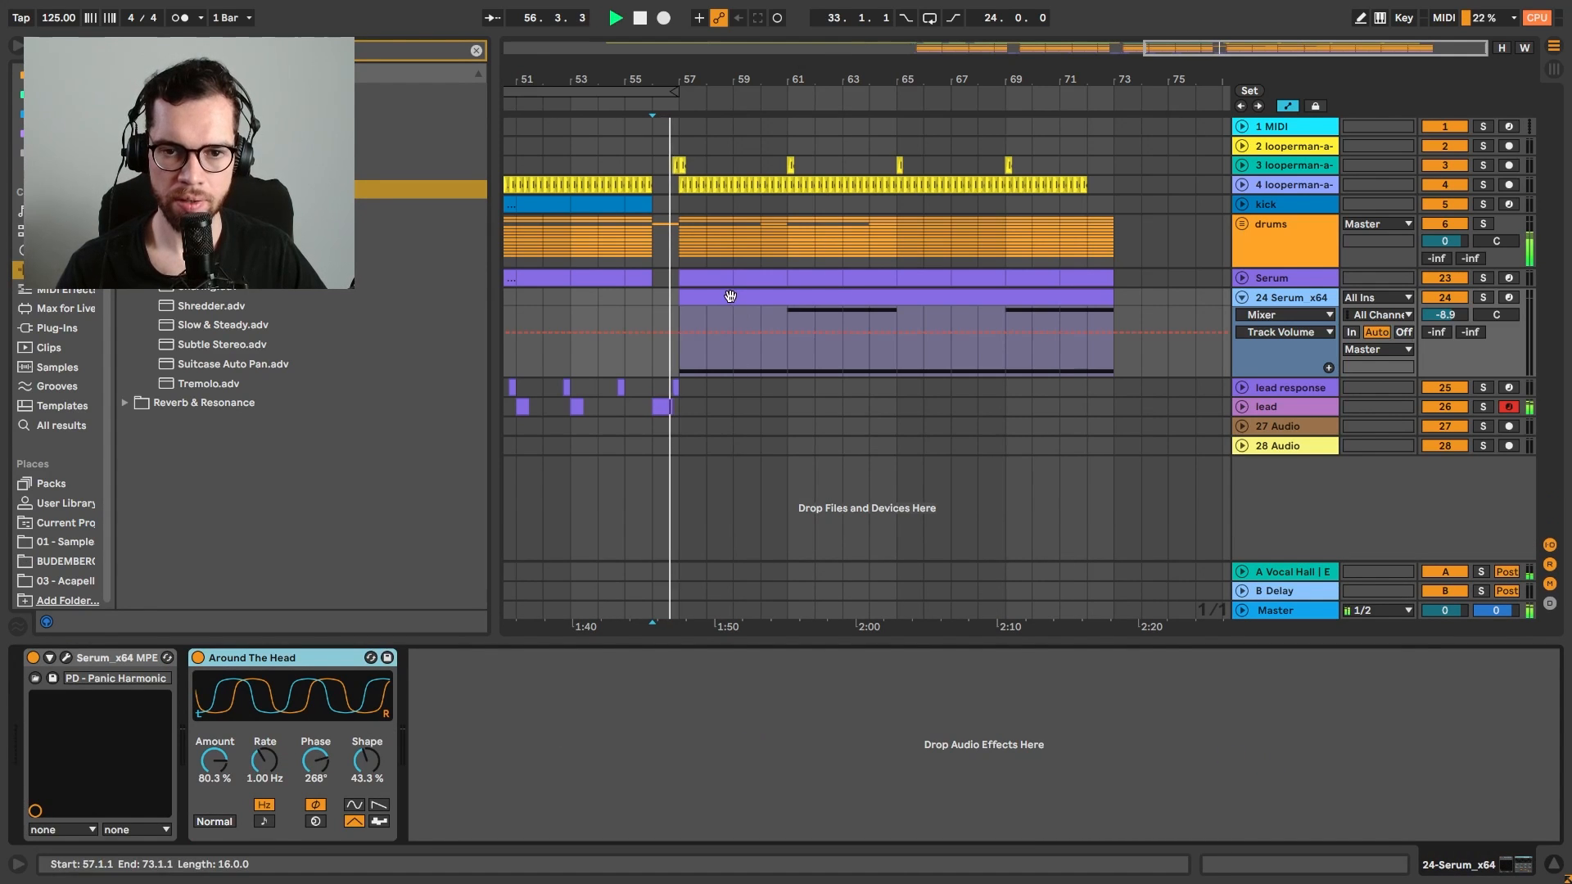
{"action": "left_click", "coordinate": [692, 327]}
{"action": "left_click_drag", "start_coordinate": [263, 760], "coordinate": [263, 793]}
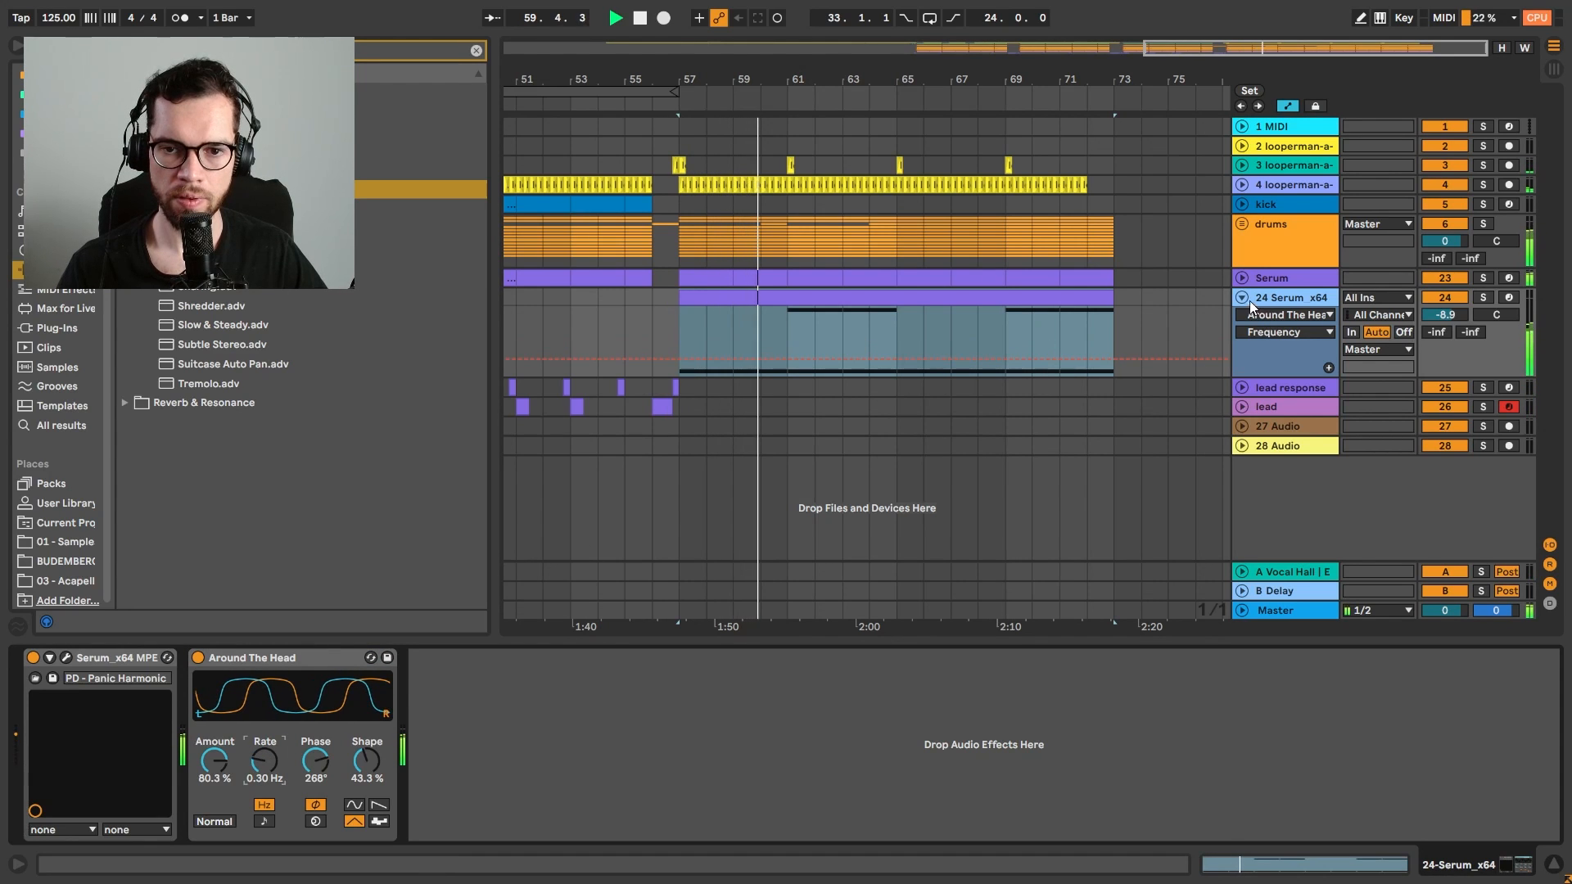
{"action": "left_click", "coordinate": [1037, 312]}
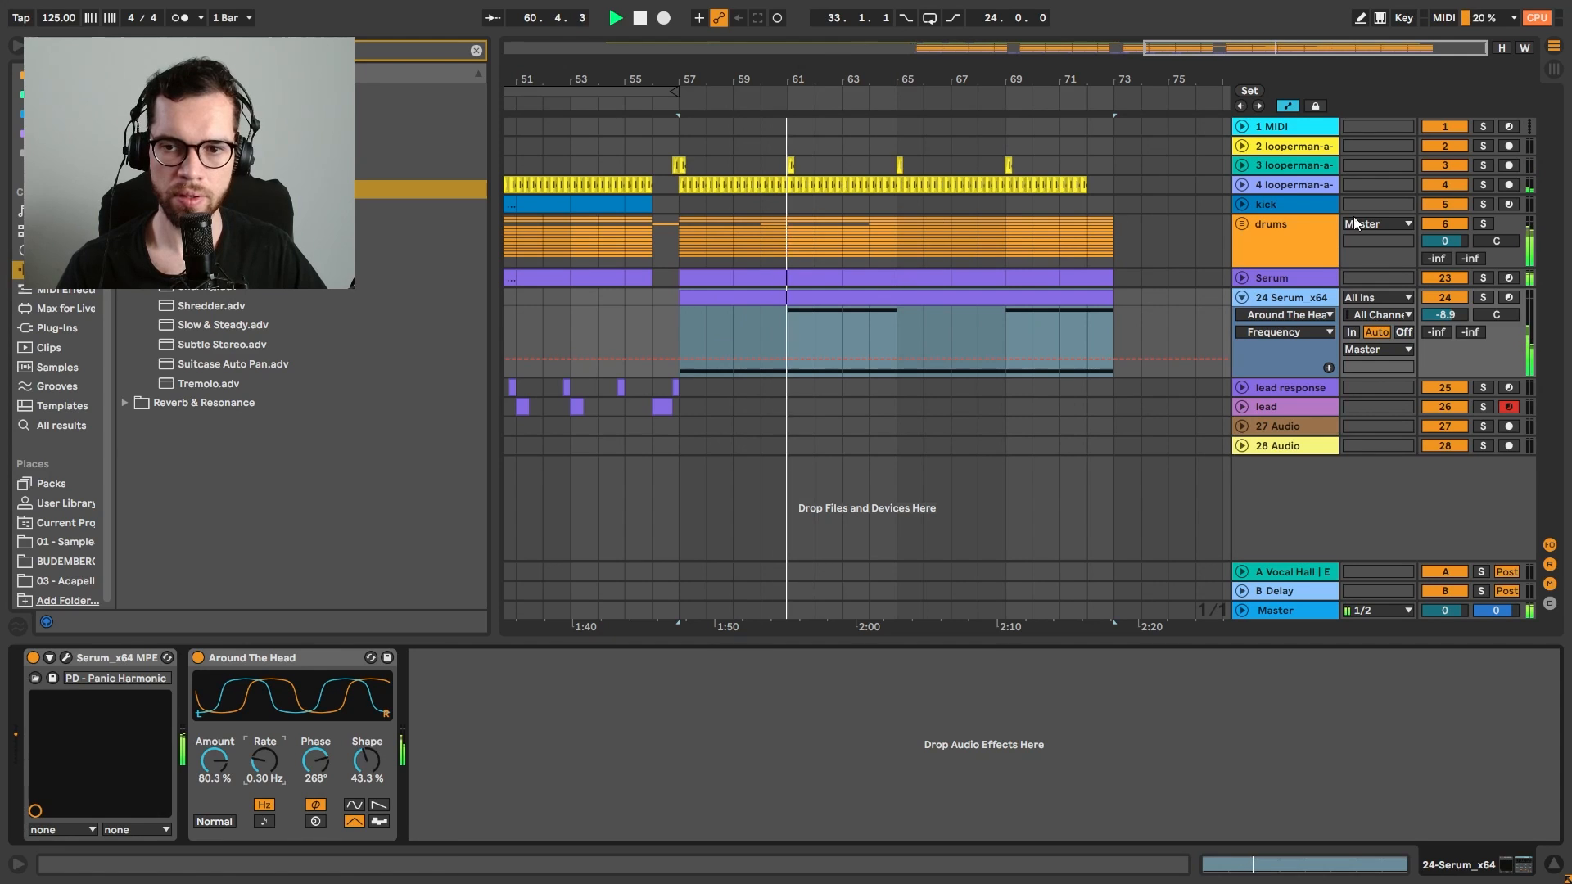
Set the drums group's Auto Filter frequency automation to 7.86 kHz at bar 61 and 11.7 kHz at bar 65
{"action": "left_click", "coordinate": [1243, 223]}
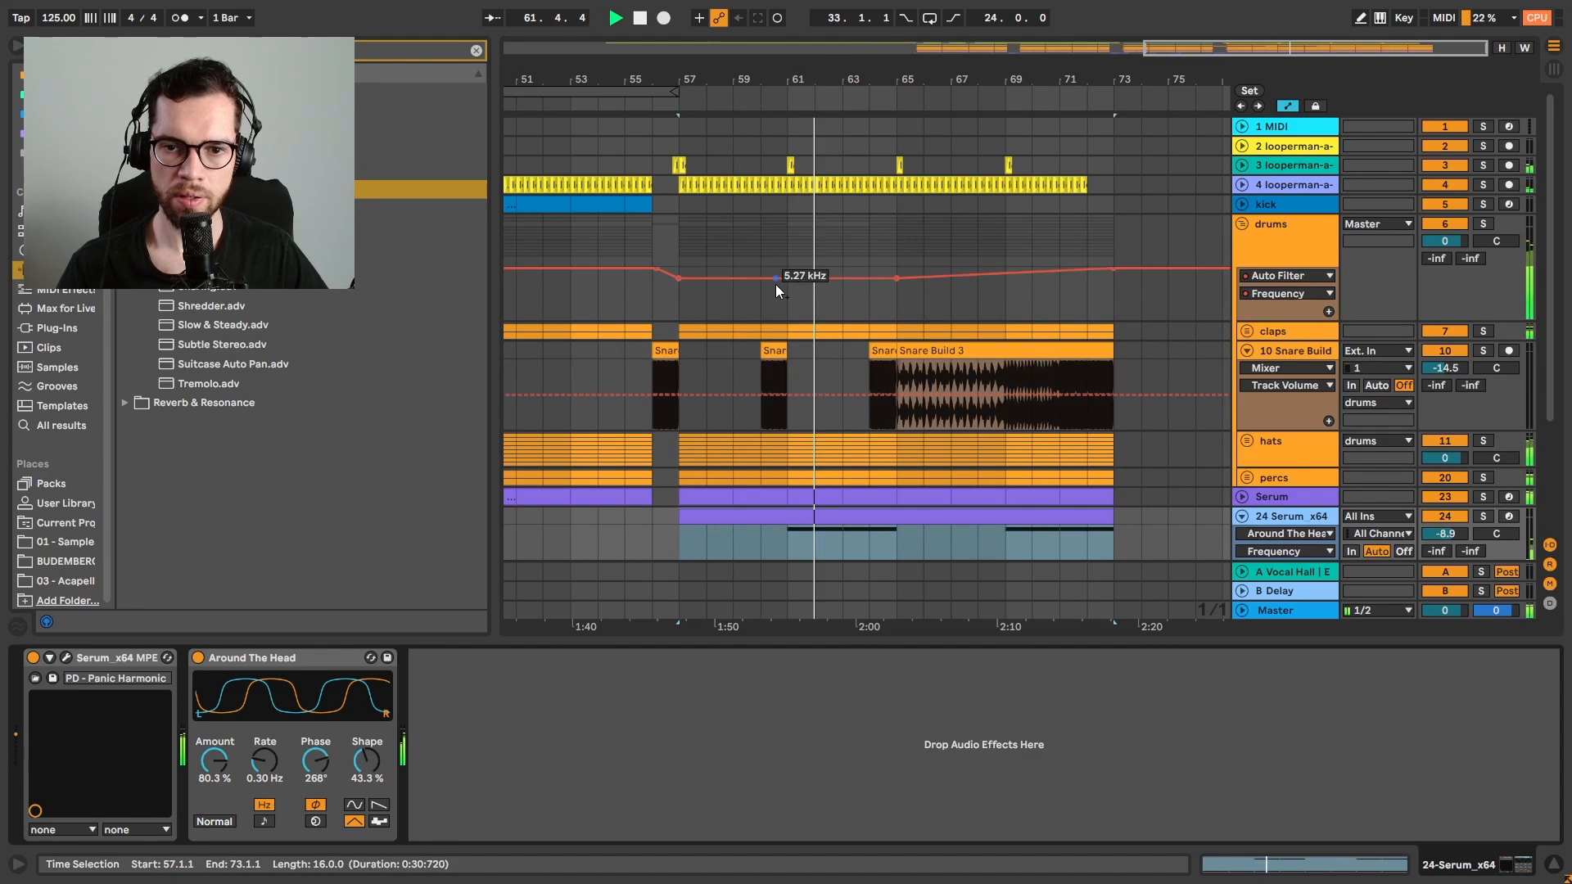
{"action": "left_click_drag", "start_coordinate": [784, 283], "coordinate": [784, 280]}
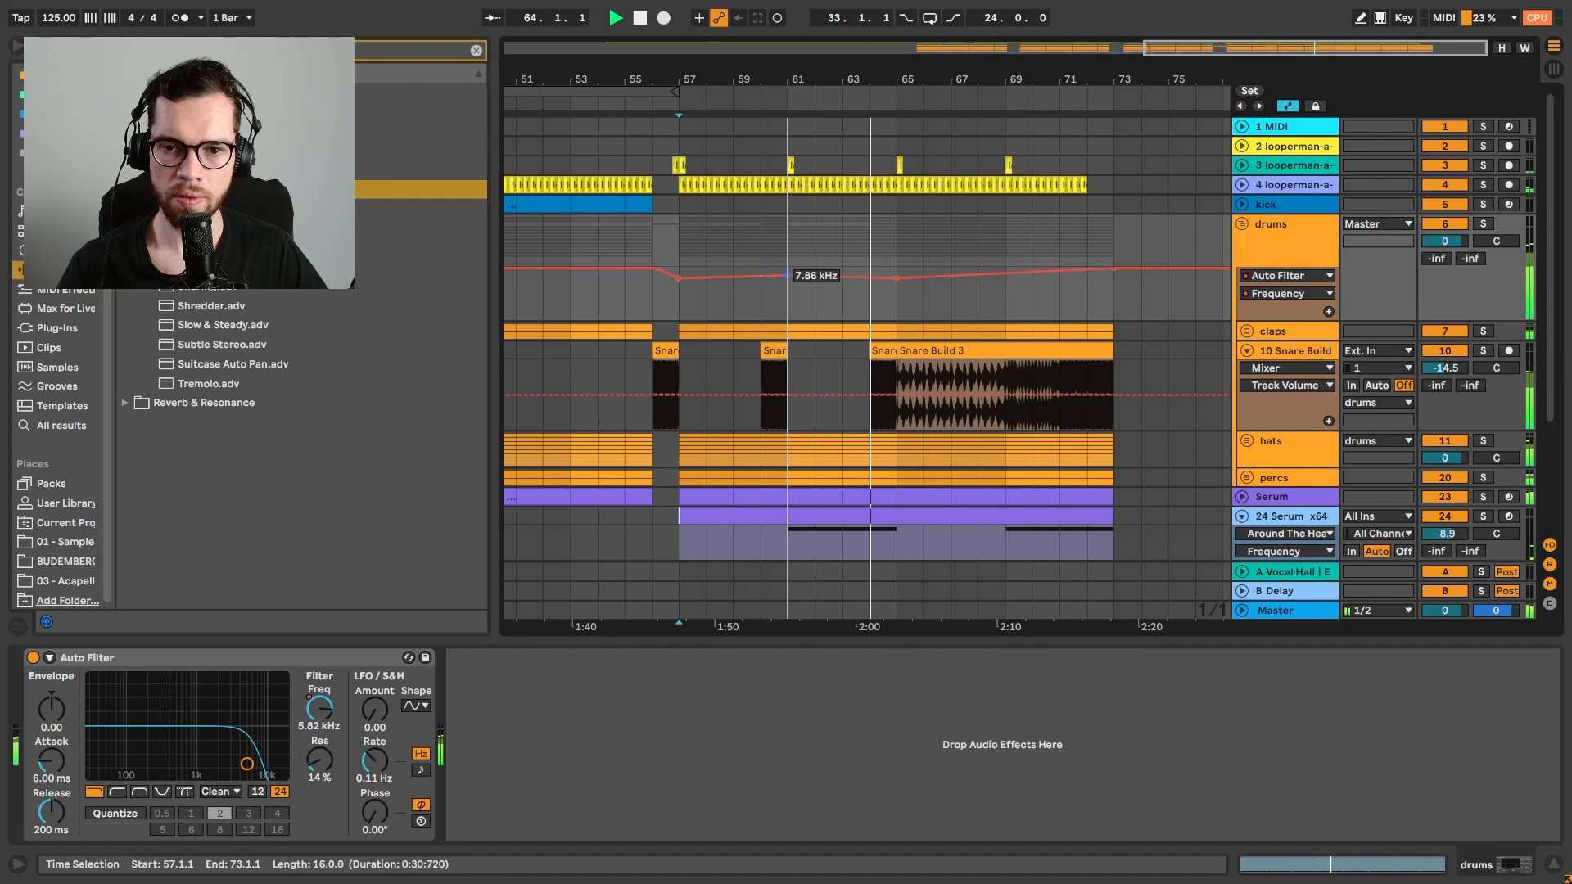
{"action": "left_click_drag", "start_coordinate": [896, 276], "coordinate": [901, 278]}
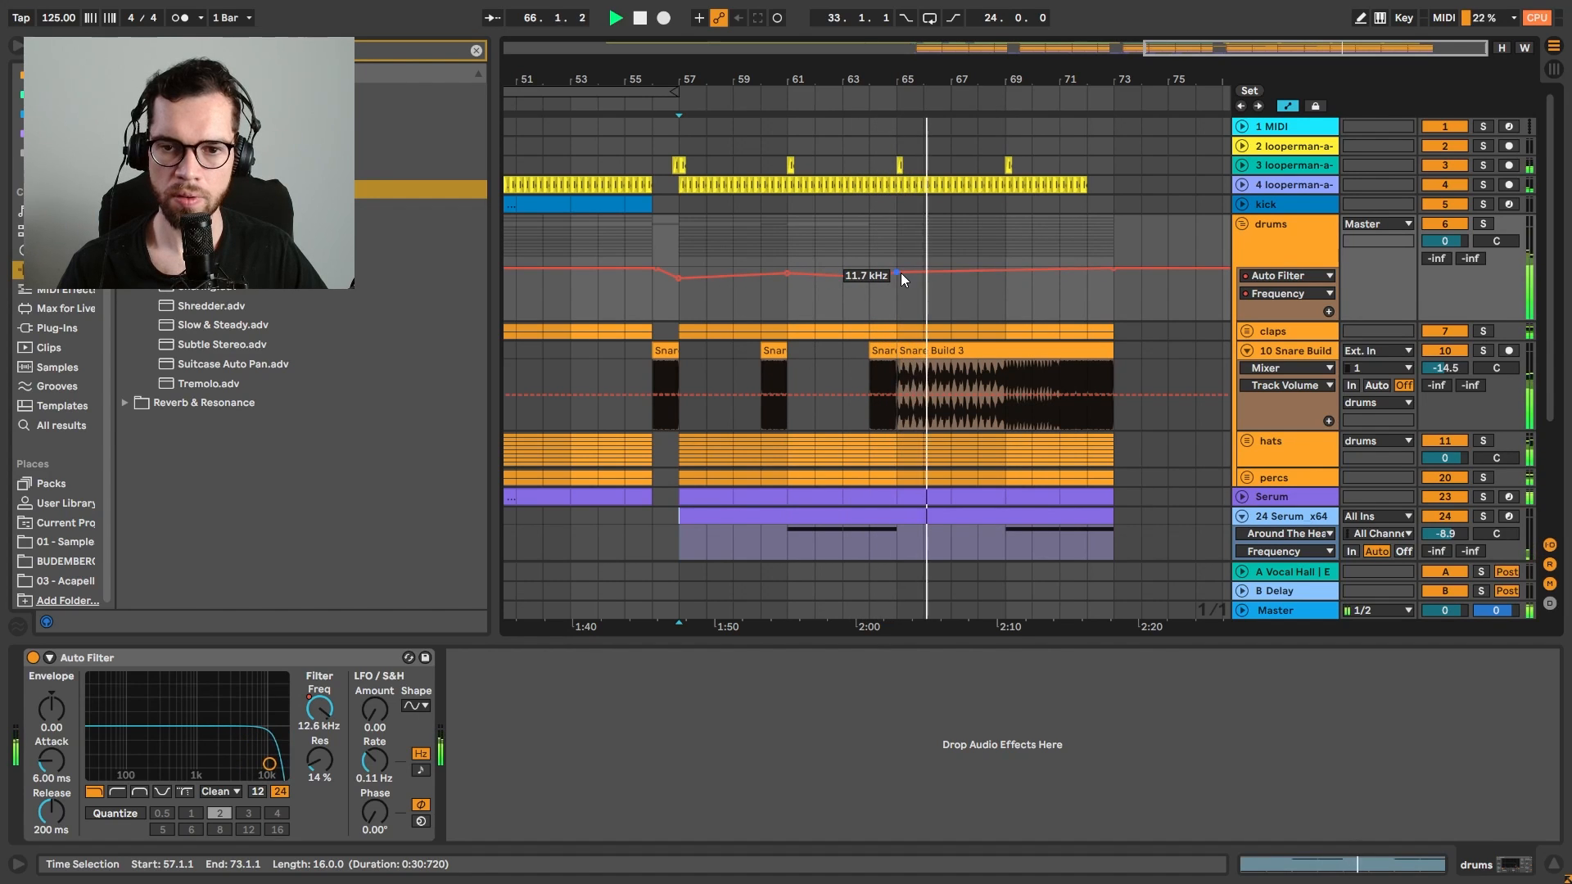
{"action": "left_click", "coordinate": [1113, 452]}
{"action": "left_click_drag", "start_coordinate": [1113, 452], "coordinate": [1007, 447]}
{"action": "left_click", "coordinate": [1244, 225]}
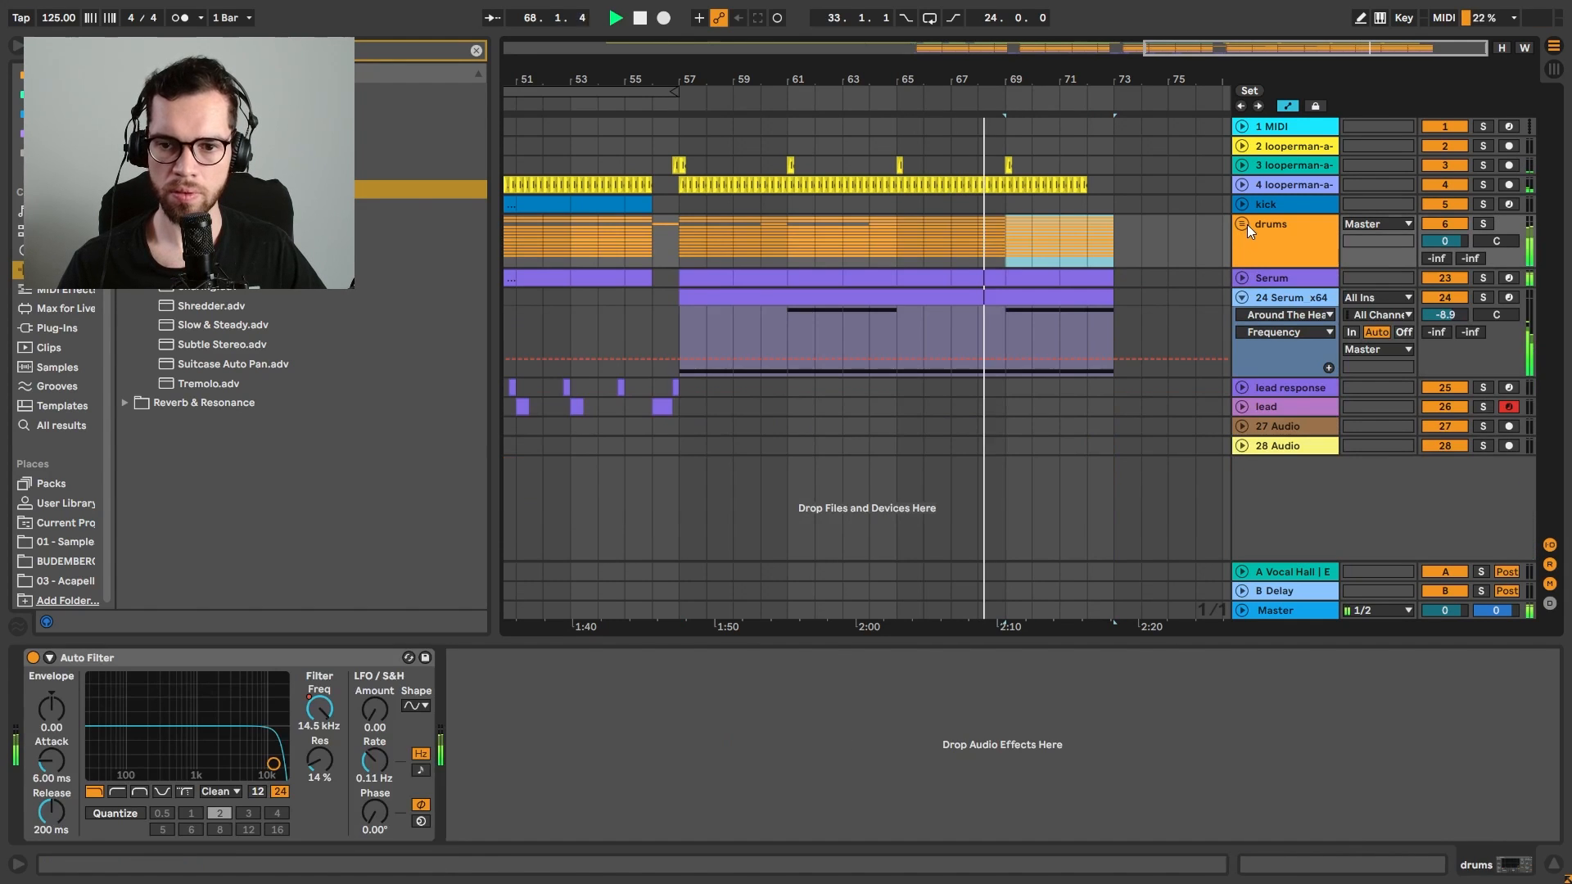
Delete the Serum bass clips between bars 69 and 73
{"action": "left_click", "coordinate": [1080, 278]}
{"action": "key", "text": "Delete"}
{"action": "left_click", "coordinate": [1033, 278]}
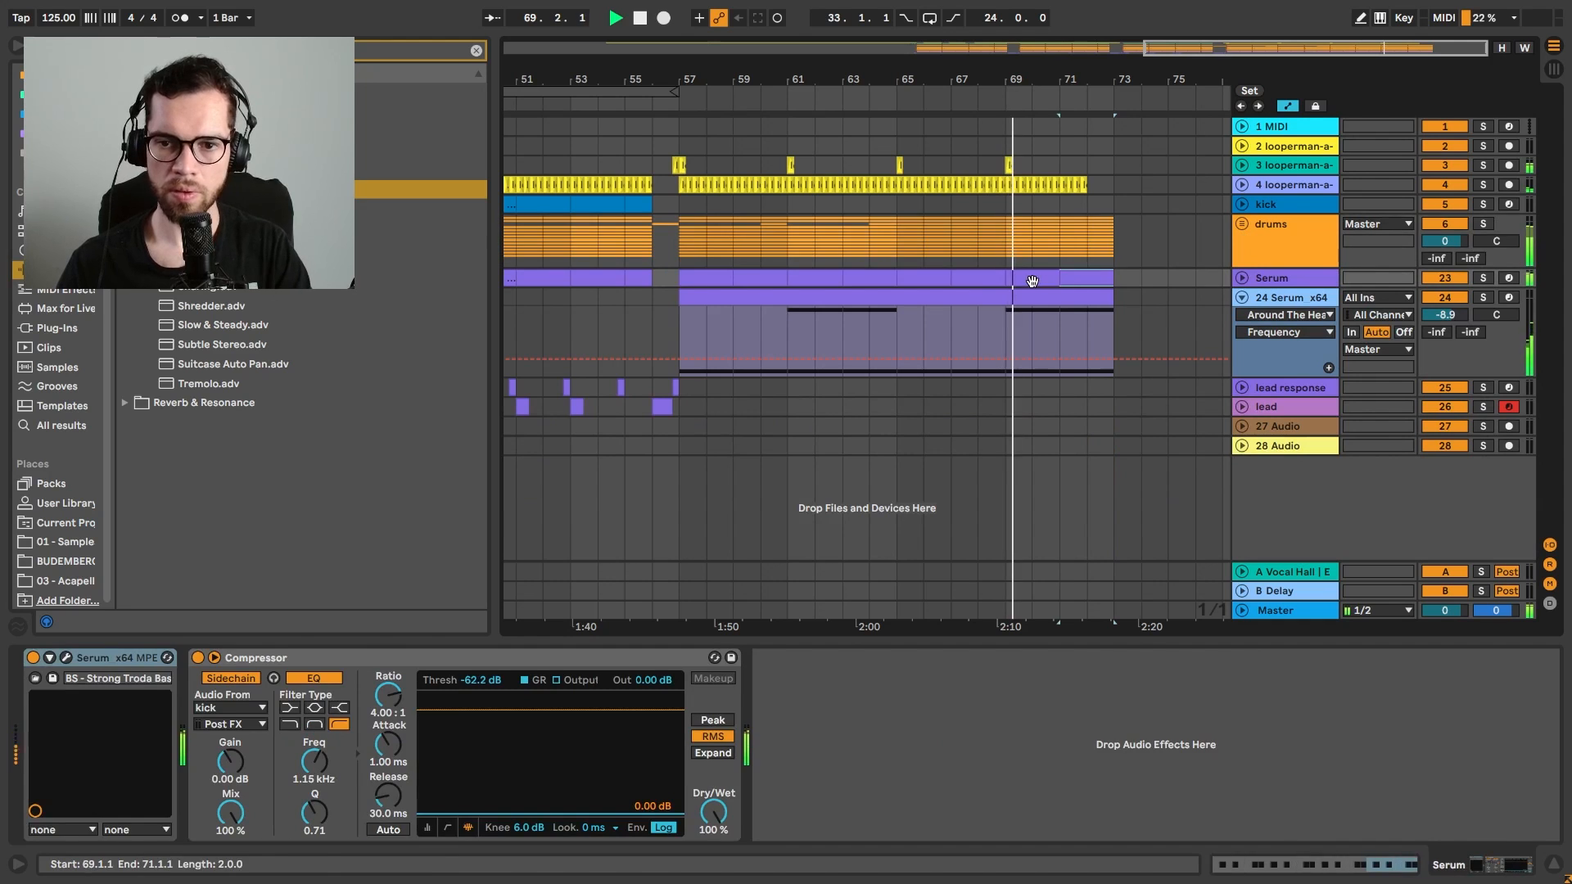
{"action": "key", "text": "Delete"}
{"action": "left_click", "coordinate": [999, 248]}
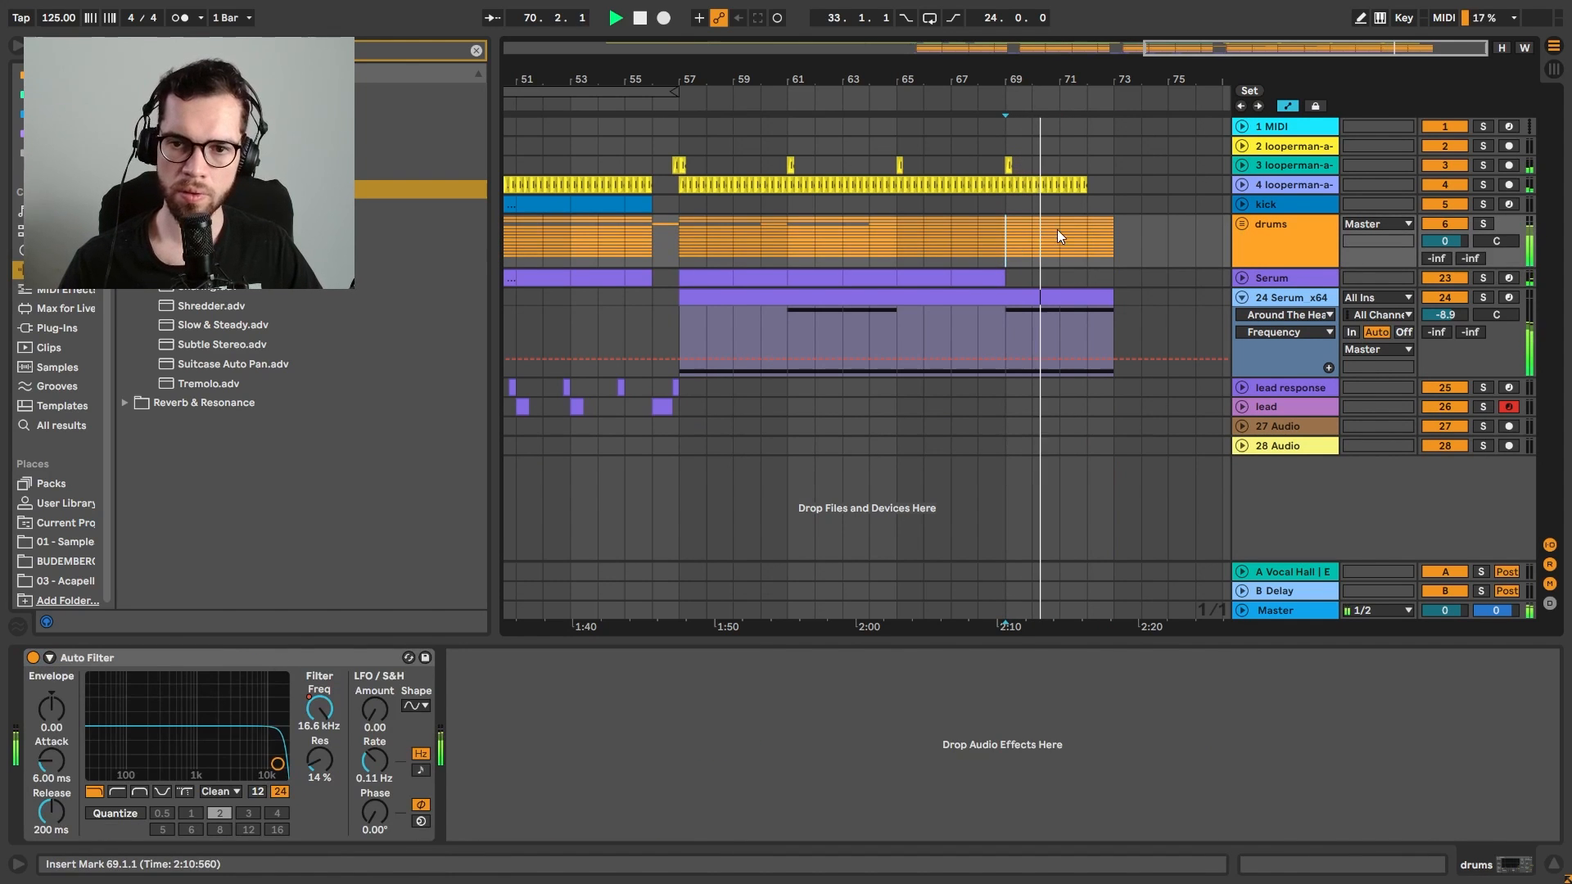
Hide the device view, show the arrangement from before the drop through bar 73, and stop playback
{"action": "left_click", "coordinate": [1554, 865]}
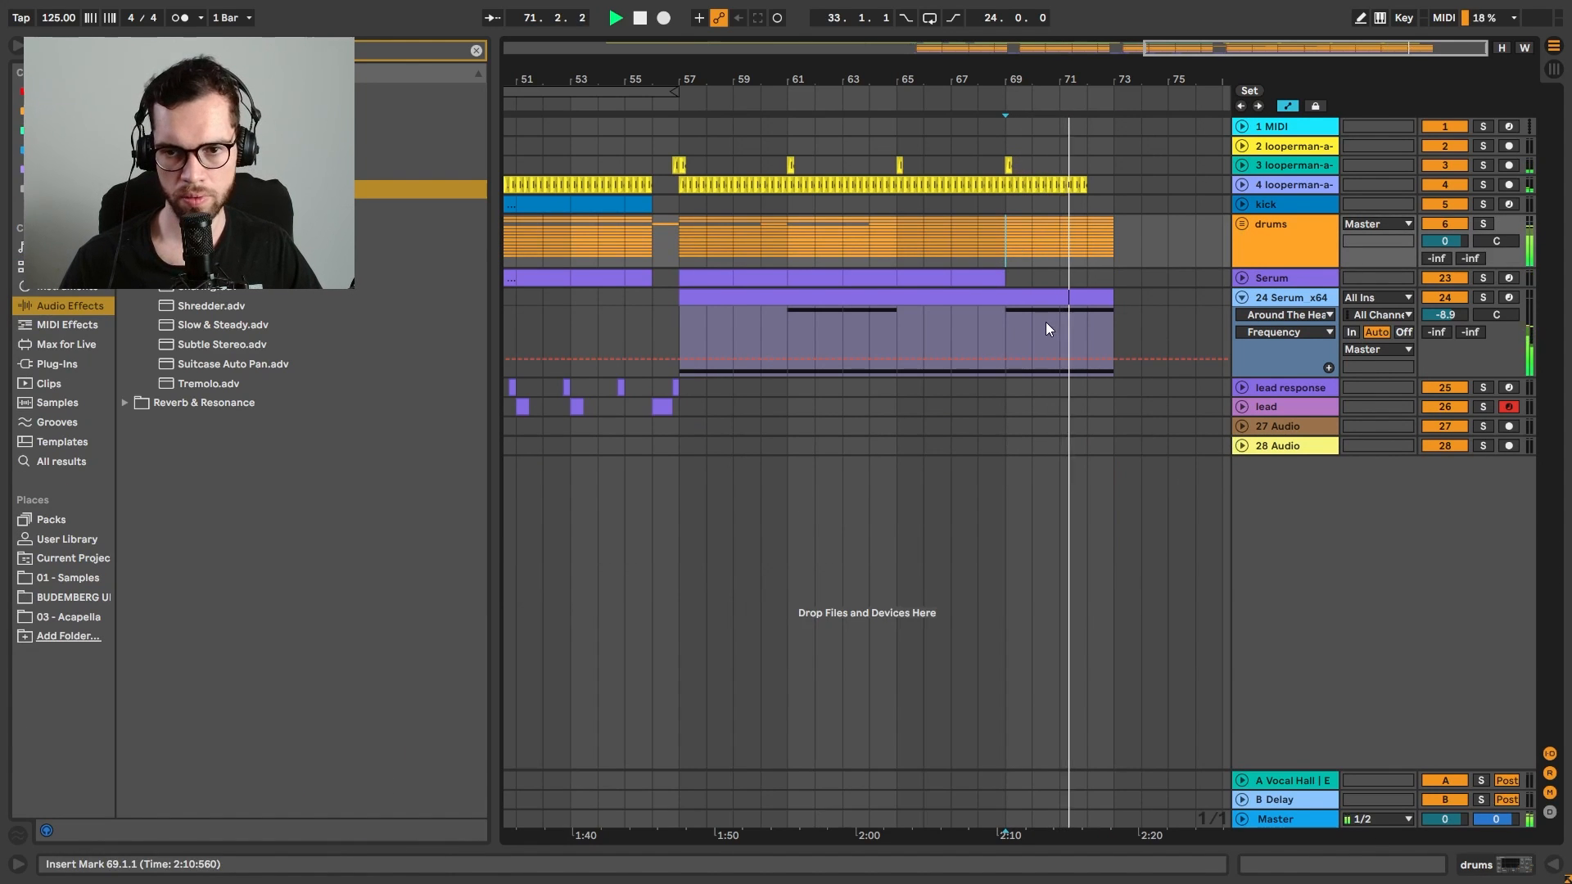
{"action": "left_click_drag", "start_coordinate": [1065, 67], "coordinate": [1202, 107]}
{"action": "key", "text": "space"}
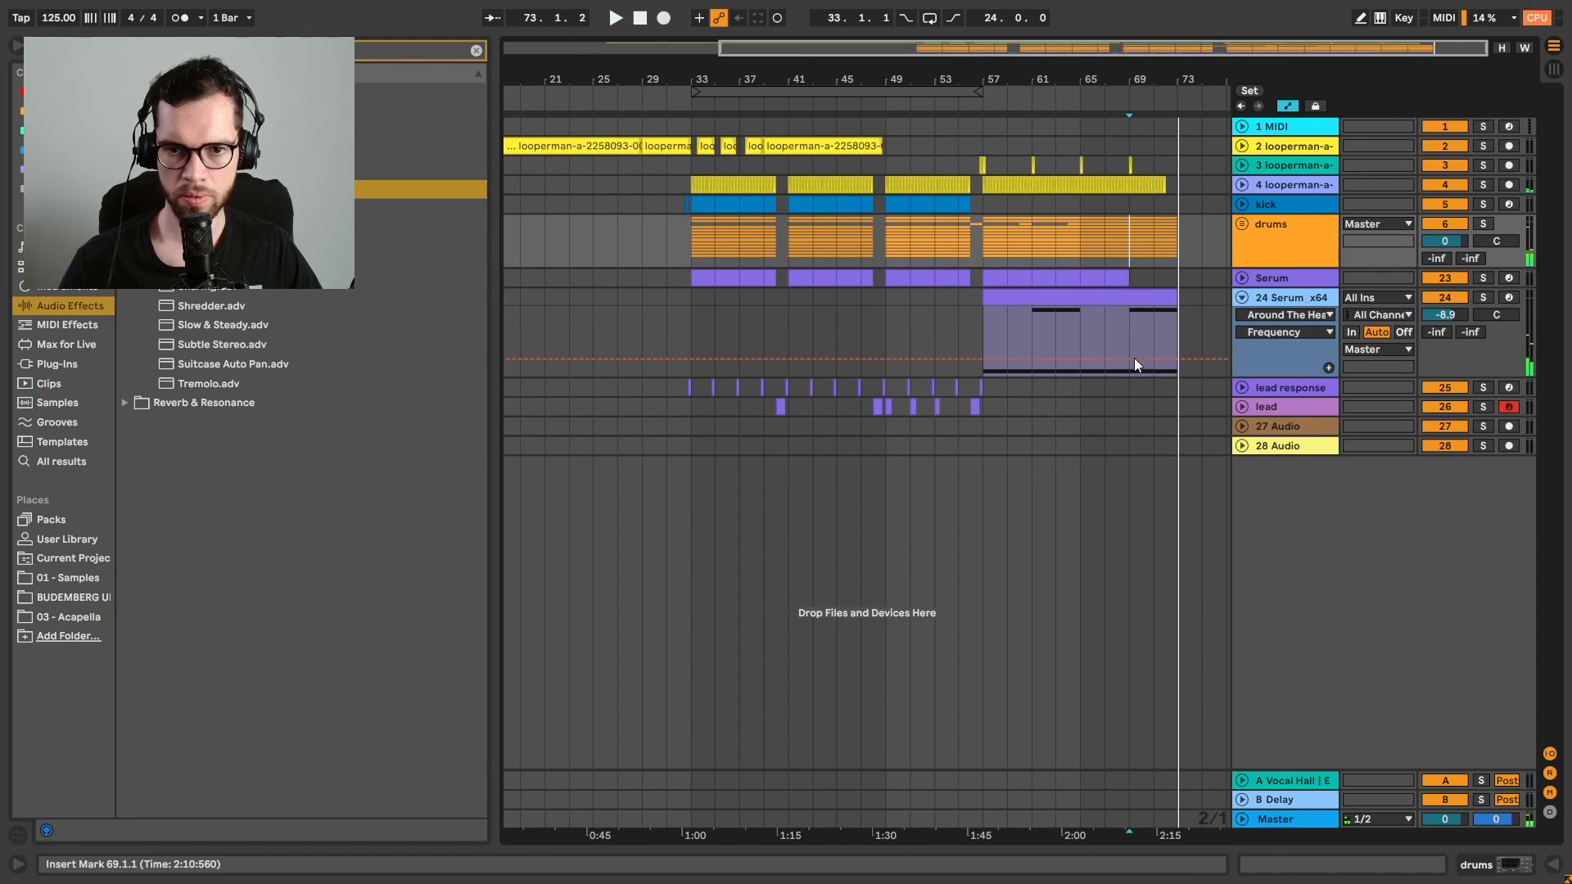
Play the arrangement from bar 33 and check bars 33 to 41 across all tracks
{"action": "left_click", "coordinate": [696, 125]}
{"action": "key", "text": "space"}
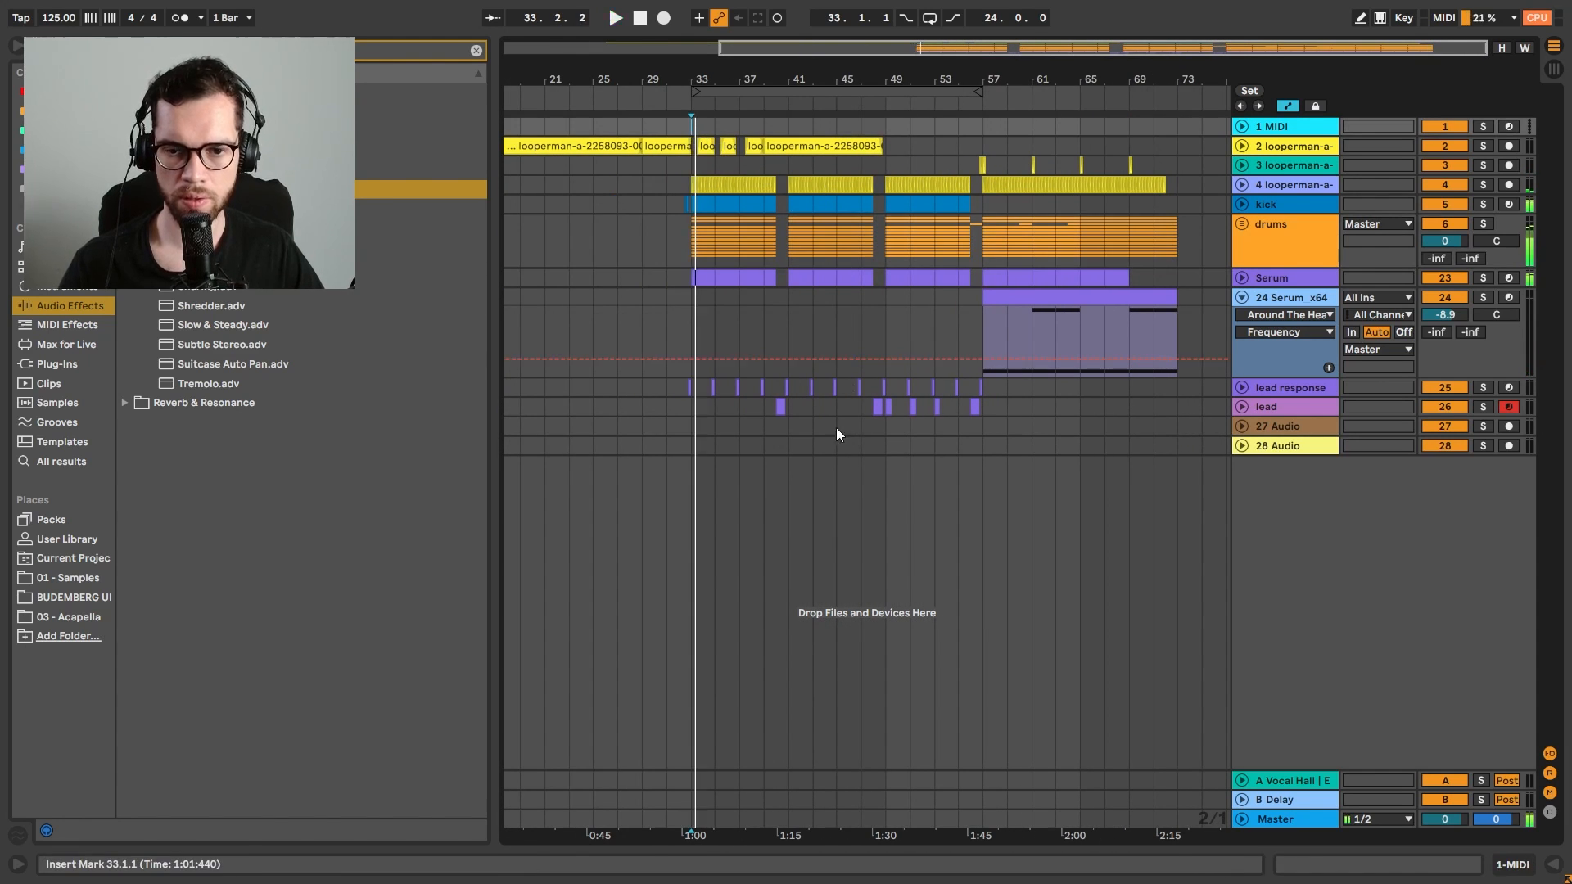
{"action": "left_click", "coordinate": [792, 442], "text": "shift"}
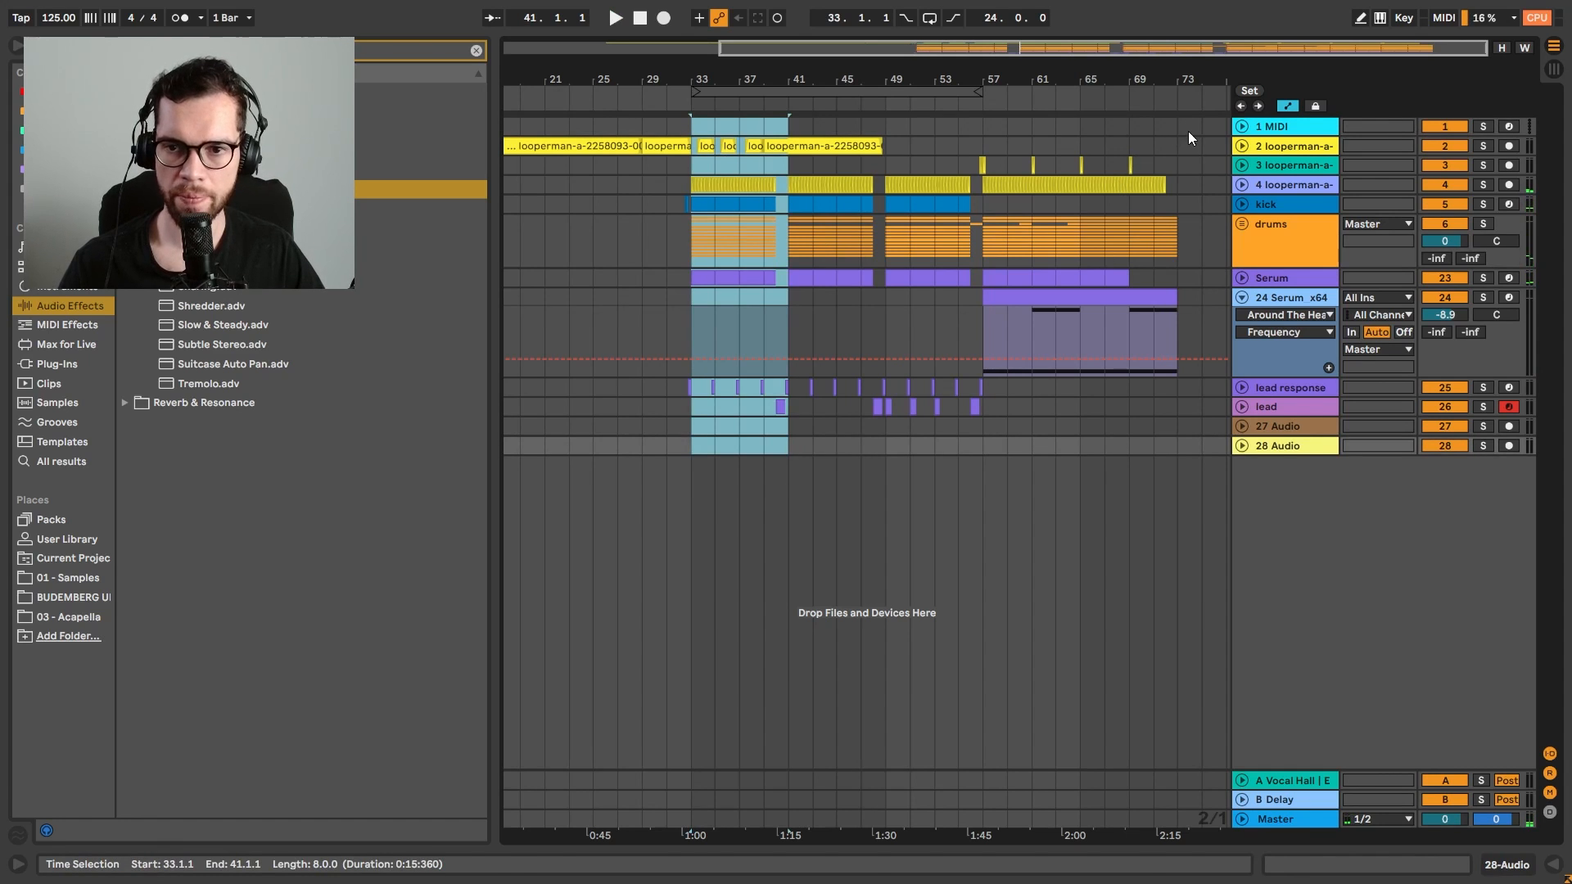
{"action": "left_click", "coordinate": [643, 125]}
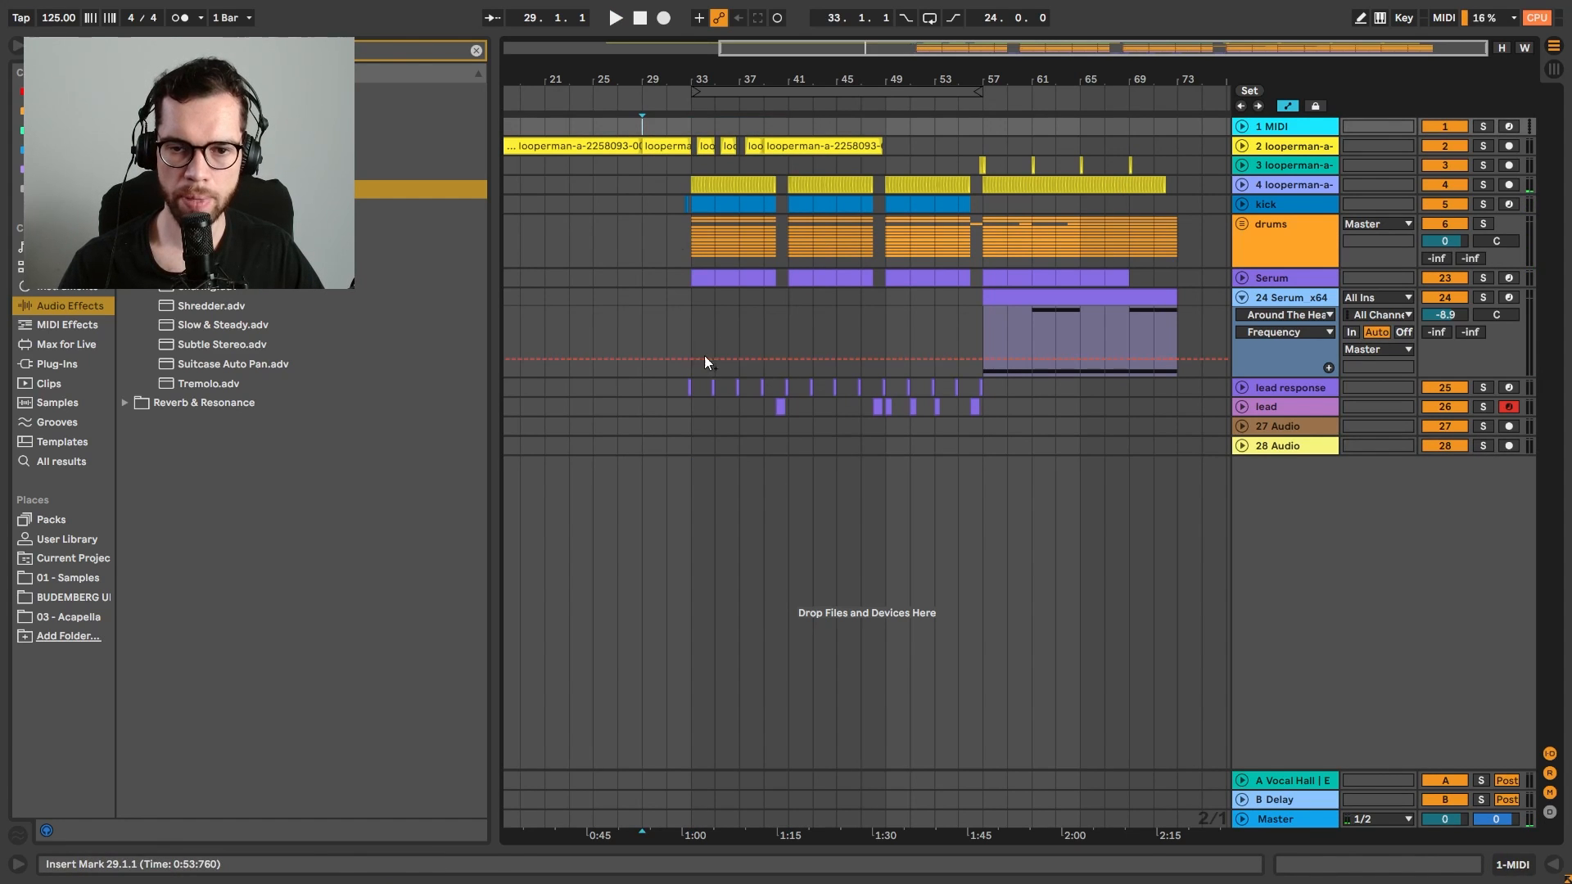
Extend the vocal clip's start back to bar 21 and paste a copy at bar 55 on the same track
{"action": "left_click", "coordinate": [675, 144]}
{"action": "left_click_drag", "start_coordinate": [645, 145], "coordinate": [537, 146]}
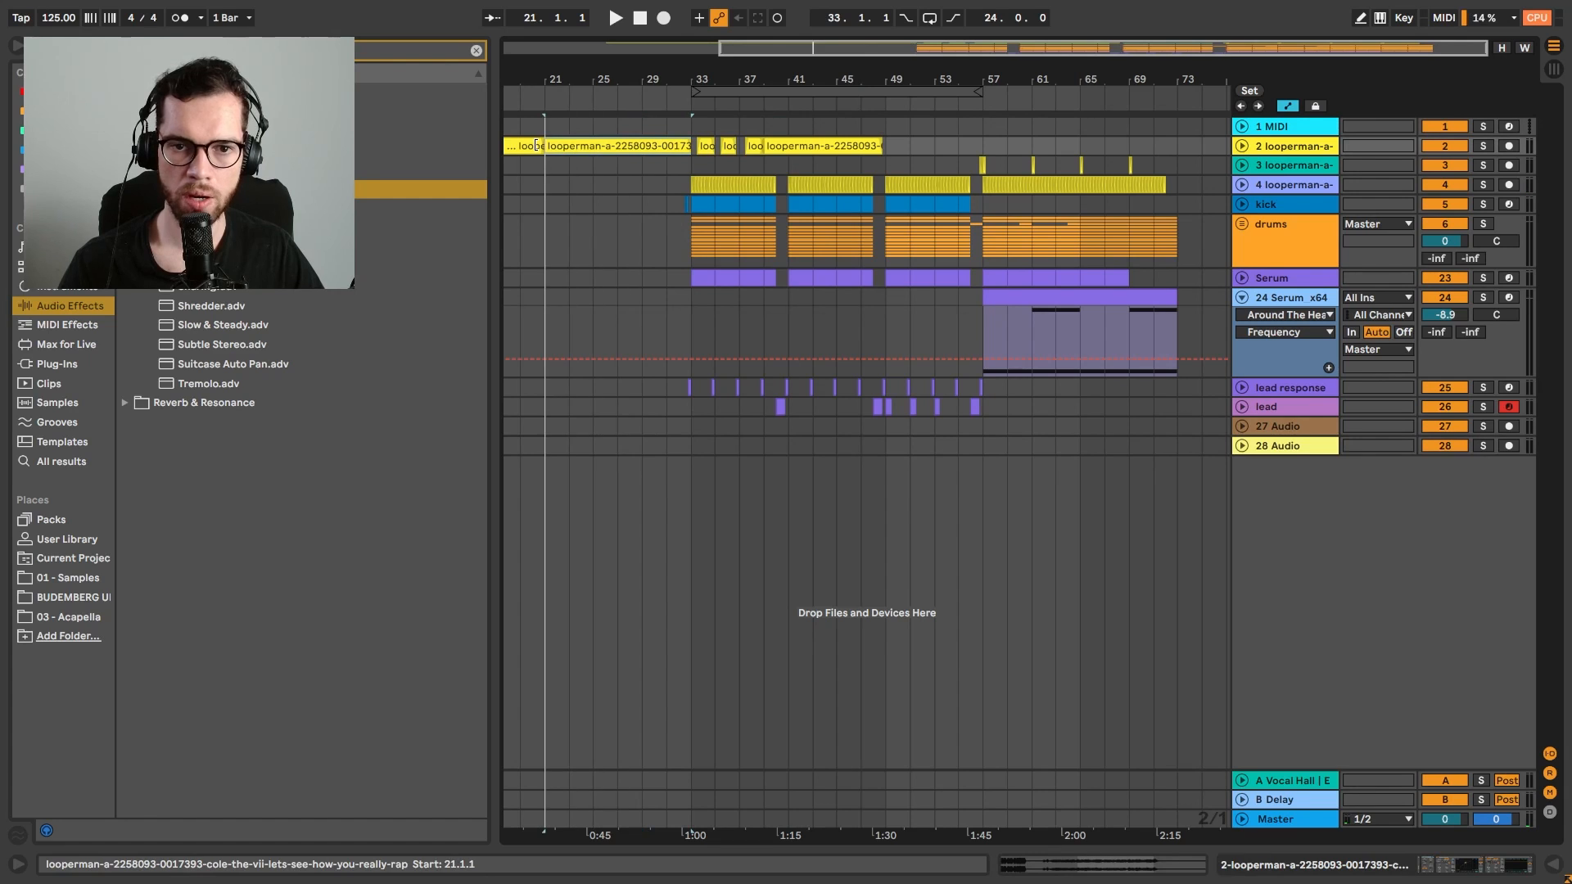
{"action": "left_click", "coordinate": [1076, 149]}
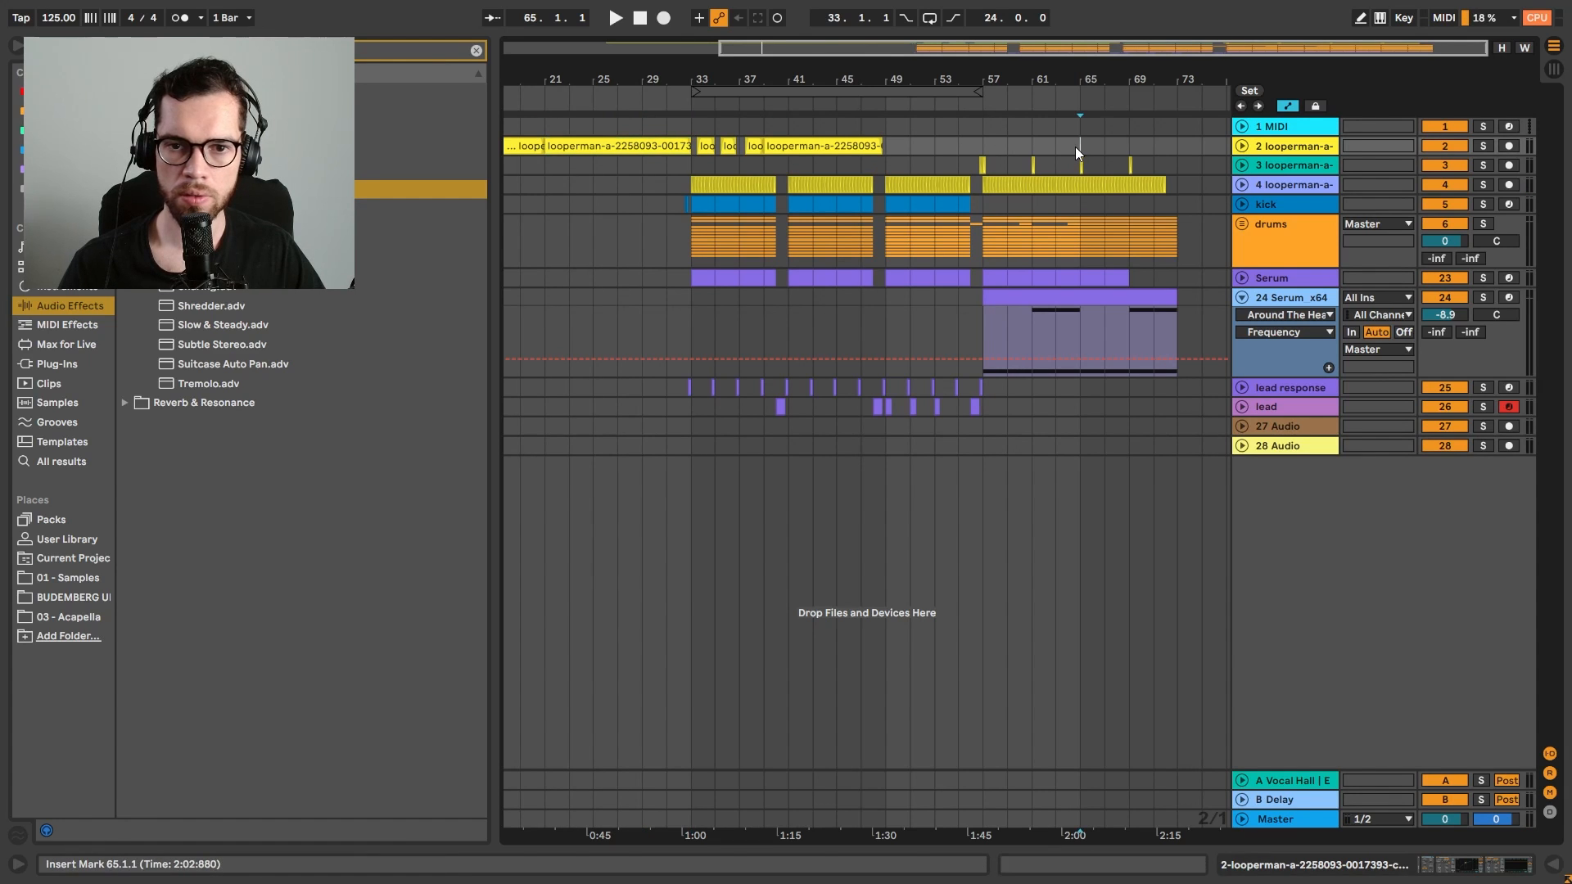
{"action": "left_click", "coordinate": [992, 130]}
{"action": "key", "text": "ctrl+v"}
{"action": "mouse_move", "coordinate": [1017, 130]}
{"action": "left_mouse_down"}
{"action": "mouse_move", "coordinate": [1063, 145]}
{"action": "mouse_move", "coordinate": [931, 148]}
{"action": "mouse_move", "coordinate": [980, 148]}
{"action": "left_mouse_up"}
Audition the pasted vocal from bar 55 and hide the browser
{"action": "left_click", "coordinate": [951, 136]}
{"action": "key", "text": "space"}
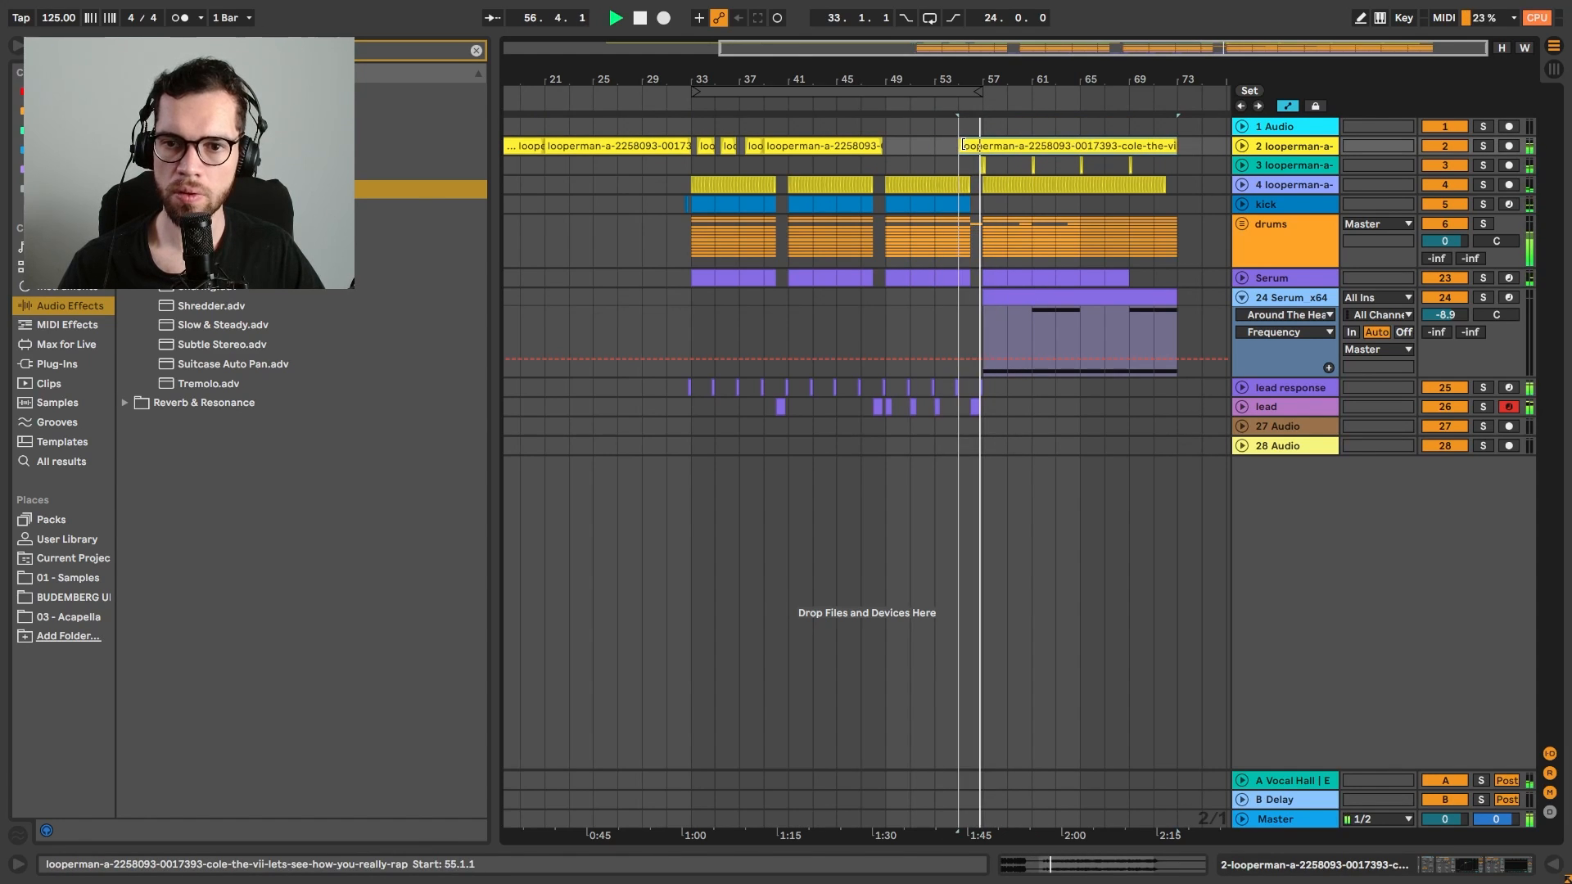
{"action": "left_click_drag", "start_coordinate": [984, 70], "coordinate": [983, 98]}
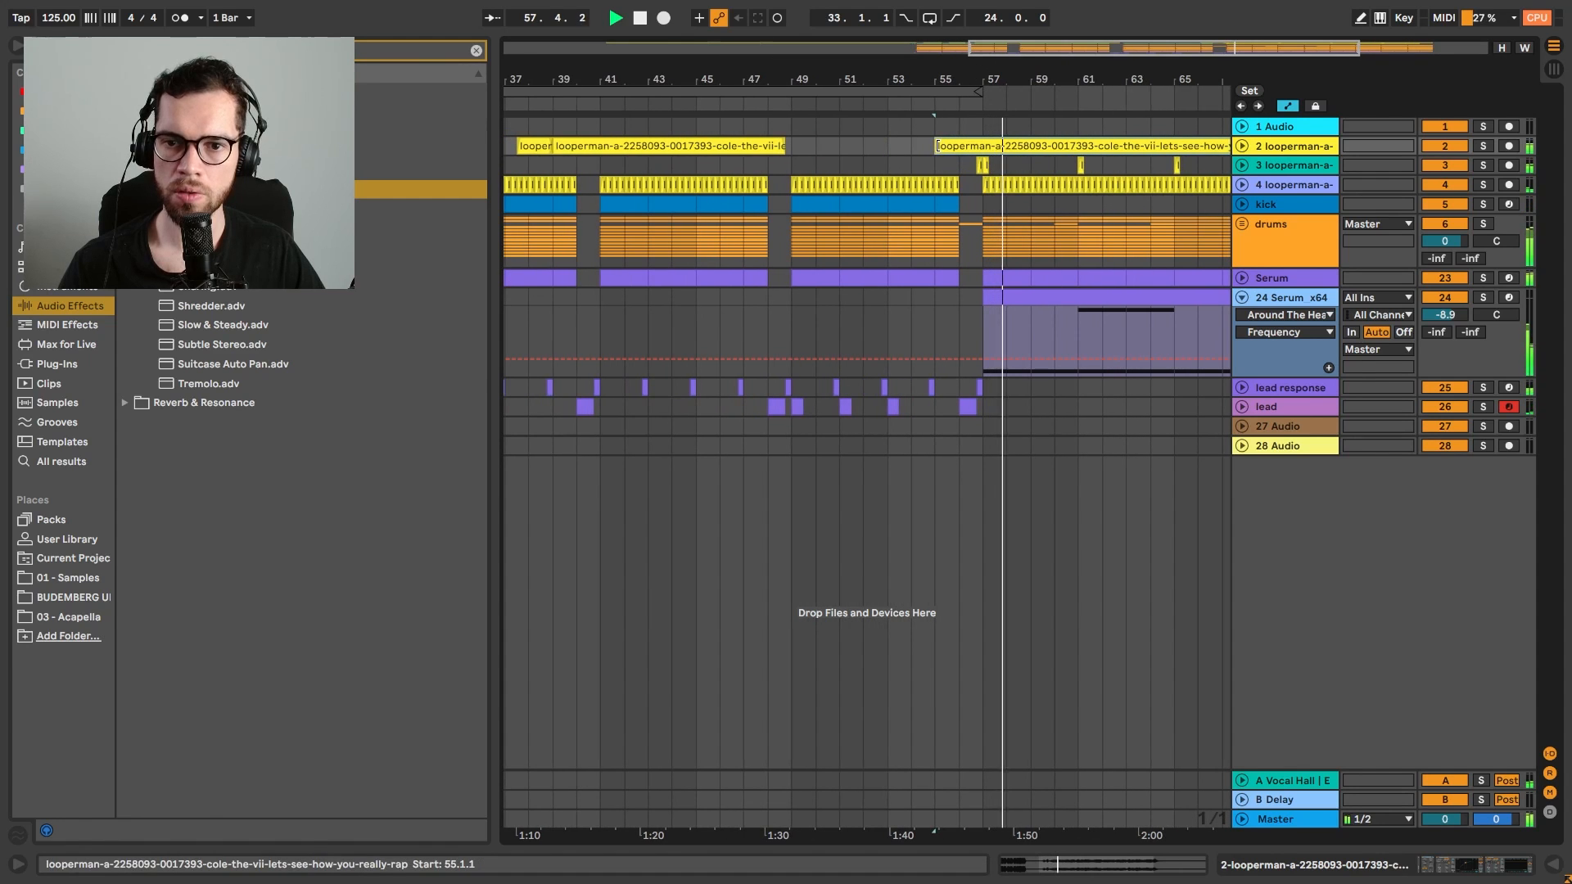
{"action": "key", "text": "super+alt+b"}
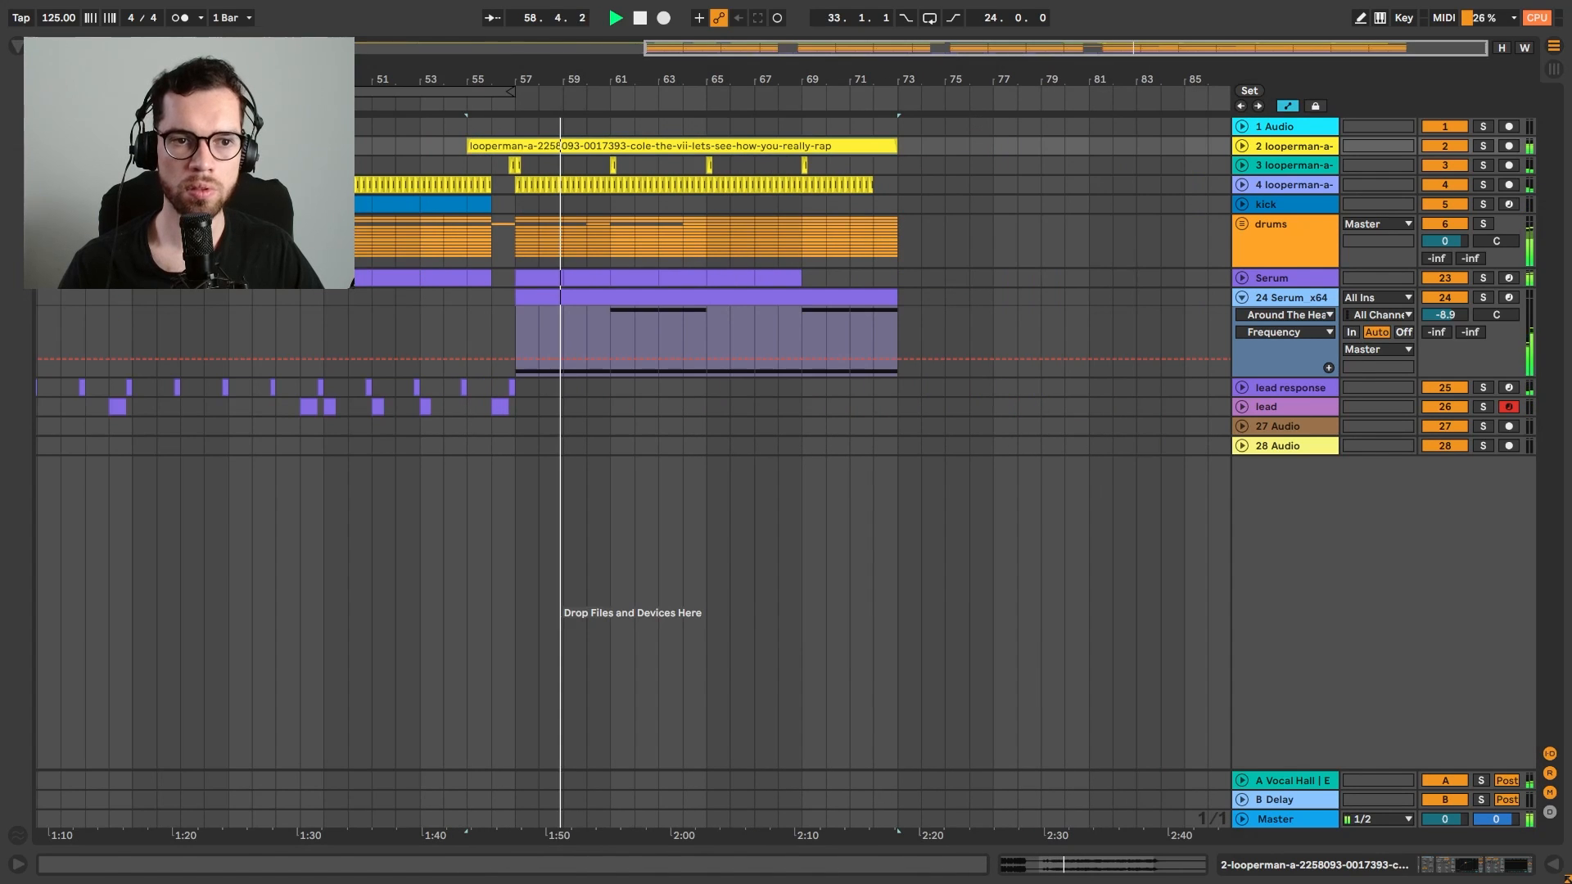
Duplicate the 24 Serum_x64 track together with its clip
{"action": "left_click", "coordinate": [1264, 307]}
{"action": "key", "text": "ctrl+d"}
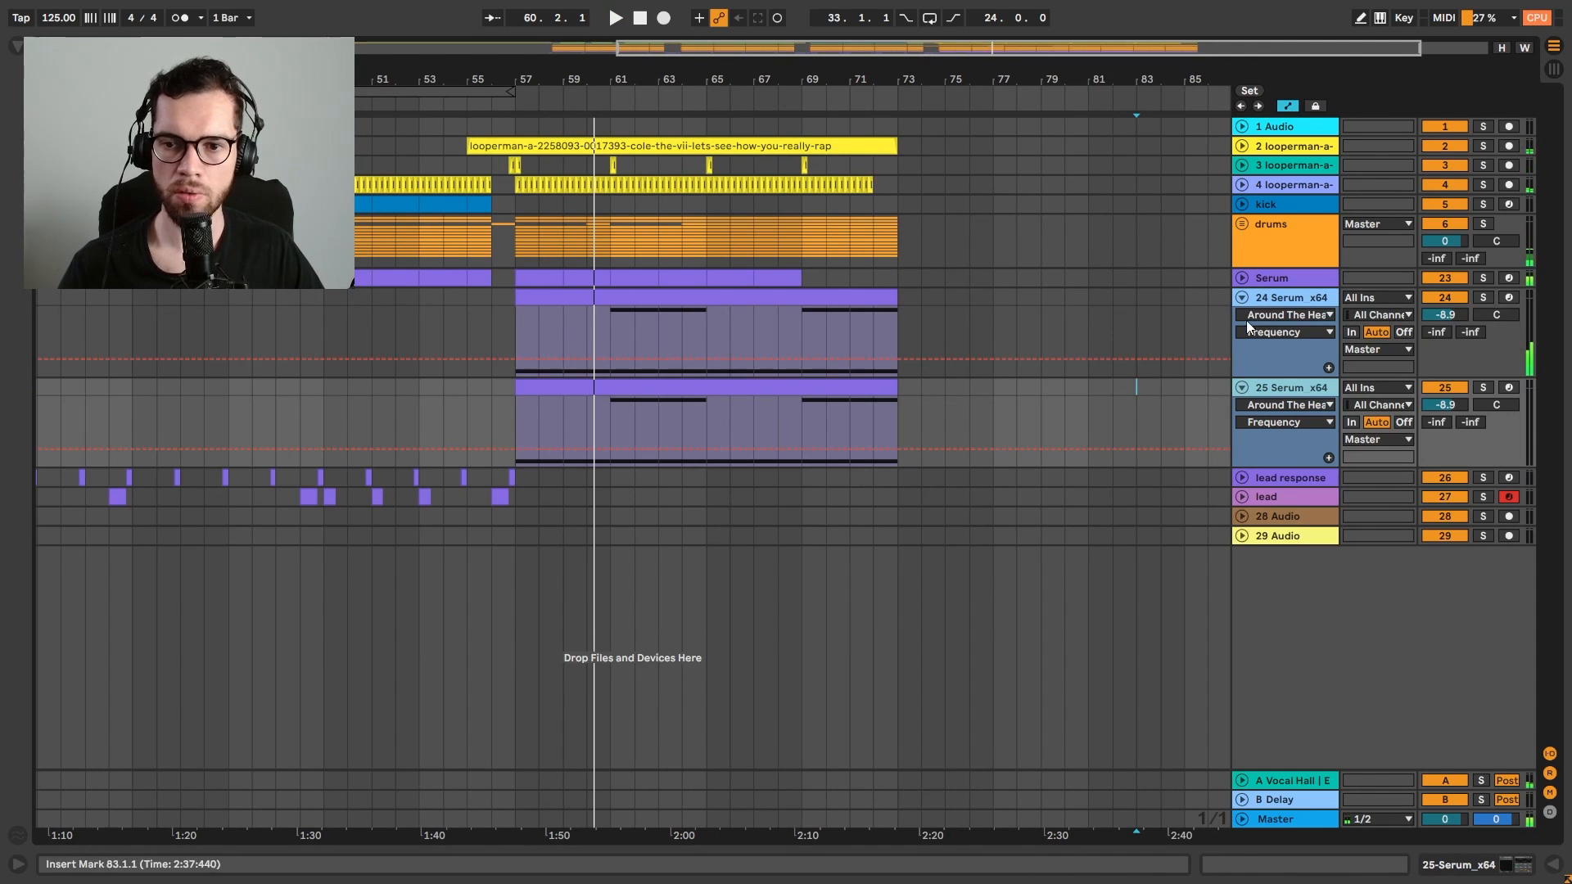
{"action": "left_click", "coordinate": [685, 390]}
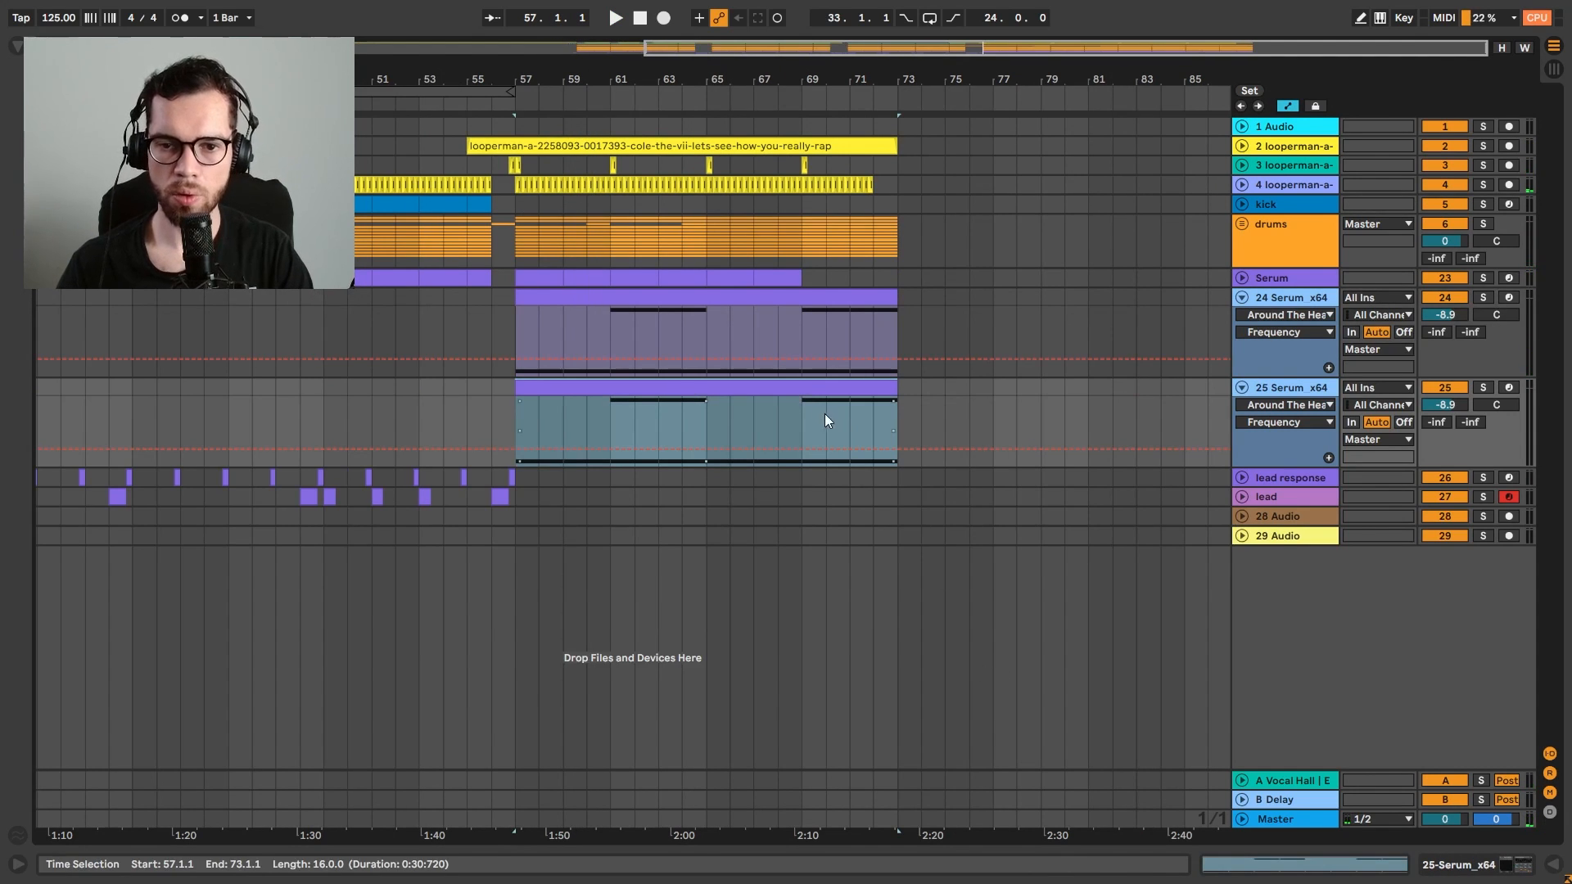
In the duplicated clip, delete the notes in bars 1 to 8 and all C#5 notes, leaving one C#4 note spanning bars 9 to 17
{"action": "double_click", "coordinate": [852, 462]}
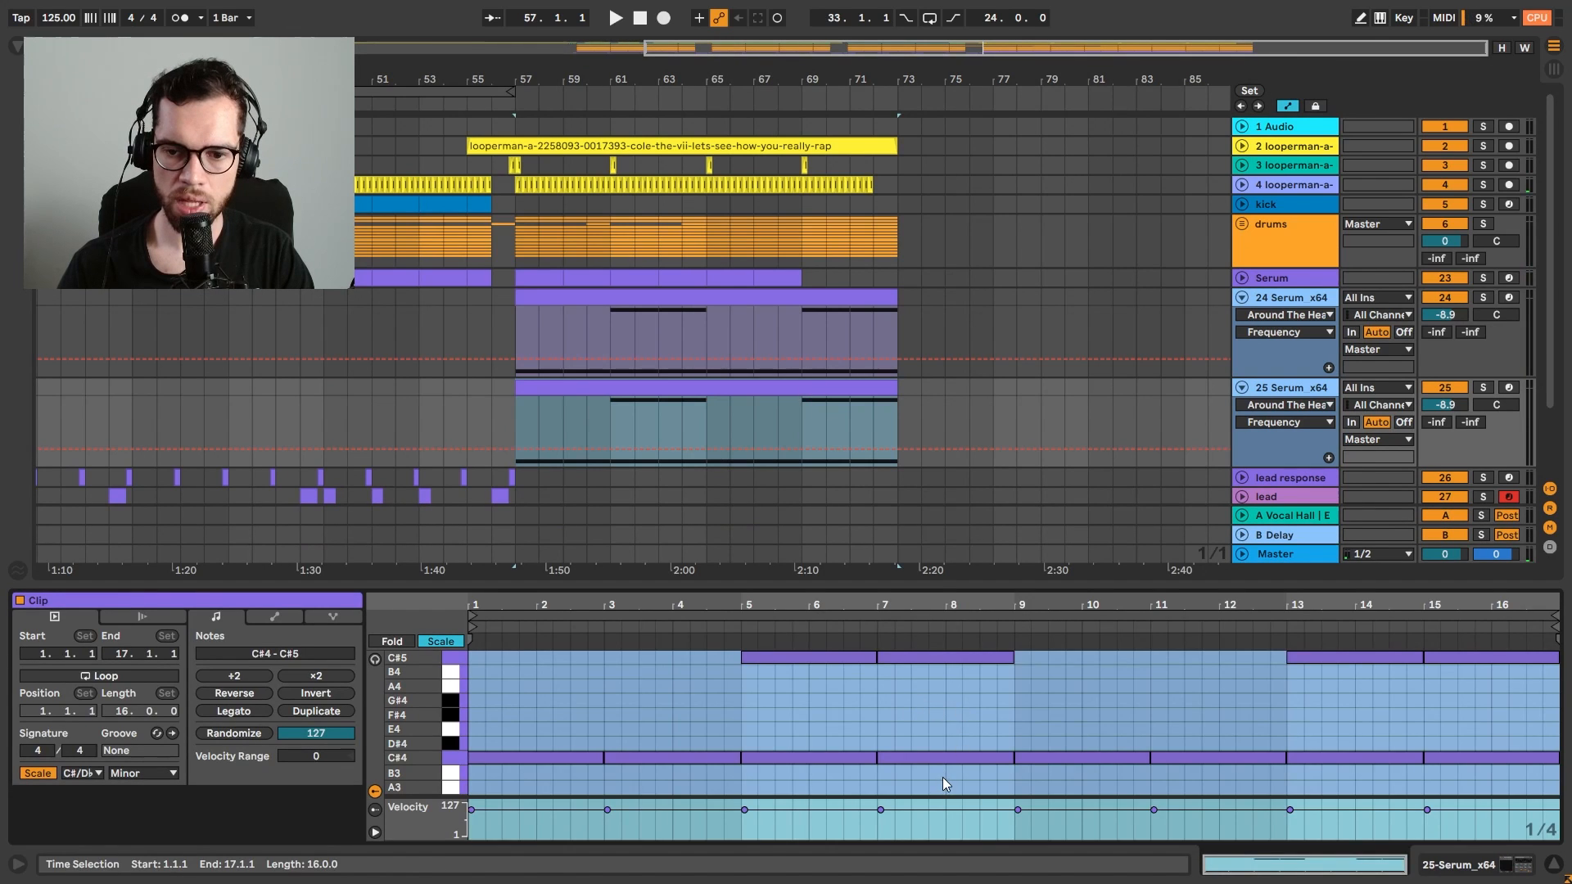
{"action": "left_click_drag", "start_coordinate": [941, 778], "coordinate": [475, 643]}
{"action": "key", "text": "Delete"}
{"action": "left_click_drag", "start_coordinate": [1212, 647], "coordinate": [1552, 679]}
{"action": "key", "text": "Delete"}
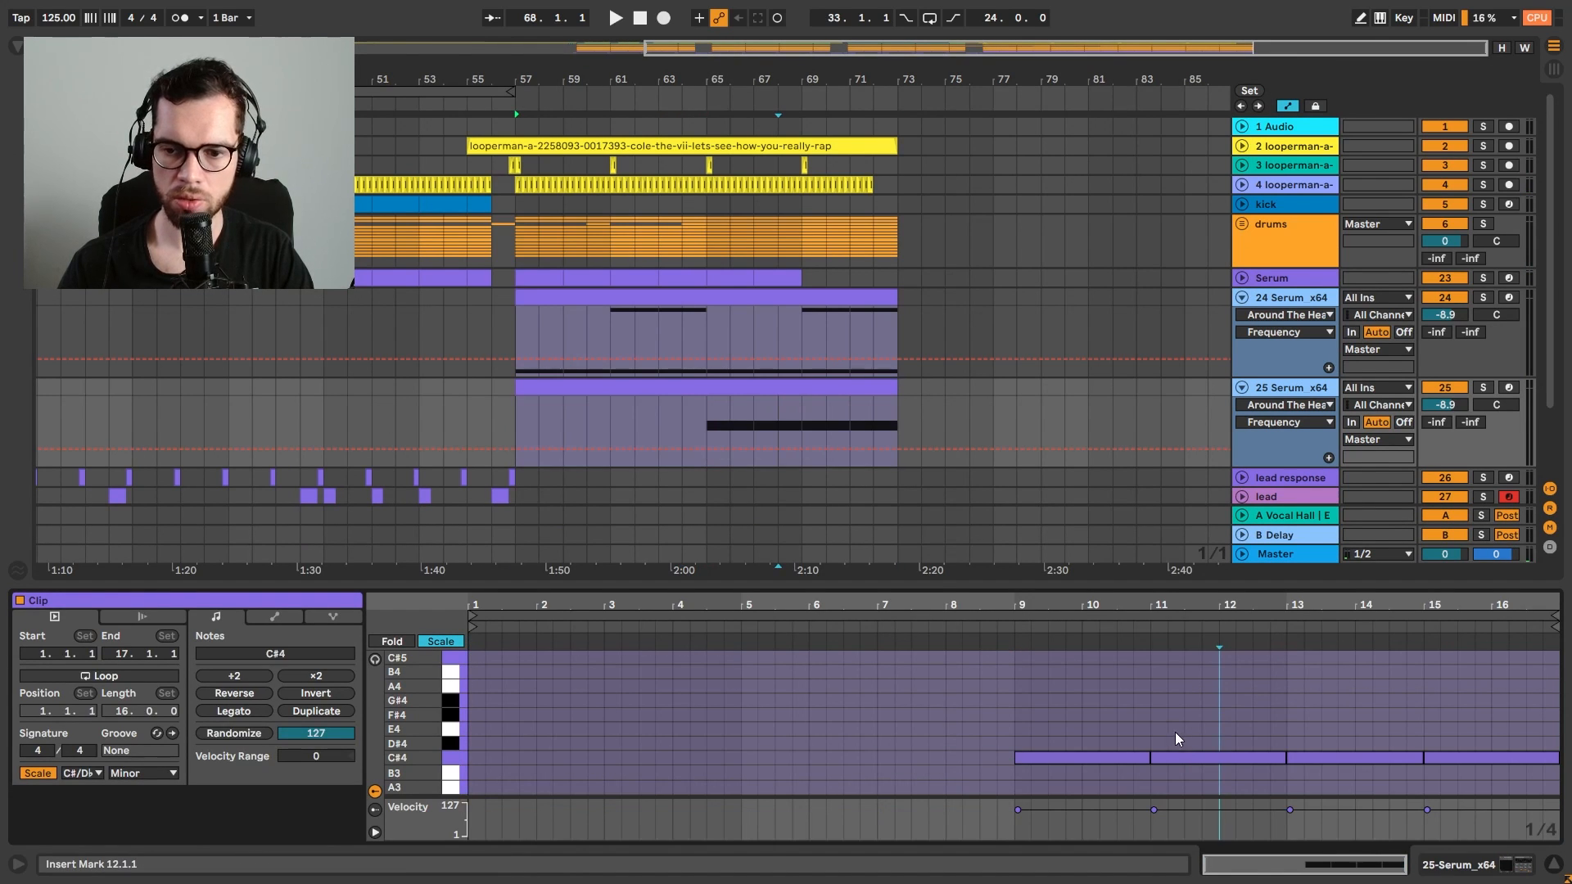
{"action": "left_click_drag", "start_coordinate": [1148, 759], "coordinate": [1507, 741]}
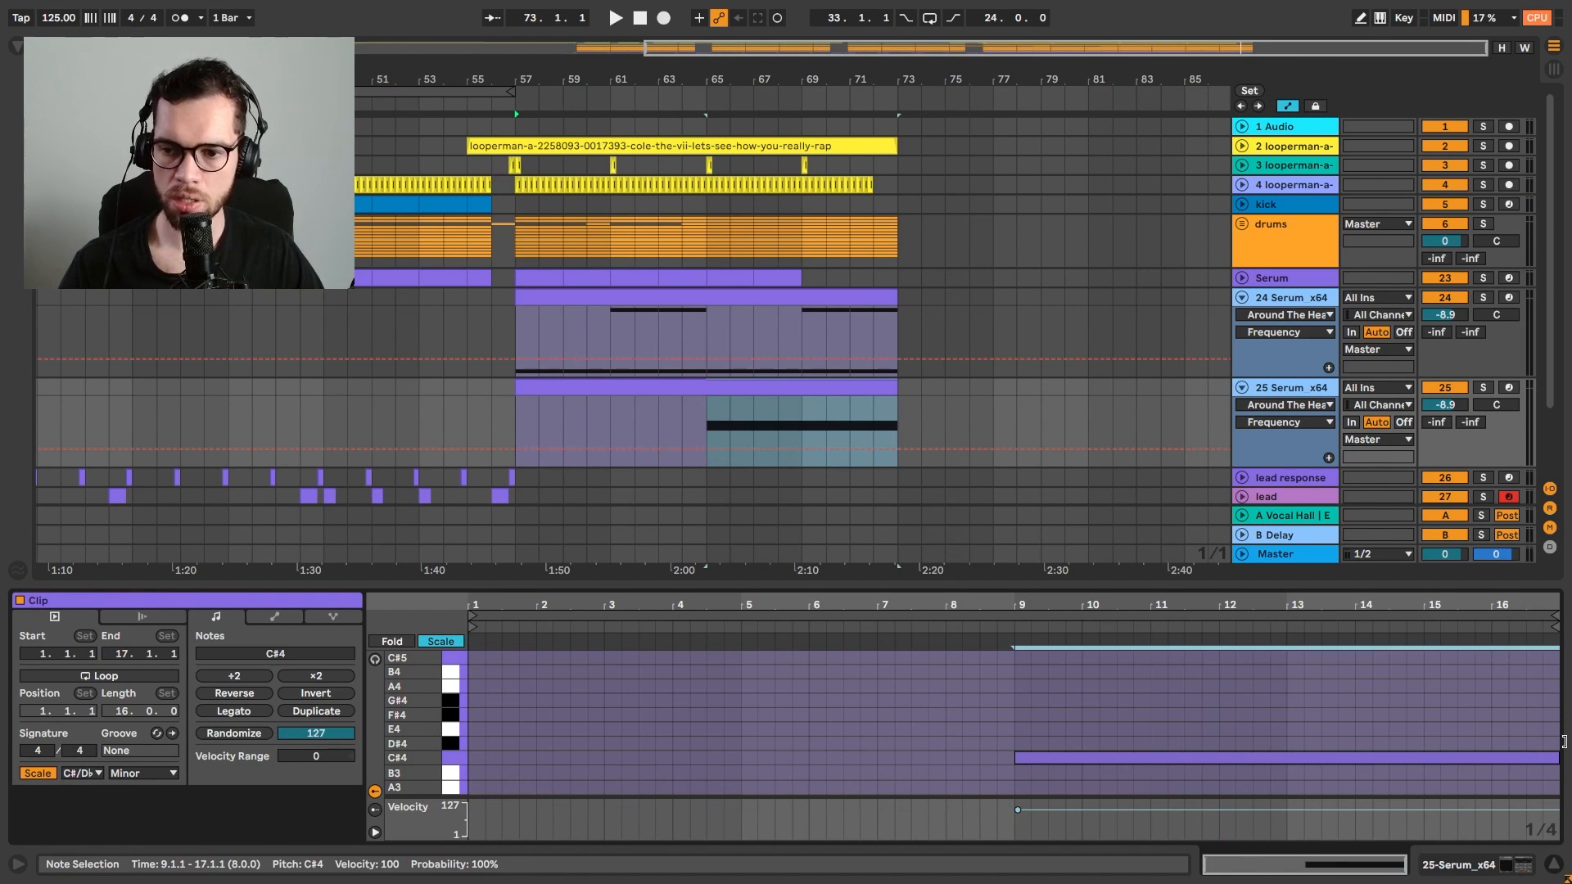
Split the duplicated clip on 25 Serum_x64 at bar 65 and delete its empty first half
{"action": "left_click", "coordinate": [1300, 395]}
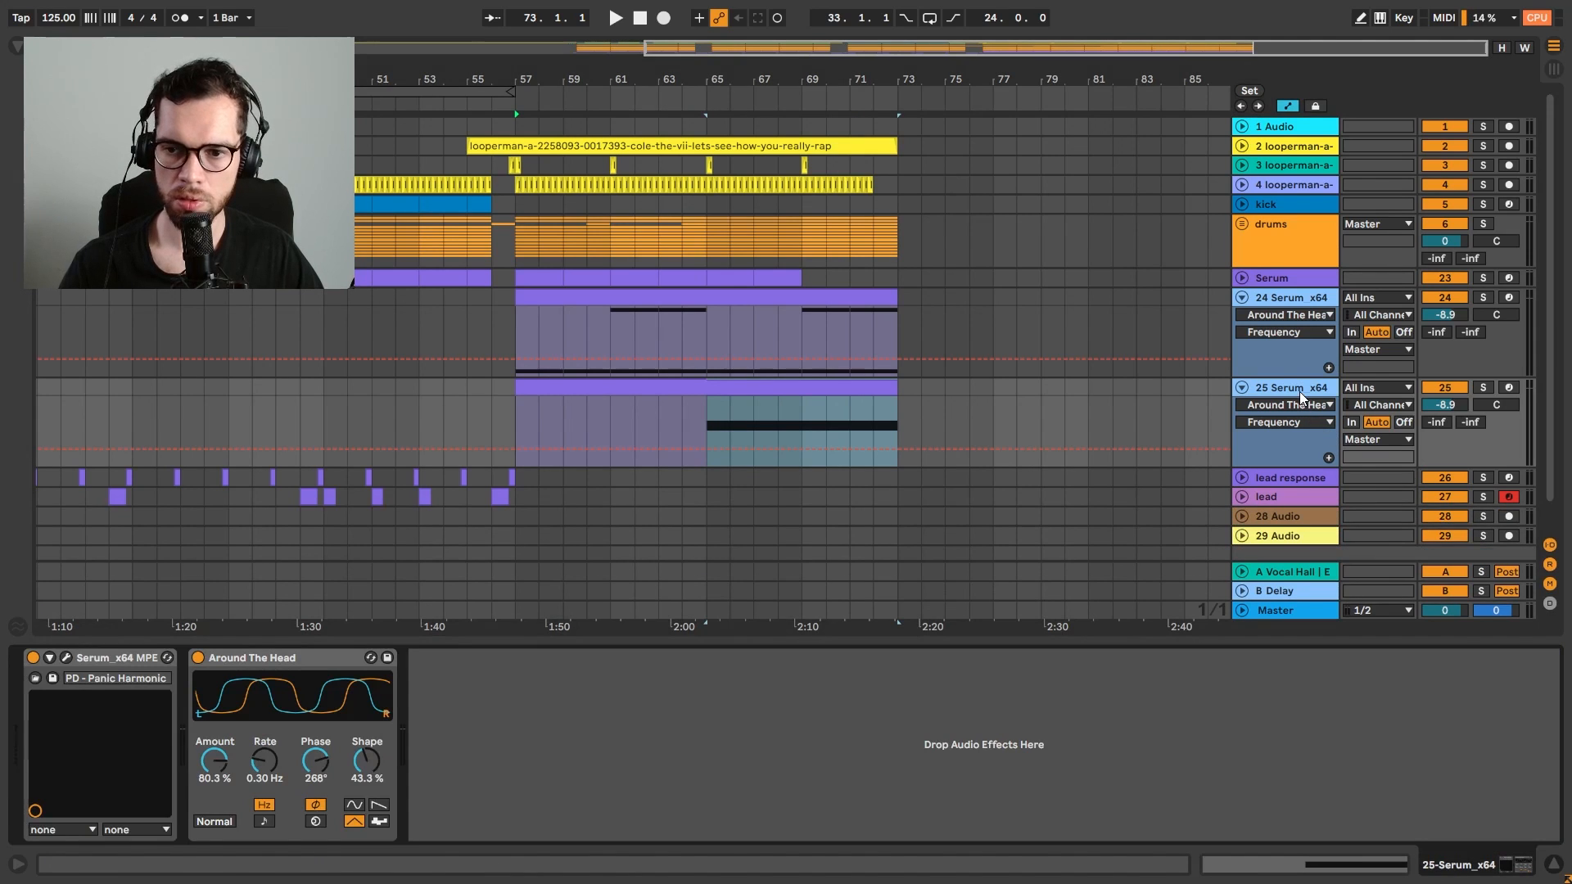
{"action": "left_click", "coordinate": [706, 423]}
{"action": "left_click", "coordinate": [728, 389]}
{"action": "left_click", "coordinate": [686, 388]}
{"action": "key", "text": "Delete"}
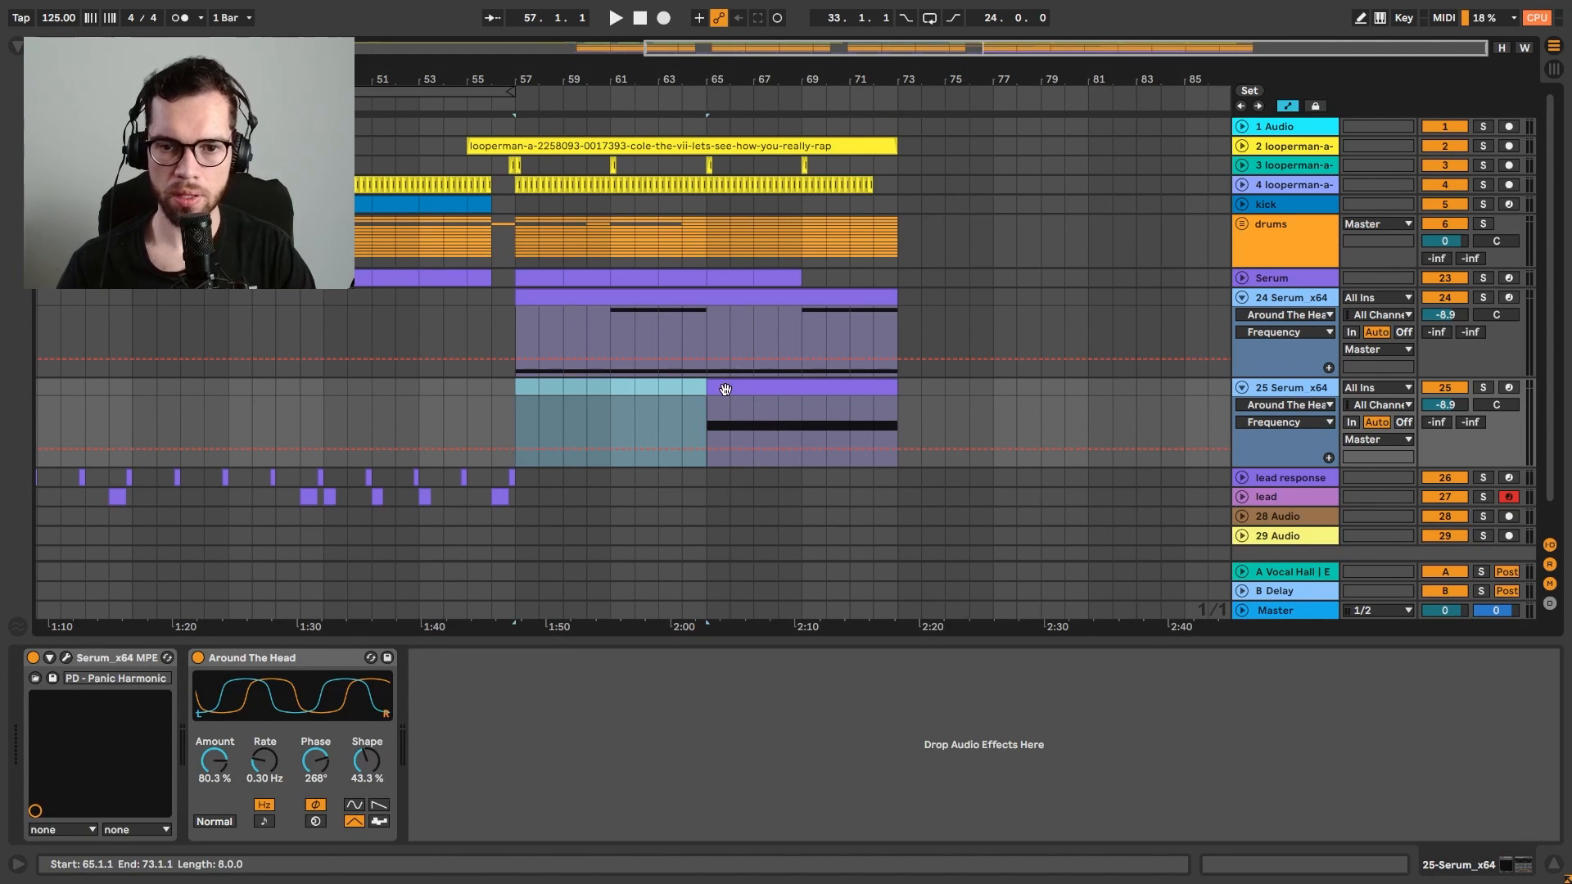
{"action": "left_click", "coordinate": [724, 389]}
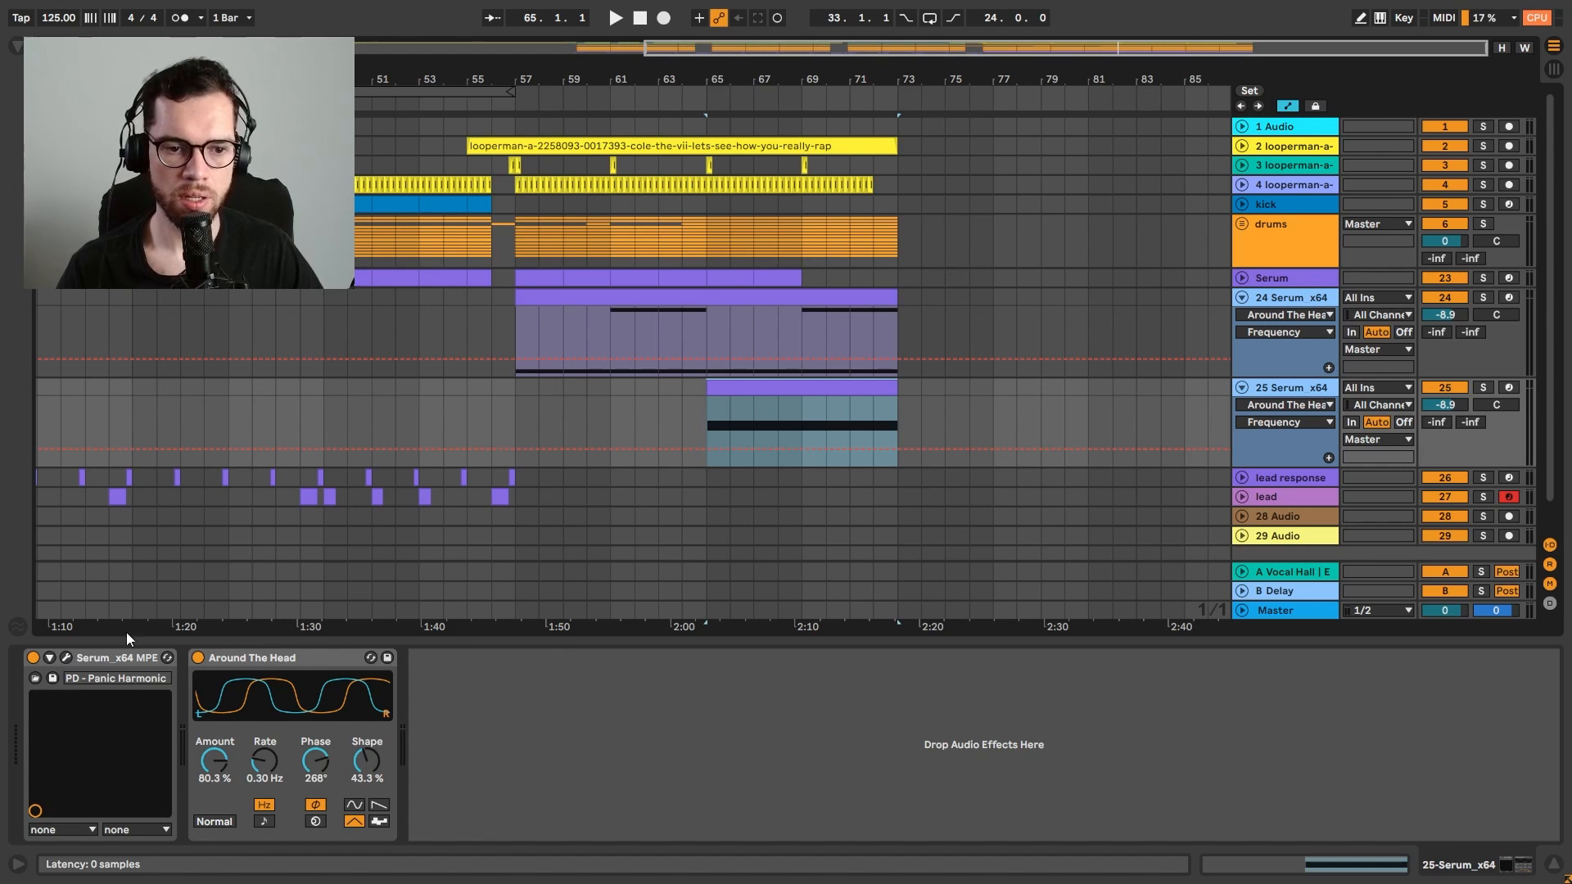
Open the duplicated track's Serum, load FX - Hoover from Budemberg - Essentials For Serum, and audition it
{"action": "key", "text": "ctrl+alt+p"}
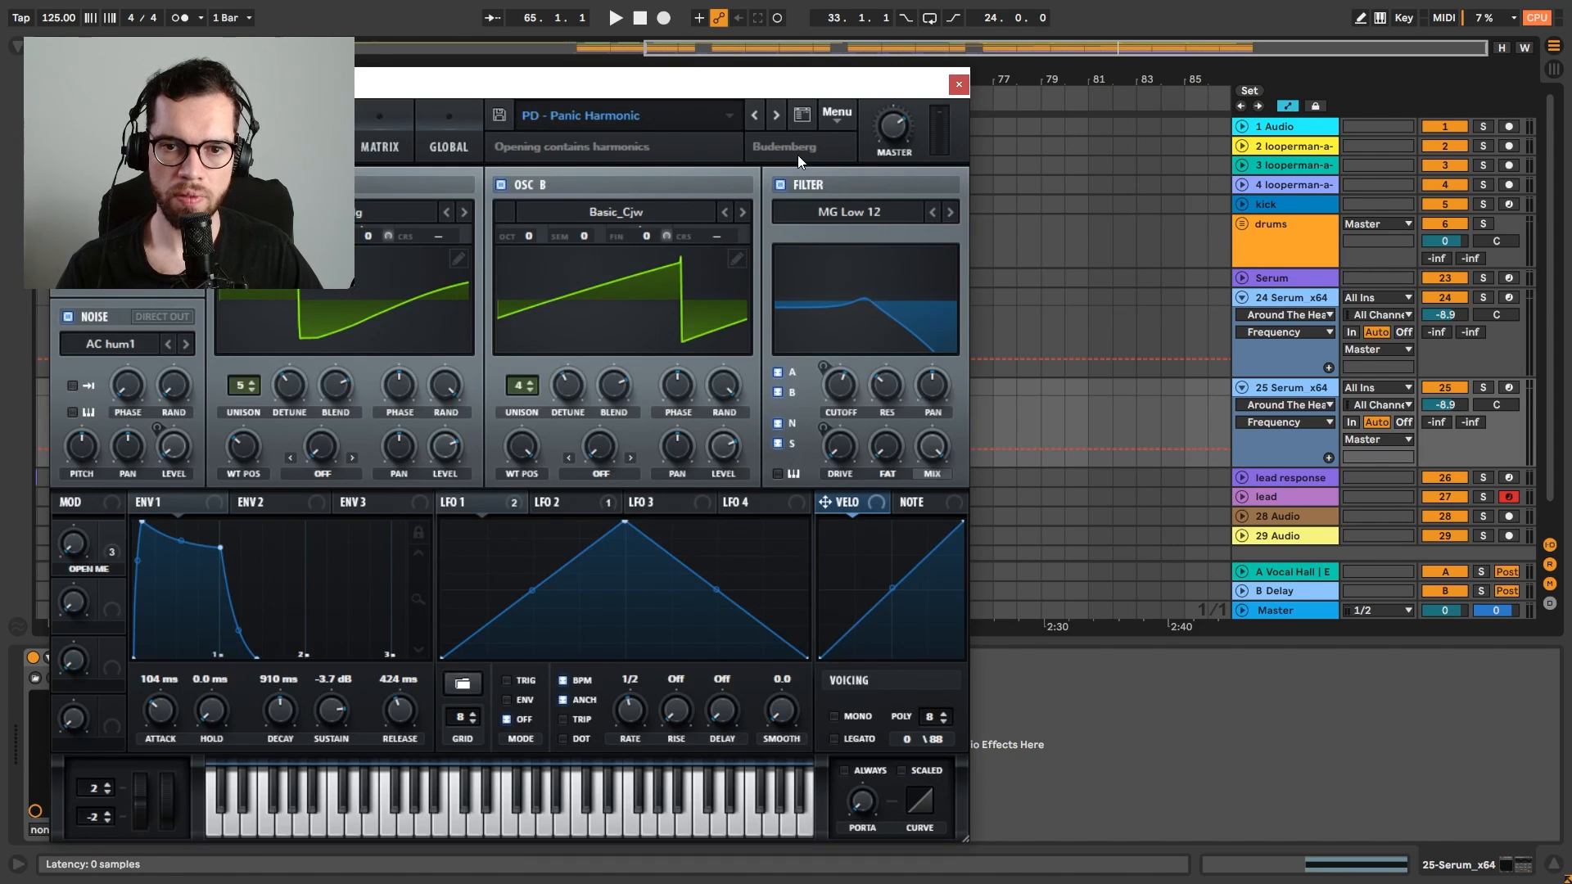
{"action": "left_click", "coordinate": [729, 121]}
{"action": "mouse_move", "coordinate": [724, 183]}
{"action": "mouse_move", "coordinate": [864, 211]}
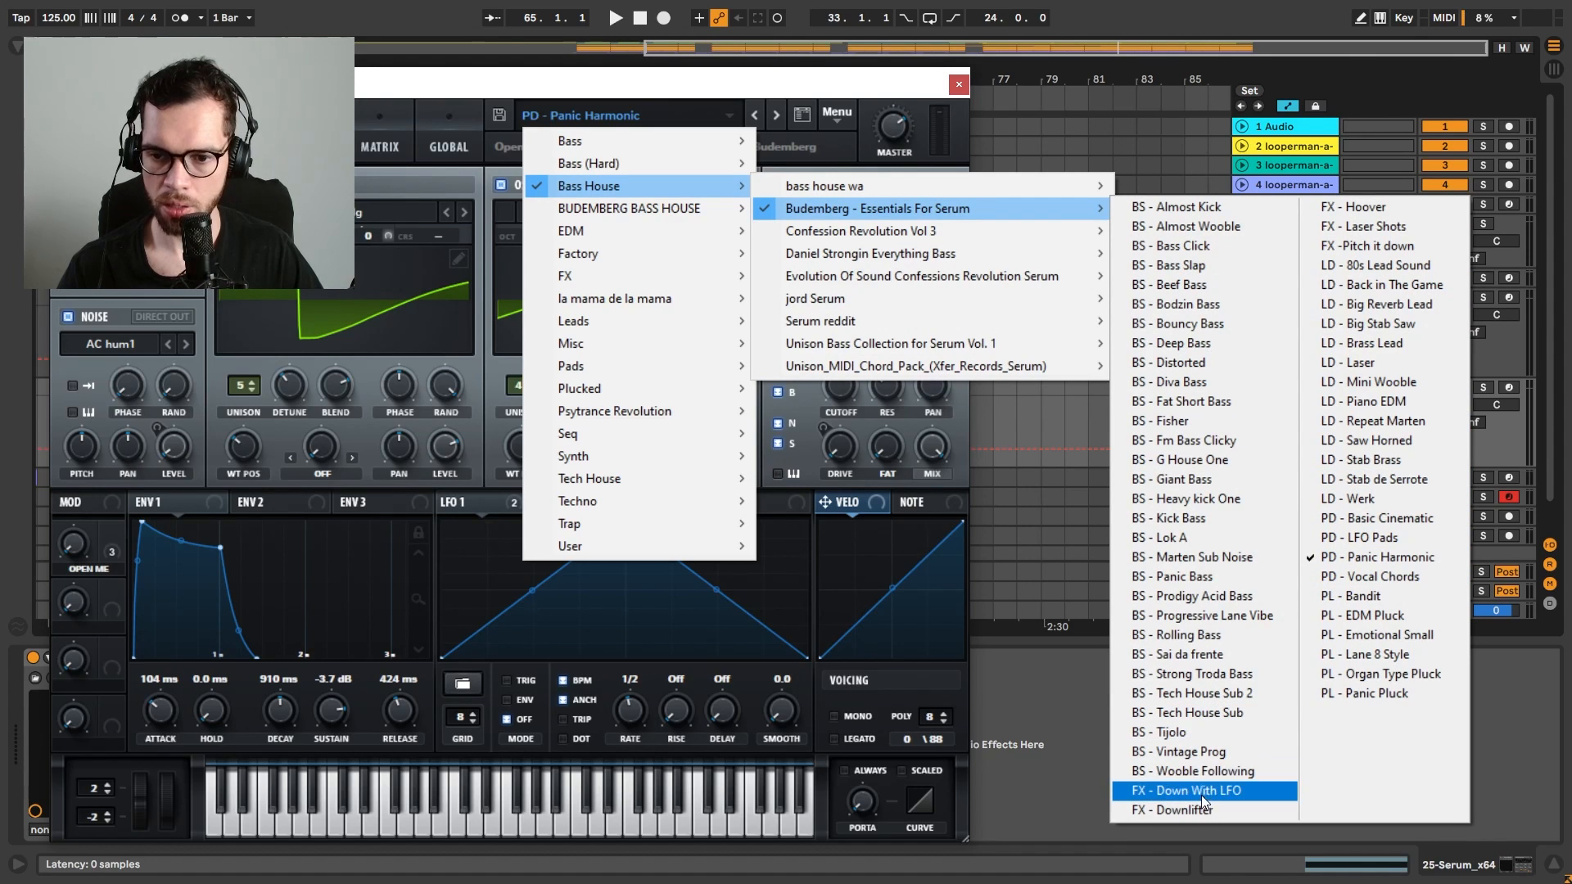
{"action": "left_click", "coordinate": [1388, 214]}
{"action": "key", "text": "space"}
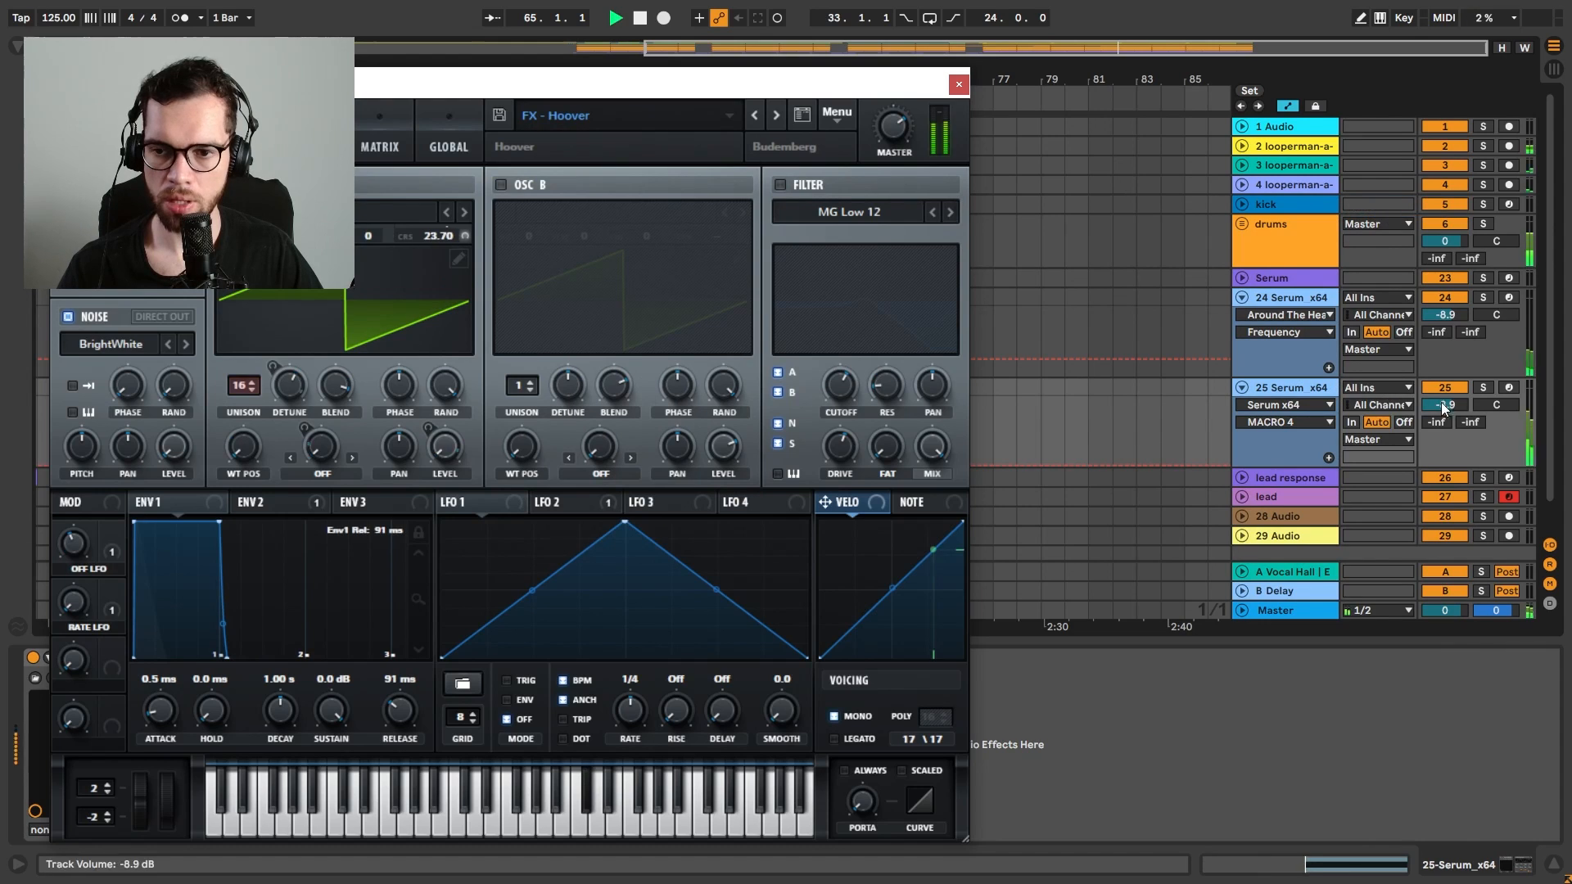
Step forward to the FX -Pitch it down preset, audition it and show its LFO 2
{"action": "left_click", "coordinate": [1485, 387]}
{"action": "key", "text": "space"}
{"action": "left_click", "coordinate": [753, 115]}
{"action": "left_click", "coordinate": [776, 115]}
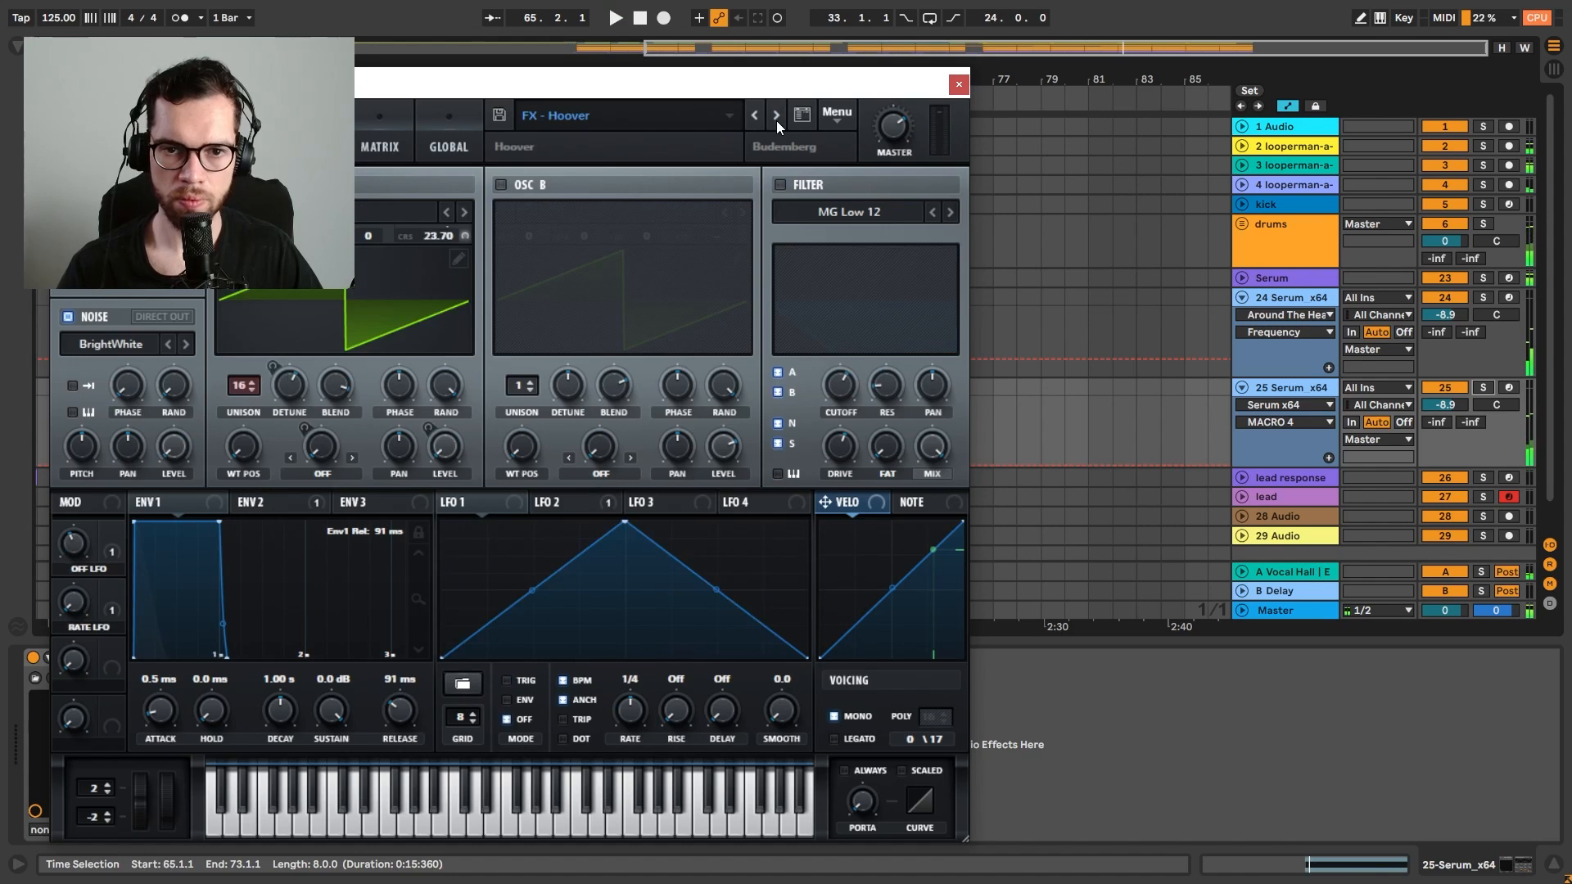
{"action": "left_click", "coordinate": [776, 119]}
{"action": "left_click", "coordinate": [778, 119]}
{"action": "key", "text": "space"}
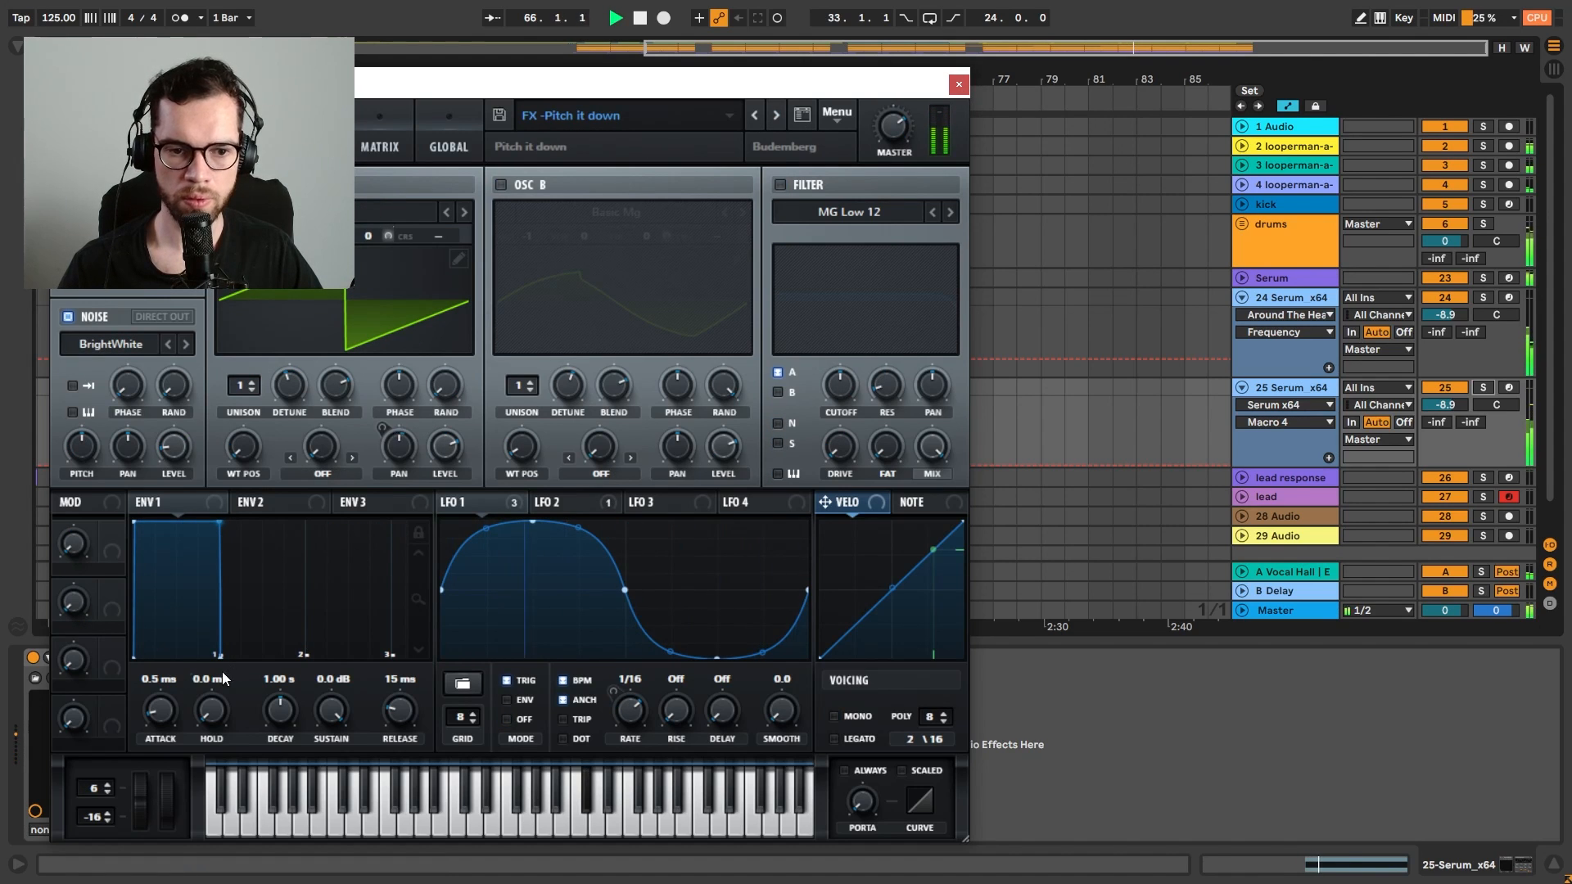
{"action": "left_click", "coordinate": [606, 506]}
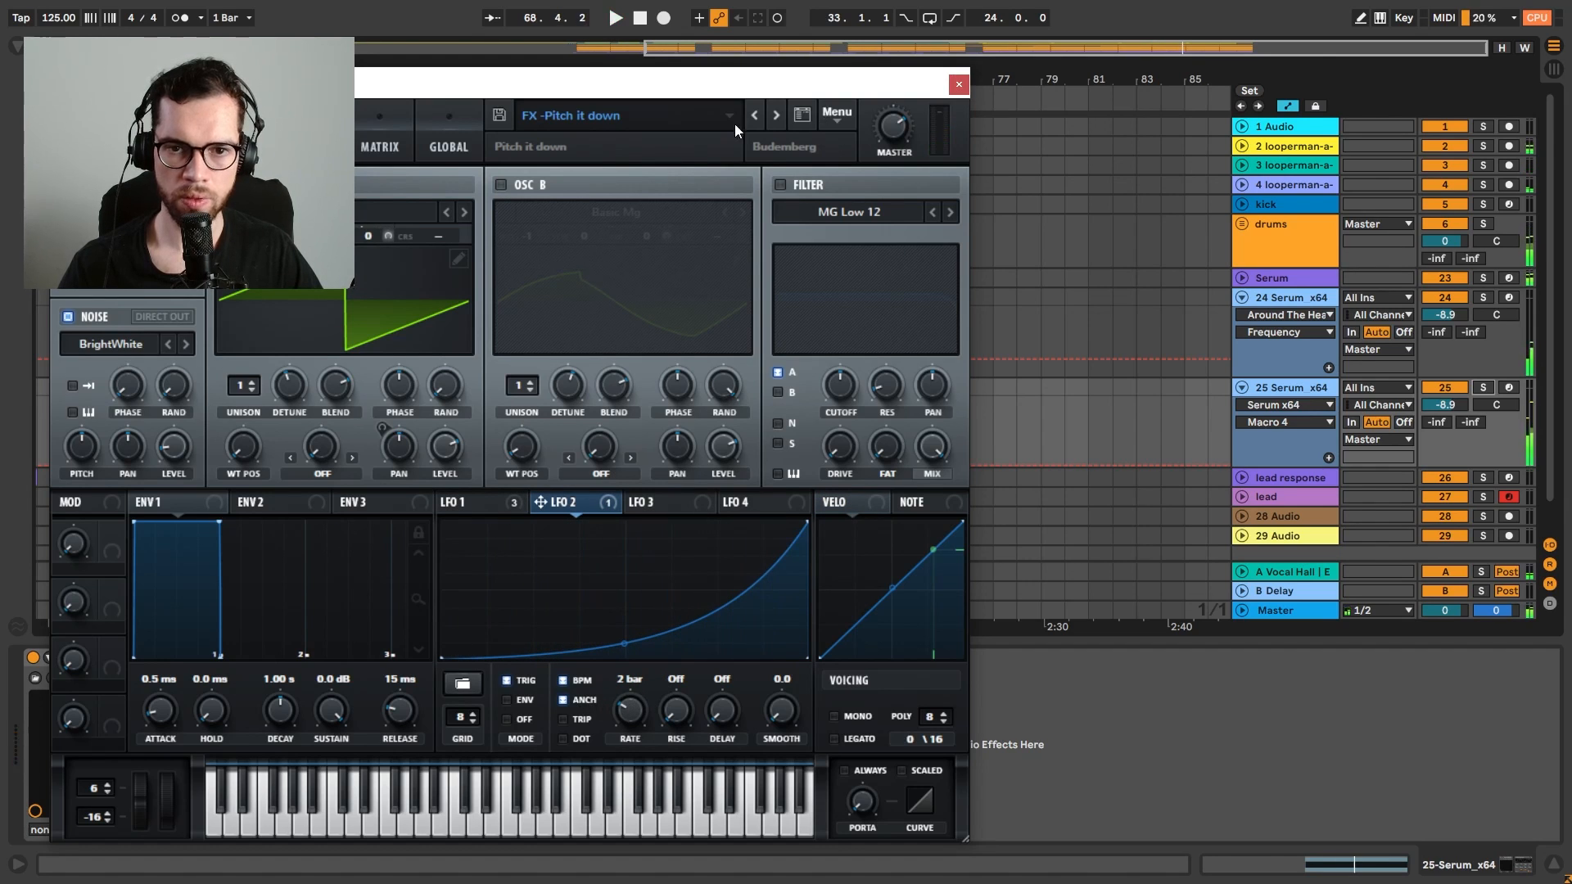
Audition the lead presets LD - Back in The Game, LD - Big Reverb Lead, LD - Laser and LD - Piano EDM
{"action": "left_click", "coordinate": [777, 119]}
{"action": "key", "text": "space"}
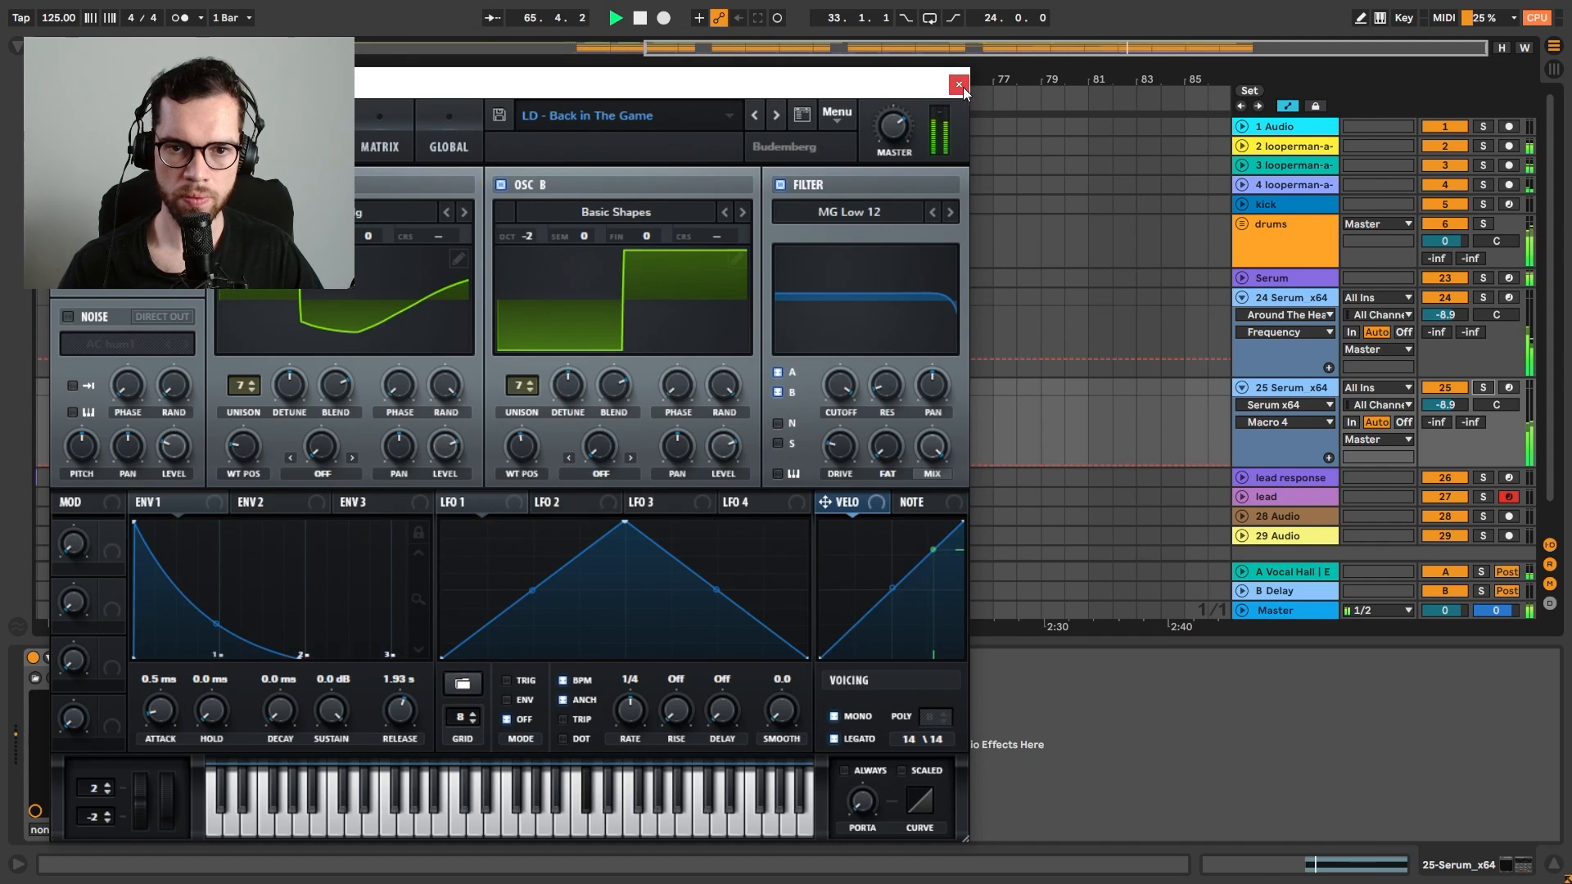
{"action": "left_click", "coordinate": [777, 121]}
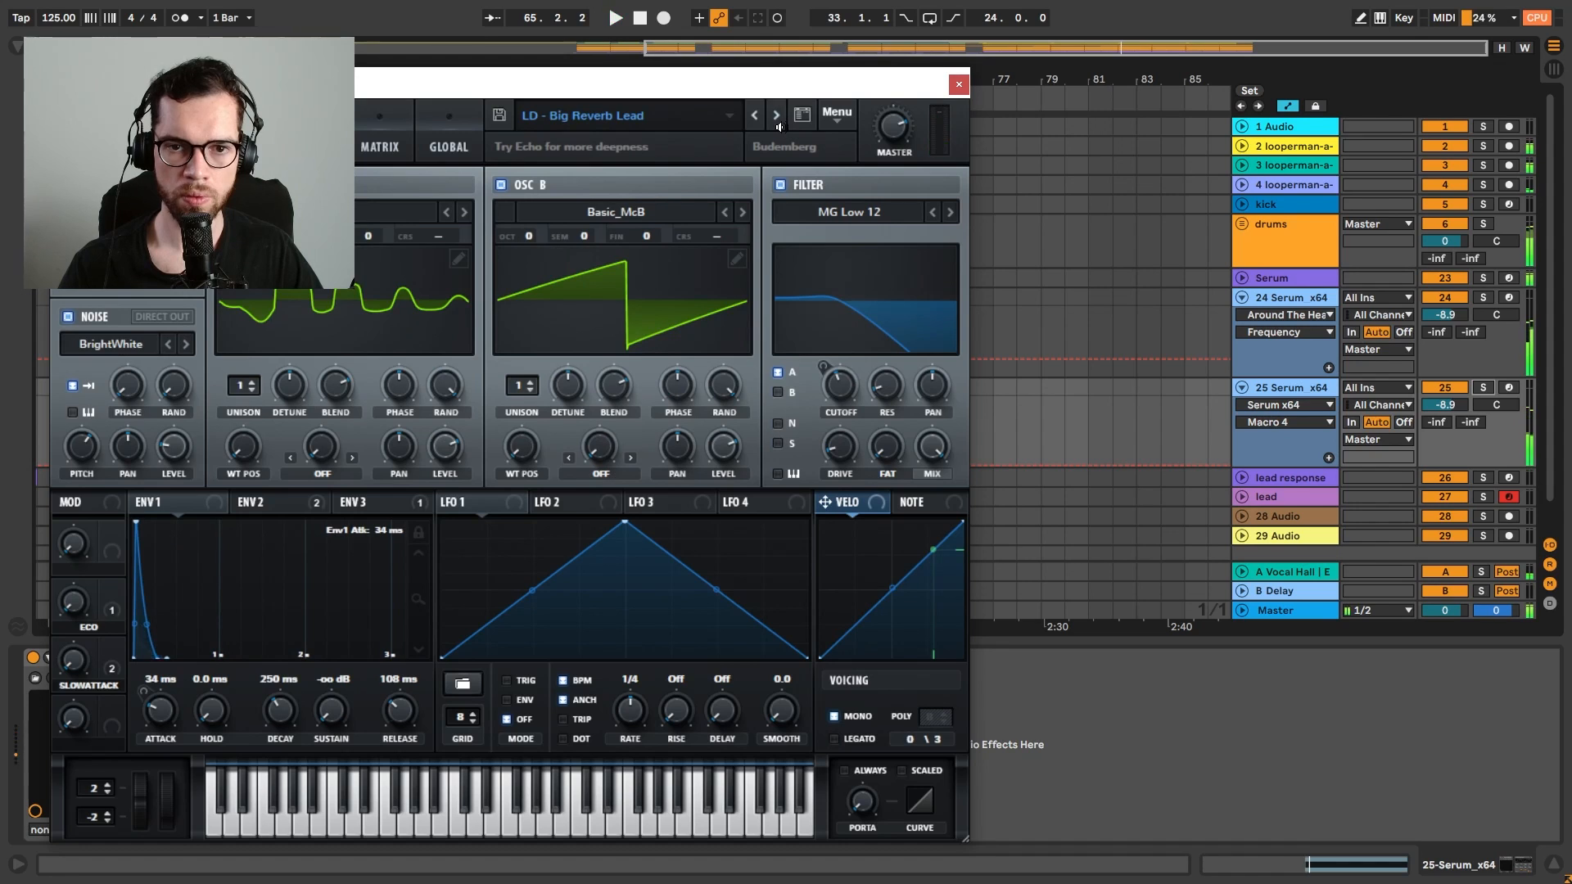
{"action": "key", "text": "space"}
{"action": "left_click", "coordinate": [778, 121]}
{"action": "left_click", "coordinate": [778, 121]}
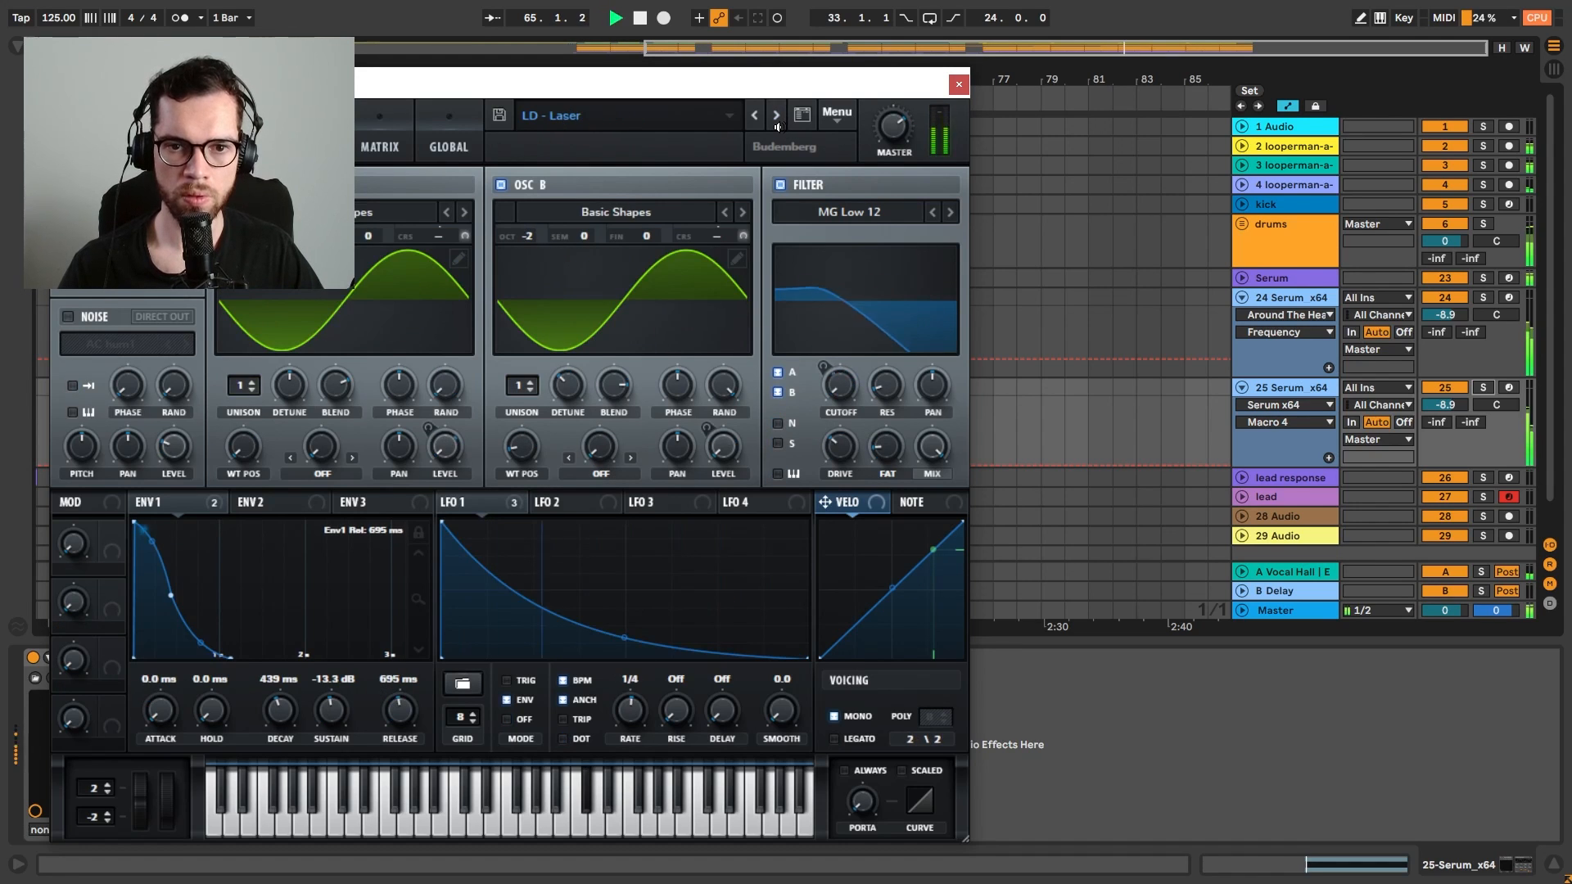
{"action": "left_click", "coordinate": [778, 122]}
{"action": "left_click", "coordinate": [777, 121]}
{"action": "key", "text": "space"}
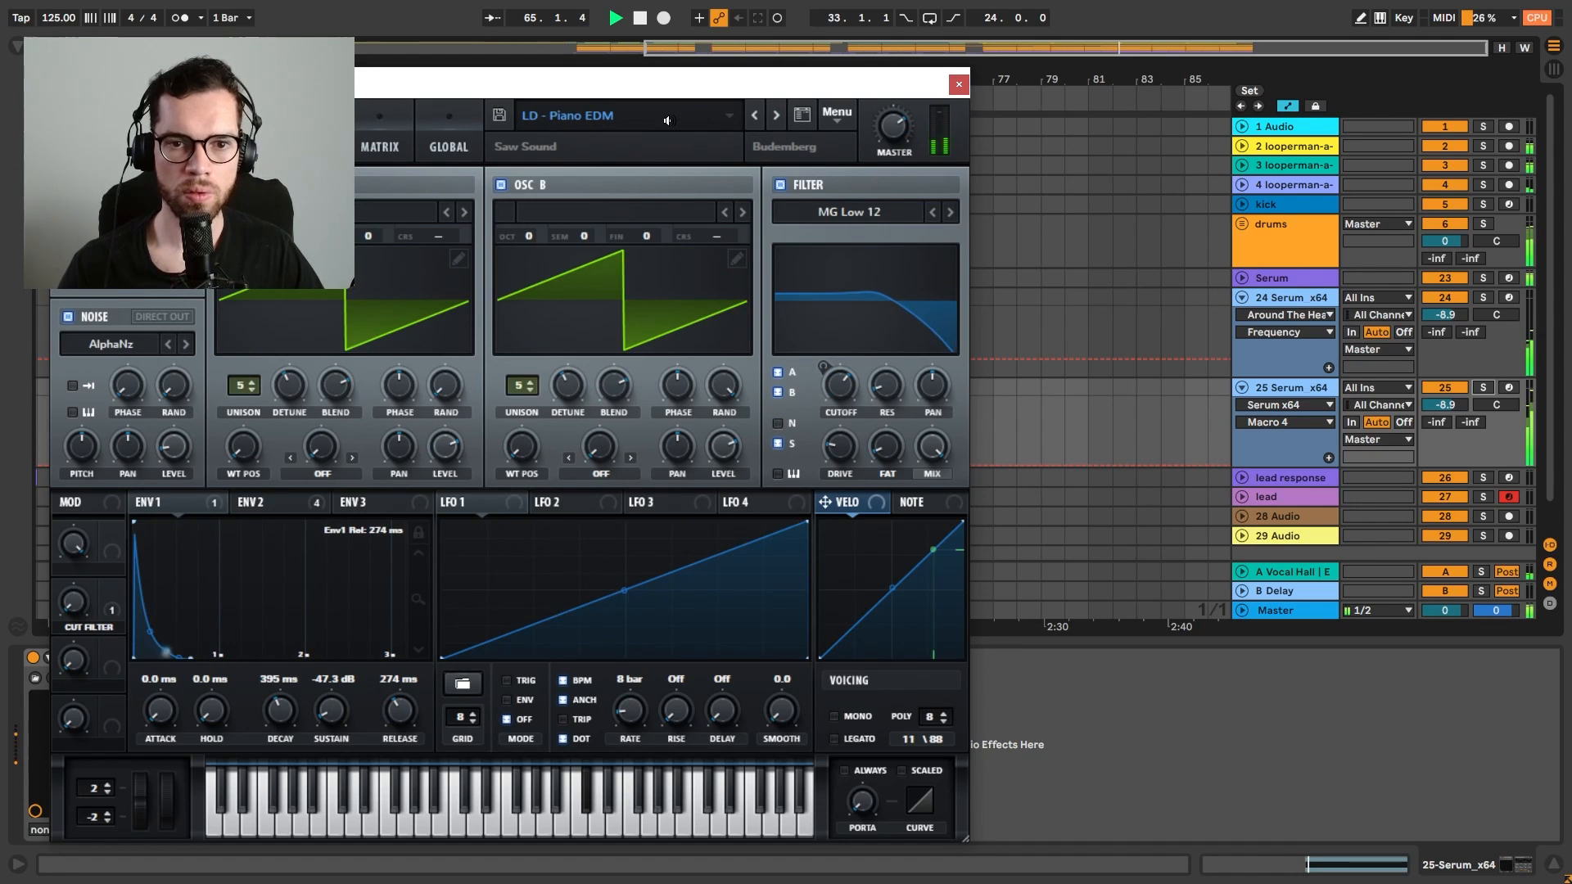
Load the PD - Basic Cinematic preset from Budemberg - Essentials For Serum and audition it
{"action": "left_click", "coordinate": [669, 118]}
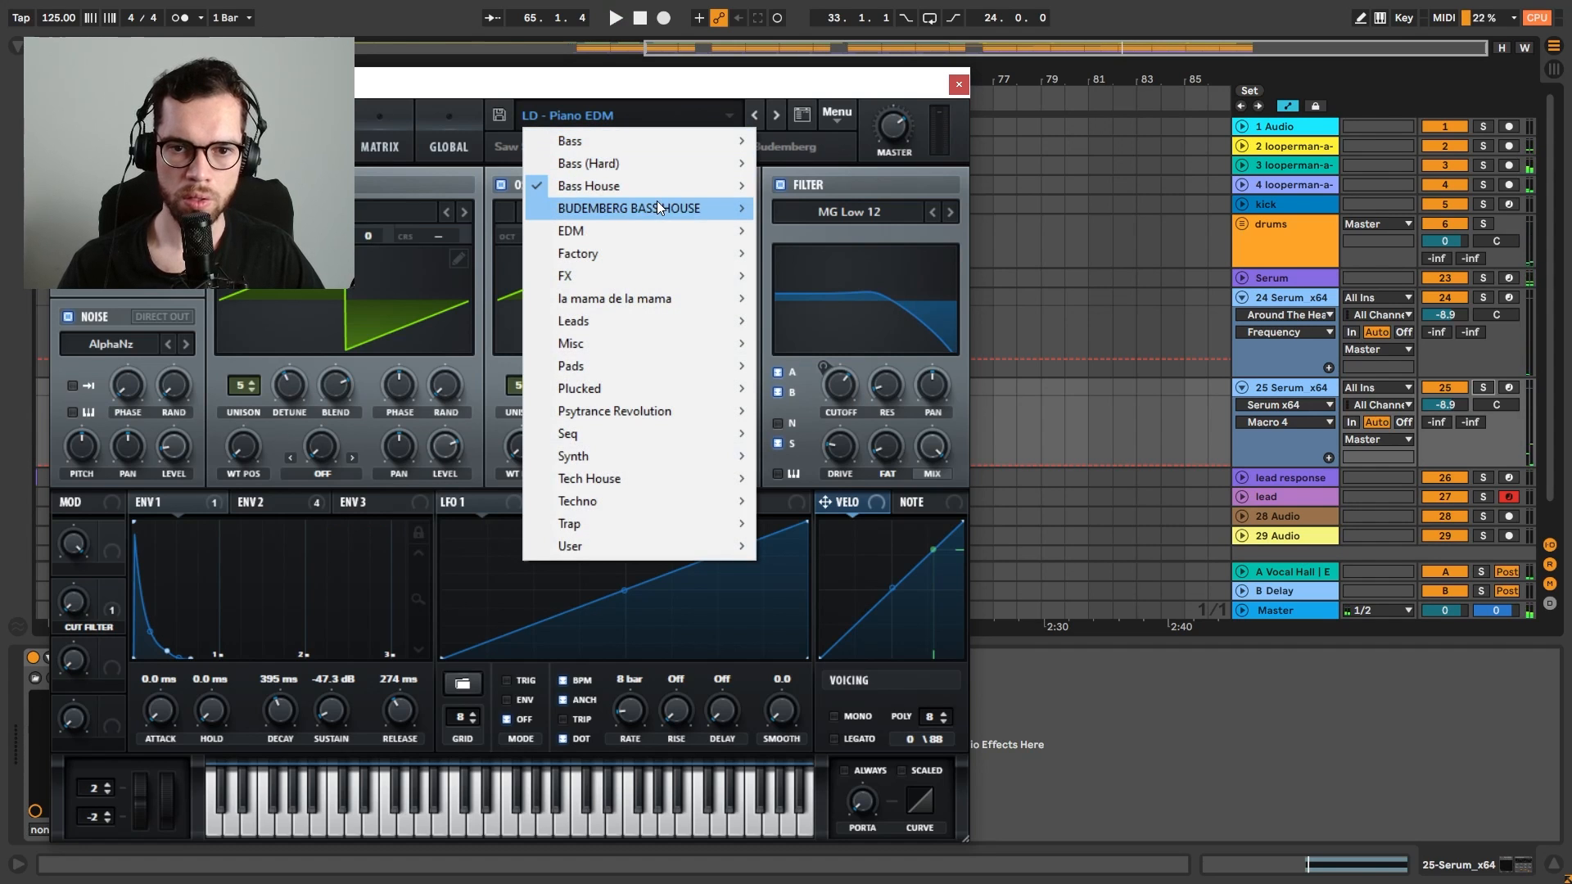
{"action": "mouse_move", "coordinate": [662, 188]}
{"action": "mouse_move", "coordinate": [912, 218]}
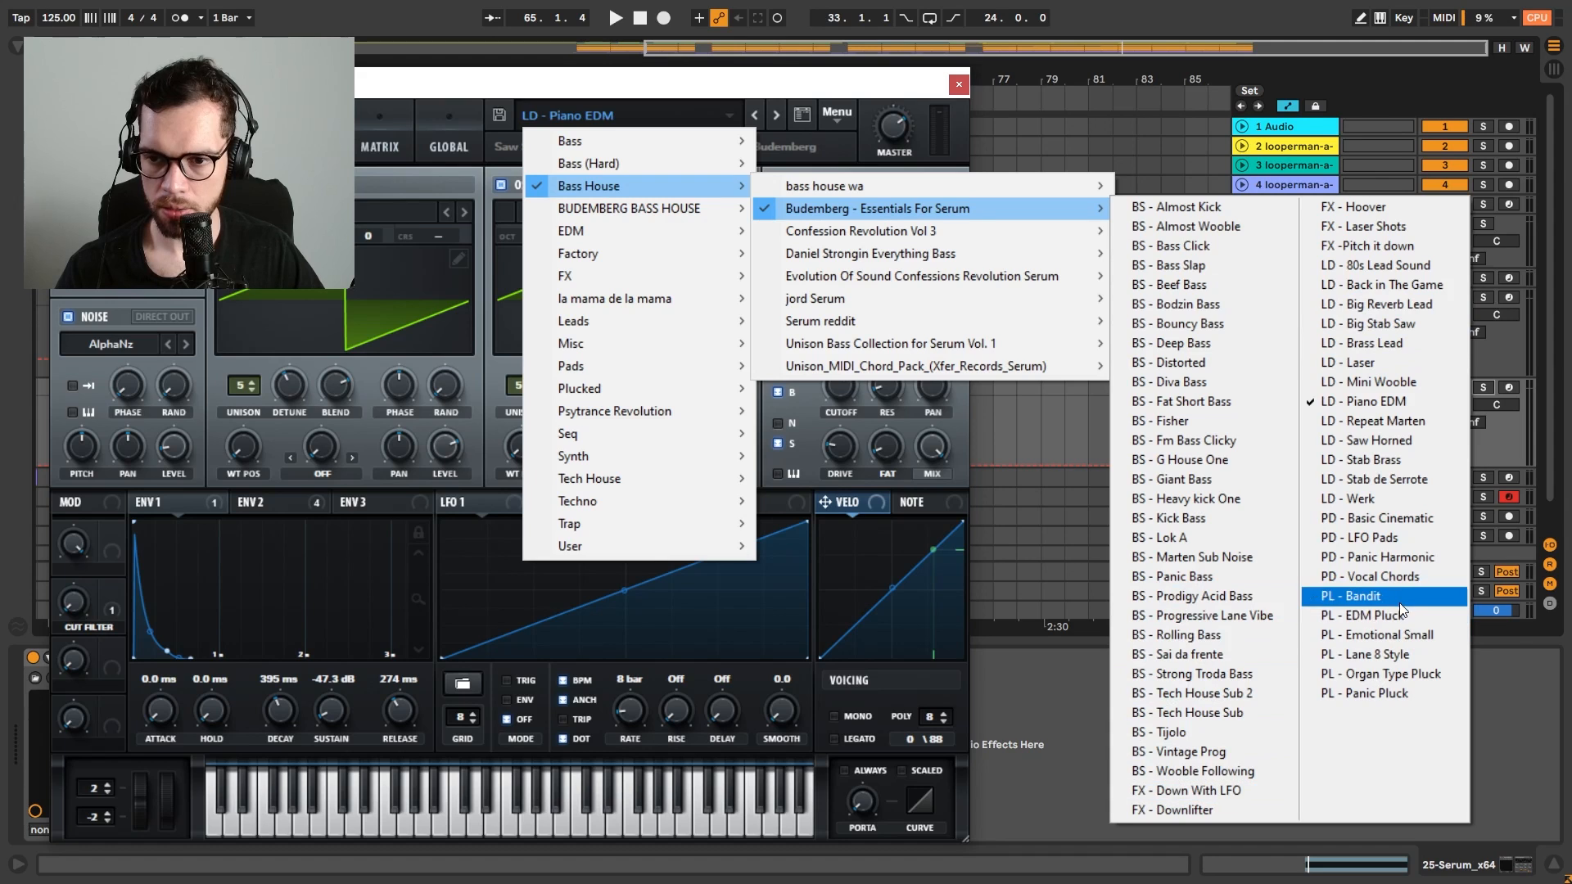
{"action": "left_click", "coordinate": [1403, 519]}
{"action": "key", "text": "space"}
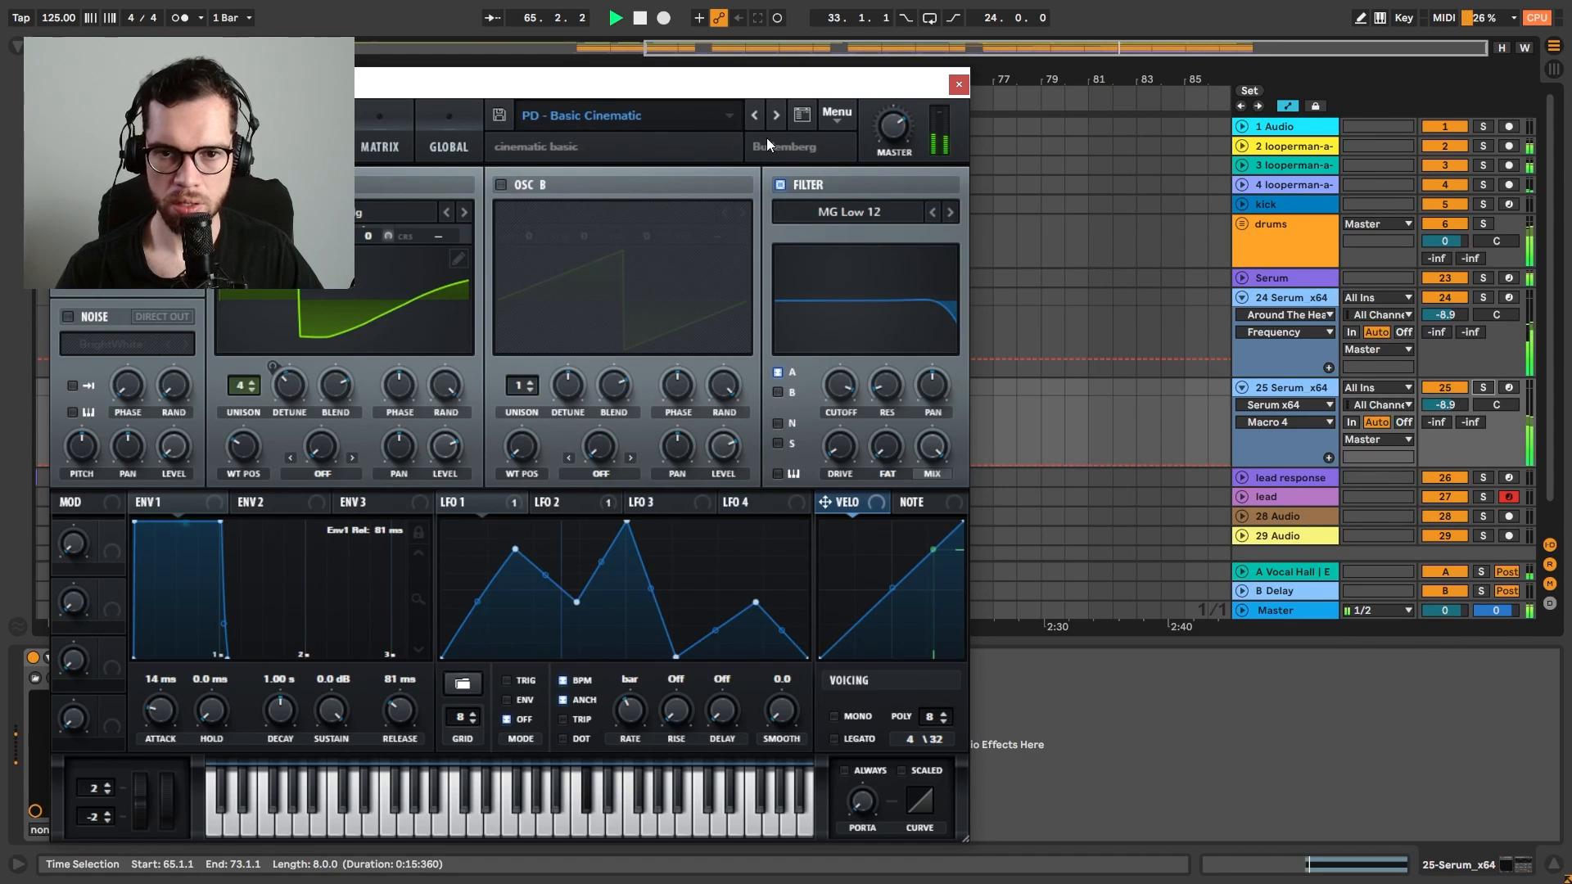
{"action": "key", "text": "space"}
Step back to the LD - Saw Horned preset and audition the 25 Serum_x64 track soloed
{"action": "left_click", "coordinate": [753, 115]}
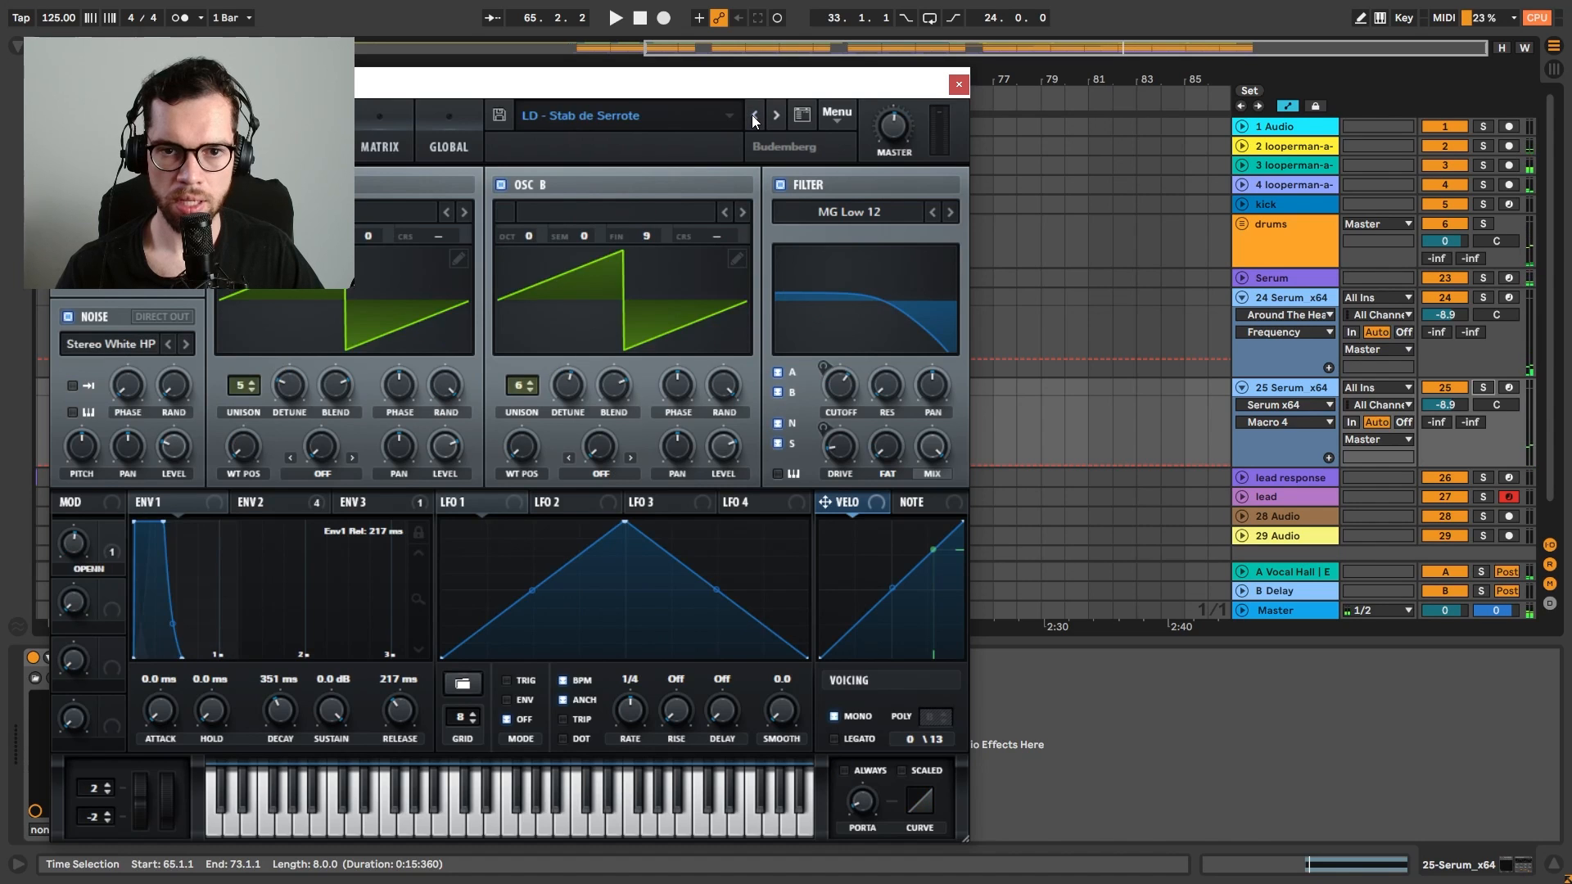
{"action": "left_click", "coordinate": [753, 115]}
{"action": "left_click", "coordinate": [754, 116]}
{"action": "key", "text": "space"}
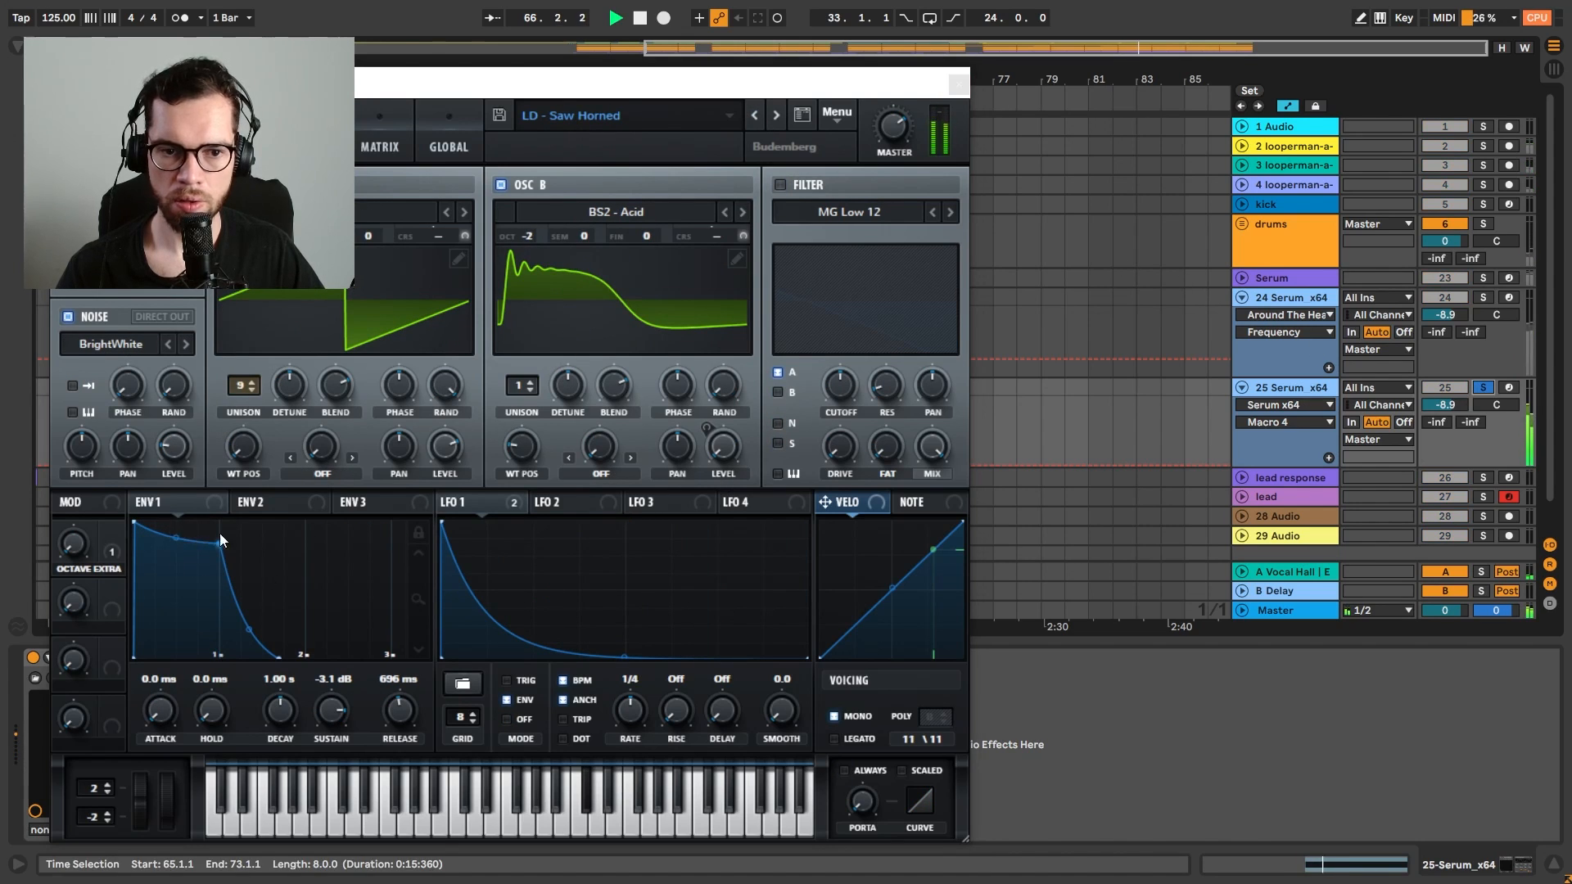
Set Envelope 1's decay to 1.29 s and sustain to 0.0 dB, audition the sound and close the synth window
{"action": "left_click_drag", "start_coordinate": [290, 716], "coordinate": [342, 663]}
{"action": "key", "text": "space"}
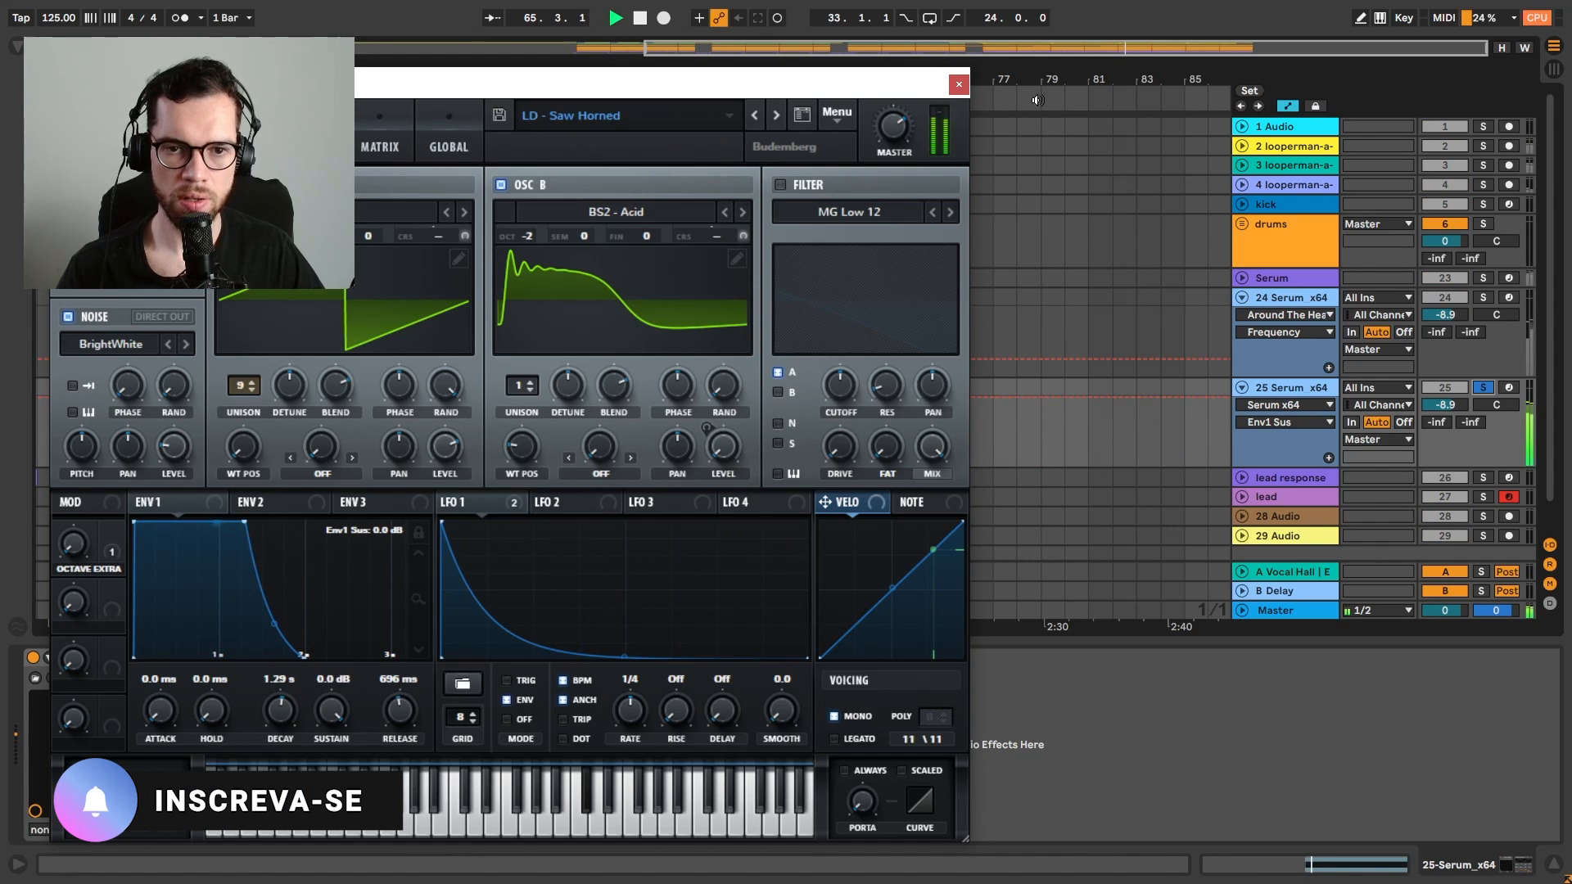
{"action": "left_click", "coordinate": [958, 85]}
{"action": "key", "text": "space"}
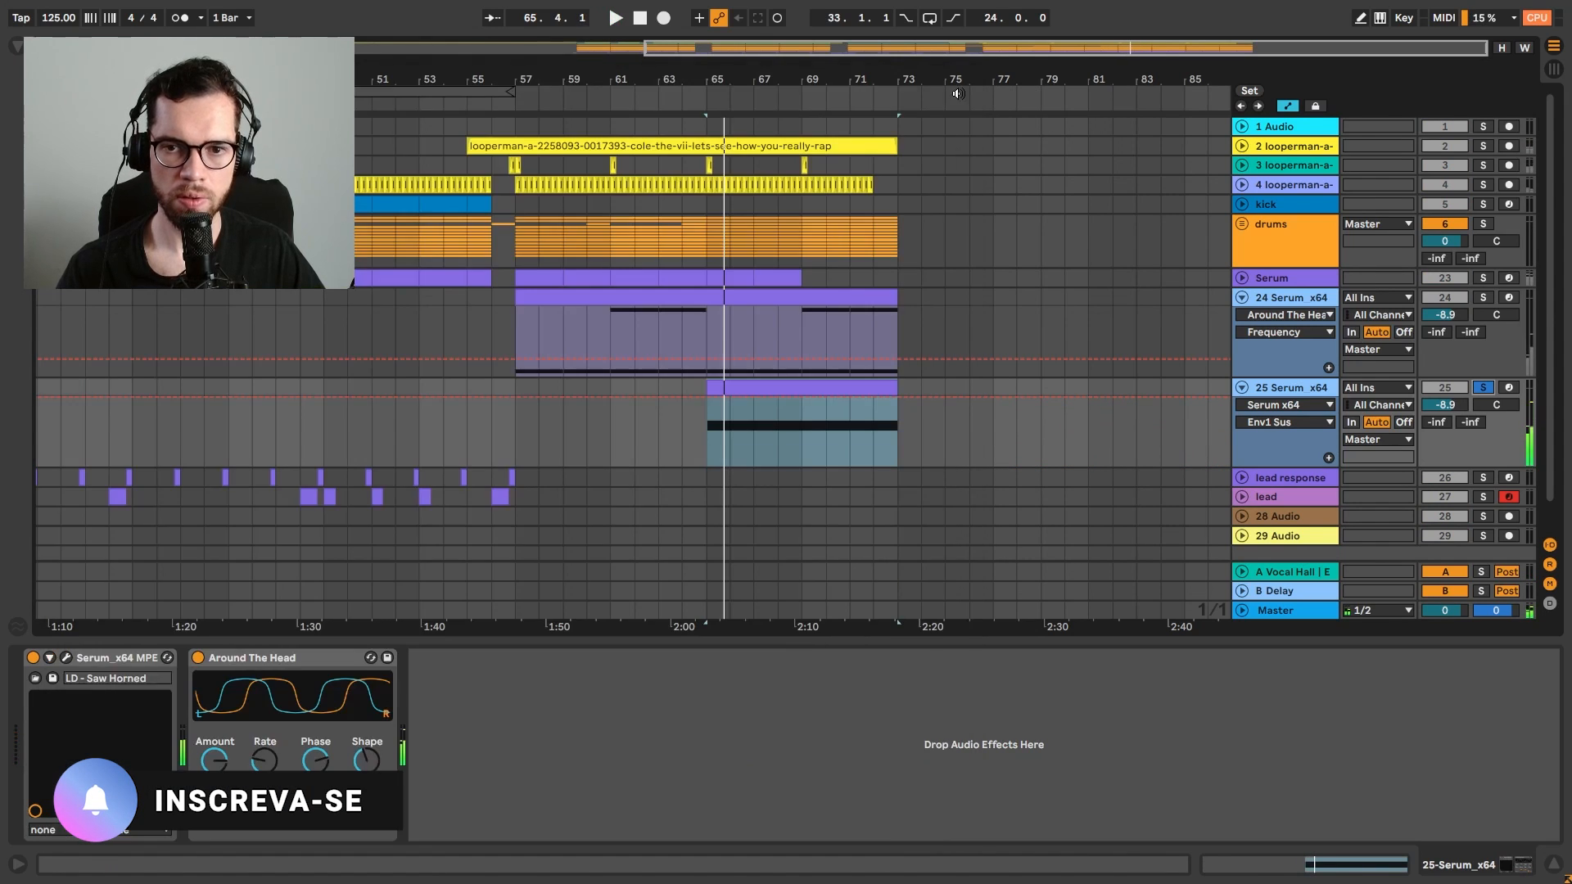
Transpose the long note in the 25 Serum_x64 clip down to C#3 while the clip plays
{"action": "double_click", "coordinate": [733, 388]}
{"action": "key", "text": "ctrl+a"}
{"action": "key", "text": "space"}
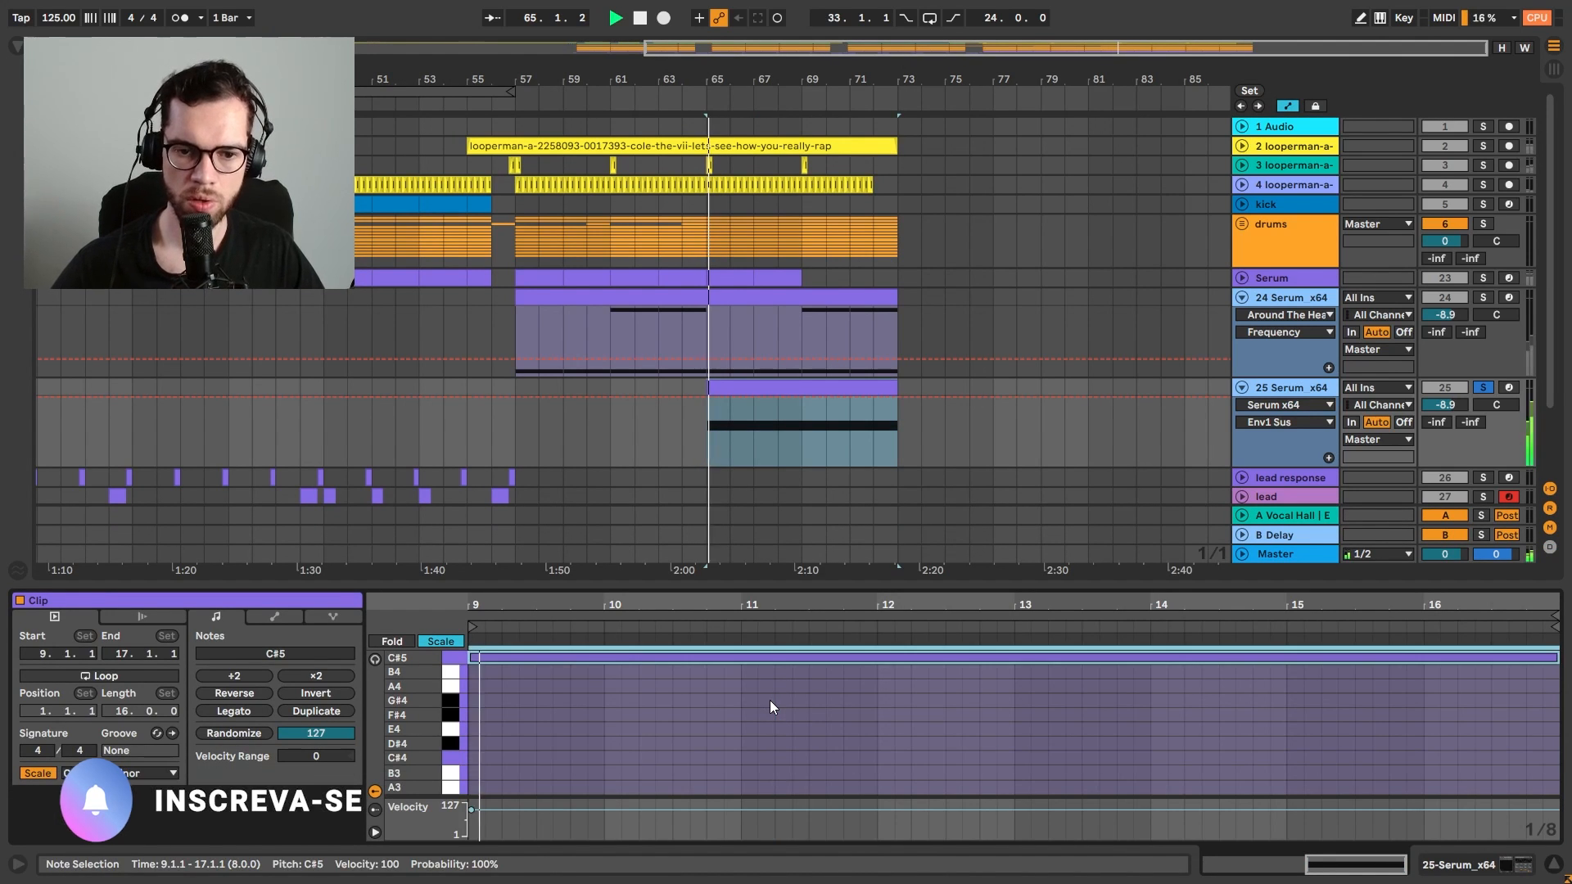
{"action": "key", "text": "shift+Down"}
{"action": "key", "text": "shift+Down"}
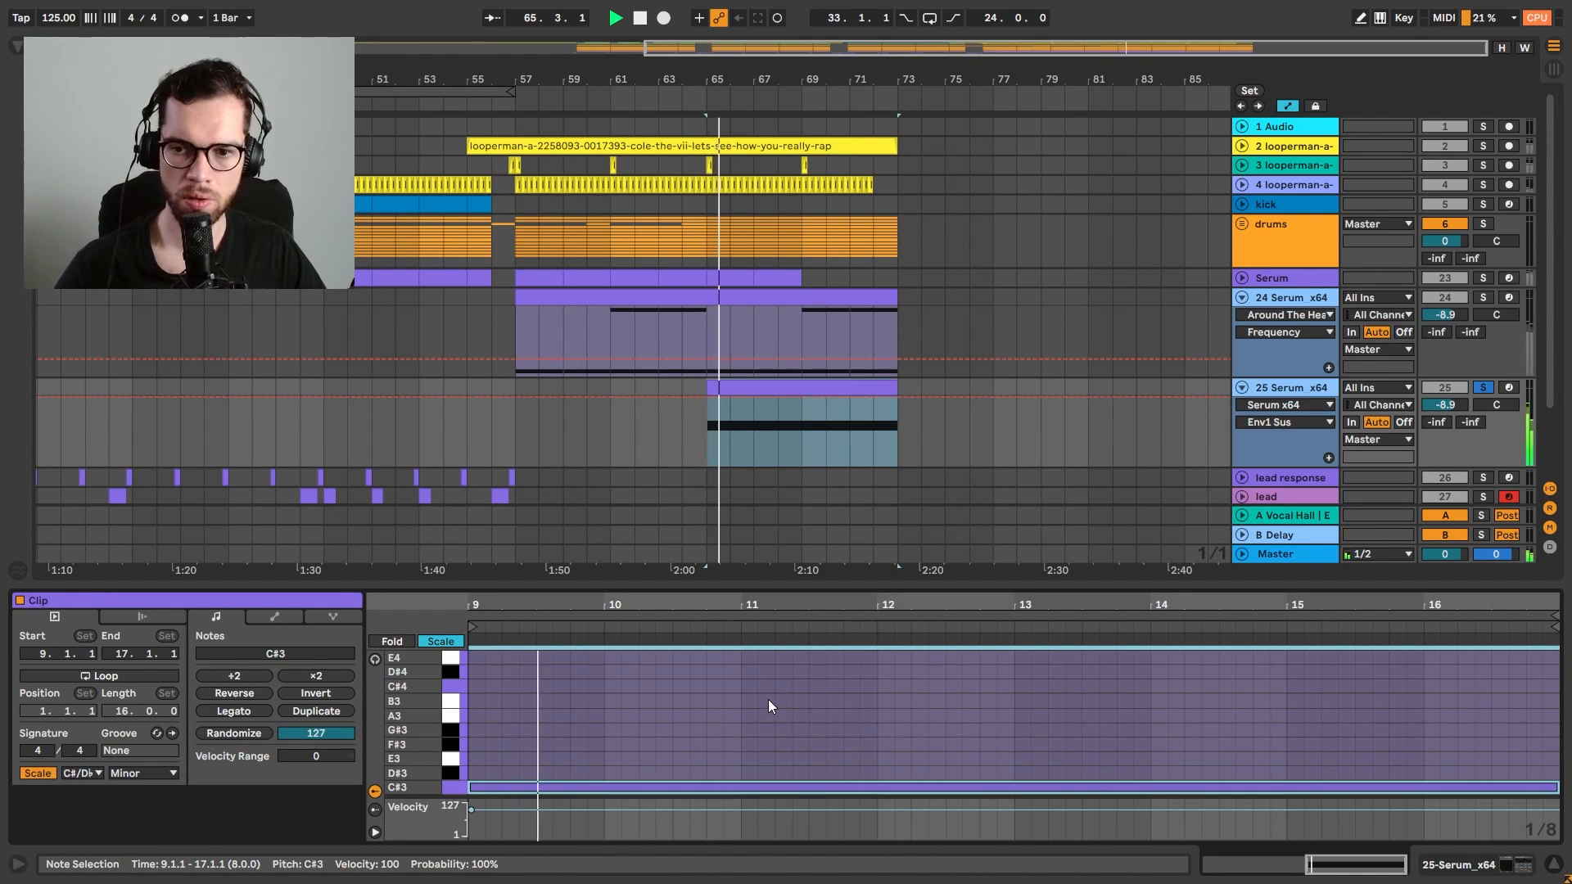
Set the upward pitch bend range of the 25 Serum_x64 synth to 12 semitones and close its window
{"action": "left_click", "coordinate": [1318, 392]}
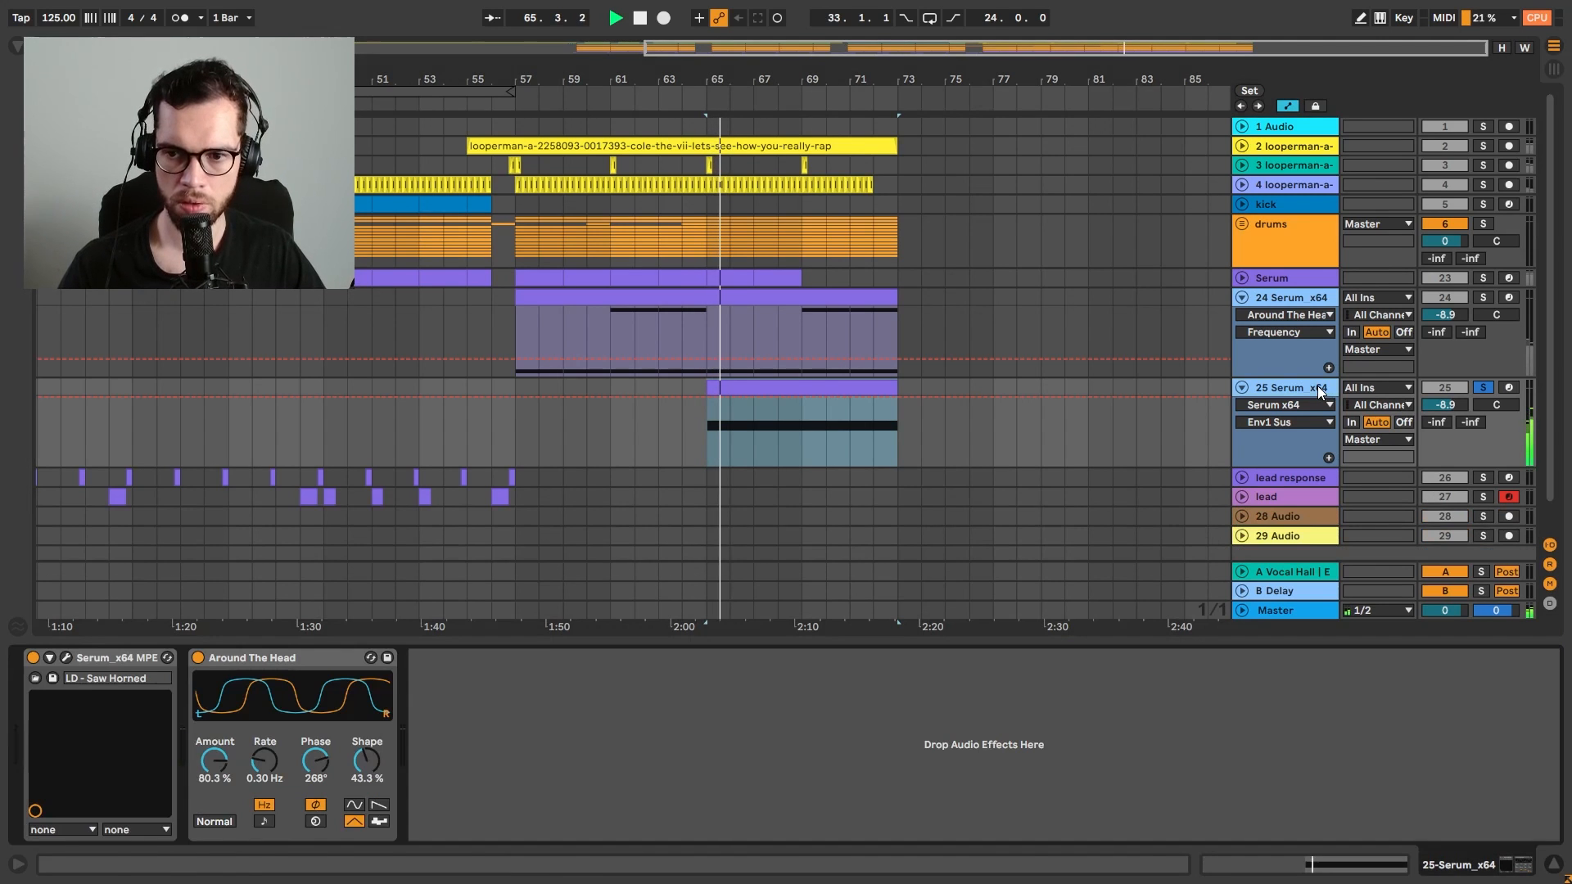
{"action": "left_click", "coordinate": [66, 657]}
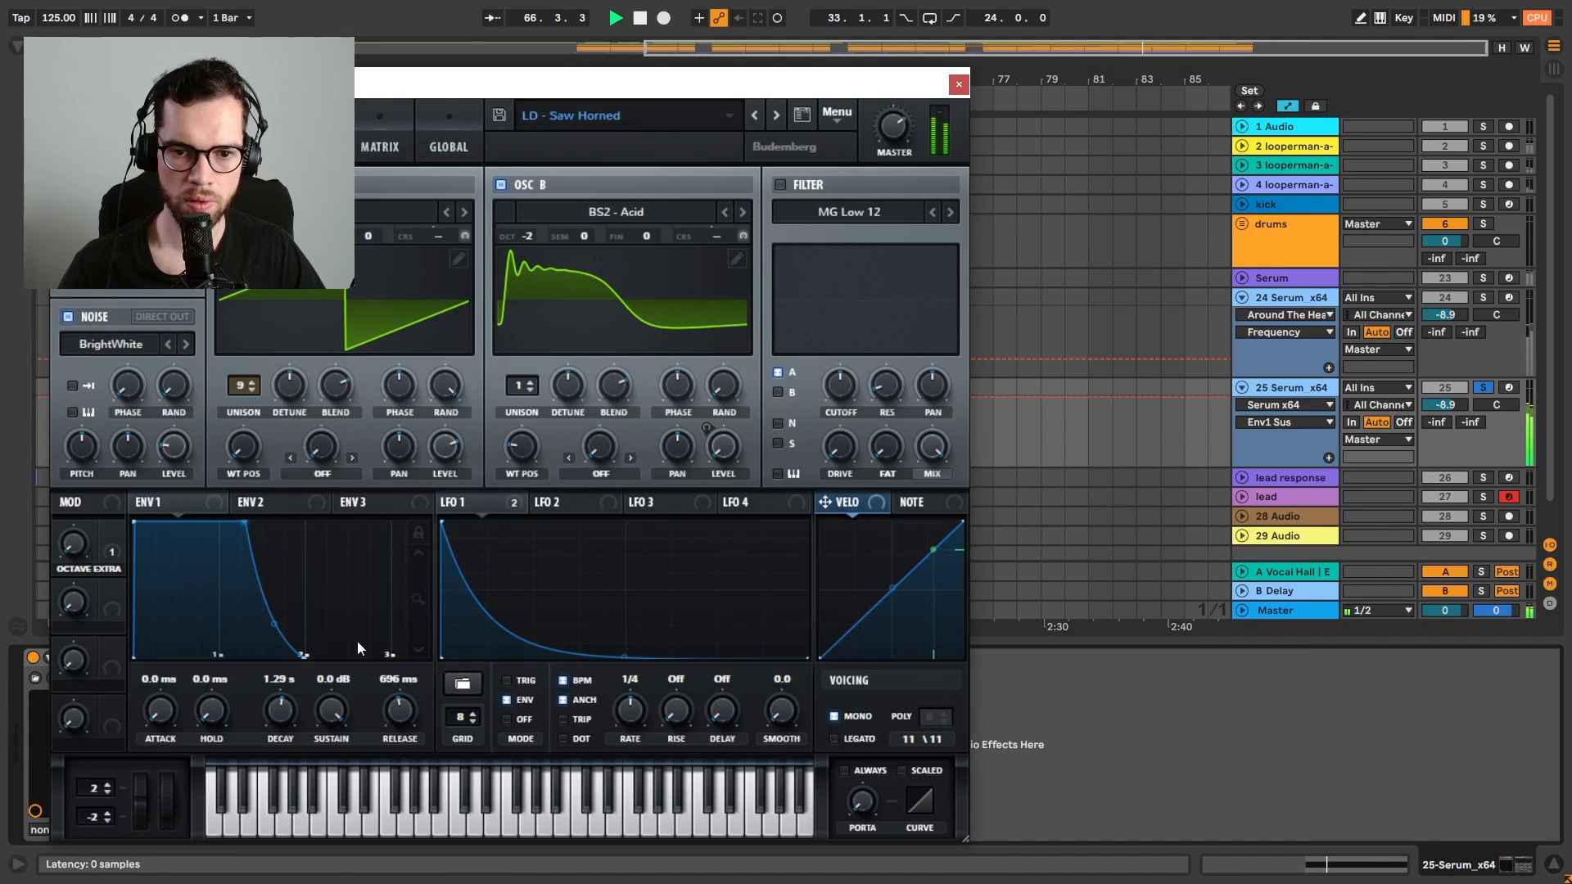
{"action": "key", "text": "space"}
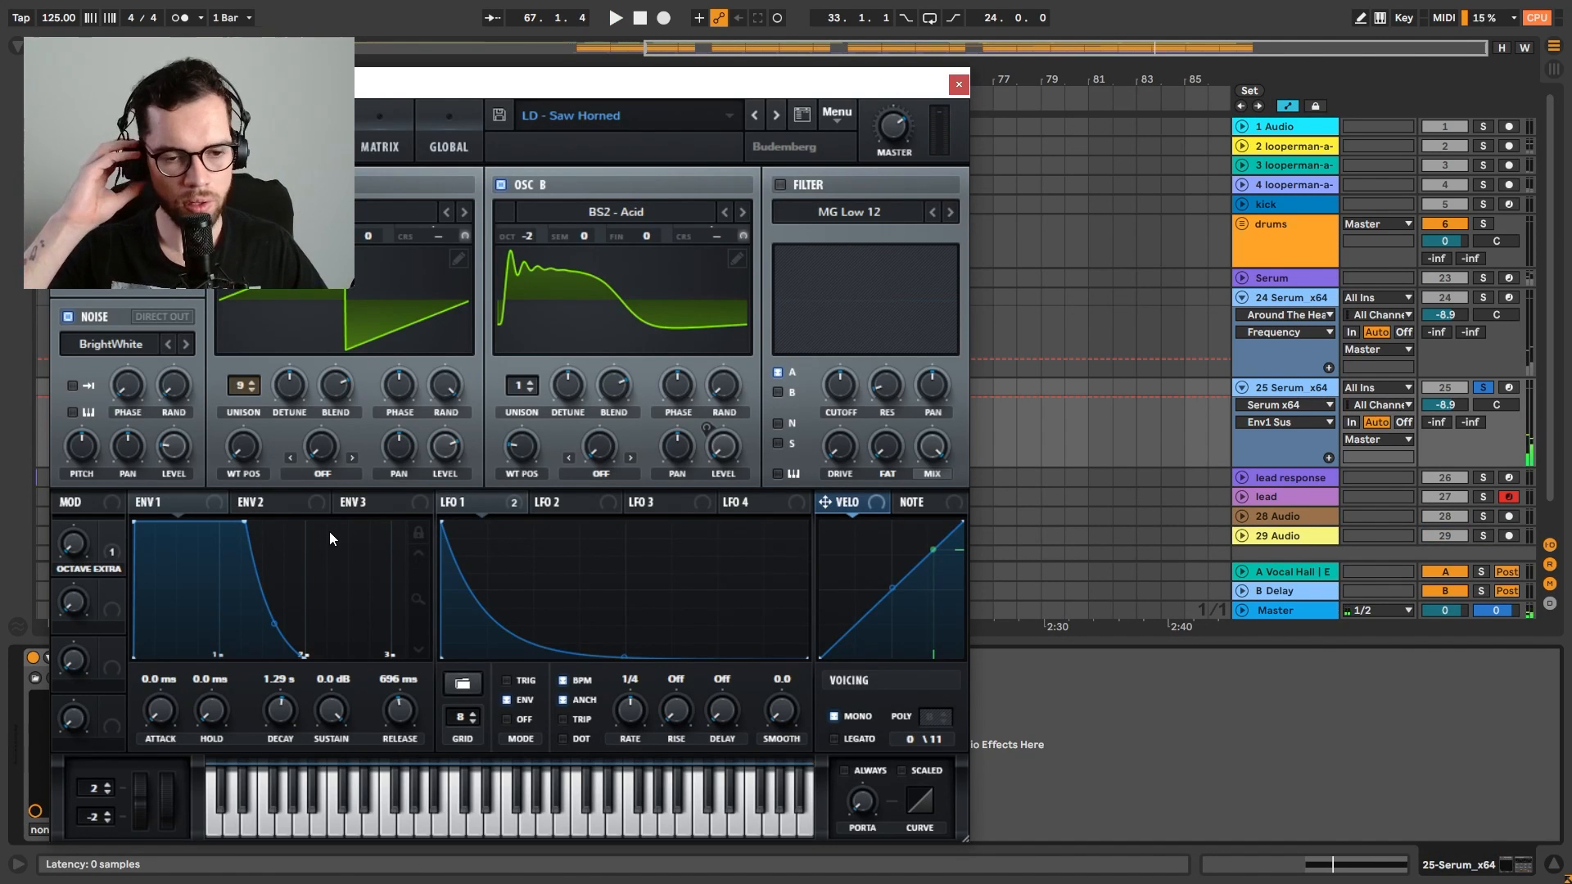
{"action": "left_click_drag", "start_coordinate": [104, 792], "coordinate": [115, 746]}
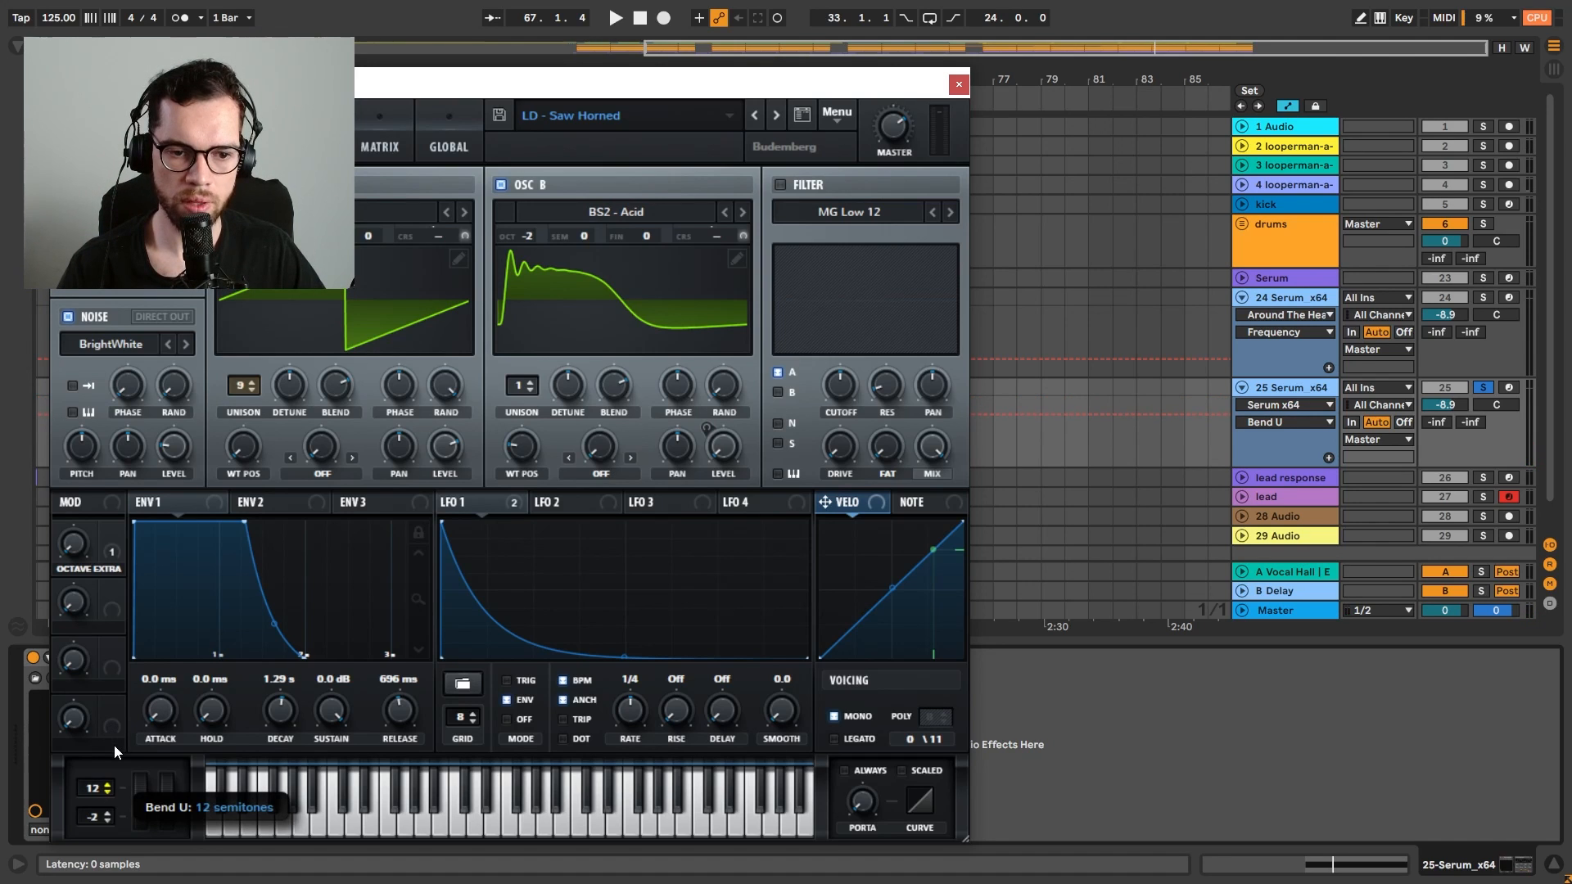
{"action": "left_click", "coordinate": [959, 85]}
Draw a Pitch Bend automation ramp on 25 Serum_x64 from centre at bar 65 to maximum at bar 73, and unsolo the track during playback
{"action": "left_click", "coordinate": [702, 424]}
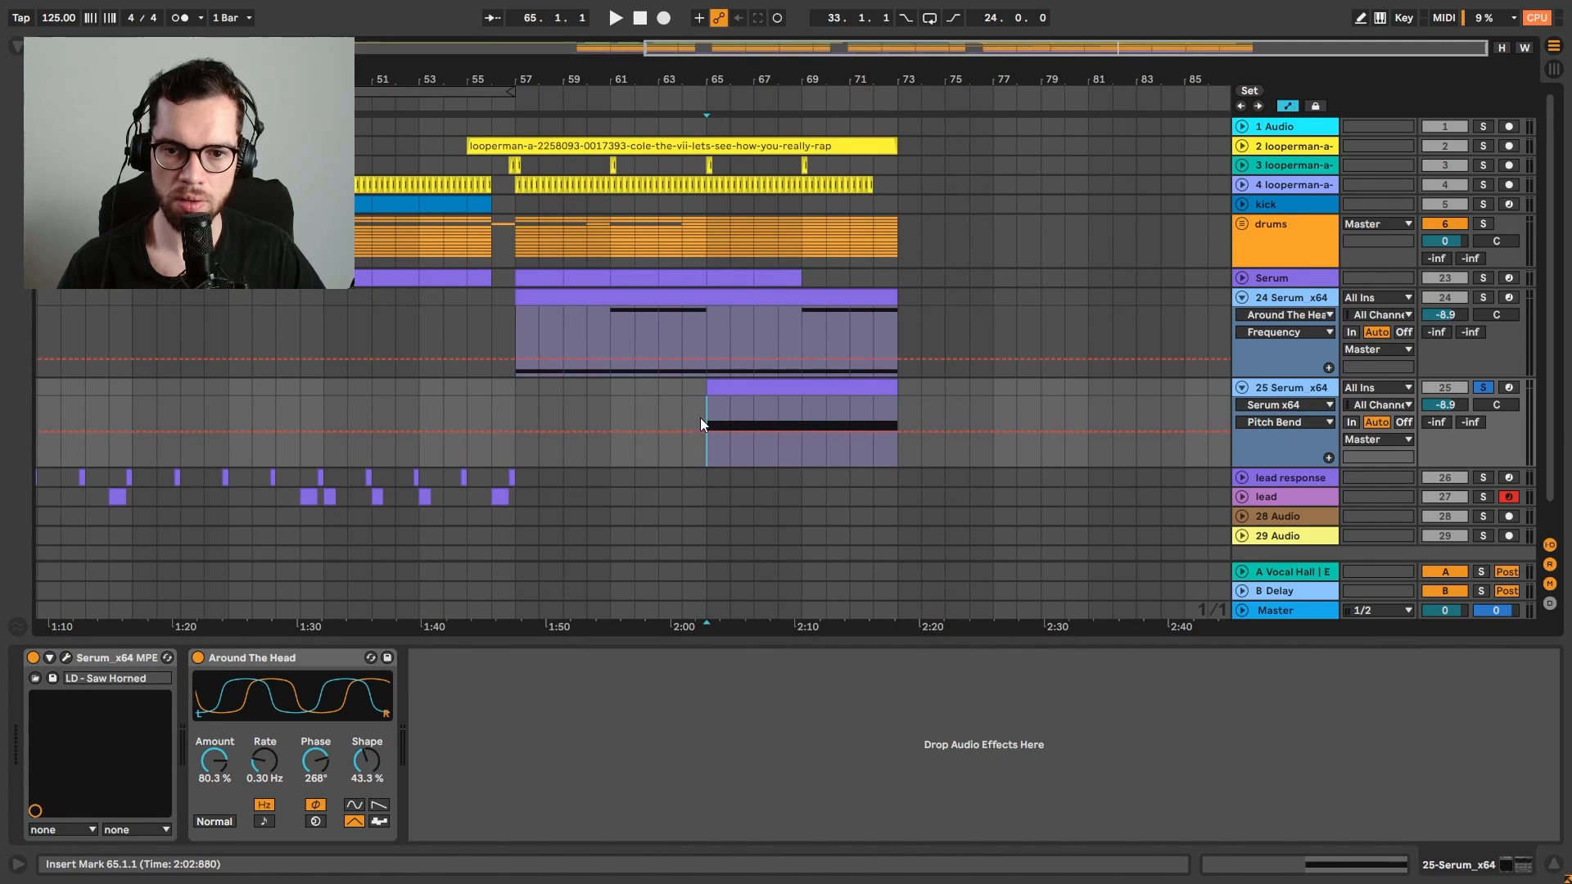
{"action": "left_click", "coordinate": [706, 431]}
{"action": "left_click_drag", "start_coordinate": [847, 430], "coordinate": [898, 397]}
{"action": "key", "text": "space"}
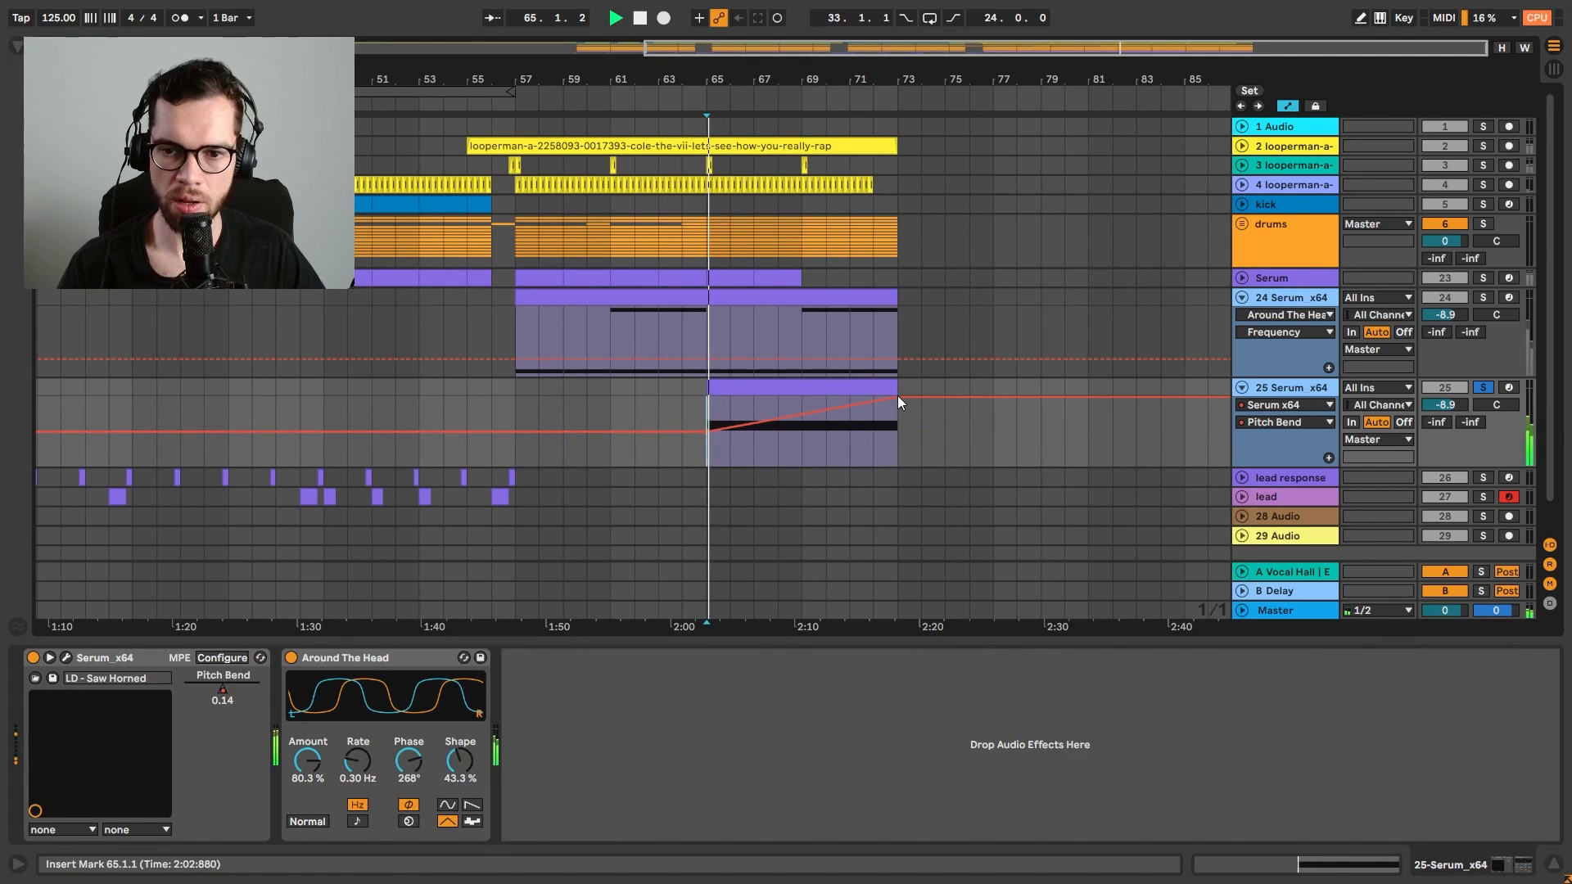
{"action": "left_click", "coordinate": [1483, 388]}
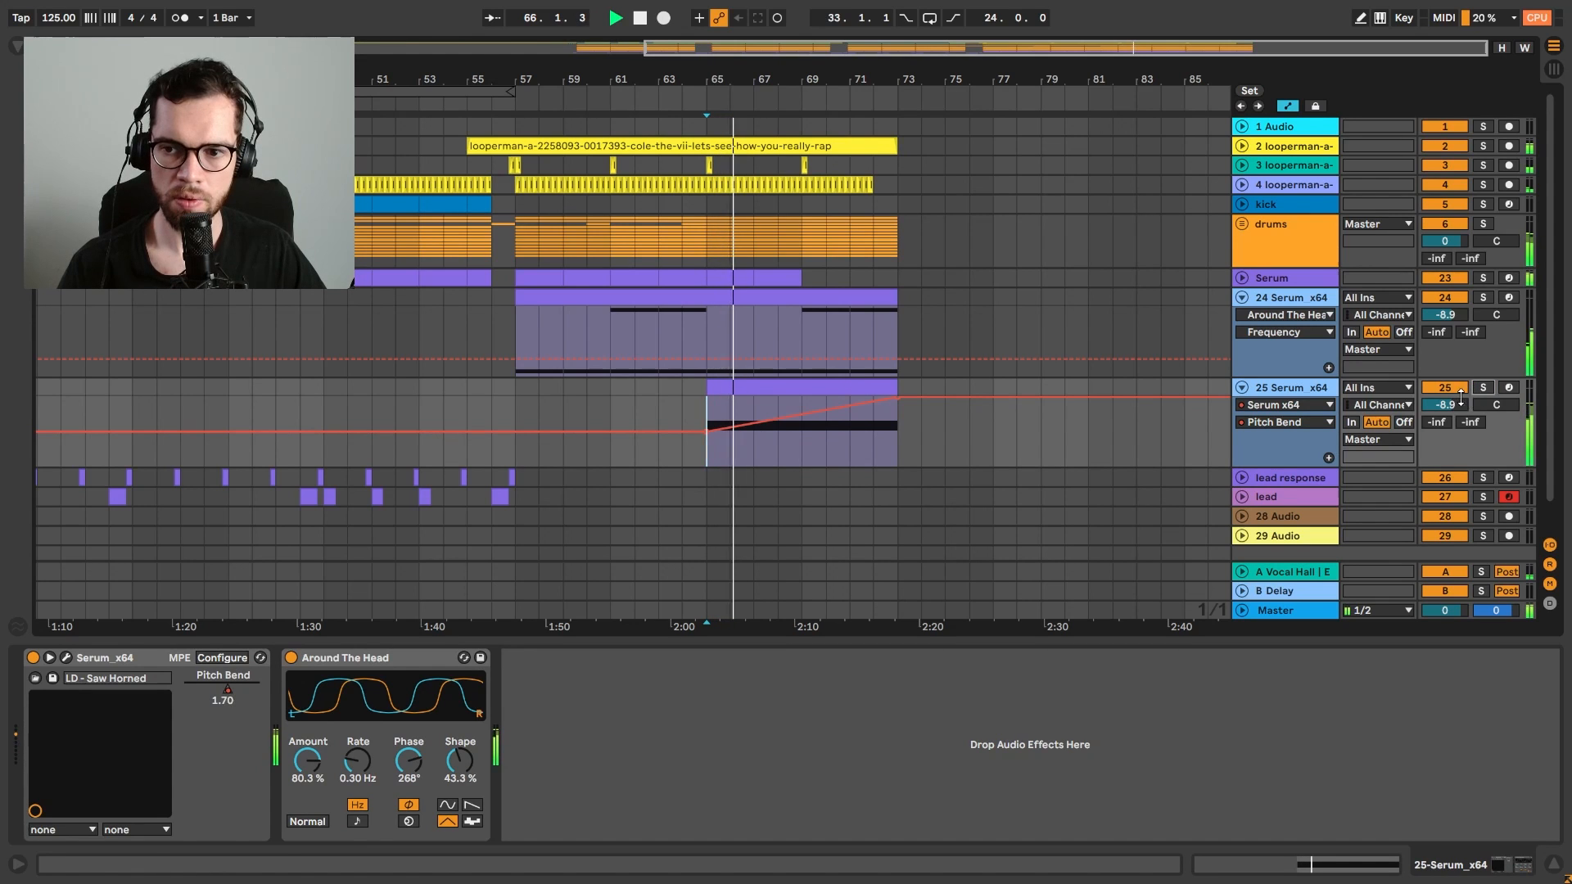
Set Around The Head's amount to 38.1 % and rate to 1.58 Hz, and lower the 25 Serum_x64 track volume to -12.3 dB
{"action": "left_click_drag", "start_coordinate": [1461, 404], "coordinate": [1458, 410]}
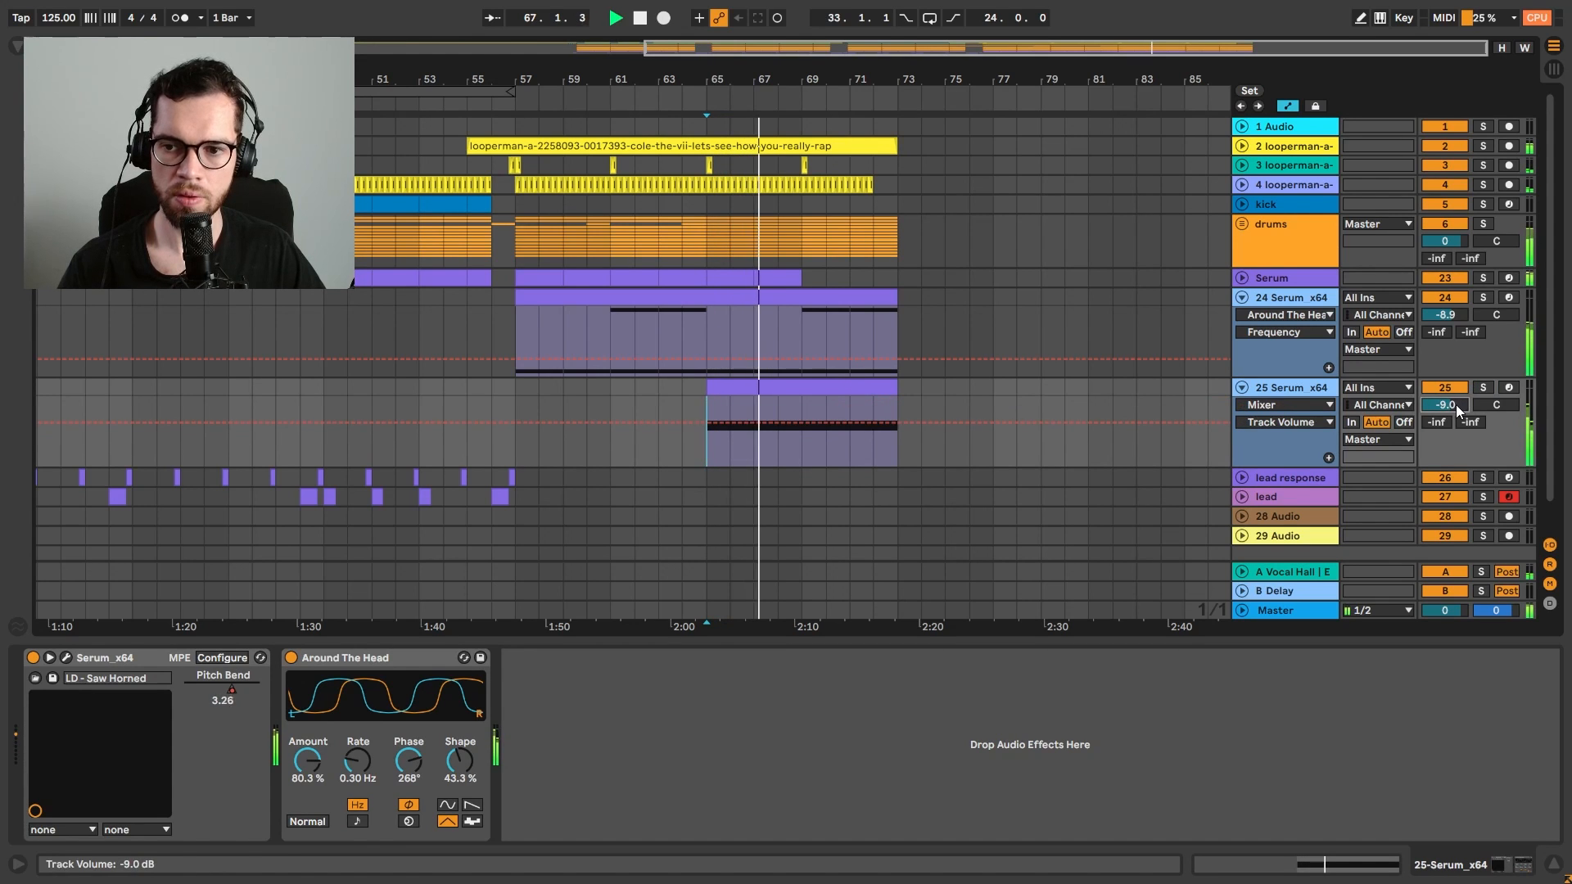
{"action": "key", "text": "space"}
{"action": "left_click_drag", "start_coordinate": [312, 763], "coordinate": [358, 724]}
{"action": "key", "text": "space"}
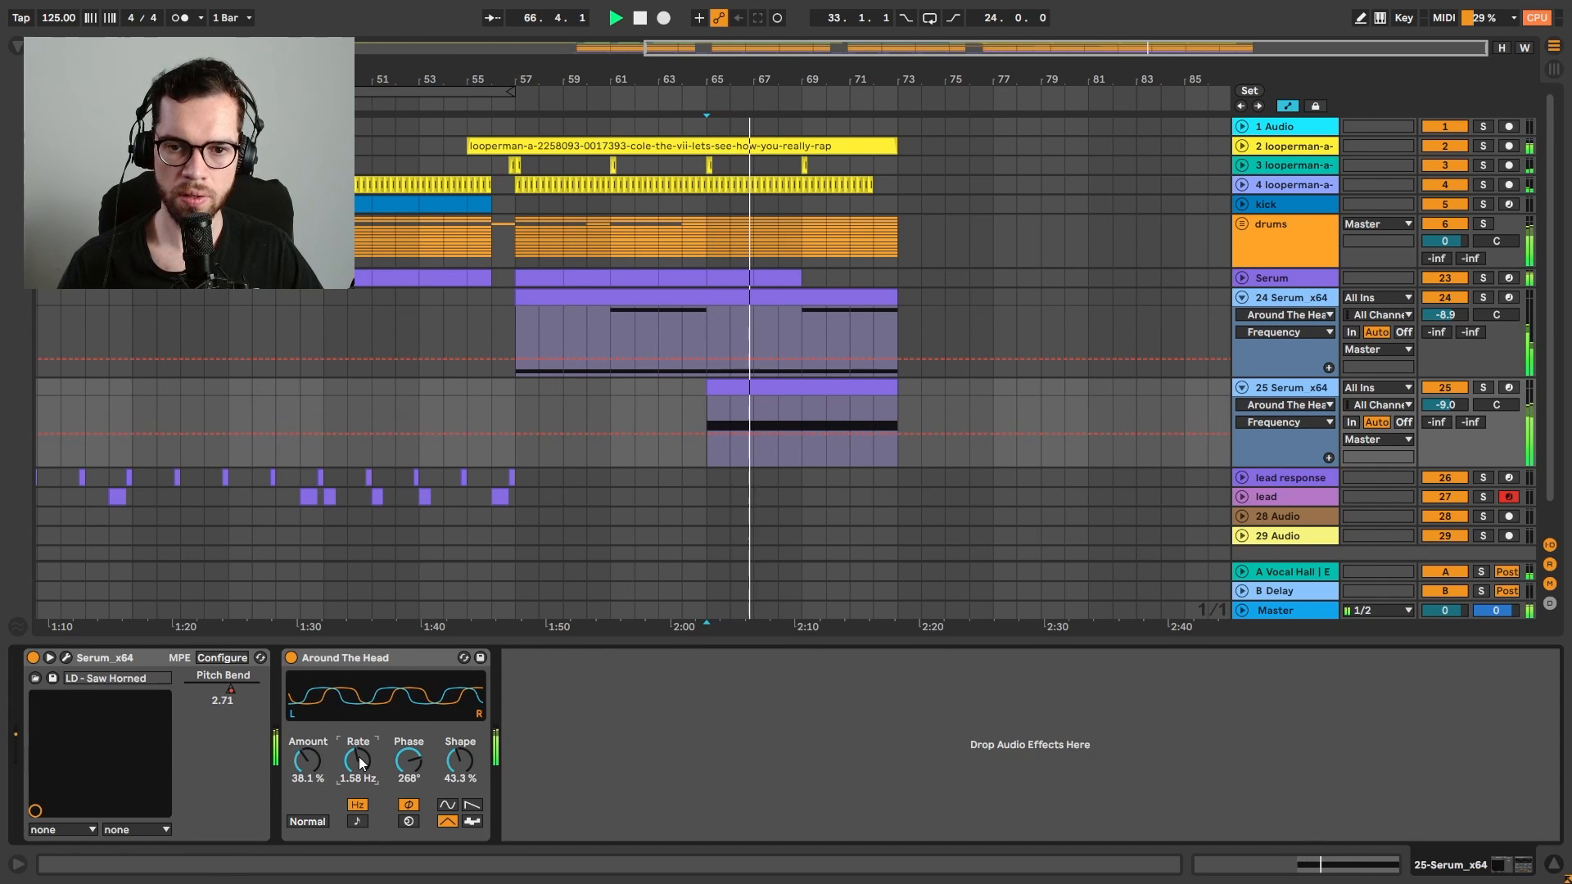
{"action": "left_click_drag", "start_coordinate": [1443, 404], "coordinate": [1439, 411]}
Hide the device view, shorten the 24 Serum_x64 clip to end at bar 65 and play it from bar 57
{"action": "left_click", "coordinate": [1253, 237]}
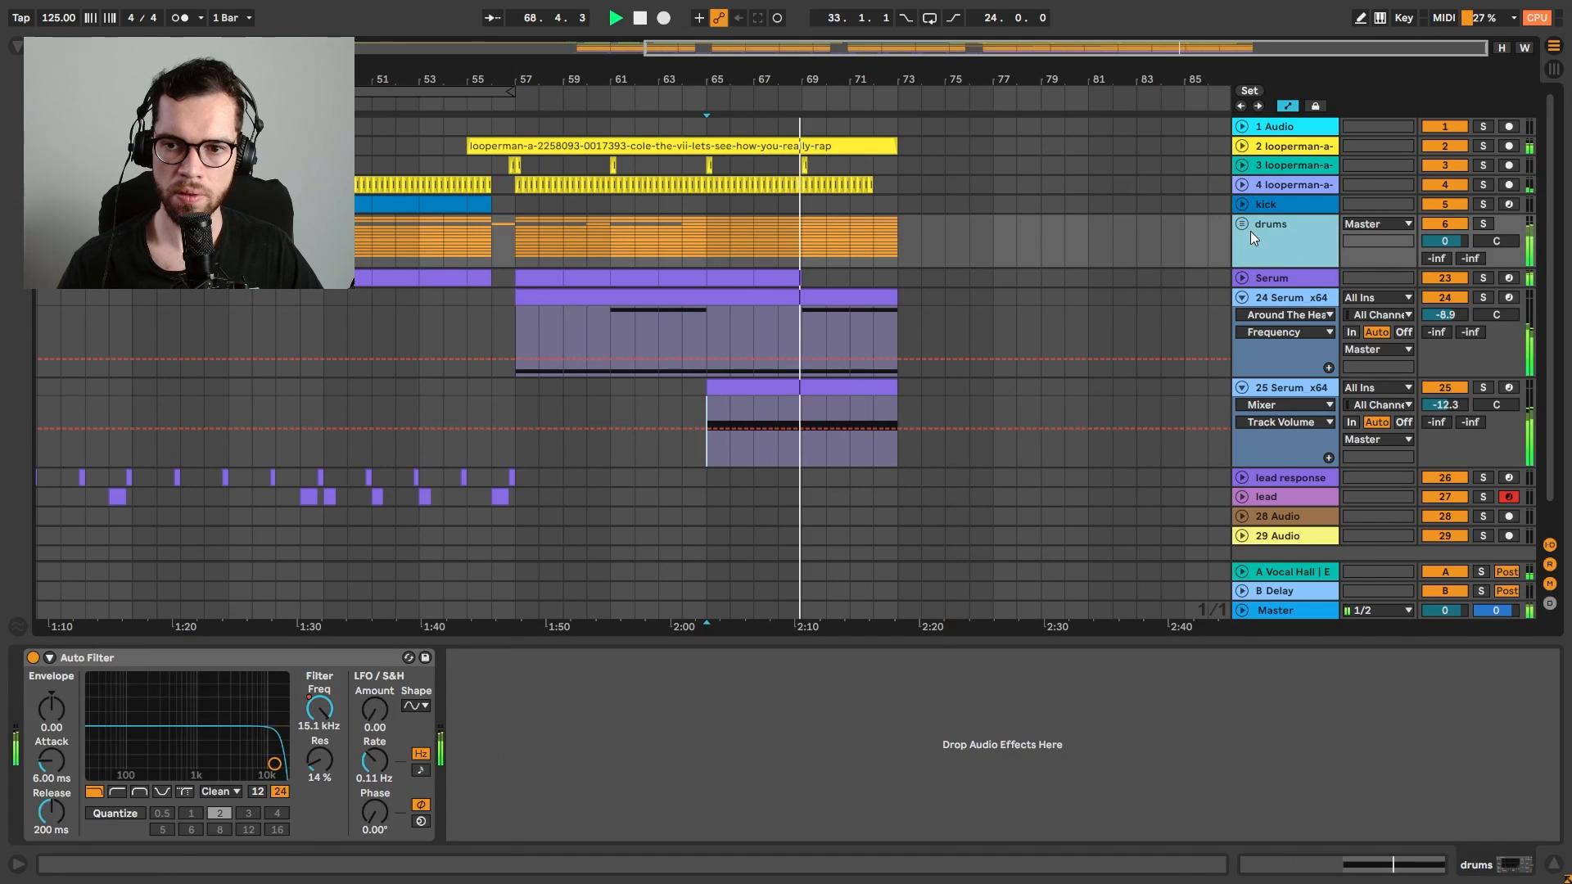
{"action": "left_click", "coordinate": [1553, 864]}
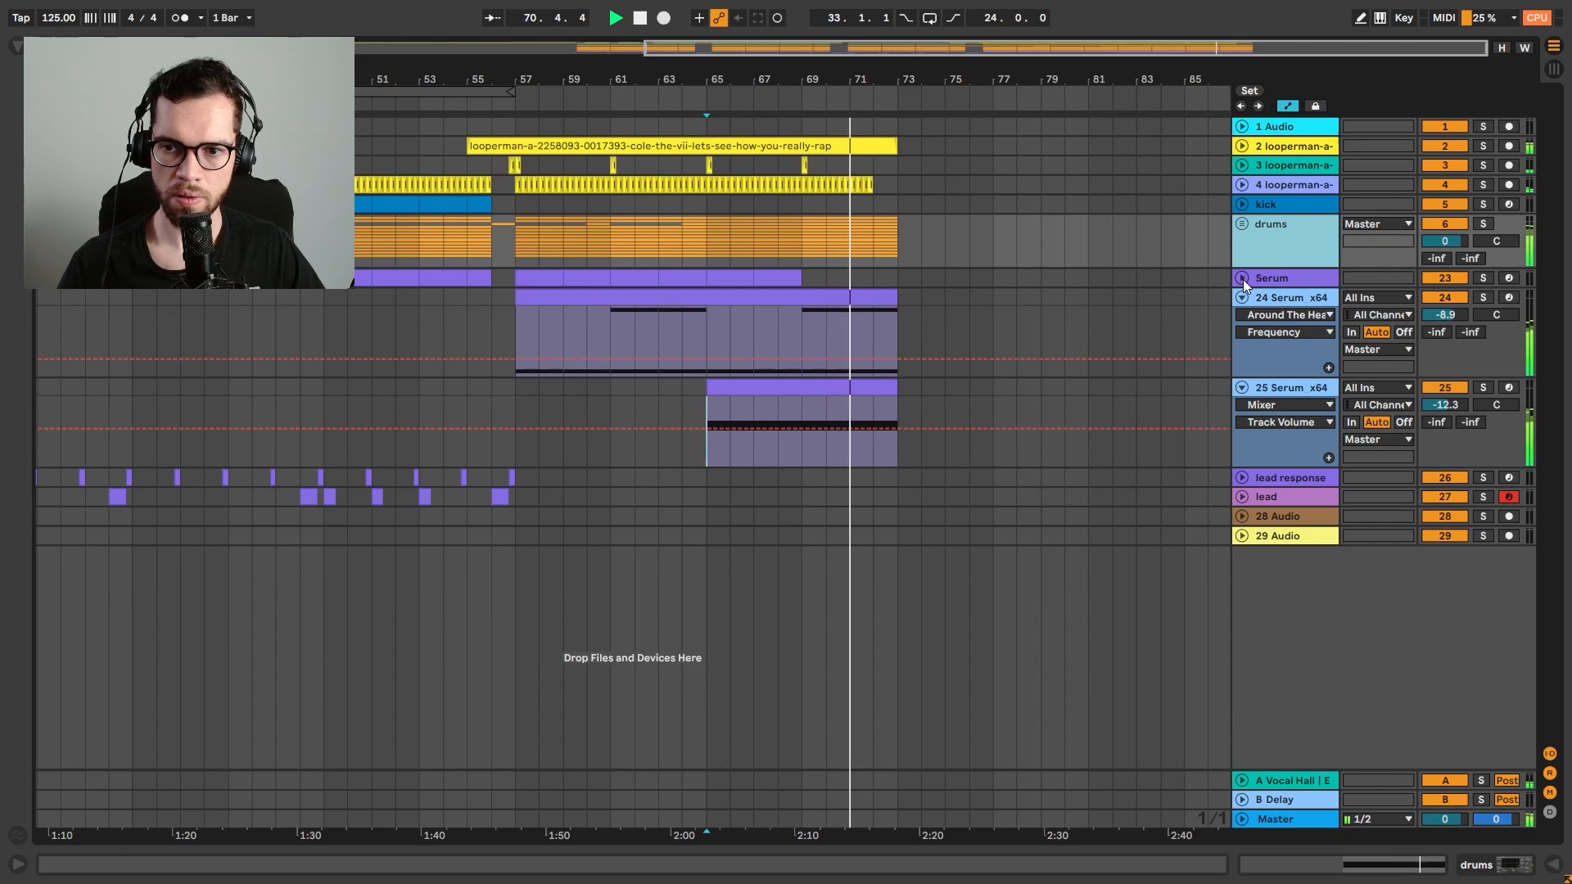
{"action": "key", "text": "space"}
{"action": "left_click_drag", "start_coordinate": [894, 305], "coordinate": [707, 305]}
{"action": "key", "text": "space"}
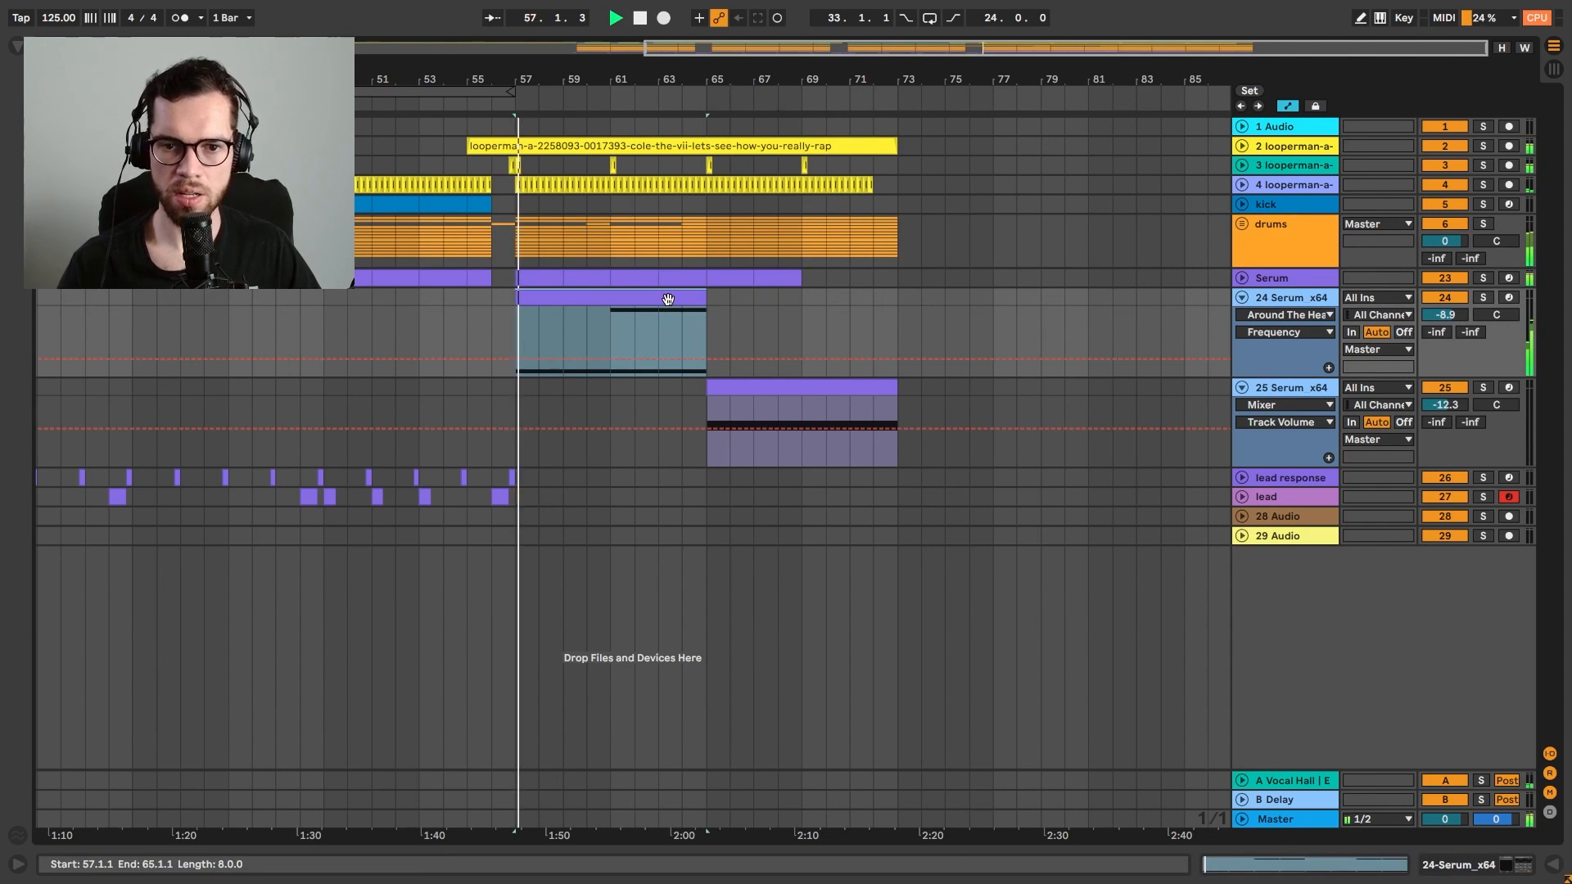
Delete the high notes in the second half of the 24 Serum_x64 clip
{"action": "double_click", "coordinate": [666, 298]}
{"action": "left_click_drag", "start_coordinate": [1099, 710], "coordinate": [1343, 655]}
{"action": "key", "text": "Delete"}
Try layering E4 and G#4 notes above the first two-bar C#4 note in the 24 Serum_x64 clip
{"action": "left_click_drag", "start_coordinate": [729, 759], "coordinate": [698, 728]}
{"action": "left_click", "coordinate": [742, 681]}
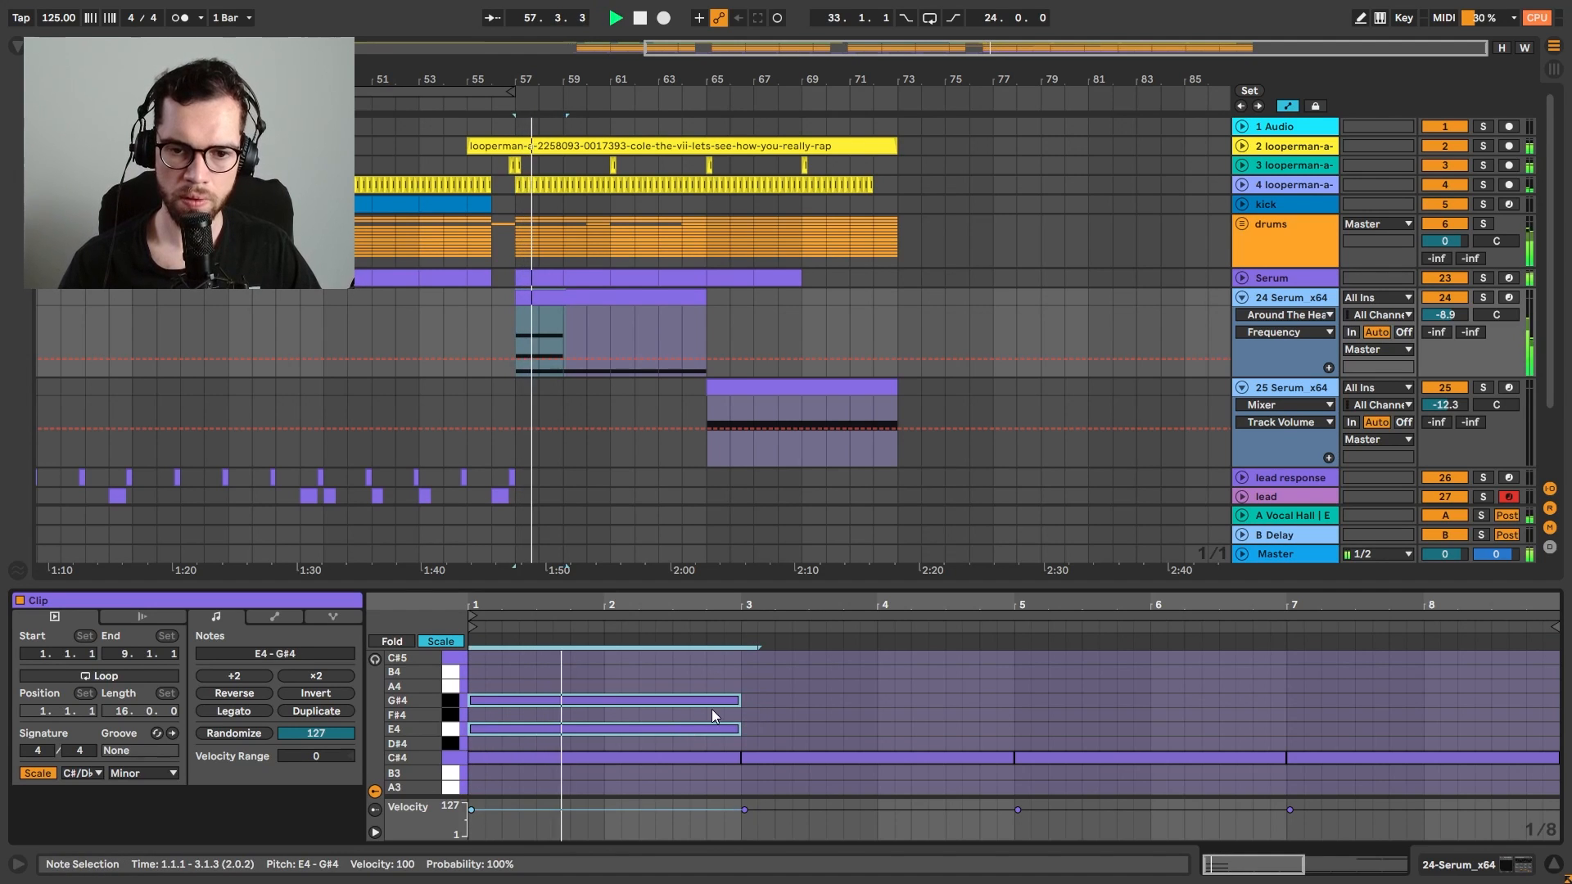
{"action": "key", "text": "Delete"}
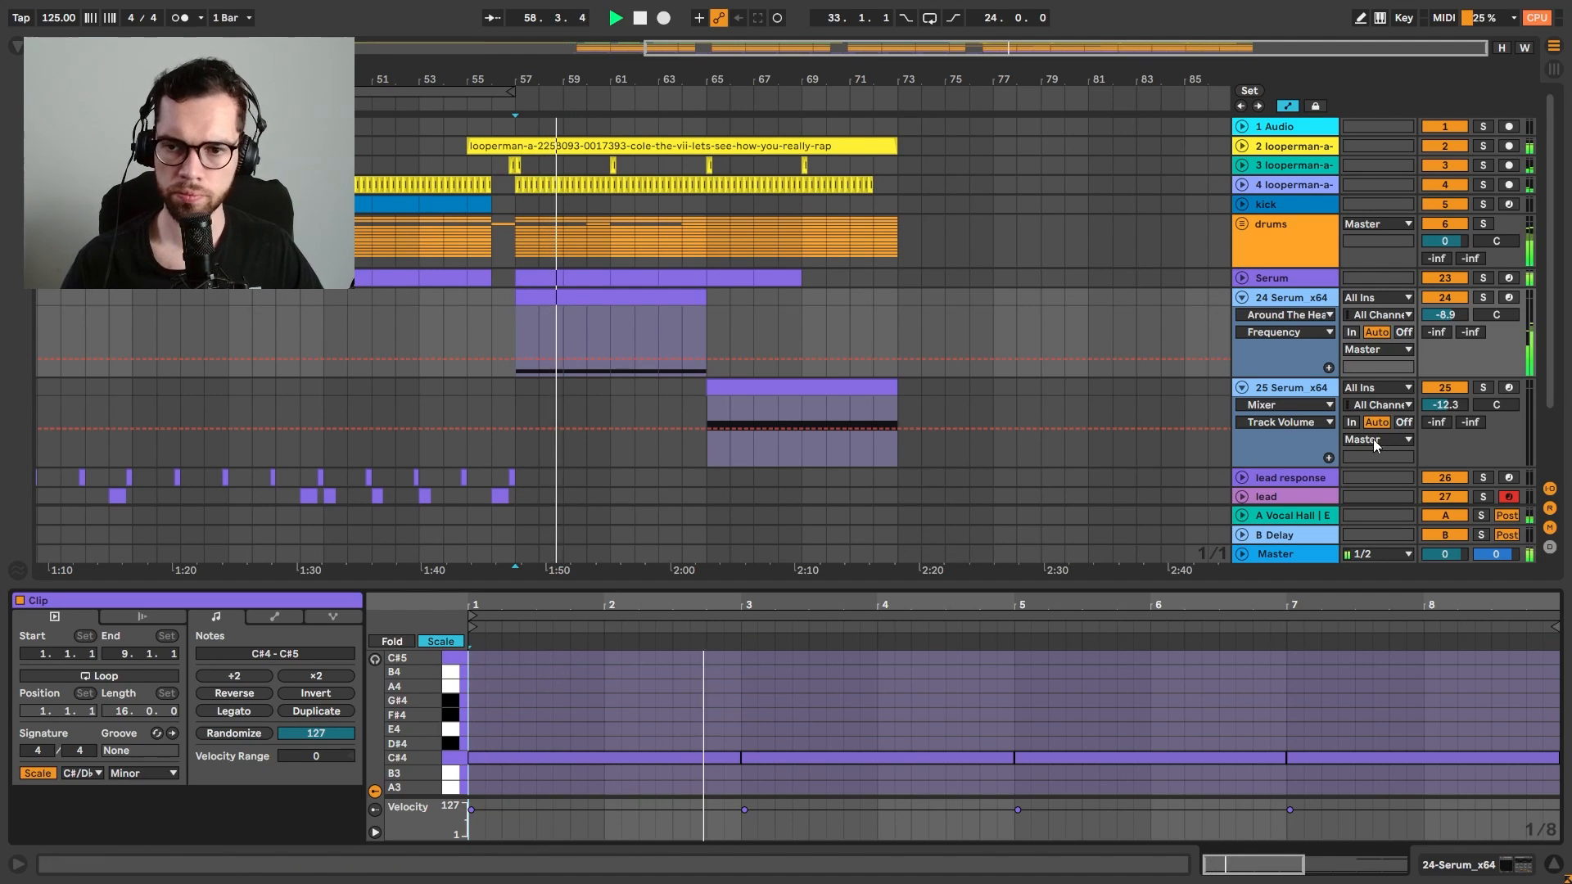
Compare the playing mix with the 24 Serum_x64 track off and on, and hide the automation lanes and device view
{"action": "left_click", "coordinate": [1297, 298]}
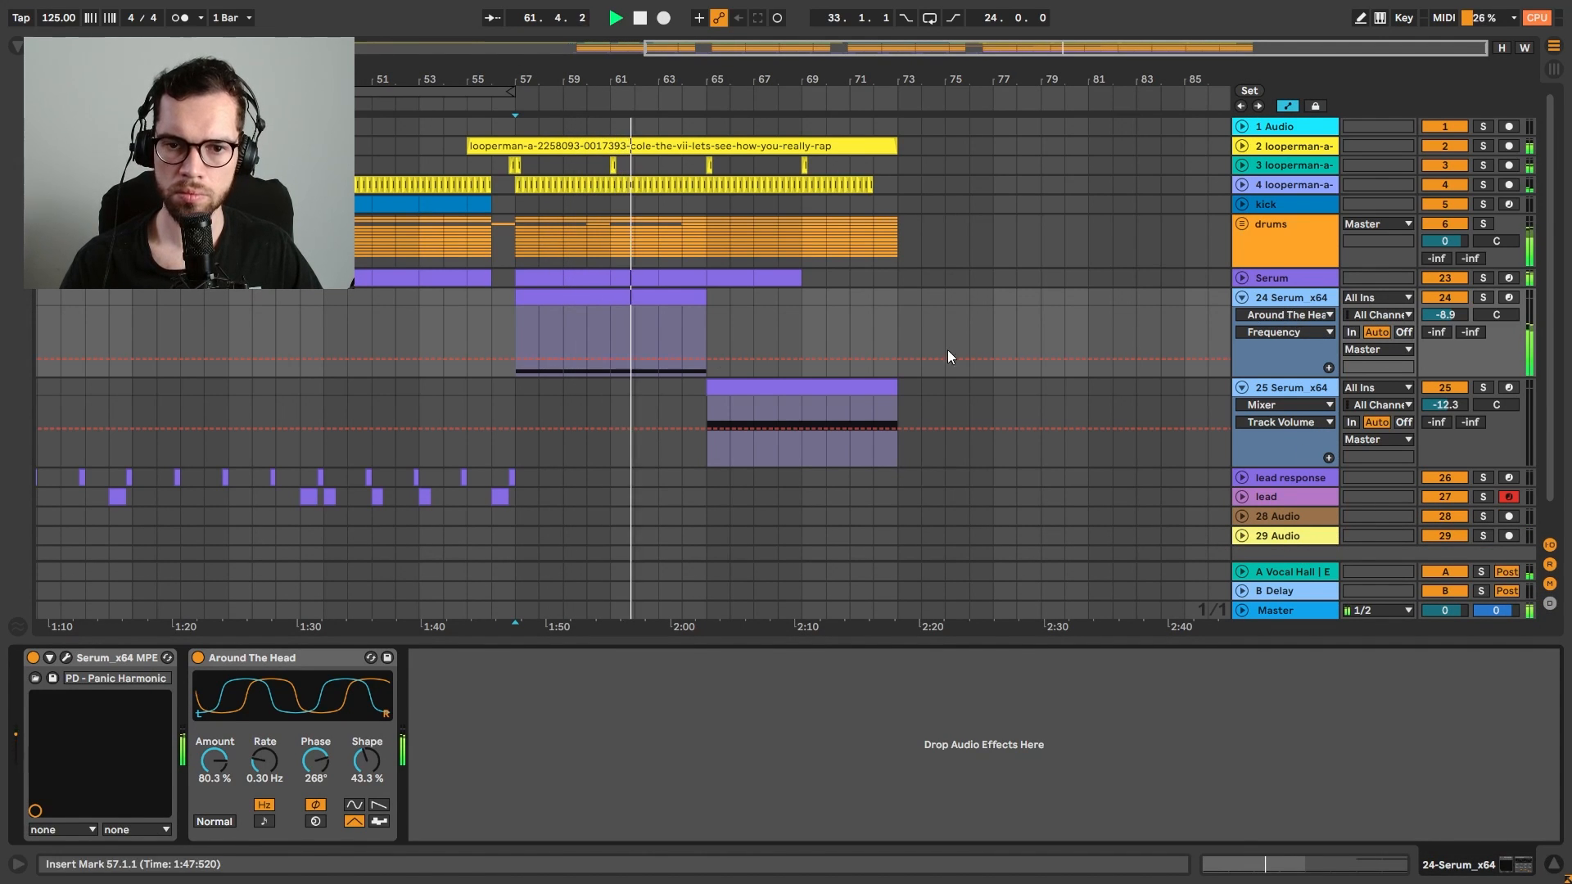
{"action": "left_click", "coordinate": [1440, 297]}
{"action": "left_click", "coordinate": [1439, 297]}
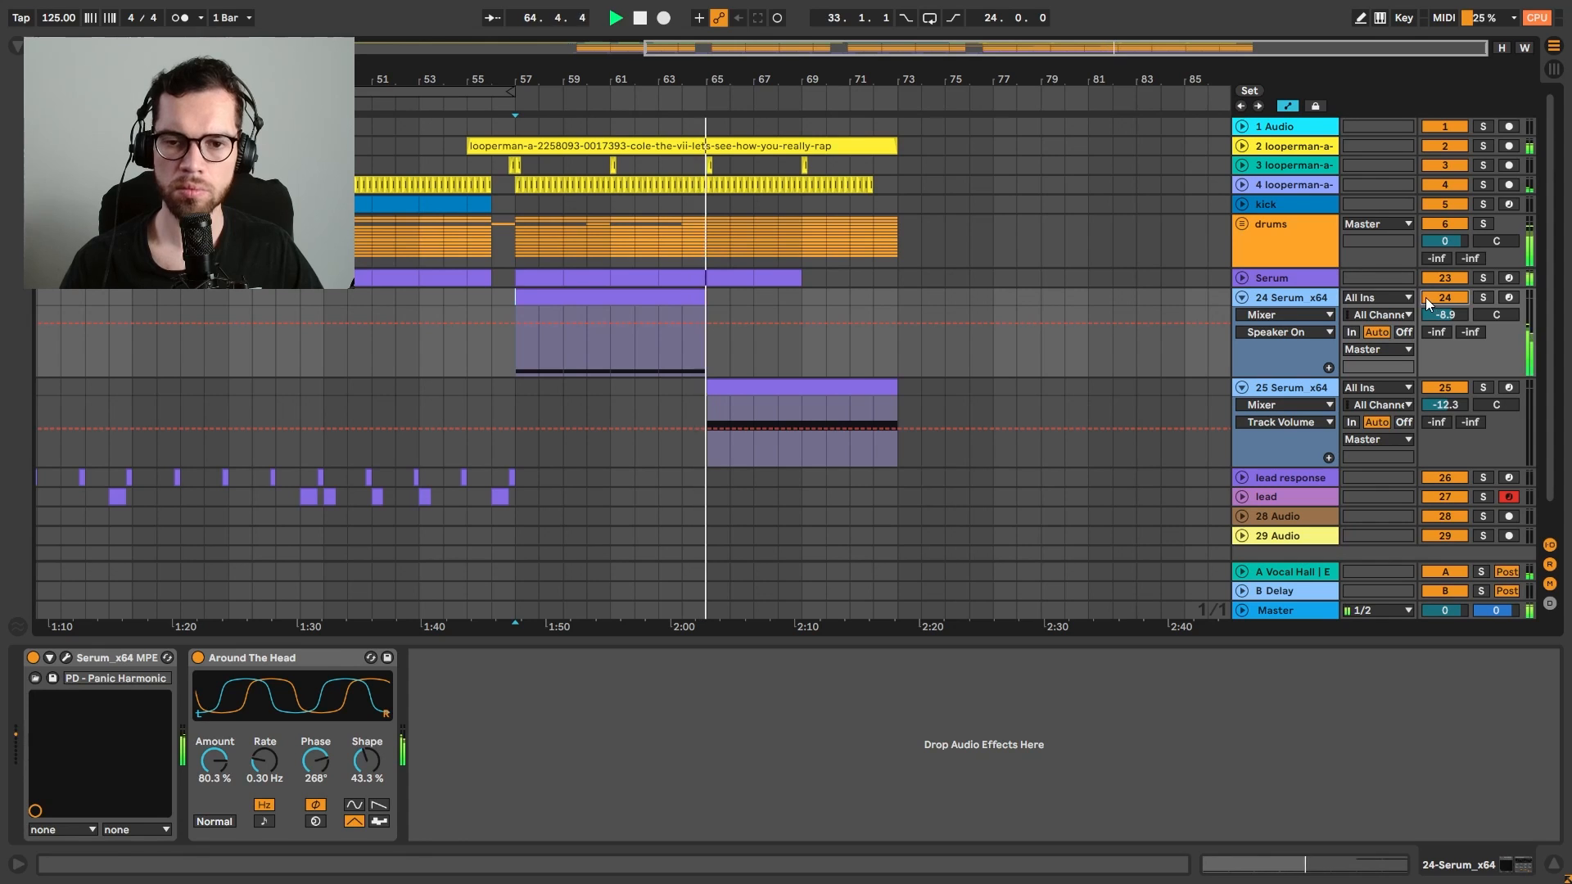
{"action": "left_click", "coordinate": [704, 382]}
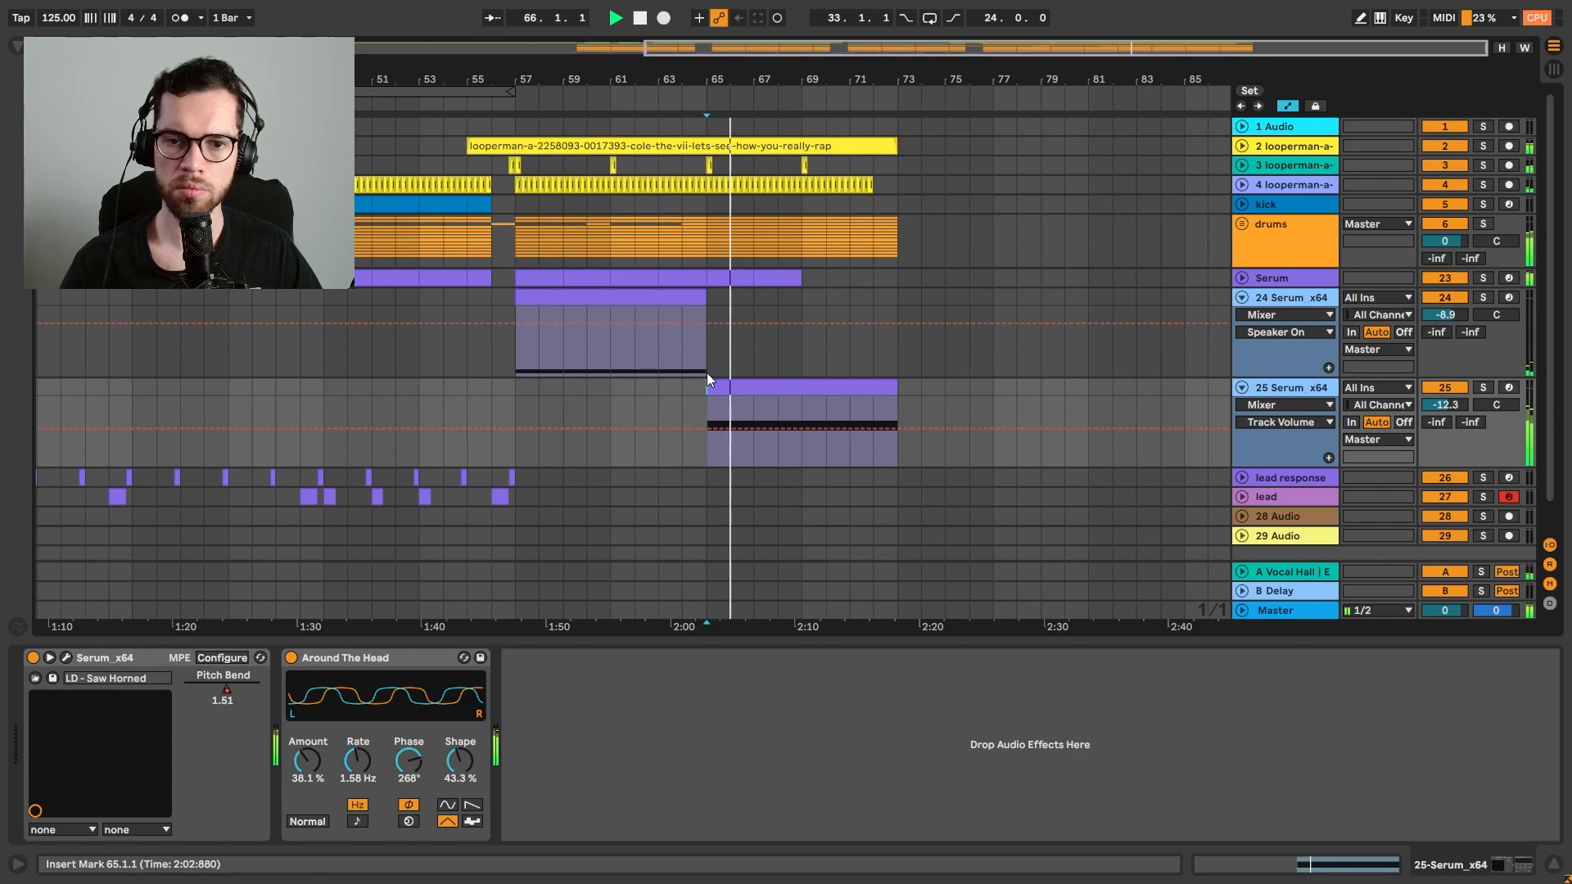
{"action": "left_click", "coordinate": [706, 372]}
{"action": "key", "text": "a"}
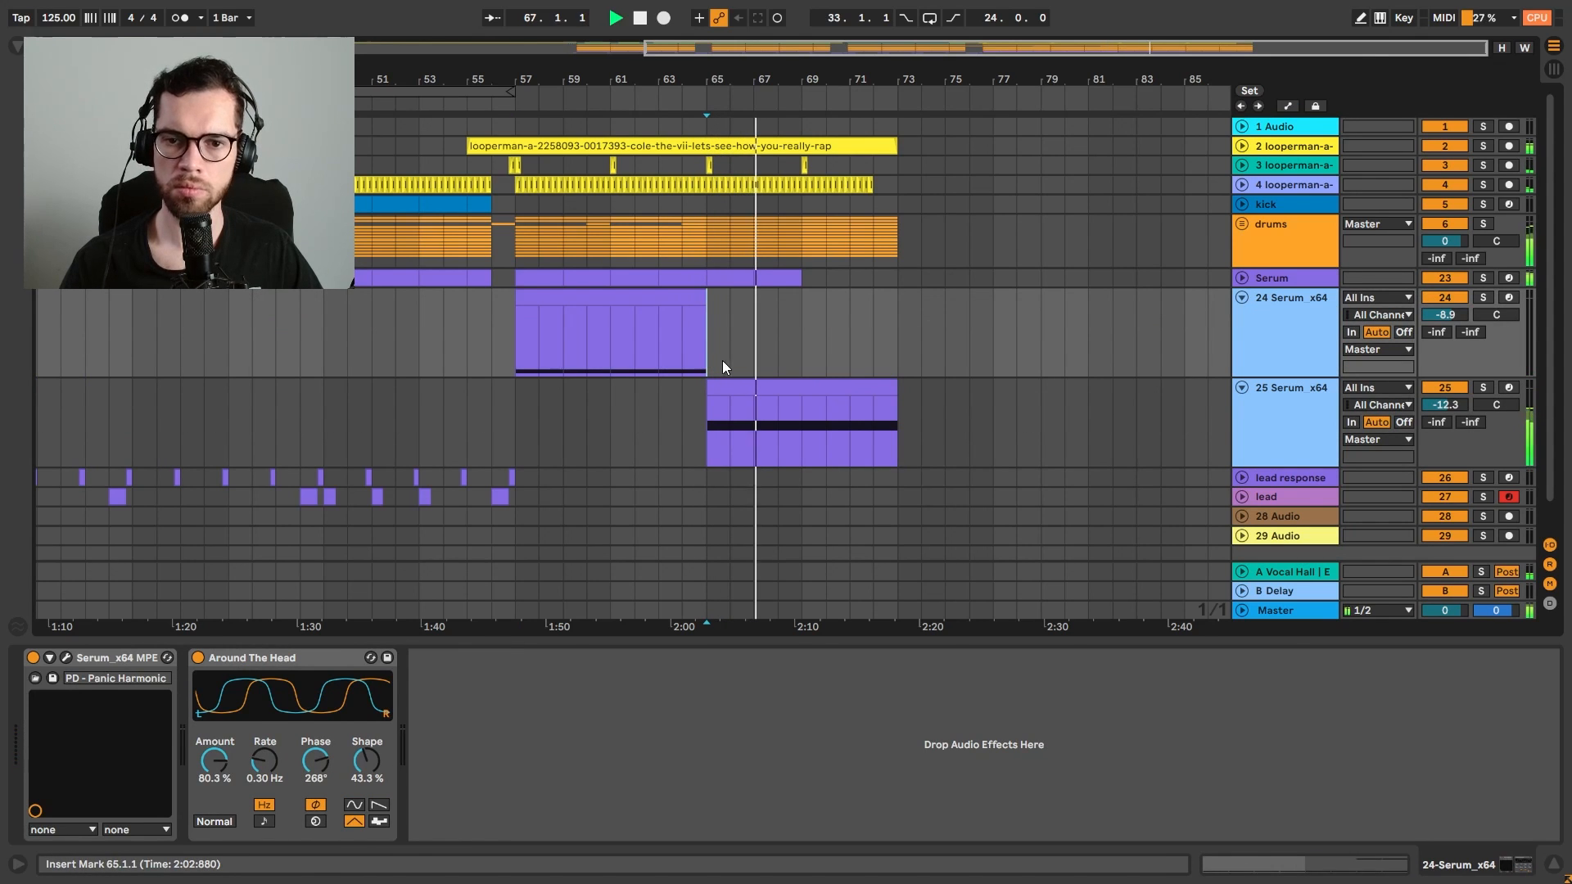
{"action": "key", "text": "ctrl+alt+l"}
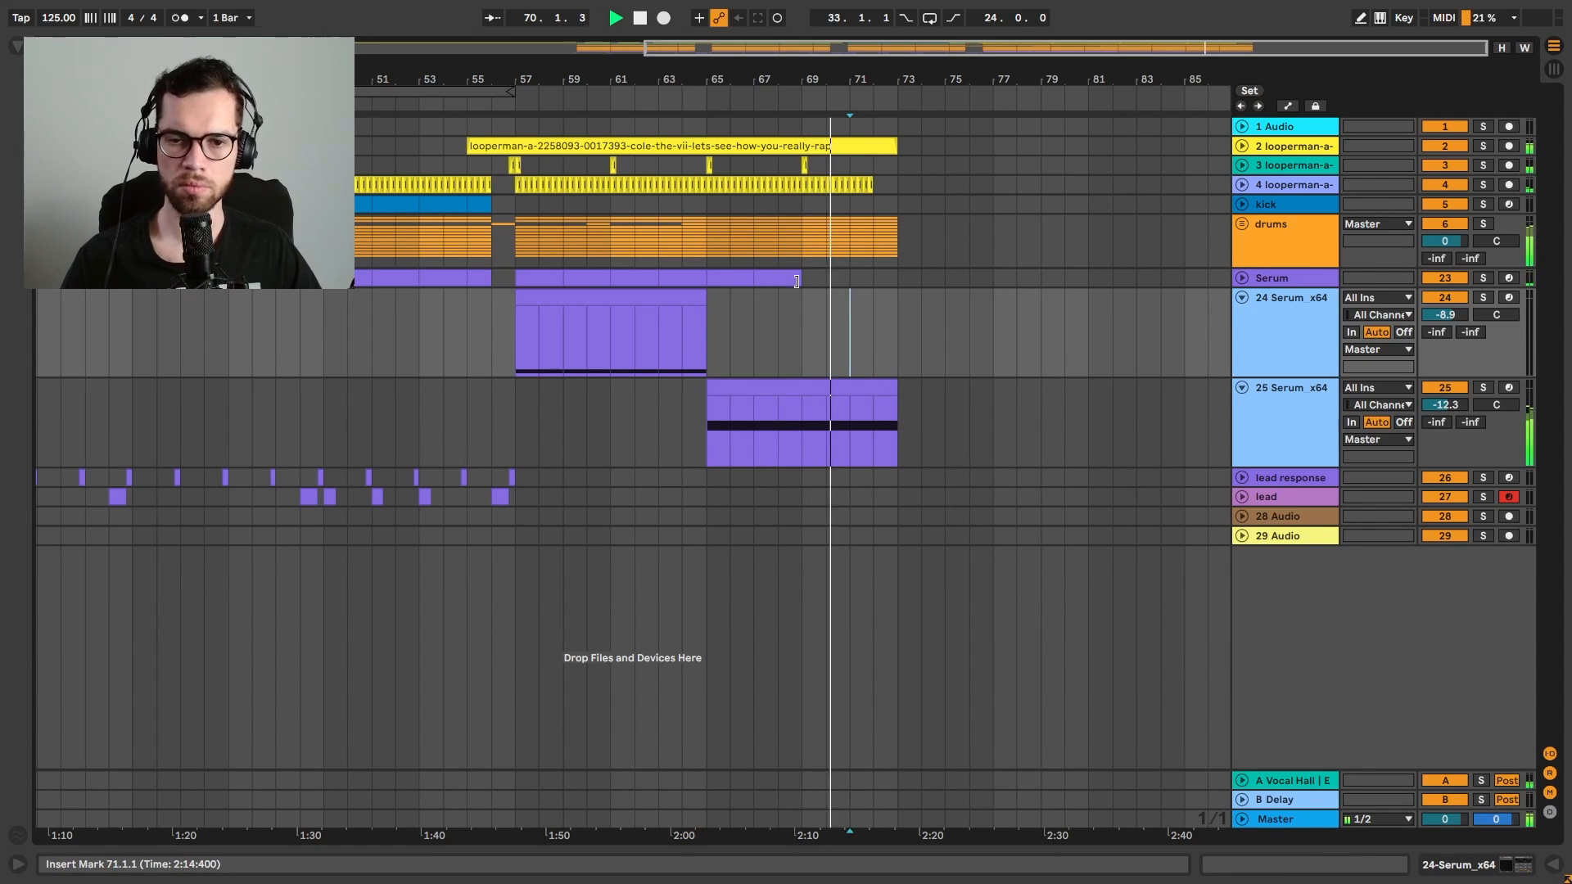
Try extending the Serum track to bar 73 by duplicating its two-bar section, and undo the attempt
{"action": "left_click_drag", "start_coordinate": [806, 283], "coordinate": [793, 280]}
{"action": "key", "text": "ctrl+d"}
{"action": "key", "text": "ctrl+d"}
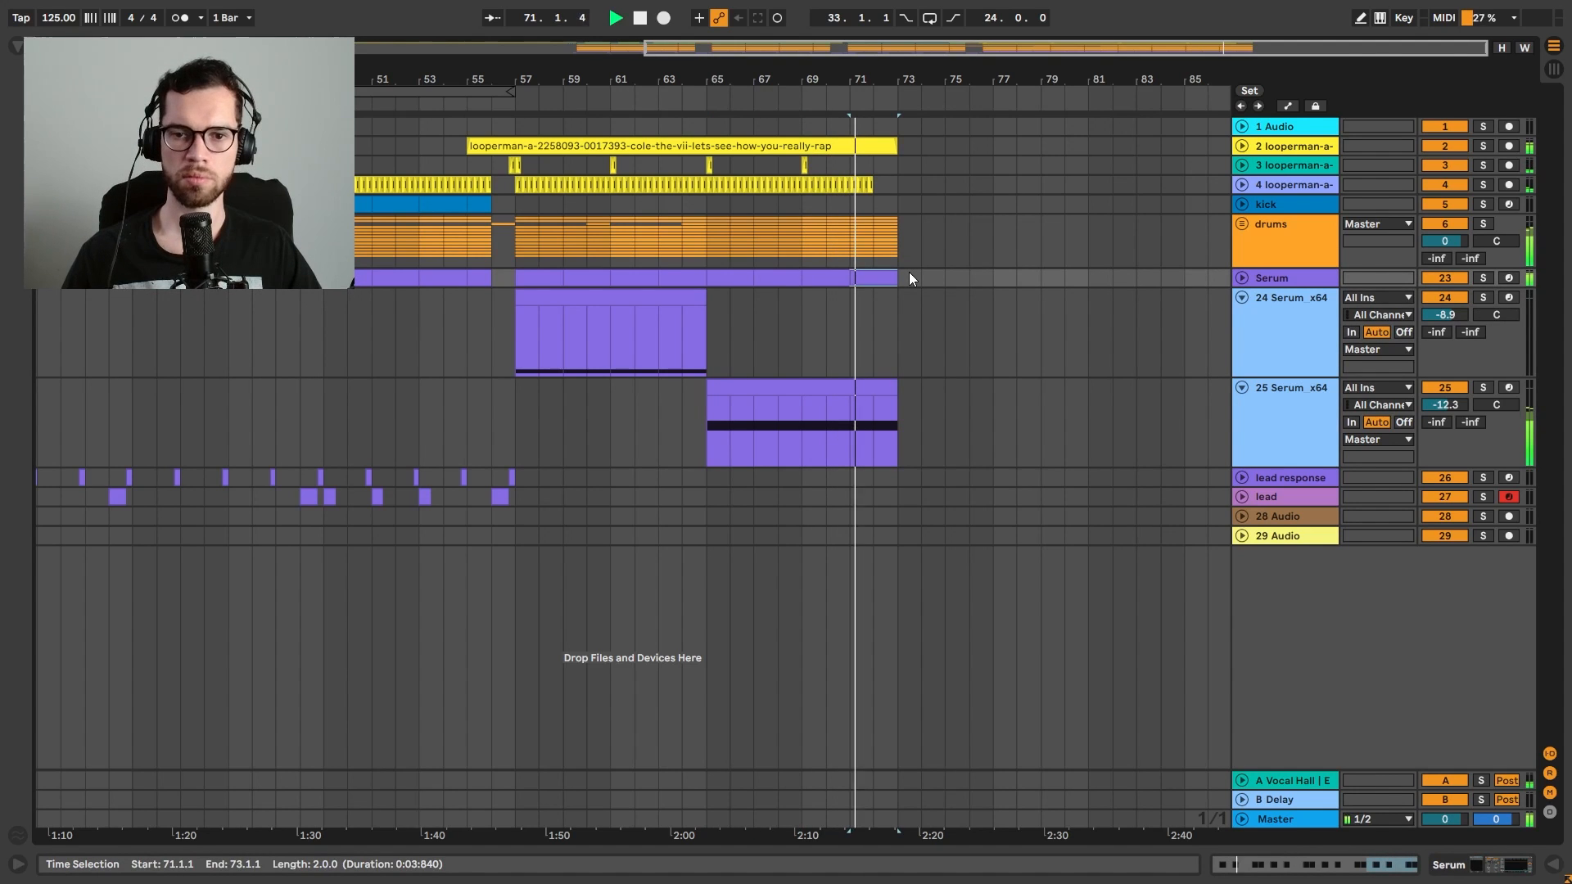
{"action": "key", "text": "ctrl+z"}
{"action": "key", "text": "ctrl+z"}
{"action": "key", "text": "ctrl+z"}
Duplicate bars 67 to 69 of the Serum track repeatedly until its clips reach bar 75
{"action": "left_click", "coordinate": [738, 282], "text": "shift"}
{"action": "left_click", "coordinate": [737, 281]}
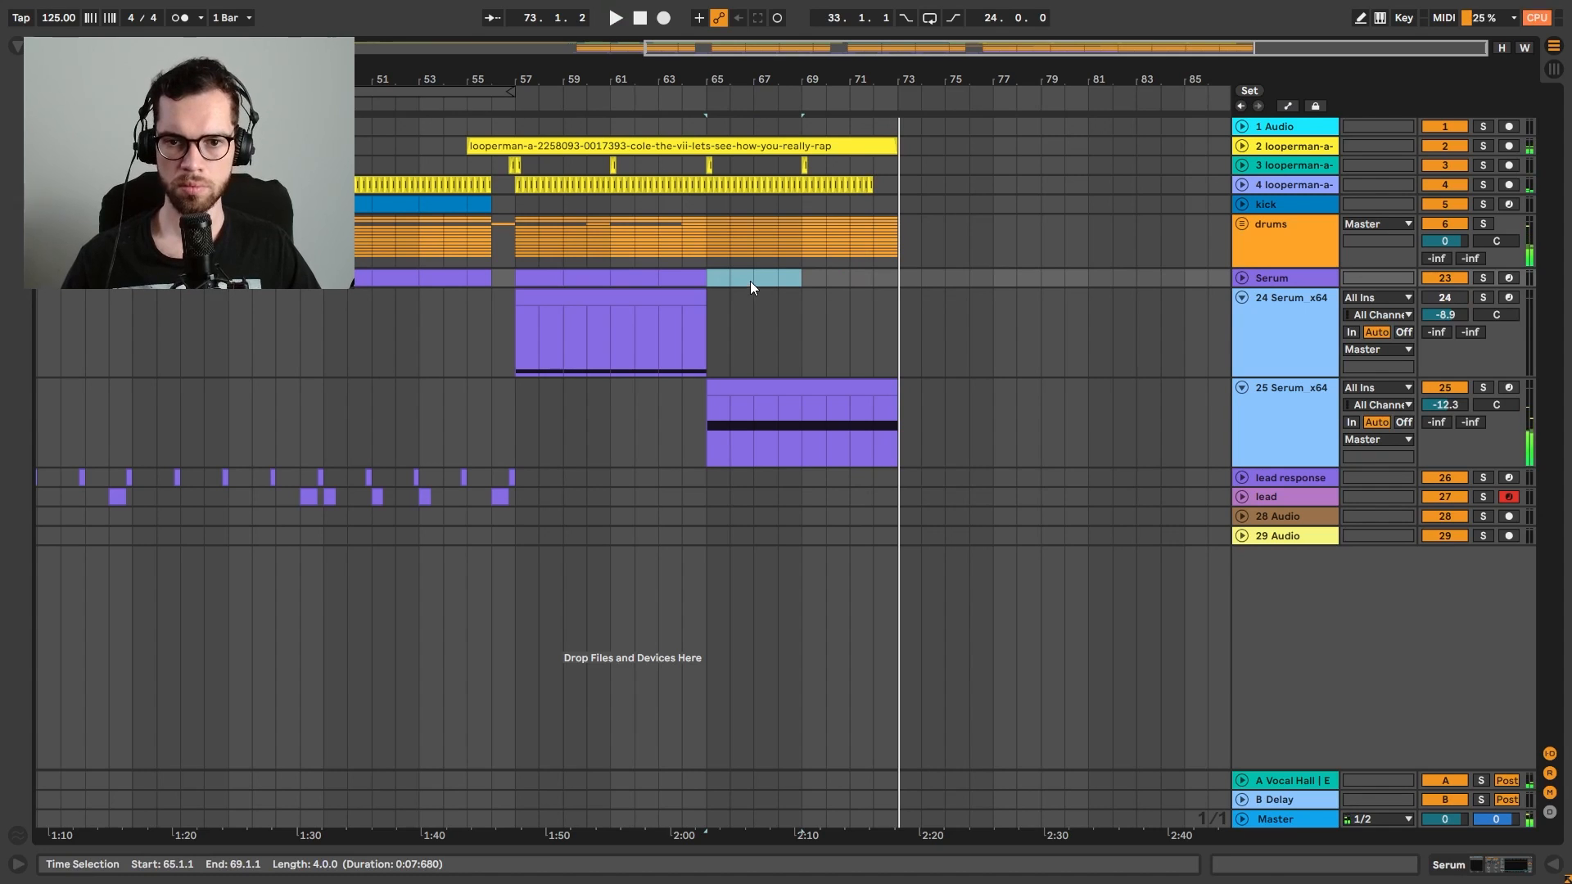
{"action": "left_click", "coordinate": [755, 282]}
{"action": "left_click", "coordinate": [799, 282], "text": "shift"}
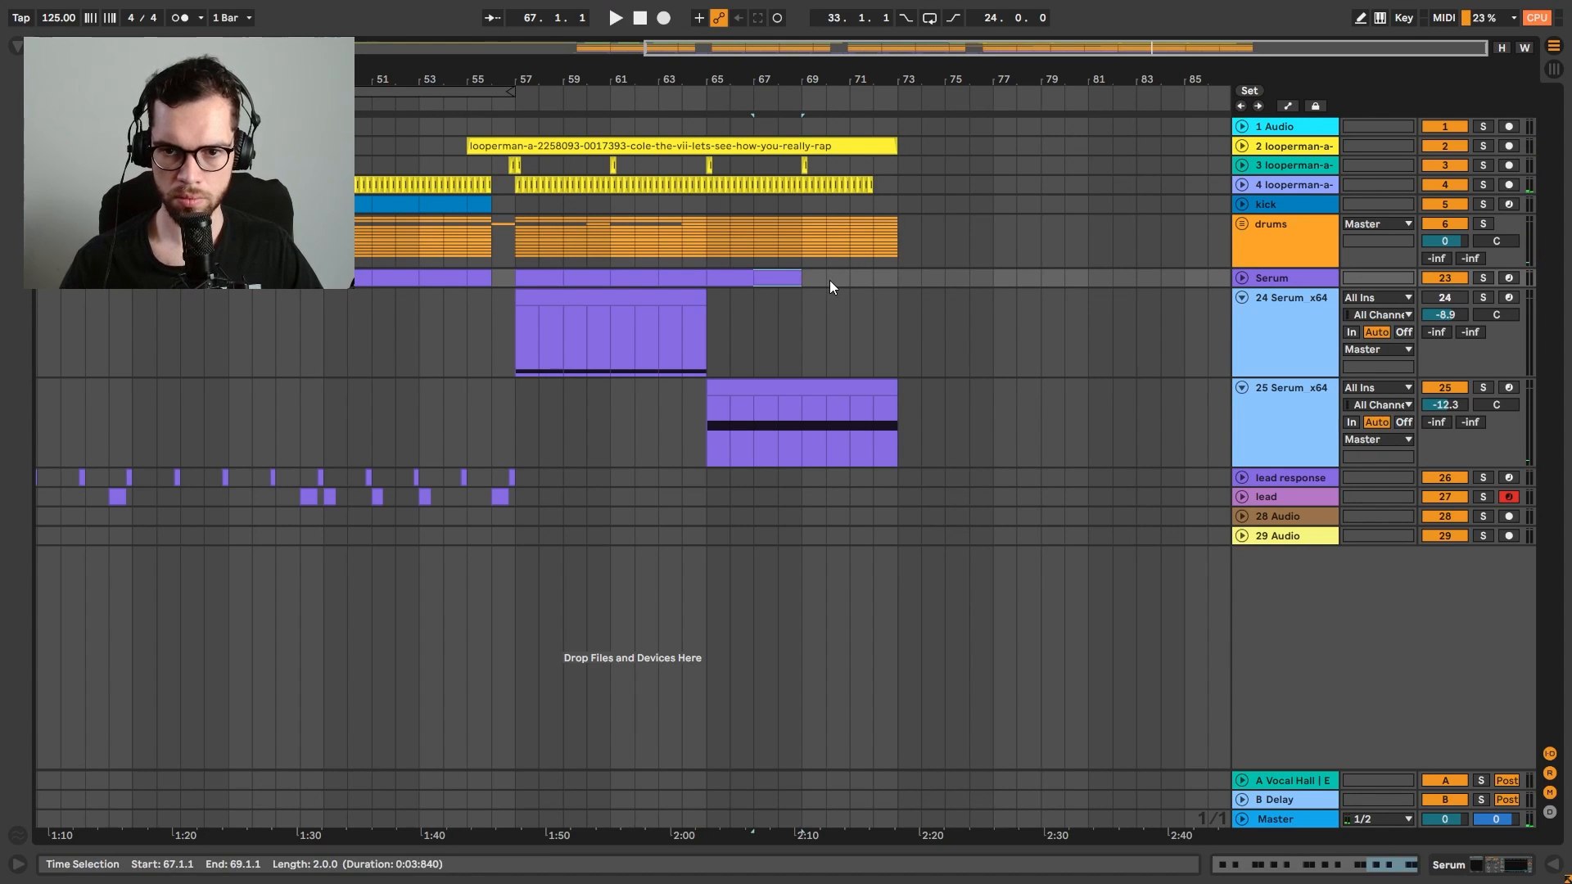
{"action": "left_click_drag", "start_coordinate": [764, 282], "coordinate": [816, 287]}
{"action": "key", "text": "ctrl+d"}
{"action": "key", "text": "ctrl+d"}
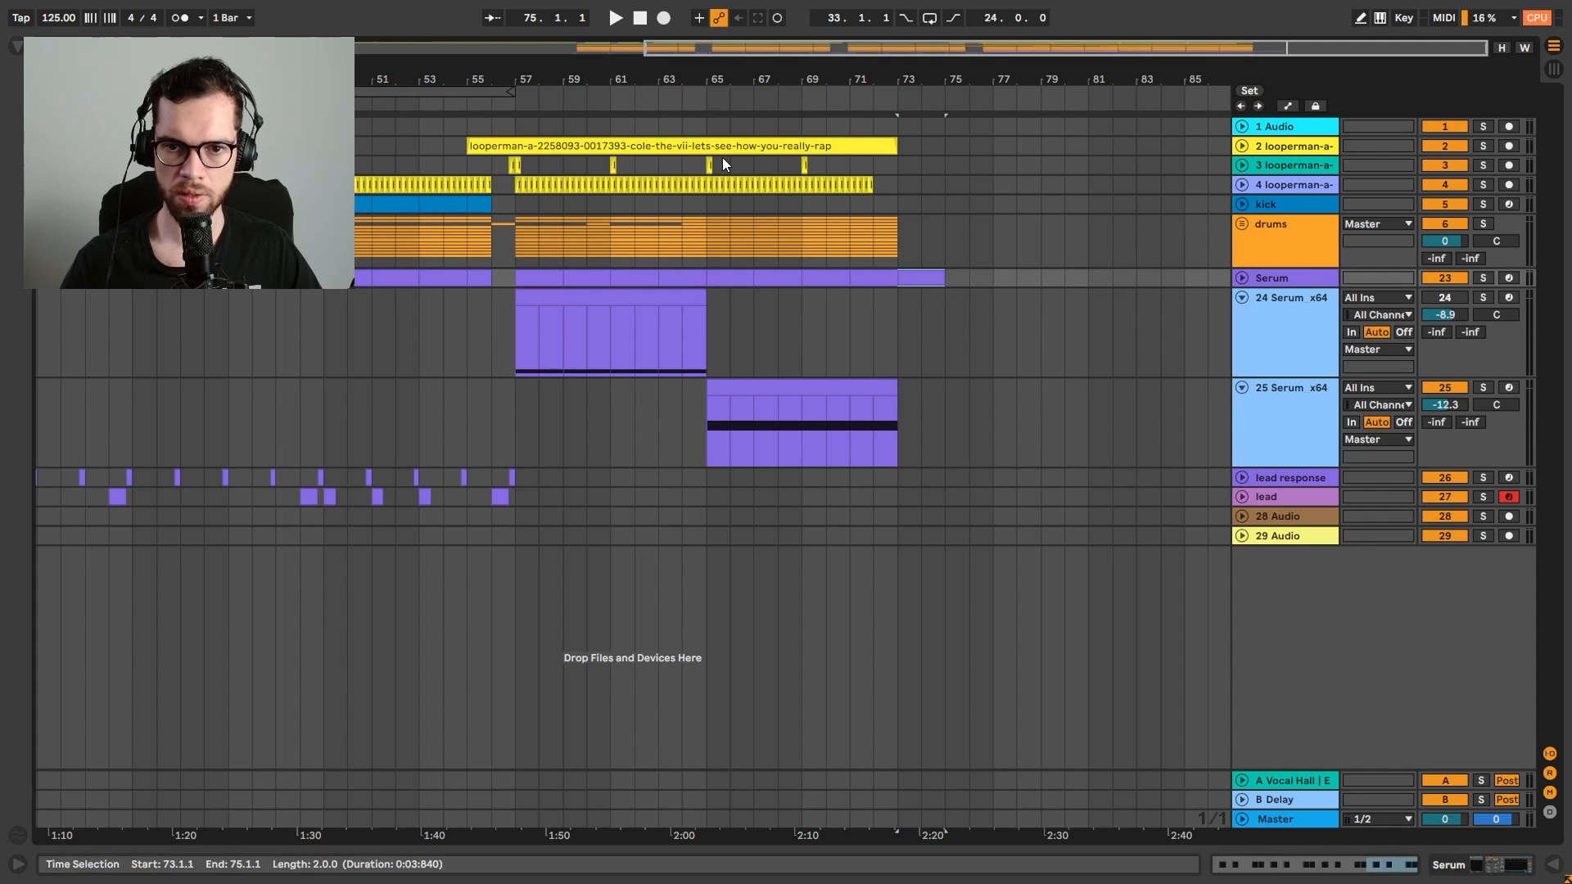
Lengthen the vocal clip on track 2 to end at bar 76 during playback
{"action": "left_click", "coordinate": [724, 161]}
{"action": "key", "text": "space"}
{"action": "left_click_drag", "start_coordinate": [897, 146], "coordinate": [968, 146]}
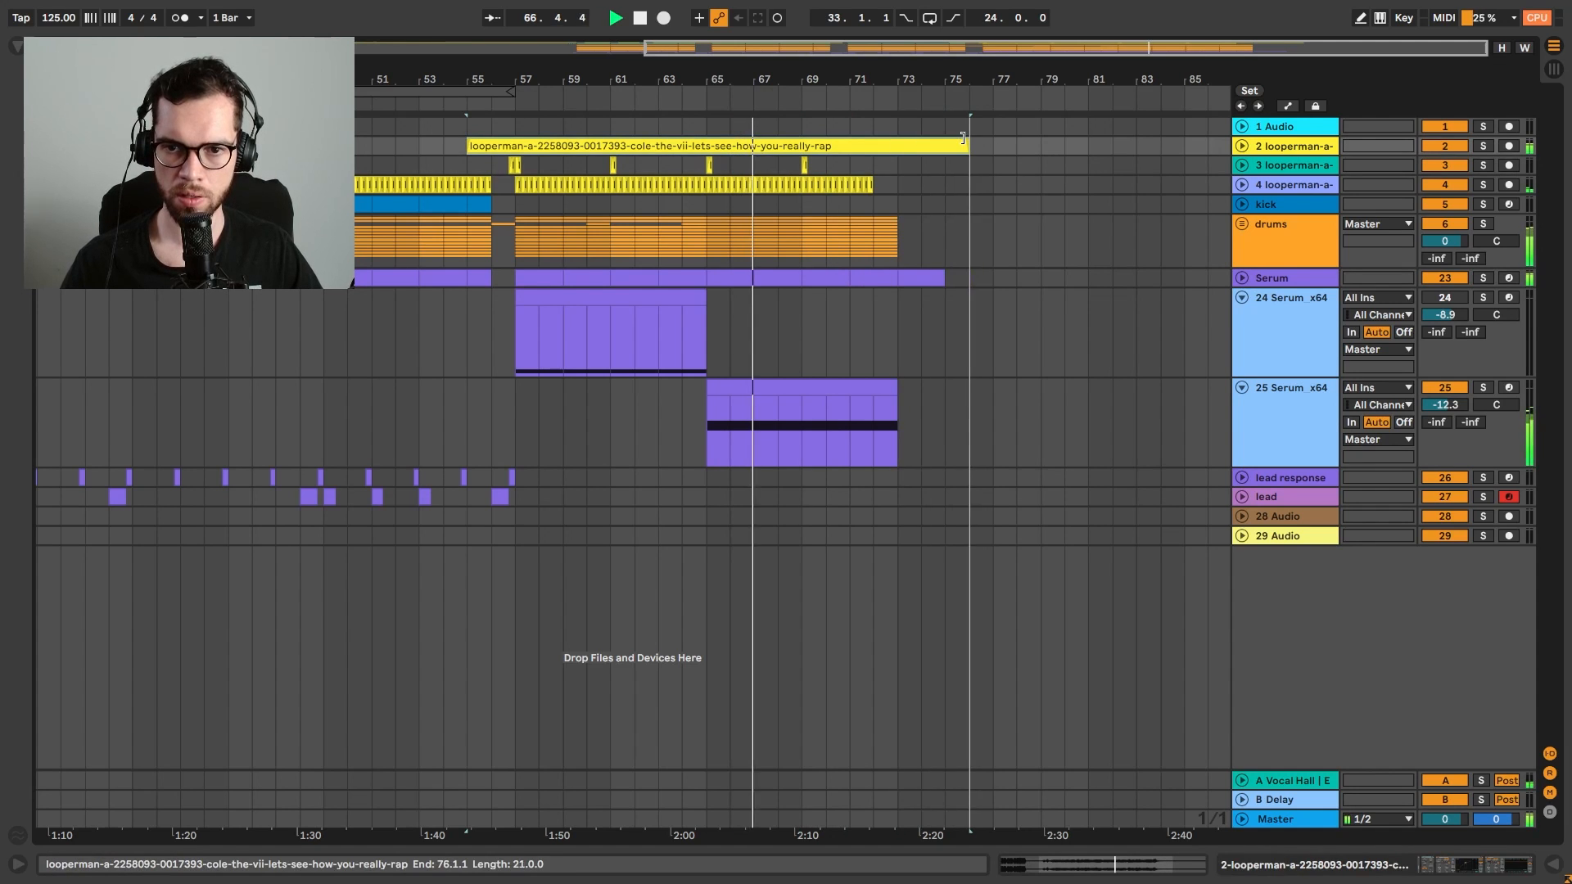
Unfold the vocal track and repeat the half-bar slice before bar 73 five times, up to the middle of bar 75
{"action": "left_click", "coordinate": [1242, 146]}
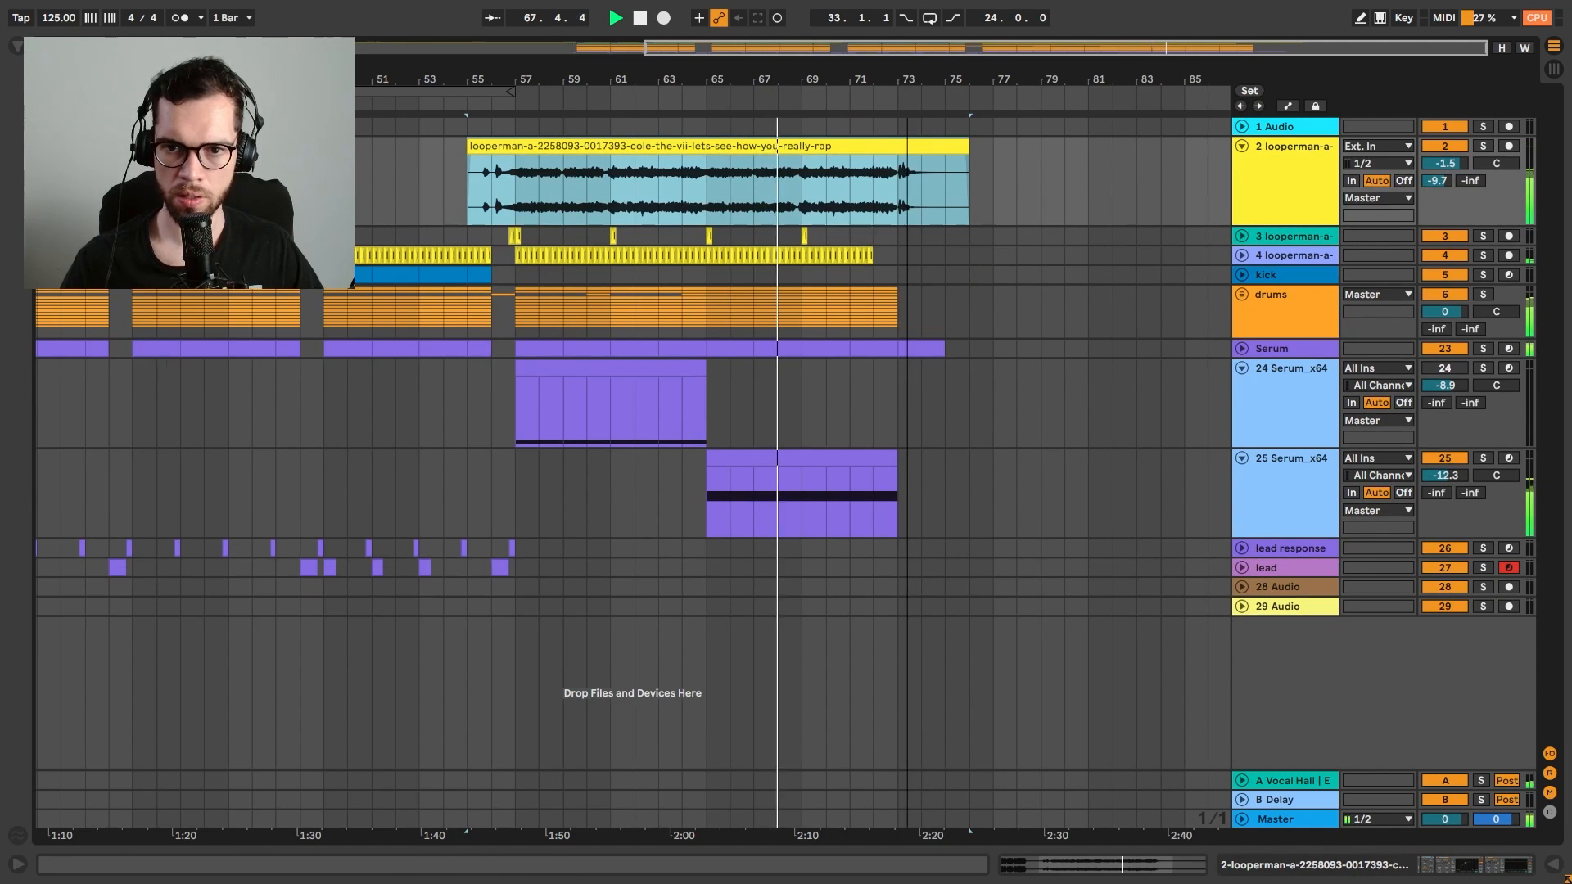
{"action": "scroll", "coordinate": [868, 181], "scroll_direction": "up", "scroll_amount": 4}
{"action": "mouse_move", "coordinate": [848, 185]}
{"action": "left_mouse_down"}
{"action": "mouse_move", "coordinate": [826, 181]}
{"action": "mouse_move", "coordinate": [868, 180]}
{"action": "left_mouse_up"}
{"action": "key", "text": "ctrl+d"}
{"action": "key", "text": "ctrl+d"}
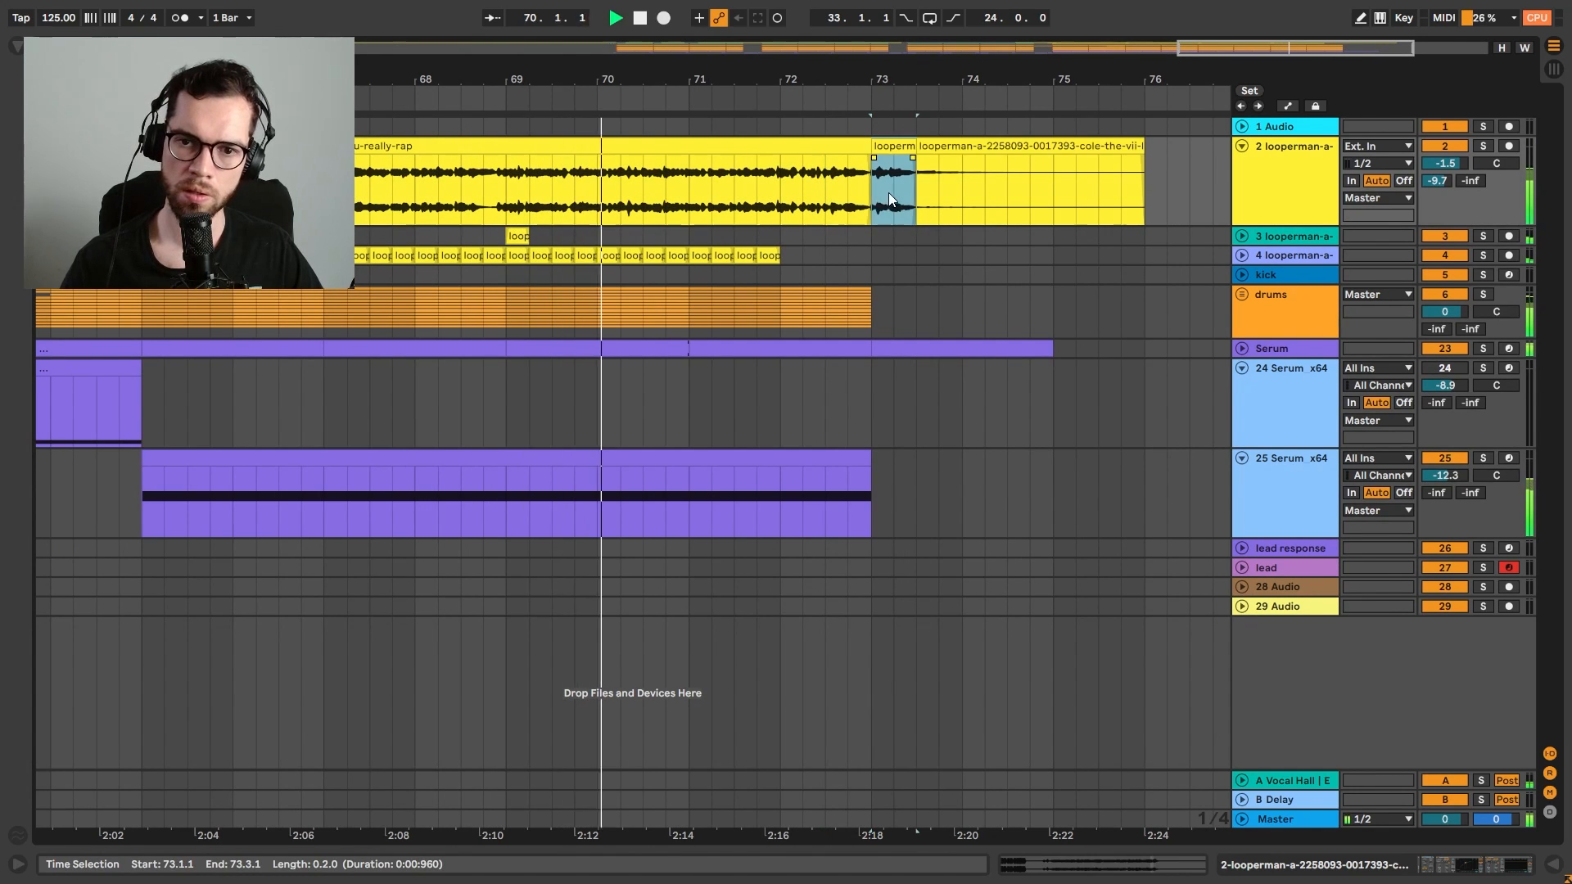
{"action": "key", "text": "ctrl+d"}
{"action": "key", "text": "ctrl+d"}
{"action": "key", "text": "ctrl+d"}
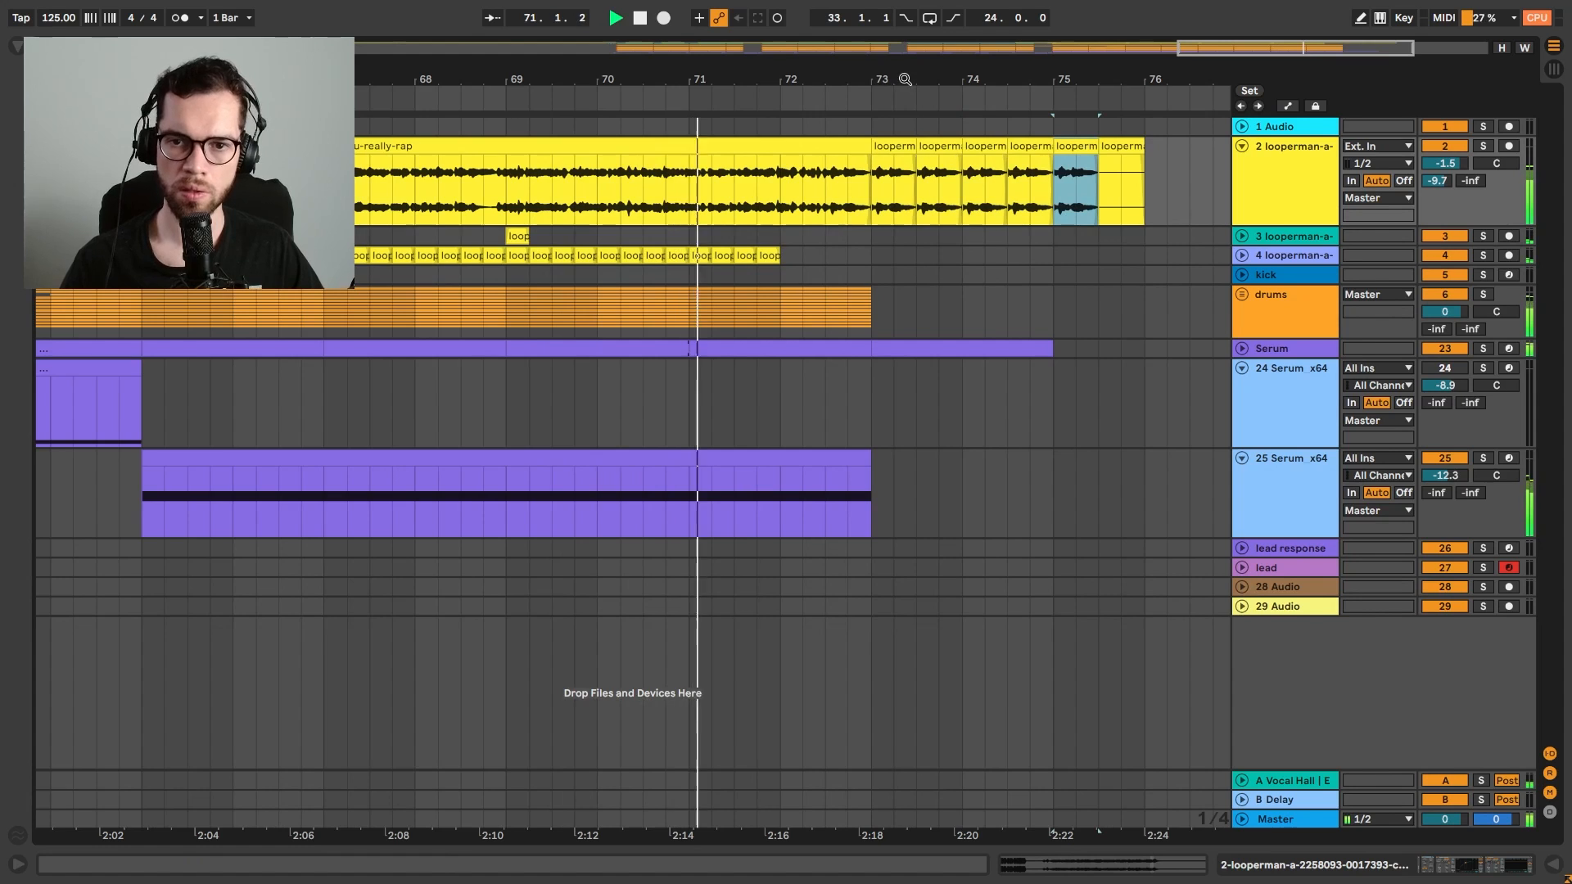
Duplicate the drums and the 25 Serum_x64 clip from bars 65 to 73 so both continue to bar 81
{"action": "scroll", "coordinate": [922, 190], "scroll_direction": "down", "scroll_amount": 4}
{"action": "left_click_drag", "start_coordinate": [907, 294], "coordinate": [568, 326]}
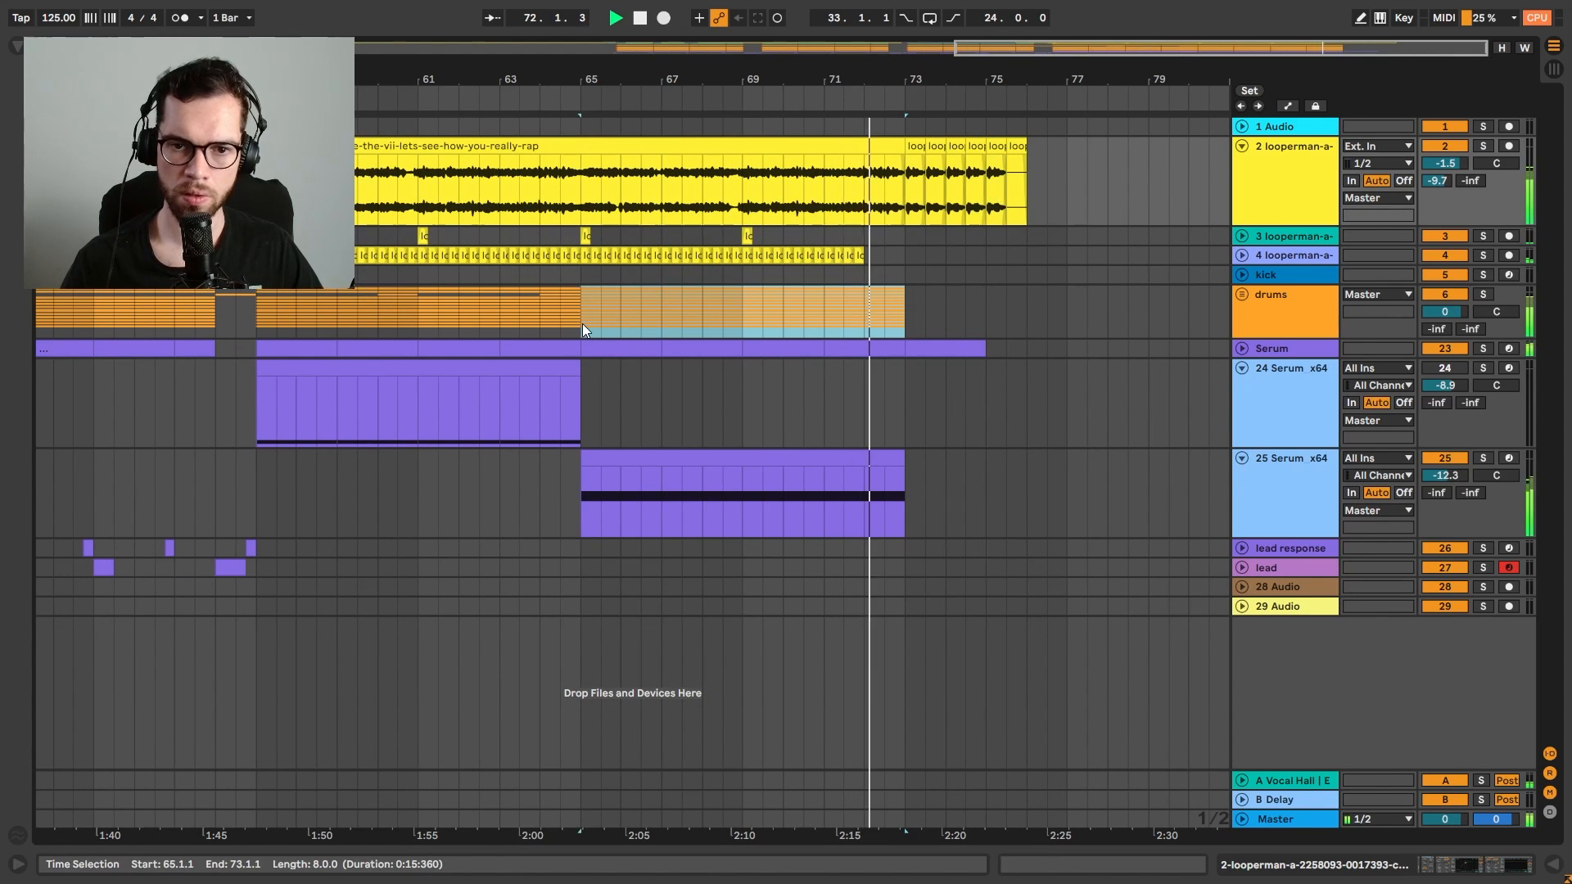
{"action": "key", "text": "ctrl+d"}
{"action": "left_click", "coordinate": [647, 459]}
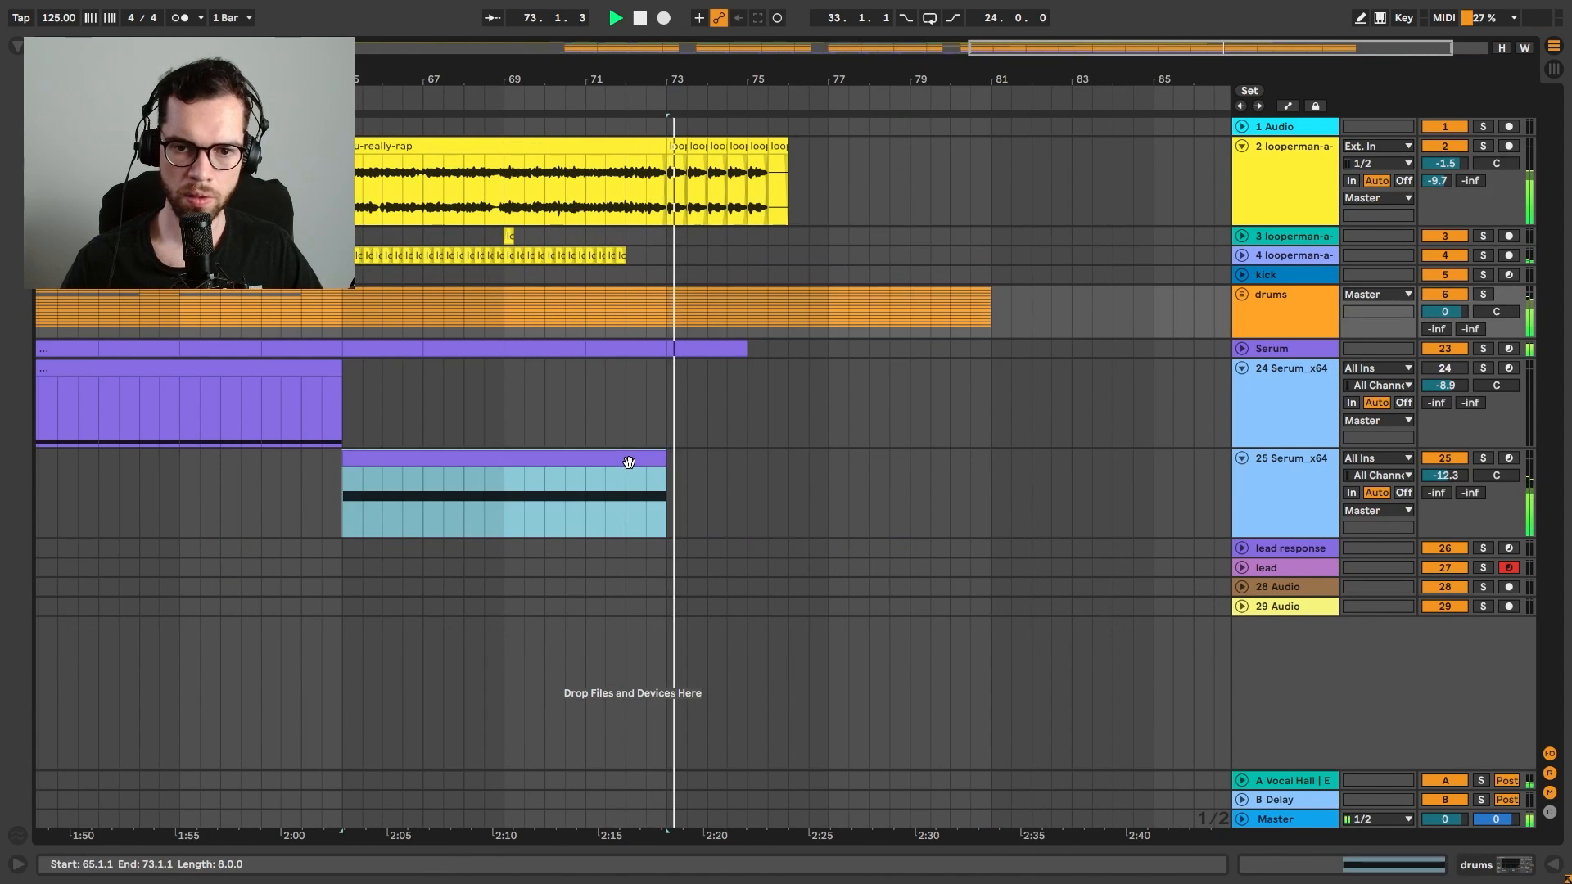
{"action": "key", "text": "ctrl+d"}
Examine the Pitch Bend automation across the original and duplicated 25 Serum_x64 clips, and return to the plain clip view
{"action": "double_click", "coordinate": [675, 467]}
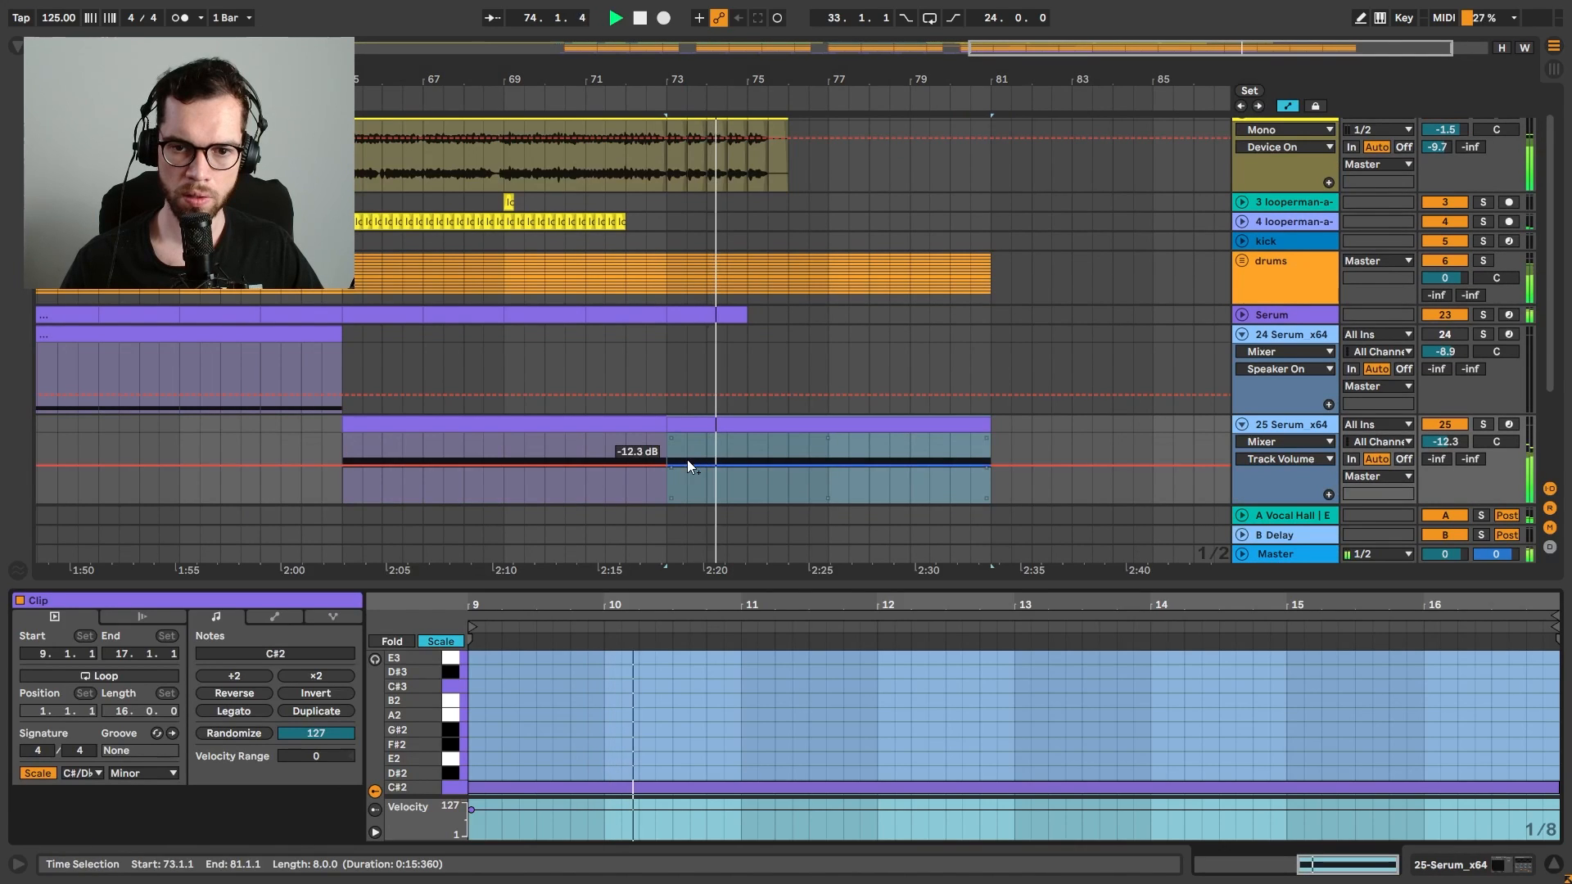
{"action": "key", "text": "a"}
{"action": "left_click", "coordinate": [1306, 442]}
{"action": "left_click", "coordinate": [1276, 473]}
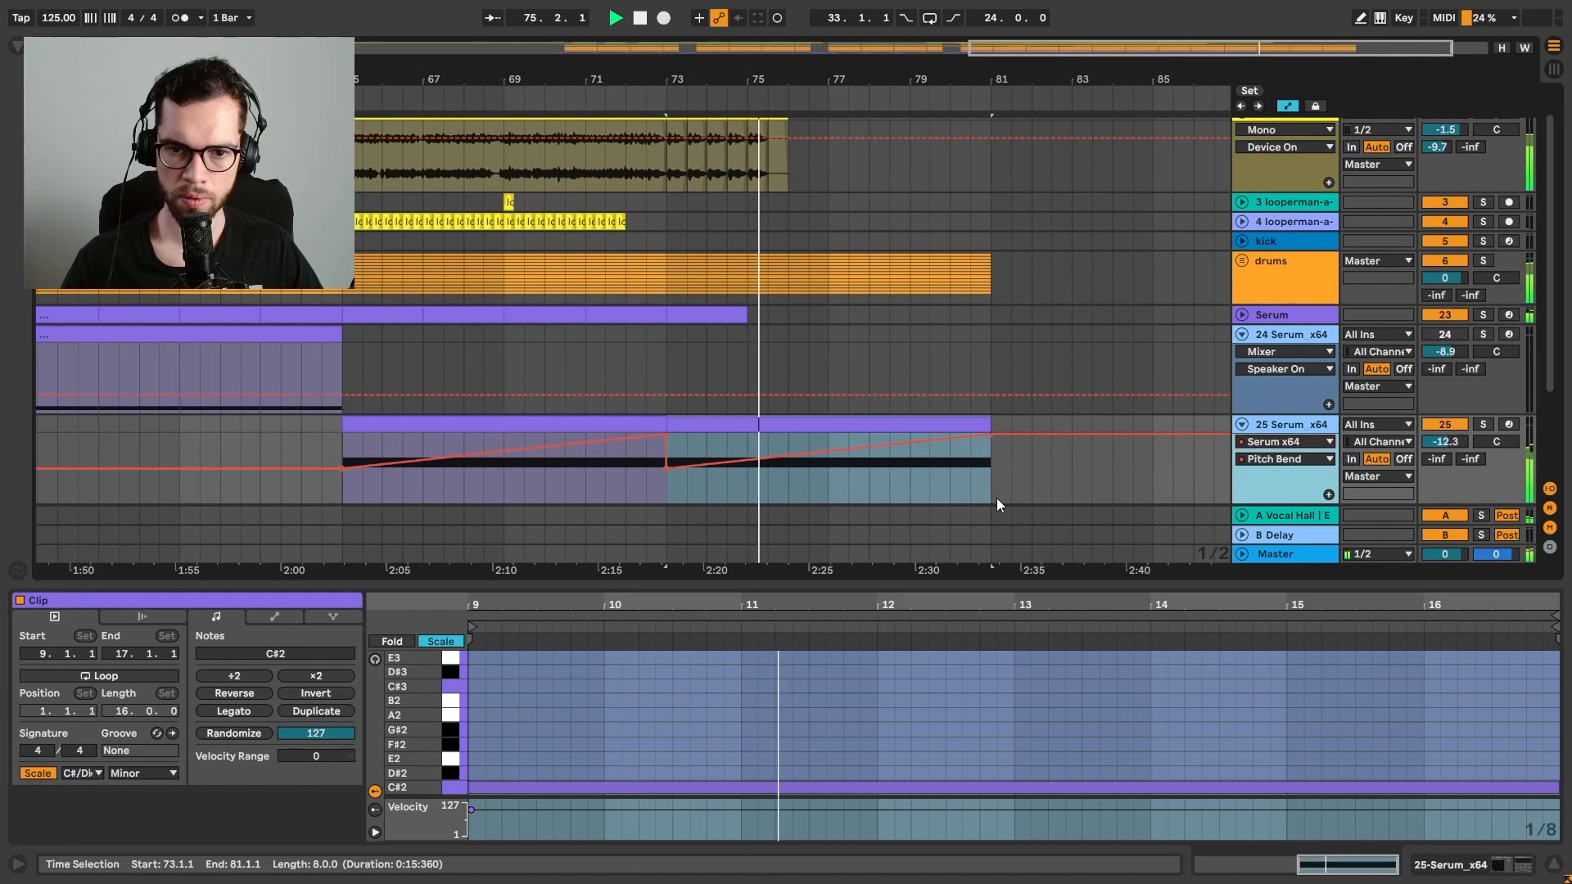
{"action": "left_click", "coordinate": [646, 484]}
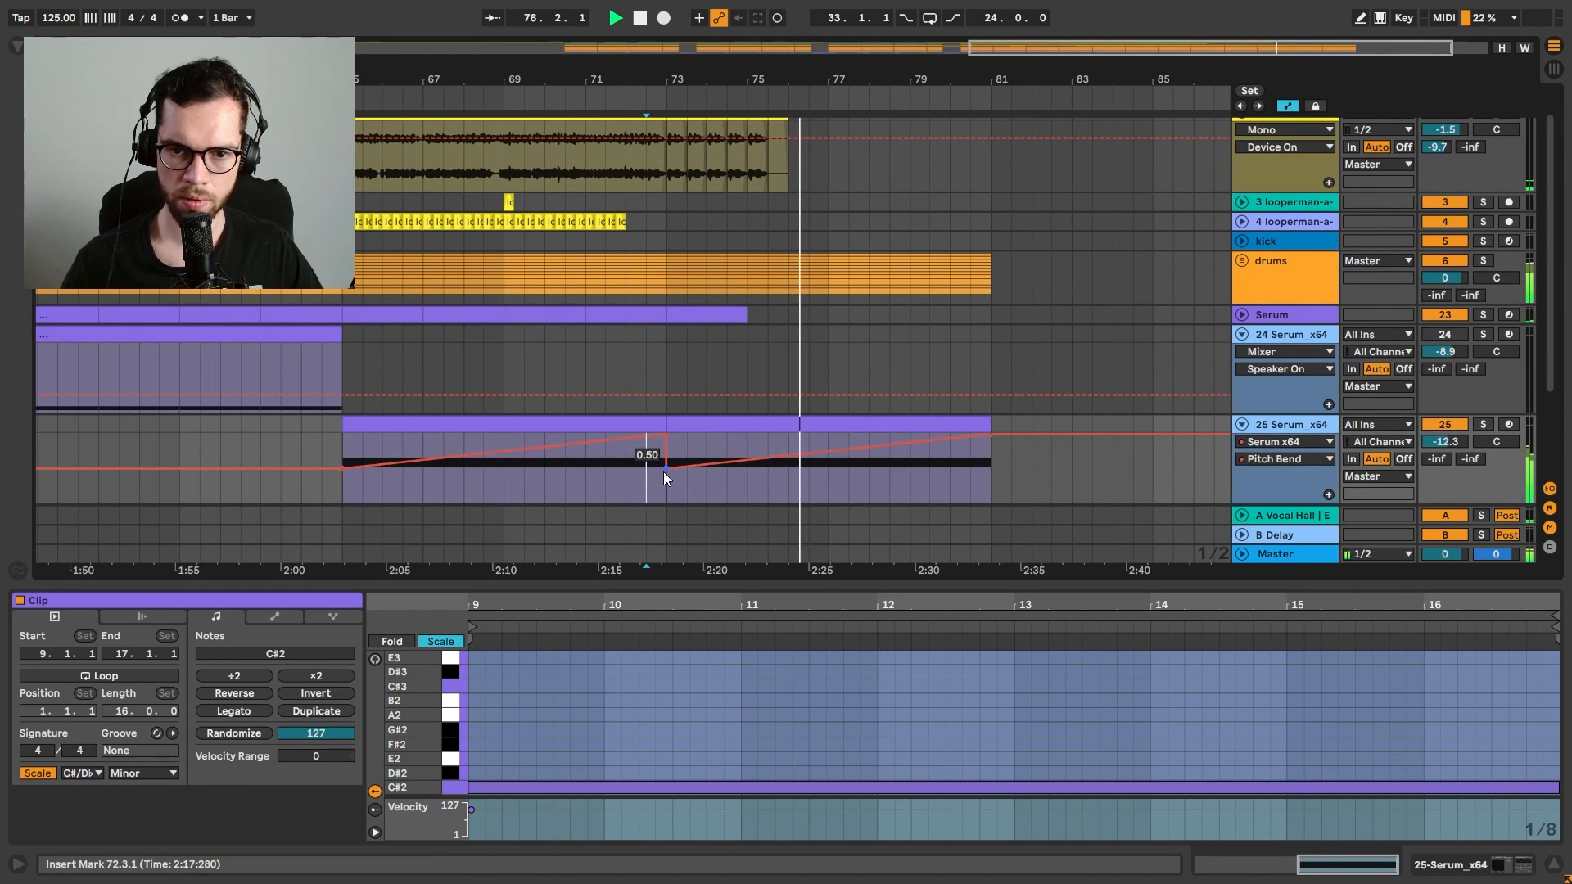
{"action": "key", "text": "a"}
Audition from around bar 68 and set the upward pitch bend range of the 25 Serum_x64 synth to 24 semitones
{"action": "left_click", "coordinate": [485, 352]}
{"action": "key", "text": "space"}
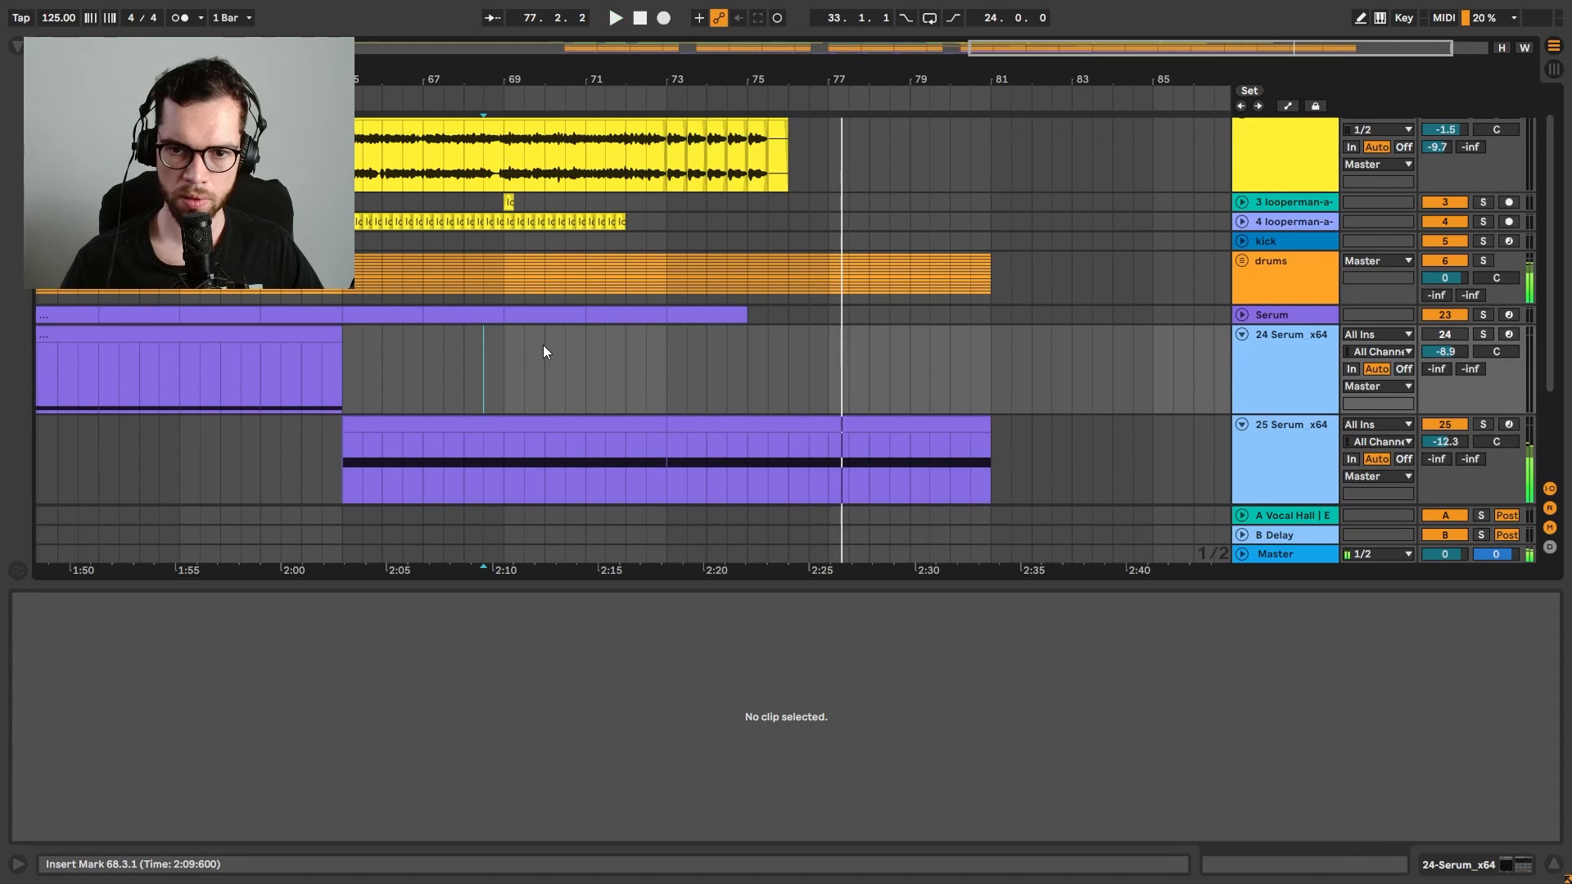
{"action": "key", "text": "space"}
{"action": "double_click", "coordinate": [1266, 441]}
{"action": "key", "text": "space"}
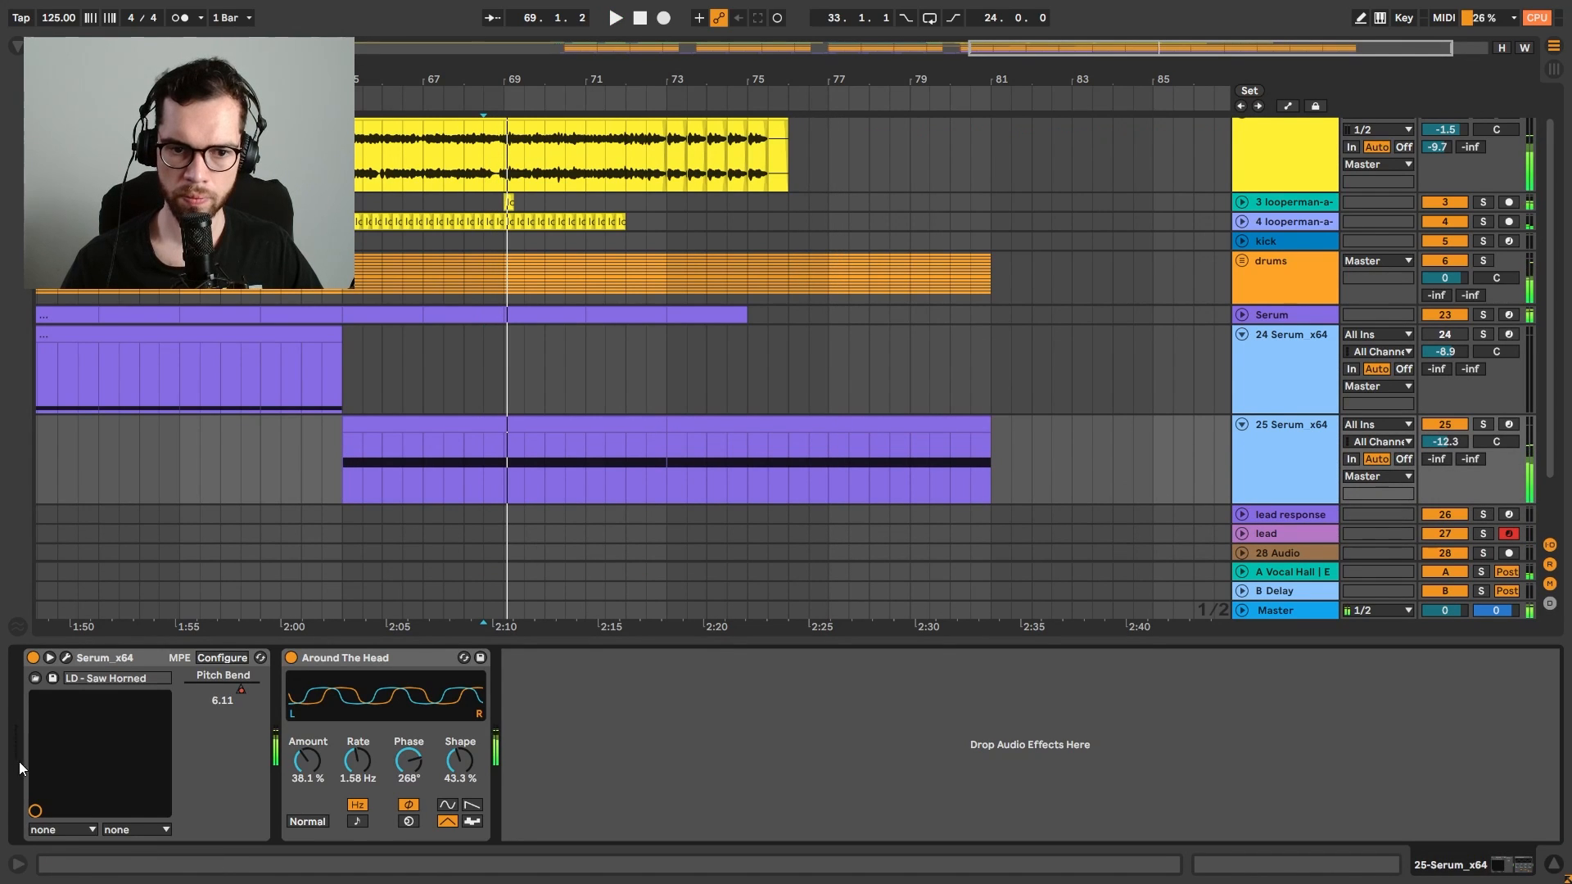
{"action": "left_click", "coordinate": [66, 657]}
{"action": "left_click_drag", "start_coordinate": [109, 782], "coordinate": [106, 682]}
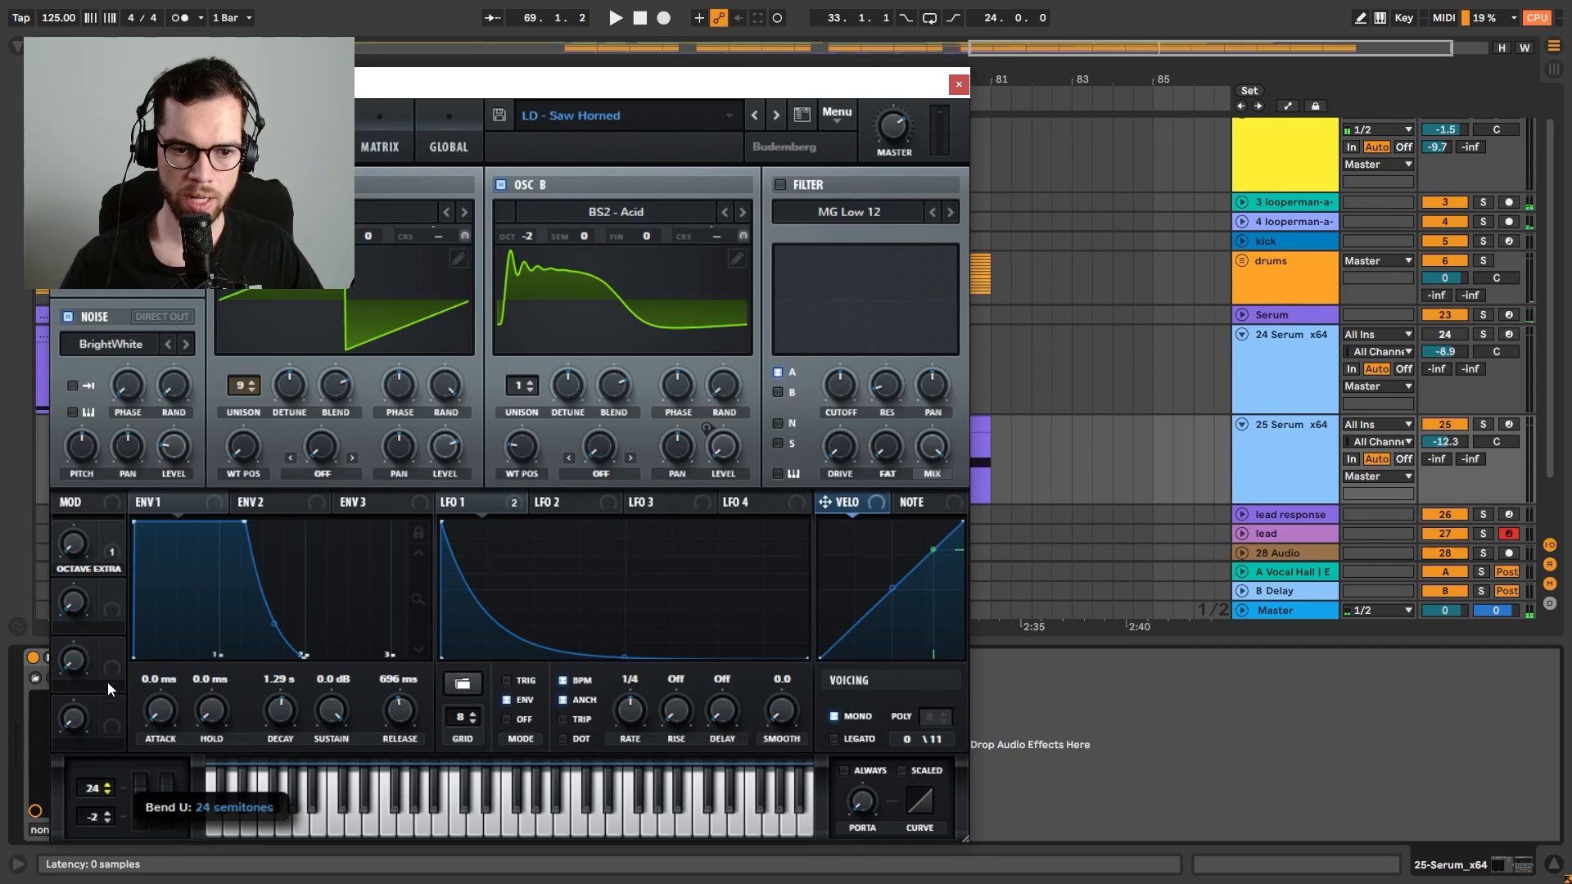
Show the 25 Serum_x64 track's Pitch Bend automation and stretch its rising ramp from bar 65 so it ends at bar 81
{"action": "left_click", "coordinate": [959, 85]}
{"action": "key", "text": "a"}
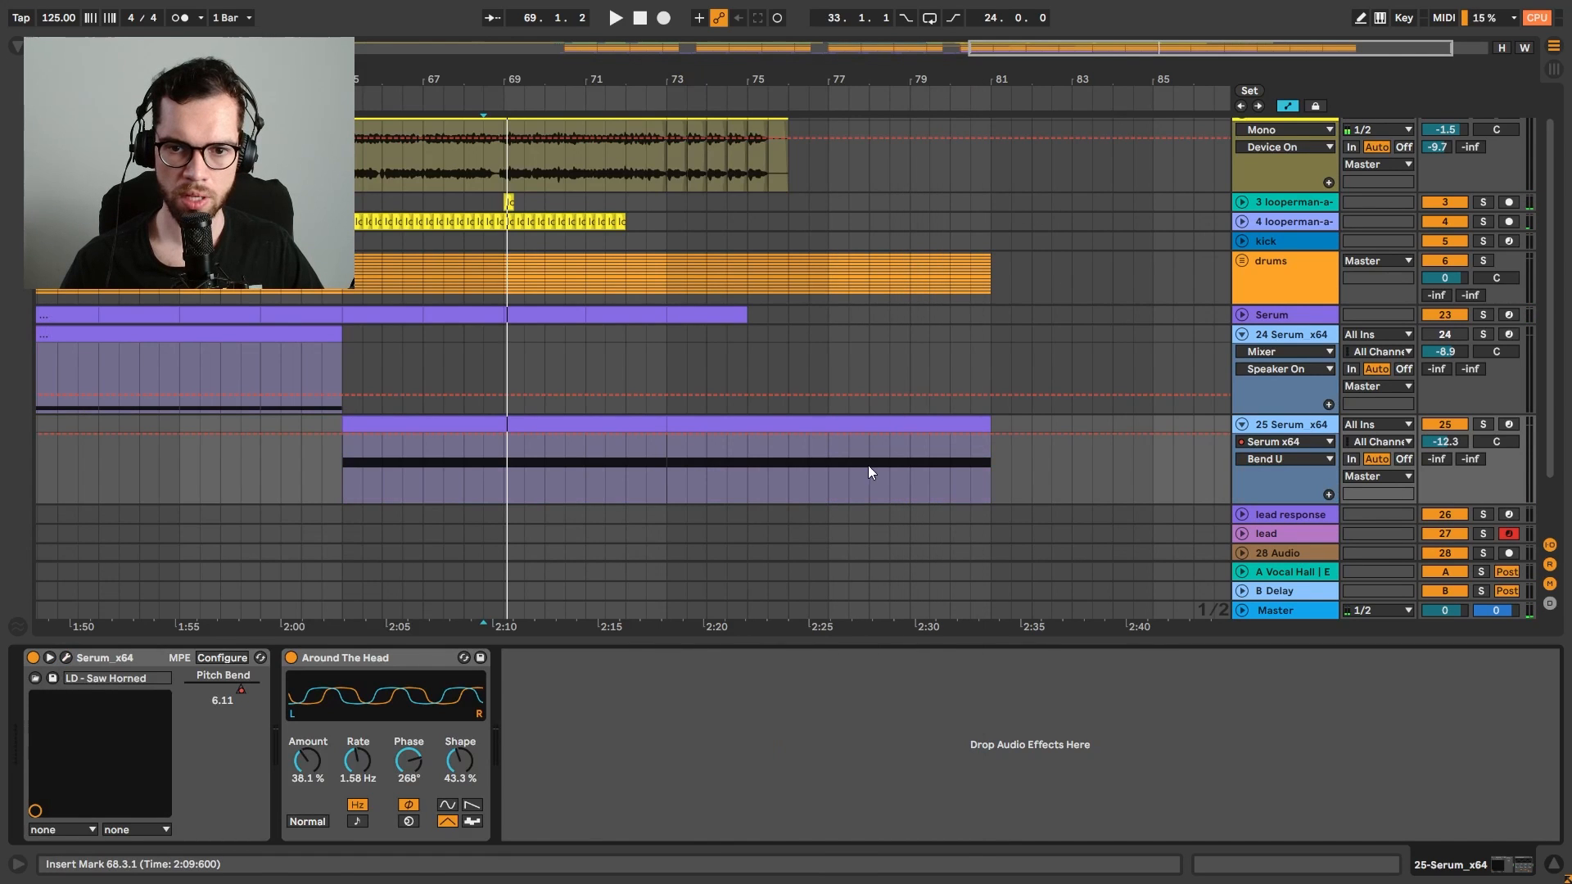
{"action": "left_click", "coordinate": [1277, 442]}
{"action": "left_click", "coordinate": [1275, 472]}
{"action": "left_click", "coordinate": [1285, 459]}
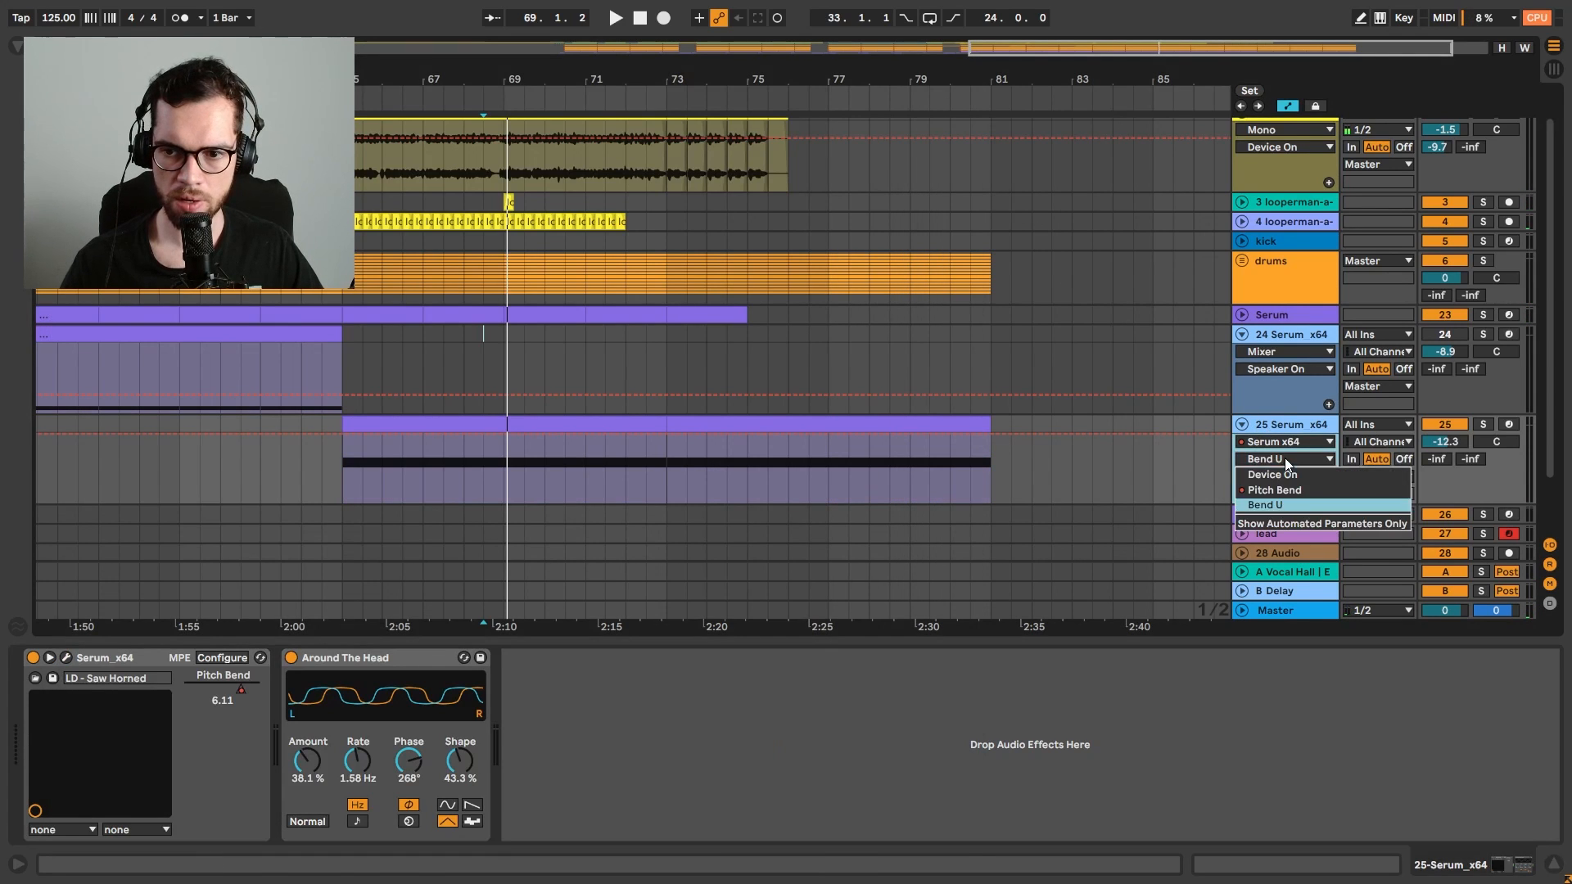
{"action": "left_click", "coordinate": [1285, 487]}
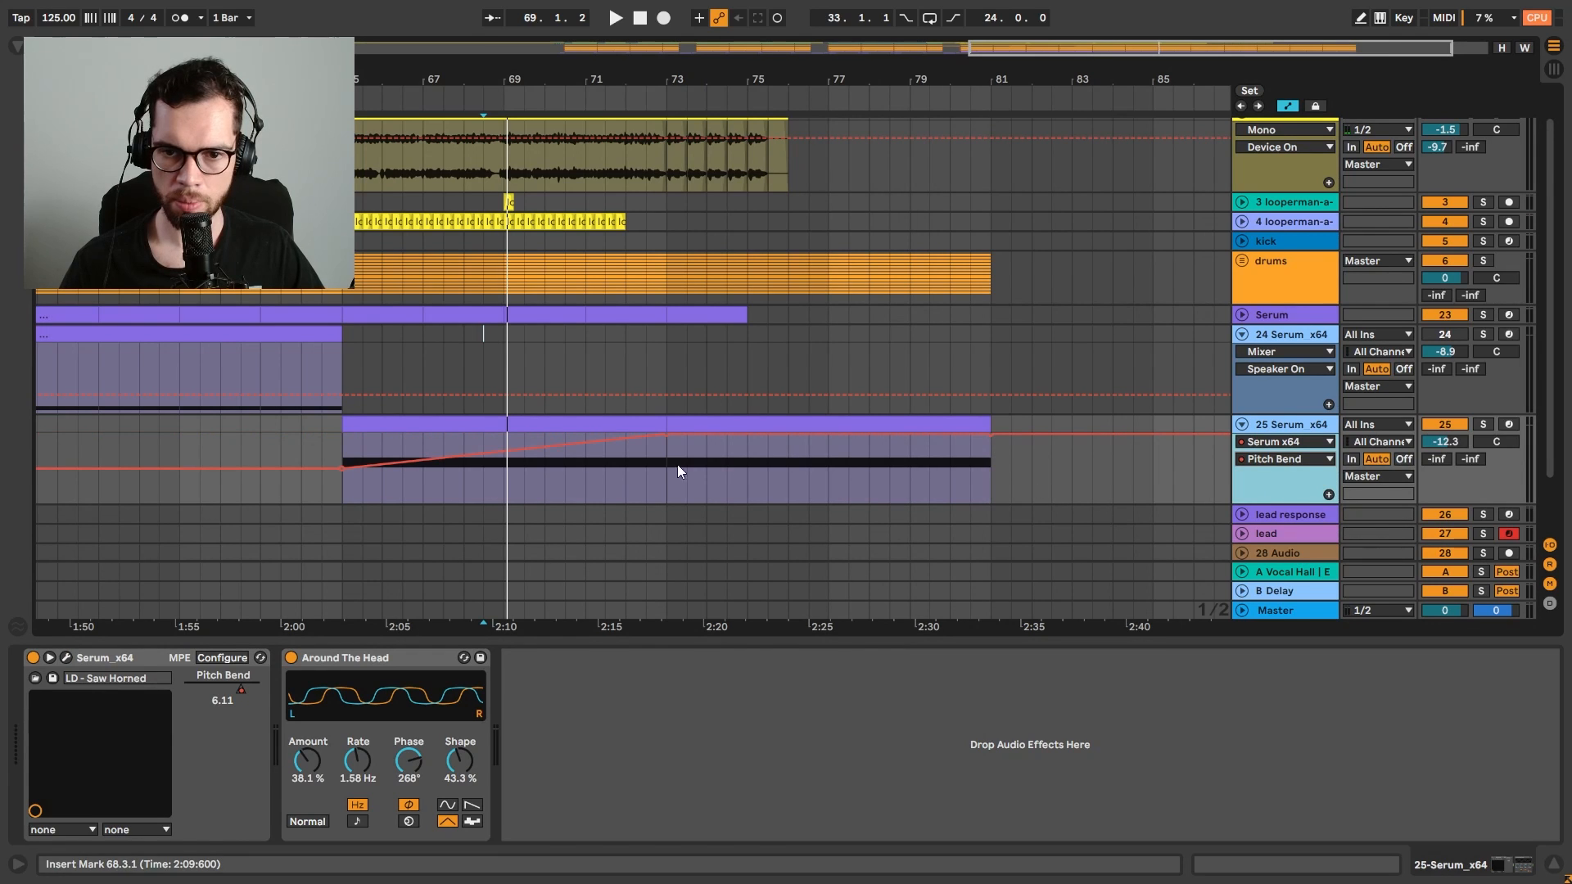
{"action": "left_click", "coordinate": [629, 424]}
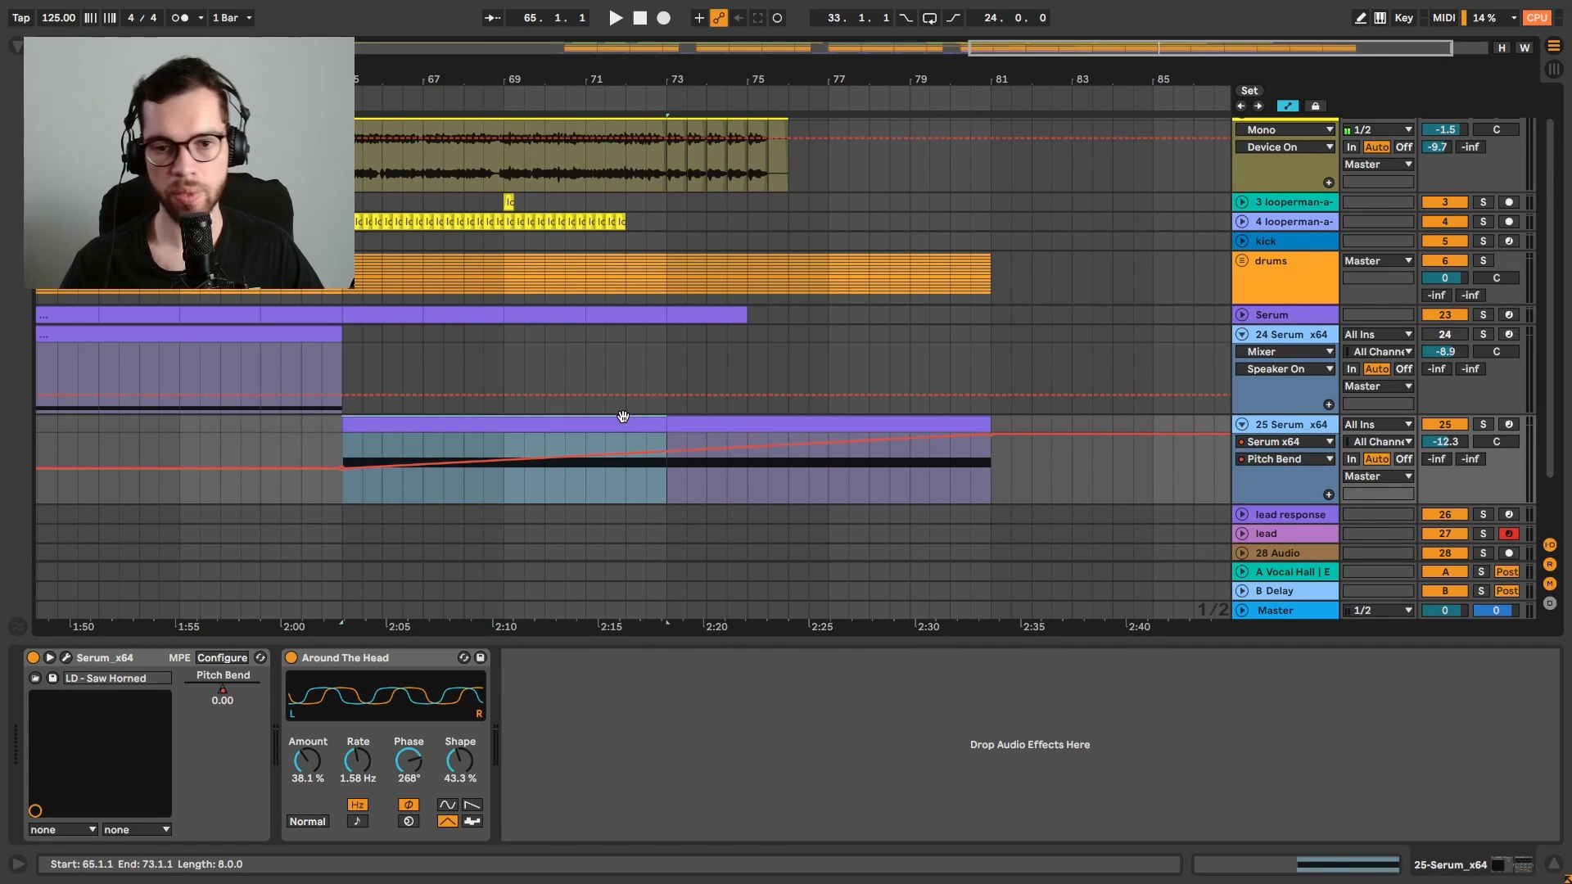
Start playback from bar 65 and duplicate the 4 looperman track's slices from bars 69 to 72 three times, through to bar 81
{"action": "key", "text": "space"}
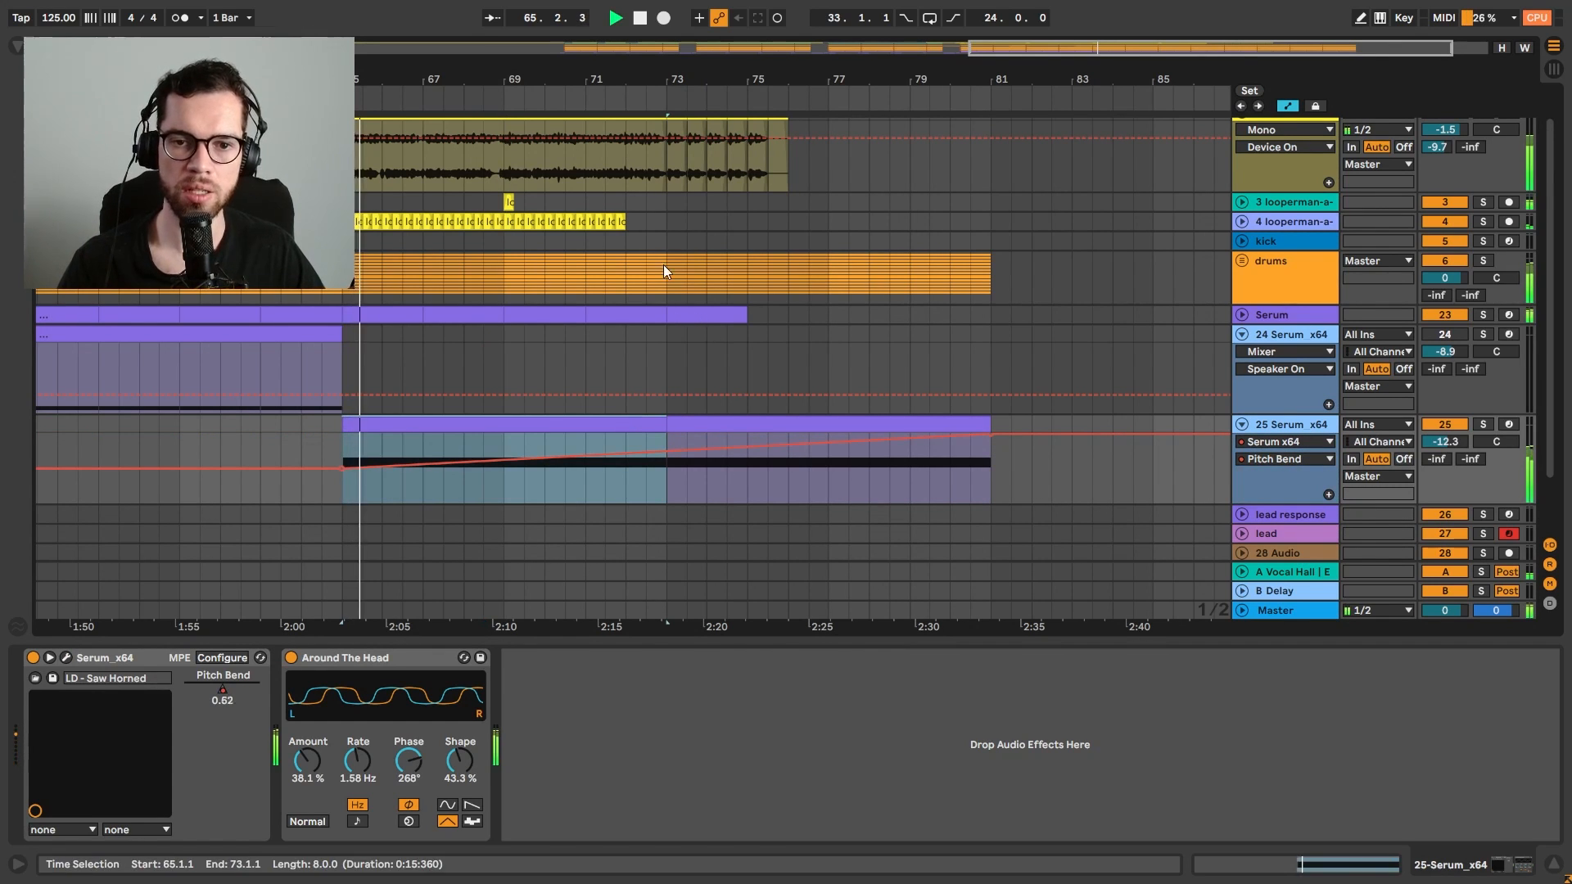
{"action": "left_click", "coordinate": [503, 222]}
{"action": "key", "text": "ctrl+d"}
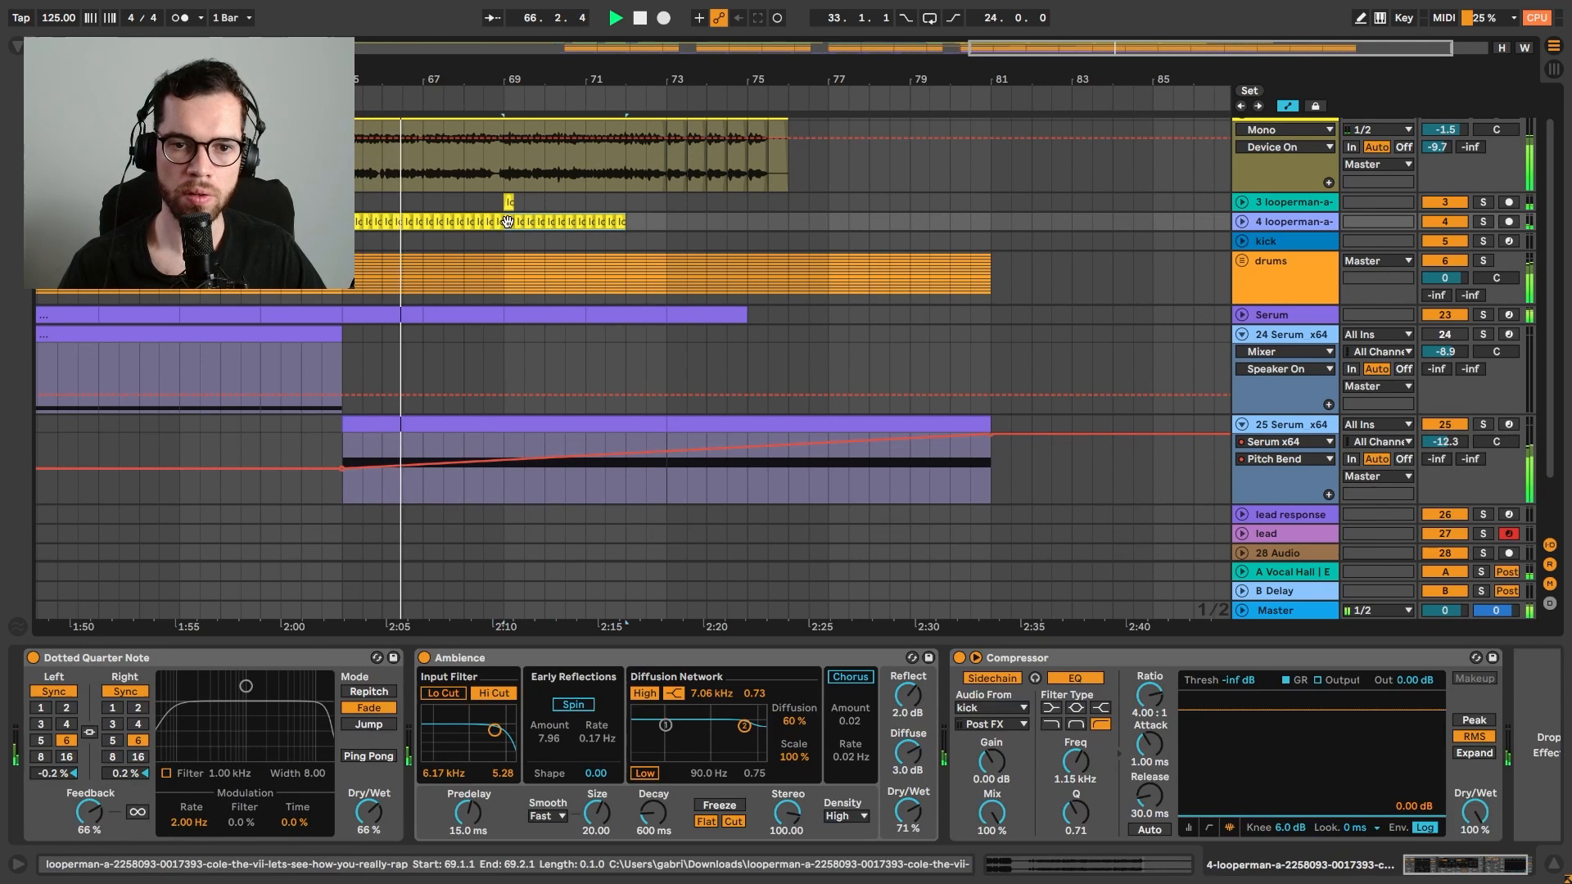
{"action": "key", "text": "ctrl+d"}
{"action": "key", "text": "ctrl+d"}
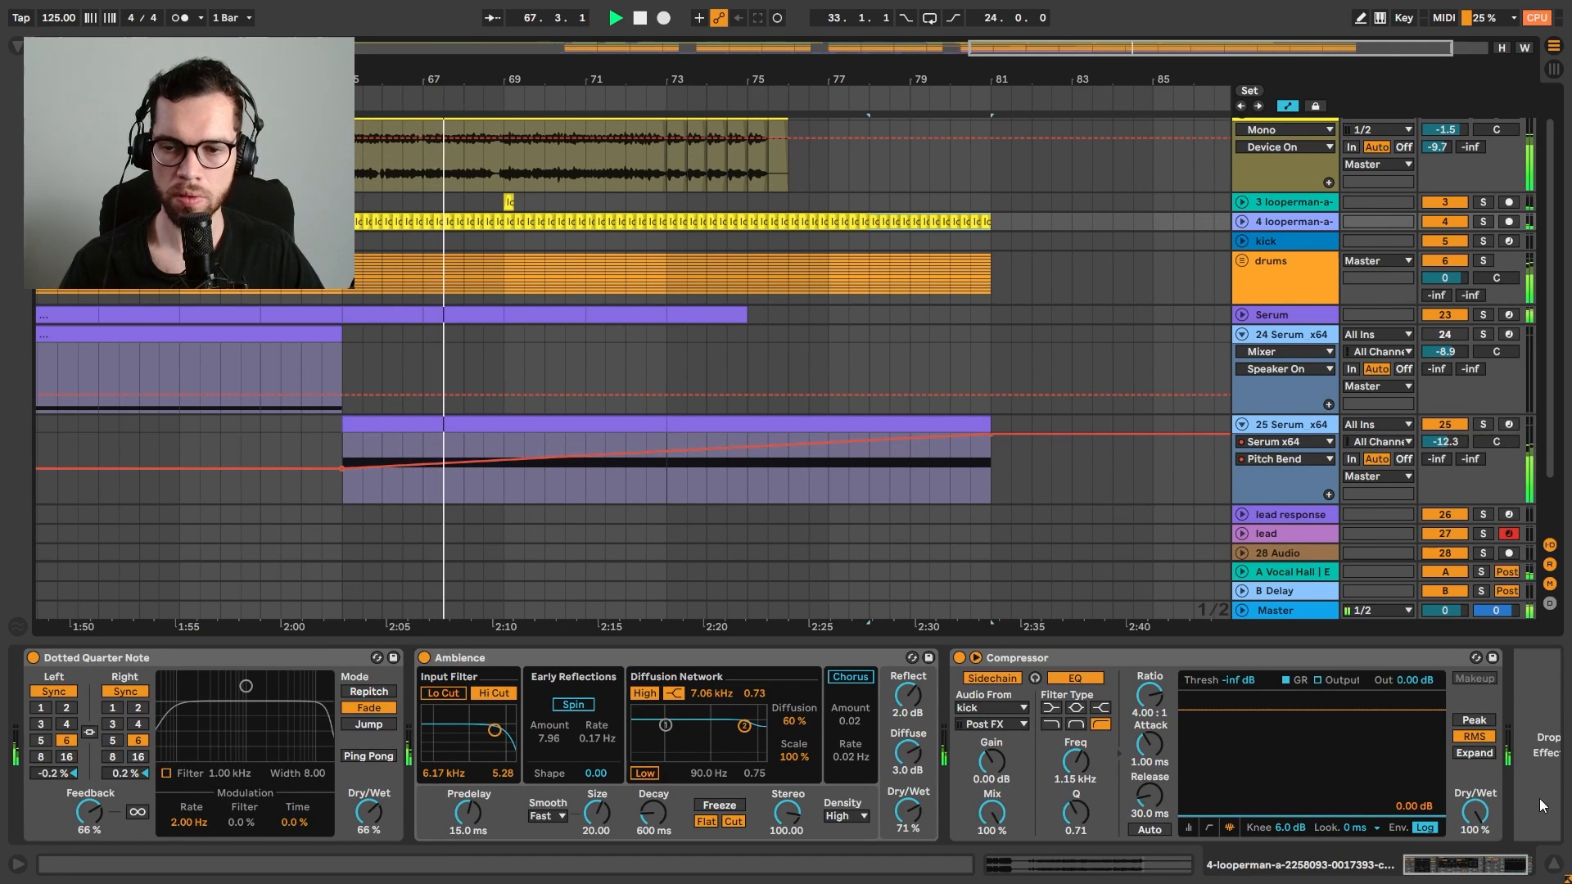
Unfold the drums group and repeat the Snare Build's one-bar section from bars 71 to 72 eight times, up to bar 80
{"action": "left_click", "coordinate": [1553, 866]}
{"action": "left_click", "coordinate": [1243, 294]}
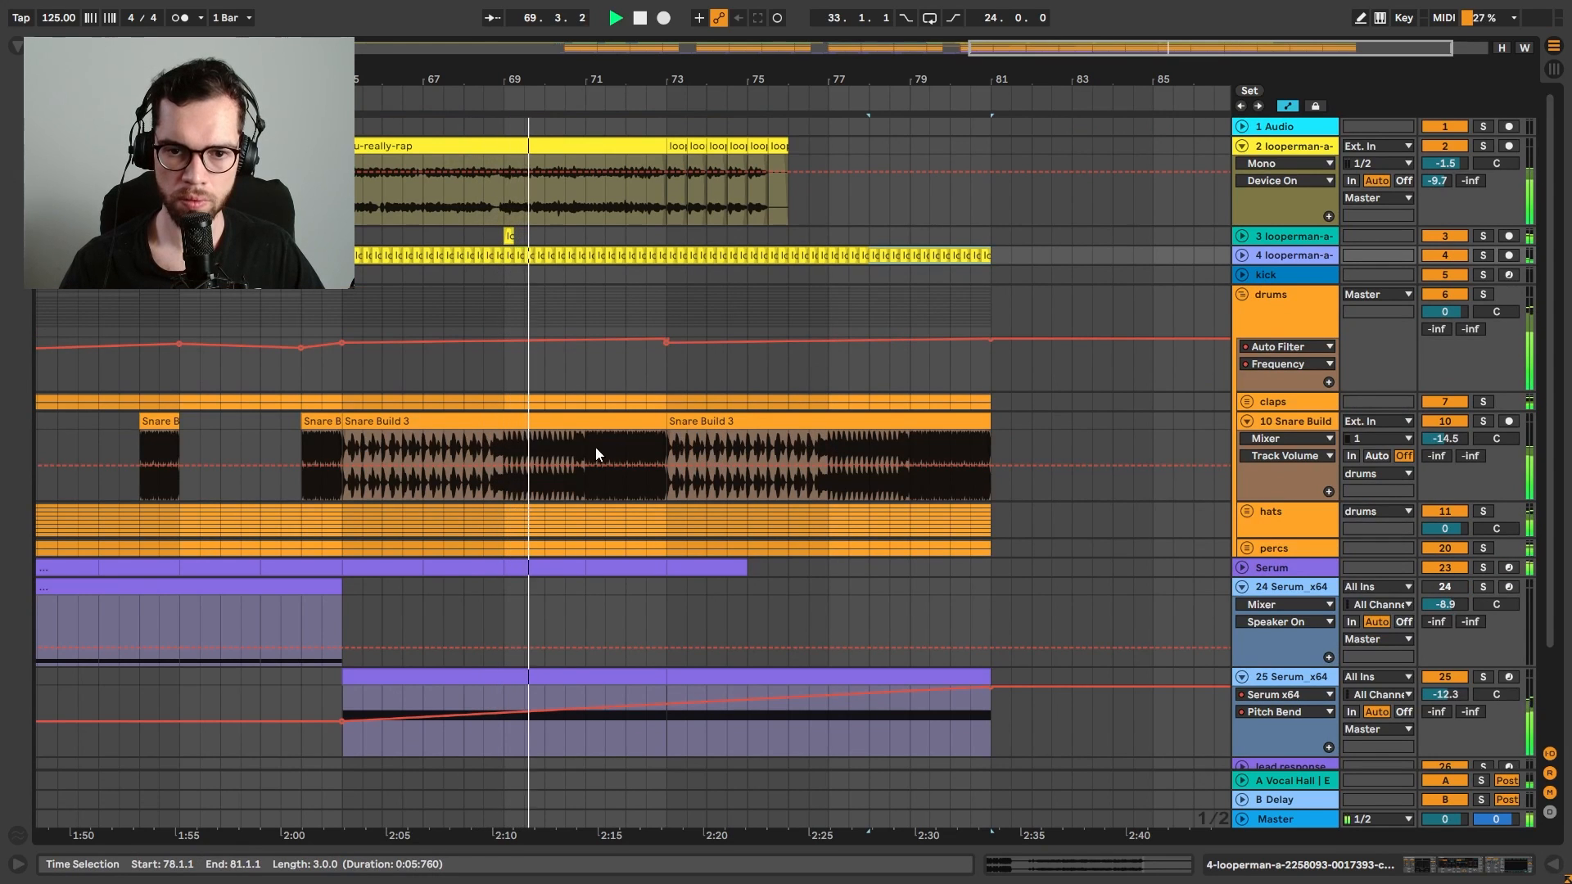
{"action": "key", "text": "a"}
{"action": "left_click_drag", "start_coordinate": [587, 454], "coordinate": [631, 450]}
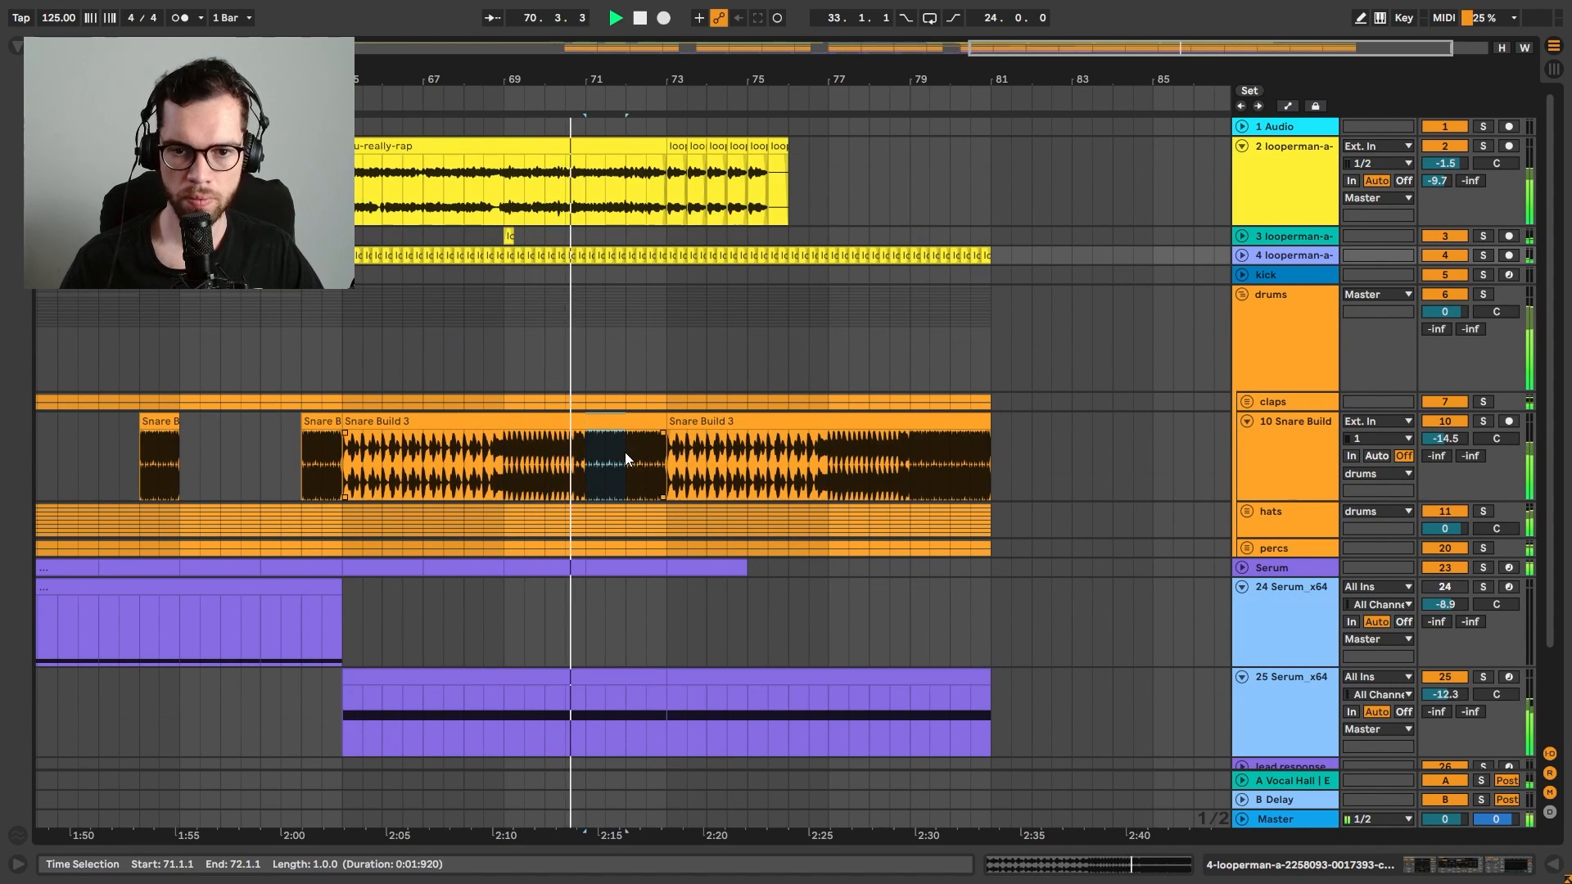
{"action": "key", "text": "ctrl+d"}
{"action": "key", "text": "ctrl+d"}
{"action": "key", "text": "ctrl+d"}
{"action": "key", "text": "ctrl+d"}
{"action": "key", "text": "ctrl+d"}
{"action": "key", "text": "ctrl+d"}
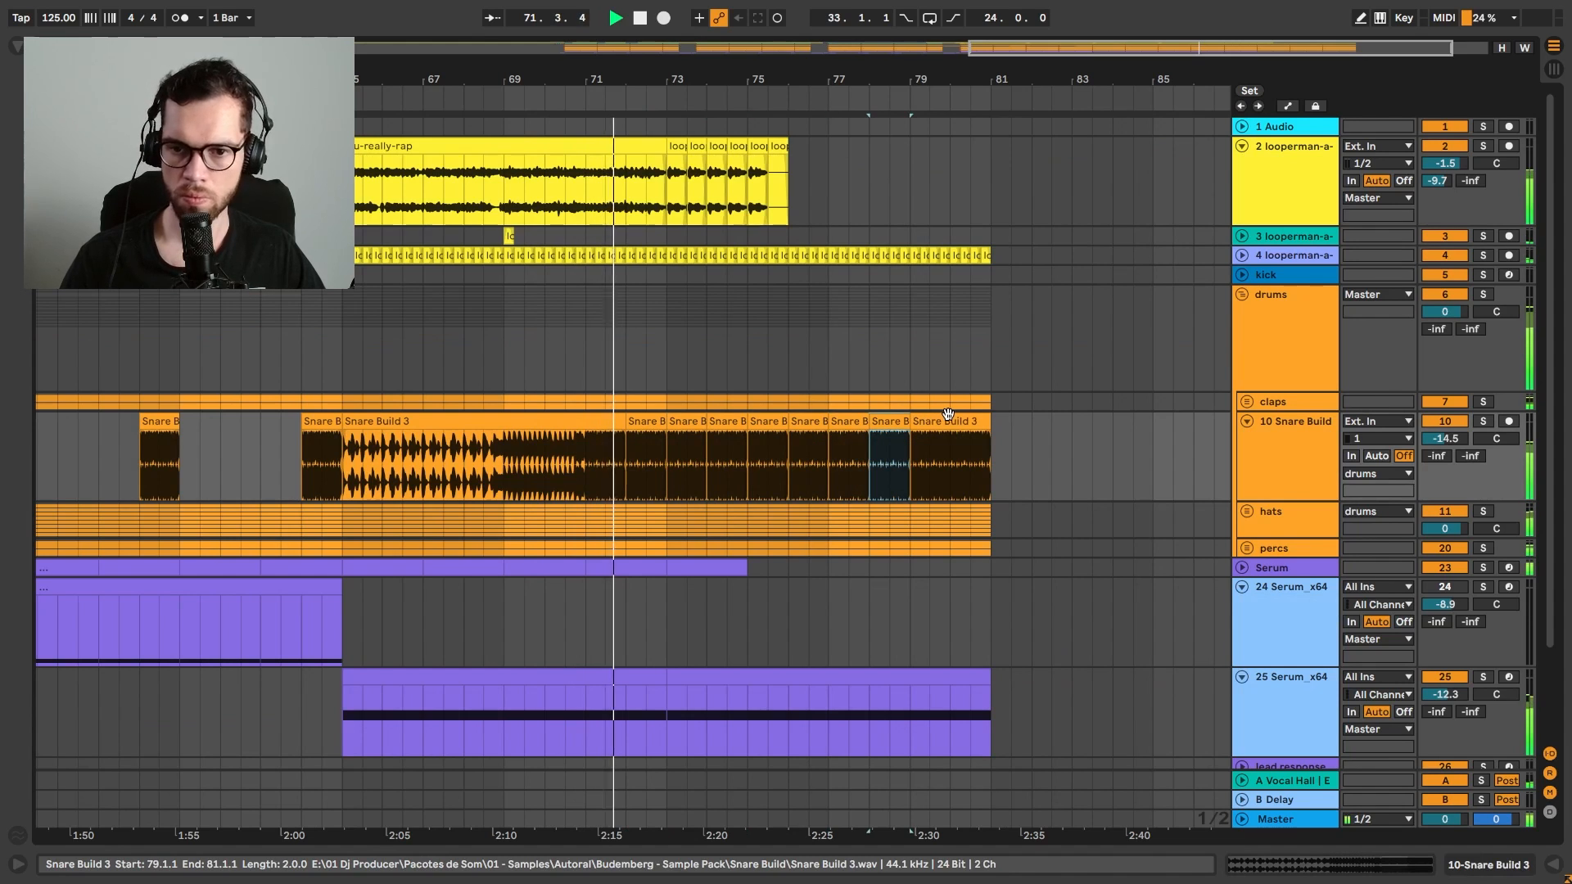
{"action": "key", "text": "ctrl+d"}
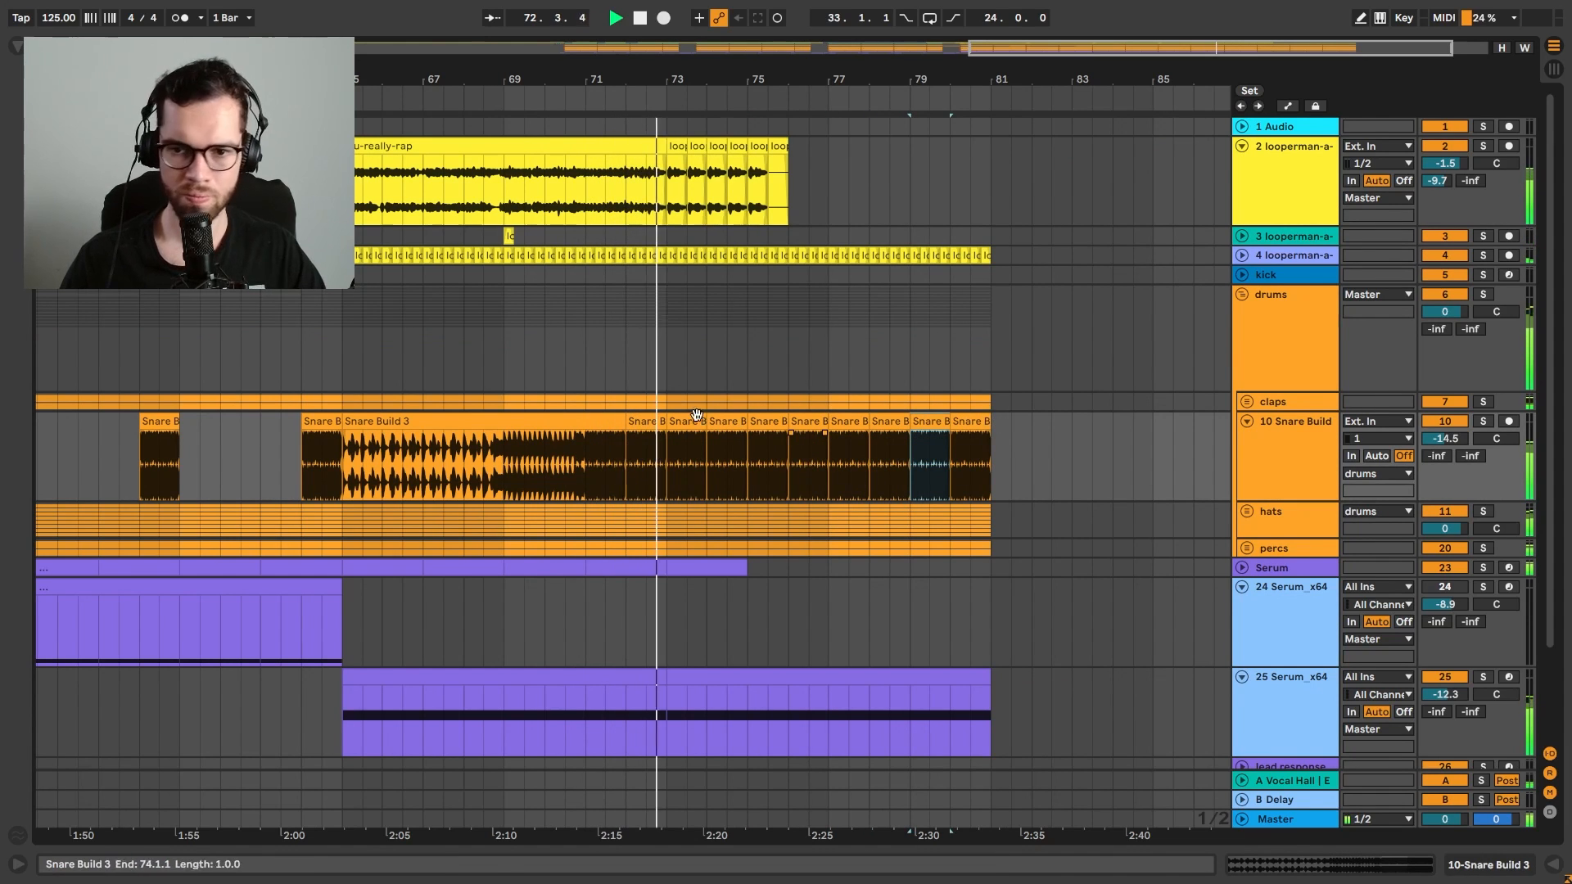
Delete the claps and hats clips between bars 73 and 81
{"action": "left_click_drag", "start_coordinate": [666, 400], "coordinate": [990, 399]}
{"action": "key", "text": "Delete"}
{"action": "key", "text": "Delete"}
{"action": "left_click_drag", "start_coordinate": [990, 508], "coordinate": [667, 524]}
Smooth the drums' Auto Filter Frequency automation from bar 73 onward and extend the Serum track's clips to bar 81
{"action": "key", "text": "a"}
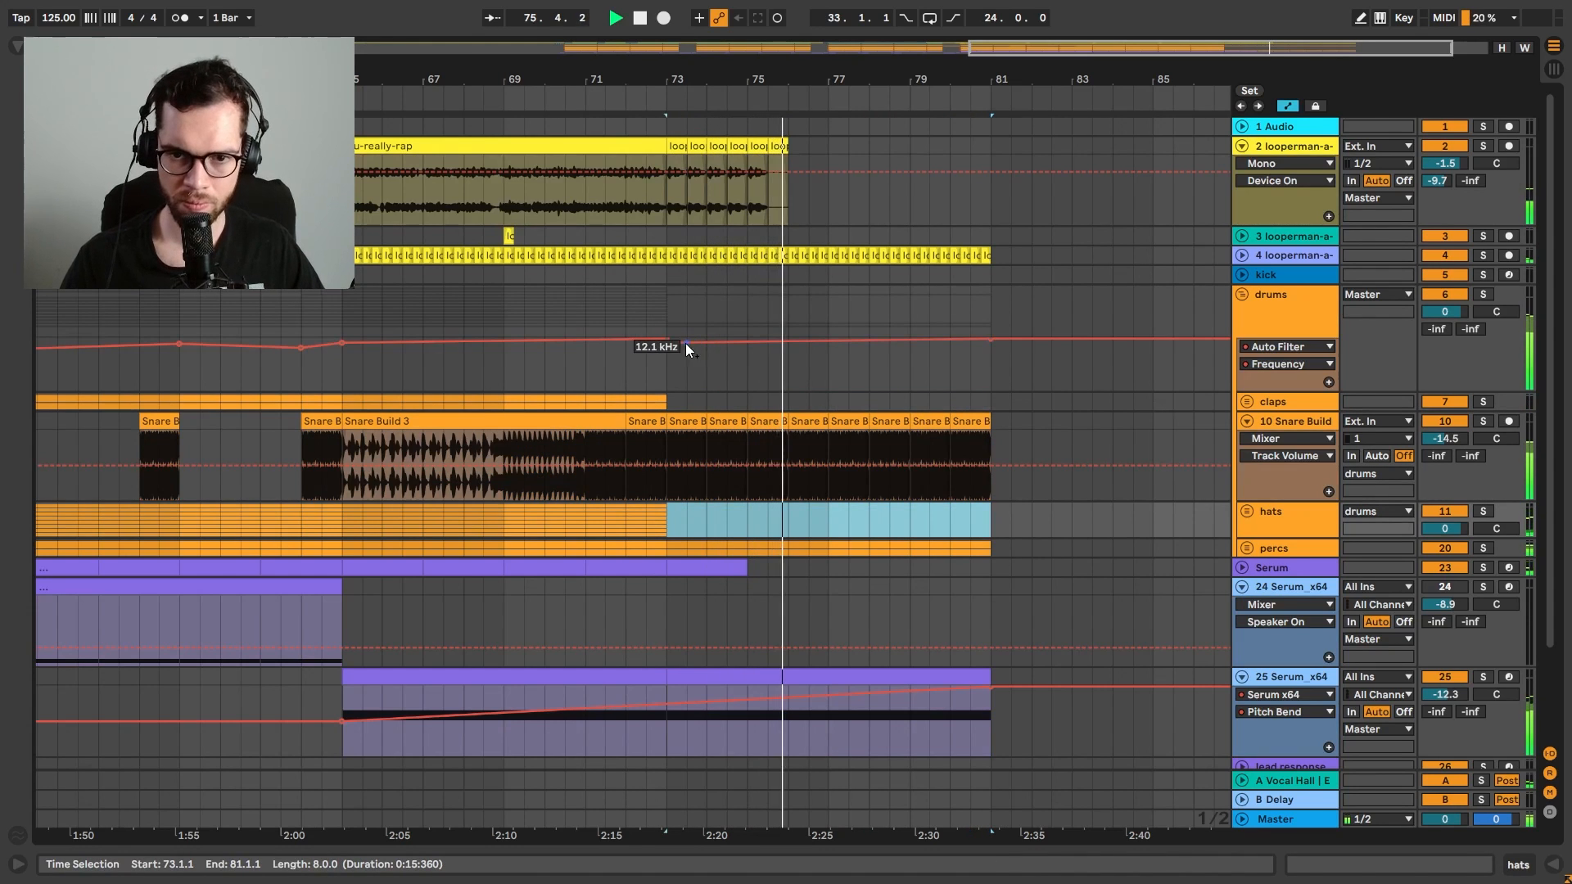
{"action": "left_click", "coordinate": [699, 377]}
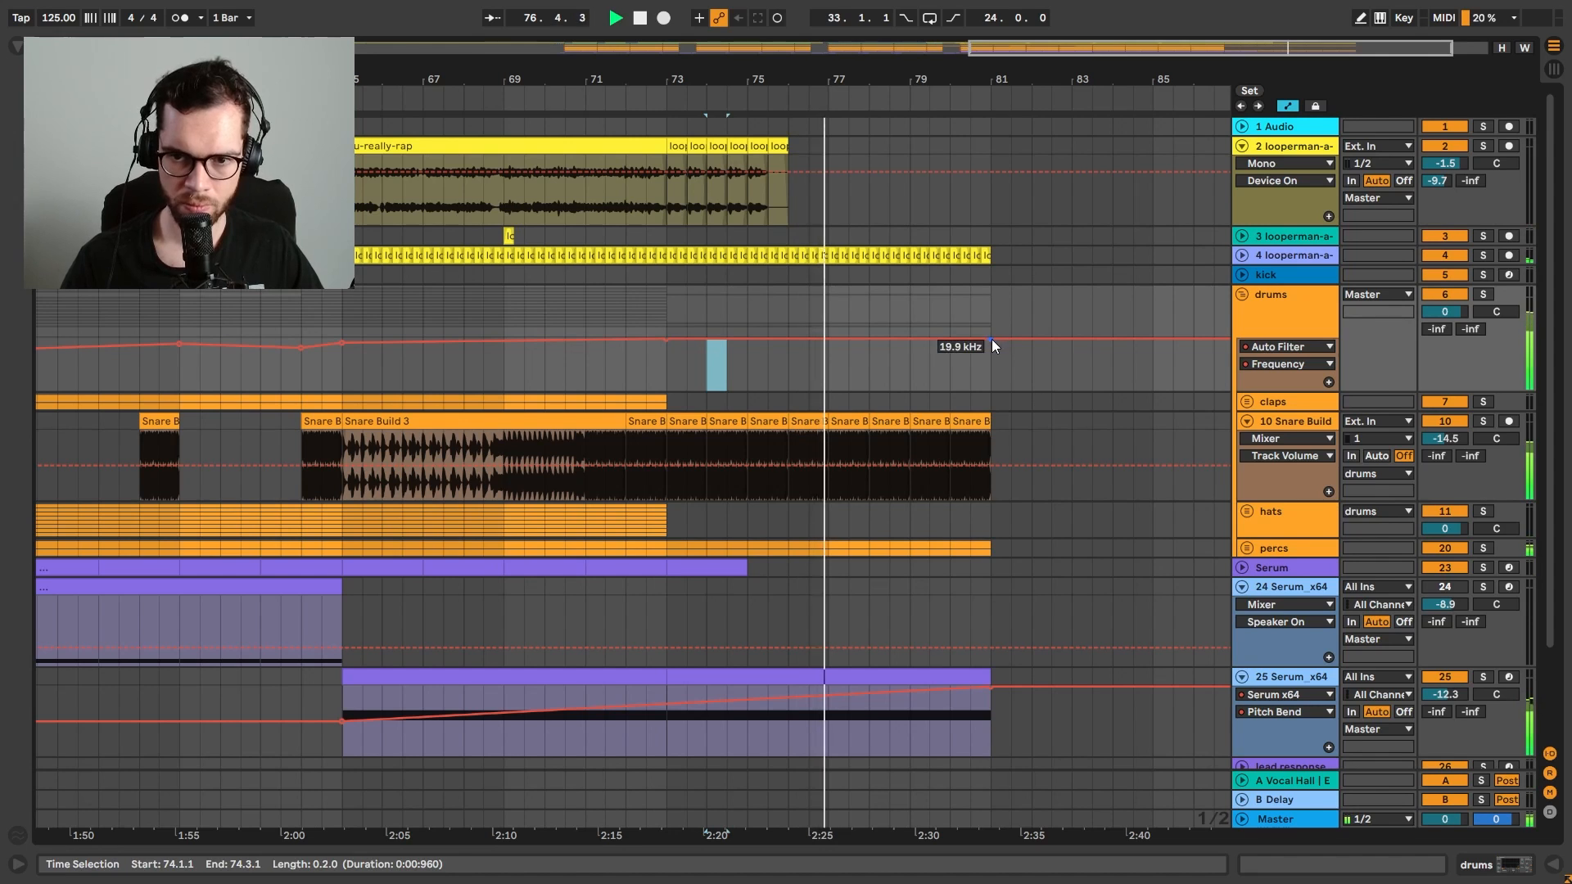
{"action": "left_click", "coordinate": [901, 379]}
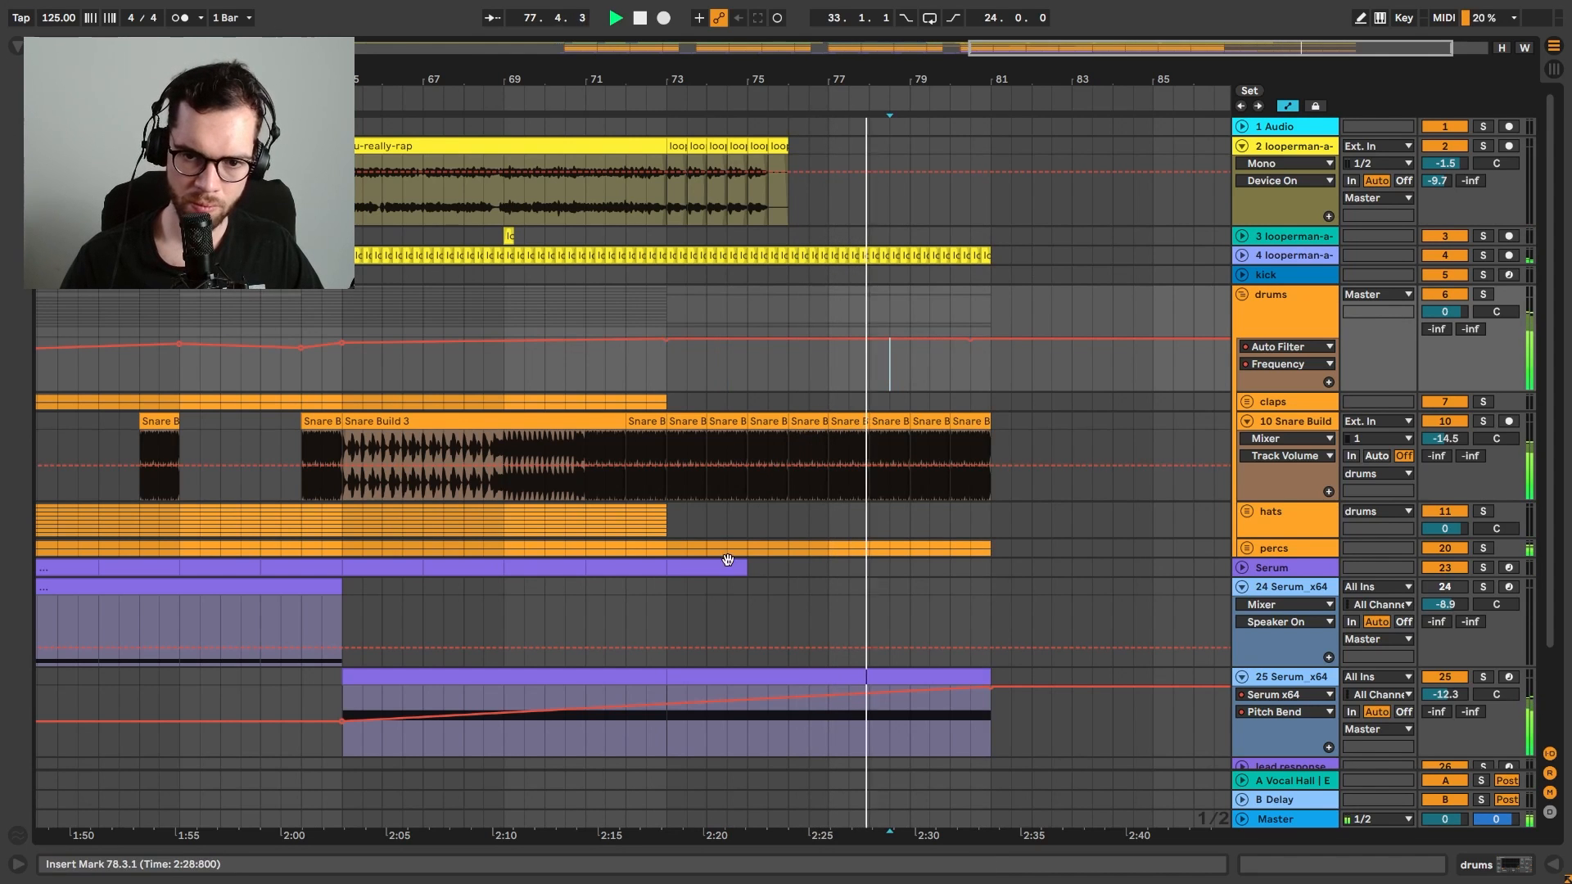
{"action": "left_click_drag", "start_coordinate": [910, 567], "coordinate": [991, 567]}
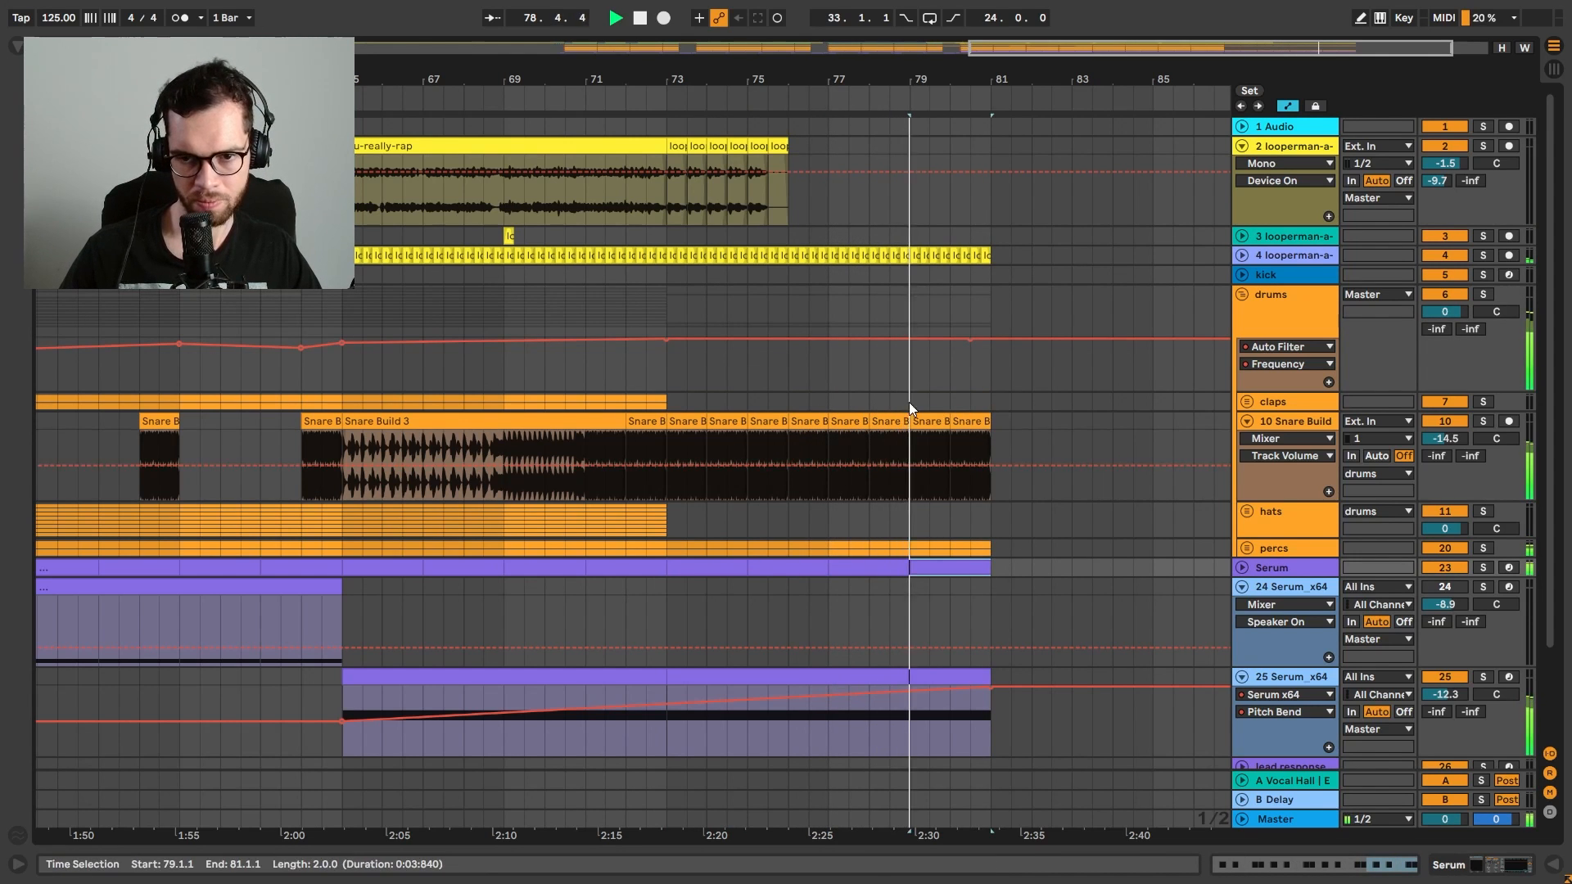
{"action": "key", "text": "a"}
Repeat the vocal track's half-bar slice from bar 74 until the copies reach bar 81
{"action": "left_click", "coordinate": [687, 213]}
{"action": "left_click", "coordinate": [678, 146]}
{"action": "key", "text": "ctrl+d"}
{"action": "key", "text": "ctrl+d"}
{"action": "key", "text": "ctrl+d"}
{"action": "key", "text": "ctrl+d"}
{"action": "key", "text": "ctrl+d"}
{"action": "key", "text": "ctrl+d"}
{"action": "key", "text": "ctrl+d"}
{"action": "key", "text": "ctrl+d"}
{"action": "key", "text": "ctrl+d"}
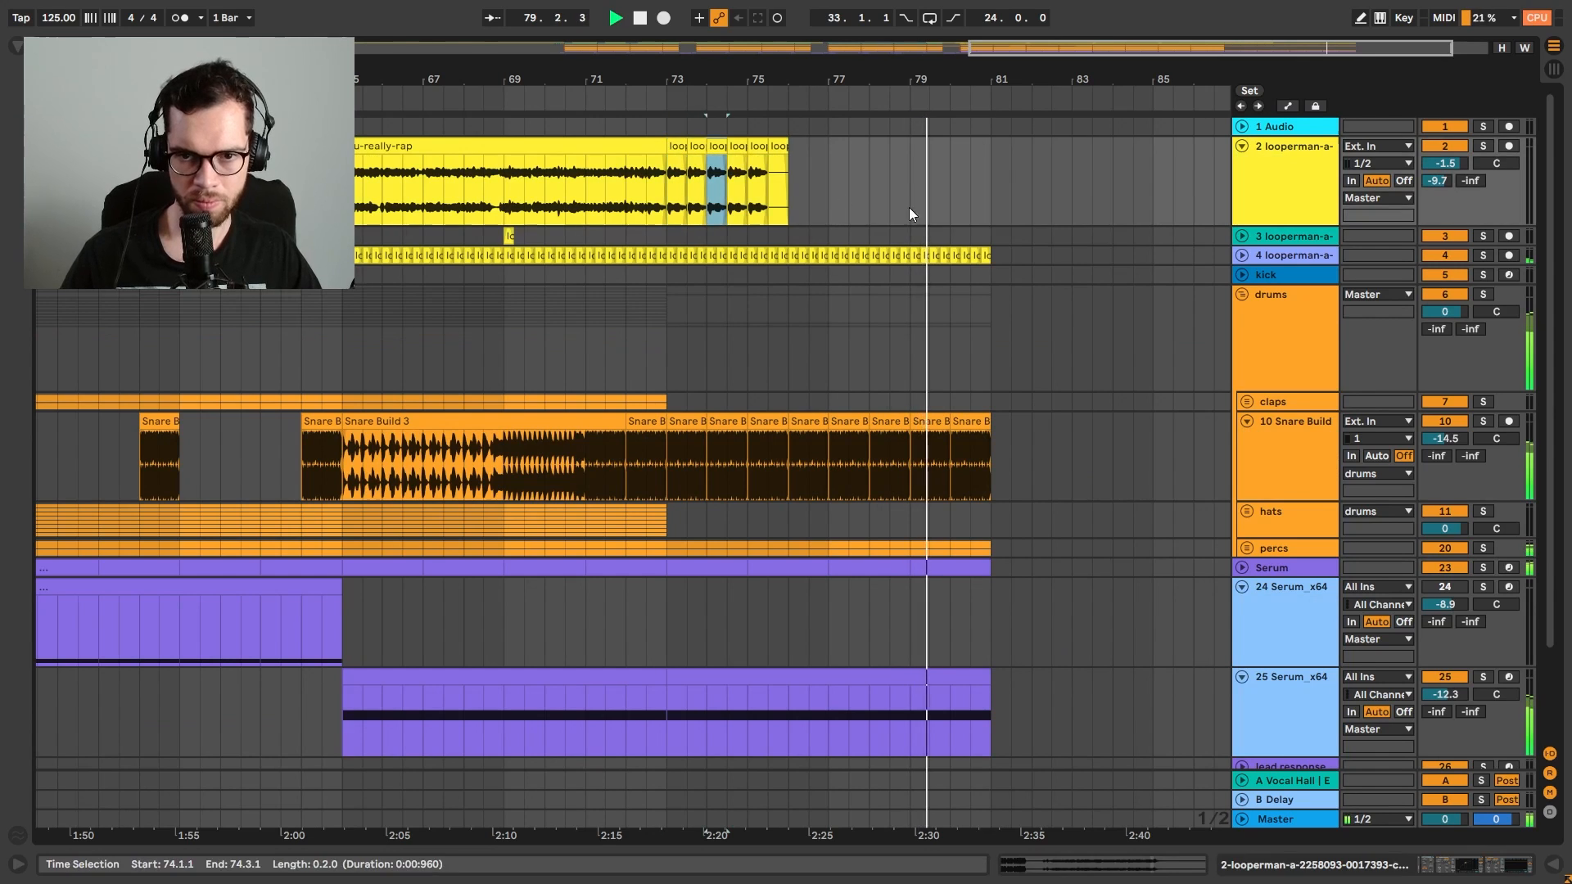
{"action": "key", "text": "ctrl+d"}
{"action": "key", "text": "ctrl+d"}
{"action": "key", "text": "ctrl+d"}
{"action": "key", "text": "ctrl+d"}
{"action": "key", "text": "ctrl+d"}
{"action": "key", "text": "ctrl+d"}
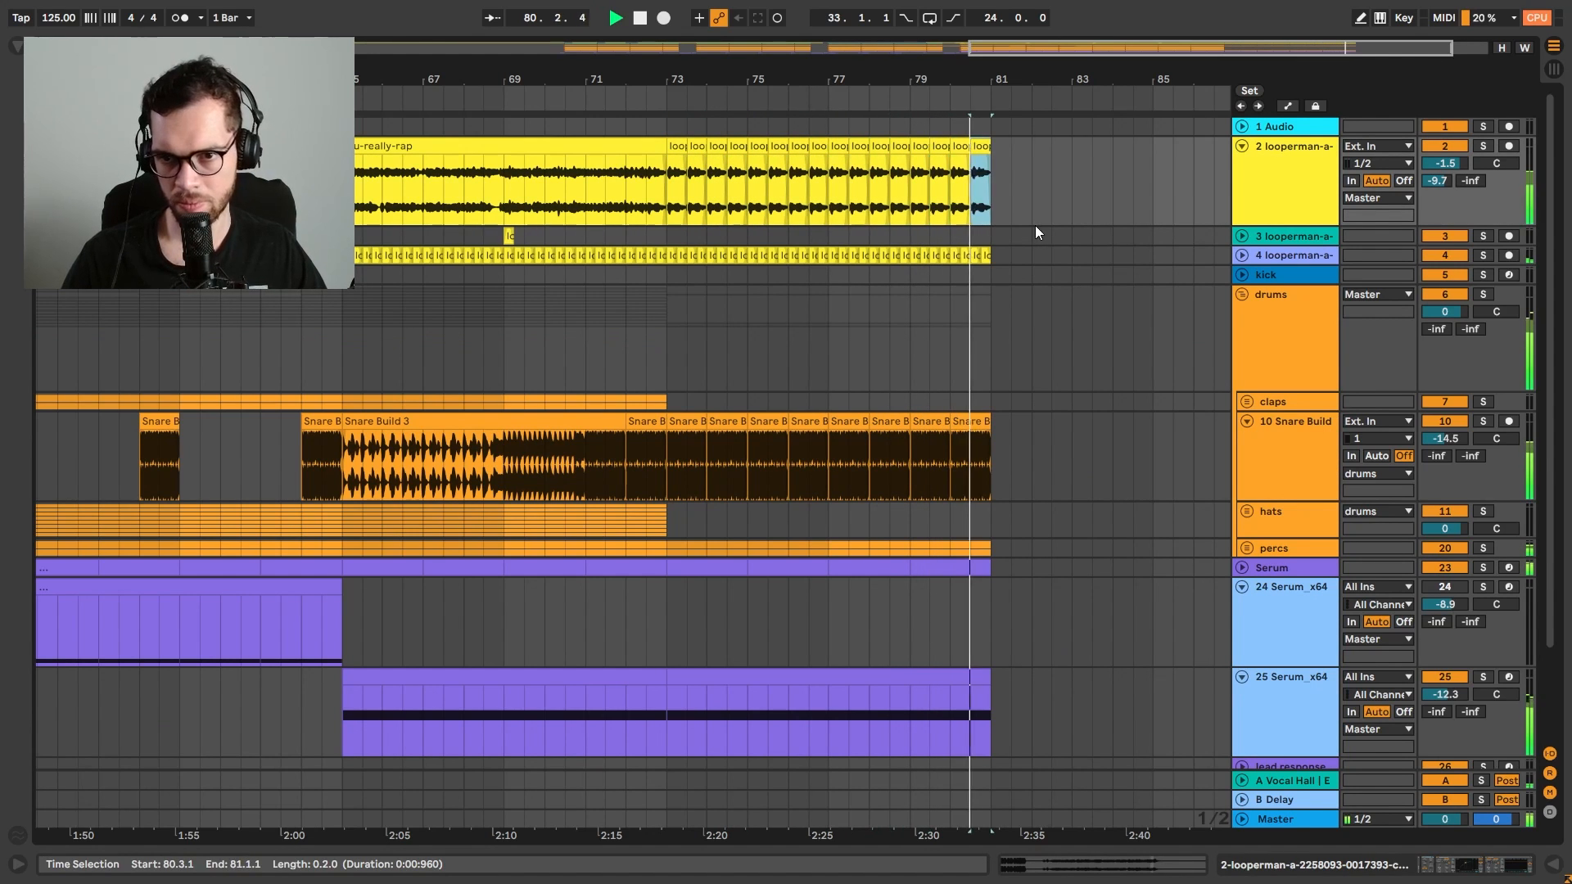
Replay from bar 71 and repeat the vocal's last beat before bar 73 nine times, up to the second beat of bar 75
{"action": "key", "text": "space"}
{"action": "left_click", "coordinate": [625, 203]}
{"action": "key", "text": "space"}
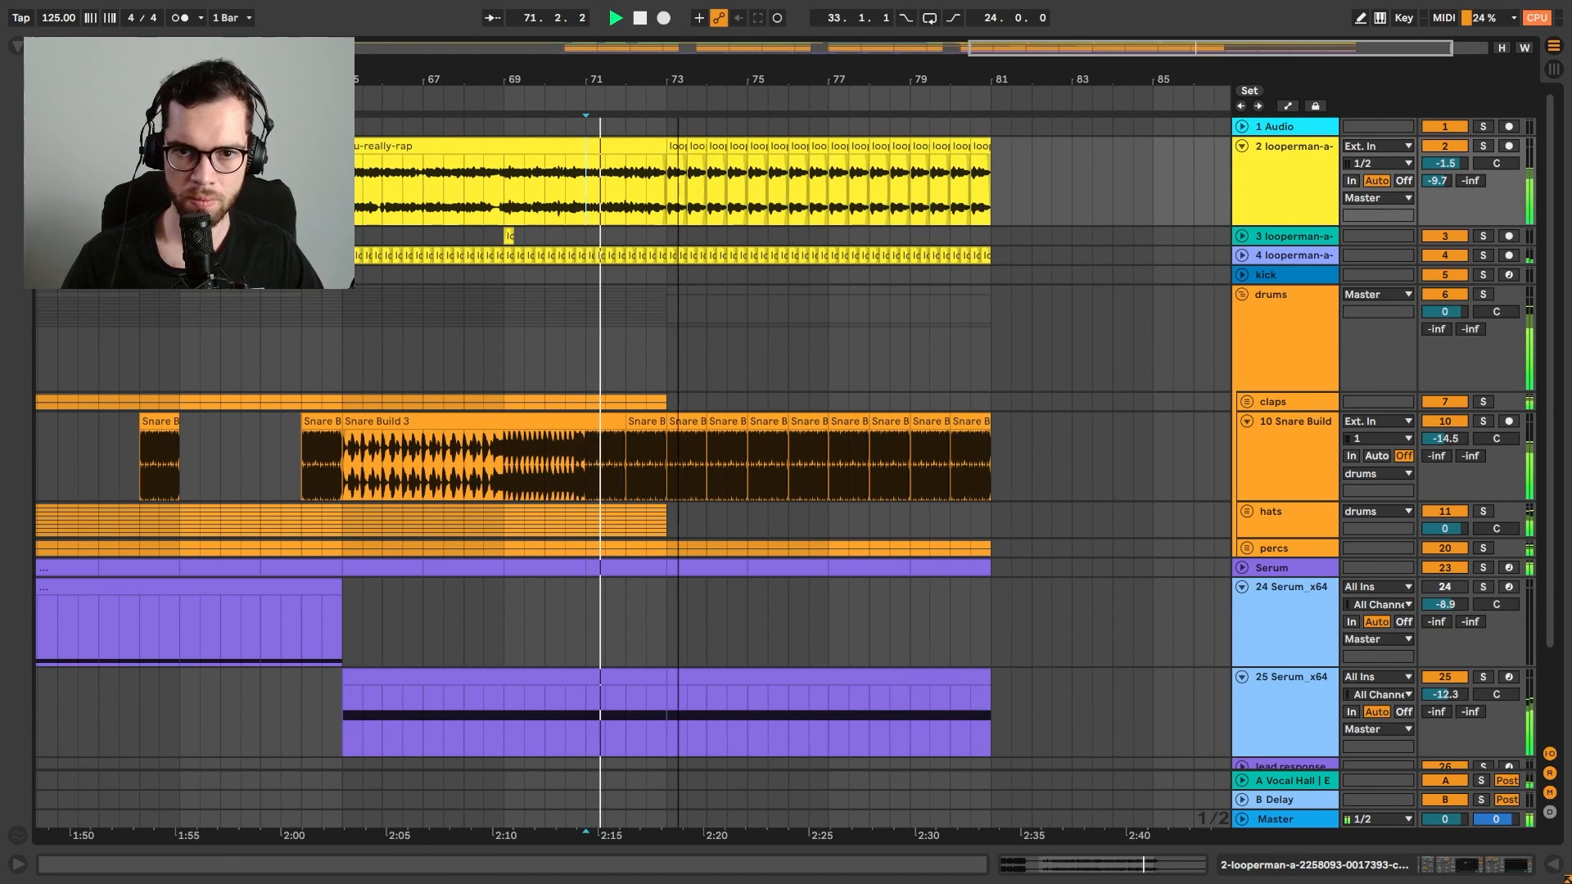
{"action": "scroll", "coordinate": [631, 203], "scroll_direction": "up", "scroll_amount": 3}
{"action": "left_click_drag", "start_coordinate": [630, 201], "coordinate": [644, 196]}
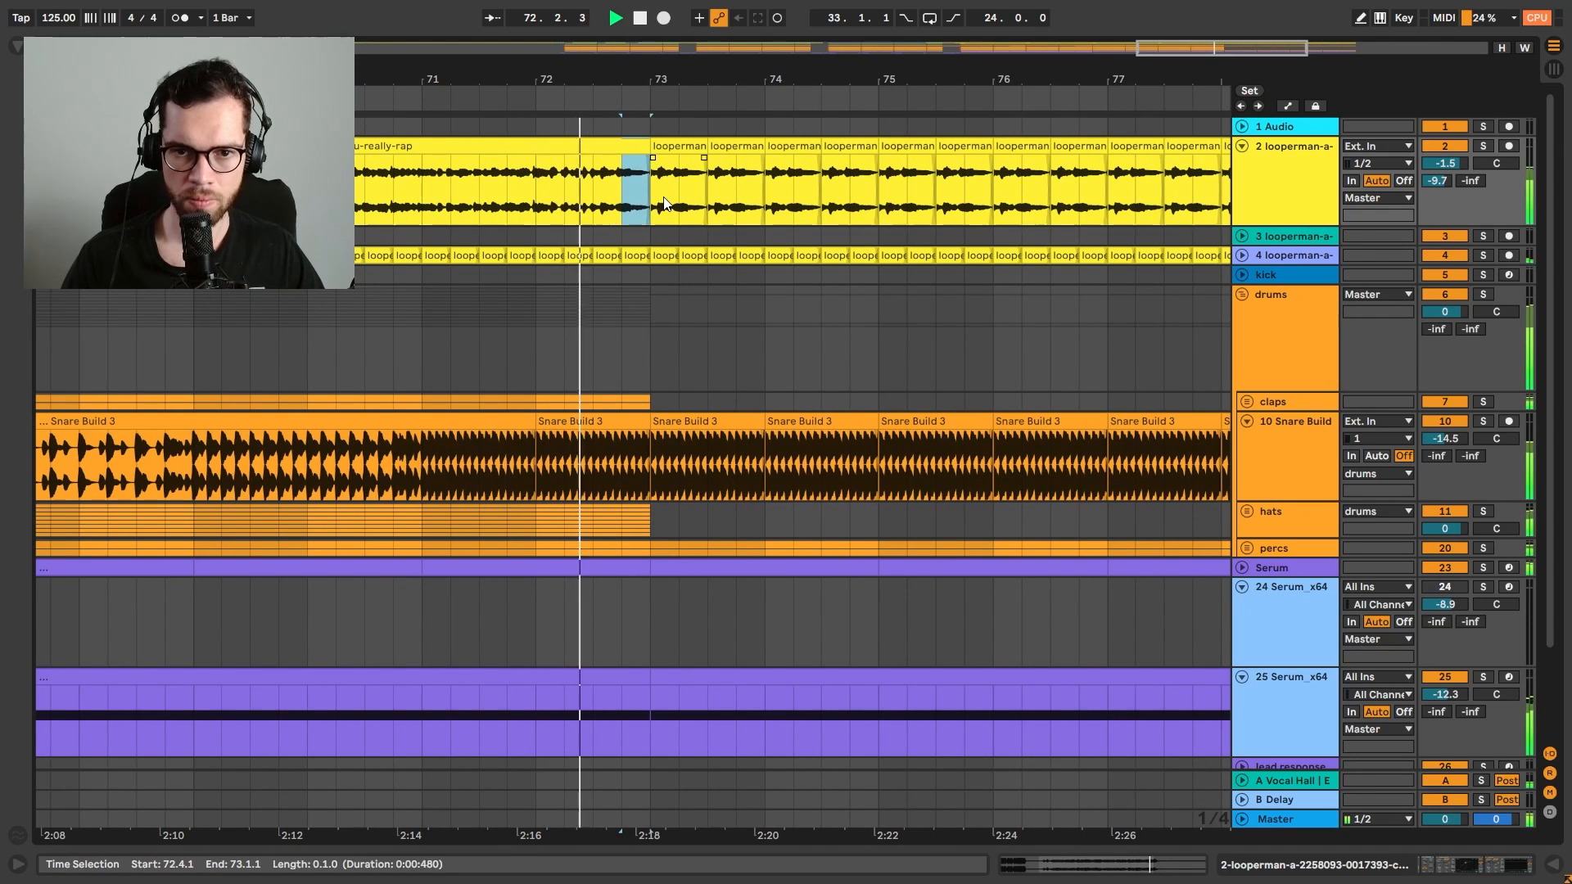
{"action": "key", "text": "ctrl+d"}
{"action": "key", "text": "ctrl+d"}
{"action": "key", "text": "ctrl+d"}
{"action": "key", "text": "ctrl+d"}
{"action": "key", "text": "ctrl+d"}
{"action": "key", "text": "ctrl+d"}
{"action": "key", "text": "ctrl+d"}
{"action": "key", "text": "ctrl+d"}
{"action": "key", "text": "ctrl+d"}
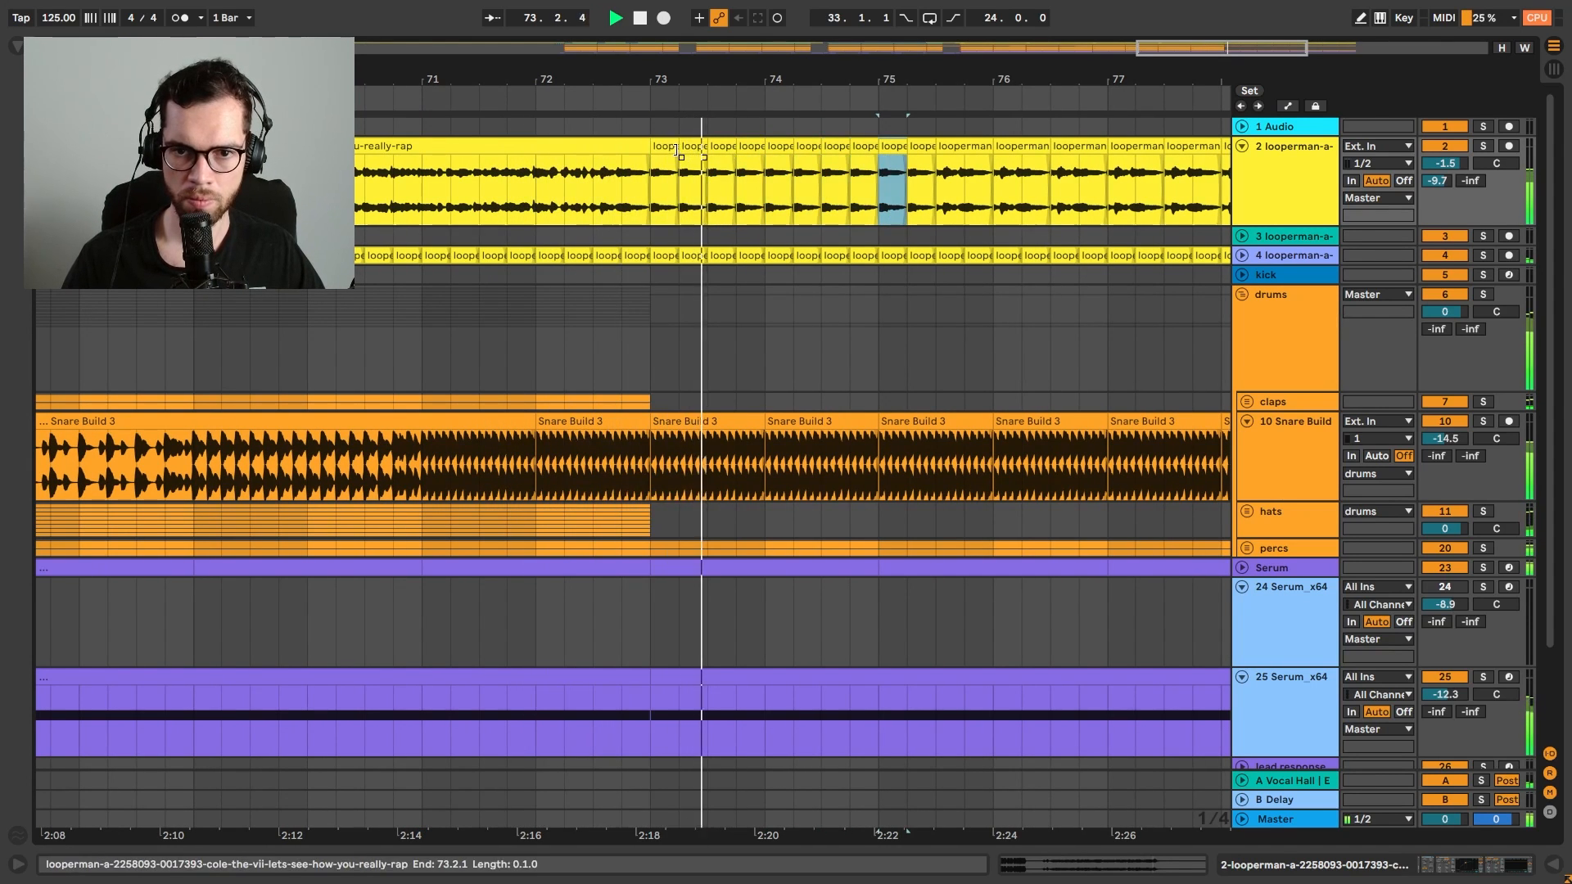
Split the vocal slice at bar 73 into a half-beat piece and repeat that piece continuously up to bar 81
{"action": "scroll", "coordinate": [656, 179], "scroll_direction": "up", "scroll_amount": 3}
{"action": "left_click", "coordinate": [657, 179]}
{"action": "key", "text": "ctrl+e"}
{"action": "left_click", "coordinate": [645, 149]}
{"action": "key", "text": "ctrl+d"}
{"action": "key", "text": "ctrl+d"}
{"action": "key", "text": "ctrl+d"}
{"action": "key", "text": "ctrl+d"}
{"action": "key", "text": "ctrl+d"}
{"action": "key", "text": "ctrl+d"}
{"action": "key", "text": "ctrl+d"}
{"action": "key", "text": "ctrl+d"}
{"action": "key", "text": "ctrl+d"}
{"action": "key", "text": "ctrl+d"}
{"action": "key", "text": "ctrl+d"}
{"action": "key", "text": "ctrl+d"}
{"action": "key", "text": "ctrl+d"}
{"action": "key", "text": "ctrl+d"}
{"action": "key", "text": "ctrl+d"}
{"action": "key", "text": "ctrl+d"}
{"action": "key", "text": "ctrl+d"}
{"action": "scroll", "coordinate": [1019, 72], "scroll_direction": "down", "scroll_amount": 2}
{"action": "key", "text": "ctrl+d"}
{"action": "key", "text": "ctrl+d"}
{"action": "key", "text": "ctrl+d"}
{"action": "key", "text": "ctrl+d"}
{"action": "key", "text": "ctrl+d"}
{"action": "key", "text": "ctrl+d"}
{"action": "key", "text": "ctrl+d"}
{"action": "key", "text": "ctrl+d"}
{"action": "key", "text": "ctrl+d"}
{"action": "key", "text": "ctrl+d"}
{"action": "key", "text": "ctrl+d"}
{"action": "key", "text": "ctrl+d"}
{"action": "key", "text": "ctrl+d"}
{"action": "scroll", "coordinate": [1026, 78], "scroll_direction": "down", "scroll_amount": 4}
{"action": "key", "text": "ctrl+d"}
{"action": "key", "text": "ctrl+d"}
{"action": "key", "text": "ctrl+d"}
{"action": "key", "text": "ctrl+d"}
{"action": "key", "text": "ctrl+d"}
{"action": "key", "text": "ctrl+d"}
{"action": "key", "text": "ctrl+d"}
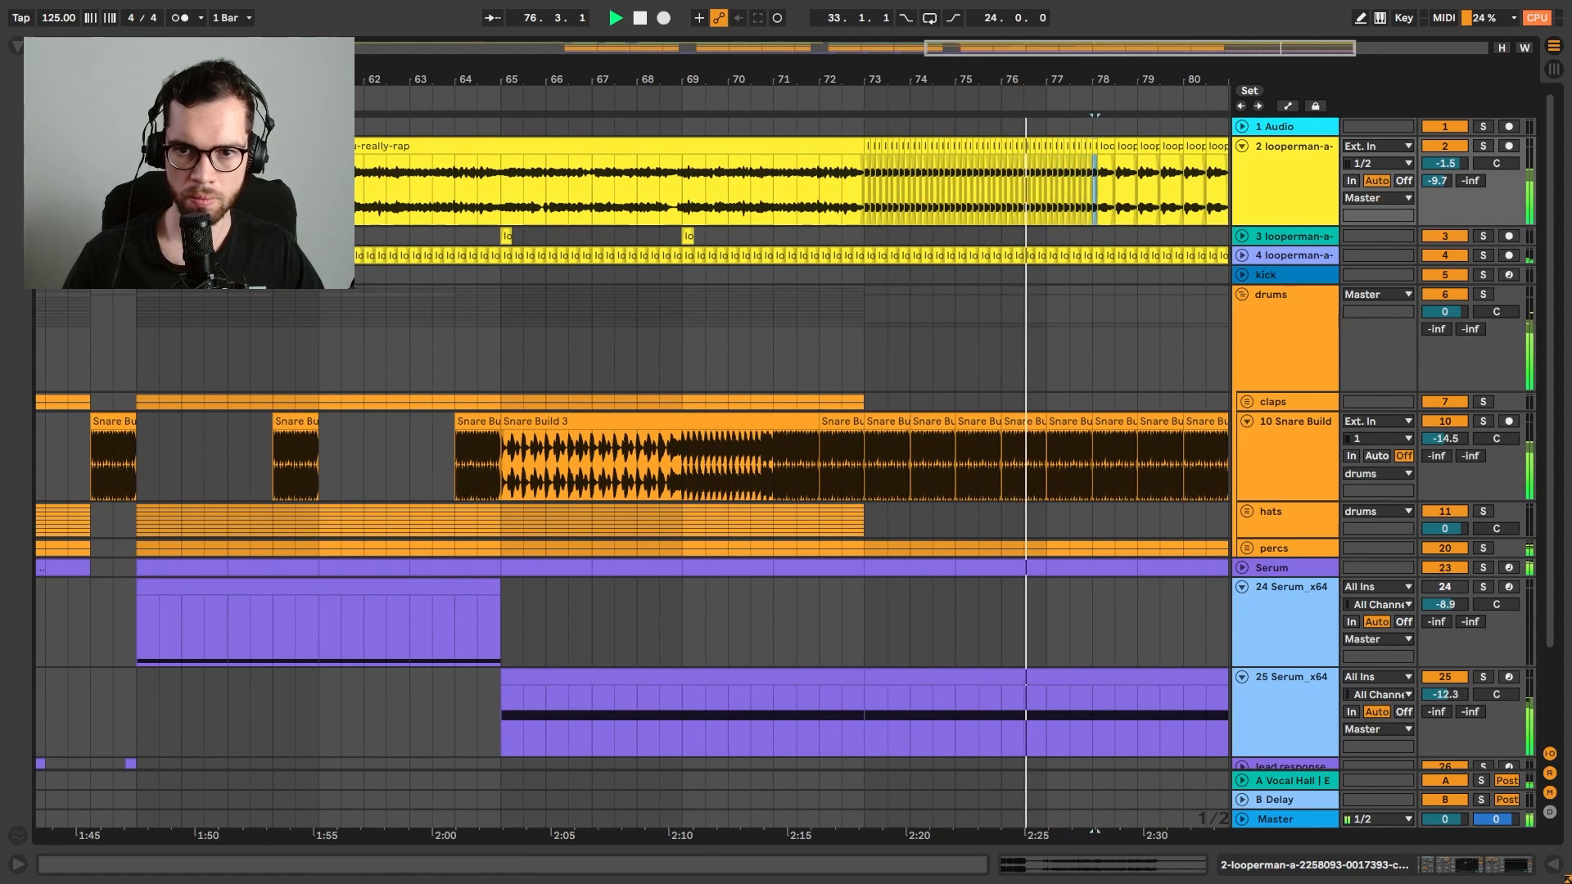
{"action": "left_click_drag", "start_coordinate": [1025, 78], "coordinate": [680, 77]}
{"action": "key", "text": "ctrl+d"}
{"action": "key", "text": "ctrl+d"}
{"action": "key", "text": "ctrl+d"}
{"action": "key", "text": "ctrl+d"}
{"action": "key", "text": "ctrl+d"}
{"action": "key", "text": "ctrl+d"}
{"action": "key", "text": "ctrl+d"}
{"action": "key", "text": "ctrl+d"}
{"action": "key", "text": "ctrl+d"}
{"action": "key", "text": "ctrl+d"}
{"action": "key", "text": "ctrl+d"}
{"action": "key", "text": "ctrl+d"}
{"action": "key", "text": "ctrl+d"}
{"action": "key", "text": "ctrl+d"}
{"action": "key", "text": "ctrl+d"}
{"action": "key", "text": "ctrl+d"}
{"action": "key", "text": "ctrl+d"}
{"action": "key", "text": "ctrl+d"}
{"action": "key", "text": "ctrl+d"}
{"action": "key", "text": "ctrl+d"}
{"action": "key", "text": "ctrl+d"}
{"action": "key", "text": "ctrl+d"}
{"action": "key", "text": "ctrl+d"}
{"action": "key", "text": "ctrl+d"}
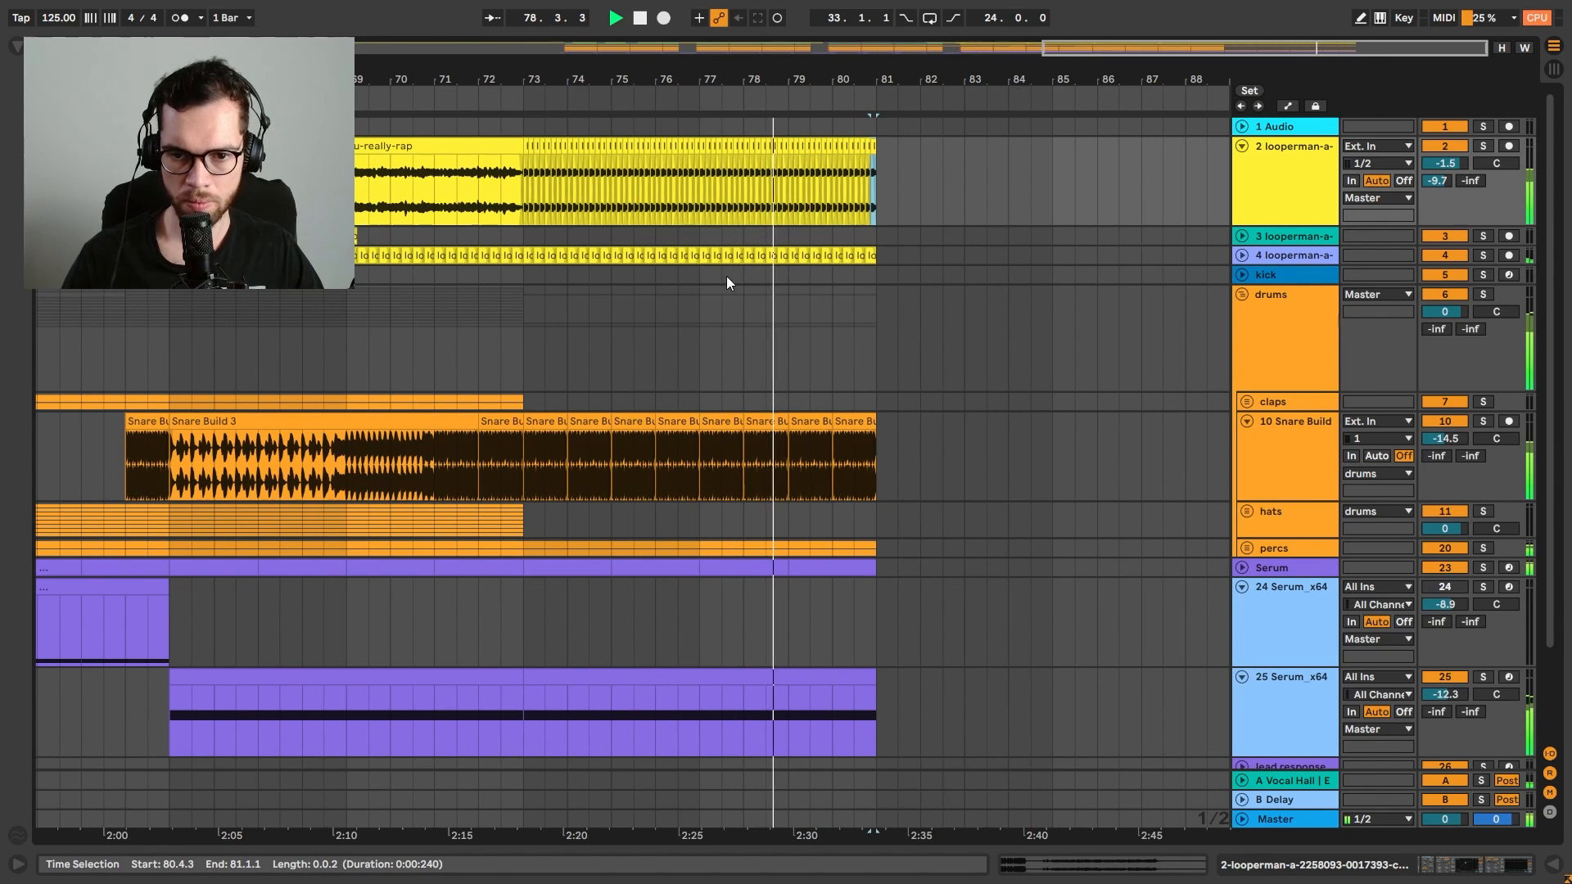
Replay from the middle of bar 72 and repeat a 1/32 slice of the Snare Build across the first beat of bar 77
{"action": "left_click", "coordinate": [493, 190]}
{"action": "key", "text": "space"}
{"action": "key", "text": "space"}
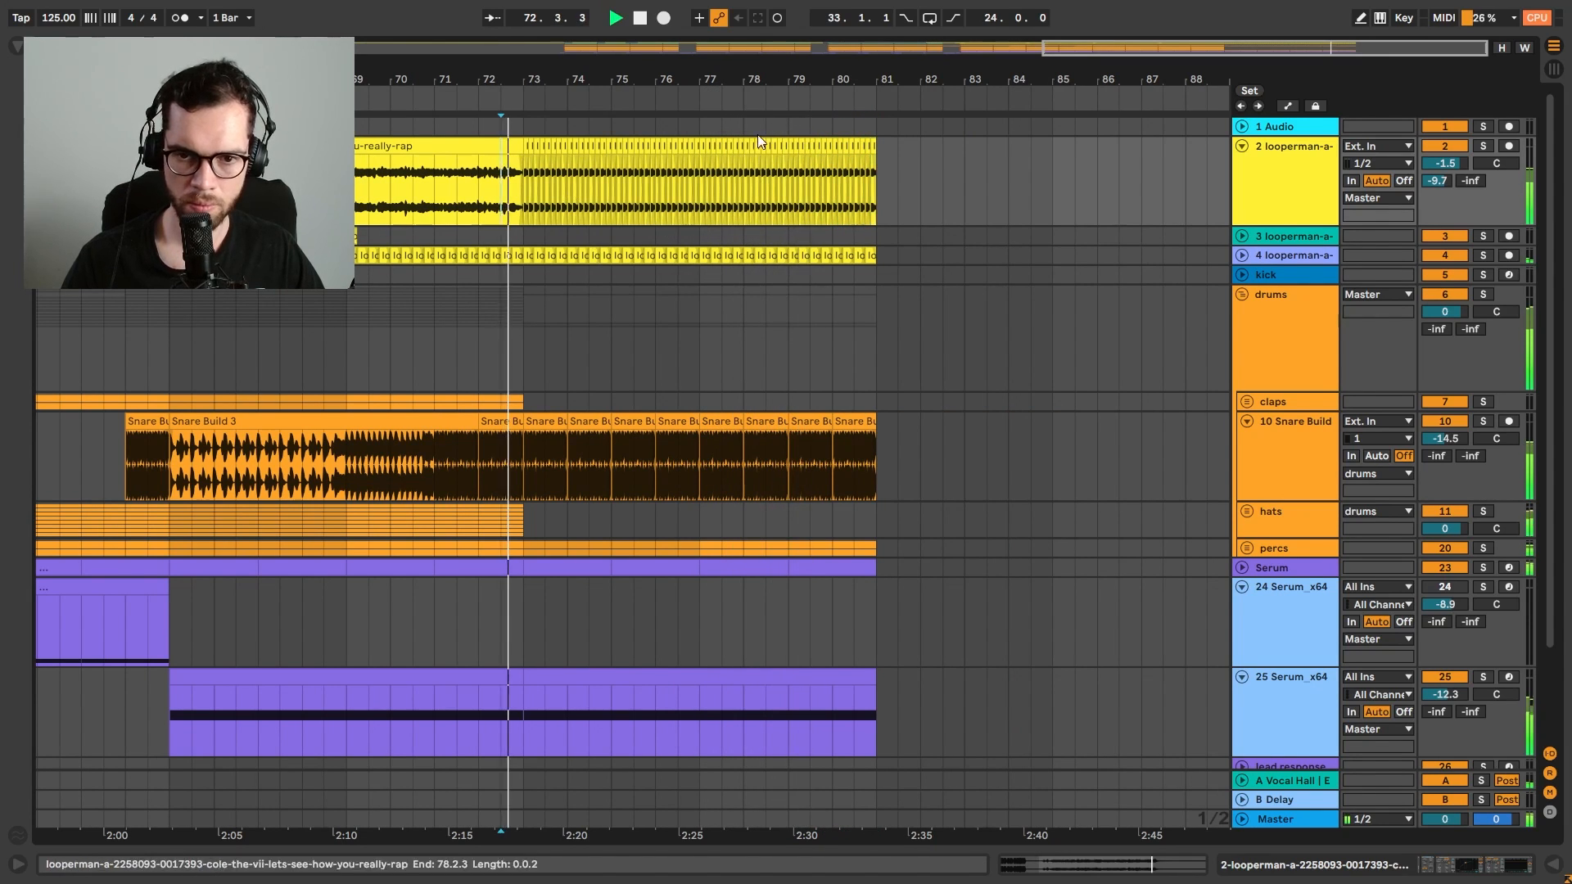
{"action": "left_click_drag", "start_coordinate": [739, 78], "coordinate": [740, 155]}
{"action": "left_click_drag", "start_coordinate": [561, 80], "coordinate": [561, 160]}
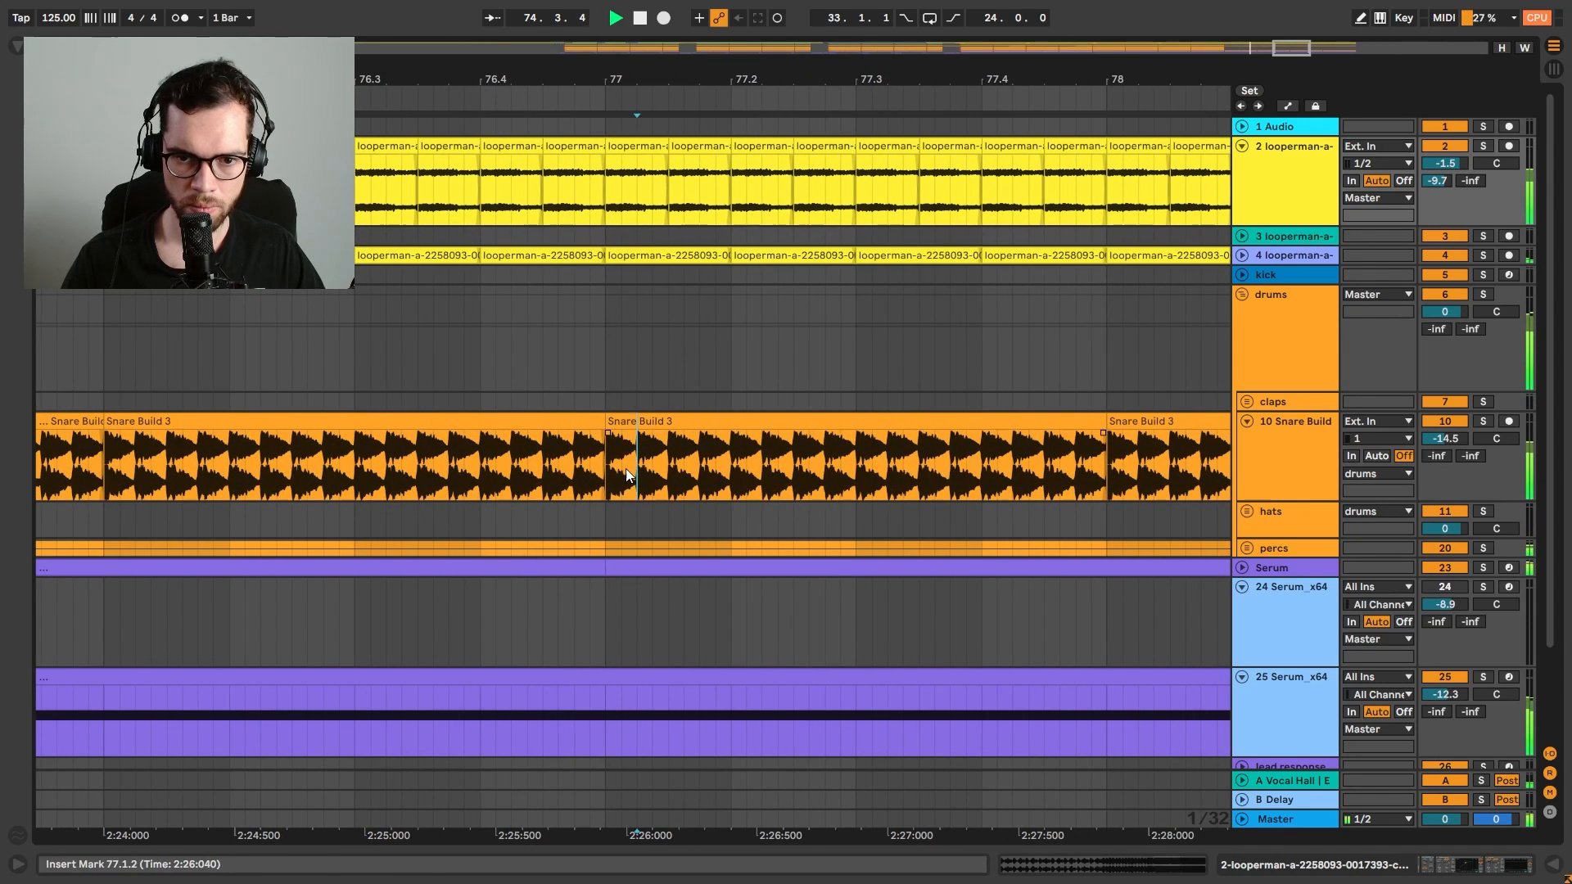
{"action": "left_click_drag", "start_coordinate": [625, 469], "coordinate": [617, 468]}
{"action": "key", "text": "ctrl+d"}
{"action": "key", "text": "ctrl+d"}
{"action": "key", "text": "ctrl+d"}
{"action": "key", "text": "ctrl+d"}
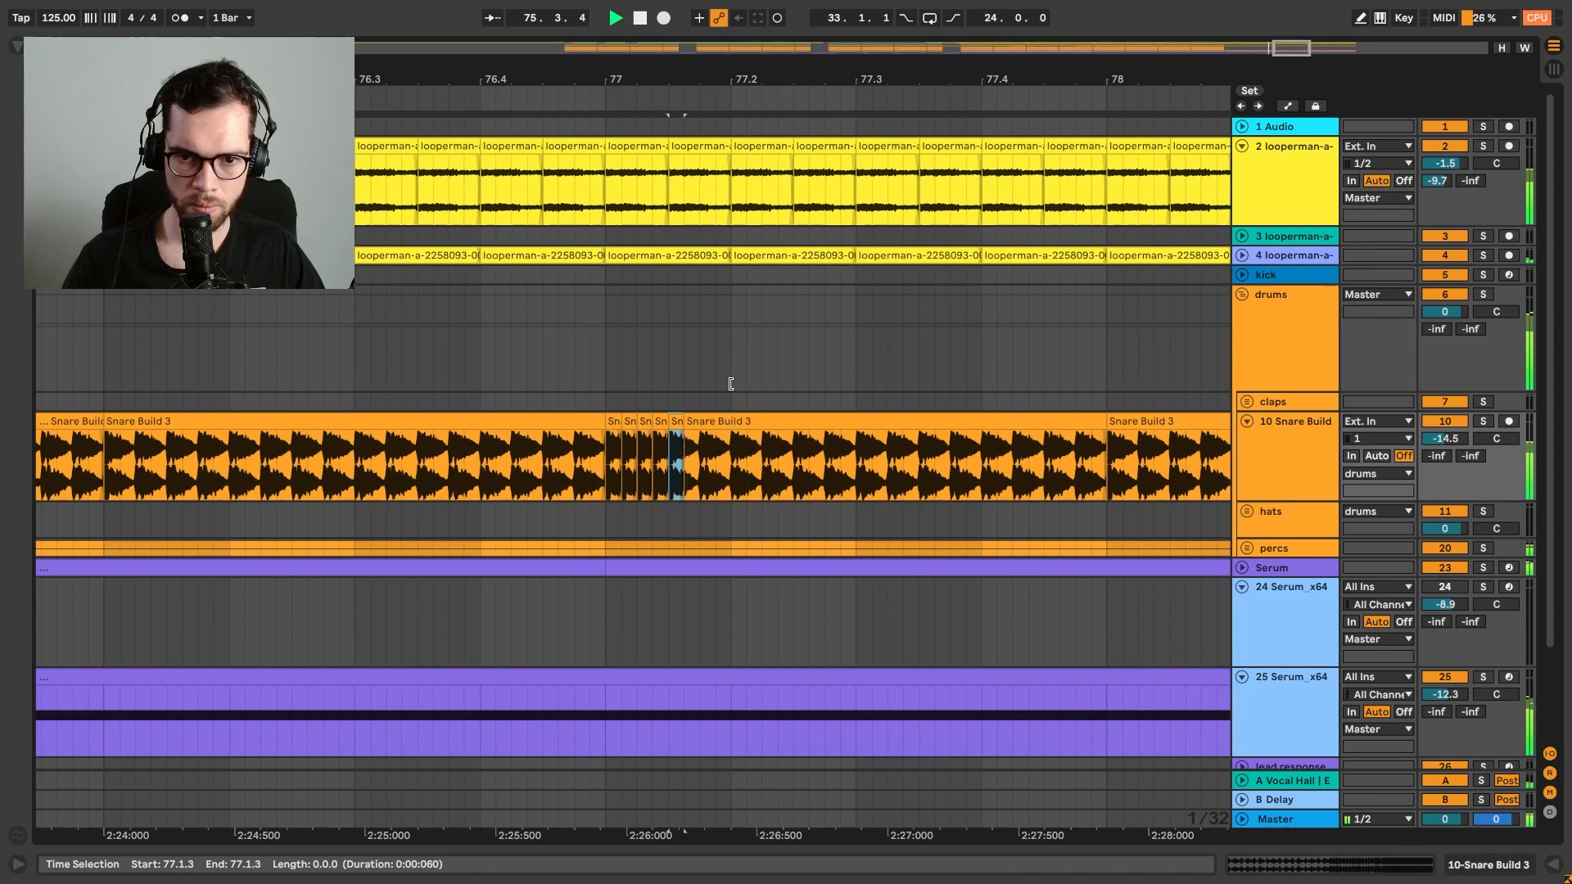
{"action": "key", "text": "ctrl+d"}
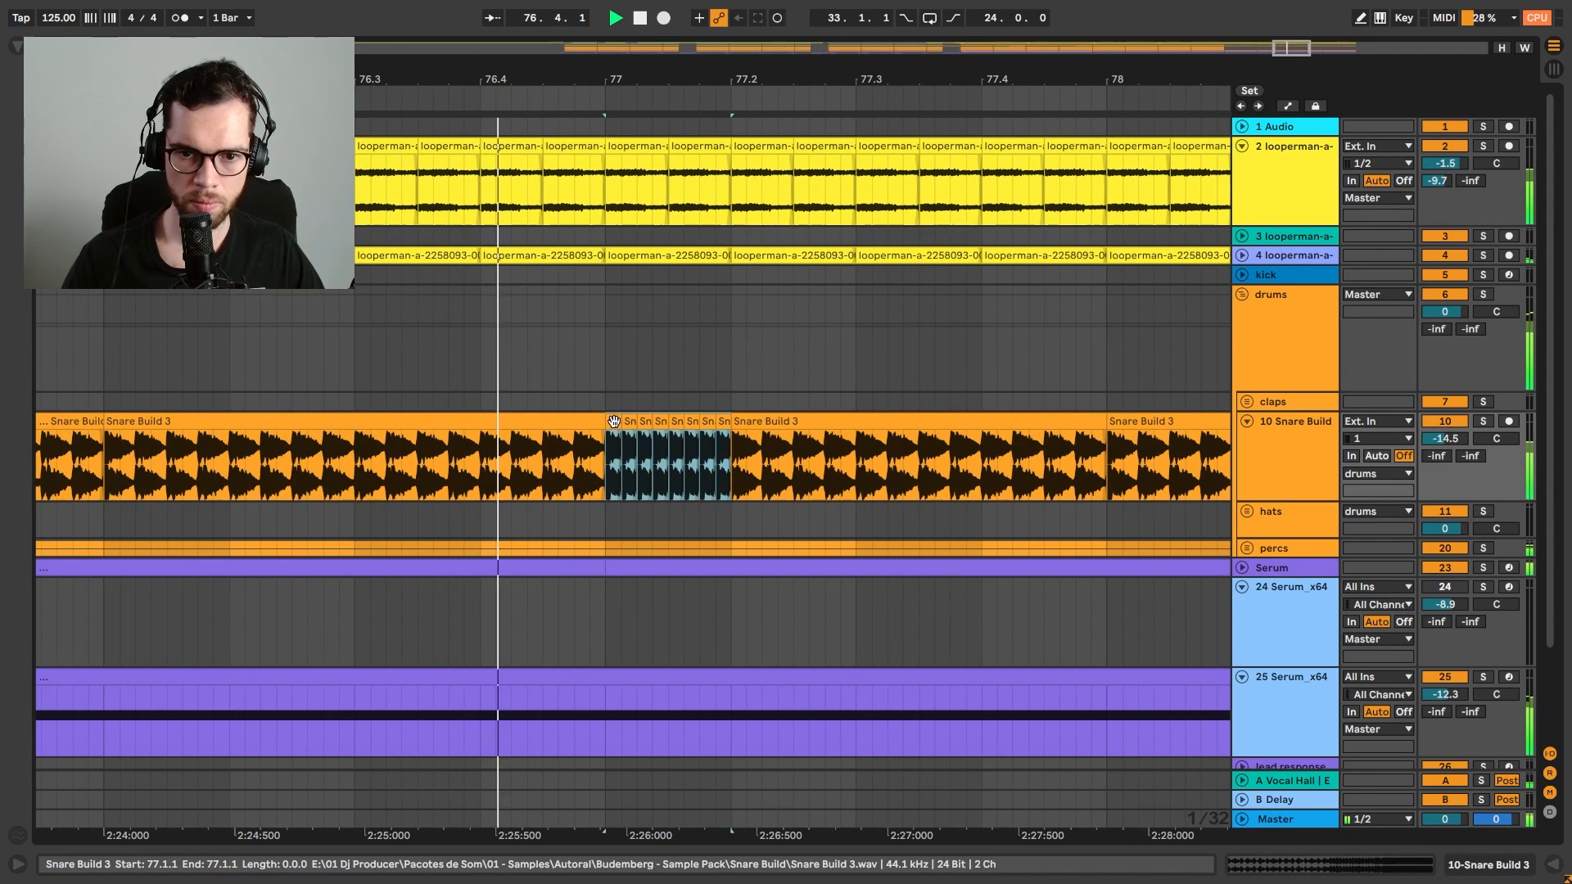
Duplicate the one-beat group of 1/32 Snare Build slices at bar 77 repeatedly until it fills up to bar 81
{"action": "key", "text": "ctrl+d"}
{"action": "key", "text": "ctrl+d"}
{"action": "key", "text": "ctrl+d"}
{"action": "key", "text": "ctrl+d"}
{"action": "key", "text": "ctrl+d"}
{"action": "left_click_drag", "start_coordinate": [806, 80], "coordinate": [809, 80]}
{"action": "key", "text": "ctrl+d"}
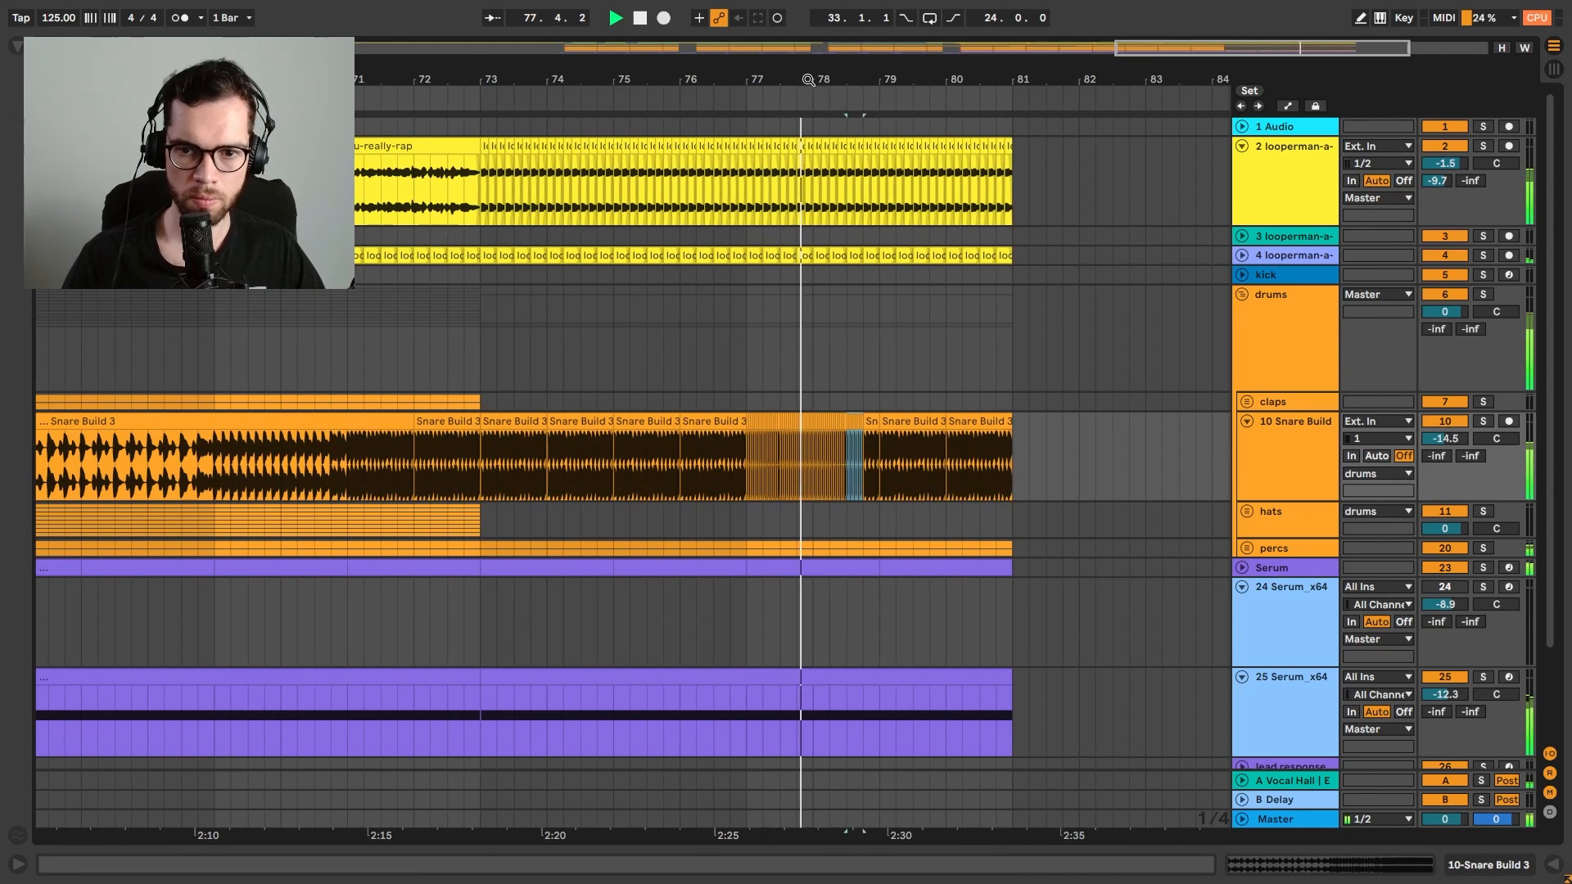
{"action": "key", "text": "ctrl+d"}
{"action": "key", "text": "ctrl+d"}
{"action": "key", "text": "ctrl+d"}
{"action": "key", "text": "ctrl+d"}
{"action": "key", "text": "ctrl+d"}
{"action": "key", "text": "ctrl+d"}
{"action": "key", "text": "ctrl+d"}
{"action": "key", "text": "ctrl+d"}
{"action": "key", "text": "ctrl+d"}
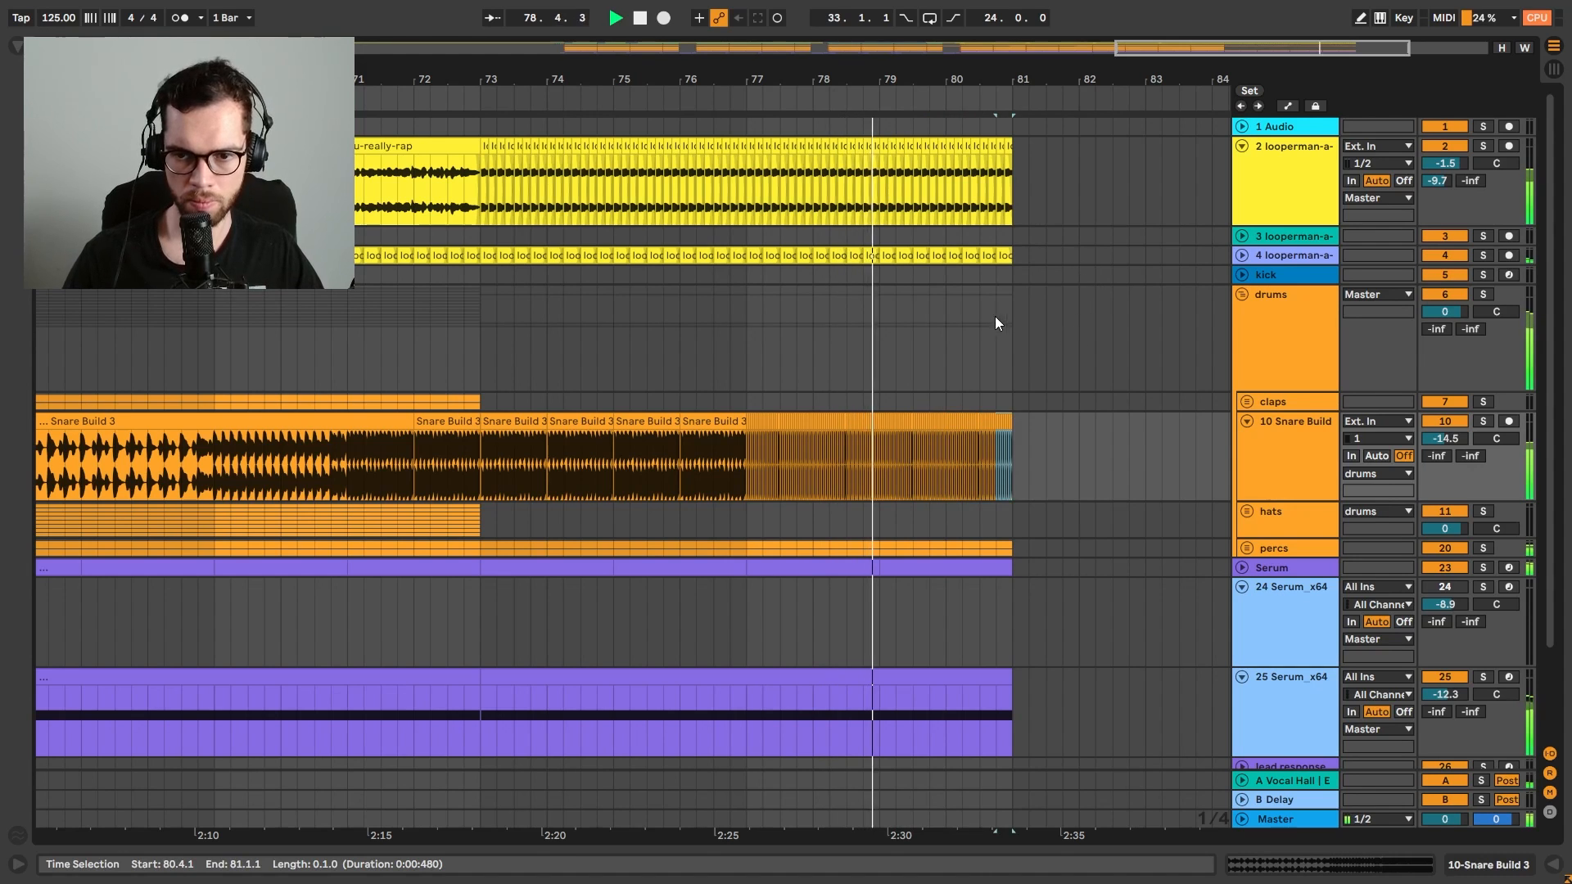
{"action": "left_click_drag", "start_coordinate": [1027, 424], "coordinate": [991, 442]}
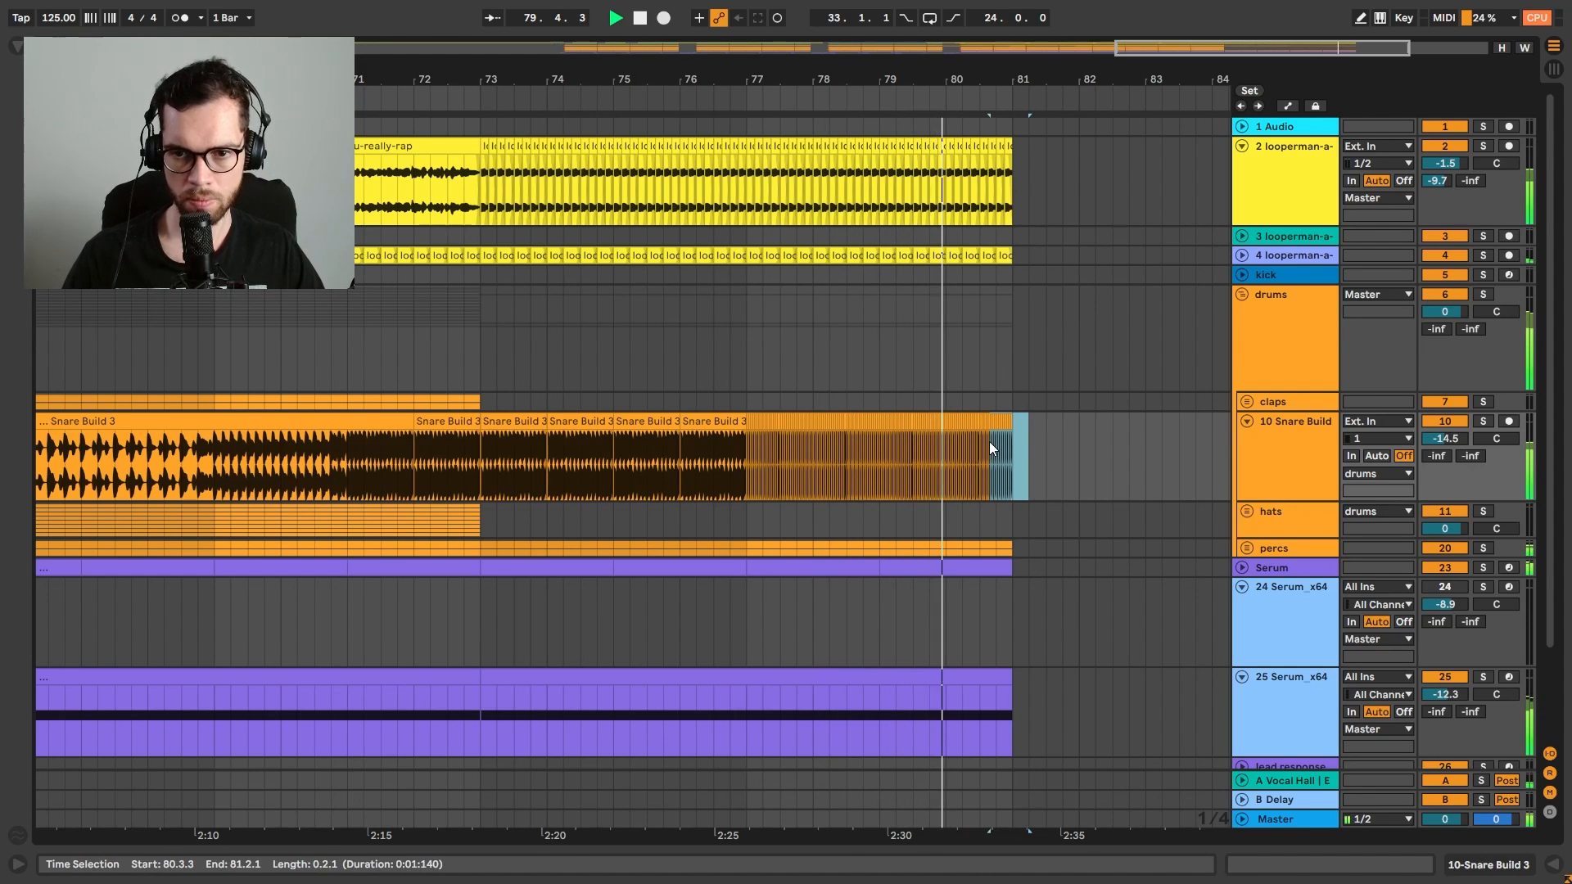
{"action": "key", "text": "w"}
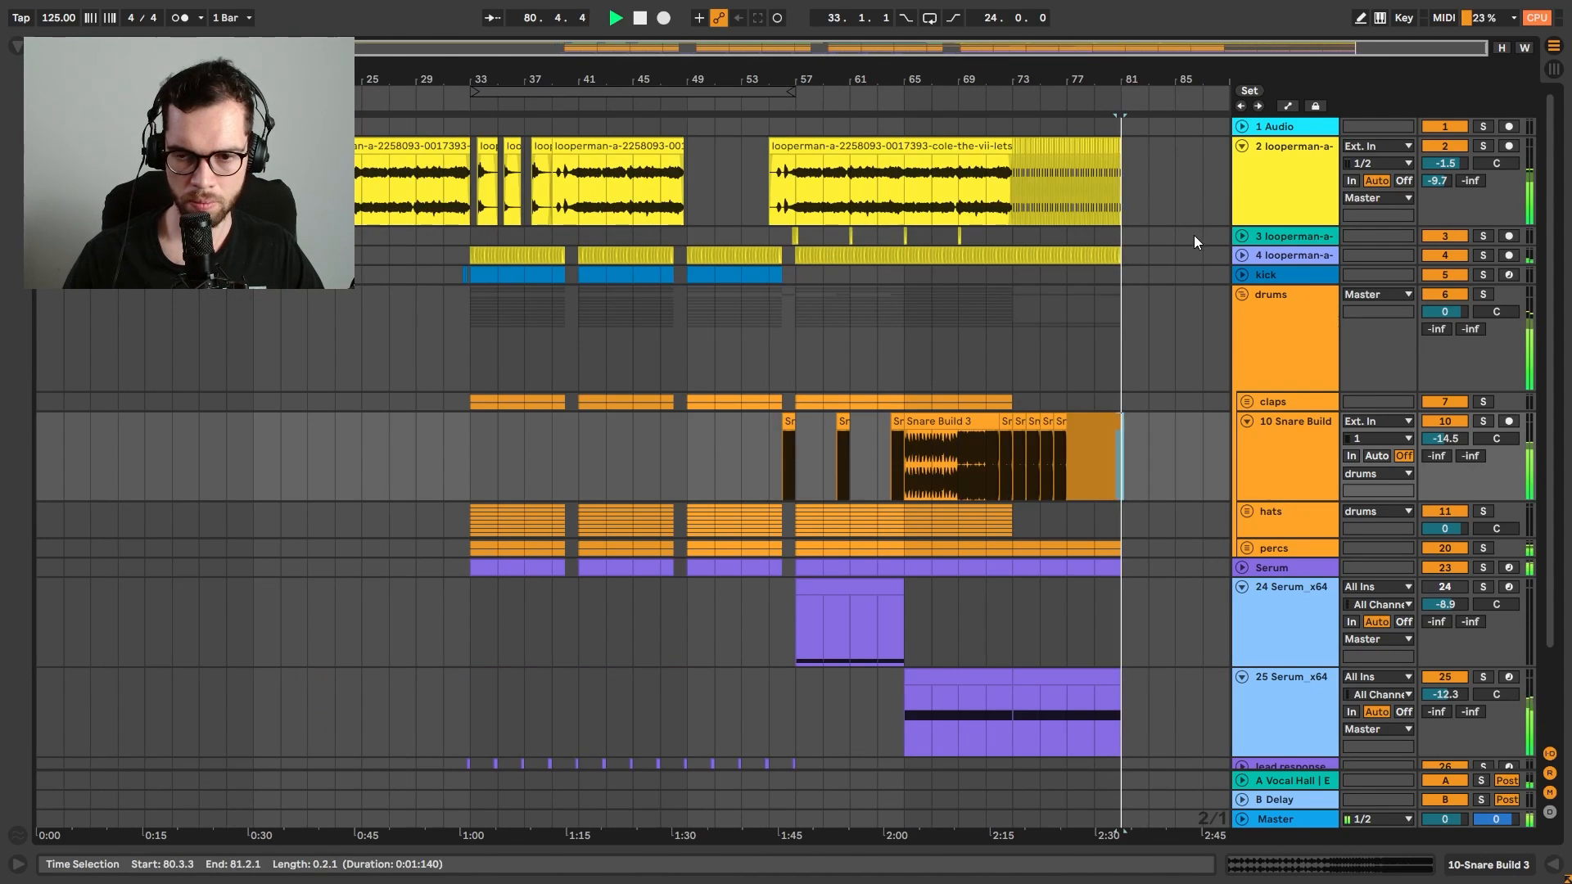
Stop playback and examine the notes of the 25 Serum clip that starts at bar 73
{"action": "left_click", "coordinate": [1095, 305]}
{"action": "key", "text": "space"}
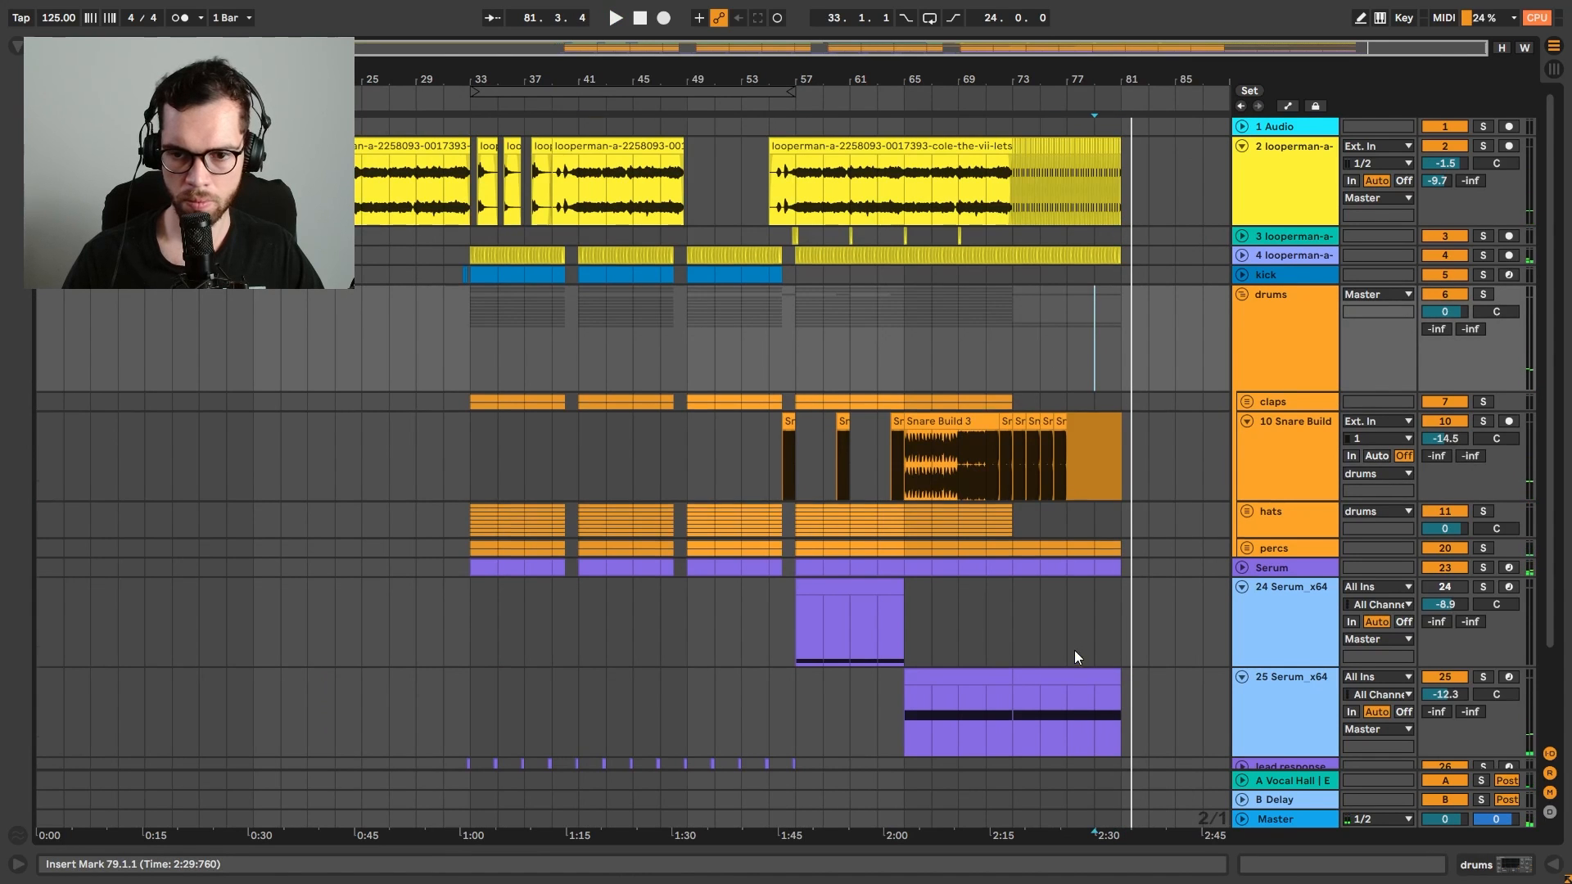
{"action": "scroll", "coordinate": [1073, 651], "scroll_direction": "down", "scroll_amount": 1}
{"action": "double_click", "coordinate": [1058, 616]}
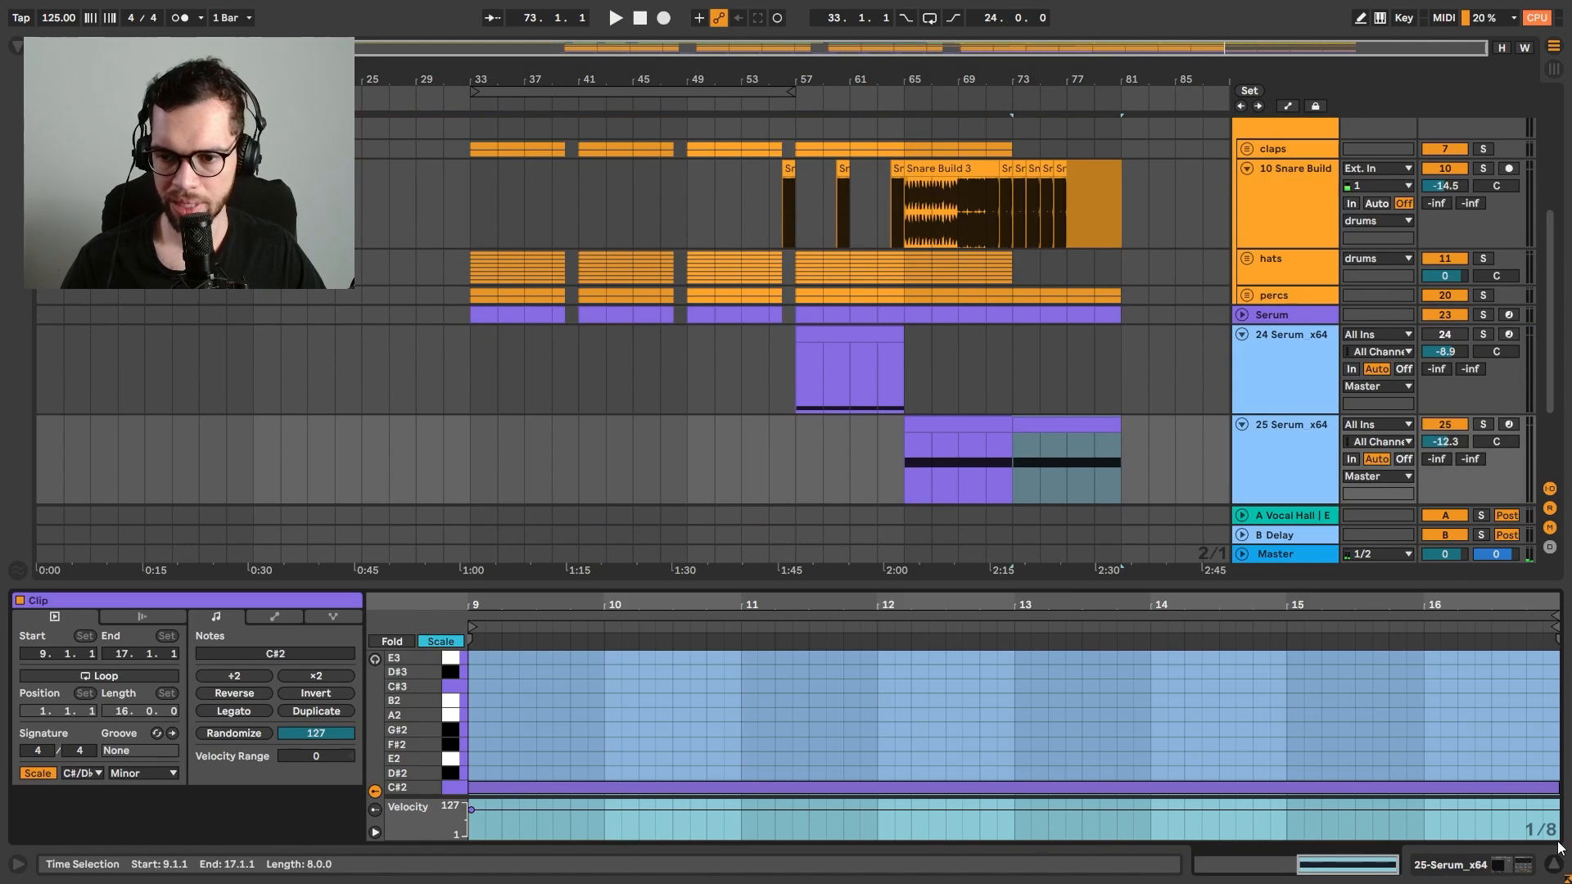
{"action": "left_click", "coordinate": [1551, 863]}
{"action": "scroll", "coordinate": [1102, 521], "scroll_direction": "up", "scroll_amount": 1}
Show the automation lanes, fold the drums group and play back the build-up from bar 71
{"action": "left_click", "coordinate": [989, 348]}
{"action": "key", "text": "a"}
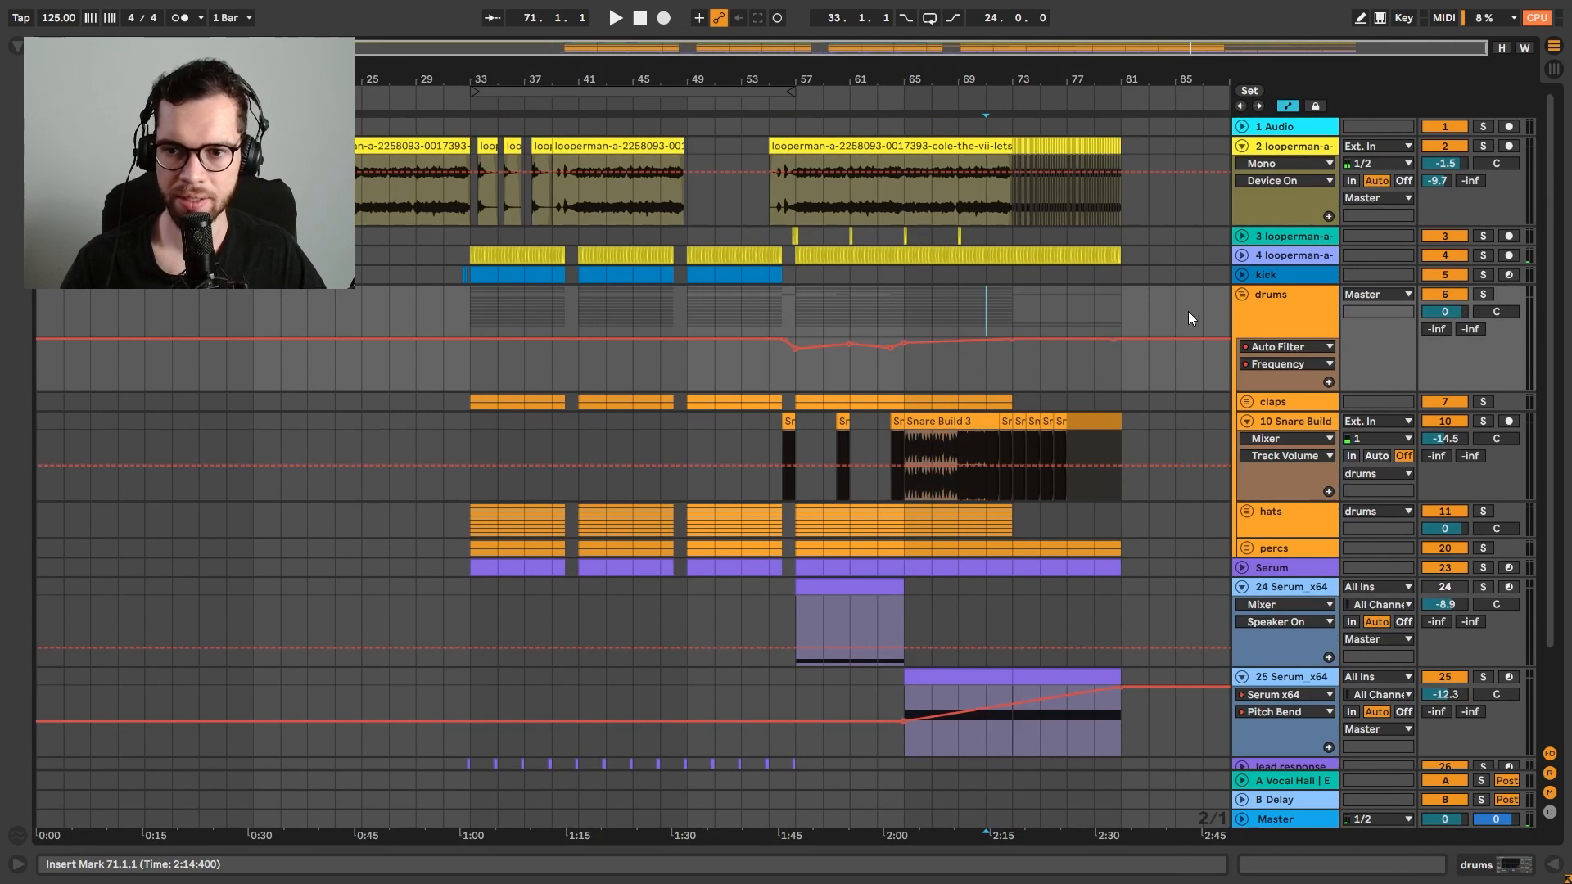
{"action": "left_click", "coordinate": [1241, 297]}
{"action": "key", "text": "space"}
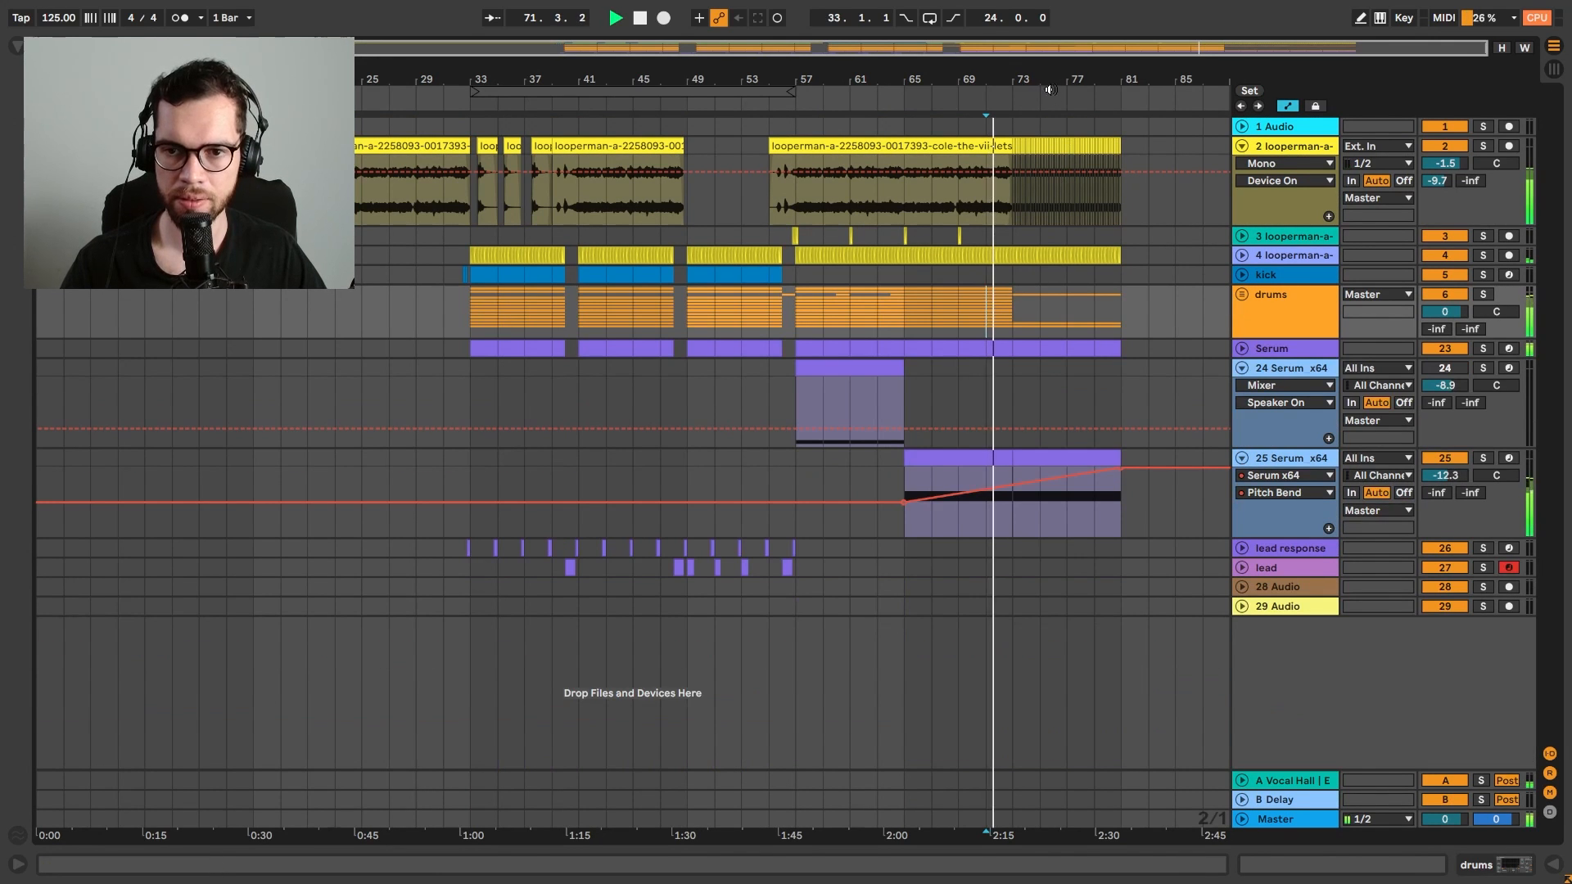
{"action": "left_click_drag", "start_coordinate": [1048, 79], "coordinate": [1003, 140]}
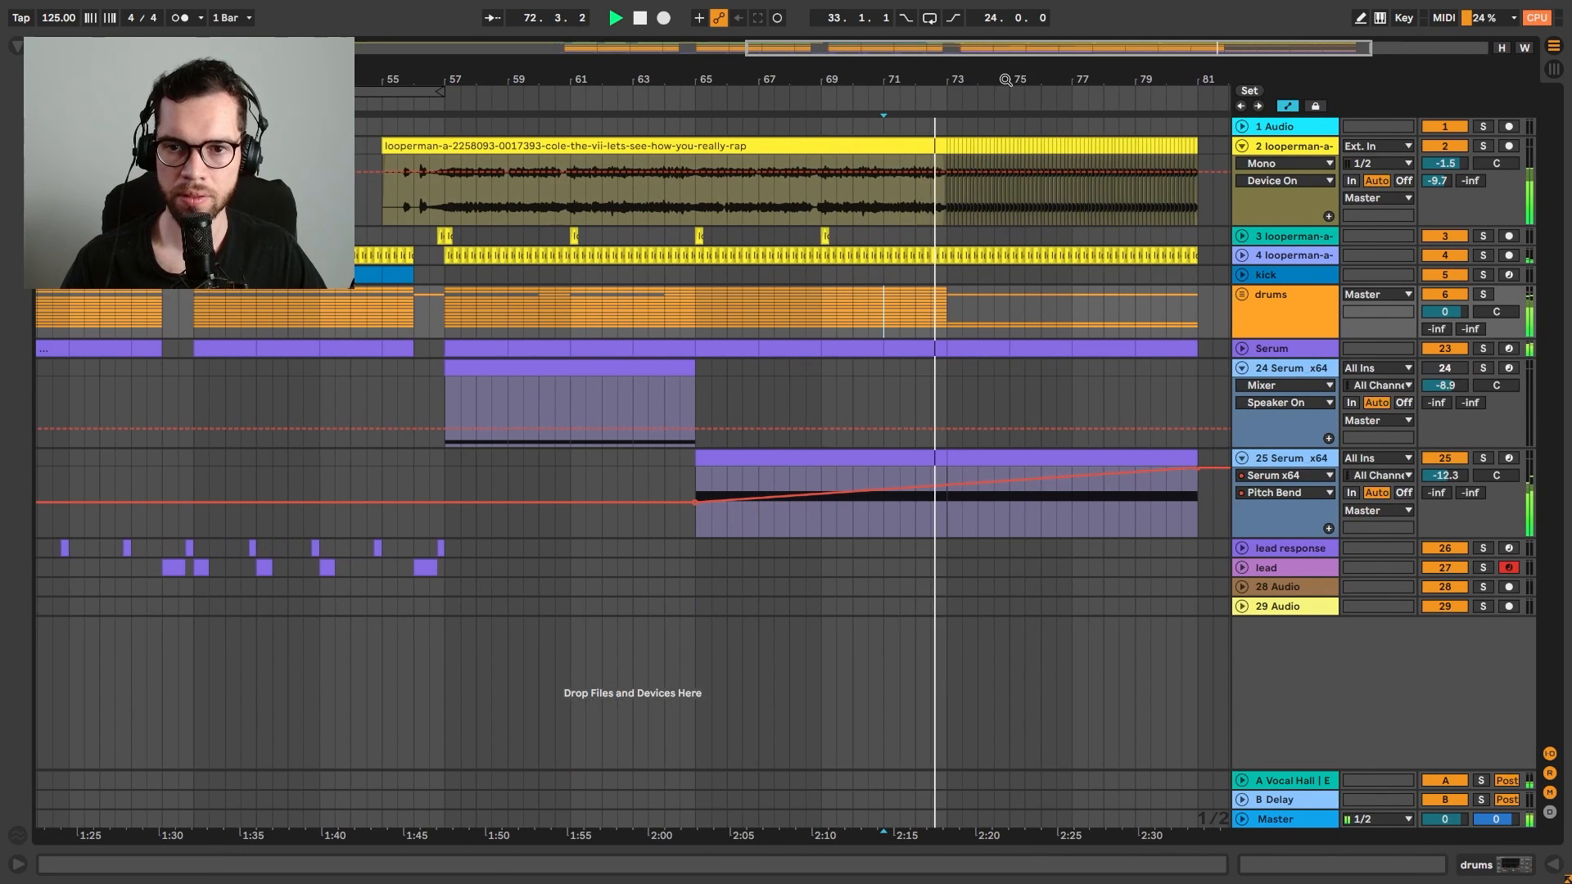
{"action": "left_click", "coordinate": [919, 323]}
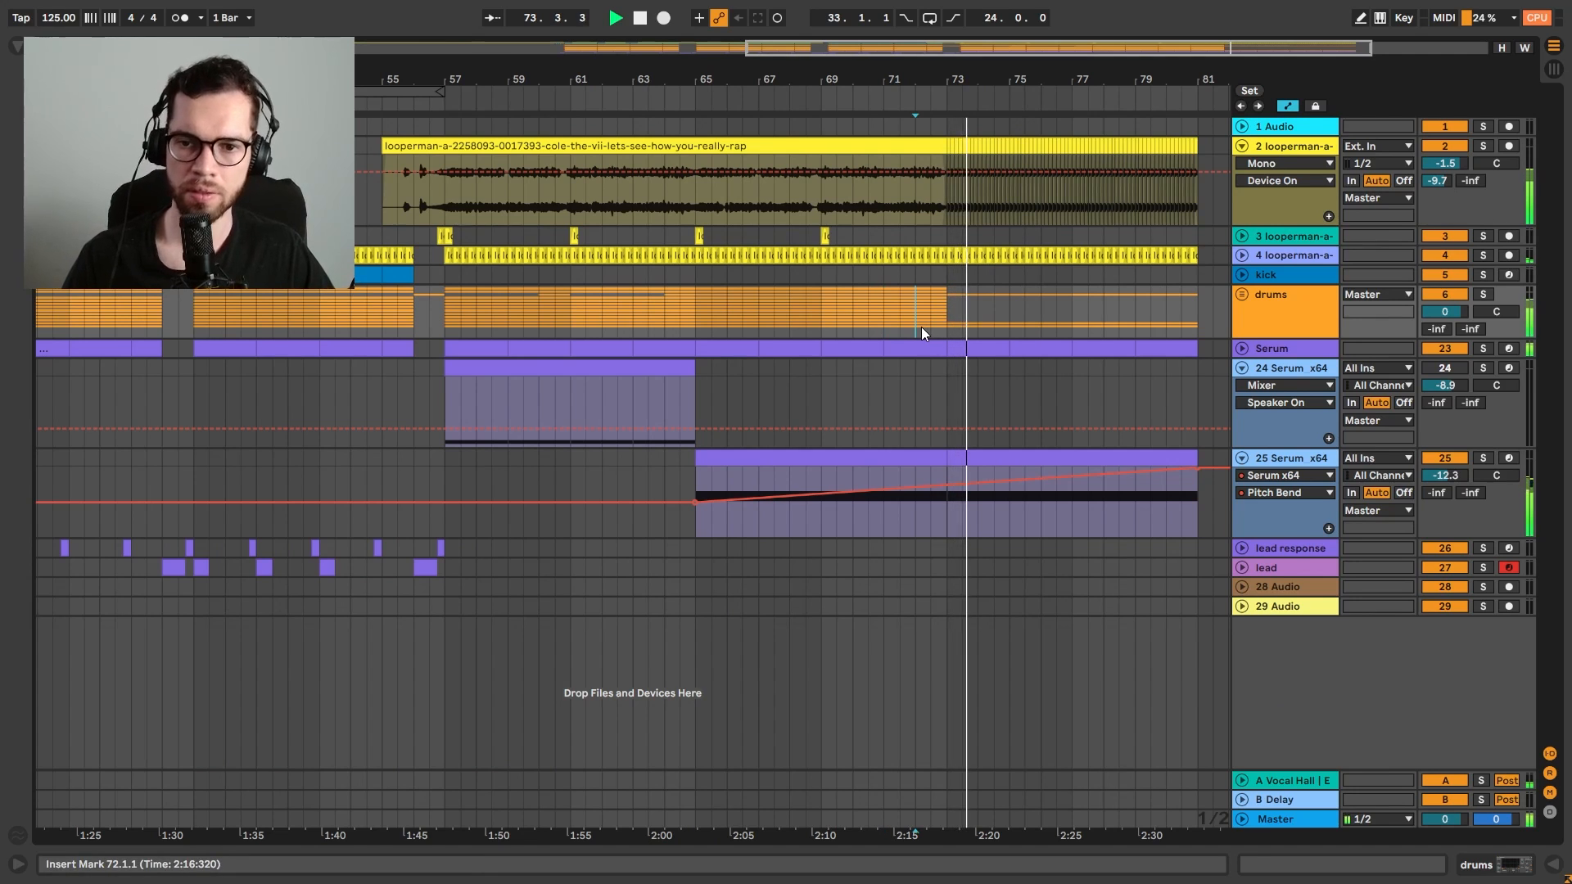
{"action": "left_click", "coordinate": [946, 316]}
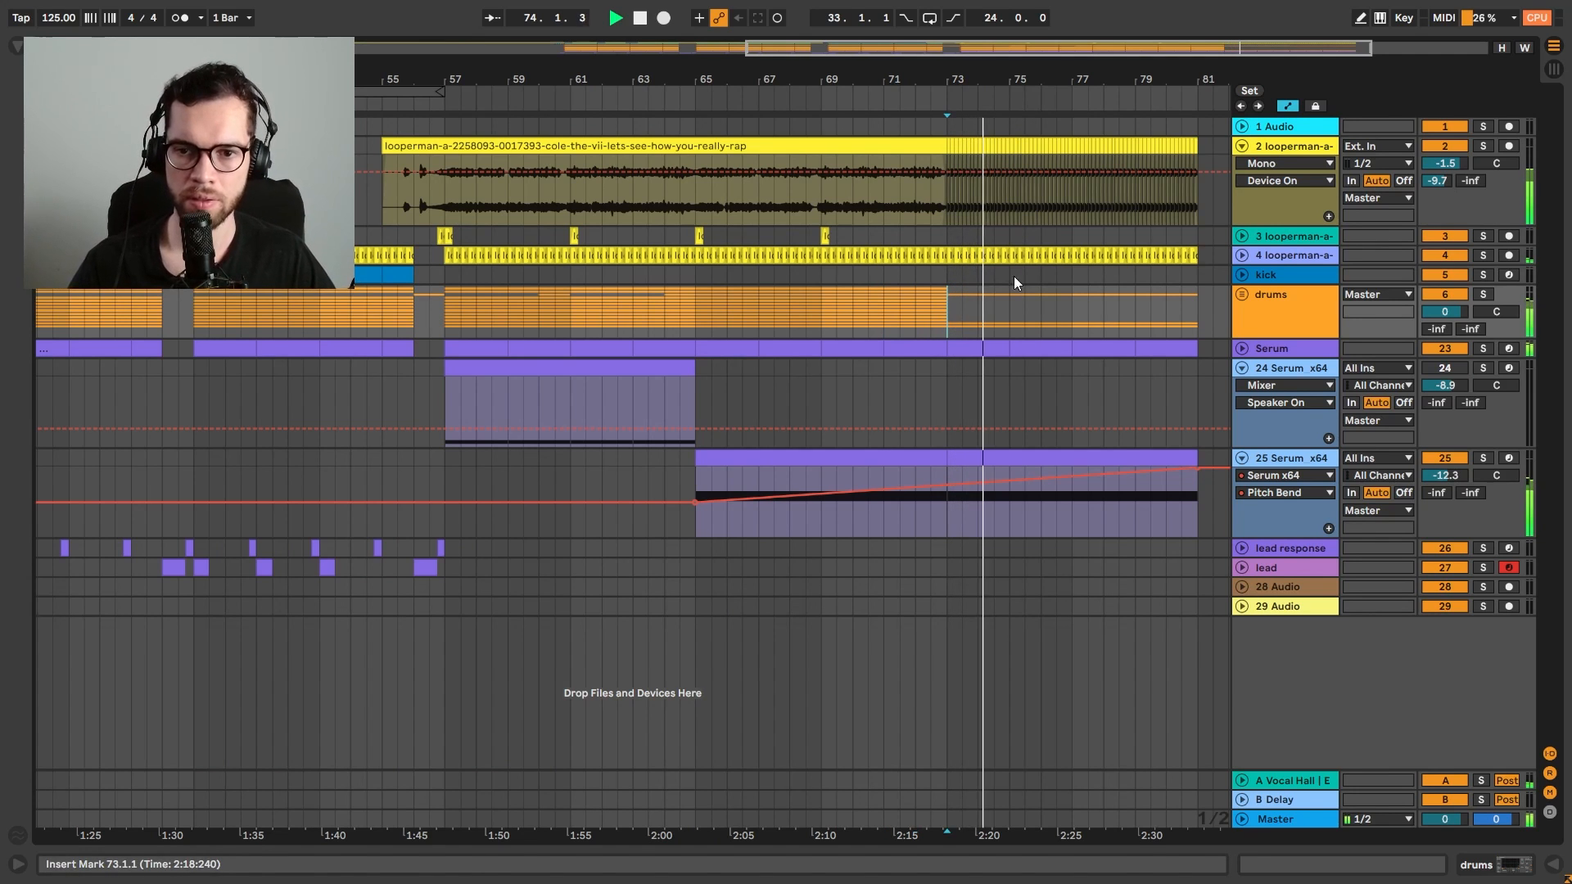
Unfold the Serum track and add an Auto Filter after its Compressor, set as a high-pass filter at 26.0 Hz
{"action": "left_click", "coordinate": [1243, 348]}
{"action": "double_click", "coordinate": [1269, 352]}
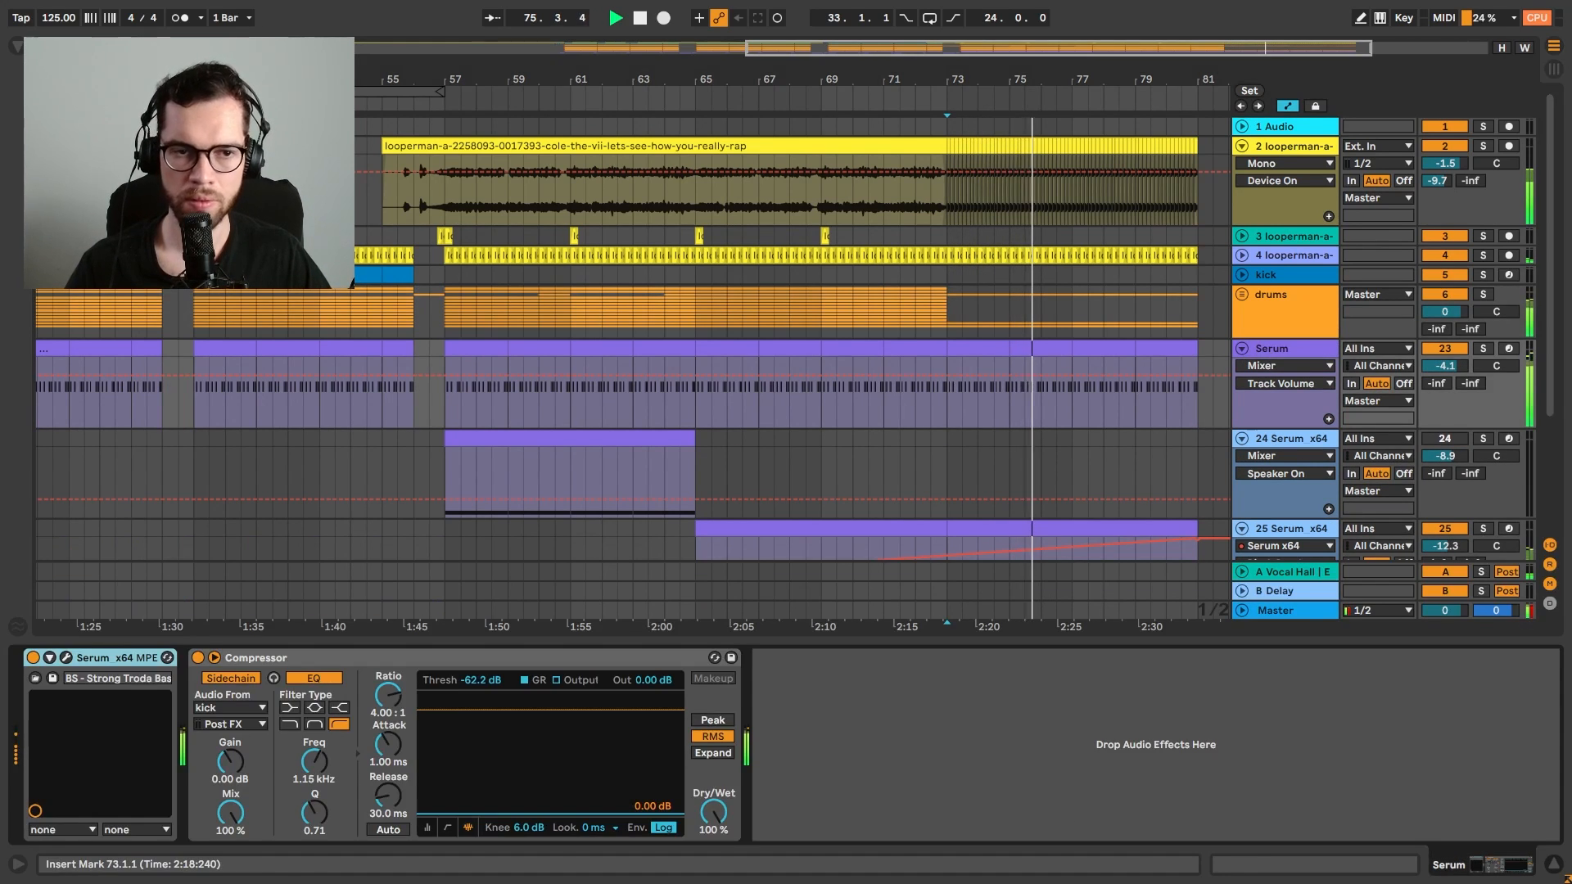
{"action": "key", "text": "ctrl+f"}
{"action": "type", "text": "eq"}
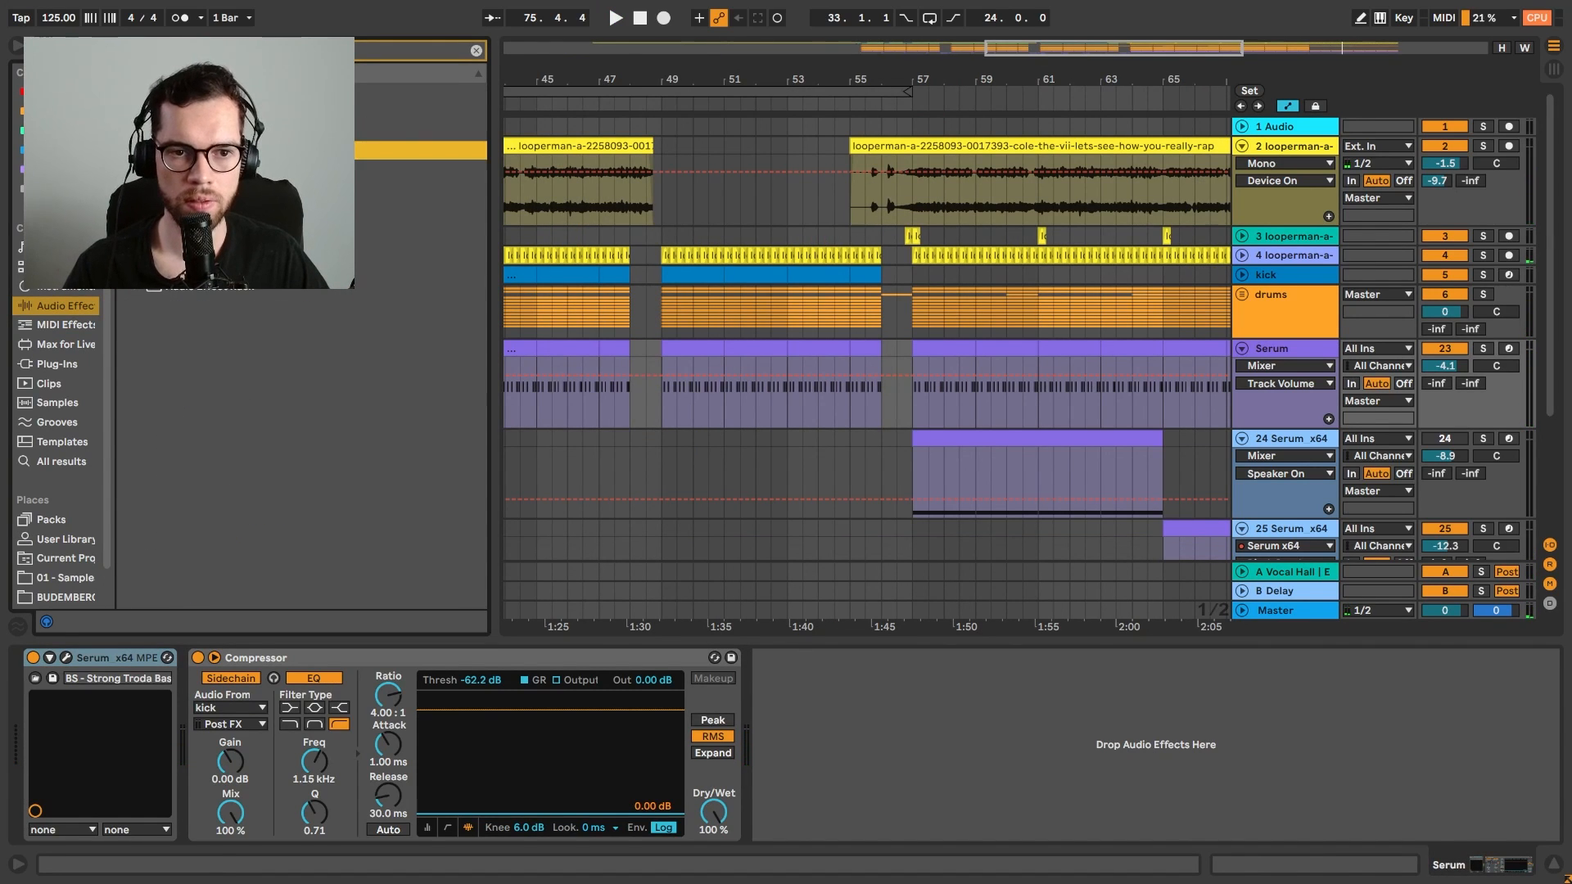
{"action": "key", "text": "Return"}
{"action": "left_click", "coordinate": [847, 791]}
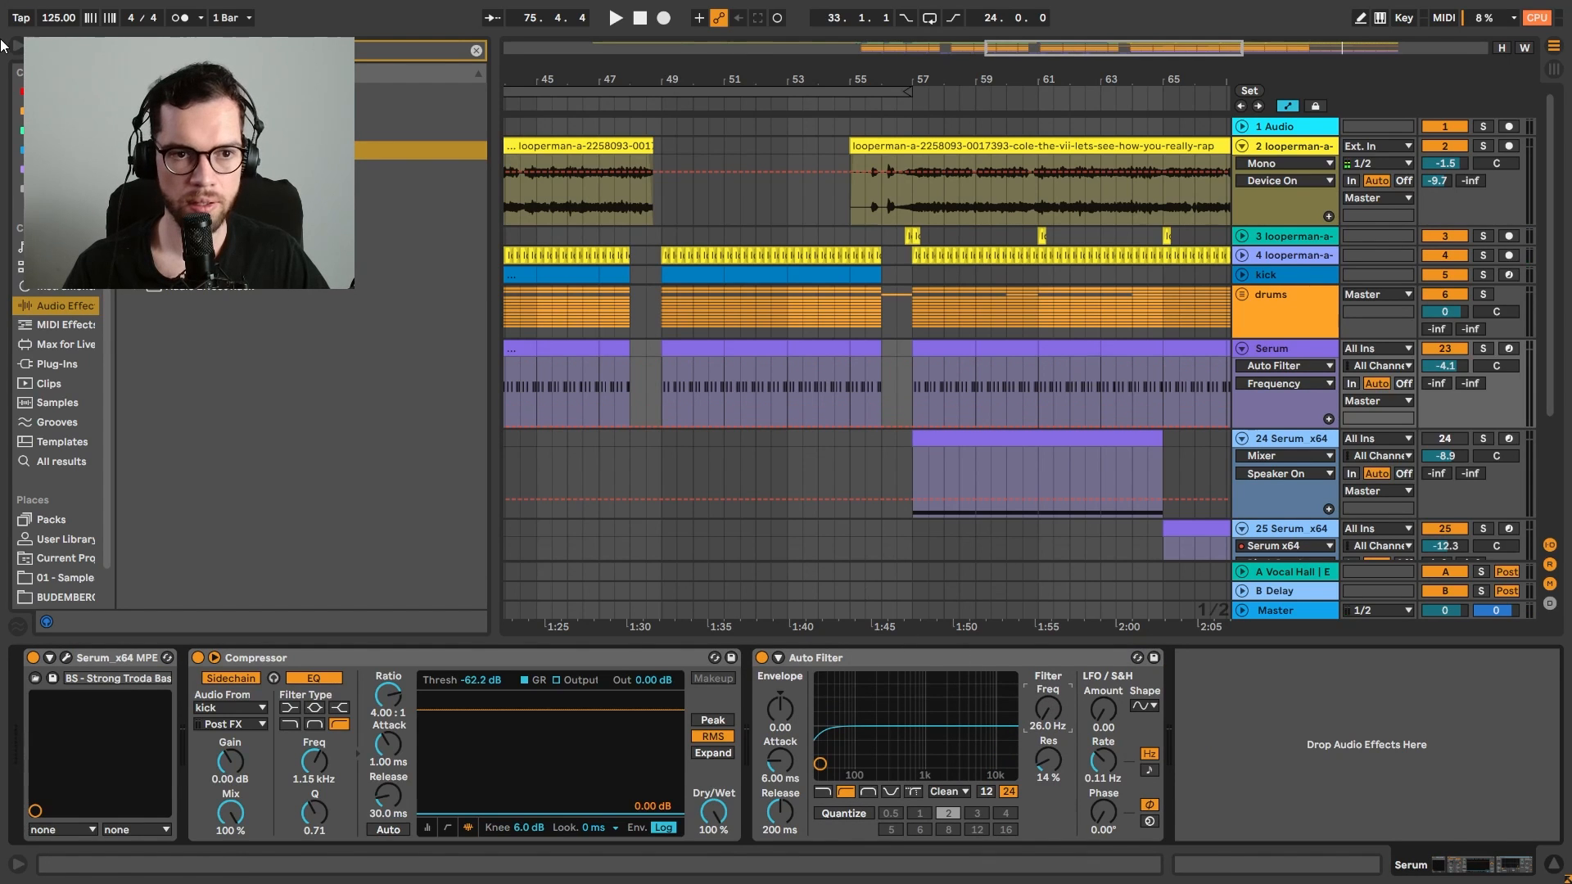
{"action": "key", "text": "ctrl+alt+b"}
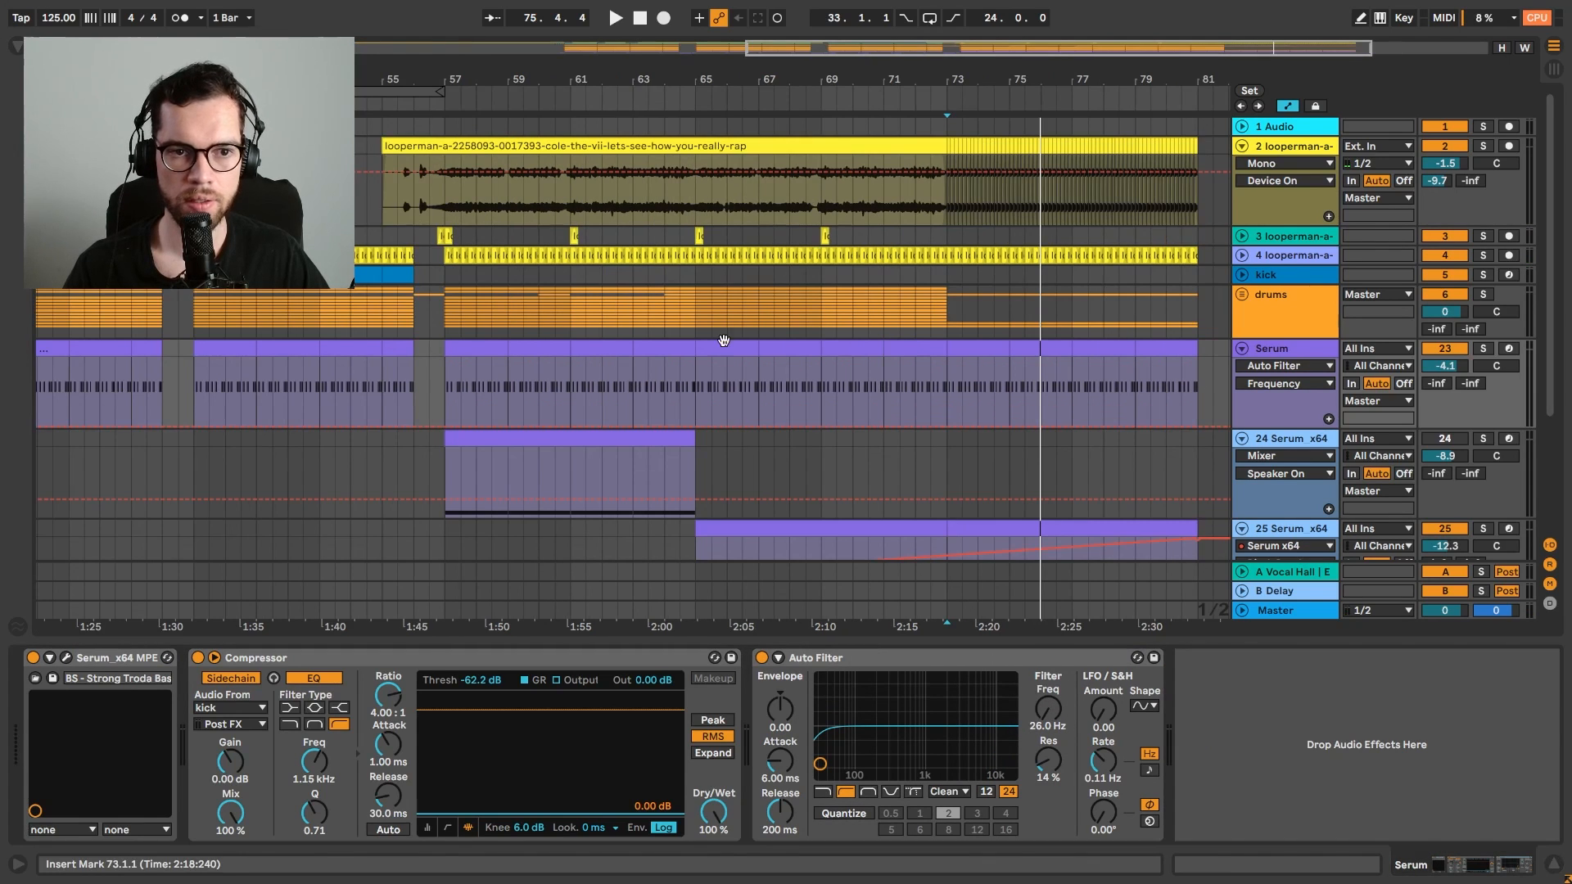
Automate the Serum track's Auto Filter frequency to rise steadily from bar 73 to bar 81 while playing back
{"action": "left_click", "coordinate": [947, 426]}
{"action": "key", "text": "space"}
{"action": "left_click_drag", "start_coordinate": [1136, 426], "coordinate": [1146, 371]}
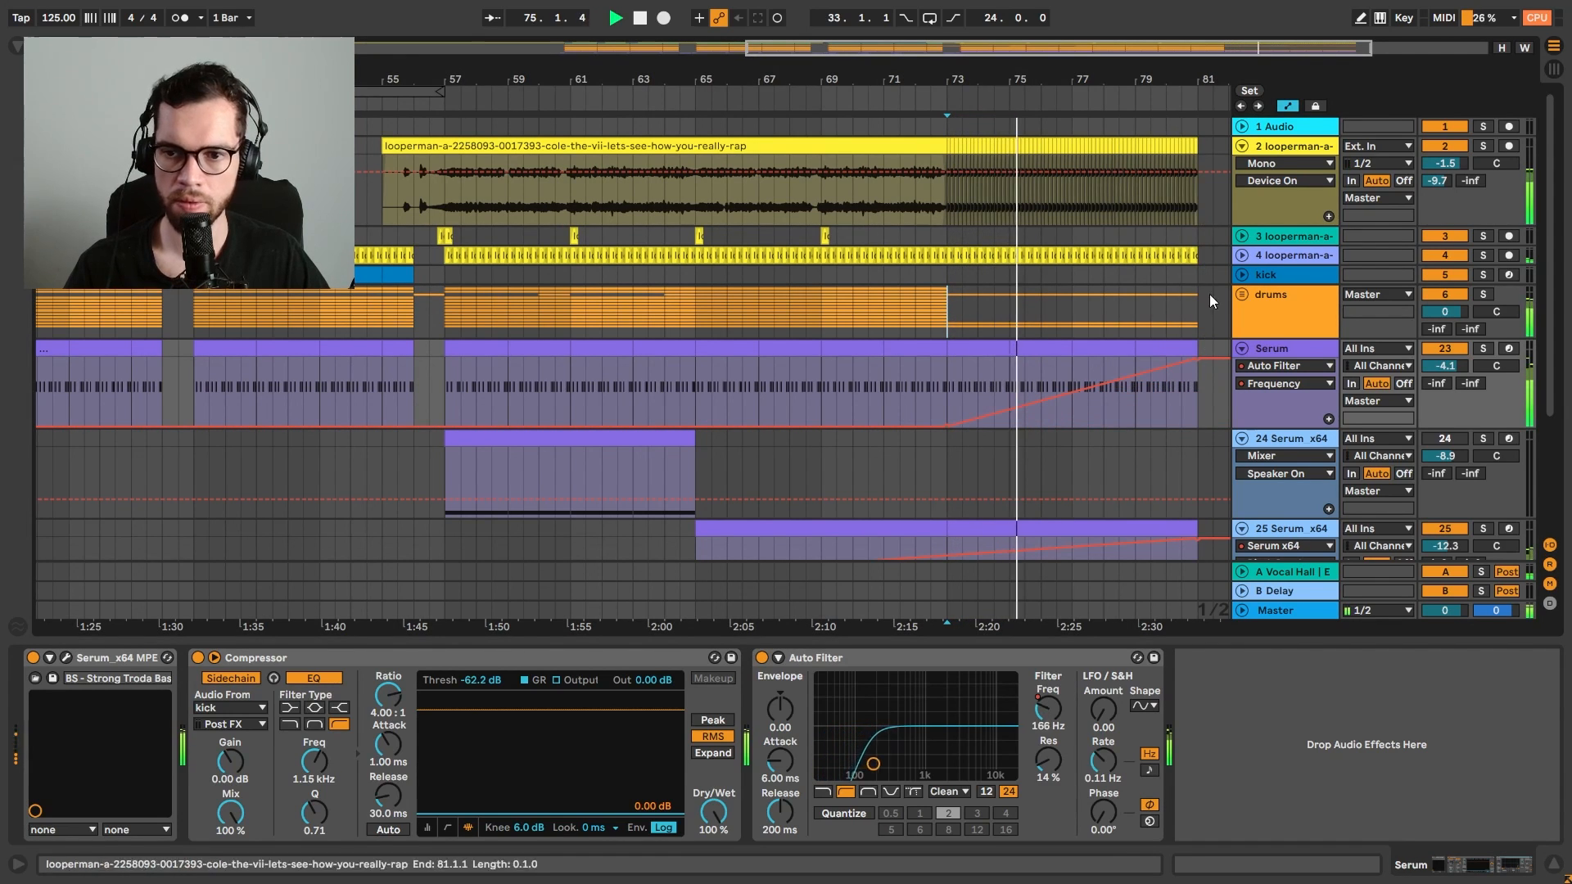
Copy the Serum track's Auto Filter to the end of the 25 Serum track's device chain
{"action": "left_click", "coordinate": [1018, 659]}
{"action": "left_click", "coordinate": [1265, 528]}
{"action": "left_click", "coordinate": [1235, 735]}
{"action": "key", "text": "ctrl+v"}
{"action": "scroll", "coordinate": [1161, 473], "scroll_direction": "down", "scroll_amount": 2}
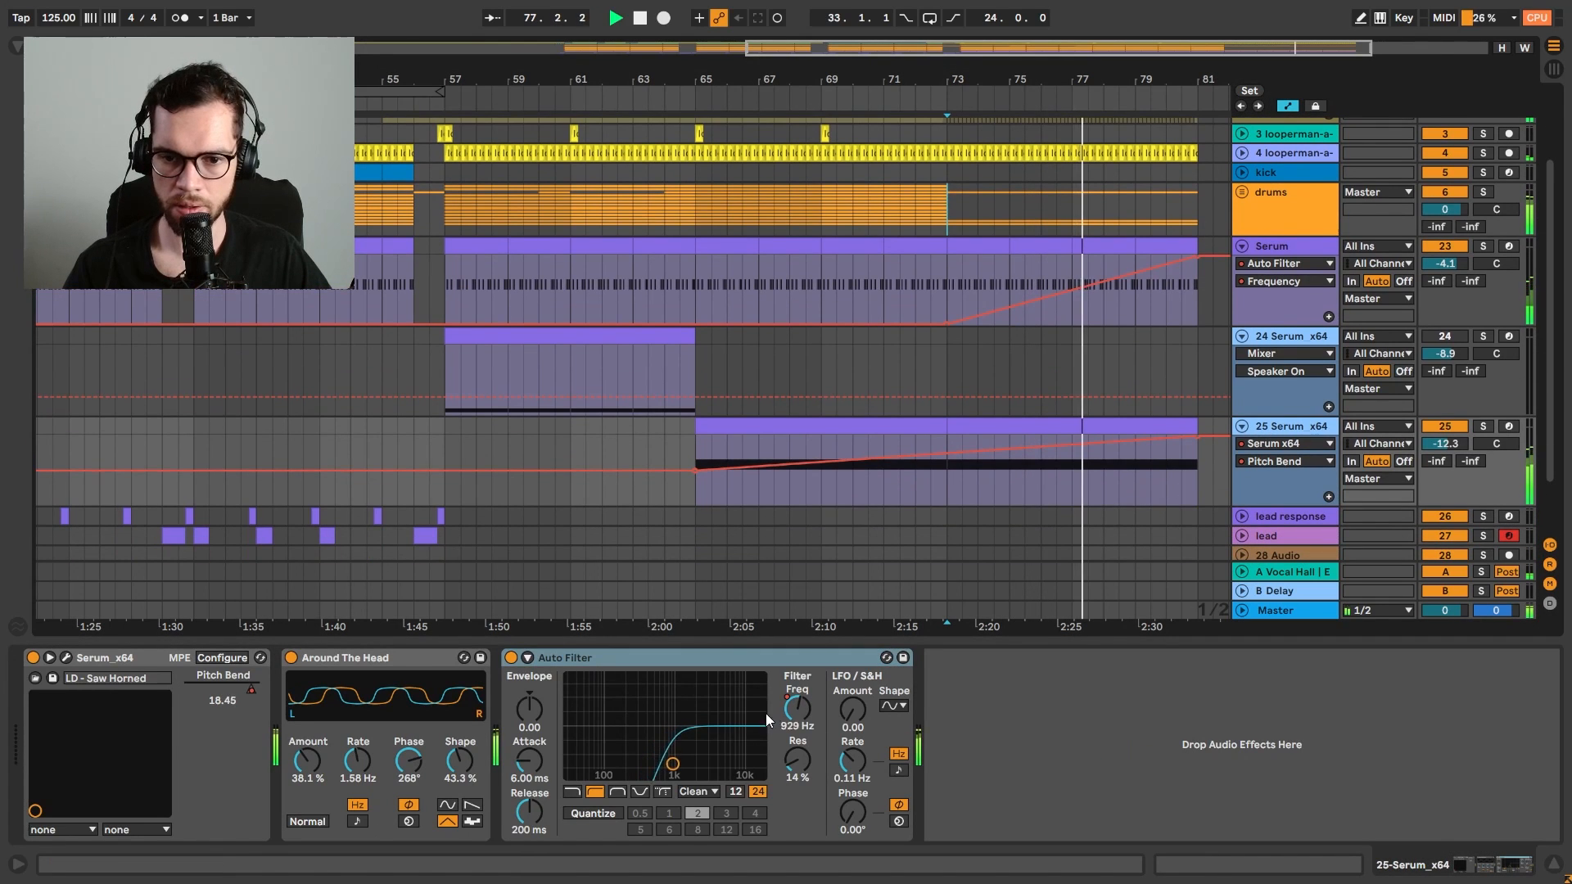
{"action": "key", "text": "a"}
{"action": "key", "text": "a"}
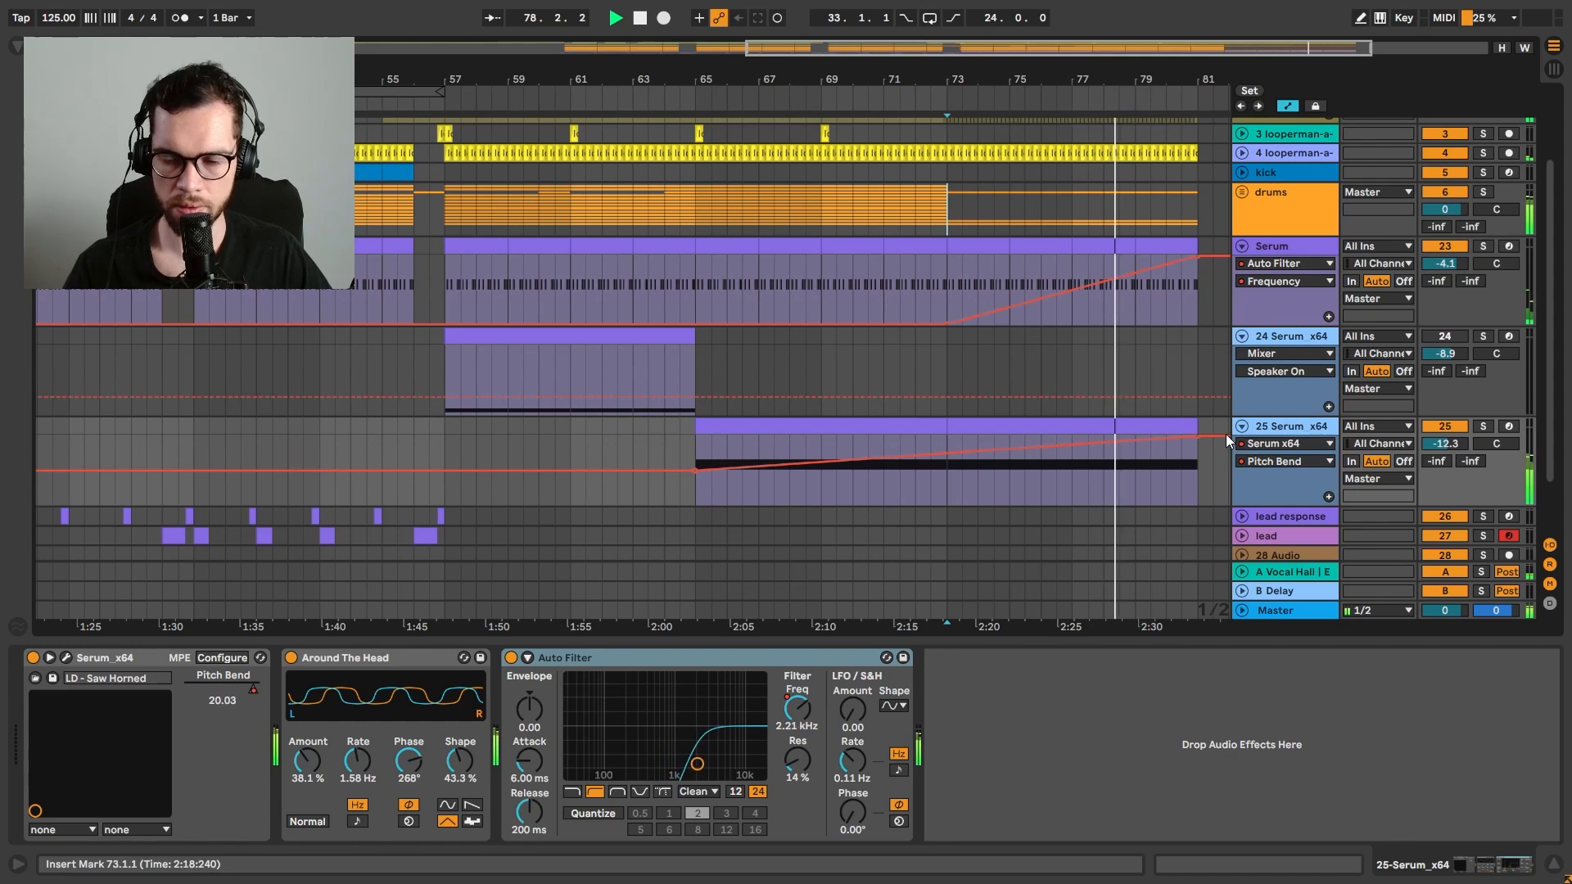
{"action": "scroll", "coordinate": [1180, 301], "scroll_direction": "up", "scroll_amount": 2}
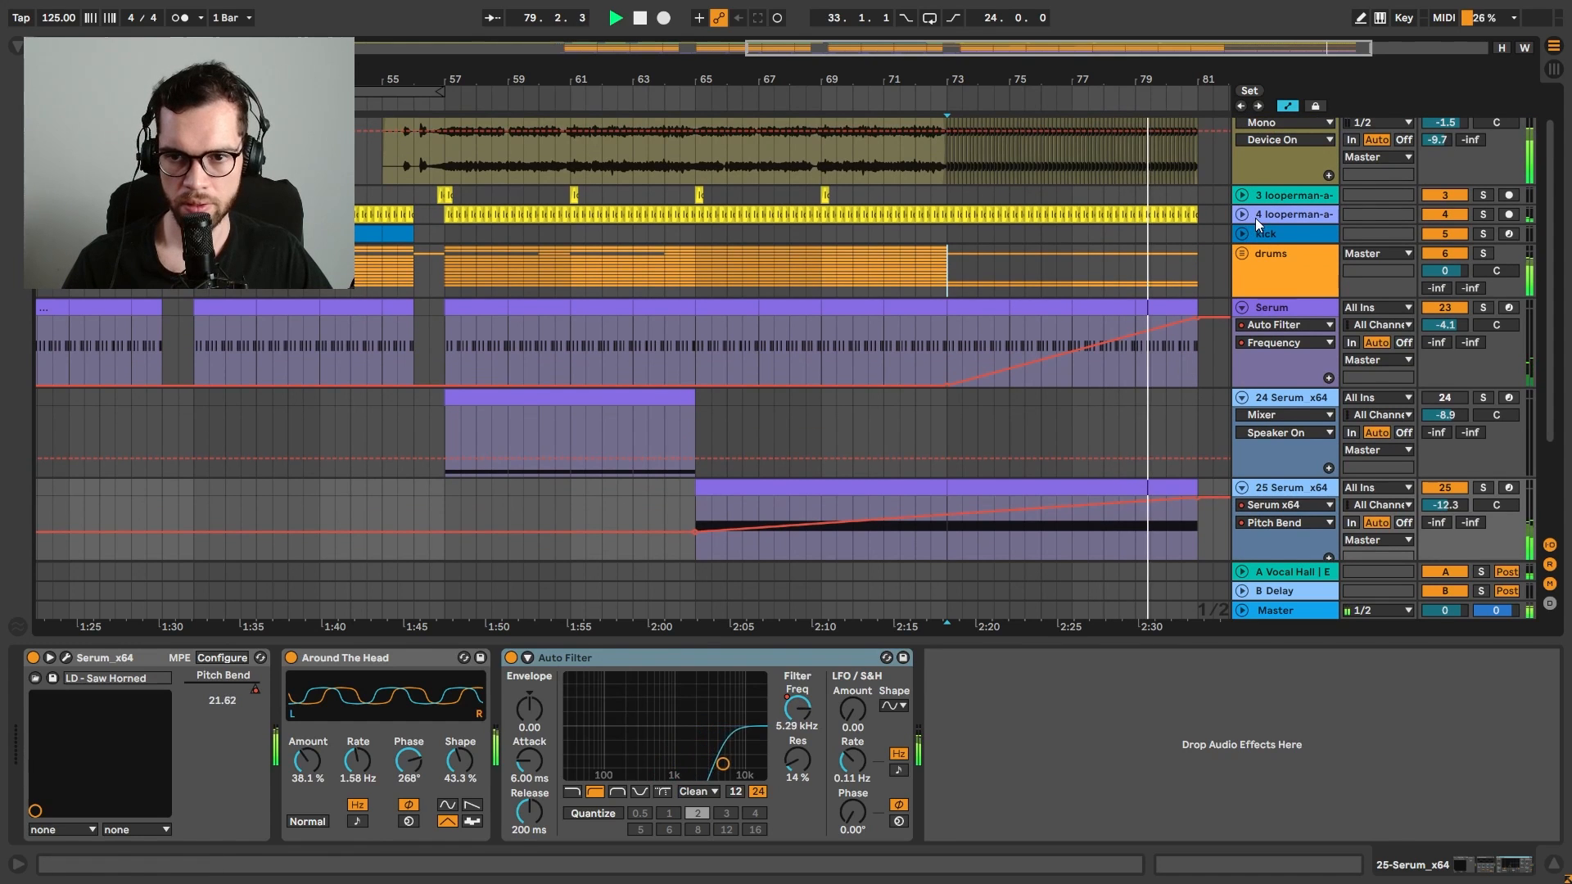
Unfold the drums group and delete the percs from bar 73 to bar 81
{"action": "scroll", "coordinate": [1221, 290], "scroll_direction": "up", "scroll_amount": 2}
{"action": "left_click", "coordinate": [1241, 297]}
{"action": "scroll", "coordinate": [1144, 329], "scroll_direction": "down", "scroll_amount": 4}
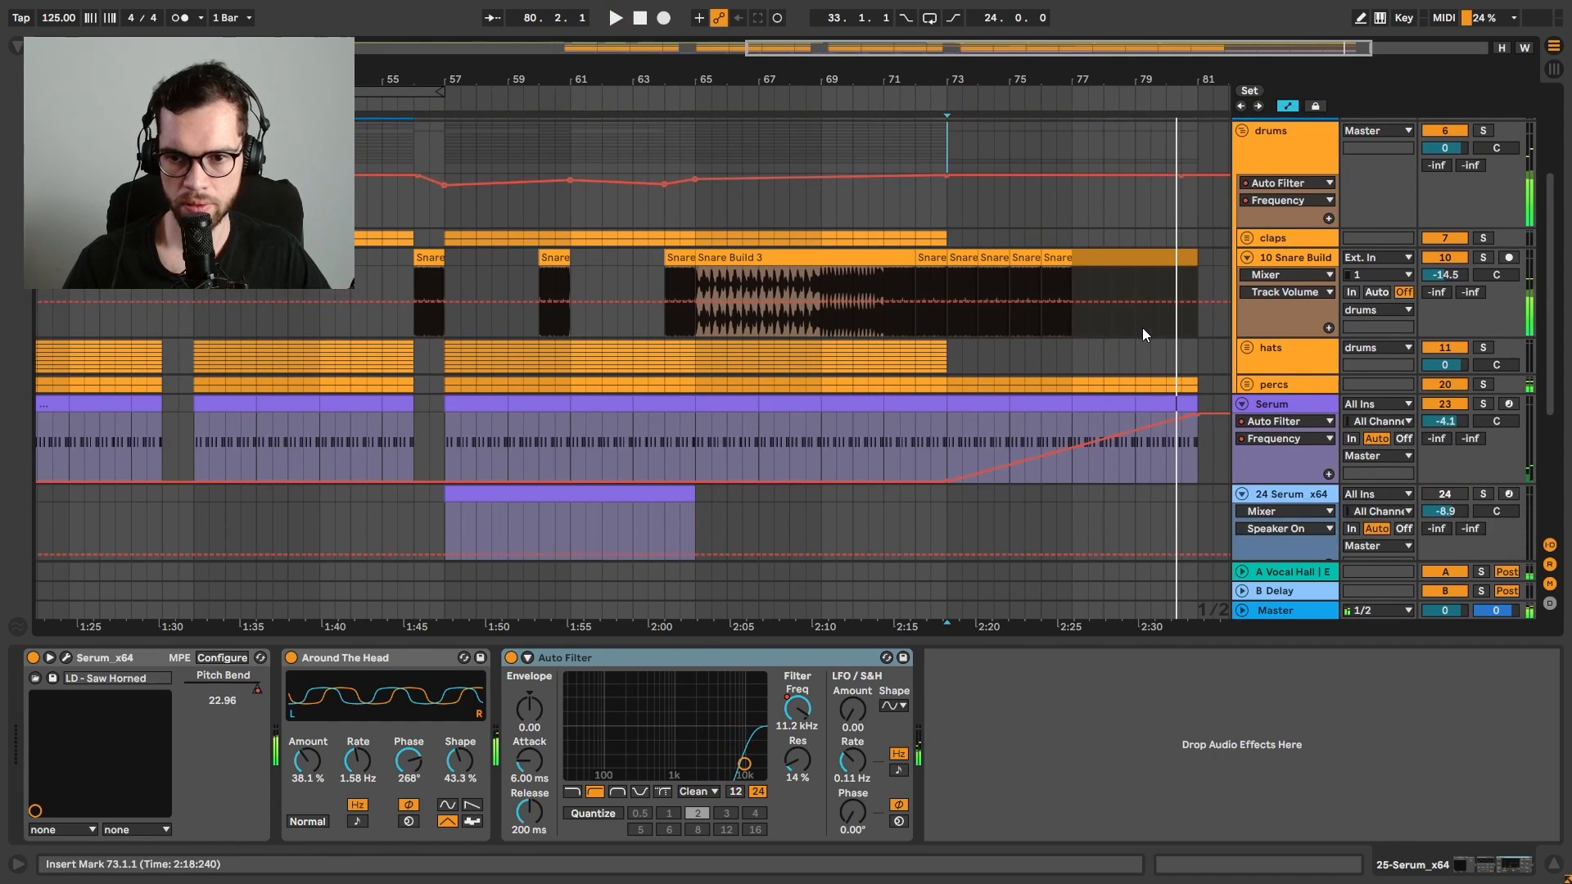
{"action": "scroll", "coordinate": [1144, 332], "scroll_direction": "down", "scroll_amount": 2}
{"action": "left_click_drag", "start_coordinate": [1158, 303], "coordinate": [949, 305]}
{"action": "key", "text": "Delete"}
Replay from bar 72 and automate the drums' Auto Filter frequency to drop at bar 73 and climb back up by bar 81
{"action": "left_click", "coordinate": [917, 283]}
{"action": "key", "text": "space"}
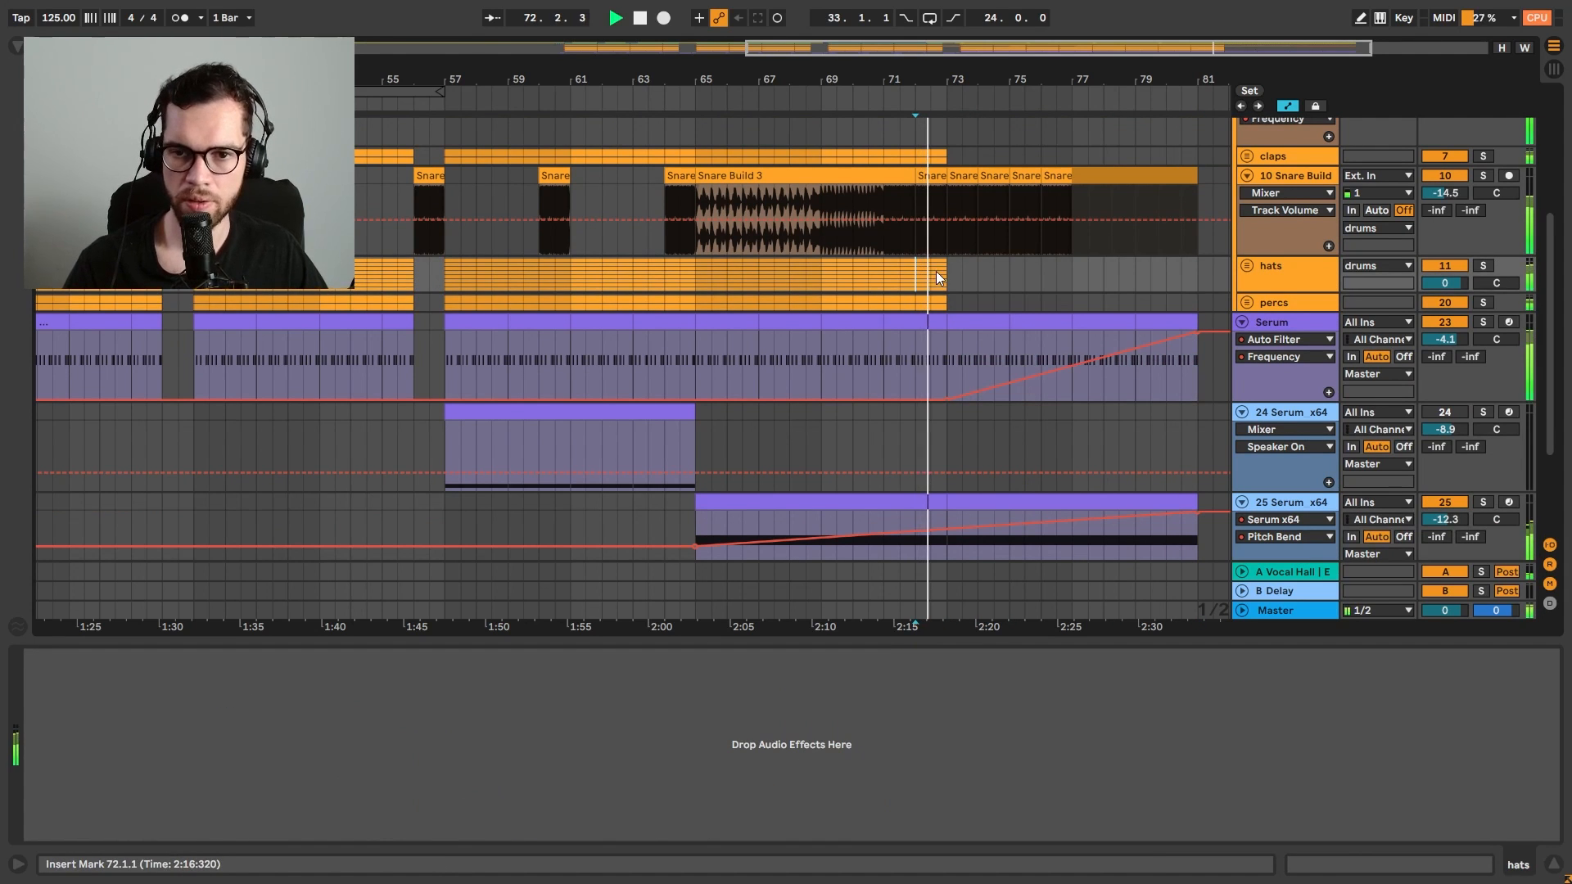
{"action": "key", "text": "a"}
{"action": "key", "text": "a"}
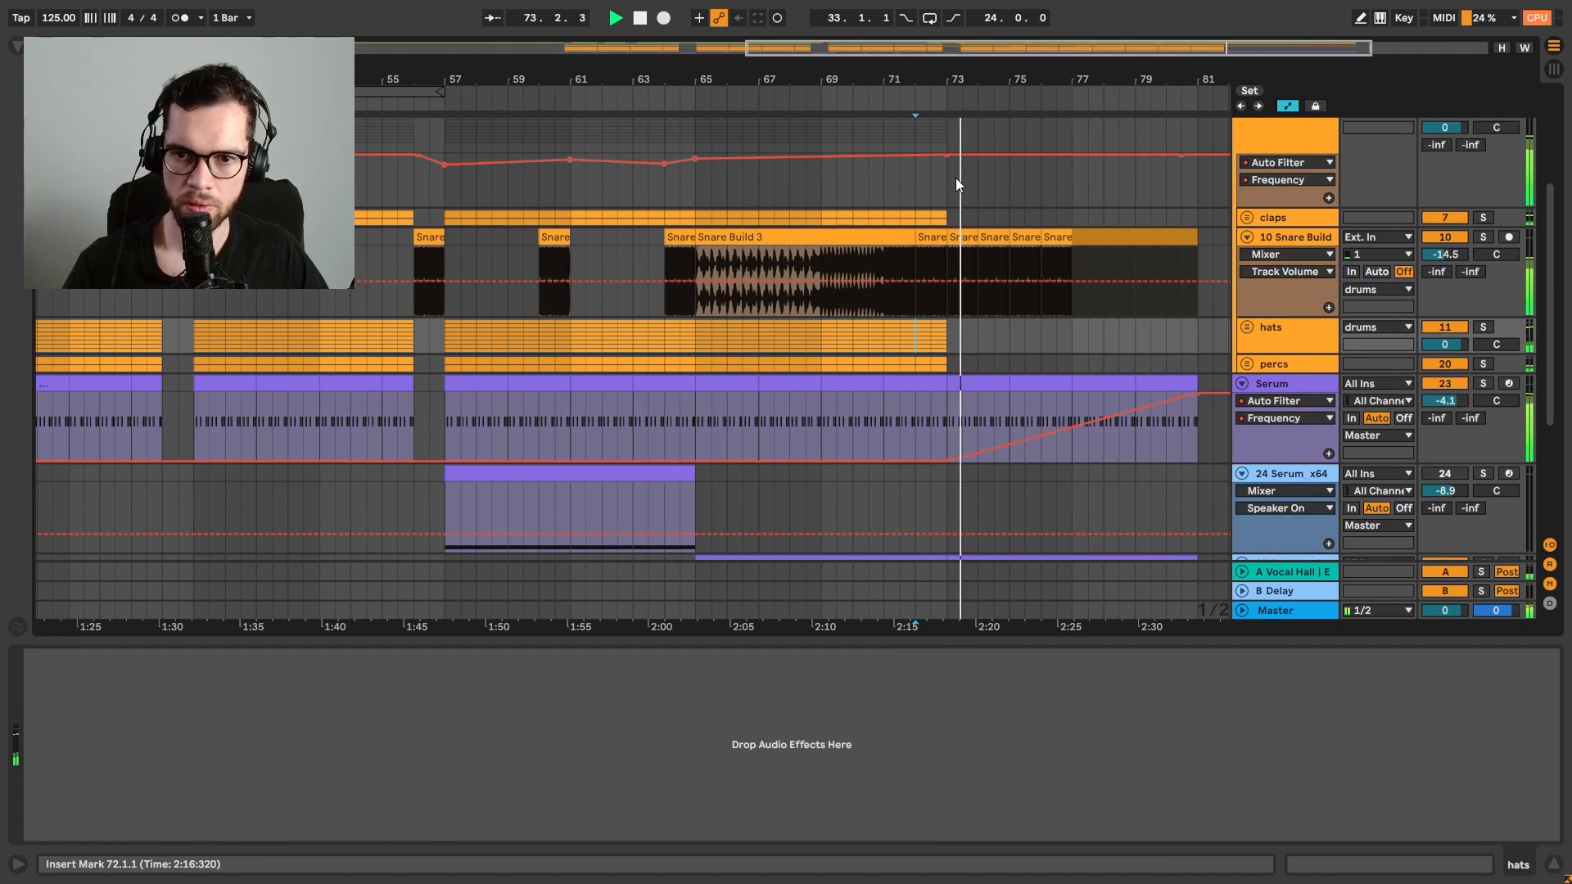
{"action": "left_click", "coordinate": [952, 168]}
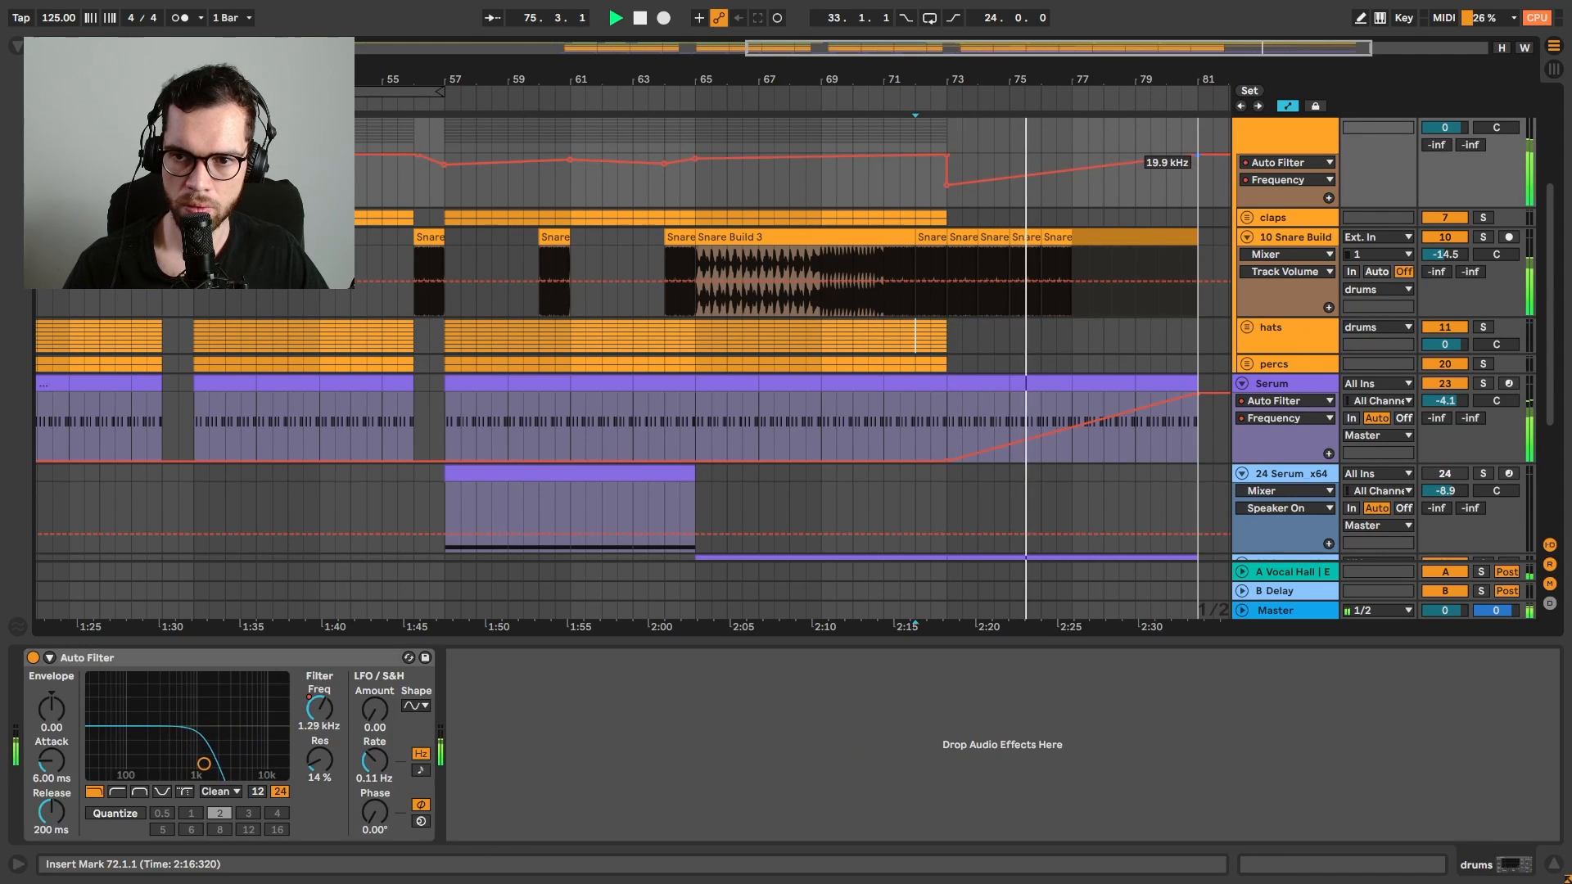
{"action": "scroll", "coordinate": [978, 387], "scroll_direction": "up", "scroll_amount": 5}
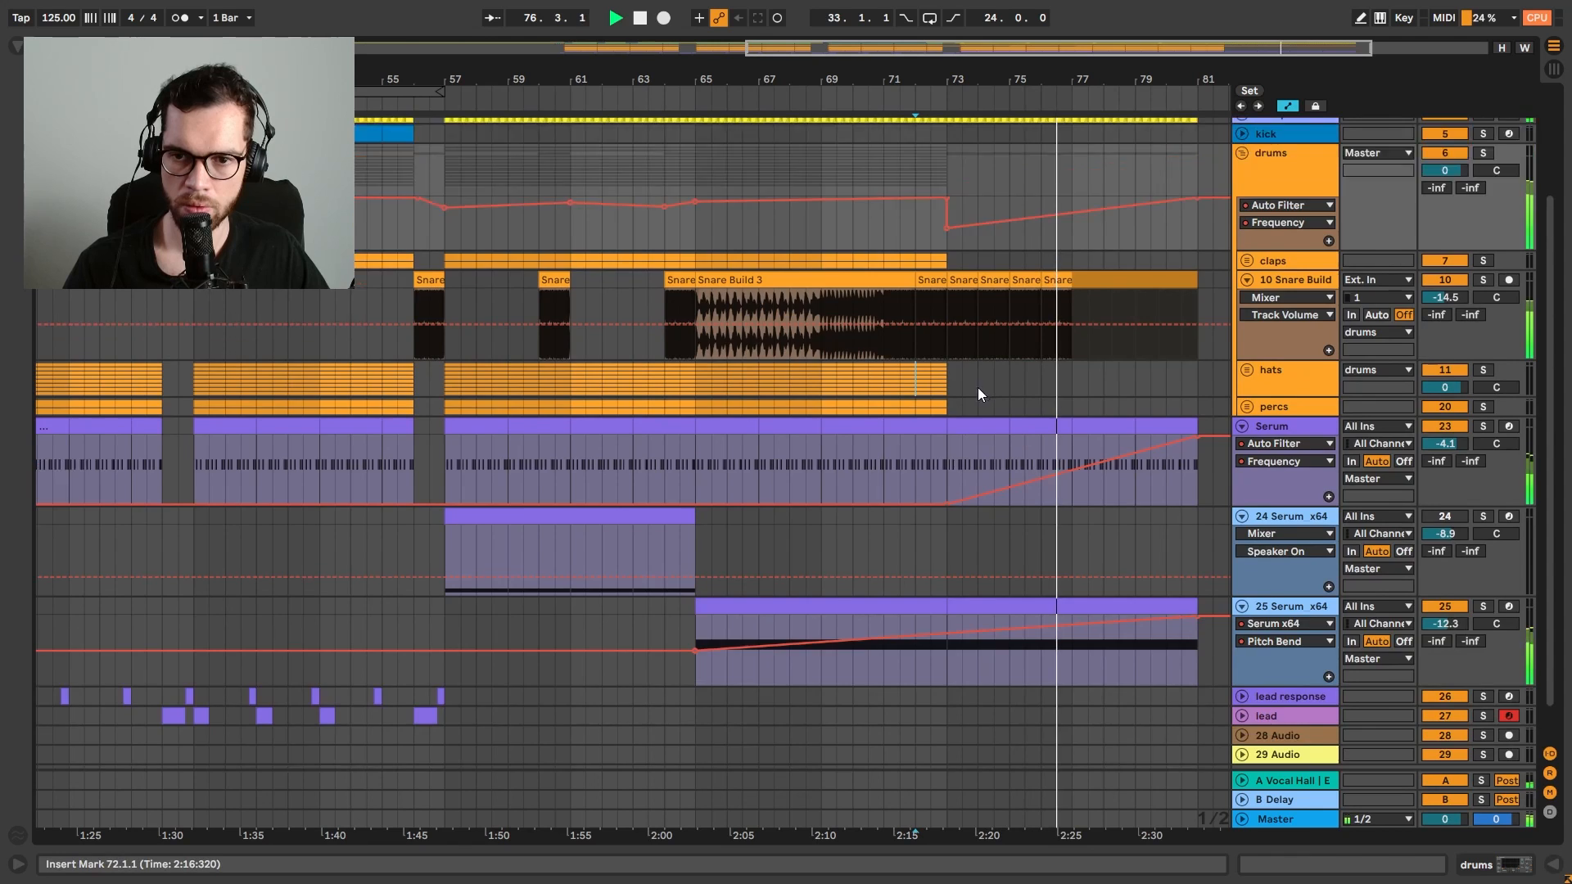
{"action": "key", "text": "a"}
Delete the repeated vocal slices from bar 73 to bar 81 and listen to the passage without them
{"action": "scroll", "coordinate": [959, 80], "scroll_direction": "right", "scroll_amount": 5}
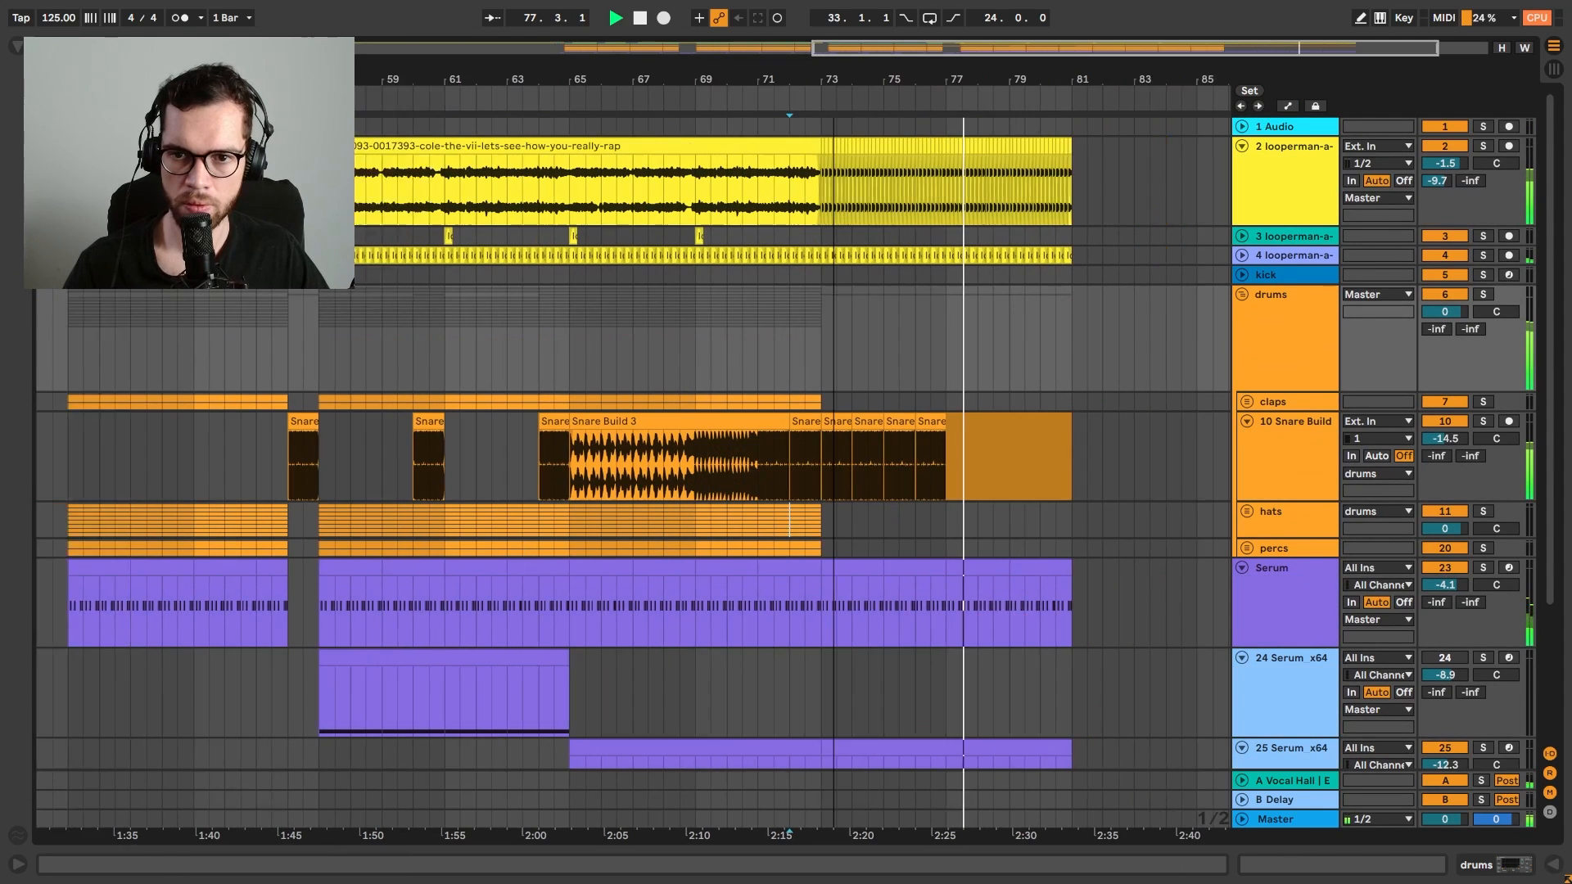
{"action": "left_click_drag", "start_coordinate": [979, 173], "coordinate": [714, 182]}
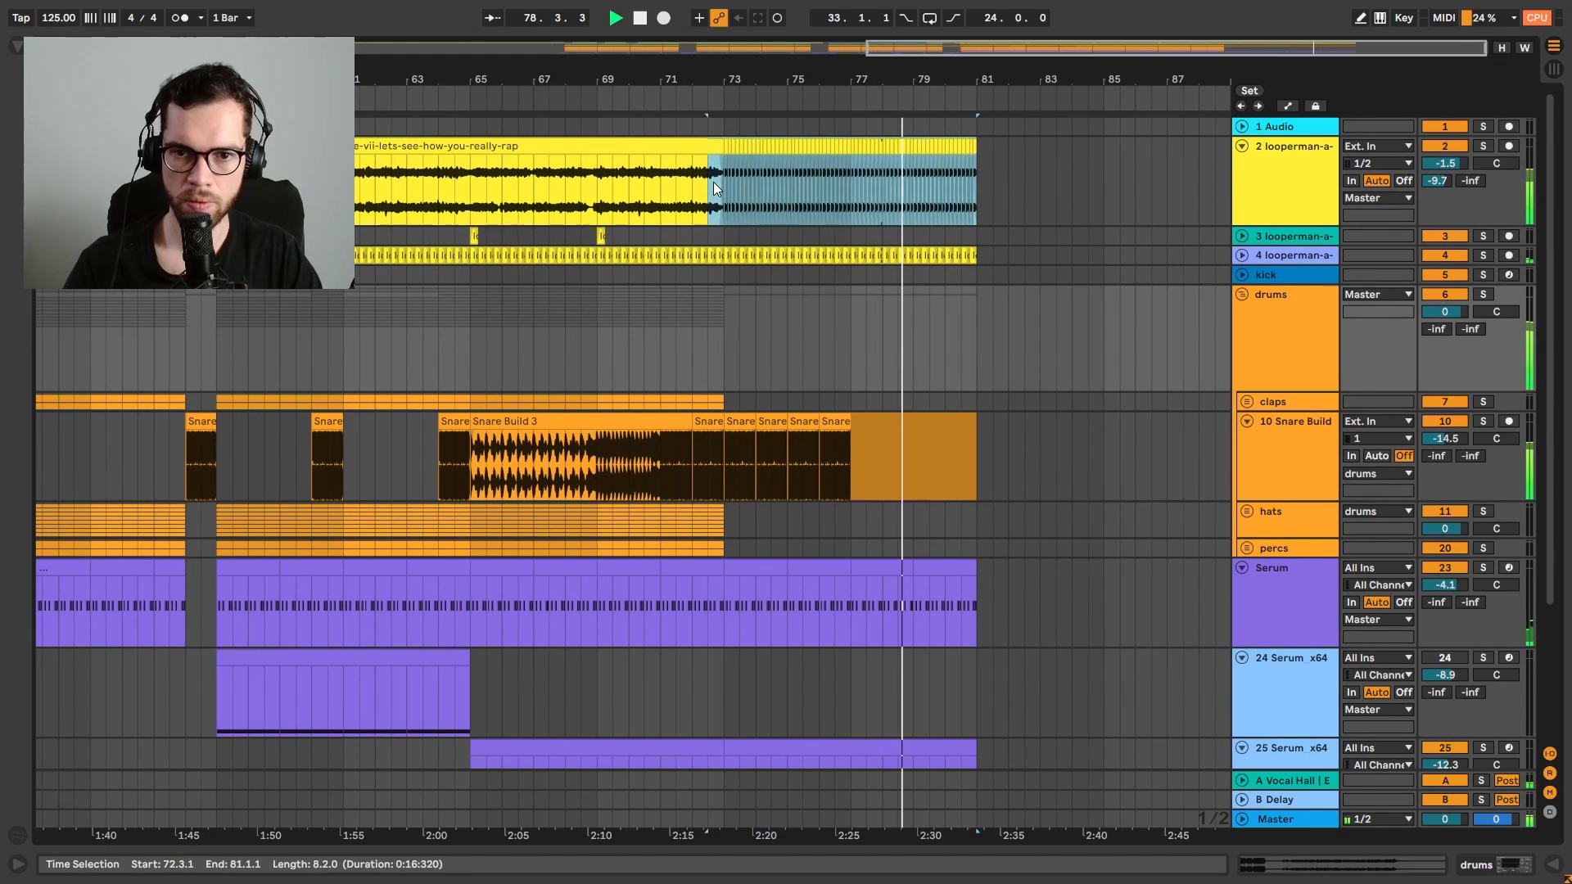
{"action": "key", "text": "Delete"}
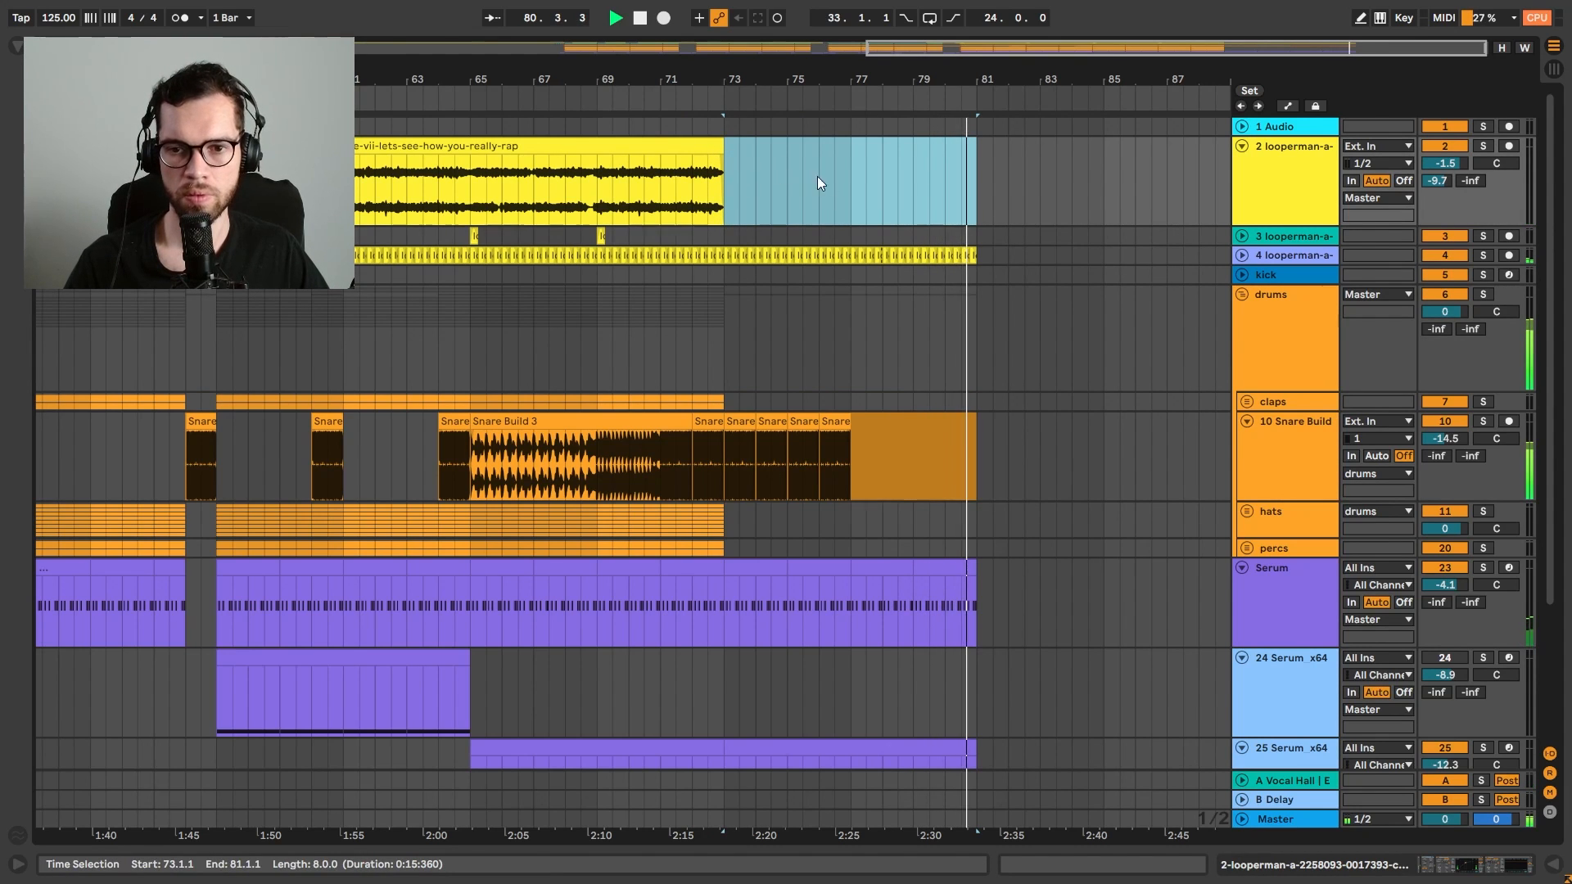
{"action": "left_click_drag", "start_coordinate": [920, 79], "coordinate": [918, 63]}
{"action": "key", "text": "space"}
{"action": "key", "text": "space"}
{"action": "key", "text": "space"}
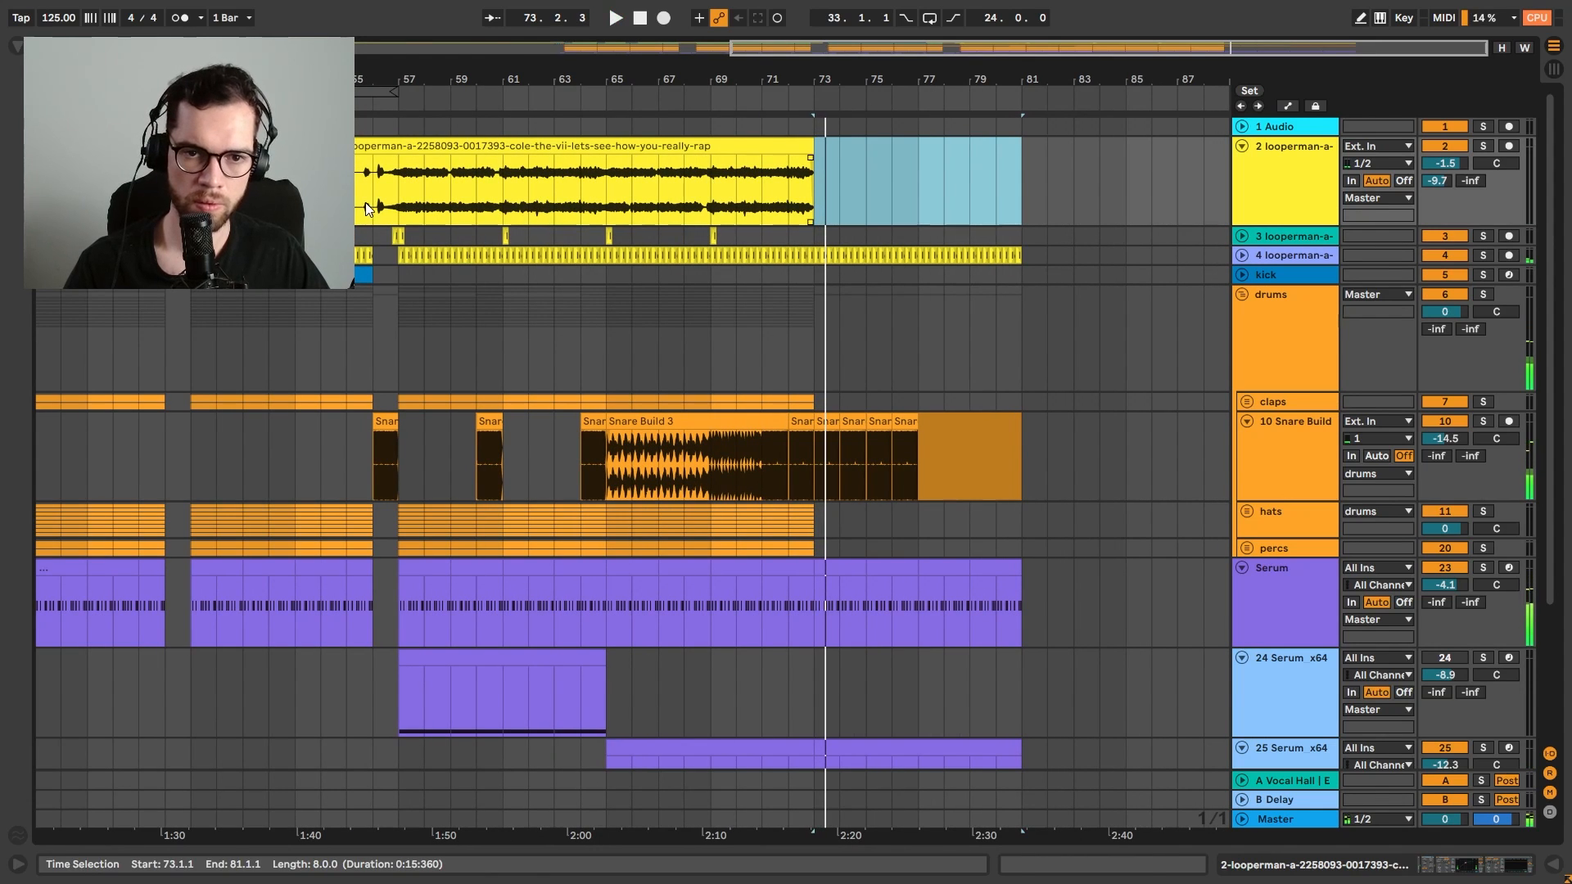
Copy the one-bar vocal phrase before bar 57 to bar 81 and play it back
{"action": "left_click_drag", "start_coordinate": [365, 203], "coordinate": [402, 206]}
{"action": "left_click", "coordinate": [1033, 180]}
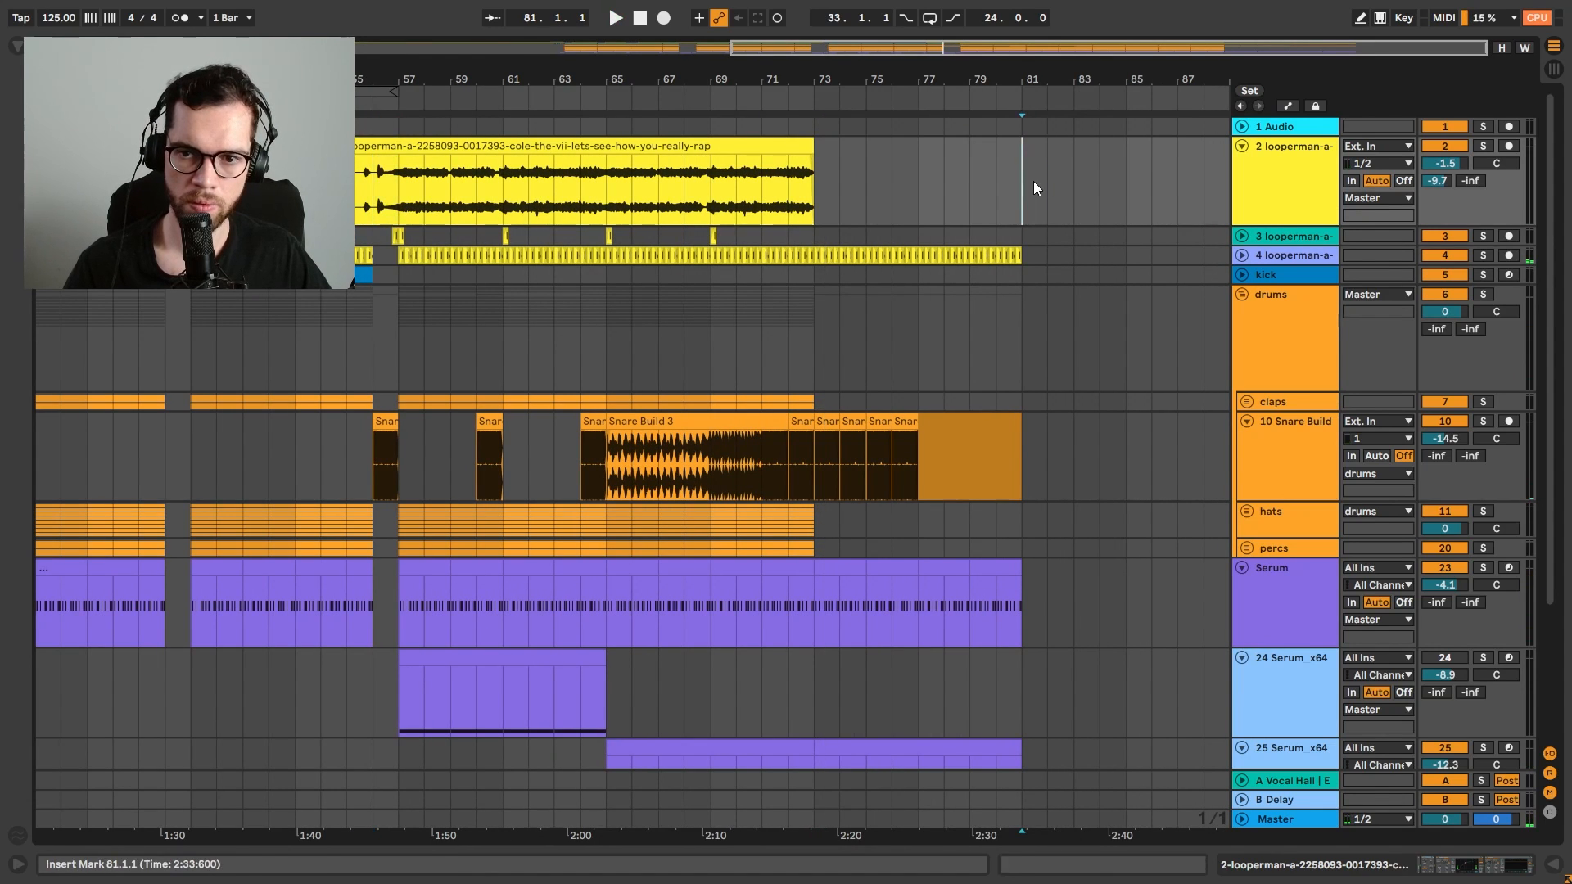
{"action": "key", "text": "ctrl+v"}
{"action": "key", "text": "space"}
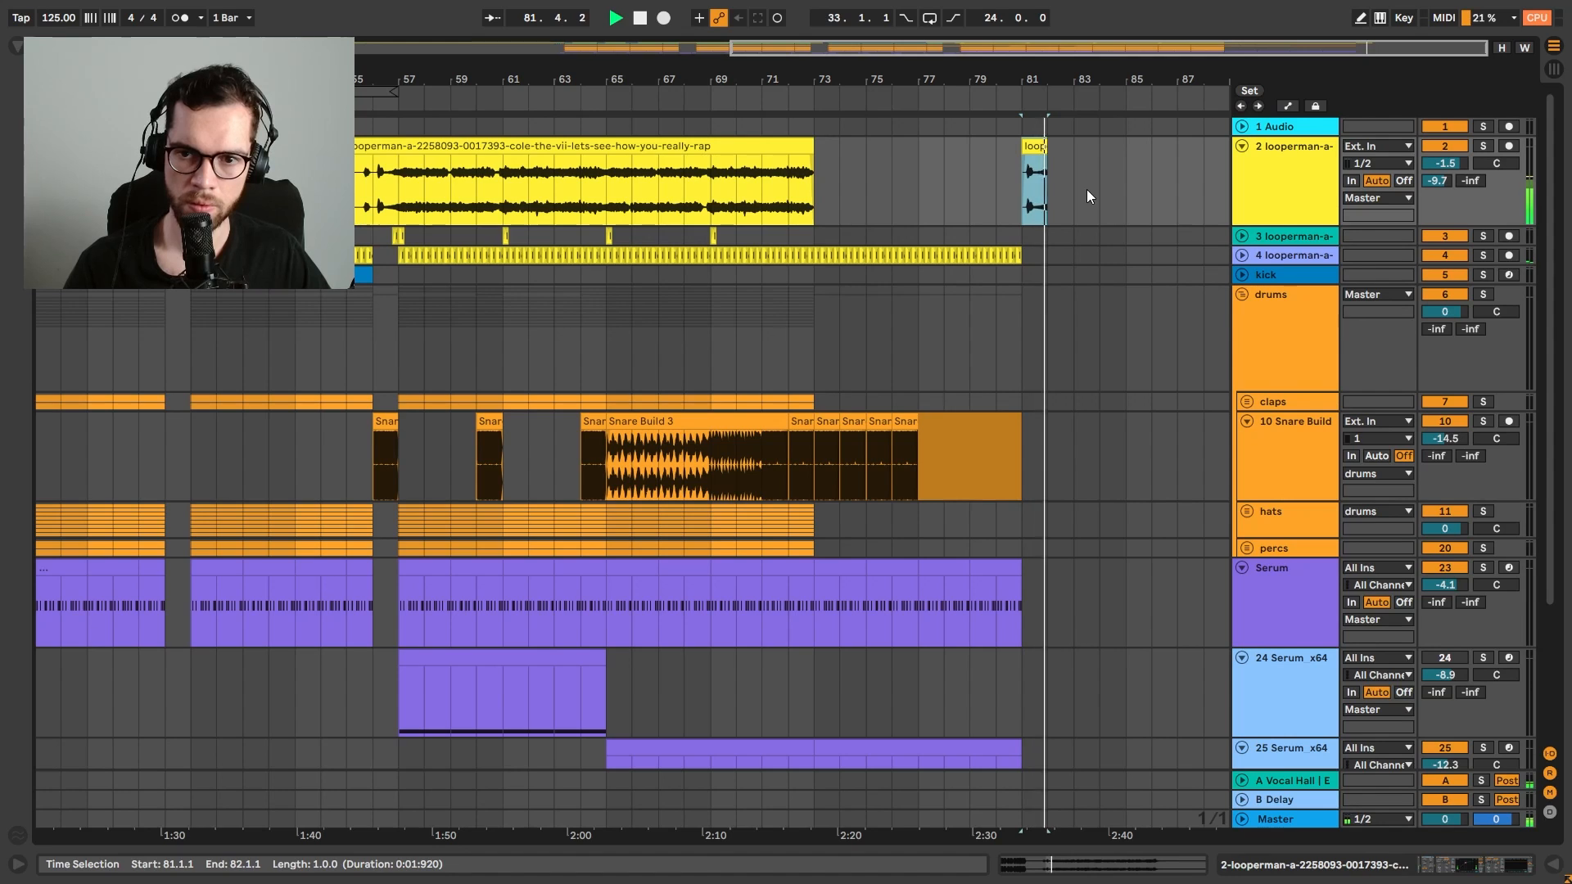
Play from bar 72 and try repeating the vocal's last bar twice from bar 73
{"action": "left_click", "coordinate": [798, 205]}
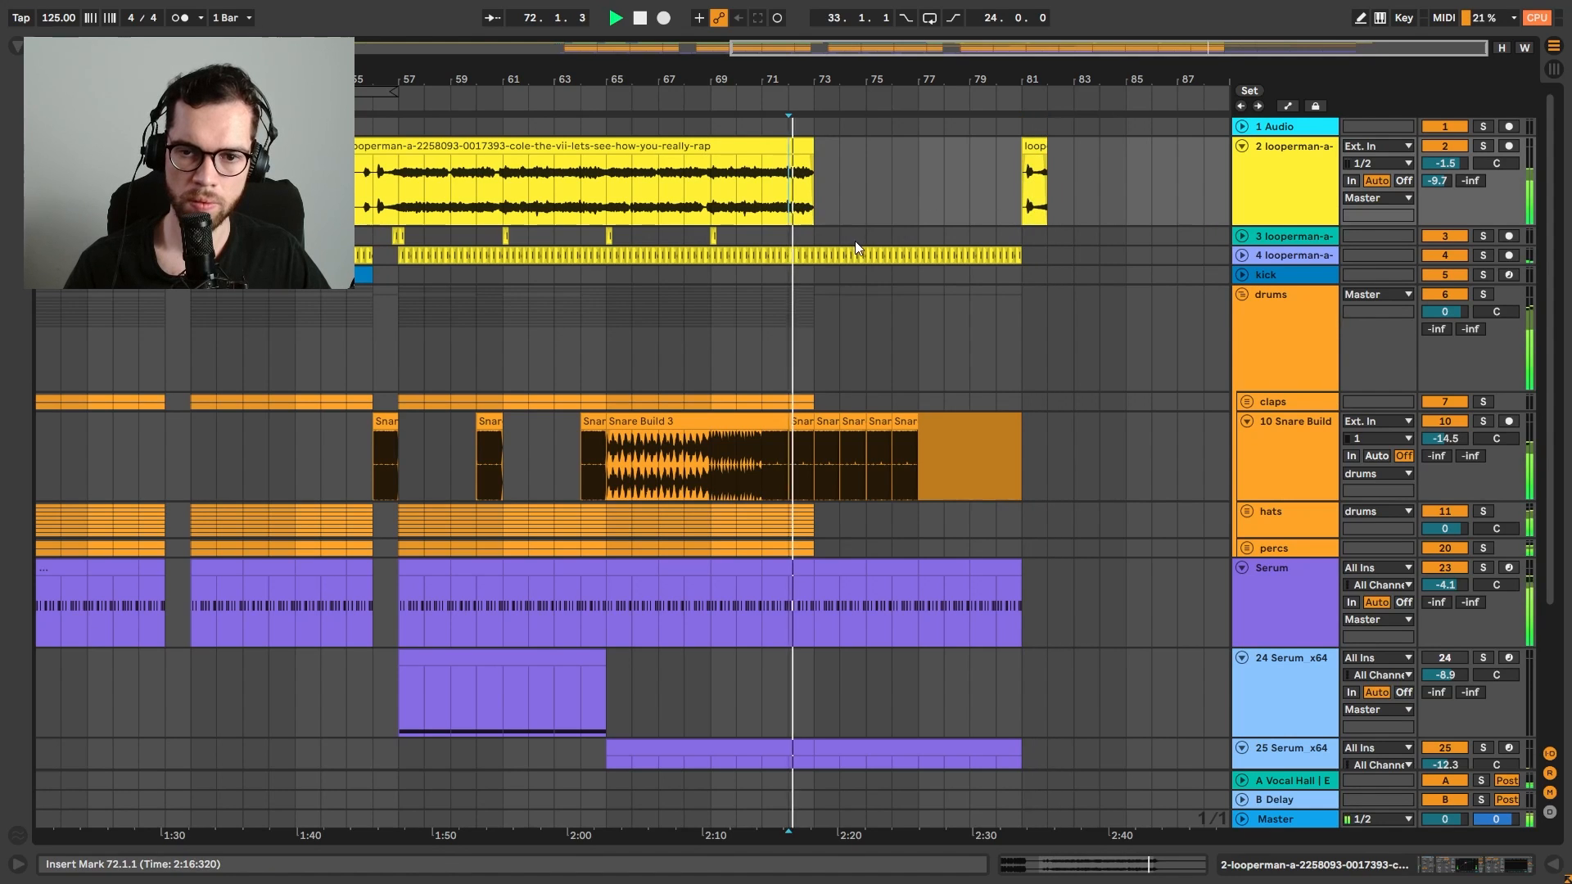
{"action": "left_click_drag", "start_coordinate": [792, 185], "coordinate": [813, 185]}
{"action": "key", "text": "ctrl+d"}
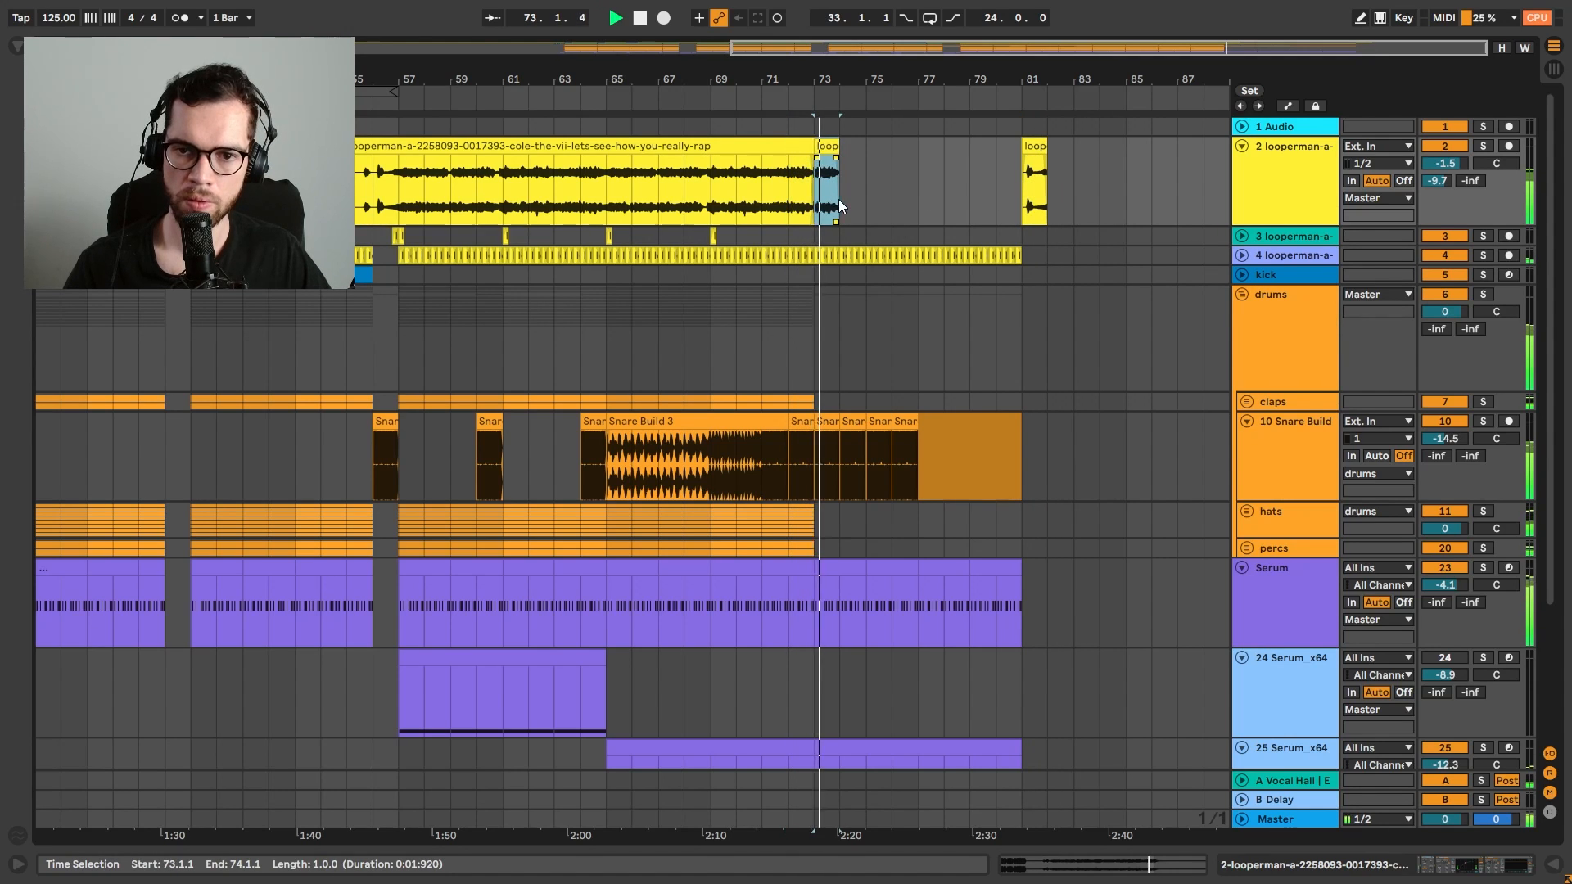
{"action": "key", "text": "ctrl+d"}
Try repeating the vocal's last half bar before bar 73 continuously up to bar 81, playing from bar 71
{"action": "left_click", "coordinate": [782, 104]}
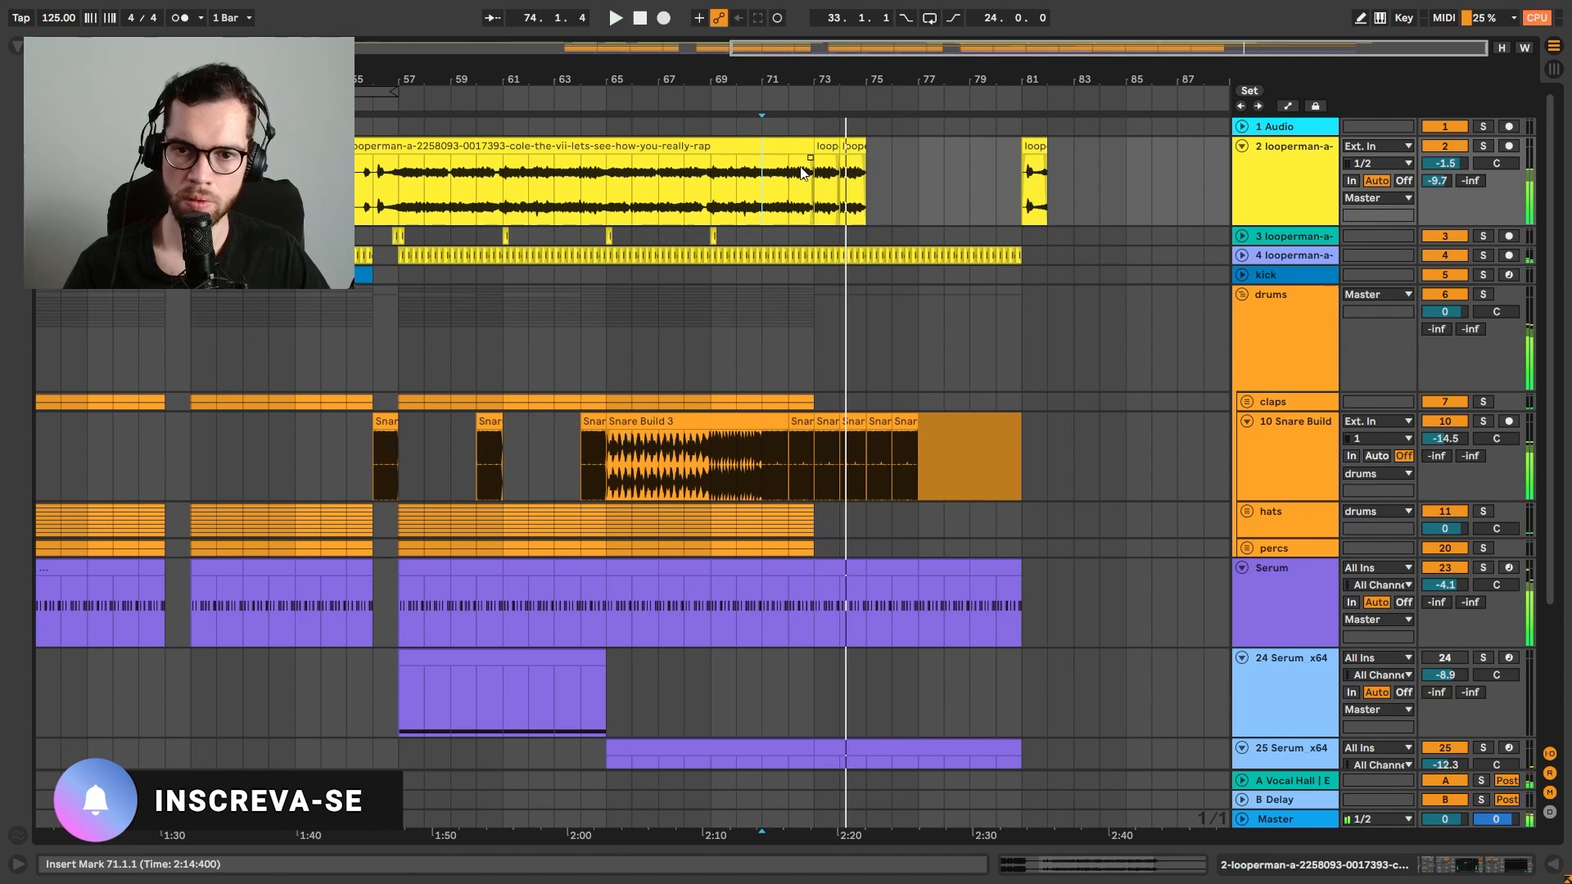
{"action": "scroll", "coordinate": [837, 103], "scroll_direction": "up", "scroll_amount": 3}
{"action": "left_click_drag", "start_coordinate": [798, 188], "coordinate": [764, 188]}
{"action": "key", "text": "ctrl+d"}
{"action": "key", "text": "ctrl+d"}
{"action": "key", "text": "ctrl+d"}
{"action": "key", "text": "ctrl+d"}
{"action": "key", "text": "ctrl+d"}
{"action": "key", "text": "ctrl+d"}
{"action": "key", "text": "ctrl+d"}
{"action": "key", "text": "ctrl+d"}
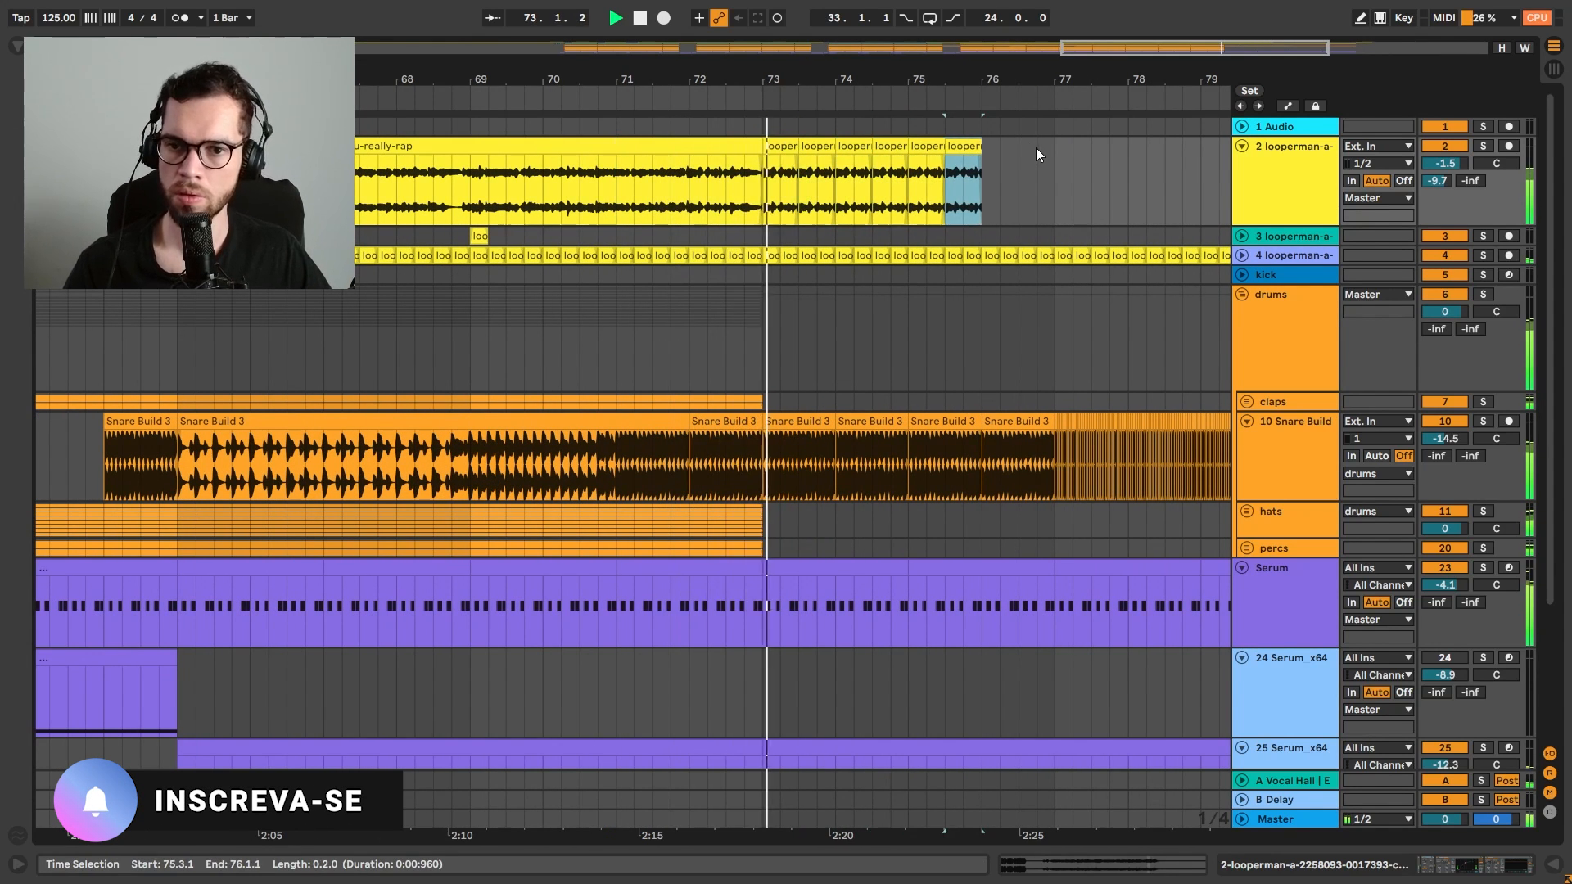
{"action": "key", "text": "ctrl+d"}
{"action": "scroll", "coordinate": [1067, 90], "scroll_direction": "down", "scroll_amount": 2}
{"action": "key", "text": "ctrl+d"}
{"action": "key", "text": "ctrl+d"}
{"action": "key", "text": "ctrl+d"}
{"action": "key", "text": "ctrl+d"}
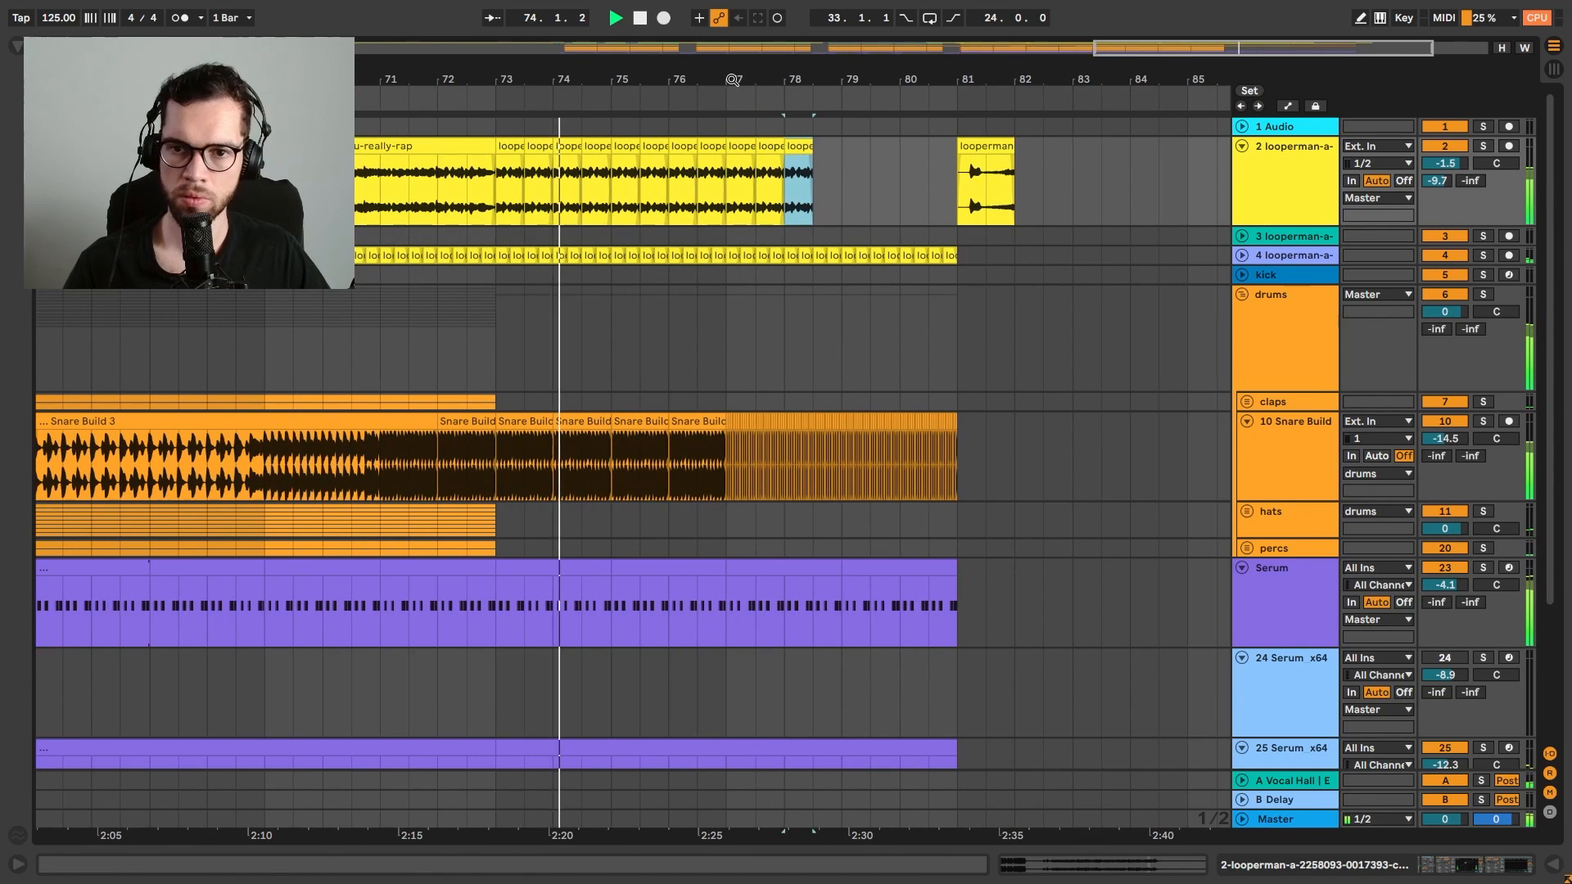
{"action": "key", "text": "ctrl+d"}
{"action": "key", "text": "ctrl+d"}
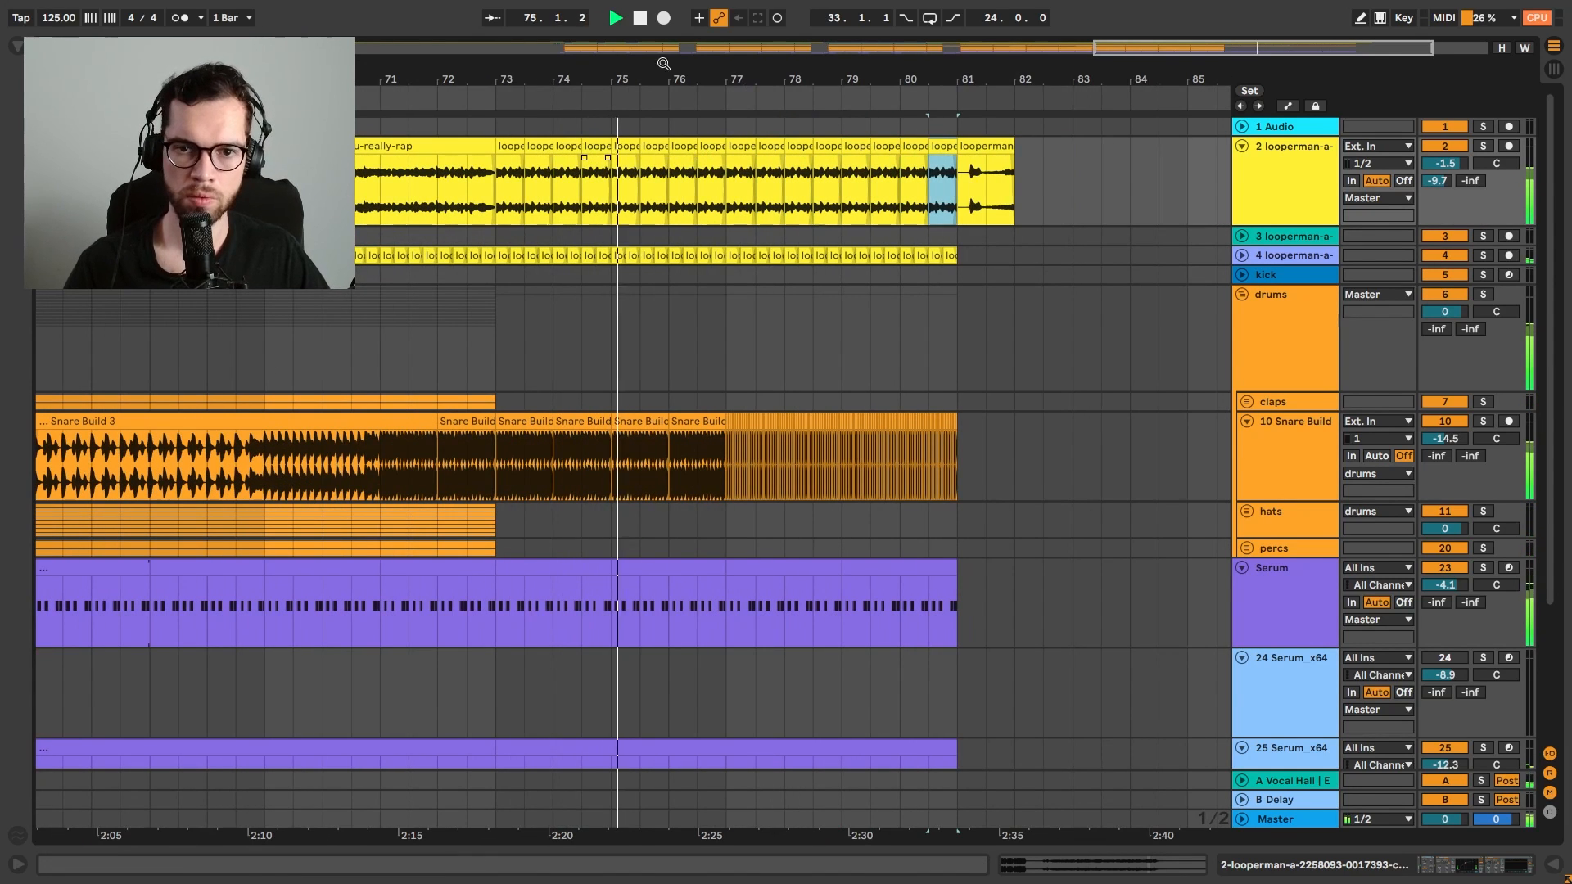
Delete all the half-bar vocal repeats between bars 73 and 81 and place the insert marker at bar 72
{"action": "left_click", "coordinate": [511, 147], "text": "shift"}
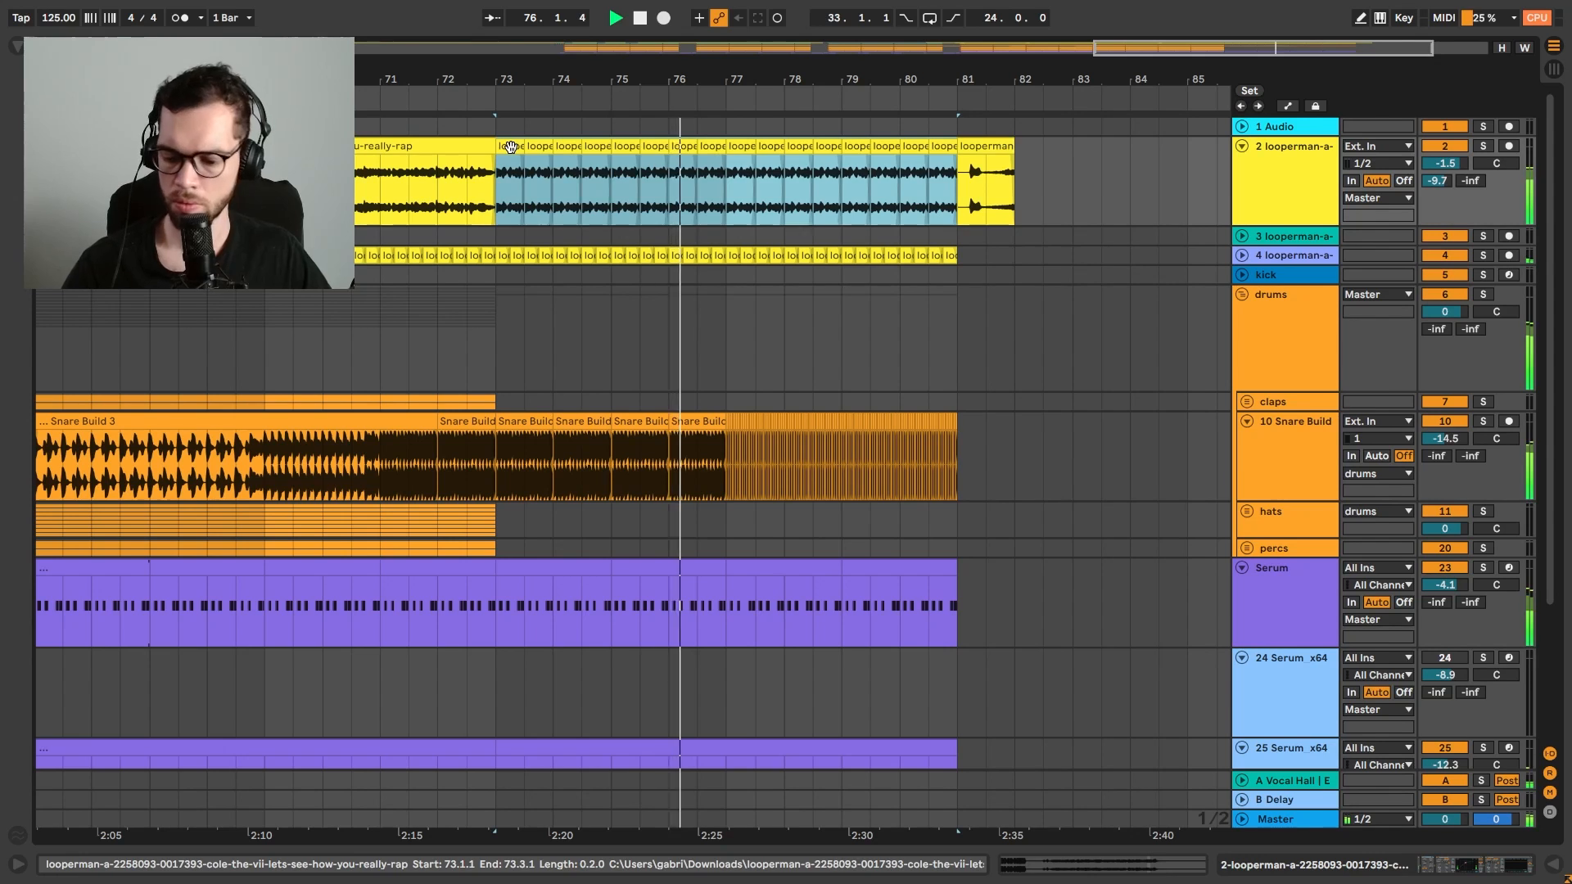
{"action": "key", "text": "Delete"}
{"action": "left_click", "coordinate": [442, 188]}
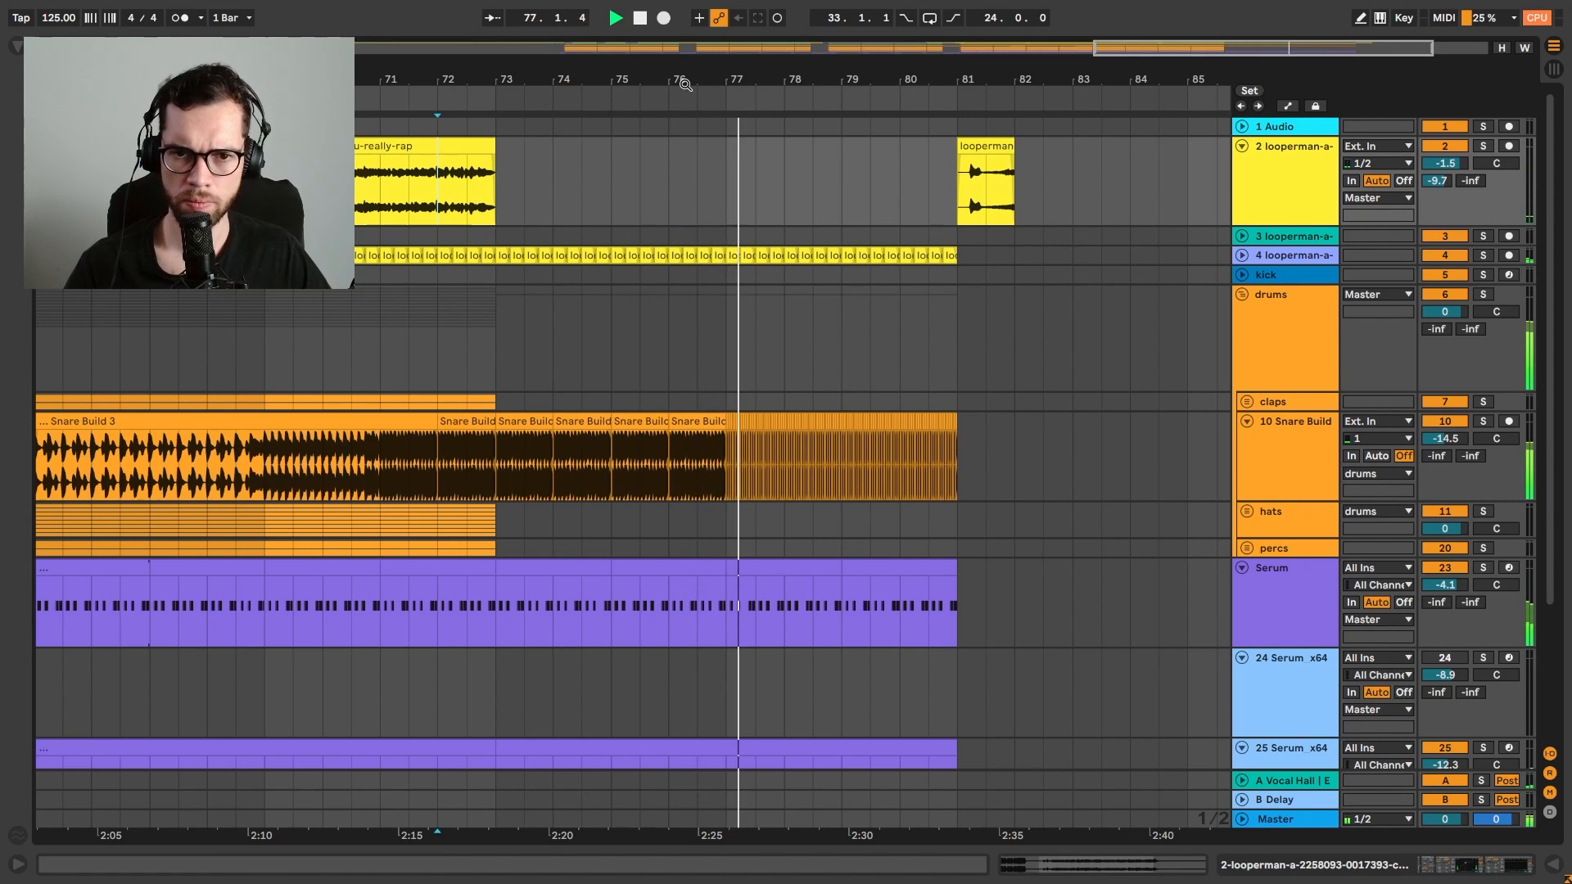
Show the automation lanes and bring the Serum track's Auto Filter frequency back down to its lowest level at bar 81
{"action": "key", "text": "minus"}
{"action": "key", "text": "minus"}
{"action": "key", "text": "a"}
{"action": "left_click_drag", "start_coordinate": [1007, 578], "coordinate": [1012, 645]}
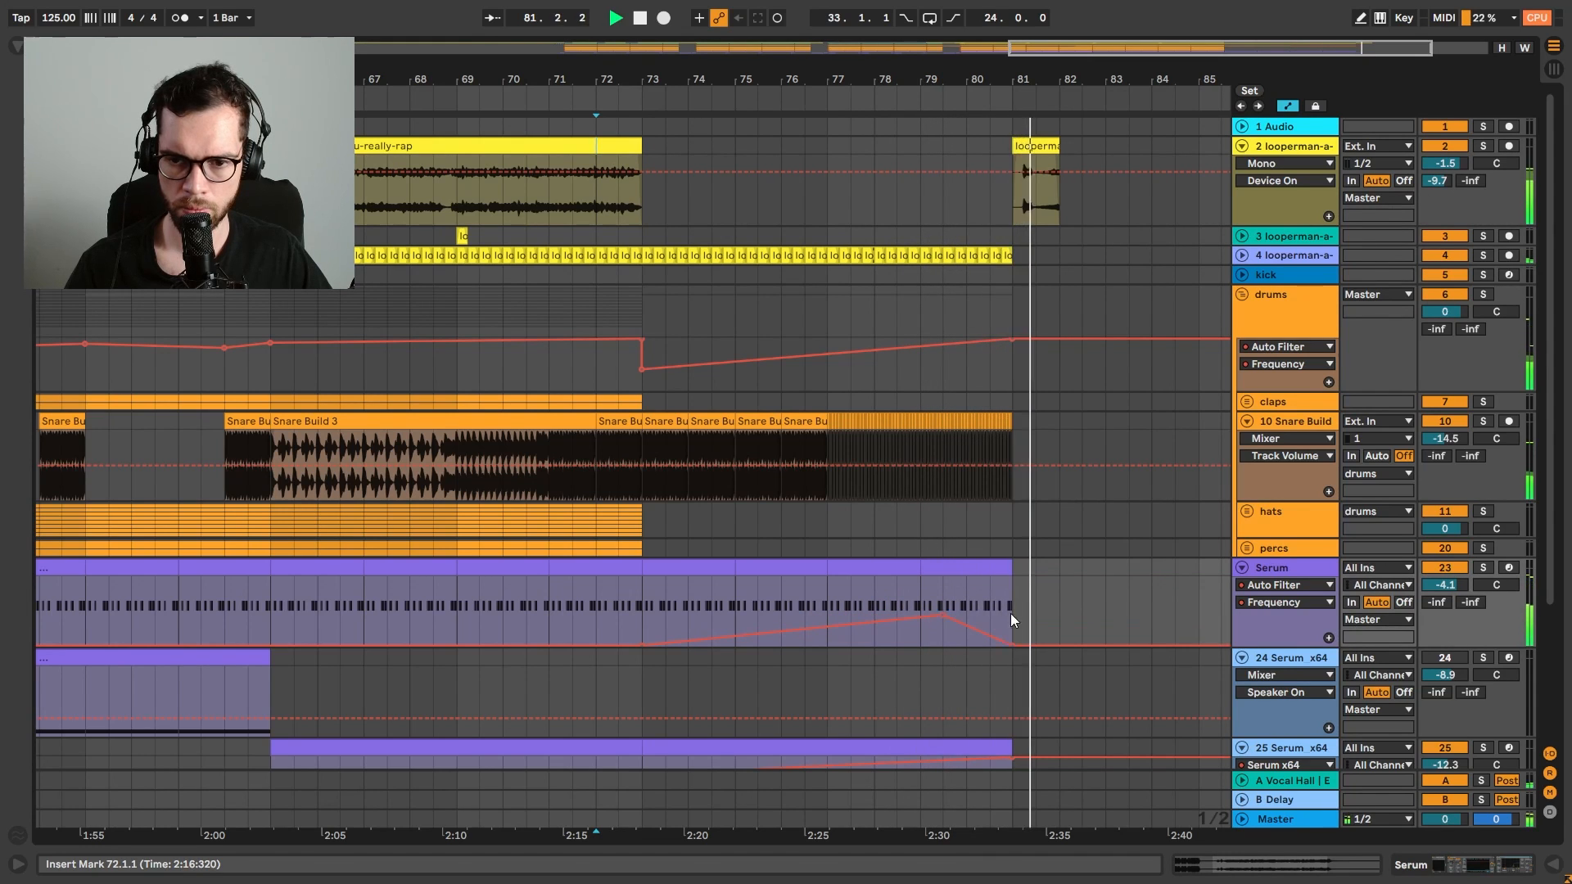
Duplicate the Serum track's last two bars to fill bars 81 to 83, remove the copied filter automation breakpoints and play across bar 81
{"action": "left_click", "coordinate": [983, 575]}
{"action": "key", "text": "ctrl+d"}
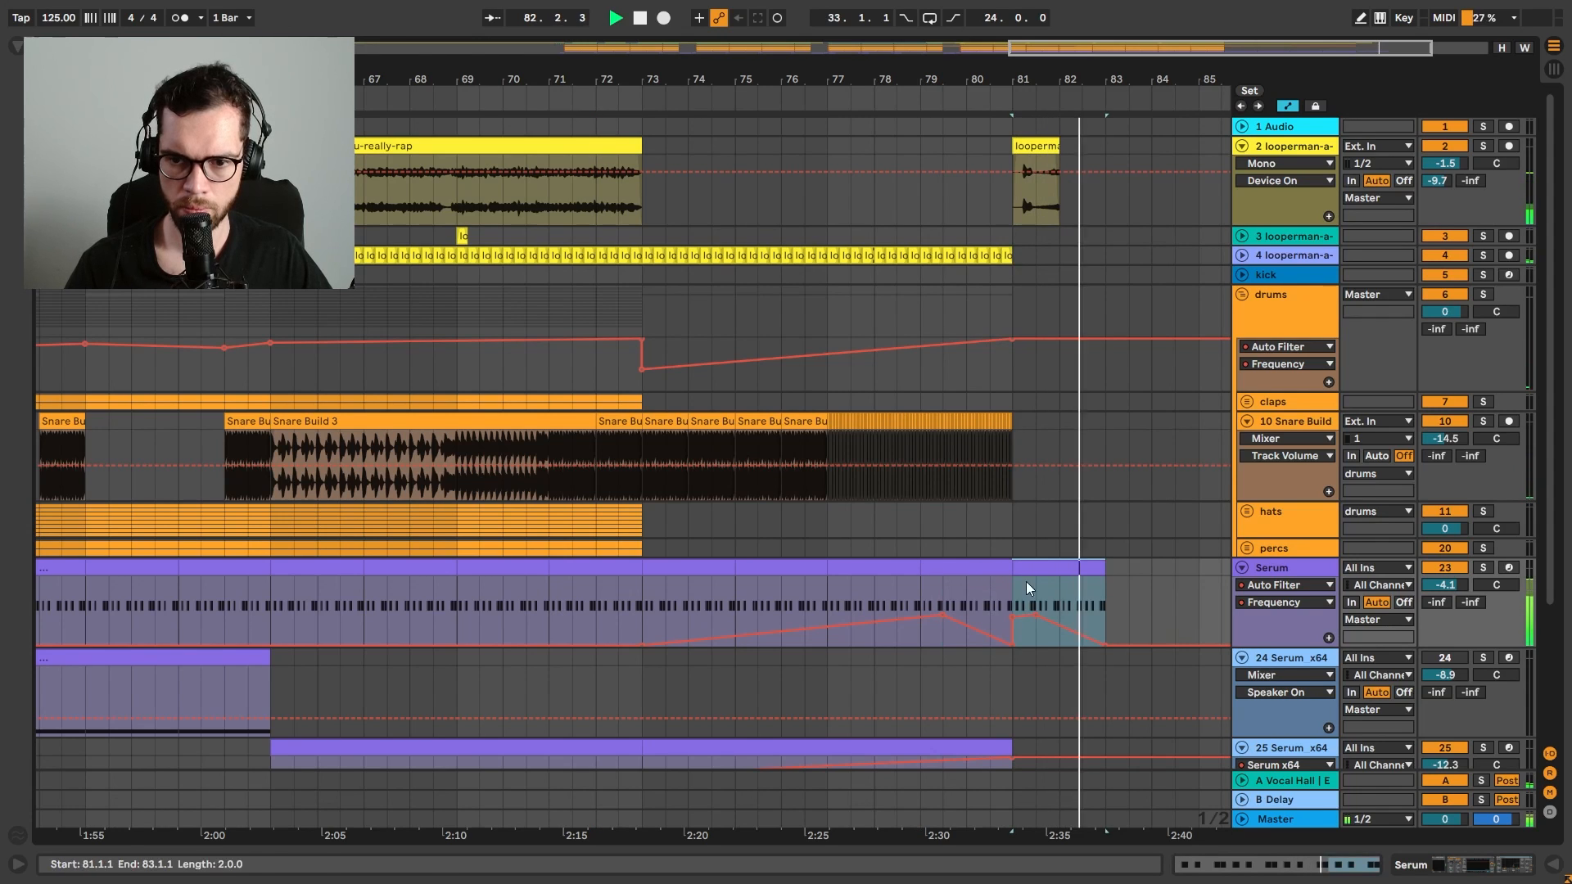
{"action": "left_click", "coordinate": [1011, 613]}
{"action": "key", "text": "space"}
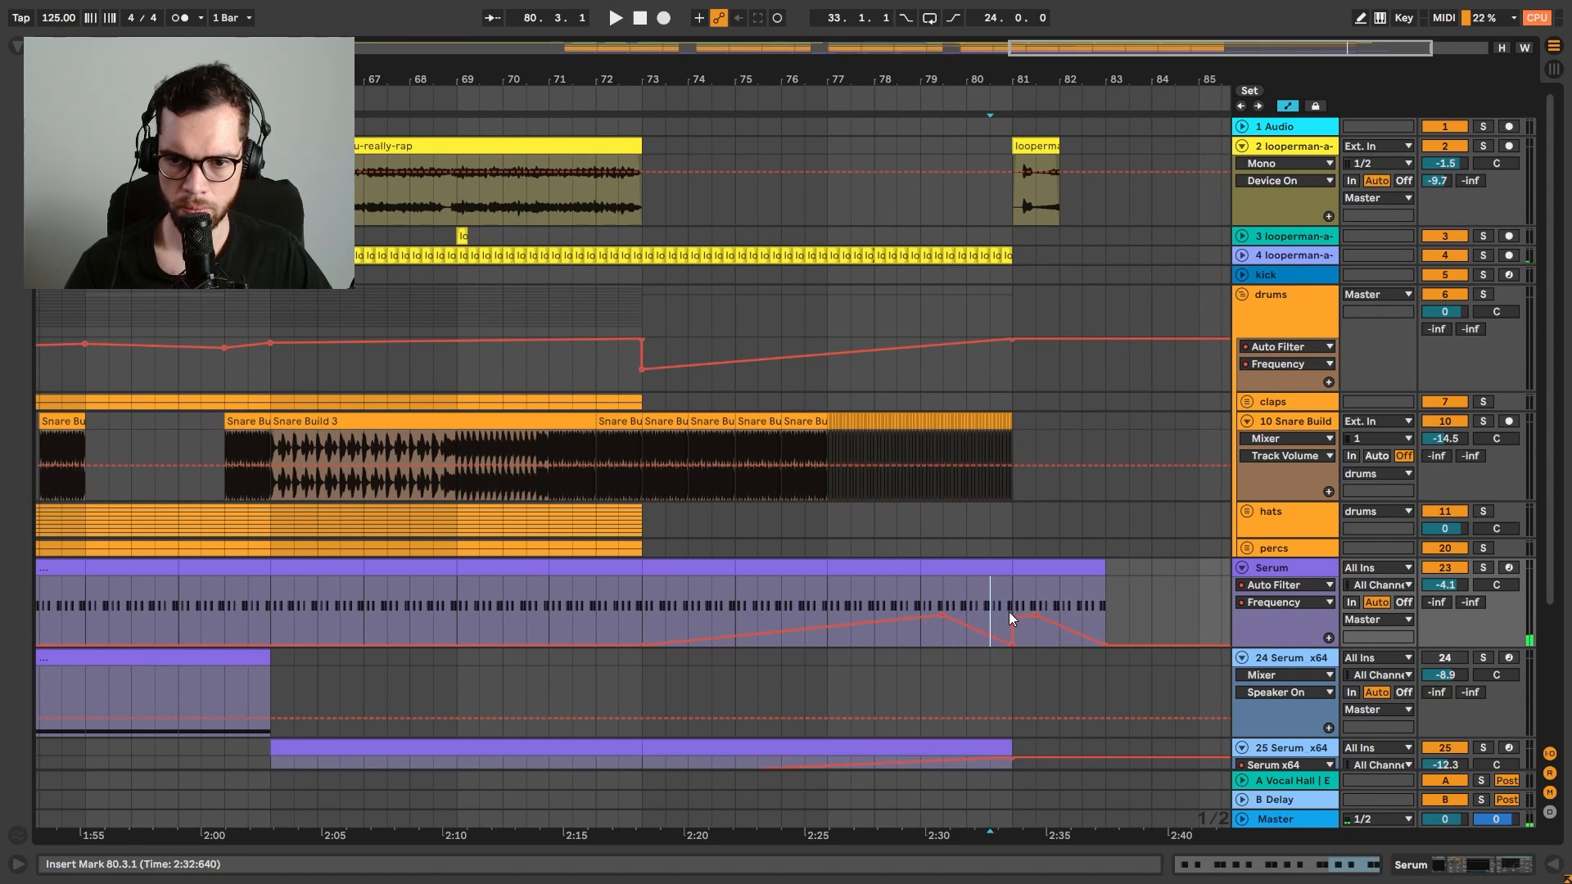
{"action": "left_click", "coordinate": [1014, 617]}
{"action": "left_click", "coordinate": [1035, 616]}
{"action": "key", "text": "space"}
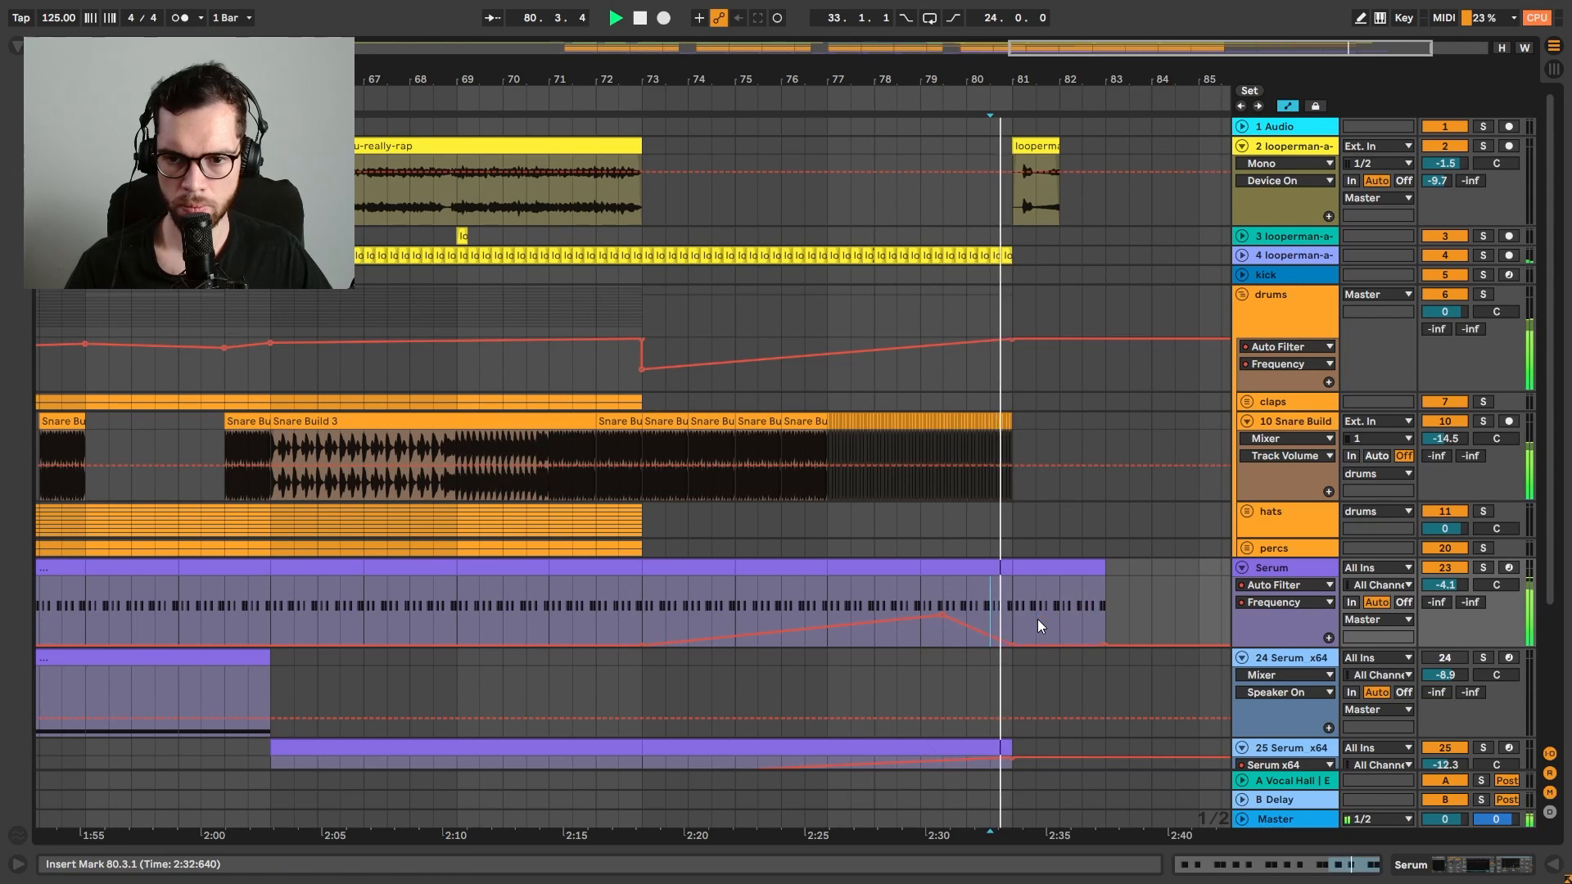
Extend the vocal clip at bar 81 to bar 83, hide the automation lanes and shorten the Serum clip to end at bar 82
{"action": "left_click", "coordinate": [1044, 146]}
{"action": "left_click_drag", "start_coordinate": [1079, 146], "coordinate": [1104, 152]}
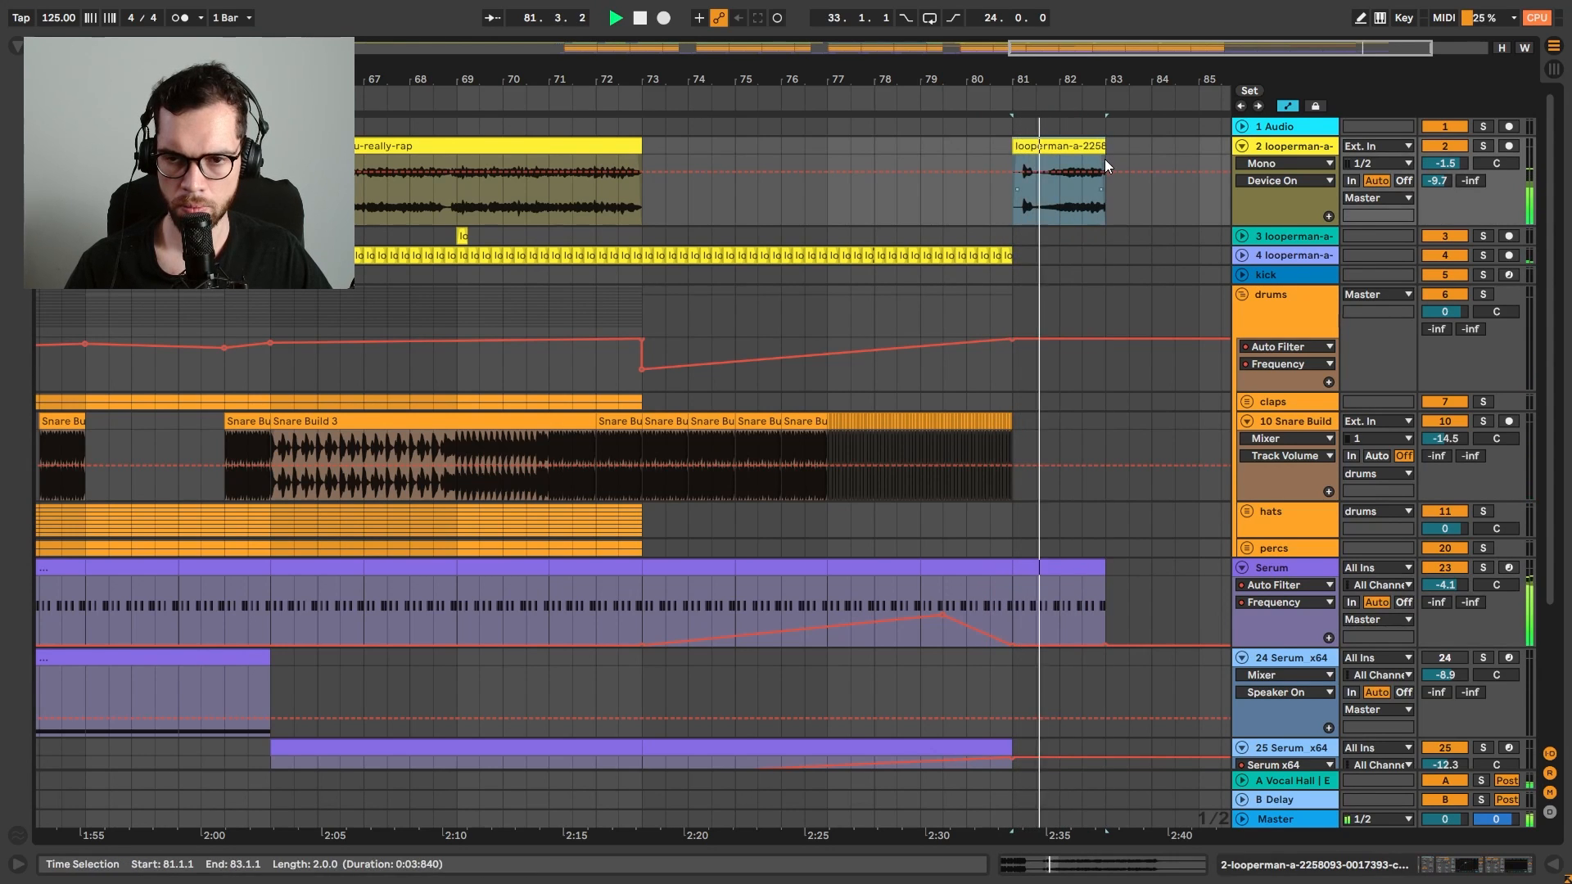
{"action": "key", "text": "a"}
{"action": "left_click_drag", "start_coordinate": [1107, 571], "coordinate": [1060, 570]}
{"action": "left_click_drag", "start_coordinate": [1051, 81], "coordinate": [1051, 32]}
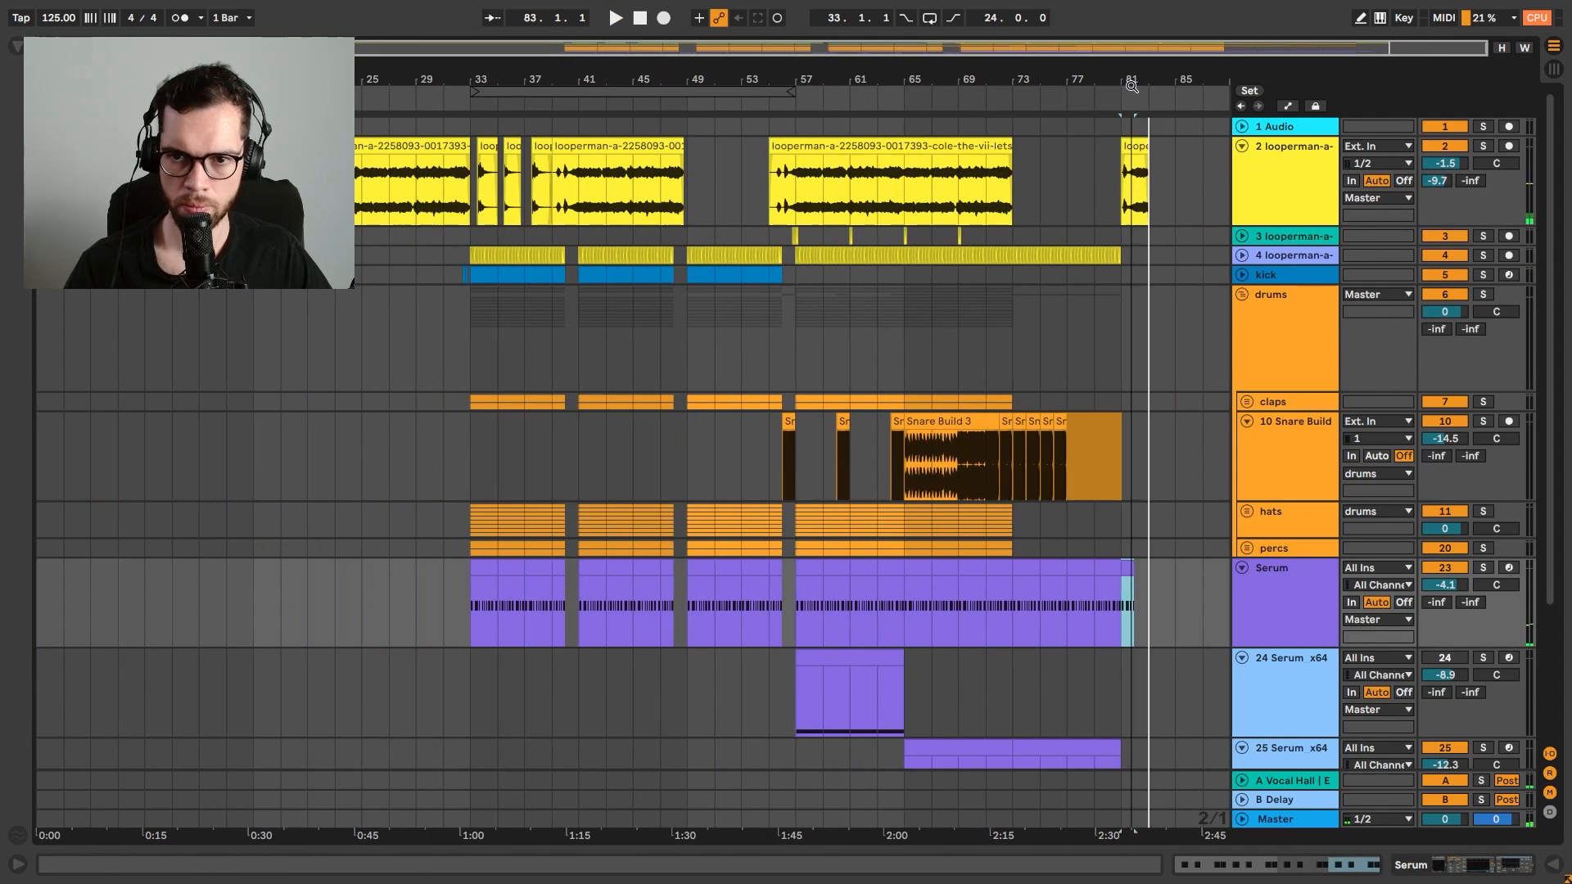
Collapse all the tracks, copy bars 33 to 41 across them and paste the section at bar 83
{"action": "left_click", "coordinate": [1272, 158]}
{"action": "key", "text": "ctrl+a"}
{"action": "left_click", "coordinate": [1243, 147]}
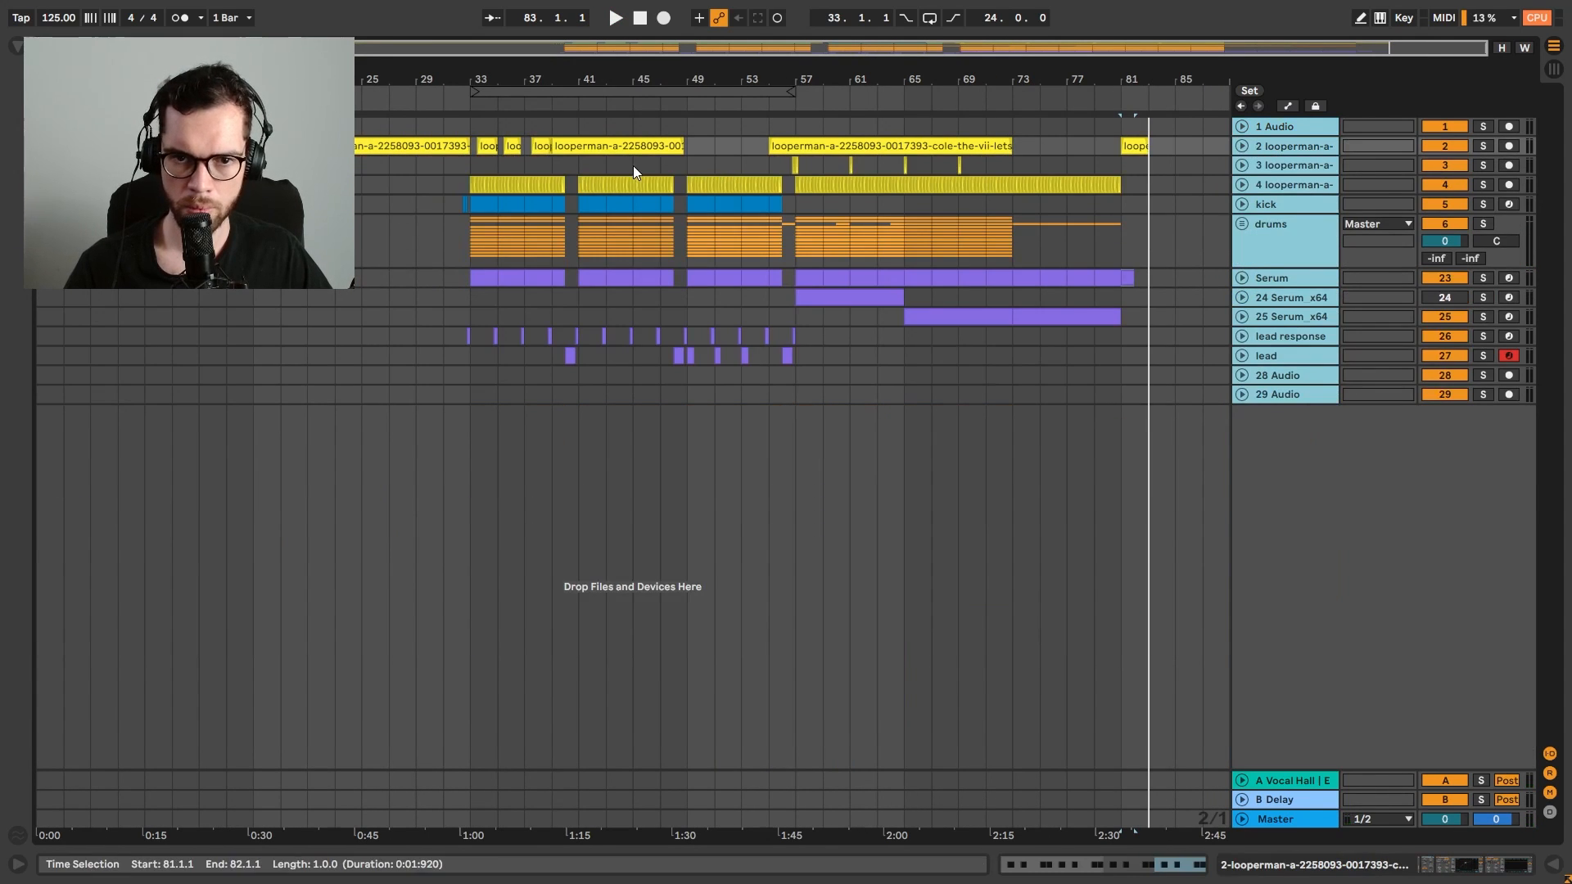
{"action": "left_click", "coordinate": [473, 121]}
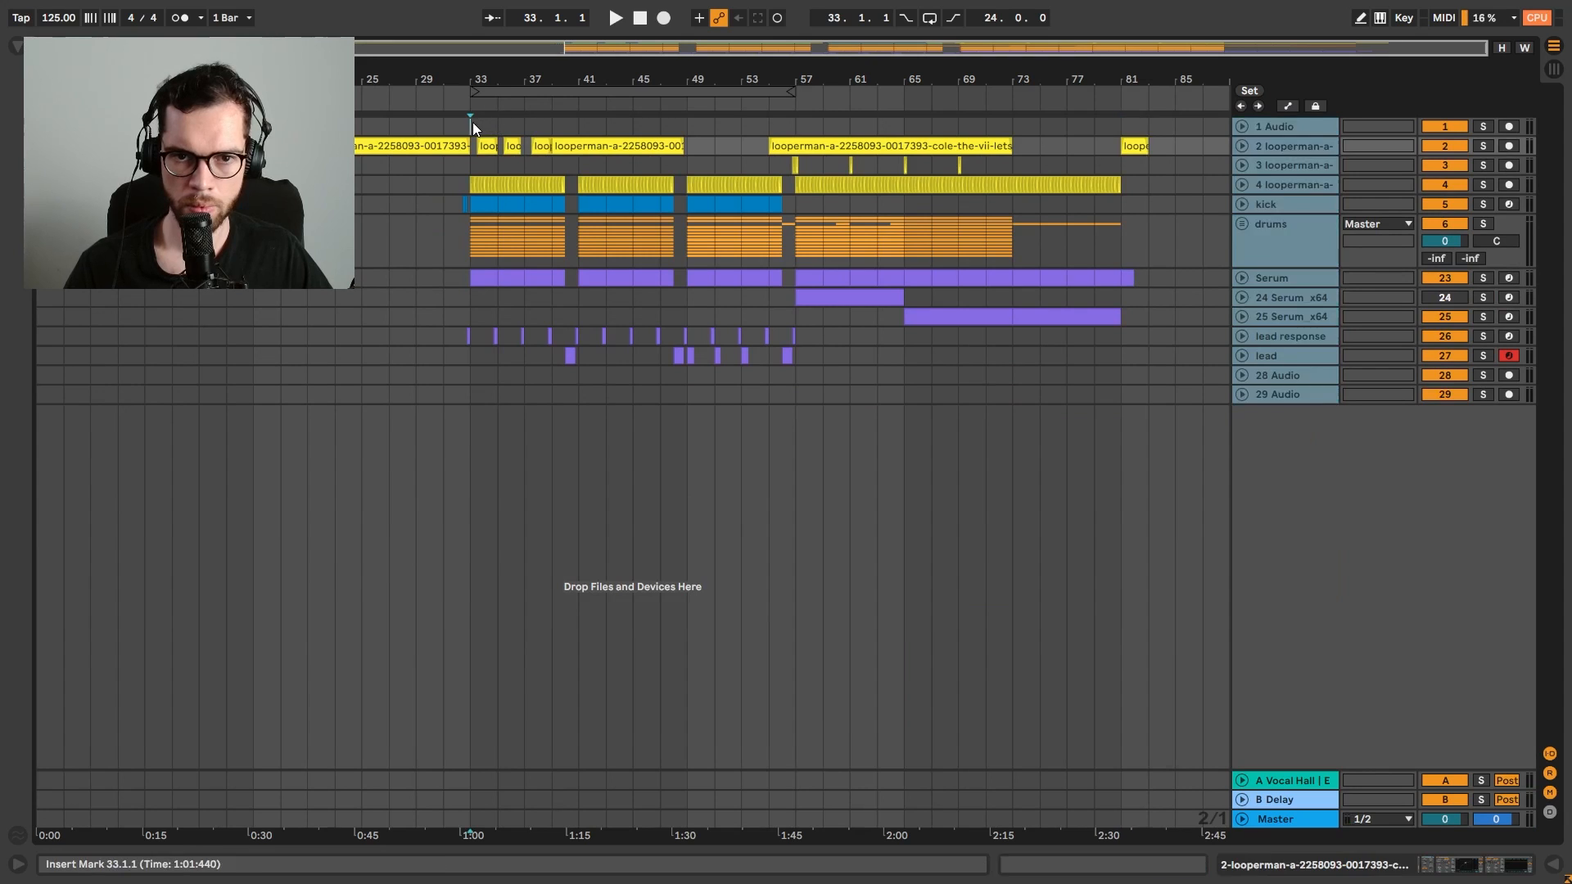
{"action": "left_click", "coordinate": [582, 395], "text": "shift"}
{"action": "left_click", "coordinate": [1147, 131]}
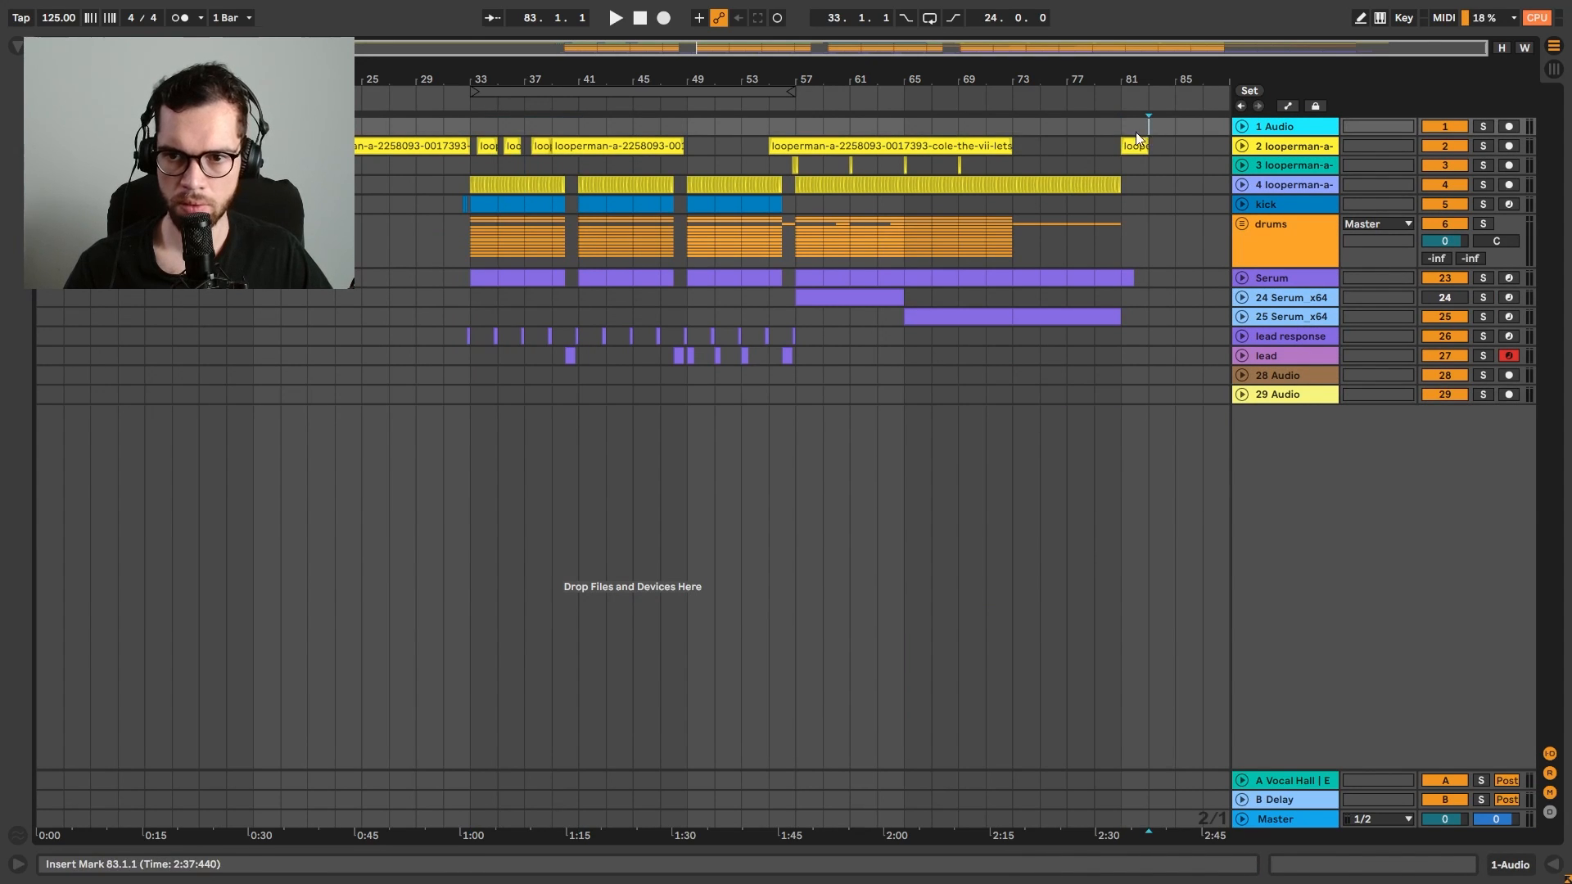
{"action": "key", "text": "ctrl+v"}
Play the transition from bar 79, delete the one-bar Serum clip at bar 81 and replay from bar 73
{"action": "left_click", "coordinate": [1098, 132]}
{"action": "key", "text": "space"}
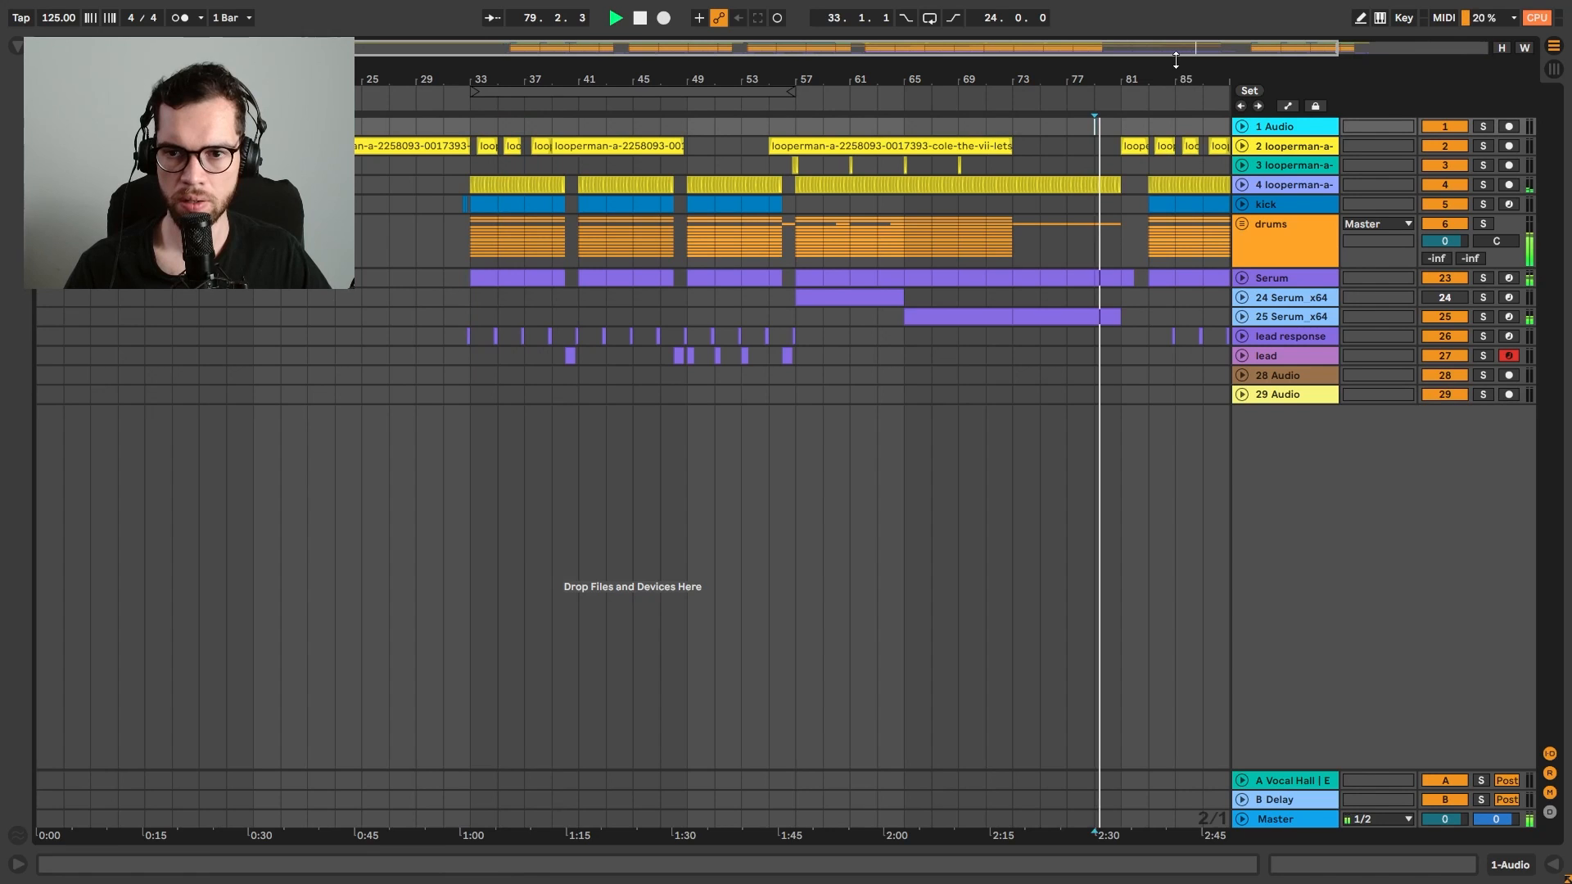
{"action": "left_click_drag", "start_coordinate": [1157, 70], "coordinate": [1011, 135]}
{"action": "left_click", "coordinate": [946, 277]}
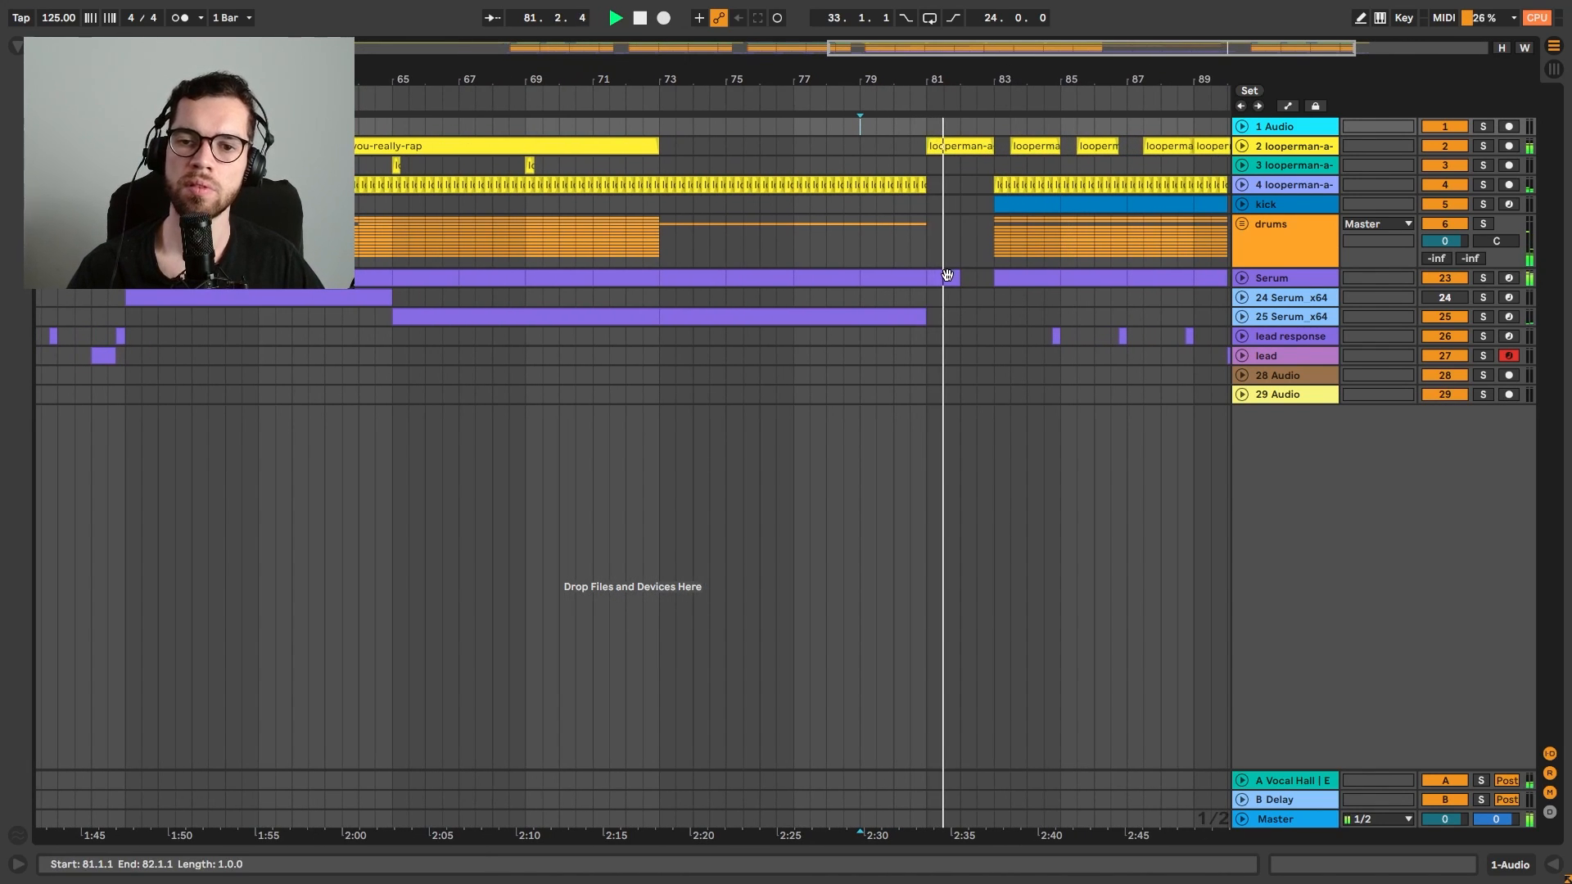
{"action": "key", "text": "space"}
{"action": "key", "text": "space"}
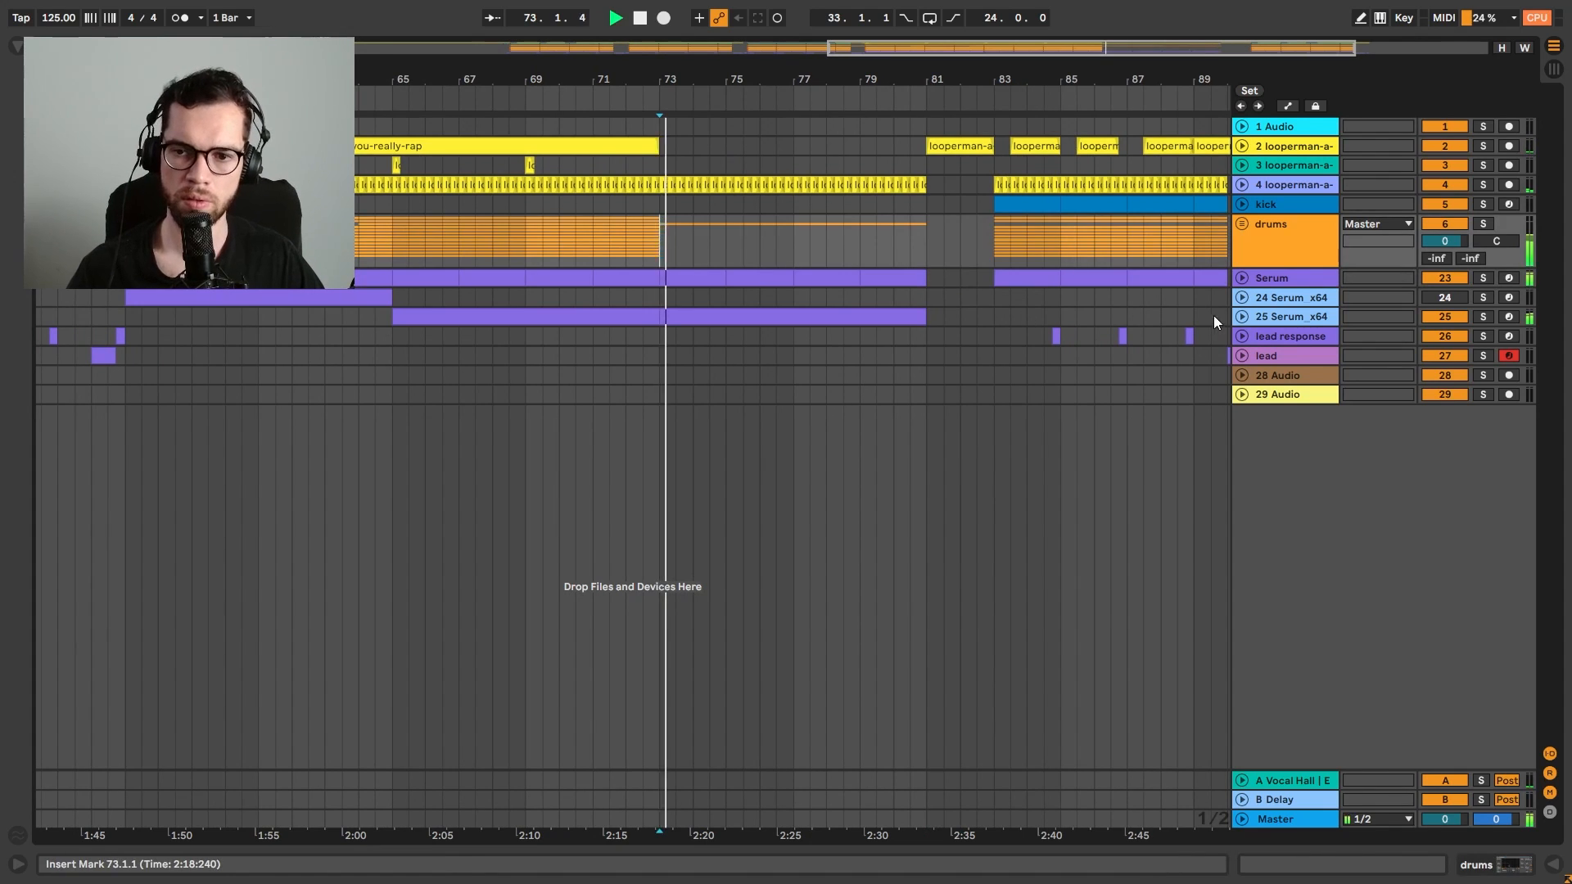
Unfold the Serum and 25 Serum tracks, duplicate track 25 and select the duplicate's clips from bar 65 to 81
{"action": "left_click", "coordinate": [1242, 278]}
{"action": "left_click", "coordinate": [1241, 388]}
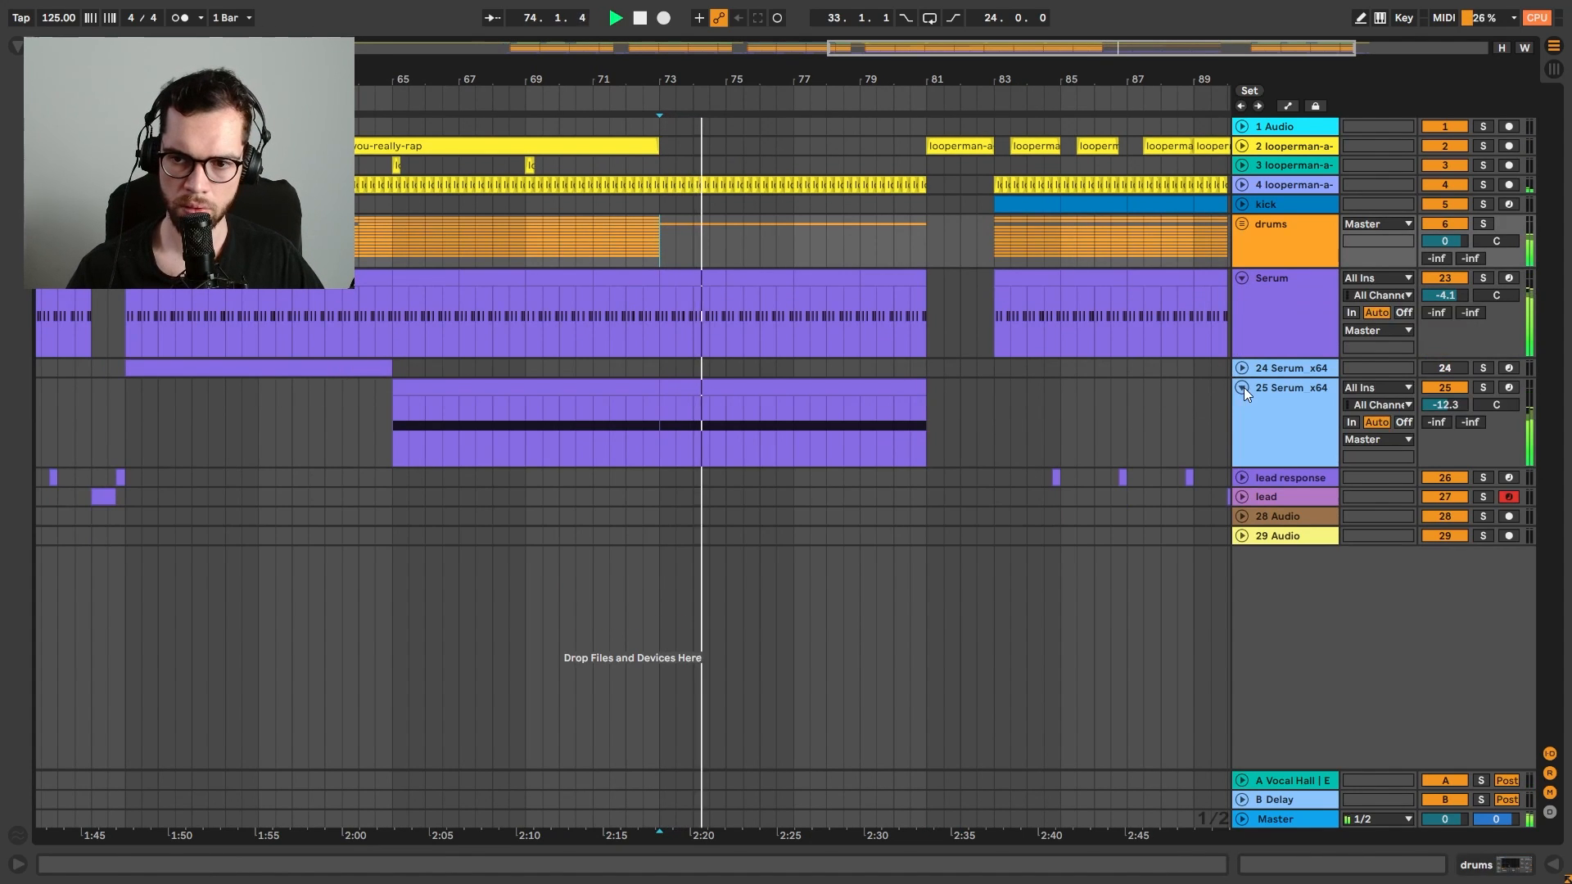
{"action": "left_click", "coordinate": [1302, 405]}
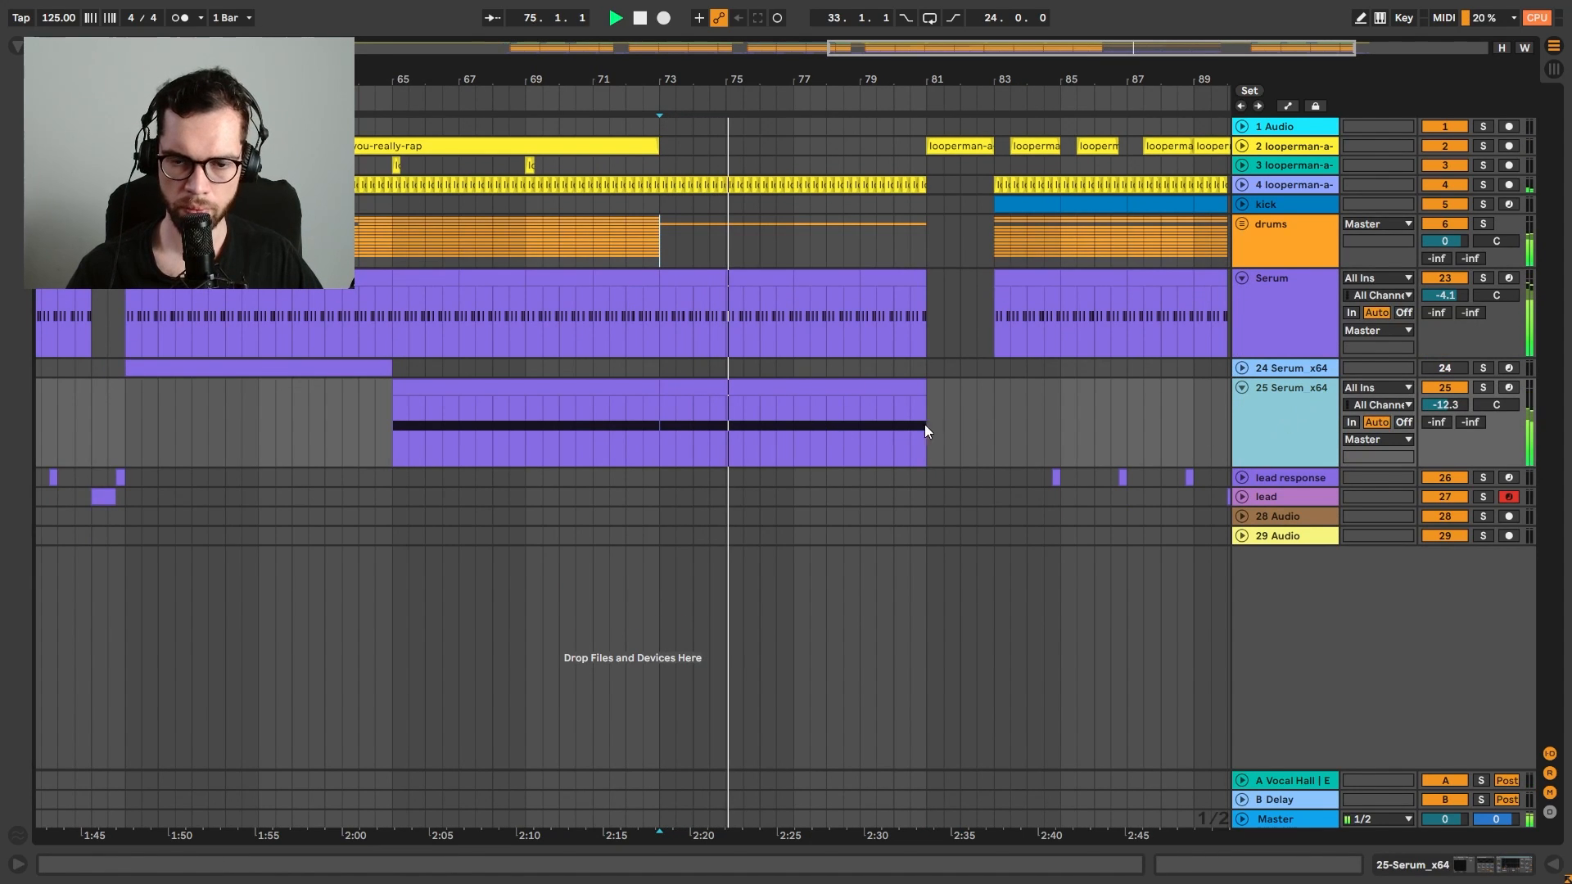
{"action": "key", "text": "ctrl+d"}
{"action": "left_click", "coordinate": [689, 470]}
{"action": "left_click", "coordinate": [626, 478], "text": "shift"}
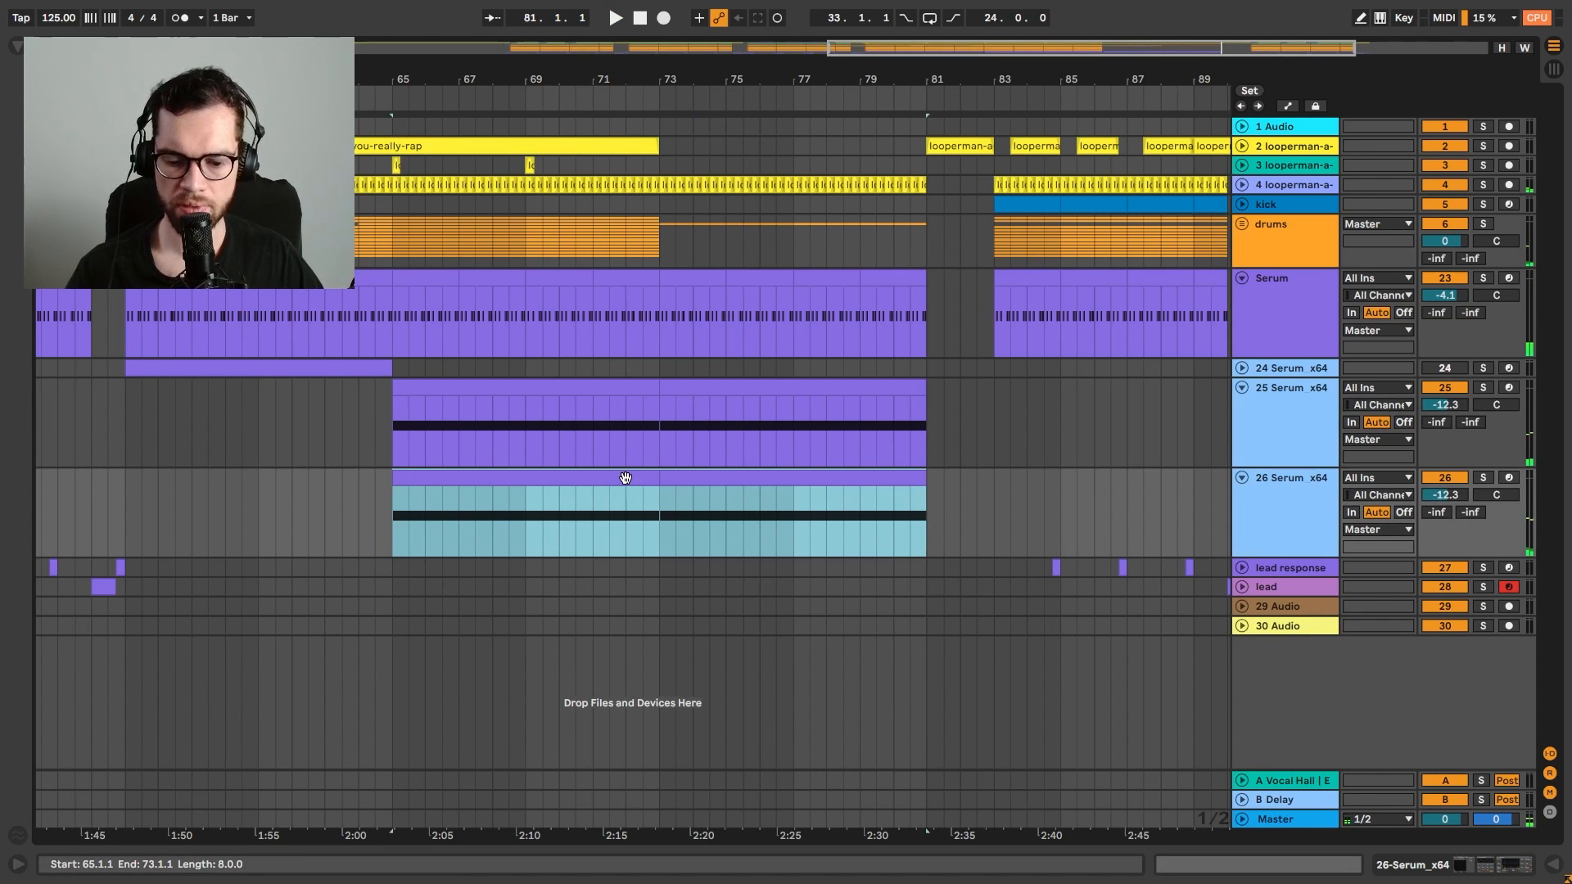
Open the MIDI clip on the duplicated Serum track, select all its notes, play from bar 65 and close the clip view
{"action": "double_click", "coordinate": [633, 484]}
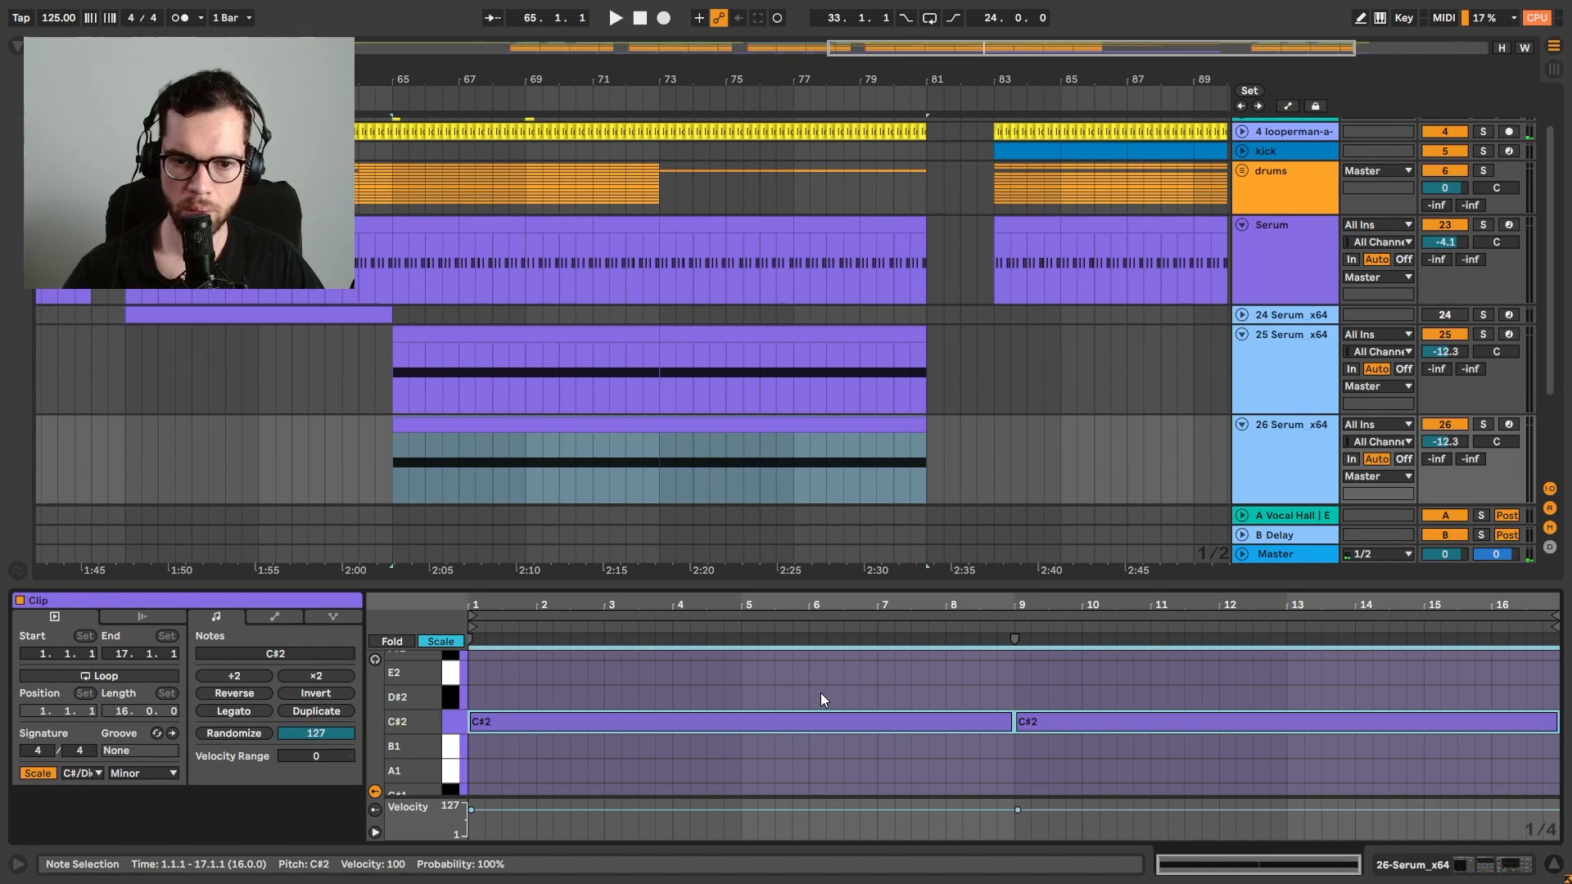
{"action": "key", "text": "ctrl+a"}
{"action": "double_click", "coordinate": [657, 478]}
{"action": "key", "text": "space"}
{"action": "key", "text": "space"}
{"action": "left_click", "coordinate": [1547, 865]}
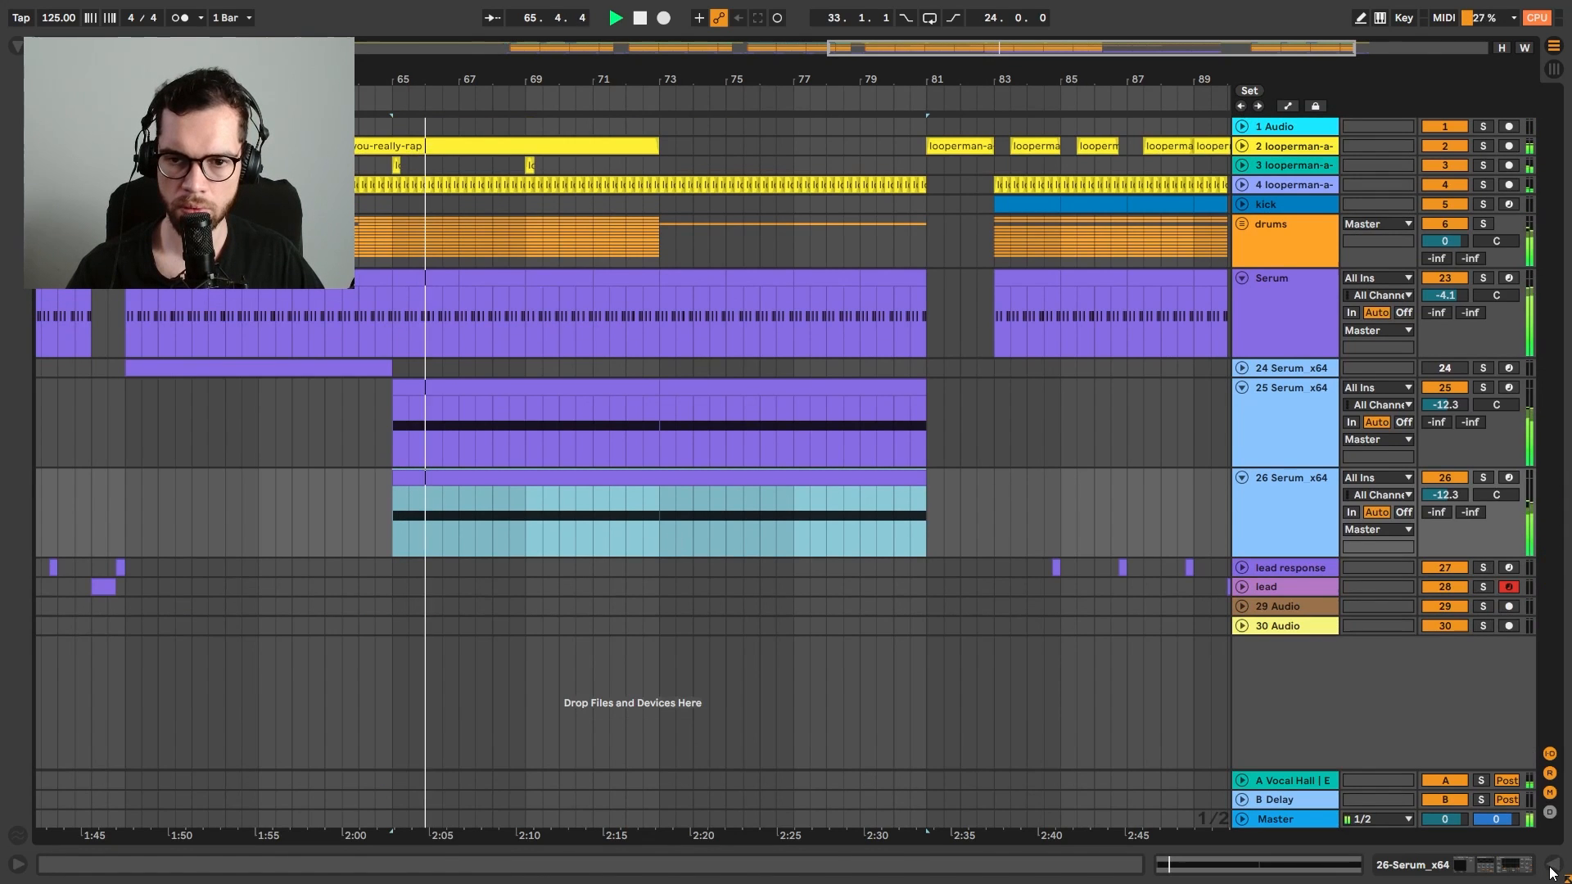
Show the 01 - Samples folder in the browser and insert a new audio track below the 24 Serum track
{"action": "left_click", "coordinate": [809, 410]}
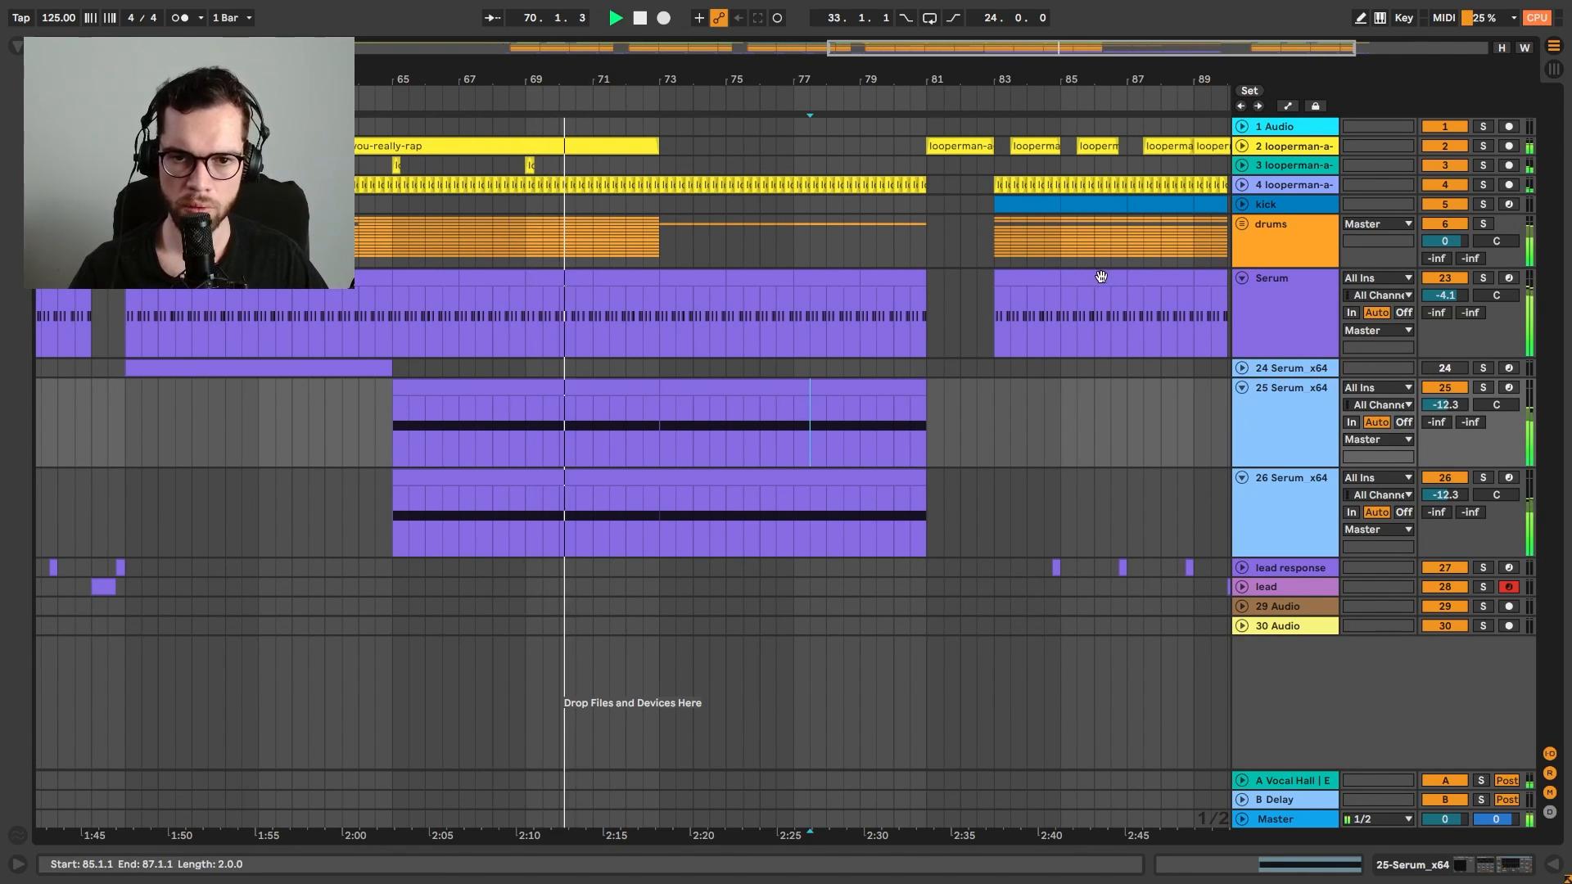
{"action": "left_click", "coordinate": [17, 48]}
{"action": "left_click", "coordinate": [476, 55]}
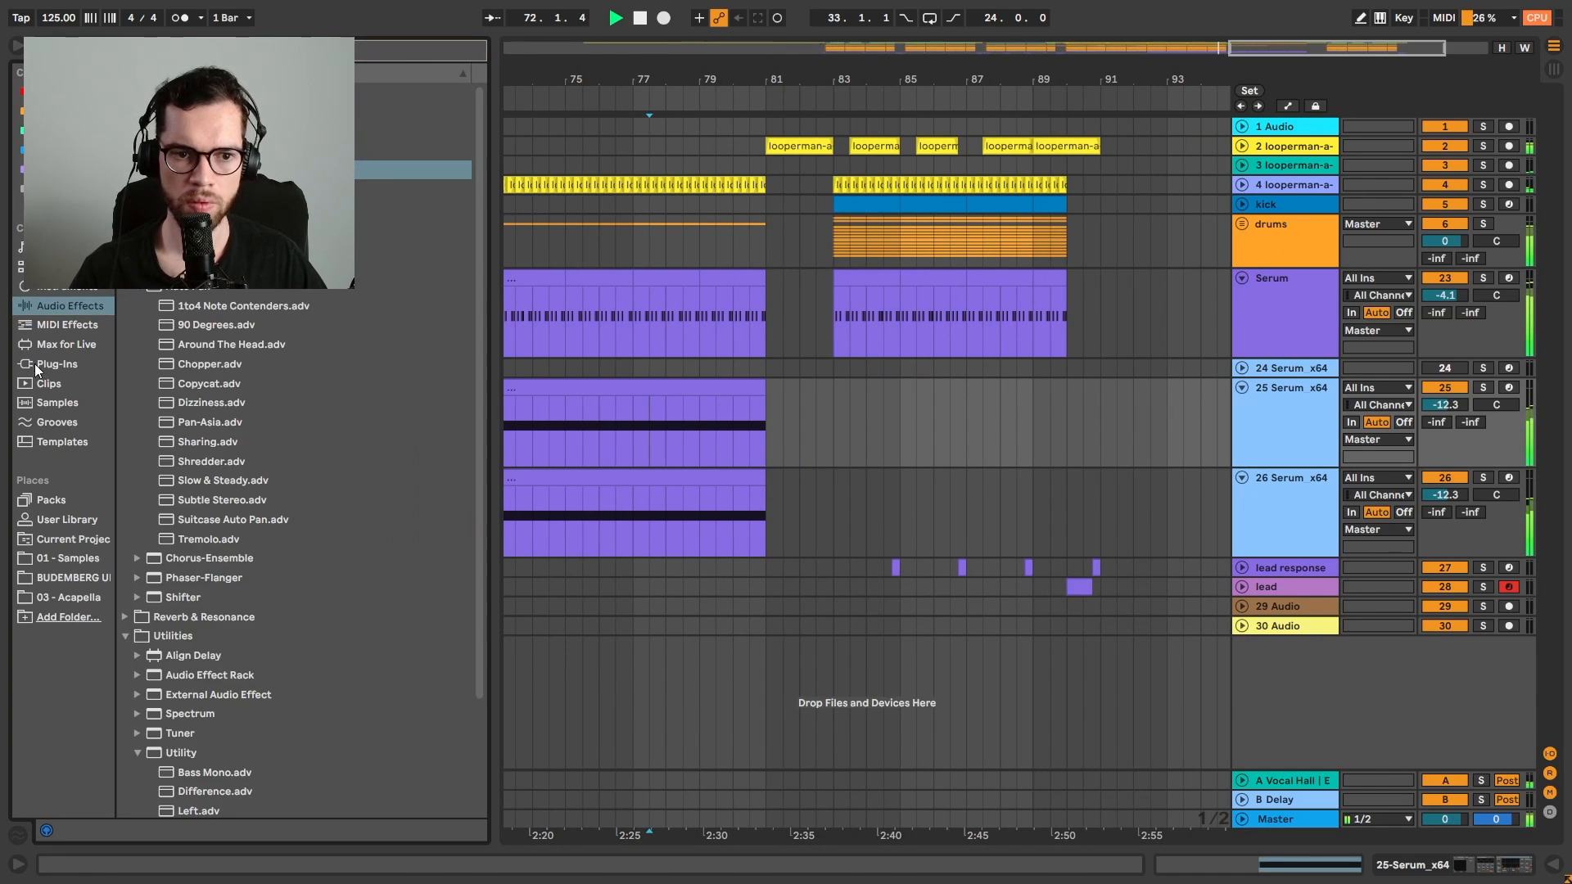
{"action": "left_click", "coordinate": [74, 540]}
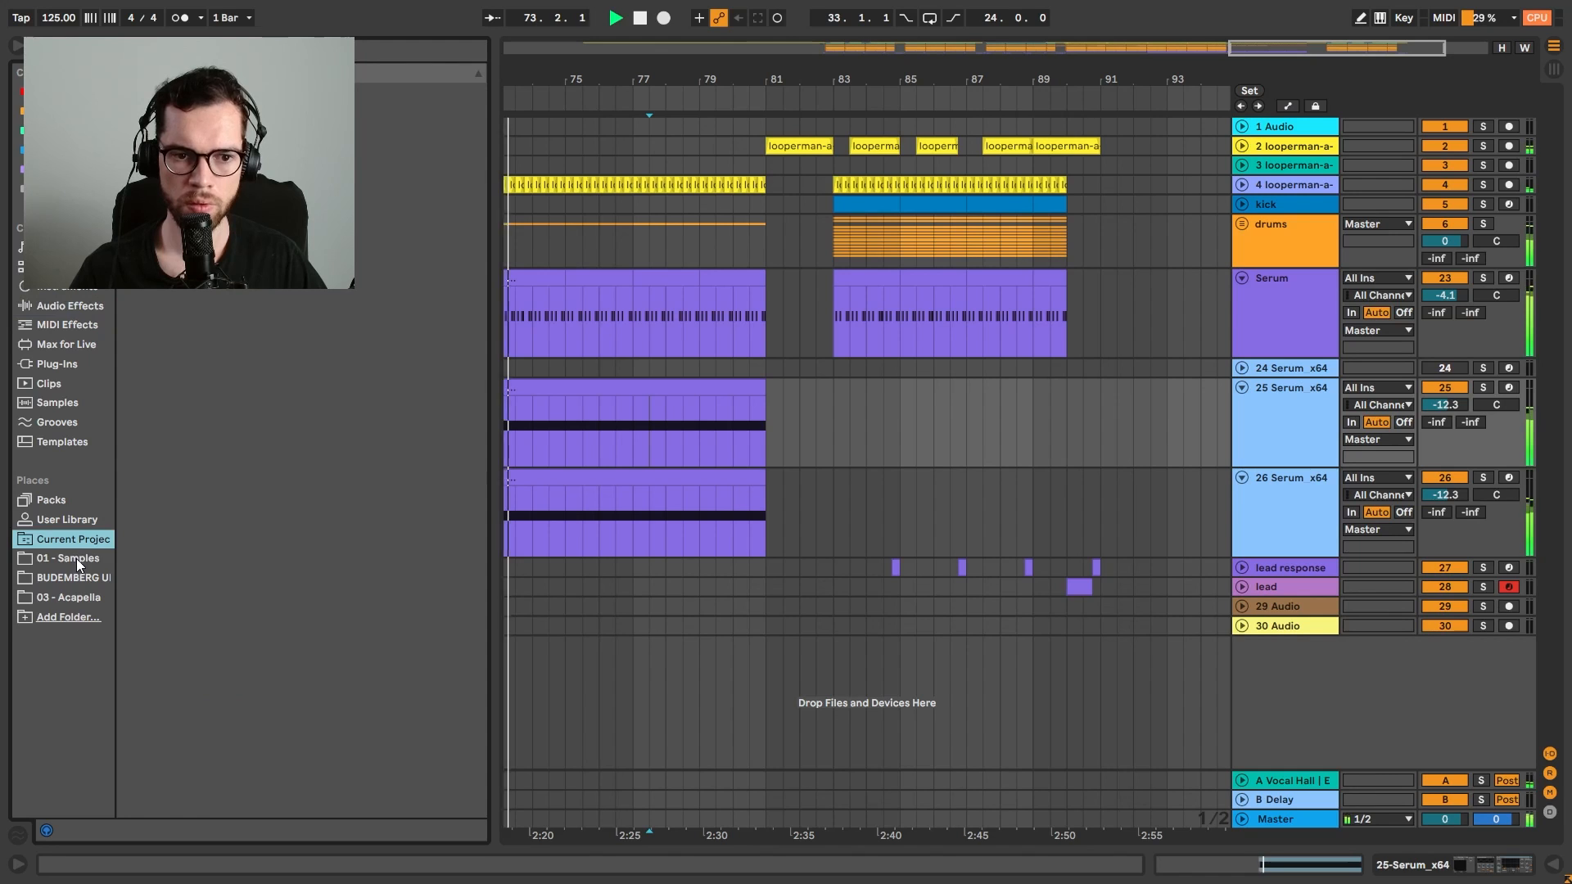
{"action": "left_click", "coordinate": [76, 559]}
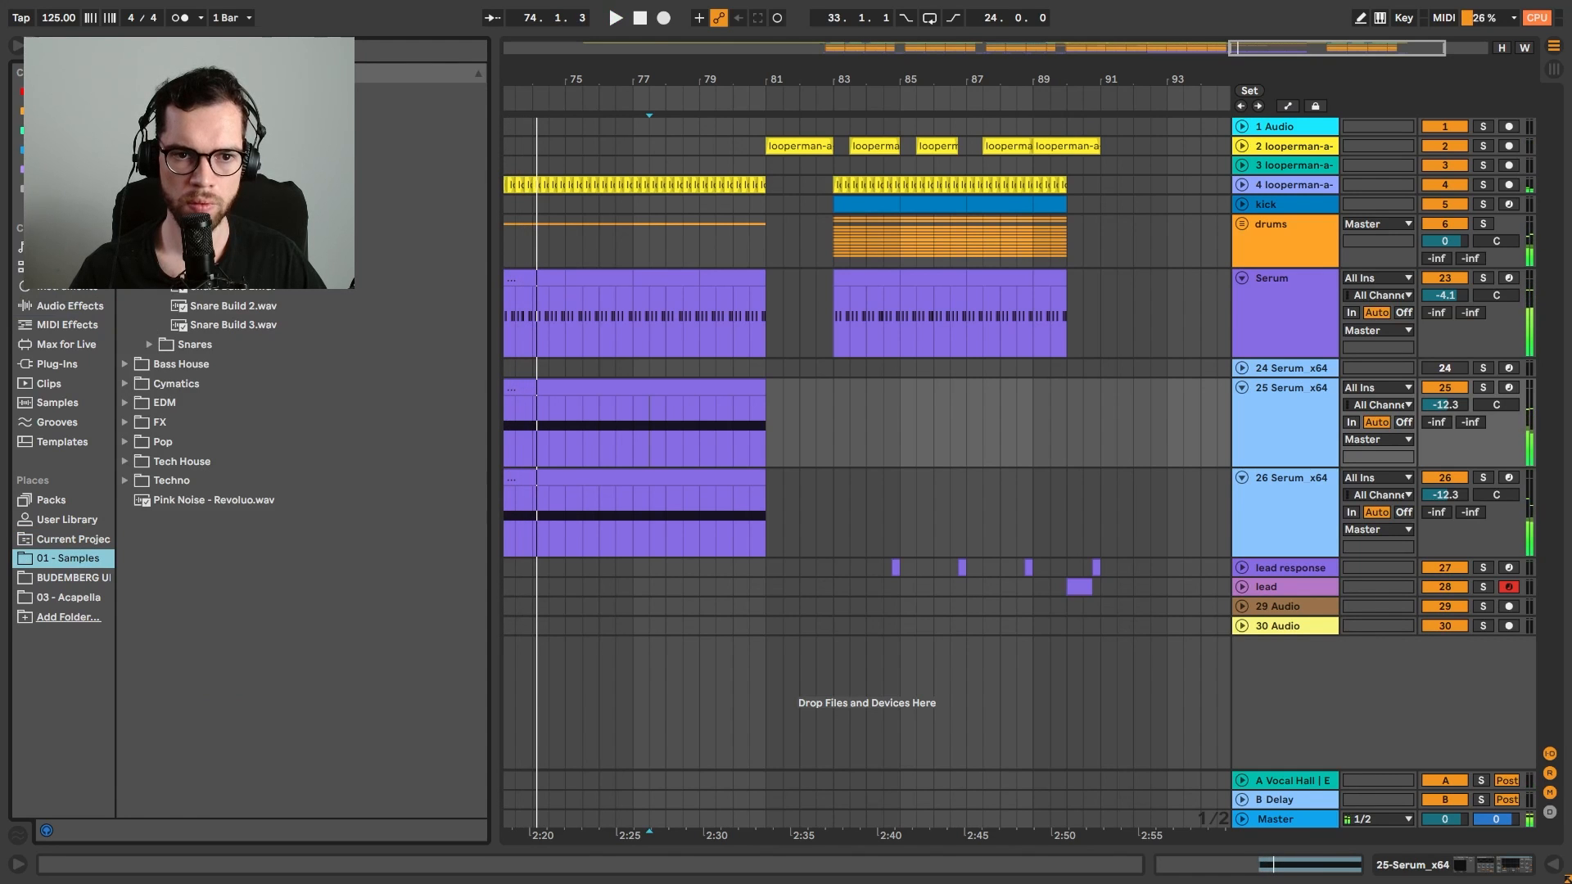
{"action": "left_click_drag", "start_coordinate": [629, 72], "coordinate": [1098, 83]}
{"action": "left_click", "coordinate": [1271, 367]}
{"action": "key", "text": "ctrl+t"}
Place the Impact 1 sample from the Impact folder on the new audio track at 72.3
{"action": "left_click", "coordinate": [190, 189]}
{"action": "left_click", "coordinate": [202, 229]}
{"action": "left_click", "coordinate": [221, 247]}
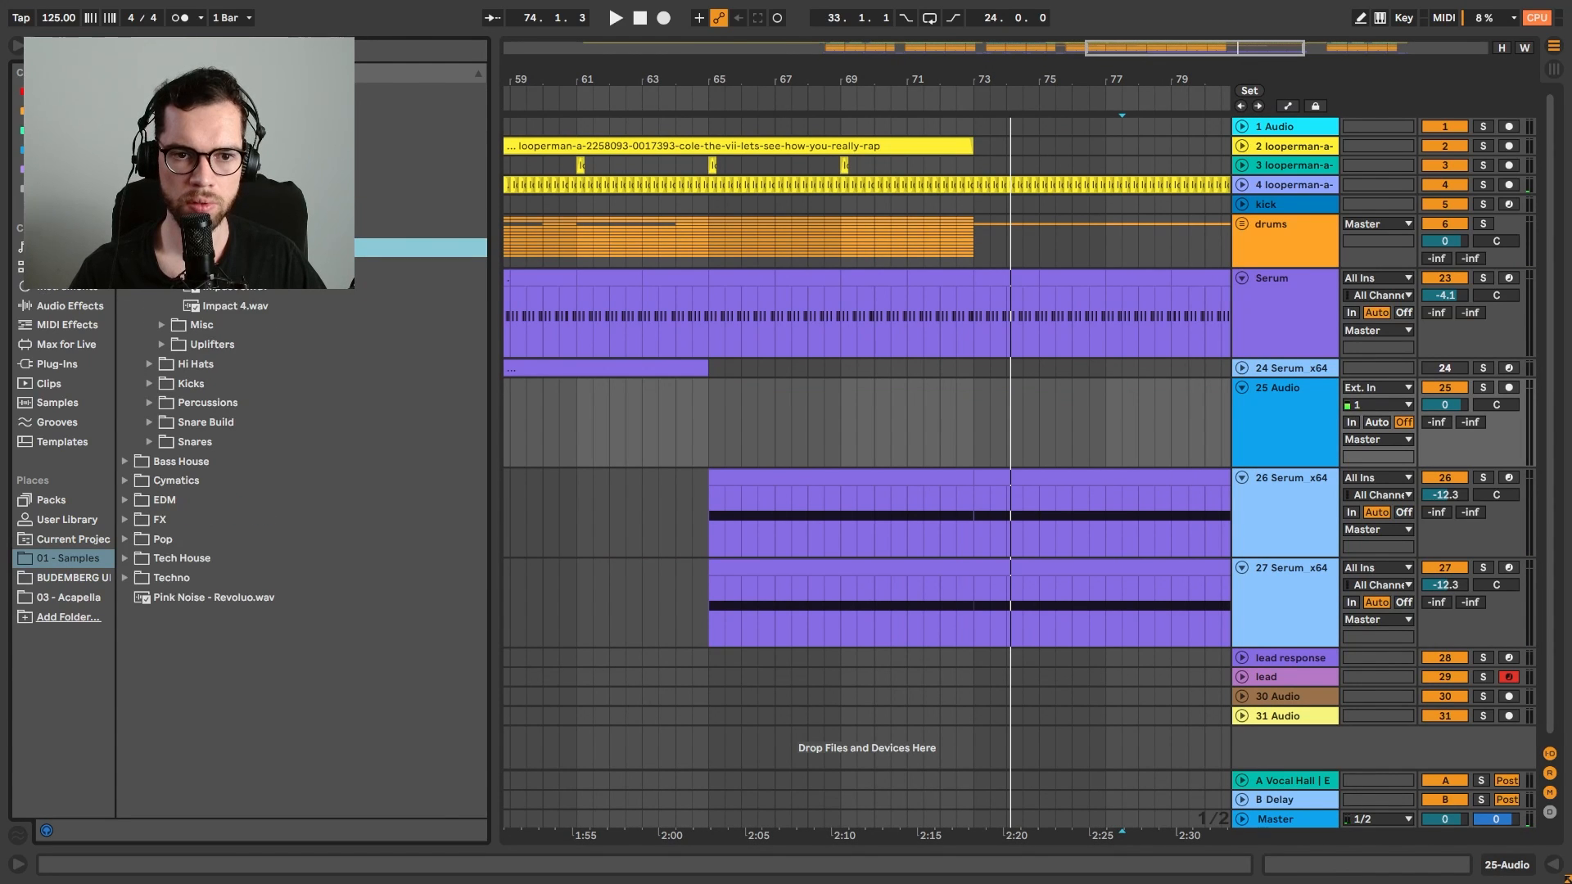
{"action": "left_click_drag", "start_coordinate": [221, 248], "coordinate": [955, 401]}
{"action": "left_click_drag", "start_coordinate": [999, 78], "coordinate": [995, 196]}
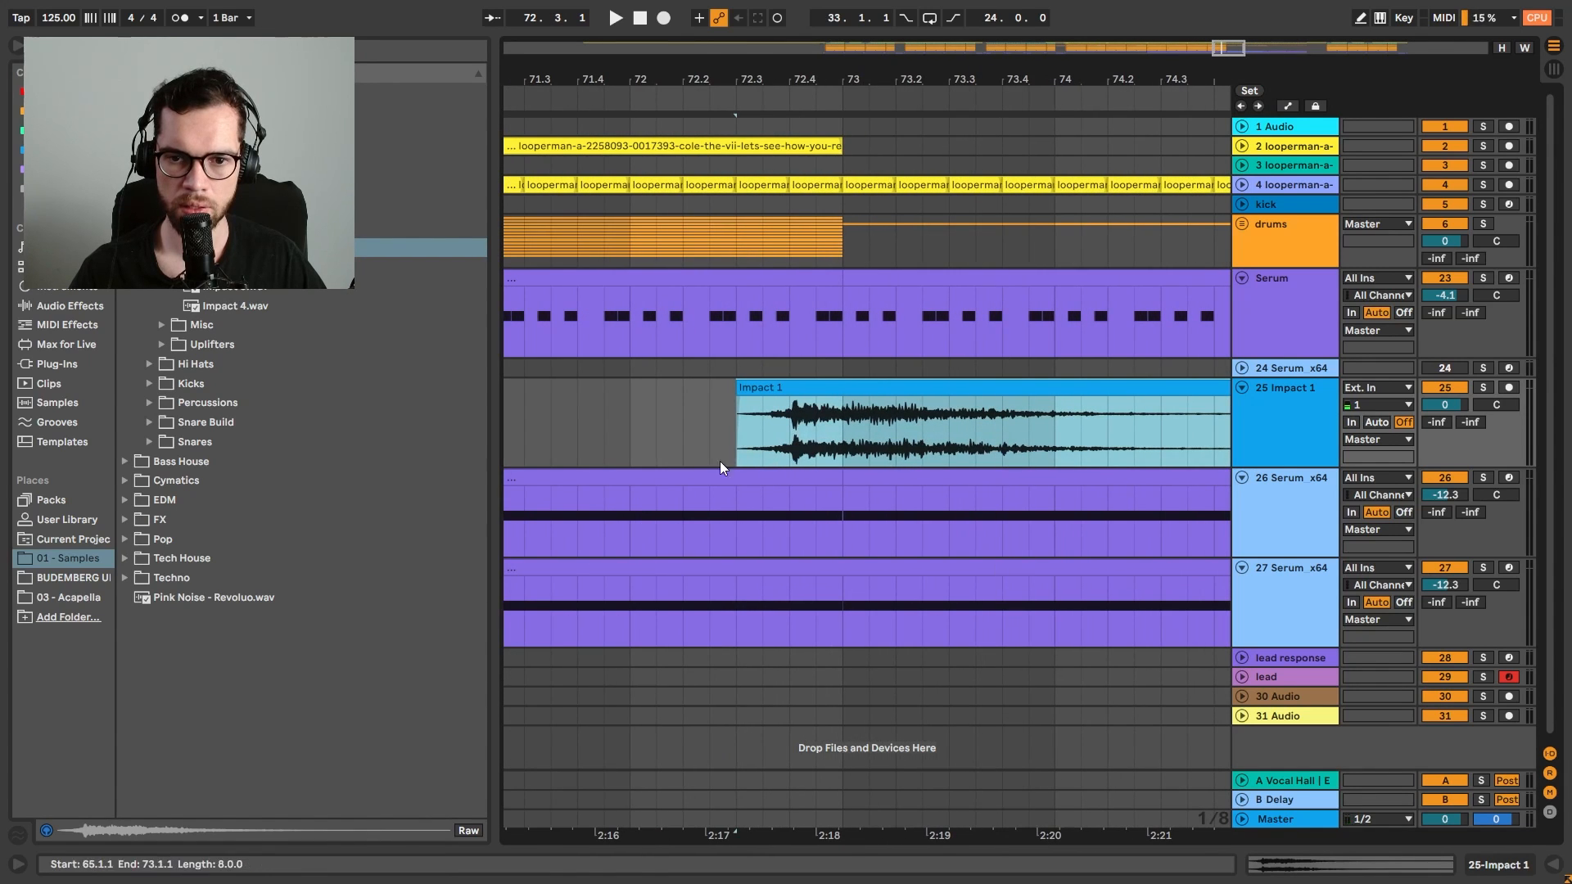
Set the Impact 1 clip's tempo to 128 BPM and move the clip to start at 72.4
{"action": "double_click", "coordinate": [761, 429]}
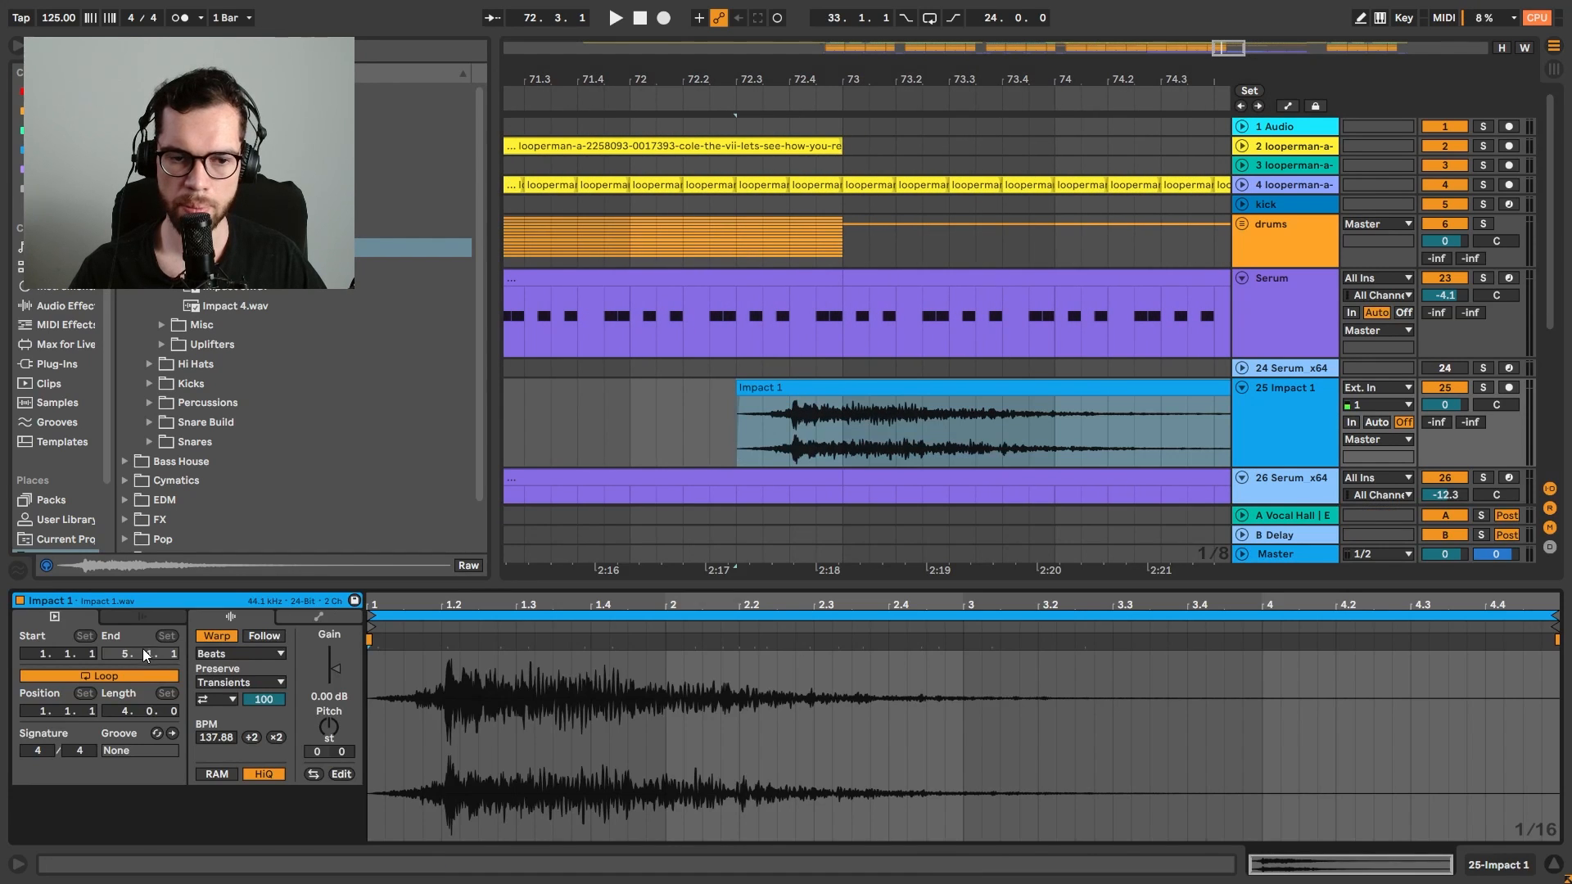
{"action": "left_click", "coordinate": [217, 737]}
{"action": "type", "text": "128"}
{"action": "key", "text": "Return"}
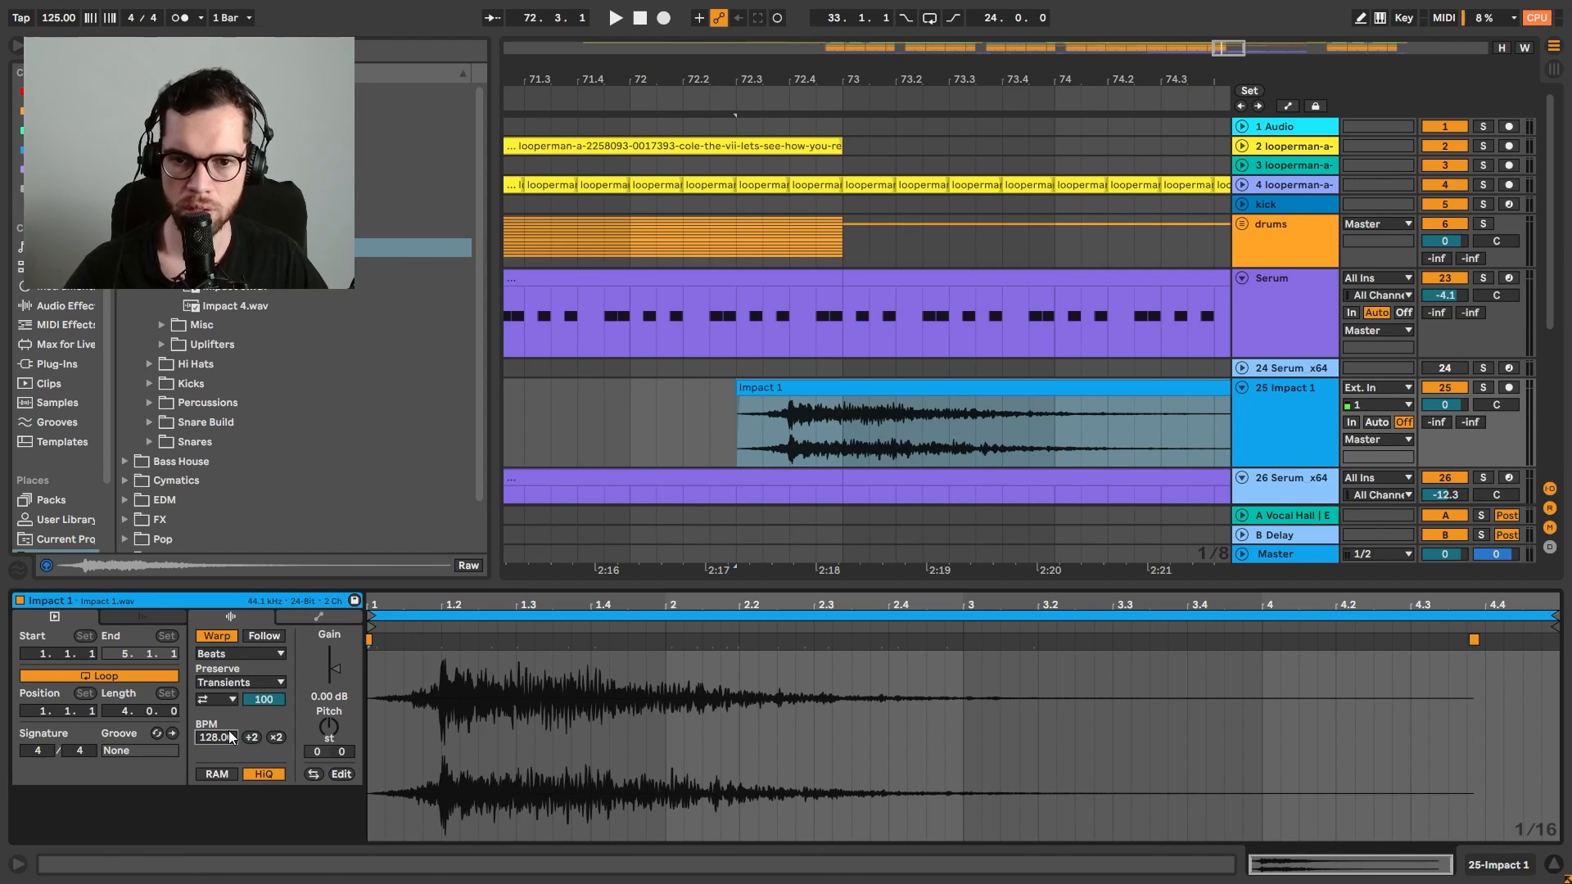
{"action": "left_click", "coordinate": [791, 393]}
{"action": "left_click_drag", "start_coordinate": [803, 388], "coordinate": [869, 392]}
Lower the Impact 1 track's volume to -4.1 dB while playing the hit at bar 73
{"action": "key", "text": "space"}
{"action": "left_click_drag", "start_coordinate": [1454, 404], "coordinate": [1454, 416]}
{"action": "key", "text": "space"}
{"action": "key", "text": "space"}
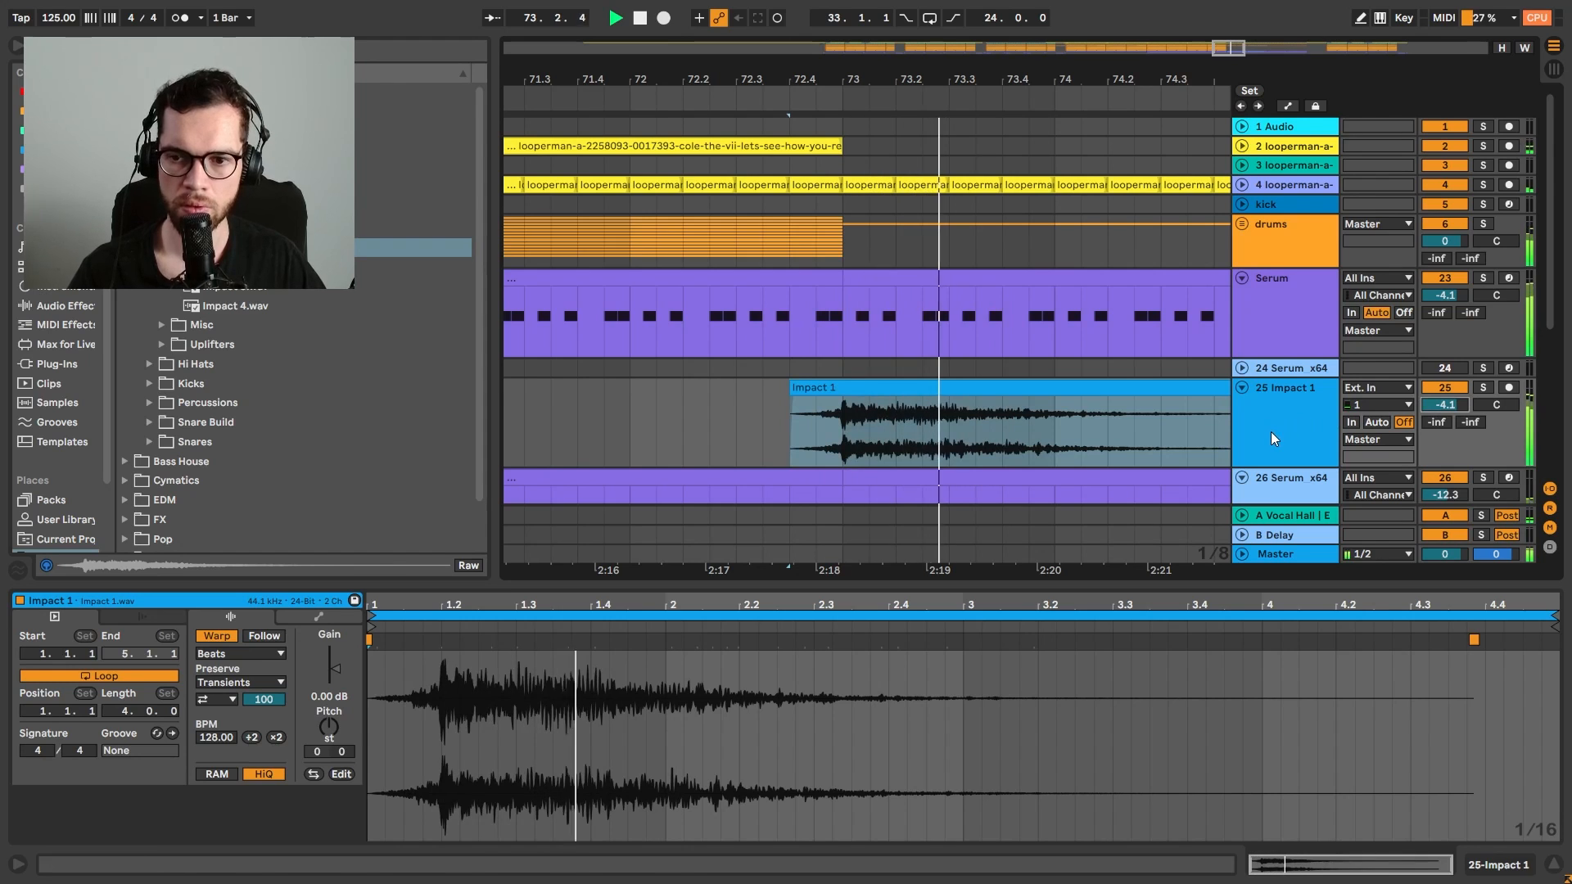
Add the Downsweep 1 sample on a new audio track at bar 73 and set that track's volume to -13.7 dB
{"action": "left_click_drag", "start_coordinate": [981, 78], "coordinate": [889, 25]}
{"action": "key", "text": "space"}
{"action": "key", "text": "ctrl+t"}
{"action": "left_click", "coordinate": [205, 208]}
{"action": "key", "text": "Down"}
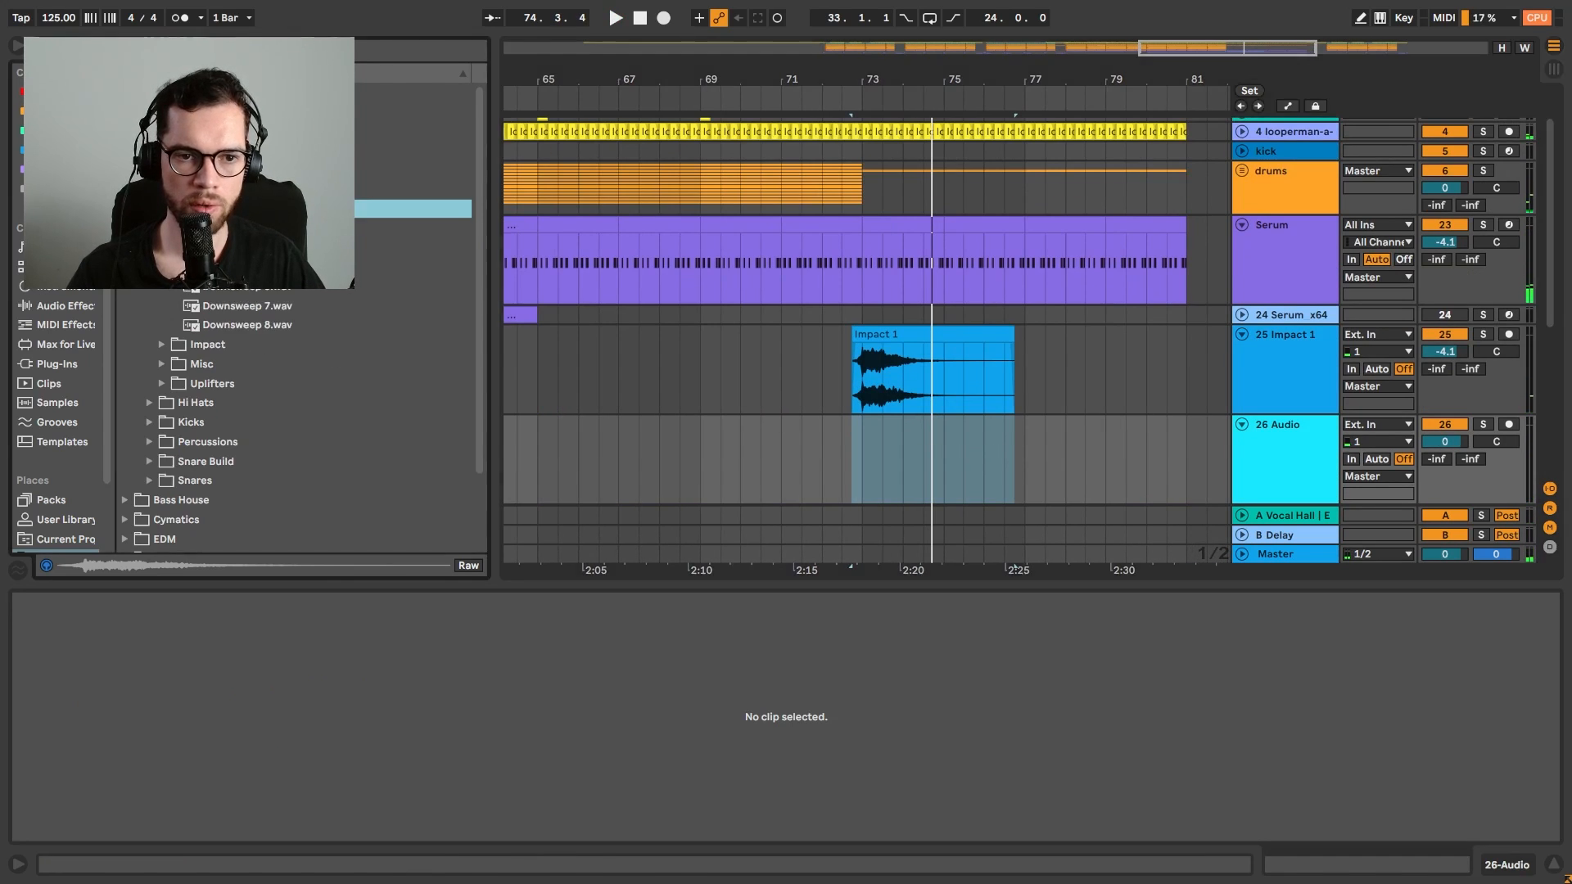
{"action": "left_click_drag", "start_coordinate": [696, 429], "coordinate": [948, 467]}
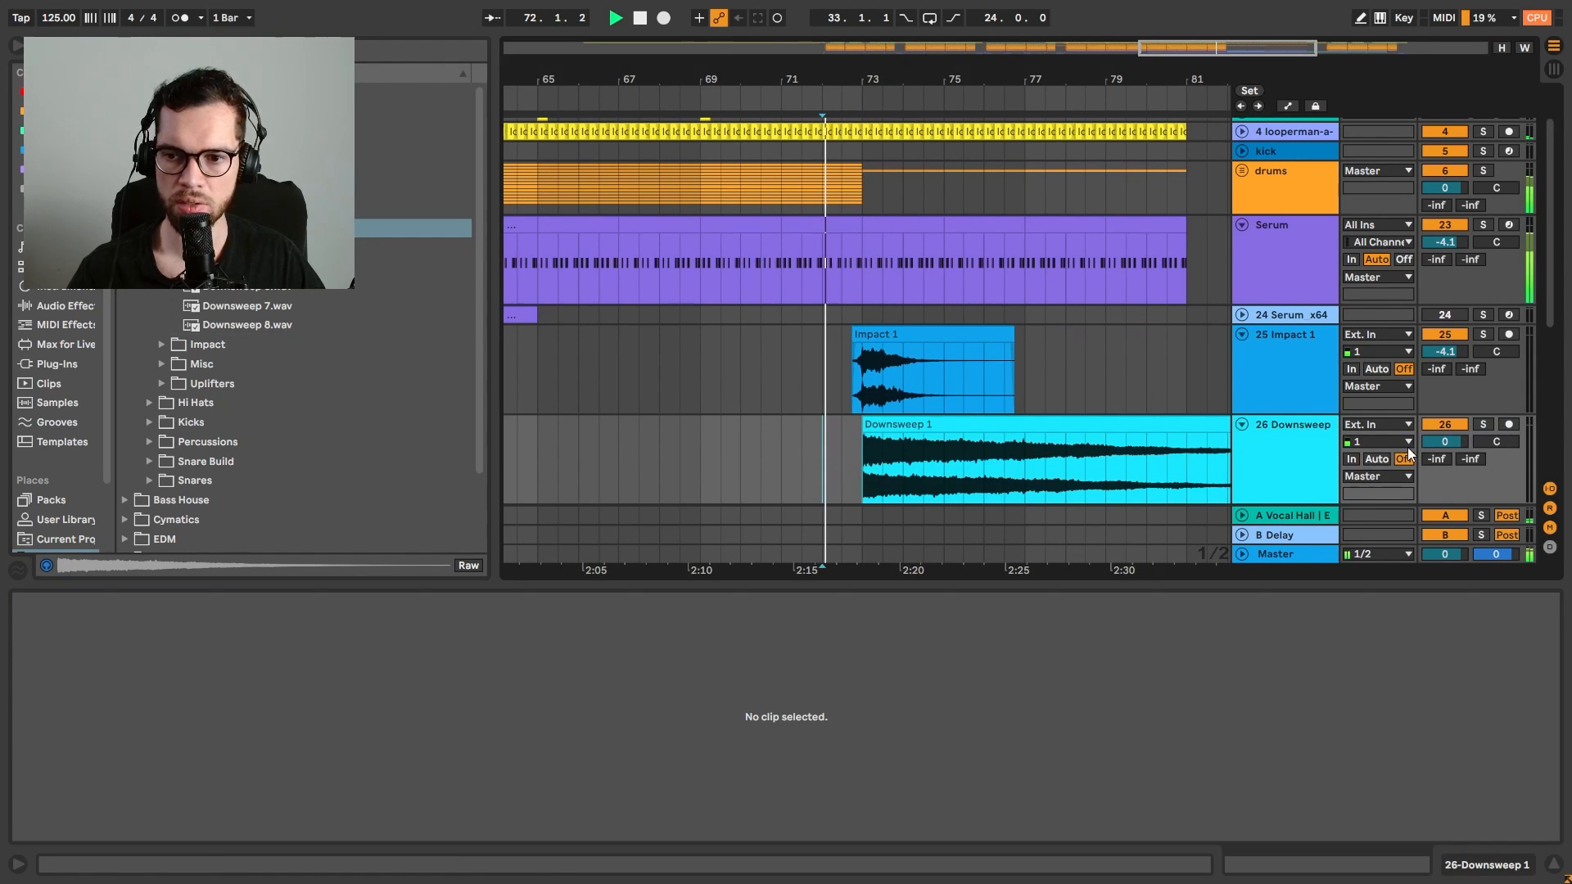
{"action": "left_click_drag", "start_coordinate": [1445, 442], "coordinate": [1445, 441]}
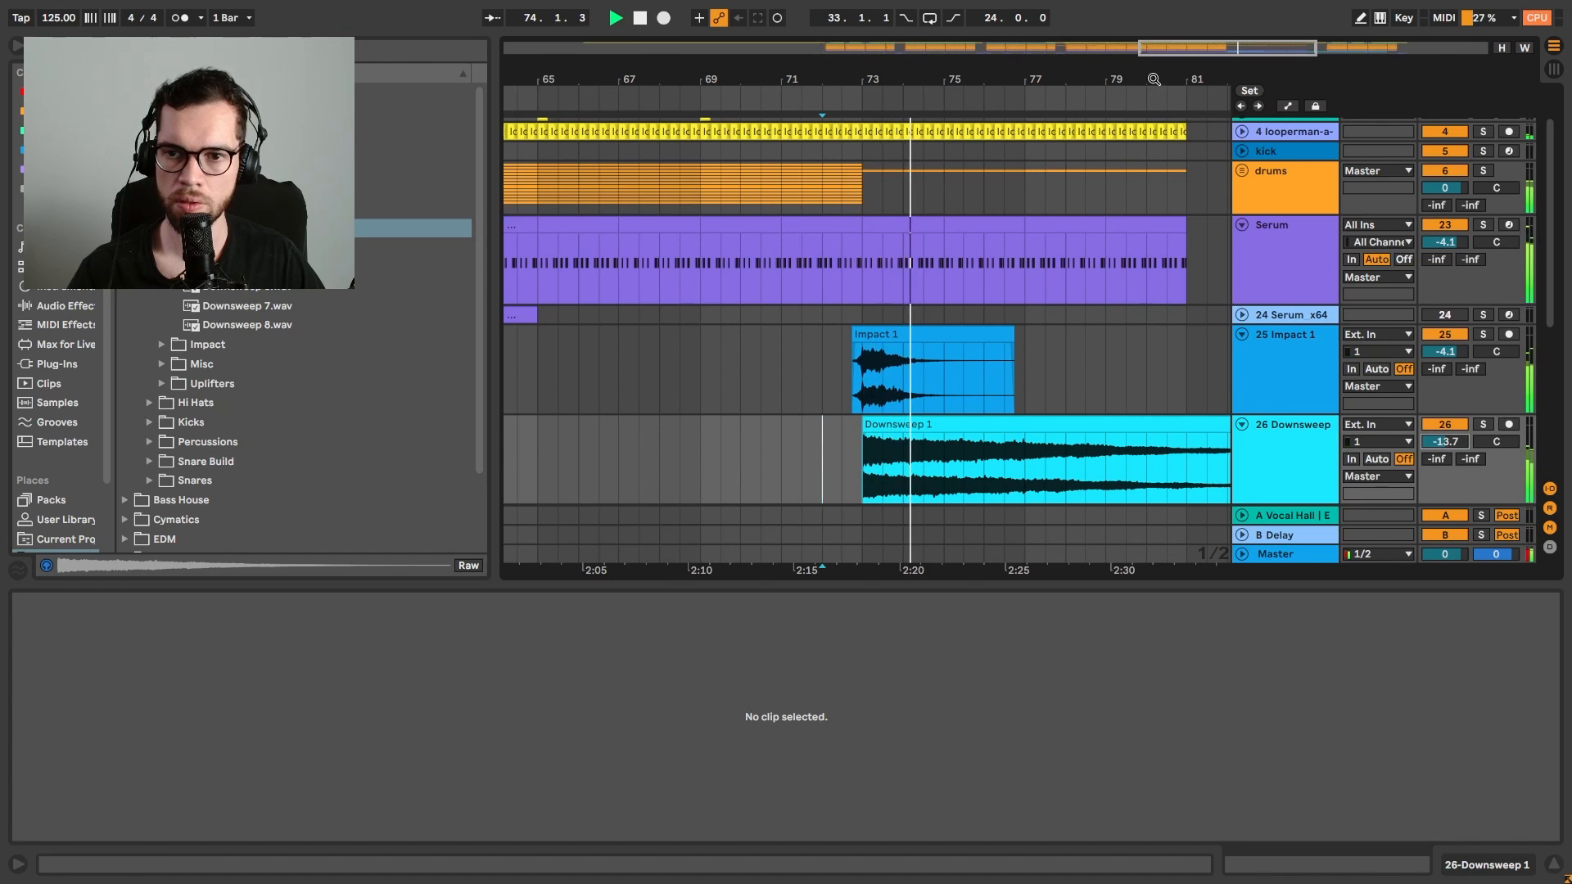
Trim the Downsweep 1 clip to end at bar 81 with a short fade-out and close the clip view
{"action": "left_click_drag", "start_coordinate": [1154, 79], "coordinate": [1162, 62]}
{"action": "left_click_drag", "start_coordinate": [1216, 415], "coordinate": [964, 436]}
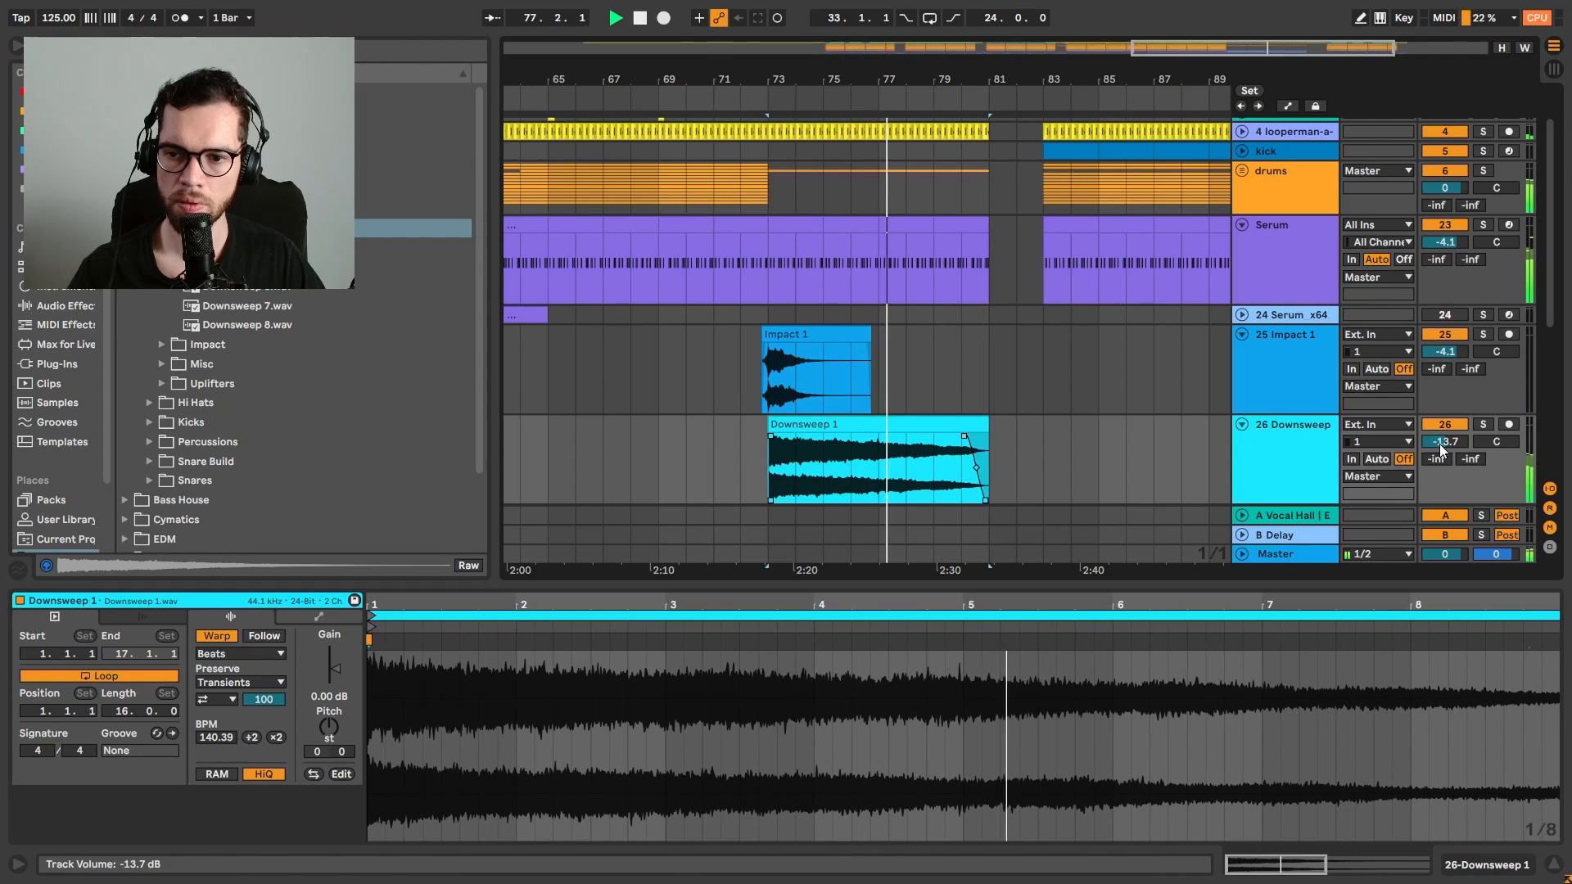
{"action": "left_click", "coordinate": [1553, 867]}
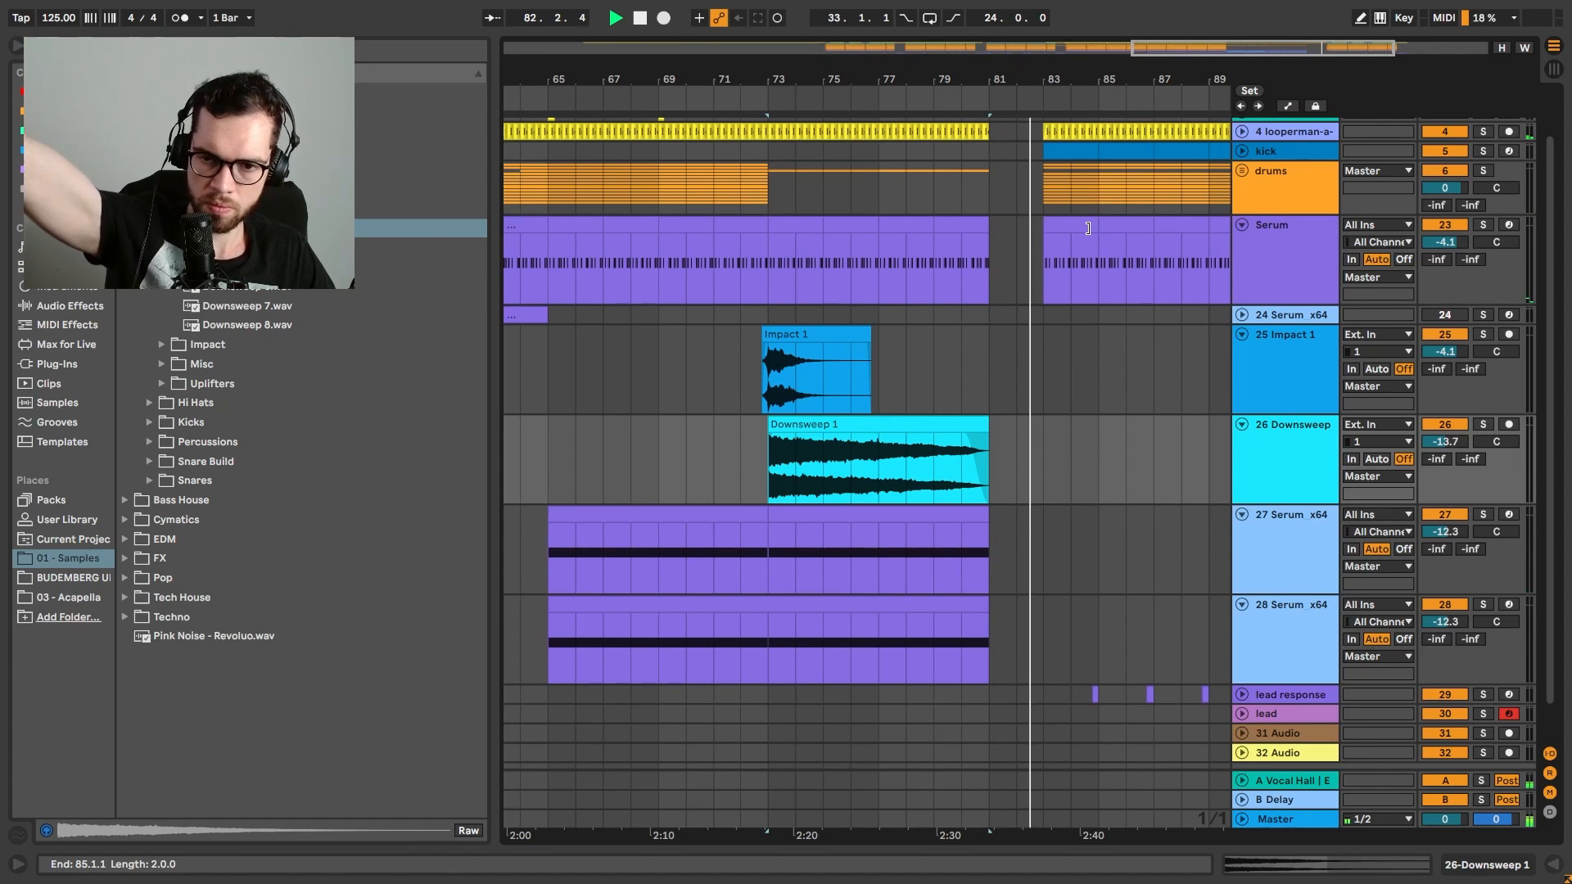
Unfold the vocal track, play the phrase from bar 81 and shorten the vocal clip there to three beats
{"action": "scroll", "coordinate": [1086, 228], "scroll_direction": "up", "scroll_amount": 2}
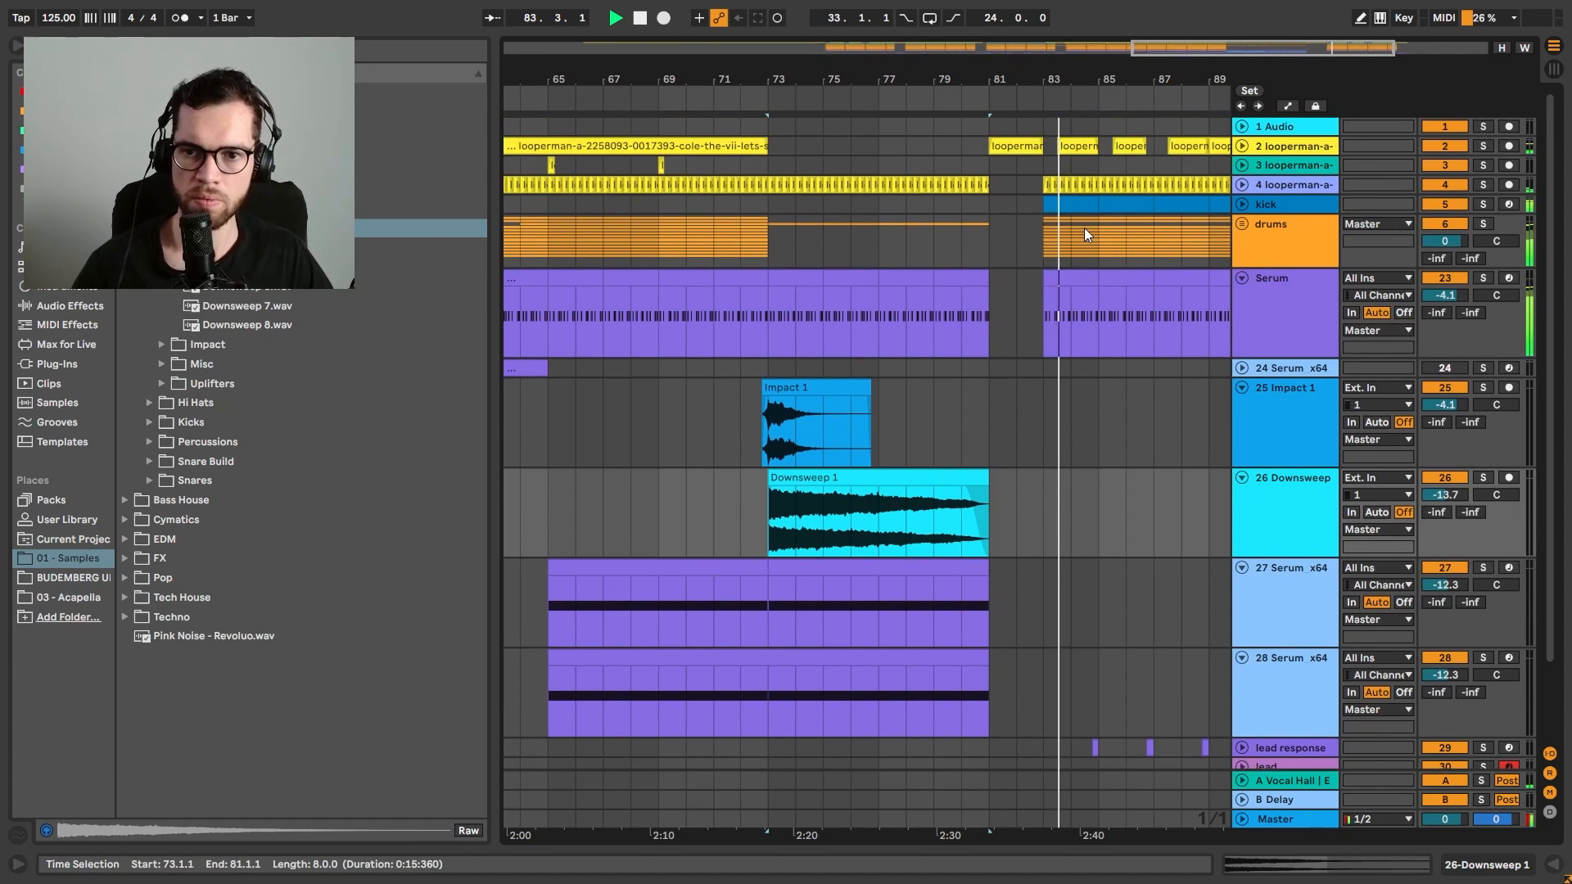
{"action": "left_click", "coordinate": [1242, 146]}
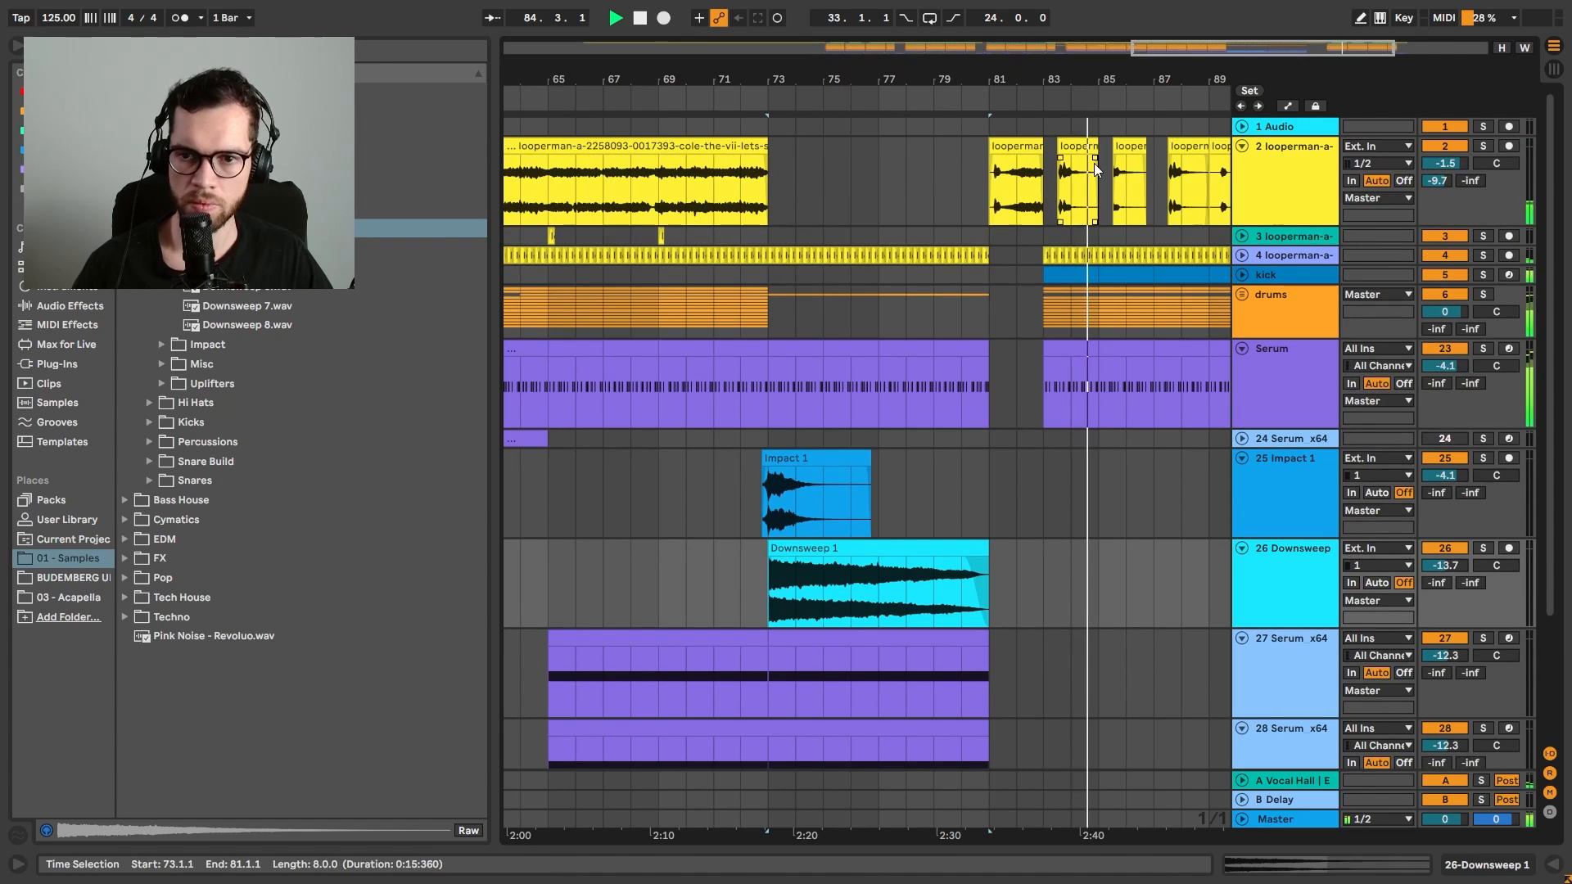
{"action": "key", "text": "space"}
{"action": "key", "text": "space"}
{"action": "mouse_move", "coordinate": [1041, 154]}
{"action": "left_mouse_down"}
{"action": "mouse_move", "coordinate": [1020, 151]}
{"action": "mouse_move", "coordinate": [1043, 150]}
{"action": "left_mouse_up"}
{"action": "key", "text": "Left"}
{"action": "key", "text": "space"}
{"action": "key", "text": "space"}
{"action": "left_click_drag", "start_coordinate": [1036, 76], "coordinate": [967, 145]}
{"action": "key", "text": "space"}
Copy the three-beat vocal clip and paste it at bar 82
{"action": "key", "text": "ctrl+c"}
{"action": "left_click", "coordinate": [990, 144]}
{"action": "key", "text": "ctrl+v"}
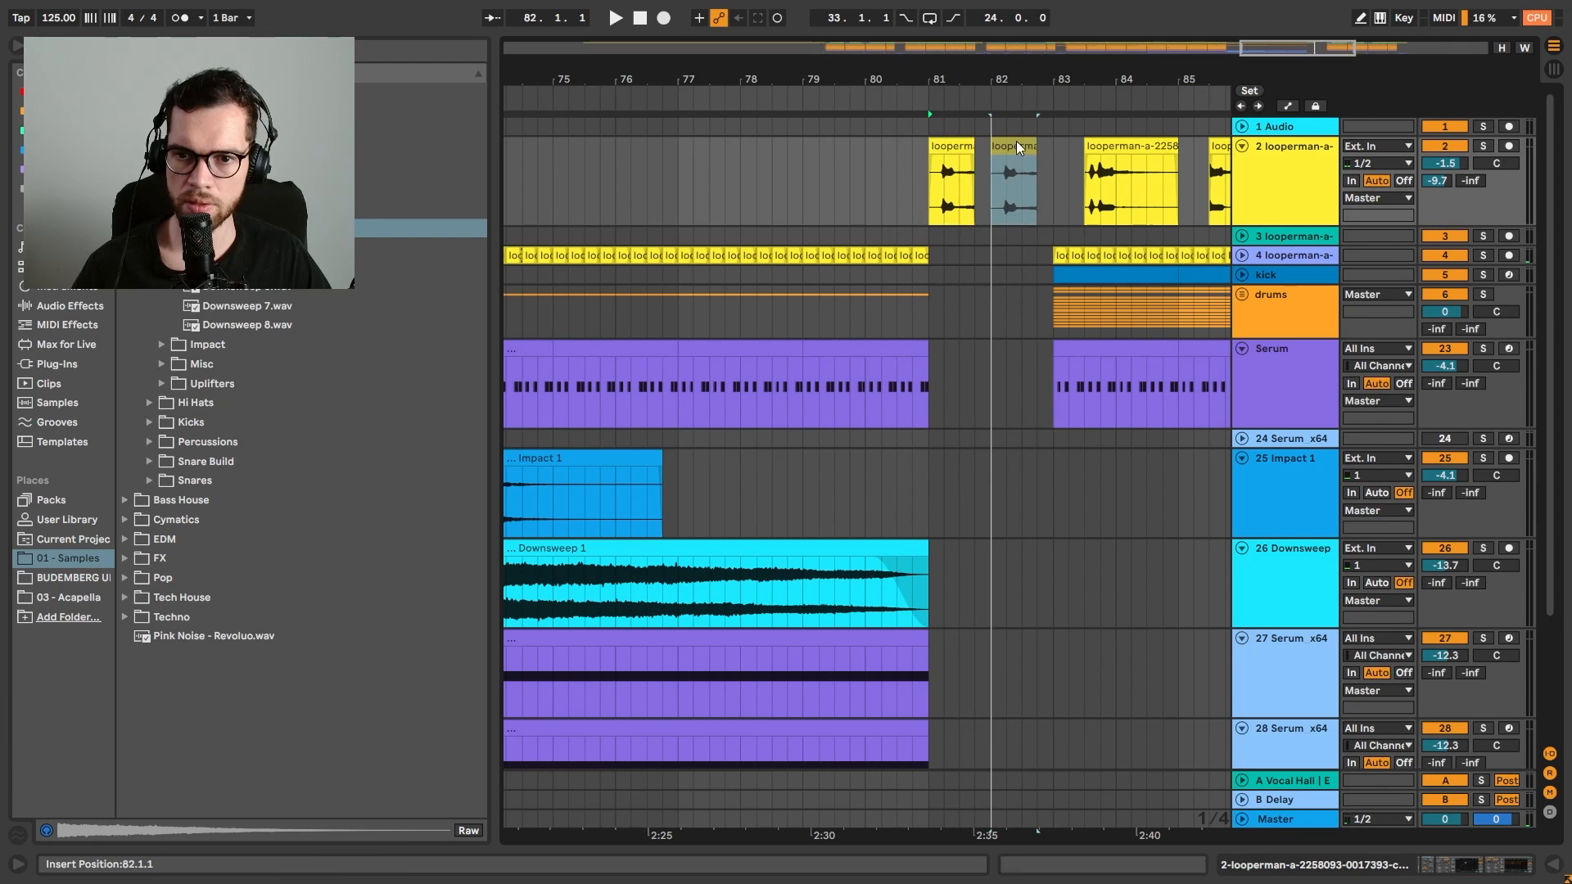
Remove the vocal clip at bar 81, play the transition and move the remaining three-beat clip to start at 81.3
{"action": "left_click_drag", "start_coordinate": [1016, 147], "coordinate": [1016, 148]}
{"action": "left_click", "coordinate": [901, 175]}
{"action": "key", "text": "space"}
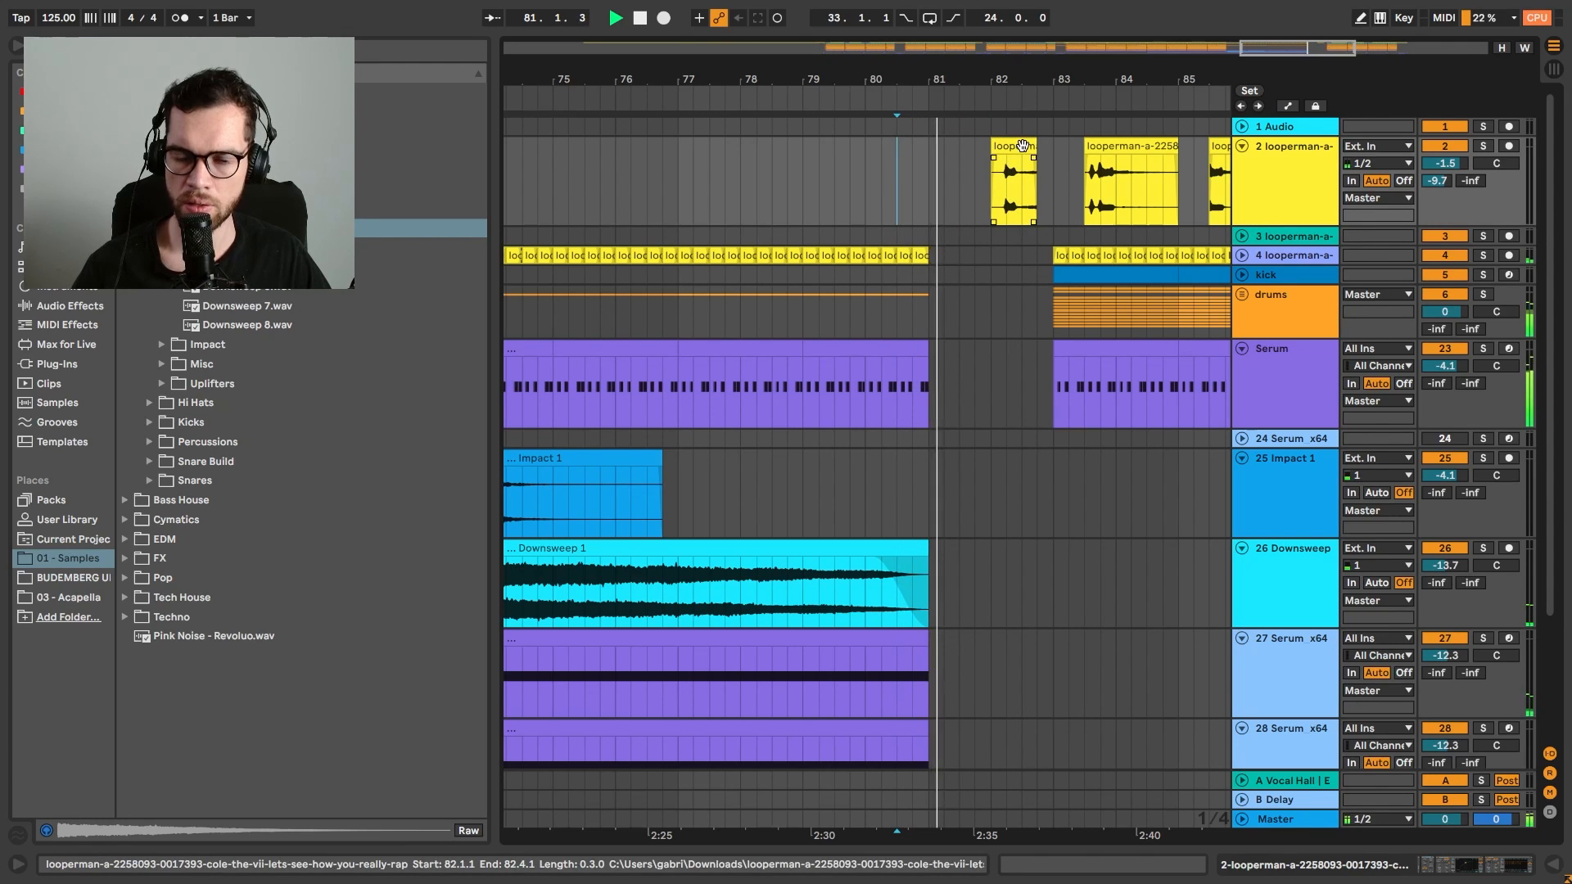
{"action": "left_click_drag", "start_coordinate": [1022, 146], "coordinate": [992, 147]}
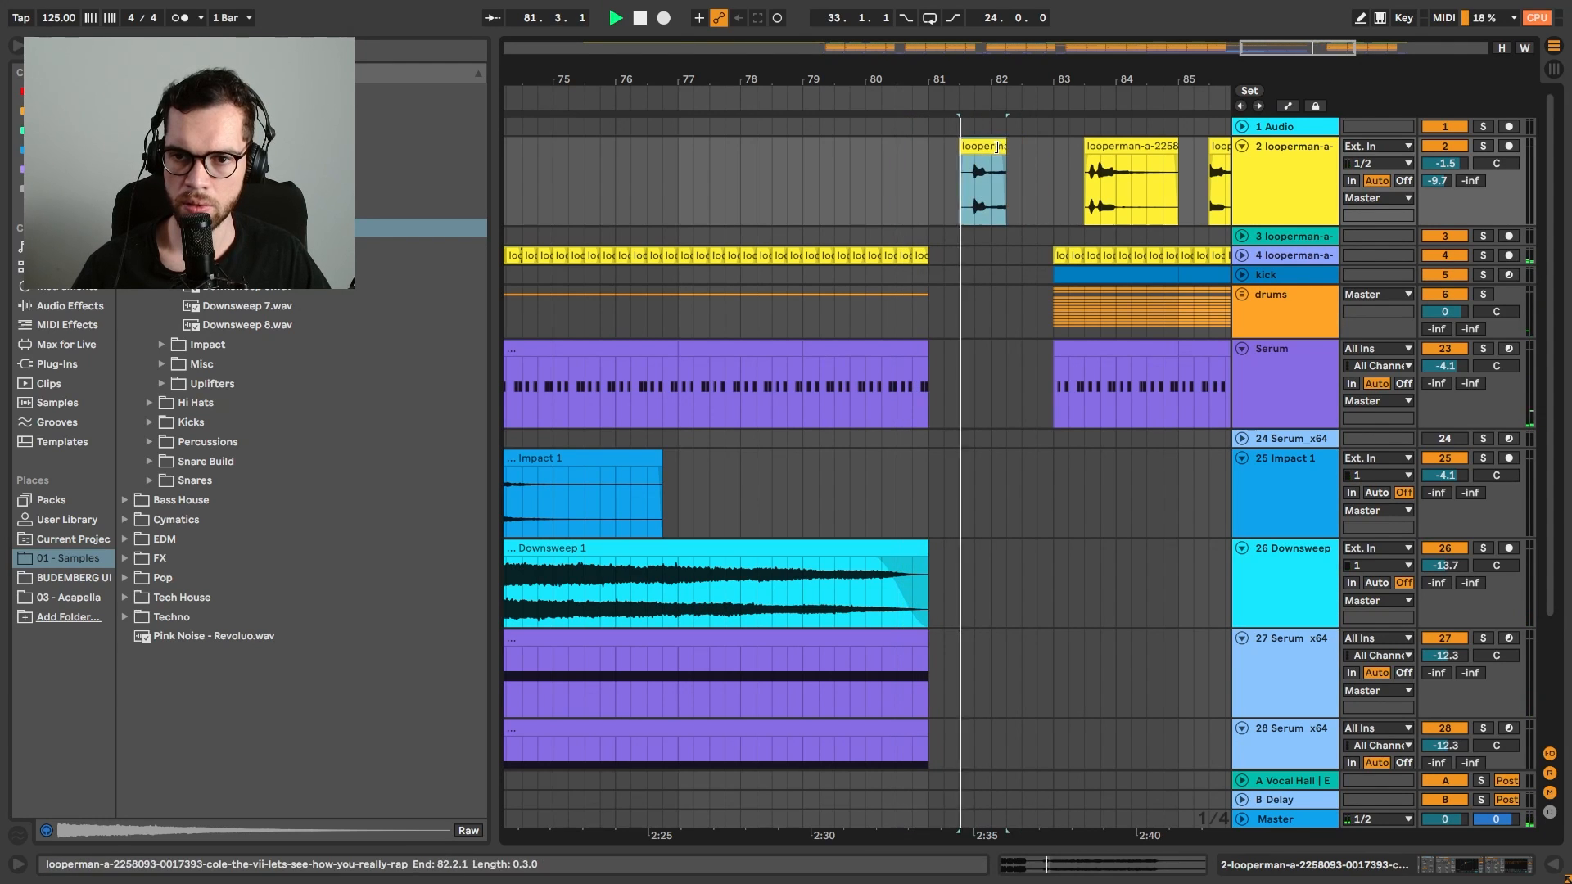
Delete the one bar of arrangement time from 82.1 to 83.1 and play the shortened transition into the drop
{"action": "left_click", "coordinate": [991, 175]}
{"action": "key", "text": "space"}
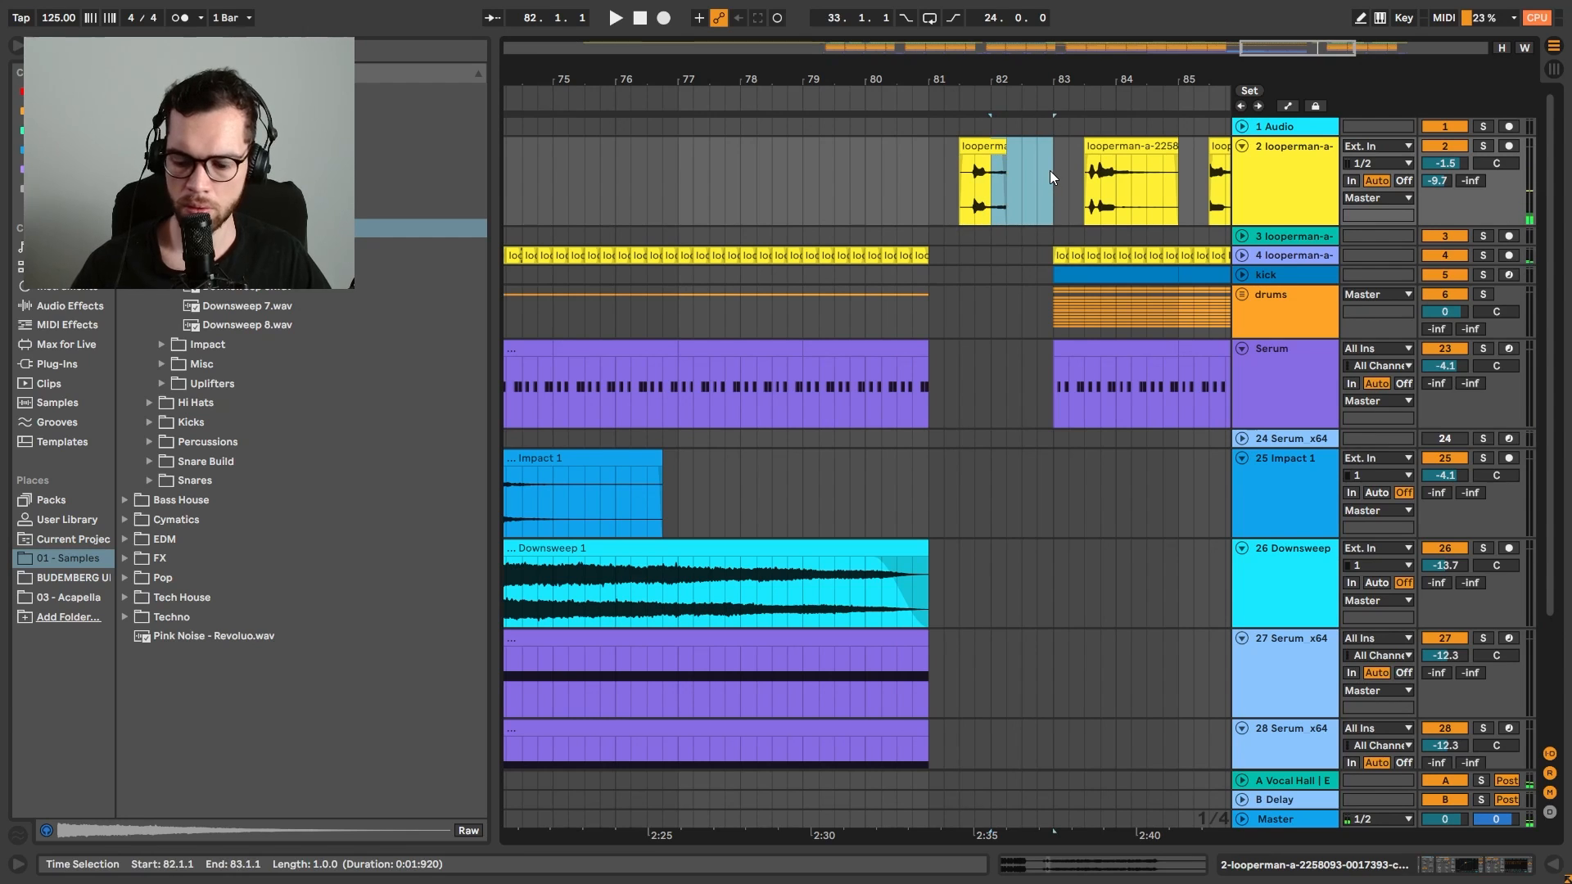
{"action": "key", "text": "ctrl+shift+Delete"}
{"action": "left_click", "coordinate": [903, 199]}
{"action": "key", "text": "space"}
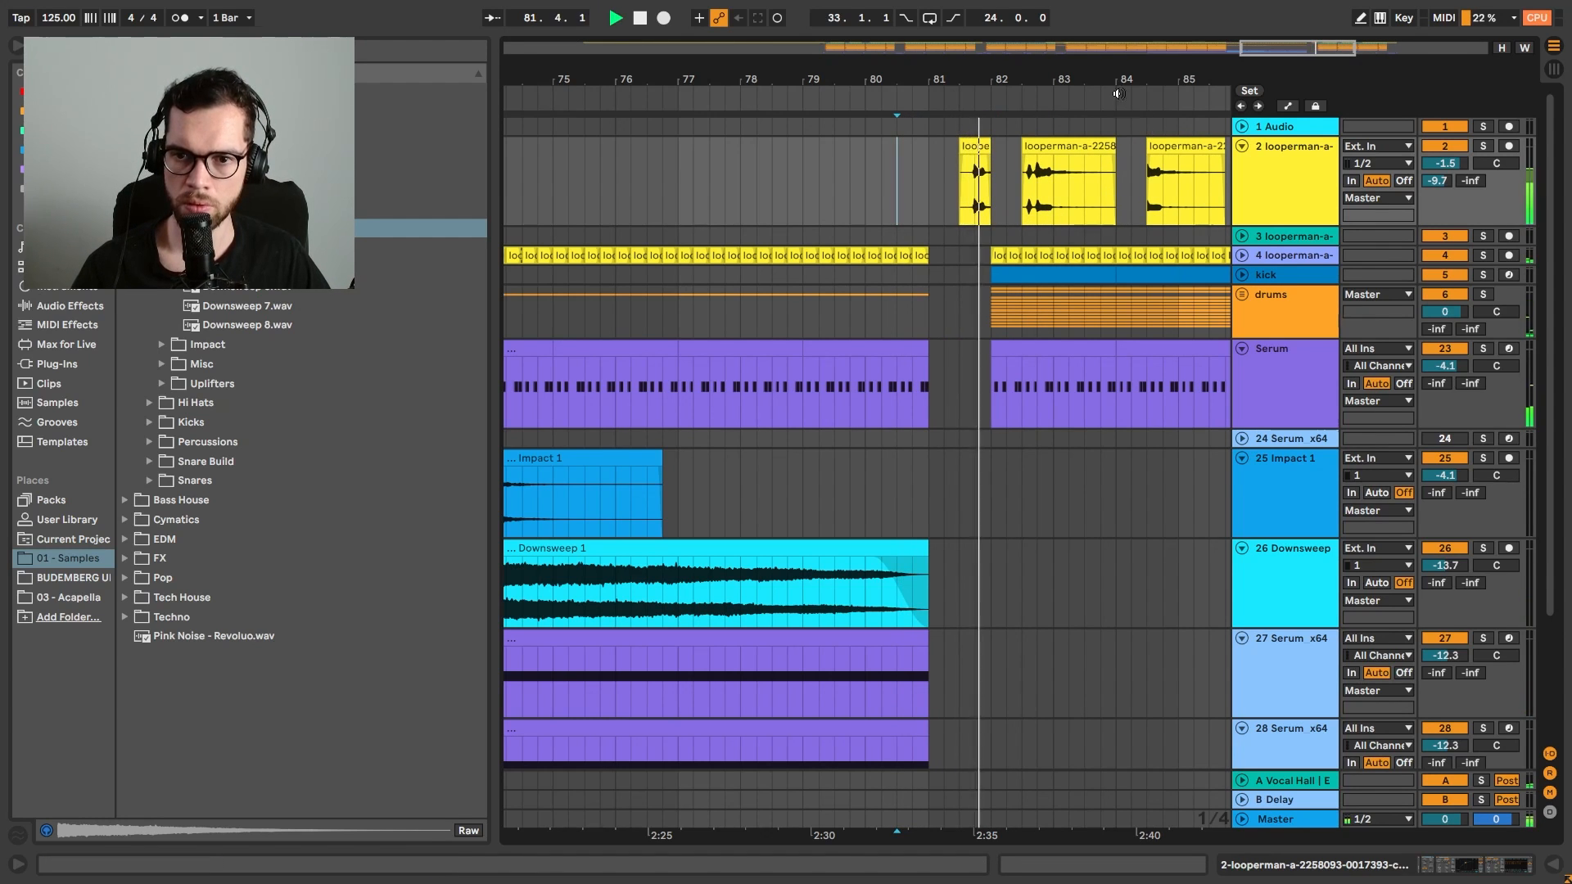
Copy an eight-bar clip of Serum track 27 to the drop at bar 82 and play it
{"action": "key", "text": "space"}
{"action": "left_click_drag", "start_coordinate": [1089, 81], "coordinate": [1015, 41]}
{"action": "scroll", "coordinate": [919, 262], "scroll_direction": "down", "scroll_amount": 3}
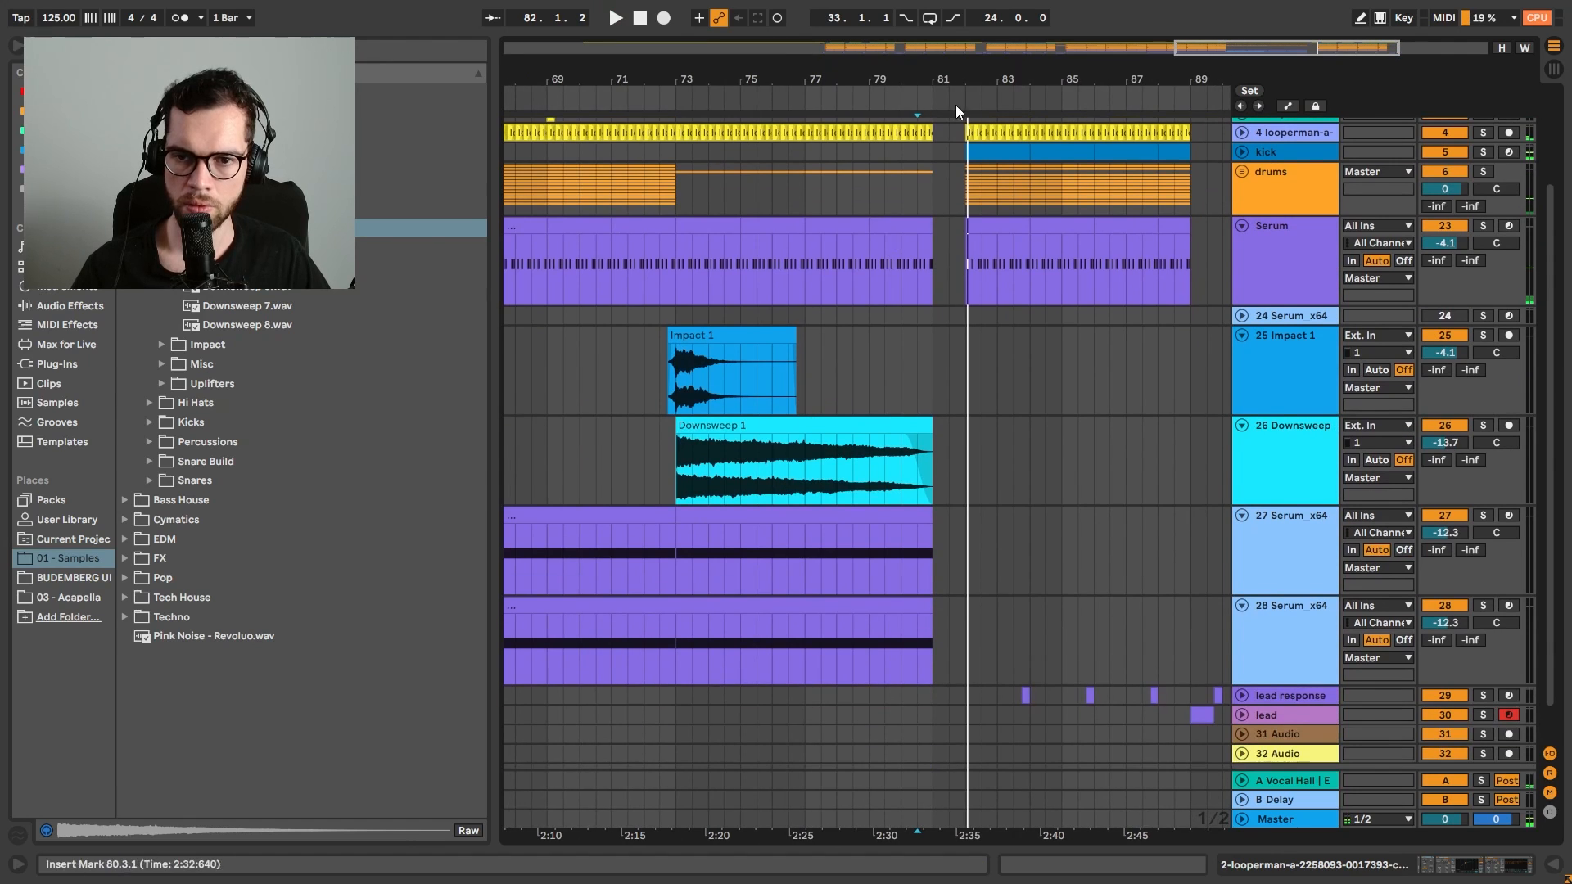
{"action": "scroll", "coordinate": [976, 369], "scroll_direction": "down", "scroll_amount": 2}
{"action": "left_click_drag", "start_coordinate": [692, 509], "coordinate": [1021, 506]}
{"action": "key", "text": "space"}
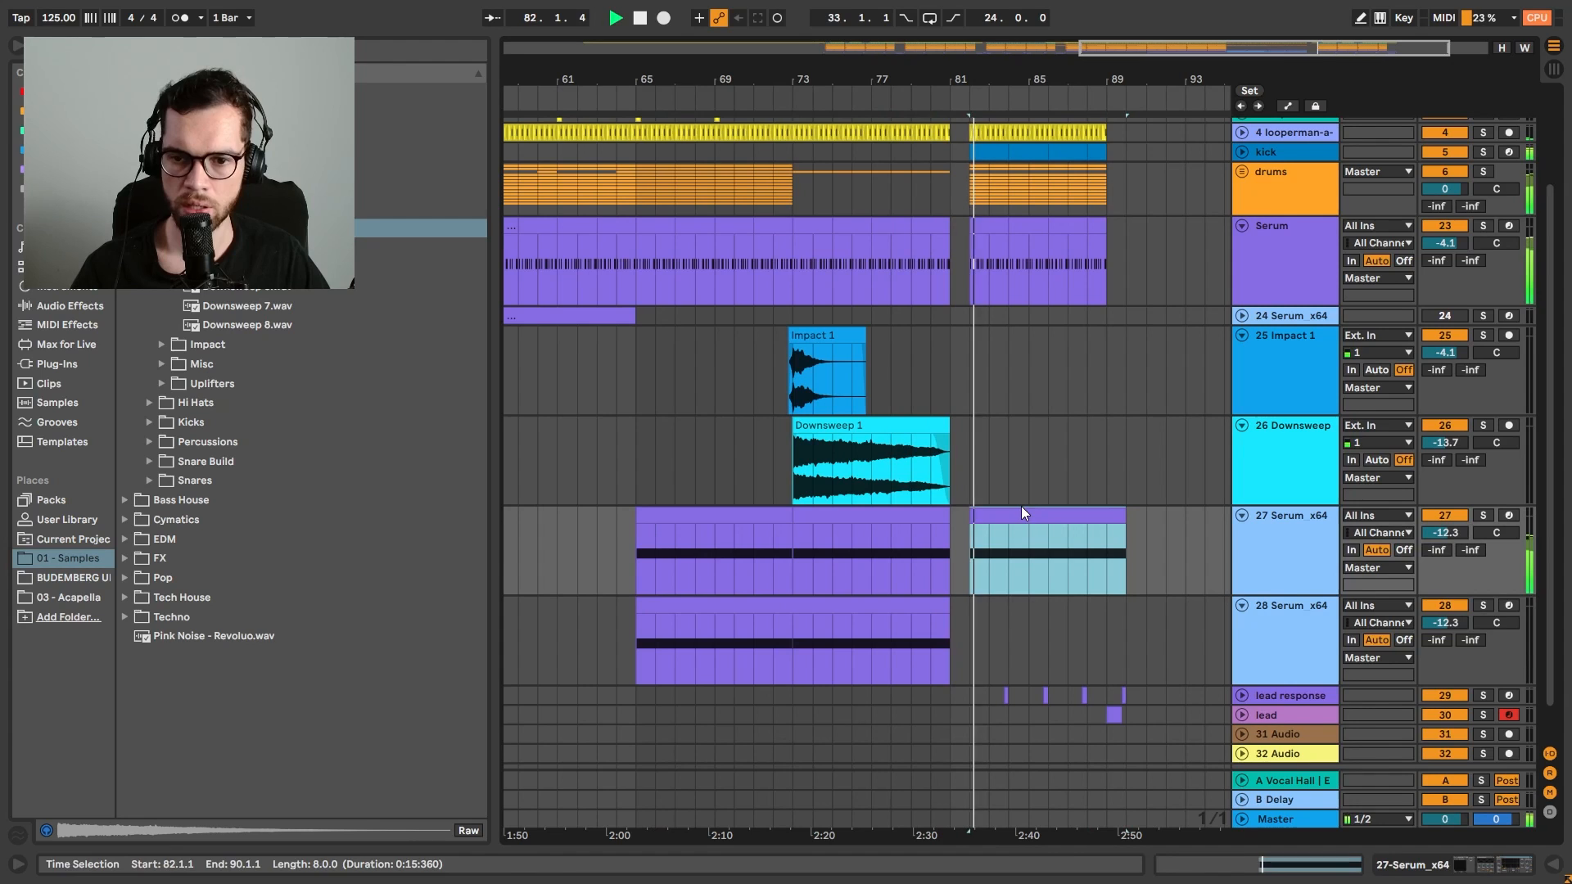
Shorten the C#2 note in the copied clip at bar 82 to one bar and listen to it
{"action": "key", "text": "space"}
{"action": "double_click", "coordinate": [1084, 518]}
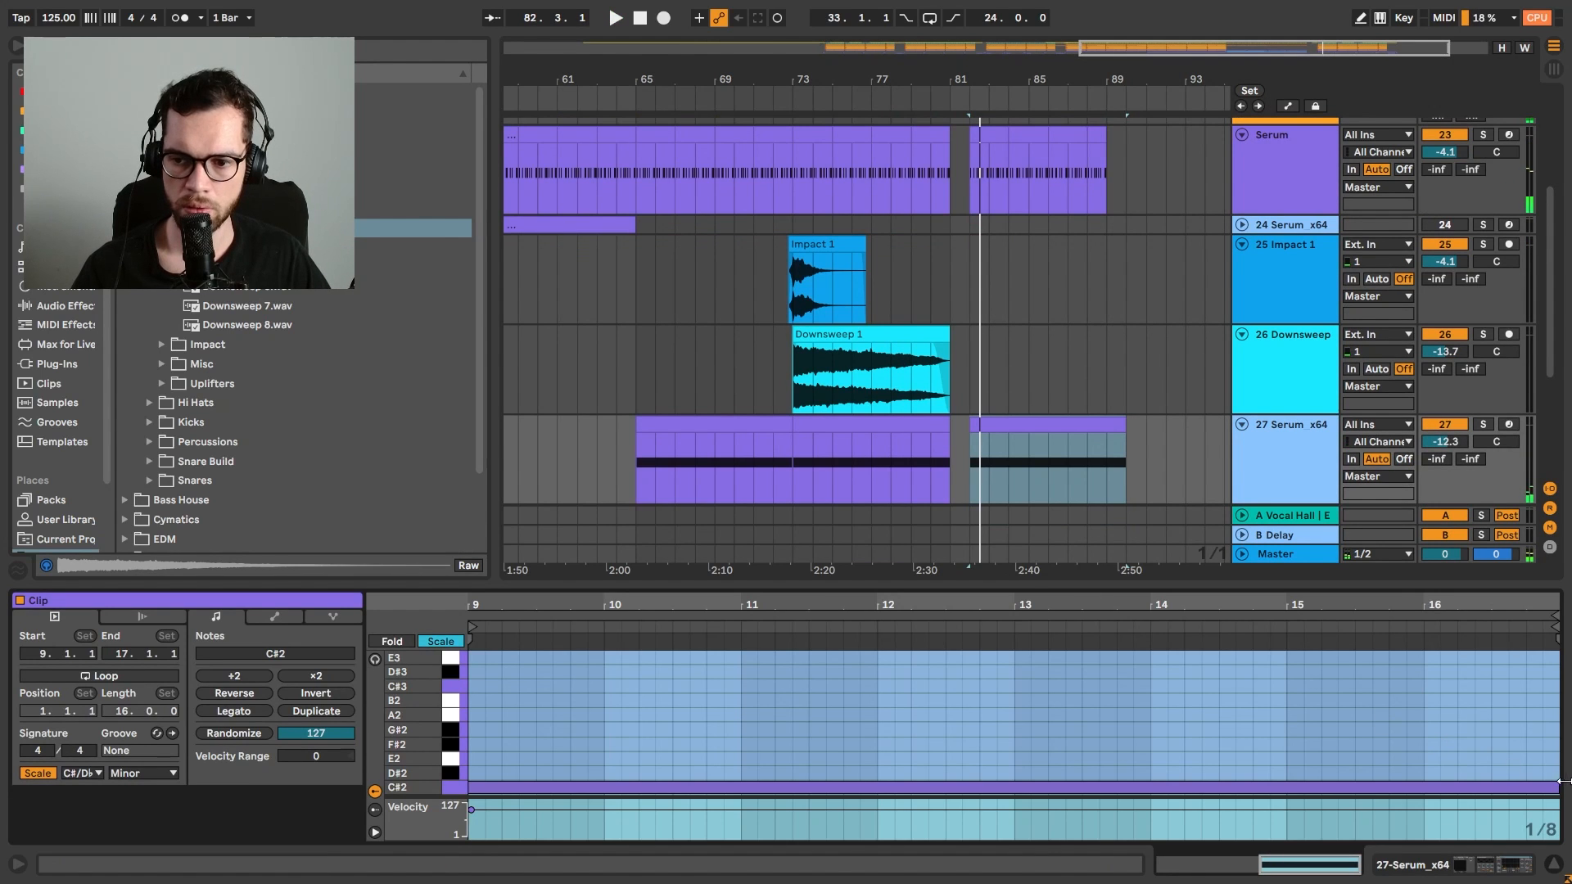
{"action": "left_click_drag", "start_coordinate": [1560, 782], "coordinate": [607, 789]}
{"action": "key", "text": "space"}
{"action": "key", "text": "space"}
{"action": "key", "text": "space"}
{"action": "left_click", "coordinate": [862, 749]}
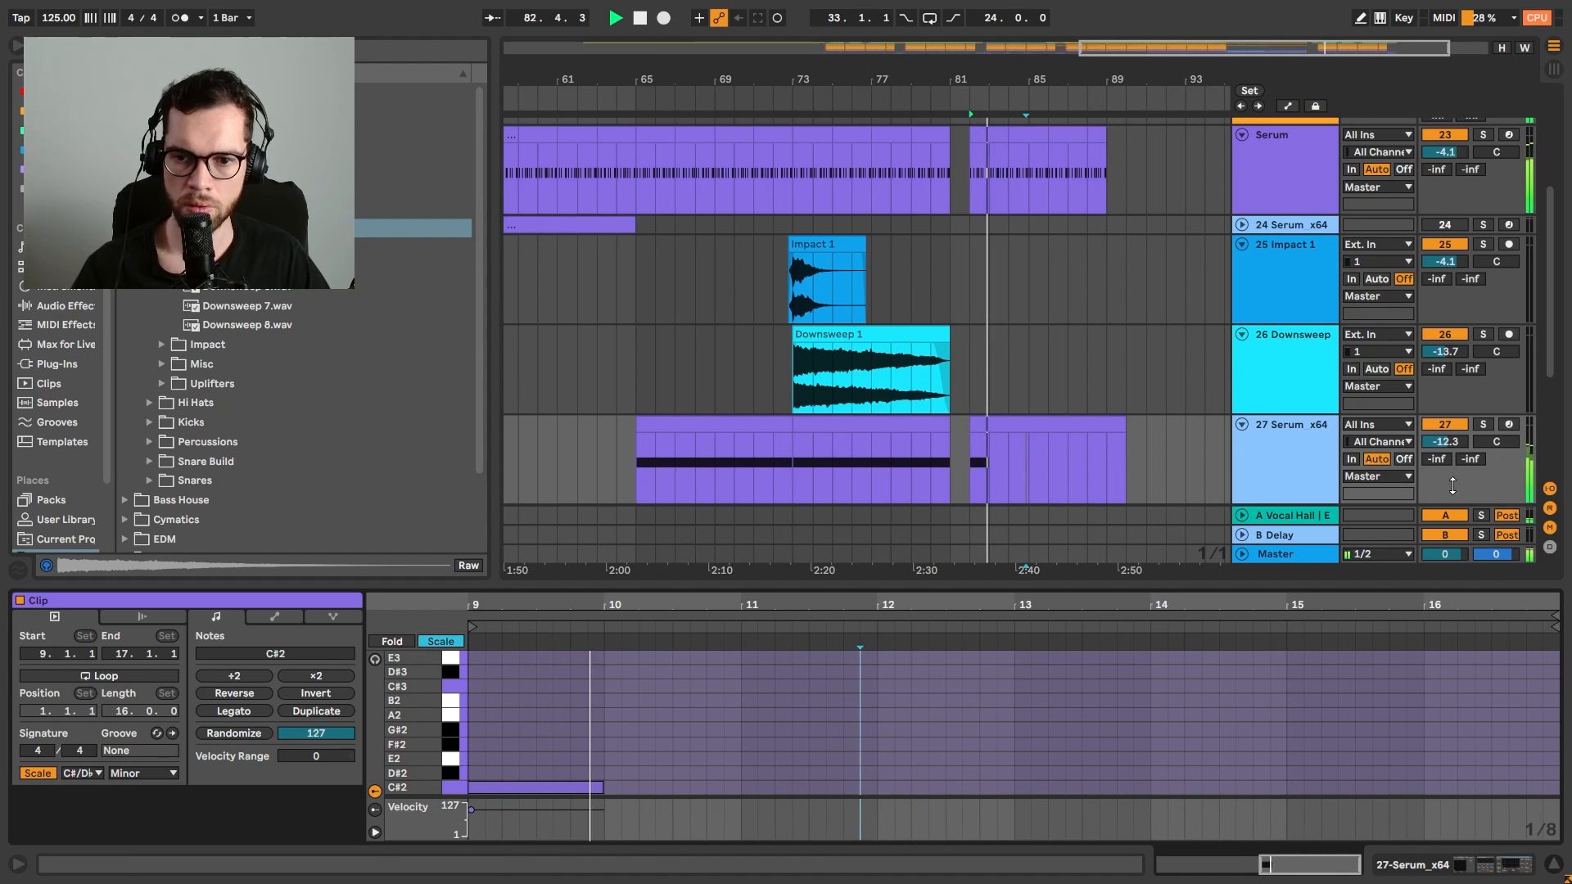
Duplicate Serum track 27, deleting the drop clip from the original track and the build-up clips from the duplicate
{"action": "left_click", "coordinate": [1295, 449]}
{"action": "key", "text": "ctrl+d"}
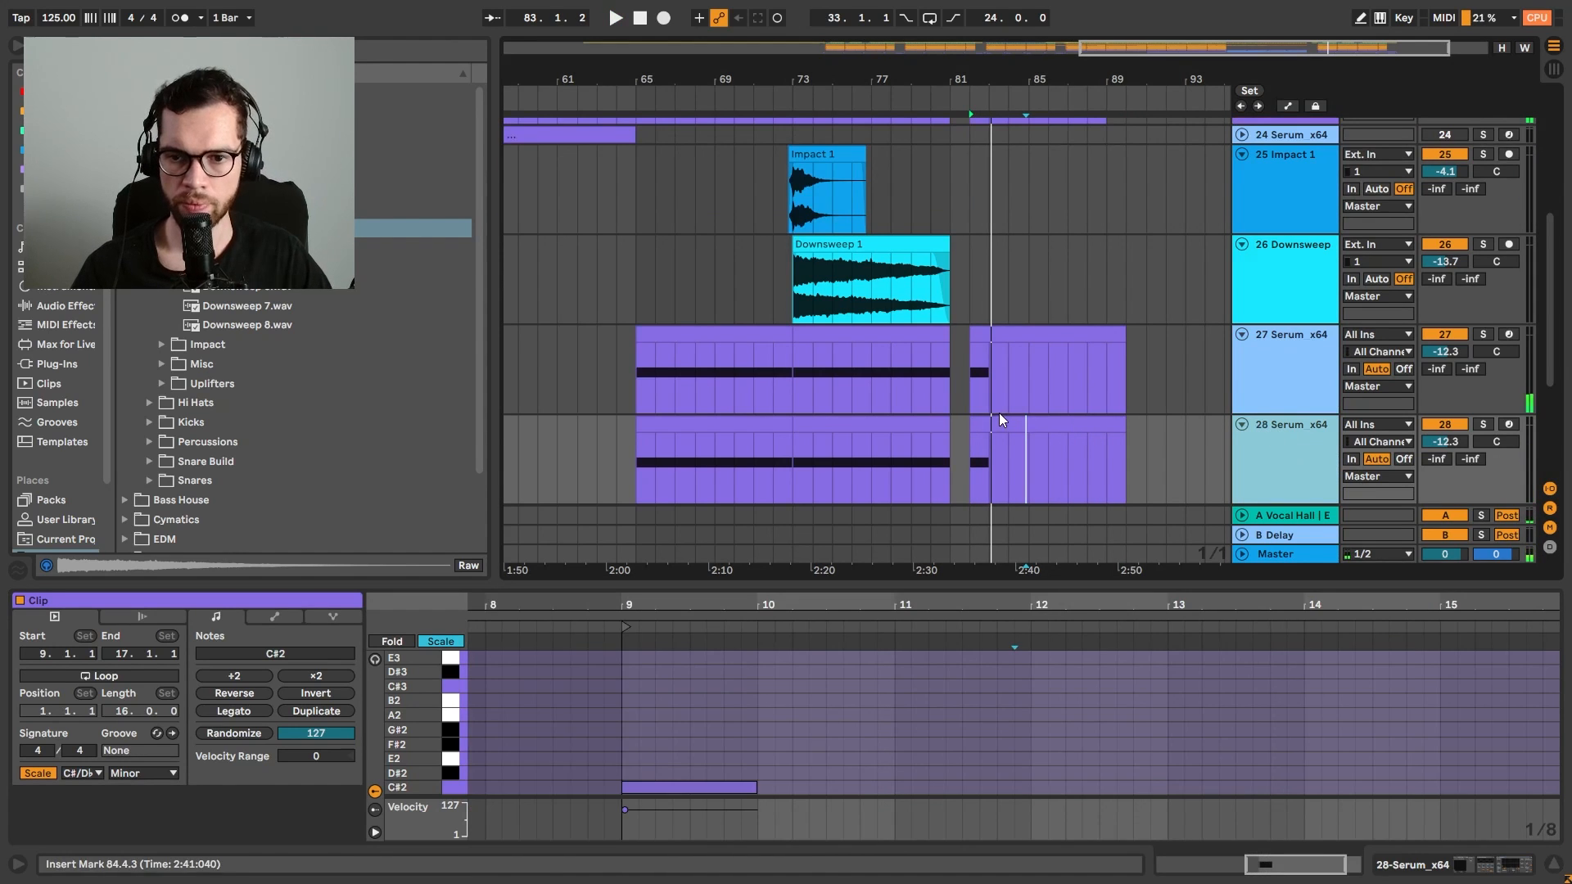
{"action": "left_click", "coordinate": [1009, 337]}
{"action": "key", "text": "Delete"}
{"action": "left_click", "coordinate": [881, 423]}
{"action": "key", "text": "Delete"}
{"action": "left_click", "coordinate": [762, 425]}
{"action": "key", "text": "Delete"}
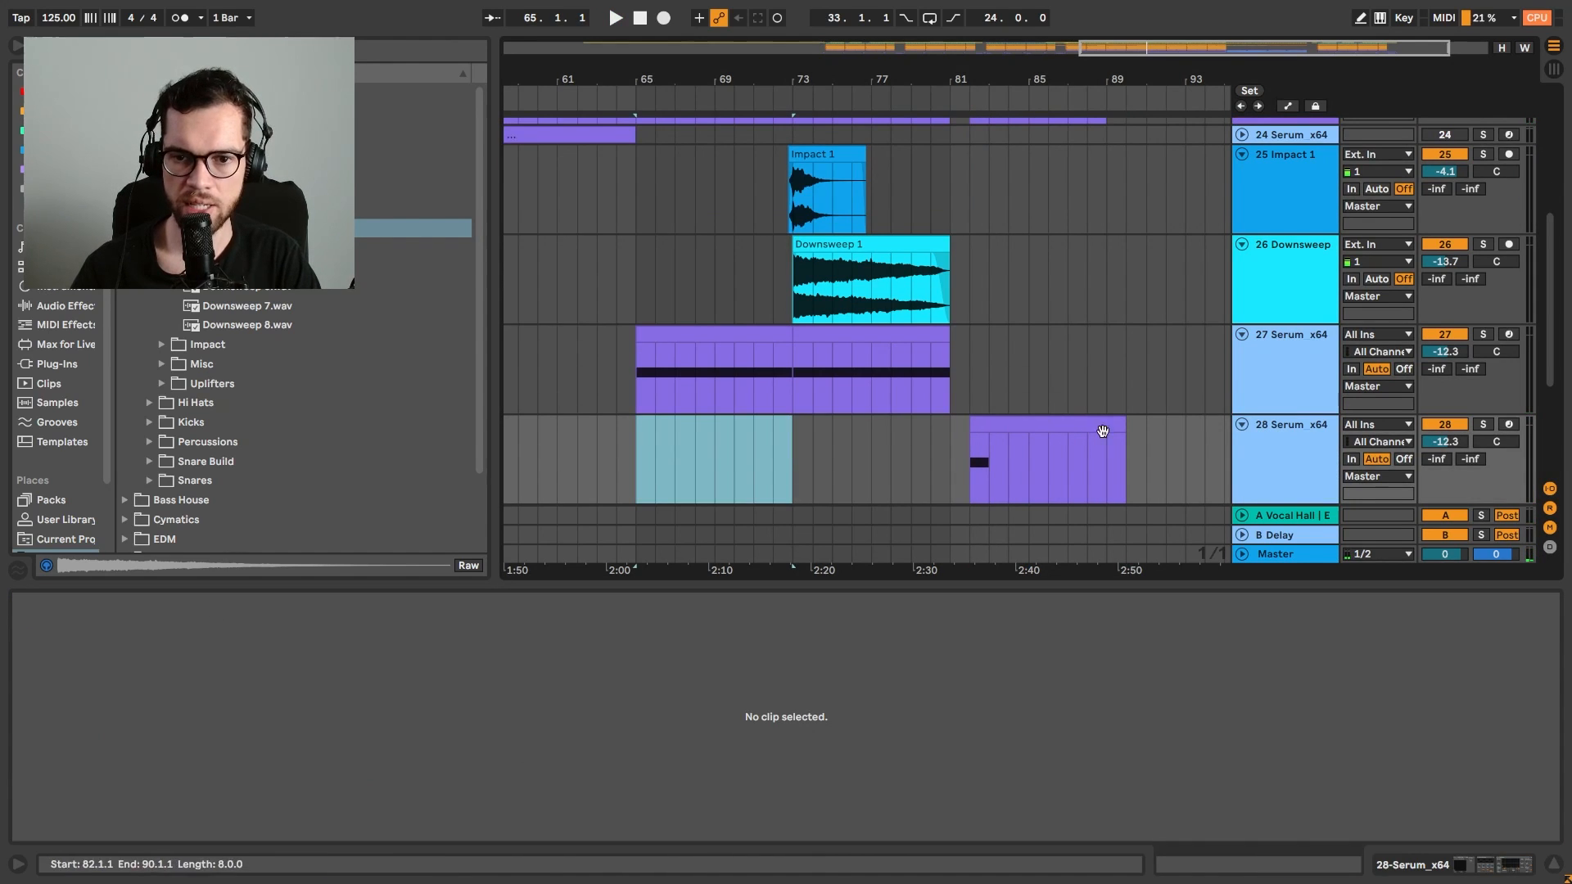
Play the transition from bar 80 and raise the volume of Serum track 28 to -6.3 dB
{"action": "left_click", "coordinate": [931, 454]}
{"action": "key", "text": "space"}
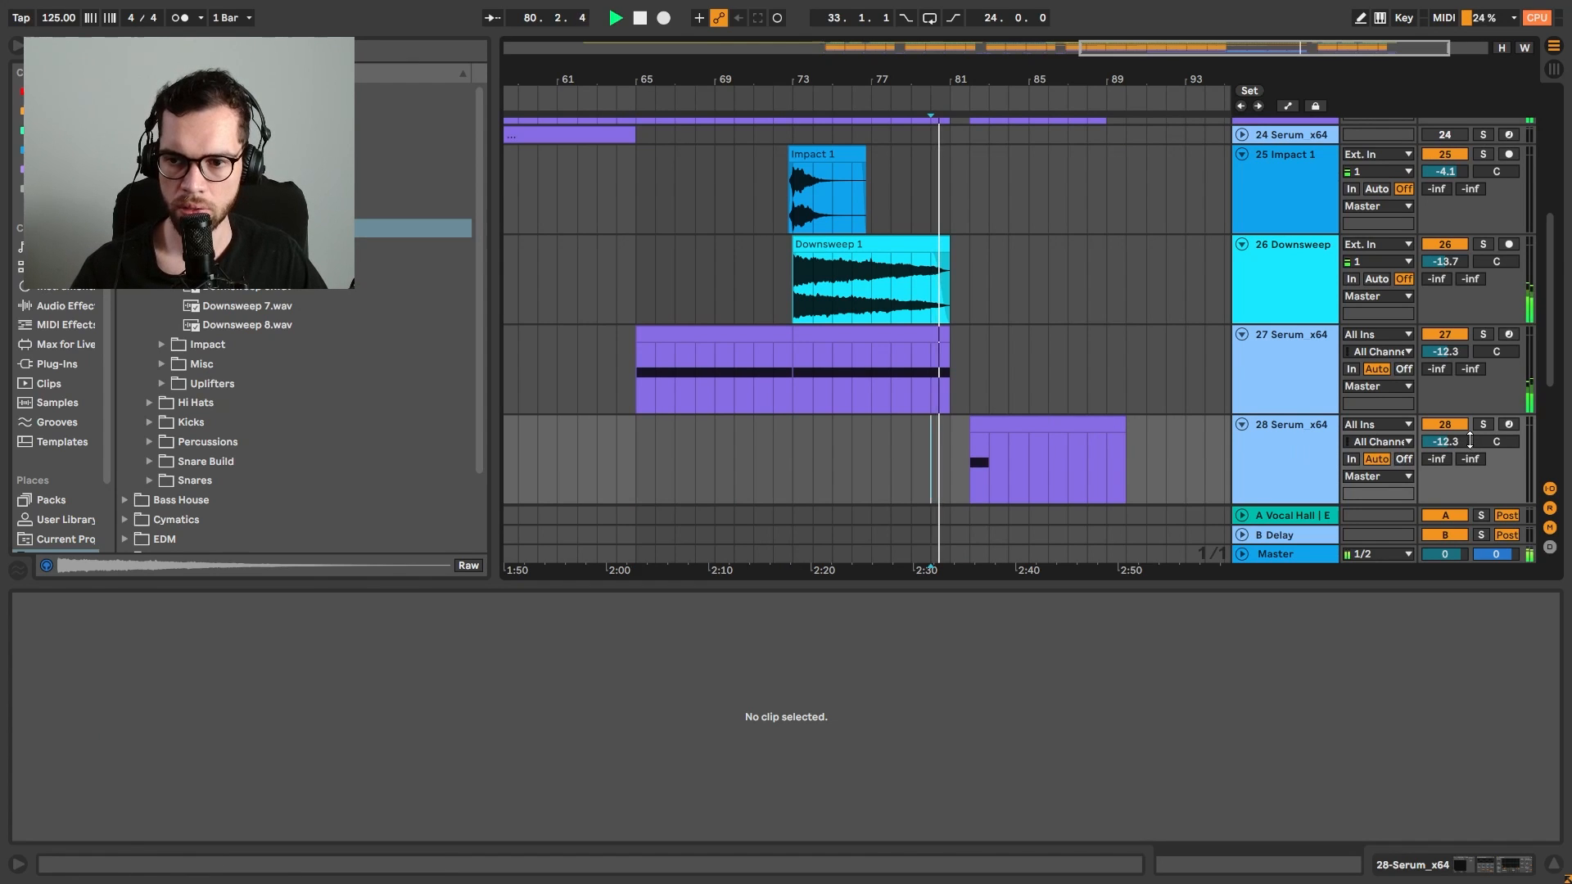
{"action": "left_click", "coordinate": [1284, 444]}
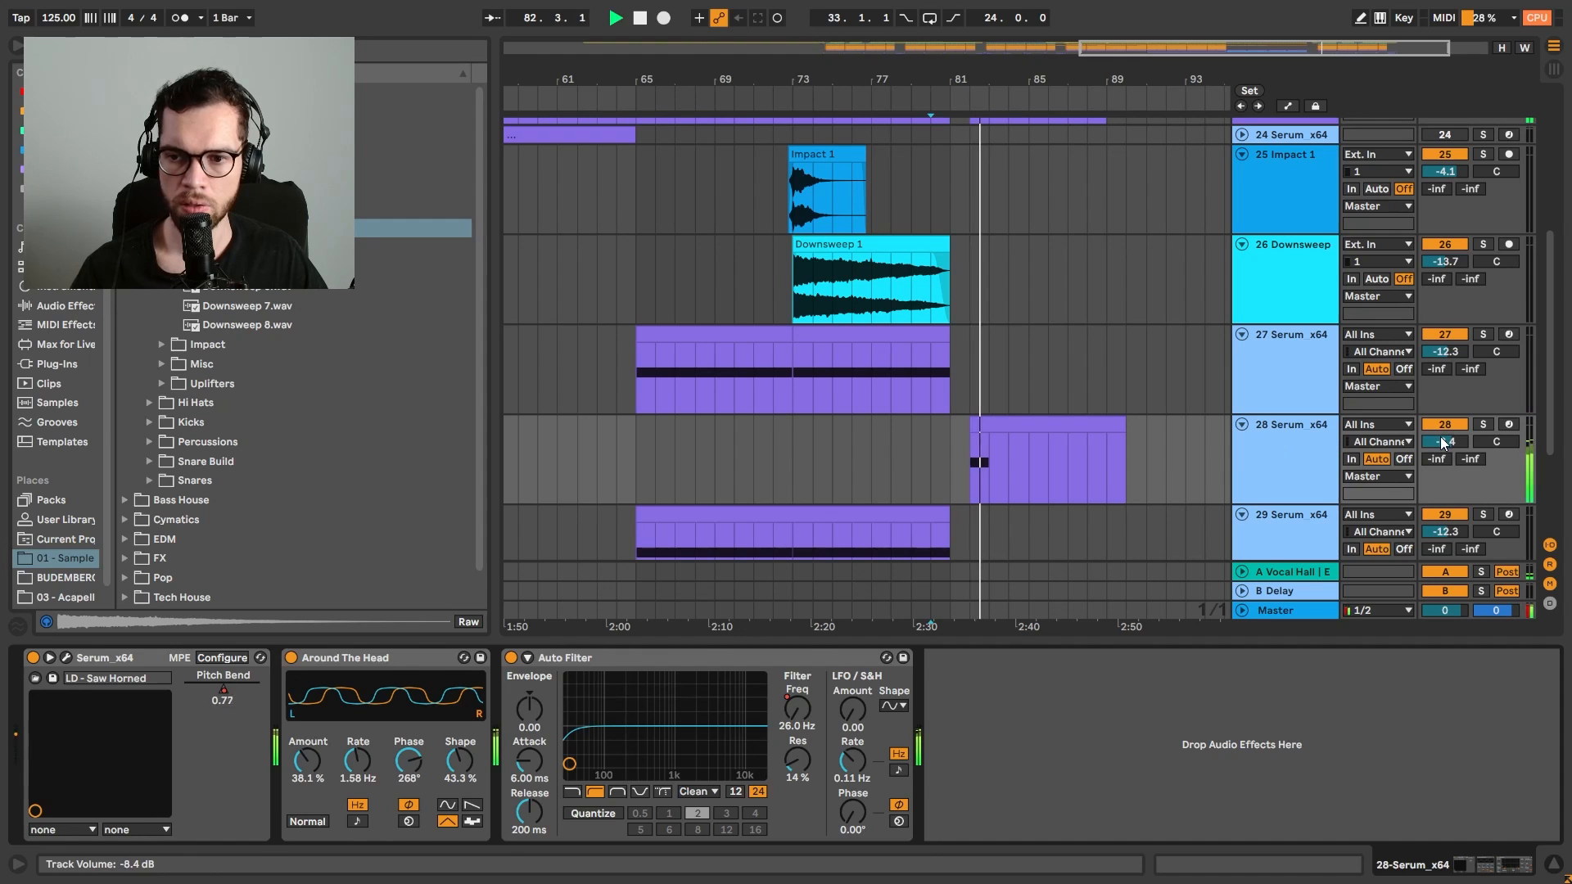
{"action": "left_click_drag", "start_coordinate": [1443, 443], "coordinate": [1443, 426]}
{"action": "scroll", "coordinate": [1310, 327], "scroll_direction": "up", "scroll_amount": 5}
{"action": "key", "text": "space"}
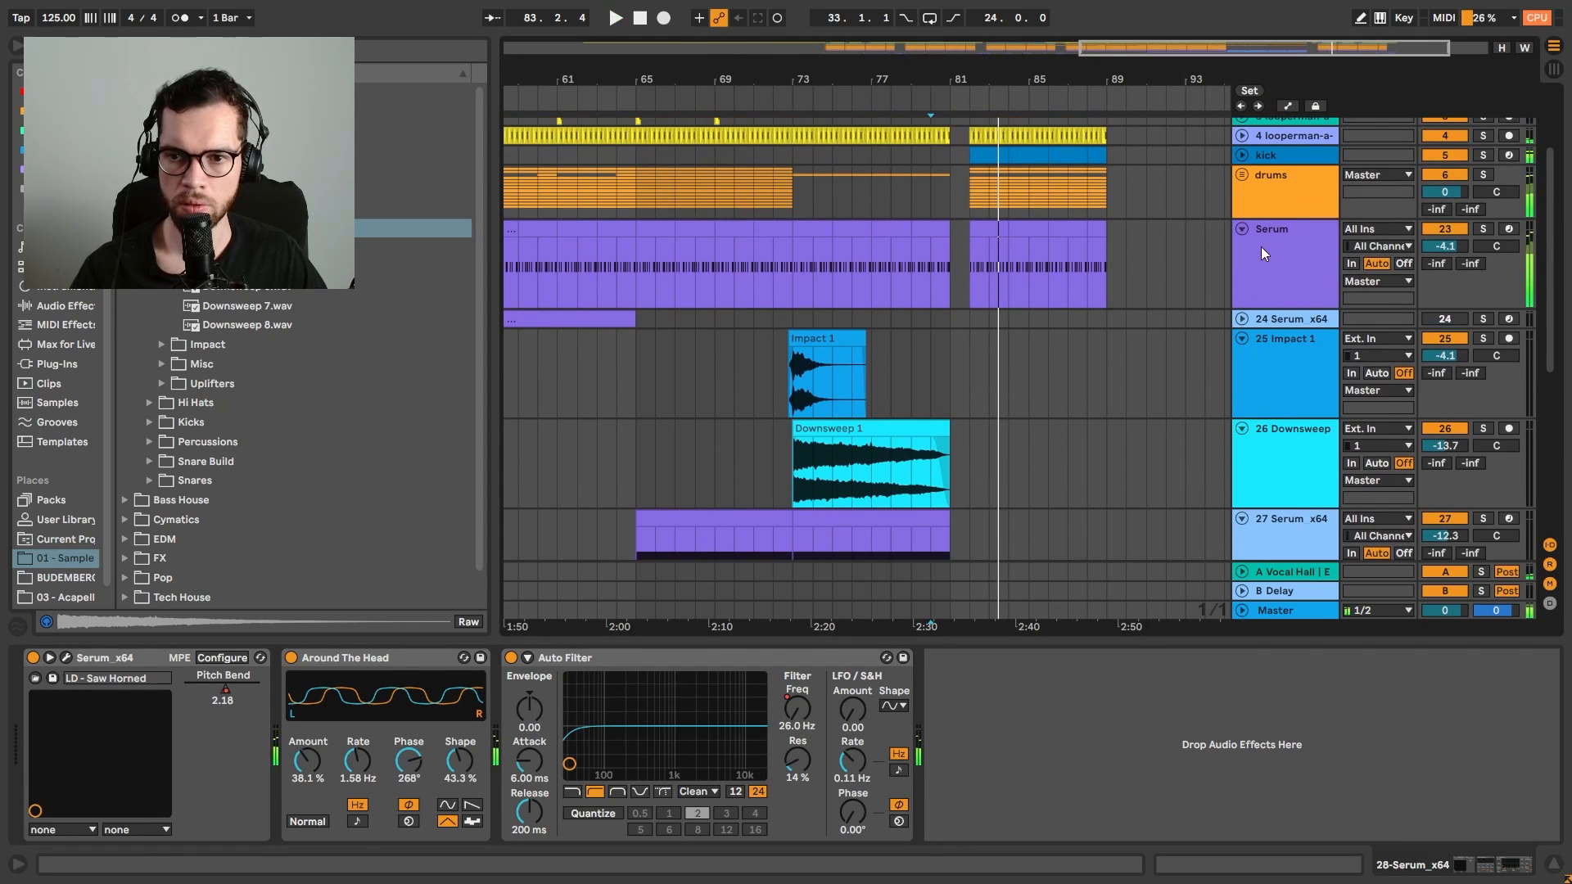
Copy the kick-sidechained Compressor from the main Serum track to the end of track 28's effect chain
{"action": "left_click", "coordinate": [1261, 246]}
{"action": "scroll", "coordinate": [1049, 463], "scroll_direction": "down", "scroll_amount": 4}
{"action": "scroll", "coordinate": [1047, 465], "scroll_direction": "down", "scroll_amount": 2}
{"action": "left_click", "coordinate": [394, 664]}
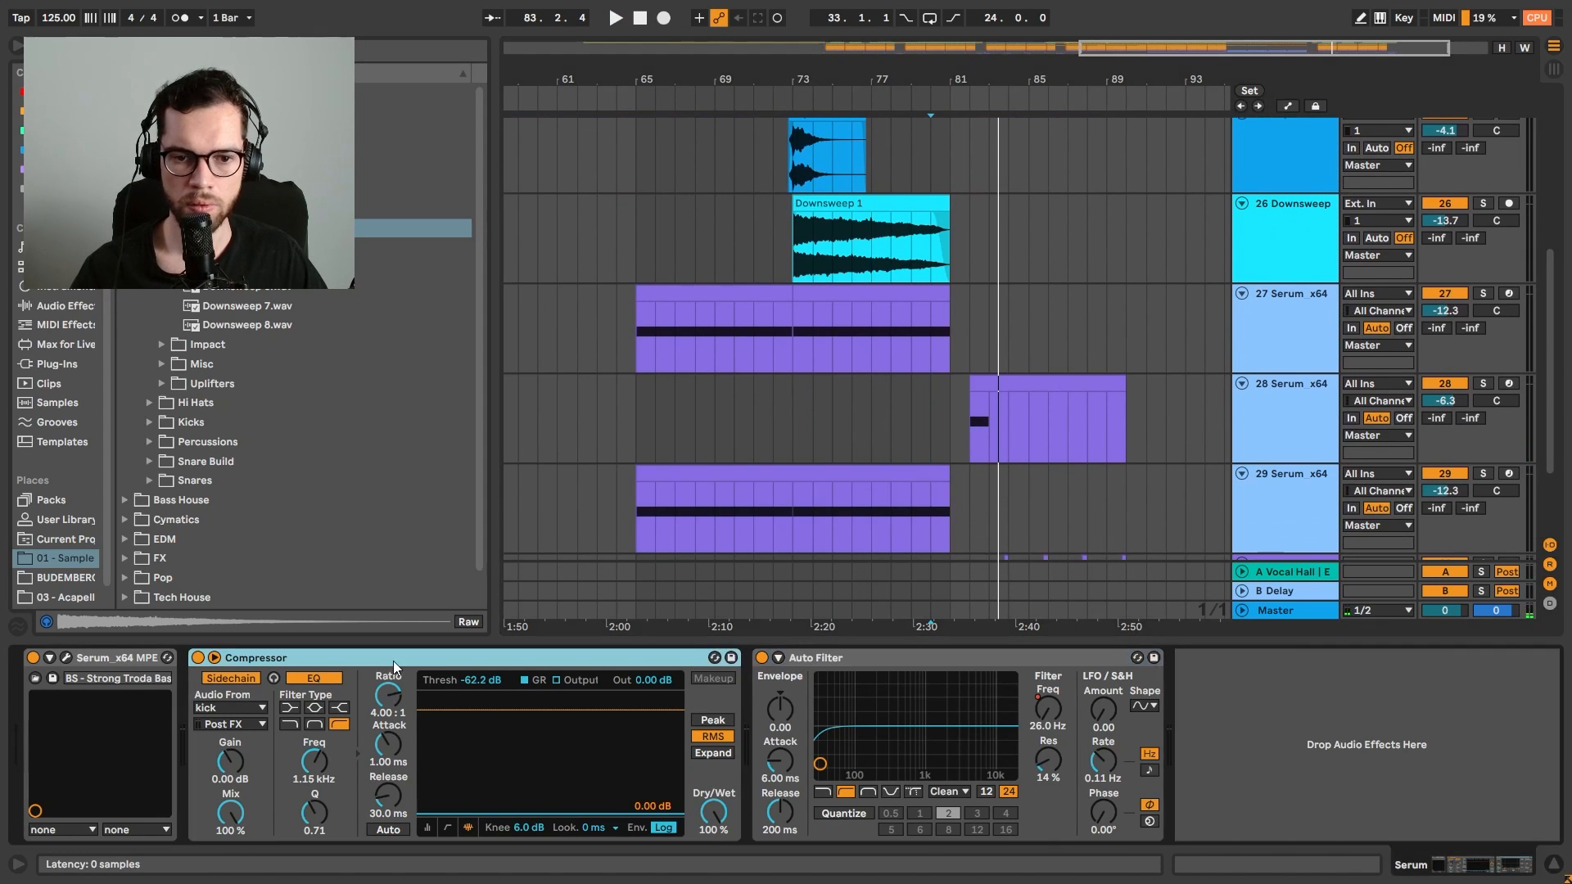
{"action": "left_click", "coordinate": [1309, 425]}
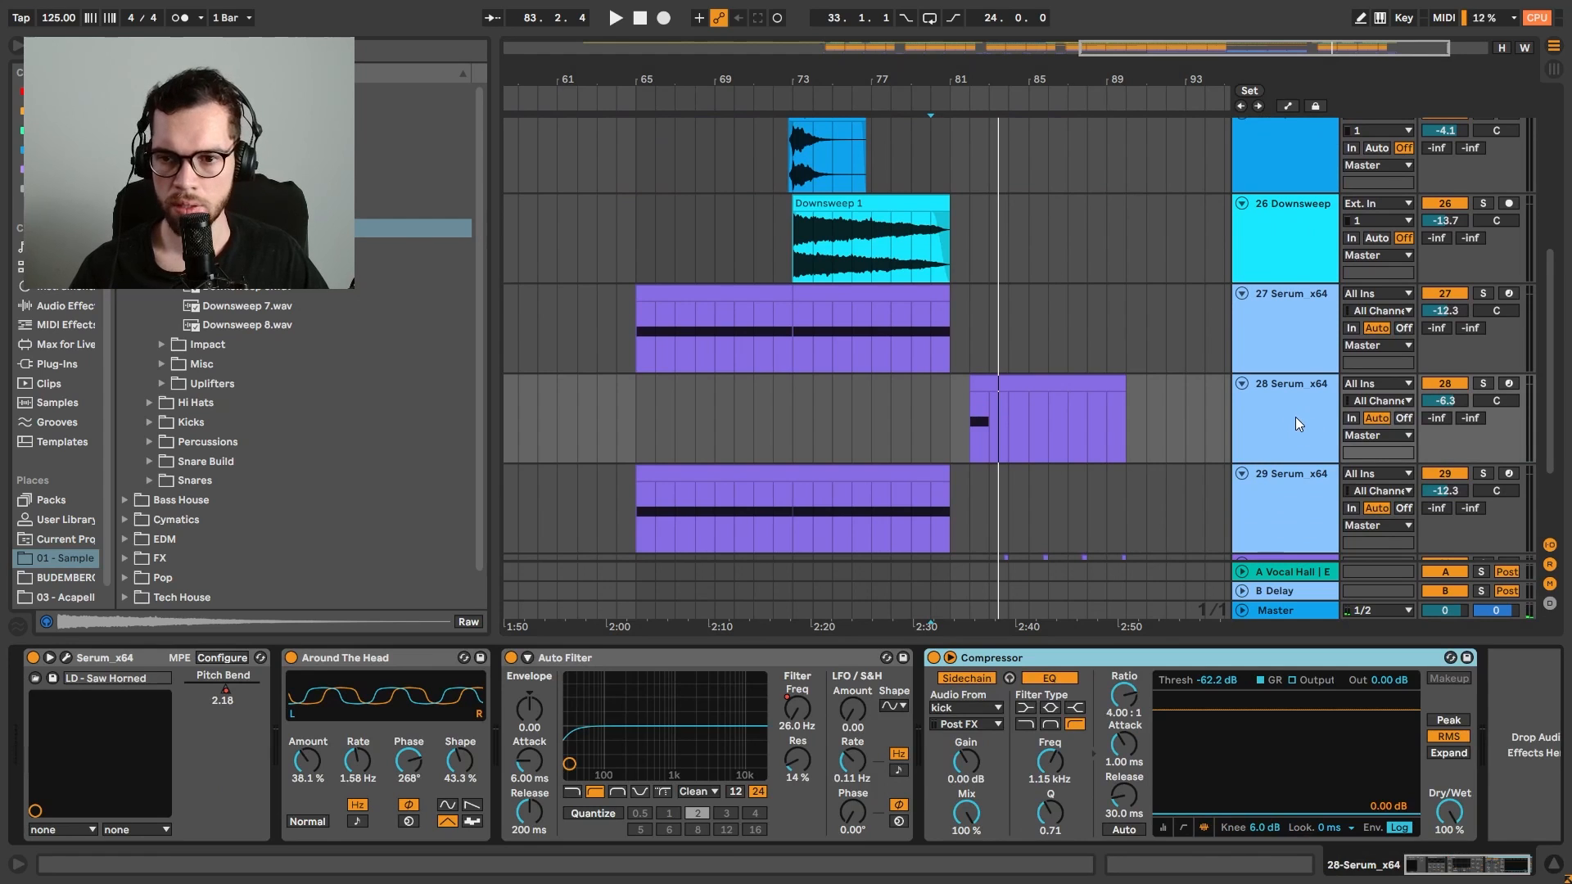
Remove the Around The Head effect from track 28 and reset the track volume to 0 dB during playback
{"action": "left_click", "coordinate": [420, 666]}
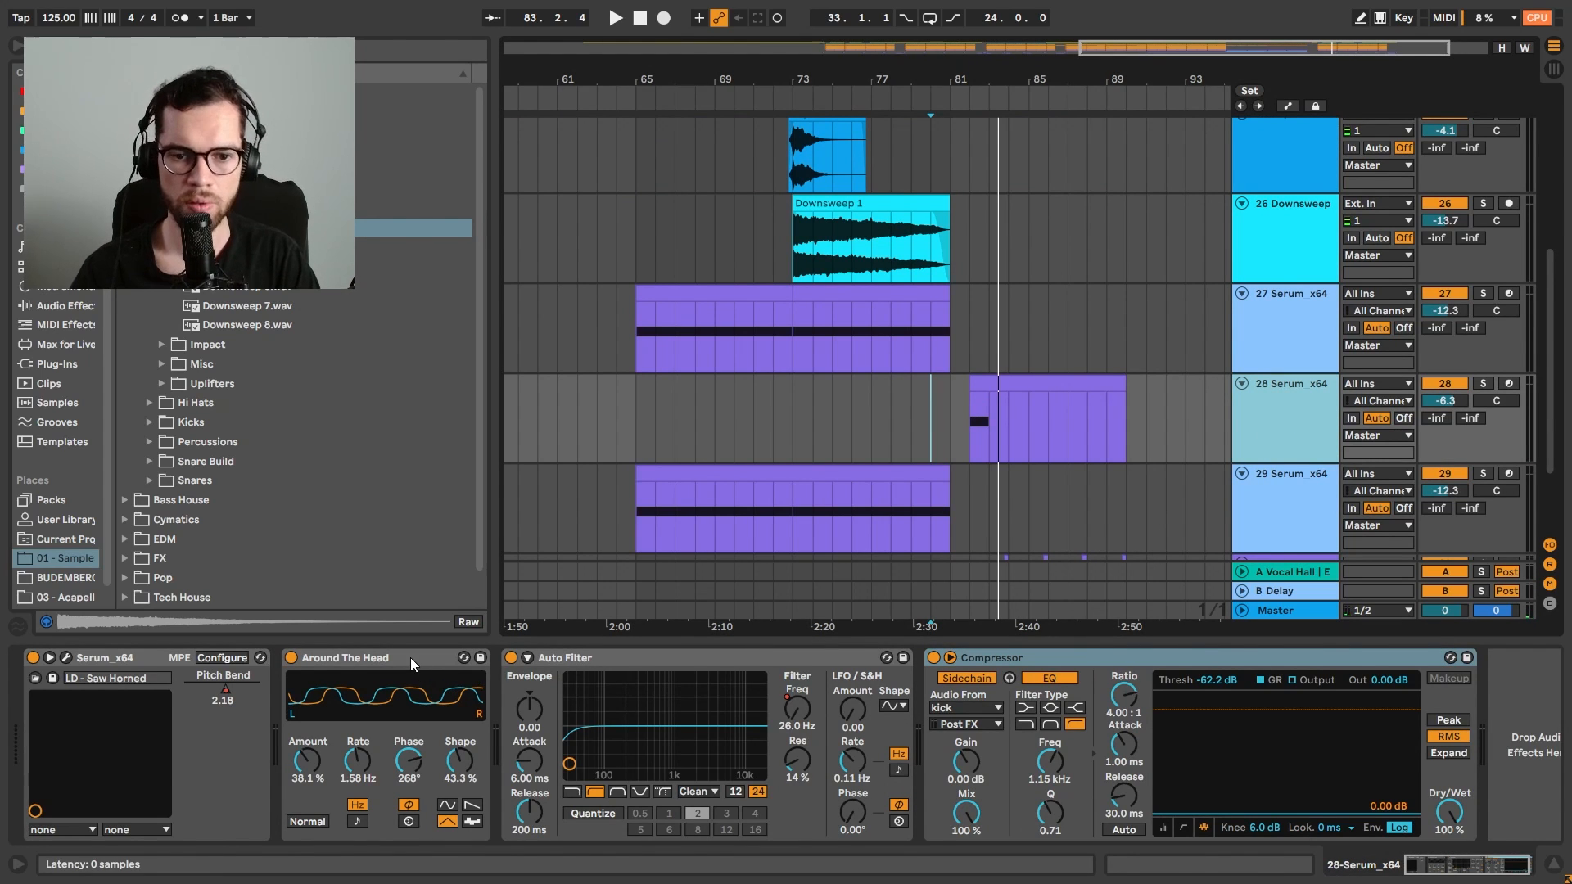
{"action": "key", "text": "Delete"}
{"action": "key", "text": "space"}
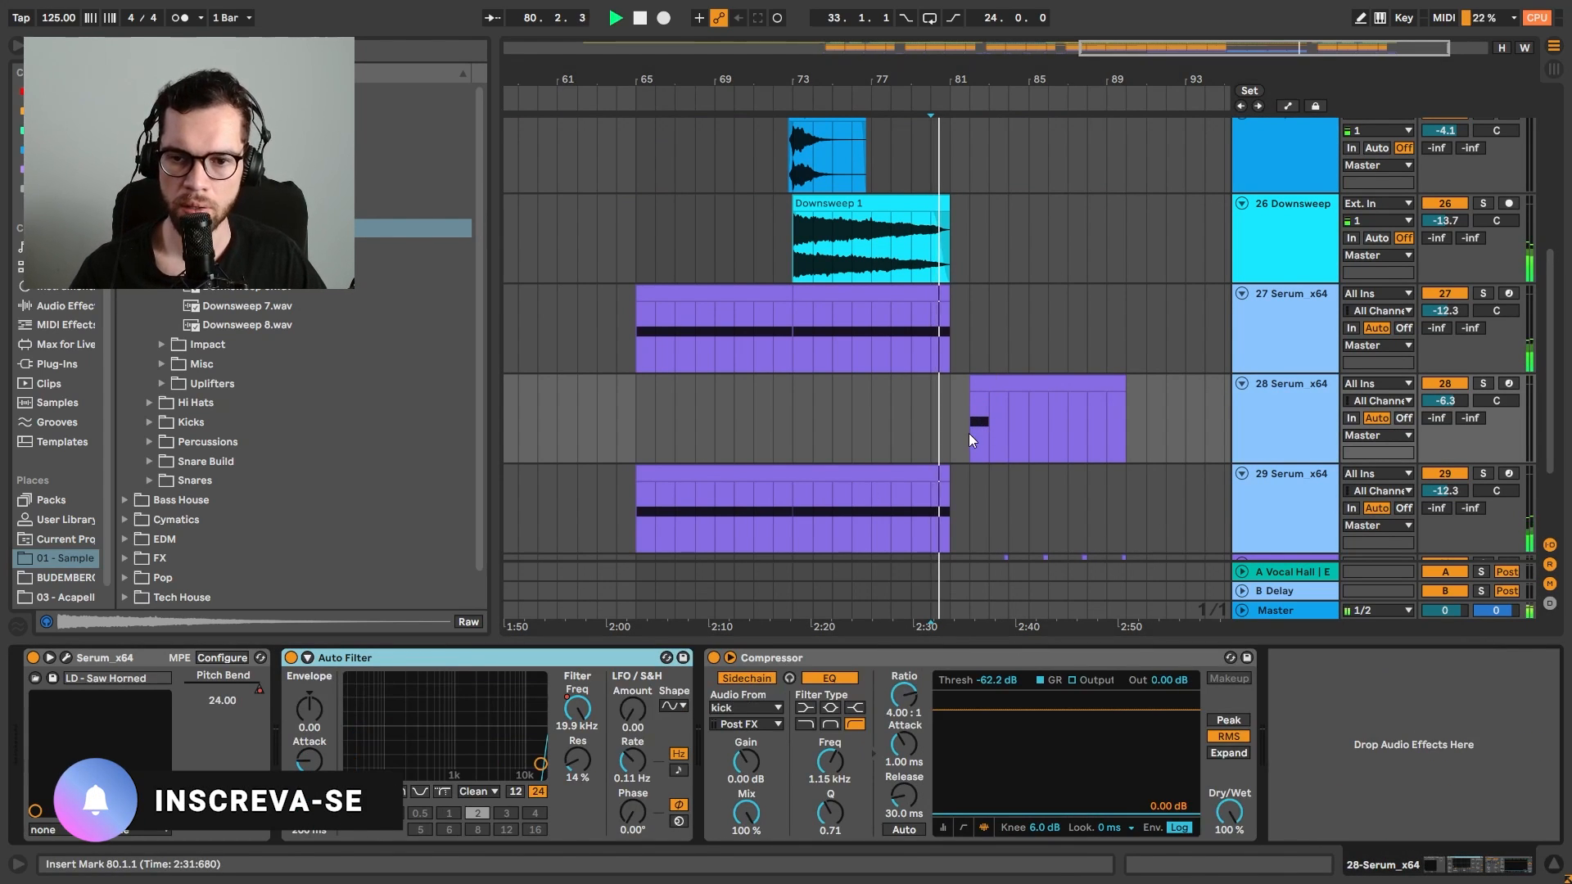
{"action": "double_click", "coordinate": [1437, 403]}
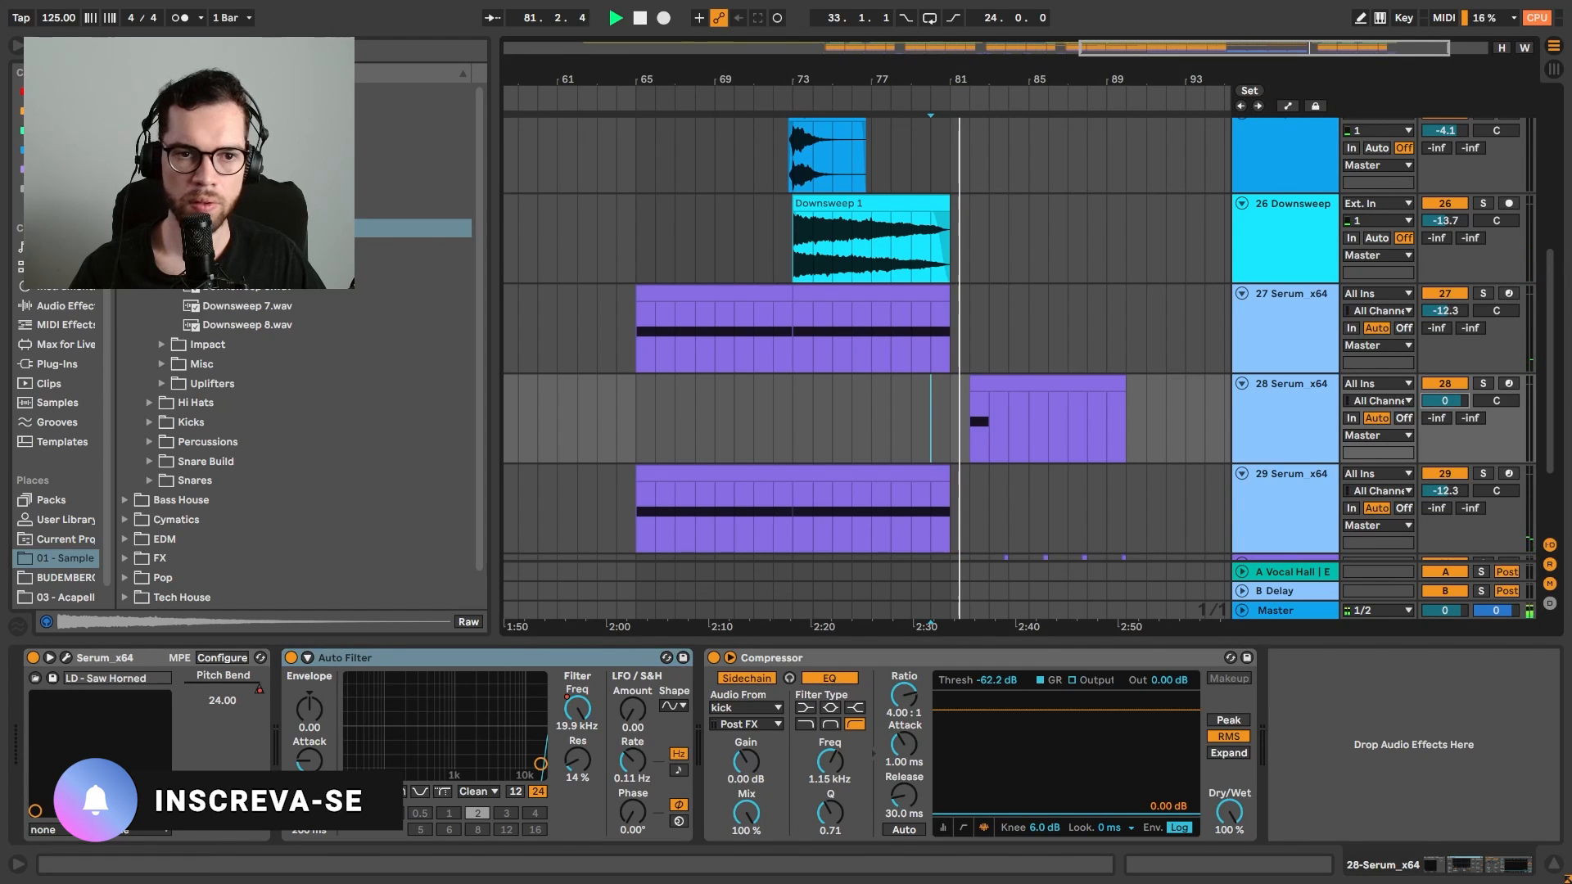
Insert EQ Eight before the Auto Filter on track 28 and set its first band to a low cut at 111 Hz
{"action": "key", "text": "ctrl+f"}
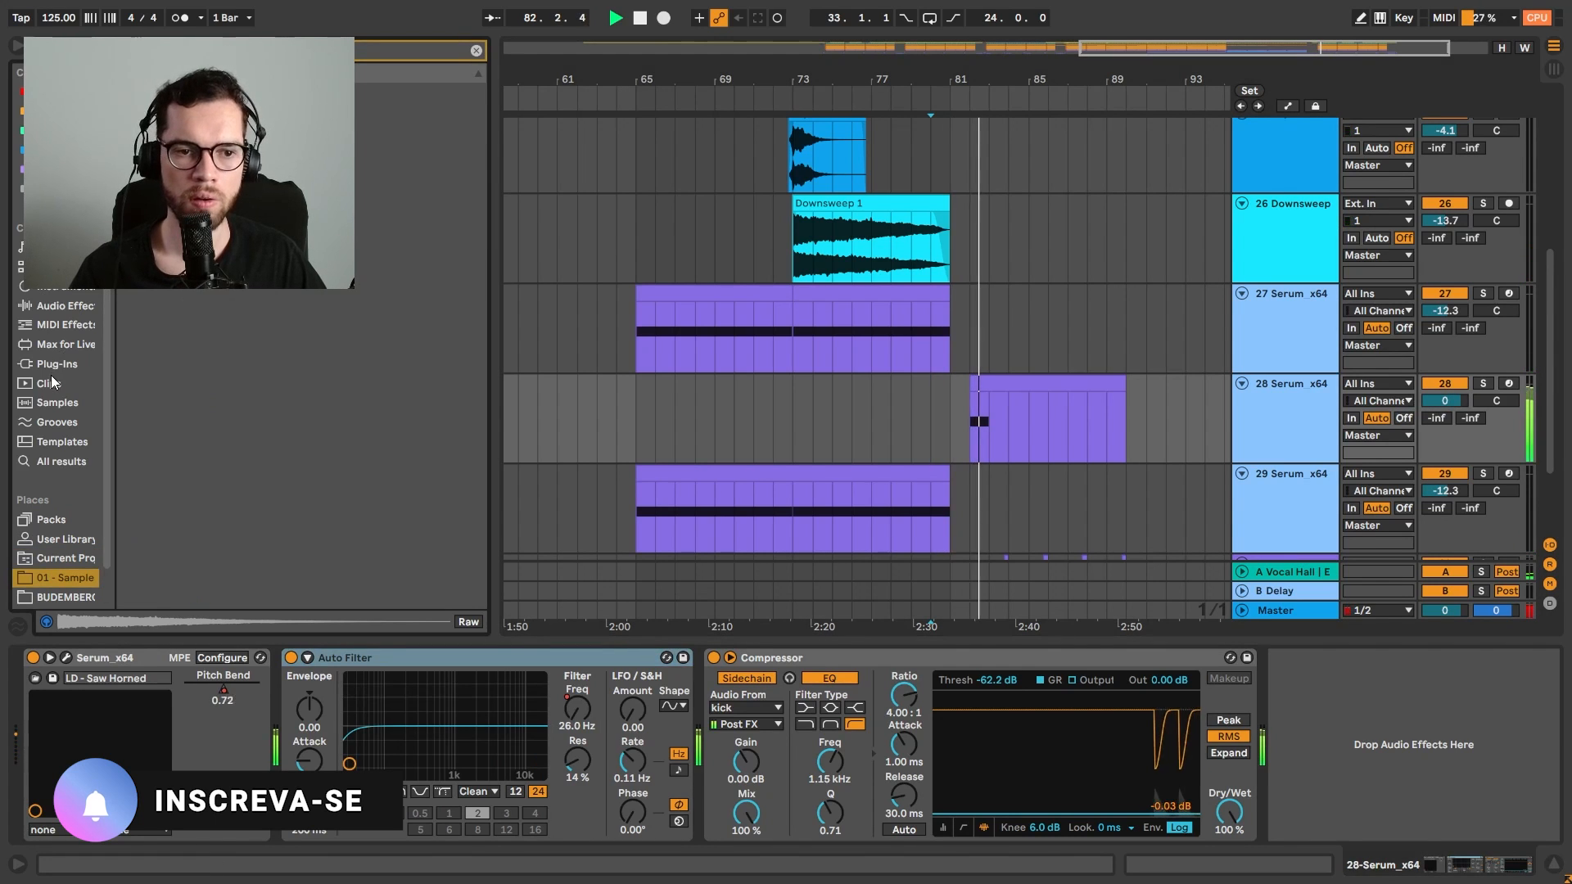
{"action": "left_click", "coordinate": [62, 309]}
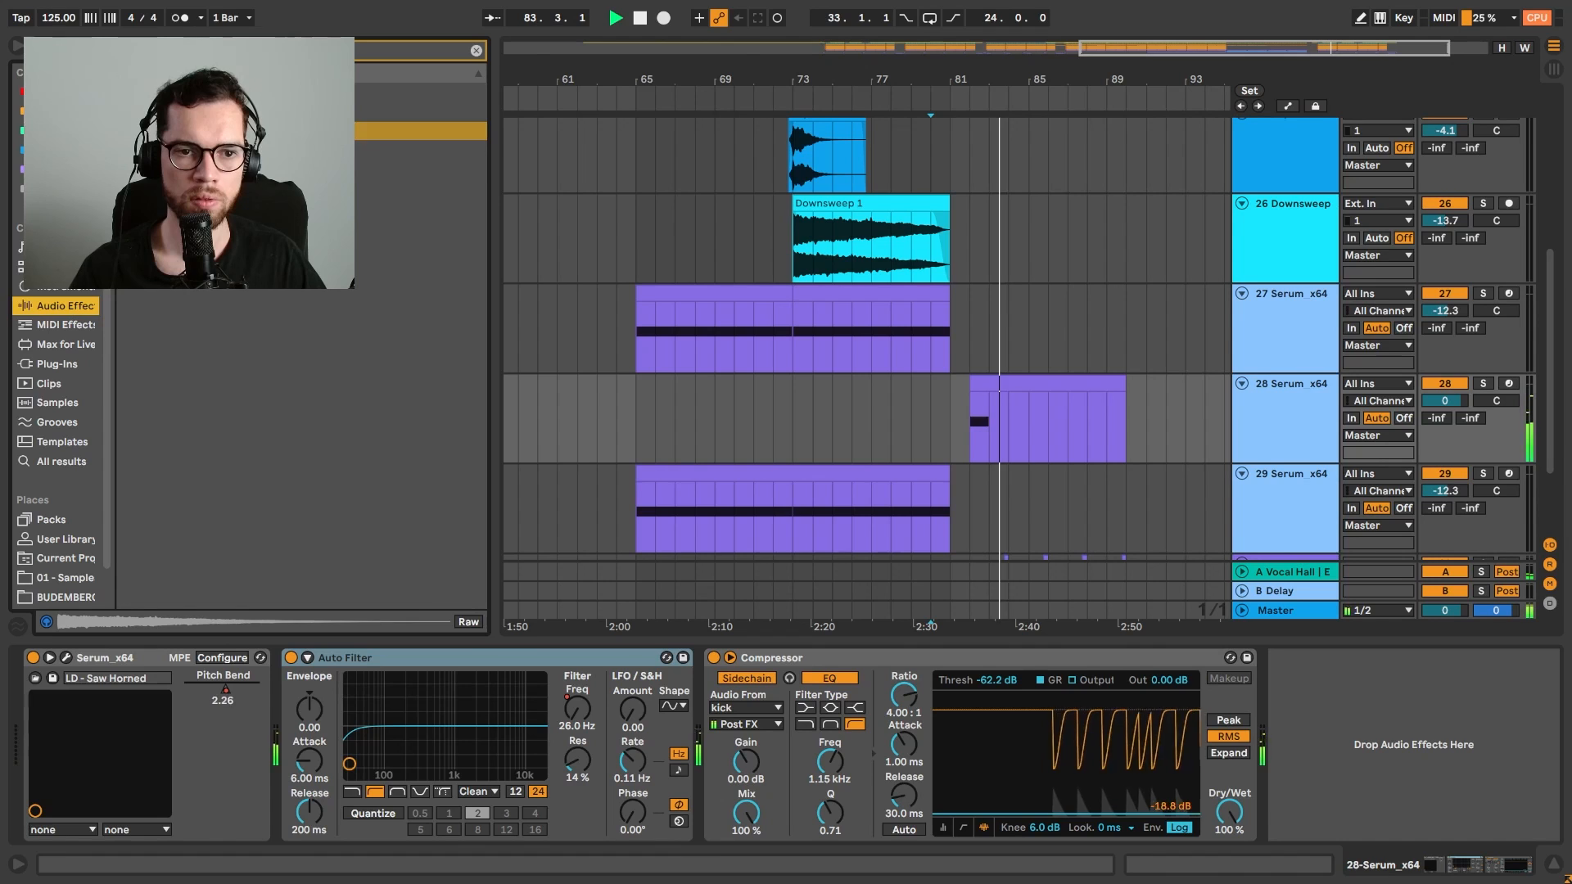
{"action": "left_click", "coordinate": [188, 170]}
{"action": "key", "text": "space"}
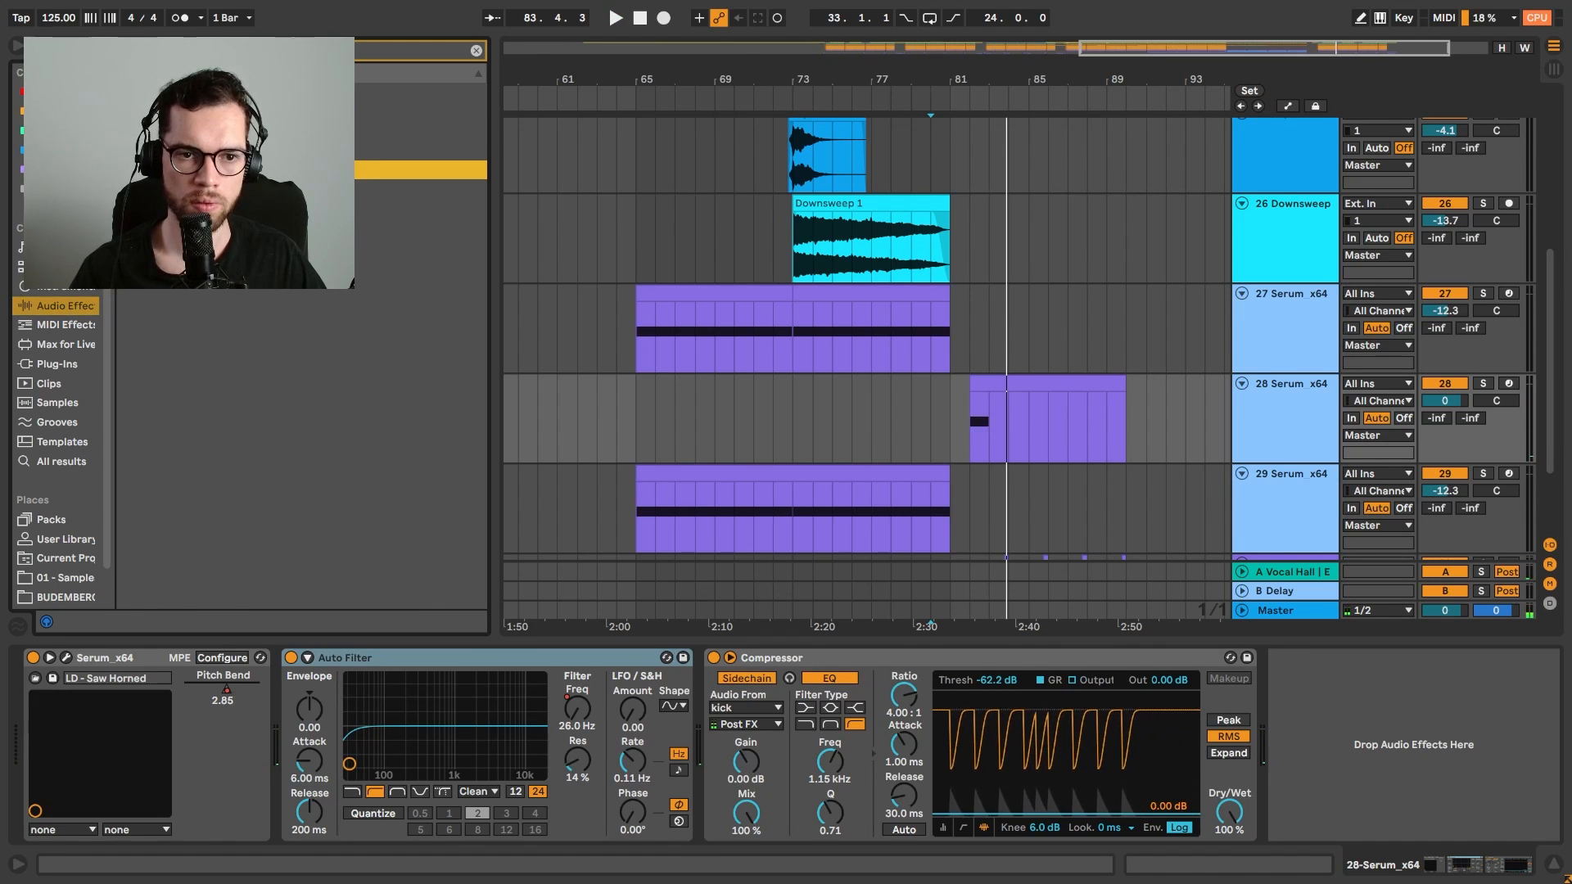
{"action": "left_click_drag", "start_coordinate": [321, 681], "coordinate": [286, 729]}
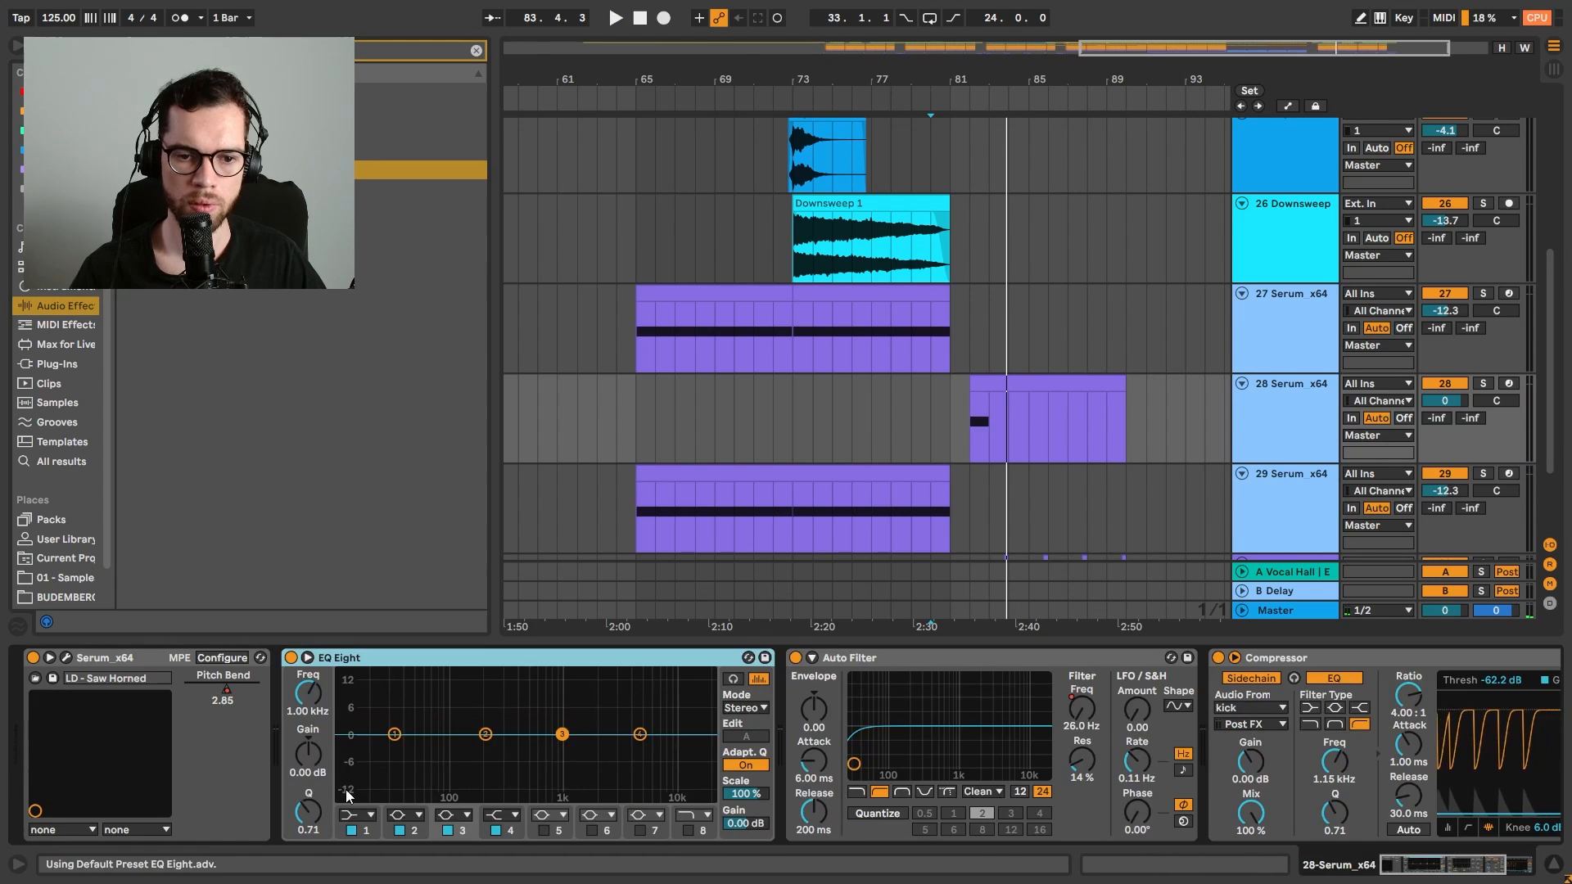
{"action": "left_click", "coordinate": [370, 817]}
{"action": "left_click", "coordinate": [352, 708]}
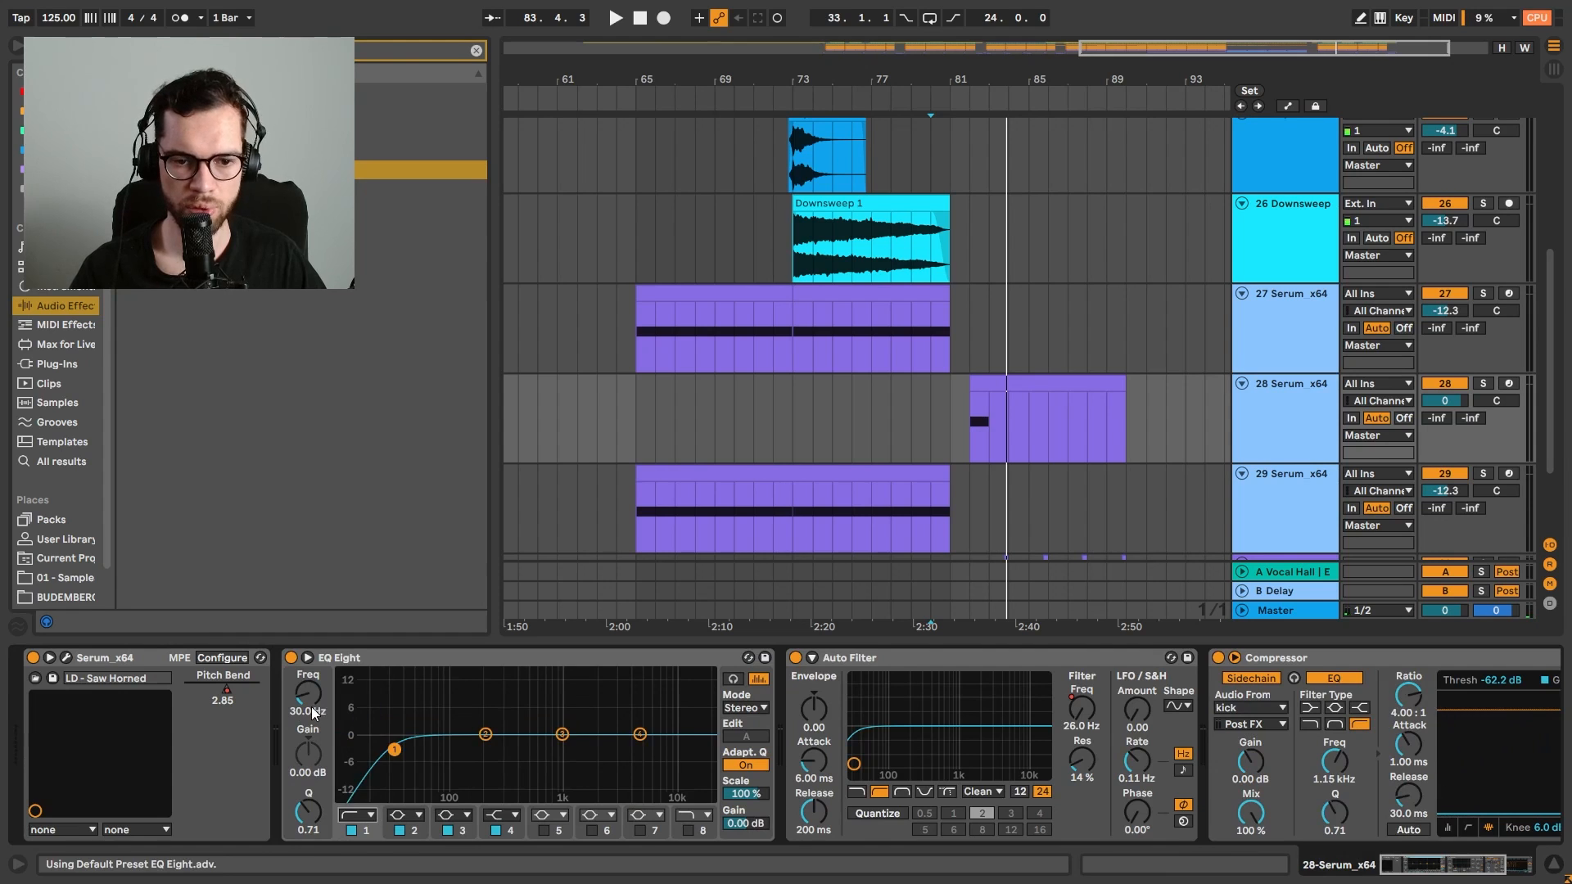
Play from bar 80, hide the device chain and lower track 28's volume to -6.8 dB
{"action": "left_click_drag", "start_coordinate": [1425, 407], "coordinate": [1425, 414]}
{"action": "key", "text": "space"}
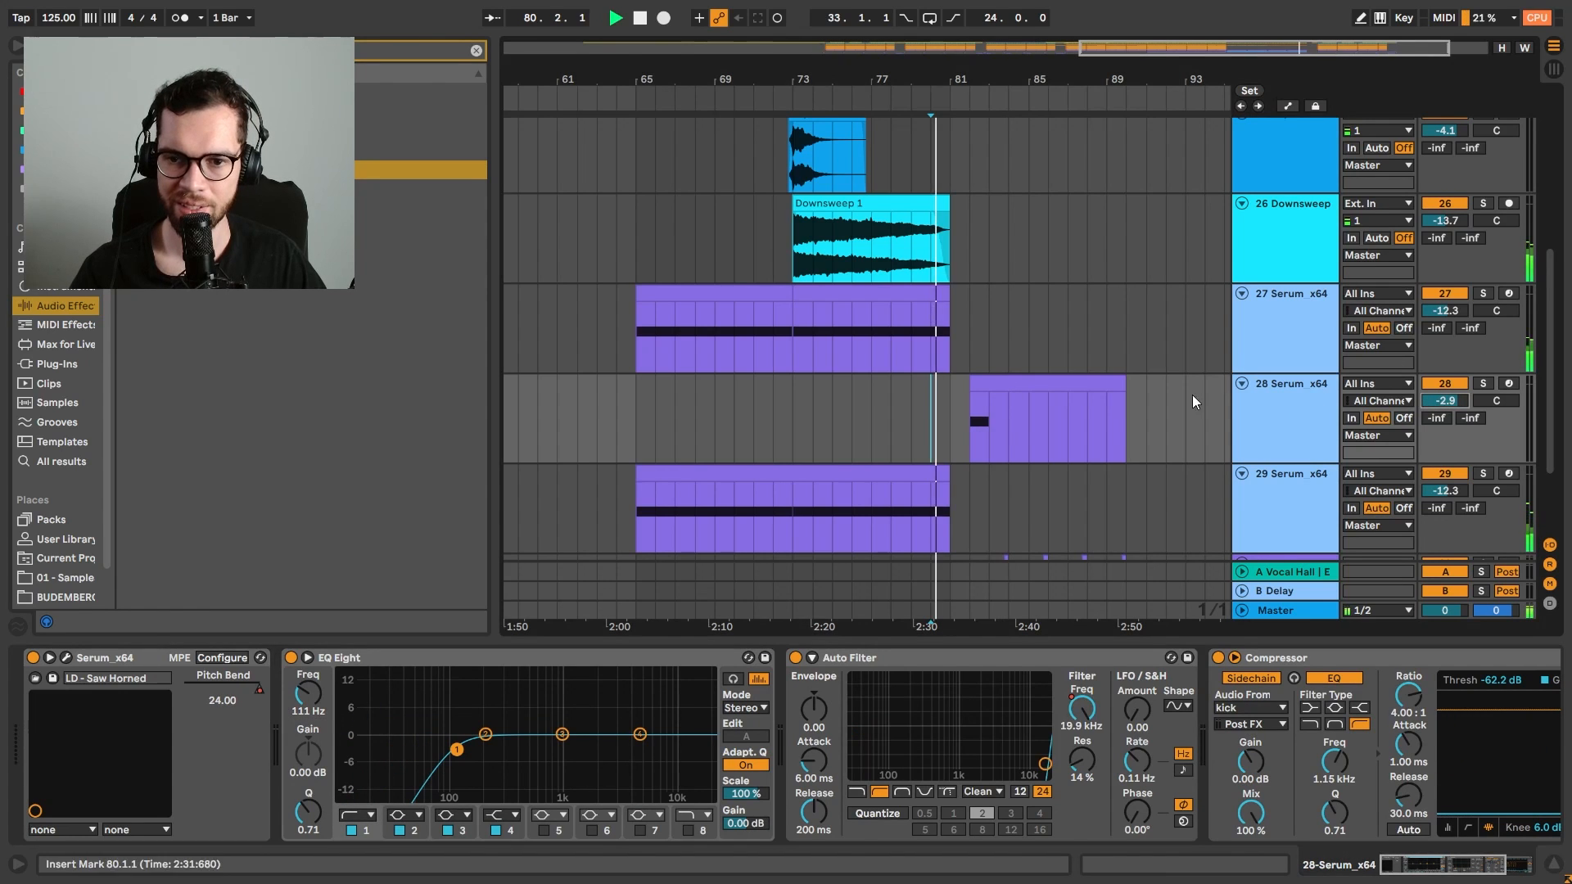
{"action": "left_click", "coordinate": [1552, 868]}
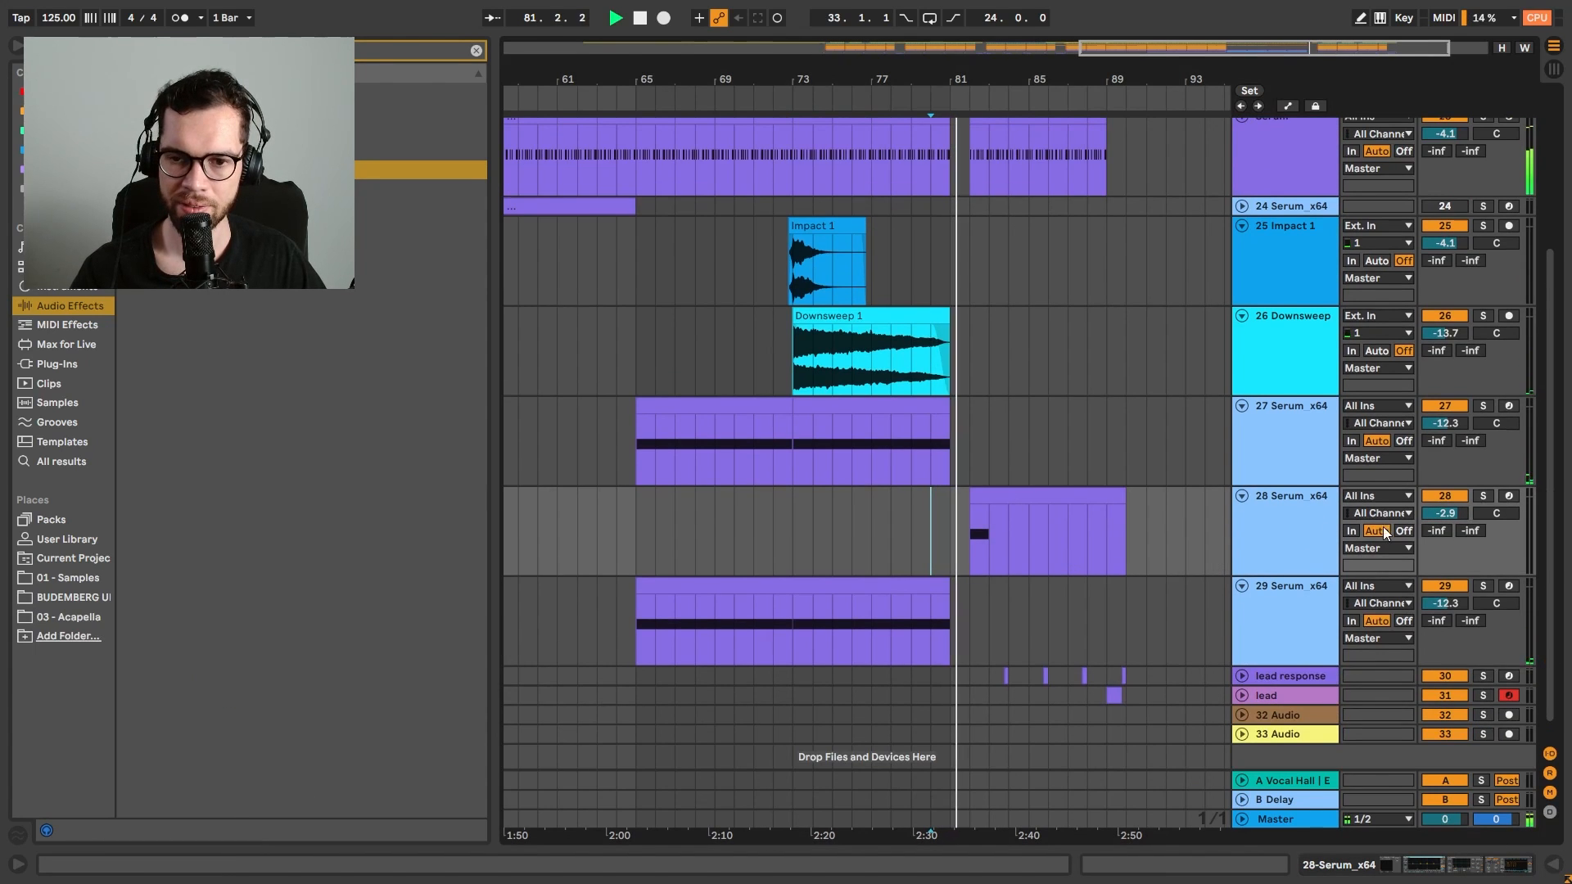
{"action": "left_click_drag", "start_coordinate": [1443, 521], "coordinate": [1443, 529]}
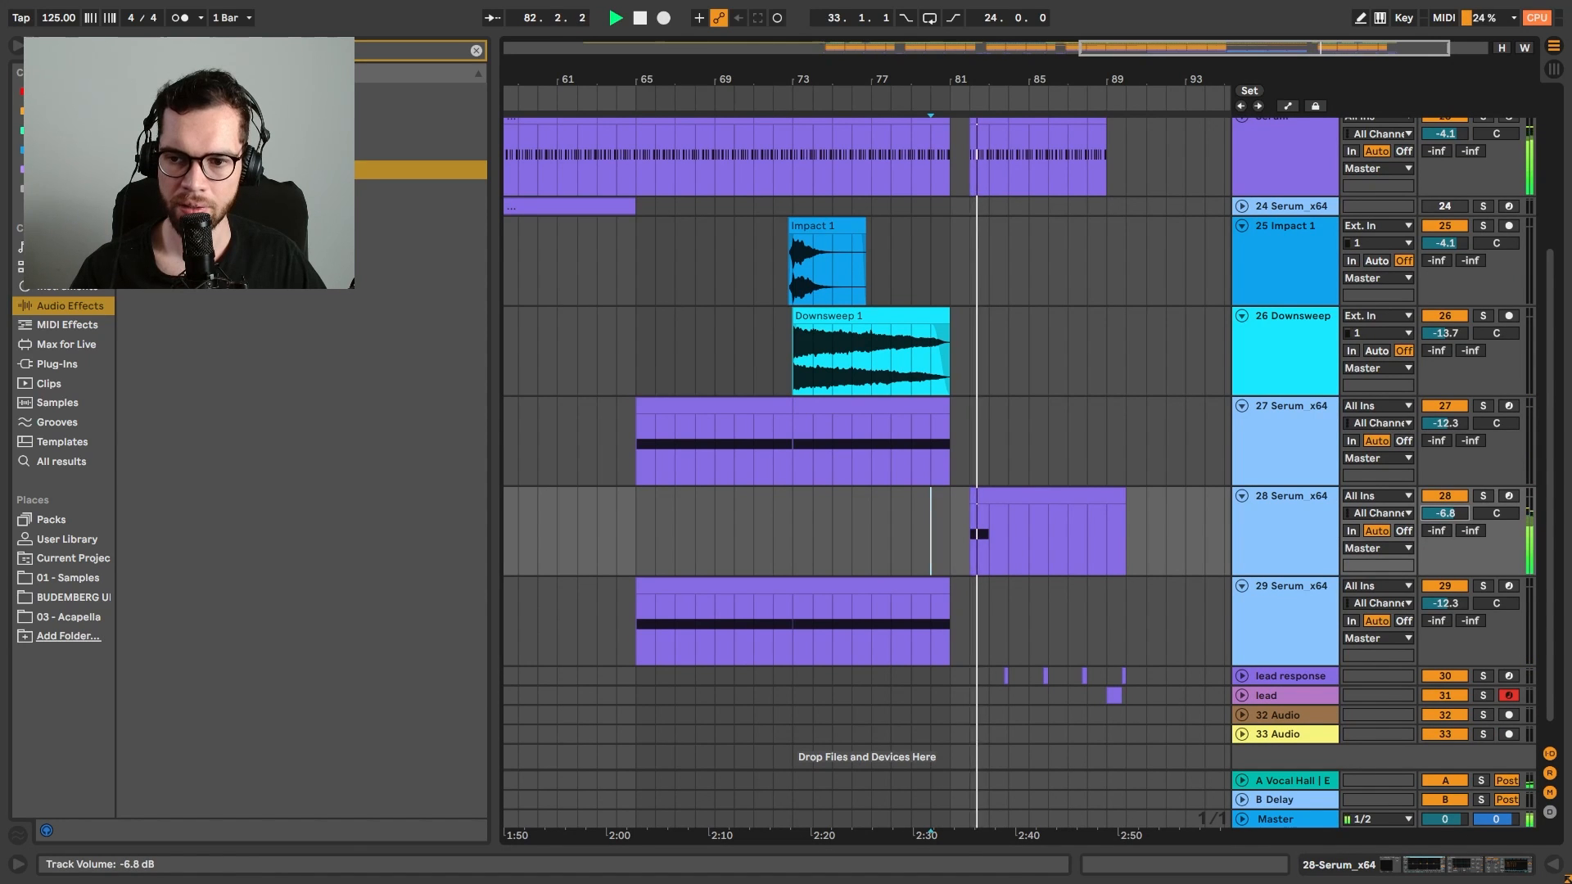
Open the drop clip on track 28, duplicate its C#2 note to clip bar 11 and play it
{"action": "double_click", "coordinate": [1030, 509]}
{"action": "left_click", "coordinate": [825, 690]}
{"action": "mouse_move", "coordinate": [720, 723]}
{"action": "left_mouse_down"}
{"action": "mouse_move", "coordinate": [522, 864]}
{"action": "mouse_move", "coordinate": [474, 843]}
{"action": "left_mouse_up"}
{"action": "key", "text": "ctrl+d"}
{"action": "left_click", "coordinate": [721, 764]}
{"action": "key", "text": "space"}
Shorten the duplicated C#2 note to three beats, try starting it at 11.1.3 and undo the shift
{"action": "left_click", "coordinate": [755, 788]}
{"action": "left_click_drag", "start_coordinate": [755, 789], "coordinate": [744, 778]}
{"action": "left_click", "coordinate": [758, 775]}
{"action": "mouse_move", "coordinate": [842, 782]}
{"action": "left_mouse_down"}
{"action": "mouse_move", "coordinate": [740, 781]}
{"action": "mouse_move", "coordinate": [819, 783]}
{"action": "left_mouse_up"}
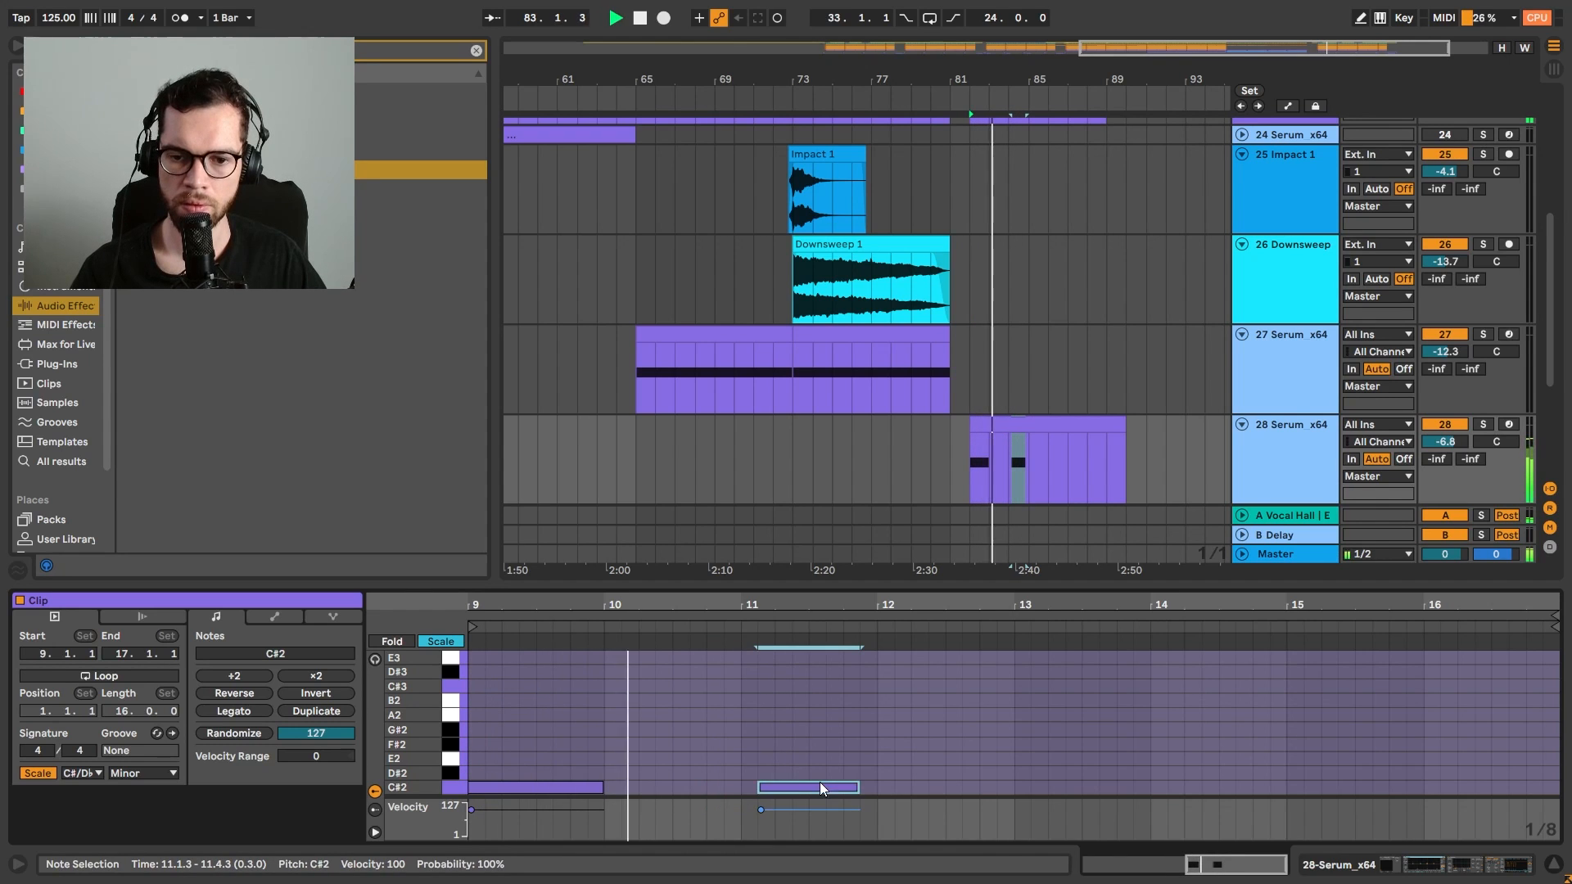
{"action": "key", "text": "ctrl+z"}
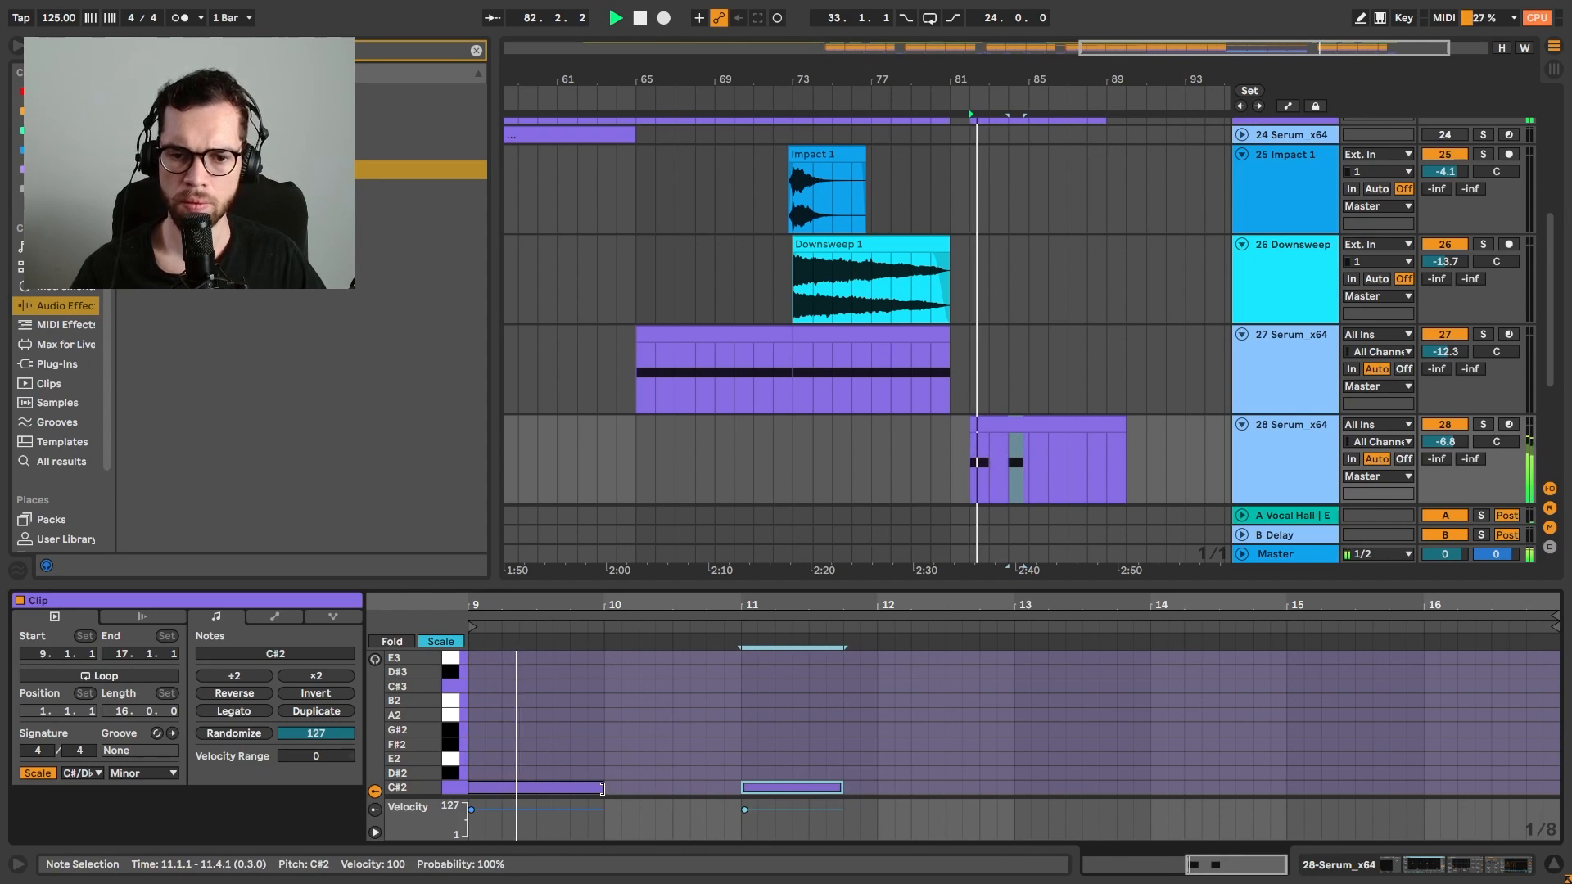
Delete the duplicated note at clip bar 11 and extend the first C#2 note to end at 10.4.1
{"action": "left_click_drag", "start_coordinate": [602, 788], "coordinate": [741, 789]}
{"action": "left_click", "coordinate": [768, 756]}
{"action": "left_click", "coordinate": [812, 783]}
{"action": "key", "text": "Delete"}
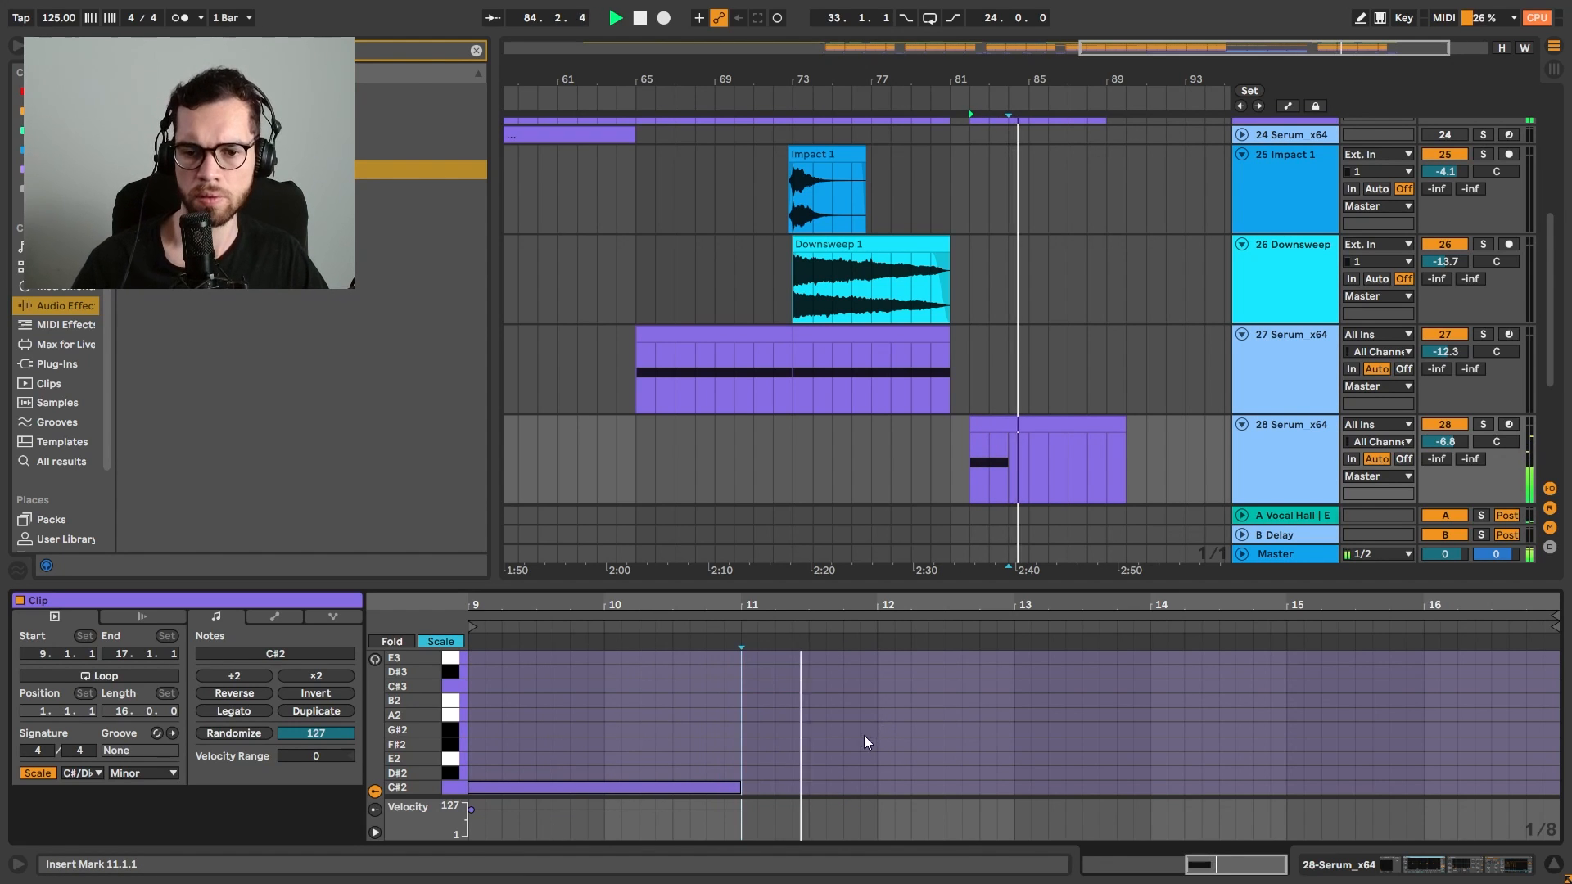
{"action": "left_click_drag", "start_coordinate": [741, 789], "coordinate": [709, 786]}
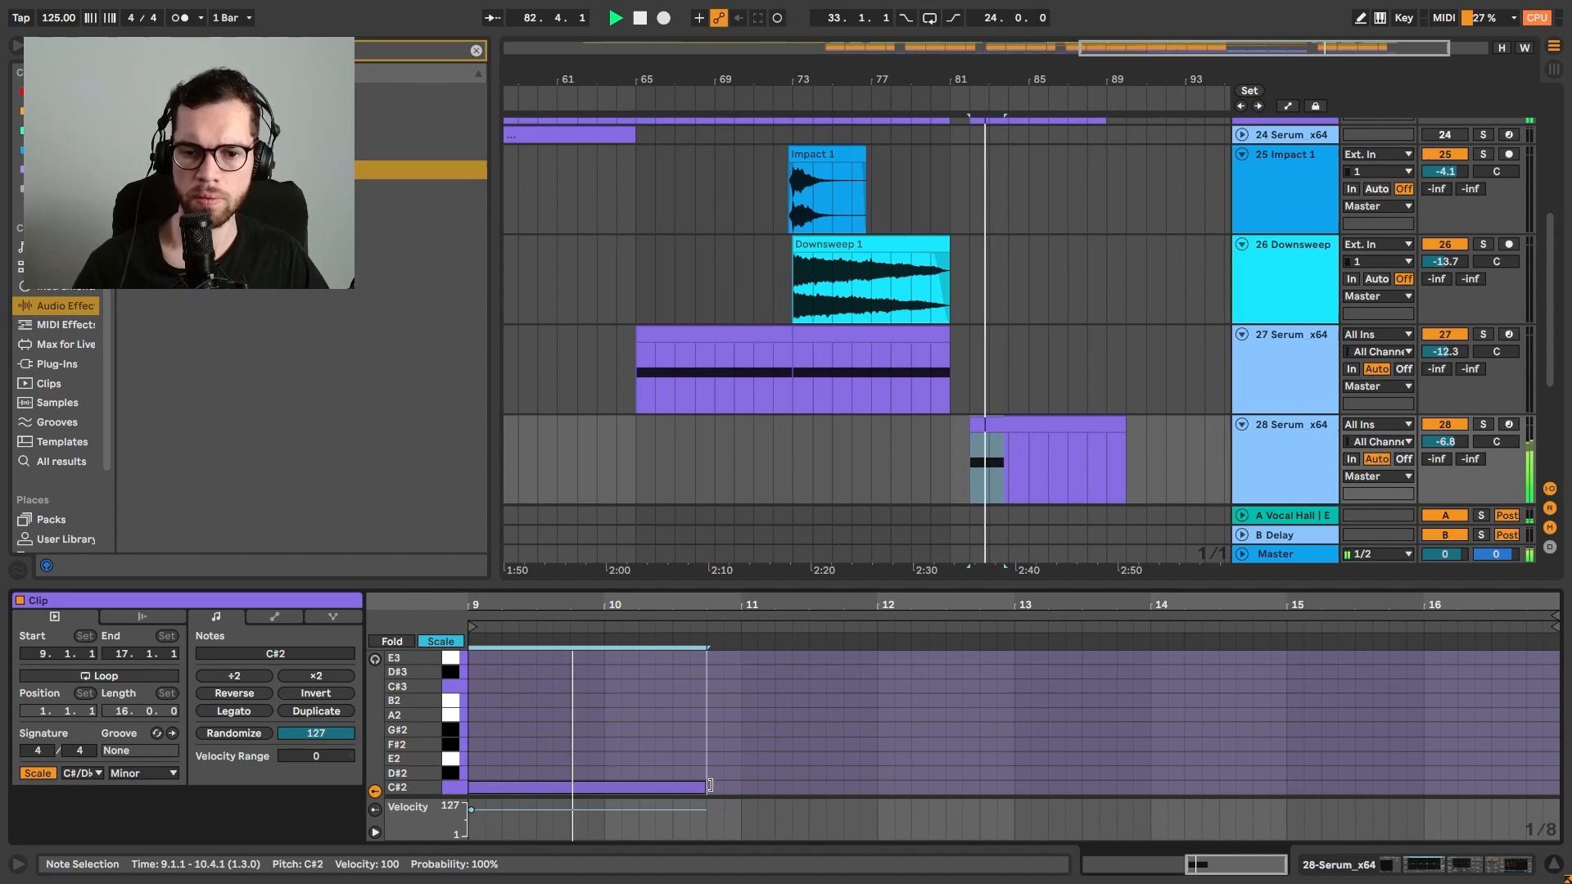
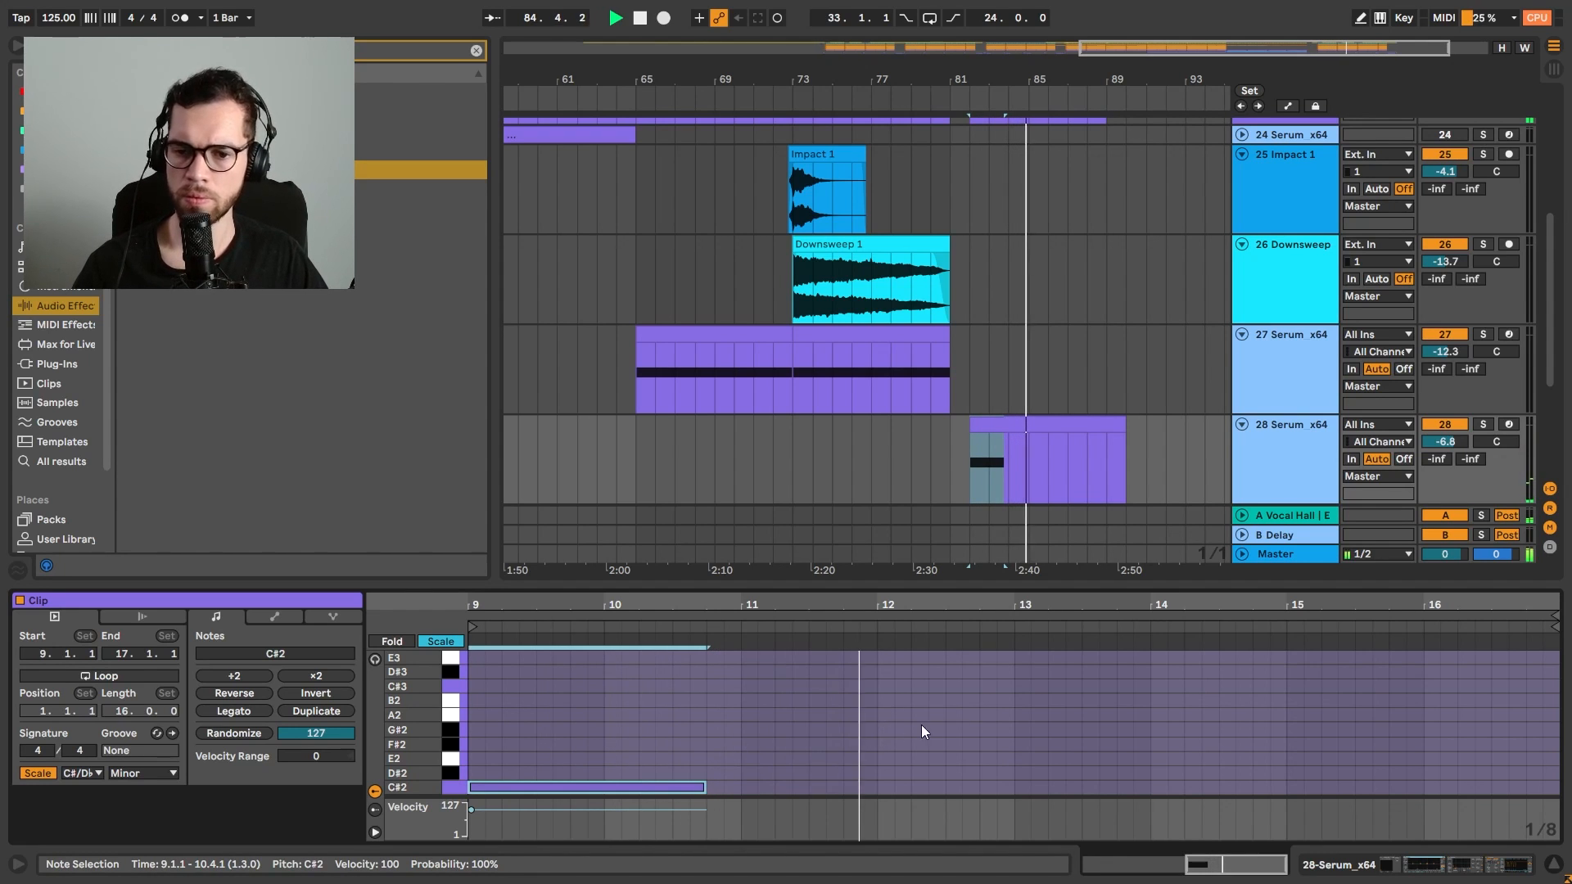
Duplicate the C#2 note to clip bar 13 and transpose the copy up one octave to C#3
{"action": "left_click_drag", "start_coordinate": [1006, 724], "coordinate": [647, 794]}
{"action": "key", "text": "ctrl+d"}
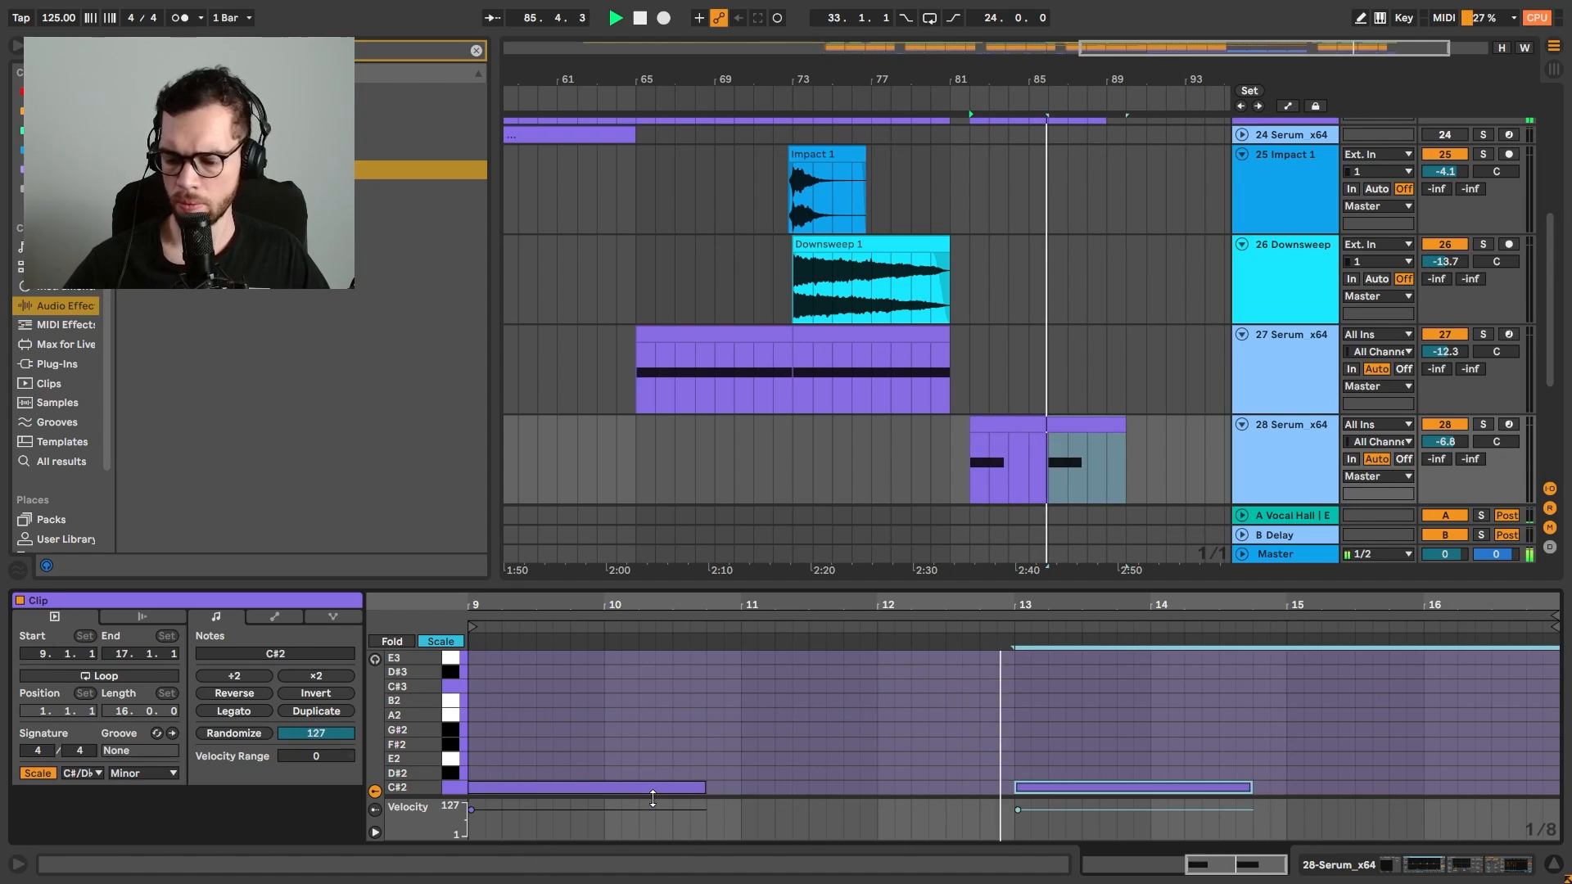
{"action": "key", "text": "shift+Up"}
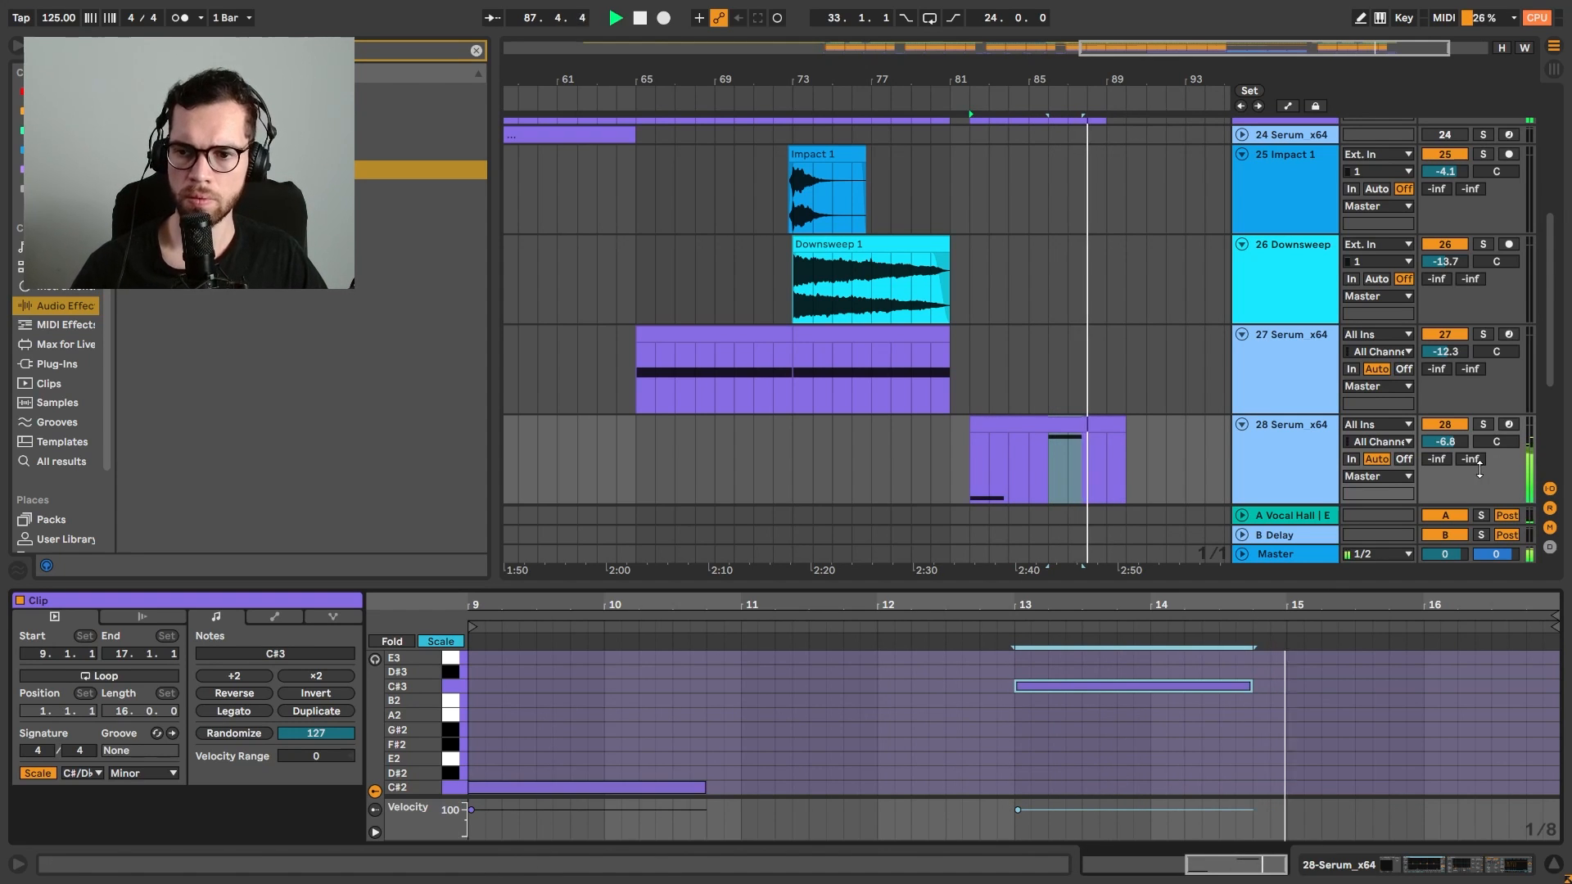
Play the transition from bar 79, set track 28's volume to -8.2 dB and close the clip view
{"action": "left_click_drag", "start_coordinate": [1460, 443], "coordinate": [1459, 447]}
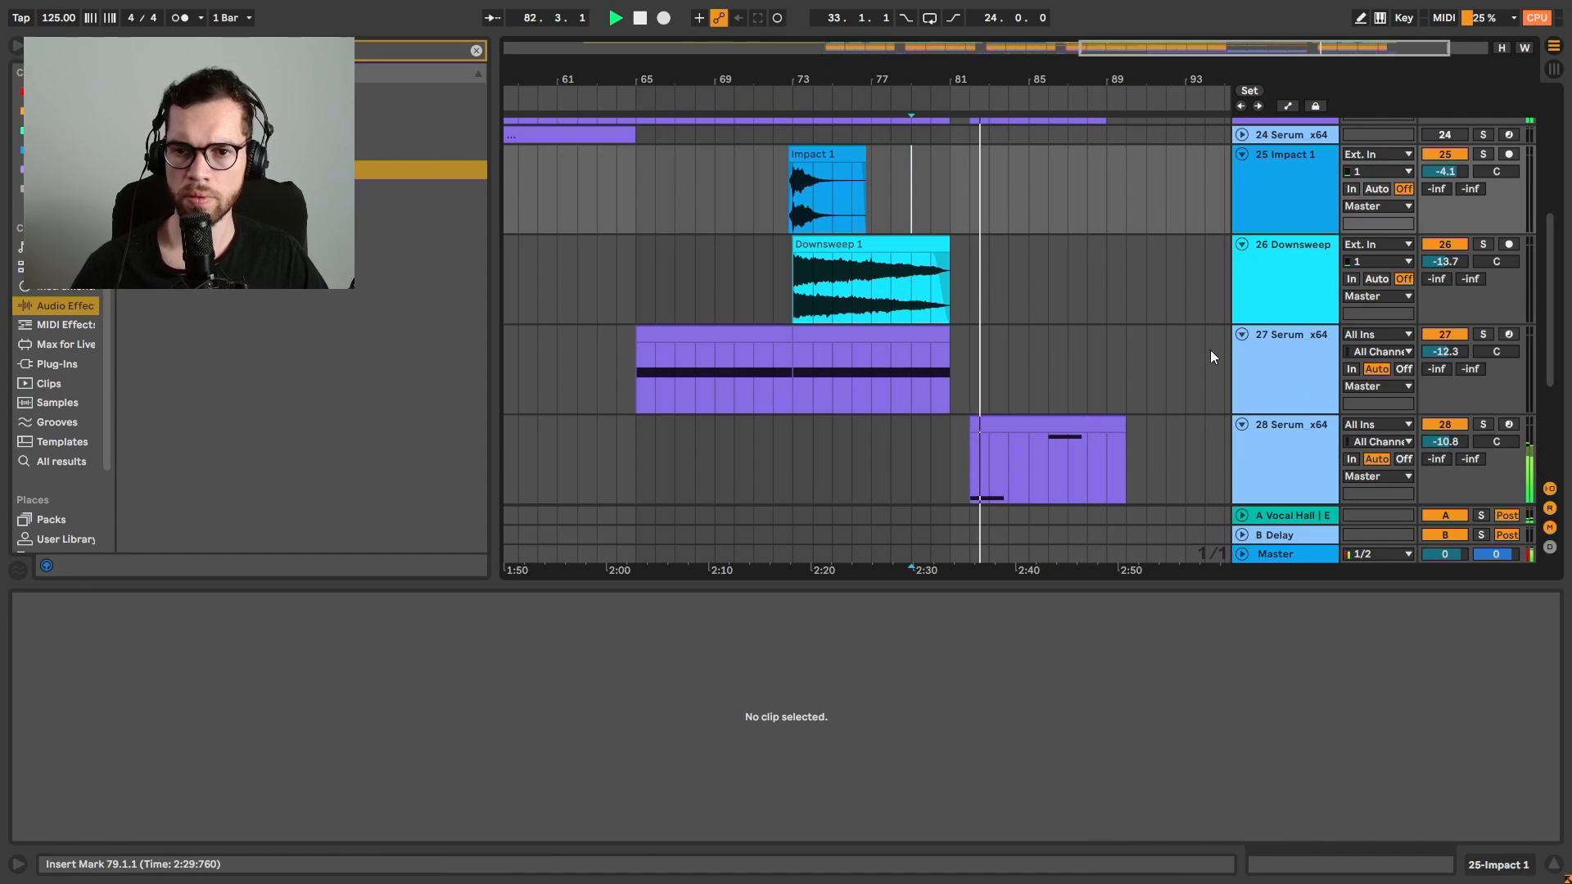
{"action": "left_click", "coordinate": [912, 209]}
{"action": "left_click_drag", "start_coordinate": [1456, 440], "coordinate": [1456, 434]}
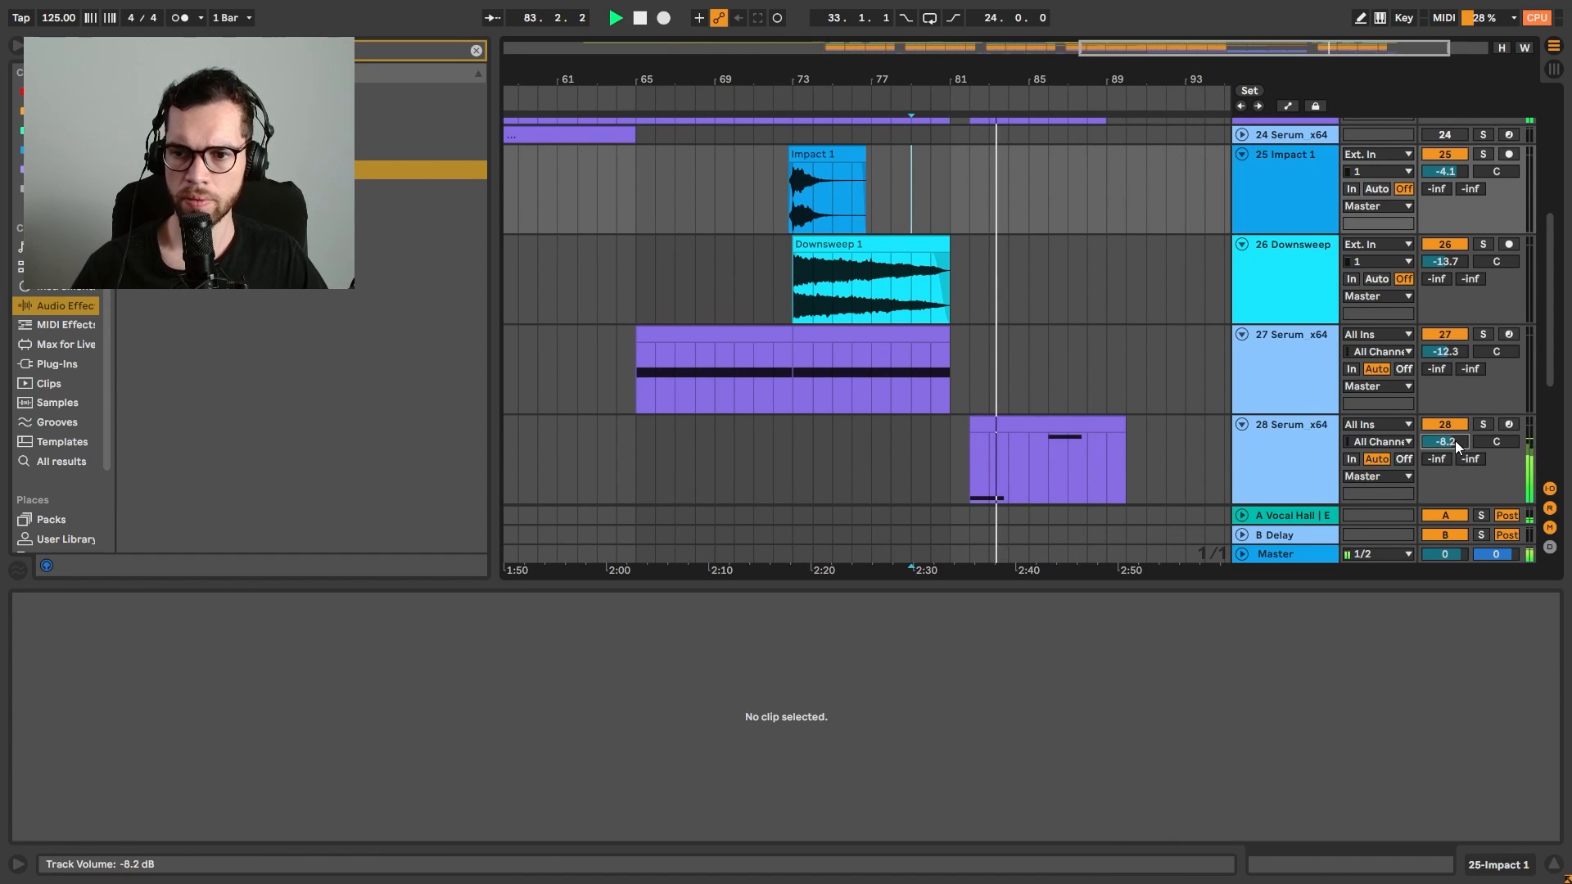
{"action": "left_click", "coordinate": [1560, 866]}
Copy the Downsweep 1 clip to bar 82 and shorten the copy to end at bar 84
{"action": "left_click", "coordinate": [873, 254]}
{"action": "left_click_drag", "start_coordinate": [829, 295], "coordinate": [996, 293]}
{"action": "left_click_drag", "start_coordinate": [1124, 295], "coordinate": [1009, 295]}
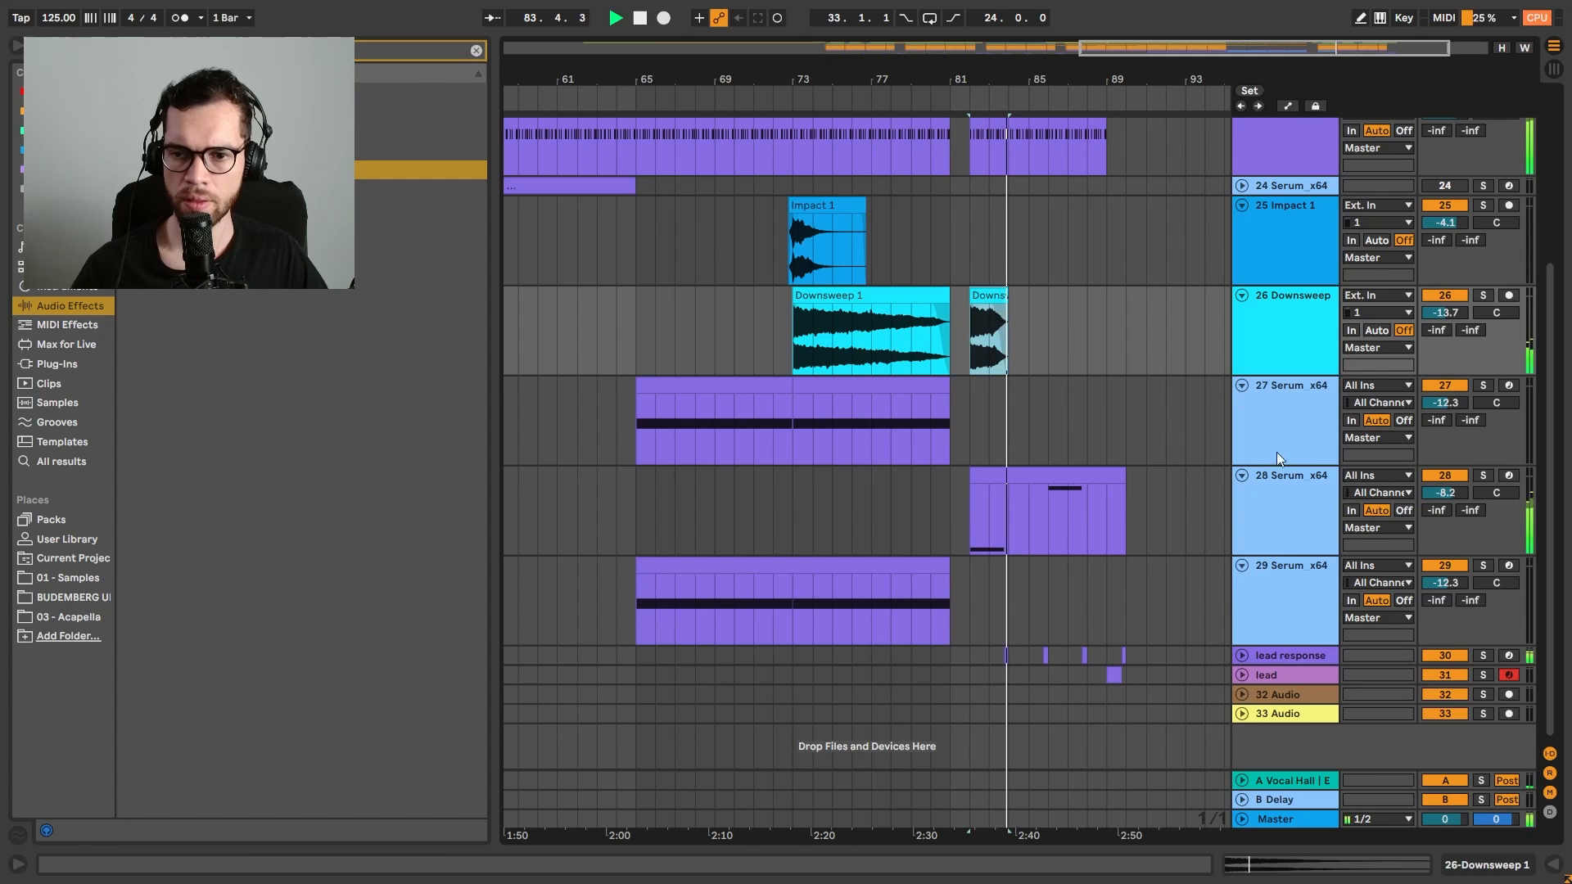
Insert an audio track directly below the Downsweep 1 track and open the 01 - Samples folder
{"action": "left_click", "coordinate": [1296, 513]}
{"action": "double_click", "coordinate": [1296, 513]}
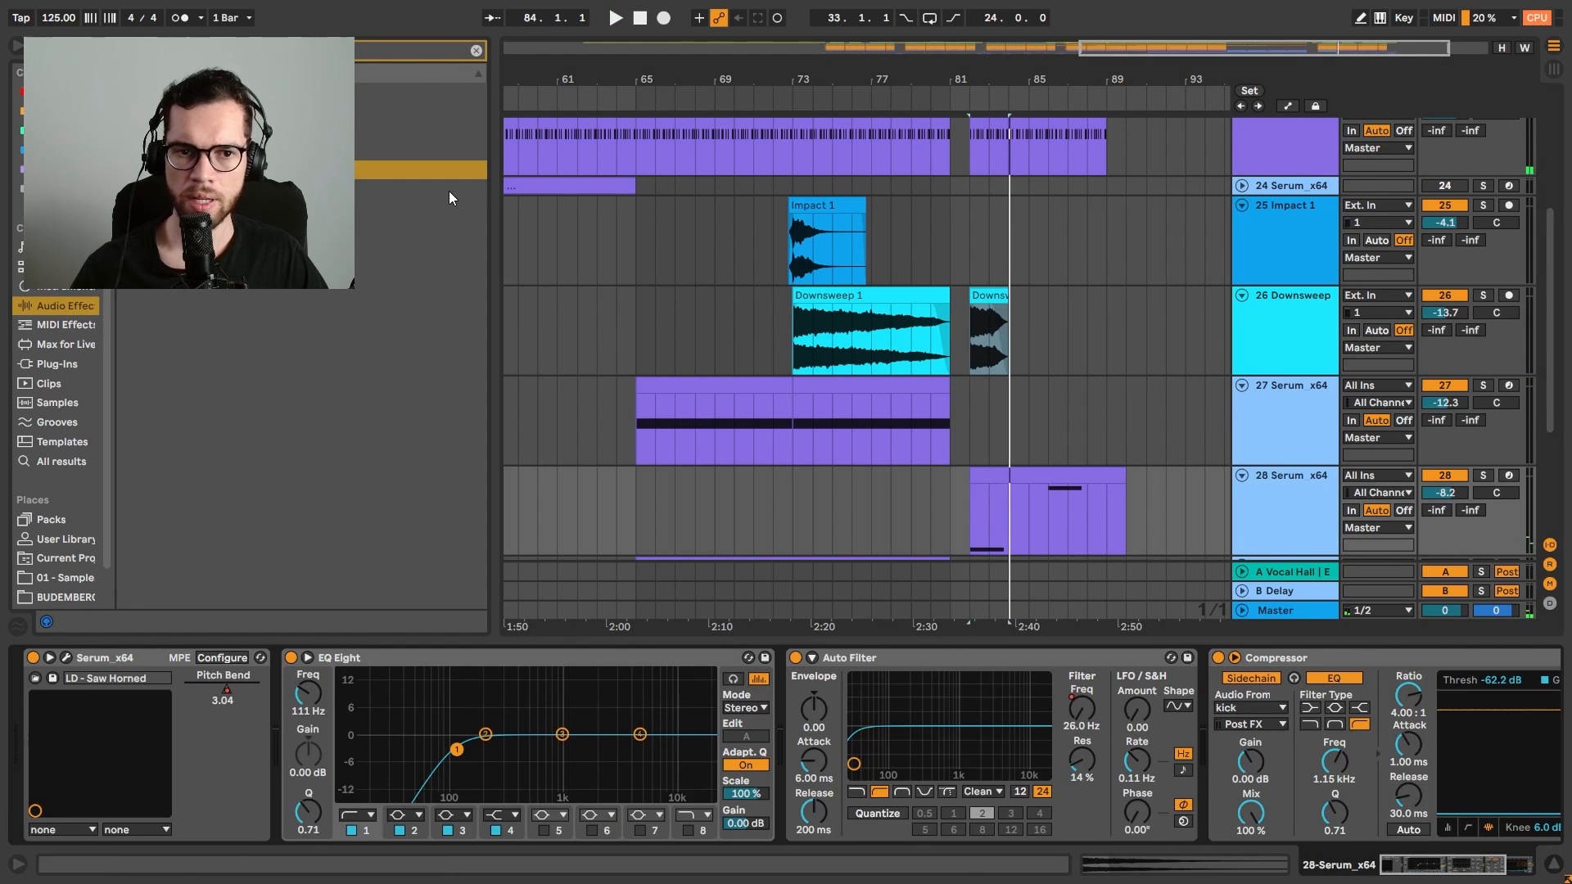
{"action": "key", "text": "ctrl+t"}
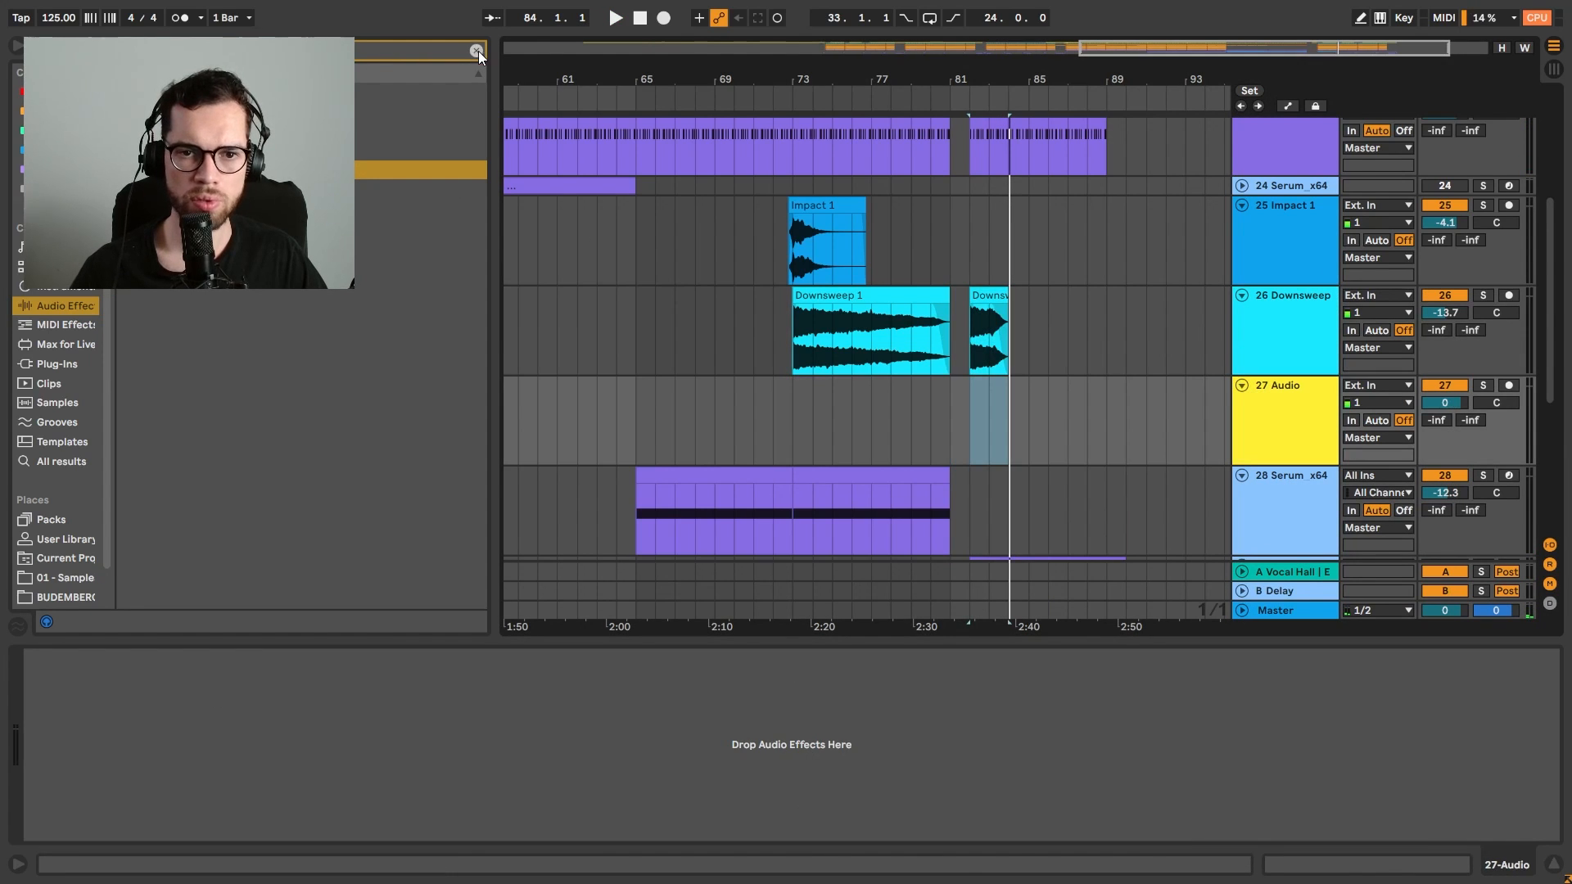
{"action": "left_click", "coordinate": [478, 51]}
{"action": "scroll", "coordinate": [80, 410], "scroll_direction": "down", "scroll_amount": 1}
{"action": "left_click", "coordinate": [70, 538]}
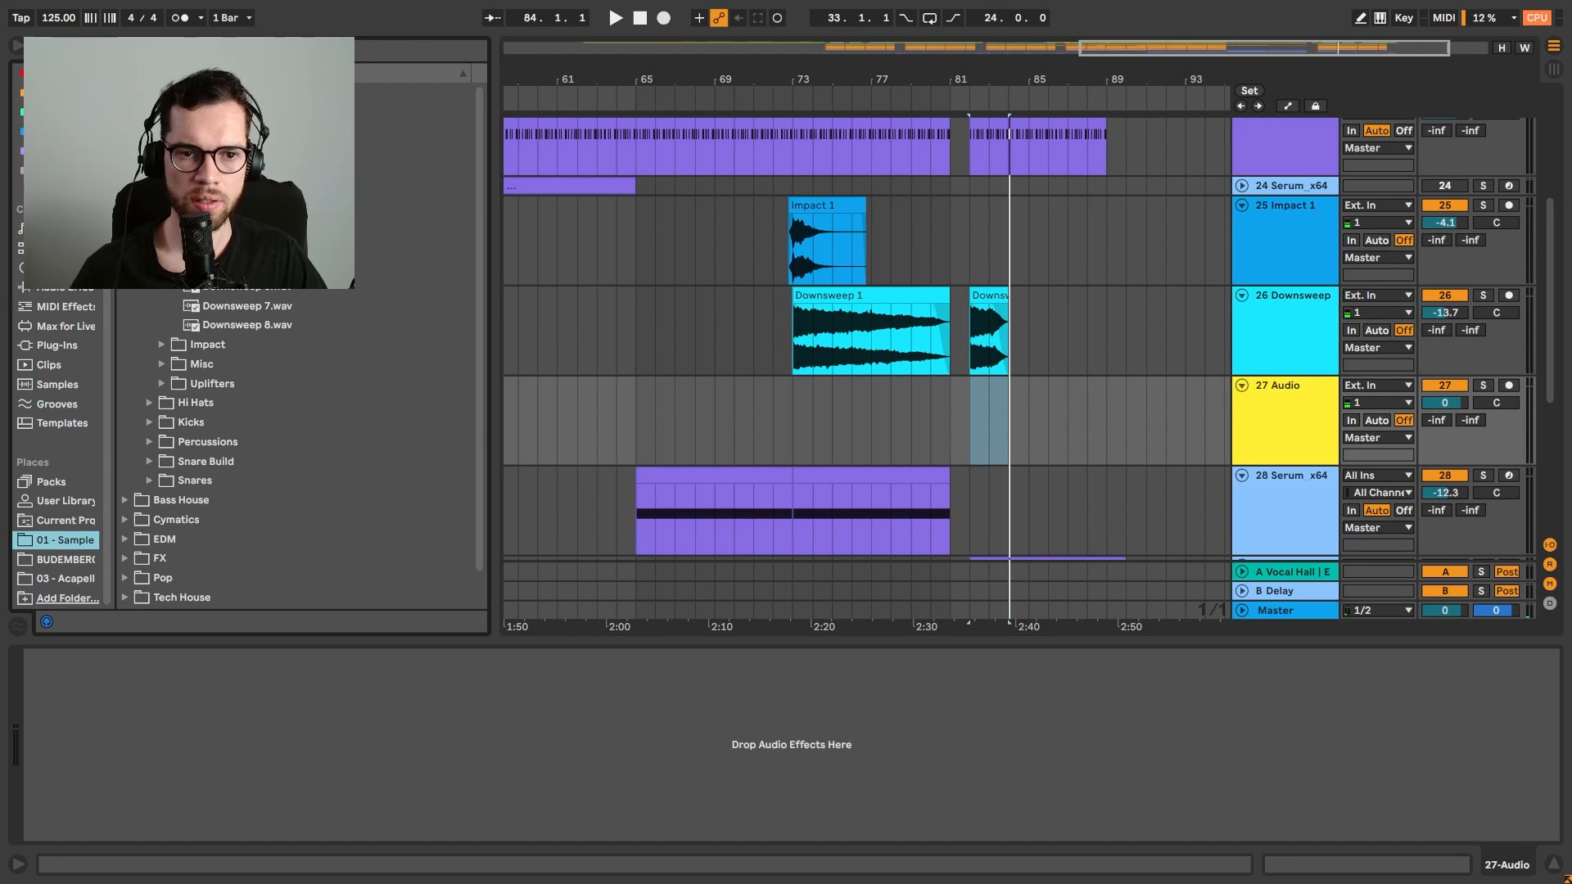
Place the Downsweep 3 sample on the new audio track at bar 82 and delete the Downsweep 1 copy above it
{"action": "left_click", "coordinate": [247, 267]}
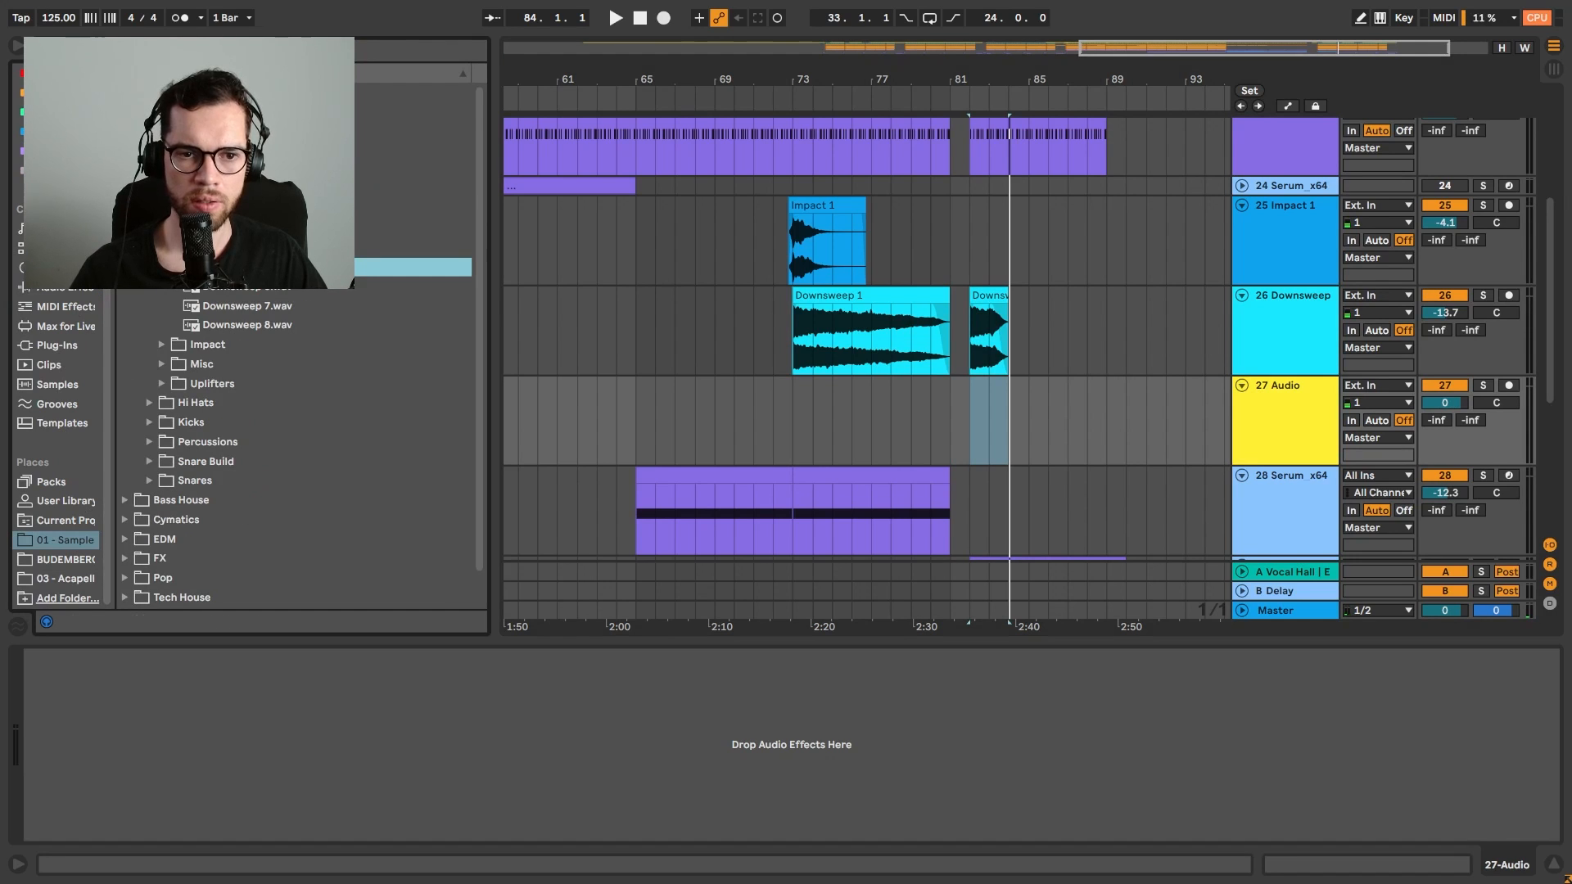
{"action": "left_click", "coordinate": [258, 305]}
{"action": "left_click_drag", "start_coordinate": [246, 267], "coordinate": [971, 414]}
{"action": "left_click", "coordinate": [976, 298]}
{"action": "key", "text": "Delete"}
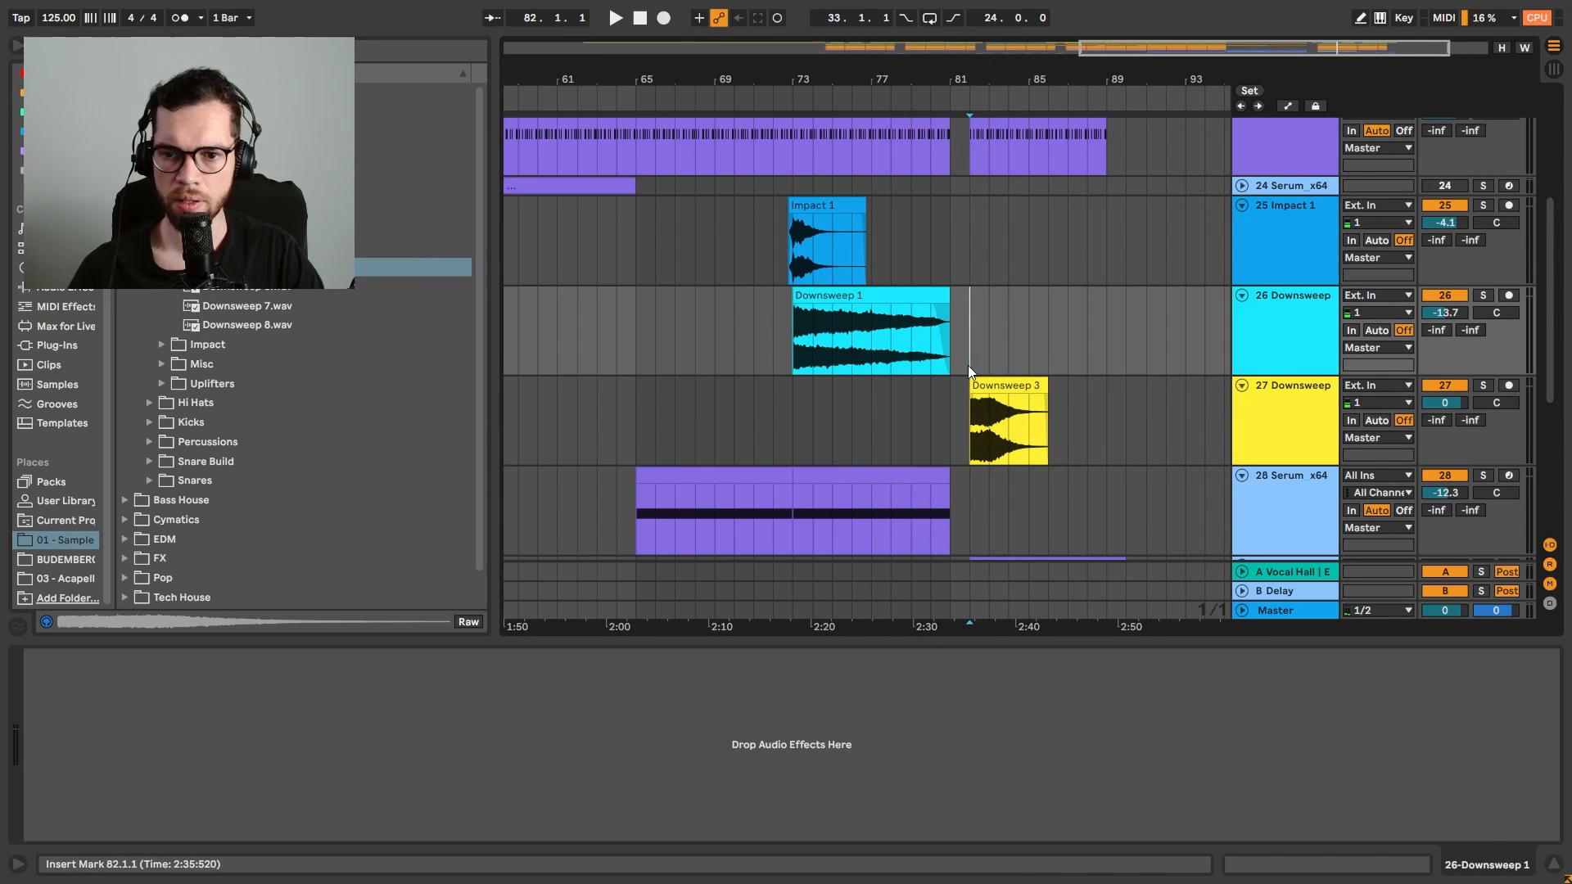
Shorten the Downsweep 3 clip to end at bar 84 and set track 27's volume to -18.8 dB during playback
{"action": "left_click_drag", "start_coordinate": [1552, 286], "coordinate": [1559, 338]}
{"action": "left_click_drag", "start_coordinate": [1448, 284], "coordinate": [1448, 293]}
{"action": "key", "text": "space"}
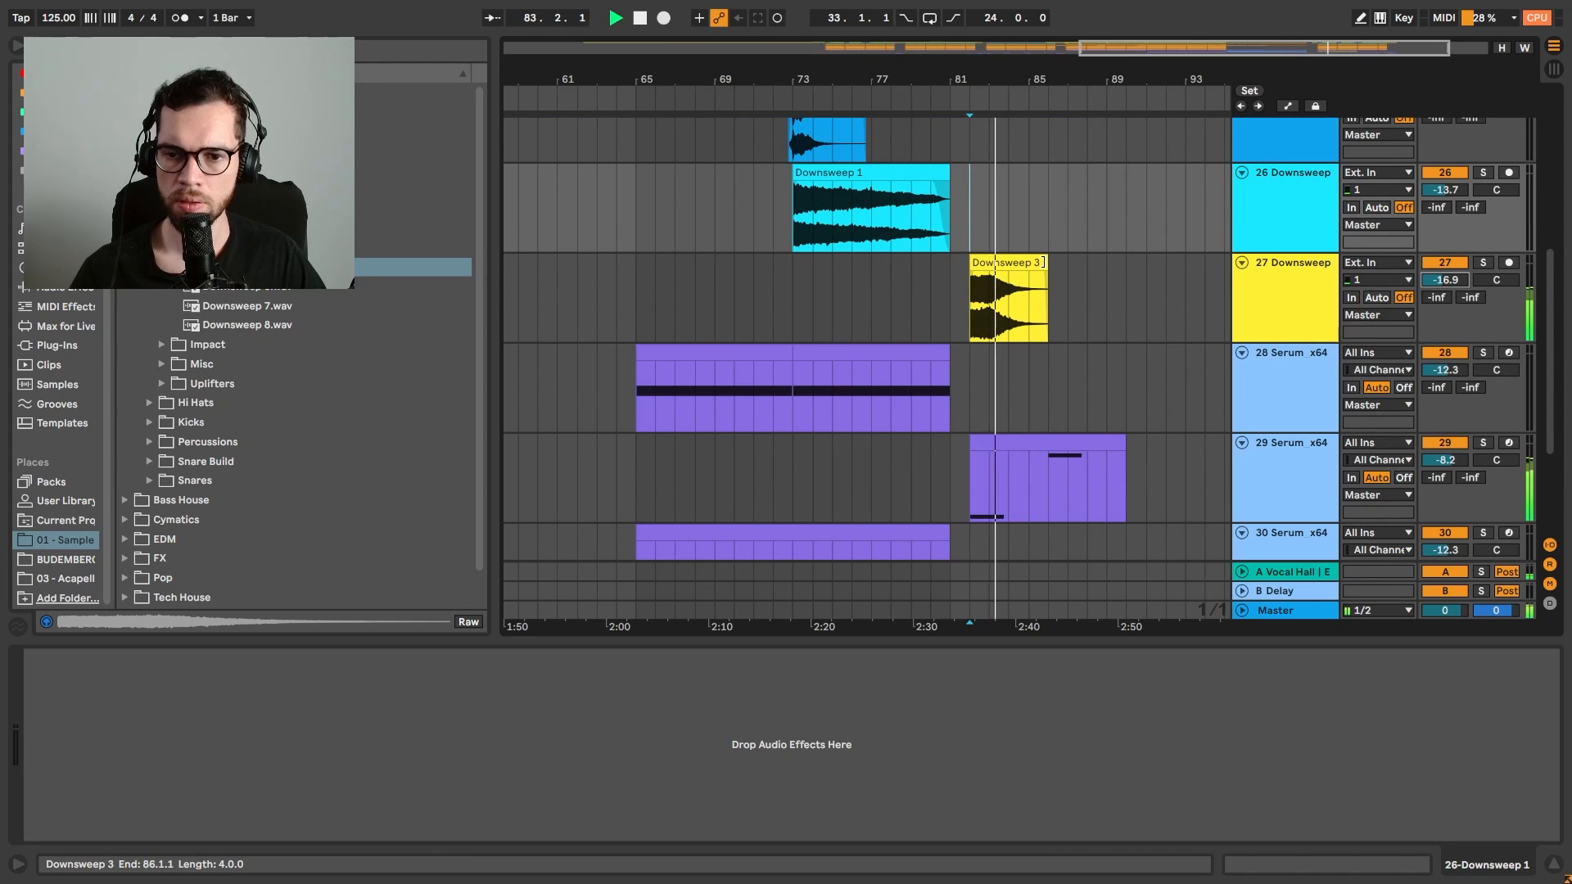
{"action": "left_click_drag", "start_coordinate": [1045, 262], "coordinate": [1007, 260]}
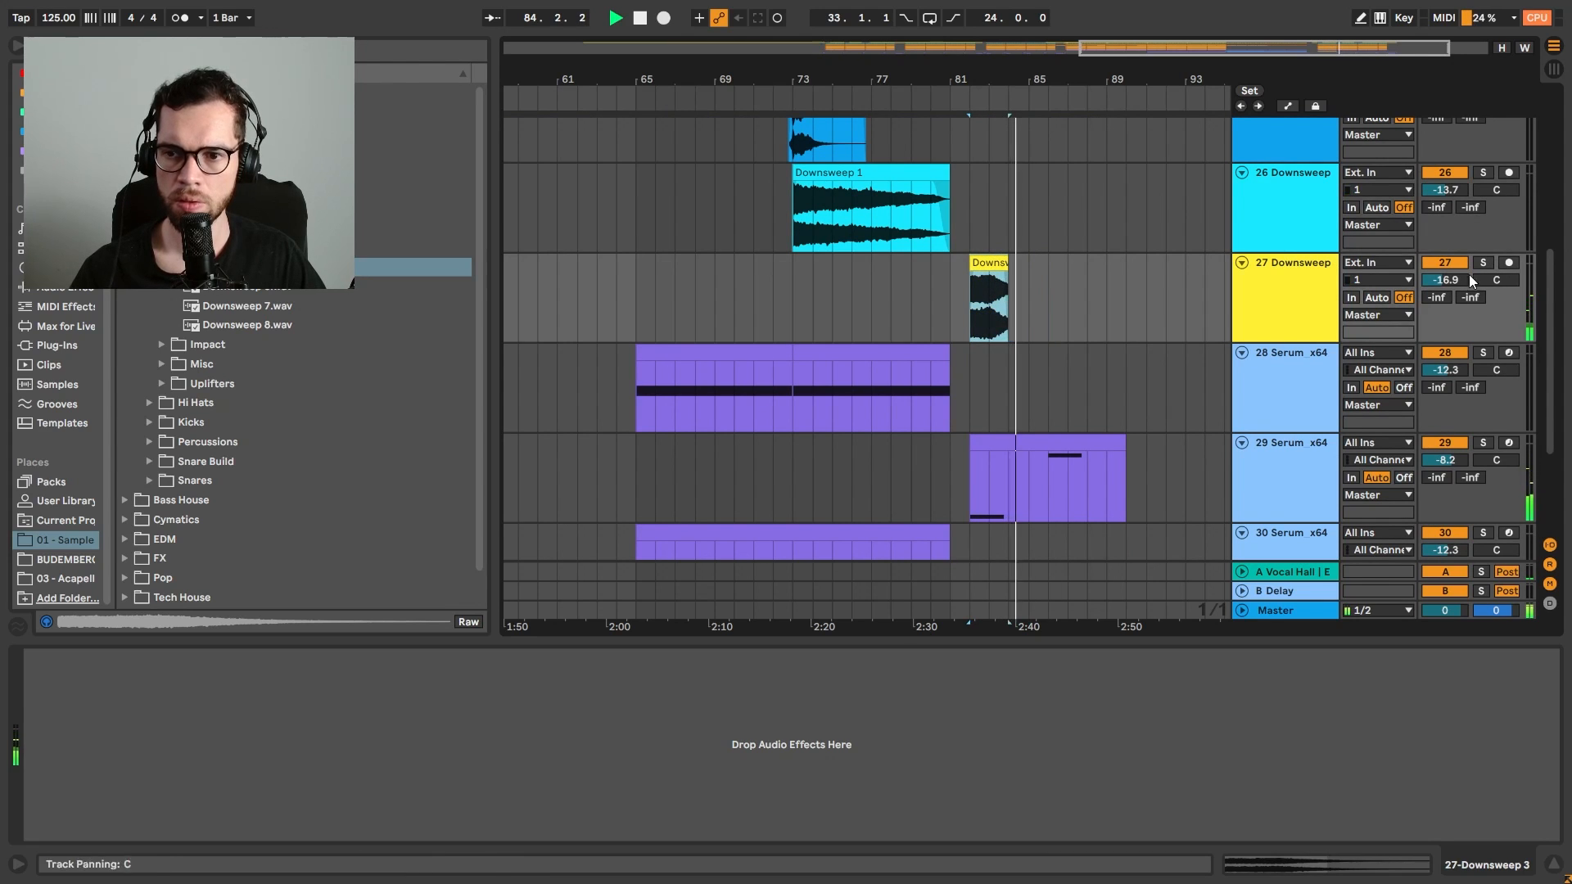
{"action": "left_click_drag", "start_coordinate": [1452, 281], "coordinate": [1451, 291]}
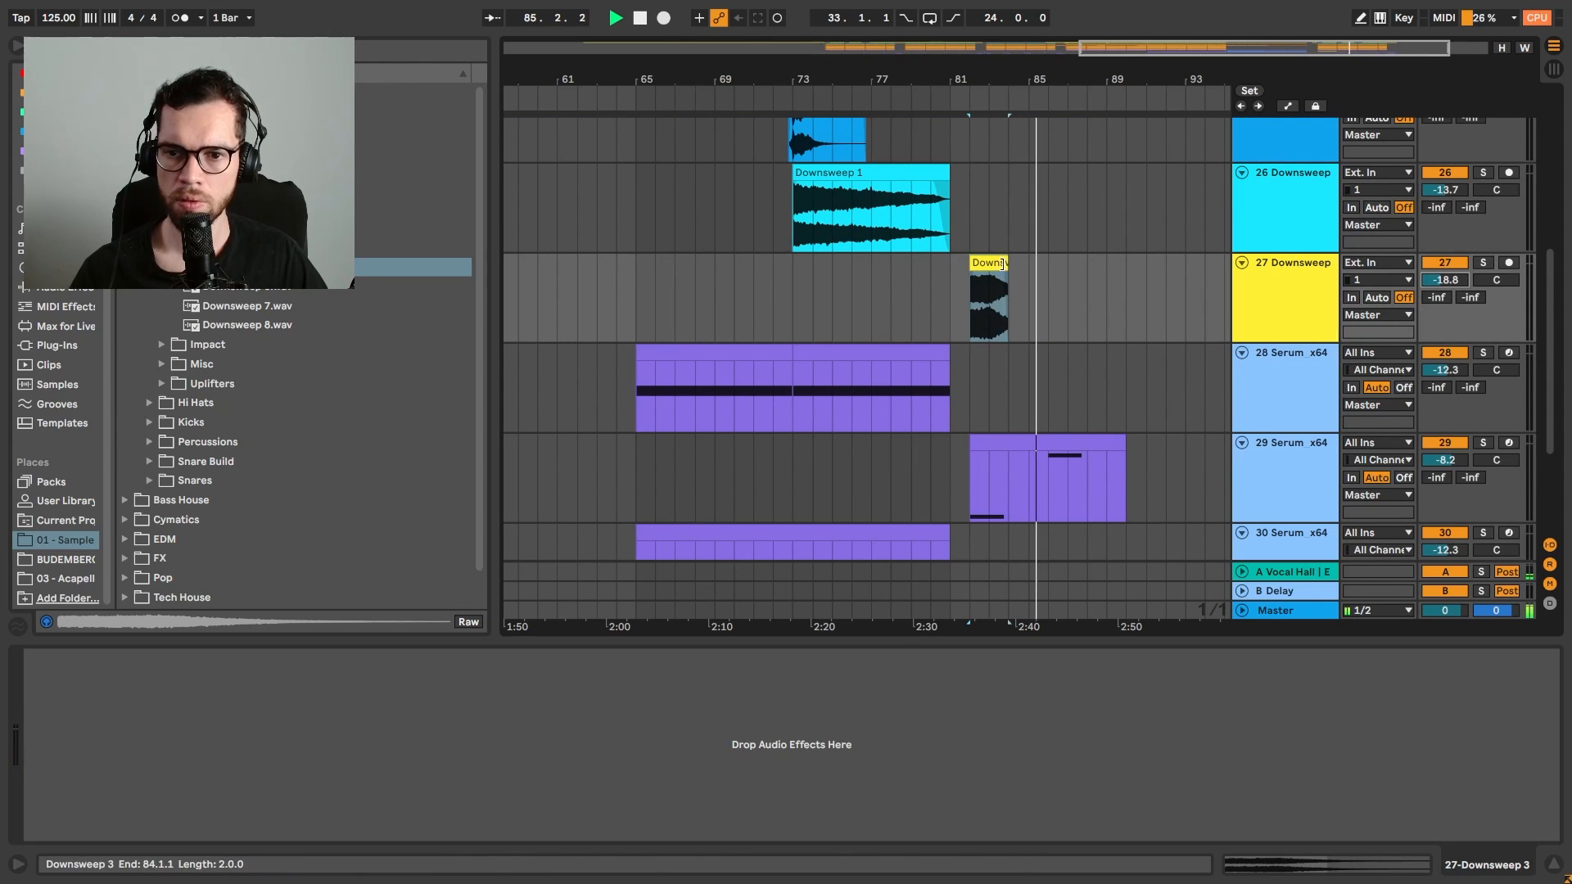
Copy the shortened Downsweep 3 clip to bar 86 and set track 27's volume to -21.4 dB
{"action": "left_click", "coordinate": [1043, 277]}
{"action": "key", "text": "ctrl+v"}
{"action": "left_click", "coordinate": [1447, 281]}
{"action": "scroll", "coordinate": [1359, 331], "scroll_direction": "up", "scroll_amount": 5}
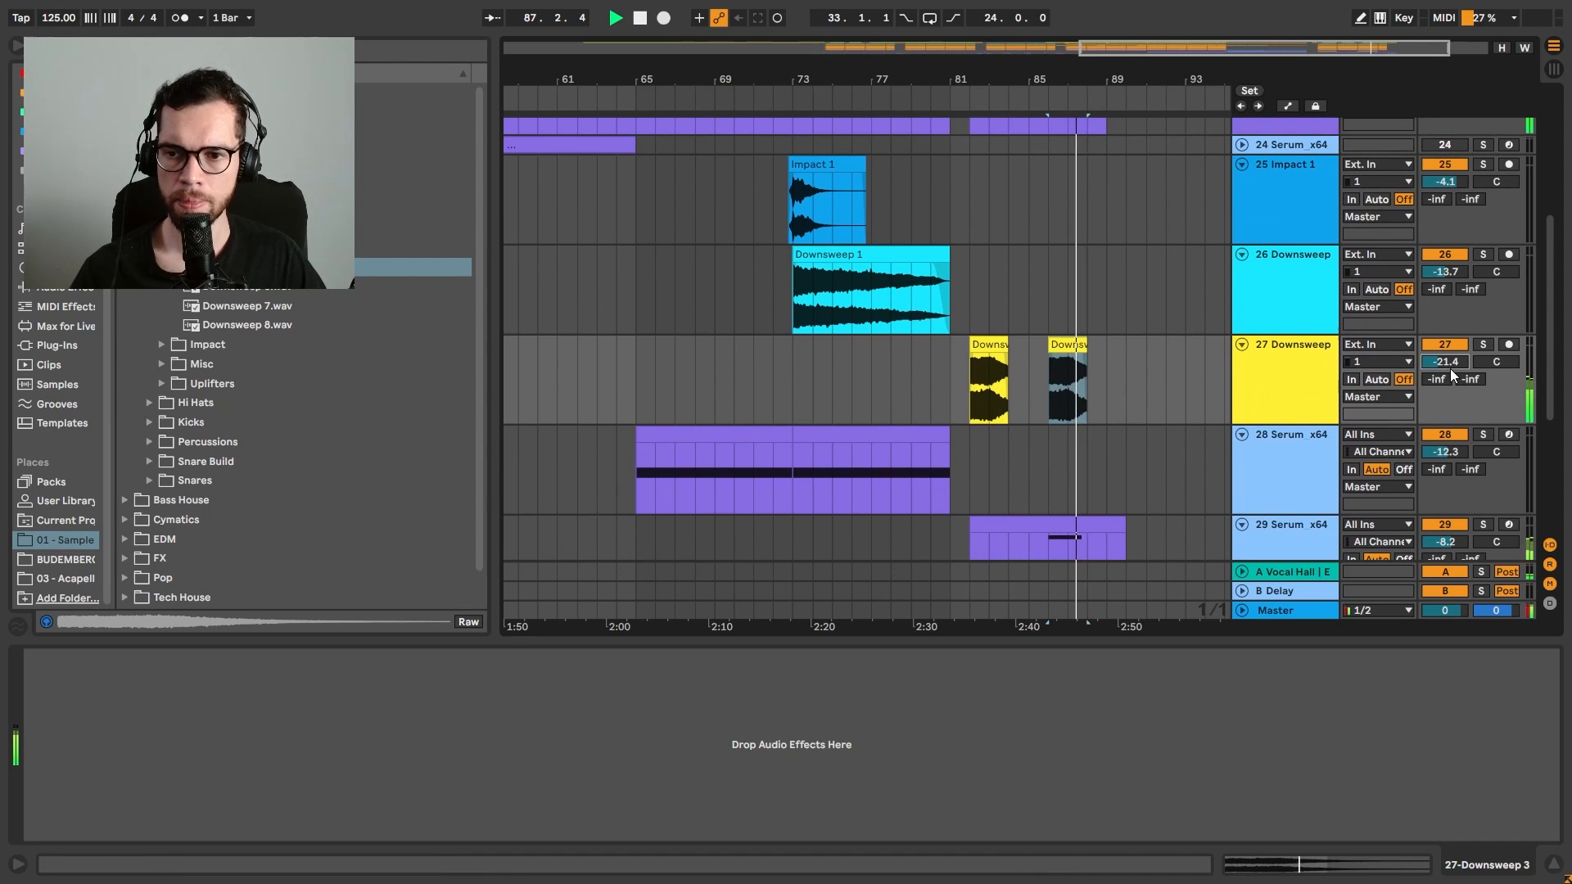
Collapse all the expanded tracks in the arrangement
{"action": "left_click", "coordinate": [1266, 167]}
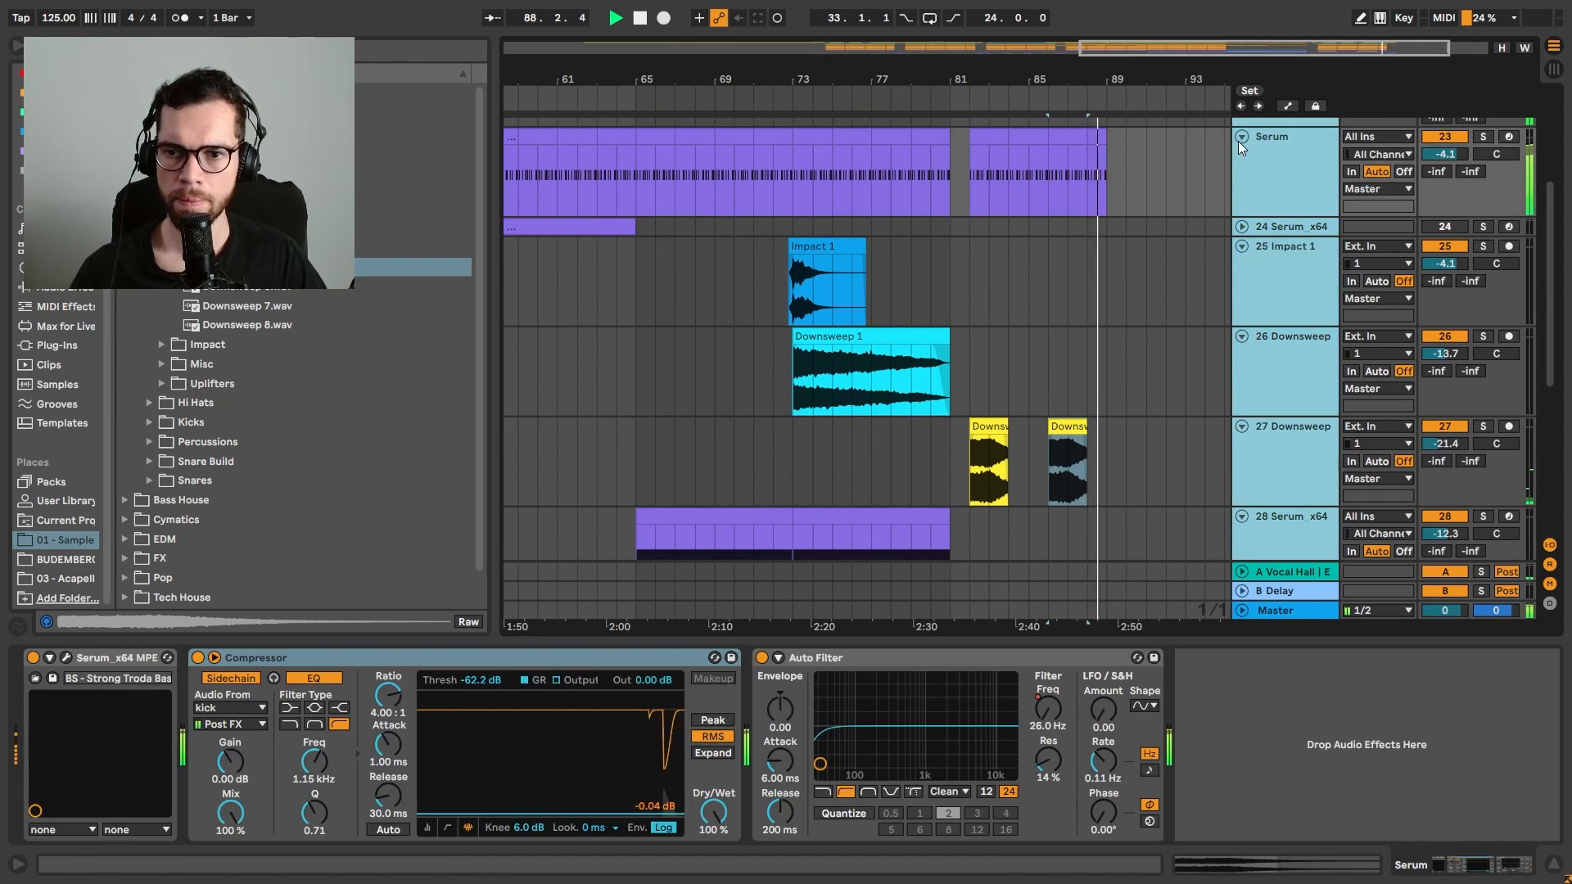
{"action": "left_click", "coordinate": [1241, 137], "text": "alt"}
{"action": "left_click", "coordinate": [922, 179]}
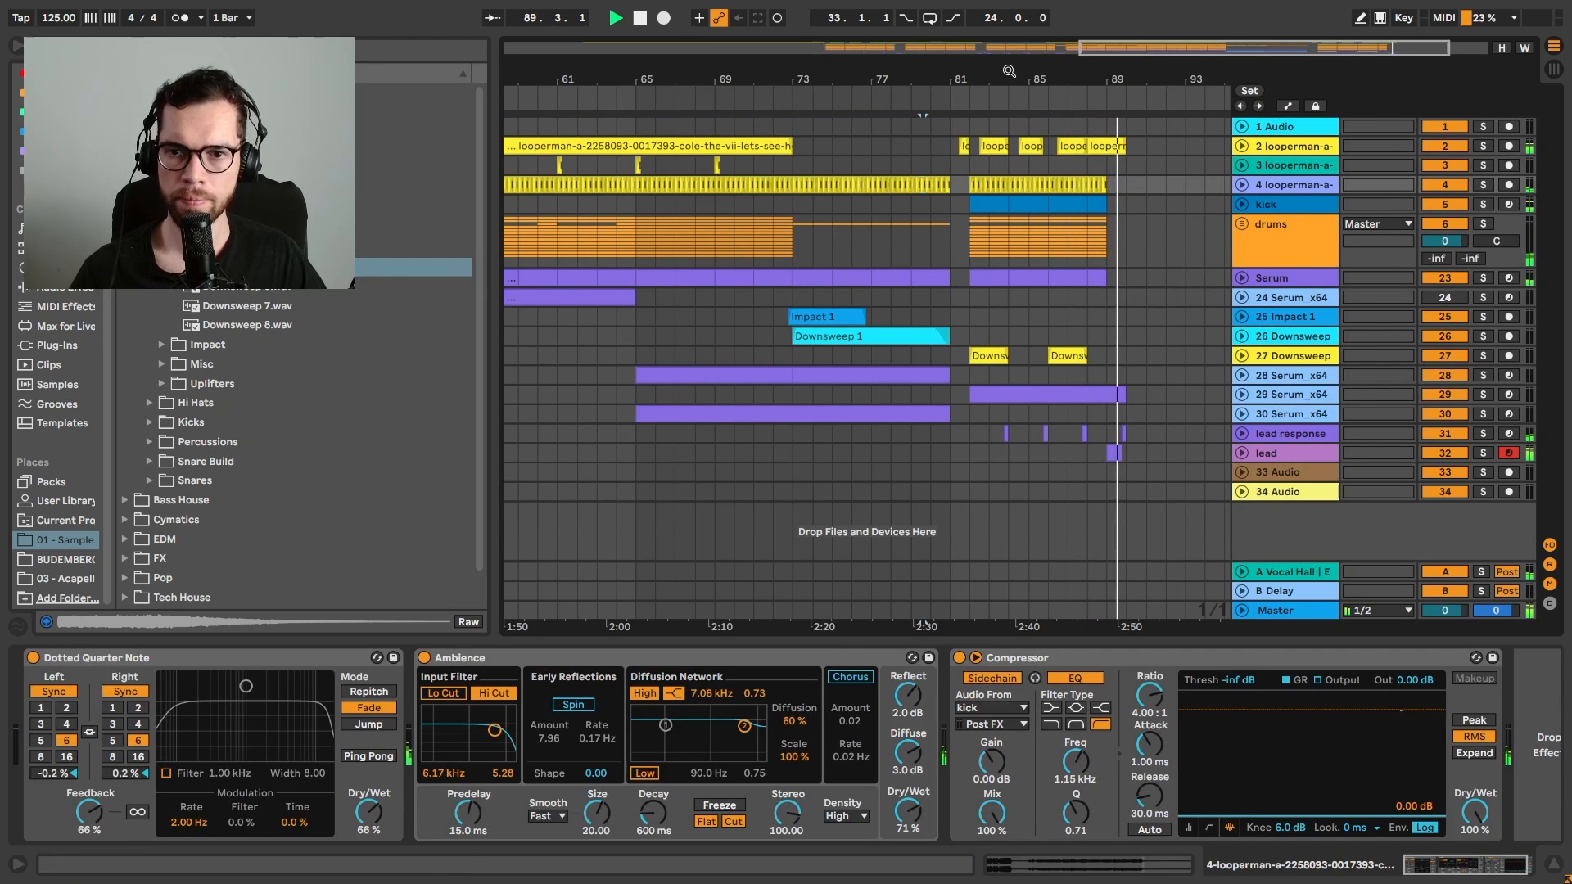
Copy the section from bar 41 to bar 49 across all tracks and paste it at bar 90
{"action": "left_click_drag", "start_coordinate": [1007, 72], "coordinate": [1116, 72]}
{"action": "key", "text": "space"}
{"action": "left_click", "coordinate": [799, 128]}
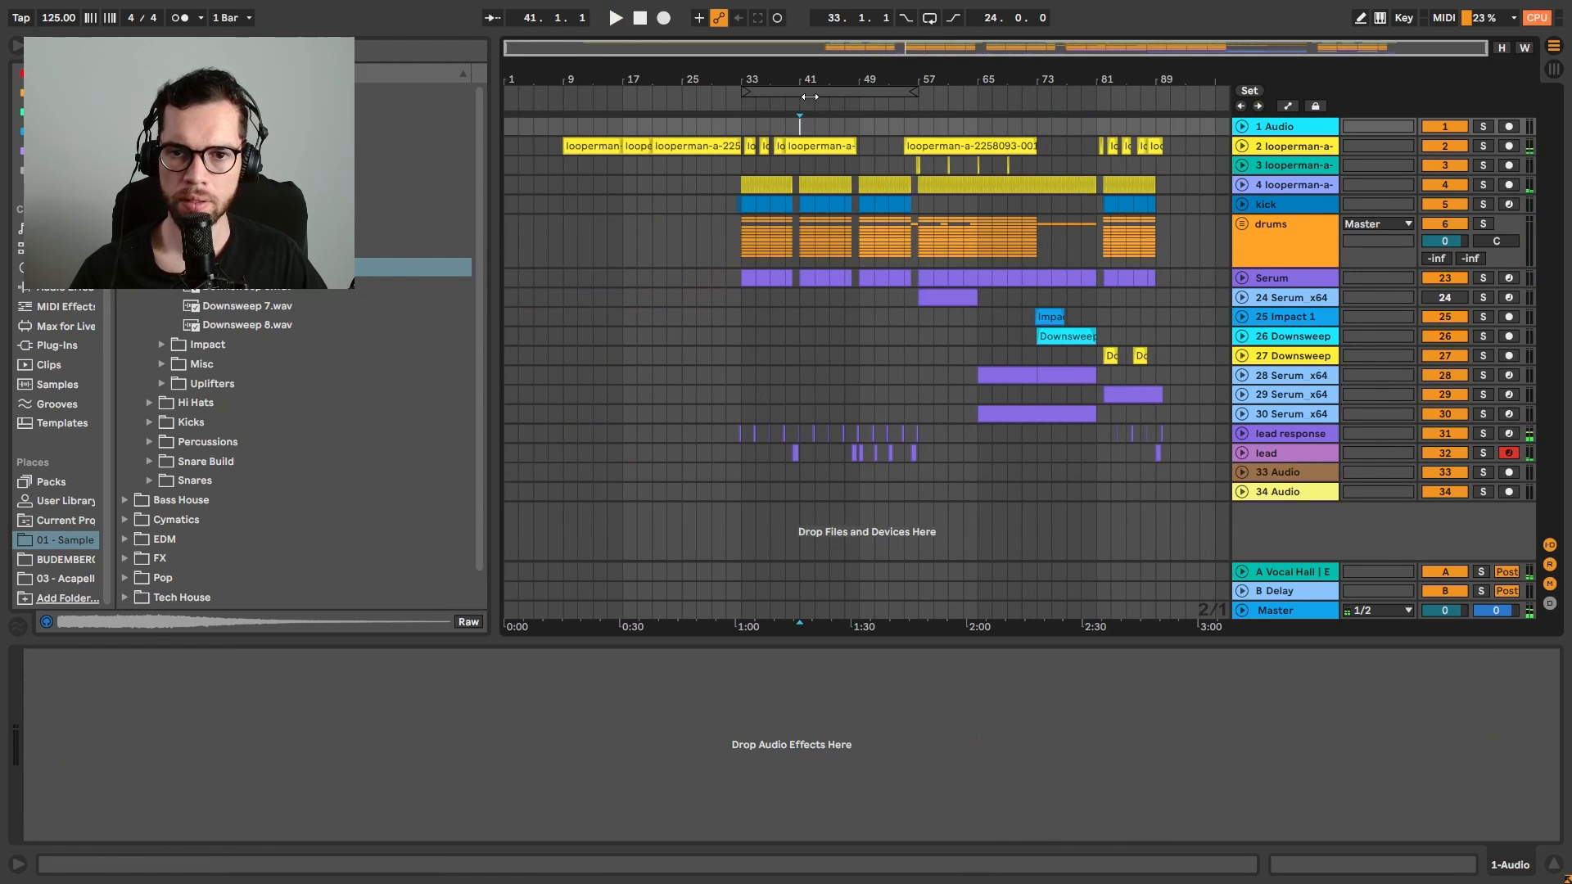
{"action": "left_click_drag", "start_coordinate": [809, 84], "coordinate": [791, 128]}
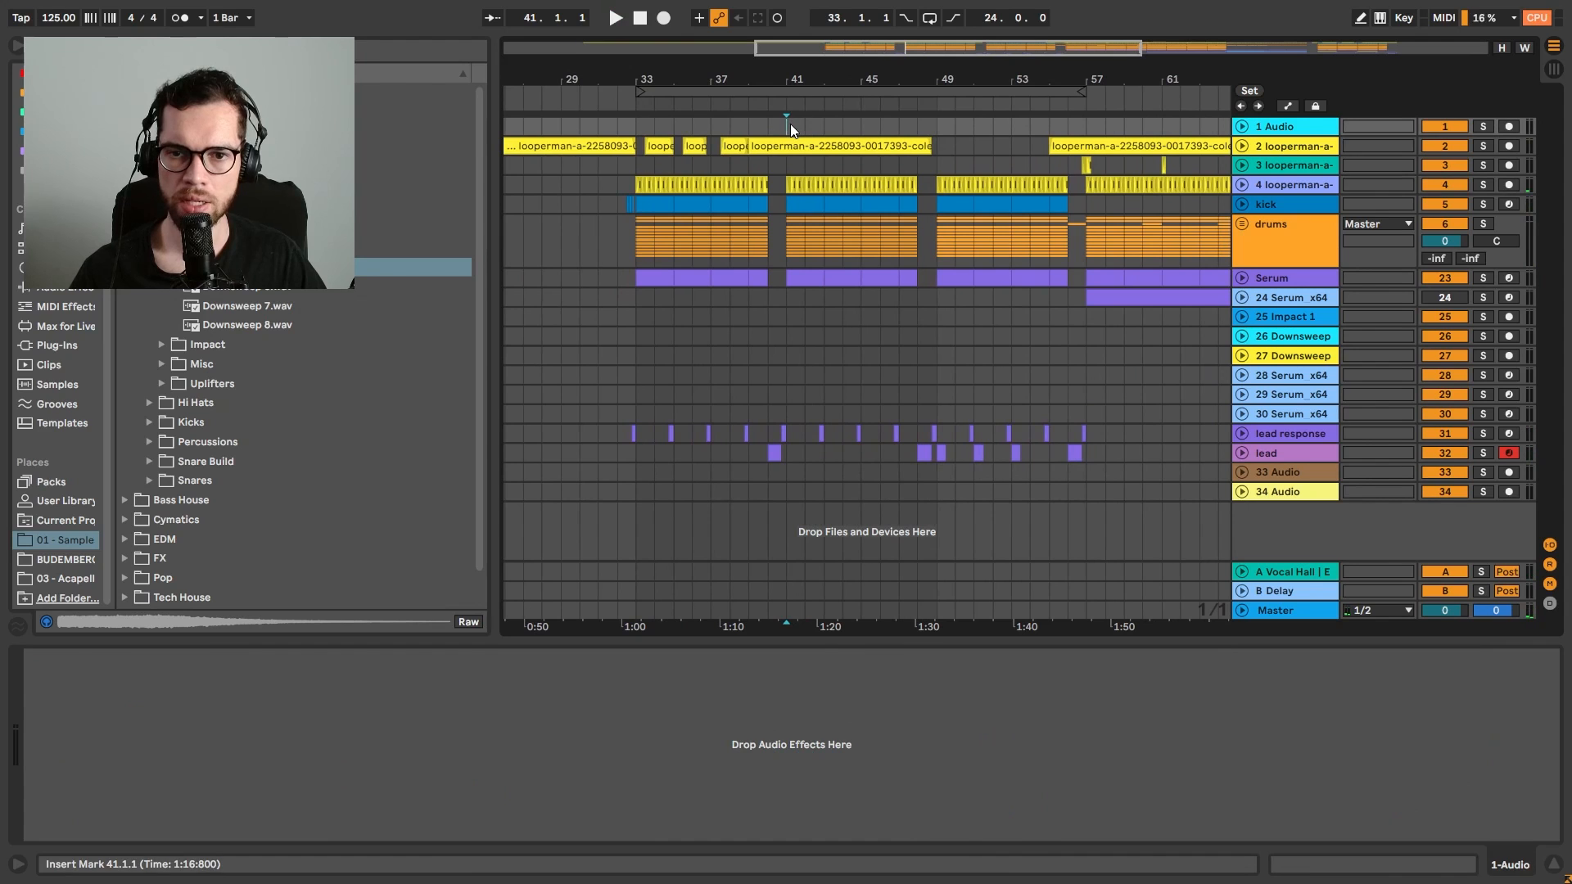
{"action": "left_click", "coordinate": [941, 601], "text": "shift"}
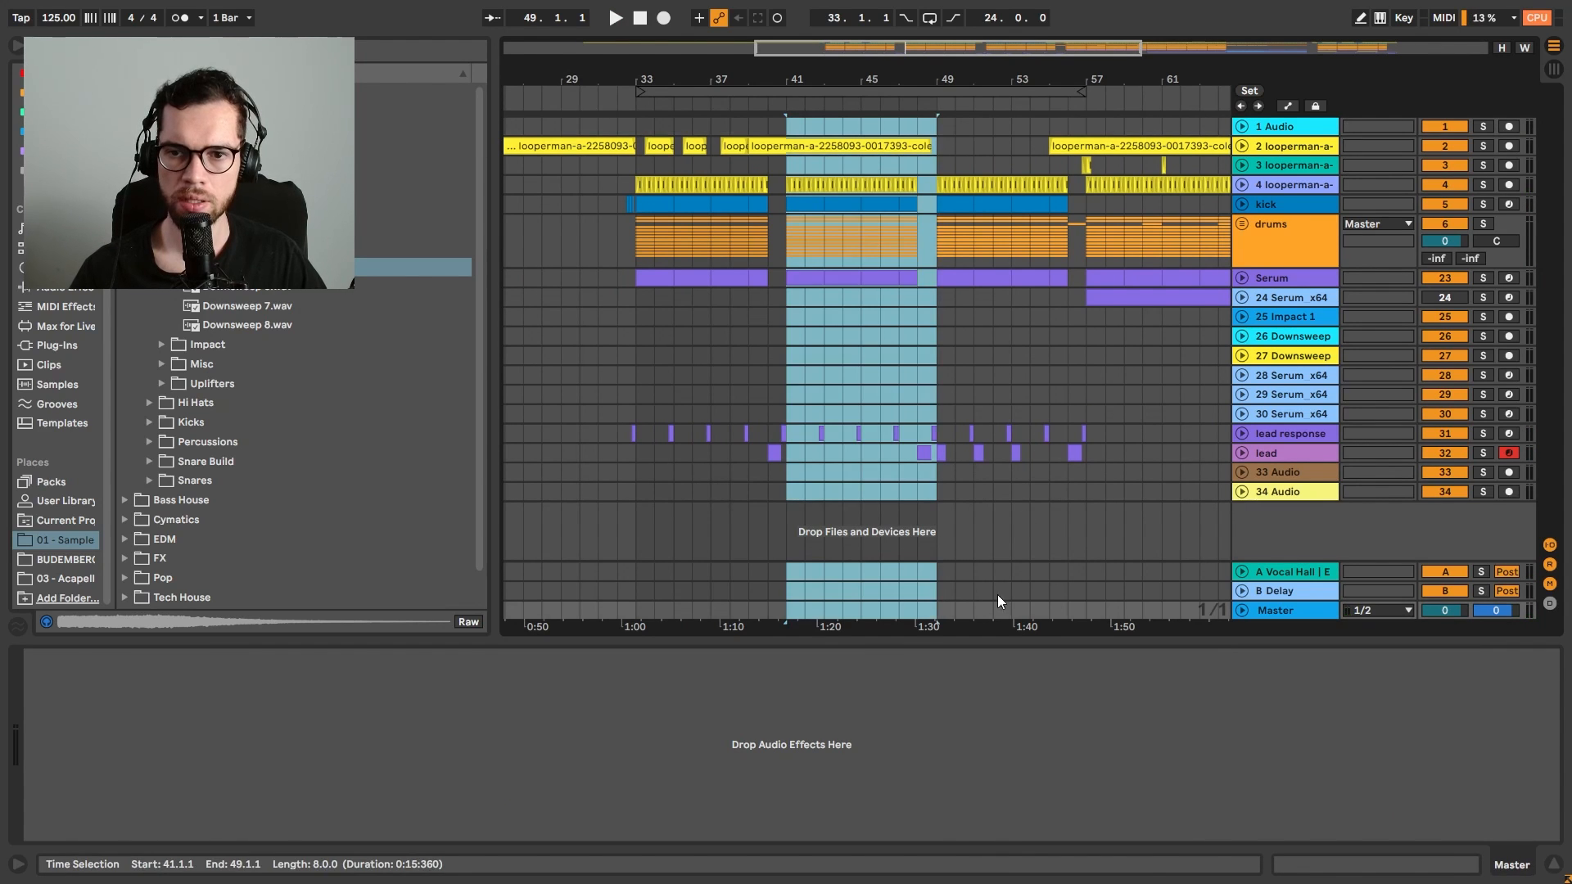
{"action": "left_click_drag", "start_coordinate": [799, 73], "coordinate": [687, 41]}
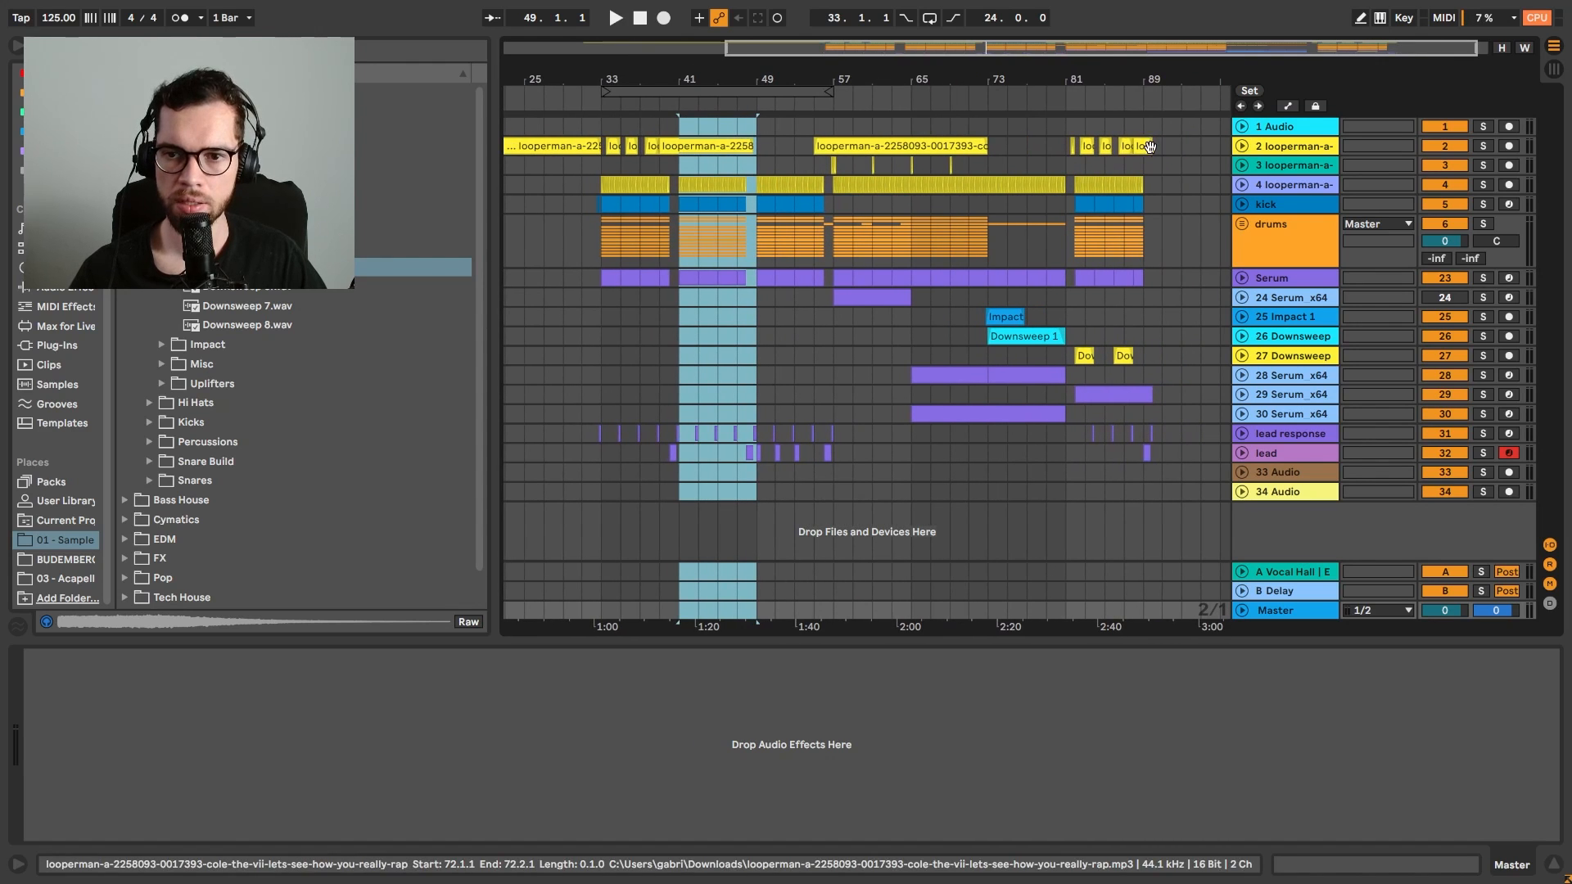
{"action": "scroll", "coordinate": [1150, 124], "scroll_direction": "up", "scroll_amount": 5}
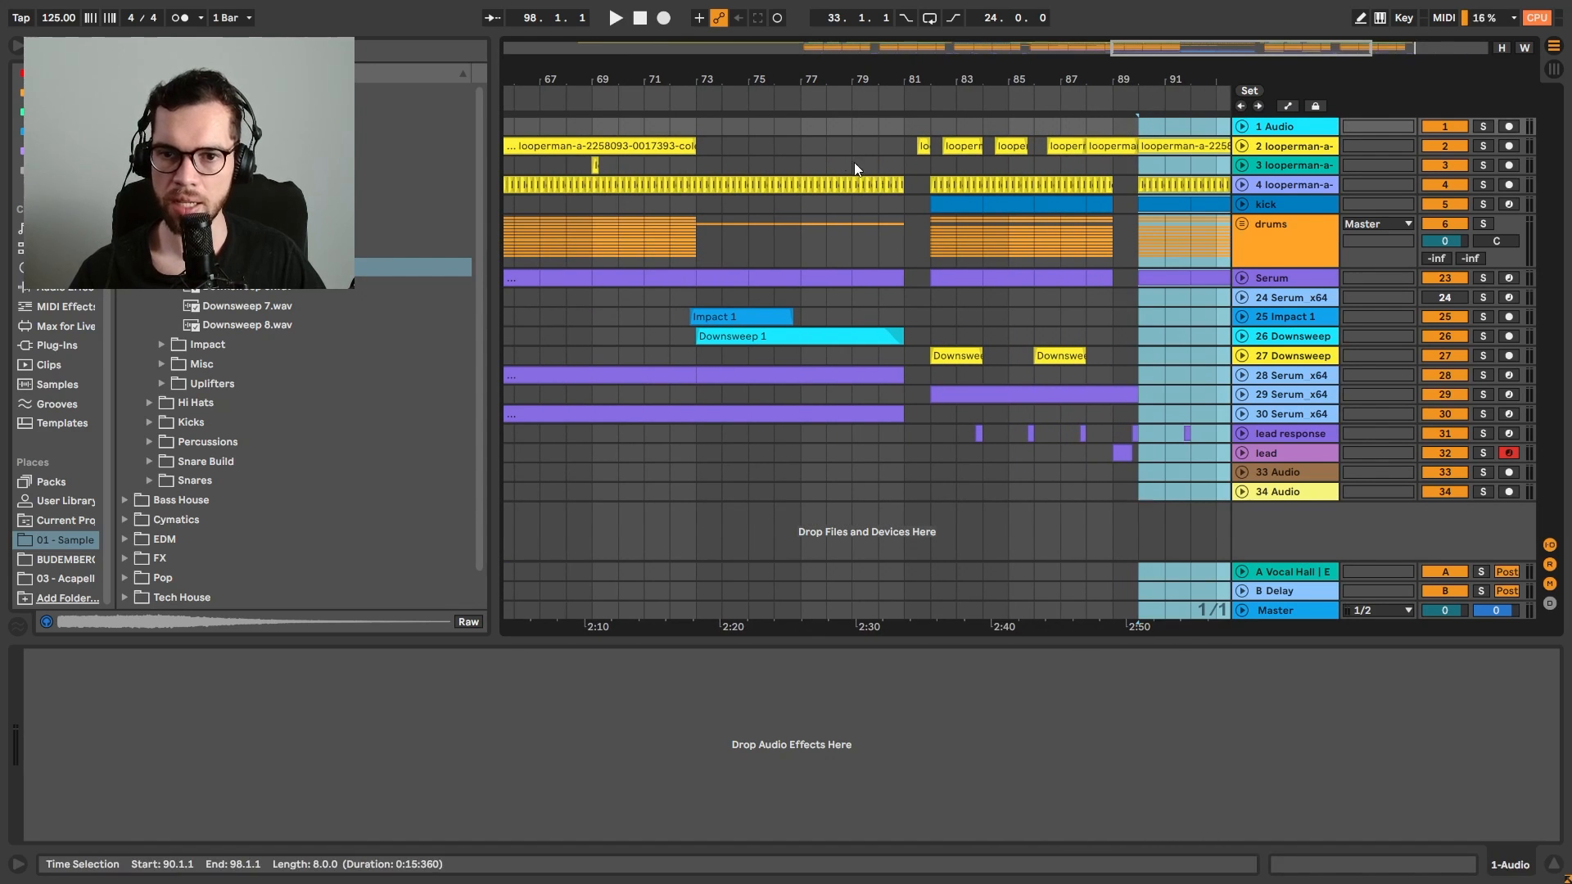
Play the arrangement from bar 70 and hide the device view
{"action": "left_click", "coordinate": [749, 147]}
{"action": "left_click", "coordinate": [621, 168]}
{"action": "key", "text": "space"}
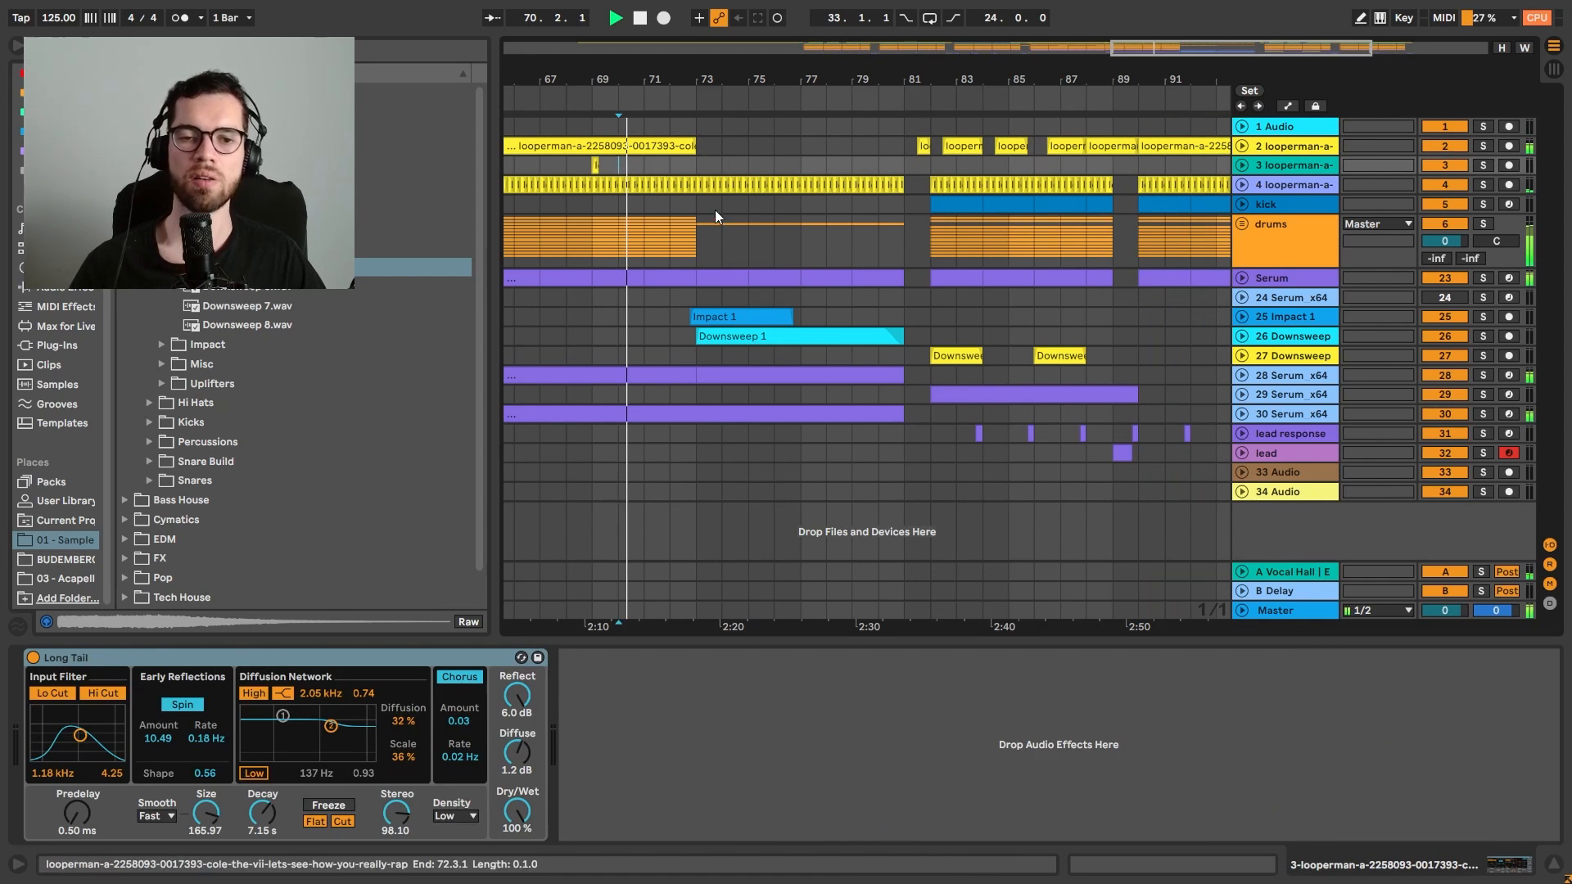
{"action": "left_click", "coordinate": [1553, 864]}
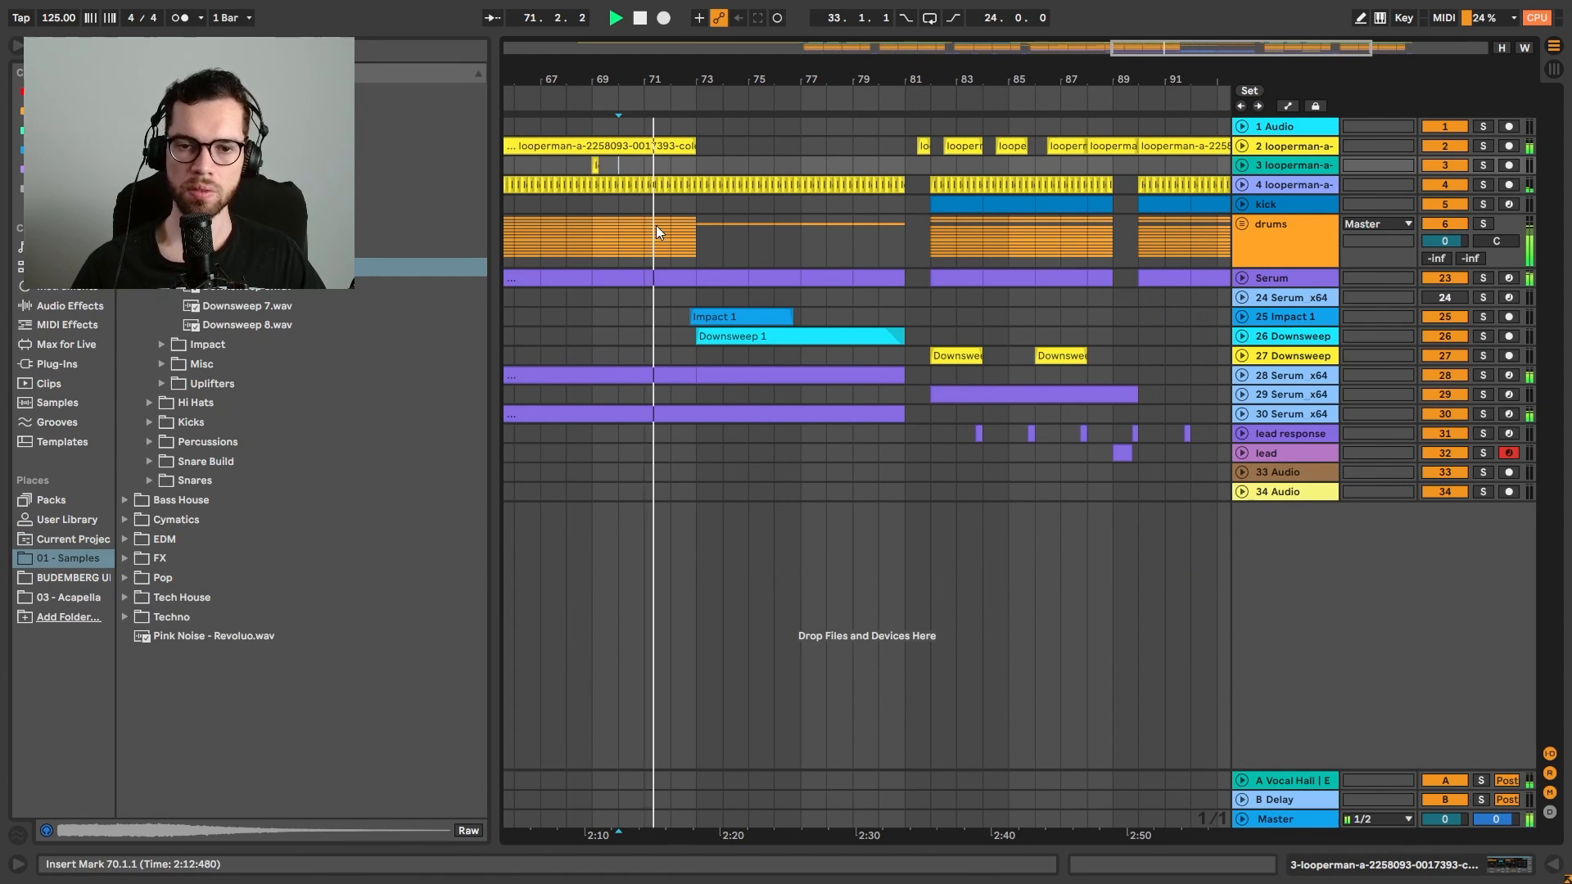
Copy the Downsweep 1 clip back to bar 65 and reverse the copy
{"action": "left_click_drag", "start_coordinate": [811, 349], "coordinate": [621, 340]}
{"action": "double_click", "coordinate": [625, 336]}
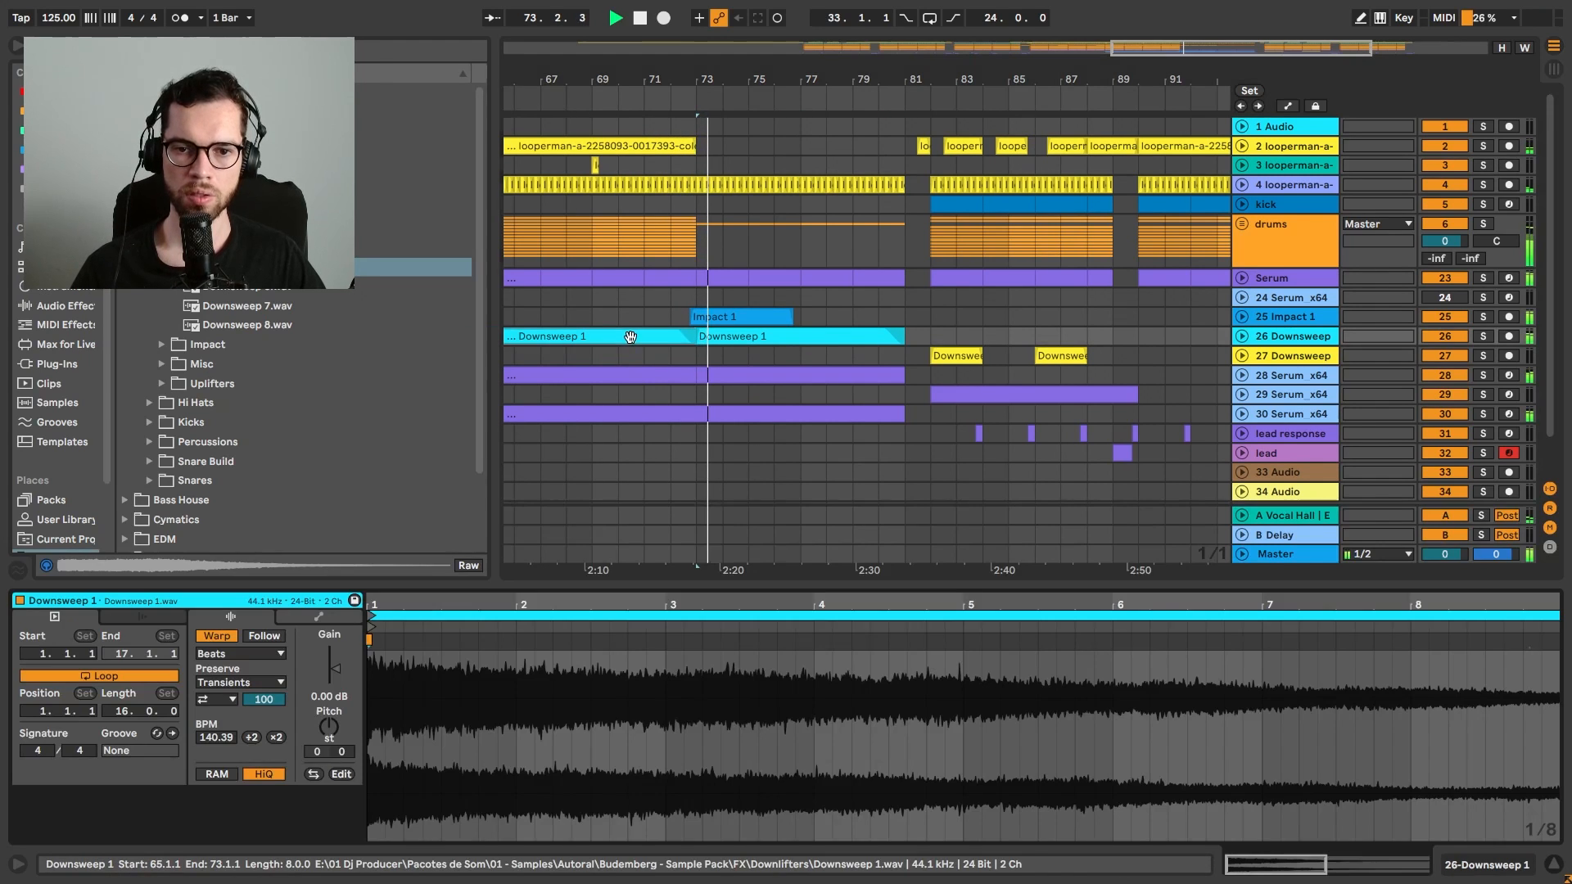
{"action": "left_click", "coordinate": [313, 774]}
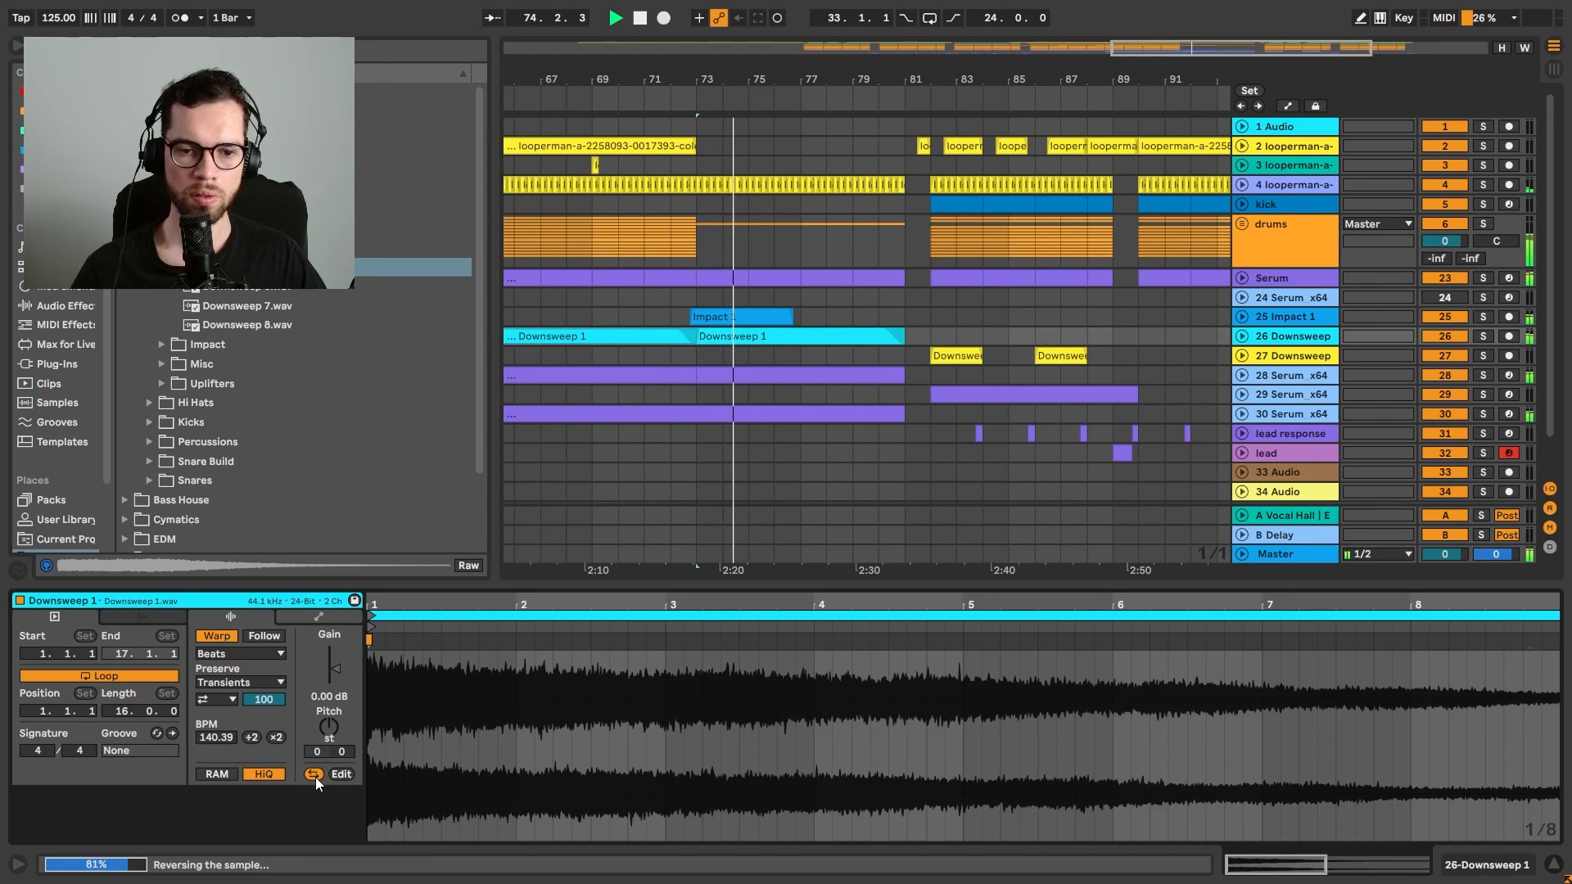
Expand track 26 and remove the fade-out at the end of the reversed Downsweep 1 clip
{"action": "left_click", "coordinate": [1242, 337]}
{"action": "key", "text": "a"}
{"action": "key", "text": "a"}
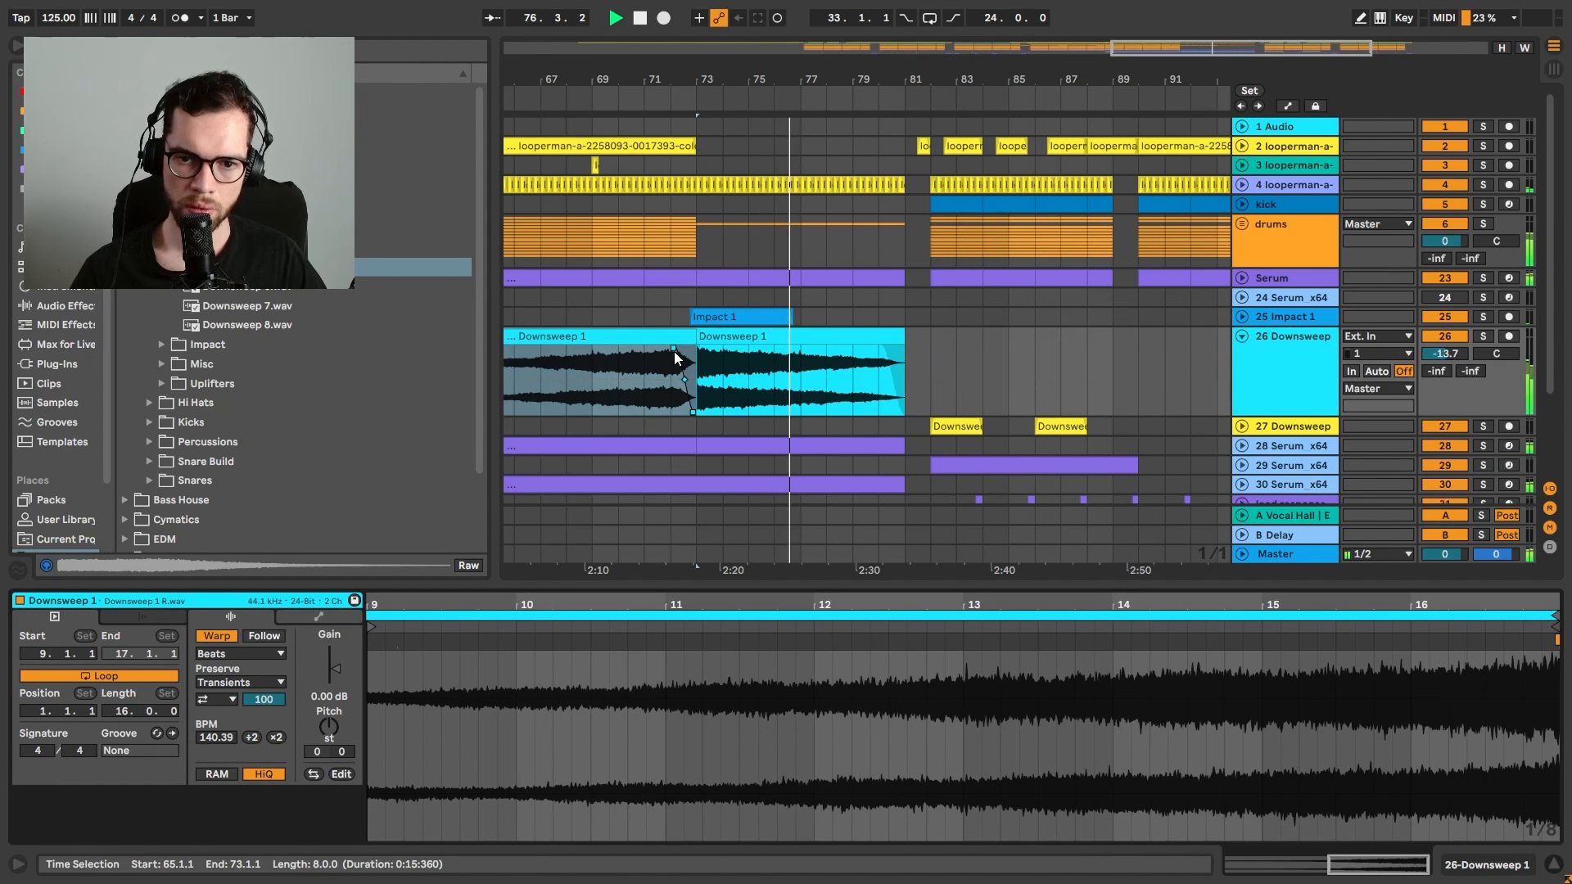
{"action": "left_click_drag", "start_coordinate": [676, 351], "coordinate": [706, 352]}
{"action": "key", "text": "space"}
Deactivate the Serum clips on tracks 28 and 30 between bars 65 and 81
{"action": "scroll", "coordinate": [818, 352], "scroll_direction": "down", "scroll_amount": 3}
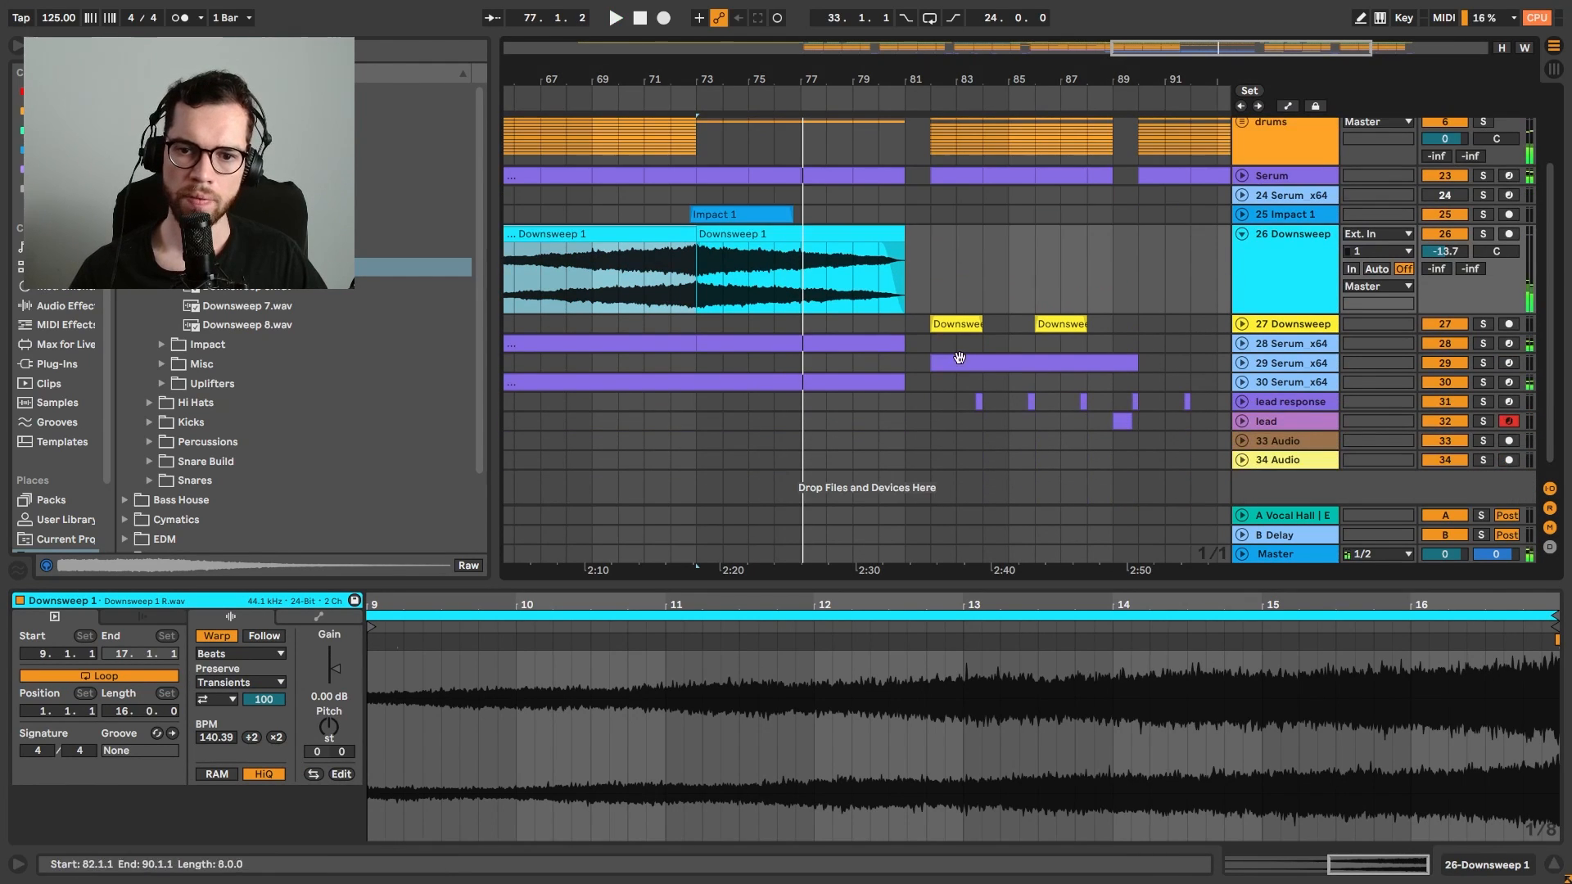
{"action": "left_click", "coordinate": [854, 343]}
{"action": "left_click", "coordinate": [686, 352]}
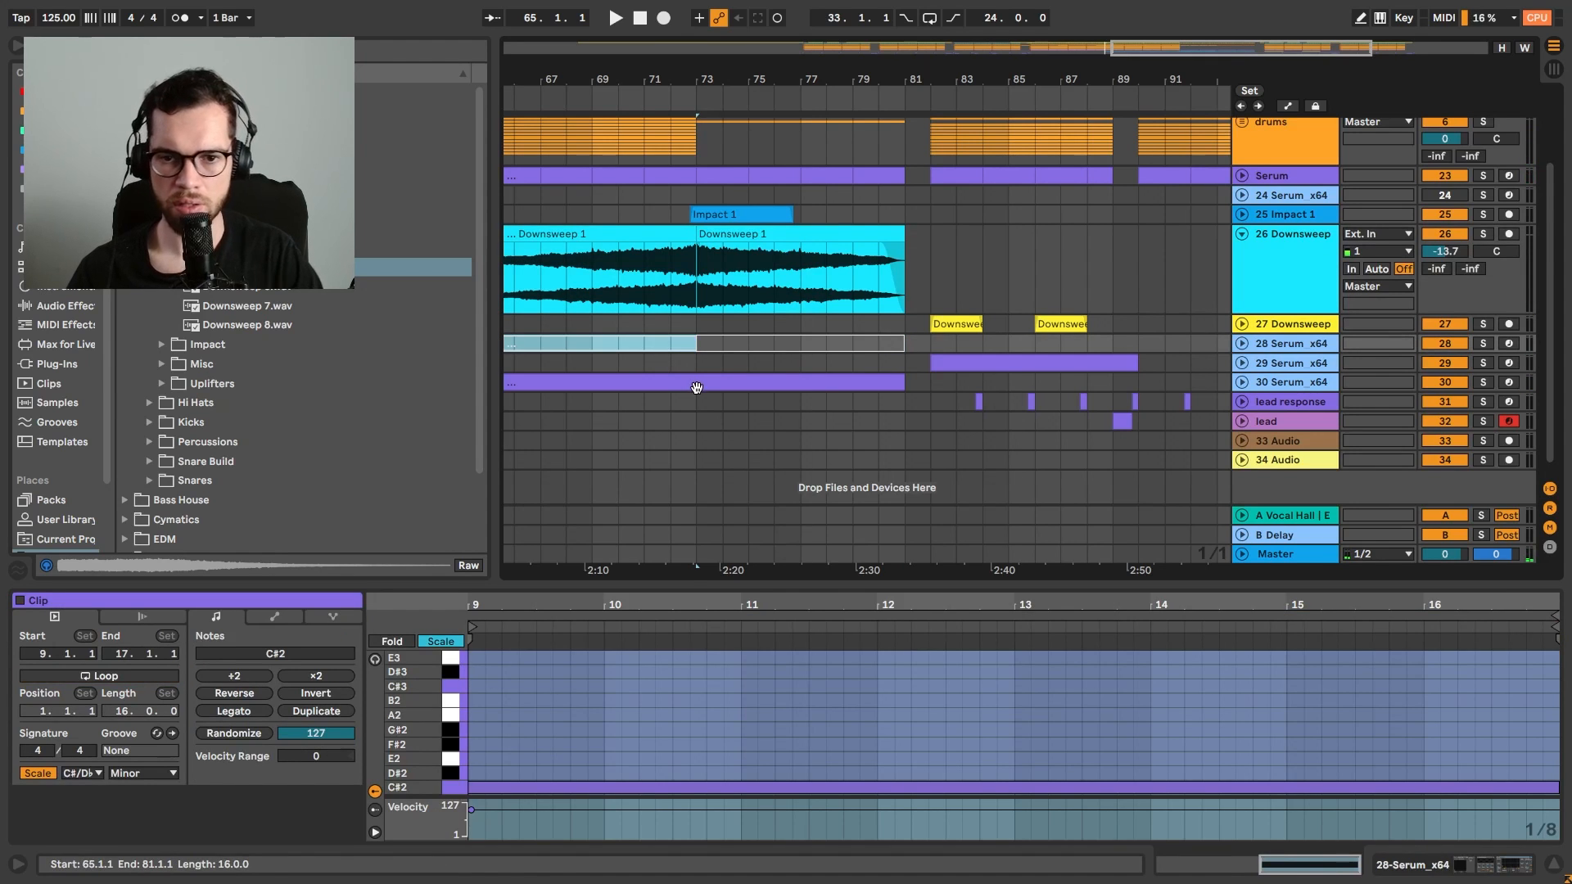
Play from bar 72 and set Downsweep track 26's volume to -21.7 dB
{"action": "key", "text": "space"}
{"action": "left_click", "coordinate": [670, 362]}
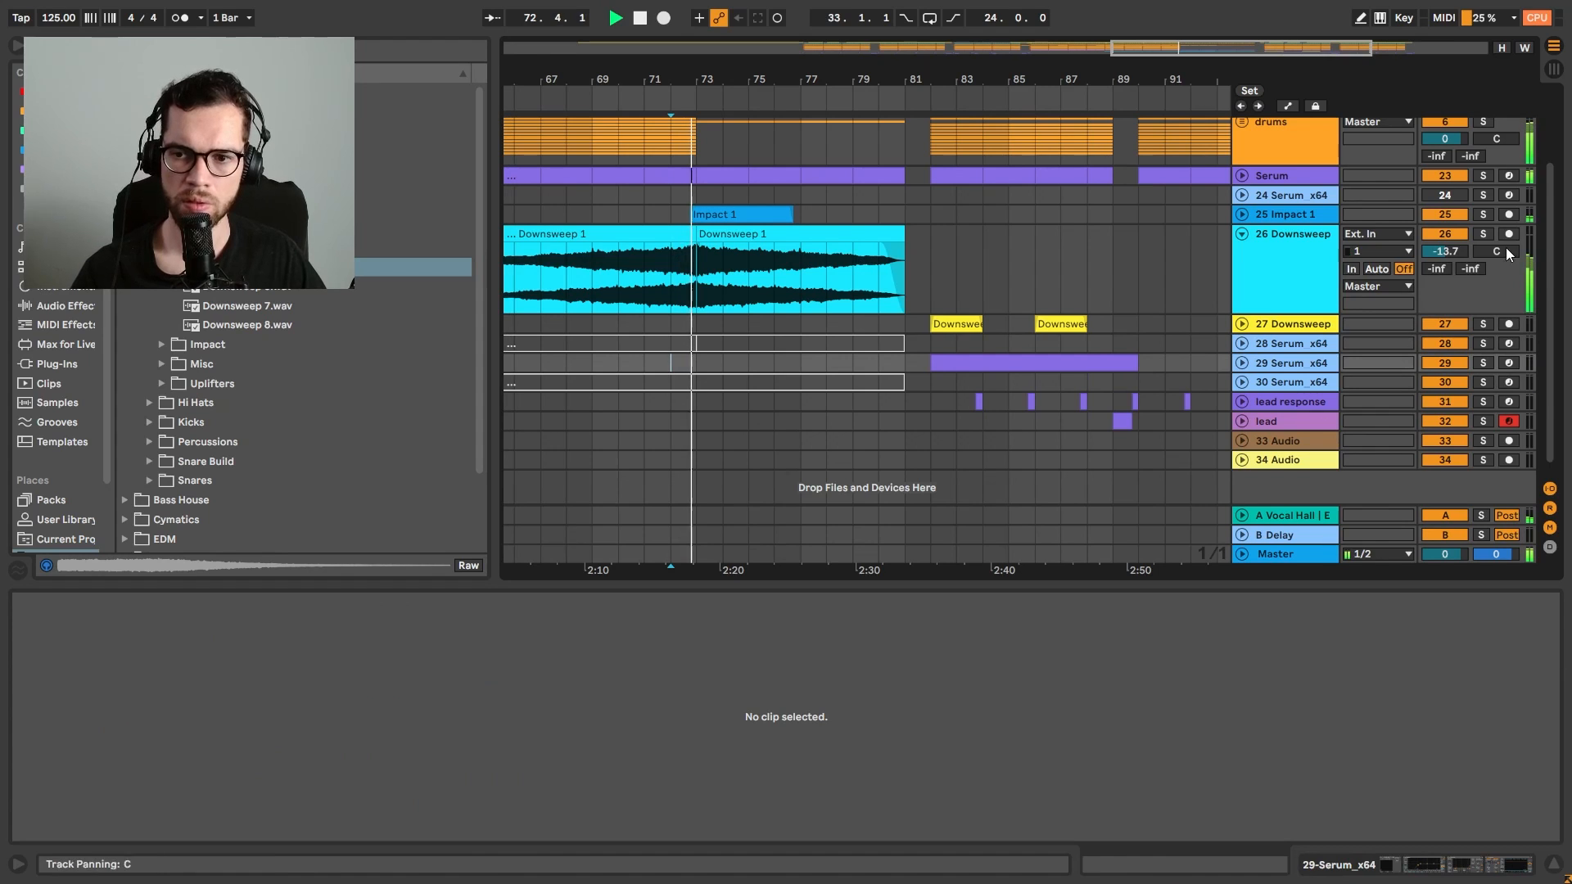
{"action": "left_click_drag", "start_coordinate": [1461, 249], "coordinate": [1461, 278]}
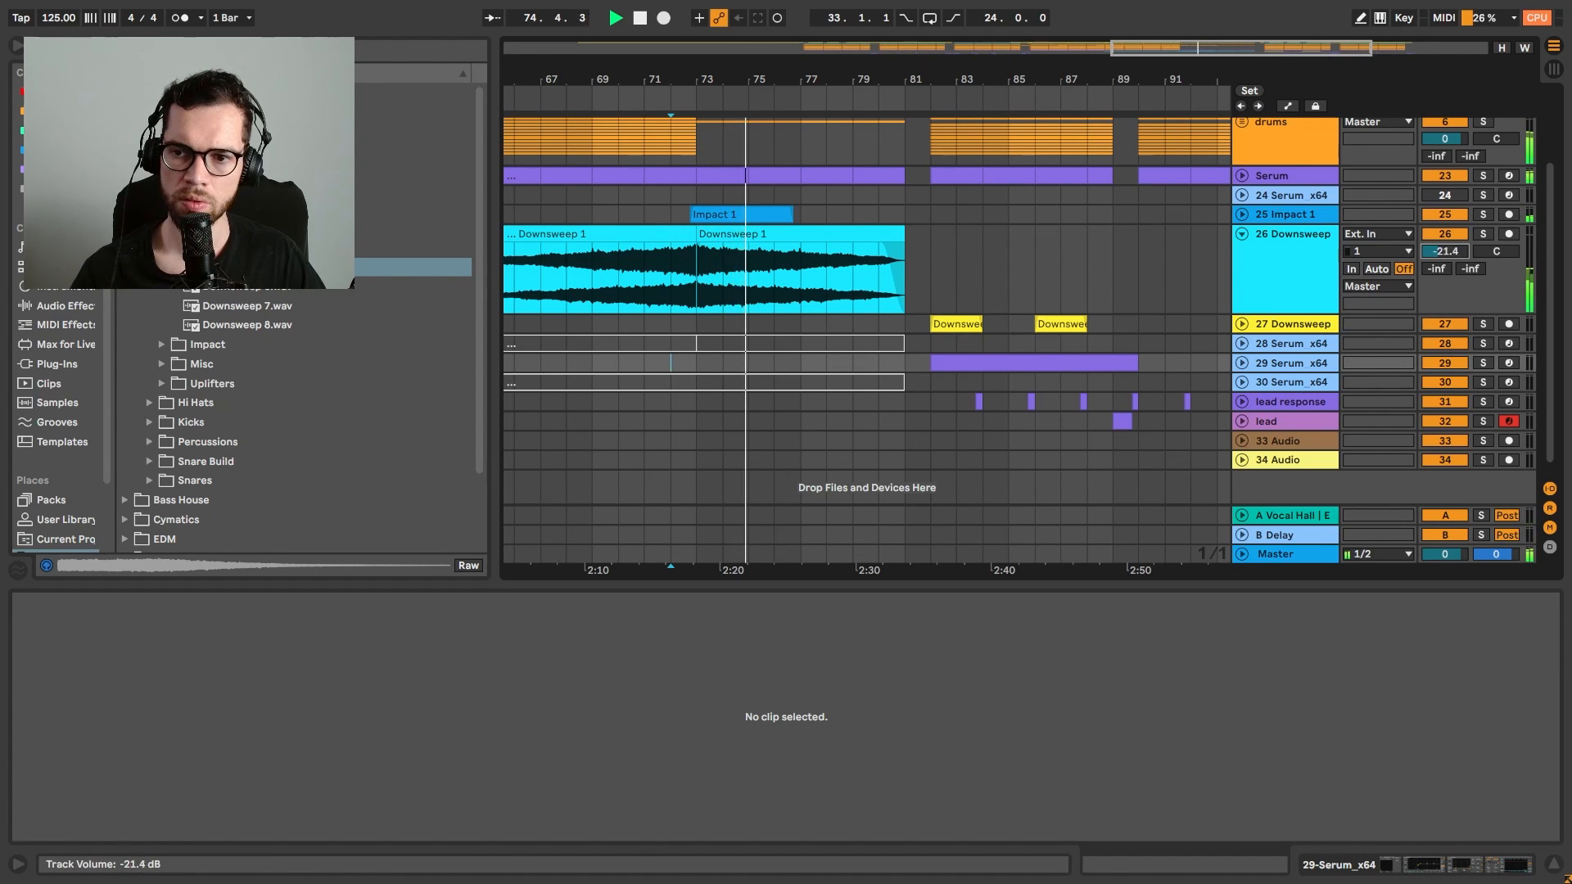
{"action": "left_click", "coordinate": [730, 344]}
{"action": "key", "text": "space"}
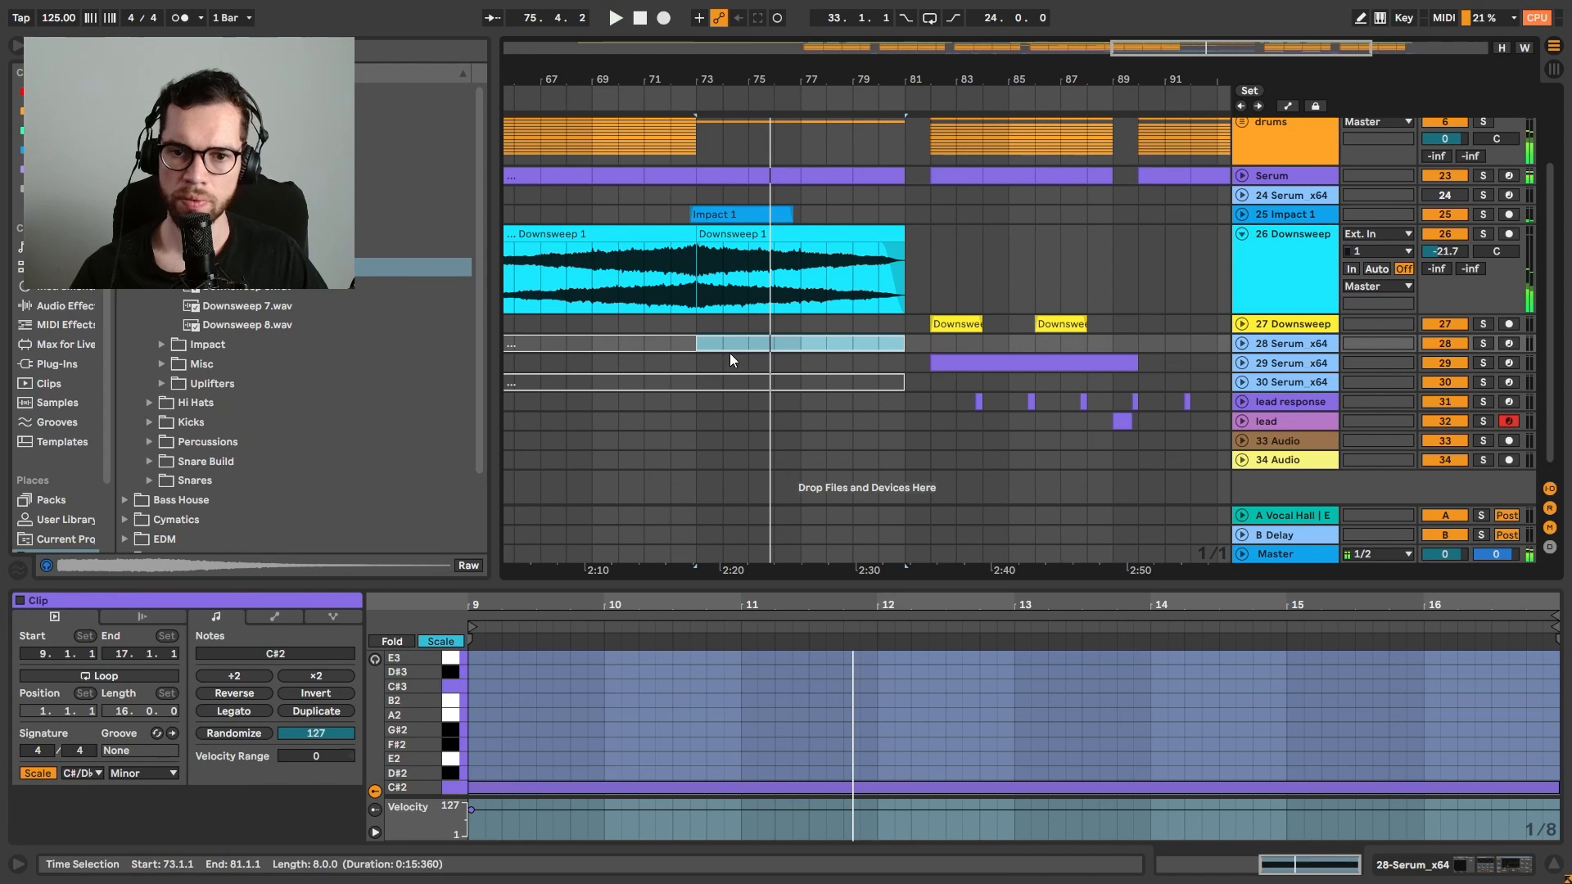
Play the lead-in to the bar 73 break from about bar 70 and close the clip view
{"action": "scroll", "coordinate": [999, 278], "scroll_direction": "left", "scroll_amount": 3}
{"action": "scroll", "coordinate": [1023, 259], "scroll_direction": "up", "scroll_amount": 3}
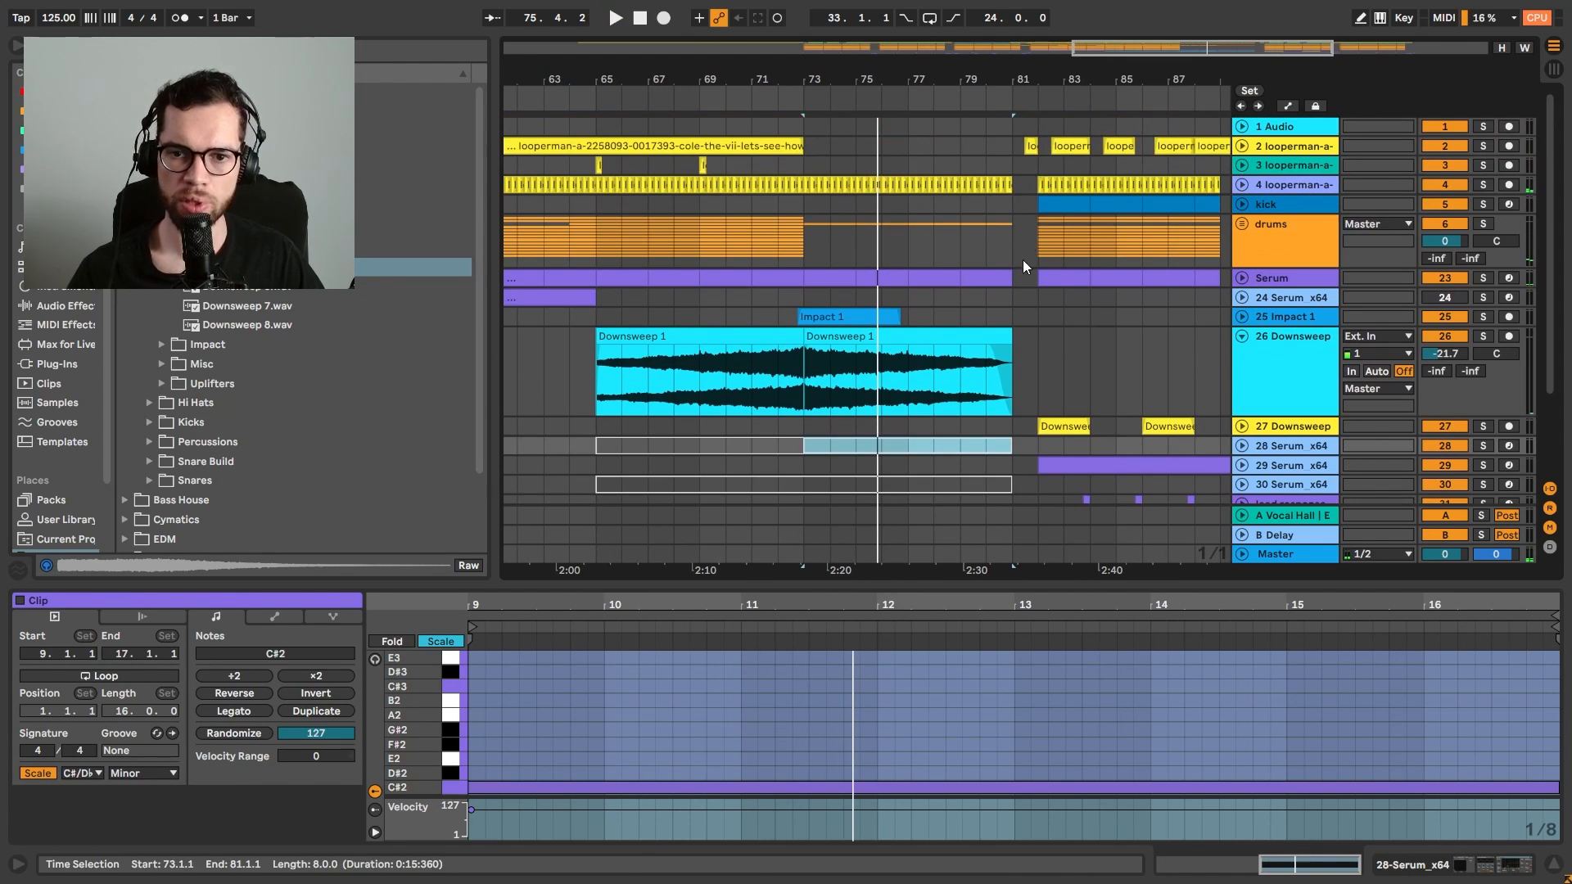
{"action": "left_click", "coordinate": [735, 265]}
{"action": "key", "text": "space"}
{"action": "left_click", "coordinate": [779, 239]}
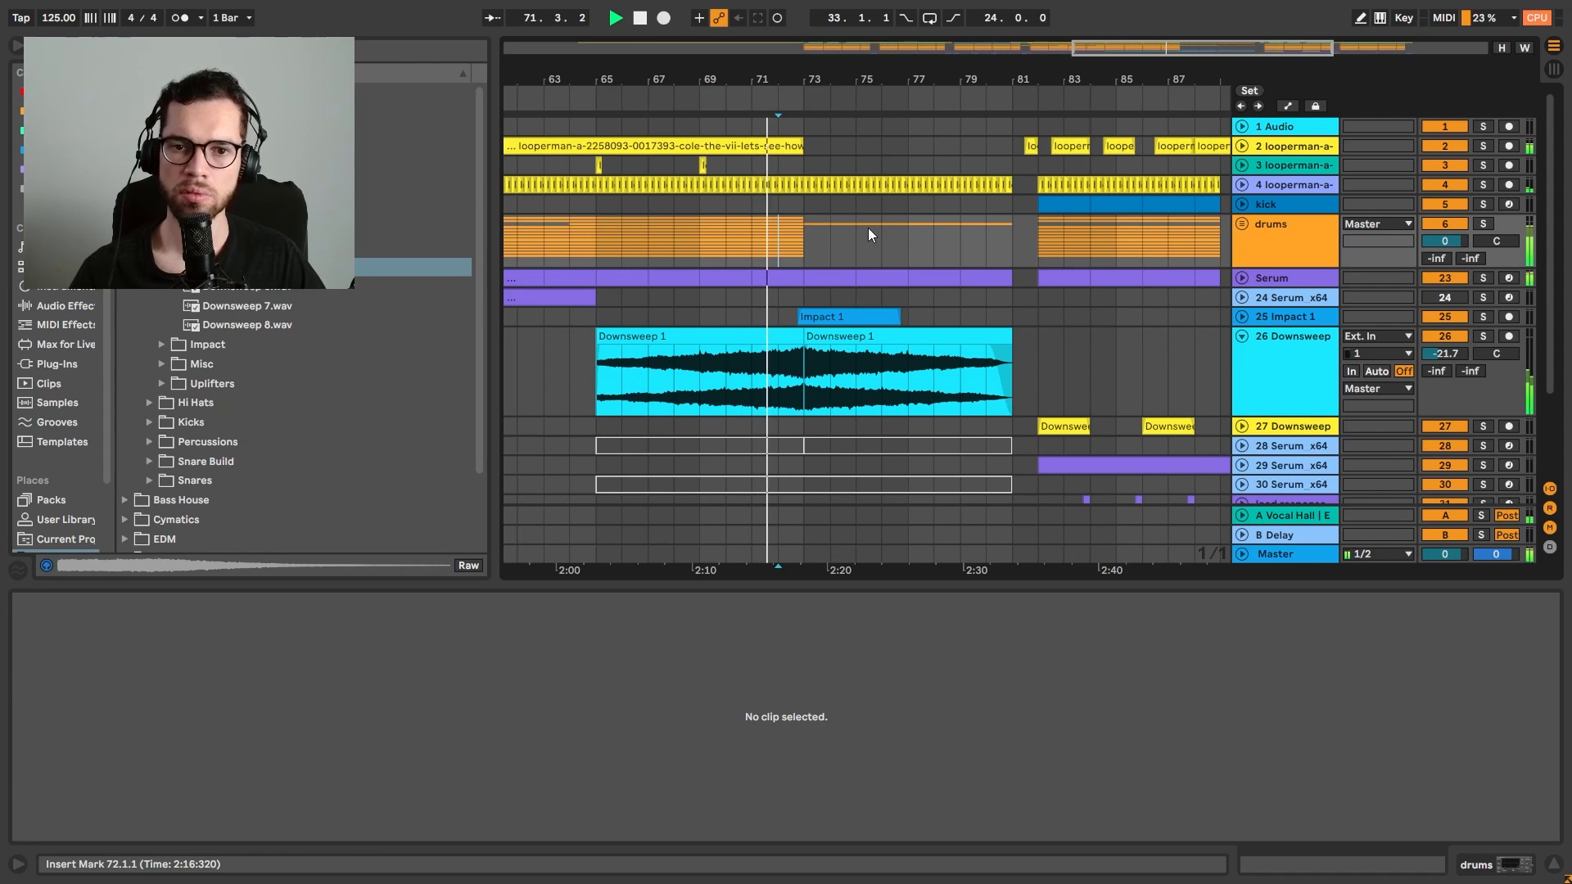
{"action": "left_click", "coordinate": [1554, 865]}
Expand Serum bass track 23 and duplicate it
{"action": "left_click", "coordinate": [1238, 281]}
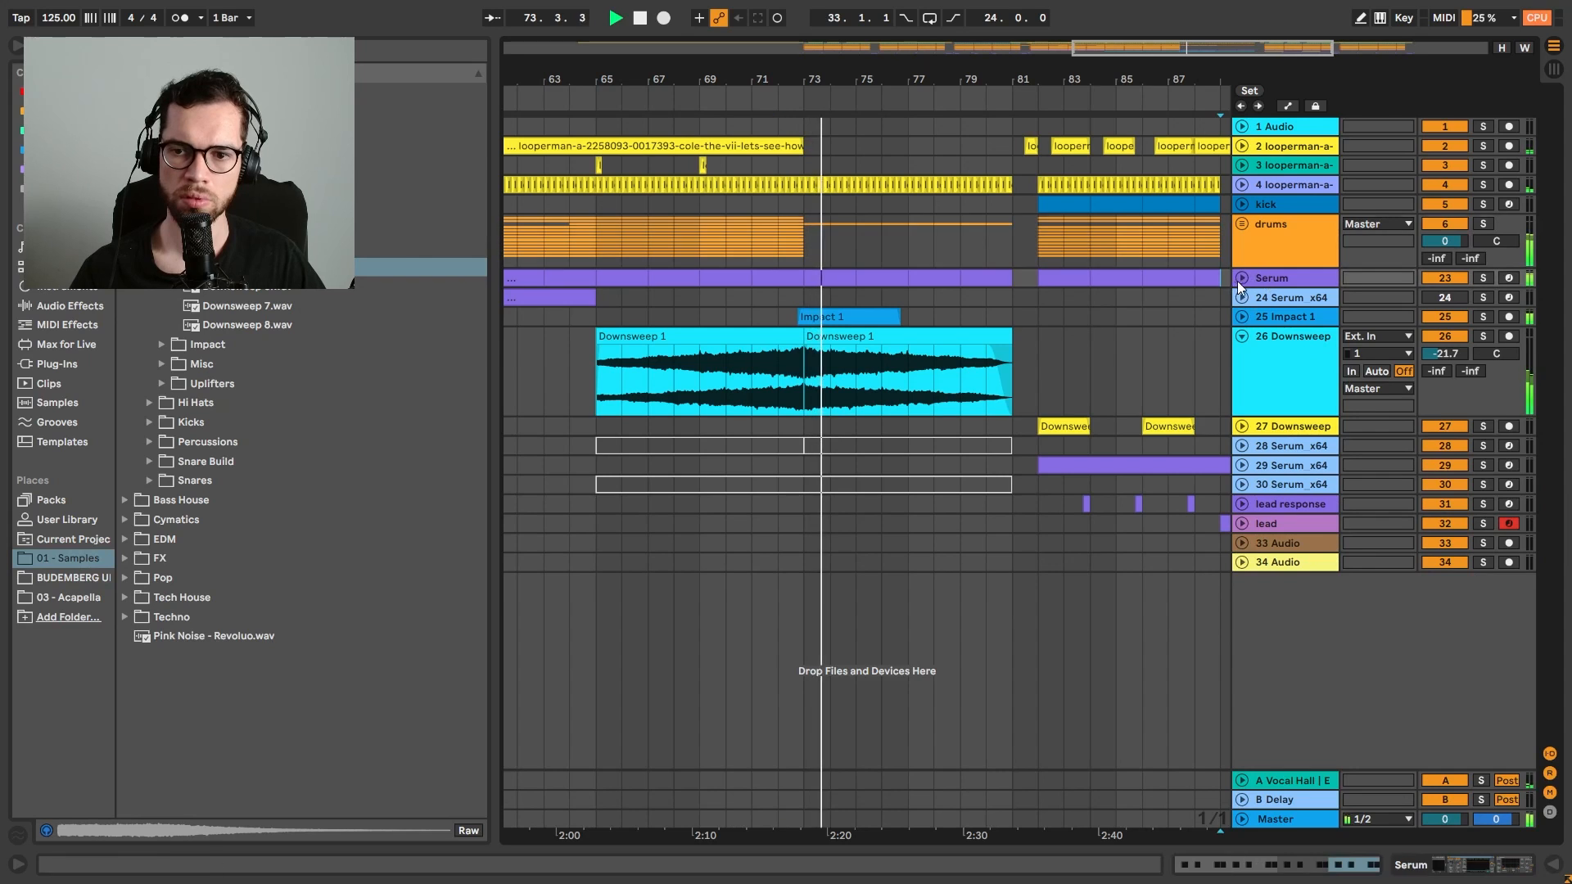
{"action": "left_click", "coordinate": [1241, 280]}
{"action": "left_click", "coordinate": [1279, 312]}
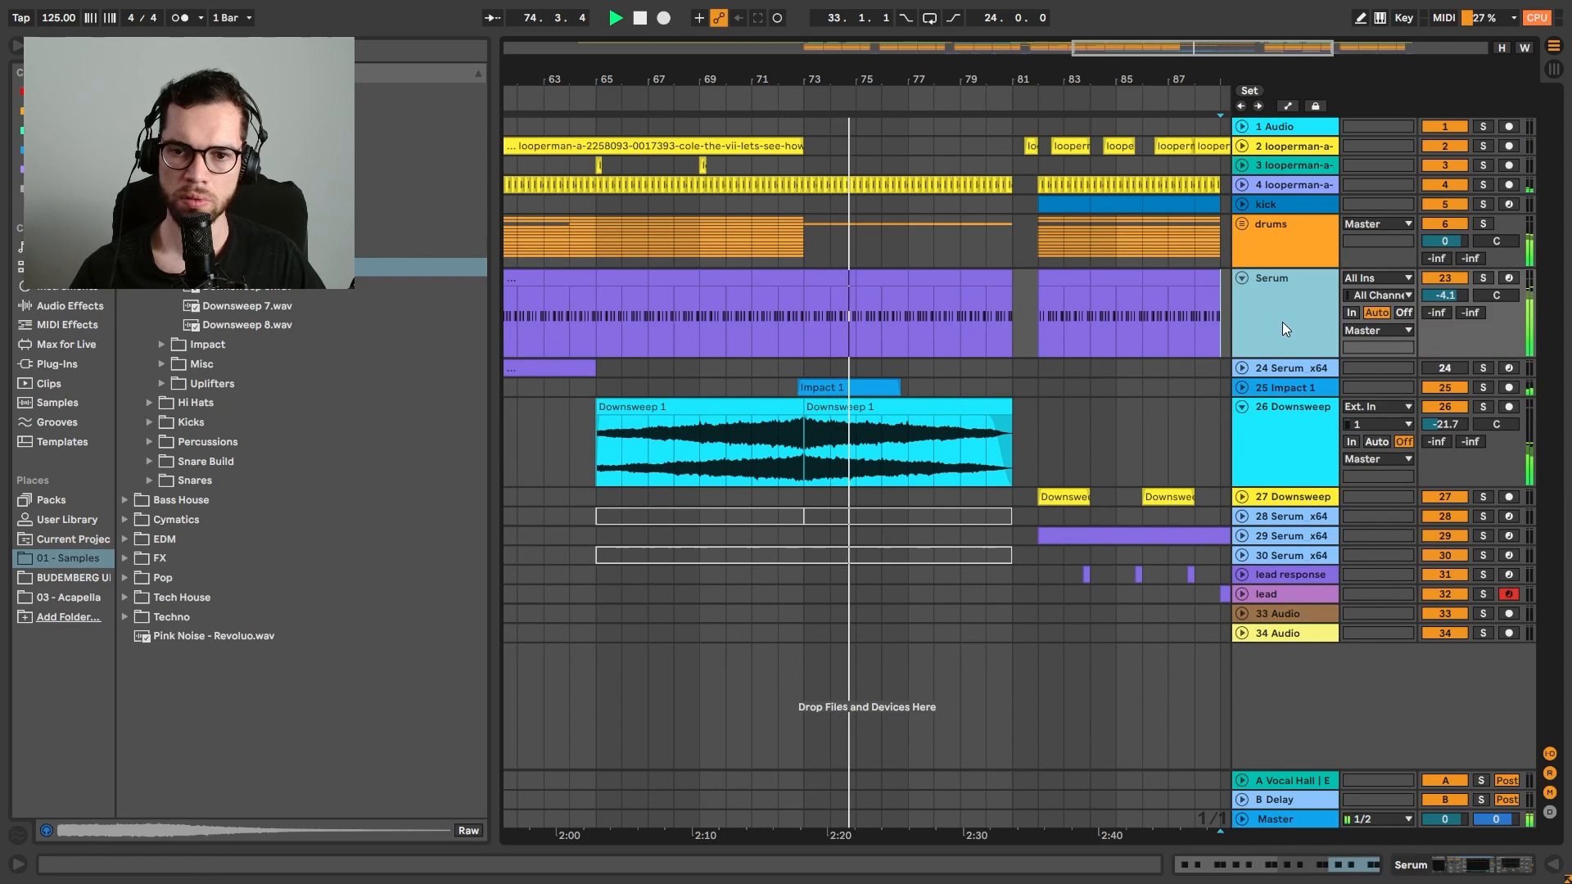
{"action": "key", "text": "ctrl+d"}
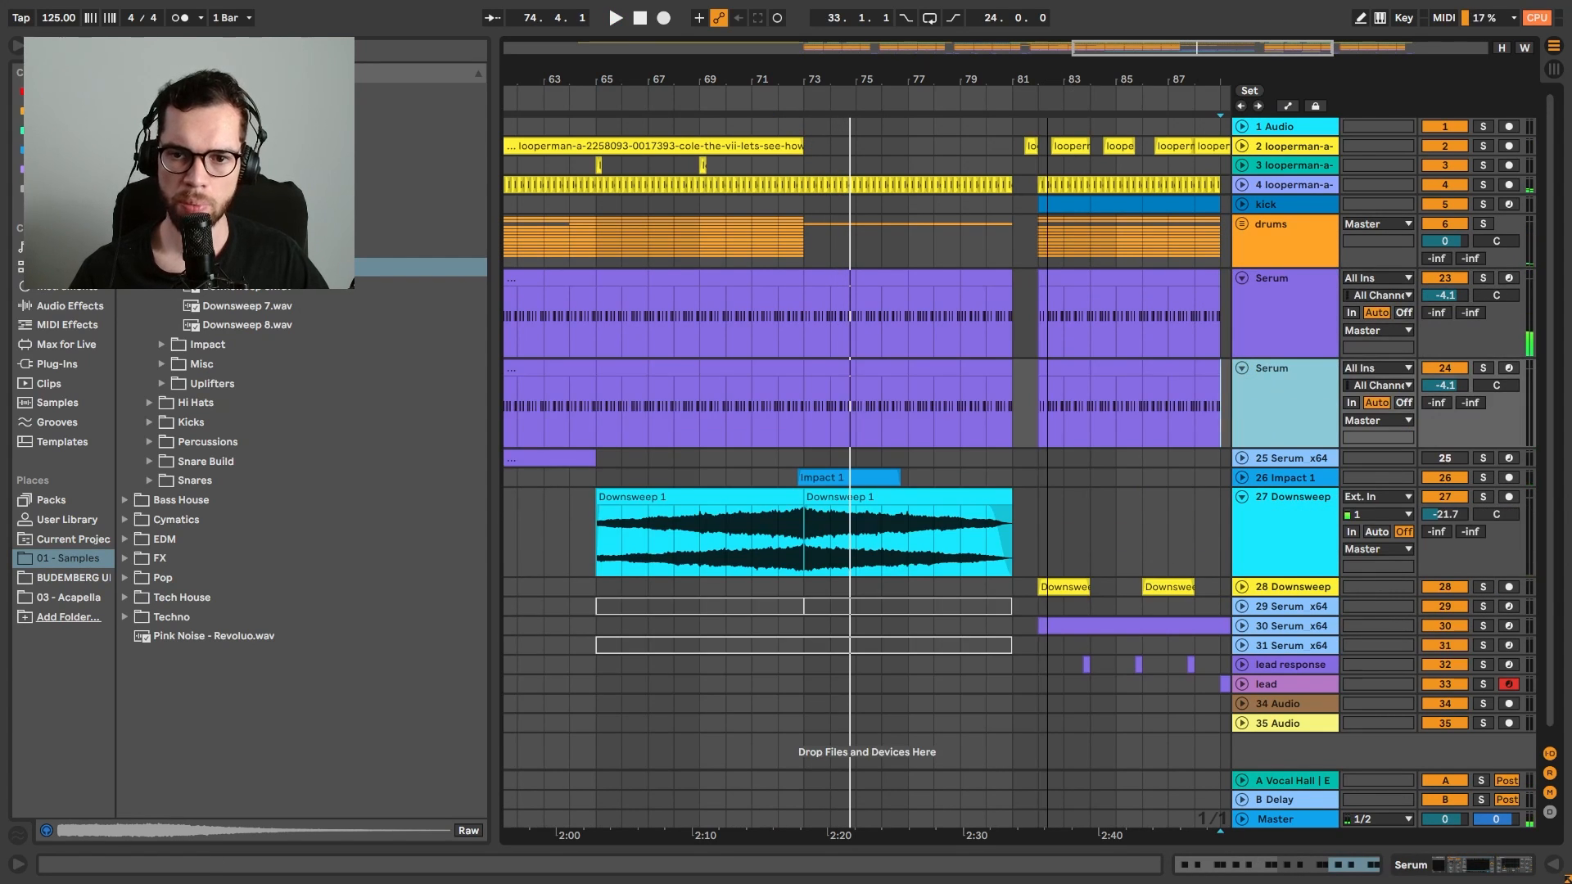
On the duplicated Serum track, delete the clips before bar 65 and from bar 82 onward
{"action": "scroll", "coordinate": [1098, 311], "scroll_direction": "down", "scroll_amount": 3}
{"action": "left_click_drag", "start_coordinate": [1192, 404], "coordinate": [1045, 403]}
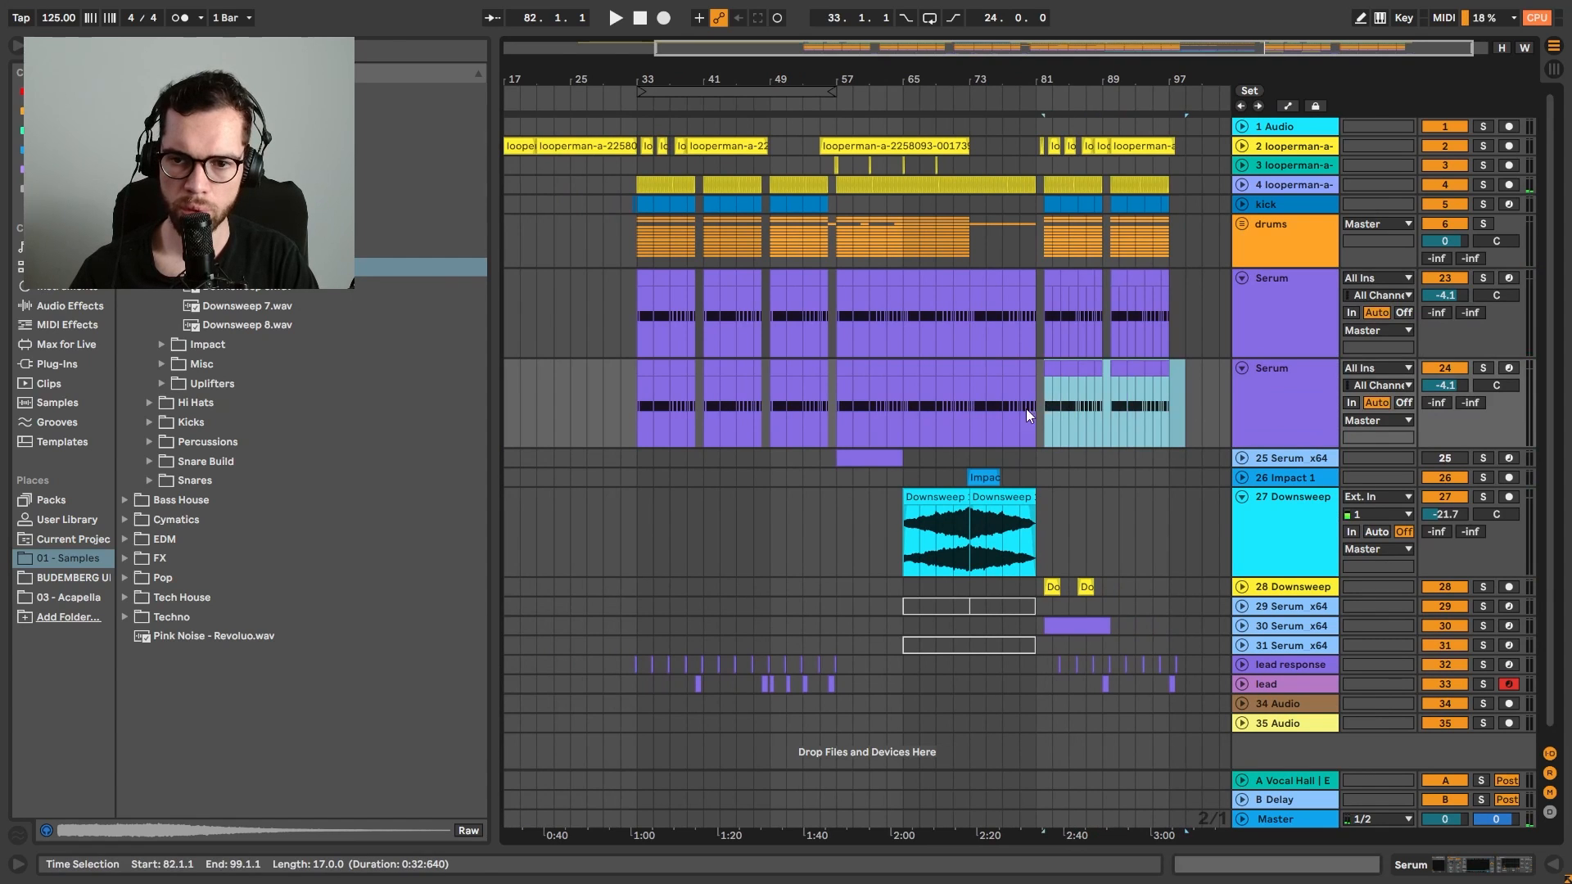
{"action": "left_click_drag", "start_coordinate": [596, 410], "coordinate": [906, 416]}
Play from bar 65 with the duplicated Serum track 24 soloed
{"action": "left_click", "coordinate": [906, 416]}
{"action": "key", "text": "space"}
{"action": "left_click", "coordinate": [1480, 370]}
Audition the pad and pluck presets from the Budemberg - Essentials For Serum bank on Serum track 24, starting with PL - EDM Pluck
{"action": "double_click", "coordinate": [1286, 387]}
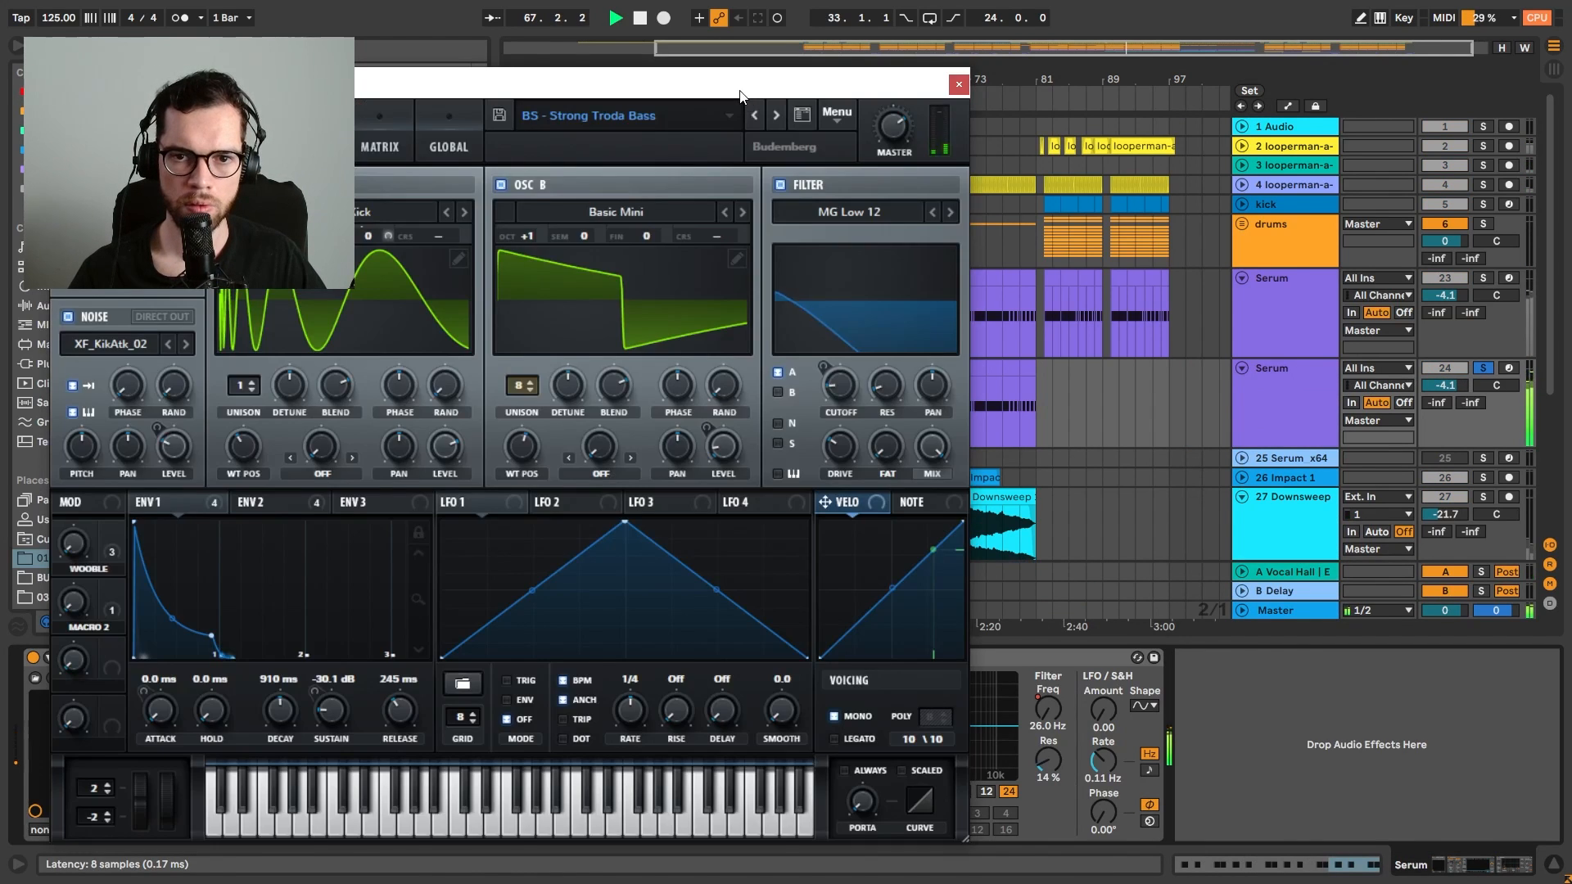
{"action": "left_click", "coordinate": [711, 120]}
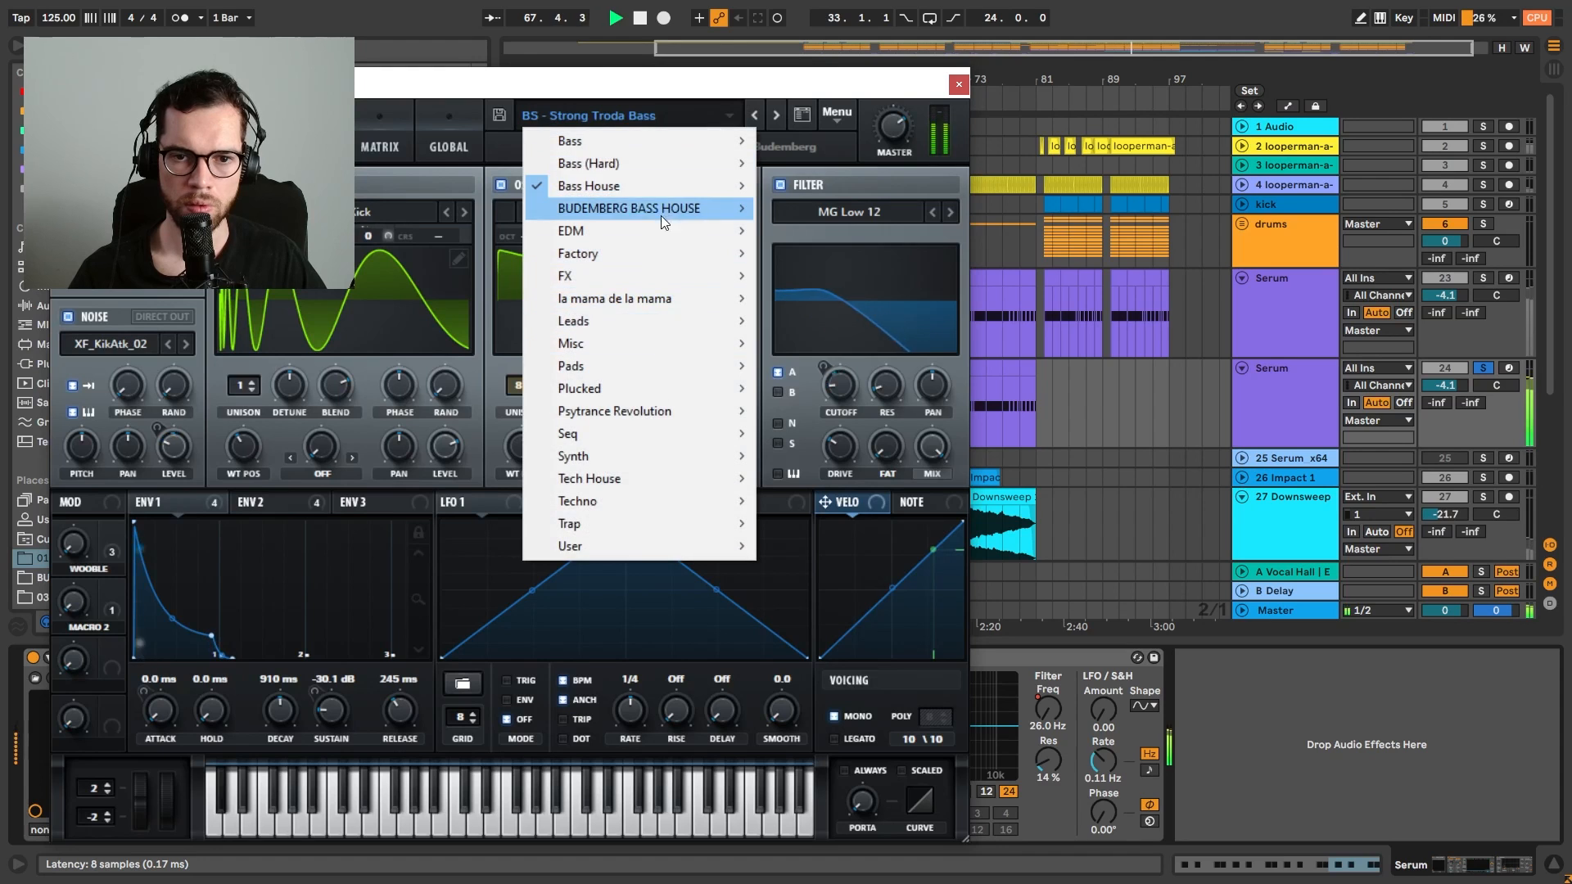
{"action": "mouse_move", "coordinate": [662, 189]}
{"action": "mouse_move", "coordinate": [945, 205]}
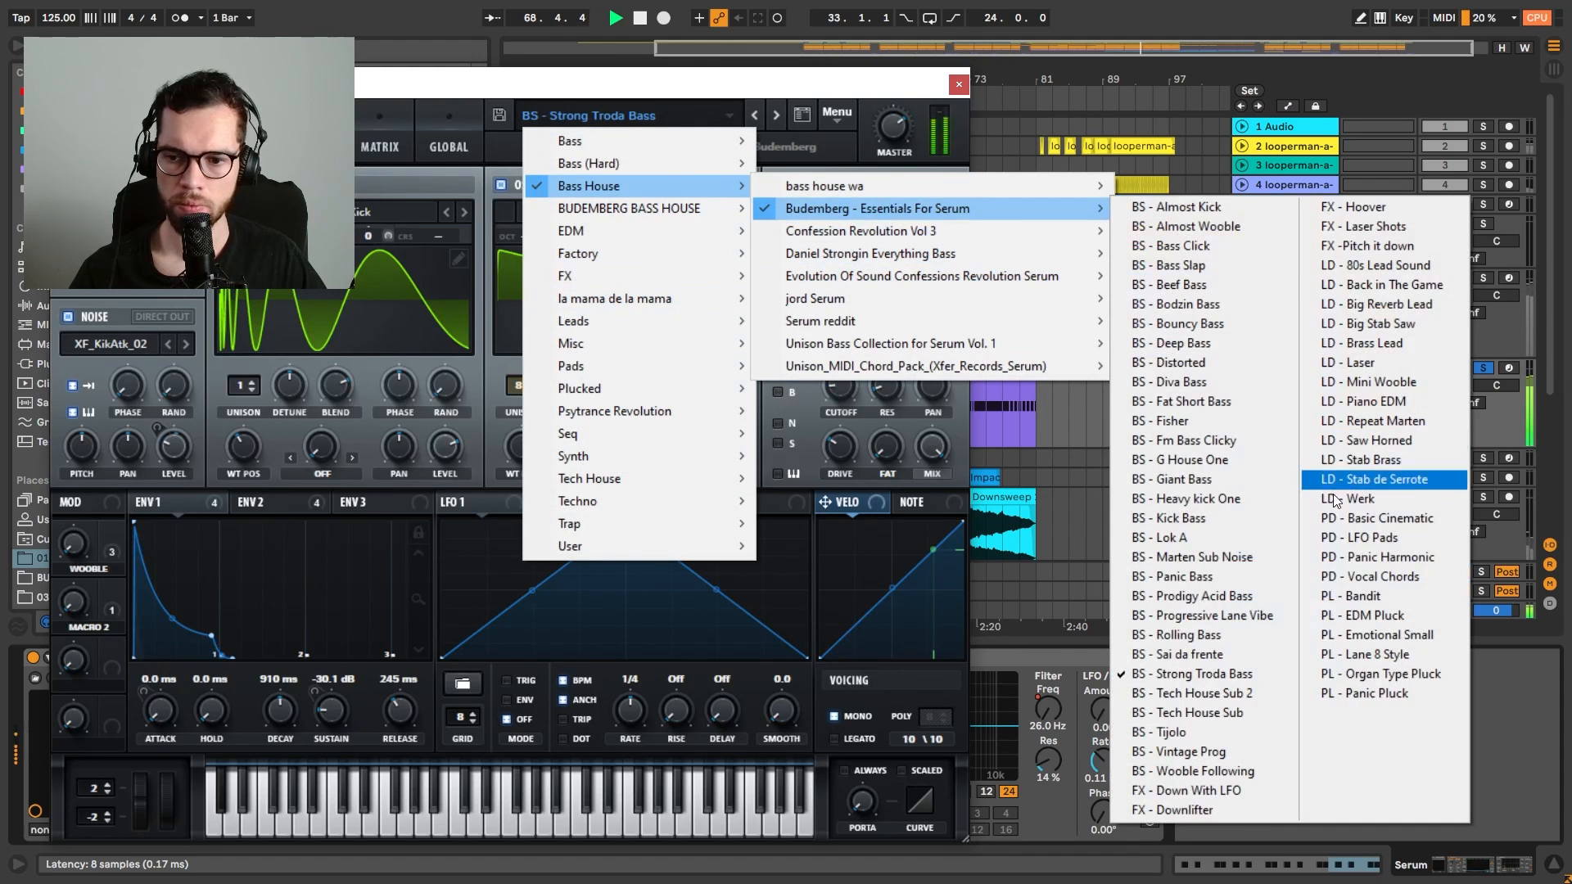
{"action": "left_click", "coordinate": [1363, 615]}
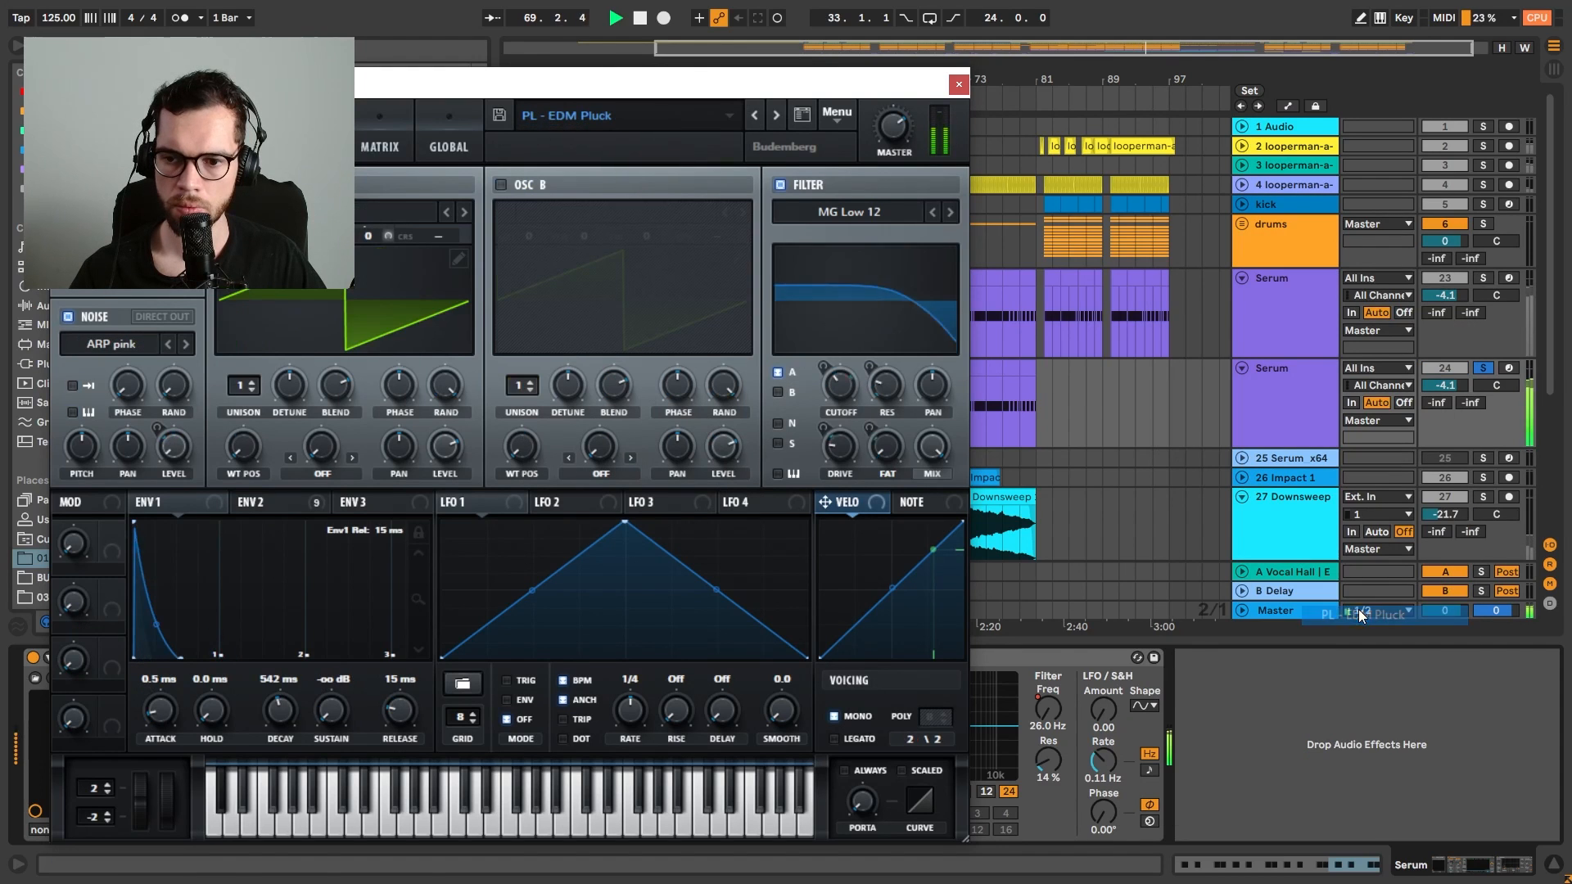
{"action": "left_click", "coordinate": [755, 117]}
{"action": "left_click", "coordinate": [755, 117]}
{"action": "left_click", "coordinate": [756, 120]}
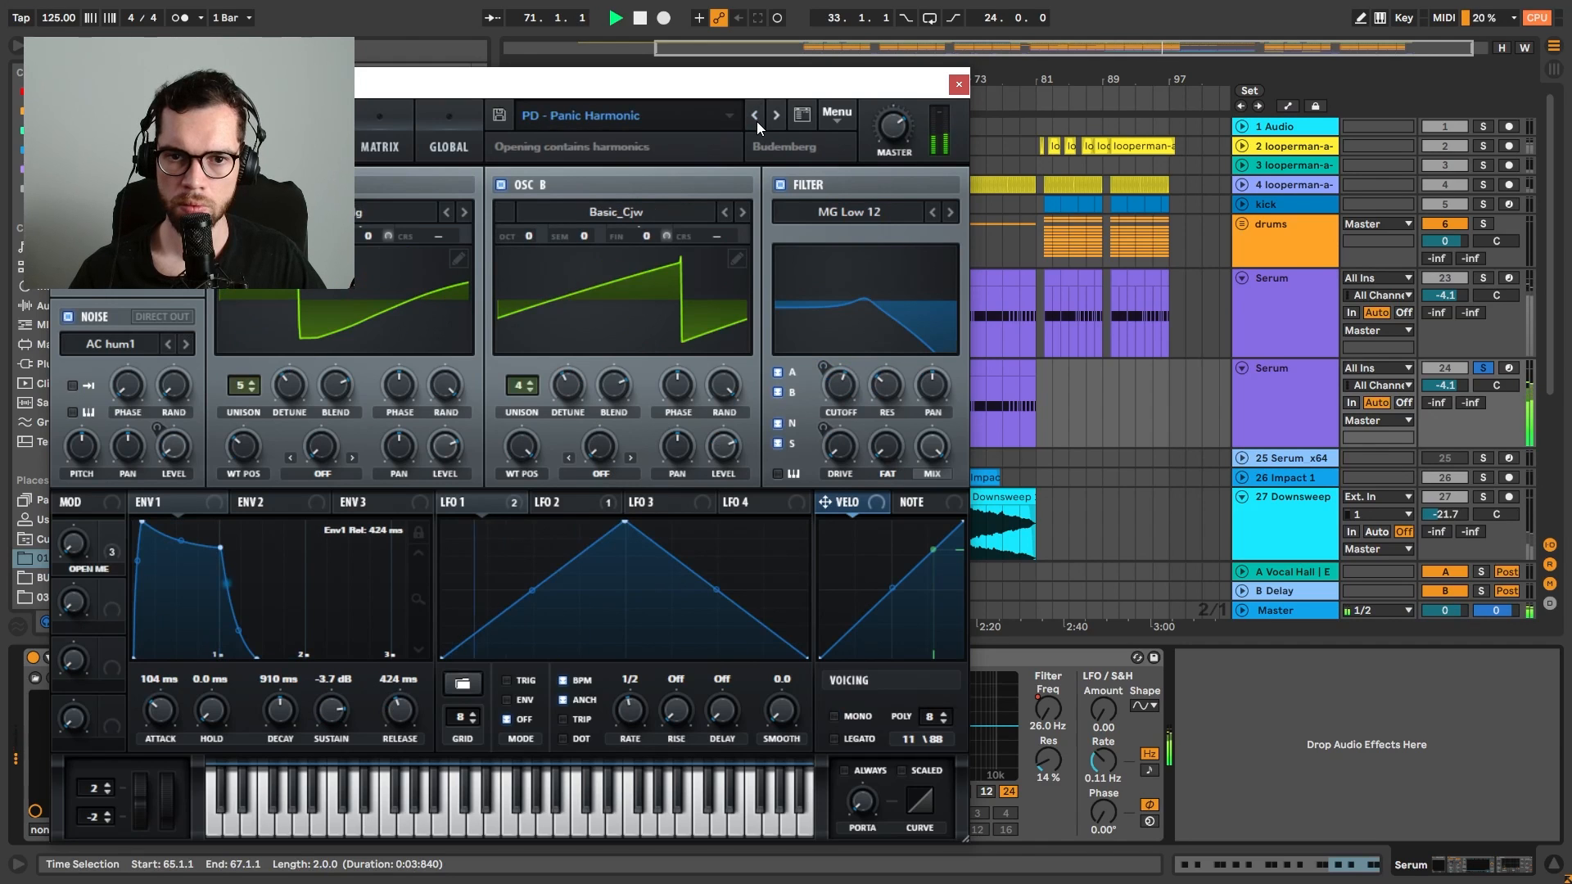
{"action": "left_click", "coordinate": [757, 121]}
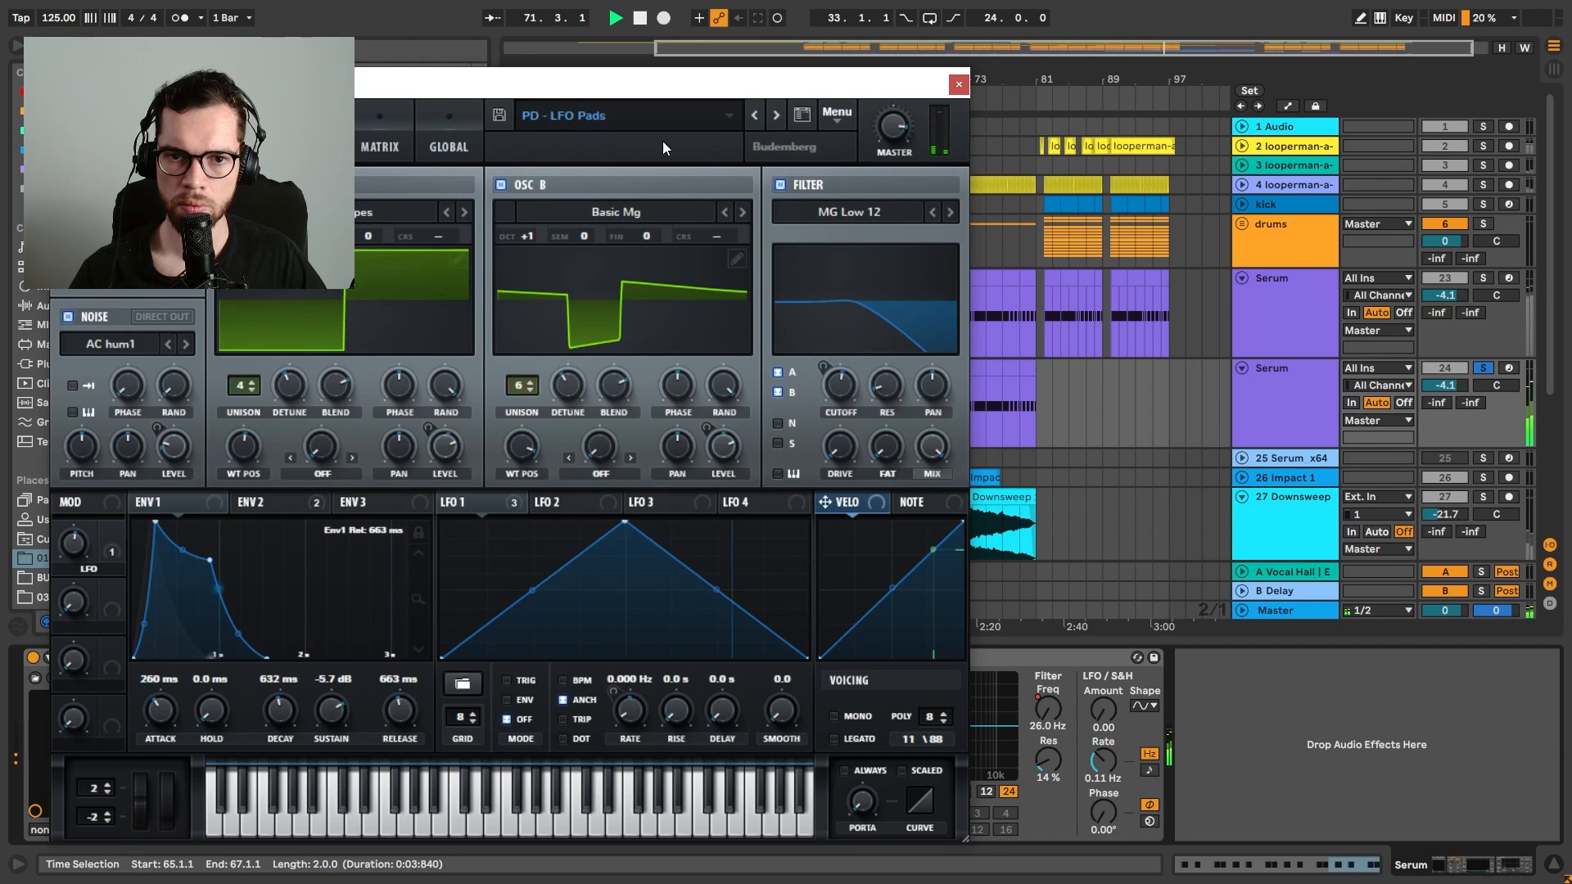
{"action": "left_click", "coordinate": [783, 123]}
{"action": "left_click", "coordinate": [783, 123]}
{"action": "left_click", "coordinate": [783, 123]}
{"action": "left_click", "coordinate": [783, 123]}
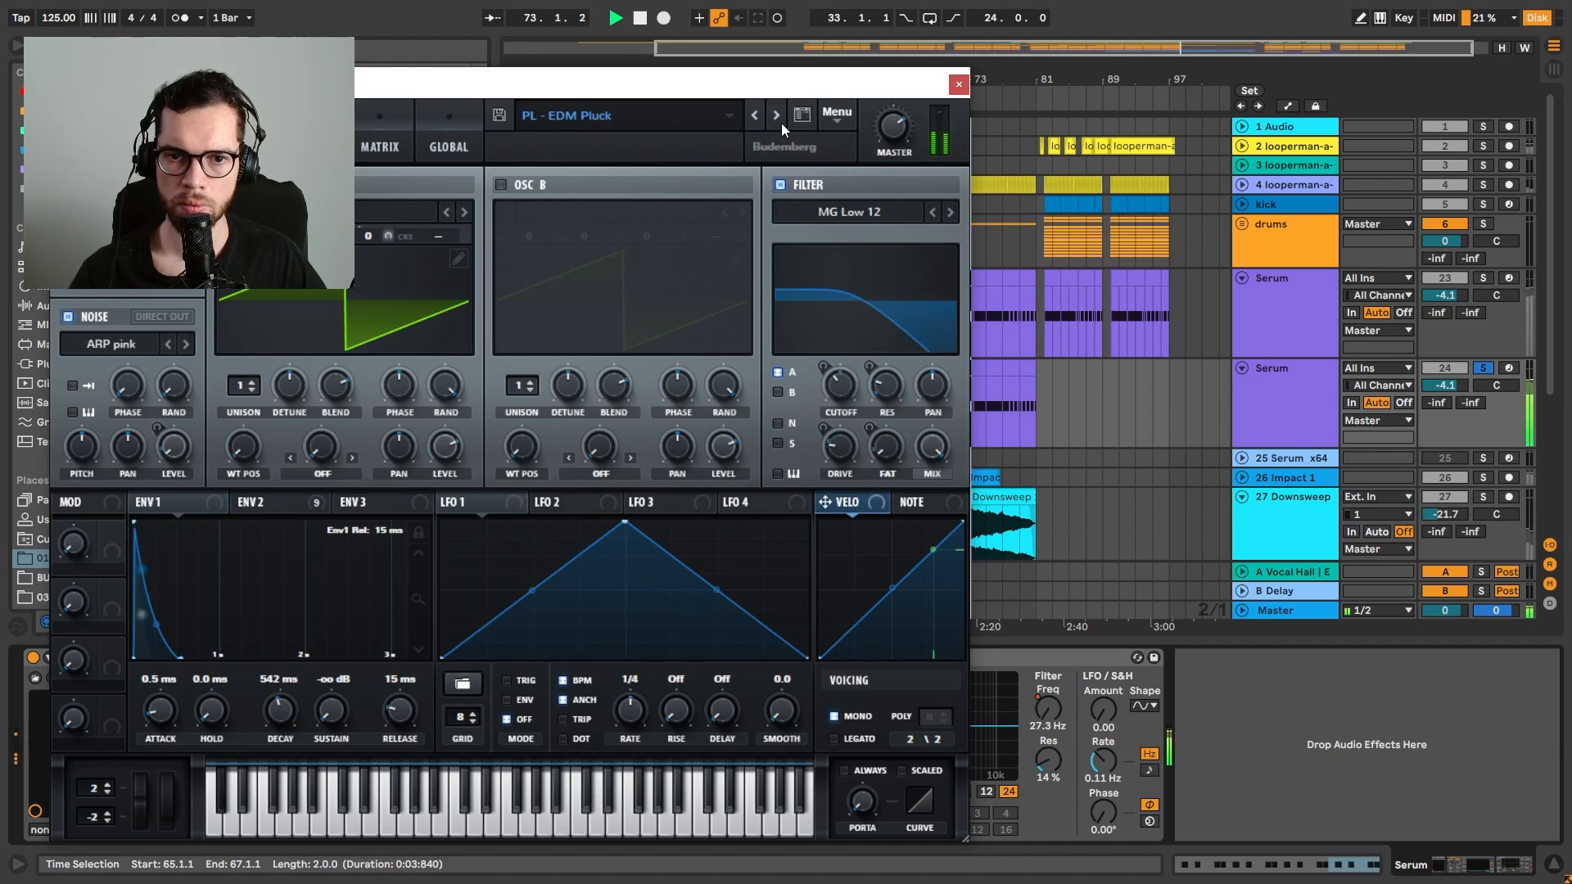
{"action": "left_click", "coordinate": [781, 123]}
{"action": "left_click", "coordinate": [779, 123]}
Load the PL - Organ Type Pluck preset on Serum track 24, comparing it with PL - Panic Pluck, and end the solo
{"action": "left_click", "coordinate": [694, 121]}
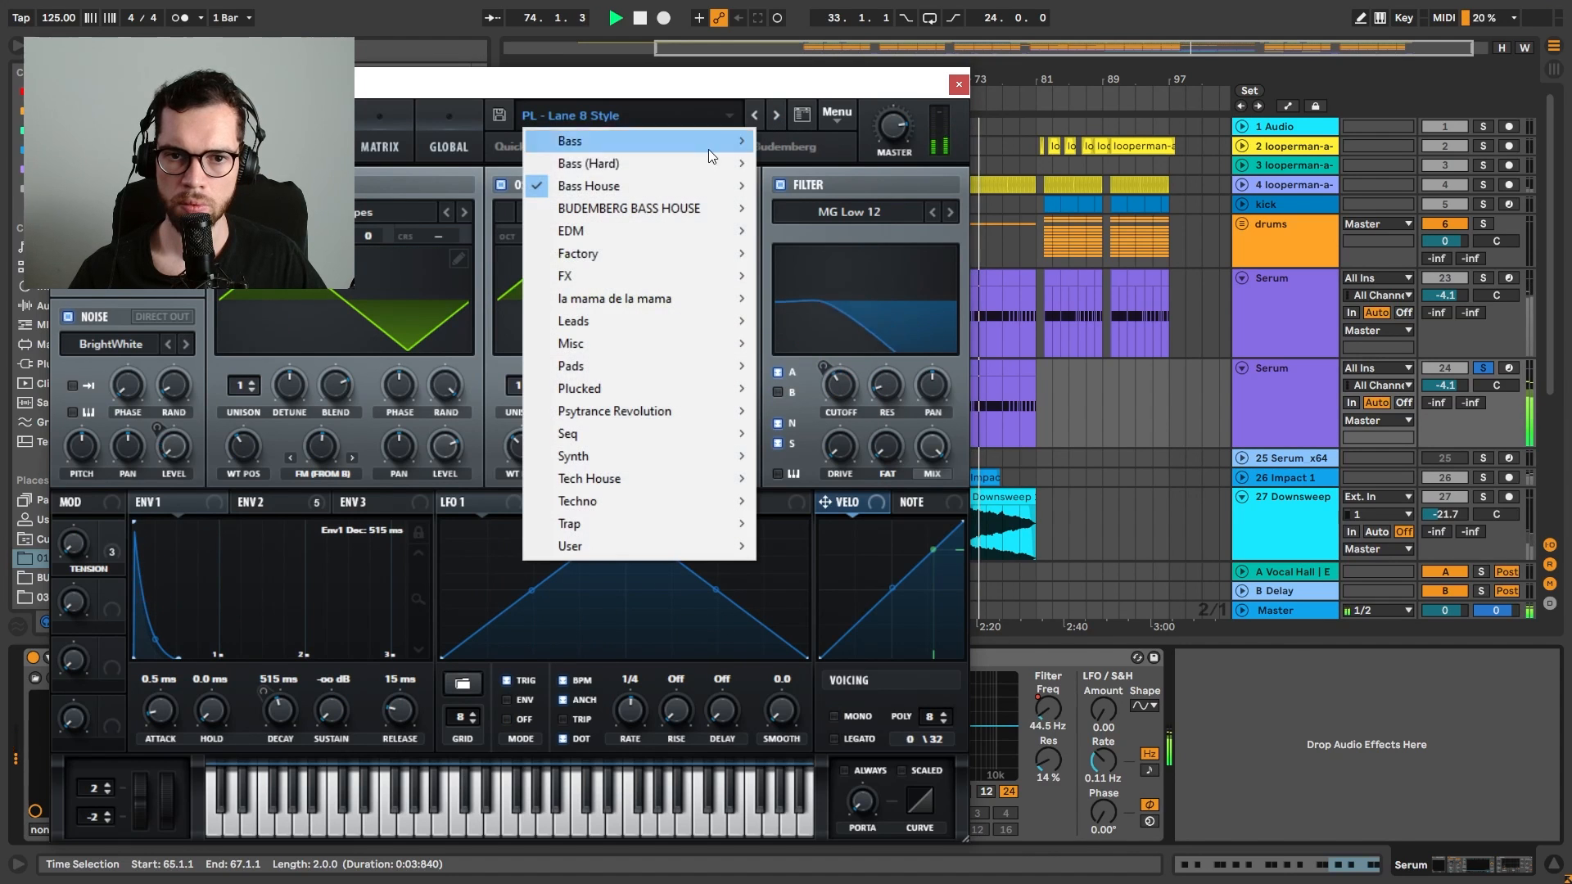
{"action": "mouse_move", "coordinate": [696, 183]}
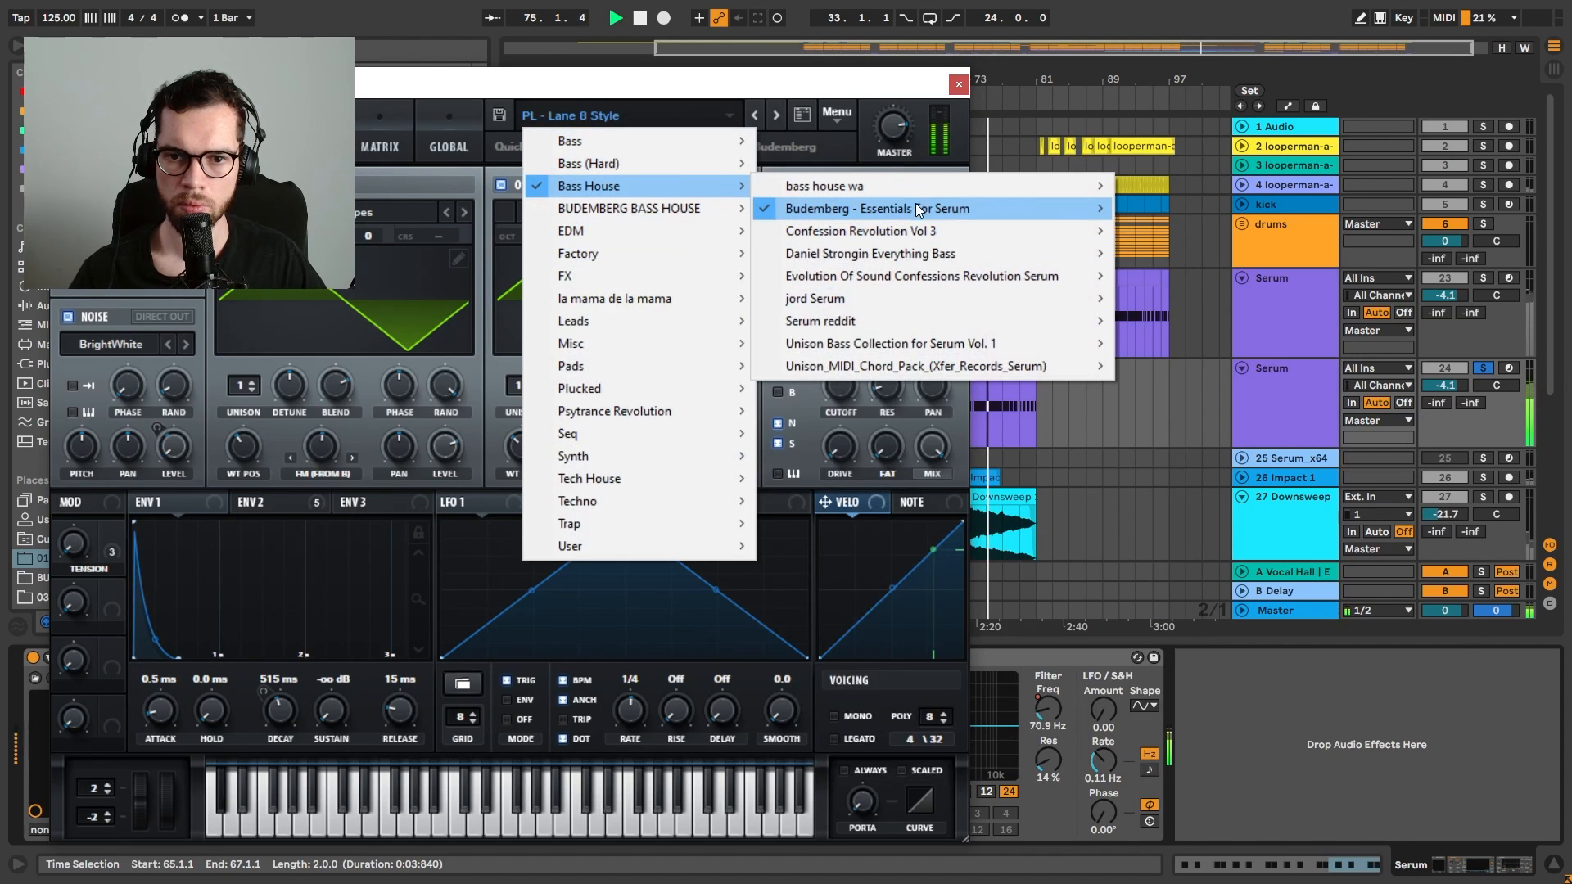
{"action": "mouse_move", "coordinate": [946, 210]}
{"action": "left_click", "coordinate": [1357, 675]}
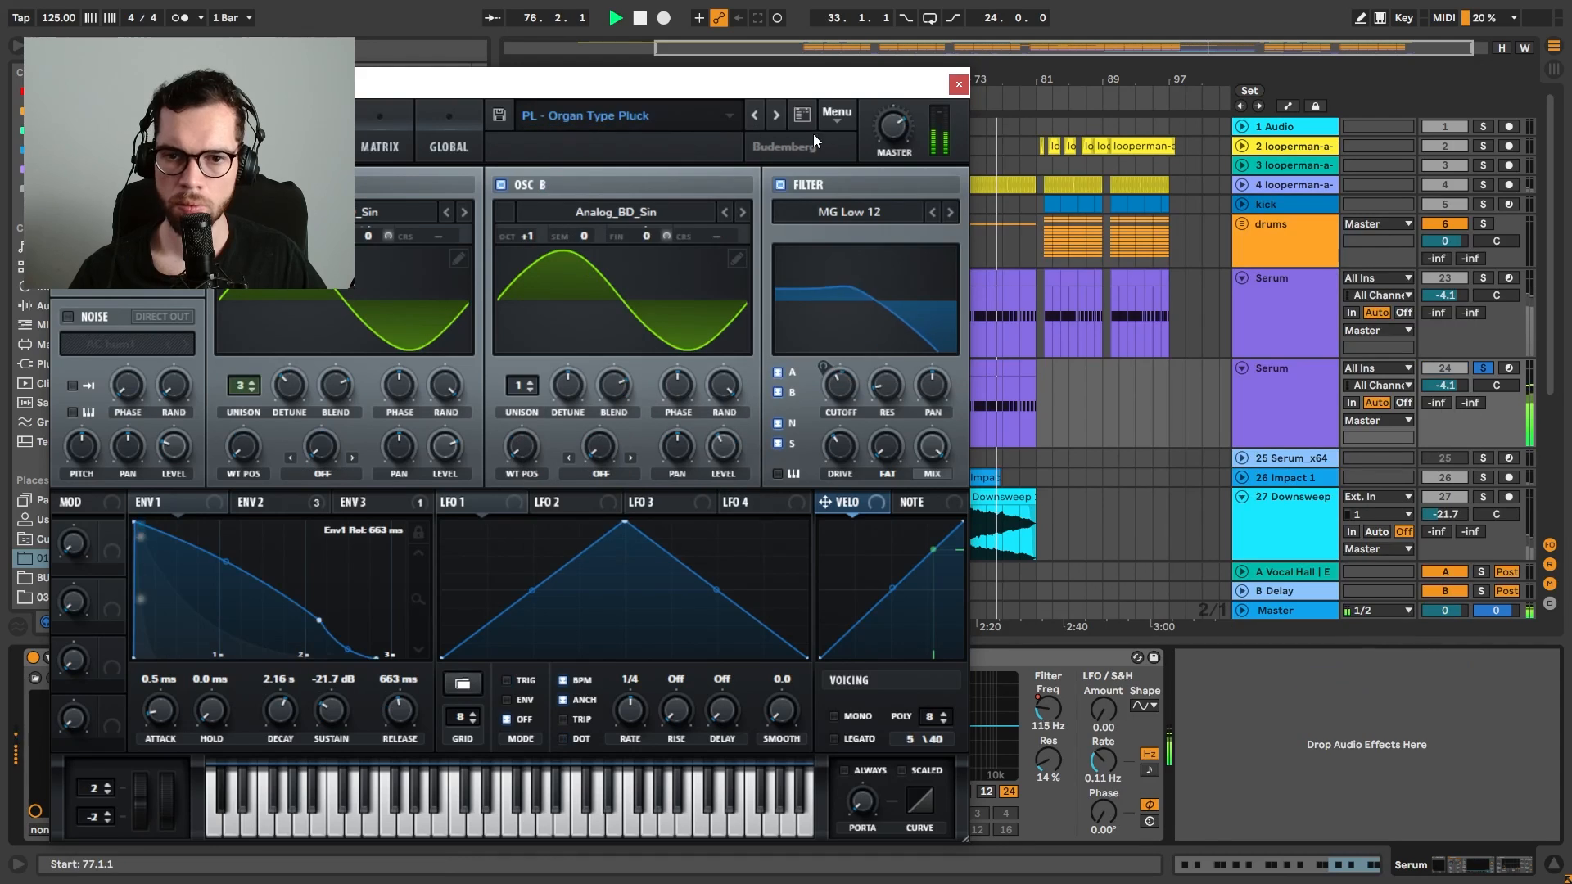
{"action": "left_click", "coordinate": [778, 117]}
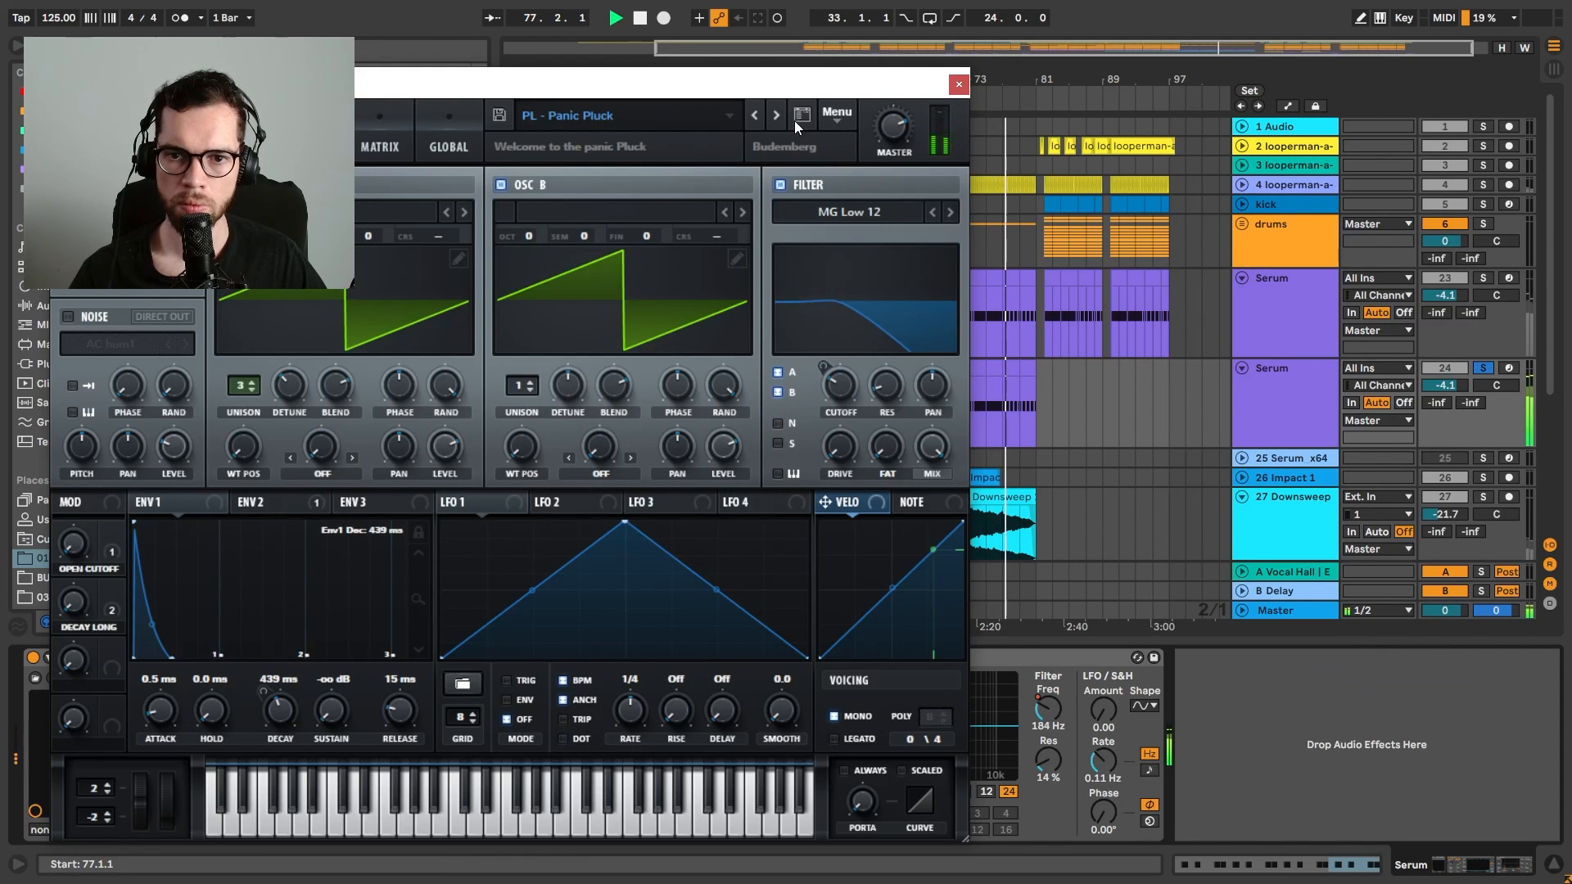
{"action": "left_click", "coordinate": [753, 116]}
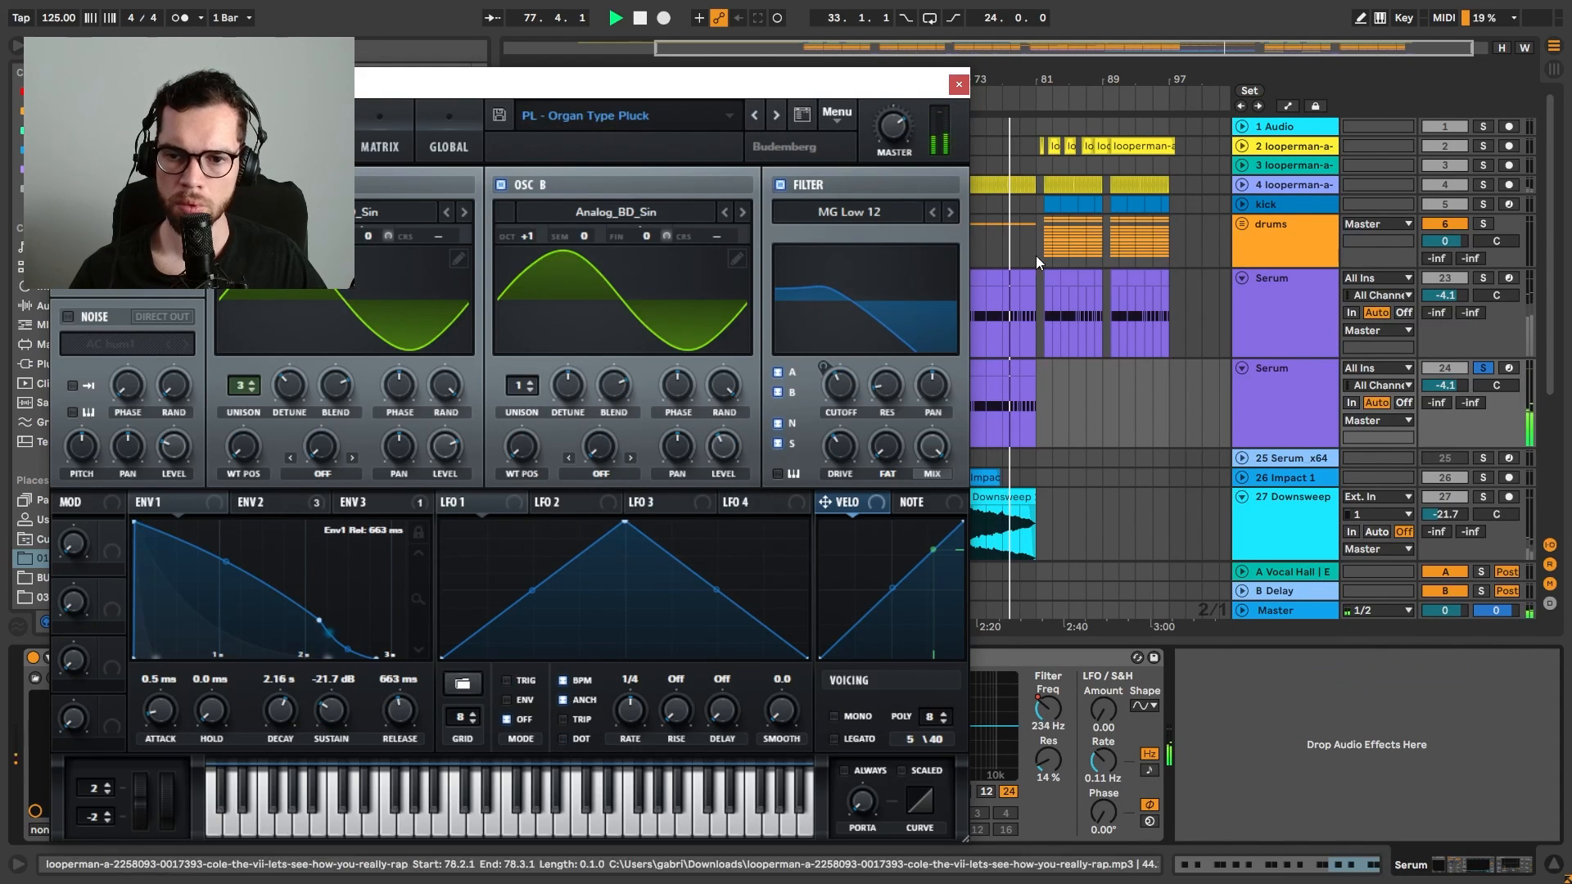
{"action": "left_click", "coordinate": [1483, 367]}
{"action": "left_click", "coordinate": [959, 84]}
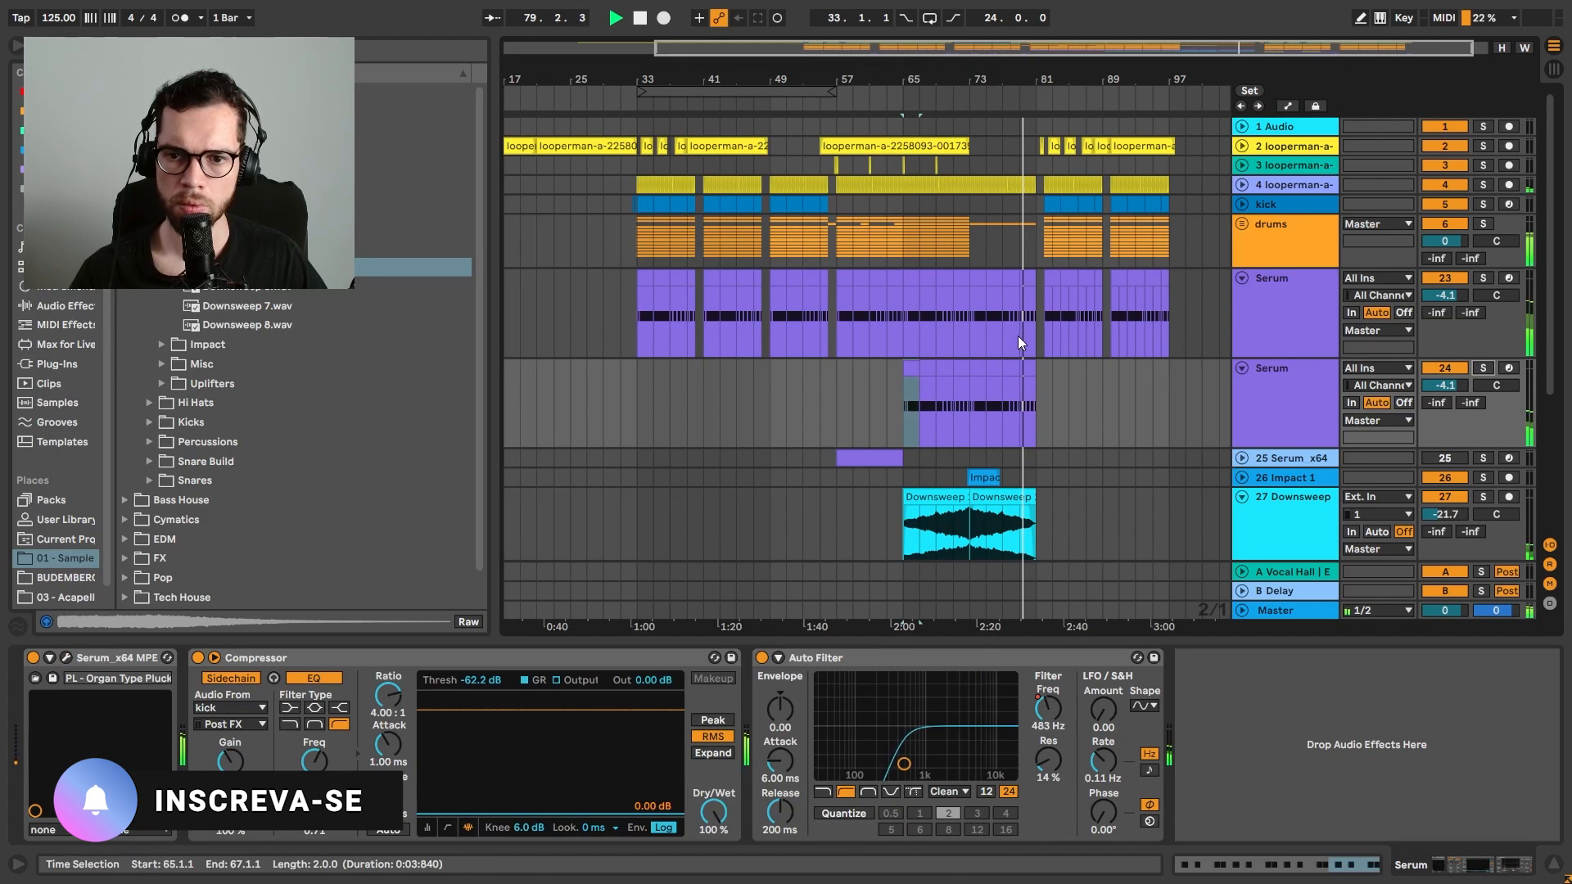
Delete the part of Serum track 24 before bar 73, keeping only bars 73 to 81
{"action": "left_click", "coordinate": [954, 391]}
{"action": "key", "text": "ctrl+e"}
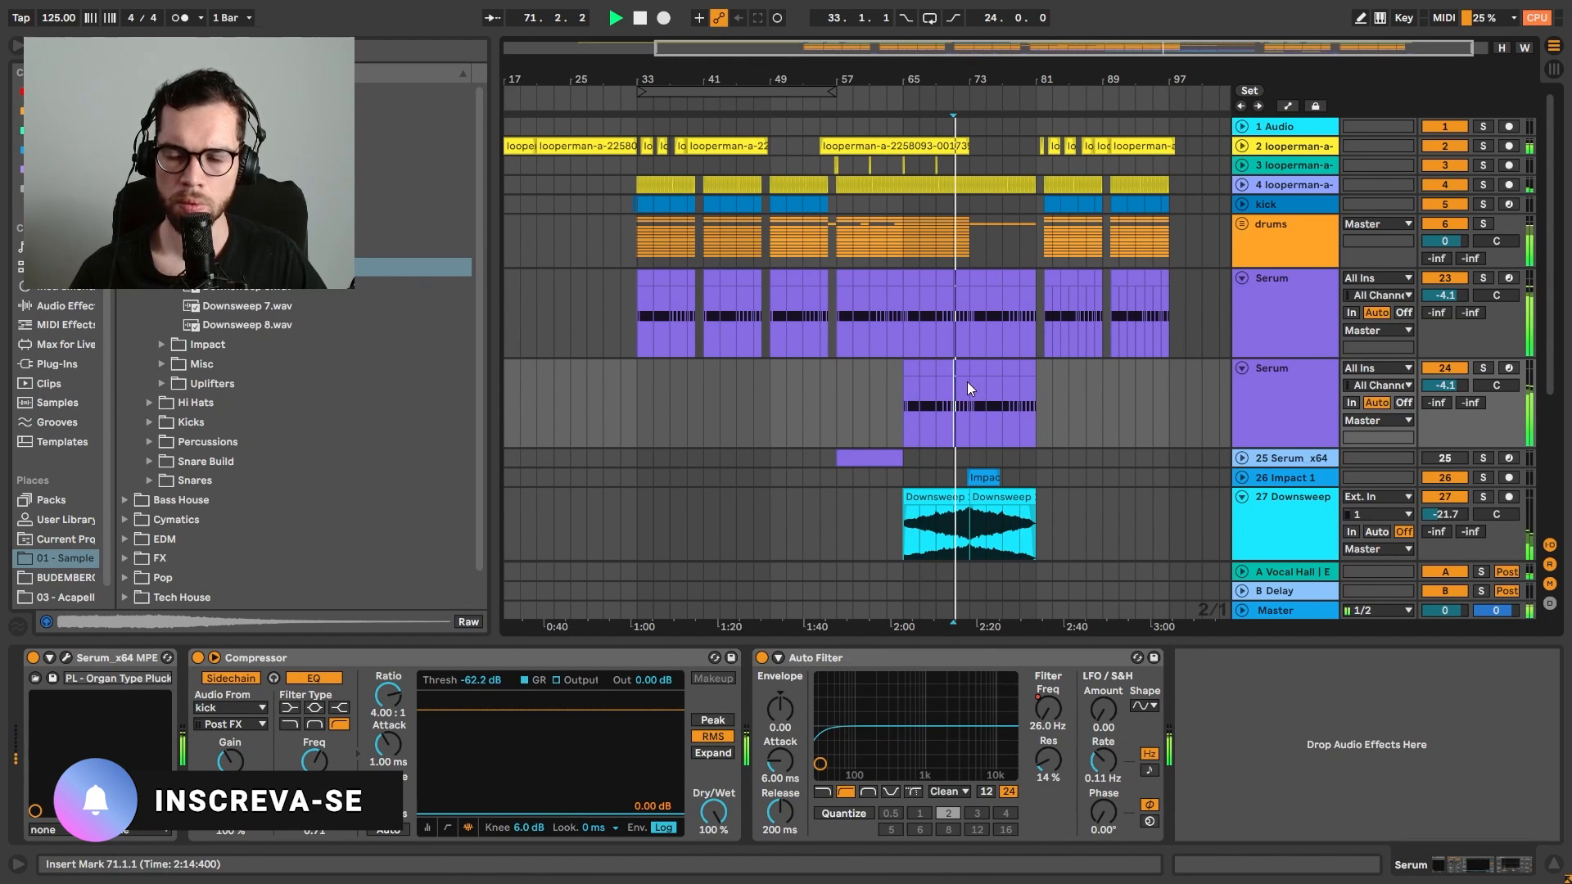
{"action": "left_click", "coordinate": [955, 372]}
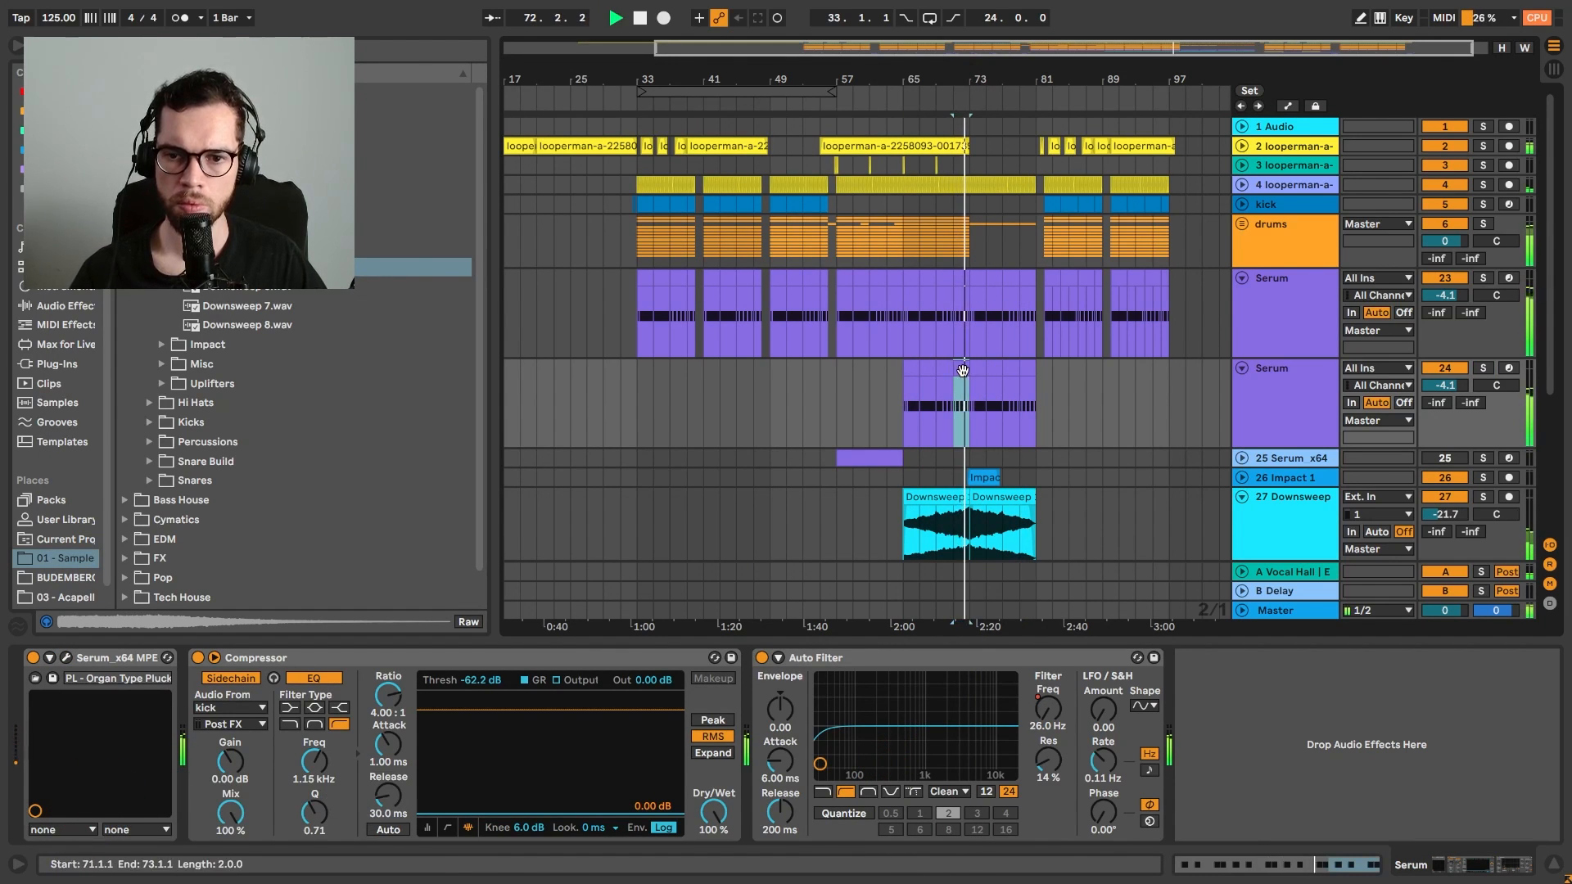
{"action": "left_click_drag", "start_coordinate": [951, 372], "coordinate": [1033, 370]}
{"action": "key", "text": "Delete"}
{"action": "left_click", "coordinate": [987, 394]}
{"action": "key", "text": "ctrl+e"}
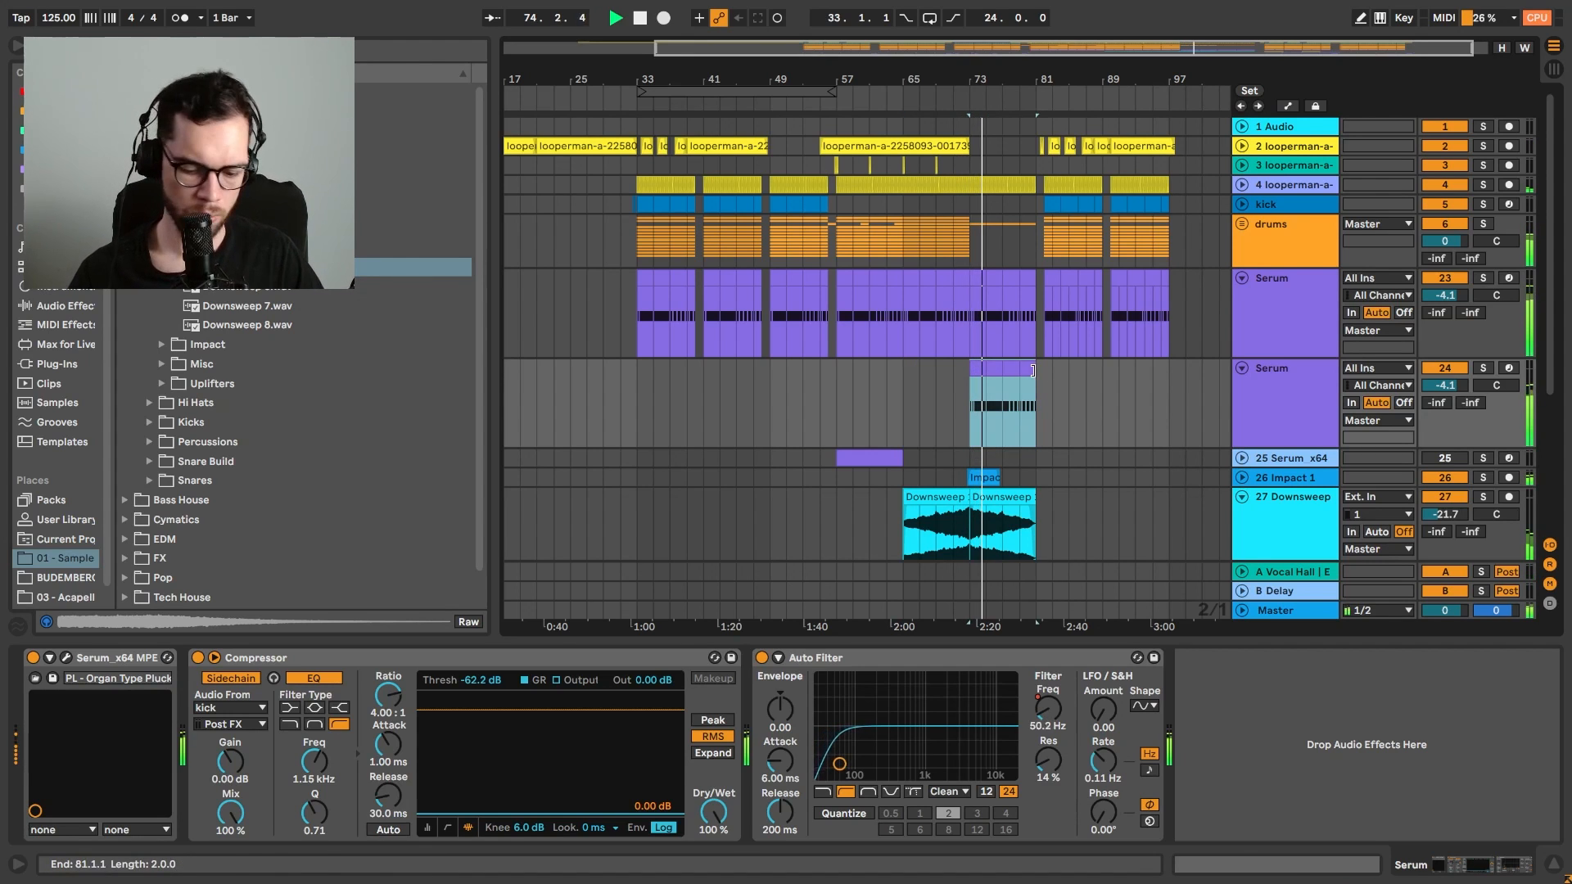
Enable the Delay in the Serum effects rack of track 24
{"action": "left_click", "coordinate": [71, 668]}
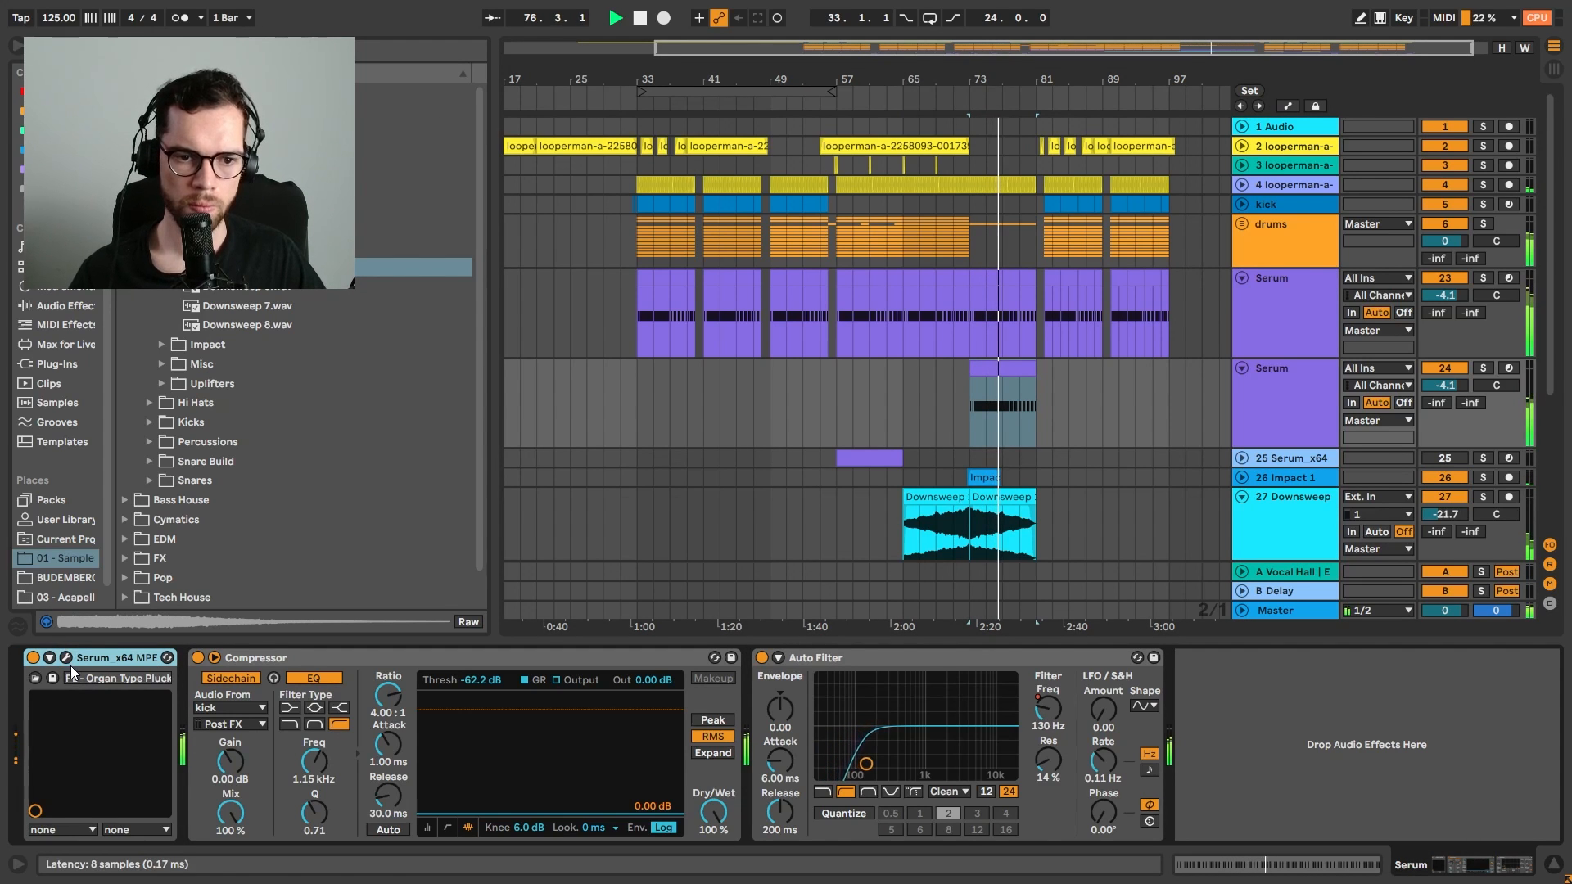
{"action": "left_click", "coordinate": [66, 664]}
{"action": "left_click", "coordinate": [344, 146]}
{"action": "key", "text": "space"}
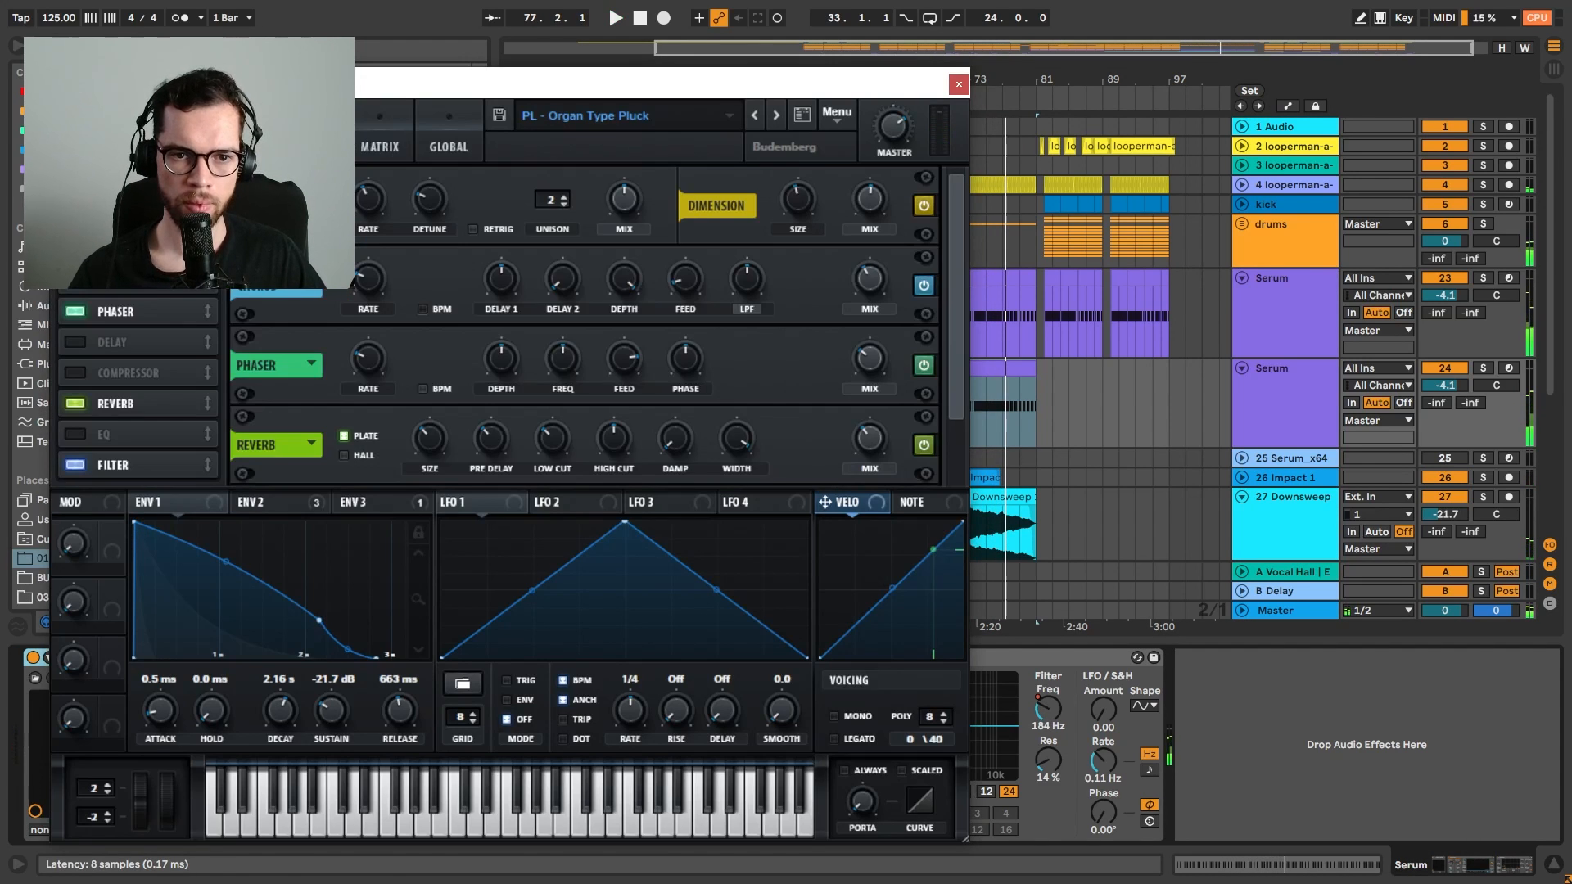
{"action": "left_click", "coordinate": [75, 343]}
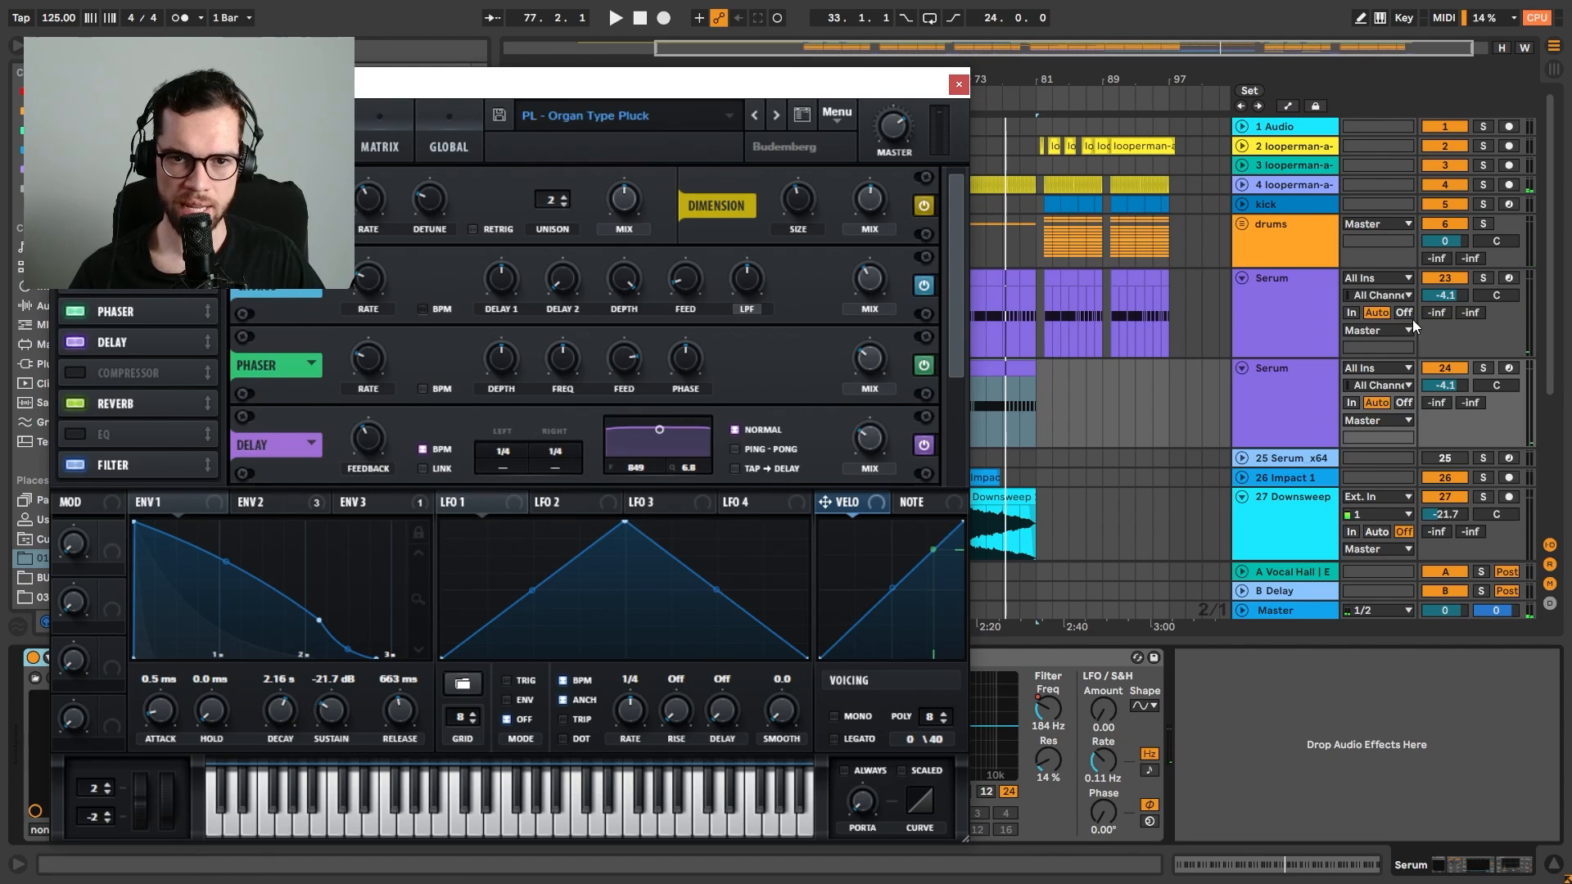
With track 24 soloed during playback, set the delay filter to about 2503 and 3.4, raise the delay mix, and close Serum
{"action": "key", "text": "space"}
{"action": "left_click", "coordinate": [1483, 368]}
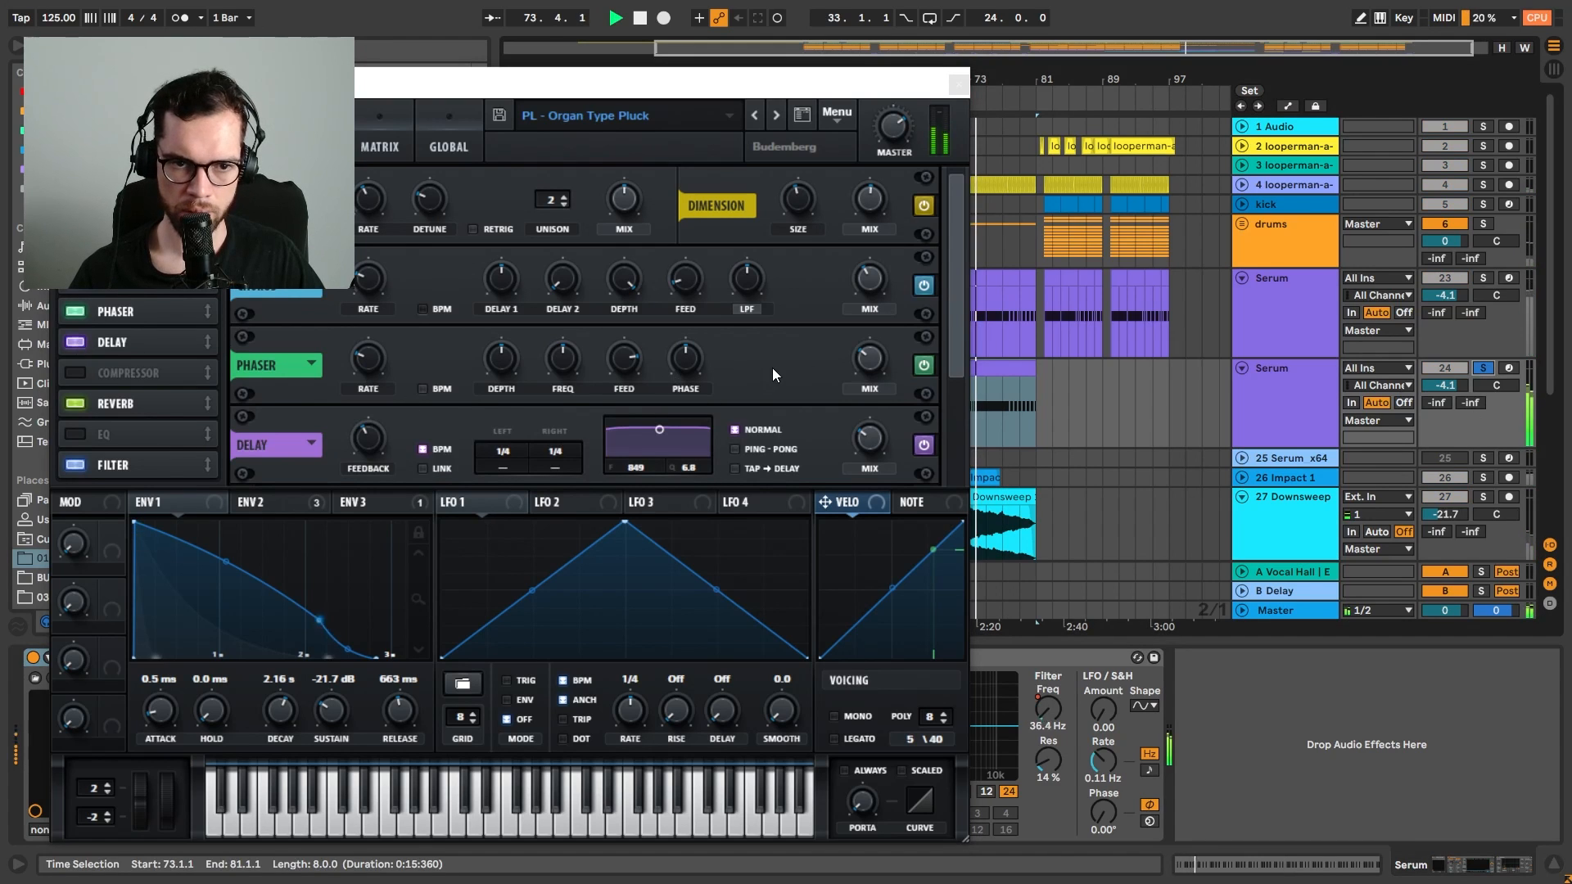
{"action": "left_click", "coordinate": [678, 444]}
{"action": "left_click_drag", "start_coordinate": [852, 445], "coordinate": [896, 404]}
{"action": "left_click", "coordinate": [1483, 367]}
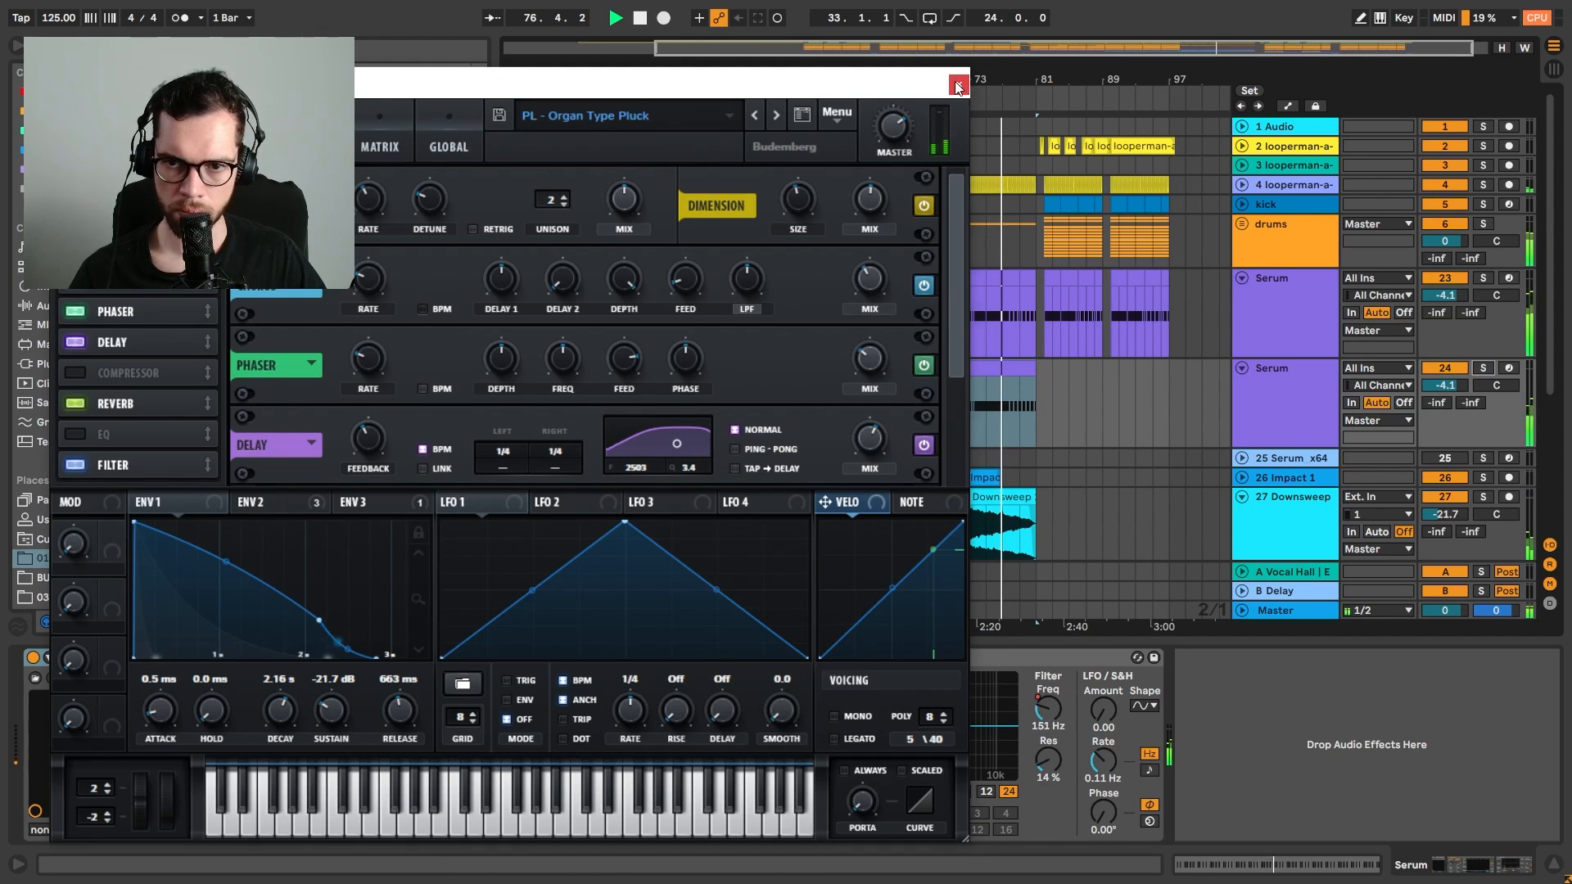
{"action": "left_click", "coordinate": [958, 86]}
Try silencing the Serum parts on tracks 23 and 24 from bar 77 to bar 81, and undo it
{"action": "left_click", "coordinate": [970, 247]}
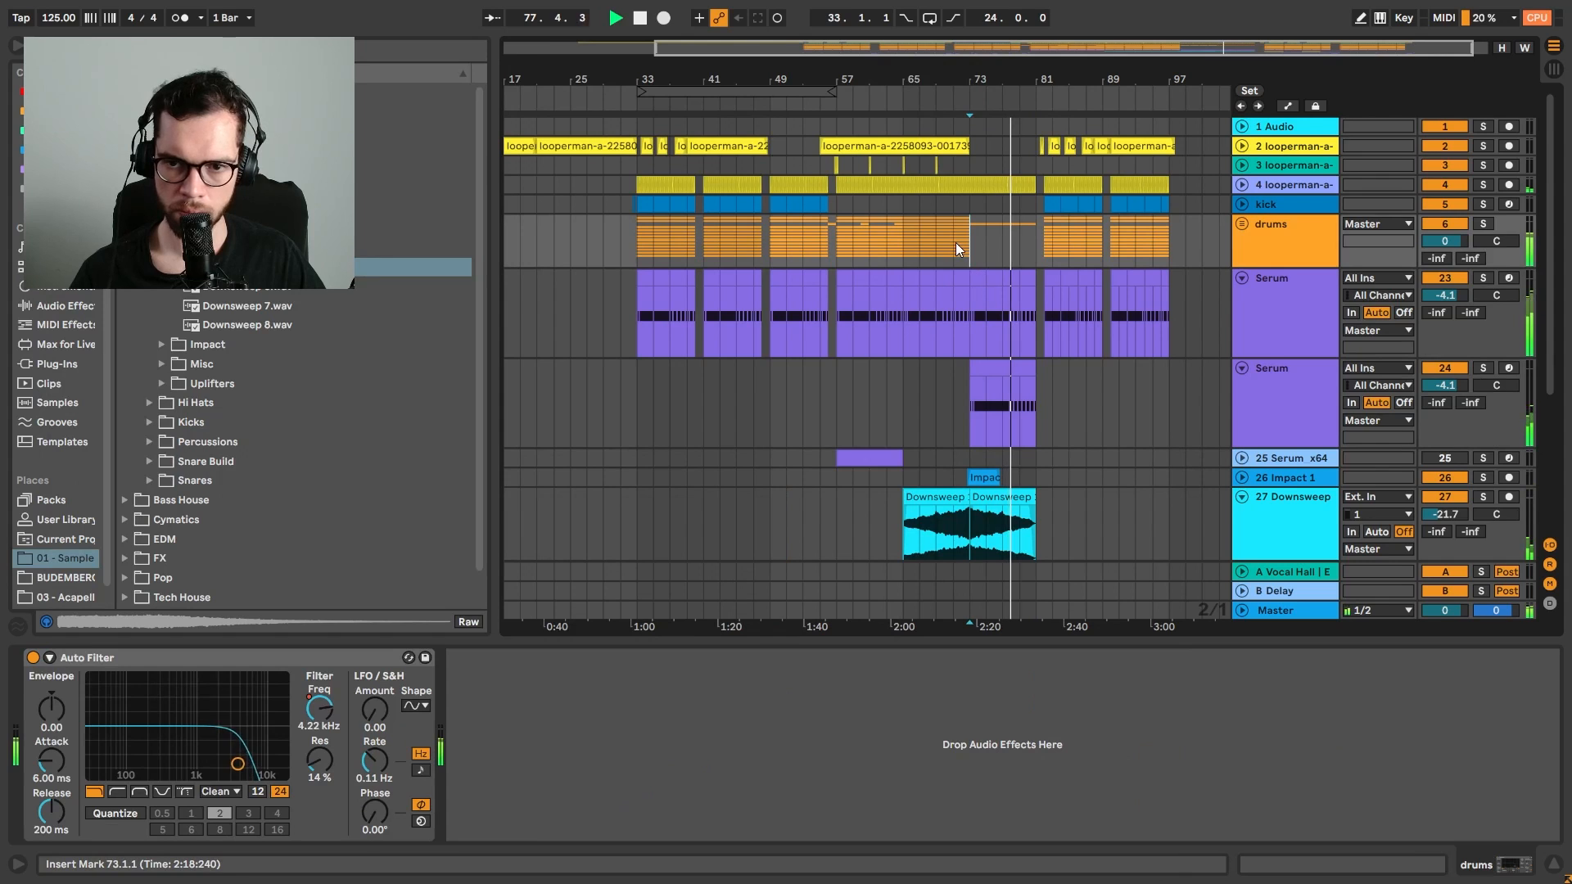
{"action": "left_click_drag", "start_coordinate": [1043, 279], "coordinate": [1003, 369]}
{"action": "key", "text": "0"}
{"action": "key", "text": "0"}
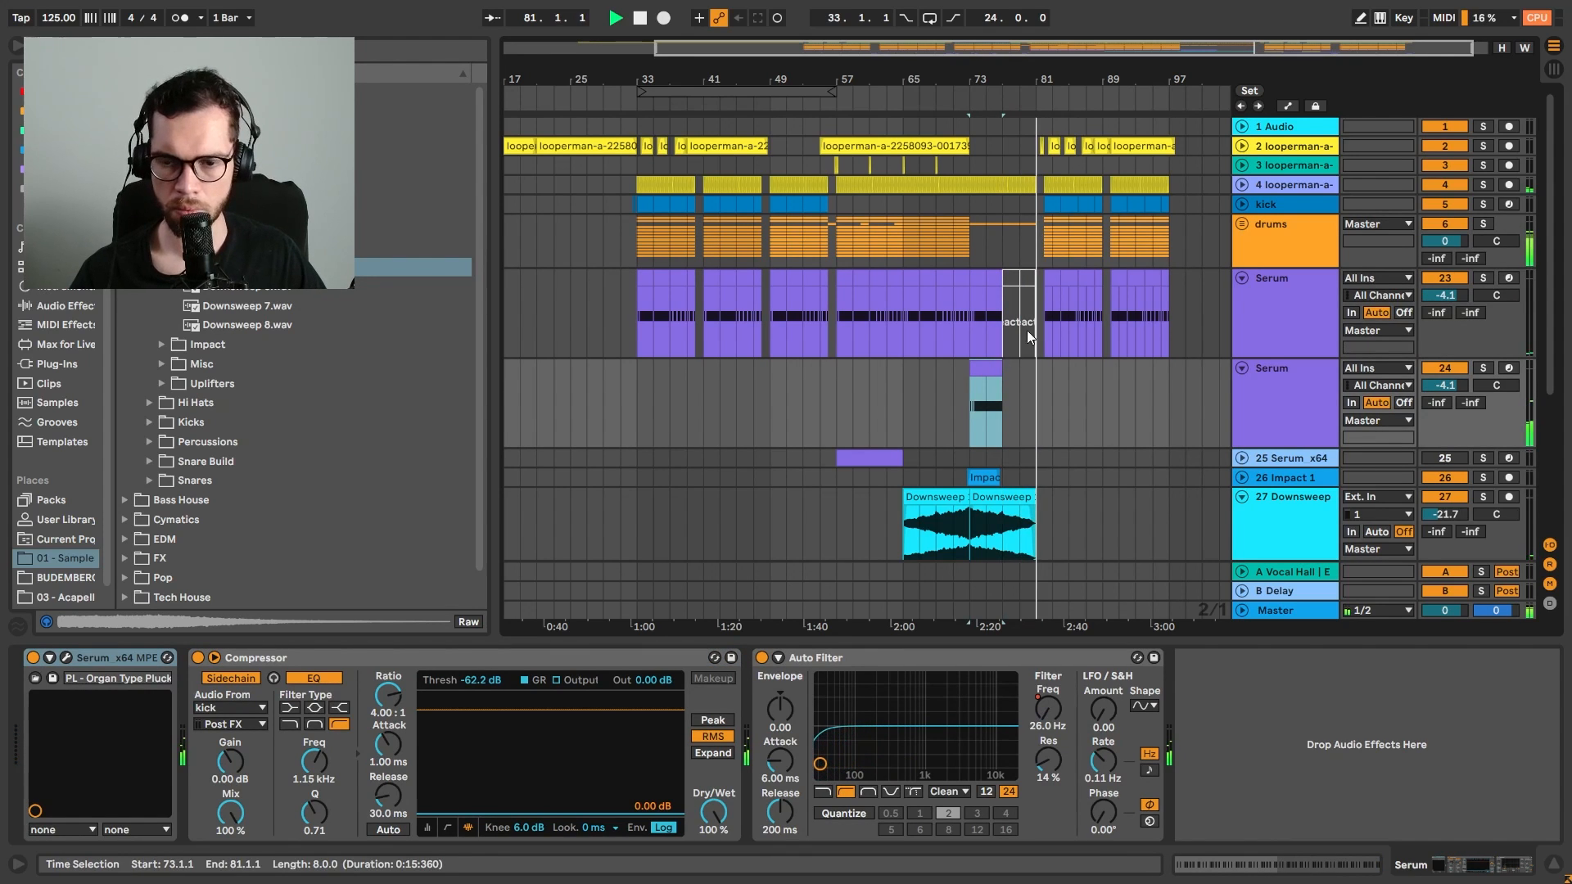
{"action": "key", "text": "ctrl+z"}
{"action": "key", "text": "ctrl+z"}
{"action": "key", "text": "ctrl+z"}
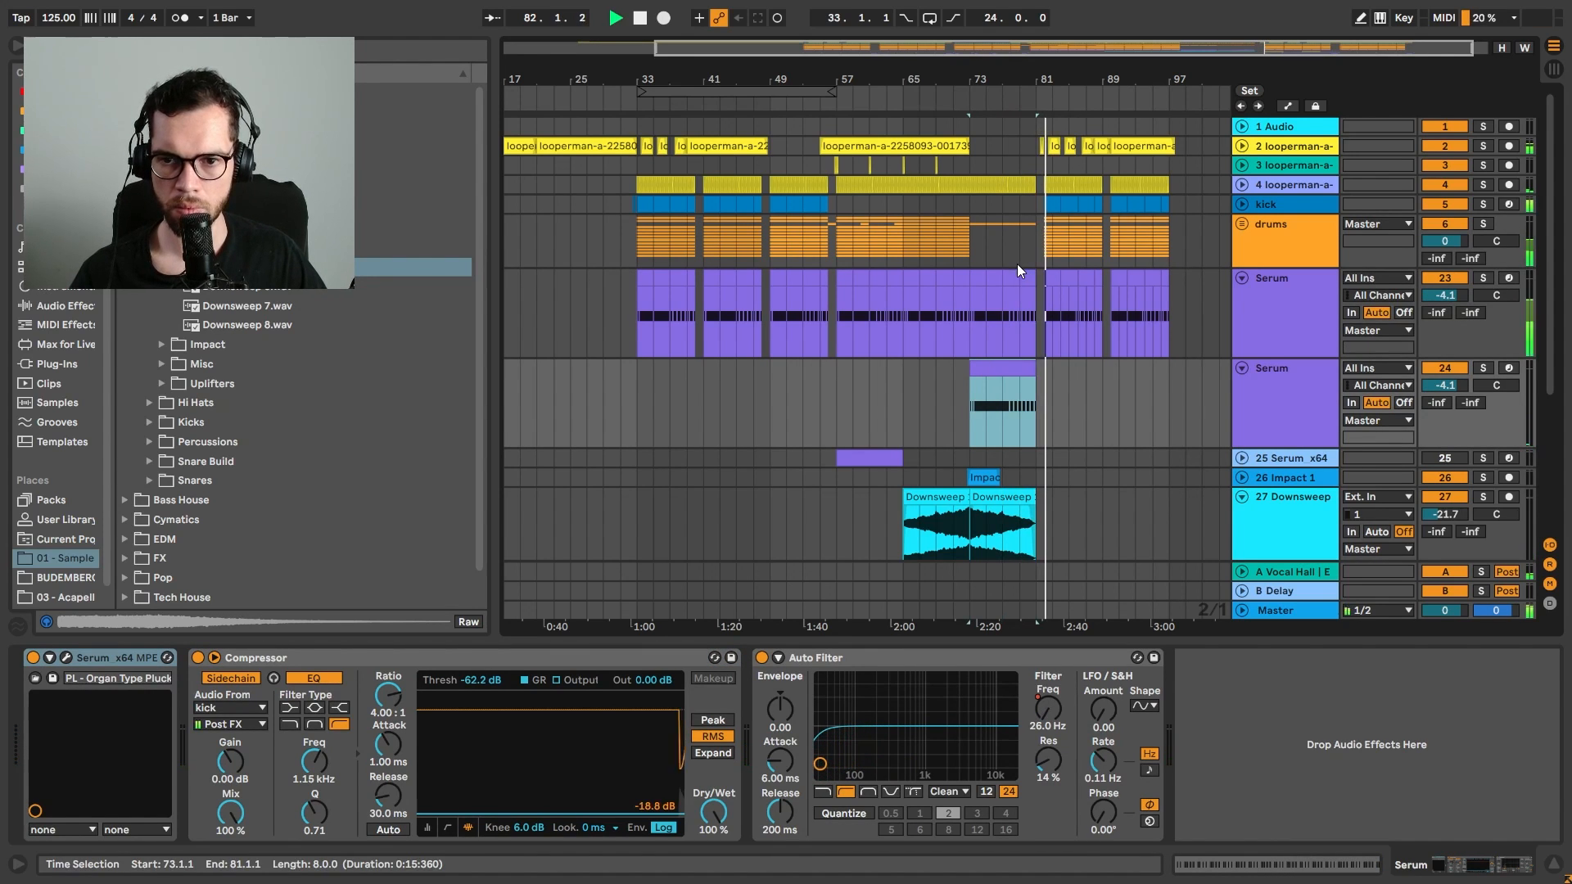
Play the break from bar 73 and inspect the vocal clips around bar 81
{"action": "left_click", "coordinate": [972, 244]}
{"action": "key", "text": "space"}
{"action": "key", "text": "space"}
{"action": "left_click_drag", "start_coordinate": [1060, 79], "coordinate": [1059, 176]}
{"action": "left_click", "coordinate": [921, 147]}
{"action": "left_click", "coordinate": [830, 147]}
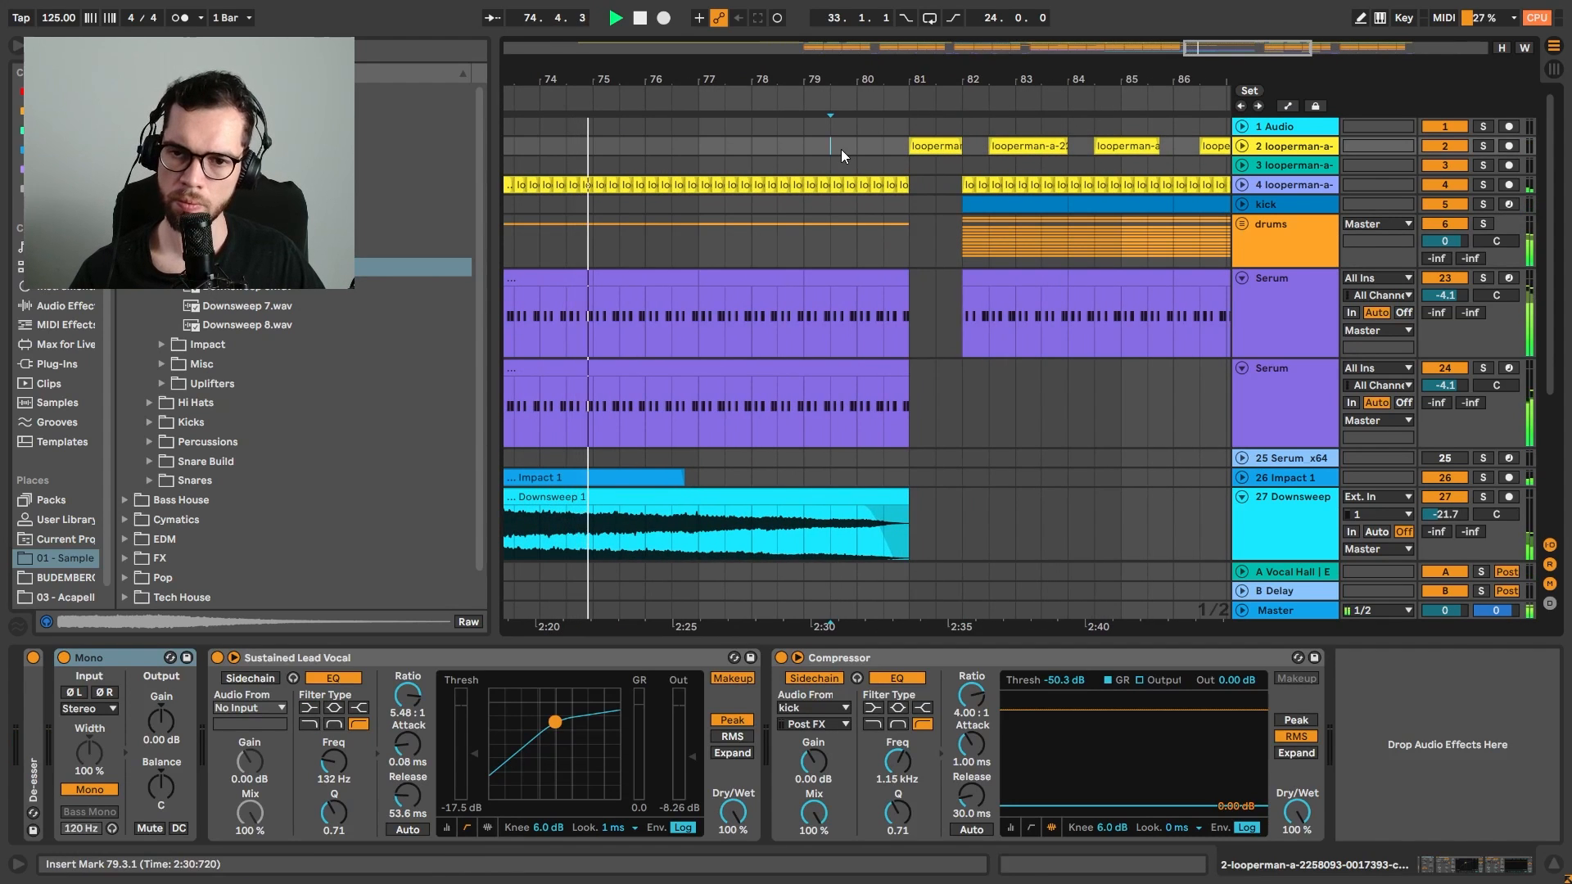
On vocal track 2, extend the clip at 82.3 back to bar 81 and cut out the section between 82.1 and 82.3
{"action": "left_click", "coordinate": [1241, 145]}
{"action": "left_click_drag", "start_coordinate": [990, 147], "coordinate": [912, 147]}
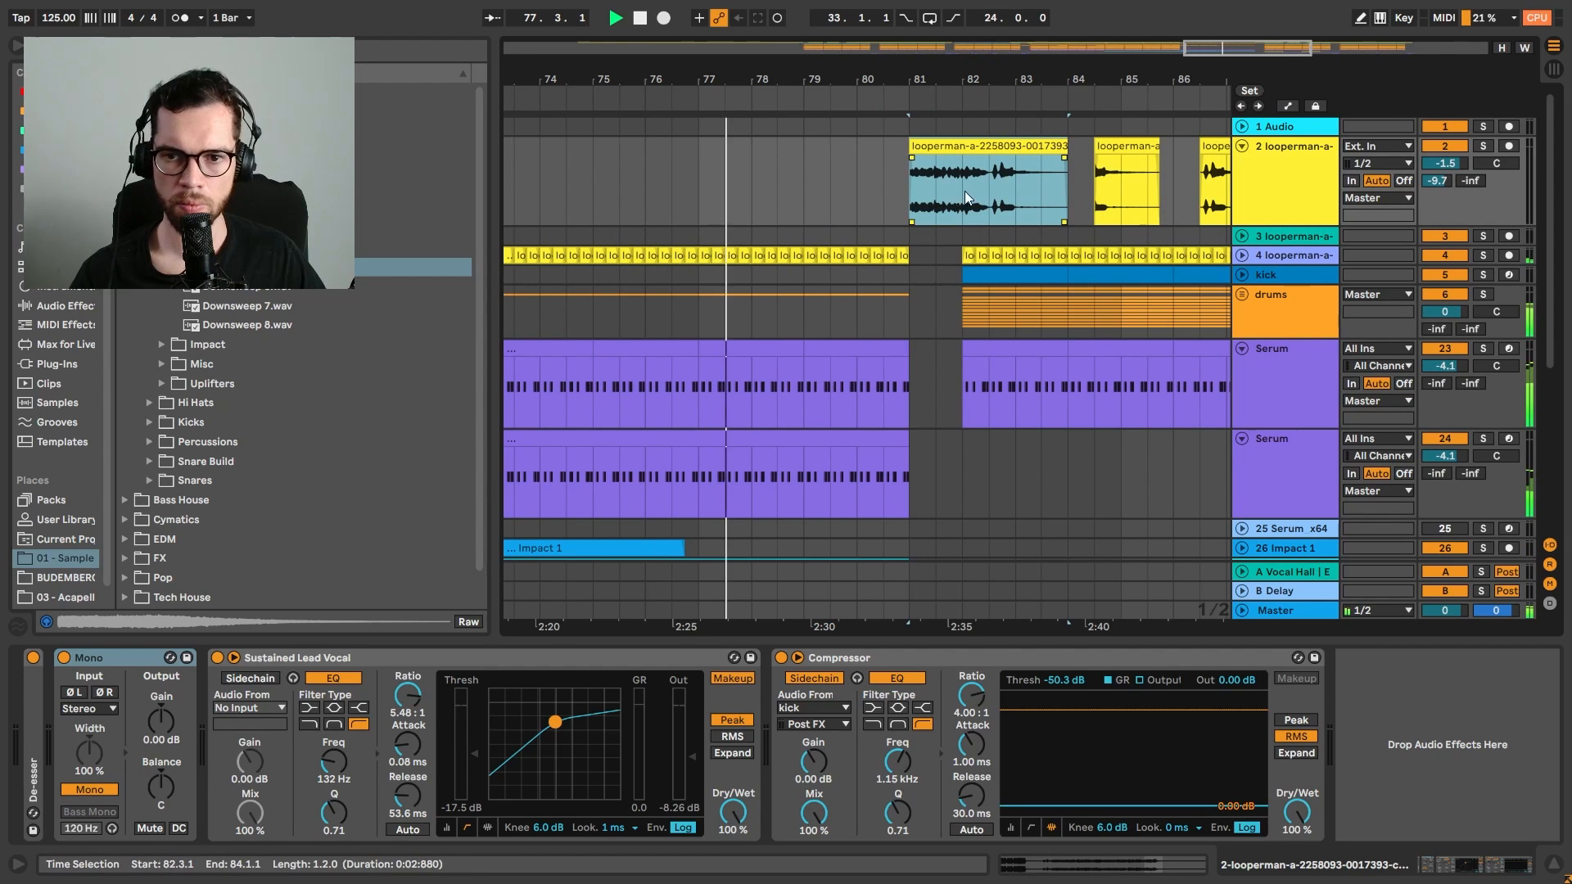
{"action": "left_click", "coordinate": [991, 205]}
{"action": "key", "text": "ctrl+e"}
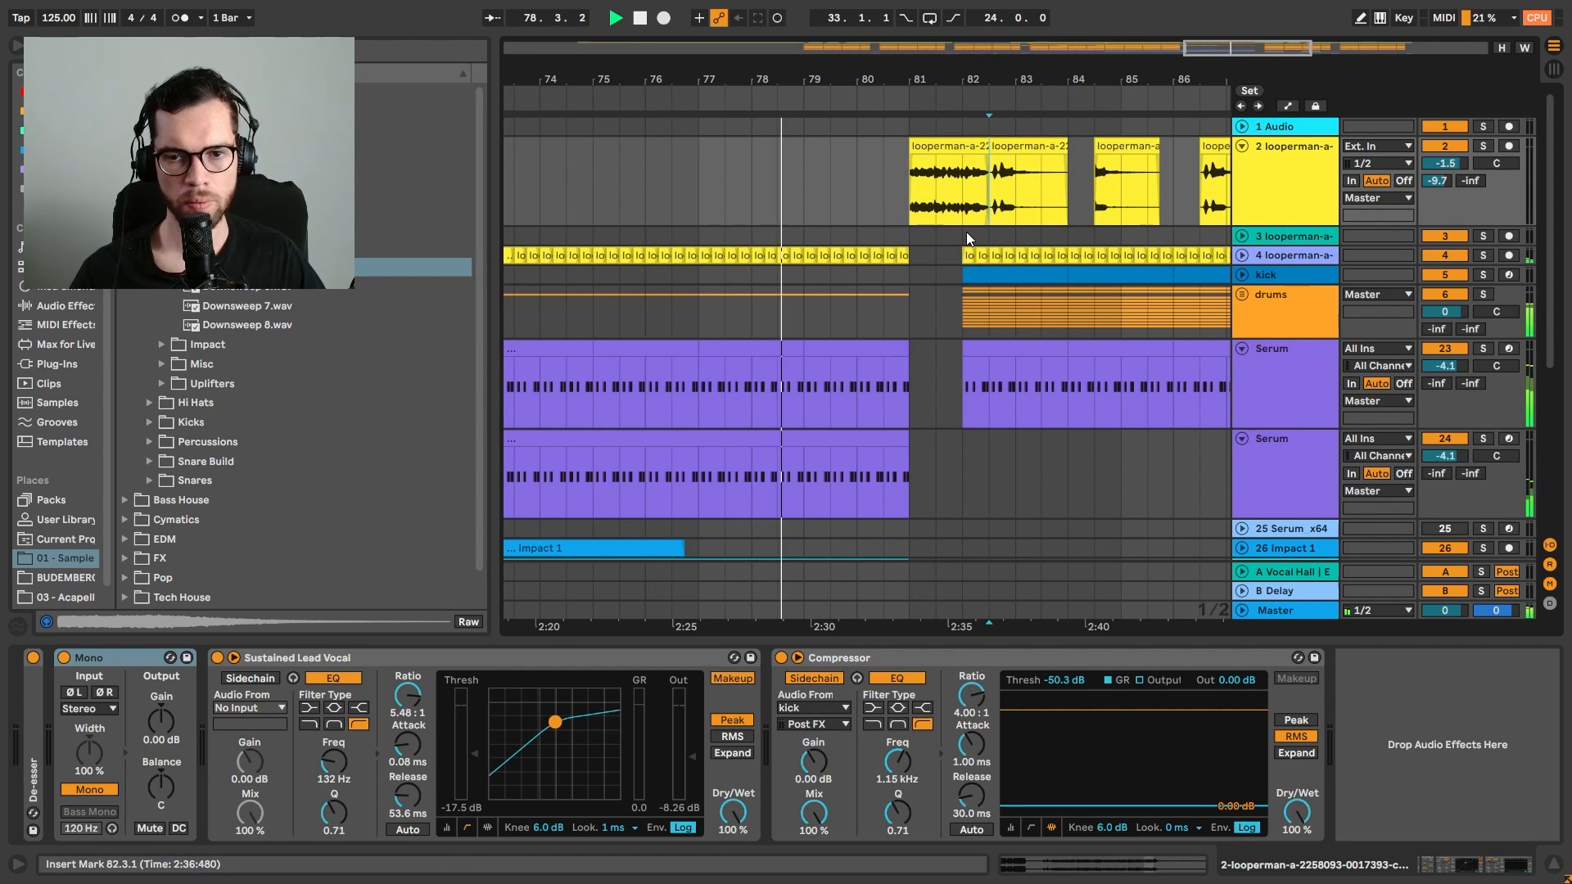
{"action": "left_click_drag", "start_coordinate": [965, 164], "coordinate": [944, 155]}
{"action": "left_click", "coordinate": [965, 150]}
{"action": "key", "text": "Delete"}
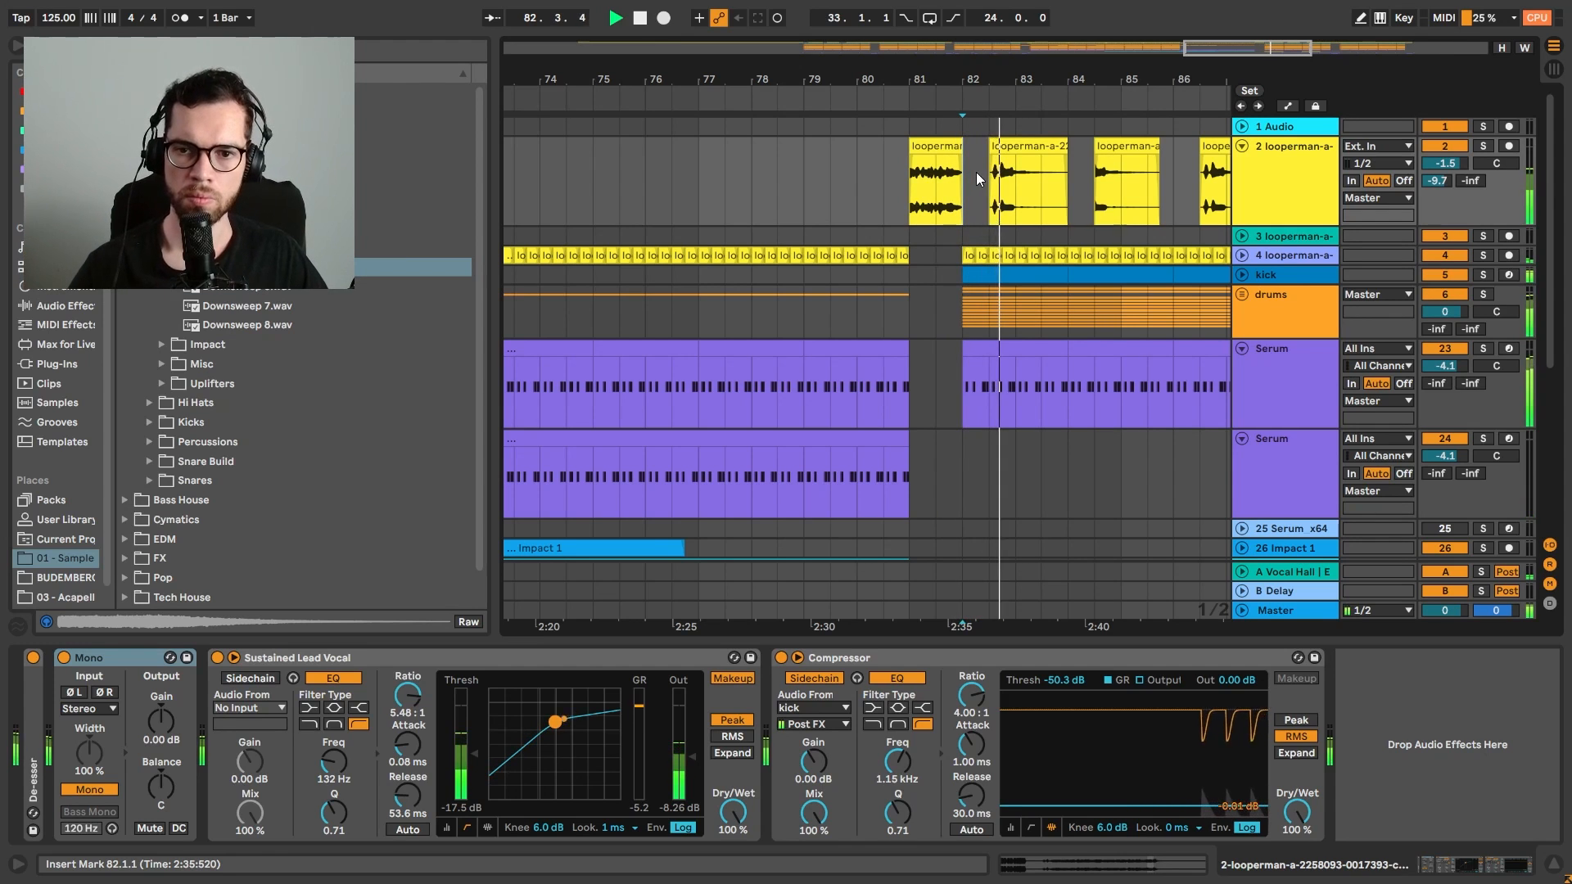
Play the edited vocal lead-in to the drop from bar 79 and unfold the drums group
{"action": "left_click", "coordinate": [804, 187]}
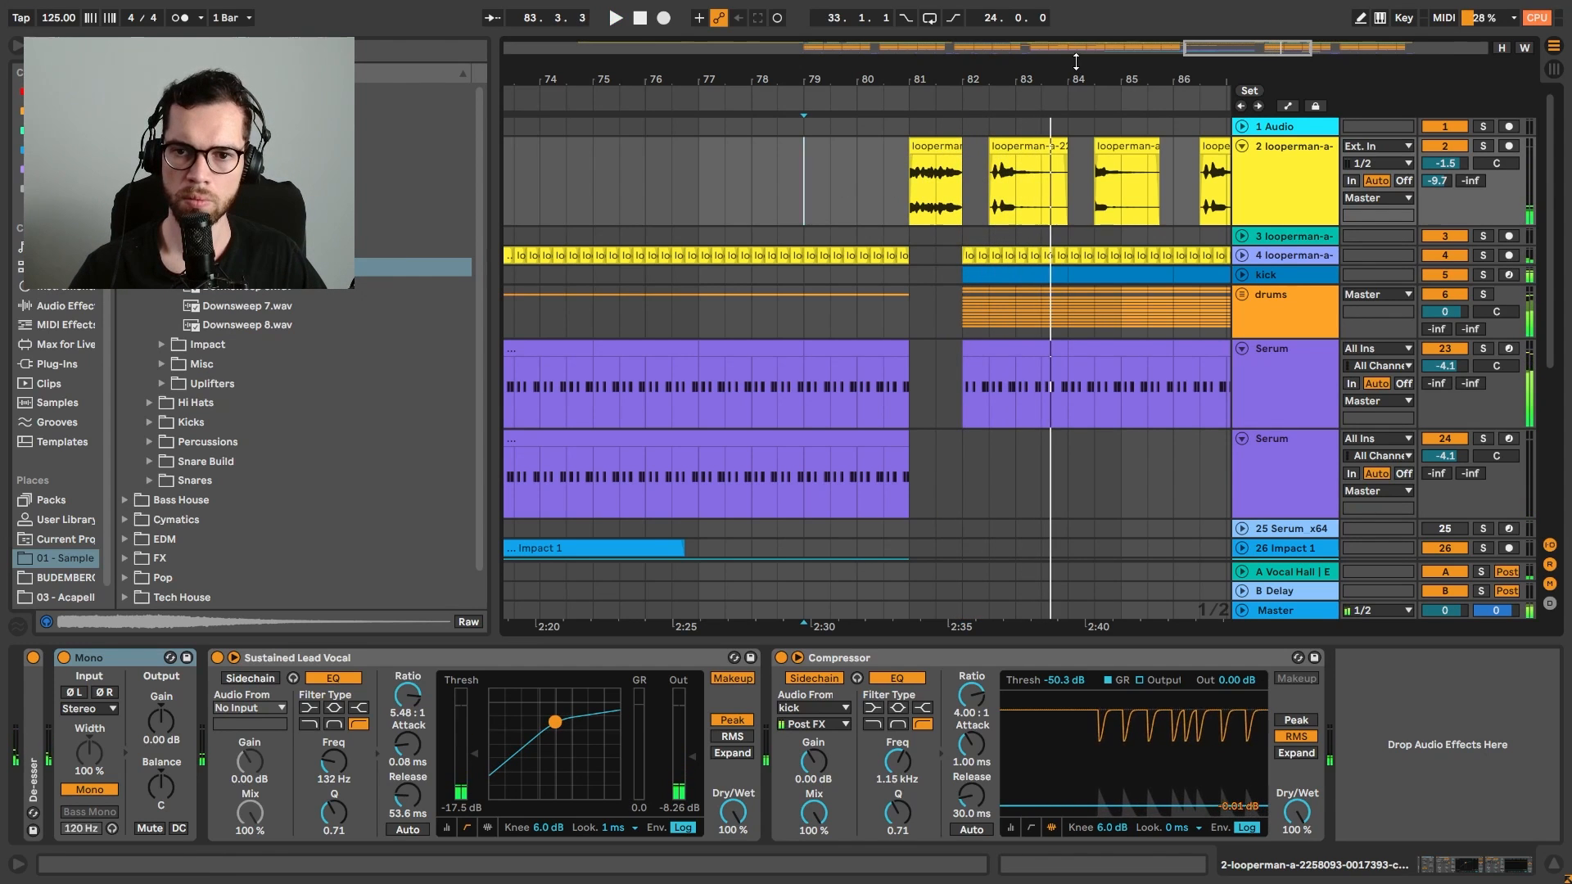
{"action": "left_click_drag", "start_coordinate": [1046, 67], "coordinate": [1074, 17]}
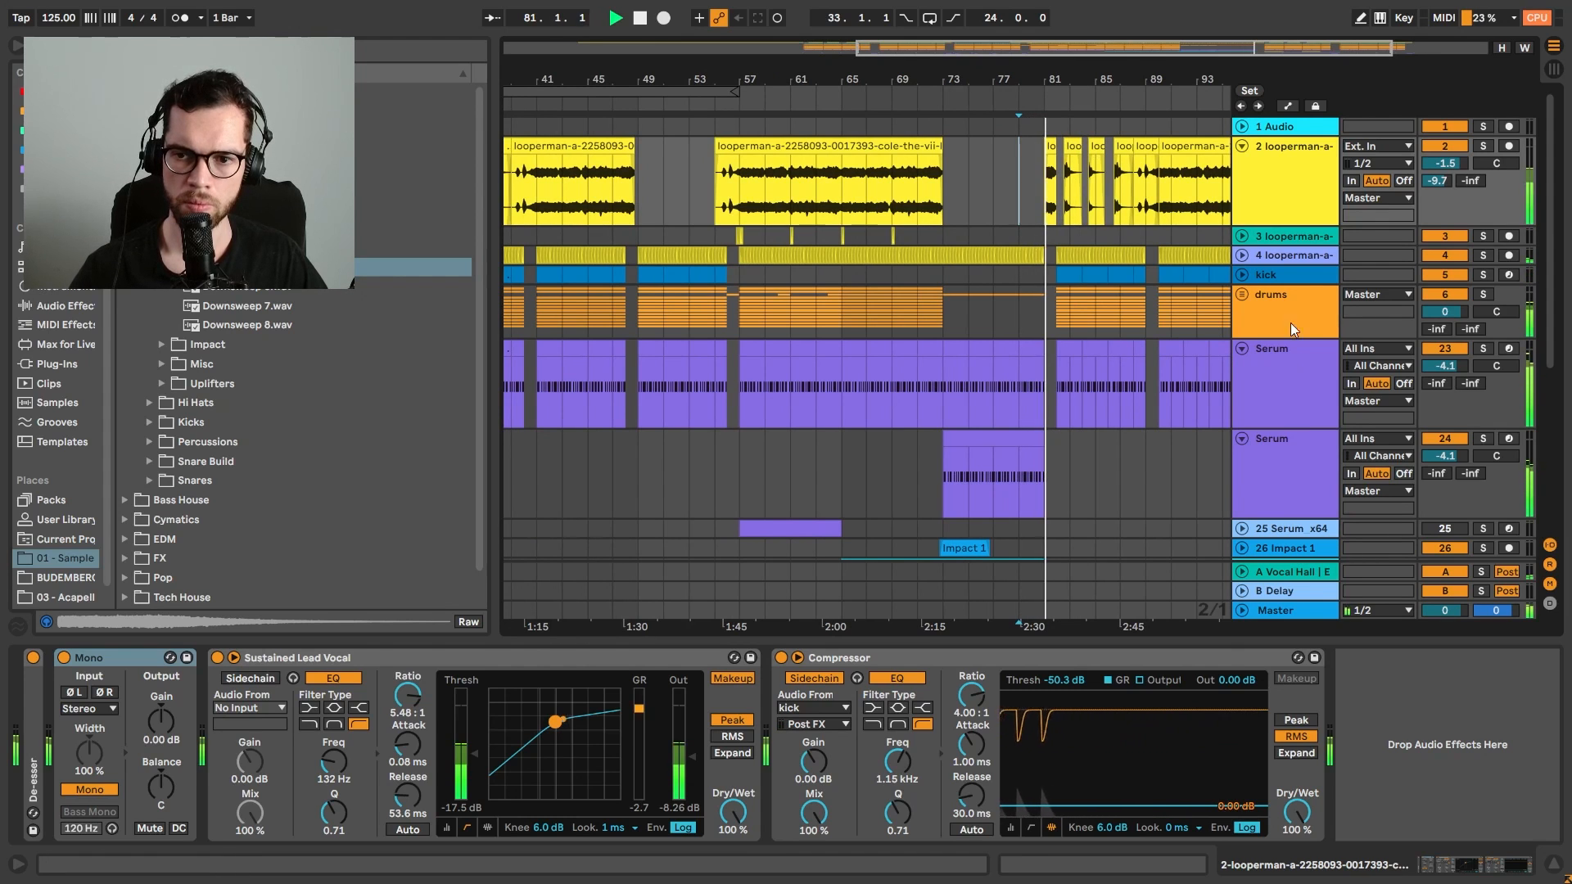
{"action": "left_click", "coordinate": [1243, 294]}
{"action": "key", "text": "space"}
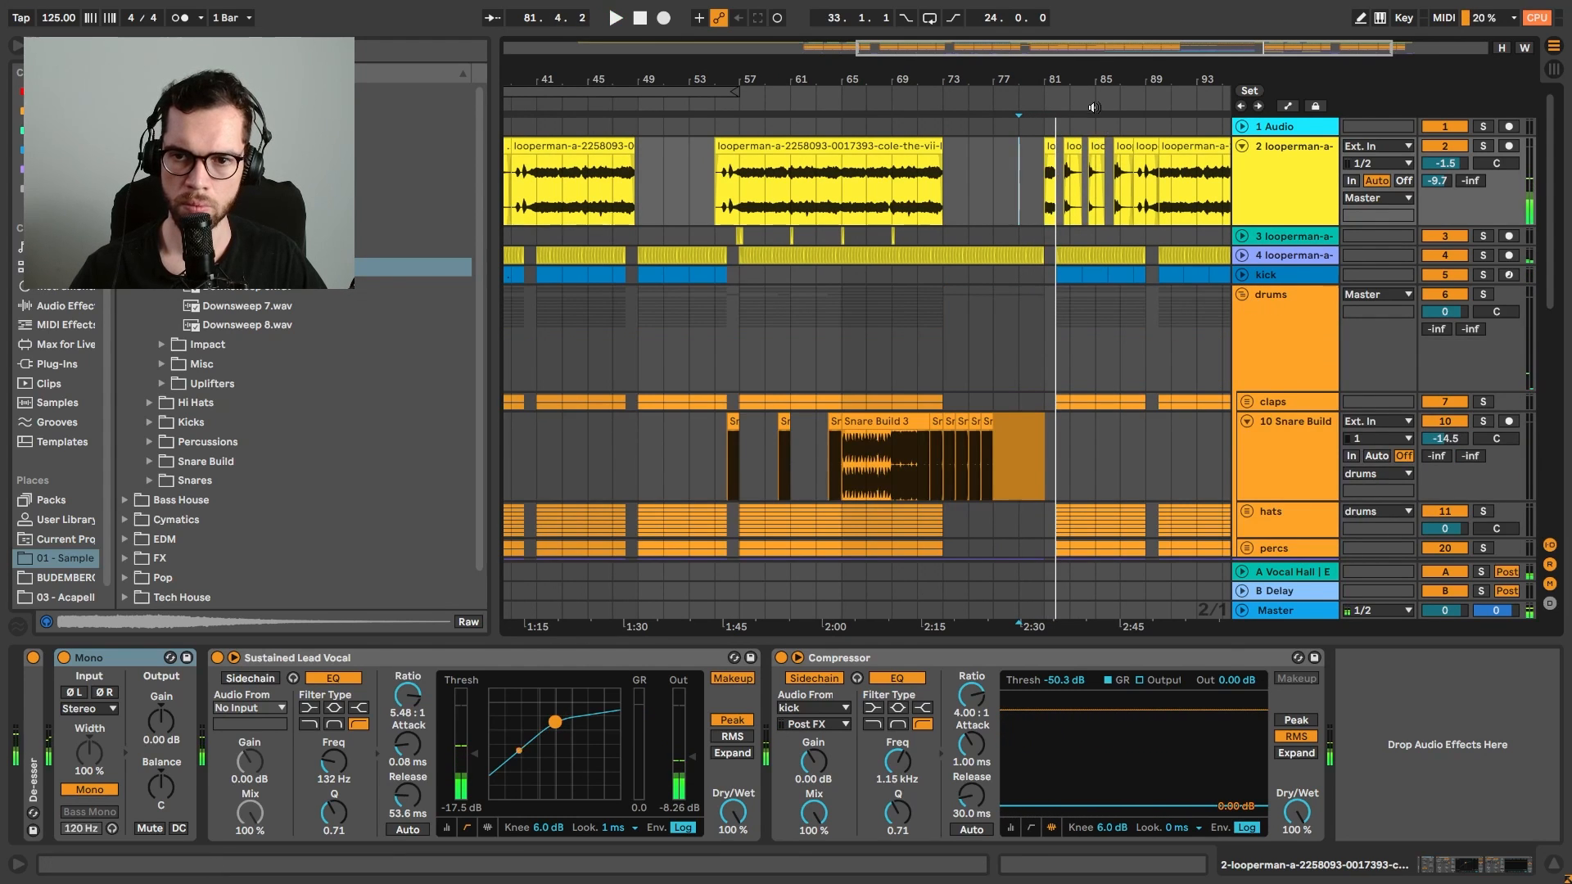
Collapse all tracks in the arrangement, including the drums group
{"action": "left_click_drag", "start_coordinate": [1058, 82], "coordinate": [1060, 66]}
{"action": "left_click", "coordinate": [1274, 308]}
{"action": "key", "text": "ctrl+a"}
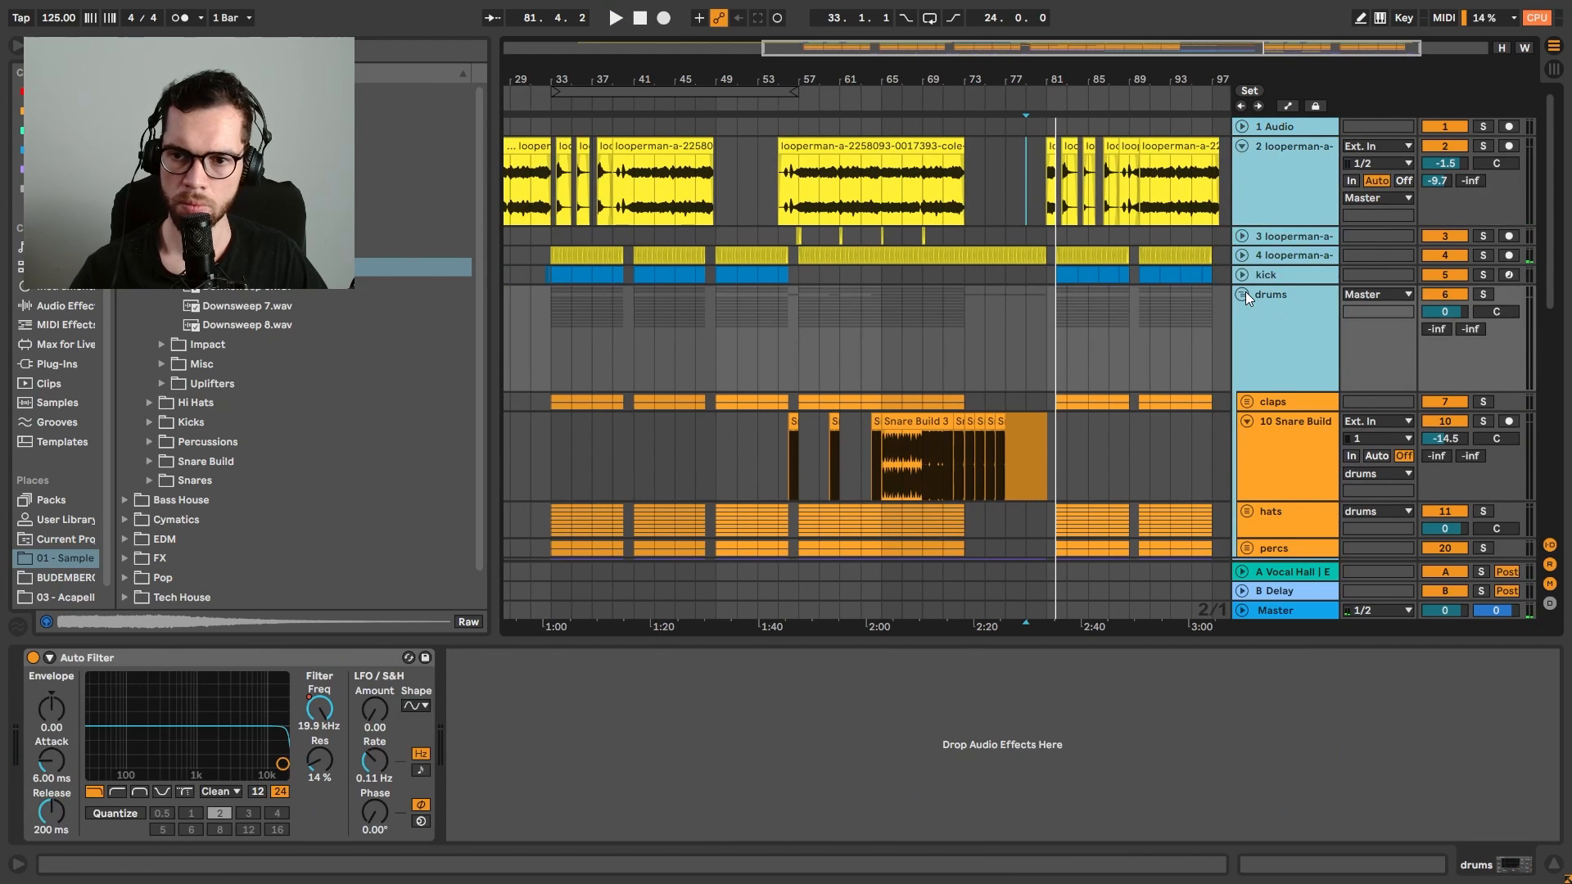
{"action": "left_click", "coordinate": [1244, 293]}
{"action": "left_click", "coordinate": [989, 310]}
Copy the lead response section from bars 31 to 33 to bar 79 on the same track and play it
{"action": "left_click_drag", "start_coordinate": [542, 452], "coordinate": [558, 454]}
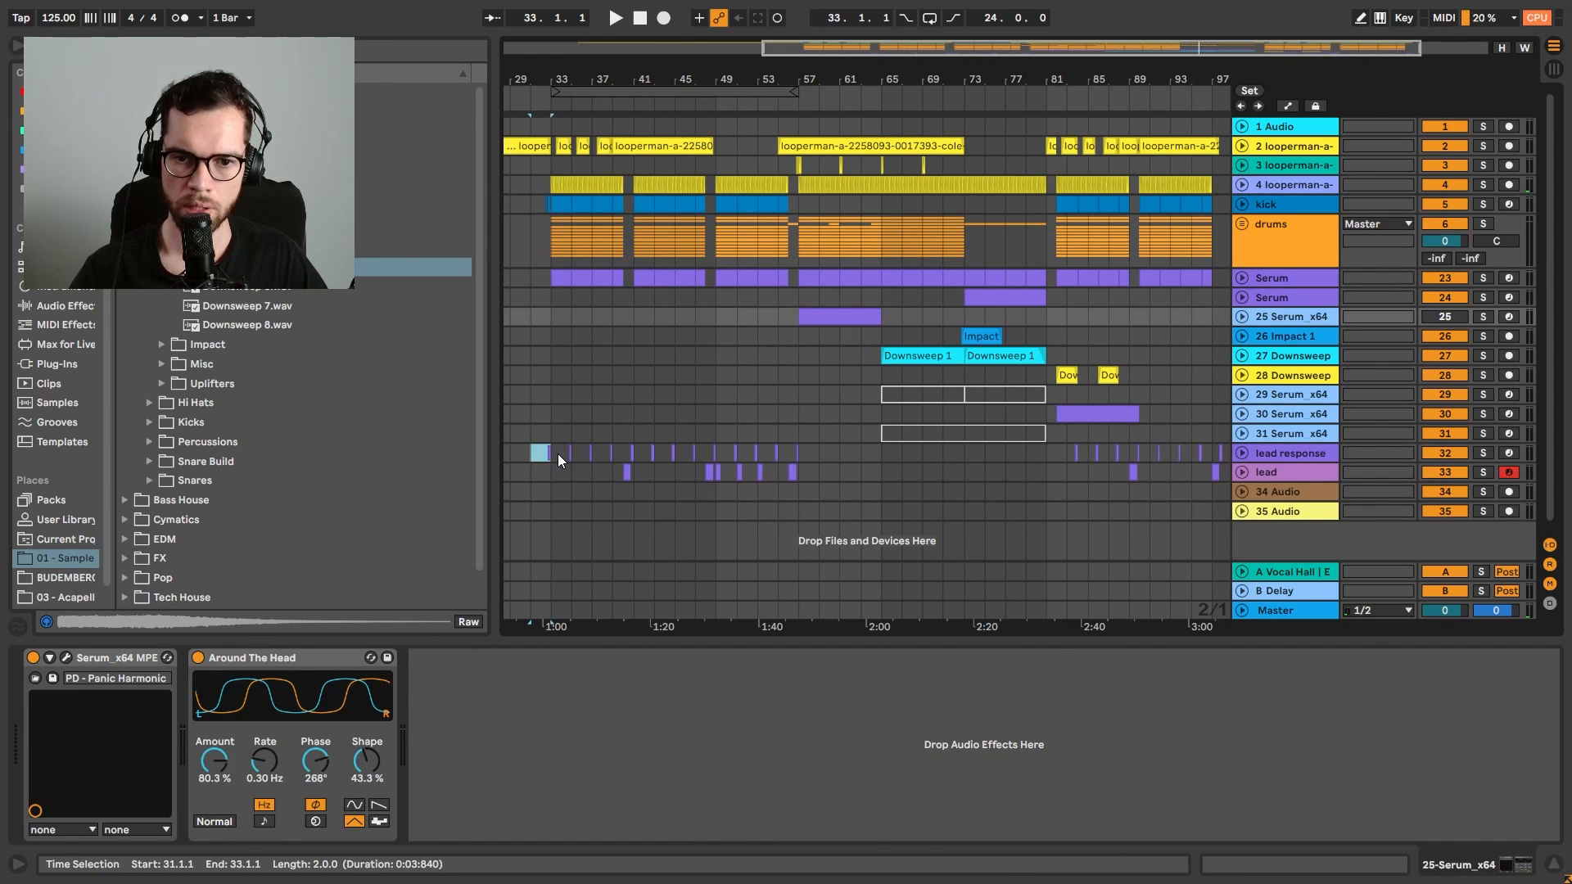
{"action": "left_click", "coordinate": [1030, 454]}
{"action": "key", "text": "space"}
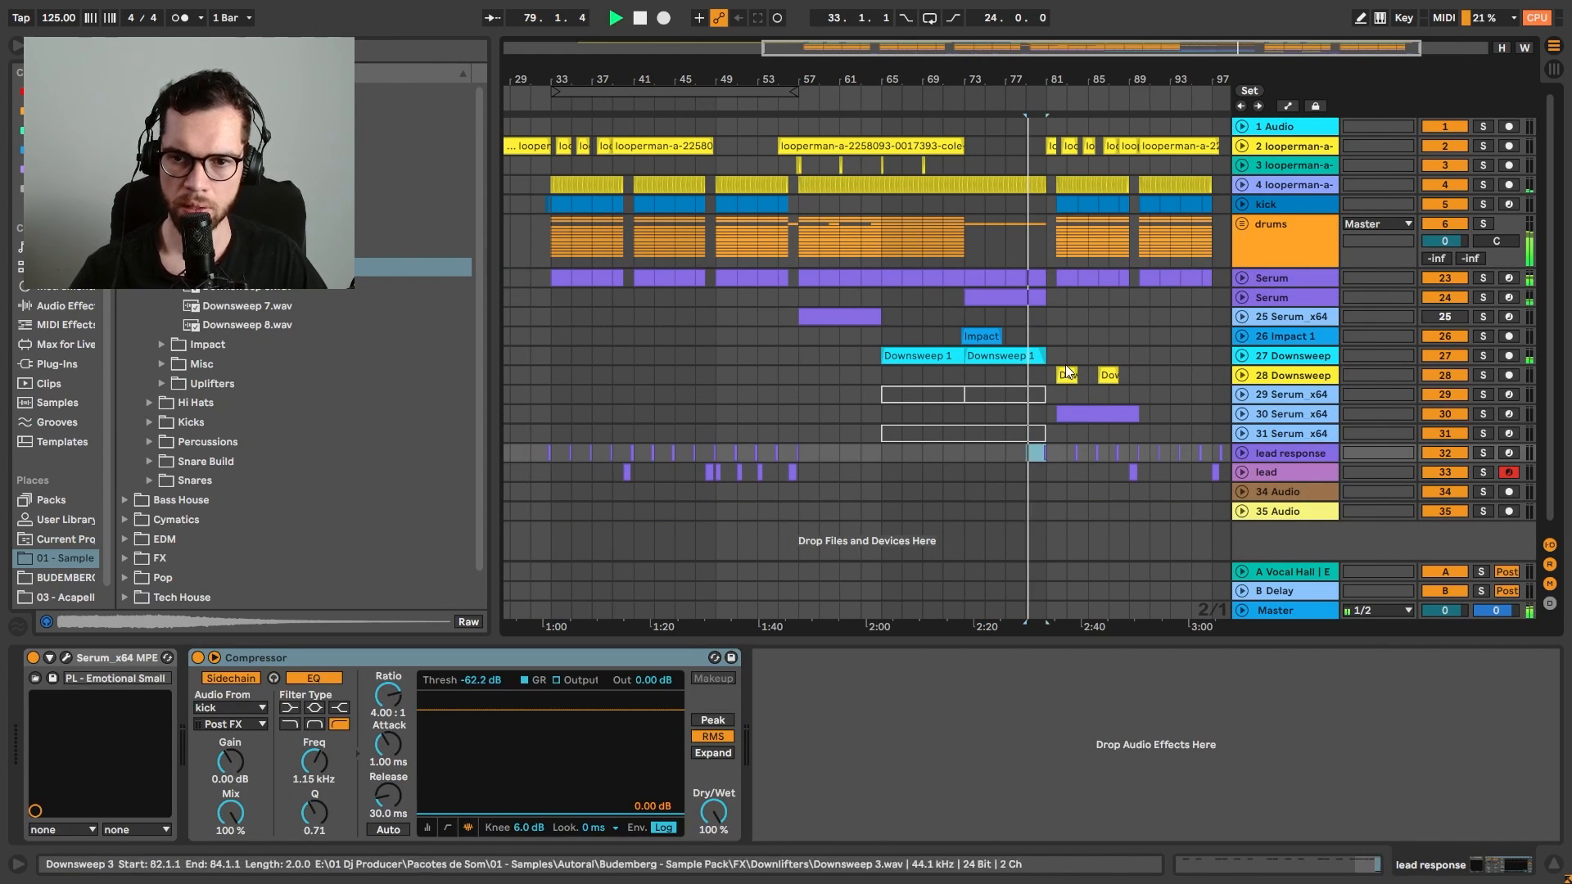
Move the copied lead response clip to 81.4 so it leads into bar 82, and play the transition
{"action": "left_click_drag", "start_coordinate": [1071, 71], "coordinate": [1061, 181]}
{"action": "key", "text": "space"}
{"action": "left_click_drag", "start_coordinate": [786, 453], "coordinate": [893, 453]}
{"action": "left_click", "coordinate": [877, 436]}
{"action": "key", "text": "space"}
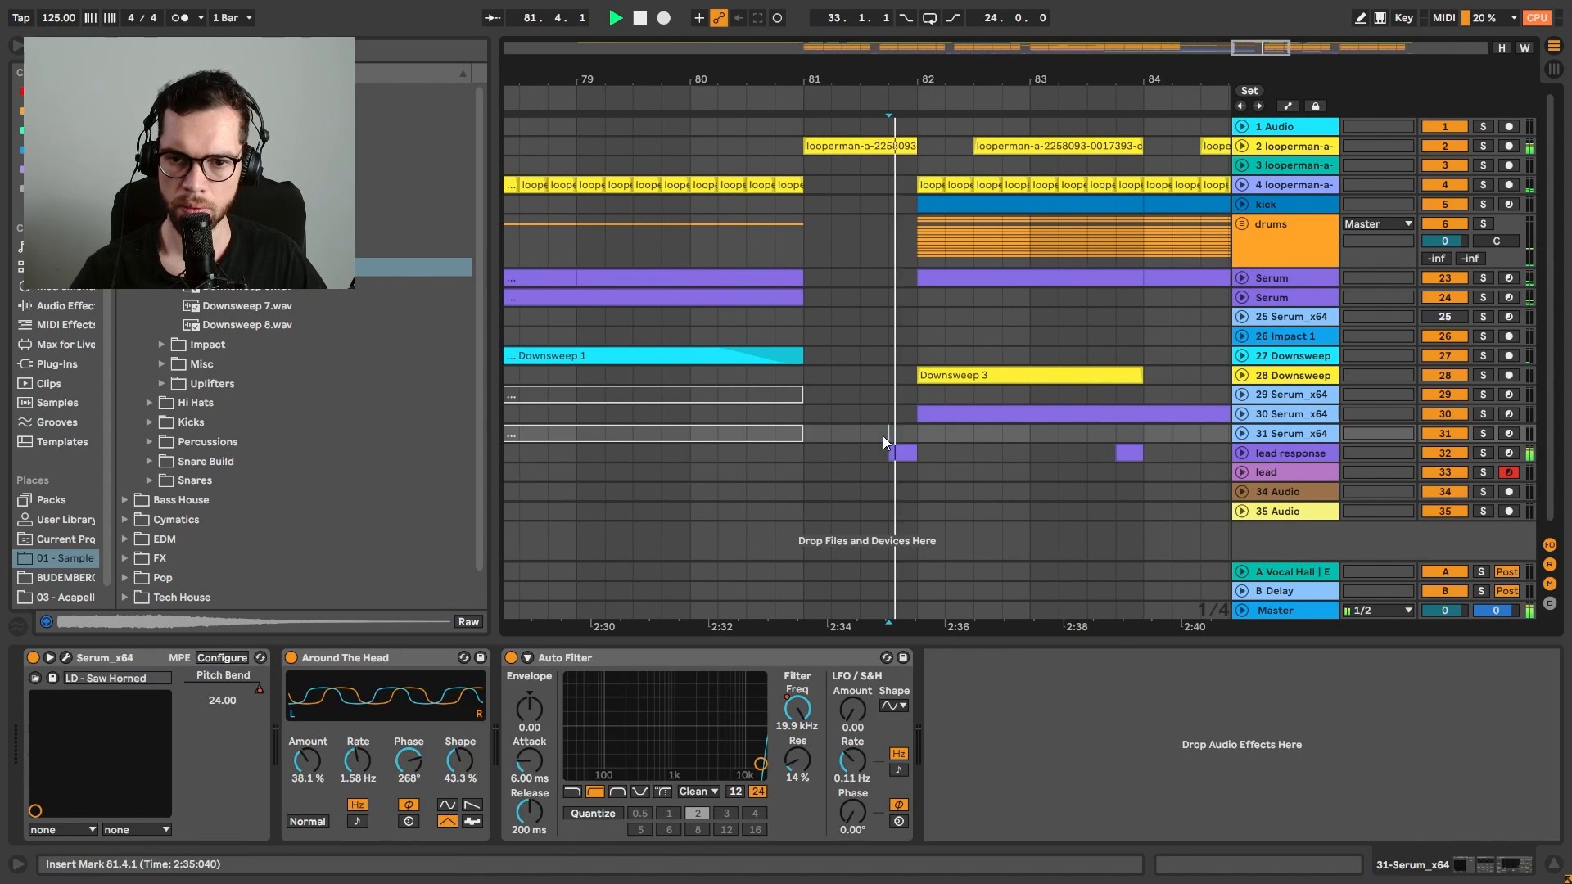
Play the transition into bar 82 from 80.3 with a wider stretch of the arrangement in view
{"action": "left_click", "coordinate": [742, 204]}
{"action": "key", "text": "space"}
{"action": "key", "text": "space"}
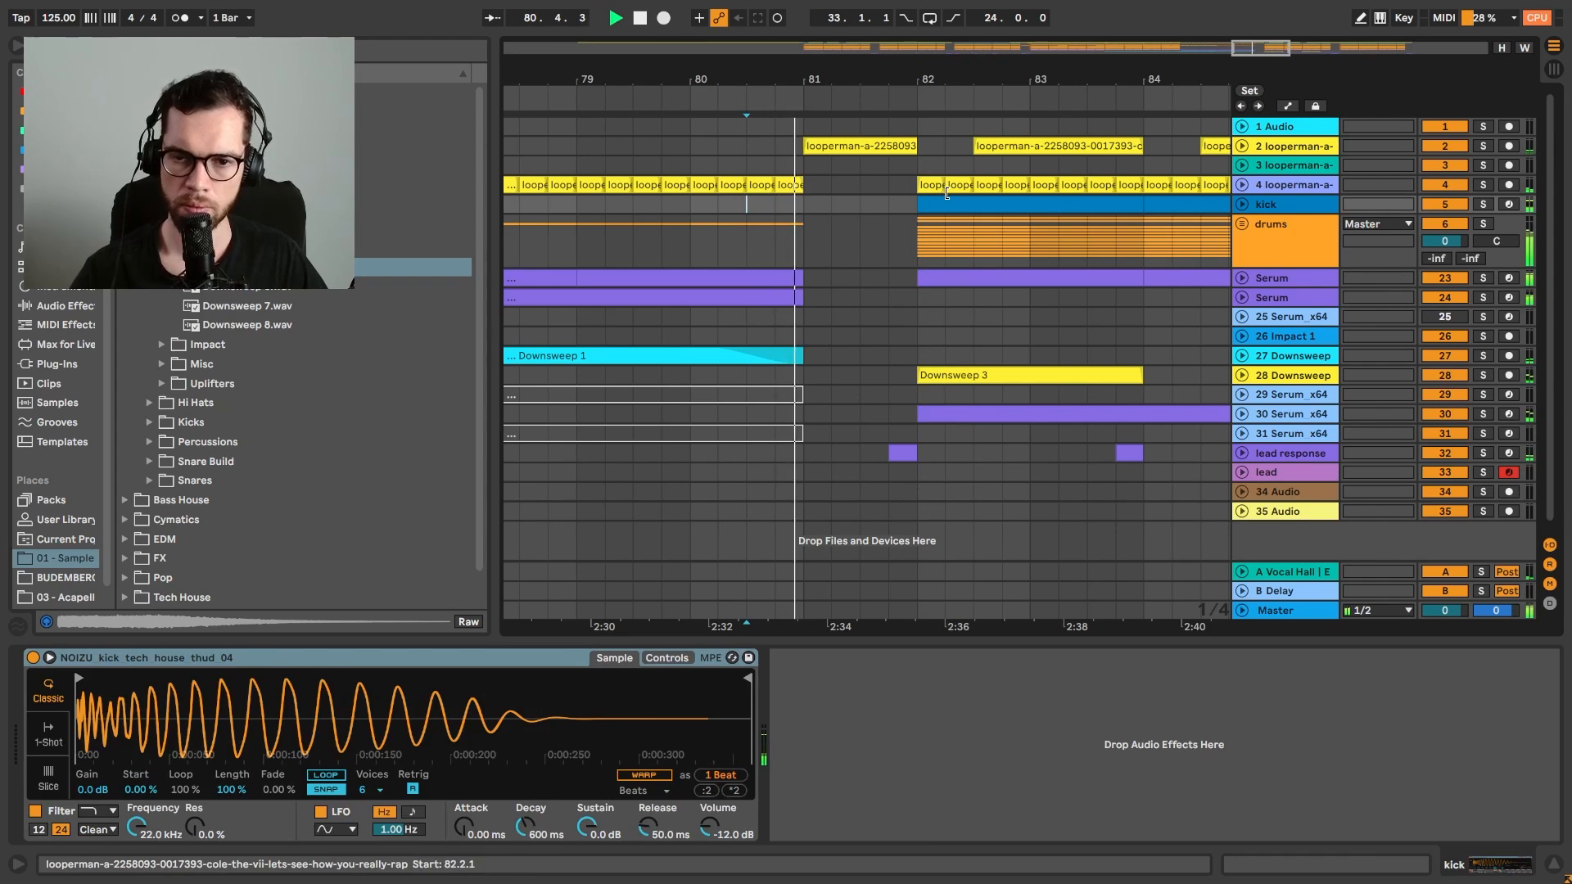
{"action": "left_click_drag", "start_coordinate": [950, 77], "coordinate": [1002, 38]}
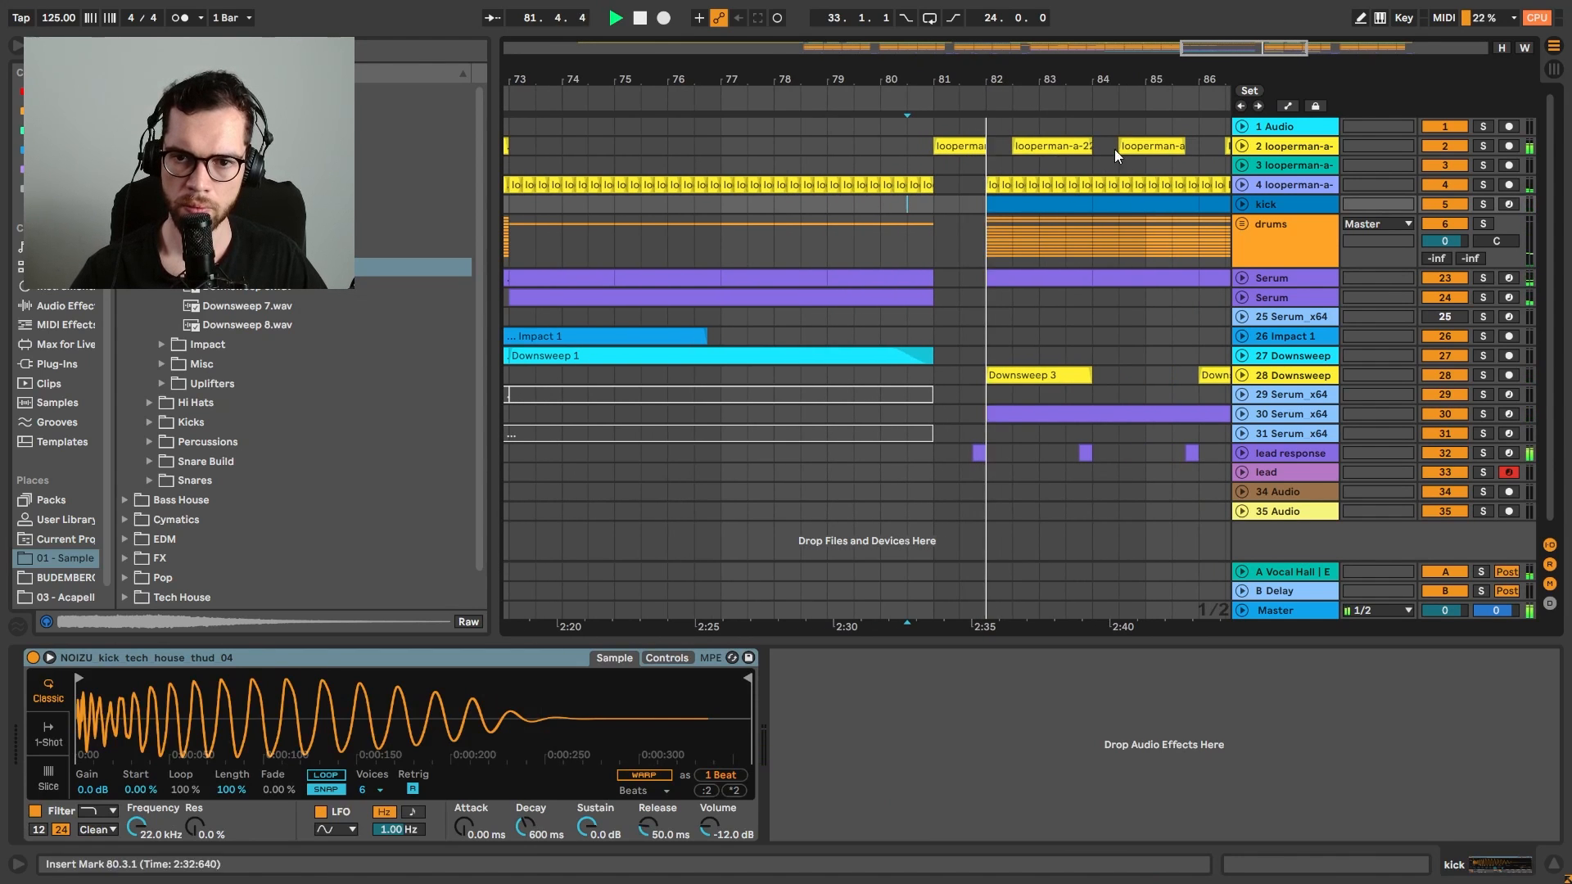
{"action": "key", "text": "space"}
Unfold the drums group, show its Auto Filter frequency automation, and search the browser for "ut"
{"action": "left_click", "coordinate": [1241, 222]}
{"action": "scroll", "coordinate": [1240, 221], "scroll_direction": "down", "scroll_amount": 3}
{"action": "left_click", "coordinate": [1258, 262]}
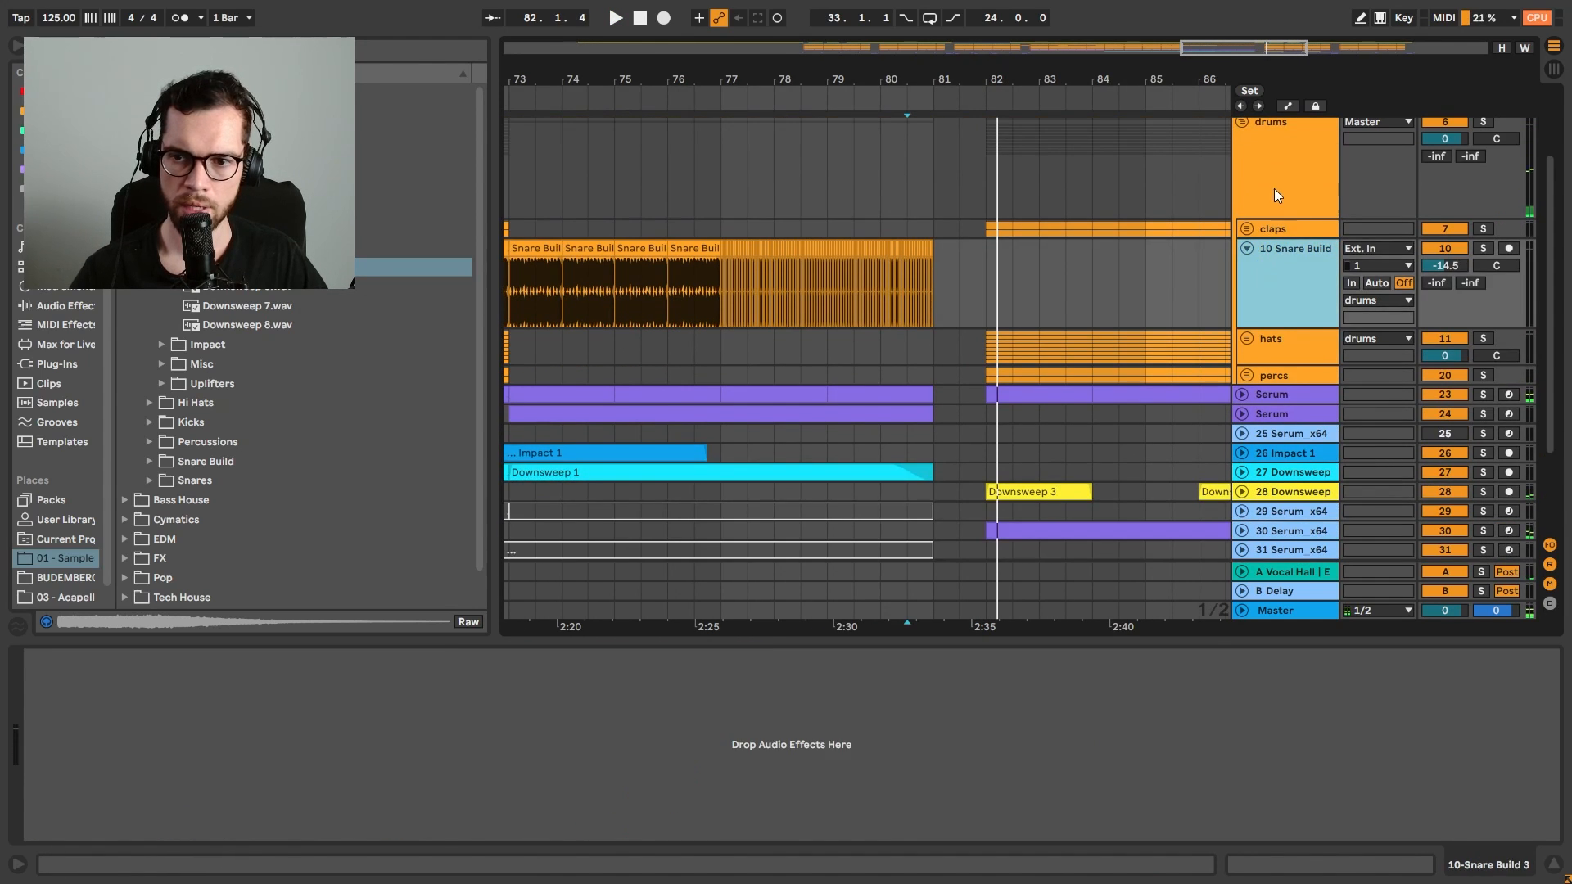
{"action": "left_click", "coordinate": [1276, 197]}
{"action": "key", "text": "a"}
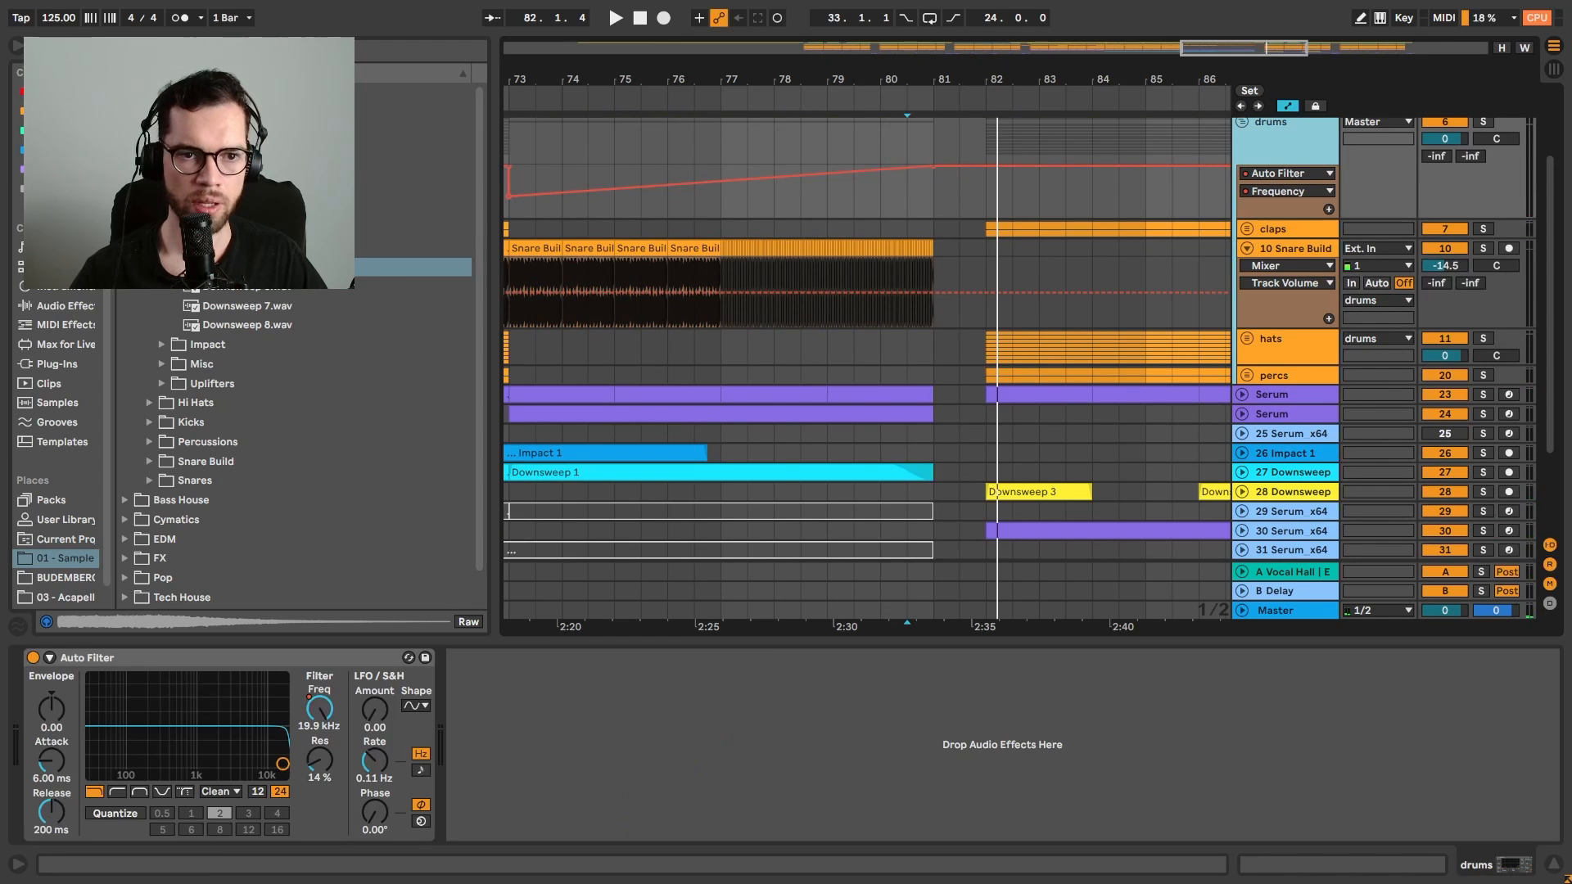
{"action": "key", "text": "ctrl+f"}
{"action": "type", "text": "ut"}
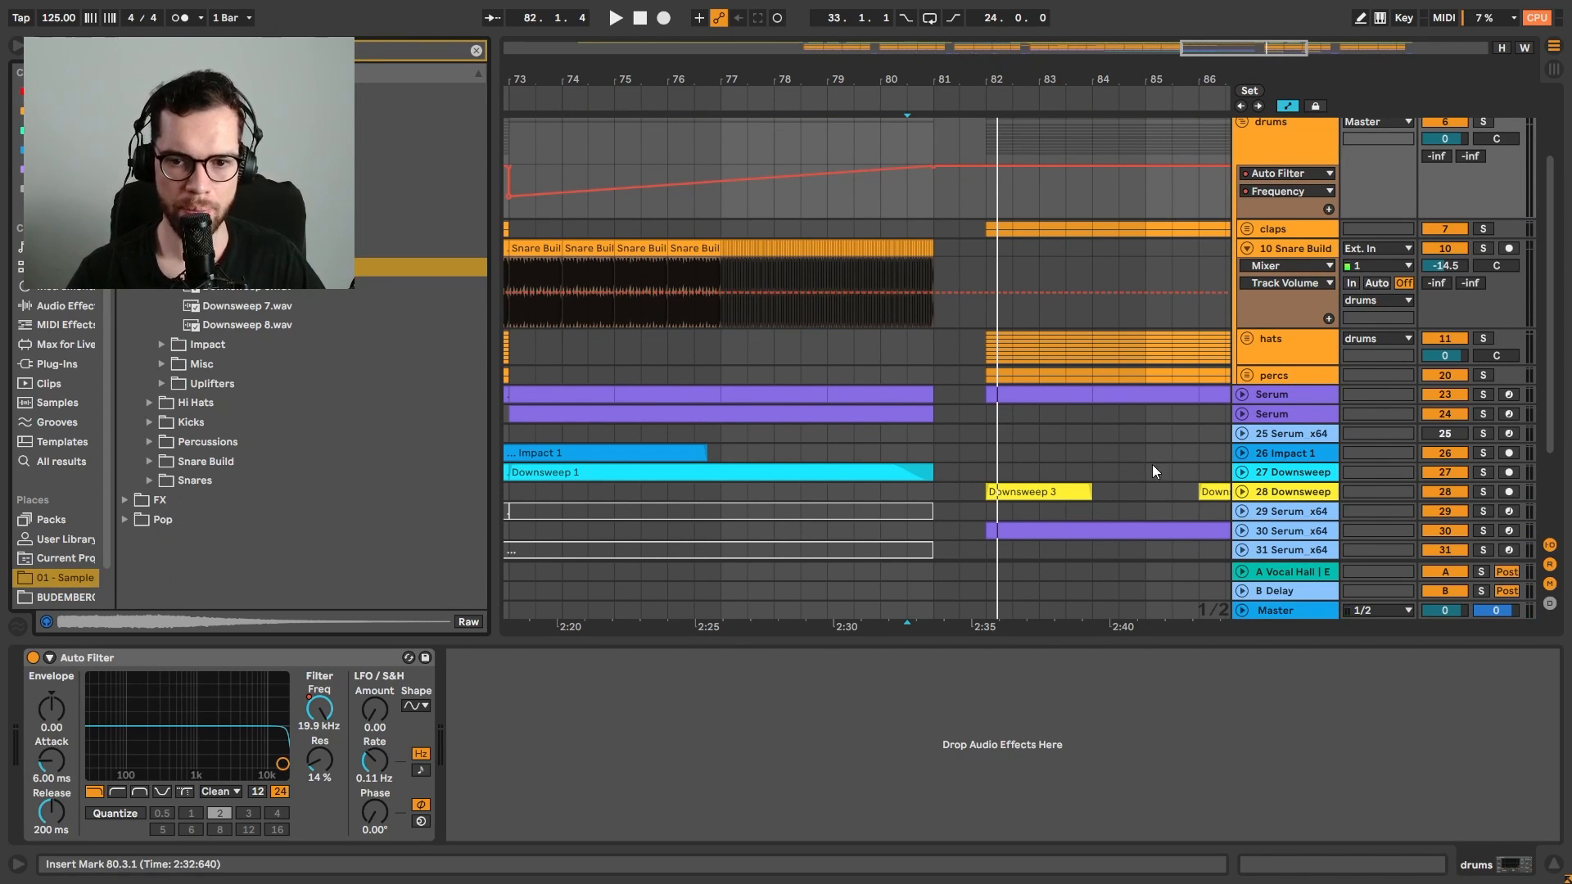
Duplicate the Downsweep 1 track, keep only a reversed copy from bar 73 to 81 at -18.7 dB, and play it
{"action": "left_click", "coordinate": [1242, 473]}
{"action": "left_click", "coordinate": [1257, 473]}
{"action": "key", "text": "ctrl+d"}
{"action": "left_click_drag", "start_coordinate": [961, 76], "coordinate": [992, 18]}
{"action": "left_click_drag", "start_coordinate": [961, 480], "coordinate": [1020, 479]}
{"action": "key", "text": "space"}
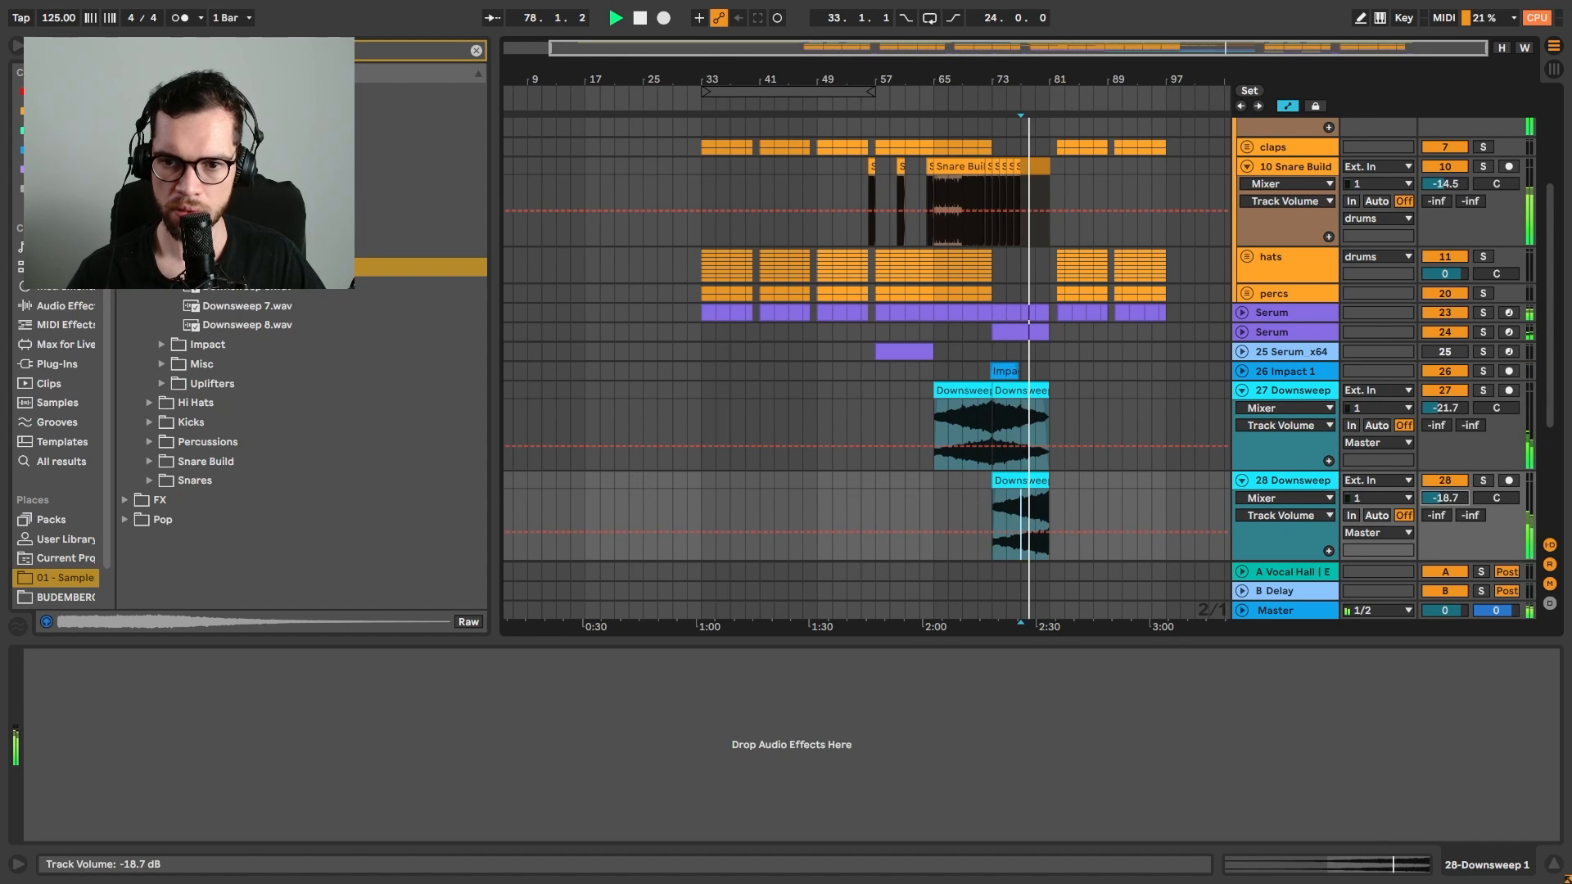
{"action": "left_click_drag", "start_coordinate": [1069, 79], "coordinate": [1069, 115]}
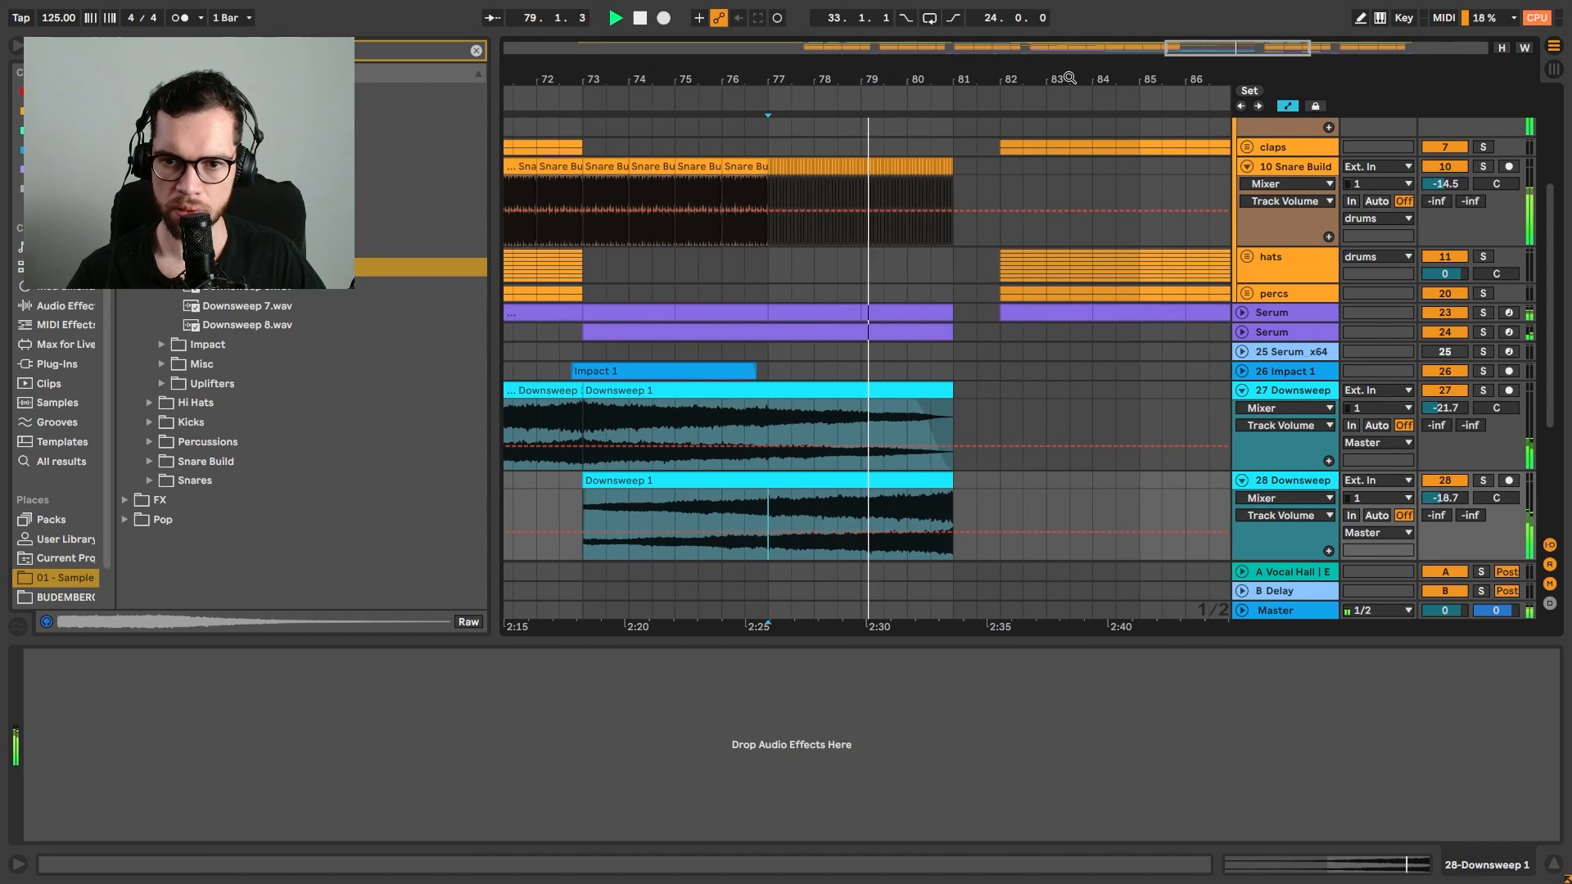
Add the Large Hall reverb to the Snare Build track and automate Dry/Wet rising from 0% at bar 77 to bar 81, falling back by 82
{"action": "scroll", "coordinate": [1130, 205], "scroll_direction": "up", "scroll_amount": 5}
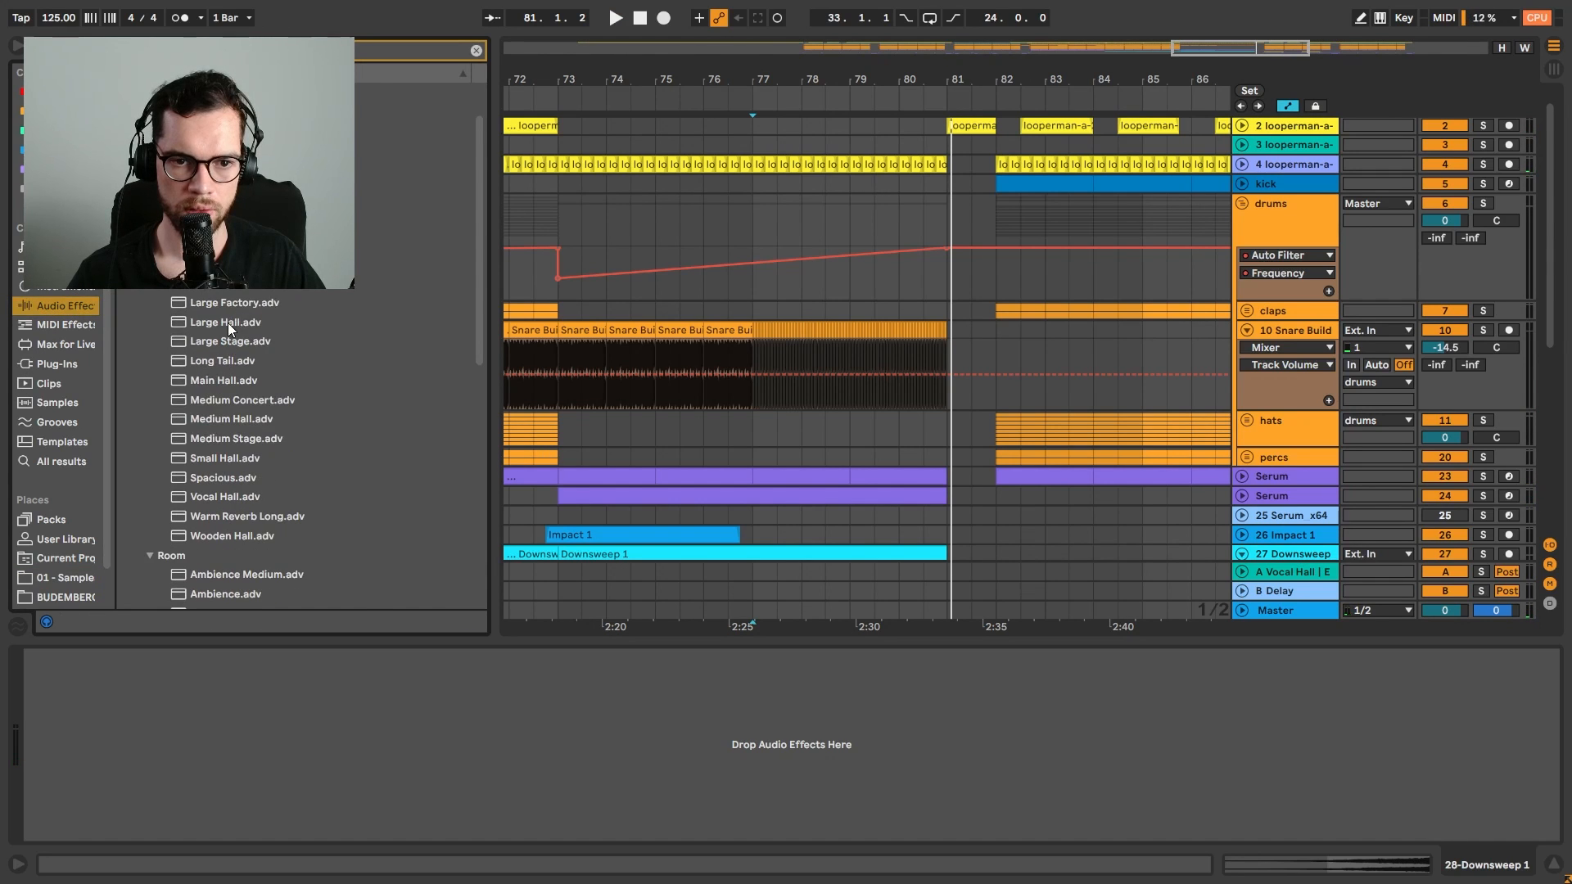
{"action": "left_click_drag", "start_coordinate": [229, 328], "coordinate": [844, 374]}
{"action": "left_click_drag", "start_coordinate": [706, 369], "coordinate": [707, 371]}
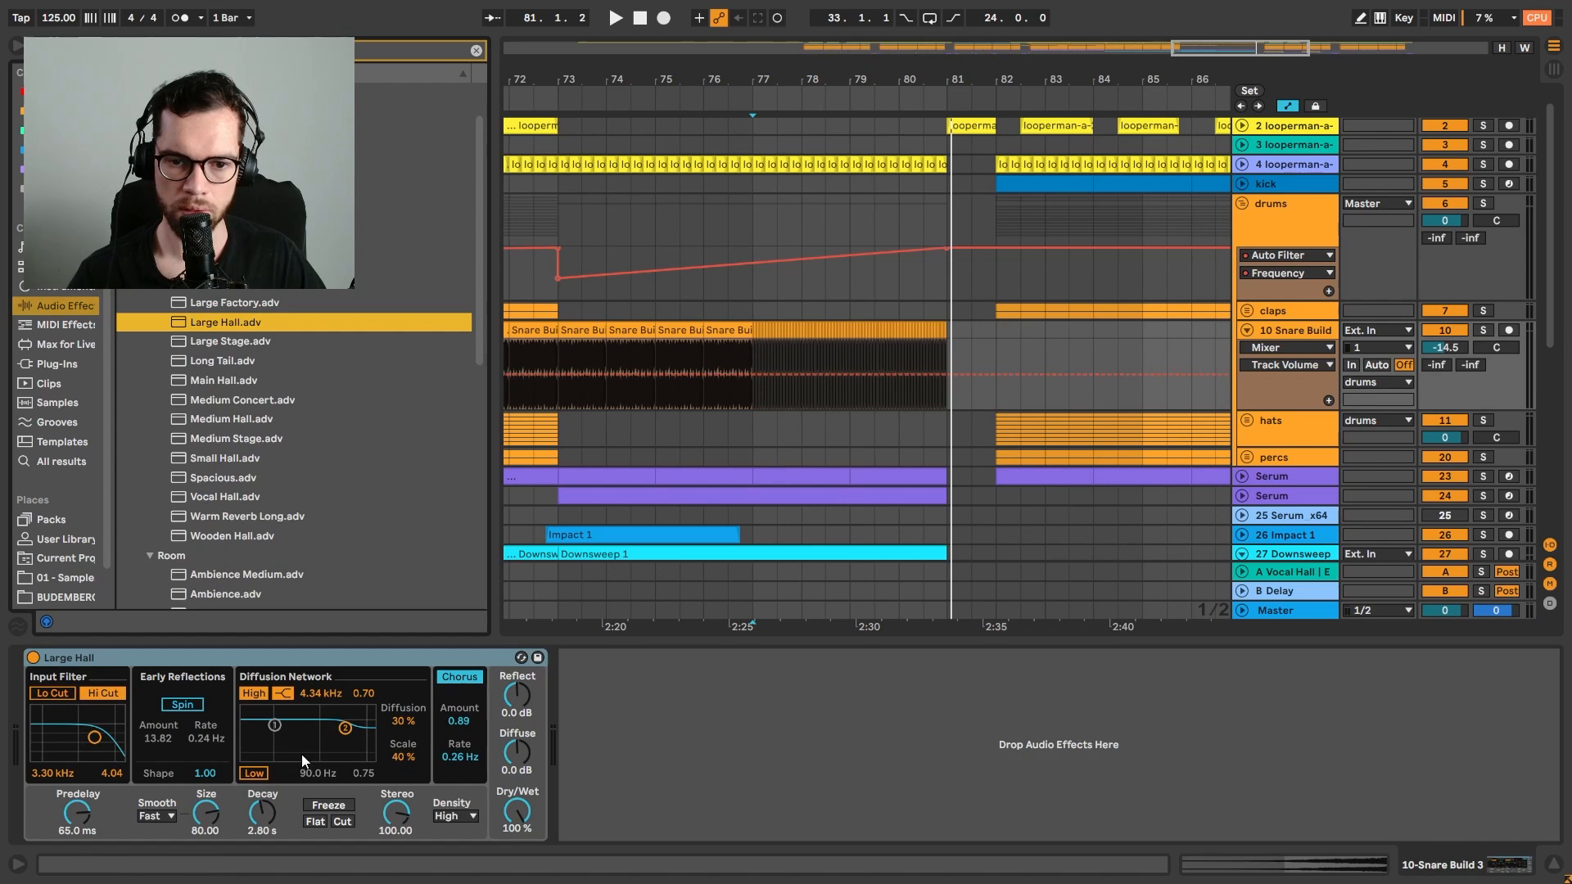
{"action": "left_click_drag", "start_coordinate": [501, 821], "coordinate": [501, 876]}
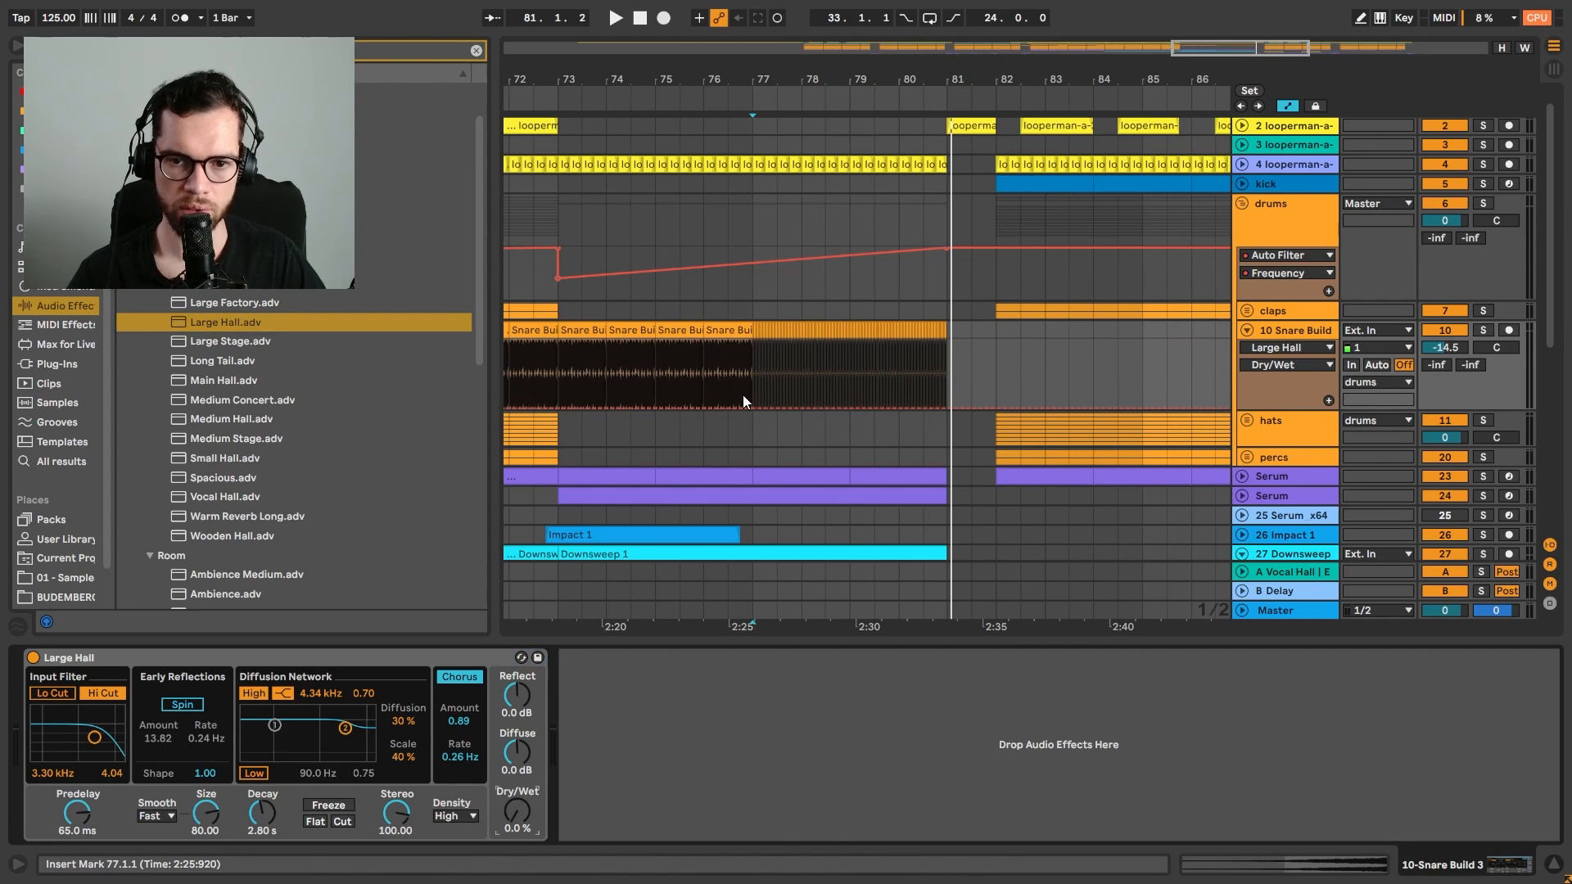
{"action": "key", "text": "space"}
{"action": "mouse_move", "coordinate": [762, 405]}
{"action": "left_mouse_down"}
{"action": "mouse_move", "coordinate": [899, 387]}
{"action": "mouse_move", "coordinate": [947, 342]}
{"action": "mouse_move", "coordinate": [995, 342]}
{"action": "mouse_move", "coordinate": [995, 408]}
{"action": "left_mouse_up"}
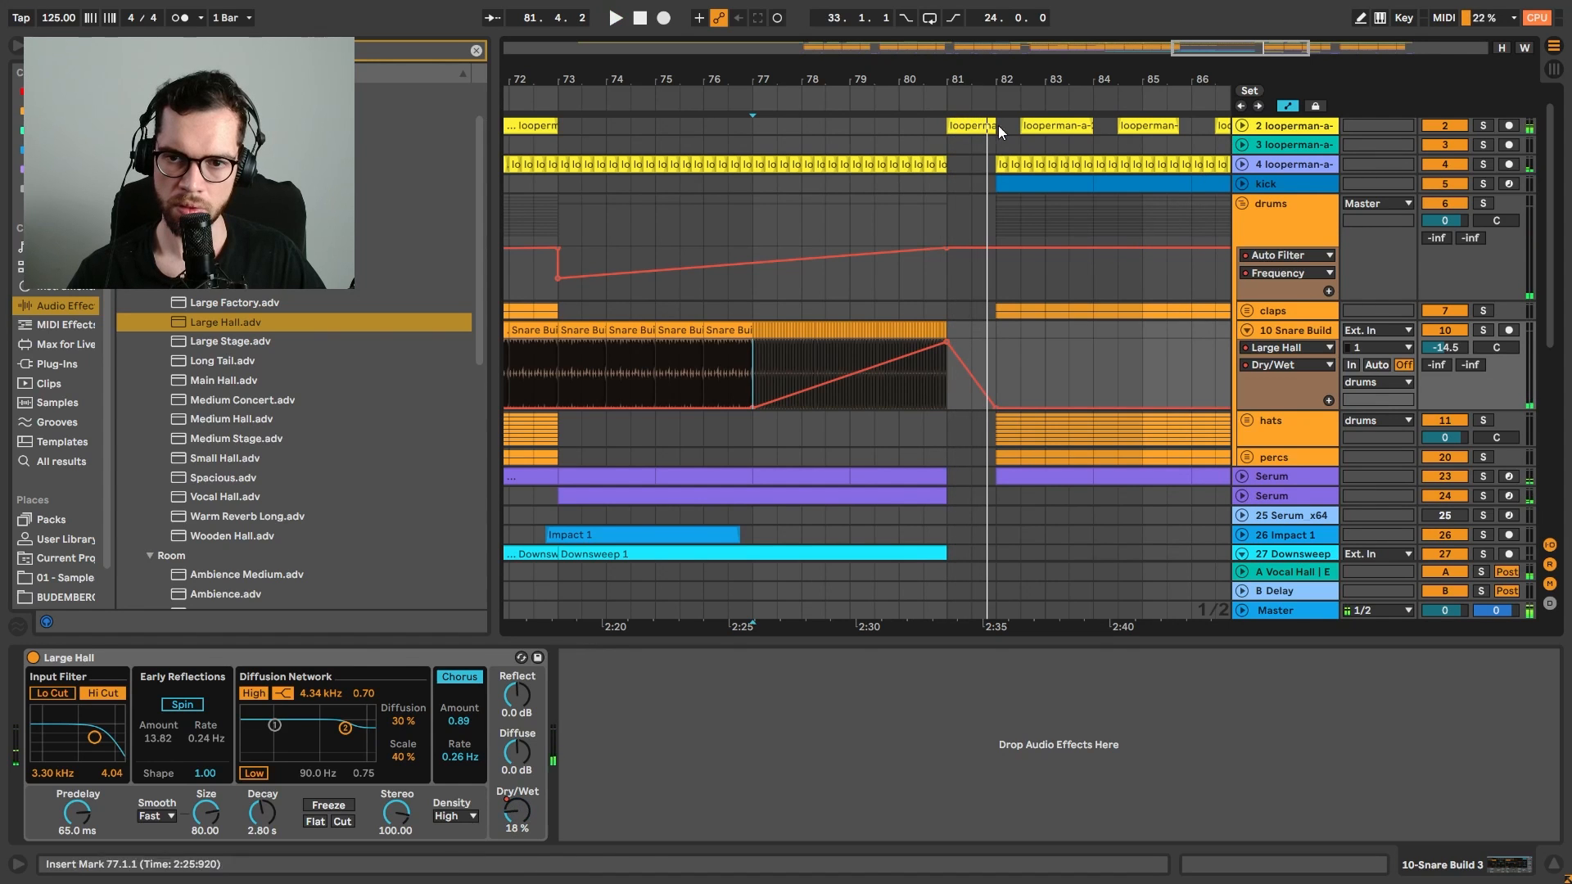
Insert one bar of silence across the arrangement at bar 81 to delay the drop
{"action": "left_click_drag", "start_coordinate": [941, 129], "coordinate": [985, 129]}
{"action": "key", "text": "ctrl+t"}
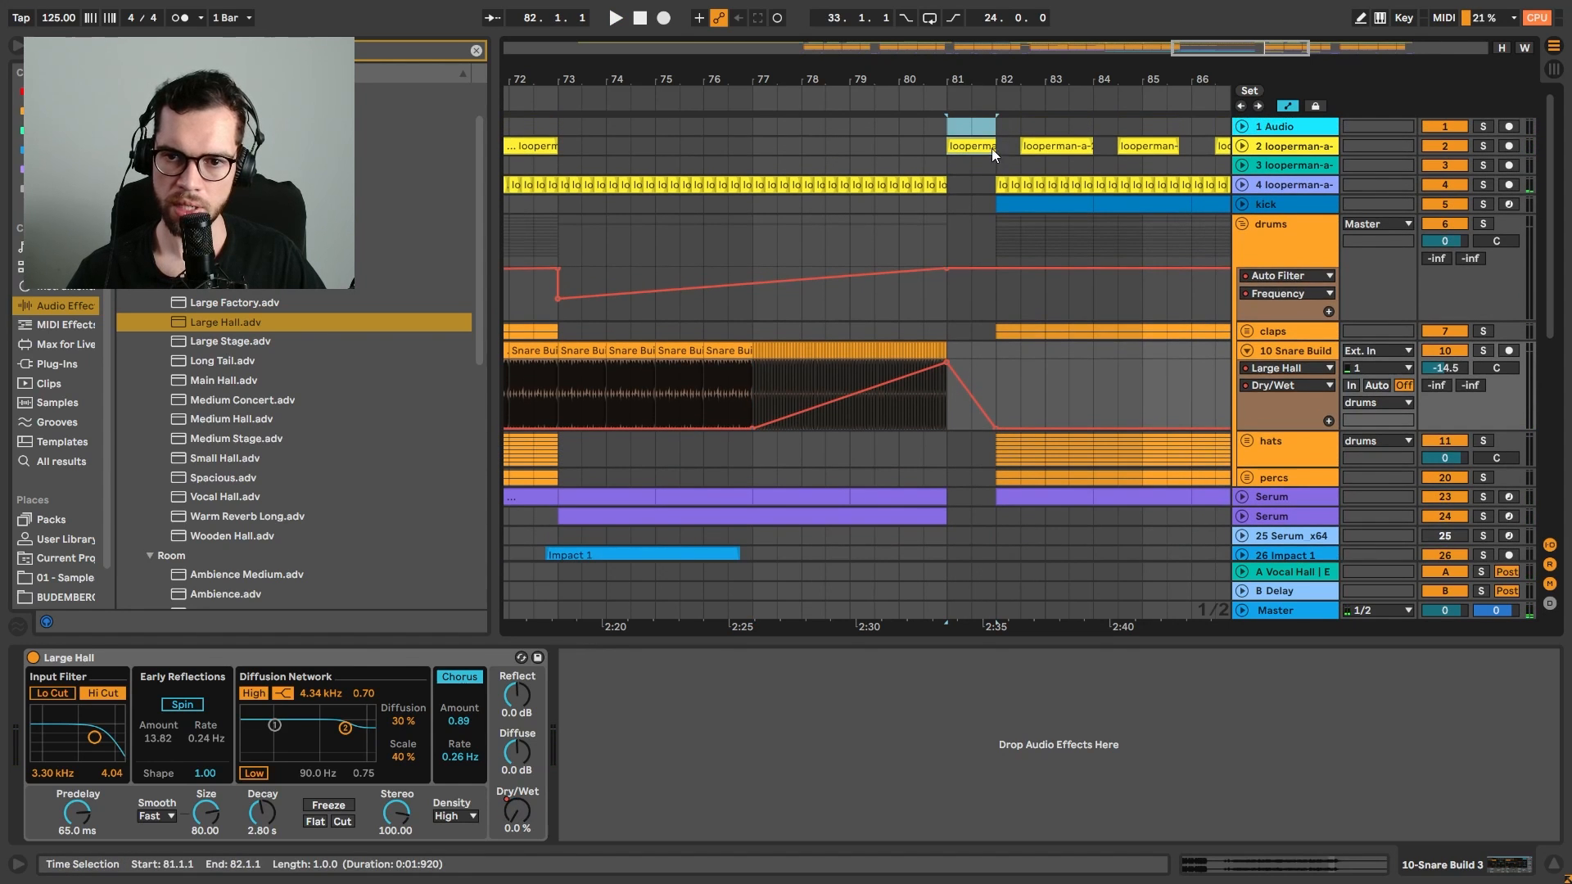
{"action": "key", "text": "ctrl+i"}
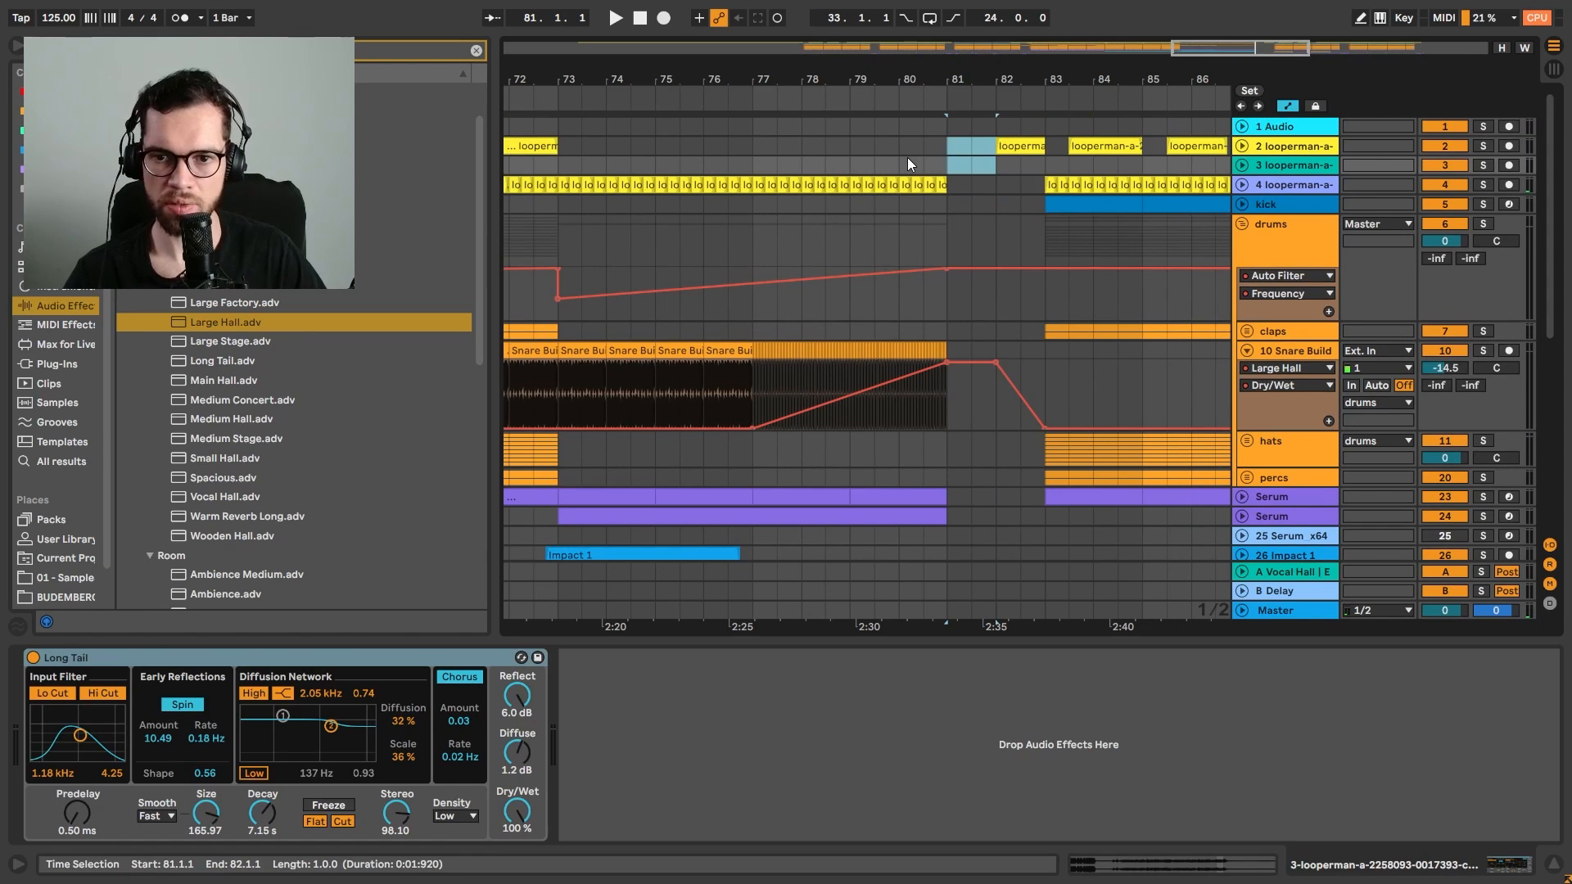
Play from bar 80 and remove the extra breakpoint at bar 82 from the Snare Build reverb's Dry/Wet automation
{"action": "left_click", "coordinate": [908, 157]}
{"action": "key", "text": "space"}
{"action": "left_click", "coordinate": [997, 362]}
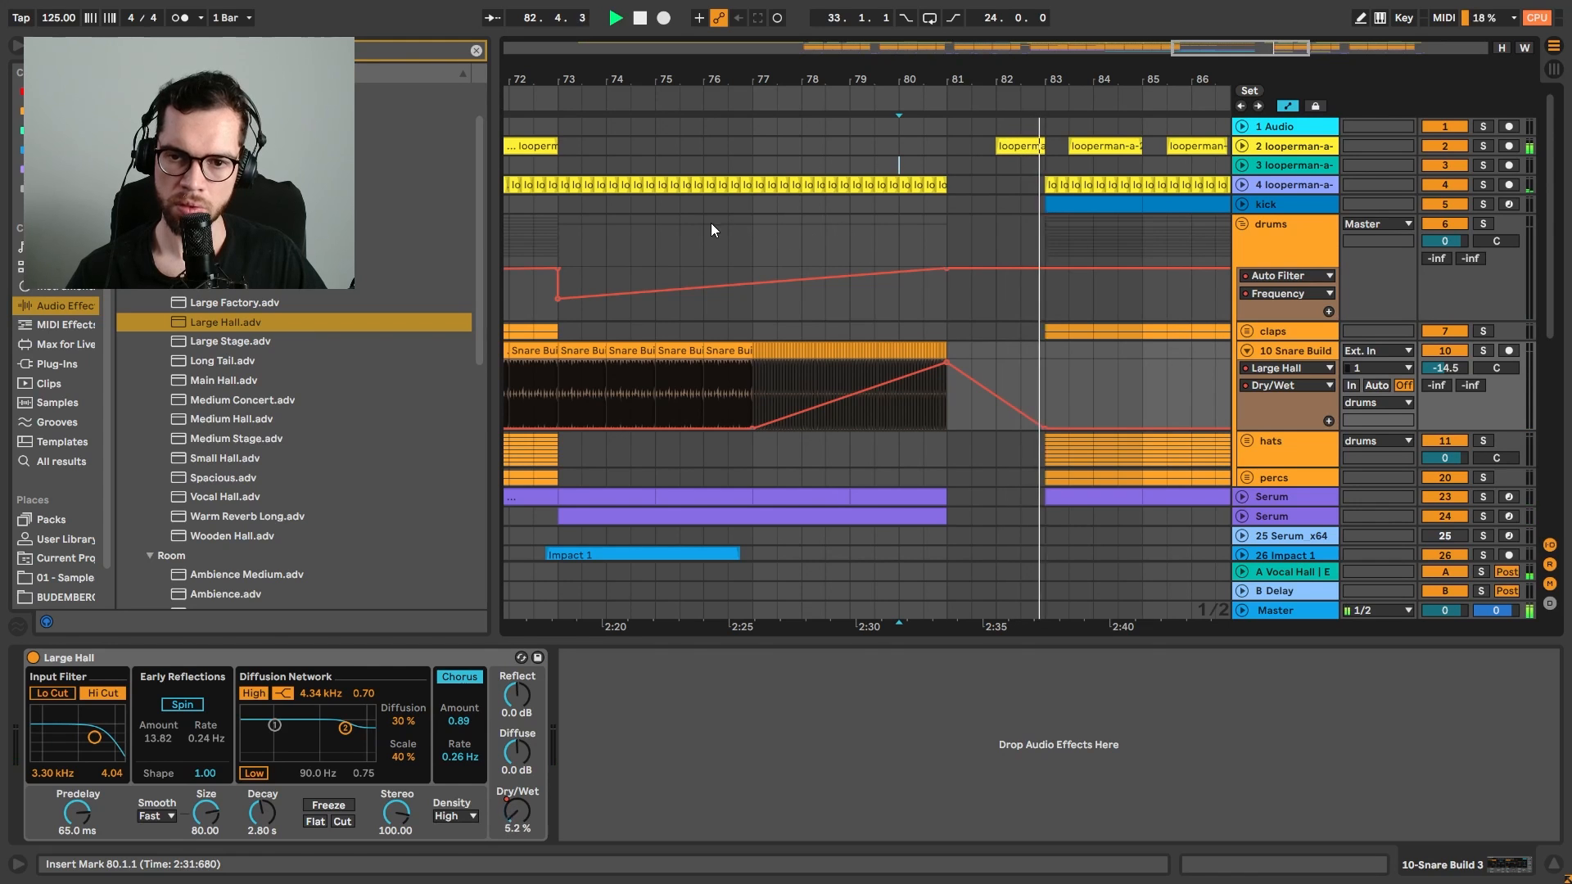
Hide the automation lanes and play the break from bar 73
{"action": "left_click", "coordinate": [559, 223]}
{"action": "left_click_drag", "start_coordinate": [751, 70], "coordinate": [810, 51]}
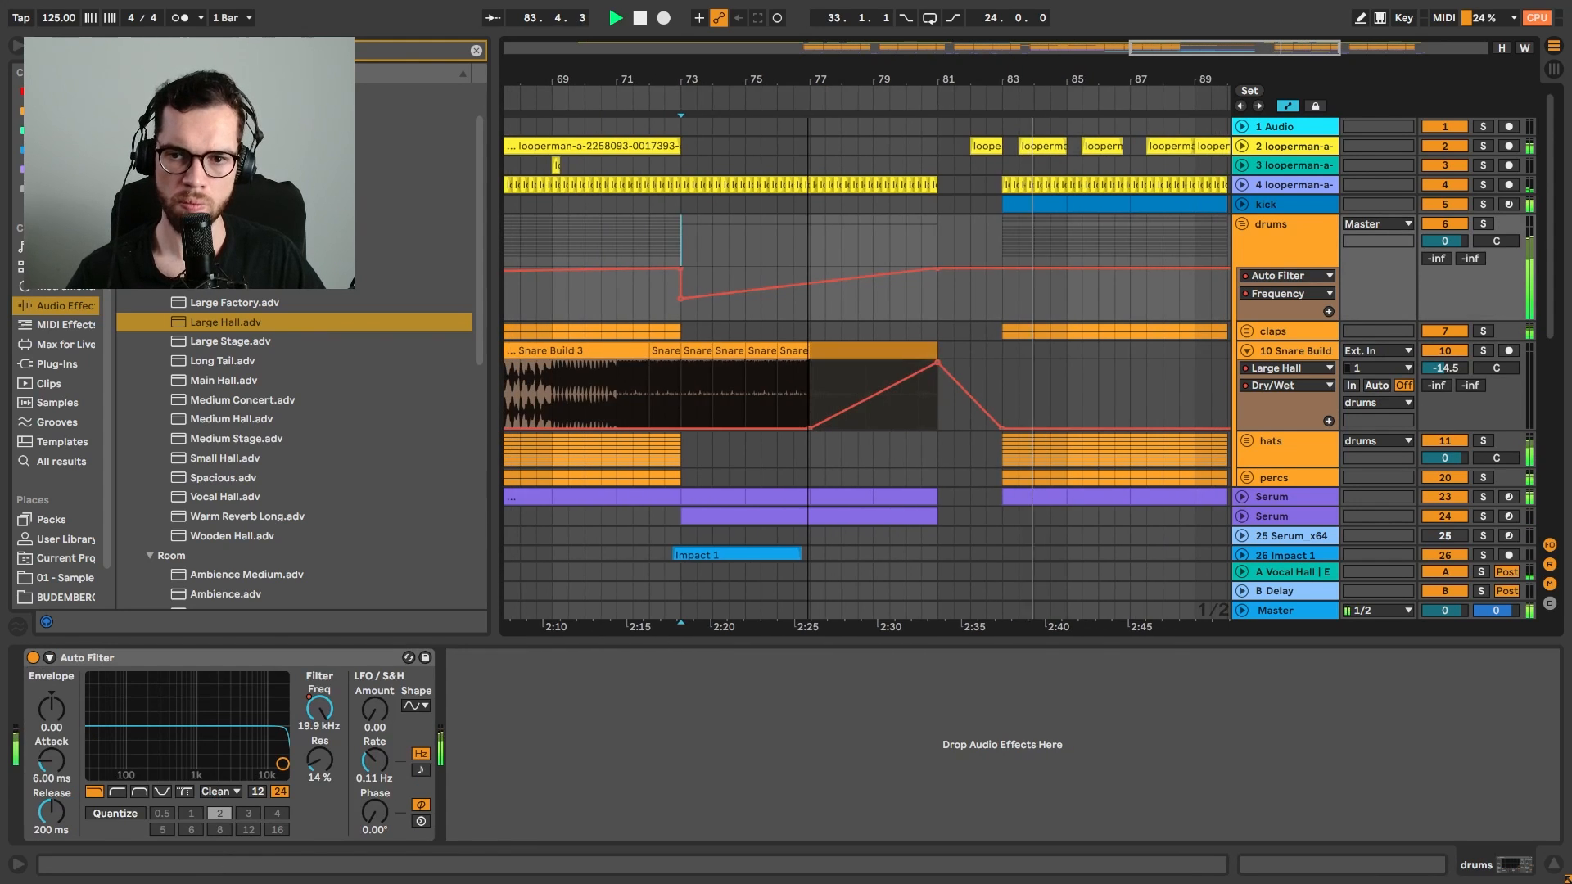
{"action": "key", "text": "a"}
{"action": "scroll", "coordinate": [1014, 267], "scroll_direction": "down", "scroll_amount": 3}
{"action": "key", "text": "space"}
{"action": "key", "text": "space"}
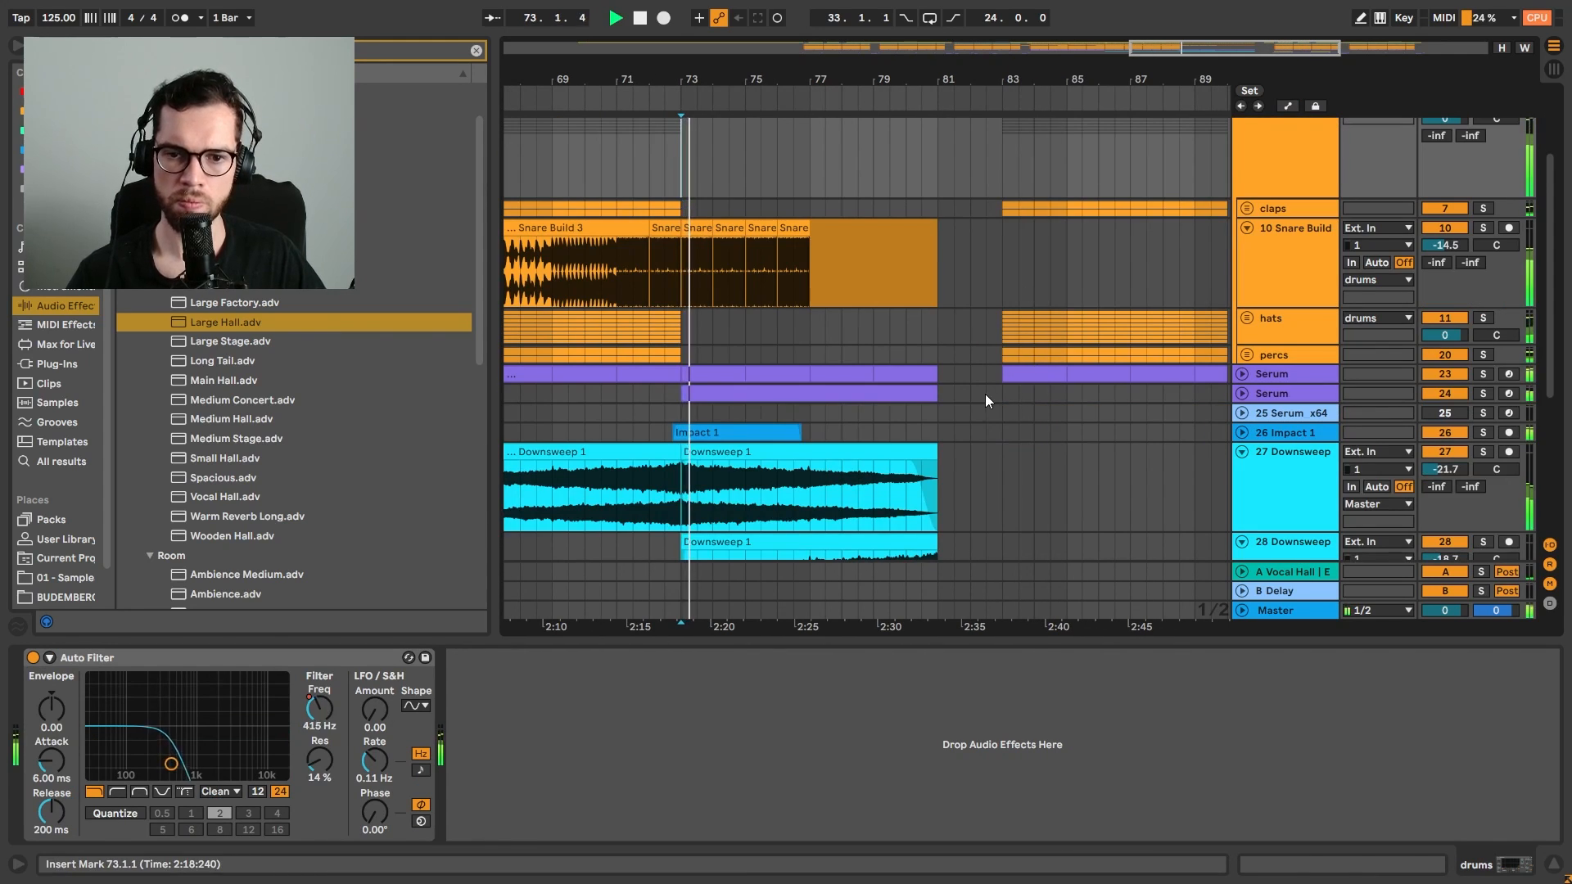
Unfold the first Serum track with automation shown and consolidate its clips from bar 73 to 81 into one
{"action": "key", "text": "a"}
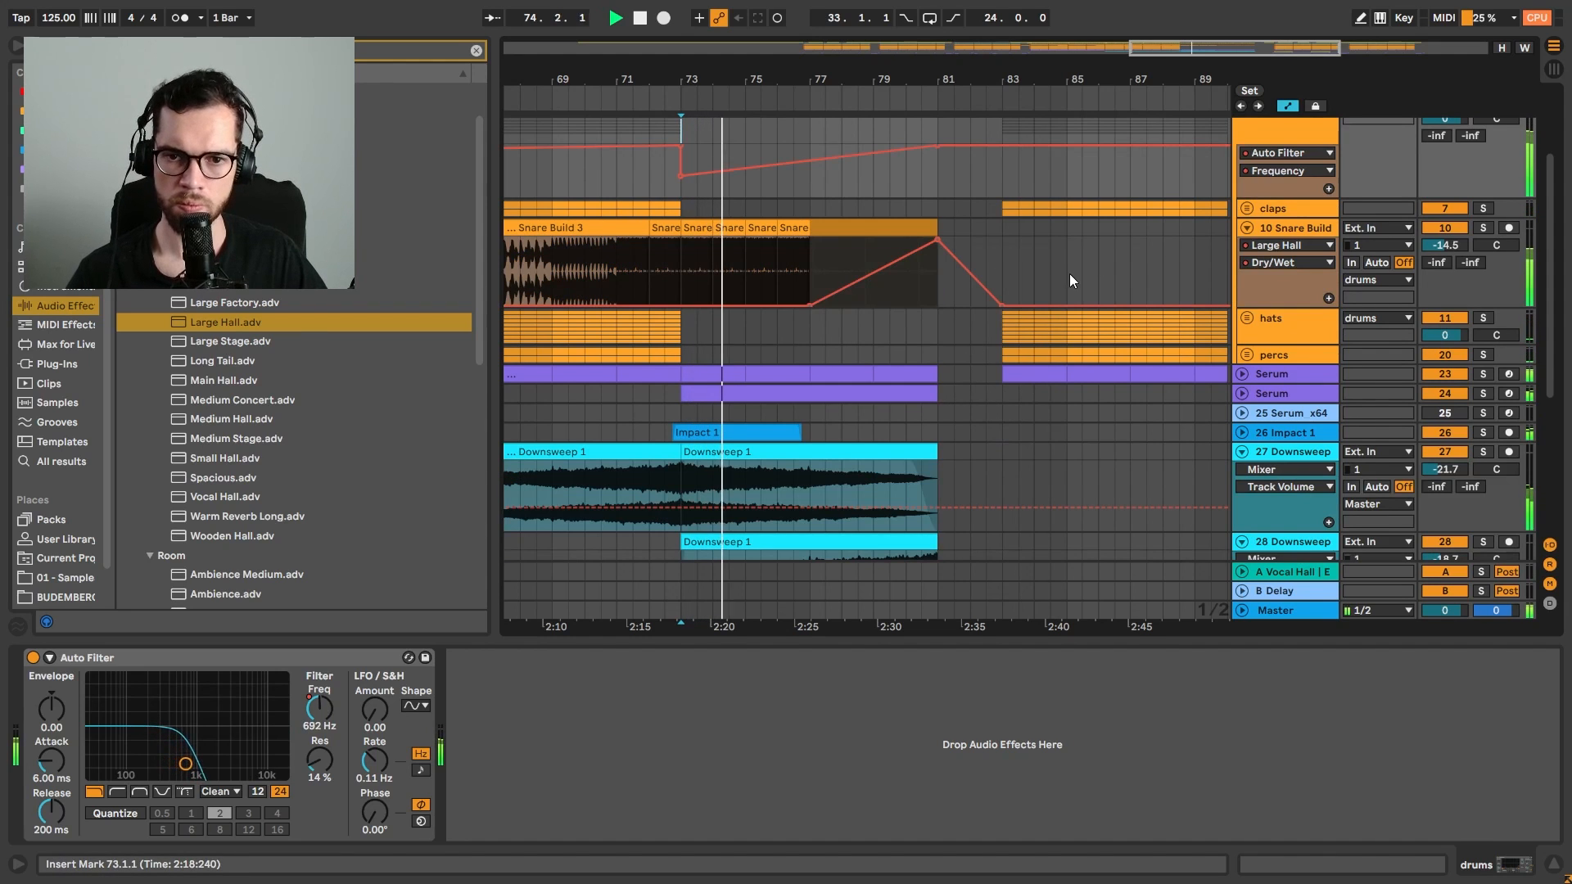
{"action": "left_click", "coordinate": [1243, 374]}
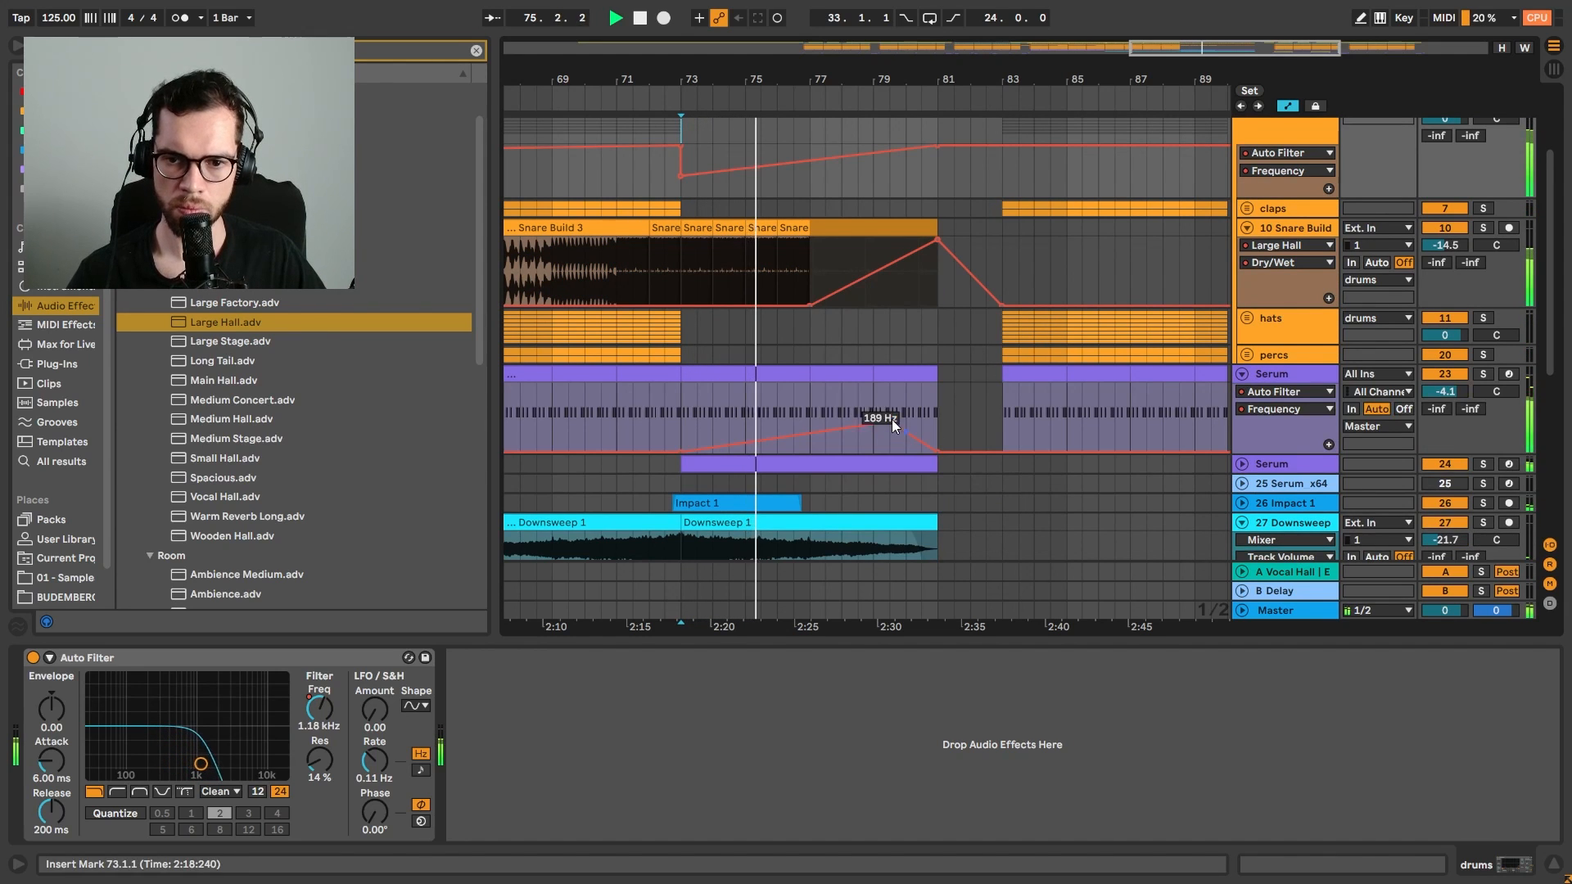
{"action": "left_click", "coordinate": [723, 373]}
{"action": "key", "text": "space"}
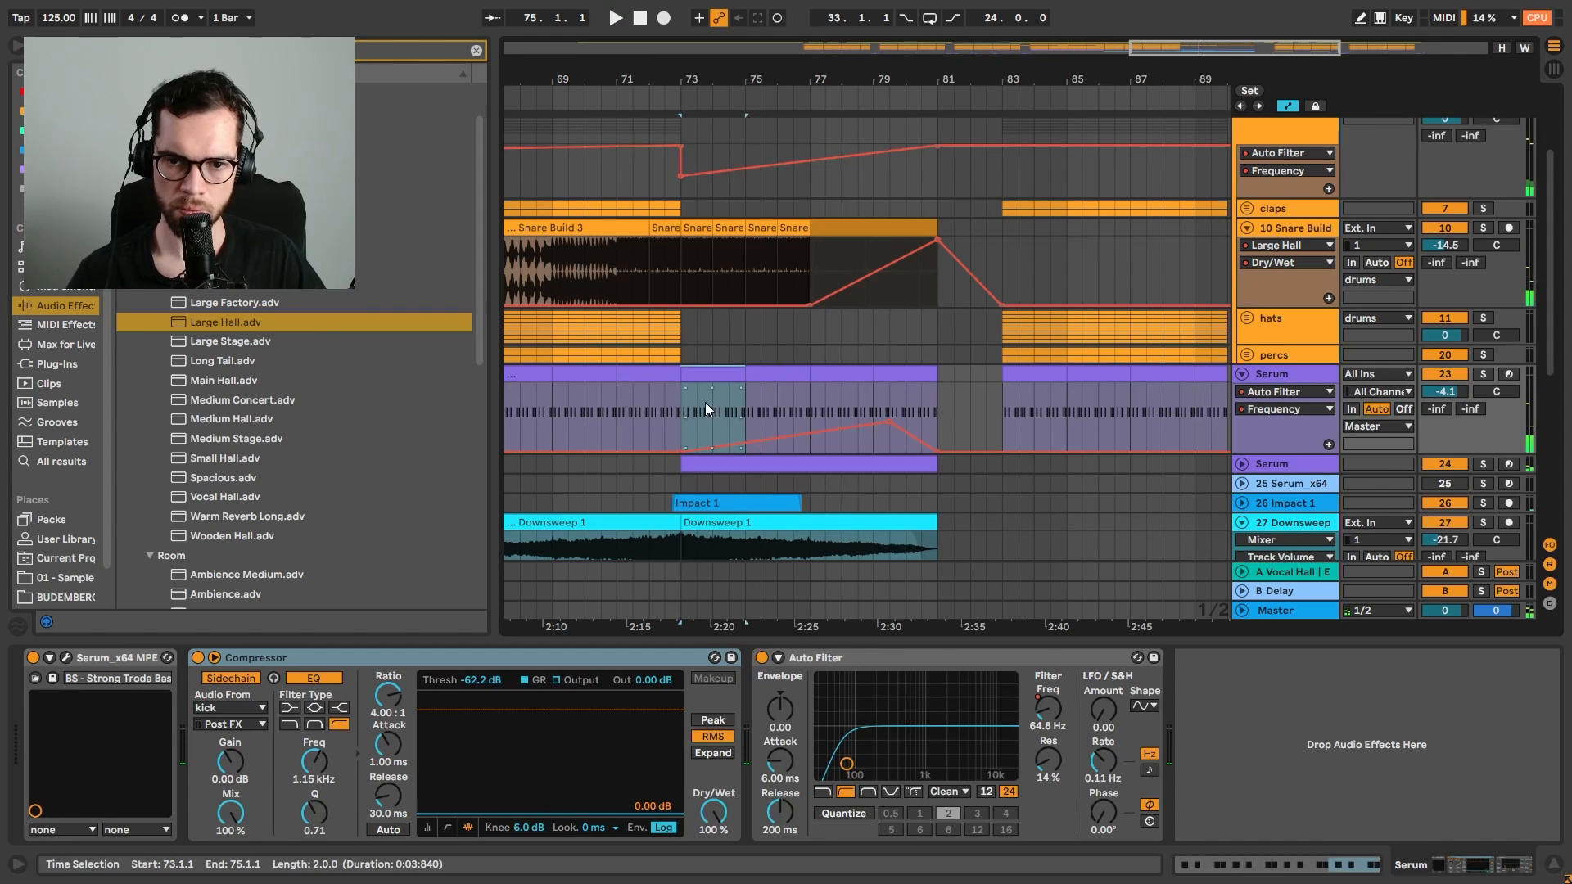
{"action": "left_click", "coordinate": [919, 375], "text": "shift"}
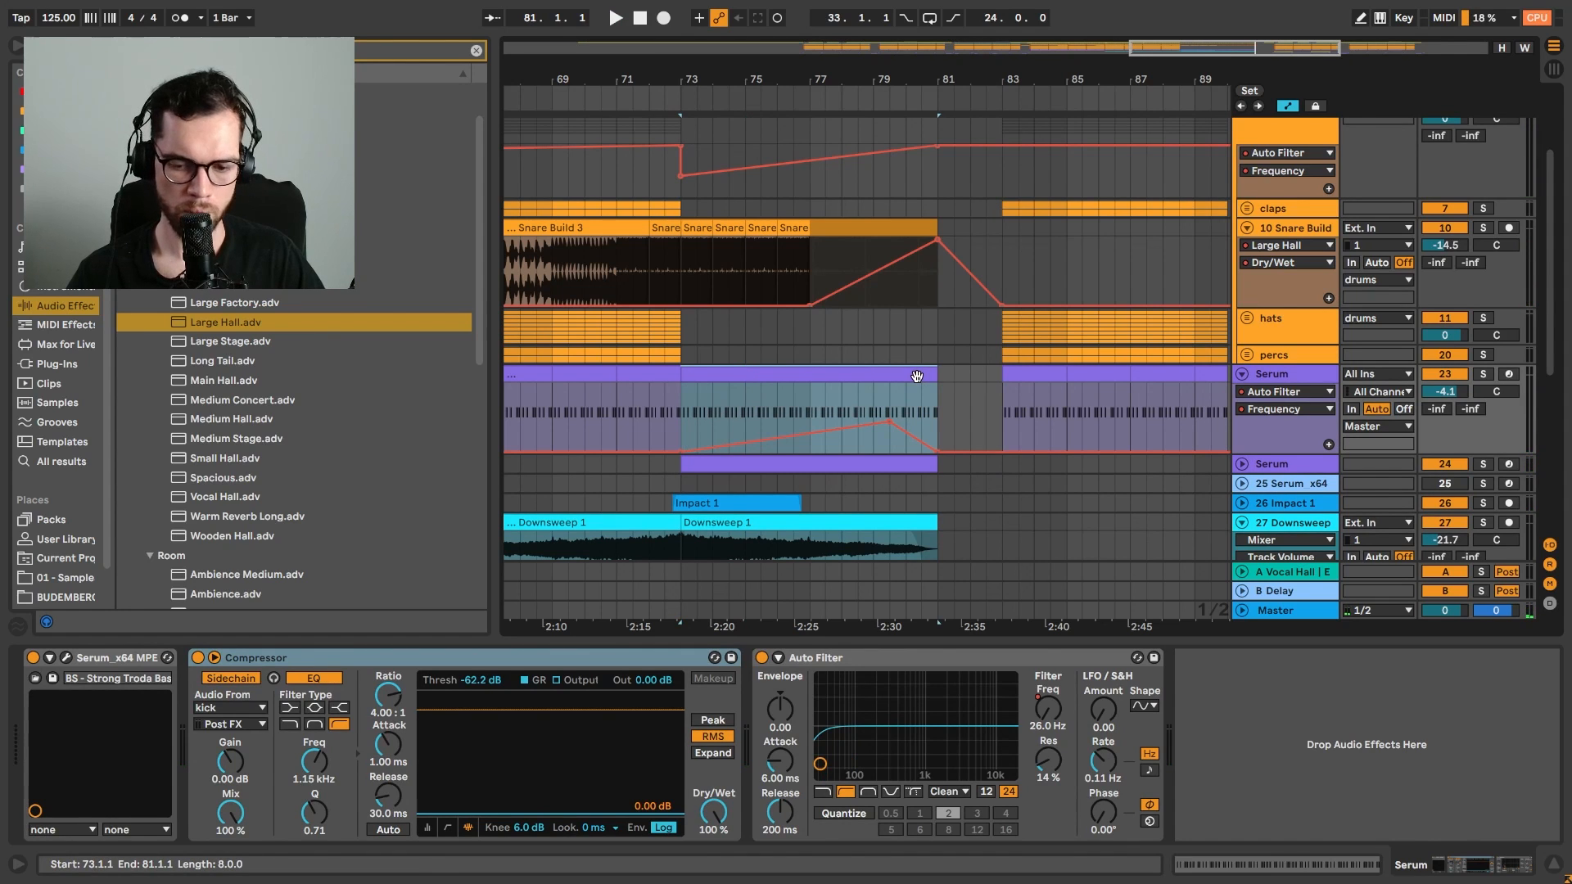
{"action": "key", "text": "space"}
Try to fill the consolidated Serum clip with repeated C#1 notes by duplicating a short note pattern to its end
{"action": "double_click", "coordinate": [892, 375]}
{"action": "key", "text": "space"}
{"action": "left_click_drag", "start_coordinate": [502, 701], "coordinate": [474, 736]}
{"action": "key", "text": "ctrl+d"}
{"action": "key", "text": "ctrl+d"}
{"action": "key", "text": "ctrl+d"}
{"action": "key", "text": "space"}
{"action": "key", "text": "ctrl+d"}
{"action": "key", "text": "ctrl+d"}
{"action": "key", "text": "ctrl+d"}
{"action": "key", "text": "ctrl+d"}
{"action": "key", "text": "ctrl+d"}
{"action": "key", "text": "ctrl+d"}
{"action": "key", "text": "ctrl+d"}
{"action": "key", "text": "ctrl+d"}
{"action": "key", "text": "ctrl+d"}
{"action": "key", "text": "ctrl+d"}
{"action": "key", "text": "ctrl+d"}
{"action": "key", "text": "ctrl+d"}
{"action": "key", "text": "ctrl+d"}
{"action": "key", "text": "ctrl+d"}
{"action": "key", "text": "ctrl+d"}
{"action": "key", "text": "ctrl+d"}
{"action": "key", "text": "ctrl+d"}
{"action": "key", "text": "ctrl+d"}
{"action": "key", "text": "ctrl+d"}
{"action": "key", "text": "ctrl+d"}
{"action": "key", "text": "ctrl+d"}
{"action": "key", "text": "ctrl+d"}
{"action": "key", "text": "ctrl+d"}
{"action": "key", "text": "ctrl+d"}
{"action": "key", "text": "ctrl+d"}
{"action": "key", "text": "ctrl+d"}
{"action": "key", "text": "ctrl+d"}
{"action": "key", "text": "ctrl+d"}
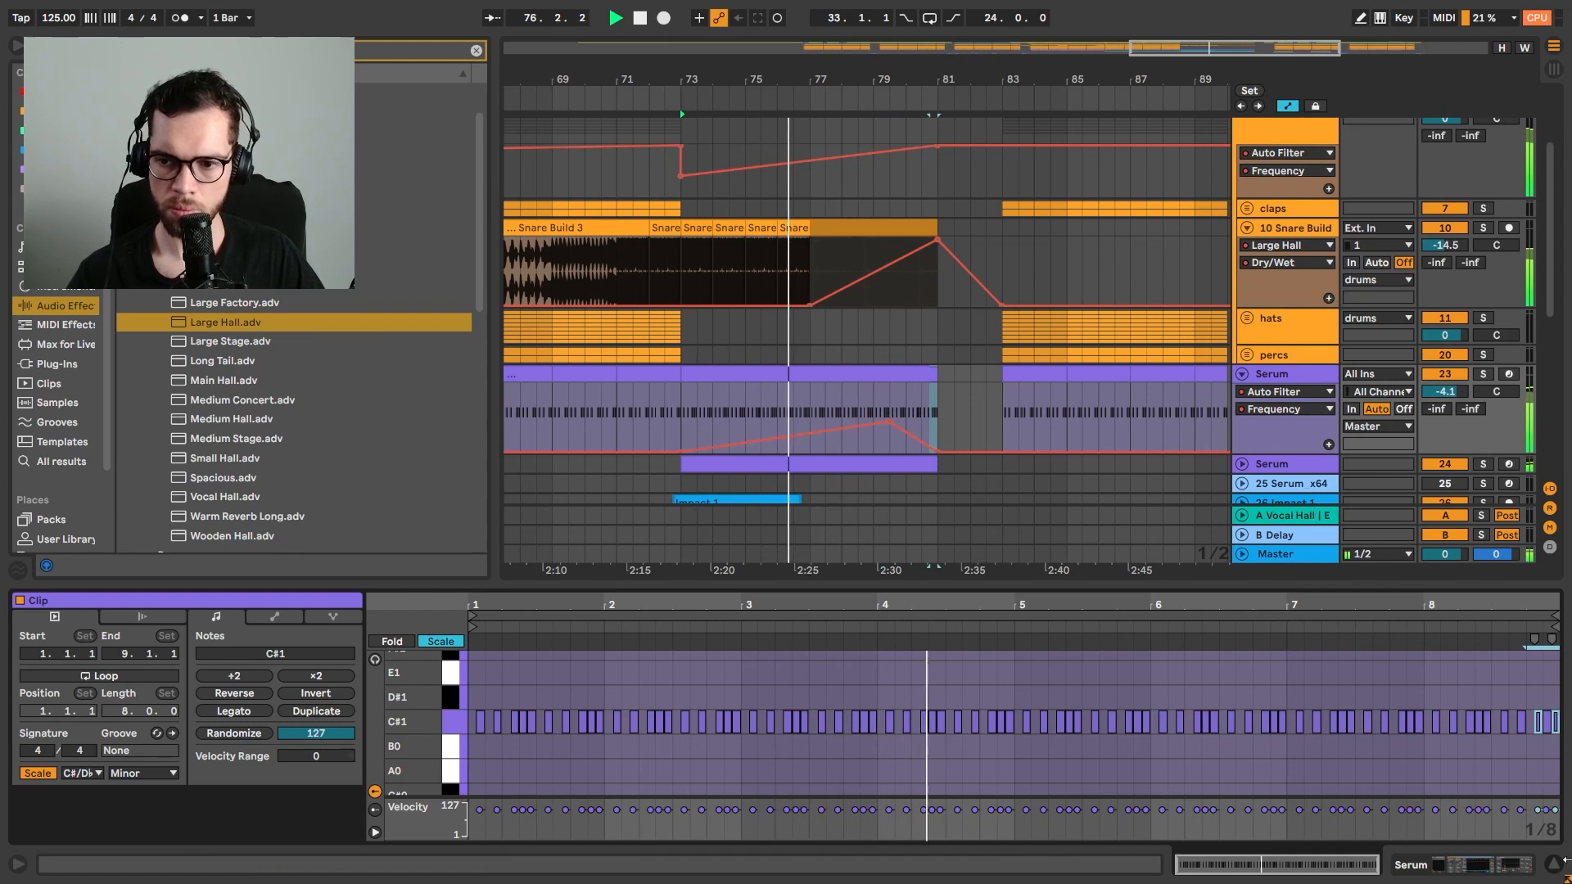
Hide the clip view and move the peak of the Serum track's Auto Filter frequency automation back to bar 77
{"action": "key", "text": "ctrl+alt+l"}
{"action": "left_click", "coordinate": [970, 426]}
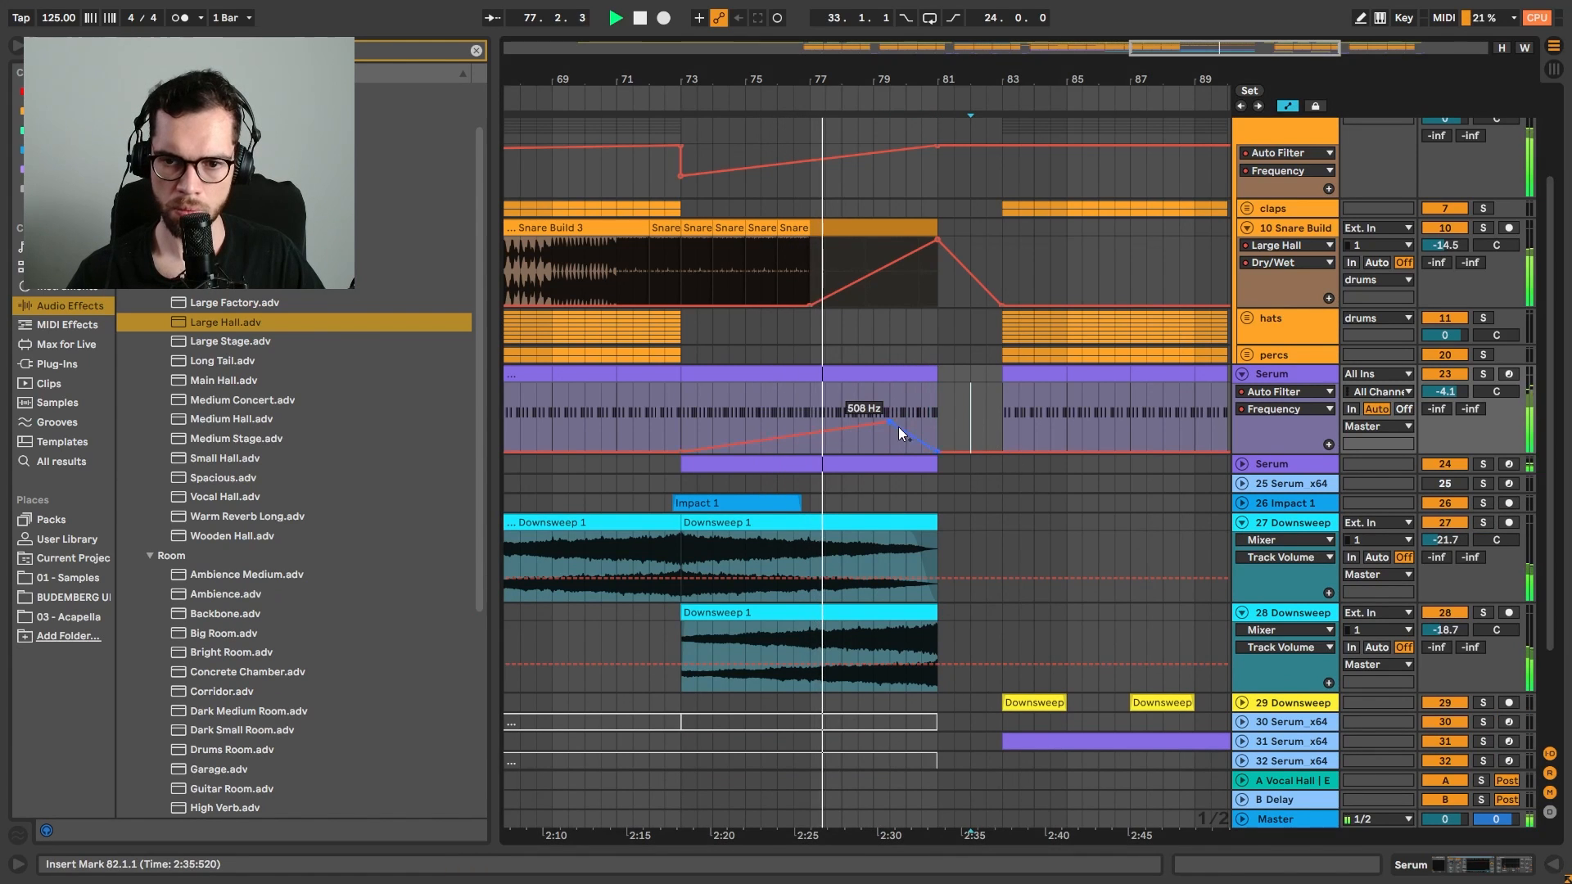
{"action": "left_click_drag", "start_coordinate": [888, 423], "coordinate": [810, 416]}
Fill the consolidated Serum clip with evenly repeated C#1 notes from around its fourth bar to the end by duplicating a short note selection
{"action": "double_click", "coordinate": [818, 374]}
{"action": "key", "text": "space"}
{"action": "key", "text": "space"}
{"action": "left_click", "coordinate": [962, 700]}
{"action": "mouse_move", "coordinate": [853, 722]}
{"action": "left_mouse_down"}
{"action": "mouse_move", "coordinate": [895, 692]}
{"action": "mouse_move", "coordinate": [1401, 575]}
{"action": "left_mouse_up"}
{"action": "key", "text": "ctrl+d"}
{"action": "key", "text": "ctrl+d"}
{"action": "key", "text": "ctrl+d"}
{"action": "key", "text": "ctrl+d"}
{"action": "key", "text": "ctrl+d"}
{"action": "key", "text": "ctrl+d"}
{"action": "key", "text": "ctrl+d"}
{"action": "key", "text": "ctrl+d"}
{"action": "key", "text": "ctrl+d"}
{"action": "key", "text": "ctrl+d"}
{"action": "key", "text": "ctrl+d"}
{"action": "key", "text": "ctrl+d"}
{"action": "key", "text": "ctrl+d"}
{"action": "key", "text": "ctrl+d"}
{"action": "key", "text": "ctrl+d"}
{"action": "key", "text": "ctrl+d"}
{"action": "key", "text": "ctrl+d"}
{"action": "key", "text": "ctrl+d"}
{"action": "key", "text": "ctrl+d"}
{"action": "key", "text": "ctrl+d"}
{"action": "key", "text": "ctrl+d"}
{"action": "key", "text": "ctrl+d"}
{"action": "key", "text": "ctrl+d"}
{"action": "key", "text": "ctrl+d"}
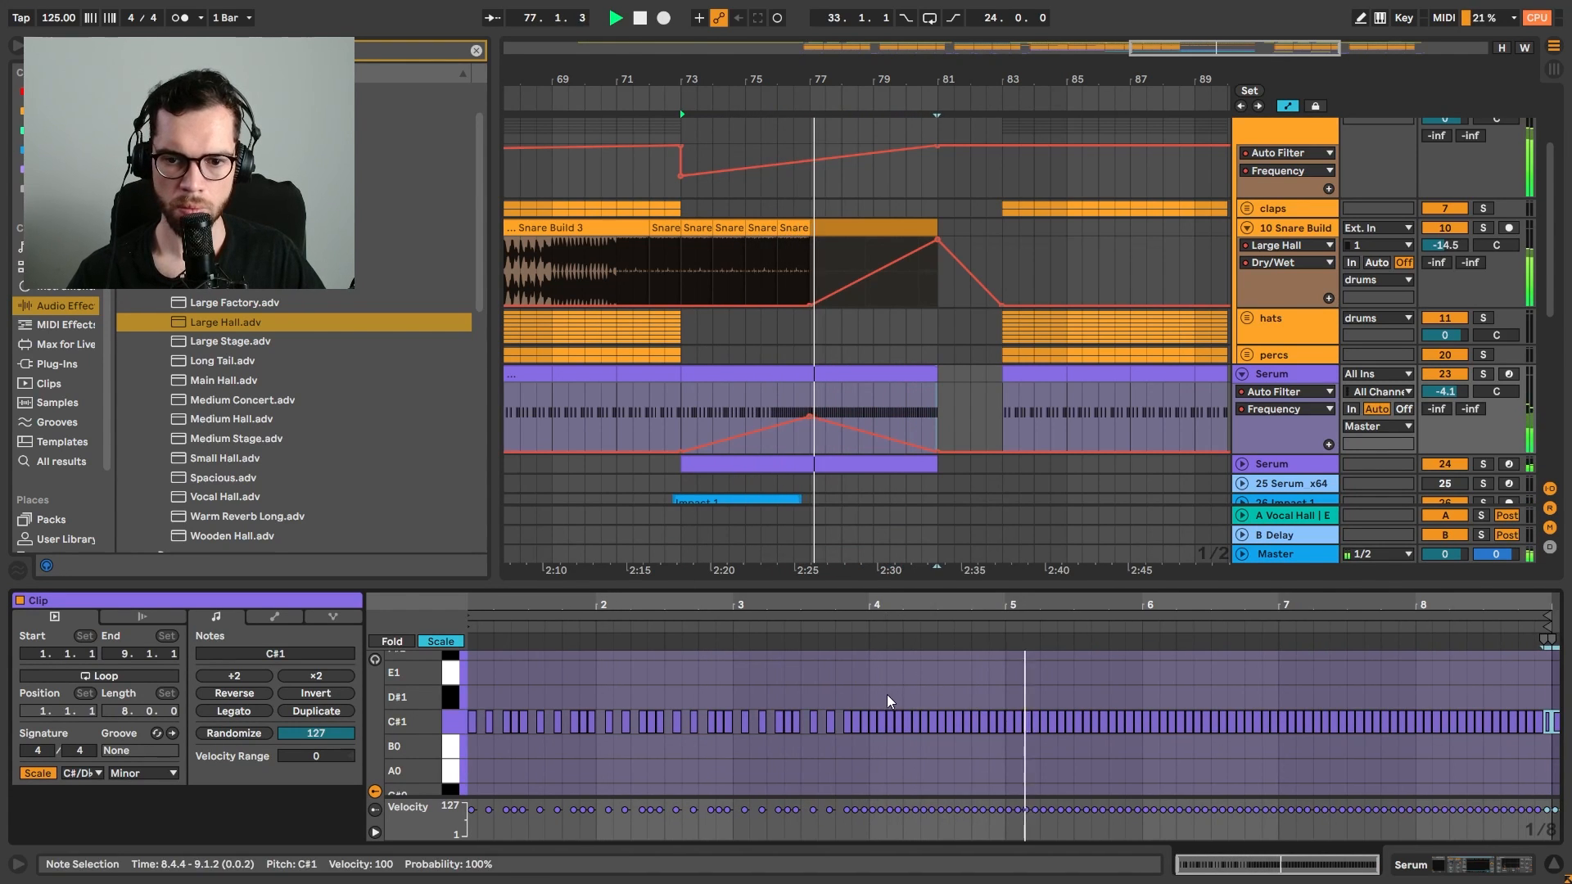
{"action": "left_click_drag", "start_coordinate": [890, 701], "coordinate": [1455, 713]}
{"action": "key", "text": "space"}
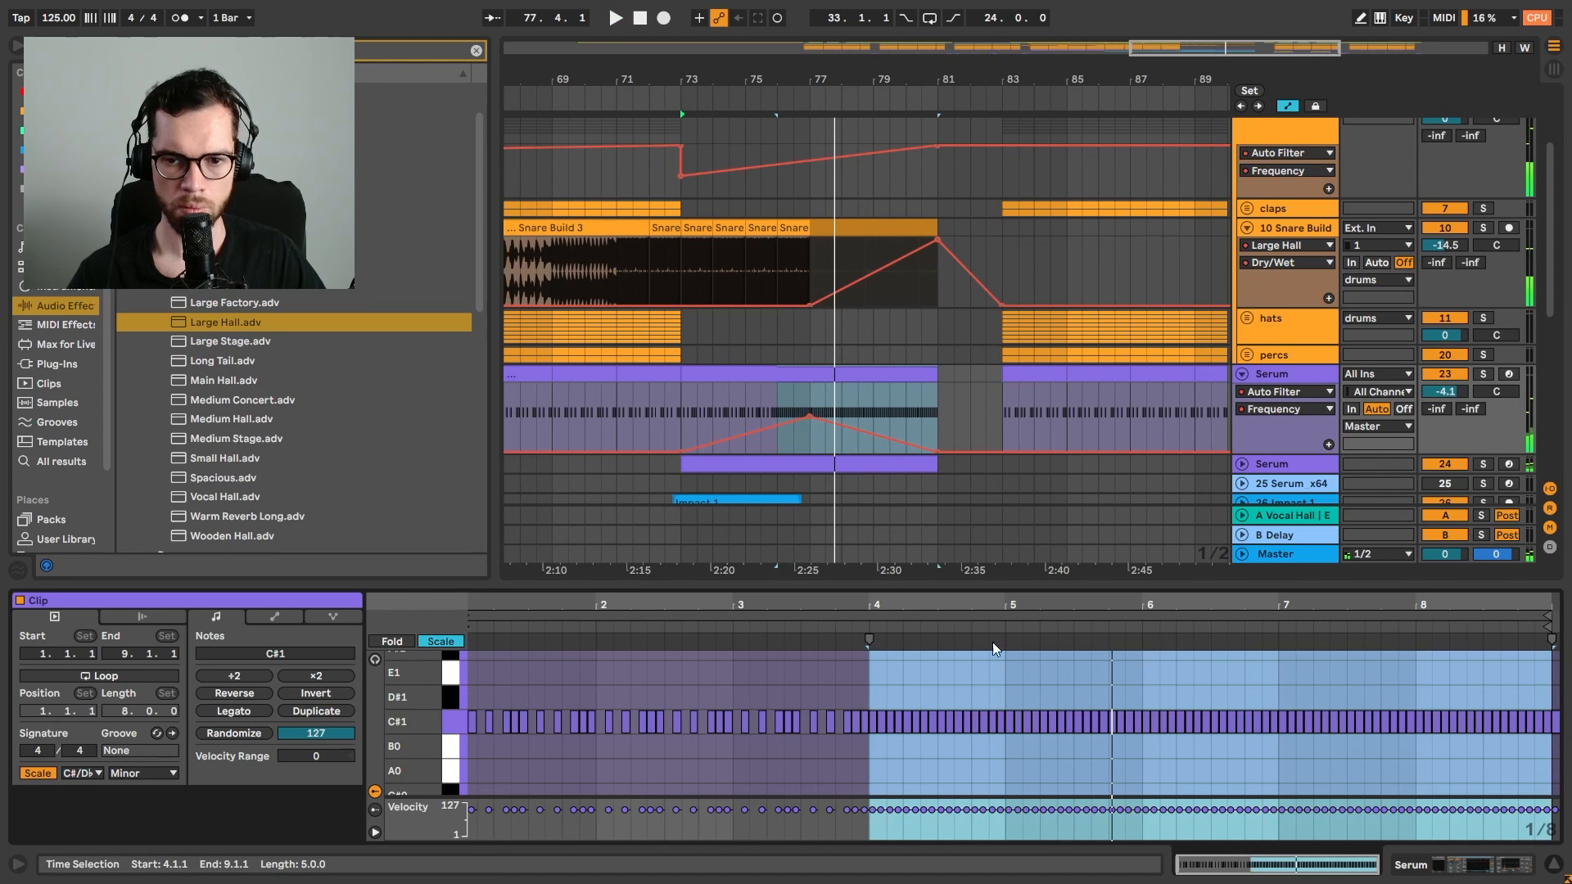
Split the Serum clip at bar 77, copy the evenly repeated second half to bar 73, and play it
{"action": "left_click", "coordinate": [812, 447]}
{"action": "key", "text": "ctrl+e"}
{"action": "left_click_drag", "start_coordinate": [838, 377], "coordinate": [706, 385]}
{"action": "left_click", "coordinate": [664, 354]}
{"action": "key", "text": "space"}
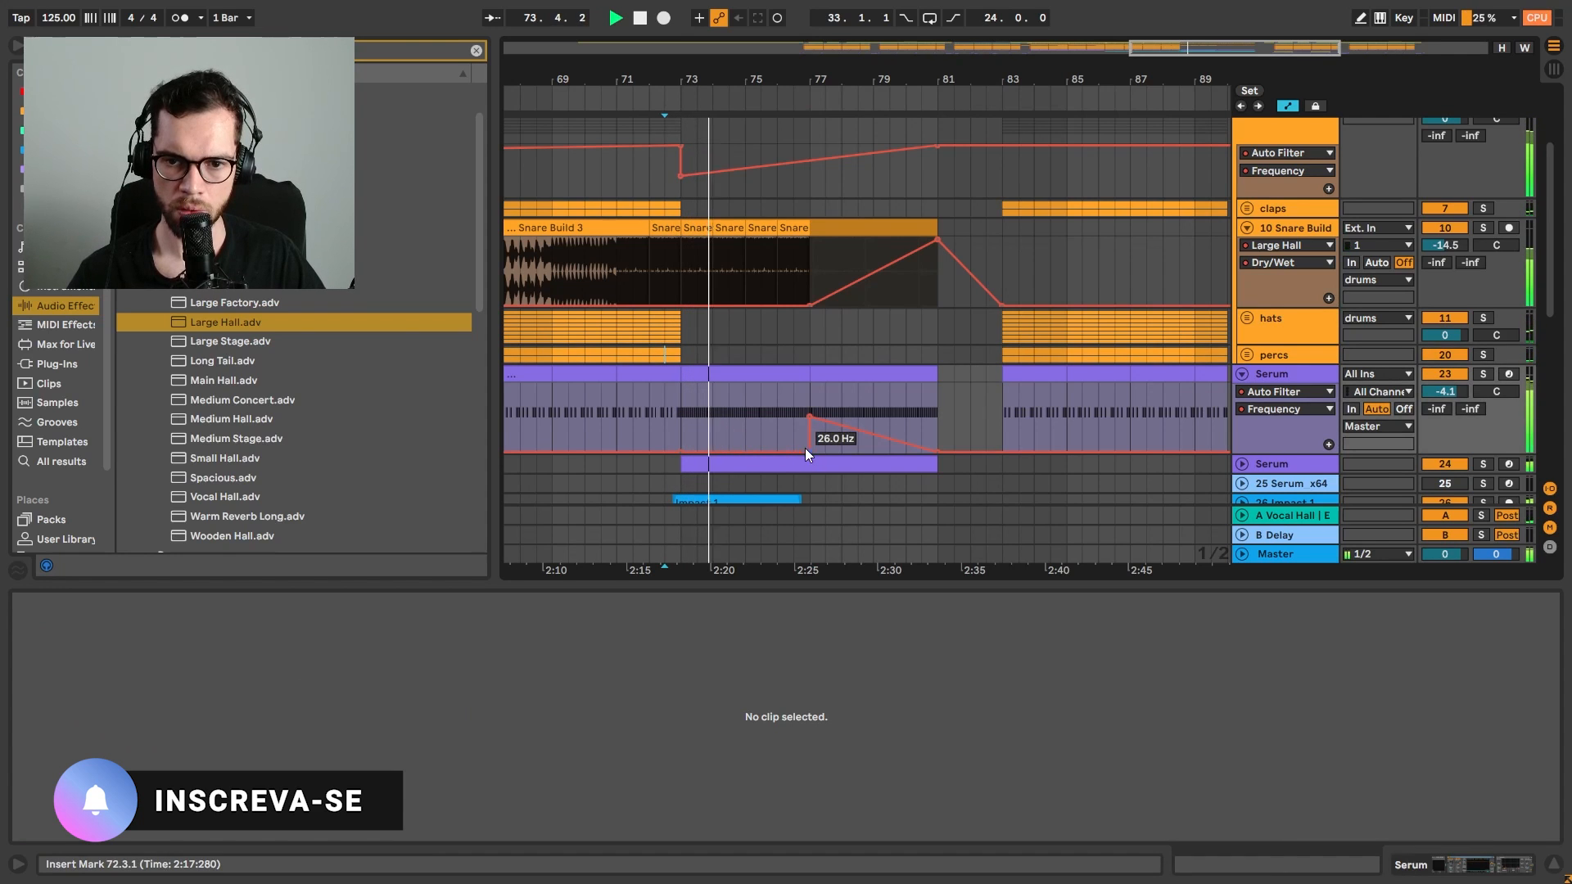
Reshape the Serum filter automation to peak at about 2.26 kHz just after bar 77, and delete the second Serum track's clip from 73 to 81
{"action": "mouse_move", "coordinate": [813, 450]}
{"action": "left_mouse_down"}
{"action": "mouse_move", "coordinate": [805, 414]}
{"action": "mouse_move", "coordinate": [801, 430]}
{"action": "mouse_move", "coordinate": [776, 423]}
{"action": "mouse_move", "coordinate": [825, 423]}
{"action": "left_mouse_up"}
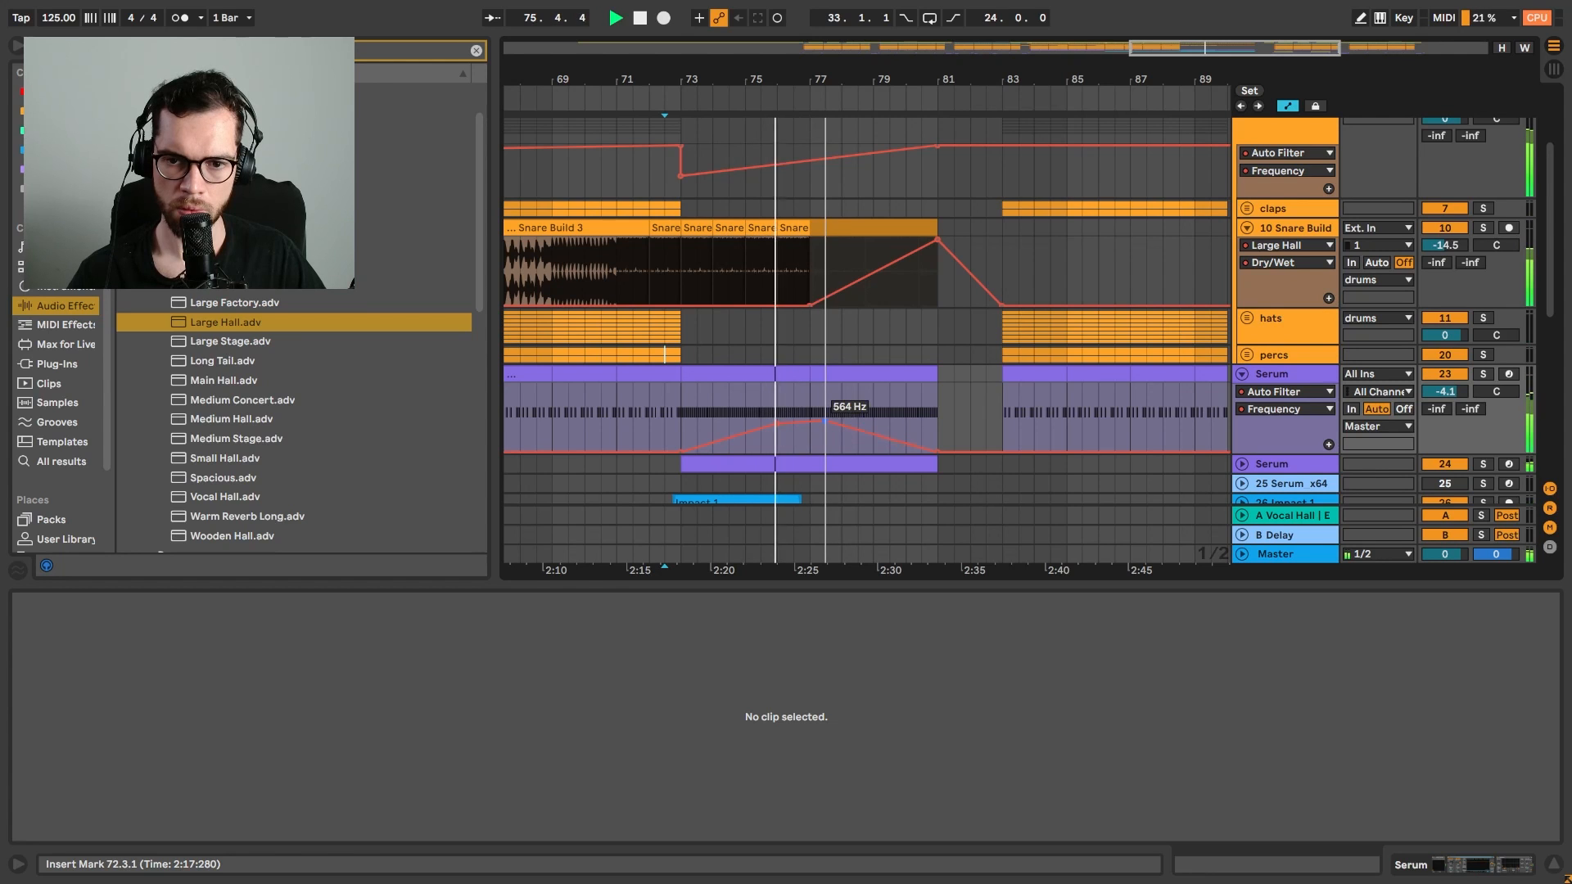
{"action": "left_click", "coordinate": [836, 464]}
{"action": "key", "text": "Delete"}
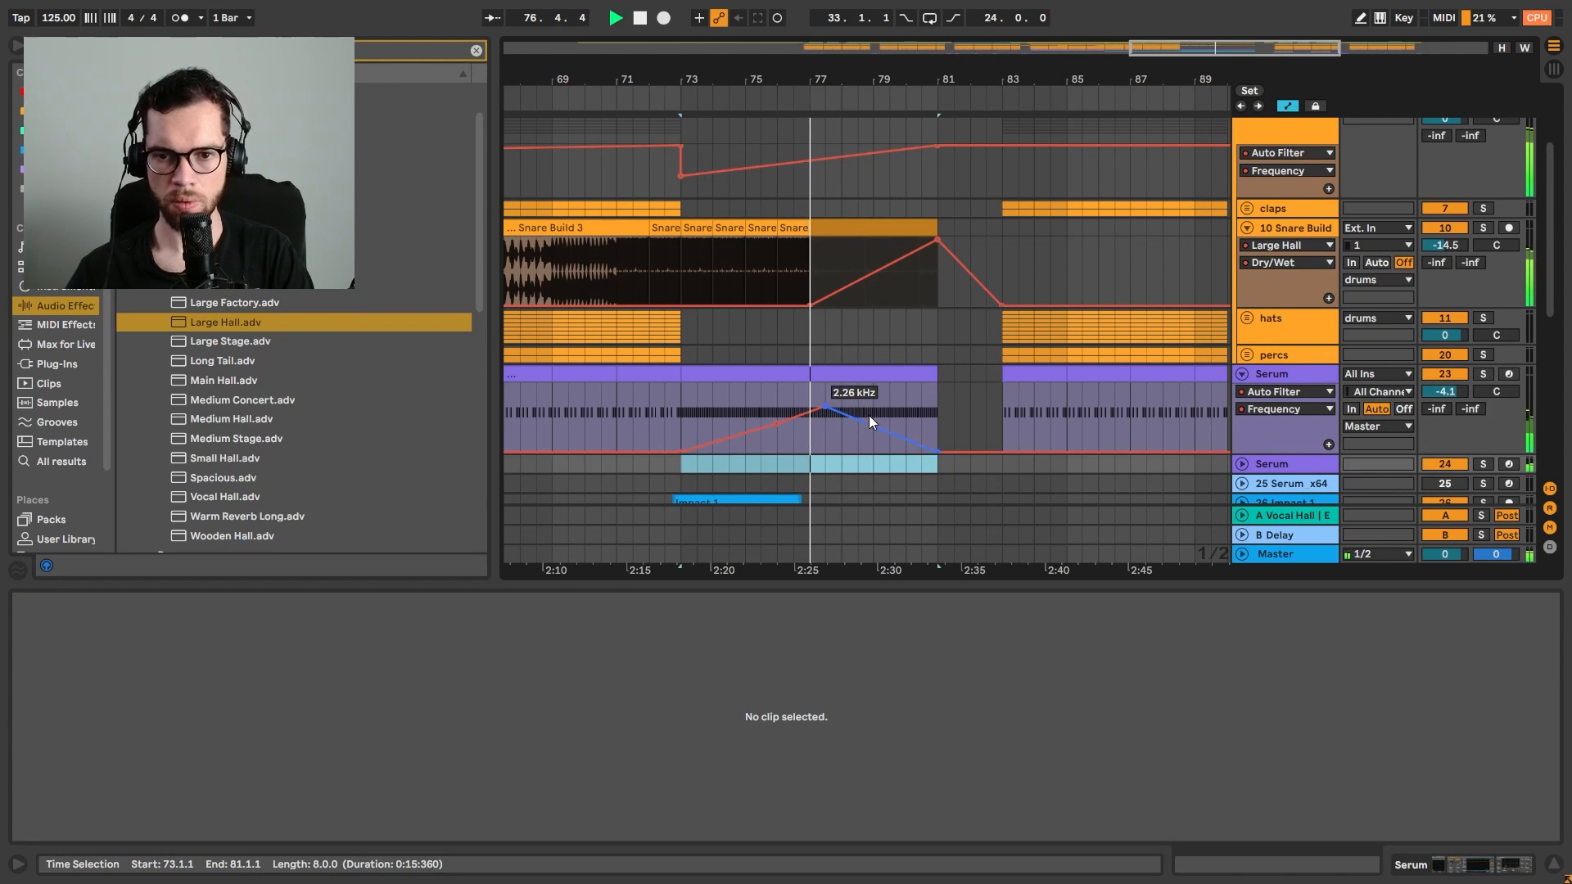
Try raising the Serum filter automation to 19.9 kHz just before bar 81, and delete the Serum clip from bar 77 to 81
{"action": "left_click_drag", "start_coordinate": [870, 421], "coordinate": [917, 385]}
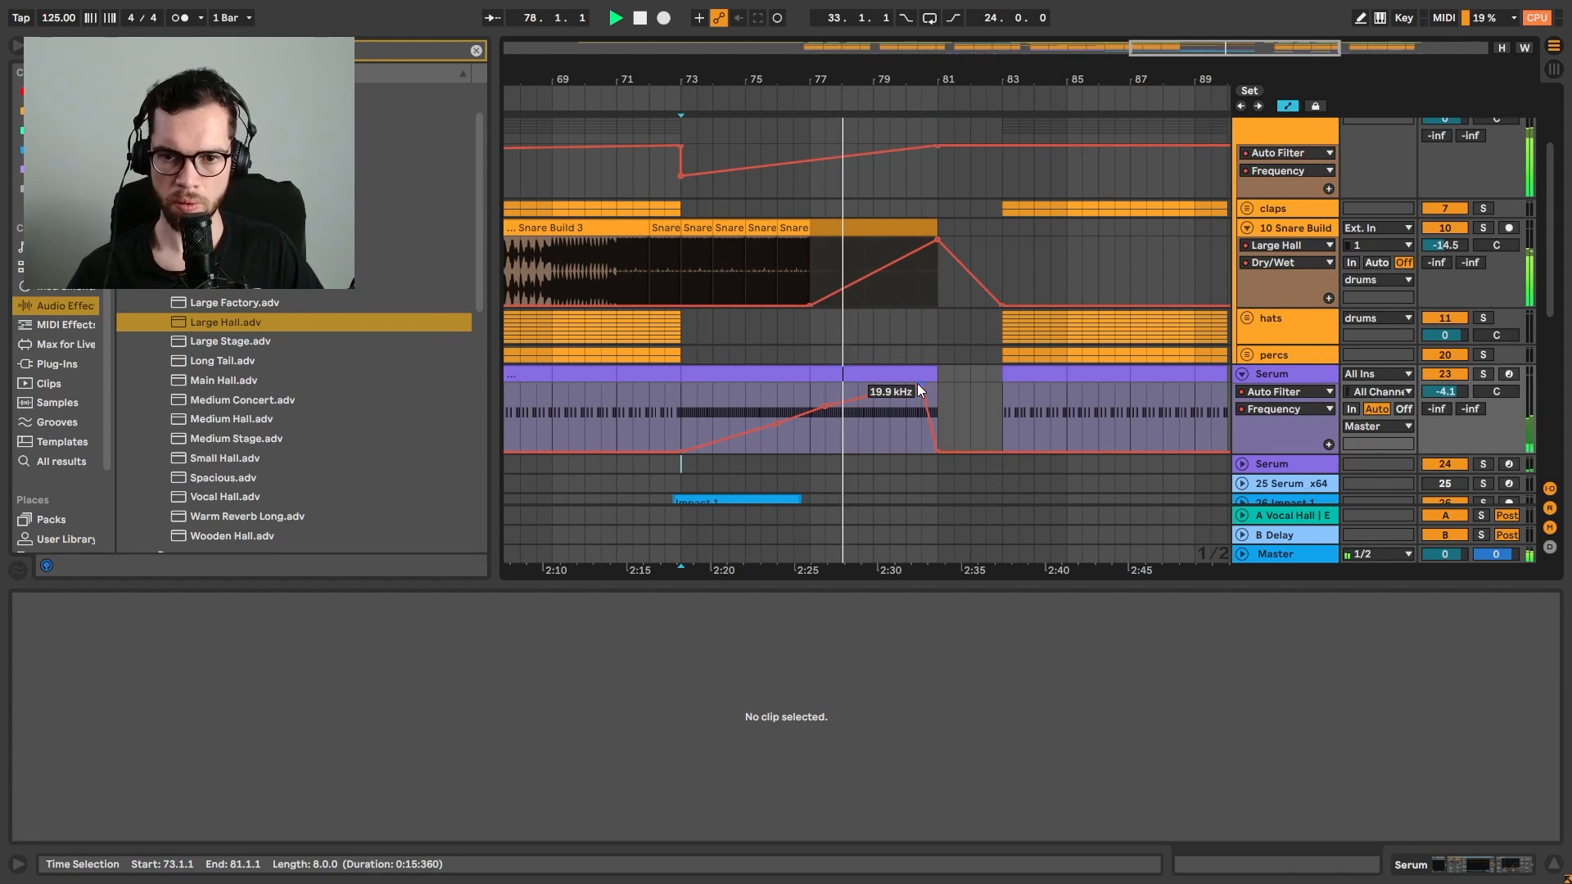
{"action": "left_click", "coordinate": [911, 374]}
{"action": "key", "text": "Delete"}
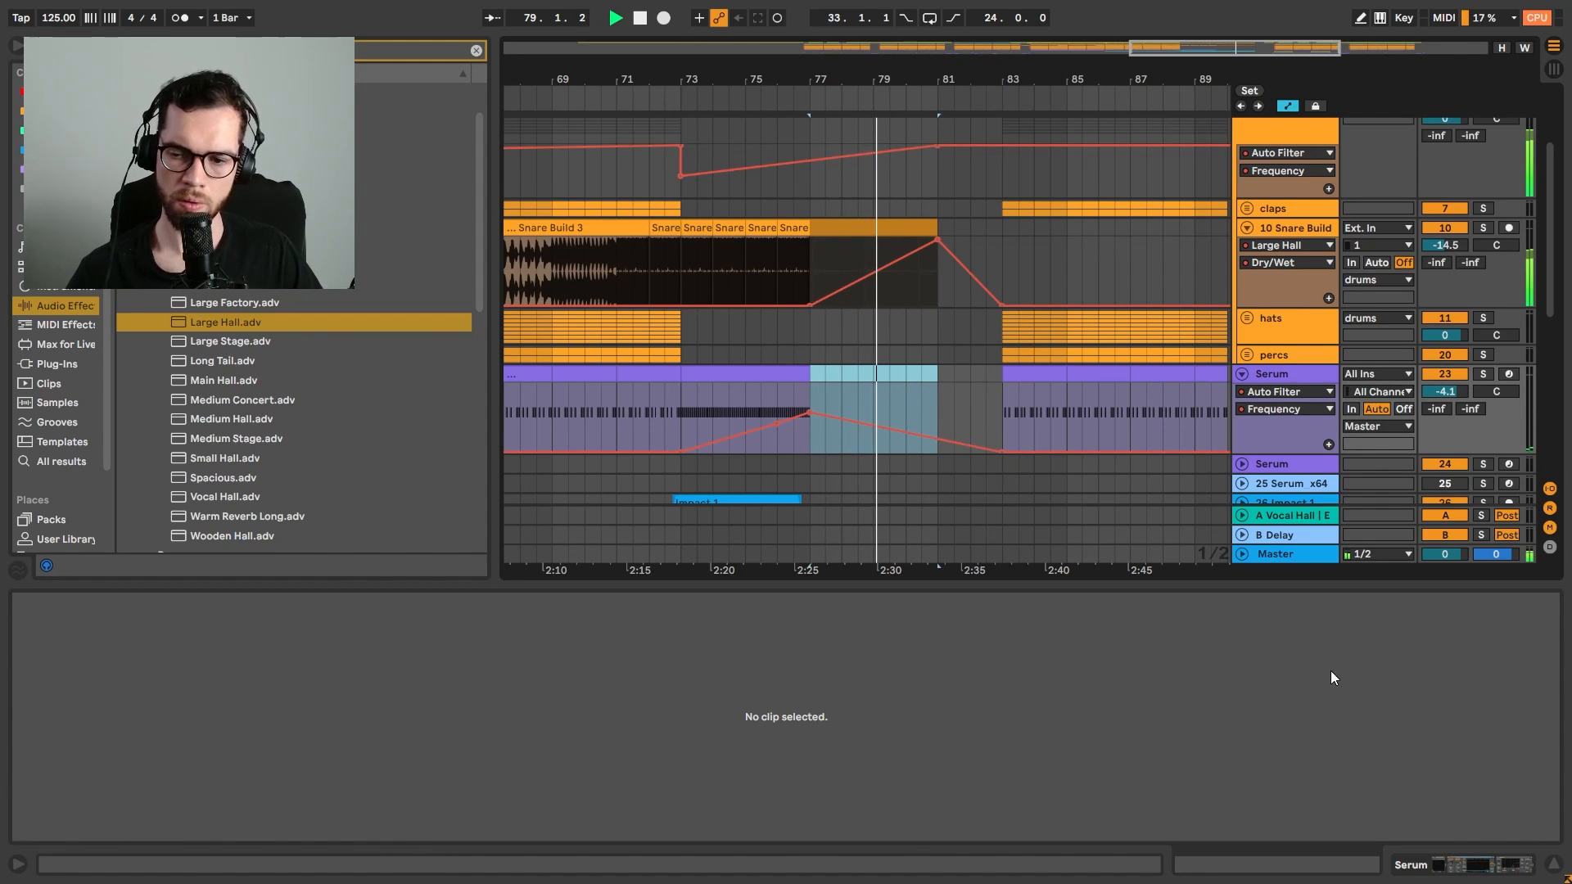
Hide the detail view and the automation lanes and listen to the transition into bar 83
{"action": "left_click", "coordinate": [1554, 866]}
{"action": "scroll", "coordinate": [926, 402], "scroll_direction": "up", "scroll_amount": 3}
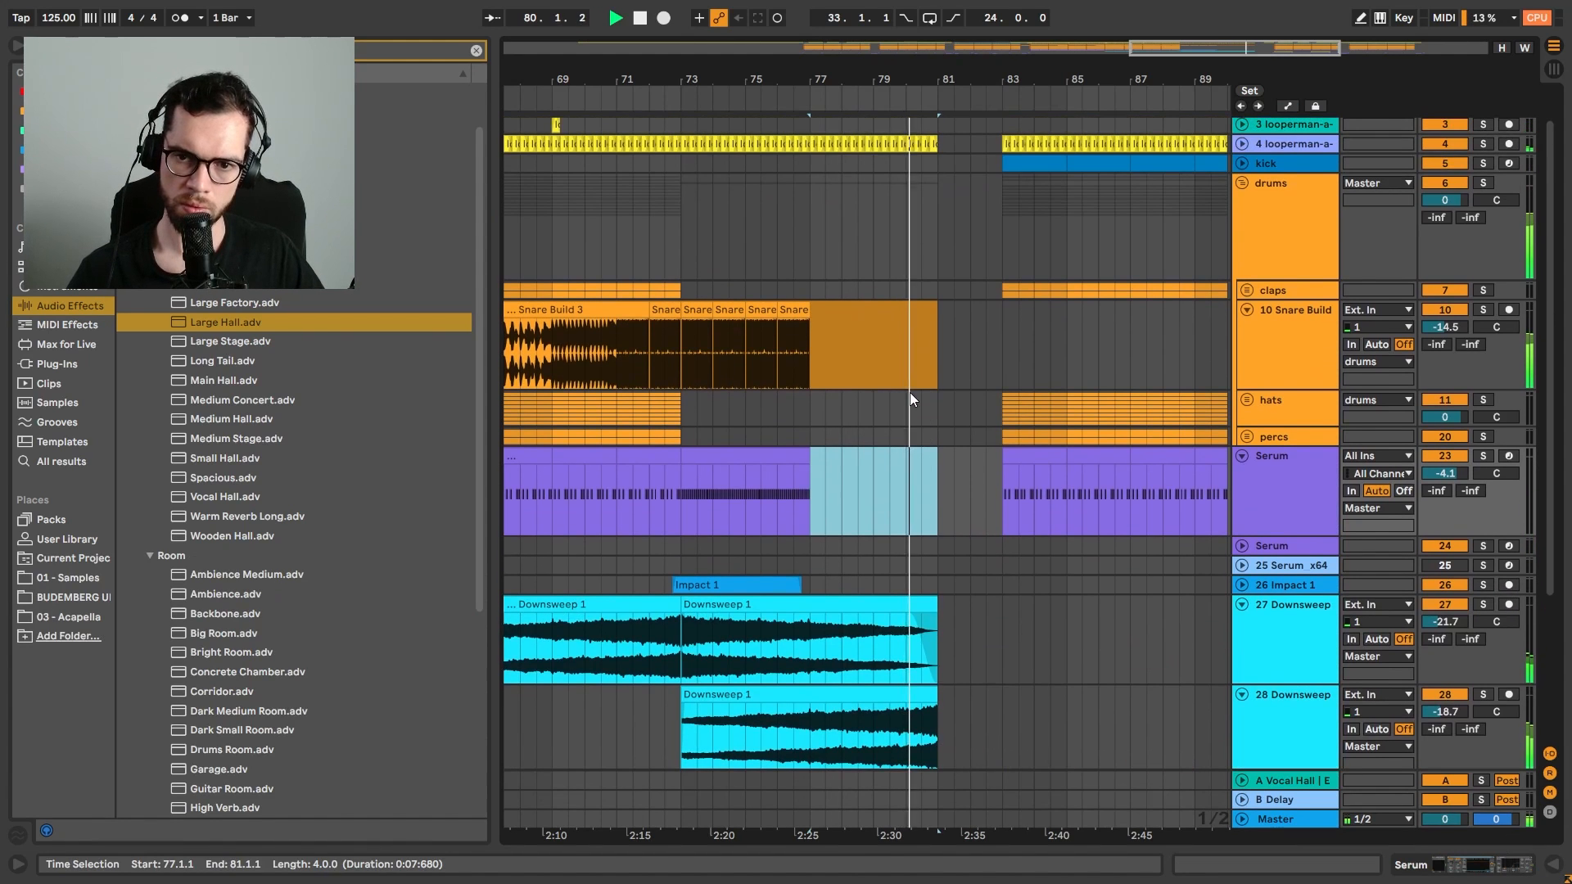
{"action": "key", "text": "a"}
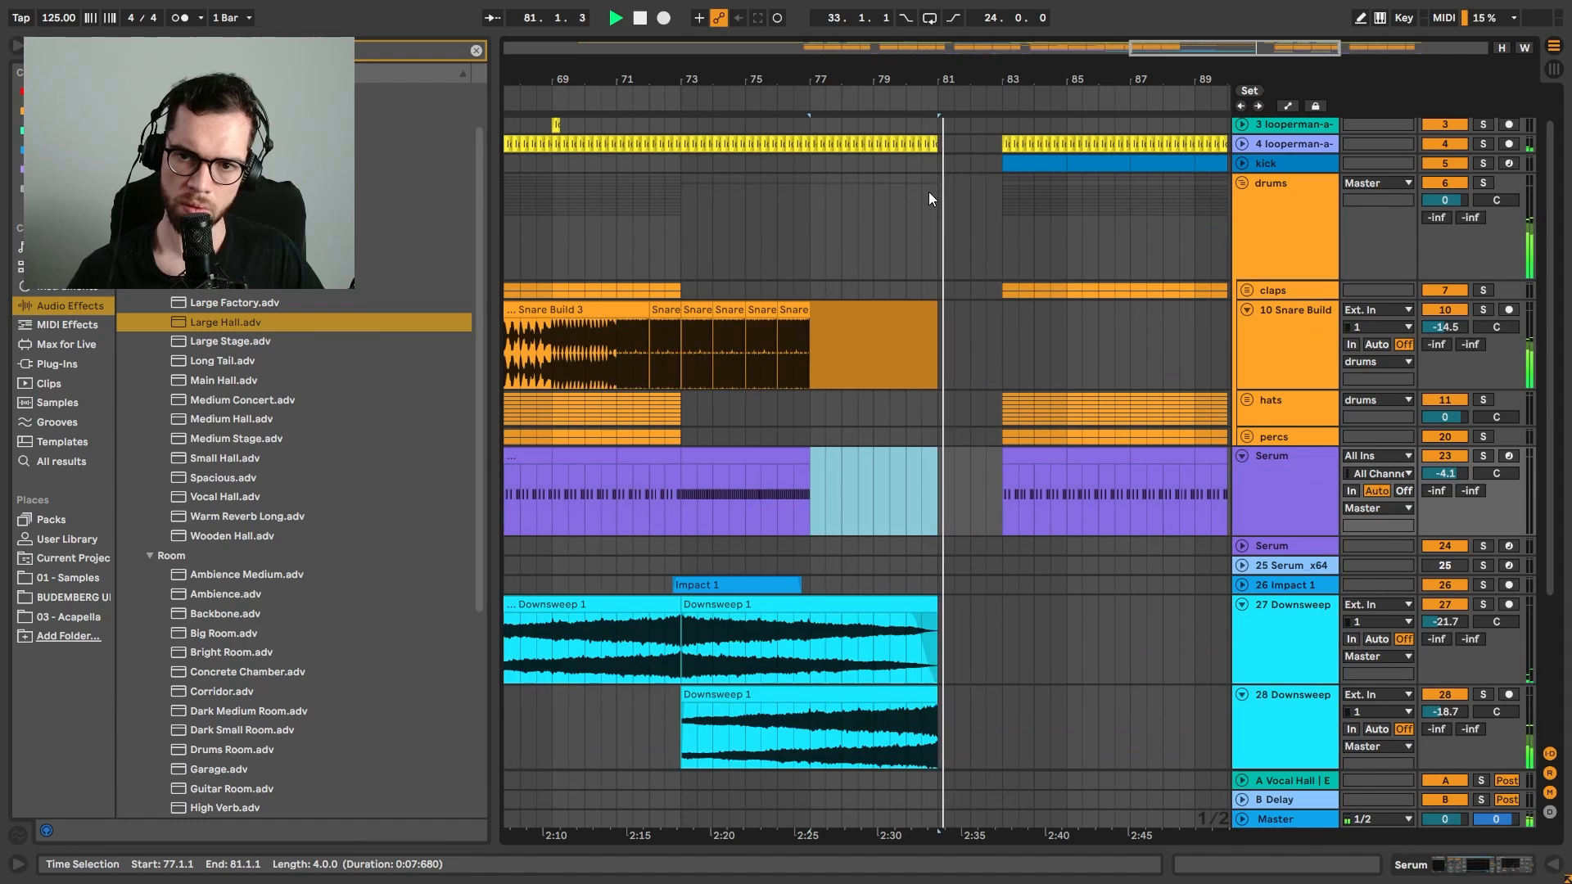
{"action": "key", "text": "a"}
{"action": "key", "text": "a"}
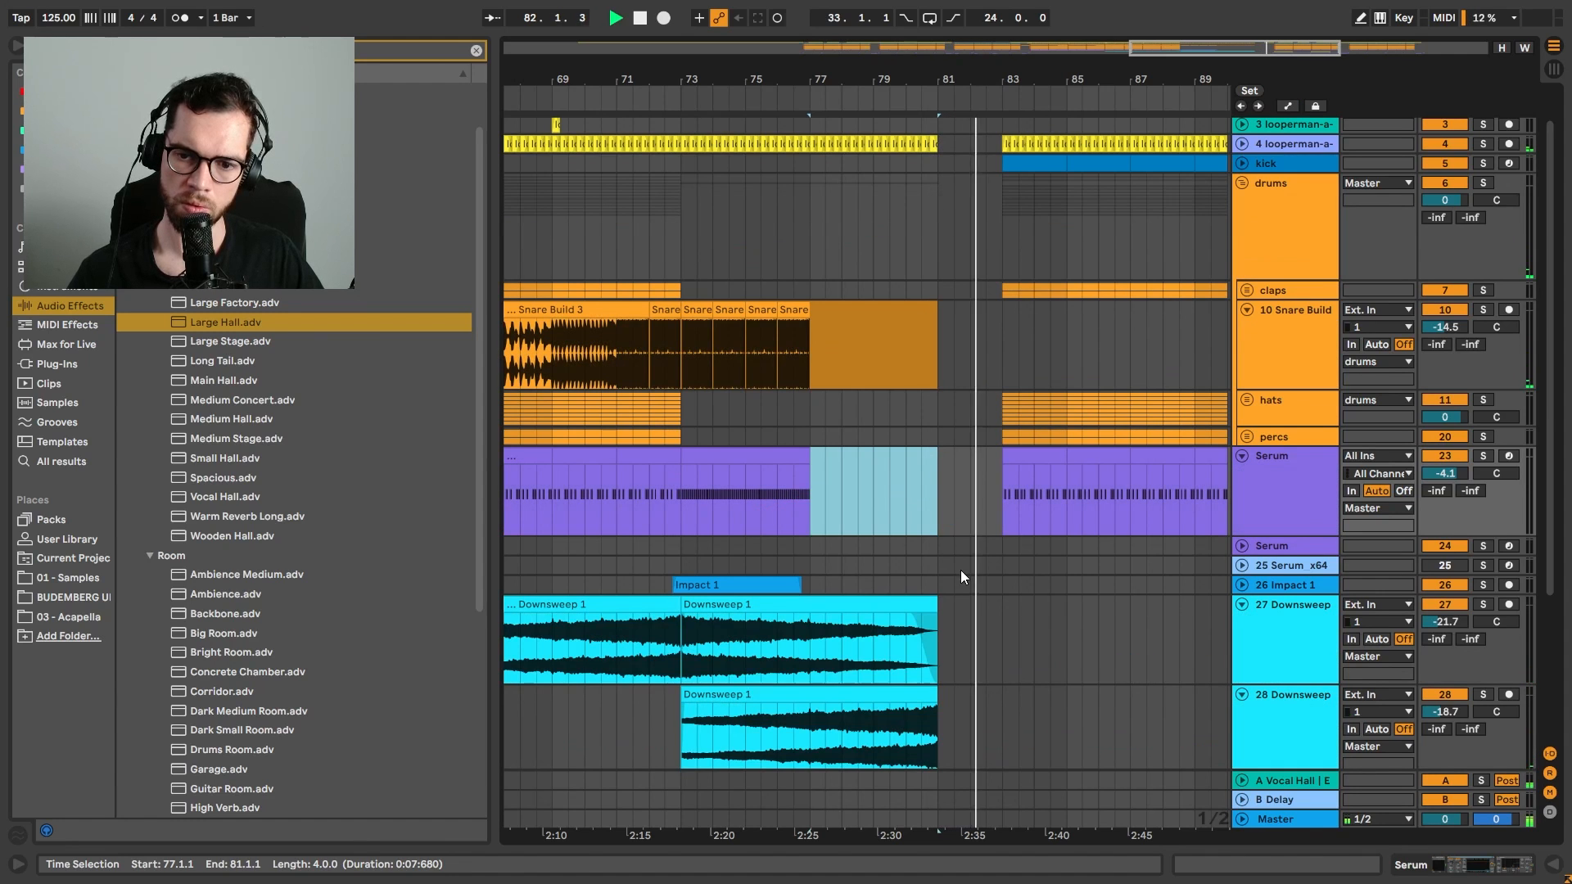
{"action": "scroll", "coordinate": [965, 282], "scroll_direction": "up", "scroll_amount": 2}
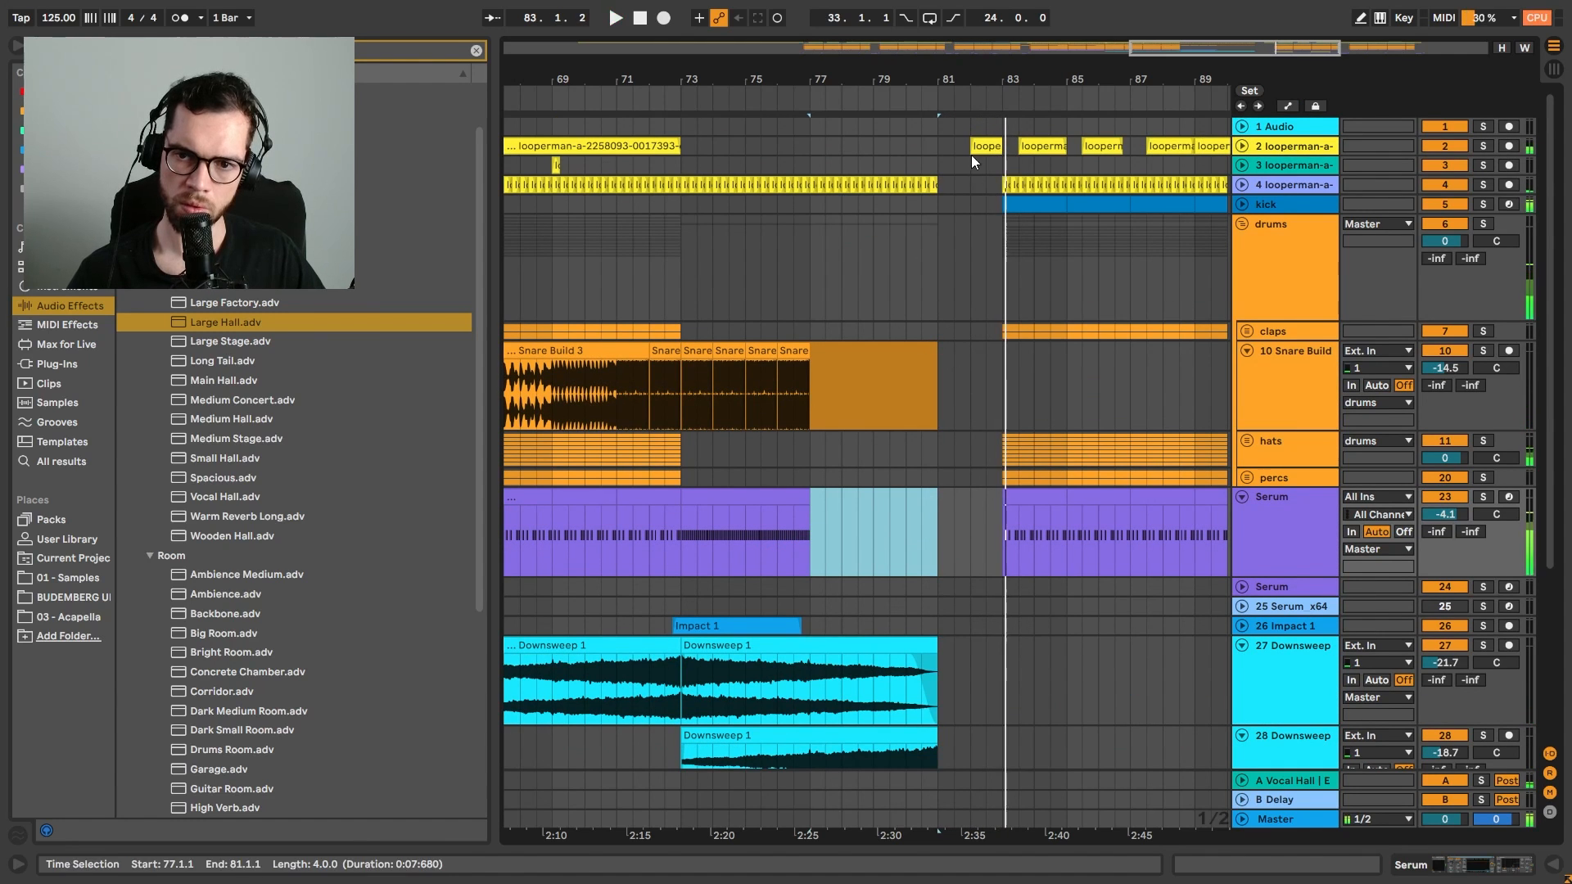
Extend the vocal pickup's start back to bar 81, insert one bar of silence there, and place the insert marker at 80.3
{"action": "left_click_drag", "start_coordinate": [972, 149], "coordinate": [935, 149]}
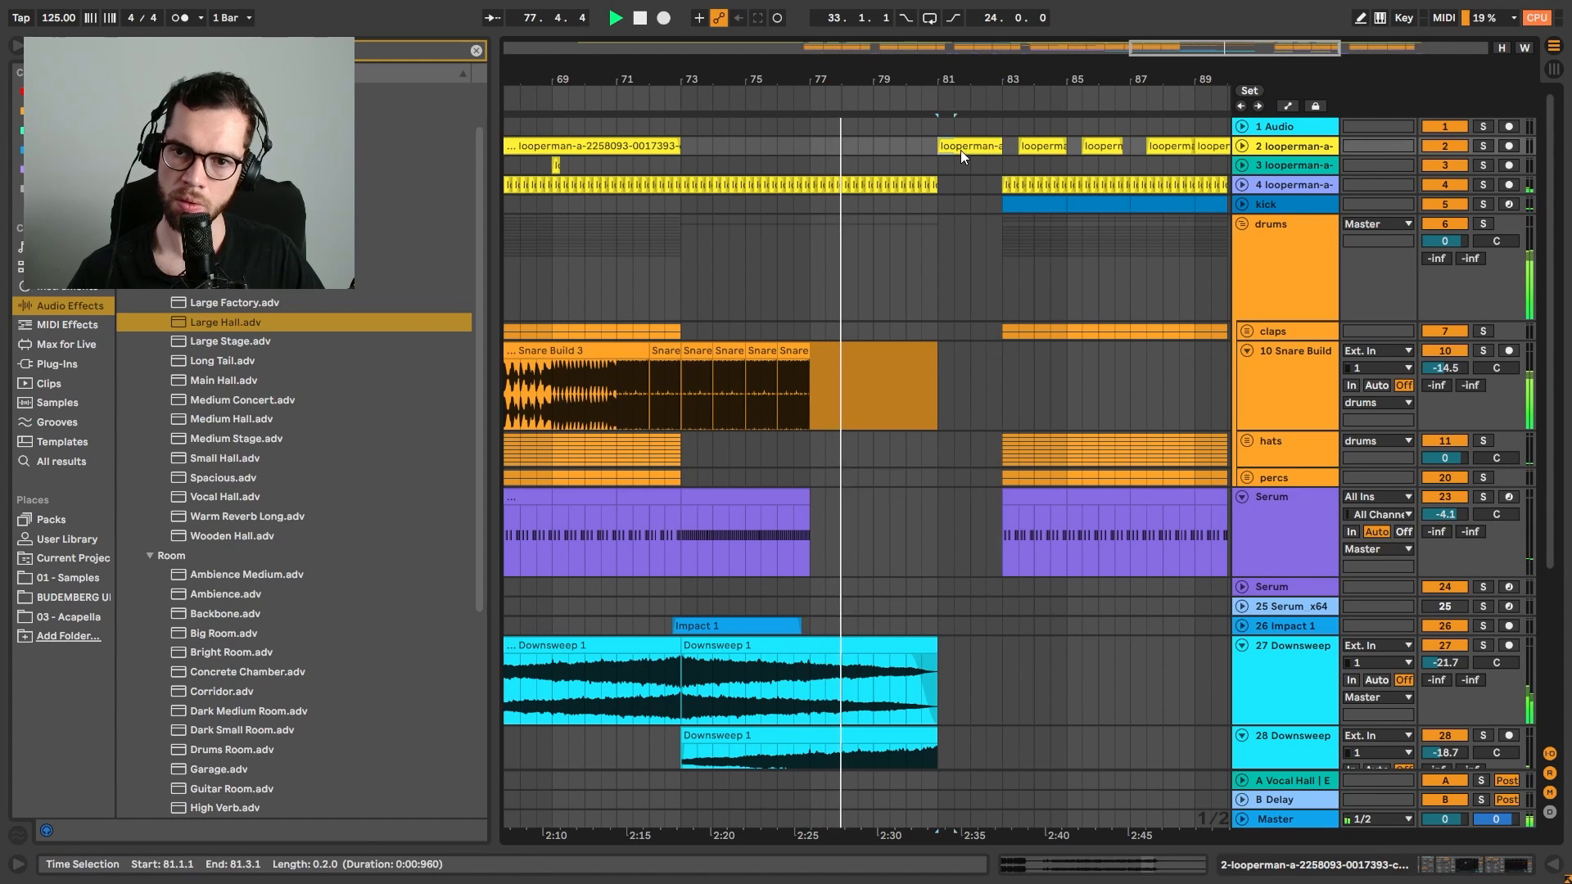
{"action": "key", "text": "ctrl+i"}
{"action": "left_click", "coordinate": [927, 150]}
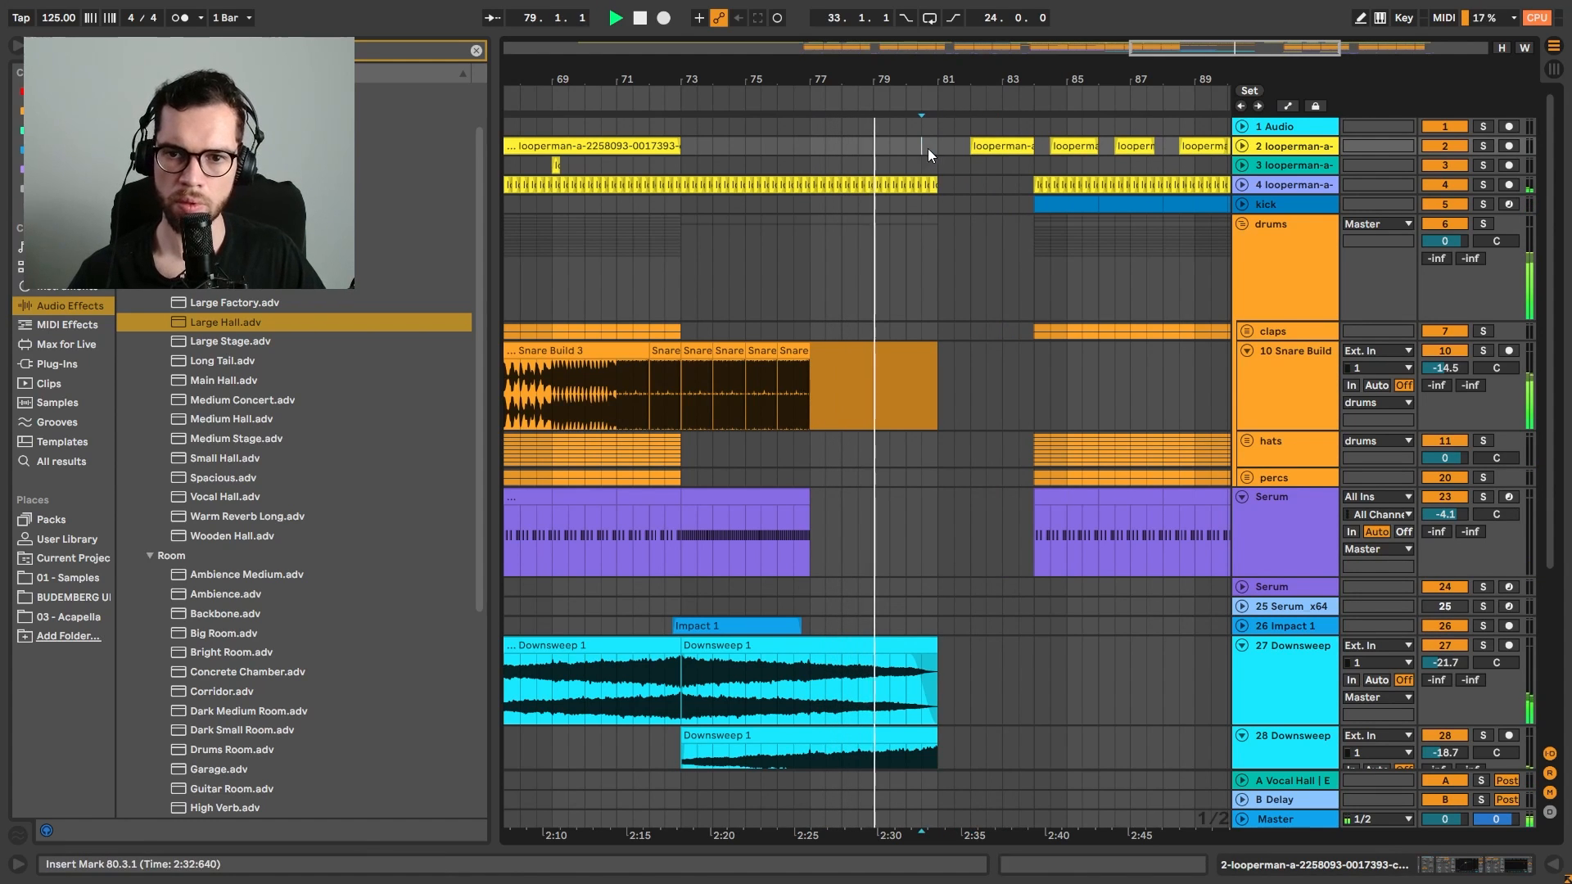
Undo the bar of silence inserted before the vocal pickup at bar 81, and play the transition from bar 73
{"action": "left_click_drag", "start_coordinate": [939, 143], "coordinate": [973, 142]}
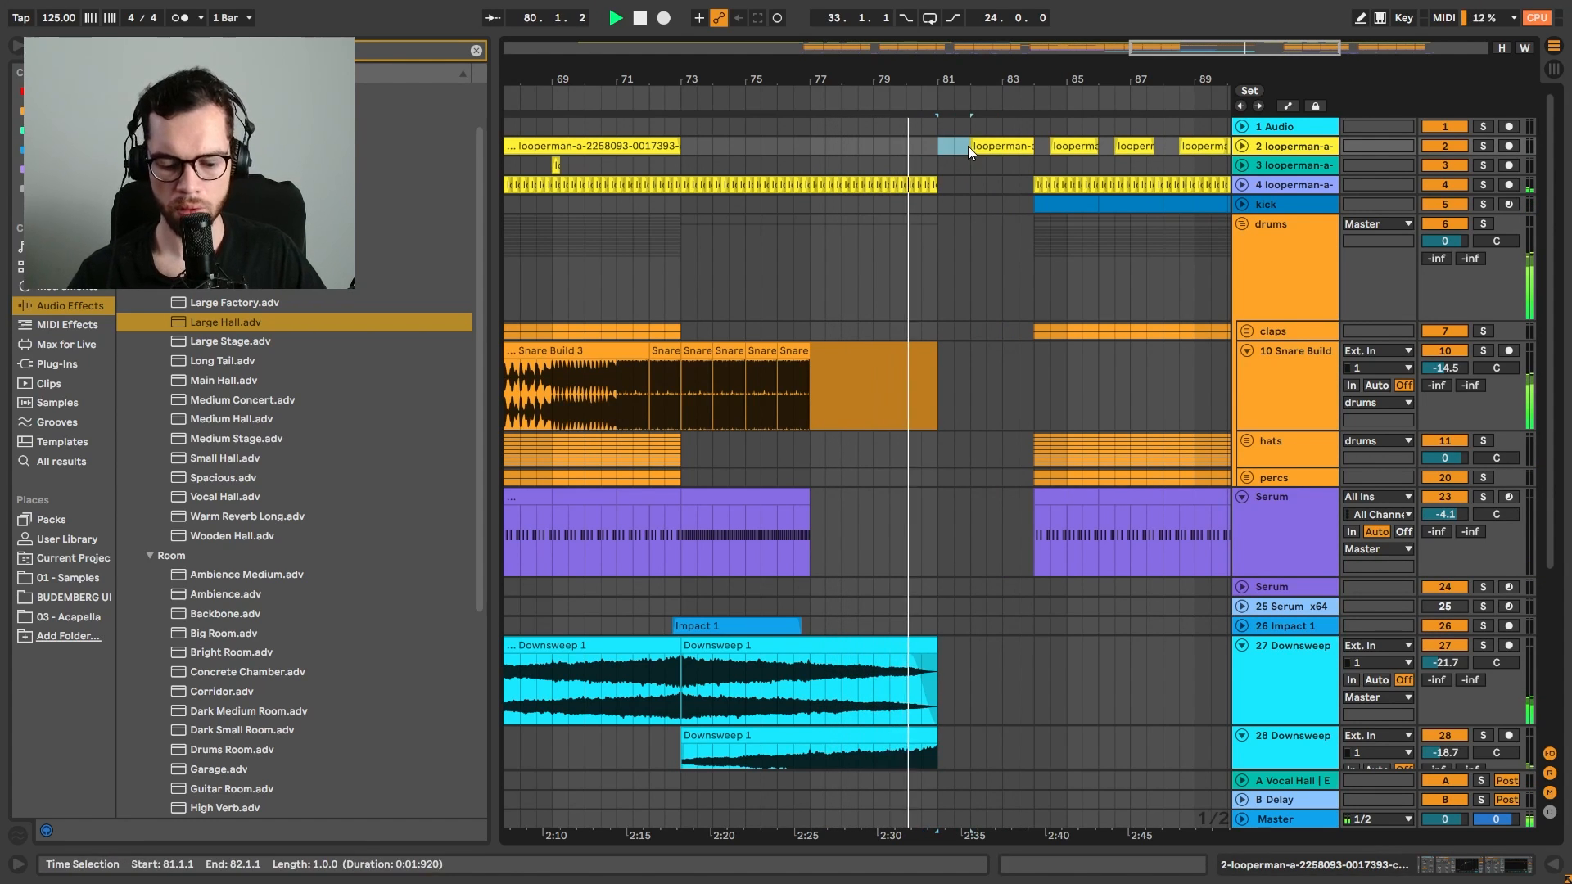
{"action": "key", "text": "ctrl+i"}
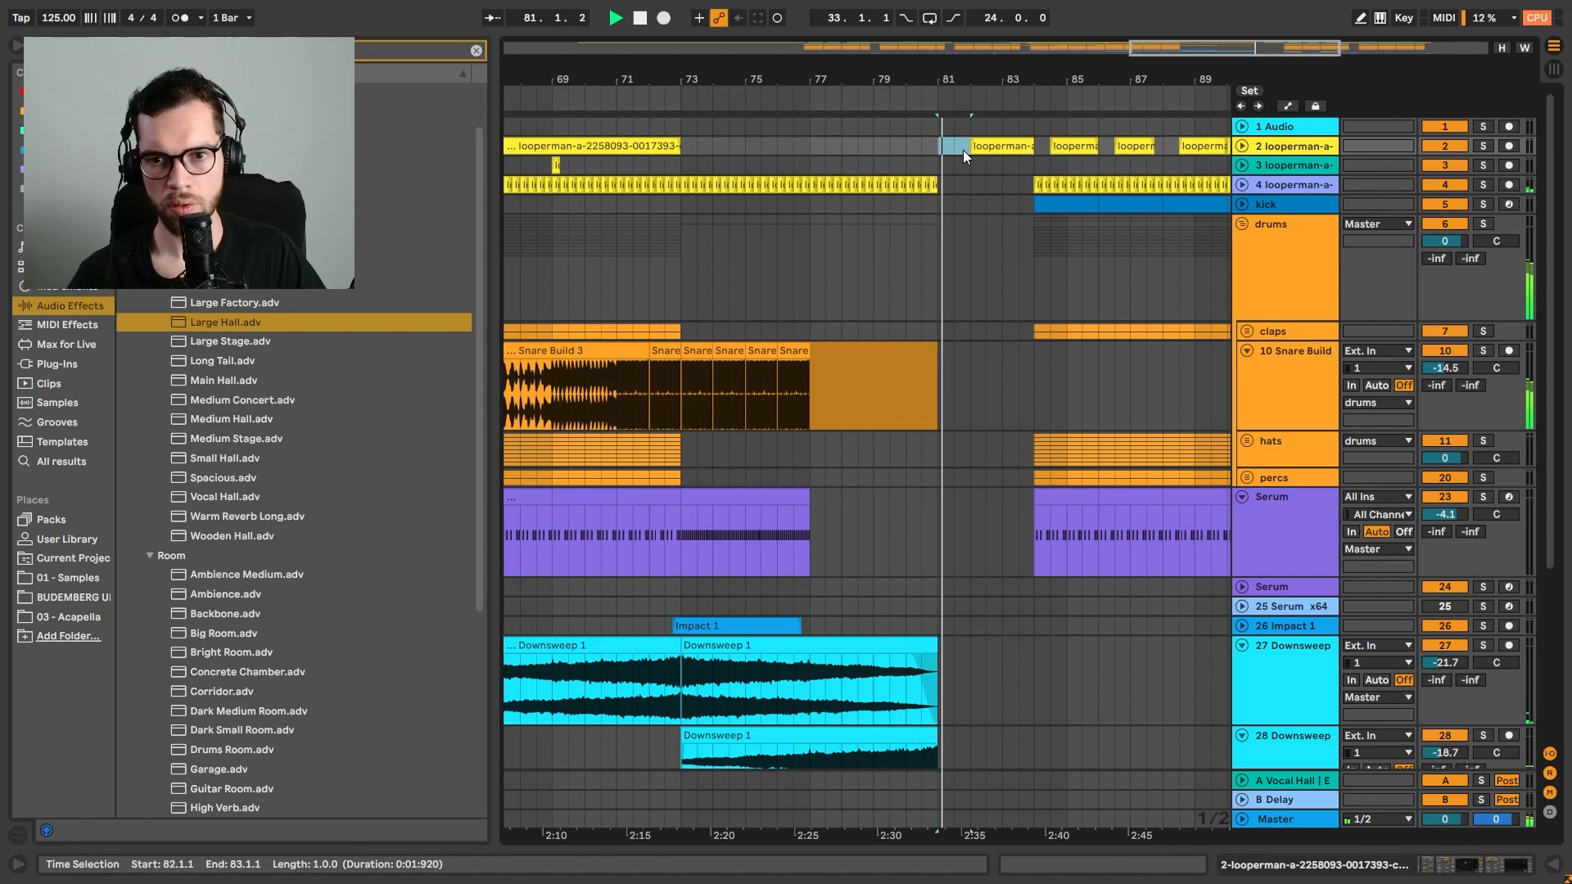
{"action": "key", "text": "ctrl+z"}
{"action": "key", "text": "ctrl+z"}
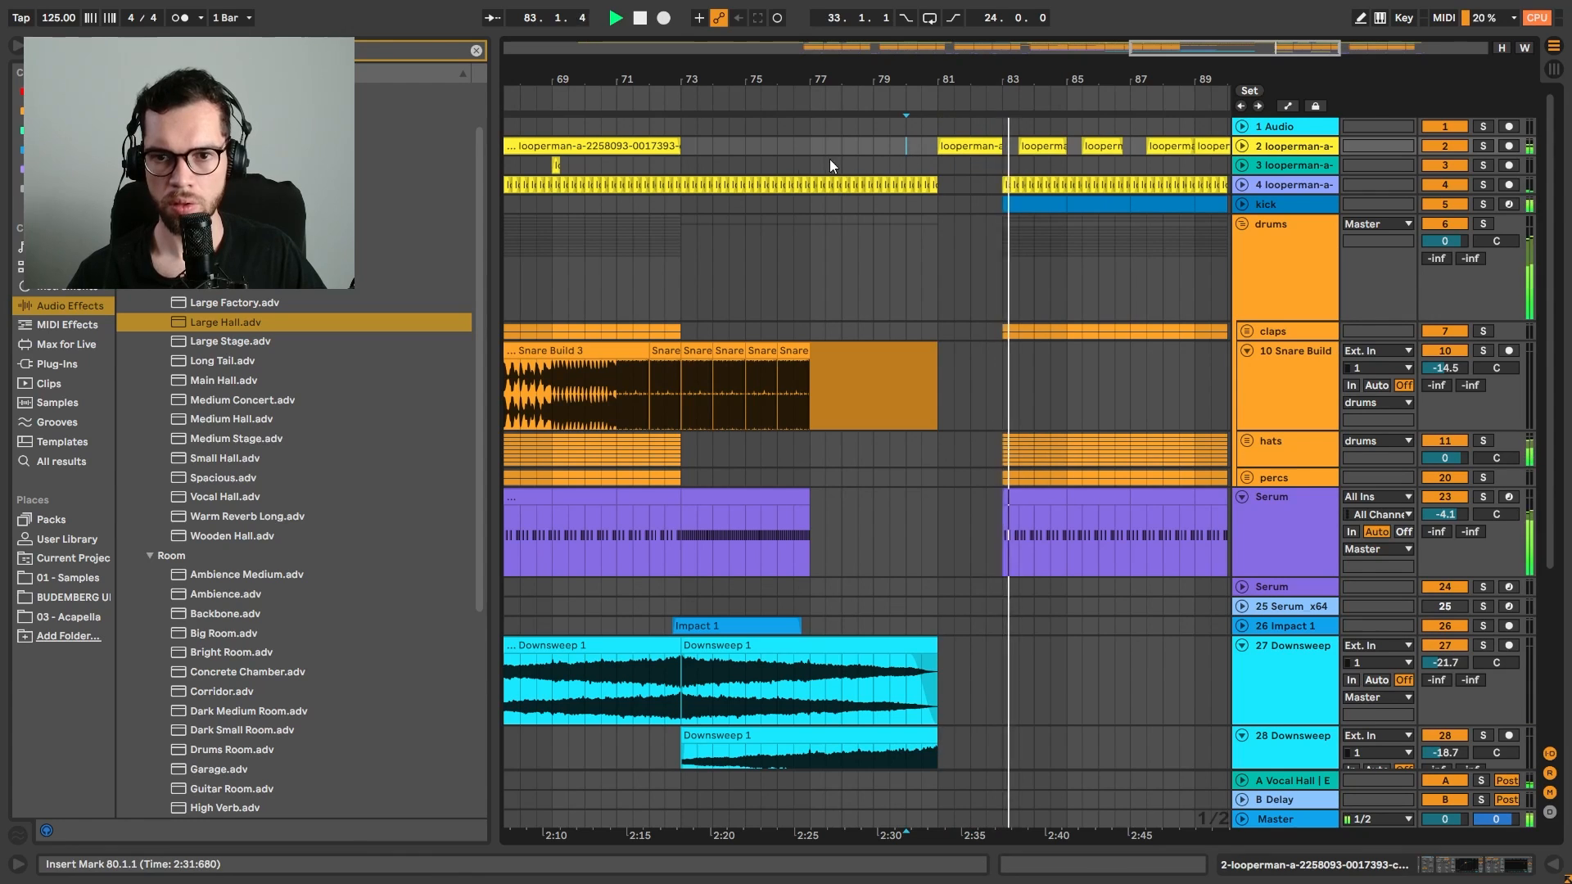
{"action": "left_click", "coordinate": [686, 157]}
{"action": "key", "text": "space"}
{"action": "key", "text": "space"}
{"action": "scroll", "coordinate": [1010, 470], "scroll_direction": "down", "scroll_amount": 3}
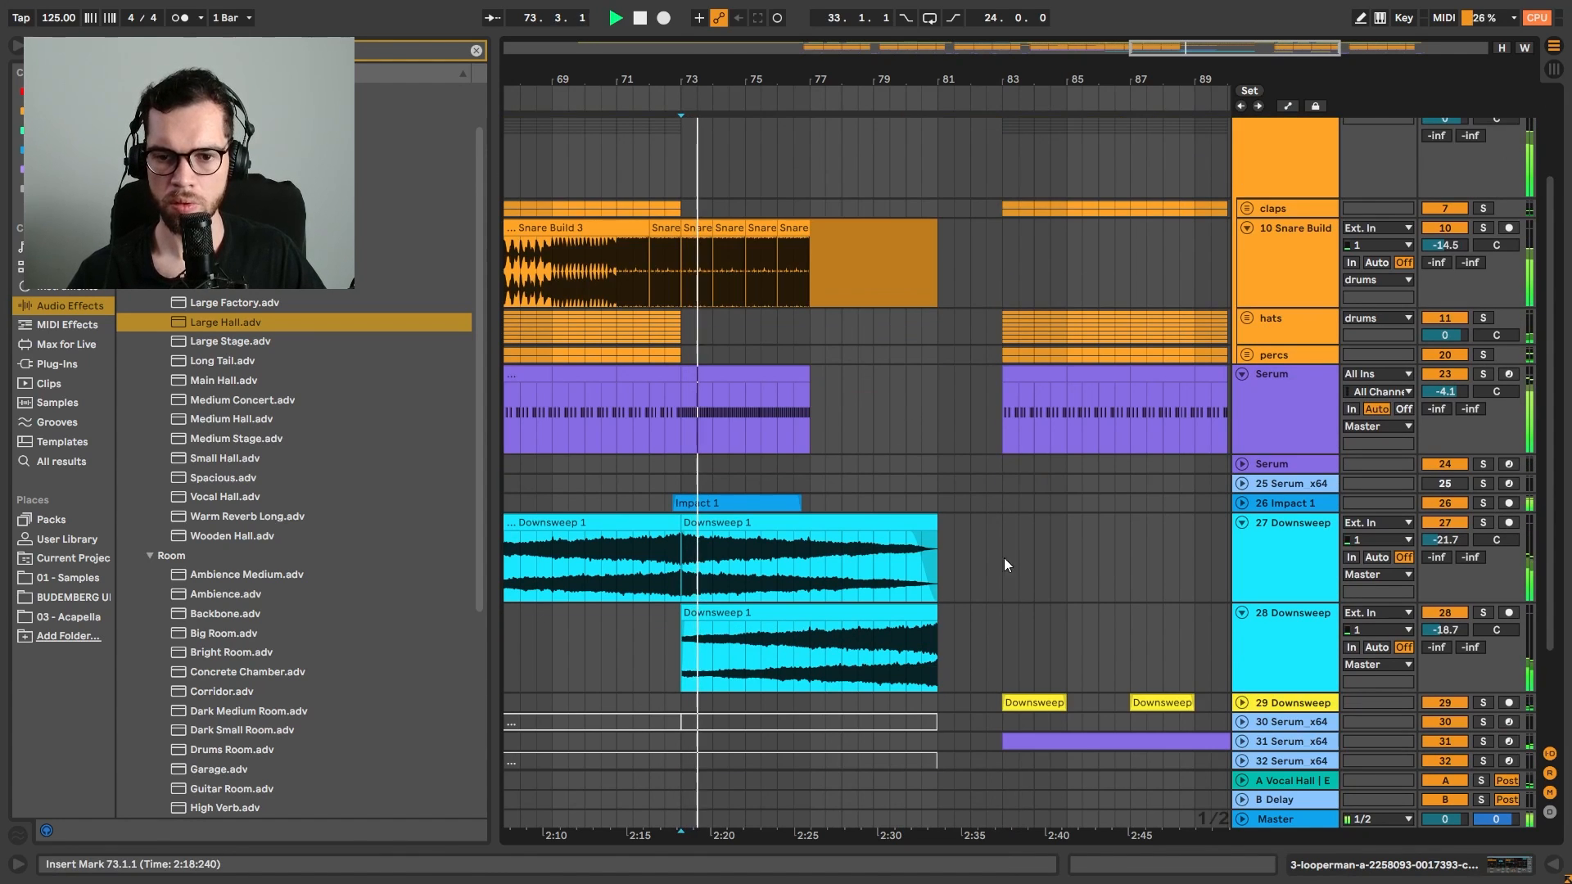
Clear the browser search, browse the sample pack's uplifters in 01 - Samples and preview Uplifter 3.wav
{"action": "left_click", "coordinate": [475, 51]}
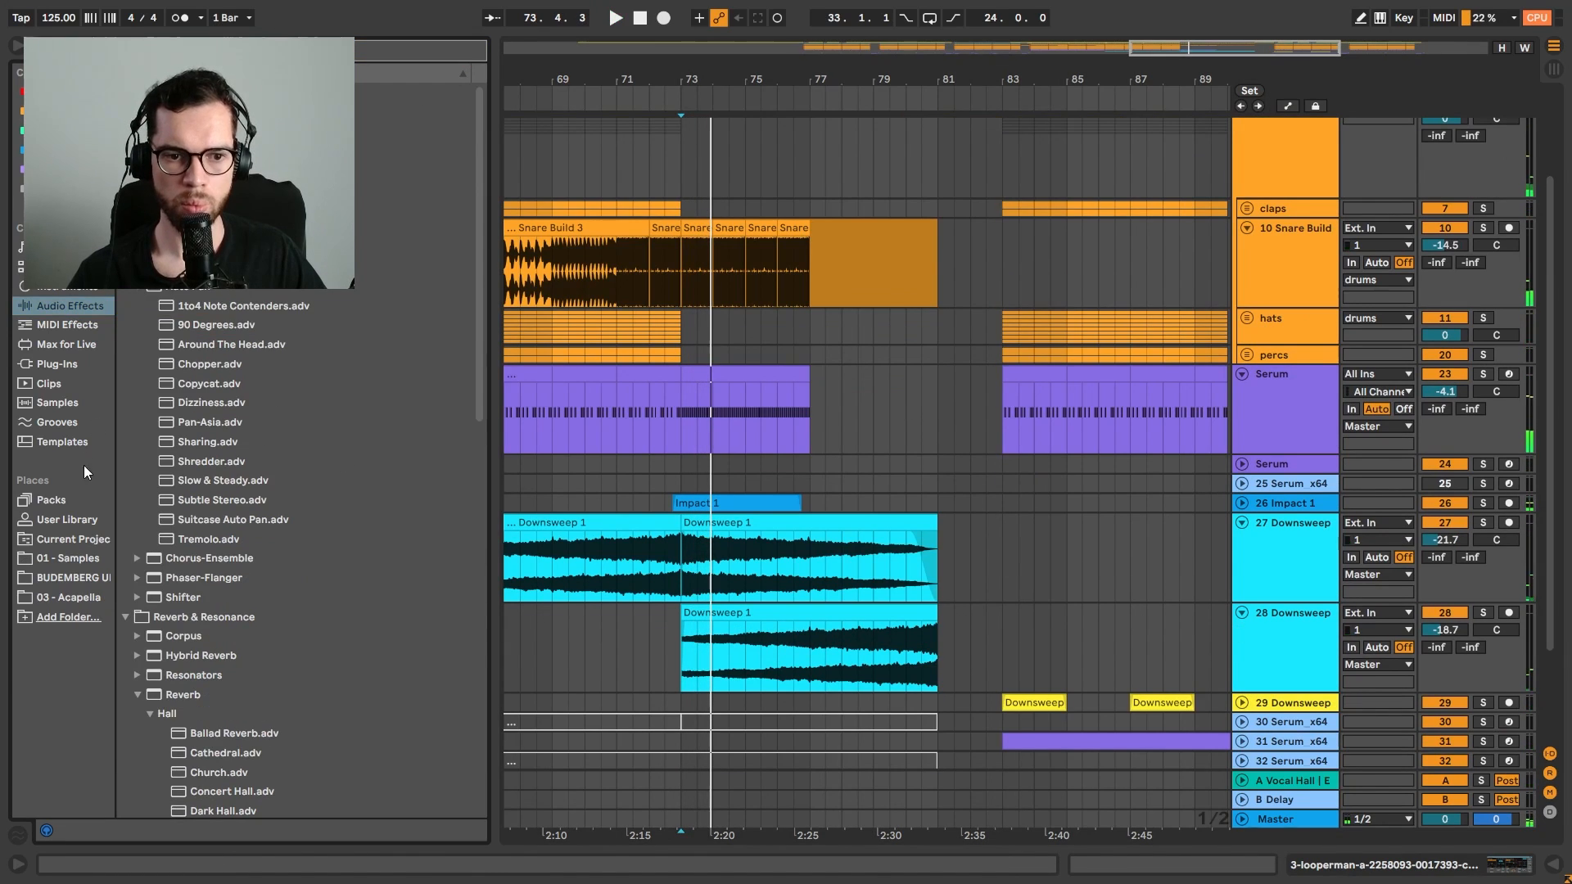
{"action": "left_click", "coordinate": [60, 560]}
{"action": "left_click", "coordinate": [150, 189]}
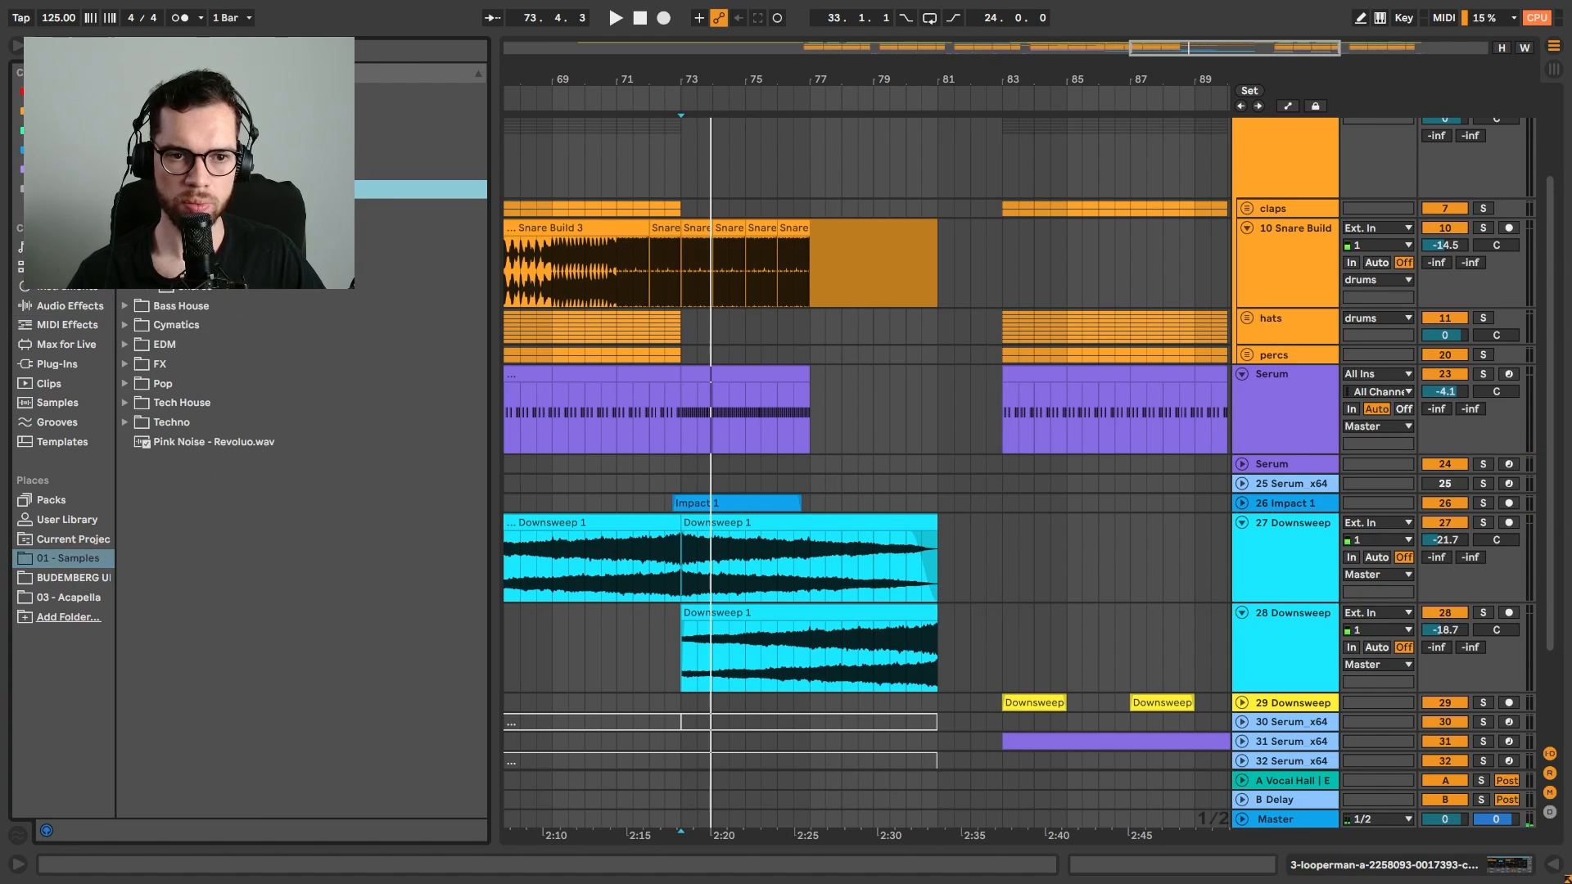
{"action": "left_click", "coordinate": [150, 190]}
{"action": "left_click", "coordinate": [174, 209]}
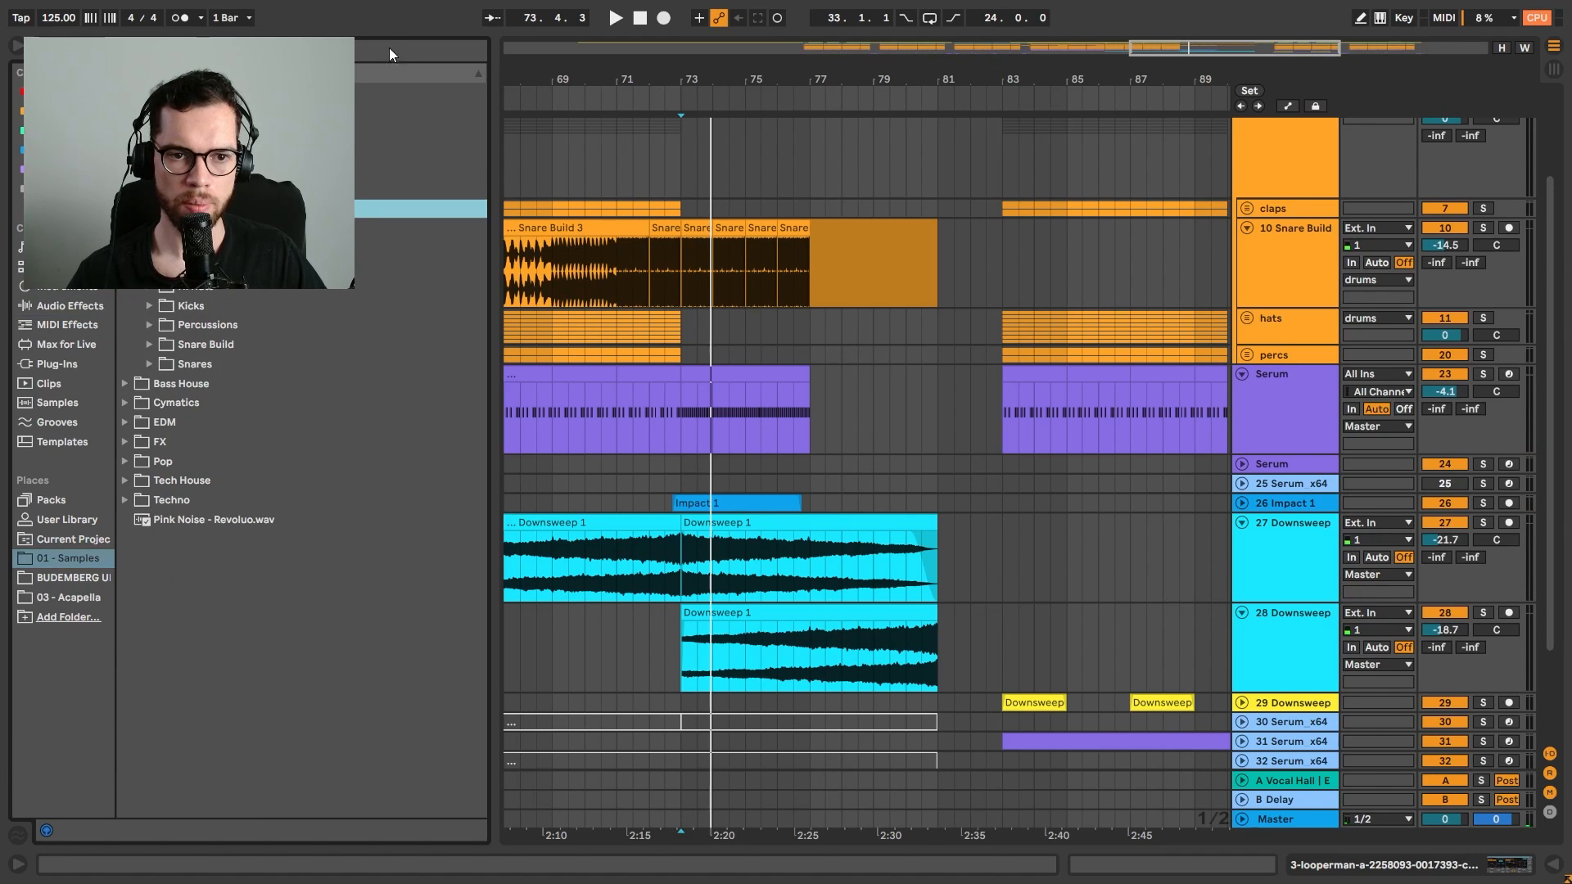
{"action": "left_click", "coordinate": [173, 266]}
{"action": "left_click", "coordinate": [201, 287]}
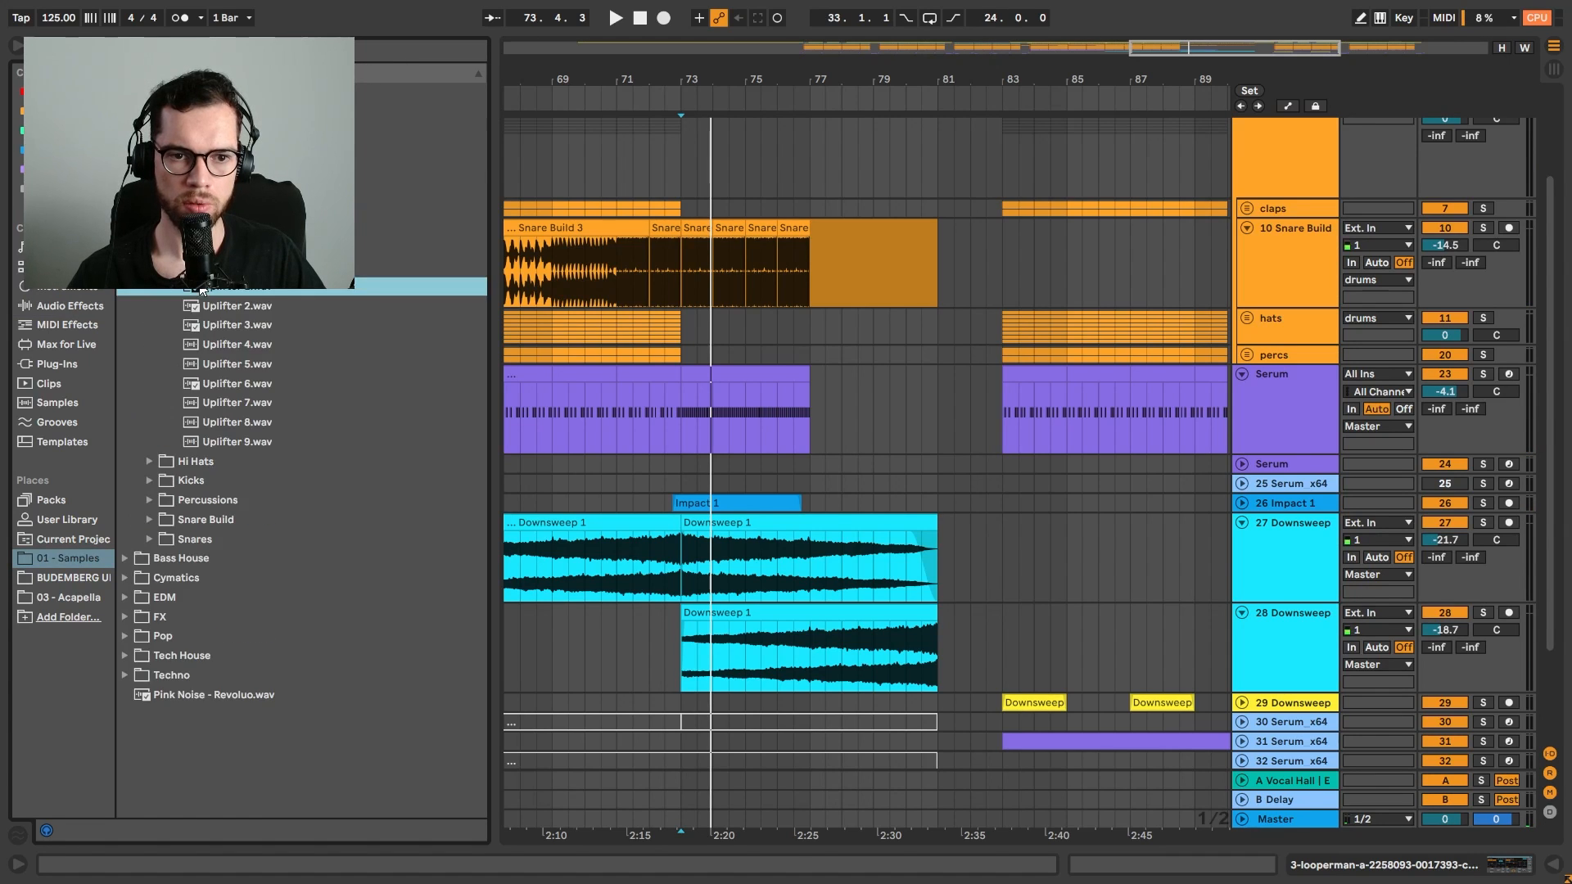
{"action": "left_click", "coordinate": [238, 325]}
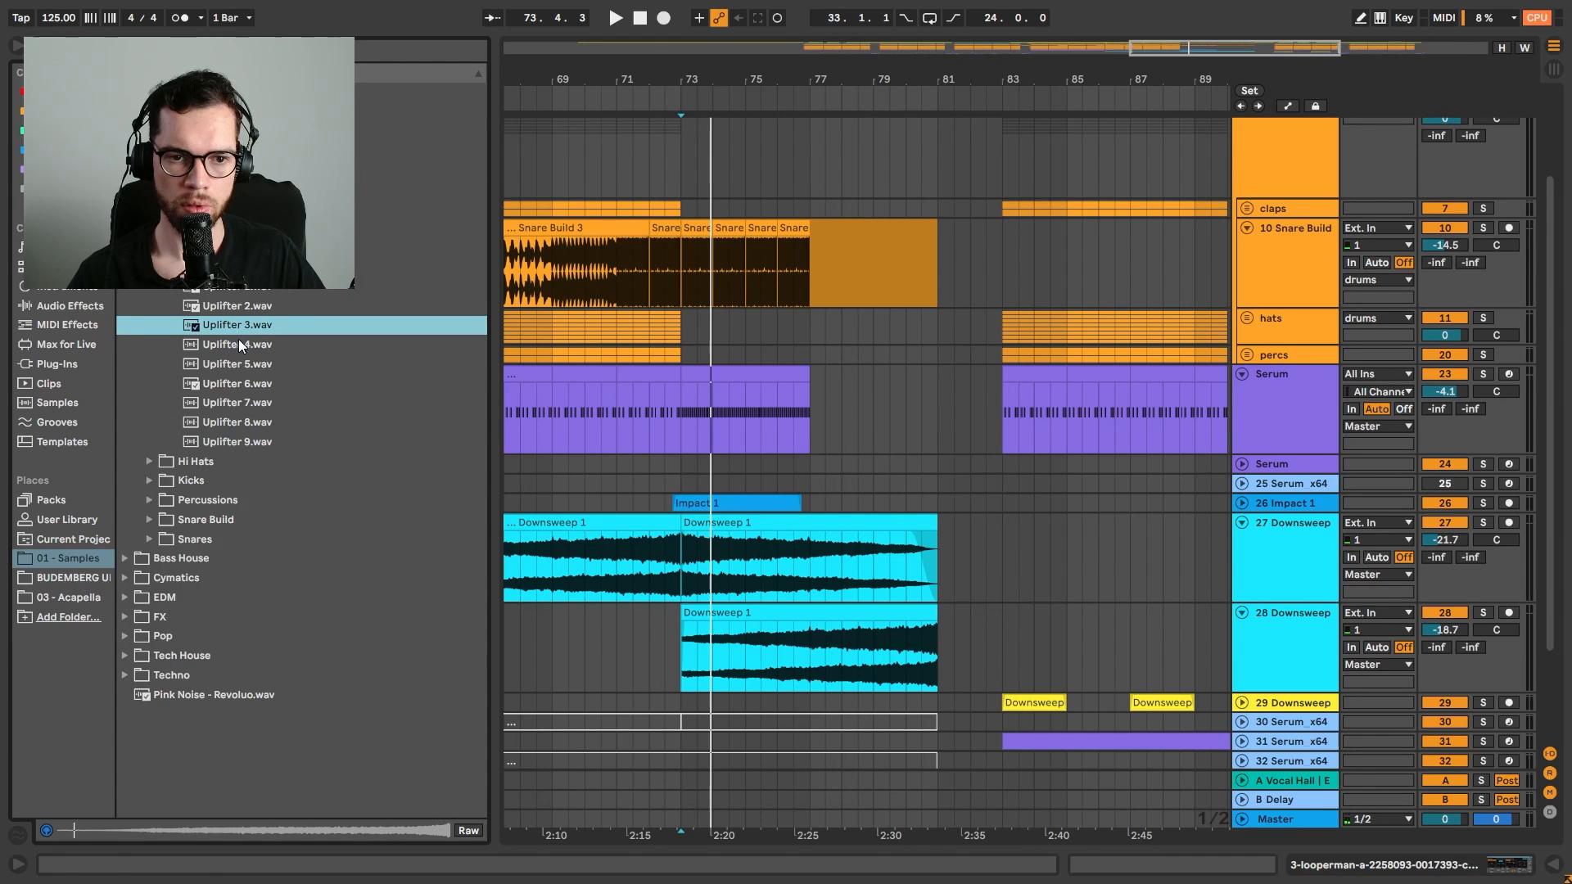
Try layering Uplifter 3 from bar 73 to 81 on a new audio track below the first Downsweep track, at -30.6 dB
{"action": "left_click", "coordinate": [1245, 567]}
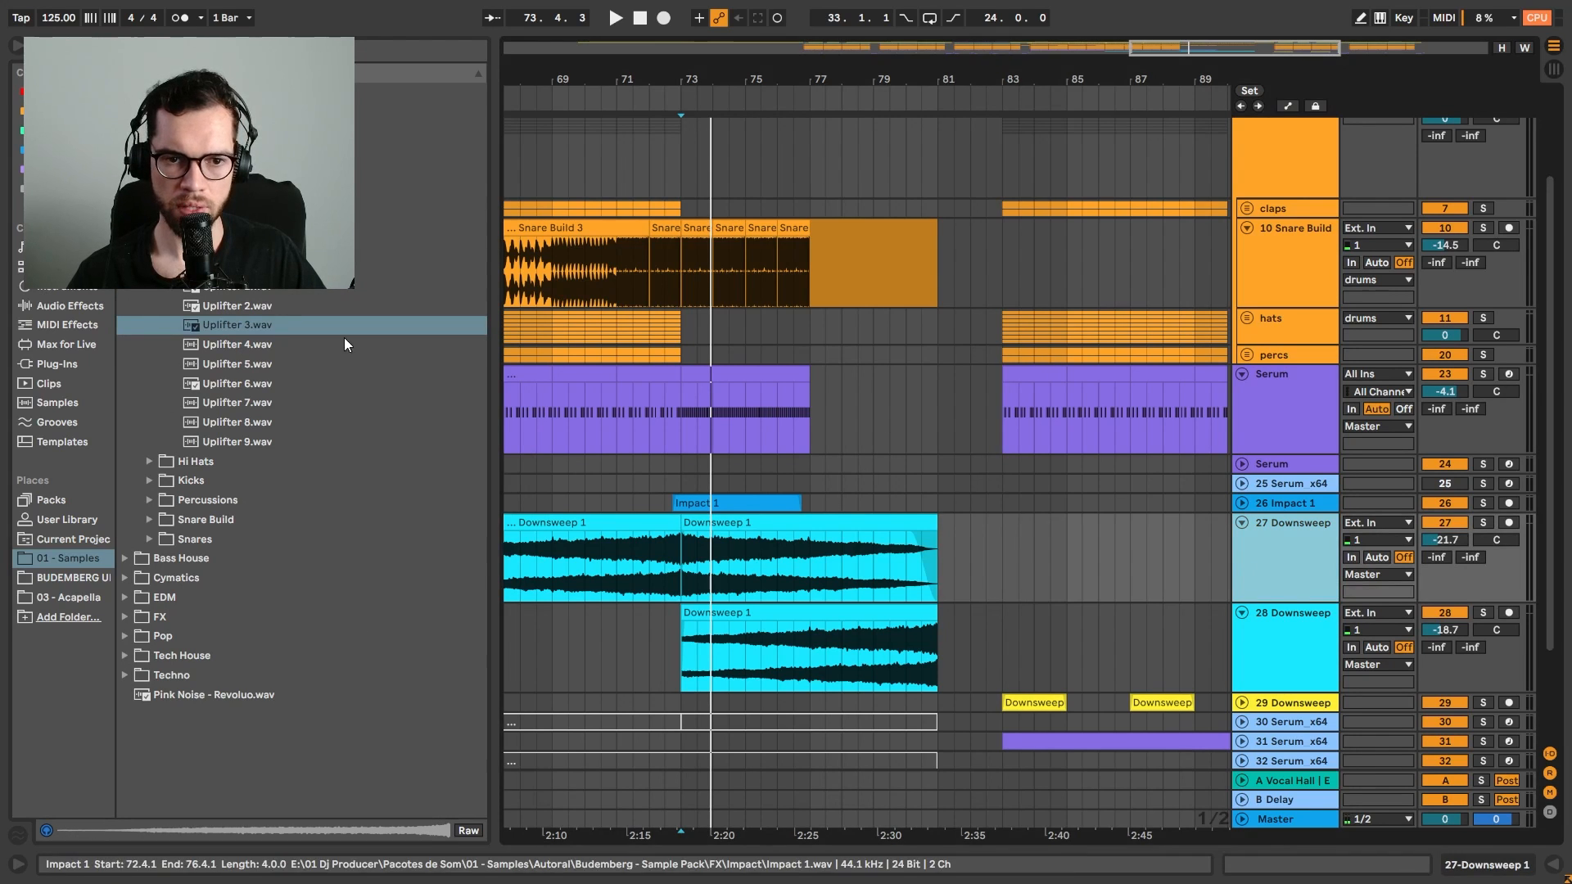
{"action": "key", "text": "ctrl+t"}
{"action": "mouse_move", "coordinate": [252, 323]}
{"action": "left_mouse_down"}
{"action": "mouse_move", "coordinate": [704, 637]}
{"action": "mouse_move", "coordinate": [670, 636]}
{"action": "mouse_move", "coordinate": [720, 610]}
{"action": "left_mouse_up"}
{"action": "key", "text": "space"}
{"action": "left_click", "coordinate": [856, 646]}
{"action": "key", "text": "space"}
{"action": "key", "text": "space"}
{"action": "left_click_drag", "start_coordinate": [1447, 630], "coordinate": [1447, 711]}
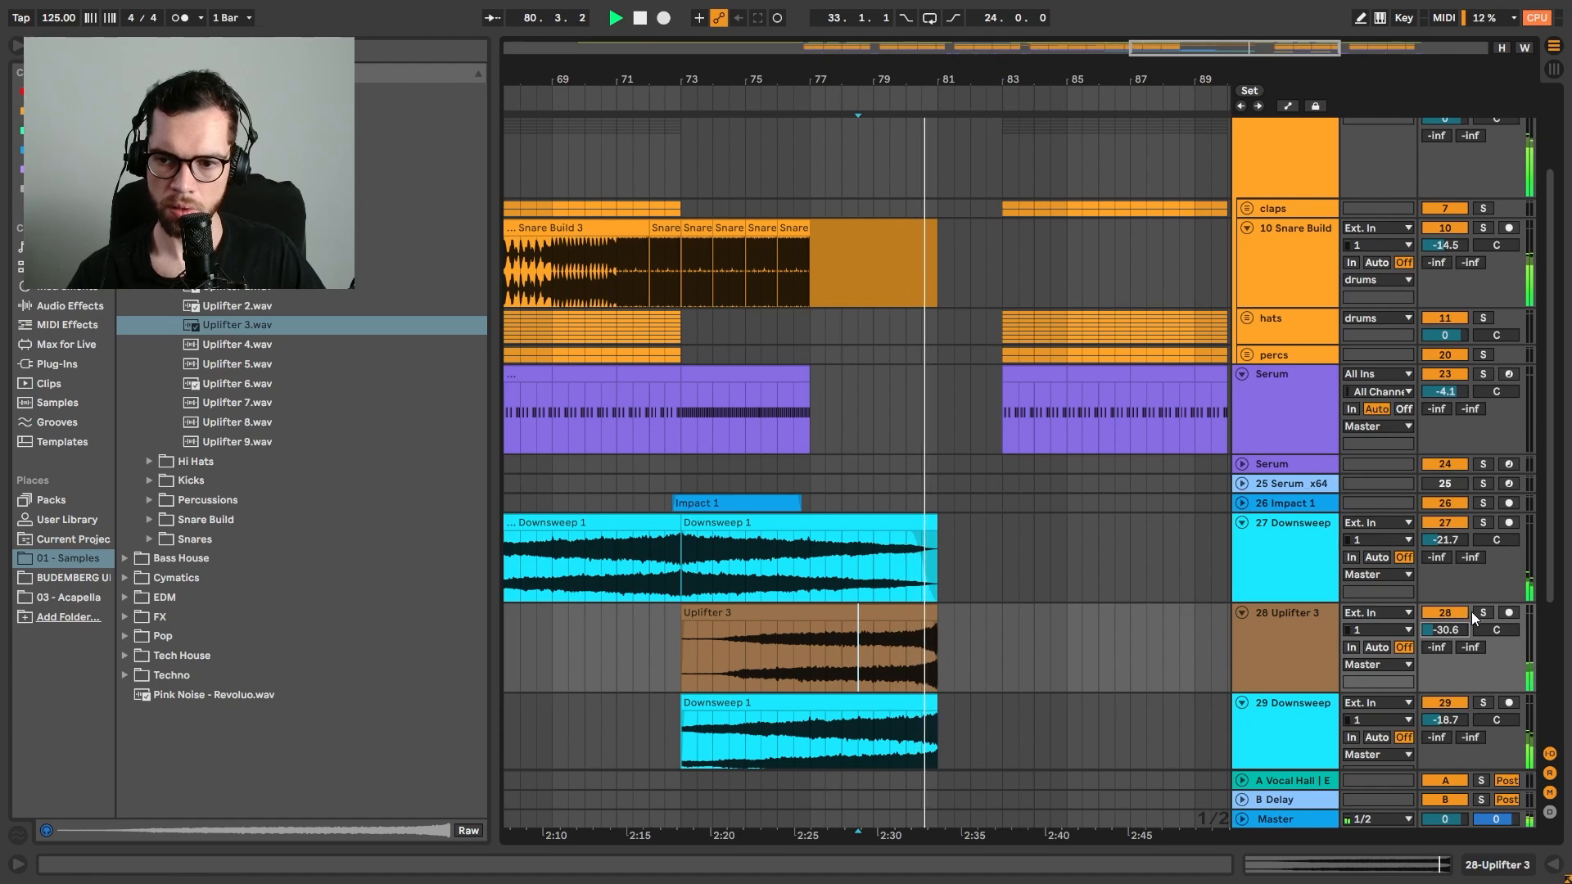
Delete the Uplifter 3 track and play the transition from 72.3
{"action": "key", "text": "space"}
{"action": "left_click", "coordinate": [1274, 637]}
{"action": "key", "text": "Delete"}
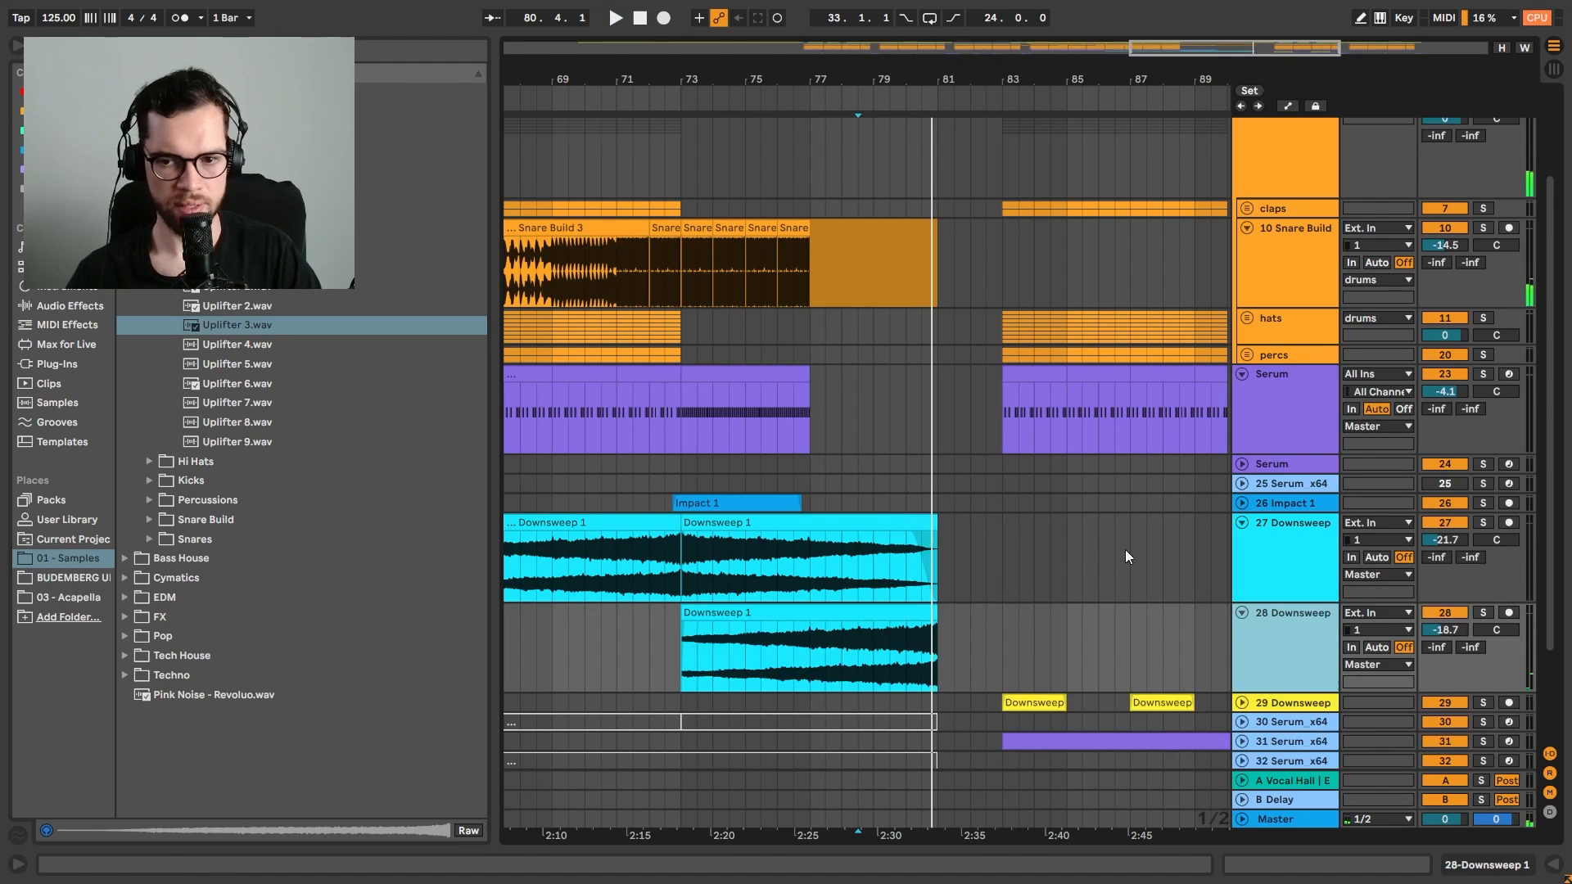
{"action": "left_click", "coordinate": [665, 327]}
{"action": "key", "text": "space"}
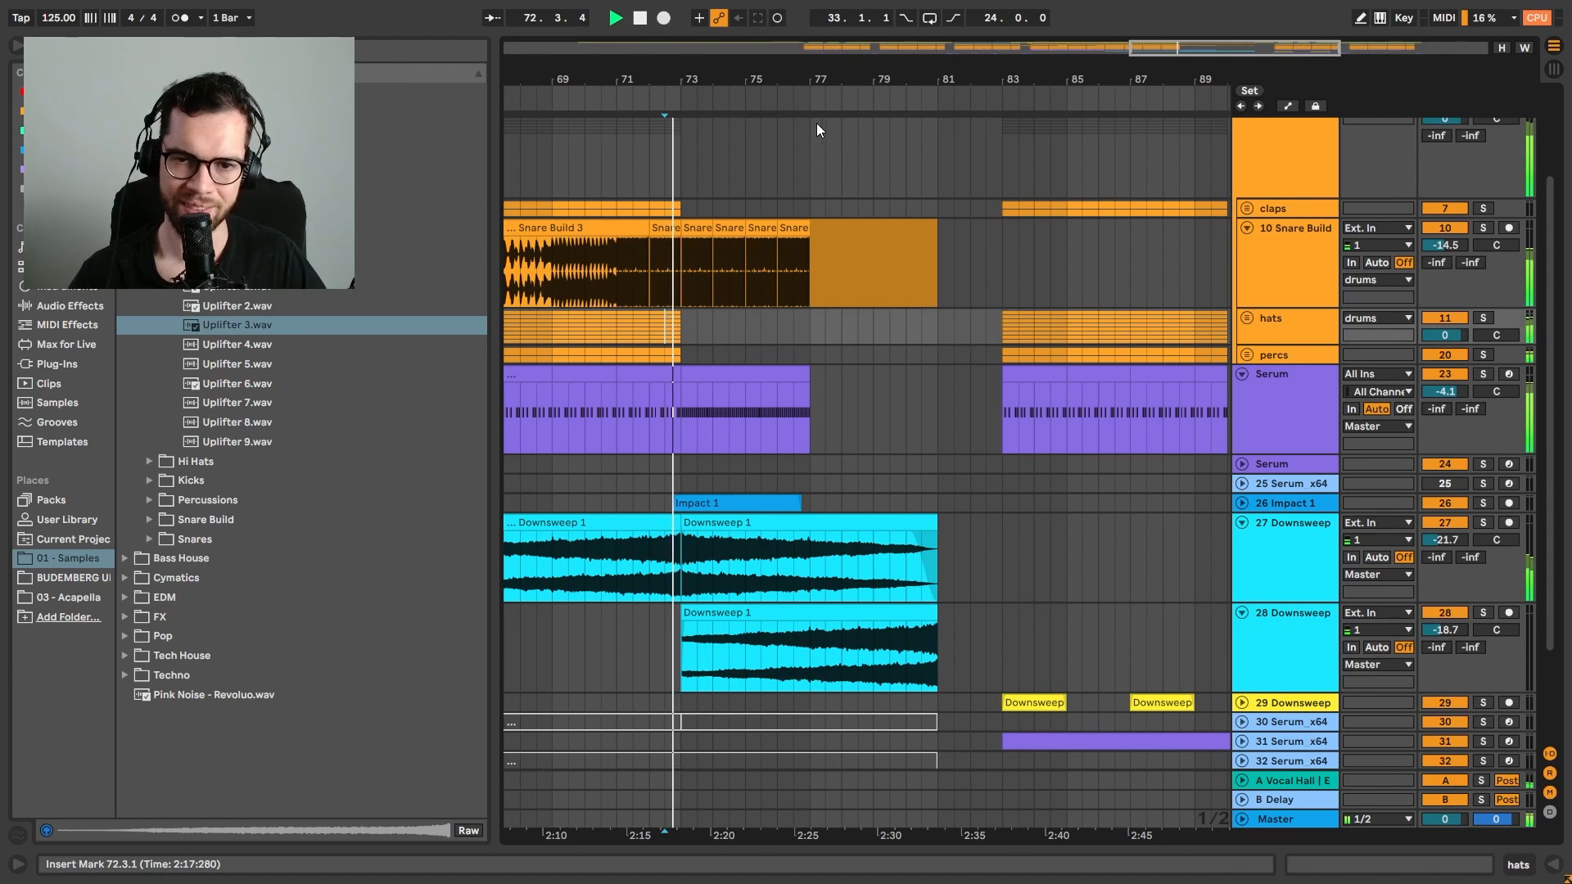
Hide the browser and widen the arrangement view to cover the tracks from the first drop through the second
{"action": "left_click", "coordinate": [788, 50]}
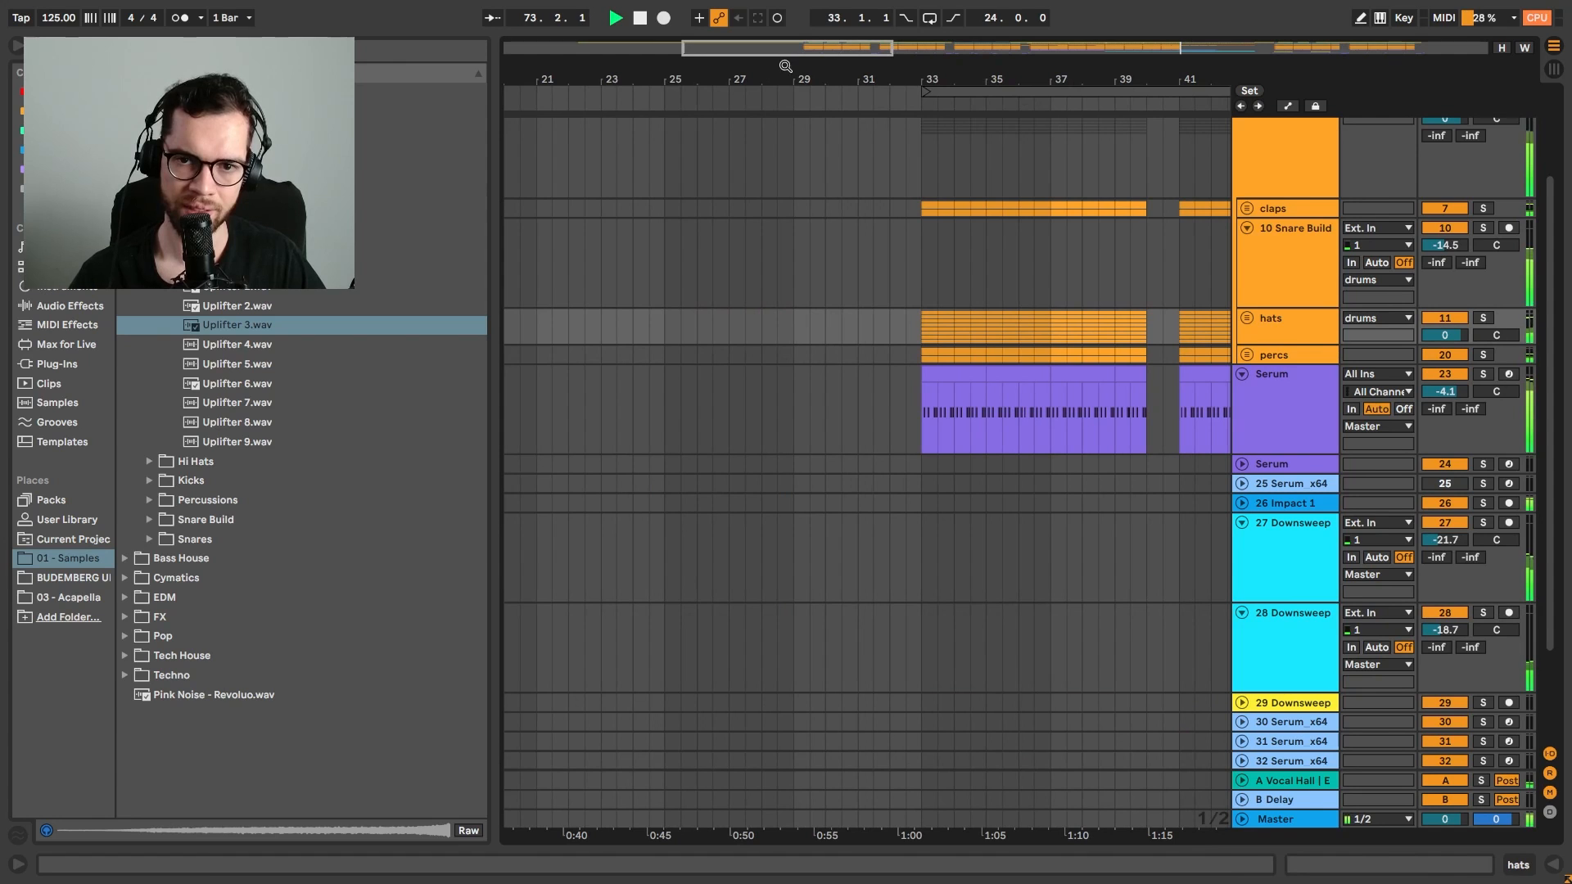
{"action": "left_click", "coordinate": [19, 46]}
{"action": "scroll", "coordinate": [726, 265], "scroll_direction": "up", "scroll_amount": 3}
{"action": "mouse_move", "coordinate": [595, 49]}
{"action": "left_mouse_down"}
{"action": "mouse_move", "coordinate": [595, 12]}
{"action": "mouse_move", "coordinate": [610, 30]}
{"action": "left_mouse_up"}
{"action": "scroll", "coordinate": [861, 494], "scroll_direction": "down", "scroll_amount": 3}
{"action": "scroll", "coordinate": [862, 492], "scroll_direction": "down", "scroll_amount": 3}
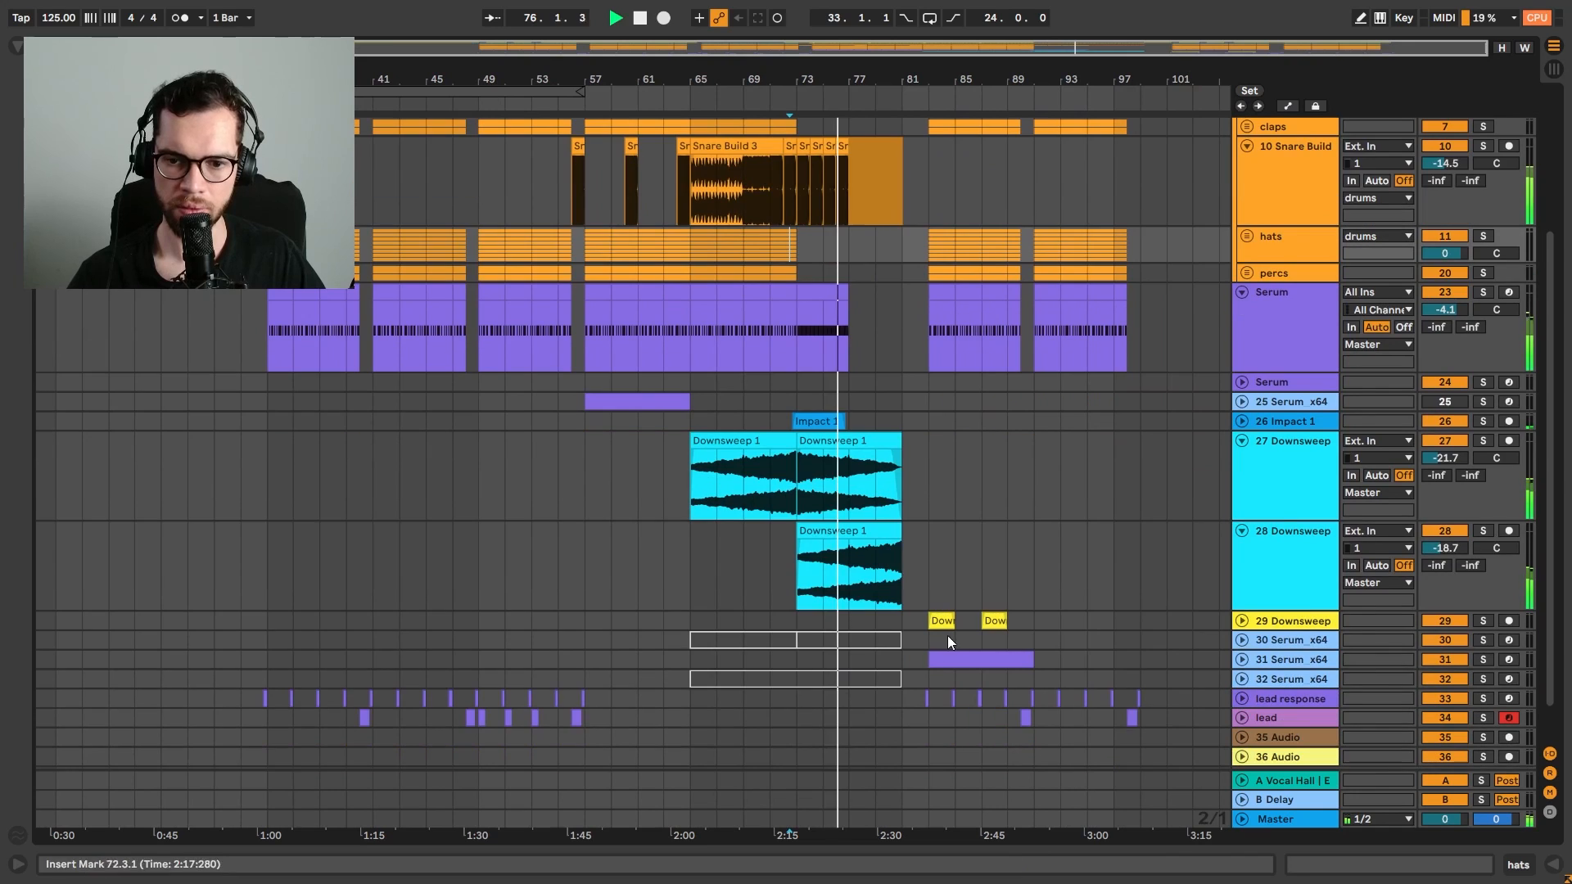
Try copying track 31's Serum clip from bar 83 to bars 73–81 on track 30, with that track's volume at -14.4 dB
{"action": "left_click", "coordinate": [938, 659]}
{"action": "key", "text": "ctrl+c"}
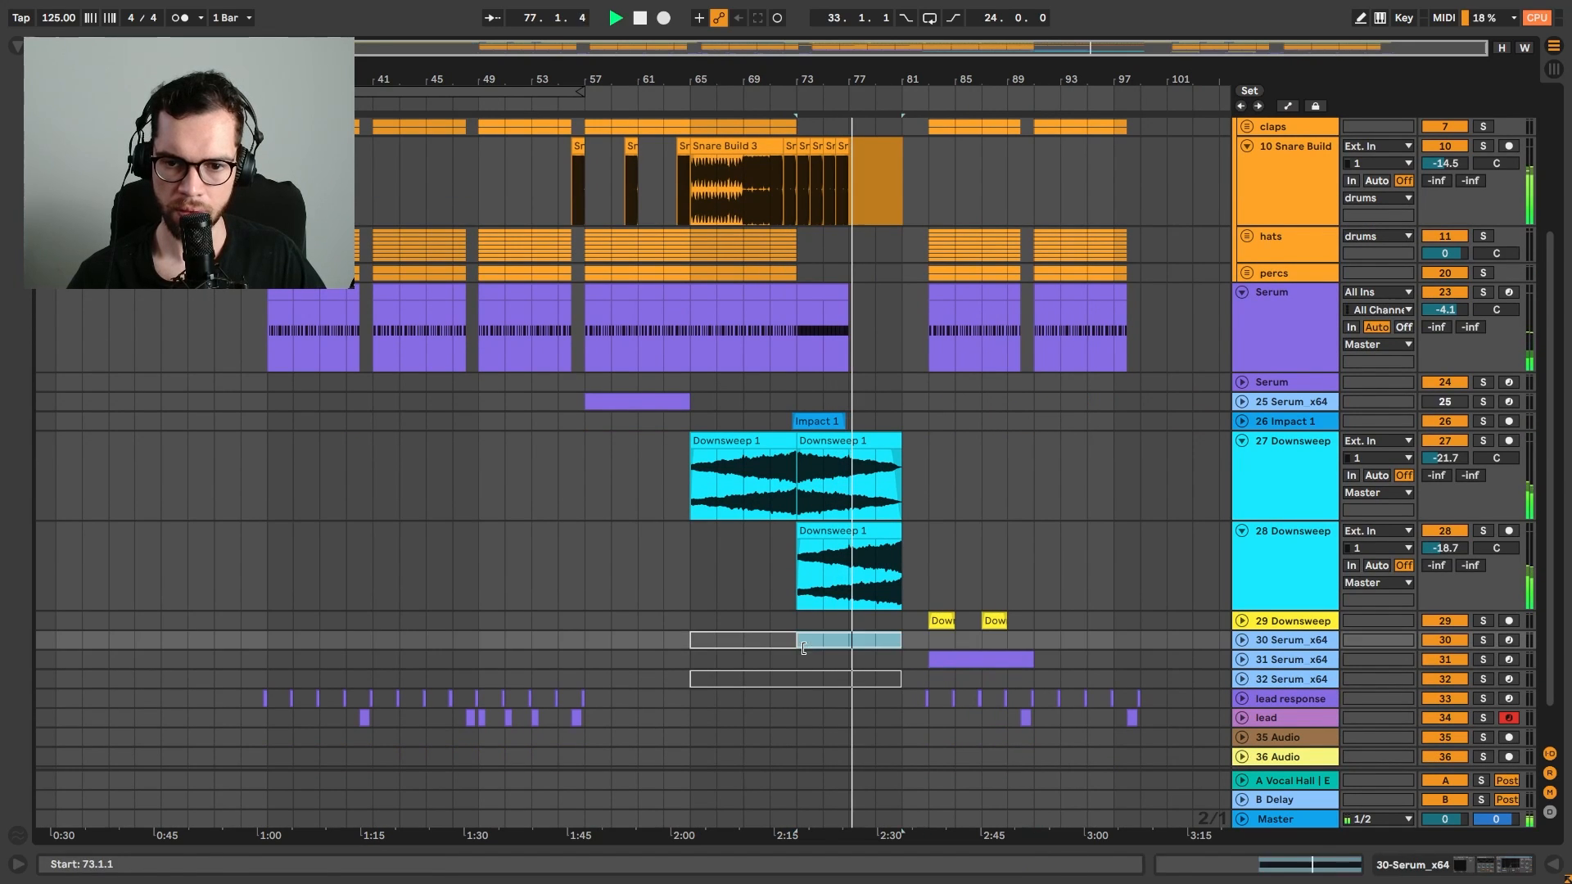
{"action": "left_click", "coordinate": [802, 659]}
{"action": "key", "text": "ctrl+v"}
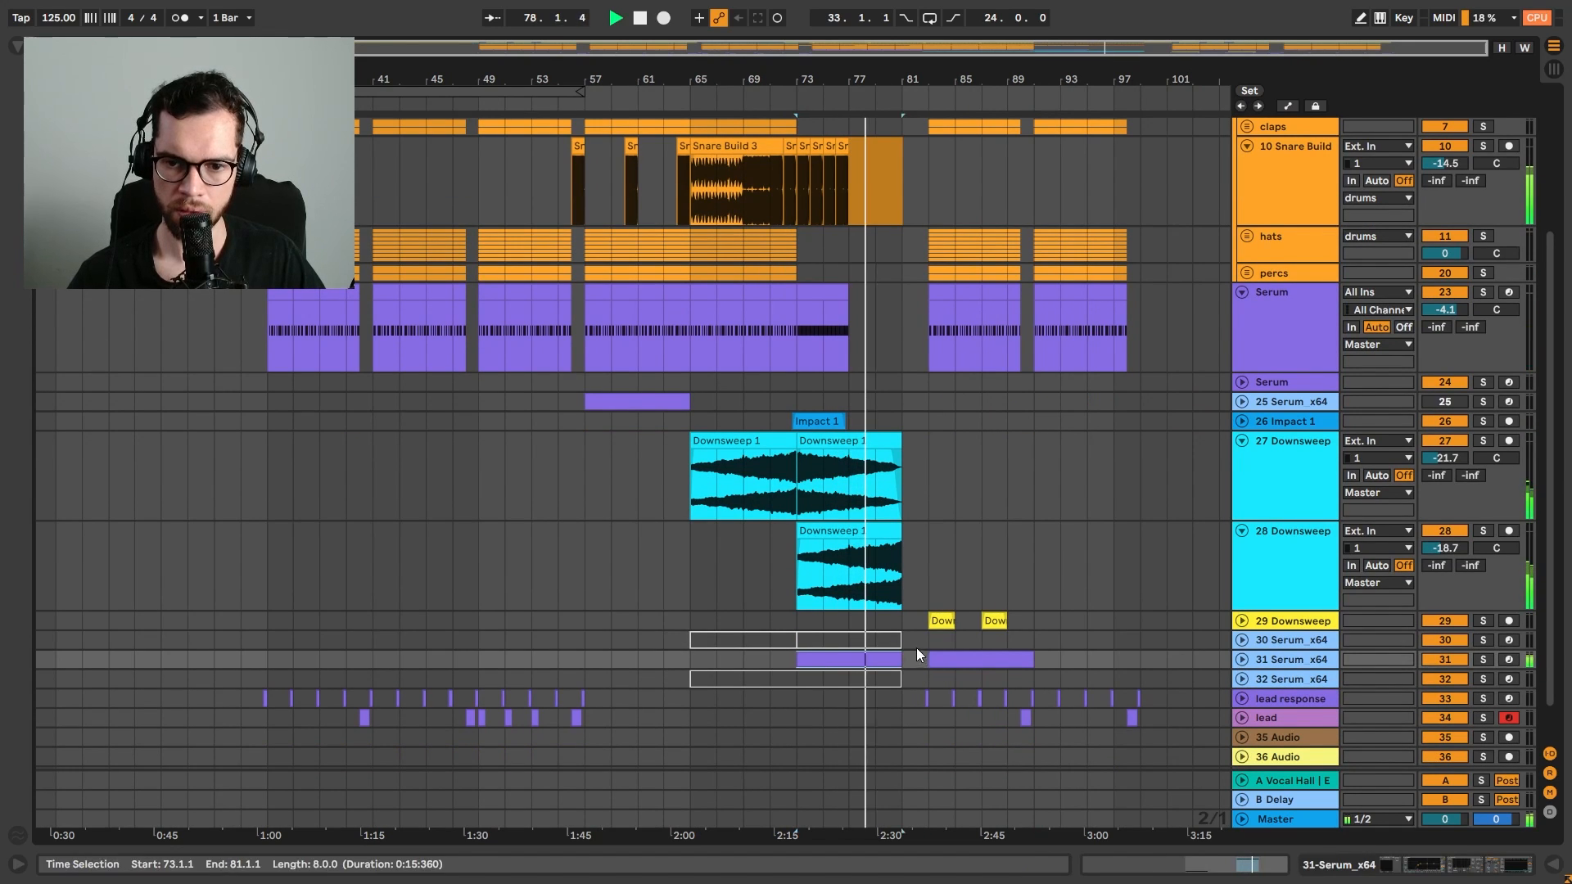
{"action": "left_click_drag", "start_coordinate": [874, 660], "coordinate": [874, 642]}
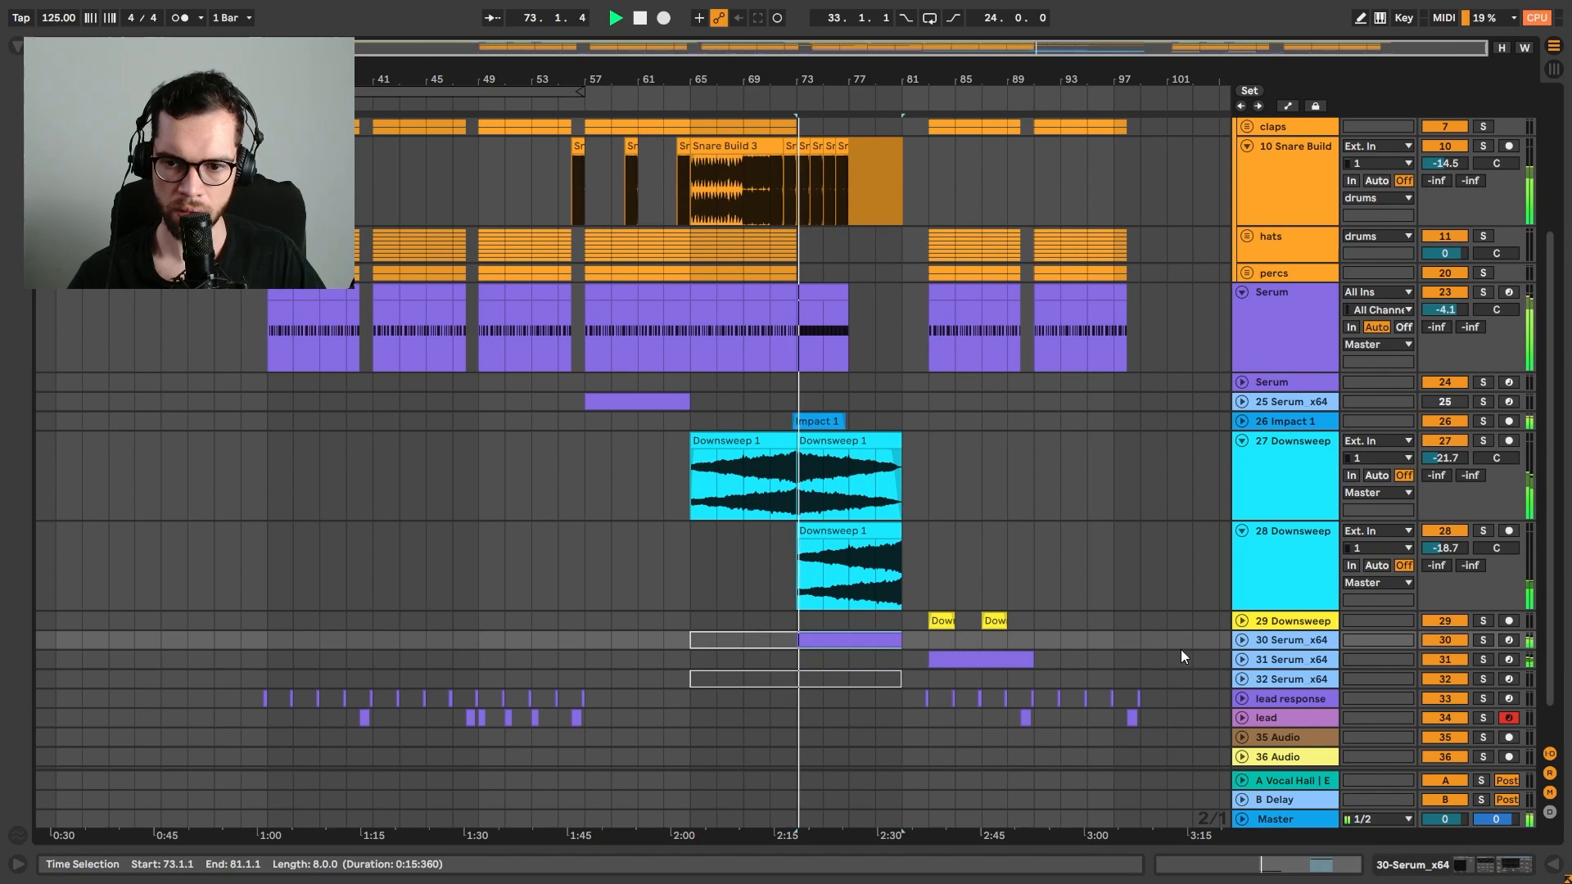
{"action": "left_click", "coordinate": [1241, 639]}
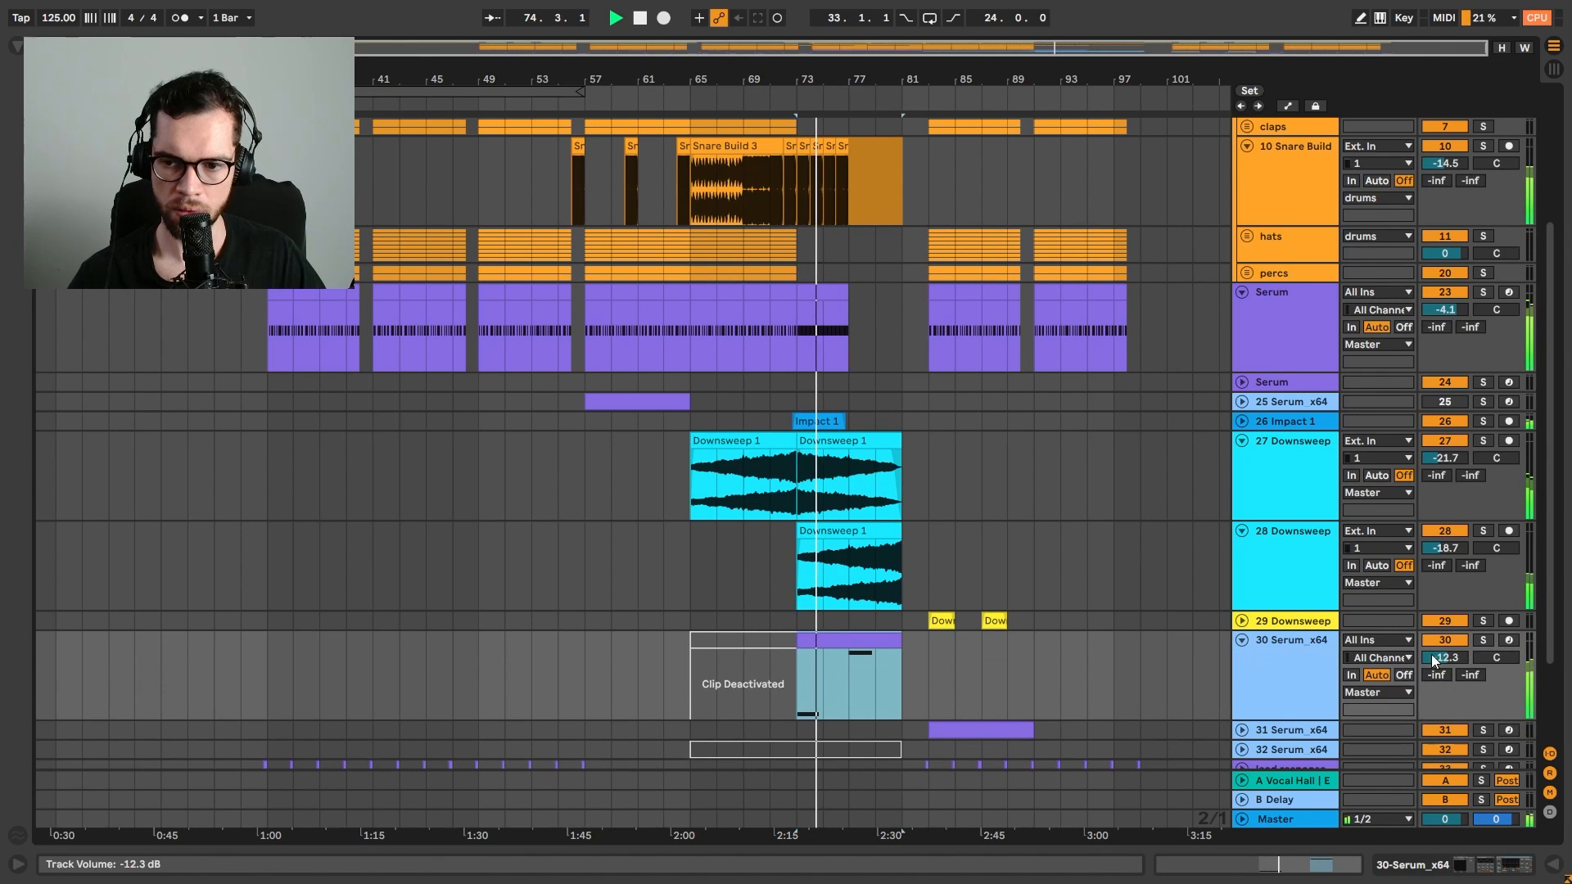
{"action": "left_click_drag", "start_coordinate": [1433, 662], "coordinate": [1433, 678]}
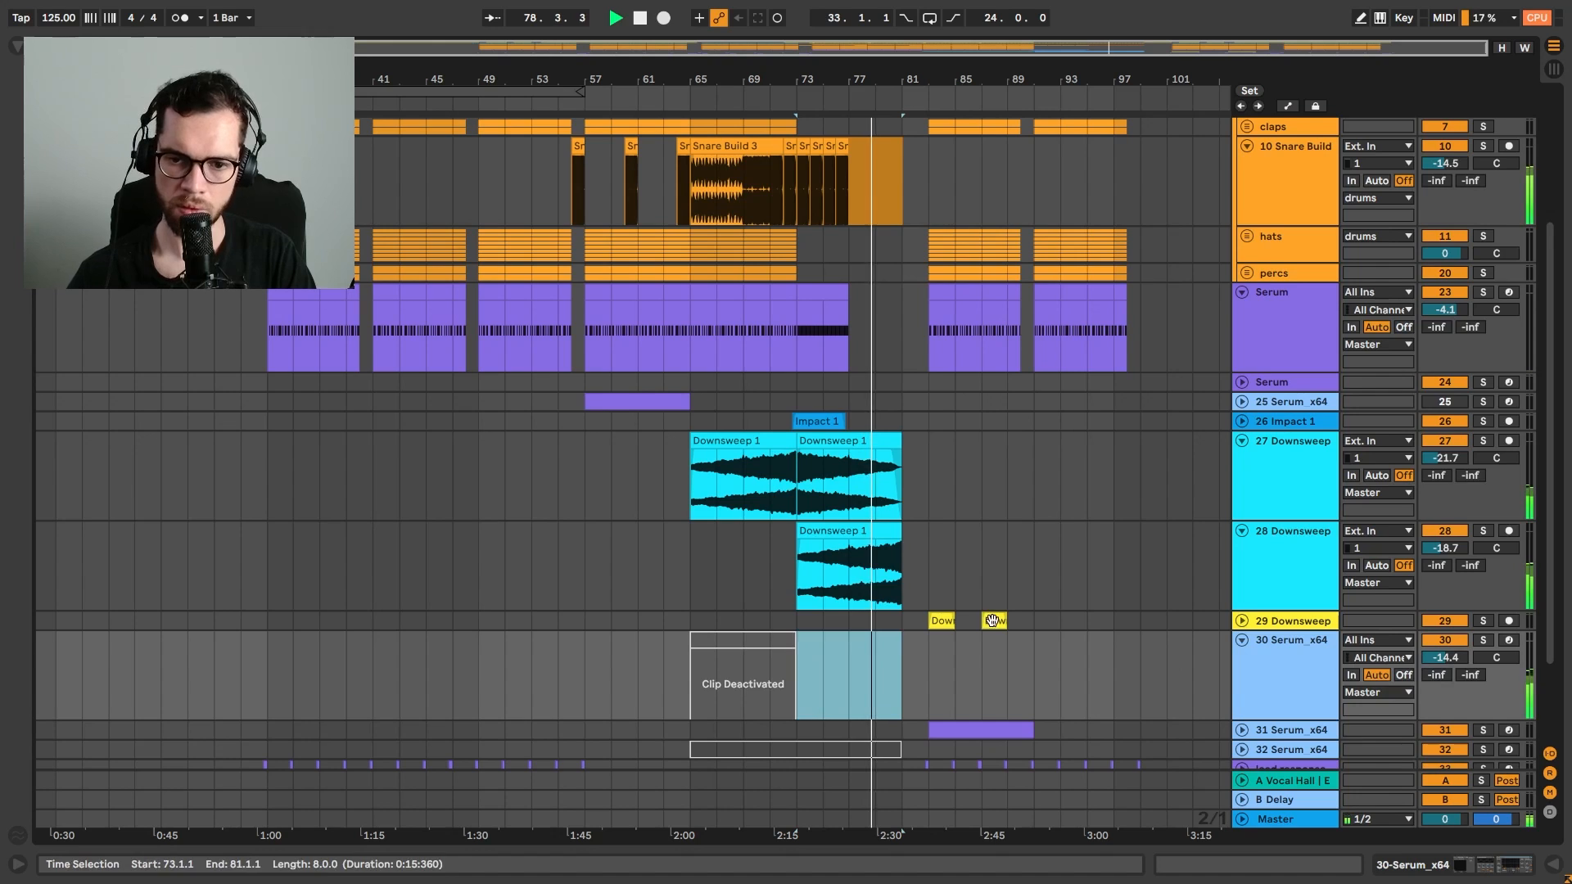
Fold all tracks in the arrangement and place the insert marker at bar 77
{"action": "scroll", "coordinate": [1063, 606], "scroll_direction": "up", "scroll_amount": 3}
{"action": "left_click", "coordinate": [1279, 675]}
{"action": "key", "text": "ctrl+a"}
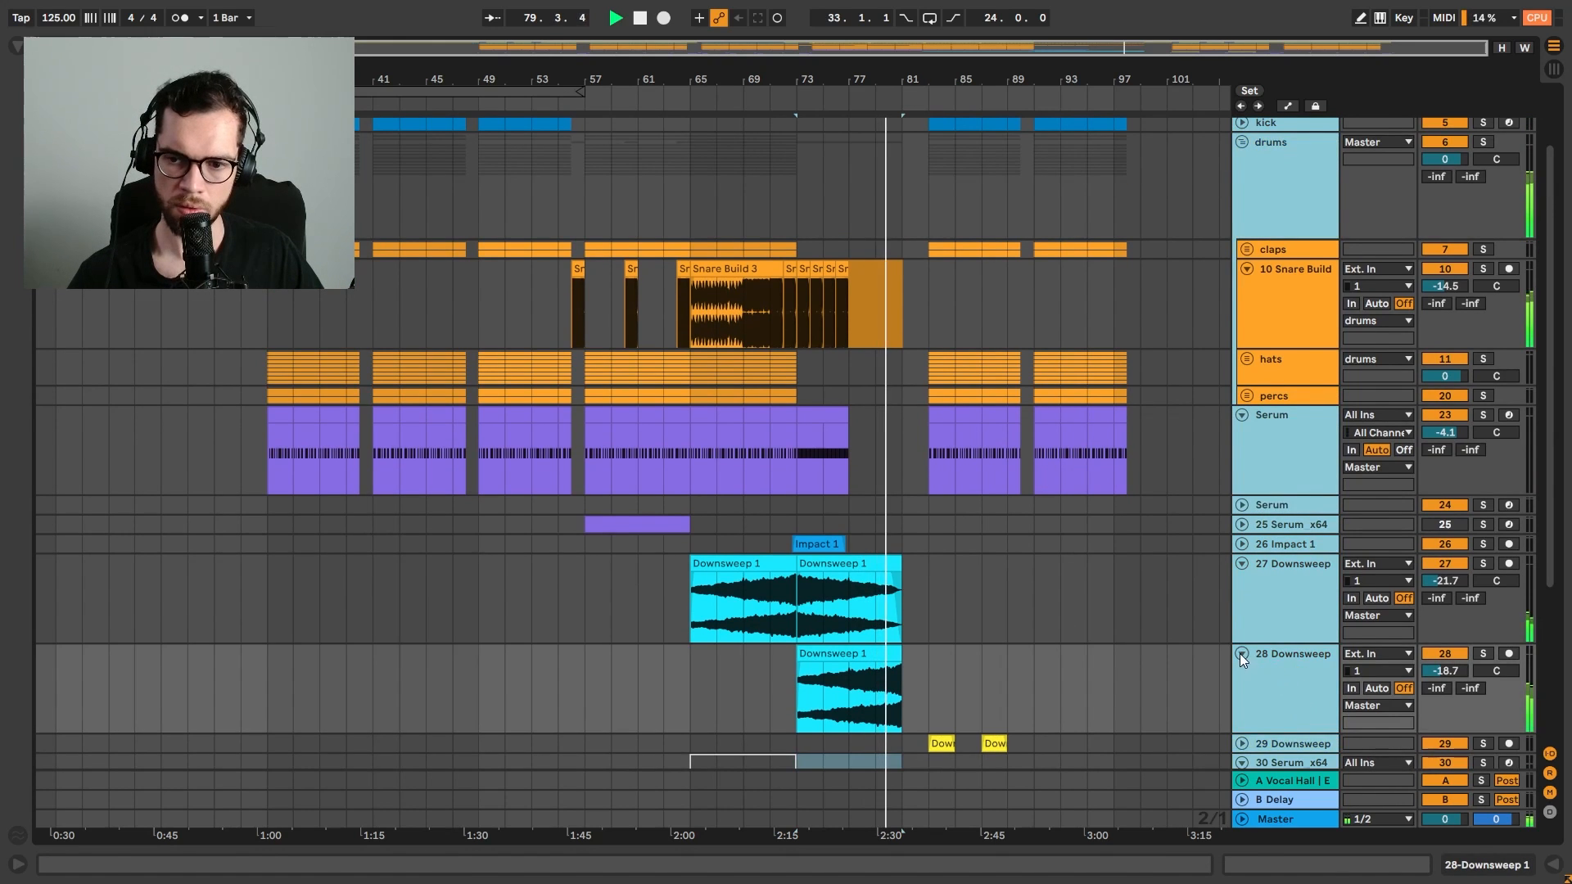
{"action": "key", "text": "Left"}
{"action": "left_click", "coordinate": [855, 254]}
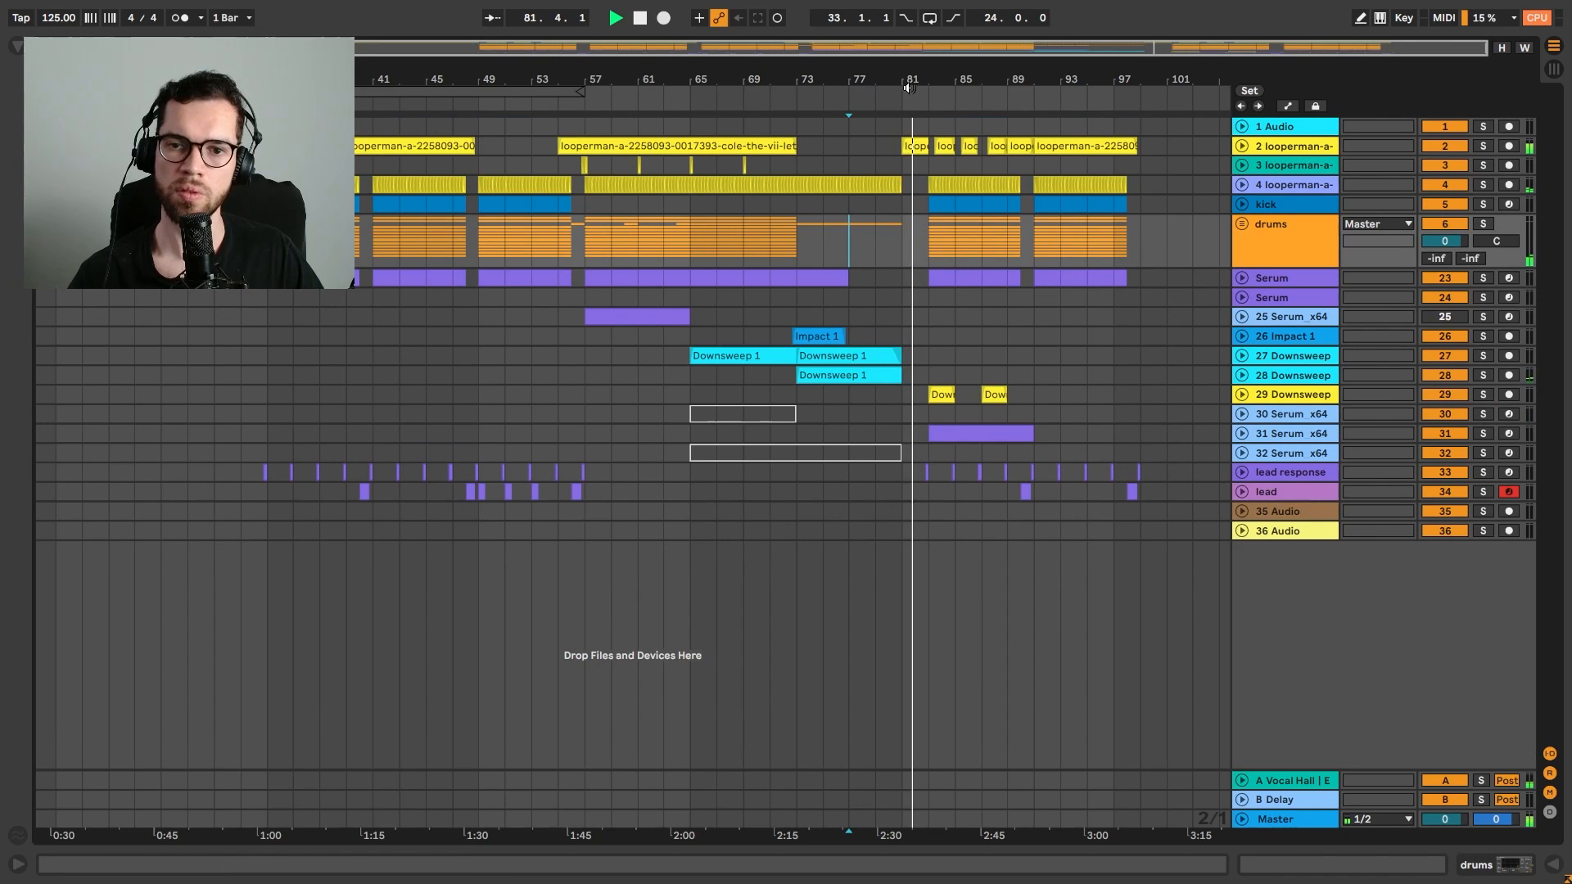
Unfold the vocal track, try extending the pickup's start back to 80.4, and restore its start to bar 81
{"action": "key", "text": "plus"}
{"action": "key", "text": "plus"}
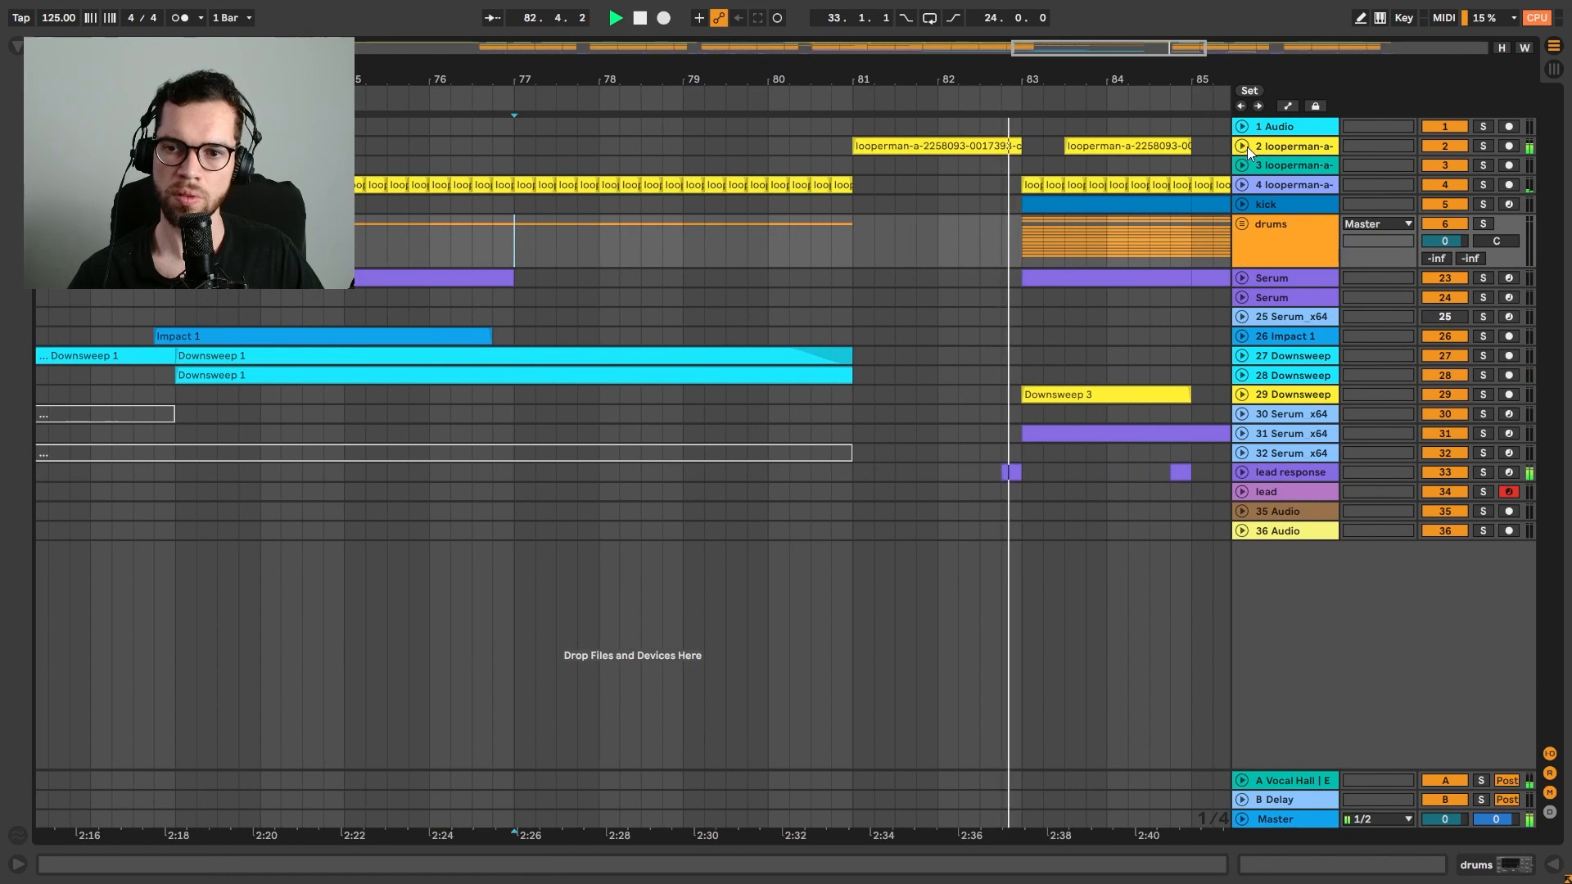
{"action": "scroll", "coordinate": [944, 176], "scroll_direction": "up", "scroll_amount": 3}
{"action": "left_click_drag", "start_coordinate": [855, 156], "coordinate": [844, 154]}
{"action": "key", "text": "space"}
{"action": "key", "text": "space"}
{"action": "key", "text": "space"}
{"action": "left_click", "coordinate": [808, 159]}
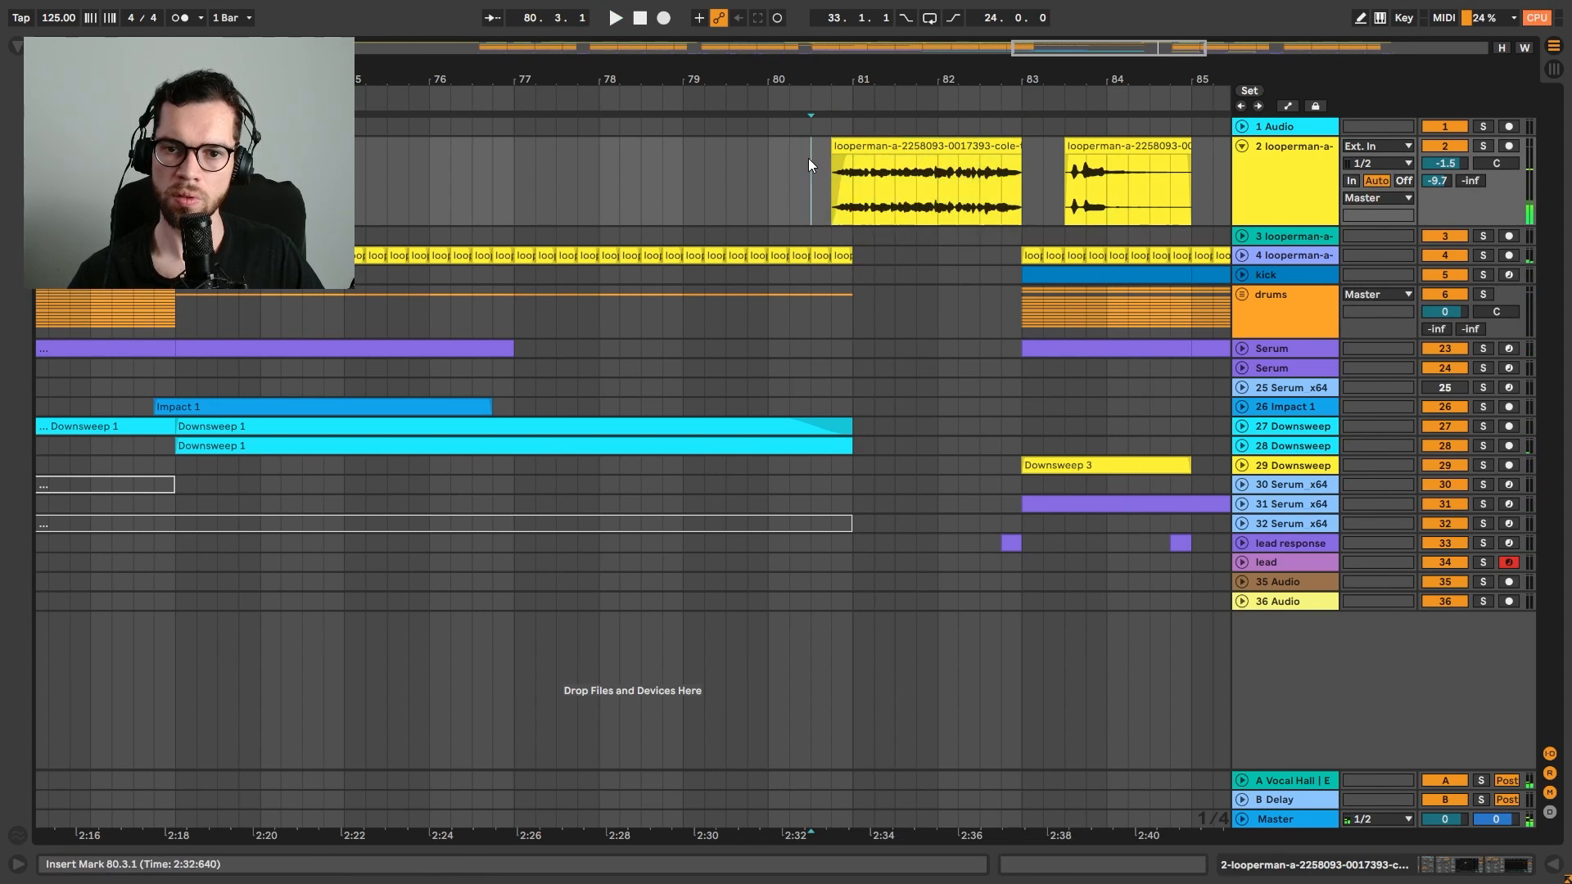
{"action": "left_click_drag", "start_coordinate": [835, 150], "coordinate": [854, 155]}
{"action": "key", "text": "space"}
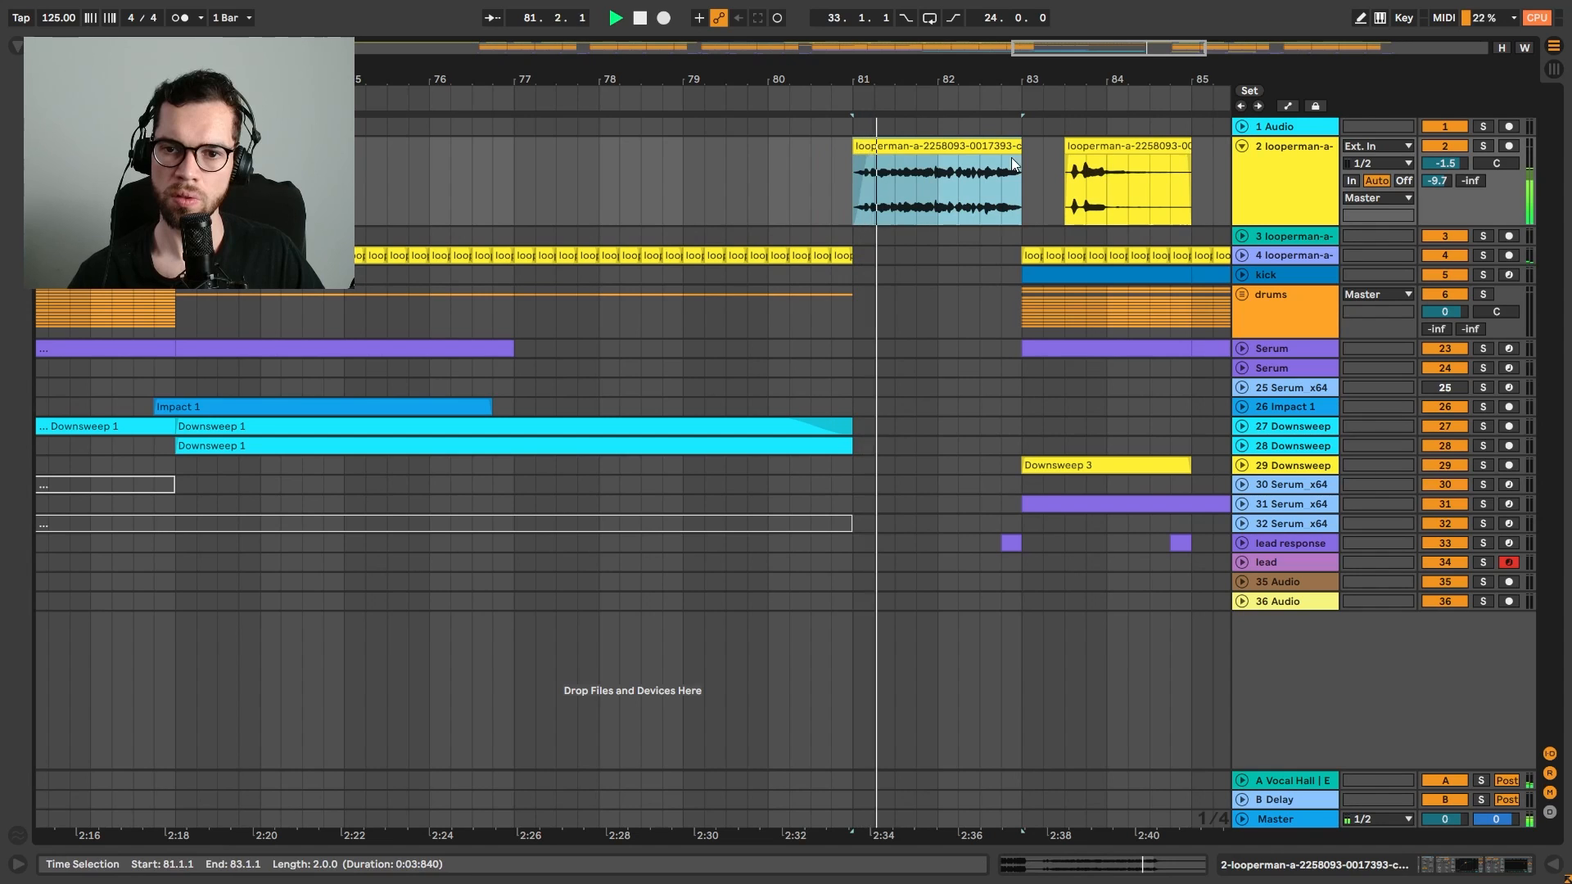
Listen to the vocal pickup from just before bar 81 leading into the drop
{"action": "left_click_drag", "start_coordinate": [868, 159], "coordinate": [852, 162]}
{"action": "left_click", "coordinate": [788, 183]}
{"action": "key", "text": "space"}
{"action": "key", "text": "space"}
{"action": "left_click_drag", "start_coordinate": [887, 88], "coordinate": [981, 58]}
{"action": "key", "text": "space"}
Duplicate the Impact 1 clip to 80.4 on a new audio track below the original, and set that track's volume to -11.3 dB
{"action": "left_click_drag", "start_coordinate": [588, 403], "coordinate": [992, 403]}
{"action": "key", "text": "space"}
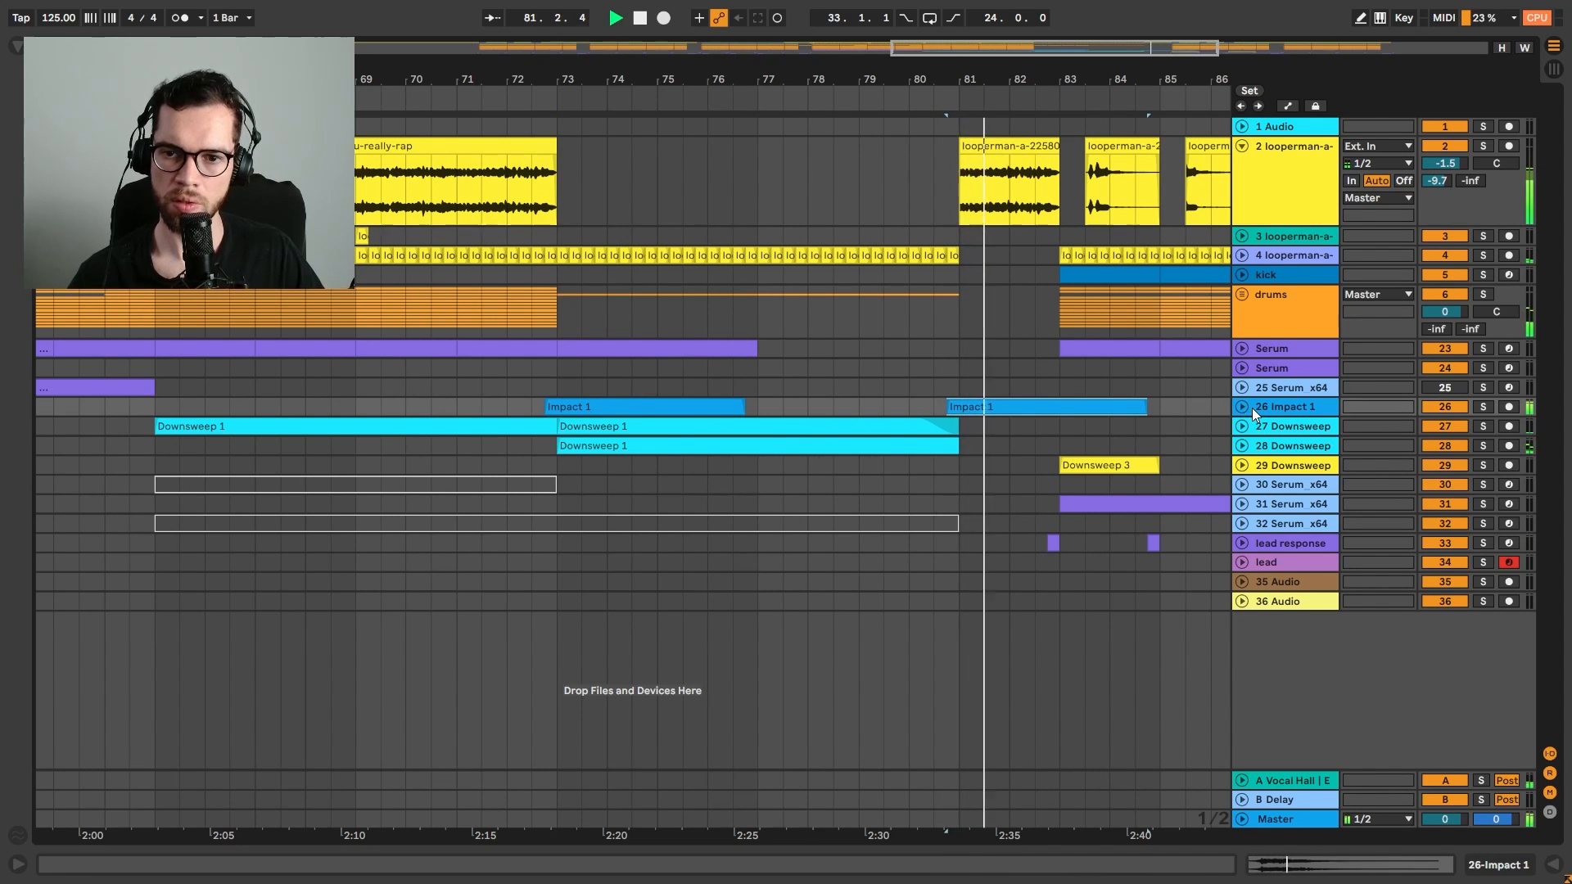
{"action": "left_click", "coordinate": [1240, 409]}
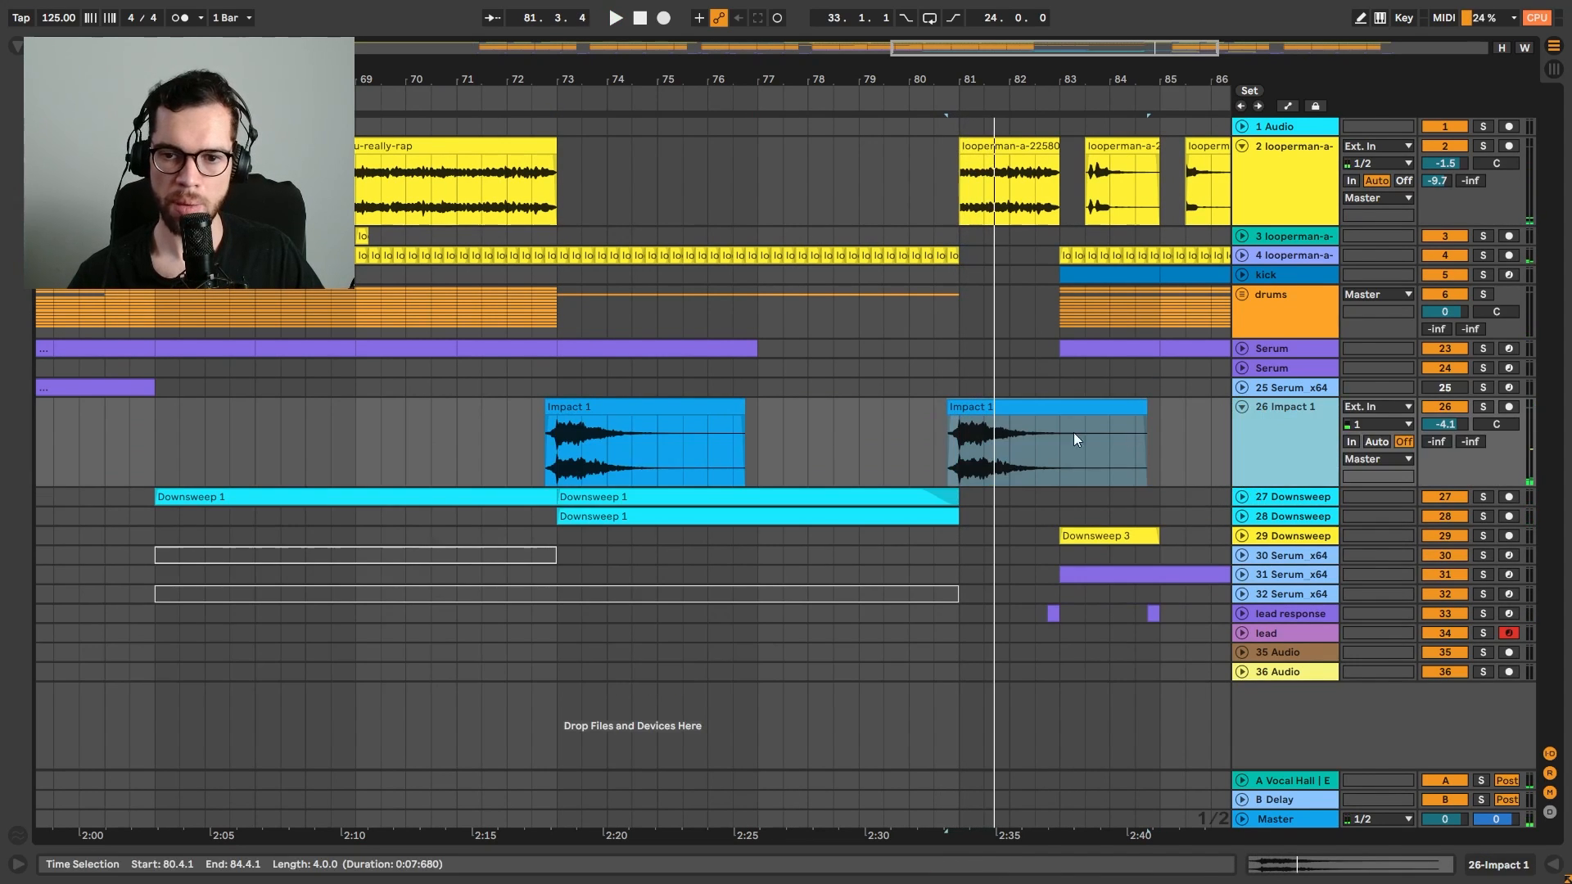
{"action": "key", "text": "ctrl+t"}
{"action": "left_click_drag", "start_coordinate": [987, 407], "coordinate": [985, 496]}
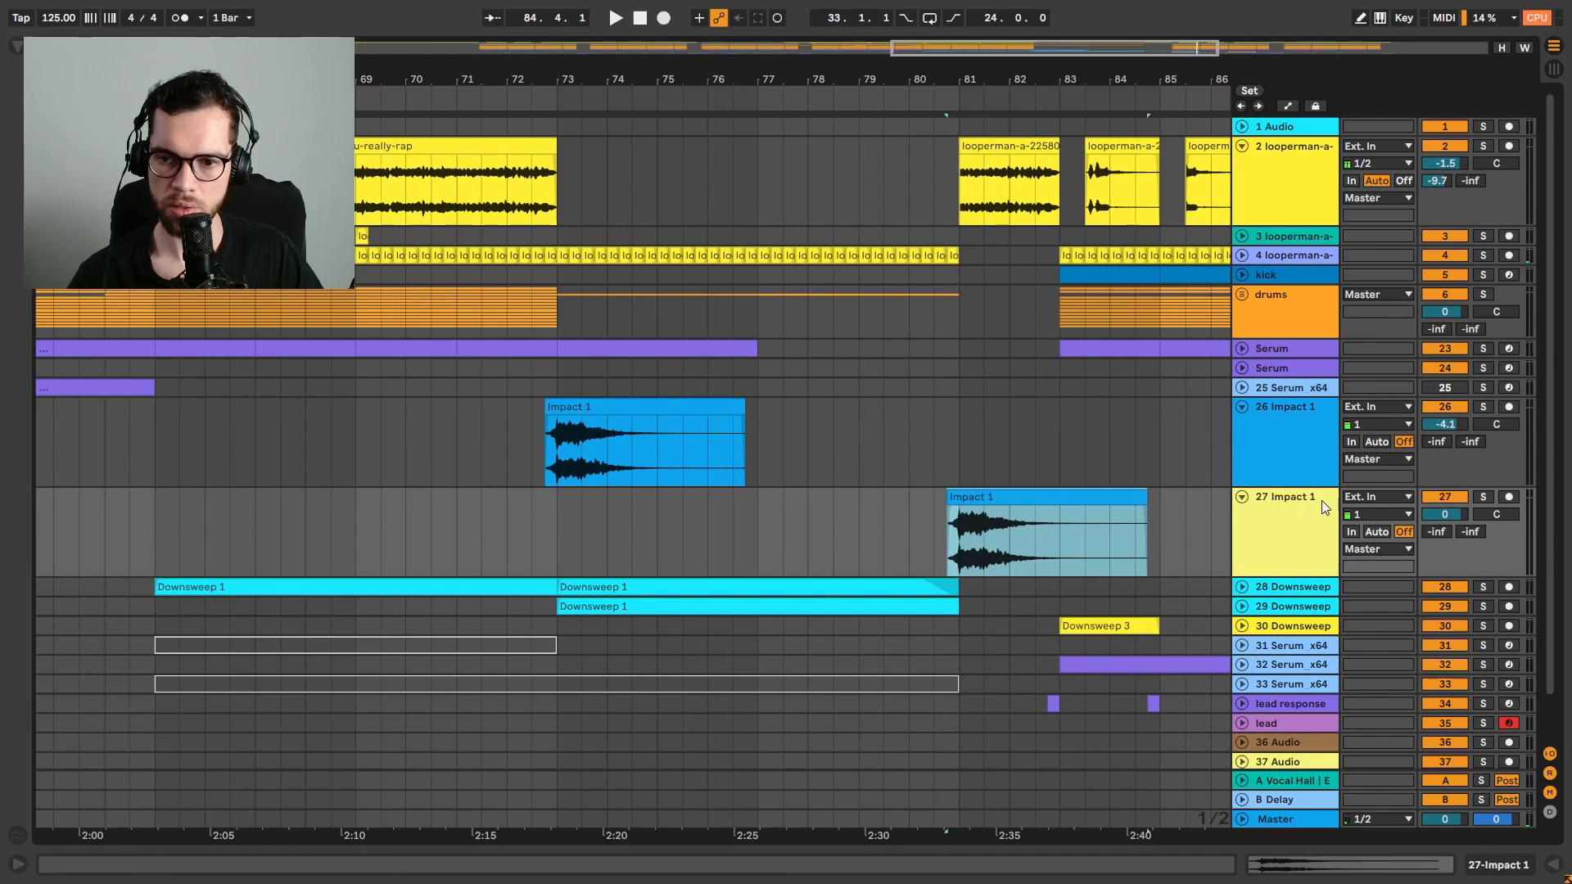
{"action": "left_click_drag", "start_coordinate": [1447, 516], "coordinate": [1446, 547]}
{"action": "key", "text": "space"}
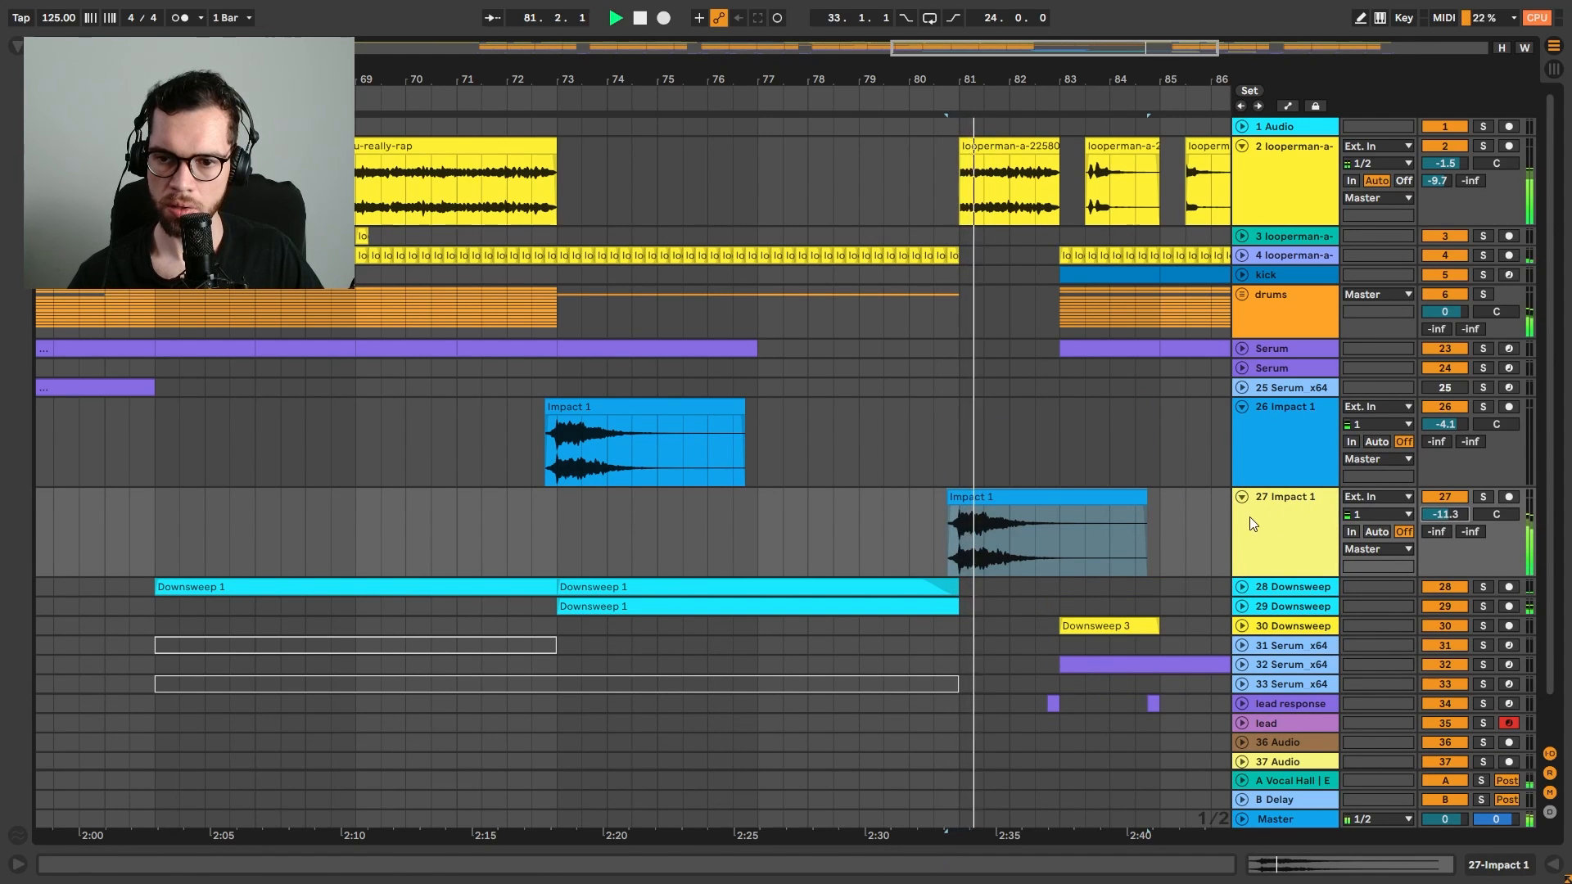
Shorten the second Impact 1 clip to end at 82.4 and fold all tracks
{"action": "left_click_drag", "start_coordinate": [1146, 533], "coordinate": [1046, 532]}
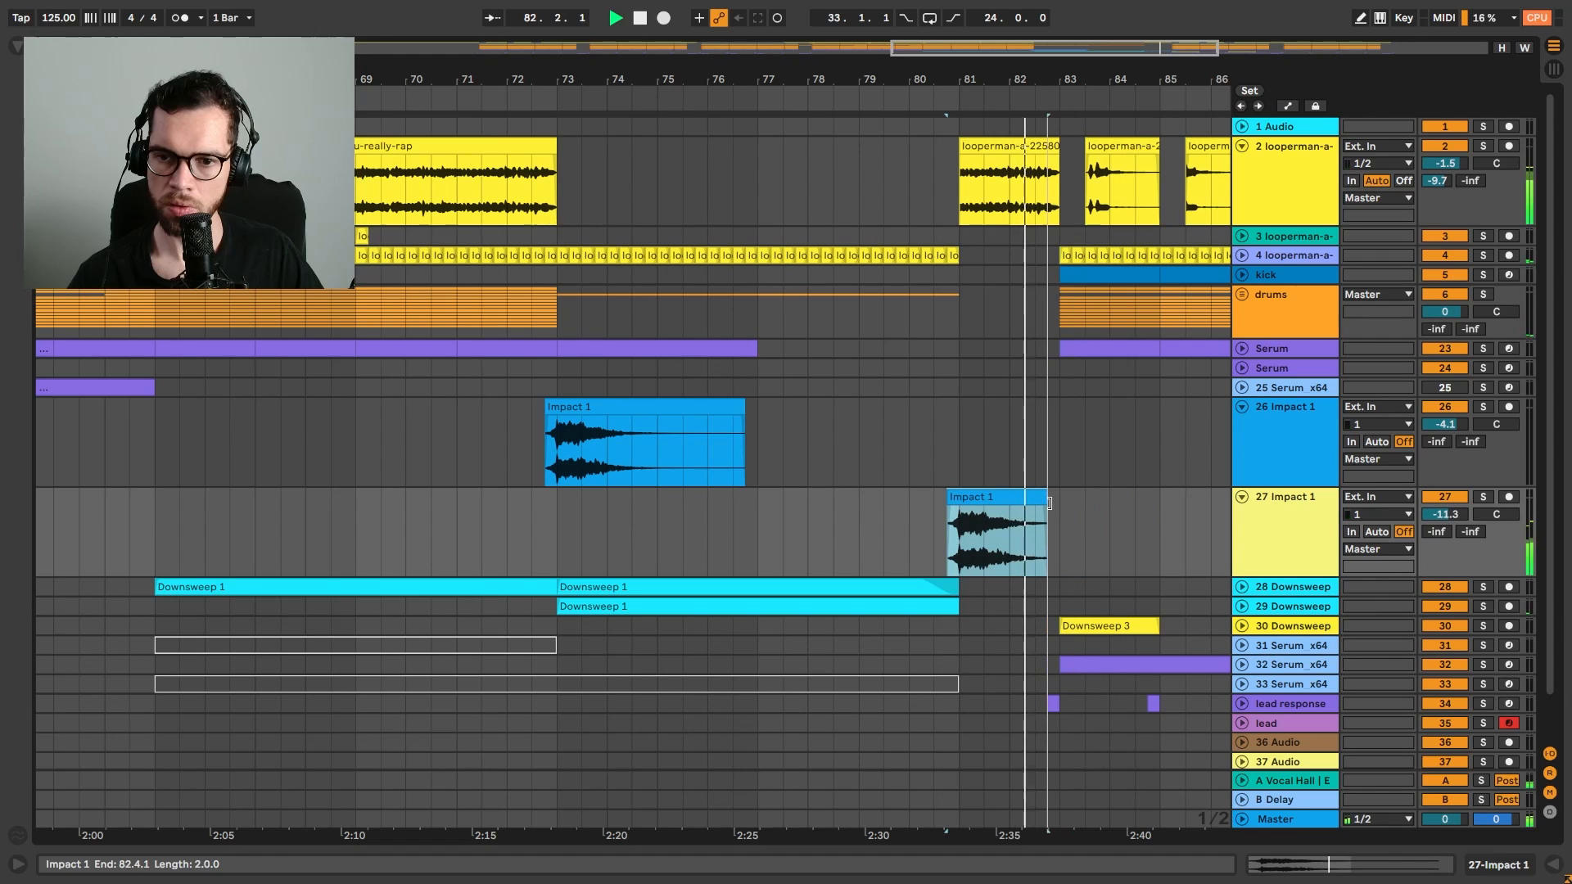
{"action": "left_click", "coordinate": [1300, 511]}
{"action": "key", "text": "ctrl+a"}
{"action": "left_click", "coordinate": [1242, 498]}
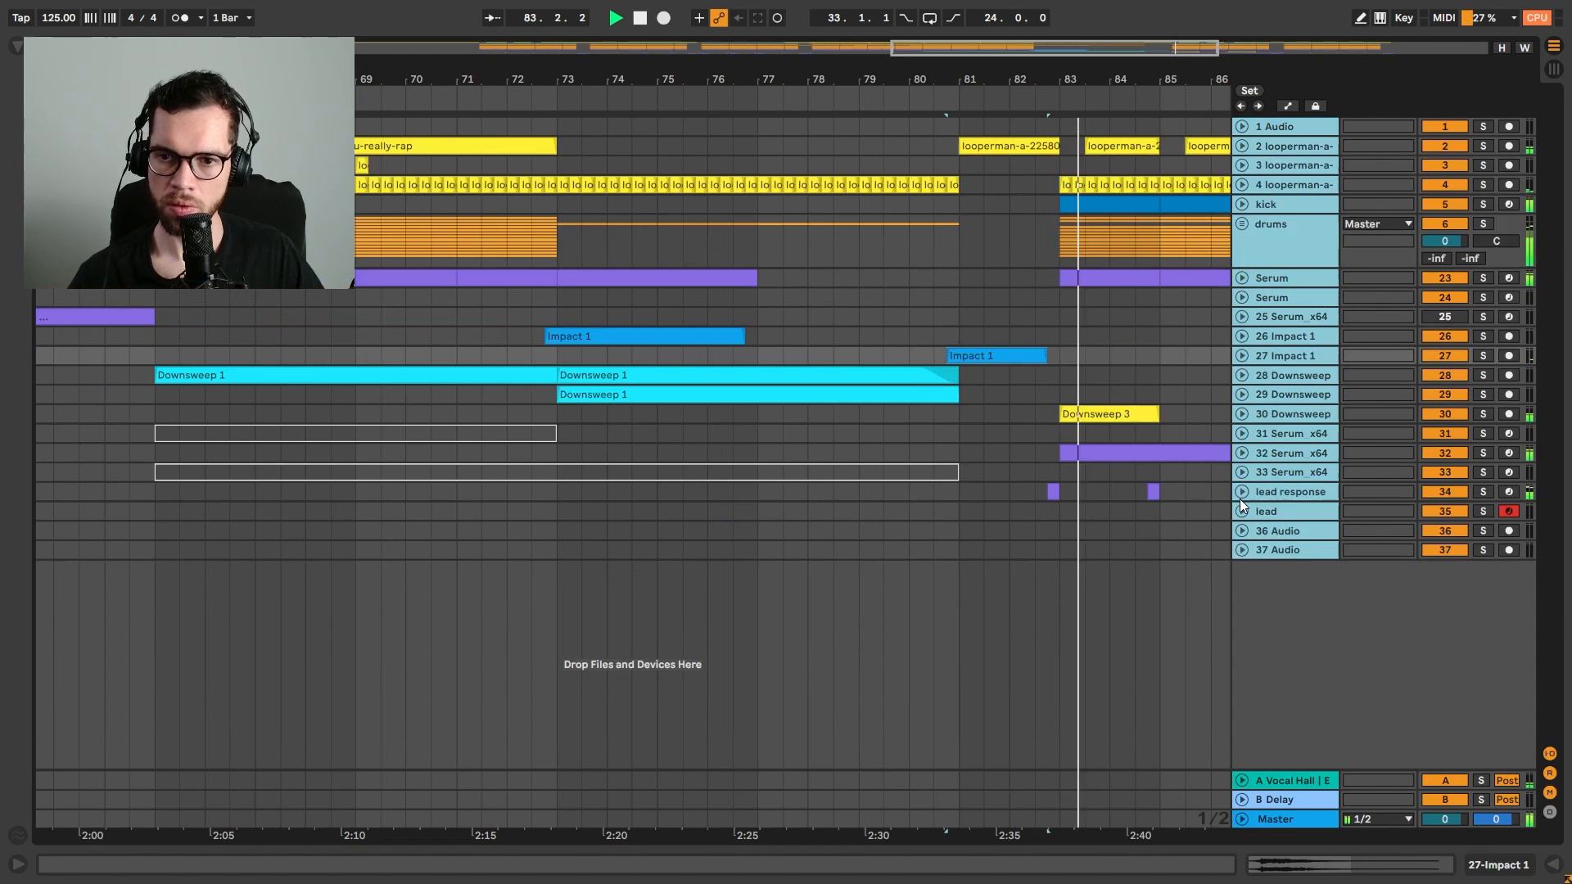
Try deactivating the Downsweep 3 clip at bar 83, and listen to the drop from bar 79
{"action": "left_click", "coordinate": [932, 162]}
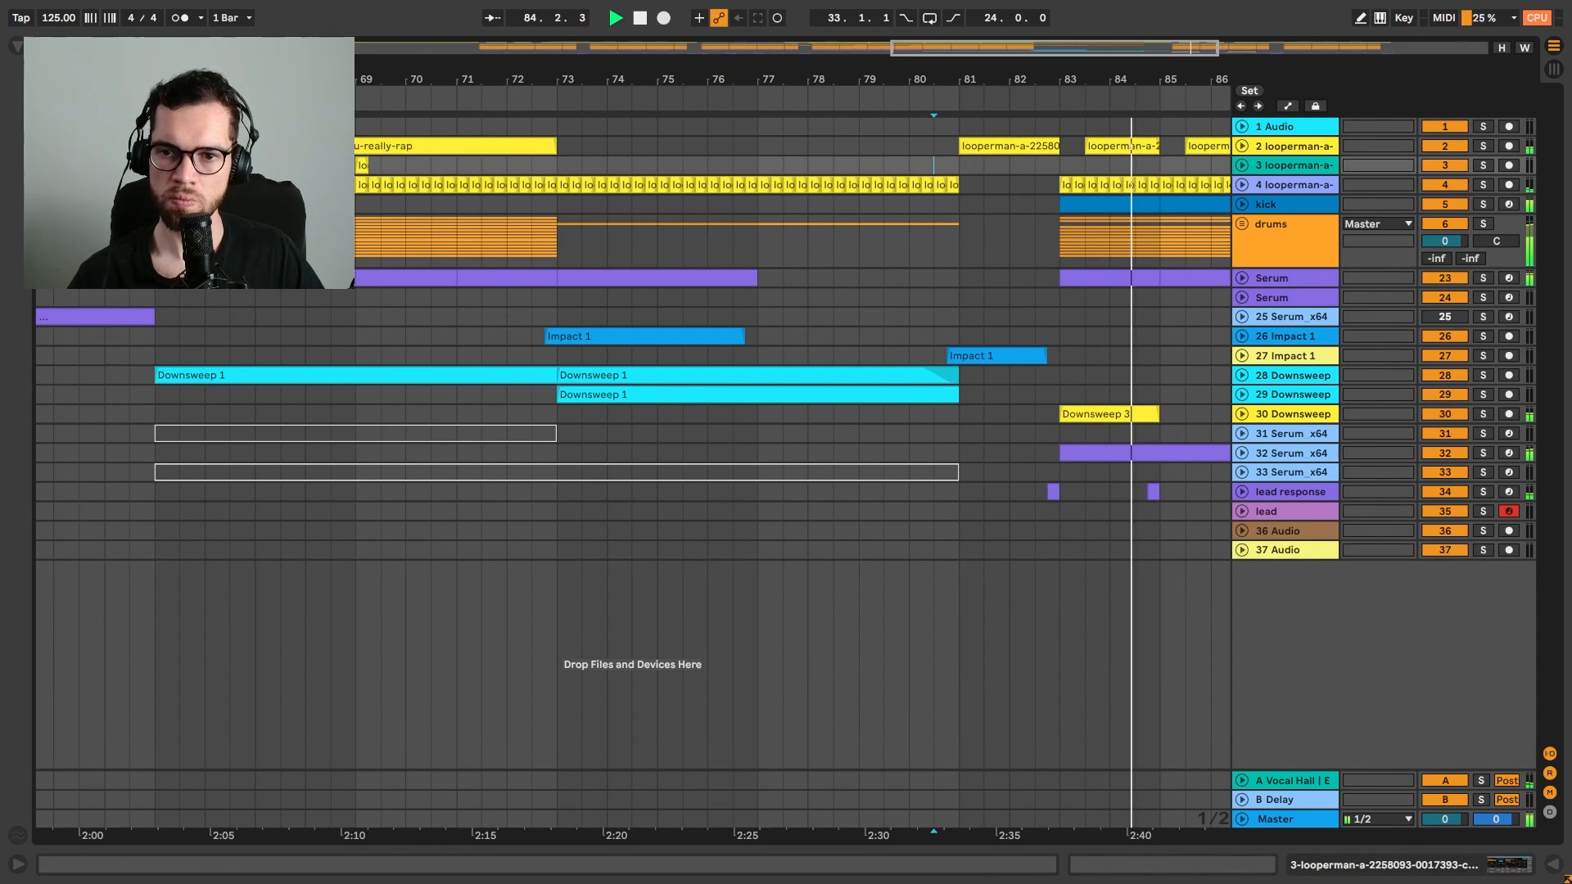
{"action": "left_click", "coordinate": [963, 412]}
{"action": "key", "text": "0"}
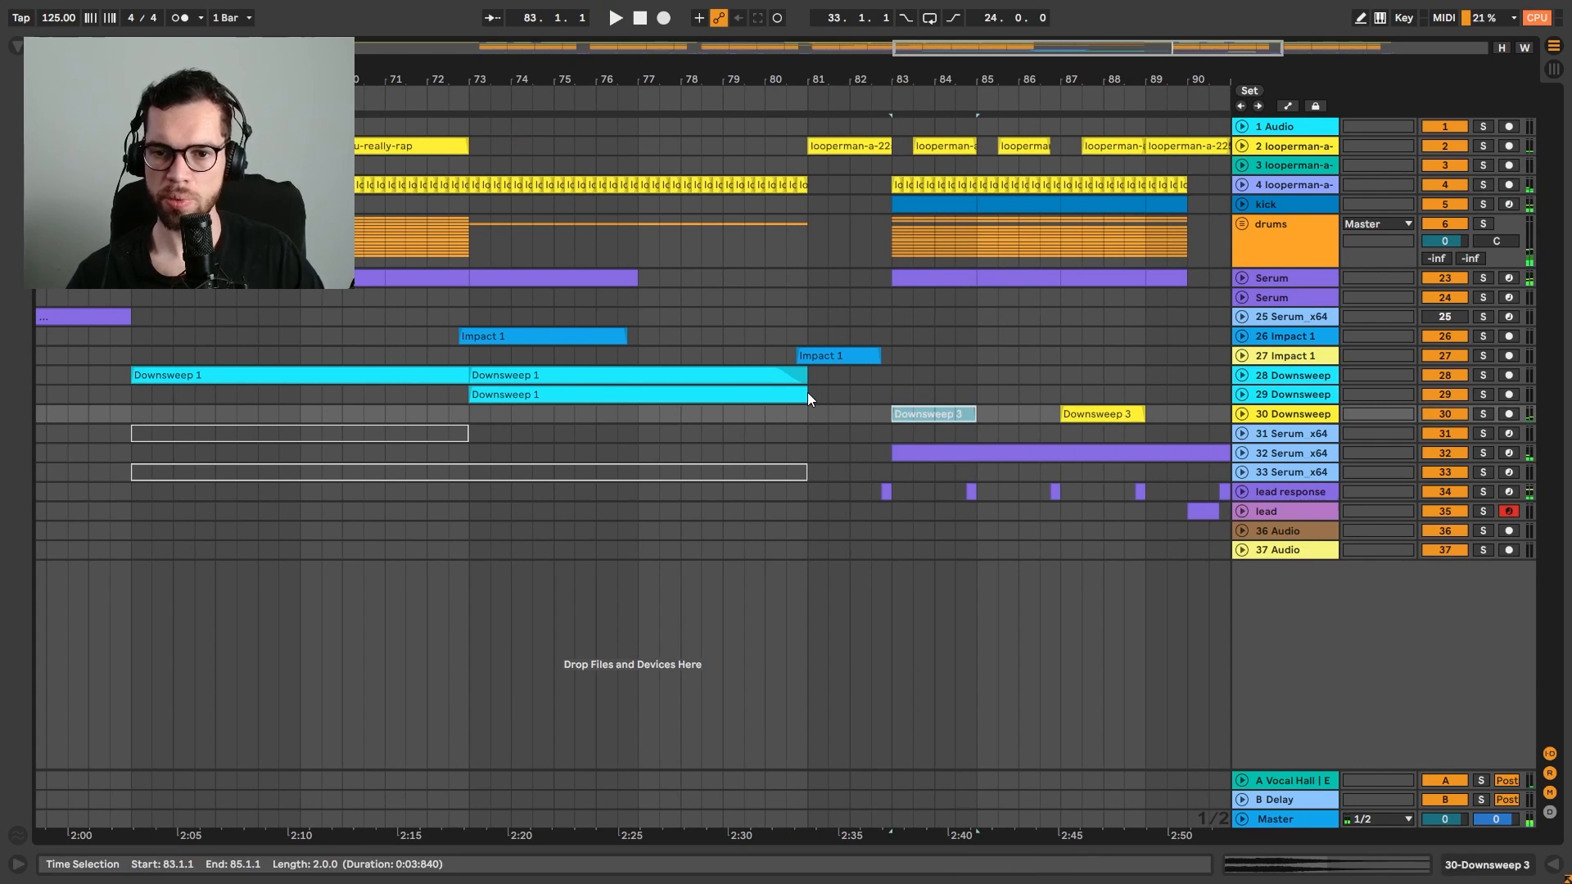
{"action": "left_click", "coordinate": [808, 391]}
{"action": "left_click", "coordinate": [720, 276]}
{"action": "key", "text": "space"}
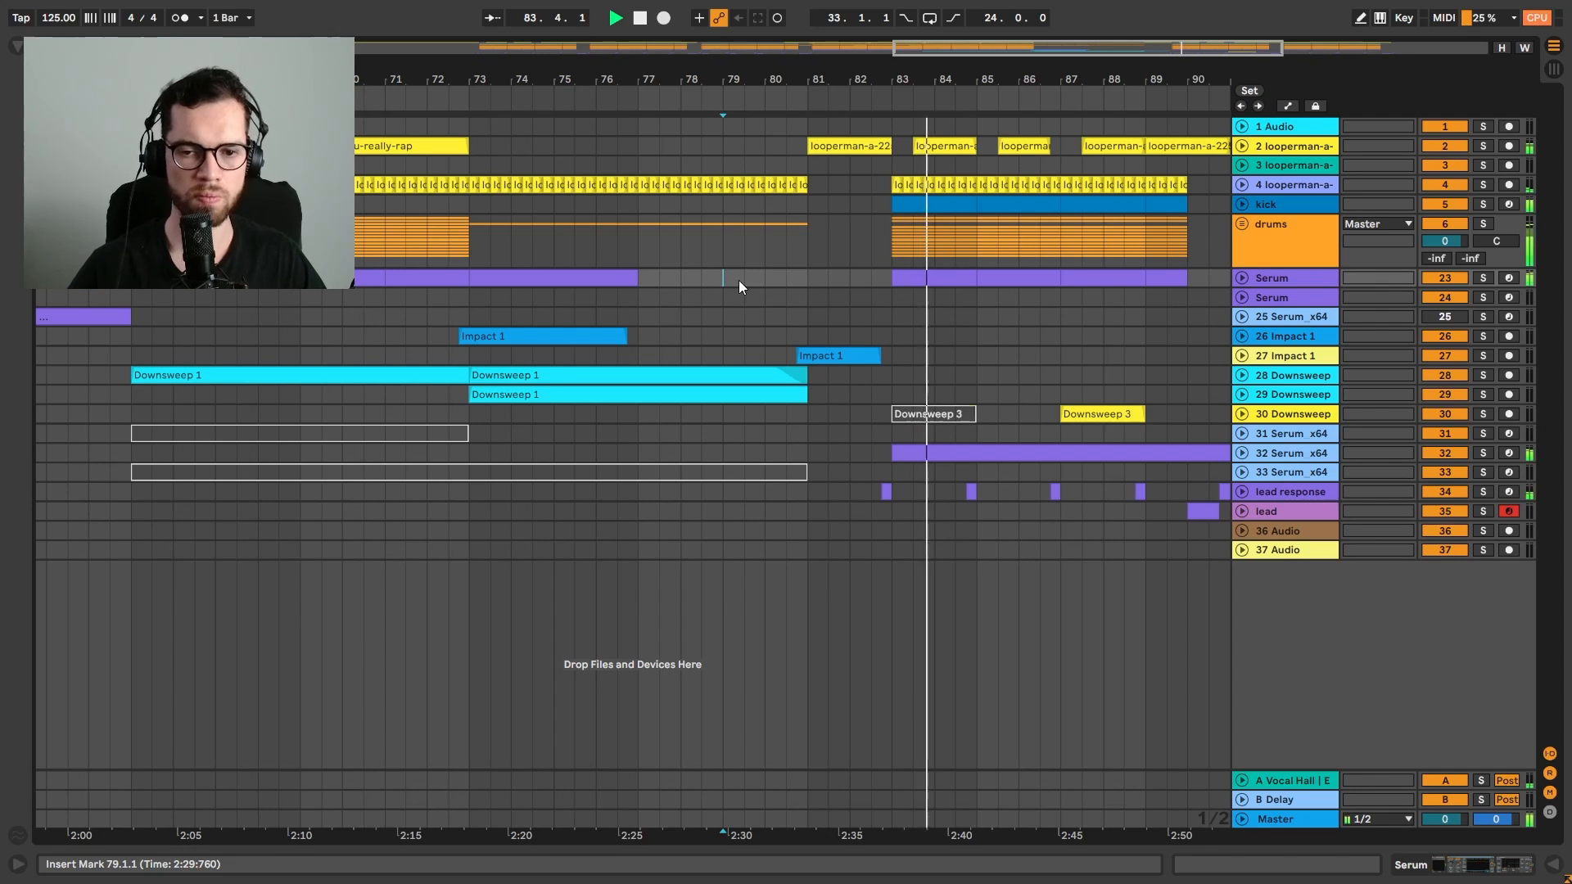
{"action": "left_click", "coordinate": [851, 295]}
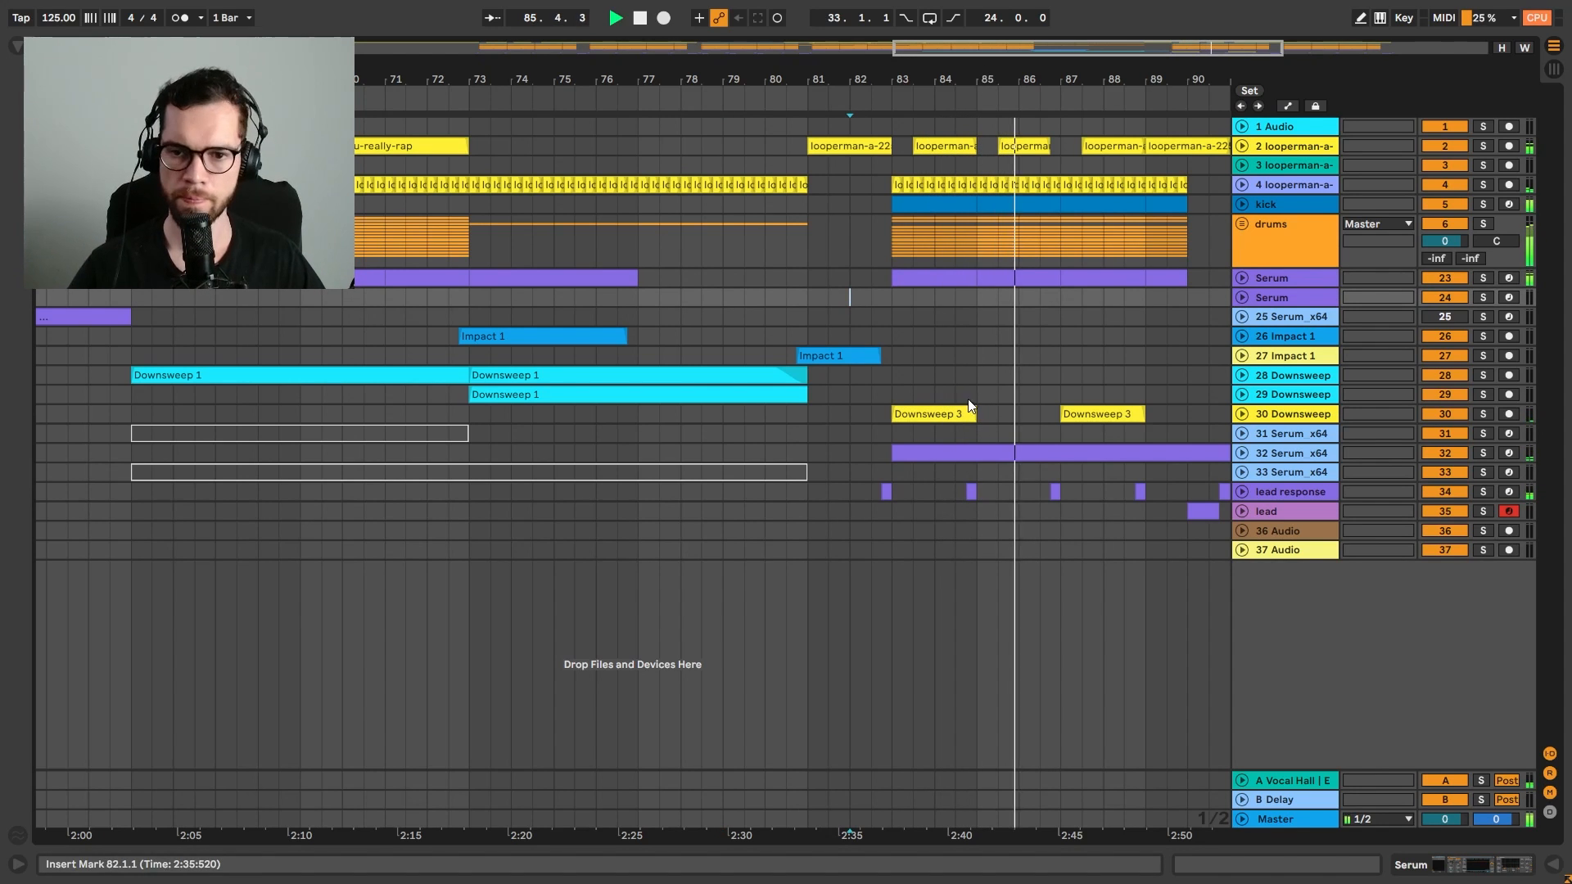
Extend the two Downsweep 3 clips so they run back to back from bar 83 to bar 90
{"action": "left_click_drag", "start_coordinate": [975, 414], "coordinate": [1155, 415]}
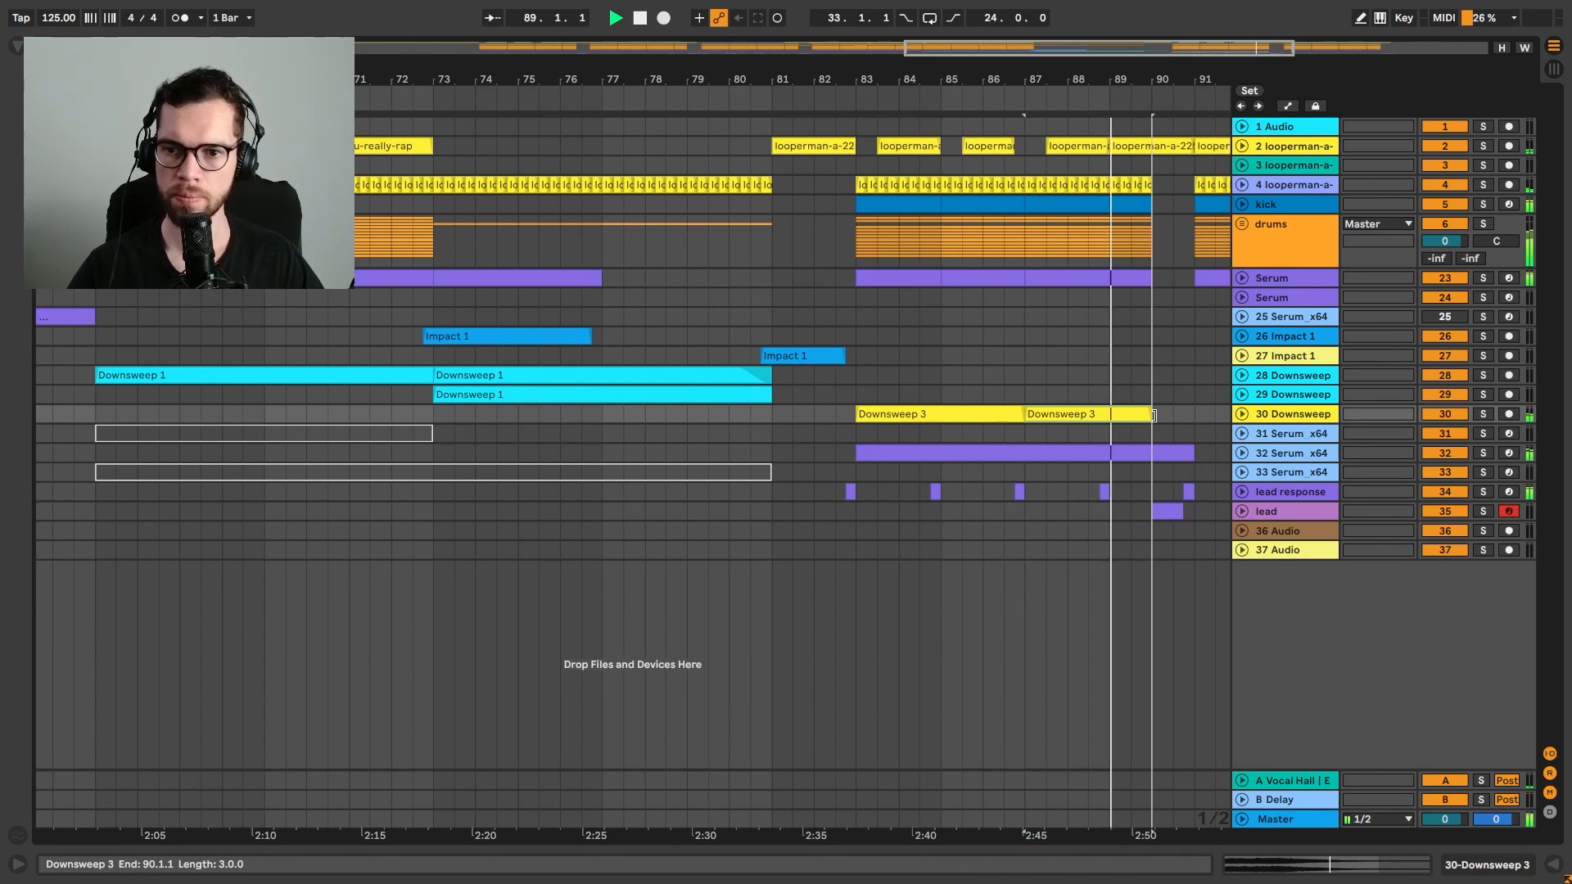
{"action": "left_click_drag", "start_coordinate": [1167, 79], "coordinate": [942, 80]}
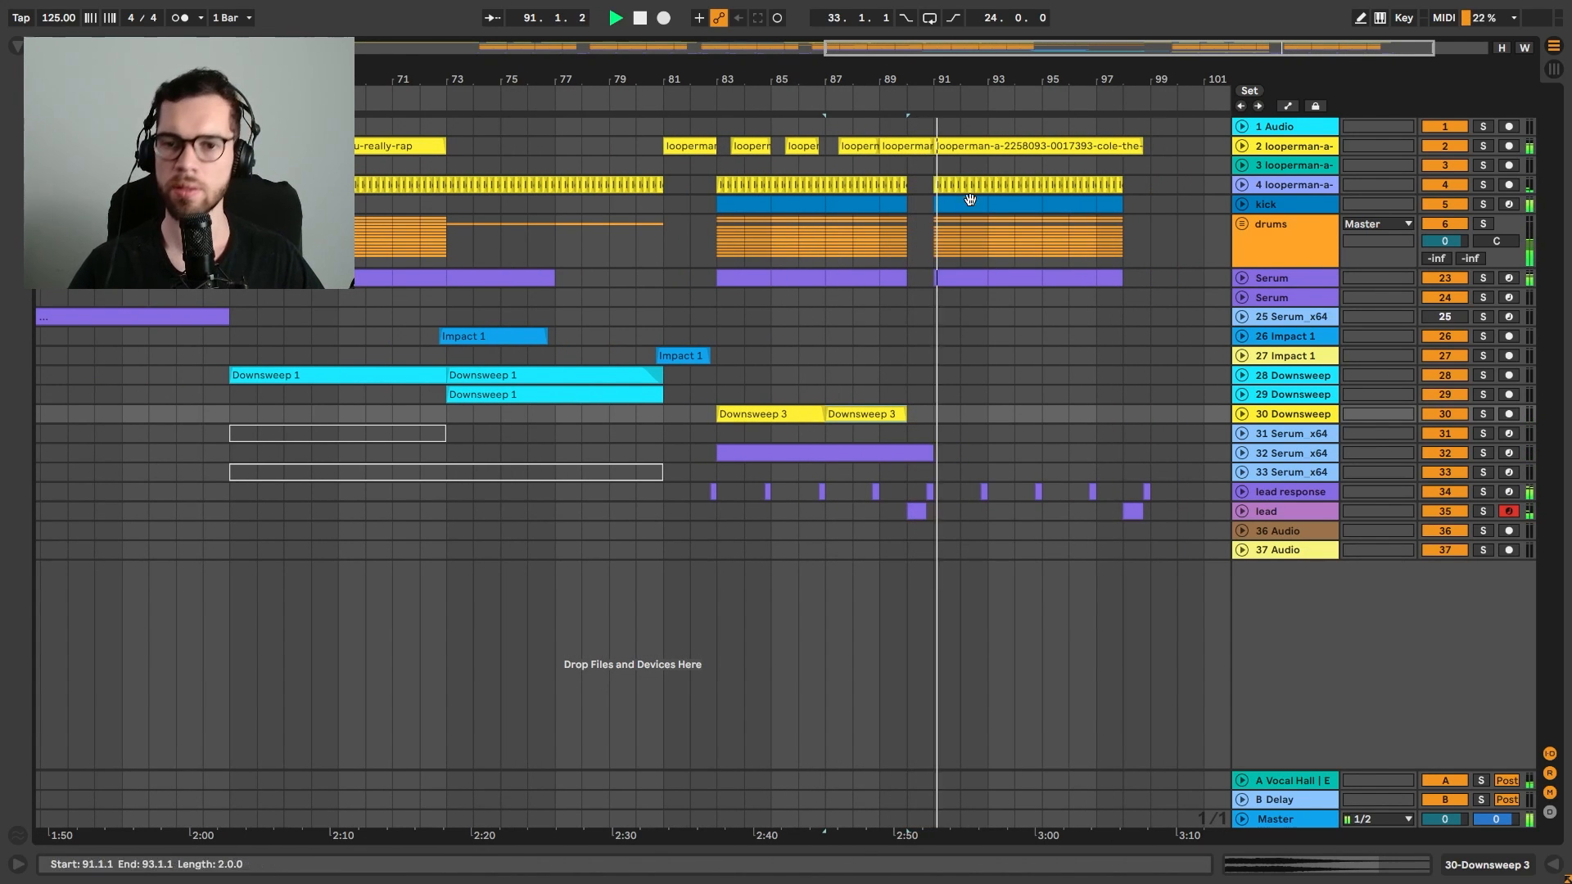
Duplicate bars 91 to 99 of all tracks down to the lead track to bar 99
{"action": "left_click", "coordinate": [932, 125]}
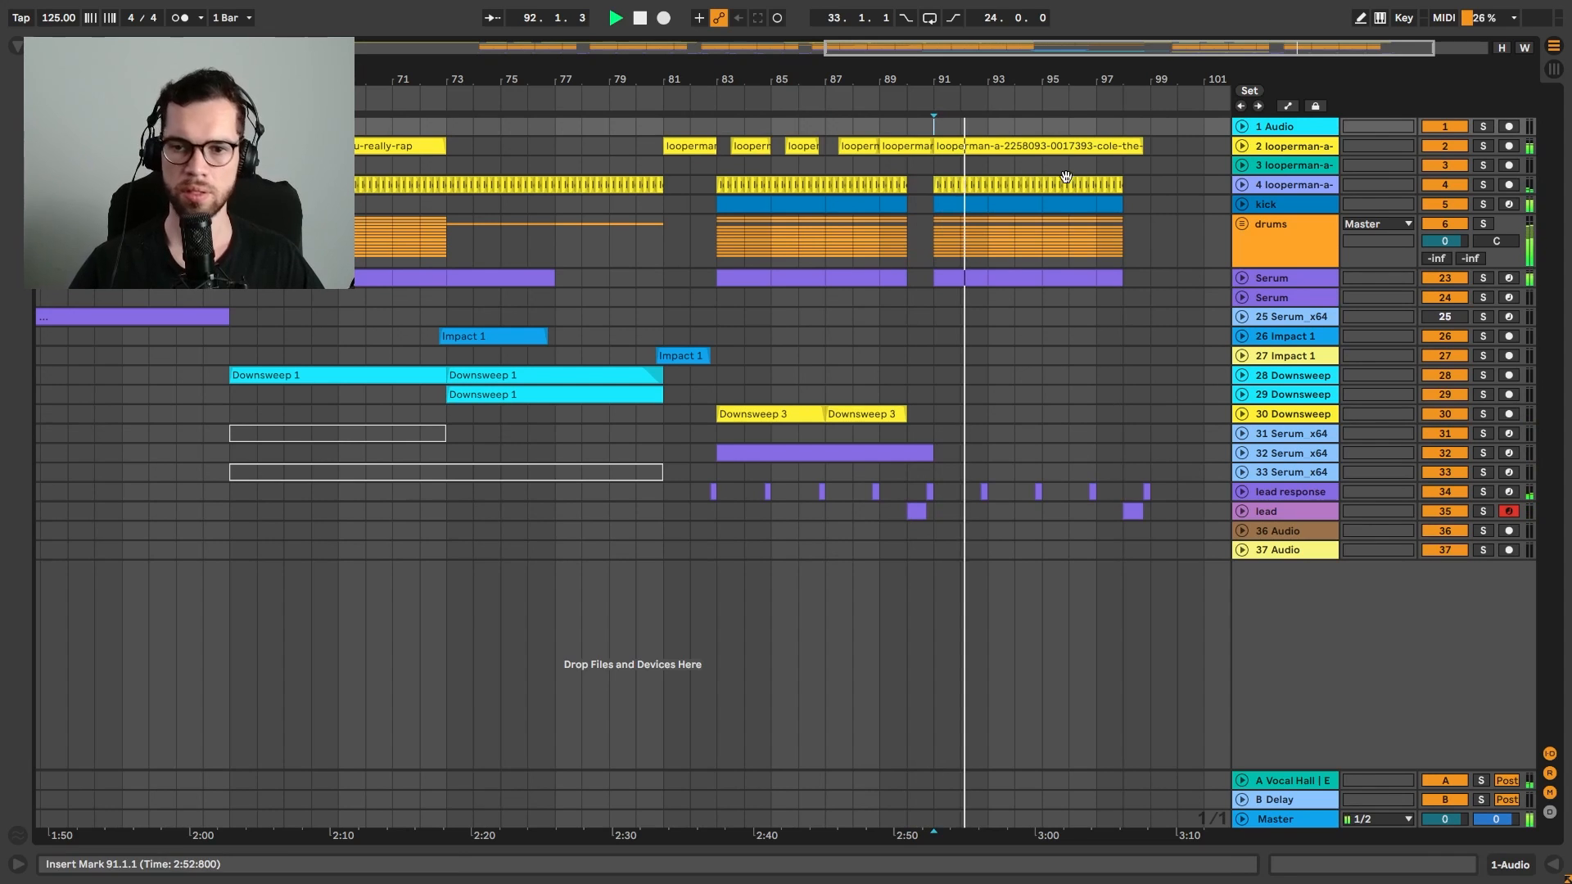
{"action": "mouse_move", "coordinate": [1045, 79]}
{"action": "left_mouse_down"}
{"action": "mouse_move", "coordinate": [1048, 25]}
{"action": "mouse_move", "coordinate": [1049, 90]}
{"action": "left_mouse_up"}
{"action": "left_click", "coordinate": [1161, 504], "text": "shift"}
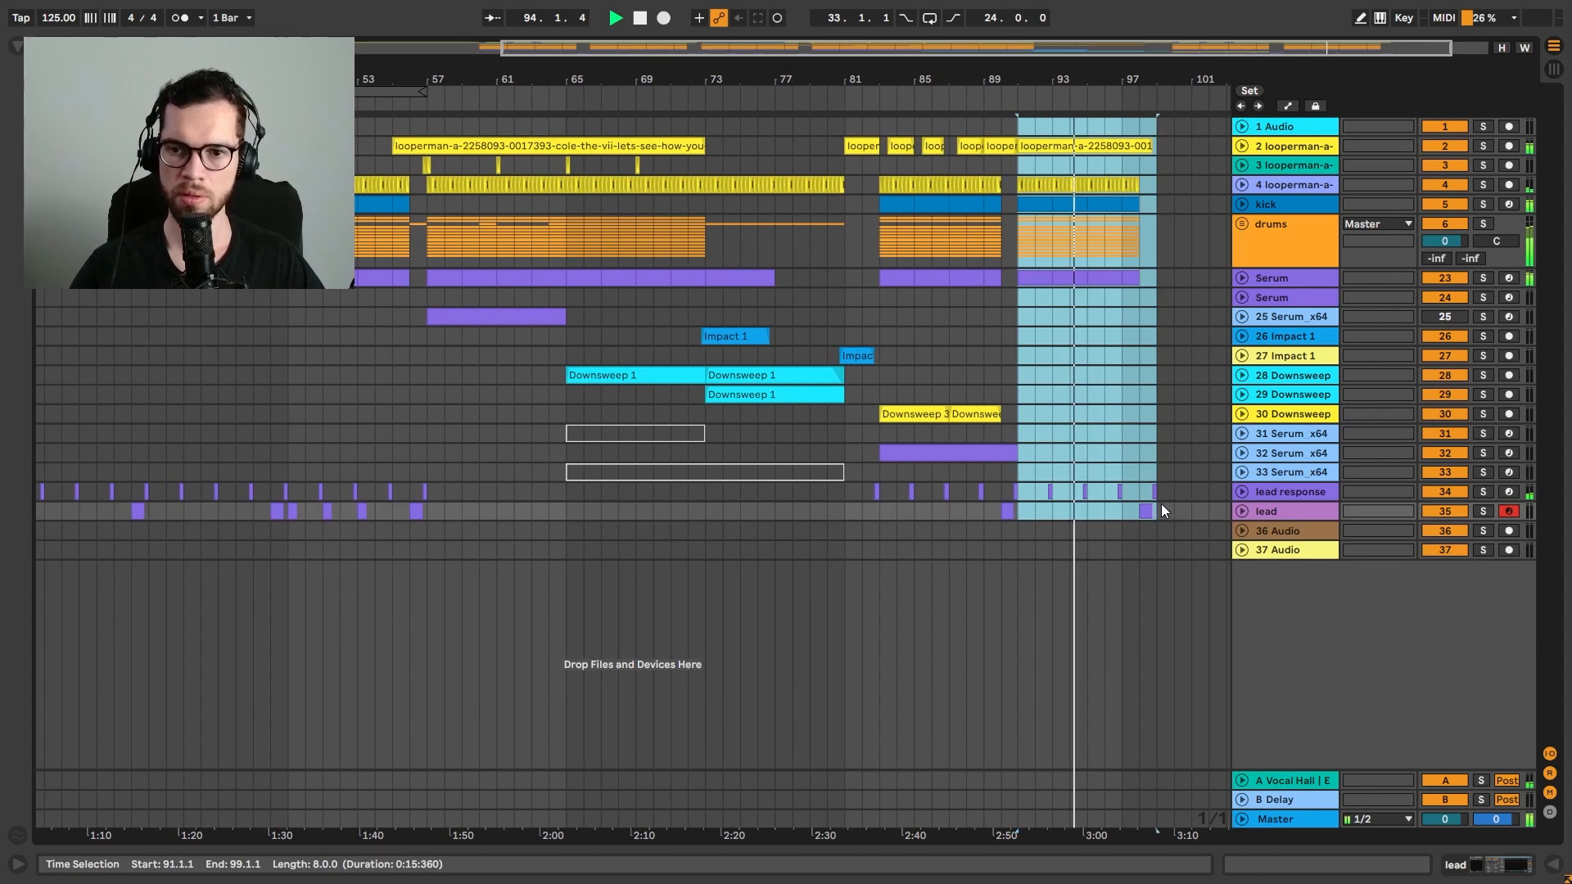
{"action": "left_click_drag", "start_coordinate": [1155, 78], "coordinate": [1154, 115]}
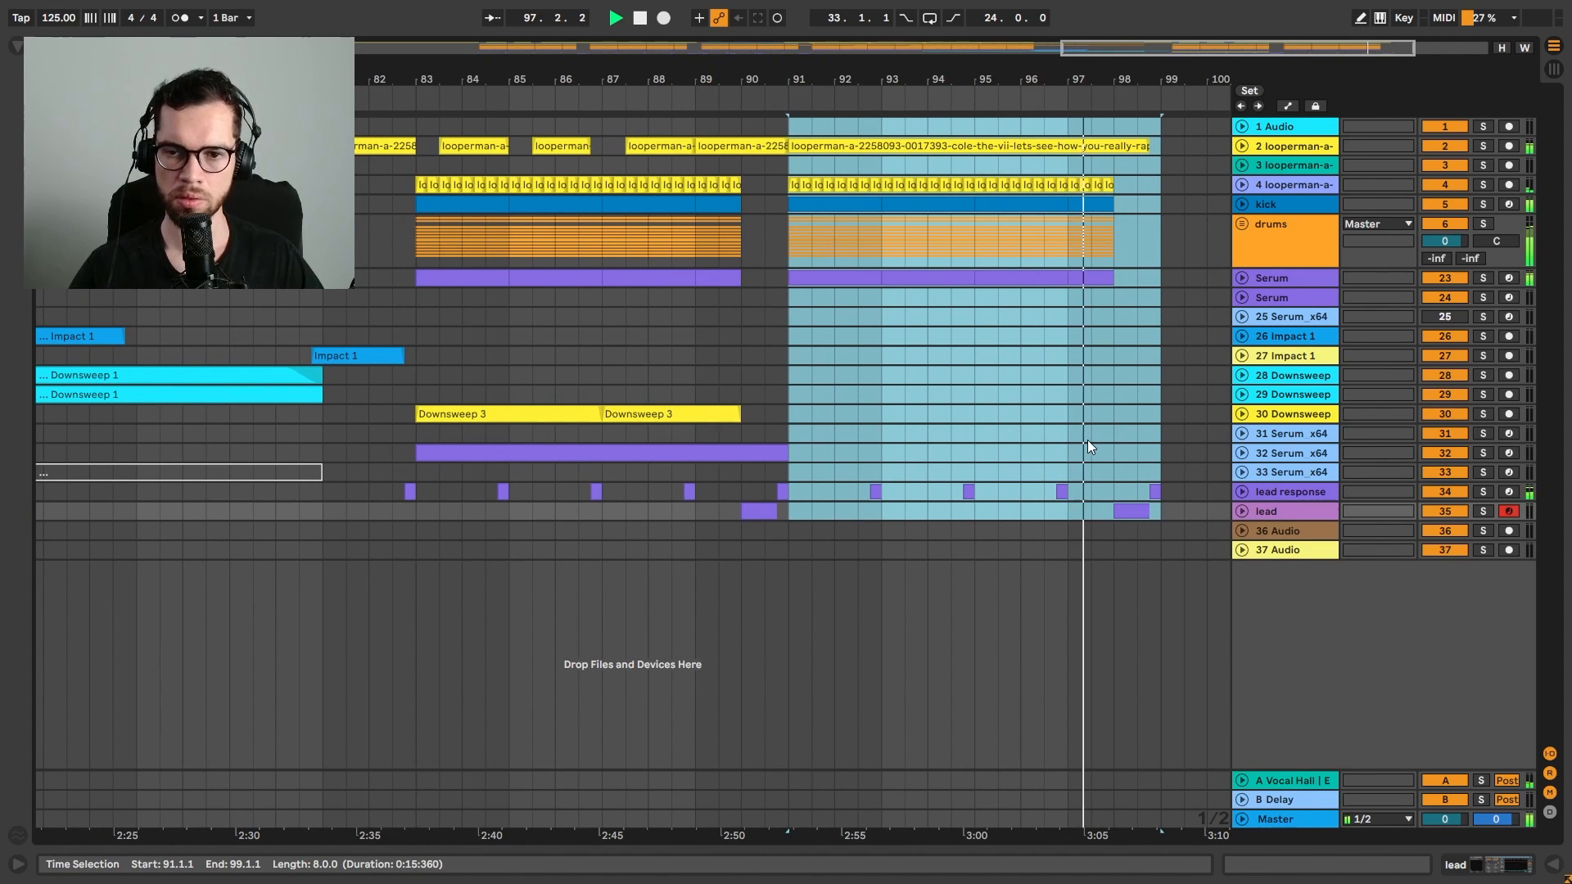
{"action": "key", "text": "ctrl+d"}
{"action": "left_click", "coordinate": [887, 219]}
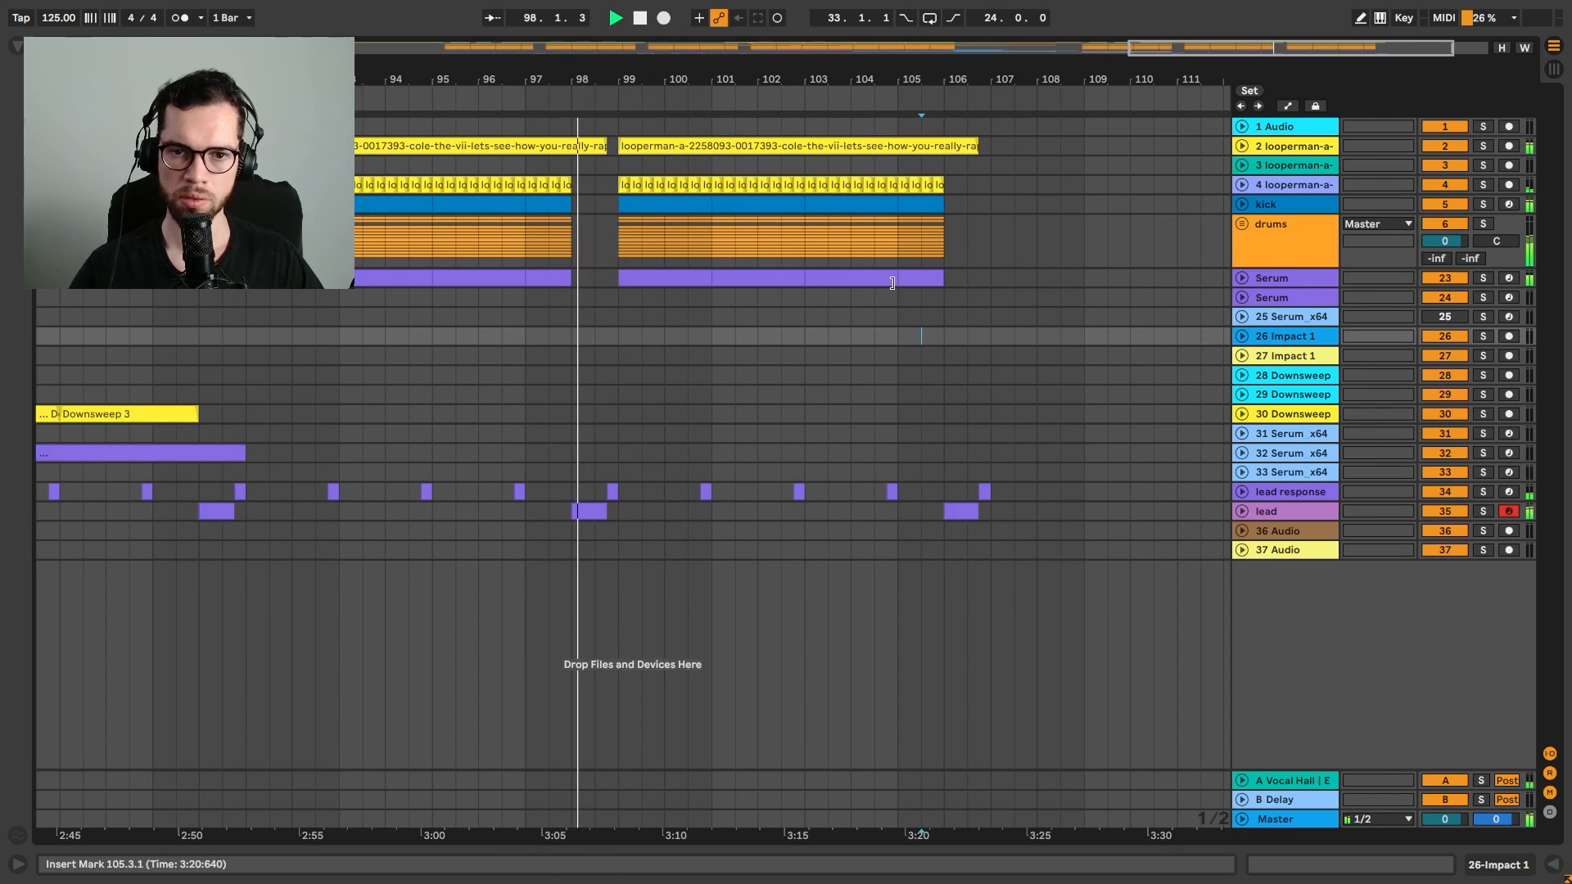
Delete the vocal clip at bar 99, and duplicate bars 99 to 107 of all tracks to bar 107
{"action": "left_click", "coordinate": [843, 151]}
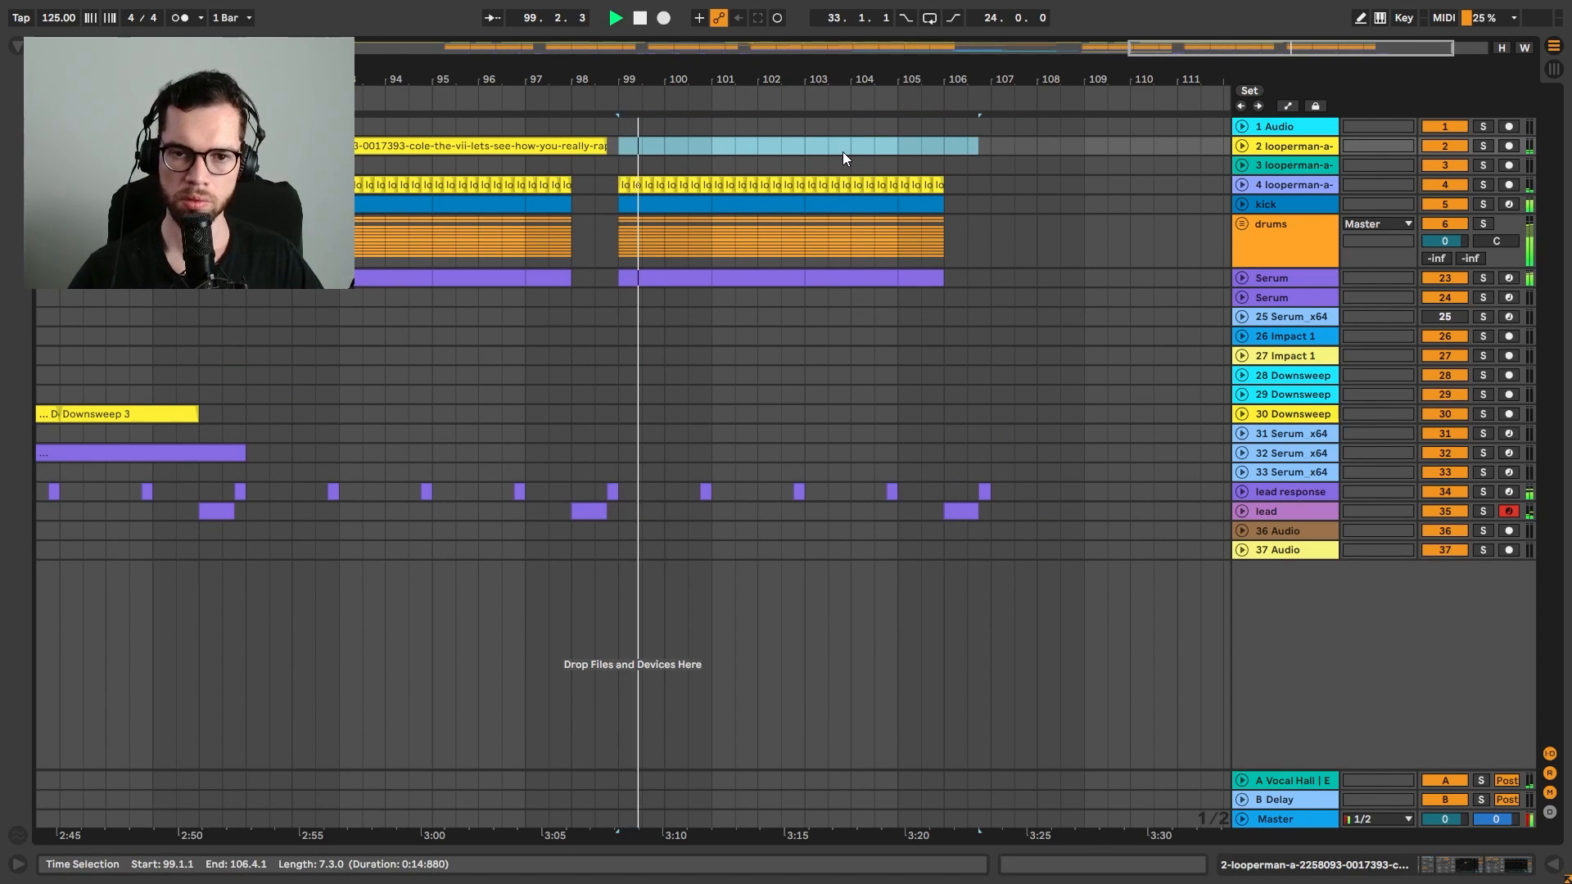
{"action": "left_click", "coordinate": [622, 120]}
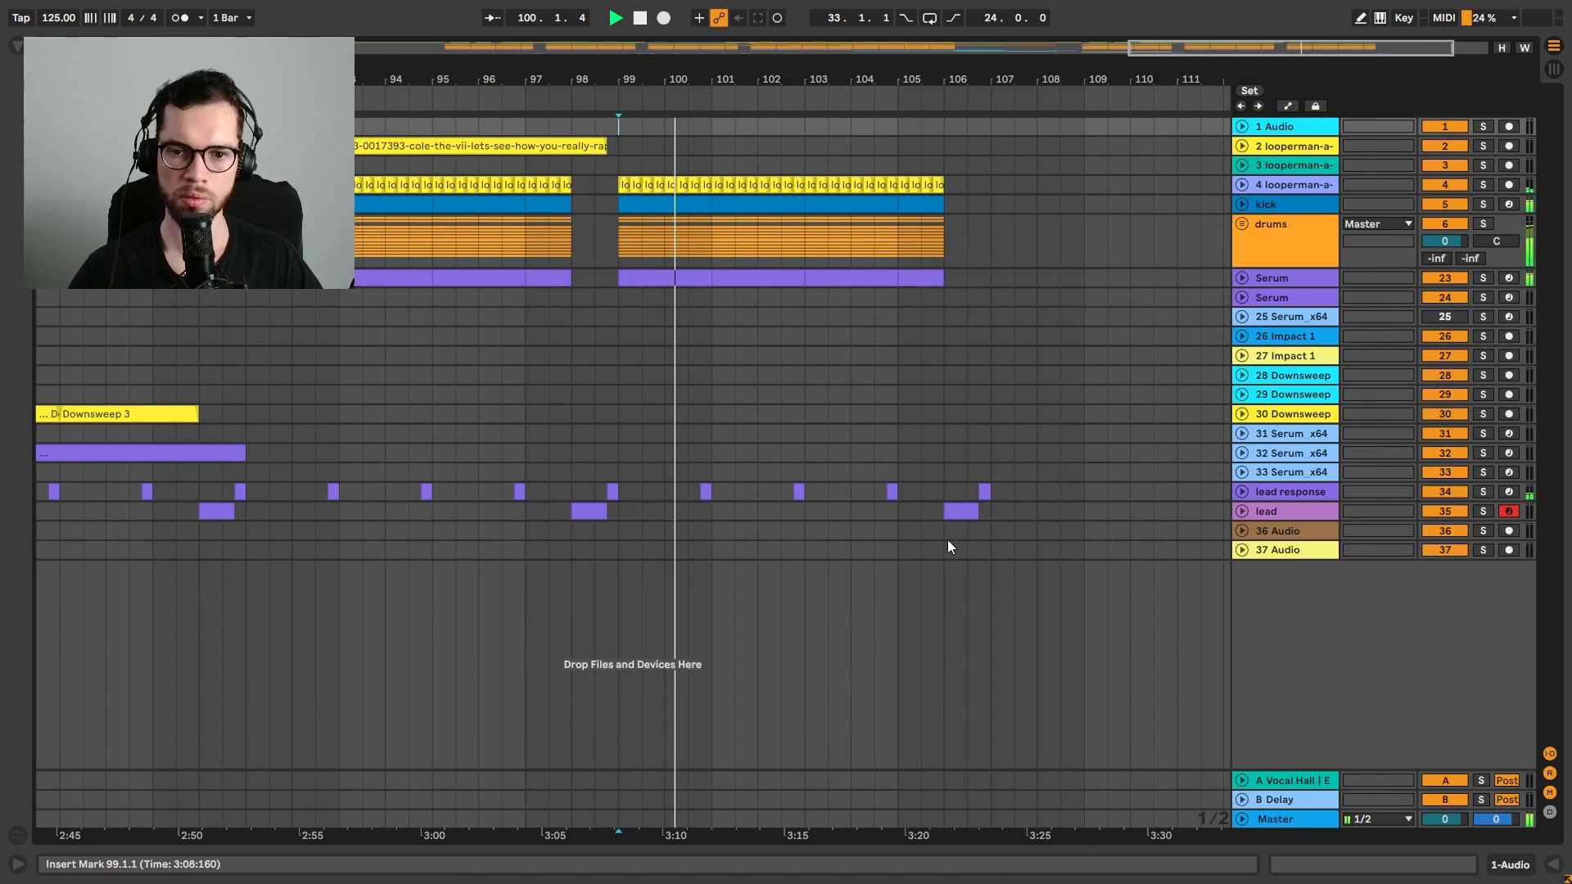
{"action": "left_click", "coordinate": [990, 568], "text": "shift"}
{"action": "key", "text": "ctrl+d"}
{"action": "left_click", "coordinate": [841, 358]}
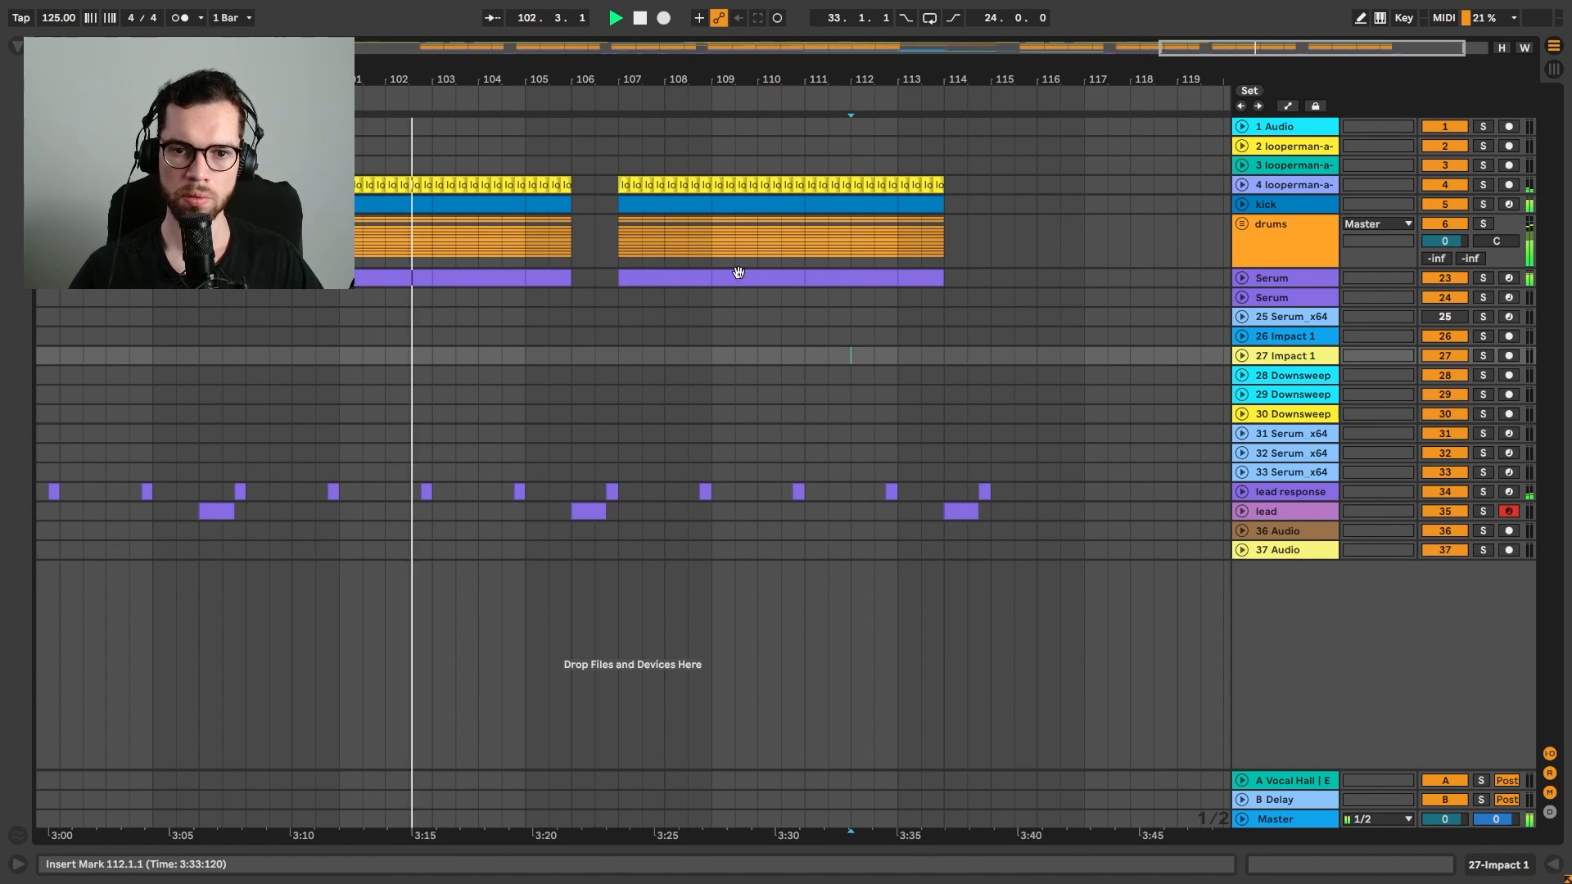
Delete the lead response clips between bars 107 and 115
{"action": "left_click_drag", "start_coordinate": [710, 80], "coordinate": [973, 67]}
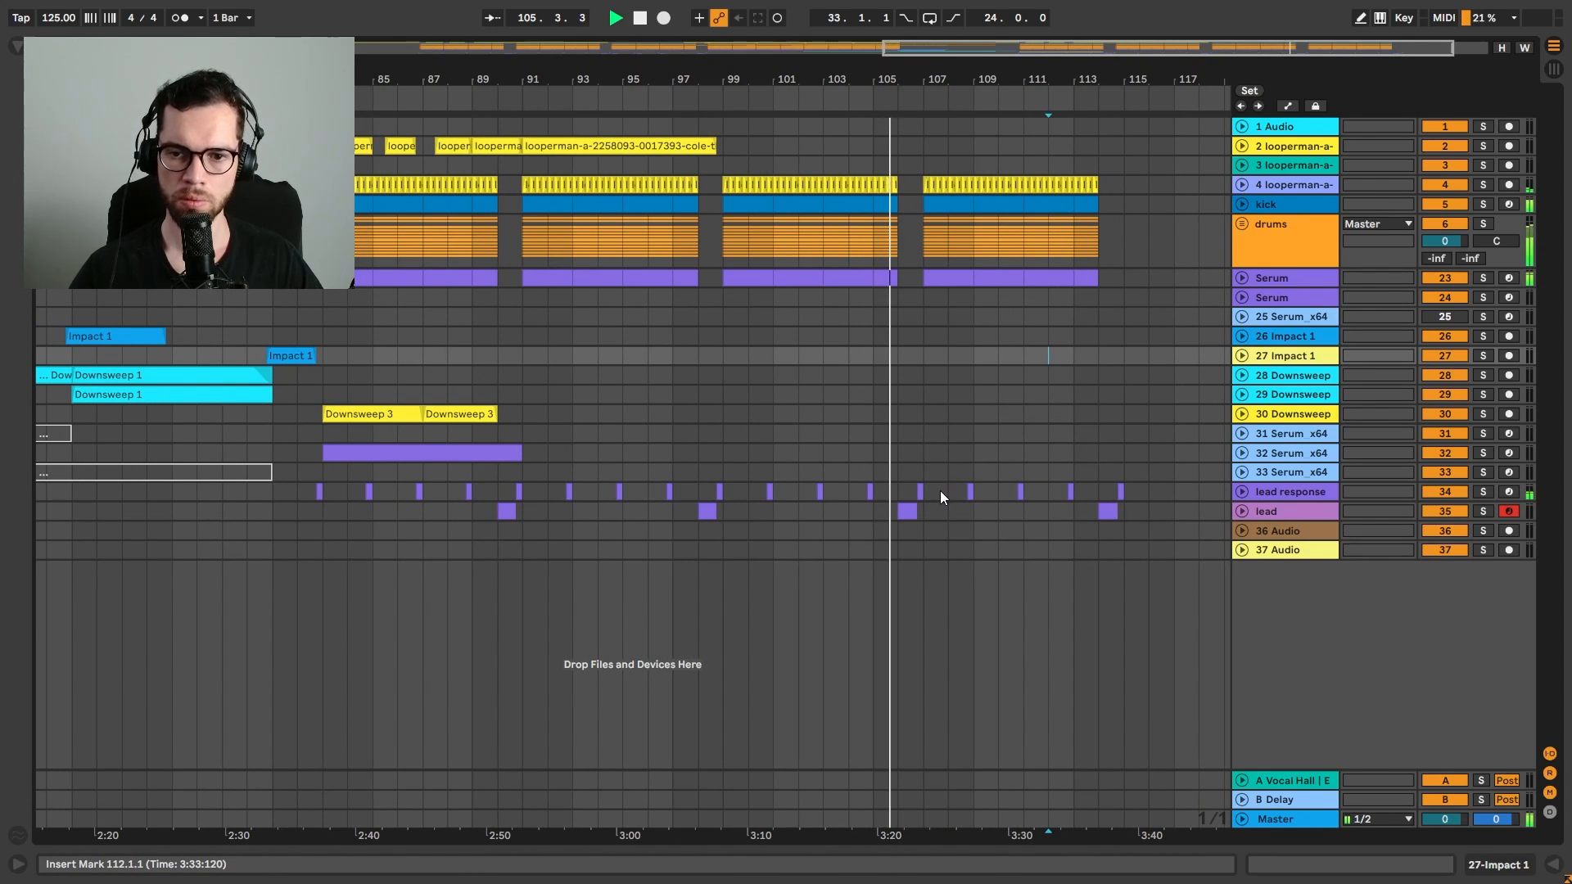
{"action": "left_click_drag", "start_coordinate": [932, 493], "coordinate": [1127, 488]}
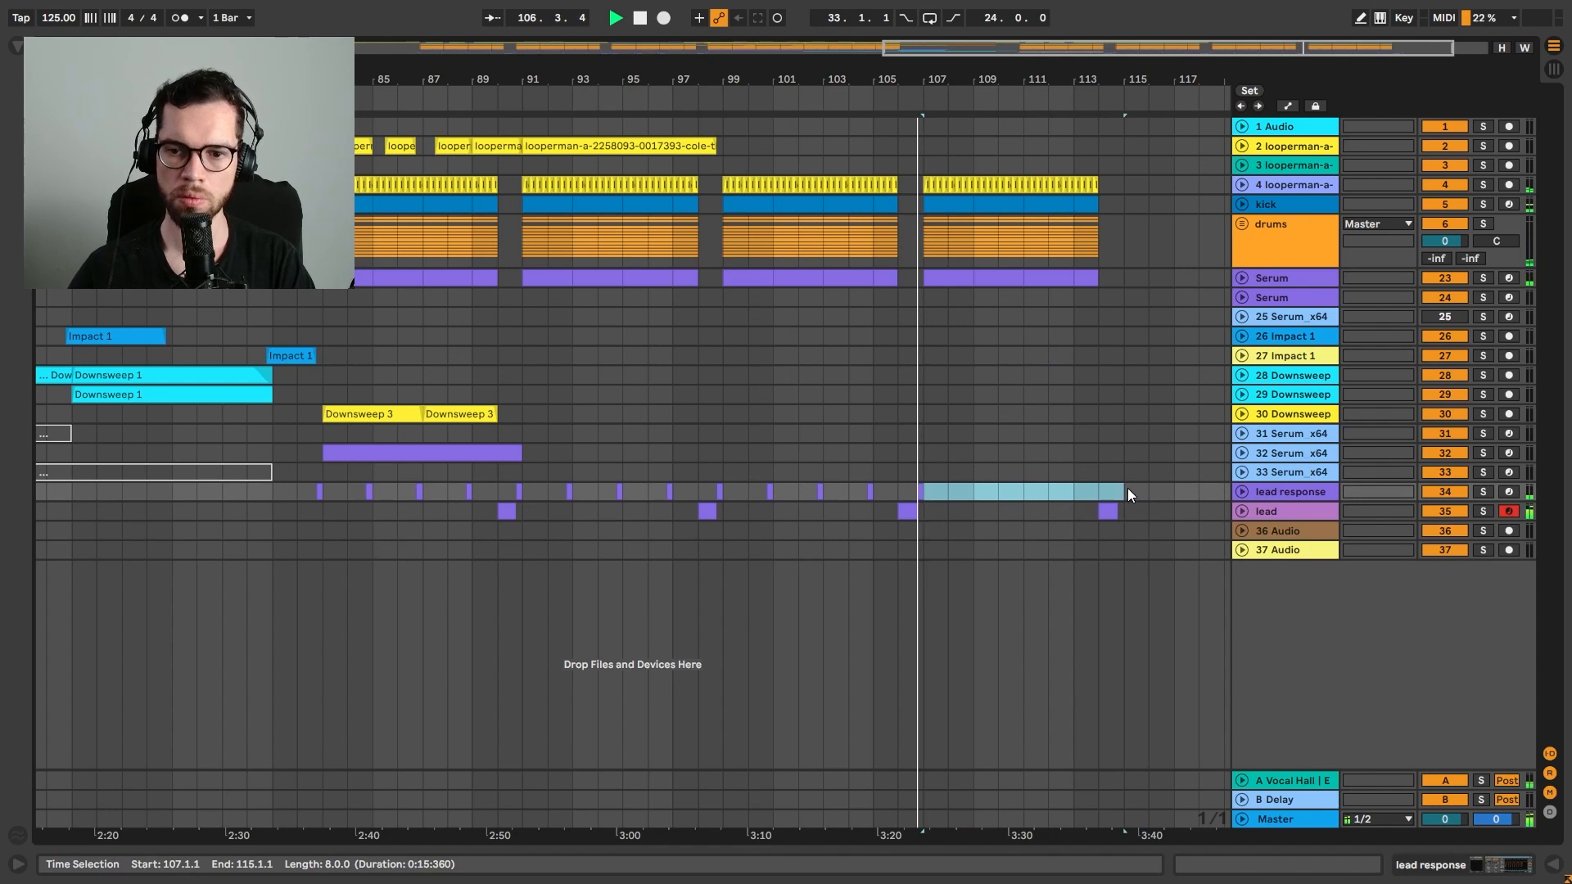
{"action": "left_click", "coordinate": [1098, 471]}
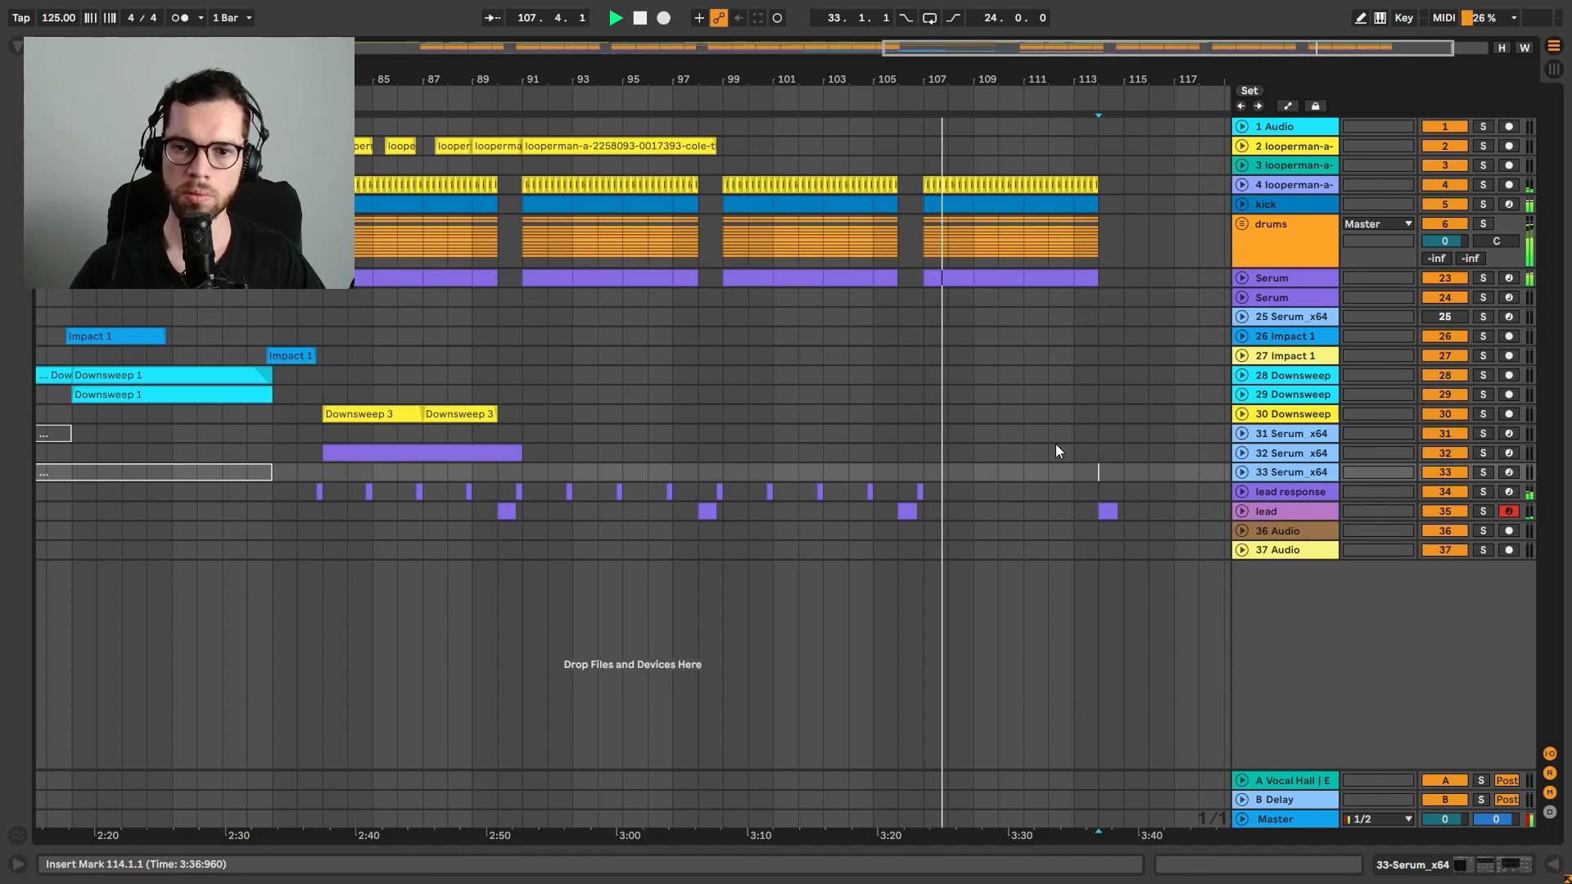
Listen to the lead clip at bar 114 and review its notes
{"action": "left_click_drag", "start_coordinate": [994, 87], "coordinate": [1107, 43]}
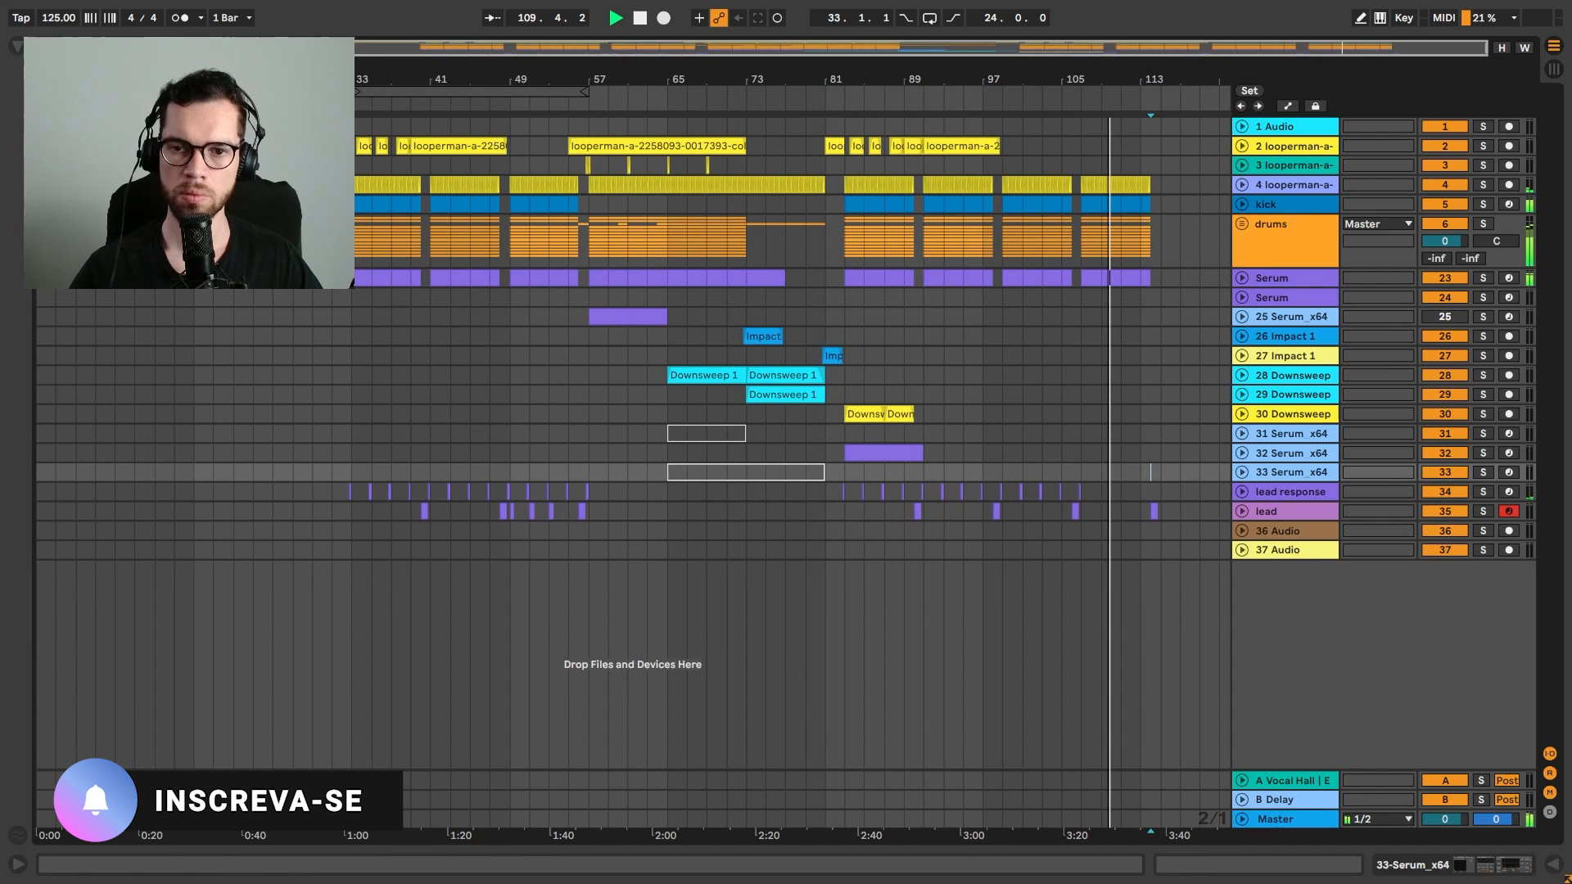
{"action": "left_click_drag", "start_coordinate": [1080, 136], "coordinate": [1158, 548]}
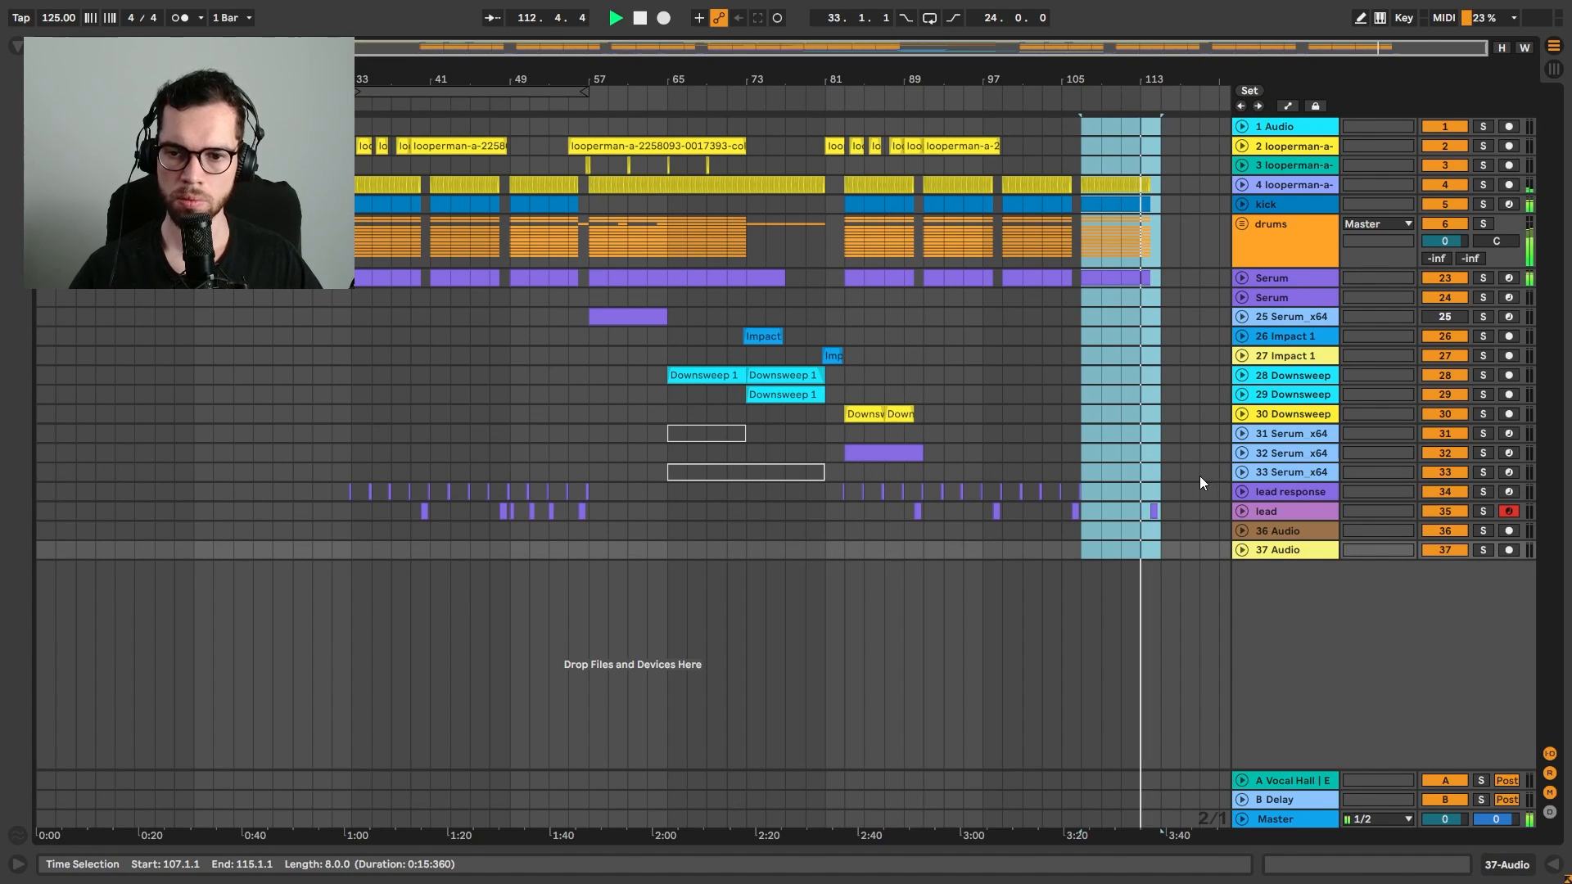
{"action": "left_click", "coordinate": [1197, 452]}
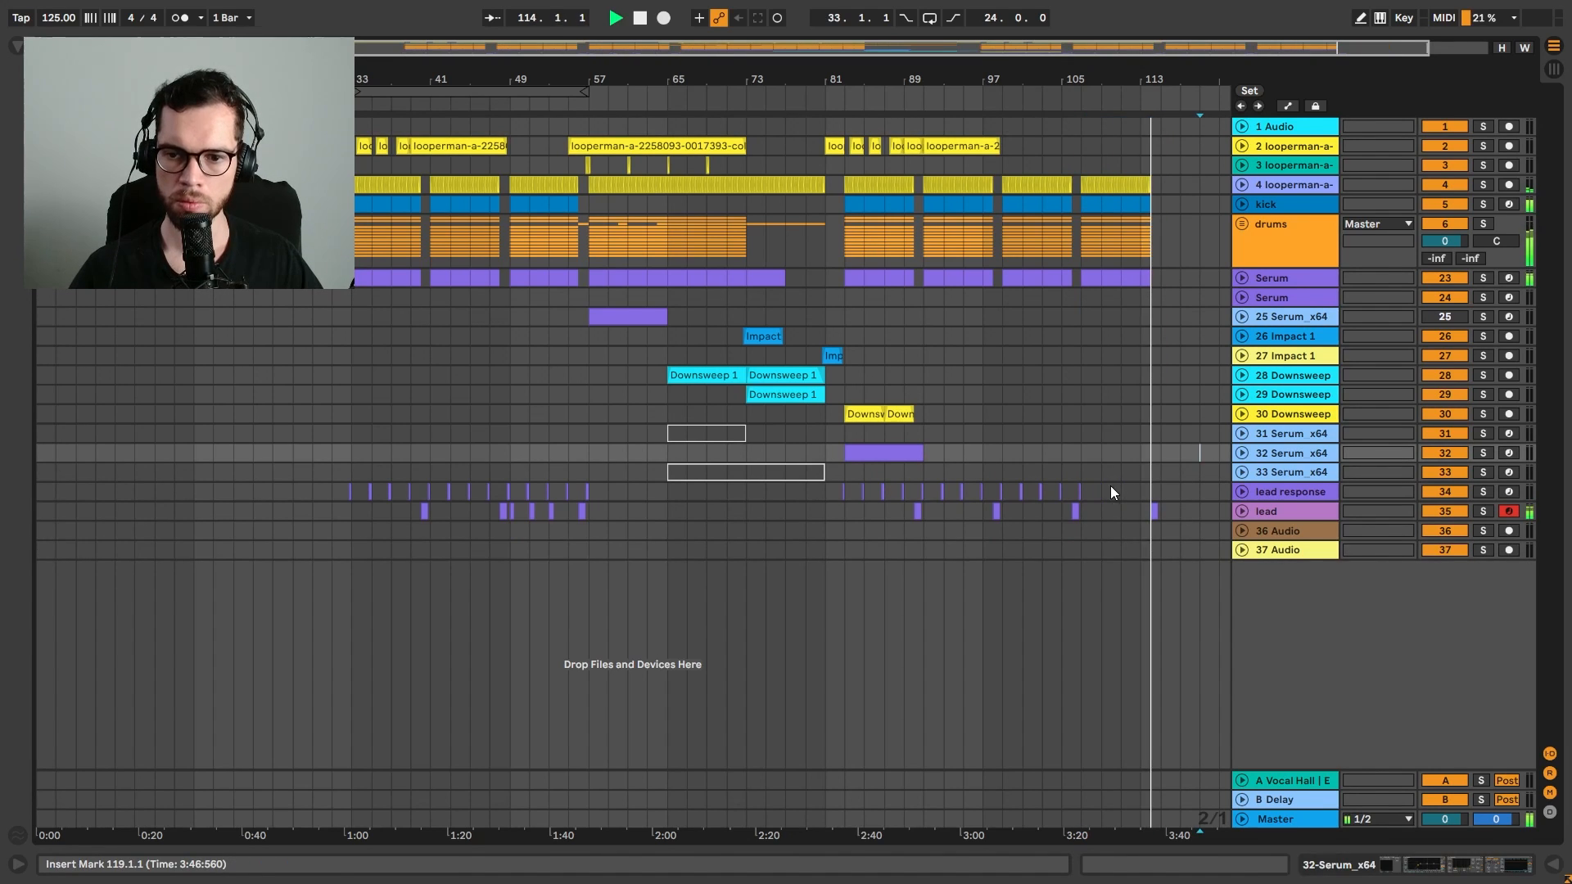
{"action": "left_click", "coordinate": [1069, 491]}
{"action": "key", "text": "space"}
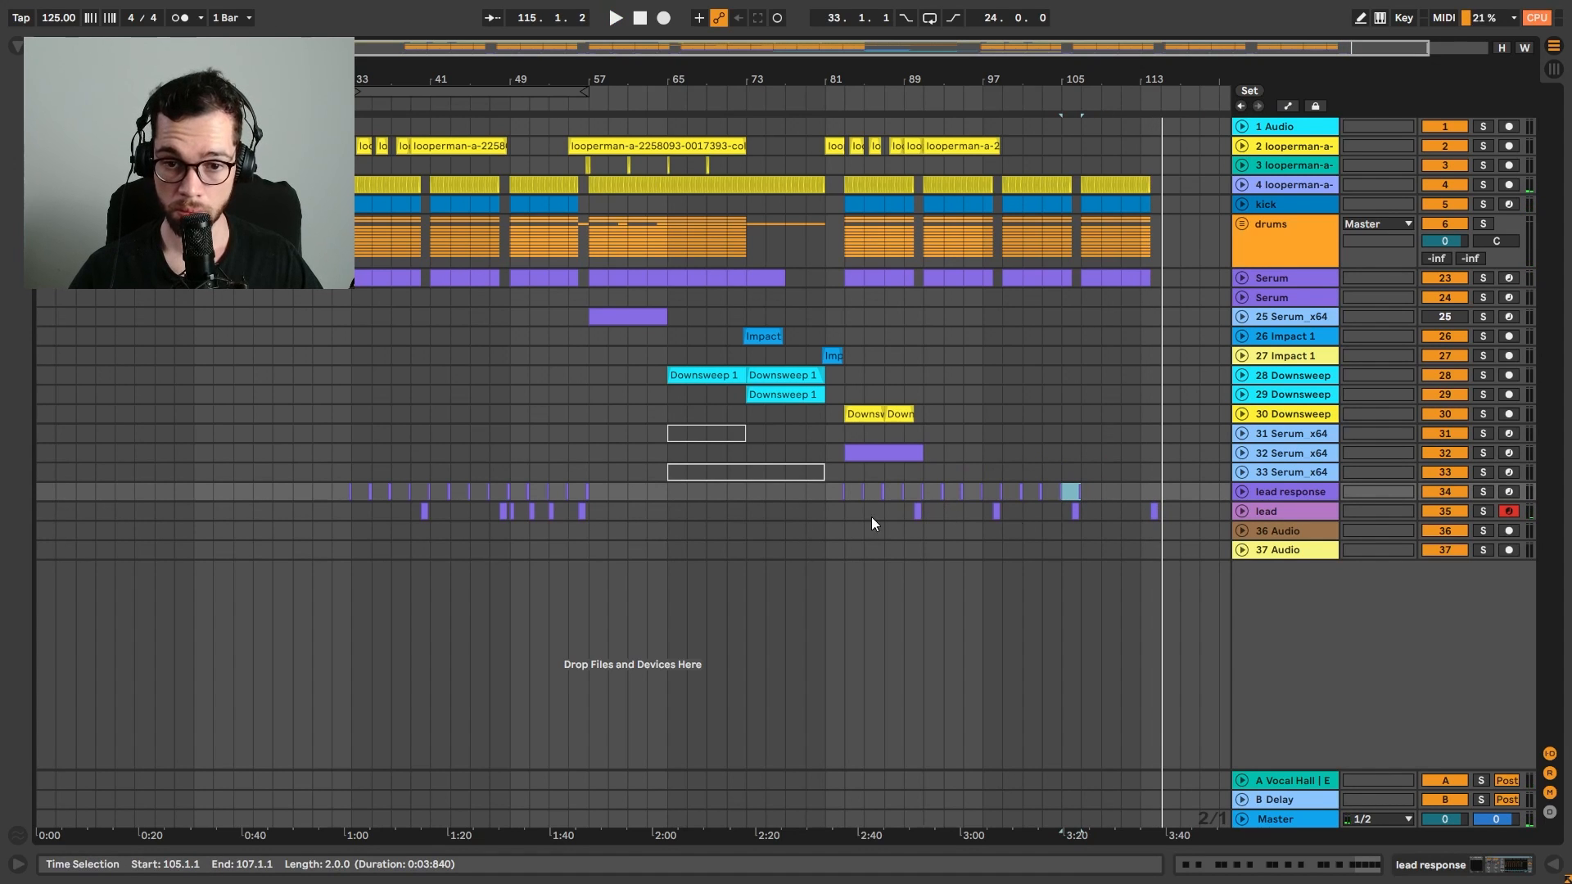
{"action": "left_click", "coordinate": [1157, 510]}
{"action": "key", "text": "space"}
{"action": "double_click", "coordinate": [1157, 510]}
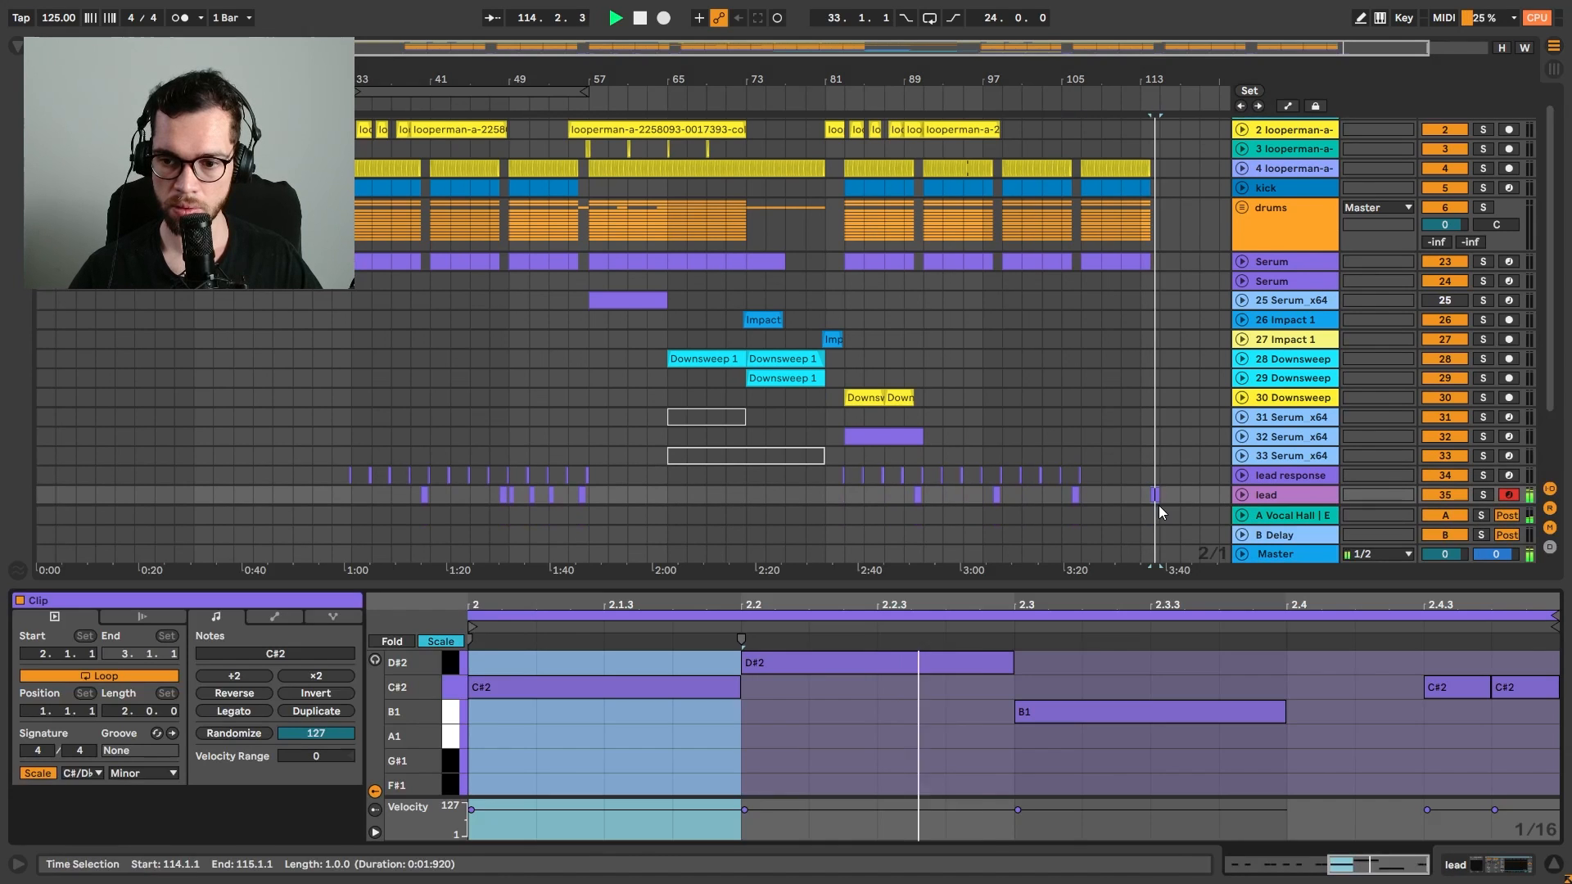
{"action": "left_click_drag", "start_coordinate": [1271, 715], "coordinate": [1508, 689]}
{"action": "left_click", "coordinate": [1554, 865]}
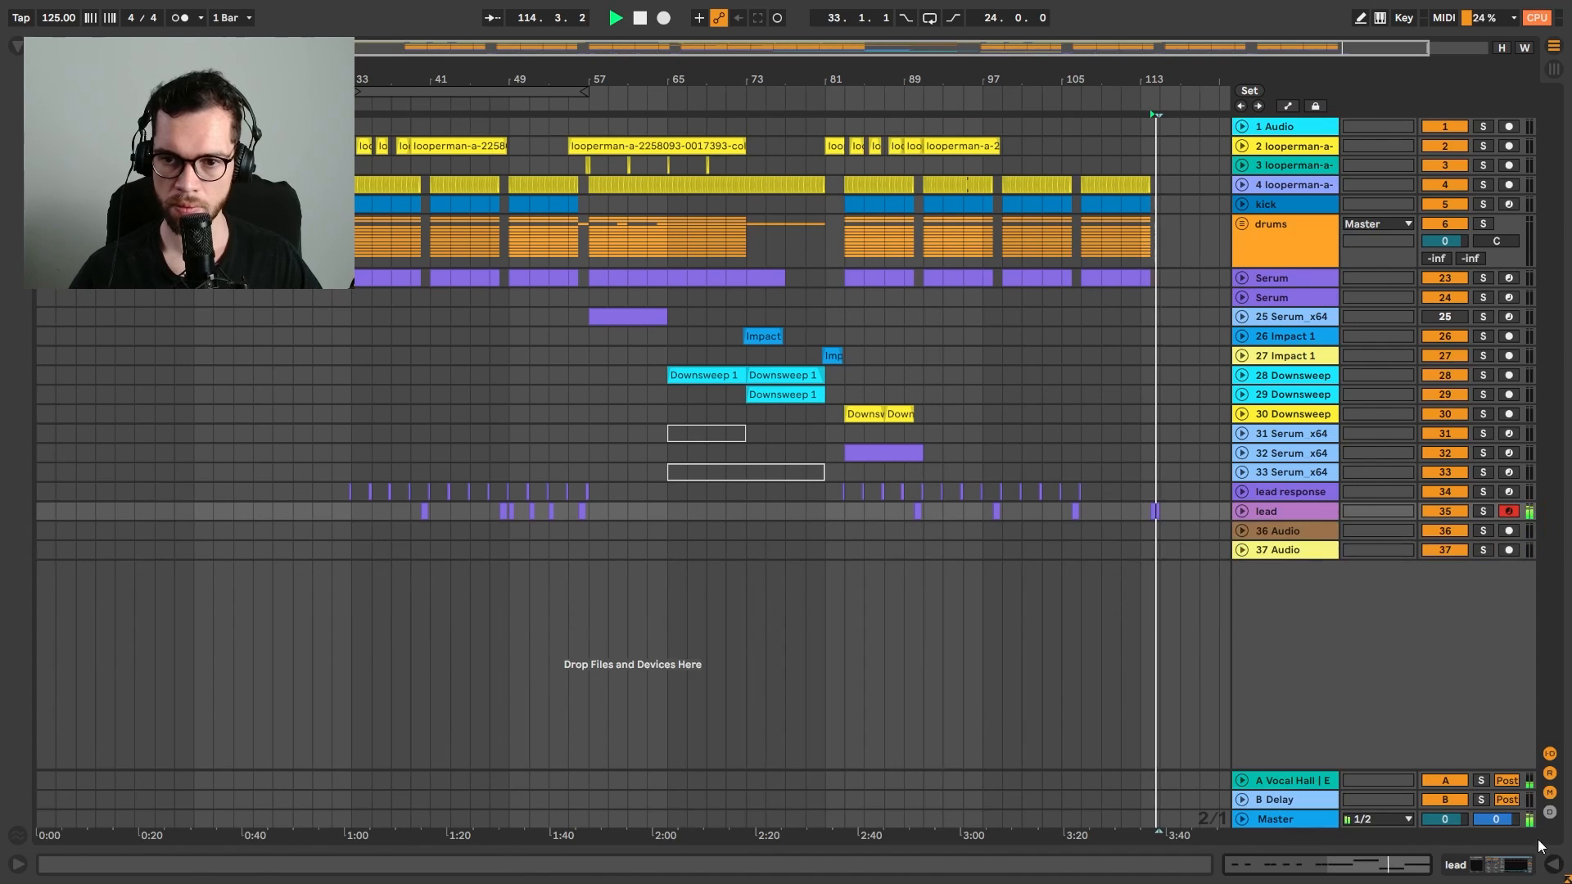
{"action": "left_click", "coordinate": [1122, 360]}
{"action": "key", "text": "space"}
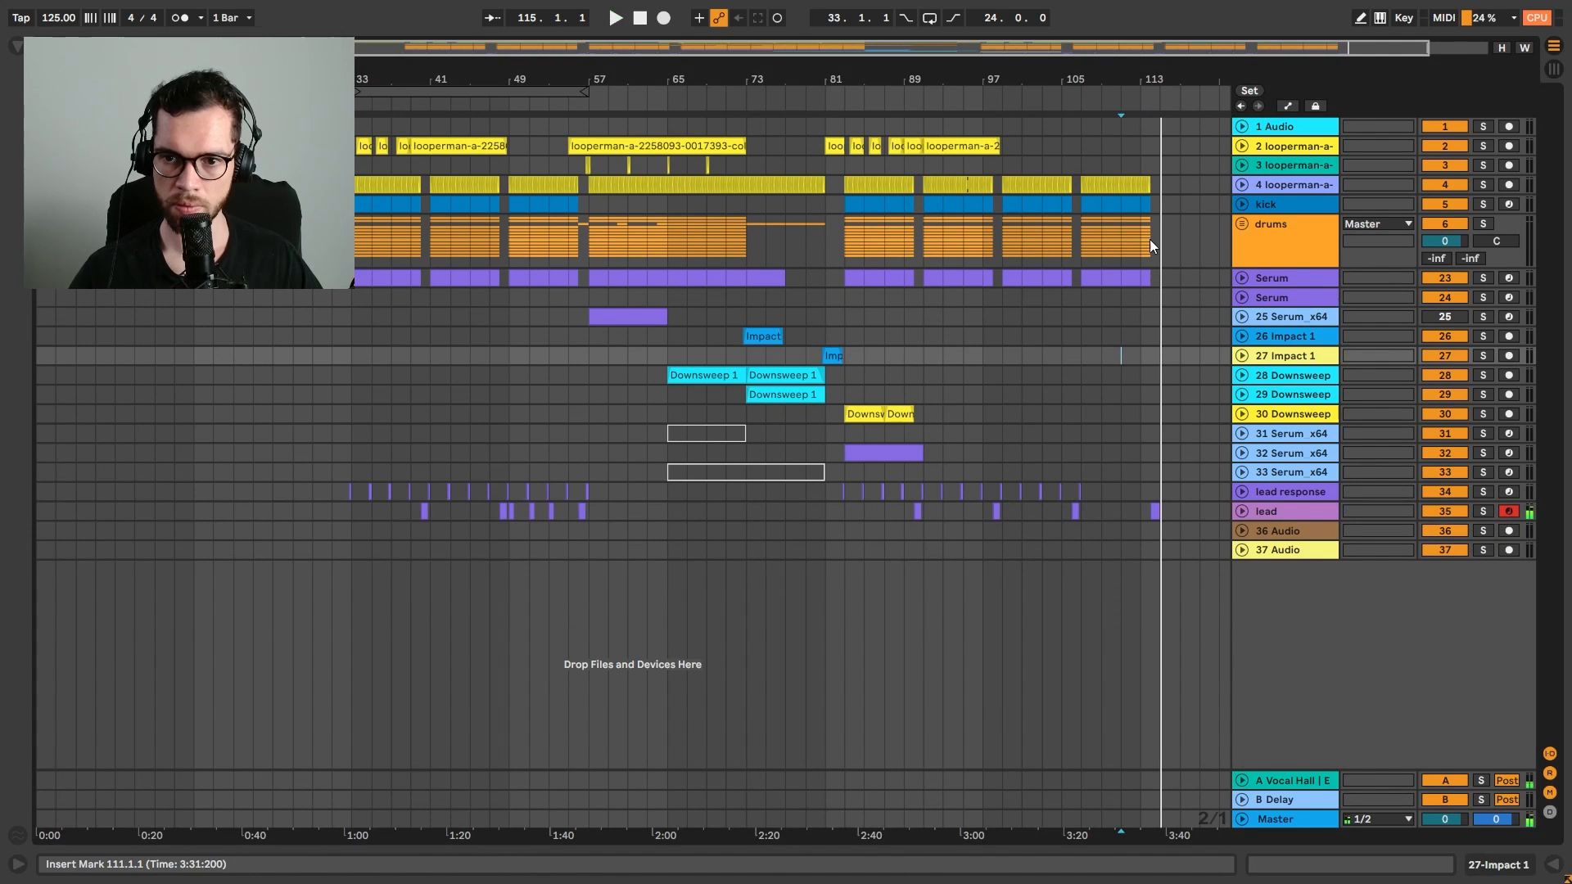
Copy bars 107 to 115 of all tracks and insert them as new time at bar 1, moving the arrangement back
{"action": "left_click", "coordinate": [1078, 129]}
{"action": "left_click", "coordinate": [1166, 557], "text": "shift"}
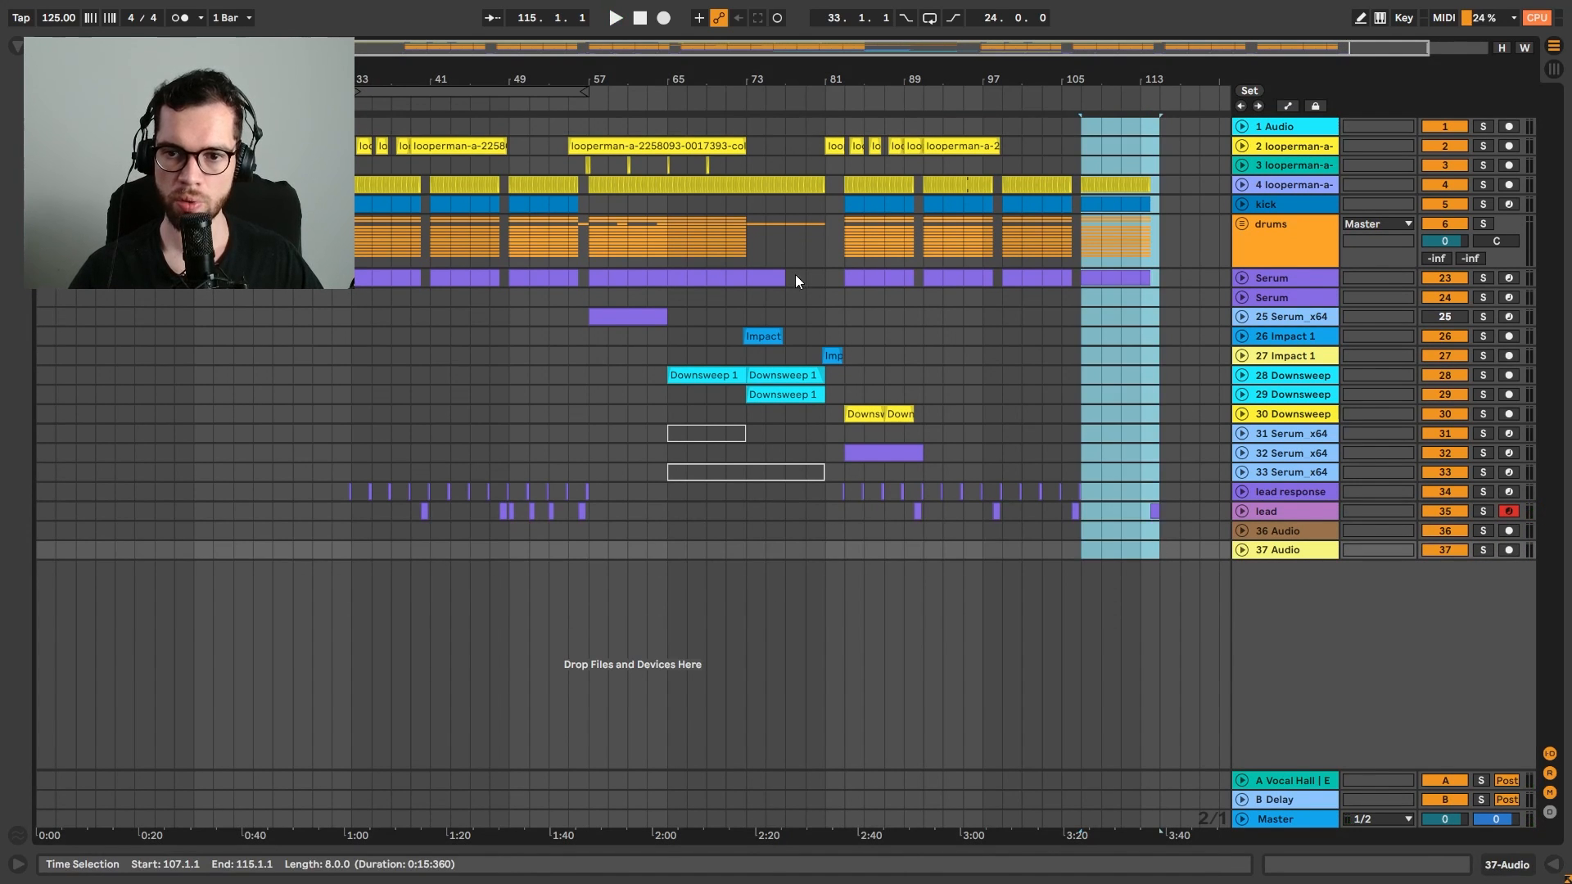
{"action": "left_click", "coordinate": [38, 128]}
{"action": "key", "text": "ctrl+shift+v"}
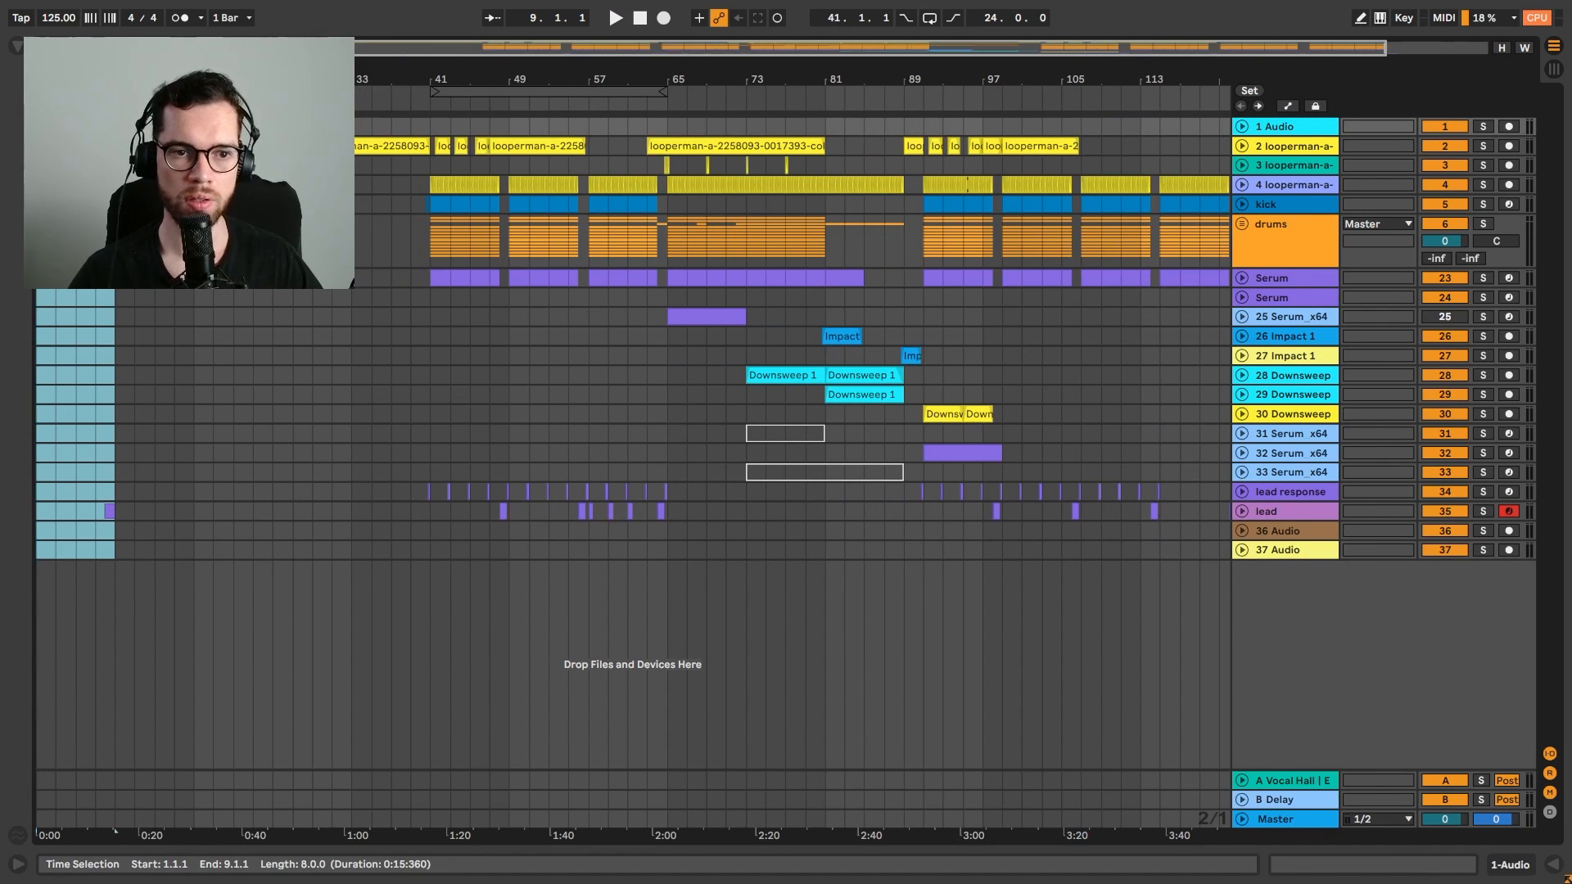
{"action": "key", "text": "space"}
{"action": "left_click", "coordinate": [141, 356]}
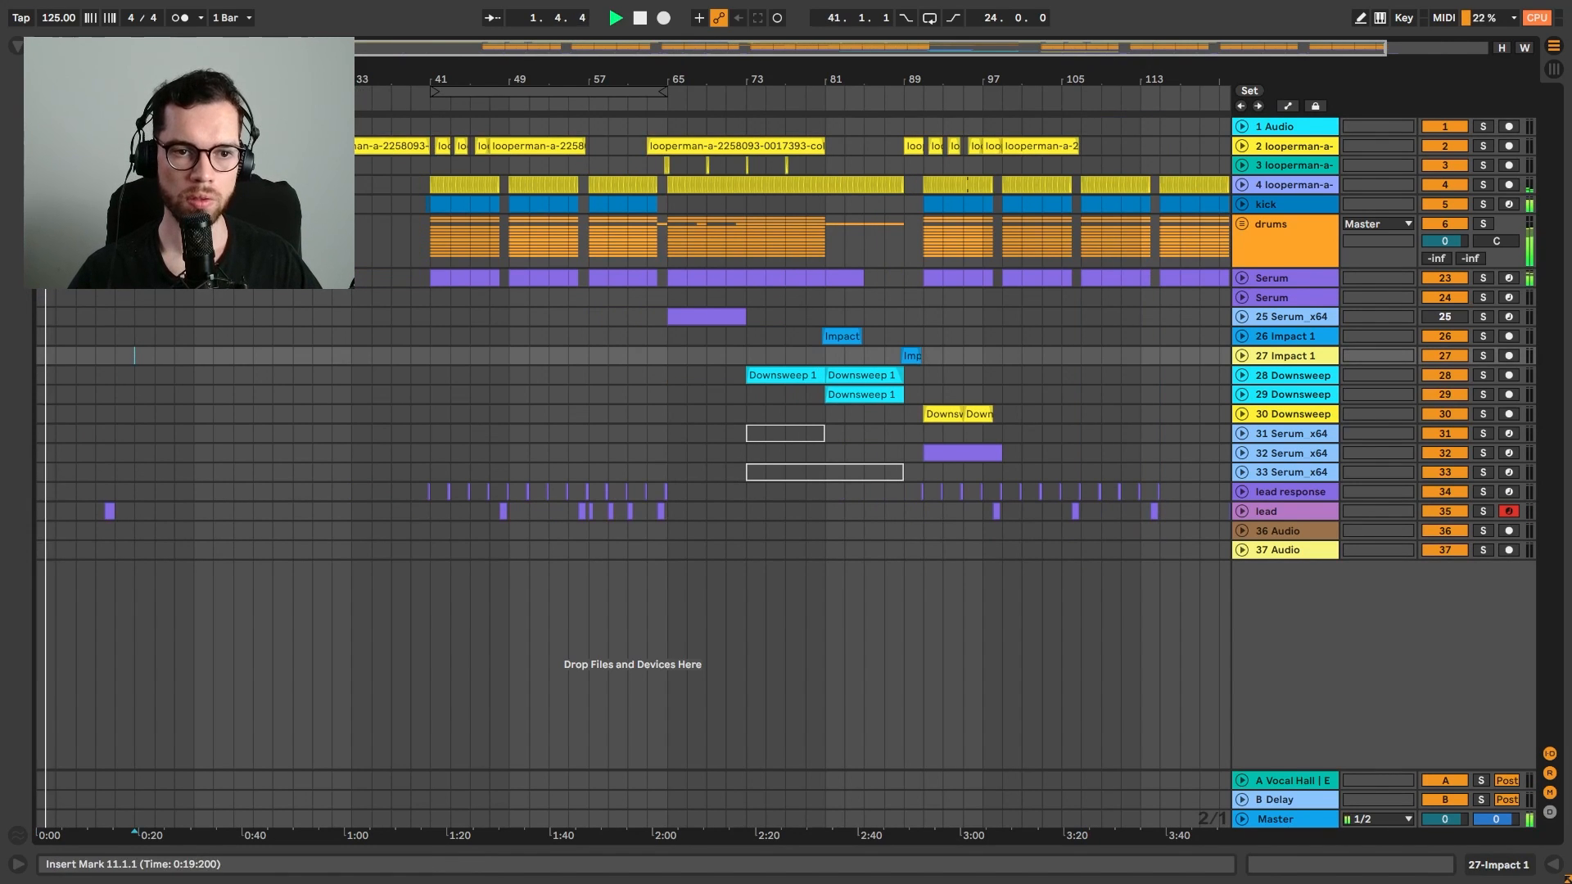
Duplicate the time of bars 1 to 9 across all tracks so the copy fills bars 9 to 17
{"action": "left_click", "coordinate": [39, 127]}
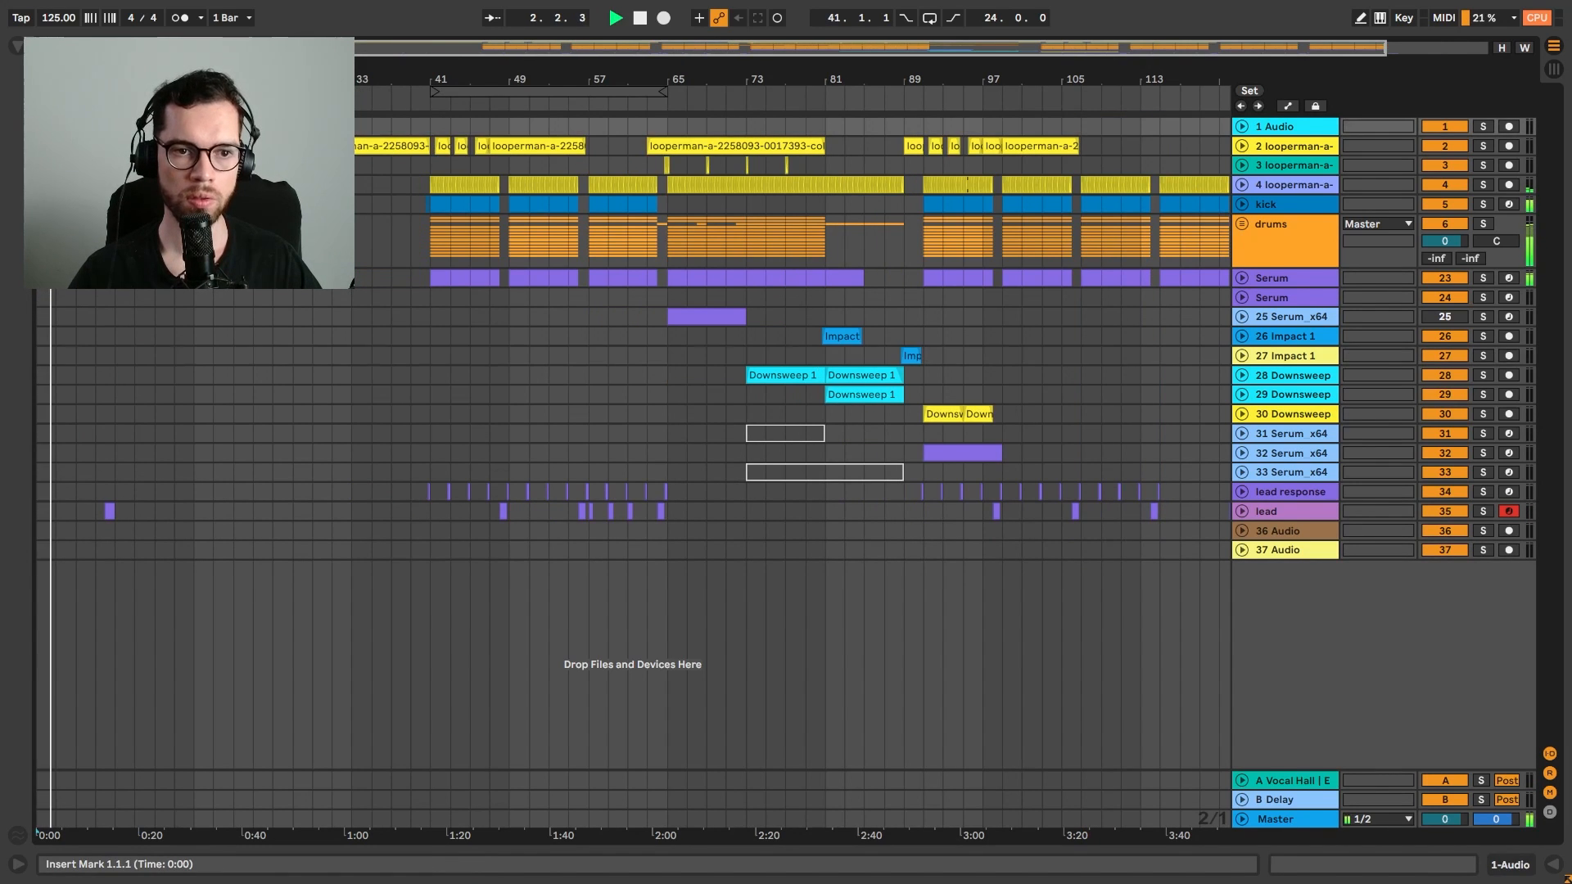
{"action": "left_click", "coordinate": [116, 549], "text": "shift"}
{"action": "key", "text": "space"}
{"action": "key", "text": "ctrl+d"}
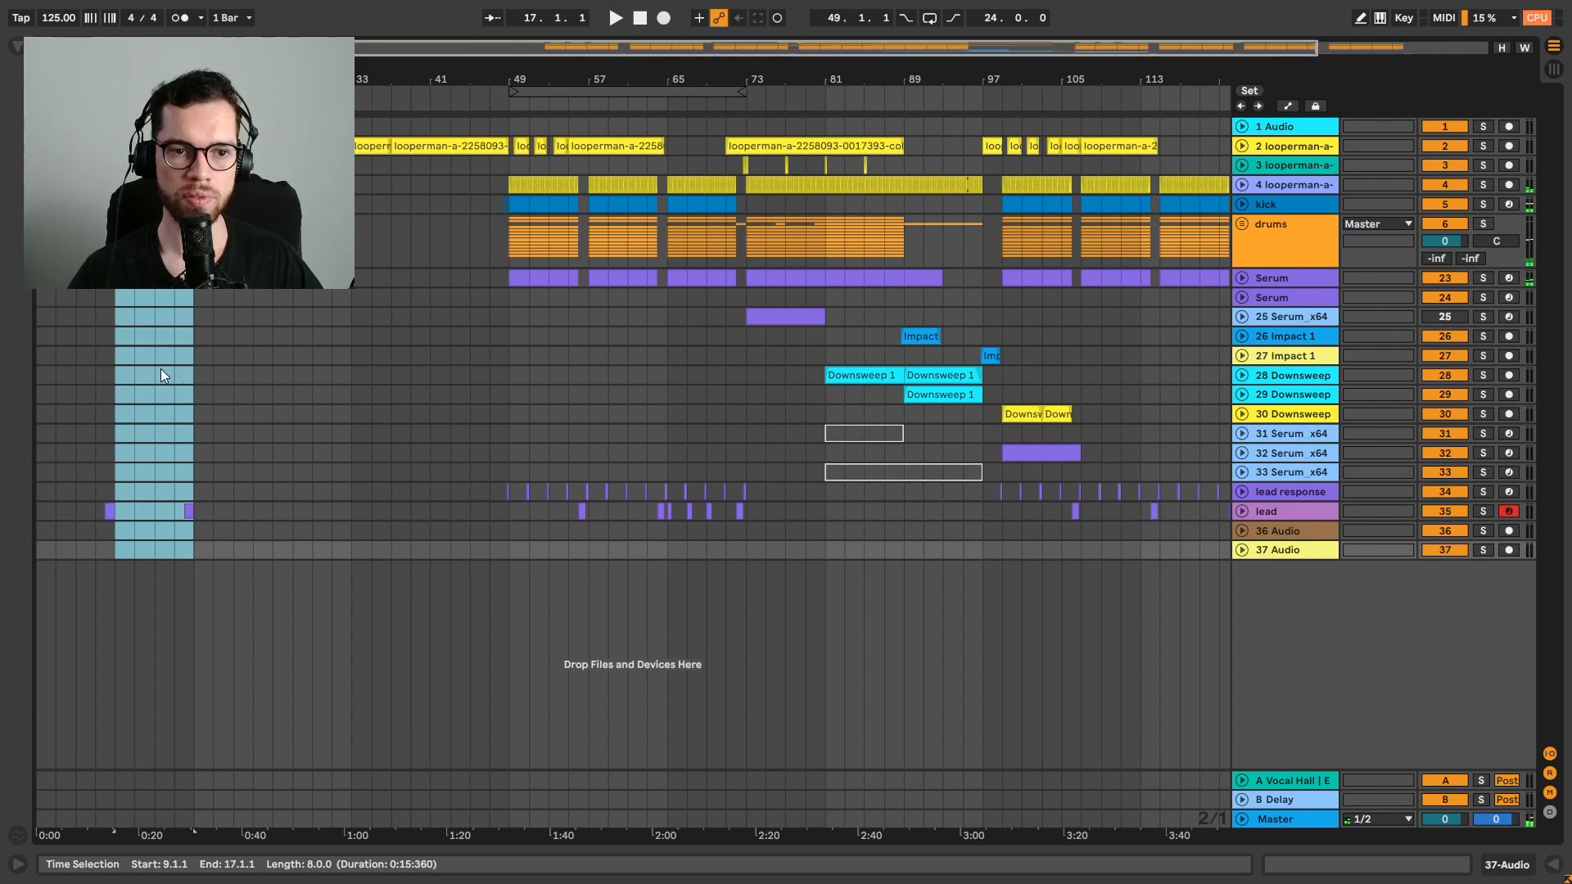
Try playing the first eight bars without the bass on the first Serum track
{"action": "left_click_drag", "start_coordinate": [40, 282], "coordinate": [106, 284]}
{"action": "key", "text": "Down"}
{"action": "key", "text": "space"}
{"action": "left_click", "coordinate": [113, 289]}
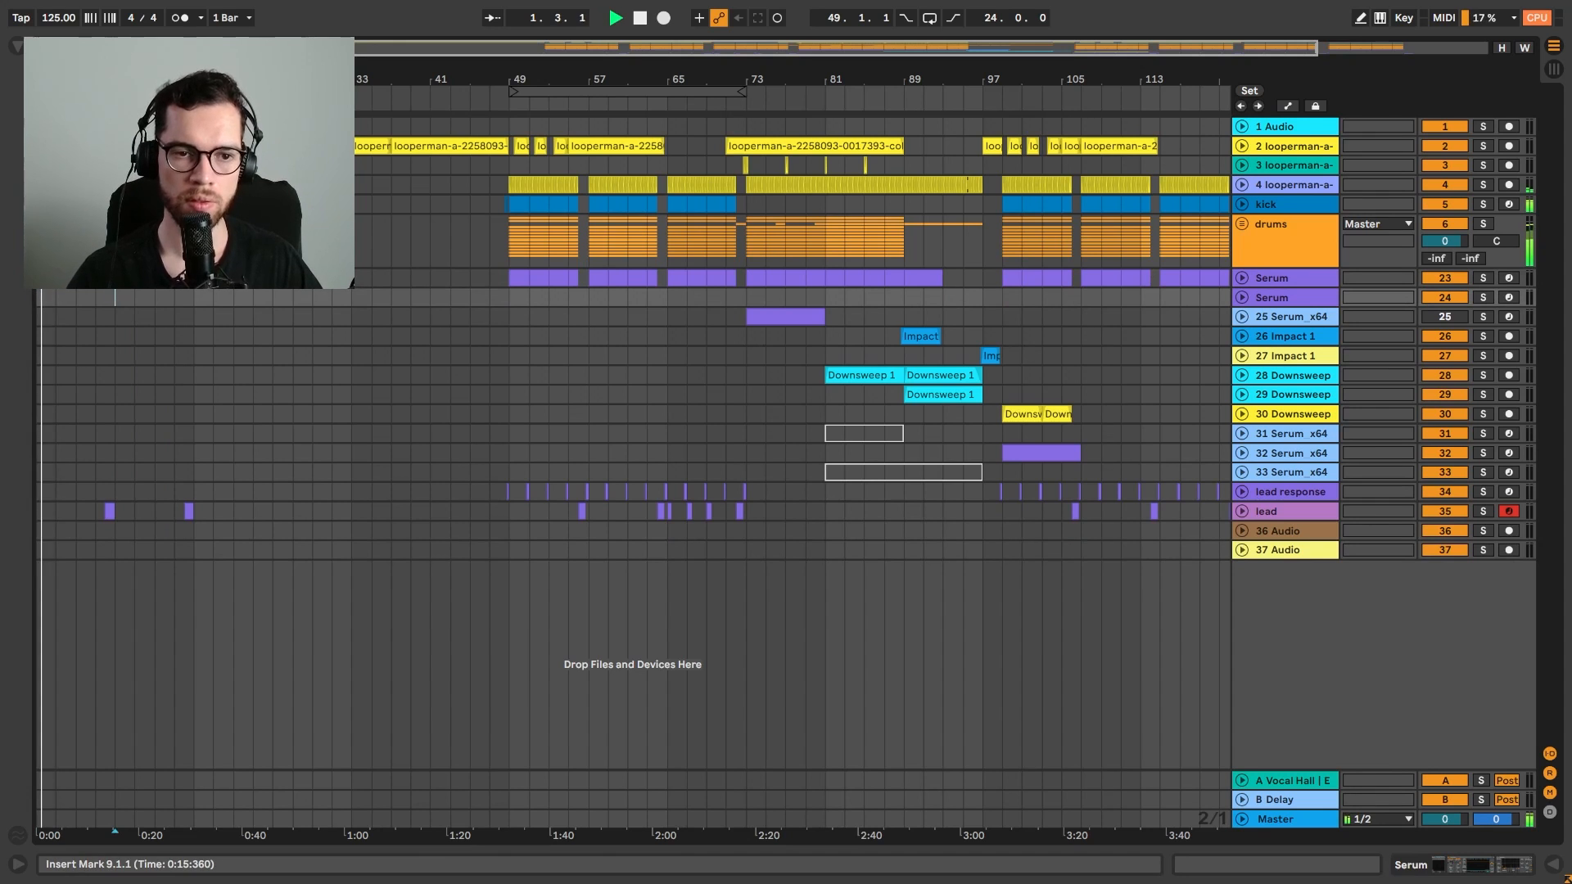
{"action": "mouse_move", "coordinate": [113, 79]}
{"action": "left_mouse_down"}
{"action": "mouse_move", "coordinate": [113, 107]}
{"action": "mouse_move", "coordinate": [113, 84]}
{"action": "left_mouse_up"}
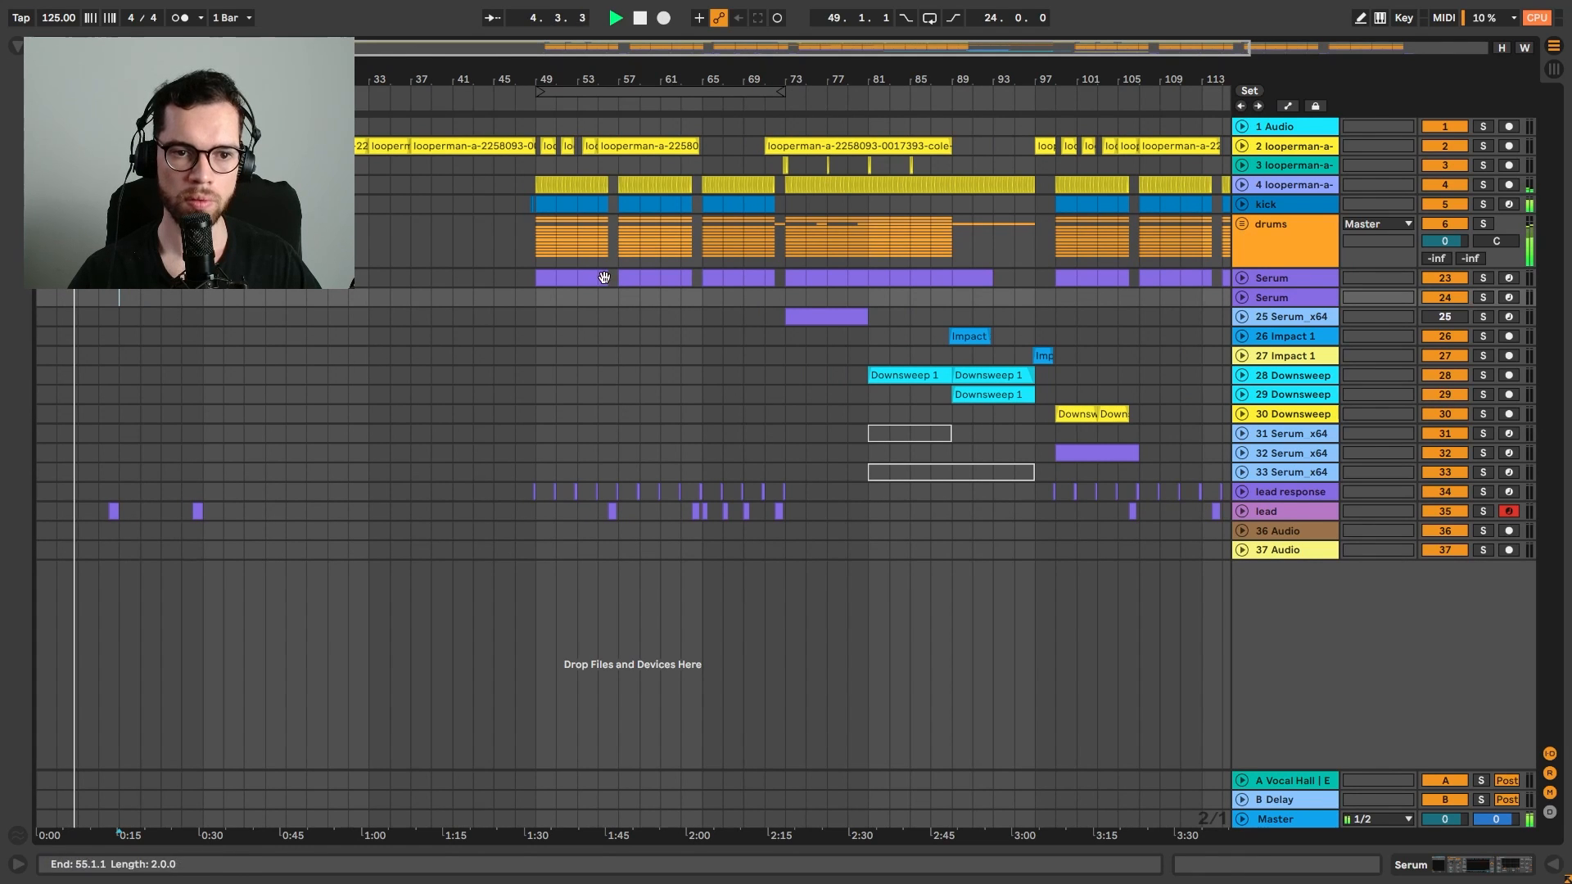
{"action": "key", "text": "ctrl+z"}
Re-enable the Auto Filter frequency automation on the first Serum track and unfold that track
{"action": "left_click", "coordinate": [1286, 295]}
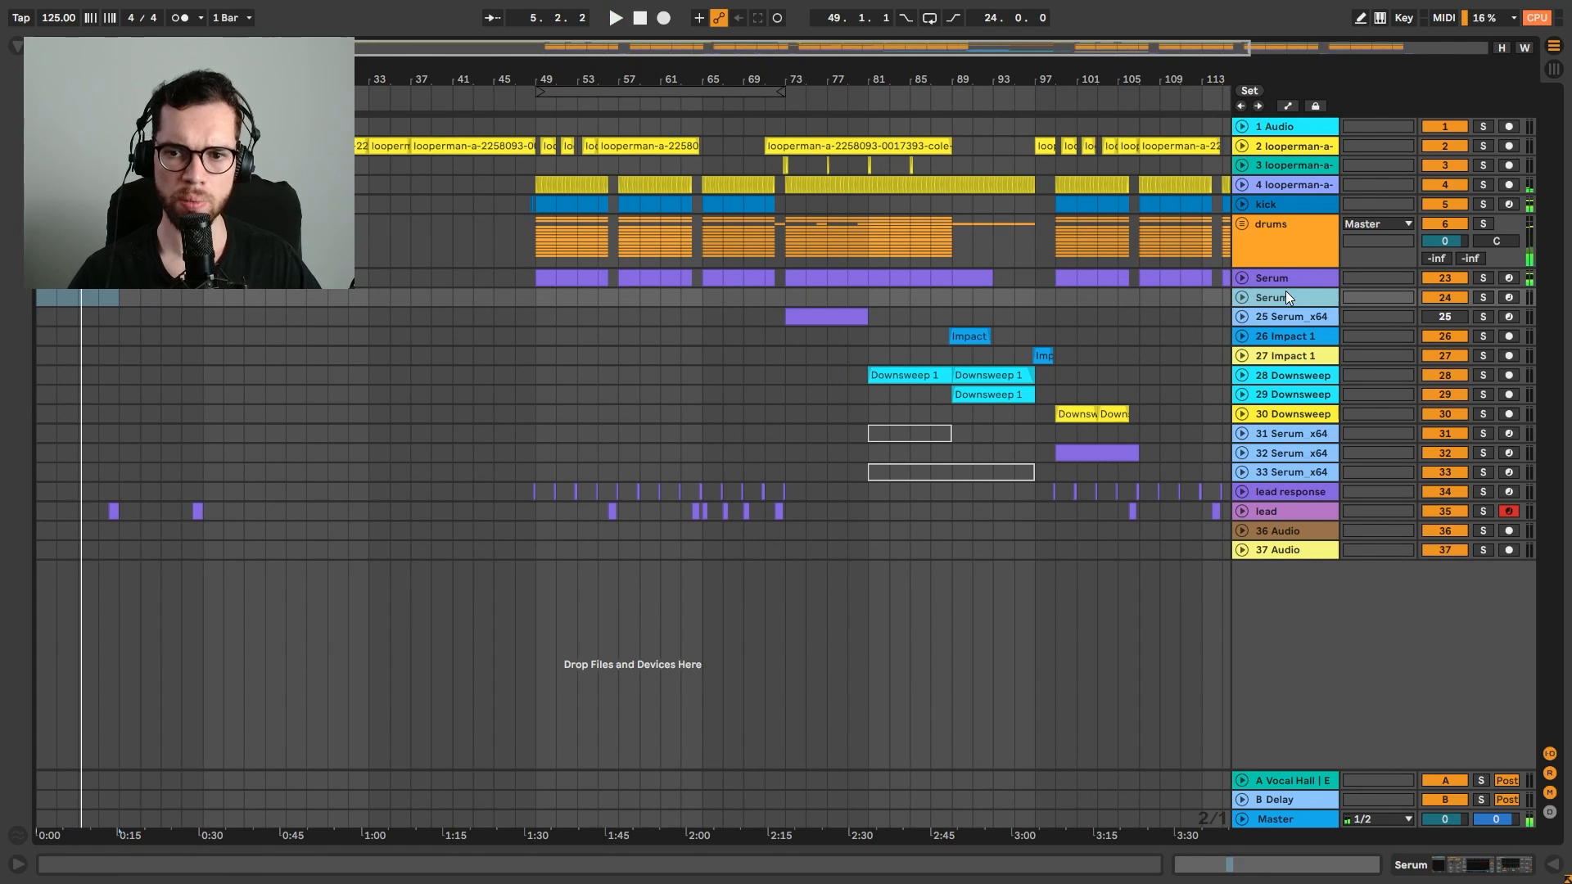
{"action": "left_click", "coordinate": [1287, 279]}
{"action": "left_click", "coordinate": [1470, 870]}
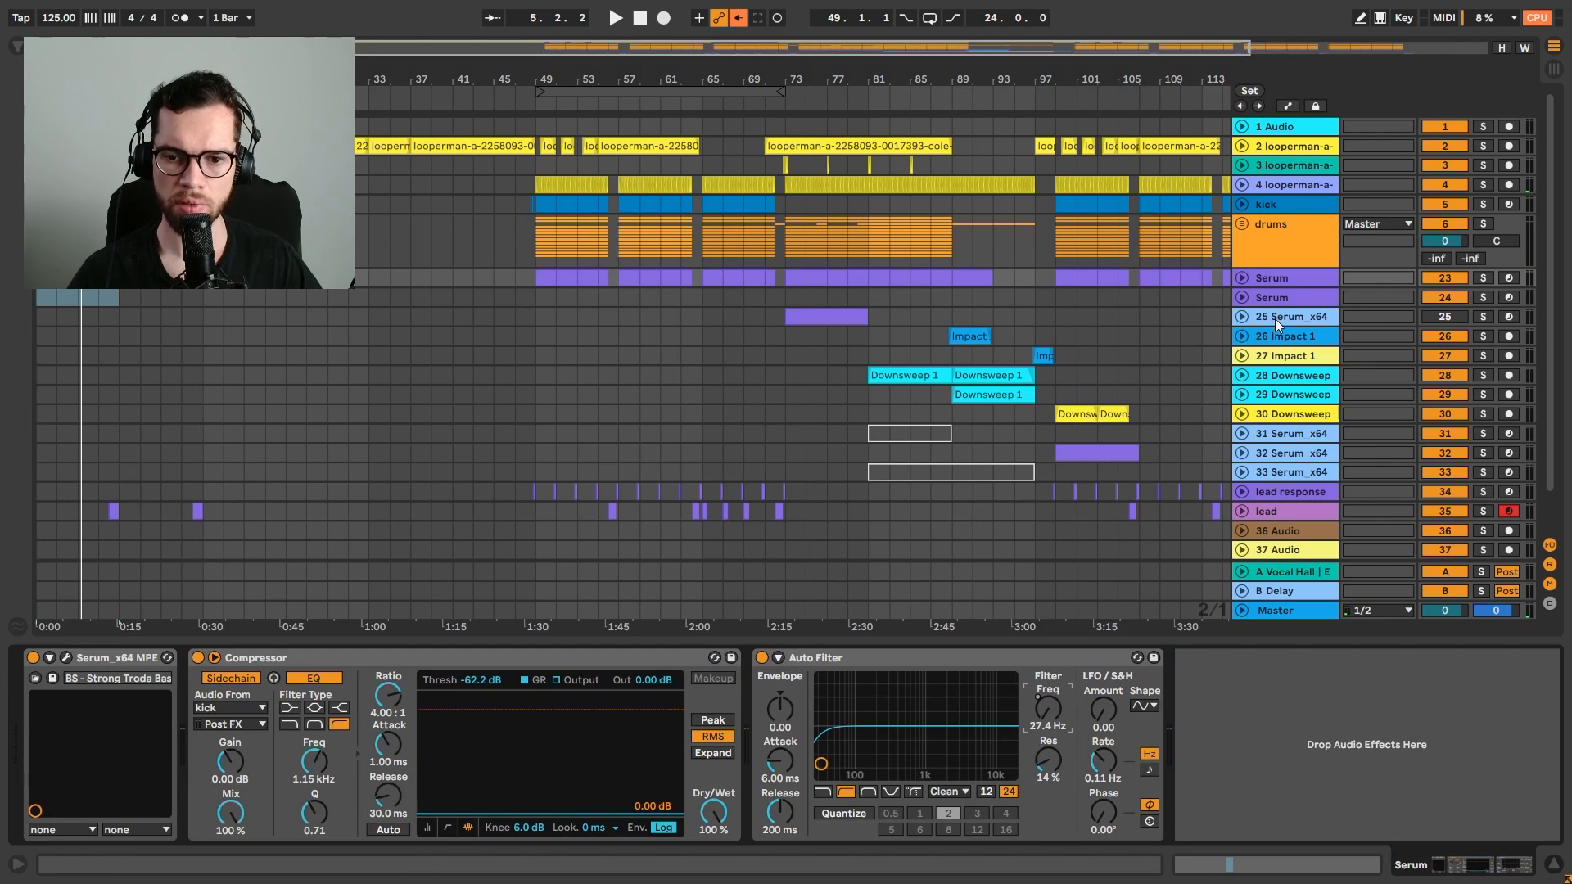
{"action": "right_click", "coordinate": [1063, 708]}
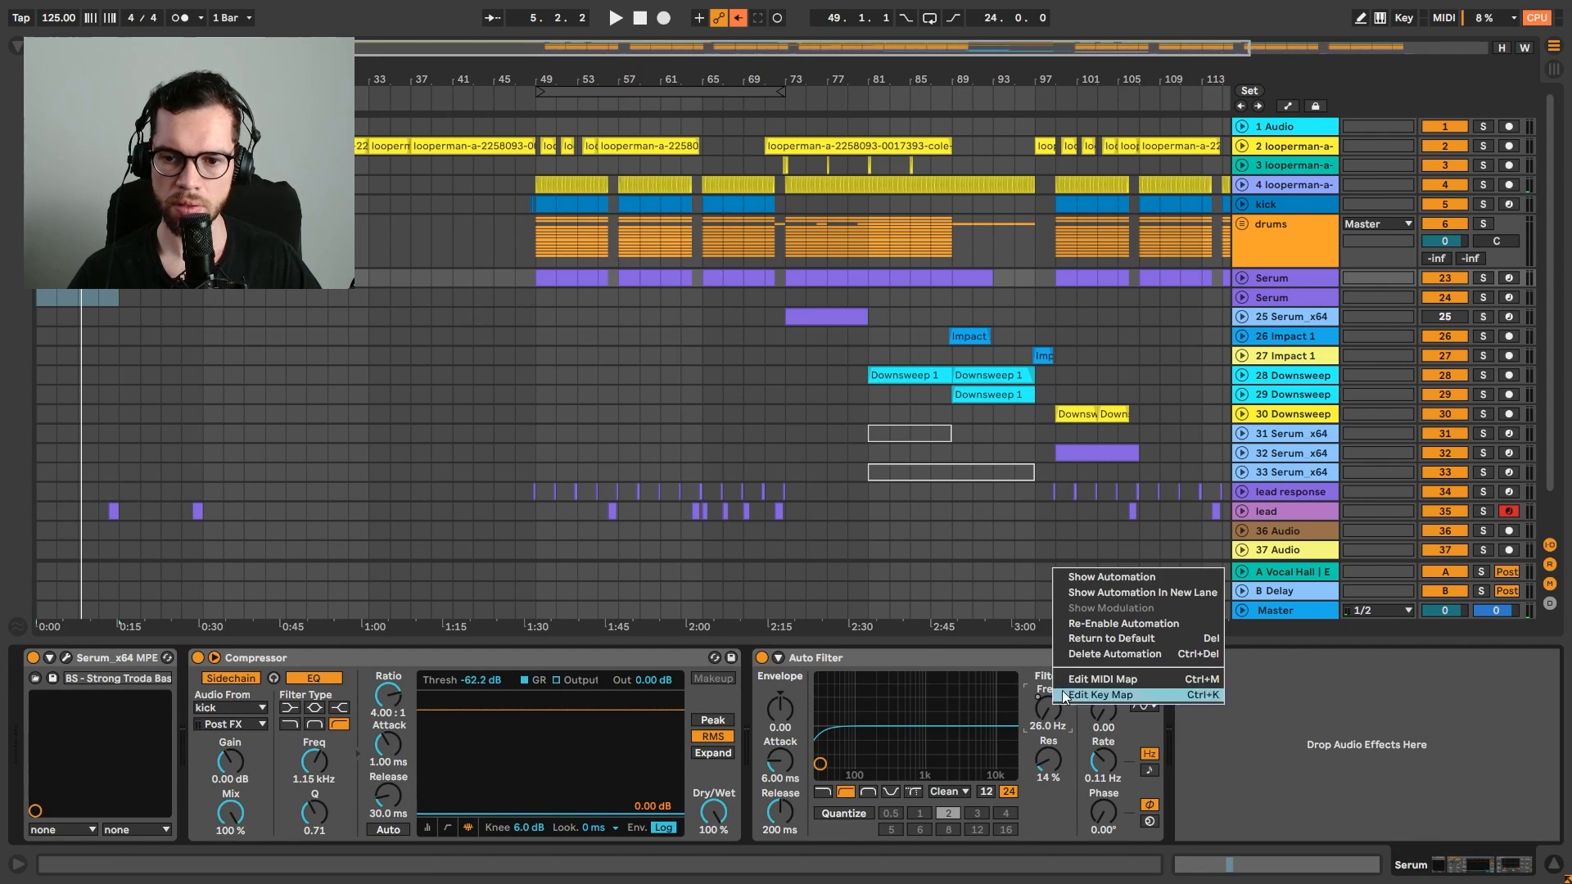
{"action": "left_click", "coordinate": [1089, 639]}
{"action": "left_click", "coordinate": [1242, 278]}
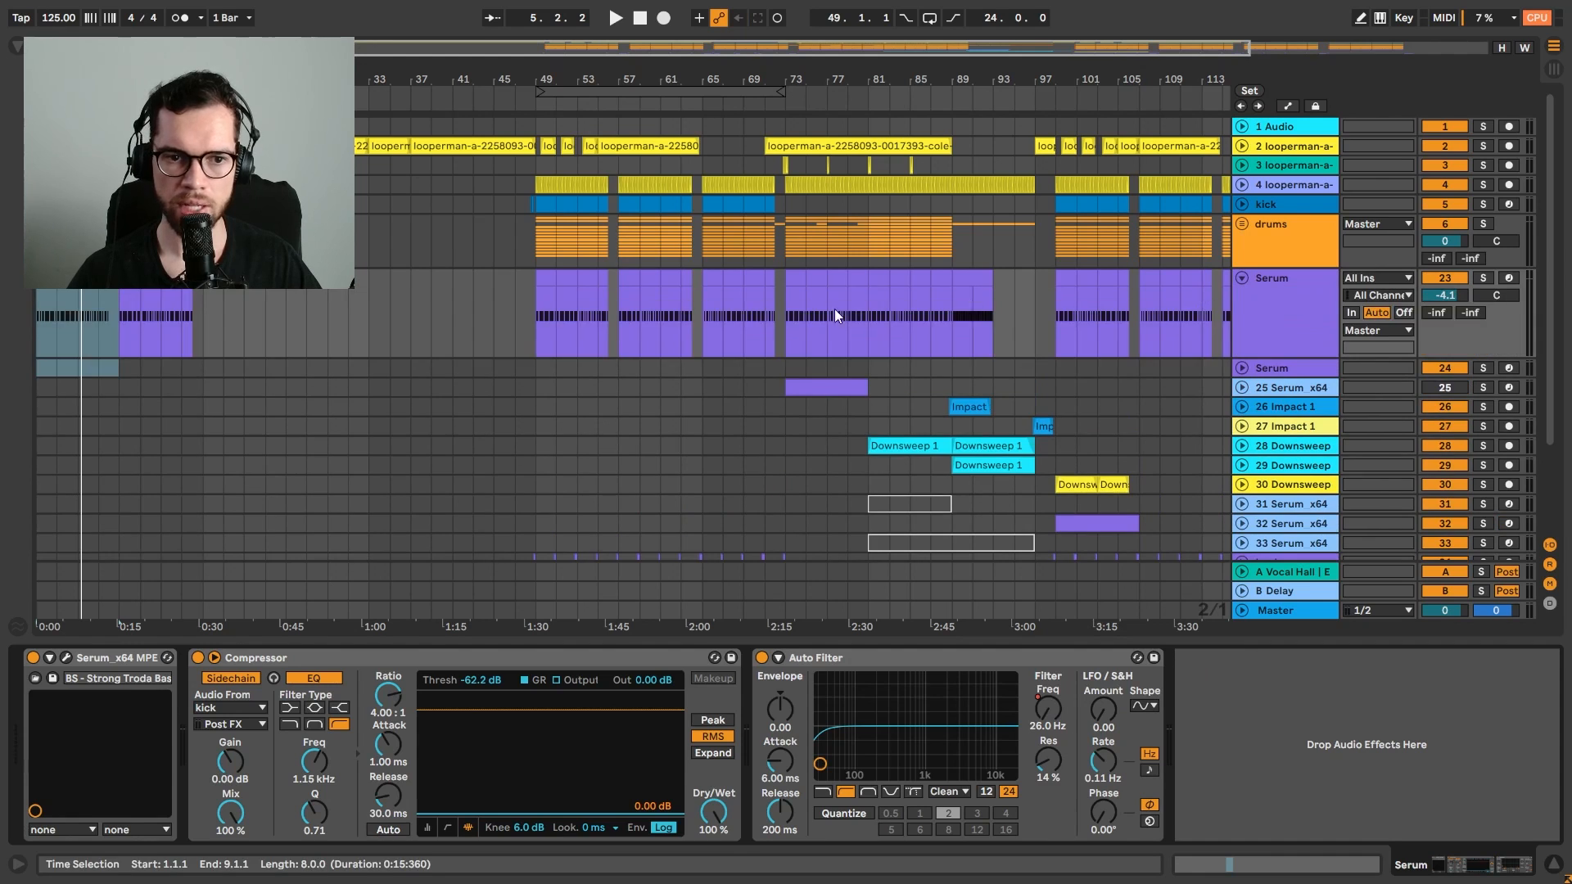
Raise the first Serum track's Auto Filter frequency automation to 140 Hz from bar 1 to bar 16, and listen from the start
{"action": "left_click", "coordinate": [266, 328]}
{"action": "left_click_drag", "start_coordinate": [197, 358], "coordinate": [191, 337]}
{"action": "key", "text": "space"}
{"action": "left_click", "coordinate": [39, 280]}
{"action": "key", "text": "space"}
{"action": "key", "text": "space"}
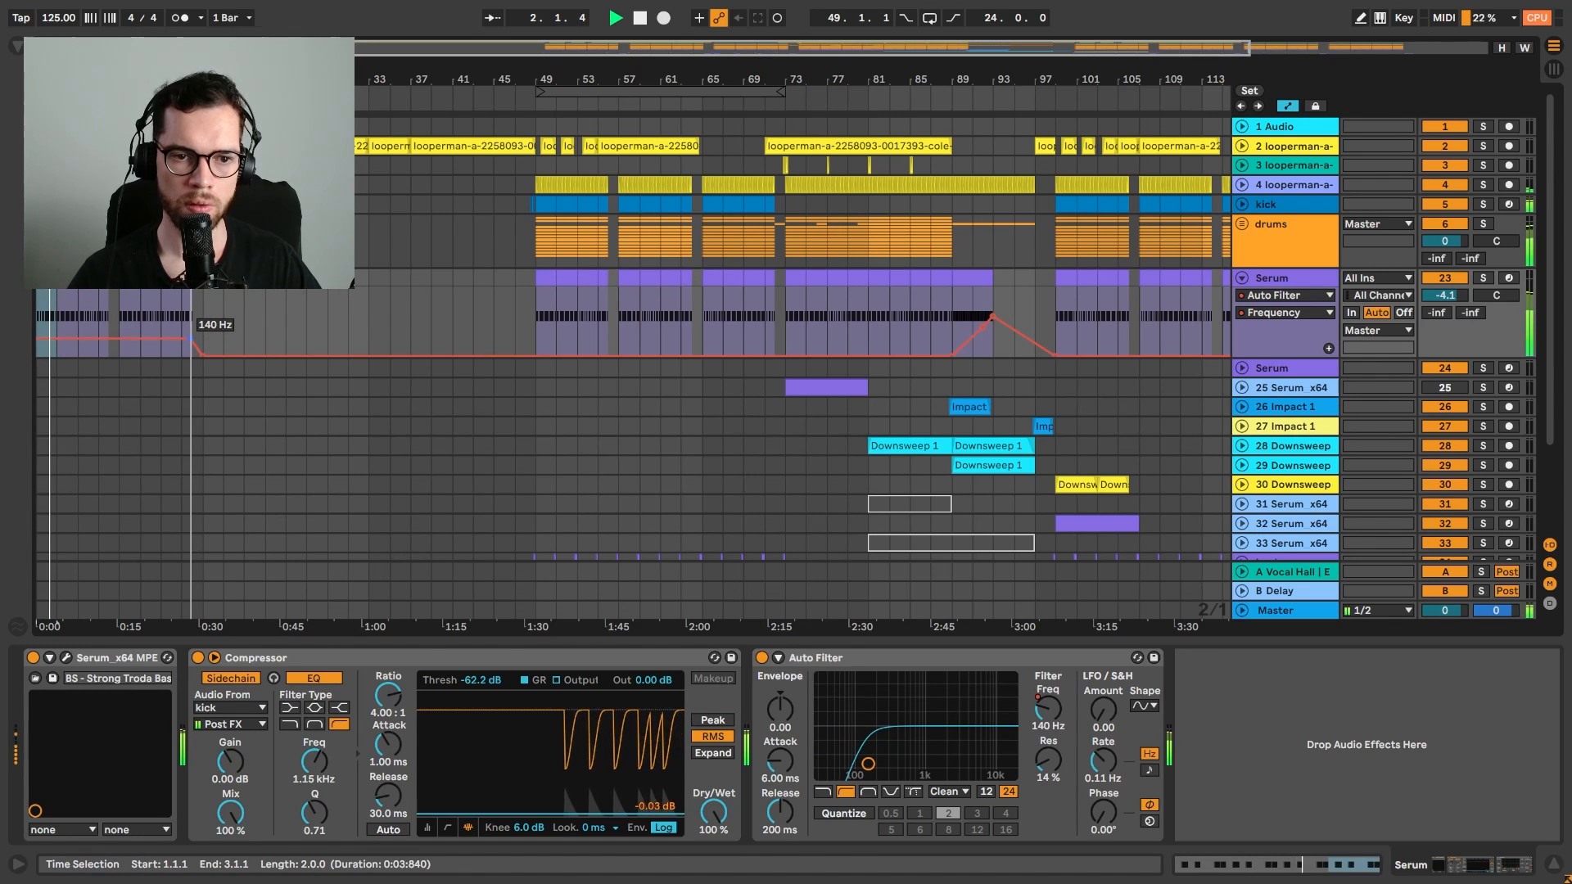
{"action": "left_click_drag", "start_coordinate": [82, 79], "coordinate": [85, 135]}
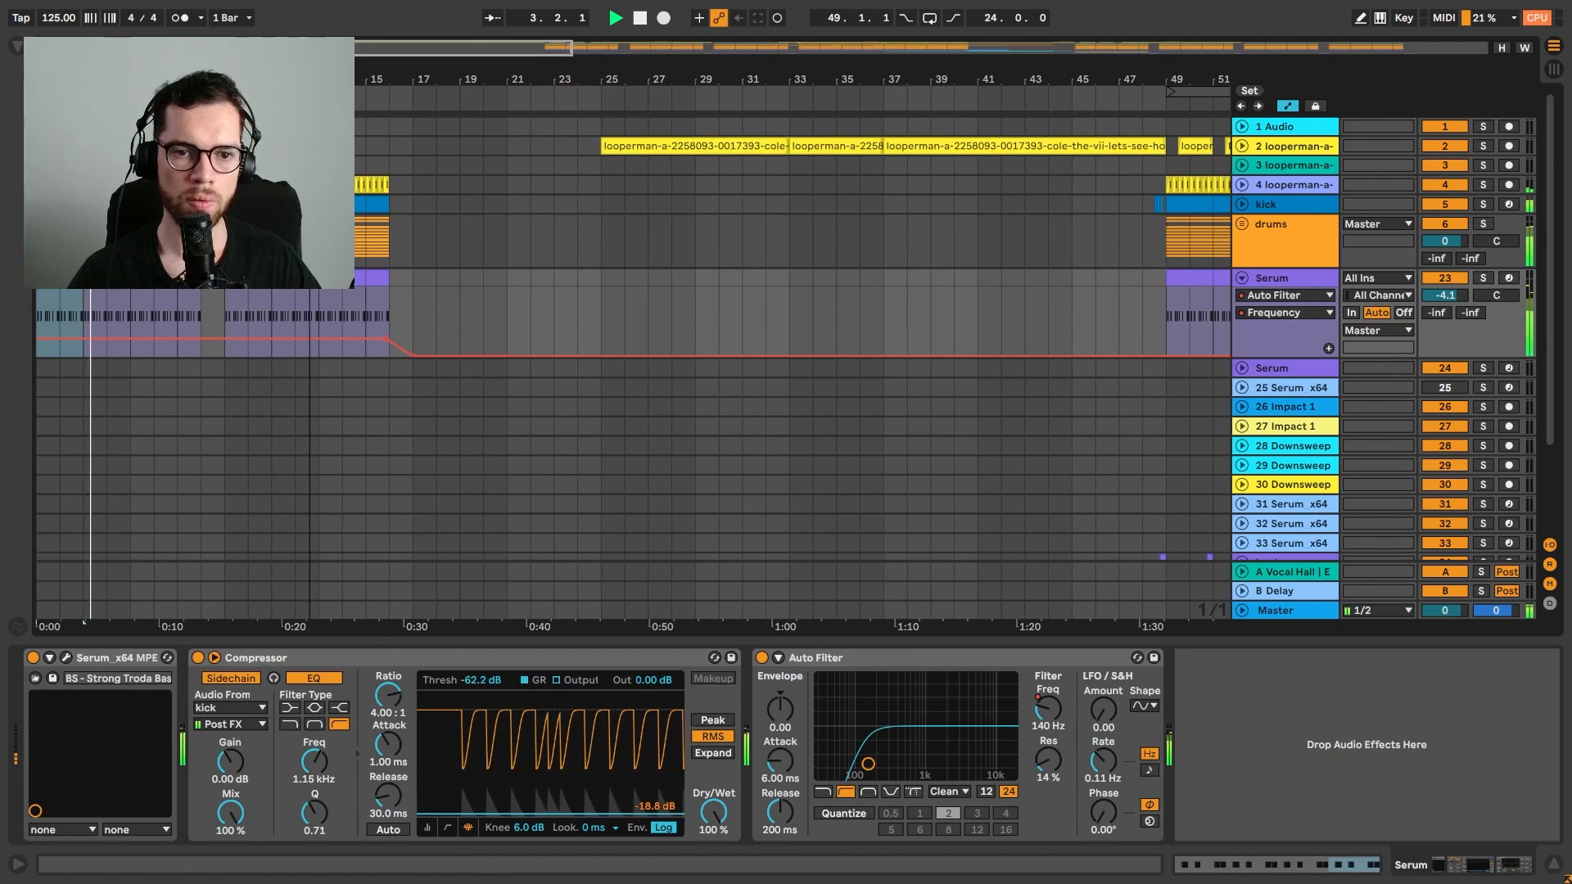
Duplicate the time range from bar 9 to bar 17 across all tracks
{"action": "key", "text": "a"}
{"action": "key", "text": "a"}
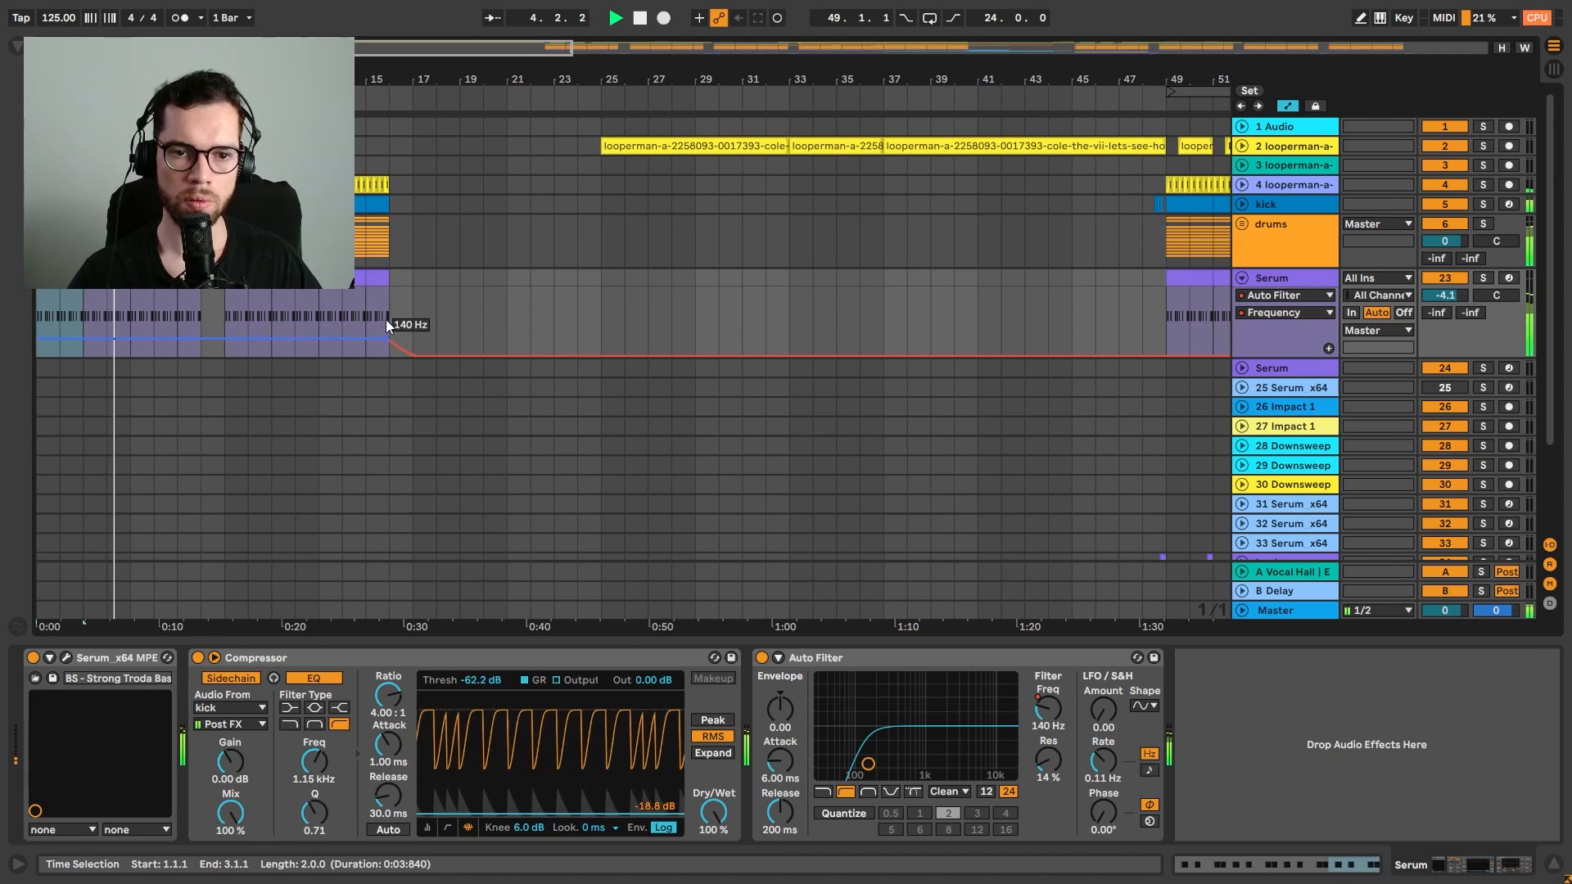
{"action": "left_click", "coordinate": [1242, 278]}
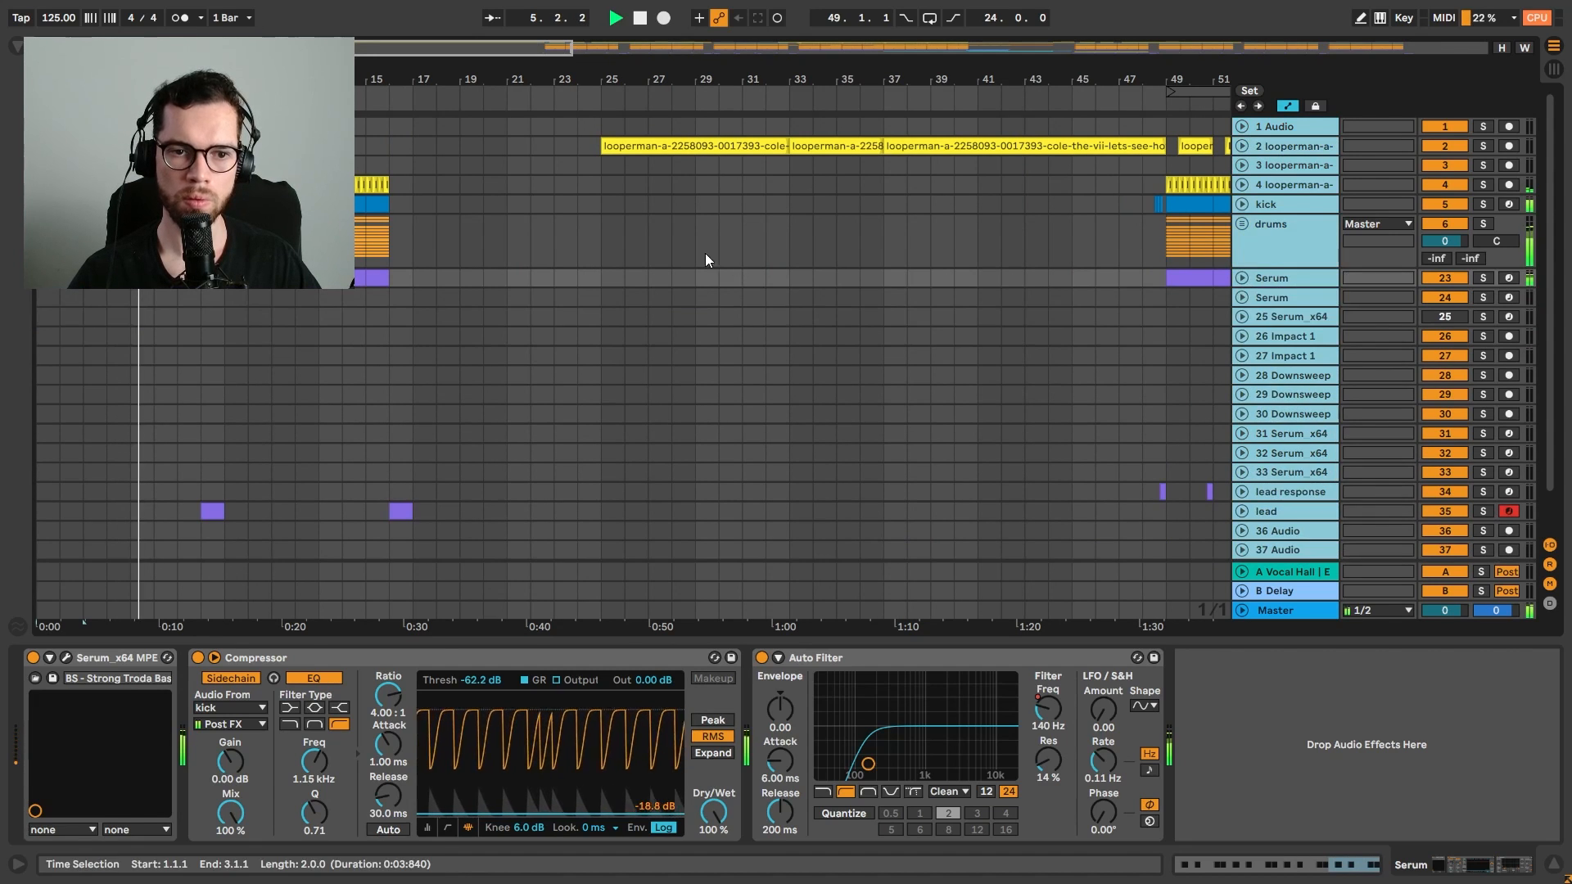
{"action": "left_click", "coordinate": [647, 242]}
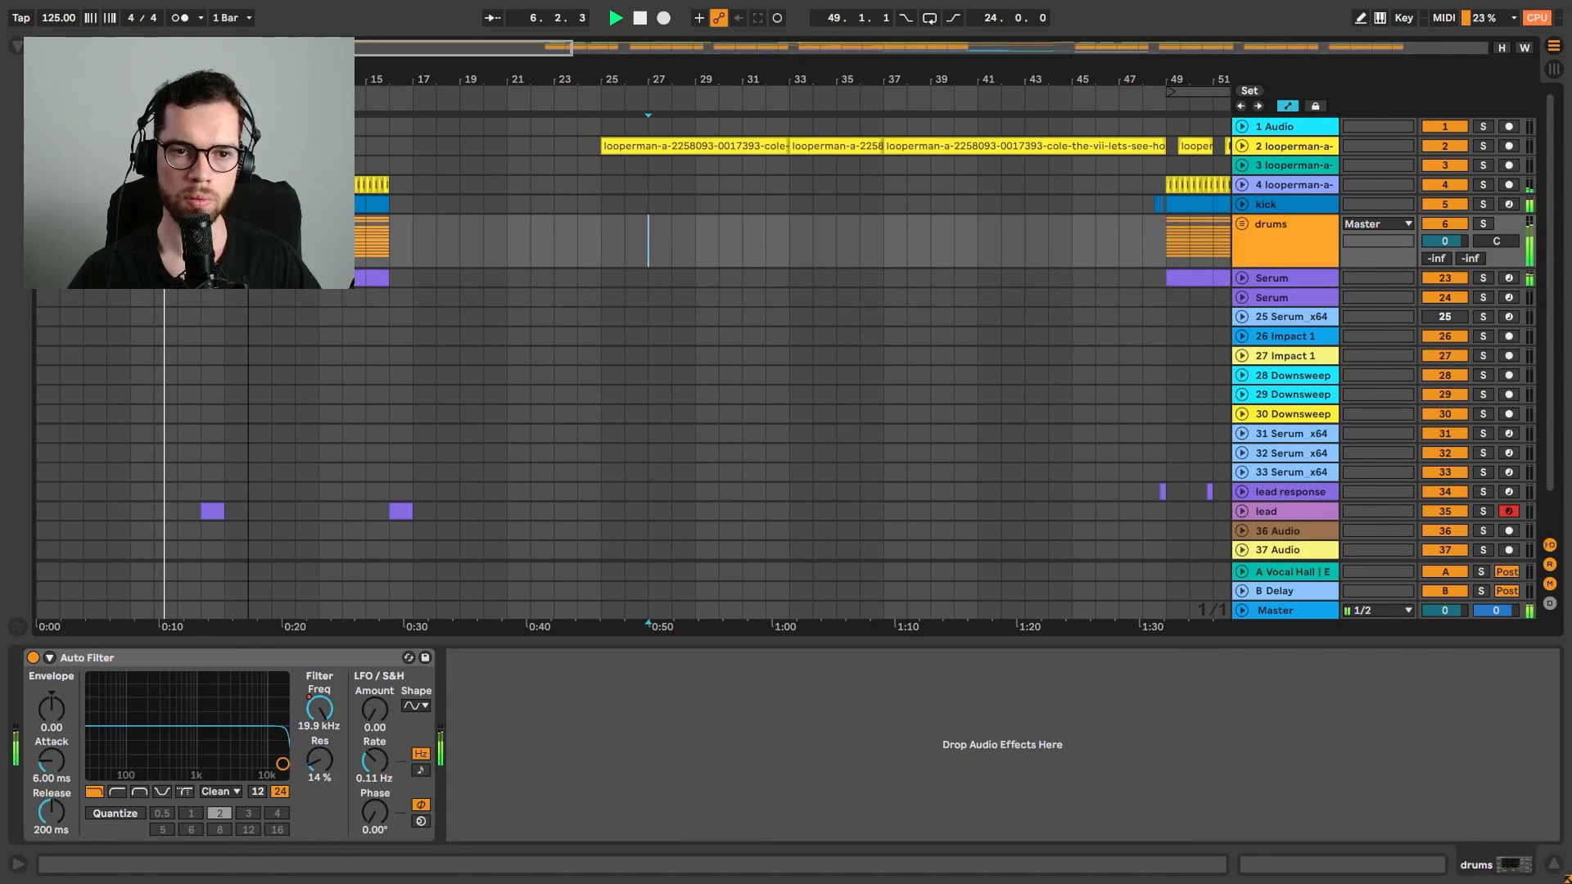
{"action": "left_click", "coordinate": [225, 127]}
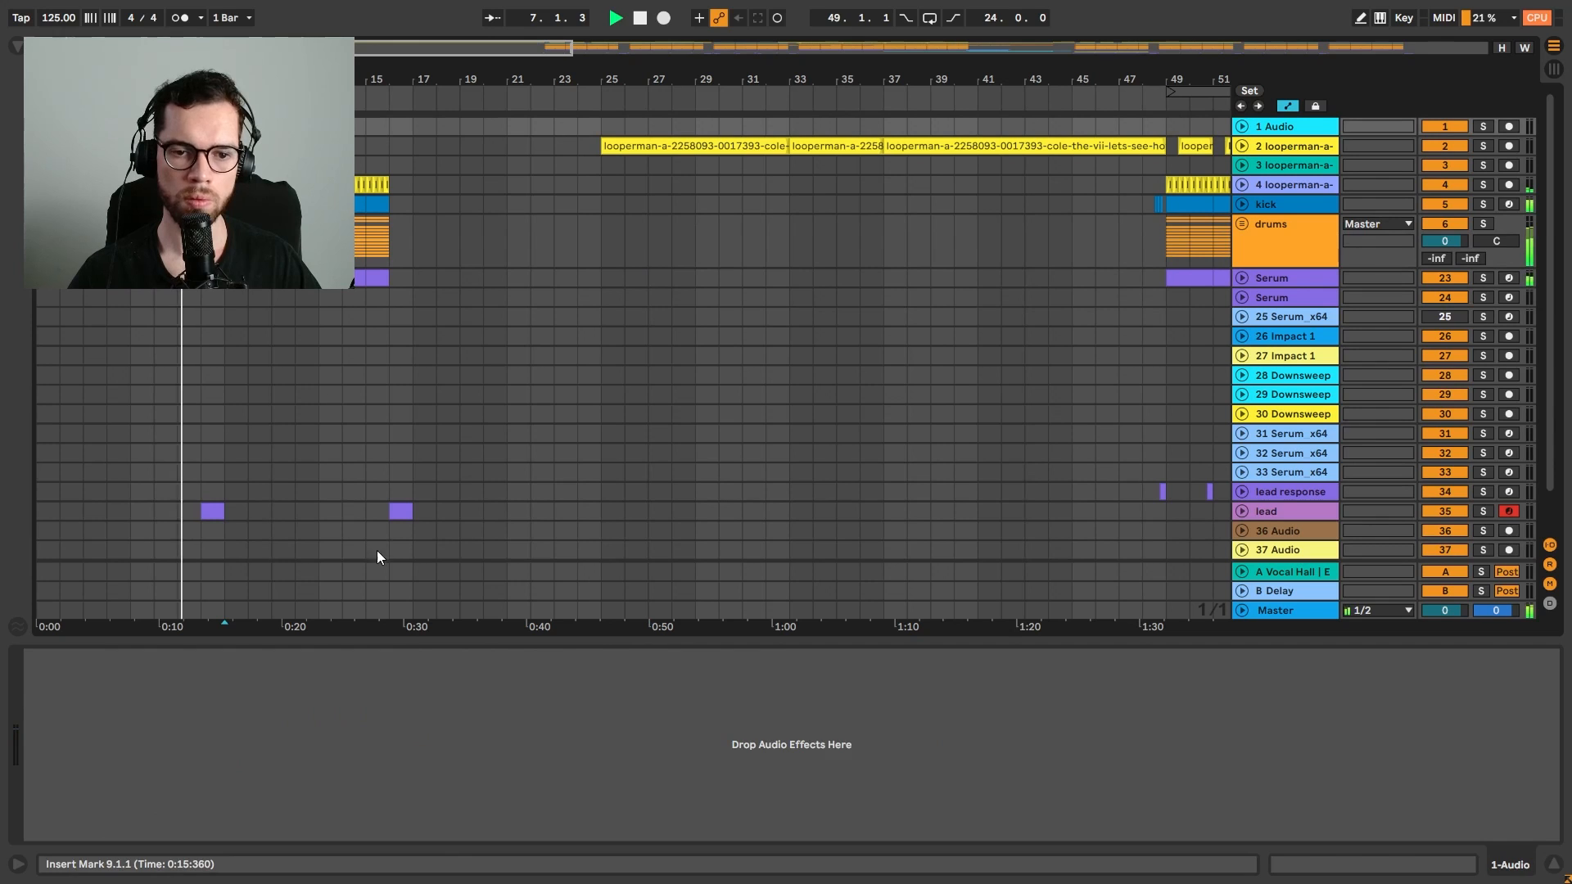
{"action": "left_click", "coordinate": [412, 613], "text": "shift"}
{"action": "key", "text": "ctrl+shift+d"}
Unfold the Serum bass track and display its Auto Filter frequency automation
{"action": "key", "text": "a"}
{"action": "left_click", "coordinate": [1242, 278]}
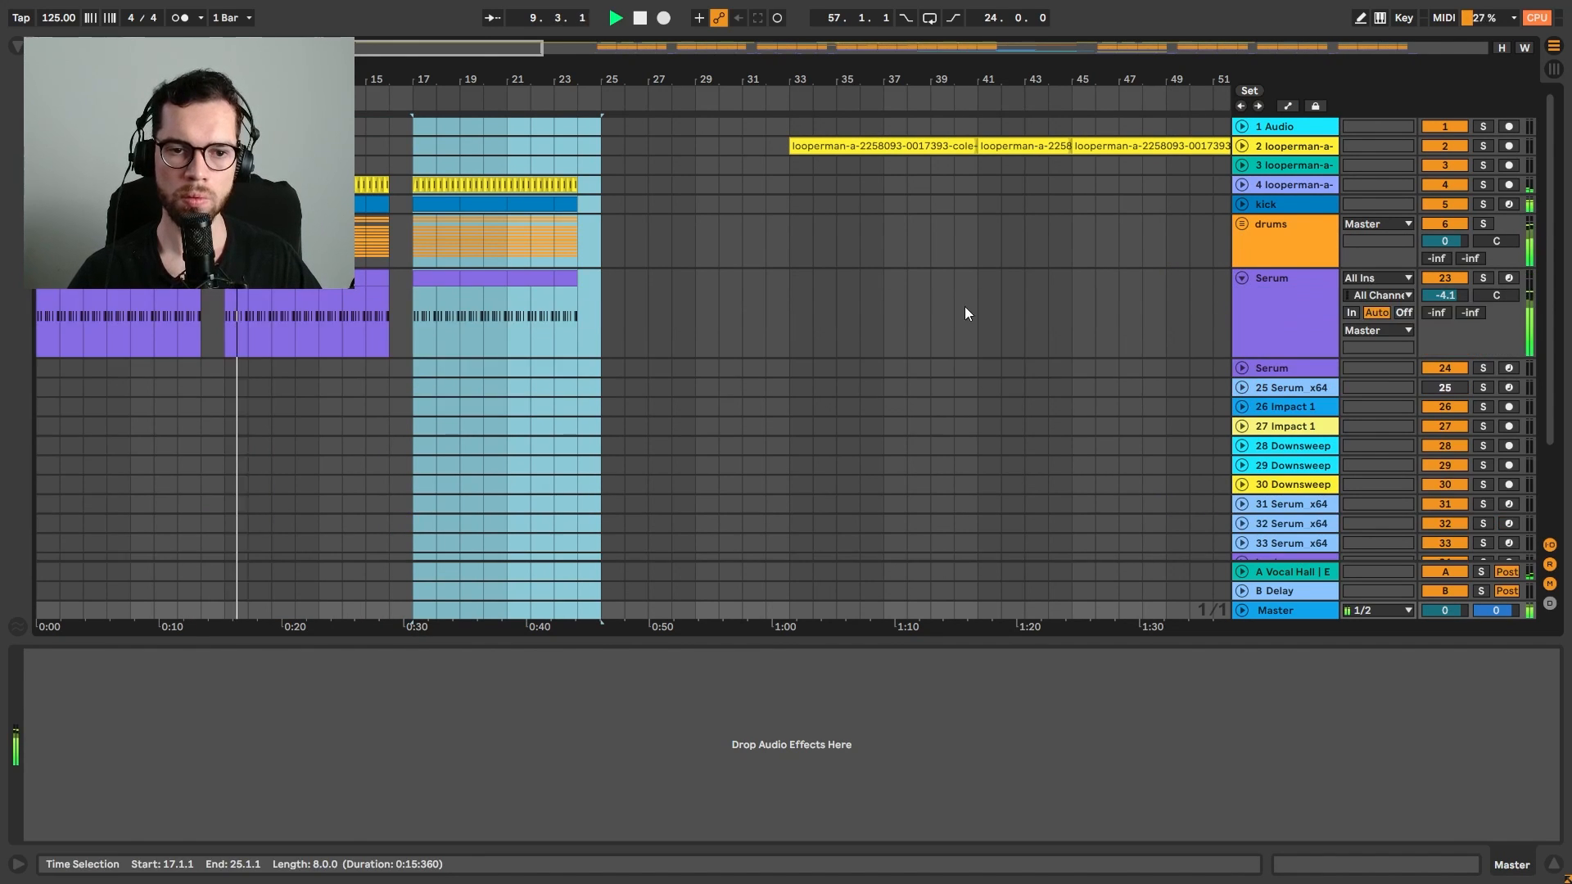
{"action": "key", "text": "a"}
{"action": "left_click", "coordinate": [366, 311]}
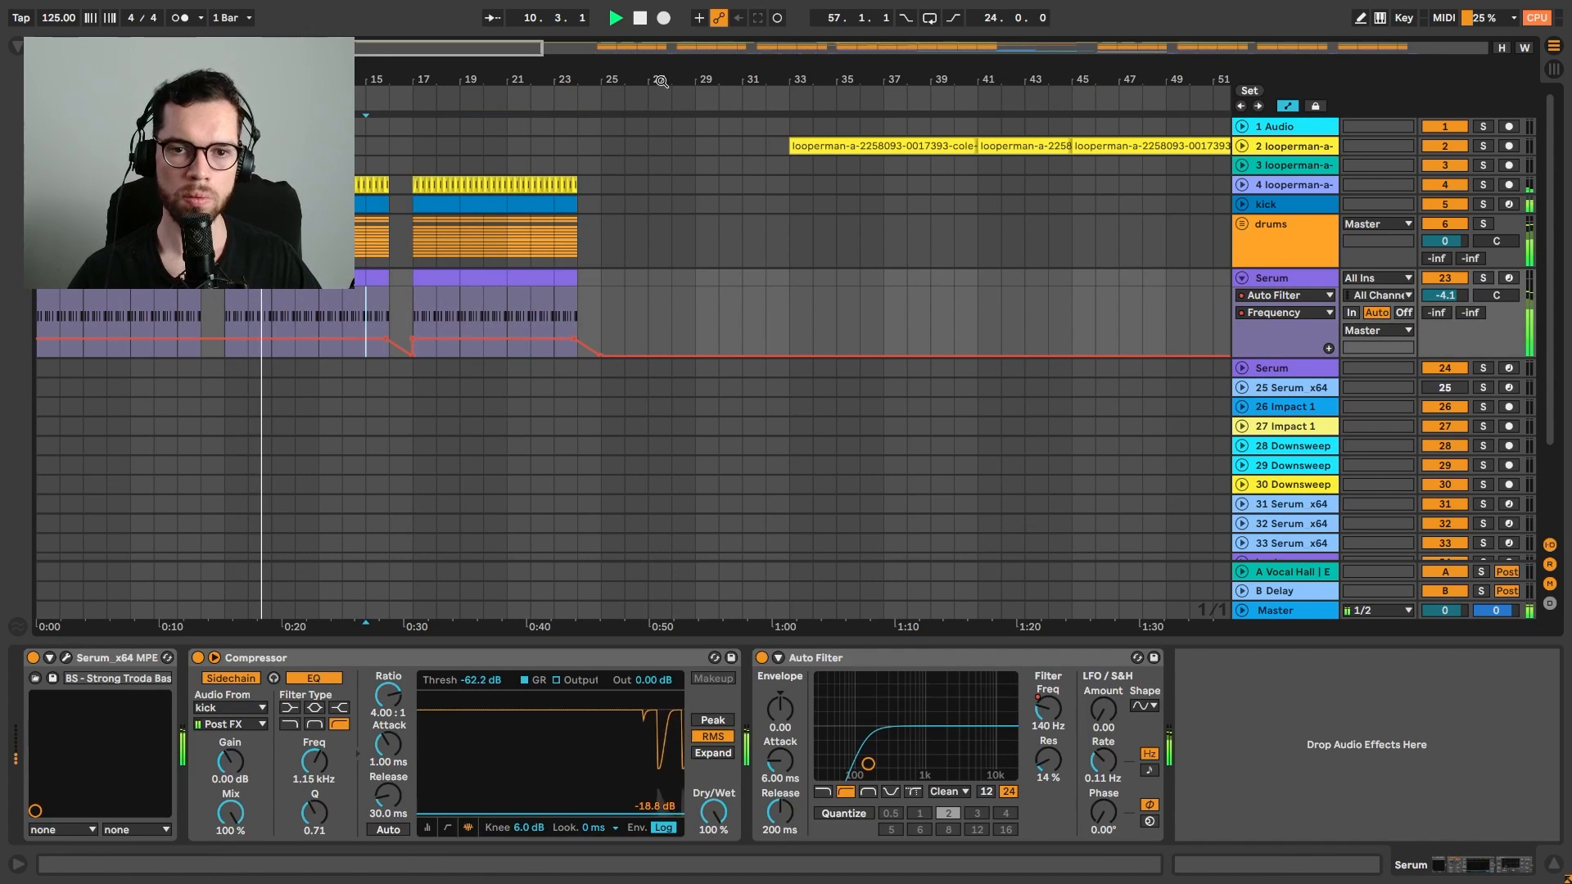
Copy the drums group's one-bar snare build from just before bar 81 to bar 16, and clear the kick in bar 15
{"action": "left_click_drag", "start_coordinate": [662, 81], "coordinate": [660, 24]}
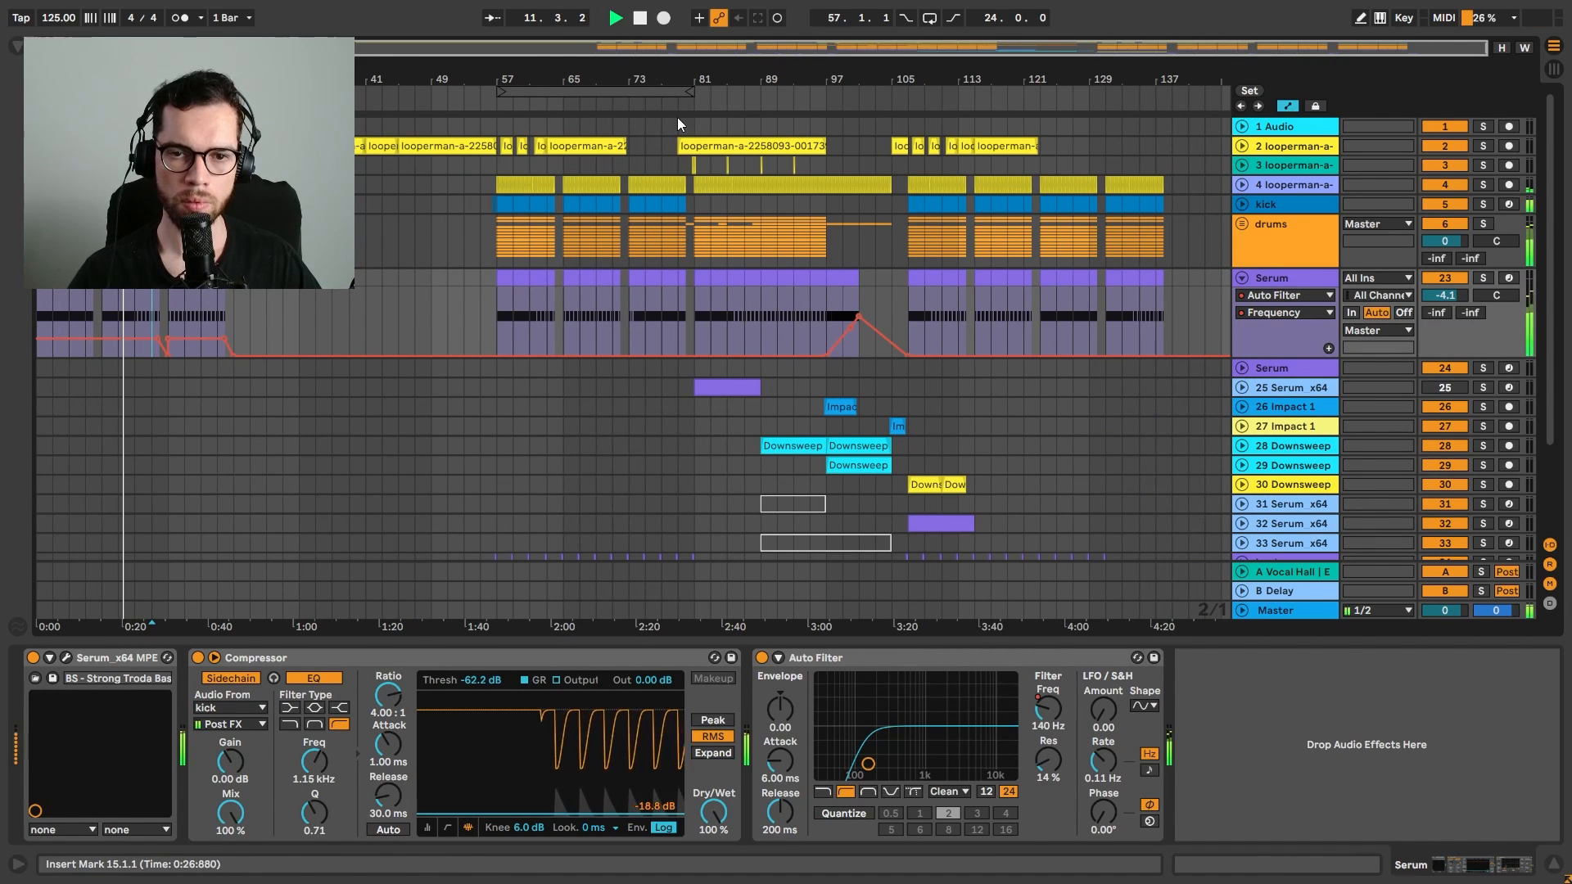
{"action": "left_click_drag", "start_coordinate": [692, 81], "coordinate": [1068, 138]}
{"action": "left_click_drag", "start_coordinate": [1085, 254], "coordinate": [1051, 255]}
{"action": "left_click_drag", "start_coordinate": [115, 81], "coordinate": [348, 98]}
{"action": "left_click", "coordinate": [353, 244]}
{"action": "key", "text": "ctrl+v"}
{"action": "left_click_drag", "start_coordinate": [350, 205], "coordinate": [335, 205]}
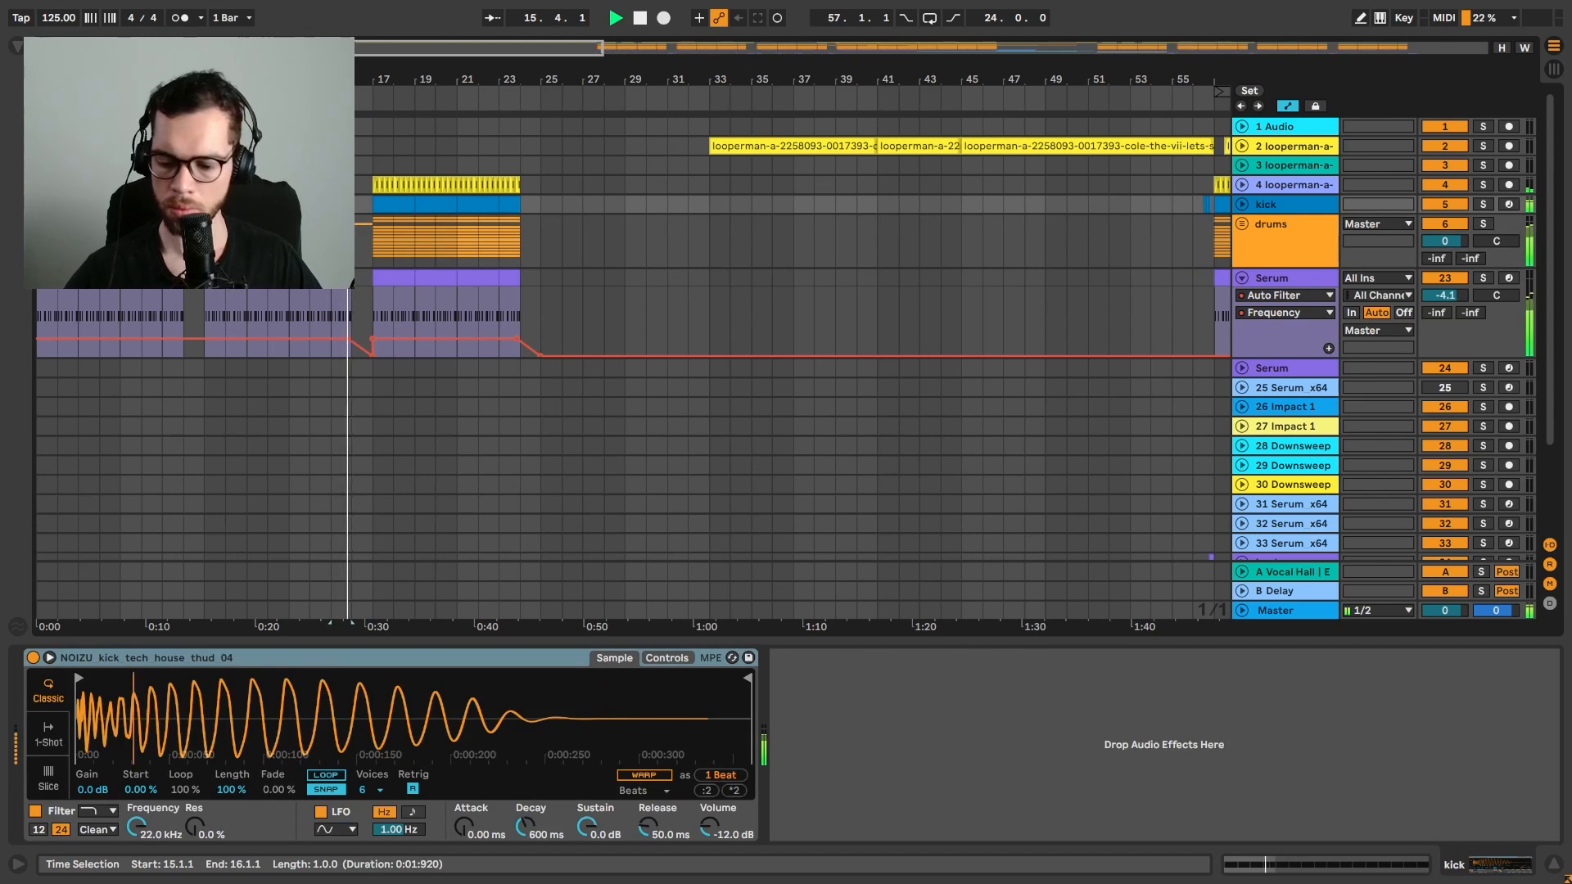
Delete the 140 Hz breakpoints at bars 17 and 24 from the Serum bass's Auto Filter frequency automation and play from bar 13
{"action": "left_click", "coordinate": [361, 242]}
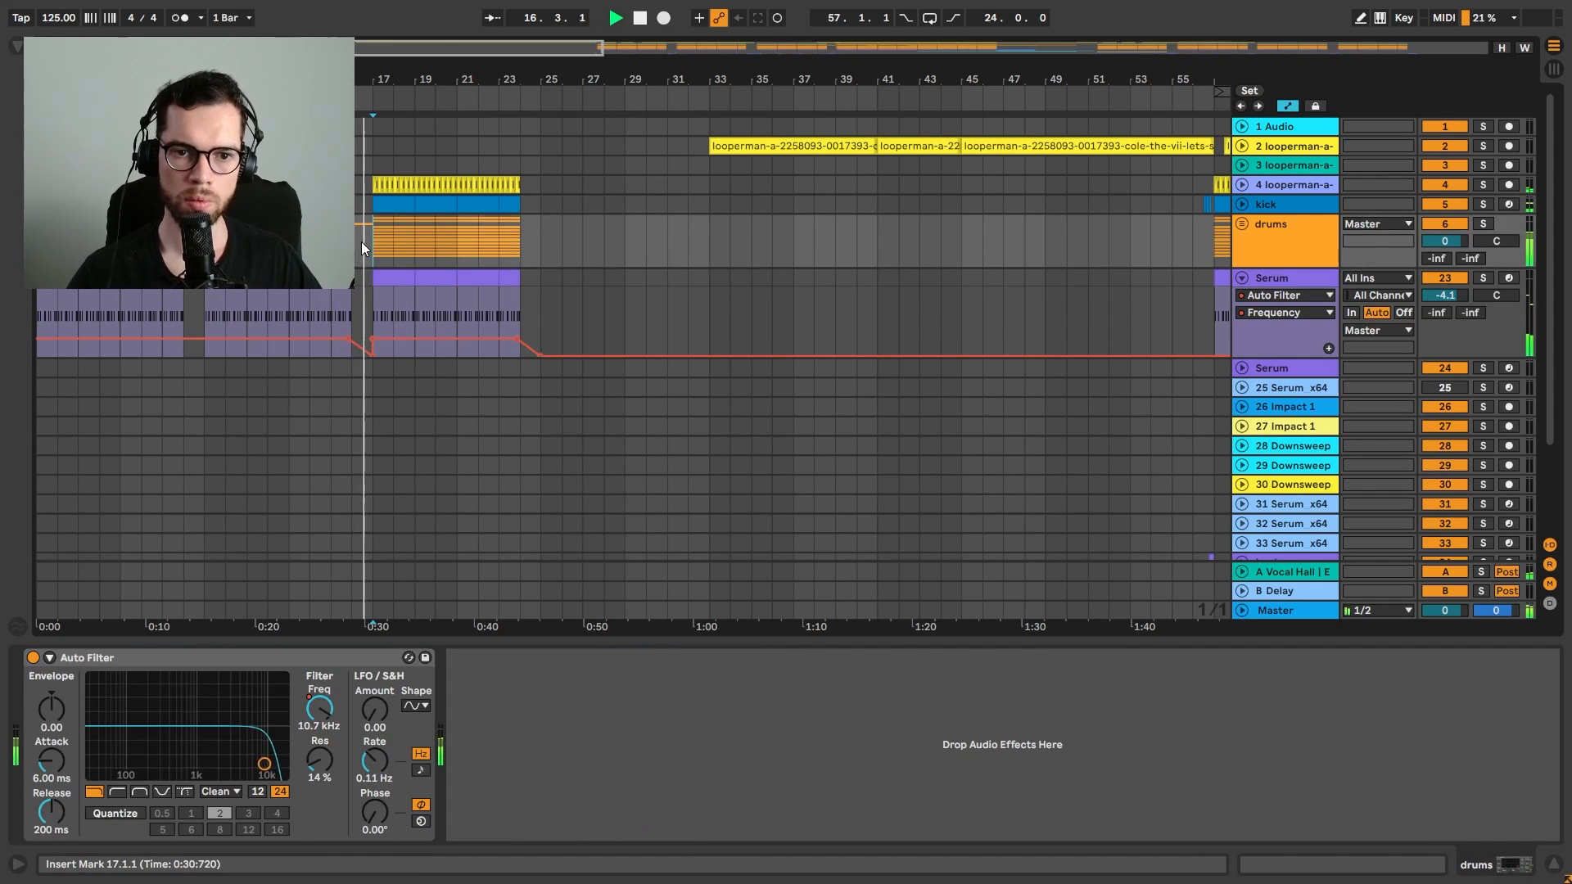
{"action": "left_click", "coordinate": [372, 334]}
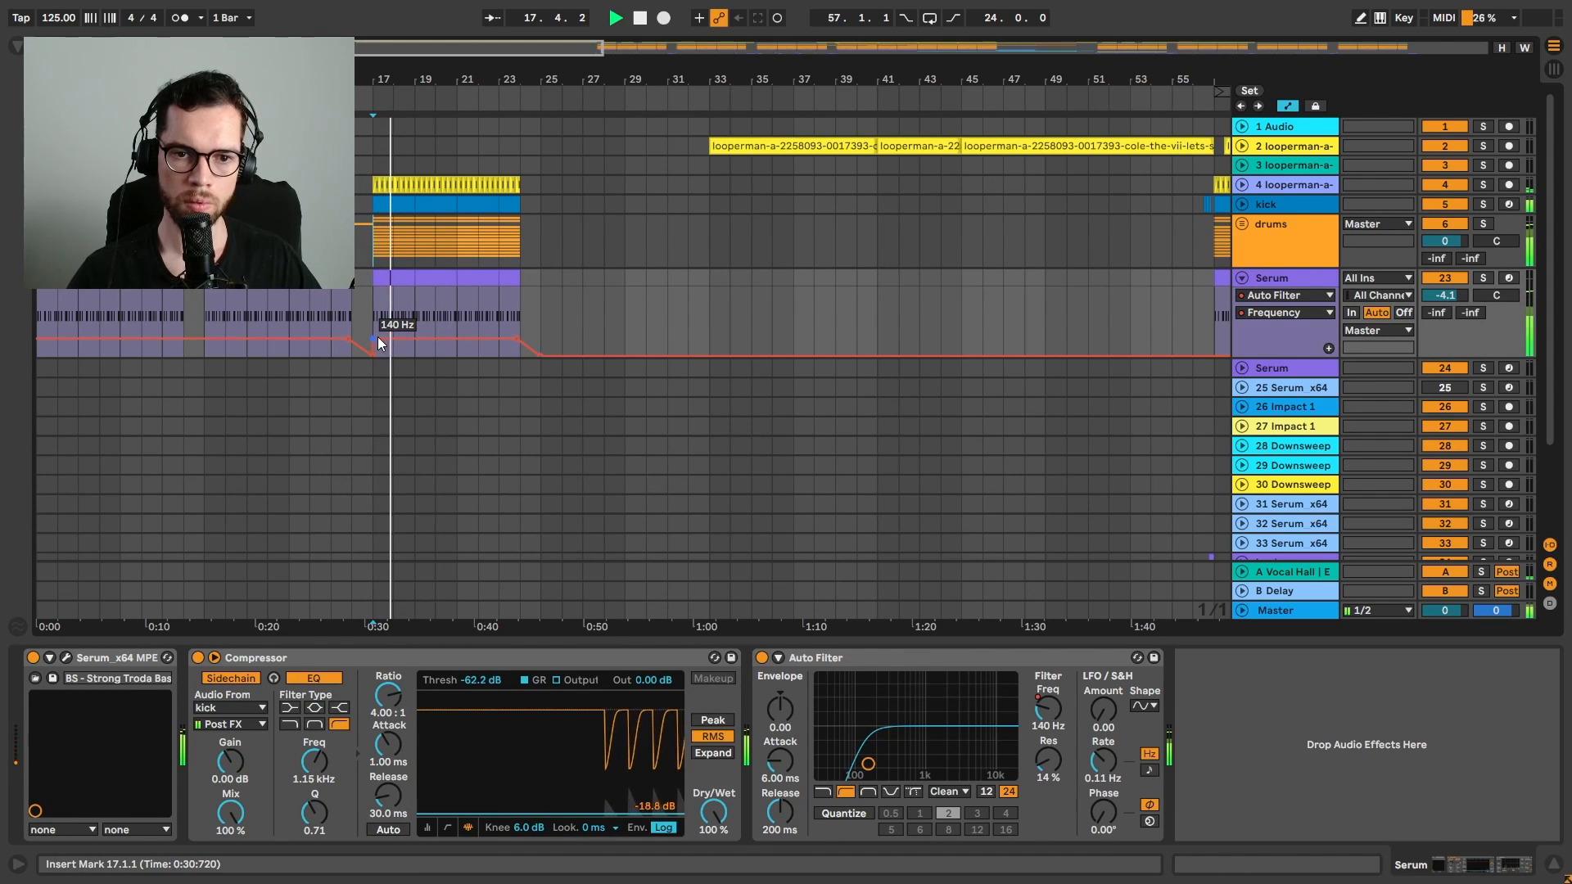
{"action": "left_click", "coordinate": [374, 338]}
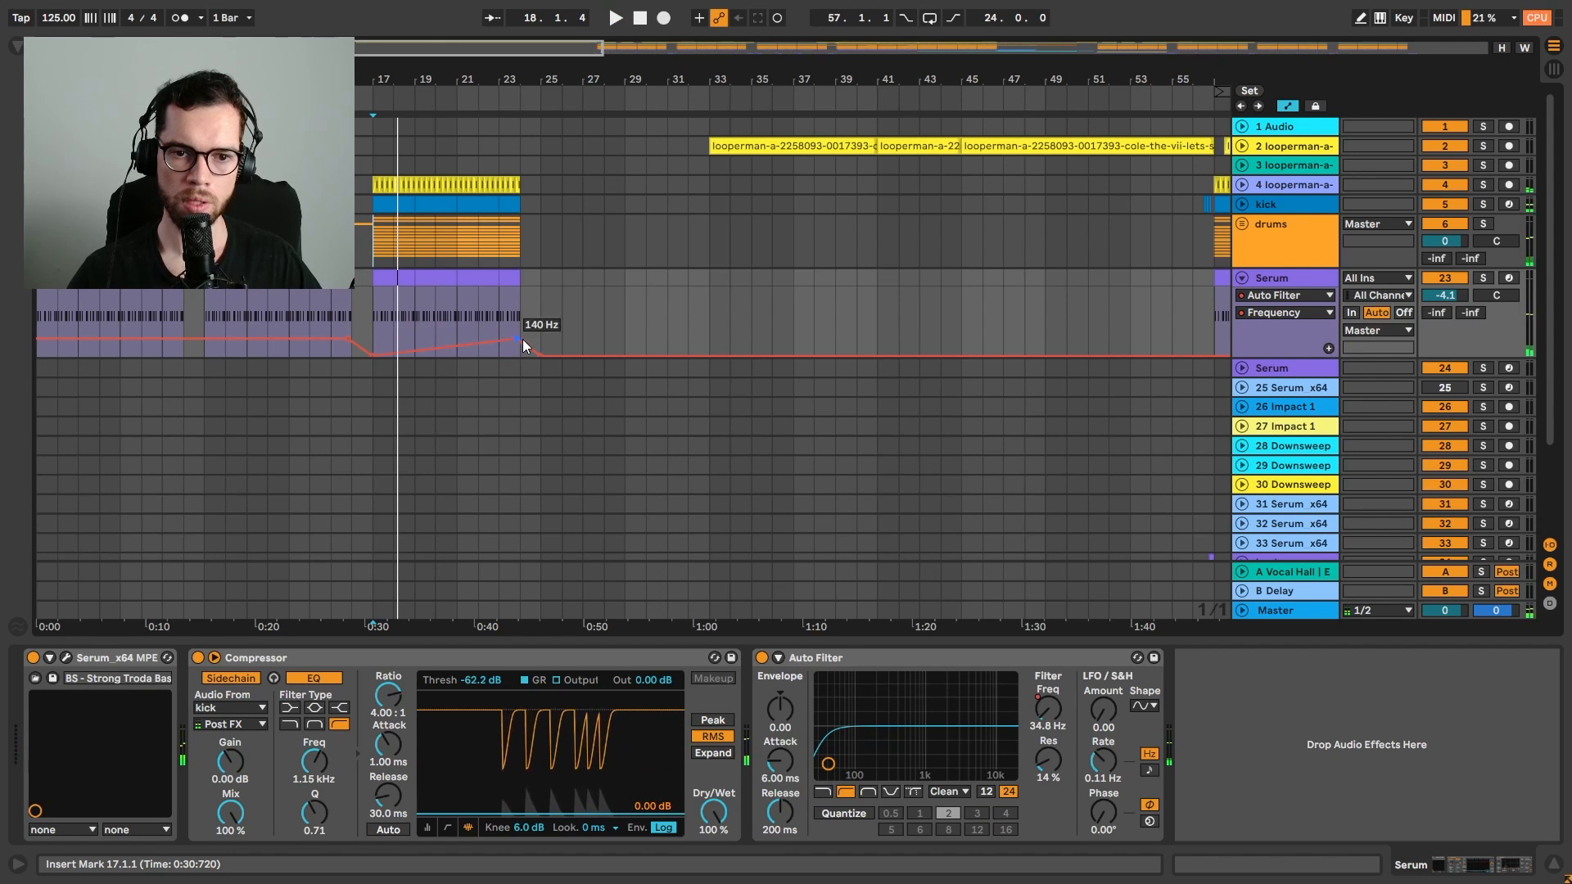
{"action": "left_click", "coordinate": [517, 339]}
{"action": "left_click", "coordinate": [290, 304]}
{"action": "key", "text": "space"}
Unfold the drums group and extend the start of the Snare Build 3 clip back to bar 15
{"action": "left_click", "coordinate": [332, 248]}
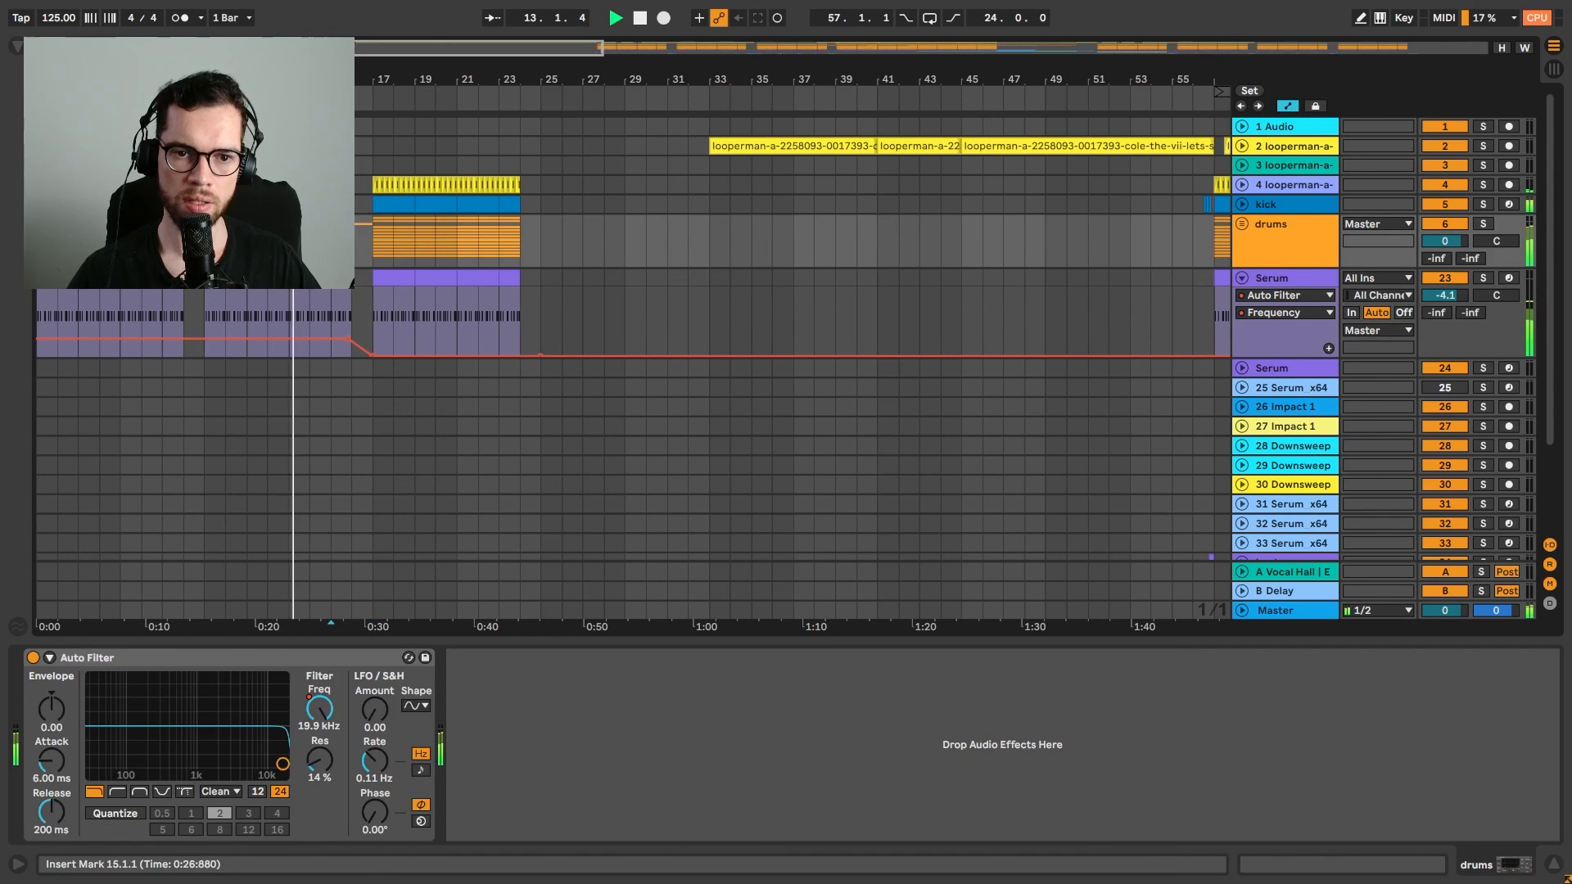
{"action": "left_click_drag", "start_coordinate": [368, 80], "coordinate": [798, 135]}
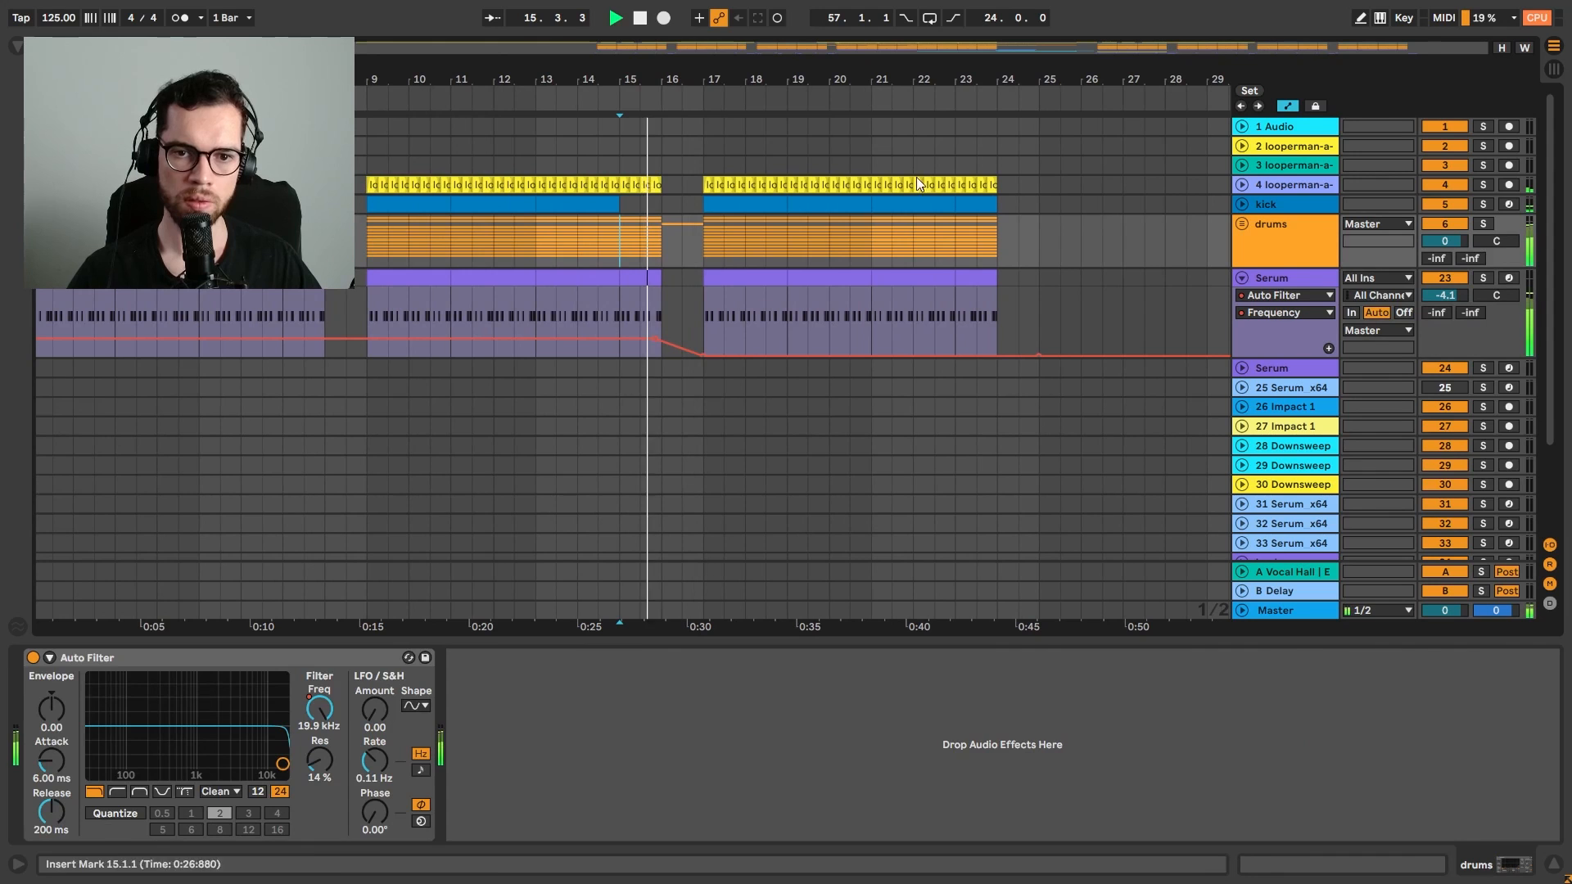
{"action": "left_click", "coordinate": [1242, 224]}
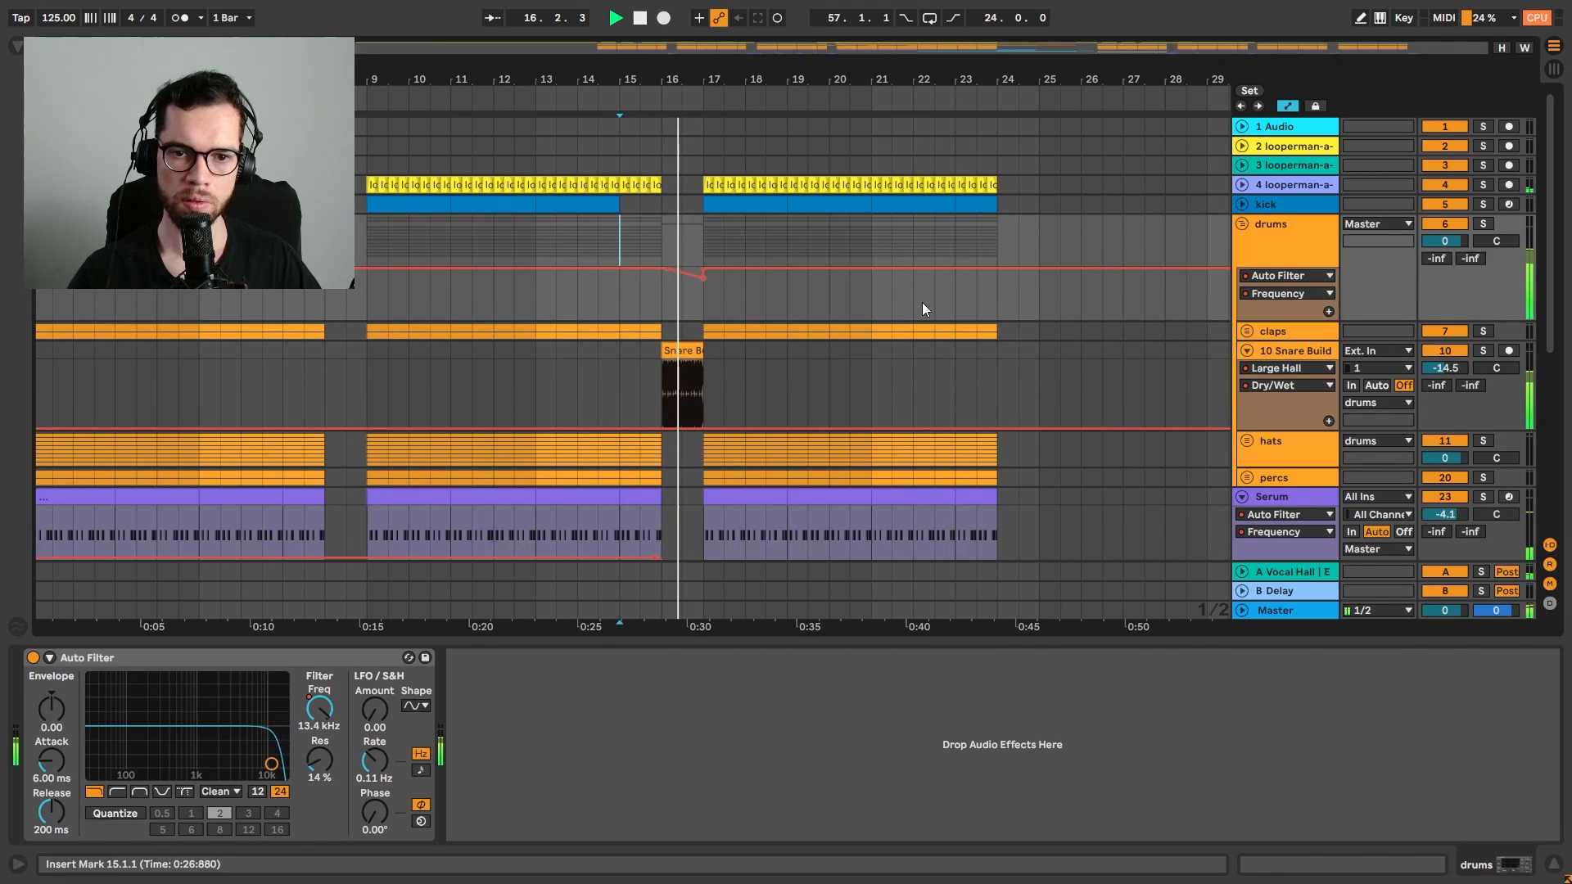
{"action": "left_click", "coordinate": [660, 357]}
{"action": "key", "text": "space"}
{"action": "left_click_drag", "start_coordinate": [630, 356], "coordinate": [609, 356]}
{"action": "key", "text": "space"}
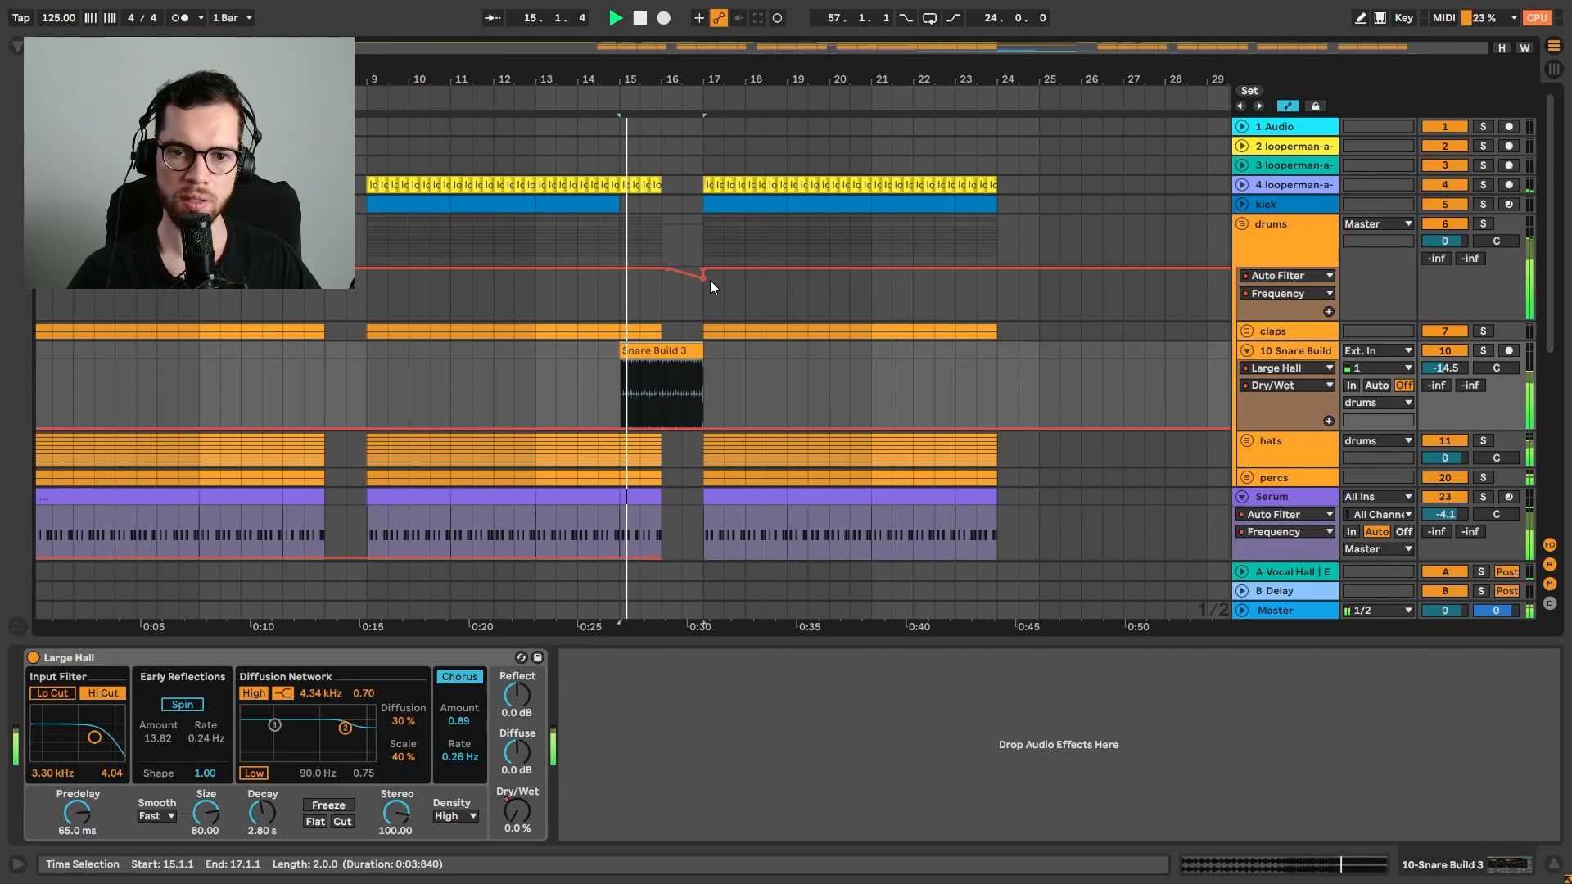
Remove the filter dip before bar 17 from the drums group's Auto Filter frequency automation, leaving it flat at 19.9 kHz
{"action": "left_click", "coordinate": [704, 278]}
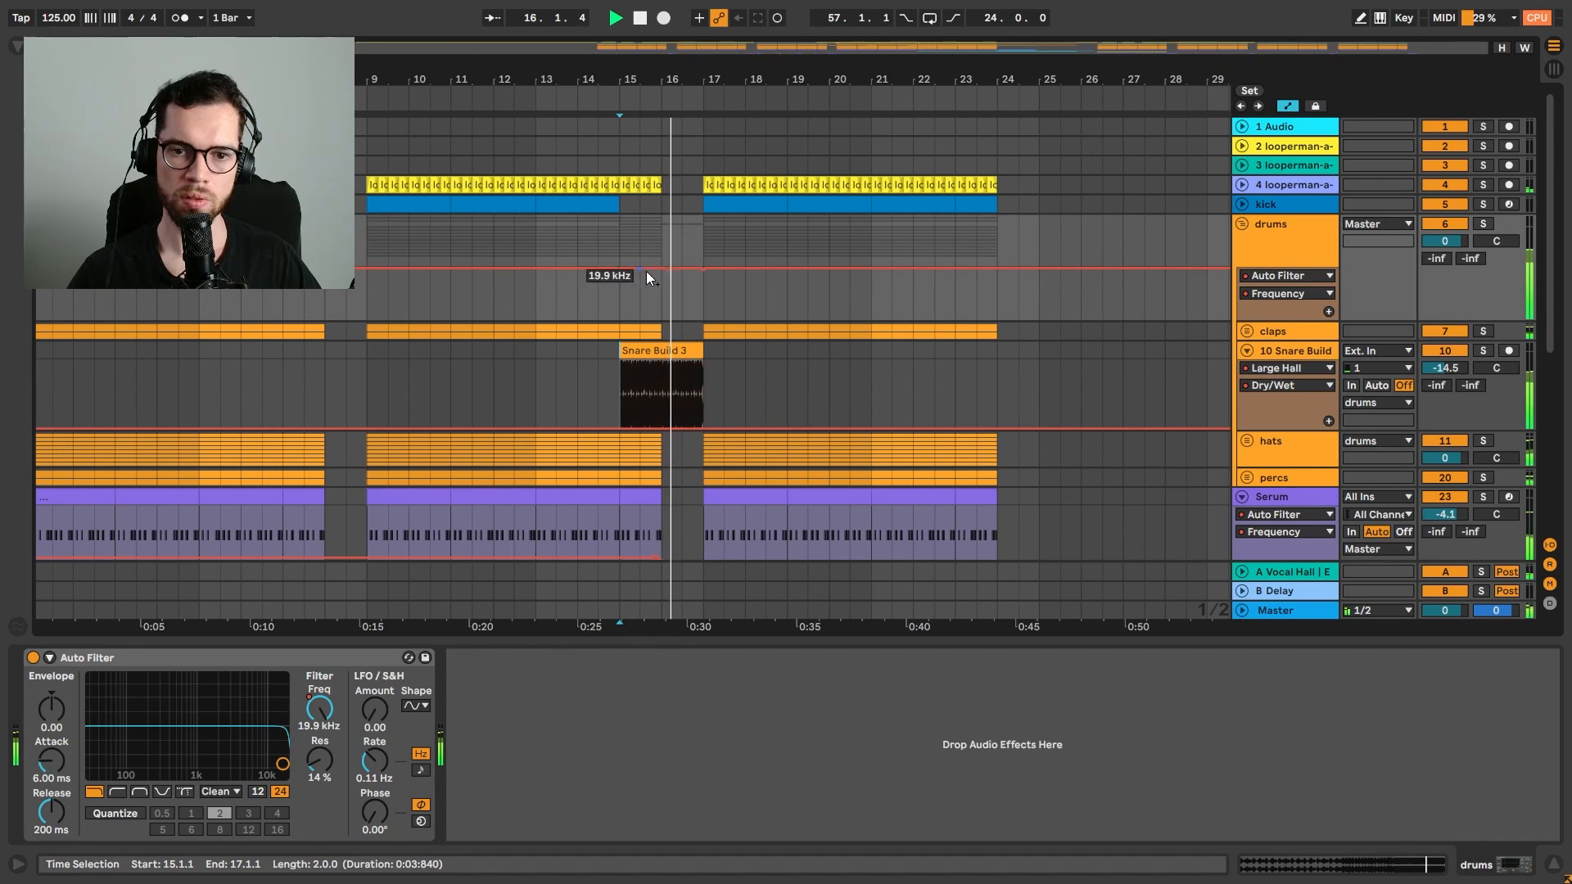
{"action": "left_click", "coordinate": [705, 273]}
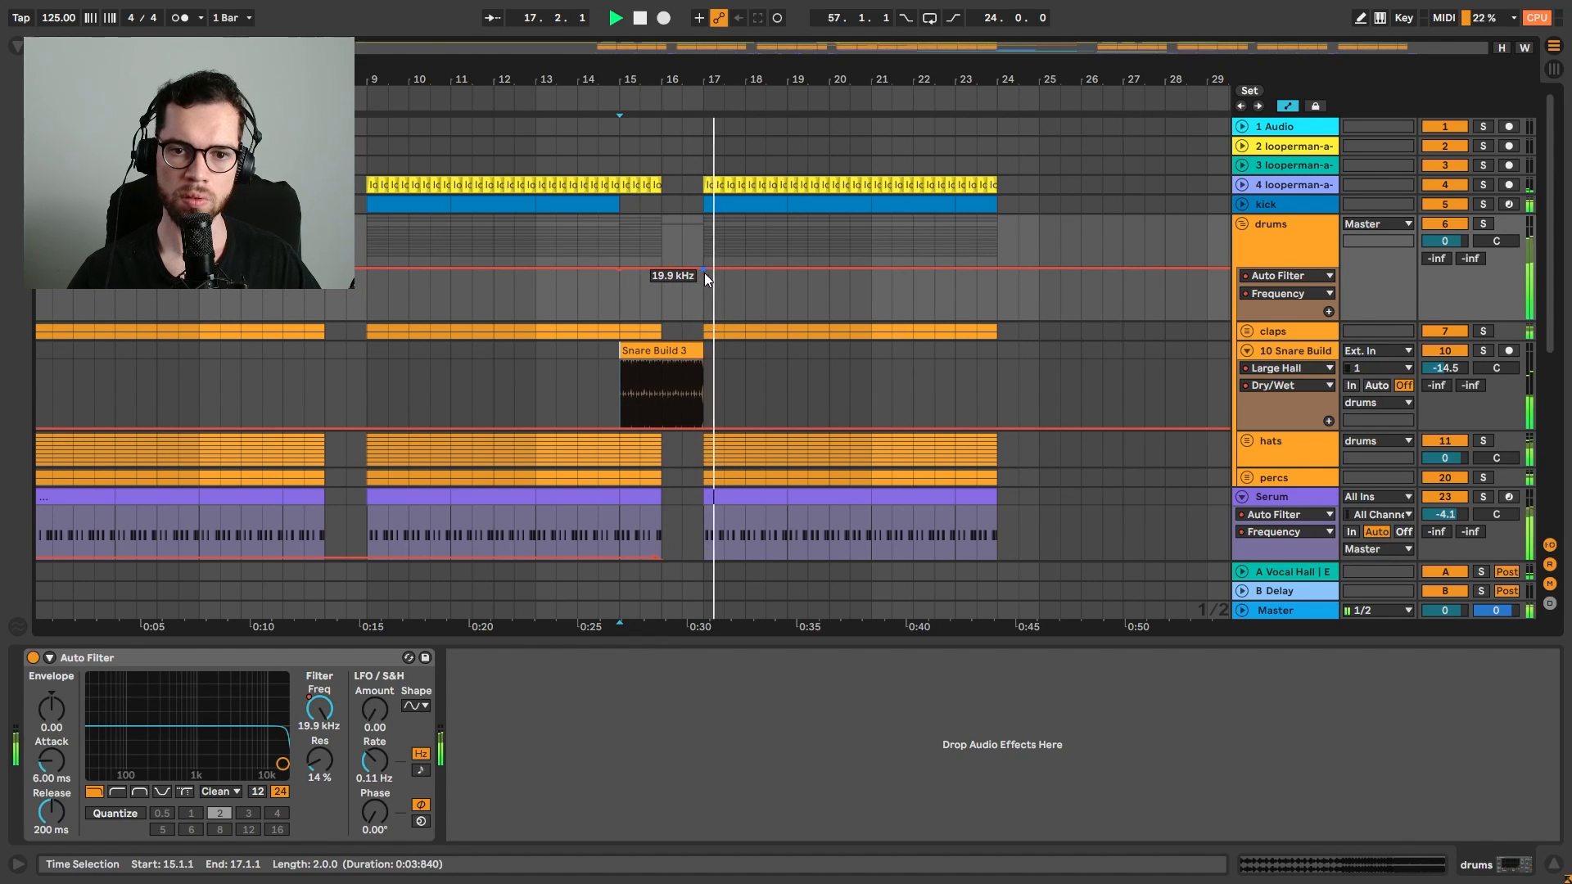
{"action": "left_click", "coordinate": [619, 303]}
Try adjusting the end of the lead clip in bar 16
{"action": "scroll", "coordinate": [659, 317], "scroll_direction": "down", "scroll_amount": 10}
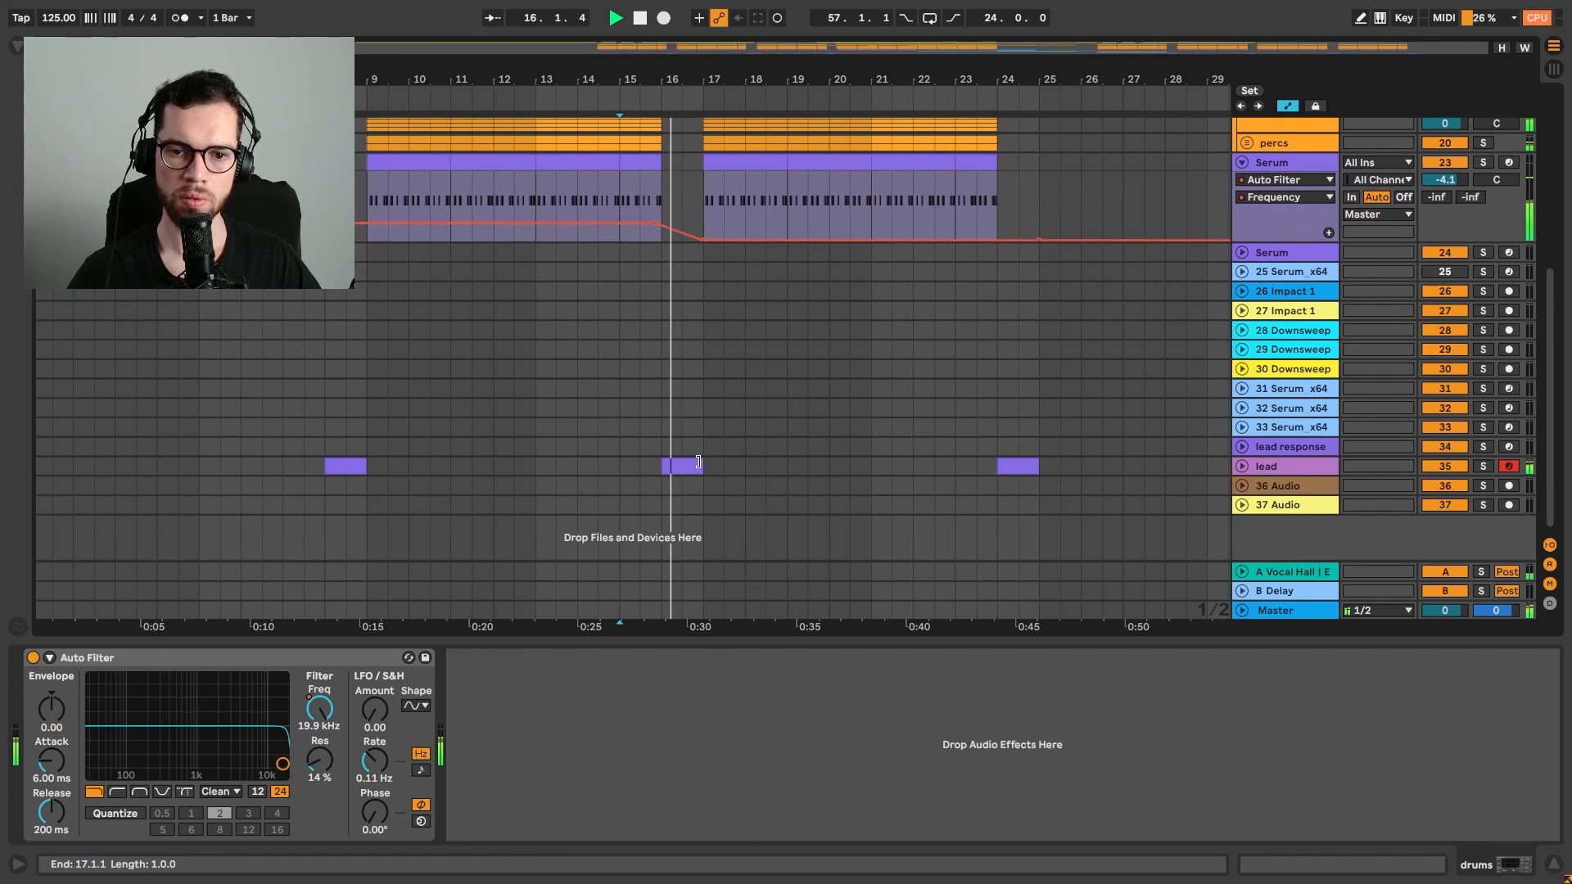
{"action": "left_click_drag", "start_coordinate": [702, 462], "coordinate": [682, 464]}
{"action": "left_click", "coordinate": [642, 384]}
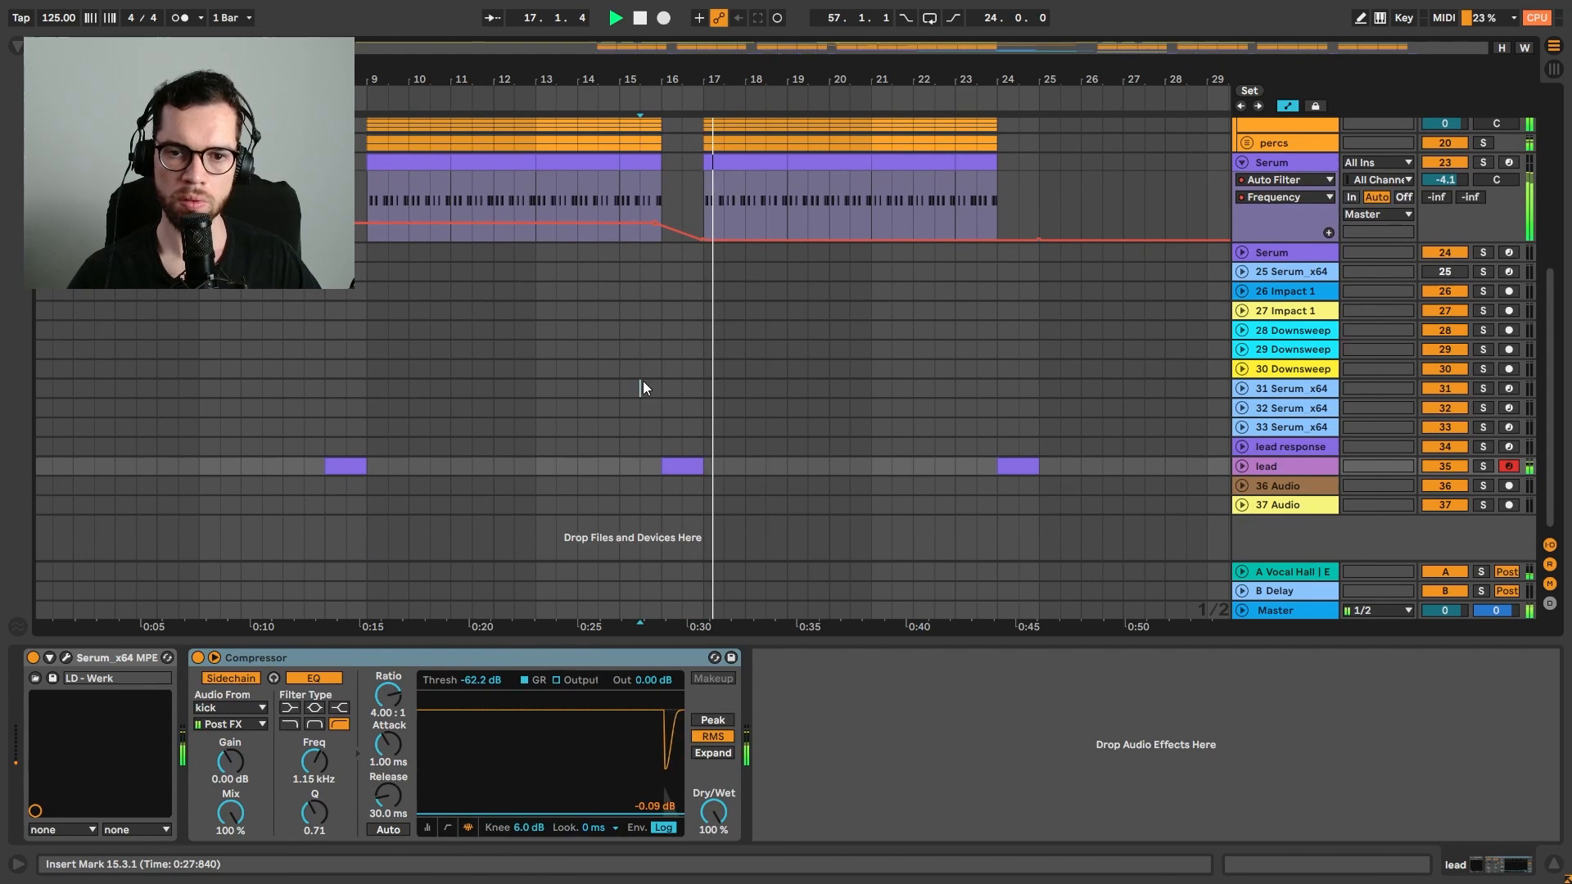
Delete the lead clip in bar 8 and fill that bar on the Serum bass, hats and percs tracks with their existing patterns
{"action": "scroll", "coordinate": [821, 421], "scroll_direction": "up", "scroll_amount": 8}
{"action": "scroll", "coordinate": [685, 371], "scroll_direction": "down", "scroll_amount": 6}
{"action": "left_click_drag", "start_coordinate": [328, 535], "coordinate": [365, 535]}
{"action": "left_click_drag", "start_coordinate": [366, 298], "coordinate": [297, 299]}
{"action": "left_click_drag", "start_coordinate": [365, 184], "coordinate": [326, 184]}
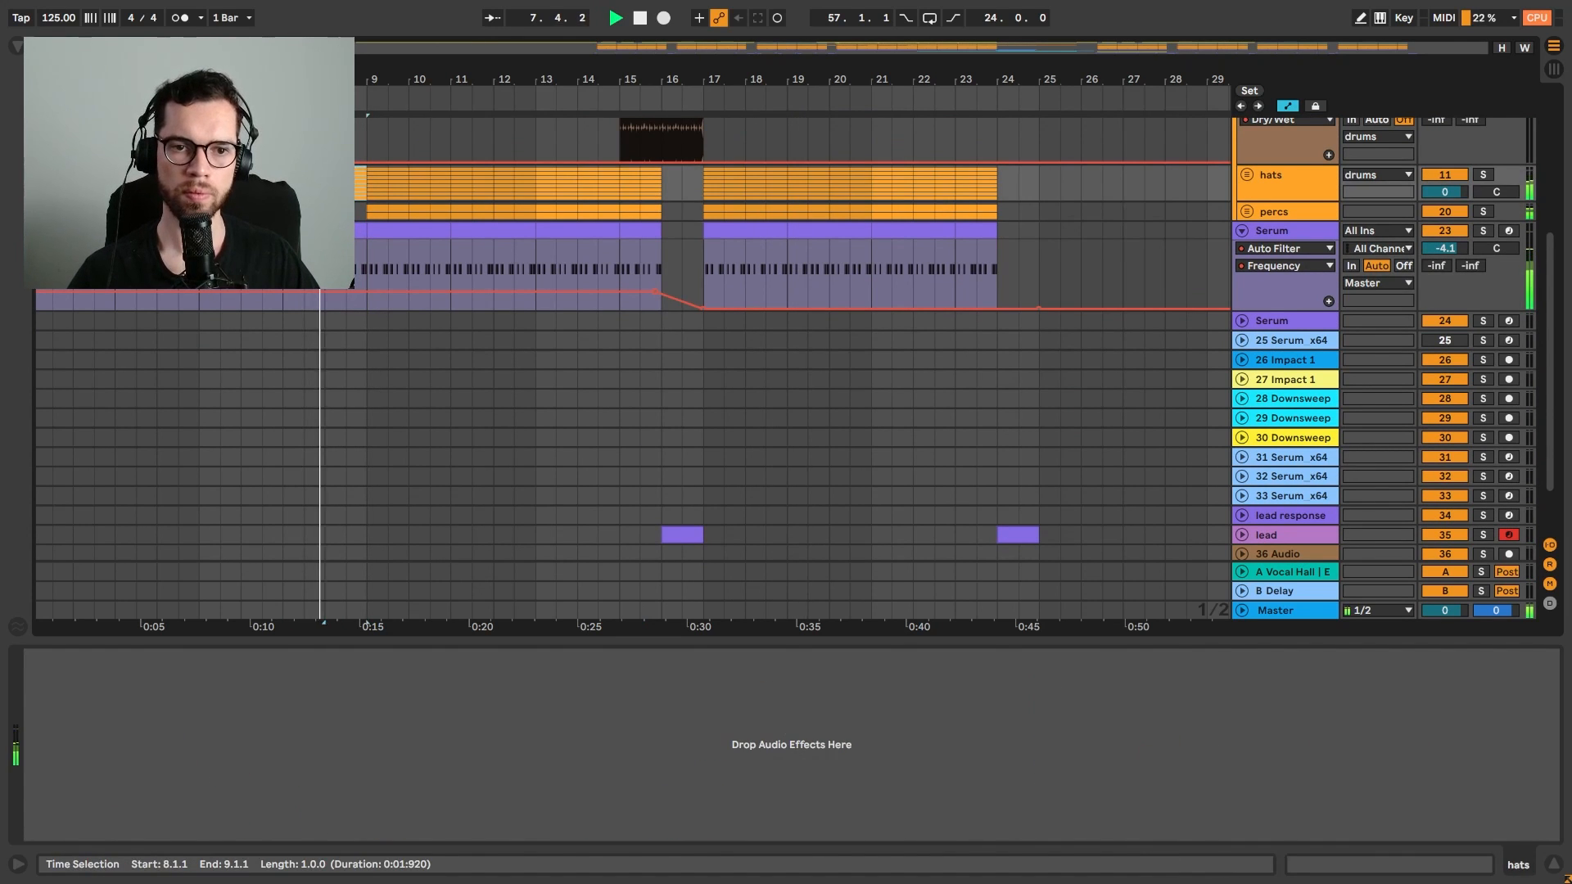
{"action": "key", "text": "ctrl+z"}
{"action": "scroll", "coordinate": [282, 269], "scroll_direction": "up", "scroll_amount": 2}
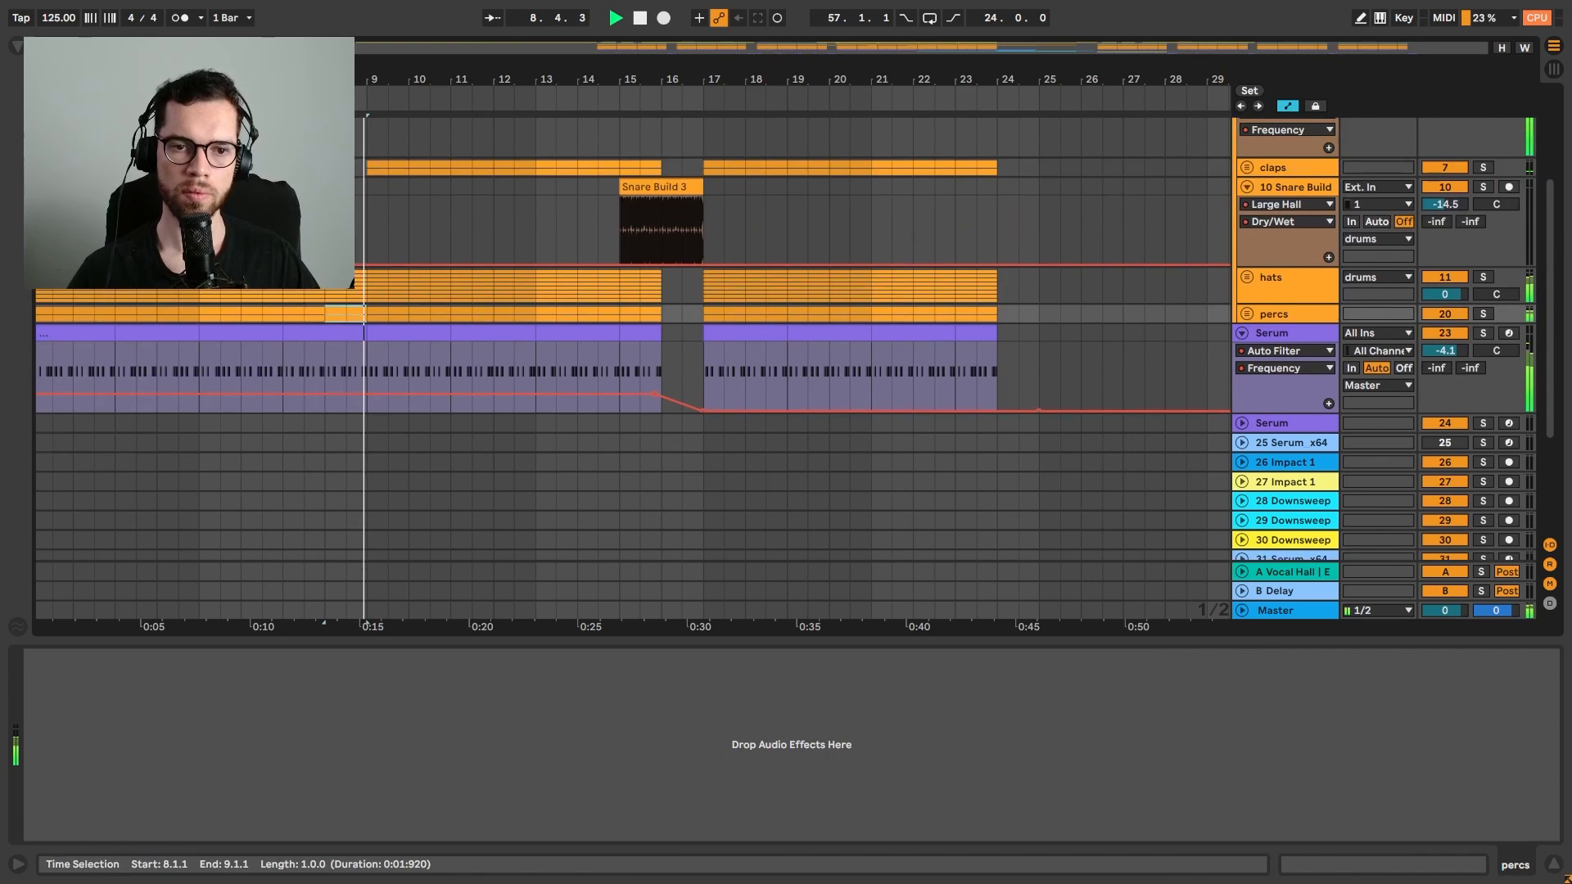
Fill bar 8 on the claps, kick and track 4 looperman loop by duplicating their bar 7 material
{"action": "left_click", "coordinate": [283, 270]}
{"action": "key", "text": "space"}
{"action": "left_click_drag", "start_coordinate": [304, 270], "coordinate": [283, 269]}
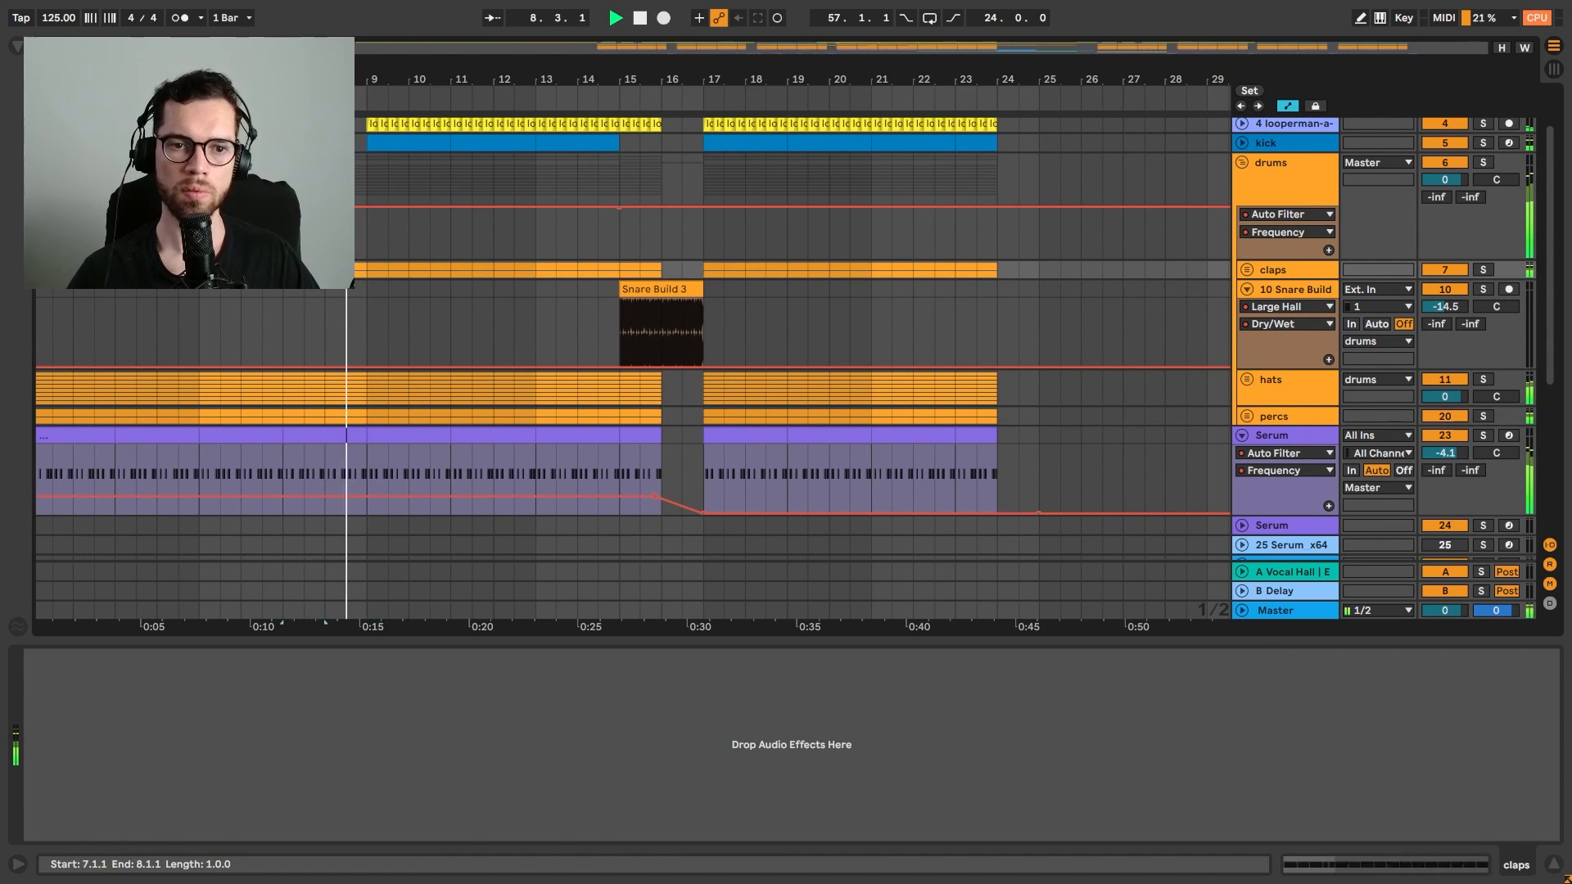
{"action": "key", "text": "ctrl+z"}
{"action": "left_click", "coordinate": [262, 228]}
{"action": "scroll", "coordinate": [262, 227], "scroll_direction": "up", "scroll_amount": 2}
{"action": "scroll", "coordinate": [262, 228], "scroll_direction": "up", "scroll_amount": 1}
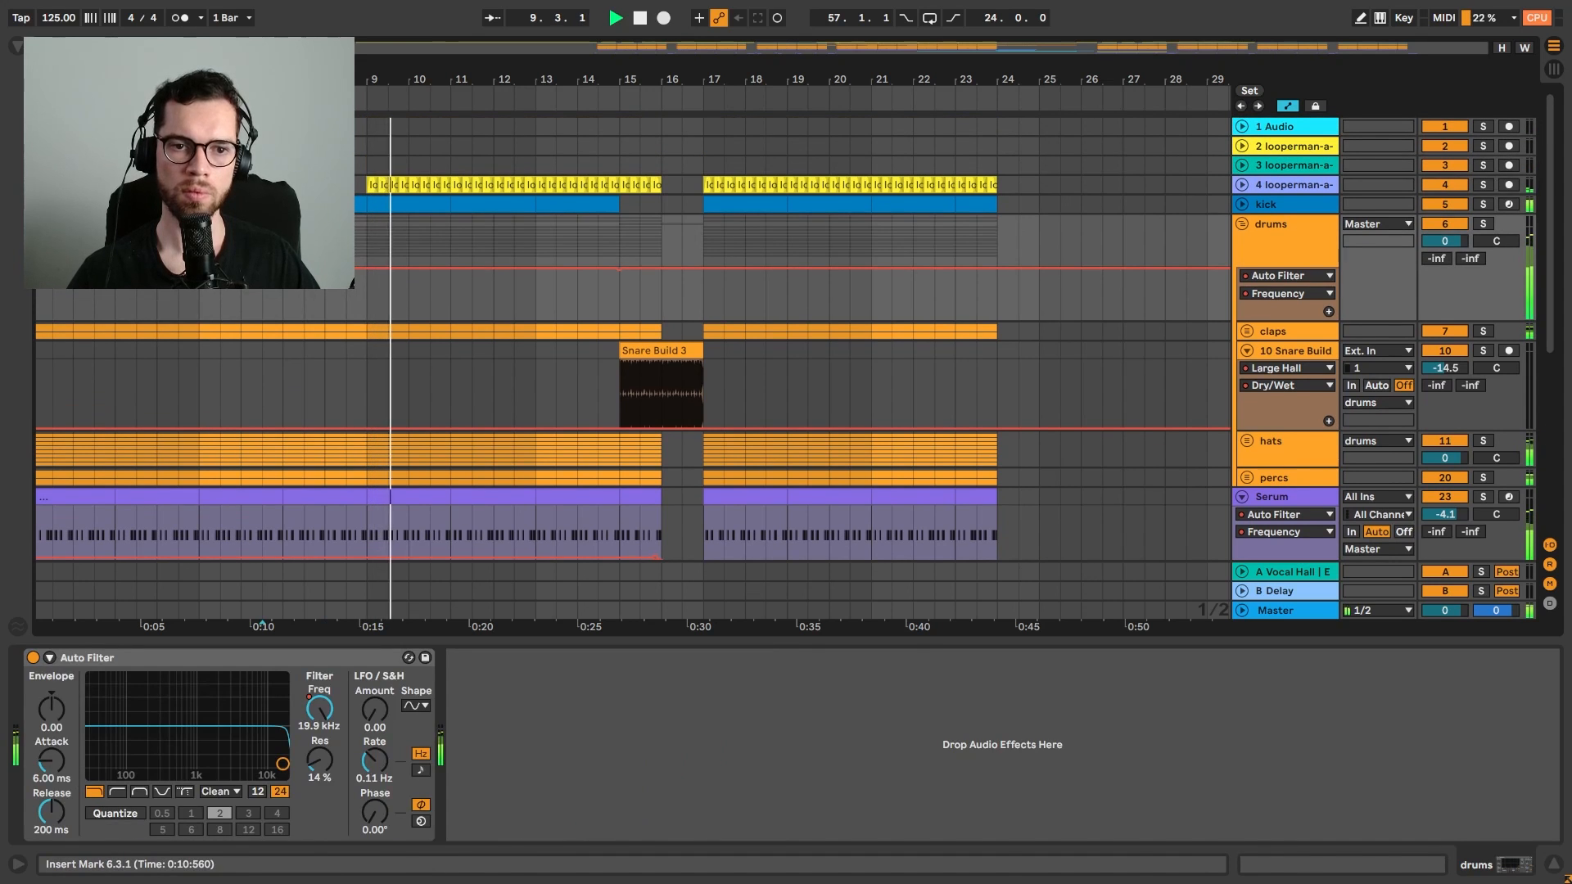
{"action": "left_click", "coordinate": [288, 185]}
{"action": "left_click", "coordinate": [300, 185], "text": "shift"}
{"action": "left_click_drag", "start_coordinate": [304, 185], "coordinate": [326, 185]}
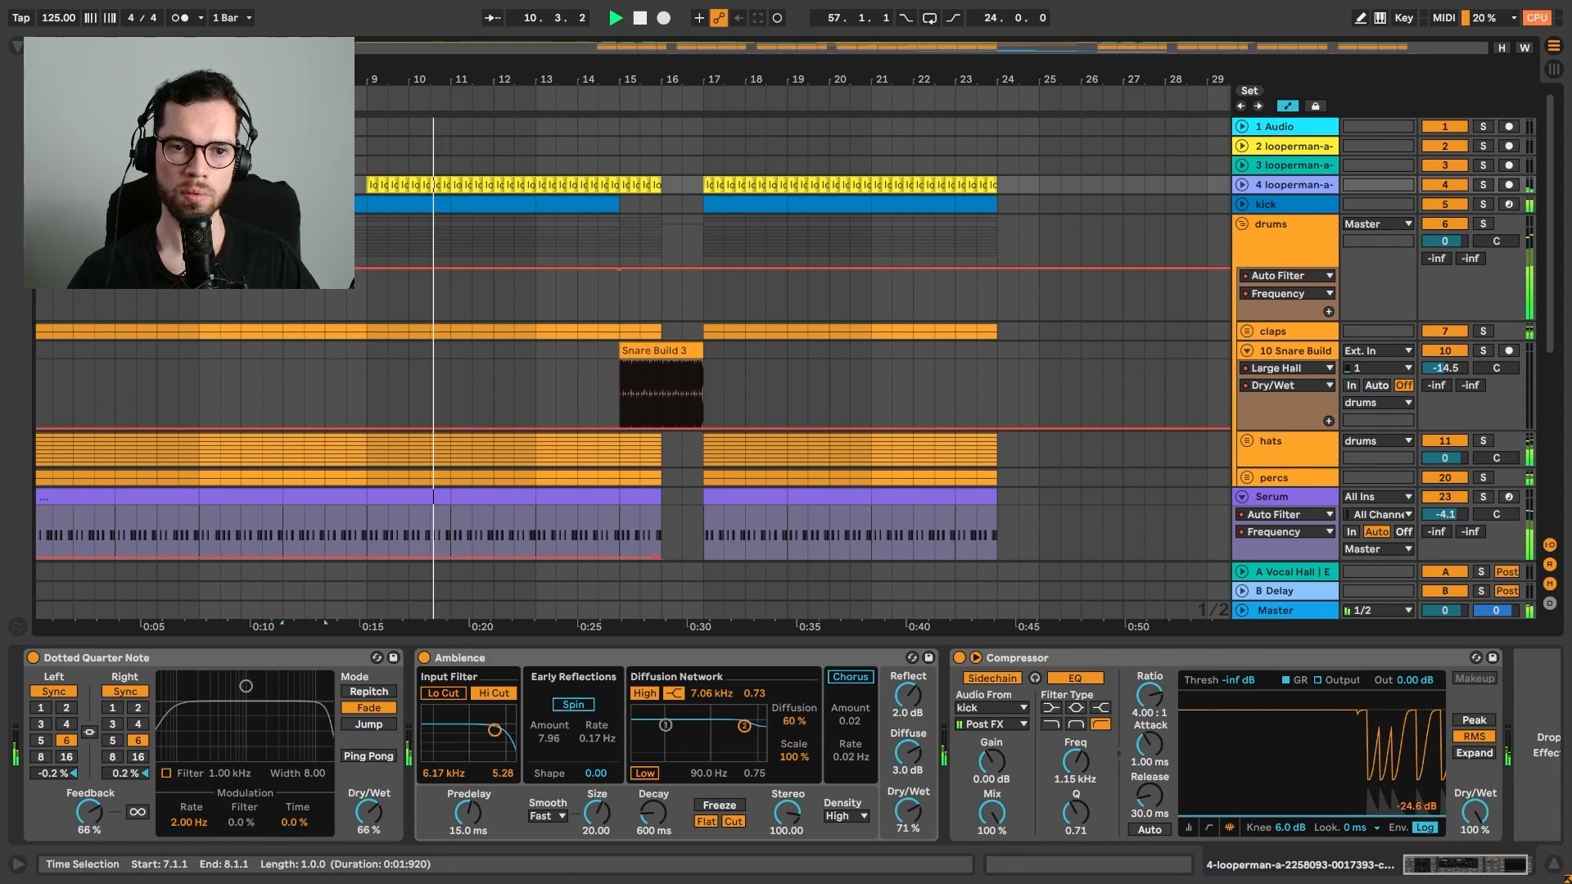
{"action": "key", "text": "ctrl+d"}
Add a breakpoint near bar 13 to the Serum bass's filter frequency automation and lower the bar 16 point to about 115 Hz
{"action": "scroll", "coordinate": [325, 185], "scroll_direction": "down", "scroll_amount": 2}
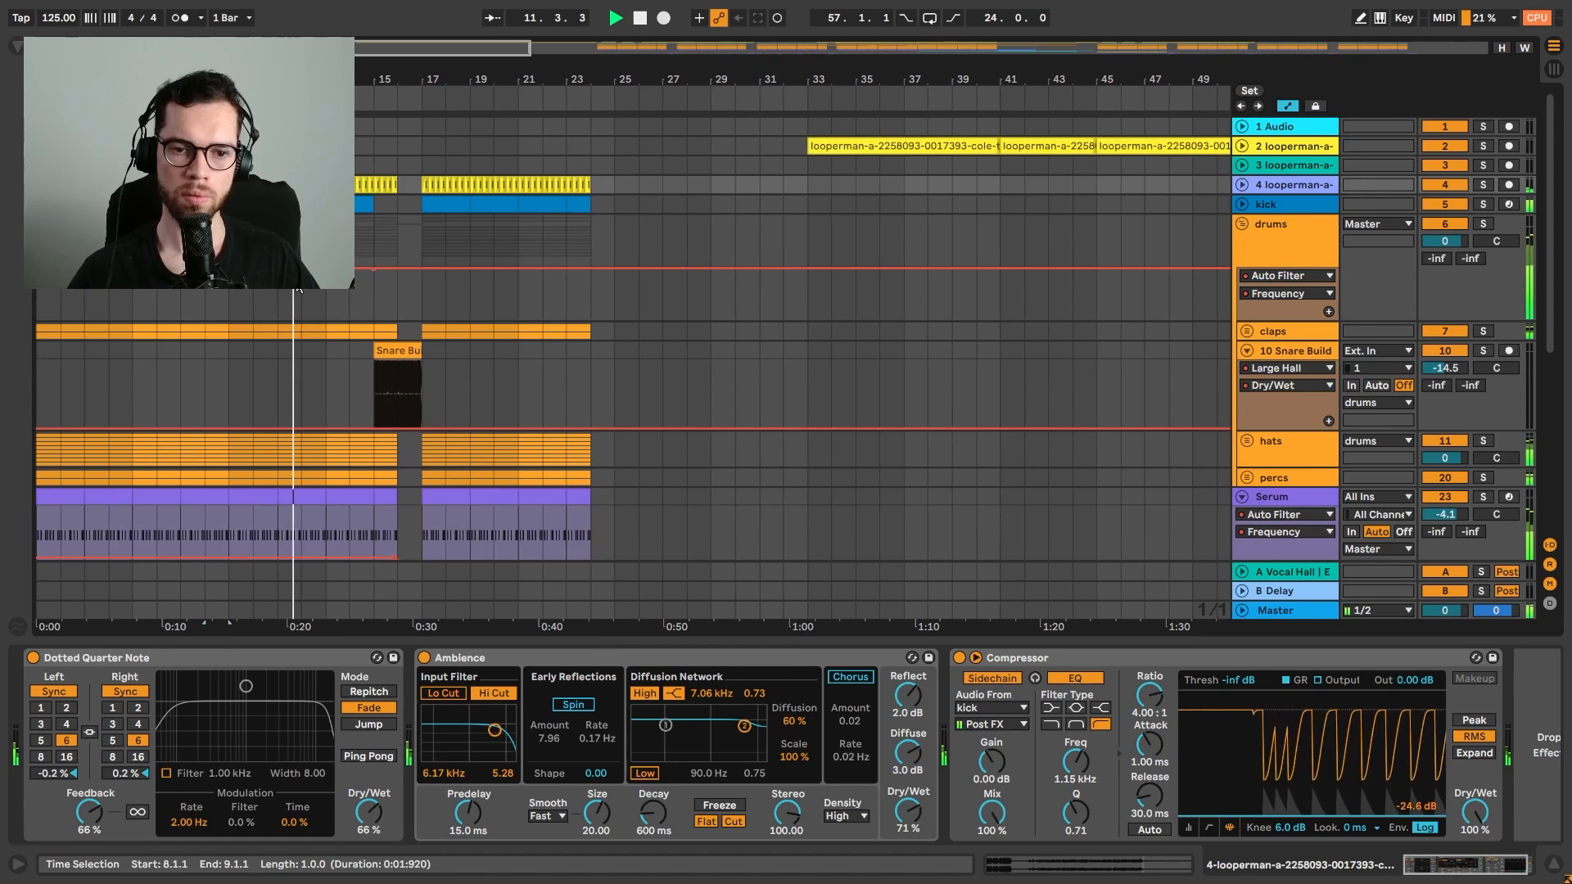
{"action": "scroll", "coordinate": [421, 328], "scroll_direction": "down", "scroll_amount": 2}
{"action": "left_click", "coordinate": [375, 426]}
{"action": "left_click", "coordinate": [317, 456]}
{"action": "left_click_drag", "start_coordinate": [393, 456], "coordinate": [398, 456]}
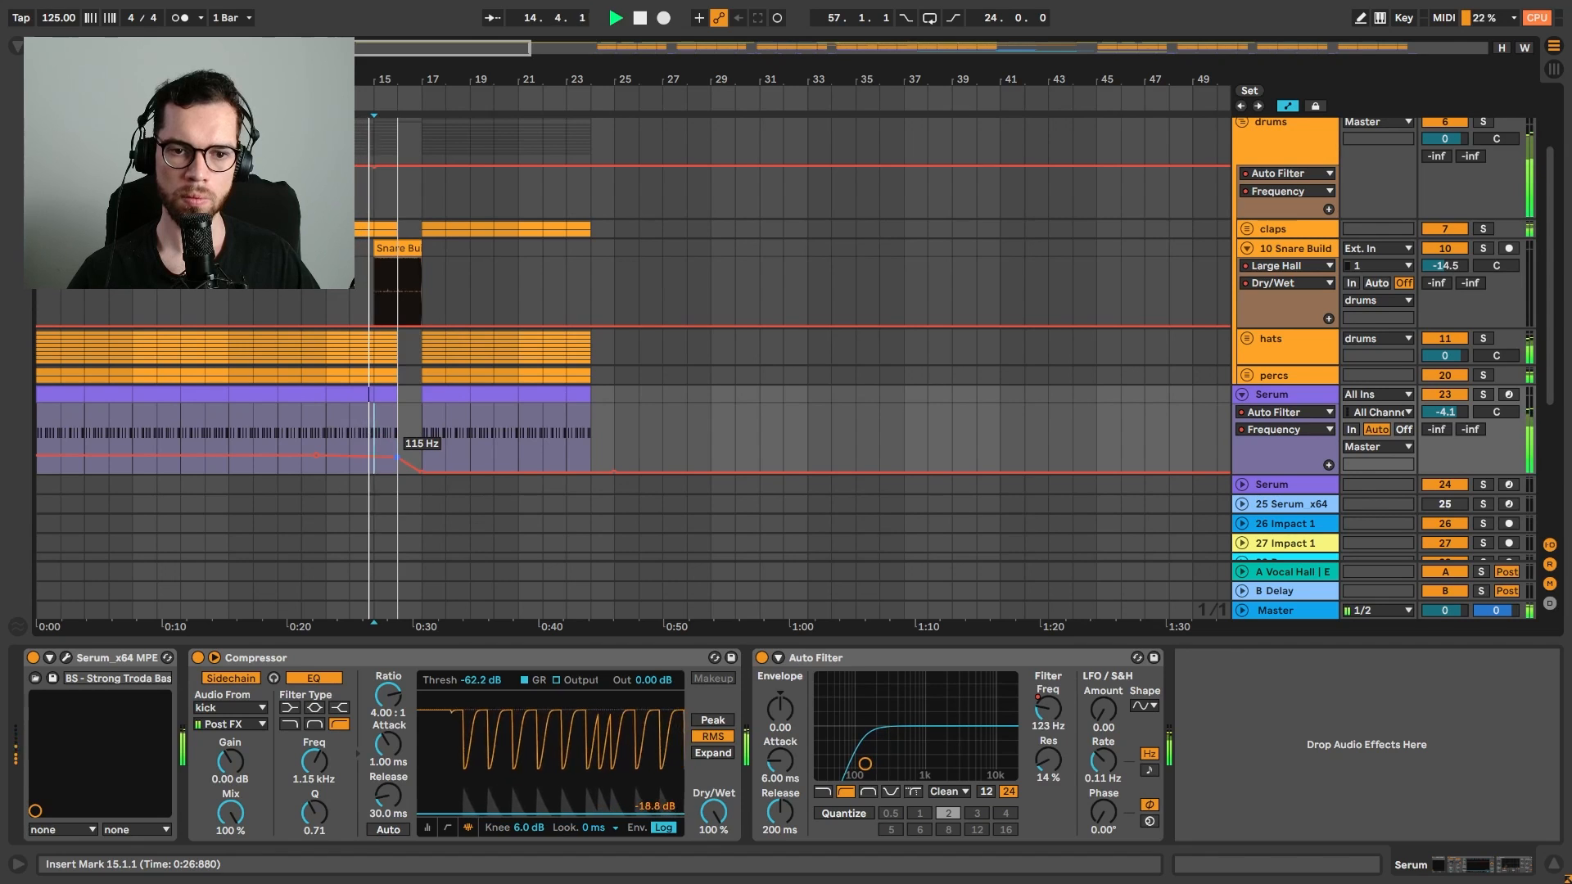
Extend the start of the Snare Build 3 clip back to bar 13 and show the track's devices
{"action": "key", "text": "ctrl+alt+l"}
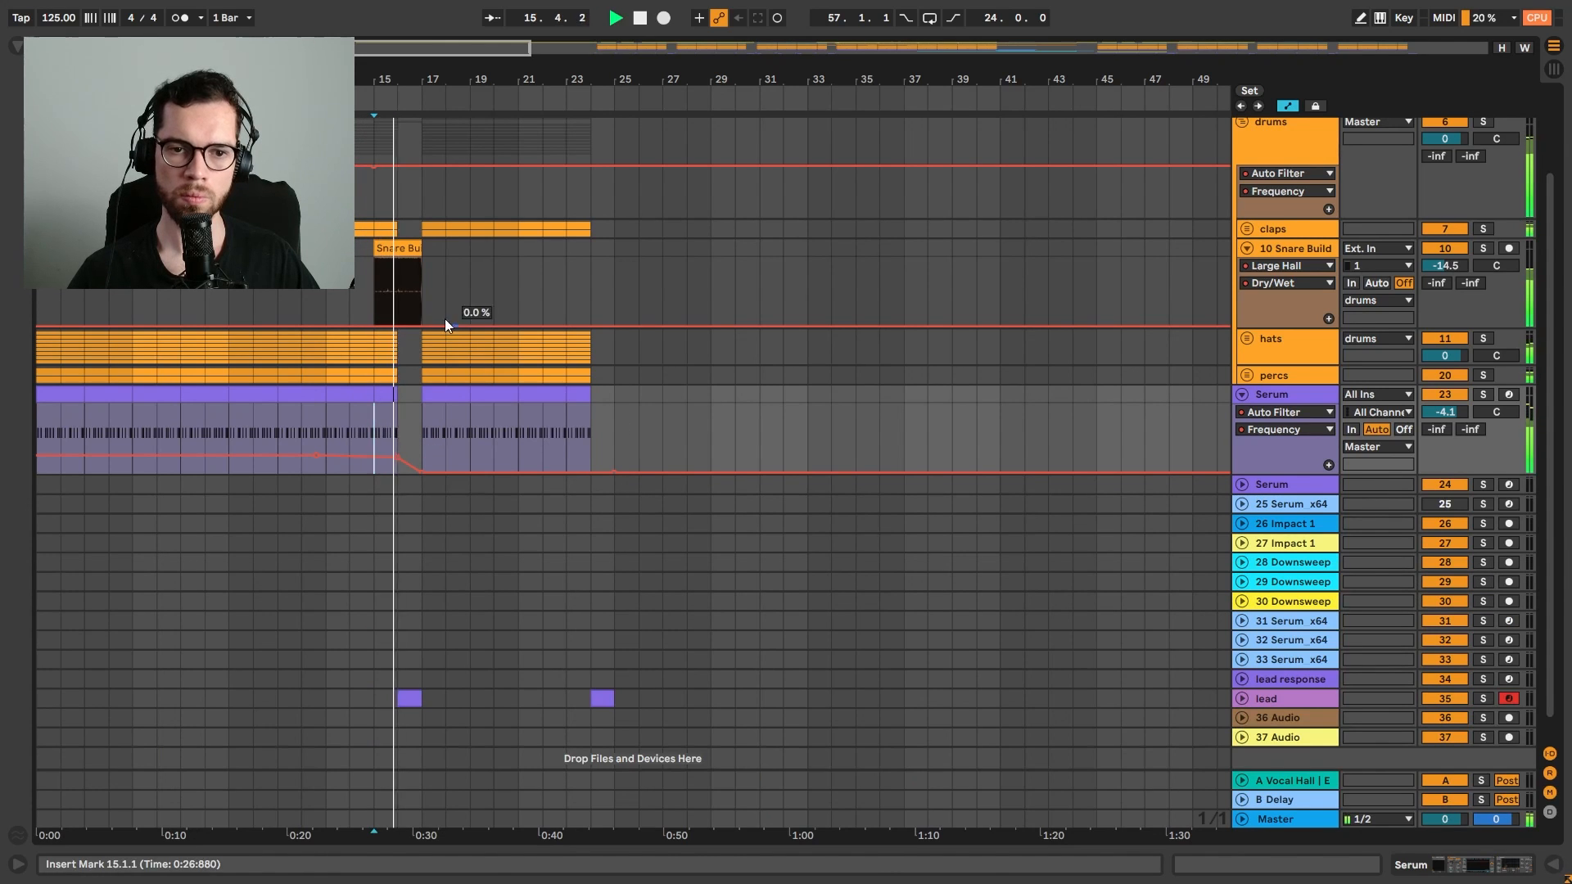
{"action": "left_click_drag", "start_coordinate": [374, 279], "coordinate": [326, 278]}
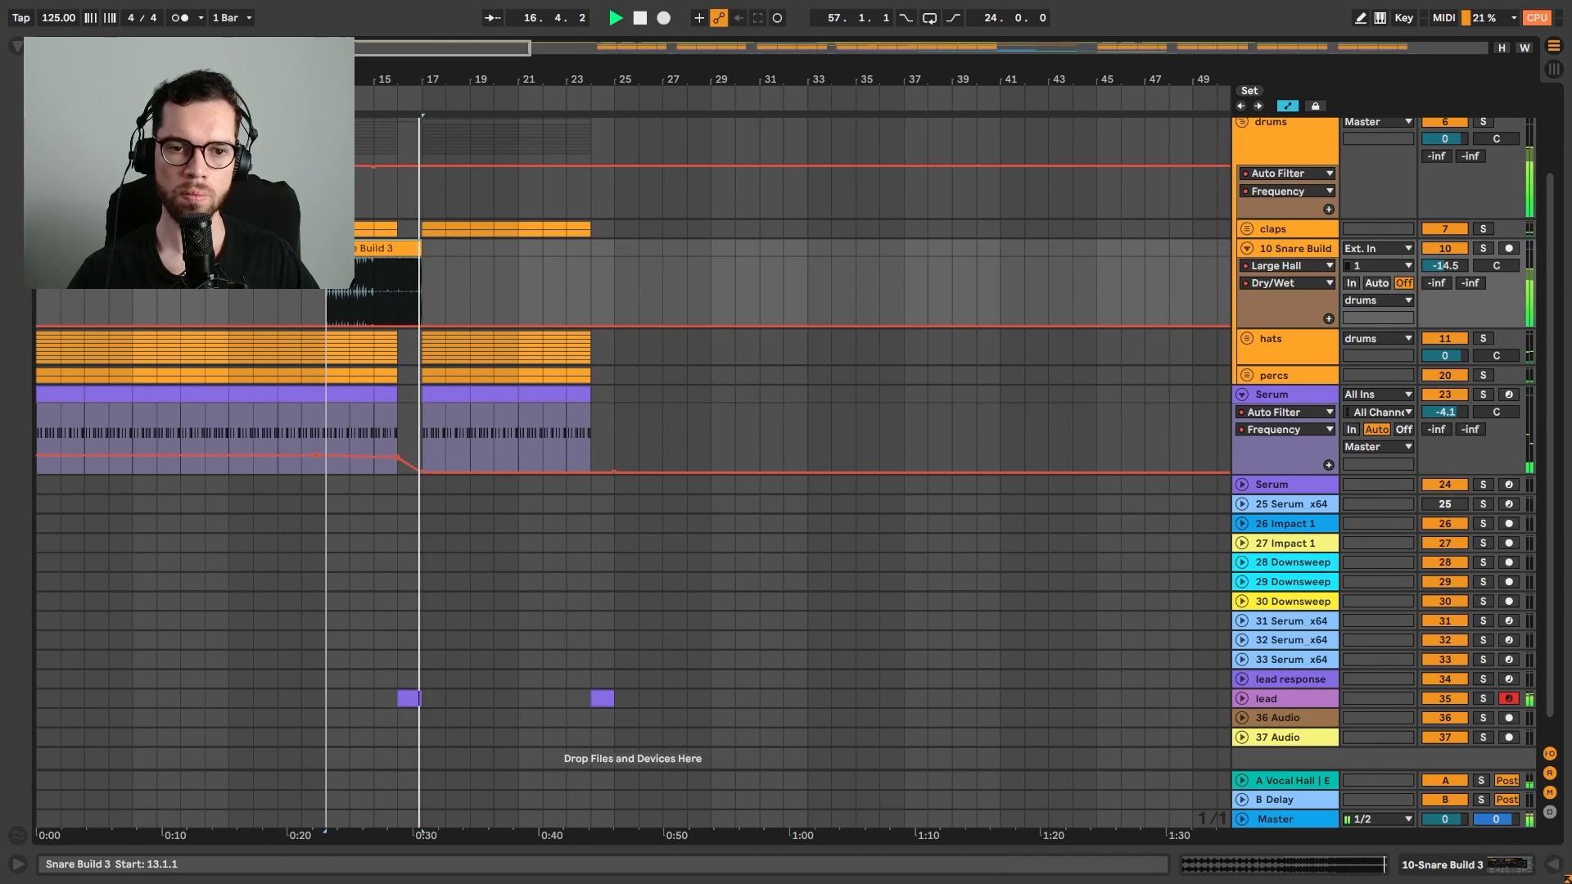
{"action": "double_click", "coordinate": [1294, 247]}
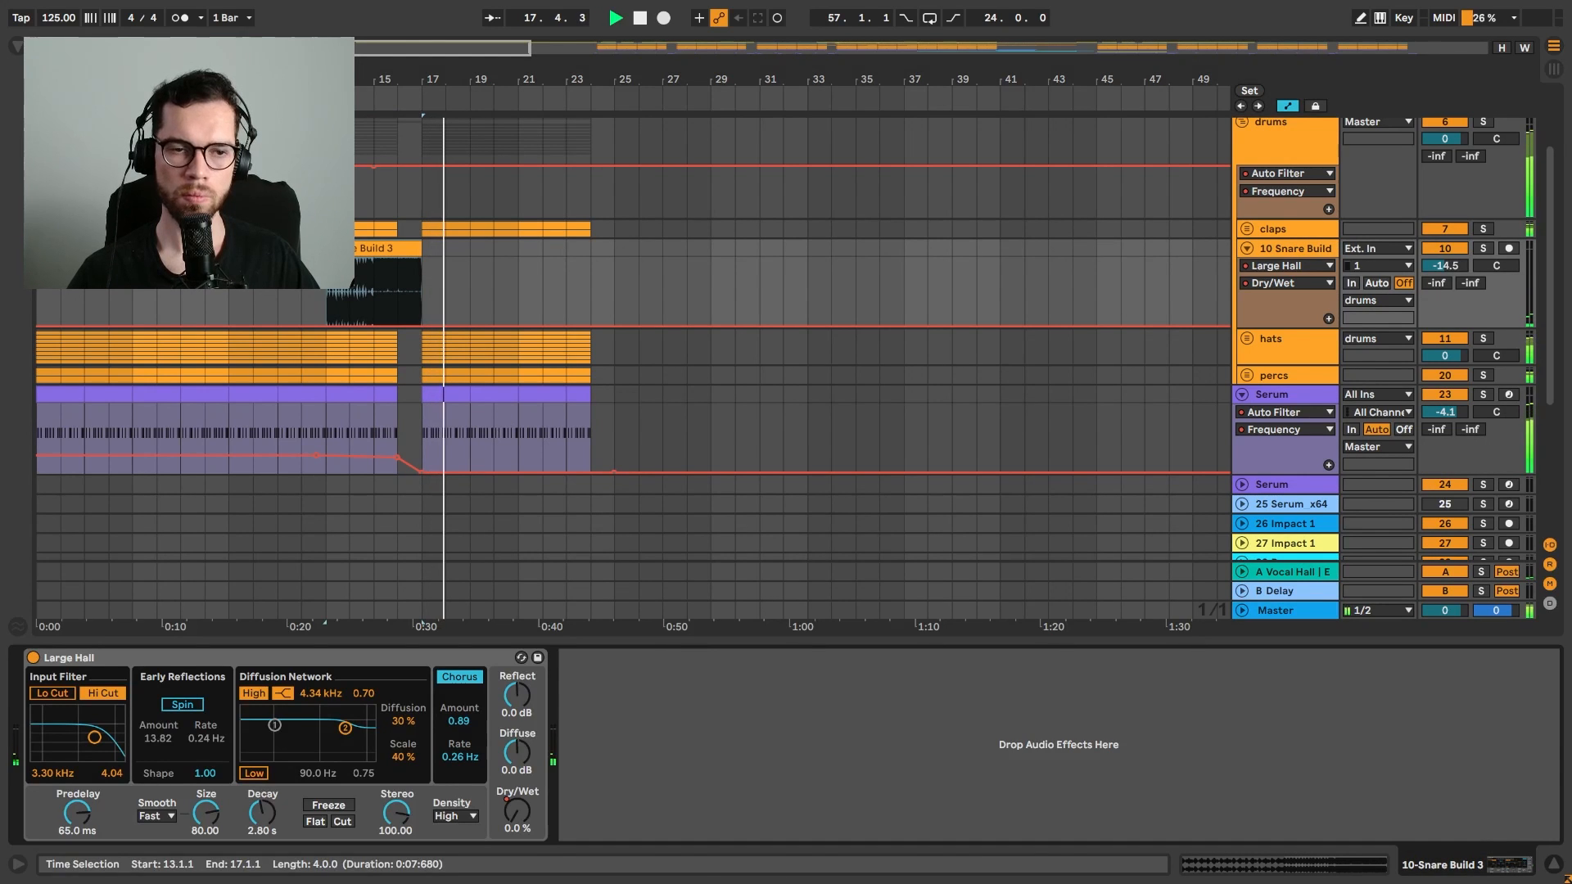
Search the audio effects for Auto Filter and add it after the Large Hall reverb on the Snare Build track
{"action": "key", "text": "ctrl+alt+b"}
{"action": "key", "text": "ctrl+f"}
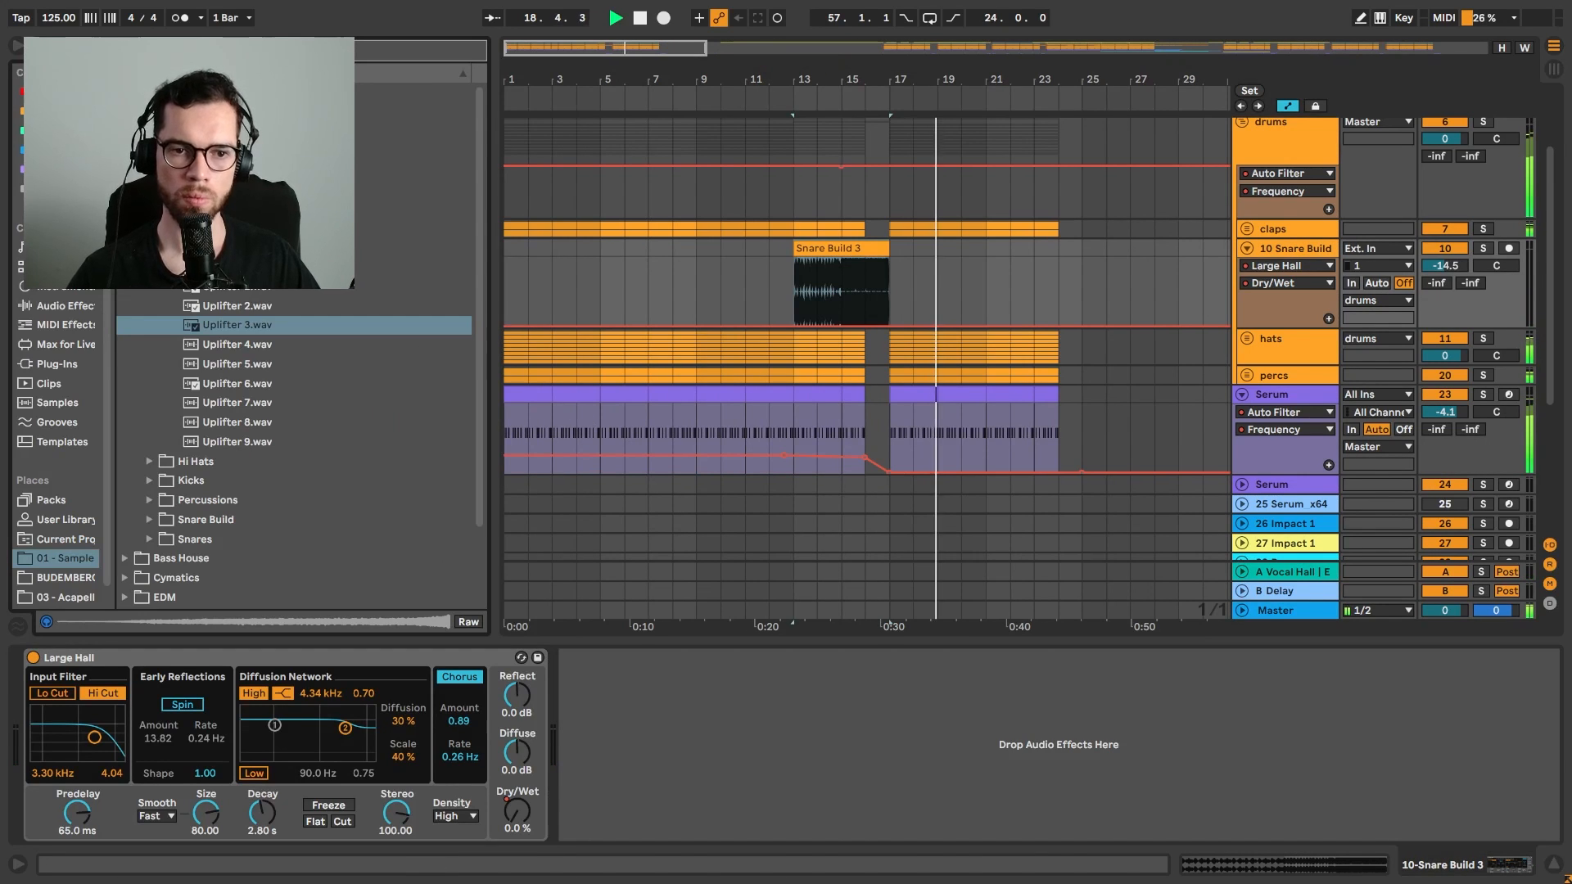
{"action": "type", "text": "au"}
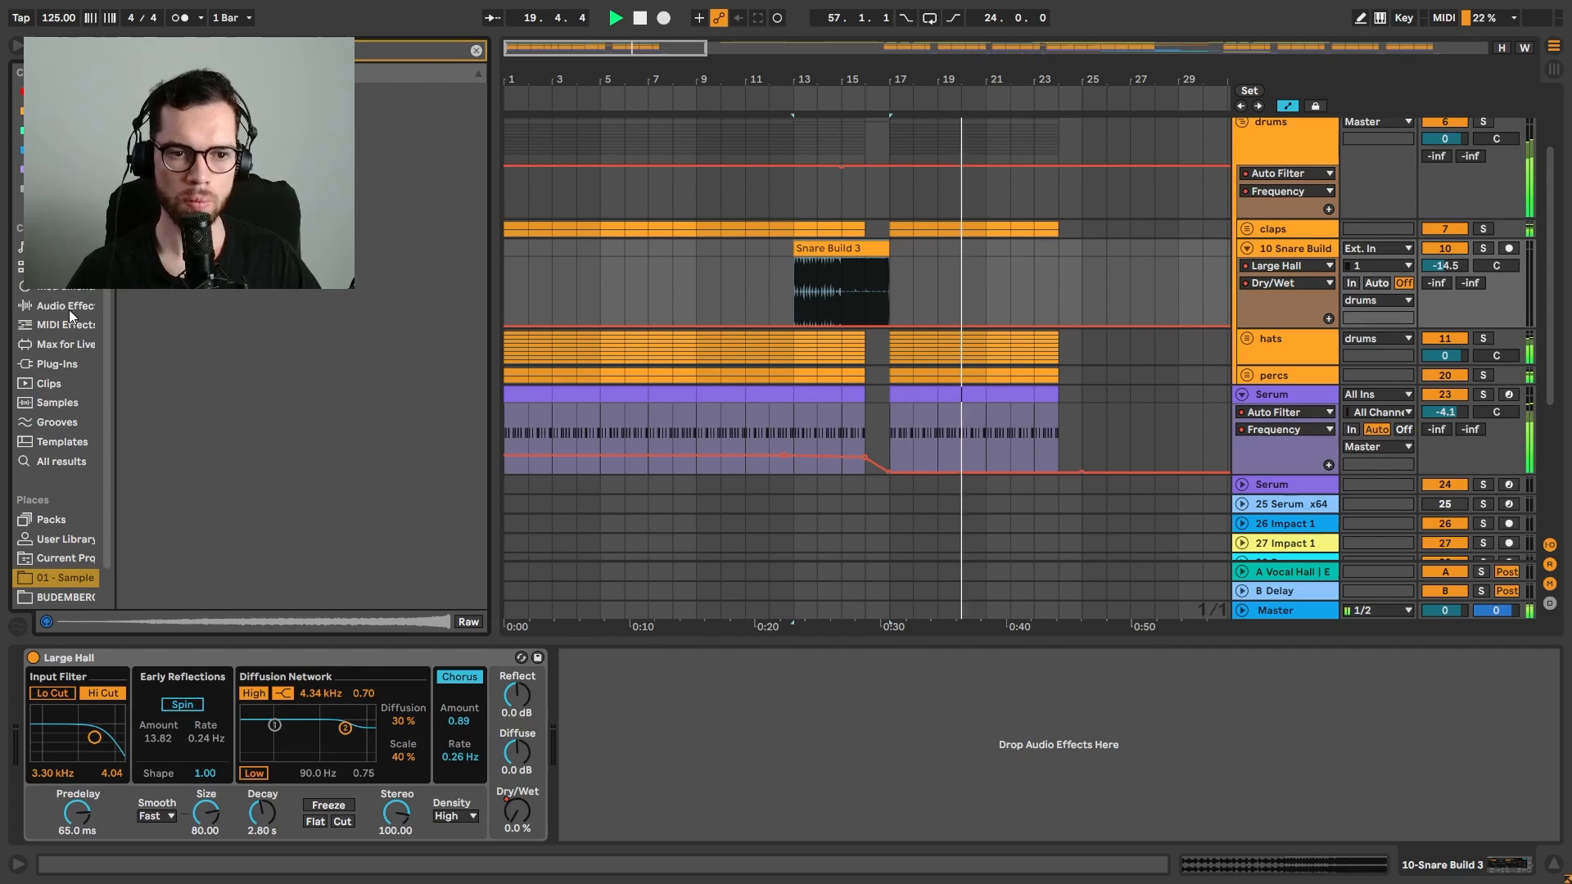
{"action": "left_click", "coordinate": [69, 309]}
{"action": "left_click_drag", "start_coordinate": [270, 150], "coordinate": [660, 727]}
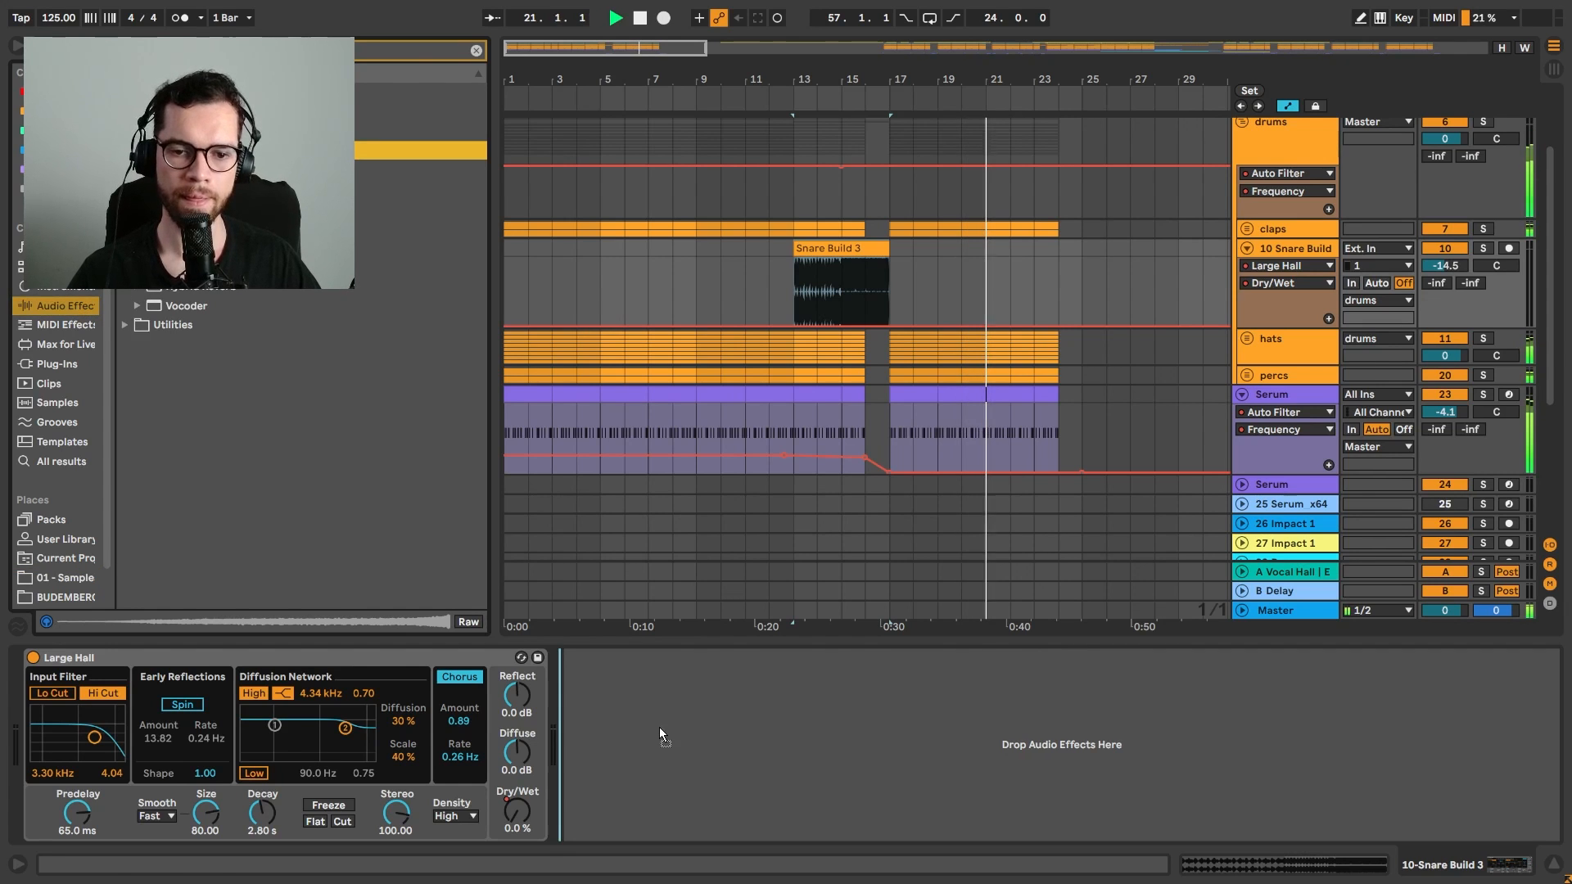
Automate the snare build's Auto Filter frequency to rise from bar 13 to 19.9 kHz at bar 16, and close the browser
{"action": "left_click_drag", "start_coordinate": [759, 666], "coordinate": [853, 761]}
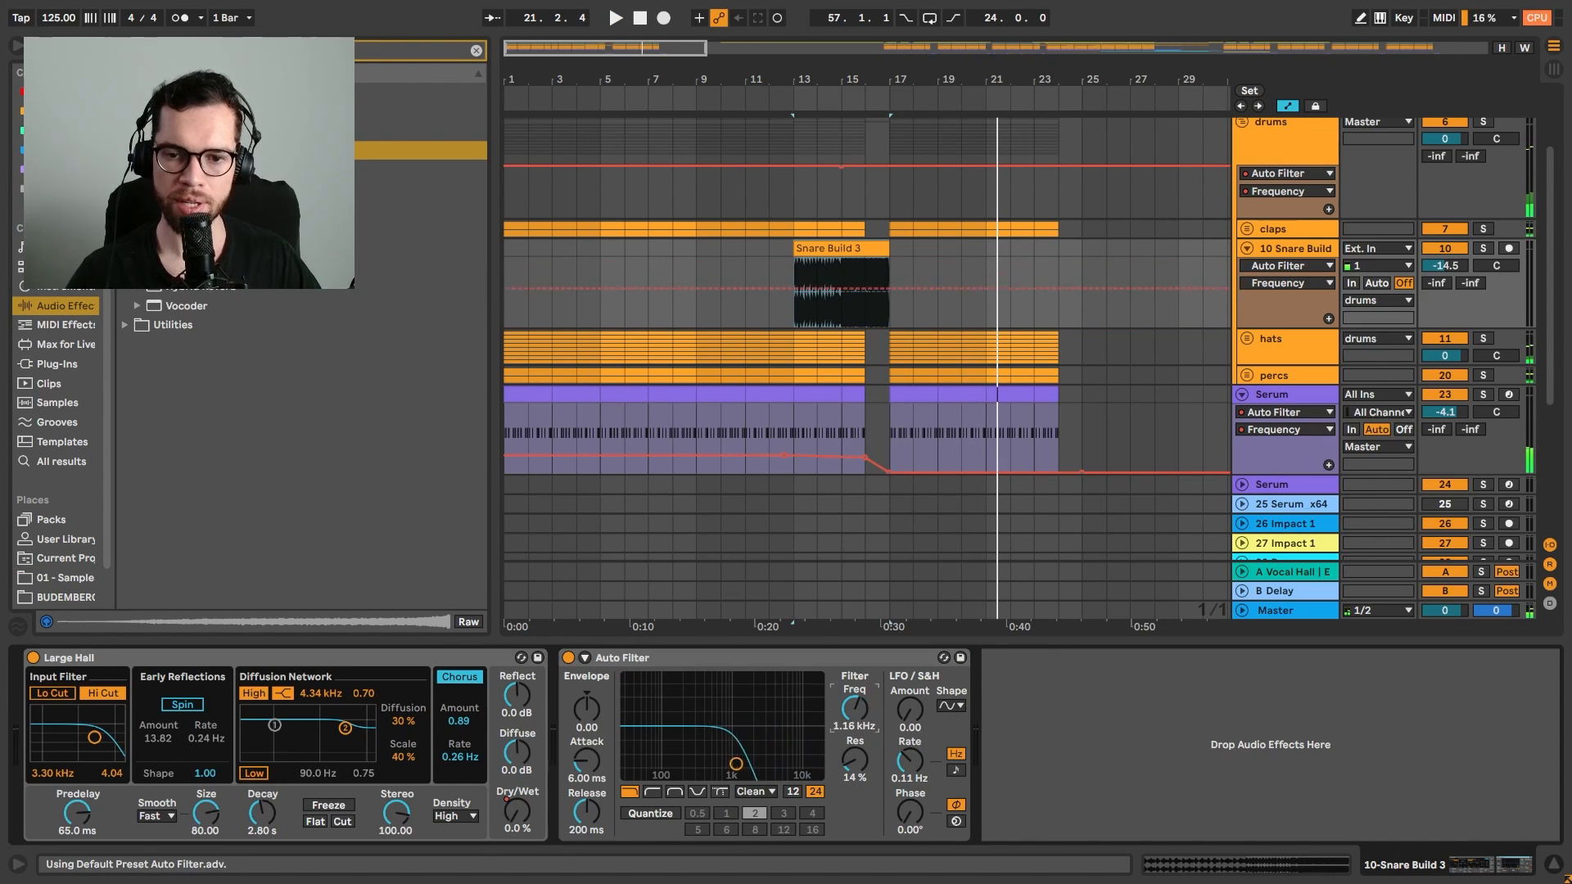
{"action": "left_click_drag", "start_coordinate": [790, 264], "coordinate": [891, 258]}
{"action": "key", "text": "space"}
{"action": "left_click_drag", "start_coordinate": [873, 263], "coordinate": [864, 260]}
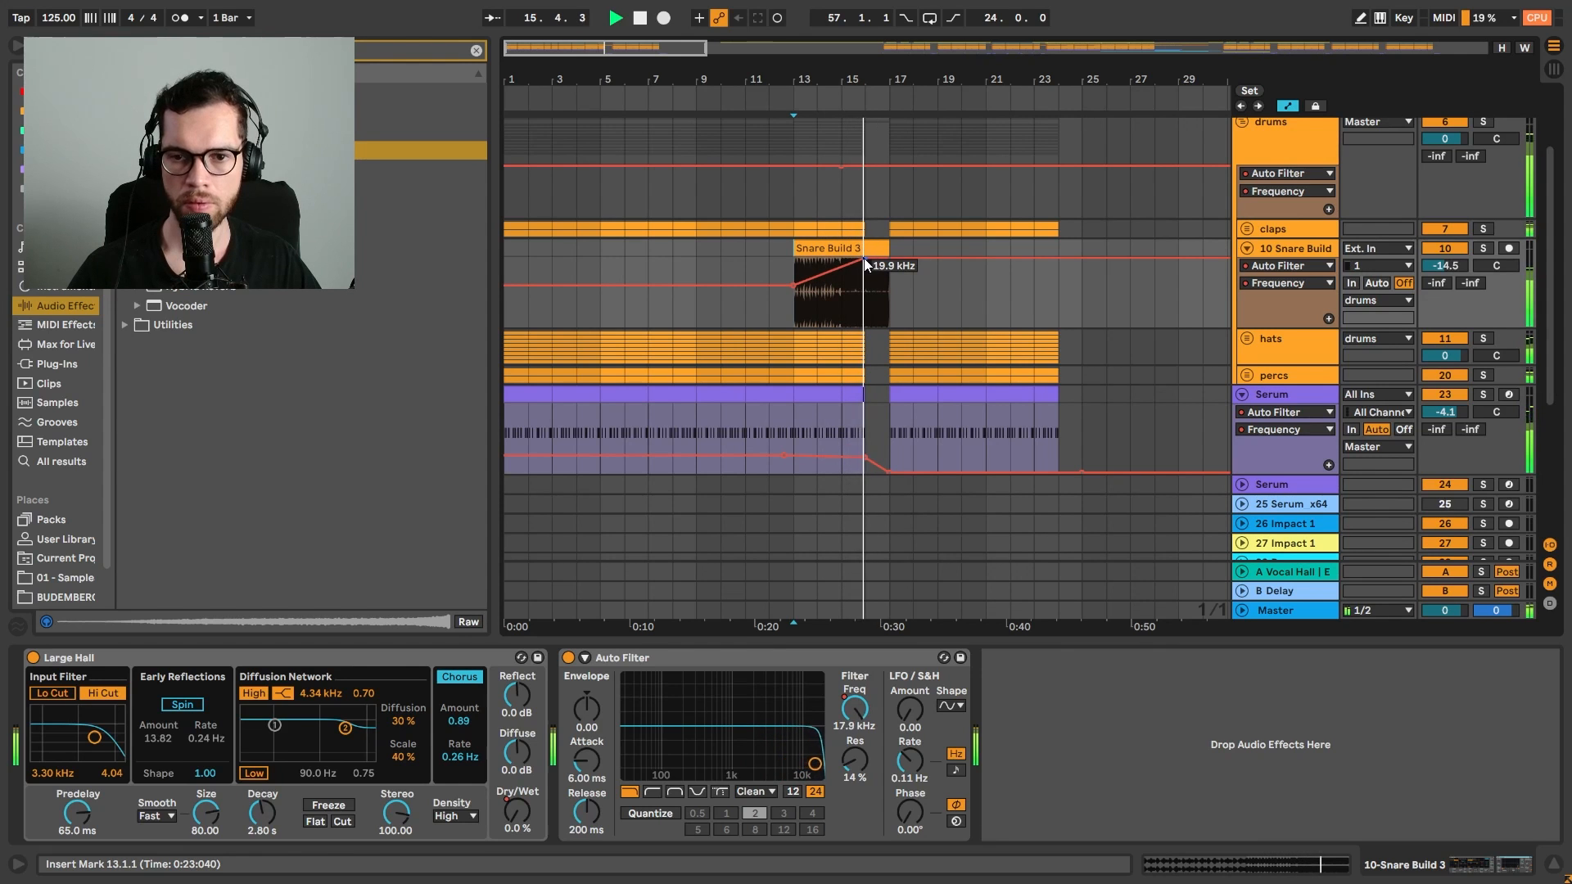
{"action": "left_click", "coordinate": [18, 49]}
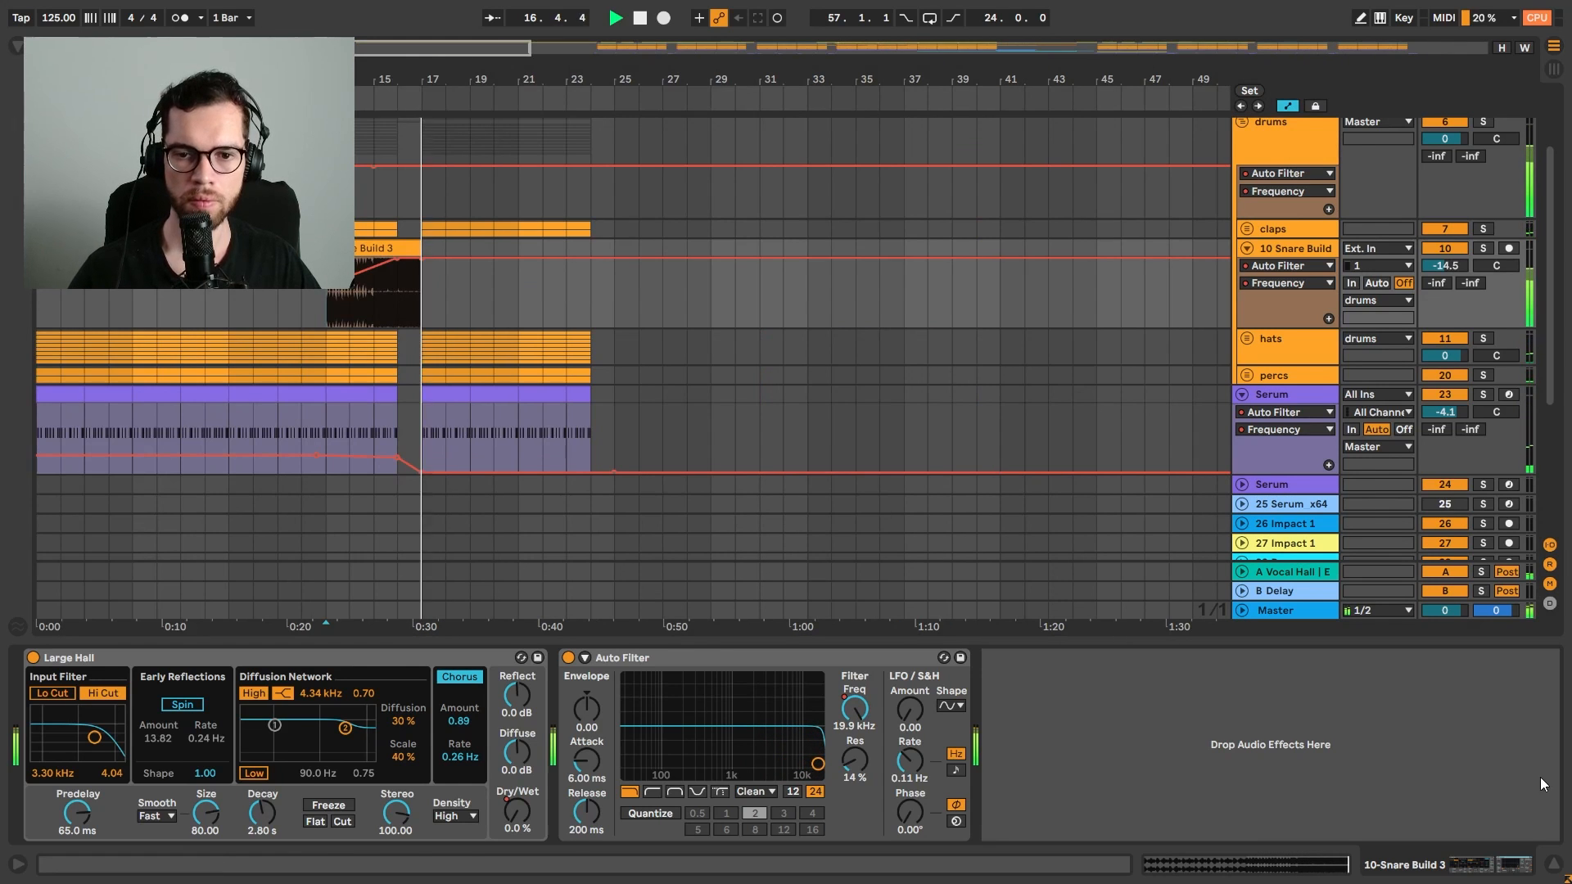
Hide the device view and fold all tracks in the arrangement
{"action": "left_click", "coordinate": [1550, 864]}
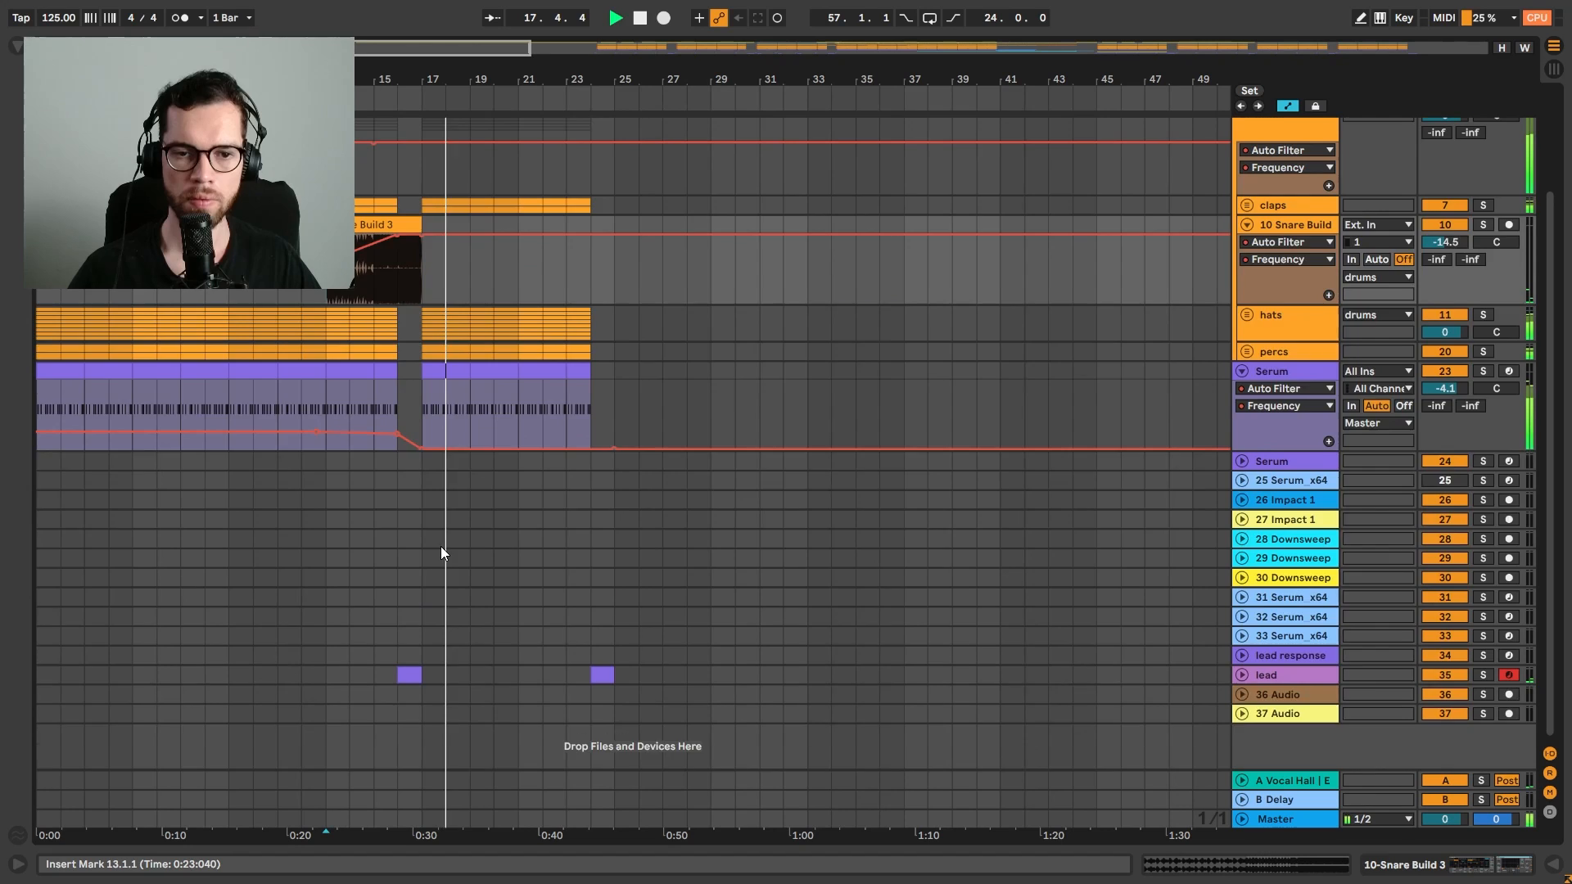
{"action": "scroll", "coordinate": [492, 586], "scroll_direction": "up", "scroll_amount": 4}
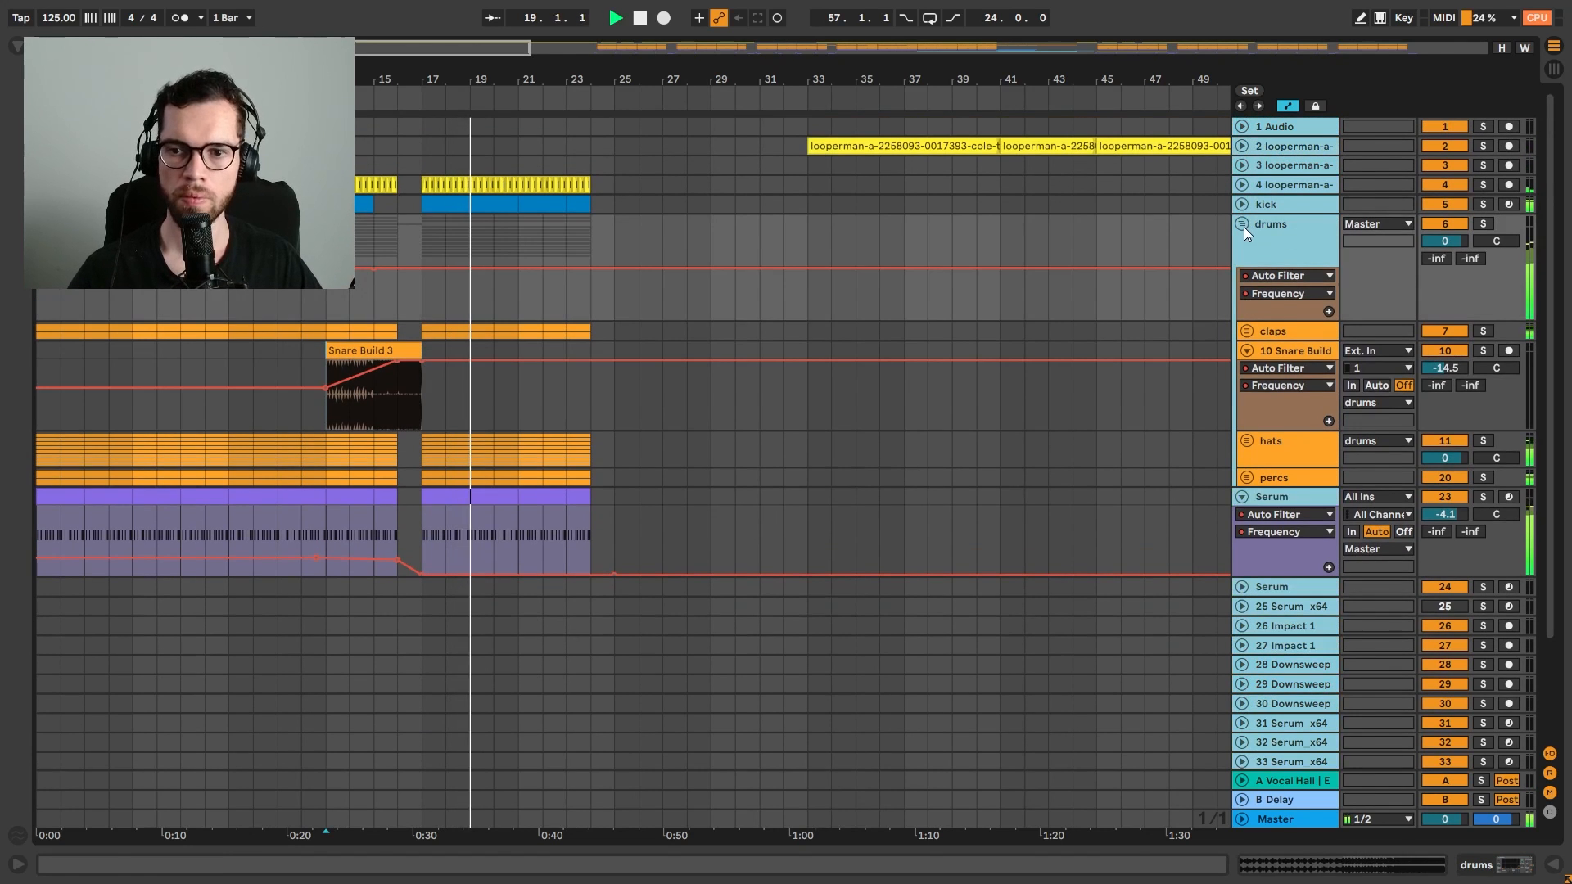
{"action": "left_click", "coordinate": [1243, 225], "text": "alt"}
Play back the intro from bar 17 with the wider arrangement in view
{"action": "left_click", "coordinate": [397, 145]}
{"action": "left_click_drag", "start_coordinate": [597, 68], "coordinate": [599, 28]}
{"action": "left_click", "coordinate": [675, 146]}
{"action": "key", "text": "space"}
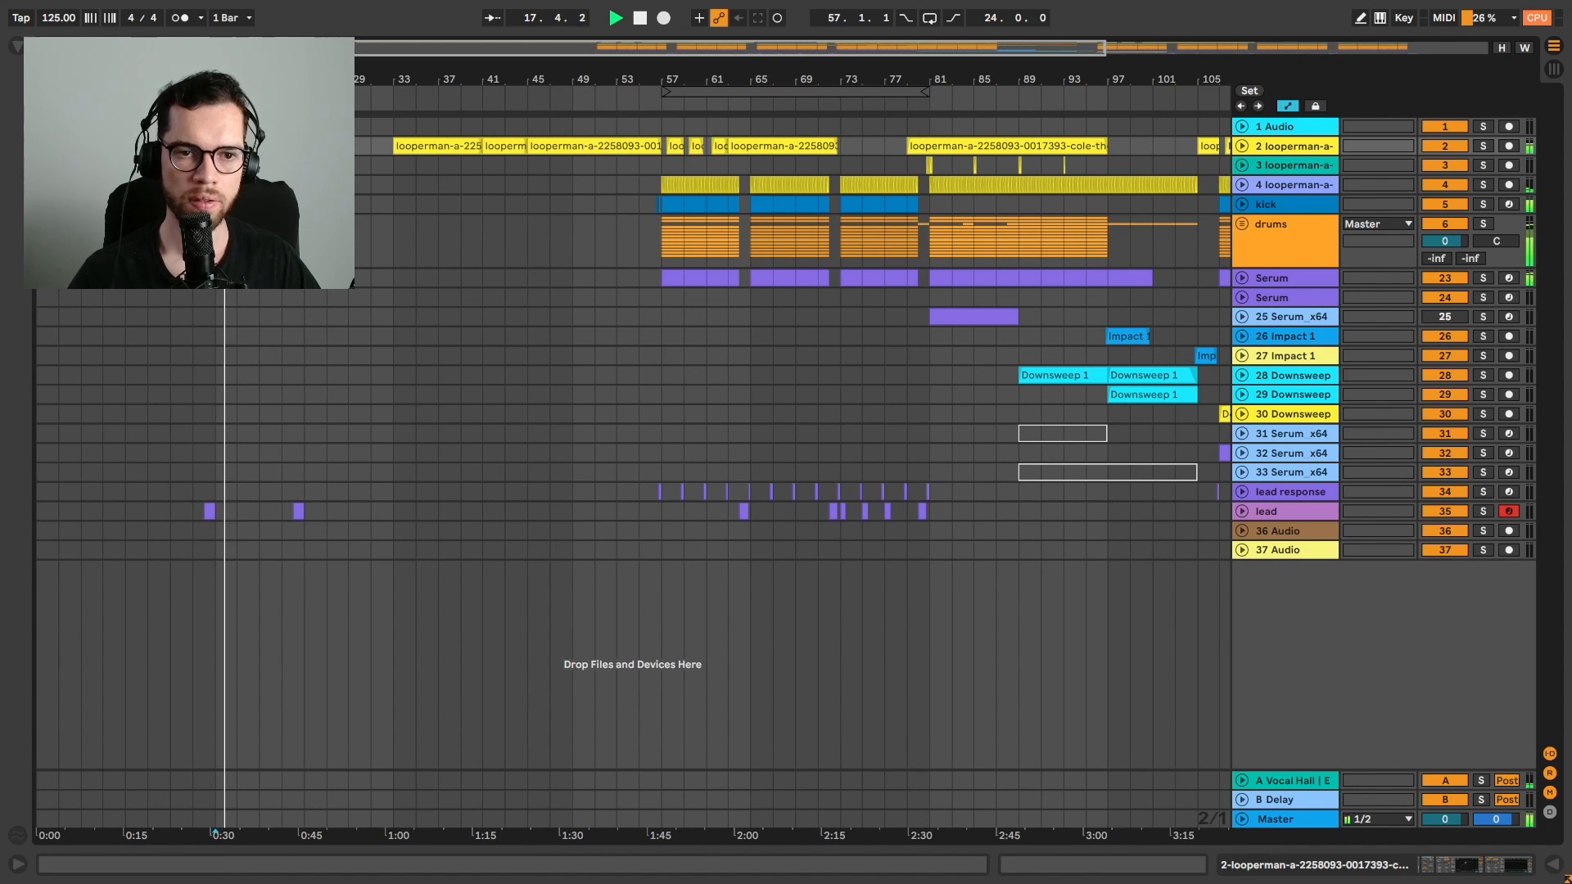
{"action": "left_click_drag", "start_coordinate": [216, 79], "coordinate": [215, 97]}
{"action": "key", "text": "space"}
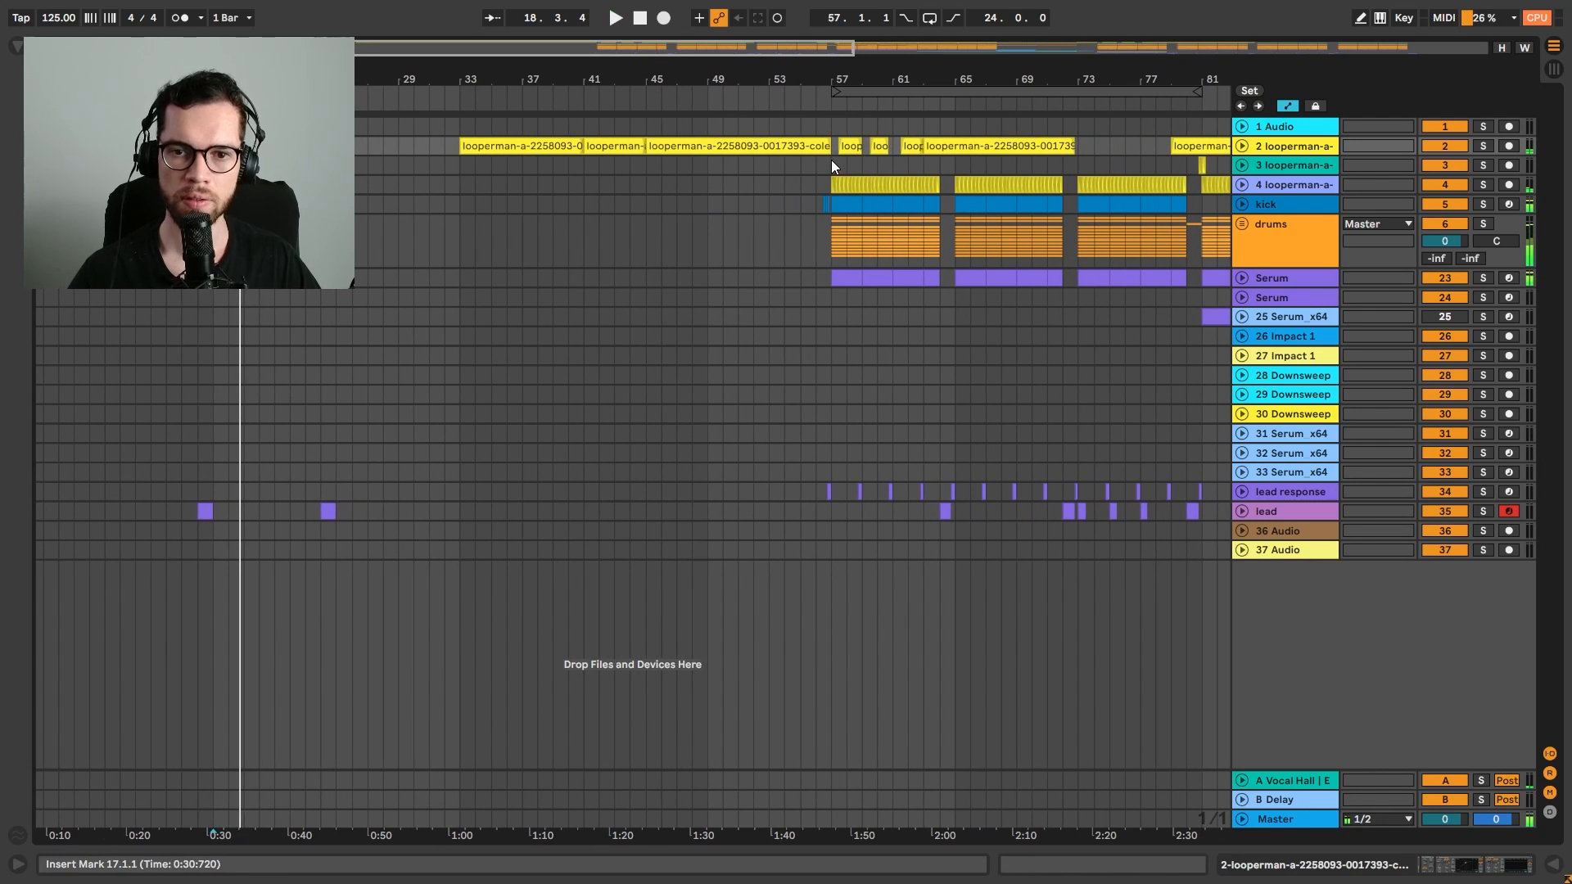
Unfold the vocal track, split its clip at bar 39 and delete the part from bar 33 to bar 39
{"action": "left_click", "coordinate": [510, 148]}
{"action": "key", "text": "space"}
{"action": "left_click", "coordinate": [1242, 146]}
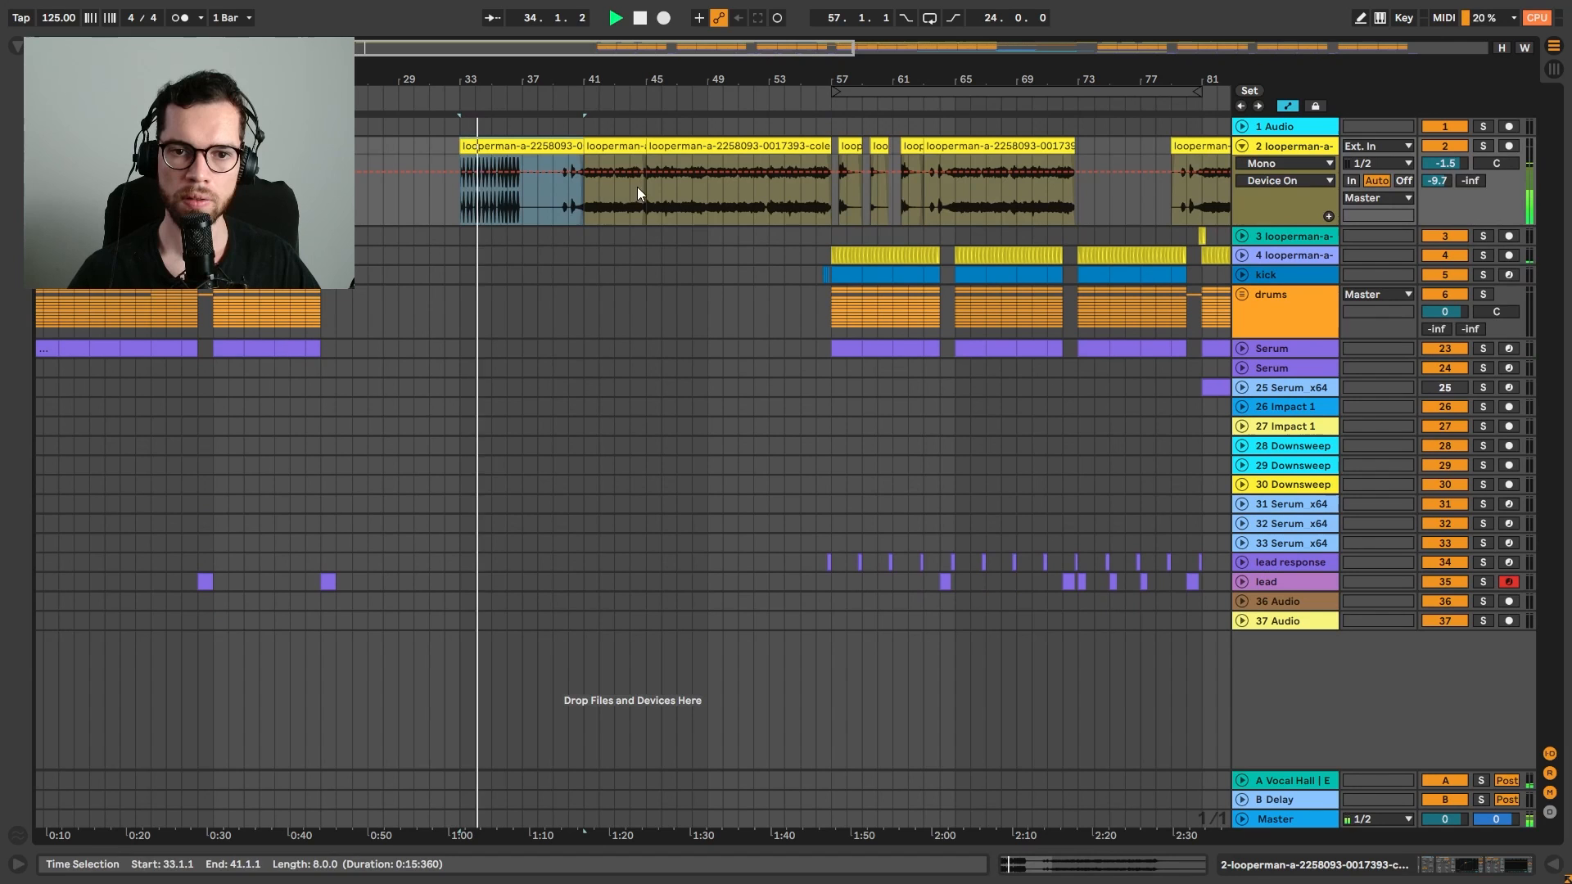
{"action": "left_click", "coordinate": [558, 197]}
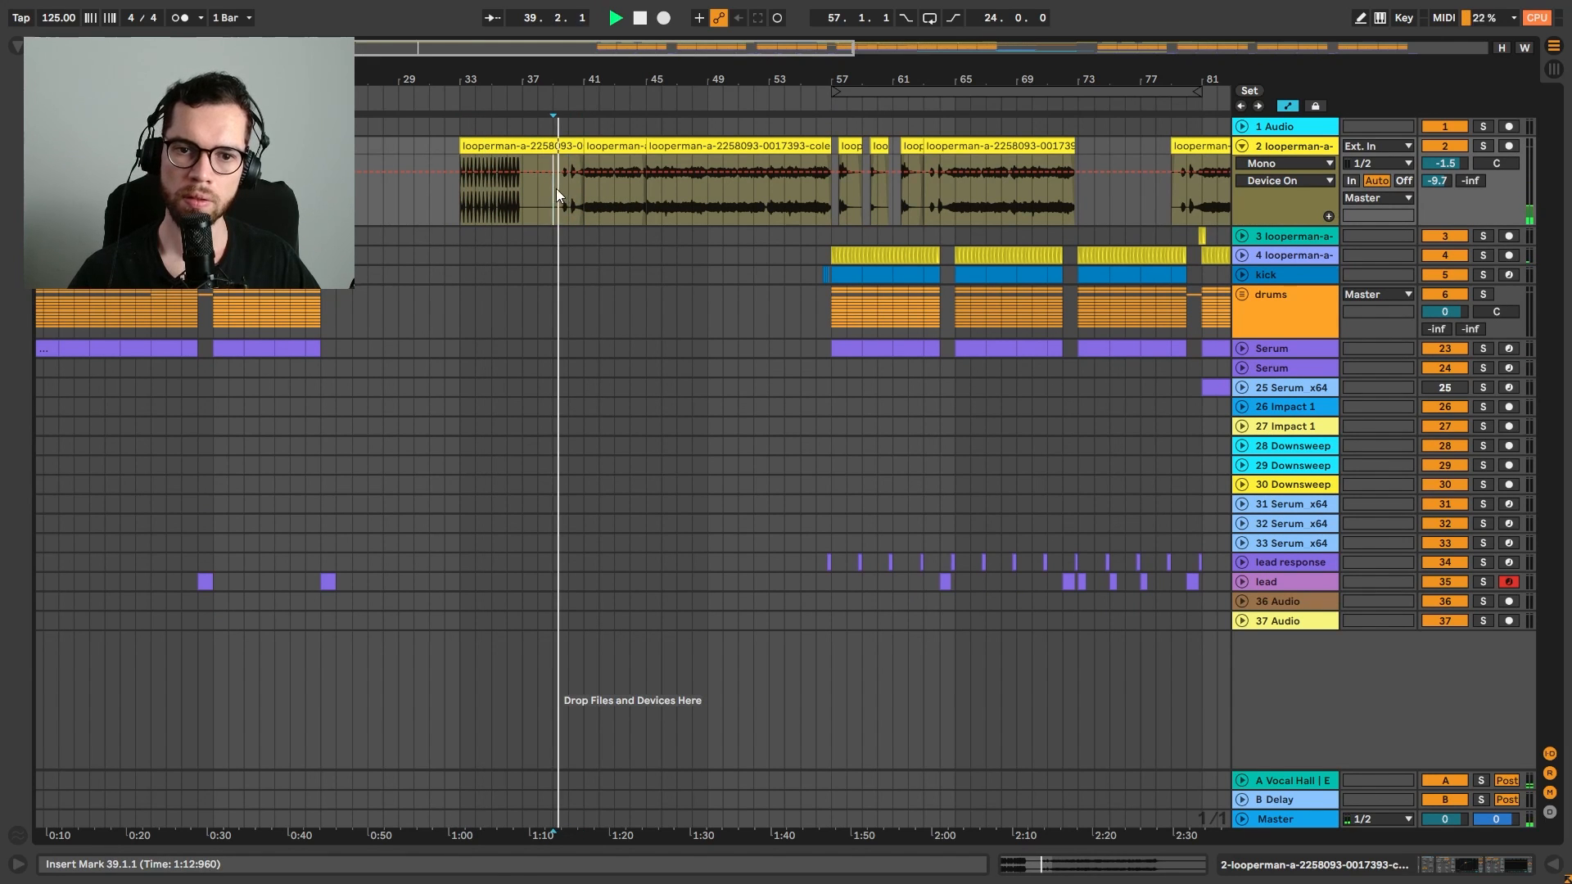
{"action": "key", "text": "ctrl+e"}
{"action": "left_click", "coordinate": [533, 149]}
{"action": "key", "text": "Delete"}
Audition the vocal around bar 39 and isolate the phrase from 39.3.1 to 41.1.1 as its own clip
{"action": "key", "text": "space"}
{"action": "left_click_drag", "start_coordinate": [568, 74], "coordinate": [569, 119]}
{"action": "left_click", "coordinate": [572, 209]}
{"action": "key", "text": "space"}
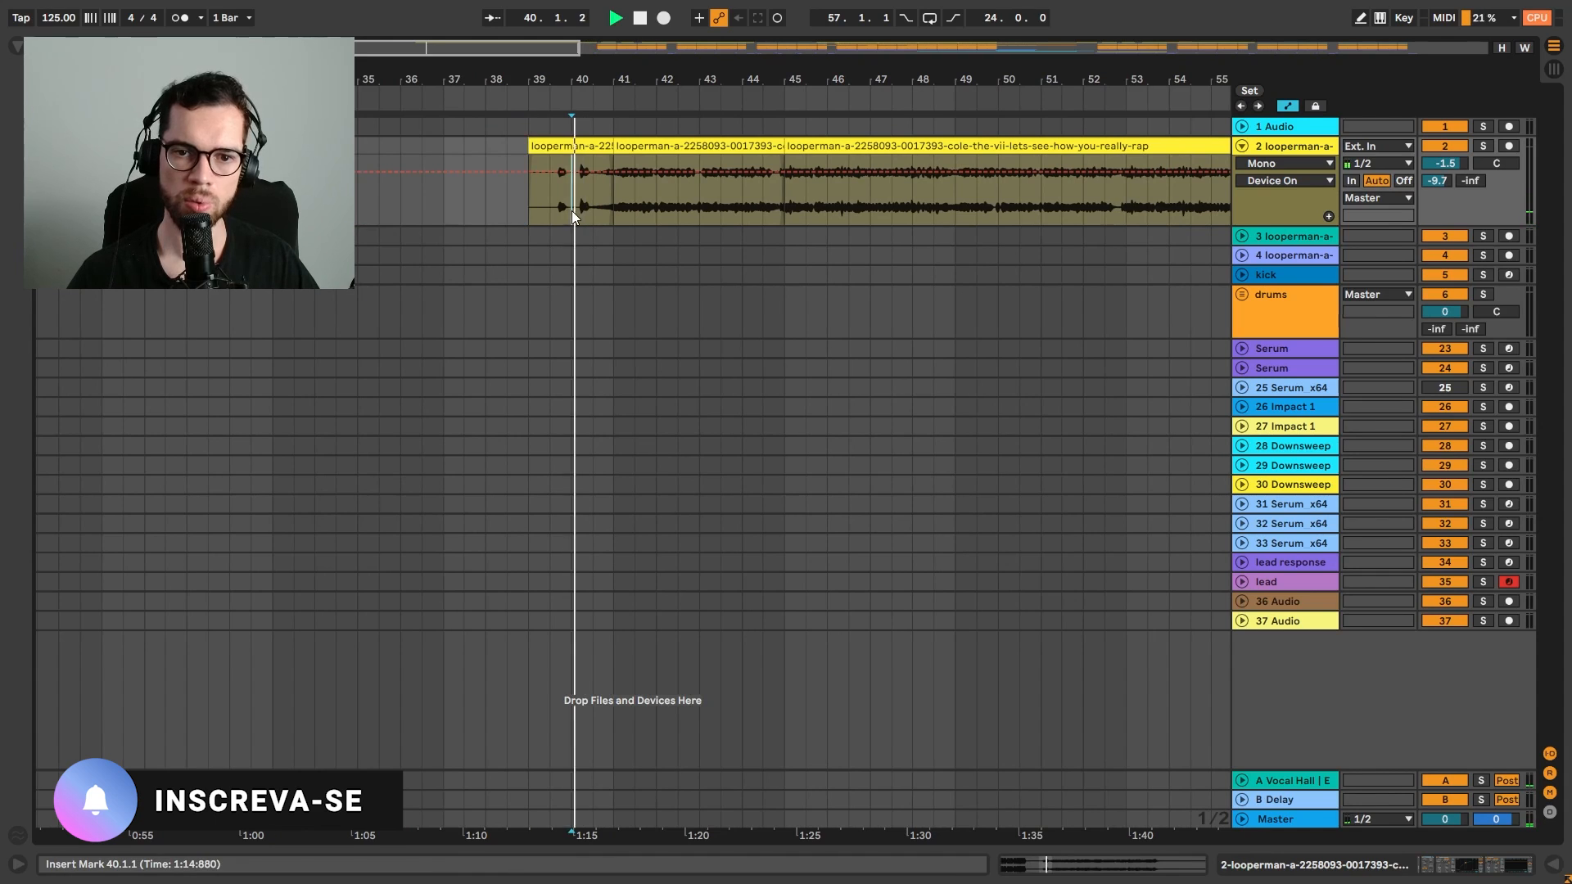
{"action": "left_click", "coordinate": [550, 191]}
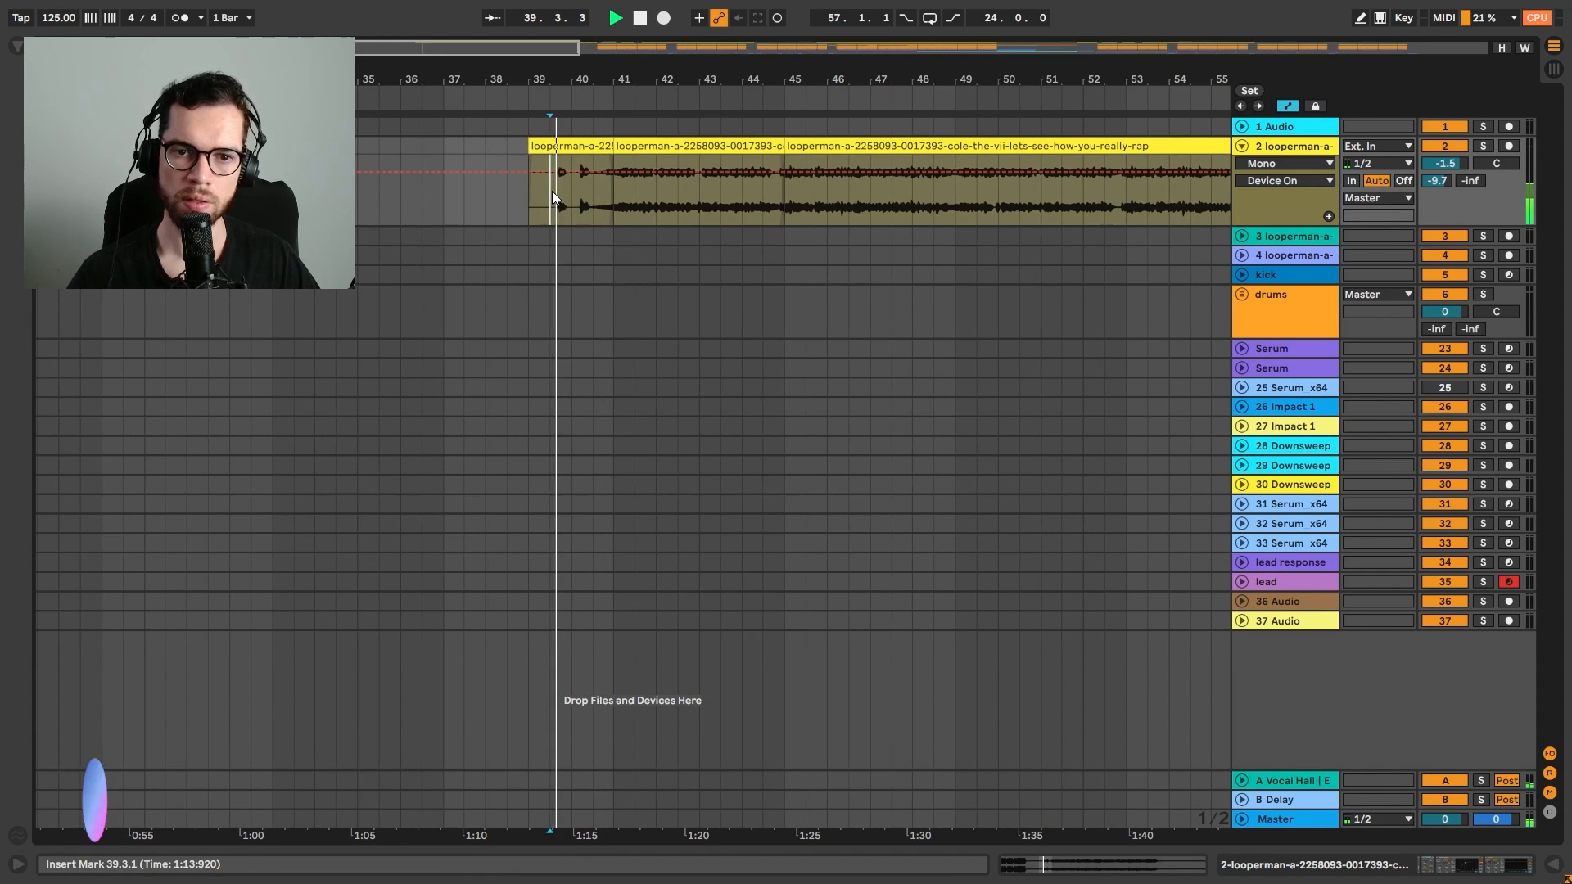
{"action": "left_click", "coordinate": [614, 203], "text": "shift"}
{"action": "key", "text": "space"}
Copy the isolated vocal phrase into the intro, with one clip at 17.3.1, and hide the automation
{"action": "left_click_drag", "start_coordinate": [600, 83], "coordinate": [798, 45]}
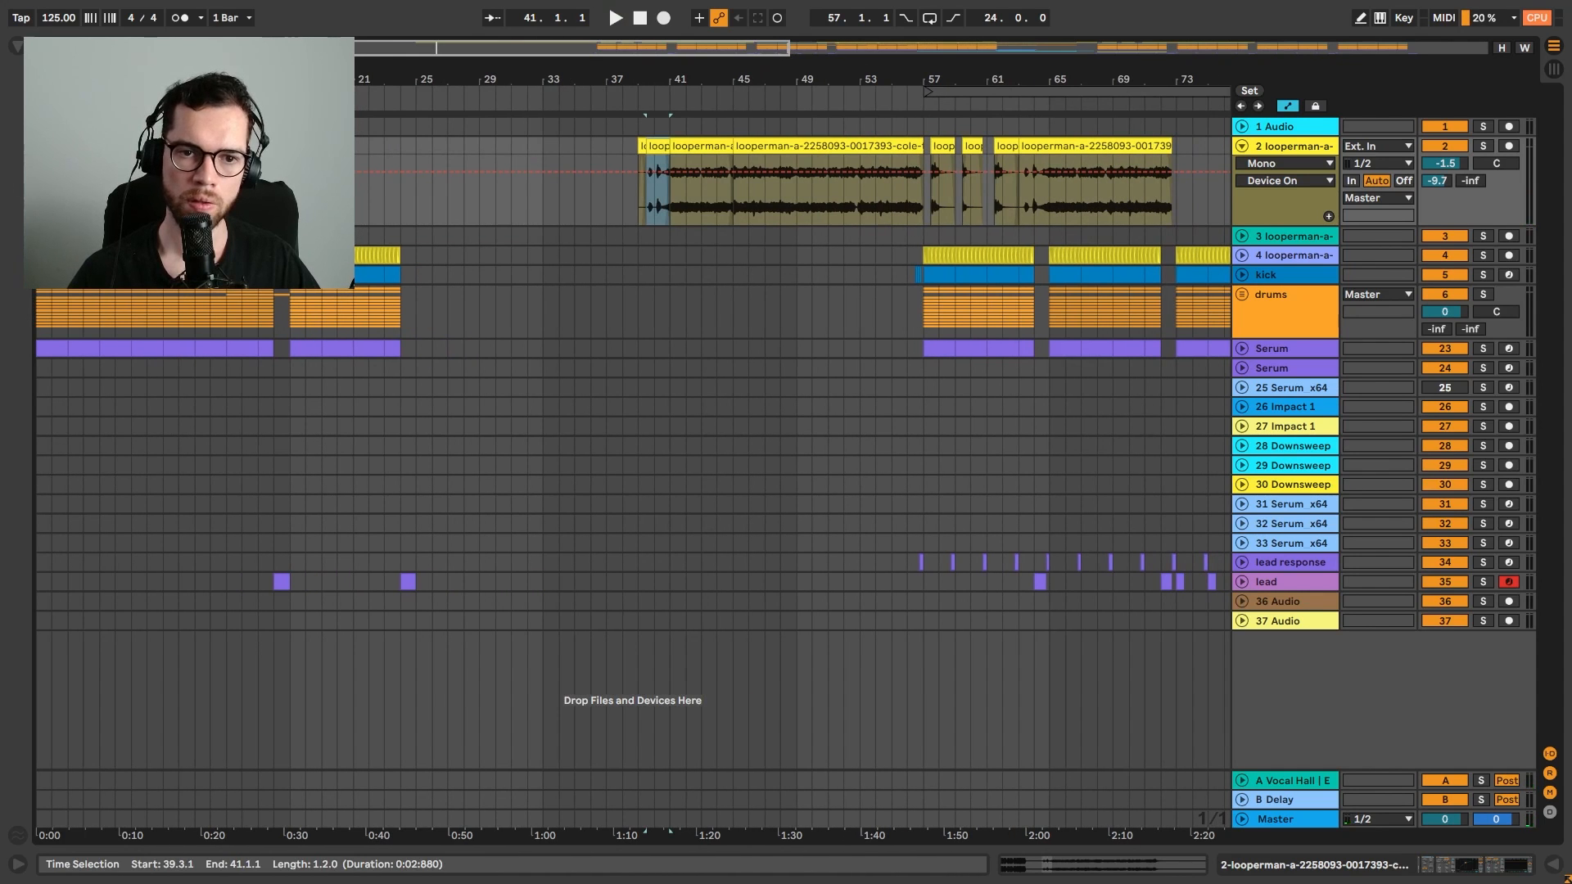
{"action": "left_click", "coordinate": [132, 196]}
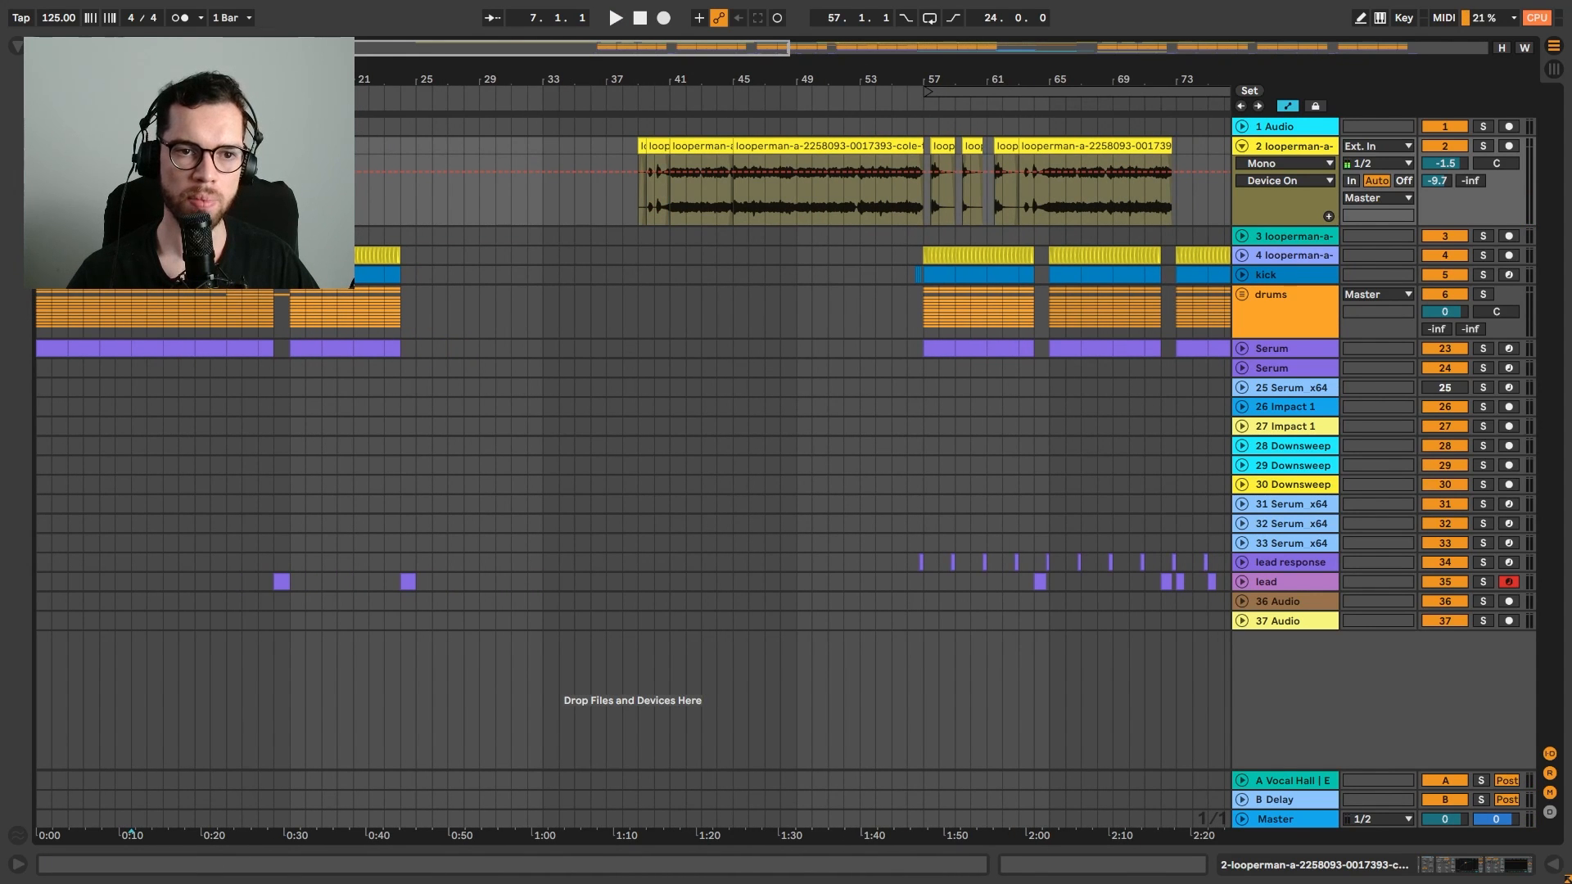
{"action": "key", "text": "plus"}
{"action": "key", "text": "a"}
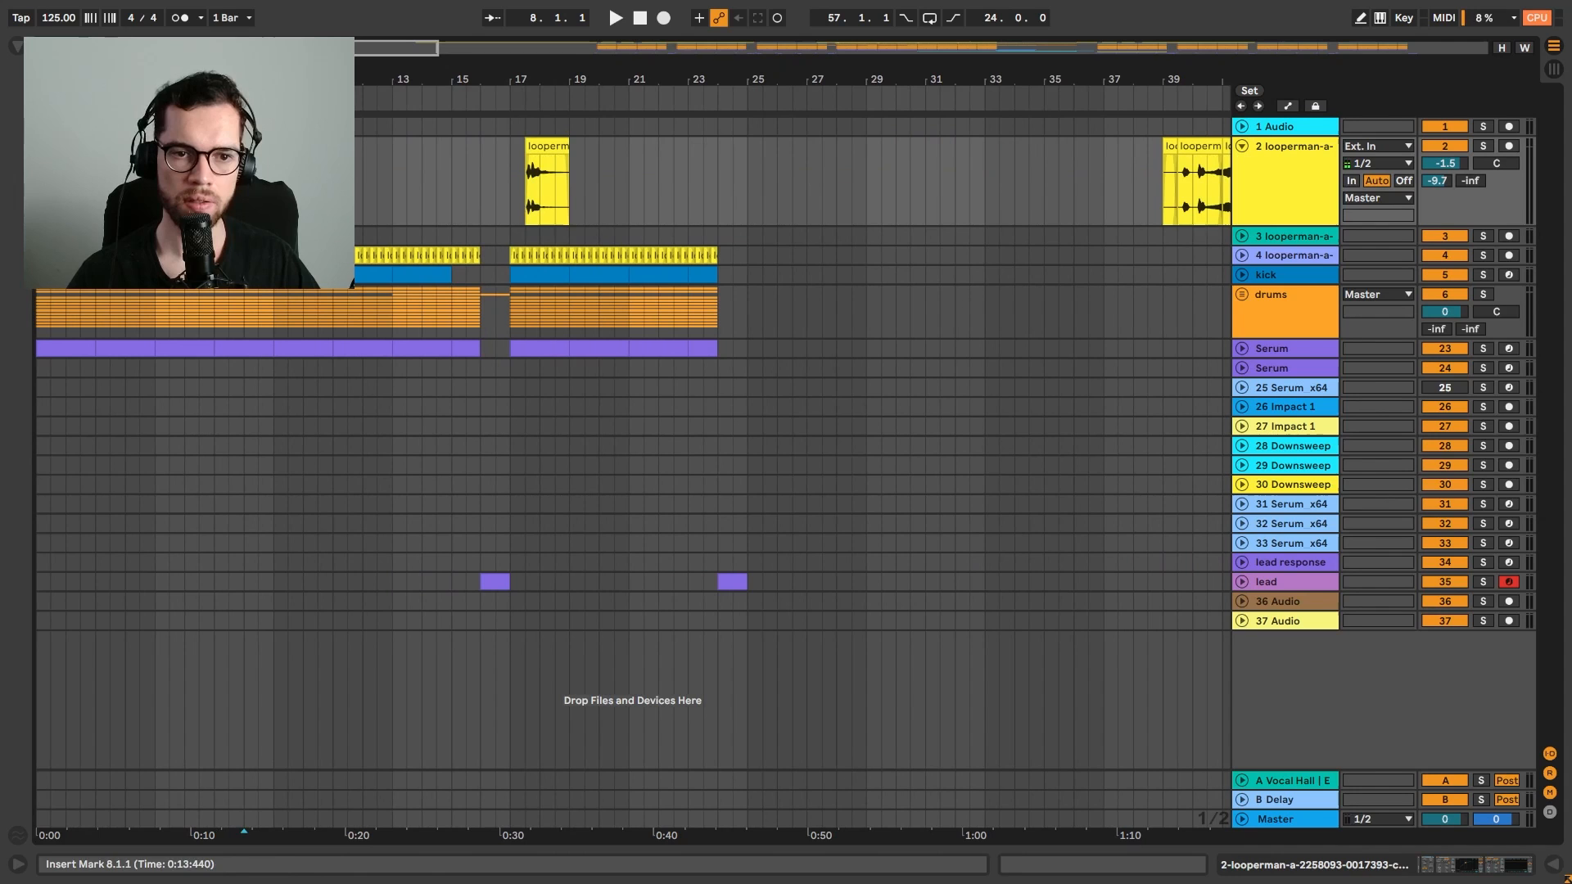
Trim the earlier vocal copy so that it starts at 8.3.1 and ends at 9.1.1
{"action": "left_click", "coordinate": [262, 146]}
{"action": "key", "text": "space"}
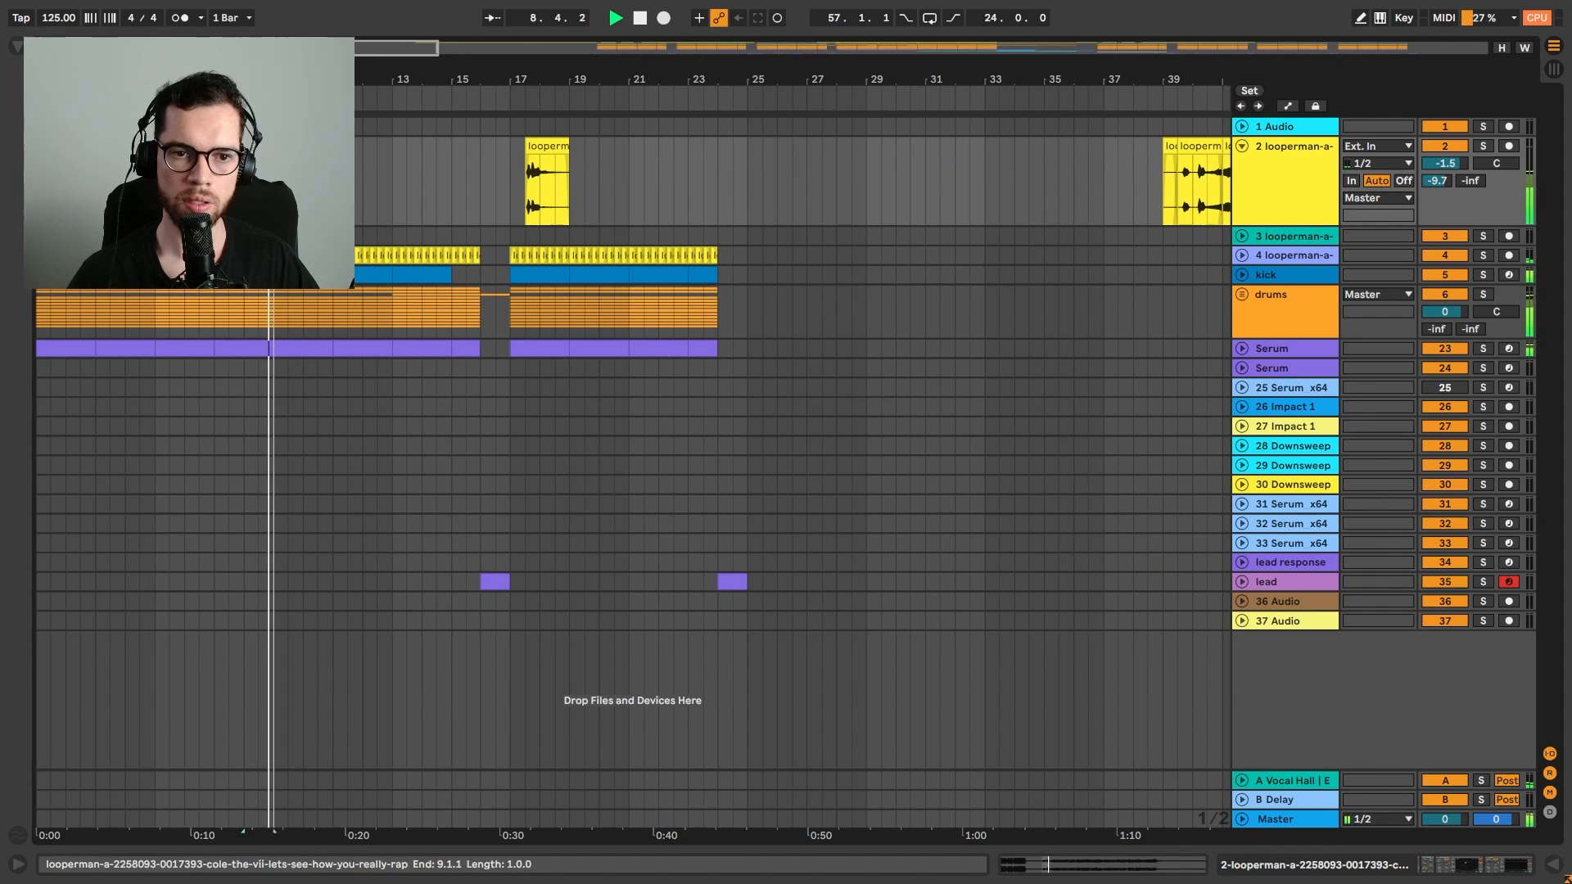
{"action": "key", "text": "space"}
{"action": "key", "text": "space"}
{"action": "left_click_drag", "start_coordinate": [244, 146], "coordinate": [259, 146]}
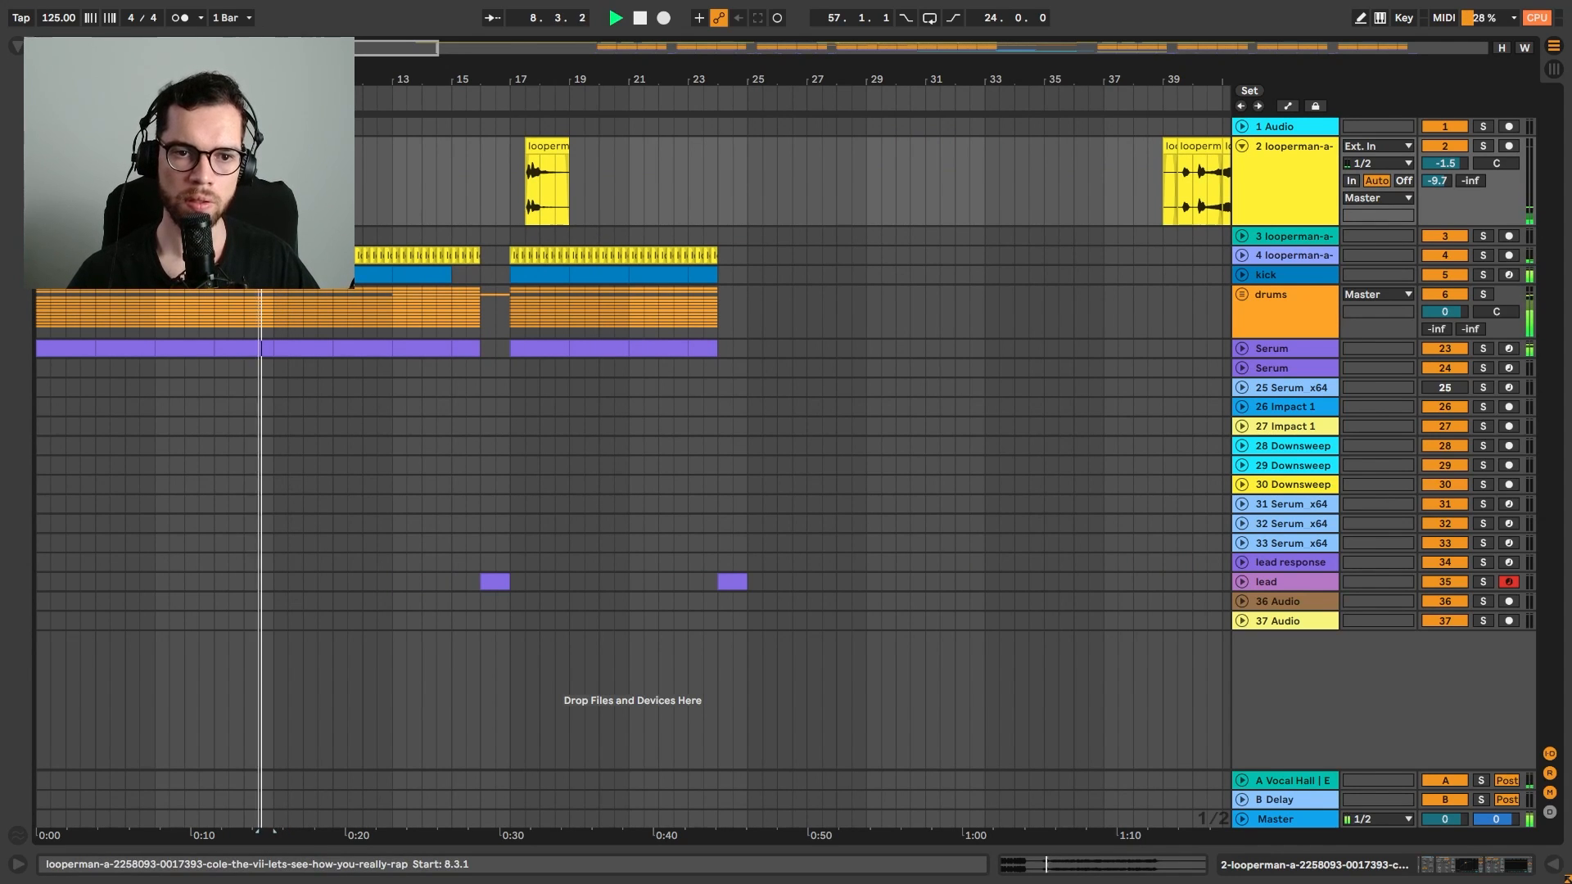
Copy the short vocal clip at 8.3.1 and paste it at 4.3.1
{"action": "left_click_drag", "start_coordinate": [330, 79], "coordinate": [511, 113]}
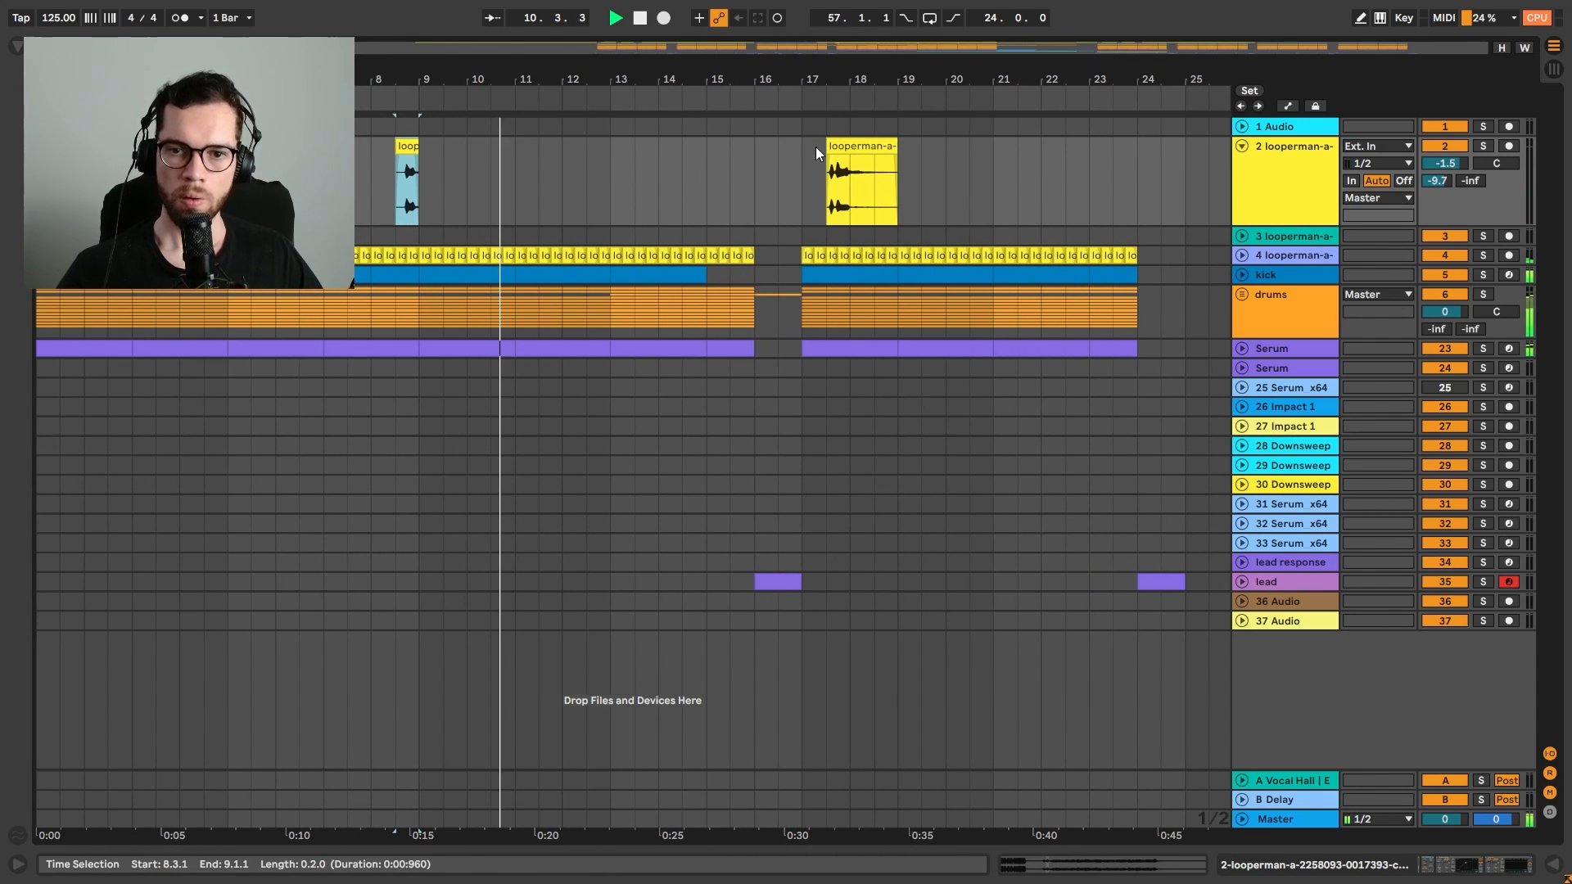
{"action": "mouse_move", "coordinate": [828, 148]}
{"action": "left_mouse_down"}
{"action": "mouse_move", "coordinate": [803, 148]}
{"action": "mouse_move", "coordinate": [827, 145]}
{"action": "left_mouse_up"}
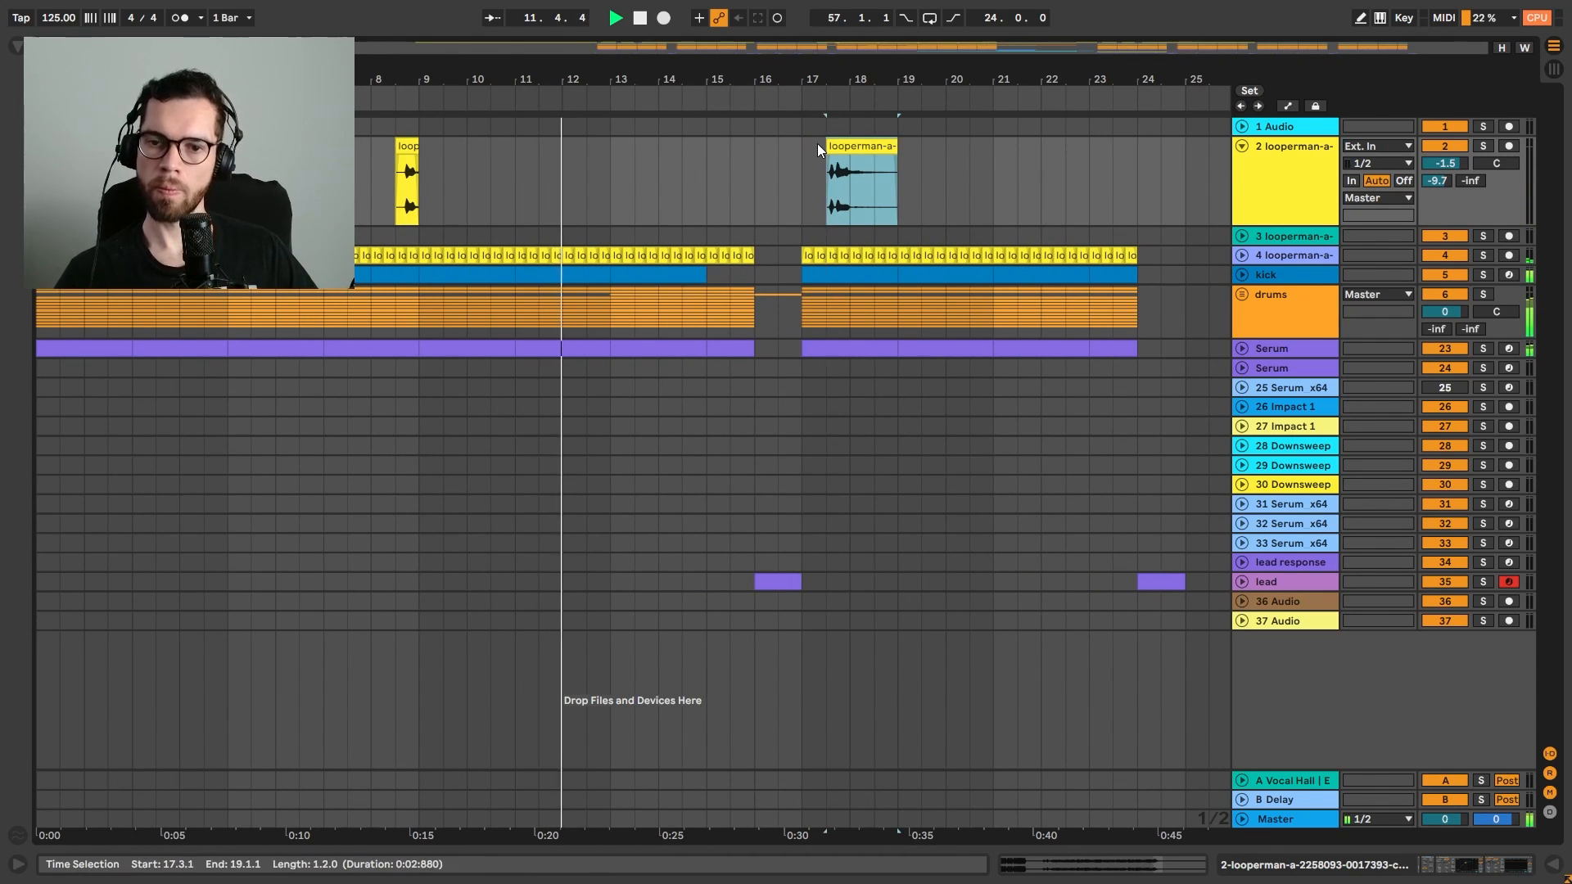
{"action": "left_click", "coordinate": [408, 150]}
{"action": "key", "text": "space"}
{"action": "key", "text": "ctrl+c"}
{"action": "left_click", "coordinate": [389, 156]}
{"action": "left_click", "coordinate": [204, 176]}
{"action": "key", "text": "ctrl+v"}
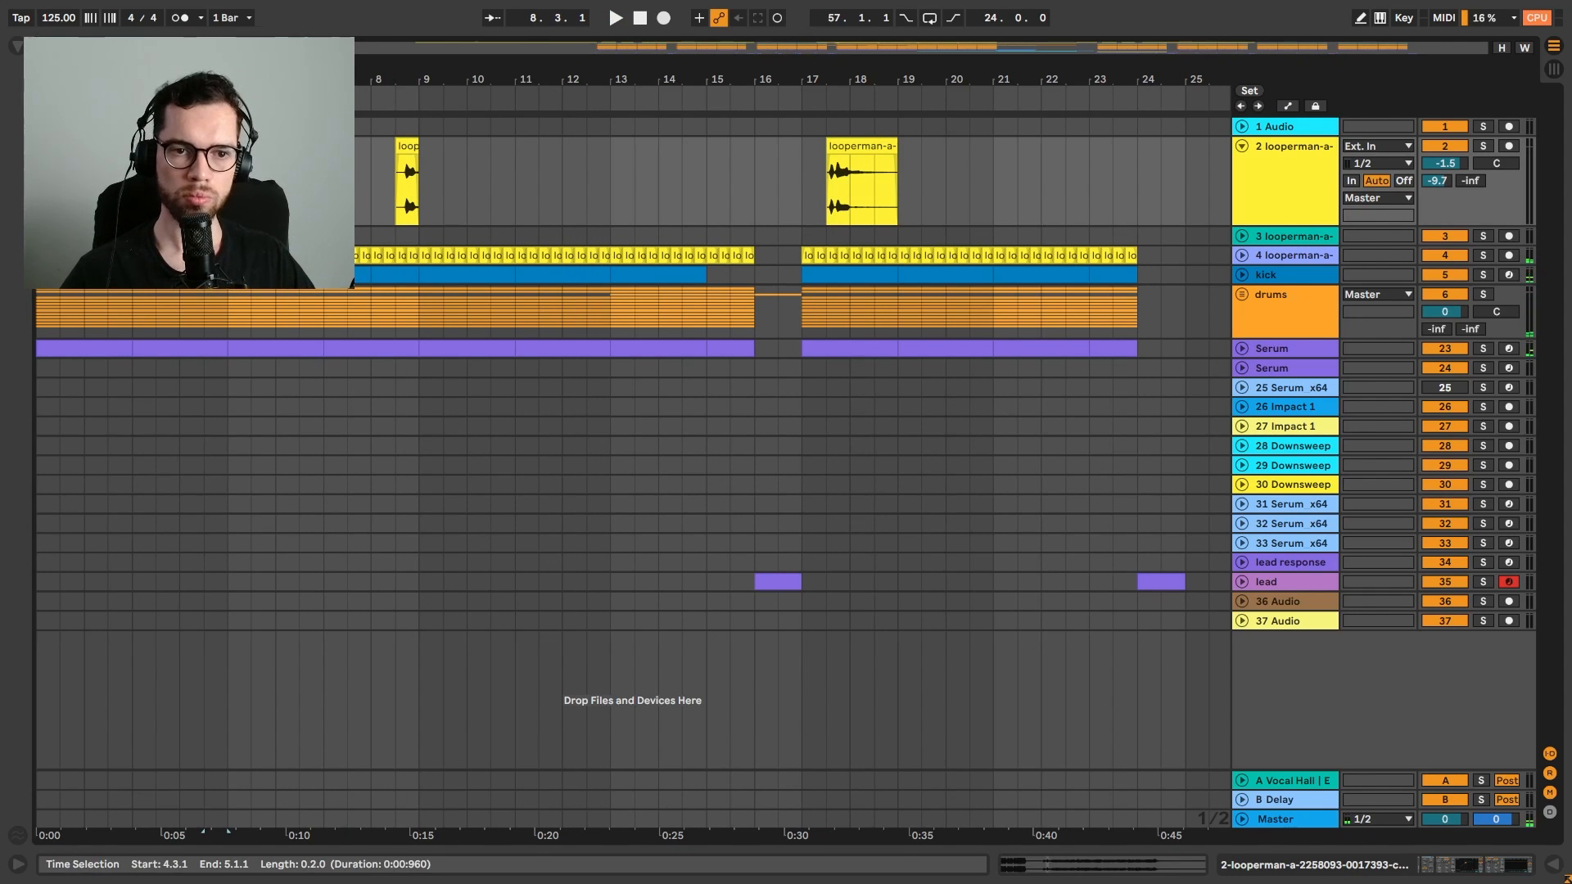
Extend the 8.3.1 vocal clip back to 8.1.1, split it at 8.3.1 and place the new piece at 6.3.1 and 2.3.1
{"action": "left_click_drag", "start_coordinate": [228, 180], "coordinate": [369, 135]}
{"action": "left_click", "coordinate": [434, 150]}
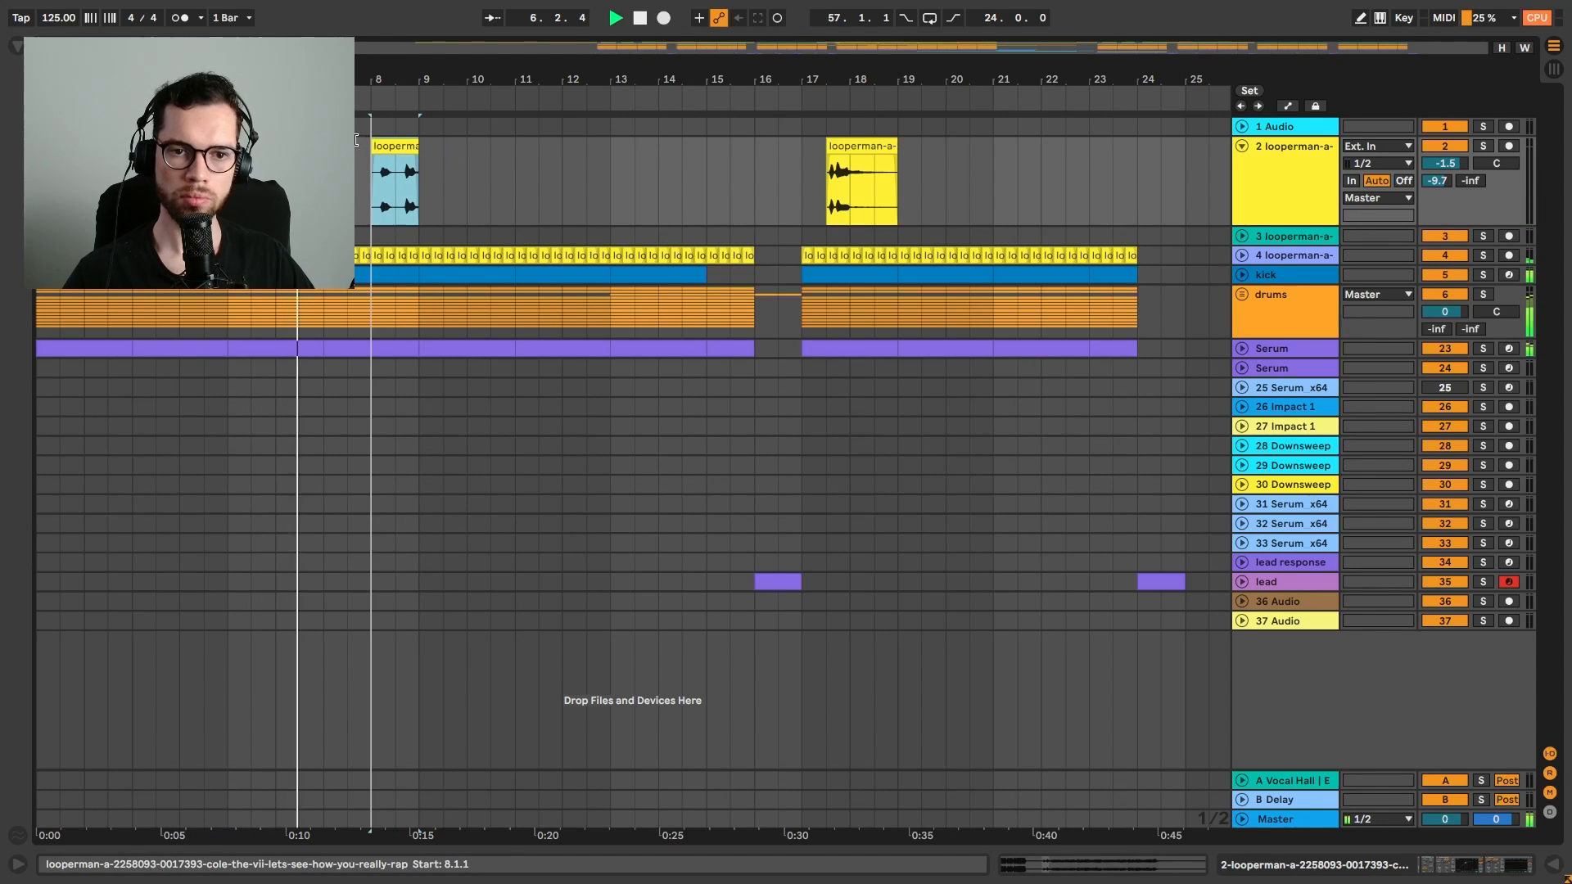
{"action": "left_click", "coordinate": [394, 188]}
{"action": "key", "text": "ctrl+e"}
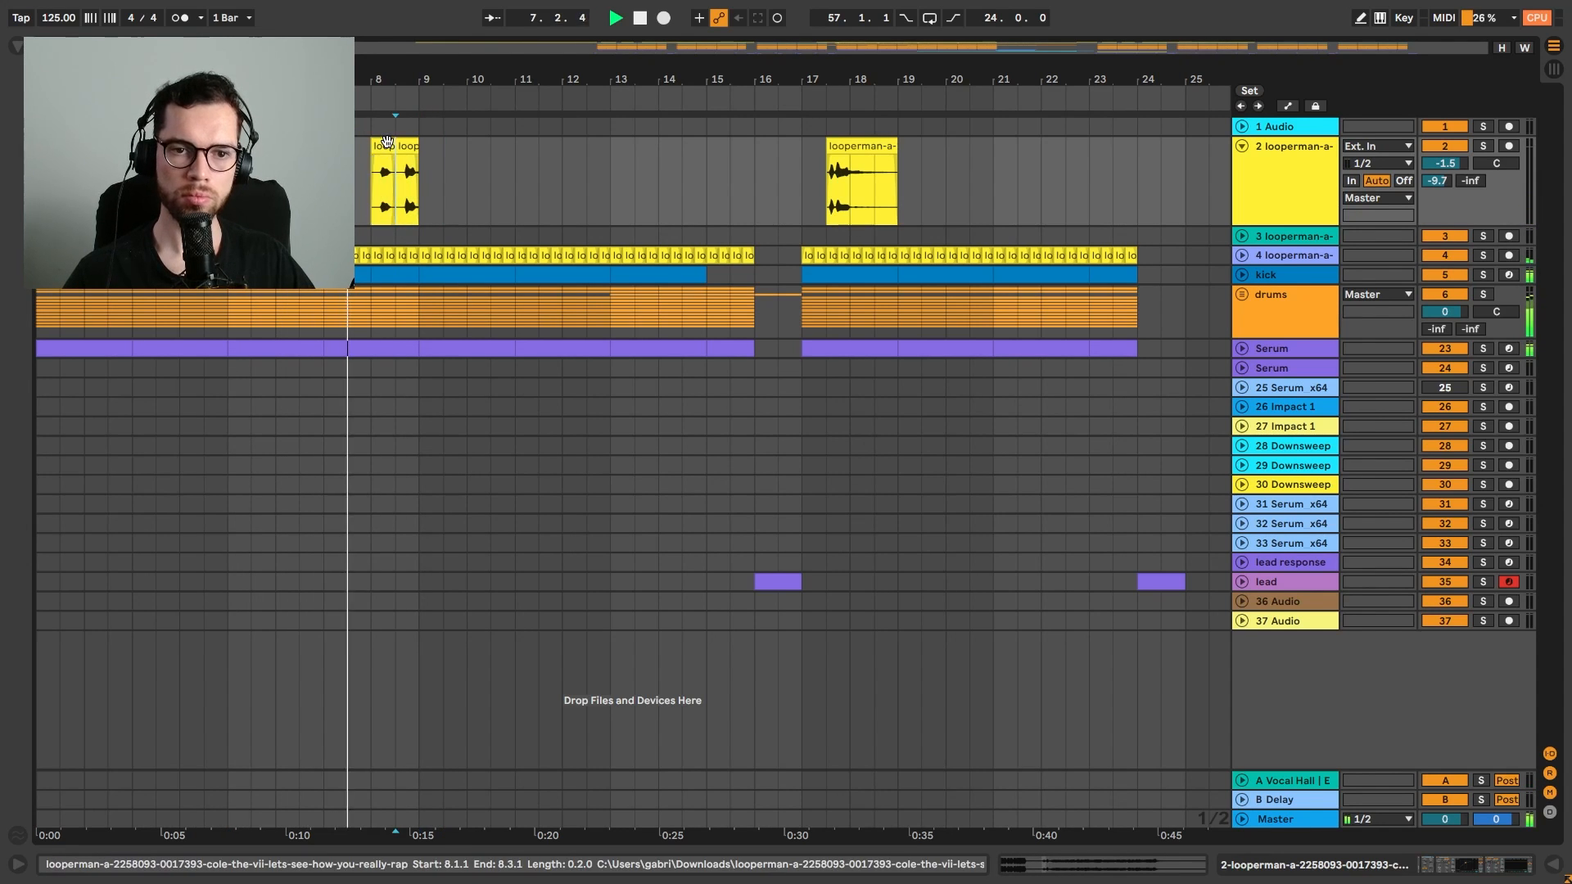
{"action": "key", "text": "Delete"}
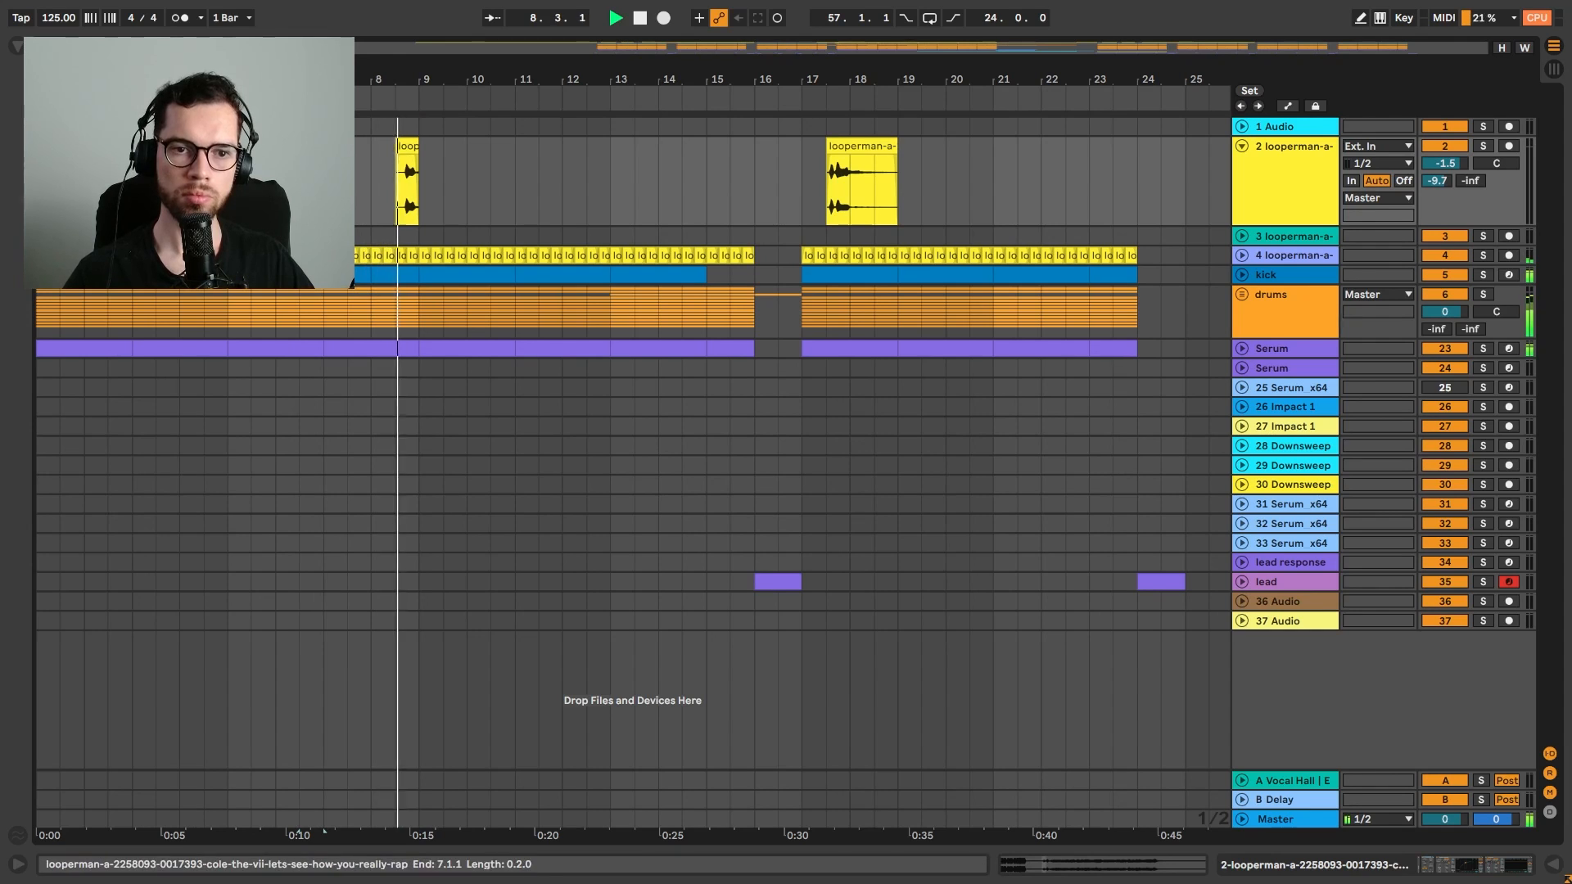
{"action": "left_click_drag", "start_coordinate": [310, 146], "coordinate": [119, 146]}
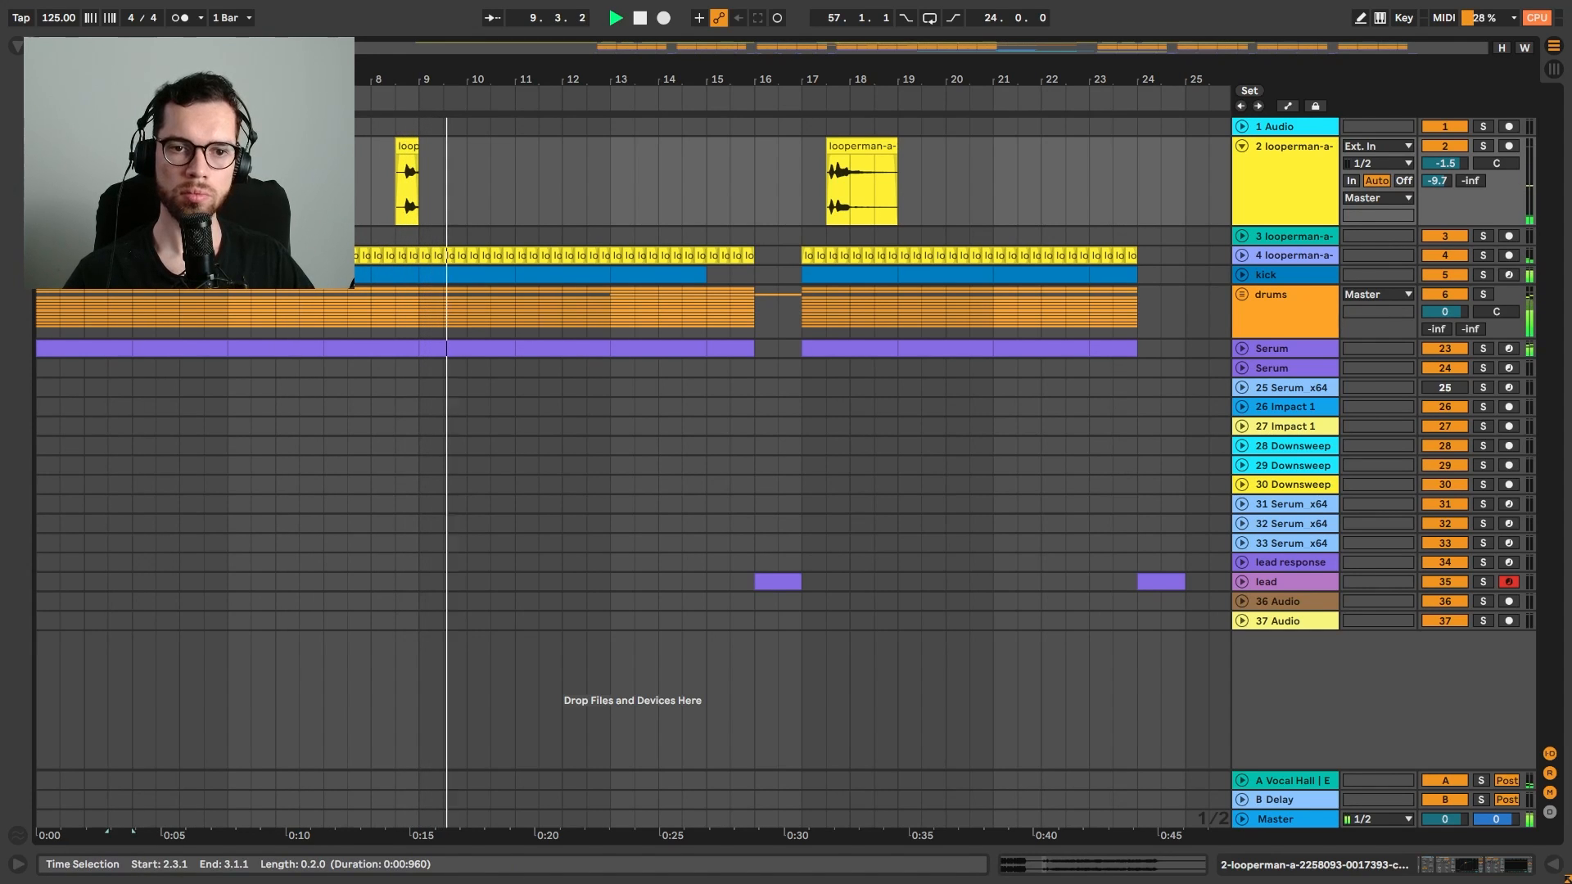
Duplicate the vocal chops of bars 1–9 into bars 9–17 and move them all to a new audio track below
{"action": "left_click_drag", "start_coordinate": [420, 176], "coordinate": [70, 176]}
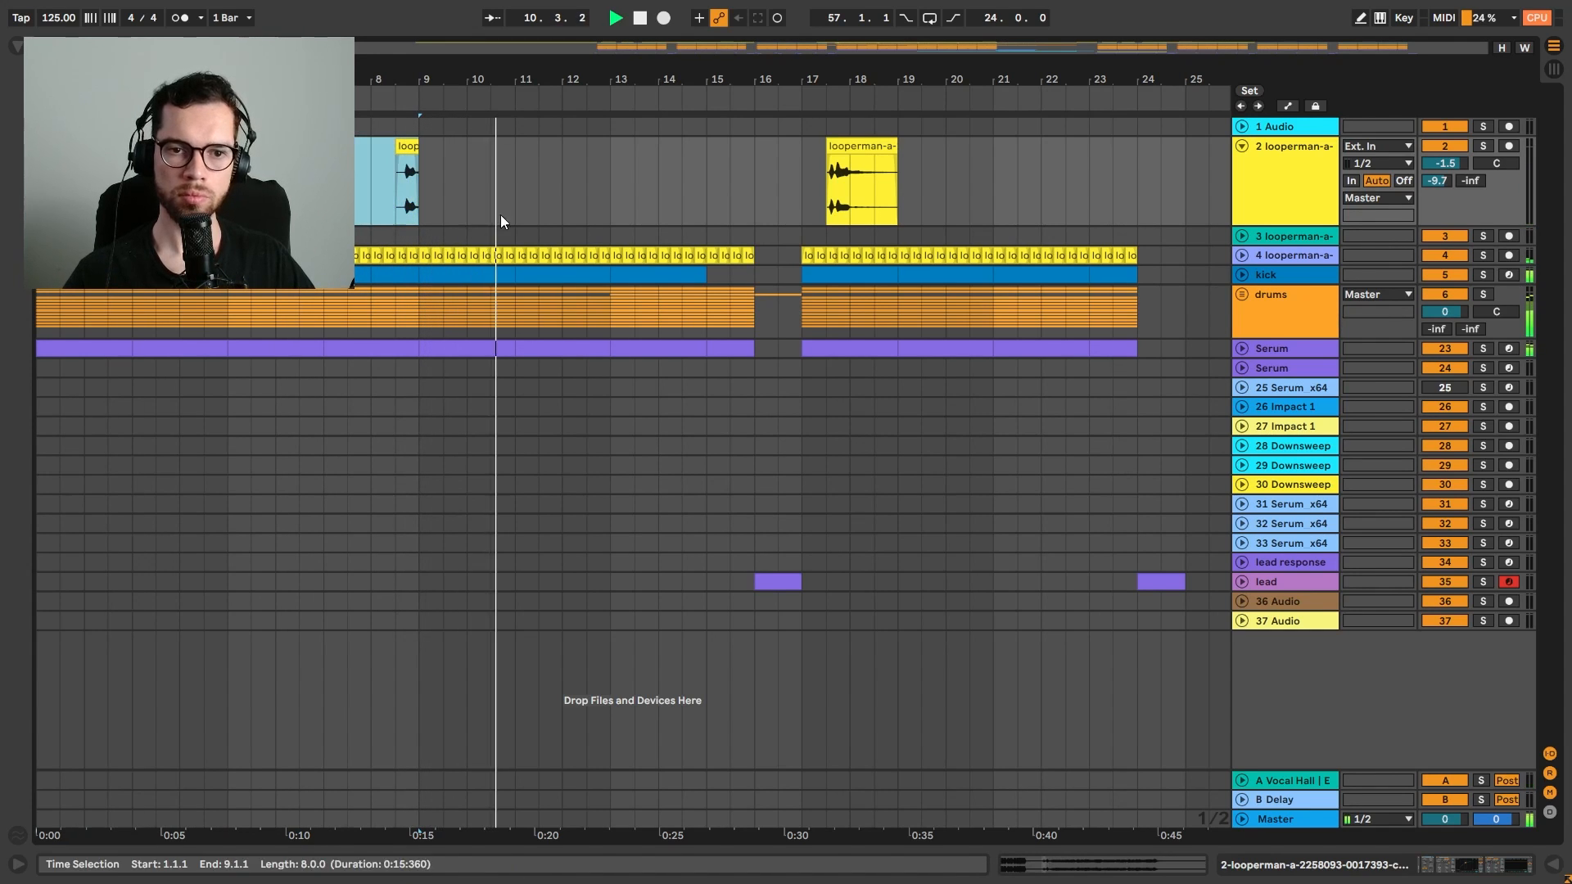
{"action": "key", "text": "ctrl+d"}
{"action": "key", "text": "ctrl+t"}
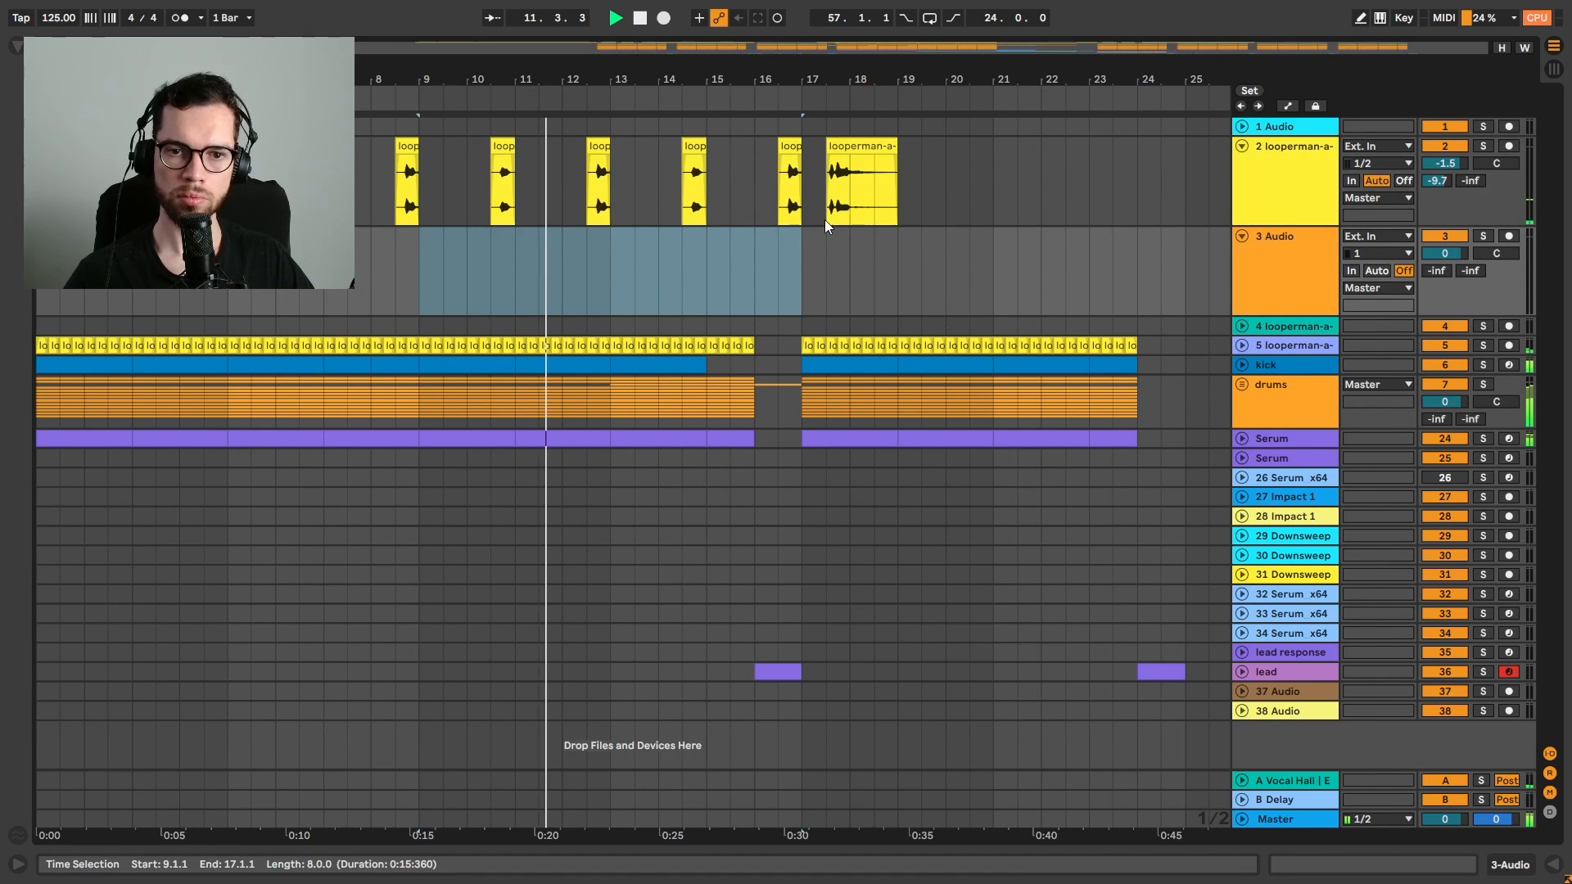
{"action": "left_click_drag", "start_coordinate": [803, 199], "coordinate": [336, 198]}
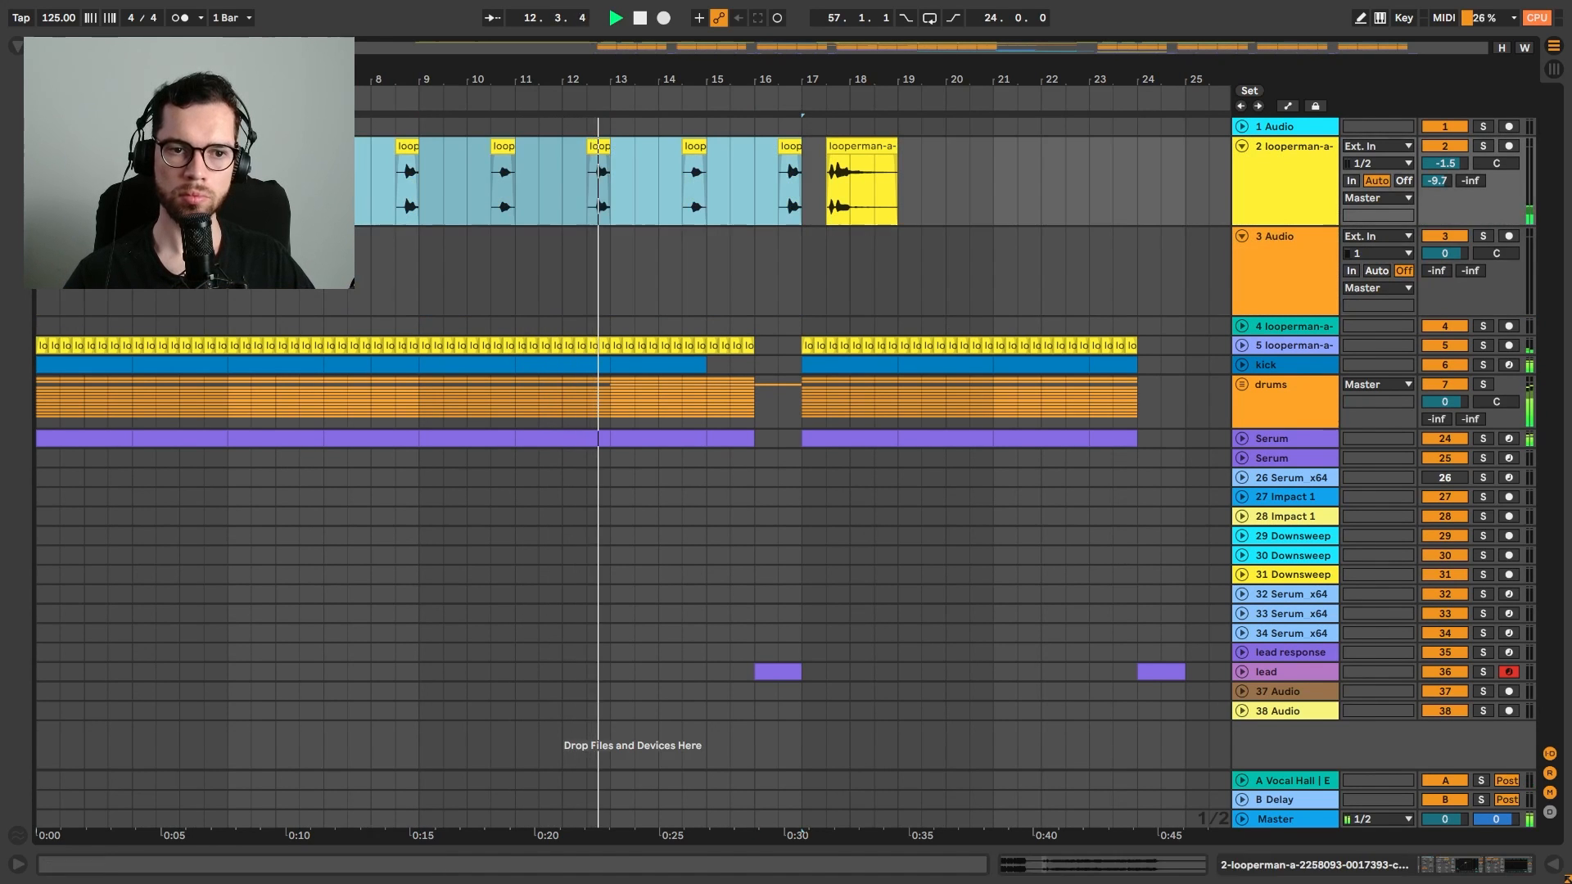
{"action": "left_click_drag", "start_coordinate": [633, 184], "coordinate": [633, 274]}
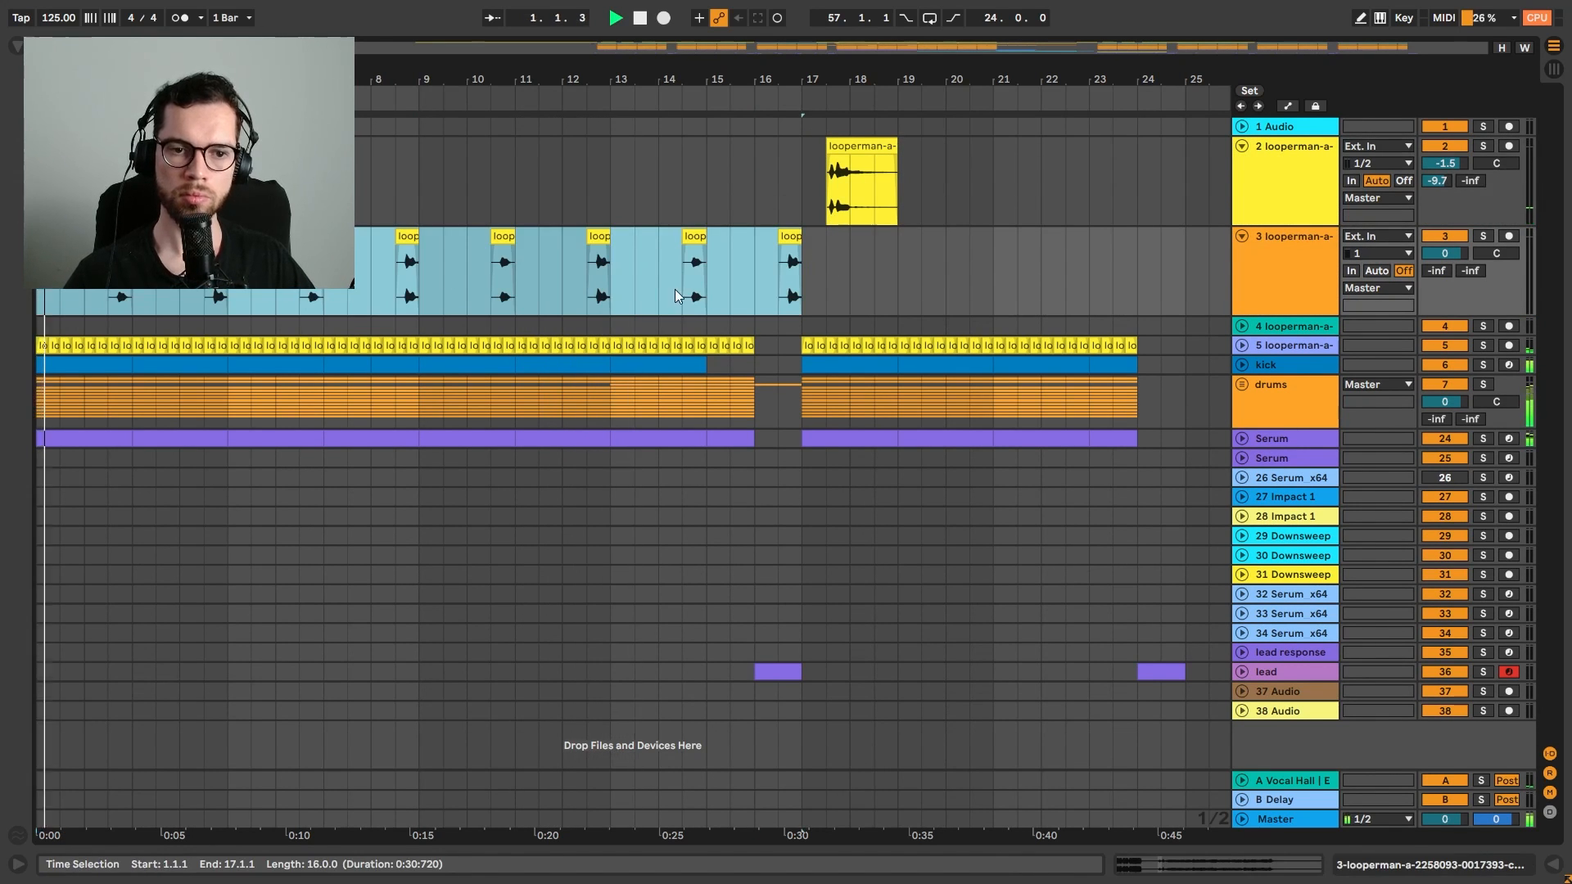
Try the first vocal chop at 1.3.1 instead of 2.3.1 and play it back
{"action": "left_click", "coordinate": [85, 301]}
{"action": "left_click_drag", "start_coordinate": [96, 236], "coordinate": [73, 236]}
{"action": "key", "text": "ctrl+alt+b"}
{"action": "key", "text": "space"}
{"action": "key", "text": "space"}
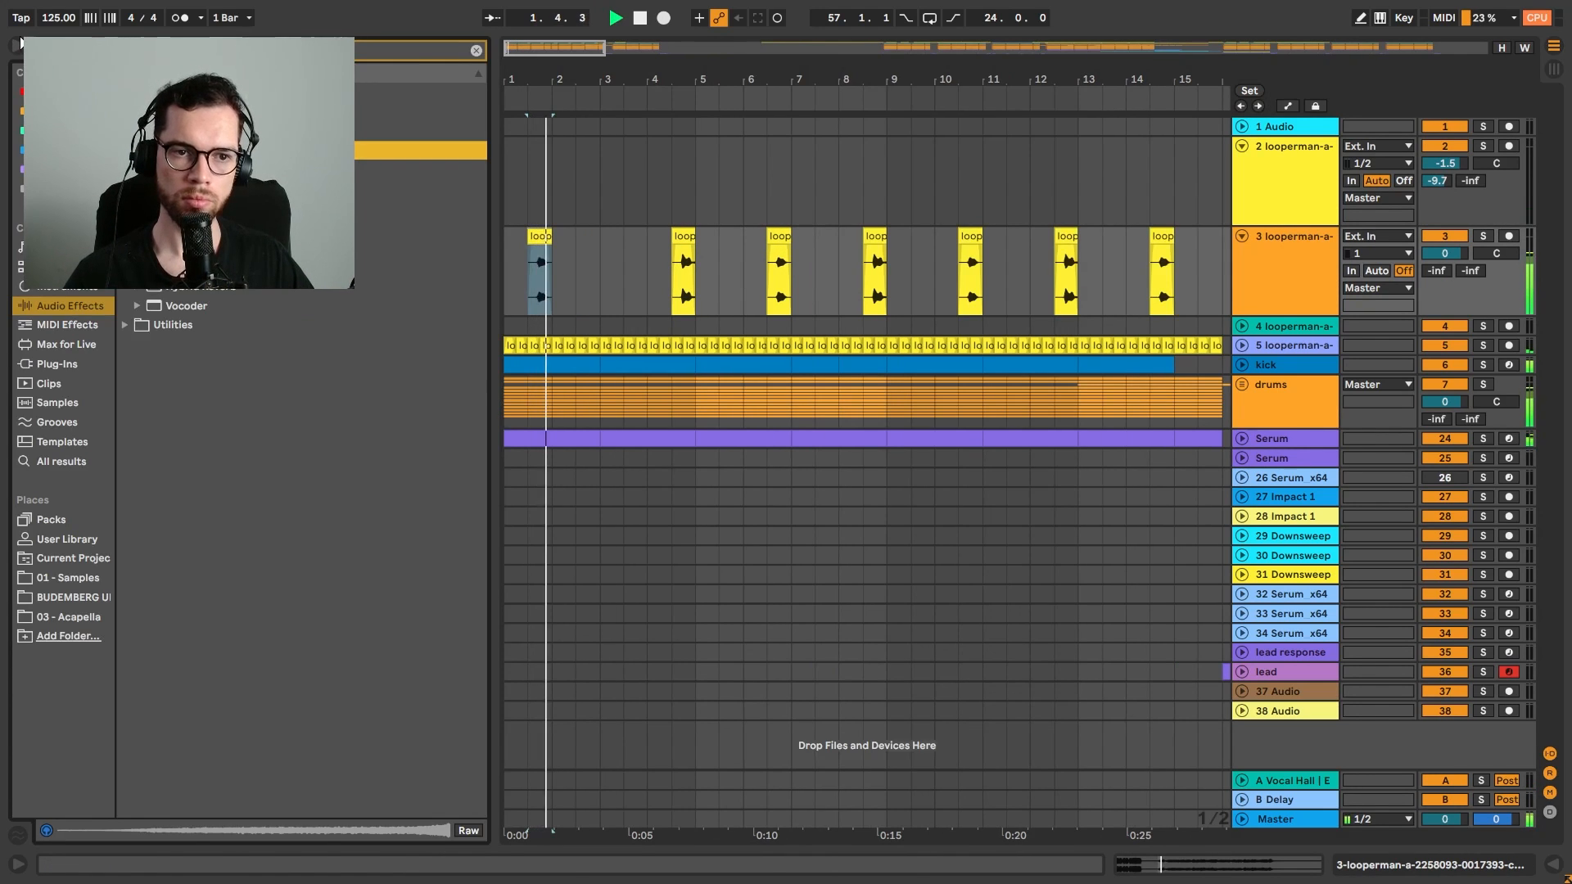
{"action": "left_click", "coordinate": [20, 45]}
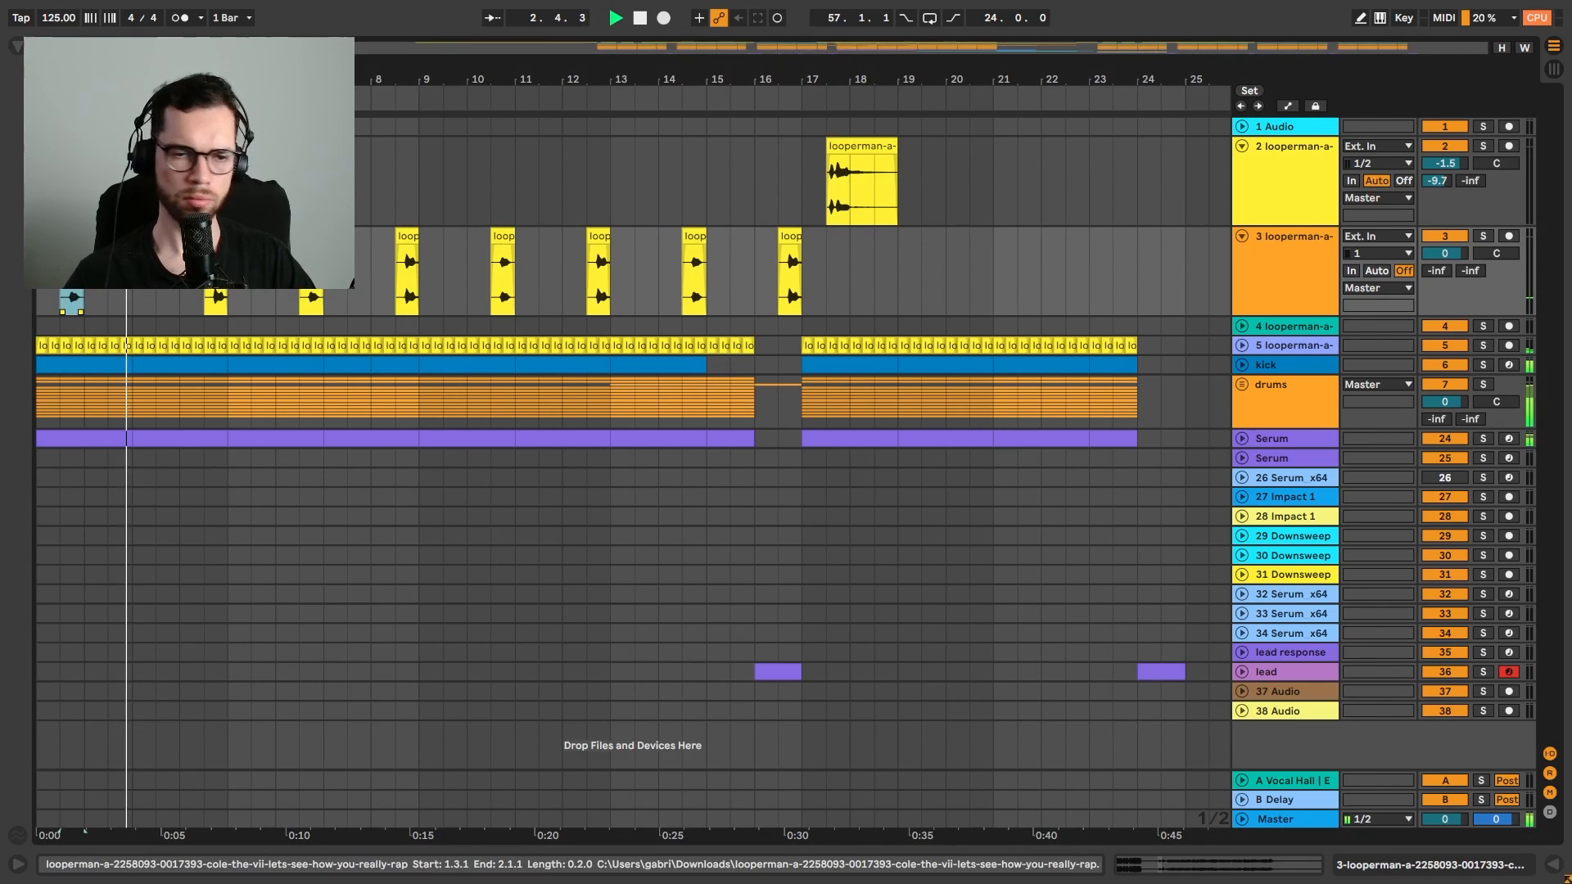
Delete the vocal chops at 1.3.1 and 6.3.1
{"action": "key", "text": "Delete"}
{"action": "left_click", "coordinate": [311, 236]}
{"action": "key", "text": "Delete"}
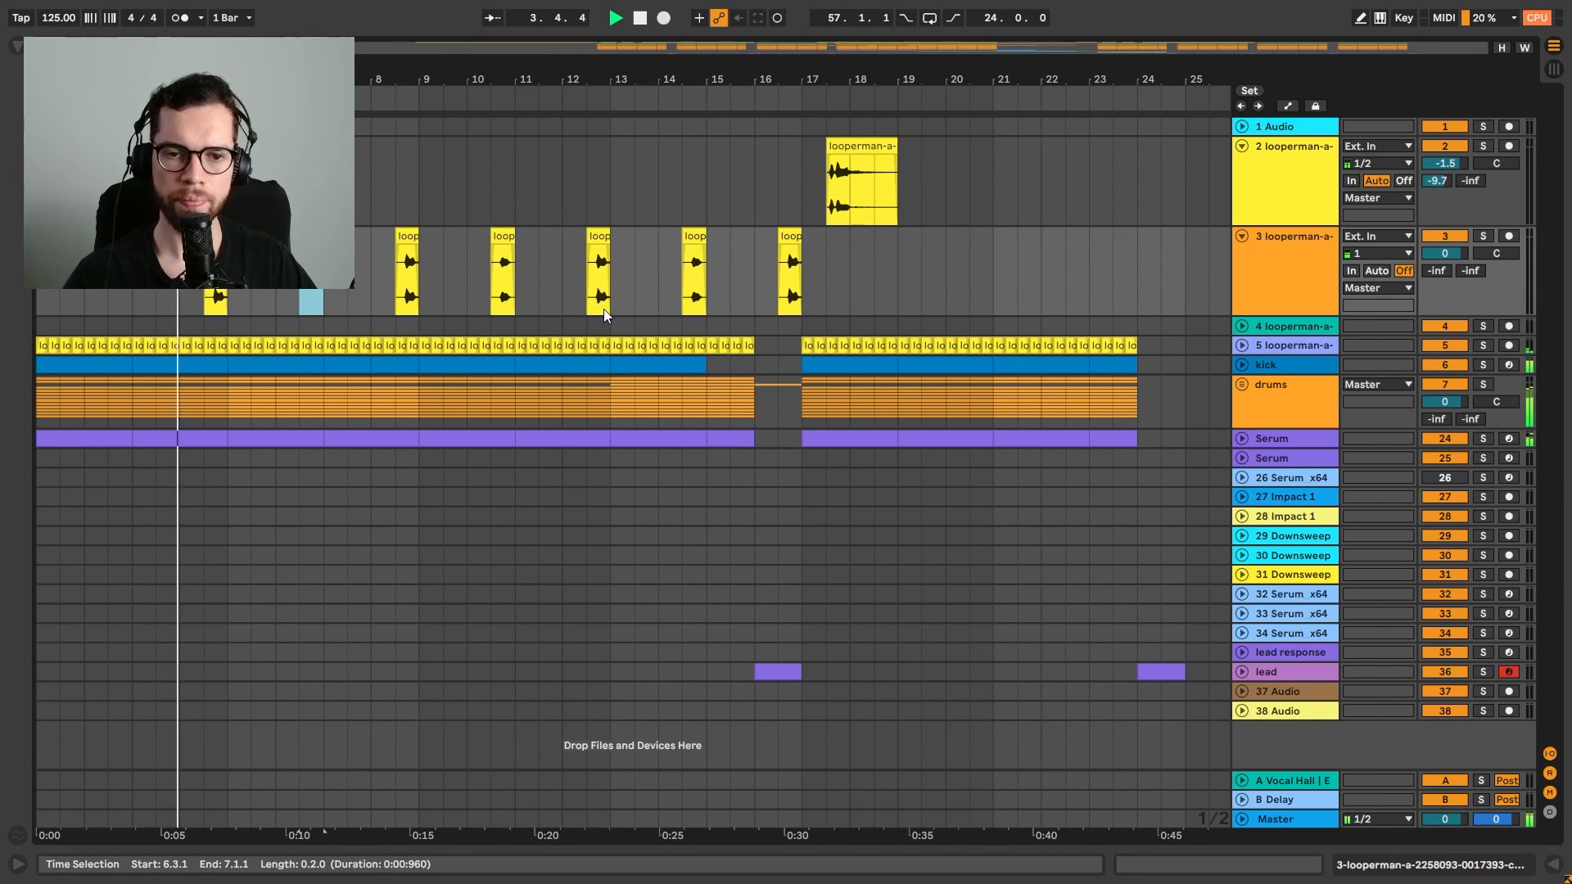
{"action": "key", "text": "alt+Tab"}
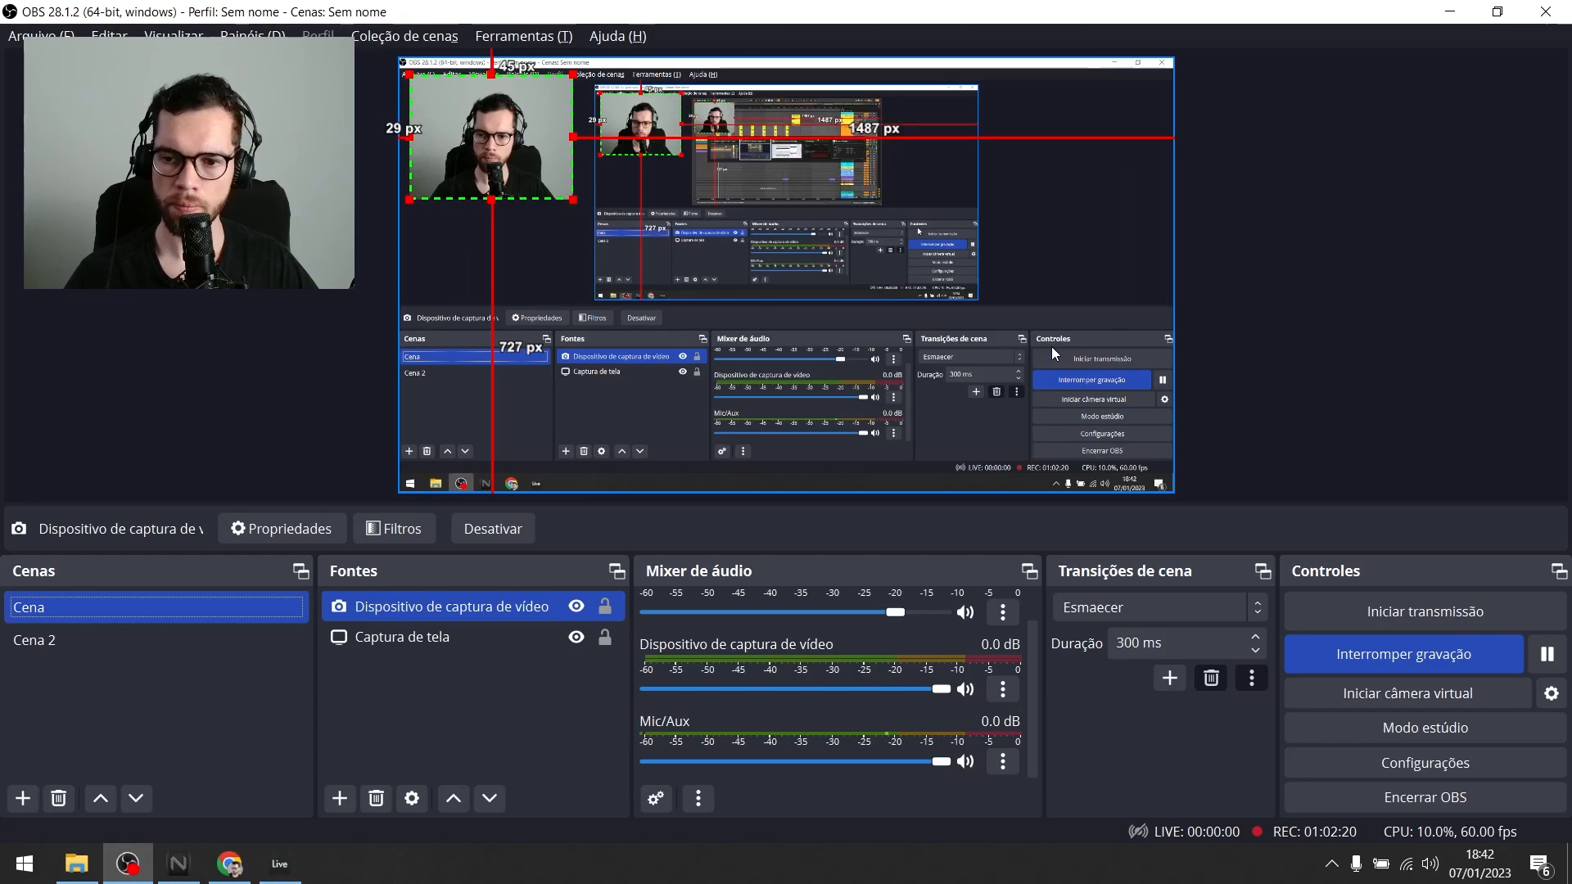
{"action": "key", "text": "alt+Tab"}
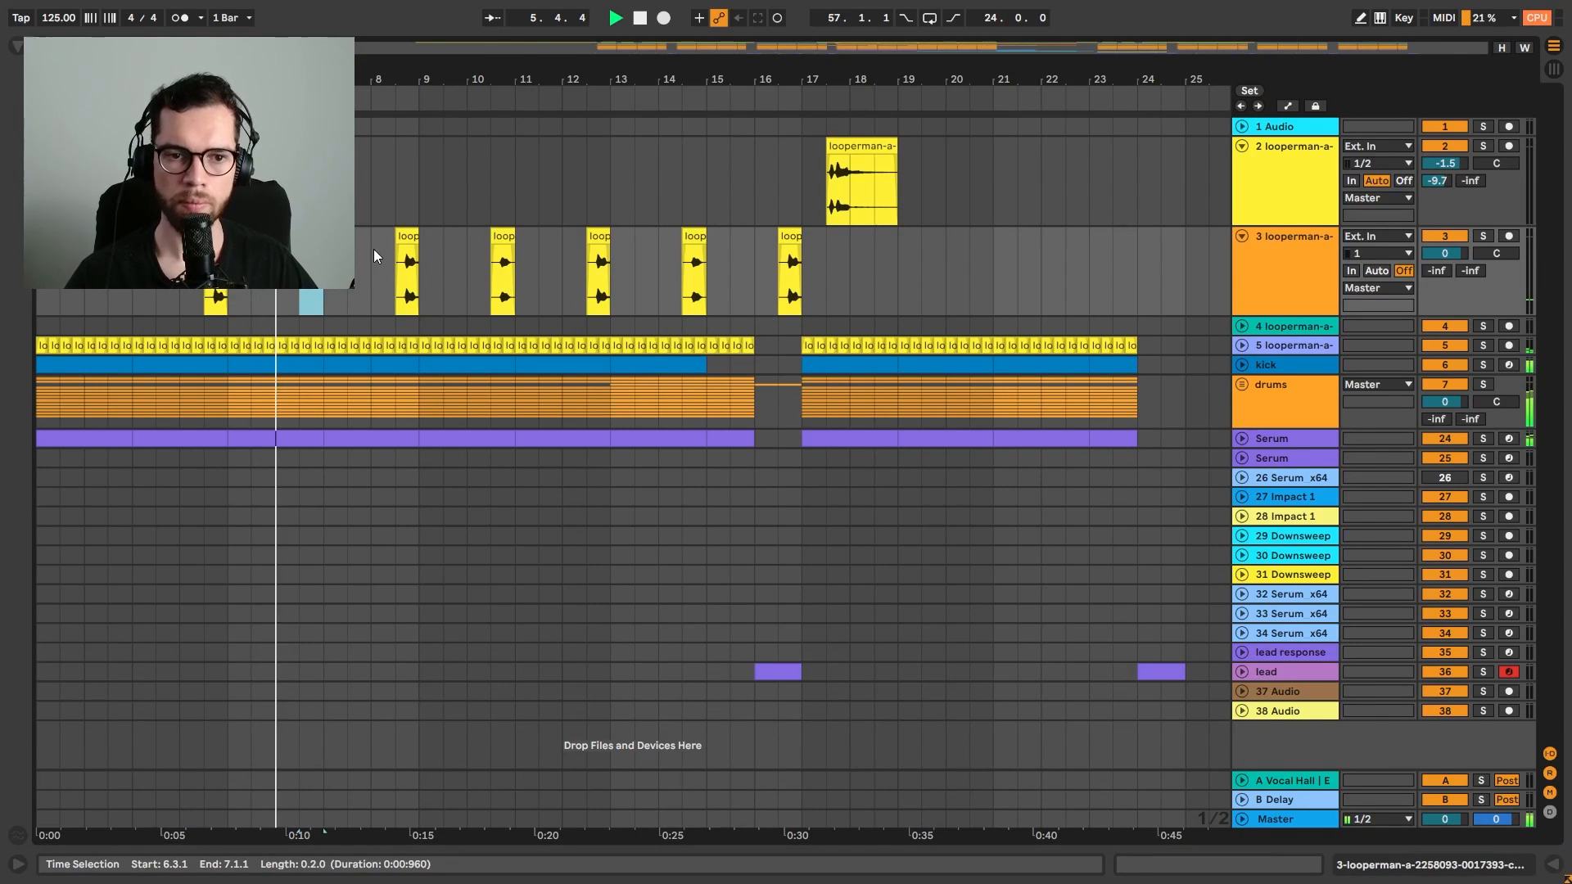
Delete the vocal chops at 10.3.1 and 14.3.1 and select the one at 16.3.1
{"action": "left_click", "coordinate": [497, 240]}
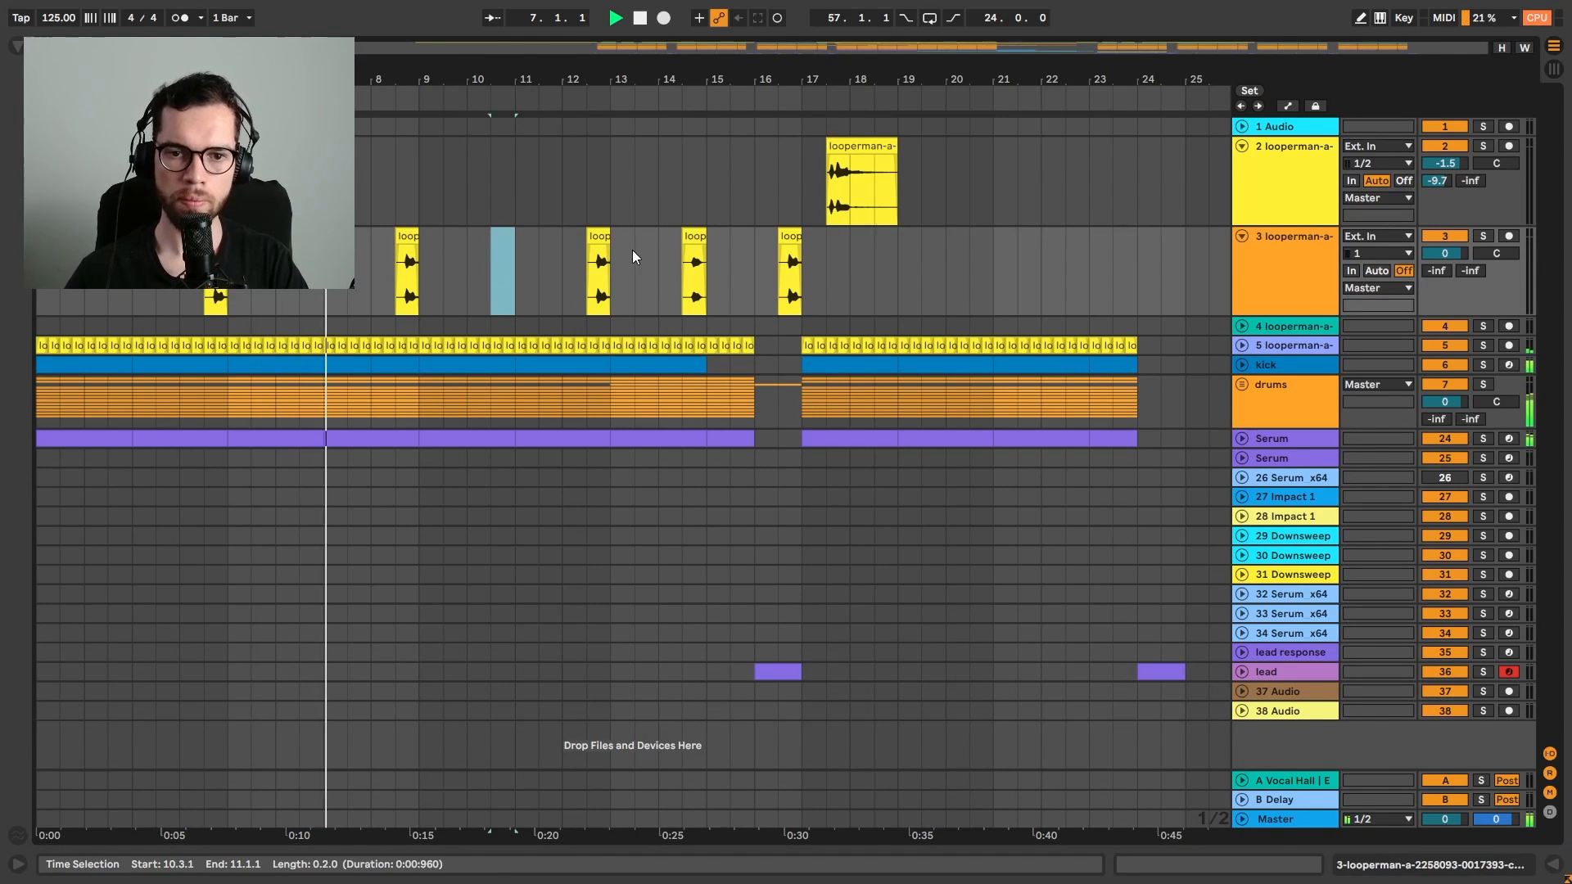
{"action": "key", "text": "Delete"}
{"action": "left_click", "coordinate": [694, 240]}
{"action": "key", "text": "Delete"}
{"action": "left_click", "coordinate": [781, 243]}
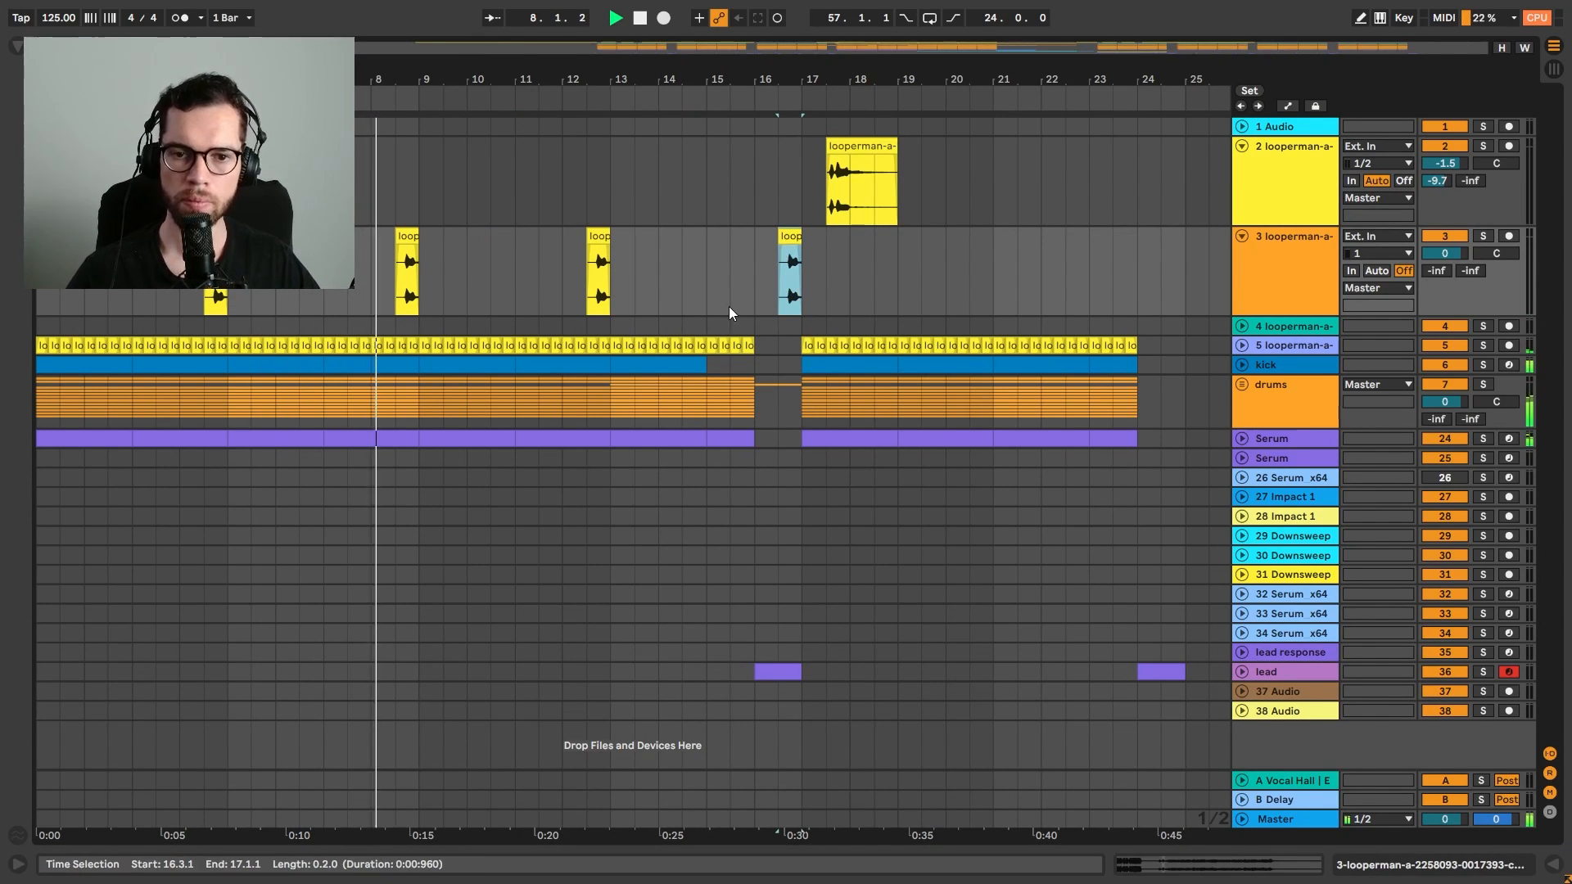
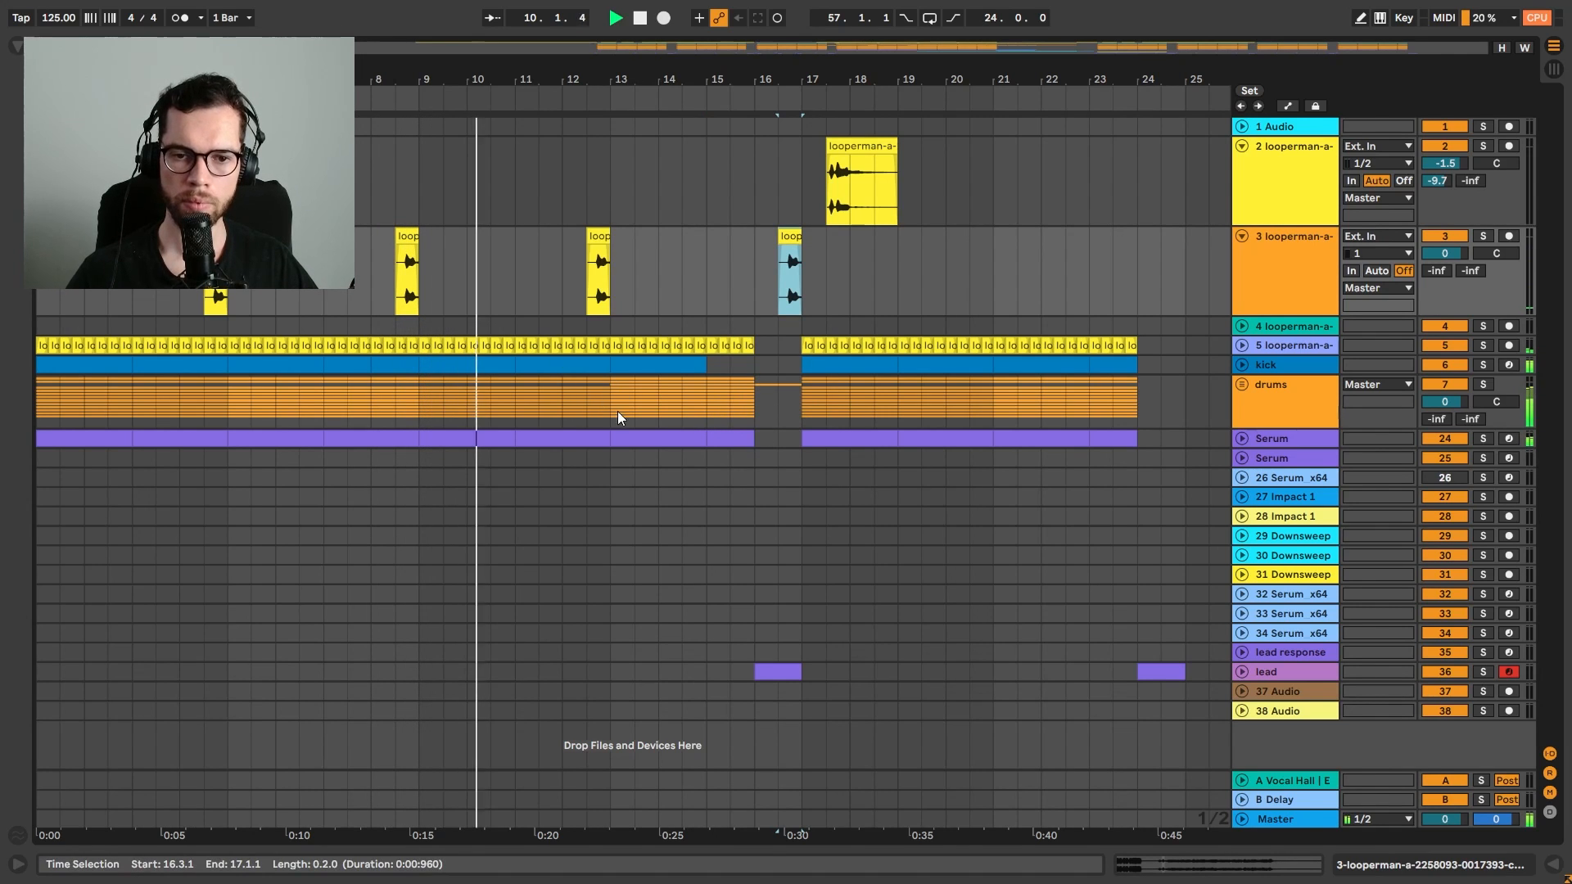
Expand the drums and hats groups, delete the ride loop clips from bar 1 to 16, and play from the start
{"action": "left_click_drag", "start_coordinate": [850, 76], "coordinate": [402, 71]}
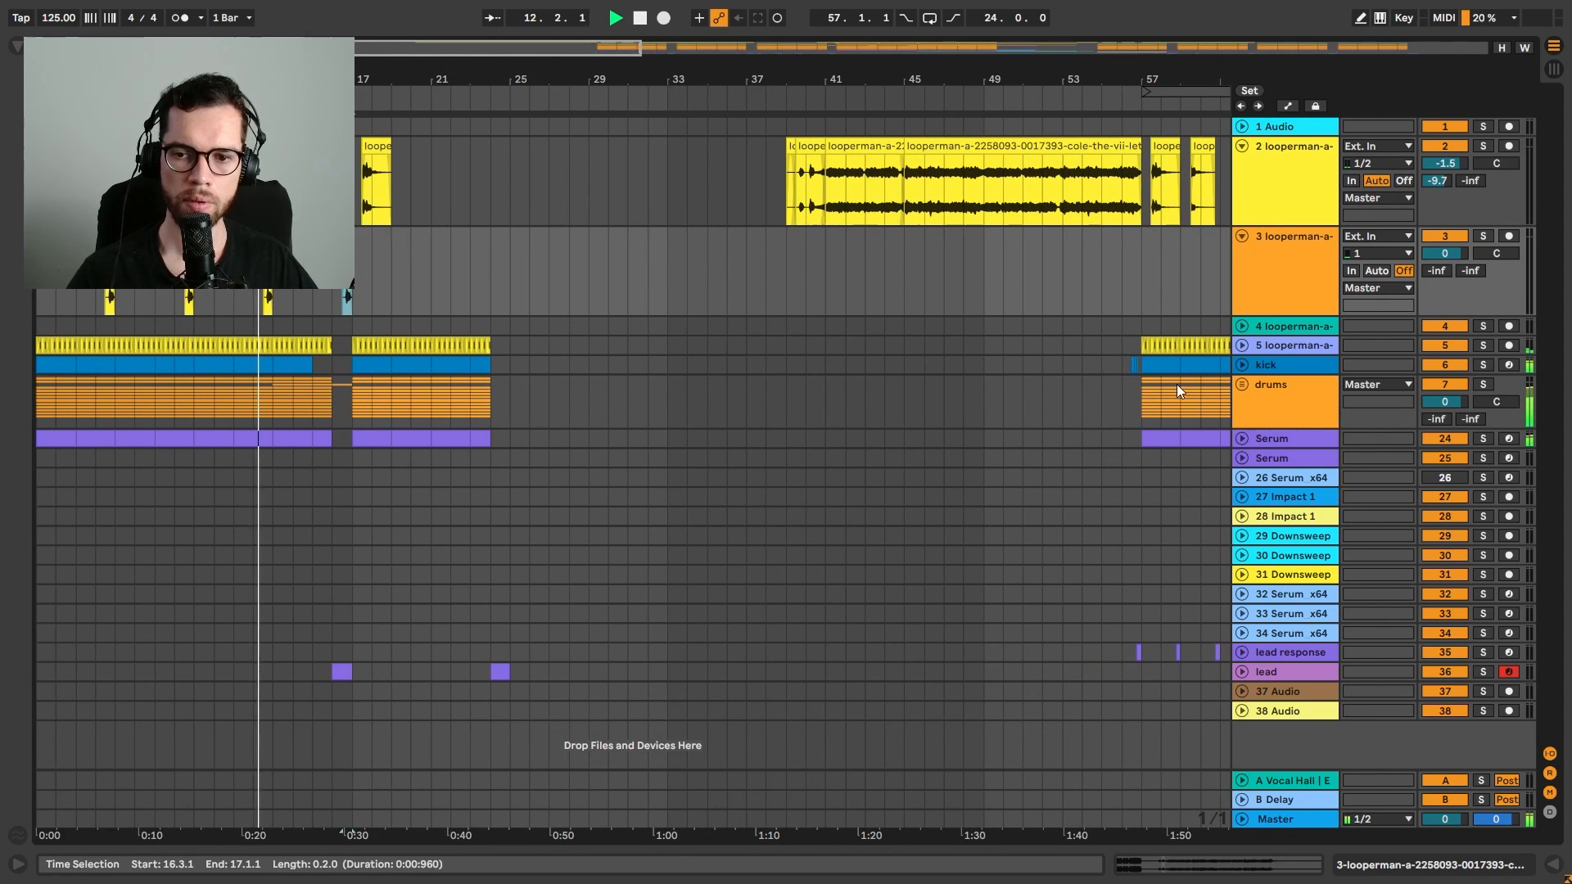
{"action": "left_click", "coordinate": [1240, 381]}
{"action": "scroll", "coordinate": [656, 366], "scroll_direction": "down", "scroll_amount": 5}
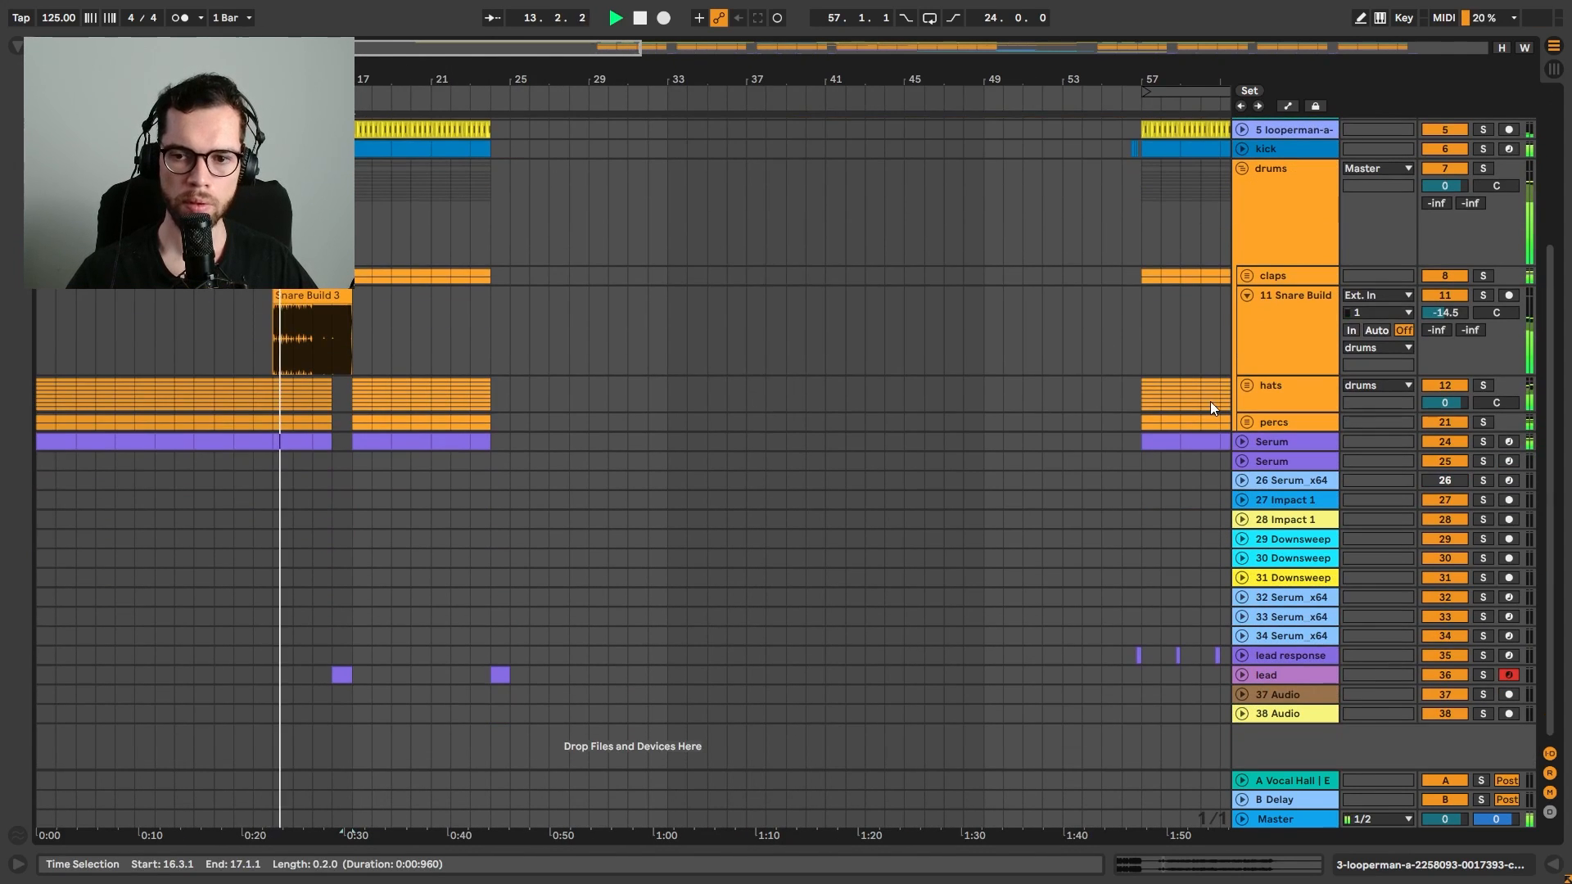
{"action": "left_click", "coordinate": [1248, 387]}
{"action": "scroll", "coordinate": [1226, 430], "scroll_direction": "down", "scroll_amount": 5}
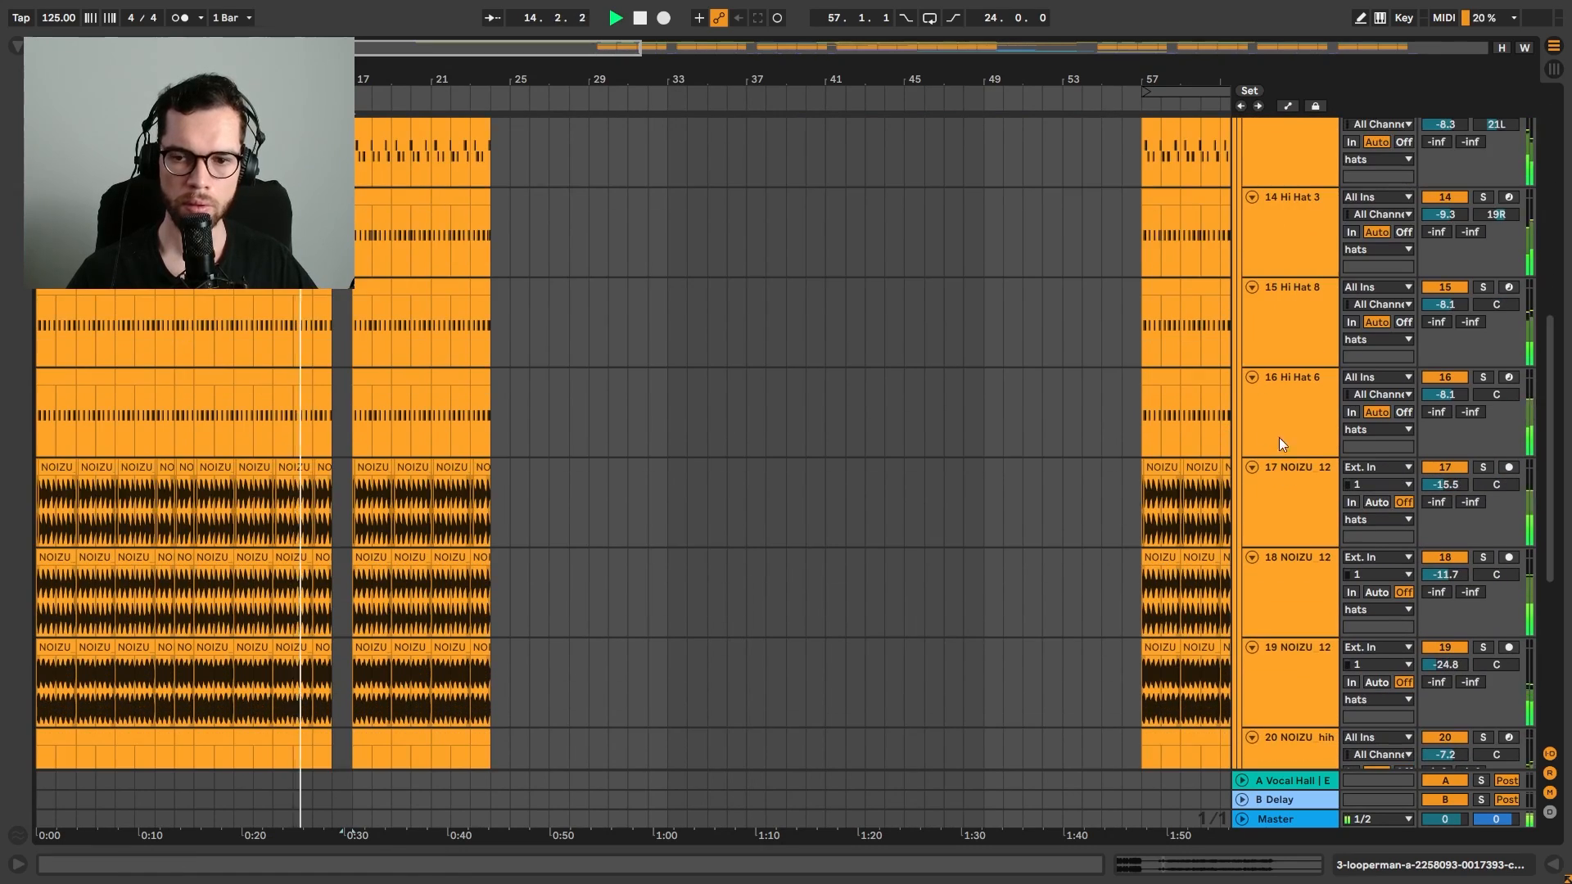
{"action": "left_click_drag", "start_coordinate": [182, 79], "coordinate": [350, 137]}
{"action": "key", "text": "space"}
{"action": "left_click_drag", "start_coordinate": [742, 479], "coordinate": [4, 471]}
{"action": "key", "text": "Delete"}
{"action": "key", "text": "space"}
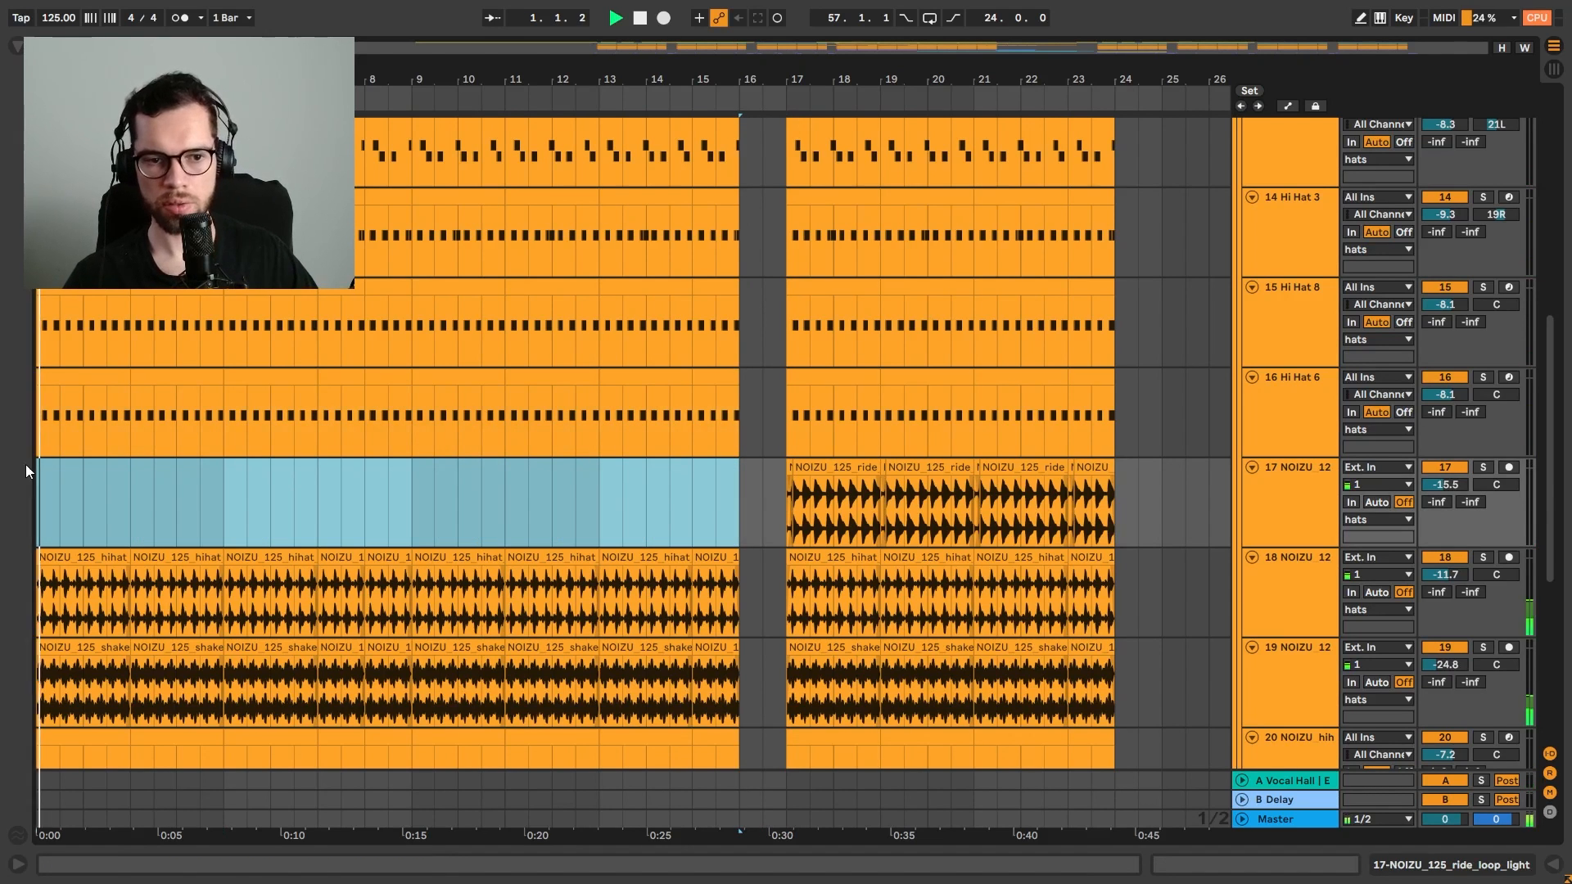
Delete the shaker loop clips on track 19 in bars 1–16 and the ride loop clips on track 17 in bars 17–24
{"action": "left_click_drag", "start_coordinate": [181, 79], "coordinate": [181, 72]}
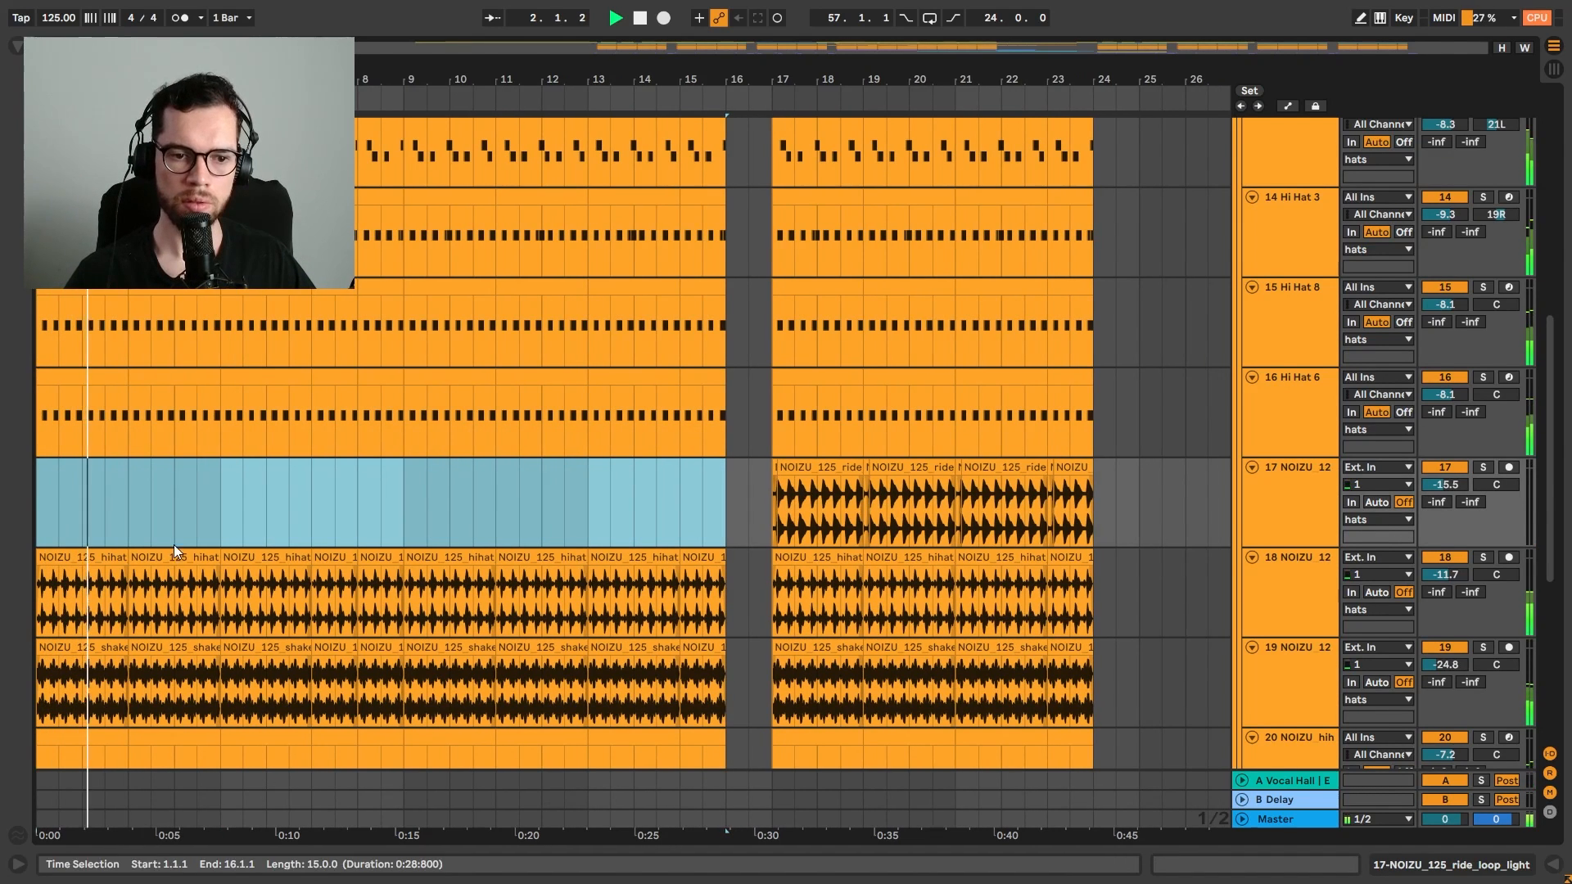
{"action": "scroll", "coordinate": [131, 491], "scroll_direction": "down", "scroll_amount": 1}
{"action": "left_click", "coordinate": [87, 626]}
{"action": "key", "text": "Delete"}
{"action": "left_click", "coordinate": [141, 628]}
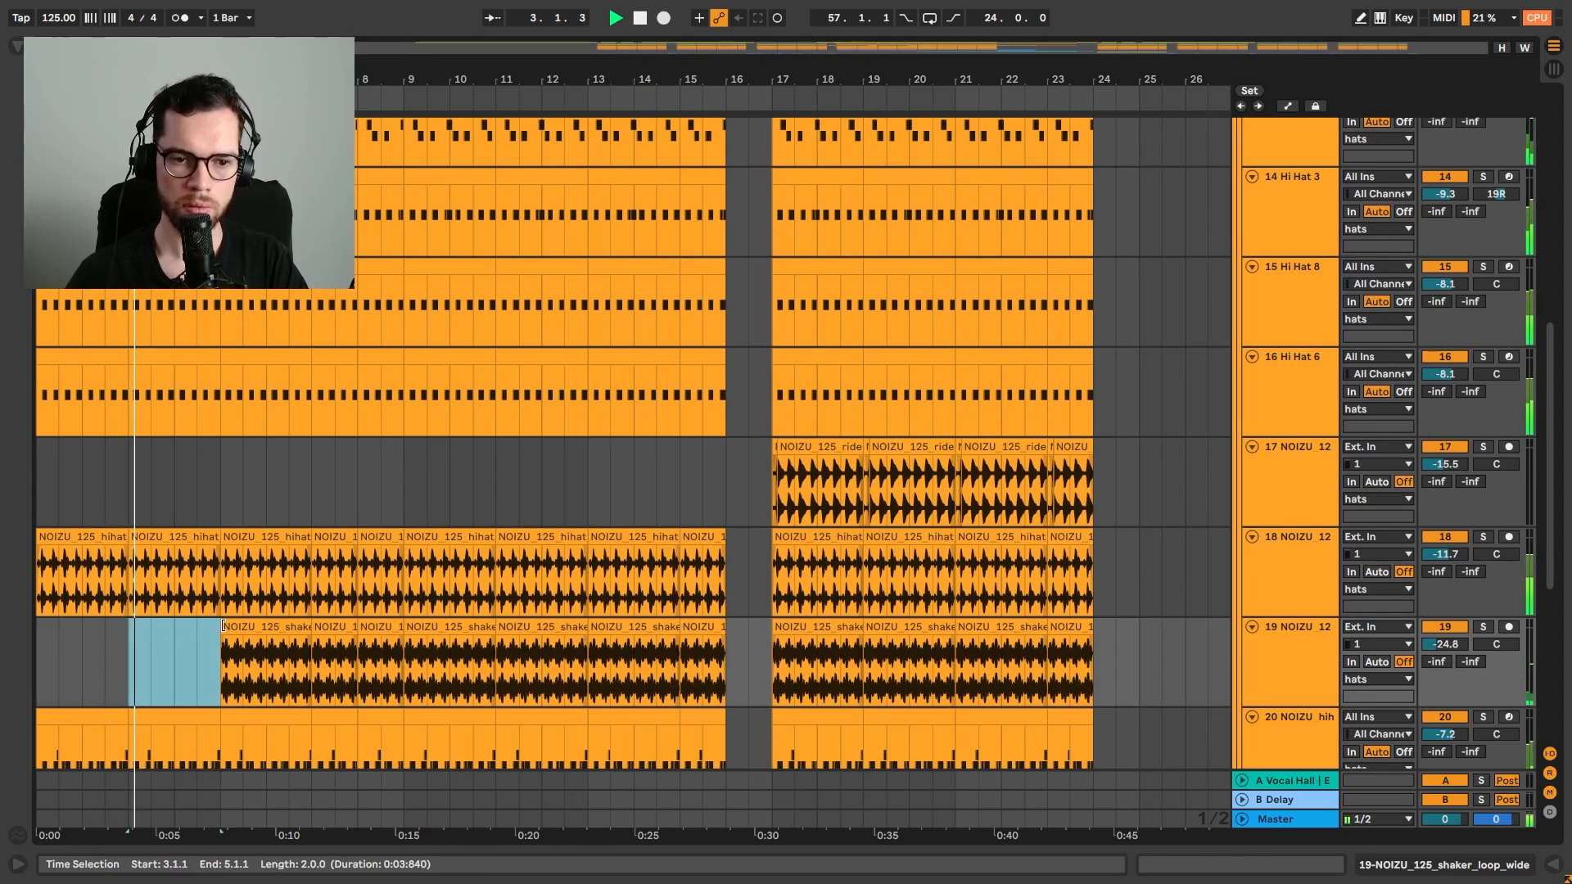
{"action": "key", "text": "Delete"}
{"action": "left_click", "coordinate": [262, 628]}
{"action": "key", "text": "Delete"}
{"action": "left_click", "coordinate": [321, 628]}
{"action": "key", "text": "Delete"}
{"action": "left_click", "coordinate": [378, 628]}
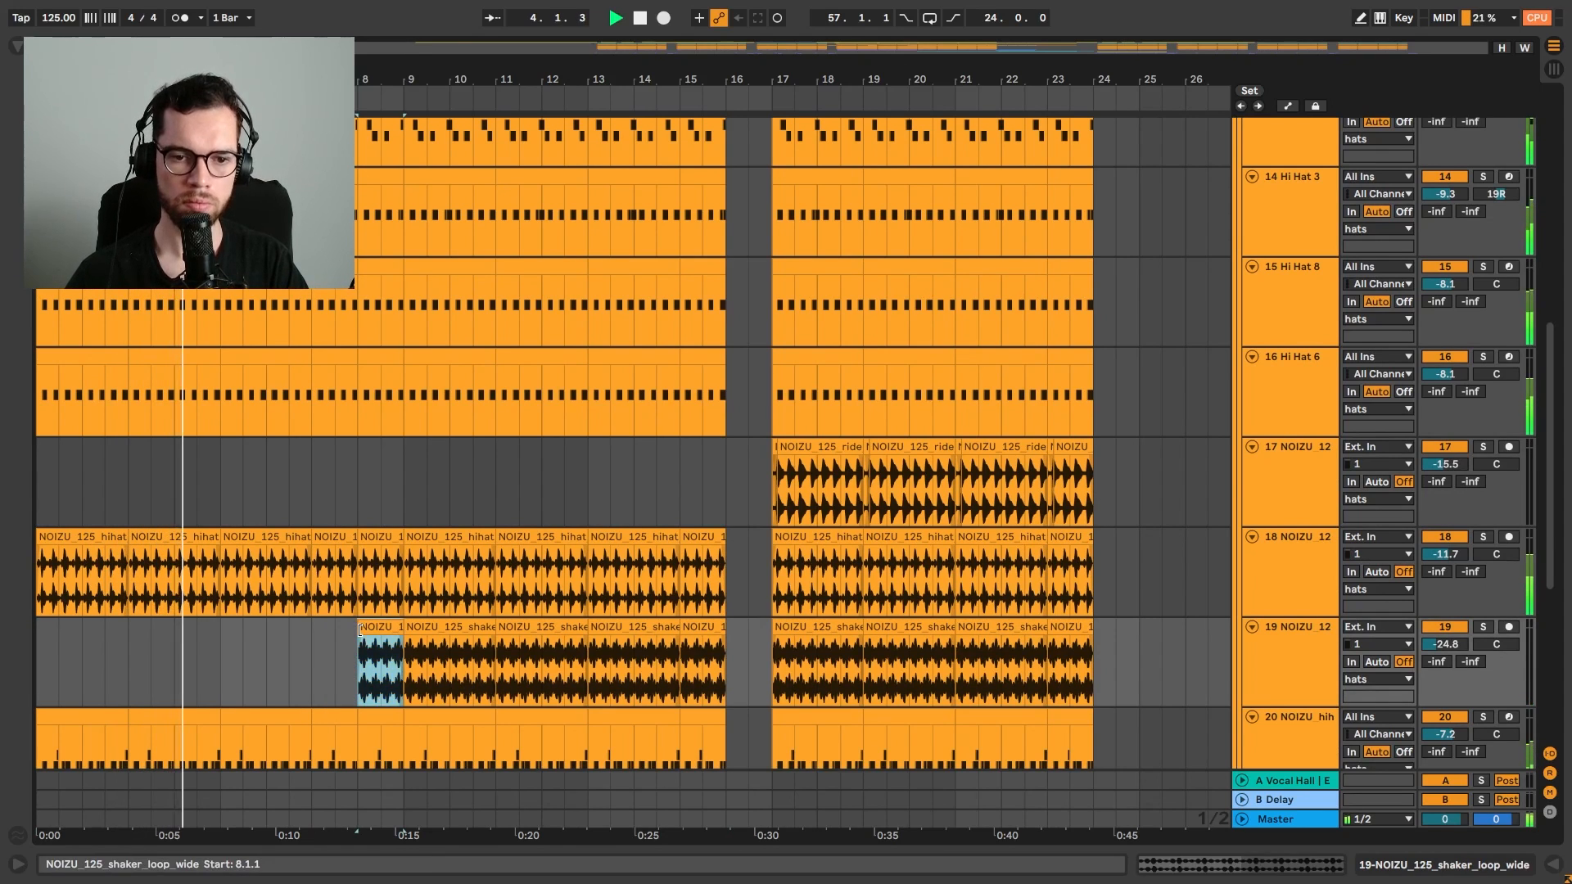
{"action": "key", "text": "Delete"}
{"action": "left_click", "coordinate": [446, 631]}
{"action": "key", "text": "Delete"}
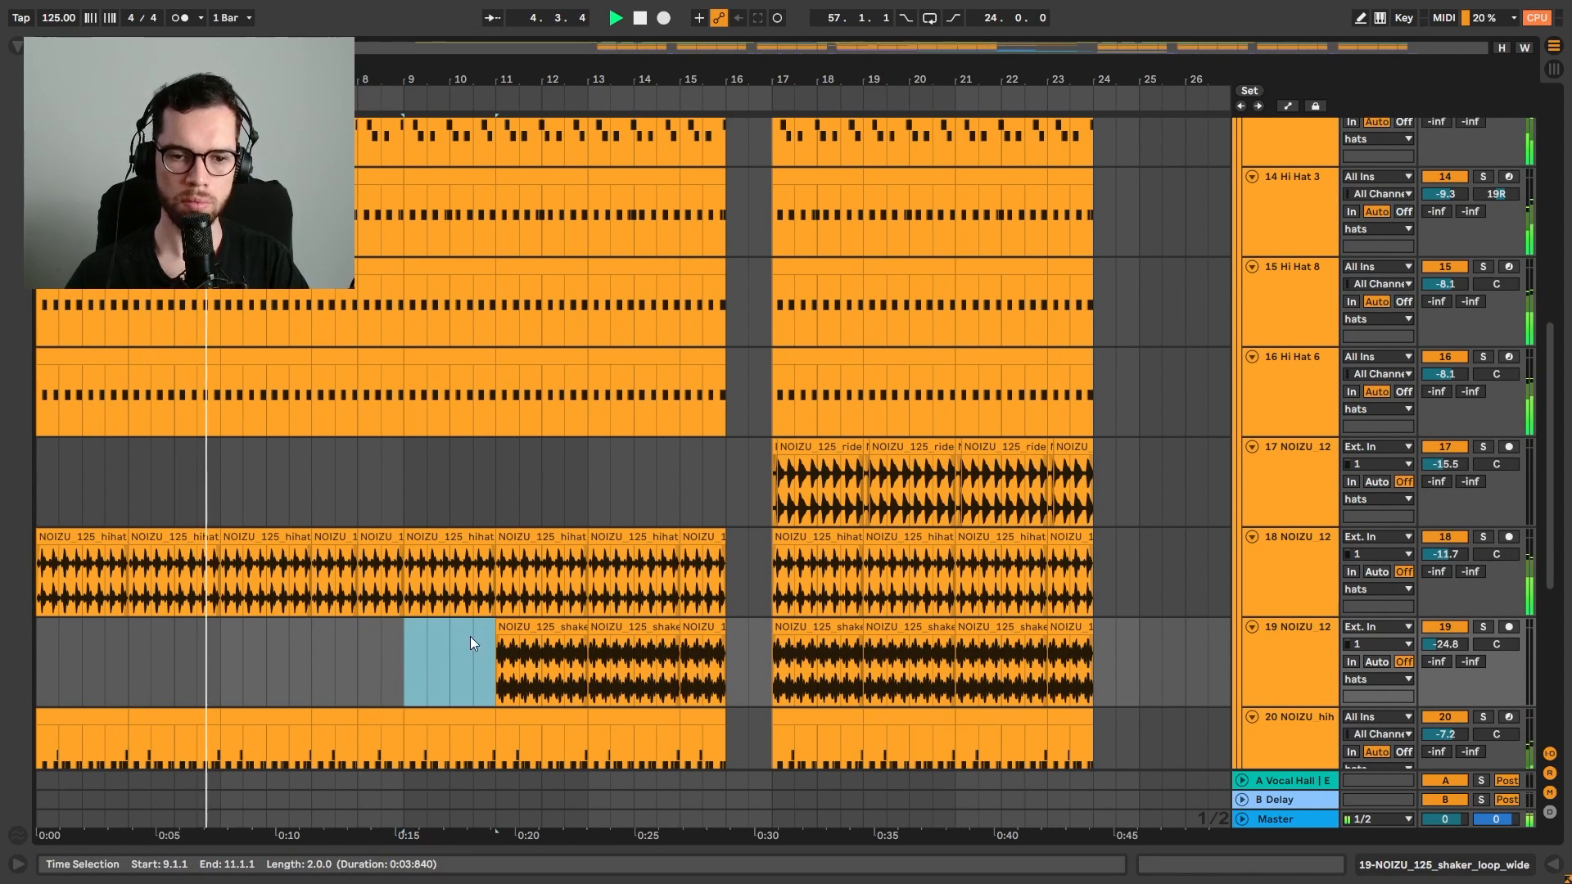
{"action": "left_click", "coordinate": [514, 624]}
{"action": "key", "text": "Delete"}
{"action": "left_click", "coordinate": [615, 629]}
{"action": "key", "text": "Delete"}
{"action": "left_click", "coordinate": [720, 641]}
{"action": "key", "text": "Delete"}
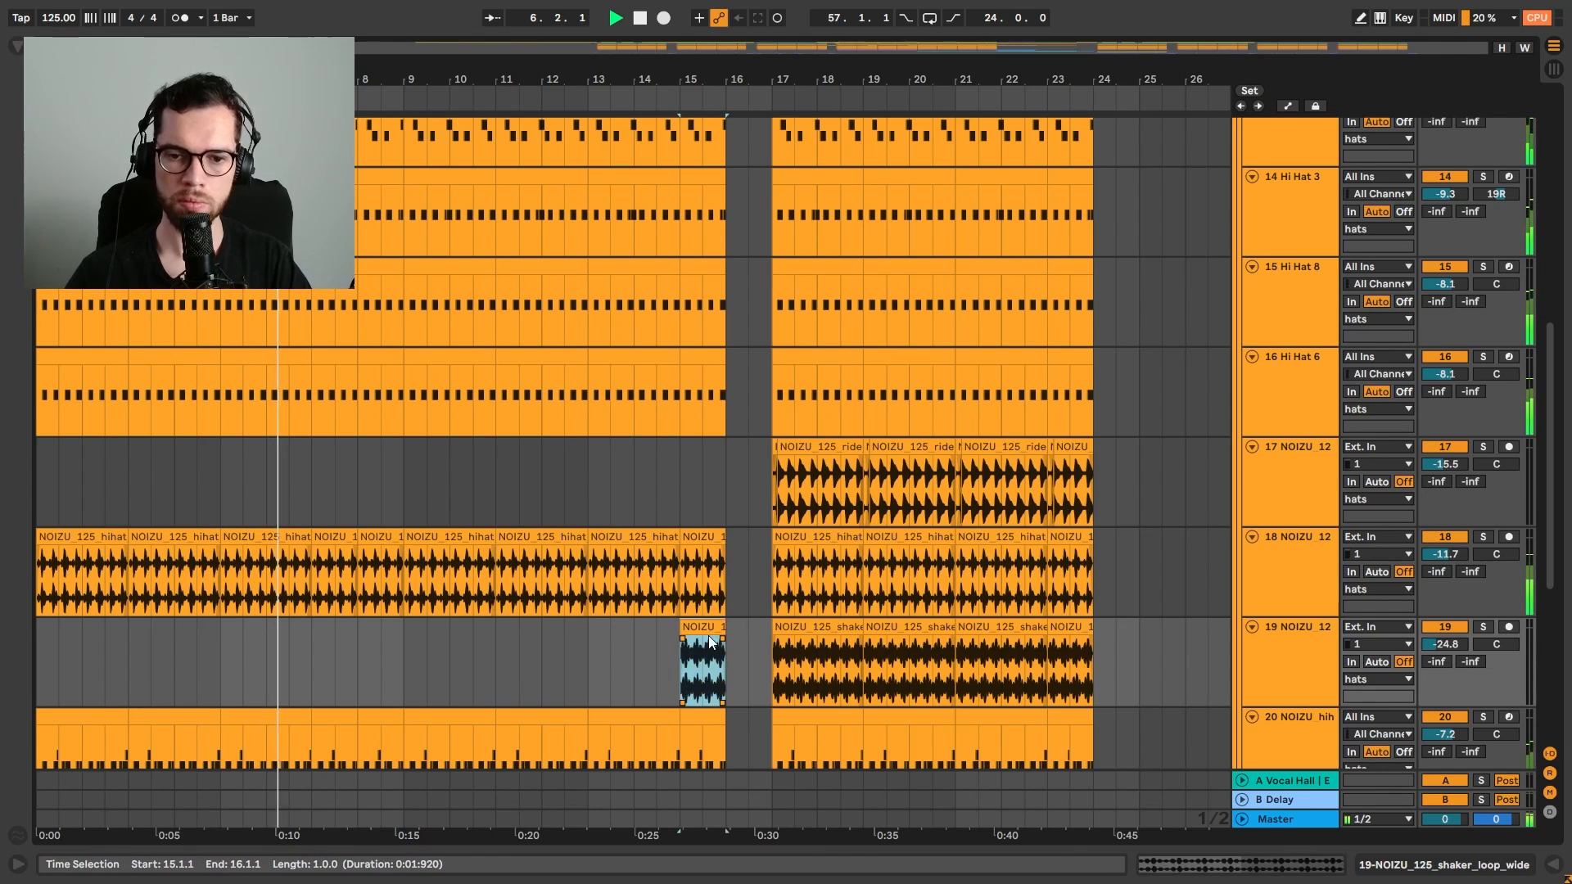
{"action": "left_click_drag", "start_coordinate": [760, 475], "coordinate": [1095, 458]}
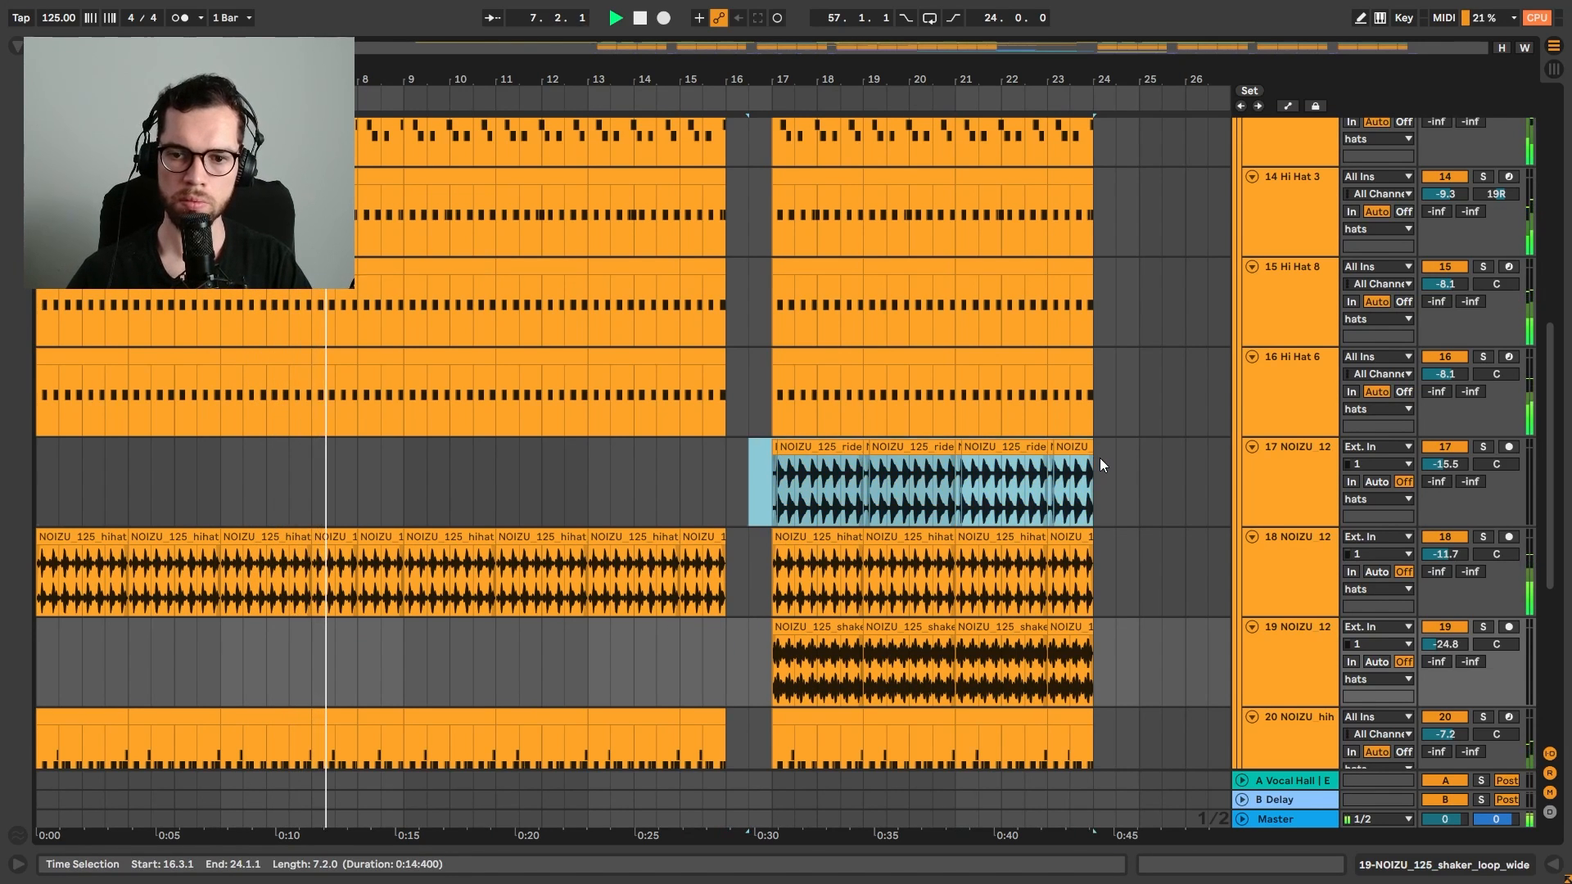
{"action": "key", "text": "Delete"}
Try deleting the Hi Hat 6 clips from bar 8 to bar 15
{"action": "scroll", "coordinate": [648, 480], "scroll_direction": "up", "scroll_amount": 3}
{"action": "left_click", "coordinate": [604, 459]}
{"action": "key", "text": "Delete"}
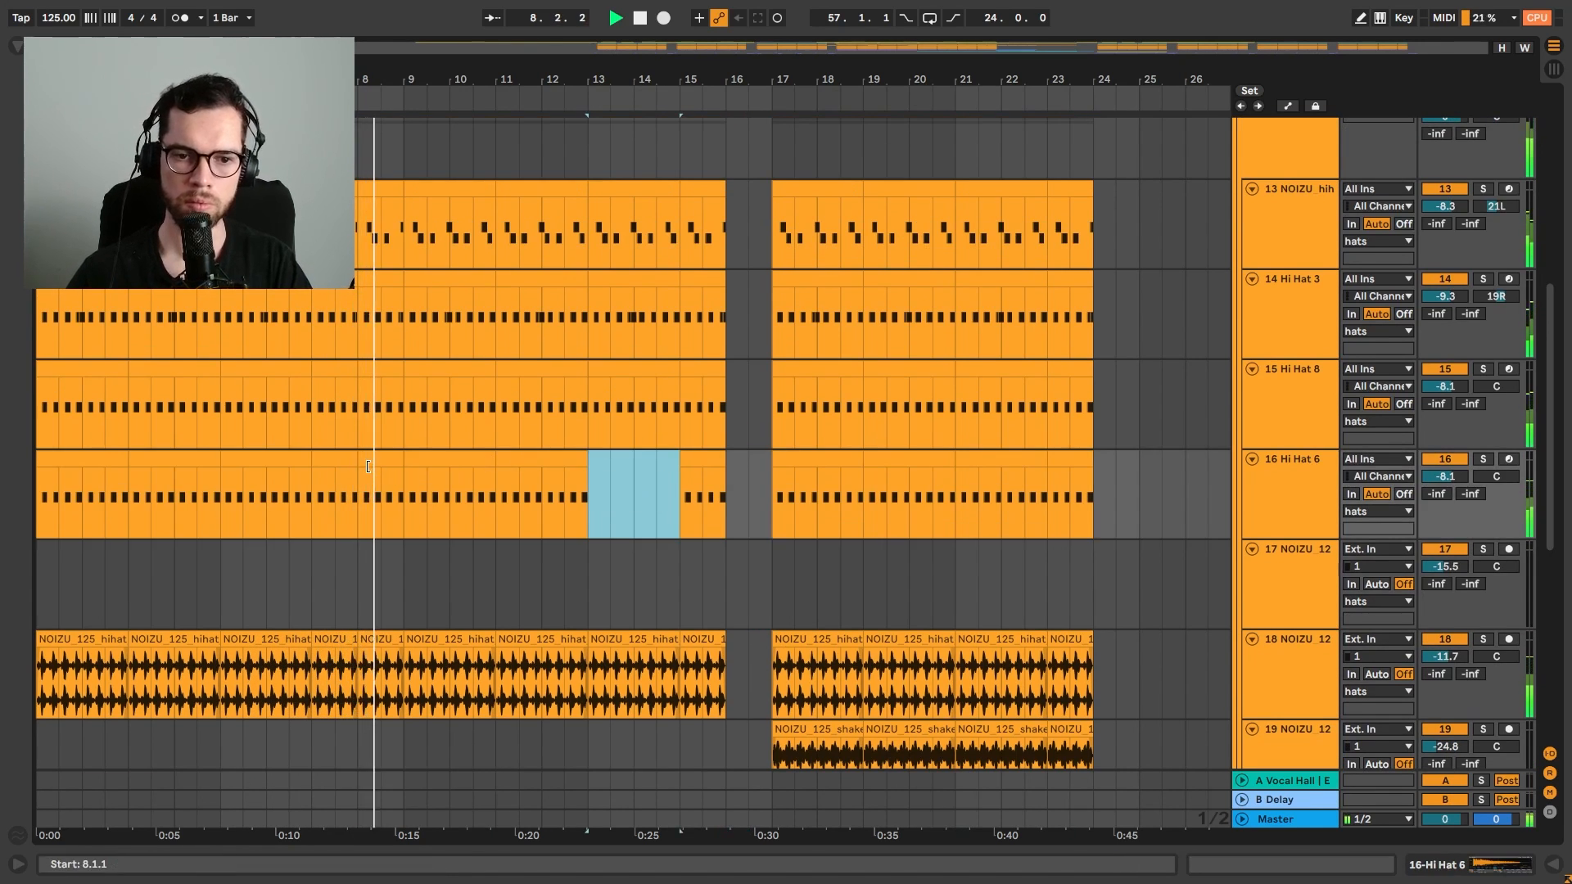
{"action": "left_click", "coordinate": [383, 460]}
{"action": "key", "text": "Delete"}
{"action": "left_click", "coordinate": [449, 461]}
{"action": "key", "text": "Delete"}
{"action": "left_click", "coordinate": [547, 465]}
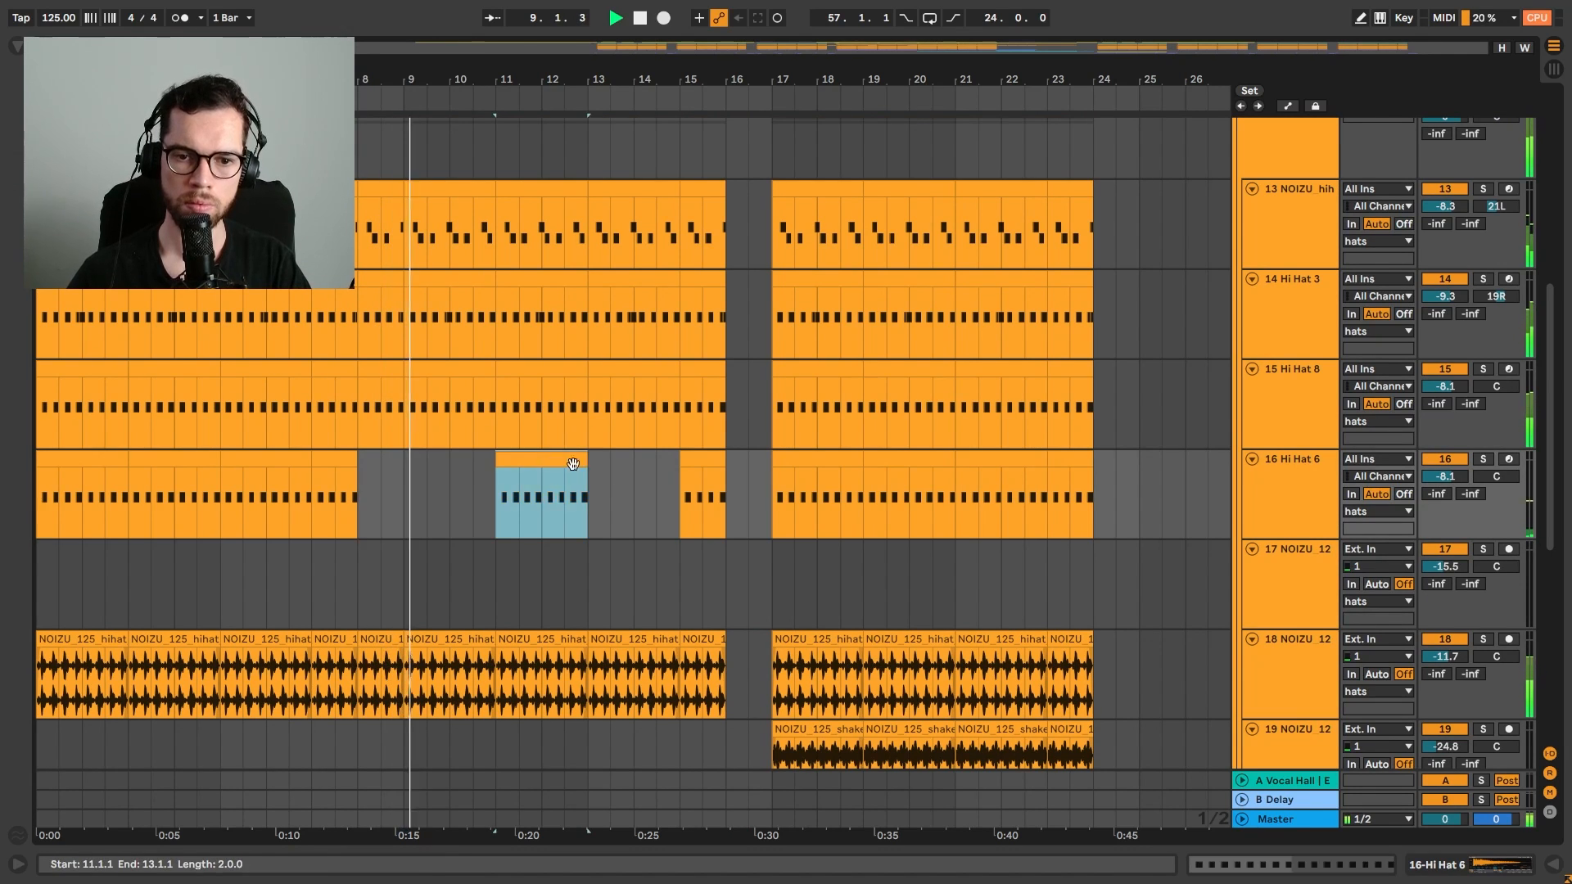
{"action": "key", "text": "Delete"}
{"action": "left_click", "coordinate": [703, 474]}
{"action": "key", "text": "ctrl+z"}
{"action": "key", "text": "ctrl+z"}
{"action": "key", "text": "ctrl+z"}
{"action": "key", "text": "ctrl+z"}
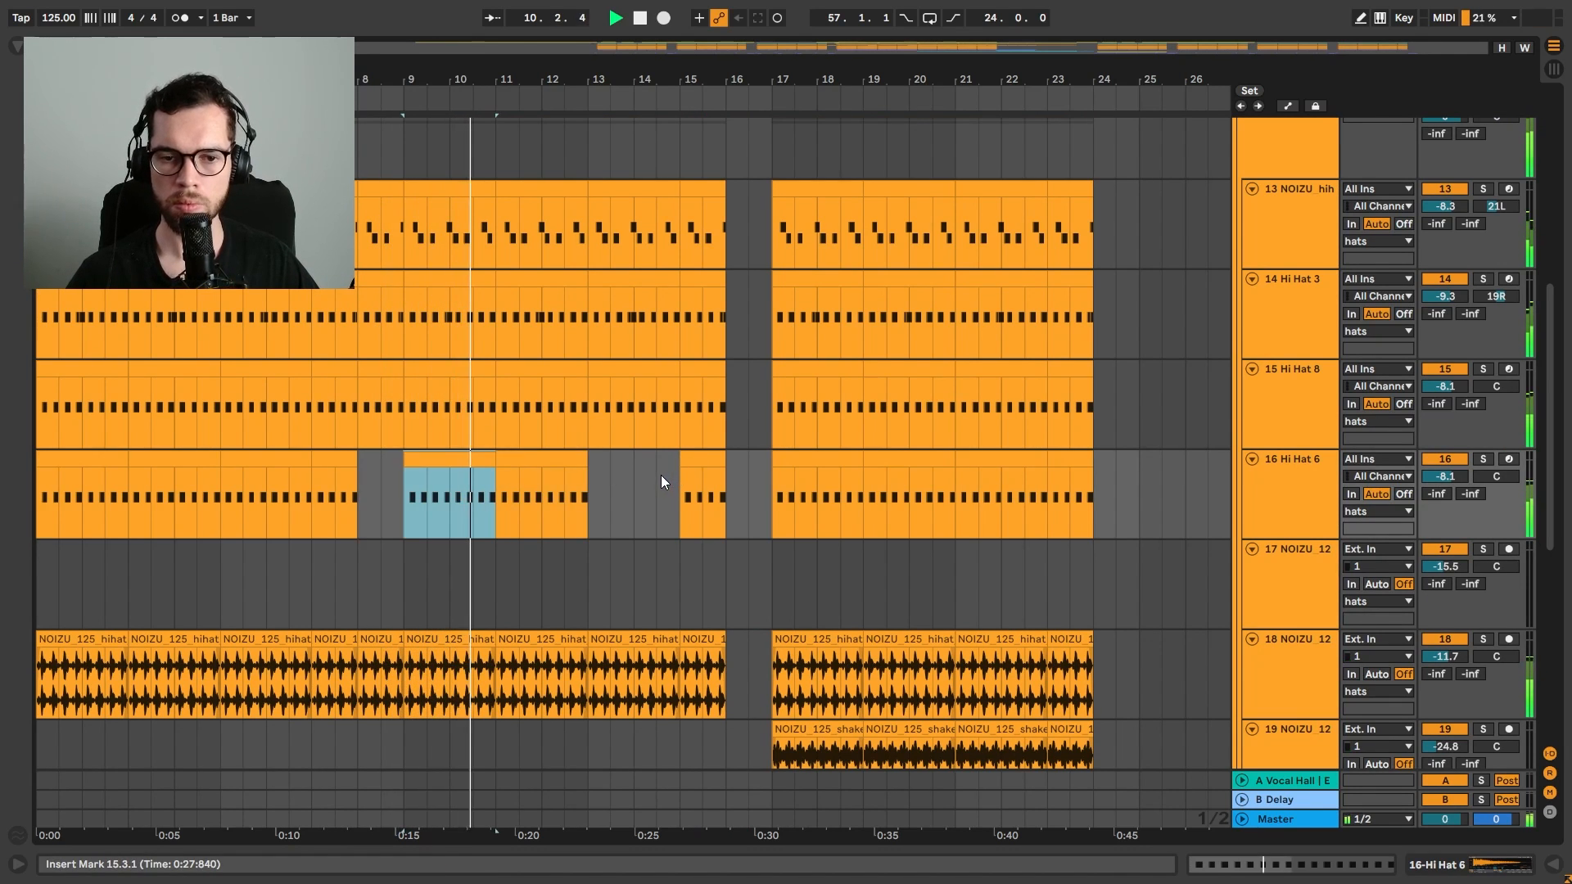
Try deleting the Hi Hat 8 and Hi Hat 3 clips from bar 9 to bar 15
{"action": "left_click", "coordinate": [471, 369]}
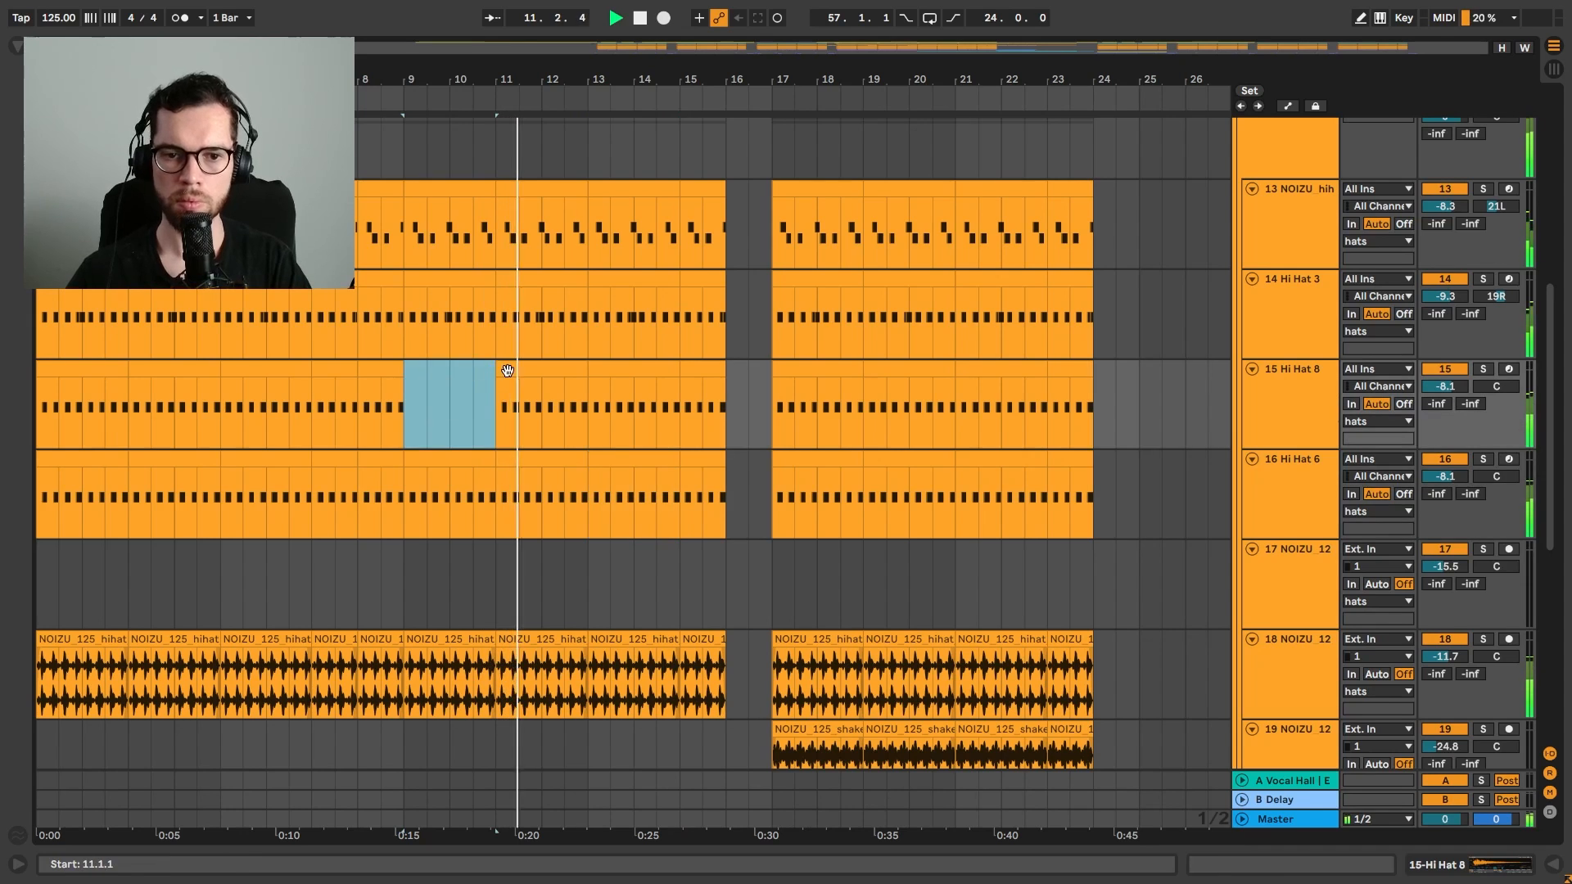
{"action": "key", "text": "Delete"}
{"action": "left_click", "coordinate": [541, 369]}
{"action": "key", "text": "Delete"}
{"action": "left_click", "coordinate": [621, 370]}
{"action": "key", "text": "Delete"}
{"action": "left_click", "coordinate": [604, 284]}
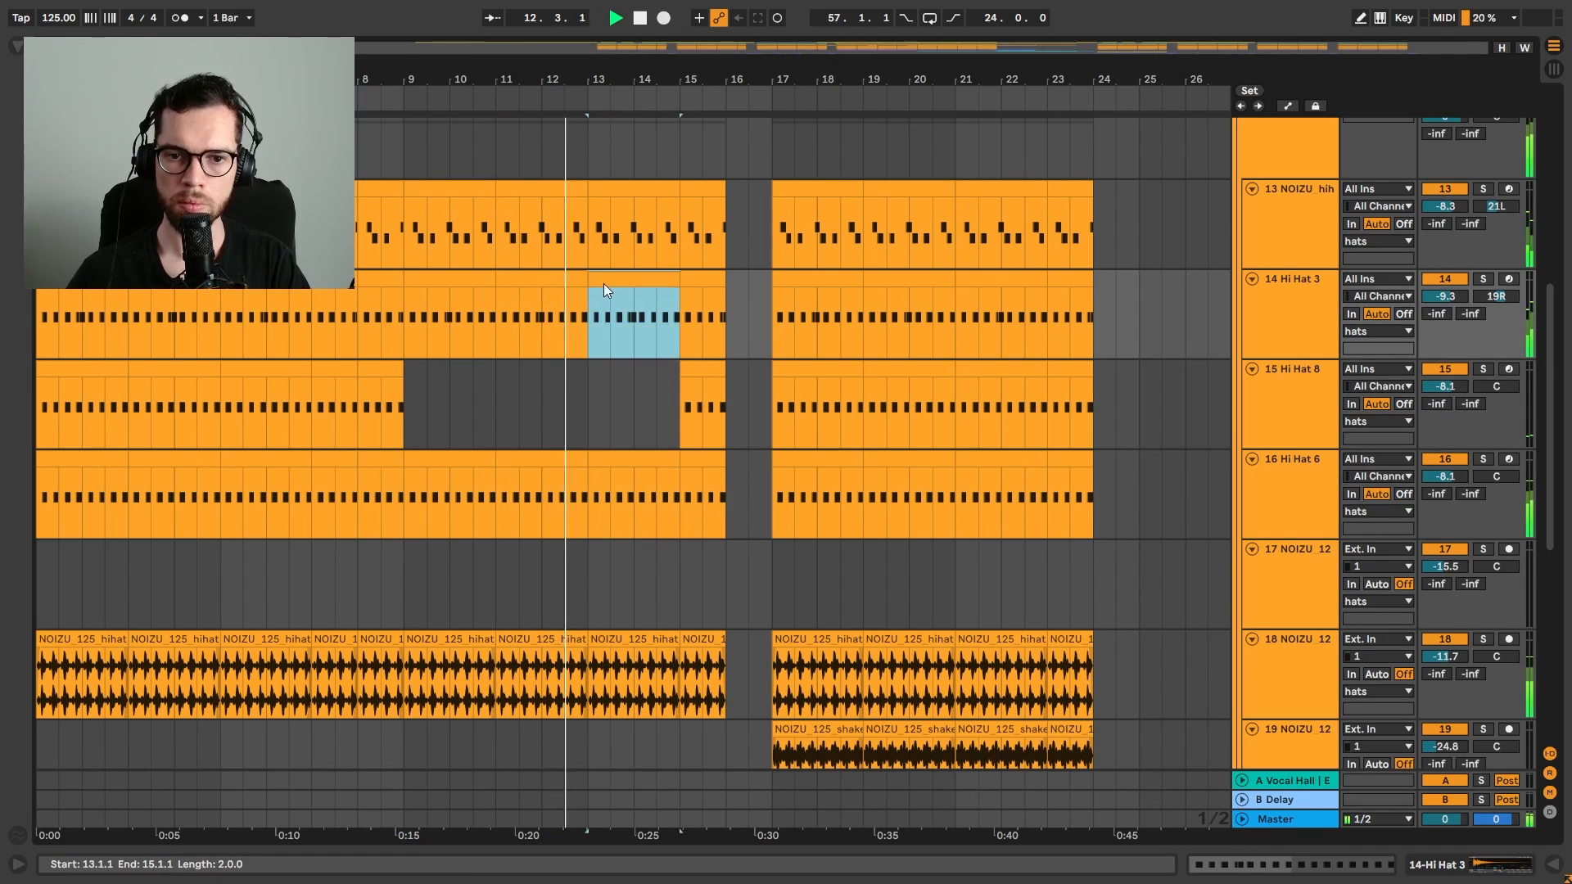
{"action": "key", "text": "Delete"}
{"action": "left_click", "coordinate": [557, 283]}
{"action": "key", "text": "Delete"}
{"action": "left_click", "coordinate": [475, 282]}
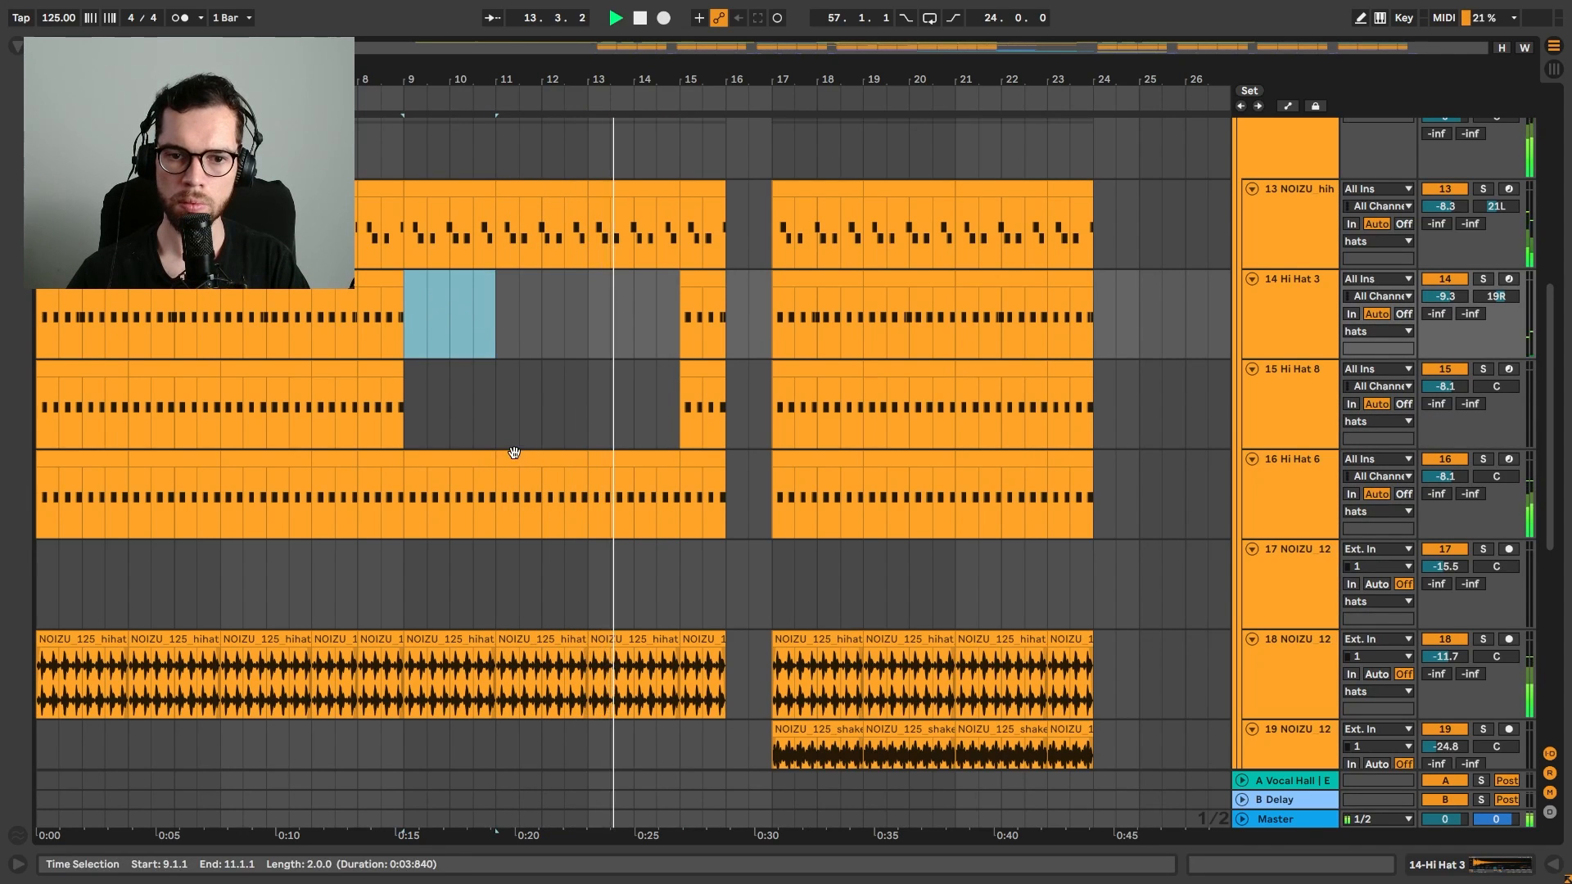
{"action": "key", "text": "Delete"}
{"action": "left_click", "coordinate": [472, 459]}
{"action": "key", "text": "ctrl+z"}
{"action": "key", "text": "ctrl+z"}
{"action": "key", "text": "ctrl+z"}
{"action": "key", "text": "ctrl+z"}
{"action": "key", "text": "ctrl+z"}
{"action": "key", "text": "ctrl+z"}
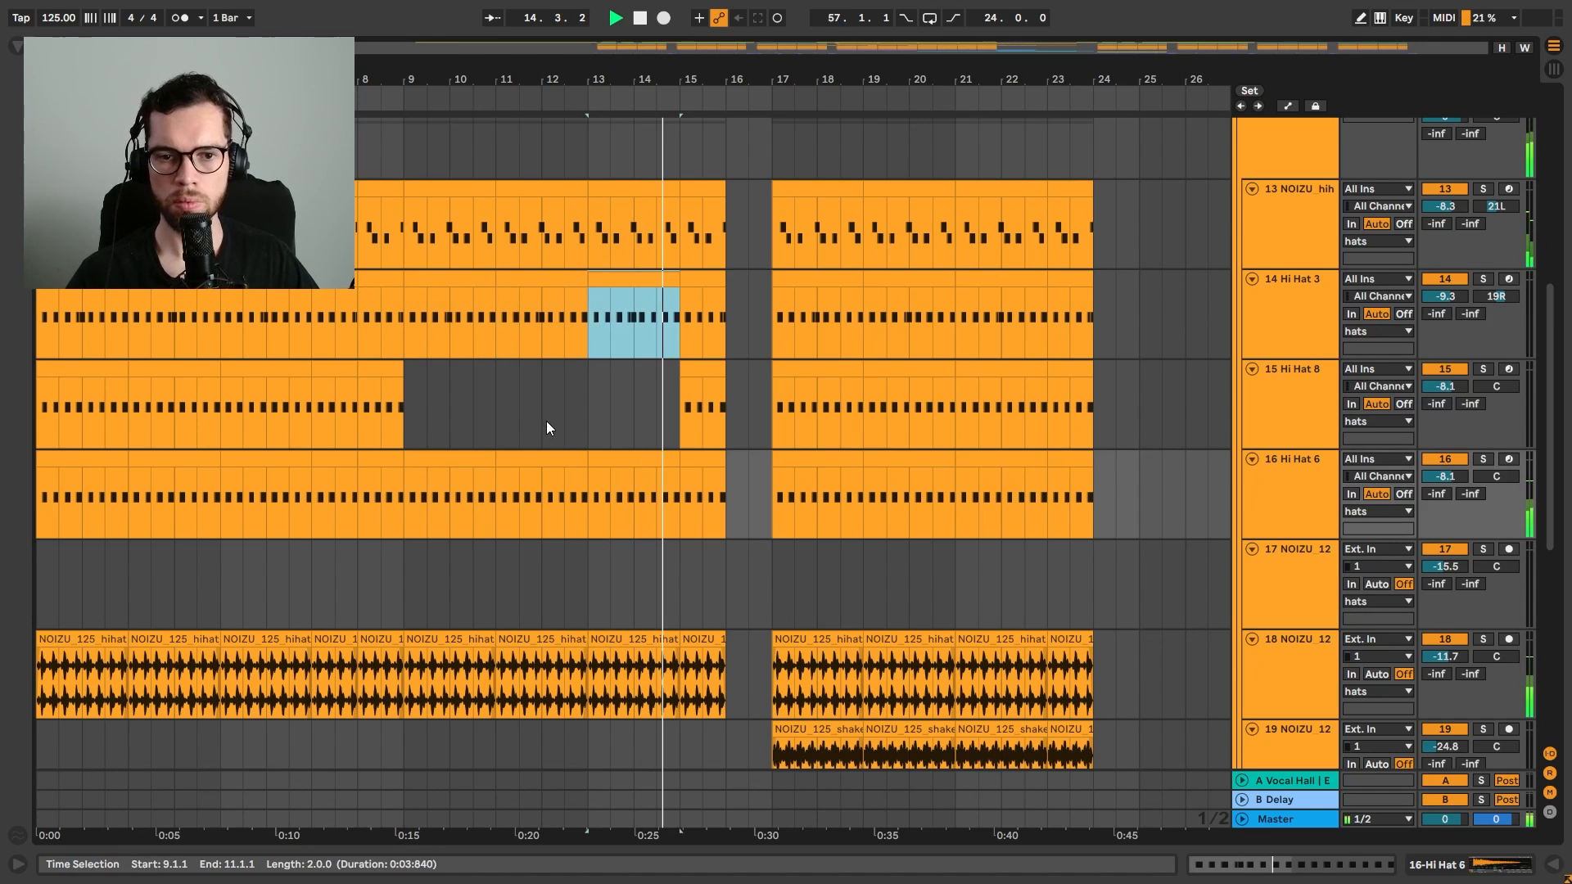
Delete the shaker loop clips on track 19 from bar 17 to bar 24
{"action": "scroll", "coordinate": [548, 422], "scroll_direction": "down", "scroll_amount": 10}
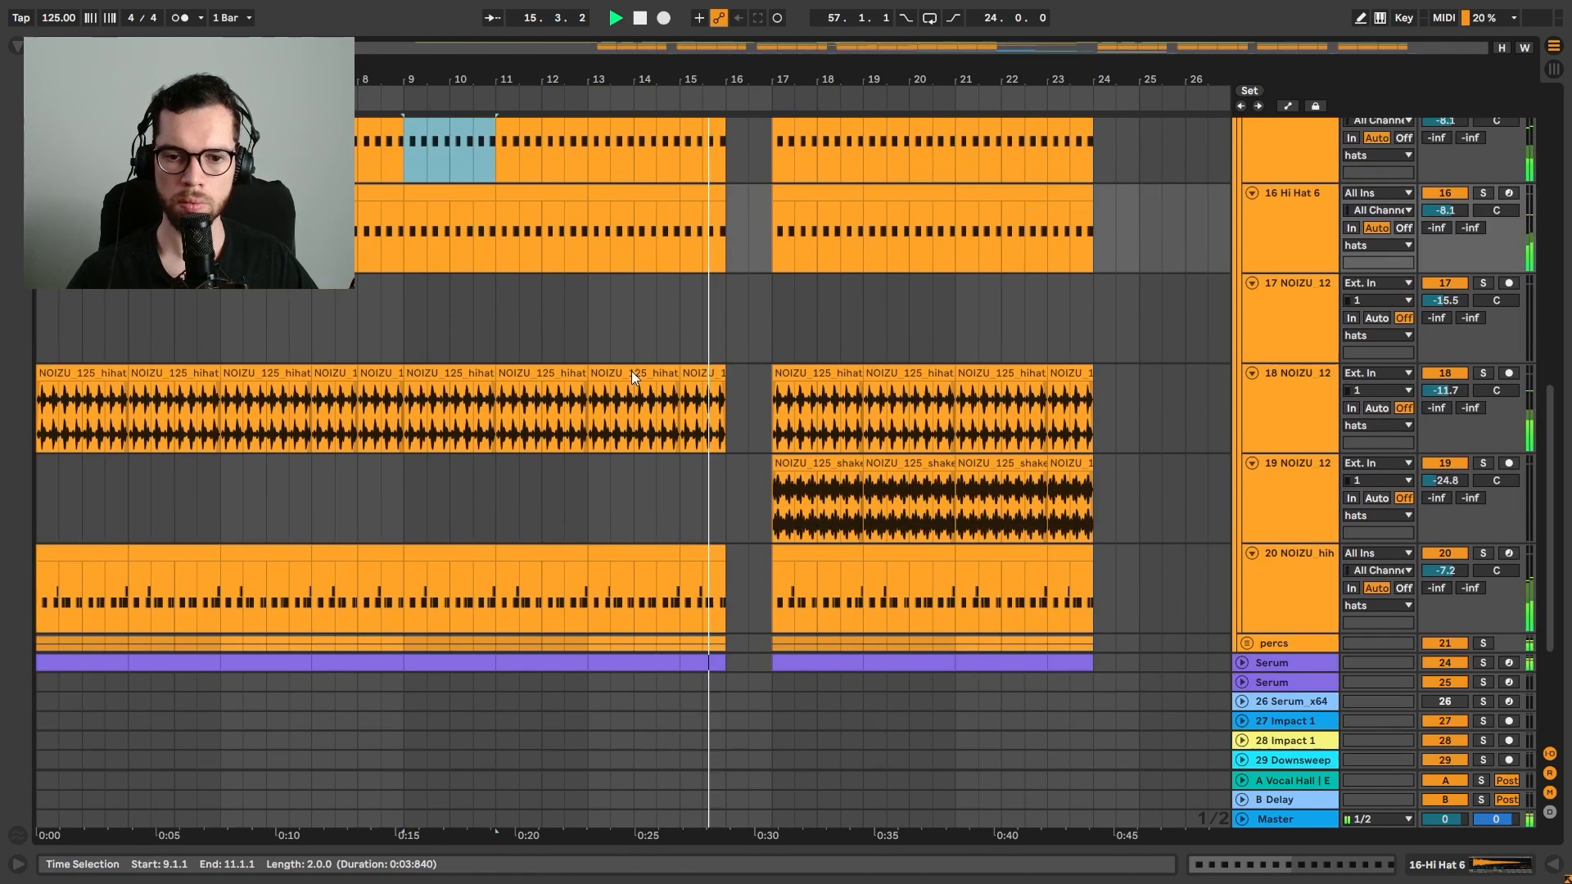
{"action": "scroll", "coordinate": [660, 387], "scroll_direction": "up", "scroll_amount": 8}
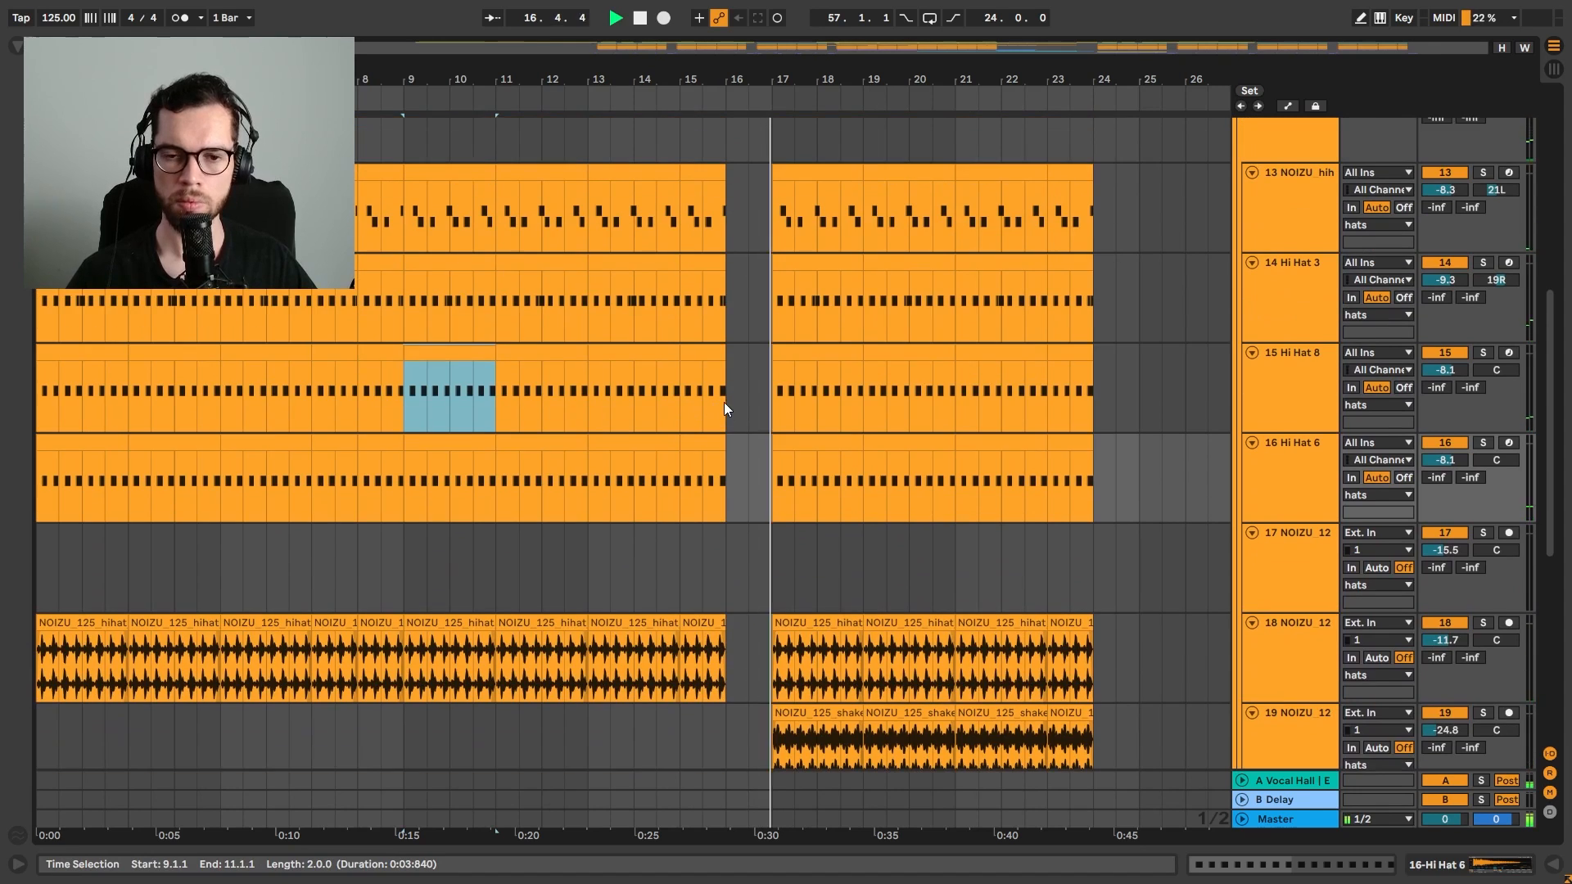
{"action": "left_click", "coordinate": [730, 353]}
{"action": "scroll", "coordinate": [729, 438], "scroll_direction": "down", "scroll_amount": 2}
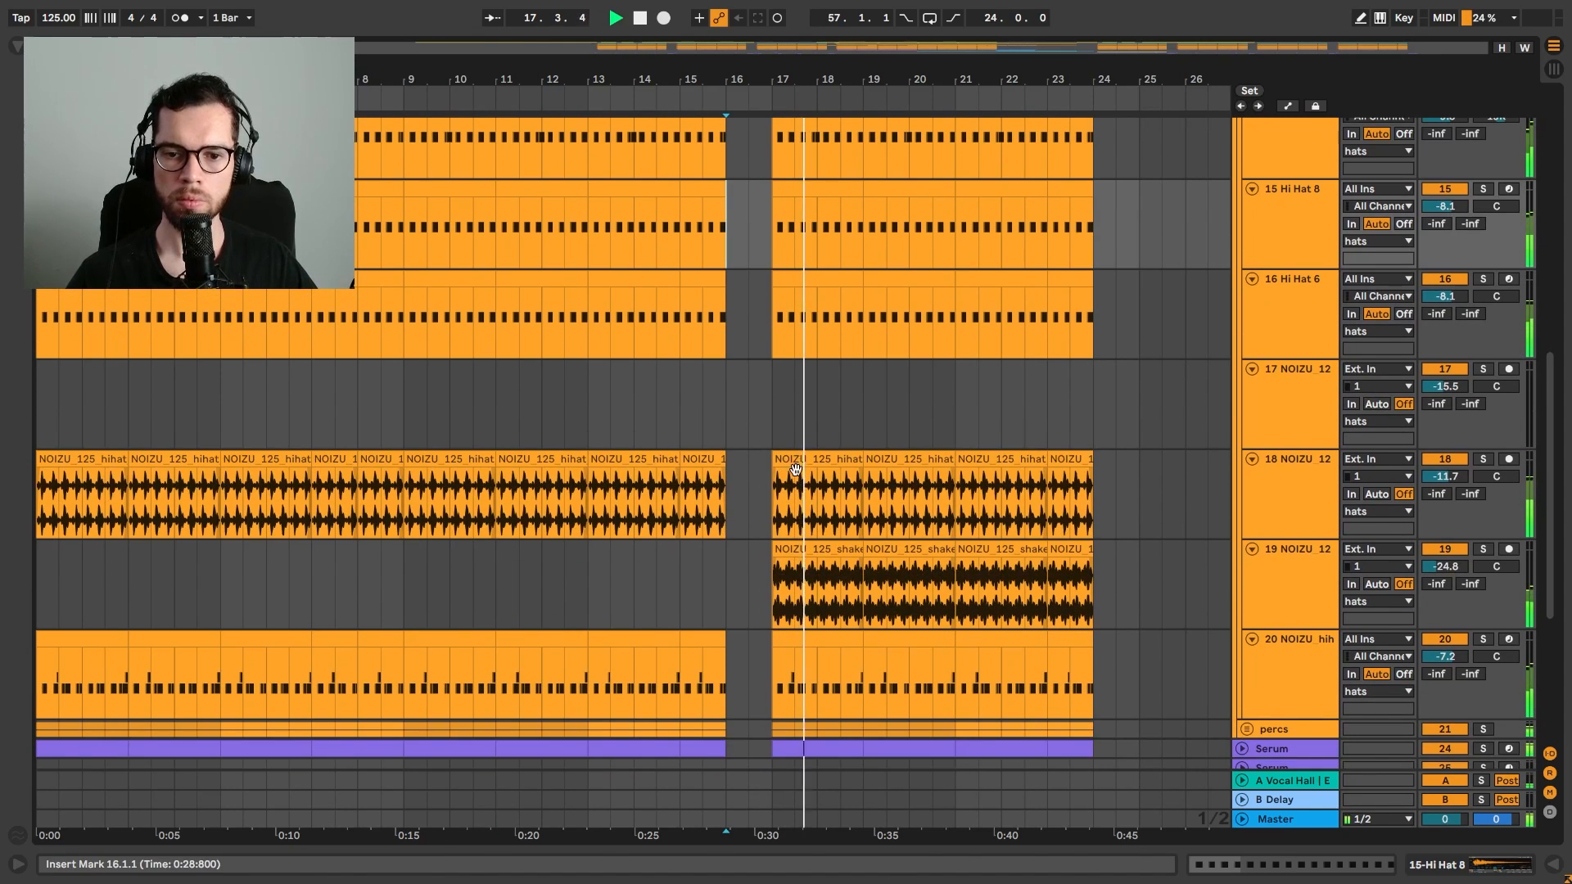
{"action": "left_click", "coordinate": [822, 555]}
{"action": "left_click", "coordinate": [909, 582]}
{"action": "key", "text": "Delete"}
{"action": "left_click", "coordinate": [1000, 581]}
{"action": "key", "text": "Delete"}
Collapse the drums group and restart playback from bar 14
{"action": "scroll", "coordinate": [1192, 493], "scroll_direction": "up", "scroll_amount": 10}
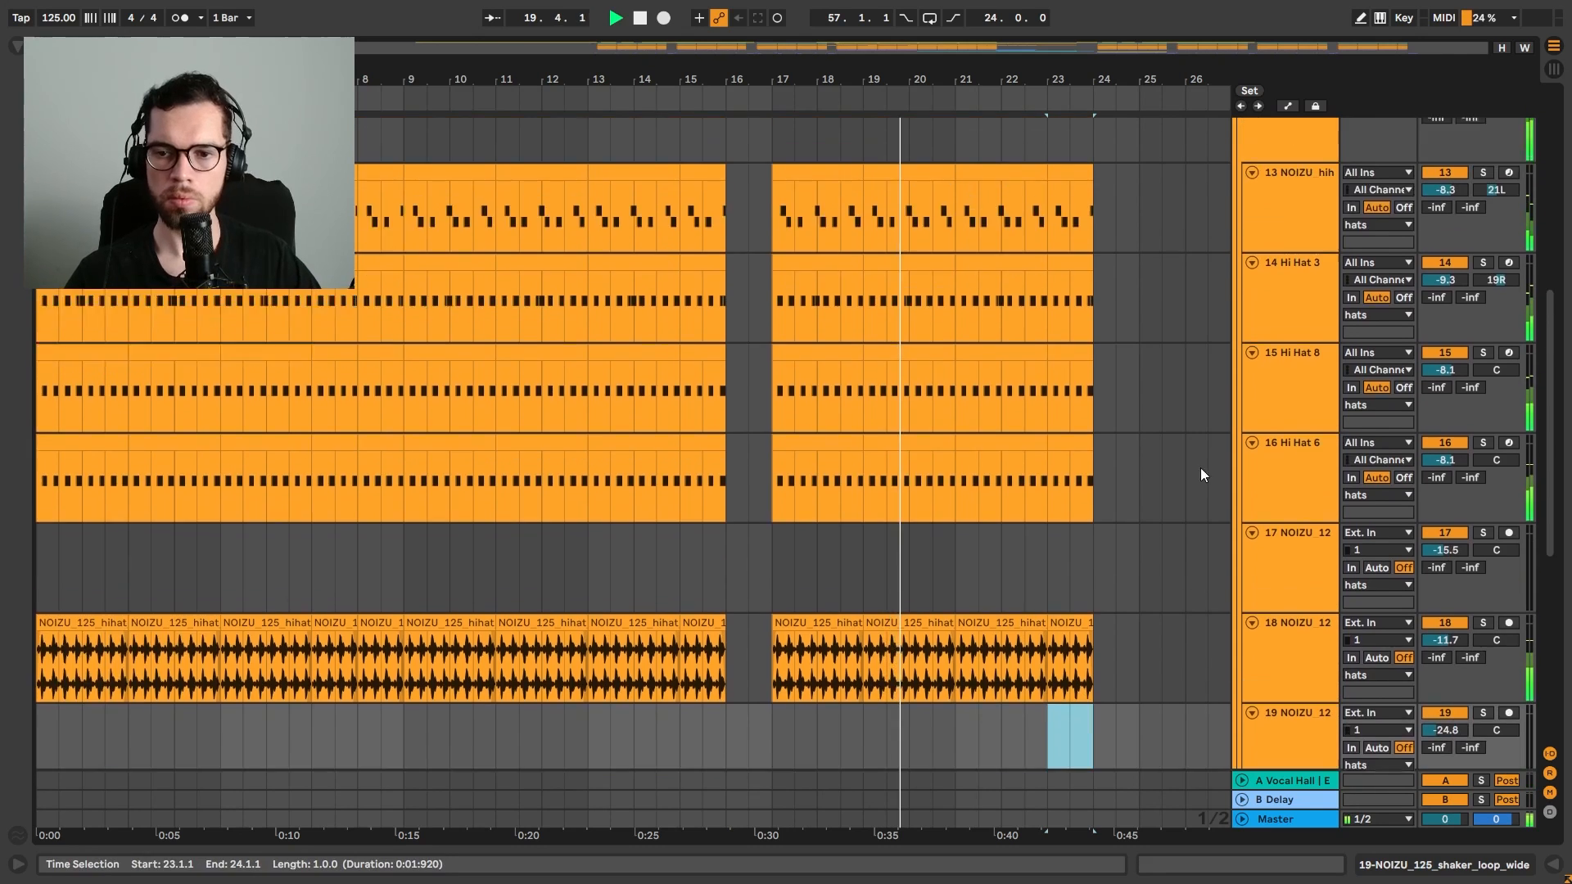
{"action": "left_click", "coordinate": [1265, 221]}
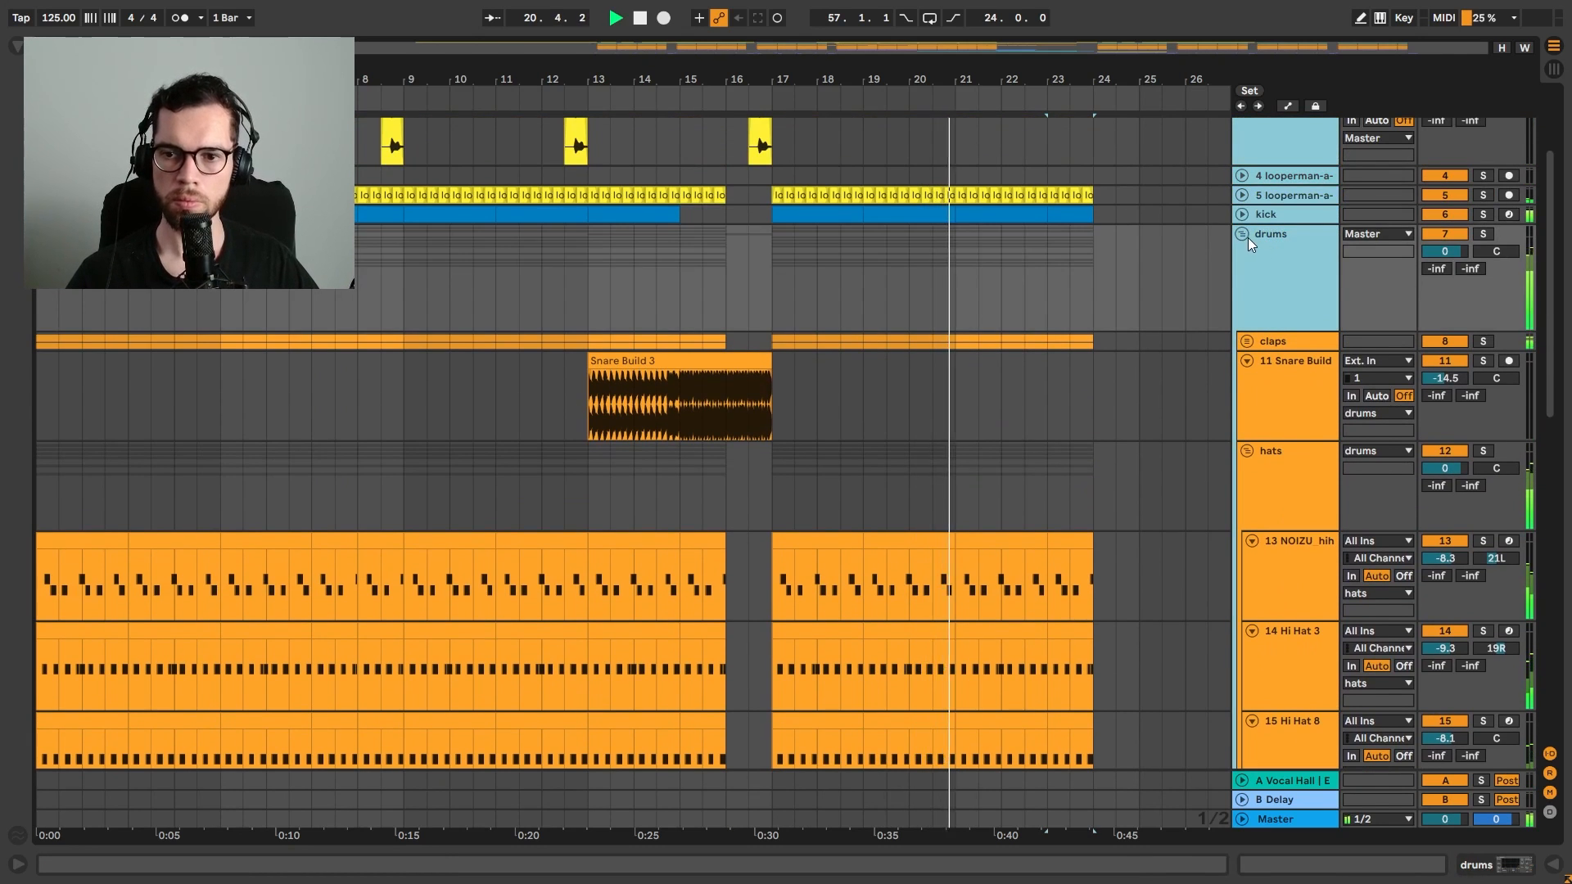
{"action": "left_click", "coordinate": [1243, 235]}
{"action": "left_click", "coordinate": [635, 145]}
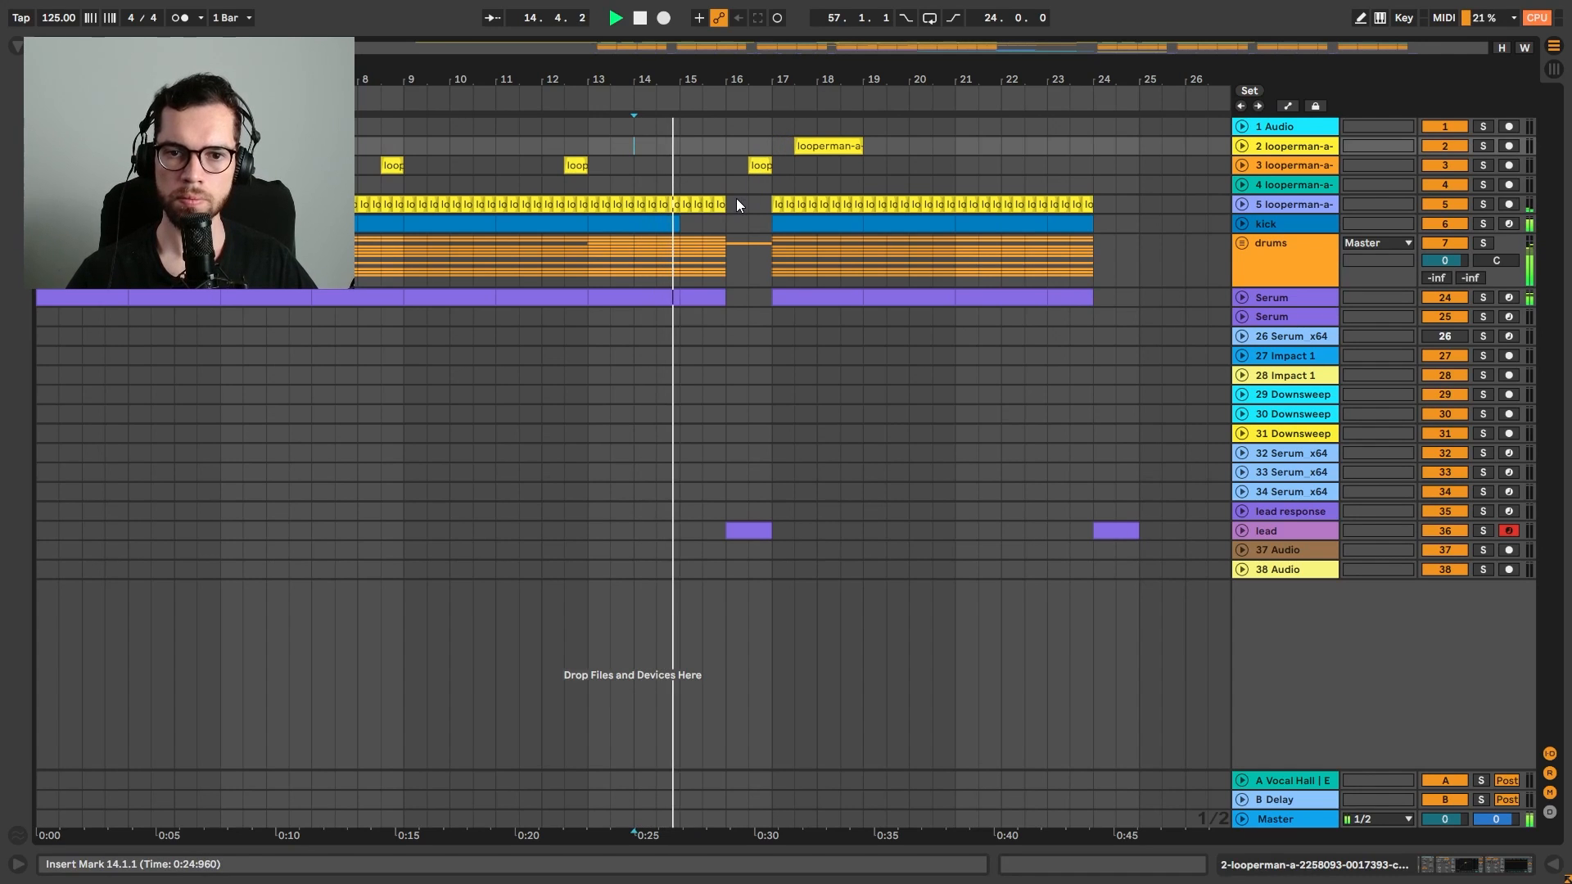
Try removing the drums between bars 15 and 17 and splitting the track 5 vocal loop at bar 15
{"action": "left_click", "coordinate": [705, 203]}
{"action": "left_click_drag", "start_coordinate": [678, 242], "coordinate": [734, 258]}
{"action": "left_click", "coordinate": [759, 256]}
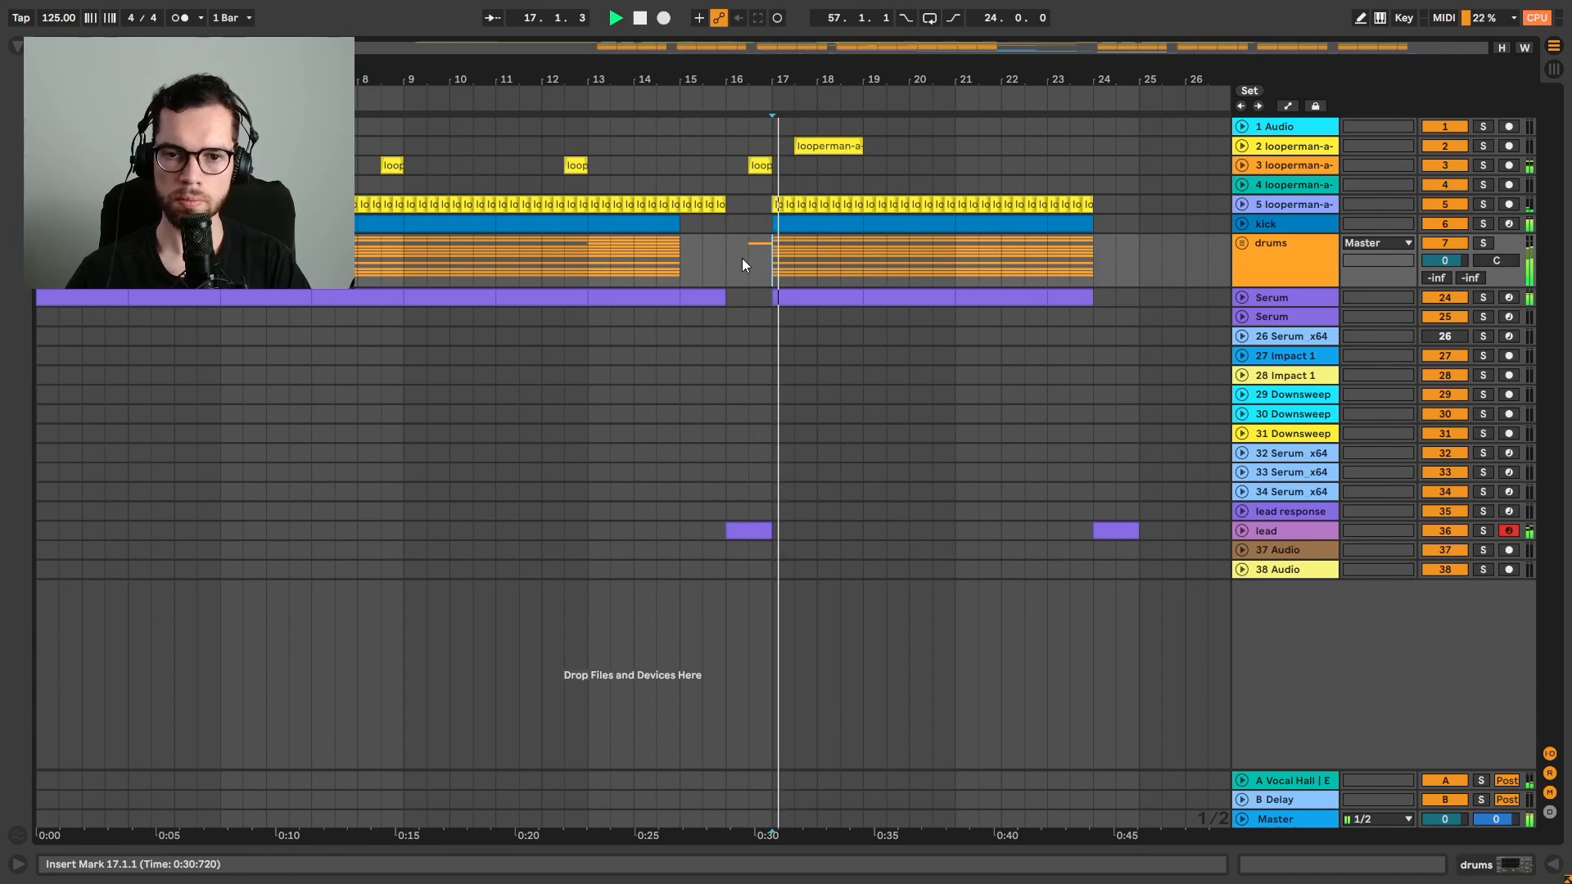
{"action": "key", "text": "Delete"}
{"action": "left_click", "coordinate": [638, 165]}
{"action": "left_click_drag", "start_coordinate": [737, 210], "coordinate": [678, 205]}
{"action": "key", "text": "ctrl+e"}
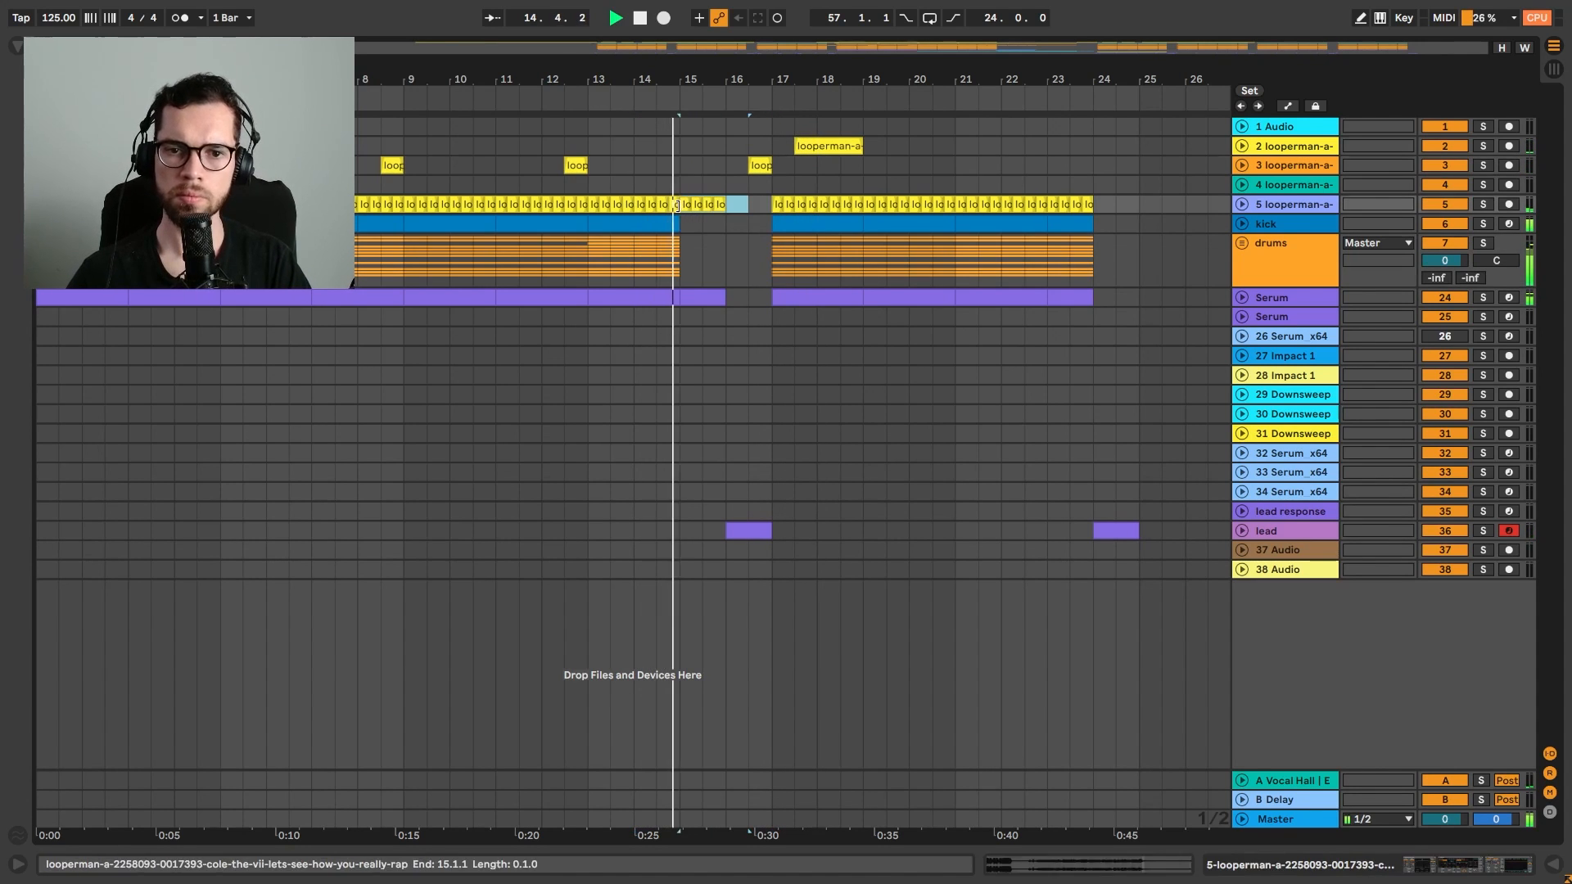
{"action": "key", "text": "ctrl+z"}
{"action": "key", "text": "ctrl+z"}
{"action": "key", "text": "ctrl+z"}
{"action": "key", "text": "ctrl+z"}
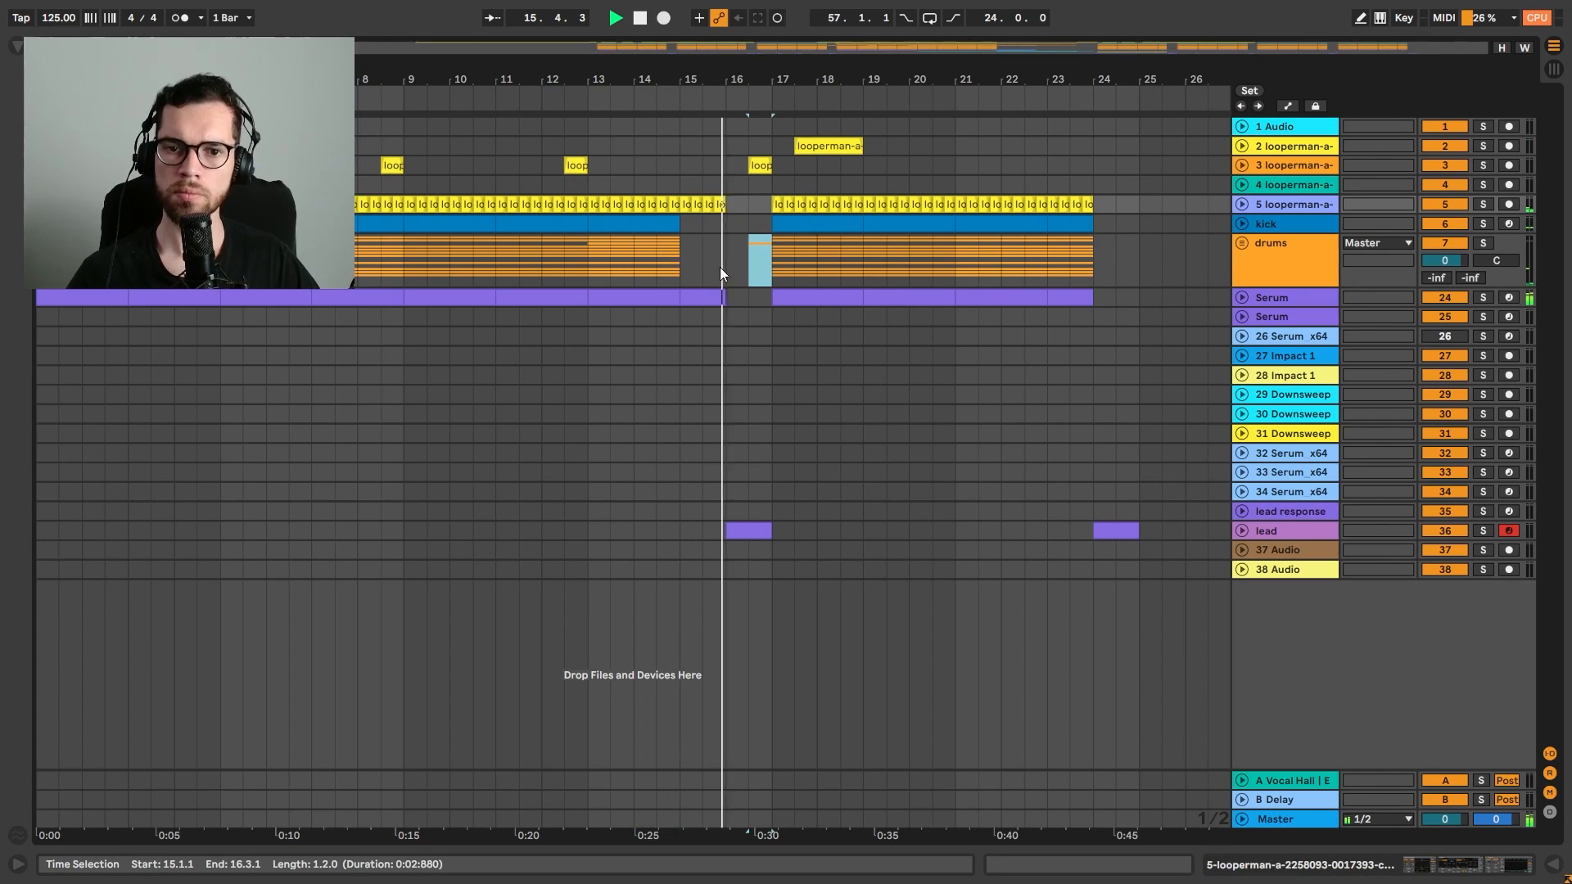
{"action": "key", "text": "ctrl+z"}
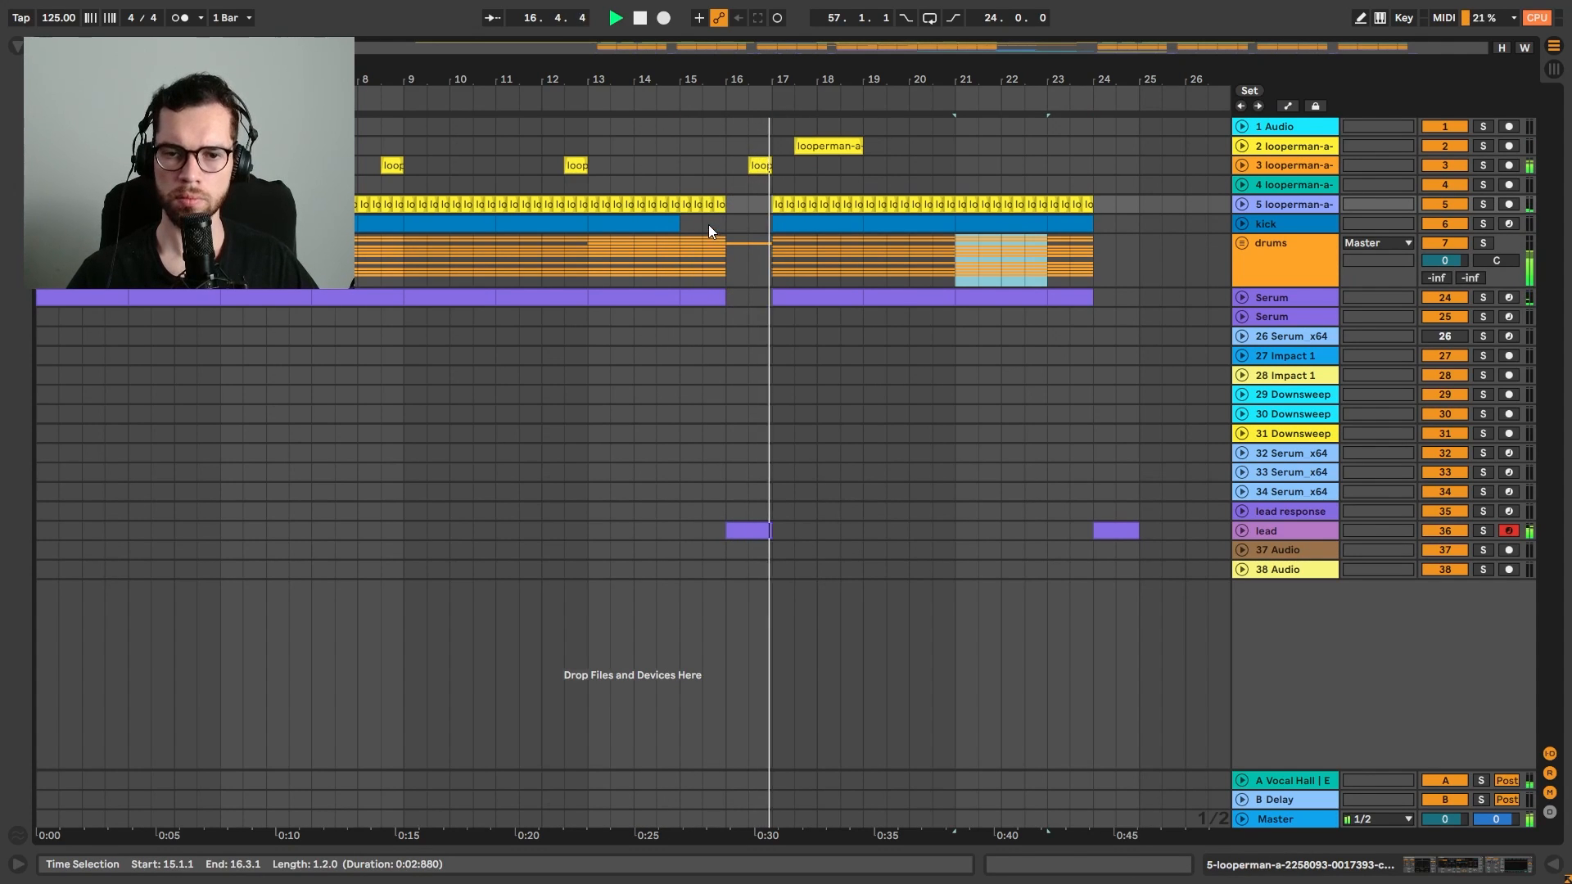
Extend the kick up to bar 16 and clear the snare build from the drums between bars 16 and 17
{"action": "key", "text": "ctrl+z"}
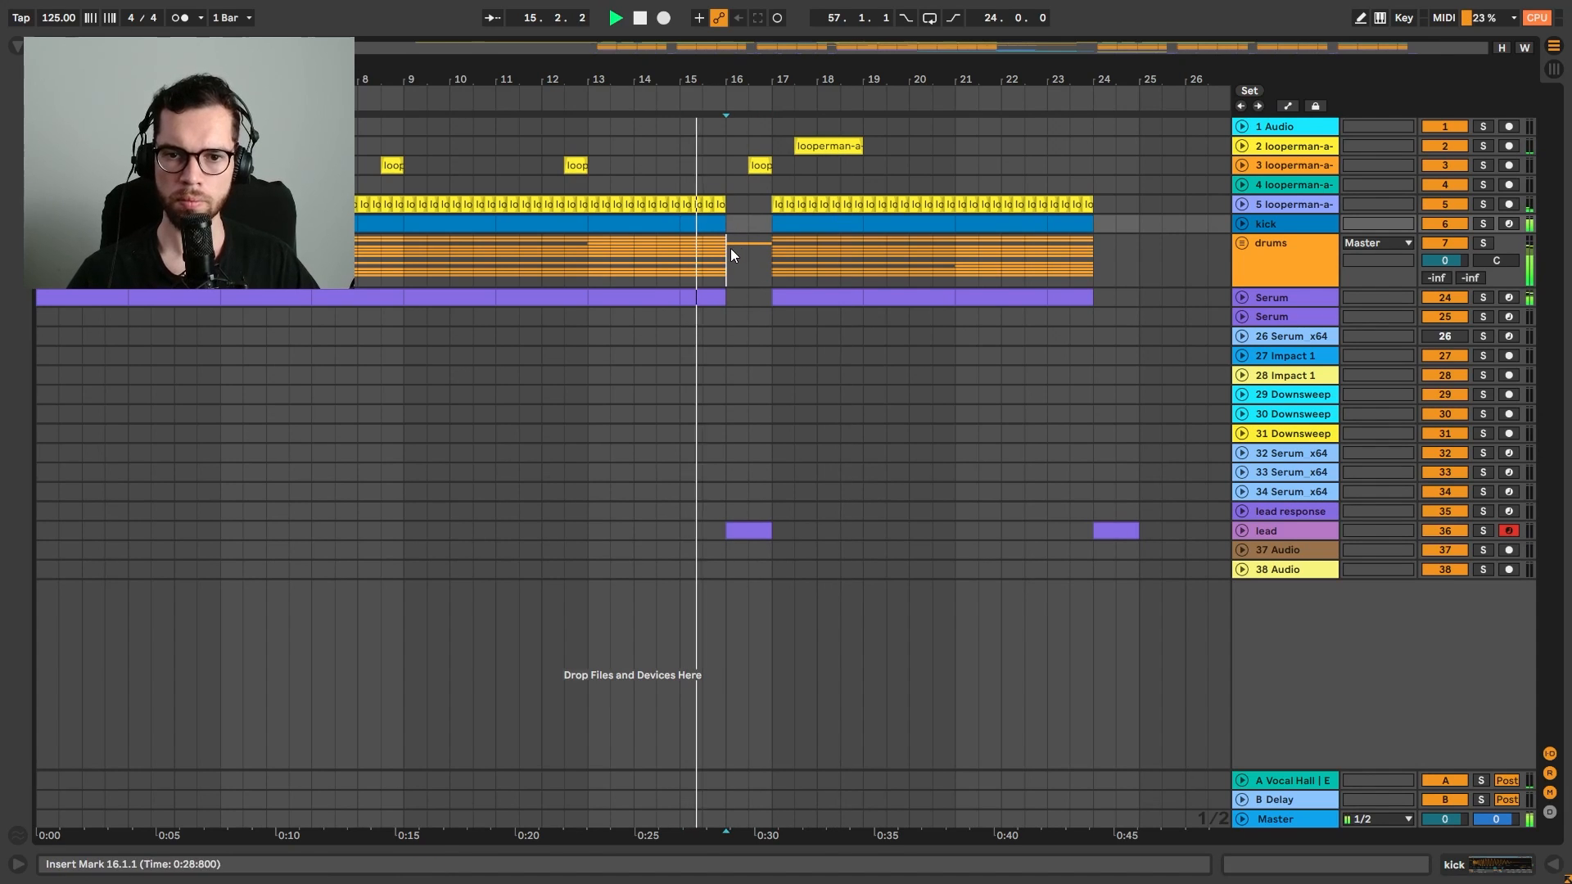
{"action": "left_click_drag", "start_coordinate": [731, 248], "coordinate": [768, 248]}
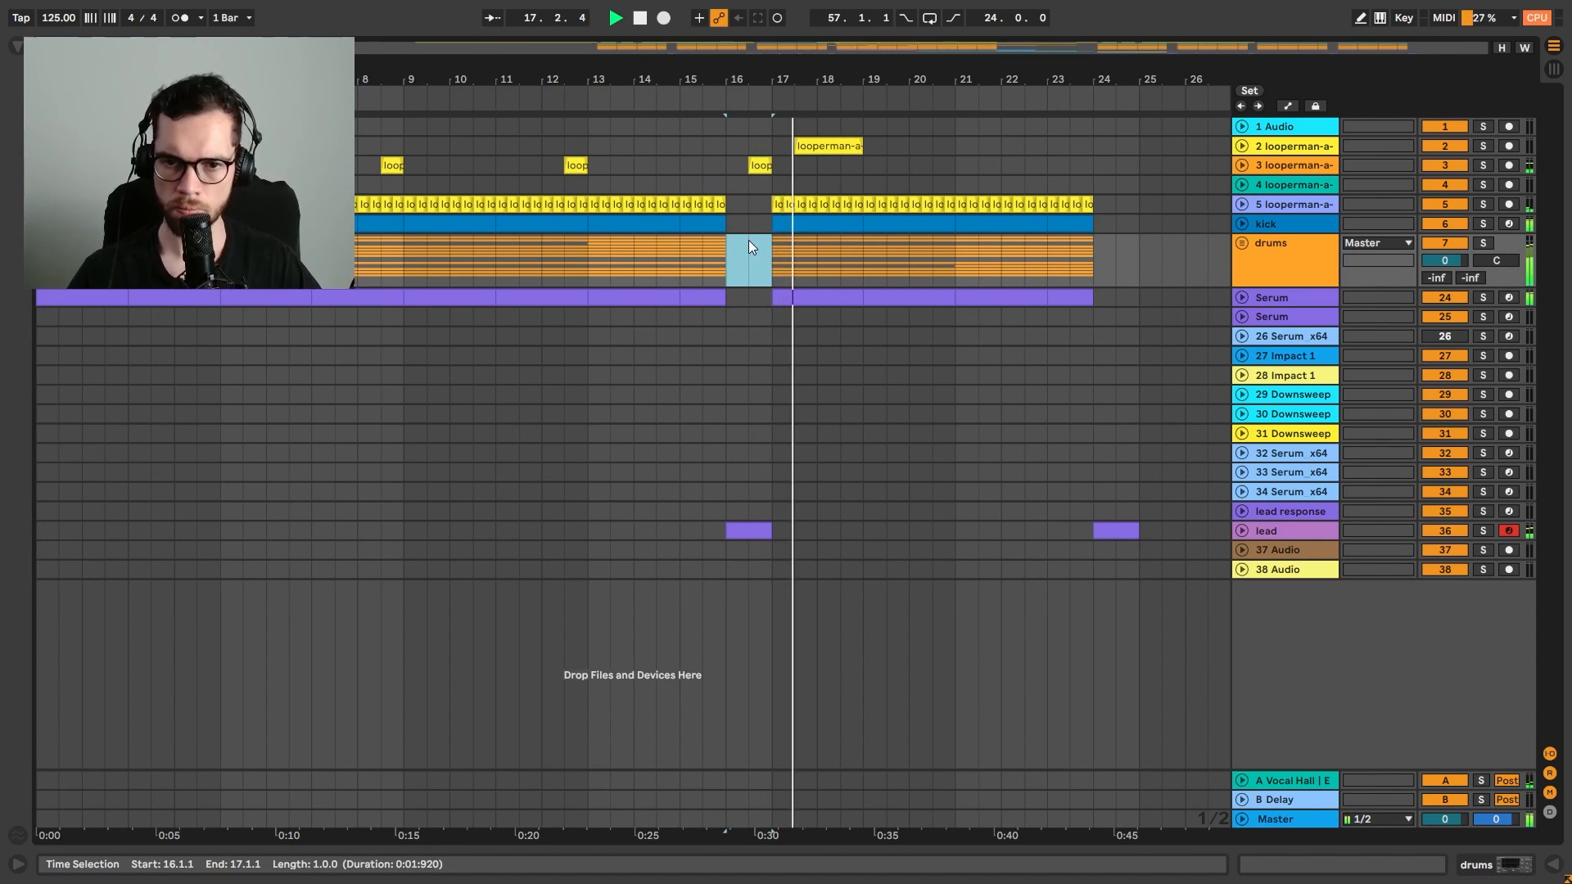
{"action": "left_click", "coordinate": [679, 262]}
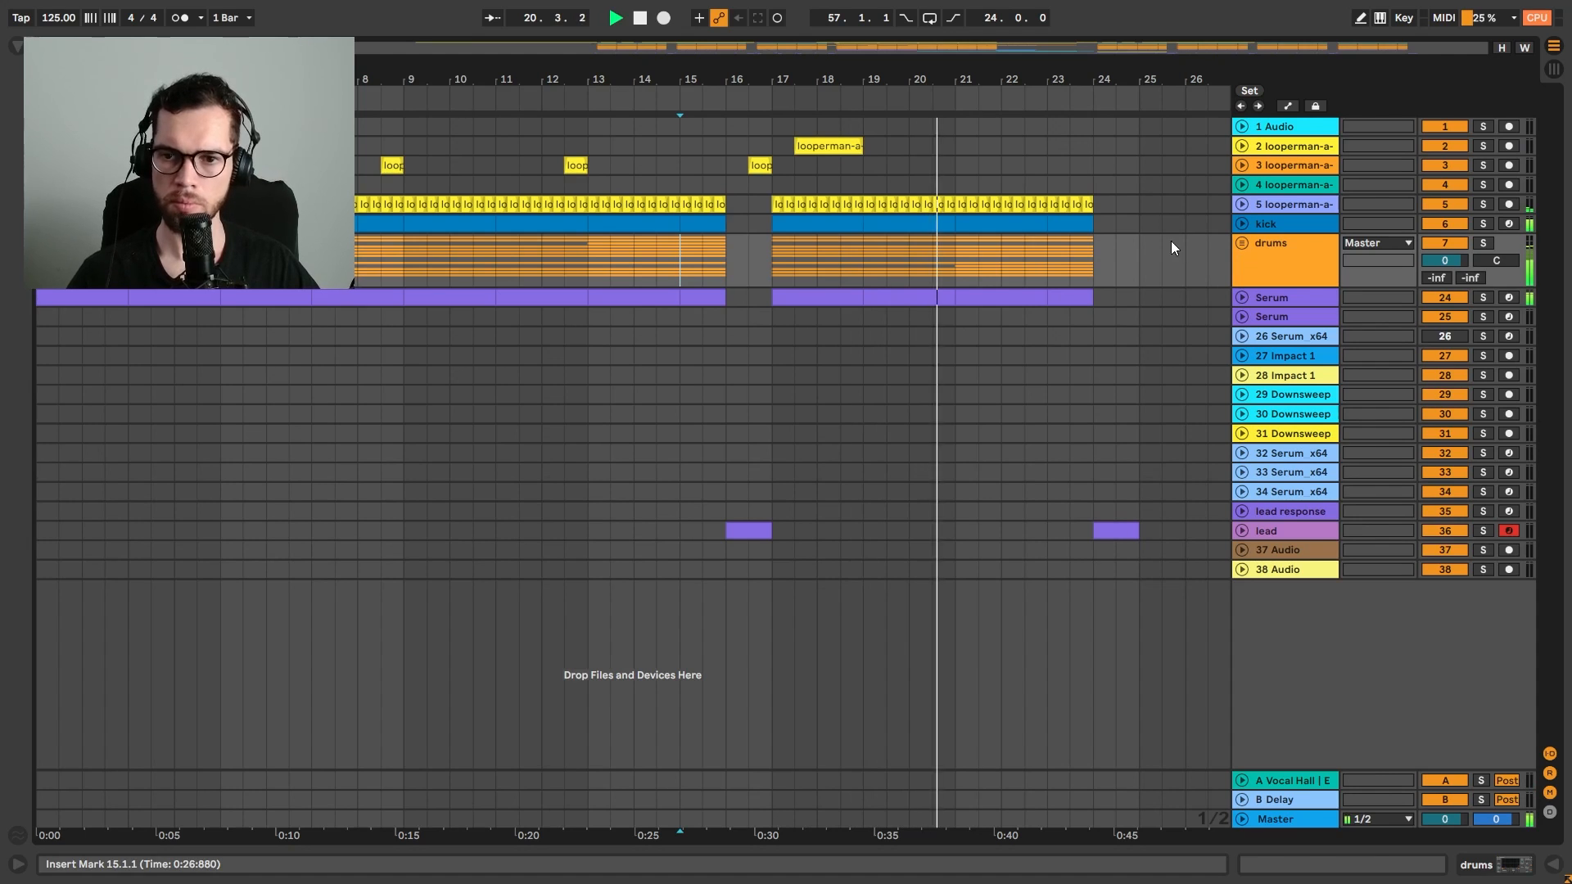
{"action": "key", "text": "space"}
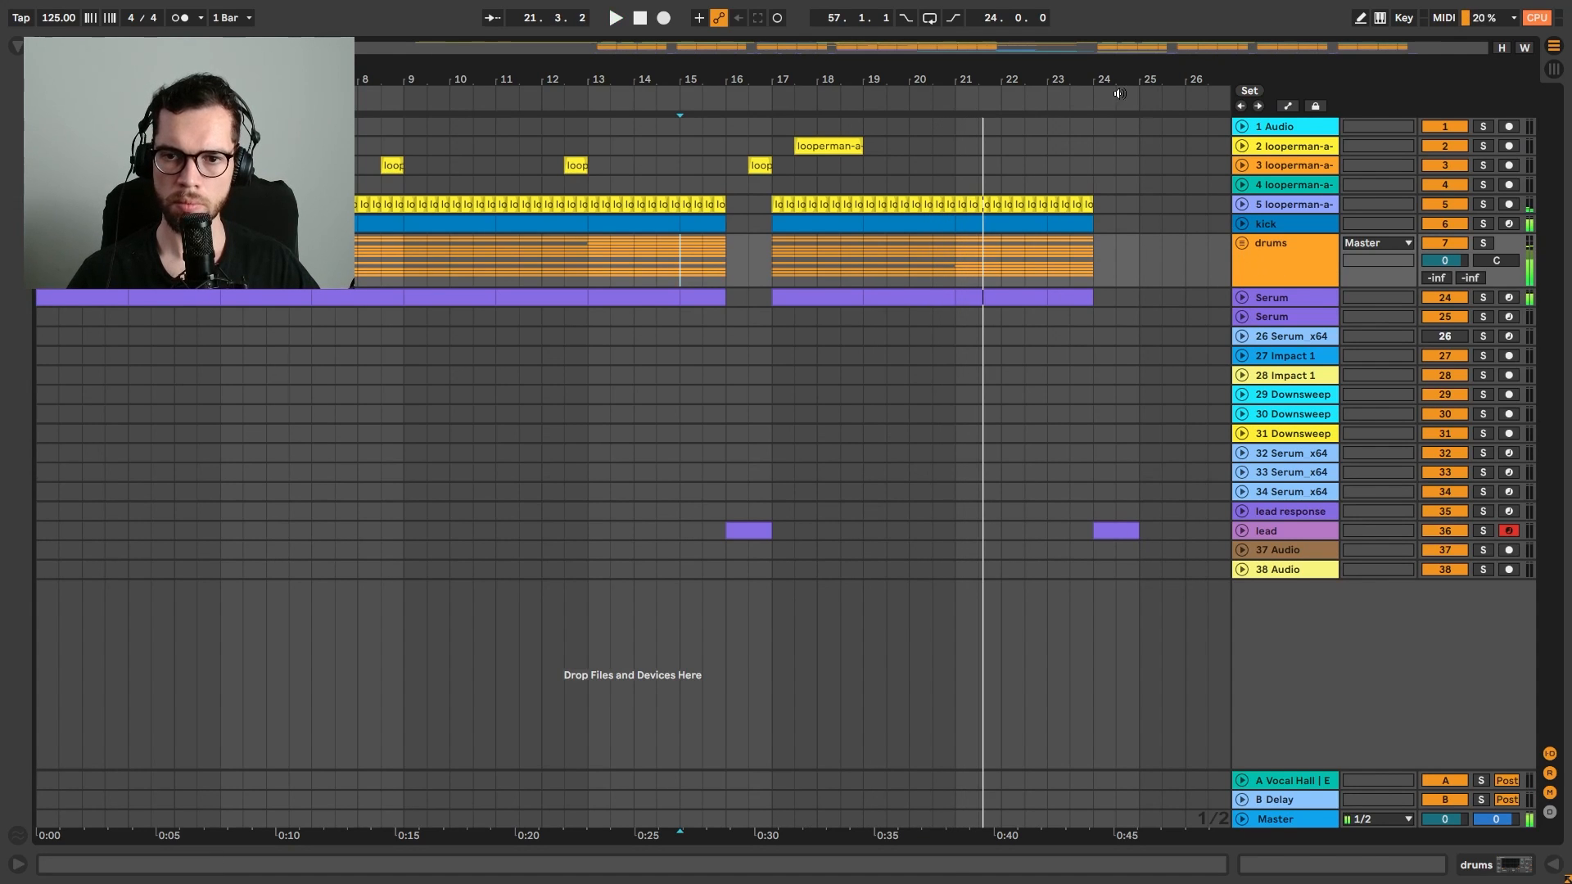
Copy the lead response section of bars 55–57 to bar 17 and duplicate it at bar 19
{"action": "left_click_drag", "start_coordinate": [1097, 80], "coordinate": [499, 36]}
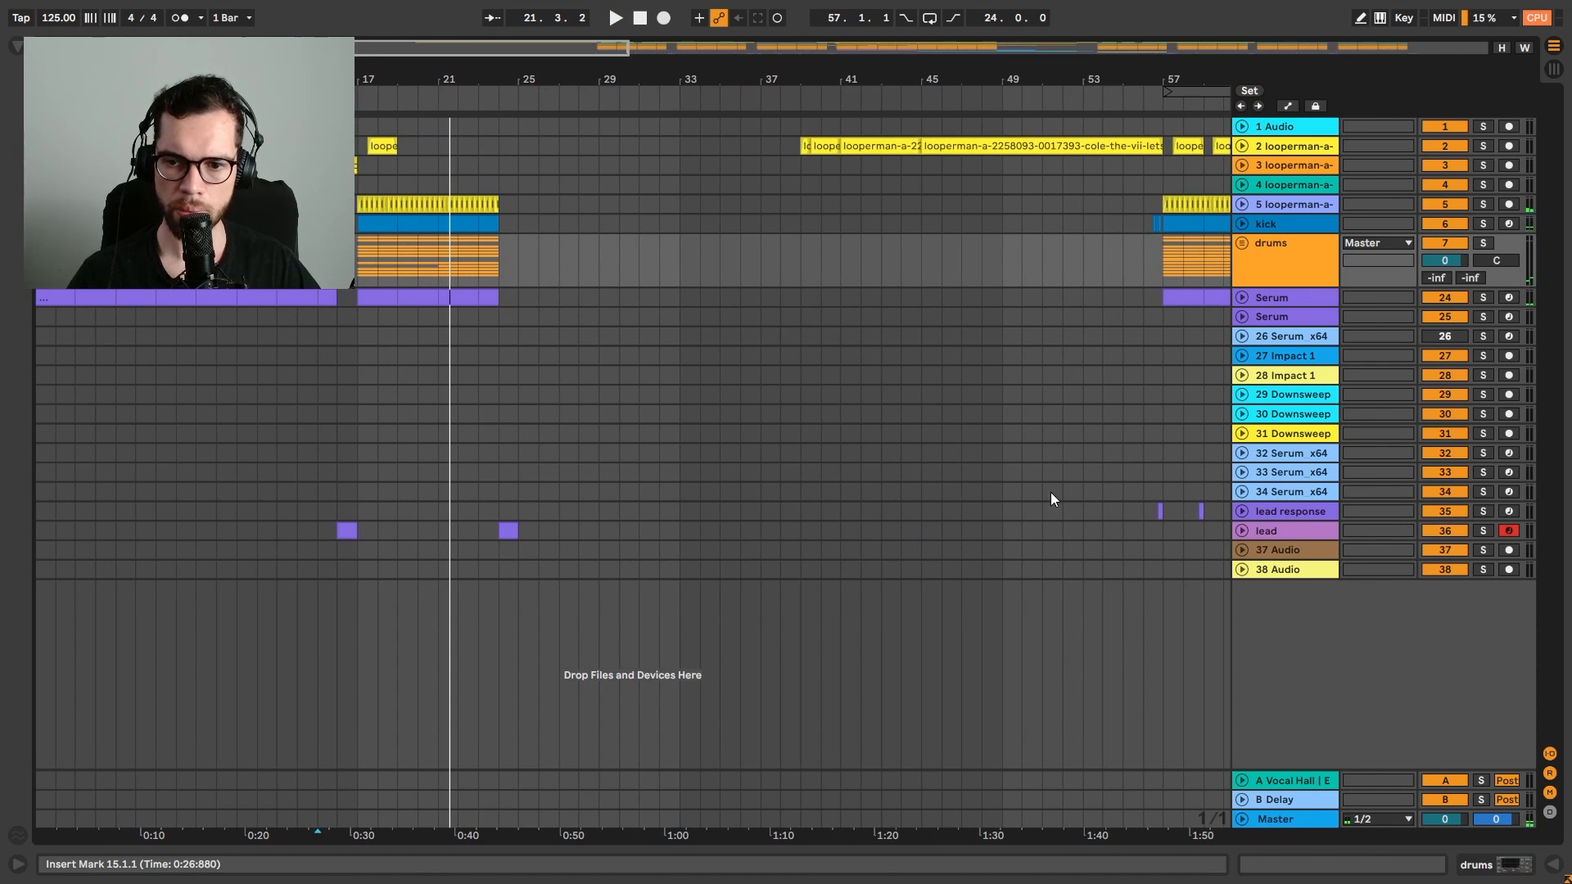
{"action": "left_click_drag", "start_coordinate": [1120, 512], "coordinate": [1160, 511]}
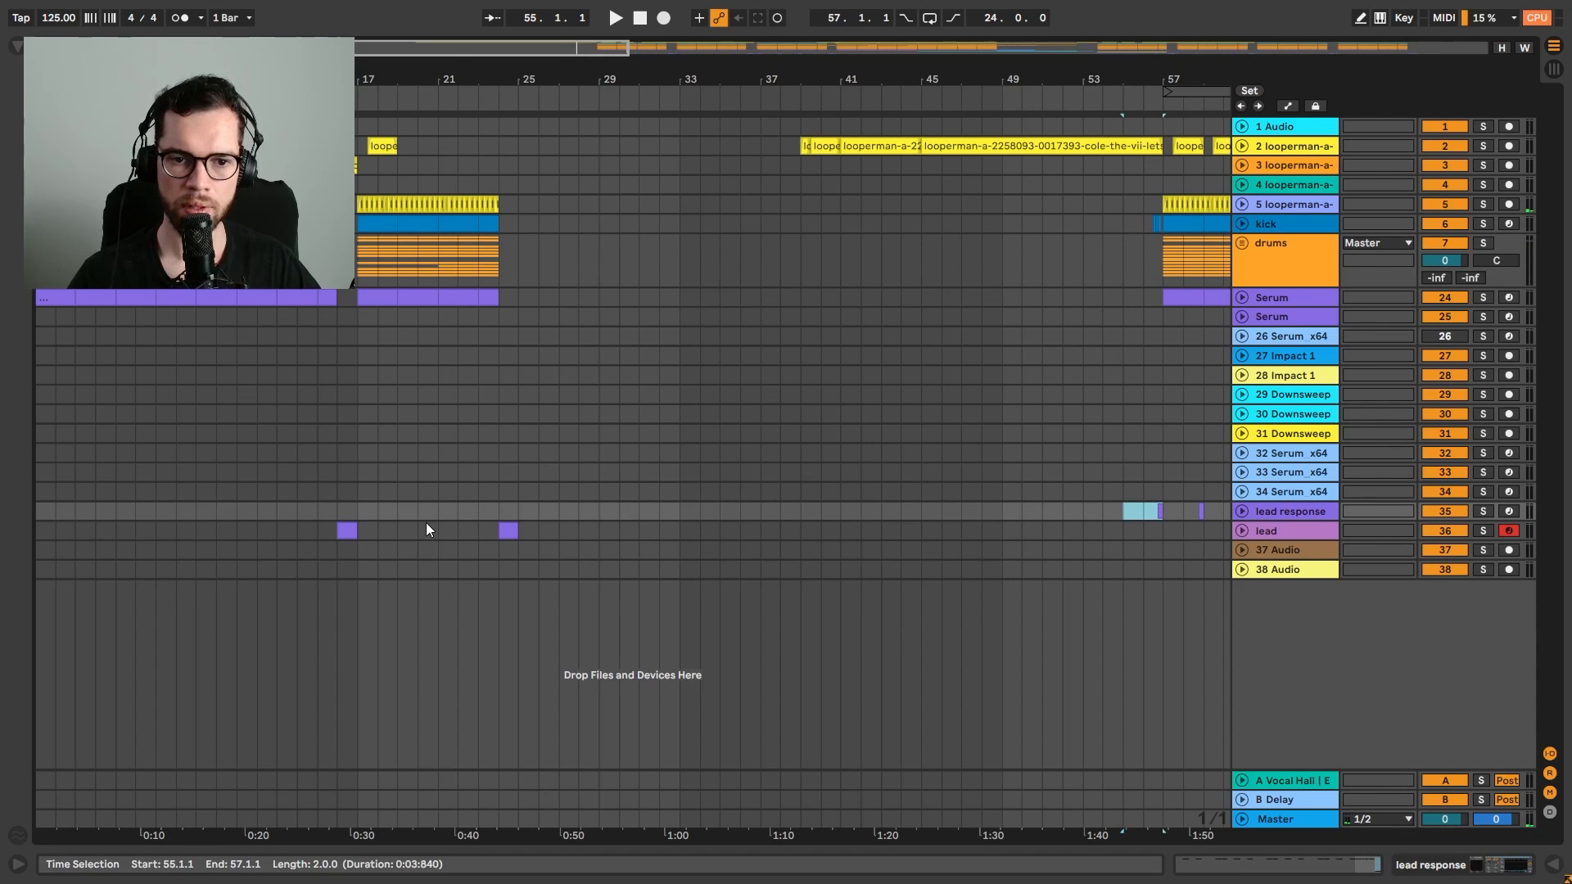
{"action": "left_click_drag", "start_coordinate": [361, 509], "coordinate": [395, 510]}
{"action": "key", "text": "space"}
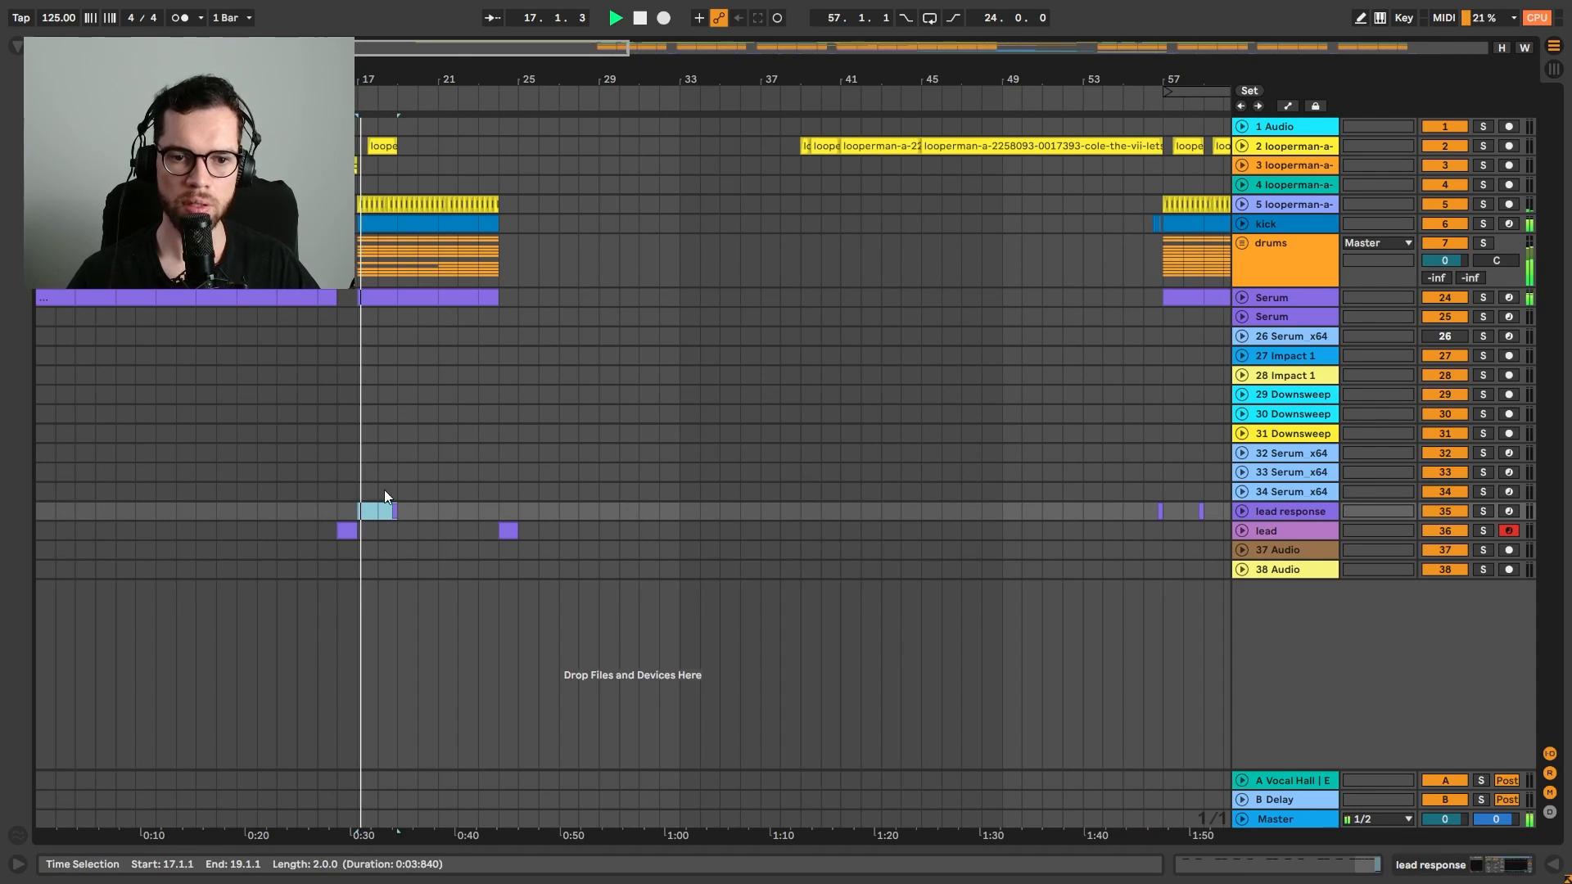
{"action": "left_click_drag", "start_coordinate": [357, 86], "coordinate": [590, 122]}
{"action": "key", "text": "ctrl+d"}
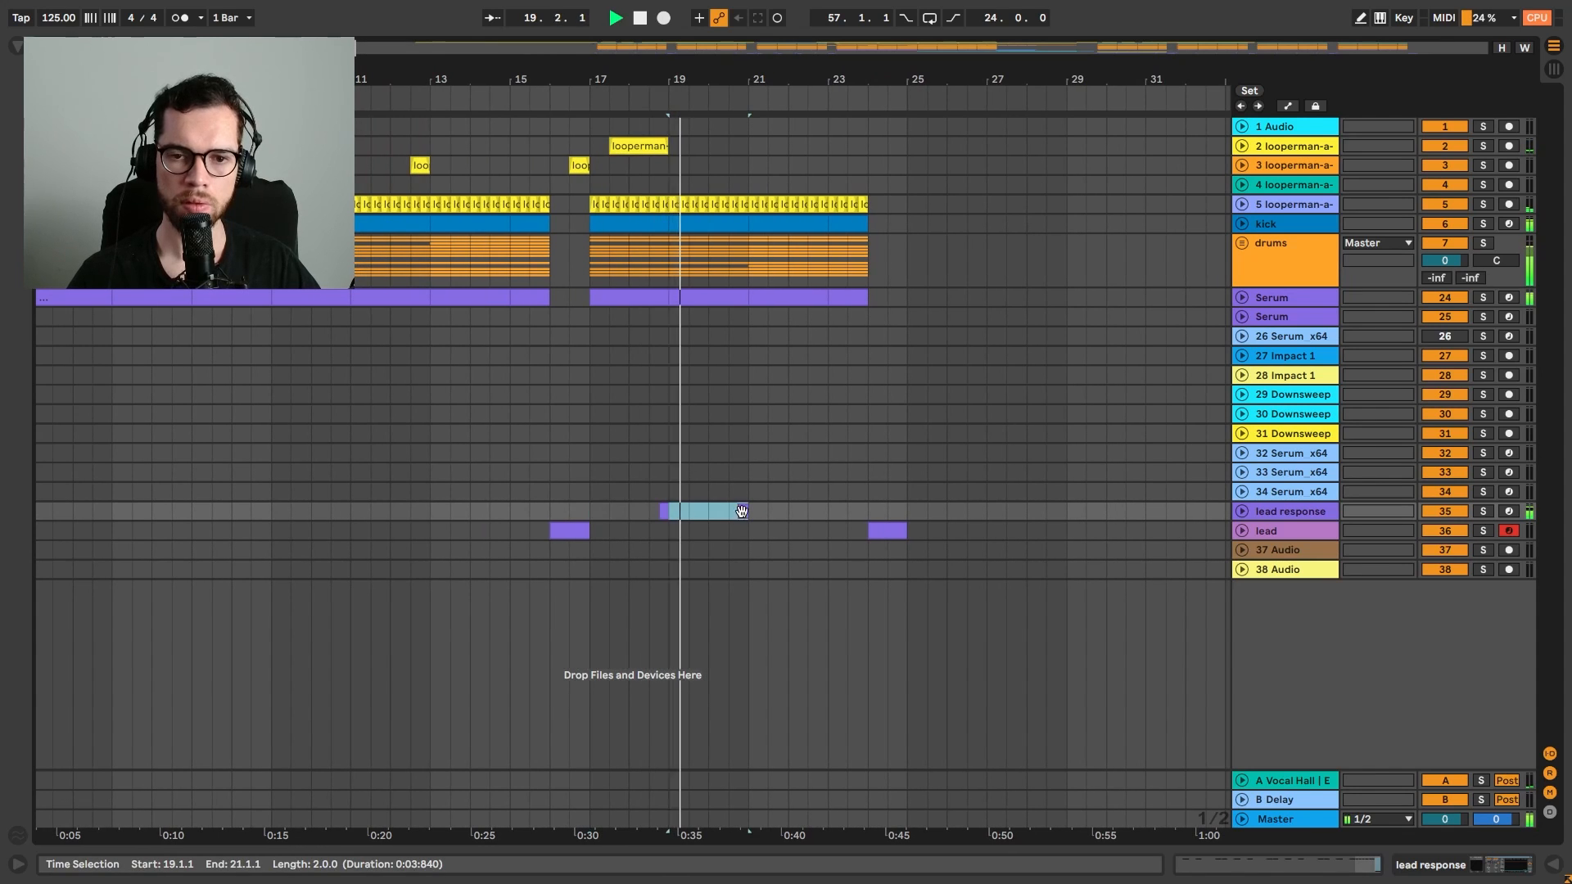
Repeat the lead response section at bars 21 and 23, and duplicate all tracks of bars 17–25 to bar 25
{"action": "key", "text": "ctrl+d"}
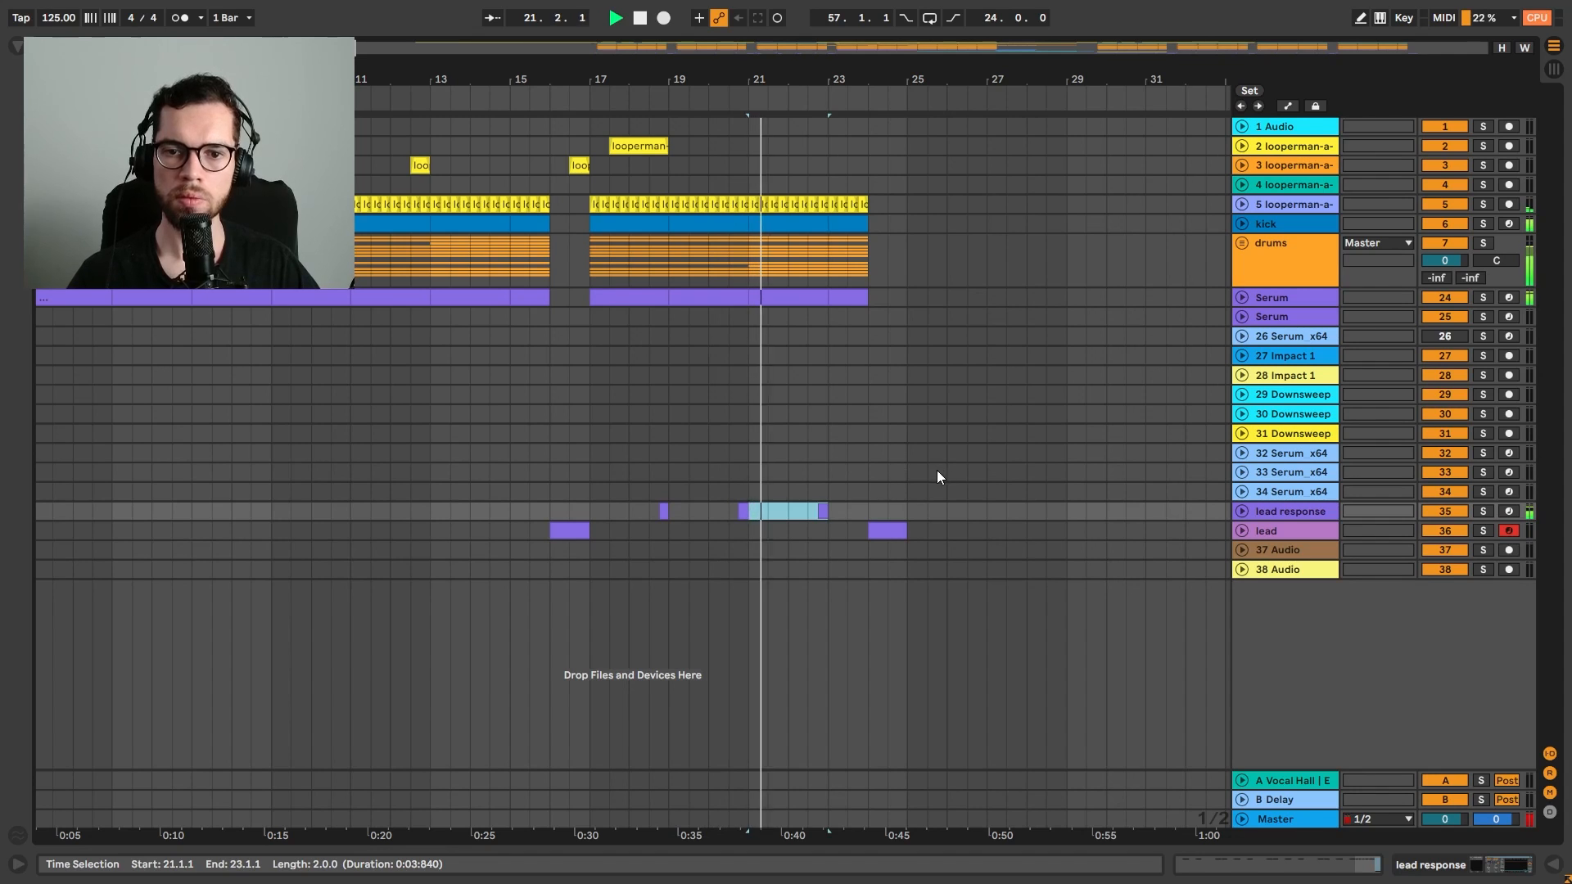
{"action": "key", "text": "ctrl+d"}
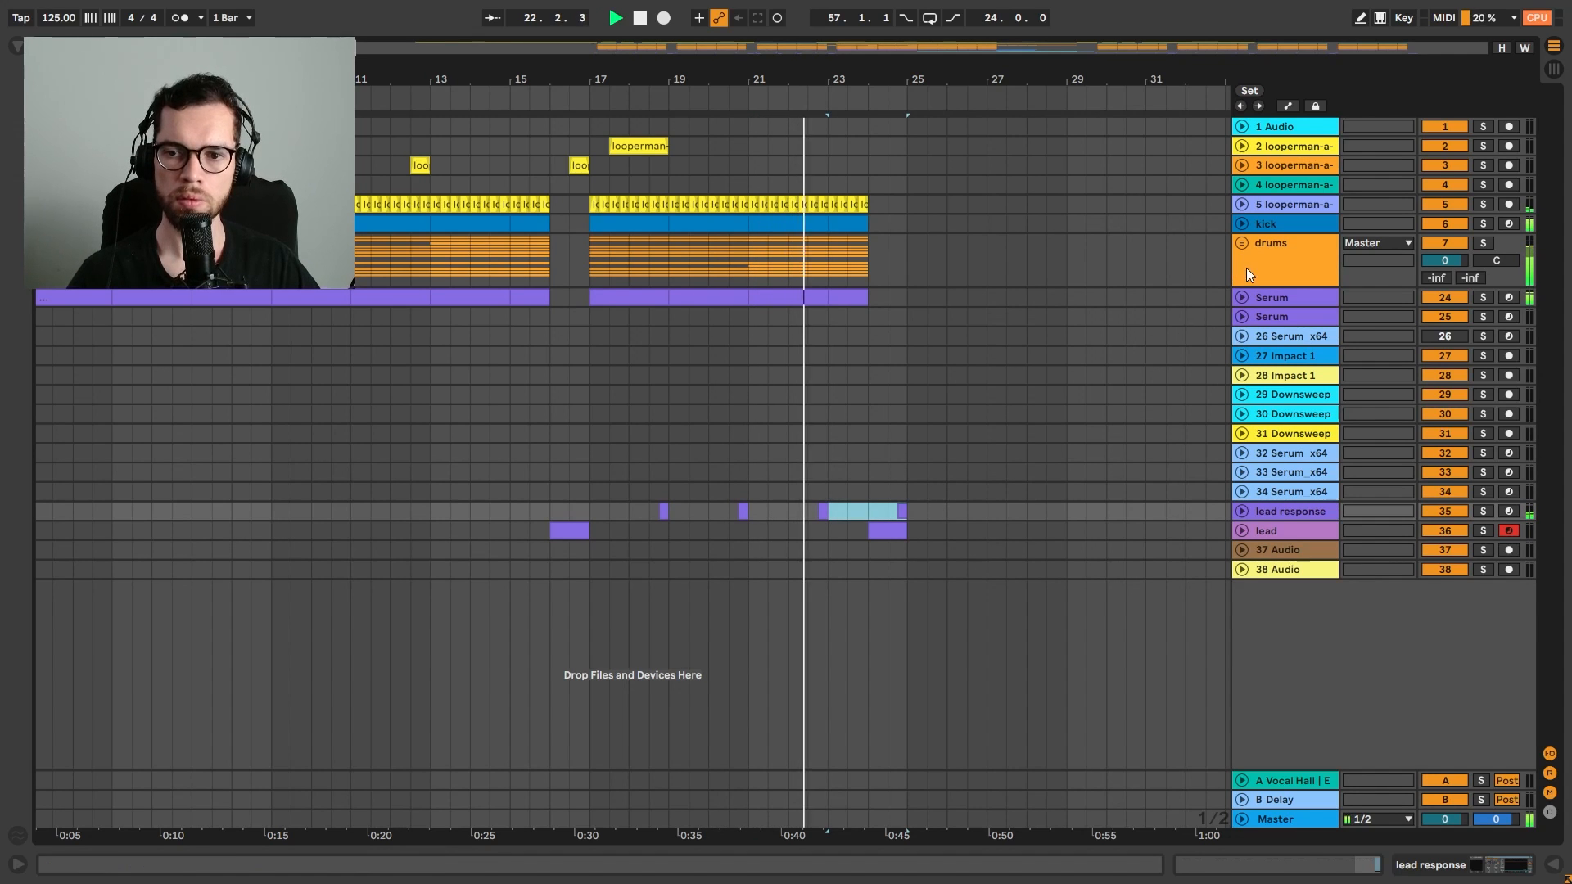
{"action": "left_click_drag", "start_coordinate": [587, 121], "coordinate": [905, 585]}
{"action": "key", "text": "ctrl+d"}
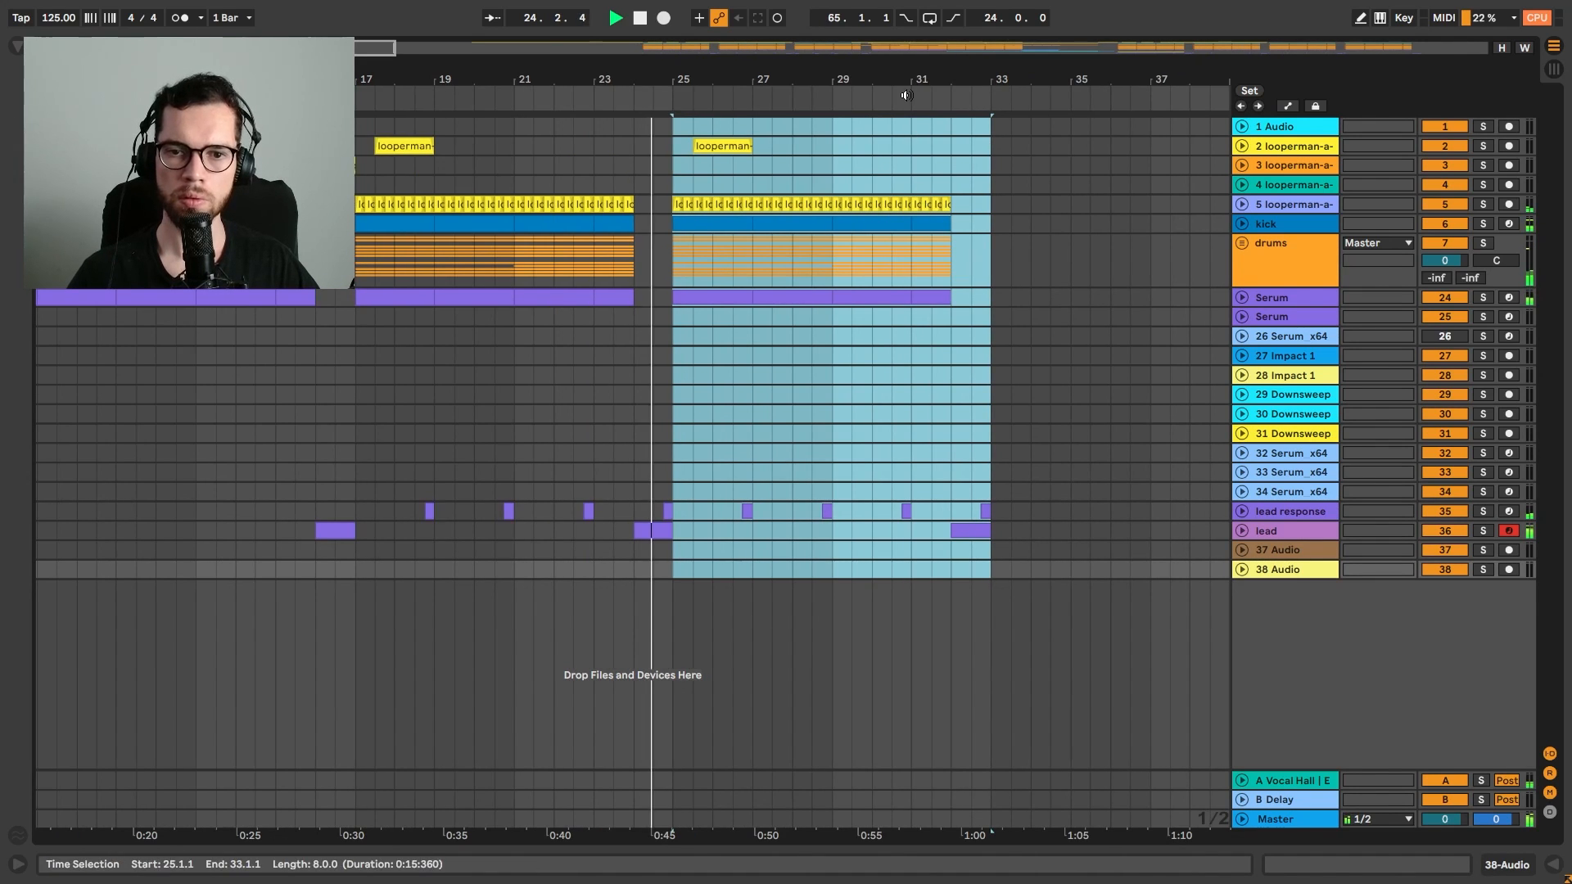
Unfold vocal track 2 and delete the time between bars 33 and 49 from the whole arrangement
{"action": "left_click_drag", "start_coordinate": [631, 76], "coordinate": [631, 42]}
{"action": "left_click", "coordinate": [803, 204]}
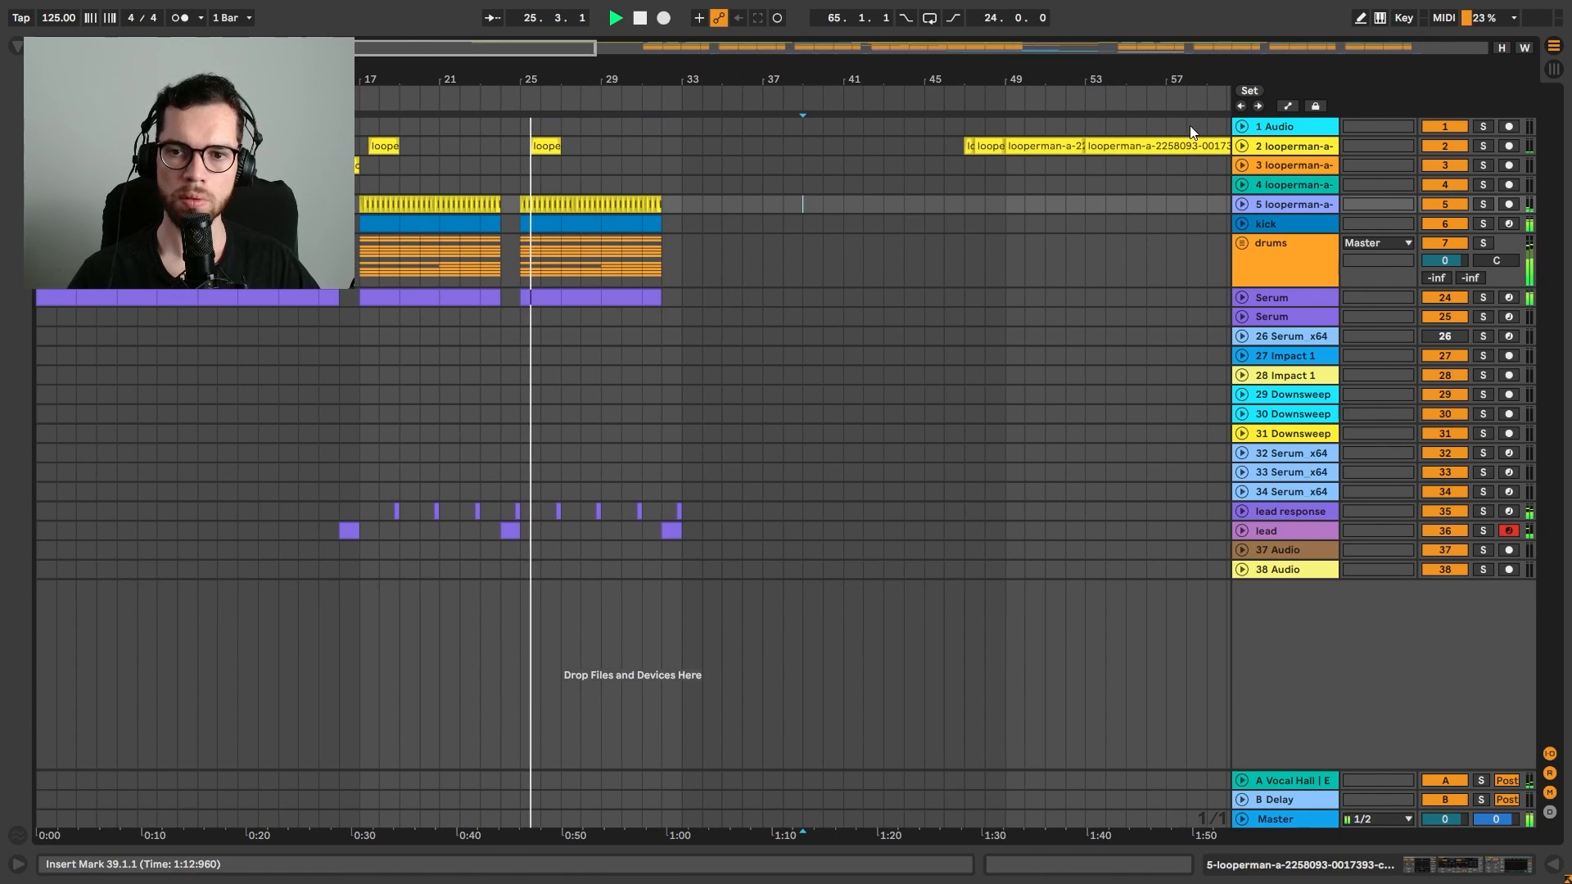
{"action": "left_click", "coordinate": [1241, 147]}
{"action": "left_click_drag", "start_coordinate": [1056, 79], "coordinate": [768, 65]}
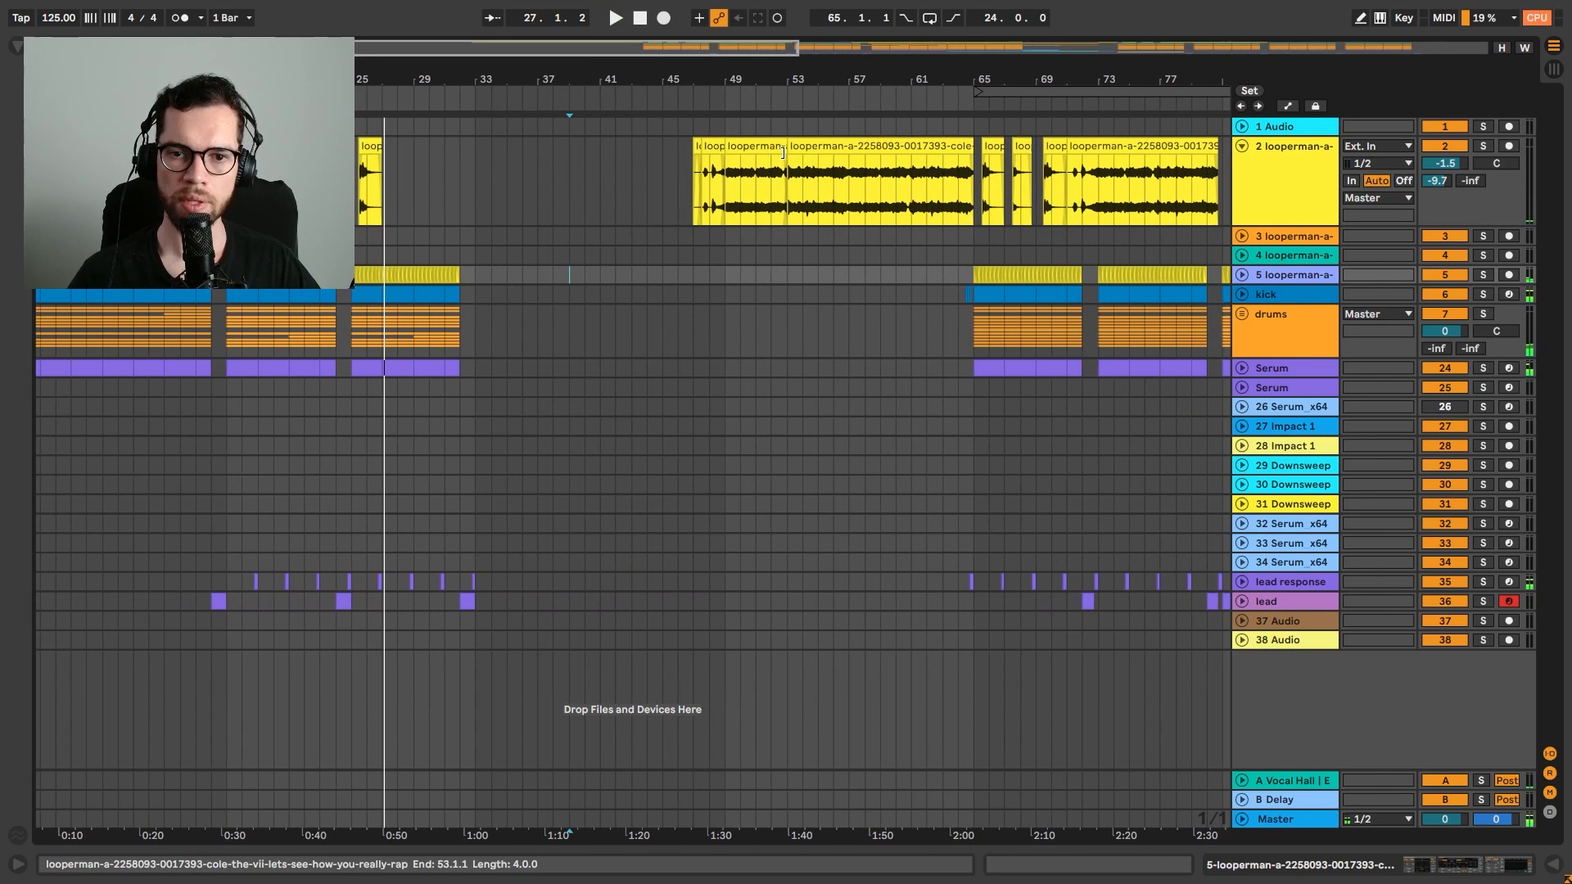
{"action": "left_click_drag", "start_coordinate": [728, 185], "coordinate": [631, 185]}
{"action": "left_click_drag", "start_coordinate": [513, 205], "coordinate": [470, 208]}
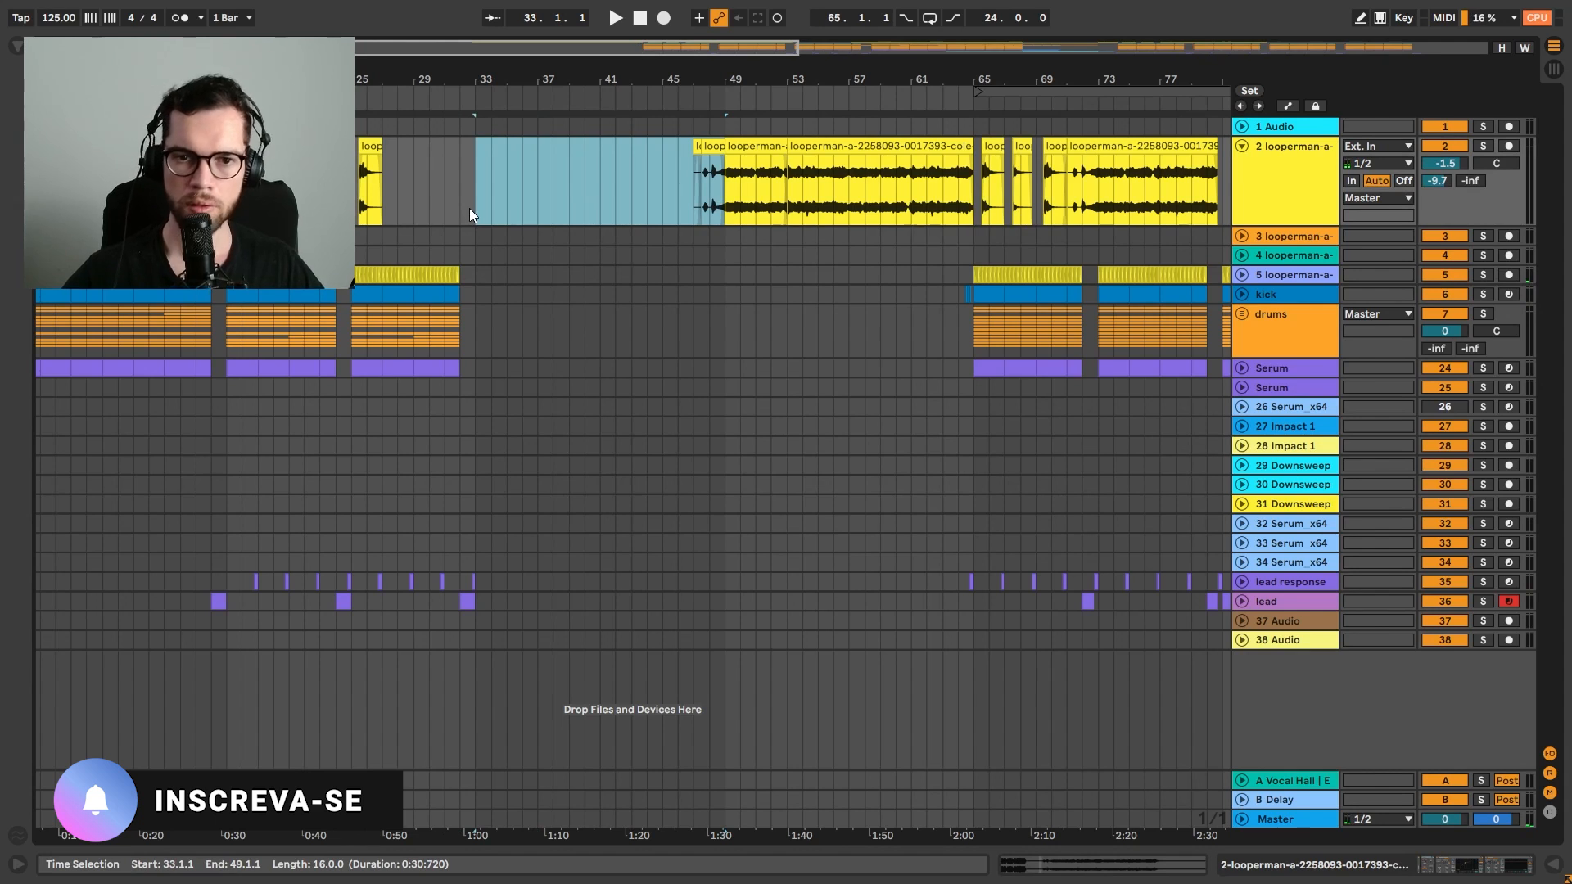
{"action": "key", "text": "ctrl+shift+Delete"}
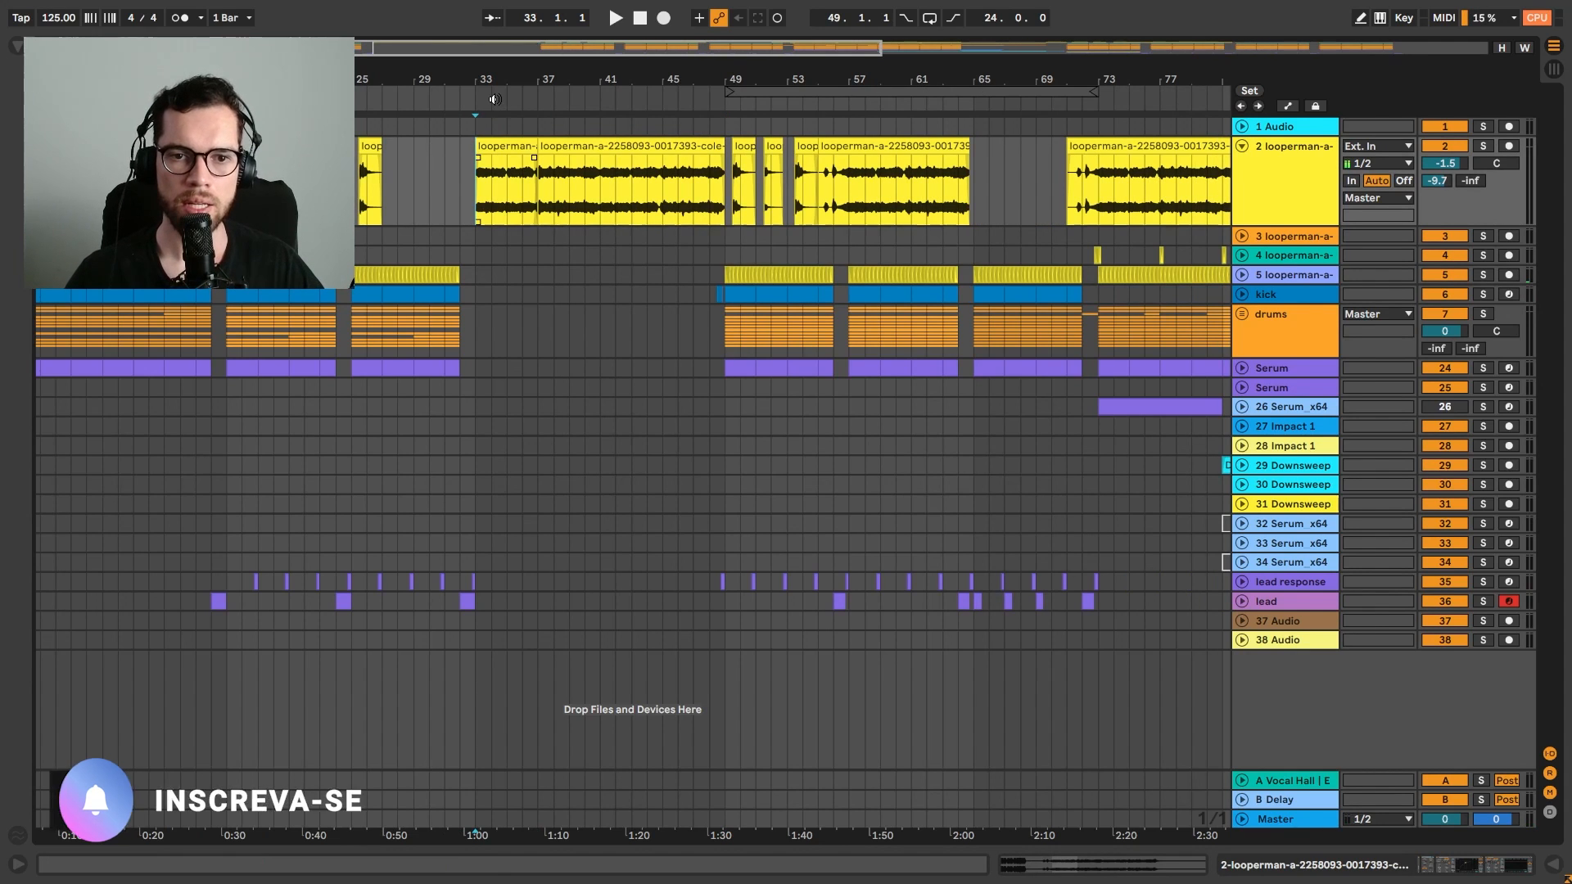
Move the track 2 vocal section of bars 33–42 to bar 25, over the existing chop
{"action": "left_click_drag", "start_coordinate": [503, 84], "coordinate": [562, 84]}
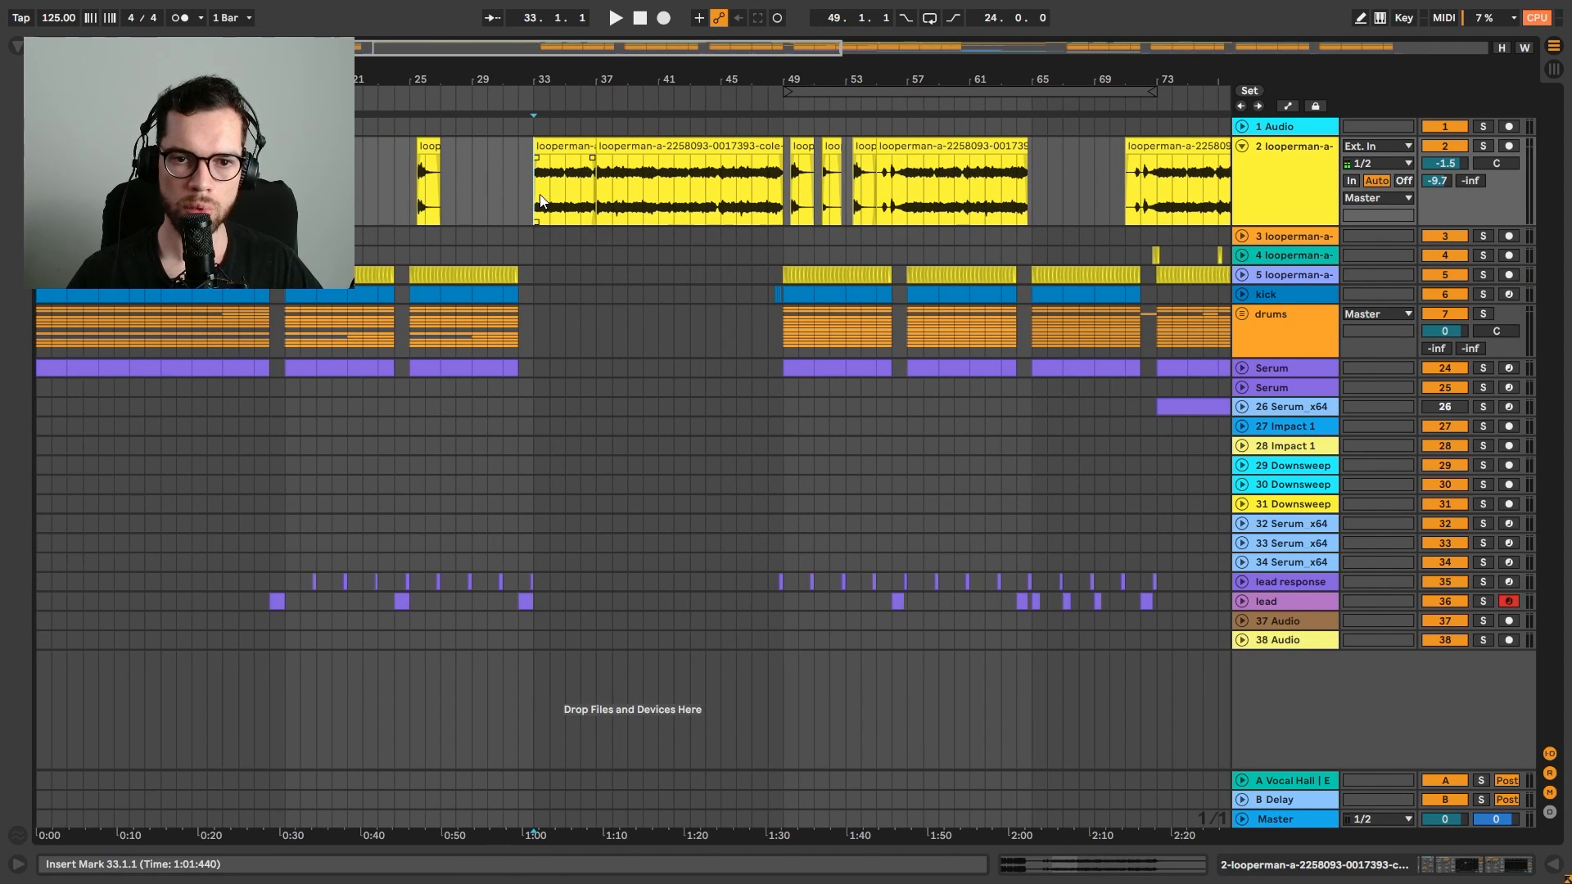
{"action": "left_click", "coordinate": [670, 189], "text": "shift"}
{"action": "left_click", "coordinate": [405, 188]}
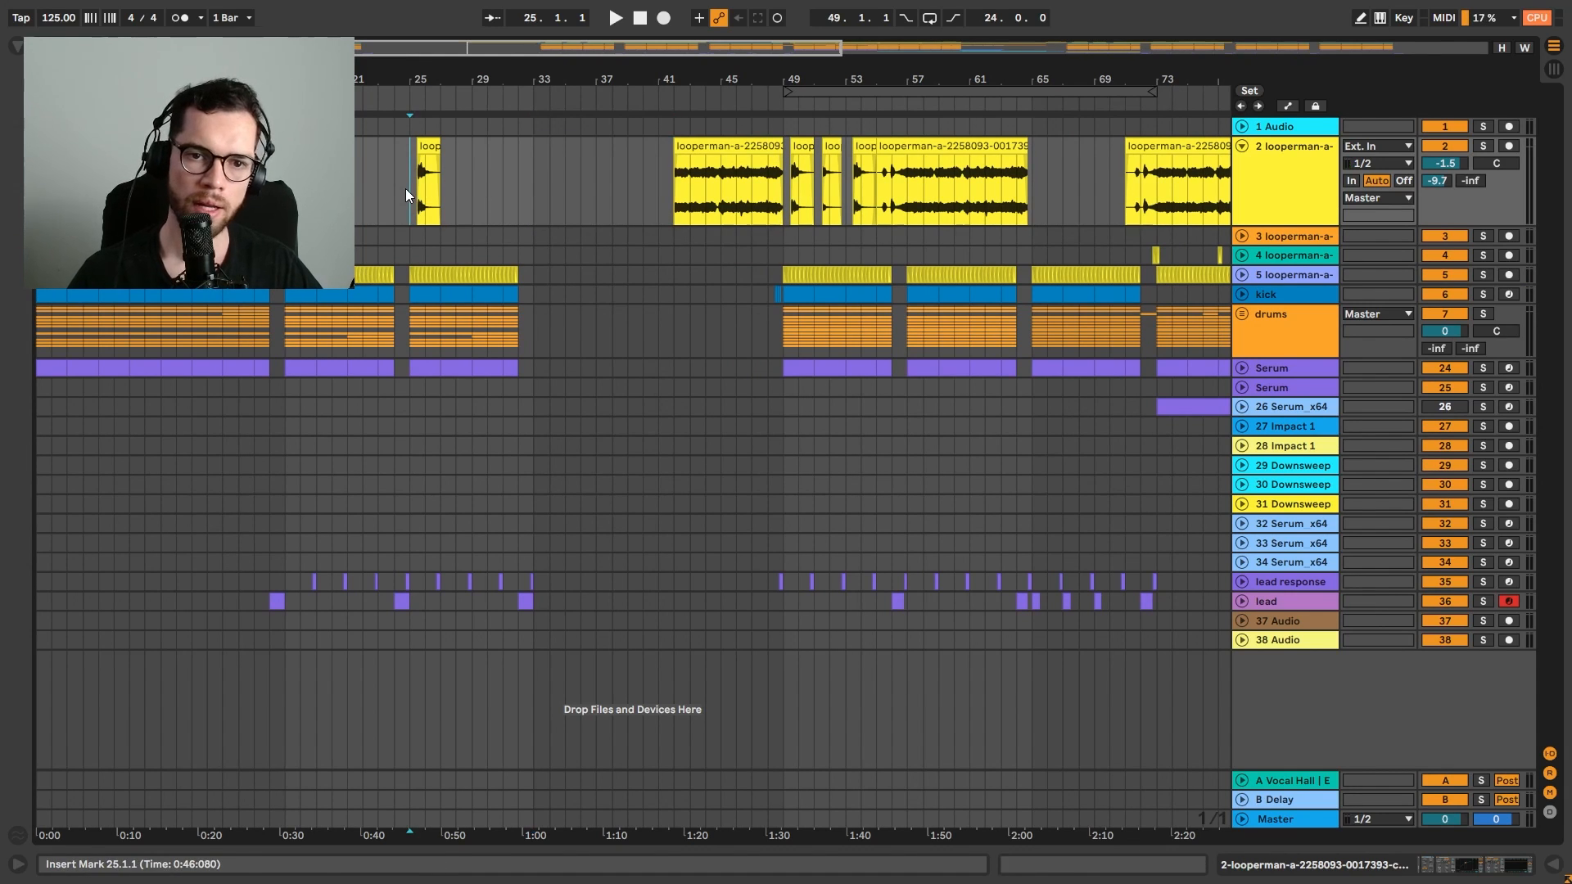
{"action": "key", "text": "ctrl+v"}
Audition the vocal from bar 25, splitting it near bar 26, and fit it to bars 25–33
{"action": "key", "text": "space"}
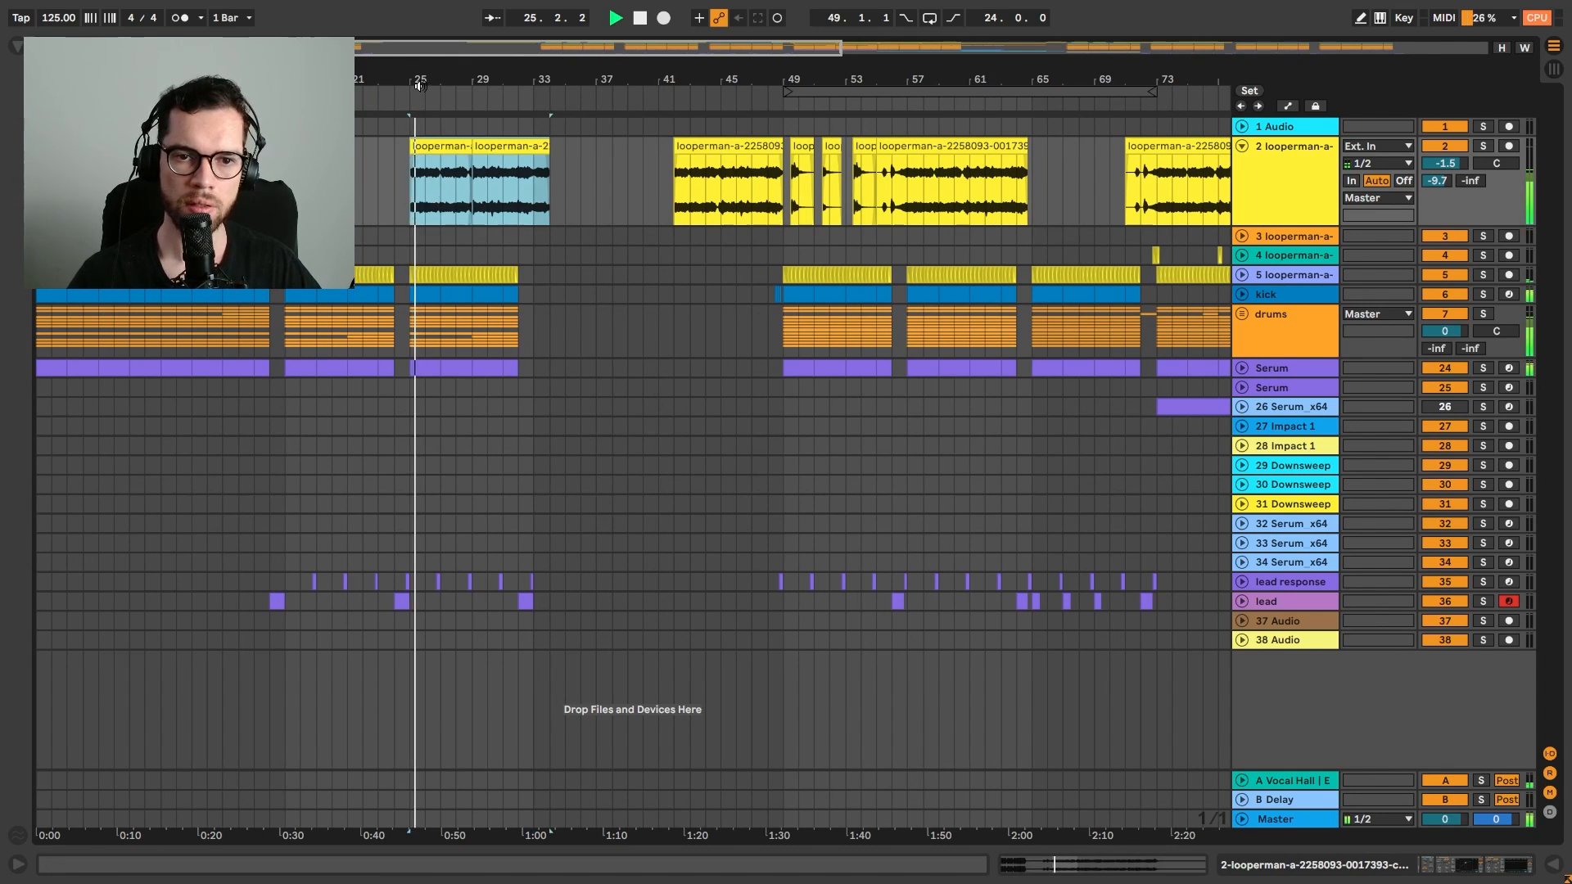
{"action": "mouse_move", "coordinate": [412, 81]}
{"action": "left_mouse_down"}
{"action": "mouse_move", "coordinate": [413, 143]}
{"action": "mouse_move", "coordinate": [469, 150]}
{"action": "mouse_move", "coordinate": [434, 151]}
{"action": "left_mouse_up"}
{"action": "key", "text": "space"}
{"action": "key", "text": "space"}
{"action": "key", "text": "space"}
{"action": "left_click", "coordinate": [432, 190]}
{"action": "key", "text": "ctrl+e"}
{"action": "left_click", "coordinate": [389, 175]}
{"action": "key", "text": "space"}
{"action": "left_click_drag", "start_coordinate": [427, 80], "coordinate": [427, 16]}
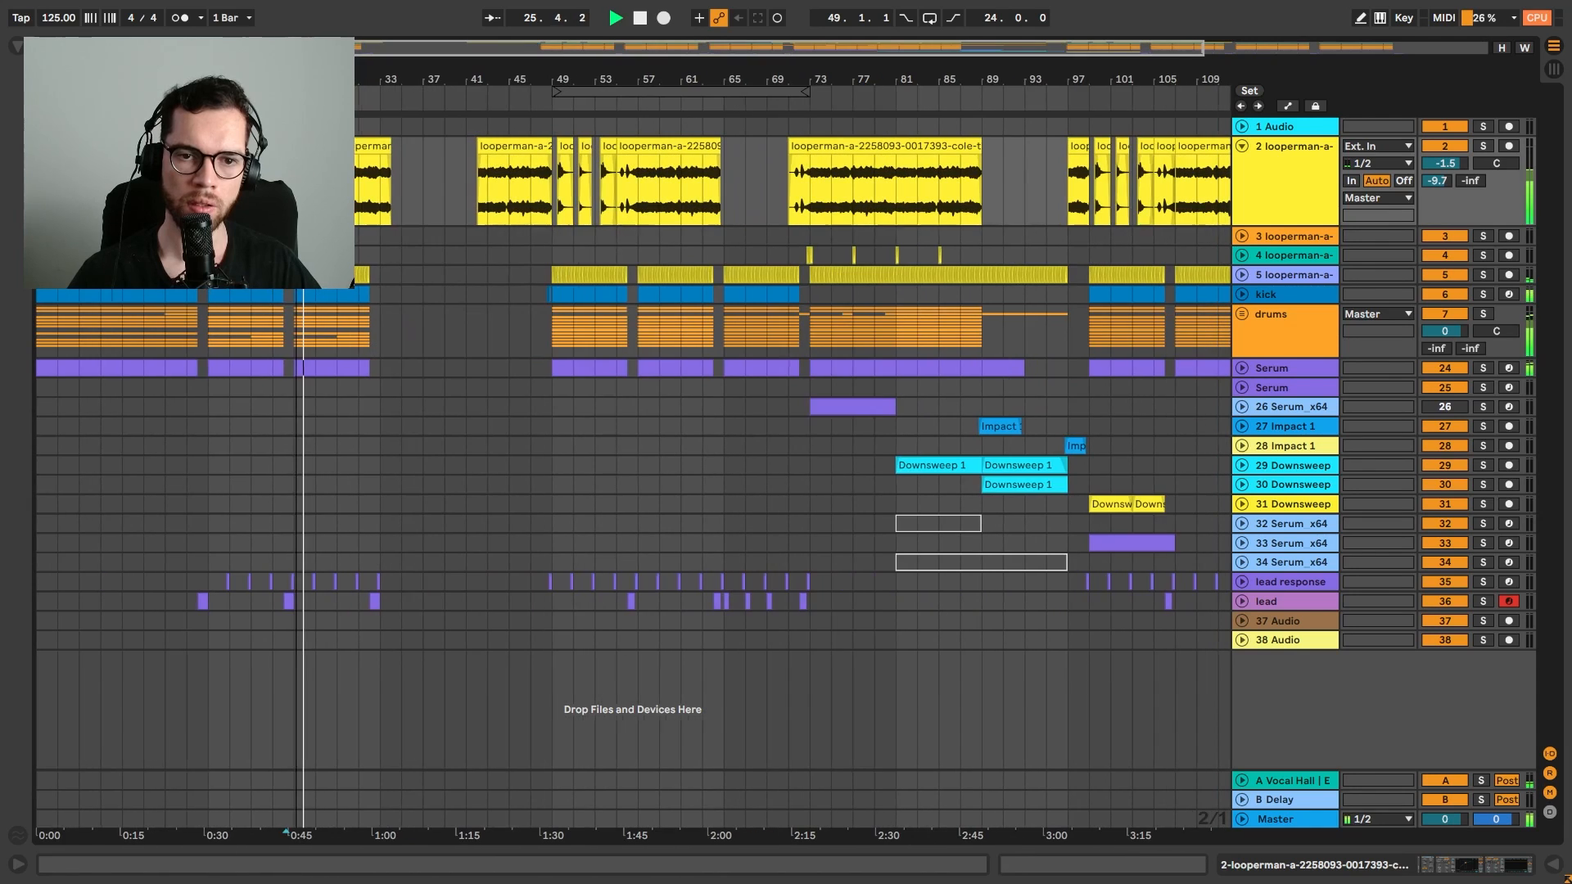
{"action": "left_click_drag", "start_coordinate": [336, 143], "coordinate": [380, 151]}
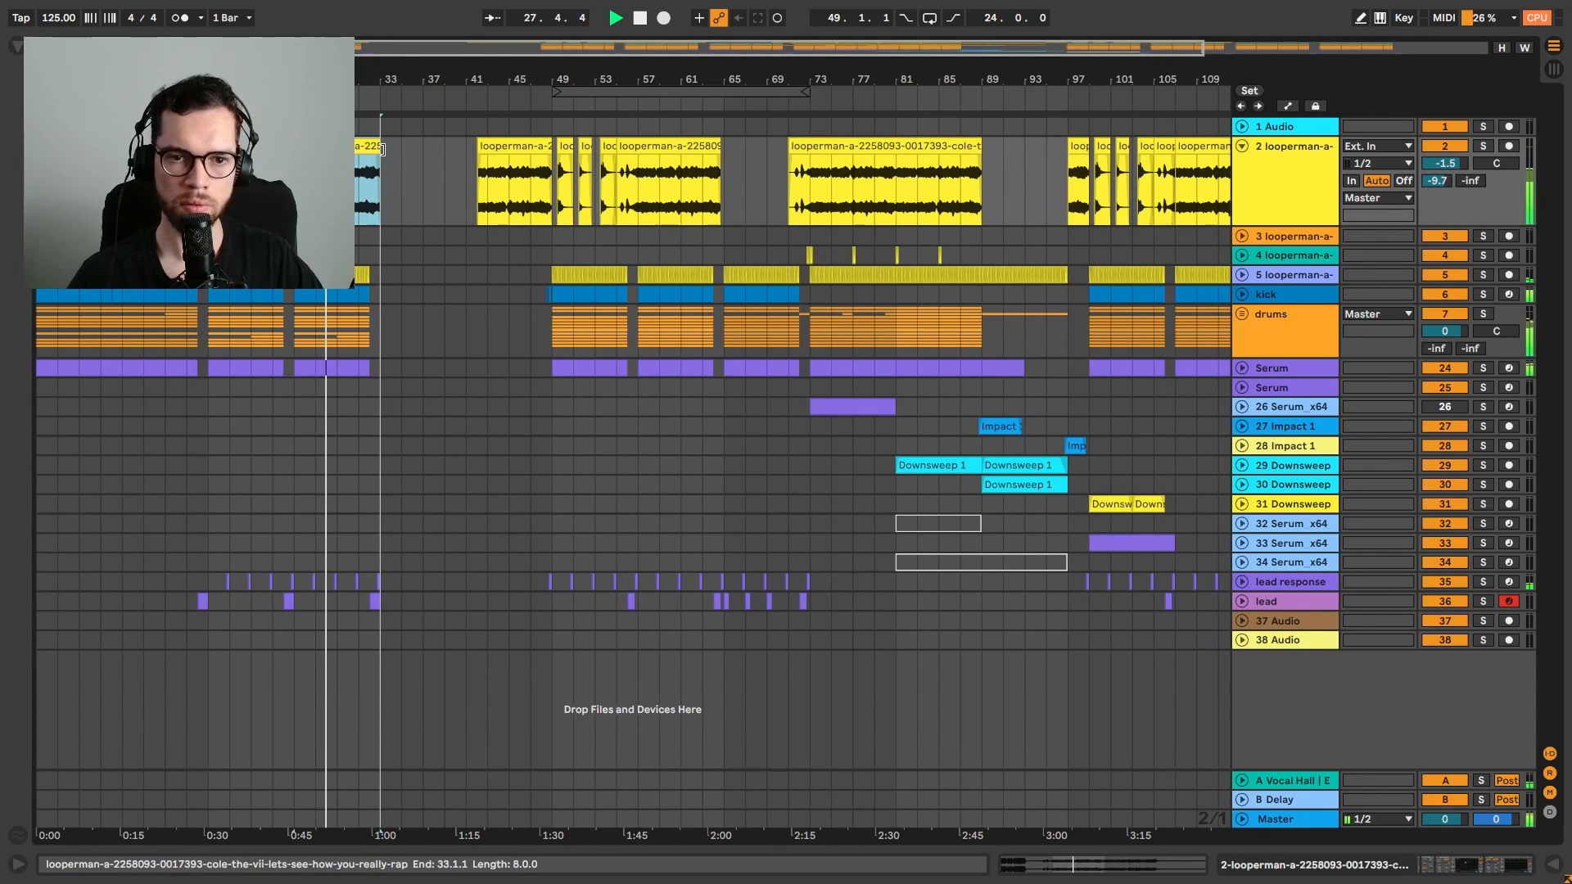
Lower the drums group's Auto Filter Frequency automation between bars 25 and 33, and try extending the track 2 vocal to bar 39
{"action": "left_click_drag", "start_coordinate": [377, 293], "coordinate": [304, 297]}
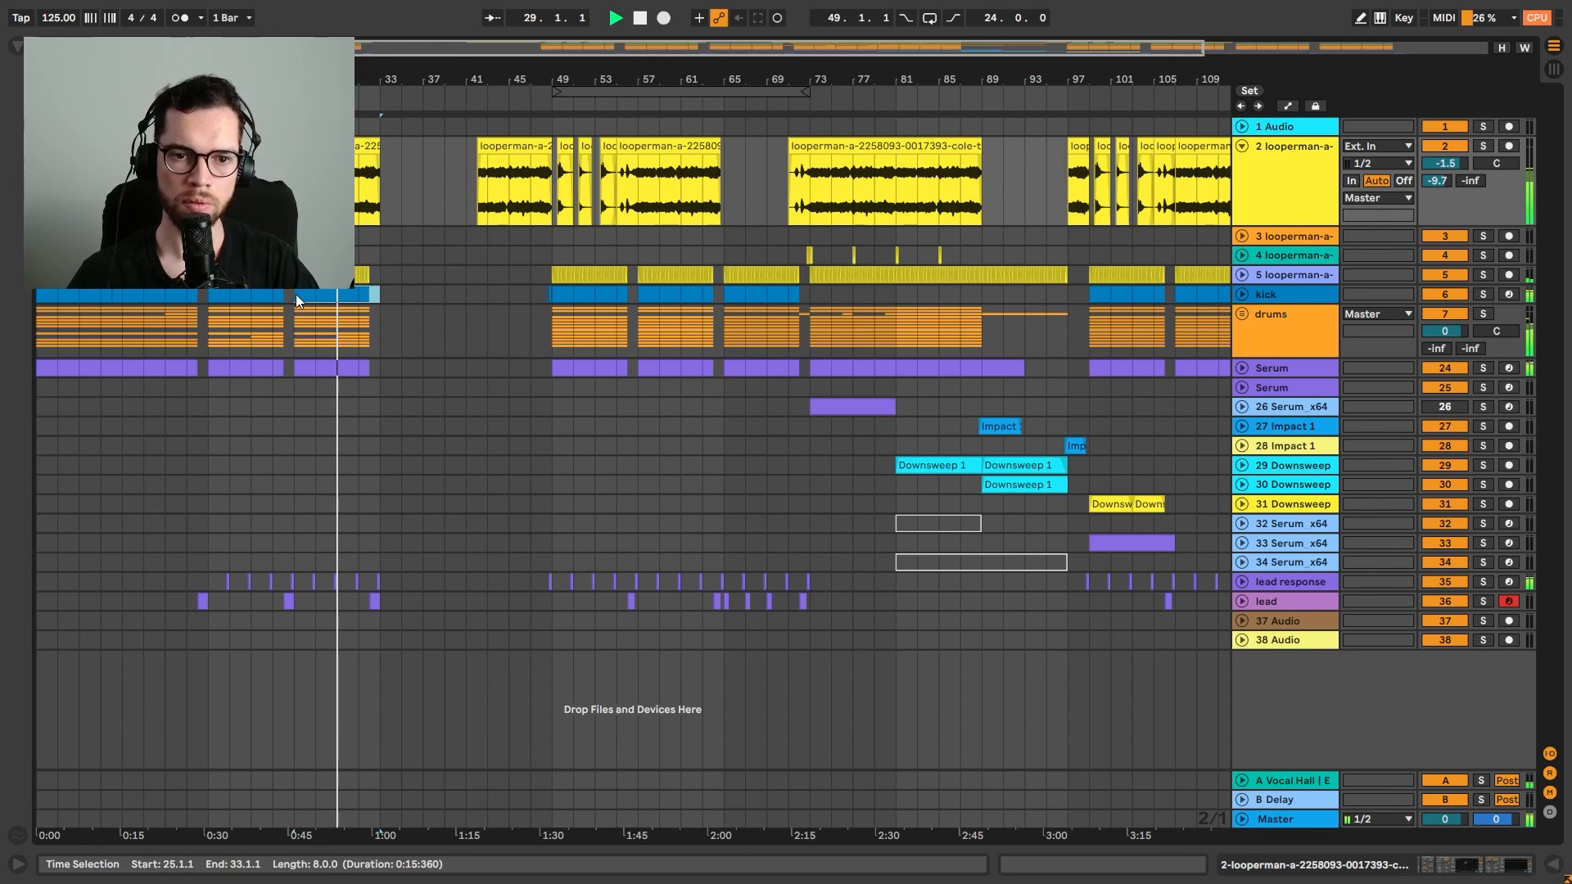
{"action": "left_click", "coordinate": [315, 328]}
{"action": "left_click", "coordinate": [1248, 312]}
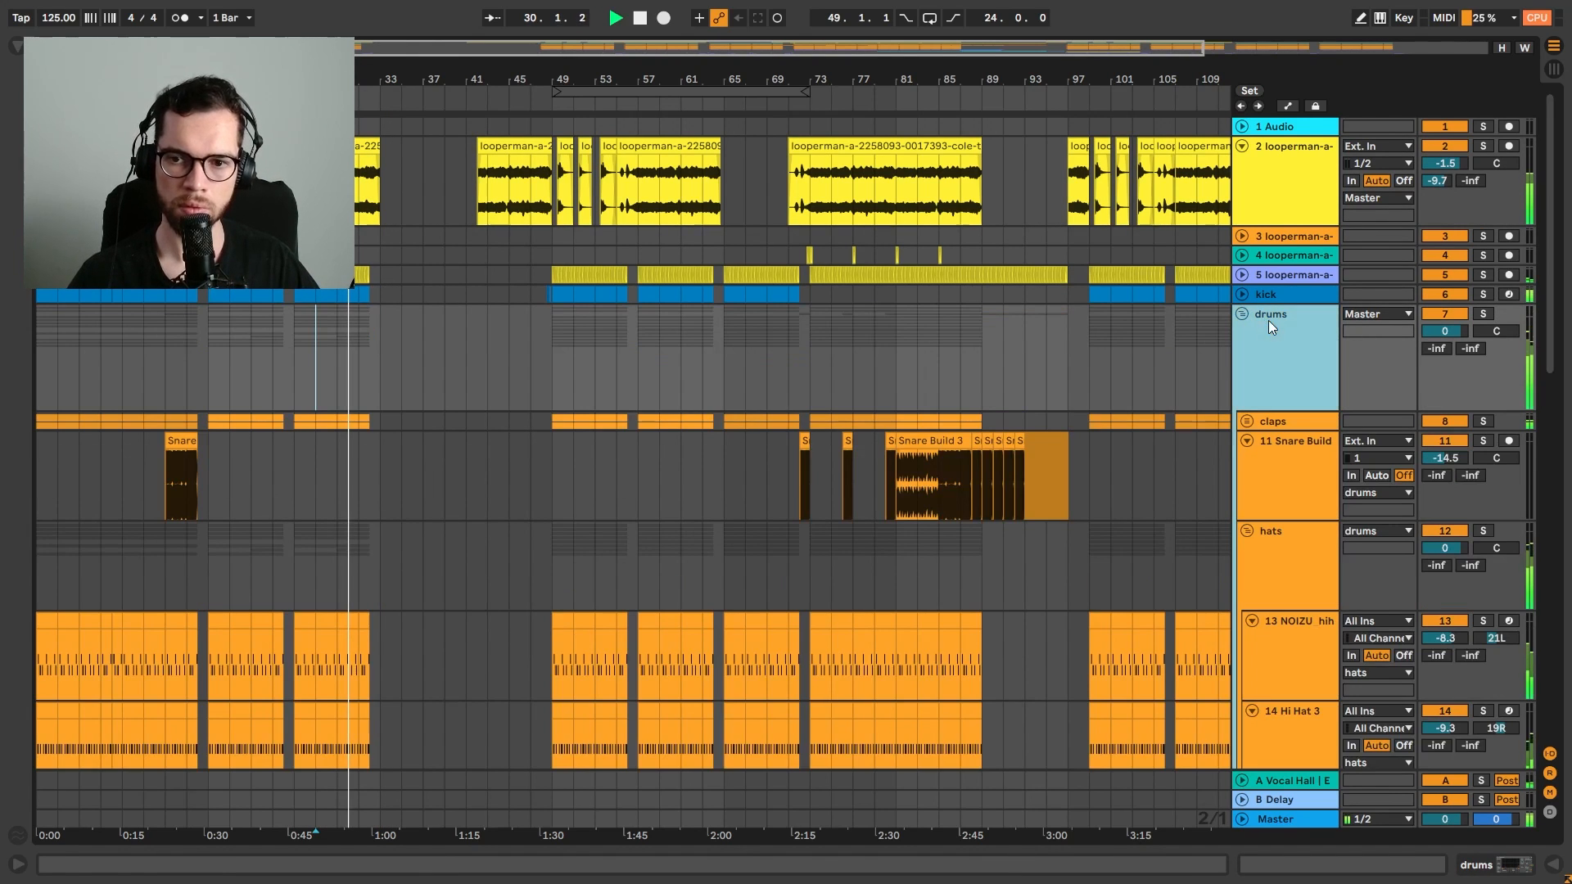
{"action": "key", "text": "a"}
{"action": "left_click_drag", "start_coordinate": [293, 362], "coordinate": [371, 367]}
{"action": "left_click_drag", "start_coordinate": [378, 148], "coordinate": [445, 147]}
{"action": "key", "text": "ctrl+z"}
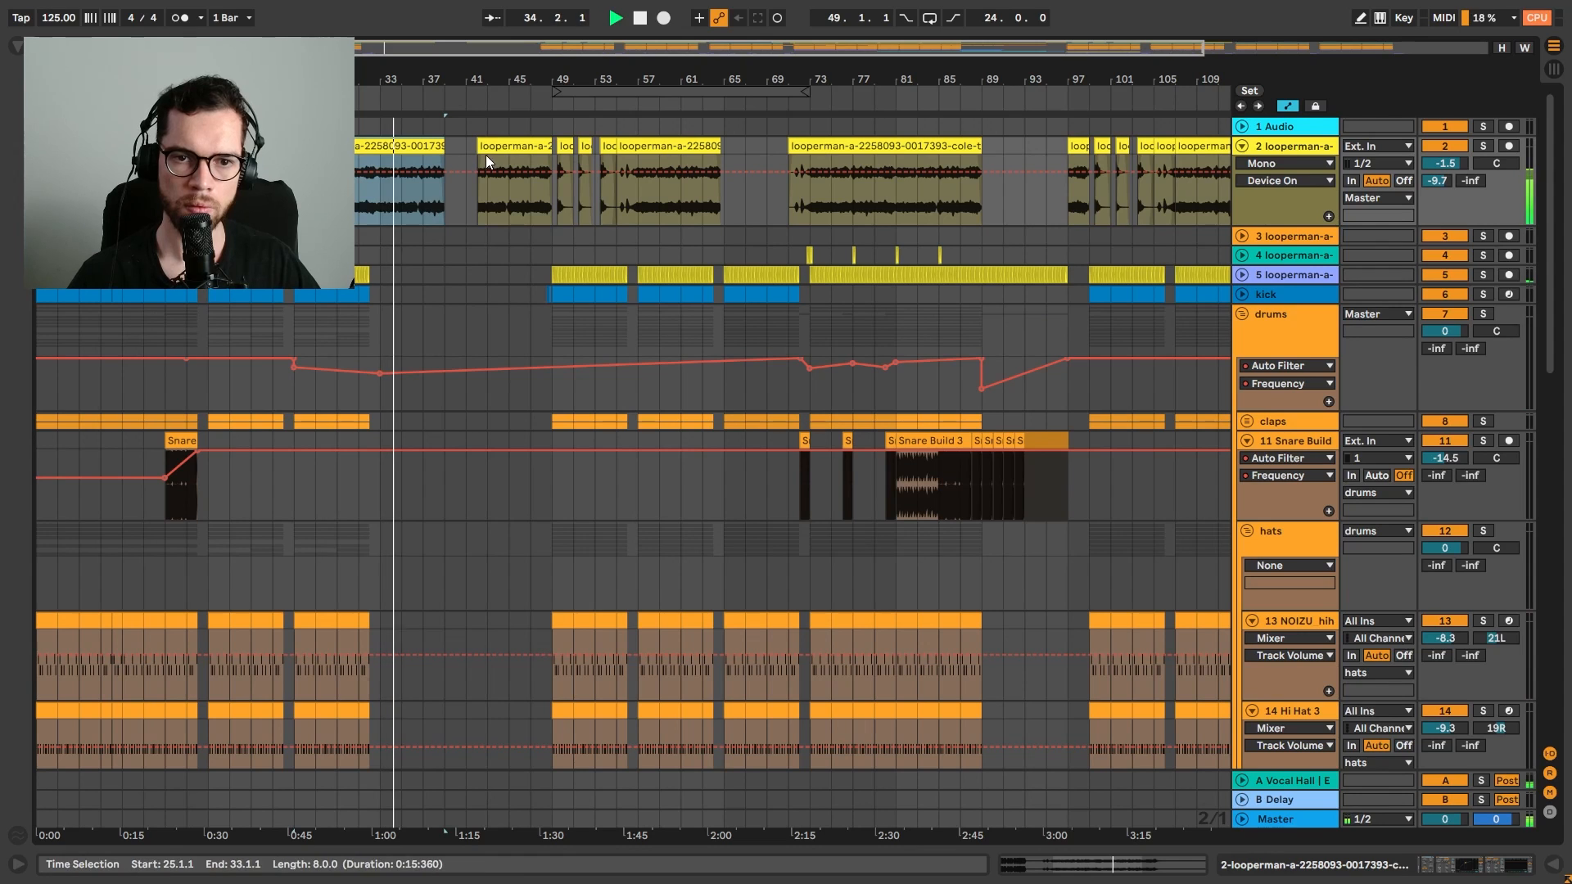
Hide the automation, collapse the drums group and replay the section from bar 25
{"action": "key", "text": "a"}
{"action": "key", "text": "space"}
{"action": "key", "text": "space"}
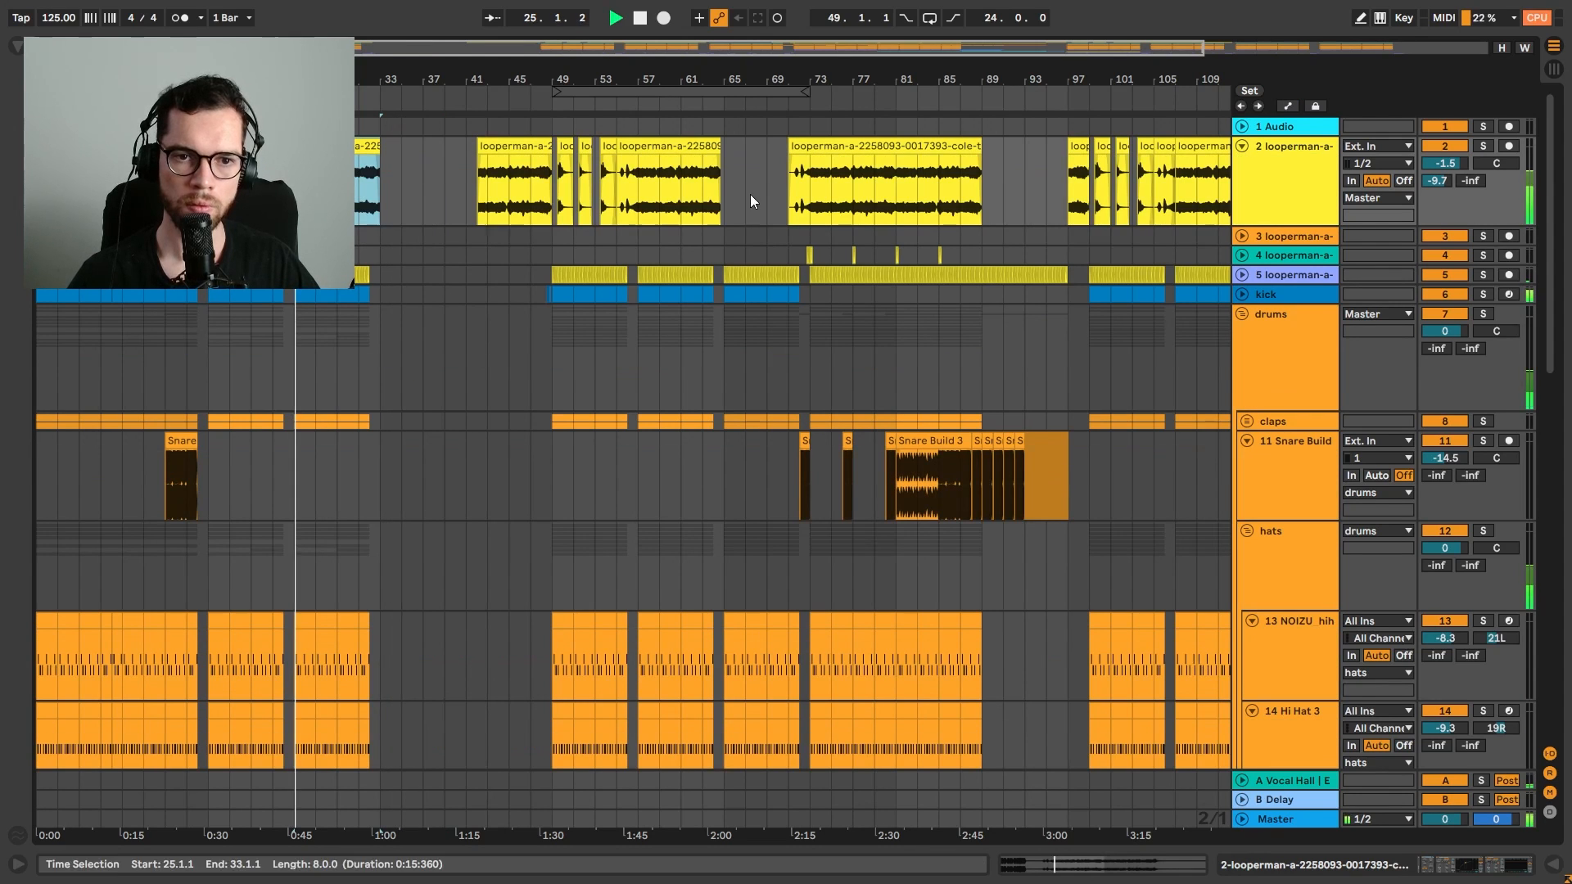
{"action": "left_click", "coordinate": [1243, 314]}
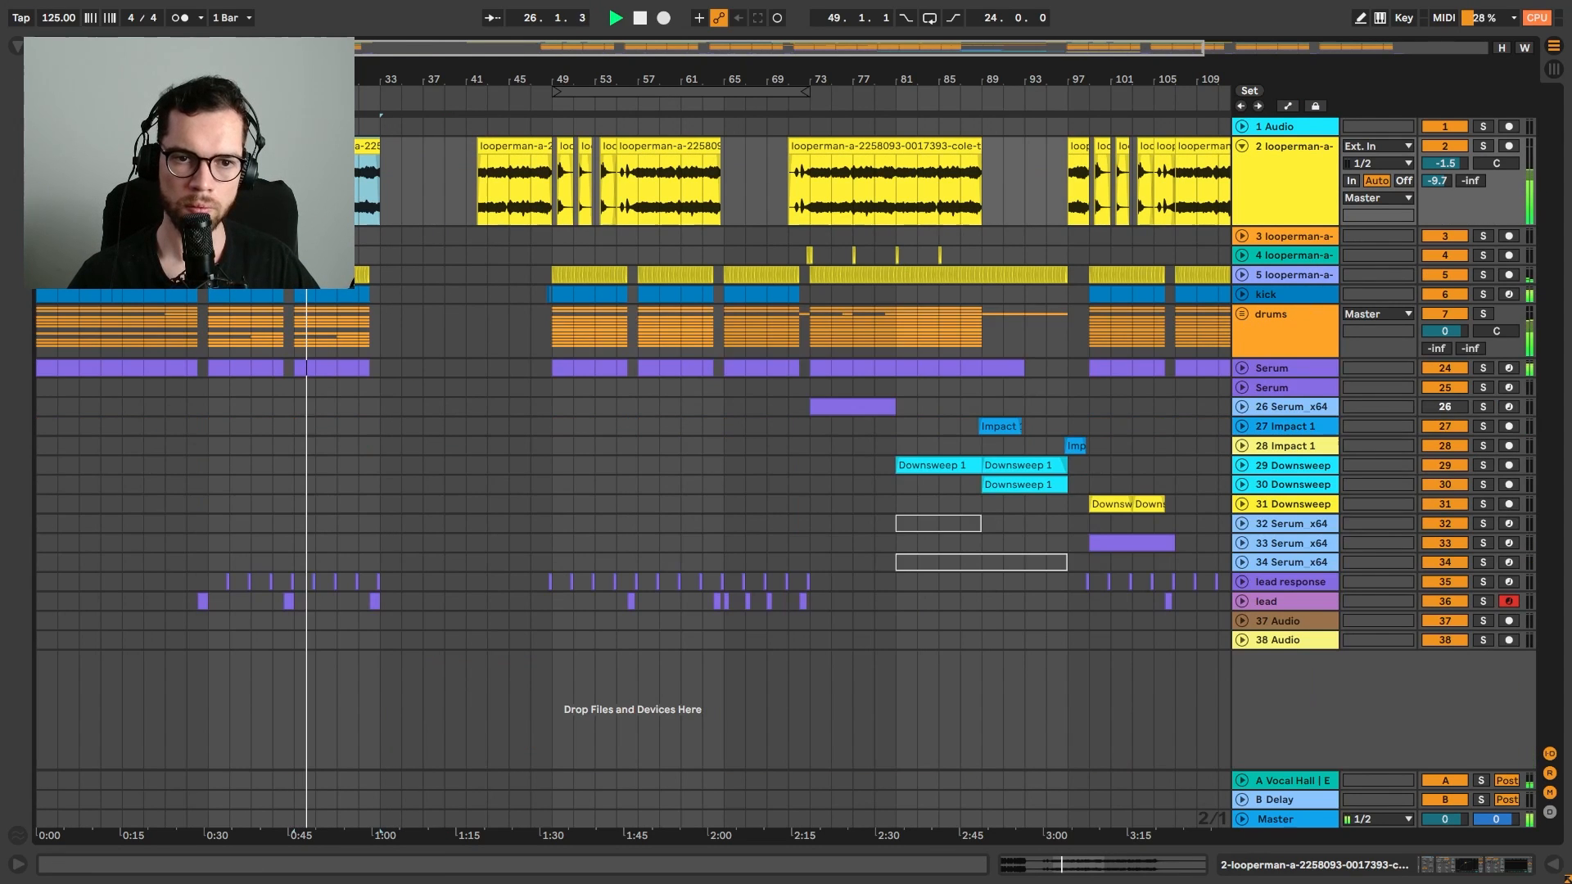
{"action": "key", "text": "z"}
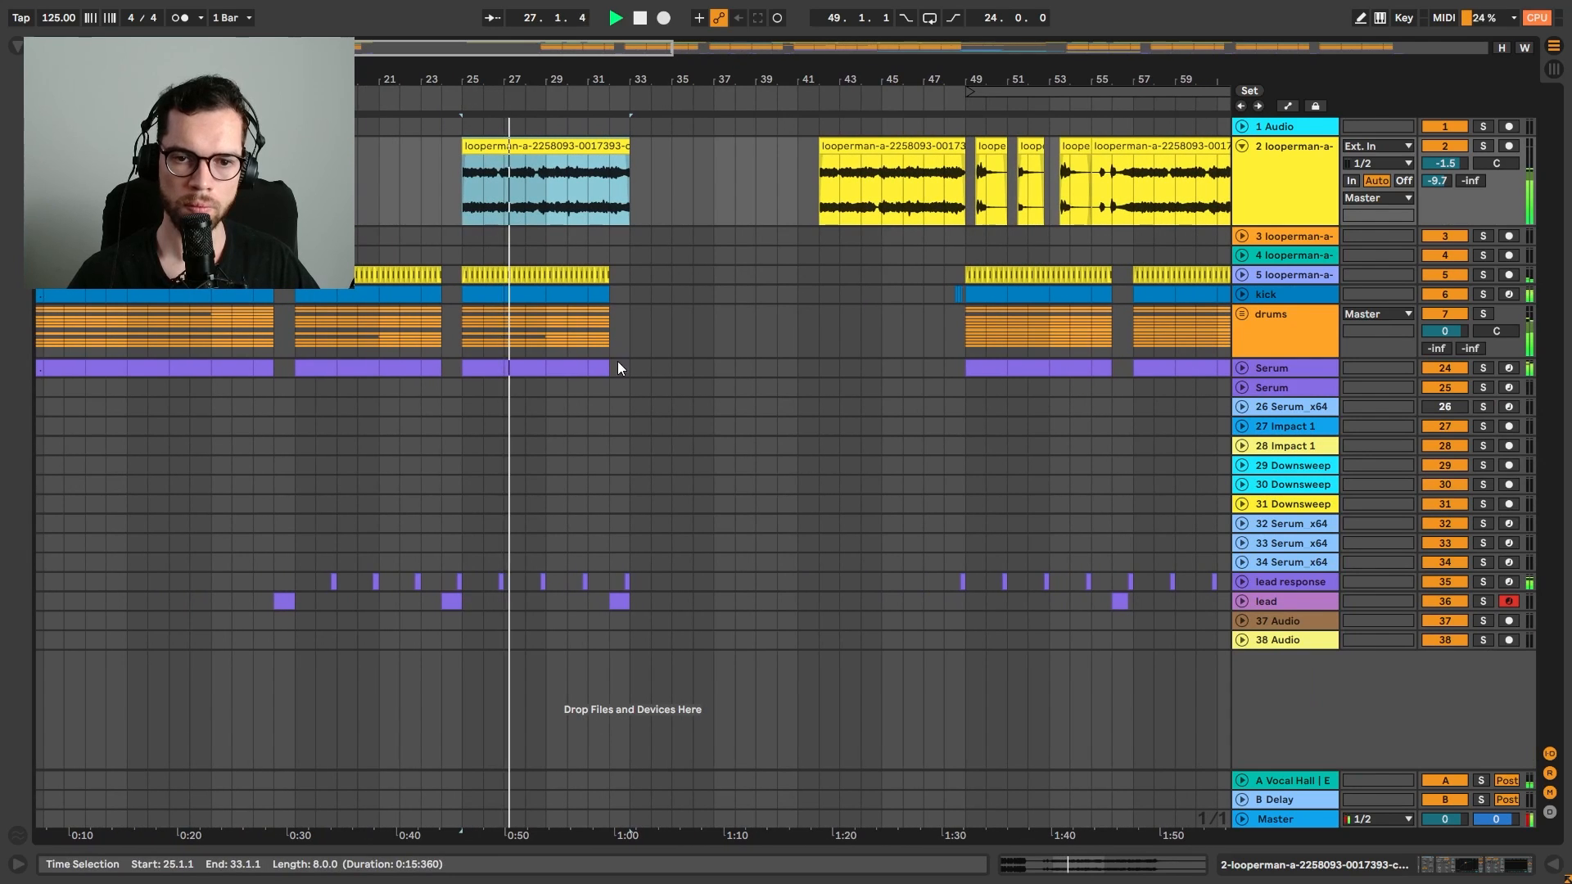
Delete the time between bars 33 and 42 to bring the next track 2 vocal clip to bar 33
{"action": "left_click", "coordinate": [632, 621], "text": "shift"}
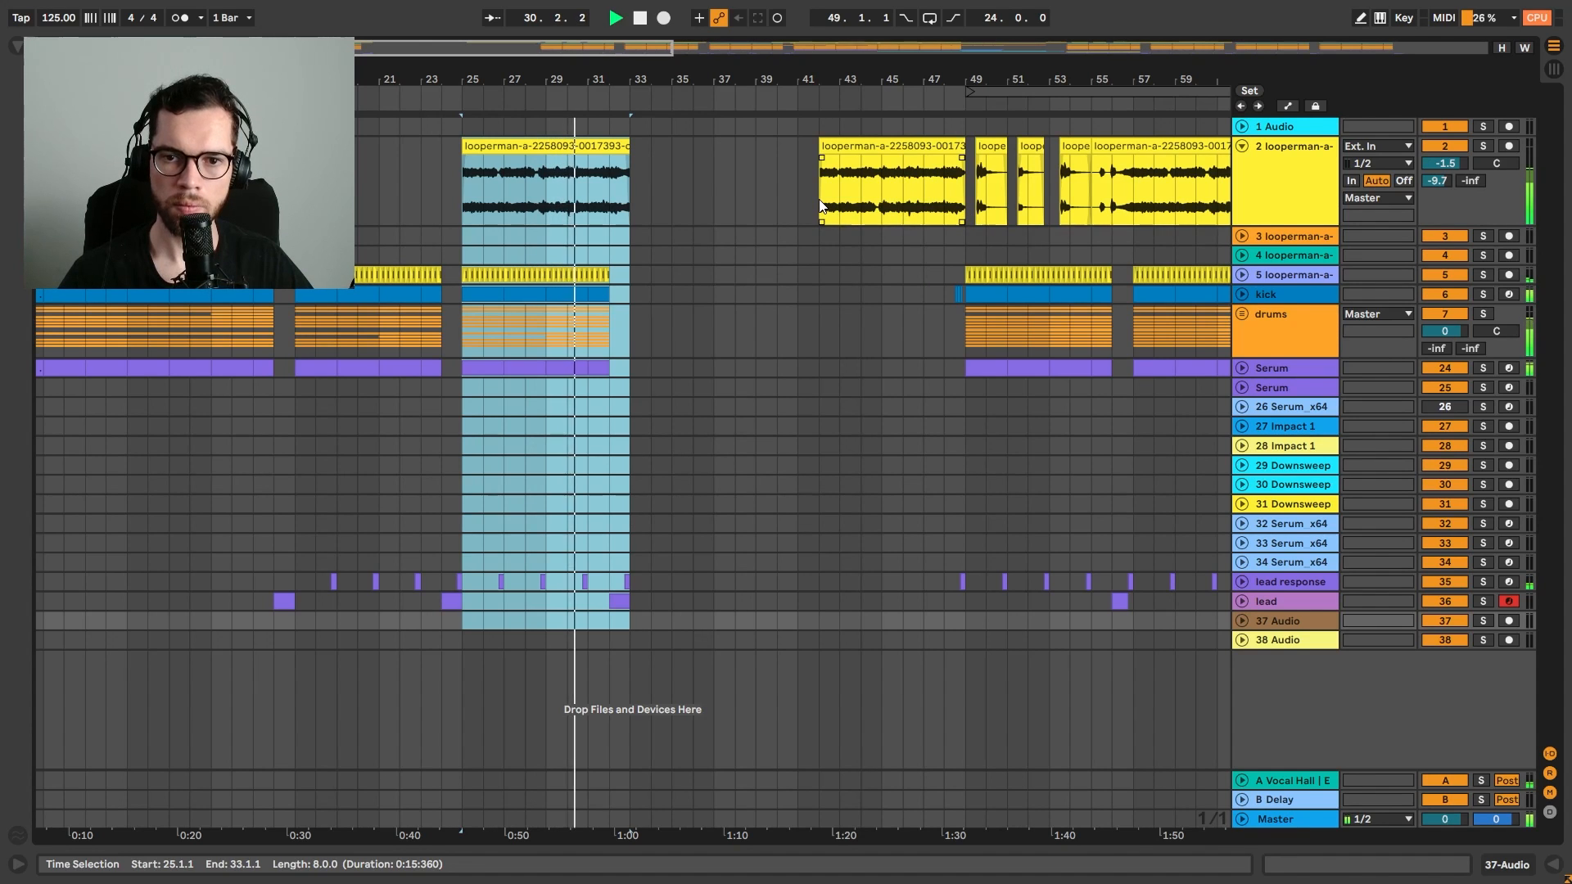
{"action": "left_click_drag", "start_coordinate": [821, 205], "coordinate": [641, 188]}
{"action": "key", "text": "ctrl+shift+Delete"}
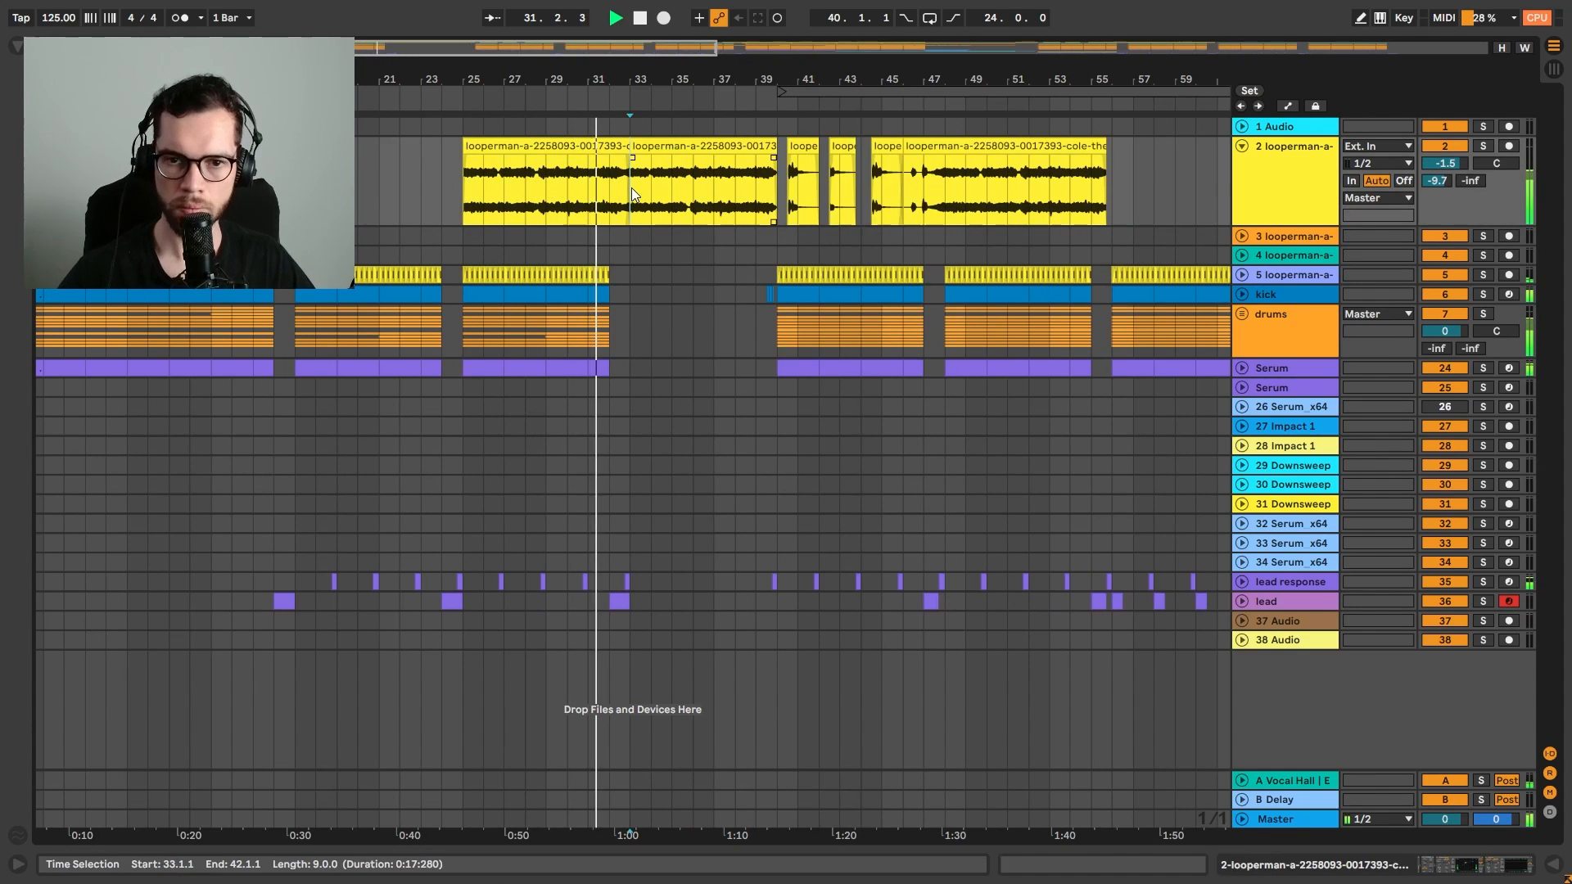
Try replacing the vocal at bar 25 with the seven-bar clip from bar 33 and audition it
{"action": "left_click", "coordinate": [686, 148]}
{"action": "key", "text": "Delete"}
{"action": "key", "text": "space"}
{"action": "left_click", "coordinate": [519, 146]}
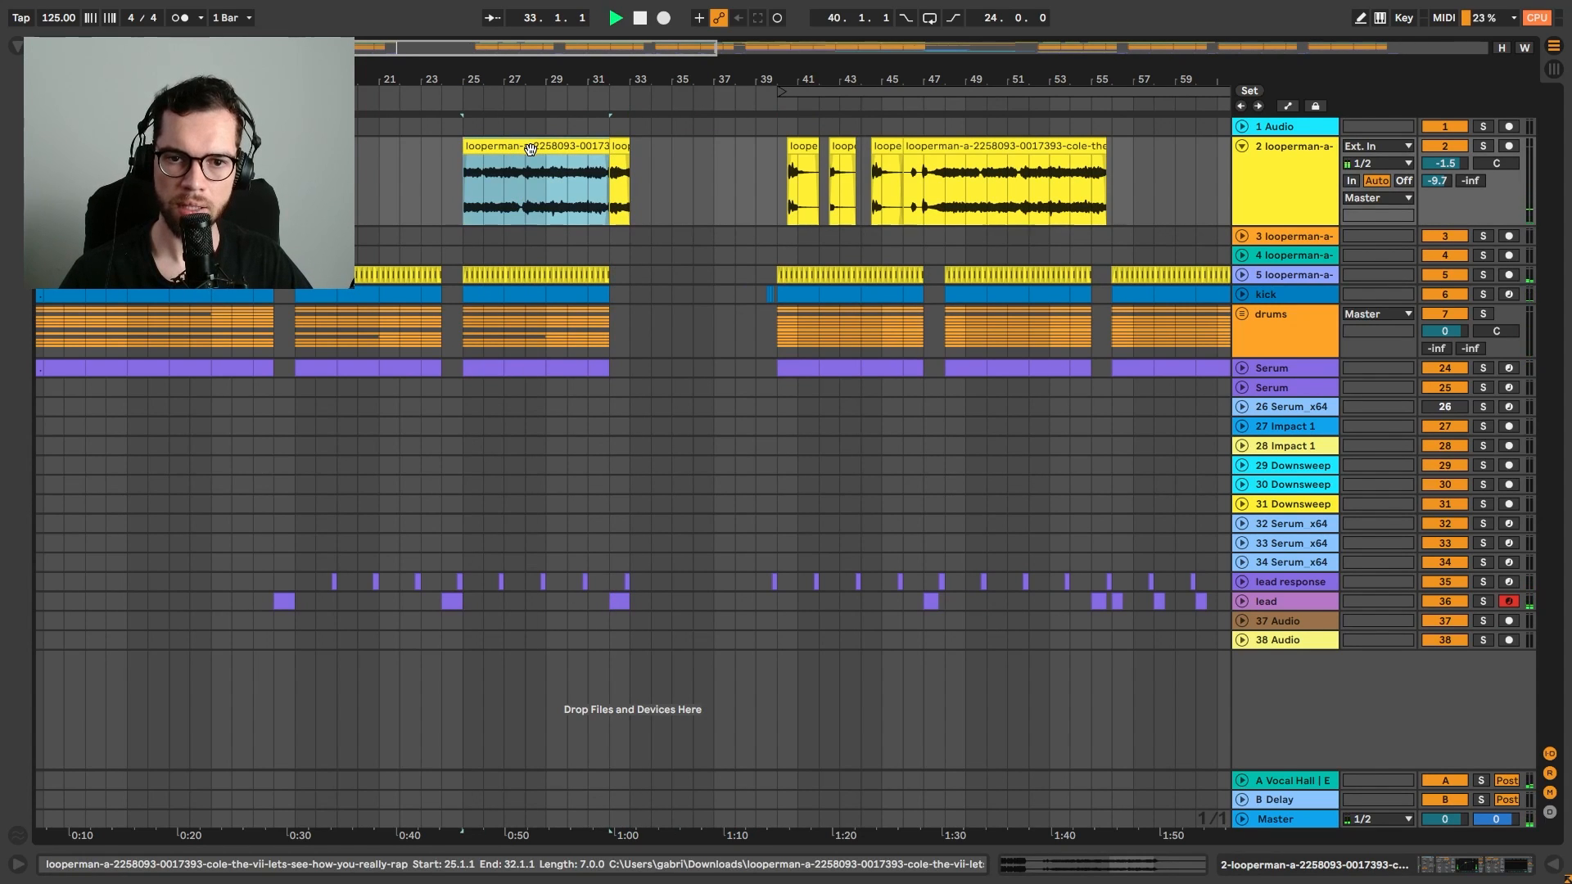
{"action": "key", "text": "ctrl+d"}
{"action": "key", "text": "space"}
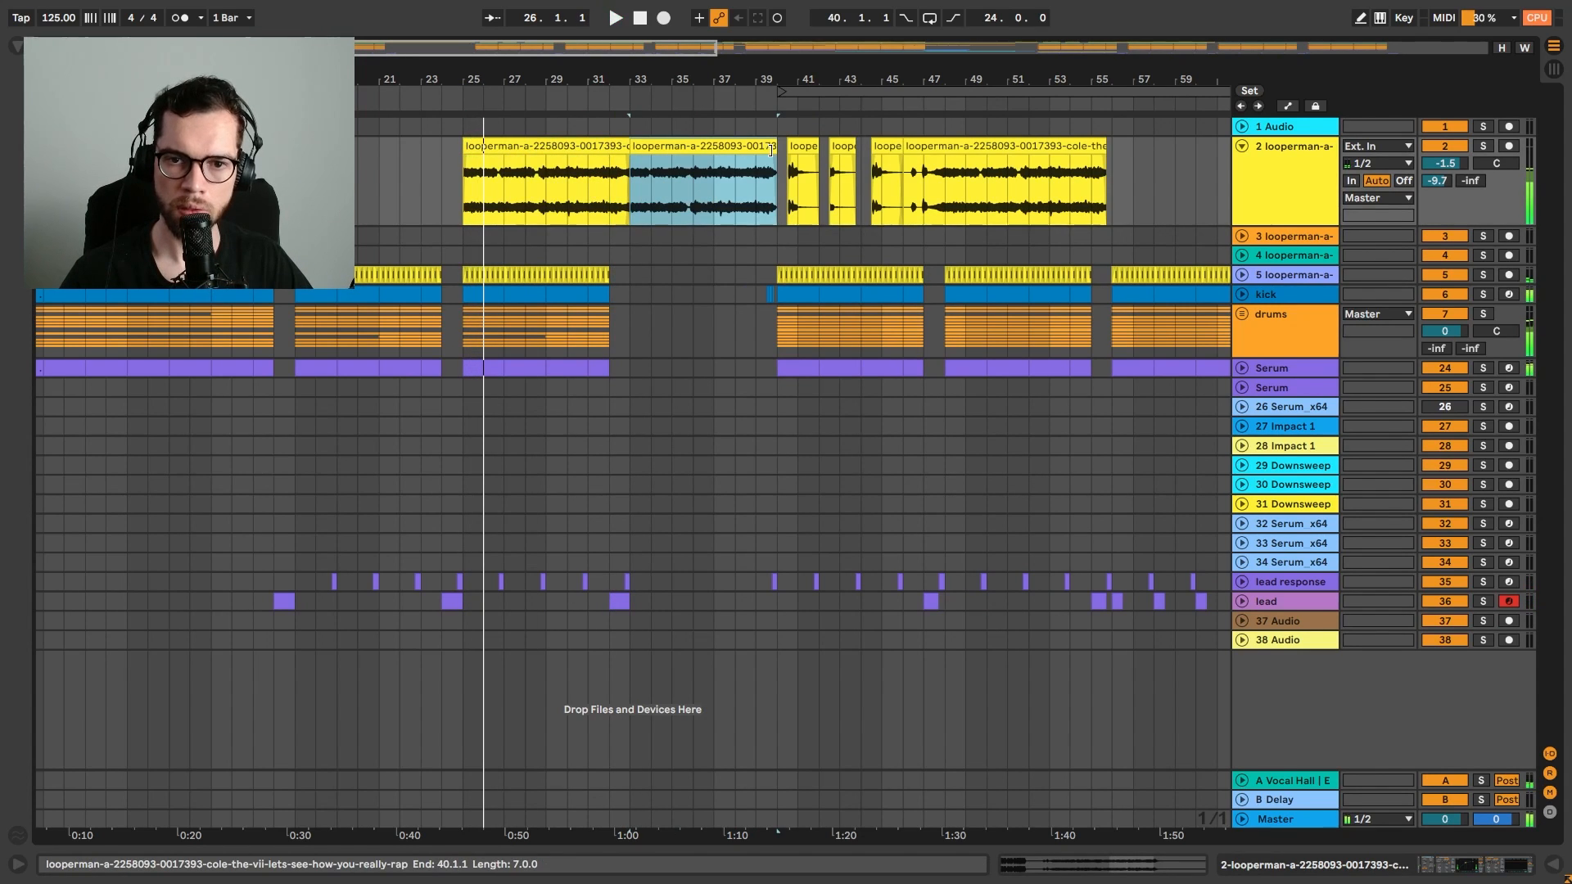
Try duplicating bars 25–33 of track 5, kick, drums, Serum and lead tracks to bar 33
{"action": "left_click_drag", "start_coordinate": [755, 150], "coordinate": [759, 230]}
{"action": "left_click", "coordinate": [756, 239]}
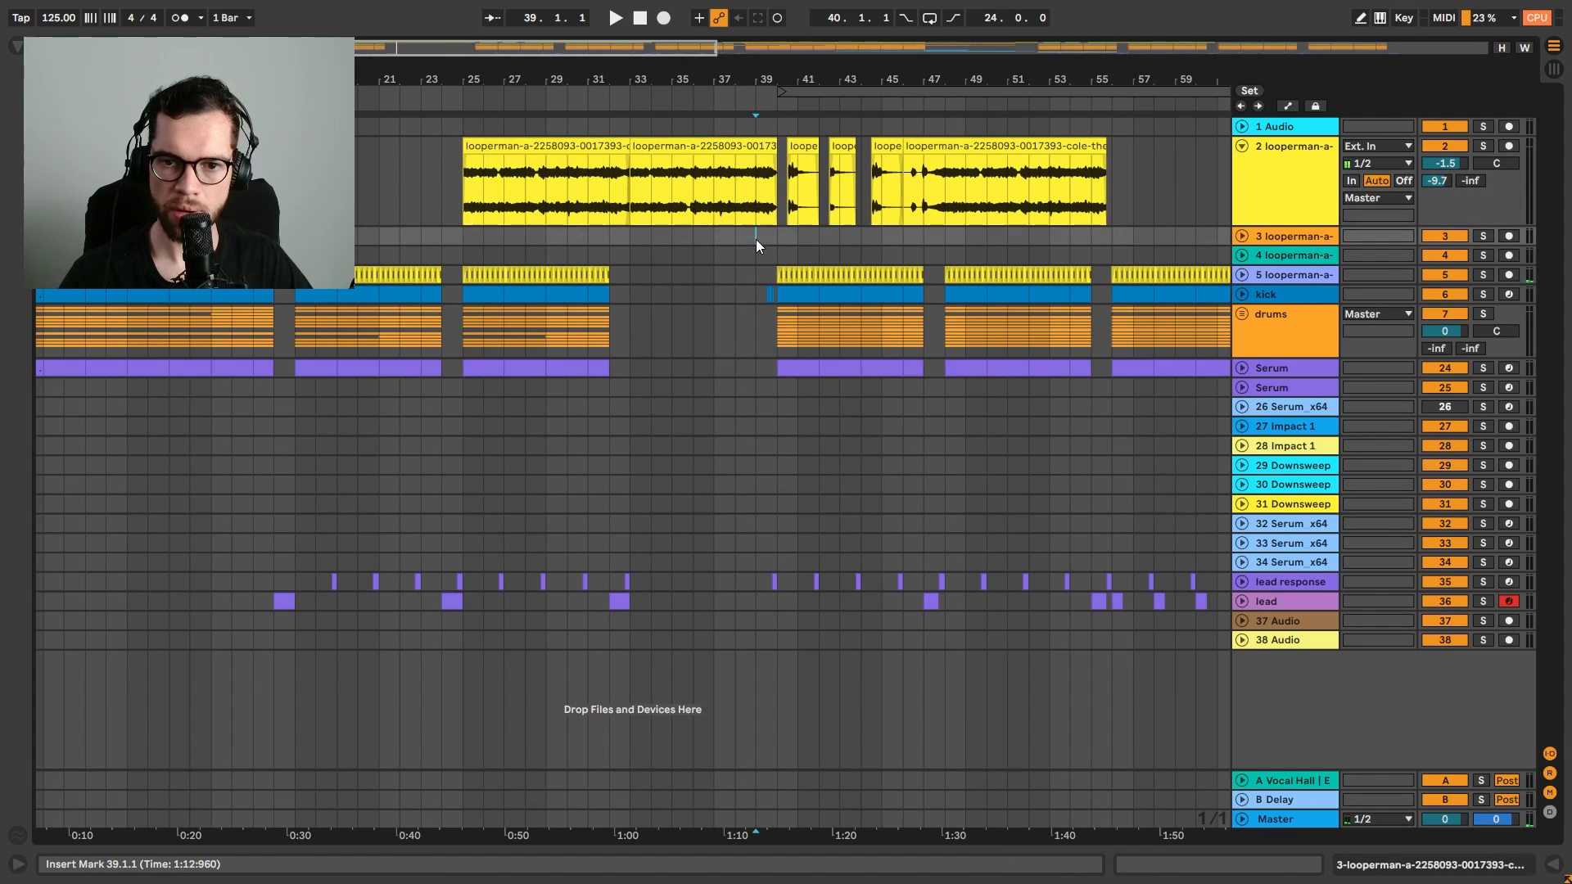
{"action": "left_click_drag", "start_coordinate": [628, 197], "coordinate": [569, 199]}
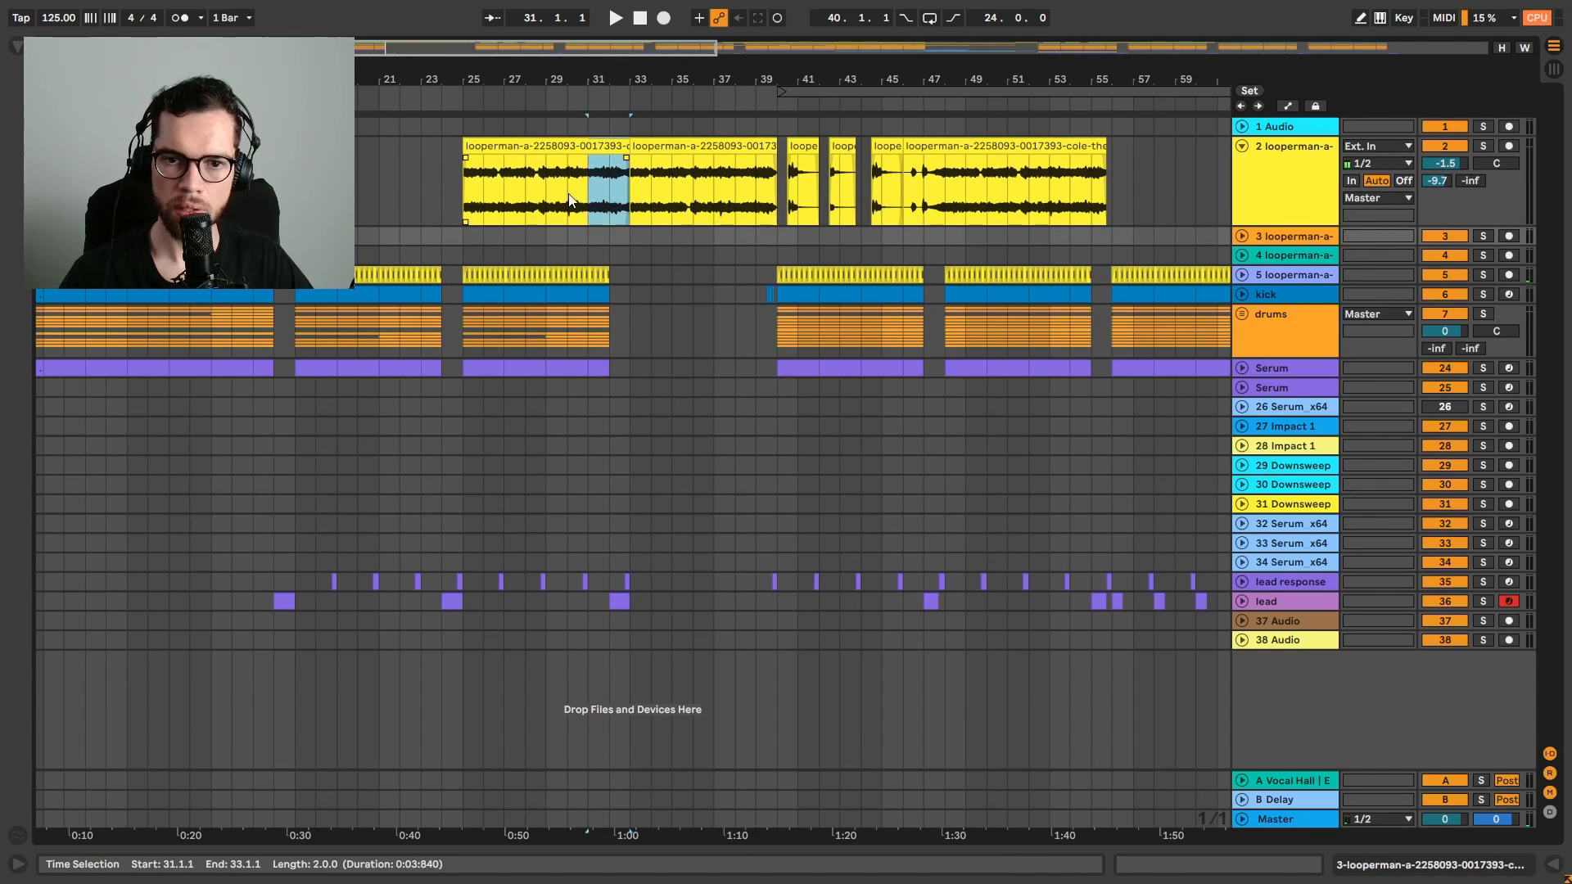
{"action": "left_click", "coordinate": [460, 269]}
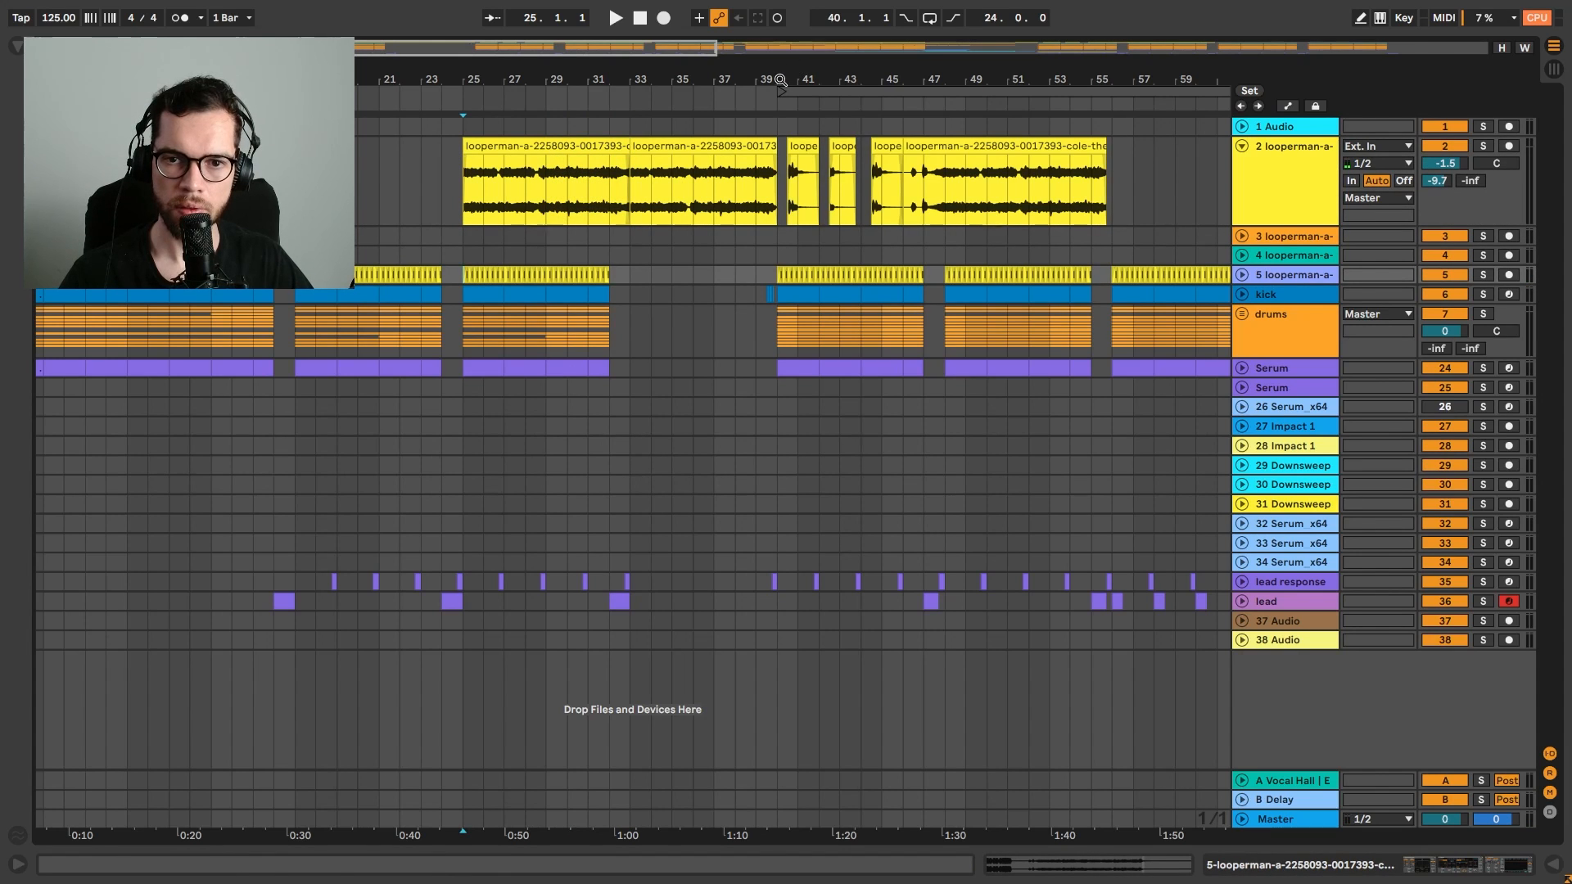
{"action": "left_click", "coordinate": [630, 623], "text": "shift"}
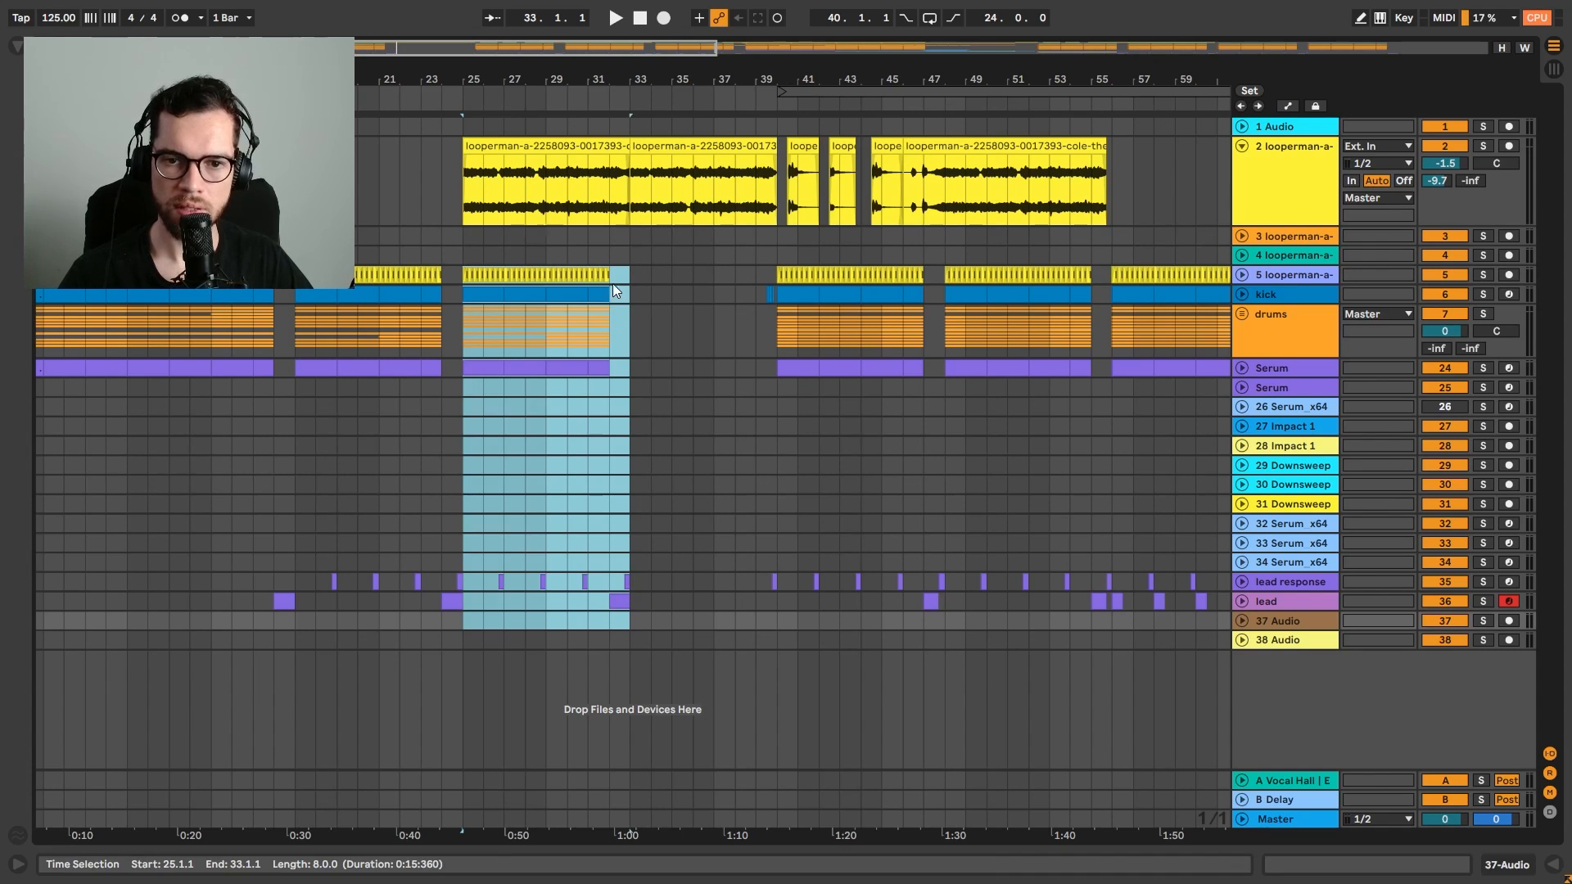
{"action": "key", "text": "ctrl+d"}
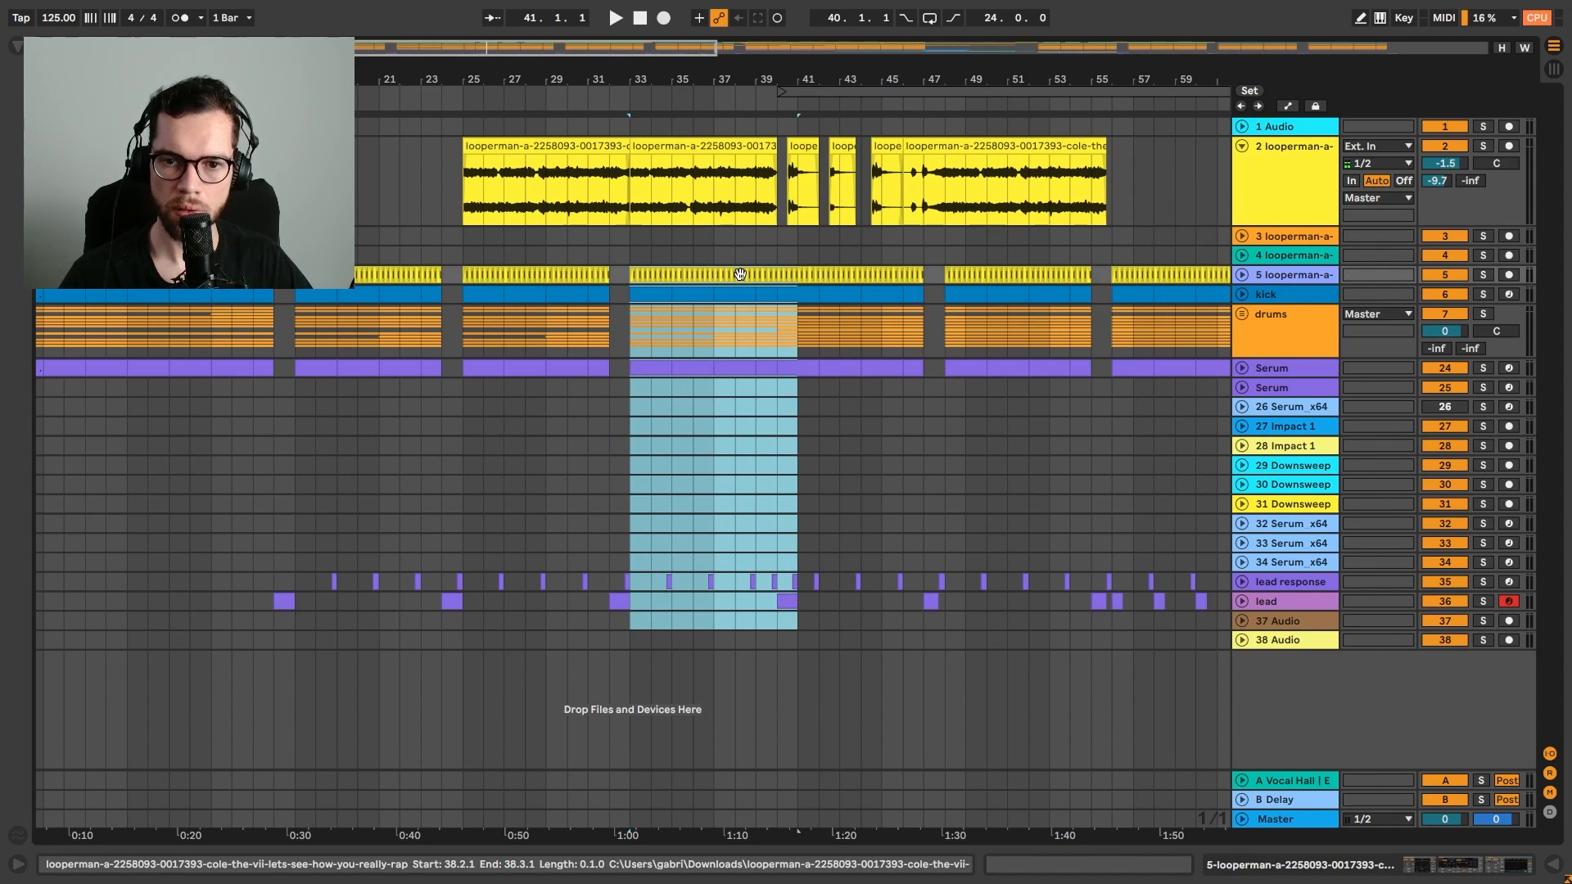
{"action": "key", "text": "ctrl+z"}
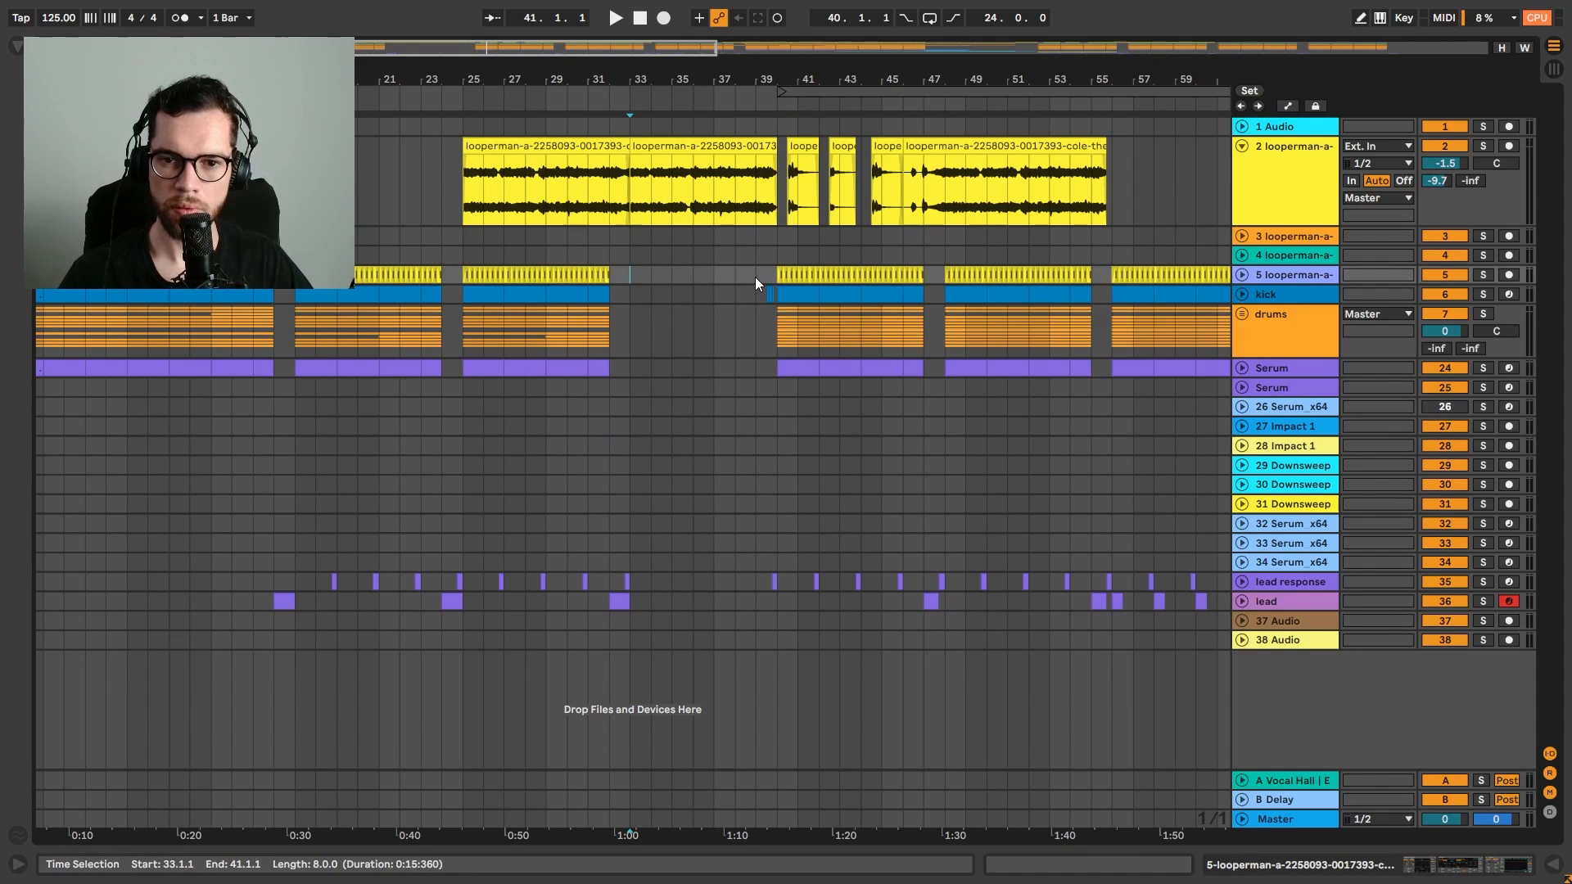
Insert one bar of silence at bar 33 and clear the vocal clip between bars 34 and 41
{"action": "left_click_drag", "start_coordinate": [637, 253], "coordinate": [646, 252]}
{"action": "key", "text": "ctrl+i"}
{"action": "left_click", "coordinate": [656, 236]}
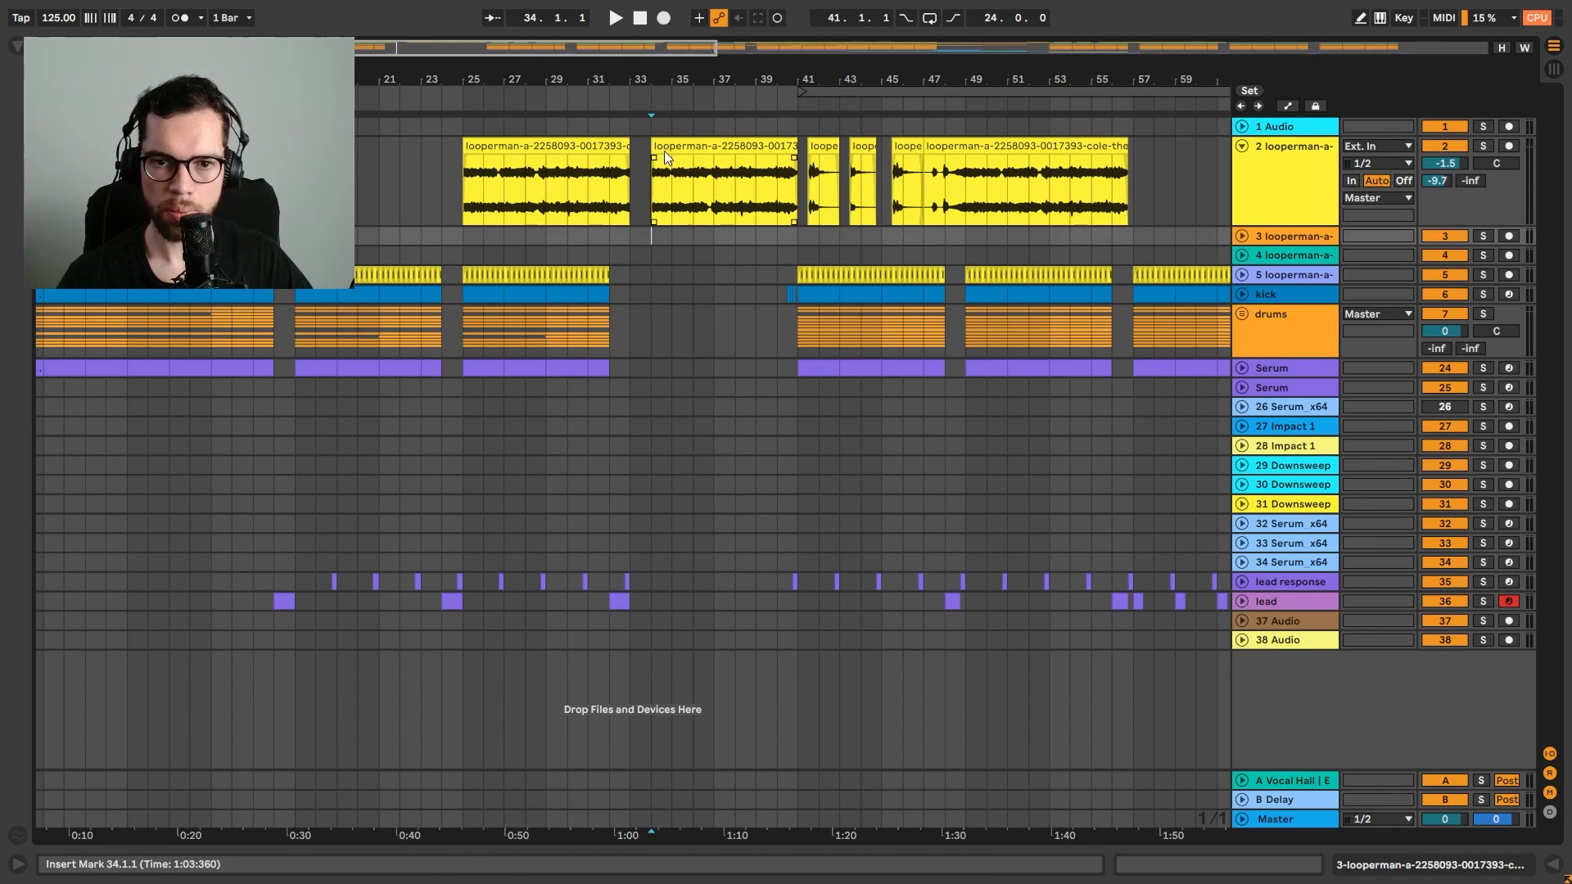
{"action": "left_click_drag", "start_coordinate": [658, 149], "coordinate": [503, 158]}
Delete the time between bars 32 and 40, and extend the track 2 vocal's end to bar 33
{"action": "left_click_drag", "start_coordinate": [633, 210], "coordinate": [802, 211]}
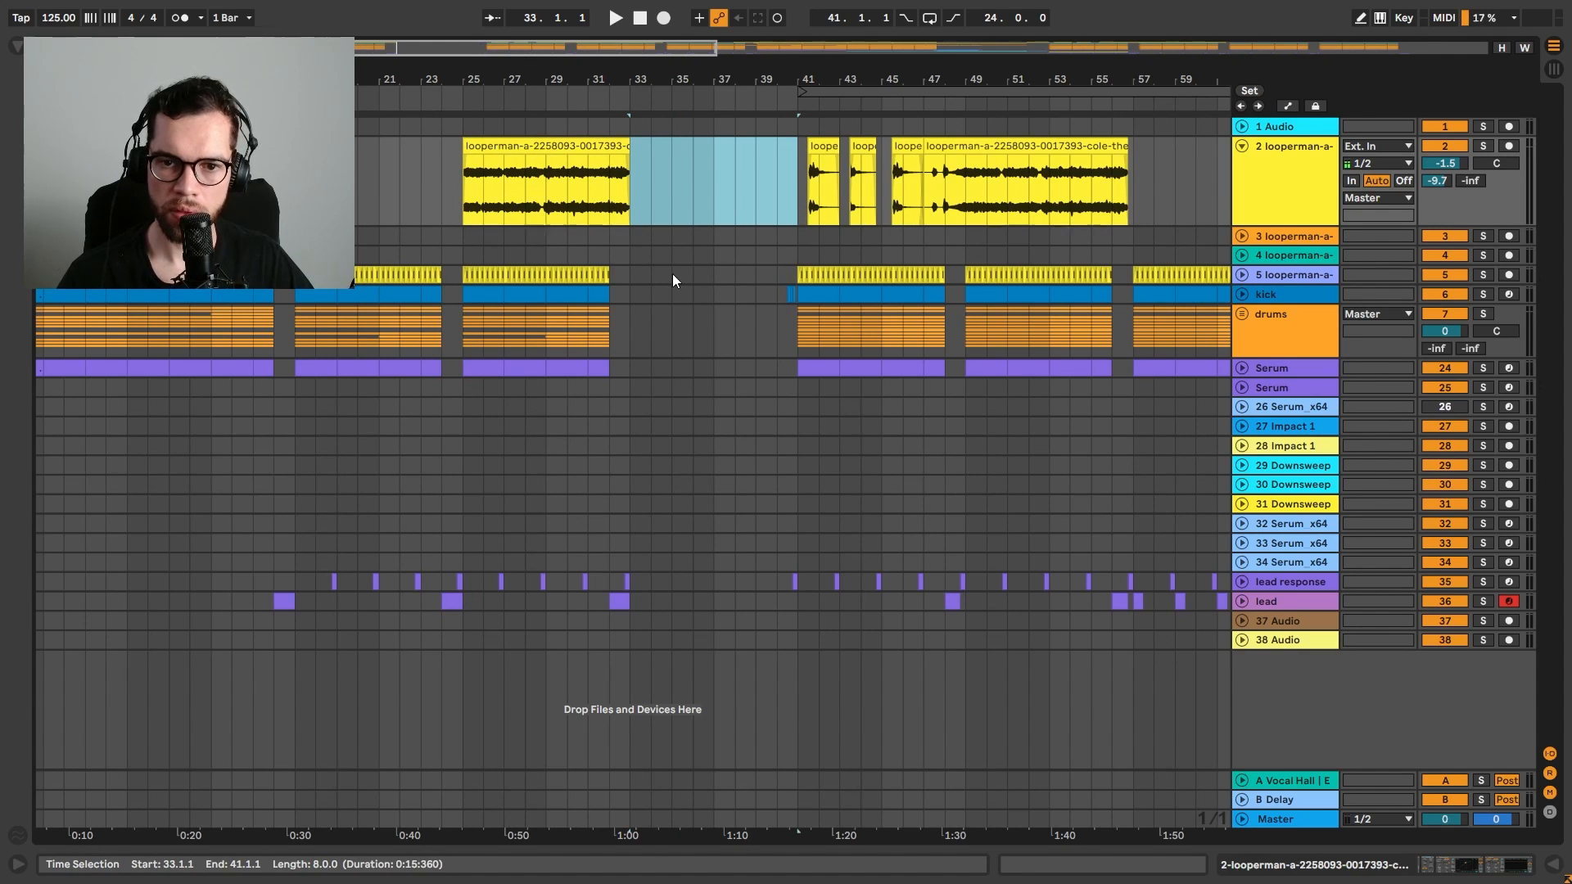
{"action": "left_click_drag", "start_coordinate": [614, 237], "coordinate": [802, 233]}
{"action": "key", "text": "ctrl+shift+Delete"}
{"action": "key", "text": "ctrl+z"}
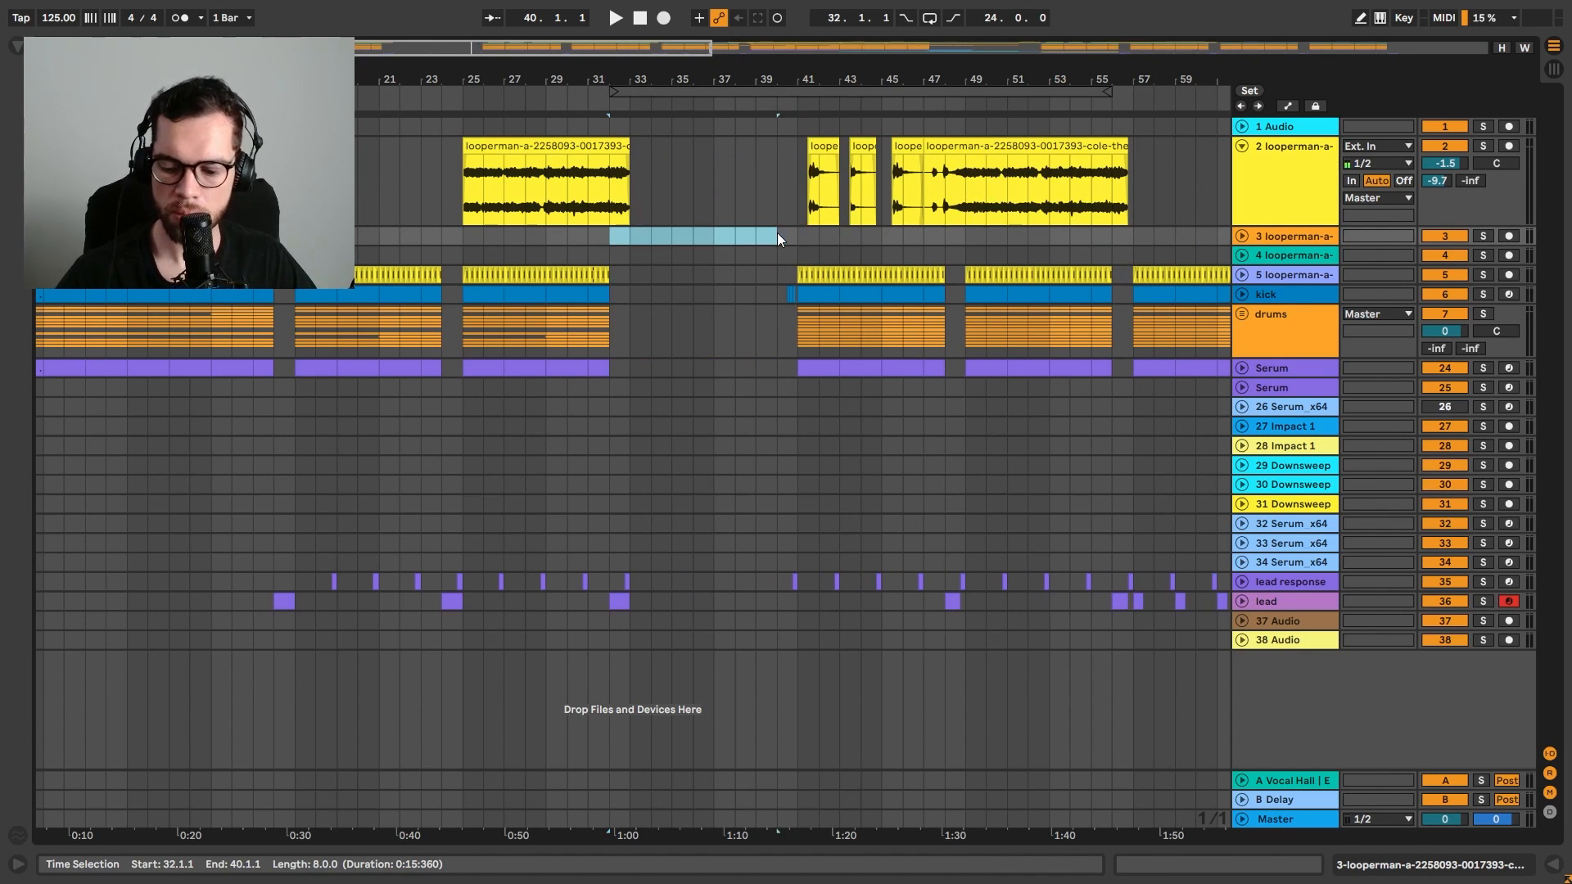
{"action": "key", "text": "ctrl+shift+Delete"}
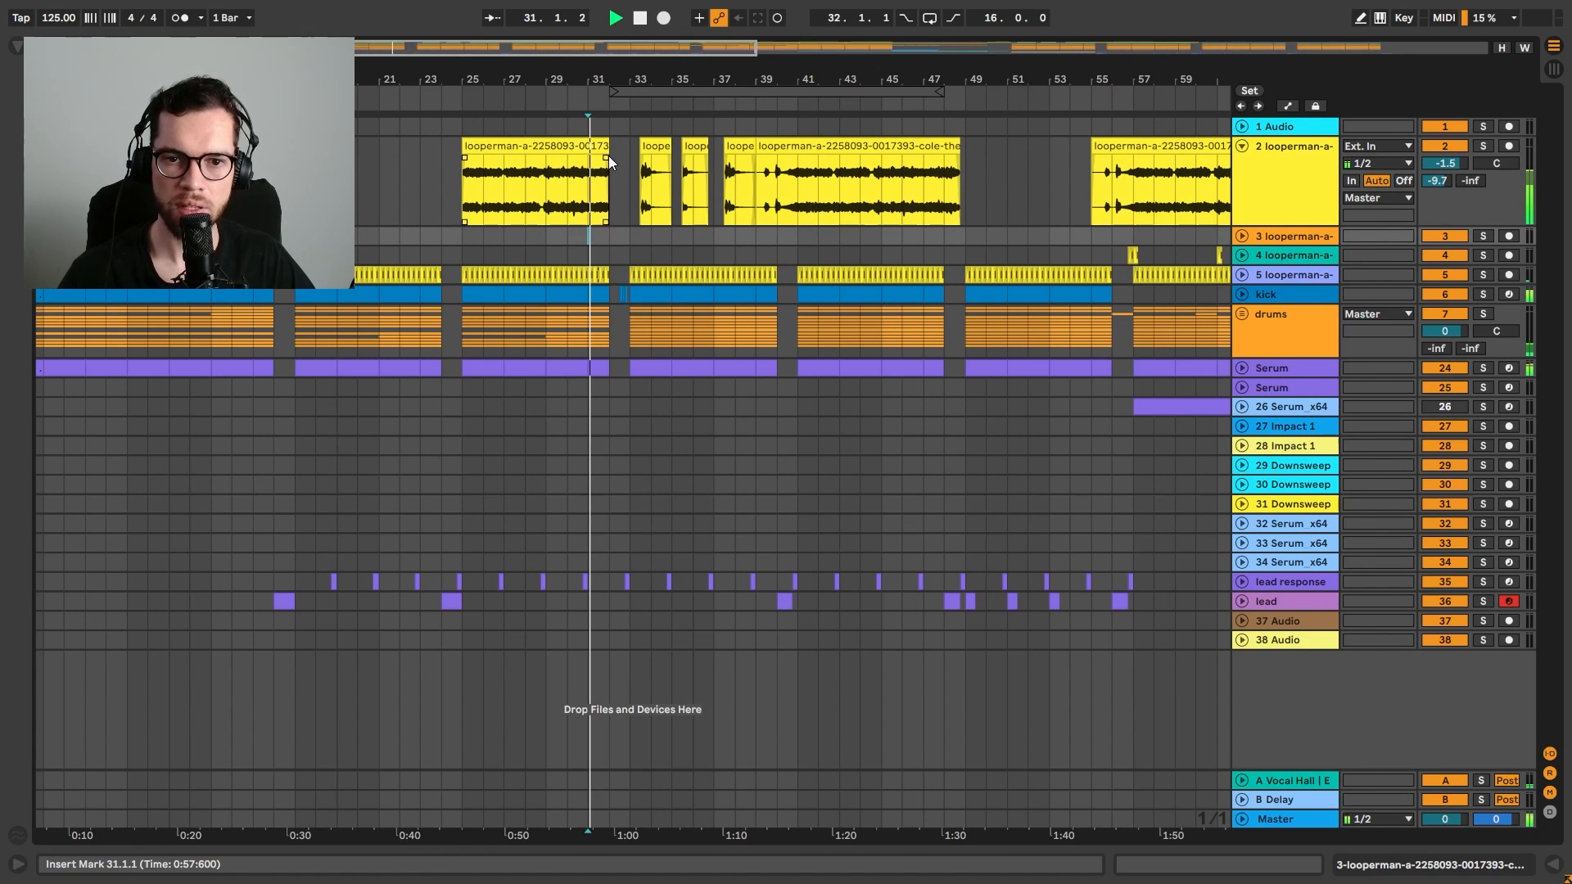
{"action": "left_click_drag", "start_coordinate": [608, 156], "coordinate": [627, 156]}
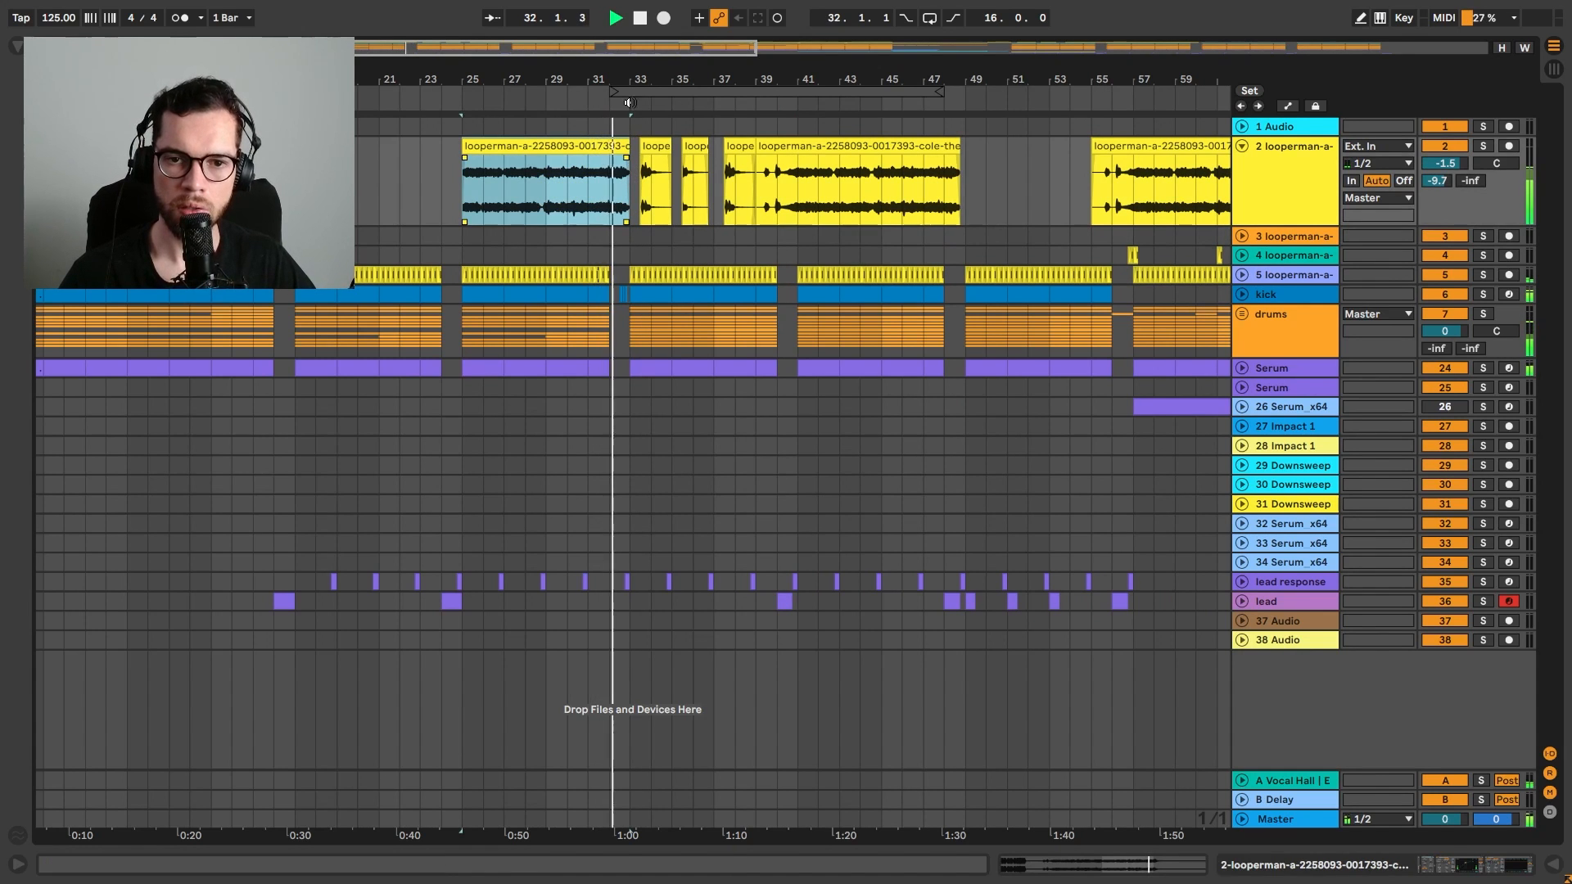
Reshape the drums group's Auto Filter frequency automation, lowering the points at bars 25 and 32 and raising the one at bar 33
{"action": "left_click_drag", "start_coordinate": [624, 80], "coordinate": [844, 352]}
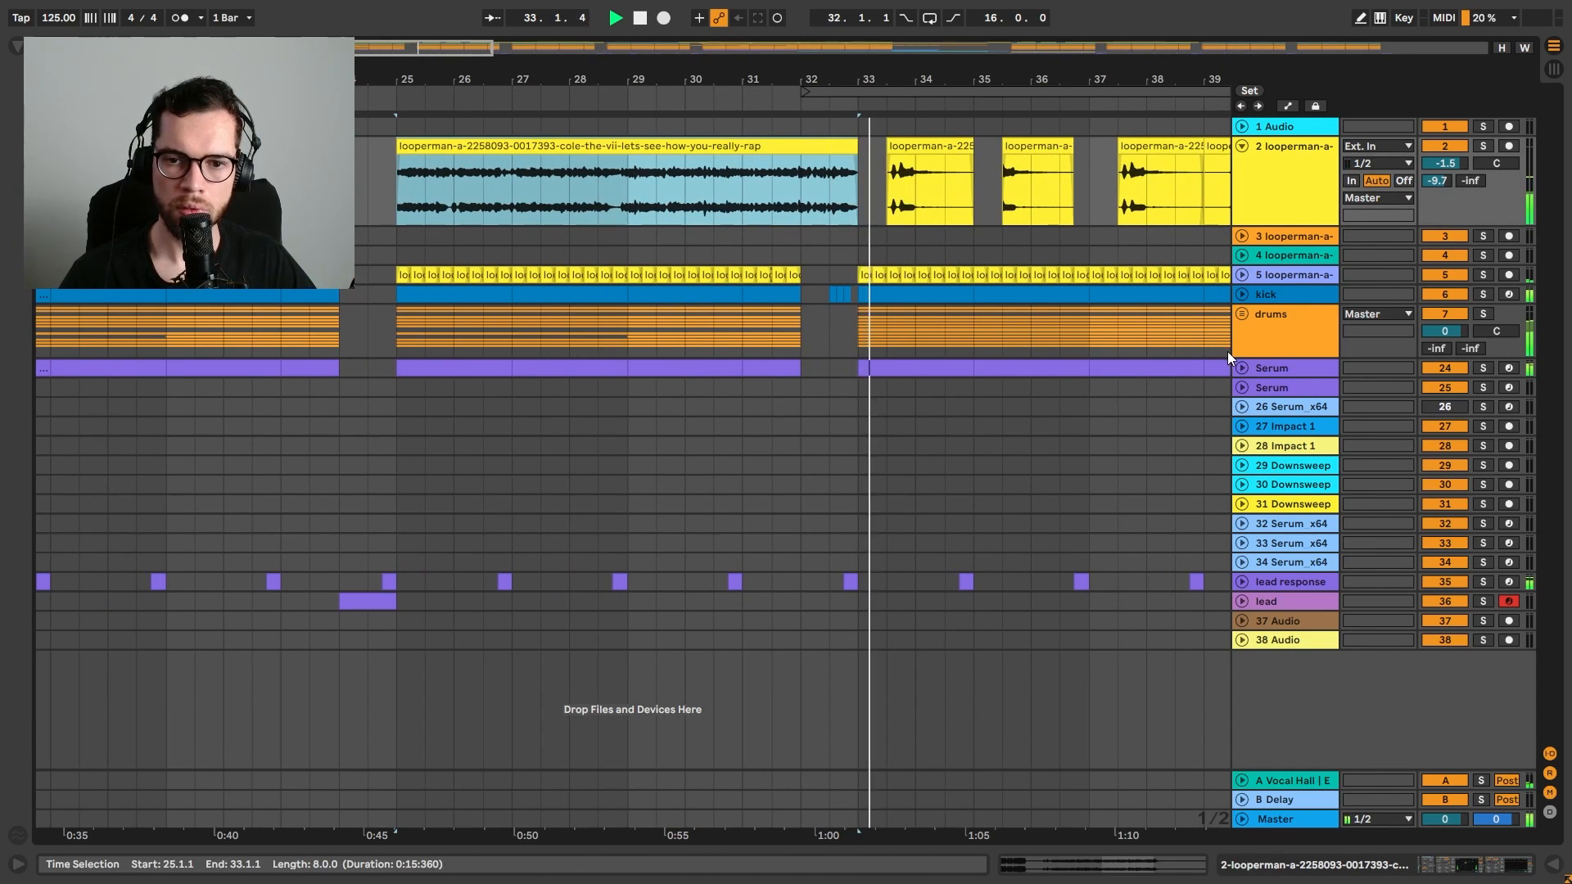
{"action": "key", "text": "space"}
{"action": "left_click", "coordinate": [1241, 308]}
{"action": "key", "text": "a"}
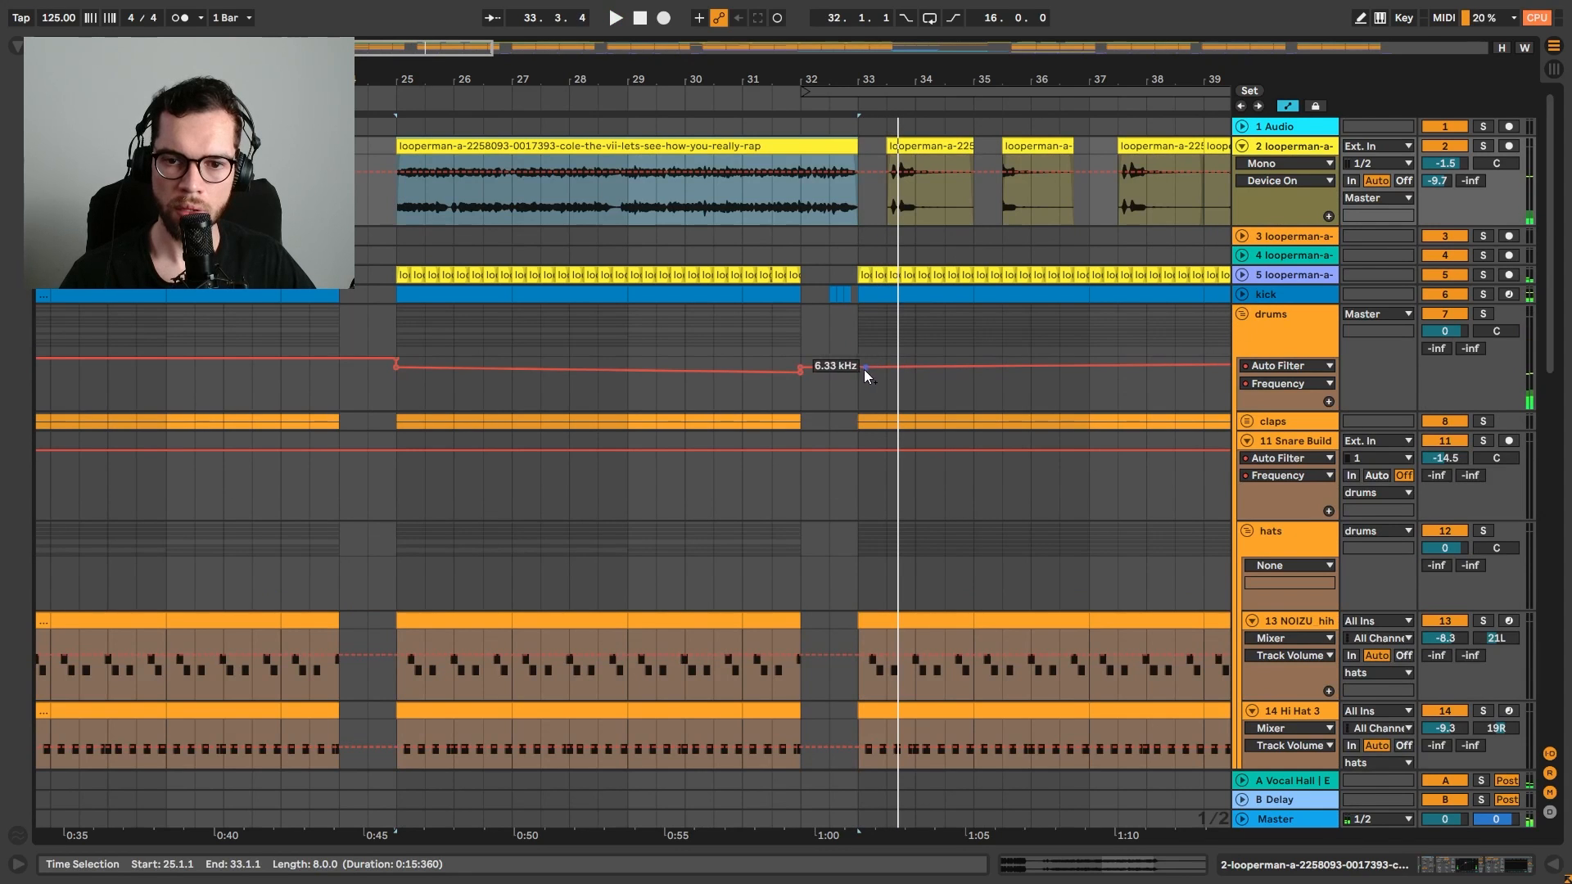
{"action": "left_click_drag", "start_coordinate": [864, 370], "coordinate": [864, 361]}
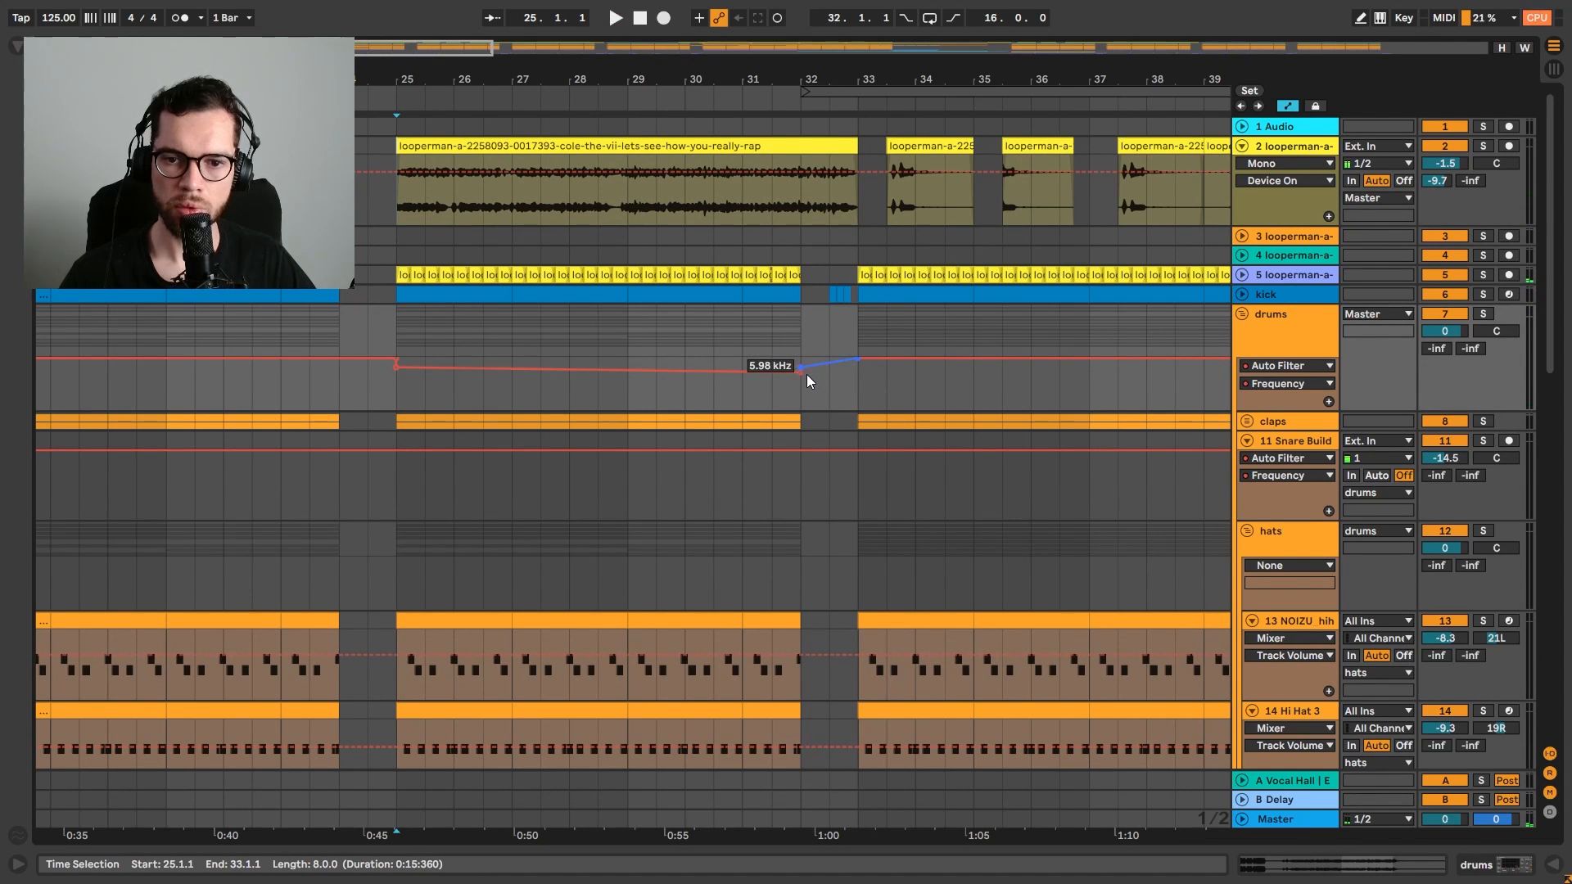
{"action": "left_click_drag", "start_coordinate": [808, 375], "coordinate": [807, 390]}
{"action": "left_click", "coordinate": [394, 330]}
{"action": "key", "text": "space"}
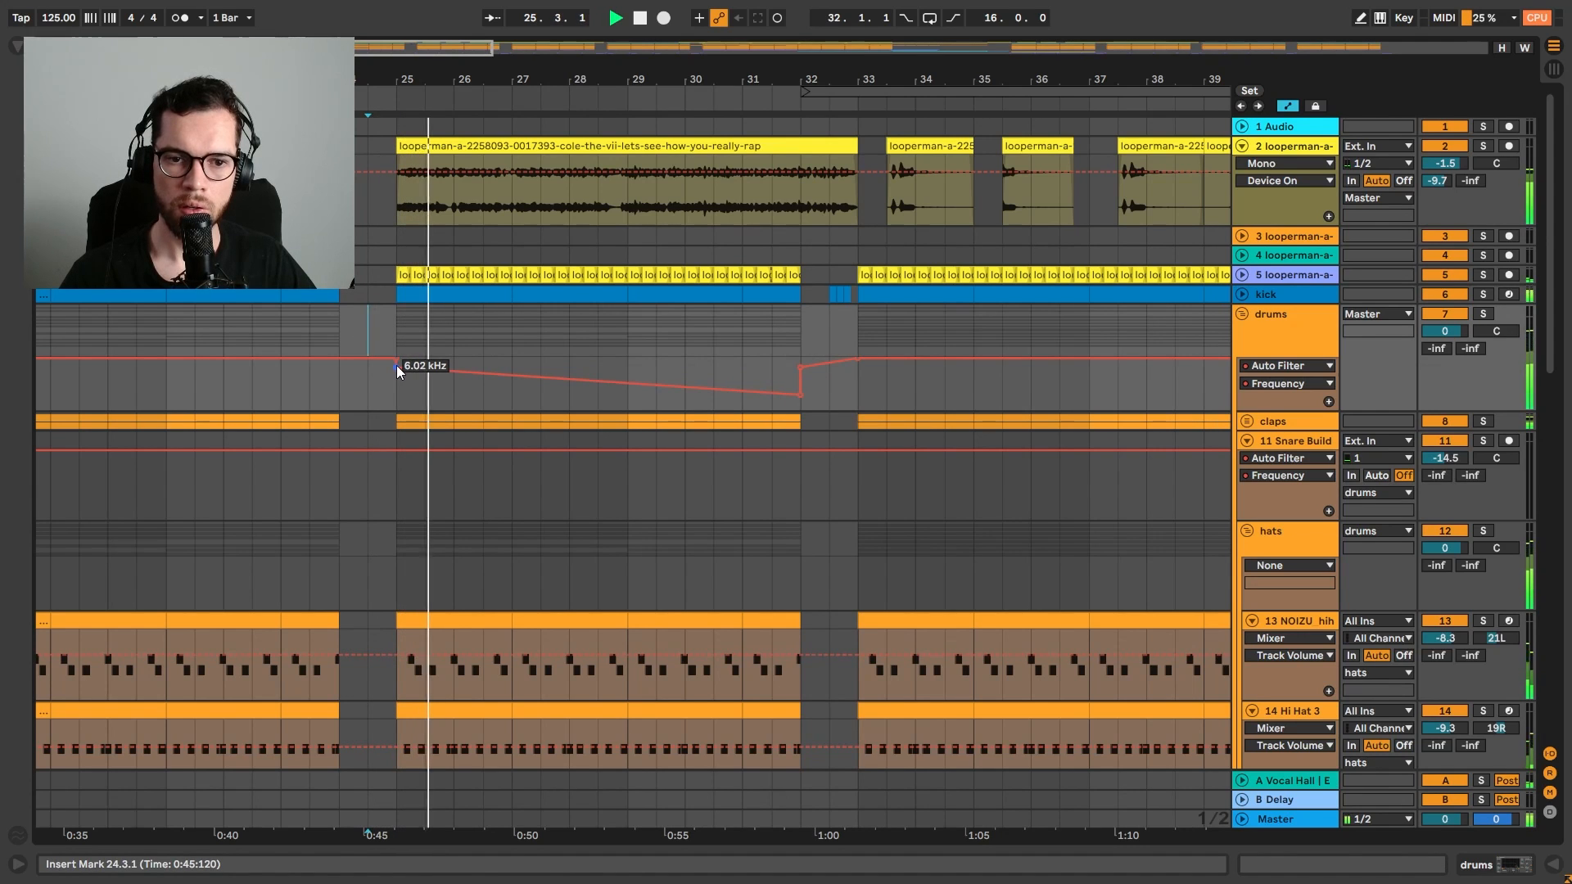
{"action": "left_click_drag", "start_coordinate": [417, 365], "coordinate": [396, 383]}
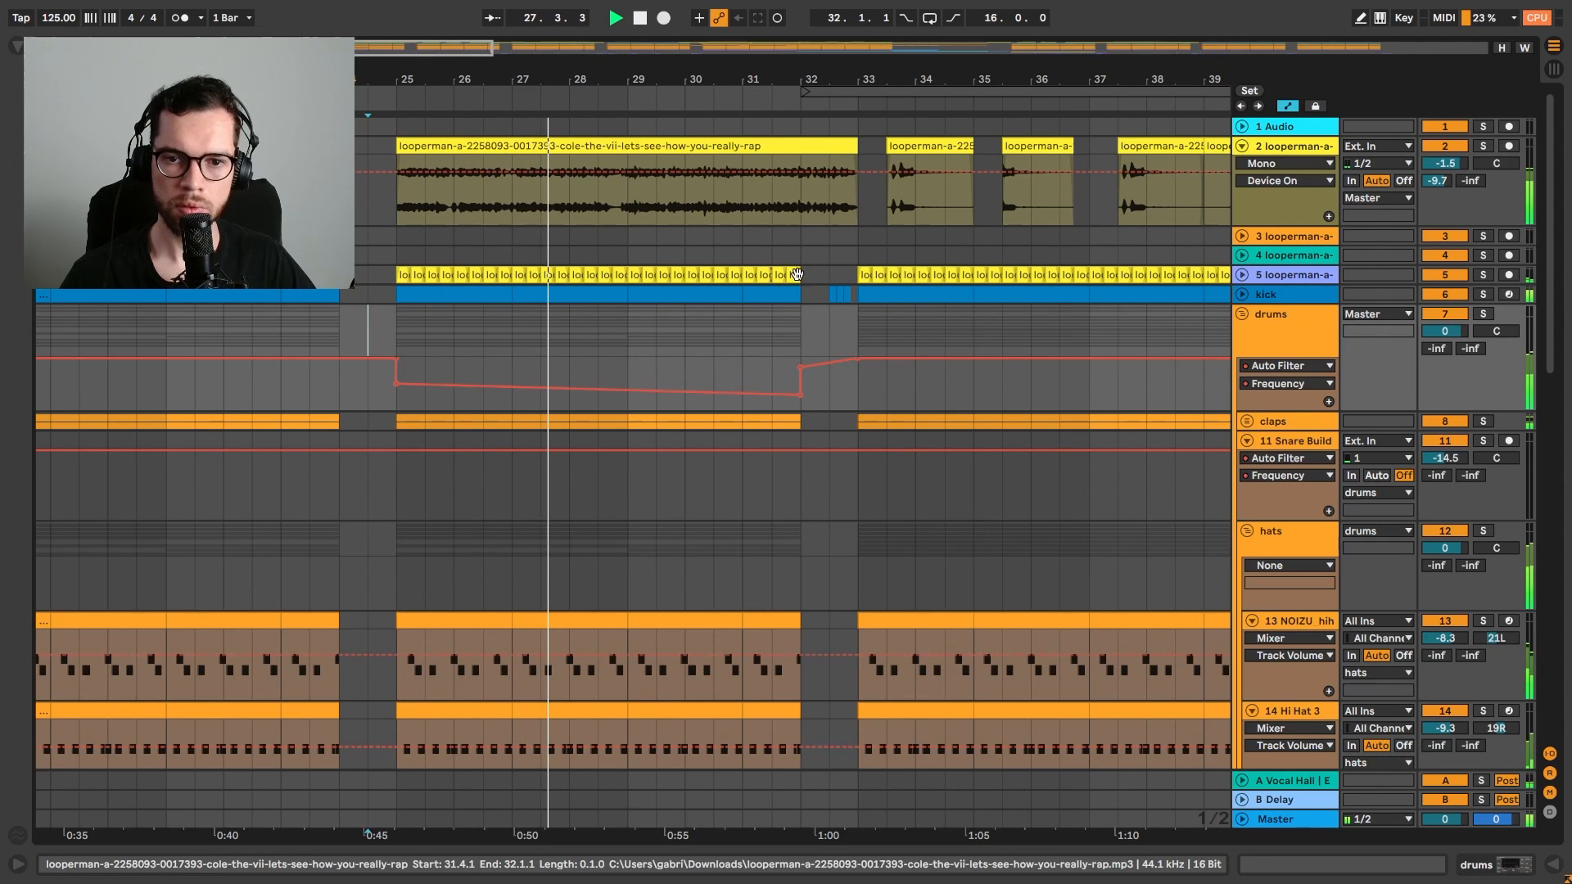
Delete the kick and Serum track 24 clips between bars 29 and 32
{"action": "key", "text": "a"}
{"action": "left_click_drag", "start_coordinate": [834, 295], "coordinate": [720, 293]}
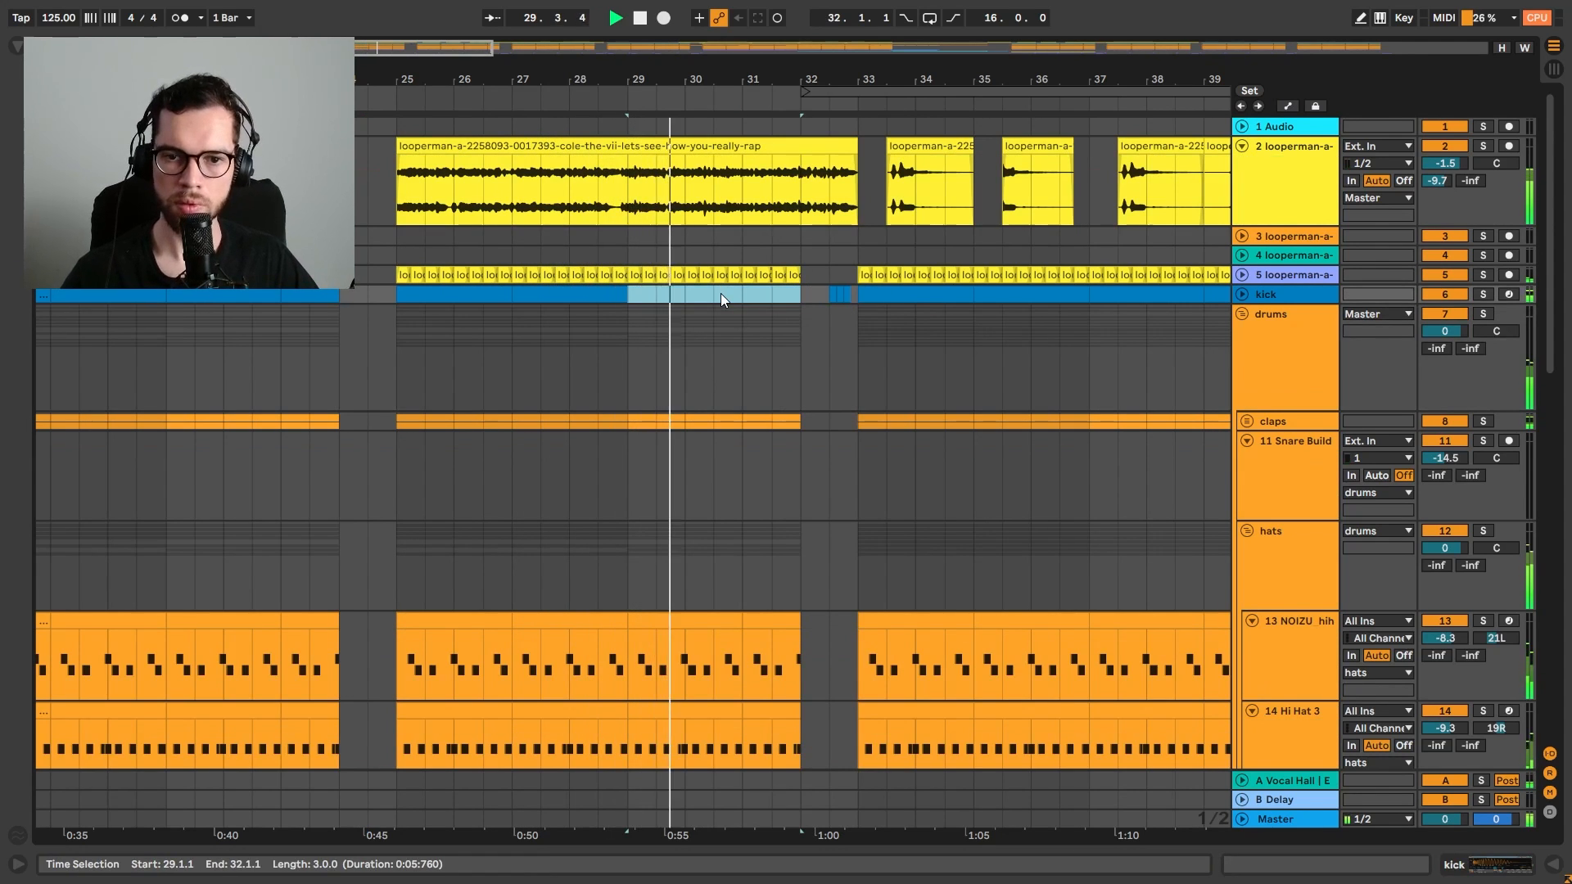
{"action": "scroll", "coordinate": [652, 384], "scroll_direction": "down", "scroll_amount": 15}
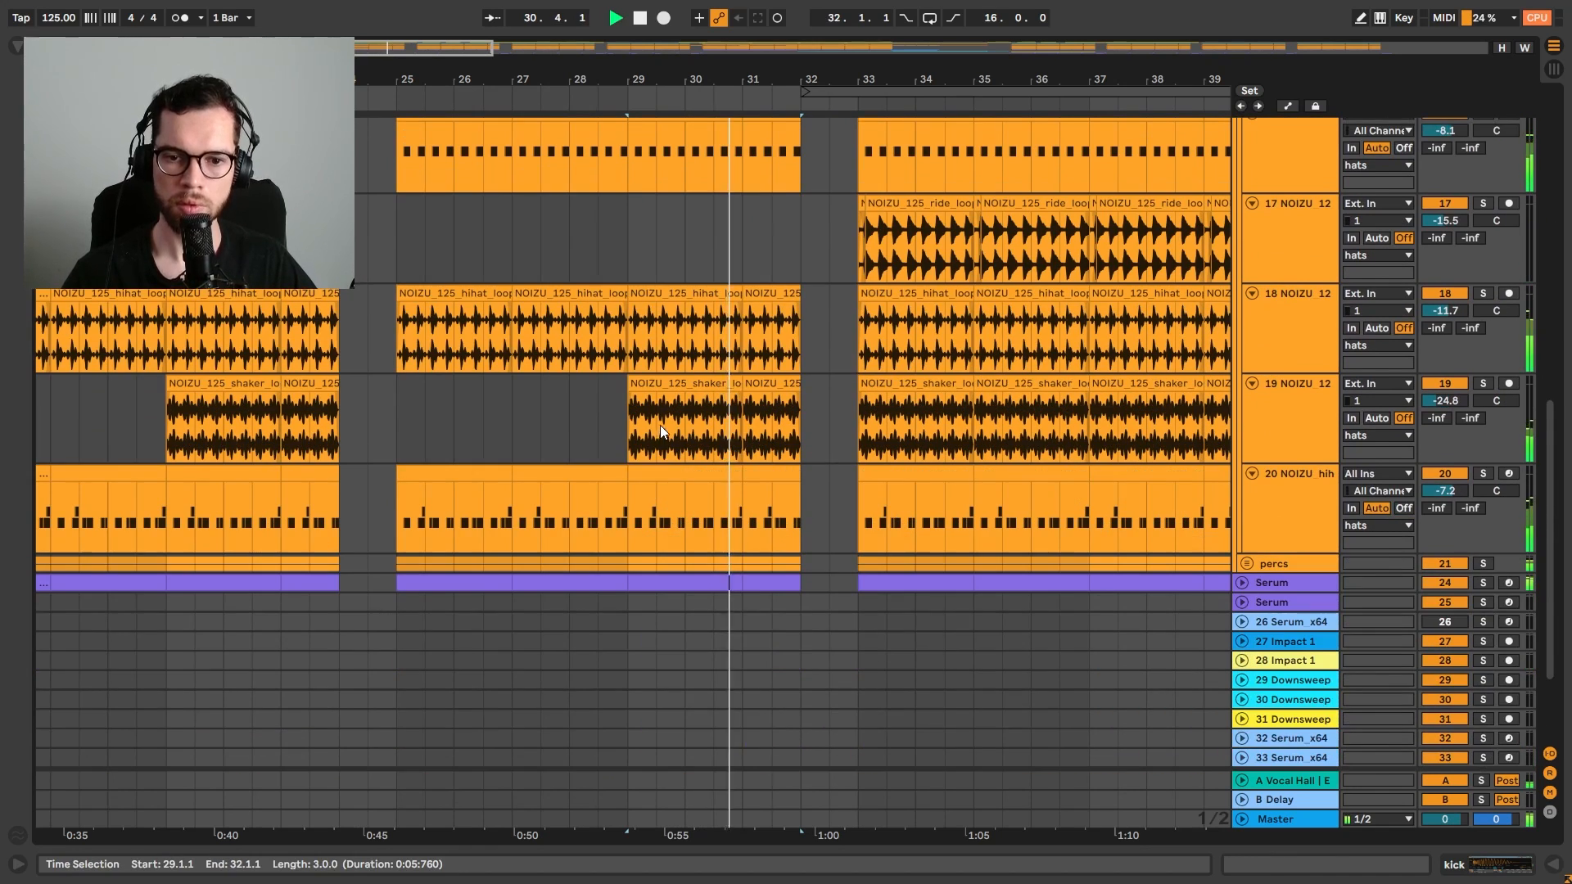
{"action": "key", "text": "space"}
{"action": "left_click", "coordinate": [650, 582]}
{"action": "key", "text": "Delete"}
{"action": "left_click", "coordinate": [774, 581]}
Audition from before bar 28, and copy the Snare Build 3 clip from bars 13–16 to bars 29–32
{"action": "left_click", "coordinate": [526, 460]}
{"action": "key", "text": "space"}
{"action": "scroll", "coordinate": [1200, 341], "scroll_direction": "up", "scroll_amount": 5}
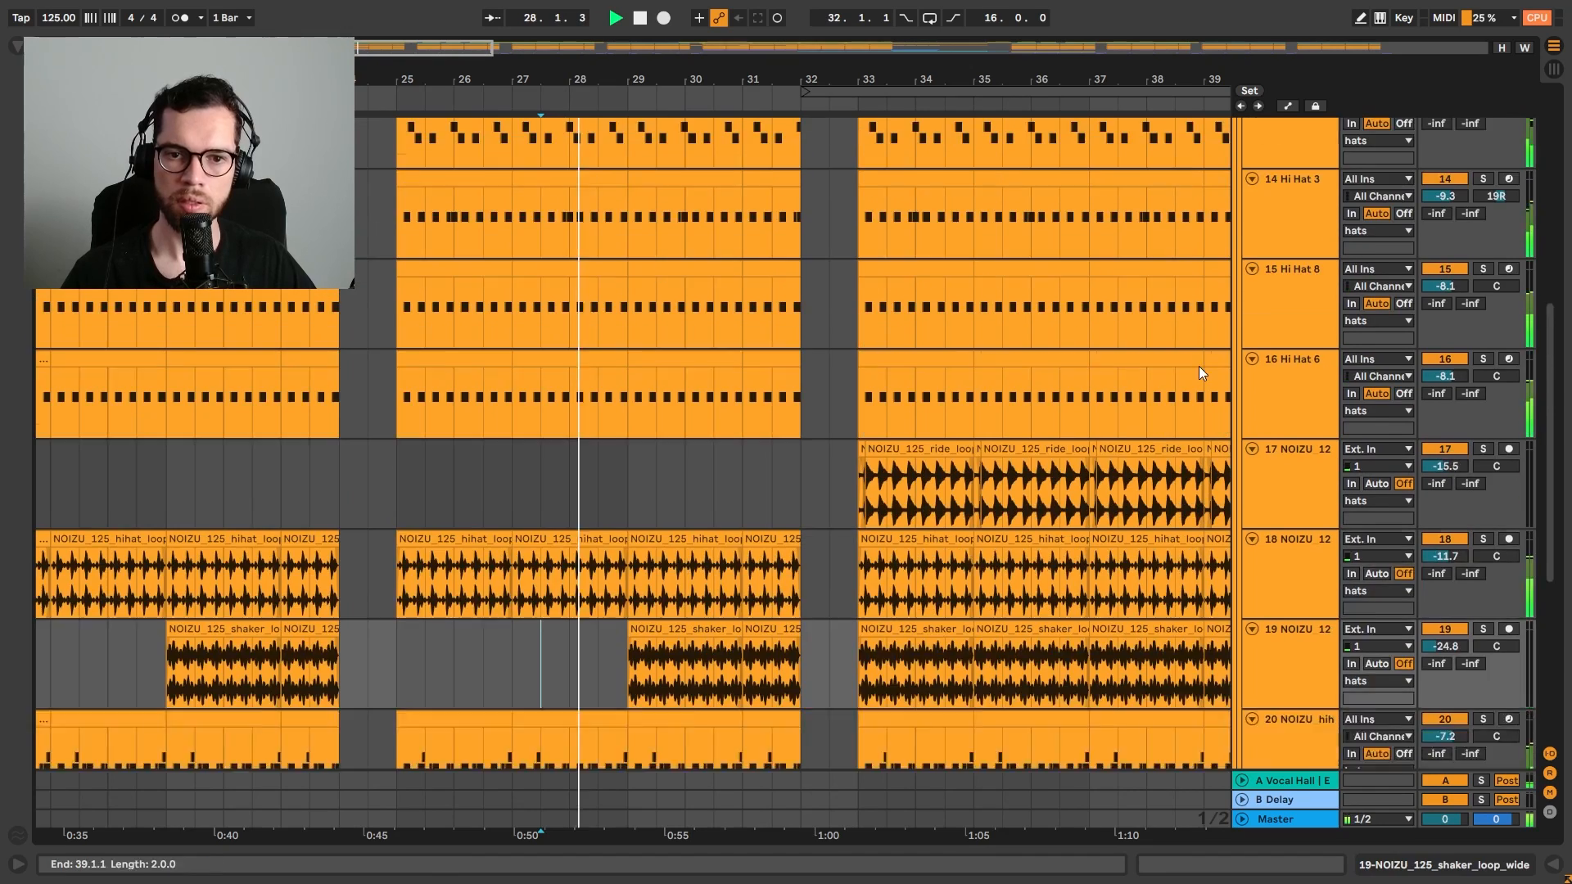
{"action": "scroll", "coordinate": [1202, 406], "scroll_direction": "up", "scroll_amount": 4}
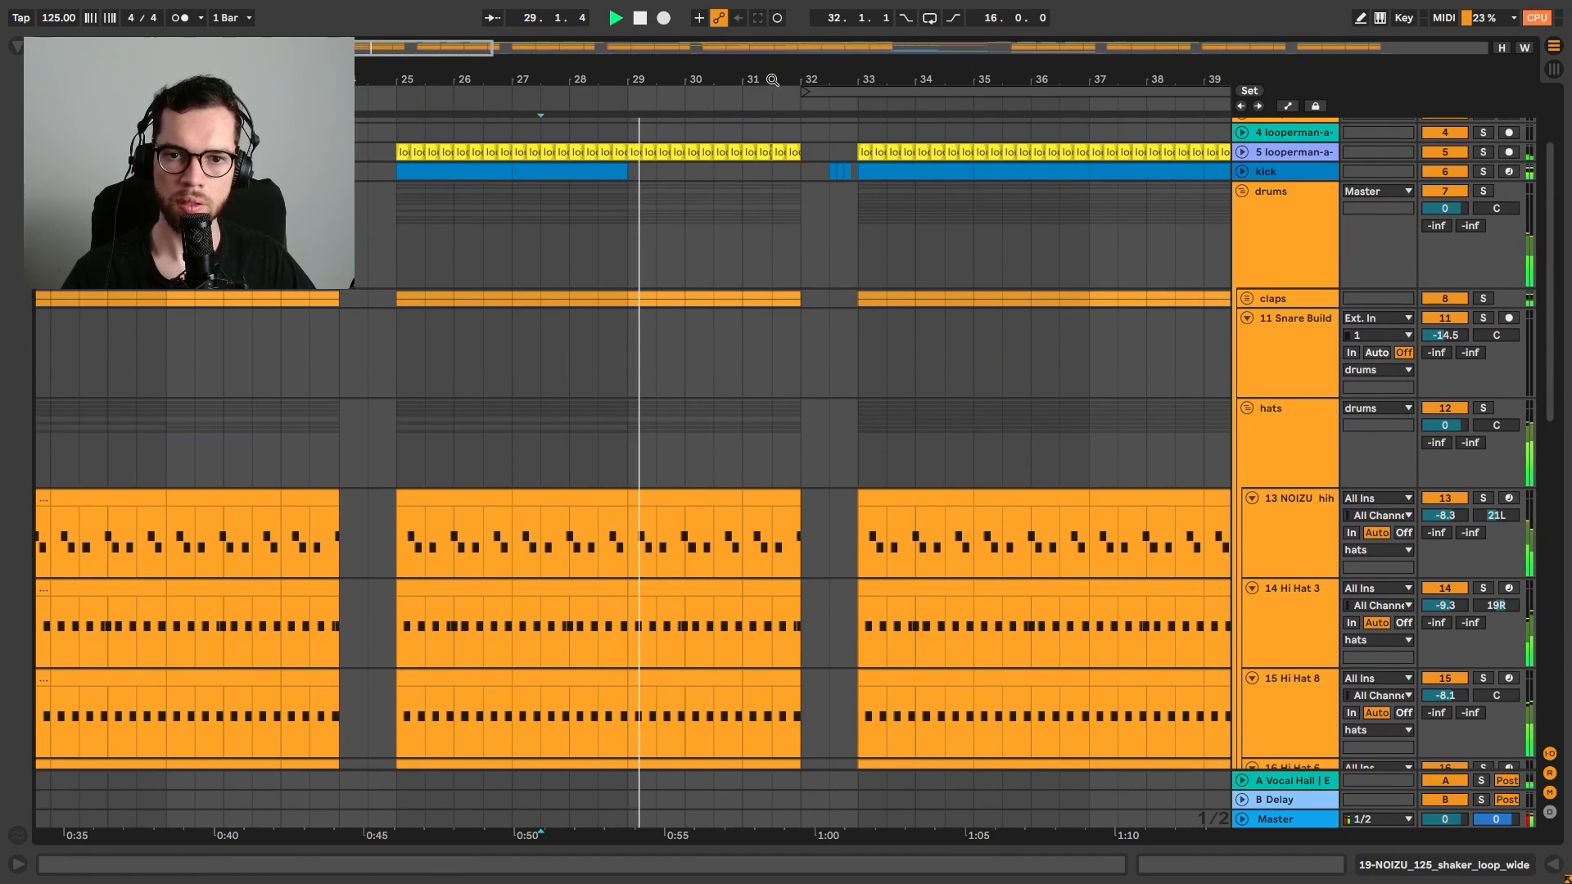
{"action": "left_click_drag", "start_coordinate": [772, 80], "coordinate": [770, 33]}
{"action": "left_click_drag", "start_coordinate": [568, 80], "coordinate": [351, 41]}
{"action": "left_click_drag", "start_coordinate": [180, 324], "coordinate": [343, 329]}
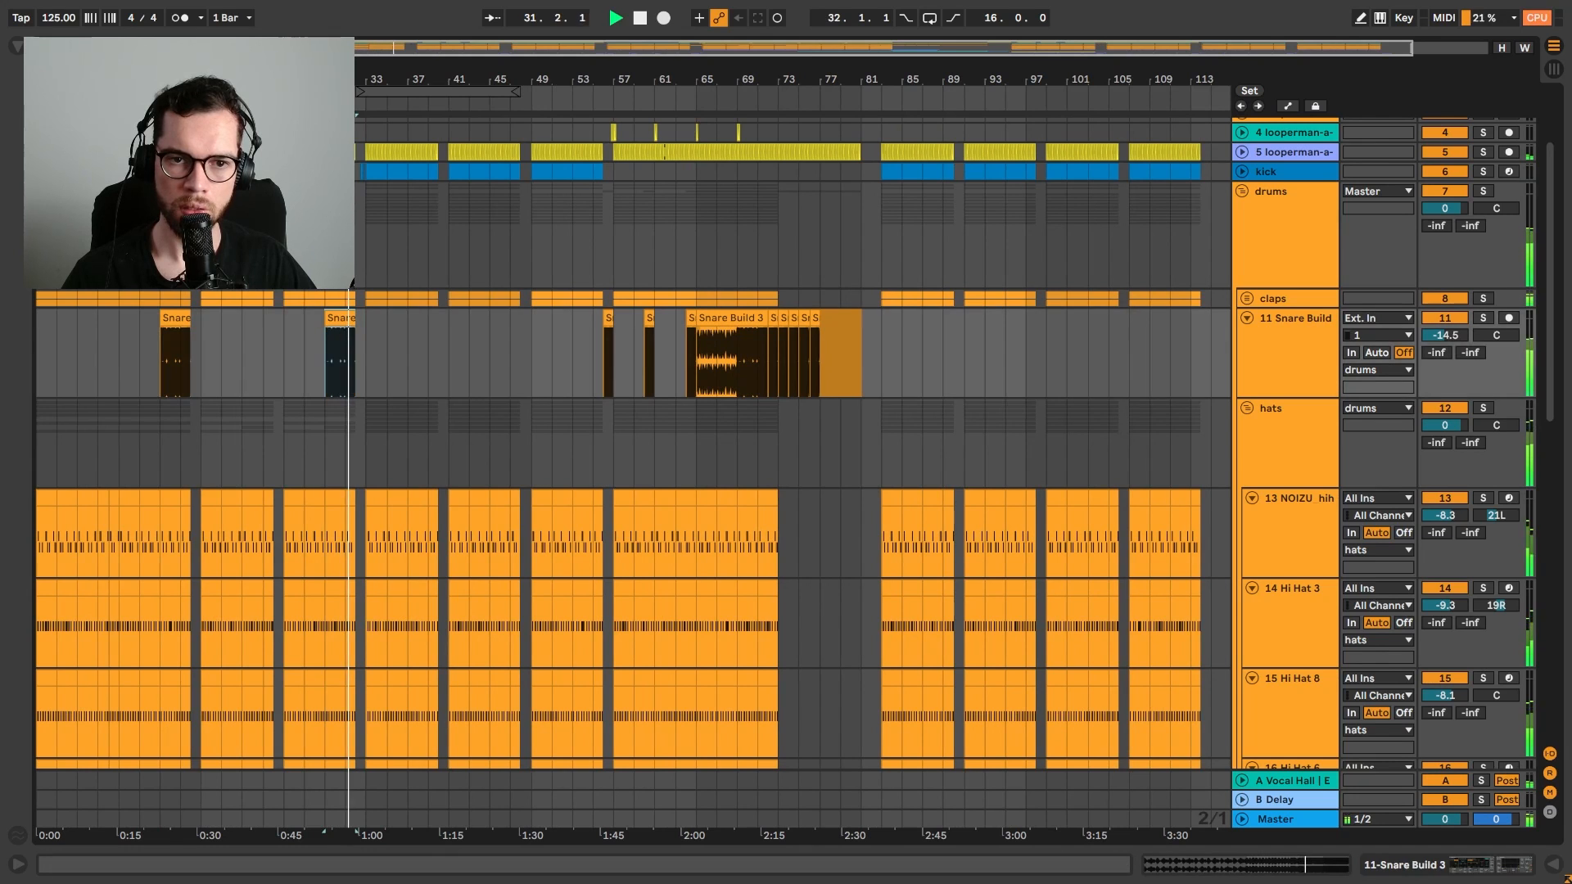
{"action": "left_click_drag", "start_coordinate": [354, 79], "coordinate": [710, 188]}
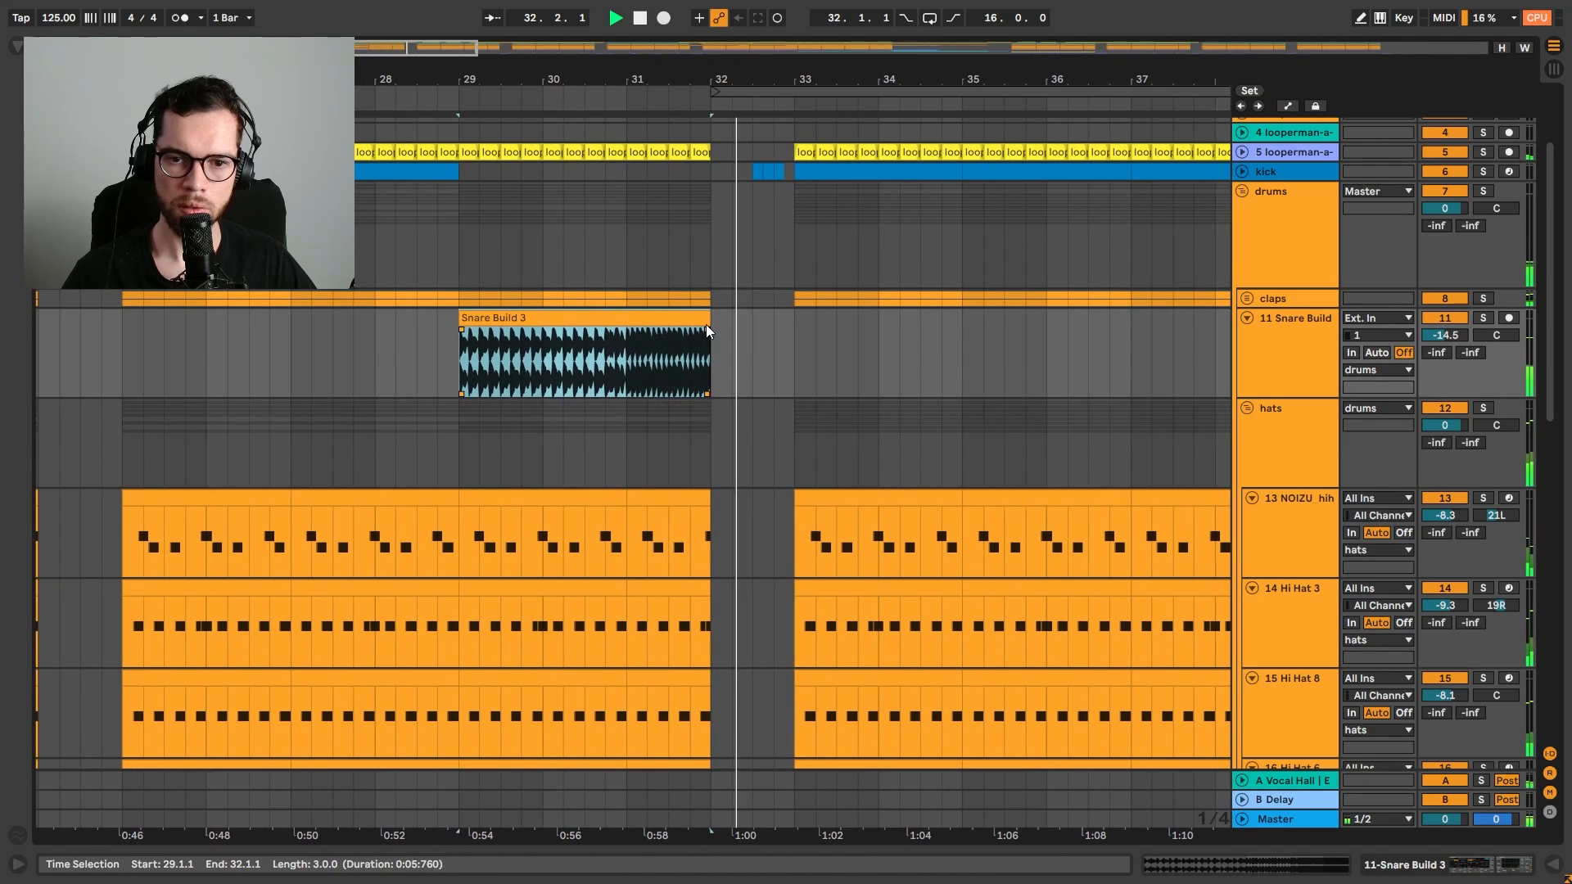
Make the drums group's Auto Filter frequency automation rise from its low point at bar 29 to the baseline level at bar 32
{"action": "key", "text": "a"}
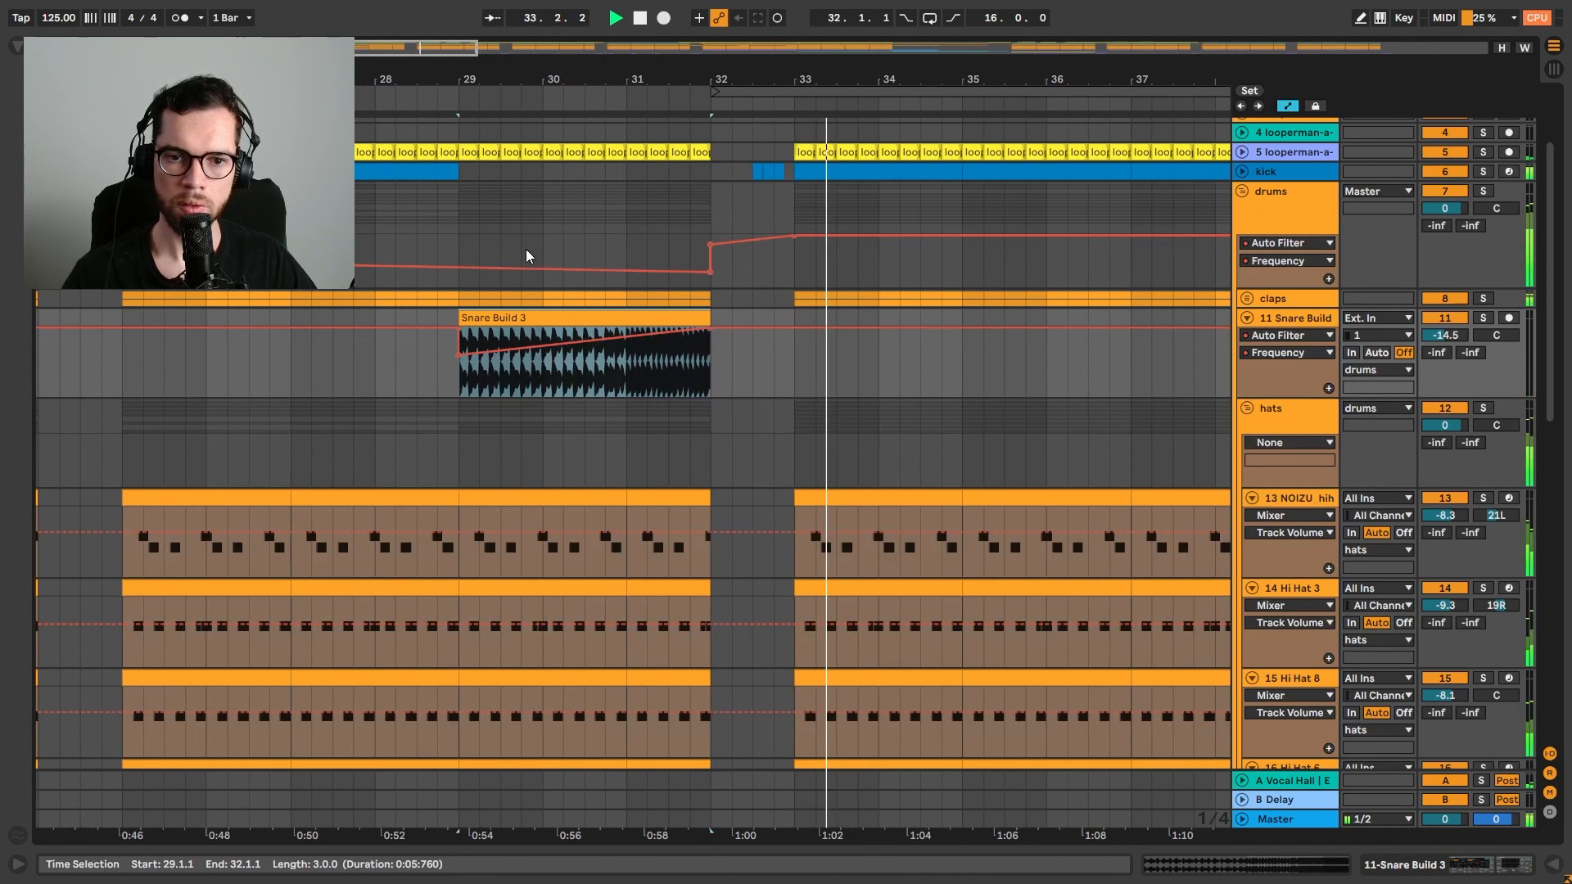
{"action": "key", "text": "space"}
{"action": "left_click", "coordinate": [459, 267]}
{"action": "left_click", "coordinate": [710, 272]}
{"action": "left_click_drag", "start_coordinate": [710, 244], "coordinate": [710, 236]}
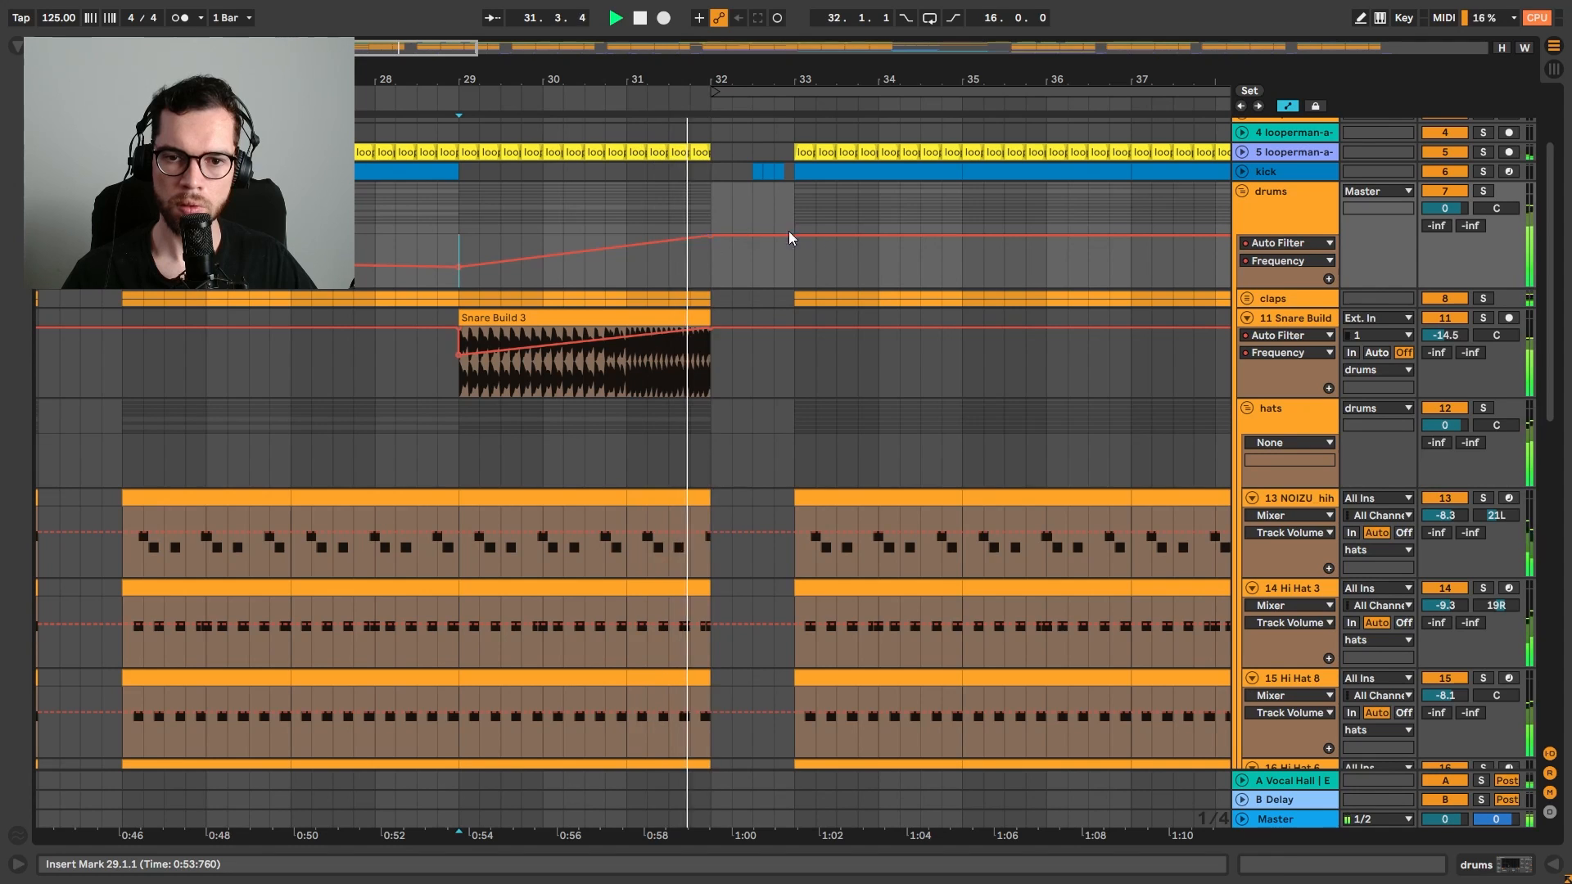
Delete the lead response clips between bars 25.4 and 32, and audition the section from bar 24.3
{"action": "left_click", "coordinate": [1240, 193]}
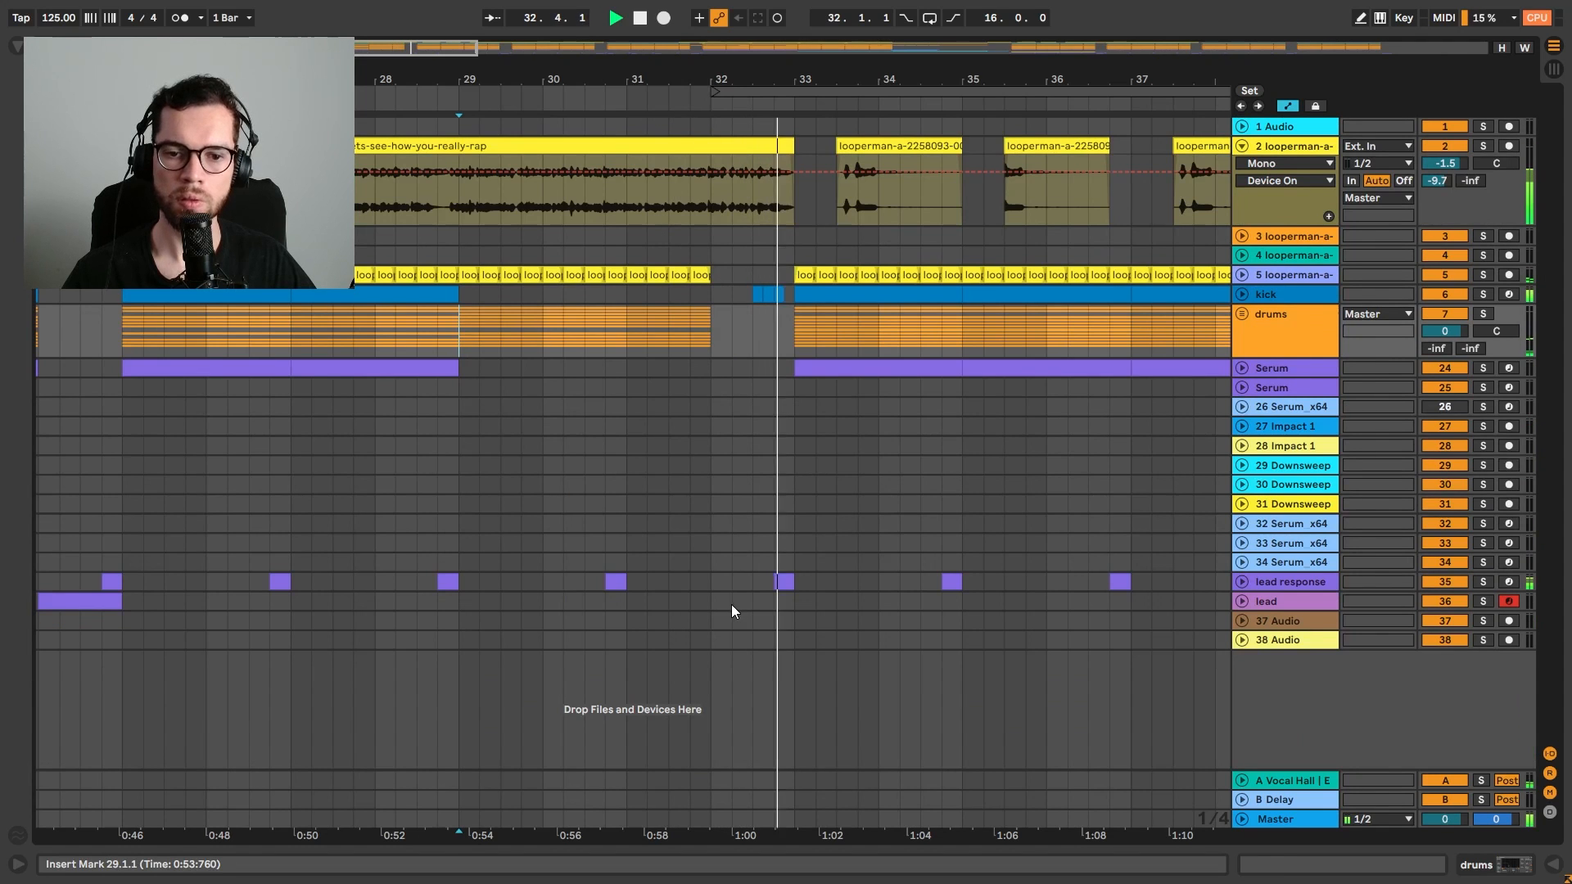
{"action": "left_click_drag", "start_coordinate": [677, 578], "coordinate": [185, 580]}
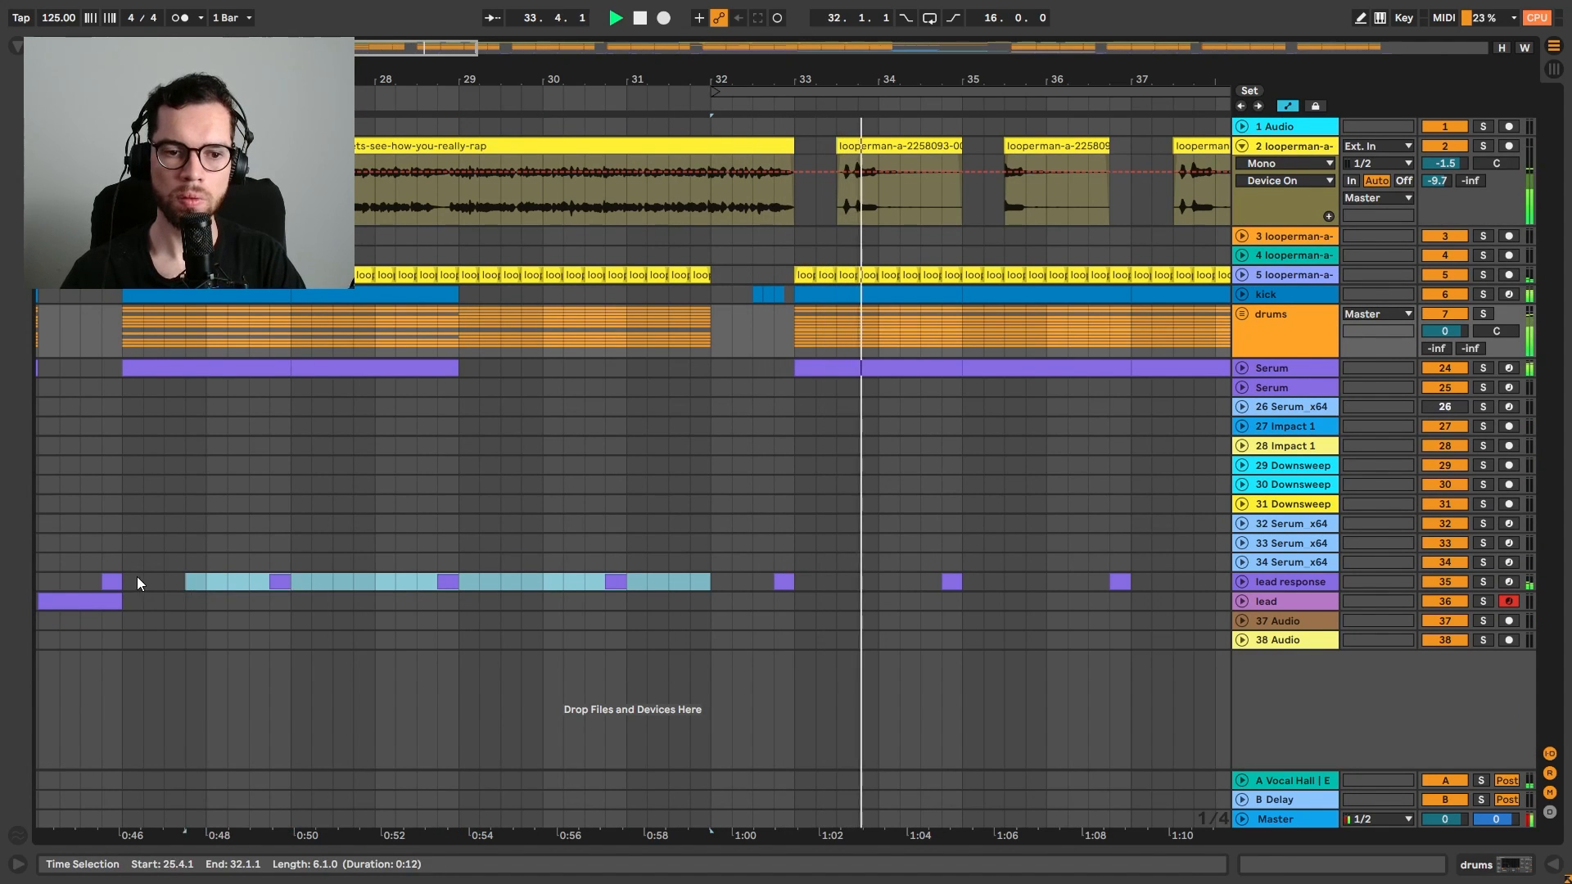
{"action": "key", "text": "Delete"}
{"action": "left_click", "coordinate": [79, 449]}
{"action": "left_click_drag", "start_coordinate": [413, 74], "coordinate": [804, 210]}
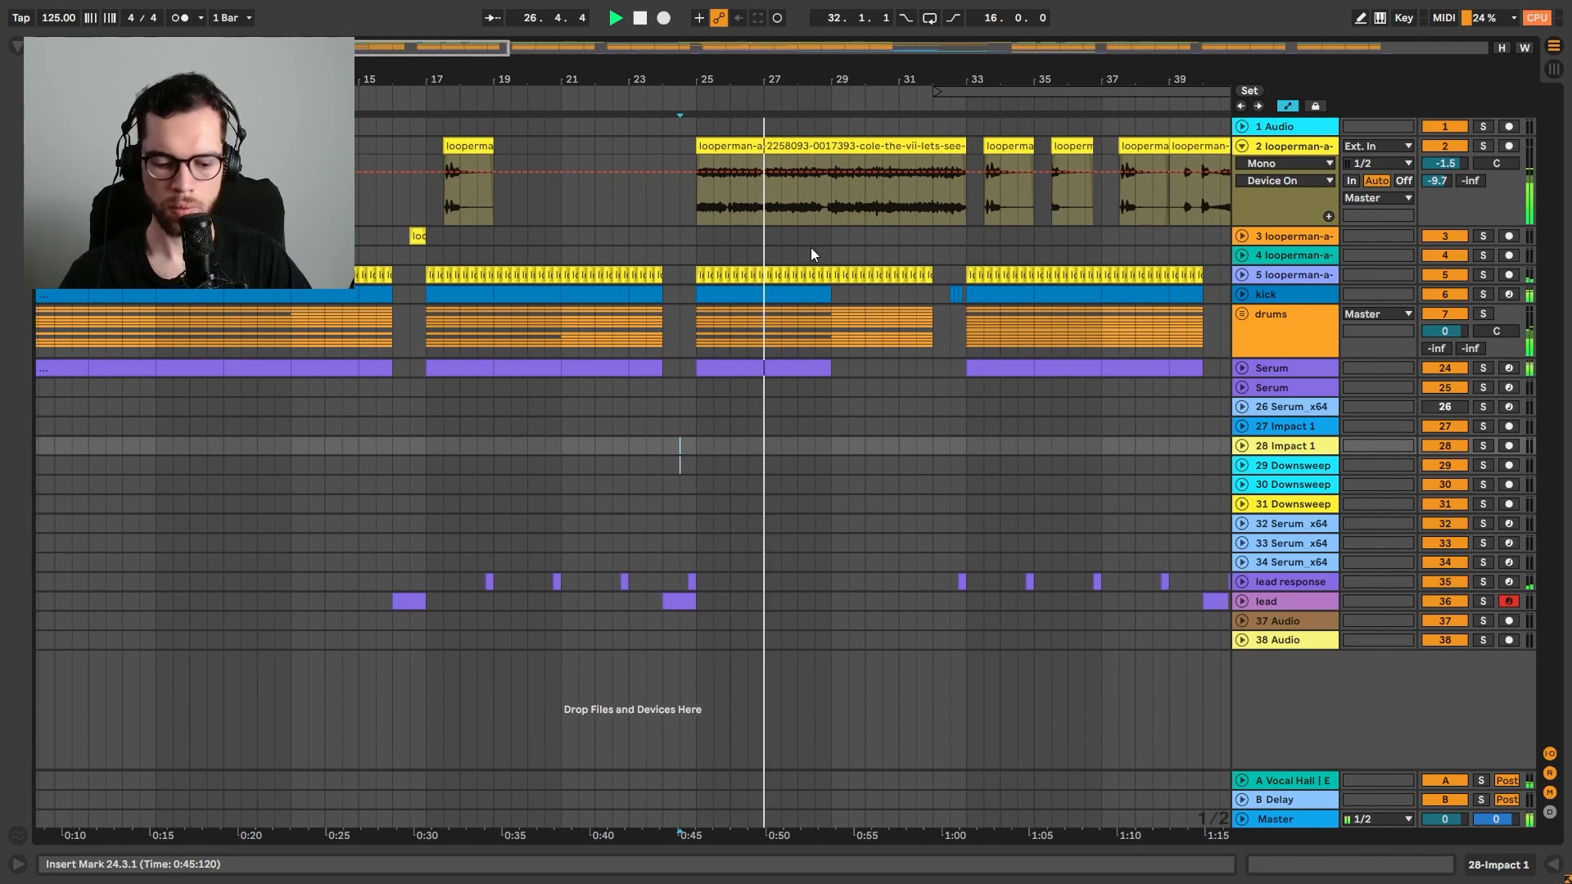
{"action": "left_click", "coordinate": [692, 199]}
Refill the kick track from bar 29 to bar 32, keeping the gap before the short kick fill in bar 32
{"action": "key", "text": "a"}
{"action": "left_click_drag", "start_coordinate": [792, 85], "coordinate": [729, 296]}
{"action": "key", "text": "space"}
{"action": "key", "text": "space"}
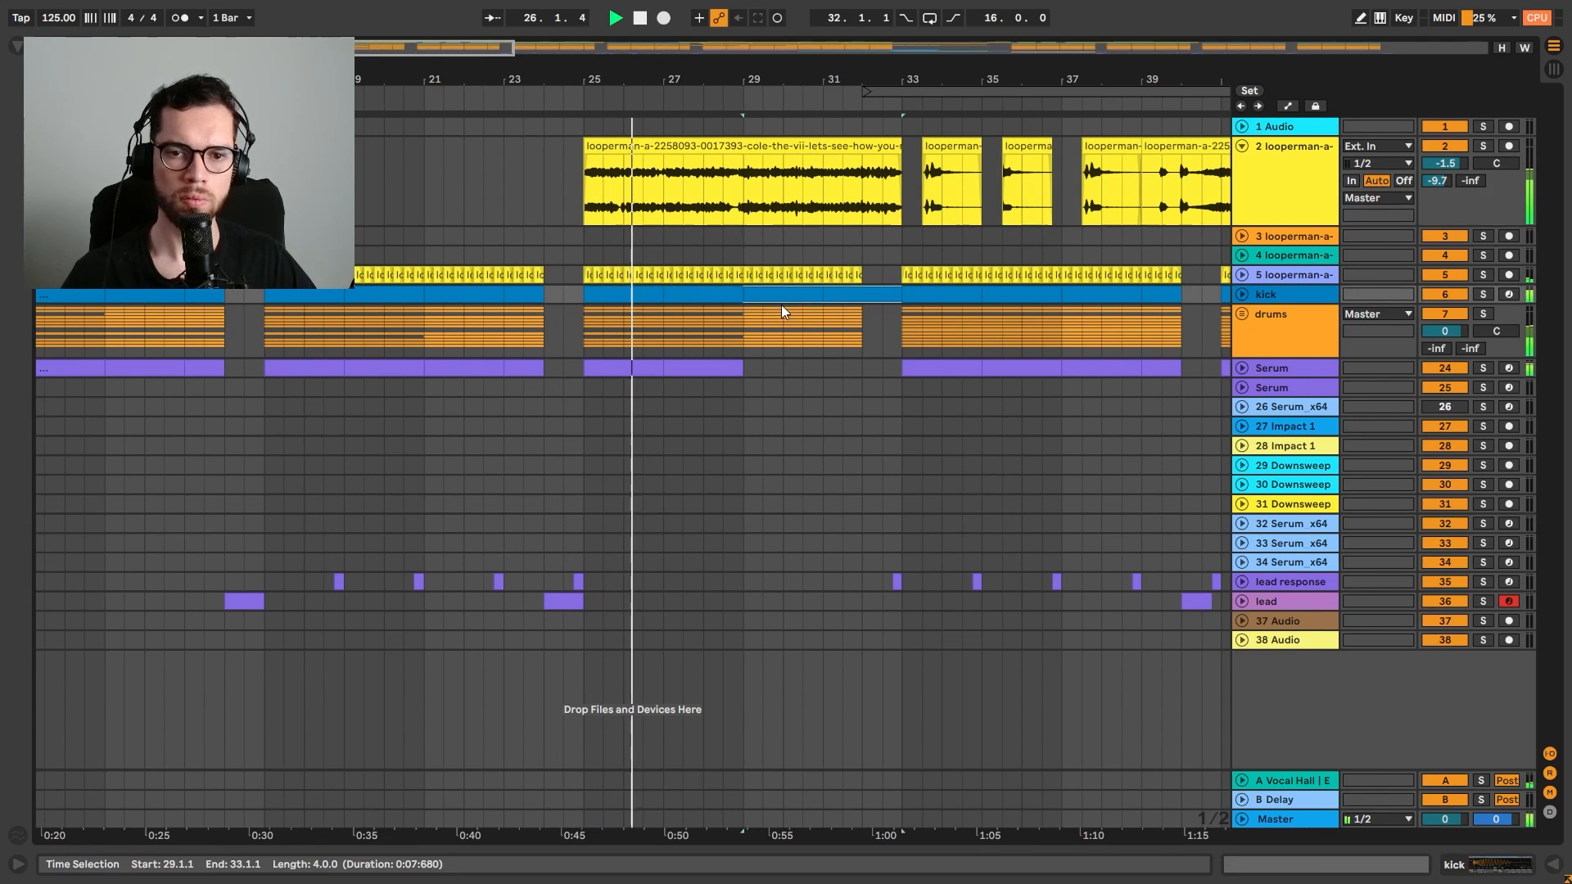
{"action": "left_click_drag", "start_coordinate": [745, 295], "coordinate": [847, 298]}
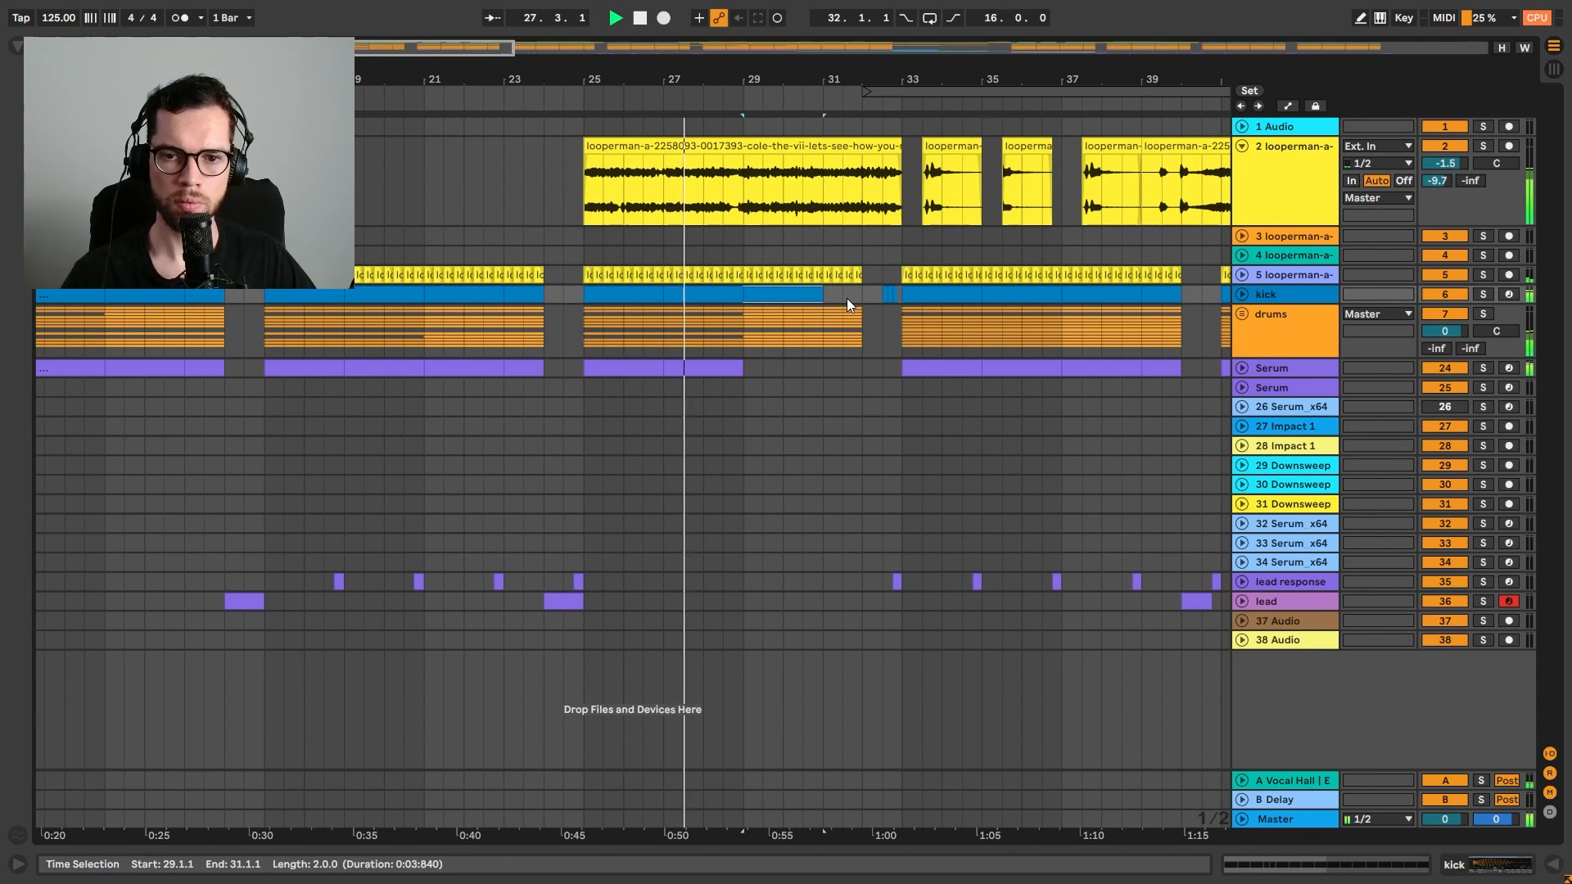
{"action": "left_click", "coordinate": [1244, 296]}
{"action": "left_click", "coordinate": [779, 337]}
{"action": "left_click_drag", "start_coordinate": [782, 340], "coordinate": [863, 302]}
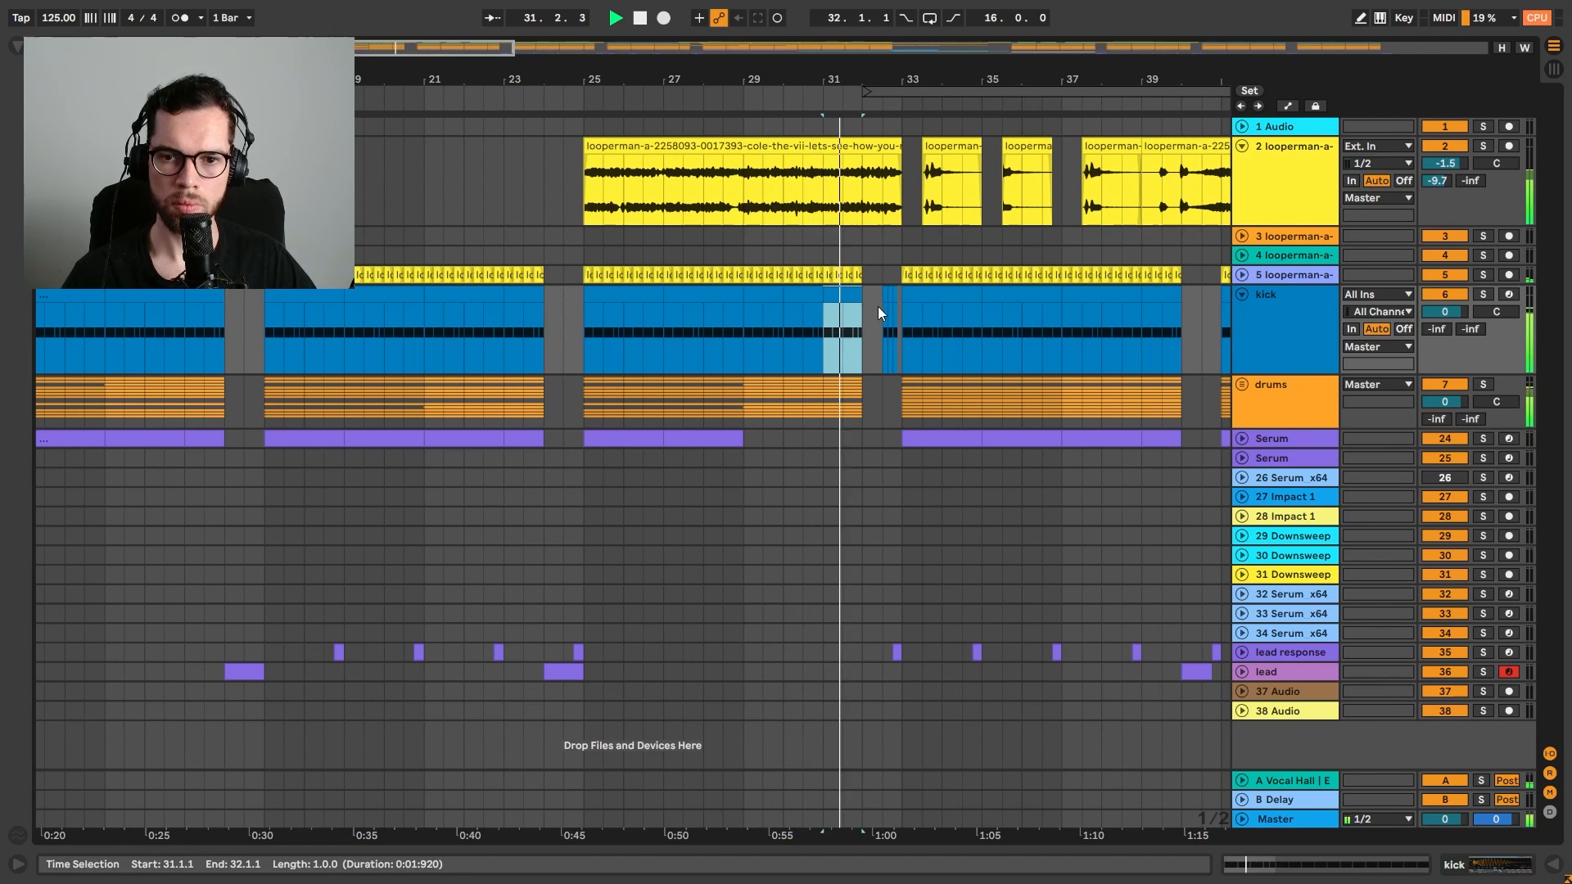
{"action": "left_click", "coordinate": [877, 317]}
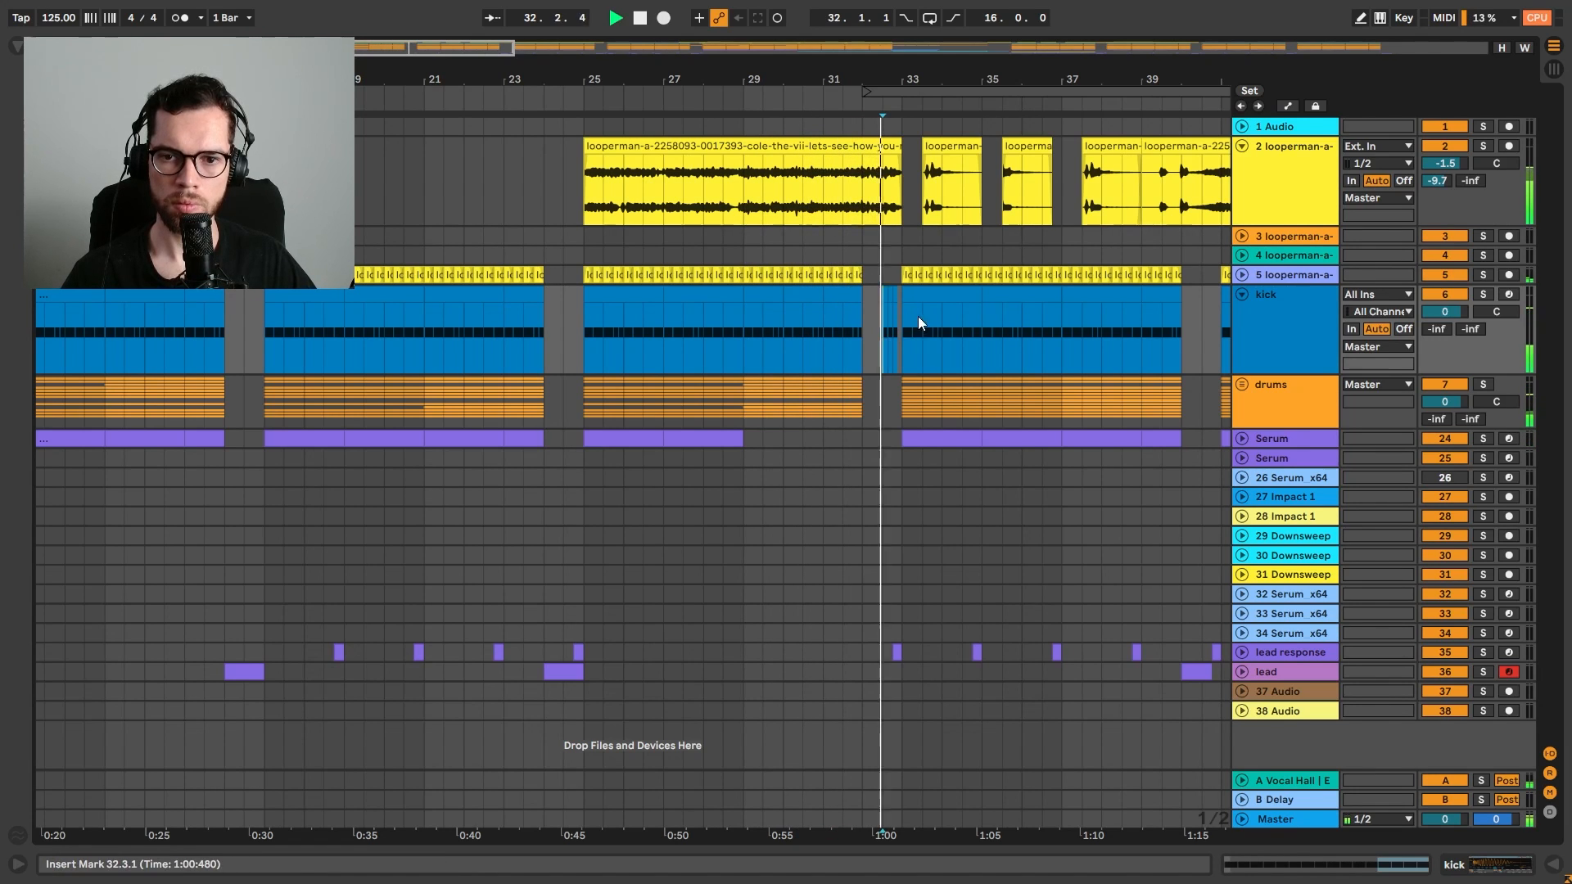
Find the KSHMR Essentials plug-in in the browser and load it on the kick track
{"action": "key", "text": "a"}
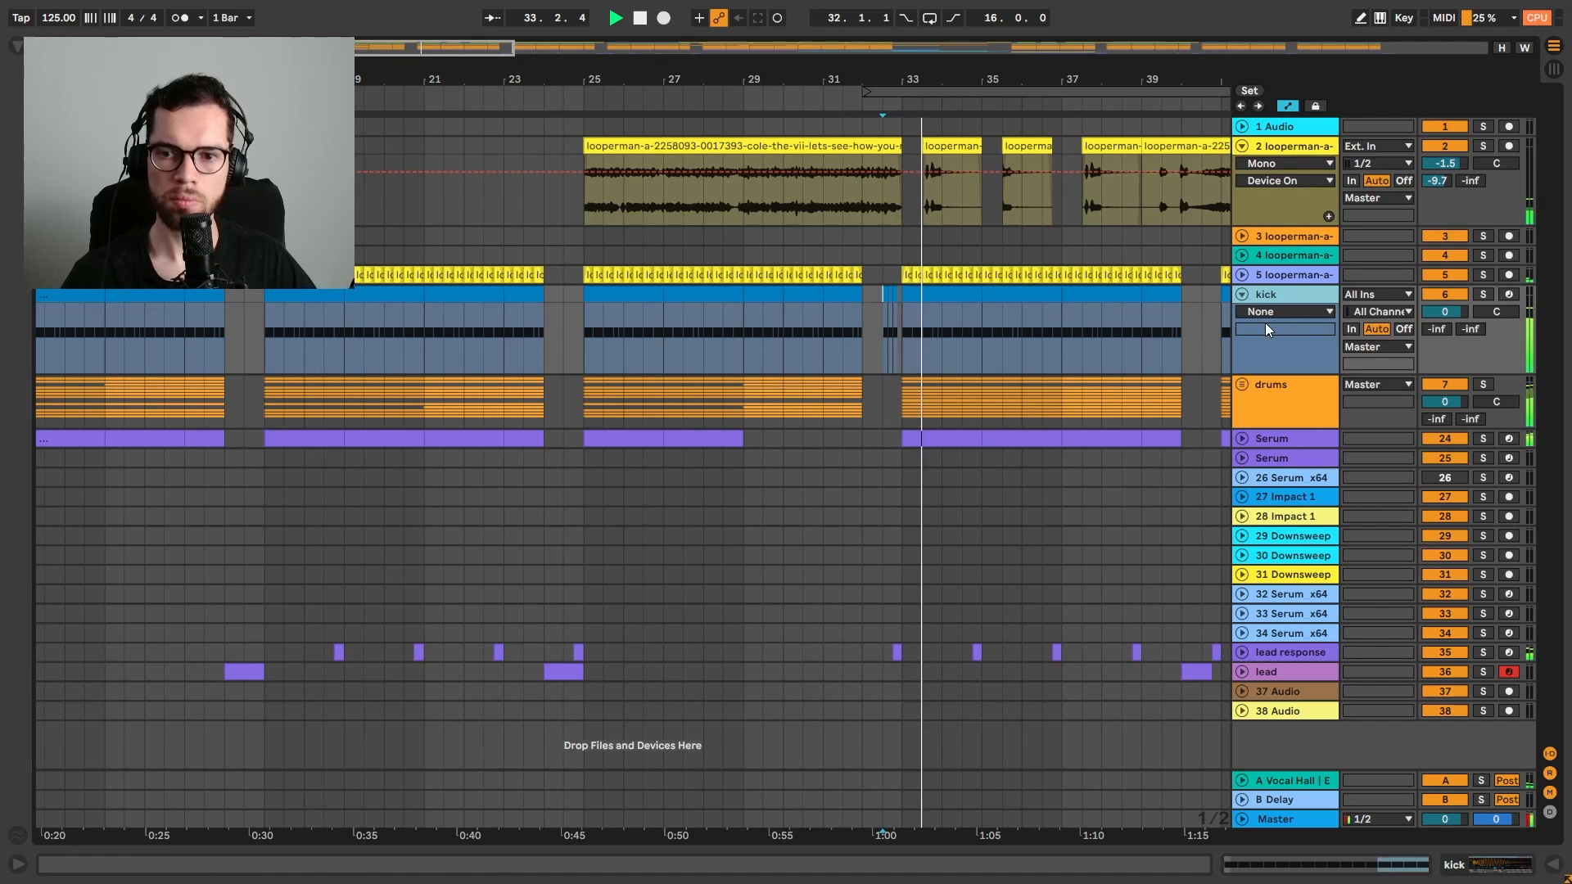
{"action": "left_click", "coordinate": [1481, 865]}
{"action": "key", "text": "space"}
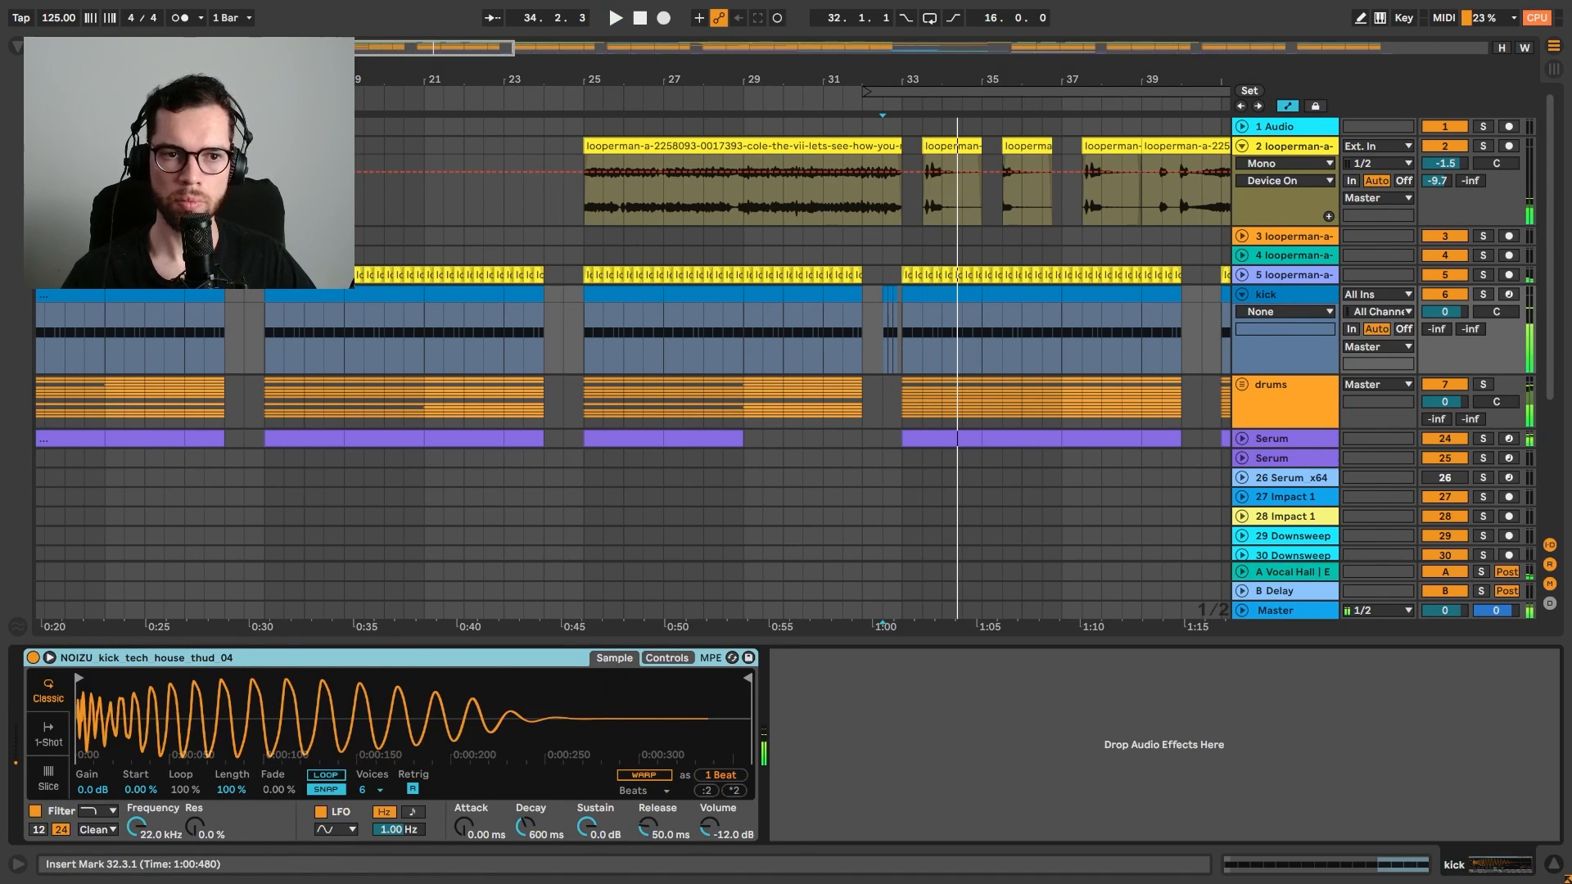
{"action": "left_click", "coordinate": [20, 52]}
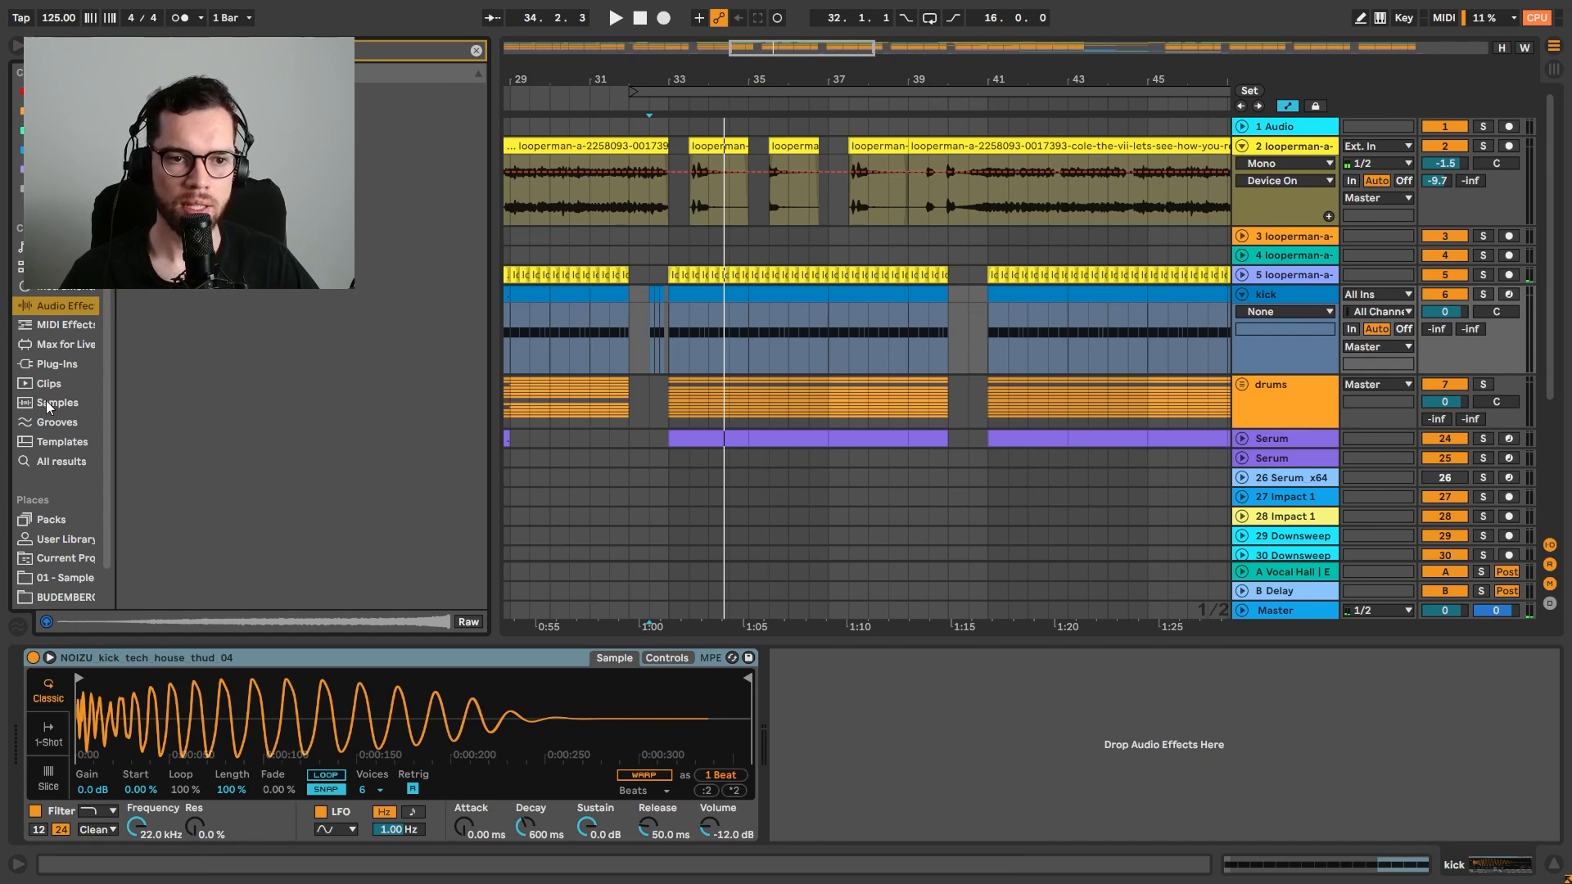
{"action": "left_click", "coordinate": [46, 365]}
{"action": "left_click", "coordinate": [163, 112]}
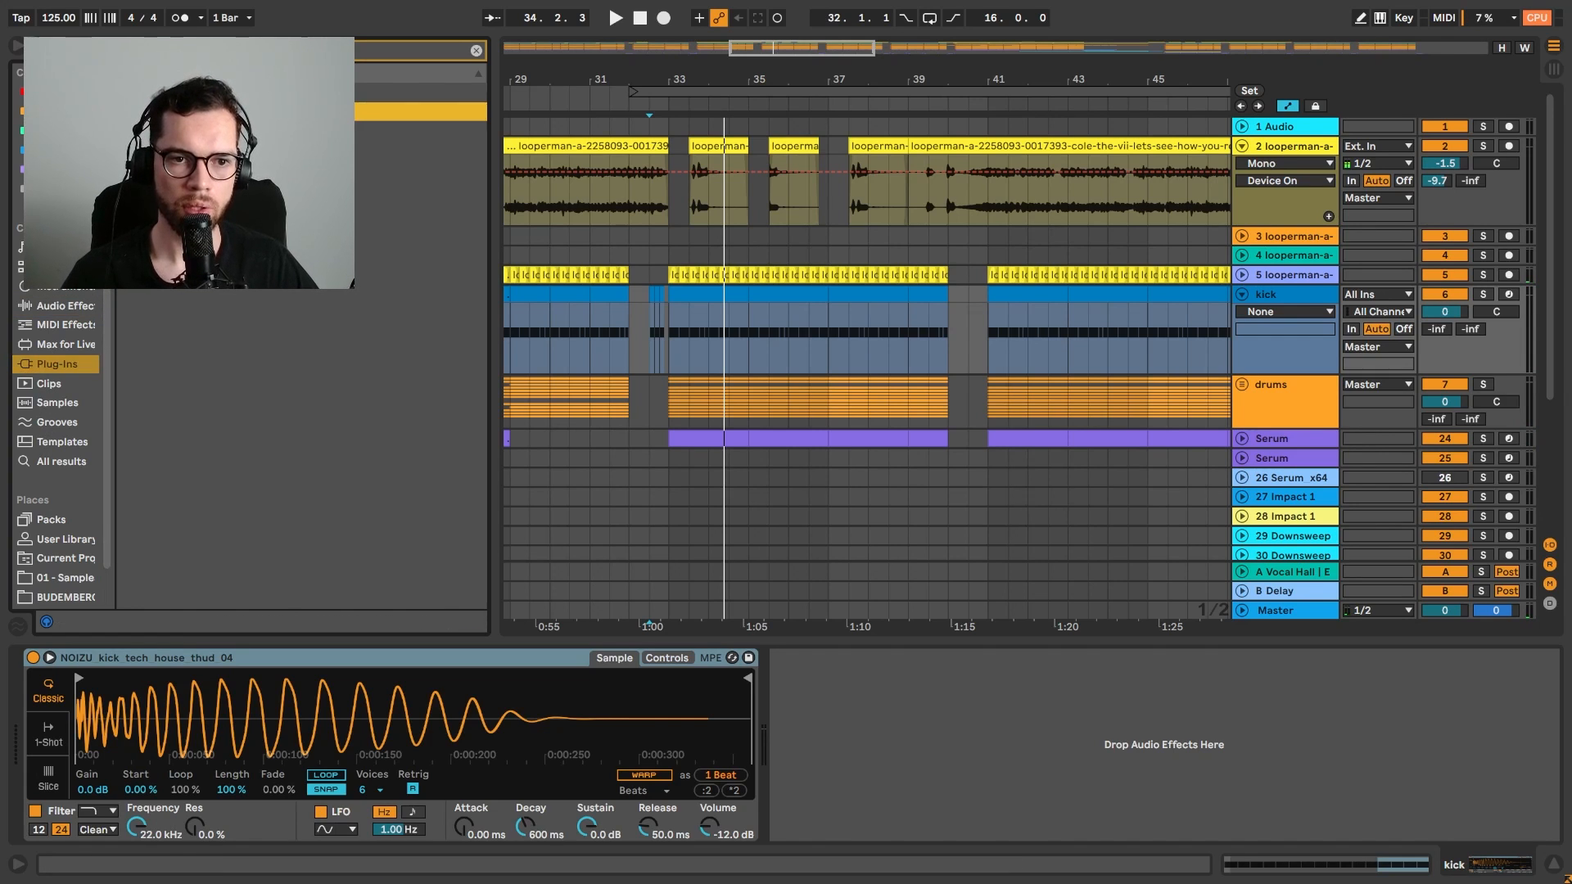
{"action": "key", "text": "Down"}
{"action": "key", "text": "Down"}
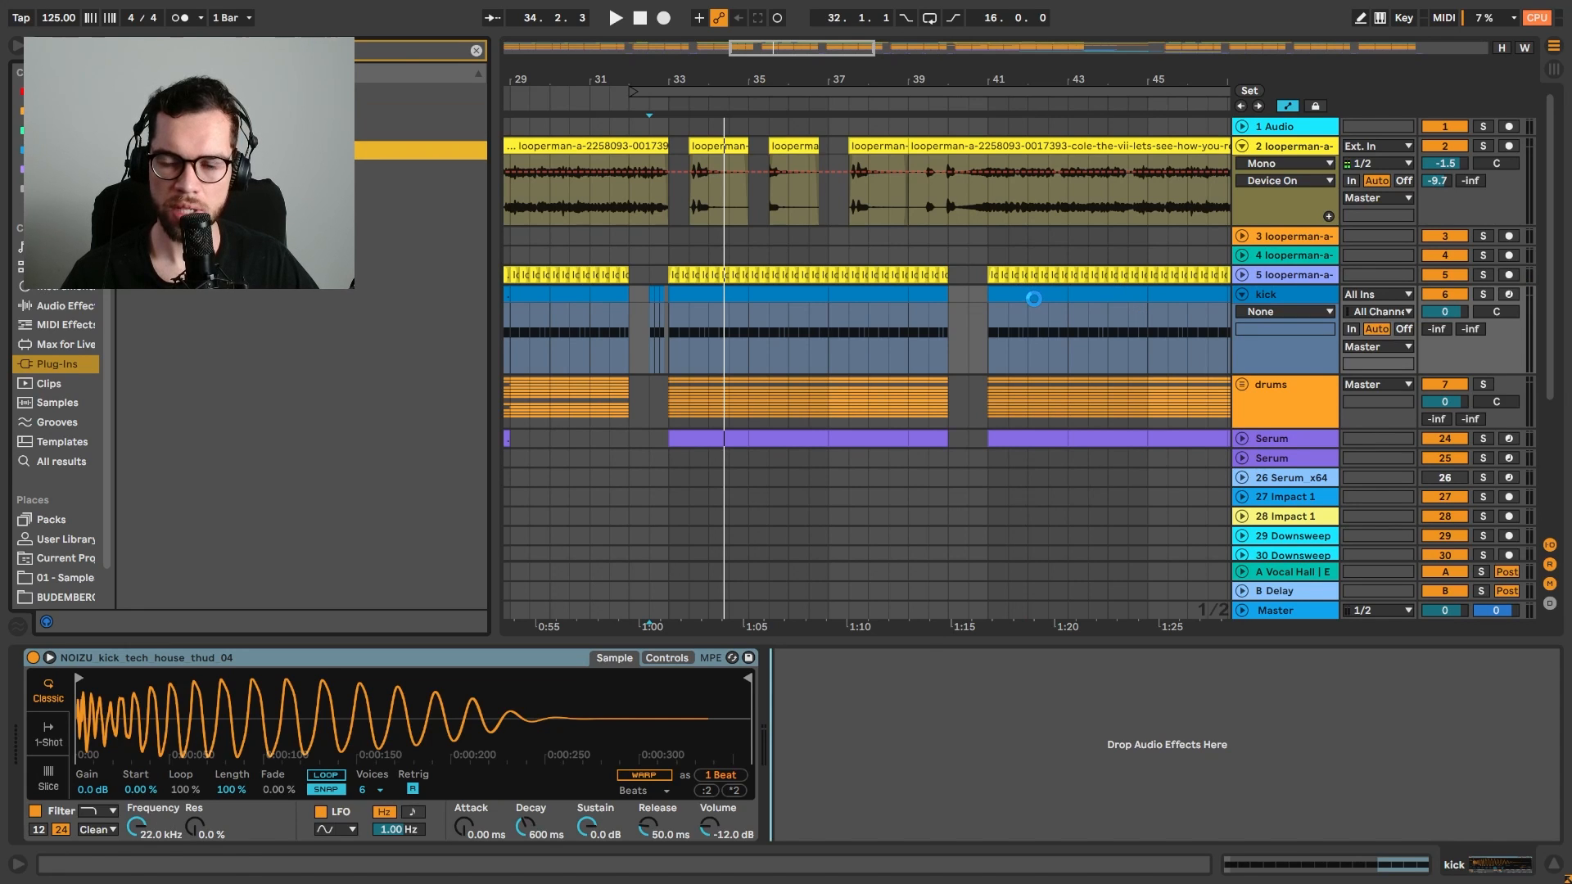
Play from bar 41 and slightly raise the Air and Pressure amounts in the kick's KSHMR Essentials plug-in
{"action": "left_click", "coordinate": [1035, 299]}
{"action": "key", "text": "space"}
{"action": "left_click_drag", "start_coordinate": [390, 363], "coordinate": [409, 326]}
{"action": "left_click_drag", "start_coordinate": [301, 362], "coordinate": [312, 350]}
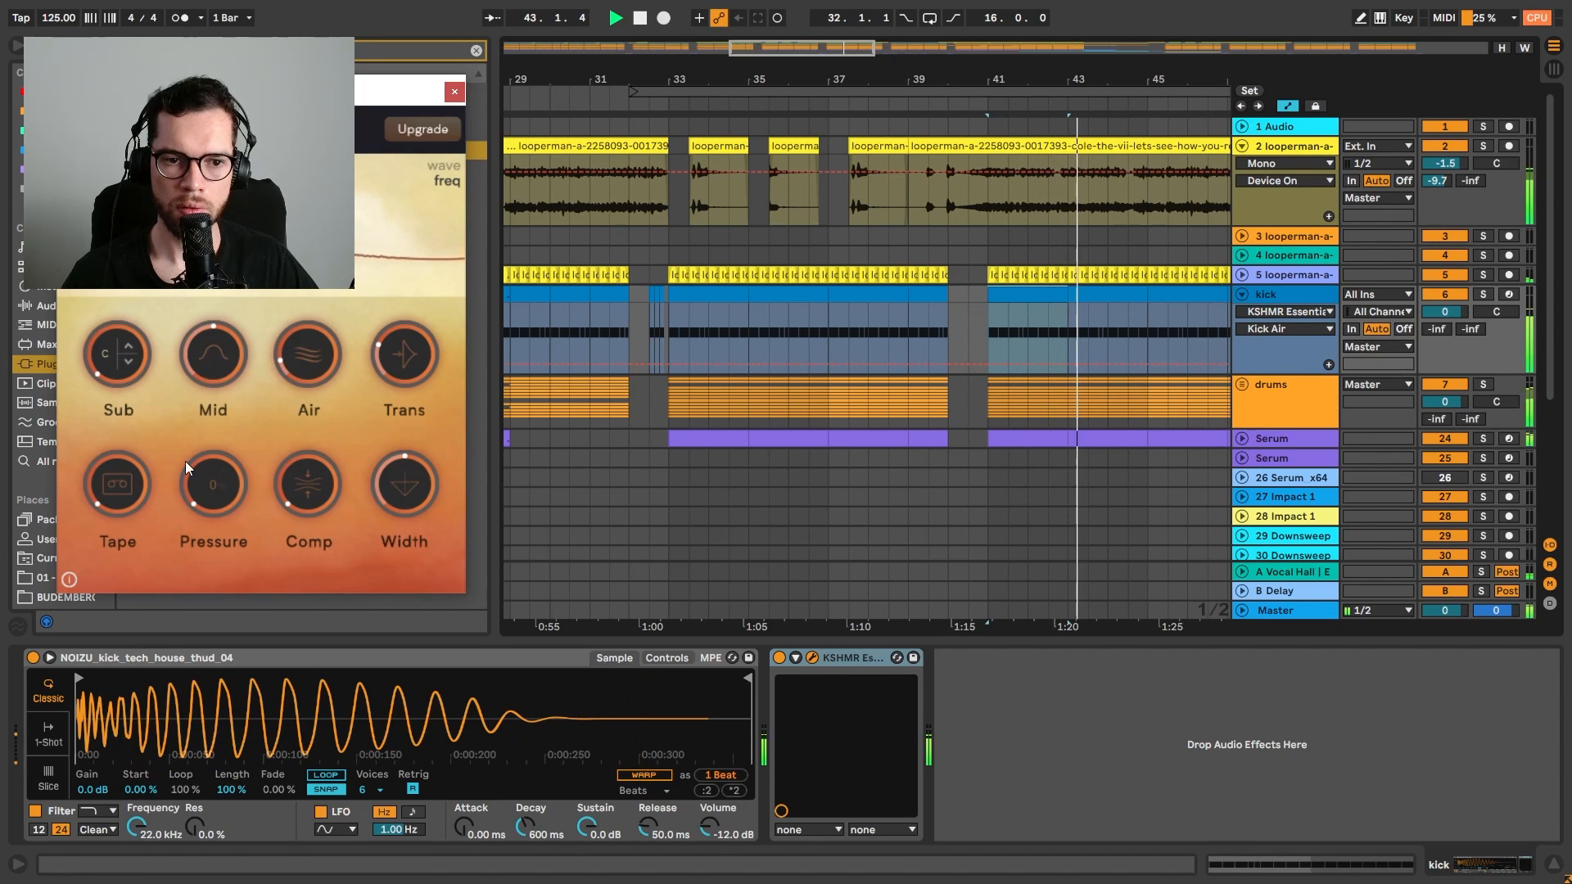
{"action": "mouse_move", "coordinate": [205, 493]}
{"action": "left_mouse_down"}
{"action": "mouse_move", "coordinate": [222, 439]}
{"action": "mouse_move", "coordinate": [221, 483]}
{"action": "left_mouse_up"}
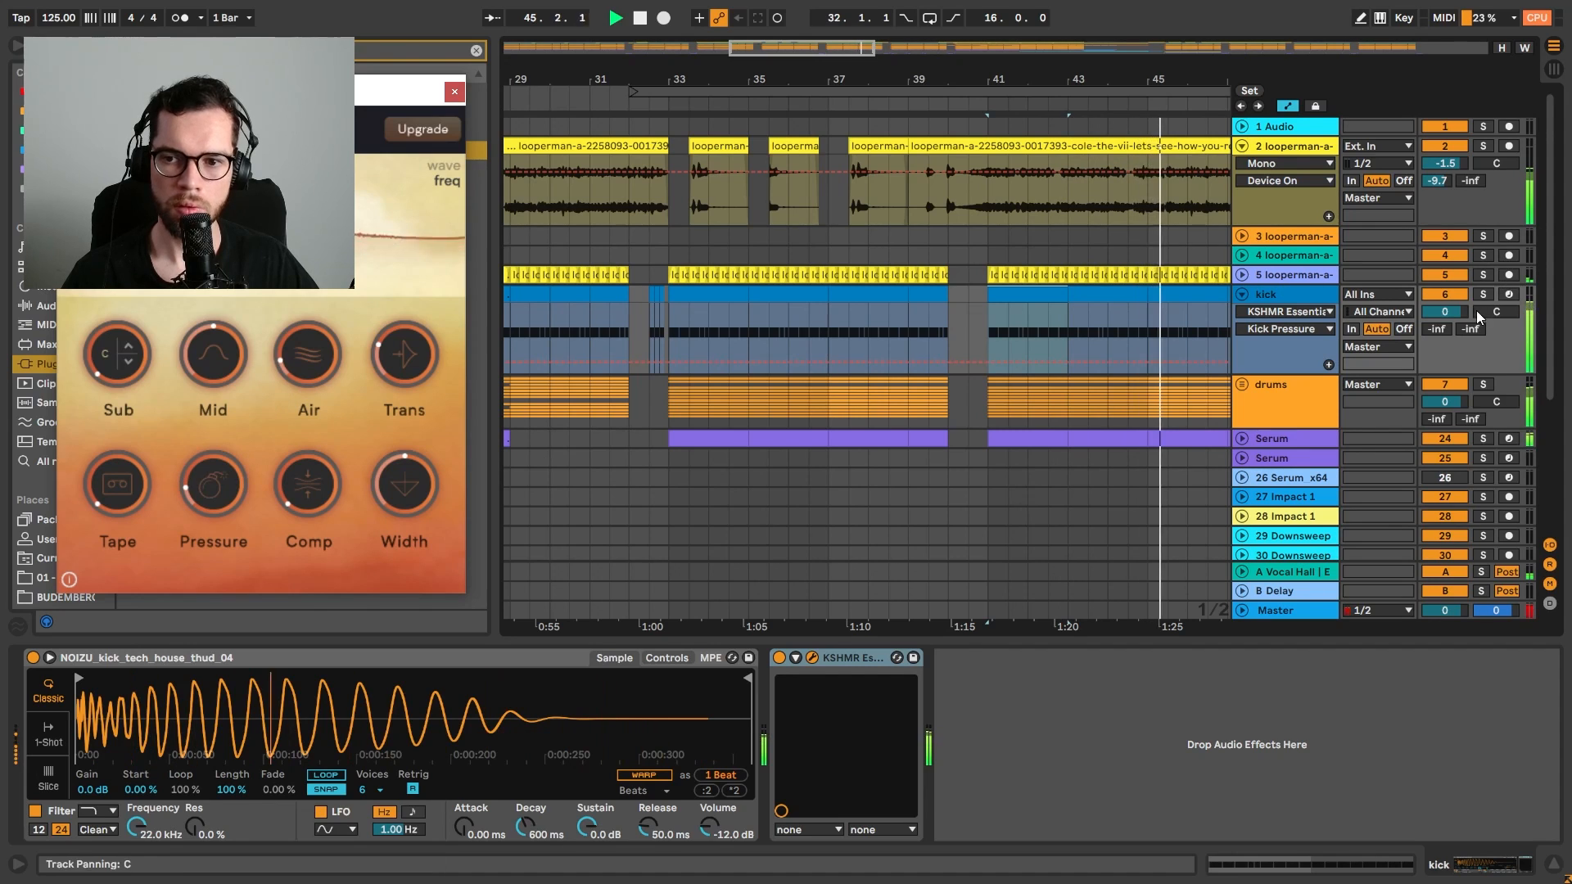
Set the kick's track volume to -0.9 dB, solo it and compare the sound with KSHMR Essentials bypassed and enabled
{"action": "left_click_drag", "start_coordinate": [1450, 312], "coordinate": [1457, 322]}
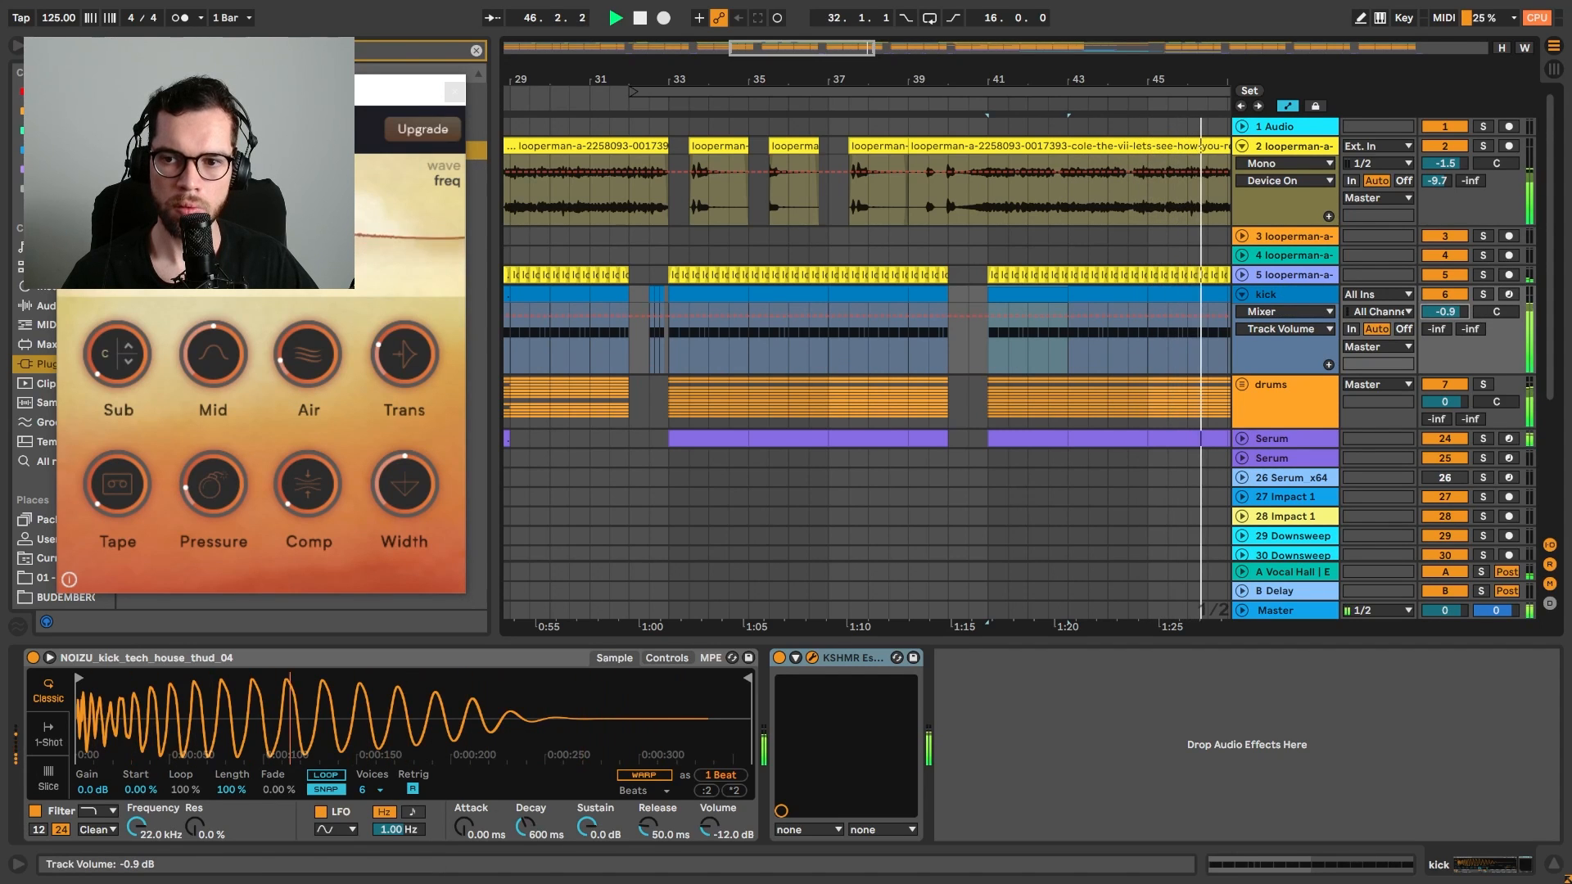
{"action": "left_click", "coordinate": [1484, 295]}
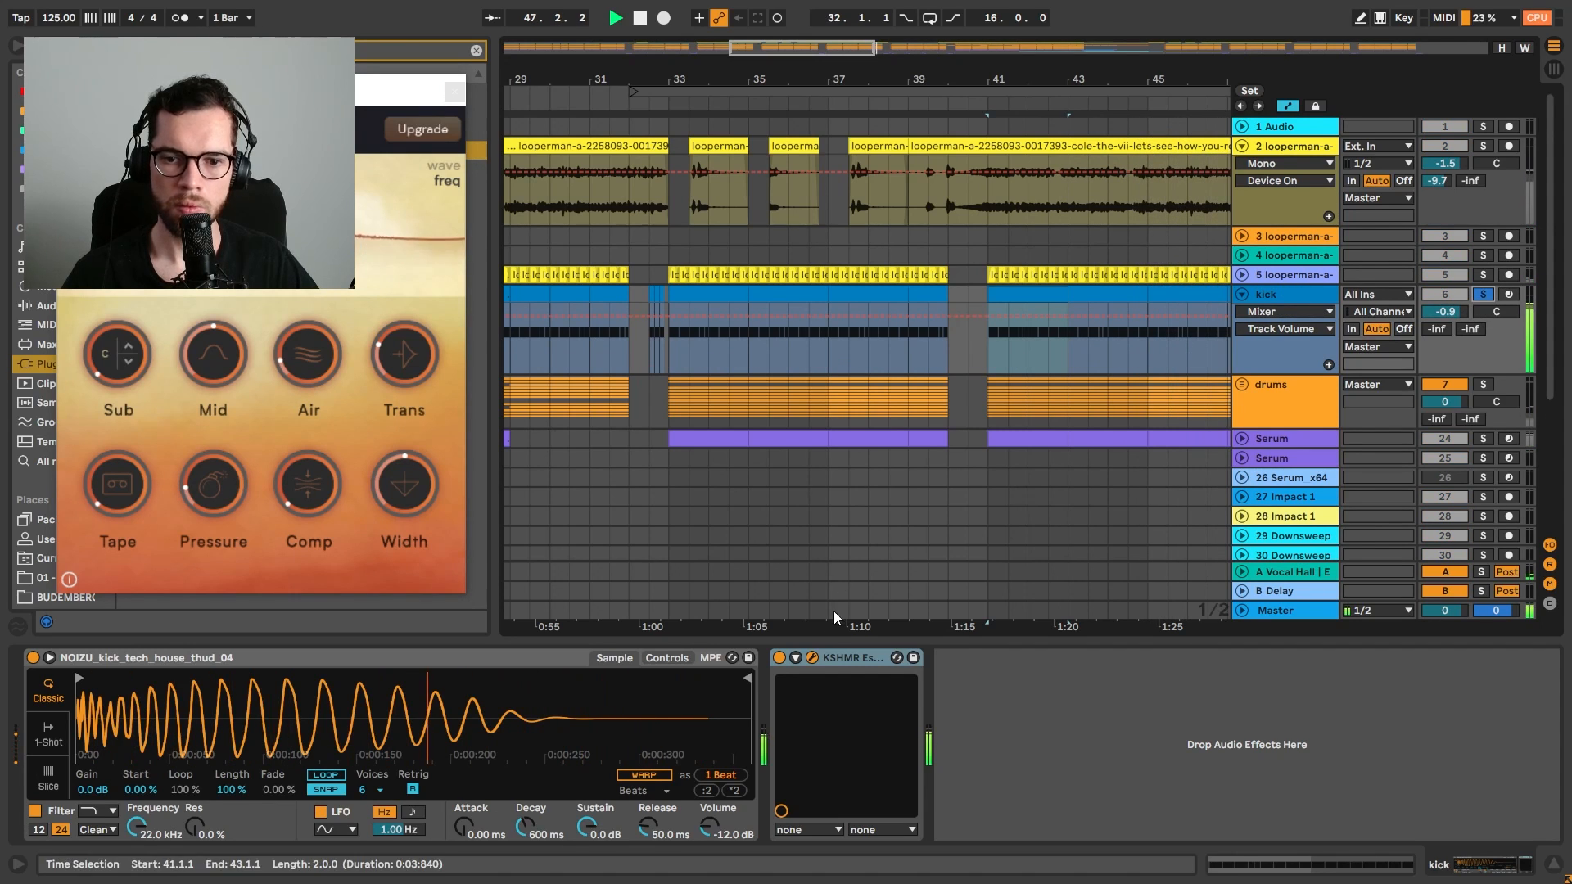
{"action": "left_click", "coordinate": [779, 659]}
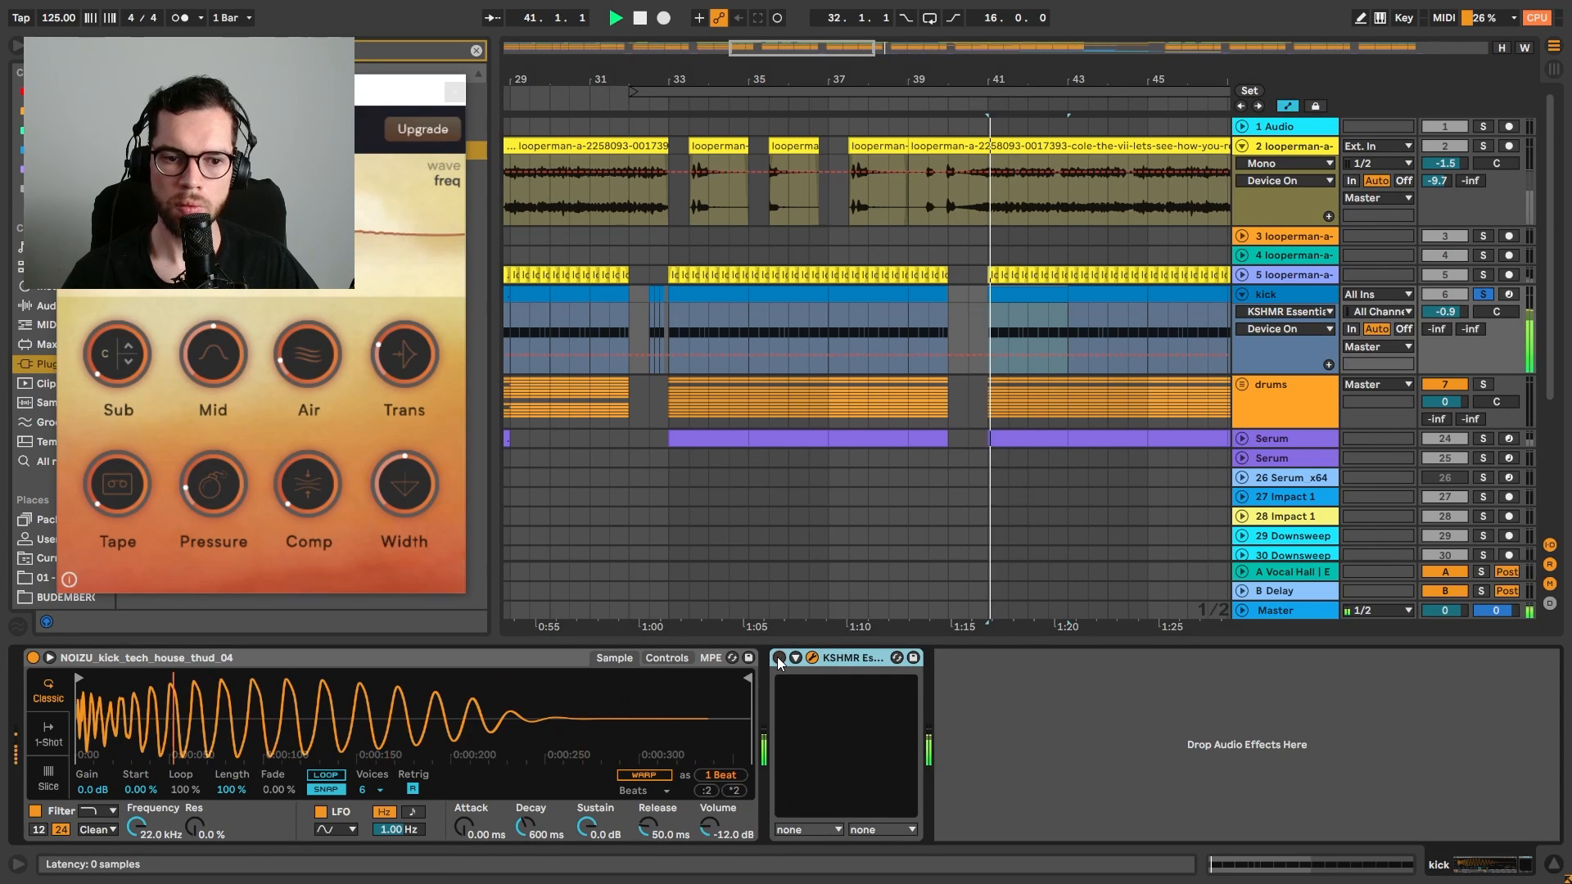
{"action": "left_click", "coordinate": [779, 659]}
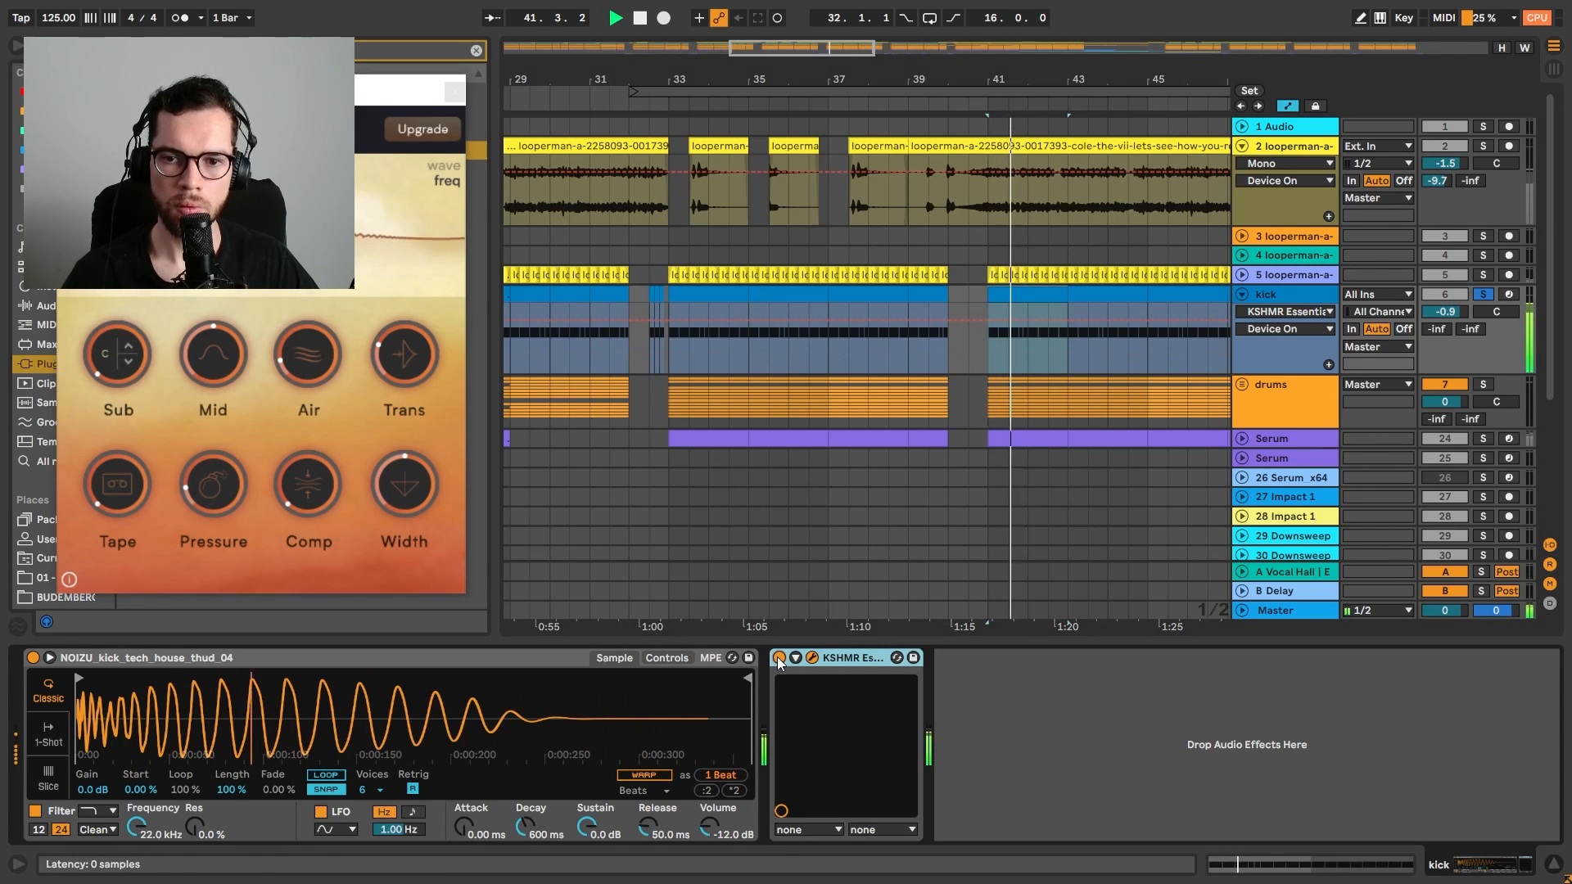
{"action": "left_click", "coordinate": [452, 94]}
{"action": "key", "text": "space"}
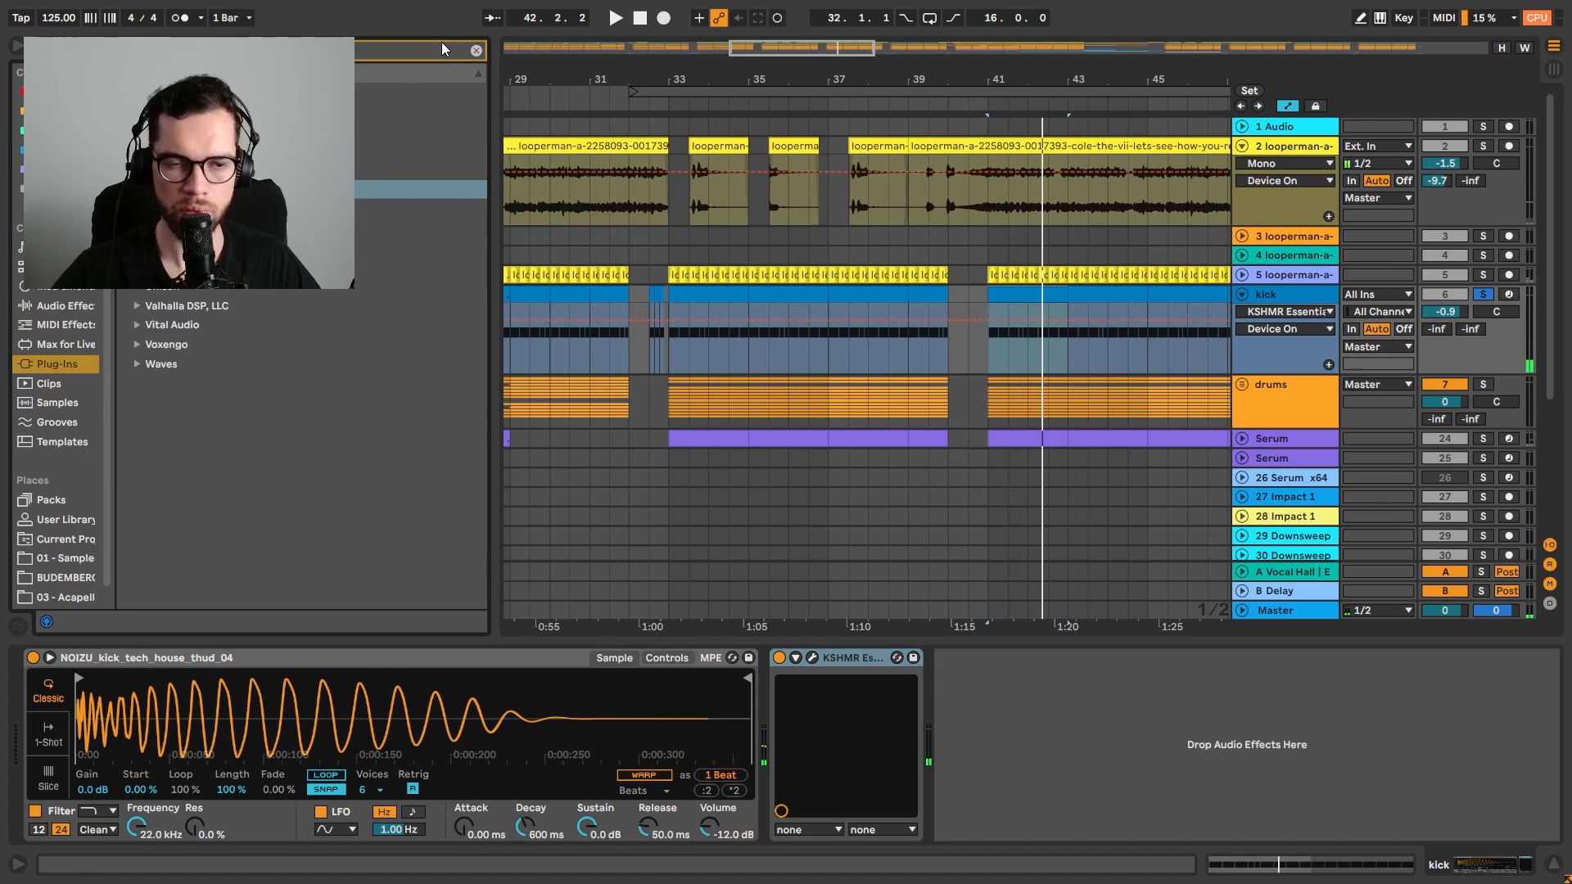
Add an Auto Filter to the kick track as a high-pass at 26.0 Hz and audition it from bar 35
{"action": "left_click", "coordinate": [62, 316]}
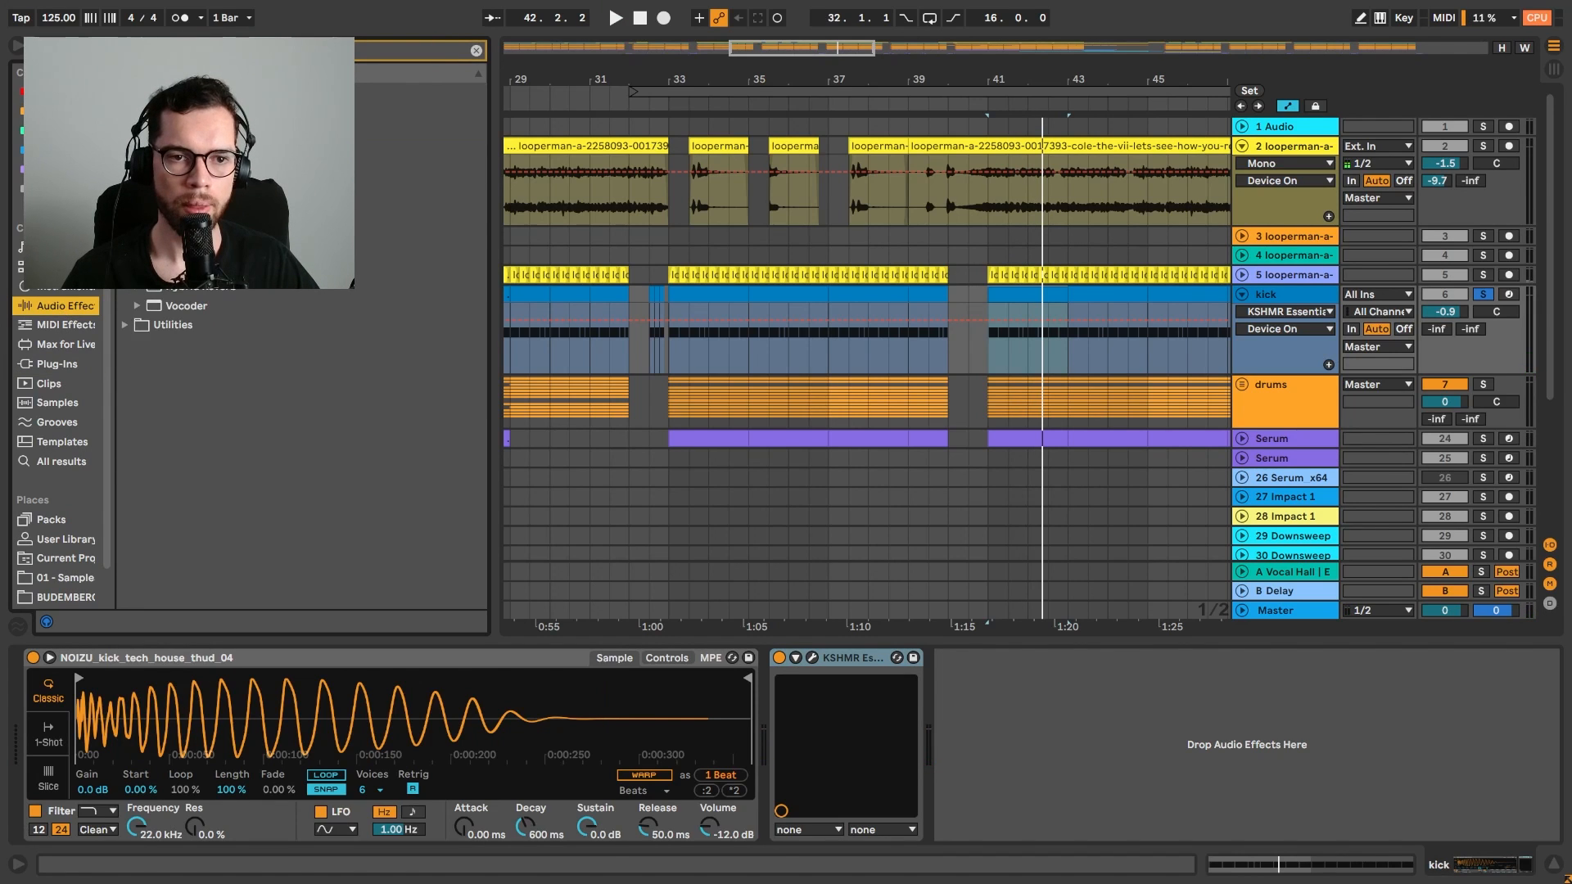
{"action": "left_click_drag", "start_coordinate": [457, 150], "coordinate": [457, 219]}
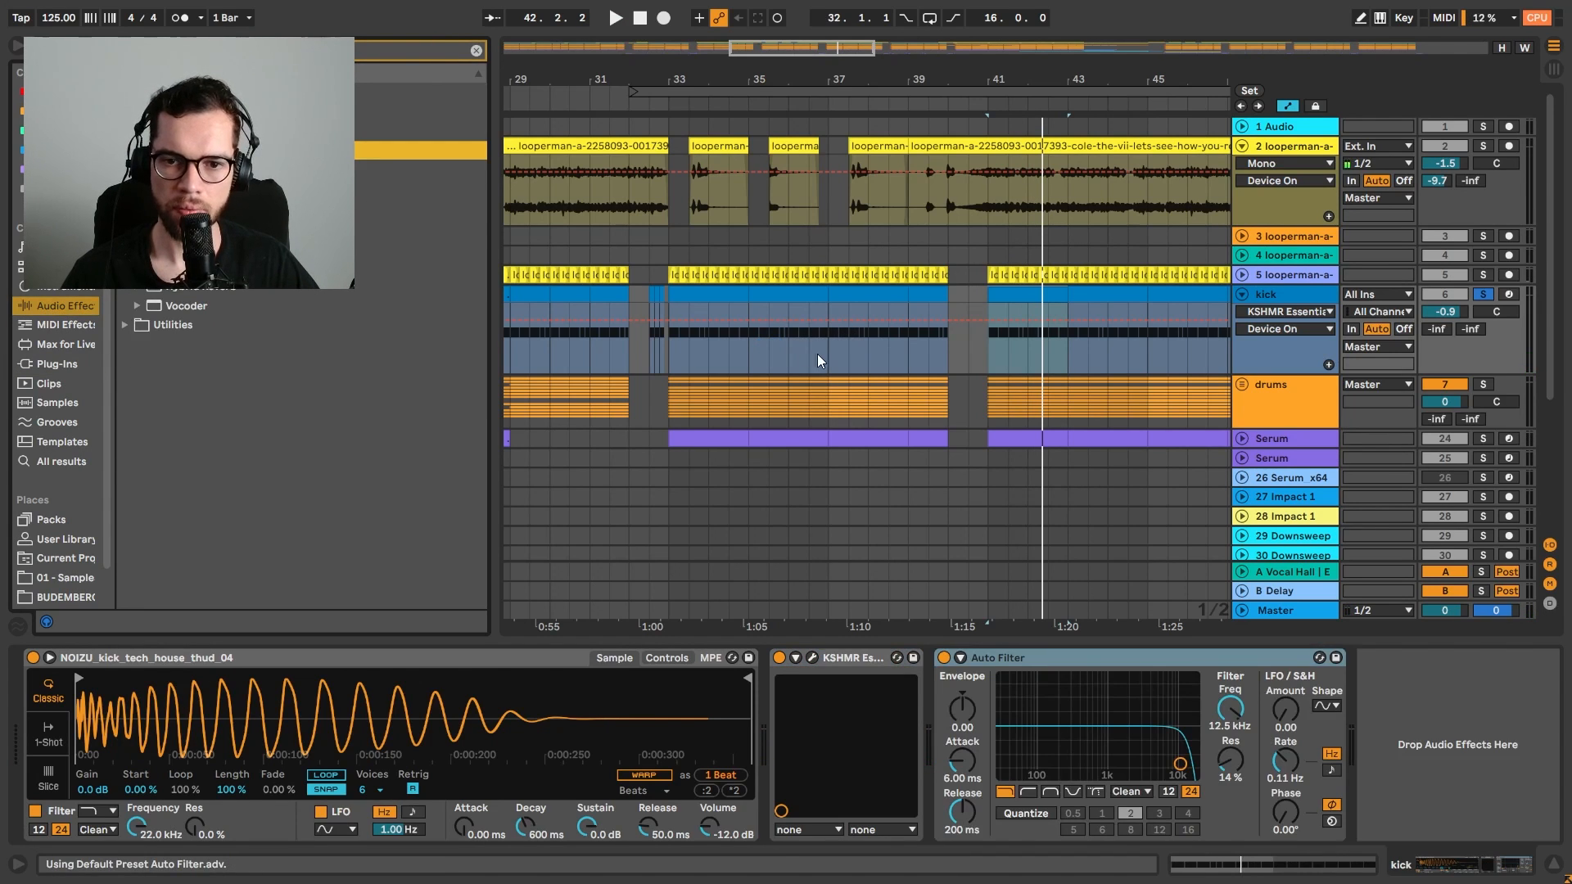
{"action": "left_click", "coordinate": [1029, 792]}
{"action": "left_click_drag", "start_coordinate": [1225, 713], "coordinate": [1225, 827]}
{"action": "key", "text": "a"}
{"action": "key", "text": "a"}
{"action": "left_click", "coordinate": [754, 366]}
{"action": "key", "text": "space"}
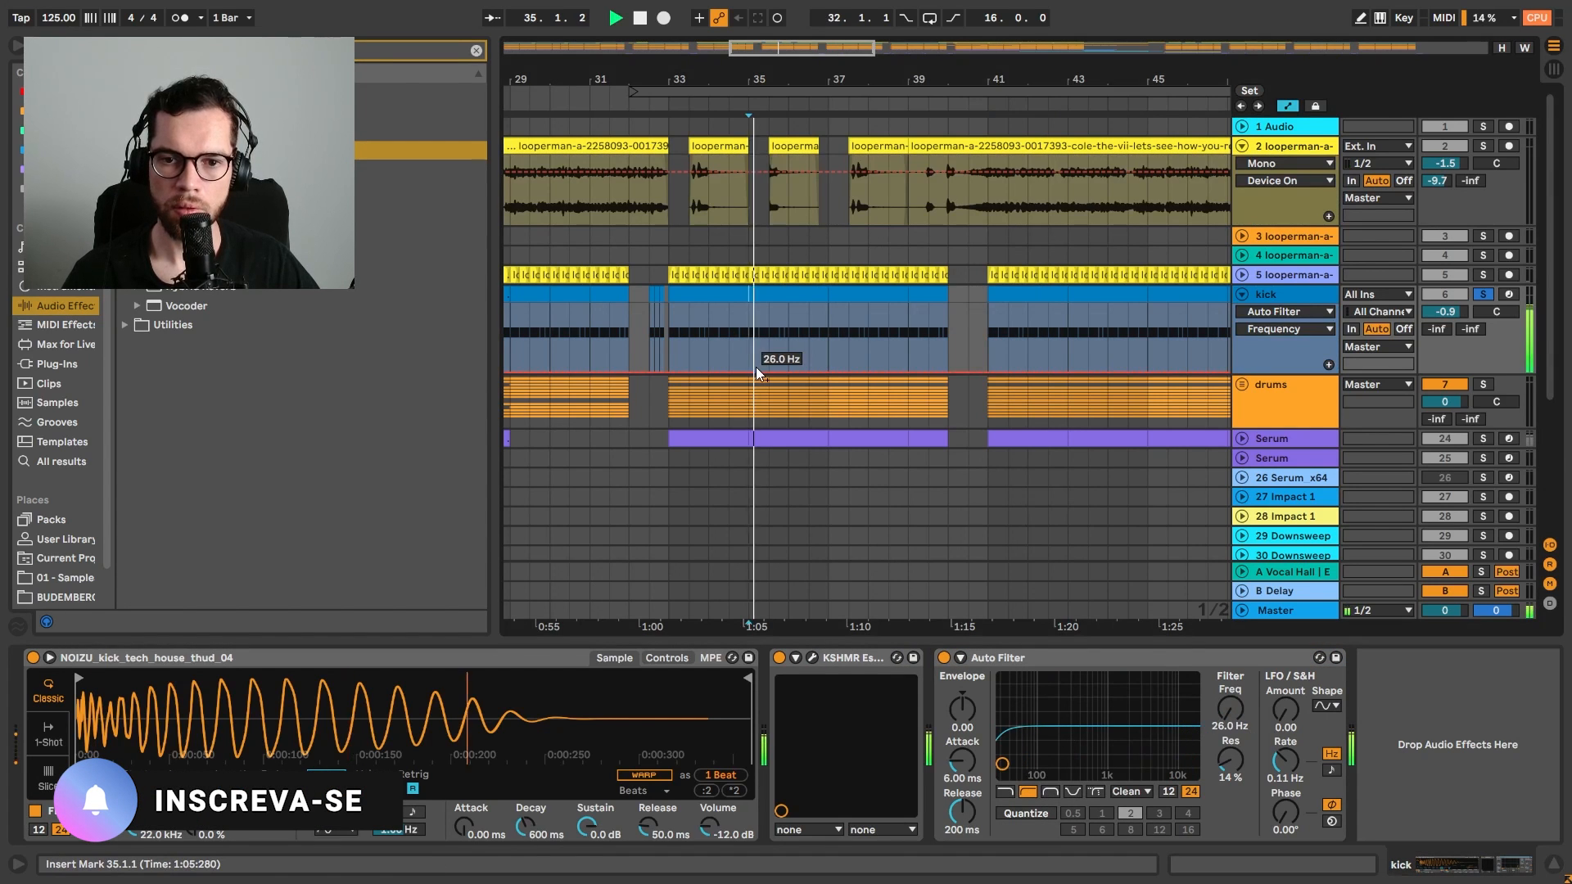
Try a rising automation of the kick's Auto Filter frequency from 26.0 Hz at bar 37 to about 1.37 kHz at bar 40
{"action": "left_click", "coordinate": [828, 372]}
{"action": "left_click_drag", "start_coordinate": [857, 371], "coordinate": [968, 373]}
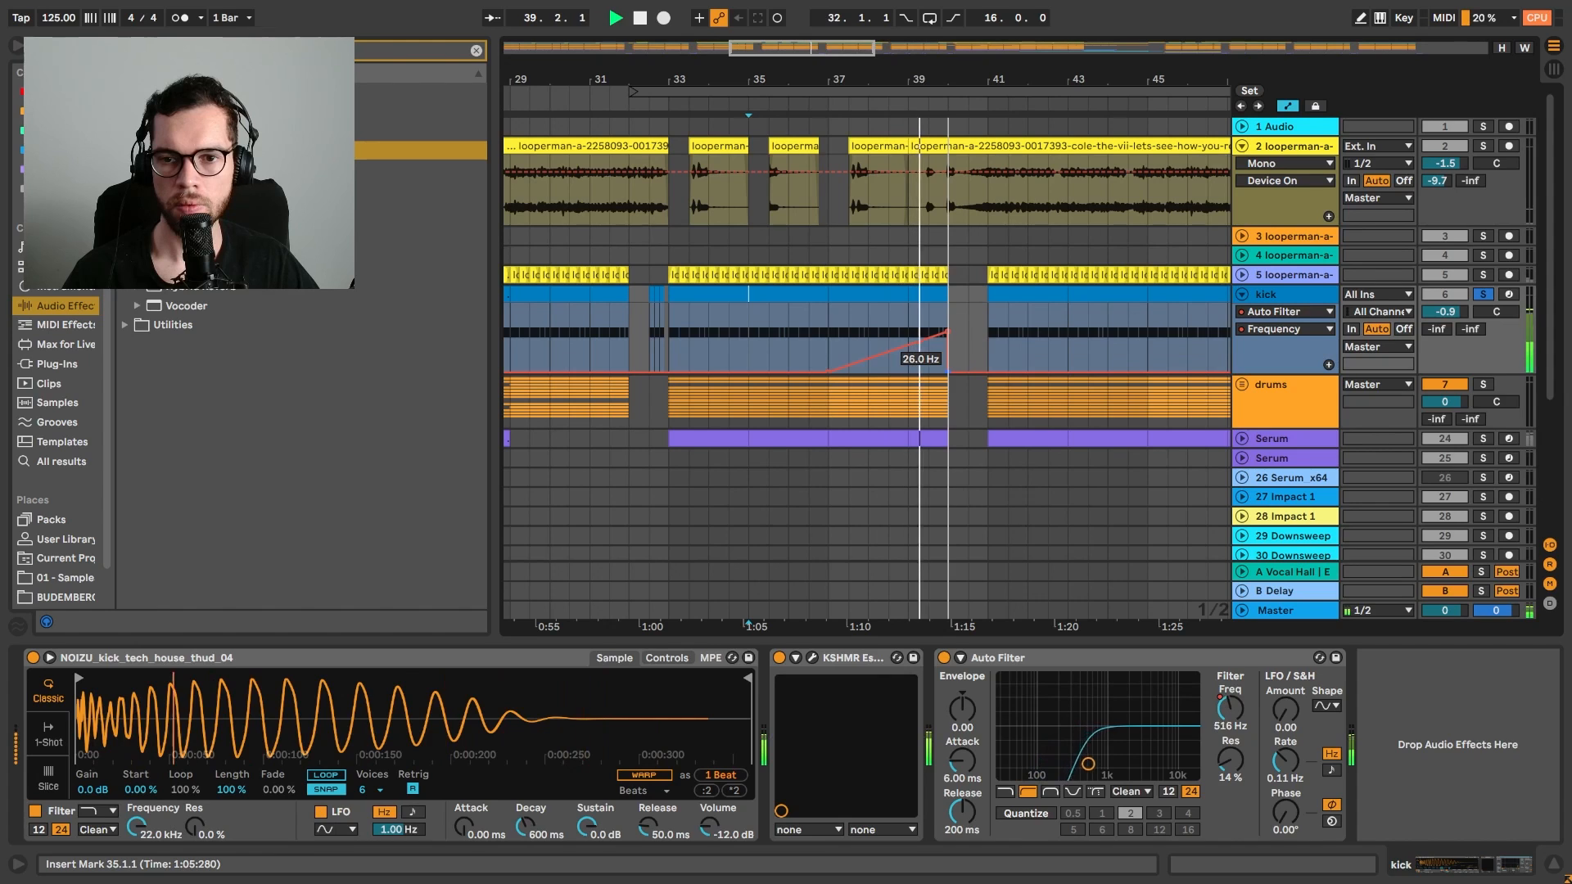
{"action": "key", "text": "space"}
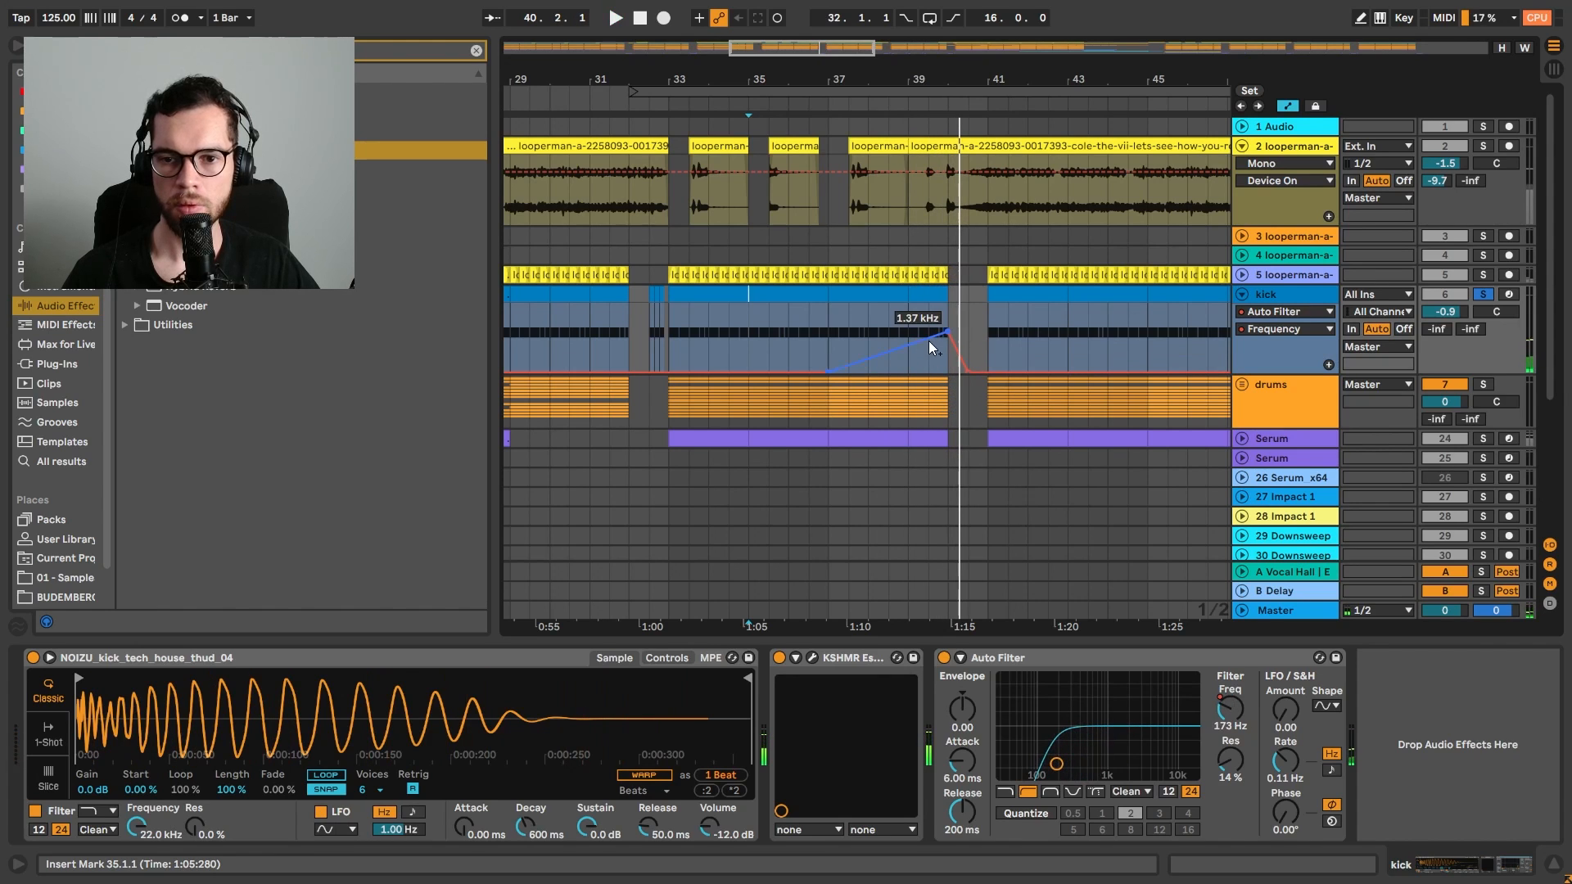
Automate the kick's Auto Filter frequency rising from bar 29 to 189 Hz at bar 32, dropping back before bar 33, and unsolo the kick
{"action": "left_click_drag", "start_coordinate": [946, 334], "coordinate": [649, 354]}
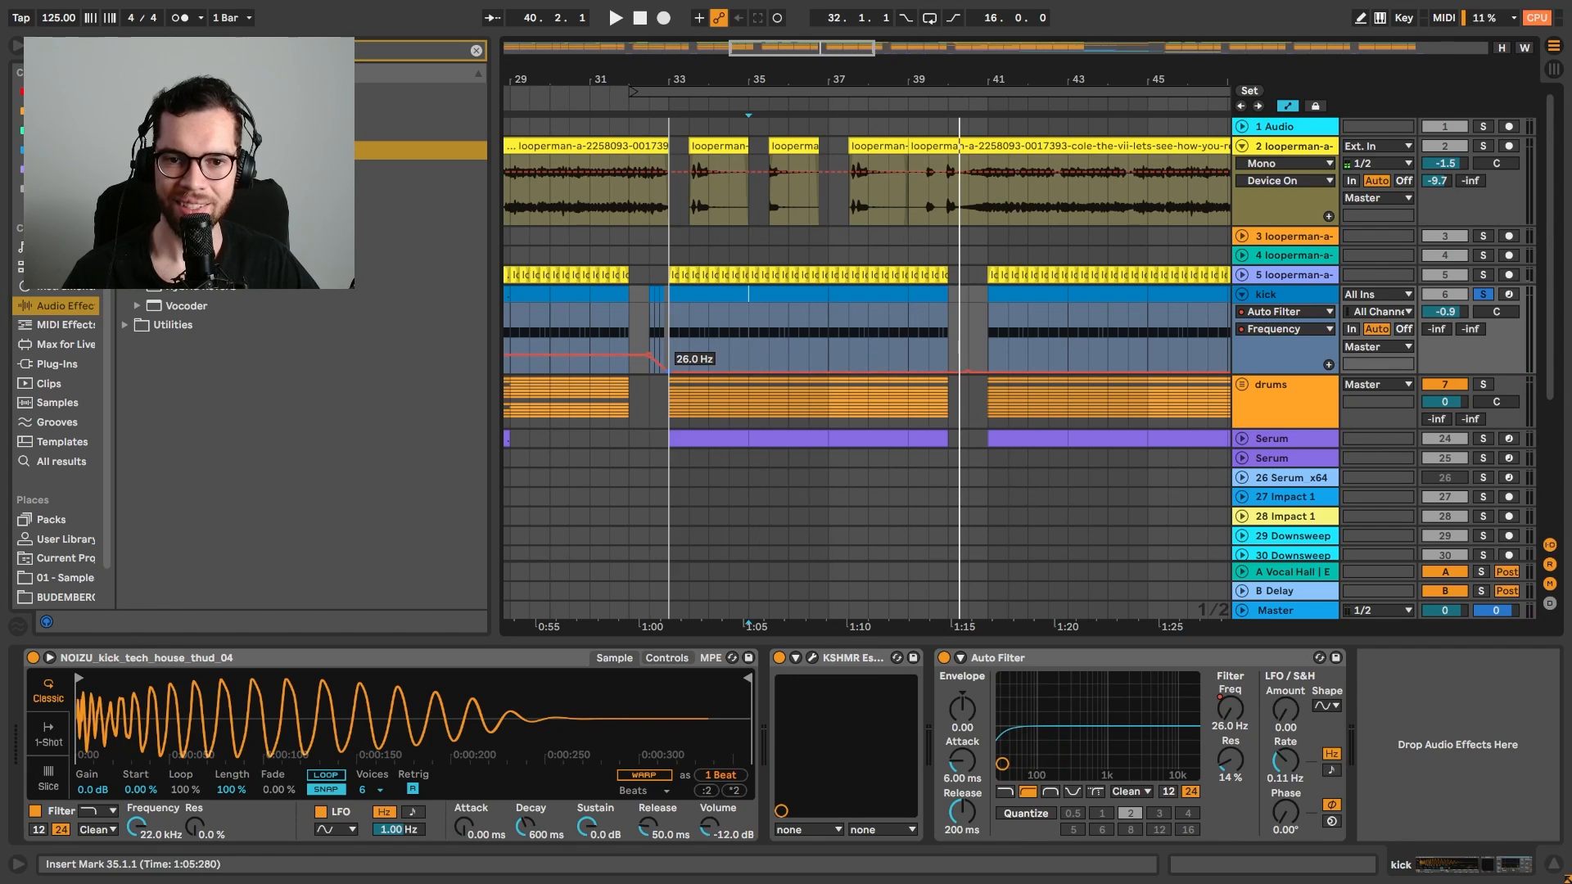
{"action": "left_click_drag", "start_coordinate": [651, 81], "coordinate": [1056, 141]}
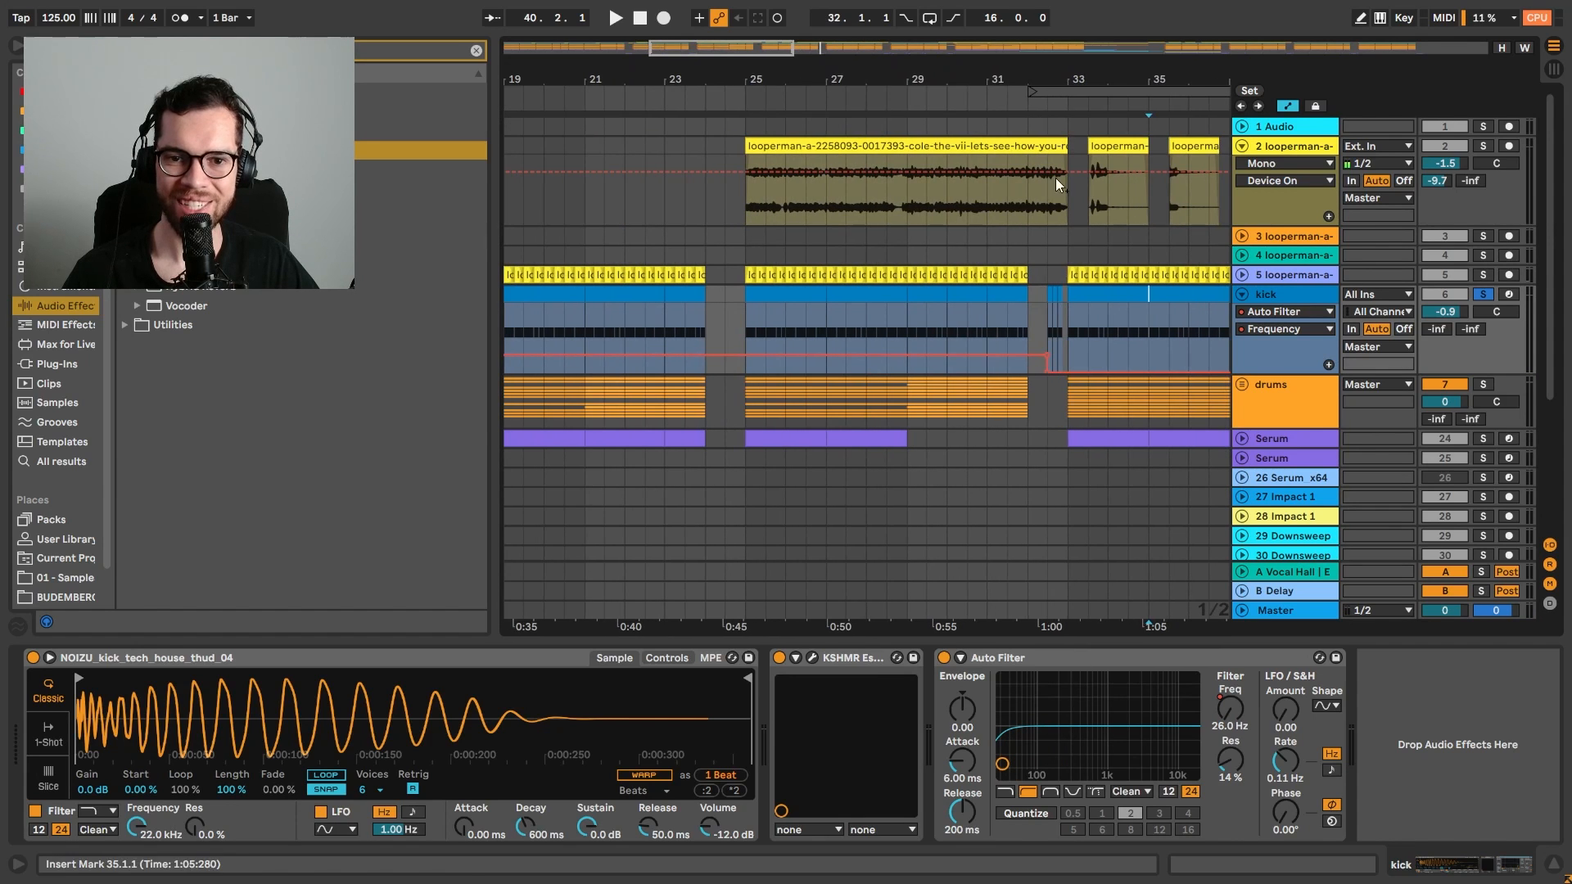
{"action": "left_click", "coordinate": [902, 343]}
{"action": "key", "text": "space"}
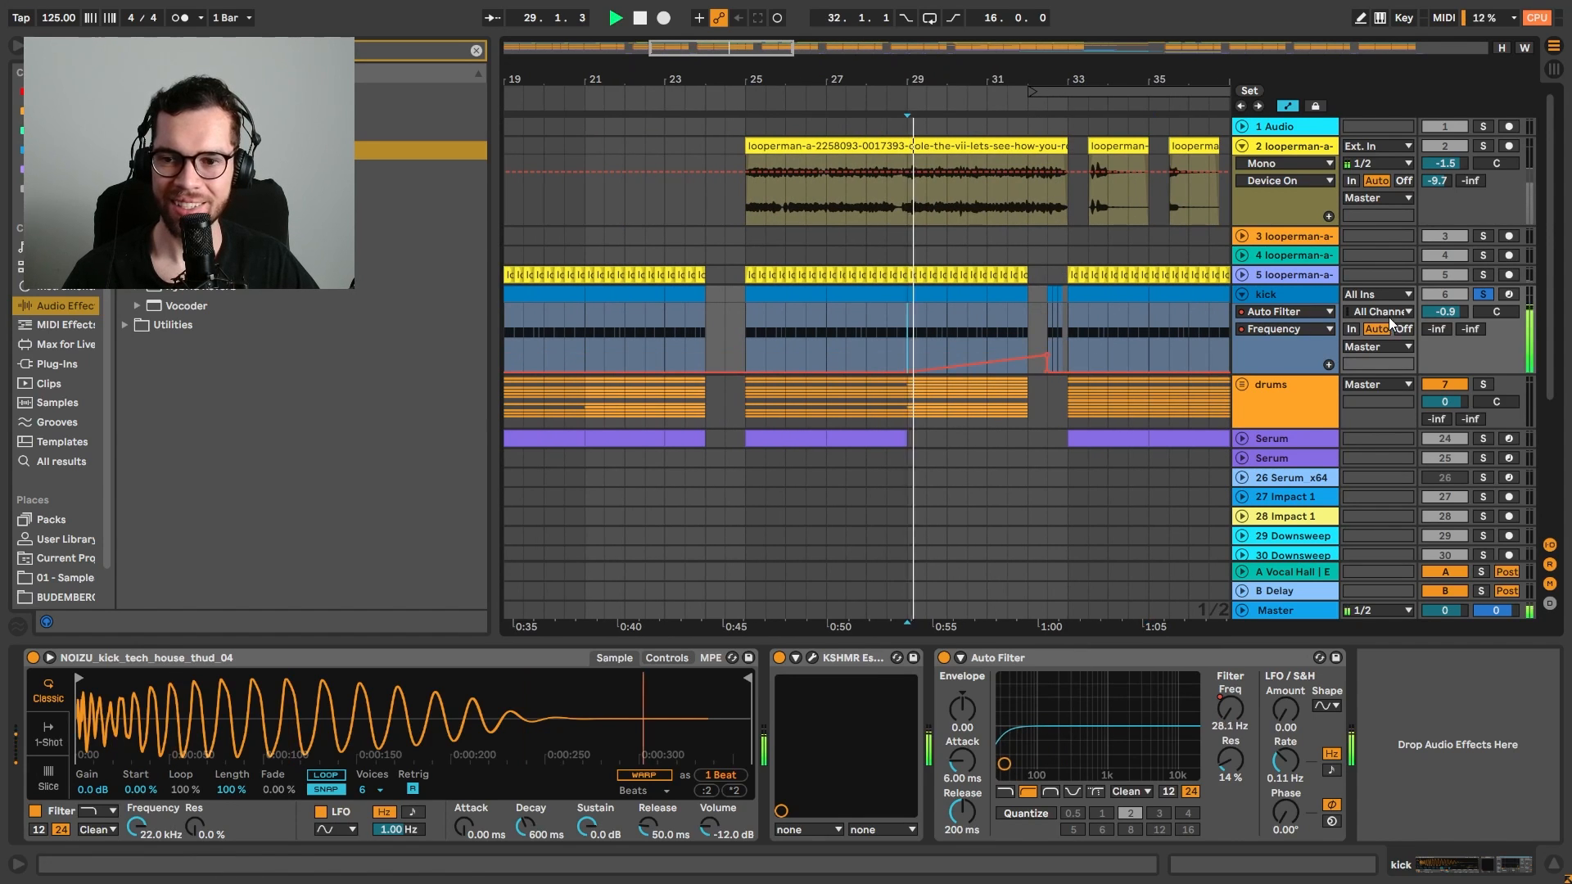
{"action": "left_click_drag", "start_coordinate": [1048, 359], "coordinate": [1027, 355]}
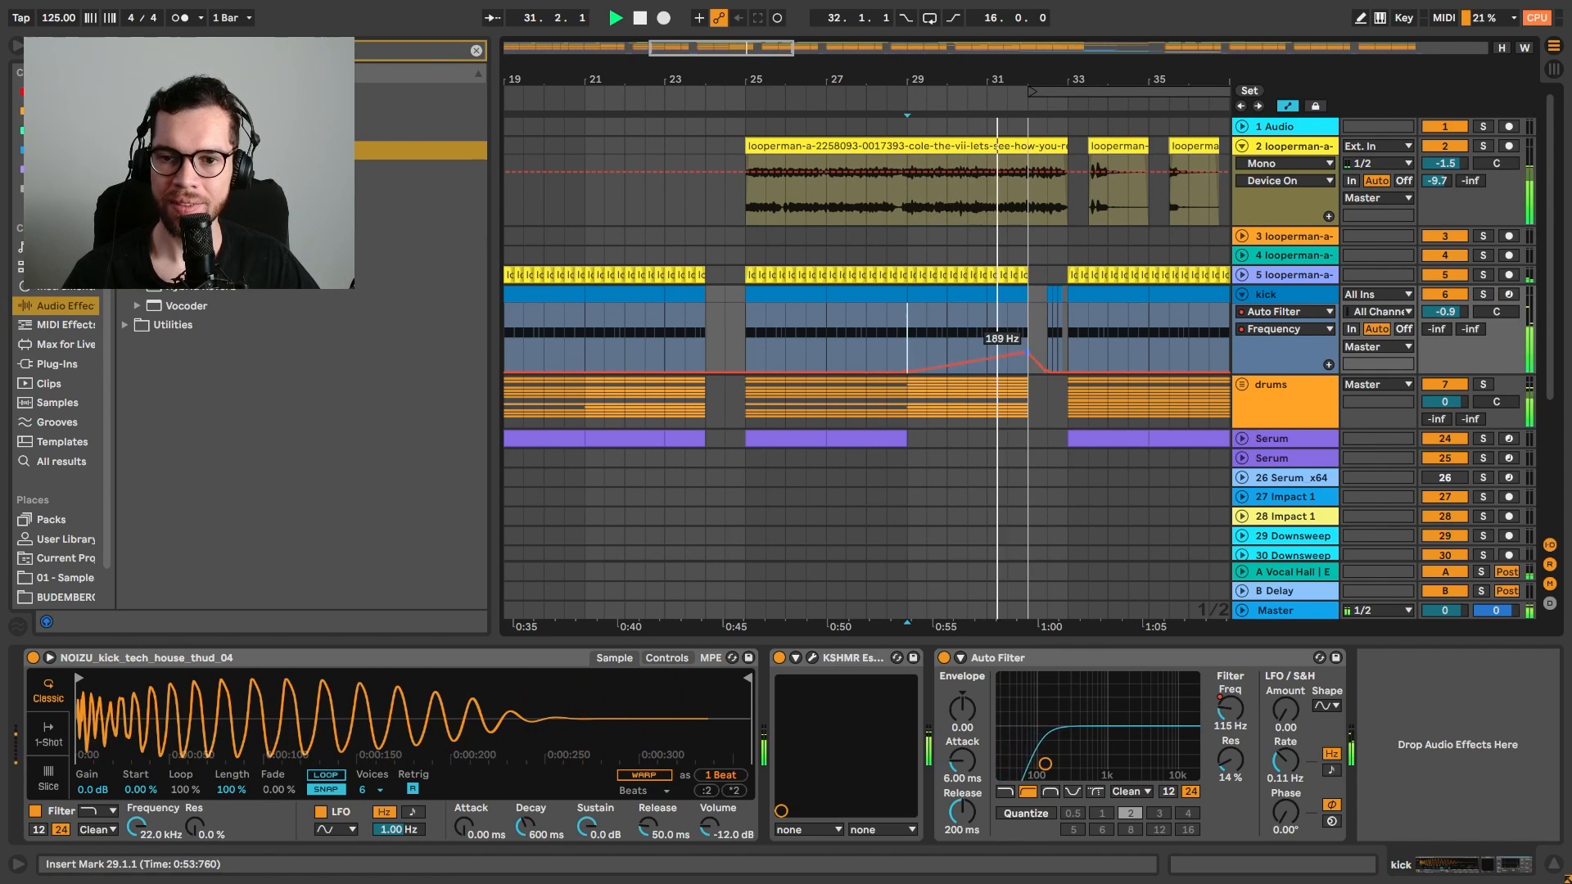
{"action": "left_click", "coordinate": [1243, 294]}
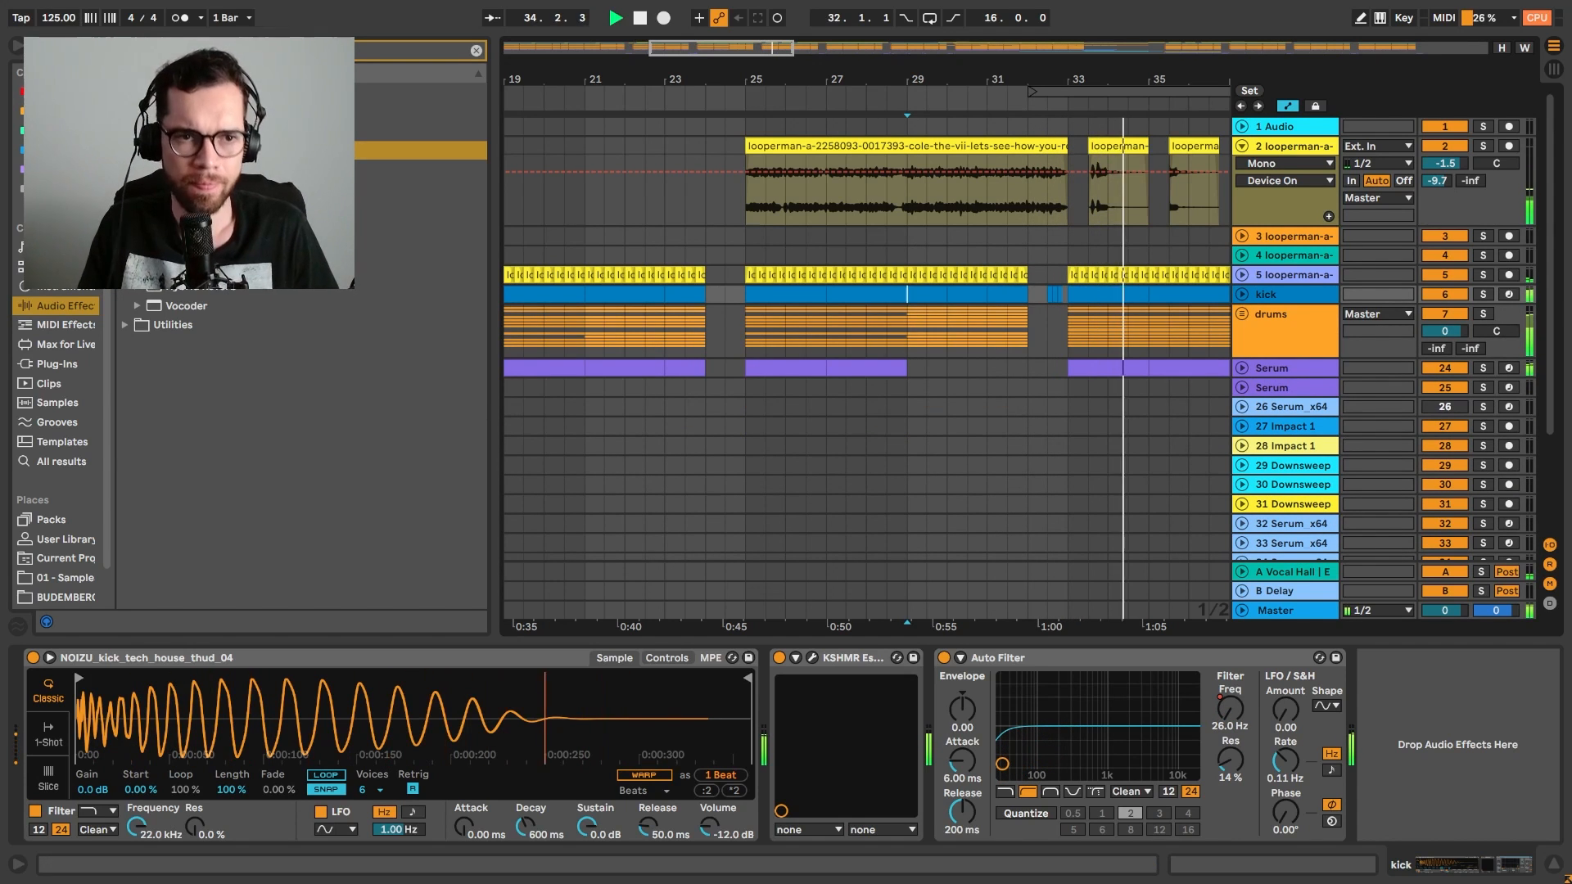
Hide the browser and the device view, and delete the empty 26 Serum_x64 track
{"action": "key", "text": "ctrl+alt+b"}
{"action": "left_click", "coordinate": [1554, 868]}
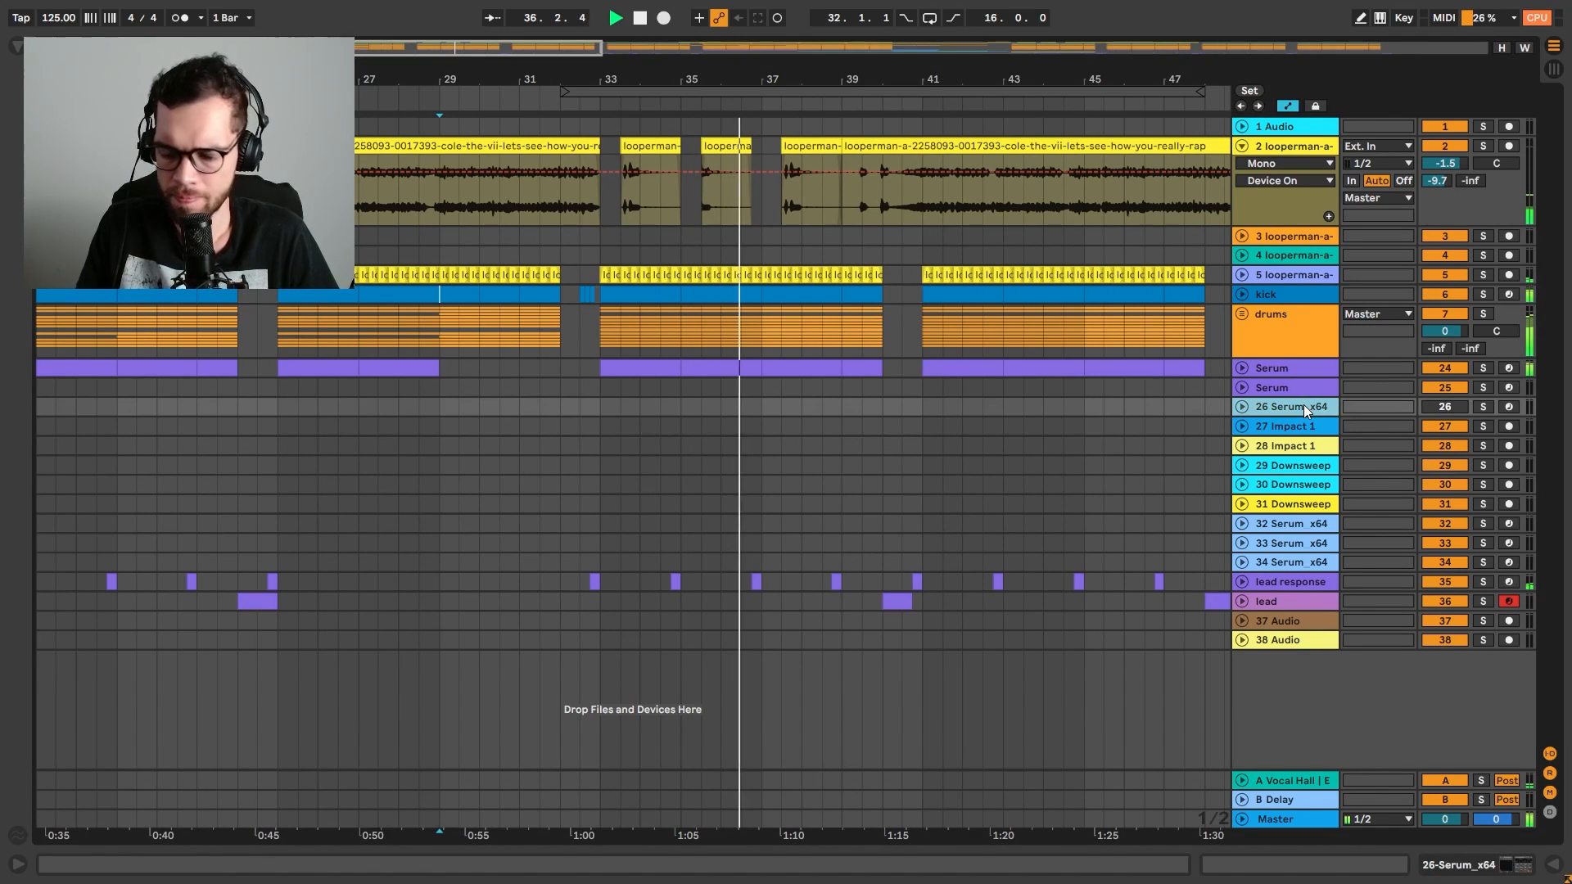
{"action": "key", "text": "Delete"}
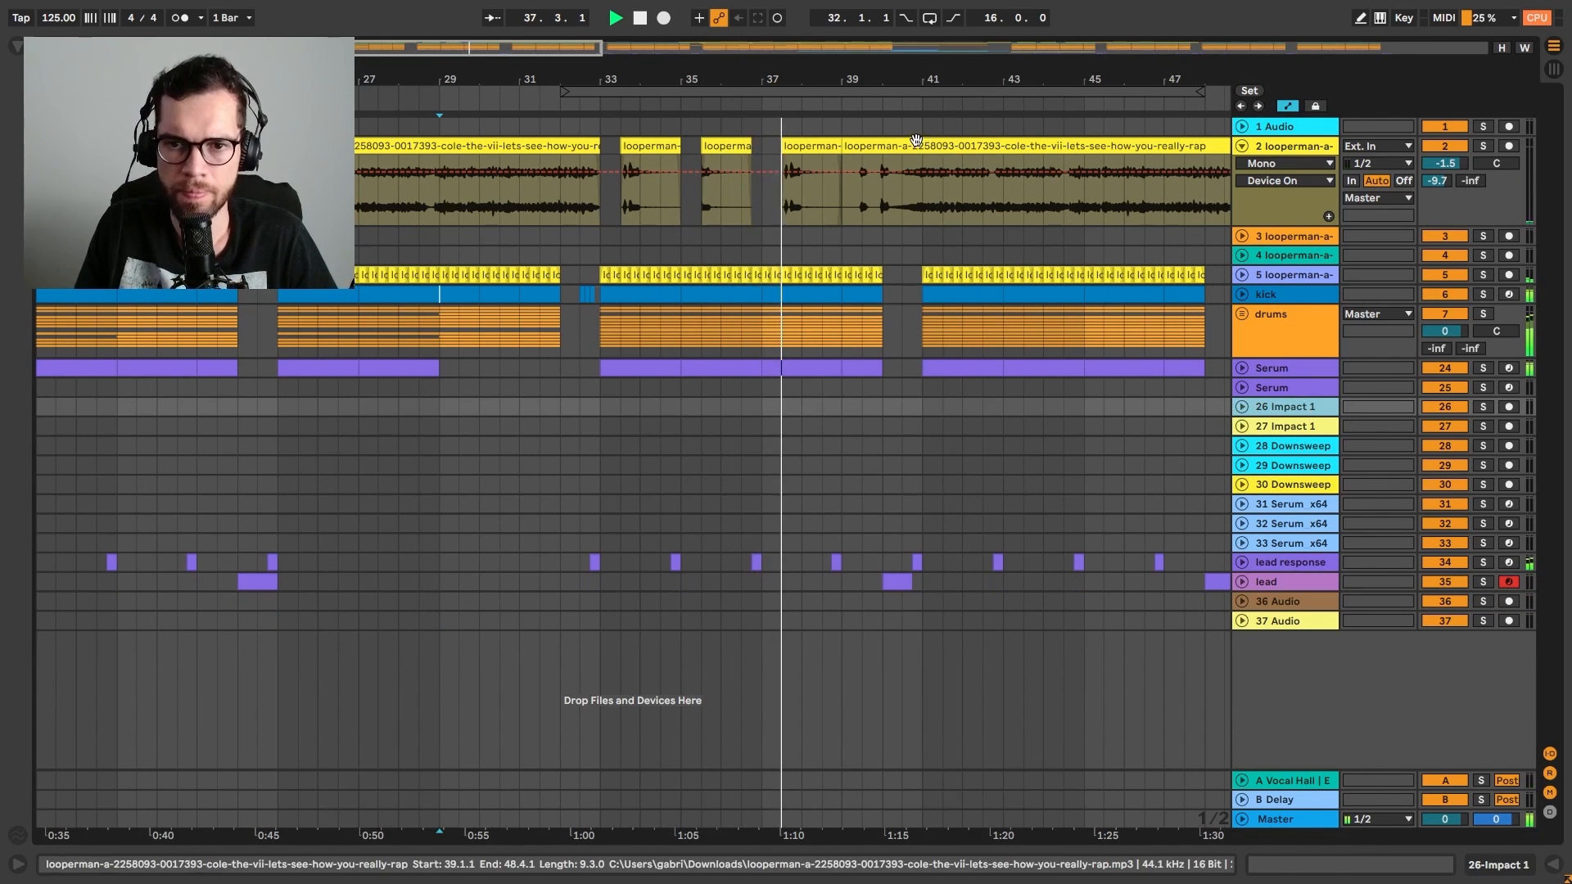
Copy the first Downsweep 1 clip on track 28 from bar 65 to bar 25 and shorten it to end at bar 32
{"action": "left_click_drag", "start_coordinate": [882, 82], "coordinate": [883, 16]}
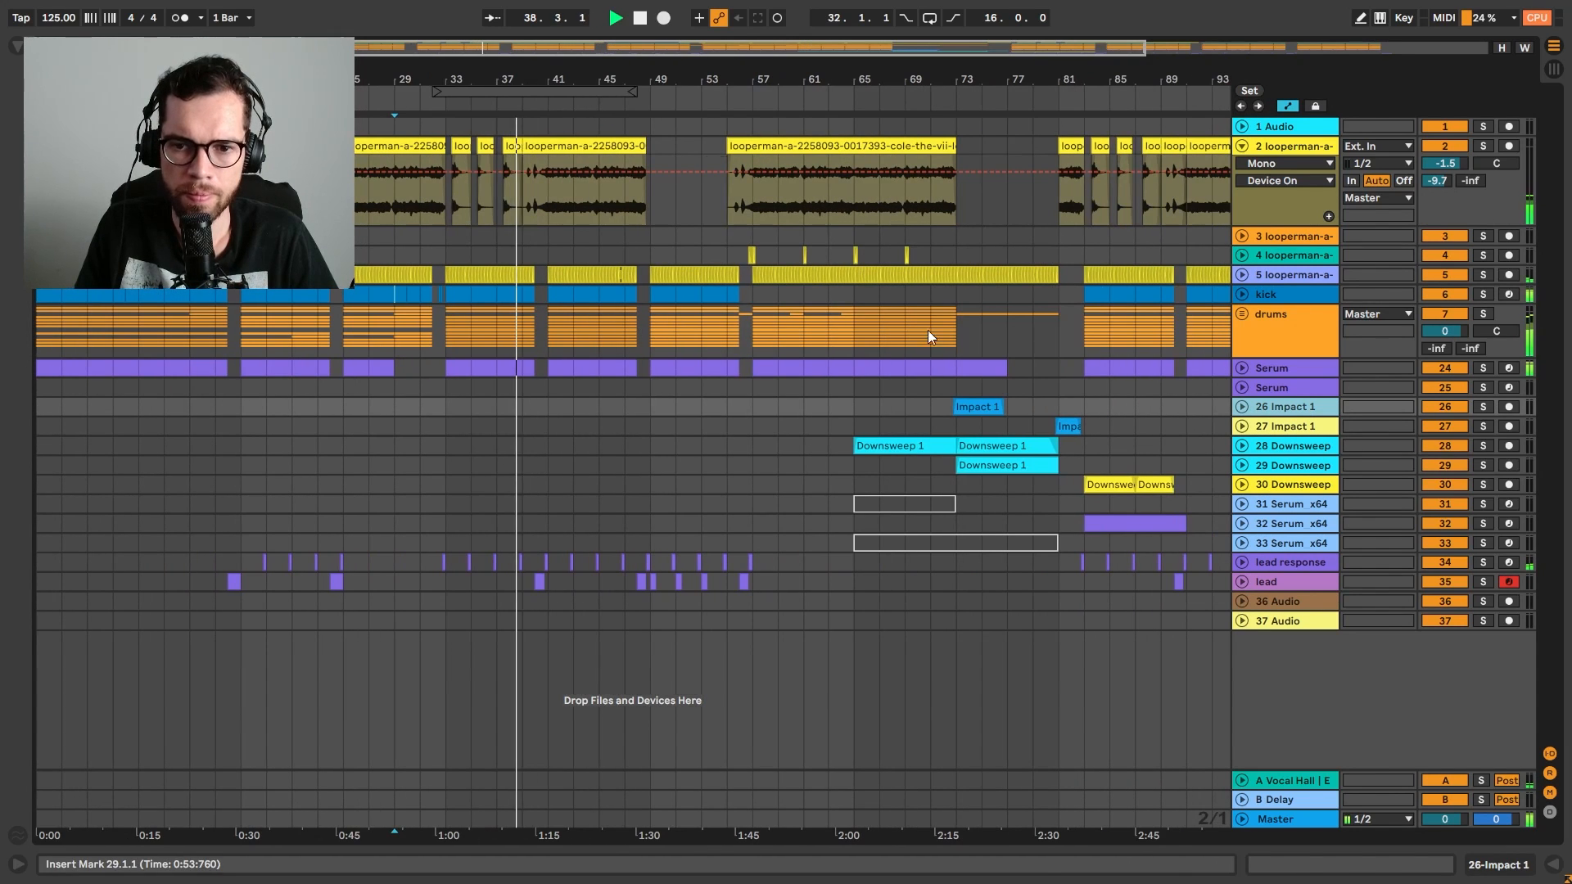
{"action": "left_click", "coordinate": [1243, 446]}
{"action": "key", "text": "space"}
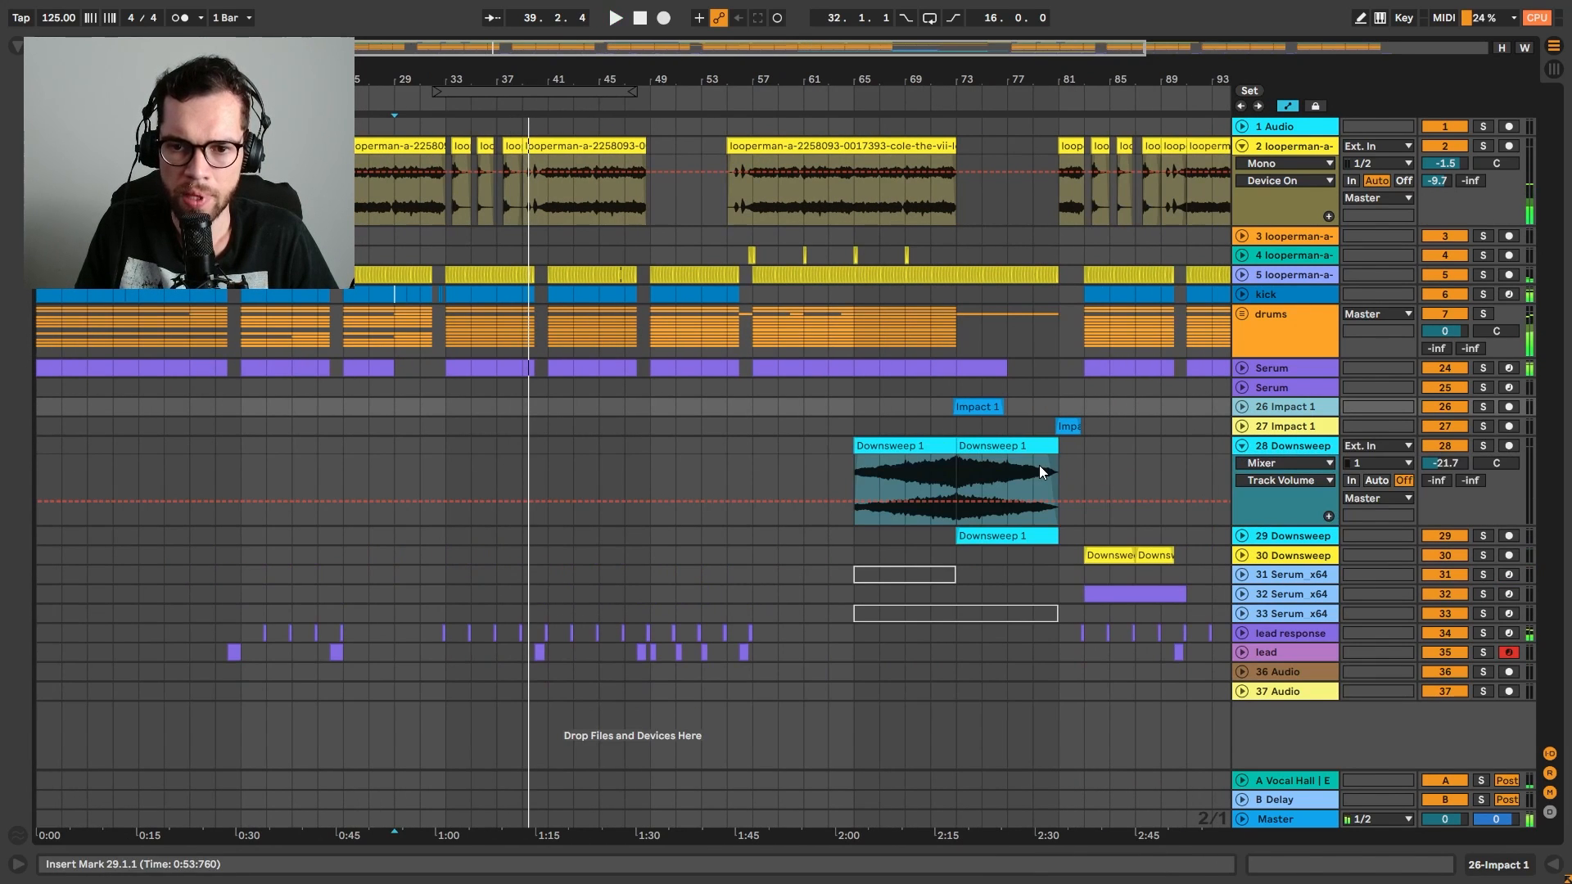
{"action": "left_click_drag", "start_coordinate": [922, 447], "coordinate": [416, 454]}
{"action": "key", "text": "space"}
{"action": "left_click_drag", "start_coordinate": [385, 79], "coordinate": [426, 184]}
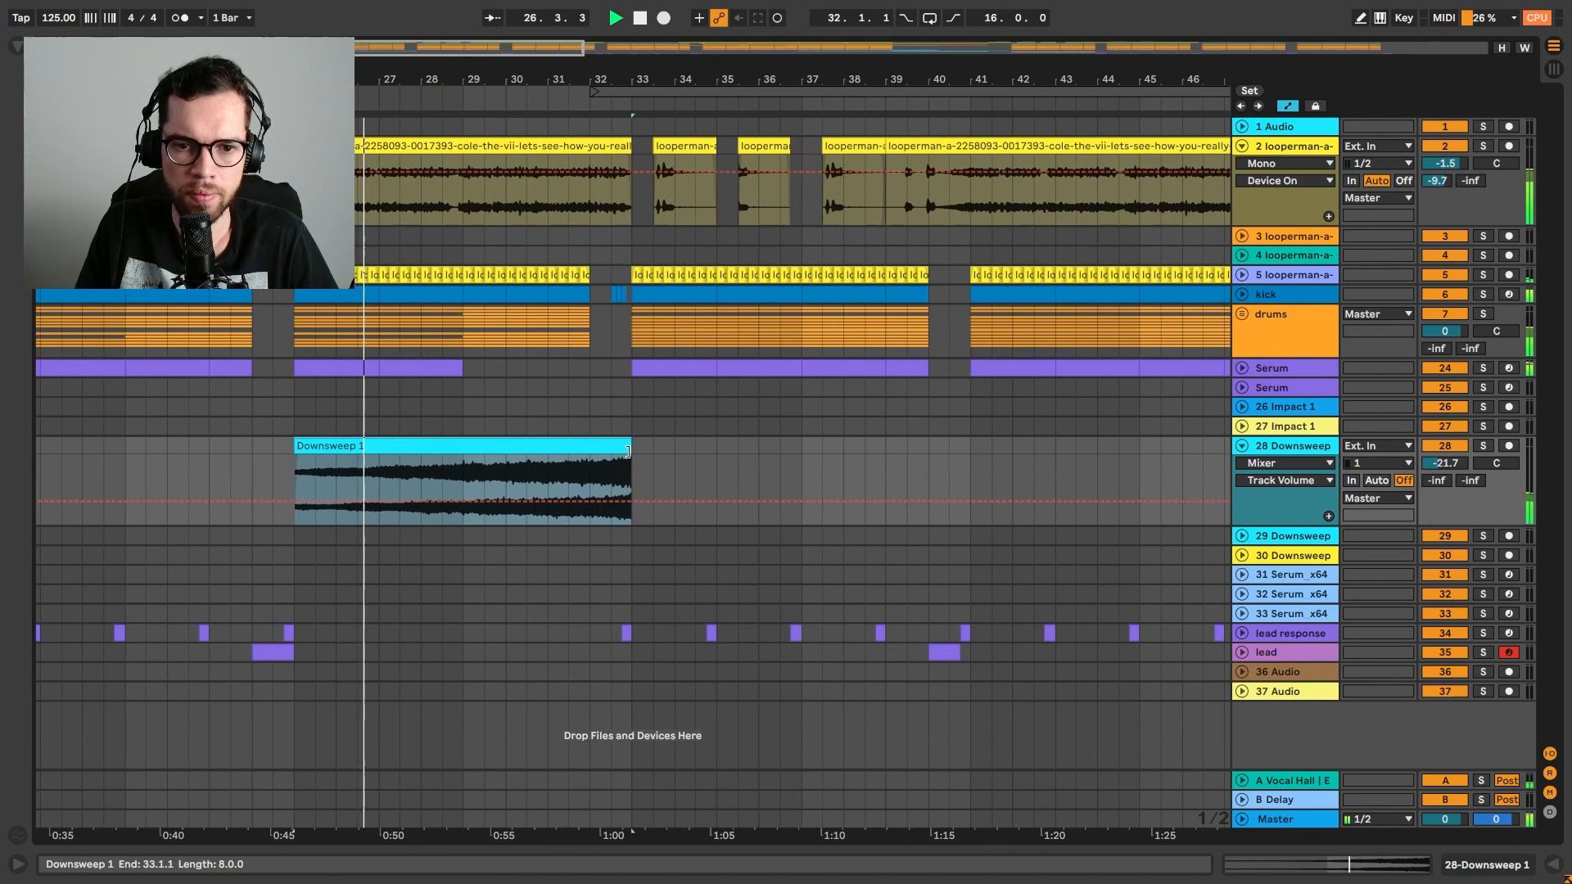
{"action": "left_click_drag", "start_coordinate": [628, 452], "coordinate": [590, 451]}
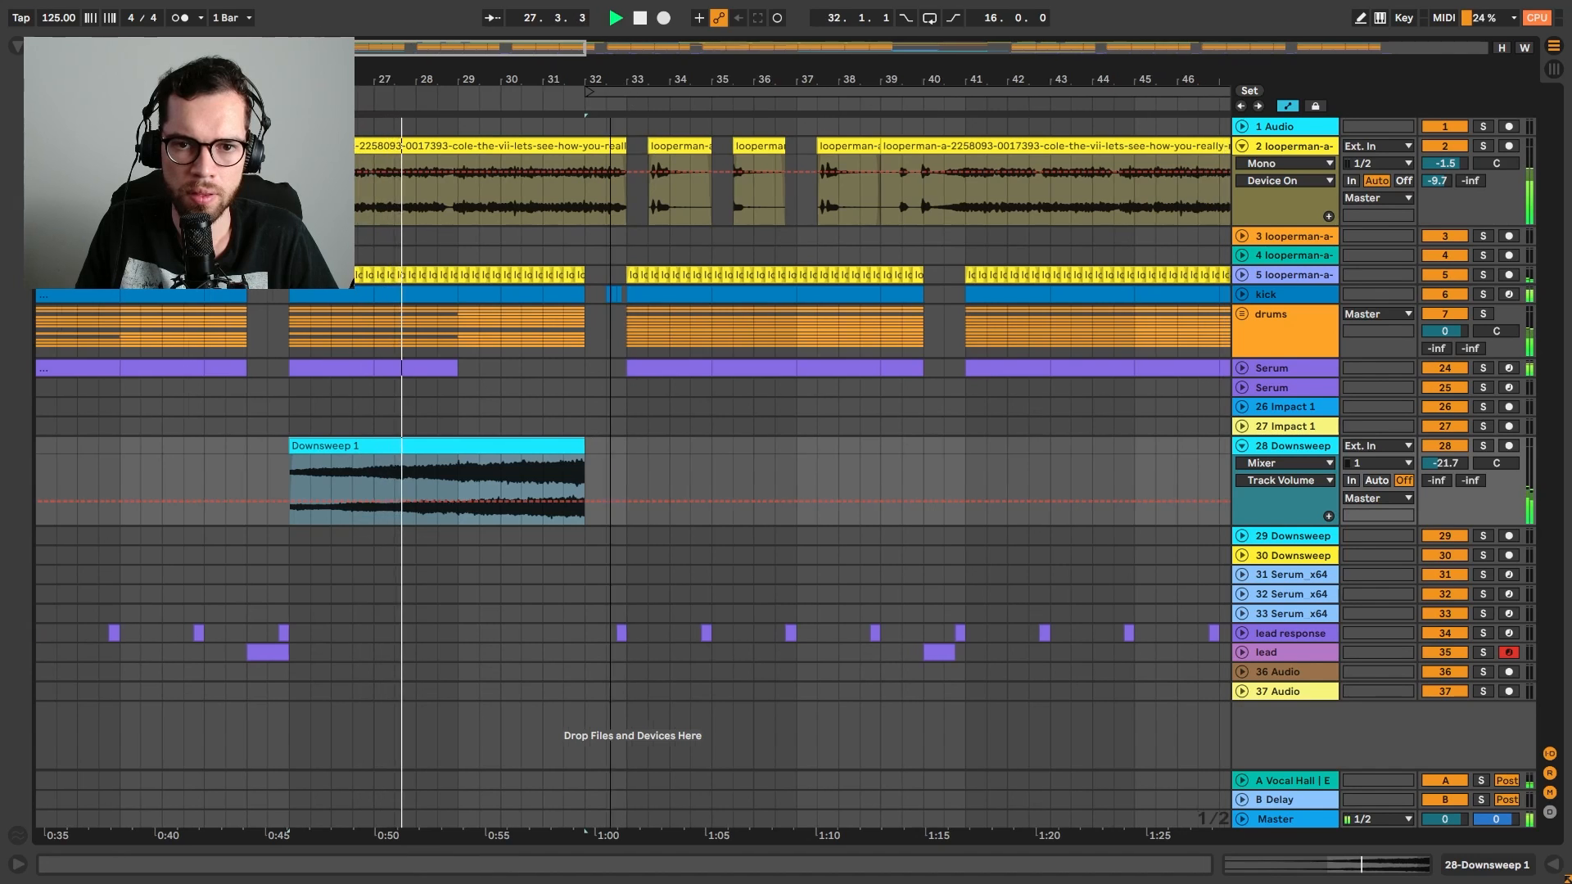
Replace track 28's Downsweep 1 copy at bar 25 with a copy of track 29's Downsweep 1 clip, trimmed to end at bar 32
{"action": "left_click_drag", "start_coordinate": [393, 79], "coordinate": [393, 24]}
{"action": "left_click_drag", "start_coordinate": [827, 535], "coordinate": [331, 534]}
{"action": "left_click", "coordinate": [345, 482]}
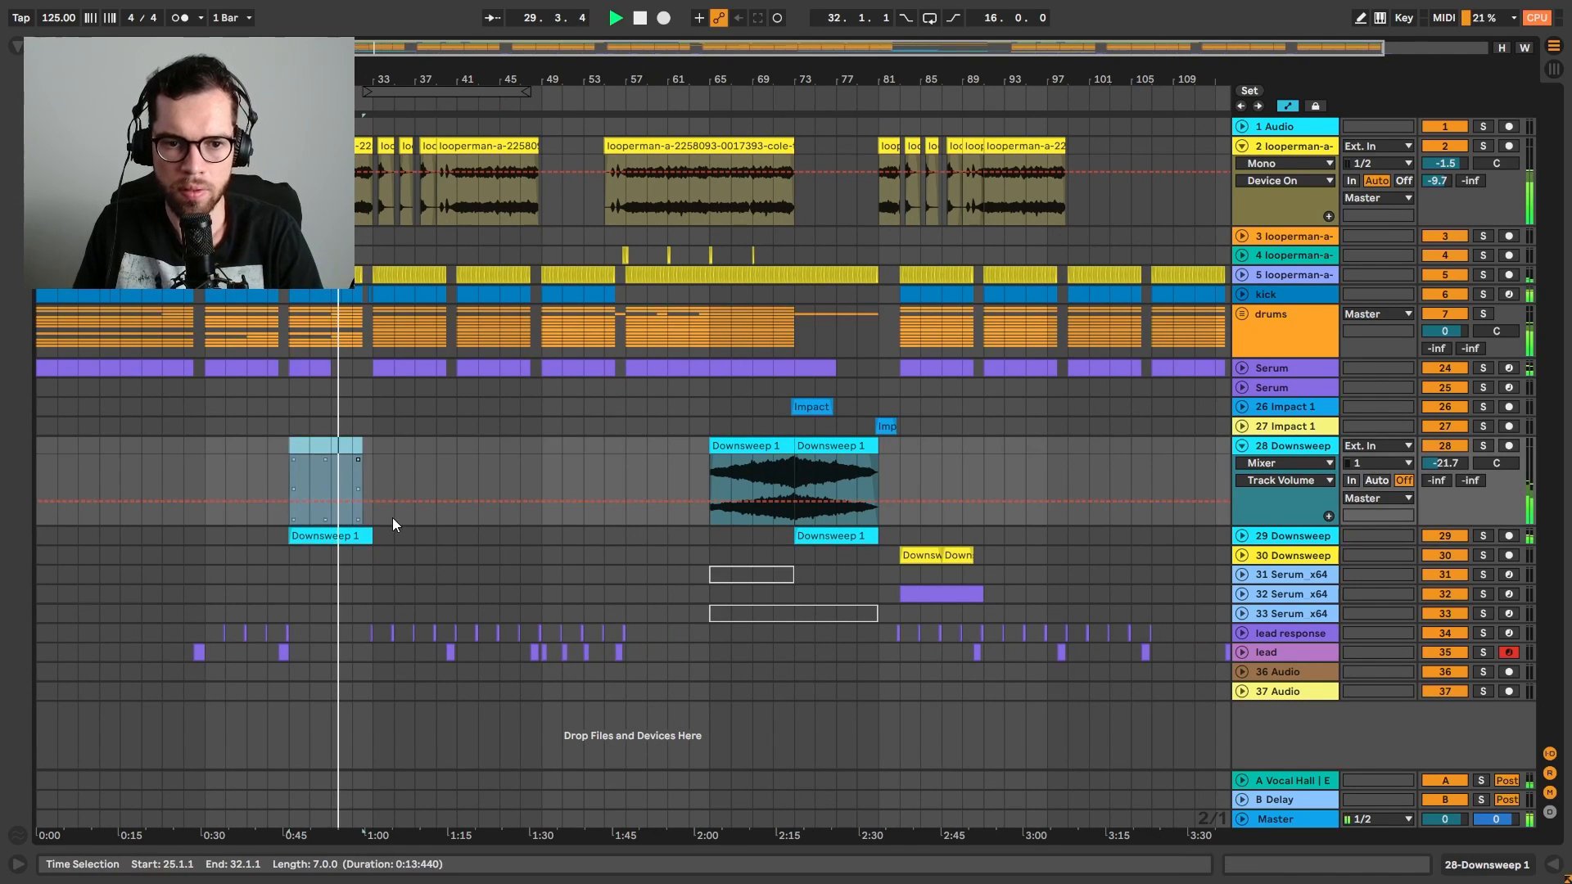
{"action": "left_click_drag", "start_coordinate": [367, 80], "coordinate": [674, 436]}
{"action": "key", "text": "Delete"}
{"action": "left_click_drag", "start_coordinate": [726, 532], "coordinate": [651, 532]}
{"action": "left_click", "coordinate": [636, 426]}
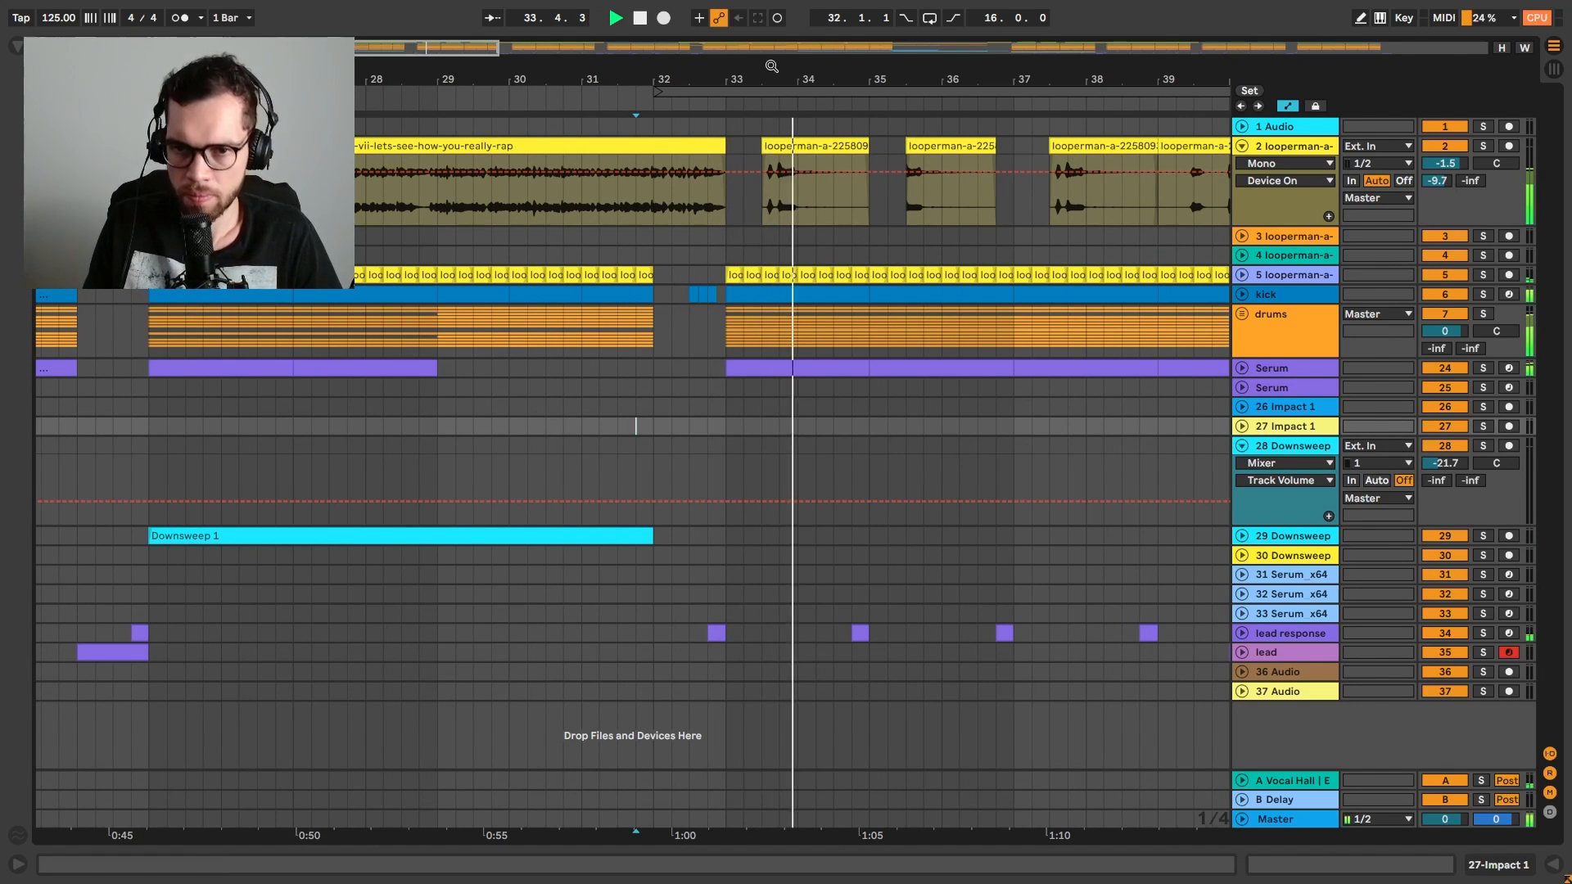
Delete the 31 Serum_x64 and 33 Serum_x64 tracks and the two empty audio tracks below the lead
{"action": "left_click_drag", "start_coordinate": [767, 73], "coordinate": [767, 16]}
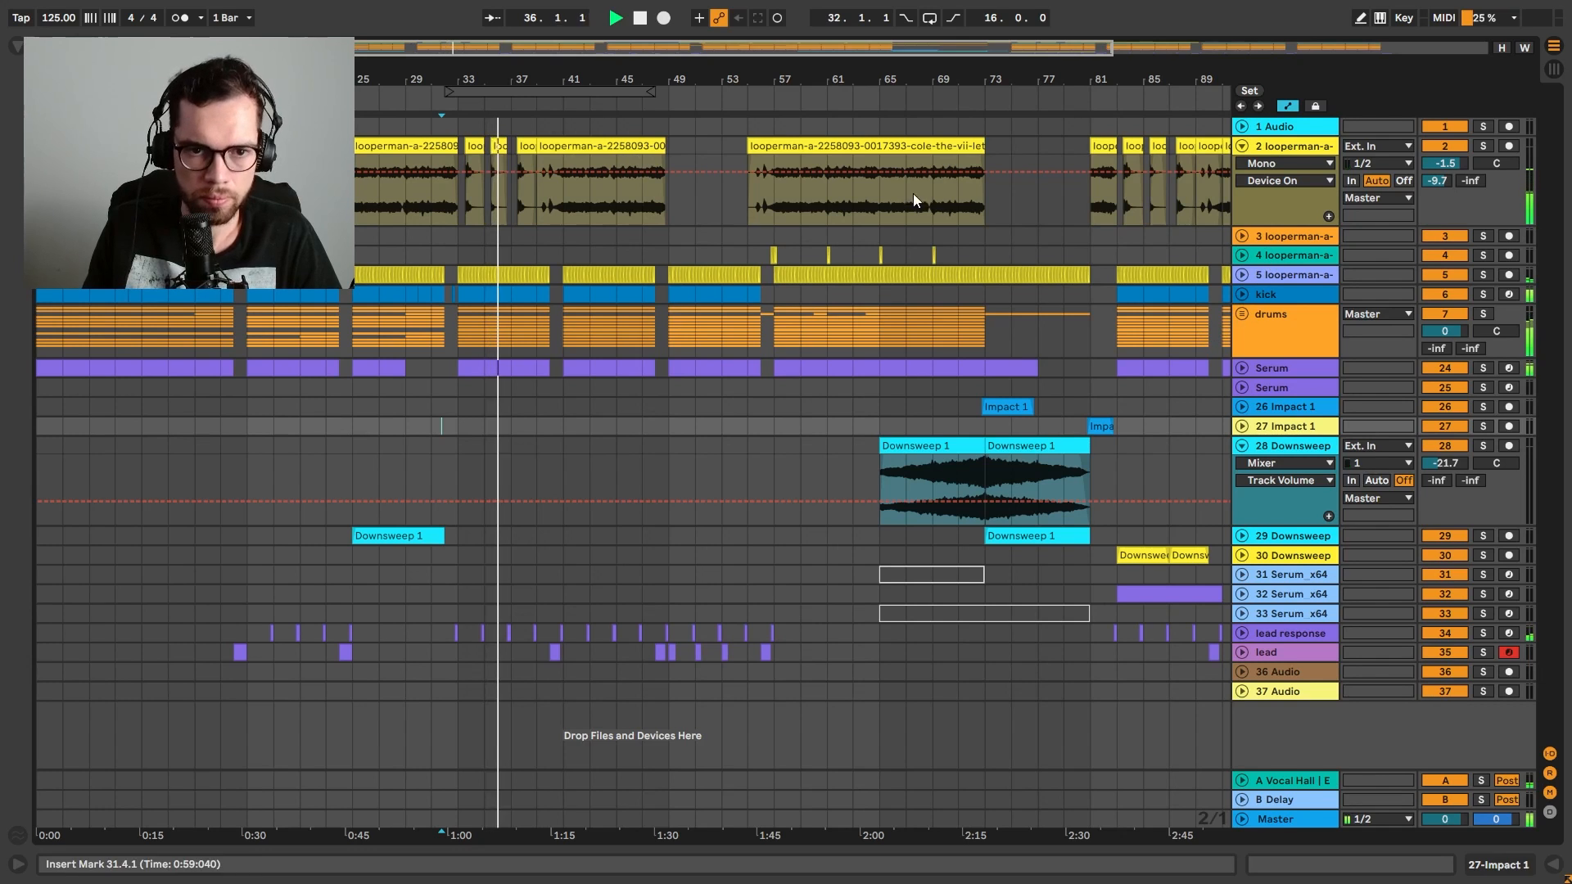
{"action": "left_click_drag", "start_coordinate": [556, 80], "coordinate": [556, 71]}
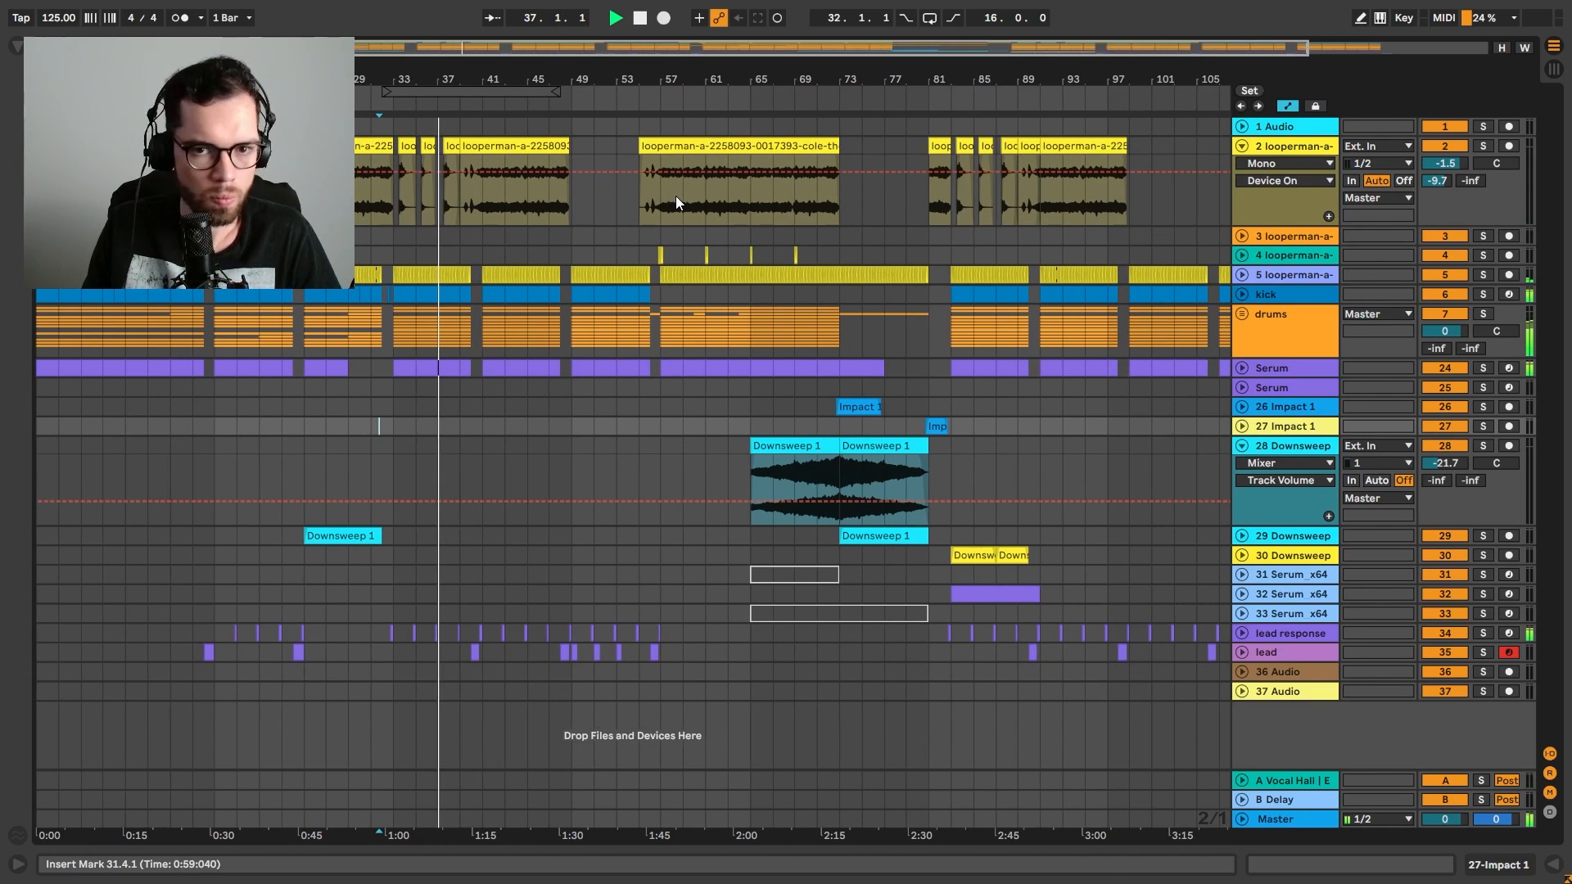
{"action": "left_click", "coordinate": [608, 238]}
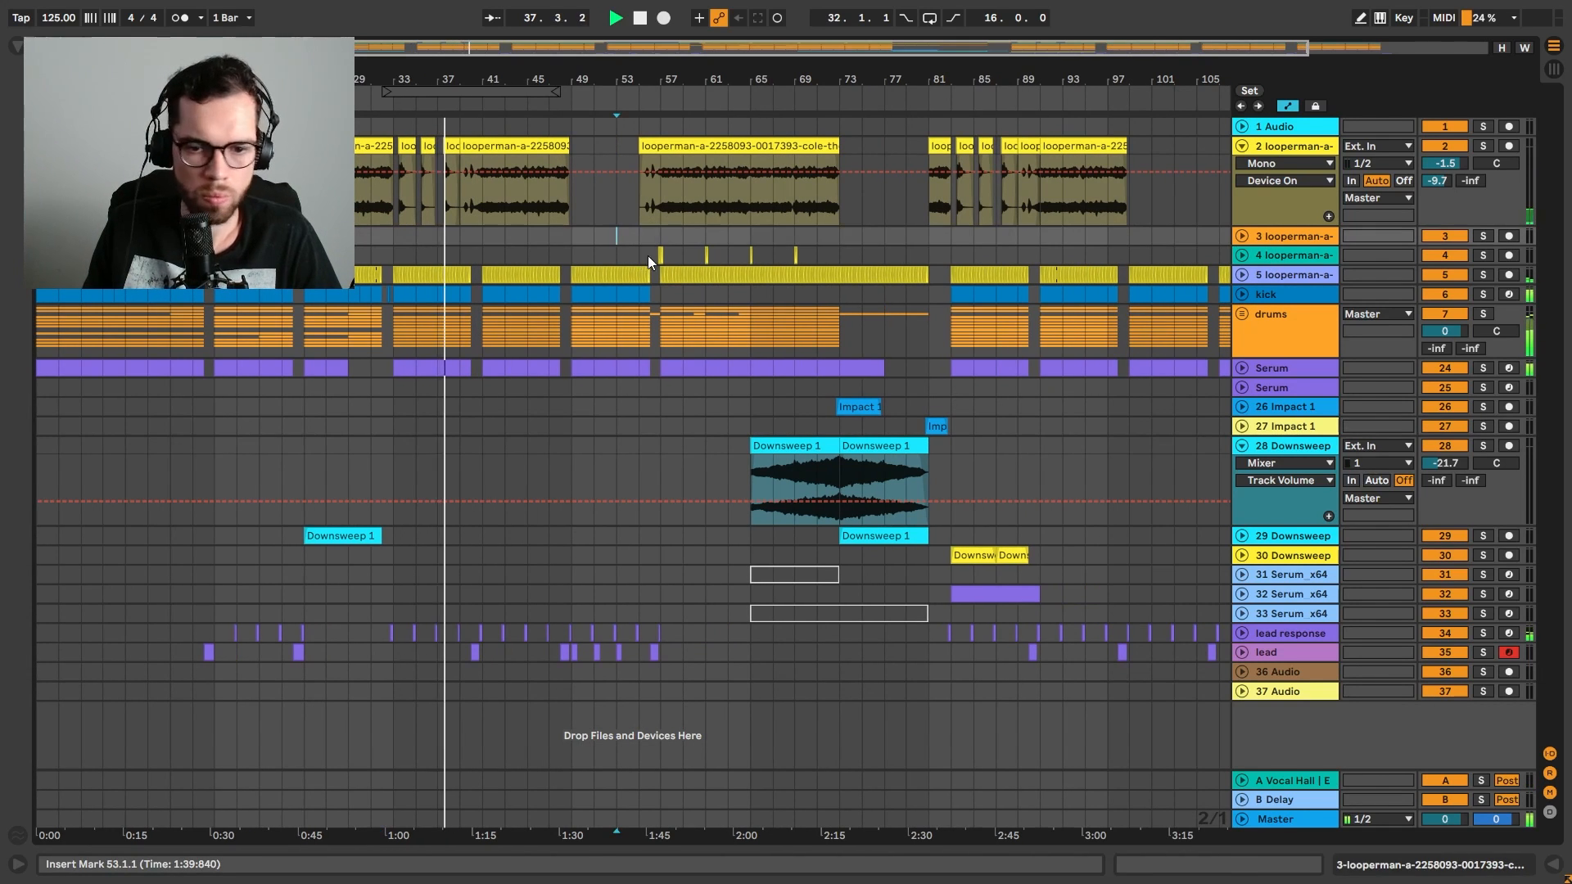
{"action": "left_click", "coordinate": [1325, 580]}
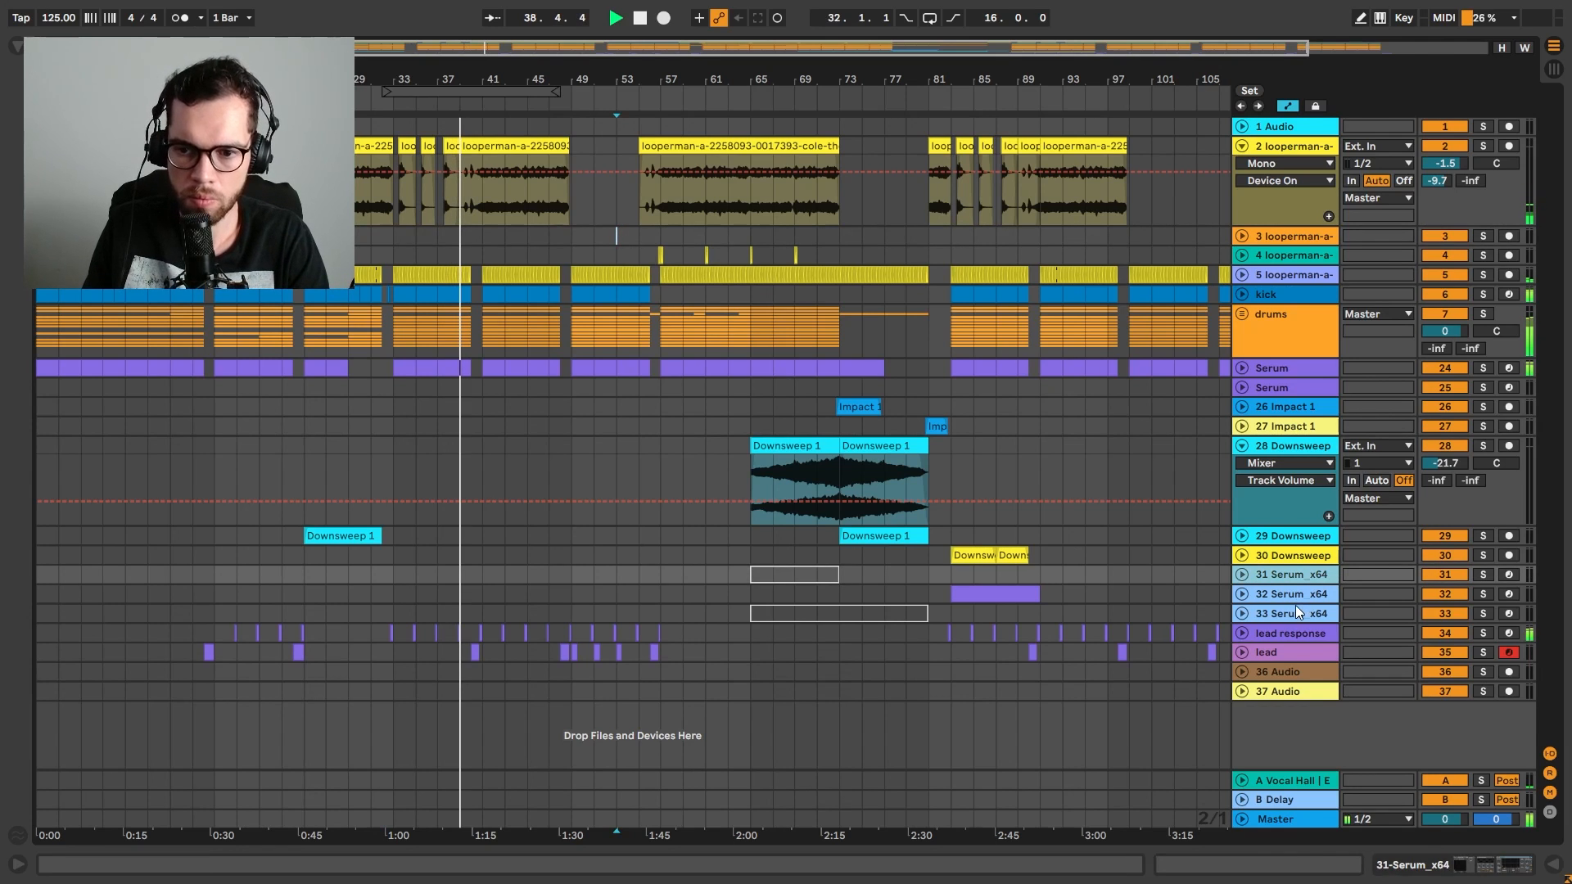
{"action": "key", "text": "Delete"}
{"action": "left_click", "coordinate": [1290, 597]}
{"action": "key", "text": "Delete"}
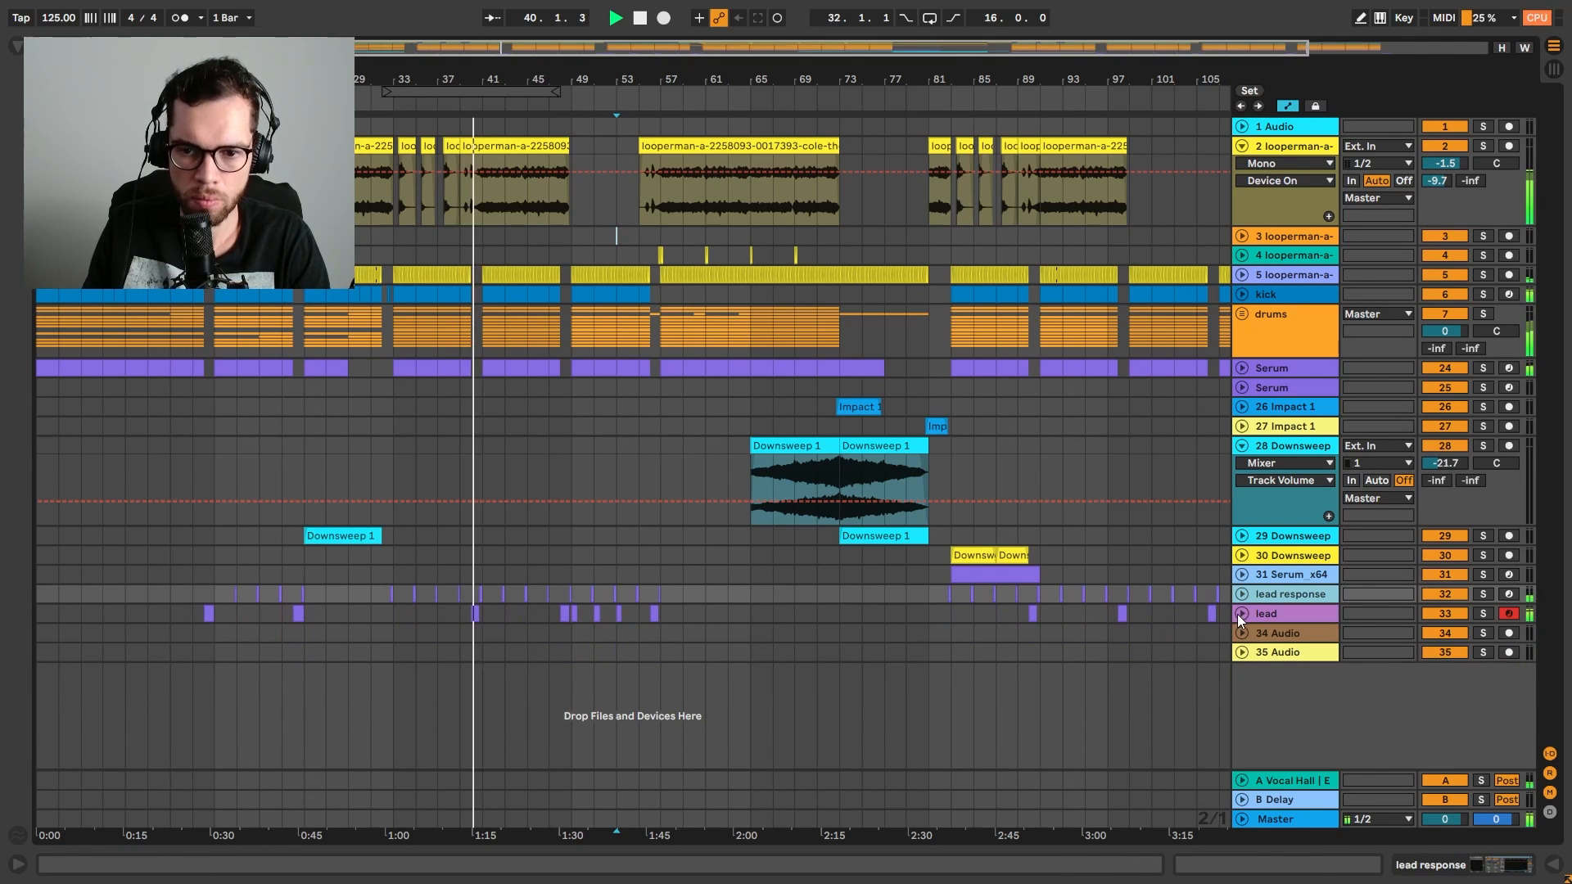
{"action": "left_click", "coordinate": [1273, 635]}
{"action": "key", "text": "Delete"}
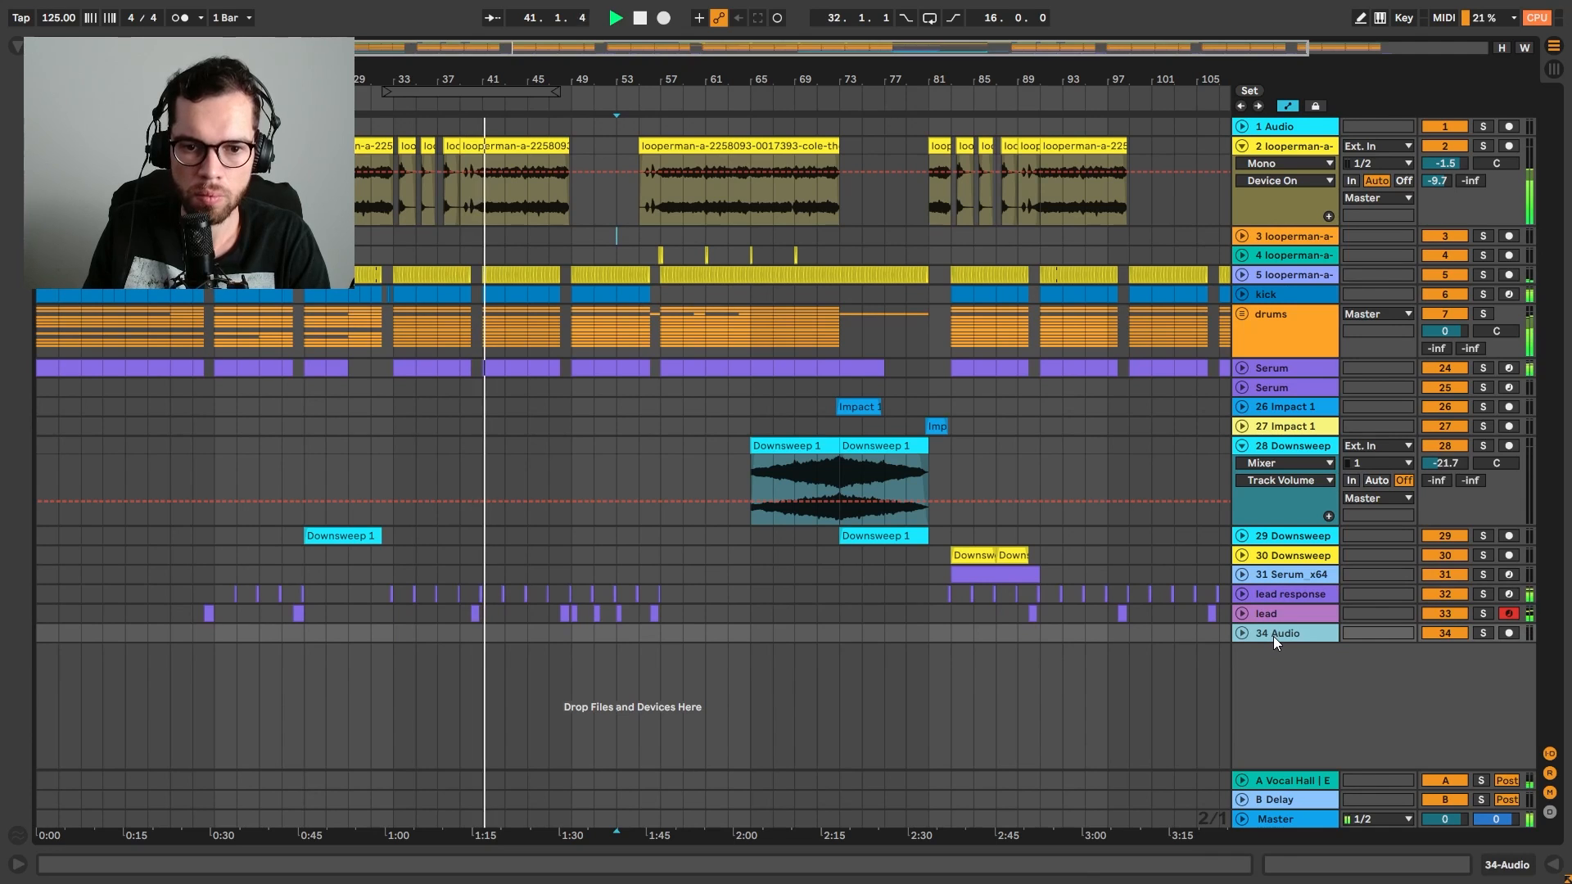
{"action": "key", "text": "Delete"}
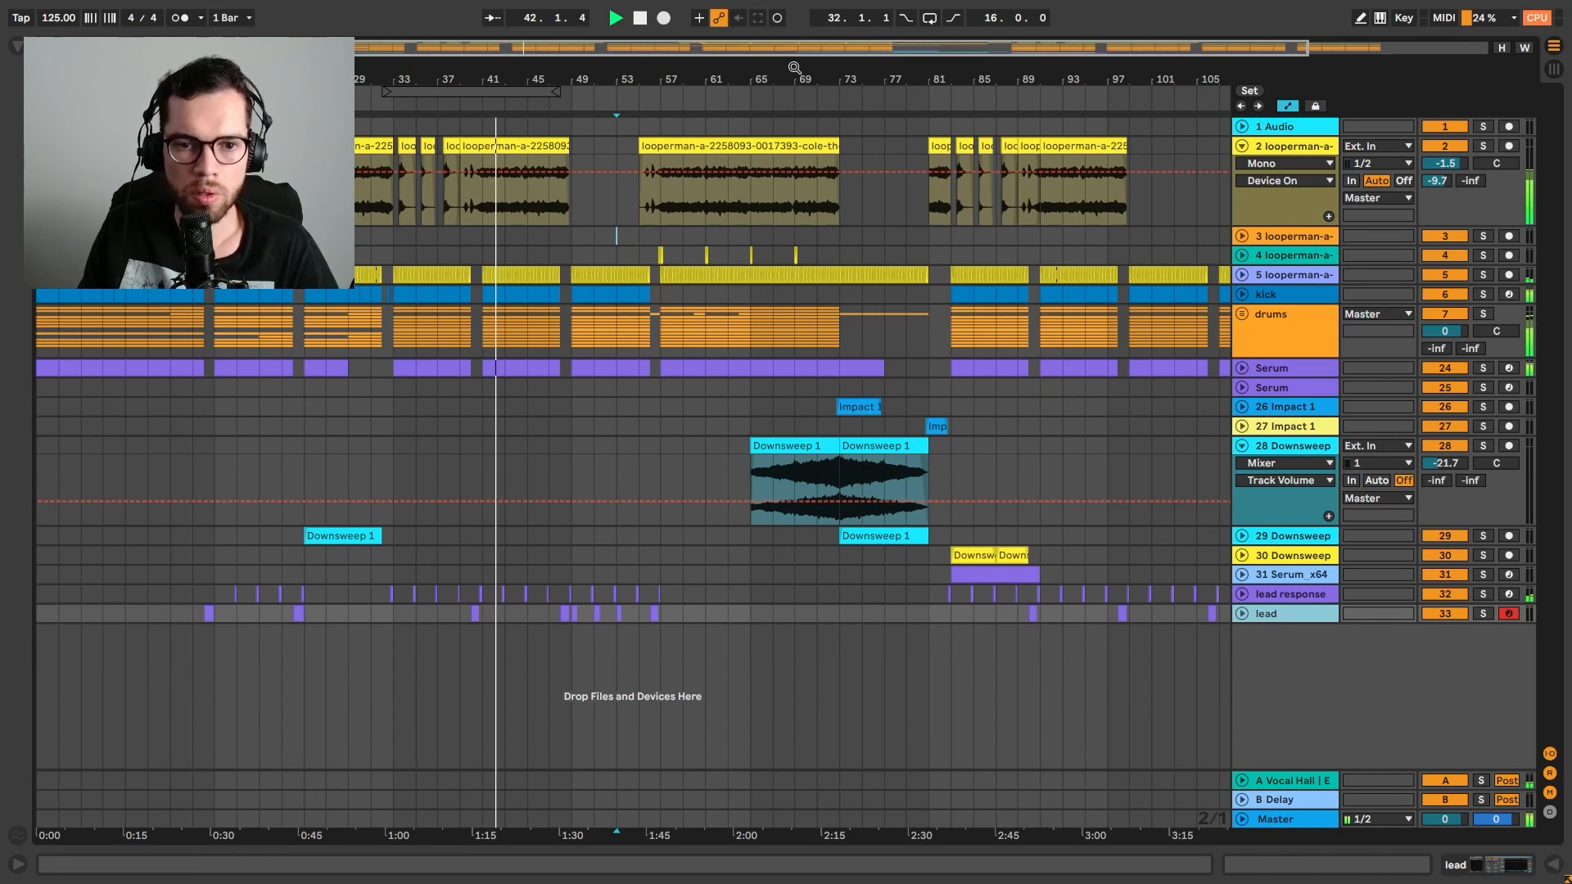
Group the Impact and Downsweep tracks 26 to 30 into a folded group named fx, and delete the empty Serum track above it
{"action": "left_click_drag", "start_coordinate": [549, 80], "coordinate": [487, 65]}
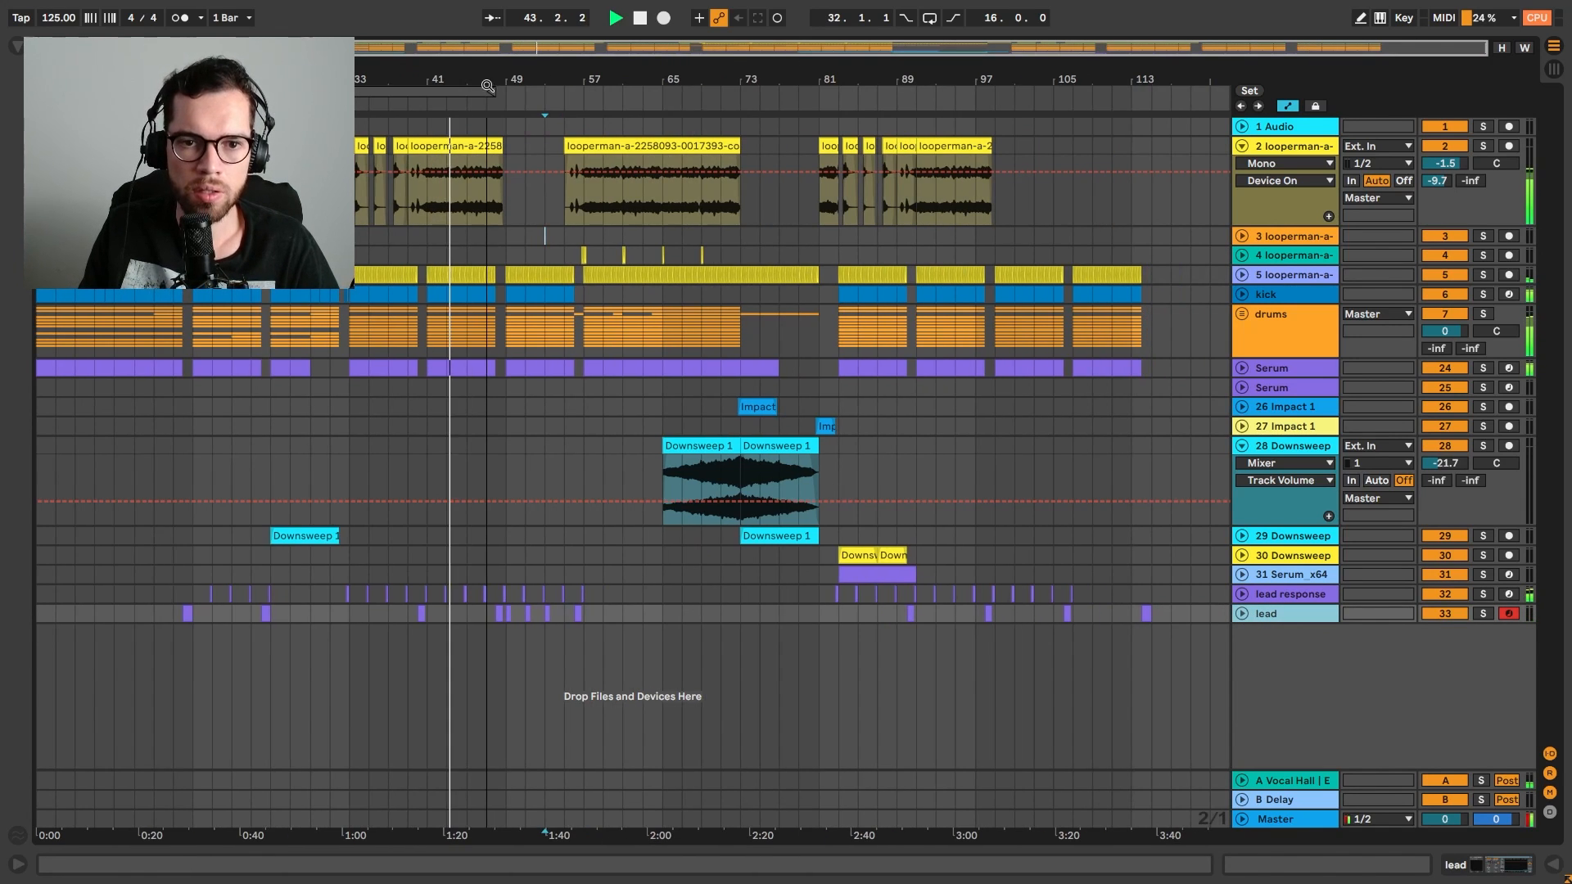
{"action": "left_click", "coordinate": [1242, 446], "text": "alt"}
{"action": "left_click", "coordinate": [1131, 394]}
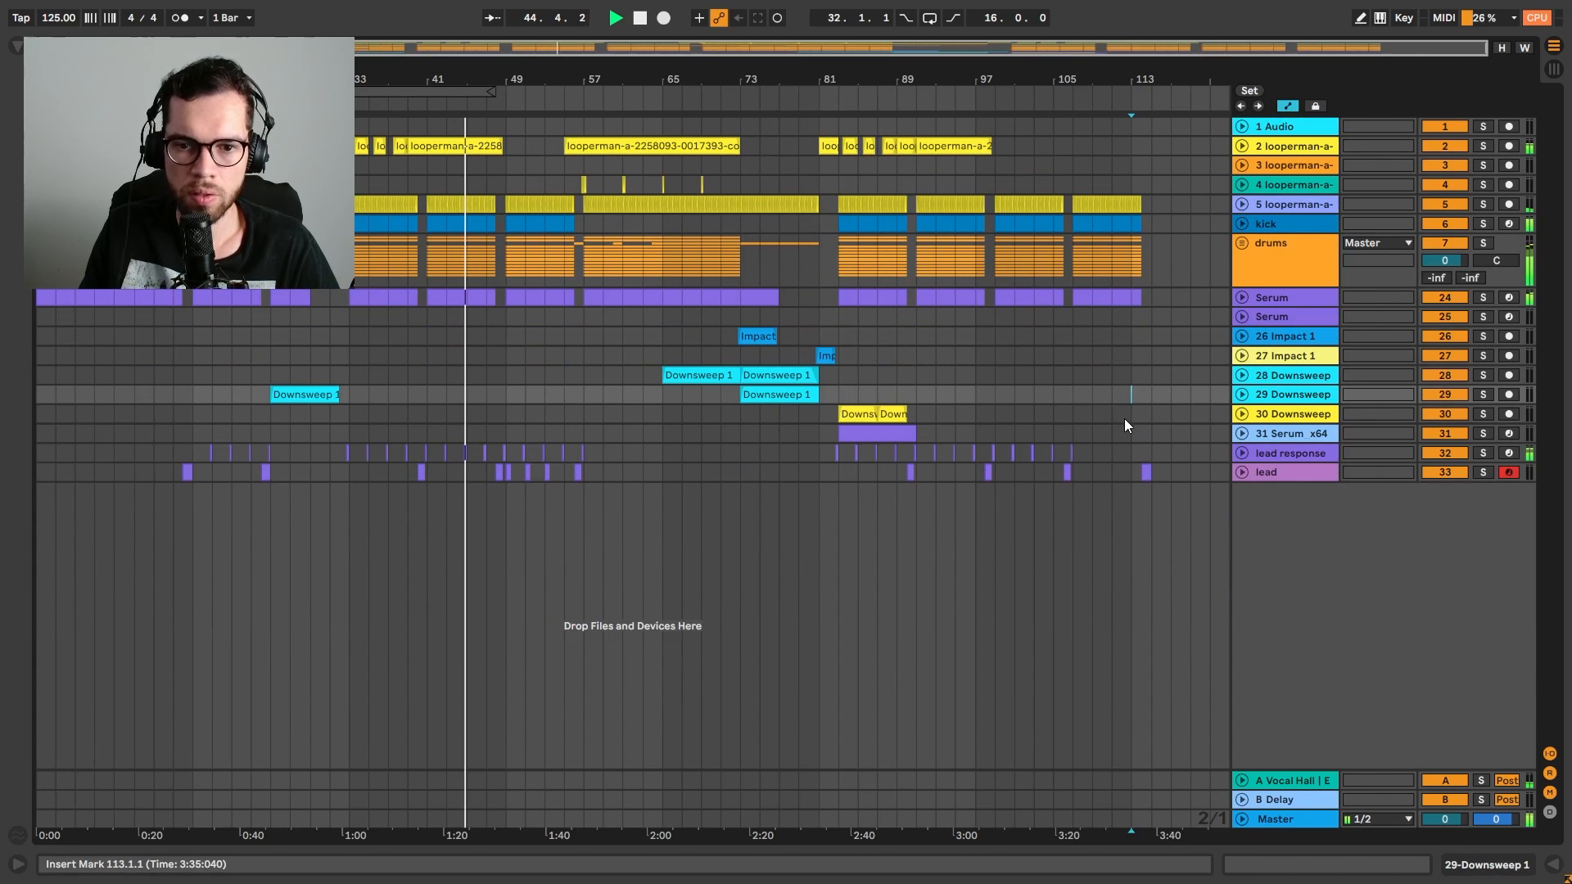
{"action": "left_click", "coordinate": [1270, 341]}
{"action": "left_click", "coordinate": [1282, 413], "text": "shift"}
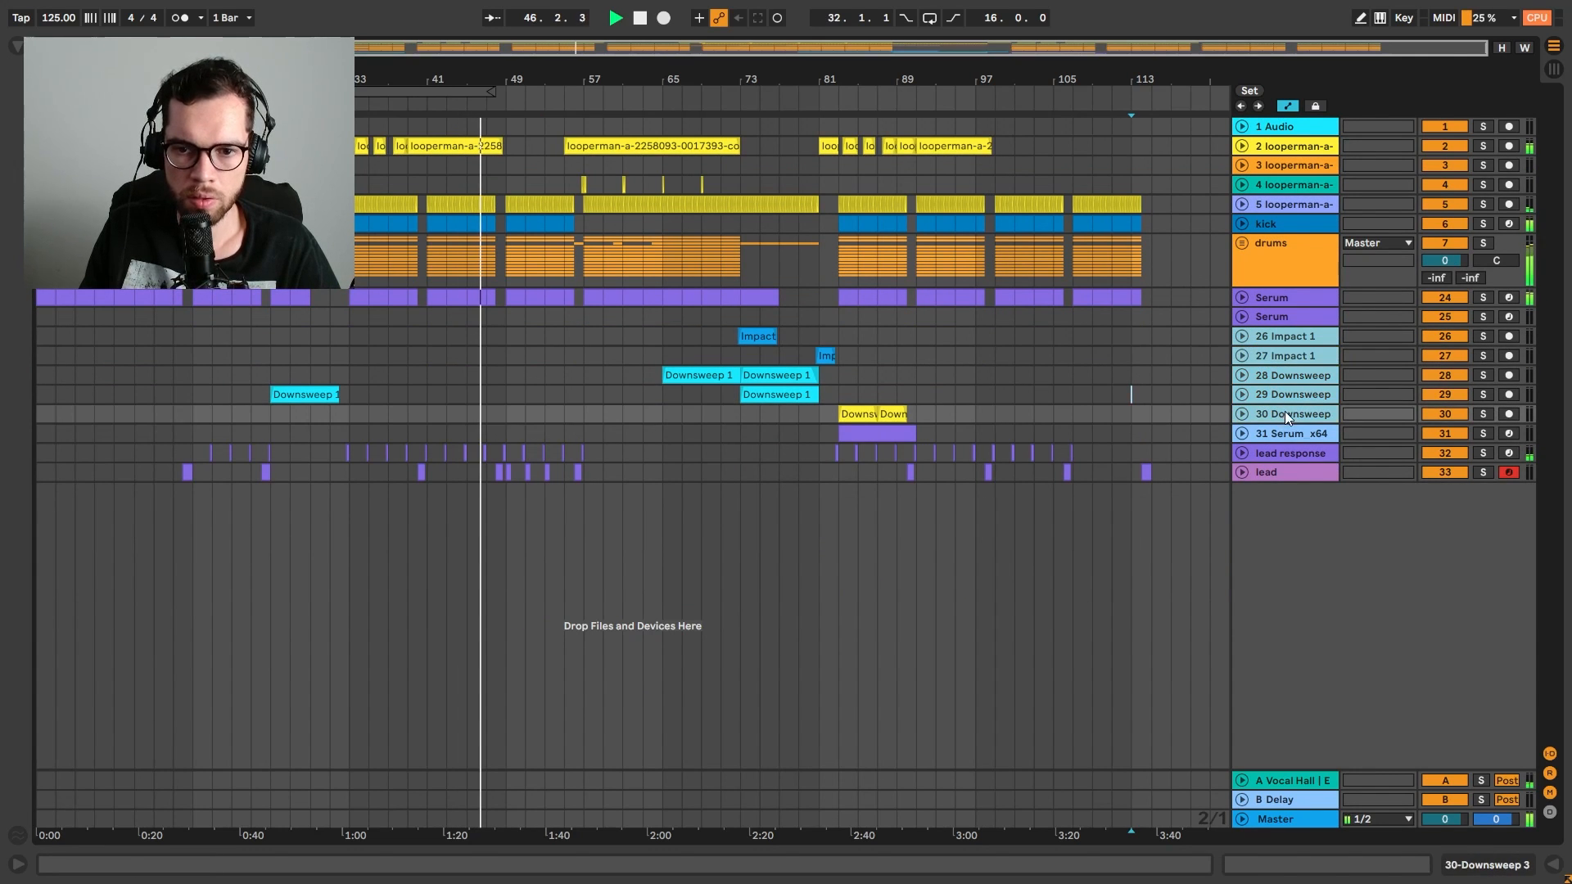
{"action": "key", "text": "ctrl+g"}
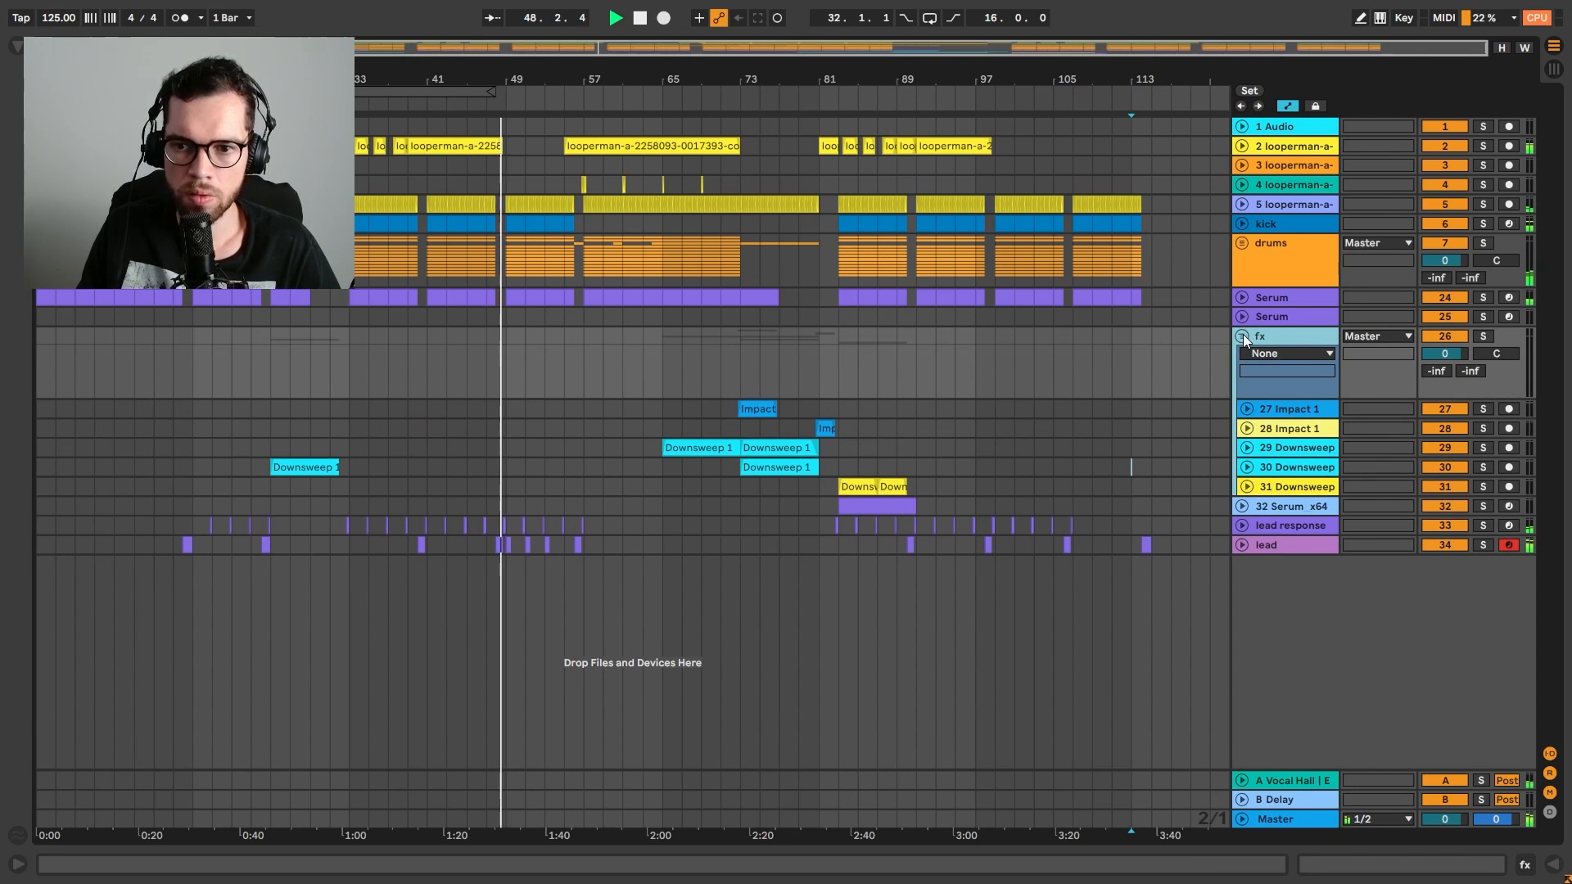
{"action": "left_click", "coordinate": [1243, 336]}
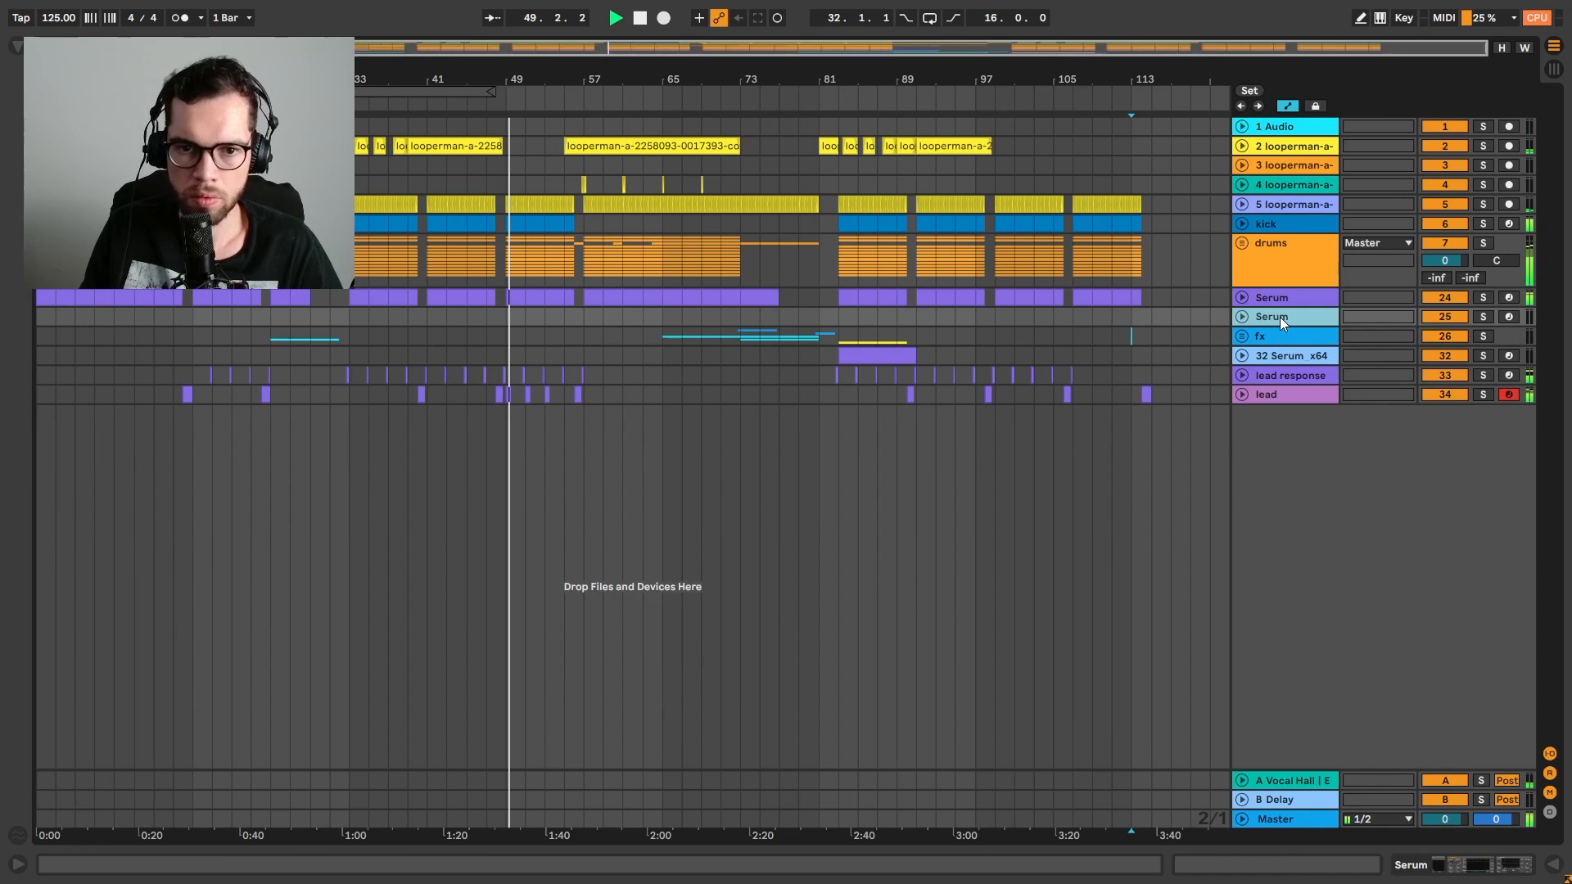
{"action": "key", "text": "Delete"}
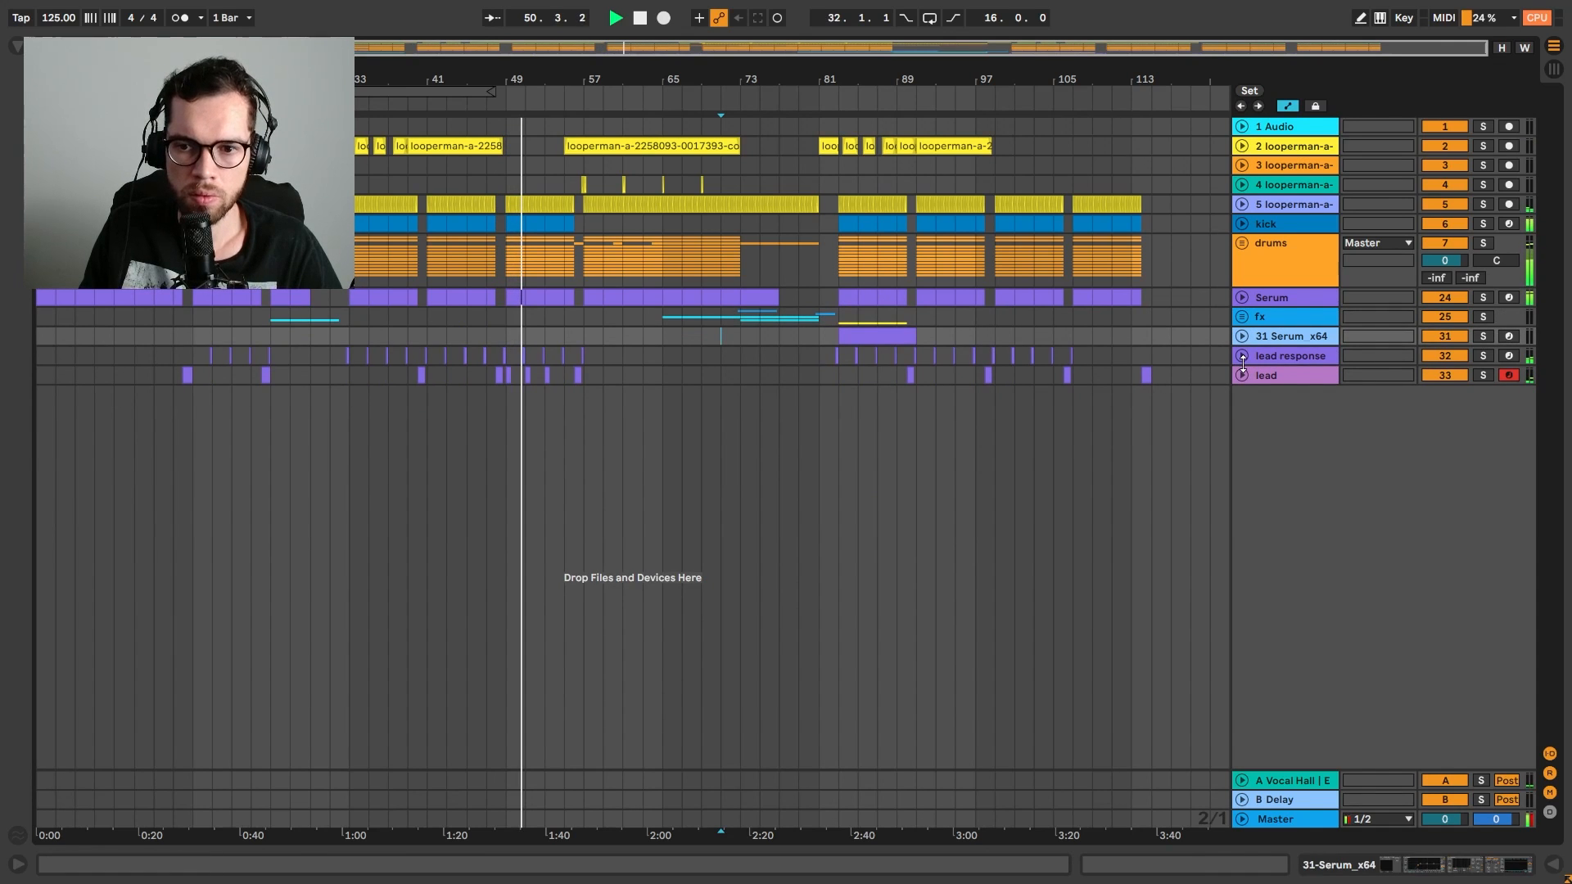
Set the lead response track's send to the A Vocal Hall return to -13.4 dB and audition from bars 71 and 47
{"action": "left_click", "coordinate": [1244, 361]}
{"action": "left_click", "coordinate": [1242, 356]}
{"action": "left_click_drag", "start_coordinate": [1448, 399], "coordinate": [1442, 392]}
{"action": "key", "text": "space"}
{"action": "left_click_drag", "start_coordinate": [1441, 392], "coordinate": [1441, 356]}
{"action": "key", "text": "space"}
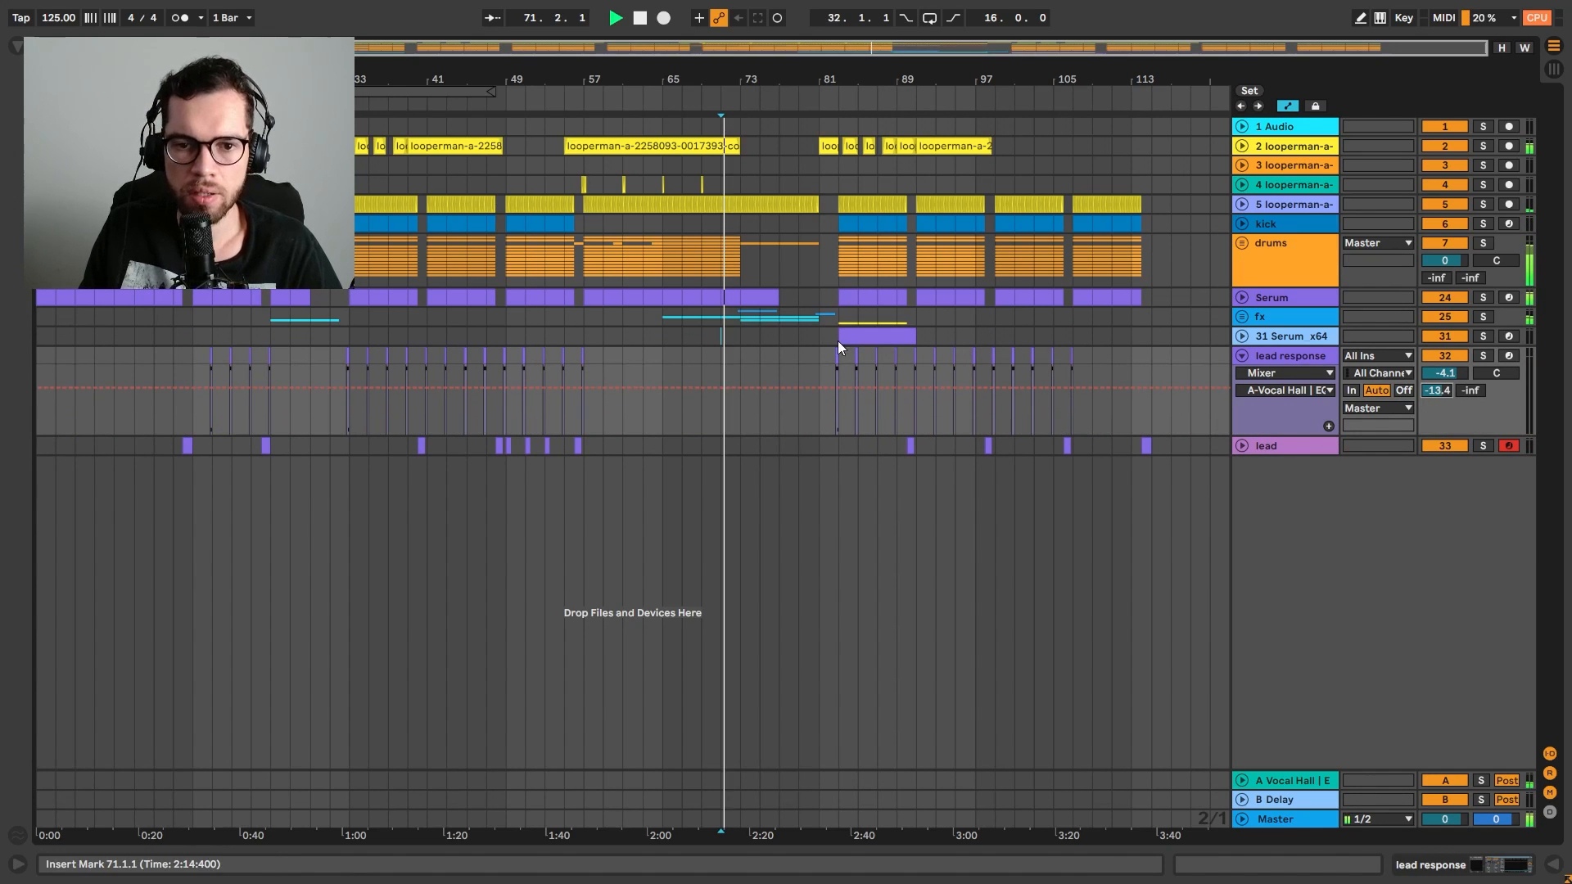
{"action": "left_click", "coordinate": [488, 352]}
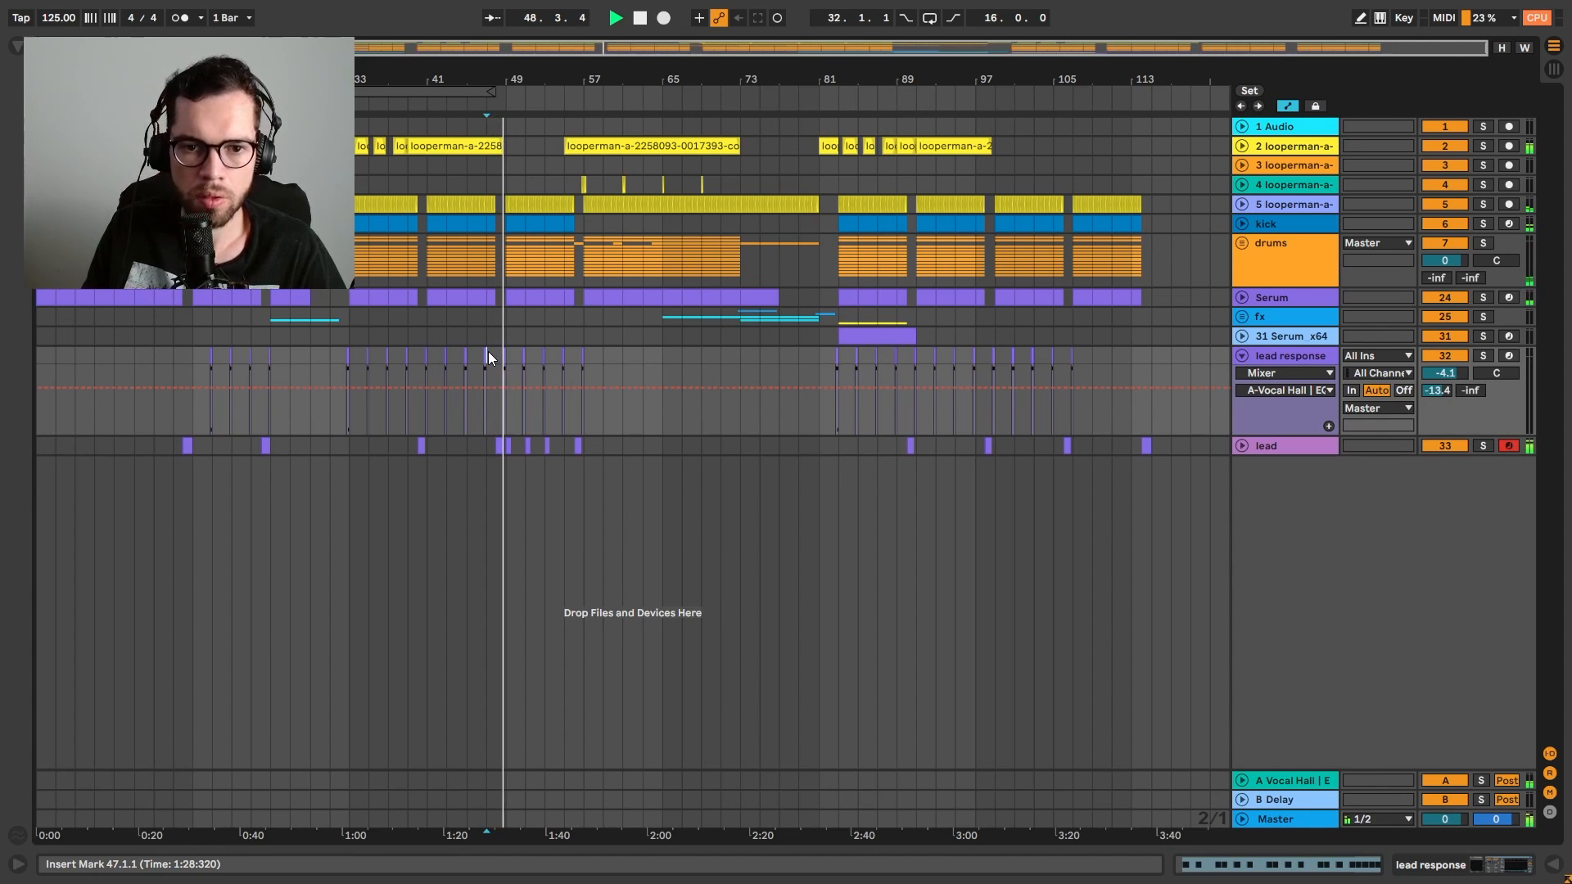
{"action": "left_click_drag", "start_coordinate": [530, 72], "coordinate": [740, 72]}
{"action": "key", "text": "space"}
Group the lead response and lead tracks as Leads, fold the group and move the 31 Serum_x64 track into it
{"action": "left_click", "coordinate": [1300, 361]}
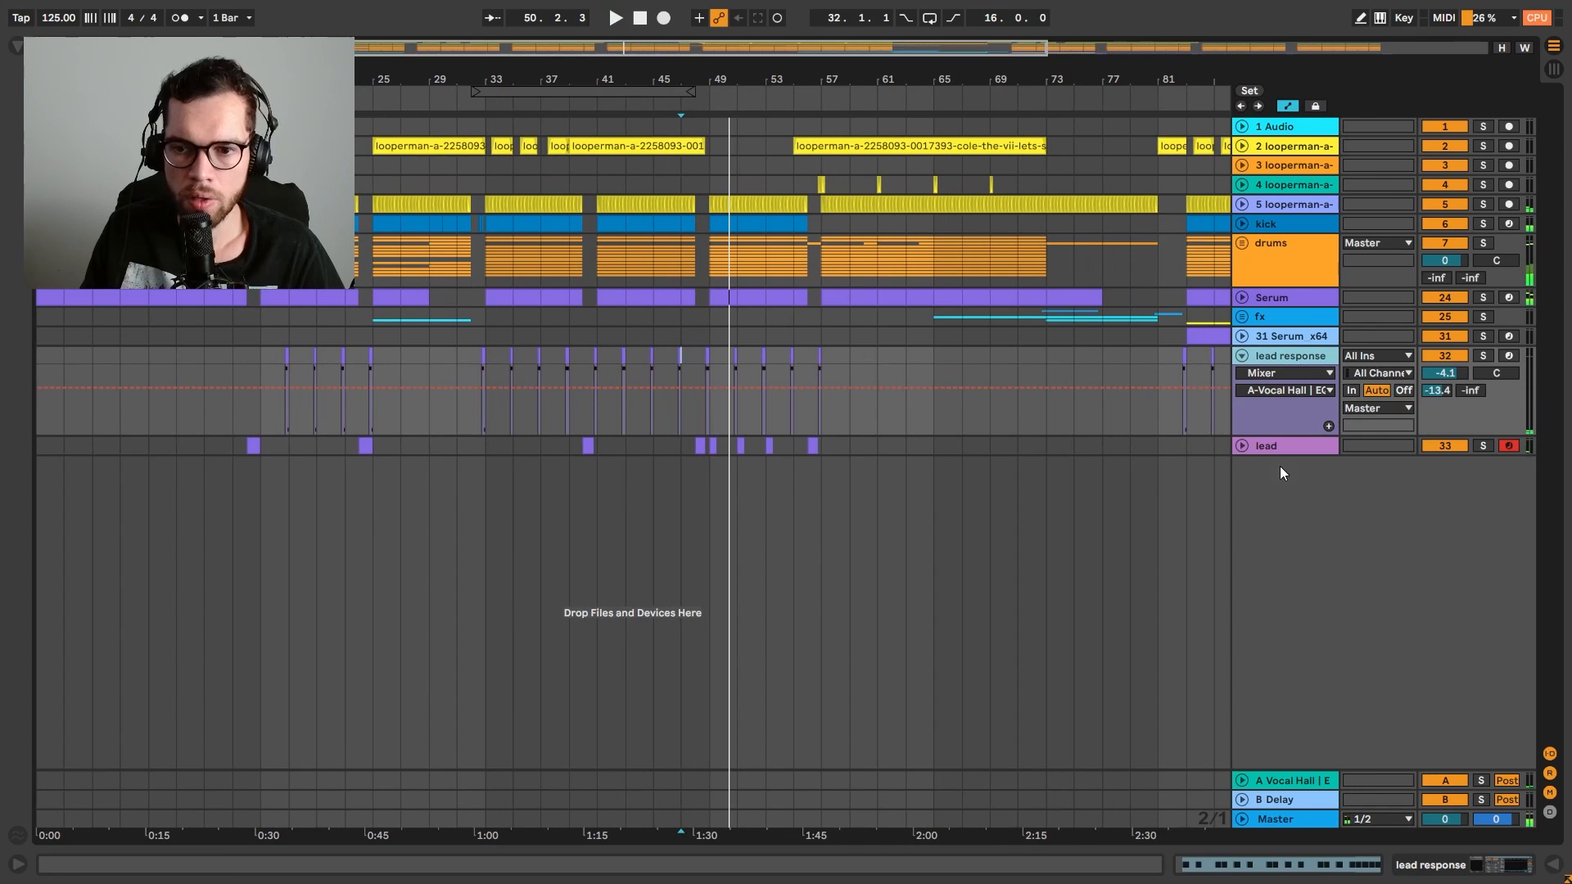
{"action": "left_click", "coordinate": [1280, 447], "text": "shift"}
{"action": "key", "text": "ctrl+g"}
{"action": "left_click", "coordinate": [1244, 356]}
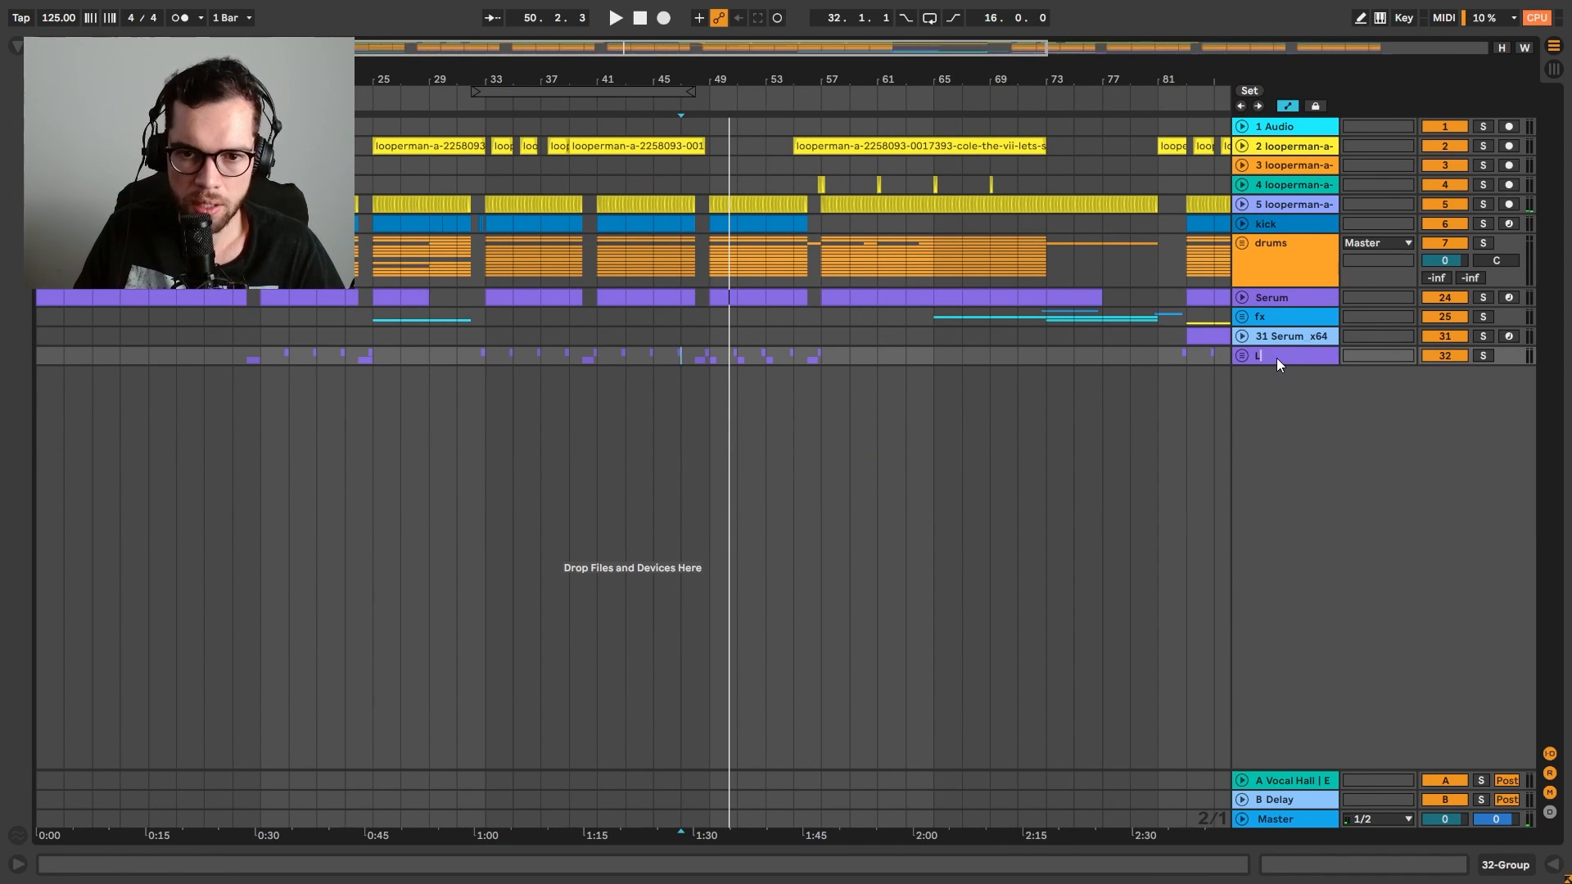
{"action": "left_click_drag", "start_coordinate": [1284, 337], "coordinate": [1290, 353]}
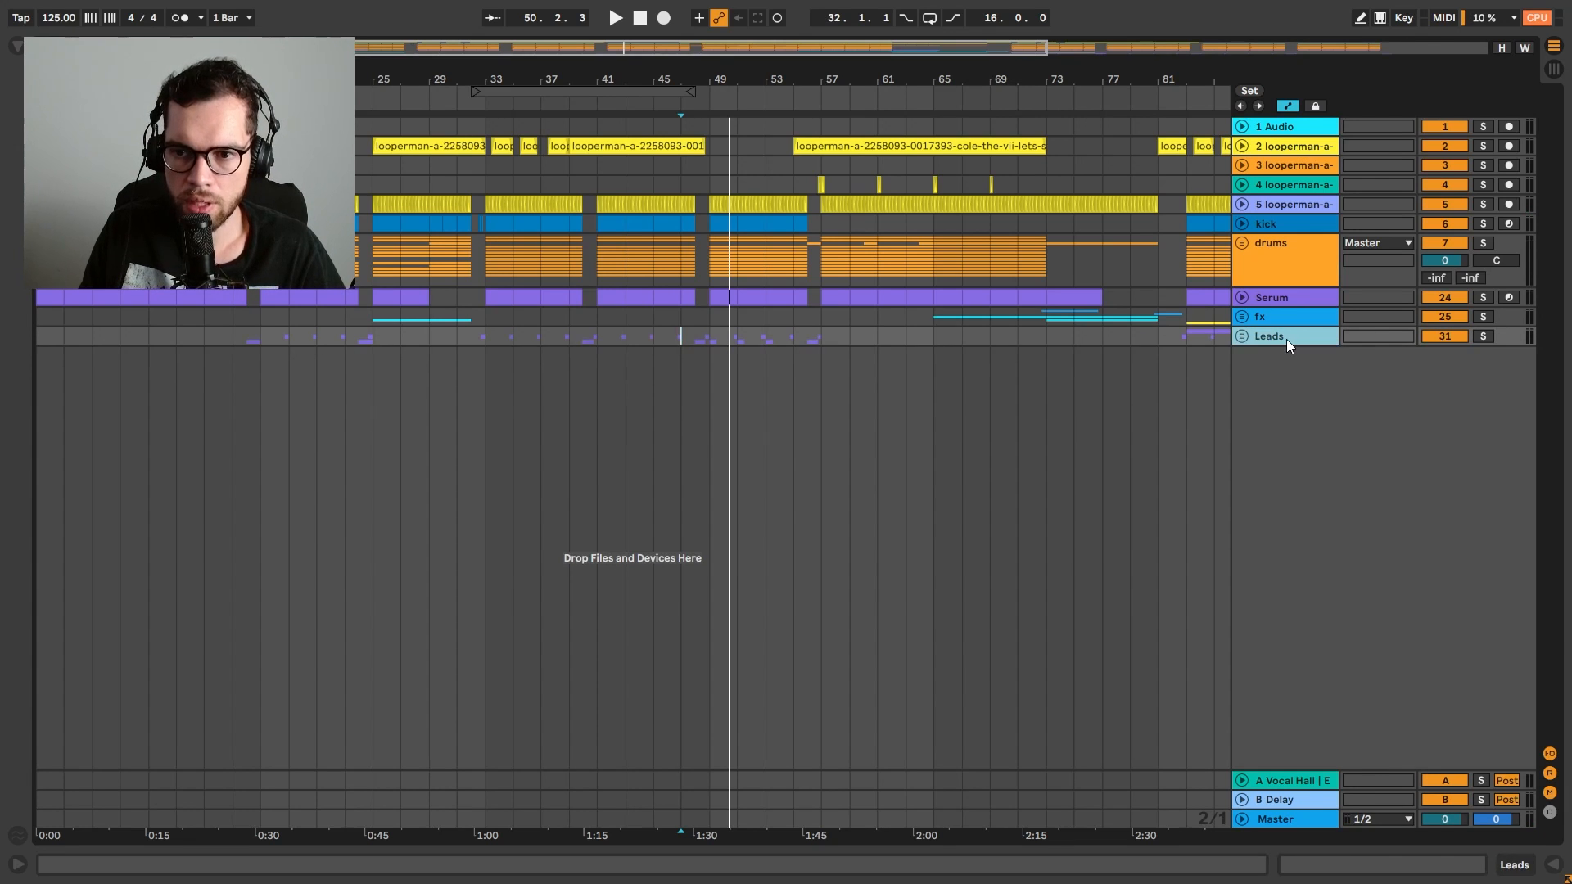
Add the Mastering - Gentle Limiter preset to the Leads group and audition it from bars 33 and 39
{"action": "double_click", "coordinate": [1285, 339]}
{"action": "key", "text": "ctrl+f"}
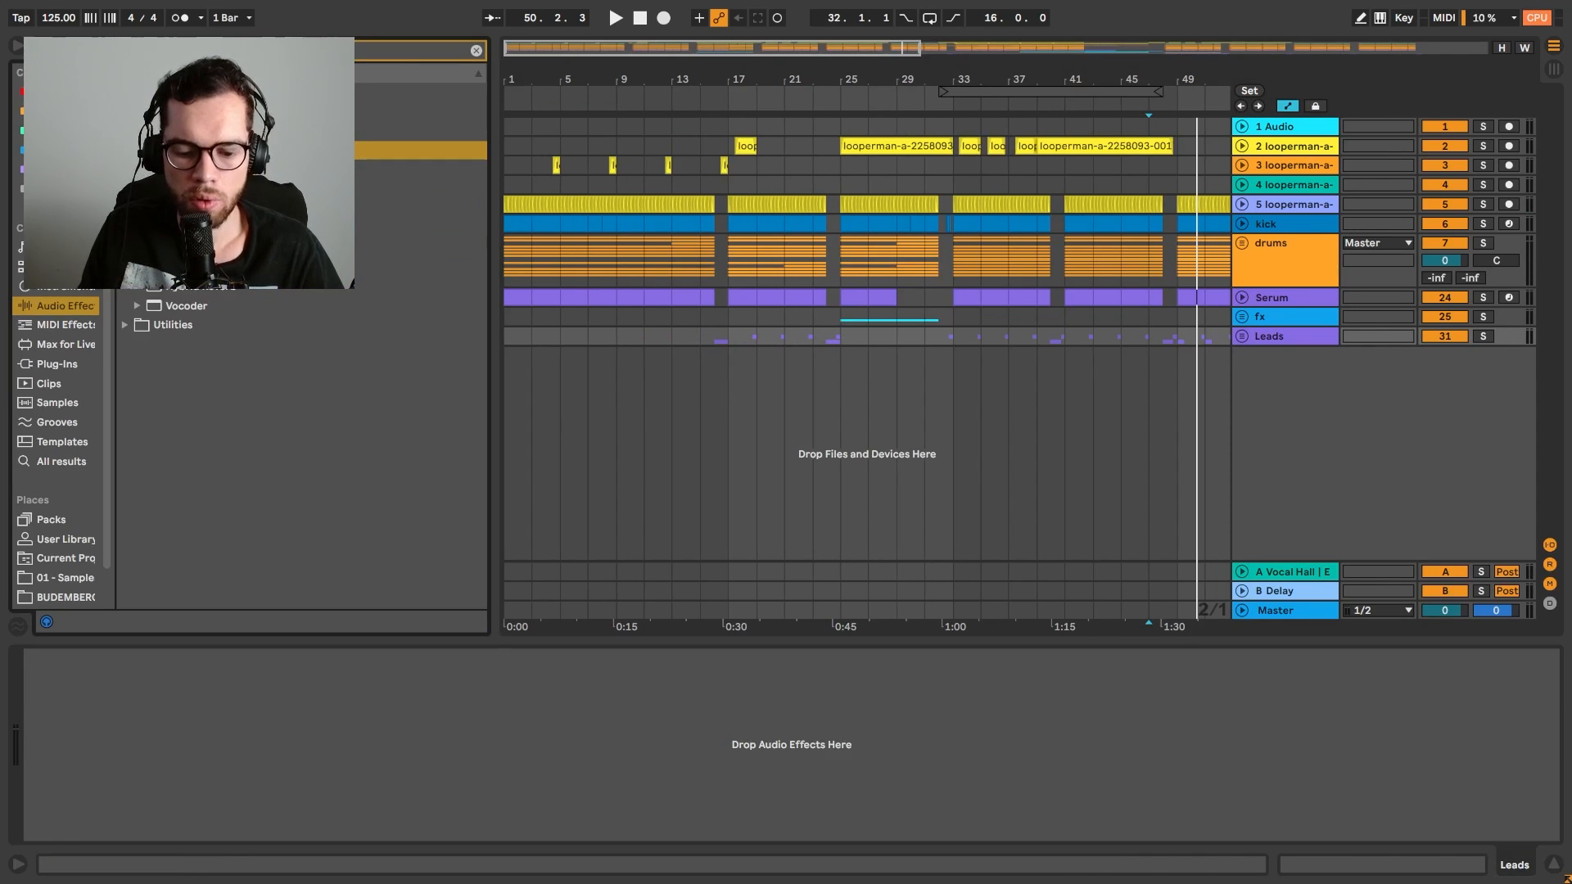
{"action": "type", "text": "o"}
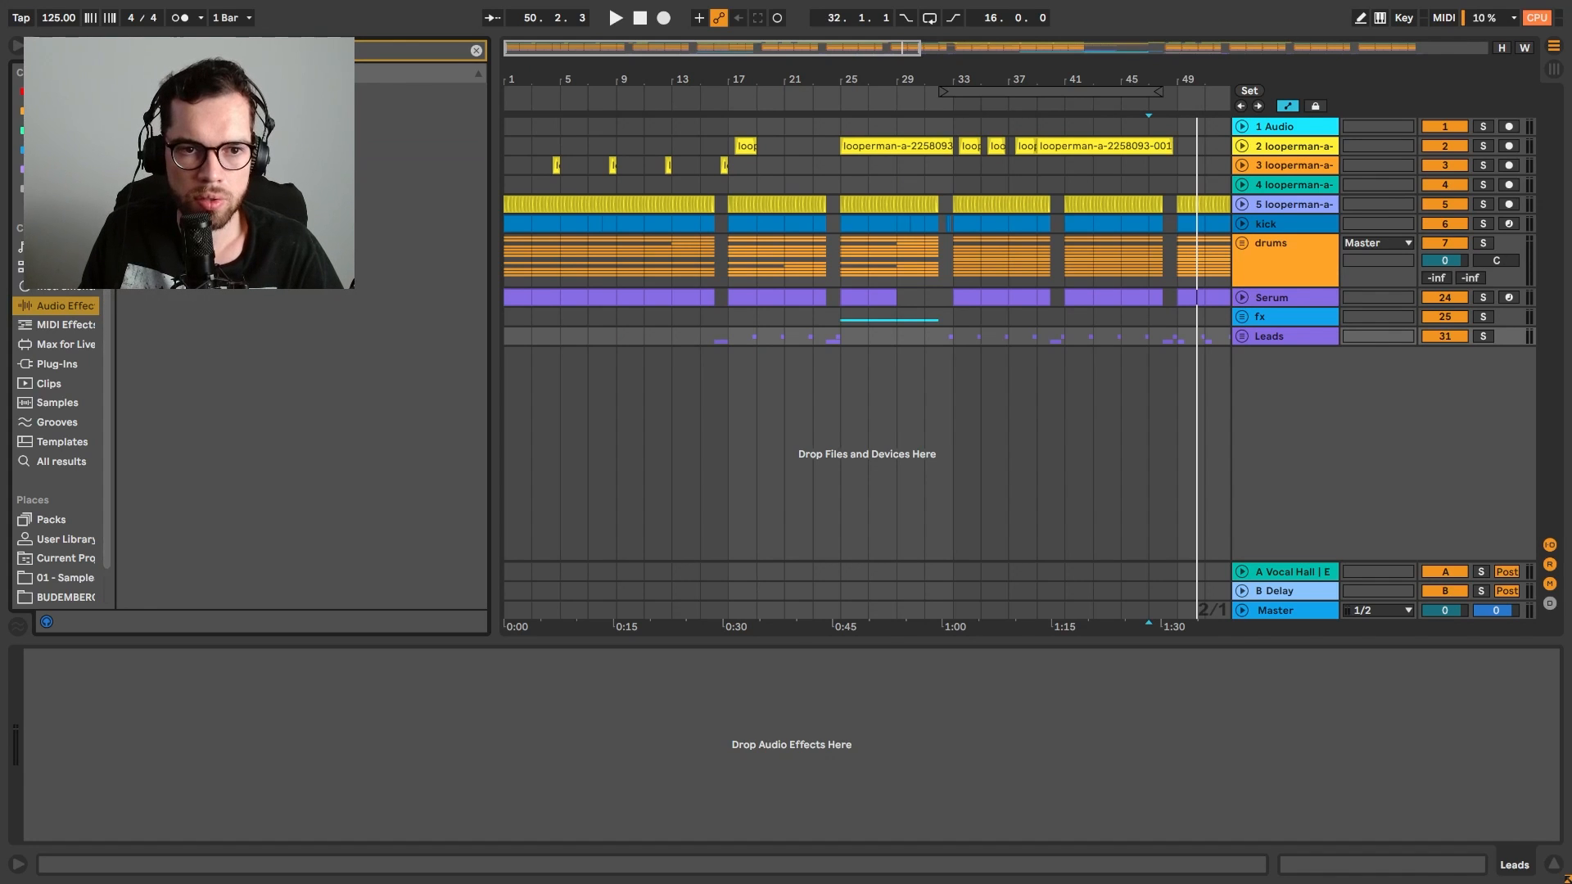
{"action": "key", "text": "BackSpace"}
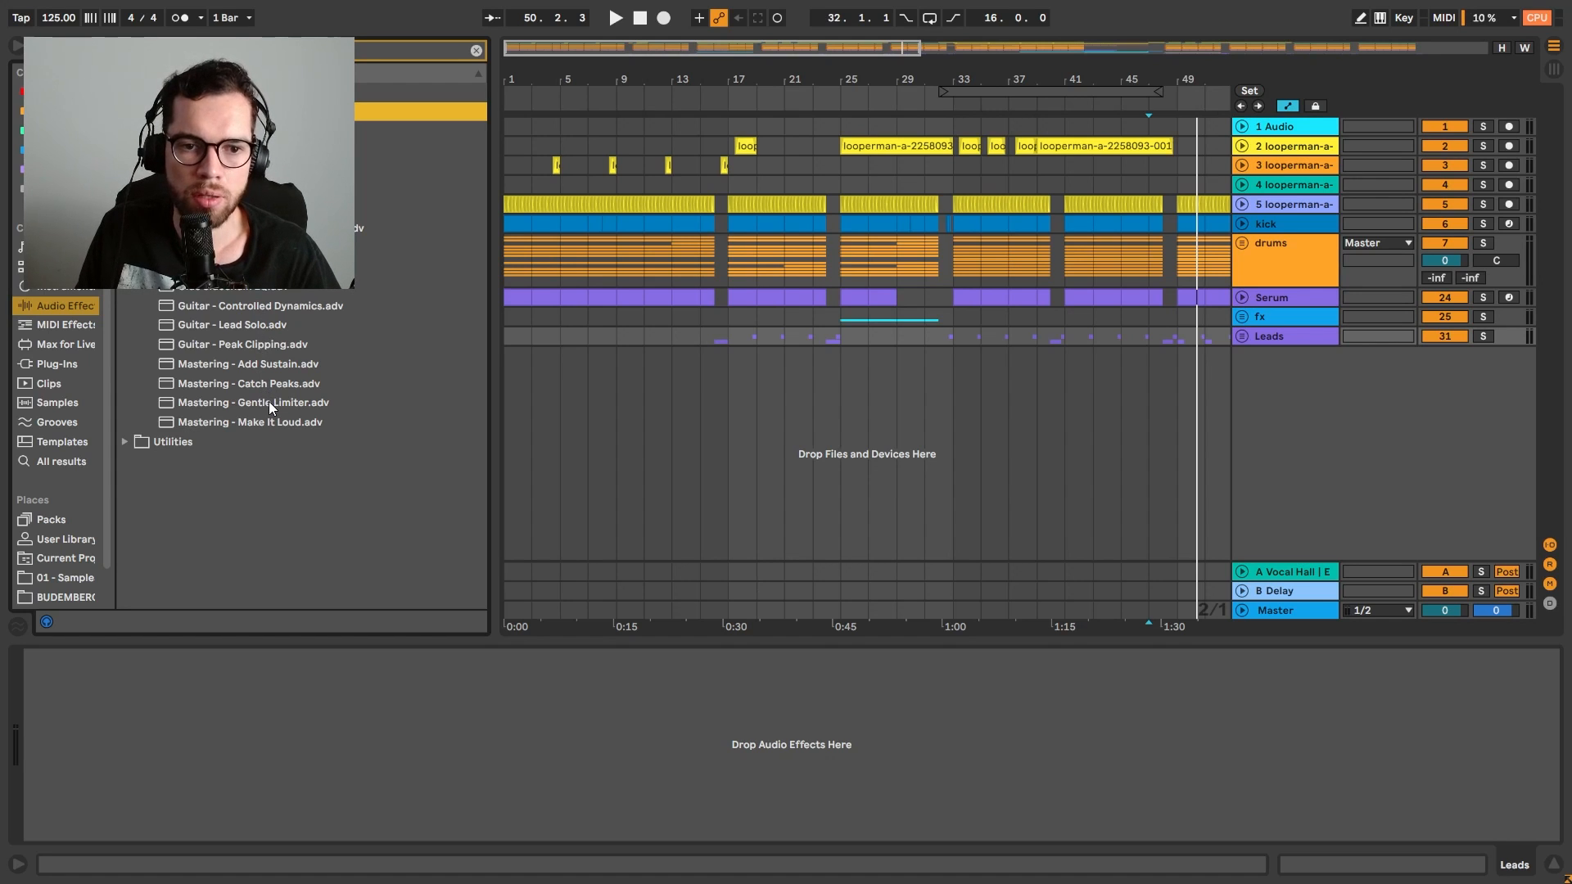
{"action": "left_click_drag", "start_coordinate": [262, 405], "coordinate": [295, 721]}
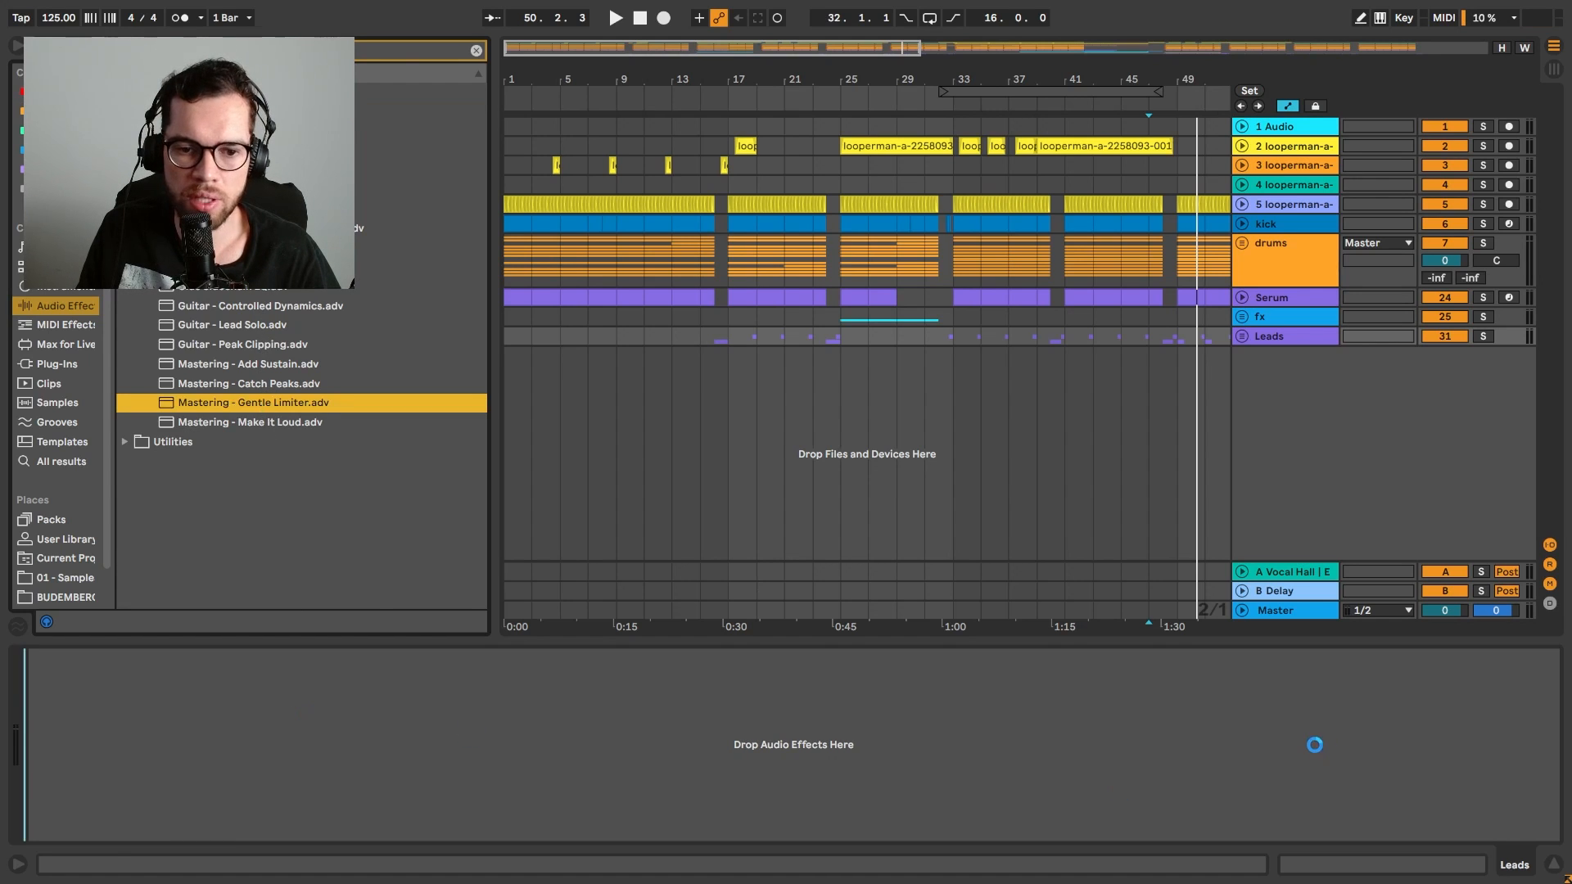
{"action": "left_click_drag", "start_coordinate": [1314, 745], "coordinate": [1314, 744]}
{"action": "key", "text": "space"}
{"action": "left_click", "coordinate": [950, 343]}
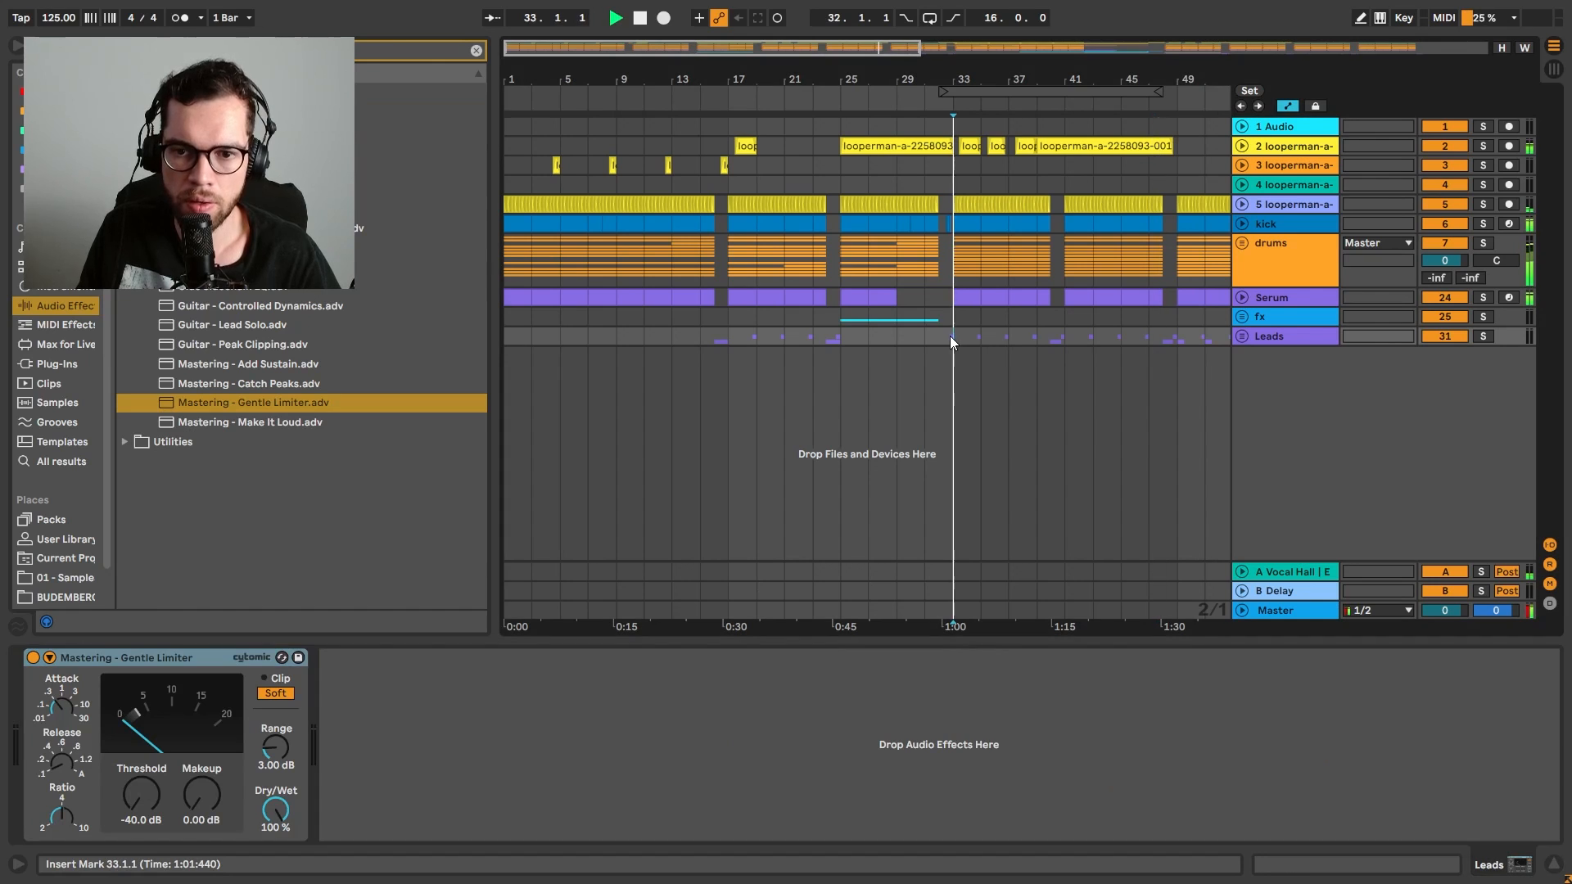
{"action": "left_click", "coordinate": [1042, 342]}
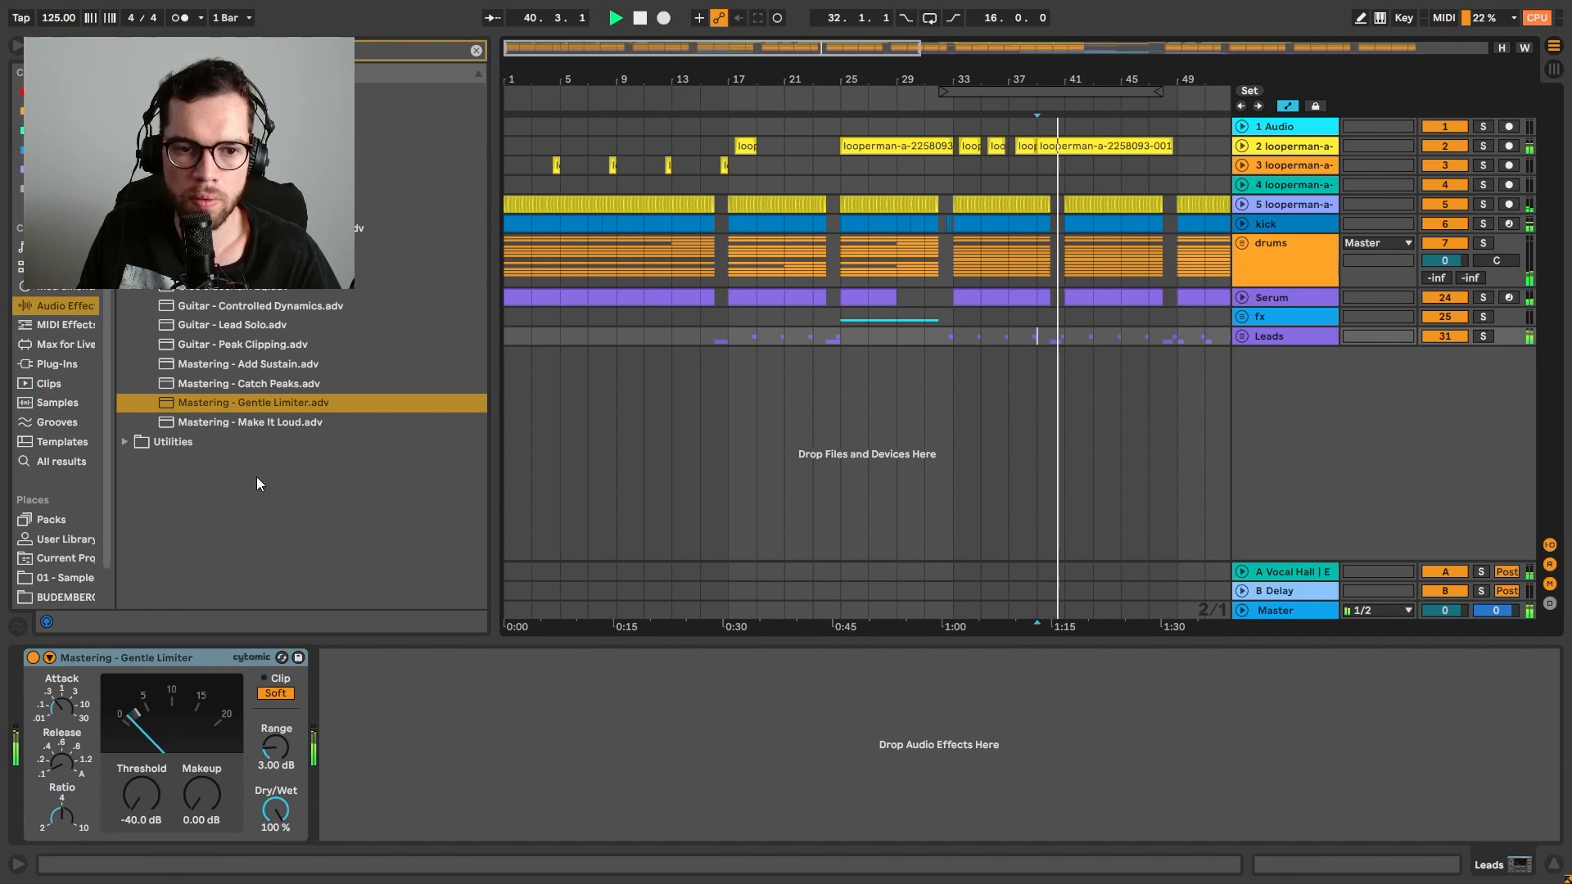
{"action": "key", "text": "space"}
Add the A Bit Warmer saturator preset after the limiter on the Leads group and set its output to -5.14 dB
{"action": "key", "text": "ctrl+f"}
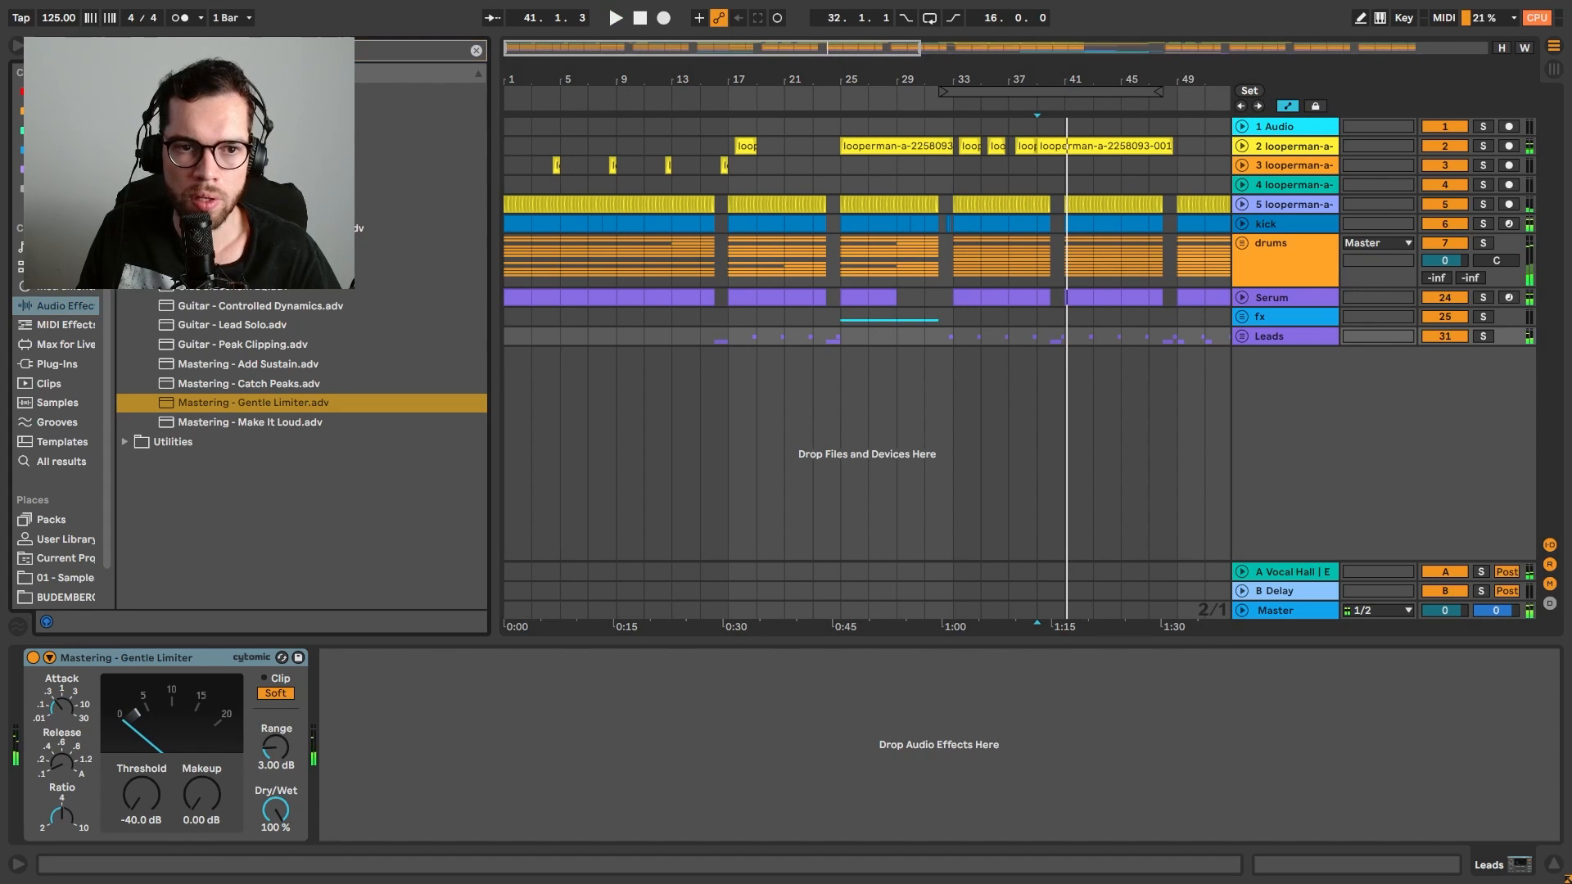
{"action": "type", "text": "sat"}
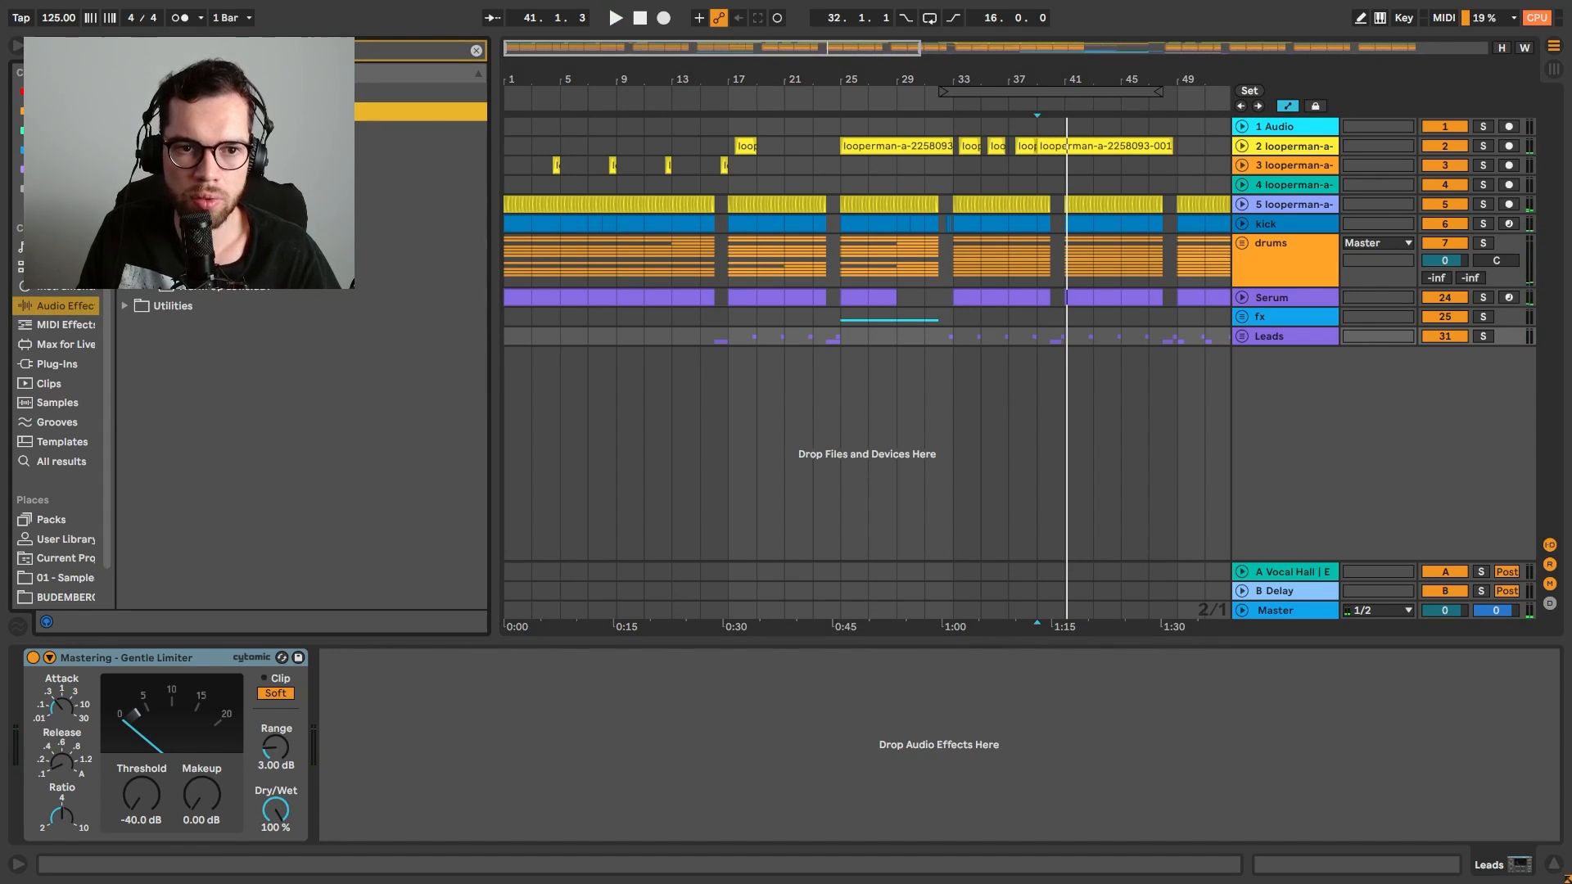
{"action": "mouse_move", "coordinate": [311, 130]}
{"action": "left_mouse_down"}
{"action": "mouse_move", "coordinate": [407, 743]}
{"action": "mouse_move", "coordinate": [453, 762]}
{"action": "left_mouse_up"}
{"action": "key", "text": "space"}
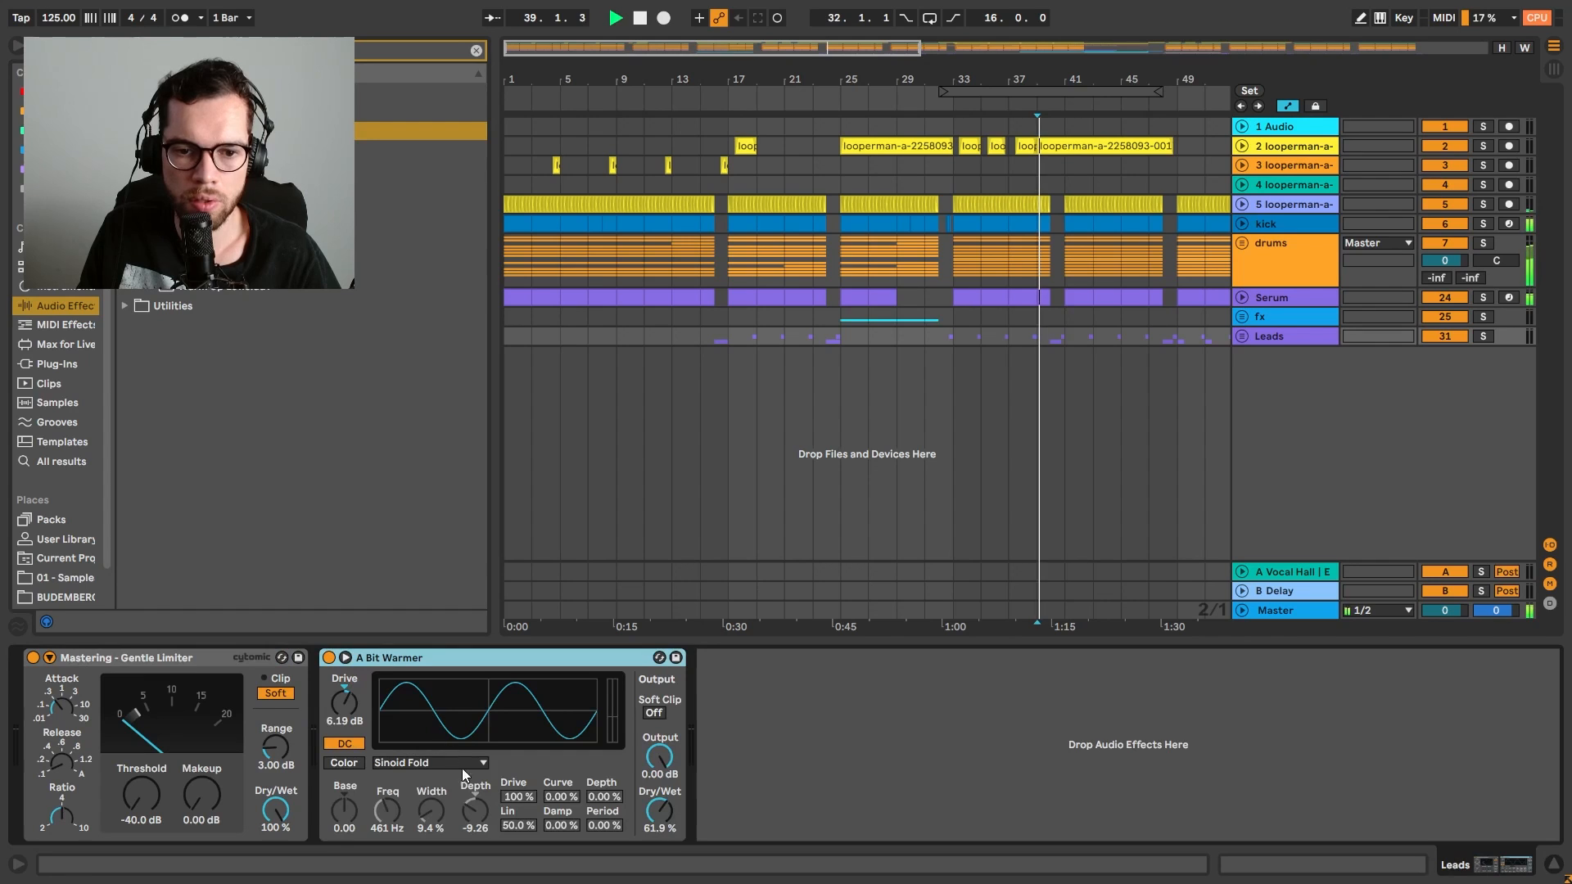
{"action": "left_click_drag", "start_coordinate": [655, 770], "coordinate": [655, 796]}
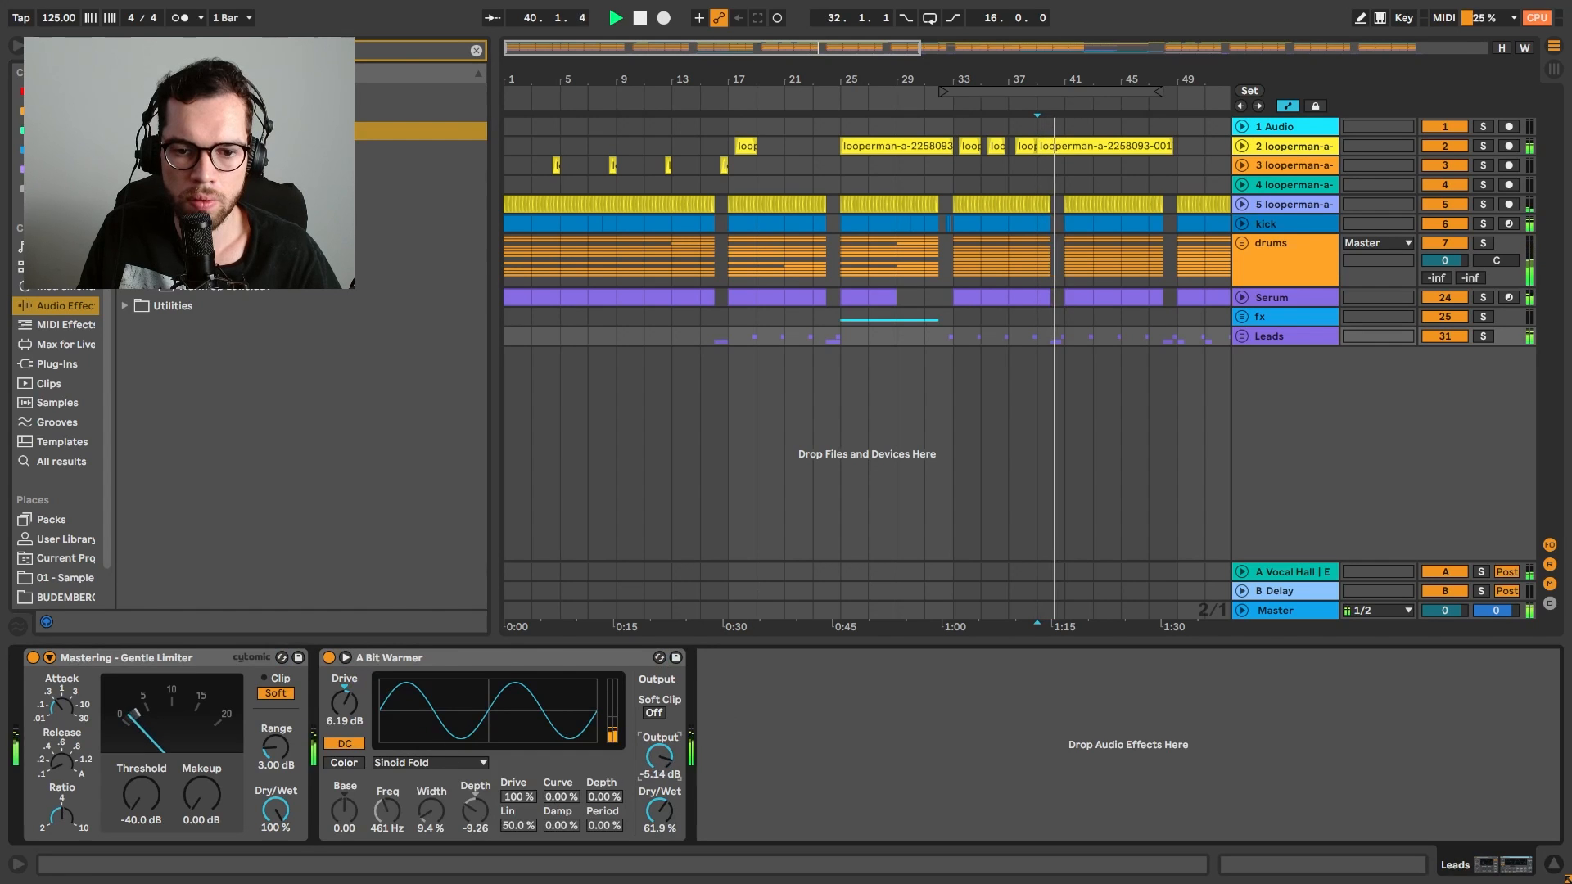
{"action": "key", "text": "space"}
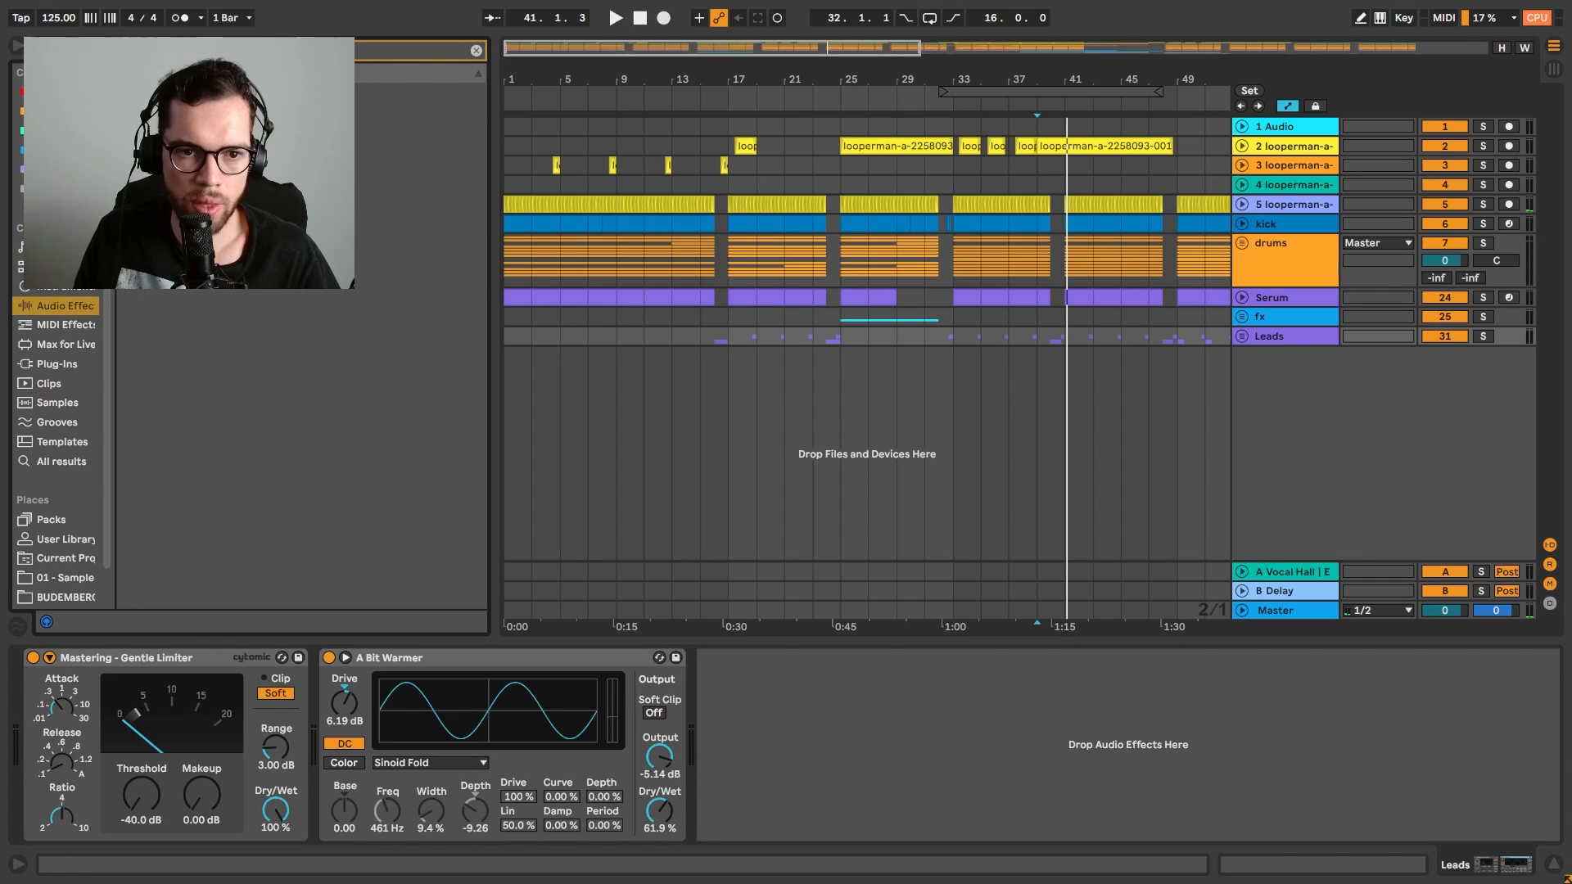
Add EQ Eight to the Leads group with a low cut on band 1, a slight high-shelf boost and a 14.1 kHz high cut on band 8
{"action": "left_click", "coordinate": [787, 815]}
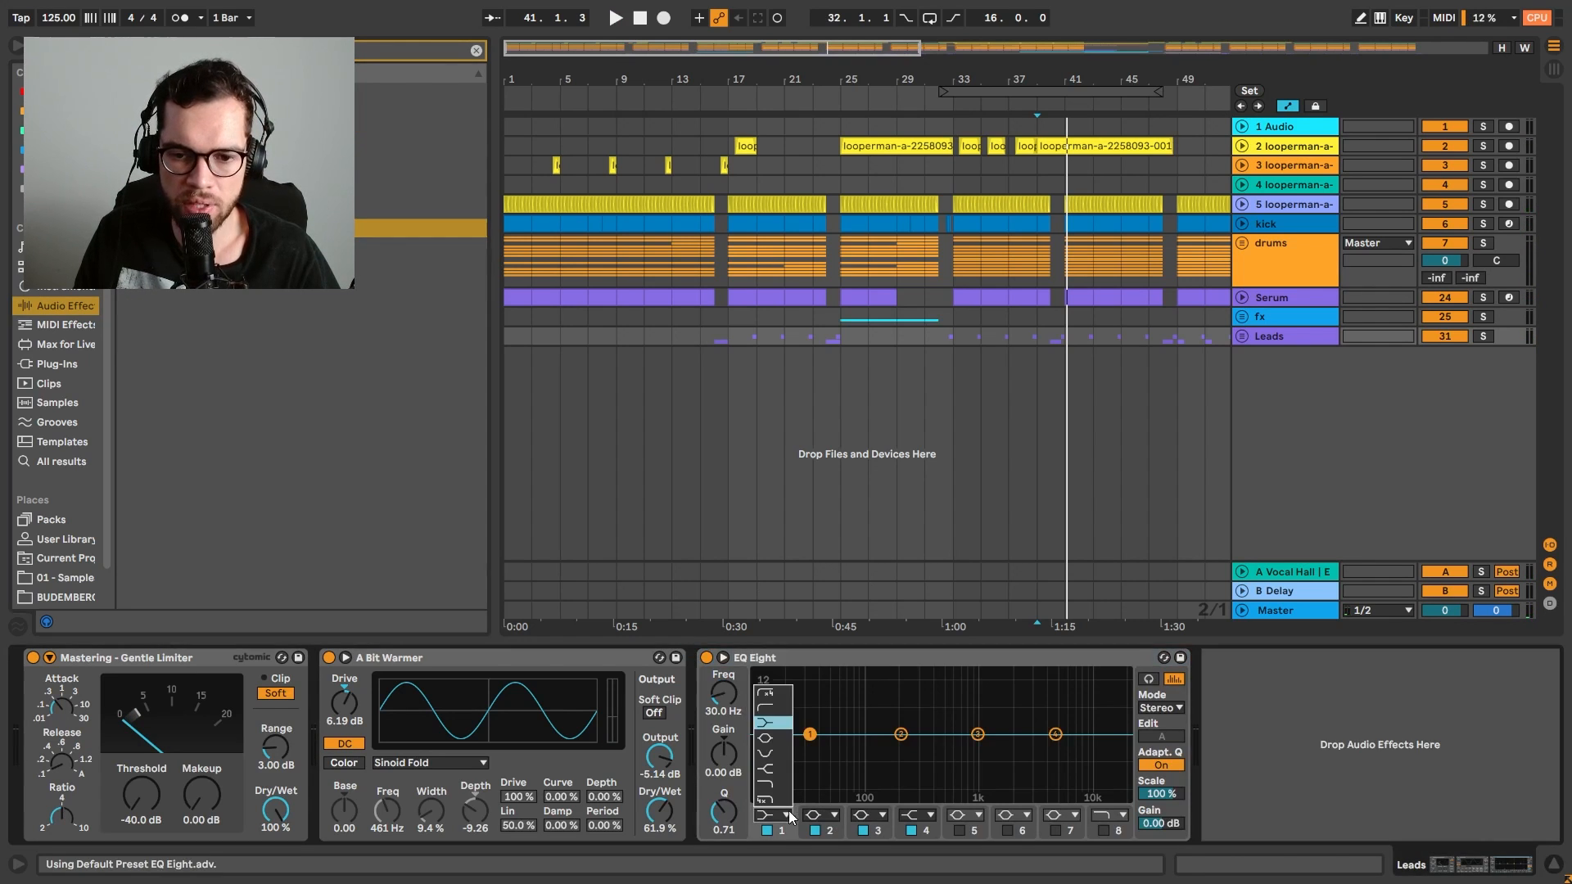
{"action": "left_click", "coordinate": [784, 713]}
{"action": "key", "text": "space"}
{"action": "left_click_drag", "start_coordinate": [734, 716], "coordinate": [734, 703]}
{"action": "left_click_drag", "start_coordinate": [1055, 734], "coordinate": [1034, 728]}
{"action": "left_click", "coordinate": [1104, 830]}
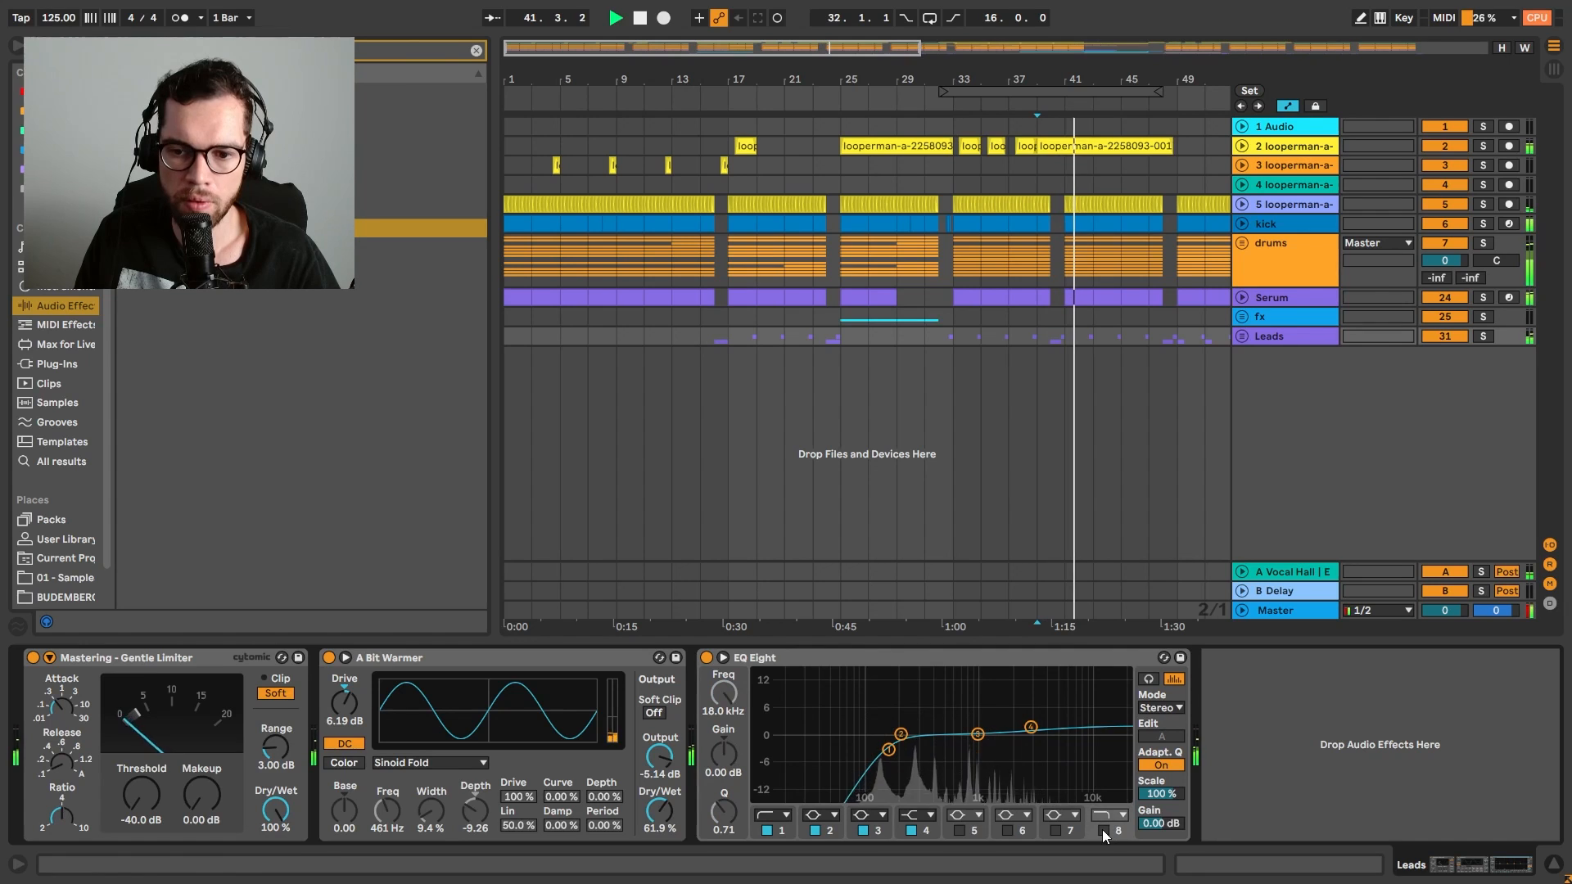
{"action": "key", "text": "space"}
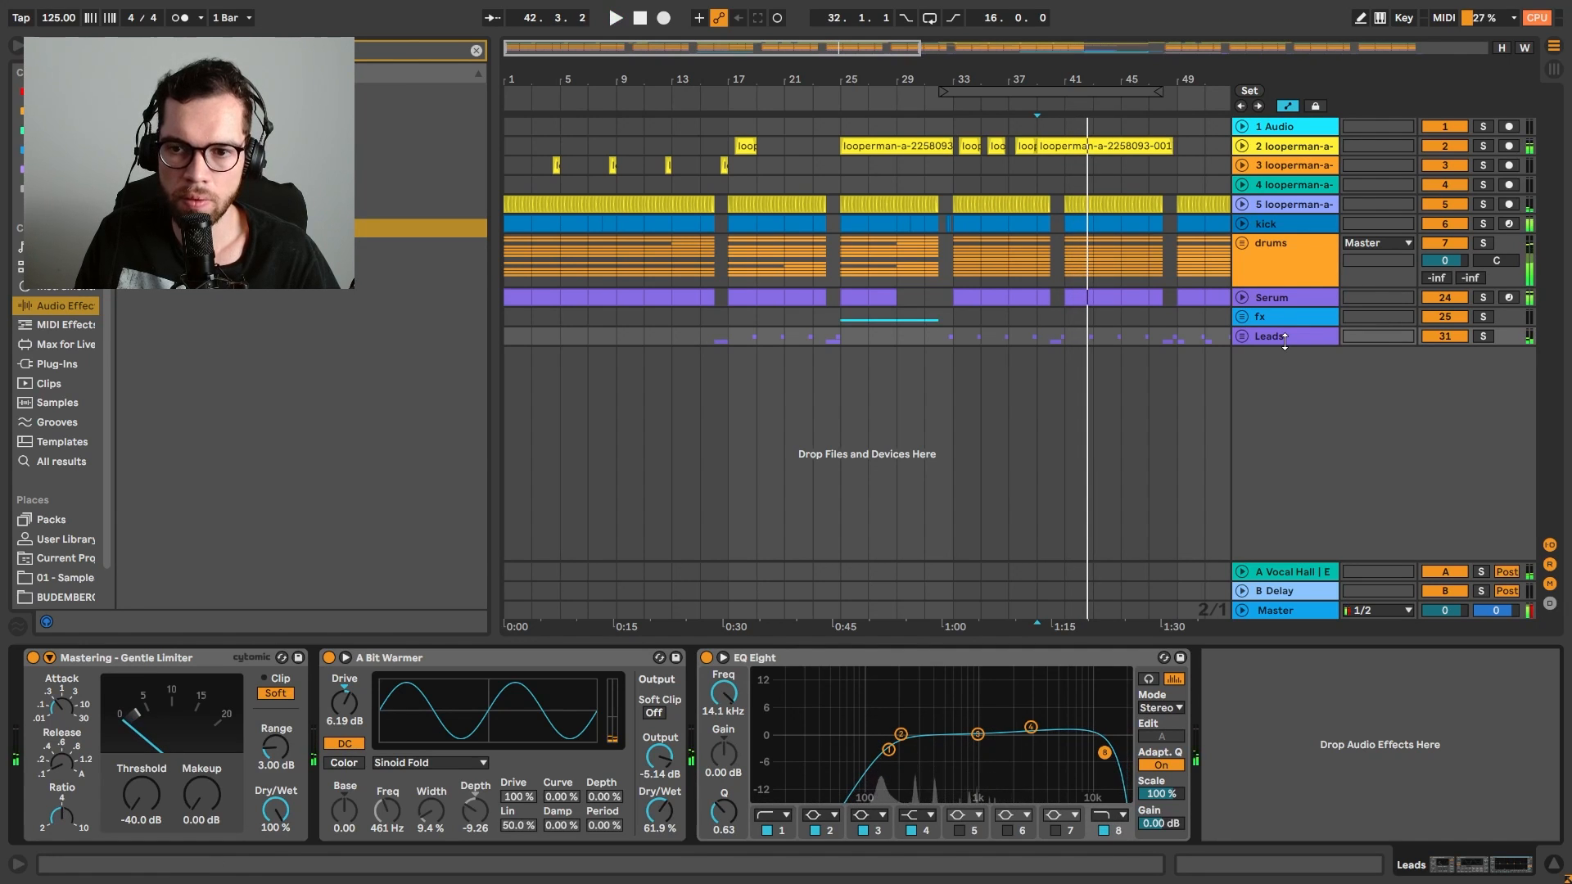
Unfold the drums group, then fold its 11 Snare Build track and hats group
{"action": "left_click", "coordinate": [1289, 269]}
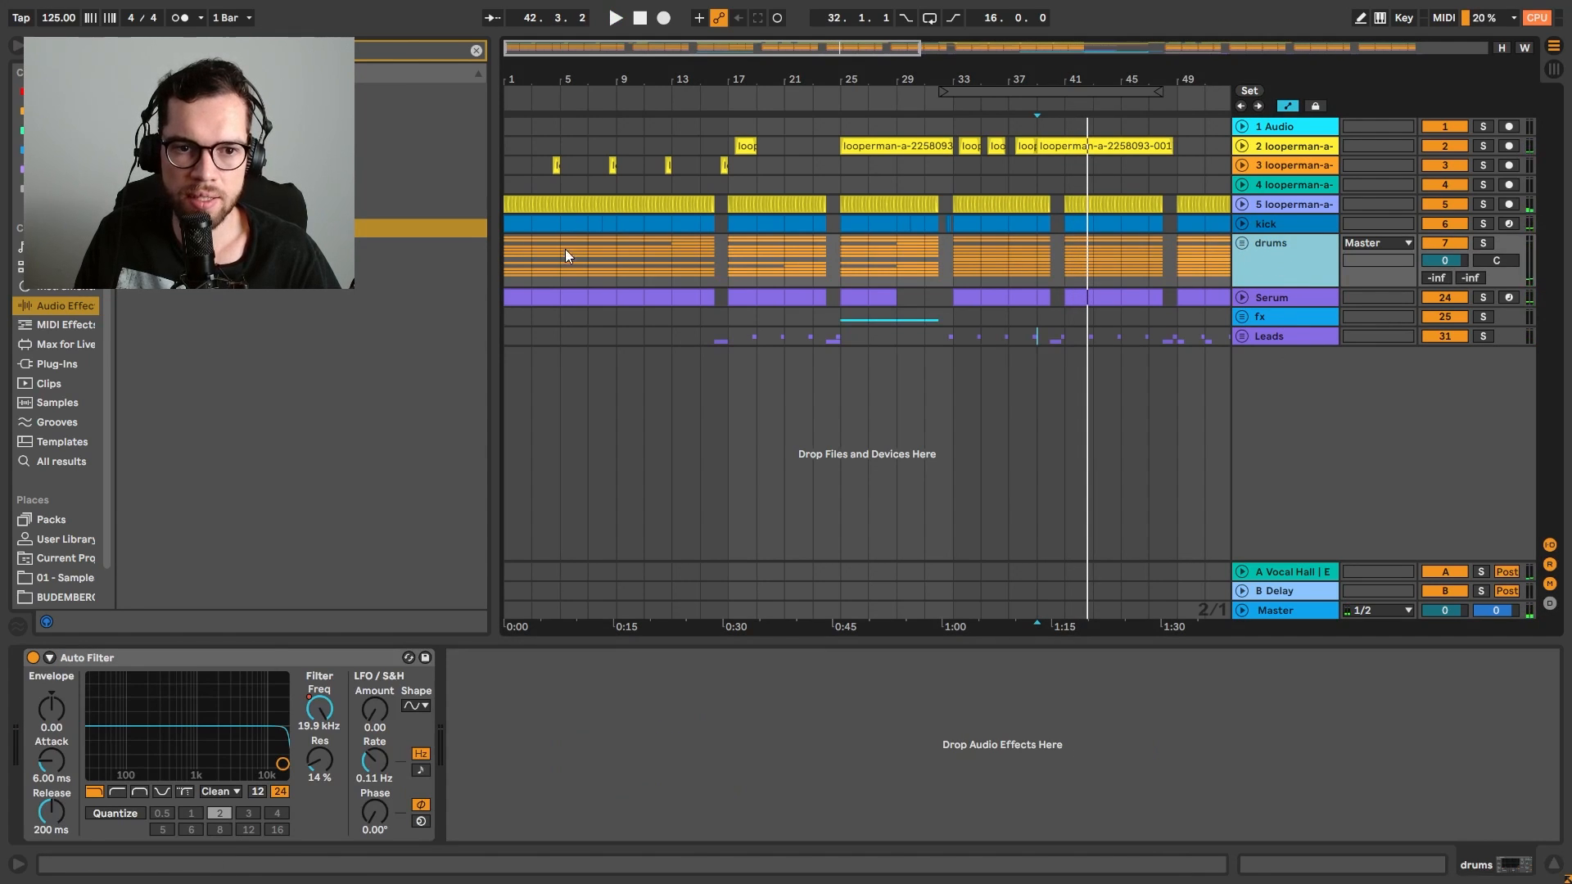
{"action": "left_click", "coordinate": [1242, 244]}
{"action": "scroll", "coordinate": [1280, 289], "scroll_direction": "down", "scroll_amount": 2}
{"action": "left_click", "coordinate": [1281, 290]}
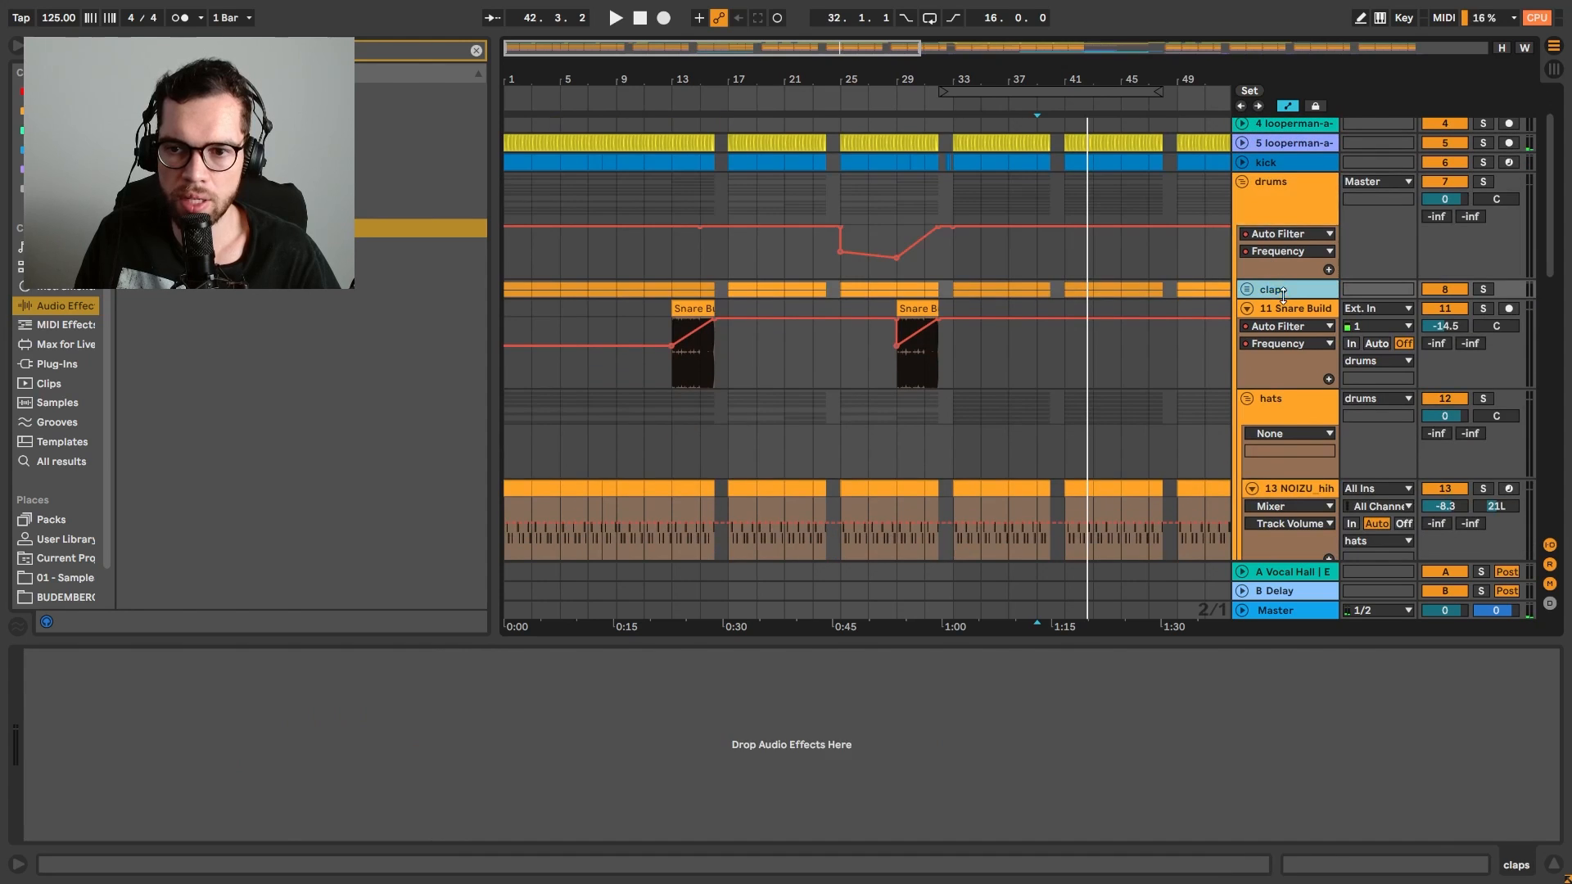
{"action": "left_click", "coordinate": [1251, 307]}
{"action": "left_click", "coordinate": [1268, 325]}
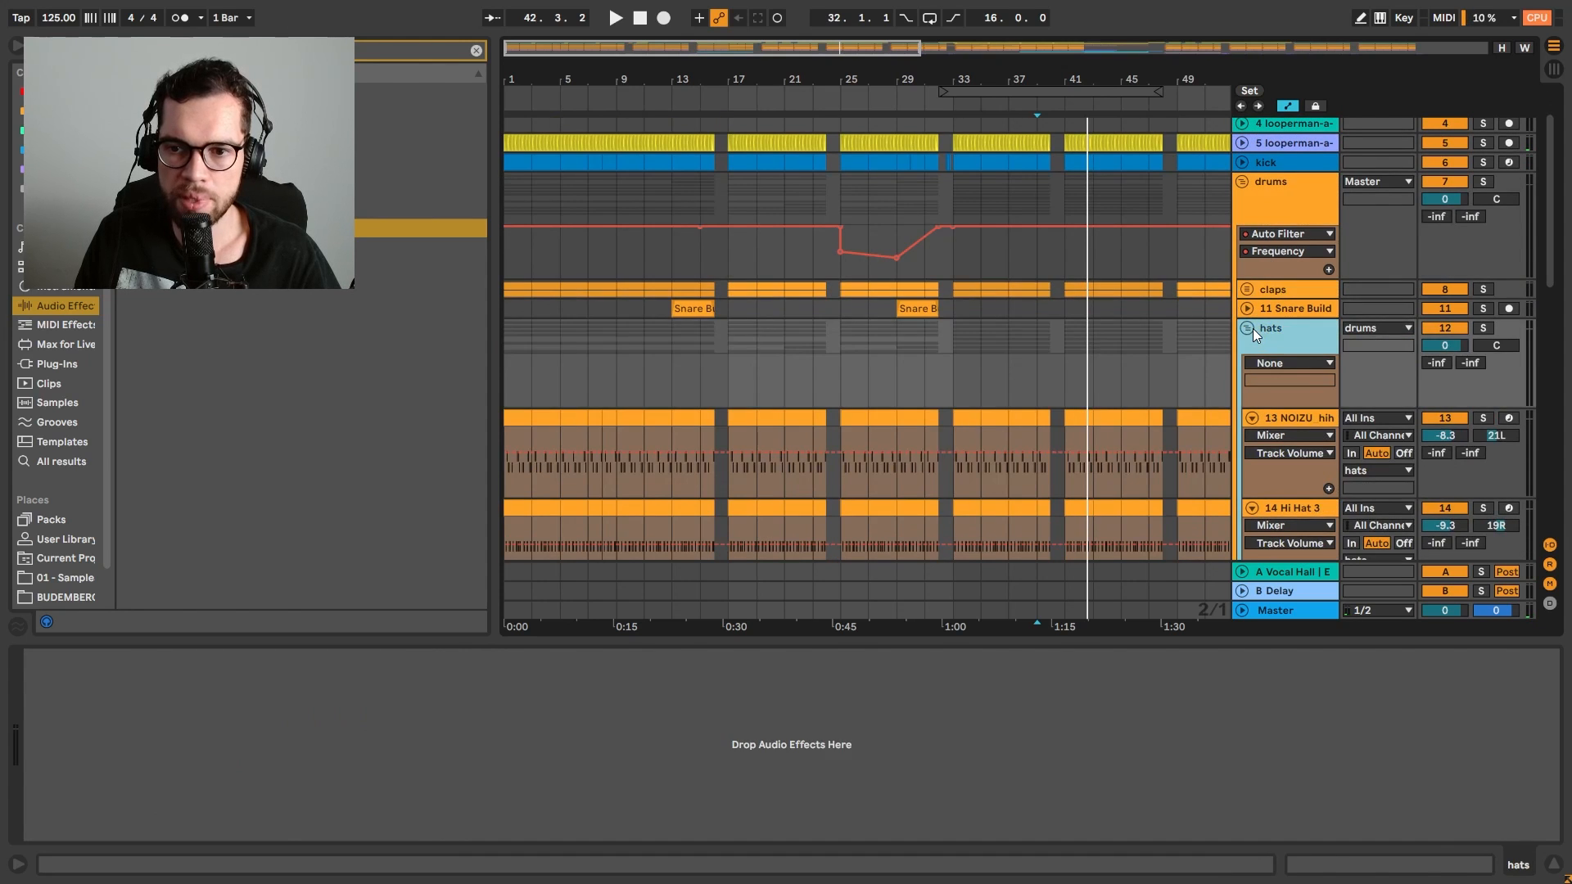
{"action": "left_click", "coordinate": [1253, 327]}
Add EQ Eight to the hats group, set band 2 to a low cut at 202 Hz and audition it
{"action": "left_click", "coordinate": [334, 729]}
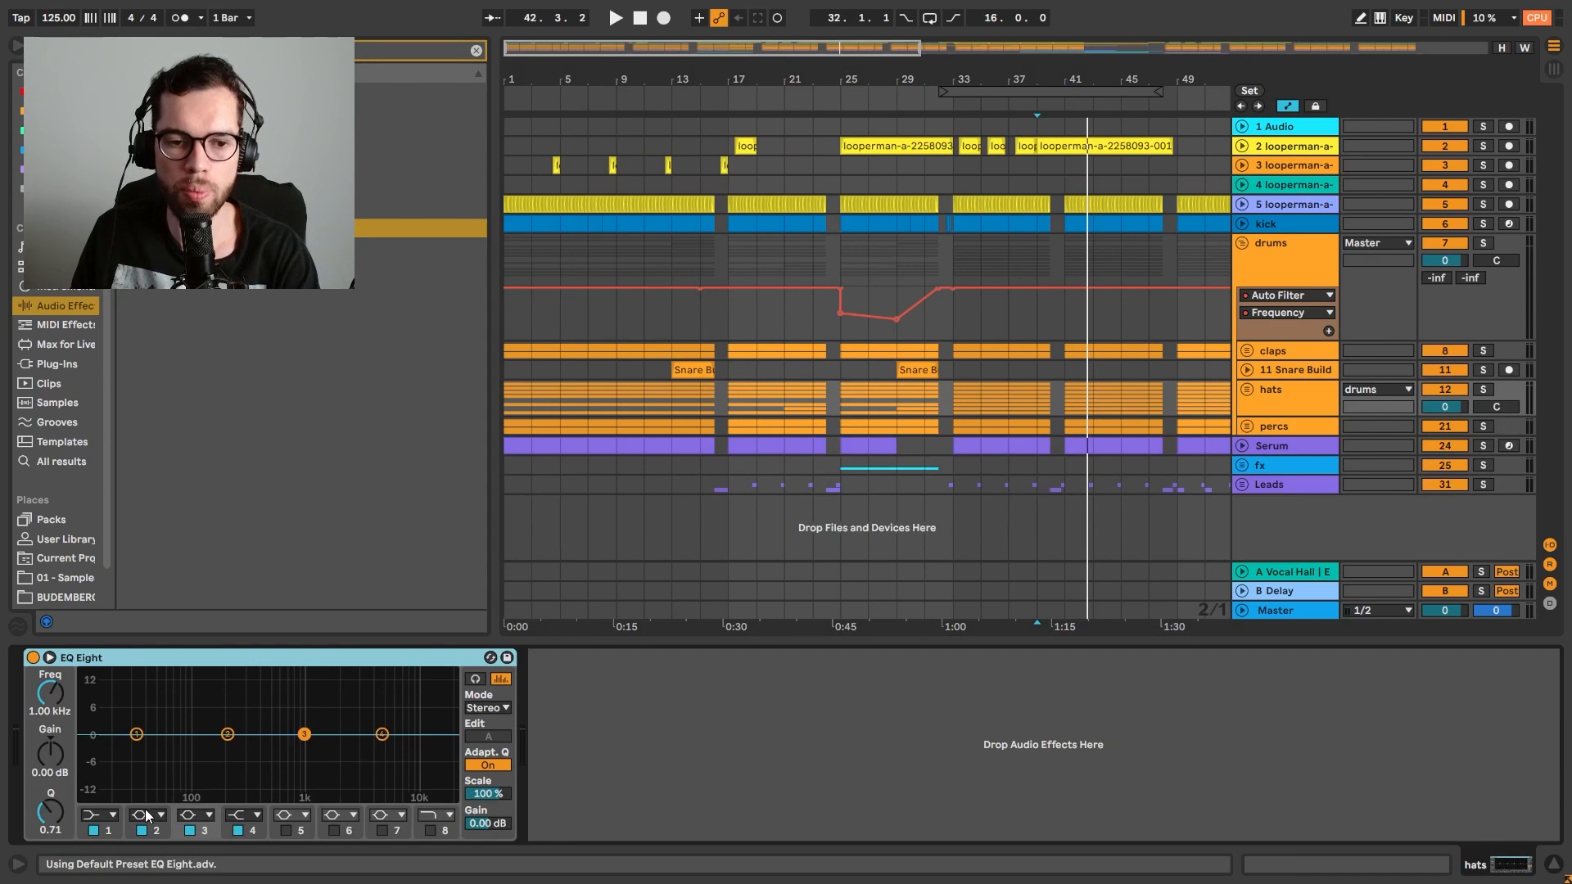
{"action": "left_click", "coordinate": [147, 815]}
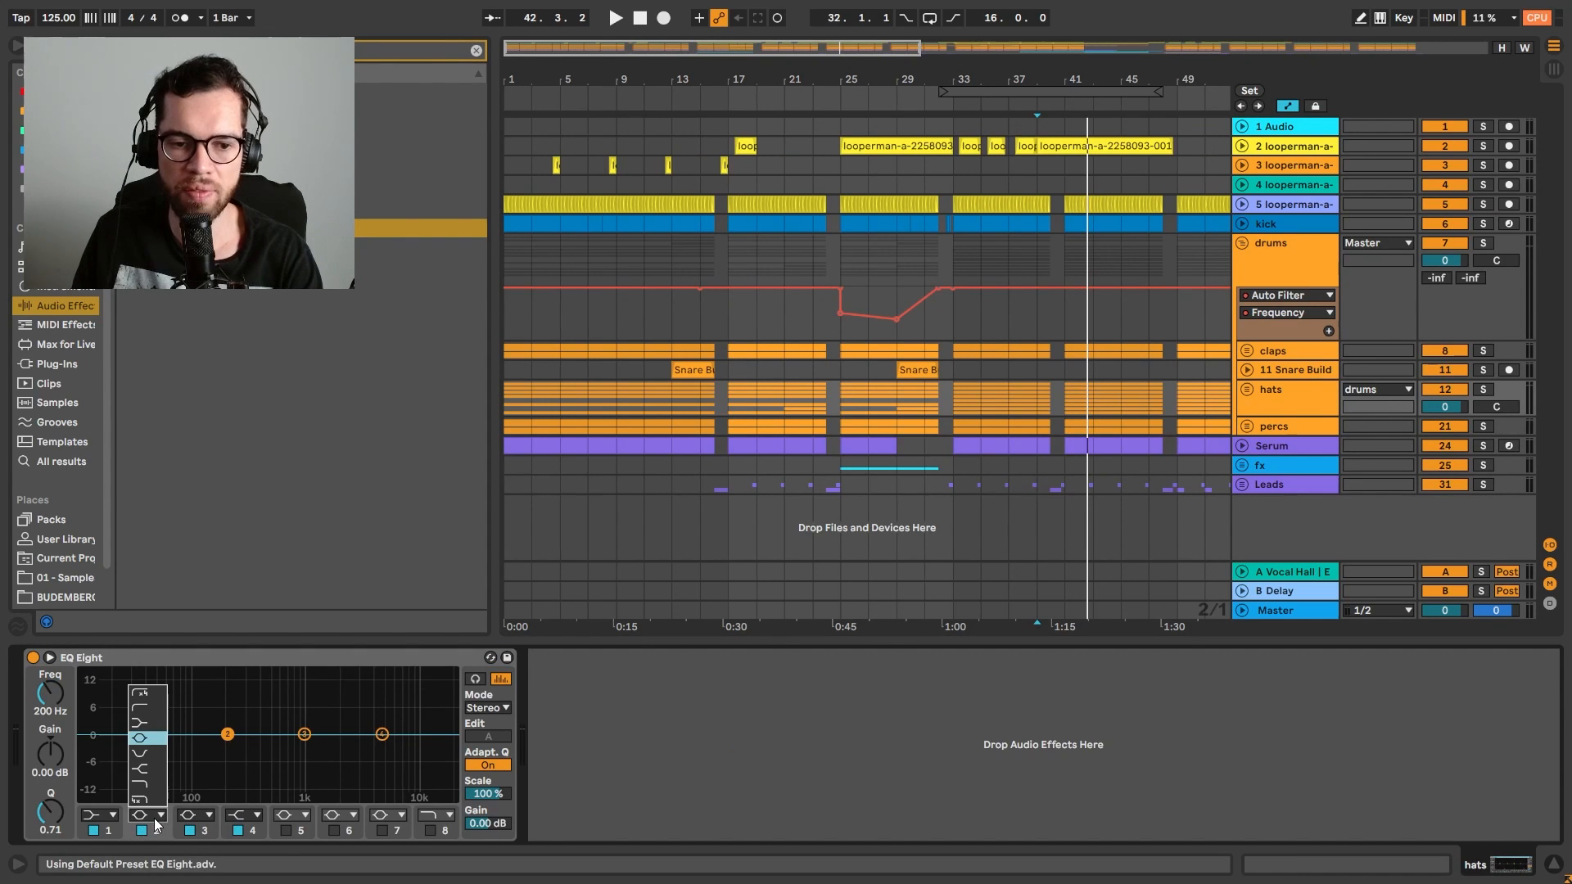
{"action": "left_click", "coordinate": [146, 720]}
{"action": "left_click", "coordinate": [1287, 396]}
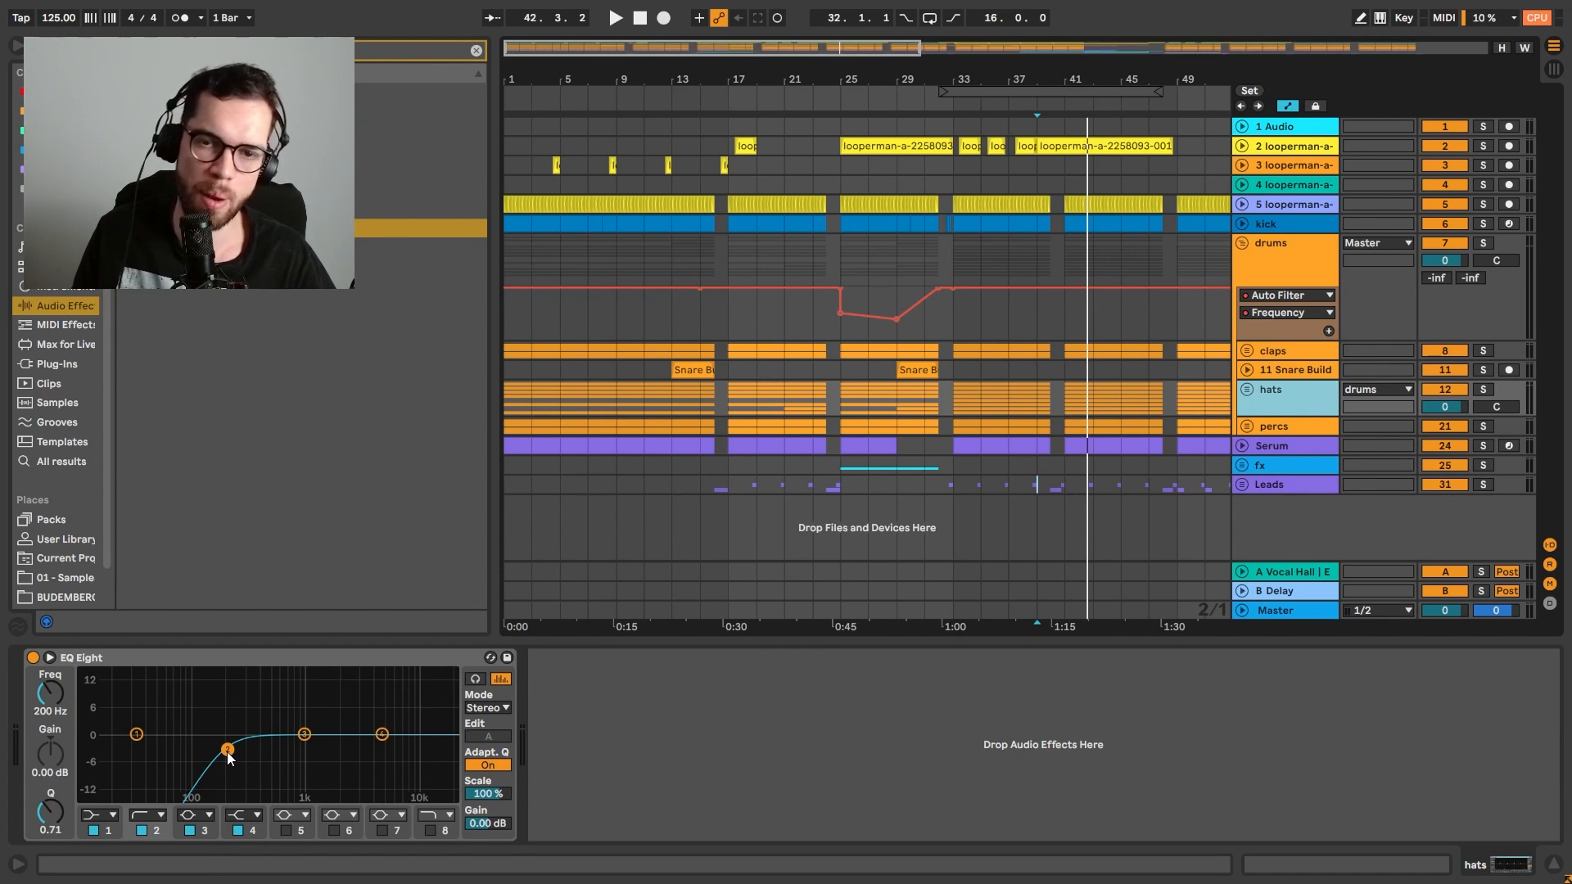
{"action": "key", "text": "space"}
{"action": "left_click_drag", "start_coordinate": [228, 752], "coordinate": [228, 751]}
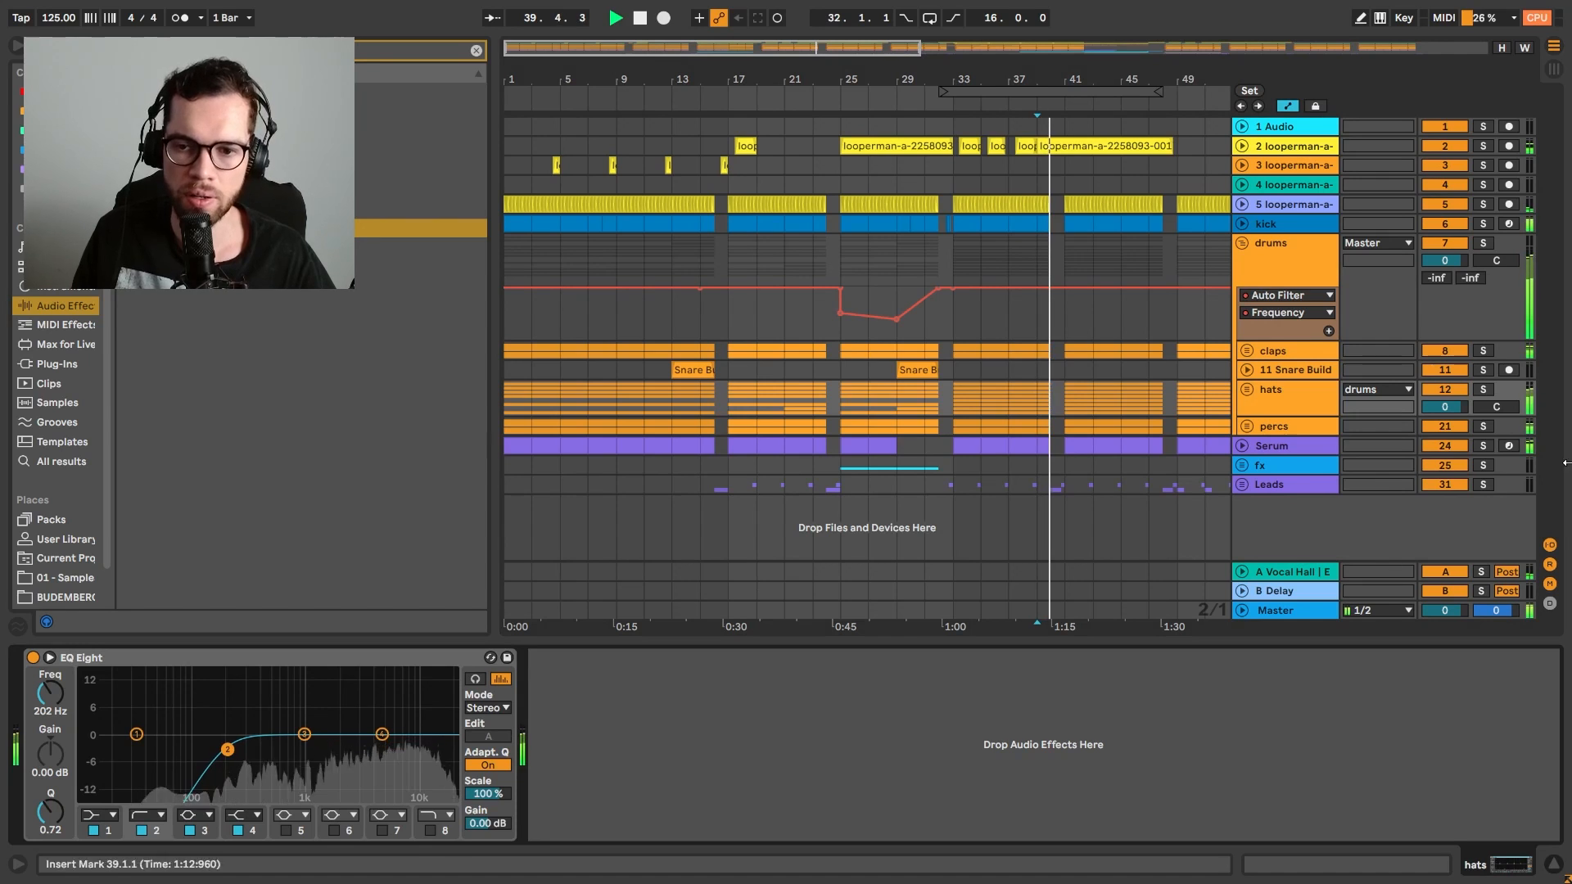
{"action": "key", "text": "space"}
Add EQ Eight to the claps group, set band 2 to a low cut at 200 Hz and audition the drum subgroups
{"action": "left_click", "coordinate": [1287, 349]}
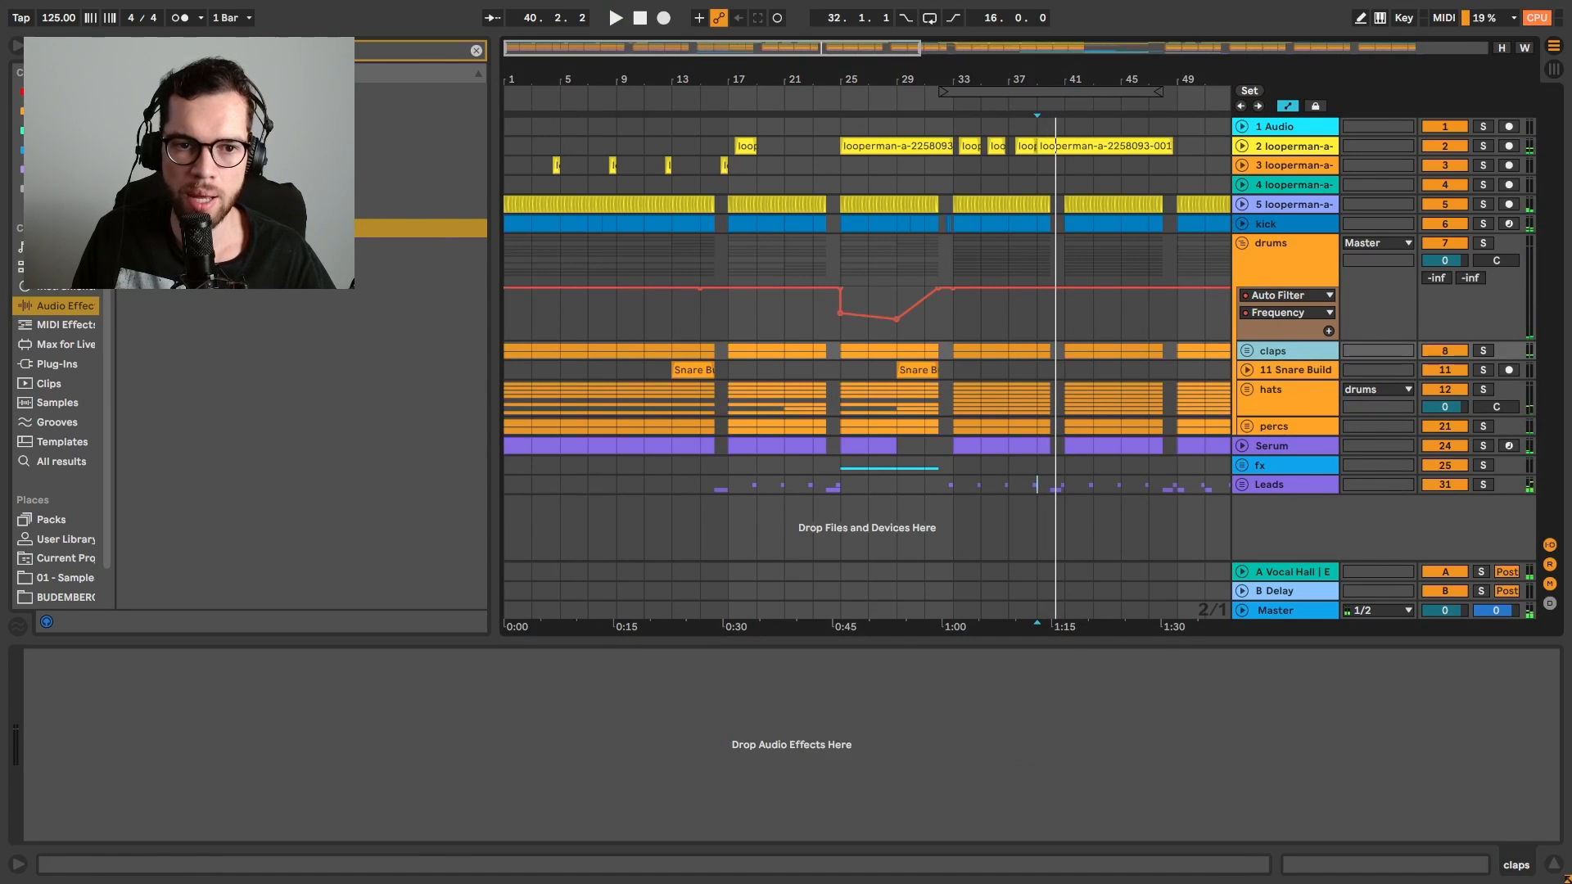
{"action": "left_click_drag", "start_coordinate": [187, 229], "coordinate": [204, 470]}
{"action": "left_click_drag", "start_coordinate": [200, 710], "coordinate": [201, 709]}
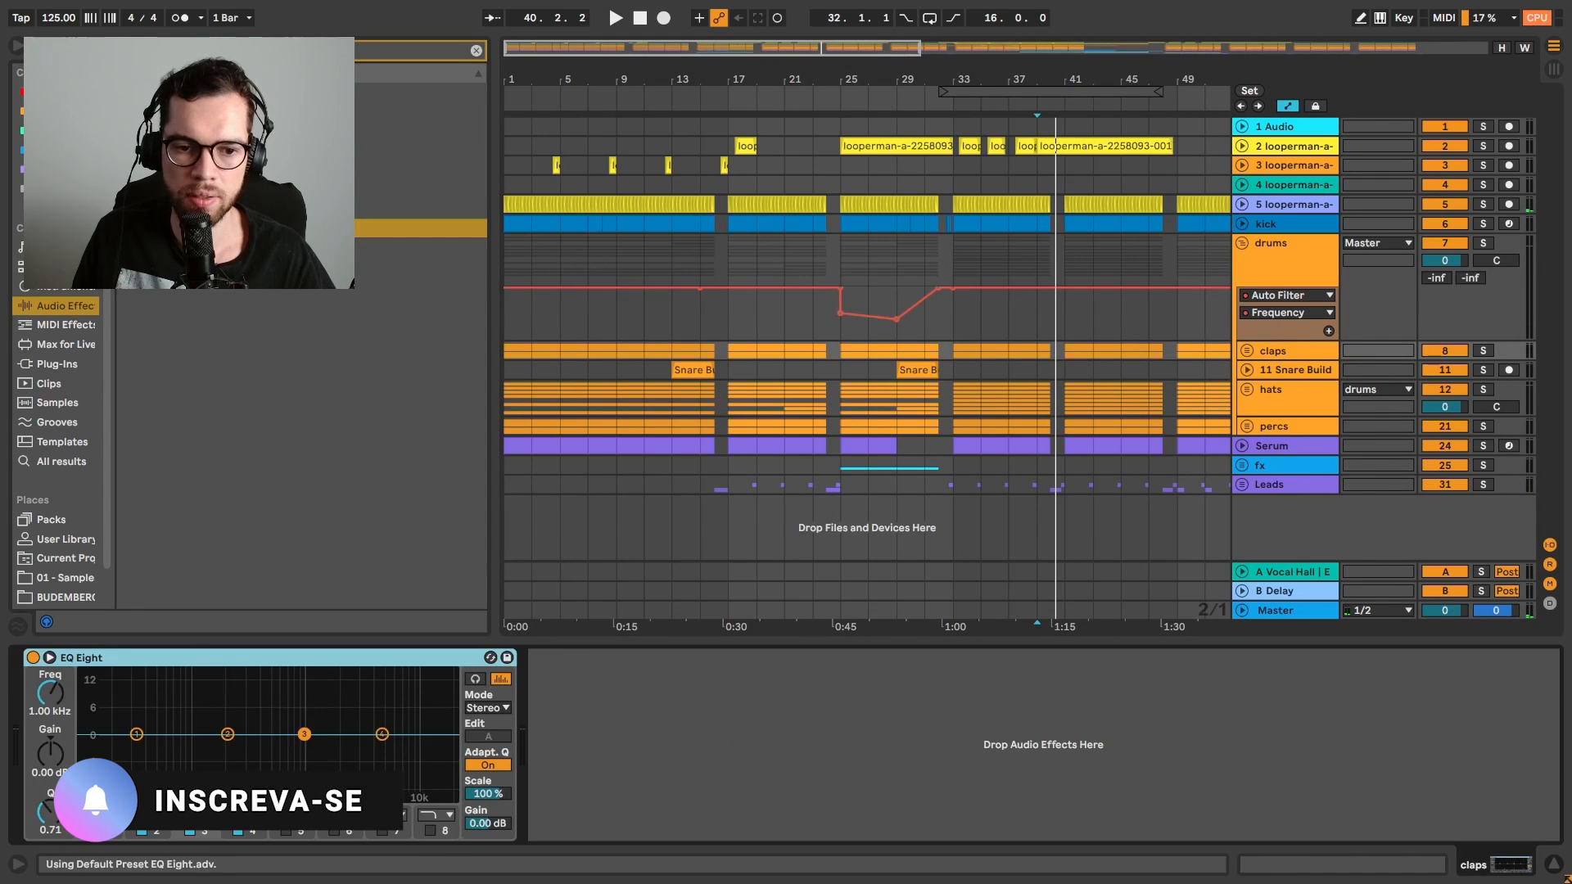
{"action": "left_click", "coordinate": [147, 815]}
{"action": "left_click", "coordinate": [153, 722]}
{"action": "key", "text": "space"}
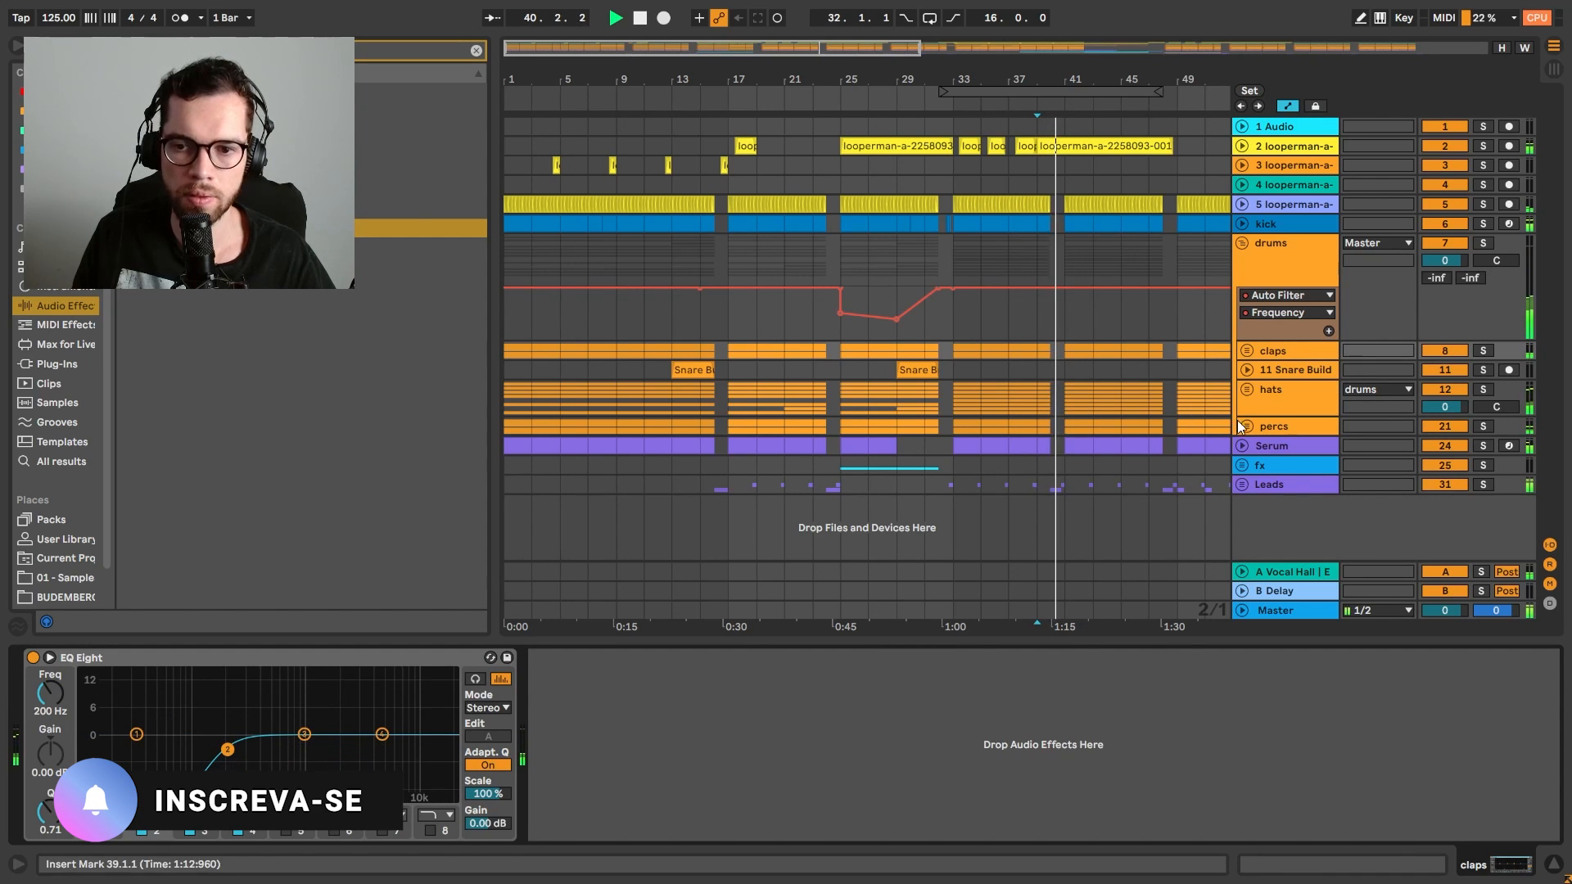
{"action": "left_click", "coordinate": [1286, 425]}
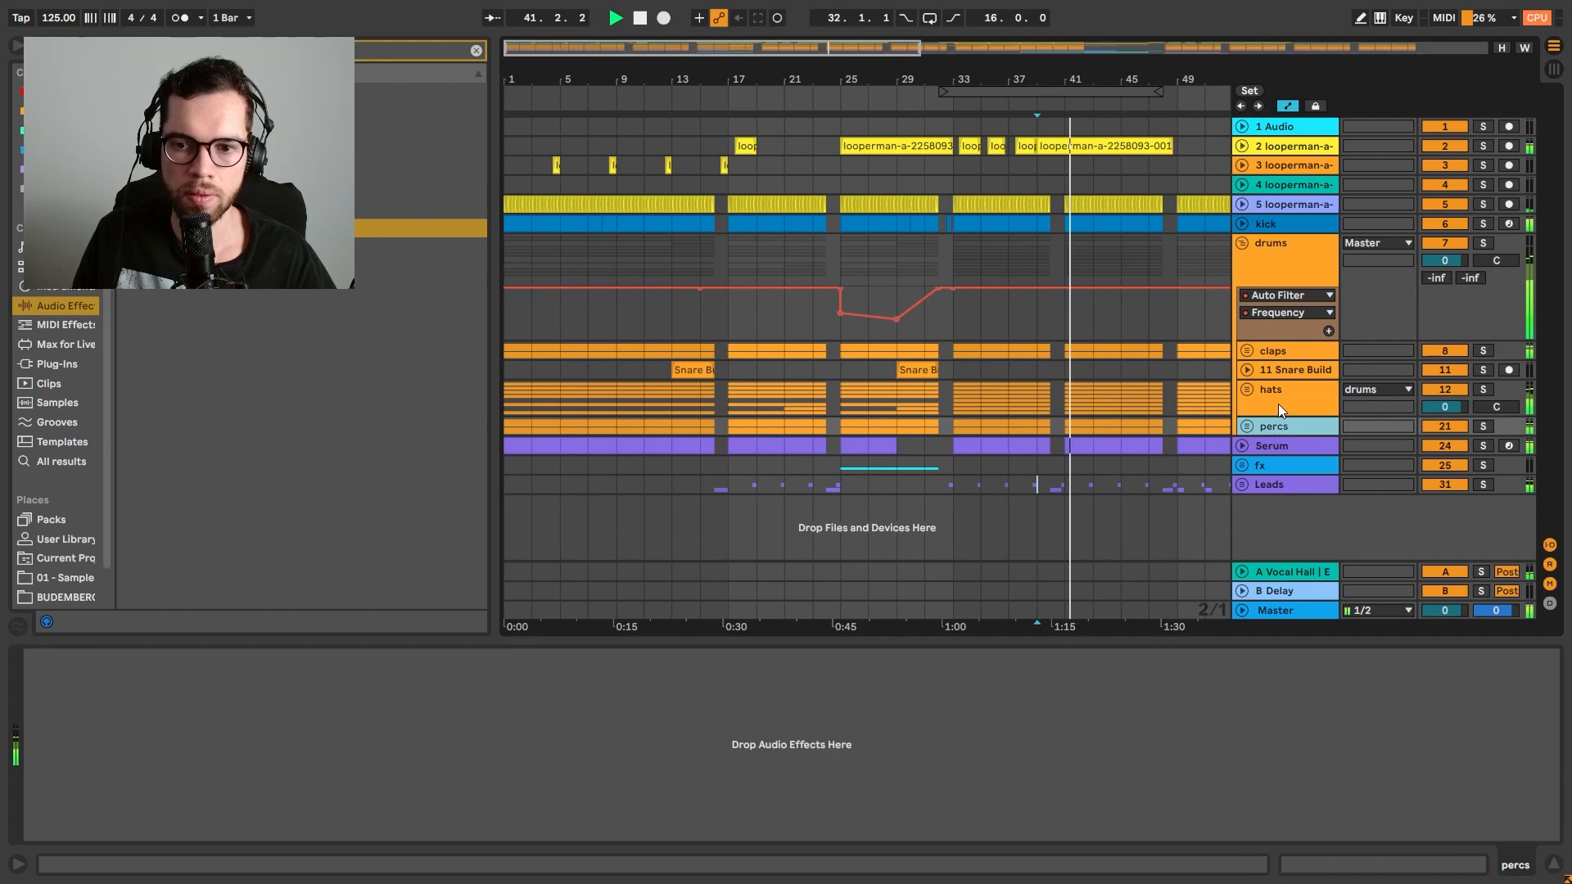
{"action": "left_click", "coordinate": [1277, 403]}
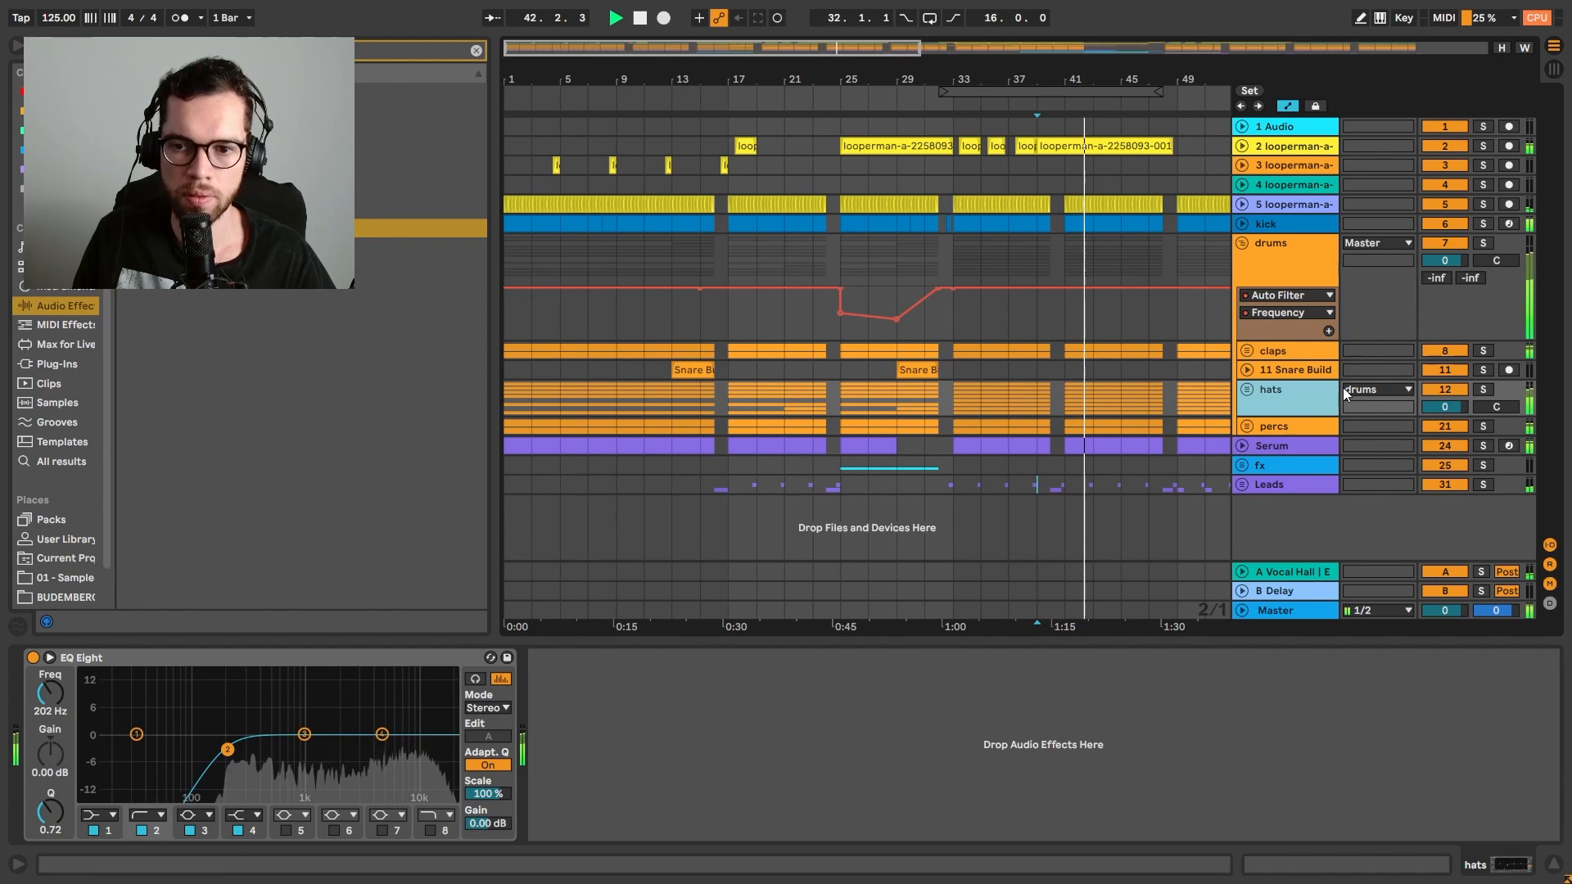
Search for a drum bus effect, add the Transient Shift Decay preset after the drums group's Auto Filter and start playback
{"action": "left_click", "coordinate": [1246, 255]}
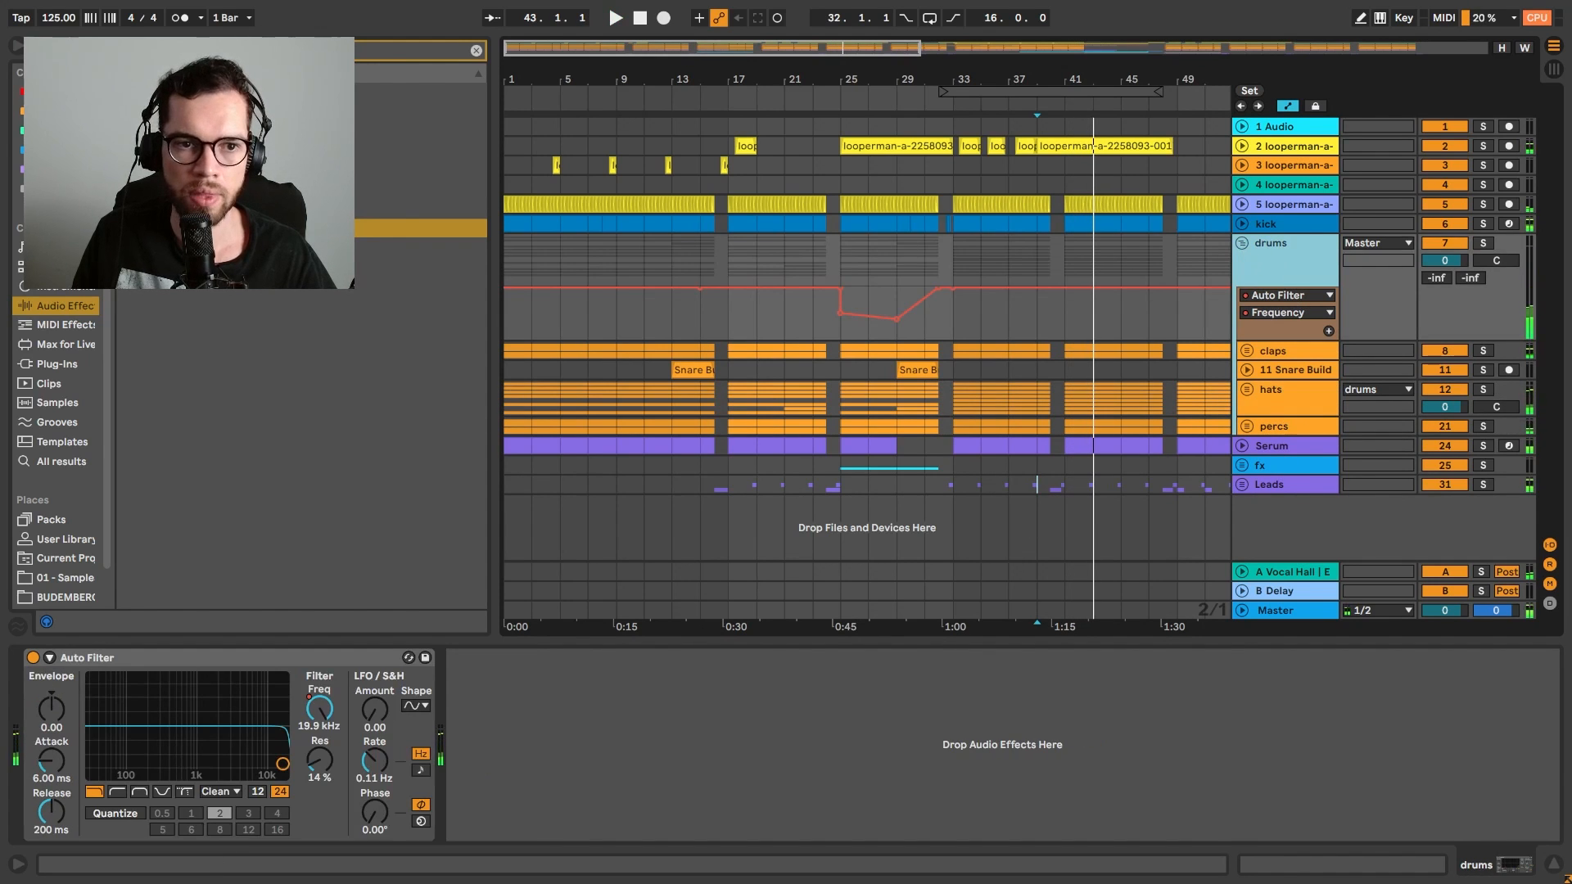
{"action": "key", "text": "ctrl+f"}
{"action": "type", "text": "dru"}
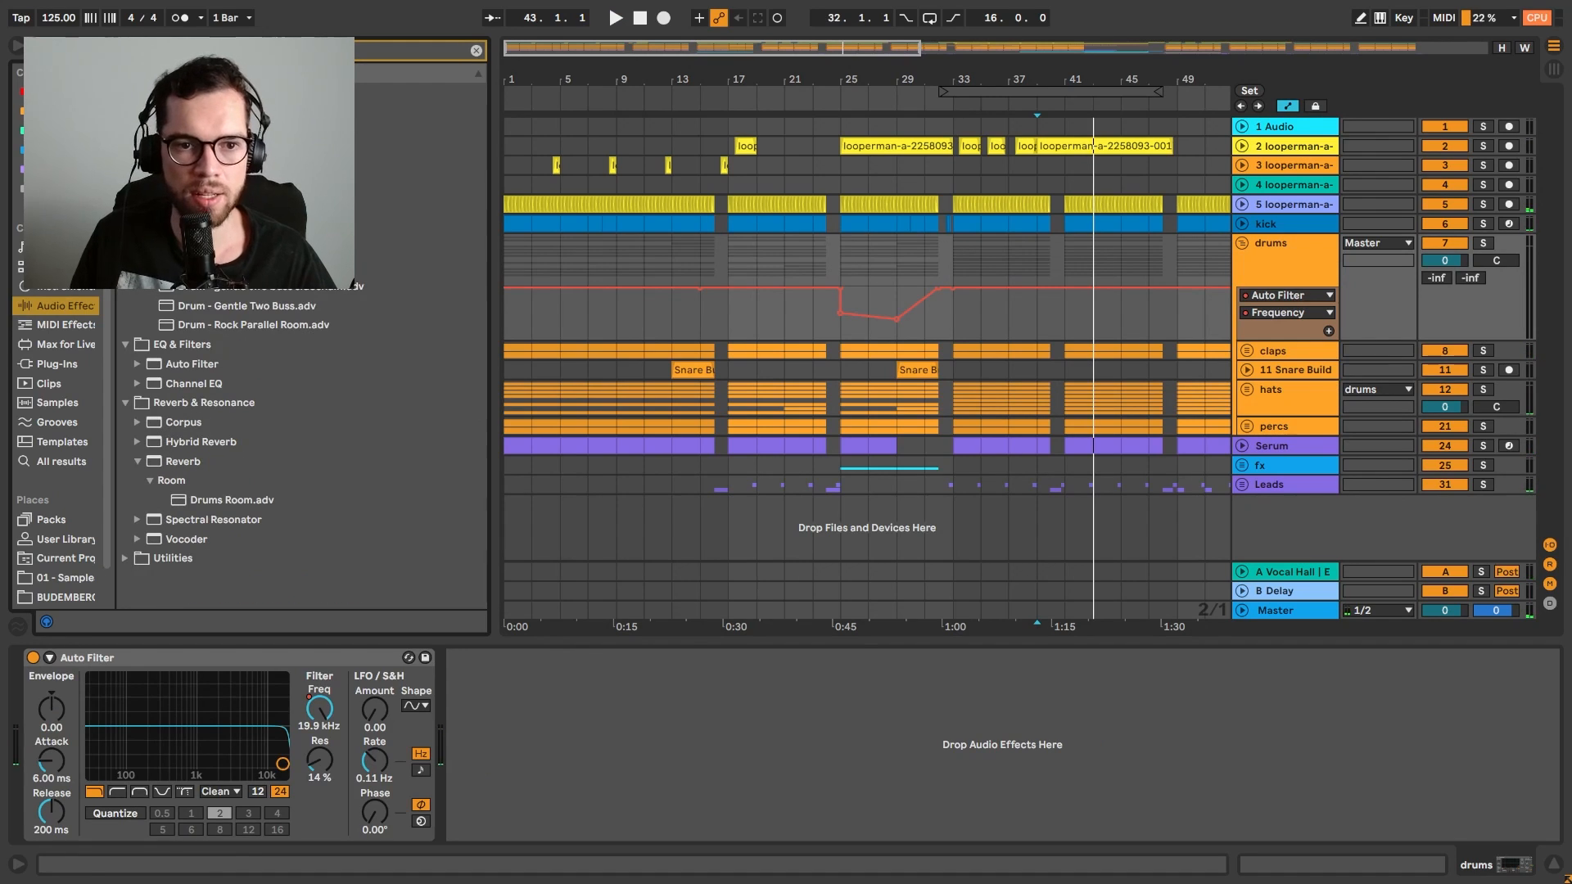
{"action": "type", "text": "m b"}
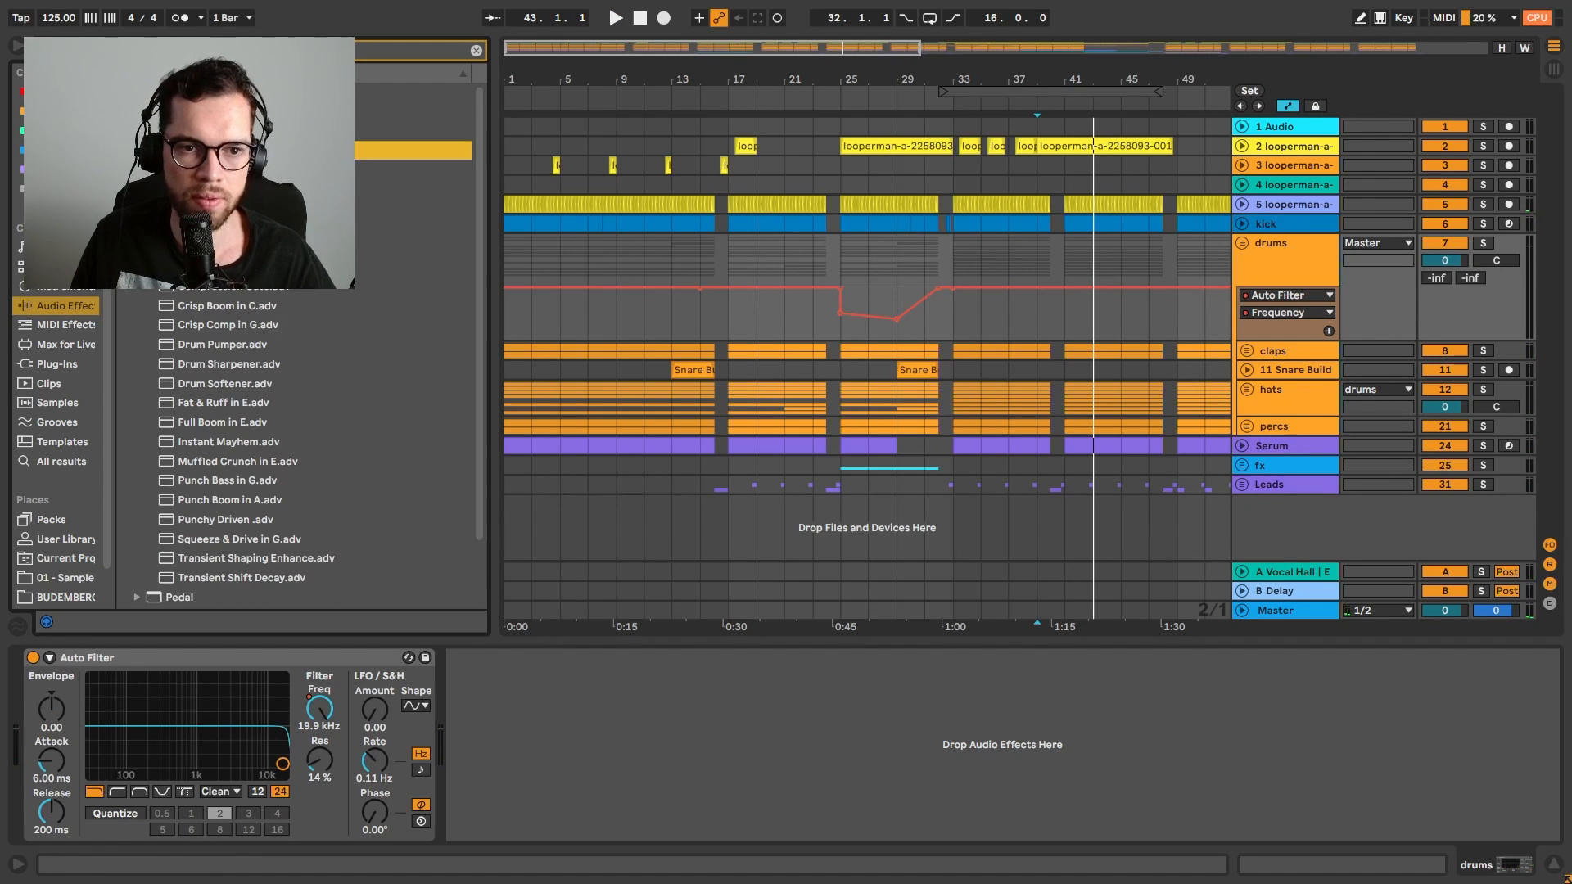
{"action": "scroll", "coordinate": [264, 475], "scroll_direction": "down", "scroll_amount": 2}
{"action": "left_click_drag", "start_coordinate": [242, 516], "coordinate": [475, 711]}
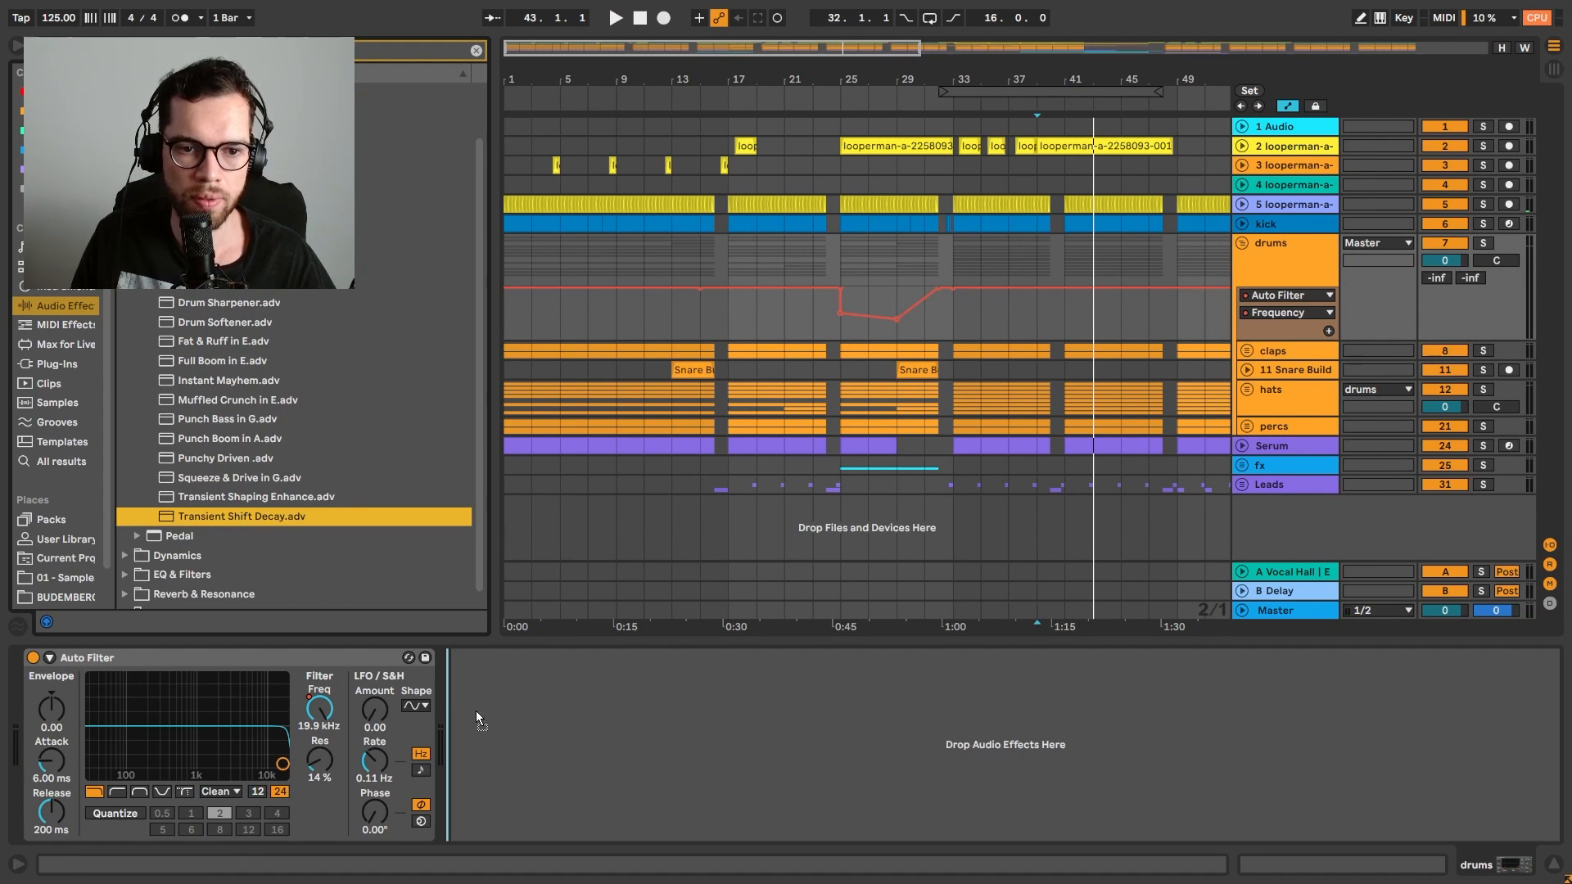
{"action": "key", "text": "space"}
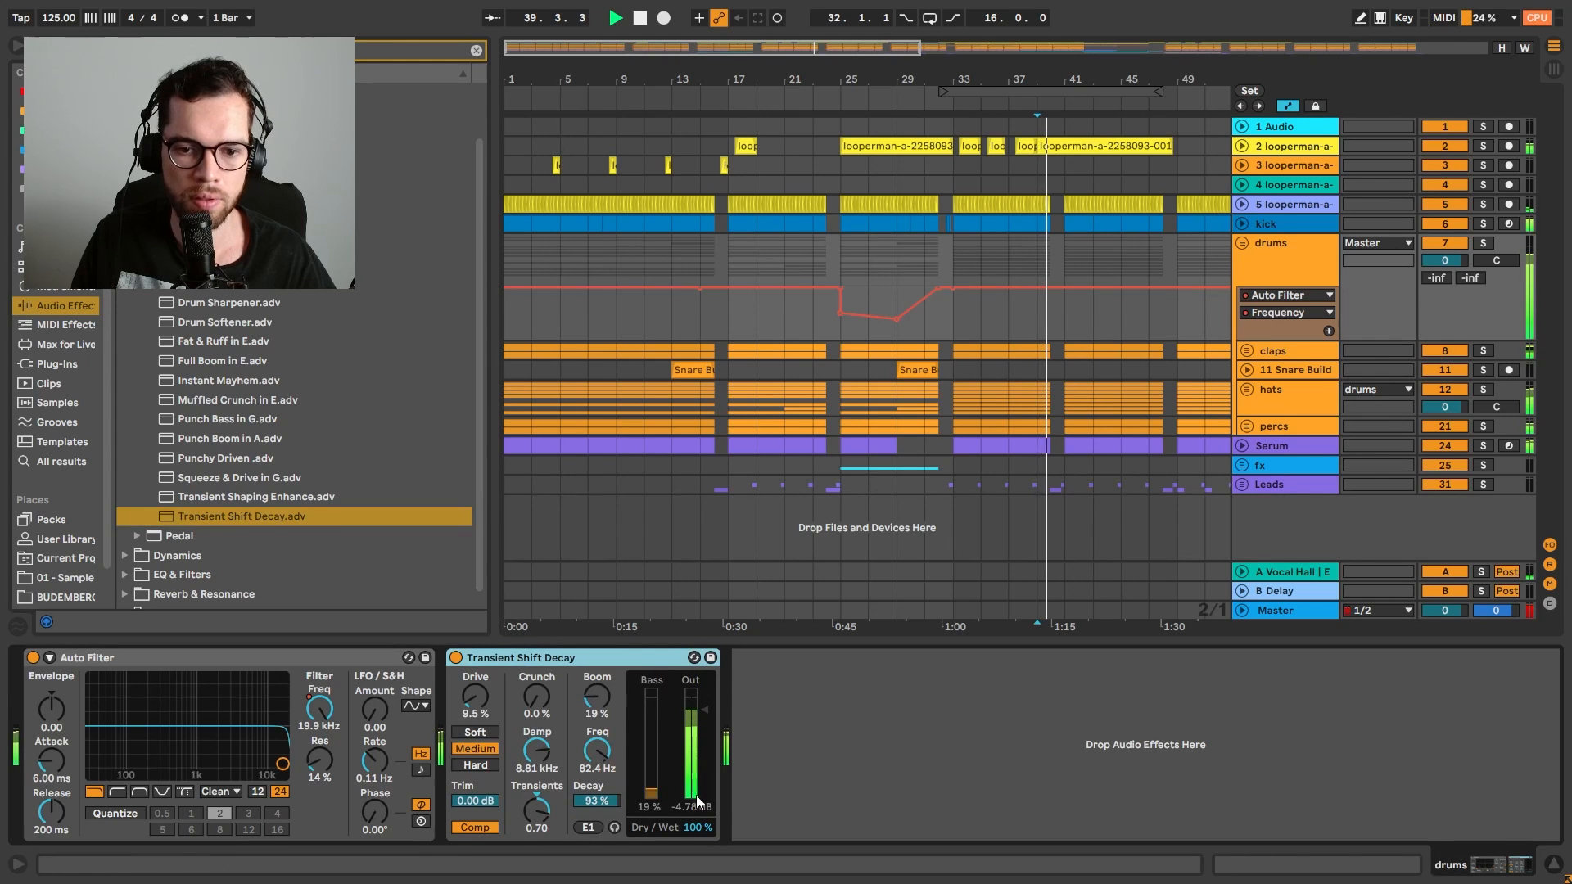
Set Transient Shift Decay's dry/wet to 40 % and lower its output gain, comparing it with bypass from bar 33
{"action": "left_click_drag", "start_coordinate": [697, 827], "coordinate": [698, 851]}
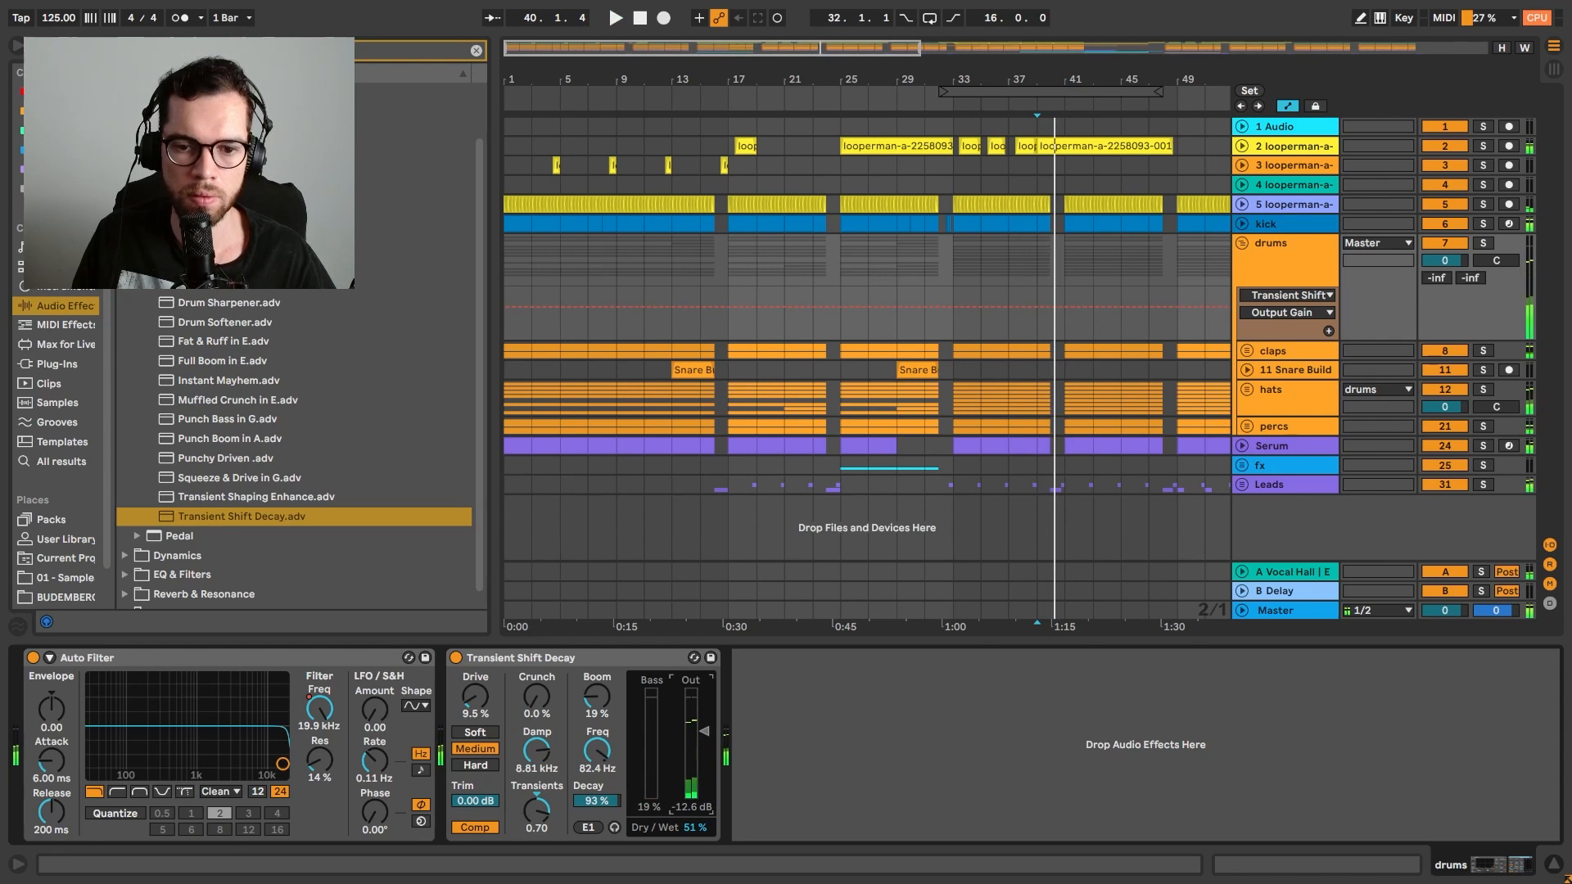
{"action": "left_click", "coordinate": [843, 257]}
{"action": "key", "text": "space"}
{"action": "left_click", "coordinate": [954, 259]}
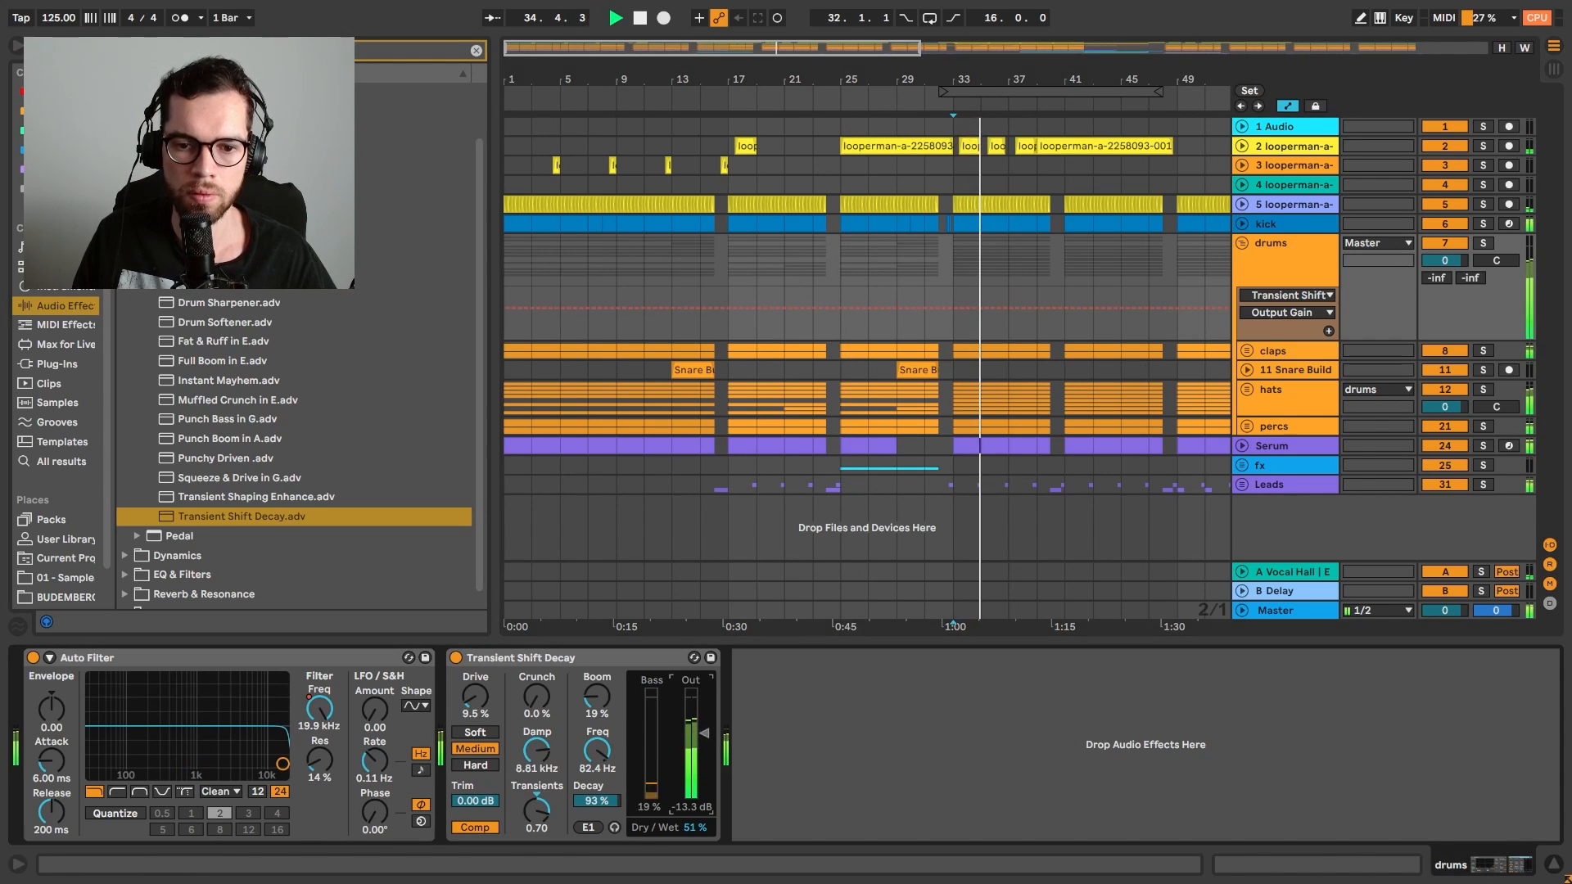
{"action": "left_click", "coordinate": [456, 661]}
{"action": "left_click", "coordinate": [456, 661]}
{"action": "left_click", "coordinate": [695, 828]}
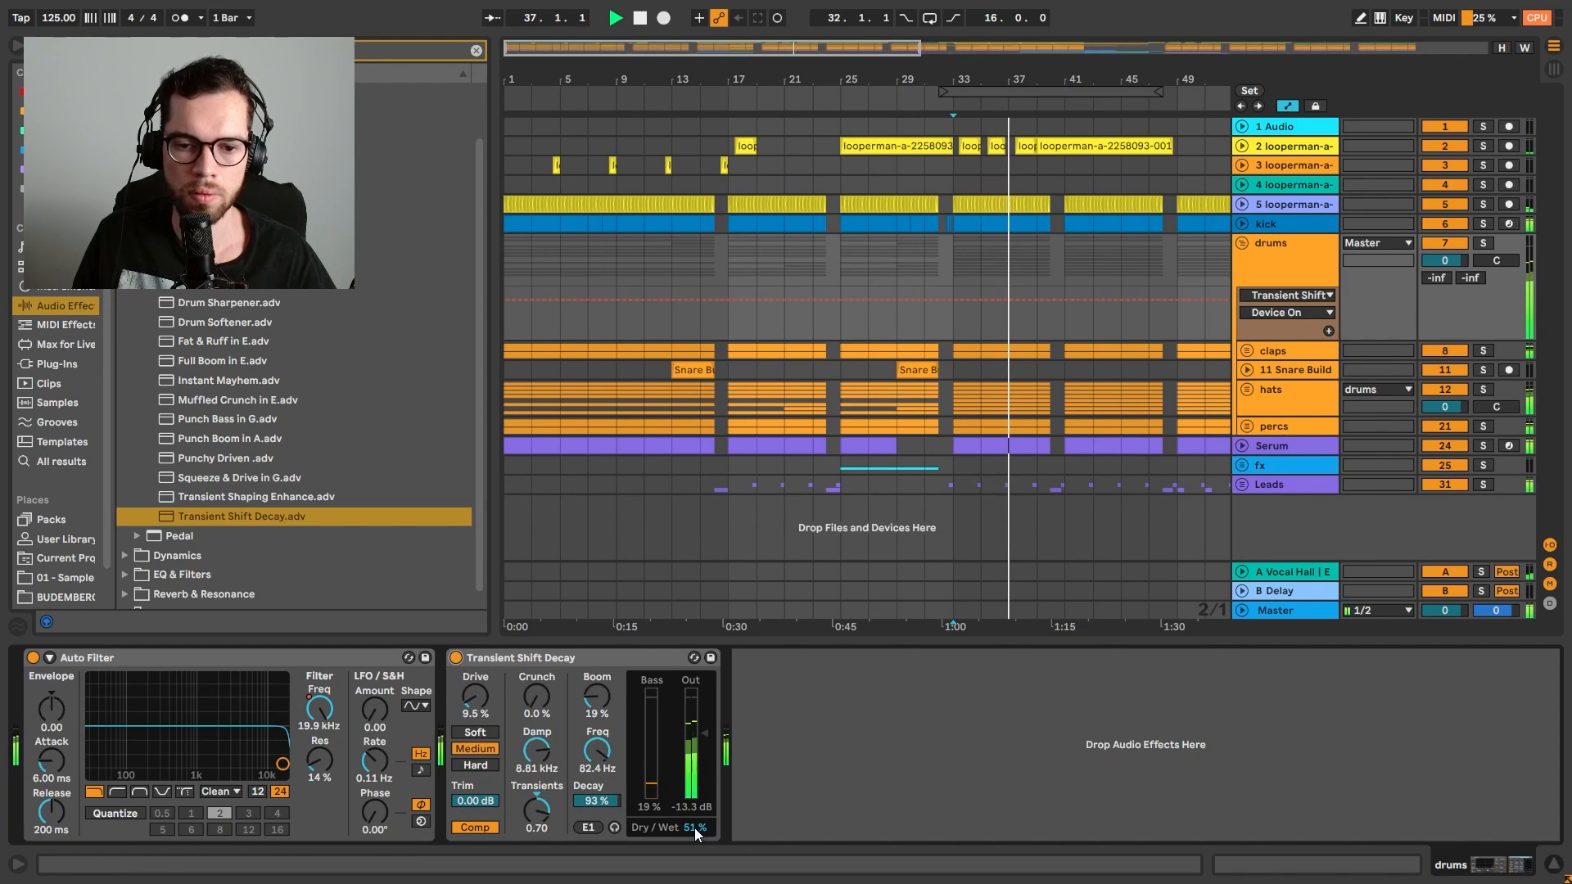
{"action": "left_click", "coordinate": [705, 734]}
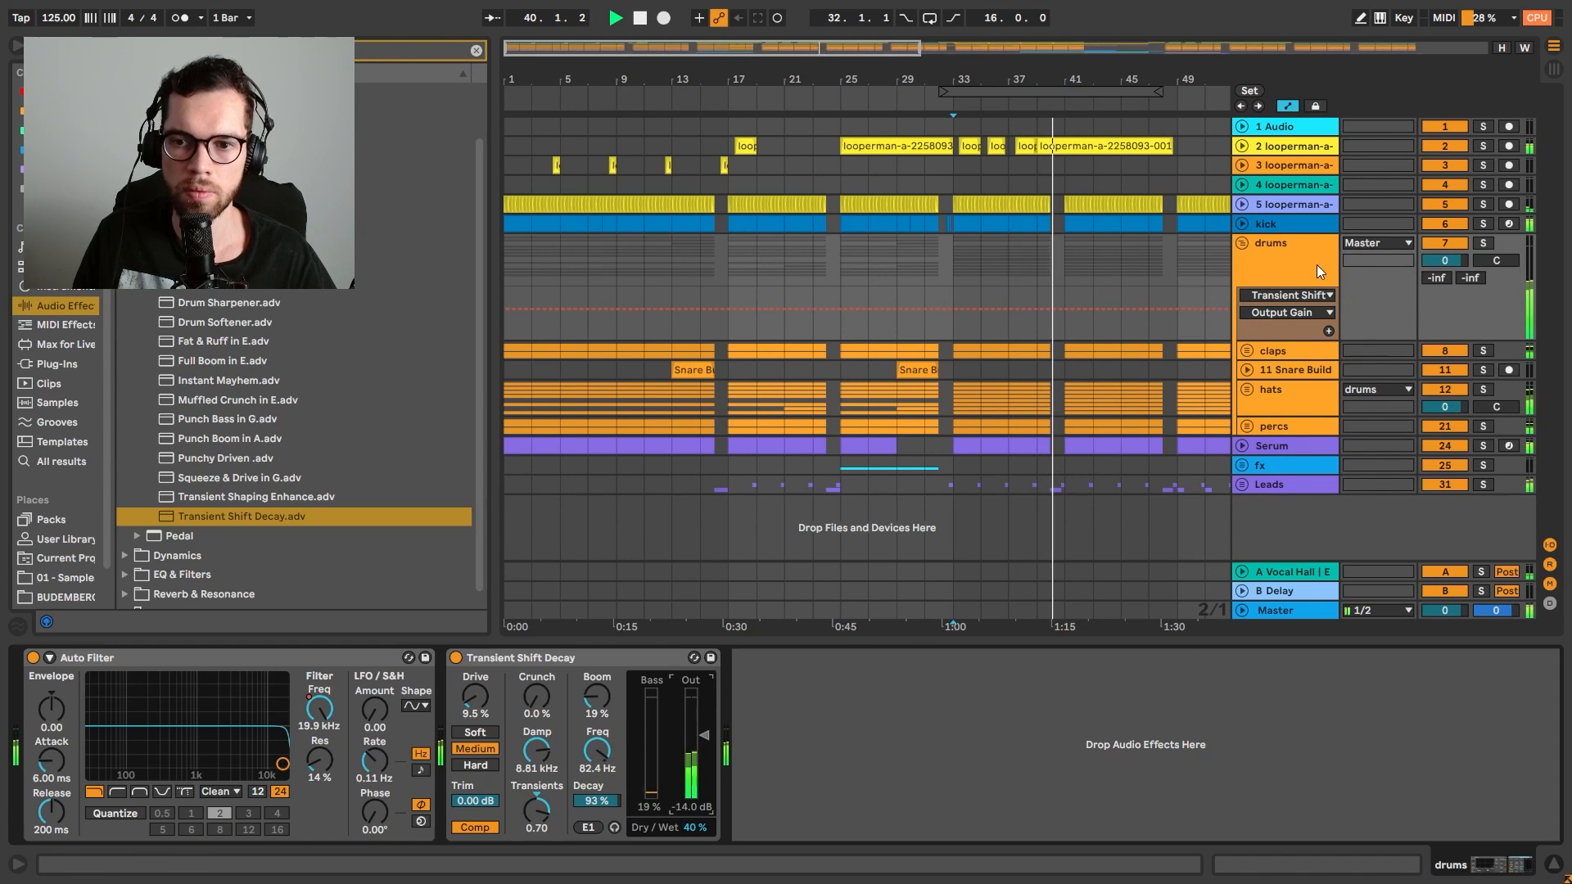
Add the Drum - Rock Parallel Room preset after Transient Shift Decay on the drums group and adjust its threshold and makeup during playback
{"action": "left_click", "coordinate": [1284, 257]}
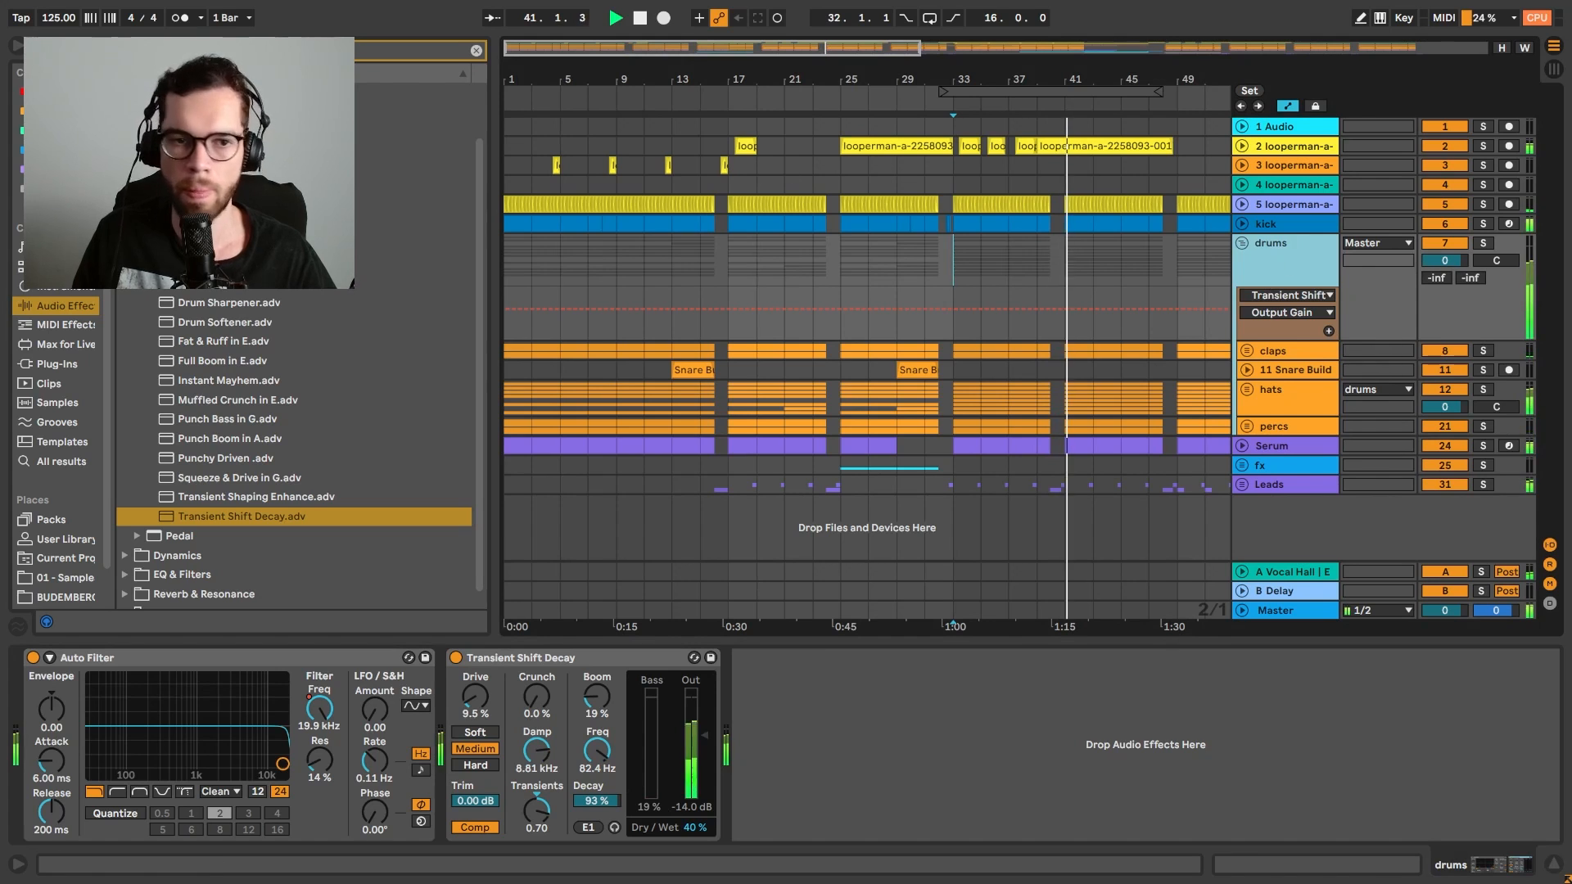
{"action": "key", "text": "ctrl+alt+b"}
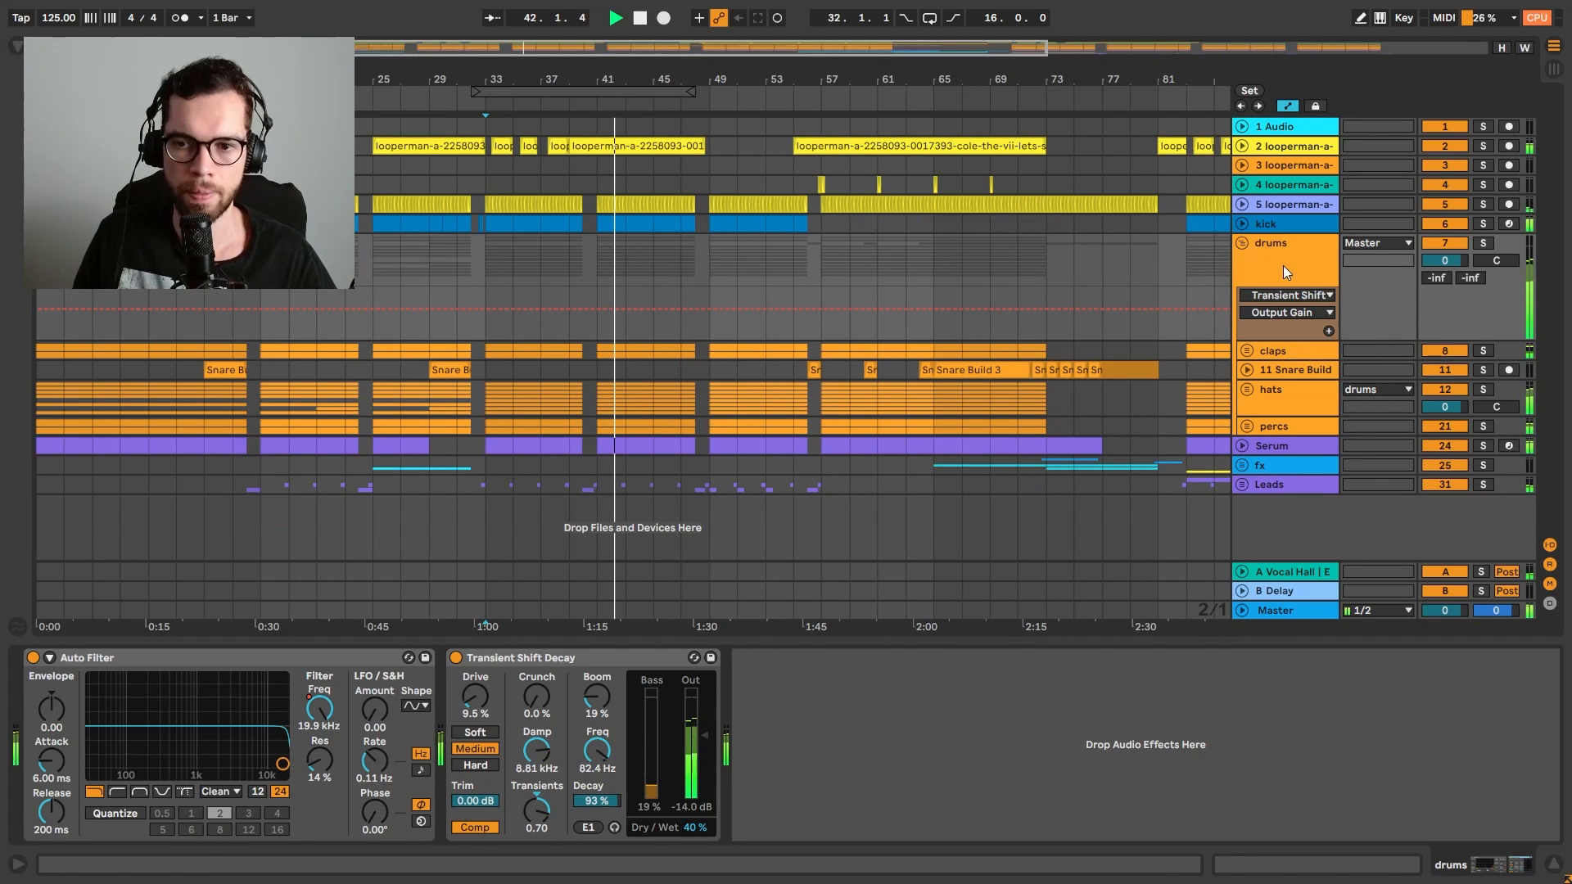
{"action": "left_click", "coordinate": [1261, 256]}
{"action": "key", "text": "space"}
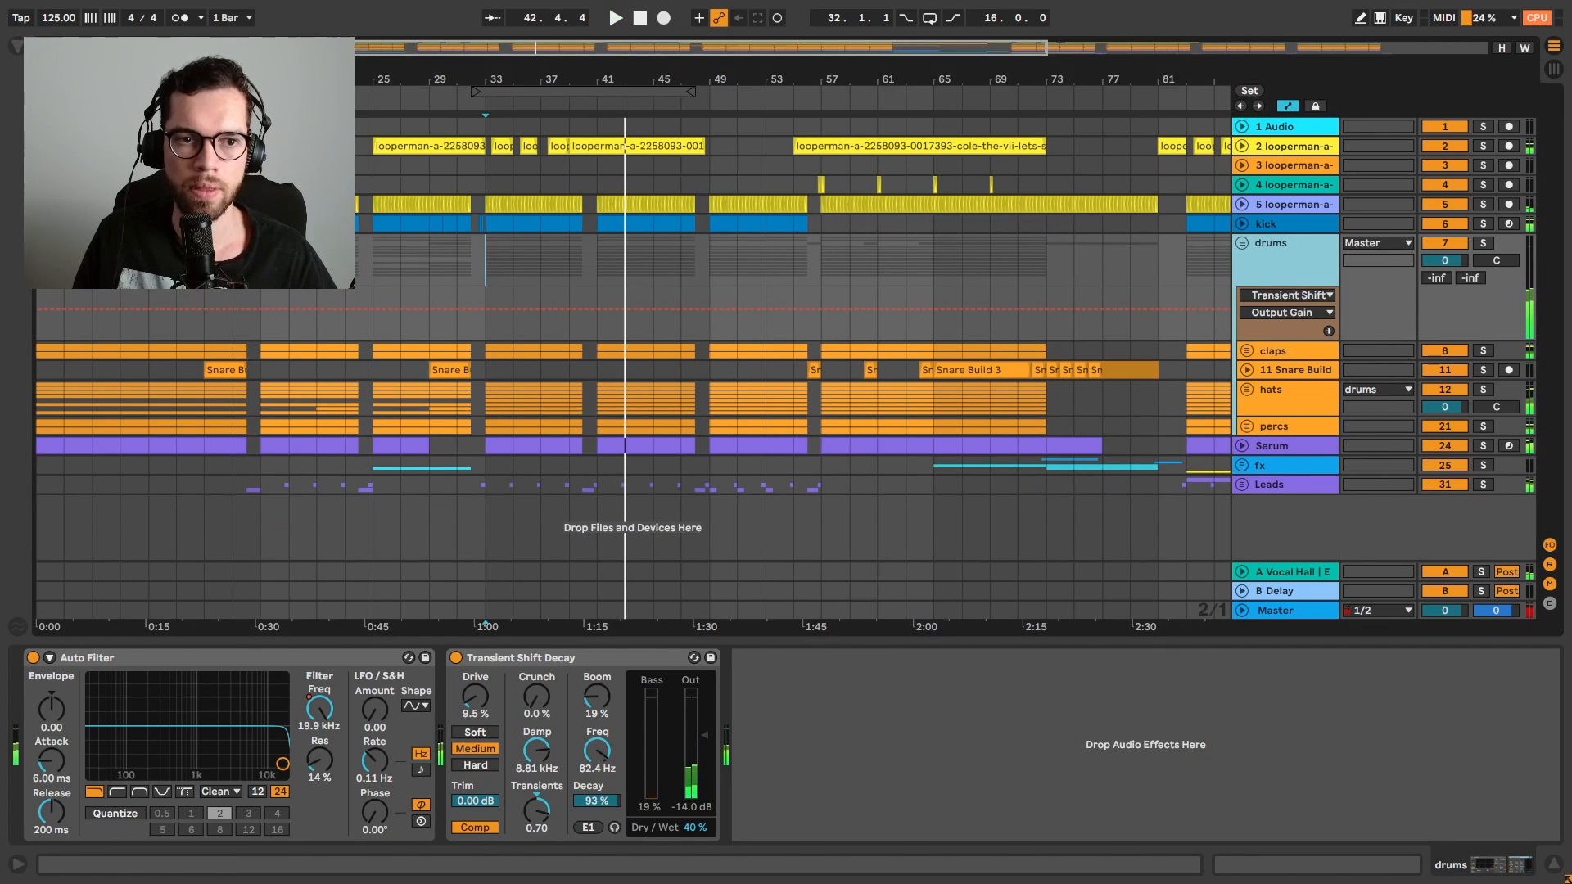
{"action": "key", "text": "ctrl+alt+b"}
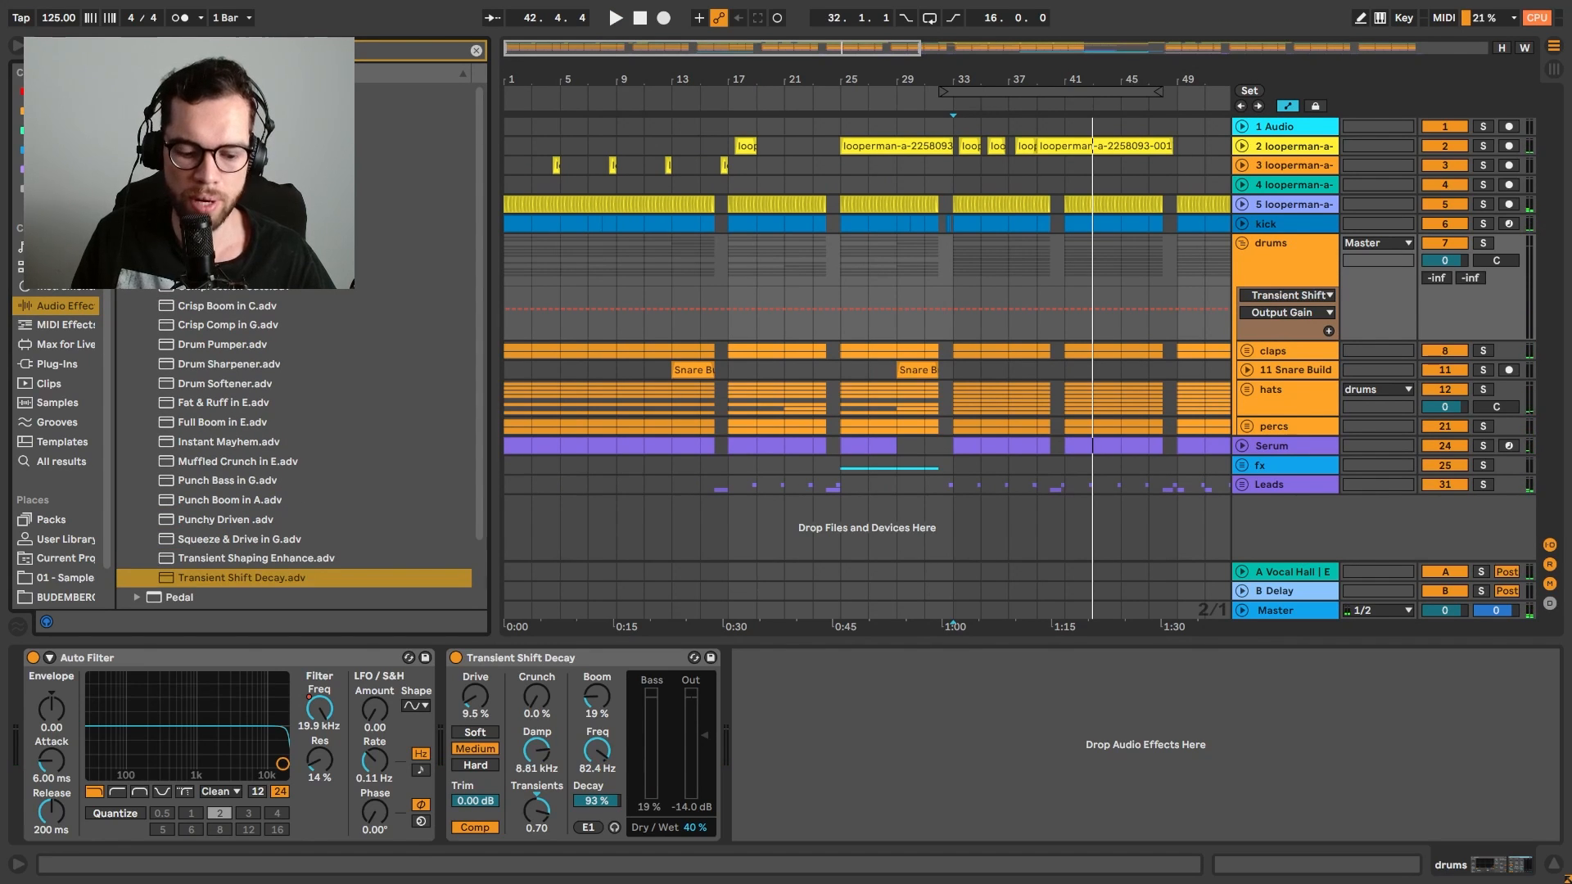
{"action": "key", "text": "ctrl+f"}
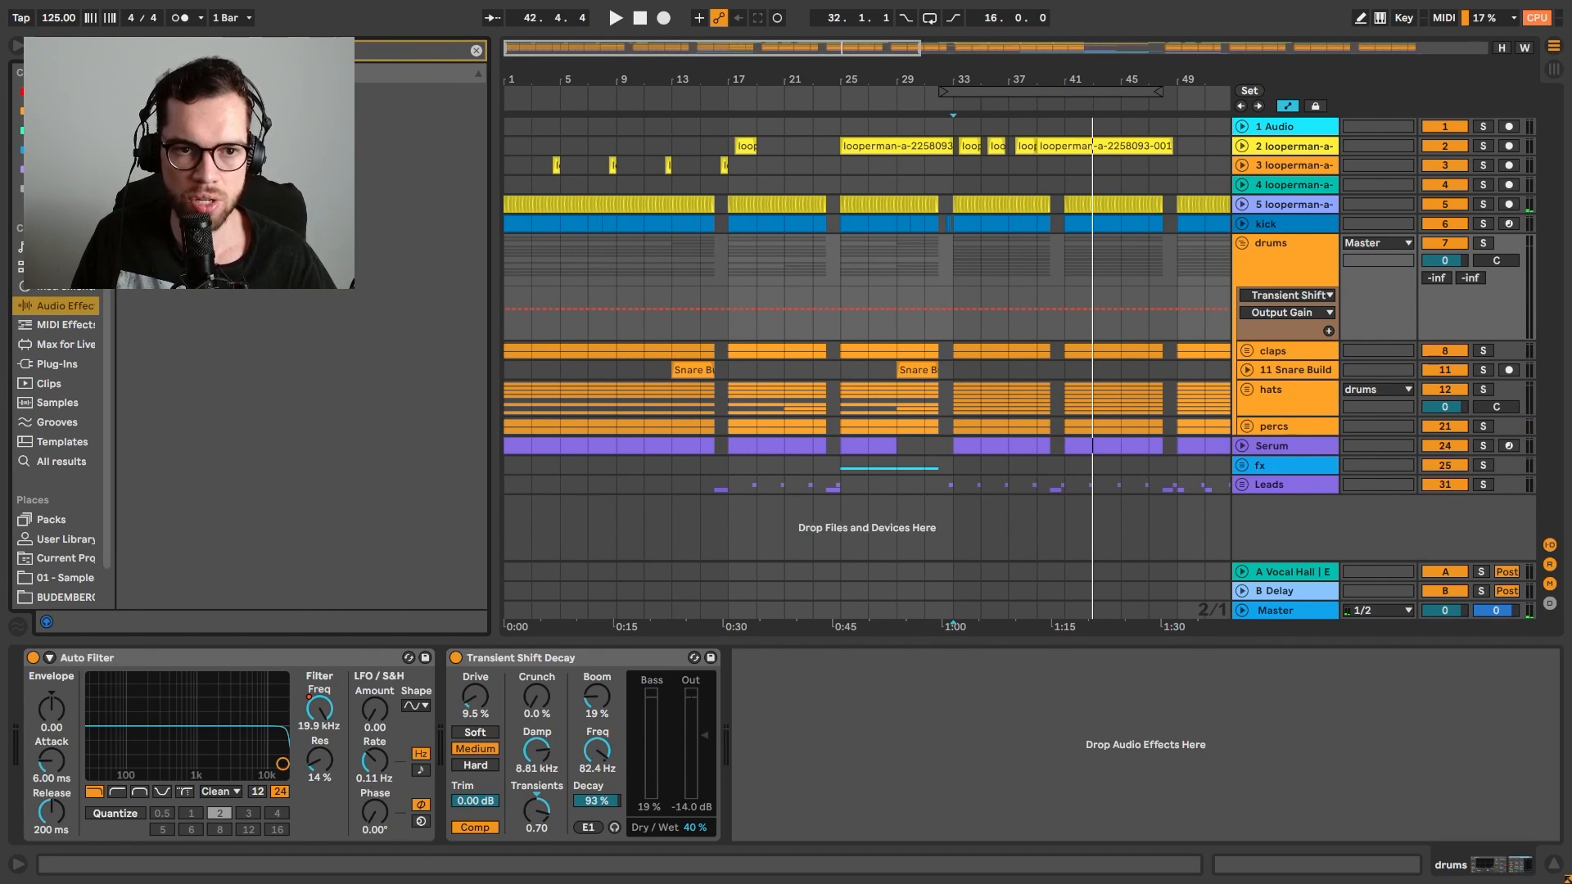
{"action": "key", "text": "Down"}
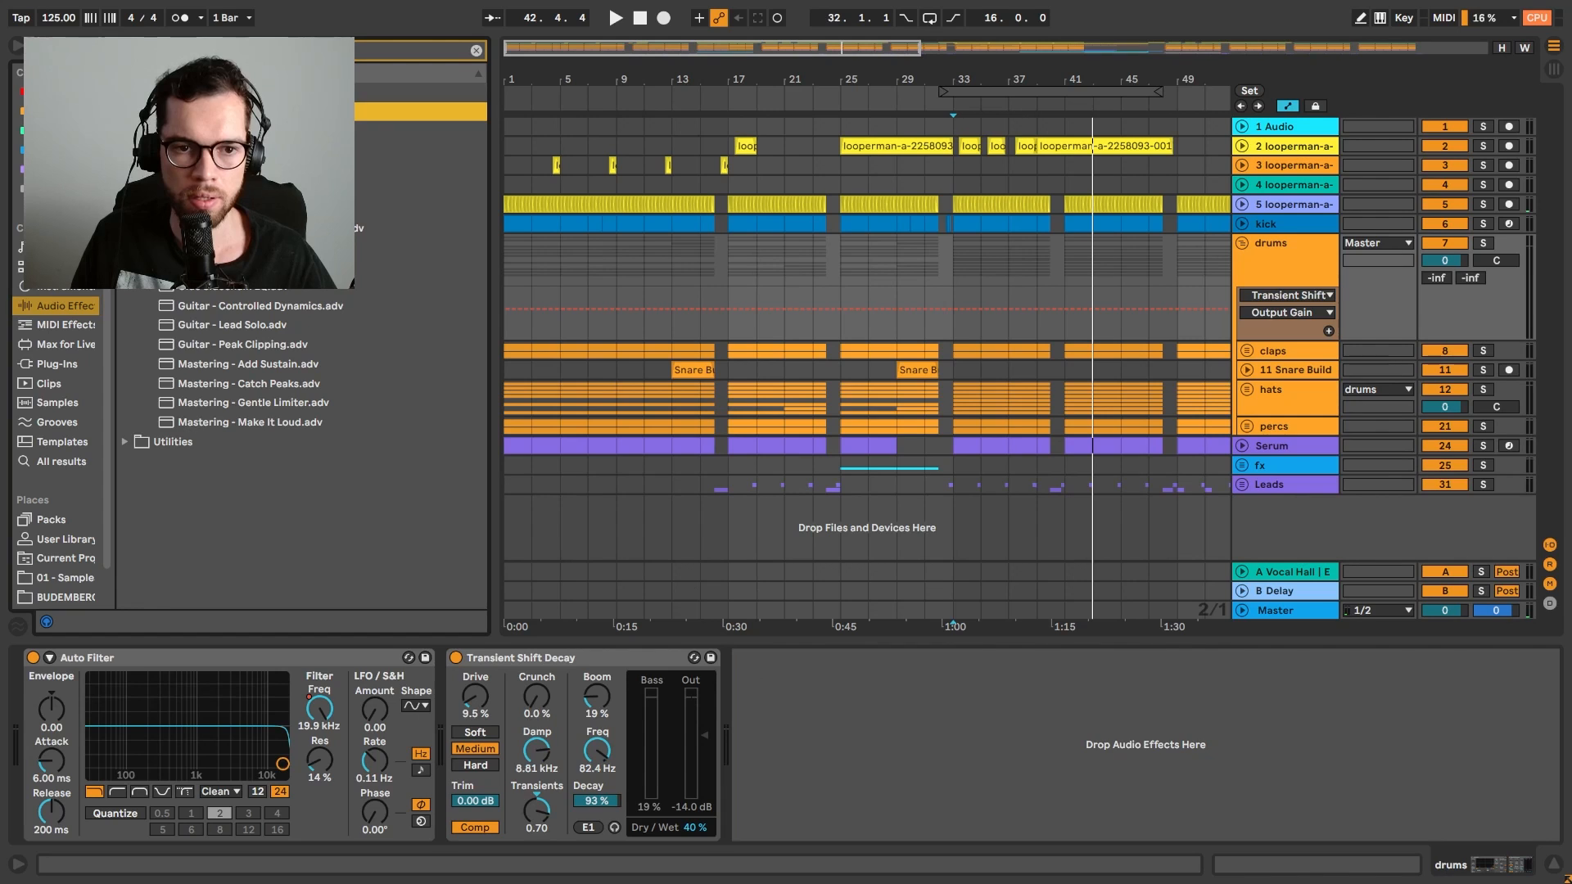
{"action": "left_click", "coordinate": [246, 267]}
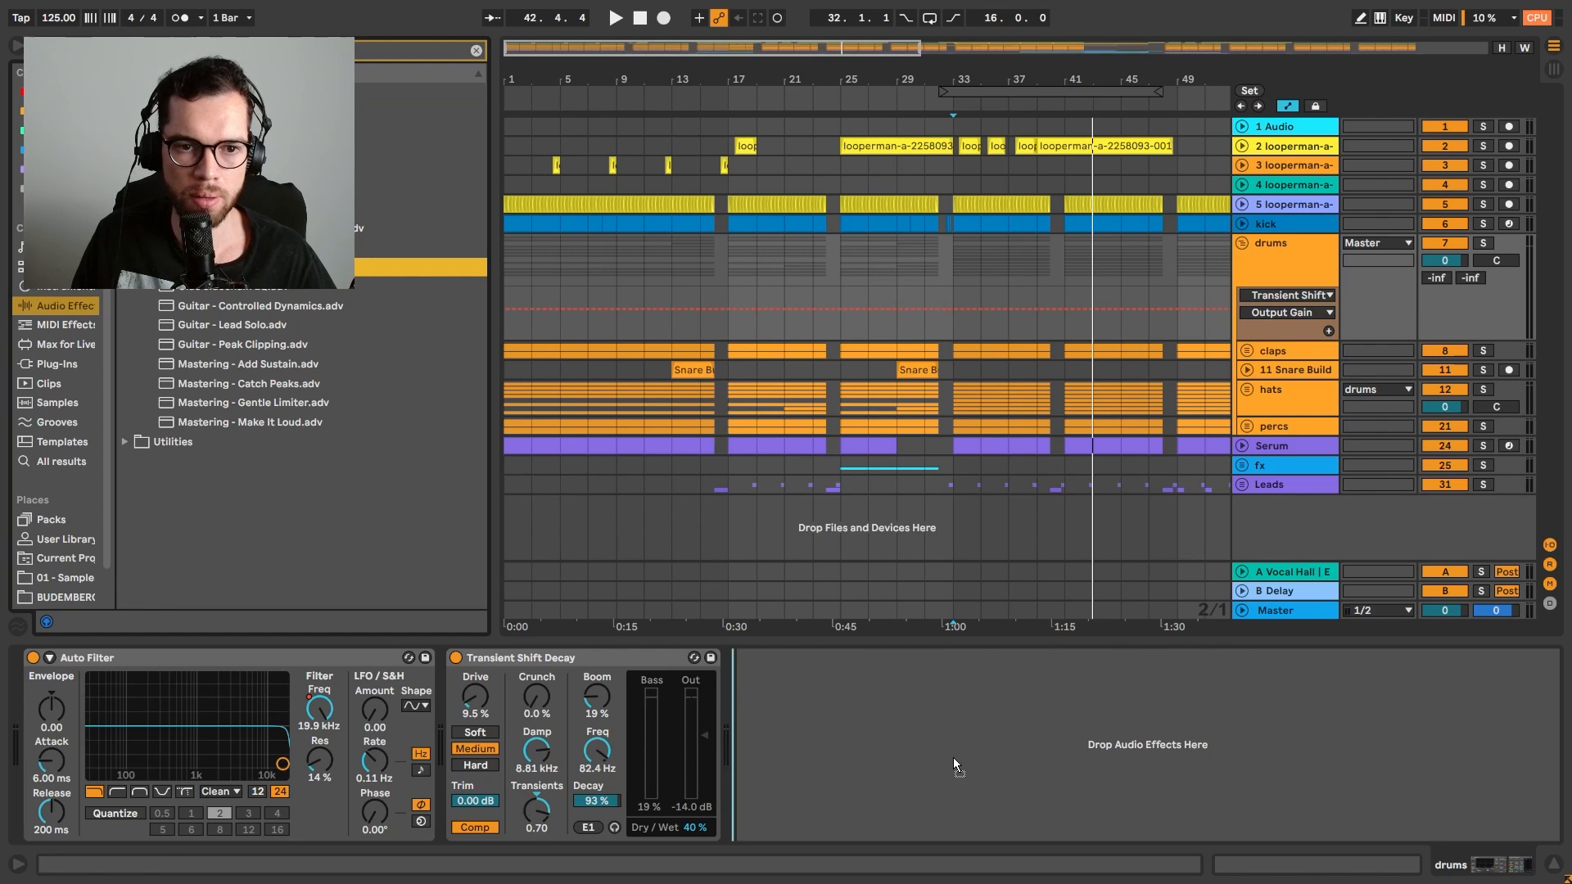
{"action": "left_click_drag", "start_coordinate": [967, 745], "coordinate": [966, 744]}
{"action": "key", "text": "space"}
{"action": "left_click_drag", "start_coordinate": [859, 799], "coordinate": [909, 803]}
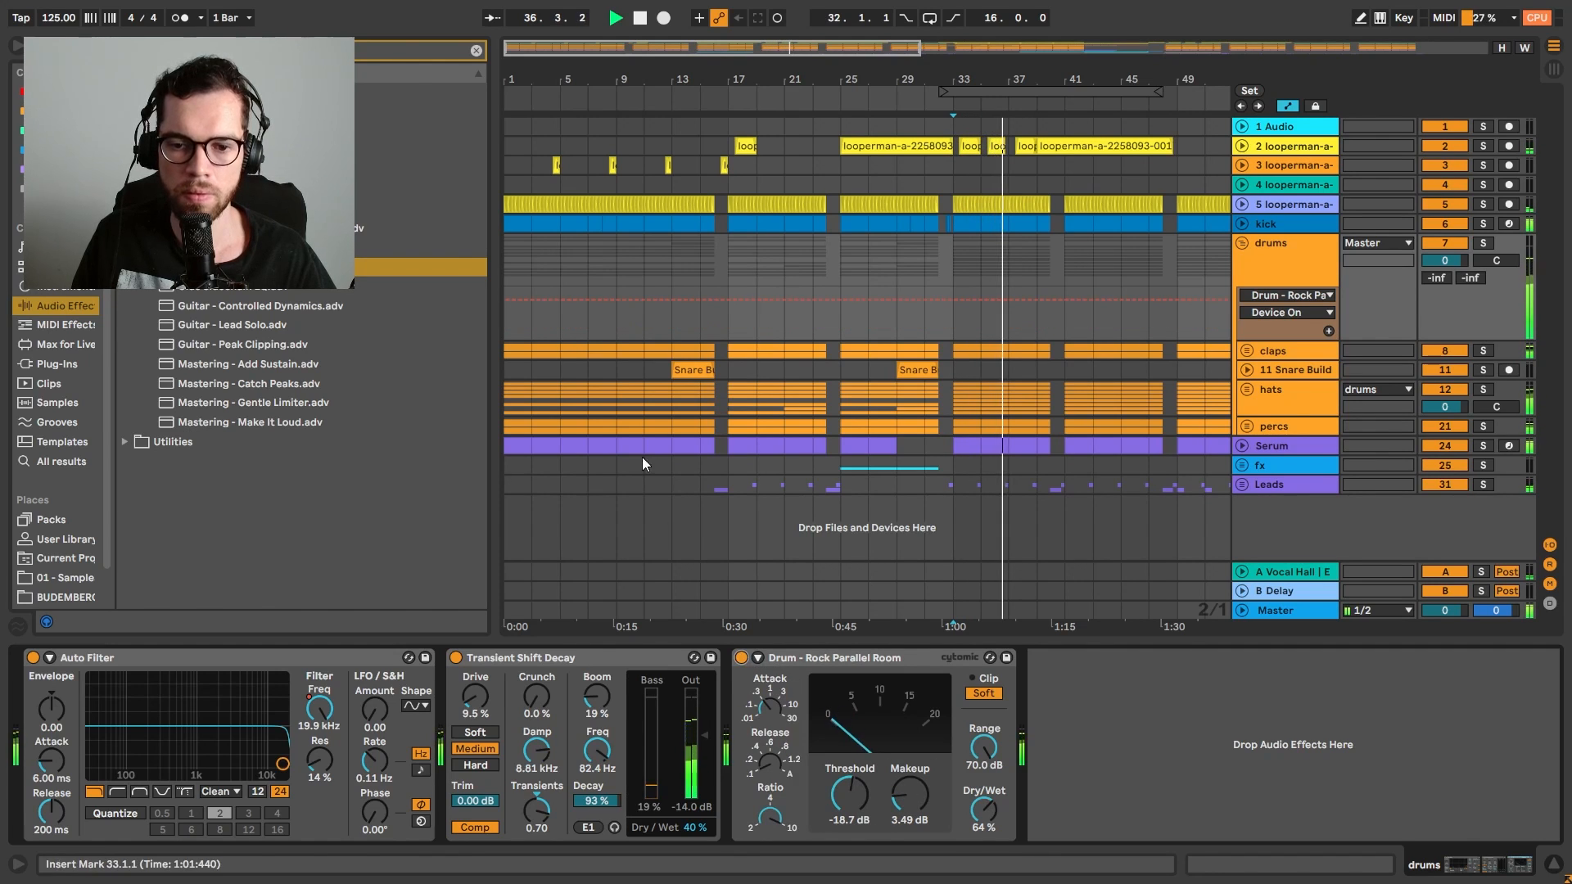
Collapse the drums group and add EQ Eight after the sidechained Compressor on the second track, the looperman vocal
{"action": "left_click", "coordinate": [1242, 244]}
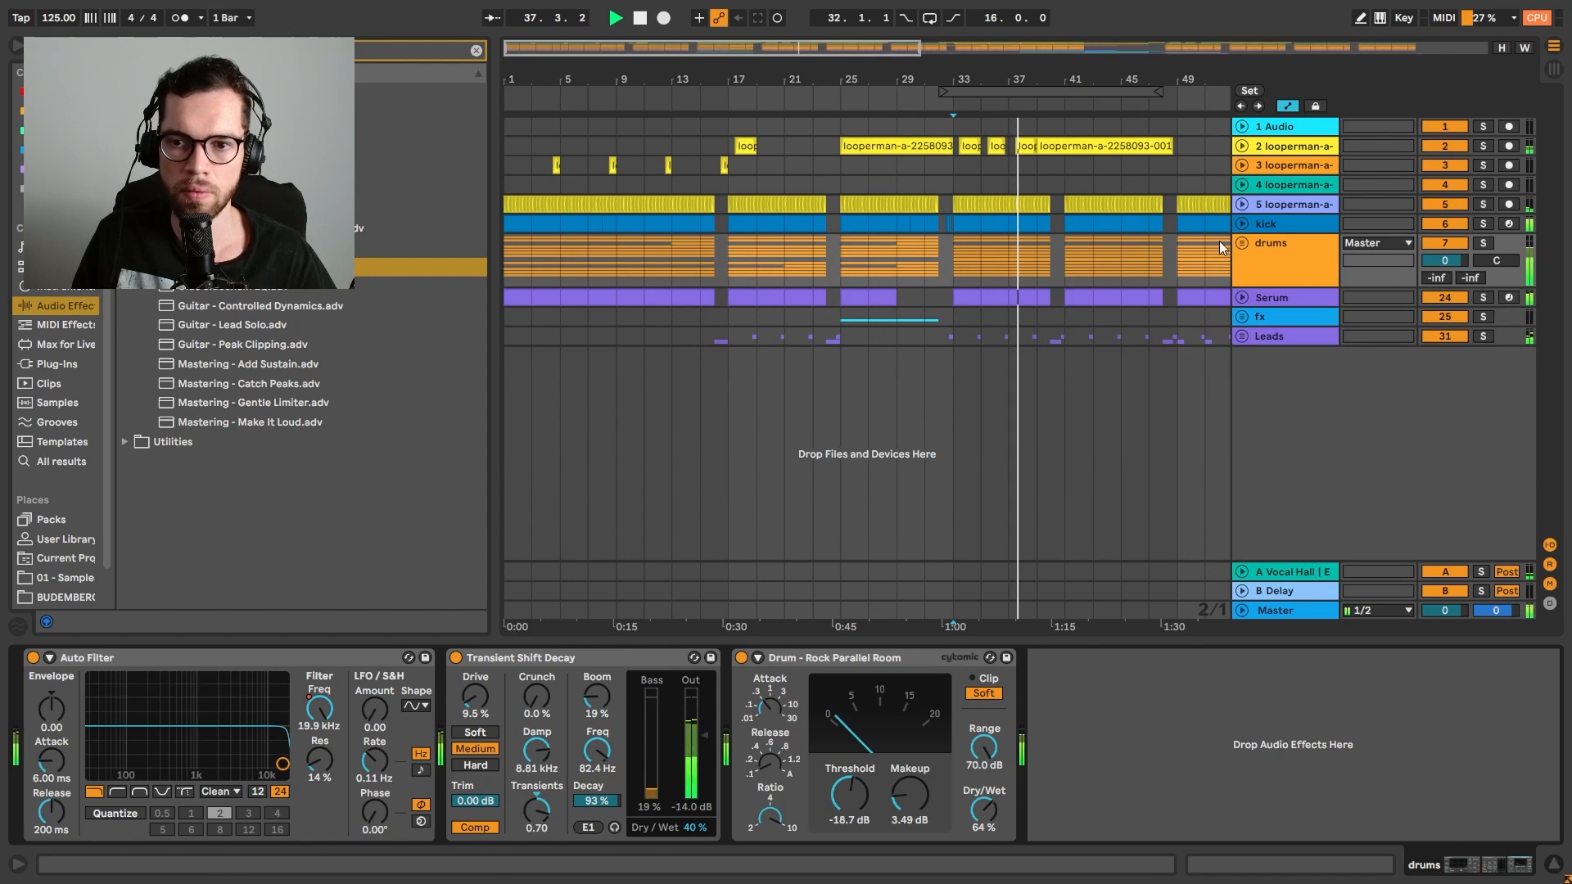
{"action": "left_click", "coordinate": [1285, 151]}
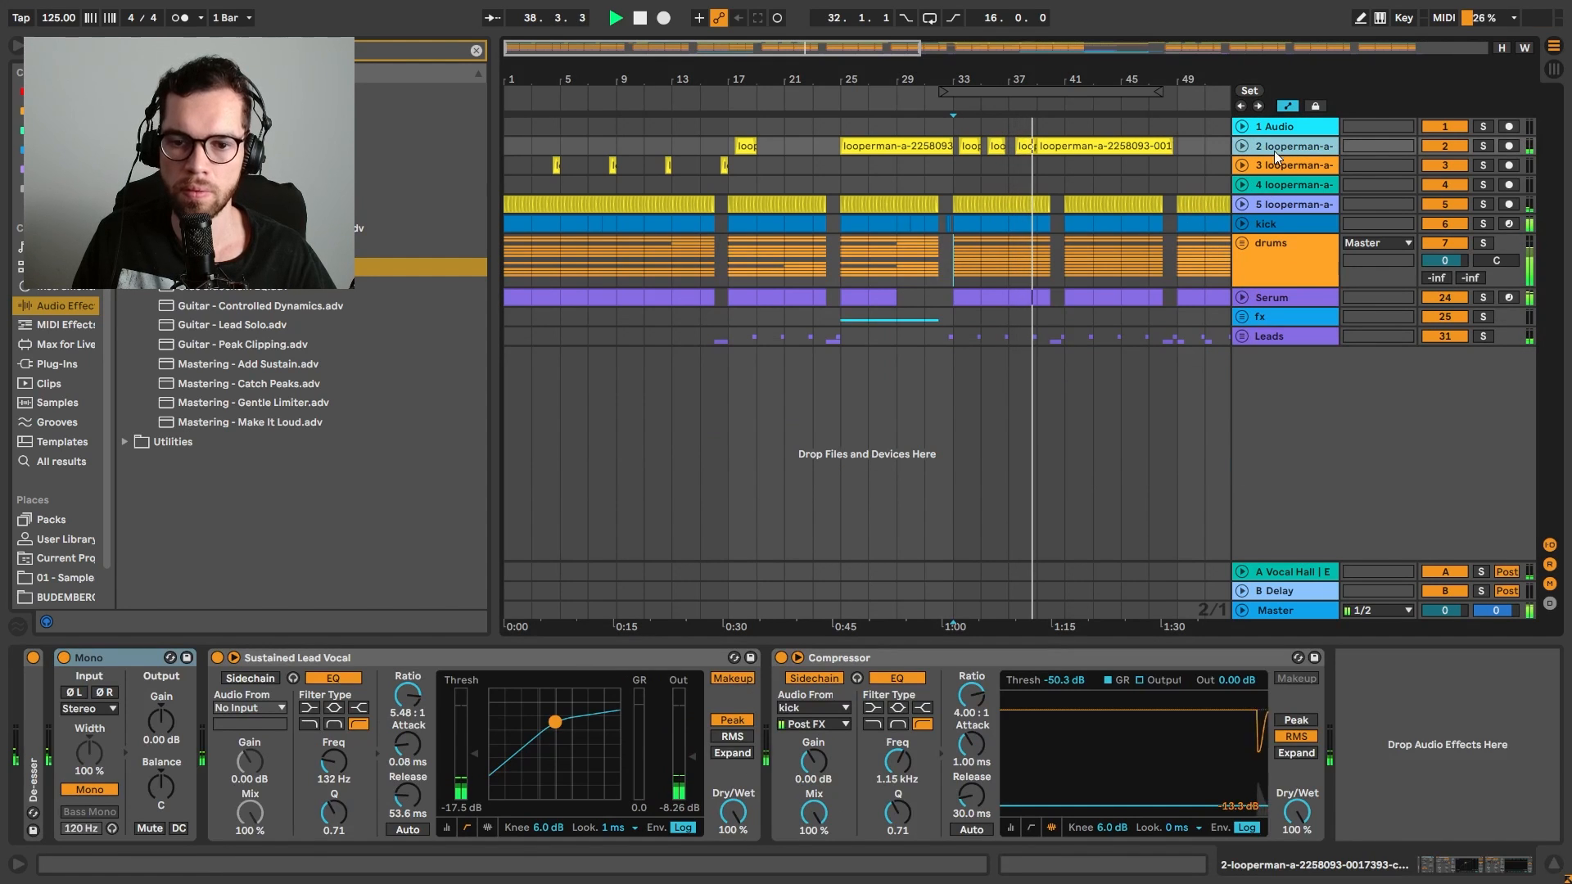
{"action": "left_click", "coordinate": [15, 45]}
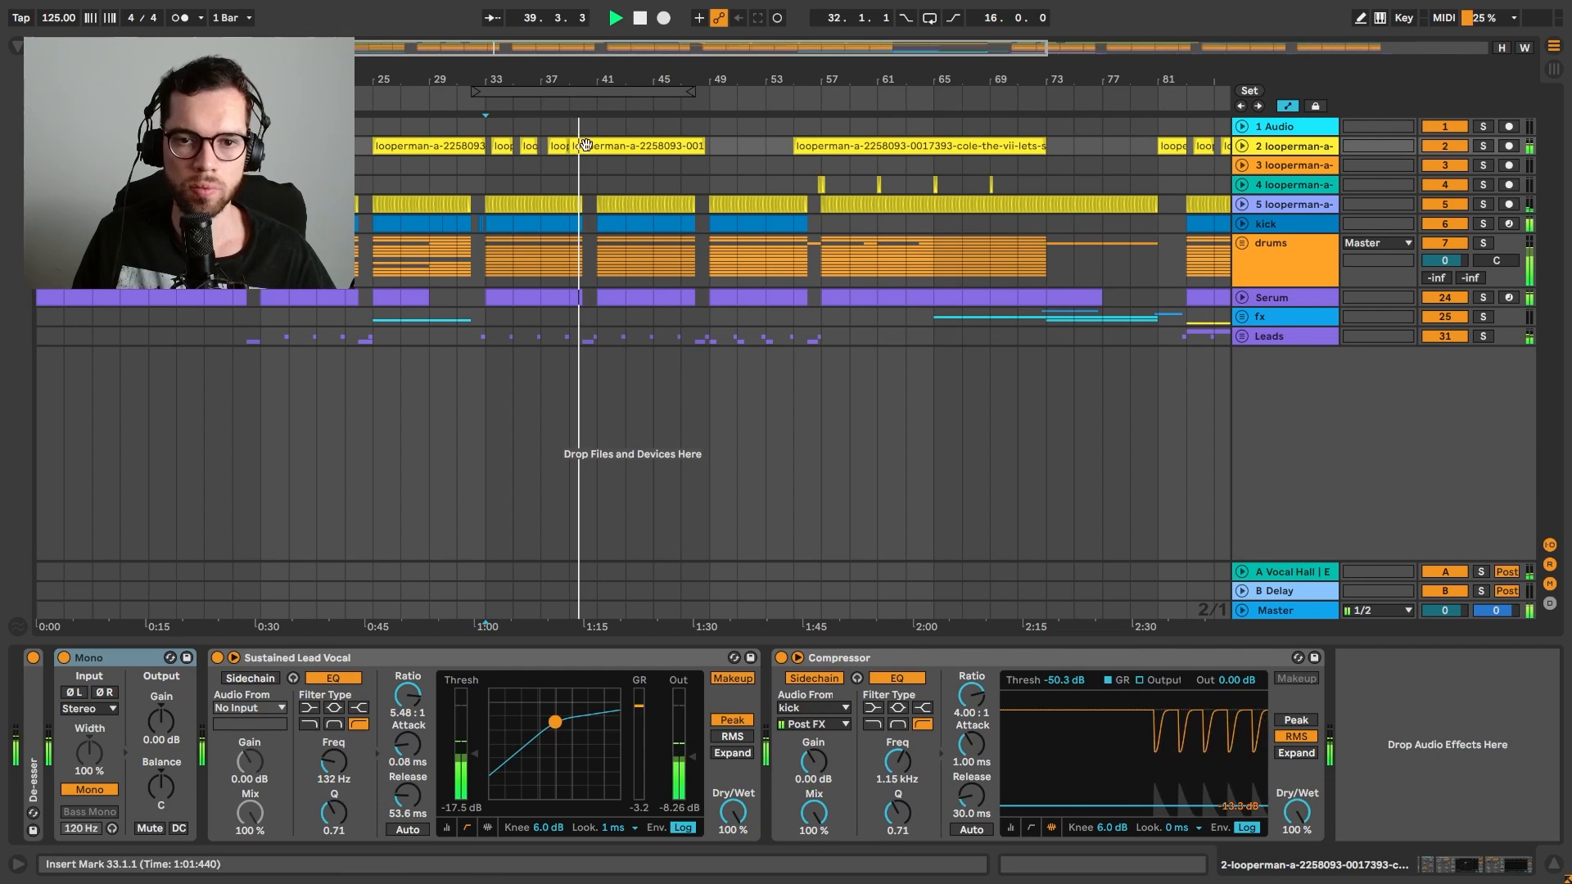
{"action": "left_click", "coordinate": [15, 45]}
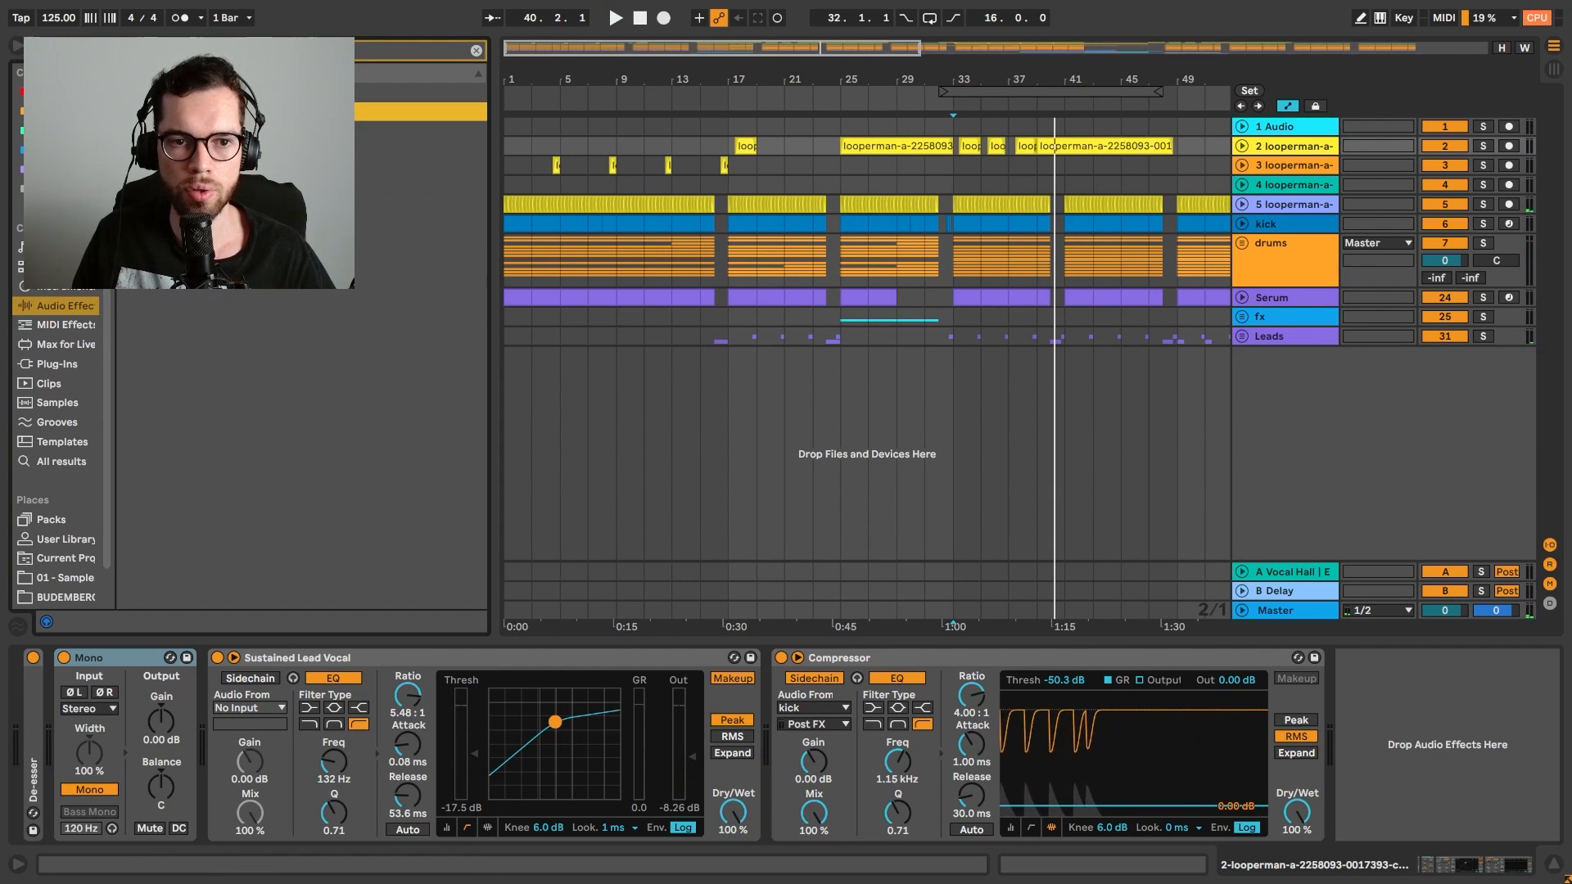
{"action": "left_click_drag", "start_coordinate": [421, 169], "coordinate": [1450, 761]}
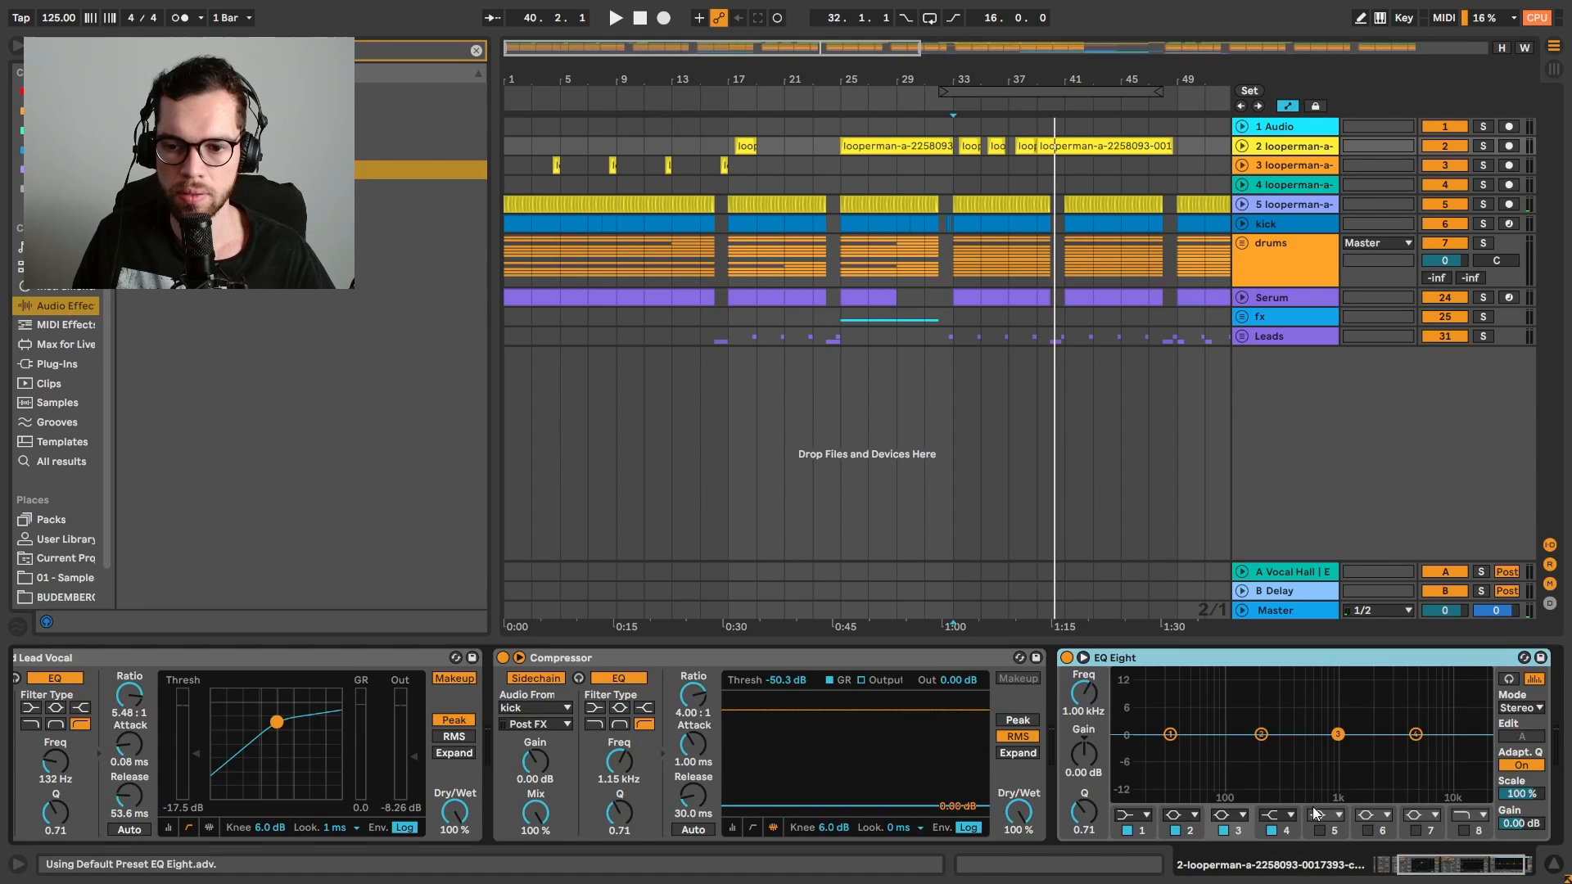
Set EQ Eight's band 2 to a low cut at 200 Hz, raise band 4 to 3.84 dB at 2.55 kHz and enable the 18 kHz high cut
{"action": "left_click", "coordinate": [1199, 814]}
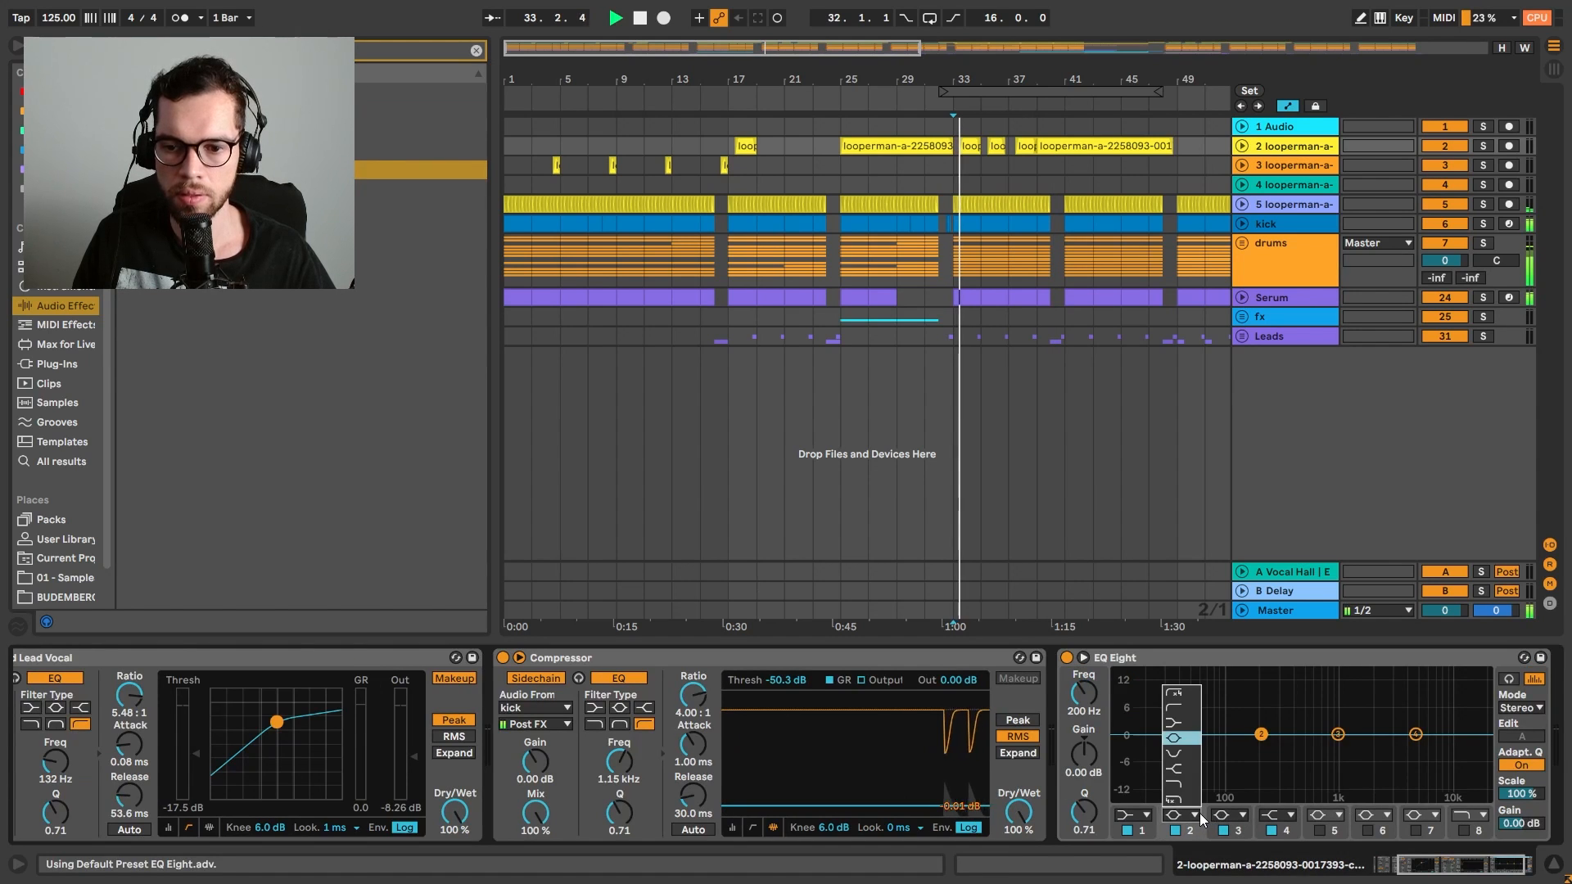
{"action": "left_click", "coordinate": [1179, 709]}
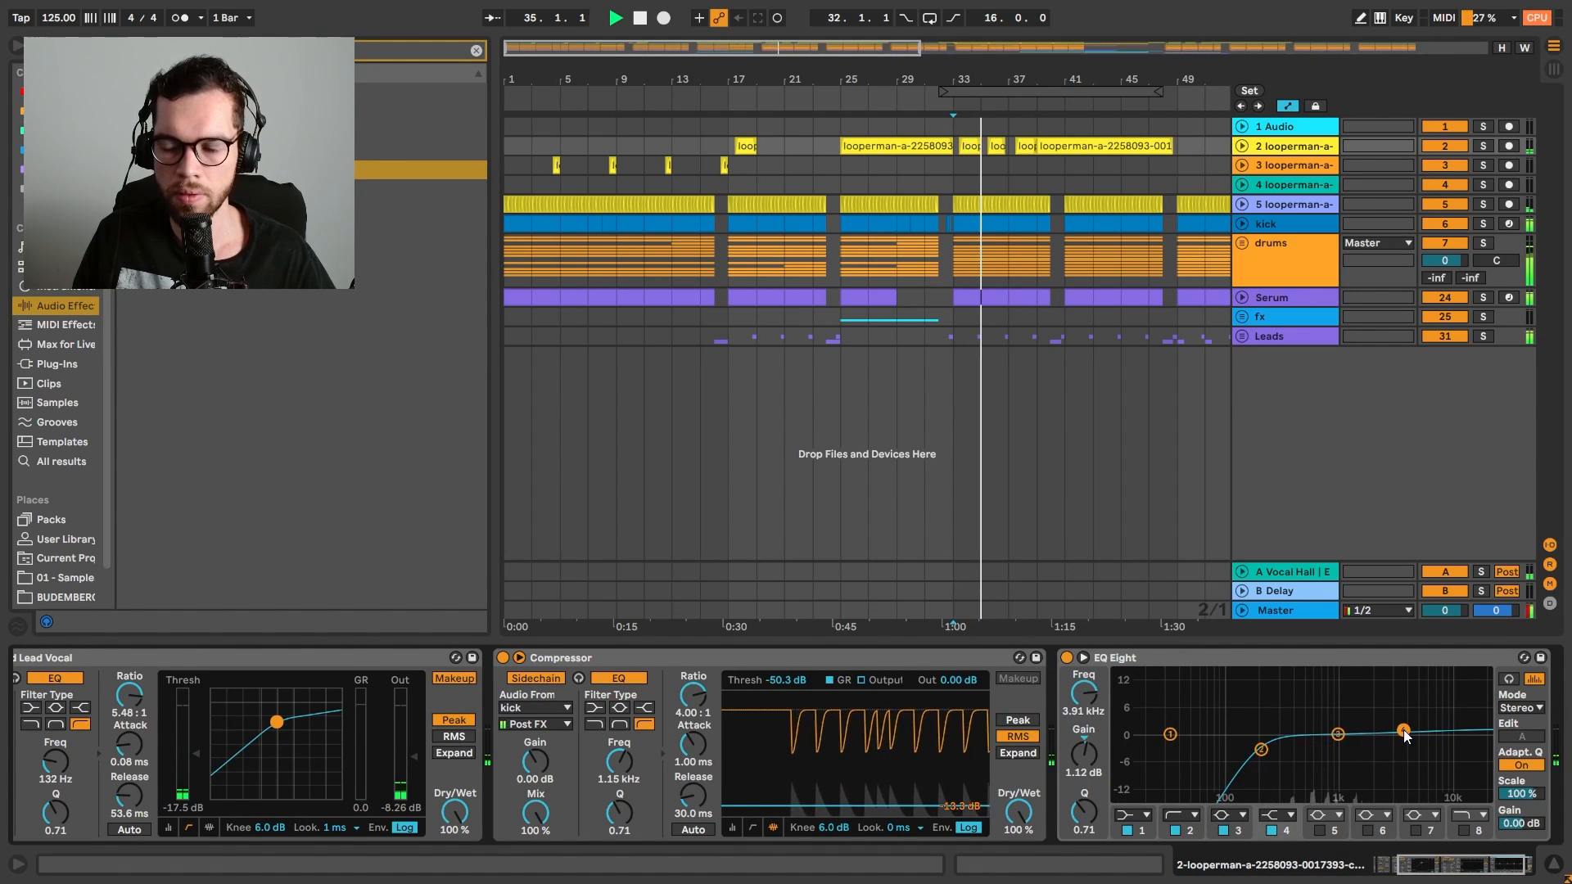
{"action": "left_click_drag", "start_coordinate": [1422, 741], "coordinate": [1391, 725]}
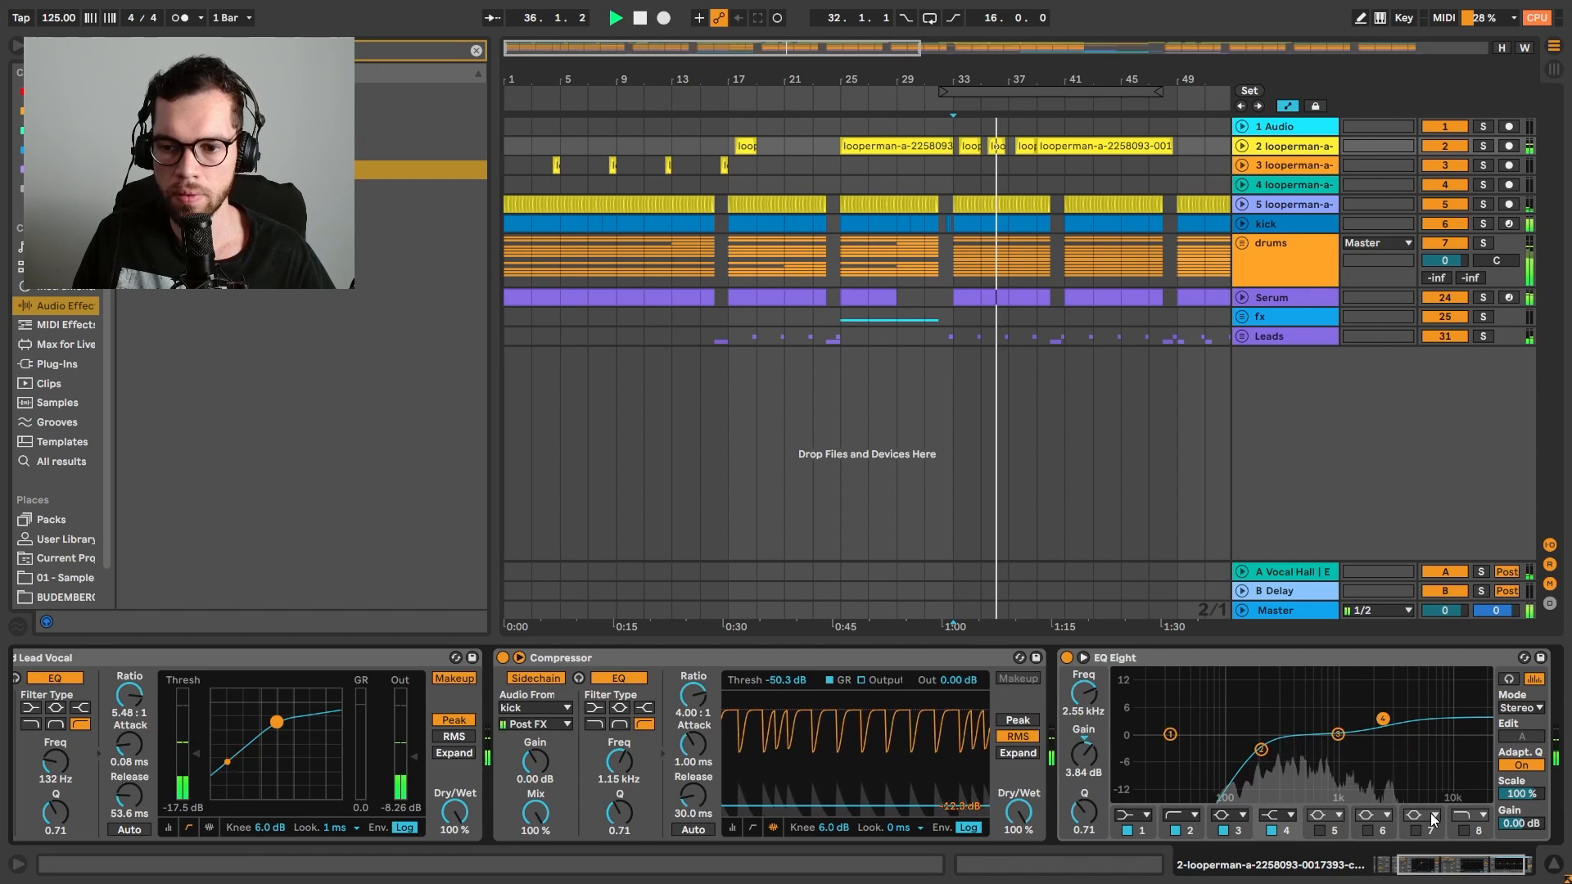
{"action": "left_click", "coordinate": [1463, 830]}
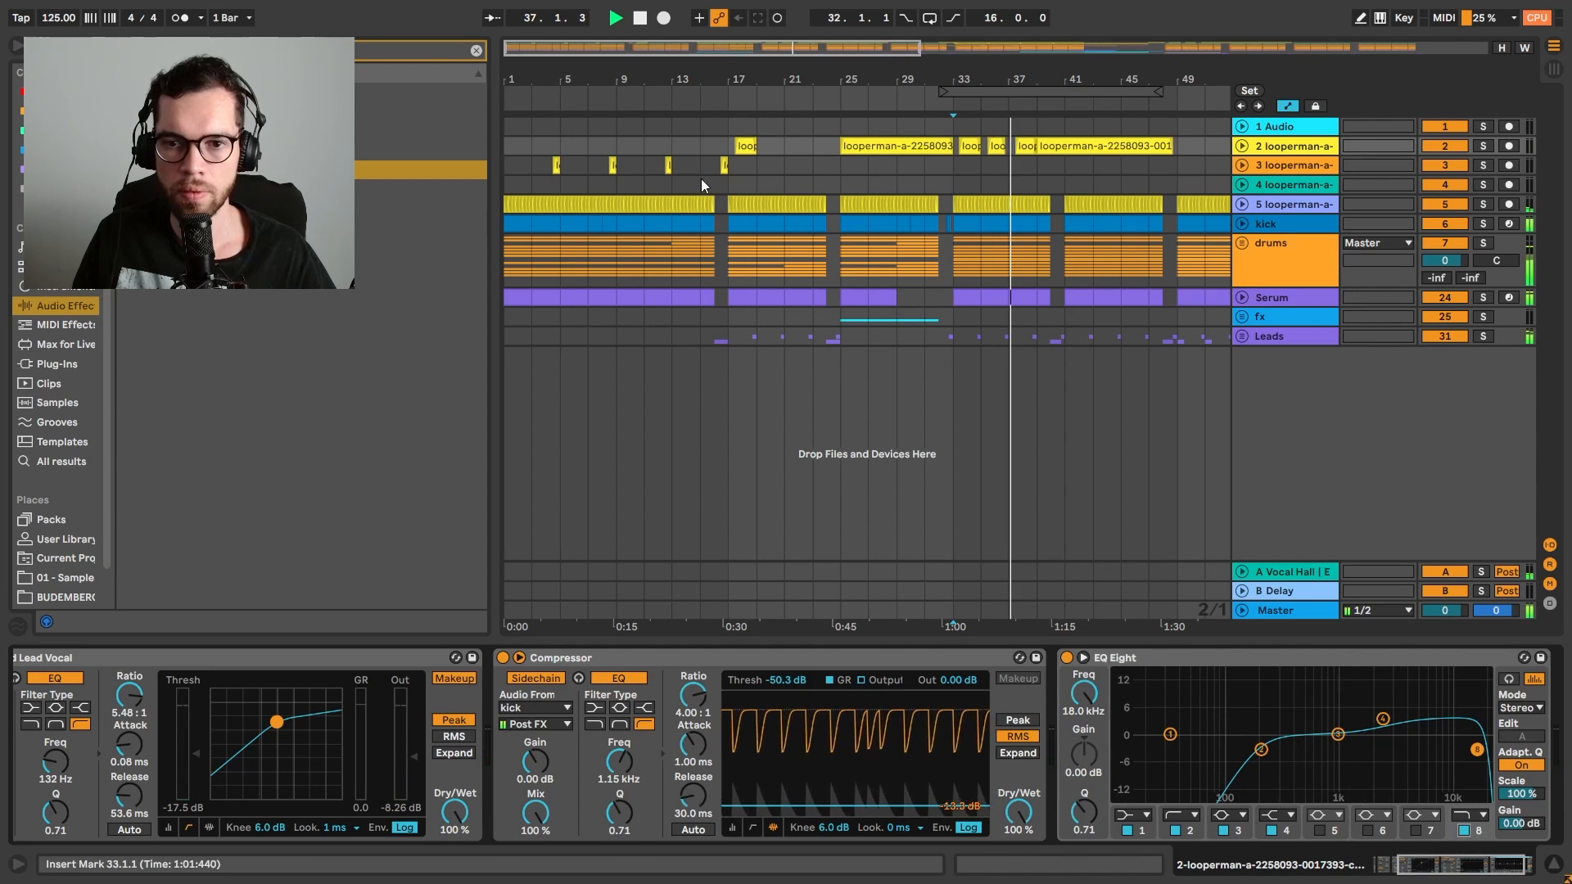
Audition the vocal from bar 25 and set the Sustained Lead Vocal compressor's output to -5.61 dB
{"action": "left_click", "coordinate": [844, 99]}
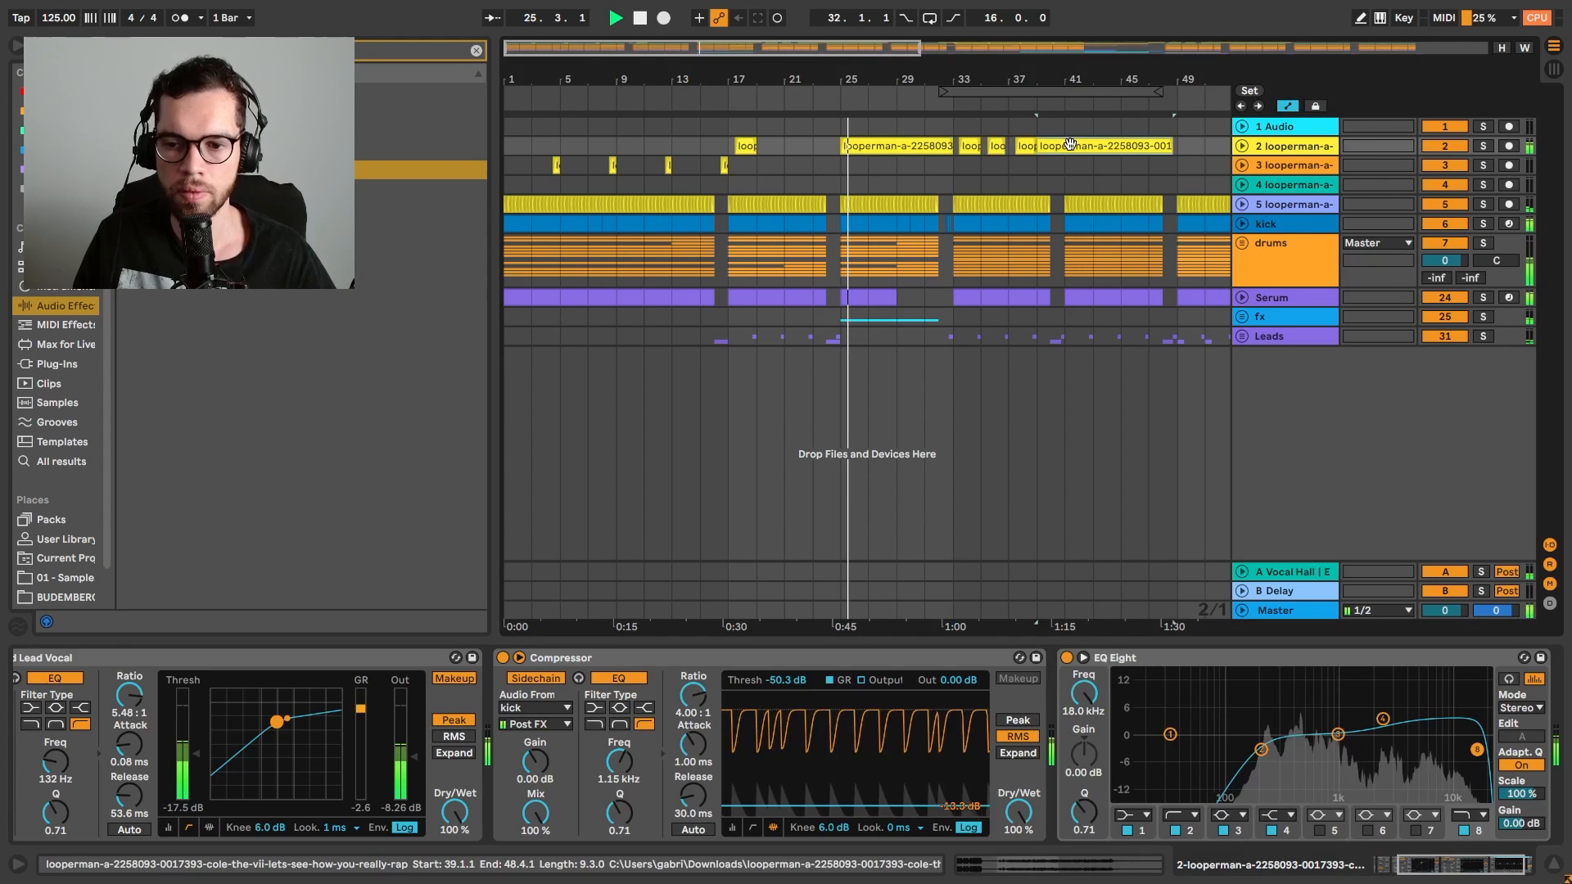
{"action": "left_click", "coordinate": [1056, 144]}
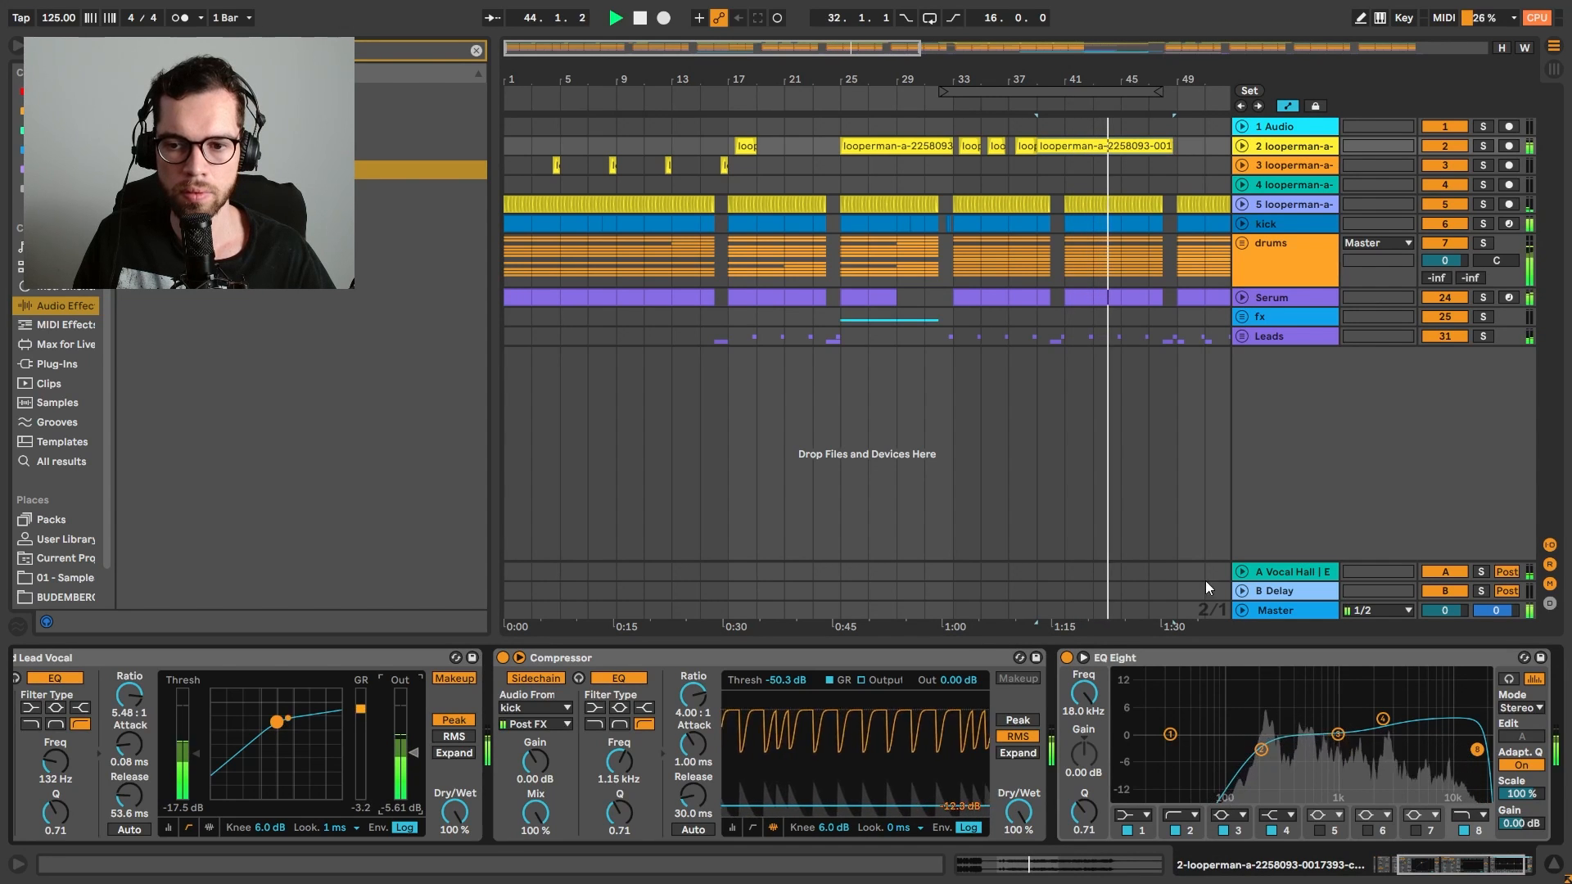
{"action": "left_click", "coordinate": [17, 45]}
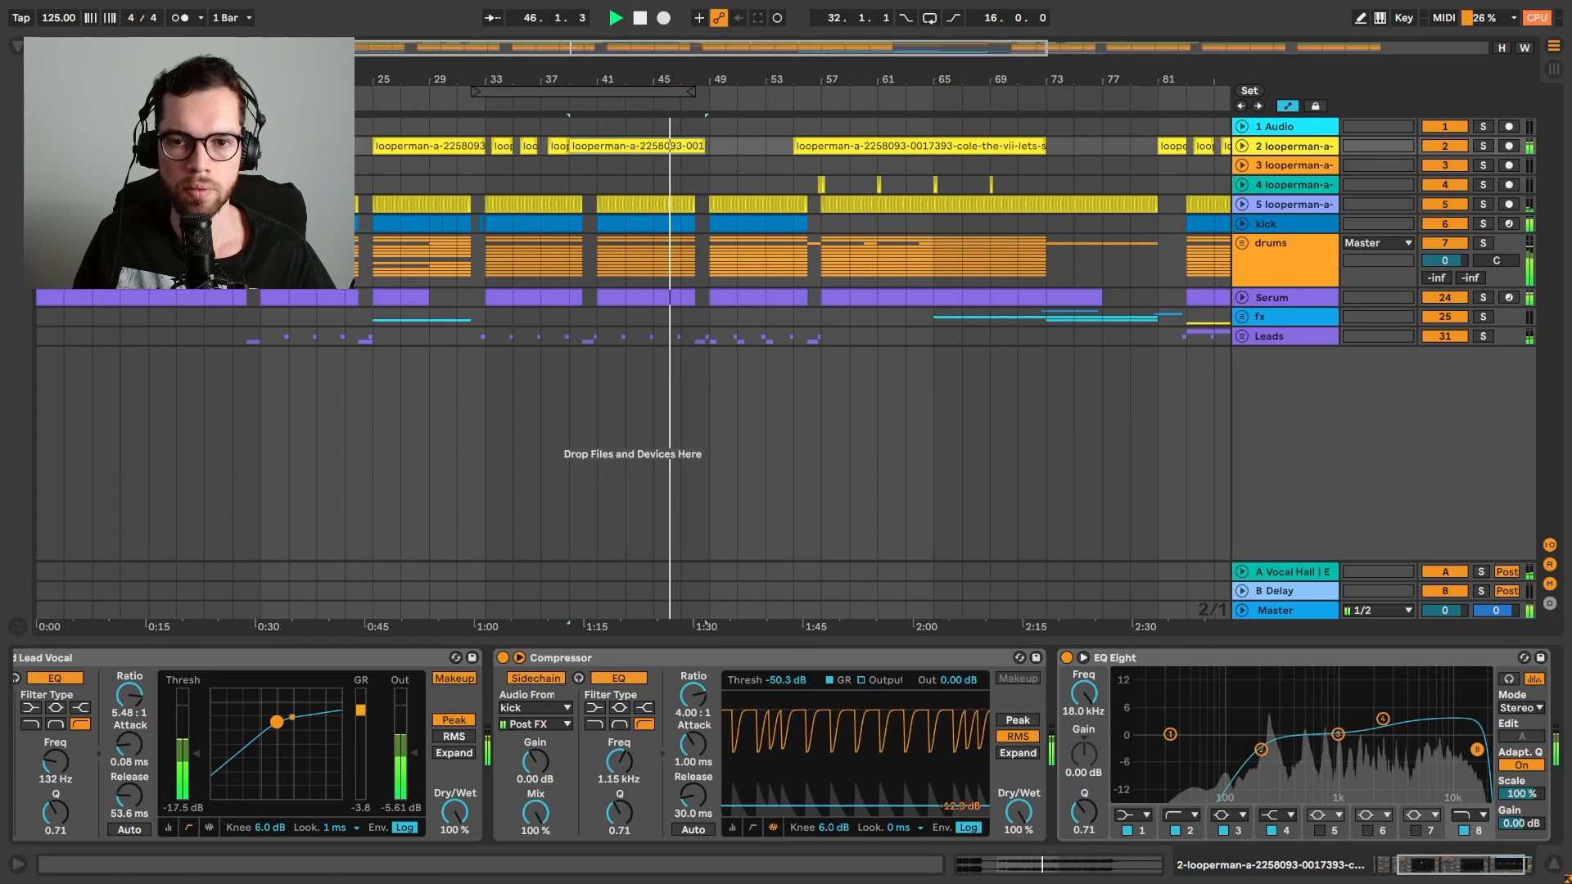
Group the three looperman vocal tracks, 2 to 4, and name the group Vocal
{"action": "left_click_drag", "start_coordinate": [757, 79], "coordinate": [758, 74]}
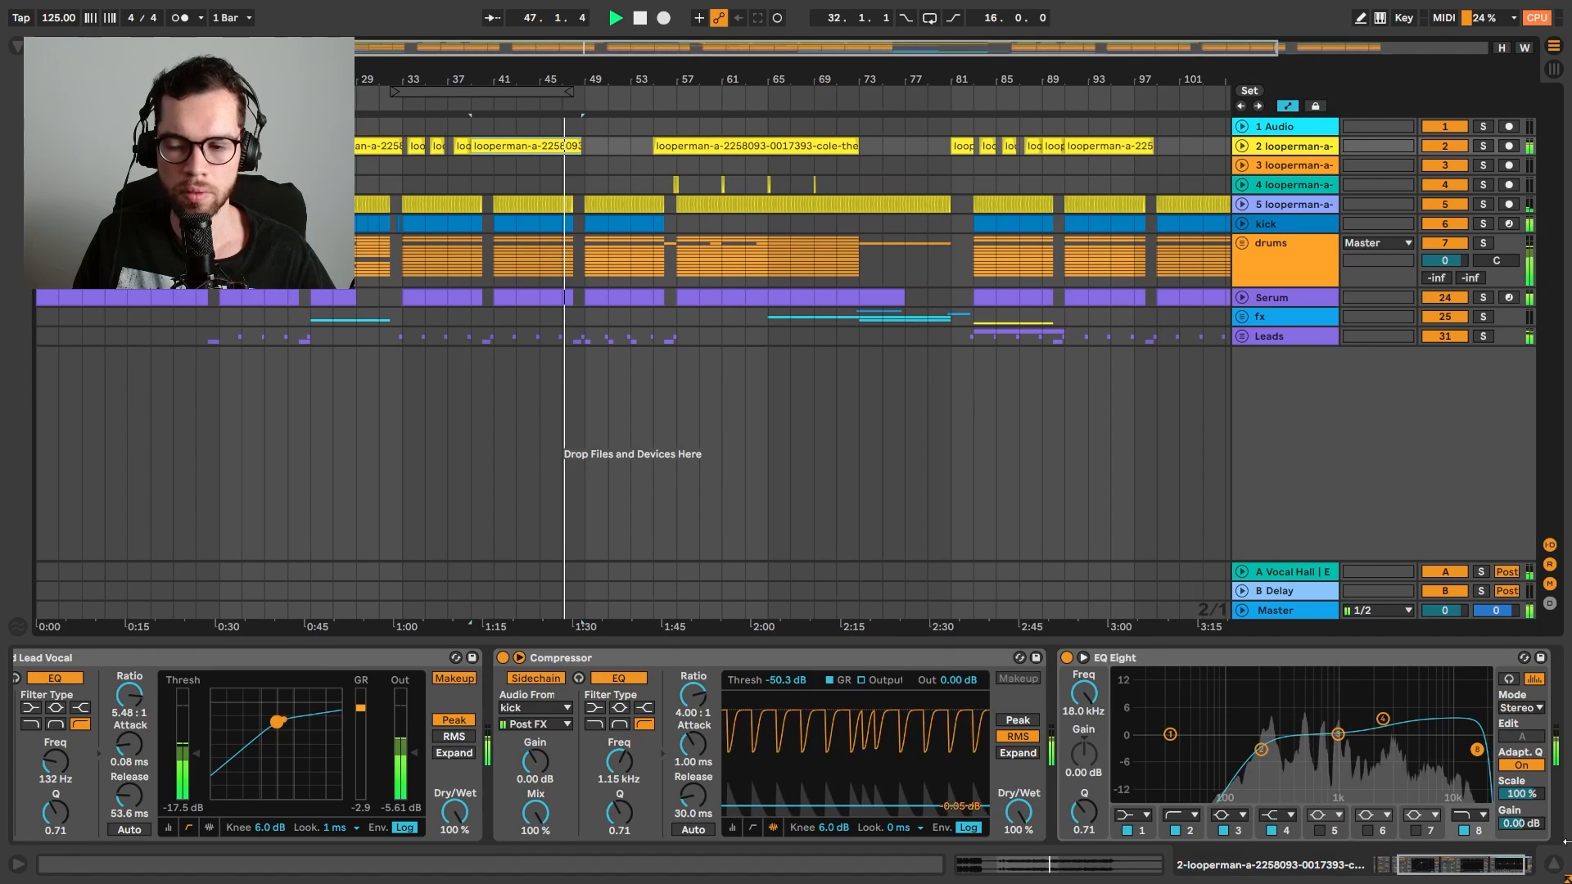
{"action": "left_click", "coordinate": [1554, 865]}
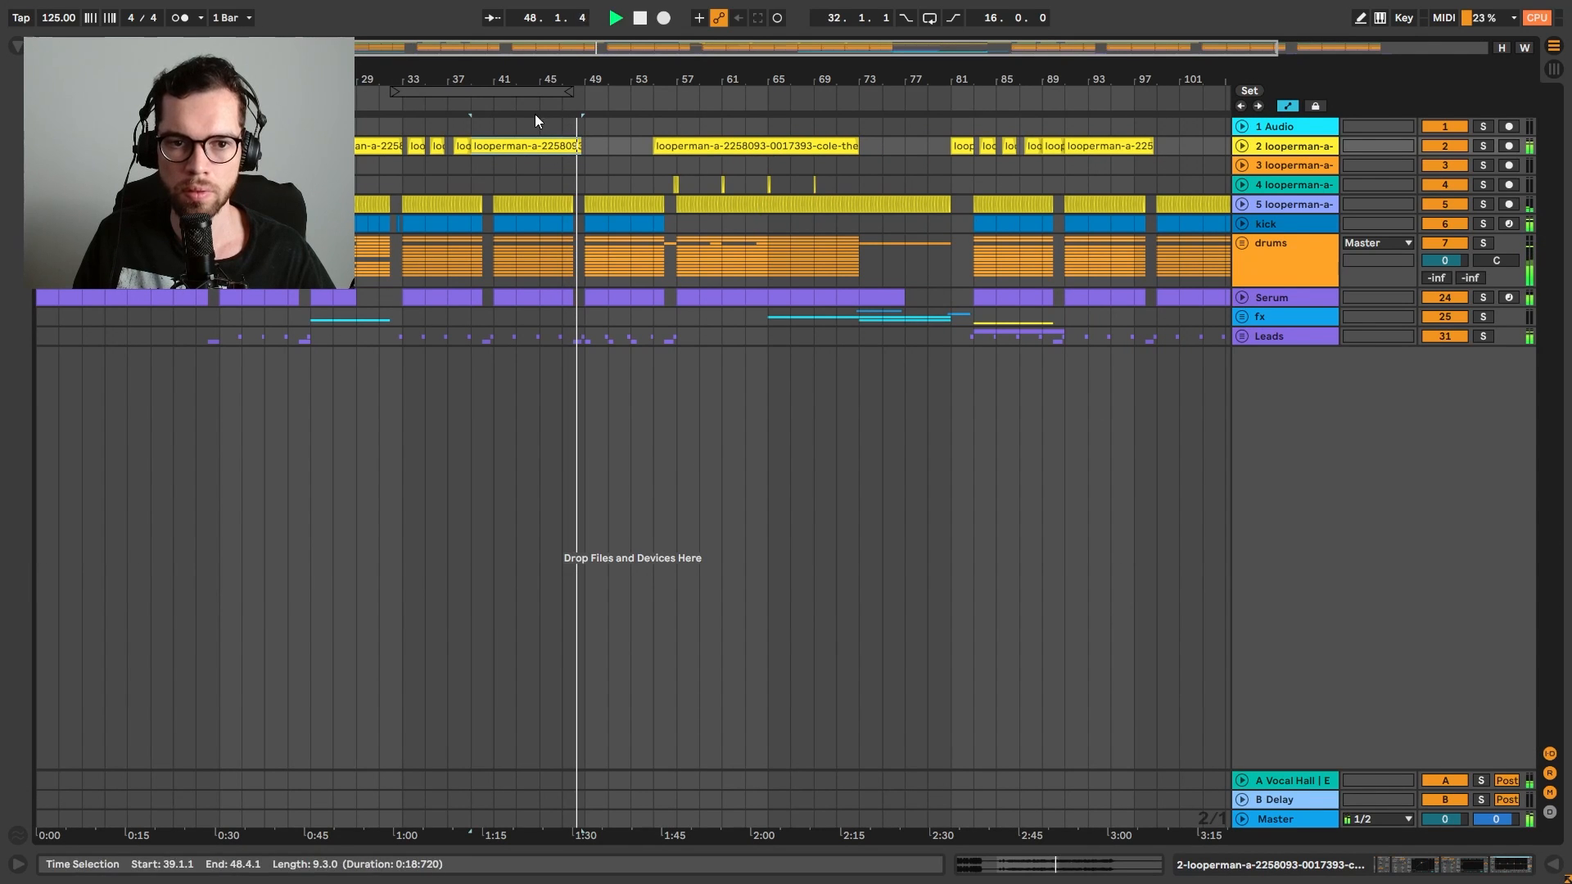
{"action": "left_click_drag", "start_coordinate": [499, 87], "coordinate": [665, 95]}
{"action": "left_click_drag", "start_coordinate": [667, 205], "coordinate": [756, 195]}
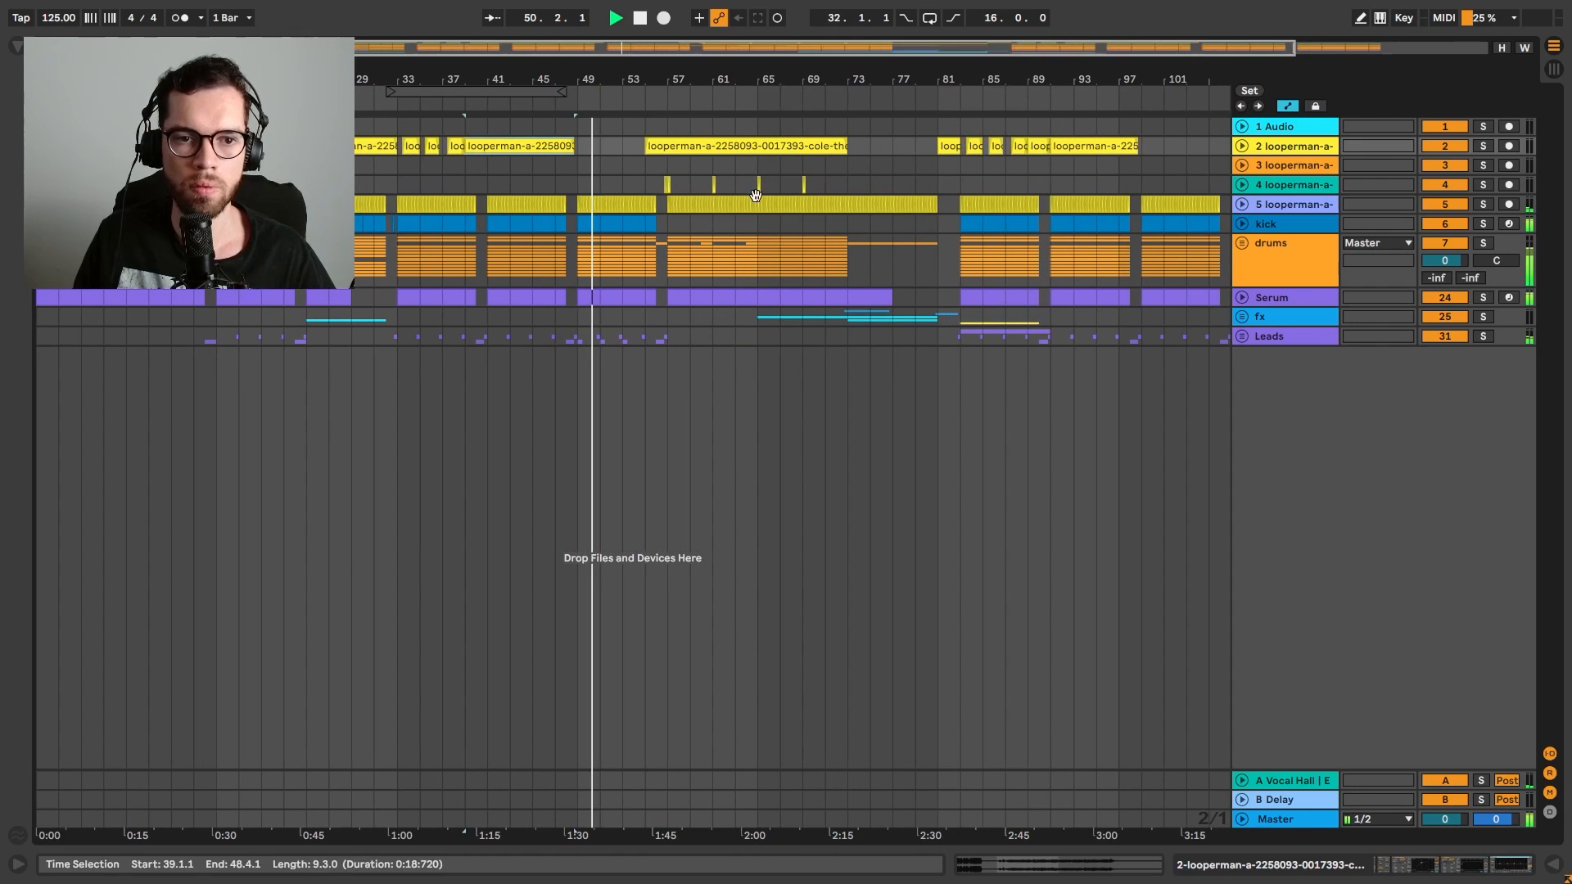
{"action": "left_click", "coordinate": [1266, 164]}
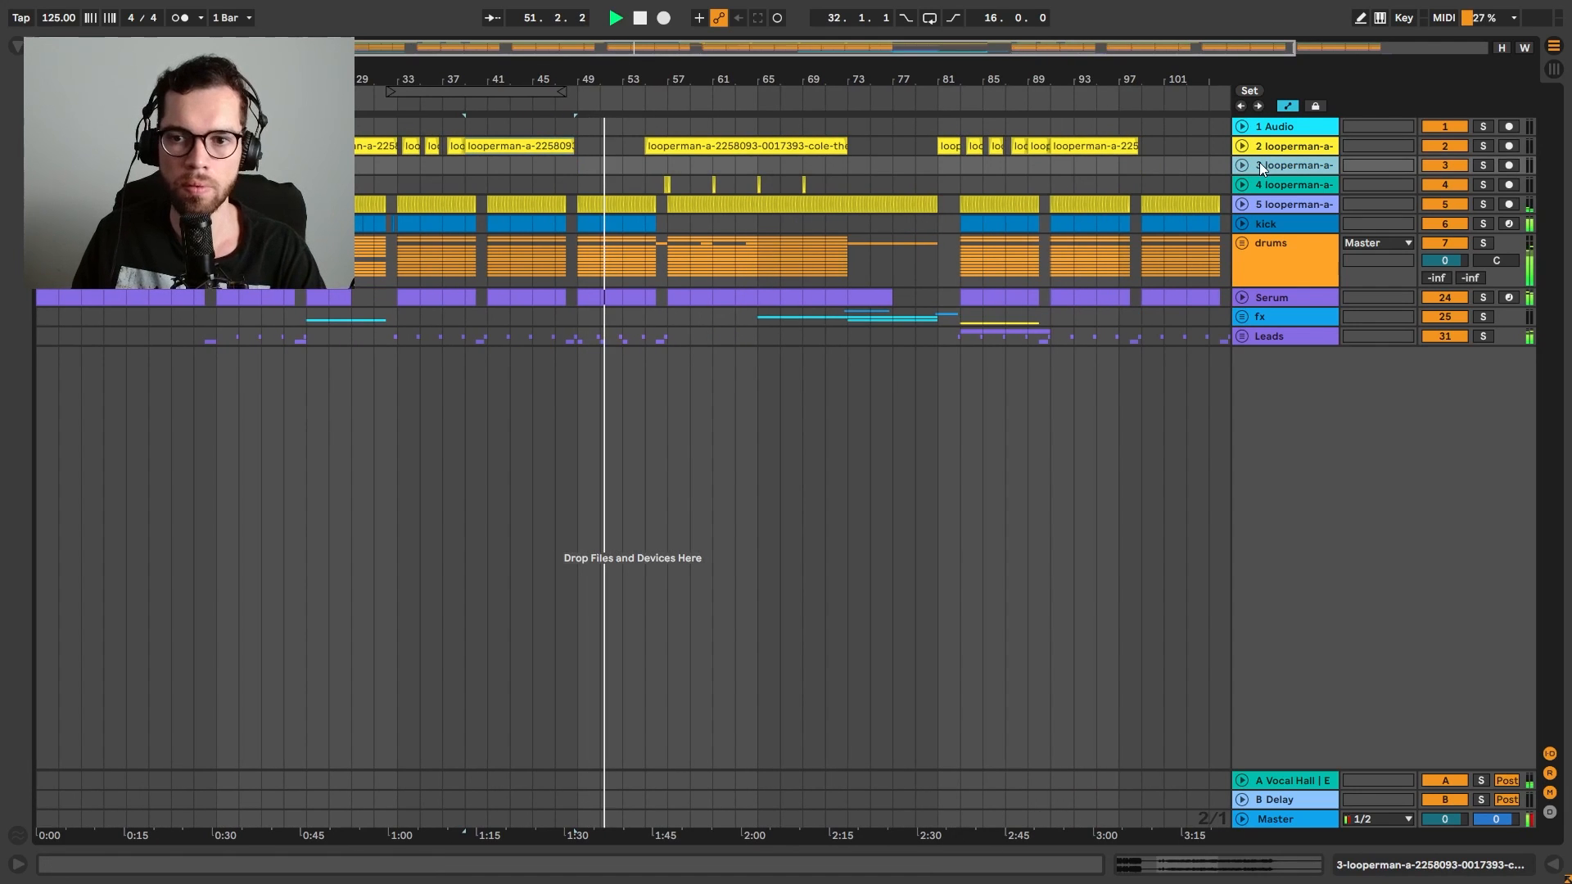
{"action": "left_click", "coordinate": [1292, 184]}
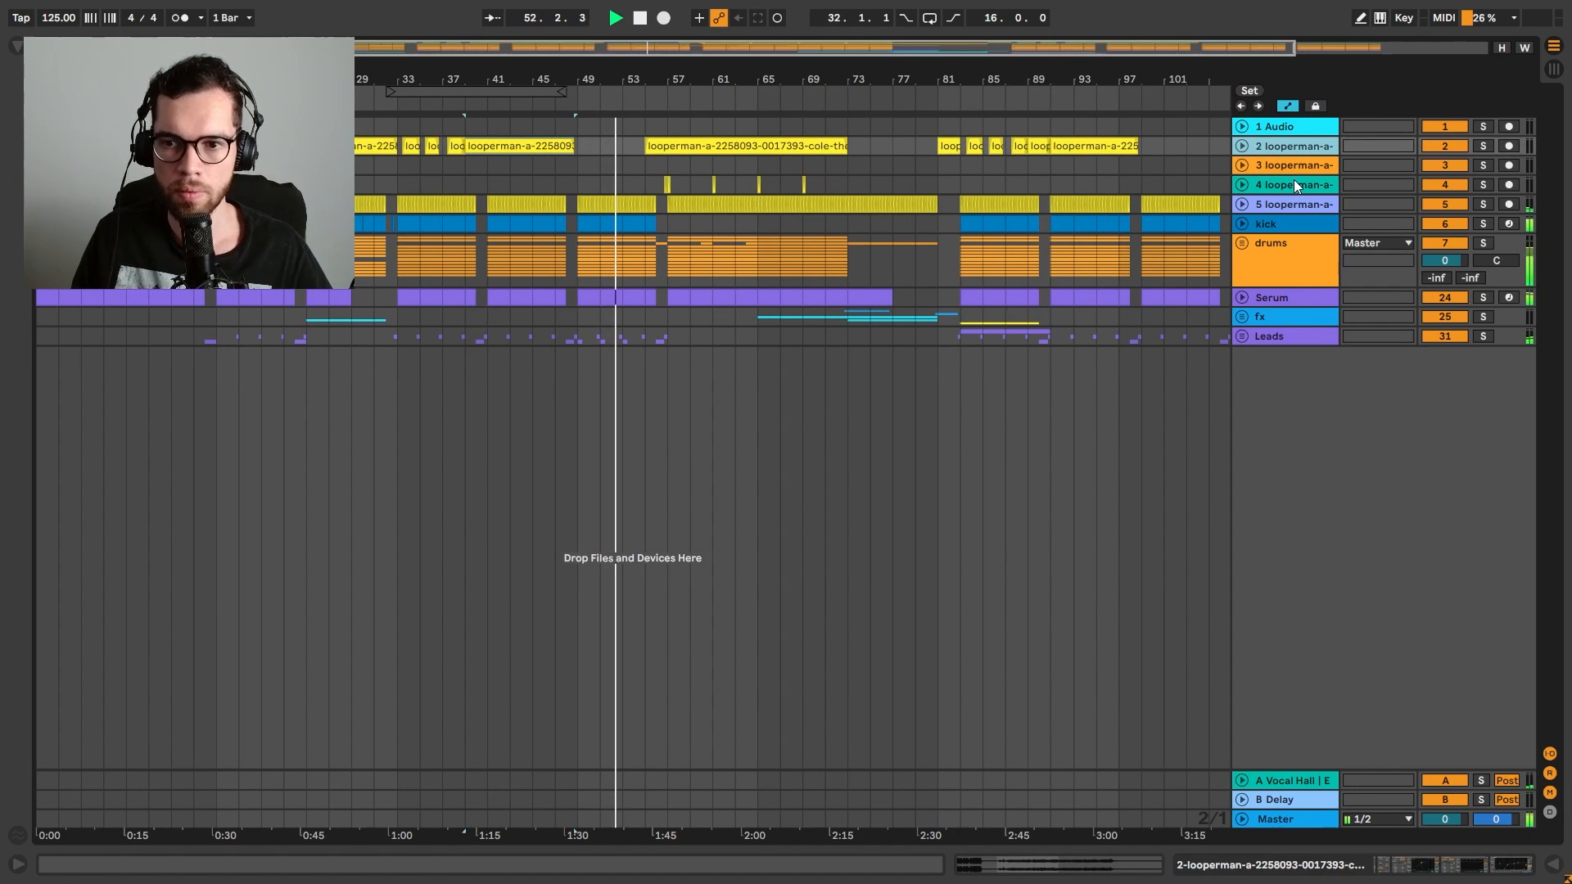
{"action": "key", "text": "ctrl+g"}
{"action": "left_click", "coordinate": [1242, 146]}
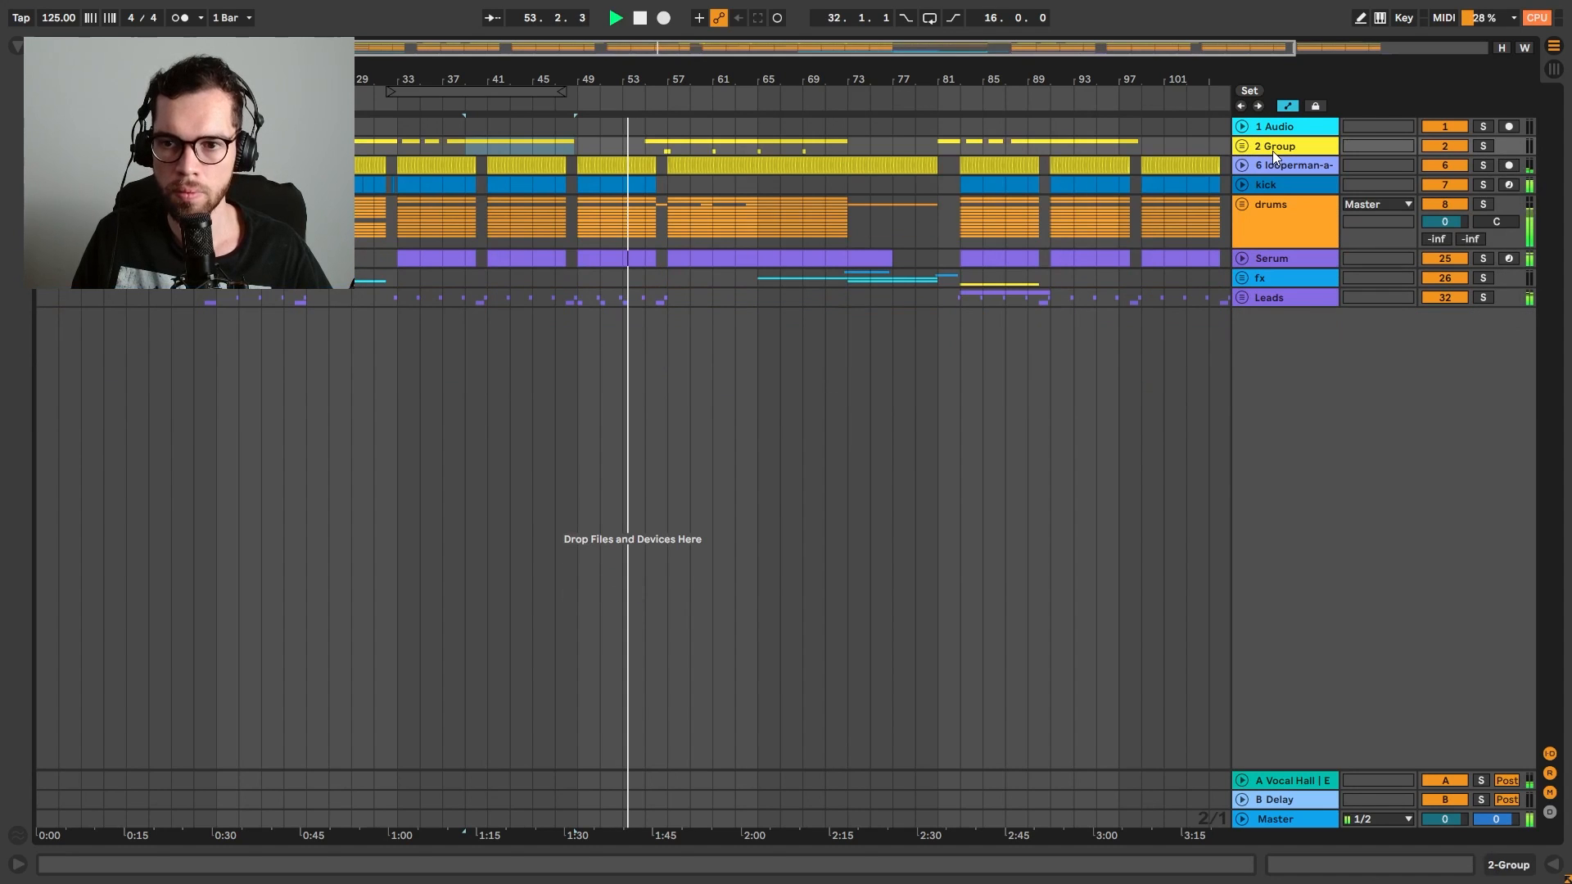
{"action": "key", "text": "ctrl+r"}
{"action": "type", "text": "Vocal"}
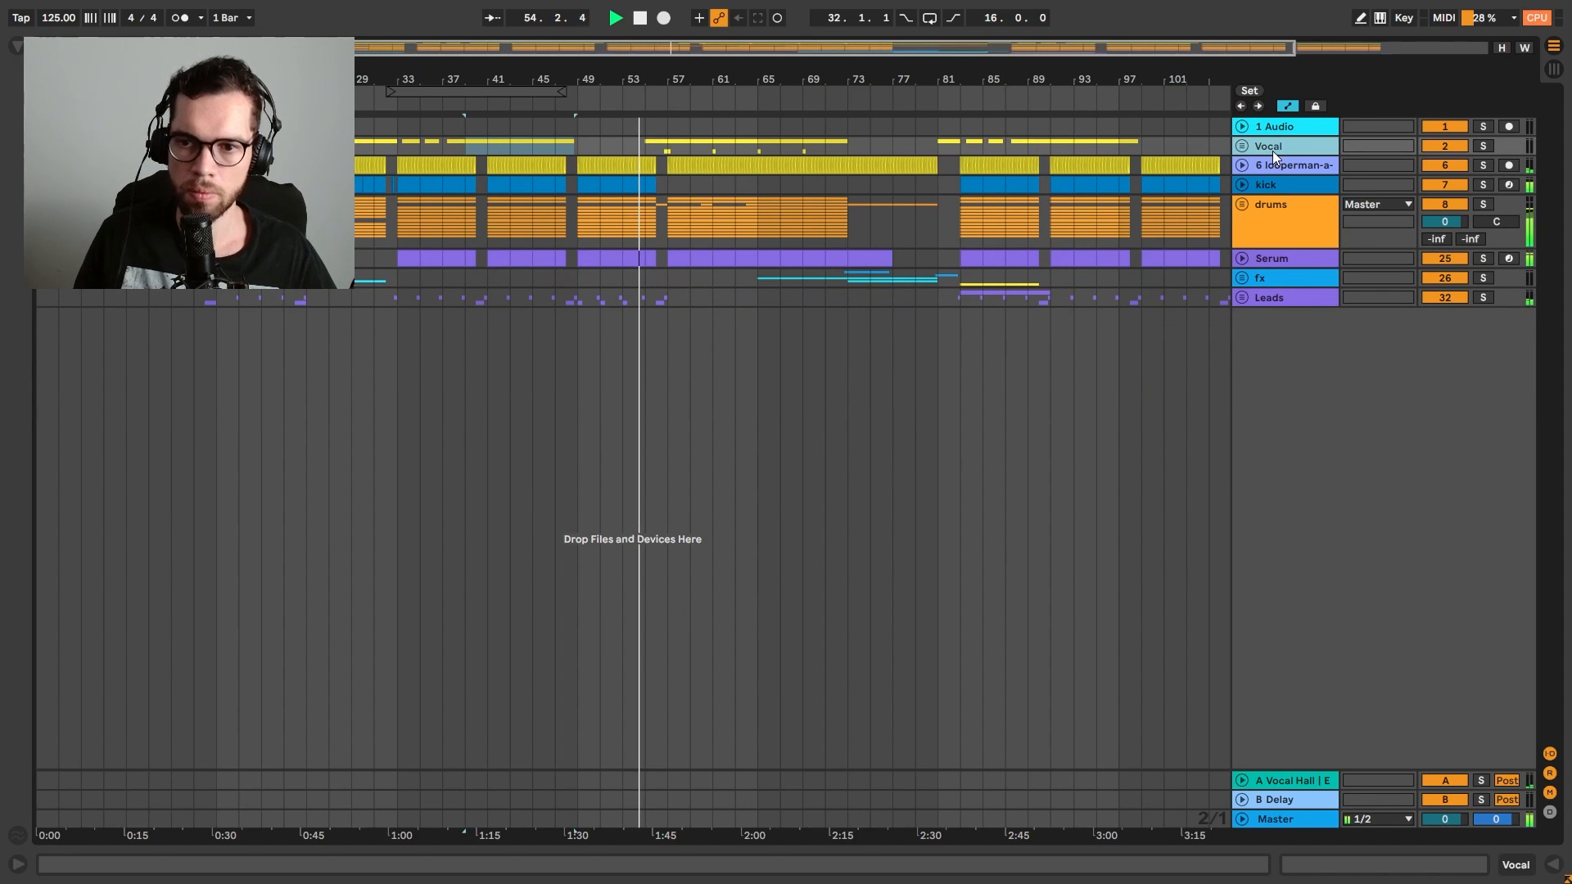
Move the remaining looperman track into the Vocal group and place the group between the kick and drums
{"action": "left_click", "coordinate": [1282, 230]}
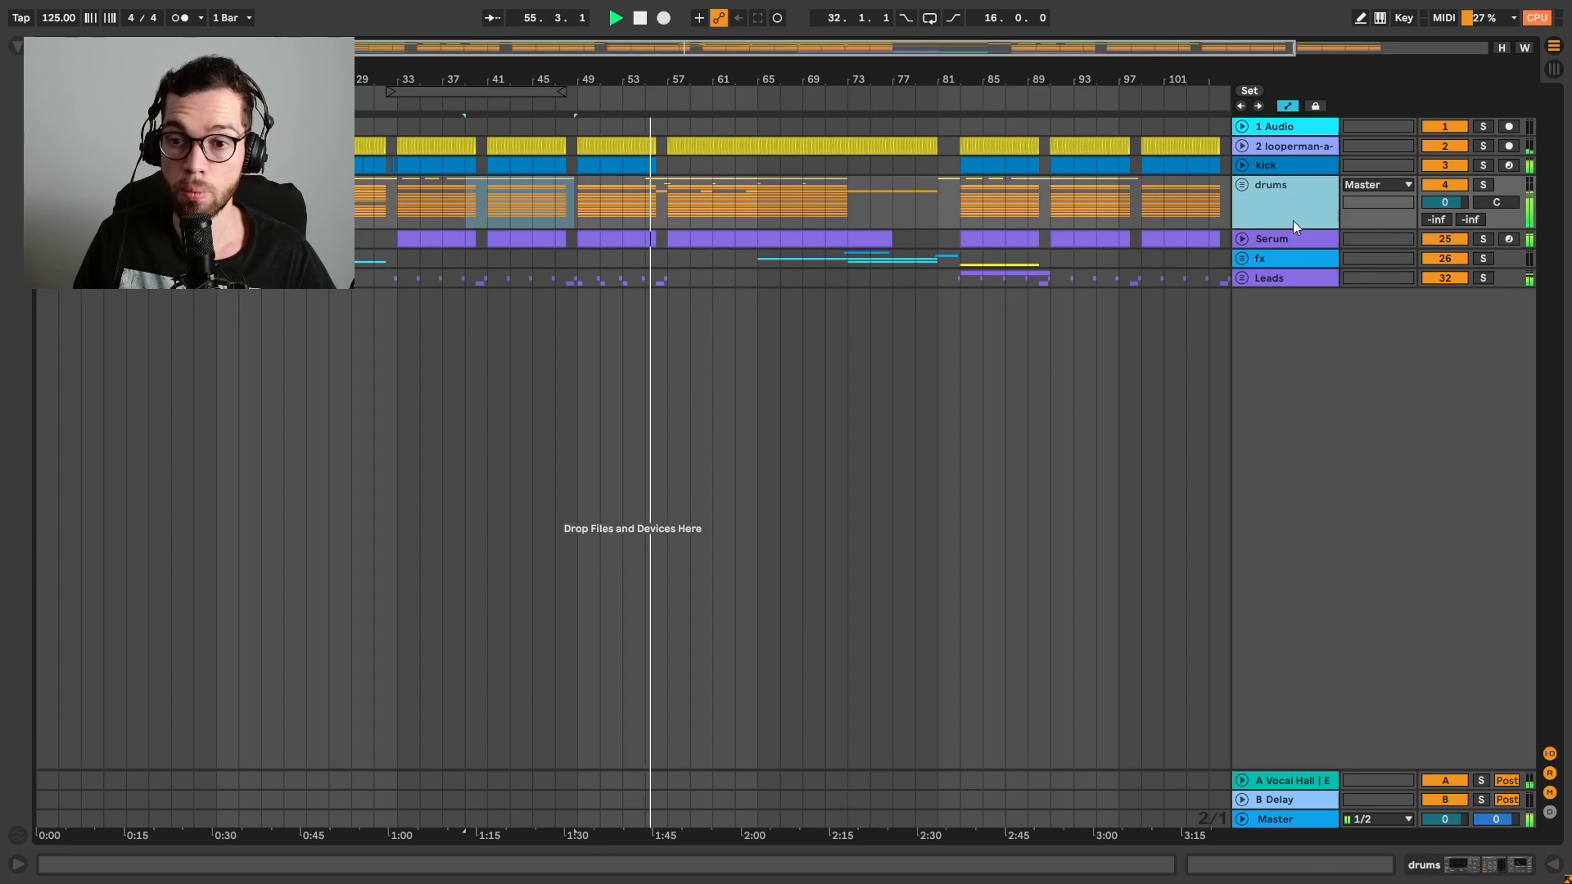
{"action": "key", "text": "ctrl+z"}
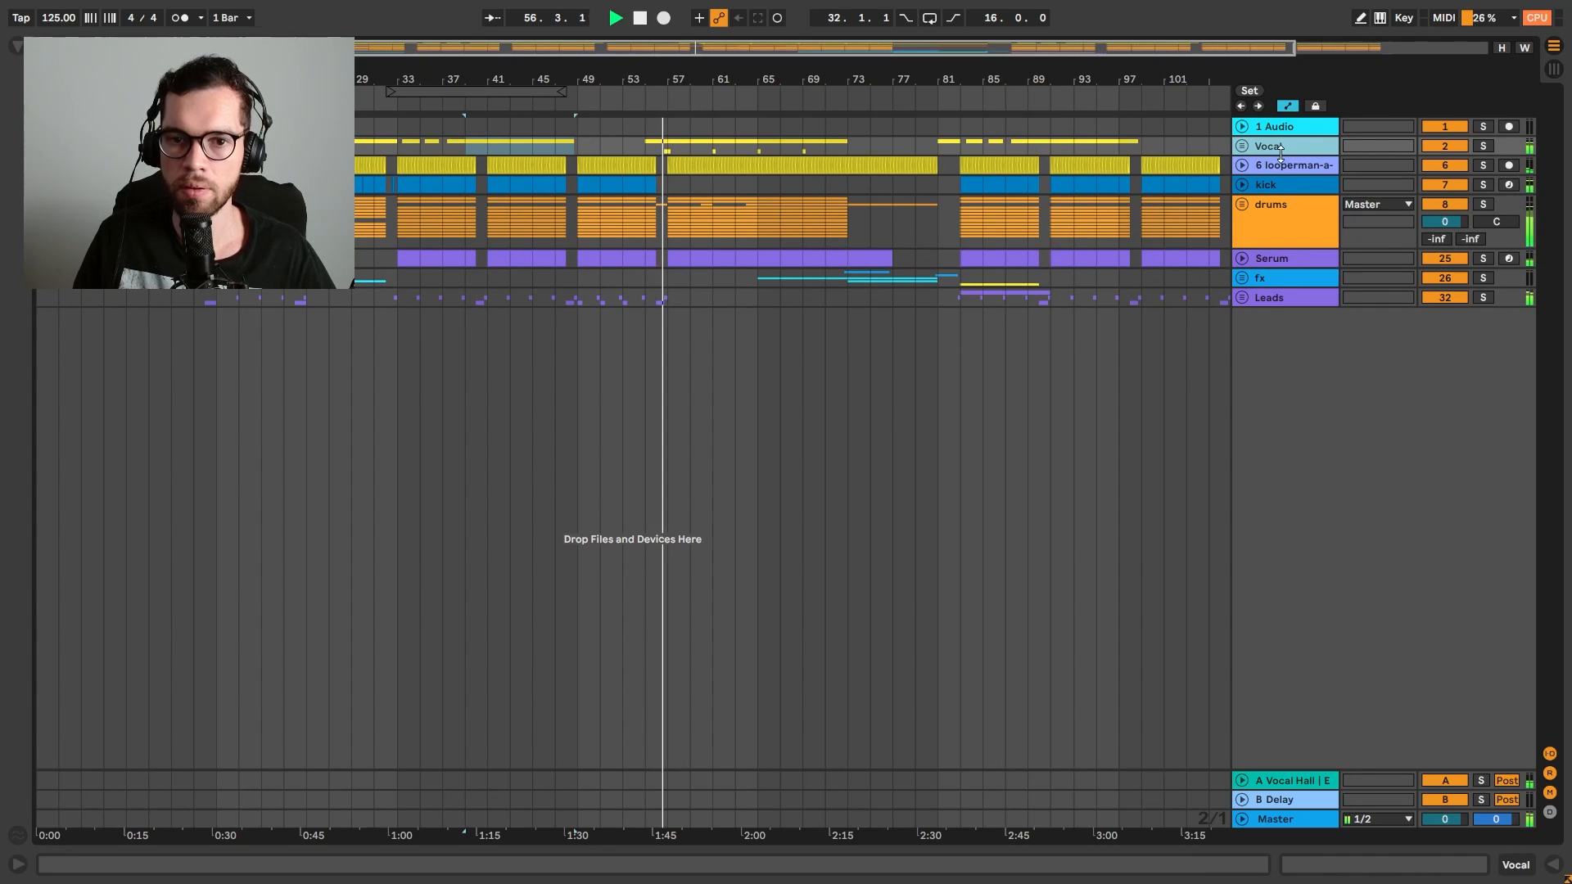
{"action": "left_click_drag", "start_coordinate": [1281, 160], "coordinate": [1284, 150]}
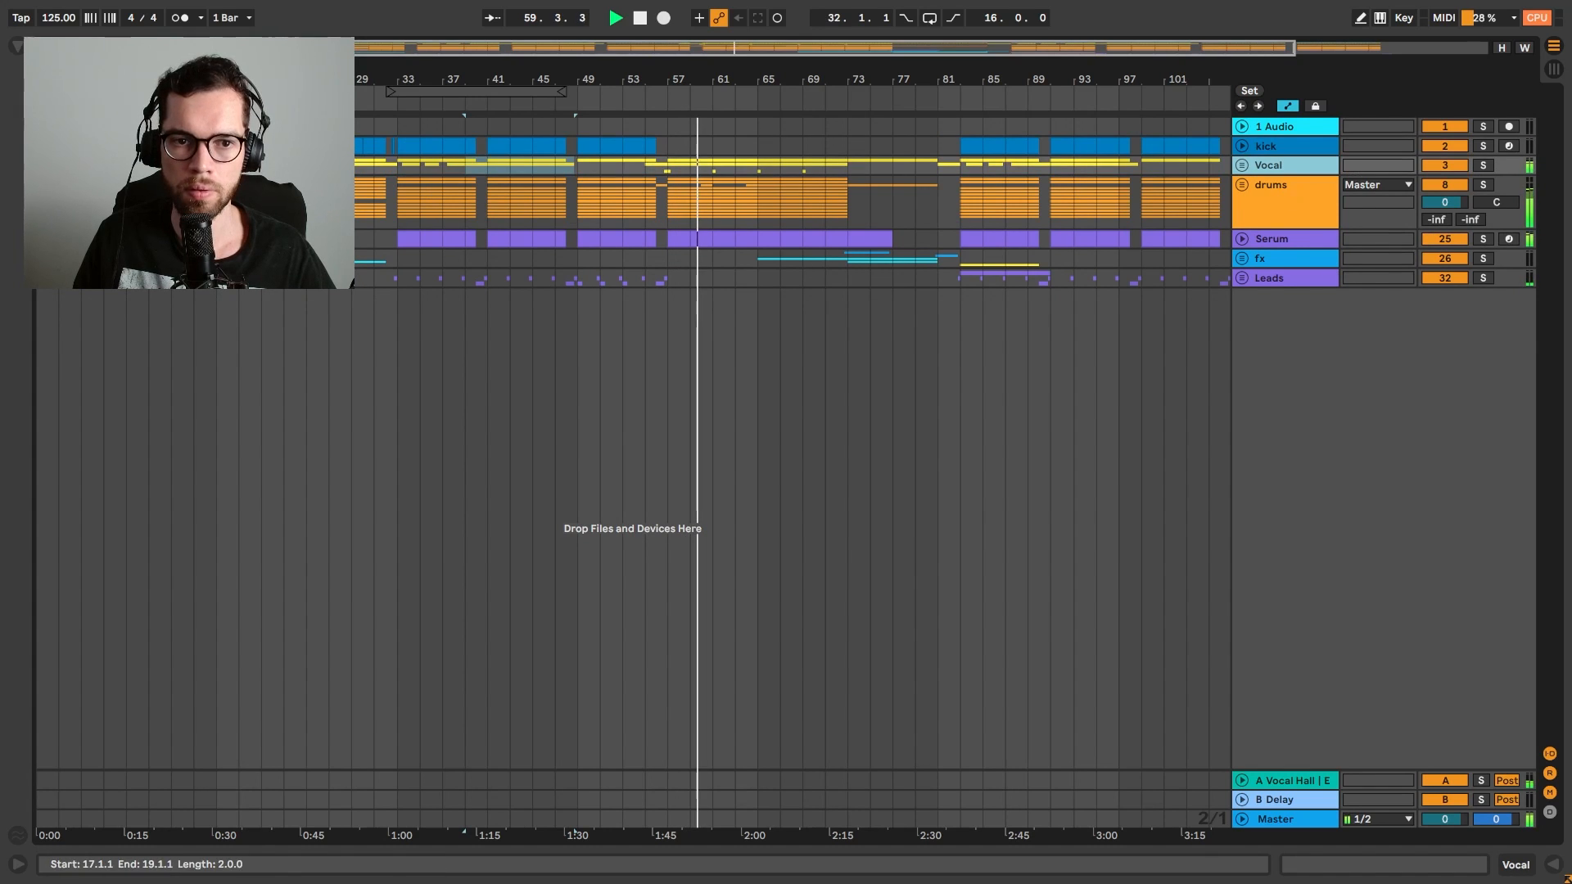
Copy a kick section to bar 57 and duplicate it in four-bar lengths up to bar 73
{"action": "left_click", "coordinate": [263, 145]}
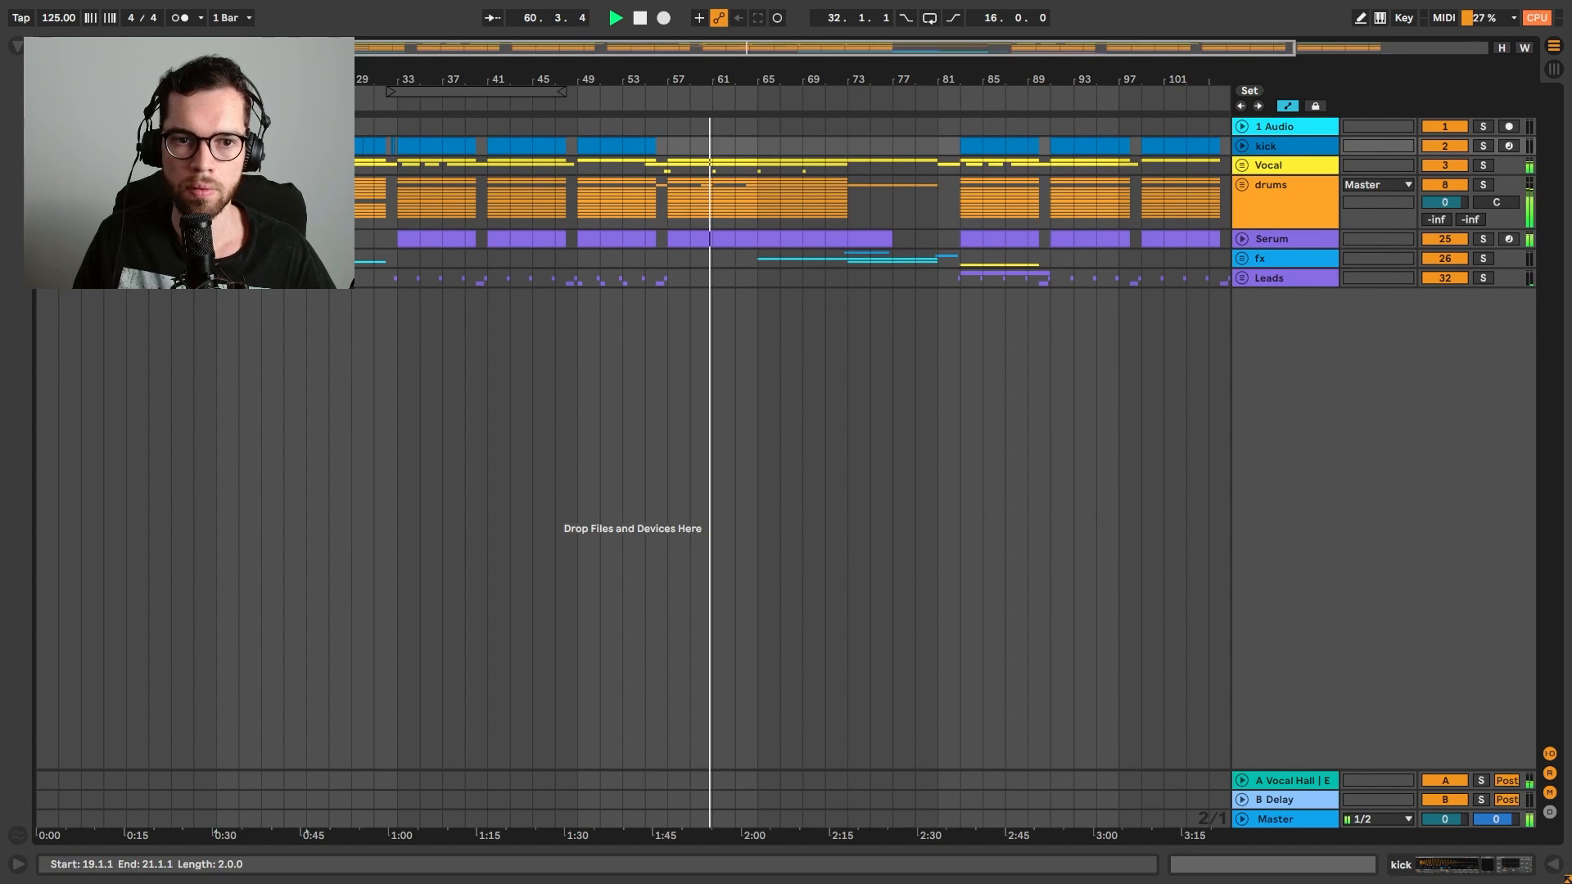
{"action": "left_click", "coordinate": [677, 143]}
{"action": "key", "text": "ctrl+v"}
{"action": "key", "text": "ctrl+d"}
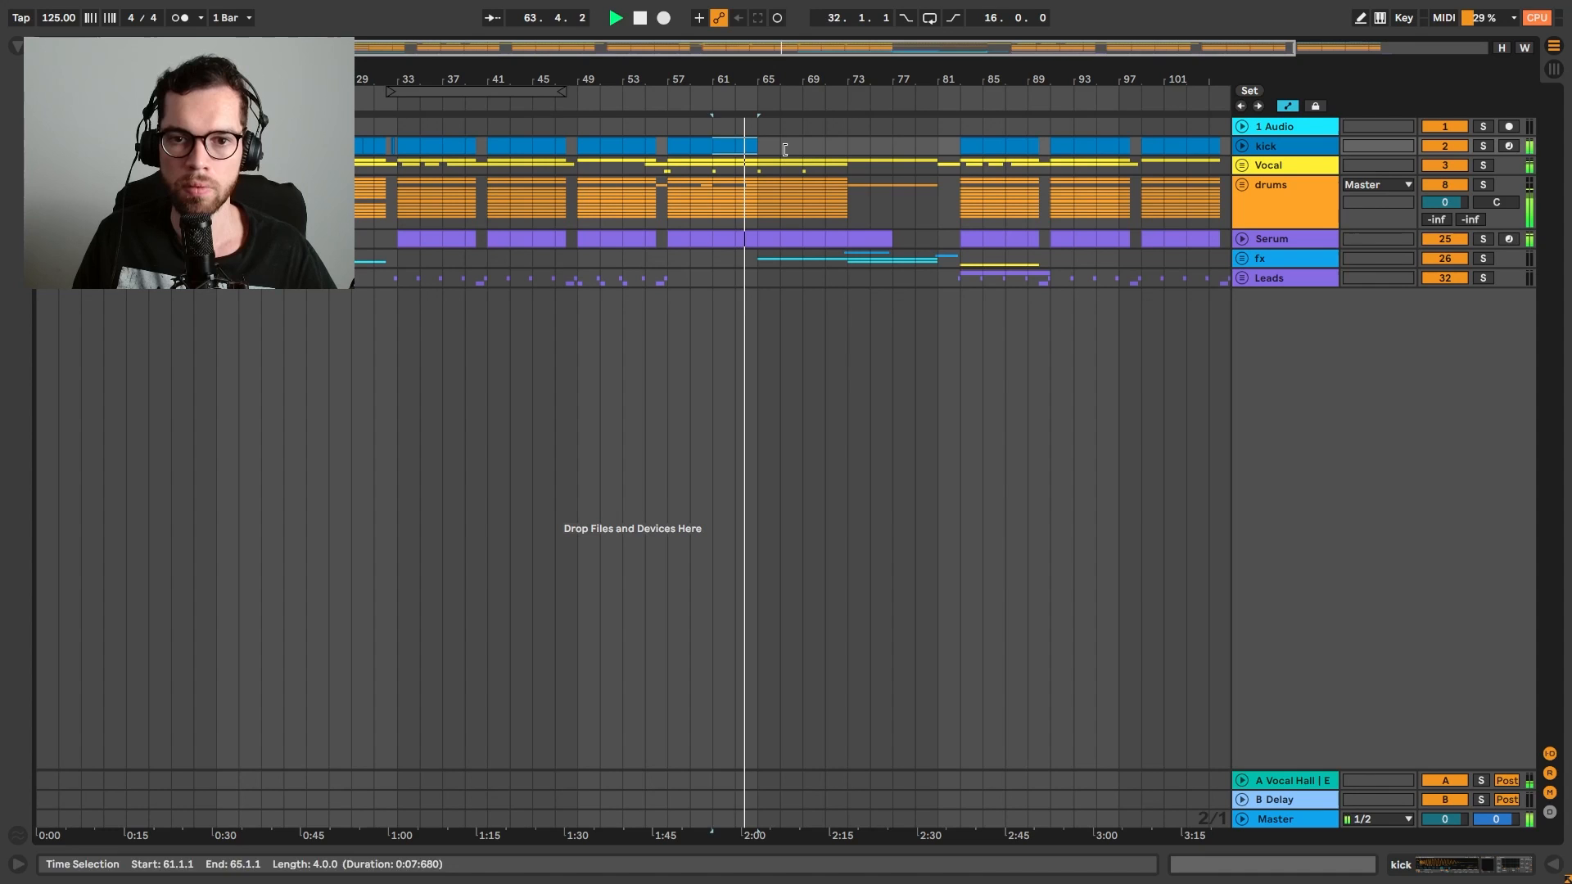
{"action": "key", "text": "ctrl+d"}
{"action": "key", "text": "ctrl+d"}
Unfold the kick track, stop playback and delete the time from bar 65 to bar 73 across all tracks
{"action": "left_click", "coordinate": [1243, 147]}
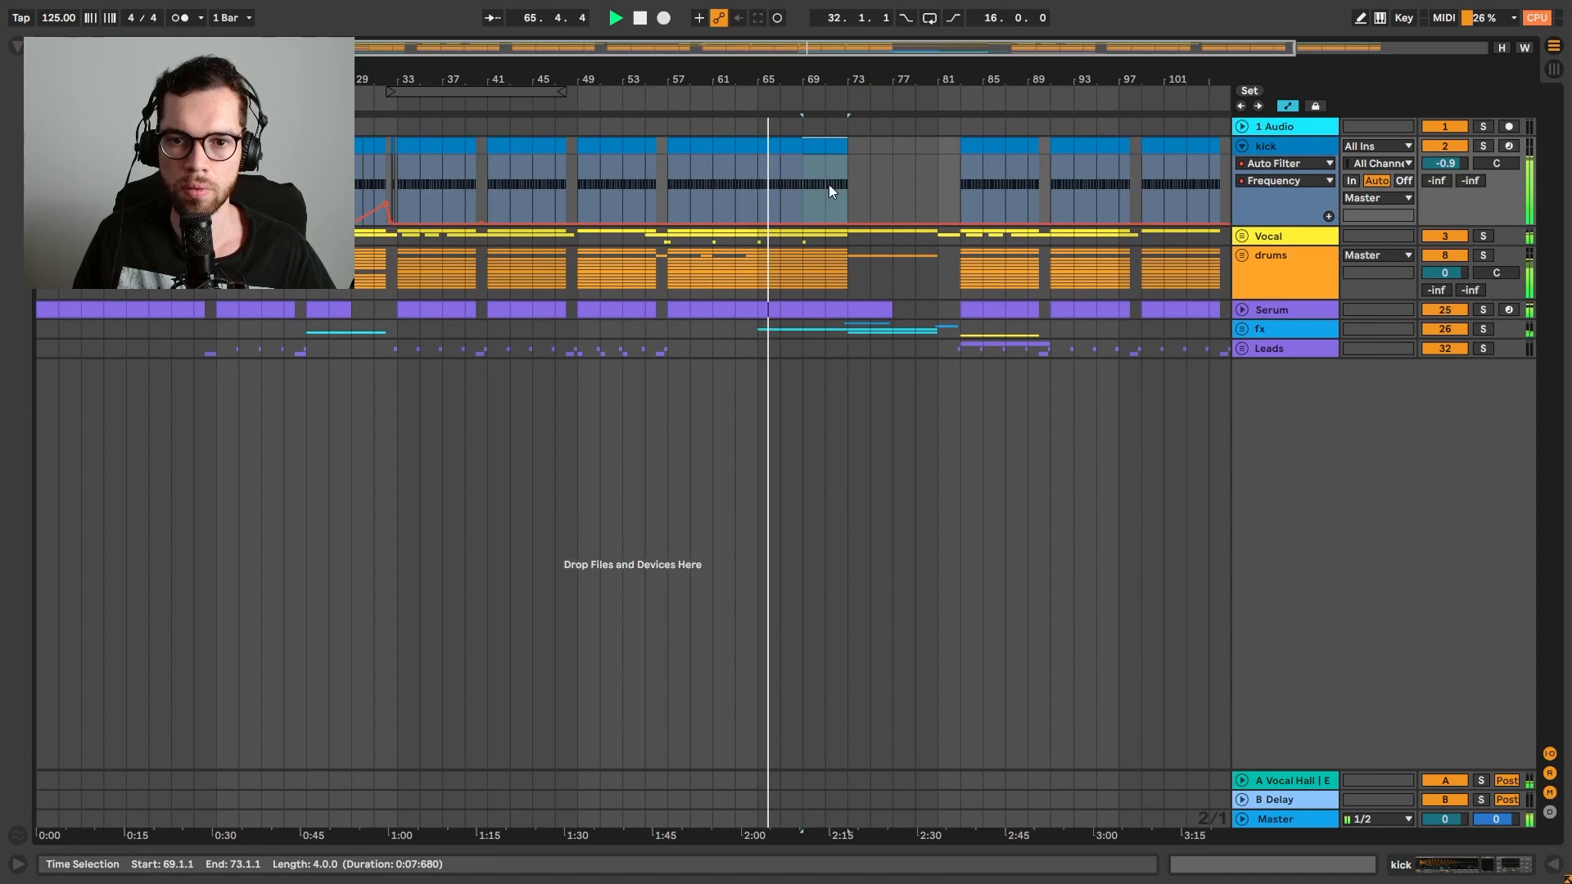
{"action": "left_click", "coordinate": [768, 148], "text": "shift"}
{"action": "key", "text": "space"}
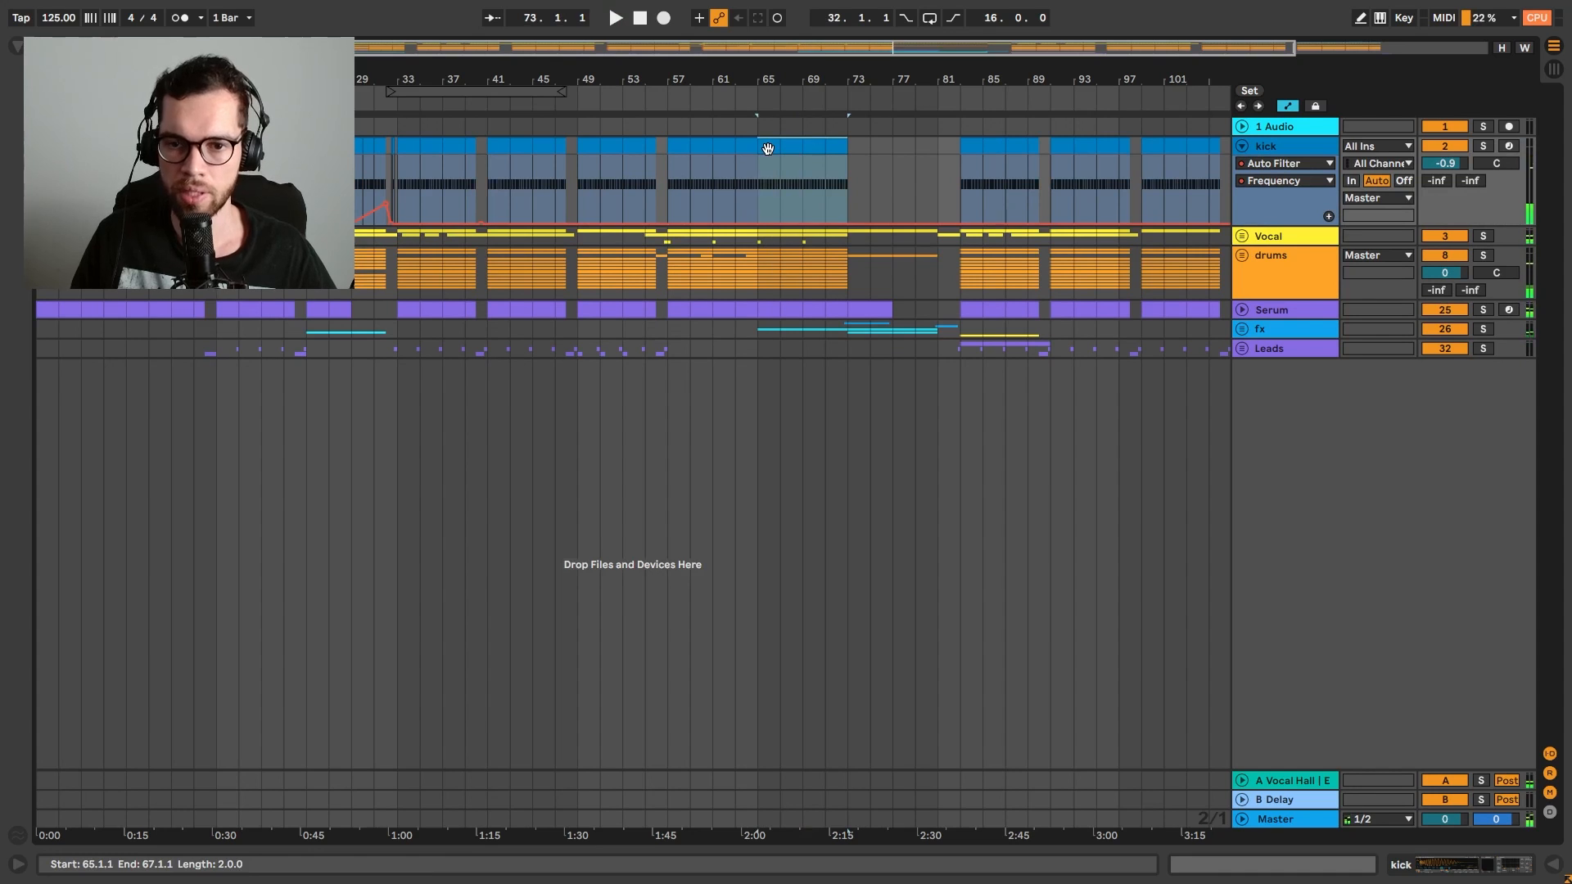
{"action": "key", "text": "ctrl+shift+Delete"}
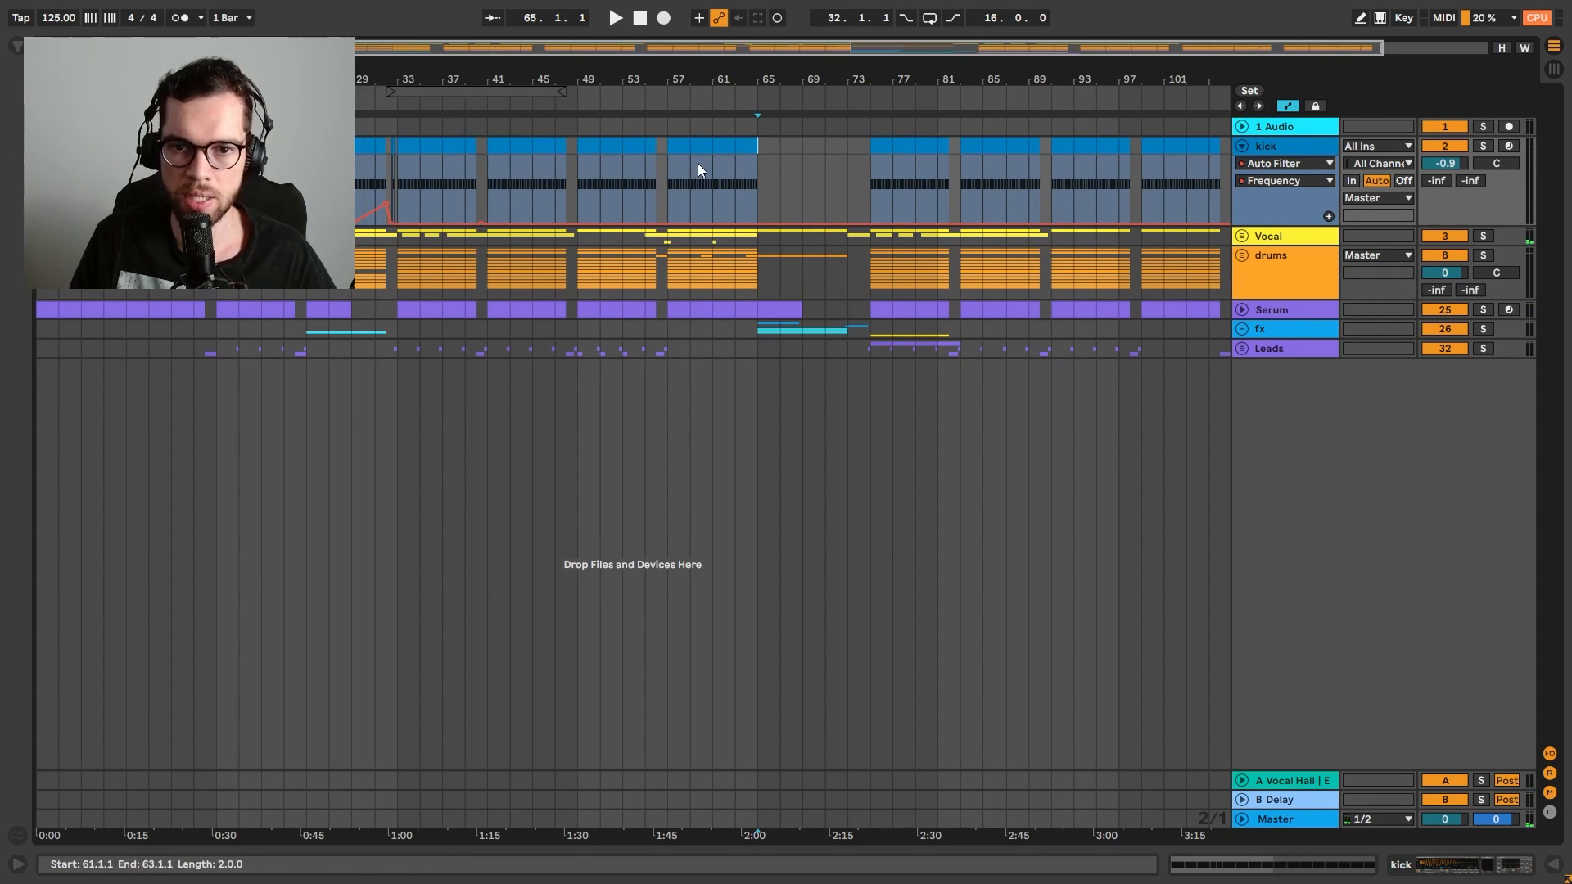
Play from bar 56, unfold the drums group and show its Auto Filter frequency automation
{"action": "left_click", "coordinate": [657, 173]}
{"action": "key", "text": "space"}
{"action": "left_click", "coordinate": [1242, 255]}
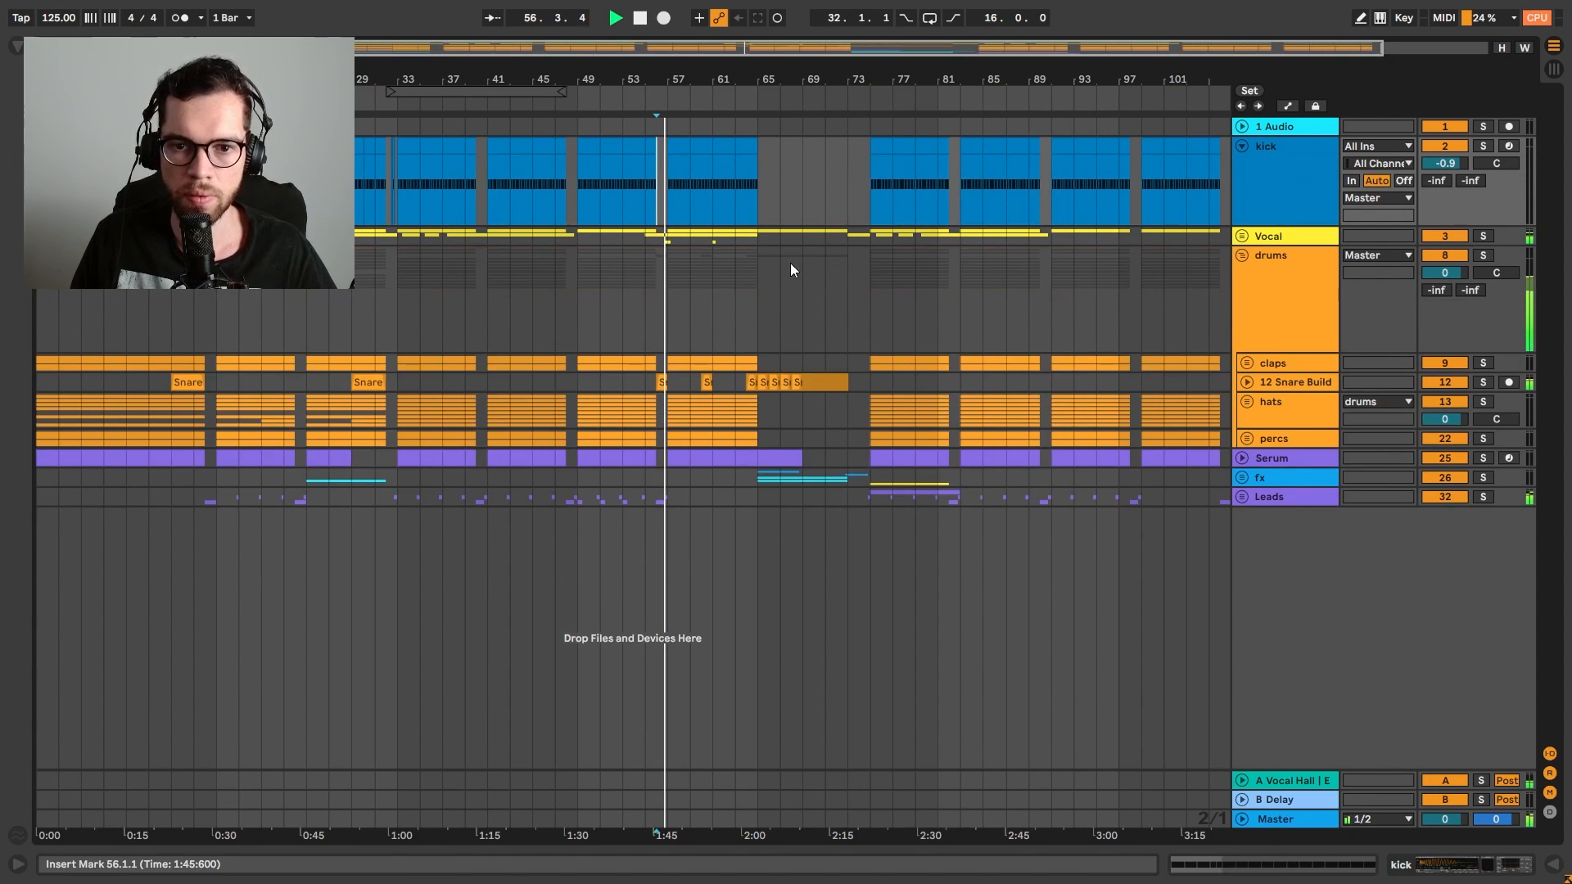
{"action": "key", "text": "a"}
{"action": "left_click", "coordinate": [1269, 307]}
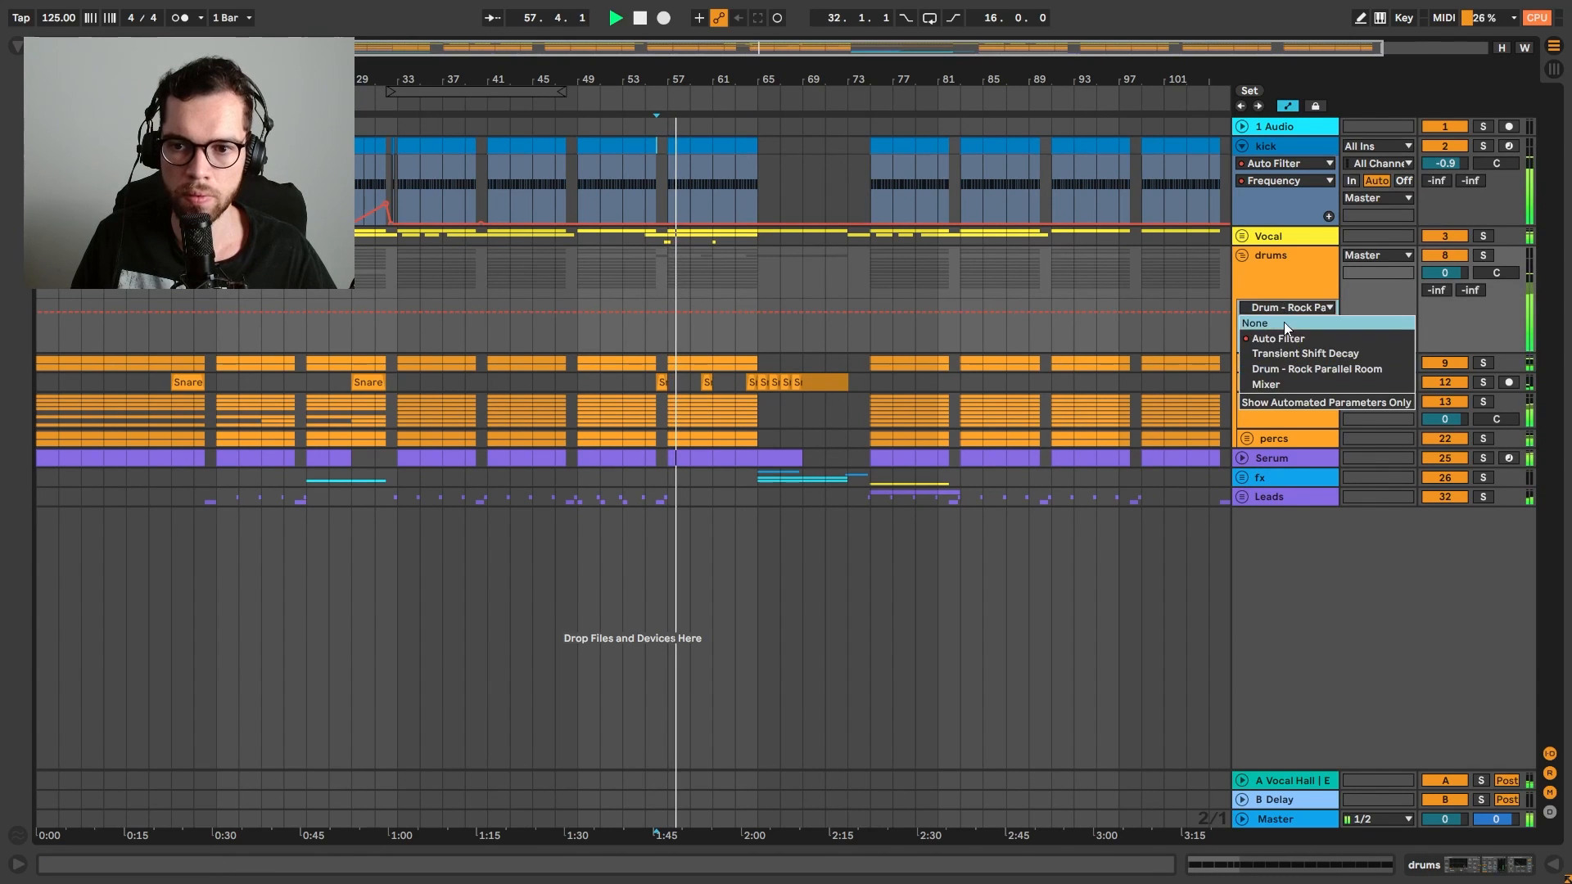
{"action": "left_click", "coordinate": [1284, 339]}
Flatten the drums filter automation at its low value from bar 57 to bar 65 and delete the snare build clips at bars 60 and 64
{"action": "left_click_drag", "start_coordinate": [717, 307], "coordinate": [668, 330]}
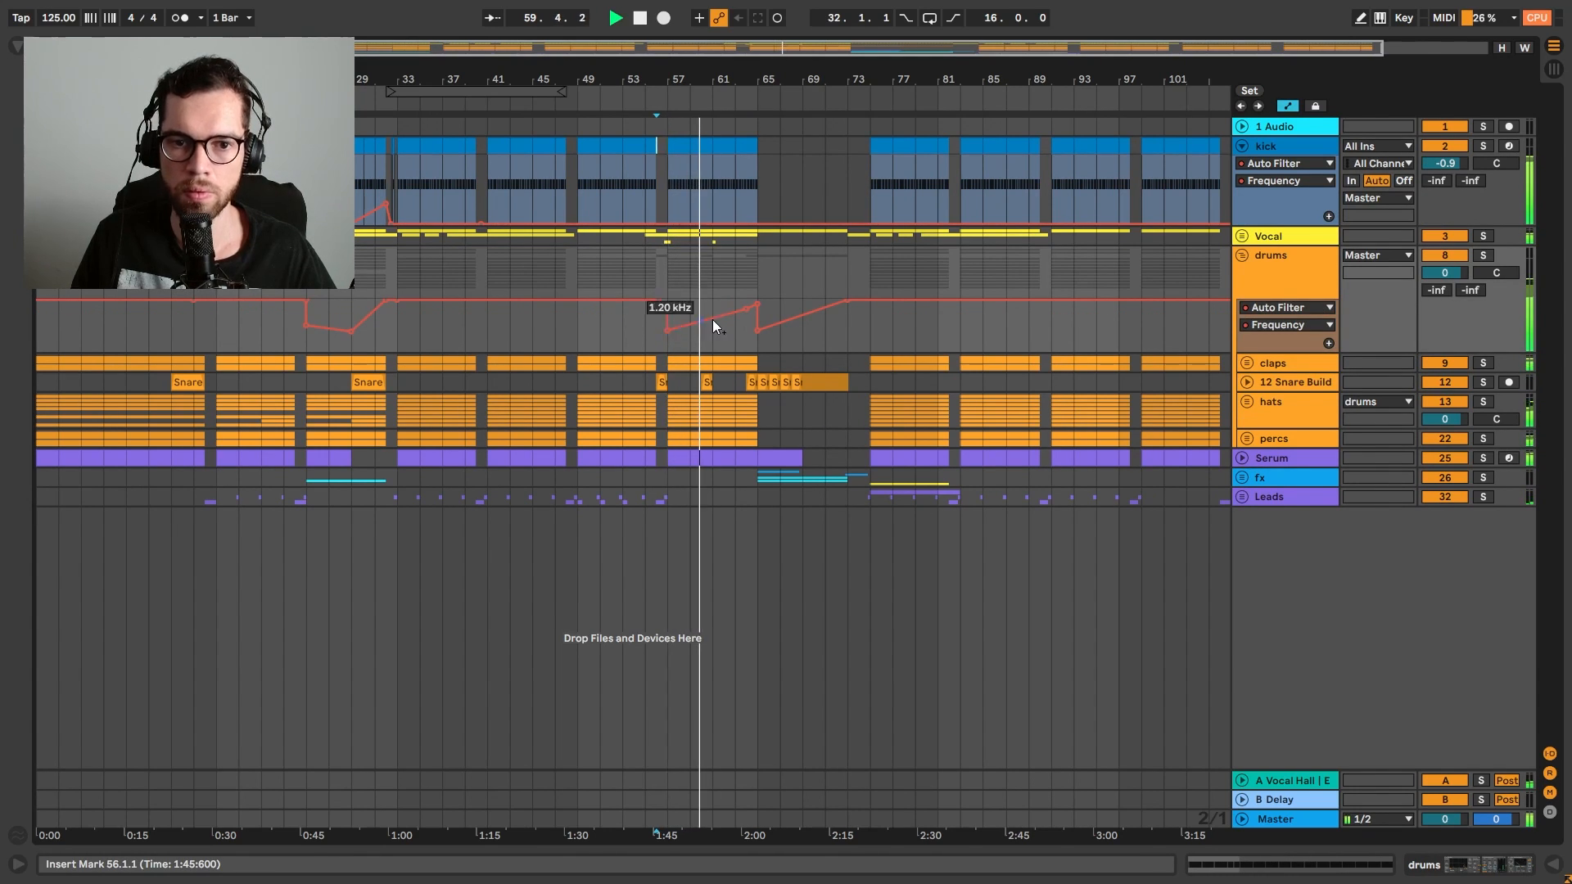
{"action": "left_click", "coordinate": [744, 311]}
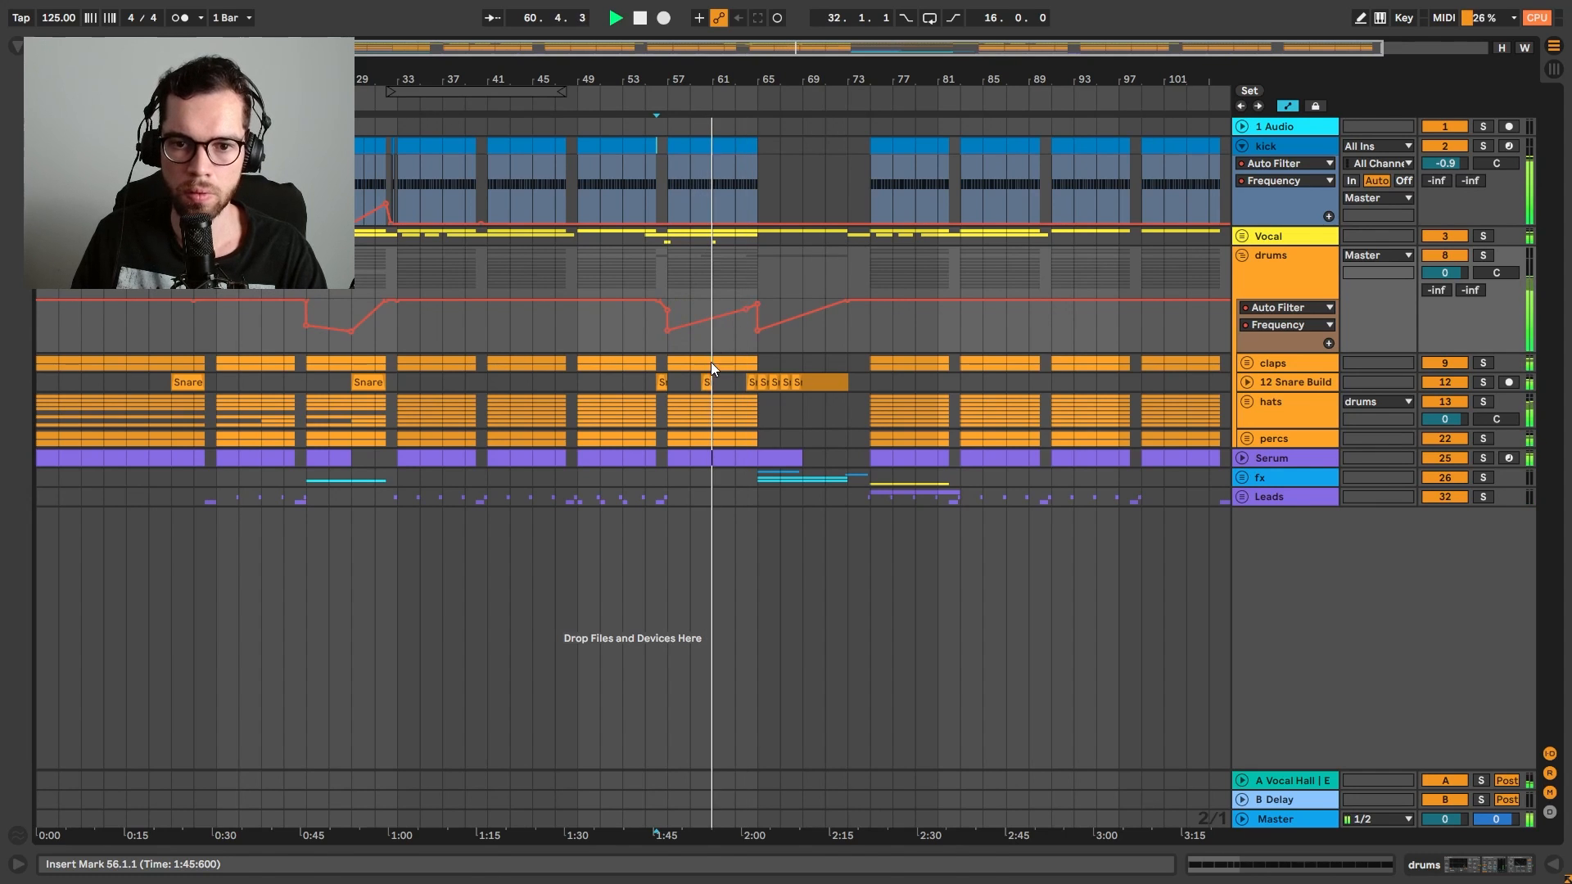
{"action": "left_click", "coordinate": [705, 382]}
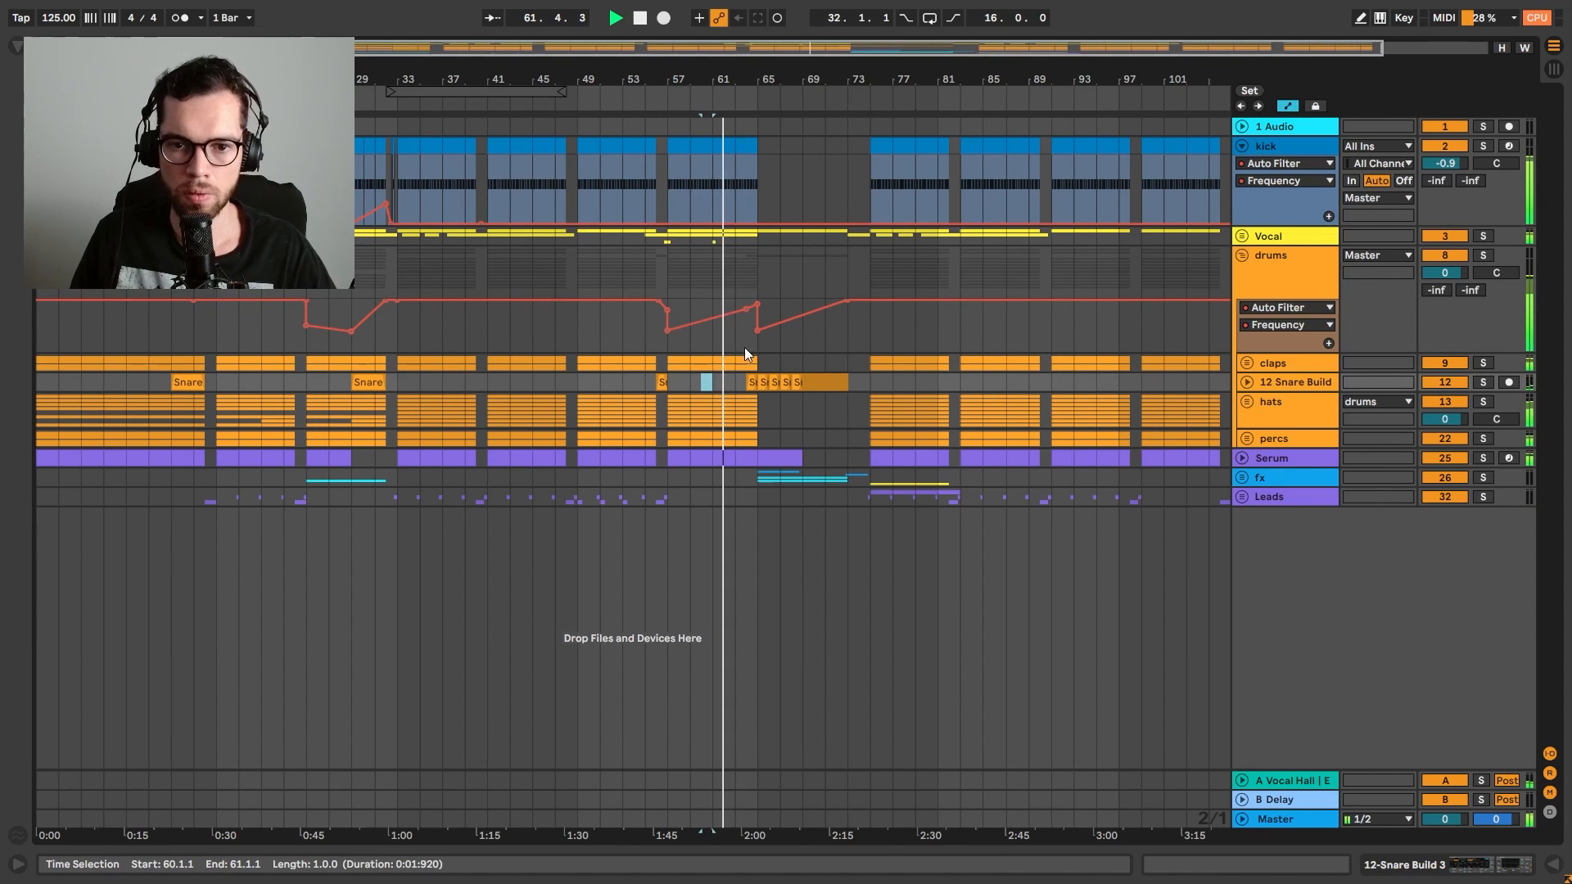
{"action": "left_click_drag", "start_coordinate": [749, 308], "coordinate": [754, 326]}
{"action": "left_click", "coordinate": [753, 312]}
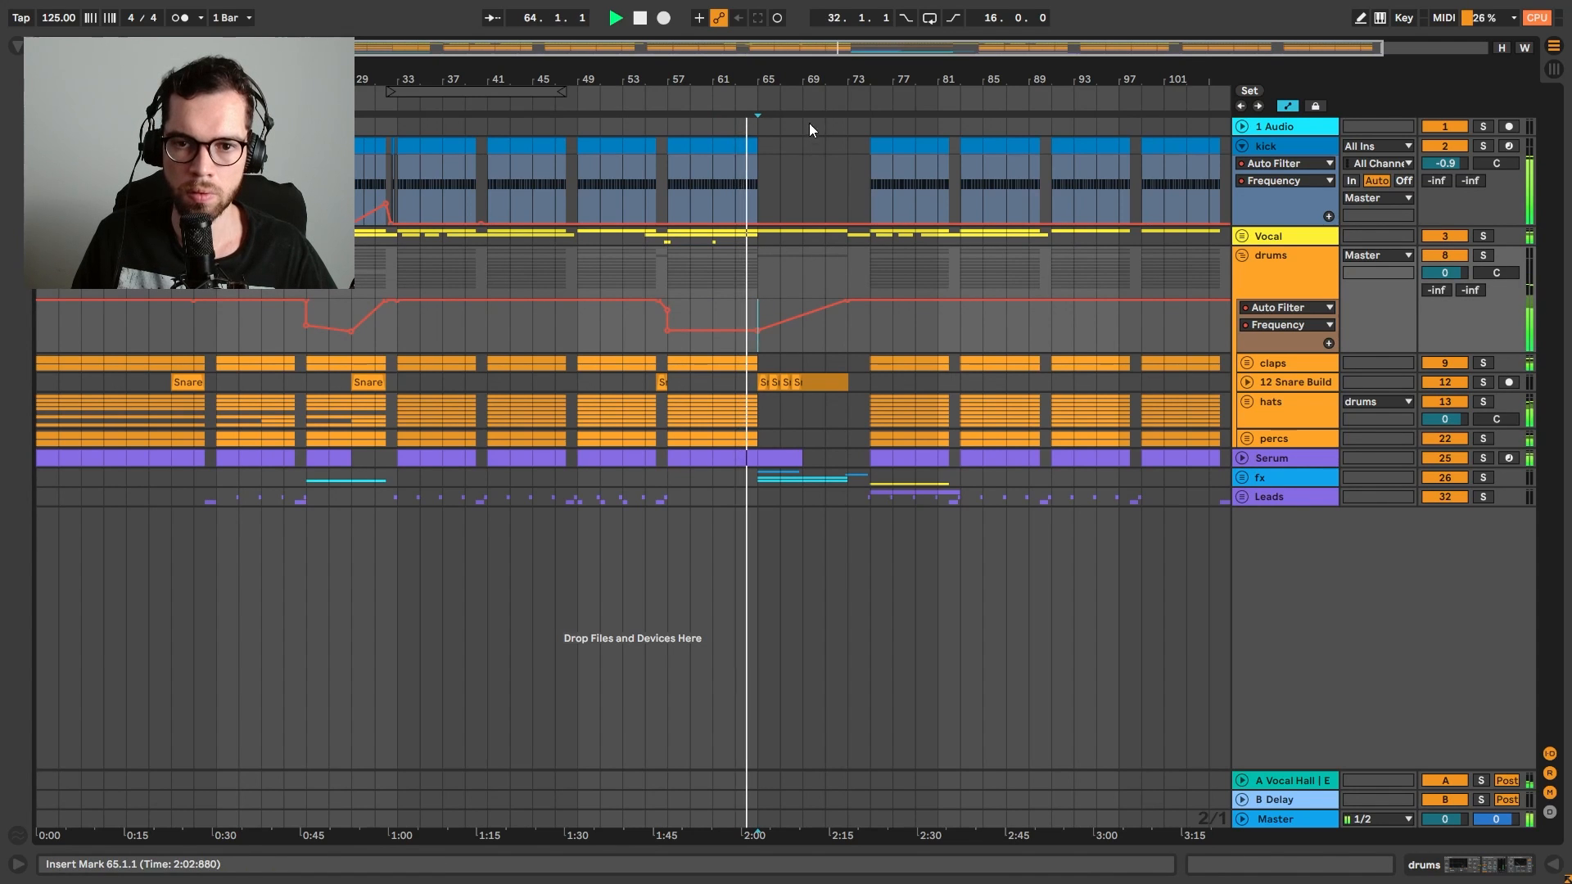
Unfold the fx group, delete the Impact 1 clip at bar 65 and play the transition from bar 64
{"action": "left_click_drag", "start_coordinate": [801, 91], "coordinate": [755, 241]}
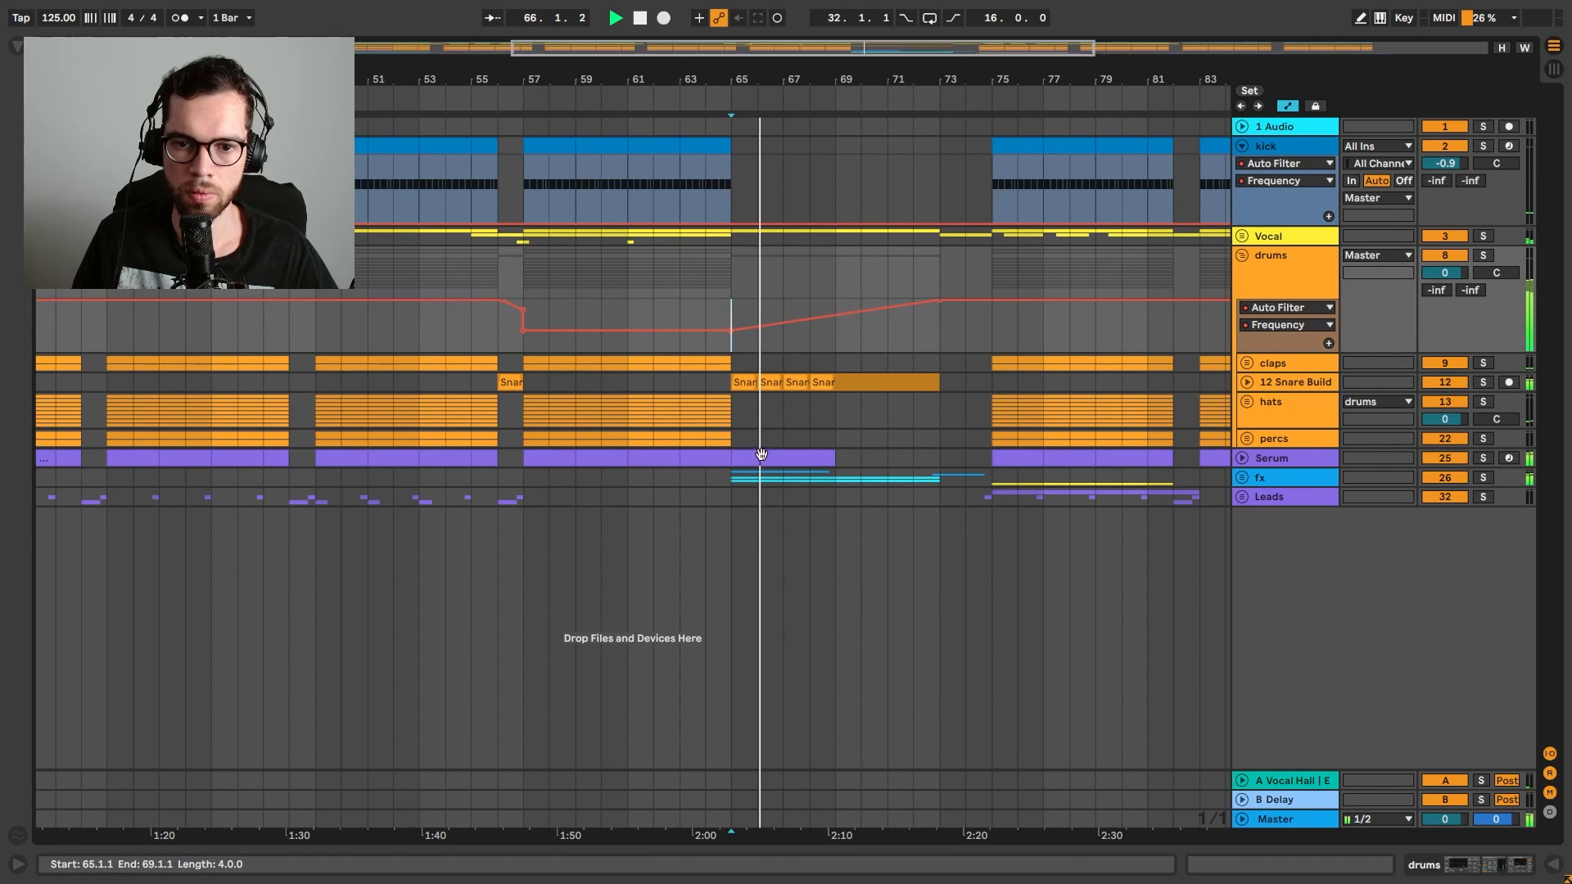
{"action": "left_click", "coordinate": [1243, 478]}
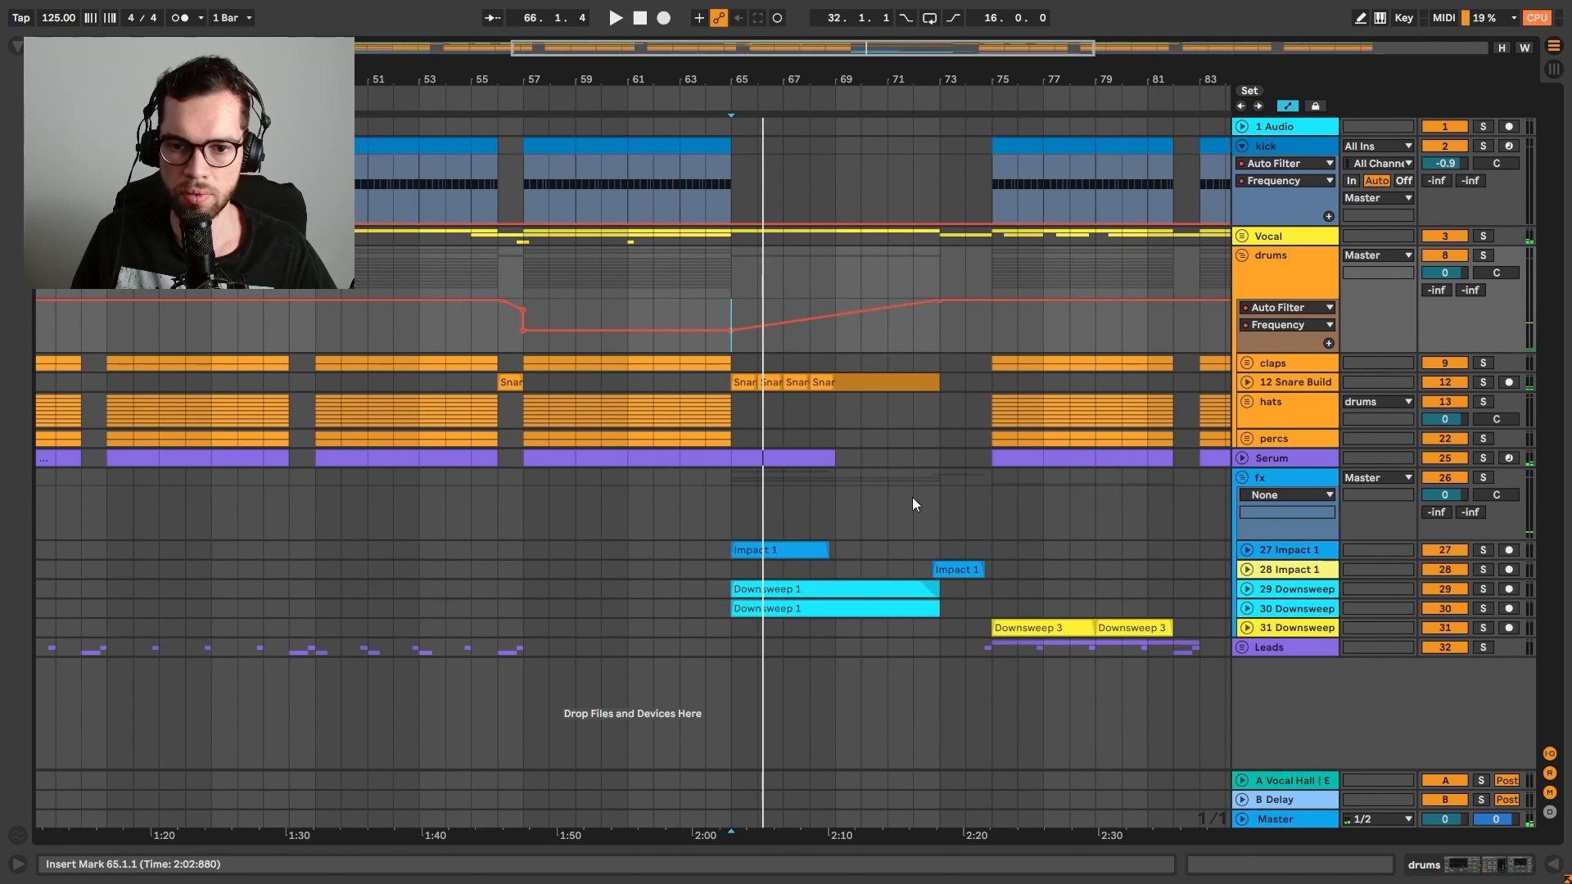
{"action": "left_click", "coordinate": [792, 545]}
{"action": "key", "text": "Delete"}
{"action": "left_click", "coordinate": [714, 547]}
{"action": "key", "text": "space"}
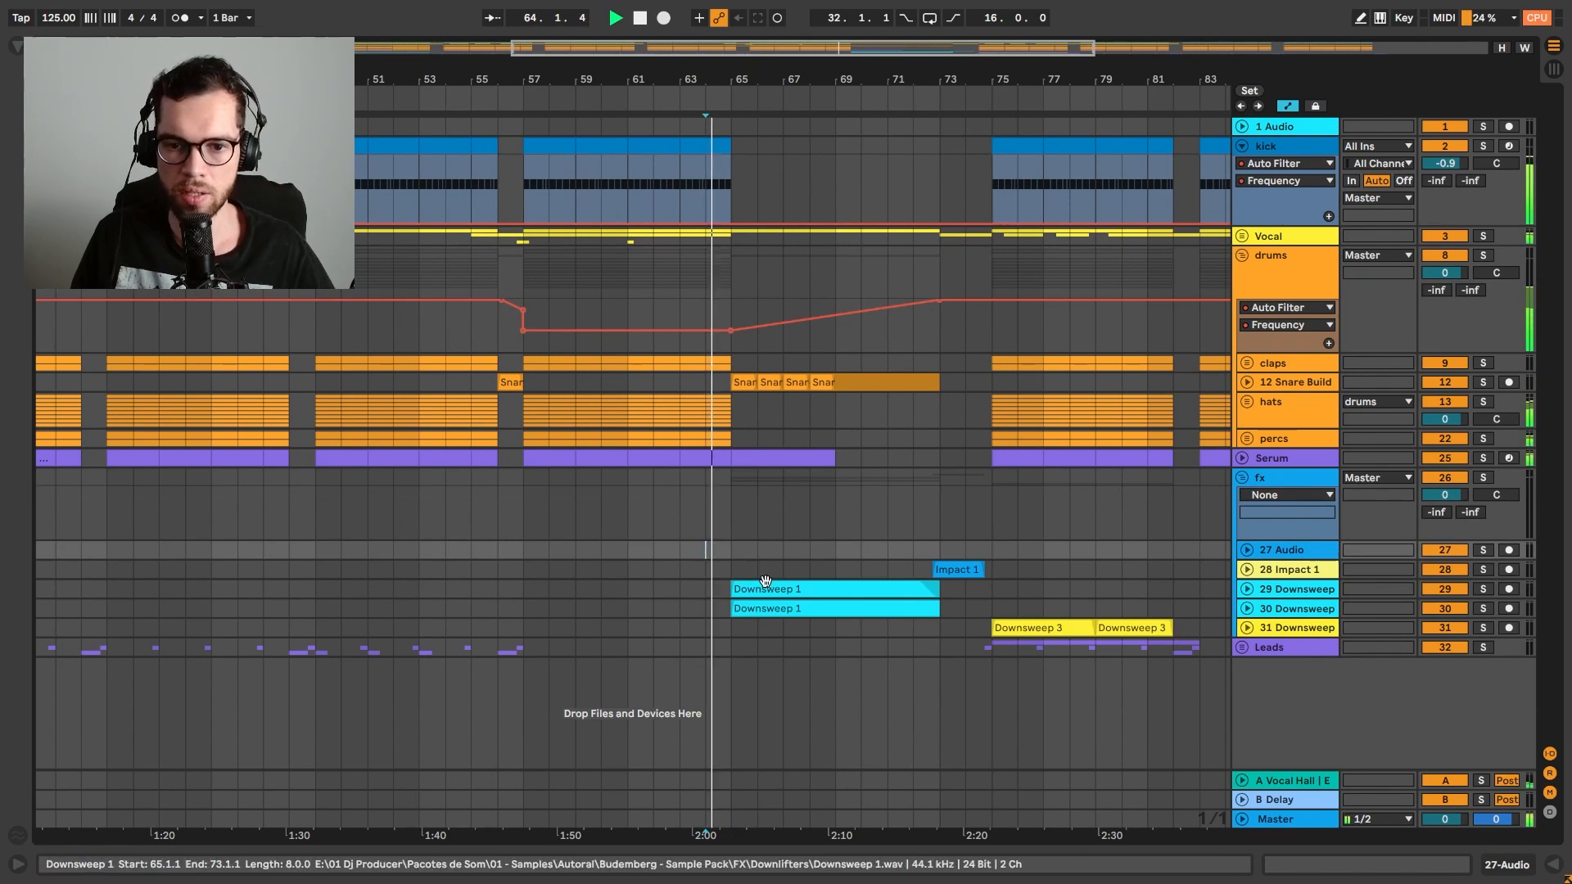
Delete the Downsweep 1 clip on track 29 at bar 65 and replay the transition from bar 64
{"action": "left_click", "coordinate": [769, 589]}
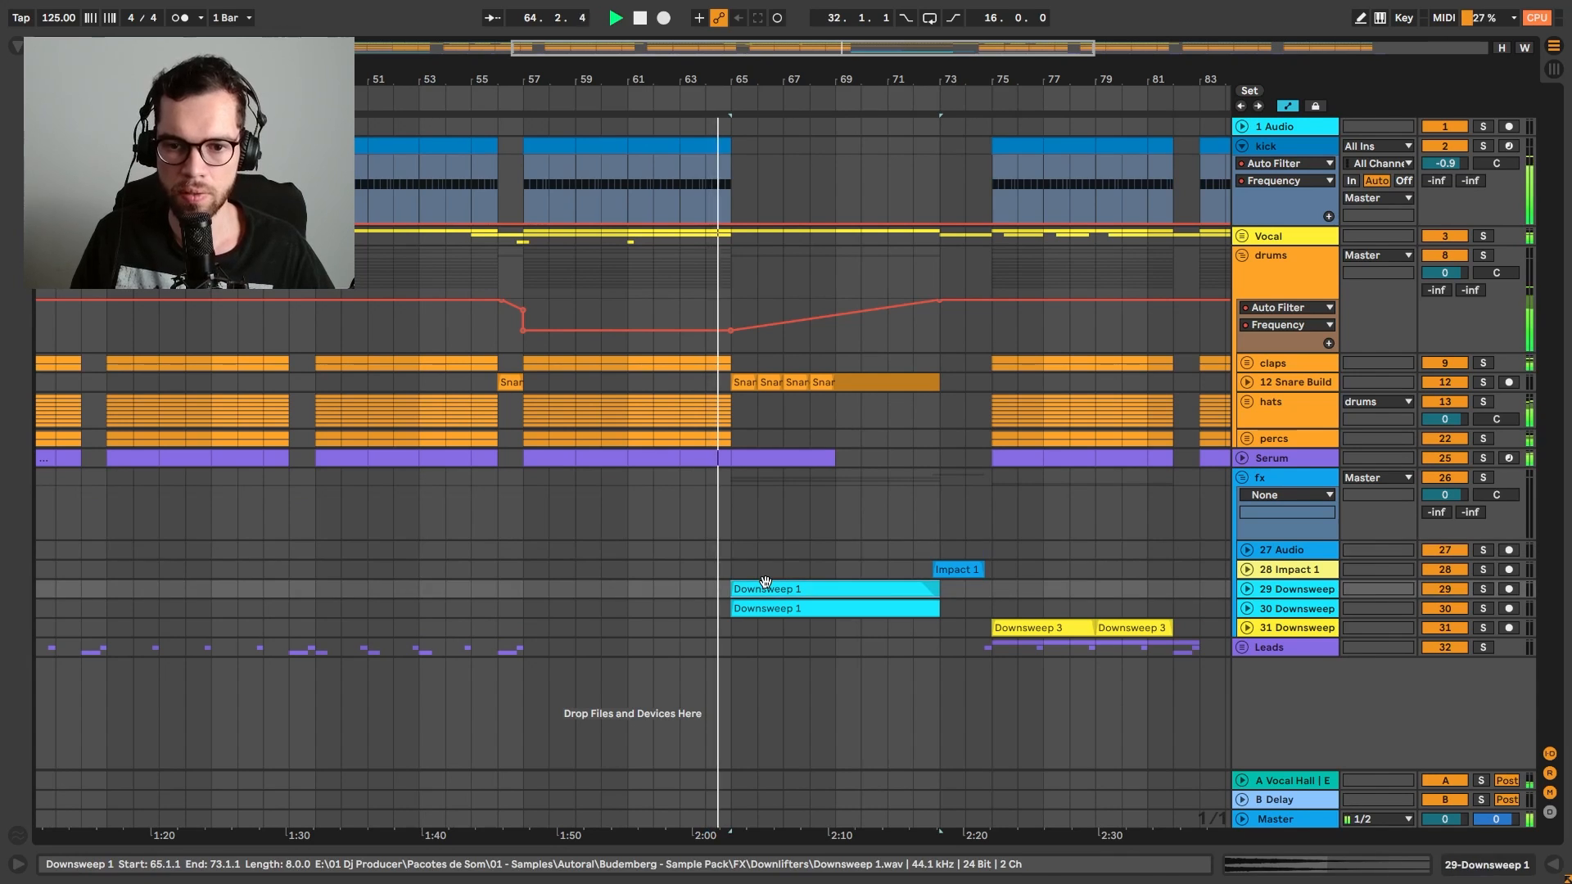
{"action": "left_click", "coordinate": [856, 610]}
{"action": "left_click", "coordinate": [834, 591]}
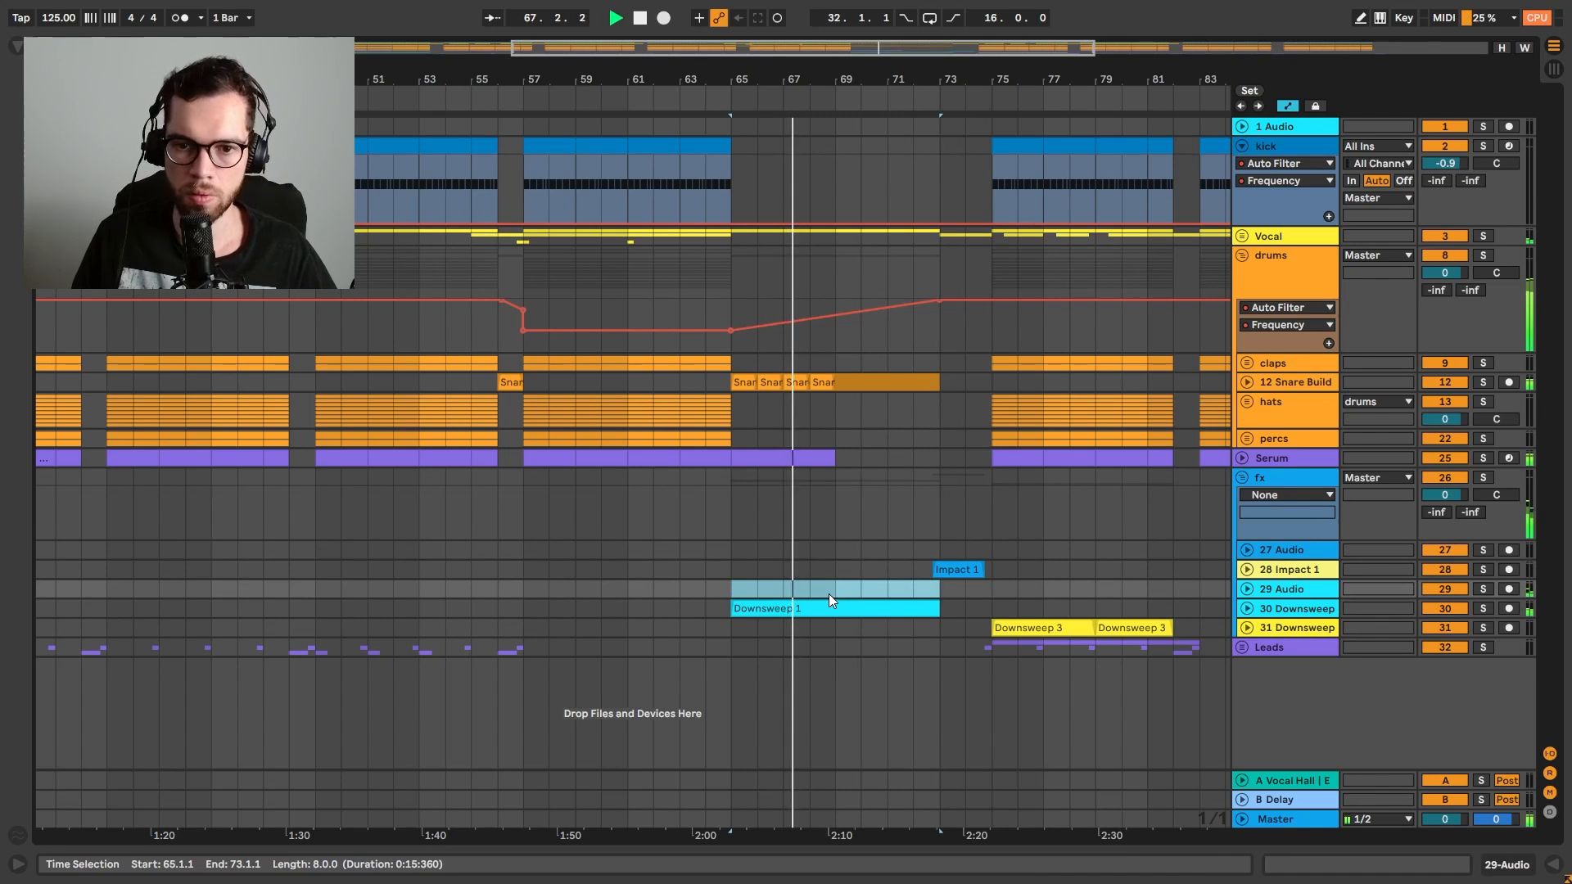
{"action": "key", "text": "Delete"}
{"action": "key", "text": "space"}
{"action": "left_click", "coordinate": [706, 275]}
{"action": "key", "text": "space"}
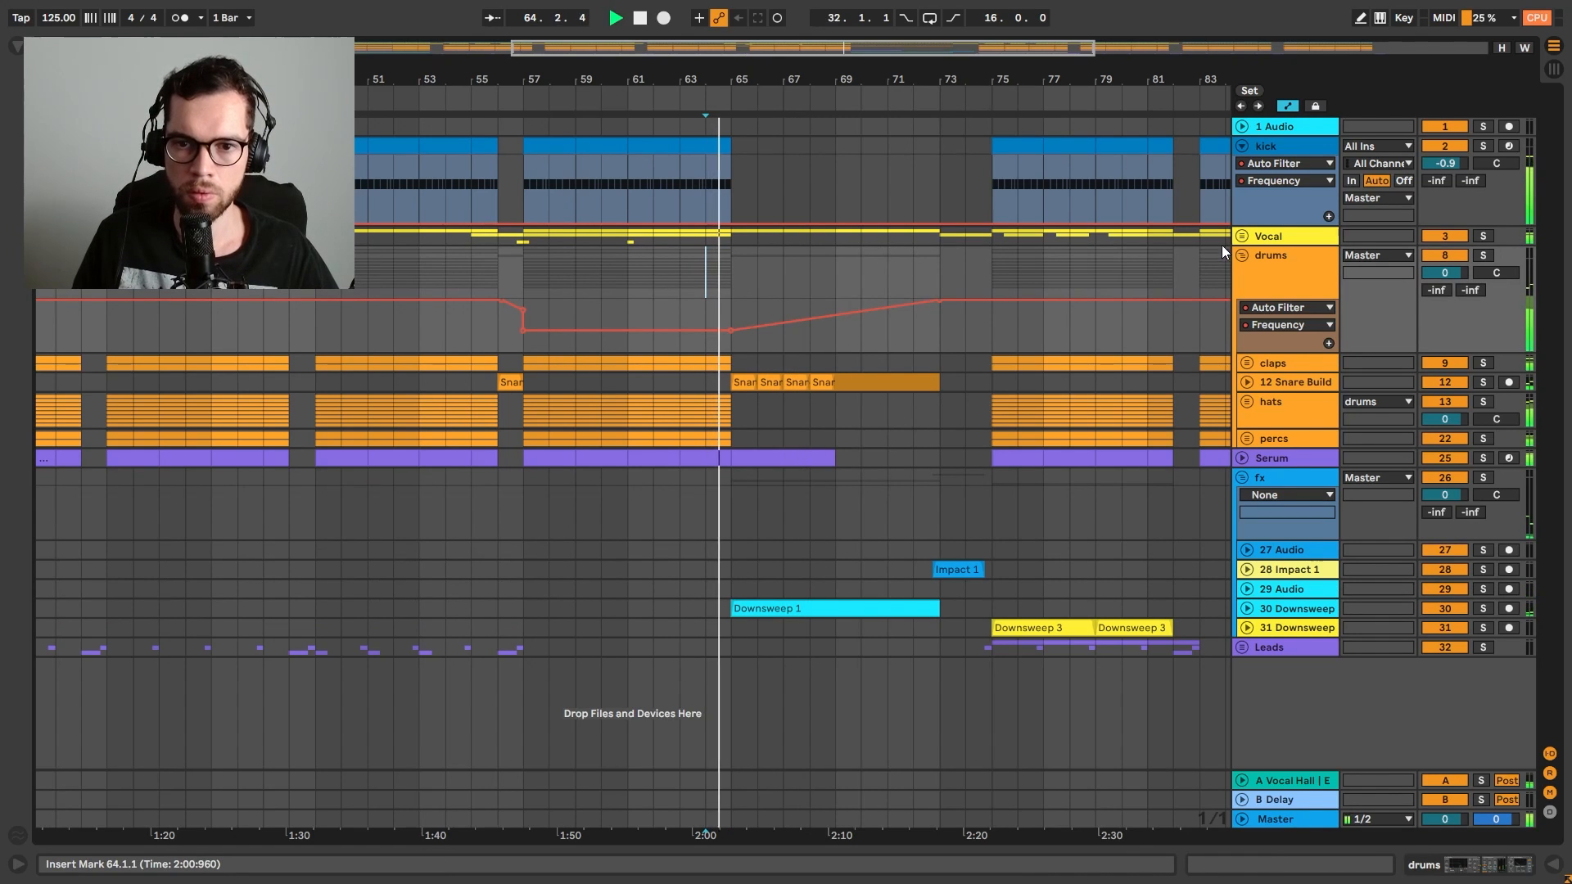
Stop playback, unfold the Vocal group and looperman track 5, and show that track's device chain
{"action": "left_click", "coordinate": [1243, 237]}
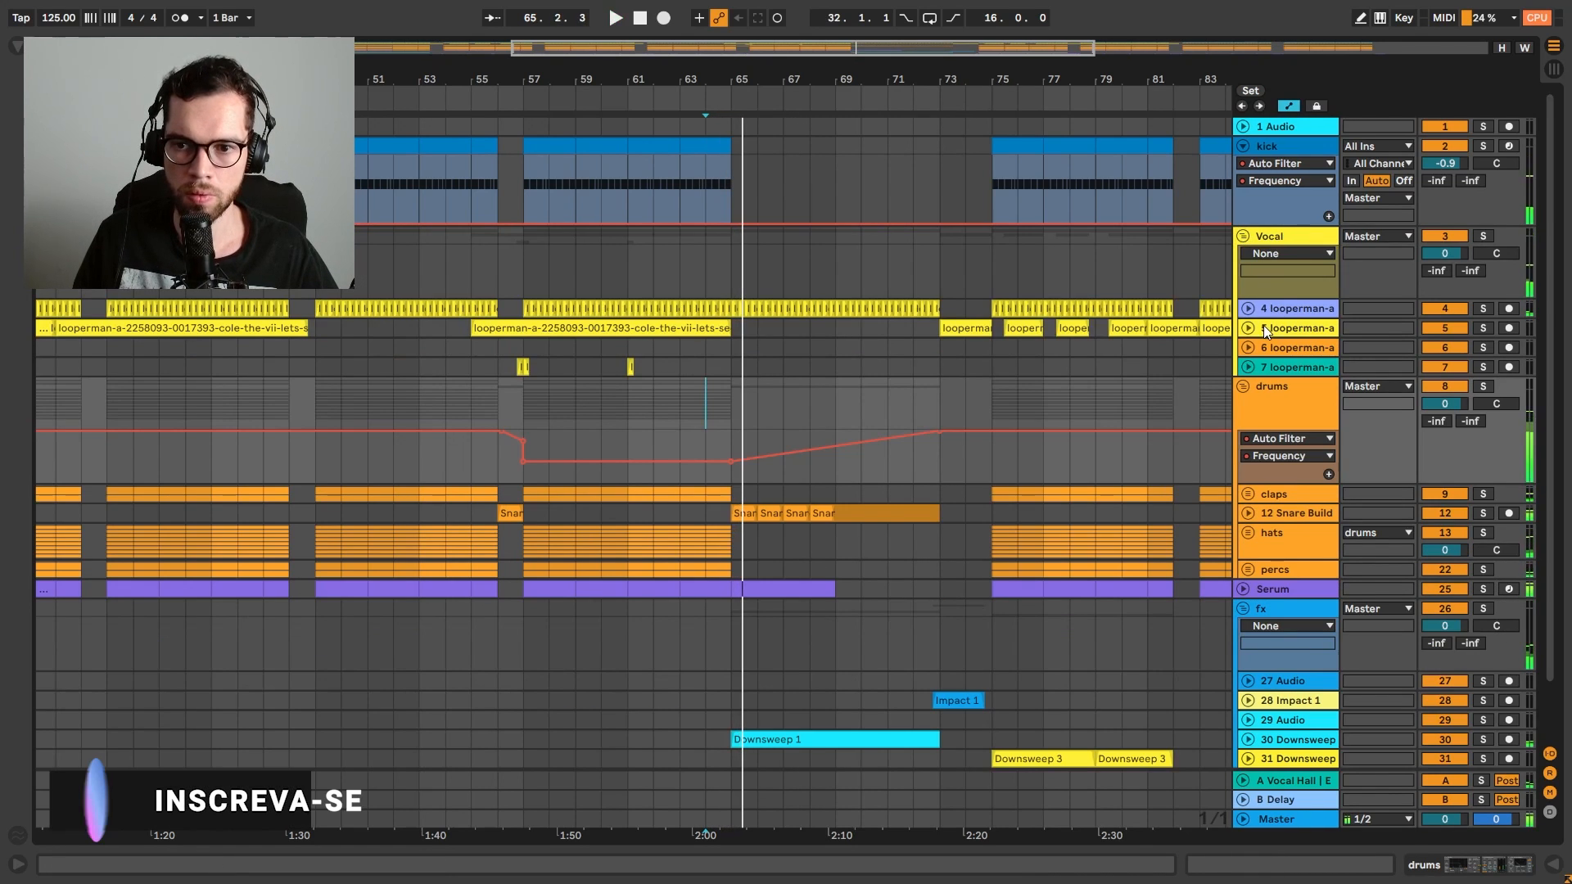
{"action": "key", "text": "space"}
{"action": "left_click", "coordinate": [1249, 328]}
{"action": "left_click", "coordinate": [1277, 324]}
{"action": "double_click", "coordinate": [1278, 324]}
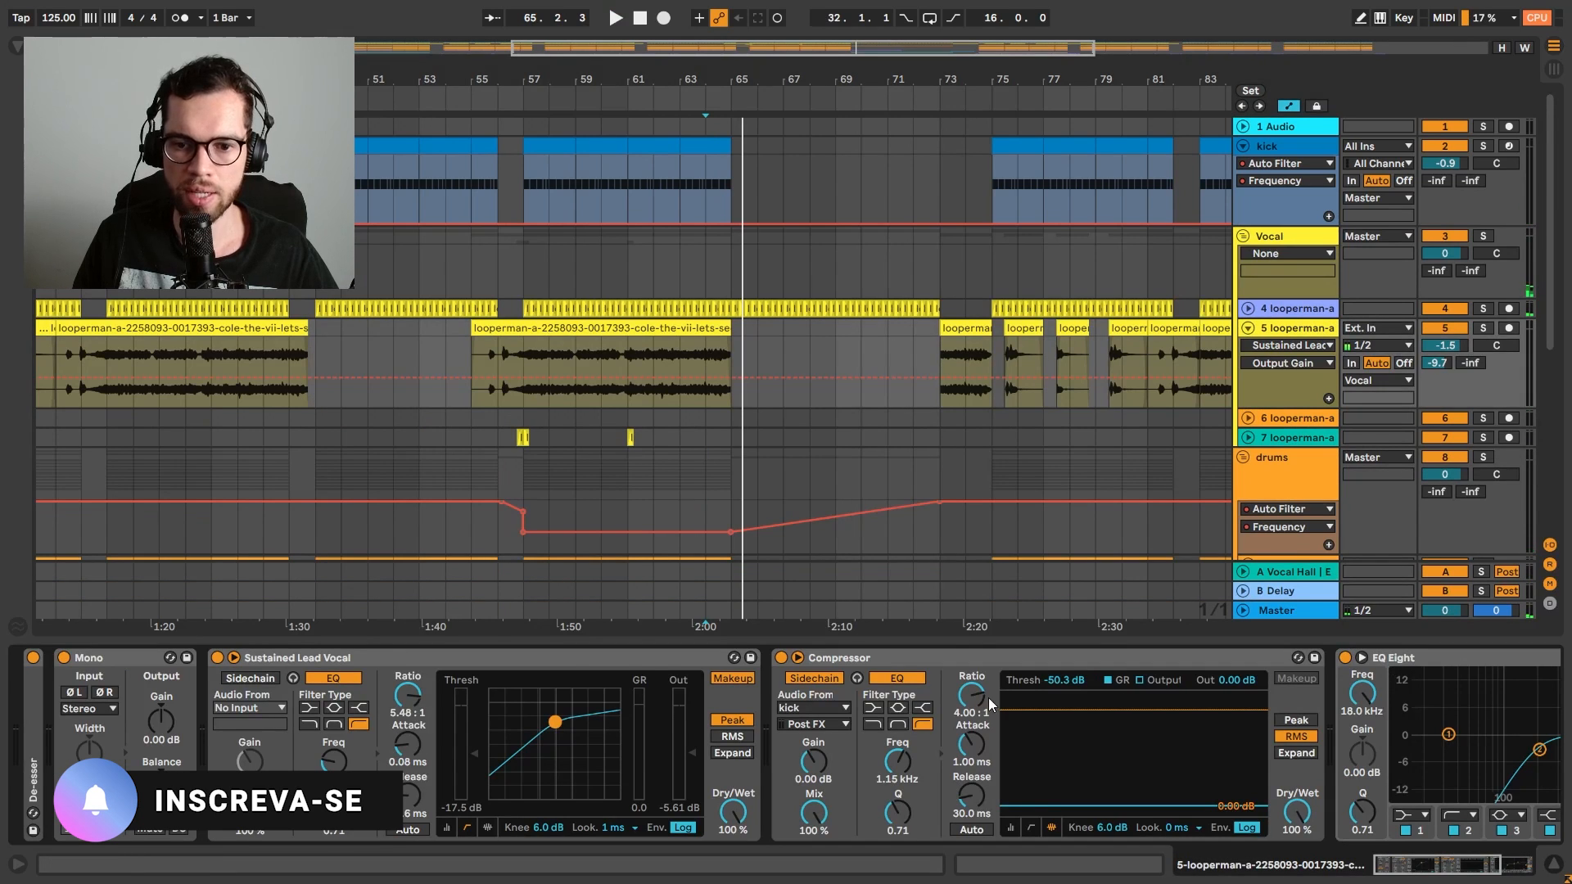
Add the Ballad Reverb preset after the Compressor on looperman track 5 and set its dry/wet to 0%
{"action": "left_click", "coordinate": [16, 47]}
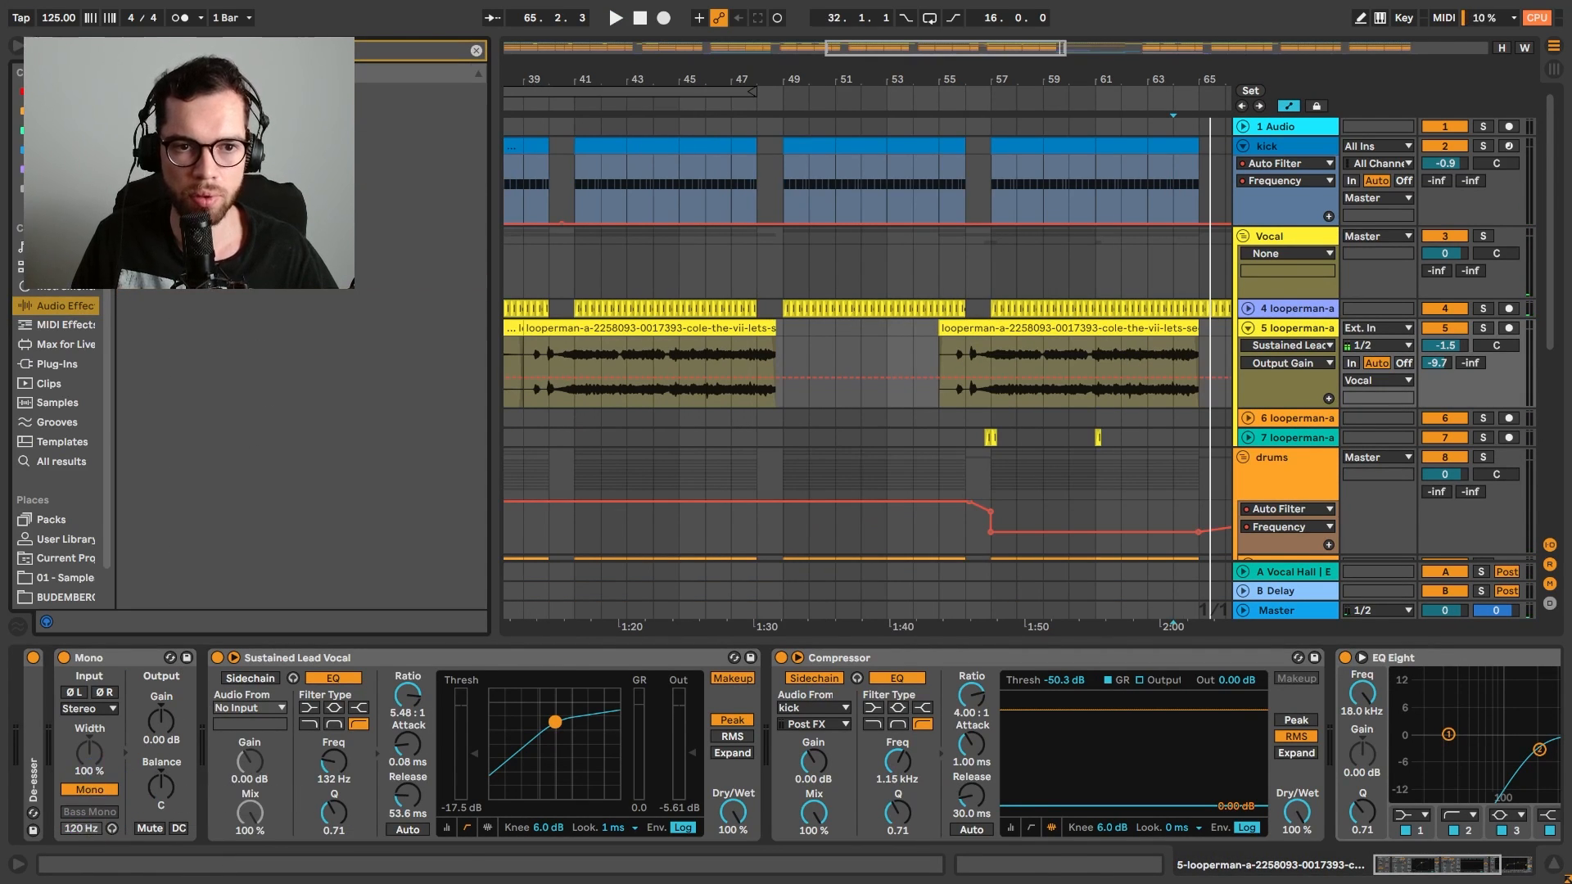
{"action": "left_click_drag", "start_coordinate": [188, 229], "coordinate": [1151, 646]}
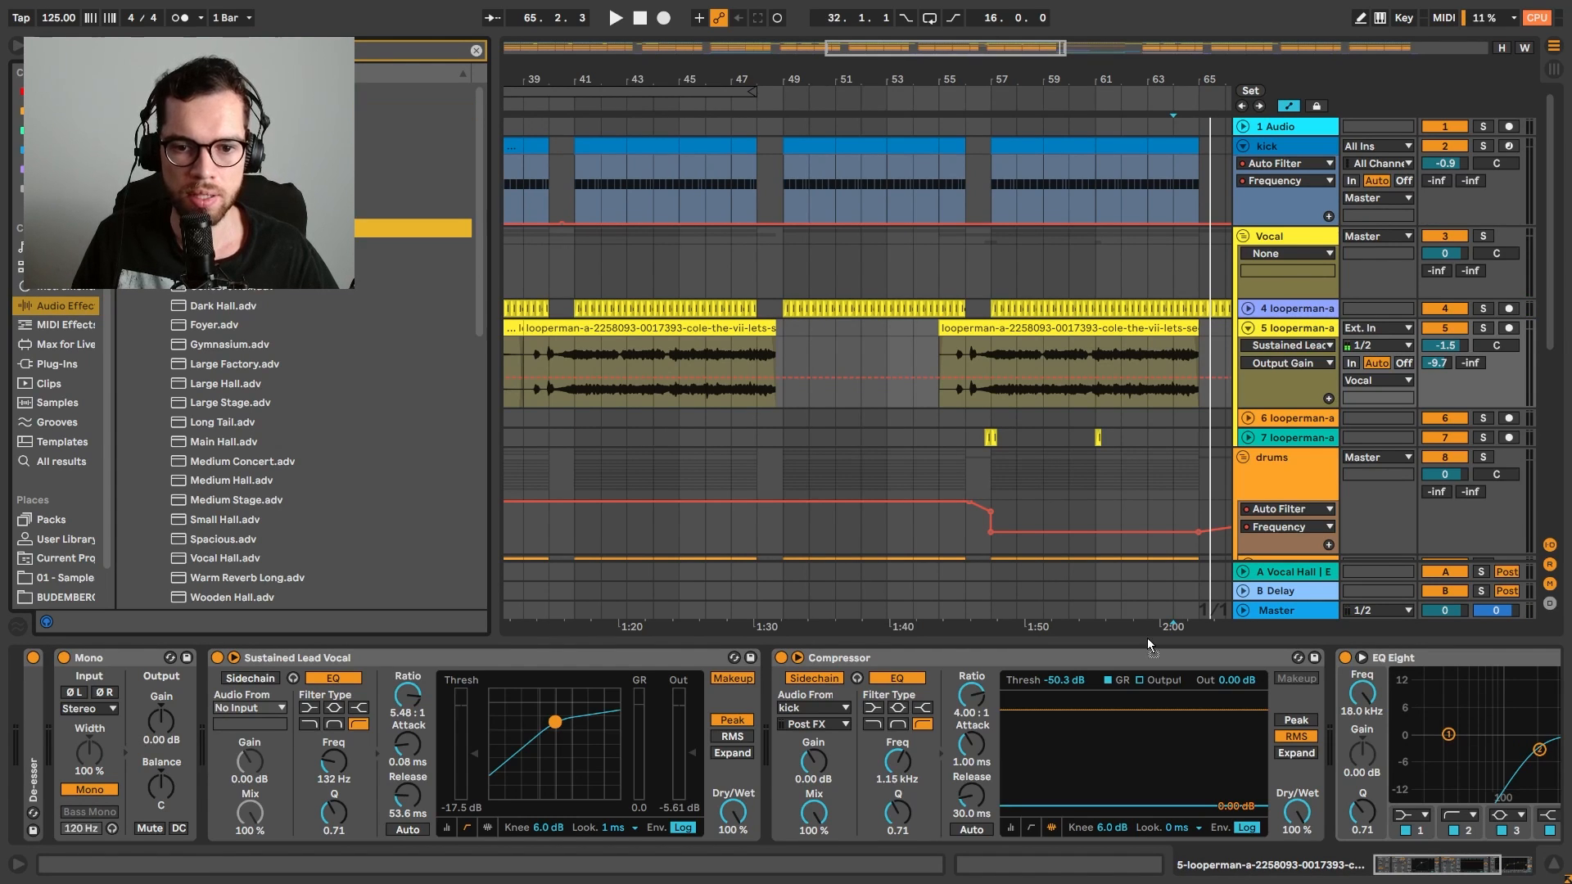
{"action": "left_click_drag", "start_coordinate": [1566, 797], "coordinate": [1528, 819]}
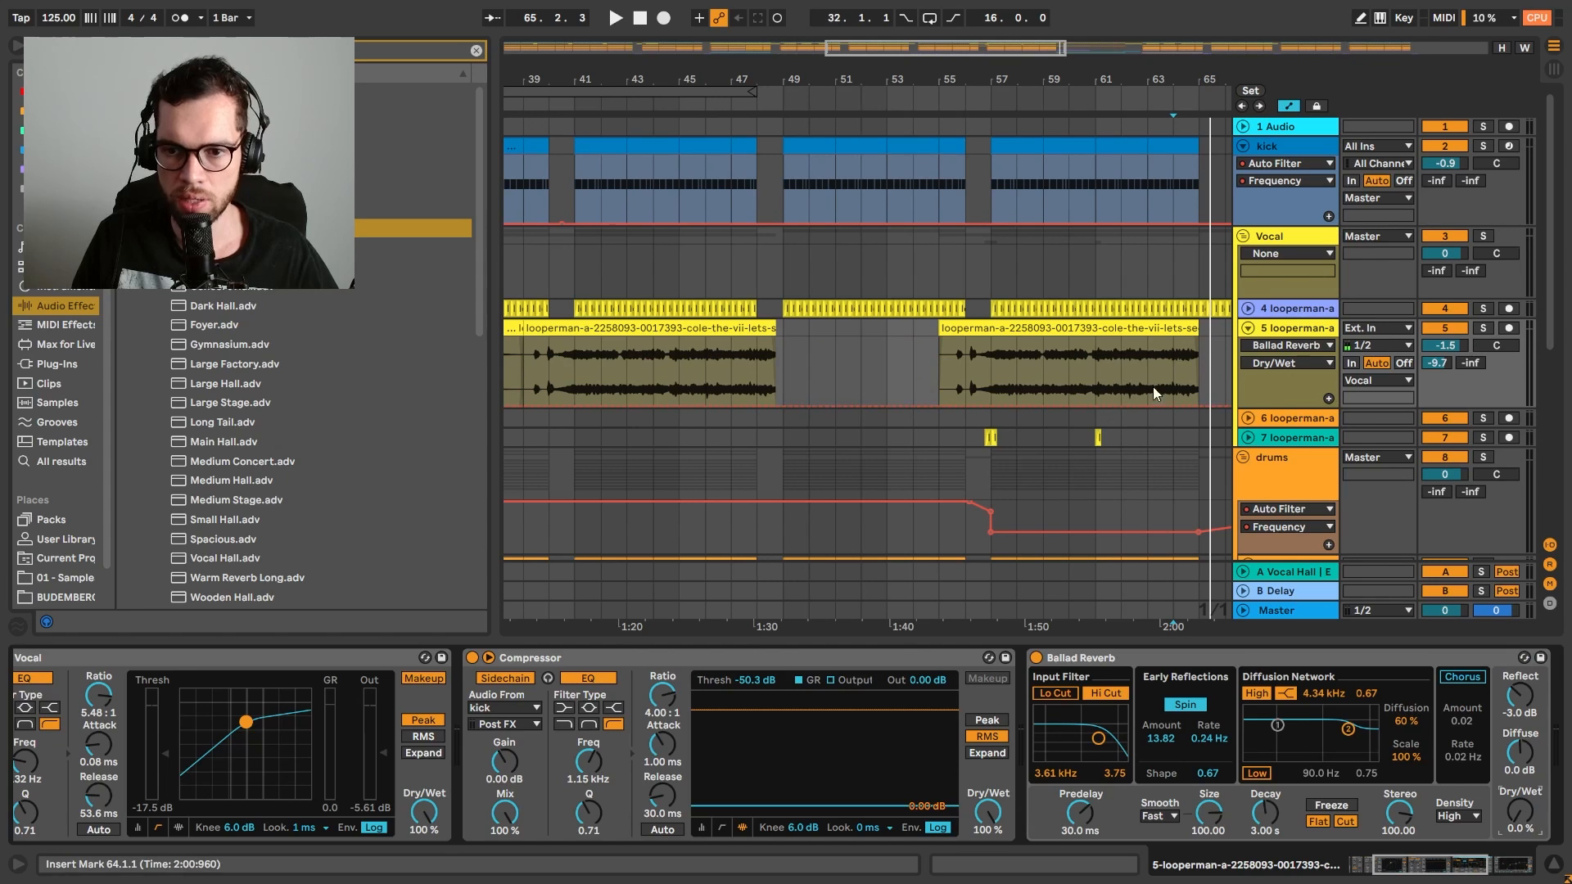
Automate the Ballad Reverb dry/wet to rise from 0% at bar 64 to 100% at bar 65, and play it from bar 63
{"action": "left_click_drag", "start_coordinate": [1191, 403], "coordinate": [1197, 350]}
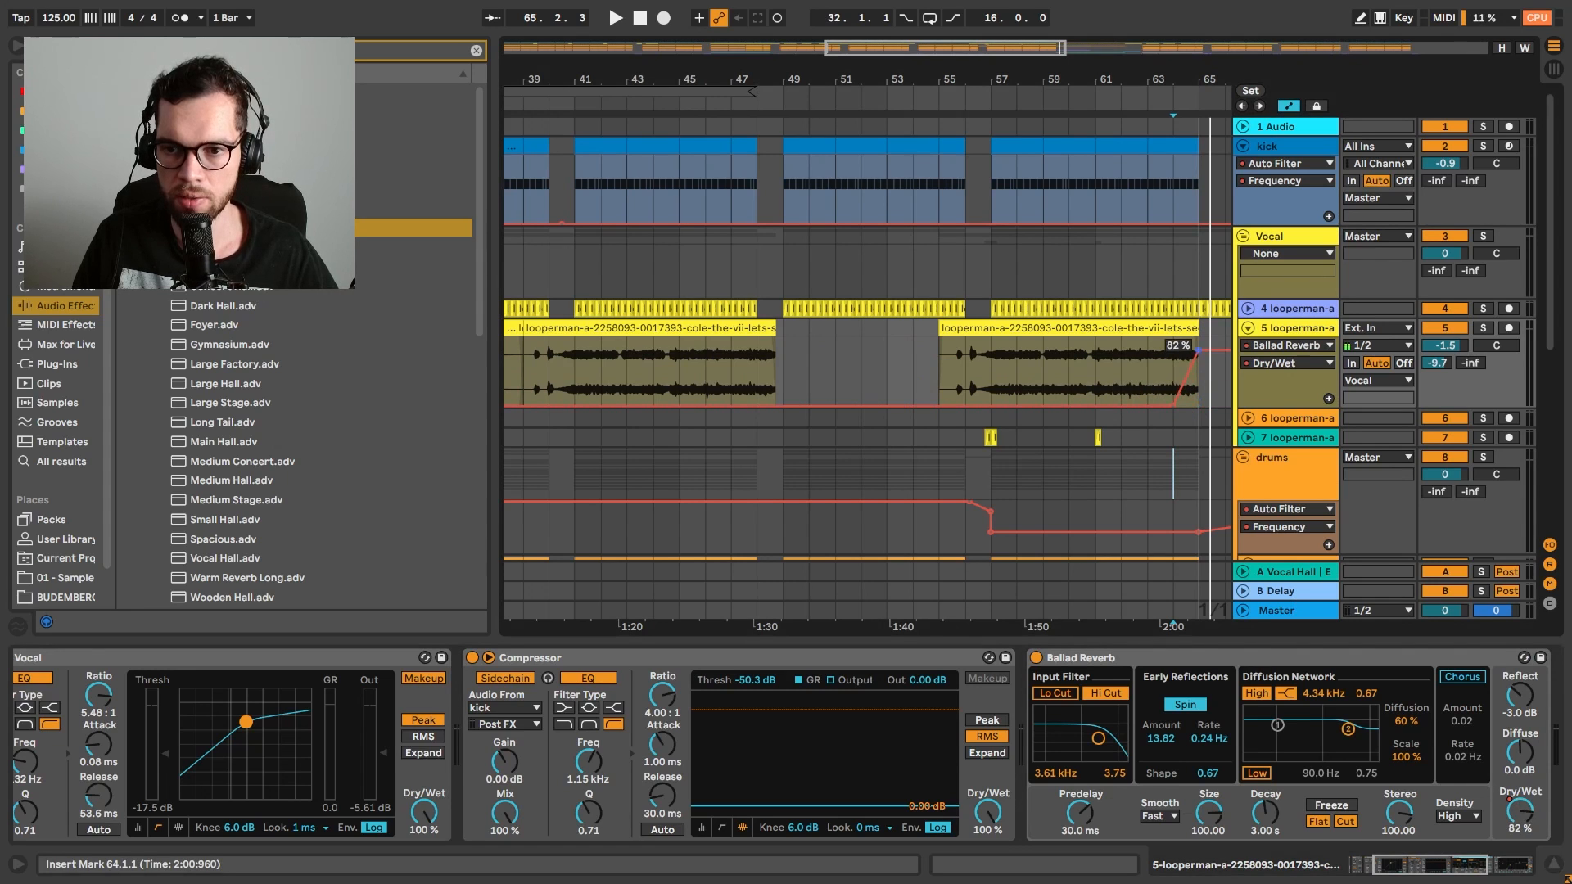
{"action": "left_click", "coordinate": [1159, 348]}
{"action": "key", "text": "space"}
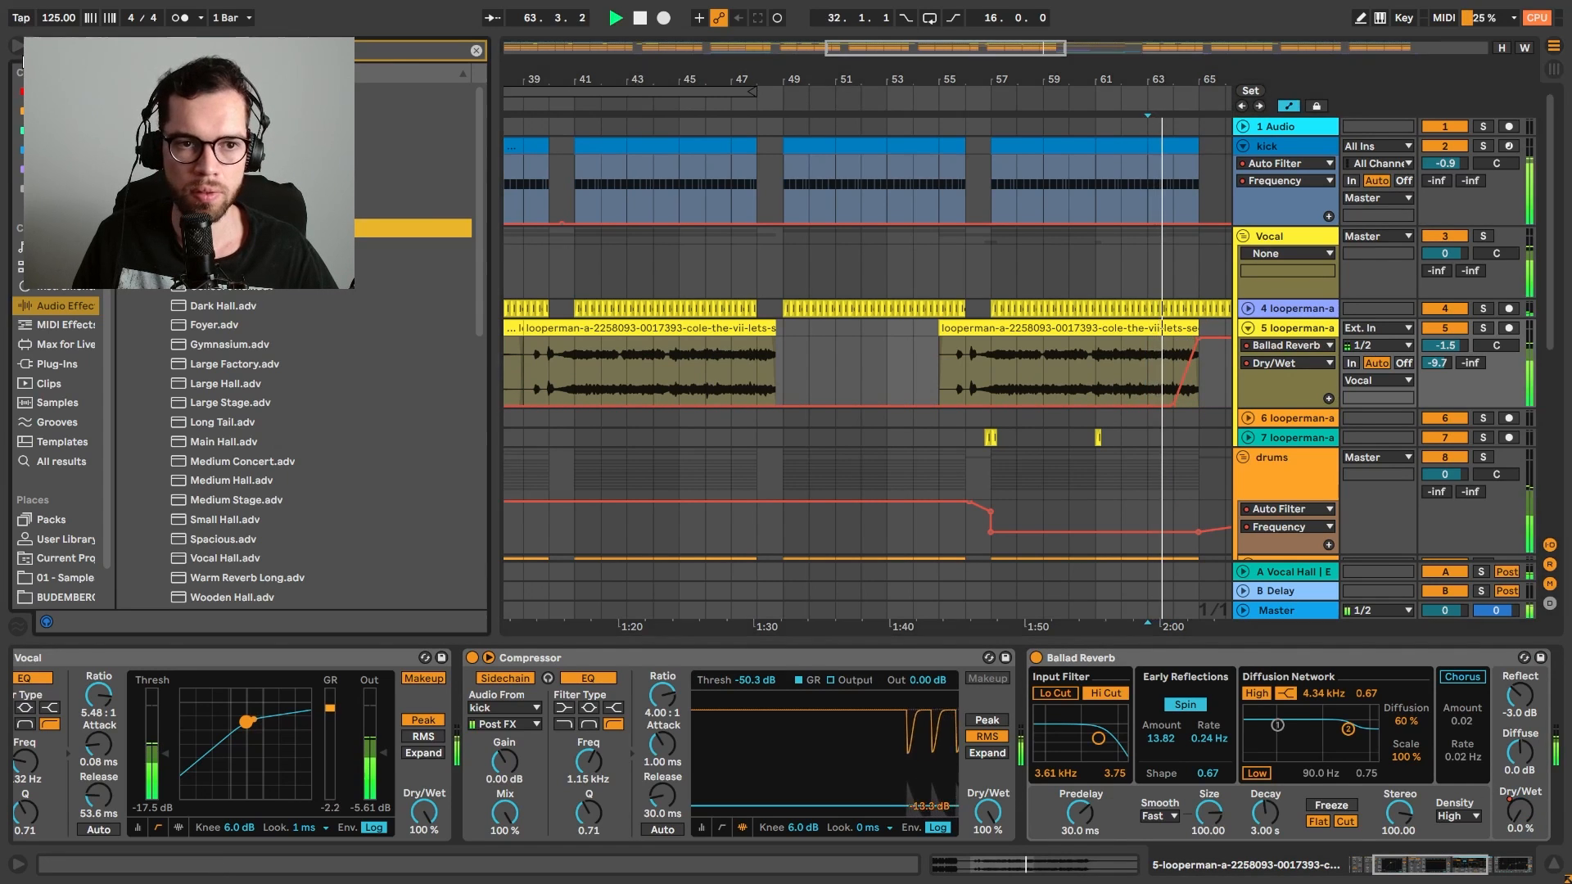
{"action": "left_click", "coordinate": [17, 46]}
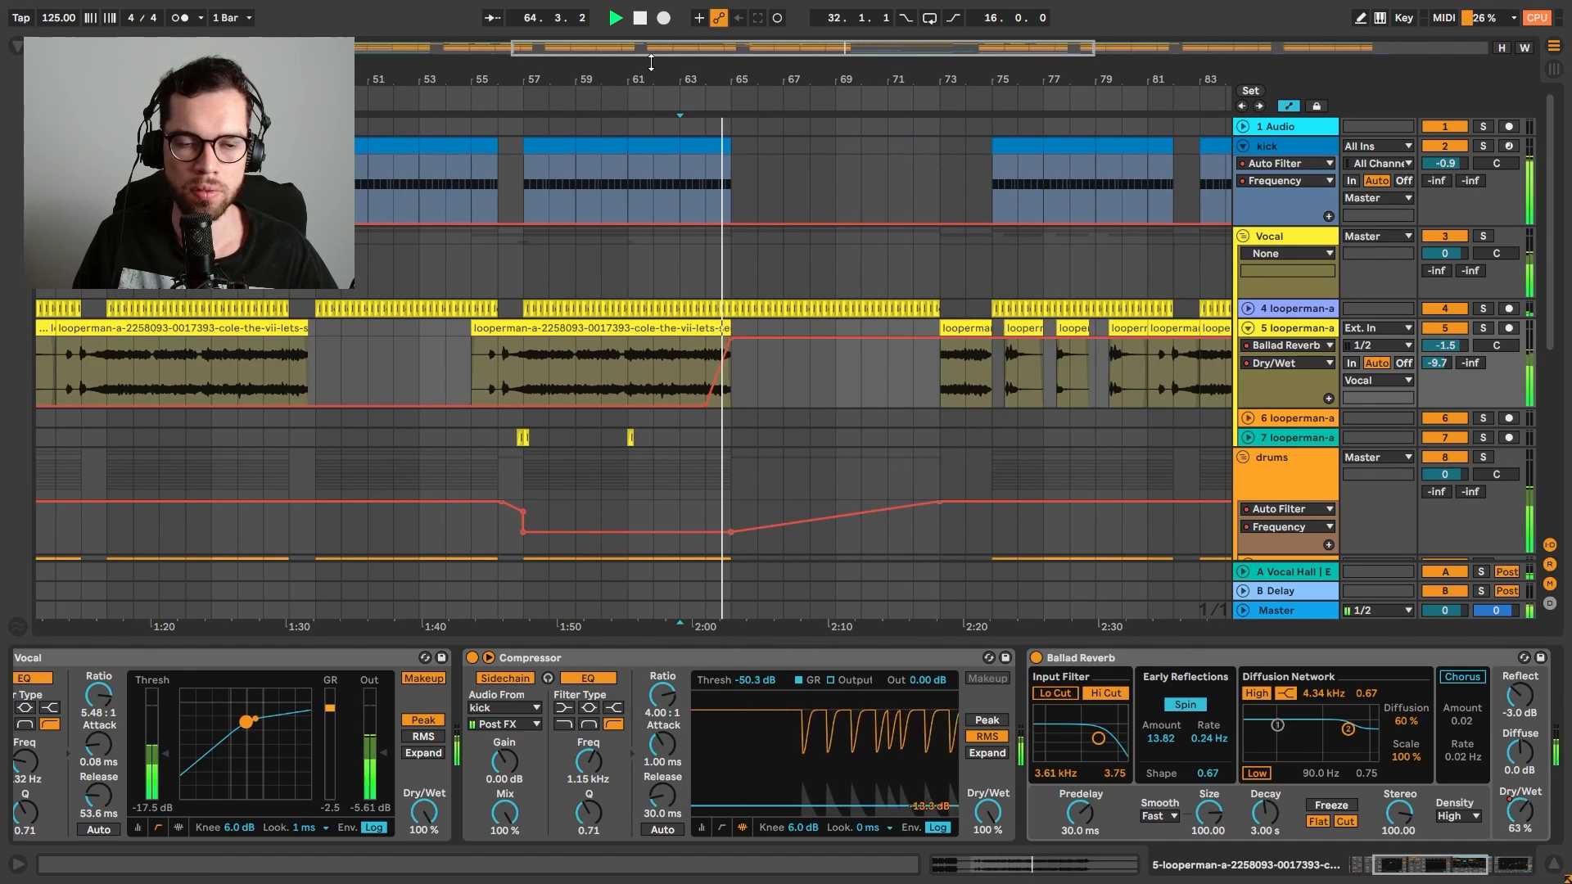
{"action": "left_click_drag", "start_coordinate": [748, 74], "coordinate": [608, 127]}
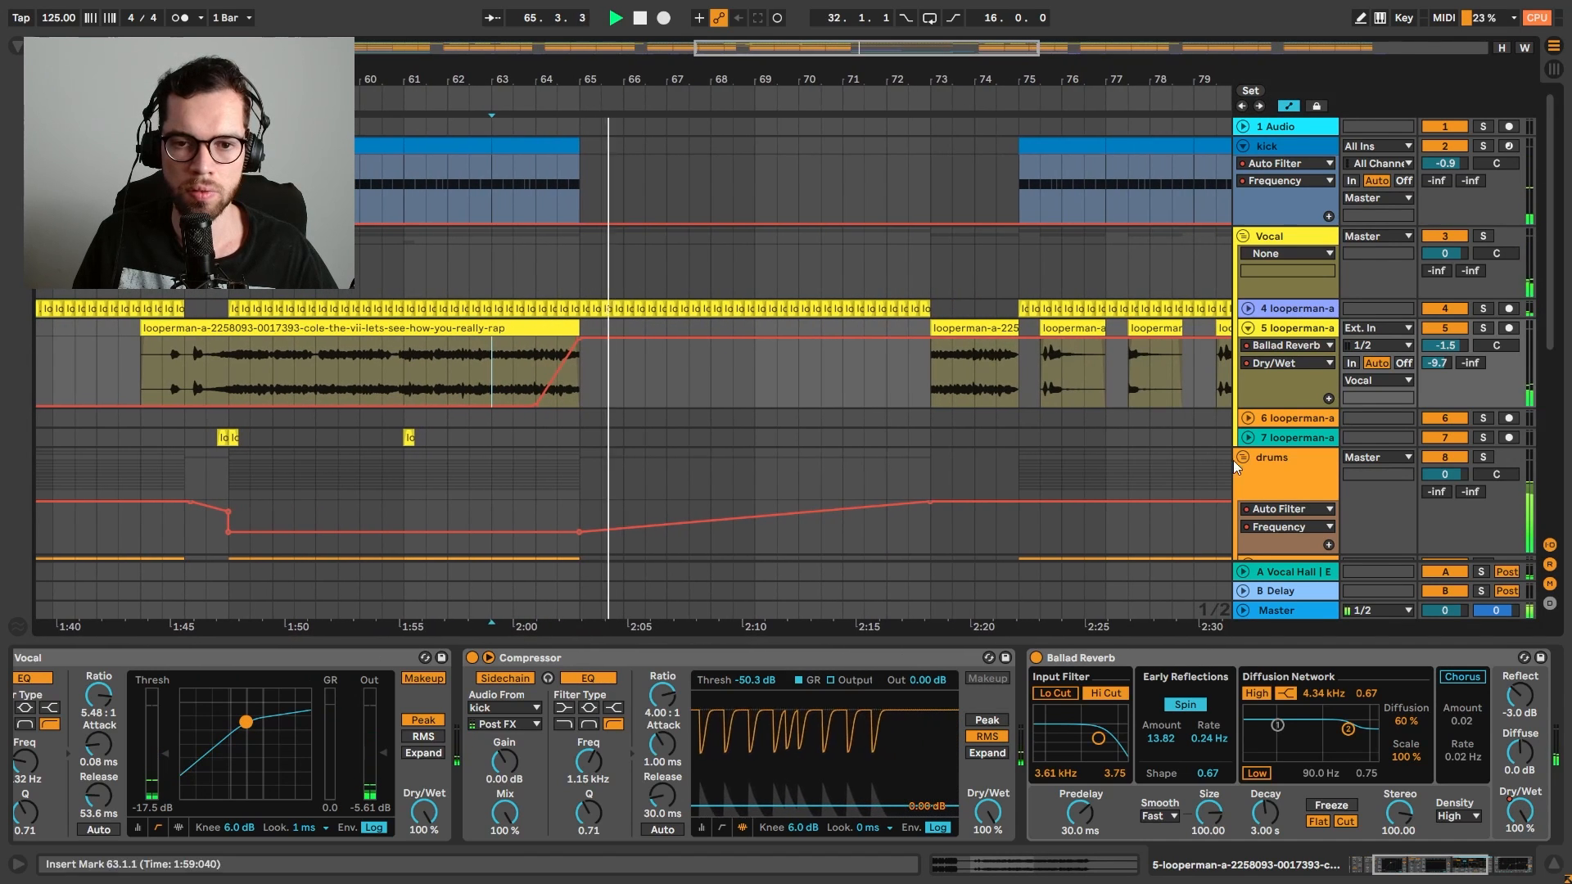
Unfold the Serum track, duplicate its section from bars 65–69 to bars 69–73 and try to adjust the filter automation at bar 69
{"action": "left_click", "coordinate": [1554, 864]}
{"action": "scroll", "coordinate": [917, 527], "scroll_direction": "down", "scroll_amount": 3}
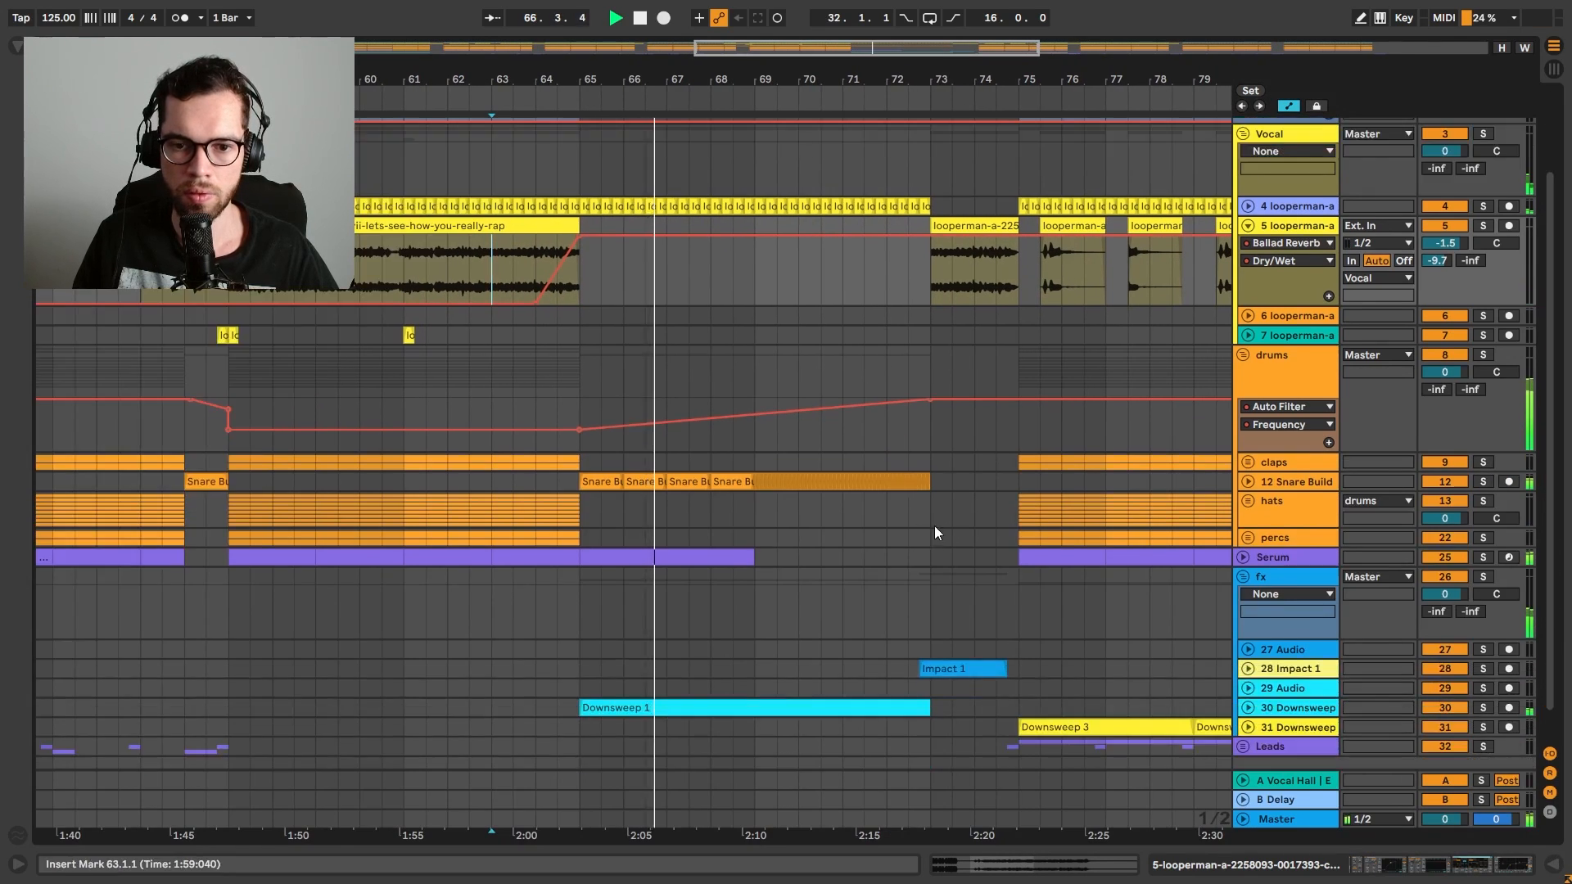
{"action": "left_click", "coordinate": [1244, 557]}
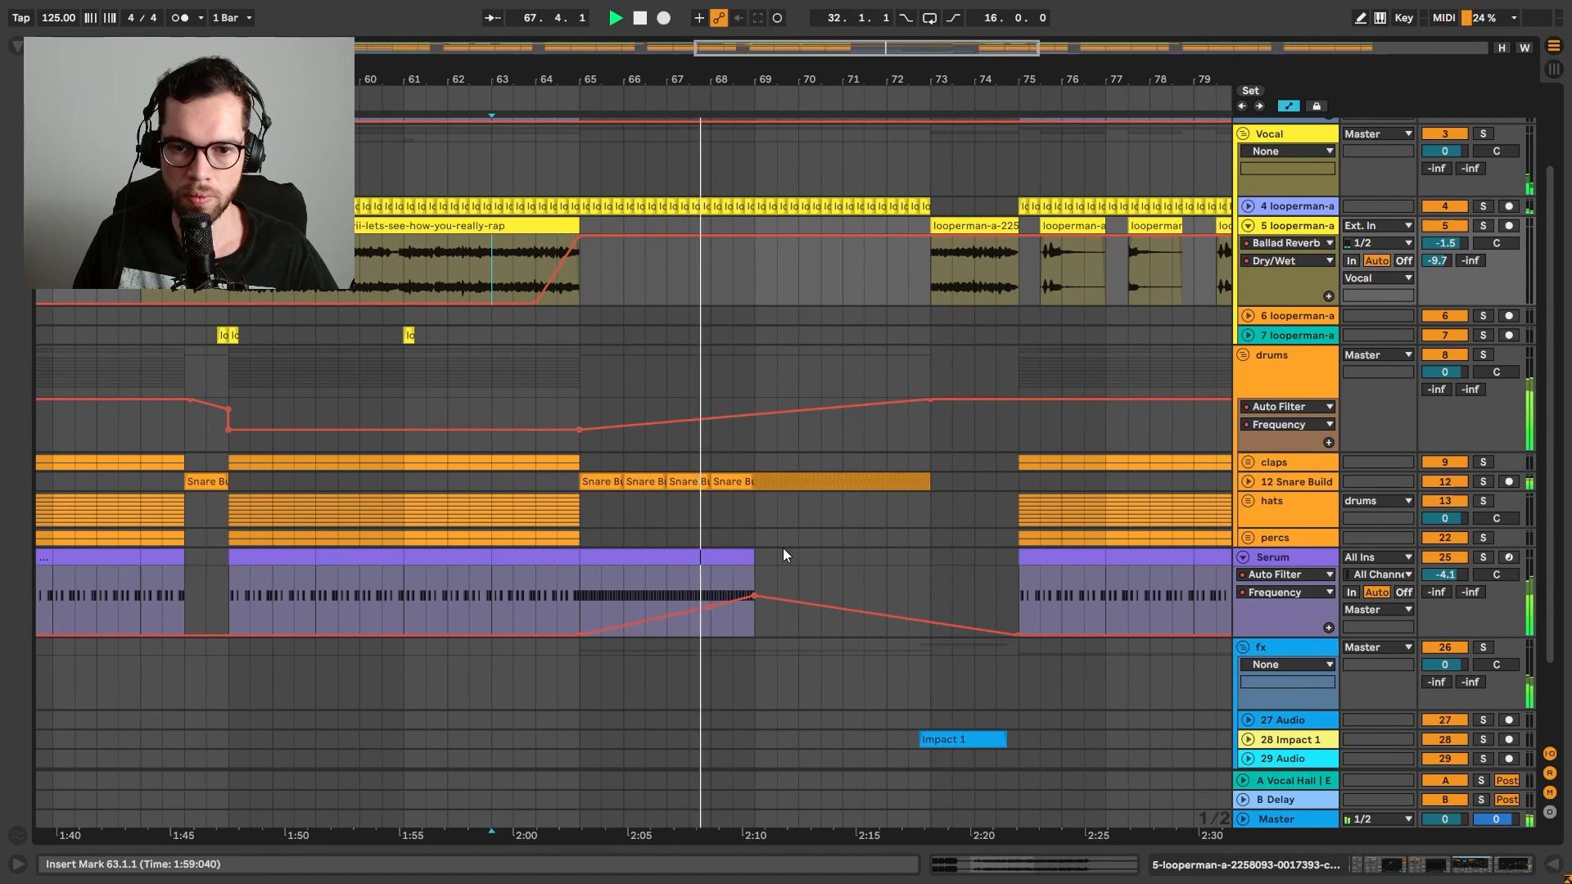
{"action": "left_click", "coordinate": [746, 561]}
{"action": "key", "text": "ctrl+d"}
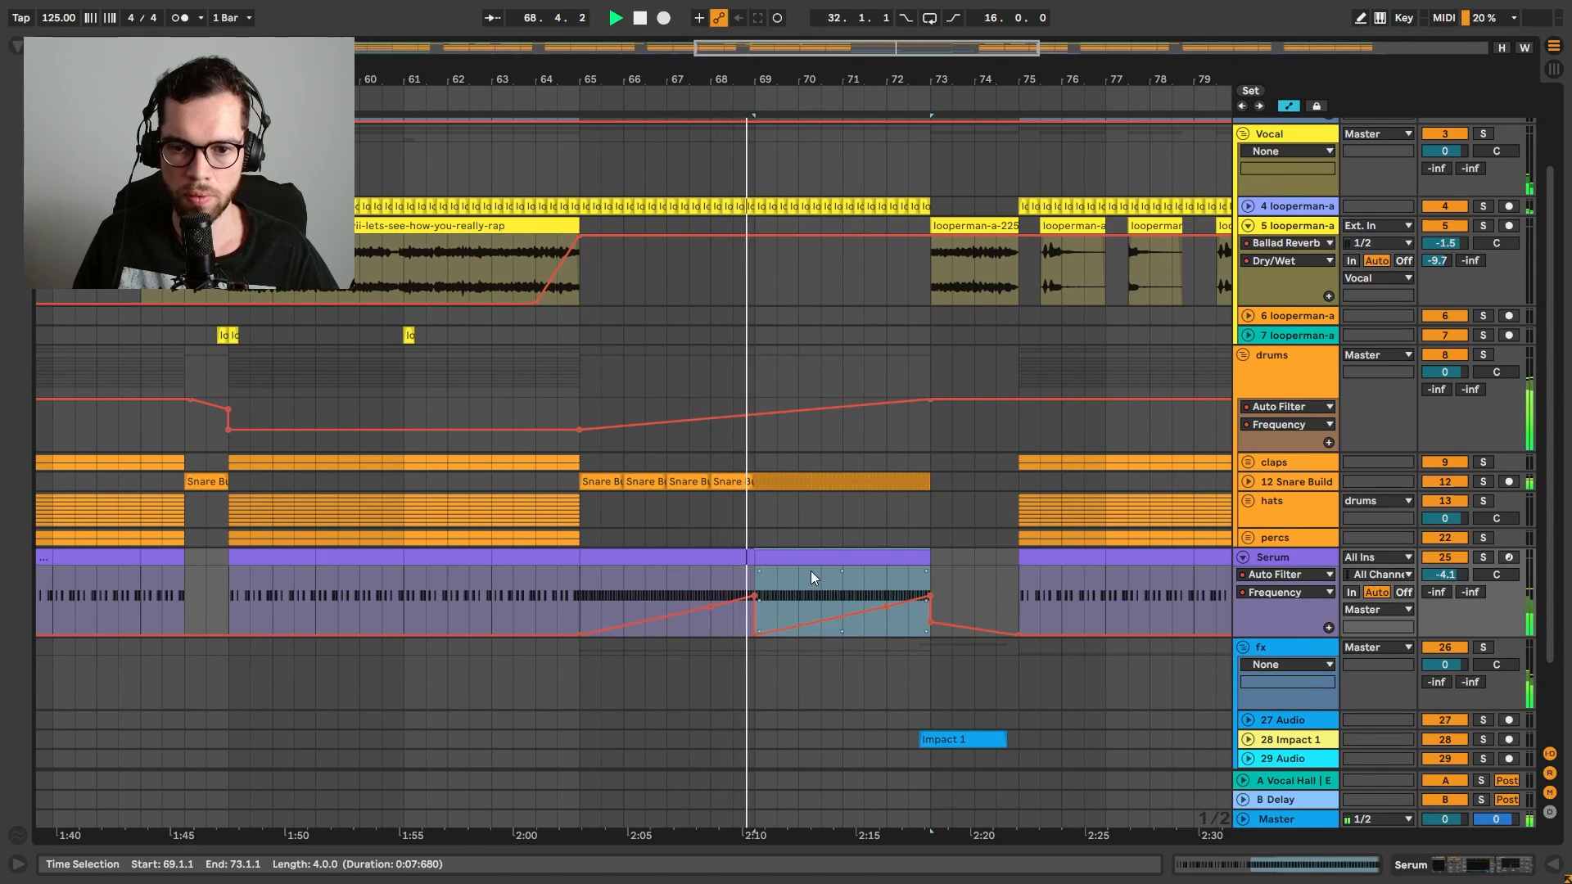
{"action": "left_click", "coordinate": [747, 635]}
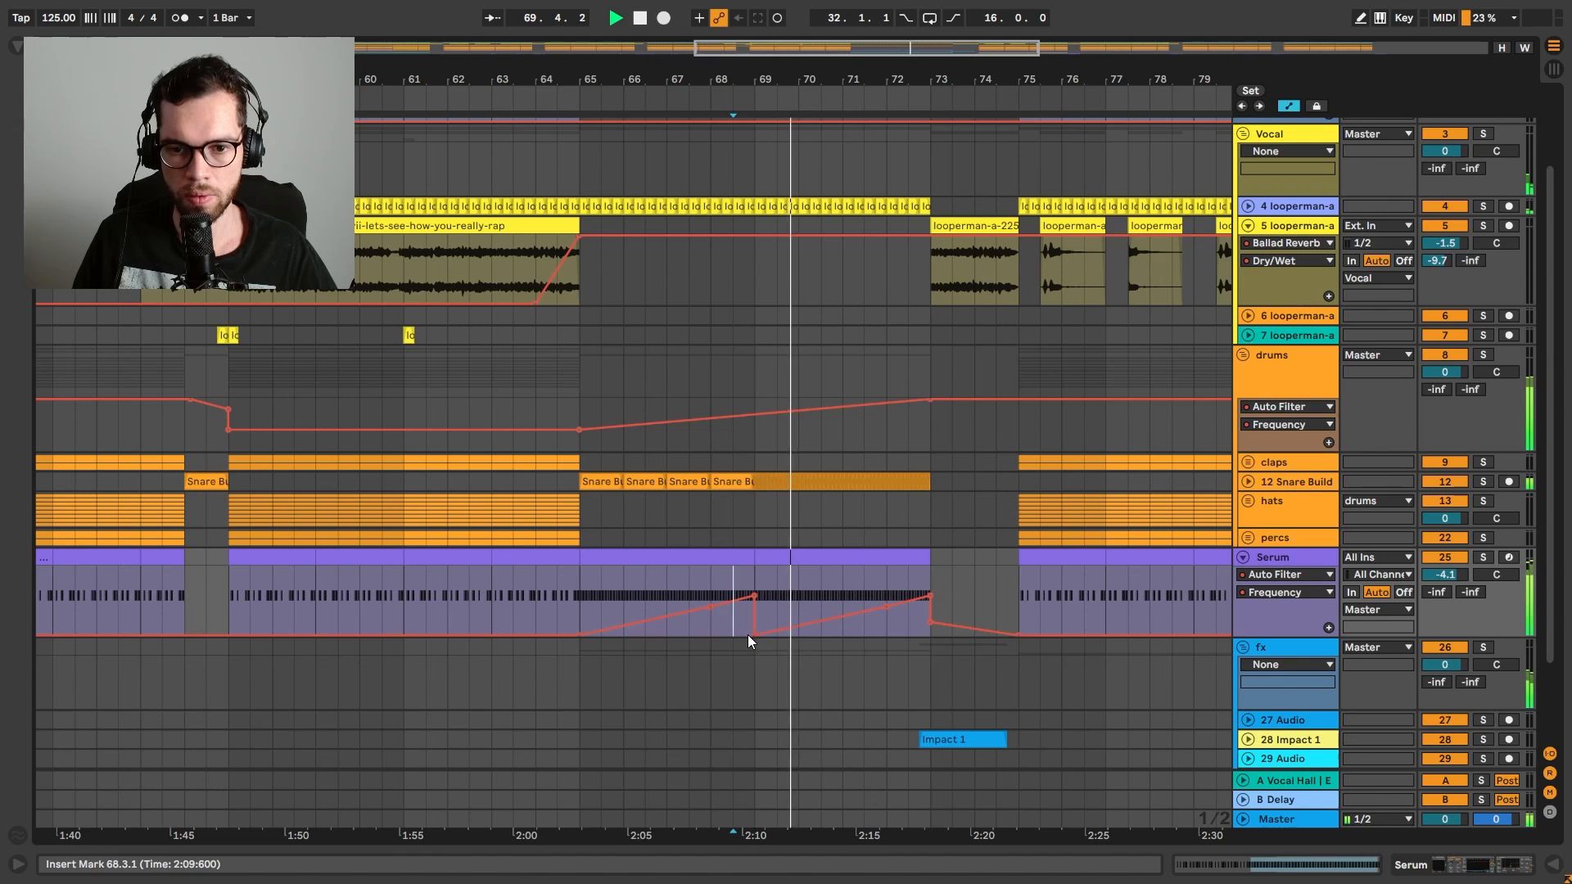
{"action": "left_click_drag", "start_coordinate": [749, 635], "coordinate": [855, 610]}
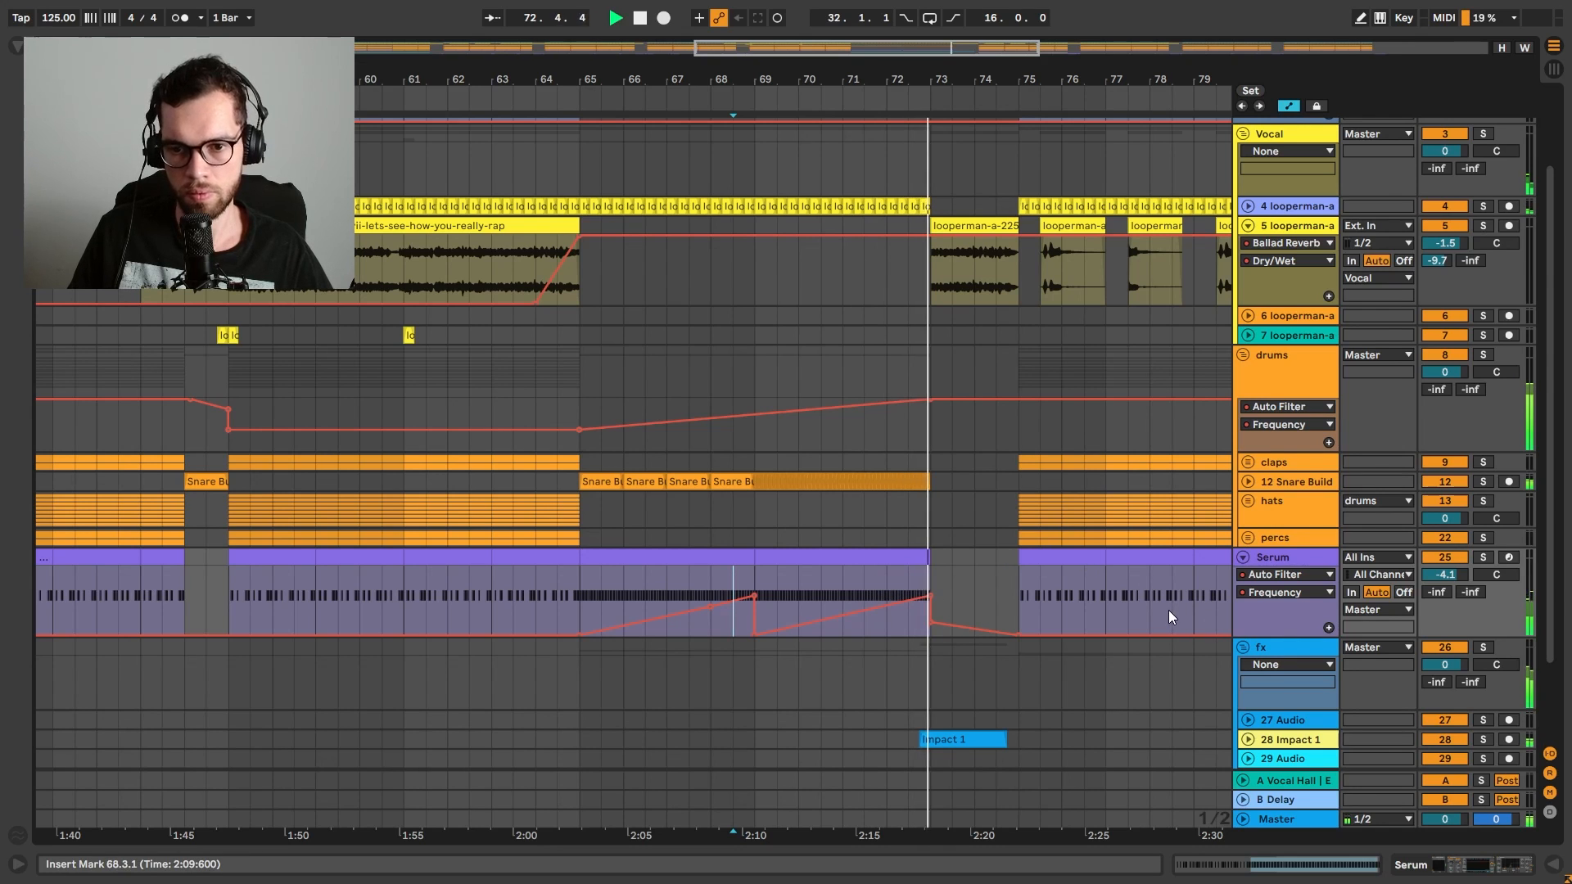
Drop the vocal's Ballad Reverb dry/wet automation to 0% at bar 73
{"action": "key", "text": "space"}
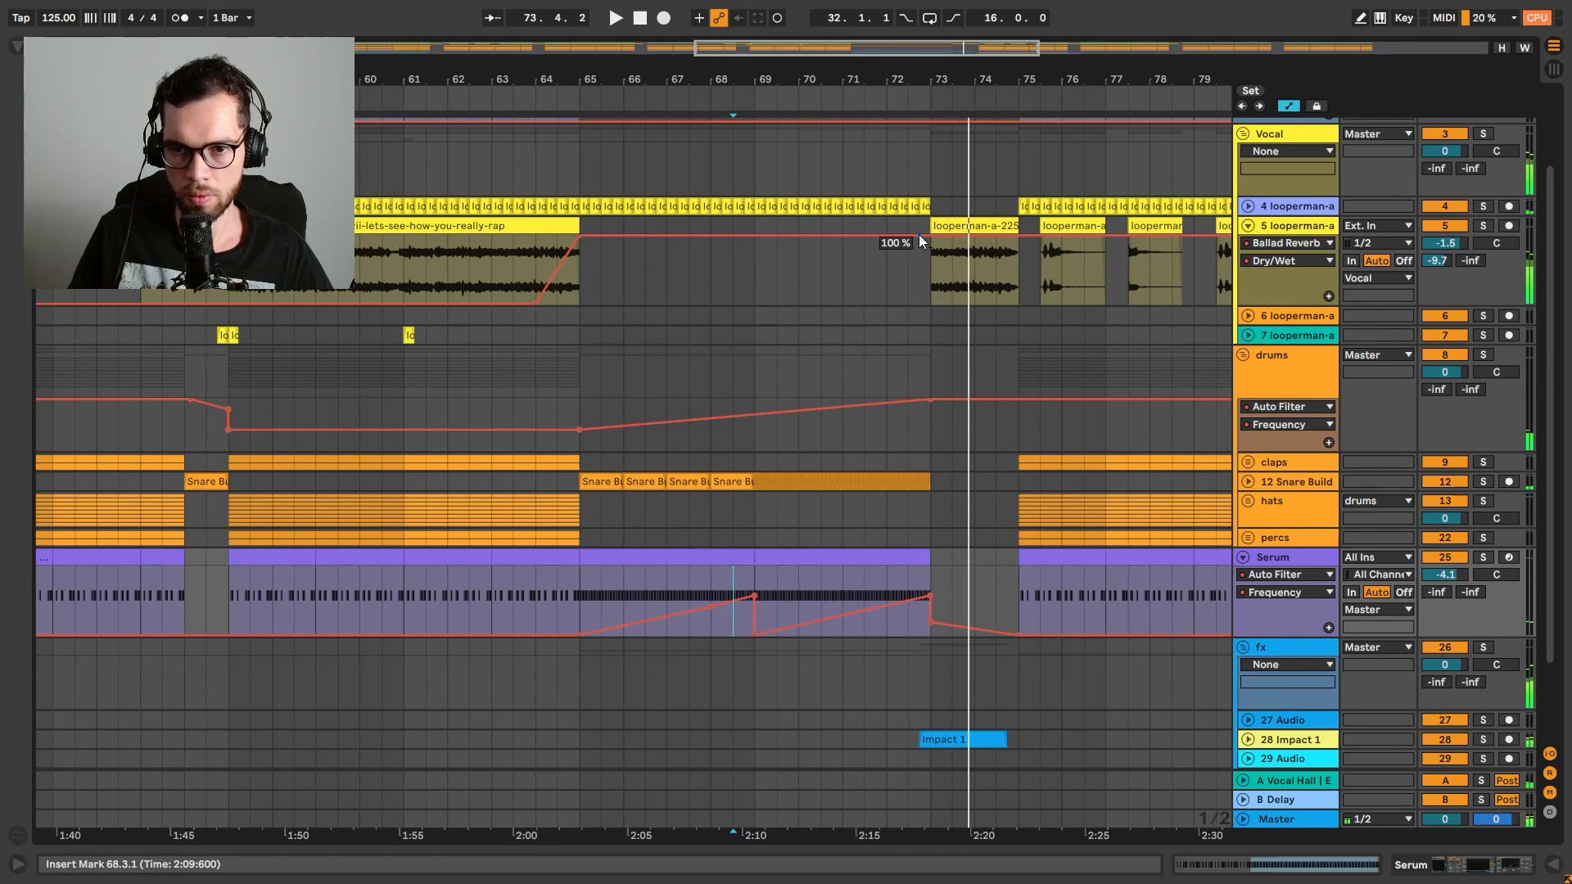
{"action": "left_click", "coordinate": [931, 242]}
{"action": "key", "text": "space"}
{"action": "left_click_drag", "start_coordinate": [930, 238], "coordinate": [930, 306]}
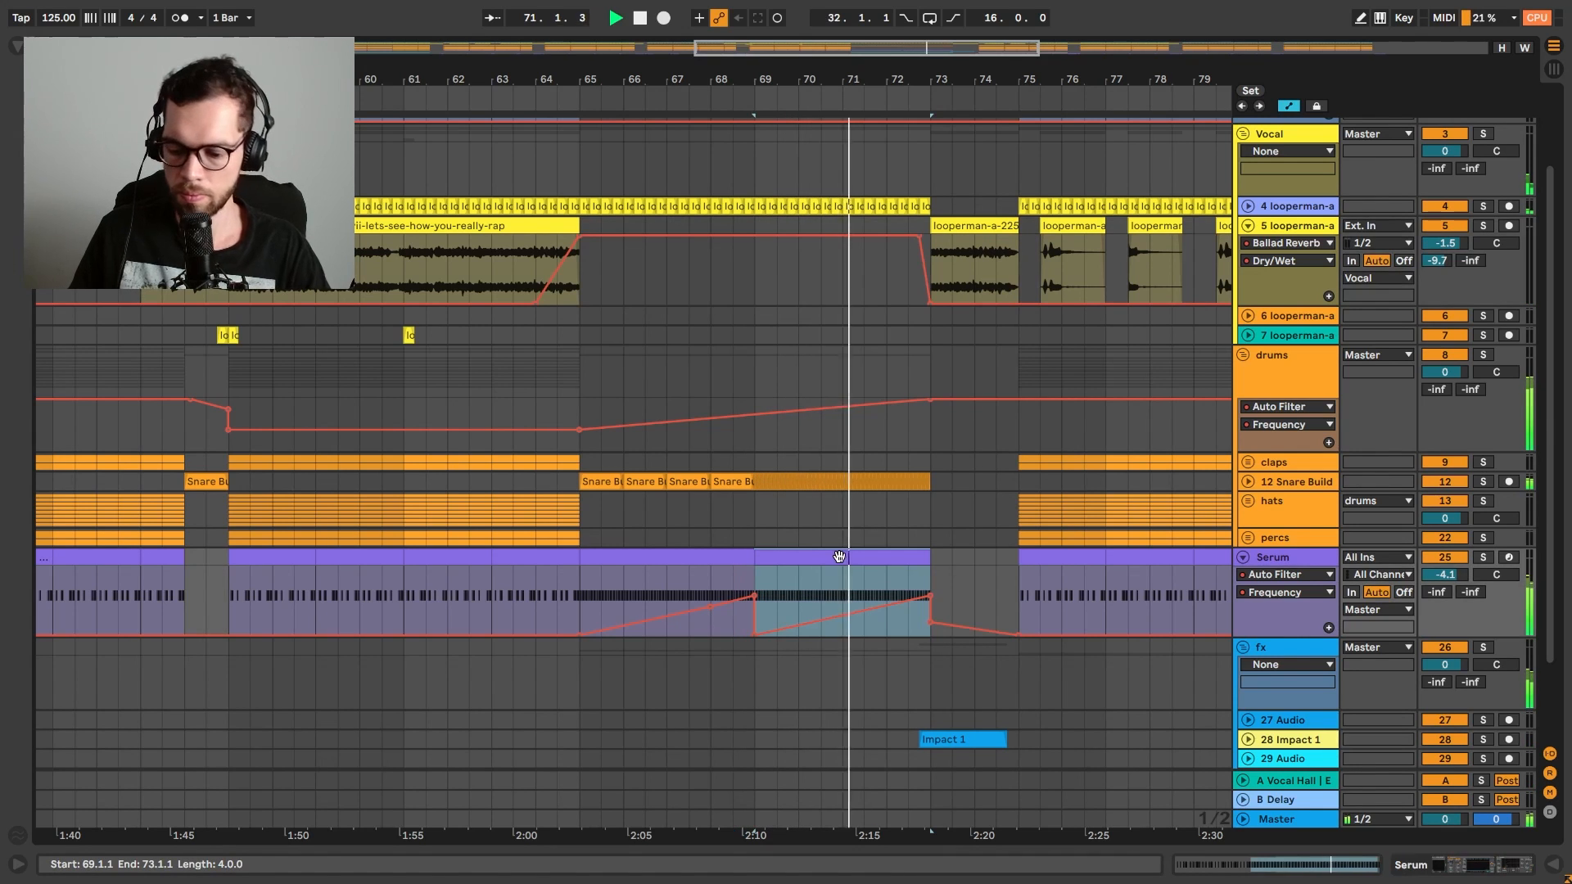
Delete the duplicated Serum section from bar 69 to bar 73, hide the automation and stop playback
{"action": "key", "text": "Delete"}
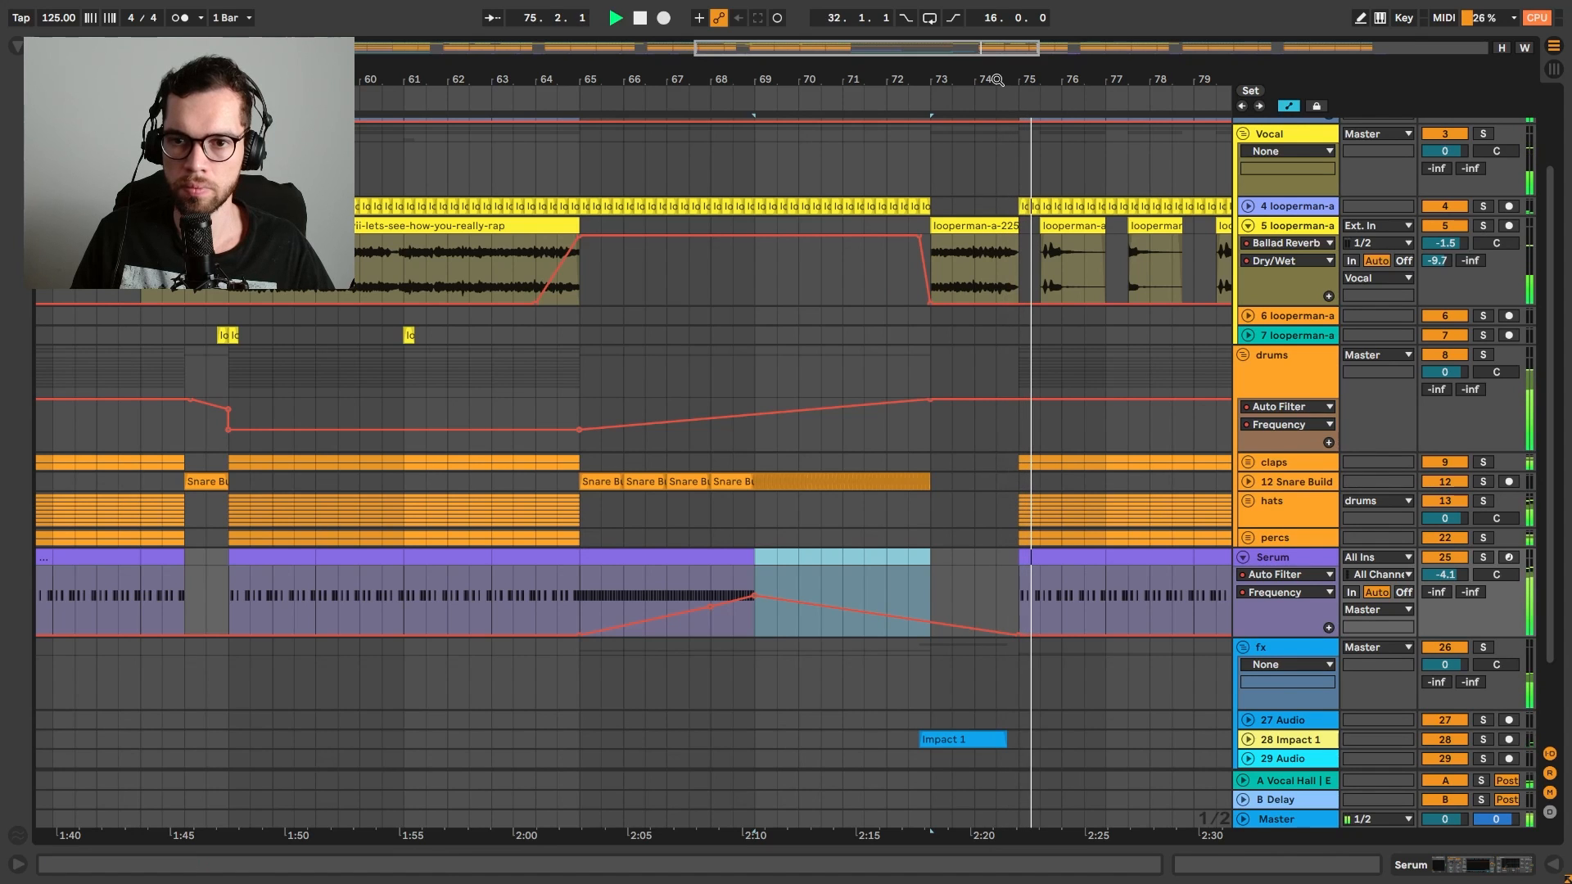
{"action": "scroll", "coordinate": [970, 154], "scroll_direction": "down", "scroll_amount": 4}
{"action": "key", "text": "a"}
{"action": "key", "text": "space"}
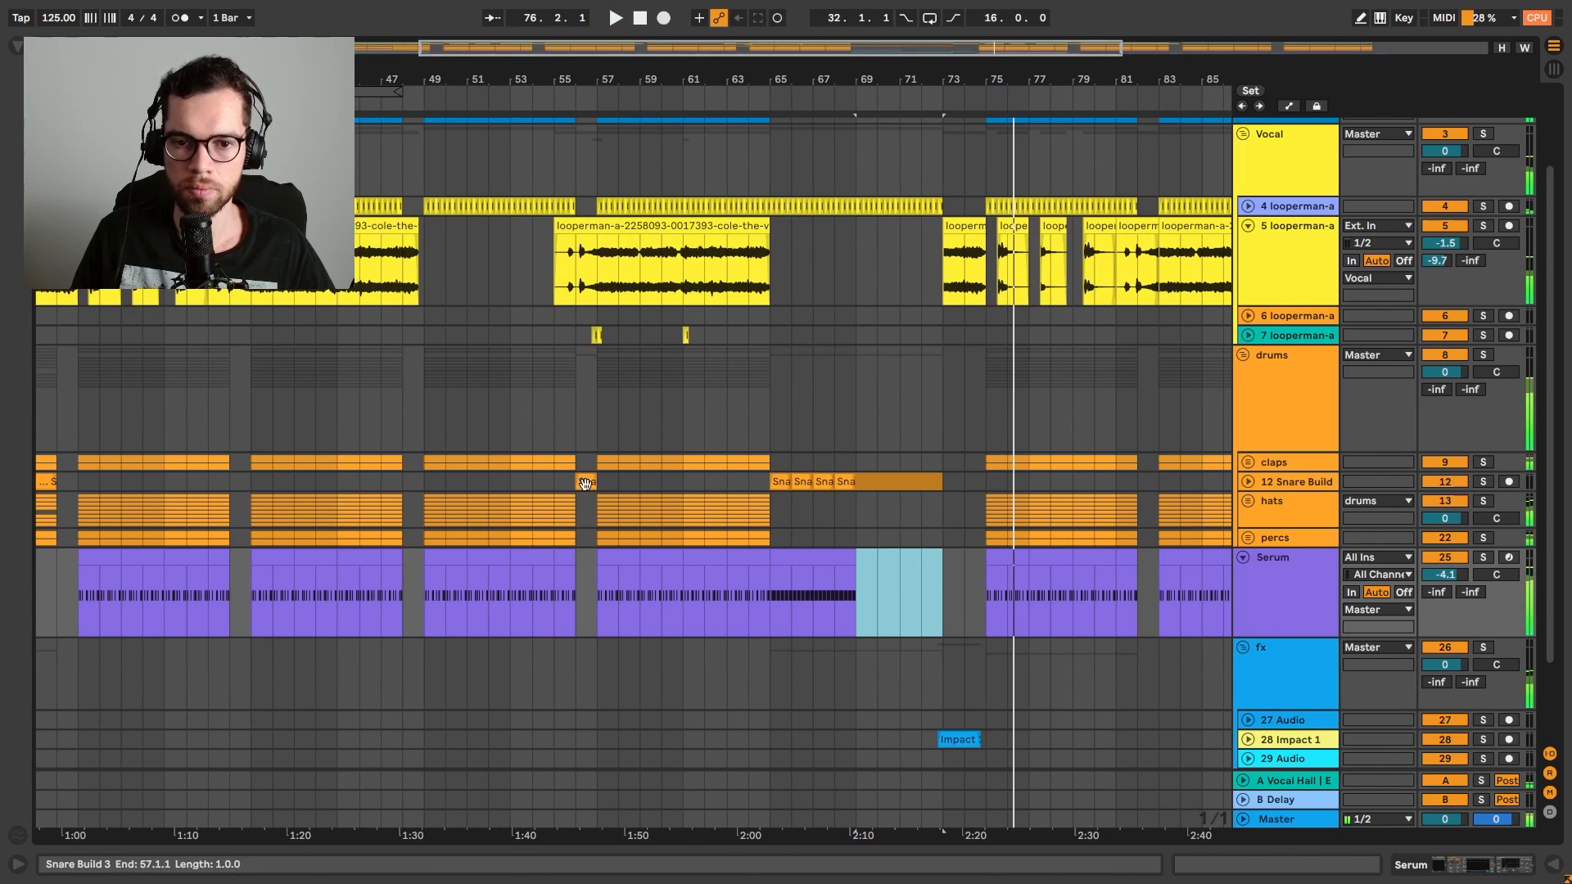
Copy the one-bar snare build clip from bar 56 to bar 74 and extend its start back to bar 73
{"action": "left_click", "coordinate": [718, 475]}
{"action": "left_click", "coordinate": [998, 482]}
{"action": "left_click_drag", "start_coordinate": [997, 482], "coordinate": [979, 480]}
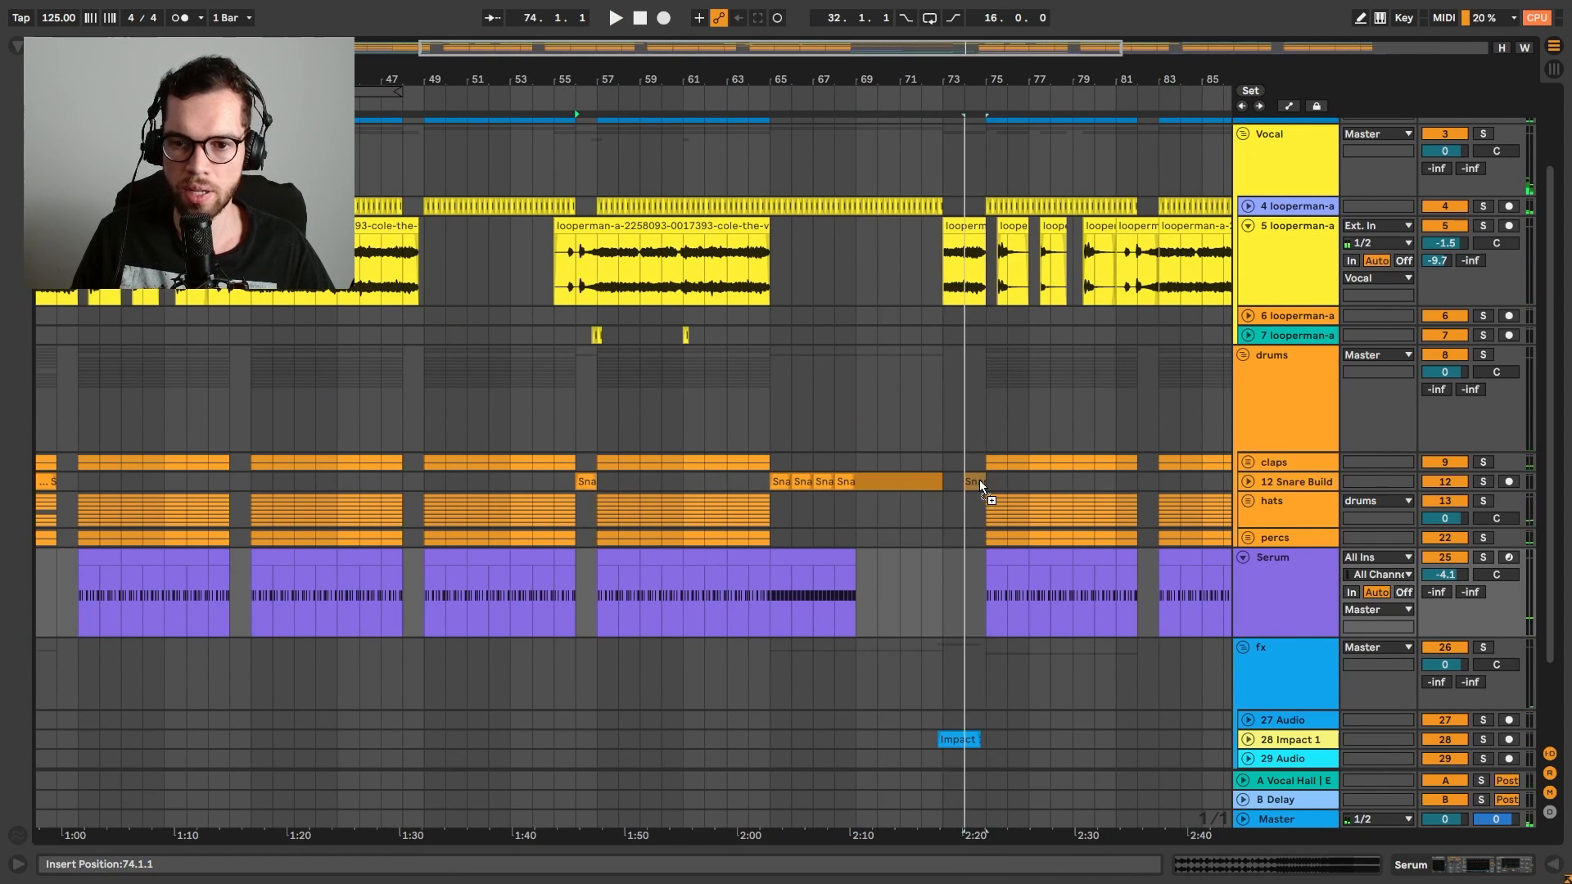
{"action": "left_click", "coordinate": [942, 450]}
{"action": "left_click", "coordinate": [972, 480]}
{"action": "left_click_drag", "start_coordinate": [966, 481], "coordinate": [943, 481]}
Play the snare build from bar 72 with automation shown, and unfold the snare build track to check it
{"action": "left_click", "coordinate": [921, 445]}
{"action": "key", "text": "space"}
{"action": "key", "text": "a"}
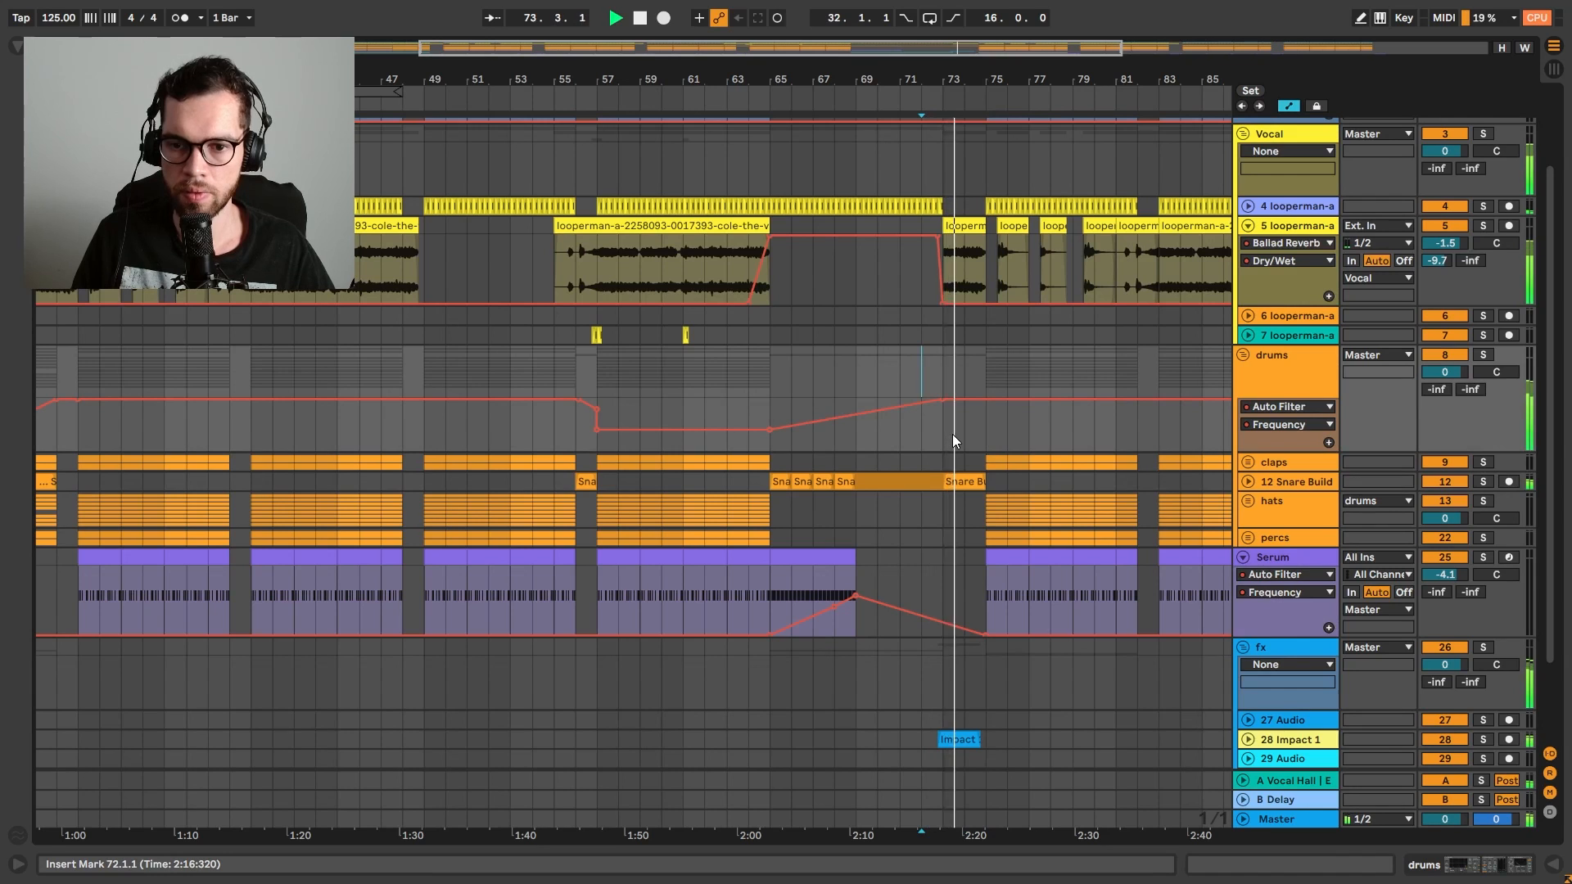
{"action": "left_click", "coordinate": [1239, 480]}
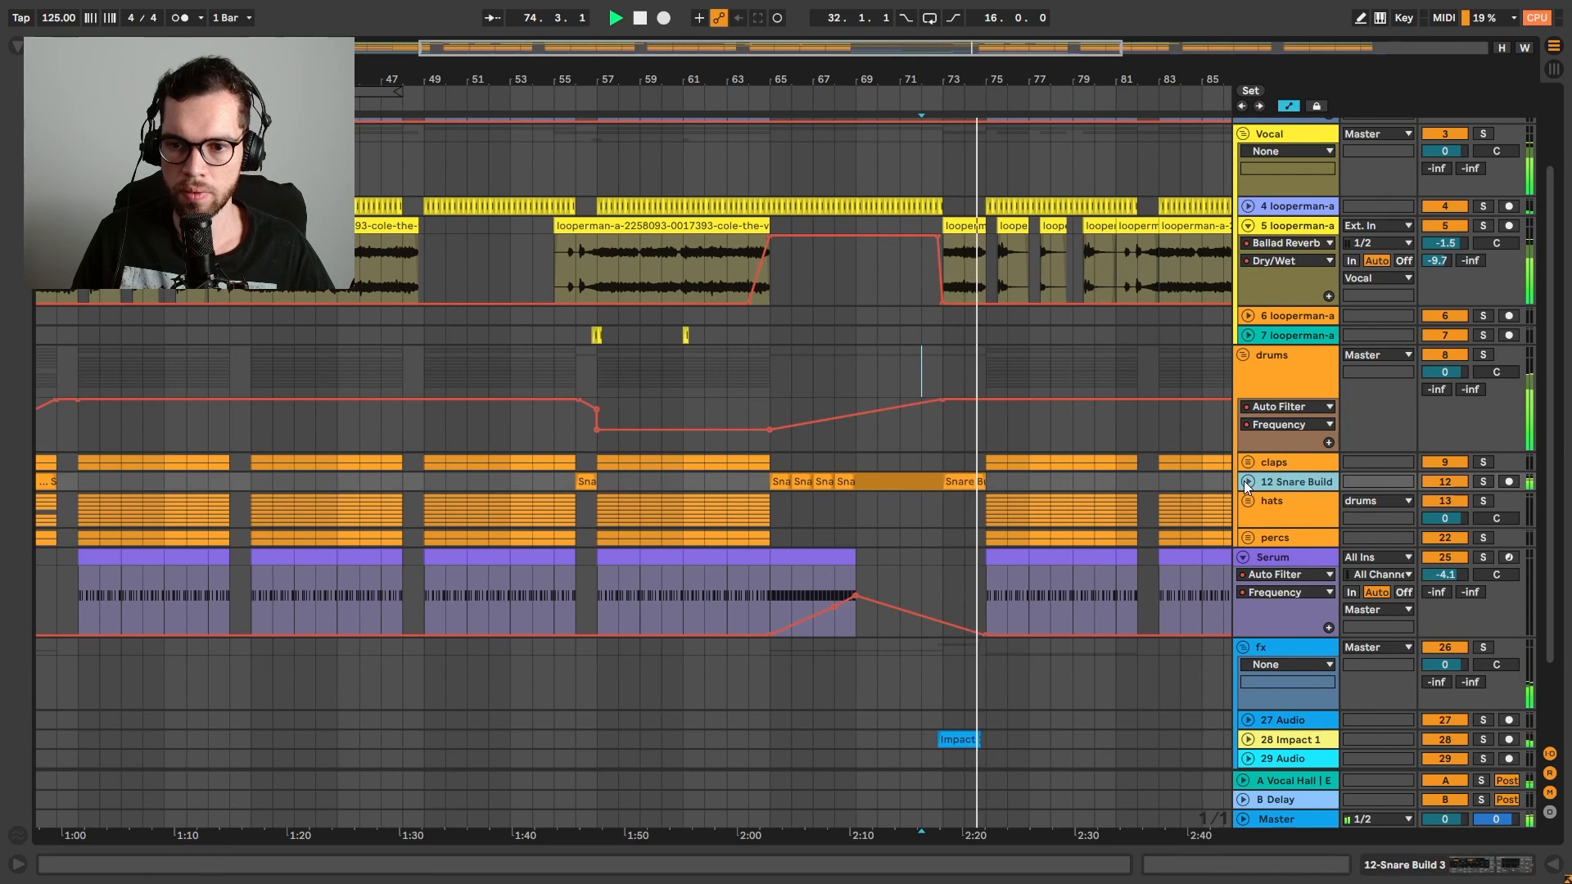
{"action": "left_click", "coordinate": [1246, 482]}
{"action": "key", "text": "space"}
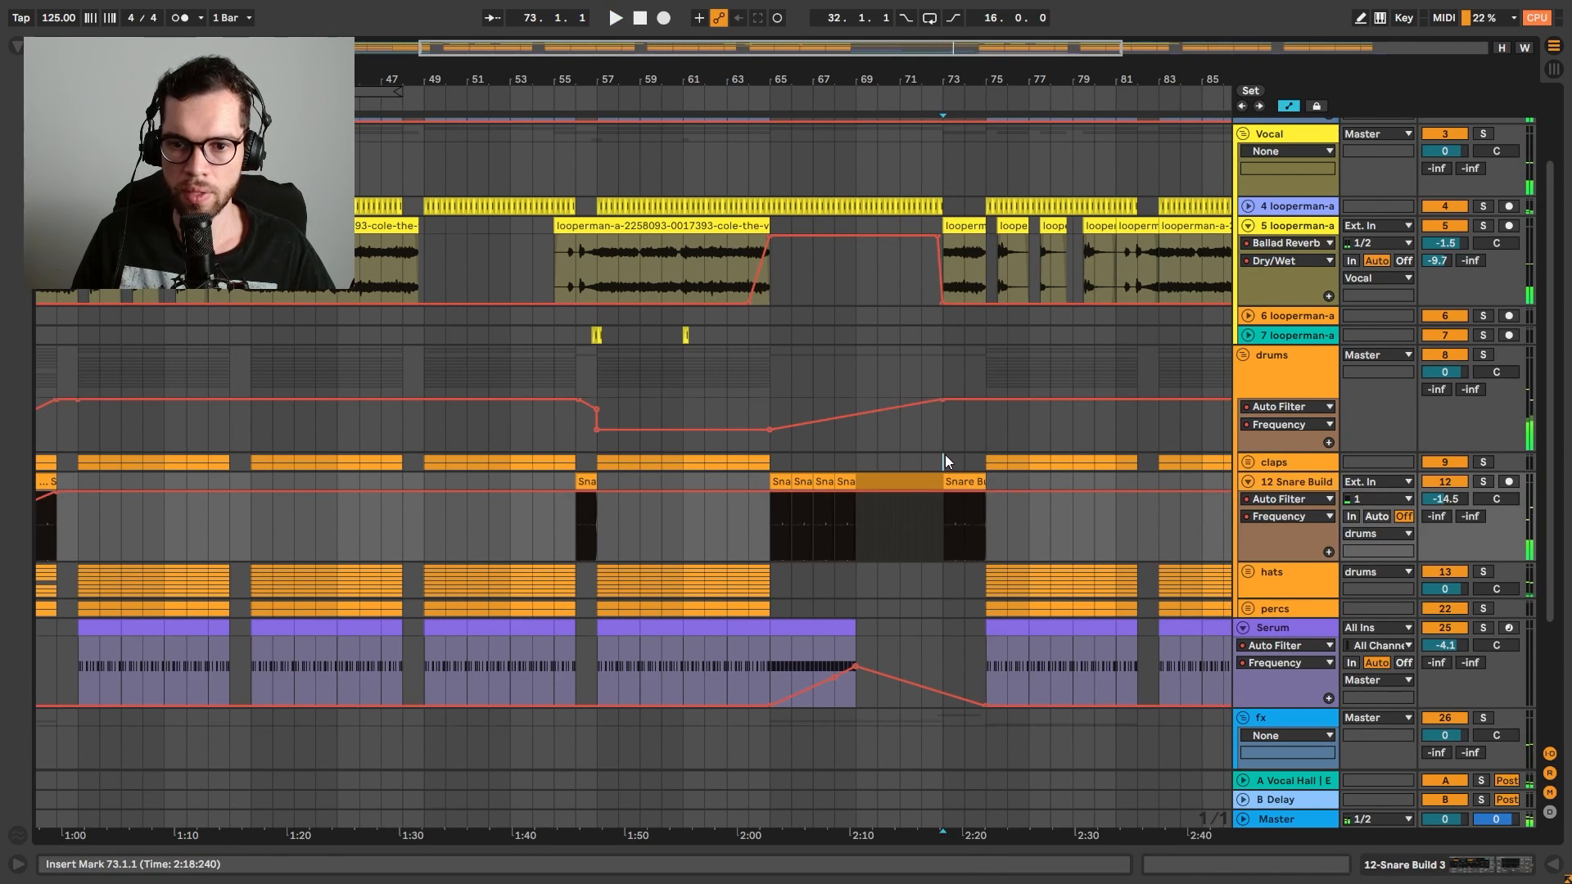
Hide the automation and delete the time from bar 71 to bar 73 across all tracks
{"action": "key", "text": "a"}
{"action": "left_click_drag", "start_coordinate": [945, 461], "coordinate": [917, 462]}
{"action": "key", "text": "ctrl+shift+Delete"}
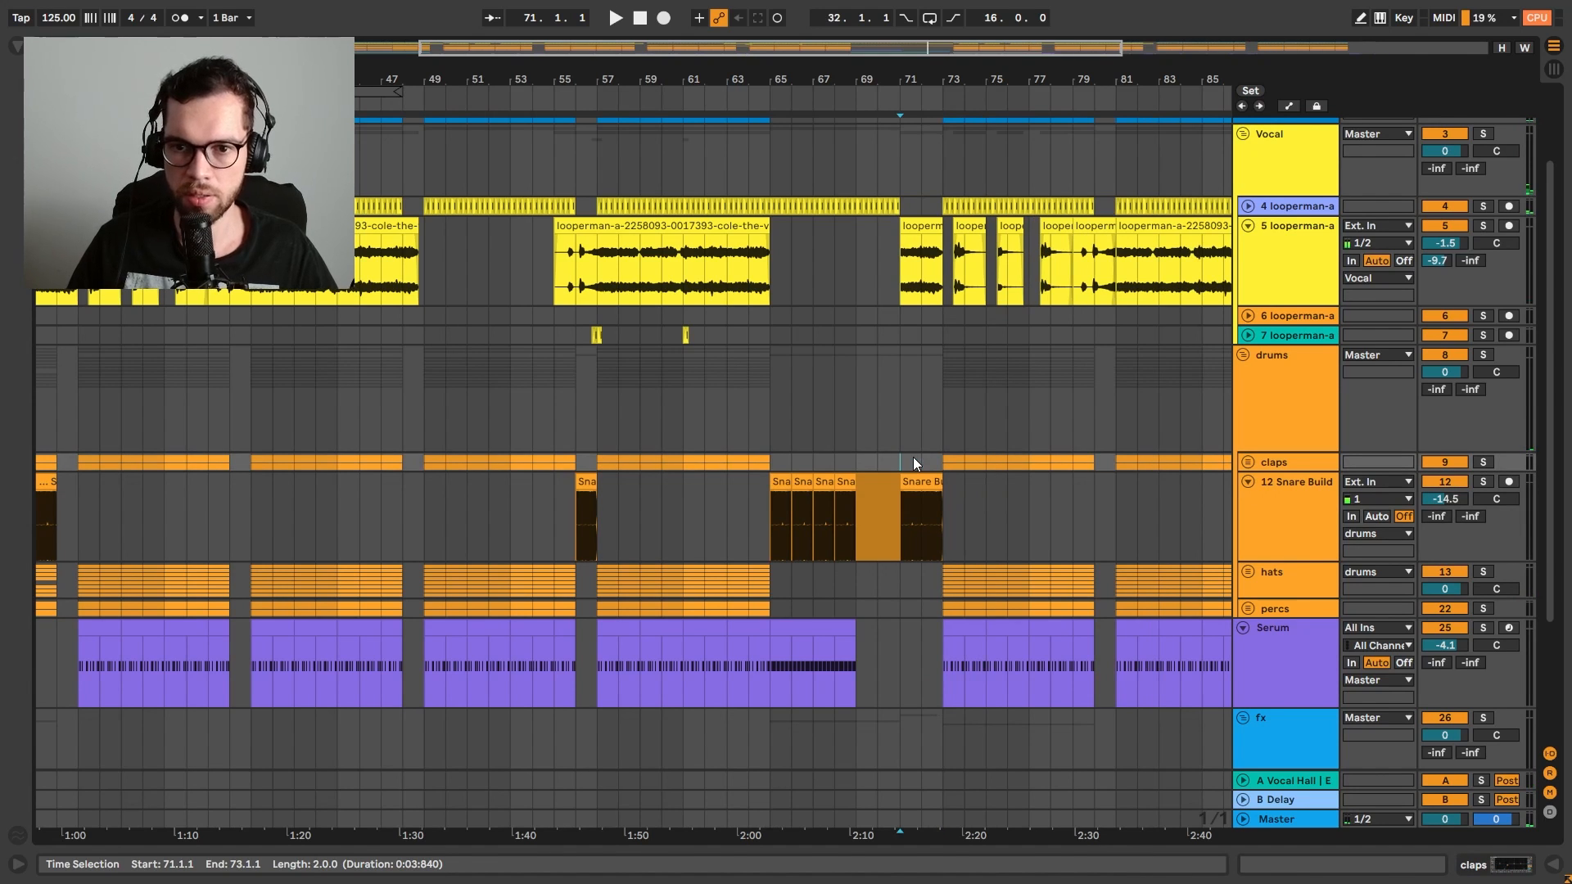
Play from bar 69 and extend the start of the vocal clip at bar 71 back to bar 69
{"action": "left_click", "coordinate": [858, 381]}
{"action": "key", "text": "space"}
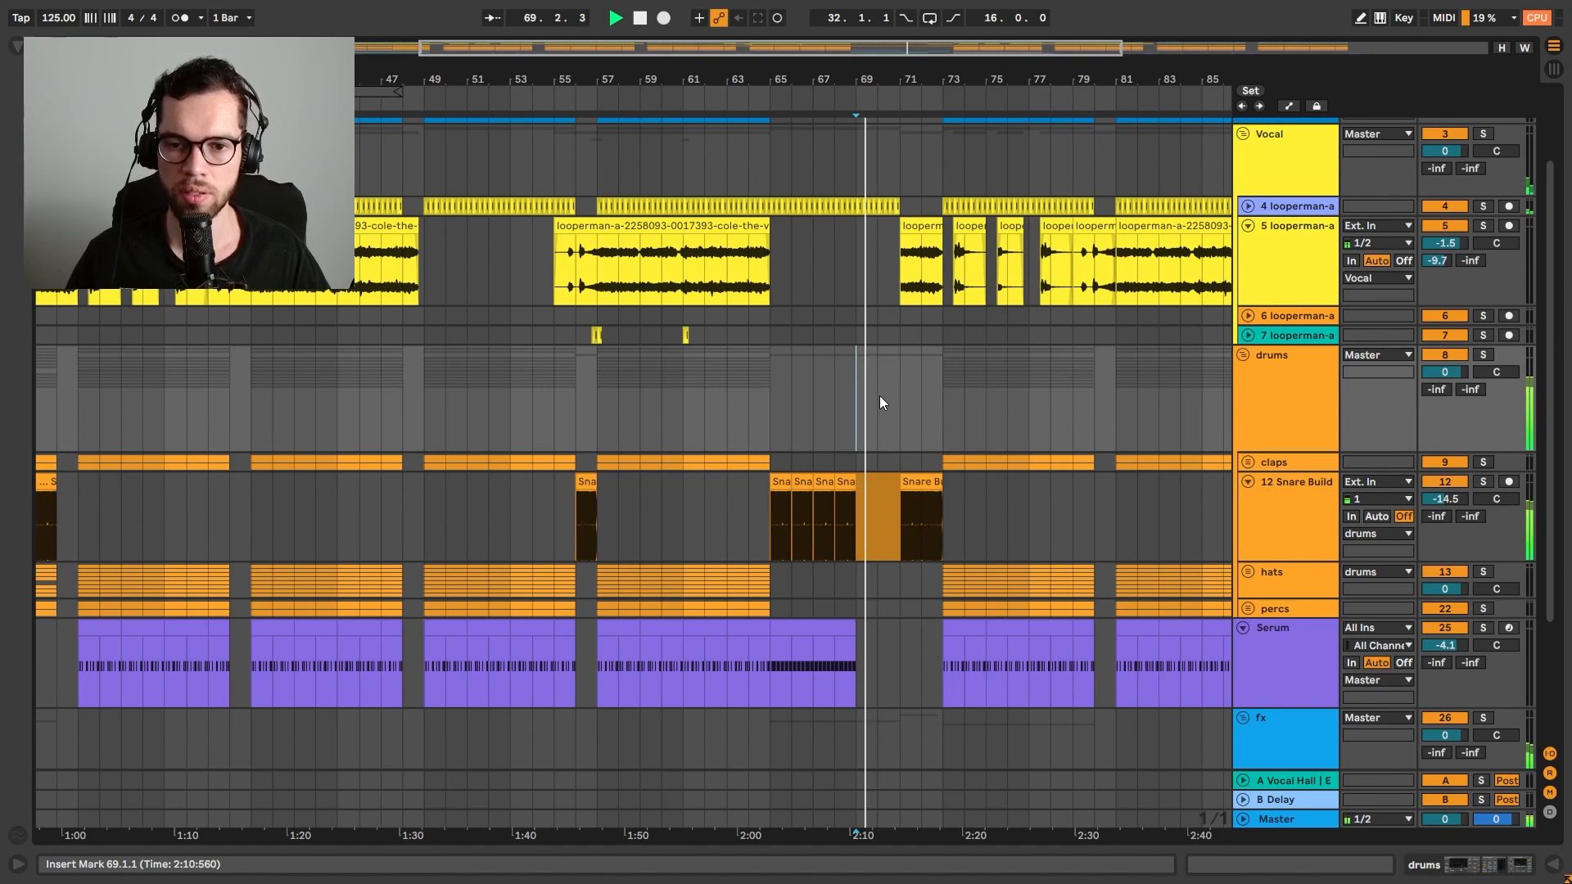
{"action": "left_click_drag", "start_coordinate": [908, 222], "coordinate": [863, 238]}
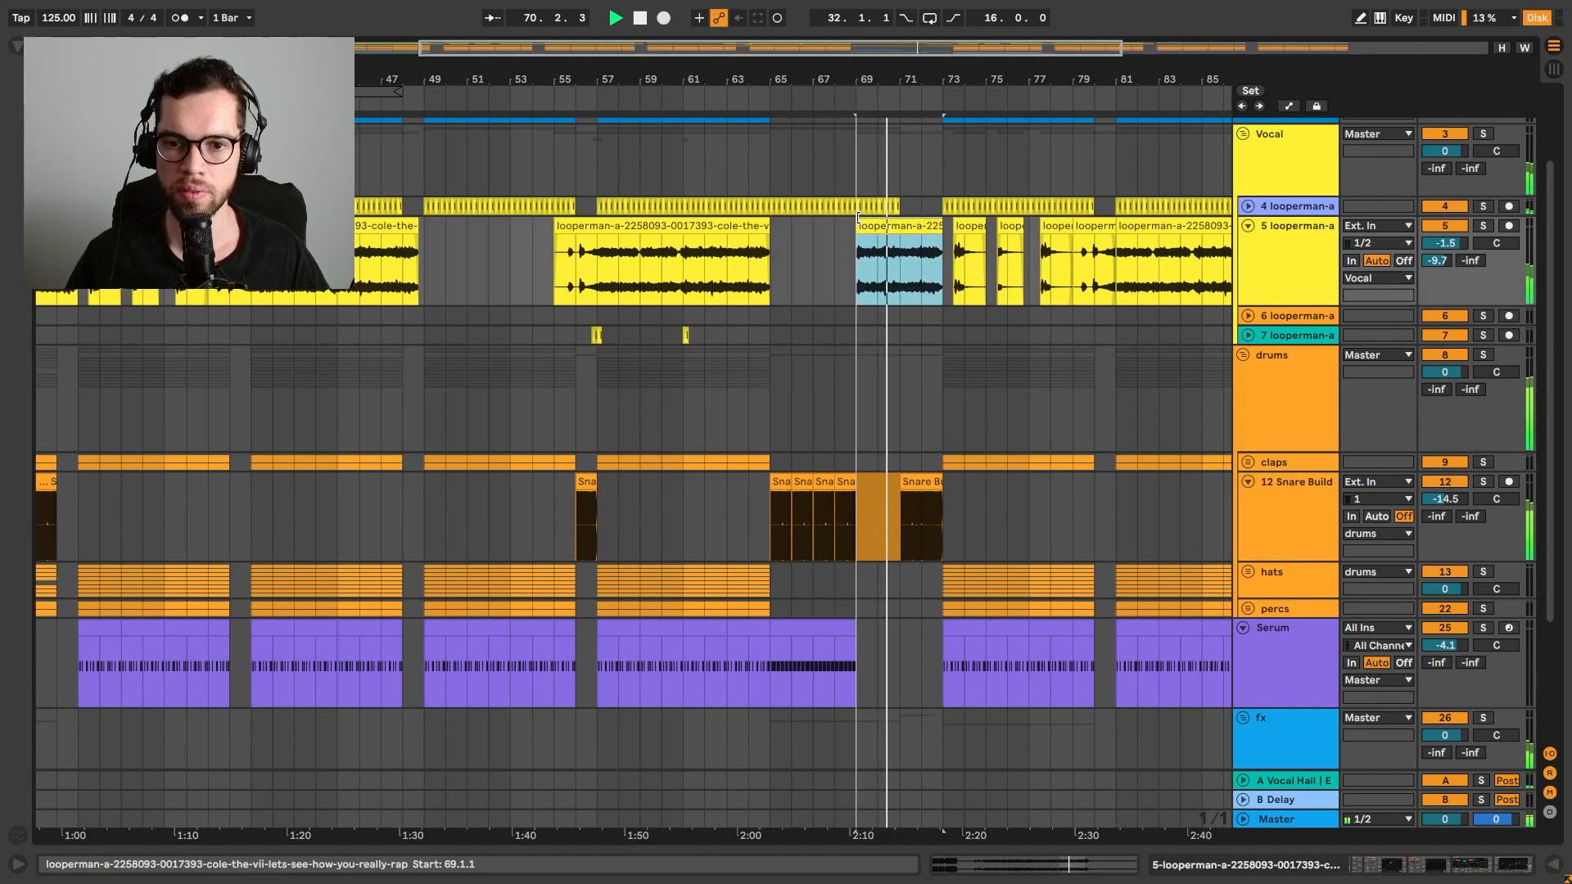
Show automation, replay from bar 69, and ramp the vocal's Ballad Reverb Dry/Wet down to 0% at bar 71
{"action": "key", "text": "a"}
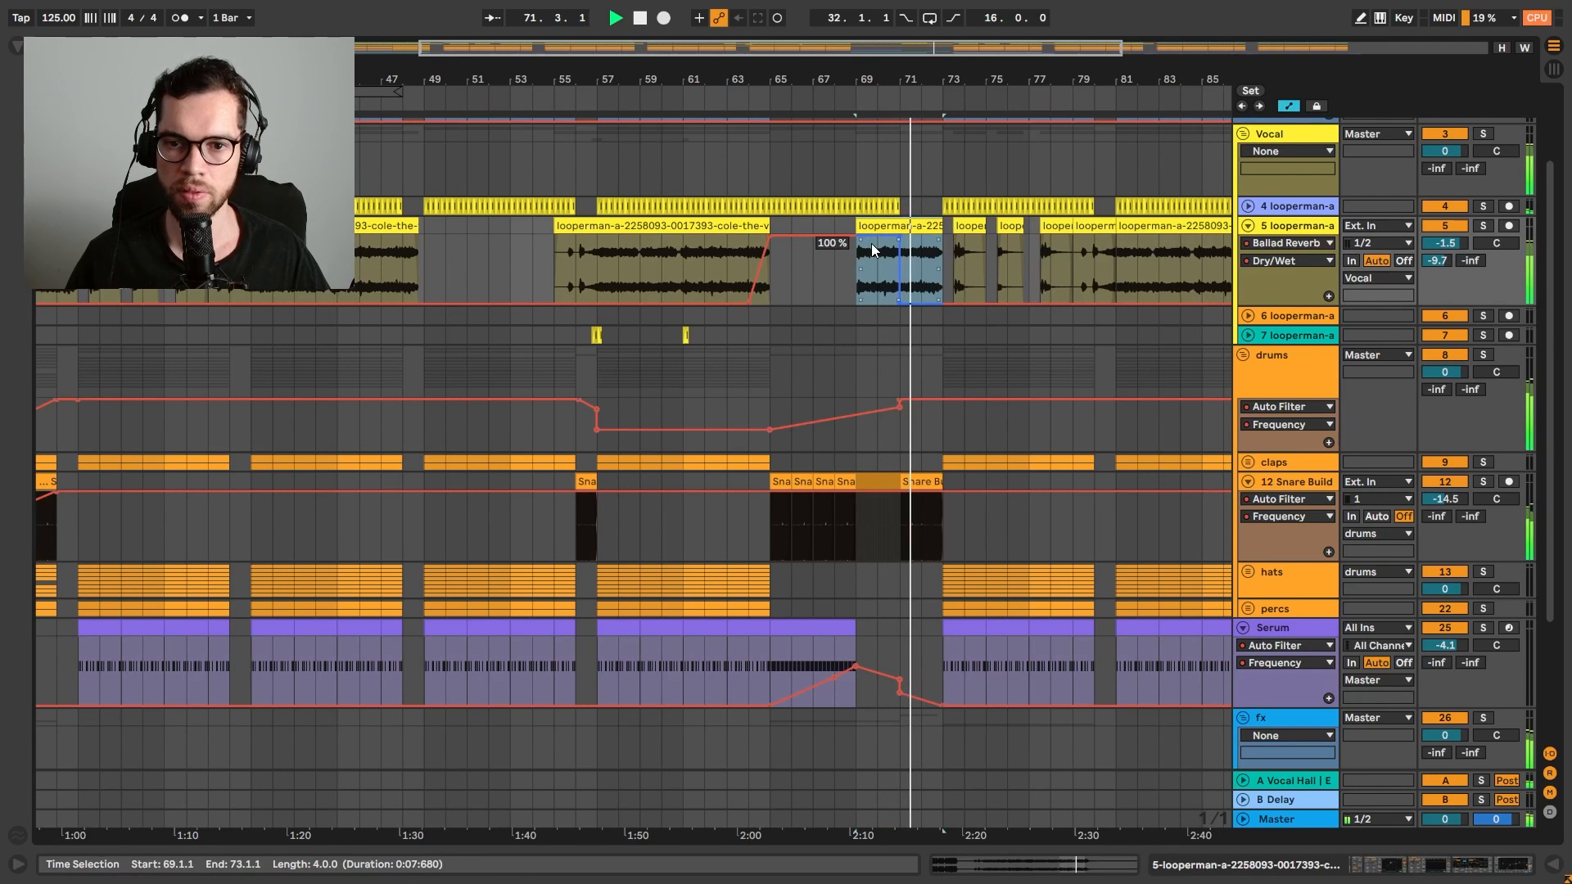
{"action": "key", "text": "space"}
{"action": "key", "text": "space"}
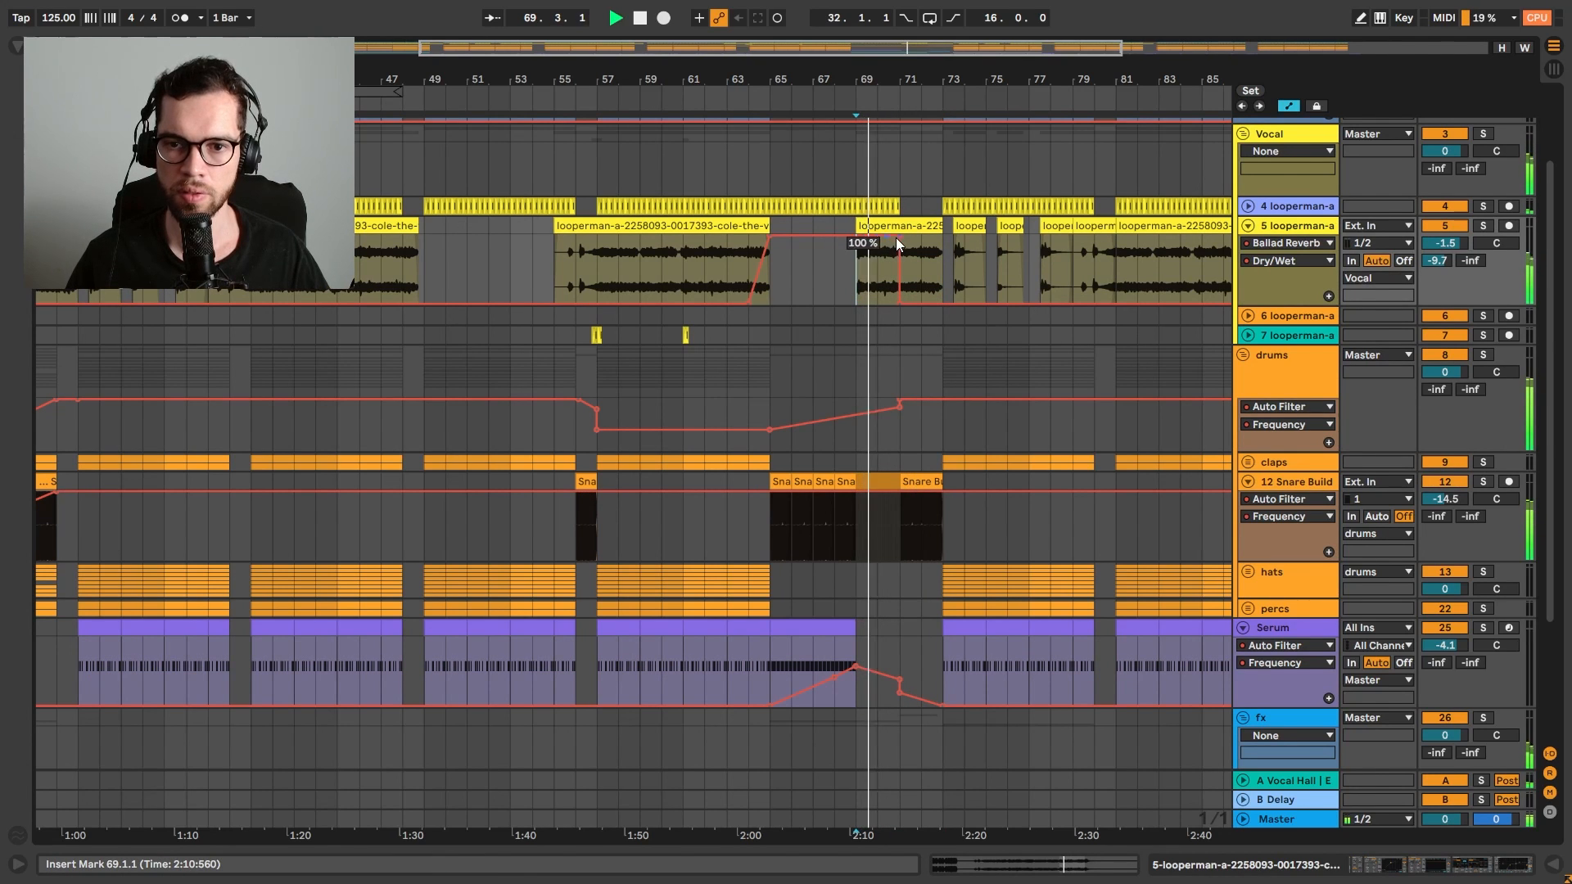
{"action": "left_click_drag", "start_coordinate": [897, 238], "coordinate": [902, 299]}
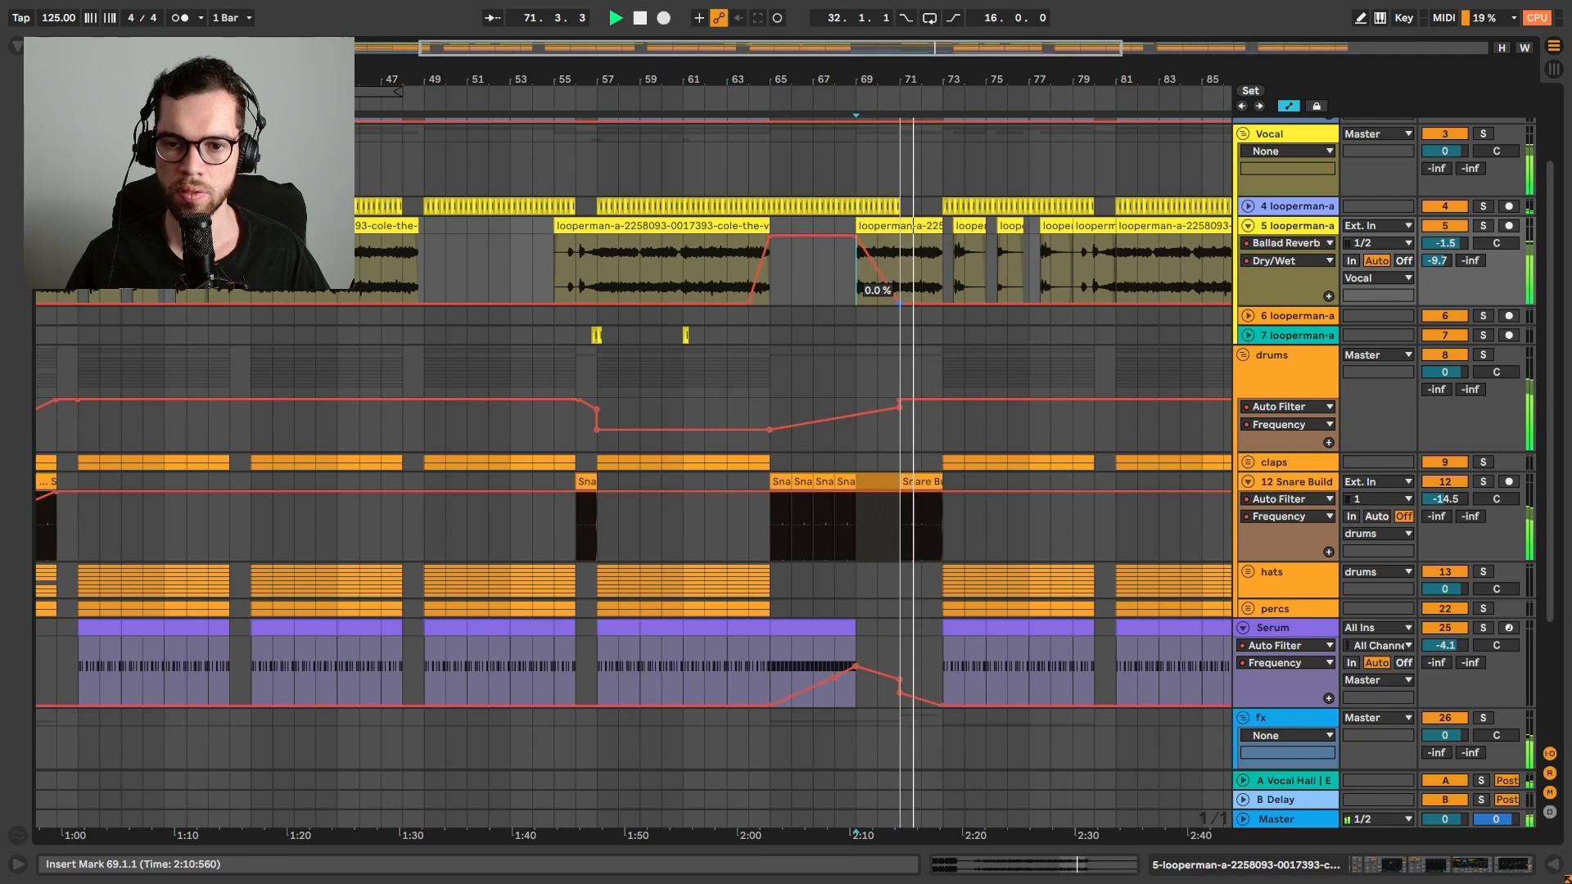
Shorten the snare build's last clip to end at bar 72 and smooth out the drums' Auto Filter frequency step at bar 71
{"action": "left_click_drag", "start_coordinate": [942, 484], "coordinate": [925, 484]}
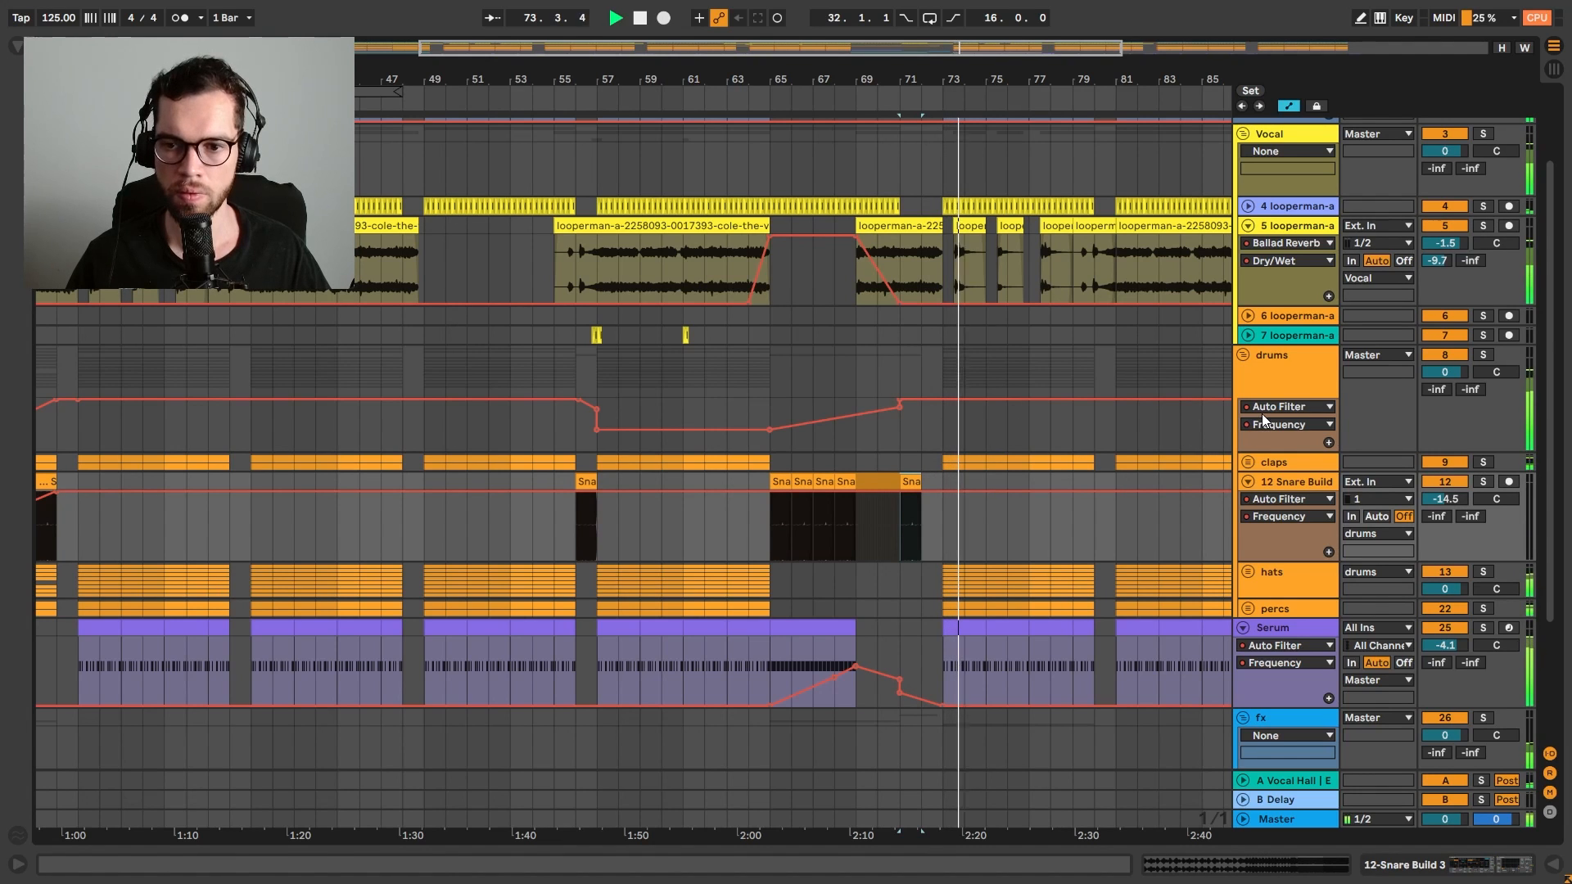
{"action": "left_click", "coordinate": [901, 410]}
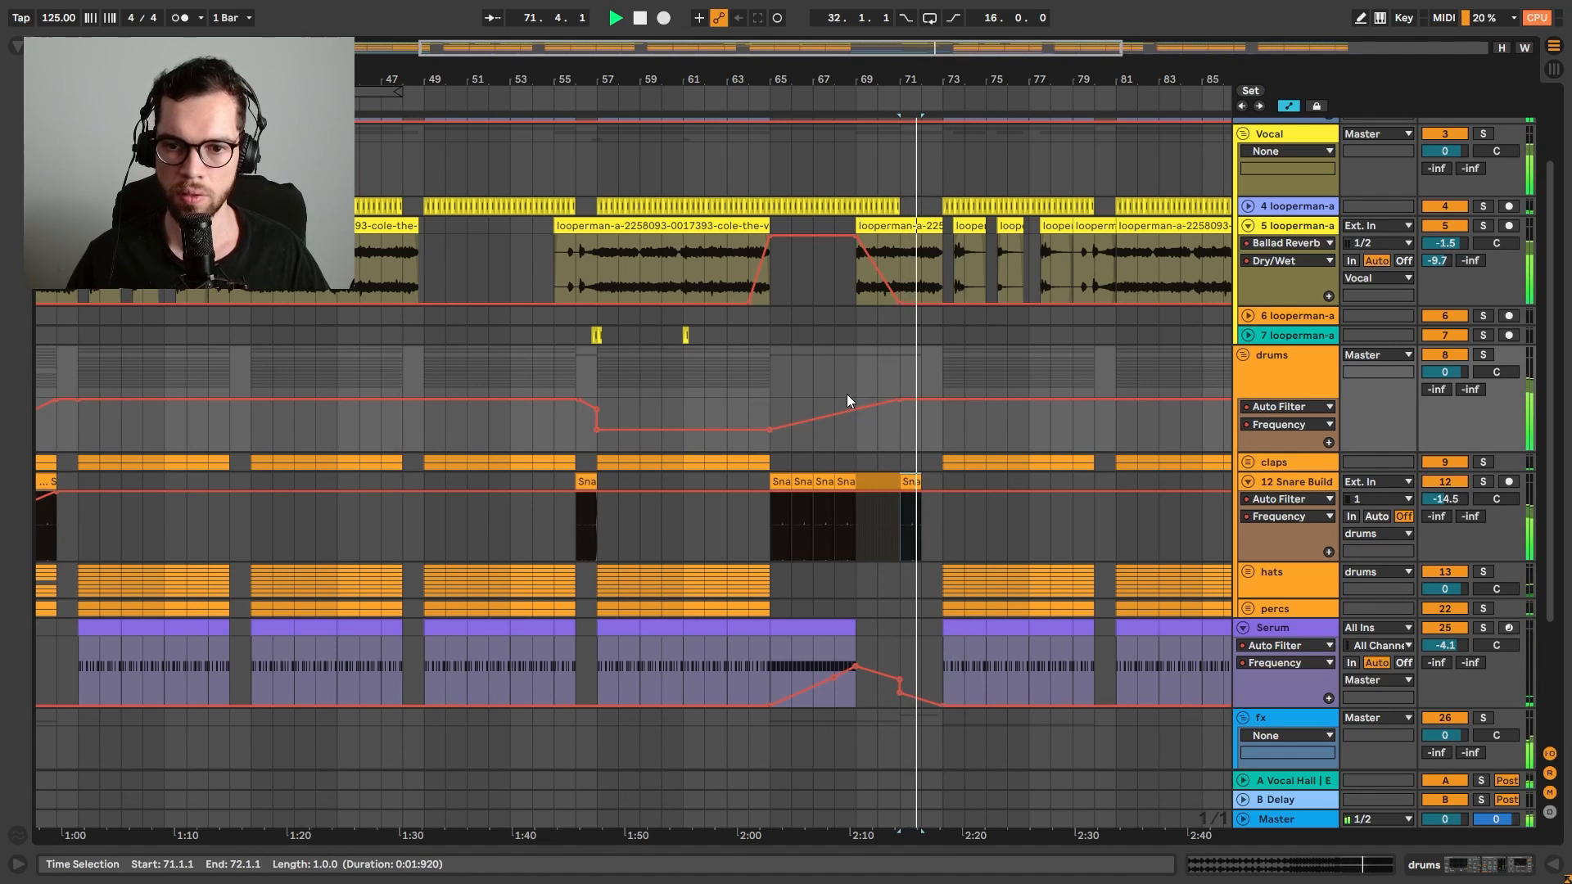
{"action": "left_click", "coordinate": [1270, 422]}
{"action": "left_click", "coordinate": [1271, 420]}
{"action": "left_click", "coordinate": [1270, 409]}
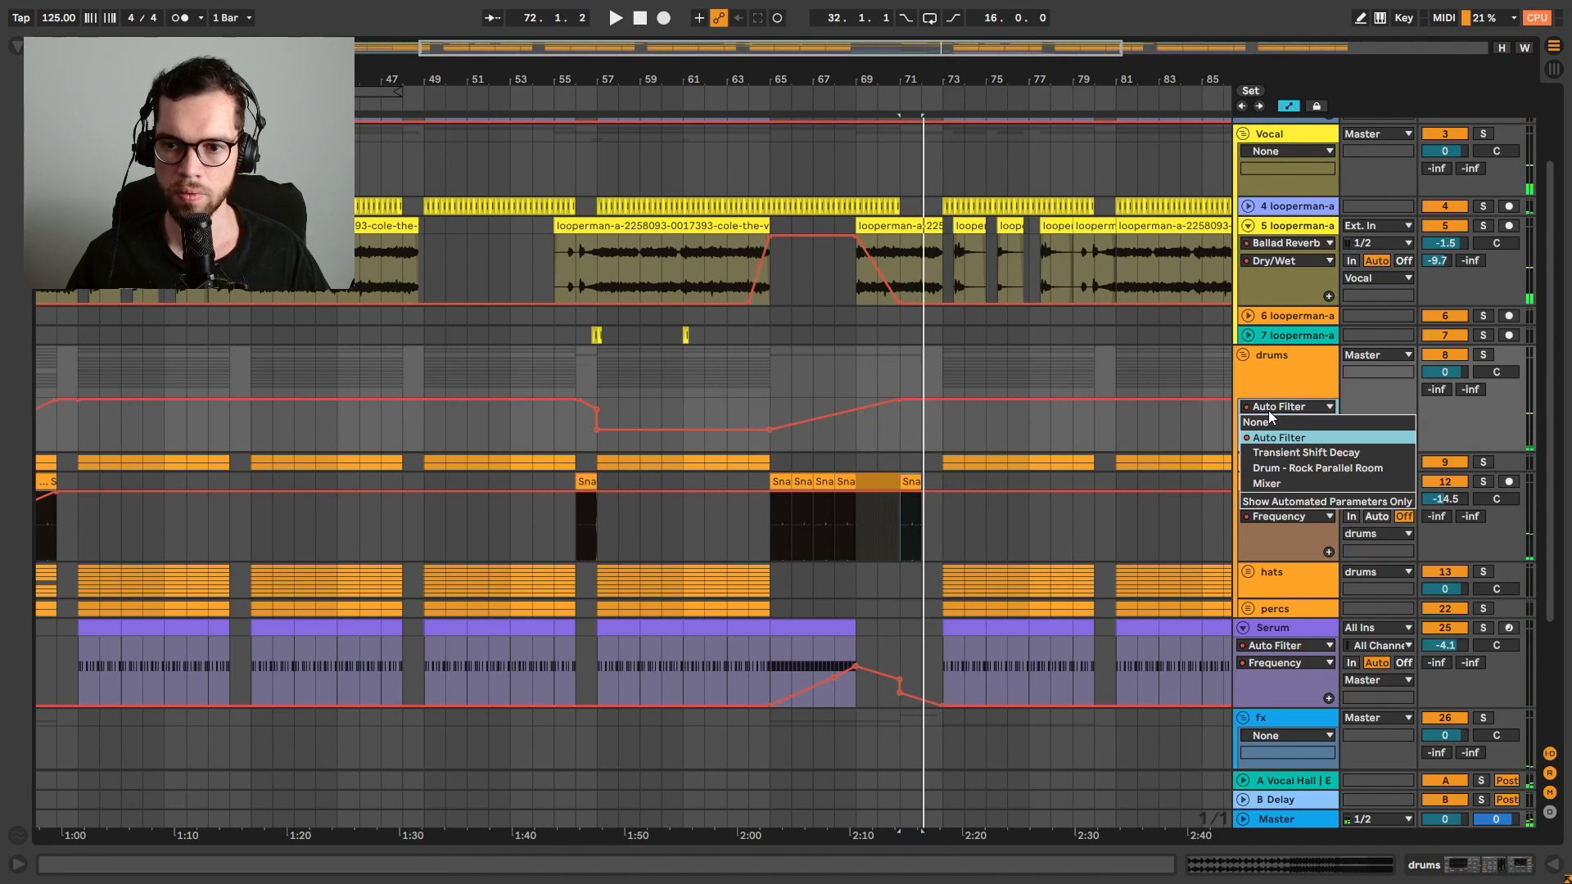
{"action": "left_click", "coordinate": [1266, 407]}
Show the snare build's Large Hall Dry/Wet automation and simplify it to a single 49% peak at bar 71 falling to zero at bar 72
{"action": "left_click", "coordinate": [1274, 493]}
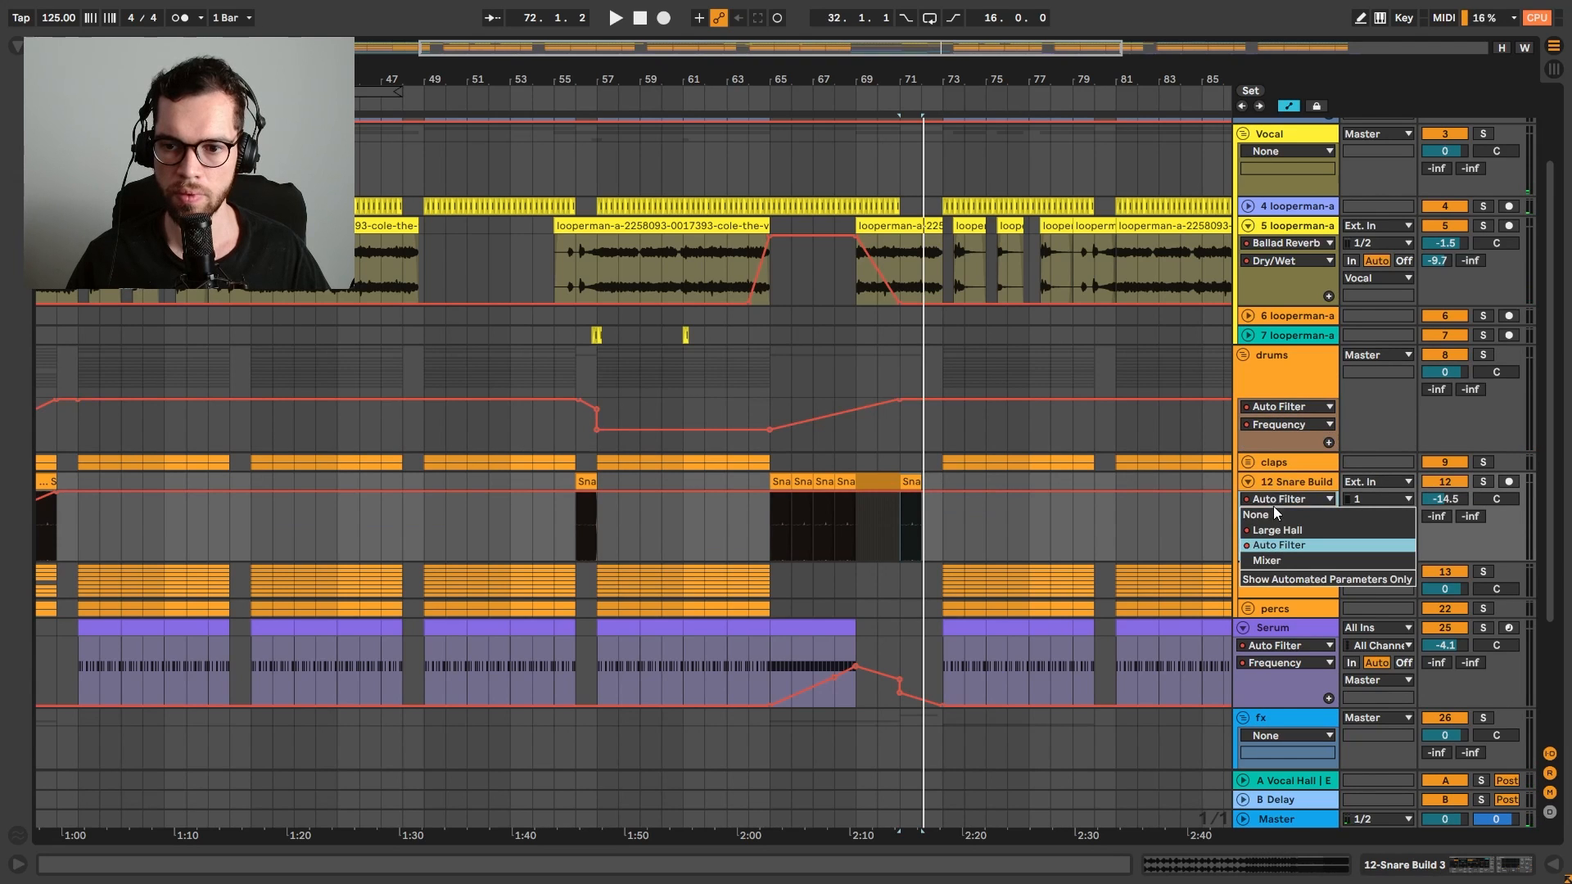
{"action": "left_click", "coordinate": [1272, 527]}
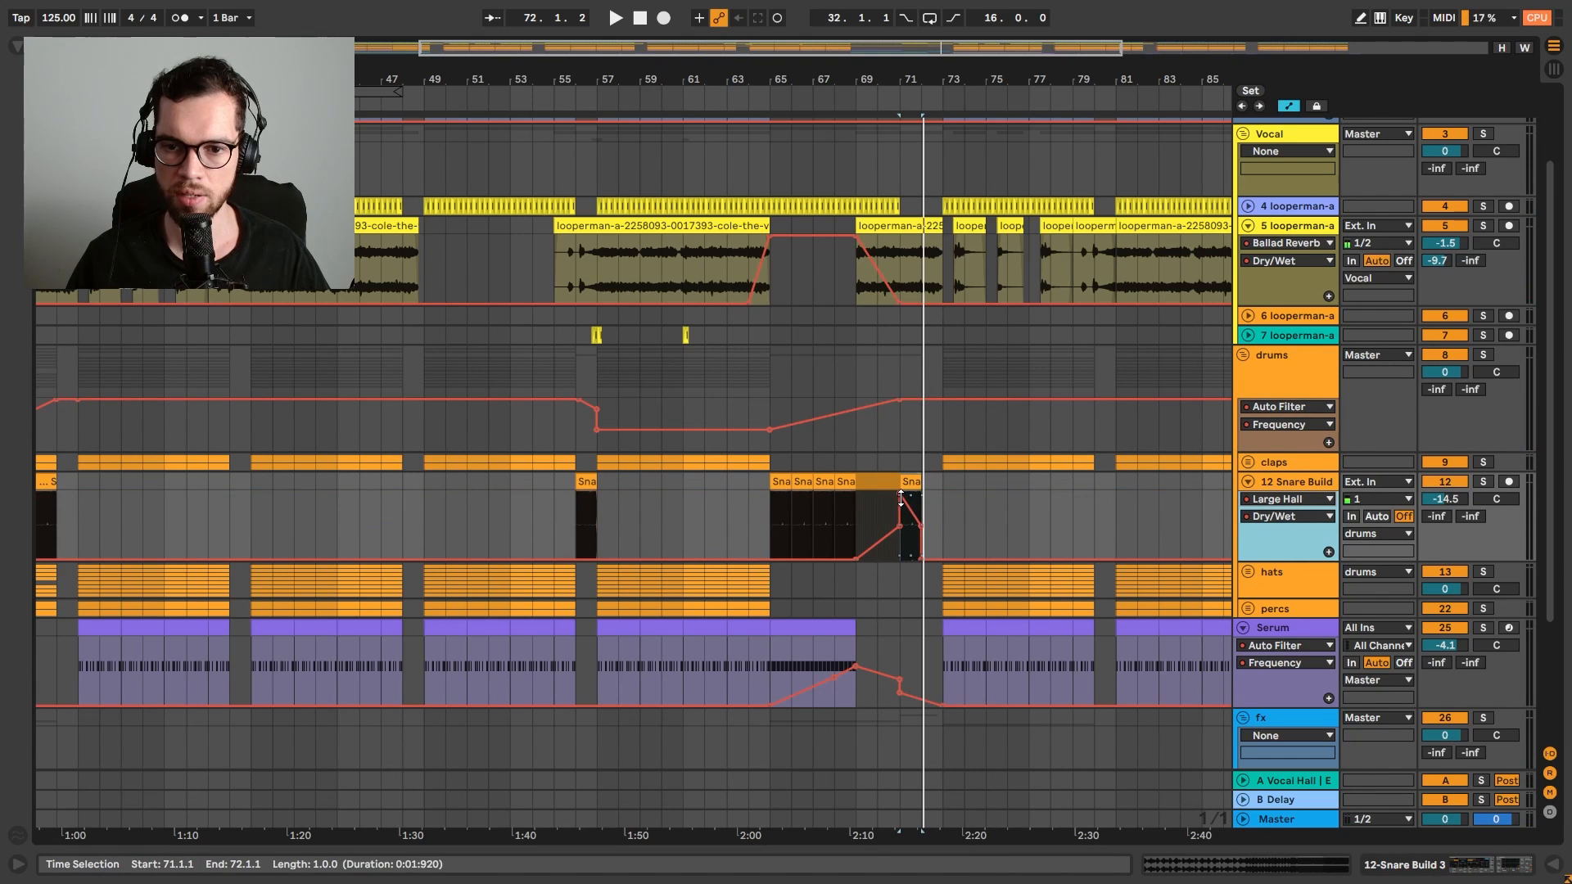
{"action": "left_click", "coordinate": [877, 504]}
{"action": "left_click", "coordinate": [900, 496]}
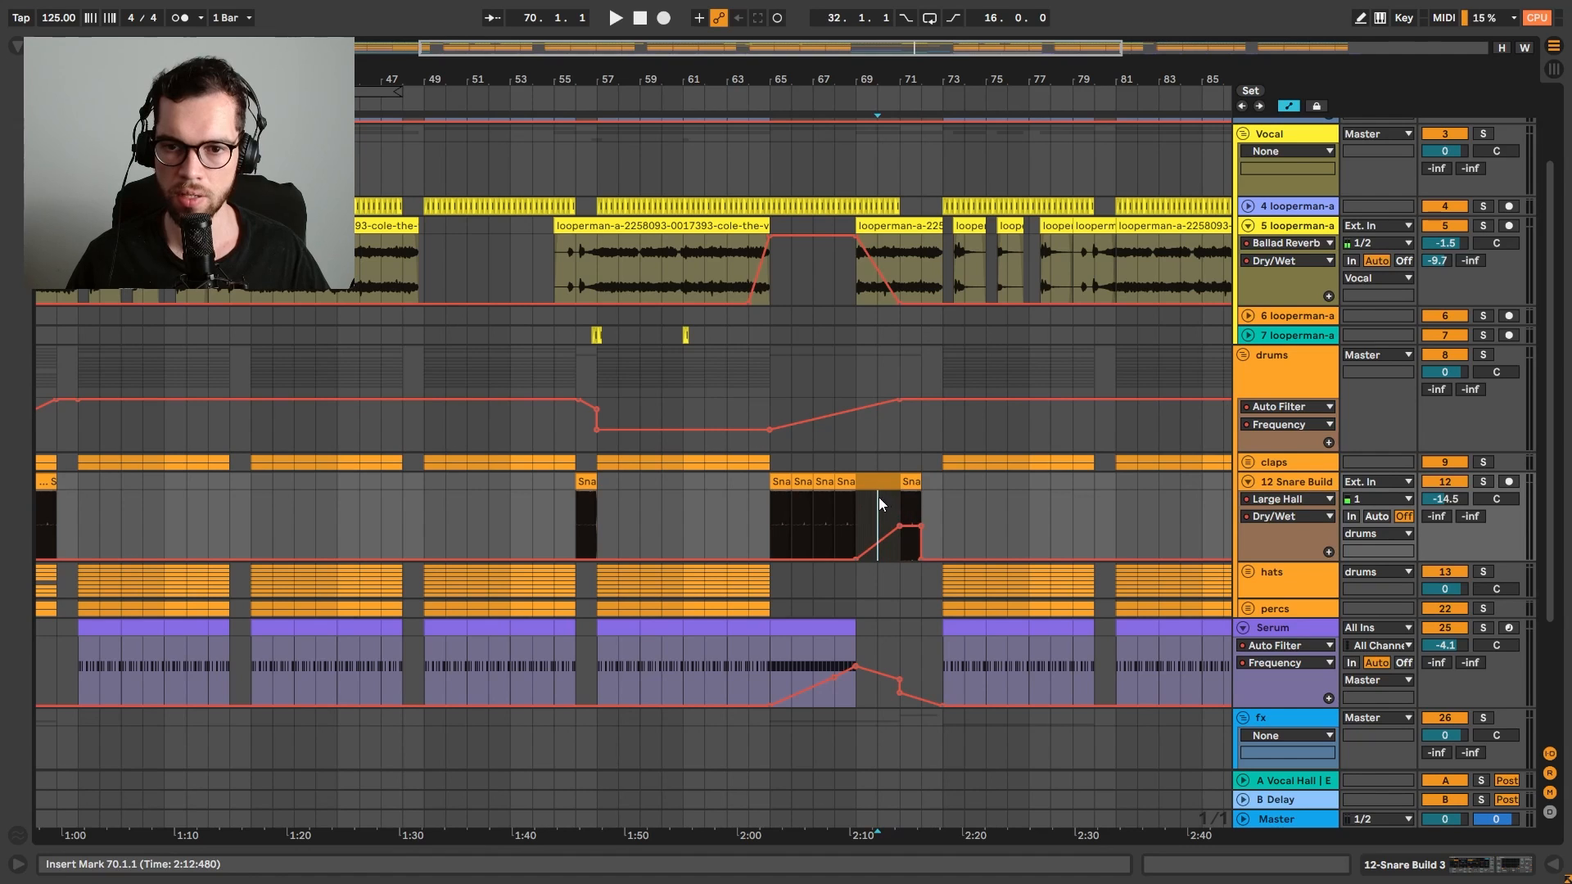
{"action": "key", "text": "space"}
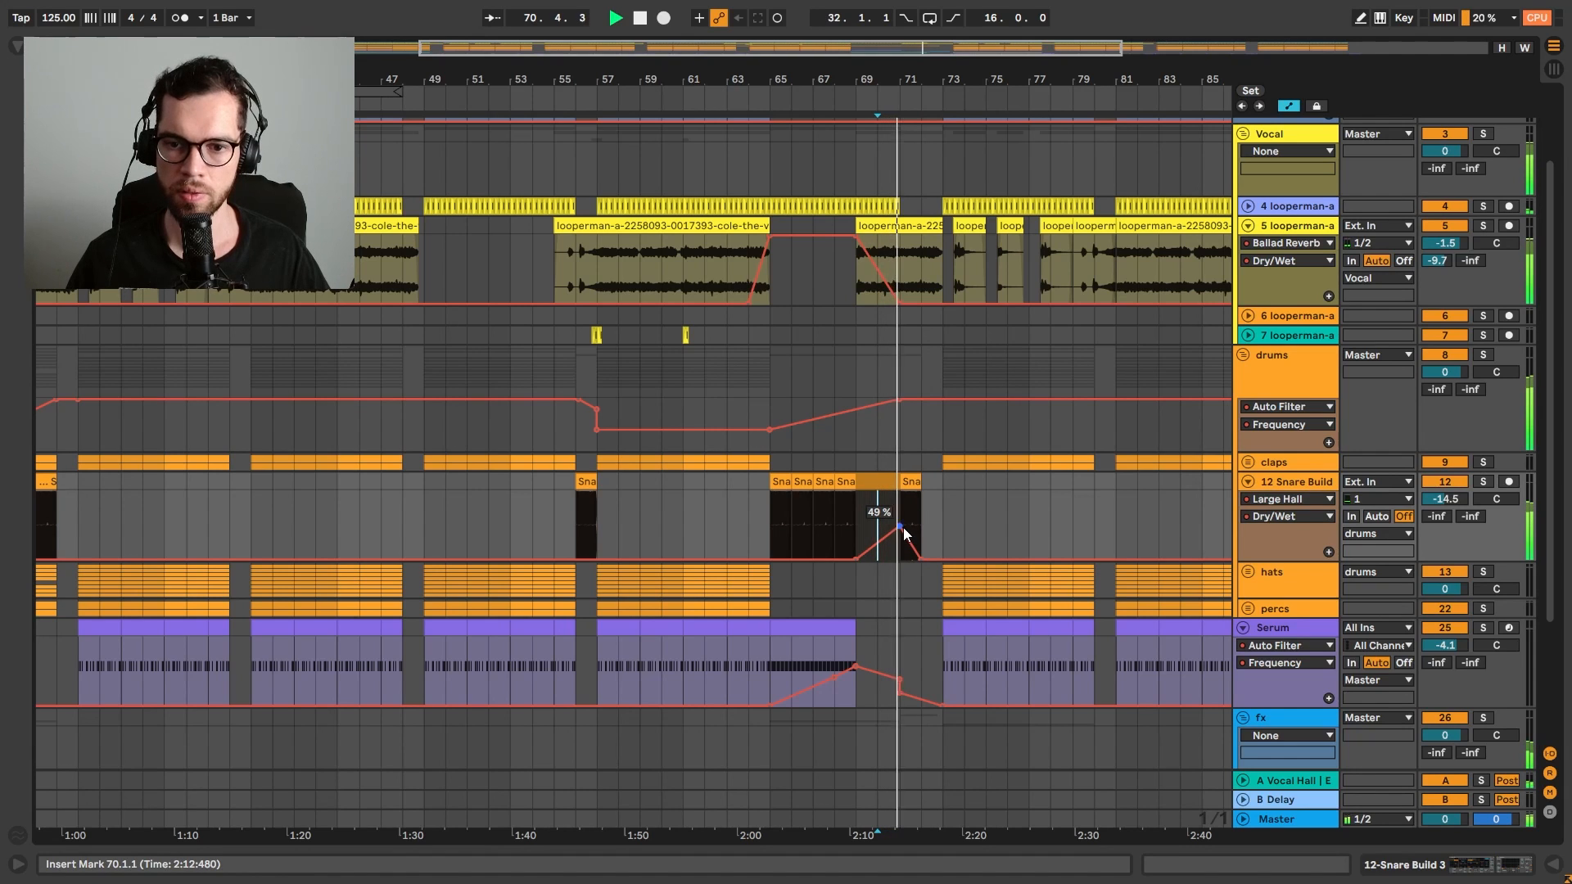
{"action": "mouse_move", "coordinate": [901, 528]}
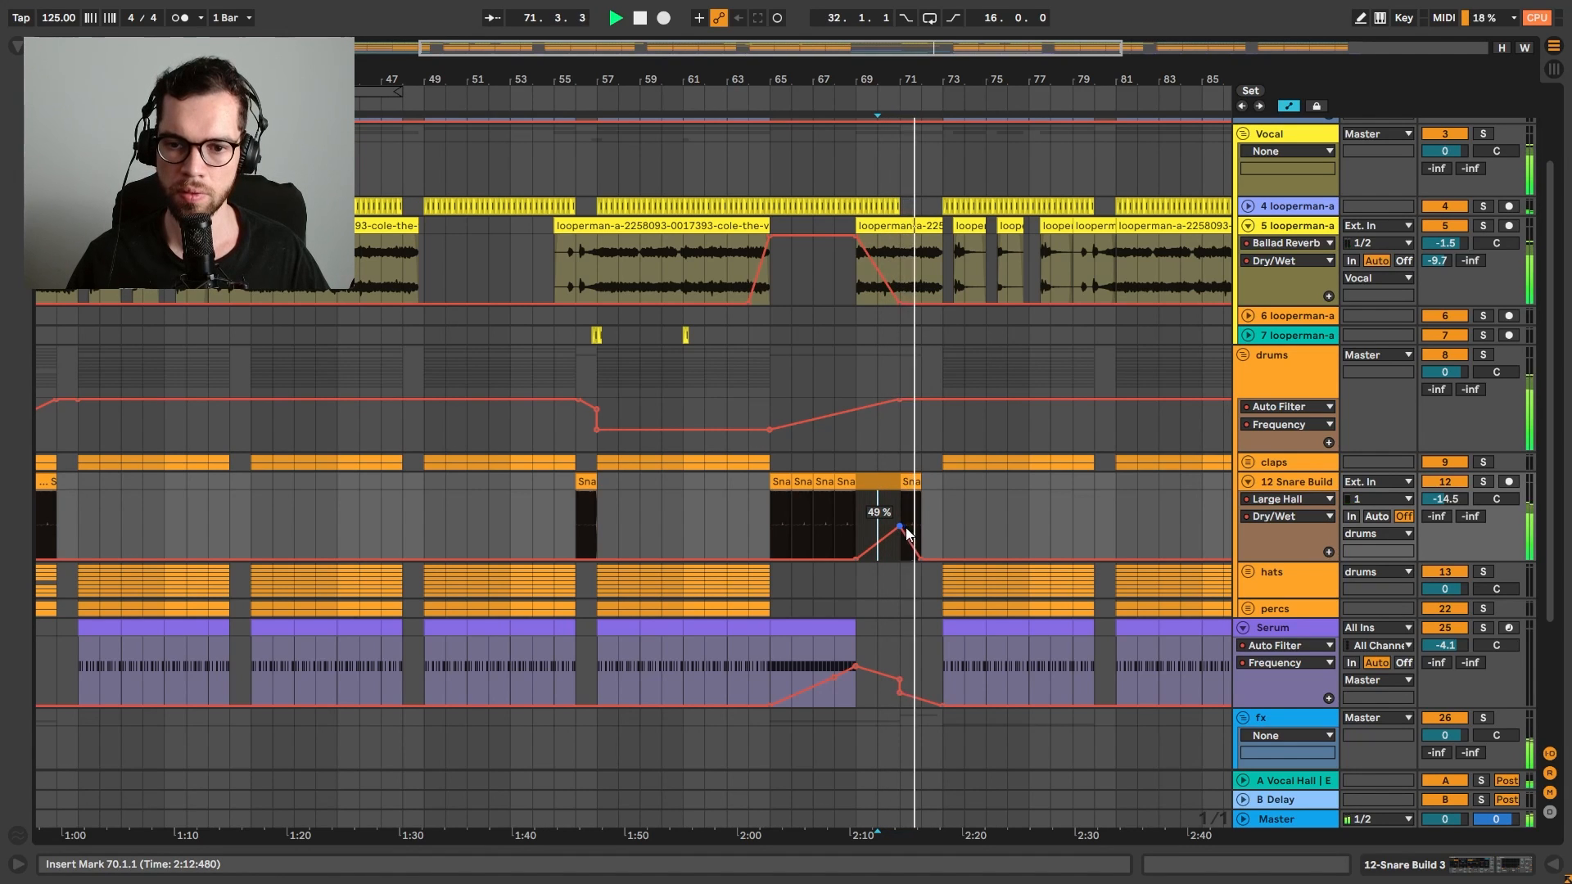
Duplicate the short snare build slice from bar 69 onwards to fill up to bar 72, and clear the track from bar 72 to bar 73
{"action": "left_click", "coordinate": [871, 498]}
{"action": "left_click_drag", "start_coordinate": [872, 498], "coordinate": [880, 499]}
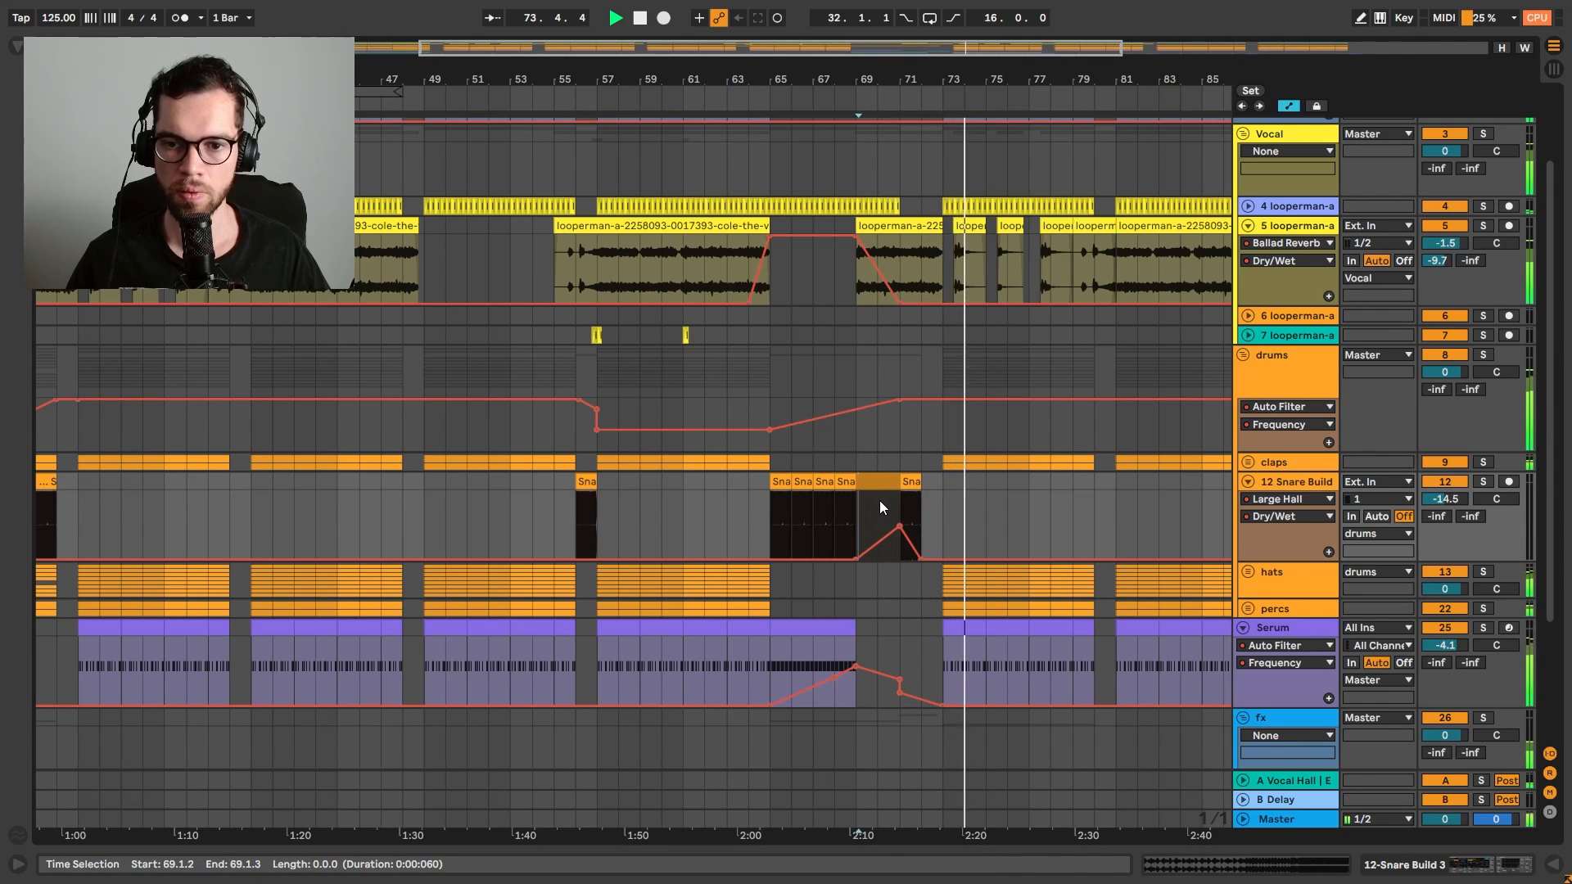
{"action": "key", "text": "ctrl+d"}
{"action": "key", "text": "ctrl+d"}
{"action": "key", "text": "ctrl+d"}
{"action": "left_click", "coordinate": [839, 461]}
{"action": "key", "text": "a"}
{"action": "key", "text": "space"}
{"action": "left_click_drag", "start_coordinate": [935, 508], "coordinate": [921, 507]}
{"action": "key", "text": "a"}
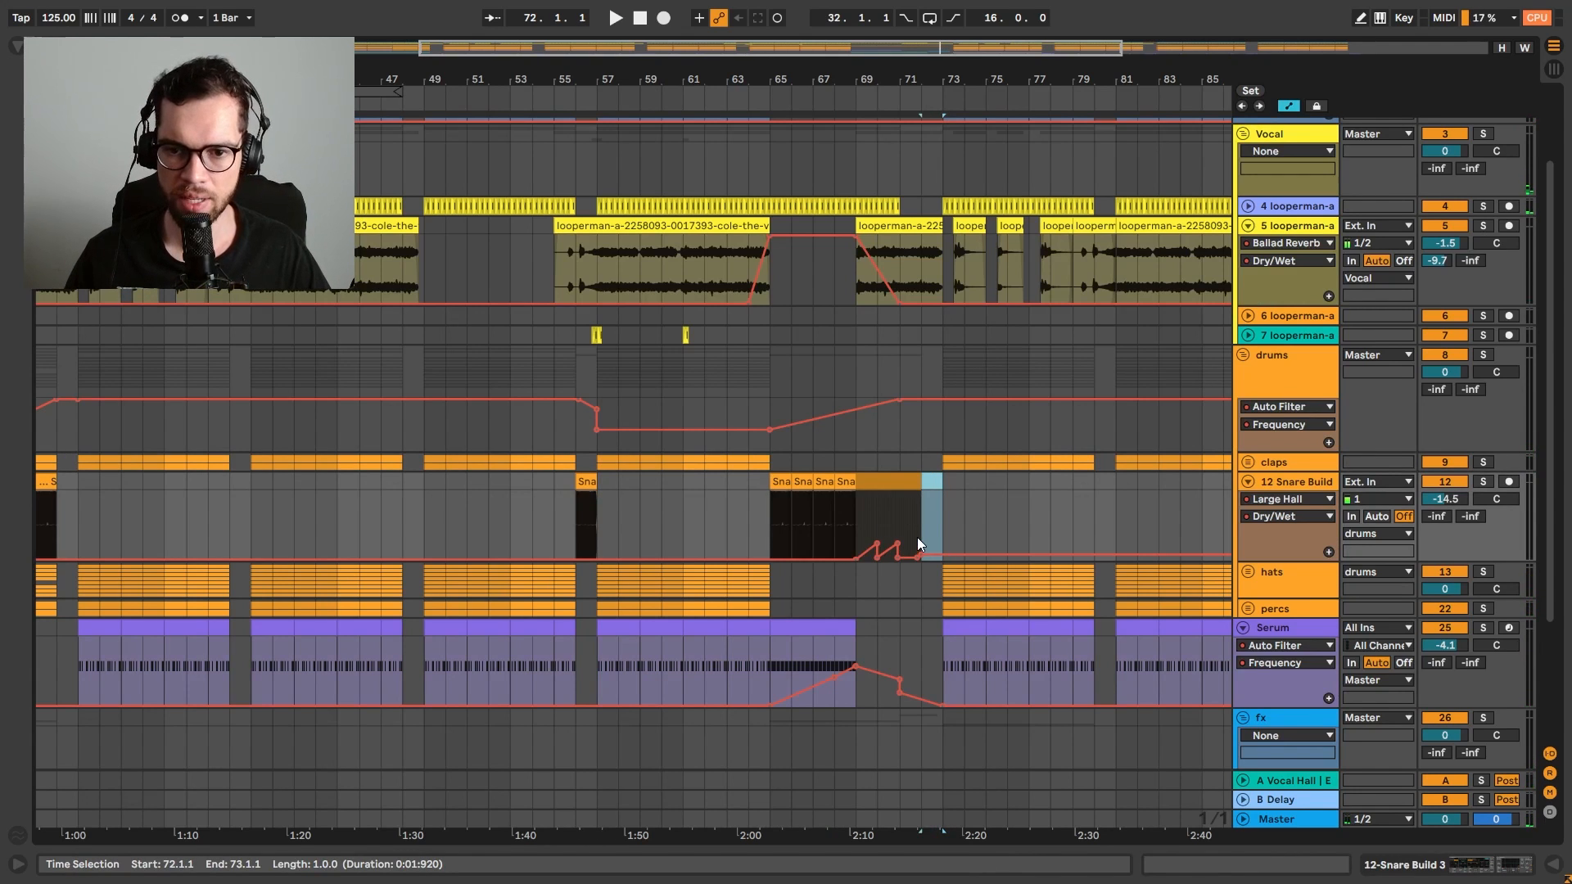
Clean up the duplicated Large Hall Dry/Wet points so the snare reverb rises from bar 69 to bar 72 and falls to zero at bar 73
{"action": "left_click", "coordinate": [917, 542]}
{"action": "left_click", "coordinate": [880, 555]}
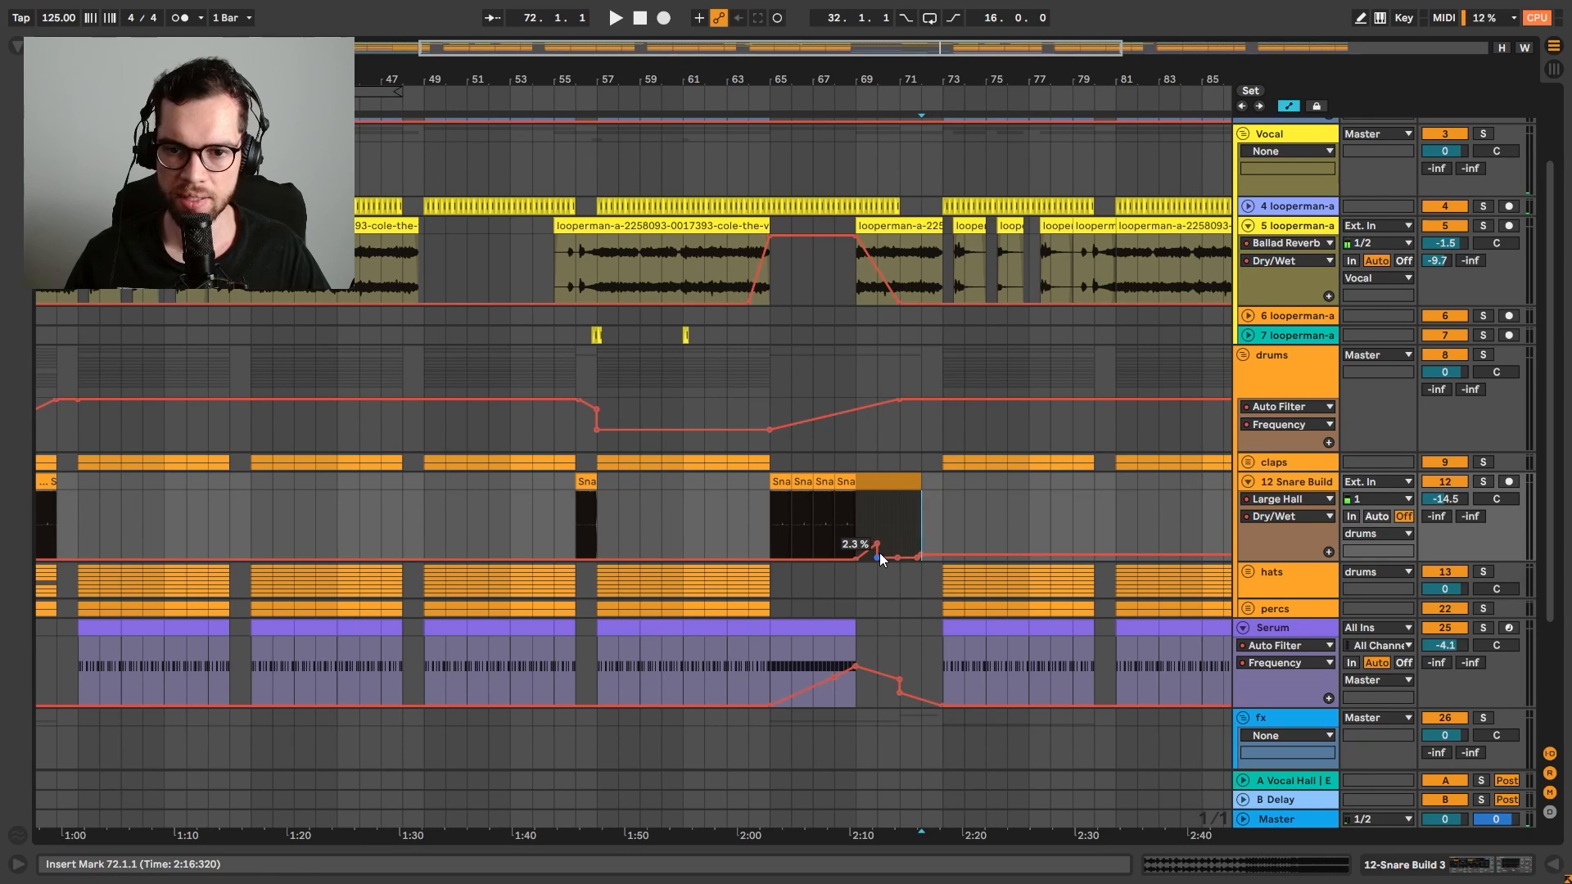
{"action": "key", "text": "space"}
{"action": "left_click", "coordinate": [897, 556]}
{"action": "left_click", "coordinate": [857, 518]}
{"action": "key", "text": "space"}
{"action": "key", "text": "space"}
{"action": "left_click_drag", "start_coordinate": [878, 543], "coordinate": [942, 561]}
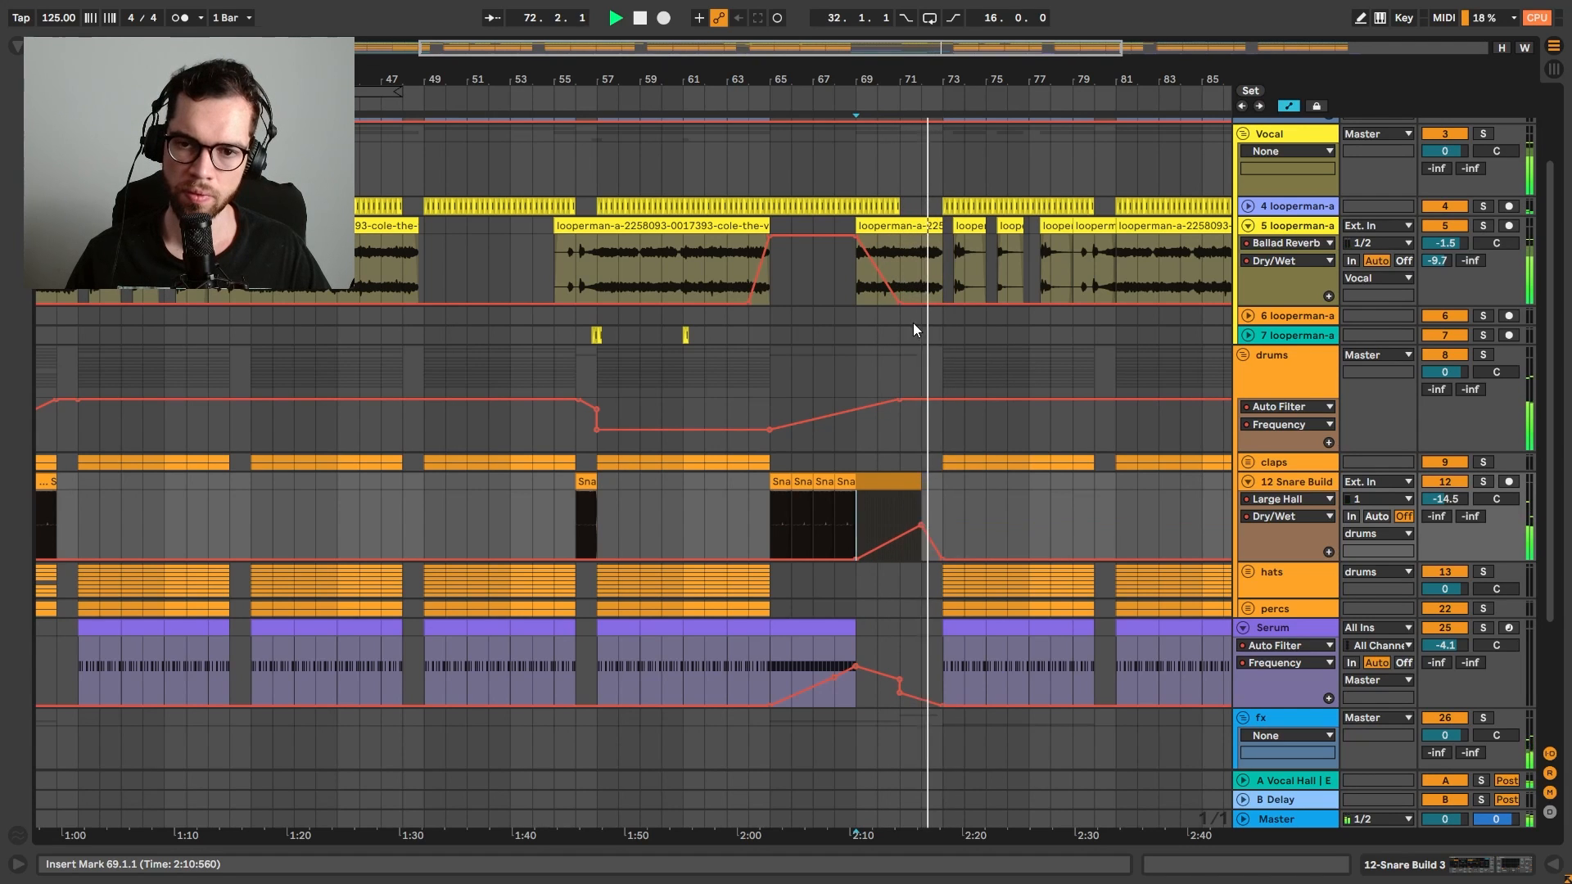
Move the zero point of the vocal's Ballad Reverb Dry/Wet fade to bar 72 and curve the descent from bar 69
{"action": "left_click_drag", "start_coordinate": [901, 303], "coordinate": [922, 303]}
{"action": "key", "text": "space"}
{"action": "key", "text": "space"}
{"action": "left_click_drag", "start_coordinate": [919, 92], "coordinate": [918, 164]}
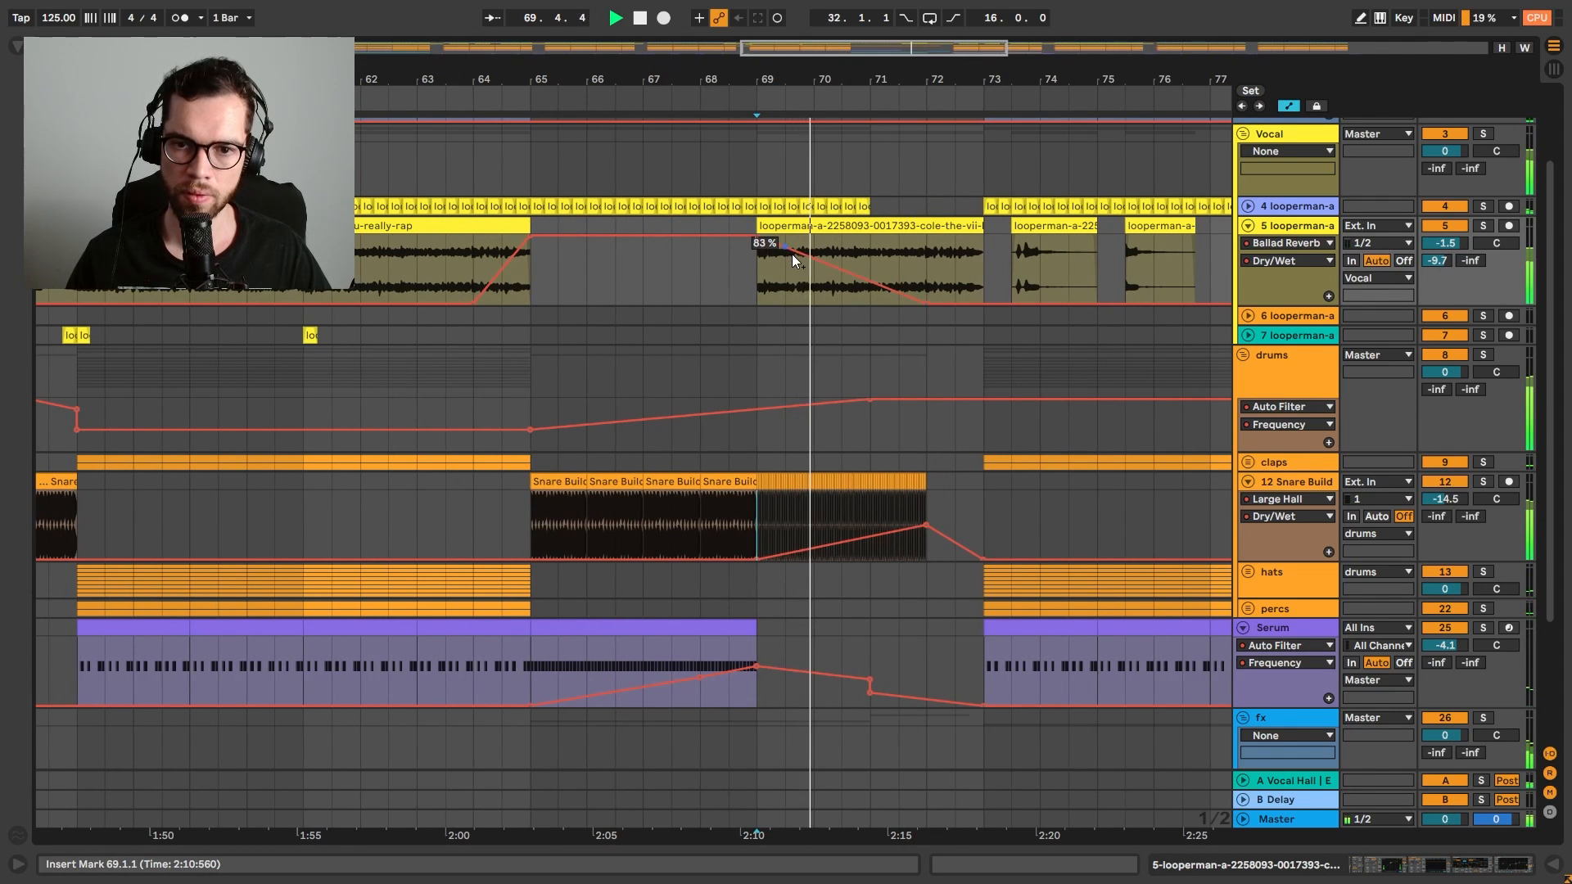
{"action": "left_click_drag", "start_coordinate": [810, 257], "coordinate": [819, 239]}
Raise the snare build's Large Hall Dry/Wet peak at bar 72 to the maximum with a curved ramp, and replay from bar 69
{"action": "left_click_drag", "start_coordinate": [858, 538], "coordinate": [946, 510]}
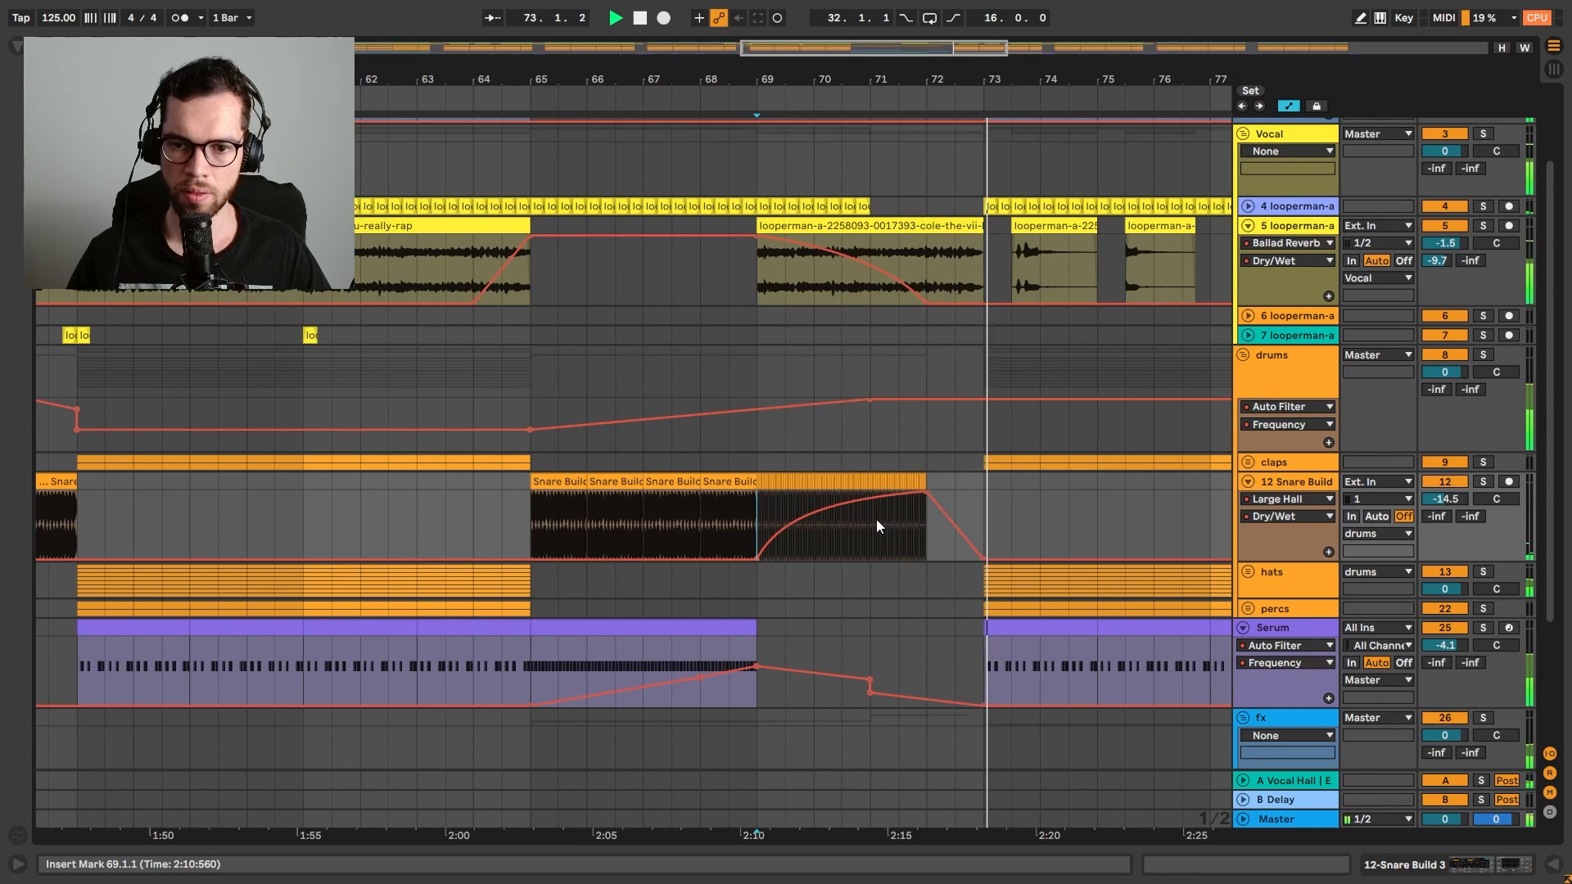
{"action": "key", "text": "space"}
{"action": "key", "text": "space"}
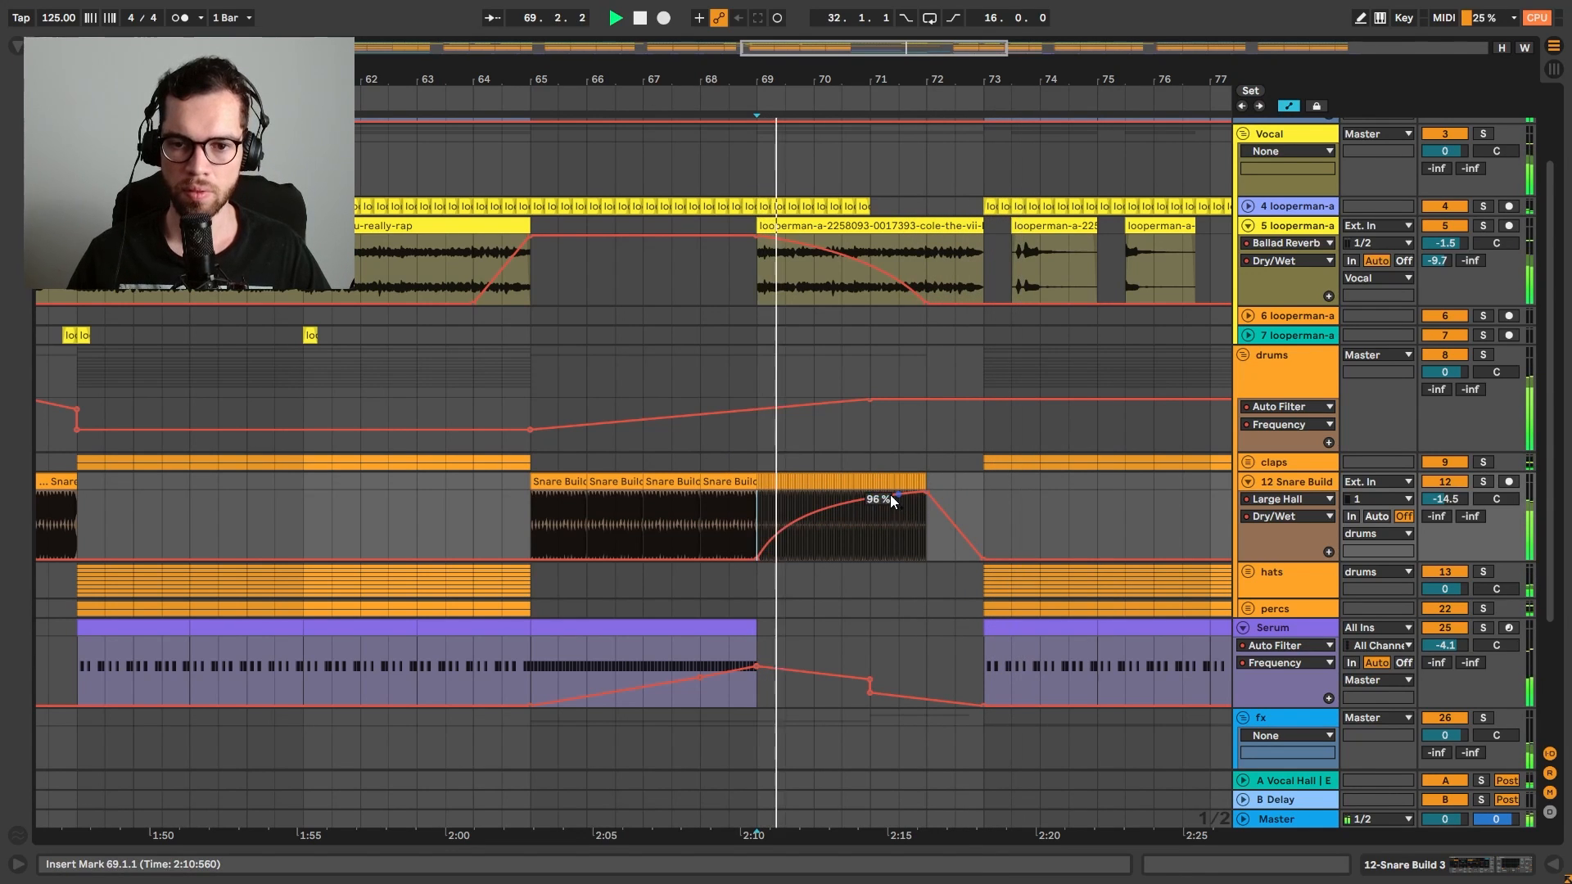
Extend the start of the vocal clip from bar 69 back to bar 65 and play it with automation shown from bar 68
{"action": "key", "text": "a"}
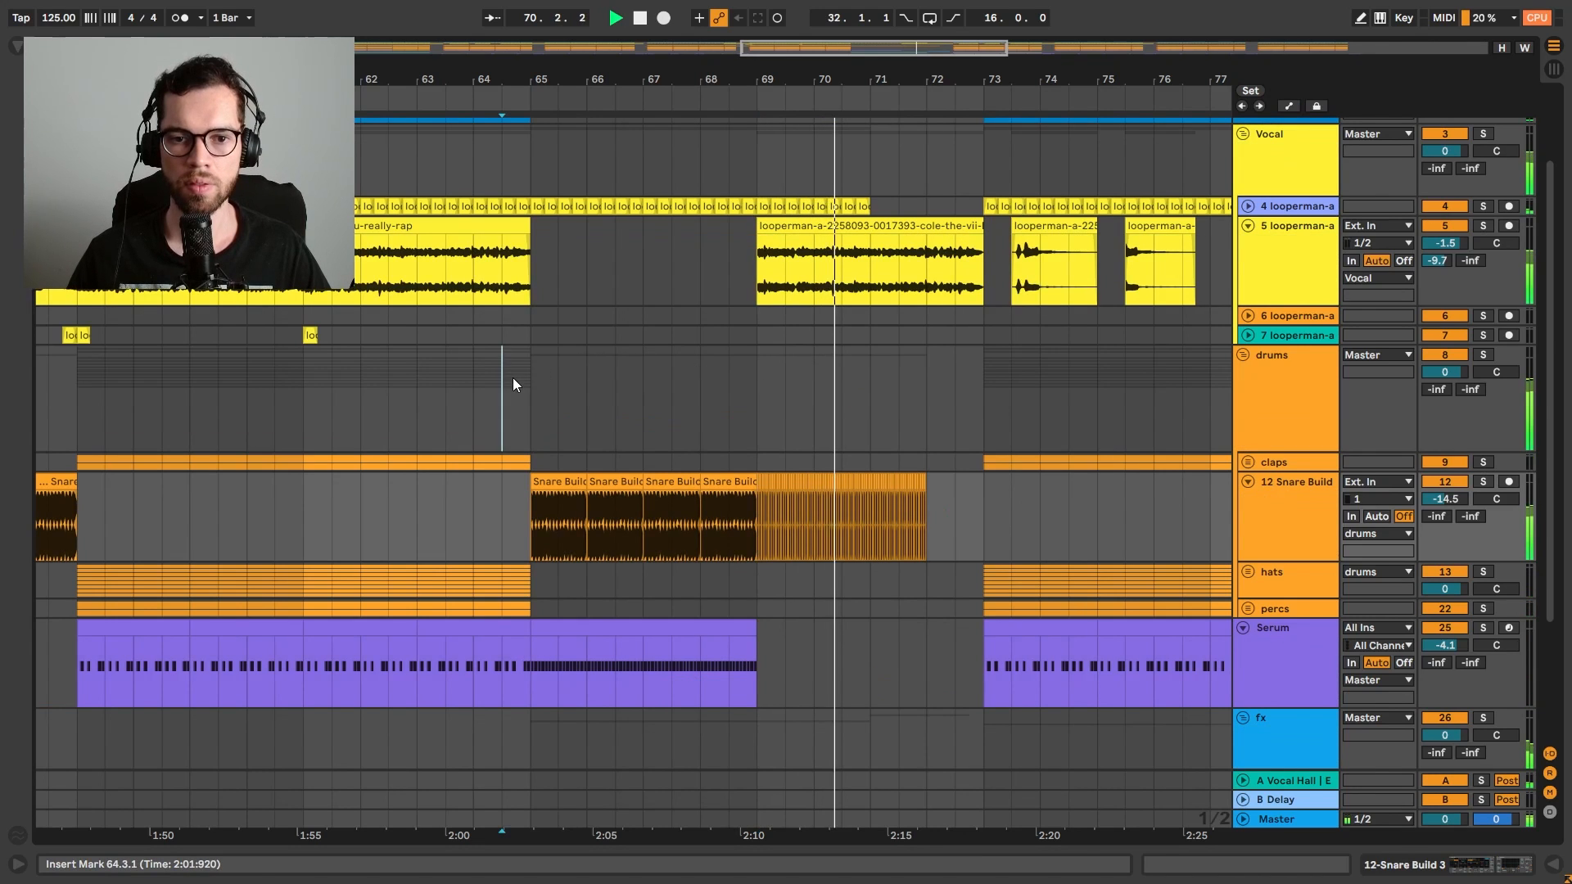
{"action": "left_click", "coordinate": [513, 377]}
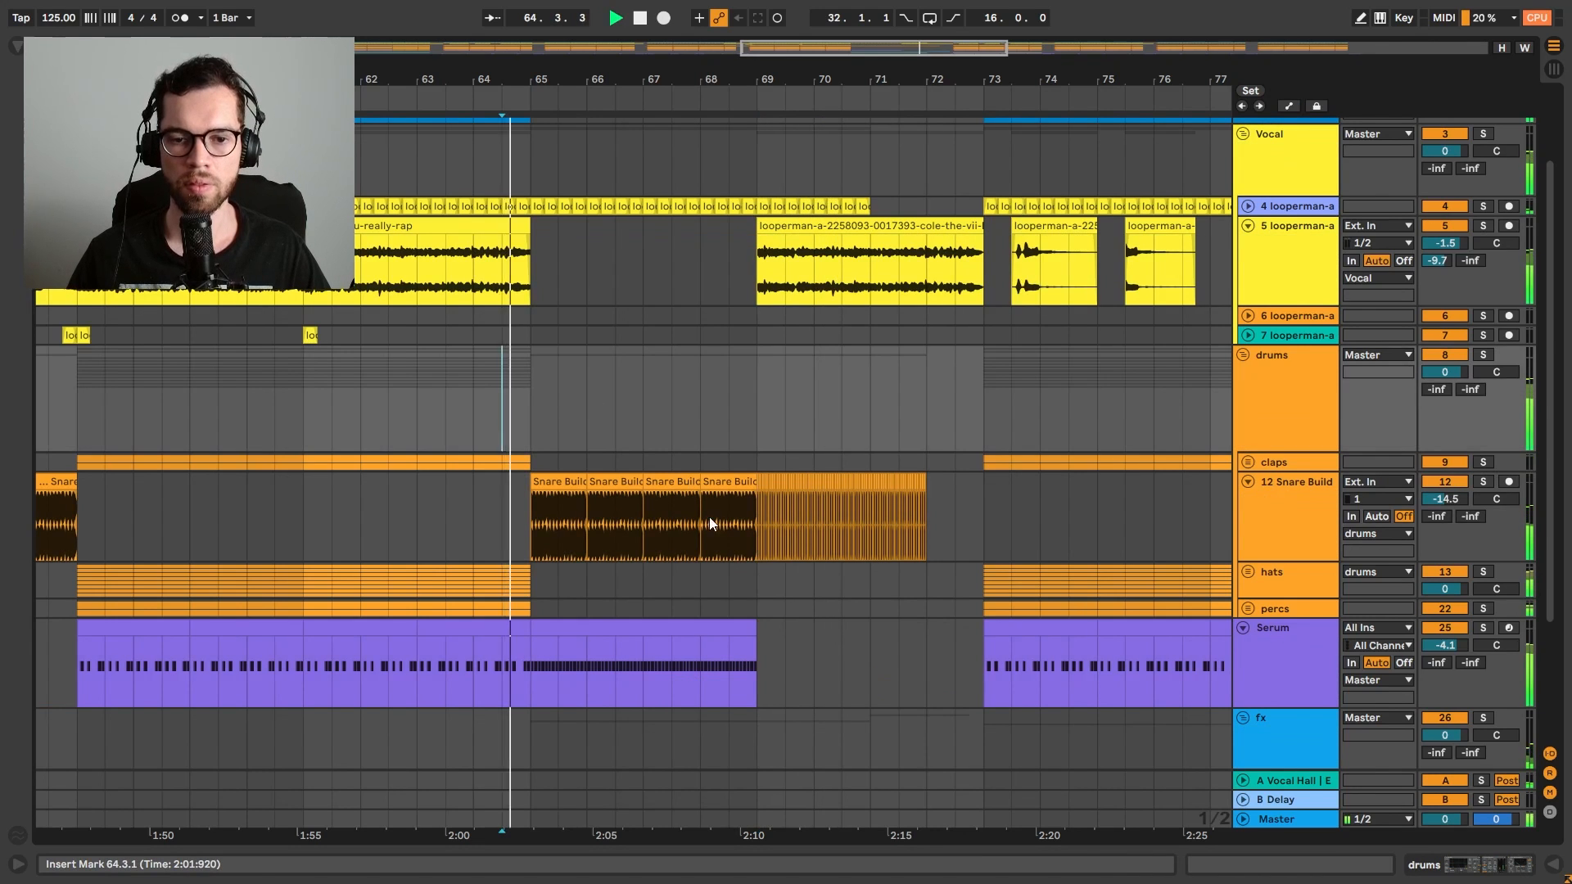
{"action": "left_click", "coordinate": [737, 628]}
{"action": "left_click_drag", "start_coordinate": [760, 231], "coordinate": [532, 228]}
{"action": "key", "text": "a"}
{"action": "left_click", "coordinate": [686, 280]}
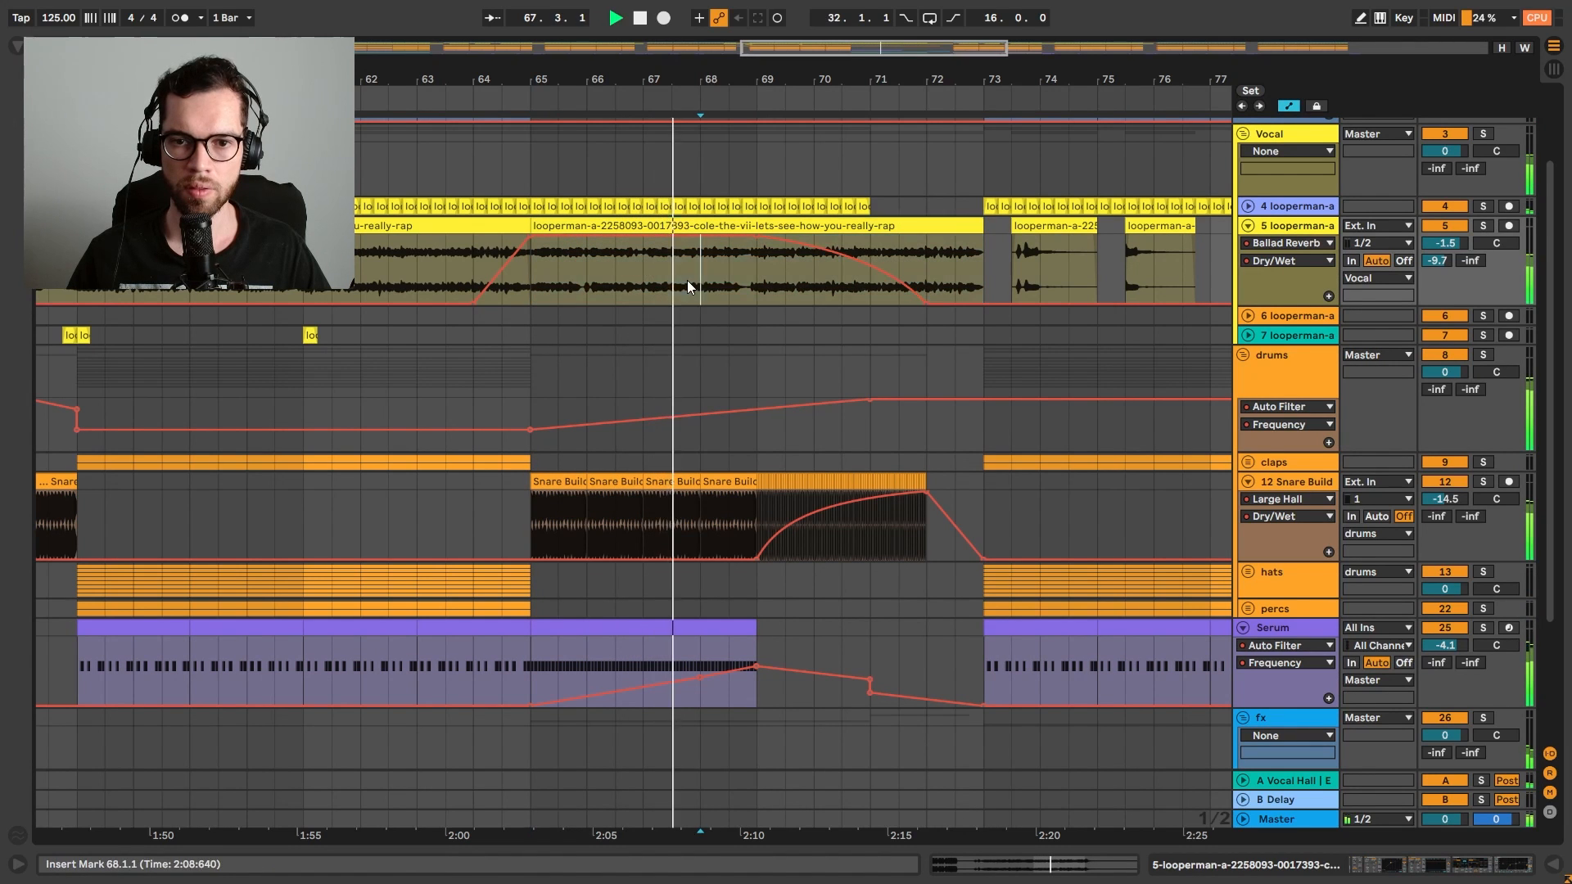
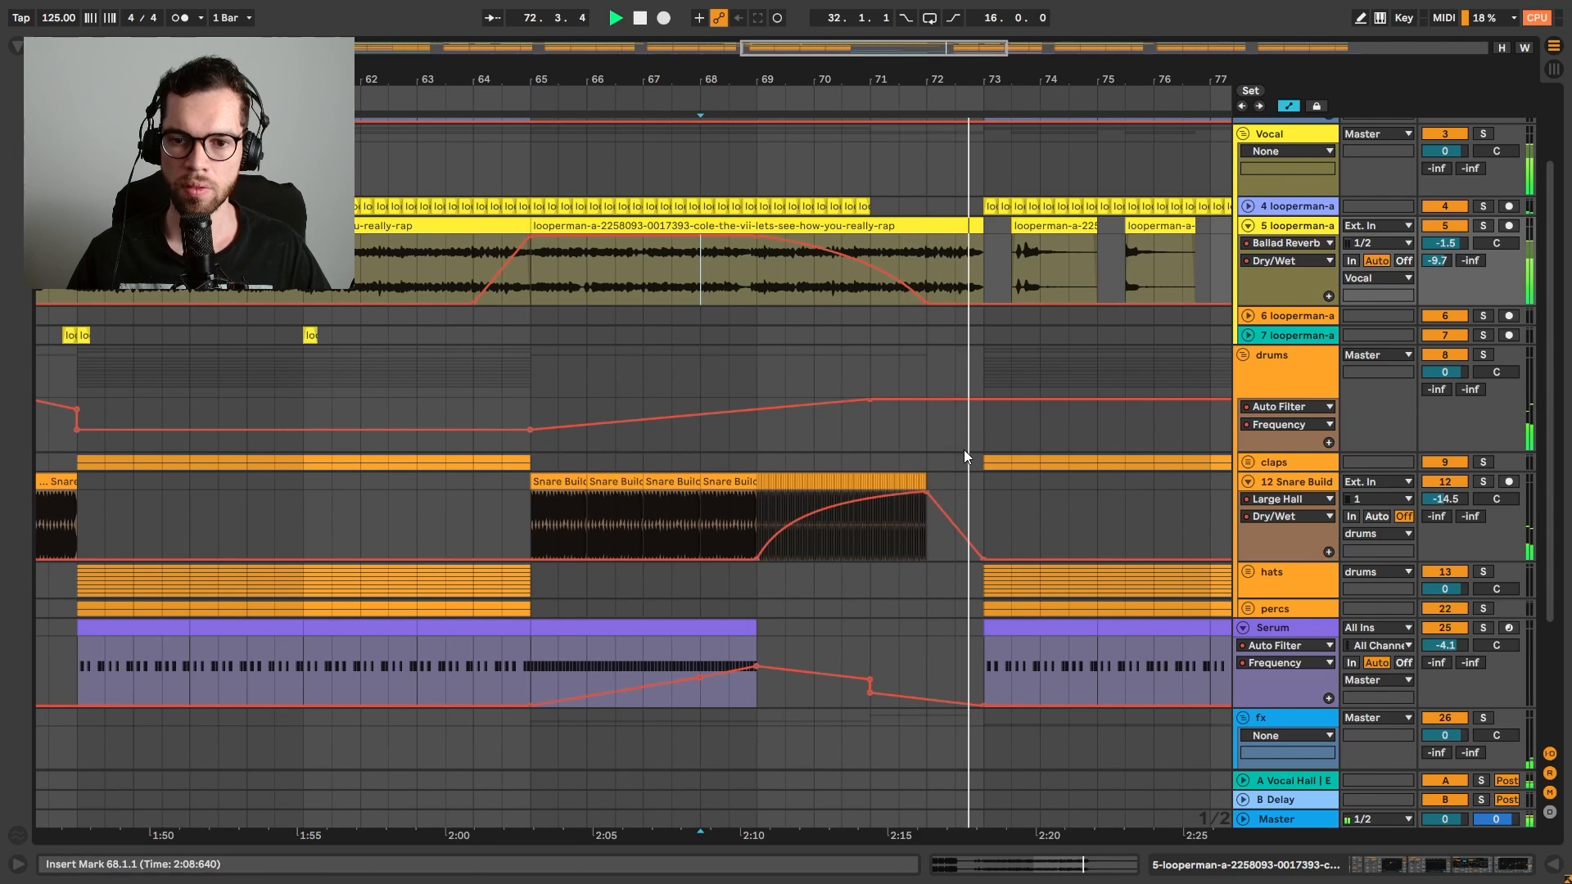
Drop the snare build's Large Hall Dry/Wet straight to zero at bar 72, play from bar 71.3 and hide the automation
{"action": "left_click_drag", "start_coordinate": [954, 524], "coordinate": [926, 560]}
{"action": "left_click", "coordinate": [893, 446]}
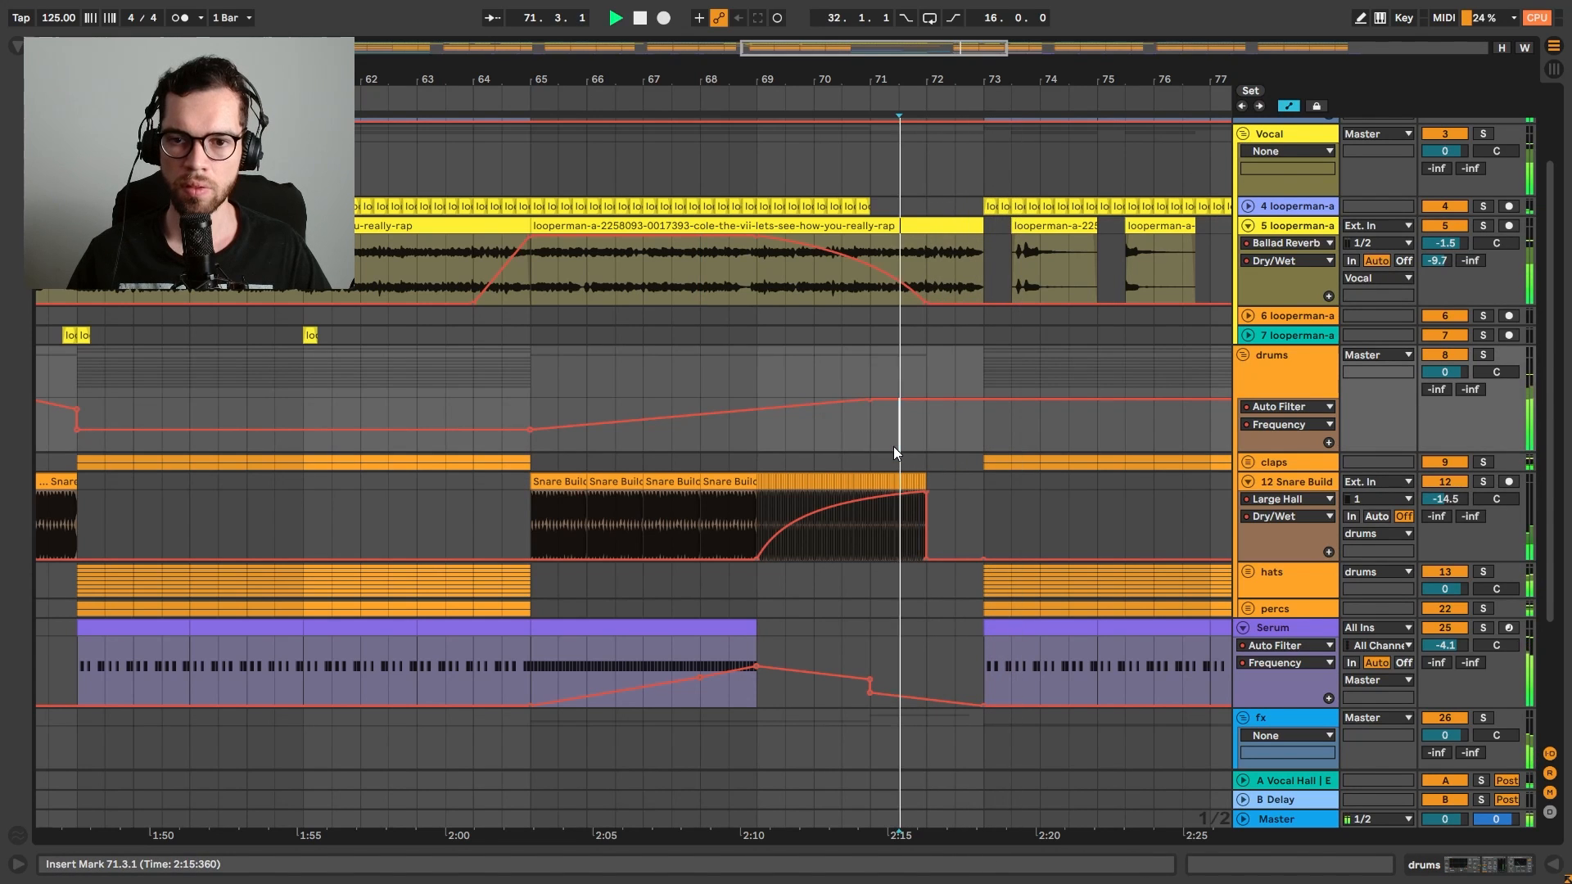
{"action": "key", "text": "a"}
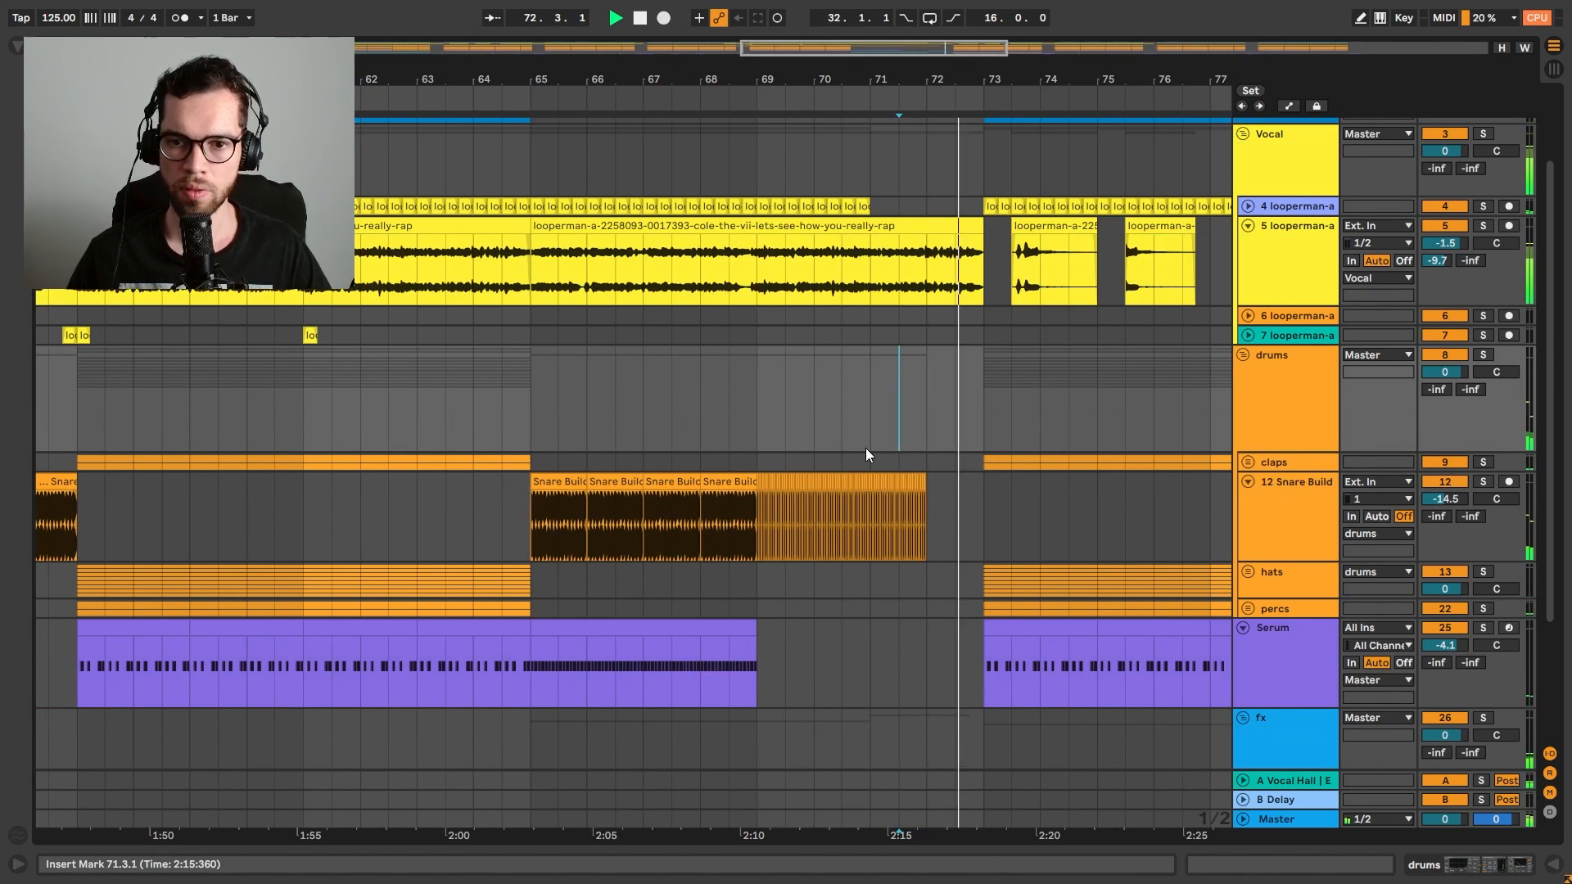
Clear the snare build from bar 71, end the vocal reverb fade there and put the snare reverb peak at bar 71
{"action": "left_click_drag", "start_coordinate": [868, 448], "coordinate": [989, 419]}
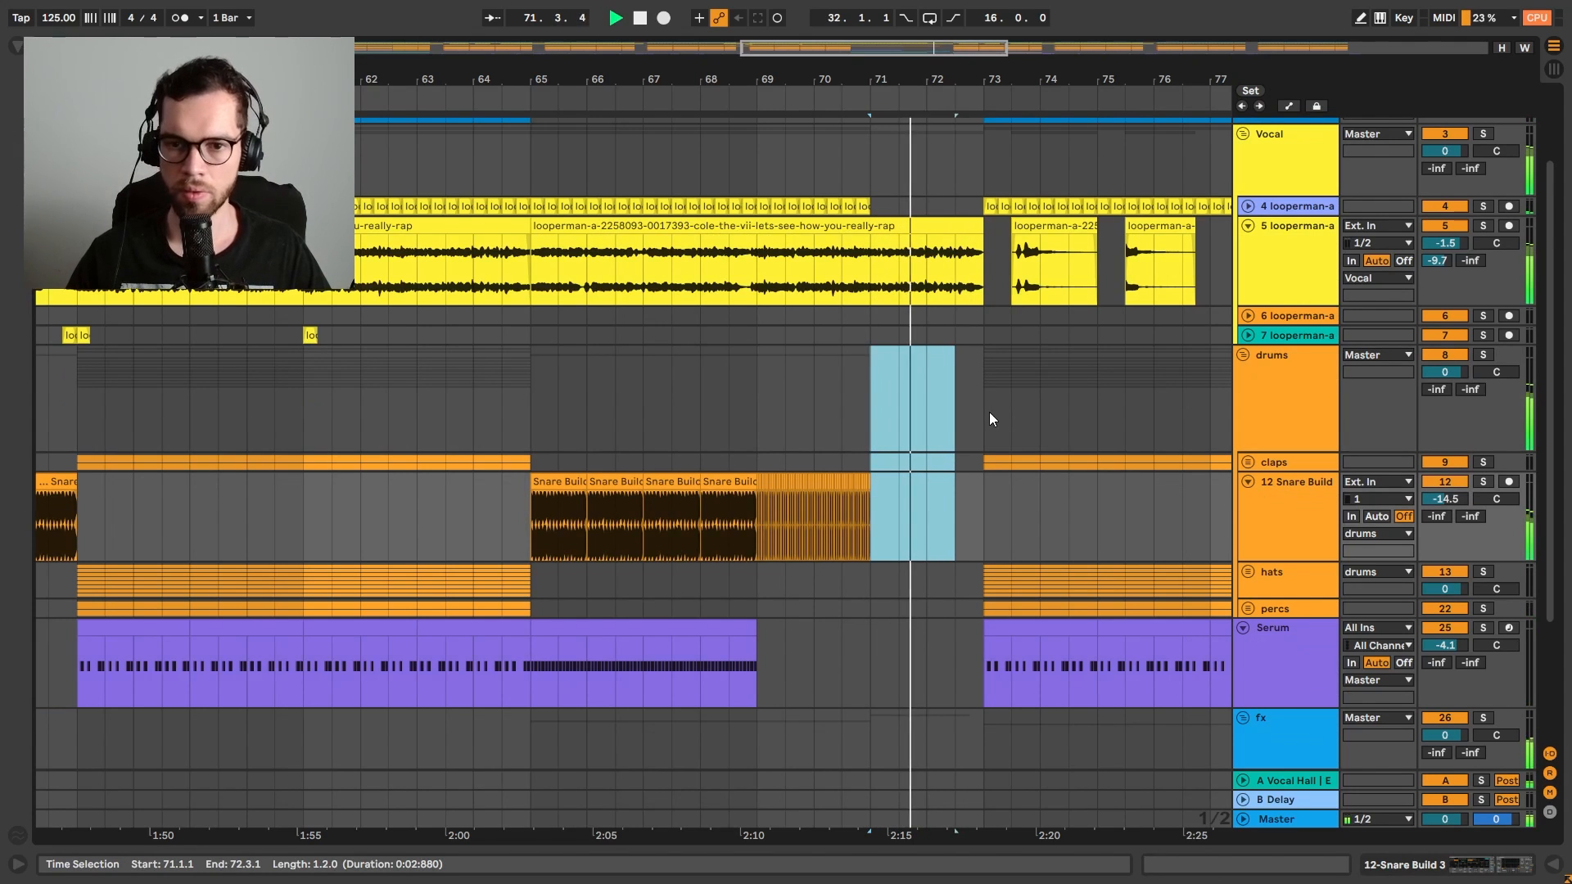
{"action": "key", "text": "a"}
{"action": "key", "text": "space"}
{"action": "left_click", "coordinate": [785, 270]}
{"action": "key", "text": "space"}
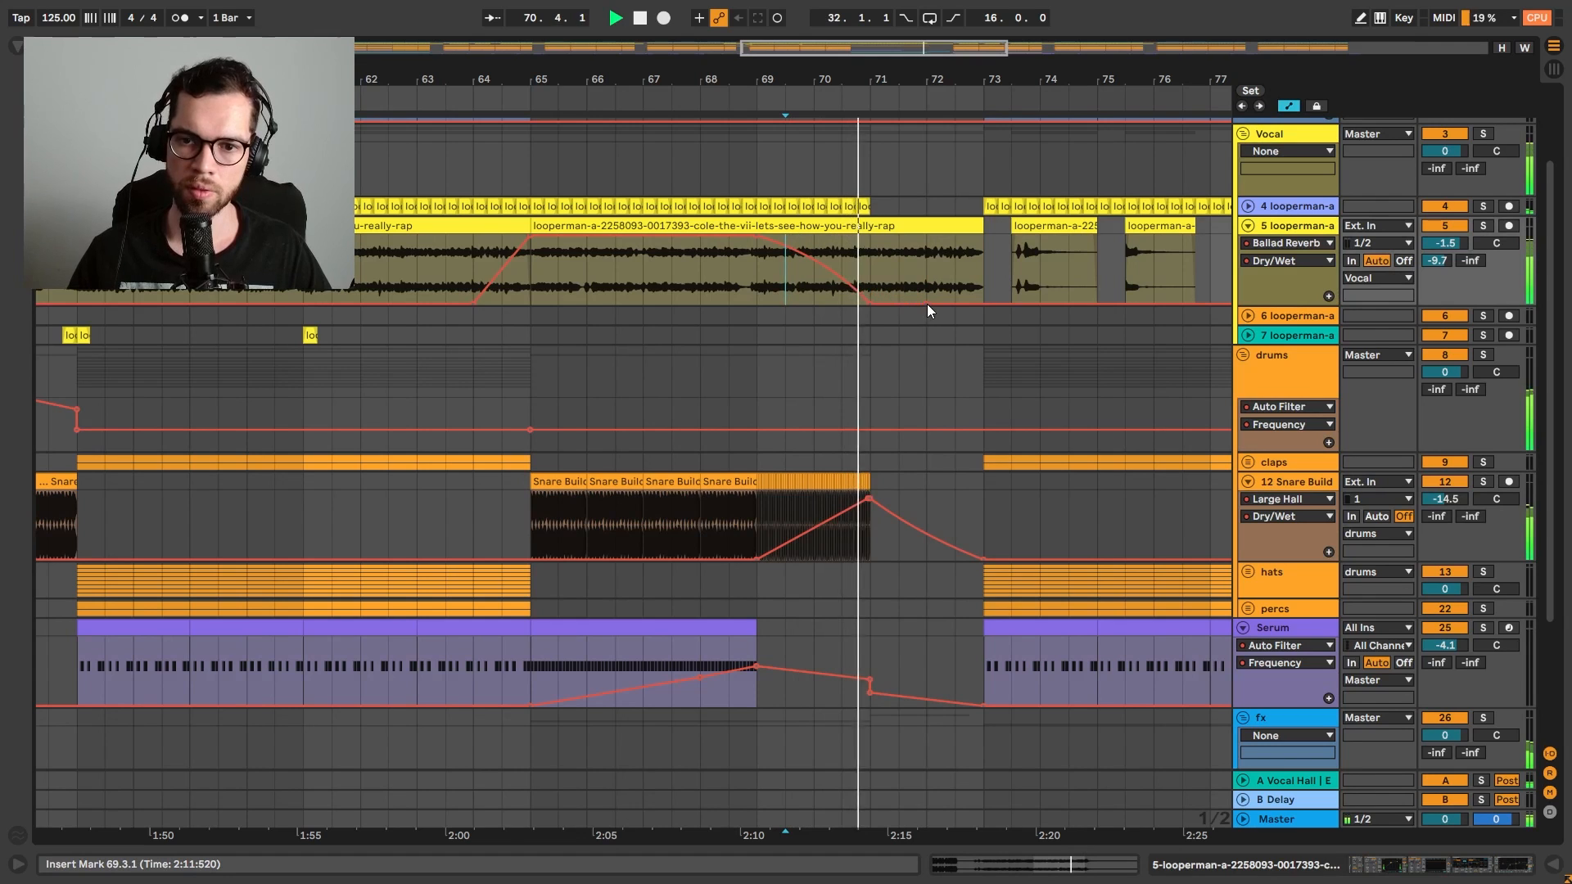
Deactivate the Impact 1 clip at bar 71 in the fx group, hide the automation and play from around bar 65
{"action": "left_click", "coordinate": [737, 351]}
{"action": "scroll", "coordinate": [739, 347], "scroll_direction": "down", "scroll_amount": 3}
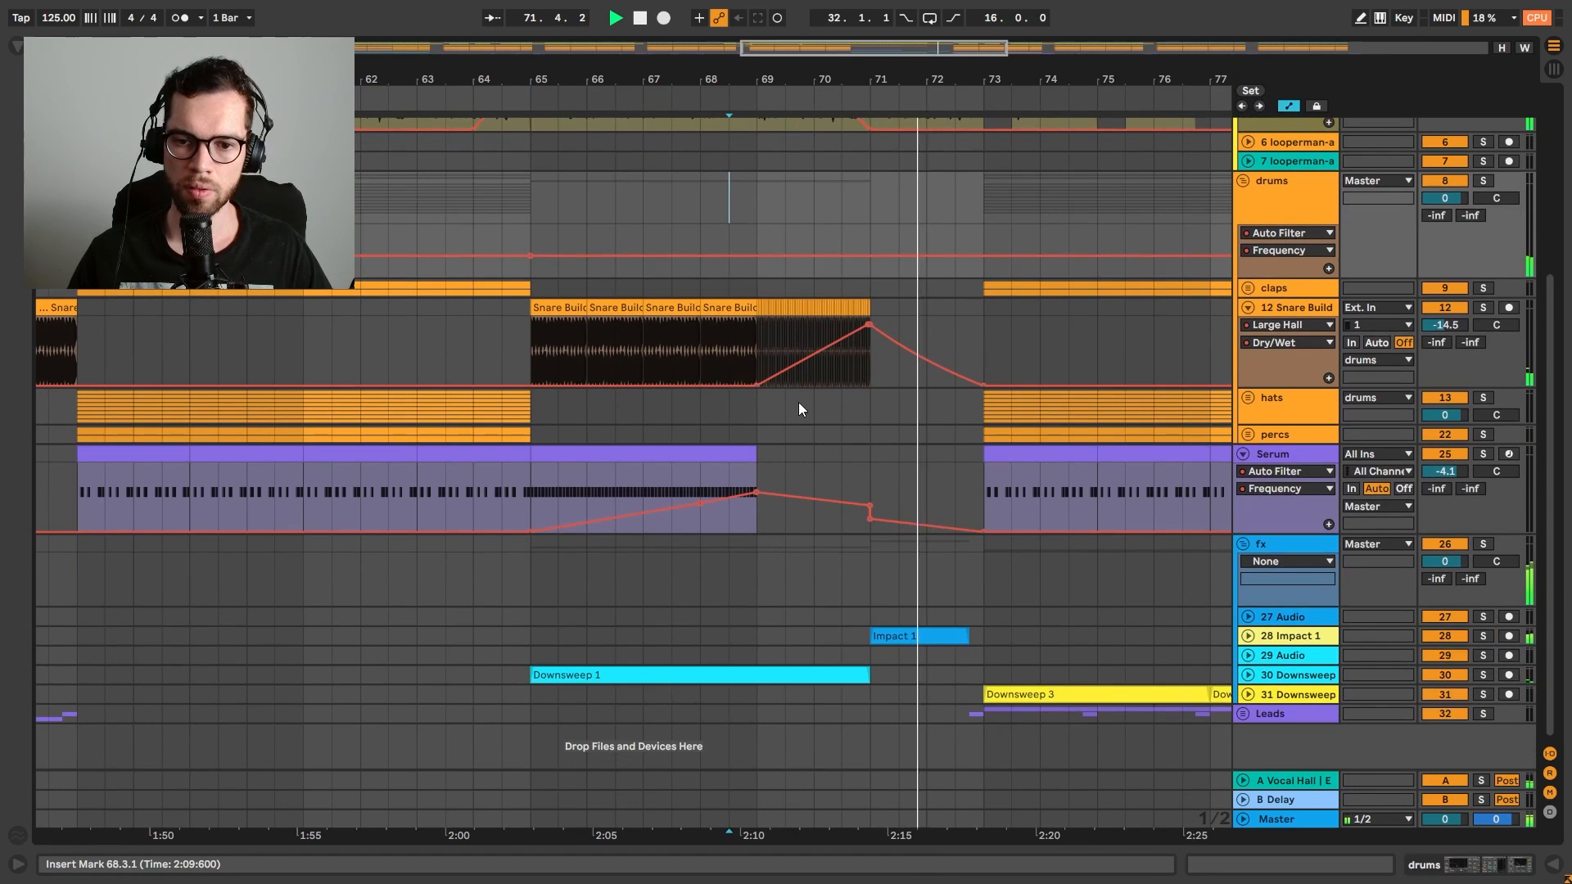
{"action": "left_click", "coordinate": [909, 635]}
{"action": "key", "text": "space"}
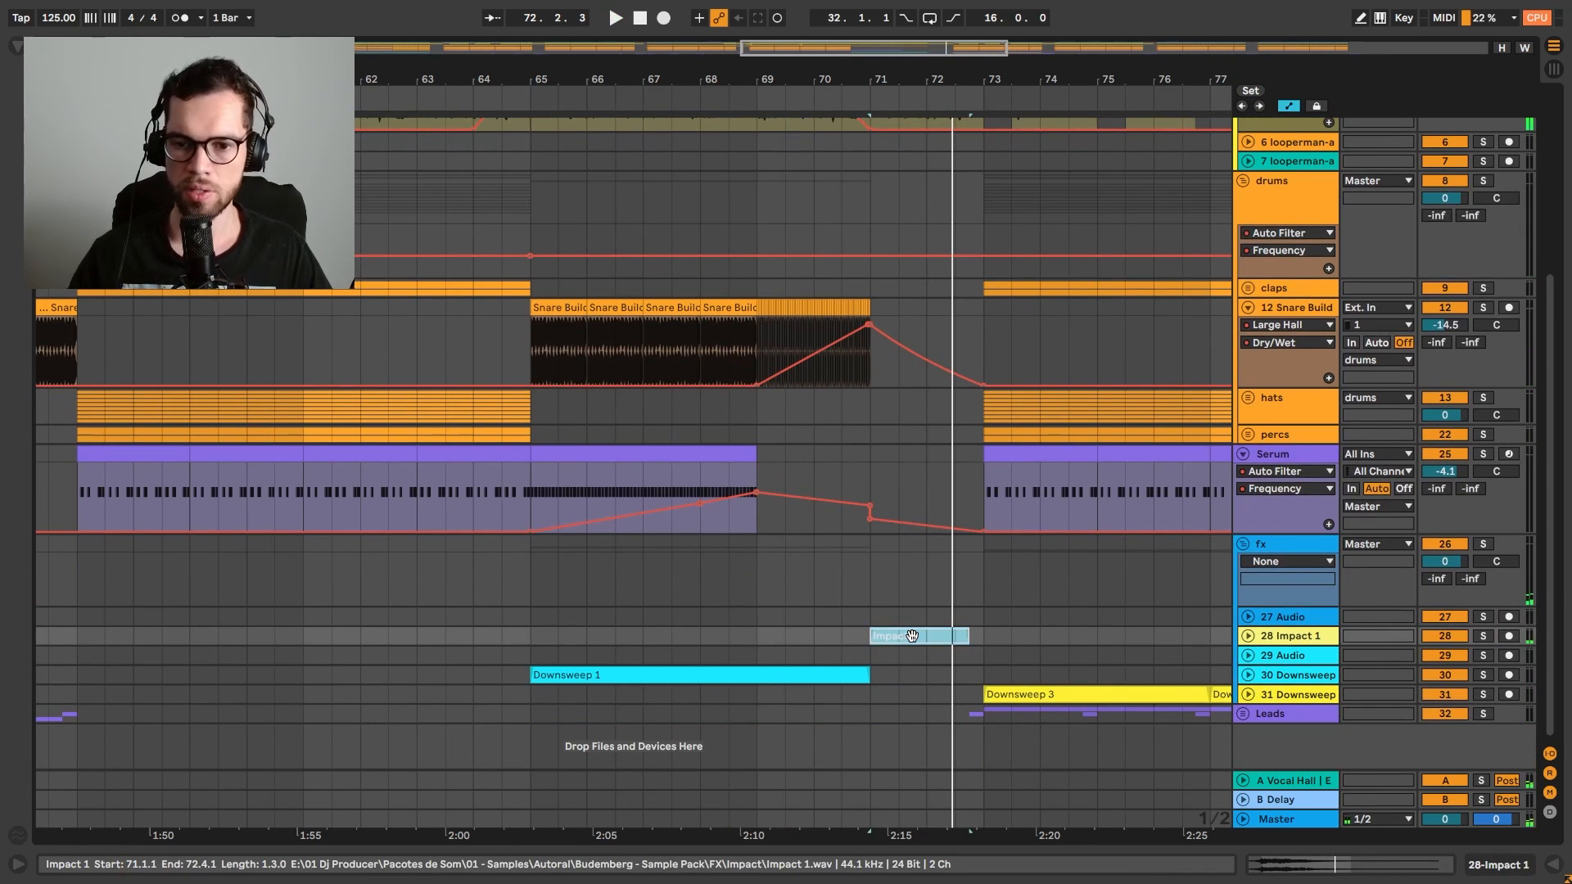
{"action": "key", "text": "a"}
{"action": "left_click", "coordinate": [560, 596]}
{"action": "key", "text": "space"}
Extend the Serum clip from bar 69 to bar 71 and reshape its Auto Filter frequency automation to fall to the minimum at bar 71
{"action": "left_click_drag", "start_coordinate": [755, 454], "coordinate": [870, 455]}
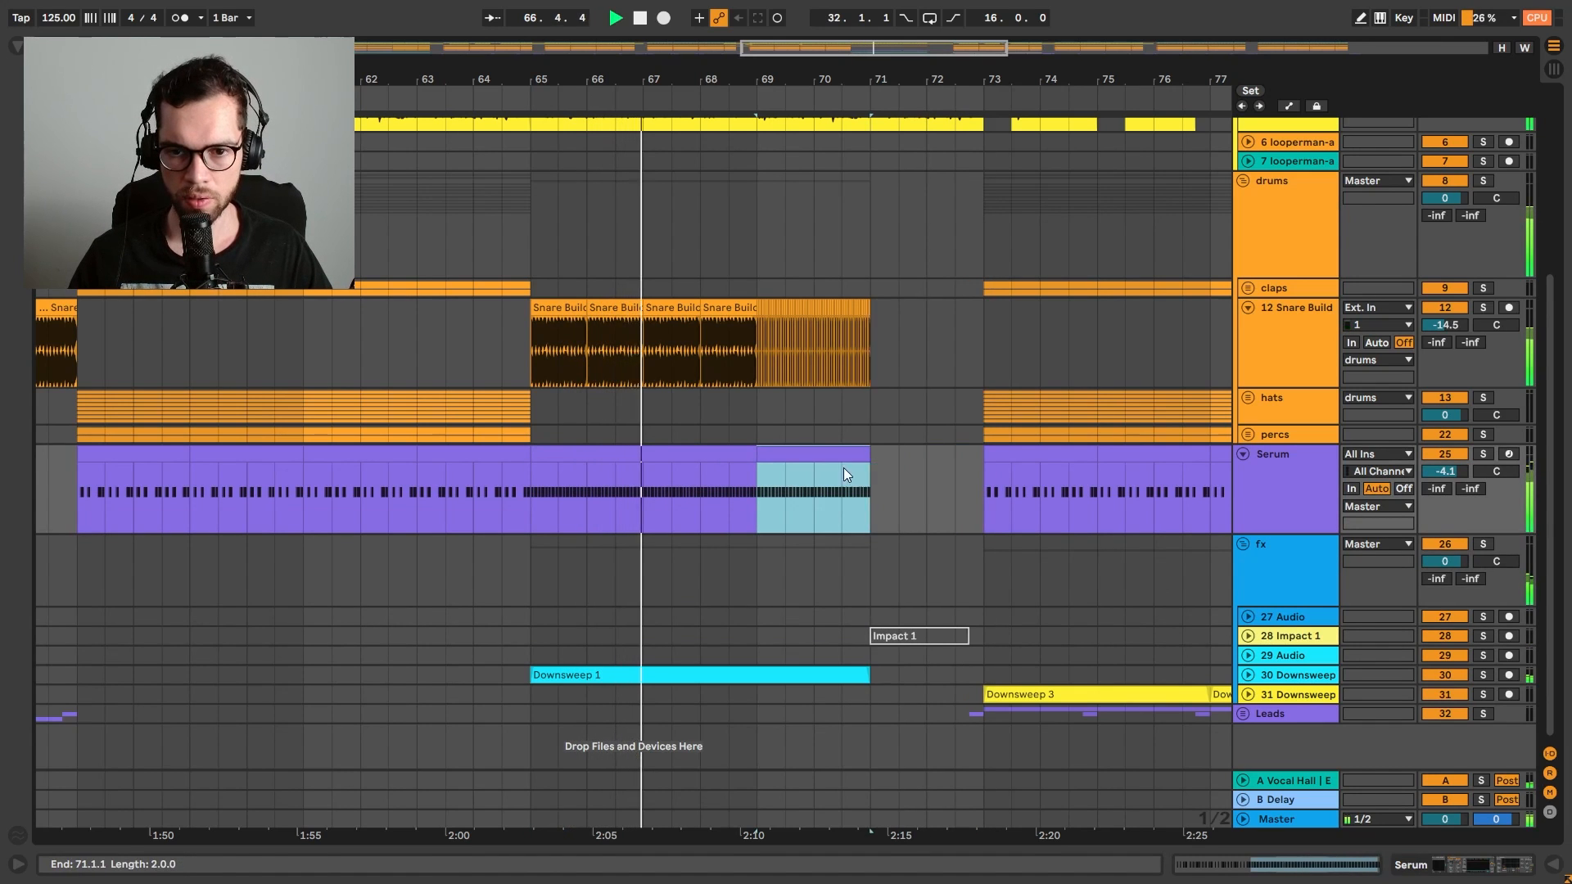
{"action": "key", "text": "a"}
{"action": "left_click", "coordinate": [788, 493]}
{"action": "left_click_drag", "start_coordinate": [755, 531], "coordinate": [755, 512]}
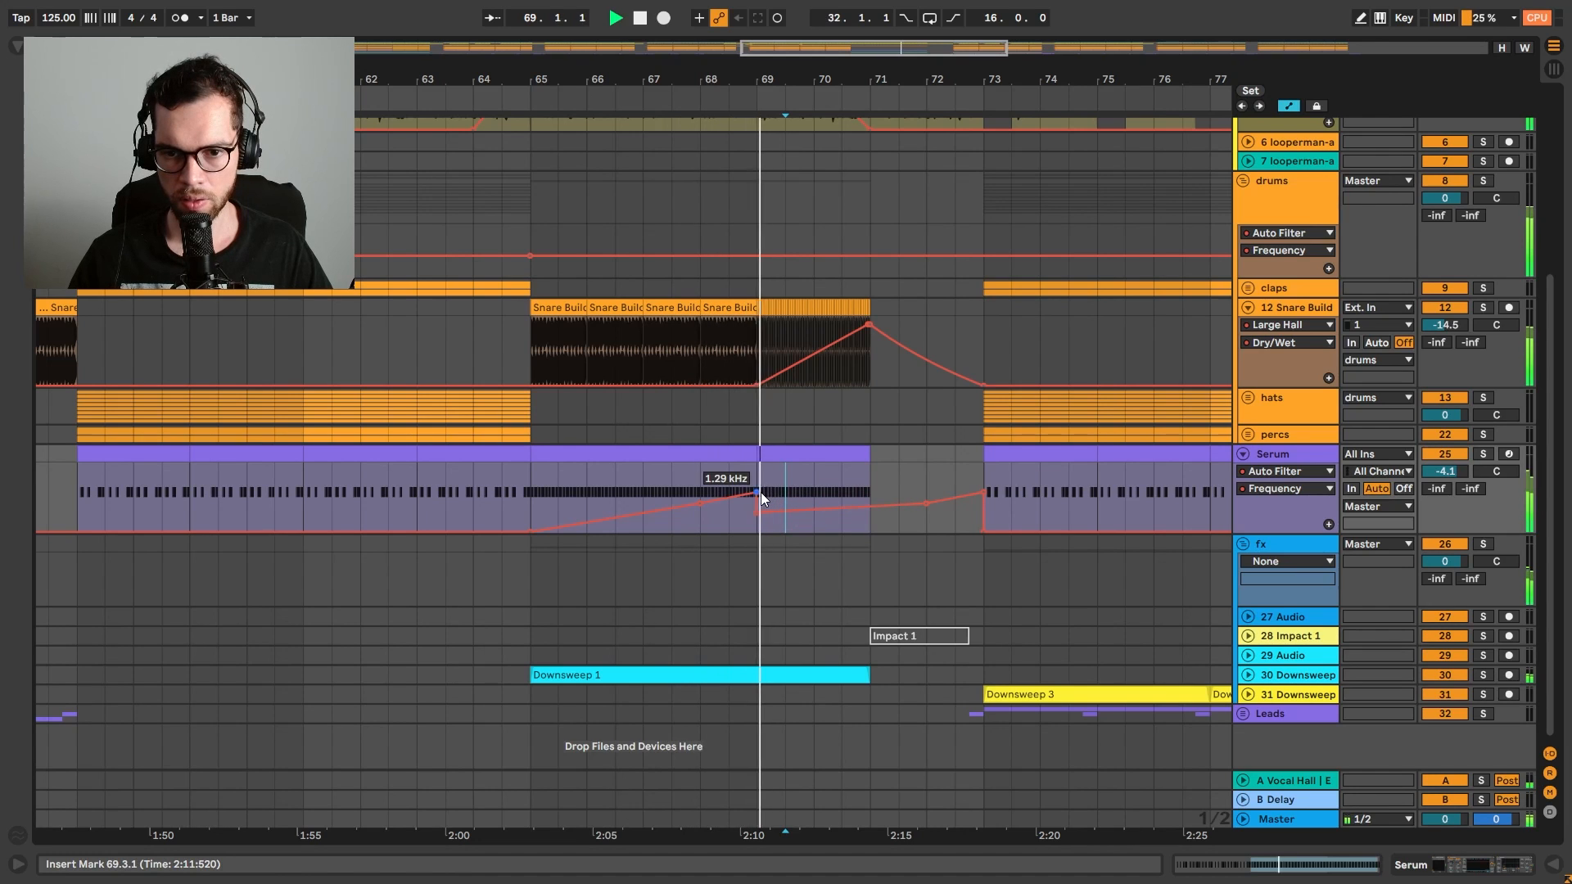
{"action": "left_click_drag", "start_coordinate": [757, 492], "coordinate": [870, 529]}
Replay the extended Serum build with its filter automation through the gap from bar 71 into the drop at bar 73
{"action": "left_click", "coordinate": [832, 454]}
{"action": "key", "text": "space"}
{"action": "key", "text": "space"}
{"action": "left_click", "coordinate": [867, 522]}
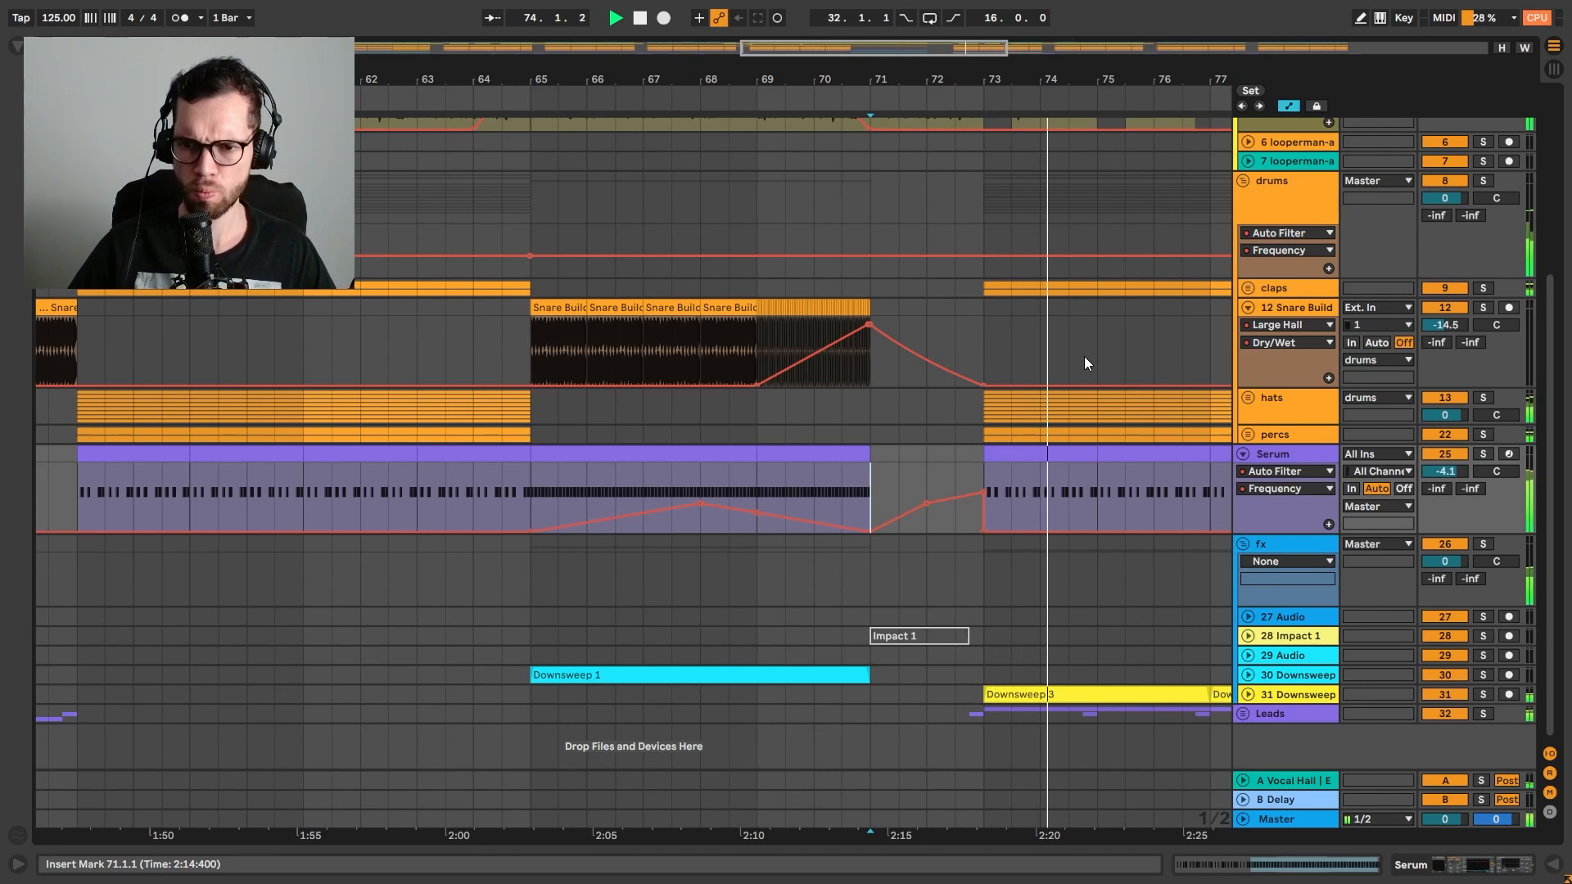
Raise the drums group's Auto Filter frequency automation to 19.9 kHz from bar 75 onward and play from just before bar 73
{"action": "left_click", "coordinate": [1097, 385]}
{"action": "key", "text": "space"}
{"action": "left_click", "coordinate": [986, 252]}
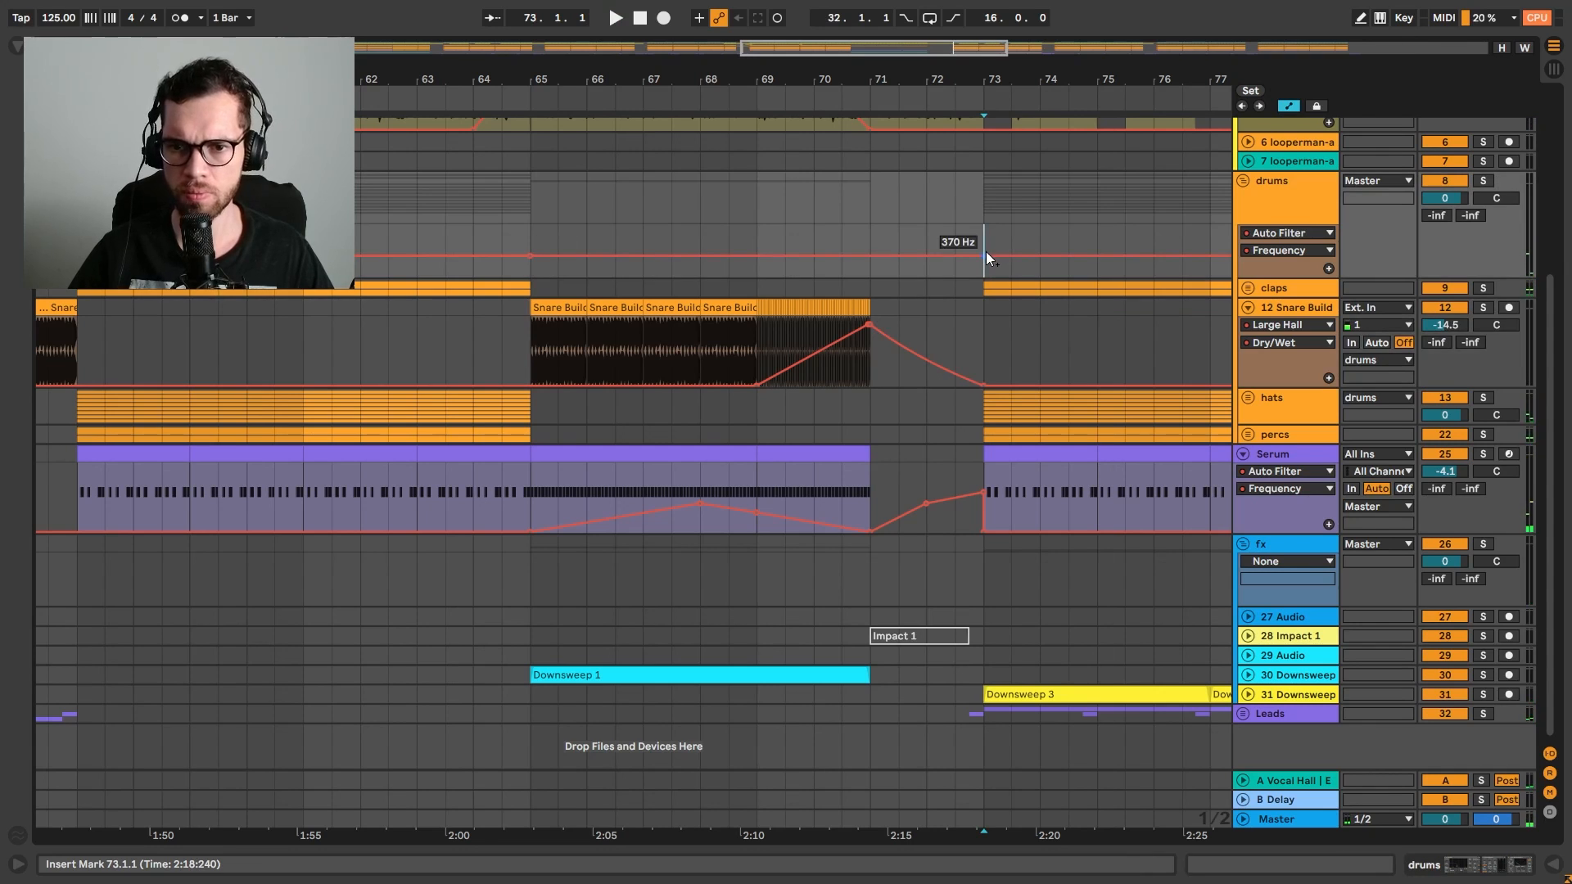
{"action": "scroll", "coordinate": [900, 279], "scroll_direction": "right", "scroll_amount": 3}
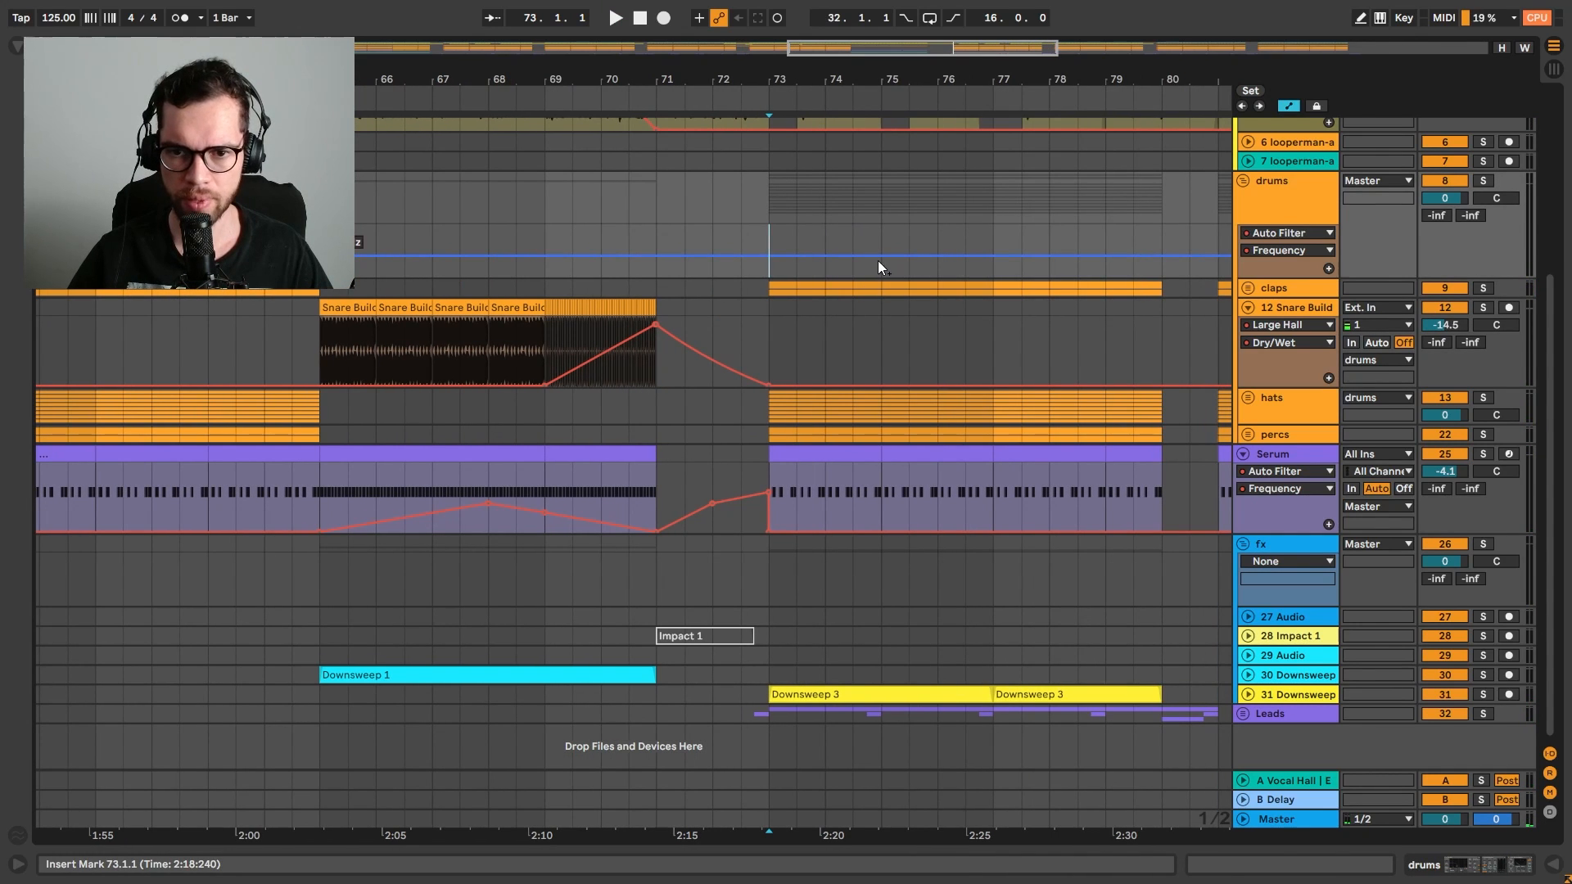
{"action": "left_click_drag", "start_coordinate": [881, 255], "coordinate": [881, 224]}
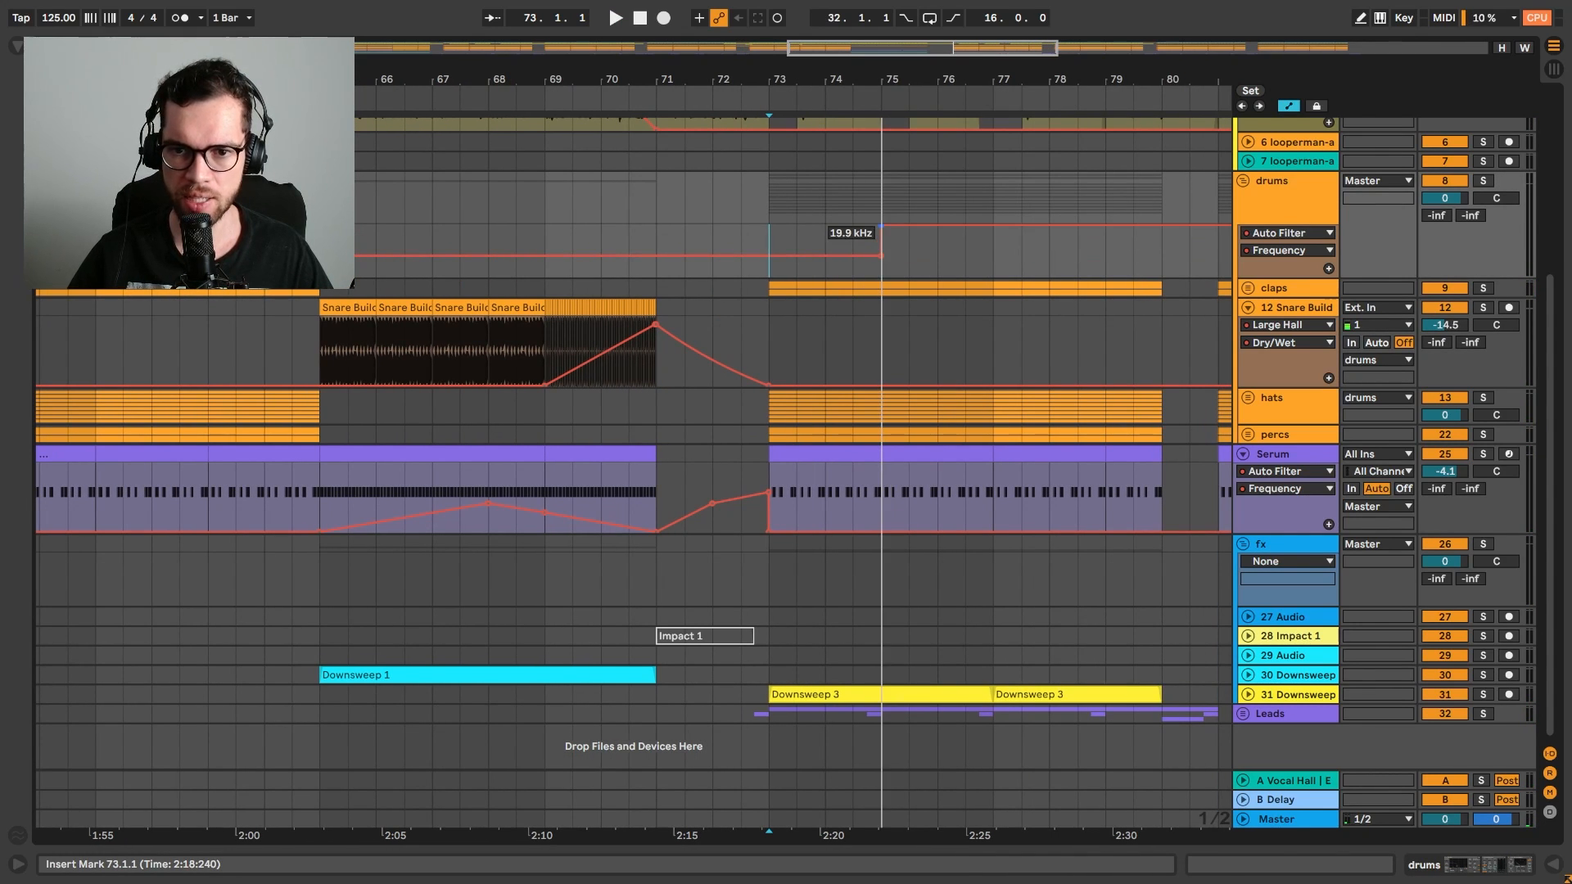
{"action": "left_click", "coordinate": [741, 219]}
{"action": "key", "text": "space"}
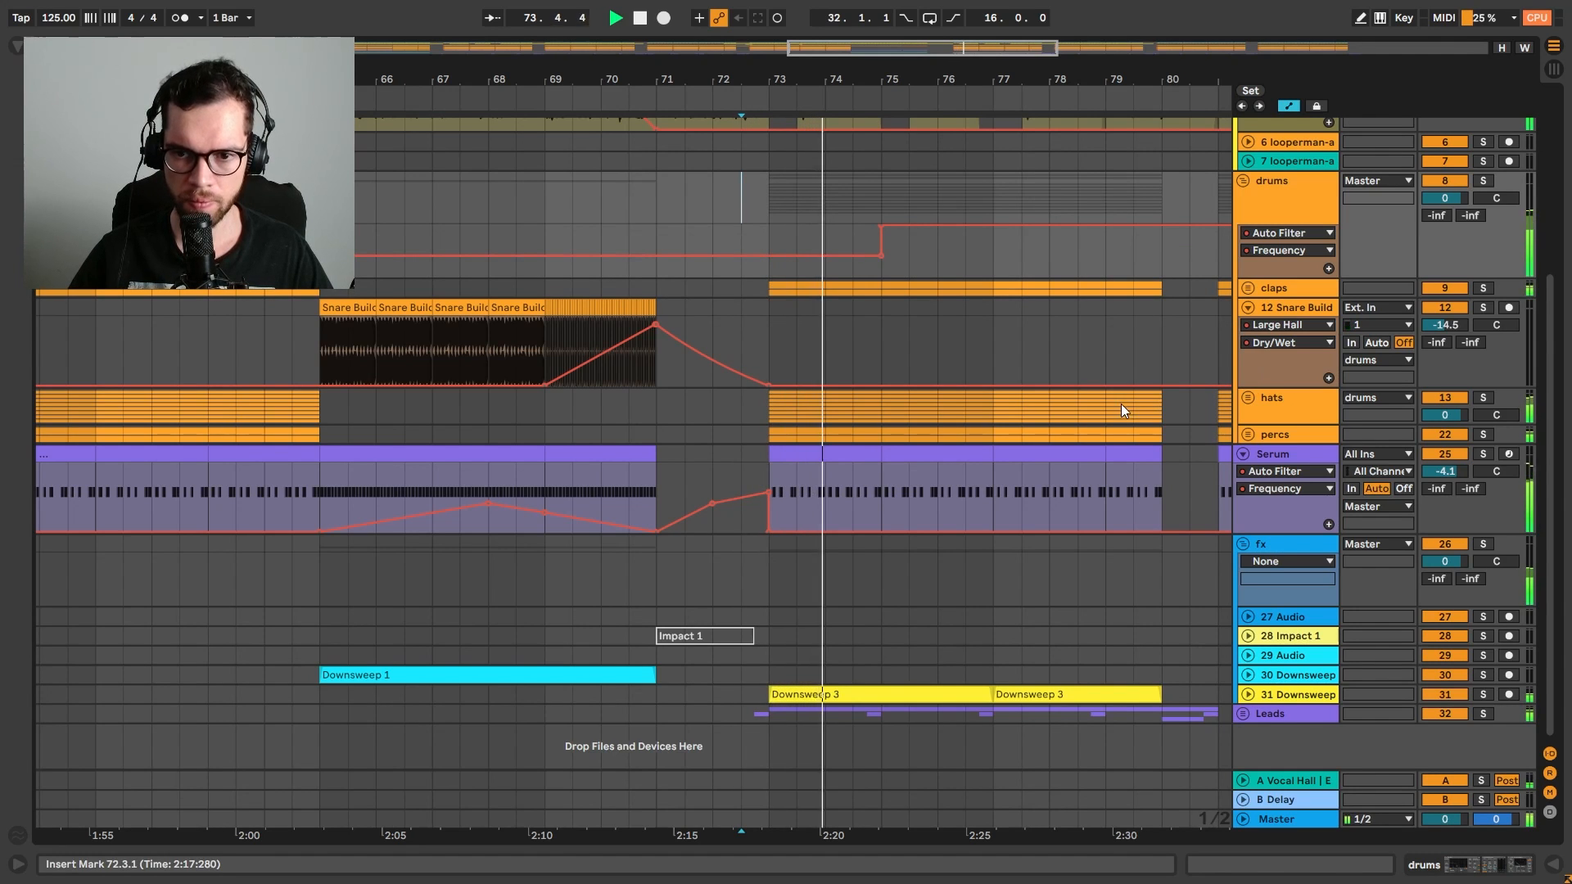
Clear the hats, claps and percs between bars 73 and 75 in the drums group
{"action": "left_click", "coordinate": [880, 403]}
{"action": "left_click", "coordinate": [778, 399], "text": "shift"}
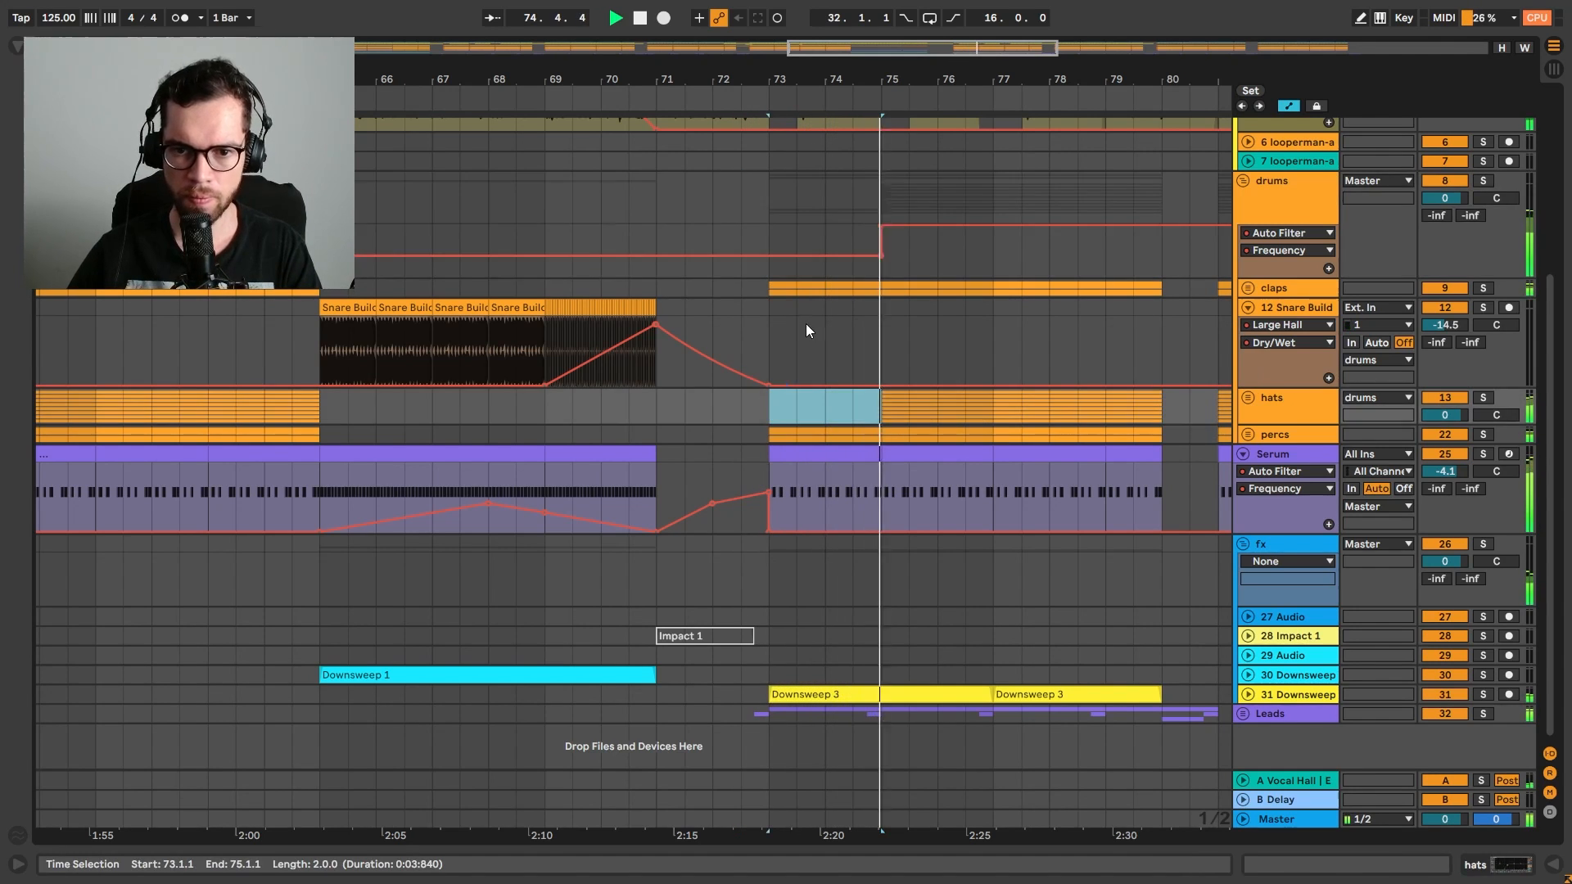
{"action": "key", "text": "Delete"}
{"action": "left_click_drag", "start_coordinate": [882, 290], "coordinate": [763, 286]}
{"action": "key", "text": "Delete"}
{"action": "left_click", "coordinate": [712, 210]}
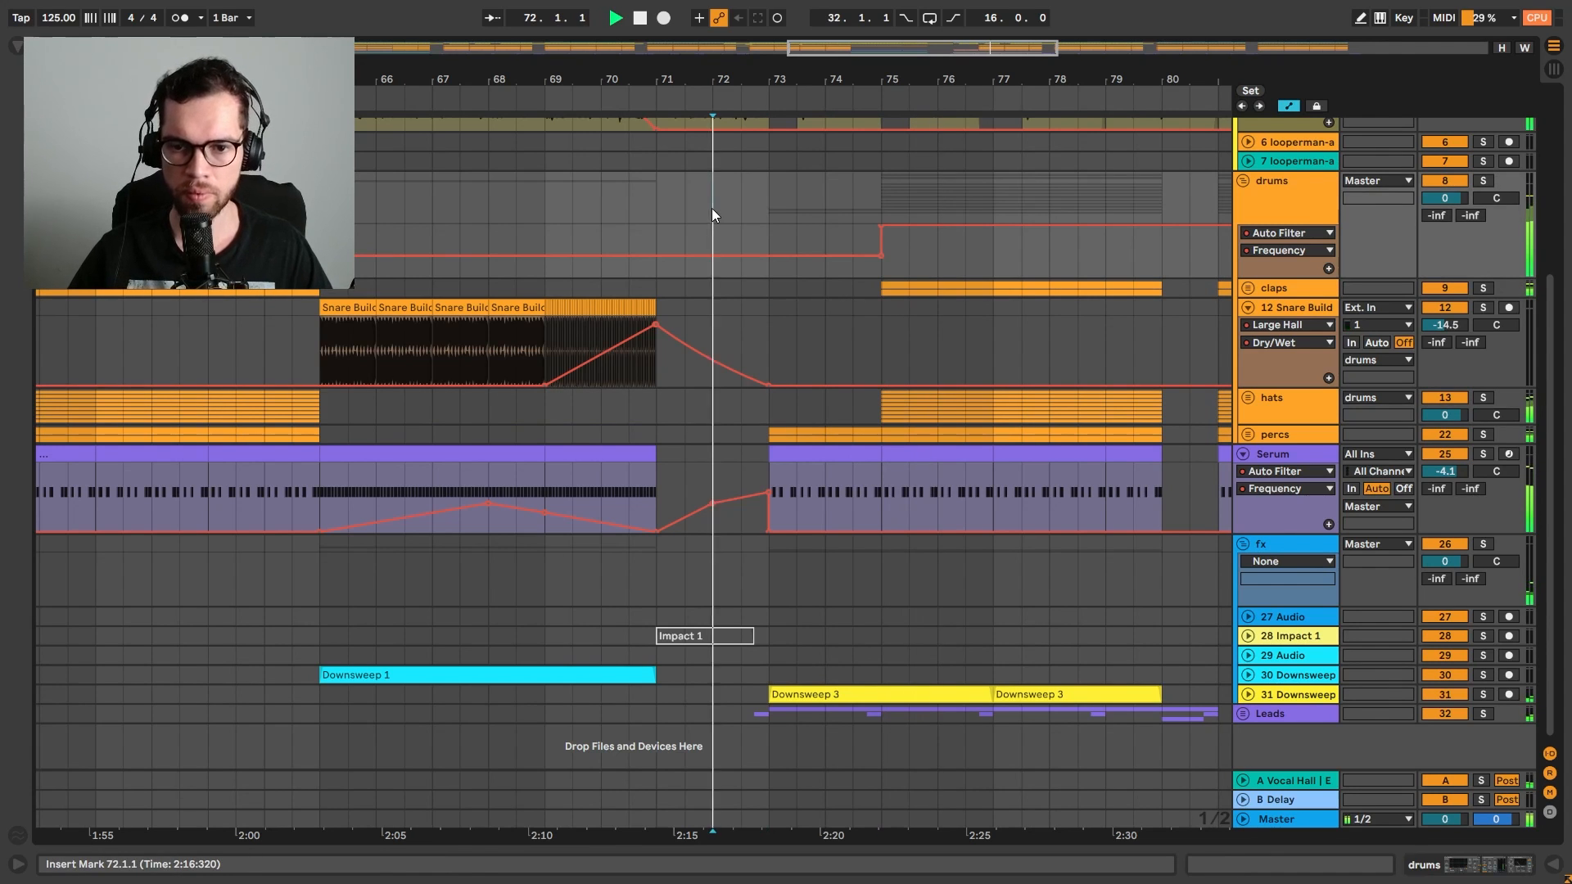
{"action": "left_click_drag", "start_coordinate": [882, 432], "coordinate": [768, 427]}
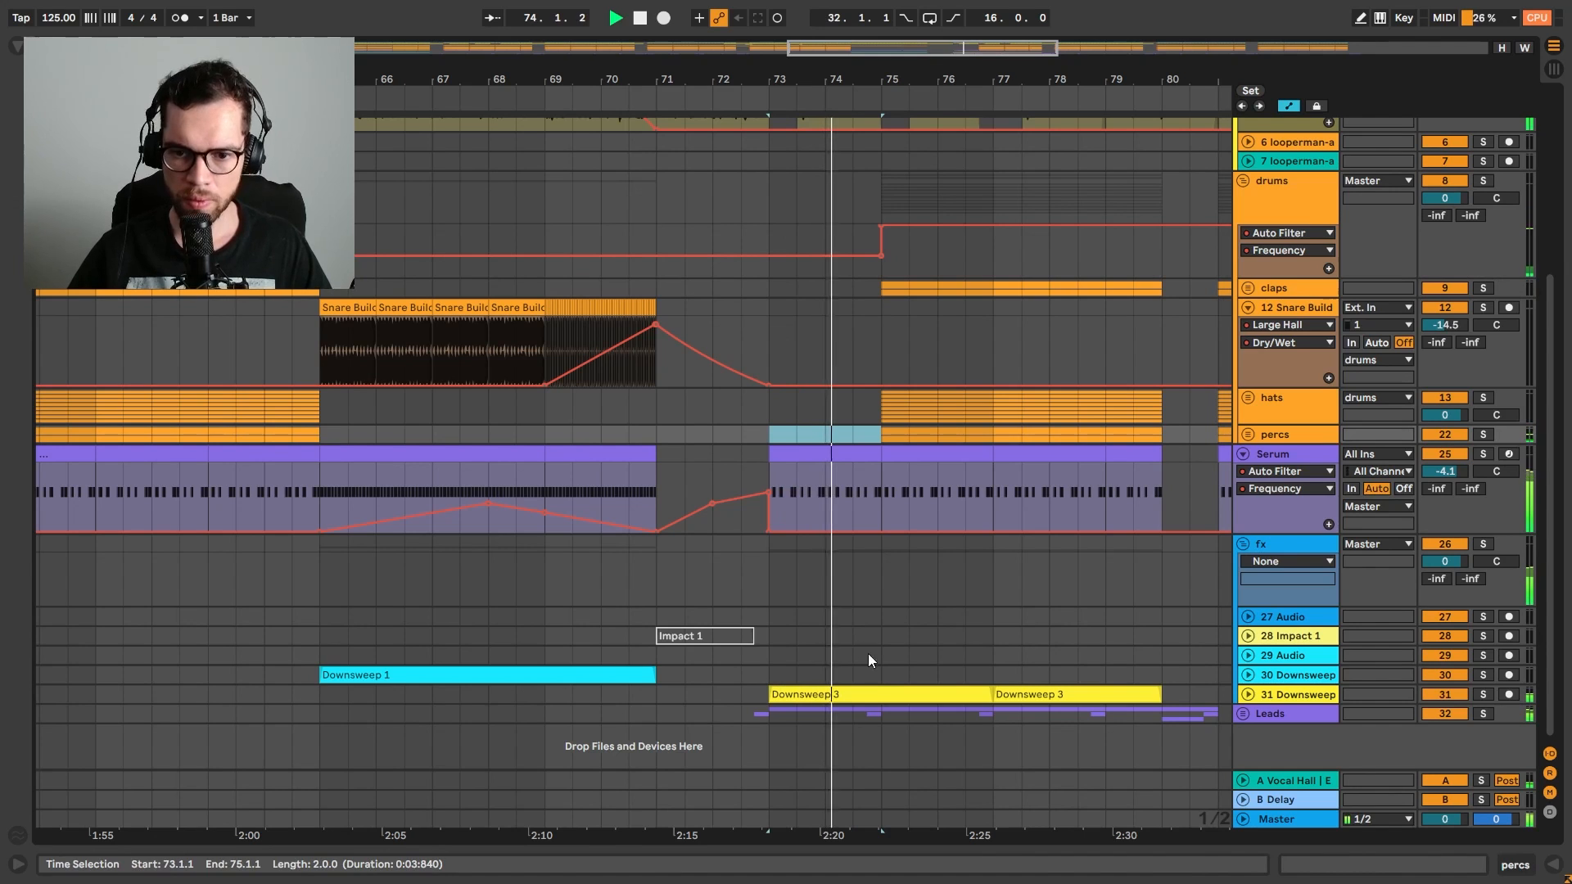
Unfold the Leads group and its Serum track, hide the automation and set that Serum track's volume to about -3.7 dB
{"action": "left_click", "coordinate": [1244, 712]}
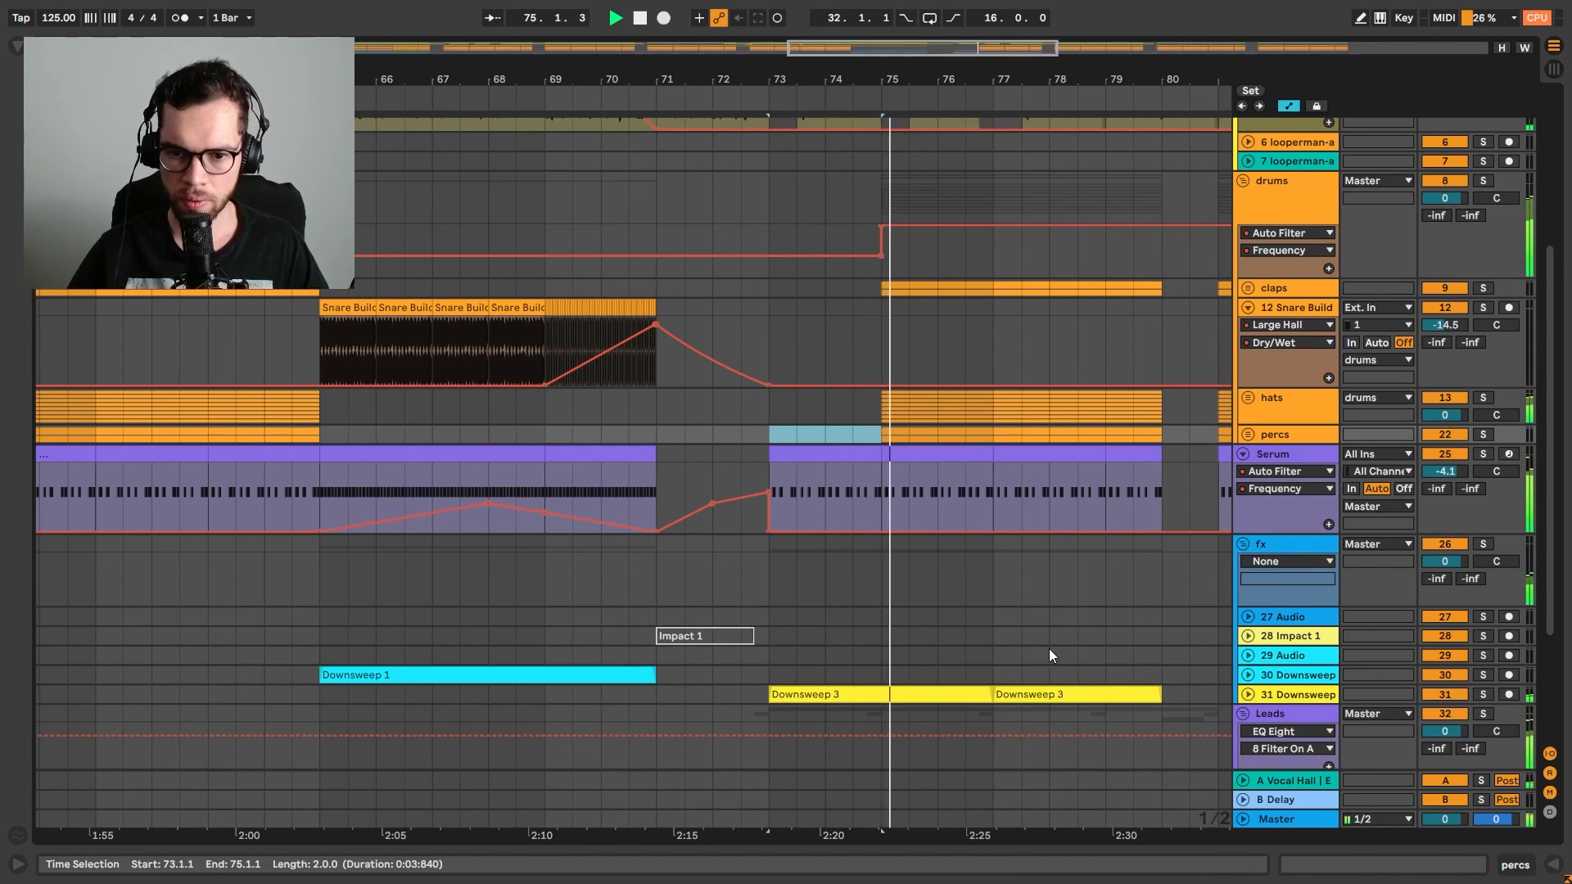
{"action": "scroll", "coordinate": [1049, 648], "scroll_direction": "down", "scroll_amount": 5}
{"action": "left_click", "coordinate": [751, 618]}
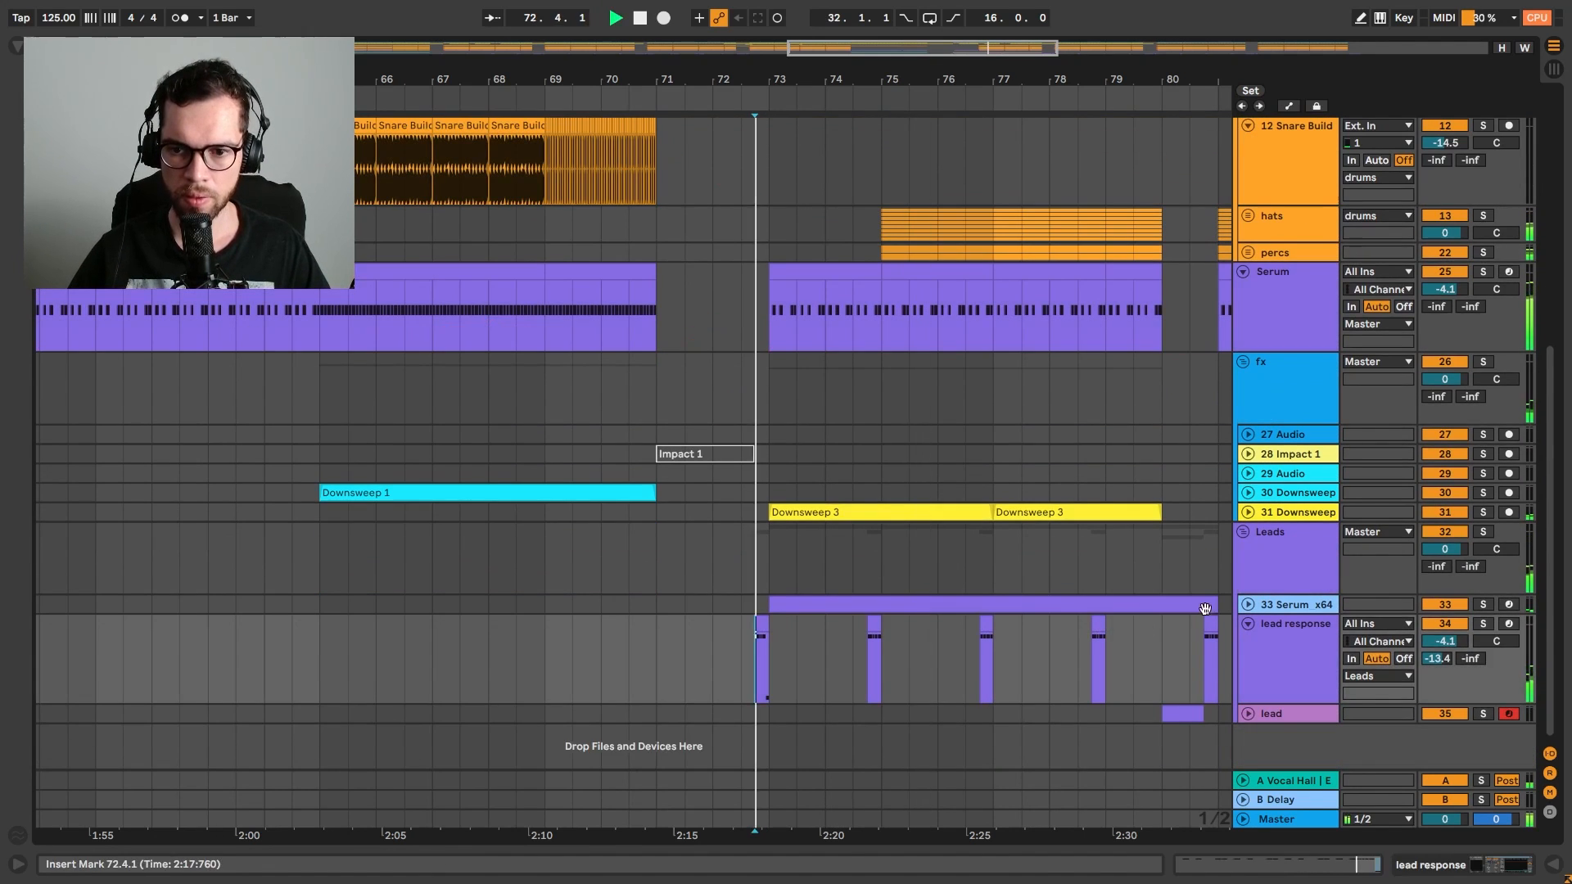
{"action": "left_click", "coordinate": [1248, 604]}
{"action": "key", "text": "space"}
{"action": "mouse_move", "coordinate": [1445, 621]}
{"action": "left_mouse_down"}
{"action": "mouse_move", "coordinate": [1445, 602]}
{"action": "mouse_move", "coordinate": [1446, 618]}
{"action": "left_mouse_up"}
{"action": "key", "text": "space"}
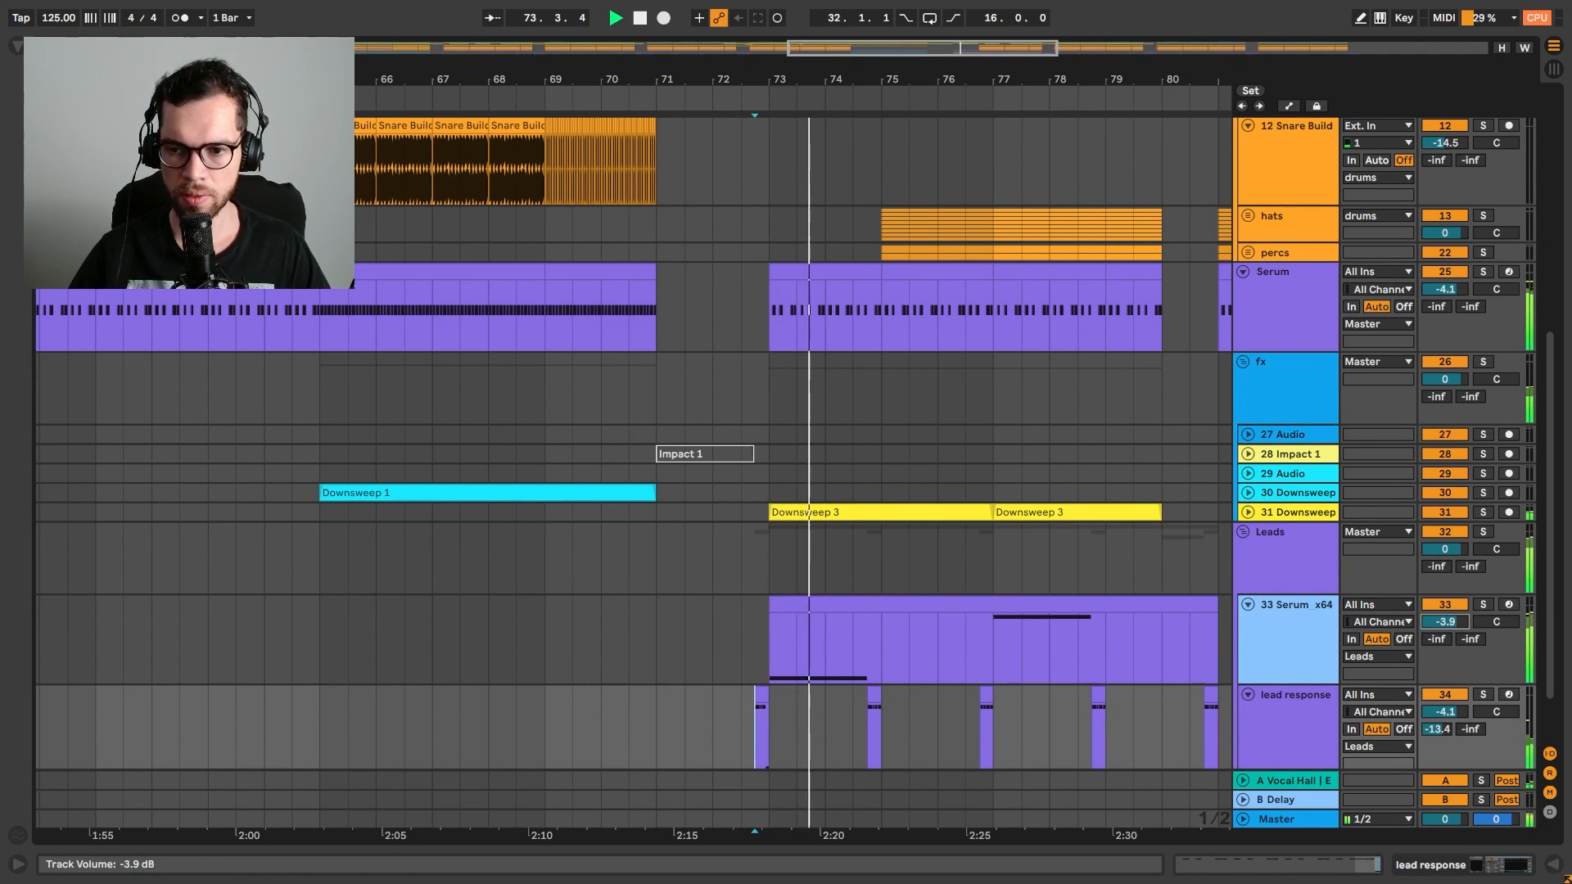
Deactivate the Leads group's Serum clip from bar 77 to bar 81
{"action": "left_click", "coordinate": [997, 637]}
{"action": "left_click", "coordinate": [1013, 606]}
{"action": "key", "text": "0"}
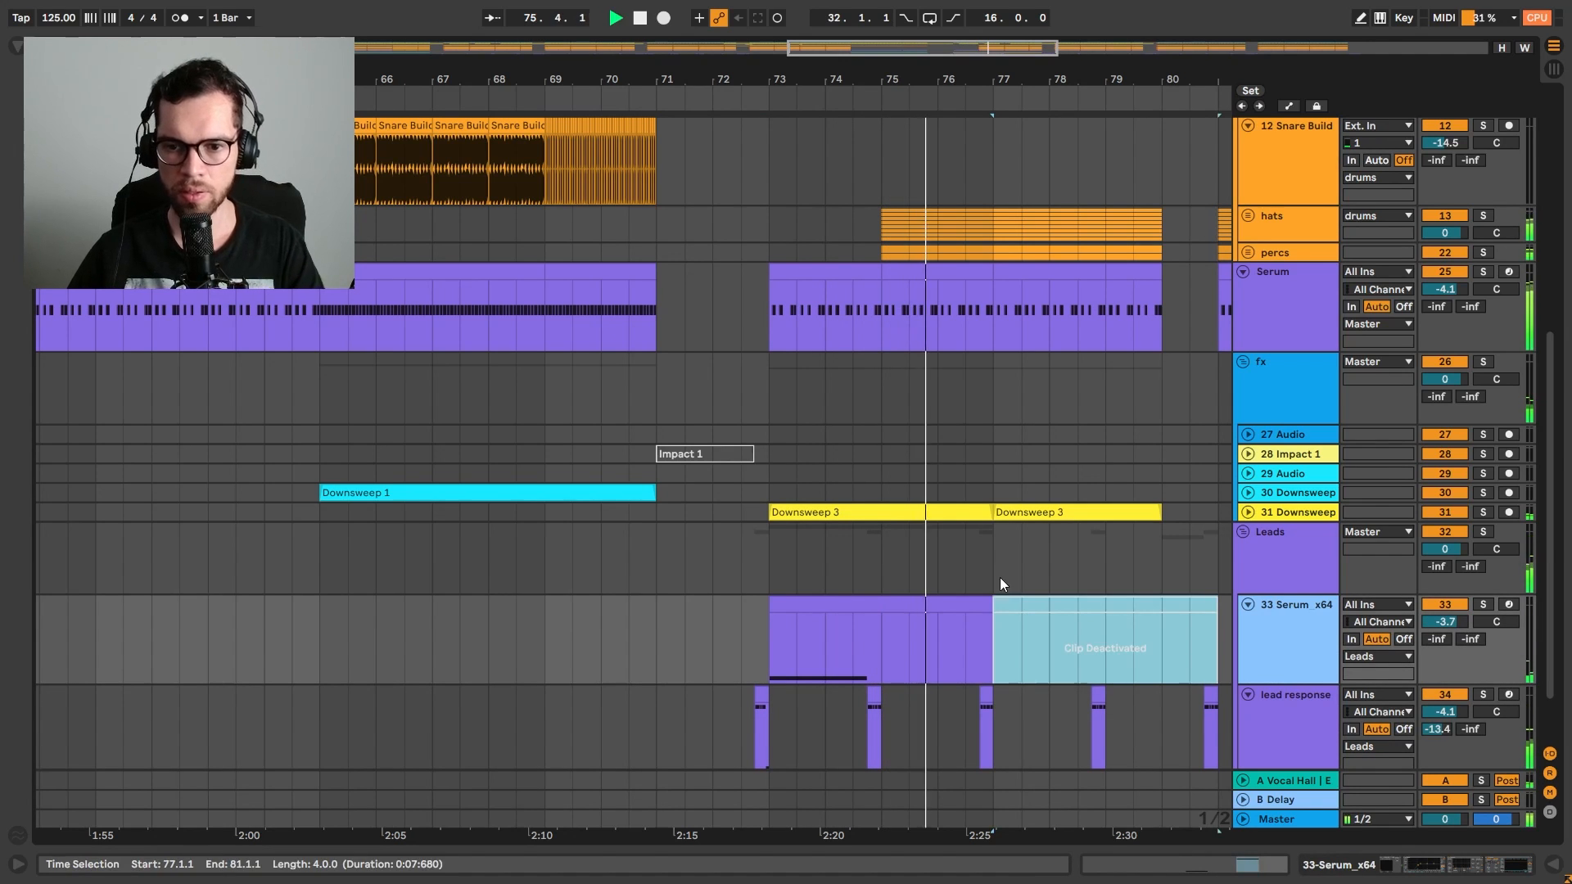
{"action": "left_click", "coordinate": [986, 564]}
{"action": "scroll", "coordinate": [987, 565], "scroll_direction": "up", "scroll_amount": 2}
{"action": "scroll", "coordinate": [967, 631], "scroll_direction": "down", "scroll_amount": 4}
{"action": "left_click", "coordinate": [712, 495]}
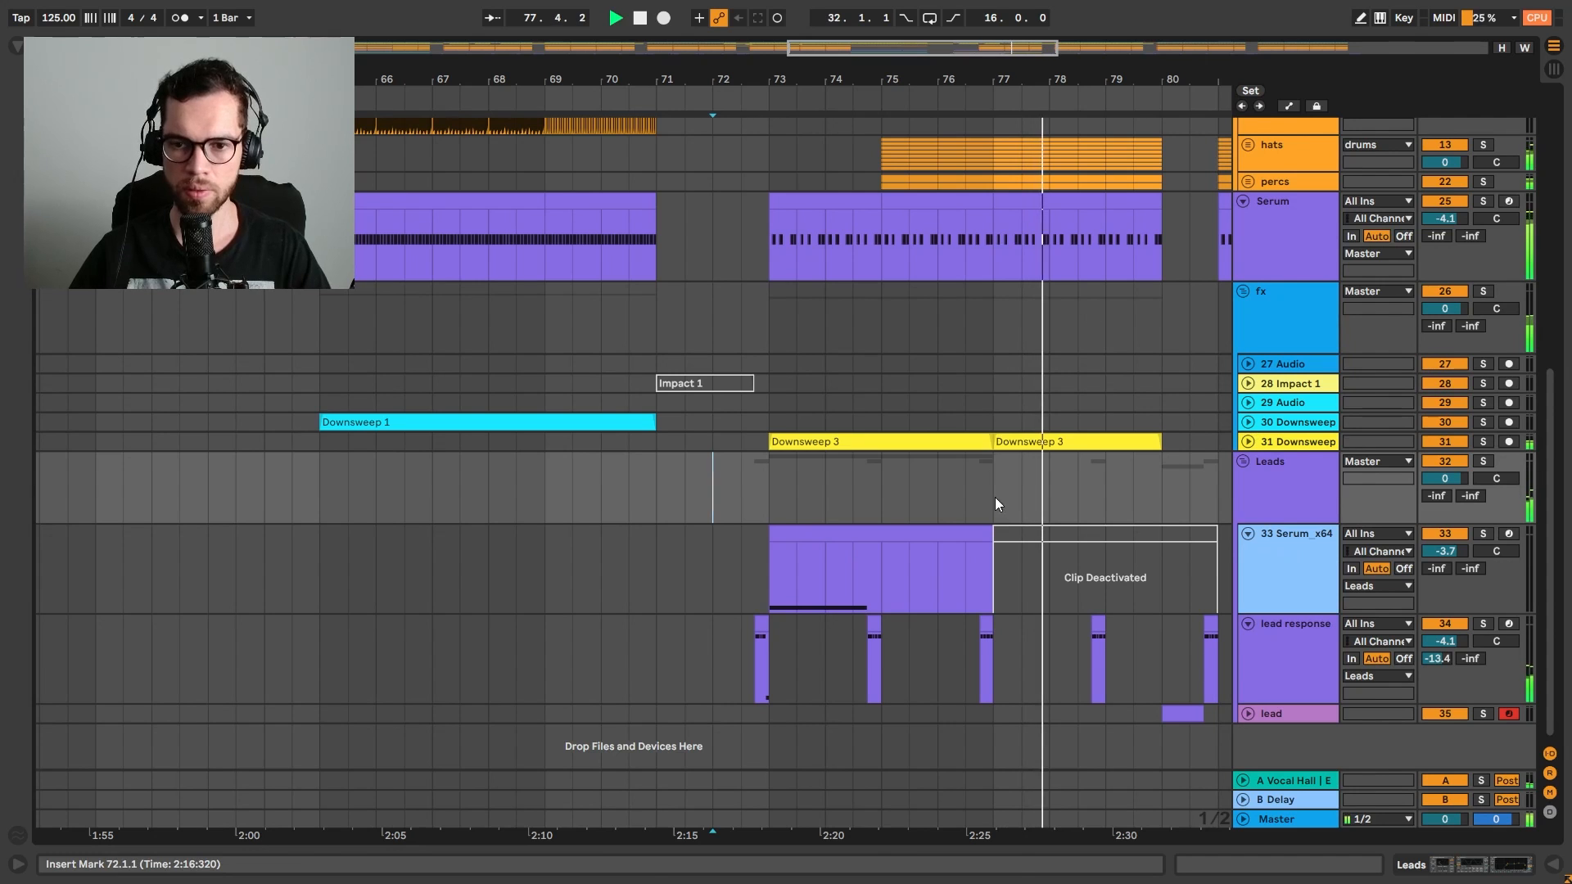
Play the drop from bar 73 and delete the vocal clip between 77.3 and bar 79 on looperman track 5
{"action": "left_click", "coordinate": [1036, 442]}
{"action": "scroll", "coordinate": [939, 444], "scroll_direction": "up", "scroll_amount": 11}
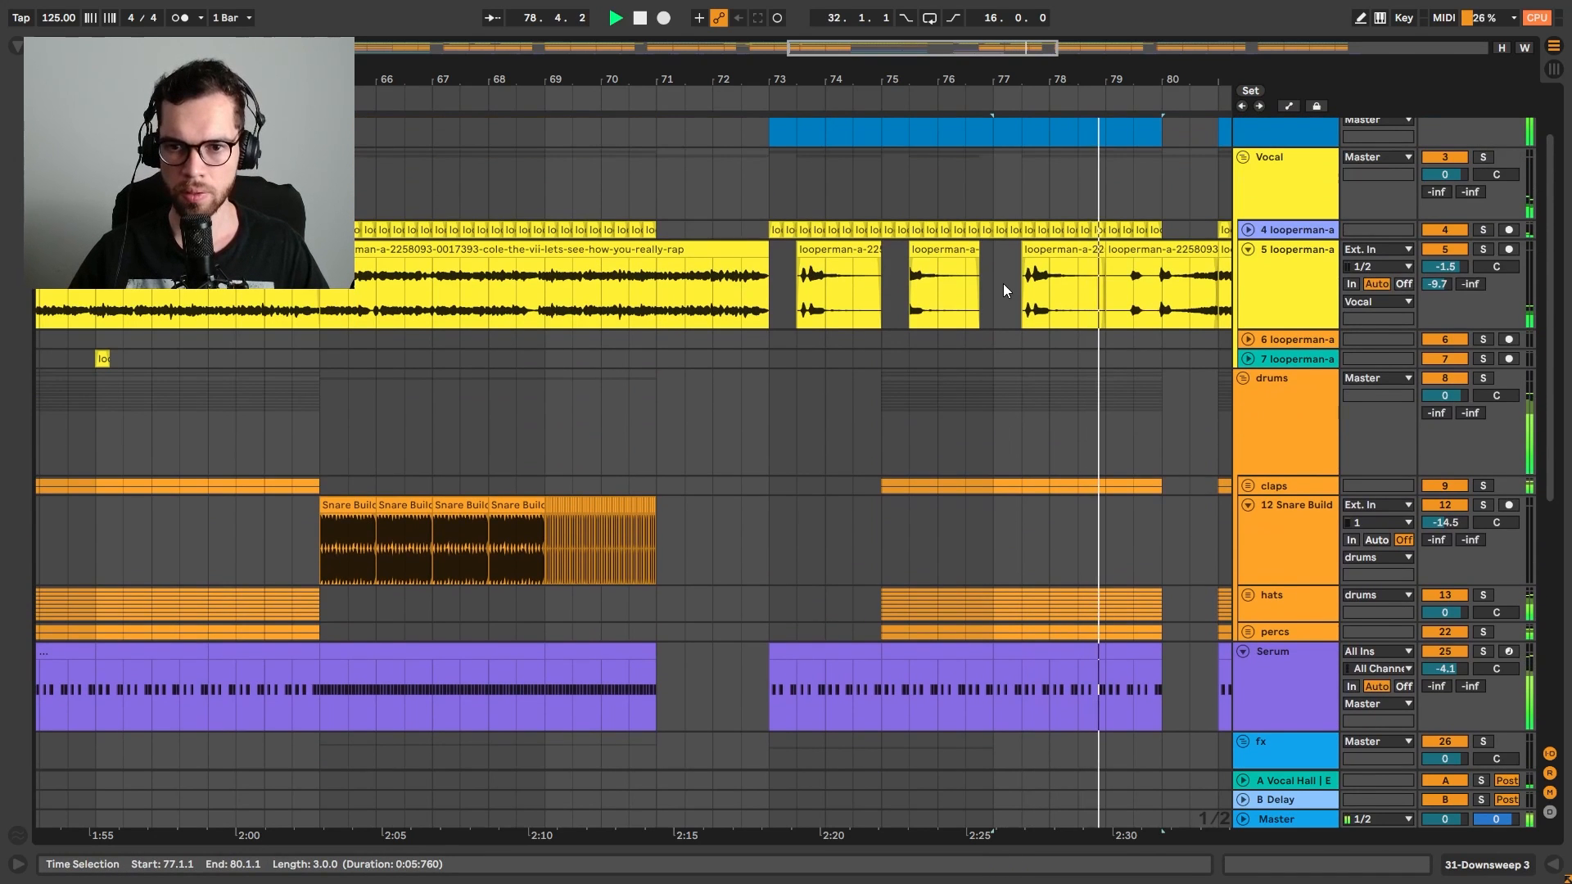
{"action": "left_click", "coordinate": [778, 284]}
{"action": "key", "text": "space"}
{"action": "key", "text": "space"}
{"action": "left_click", "coordinate": [1062, 280]}
{"action": "key", "text": "Delete"}
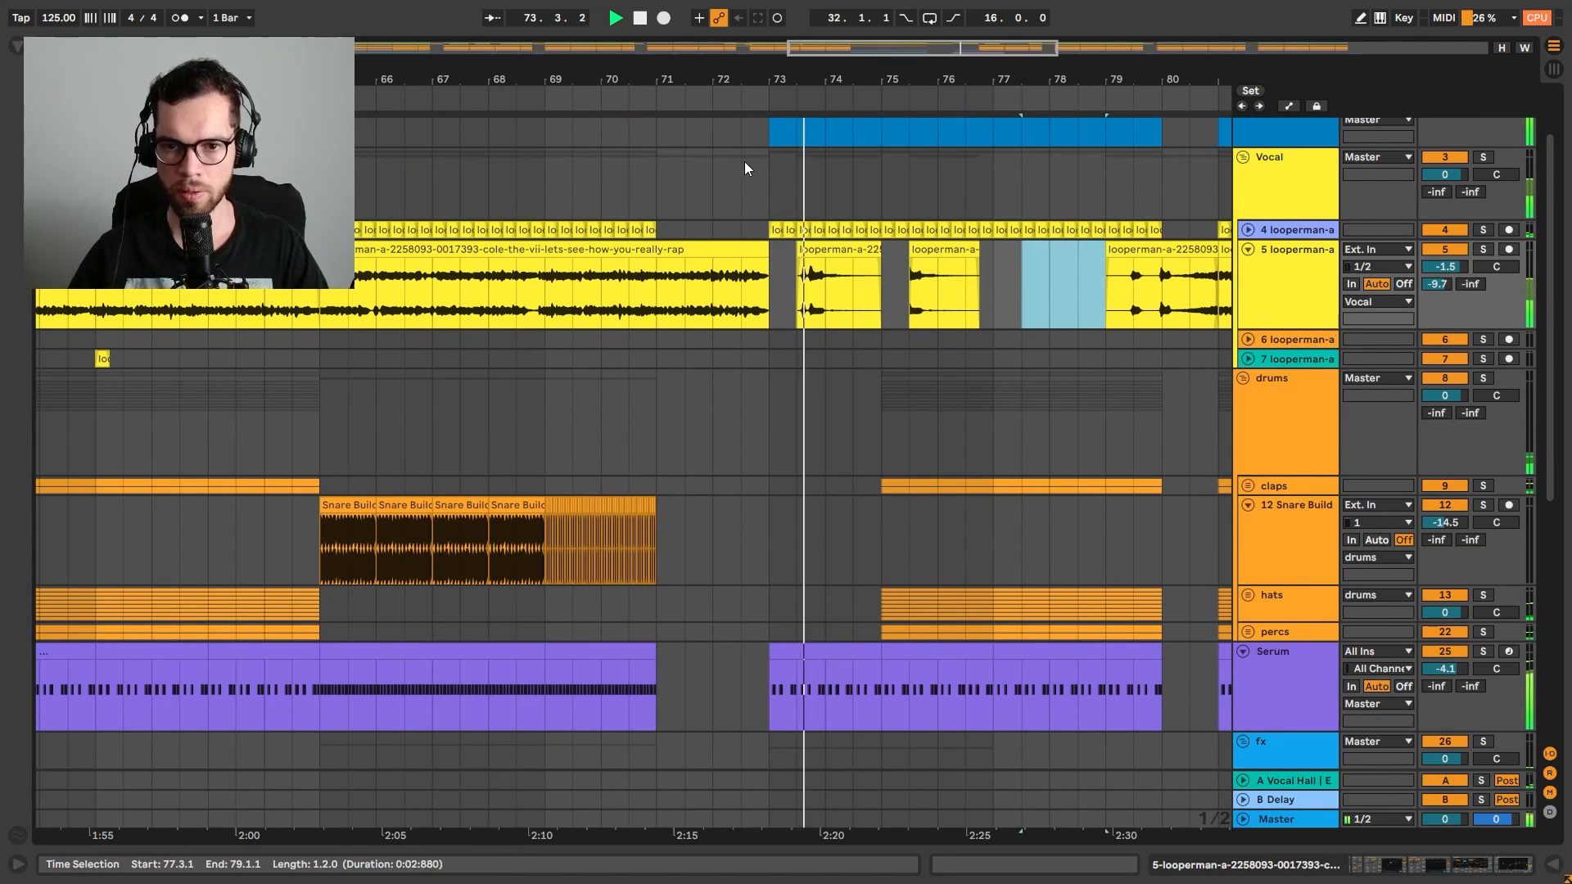
Delete the vocal clip between 73.3 and bar 75 on looperman track 5 and replay from bar 71
{"action": "left_click", "coordinate": [741, 197]}
{"action": "left_click", "coordinate": [839, 282]}
{"action": "key", "text": "Delete"}
{"action": "left_click", "coordinate": [667, 169]}
{"action": "key", "text": "space"}
{"action": "key", "text": "space"}
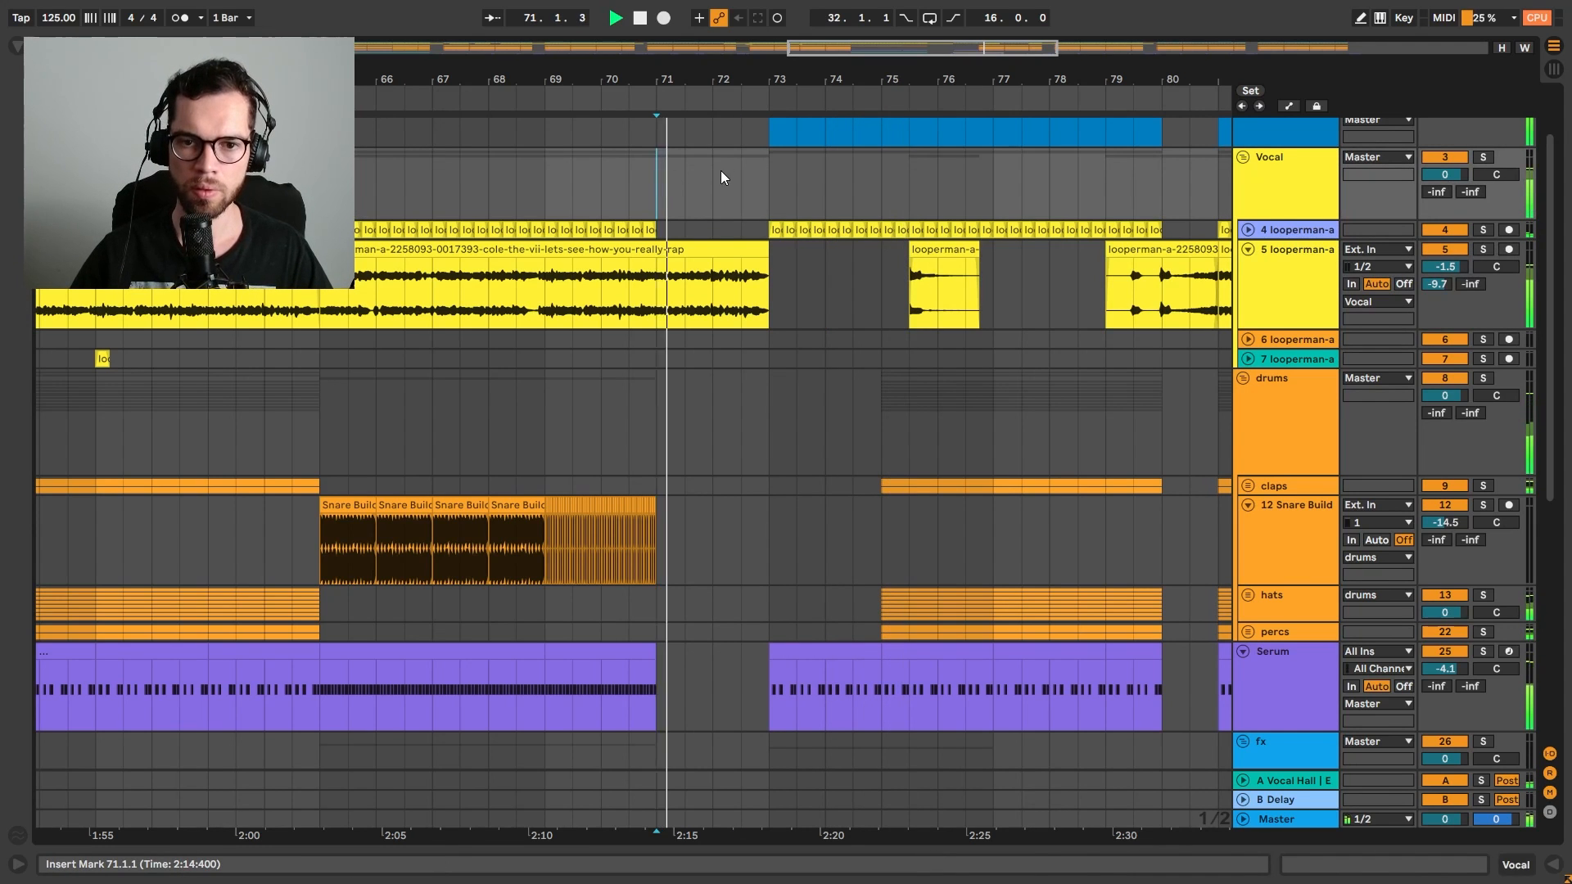
Fold all tracks and groups and zoom out to show the whole arrangement
{"action": "left_click_drag", "start_coordinate": [752, 75], "coordinate": [777, 70]}
{"action": "scroll", "coordinate": [982, 205], "scroll_direction": "up", "scroll_amount": 2}
{"action": "left_click", "coordinate": [1248, 242]}
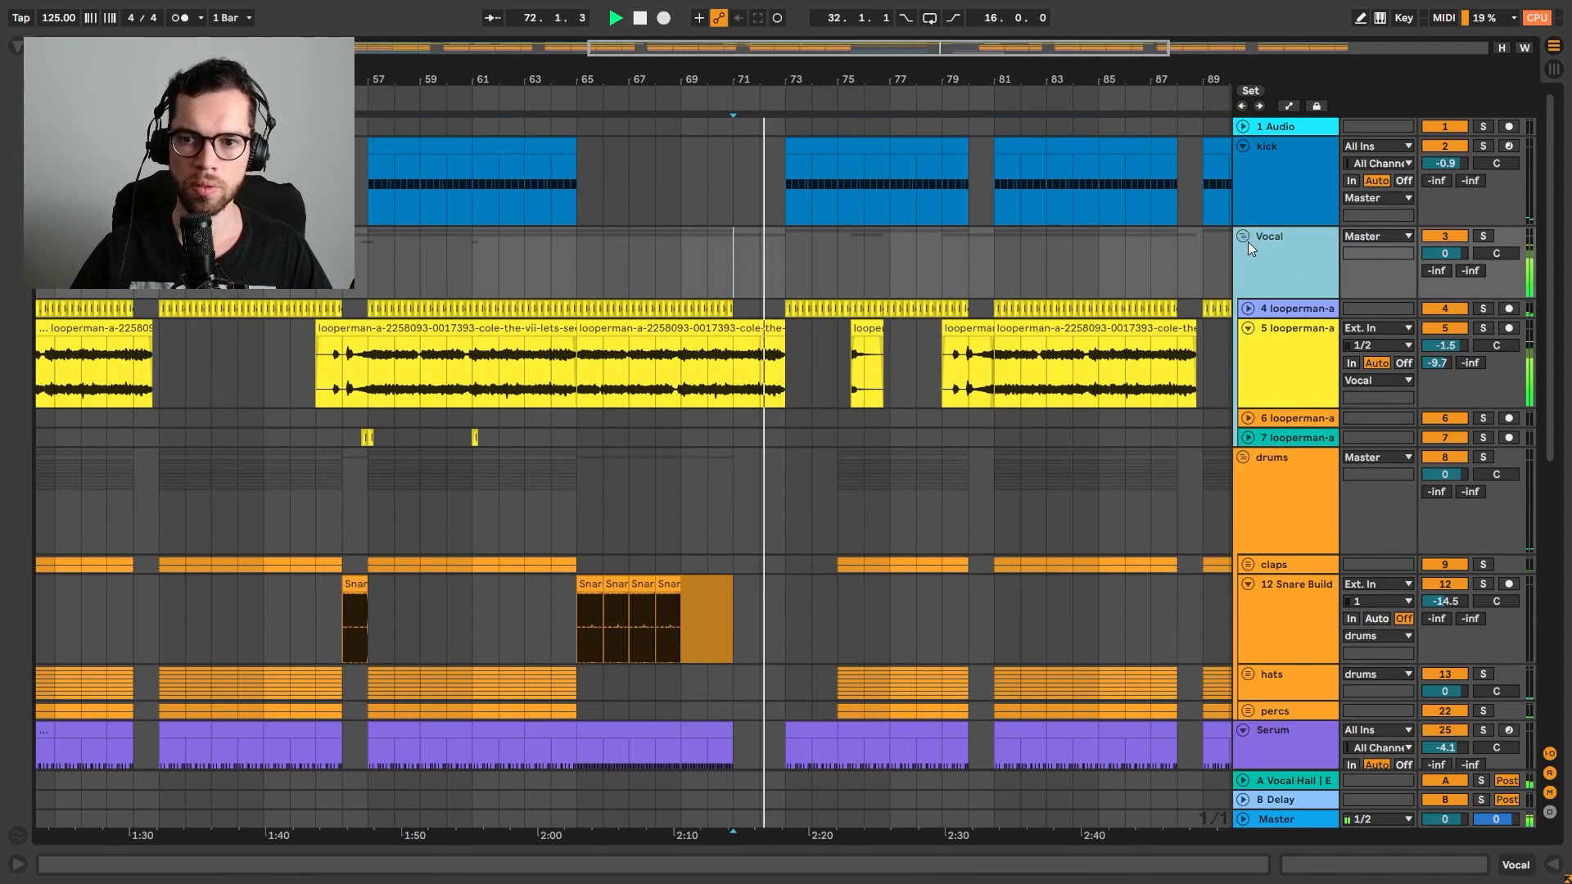
{"action": "key", "text": "ctrl+a"}
{"action": "left_click", "coordinate": [1243, 237]}
{"action": "left_click", "coordinate": [968, 280]}
{"action": "left_click_drag", "start_coordinate": [944, 106], "coordinate": [945, 65]}
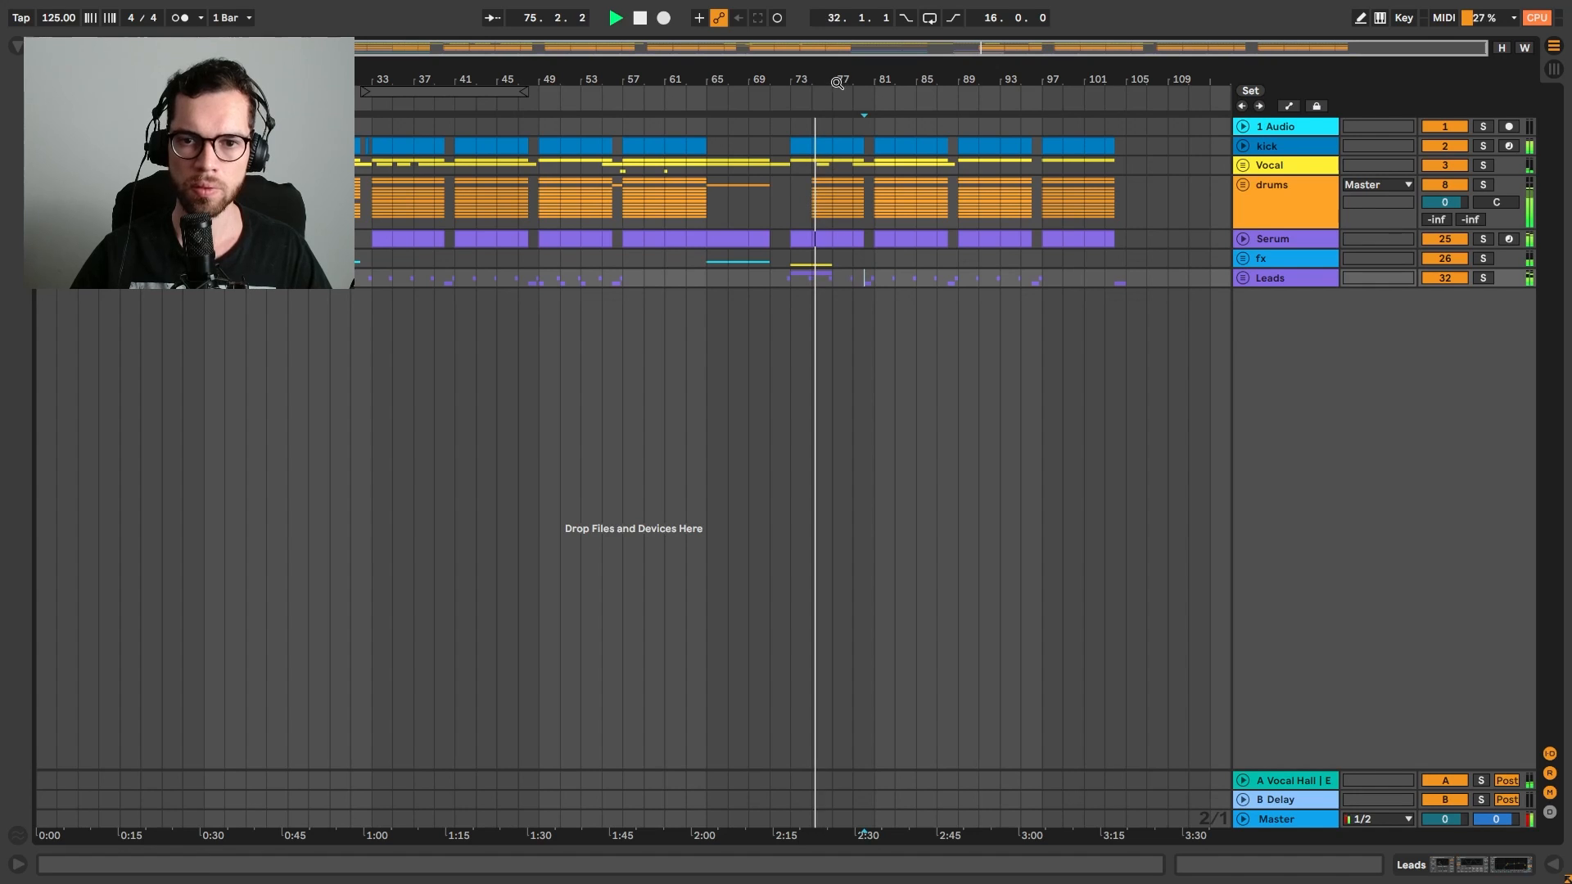
Stop playback and rename the main Serum track to "bass"
{"action": "left_click", "coordinate": [1130, 281]}
{"action": "key", "text": "space"}
{"action": "left_click", "coordinate": [1295, 239]}
{"action": "type", "text": "bass"}
{"action": "key", "text": "Return"}
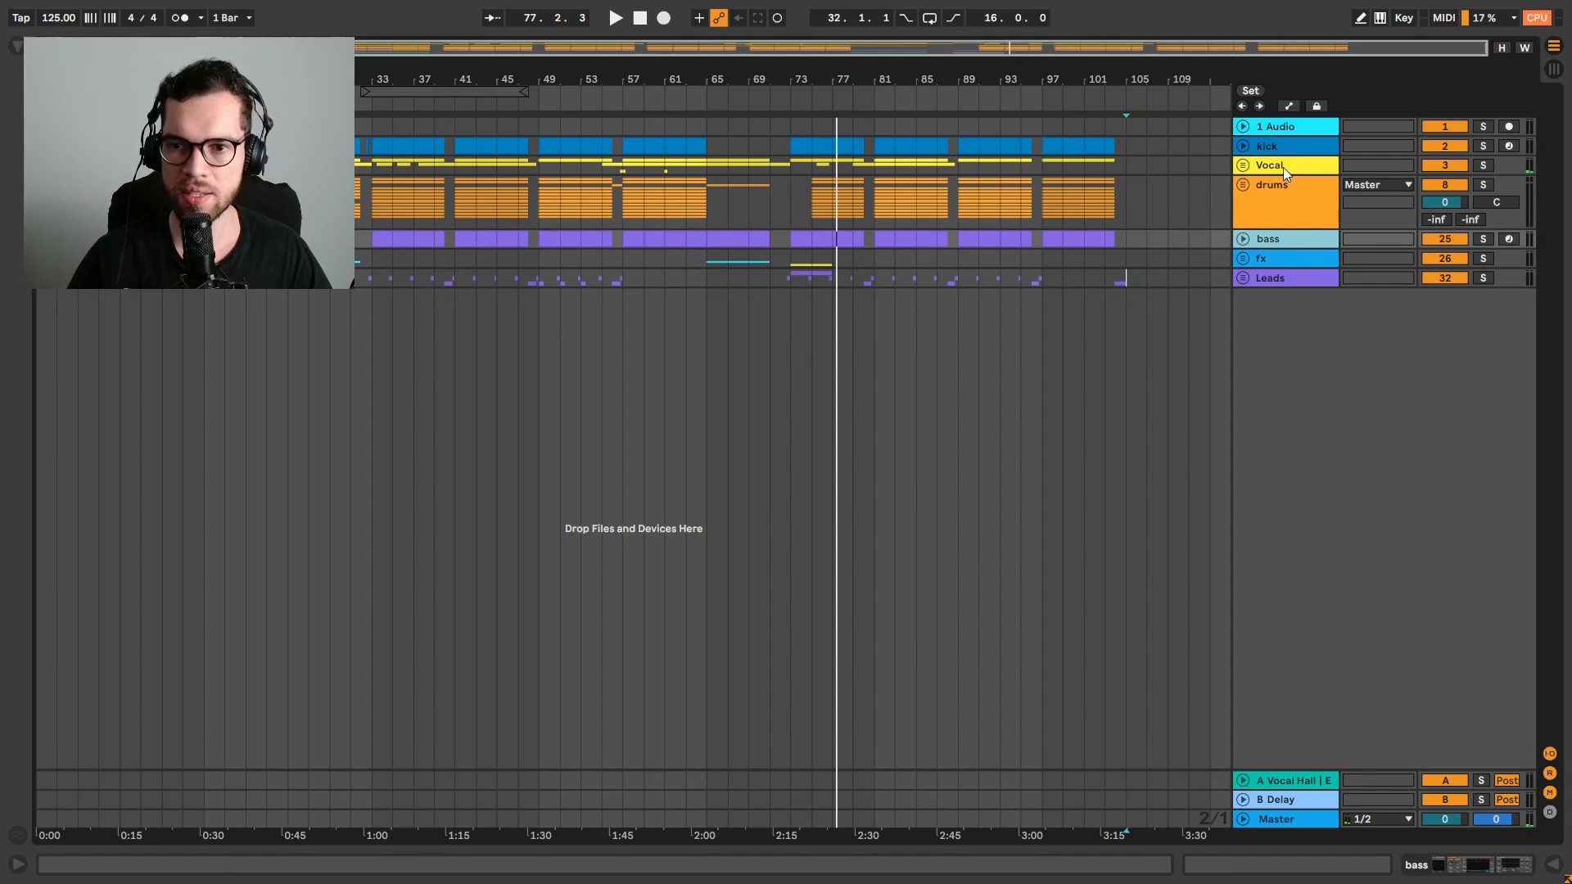
Colour the fx group dark orange and assign that colour to its grouped tracks and clips
{"action": "left_click", "coordinate": [1283, 273]}
{"action": "right_click", "coordinate": [1275, 257]}
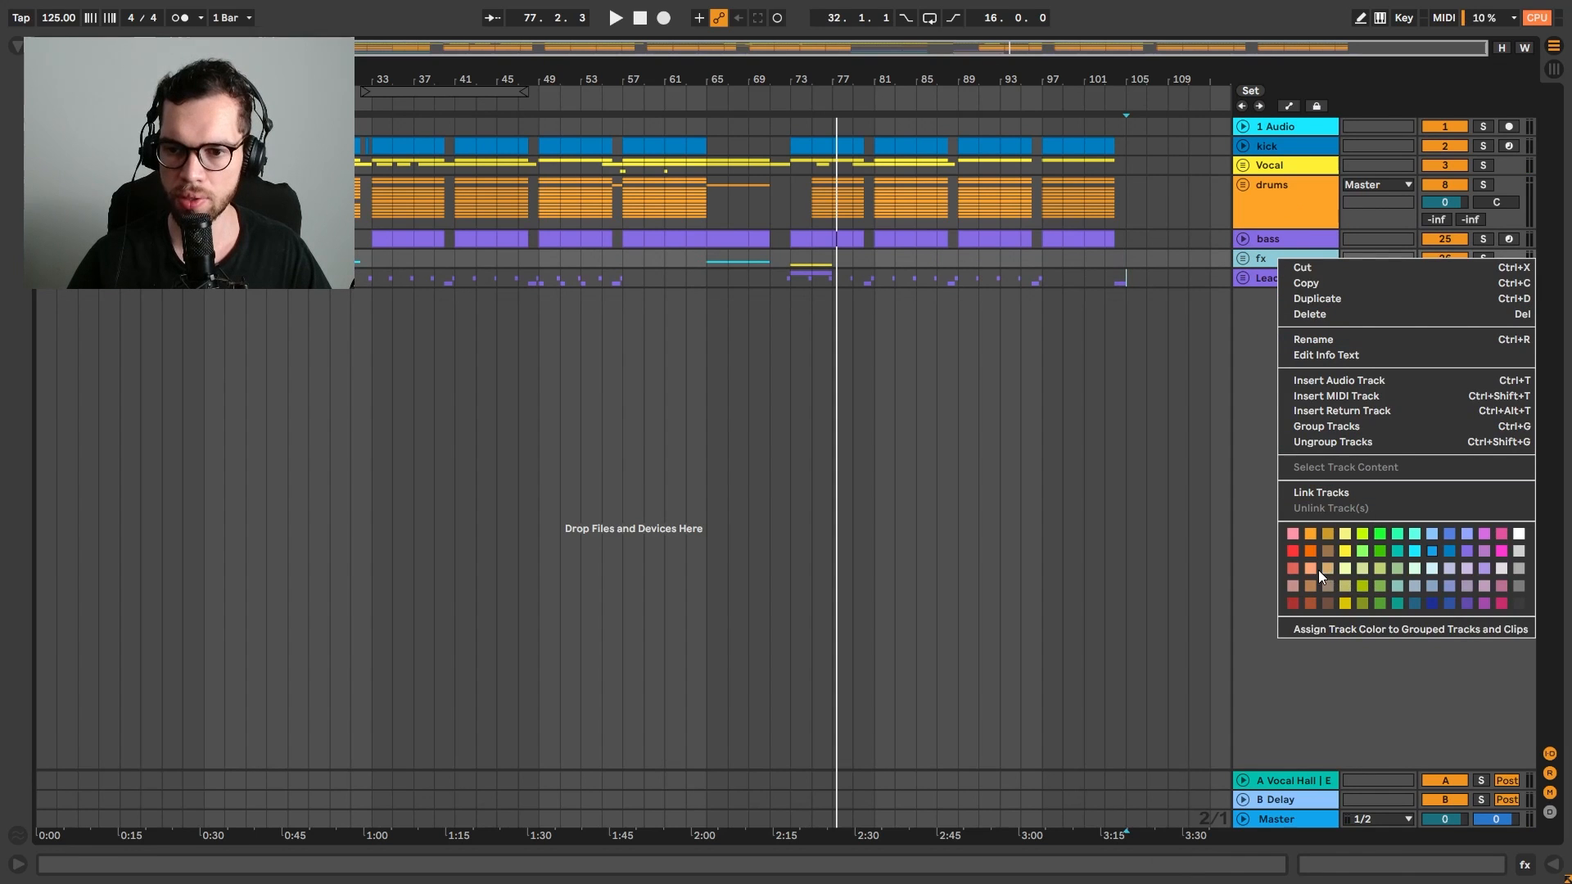
{"action": "left_click", "coordinate": [1309, 557]}
{"action": "right_click", "coordinate": [1271, 260]}
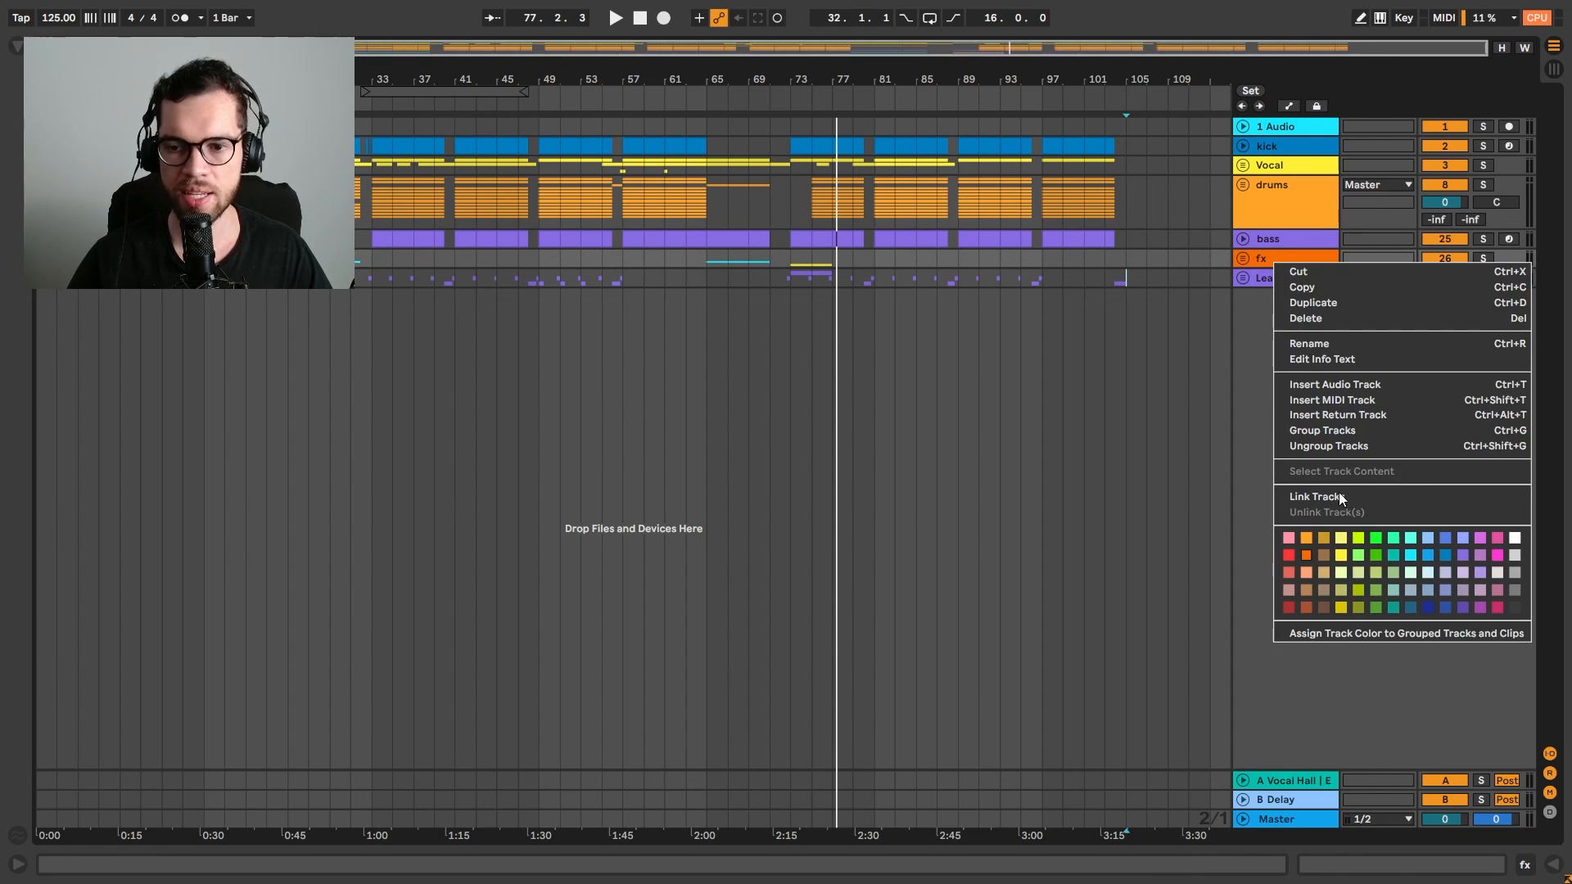
{"action": "left_click", "coordinate": [1366, 633]}
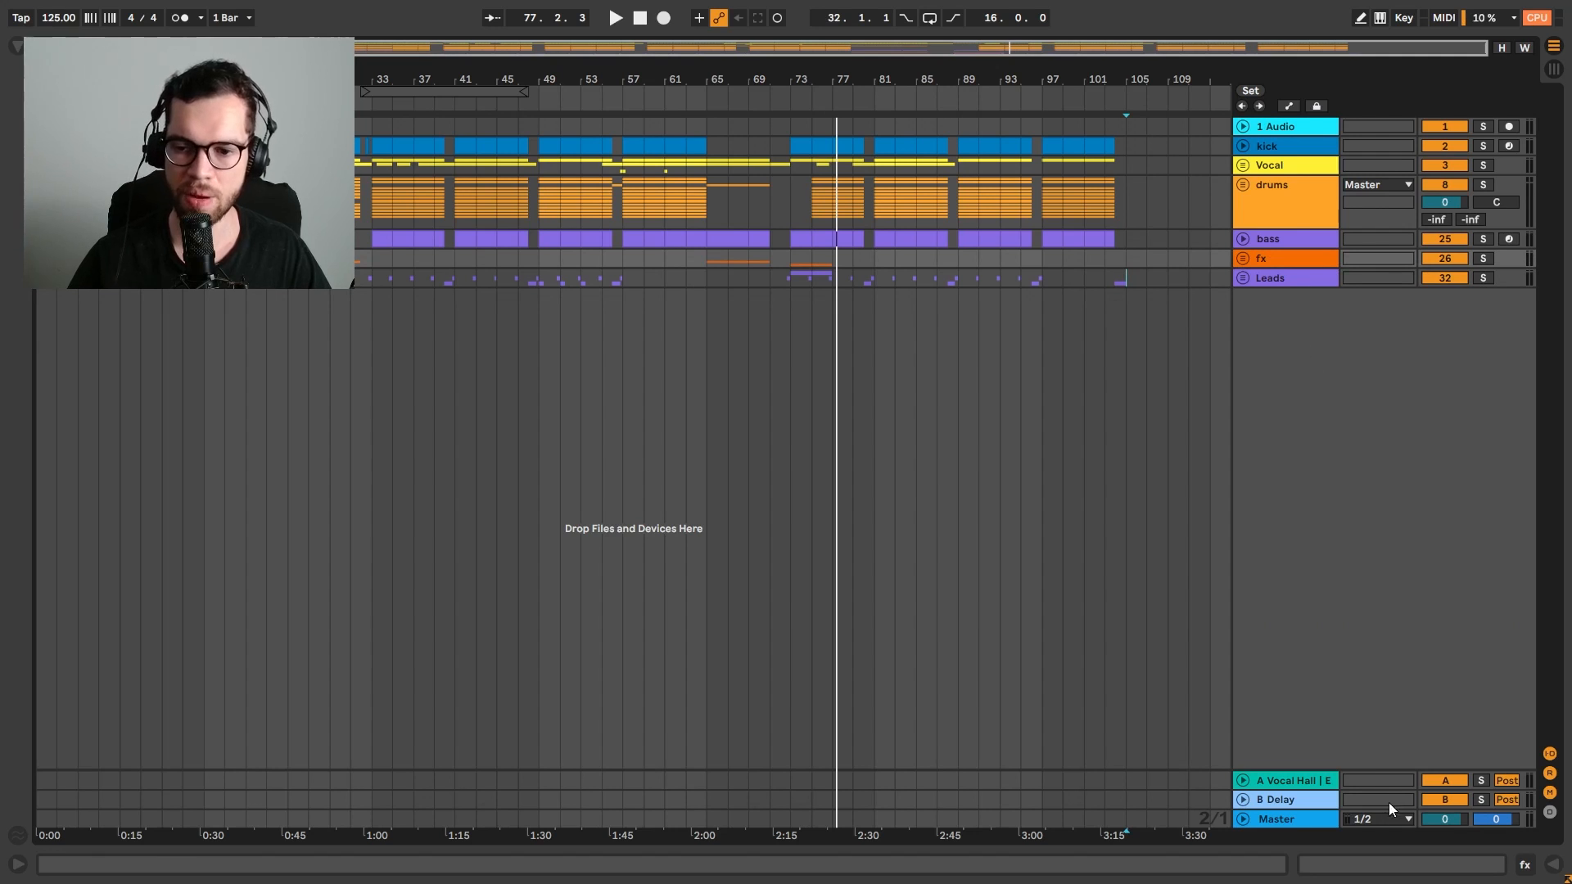
Show the device area and browser, find the Limiter among the audio effects and add it to the fx group
{"action": "left_click", "coordinate": [1553, 866]}
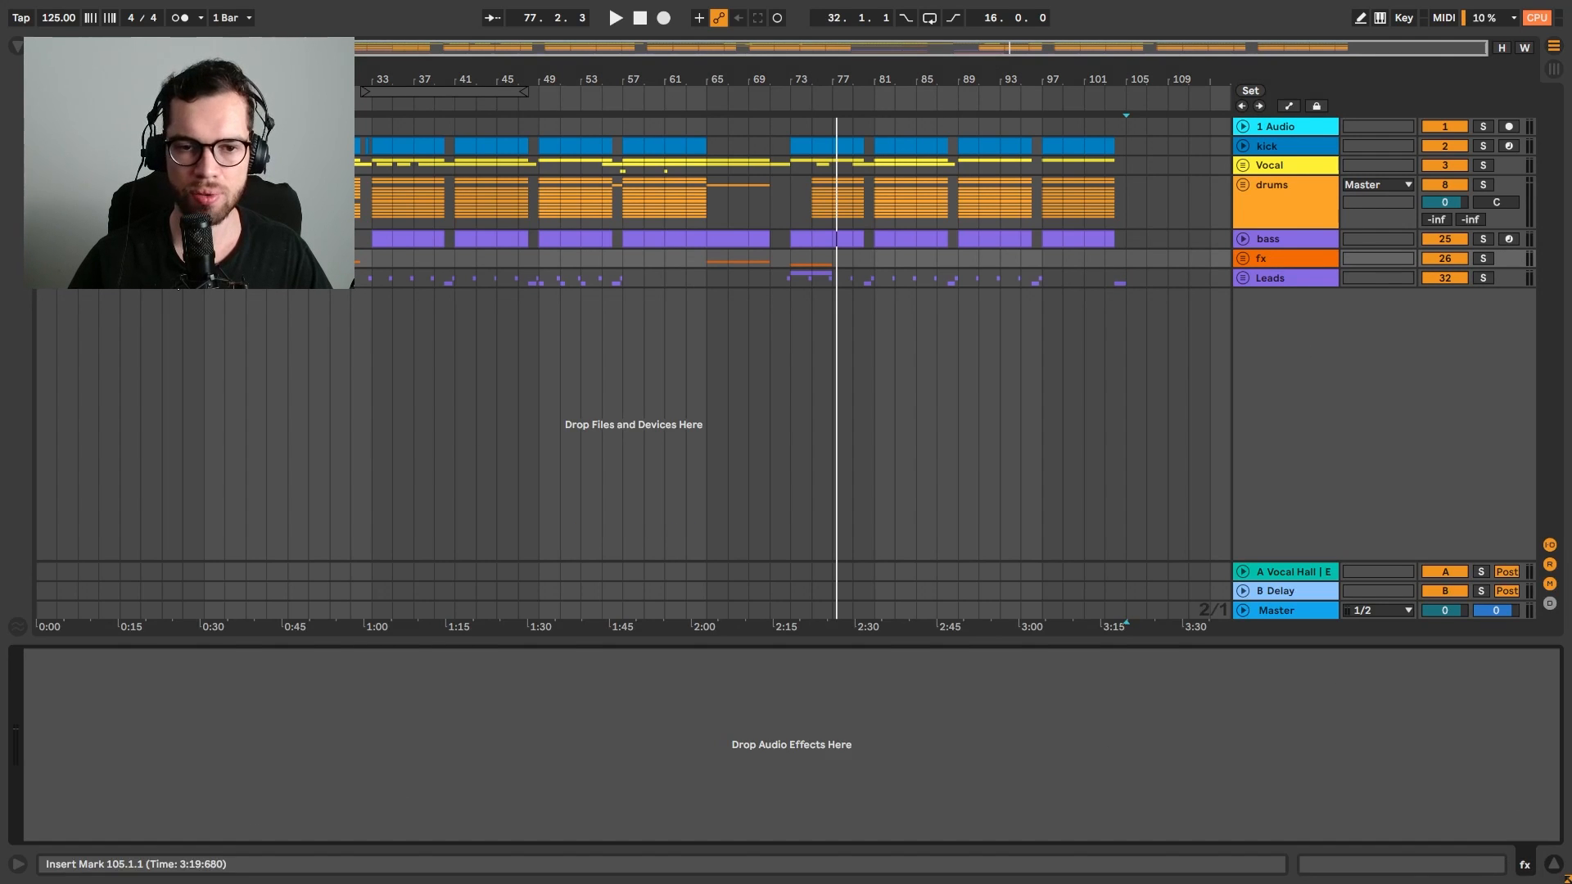
{"action": "left_click", "coordinate": [15, 46]}
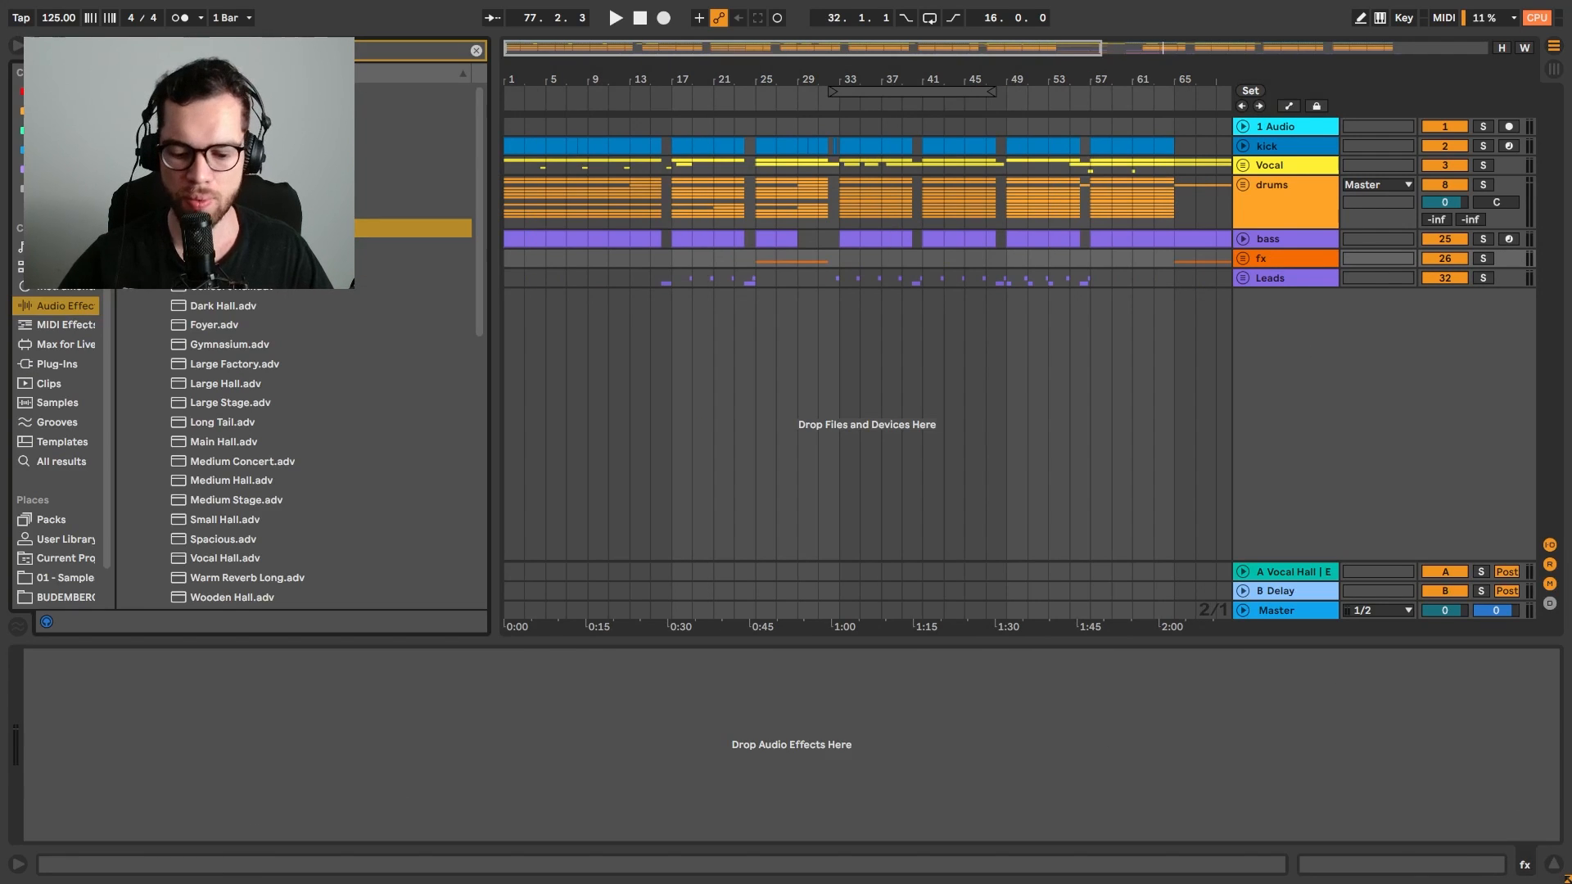
{"action": "type", "text": "utility"}
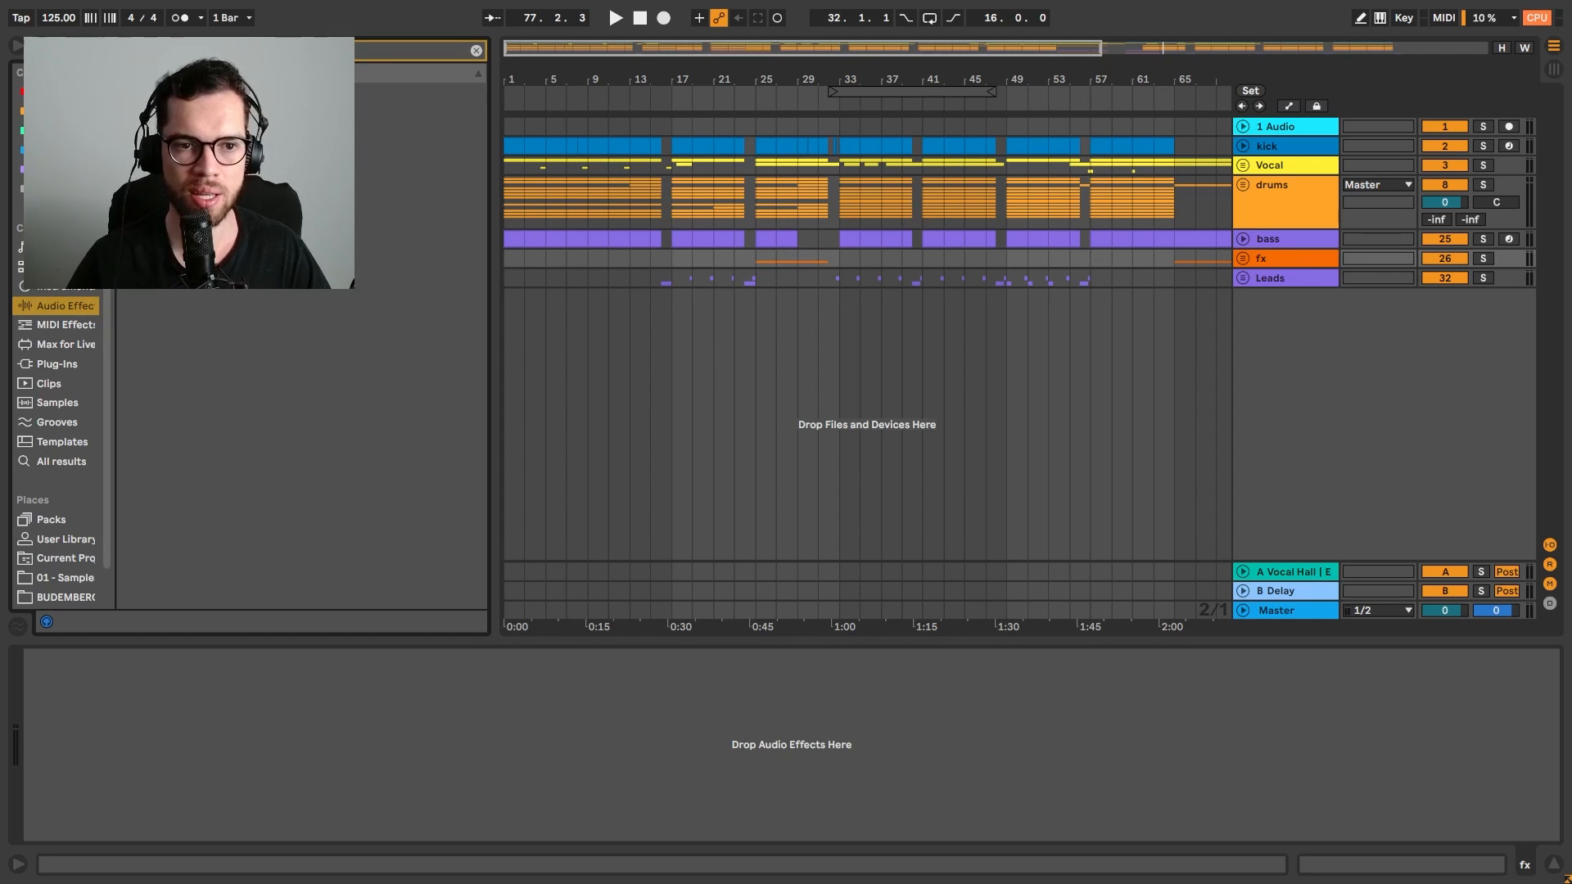
{"action": "key", "text": "Down"}
{"action": "key", "text": "Down"}
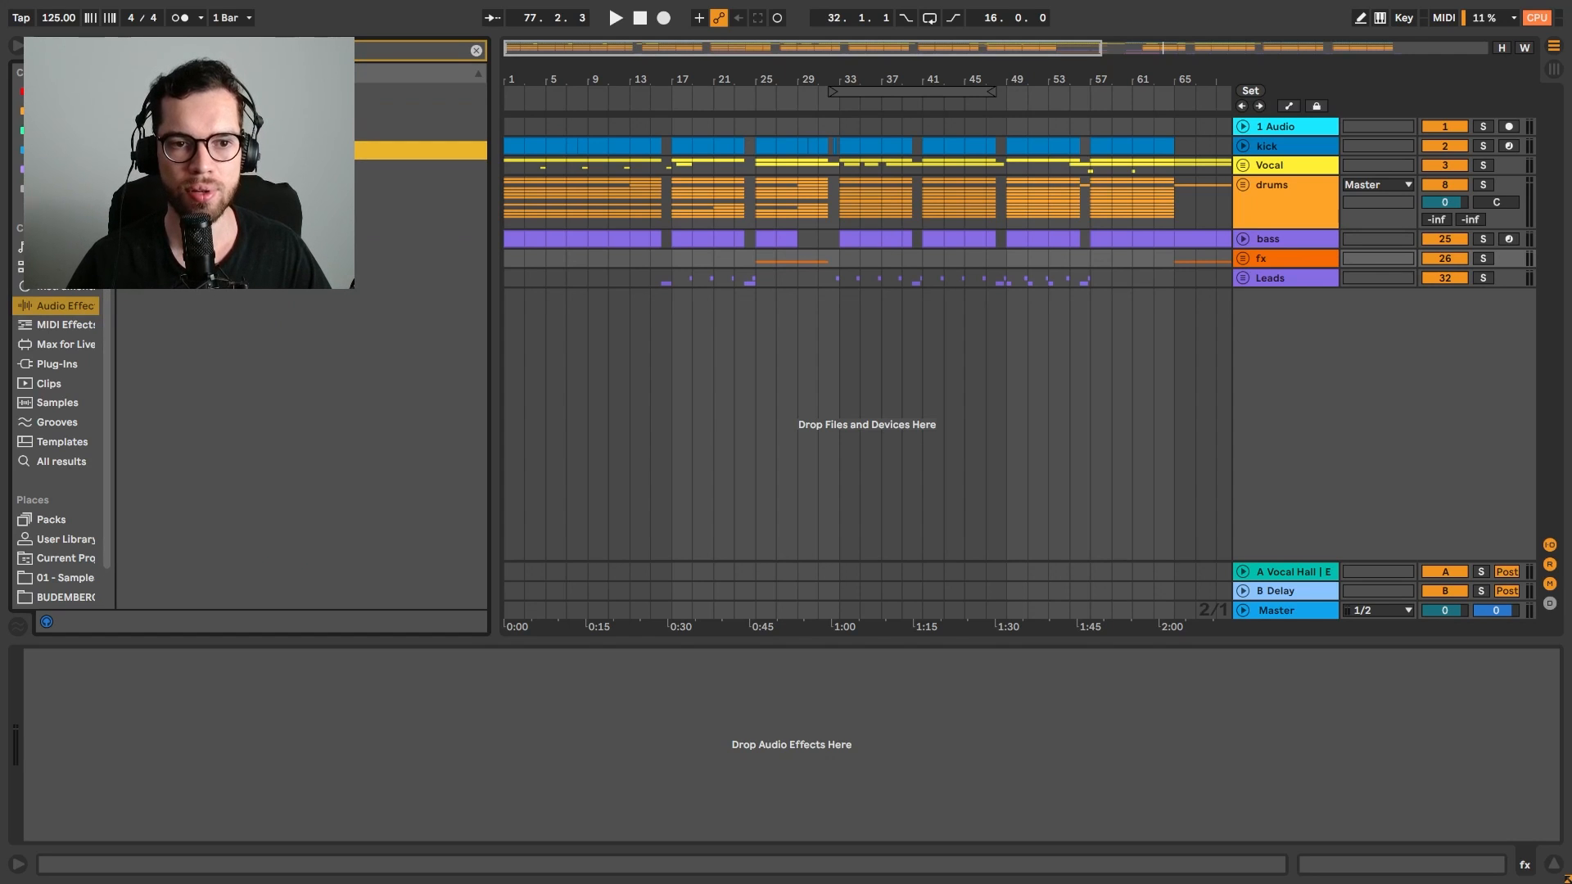
{"action": "key", "text": "Up"}
{"action": "key", "text": "Up"}
{"action": "key", "text": "Up"}
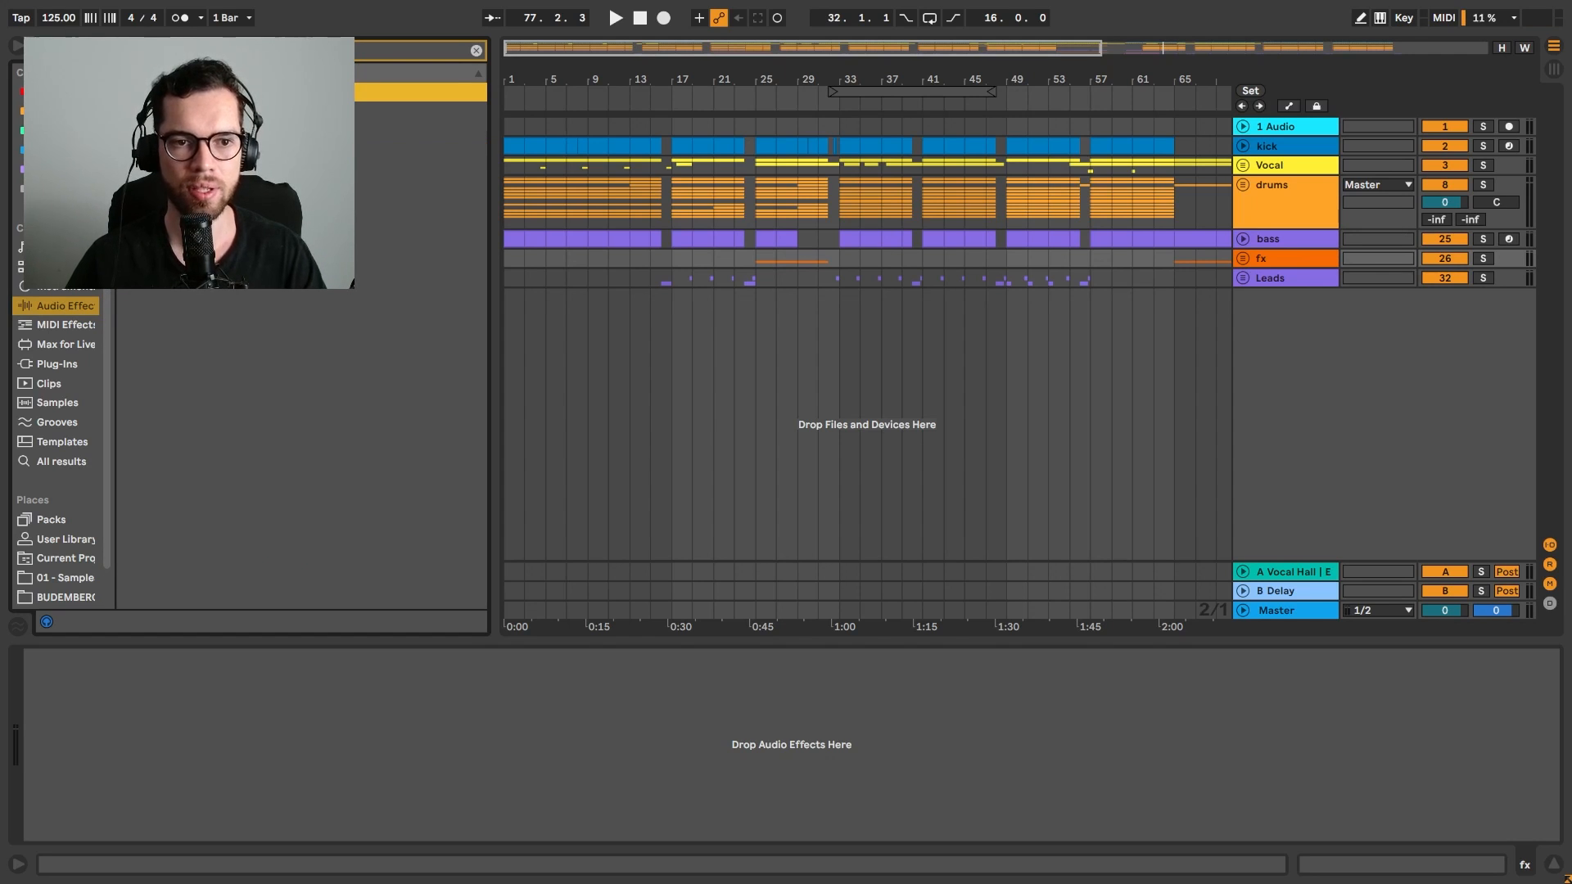
{"action": "left_click_drag", "start_coordinate": [311, 150], "coordinate": [348, 724]}
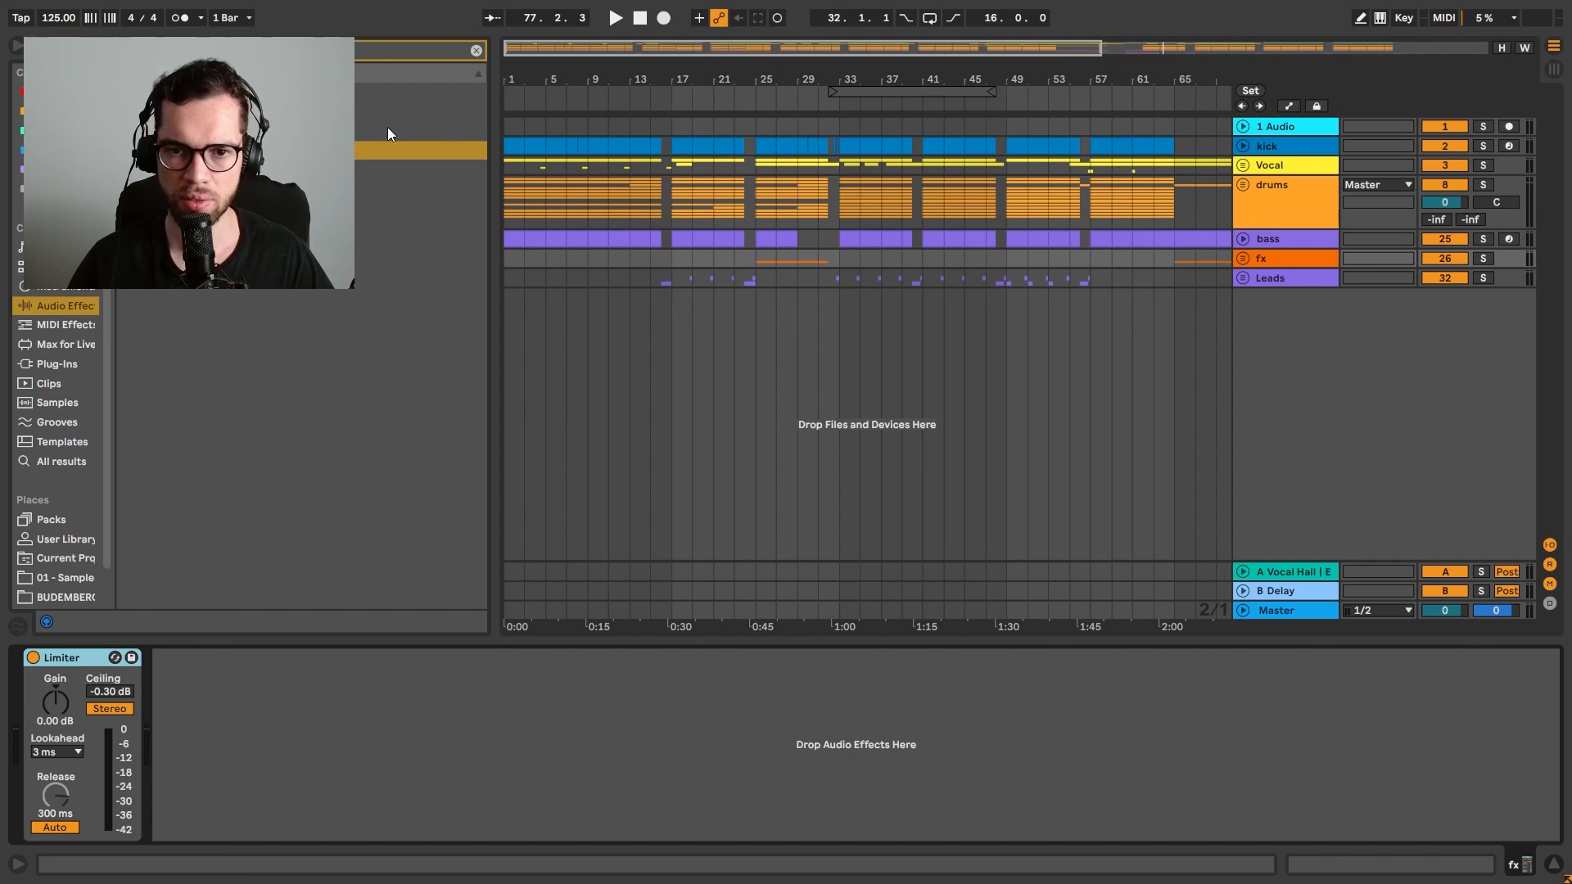
Add a Limiter to the Master track and play from bar 37
{"action": "left_click", "coordinate": [887, 191]}
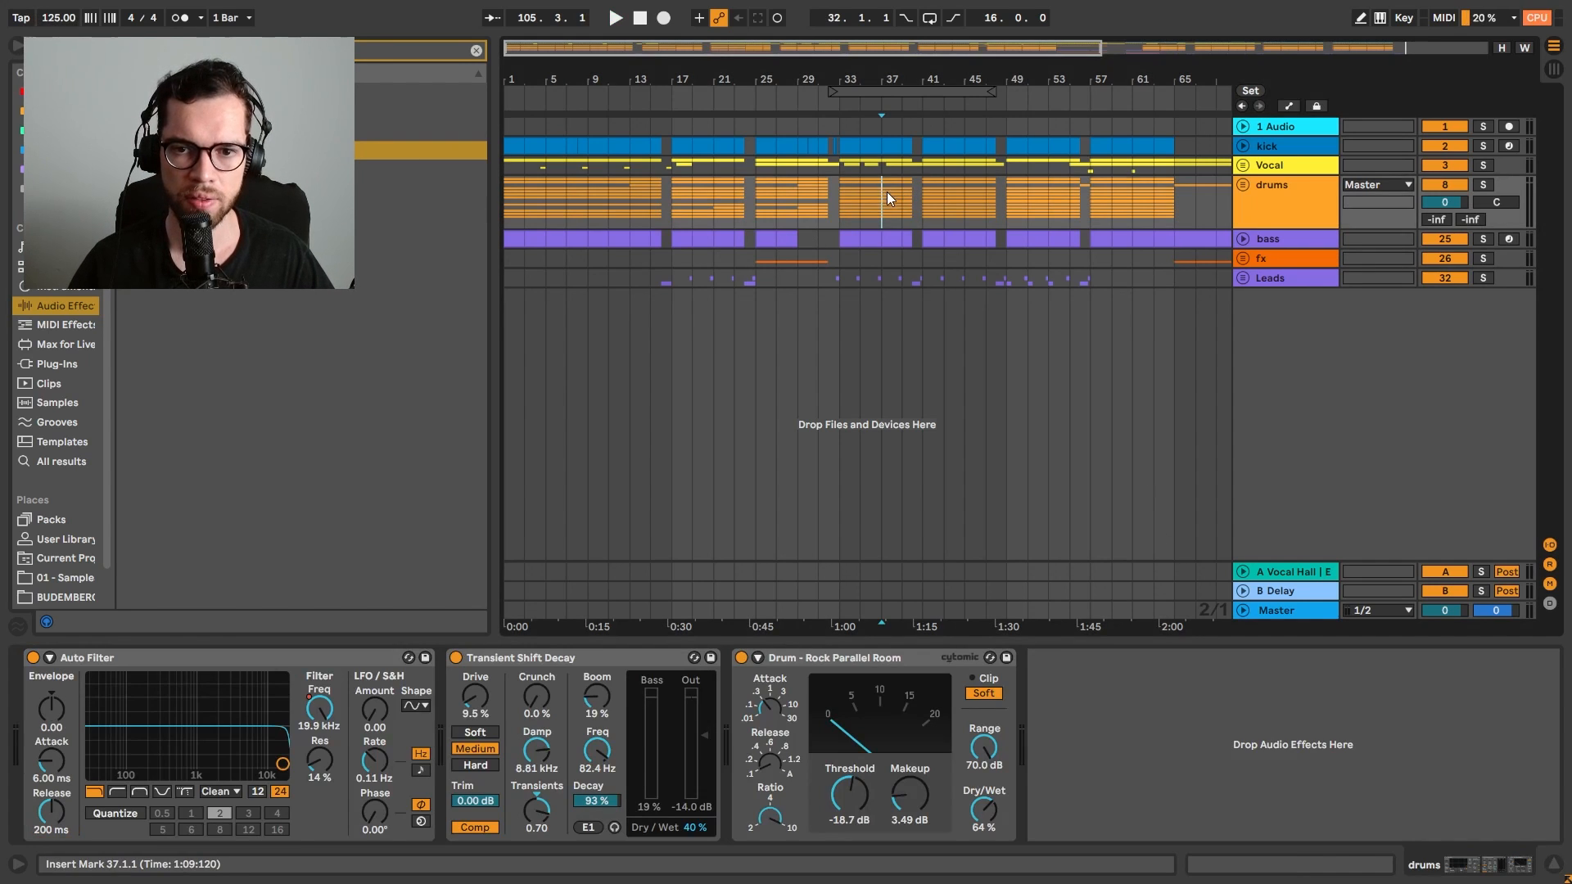
{"action": "key", "text": "space"}
{"action": "left_click", "coordinate": [1293, 610]}
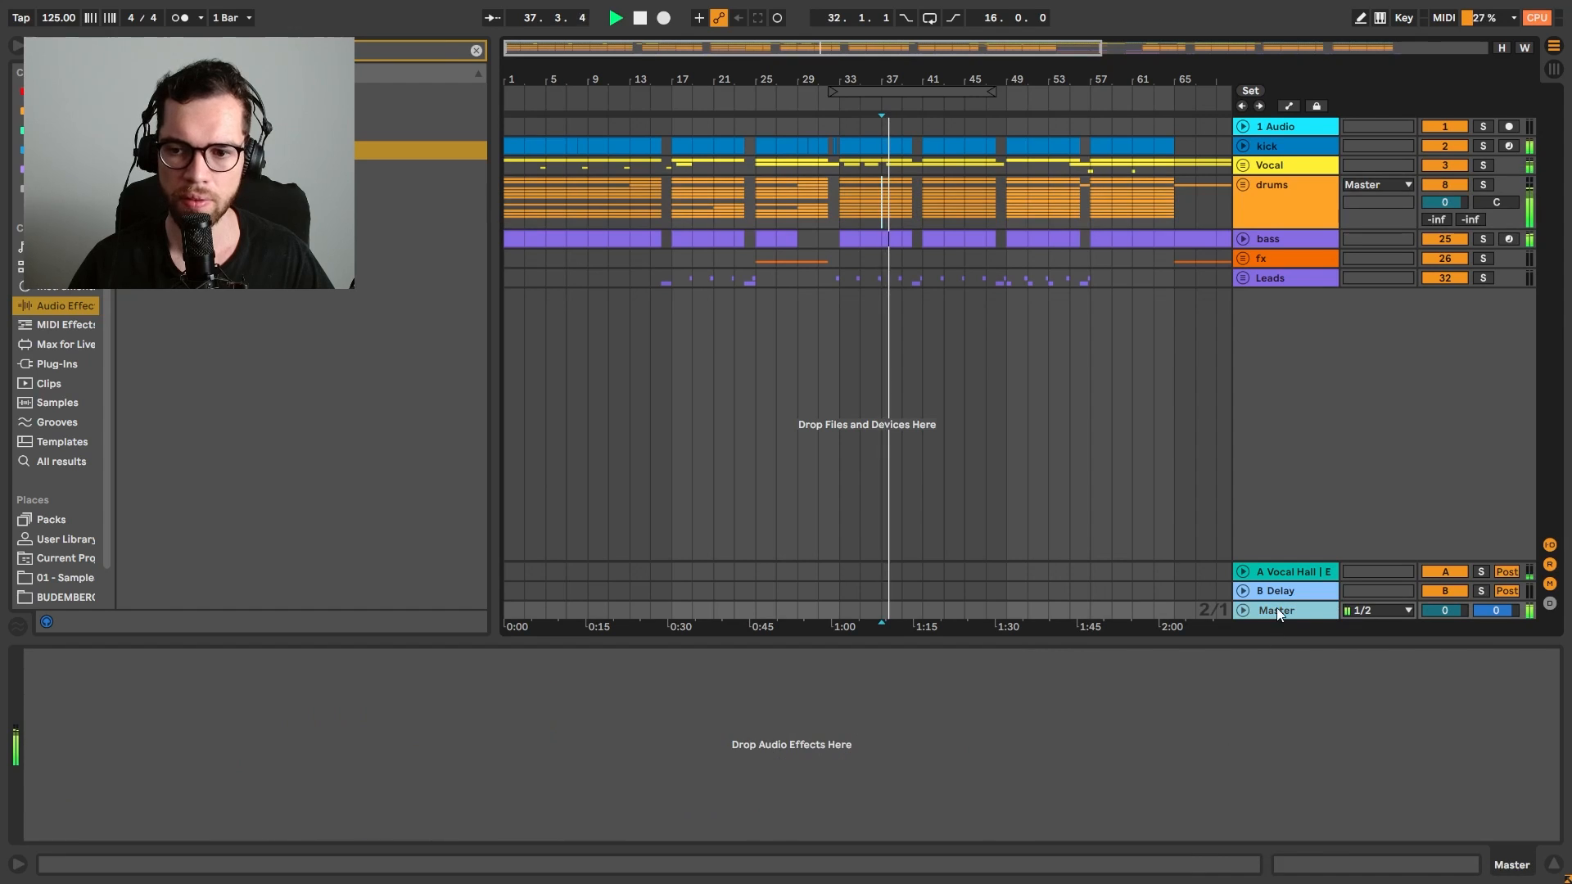
{"action": "key", "text": "space"}
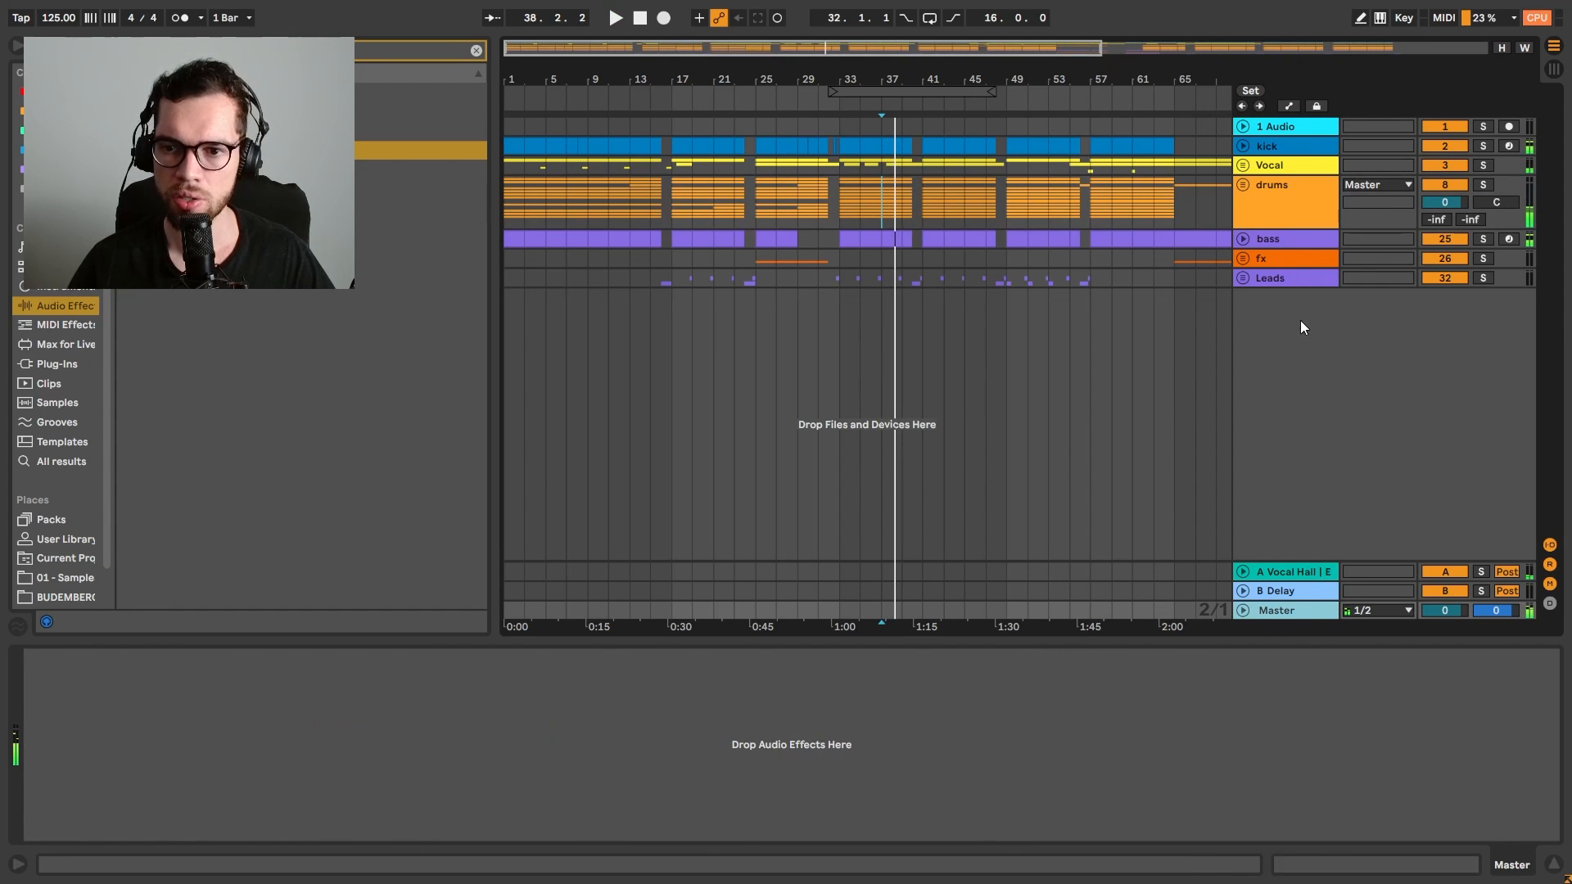
{"action": "left_click", "coordinate": [1296, 591]}
{"action": "left_click", "coordinate": [1305, 612]}
{"action": "left_click_drag", "start_coordinate": [262, 151], "coordinate": [354, 767]}
{"action": "key", "text": "space"}
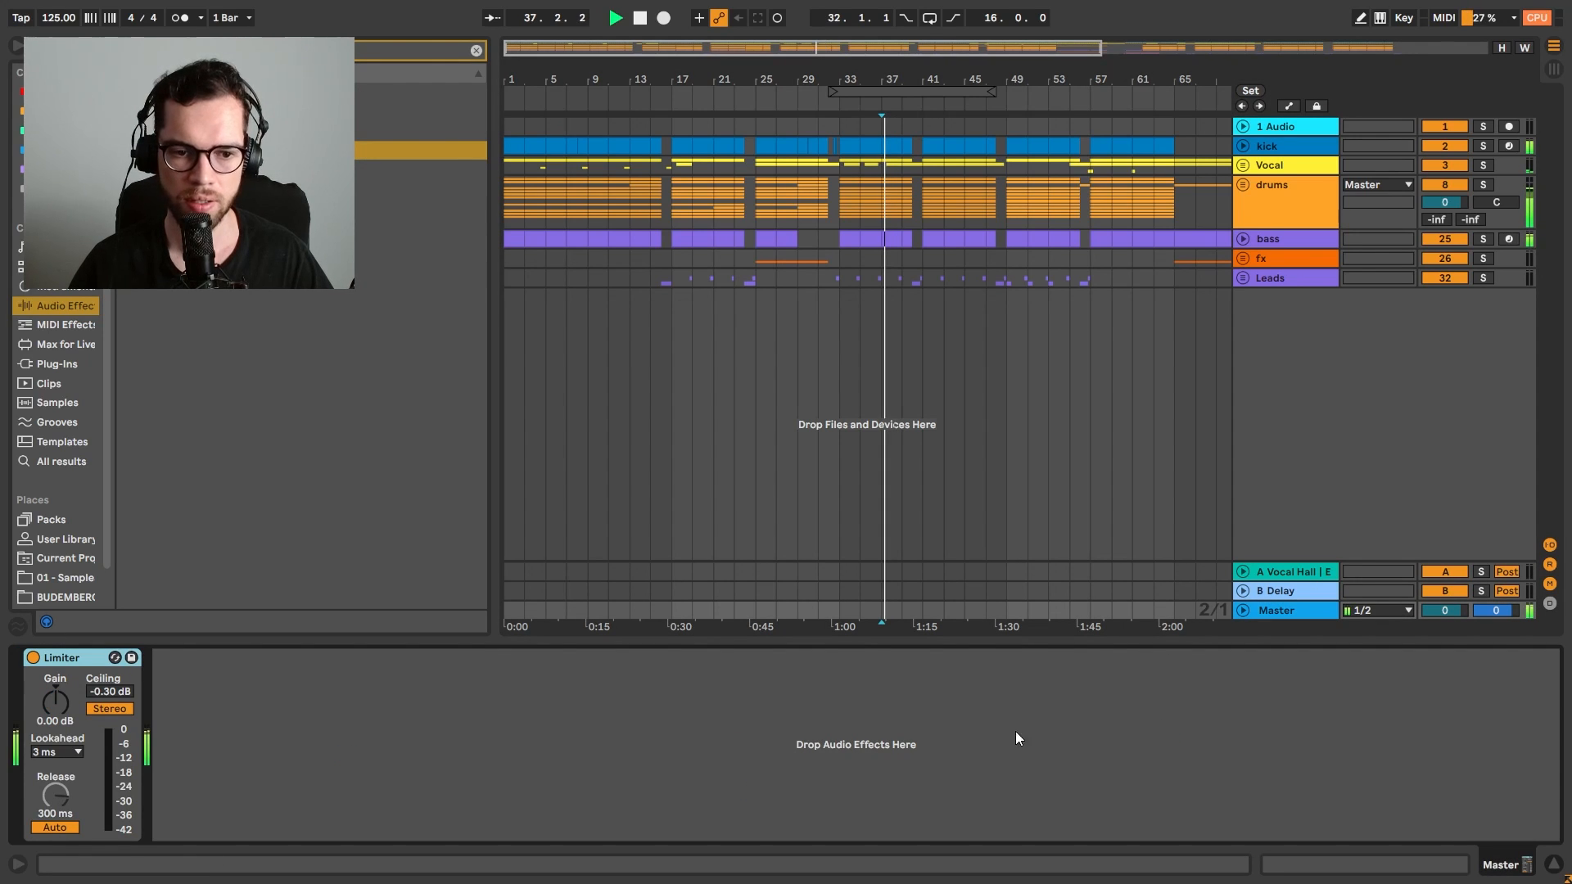
Unfold the Master track, compare playback from bar 37 with its Limiter bypassed and re-enabled, and hide the browser
{"action": "left_click", "coordinate": [1243, 611]}
{"action": "left_click", "coordinate": [32, 659]}
{"action": "key", "text": "space"}
{"action": "key", "text": "space"}
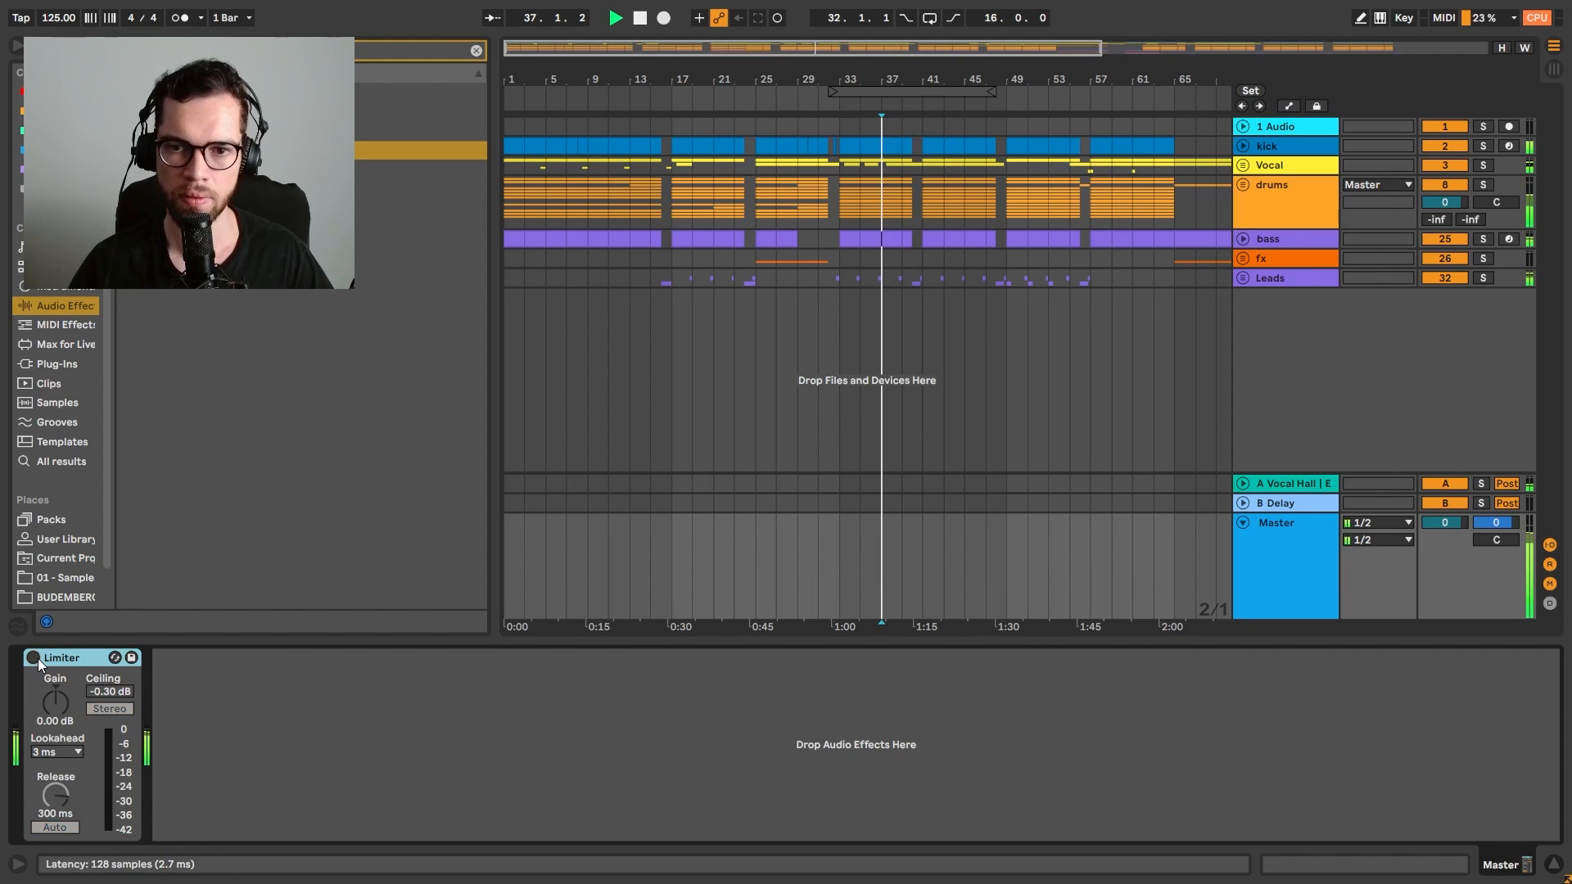
{"action": "left_click", "coordinate": [38, 659]}
{"action": "key", "text": "space"}
{"action": "left_click", "coordinate": [212, 51]}
{"action": "left_click", "coordinate": [13, 48]}
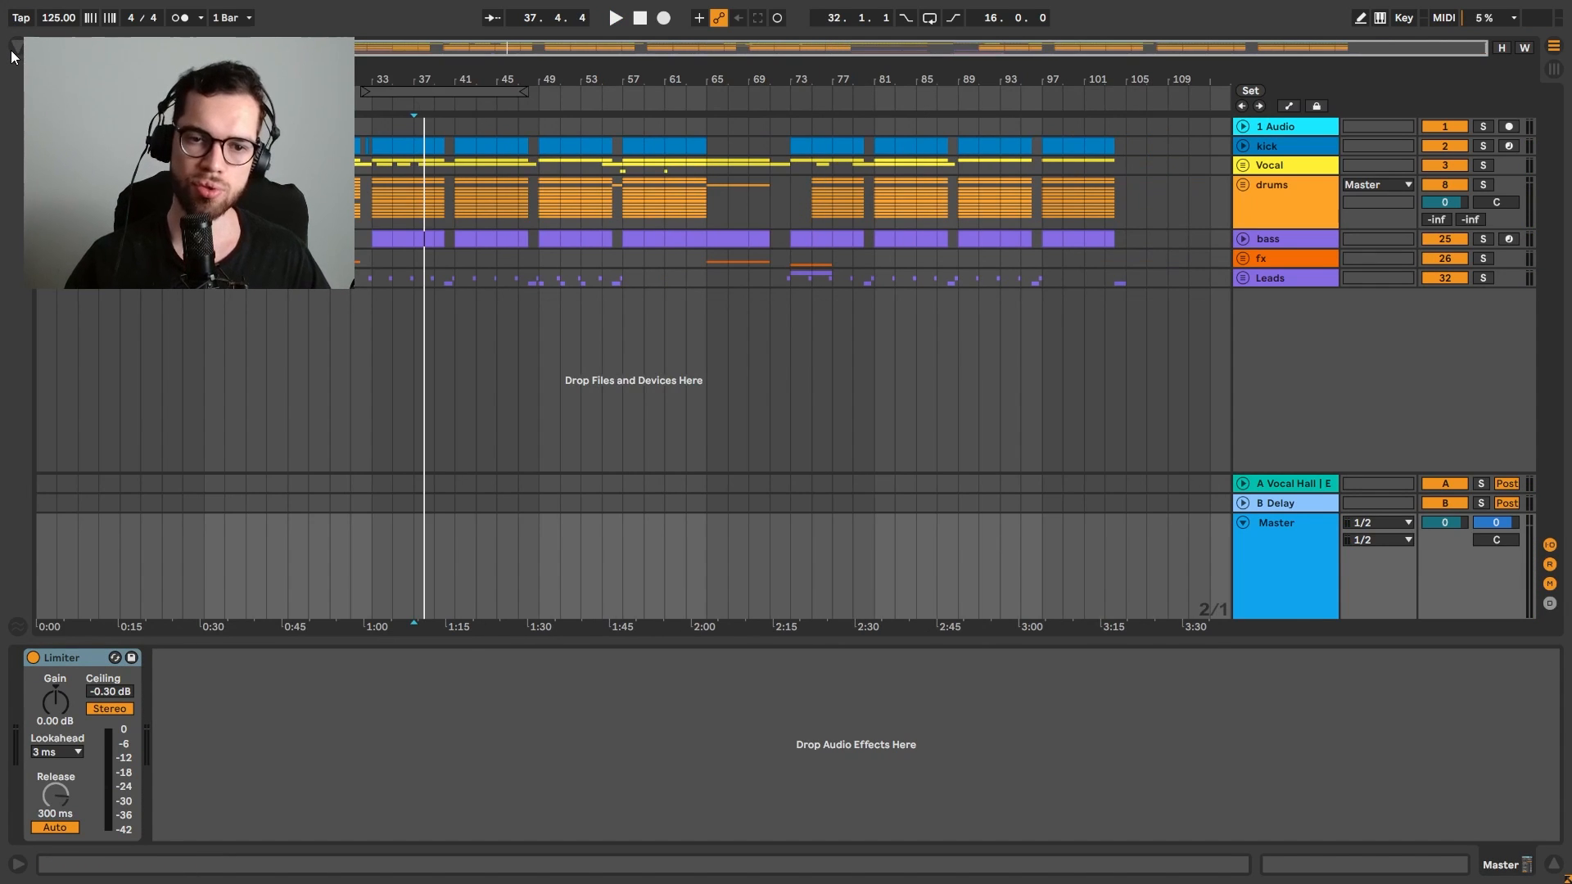